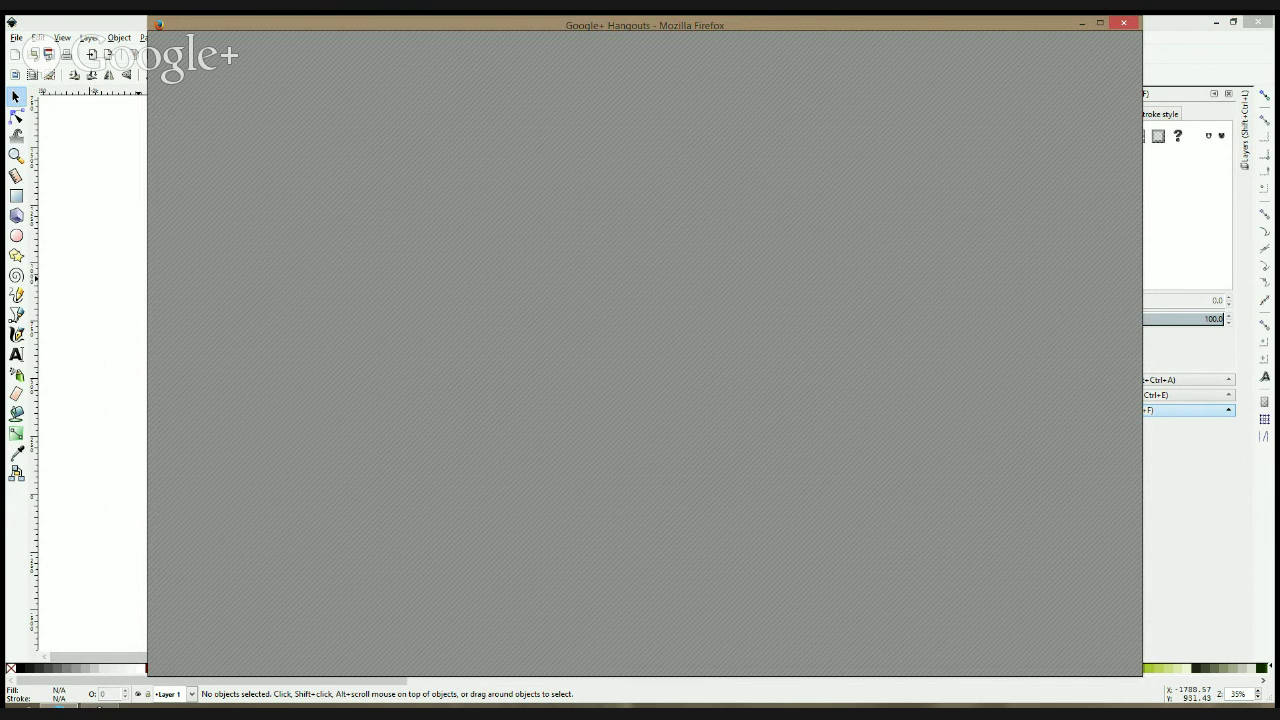
- Switch from the Hangouts window to the racoon.svg drawing in Inkscape
left_click(114, 477)
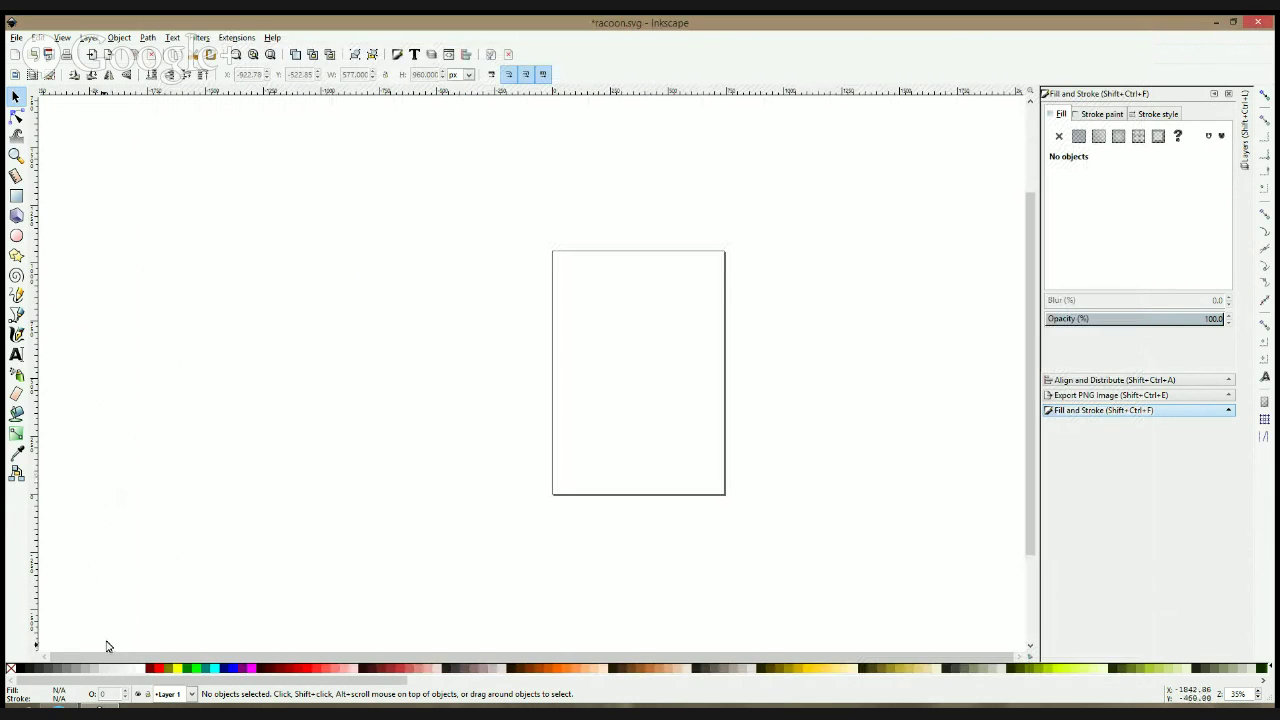
left_click(60, 707)
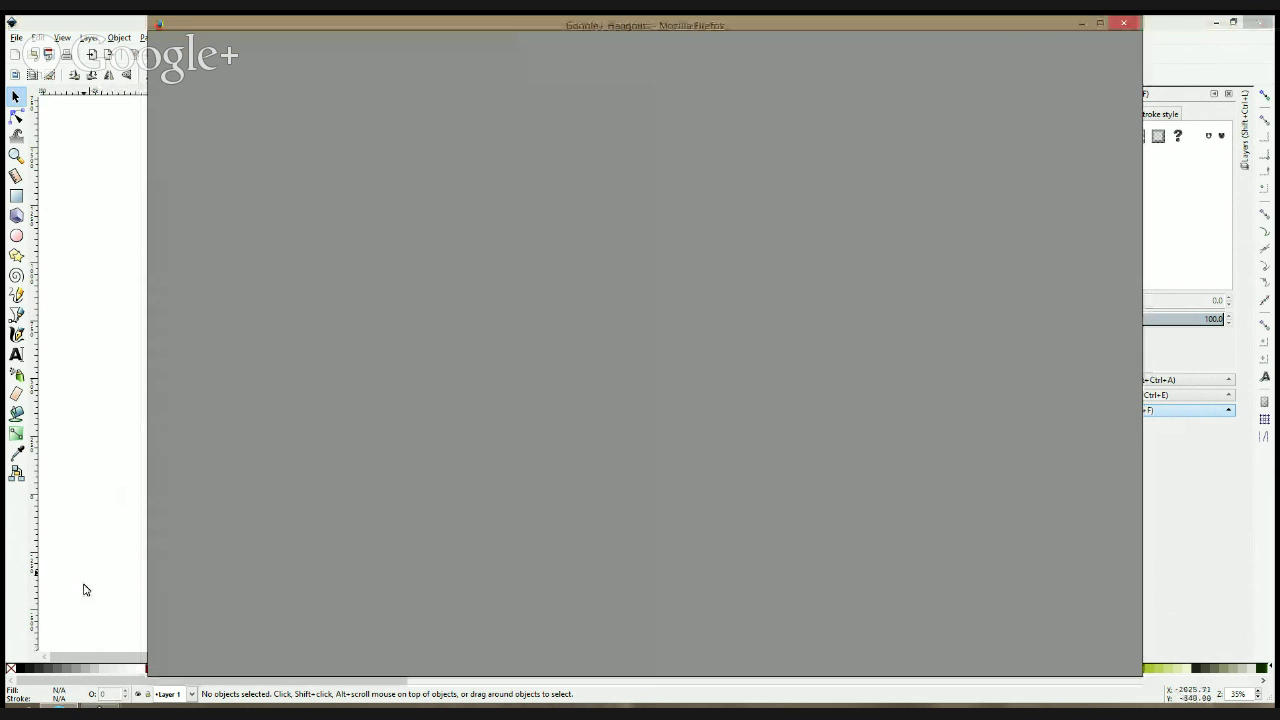
left_click(106, 499)
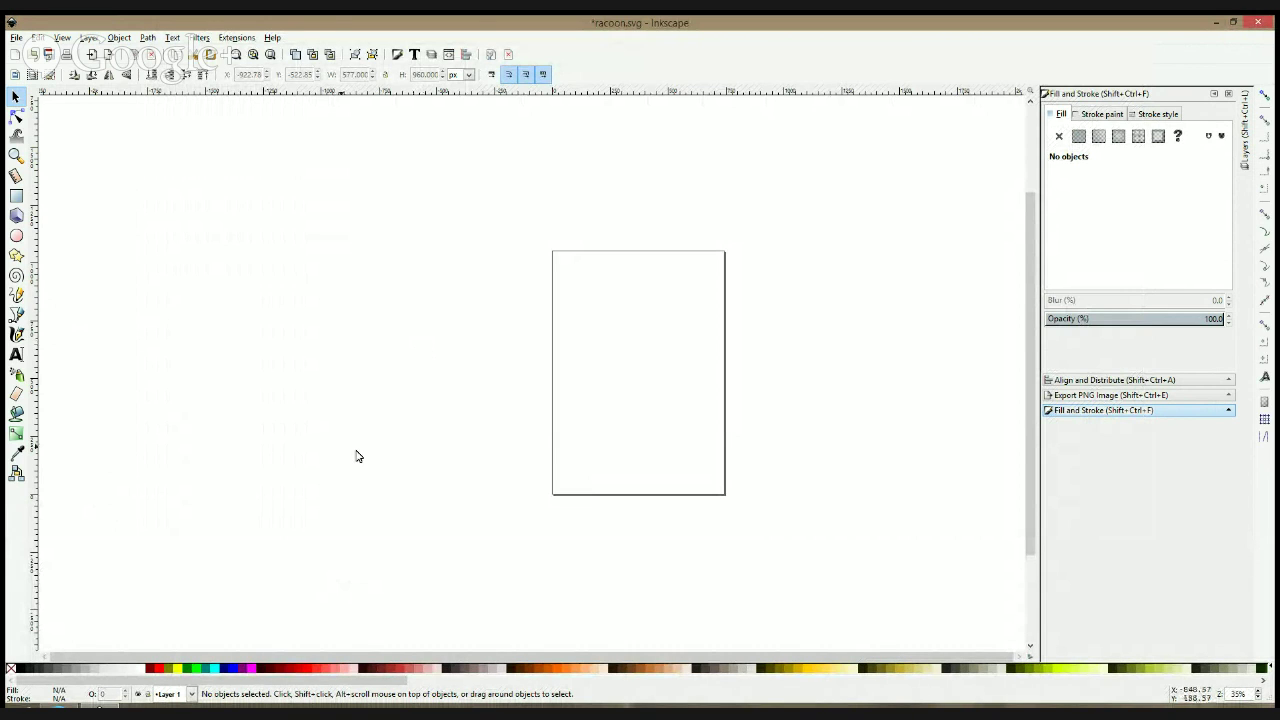
- Paste the photo of the pencil raccoon sketch onto the canvas as an embedded tracing reference
key("ctrl")
key("ctrl+c")
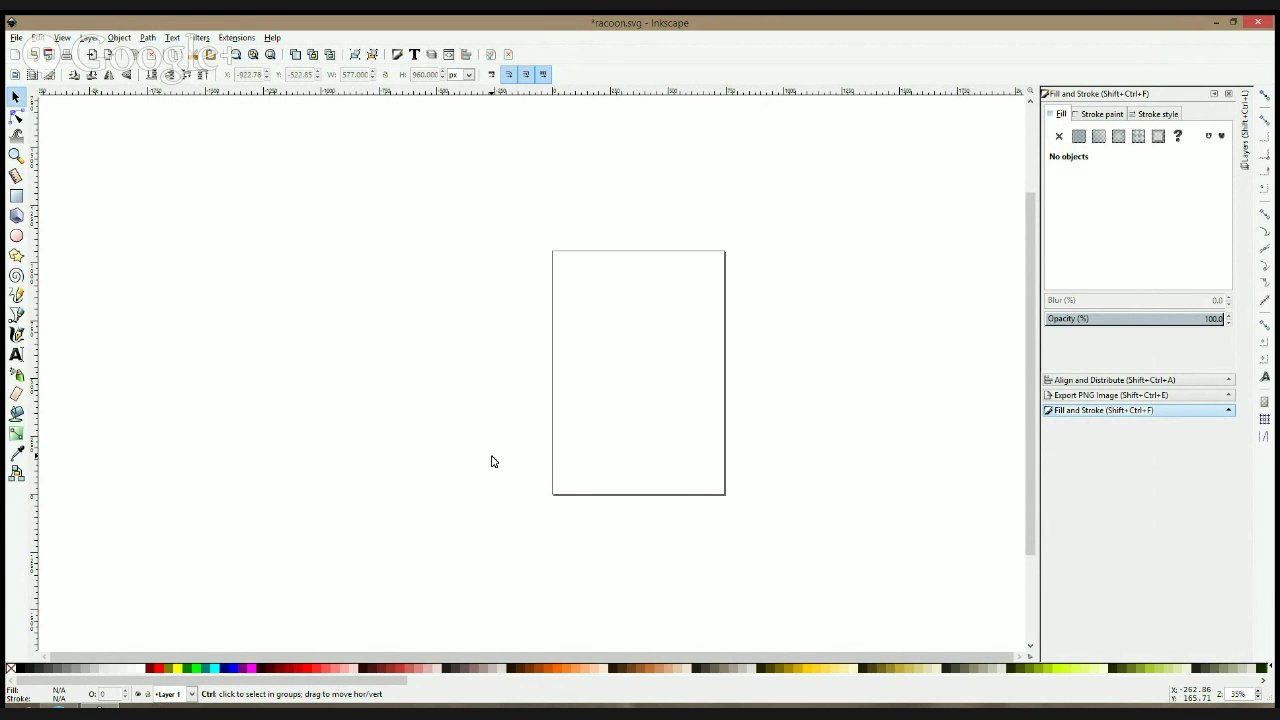
key("ctrl+v")
scroll(491, 461, "up", 3, "ctrl")
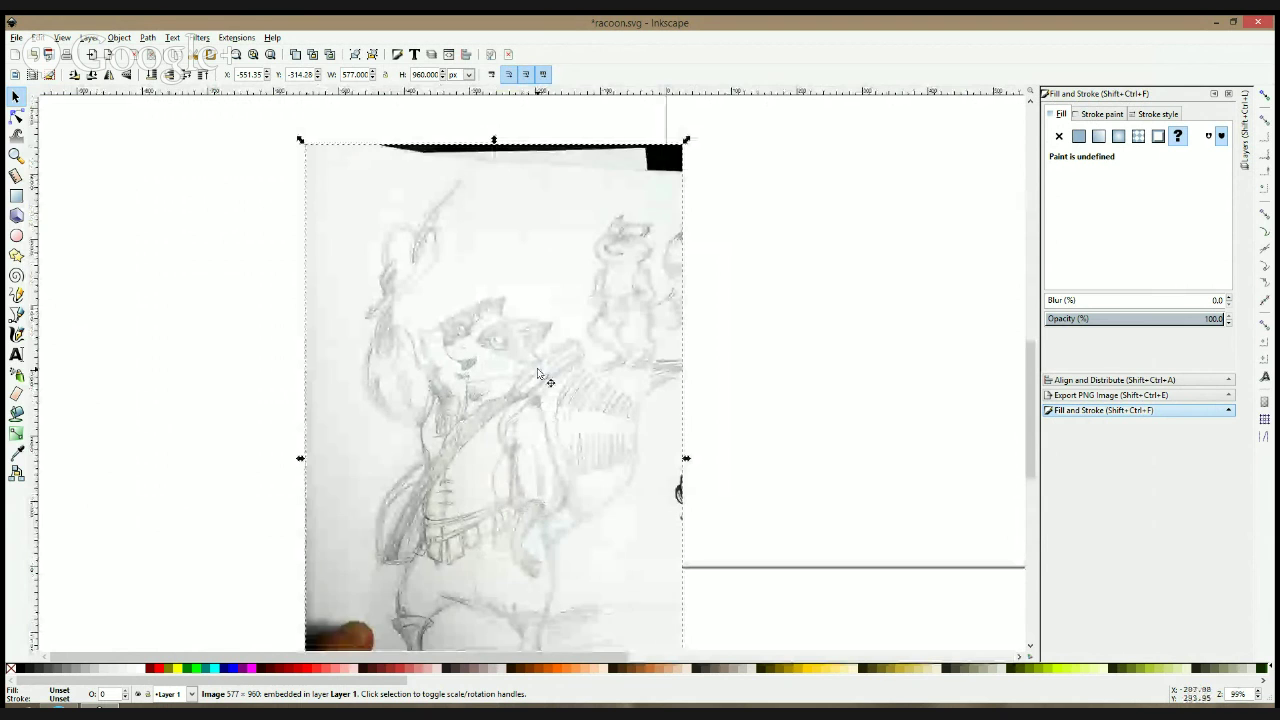
- Start a straight-segment Bezier outline of the raccoon's head, tracing the jagged cheek fur from the neck up to the left ear
scroll(538, 374, "down", 5)
scroll(431, 428, "down", 2, "ctrl")
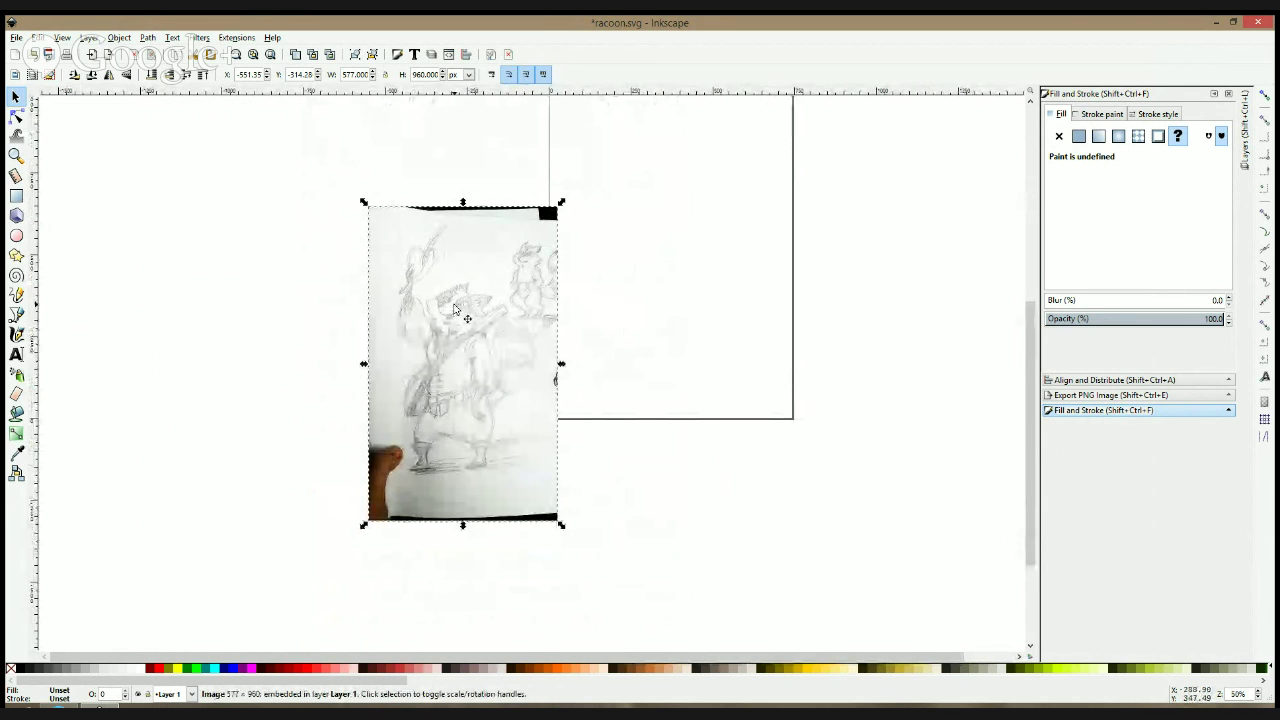
scroll(351, 345, "up", 3, "ctrl")
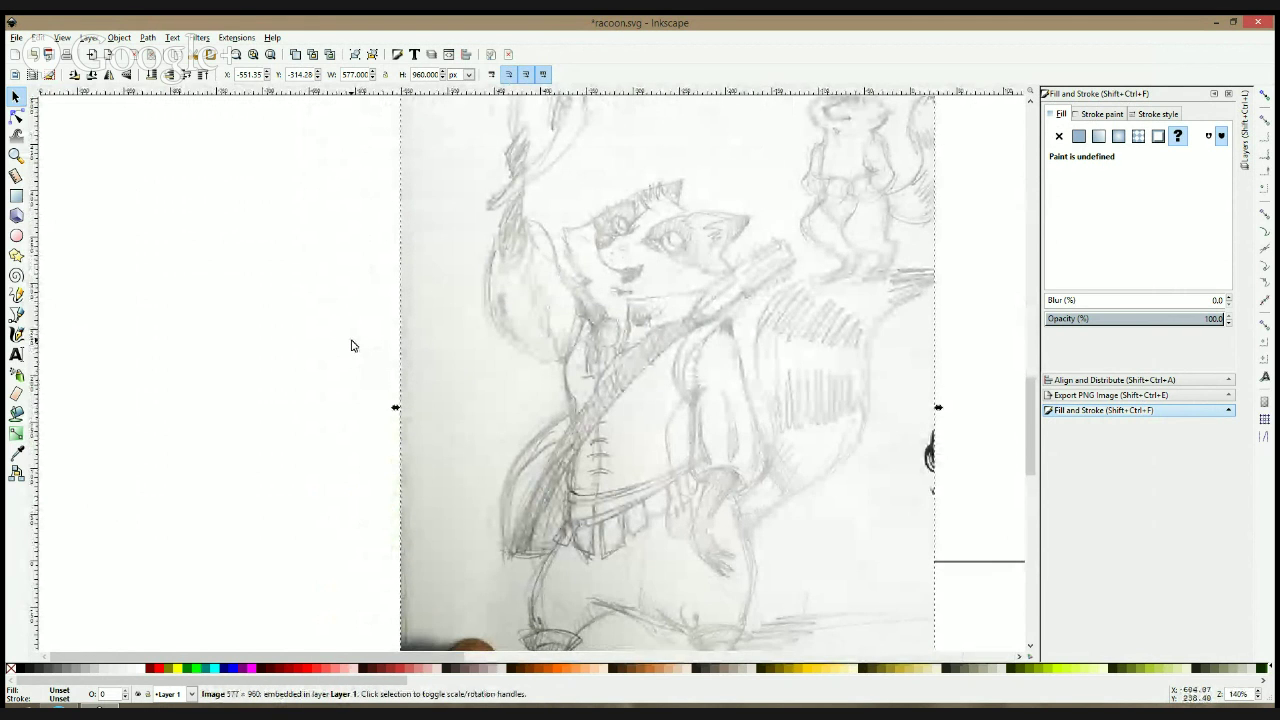
scroll(351, 345, "down", 1)
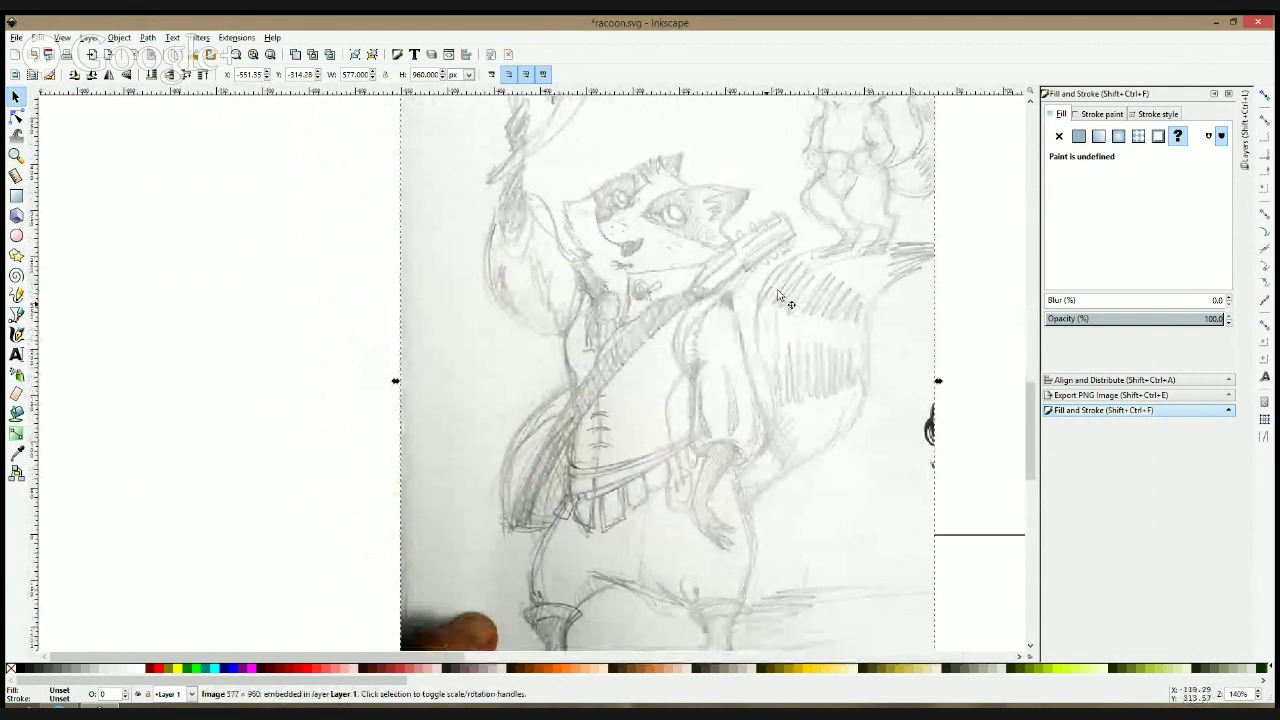
scroll(632, 304, "down", 1, "ctrl")
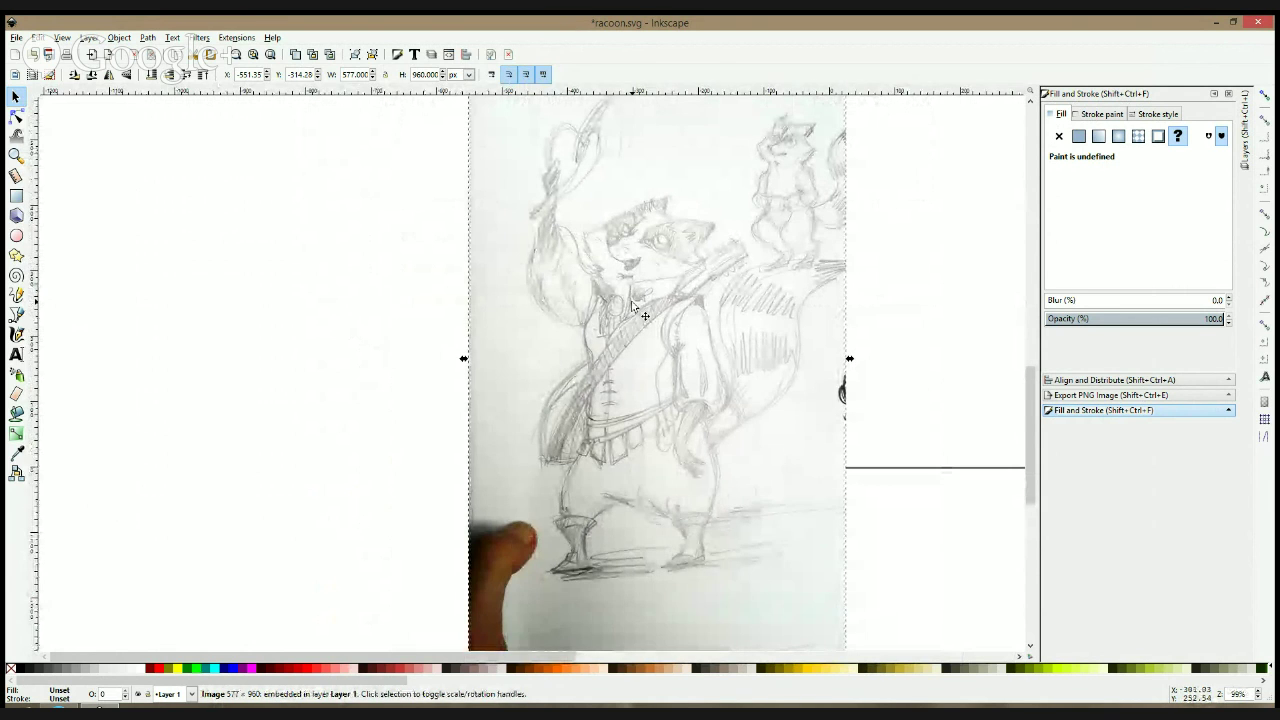
scroll(714, 283, "up", 2)
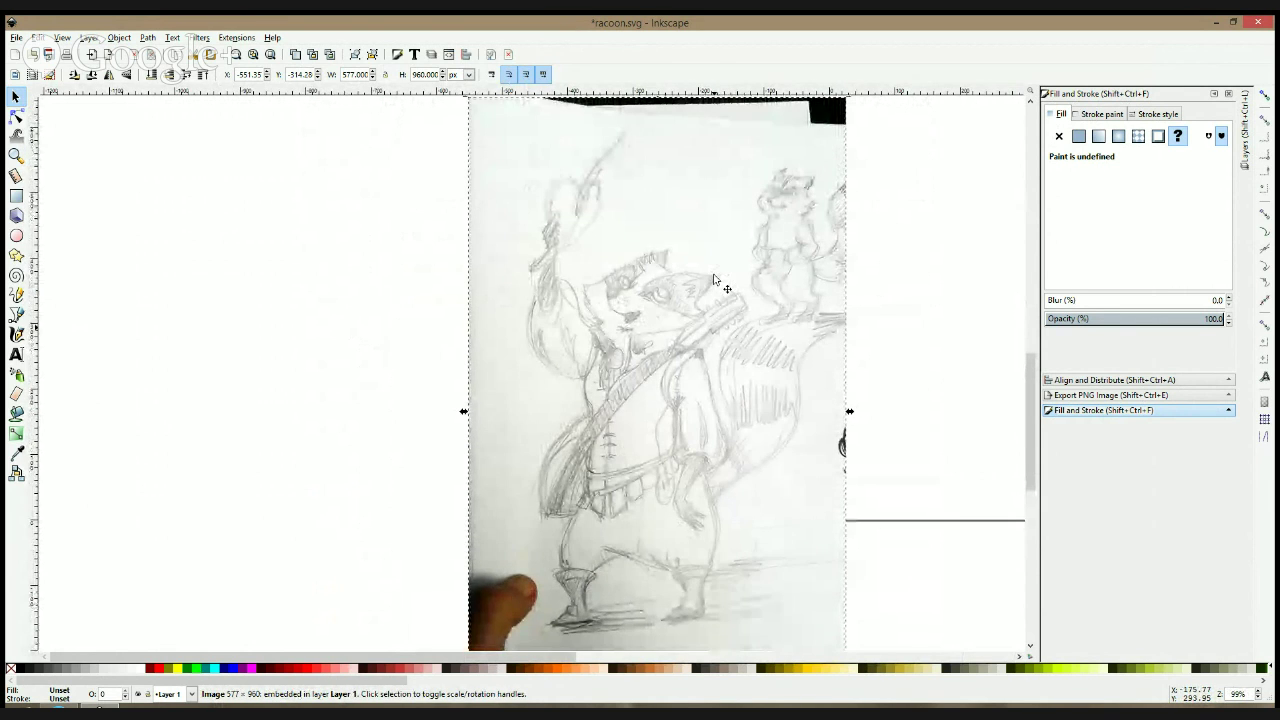
key("b")
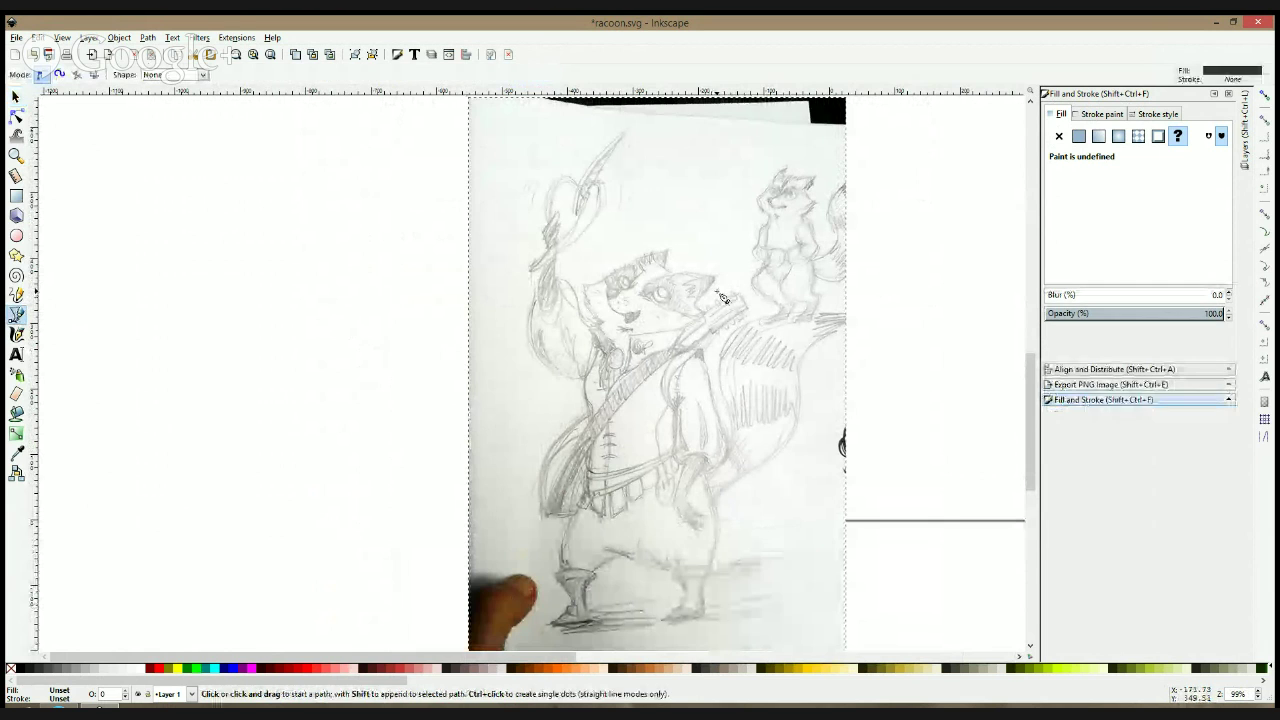
scroll(685, 335, "down", 2)
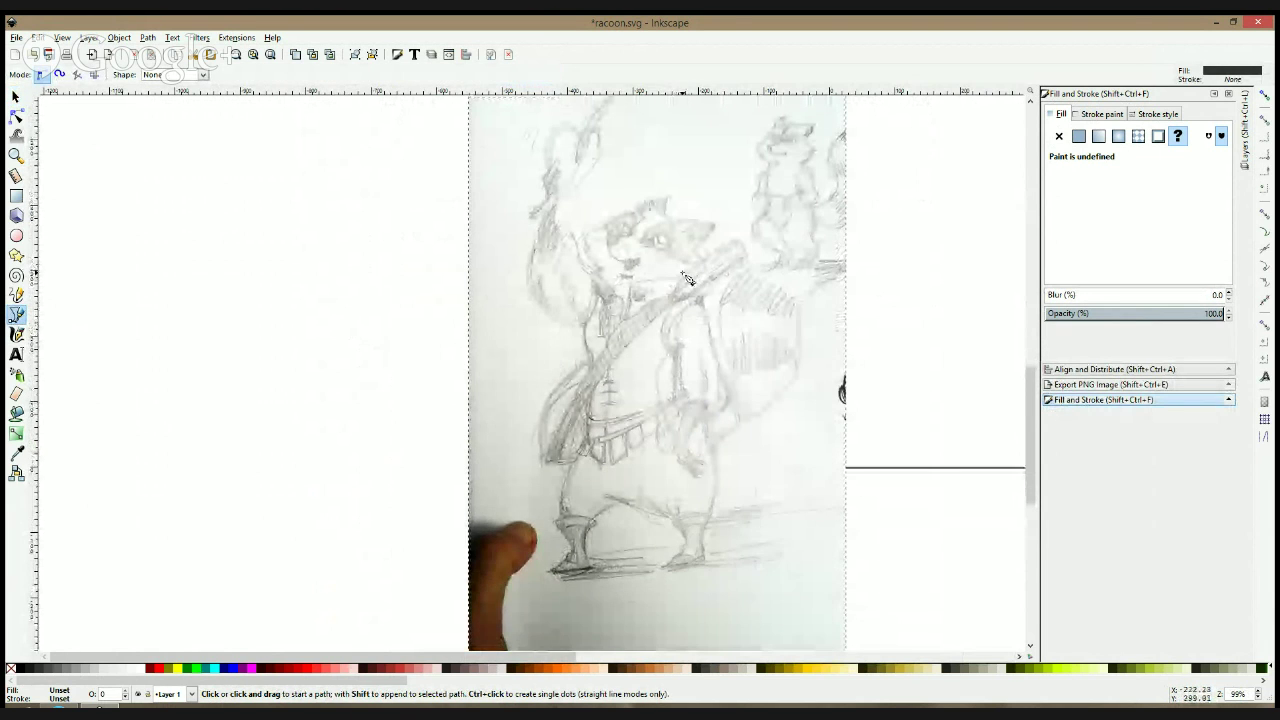
scroll(688, 278, "up", 2, "ctrl")
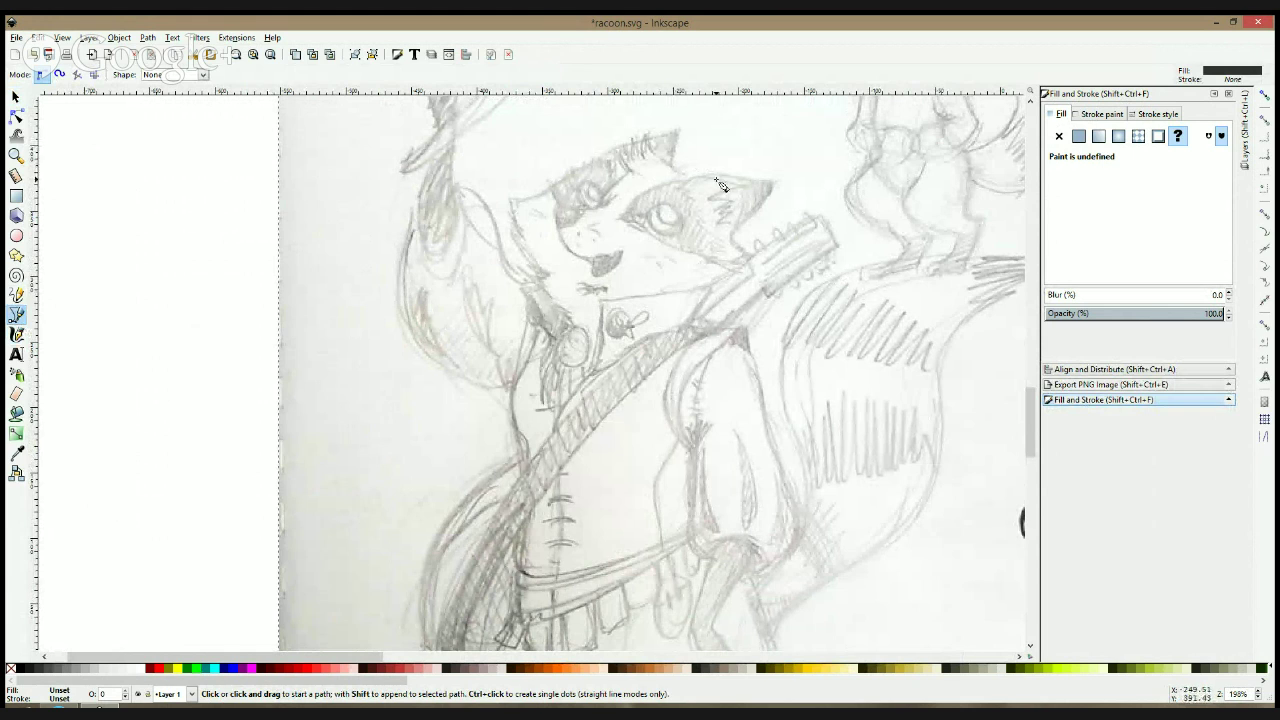
left_click(555, 306)
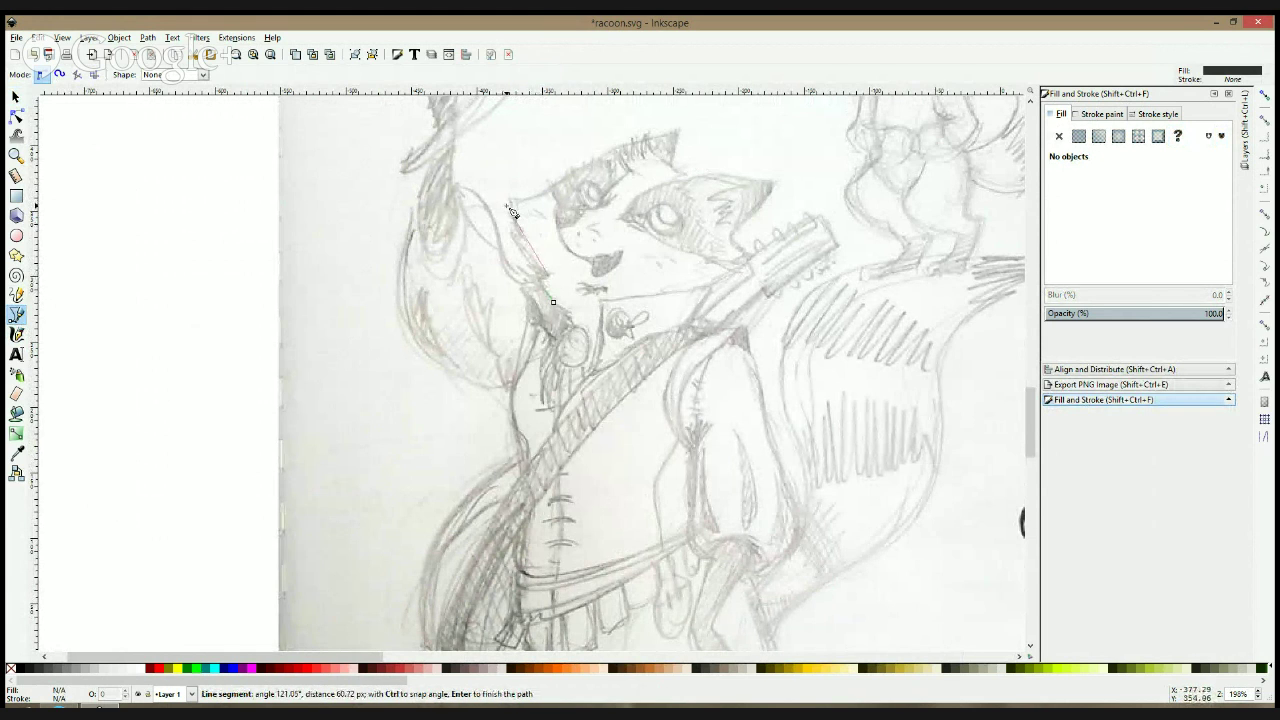
left_click(536, 245)
left_click(510, 200)
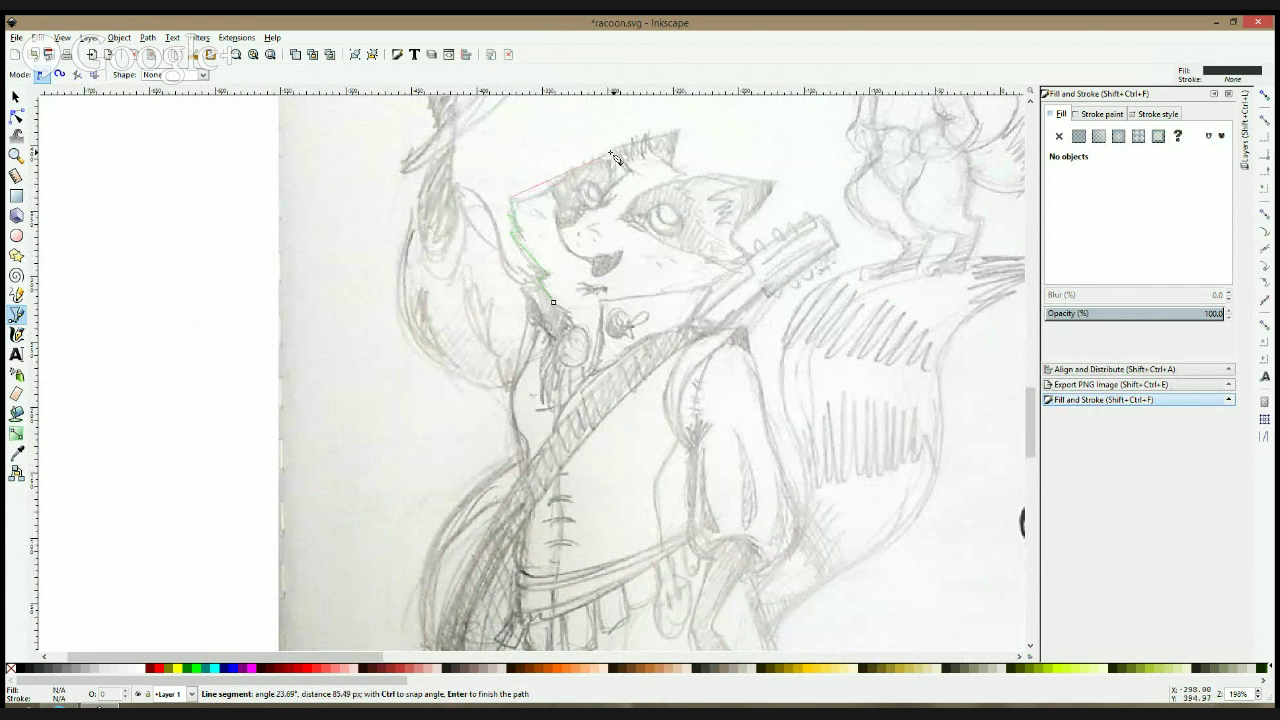
- Continue the head outline across the forehead, around the pointed ears and right cheek, and down to the chest, closing it at its start
left_click(678, 130)
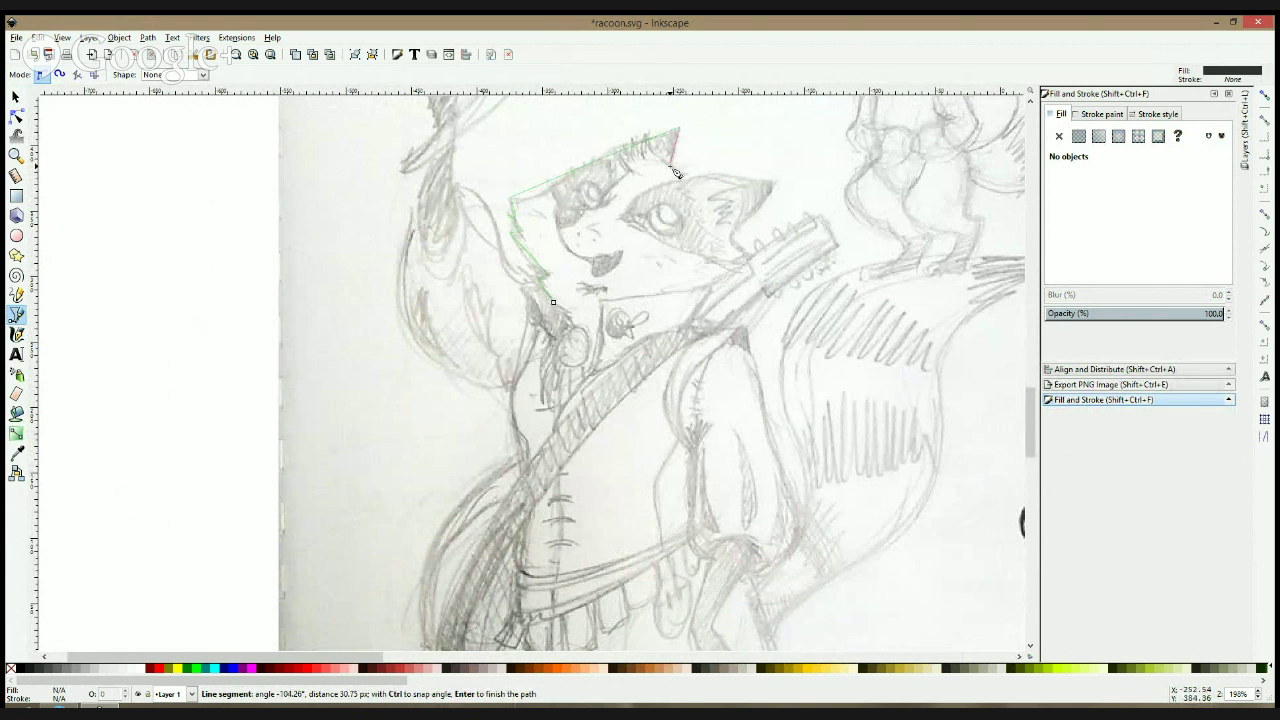
left_click(681, 175)
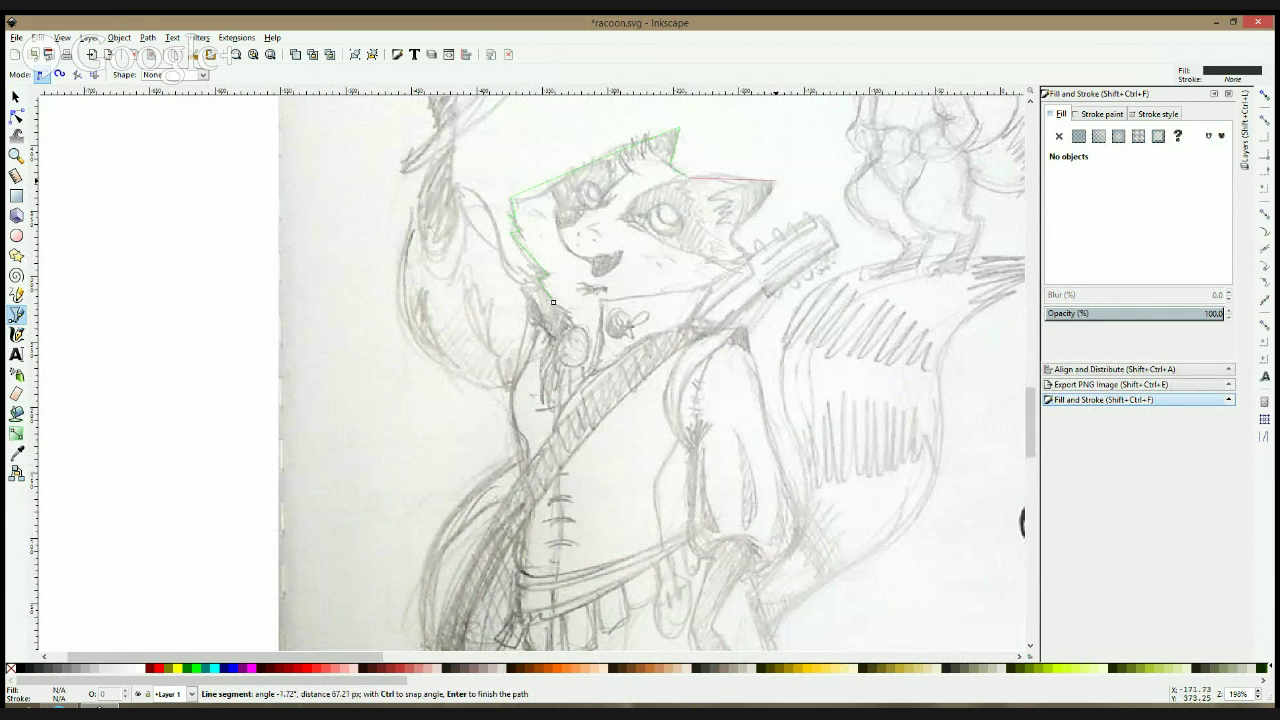
left_click(775, 182)
left_click(736, 242)
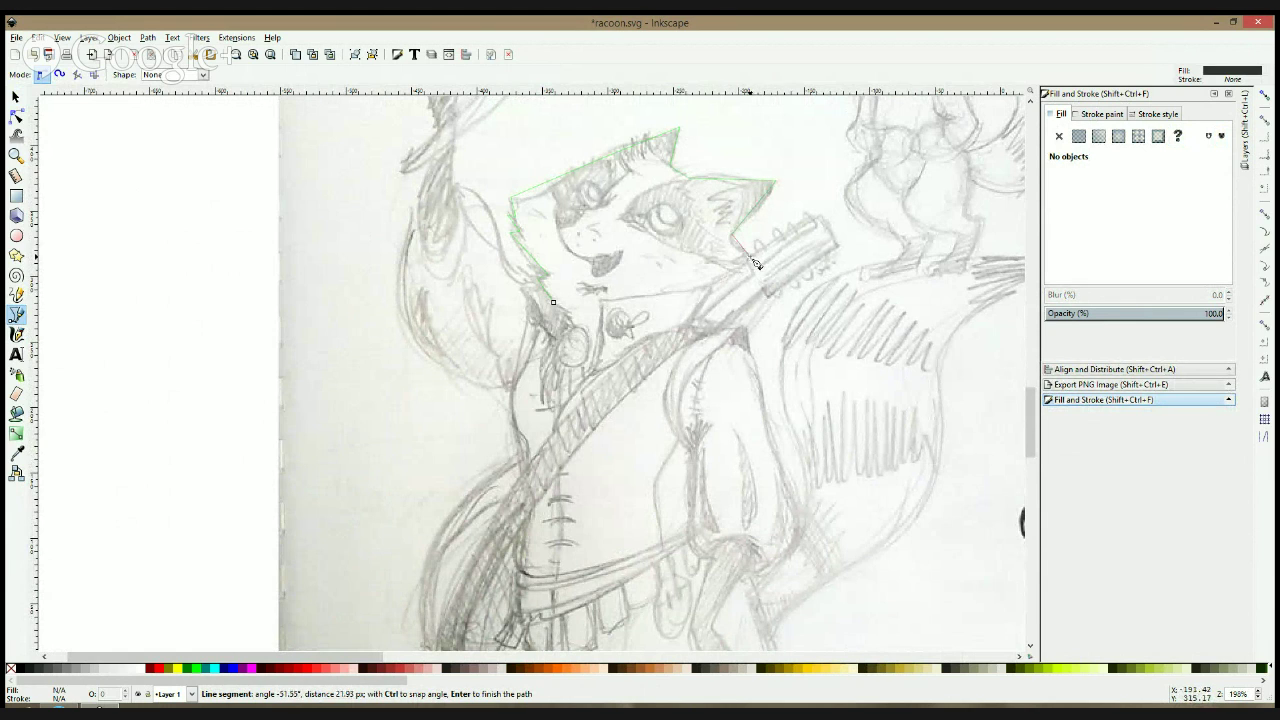
left_click(747, 270)
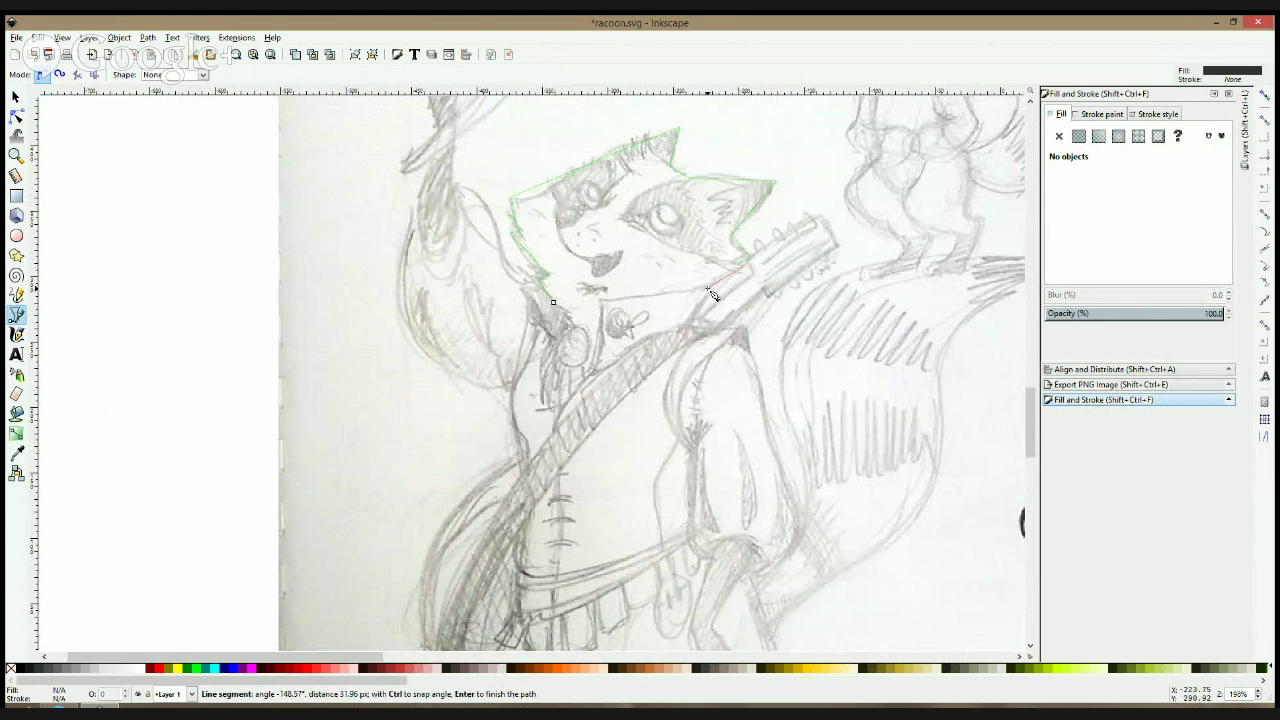
left_click(598, 345)
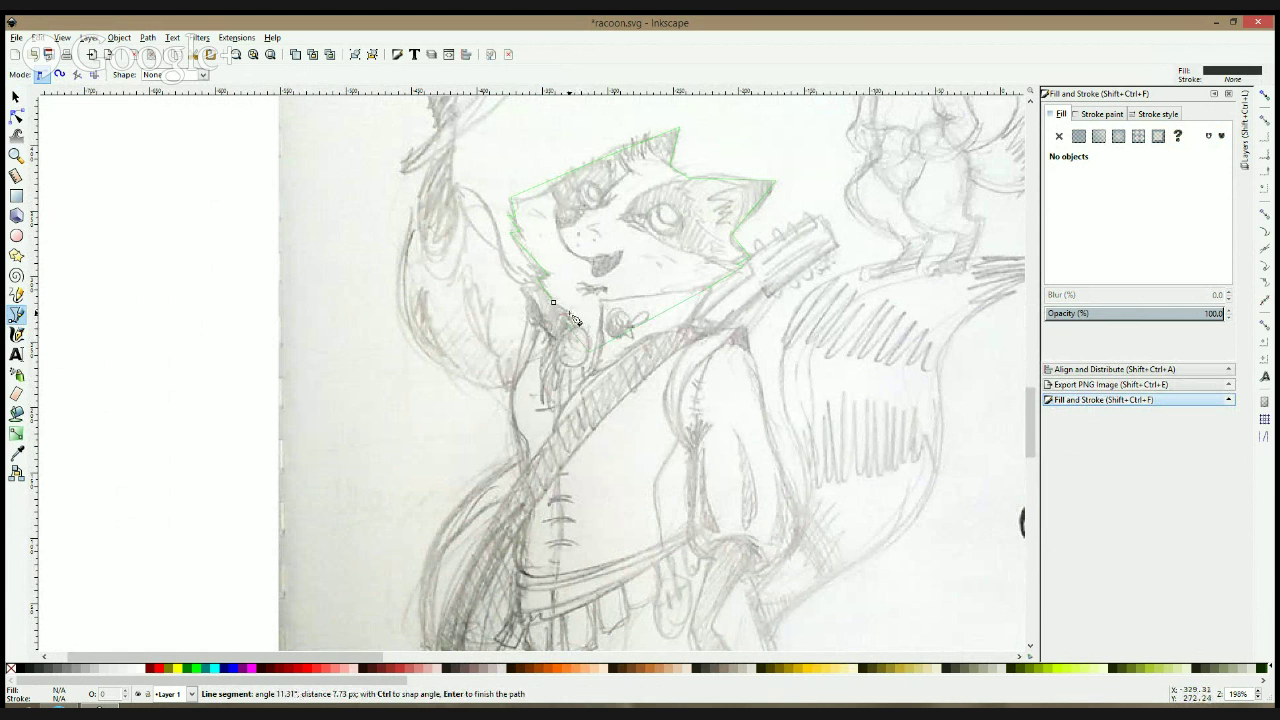
left_click(555, 303)
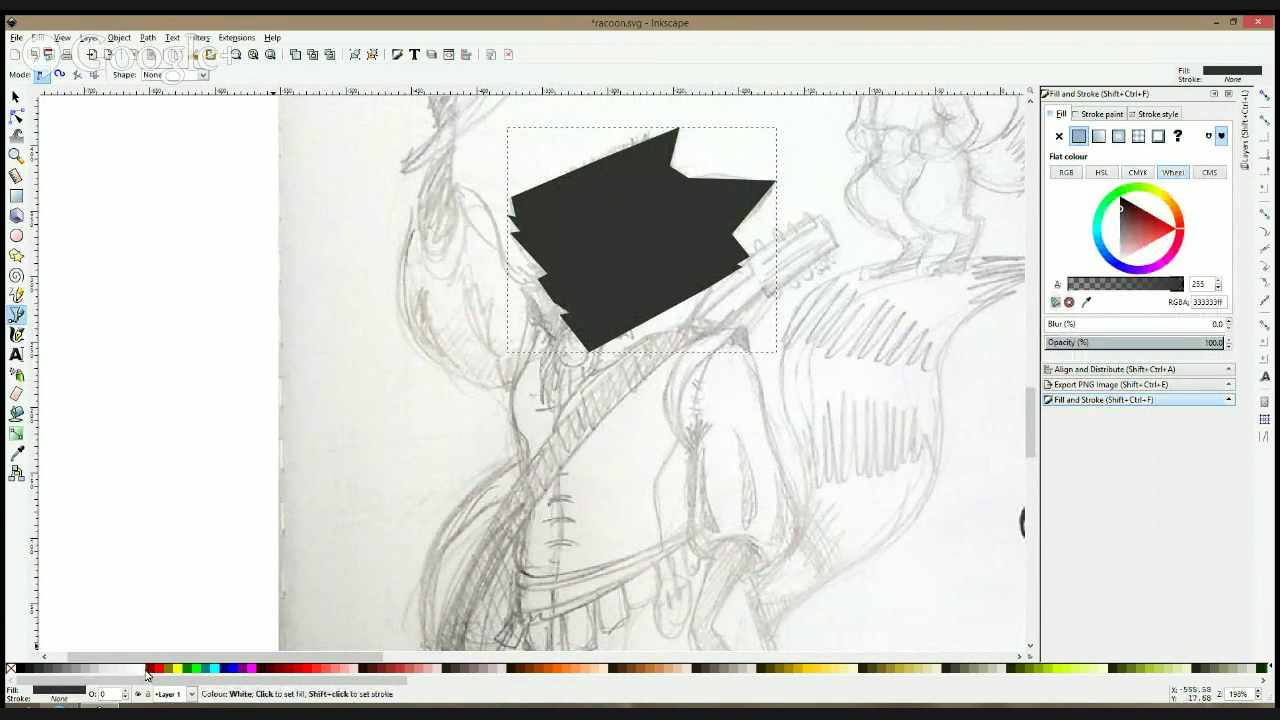
- Fill the head shape with red and set its opacity to 60%
left_click(156, 669)
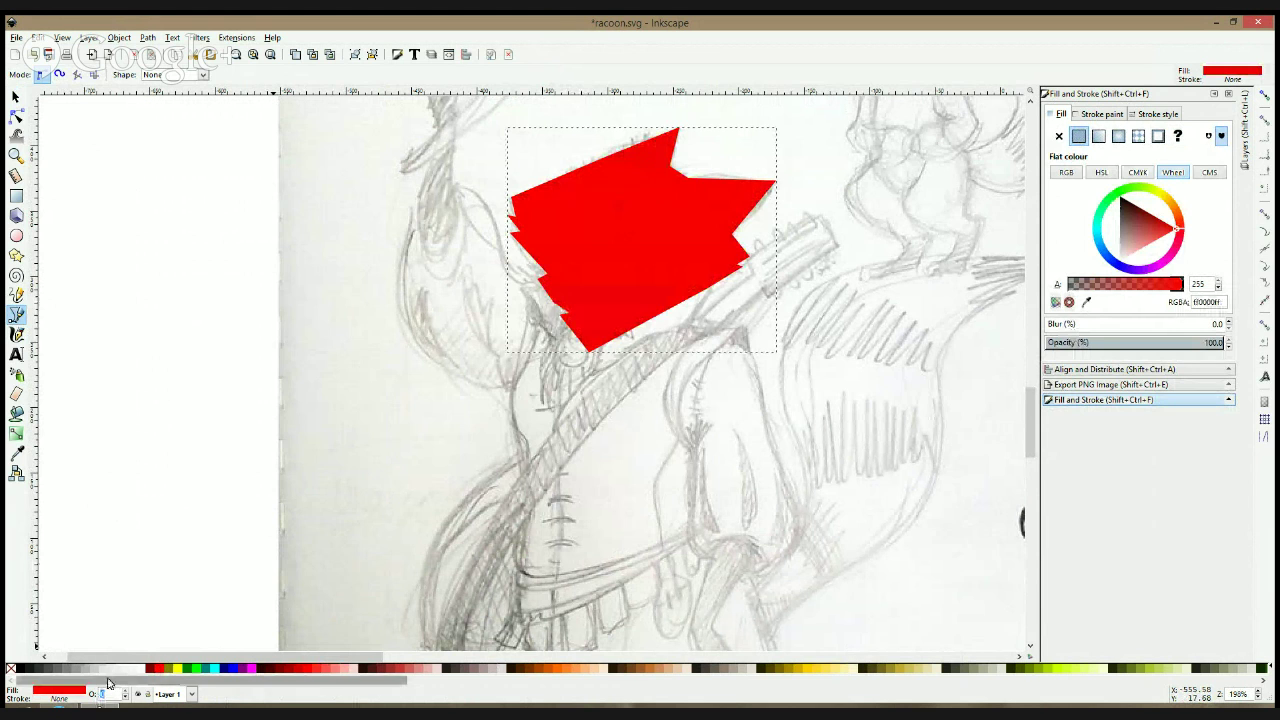
key("Return")
- Bend the head shape's straight upper edge into curves that follow the sketched forehead and the upper ear, adjusting the node between them
left_click(16, 116)
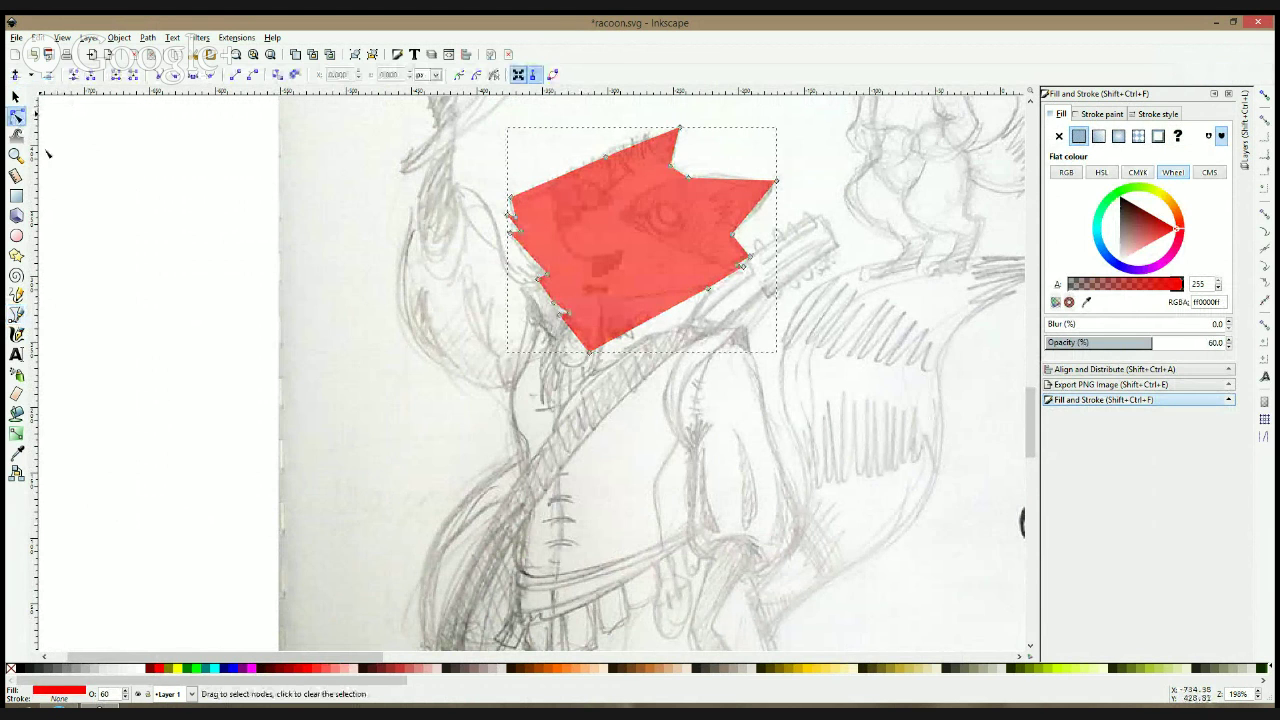
left_click(49, 152)
left_click(574, 168)
scroll(574, 168, "up", 1)
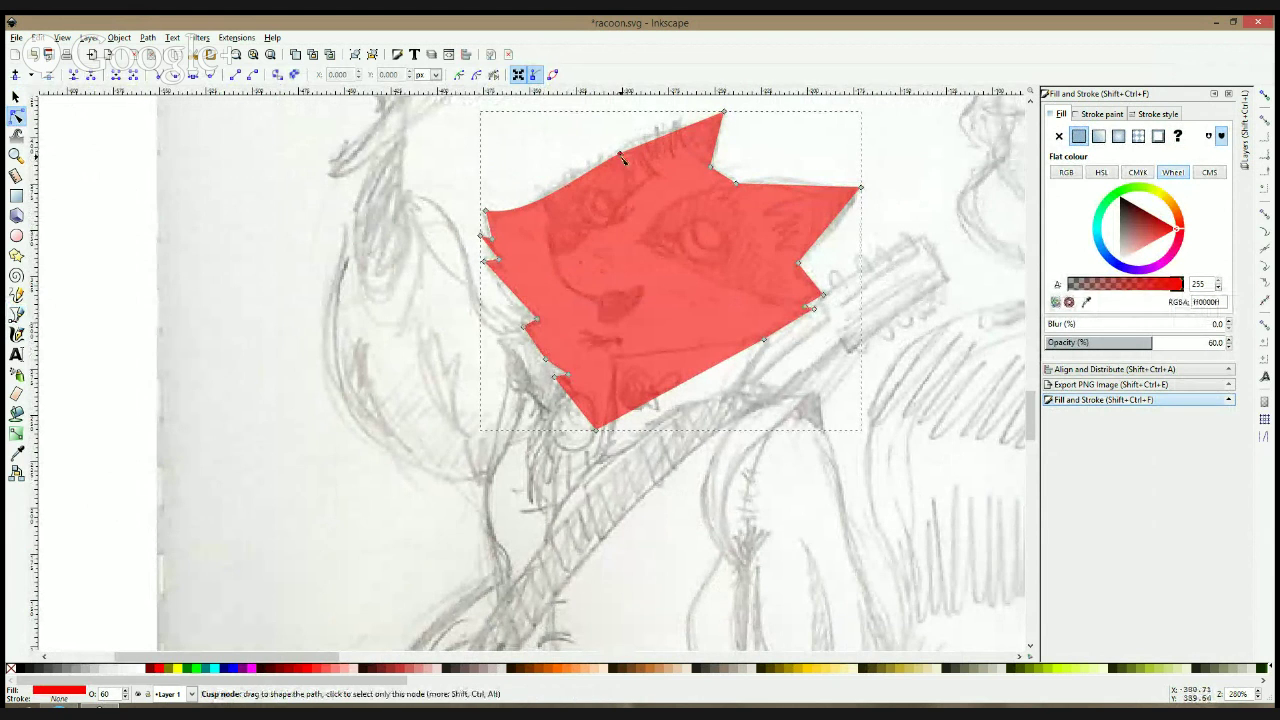
key("ctrl")
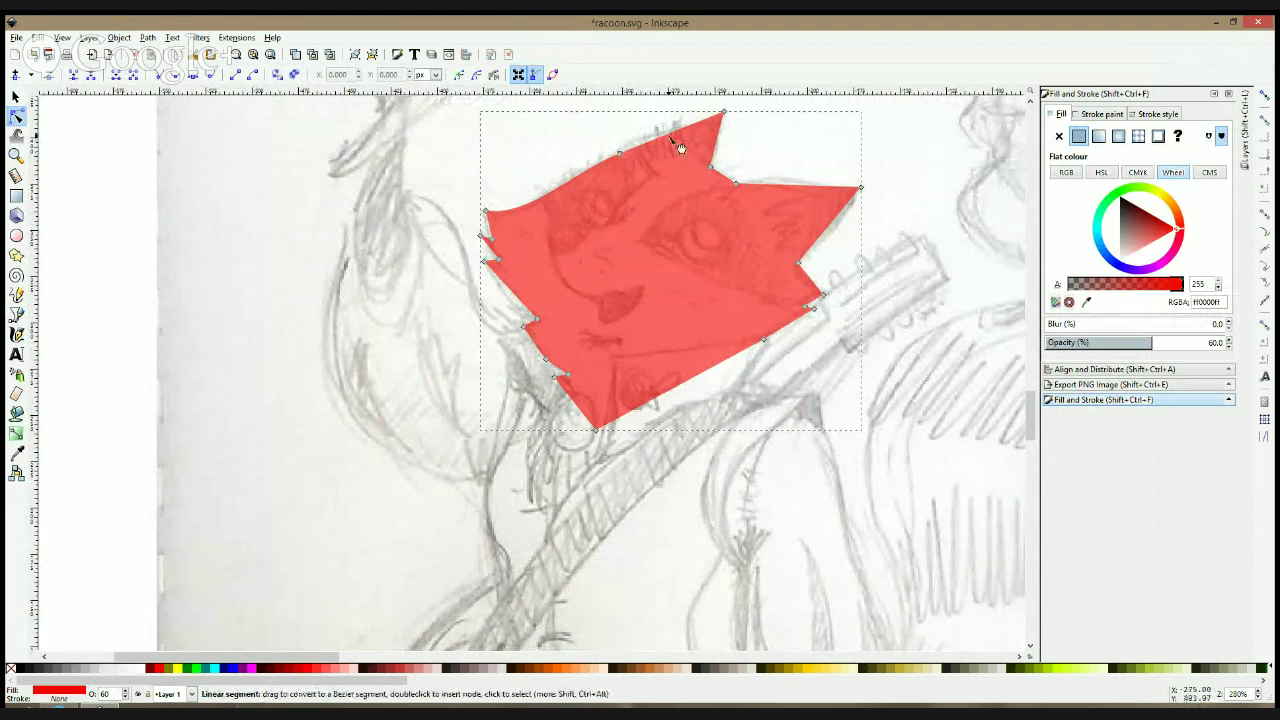
left_click_drag(672, 138, 567, 183)
key("ctrl+z")
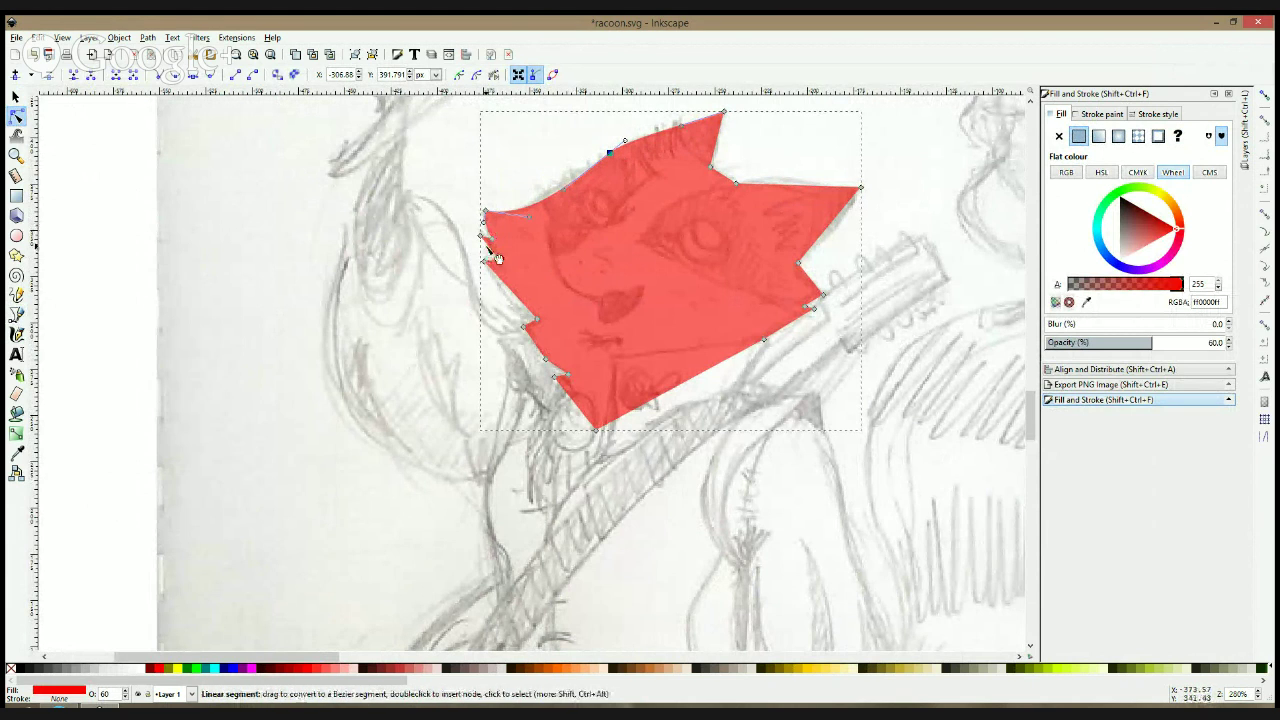
- Adjust the fur nodes and curve the edge along the left cheek and neck of the head shape to match the sketch
left_click(517, 324)
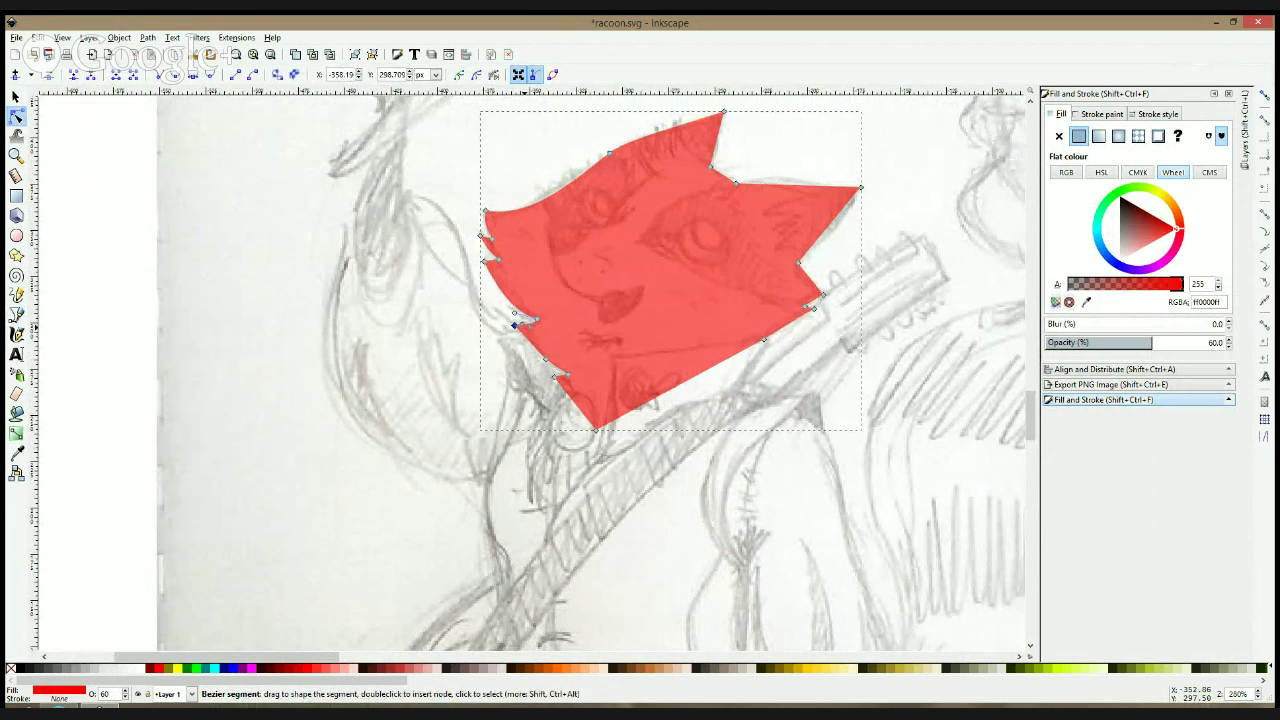
key("Right")
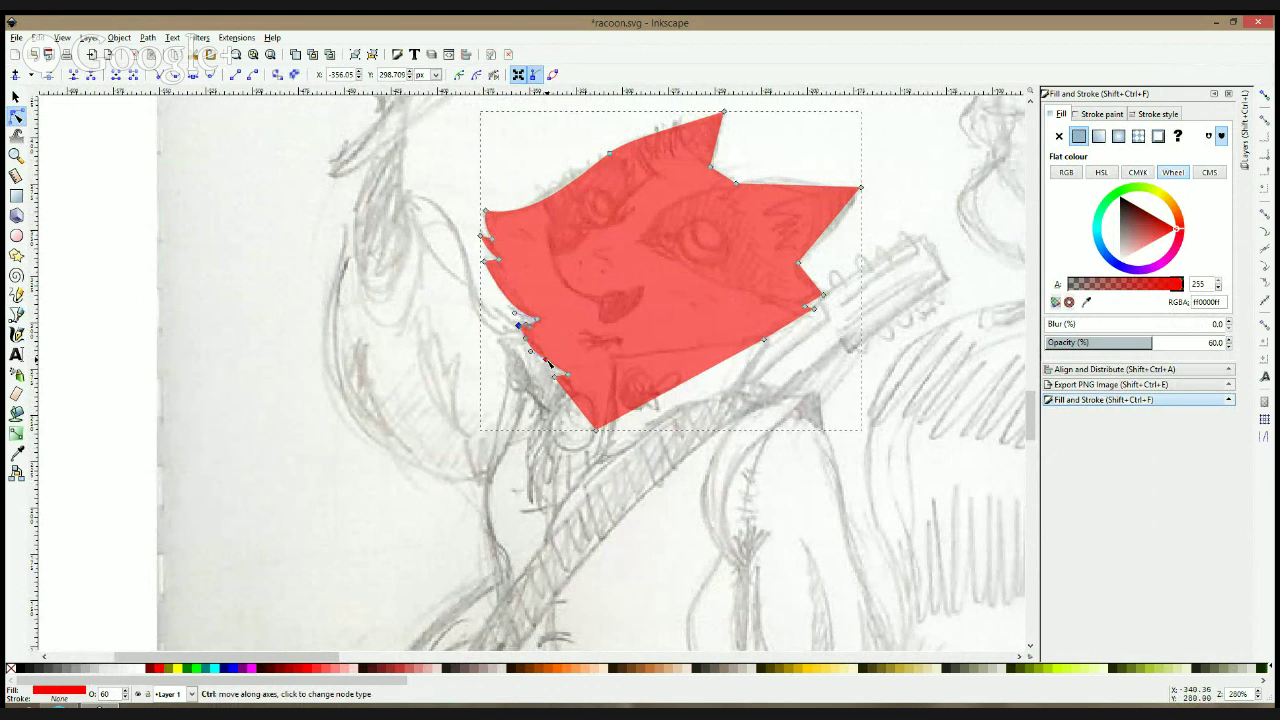
left_click(577, 405)
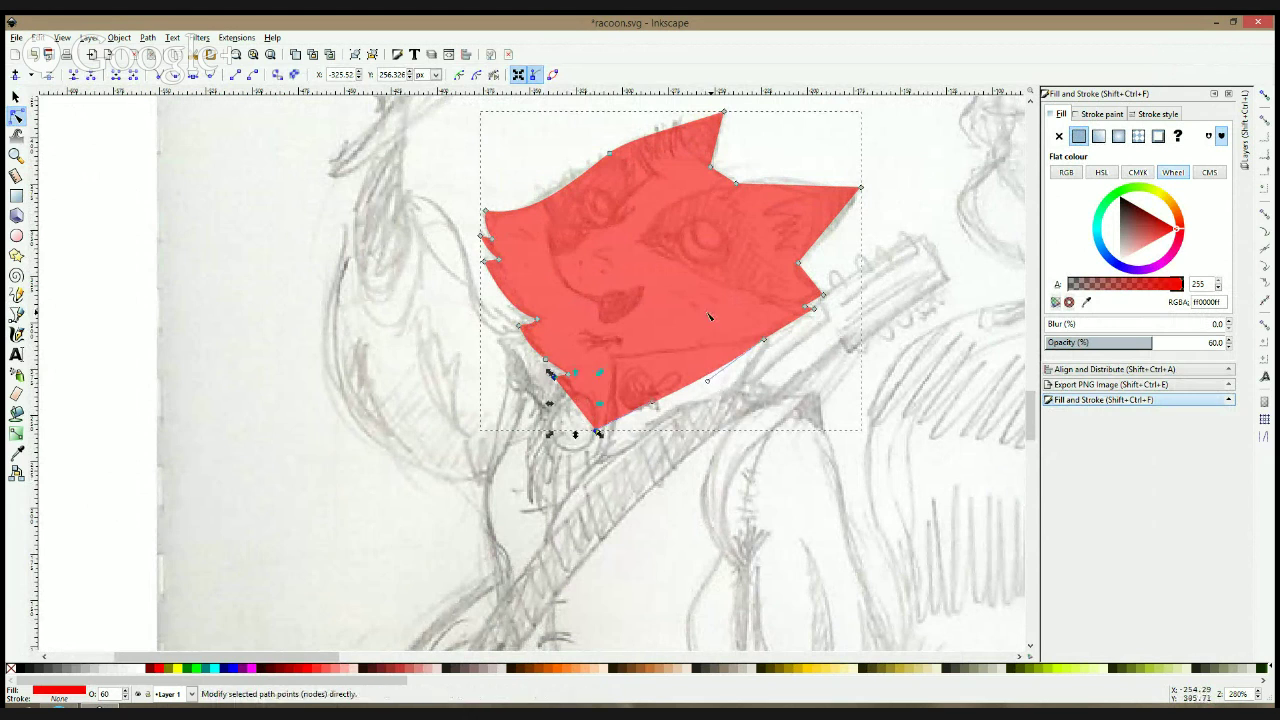
- Curve both edges of the head shape's right ear and reposition its tip and handle to fit the sketched ear
left_click_drag(795, 198, 789, 186)
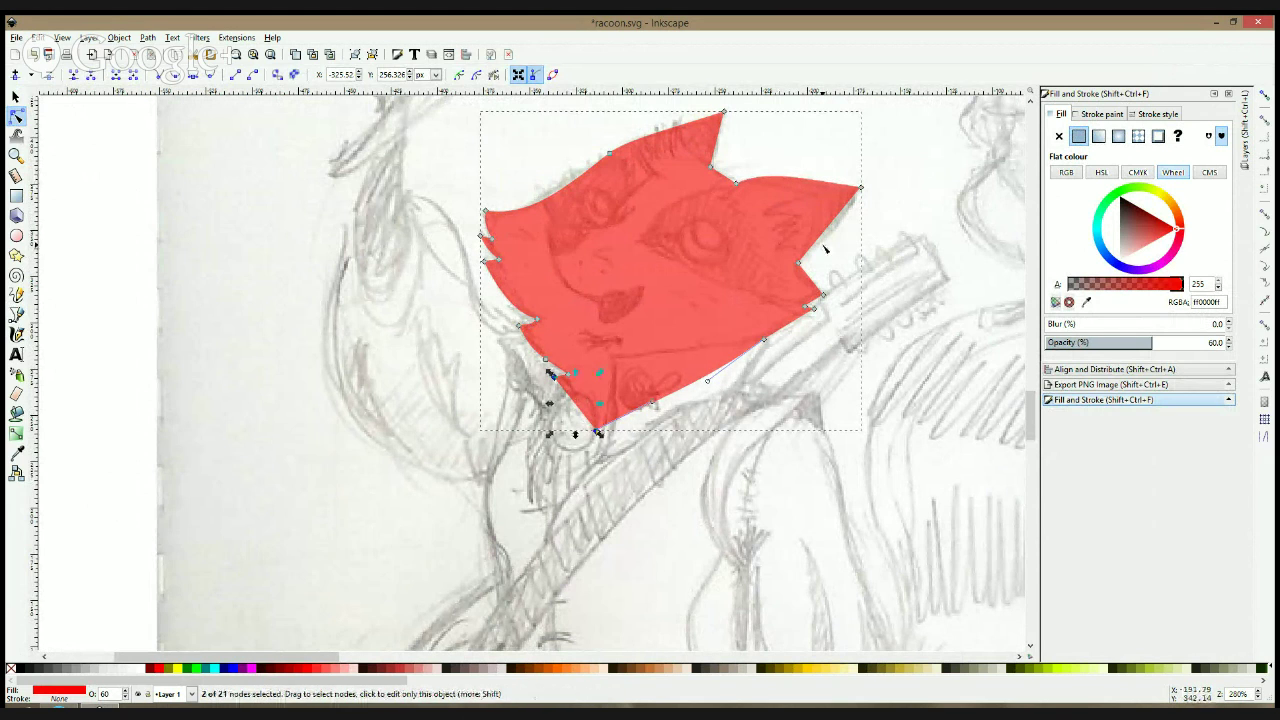
left_click_drag(831, 243, 838, 252)
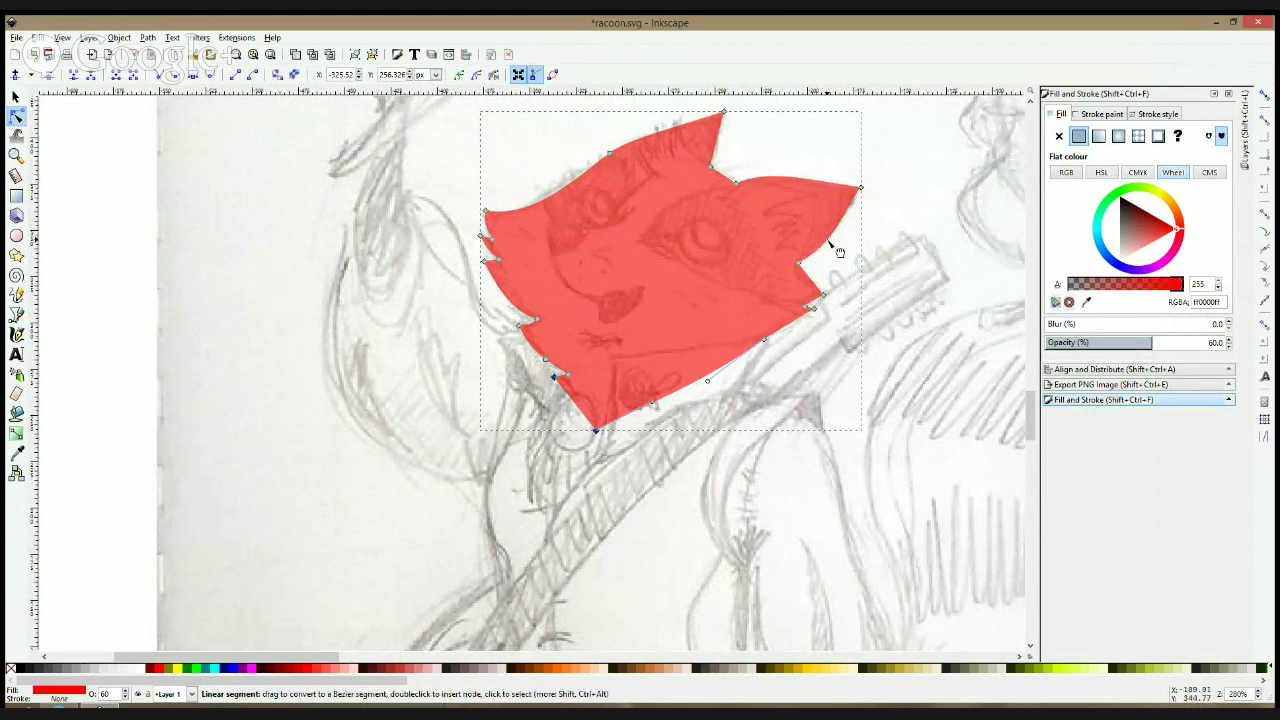
left_click(858, 190)
left_click_drag(817, 188, 830, 181)
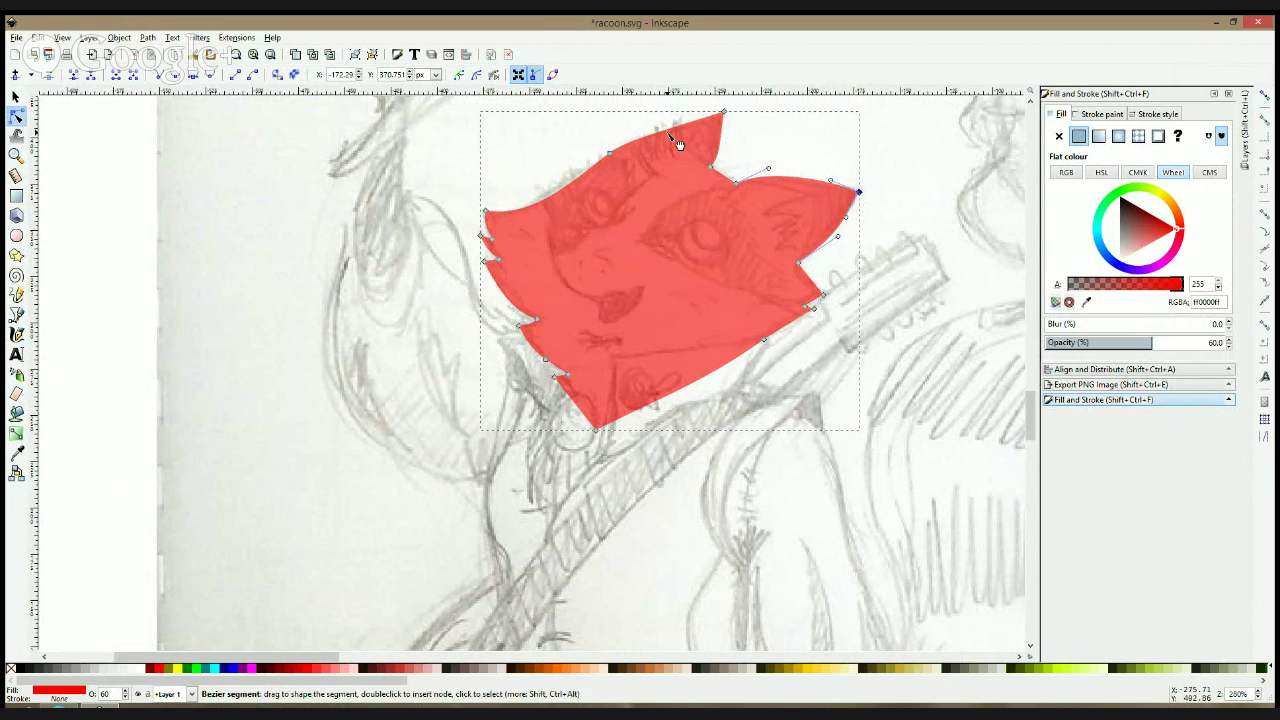
- Trace the raised forearm and hand with a closed straight-segment Bezier path, including two pointed fingers, over the sketch
scroll(582, 270, "down", 1)
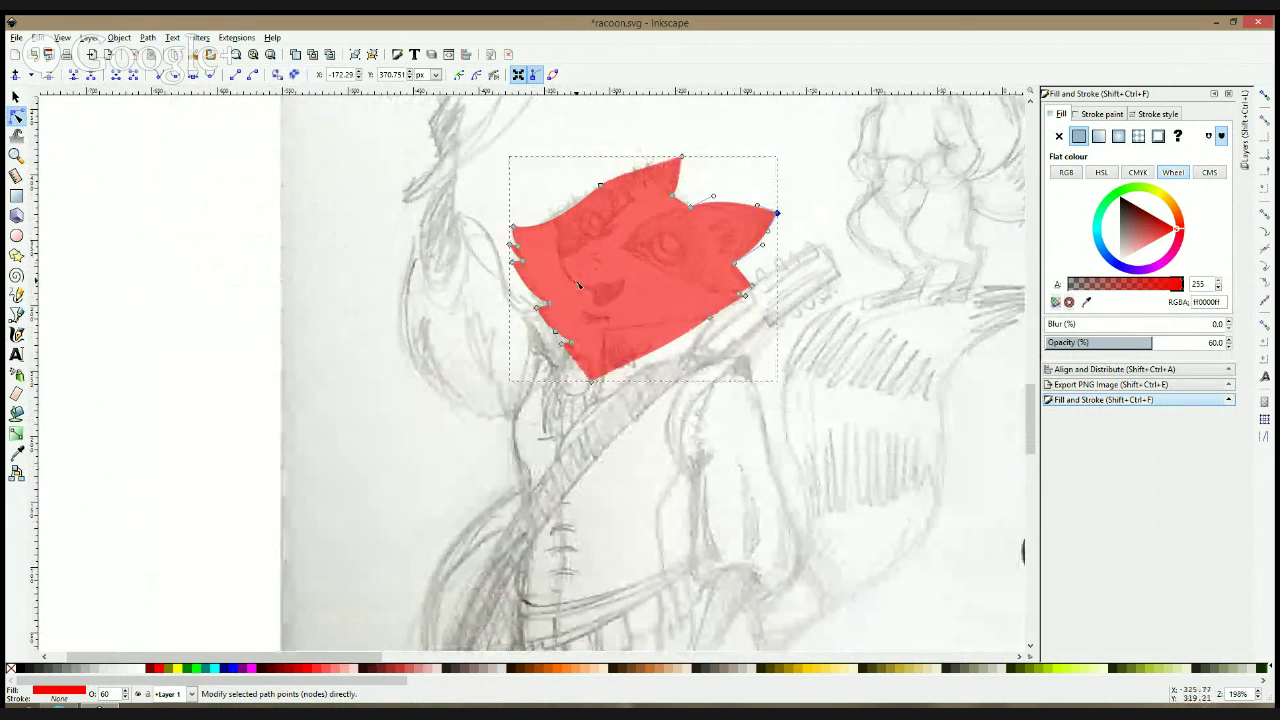
scroll(578, 286, "up", 4)
left_click(16, 314)
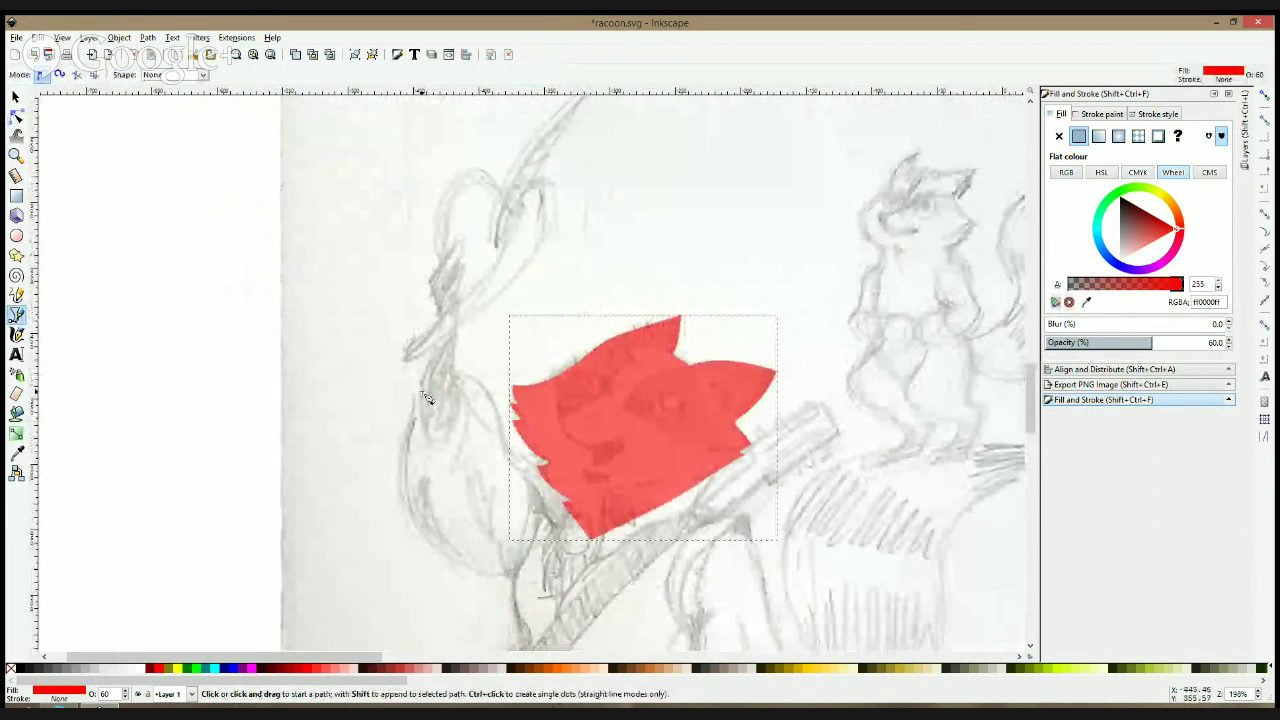
left_click(430, 281)
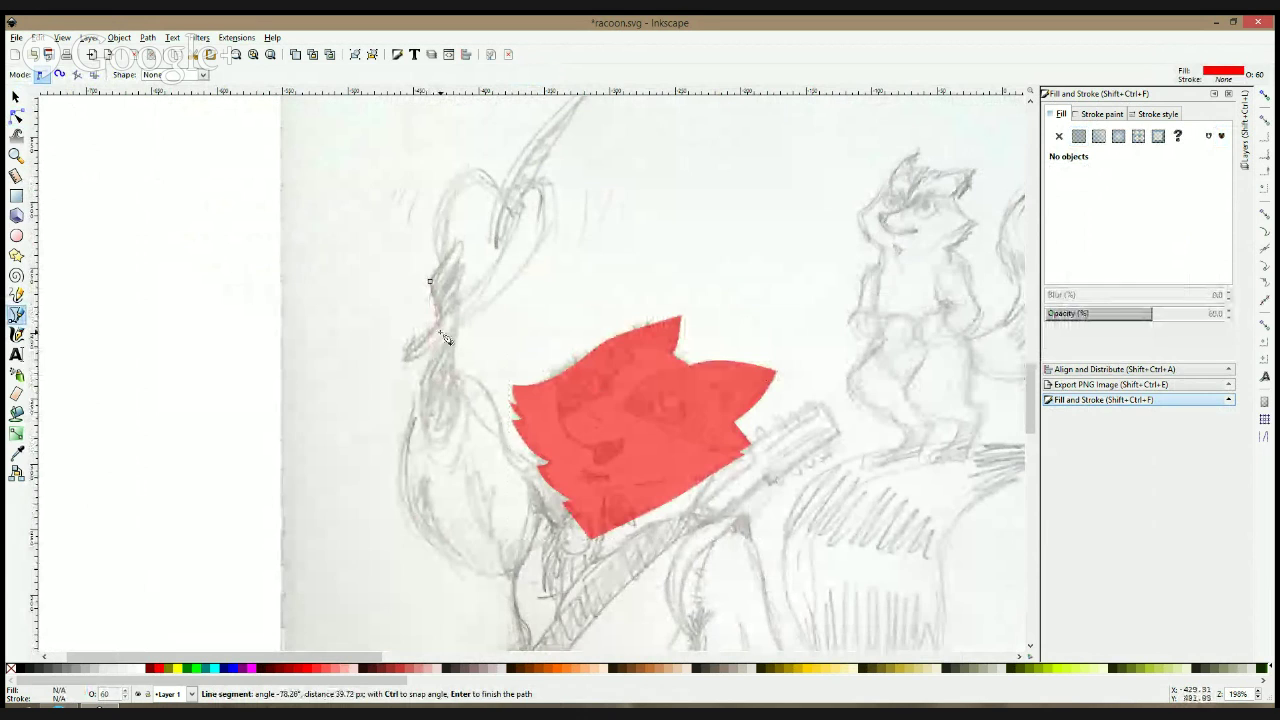
left_click(424, 435)
left_click(460, 413)
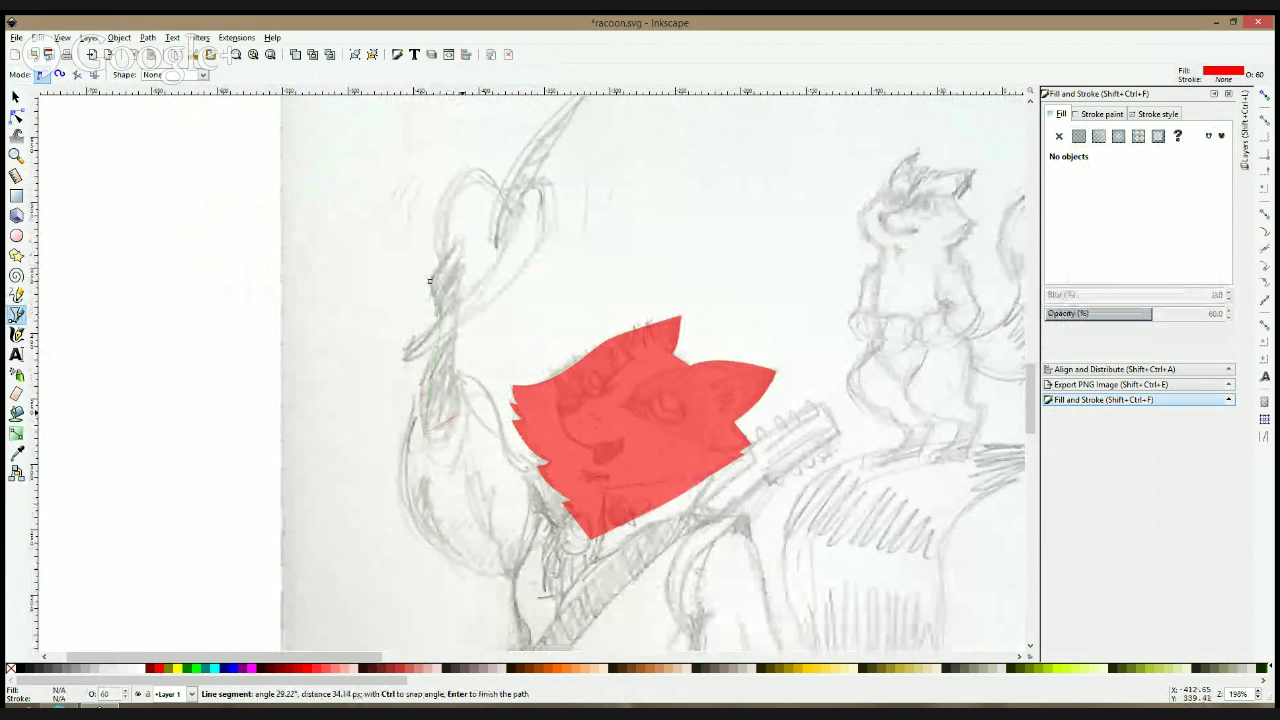
left_click(459, 296)
left_click(467, 270)
left_click(448, 288)
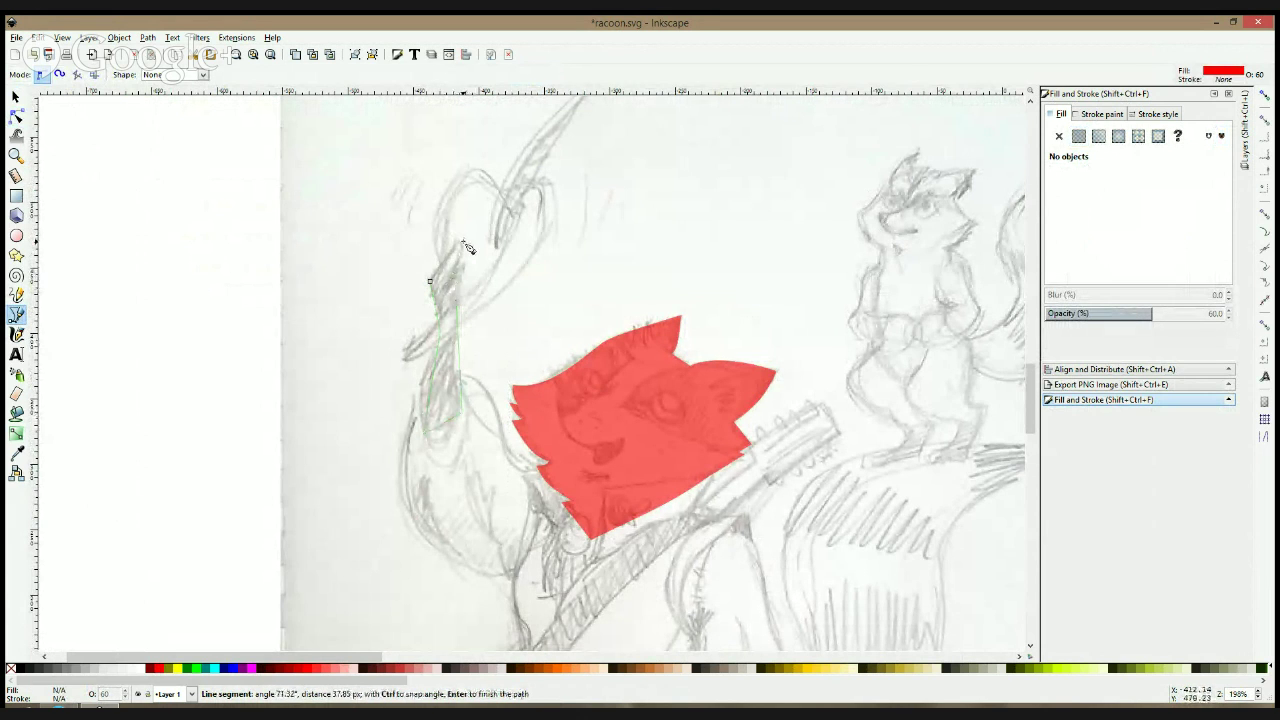
left_click(460, 248)
left_click(430, 281)
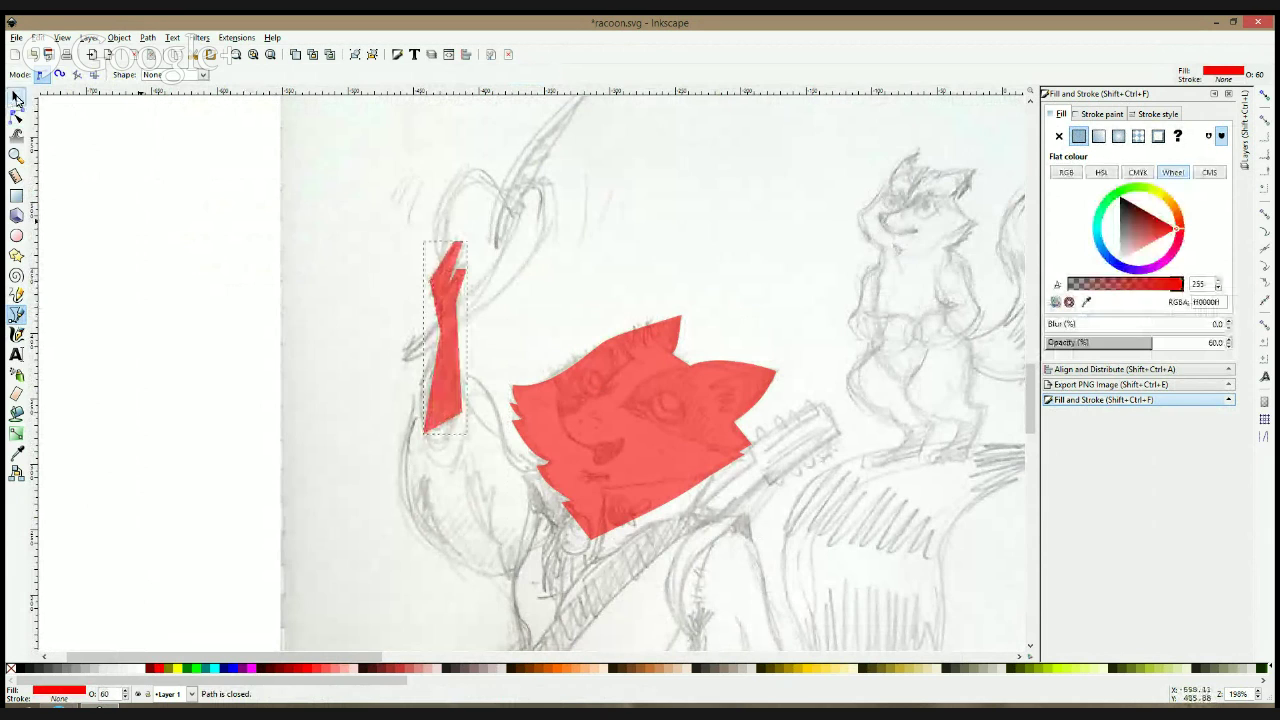
- Round the elbow end of the raised forearm shape and curve its outer edge, adjusting the wrist and hand nodes to the sketch
left_click(16, 114)
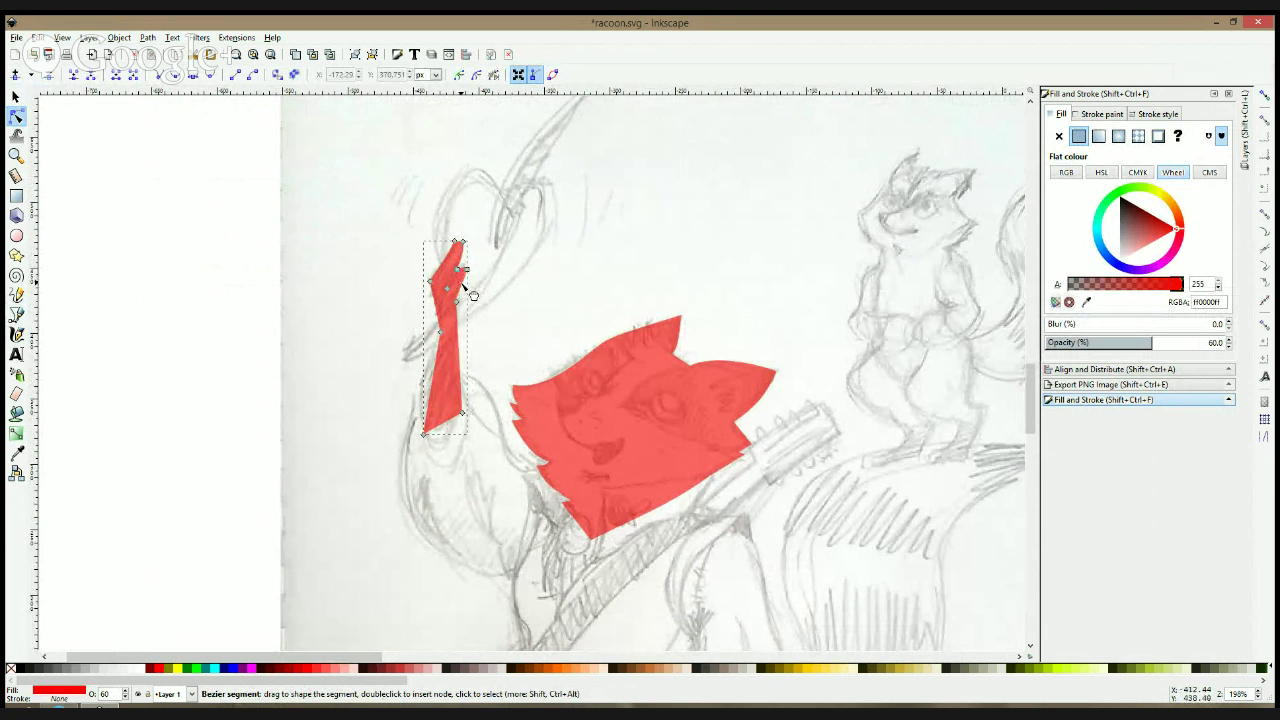
left_click(460, 411)
left_click_drag(450, 428, 449, 451)
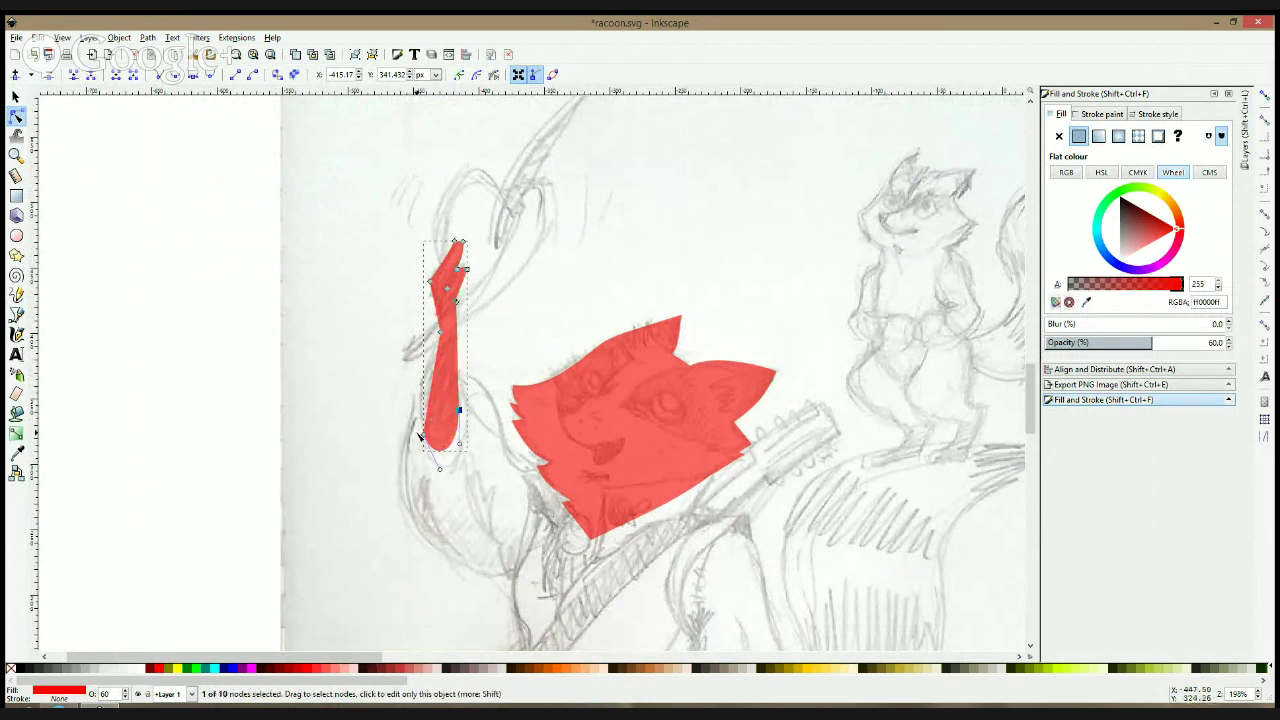
left_click_drag(441, 402, 422, 397)
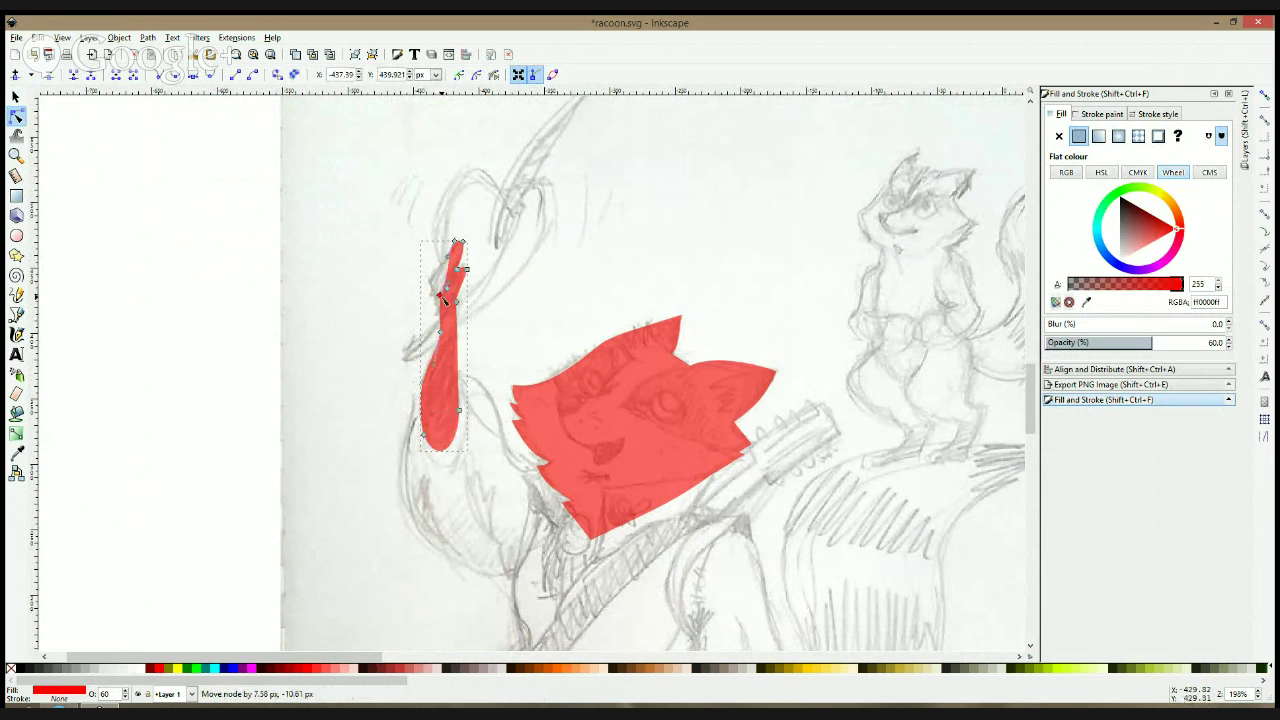
left_click_drag(431, 284, 443, 267)
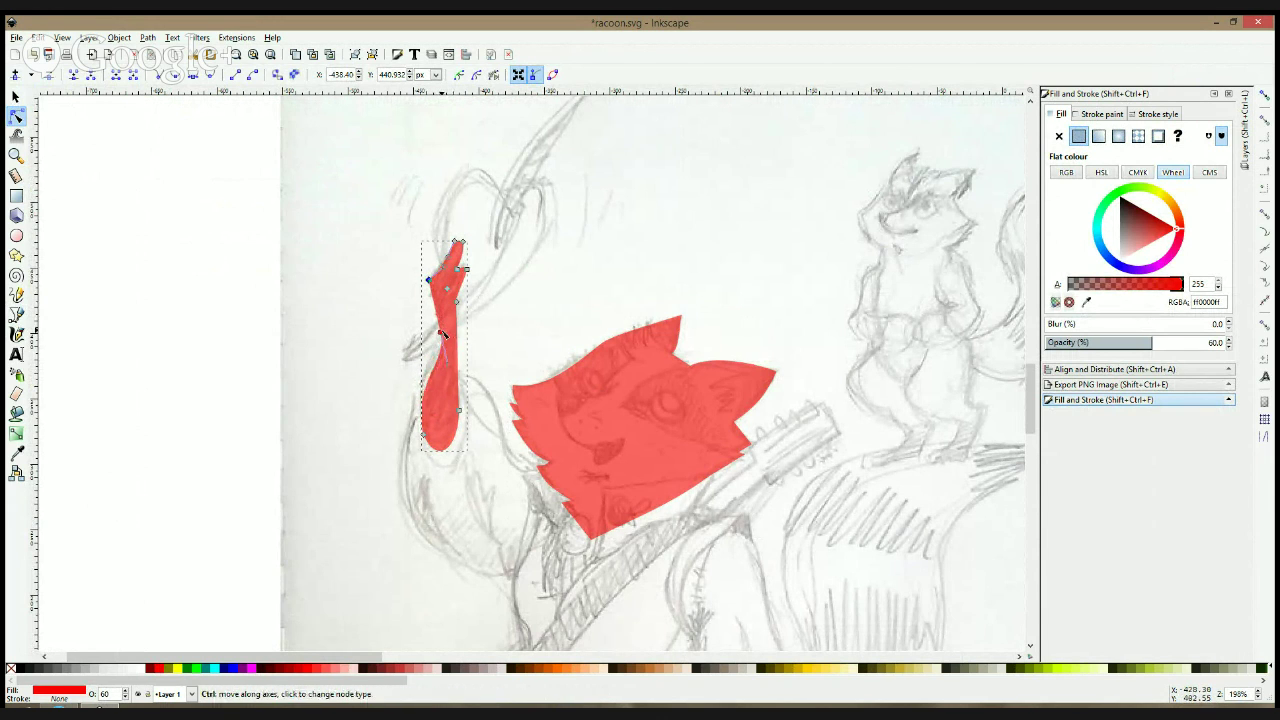
mouse_move(442, 335)
left_mouse_down()
mouse_move(452, 366)
mouse_move(447, 349)
left_mouse_up()
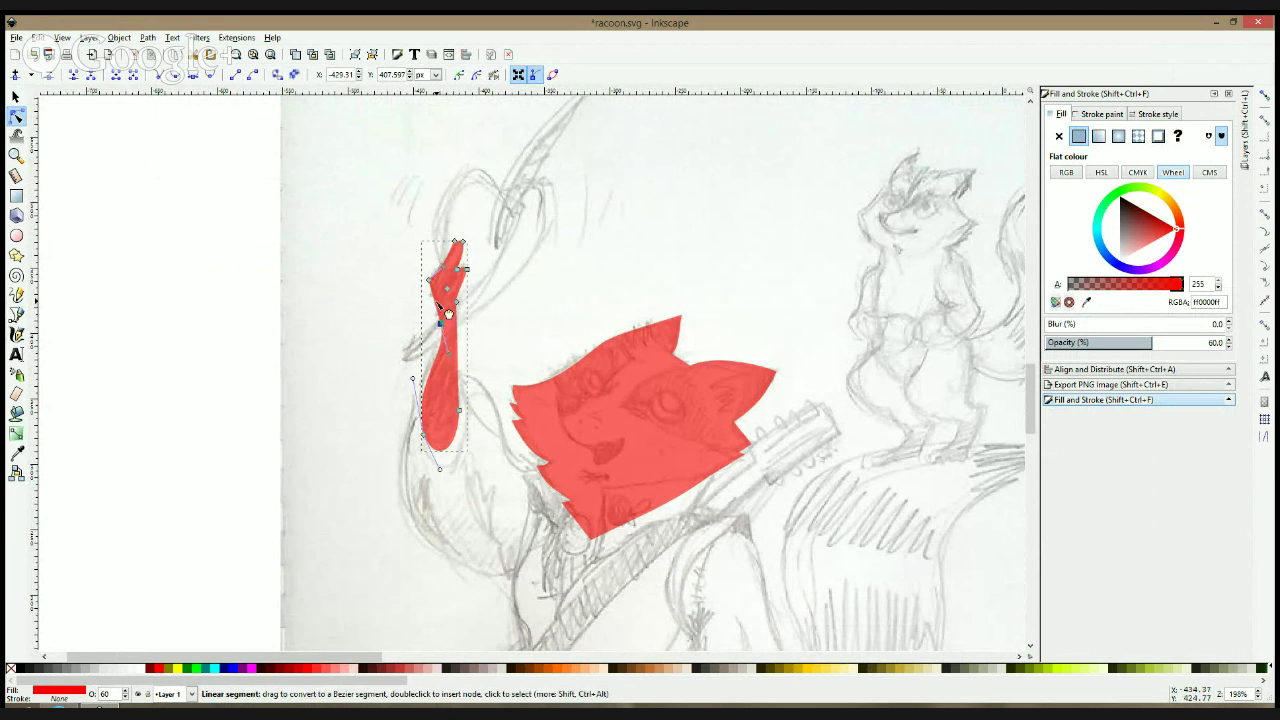
left_click(113, 349)
- Round the tip of the longer finger on the raised hand by curving its end segment and adjusting the node handles
left_click(440, 330)
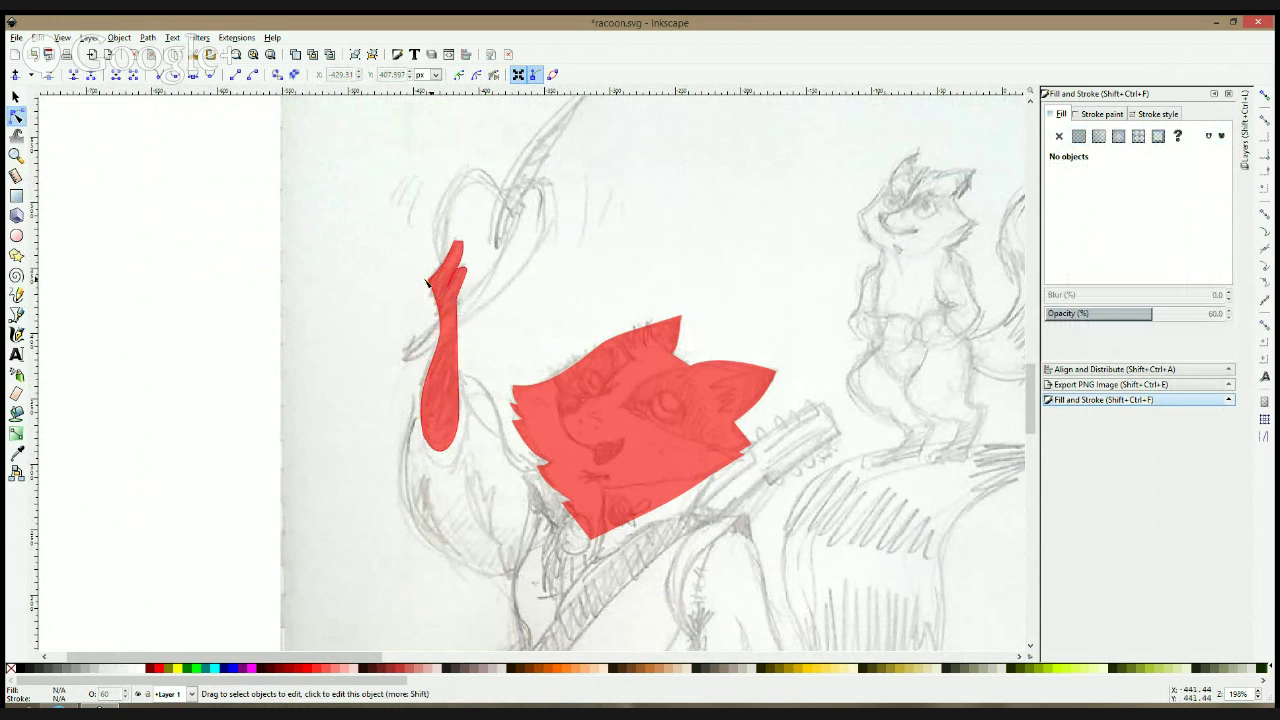
scroll(480, 223, "up", 3)
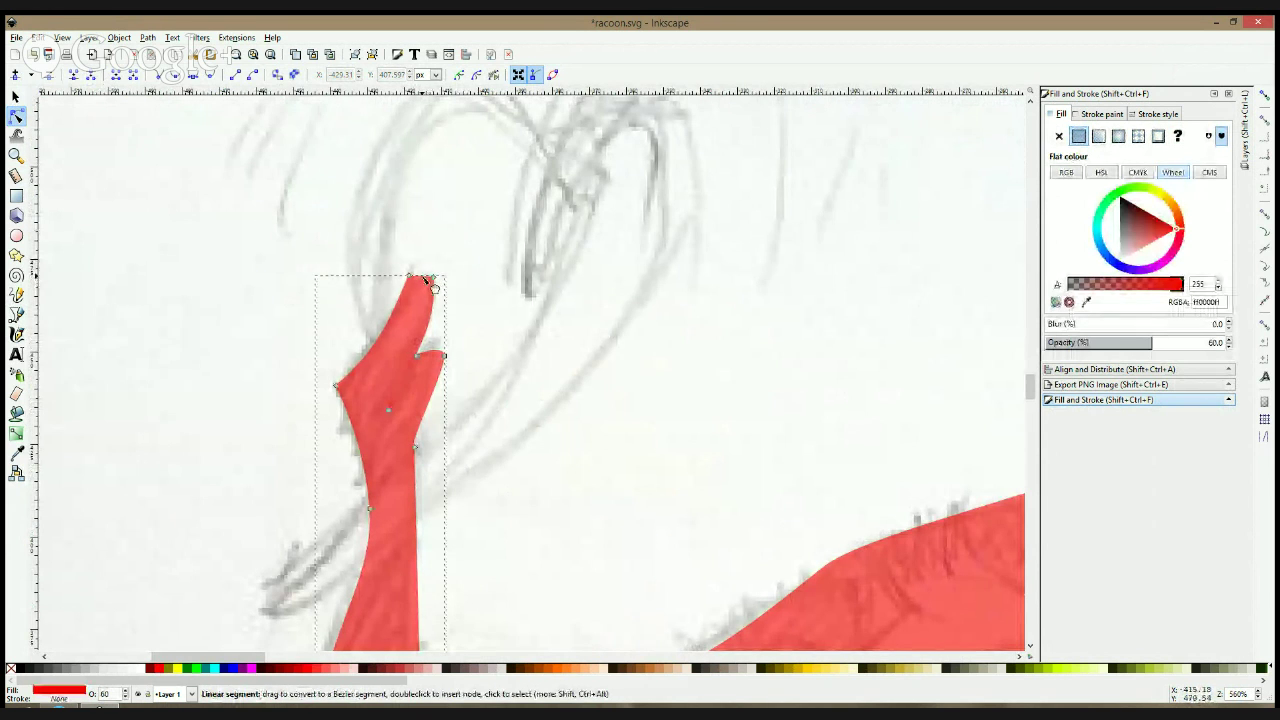
left_click_drag(438, 287, 435, 278)
left_click(435, 278)
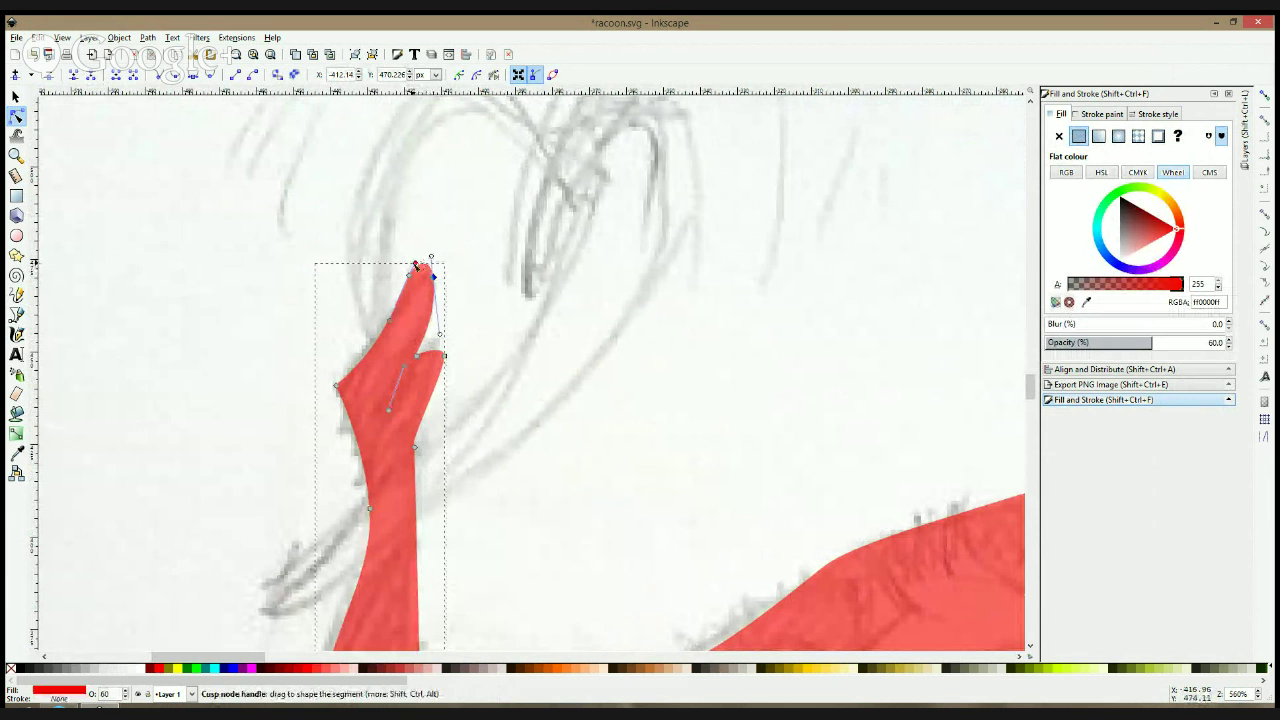
left_click_drag(415, 263, 427, 263)
left_click(790, 303)
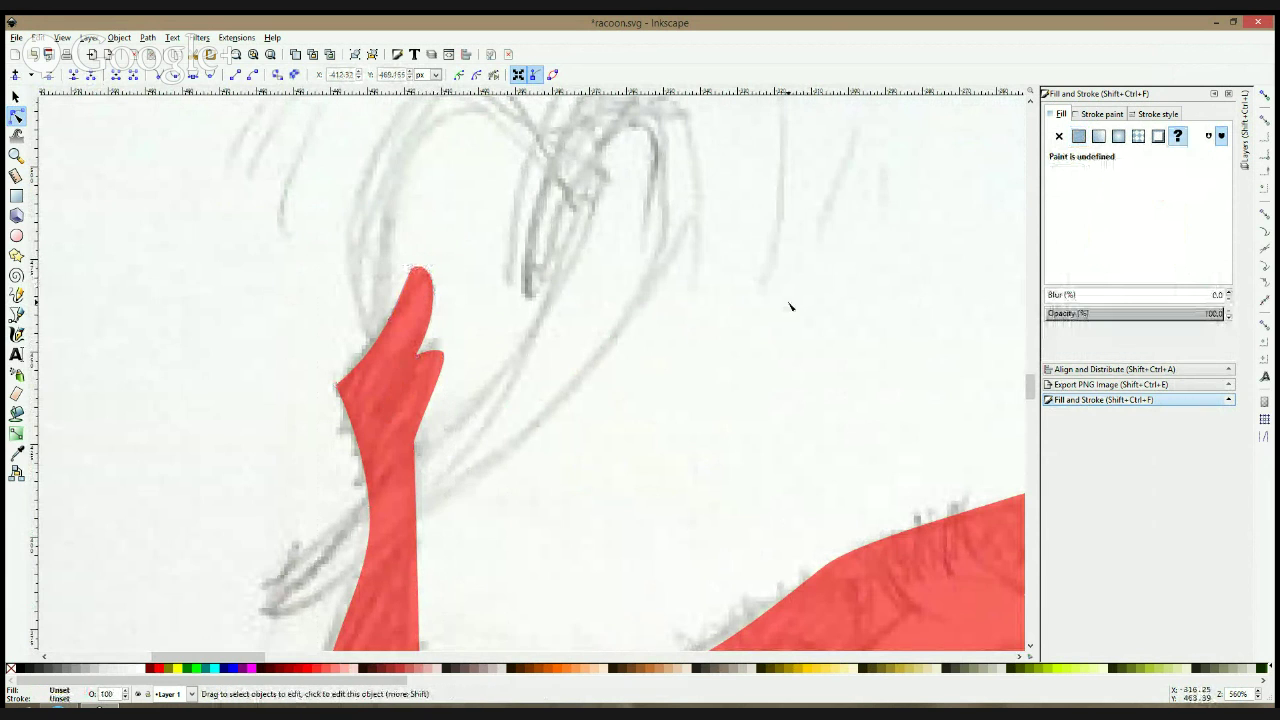
scroll(592, 213, "down", 2)
scroll(592, 204, "down", 2)
scroll(592, 206, "down", 3)
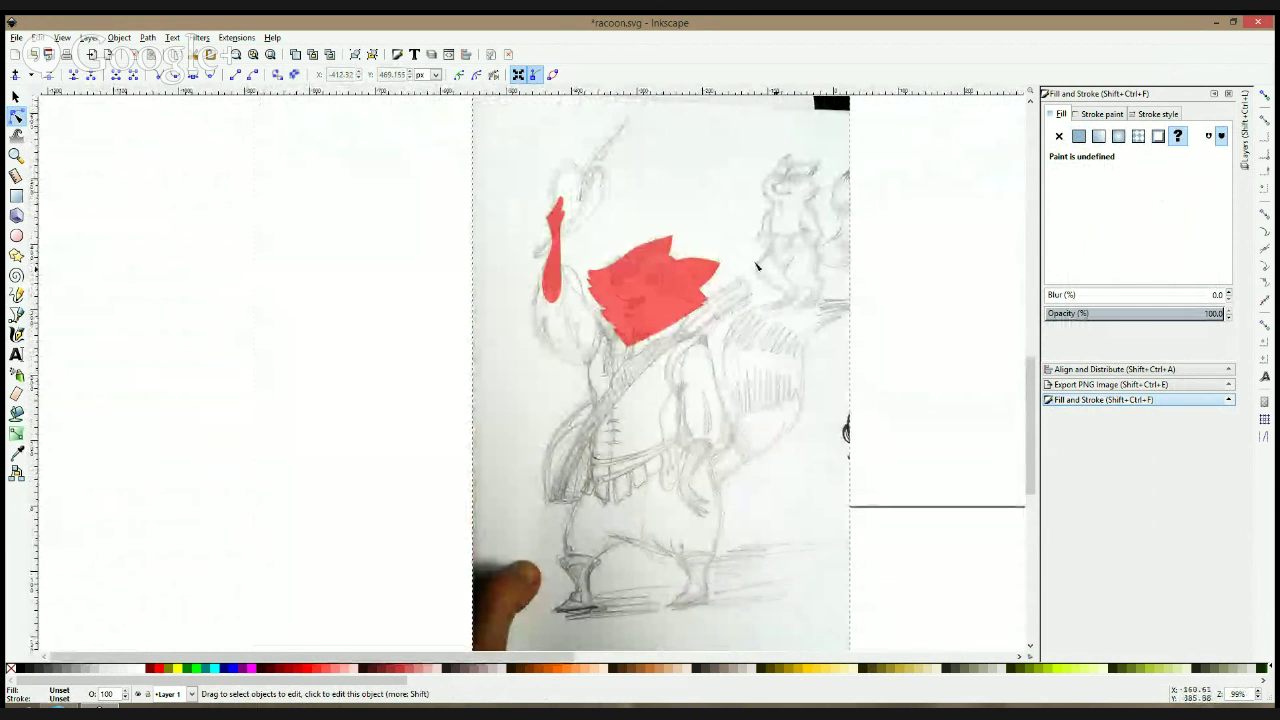
left_click(60, 706)
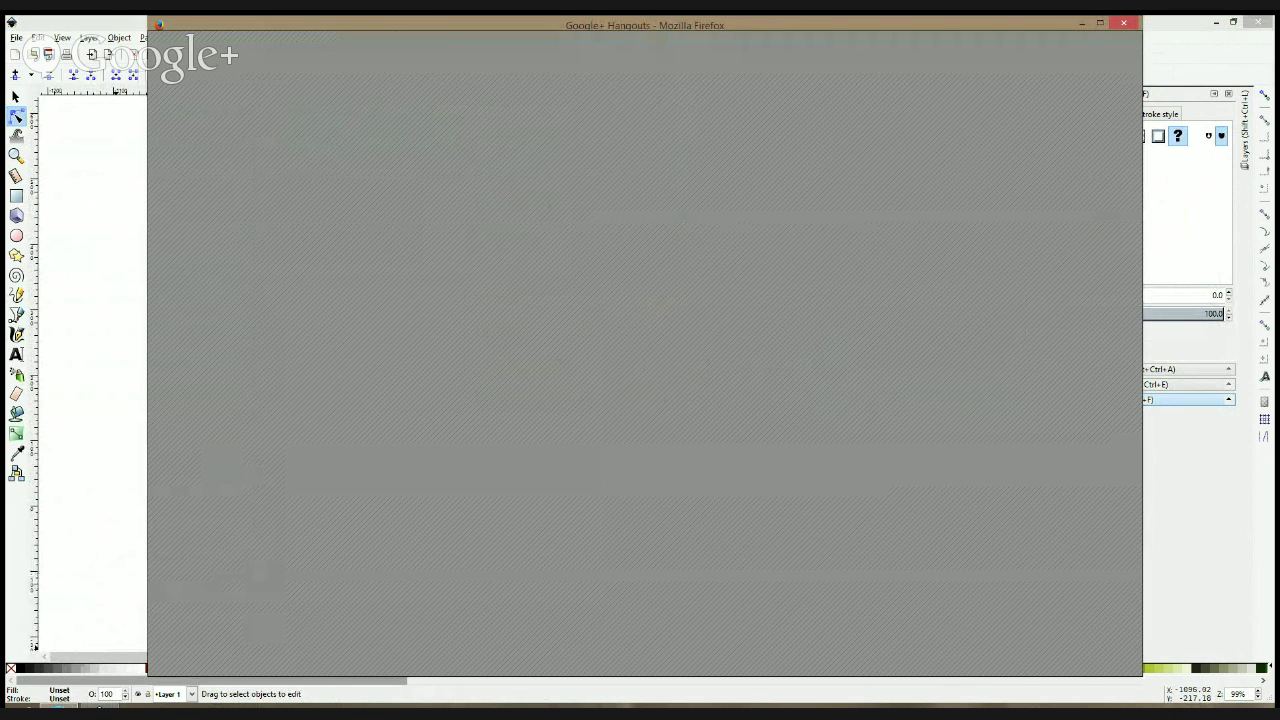
left_click(100, 365)
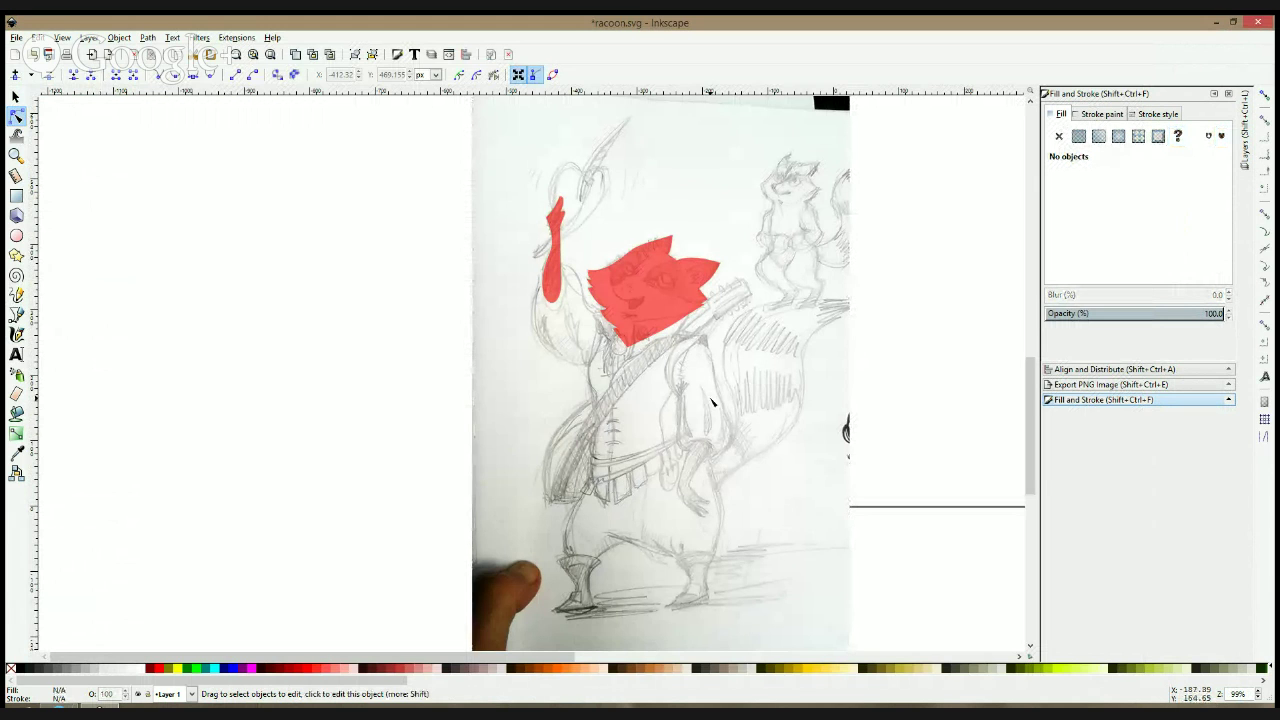
- Trace the lowered forearm and hand below the sleeve cuff with a closed straight-segment Bezier path, including the fingers
scroll(711, 405, "up", 1)
scroll(712, 420, "down", 3)
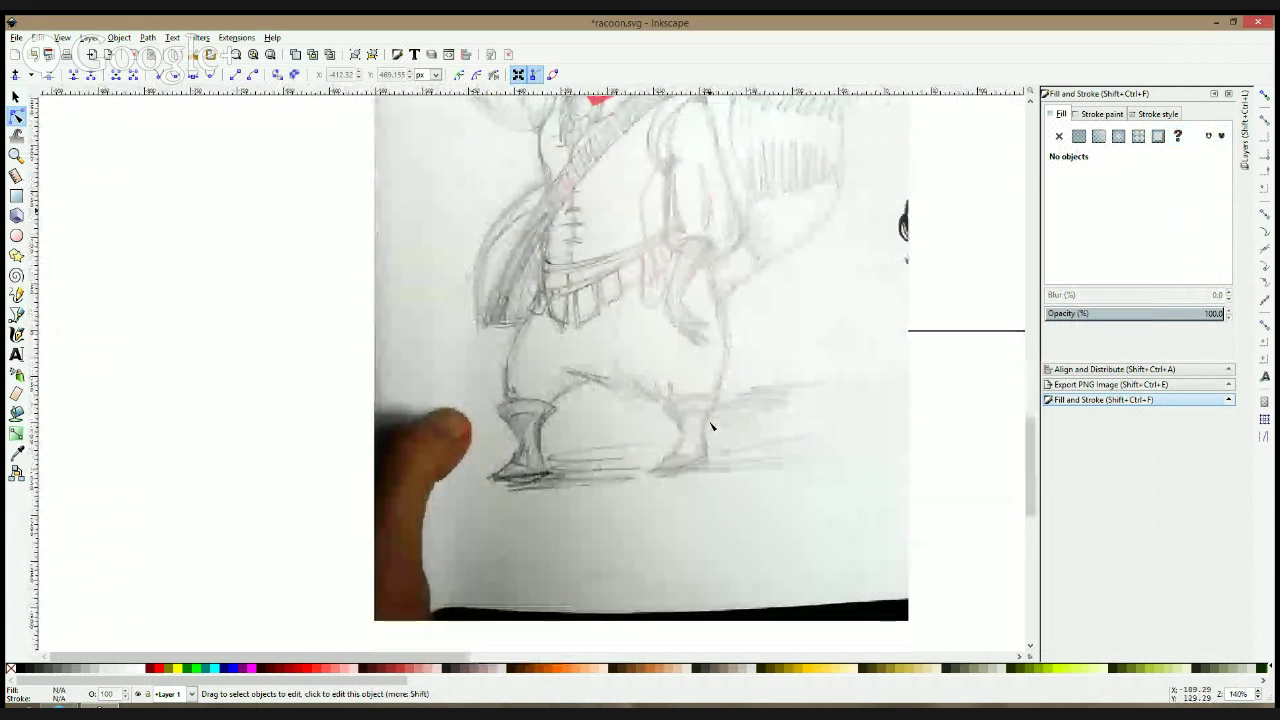
left_click(16, 314)
scroll(777, 289, "up", 1)
left_click(645, 227)
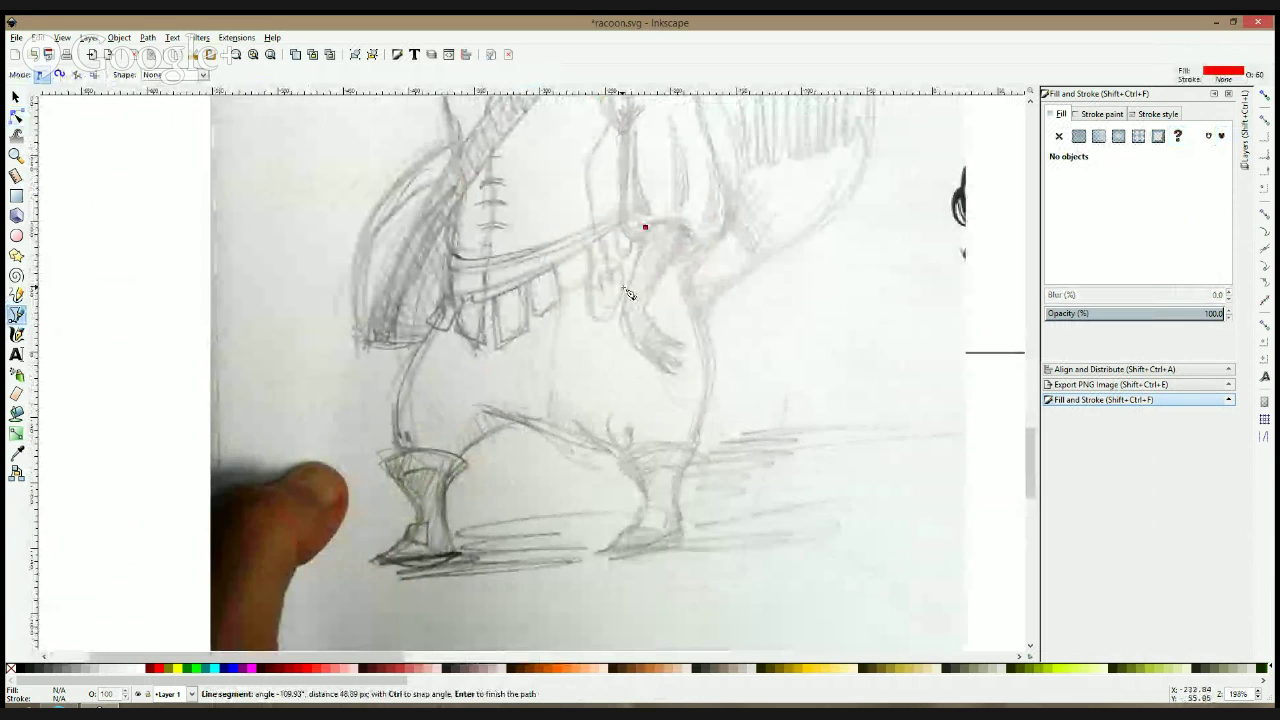
left_click(627, 317)
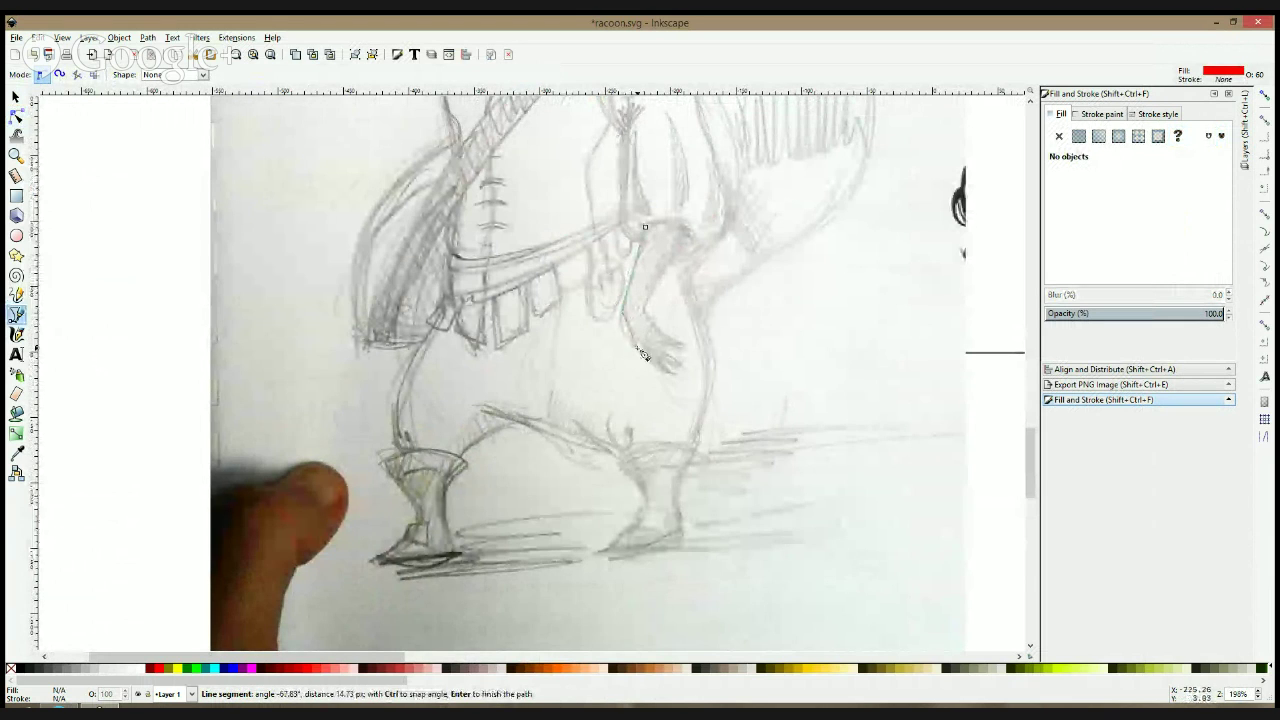
left_click(652, 362)
left_click(684, 373)
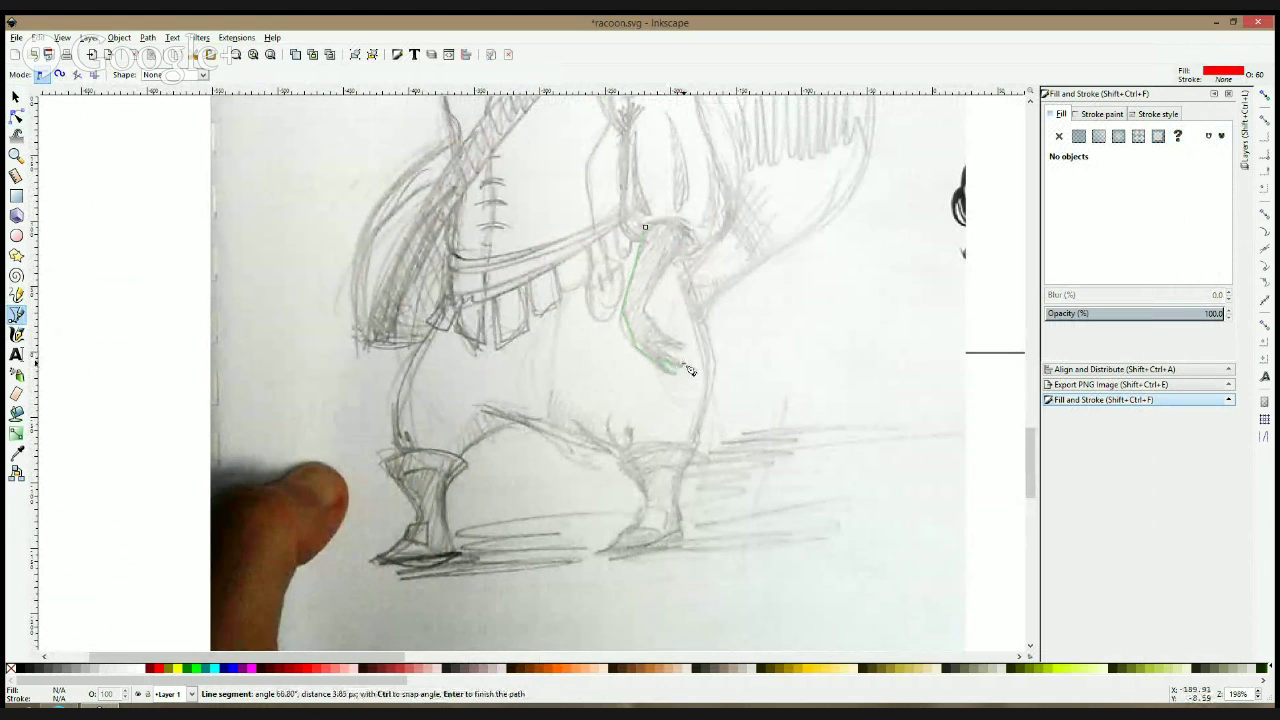
left_click(658, 349)
left_click(683, 350)
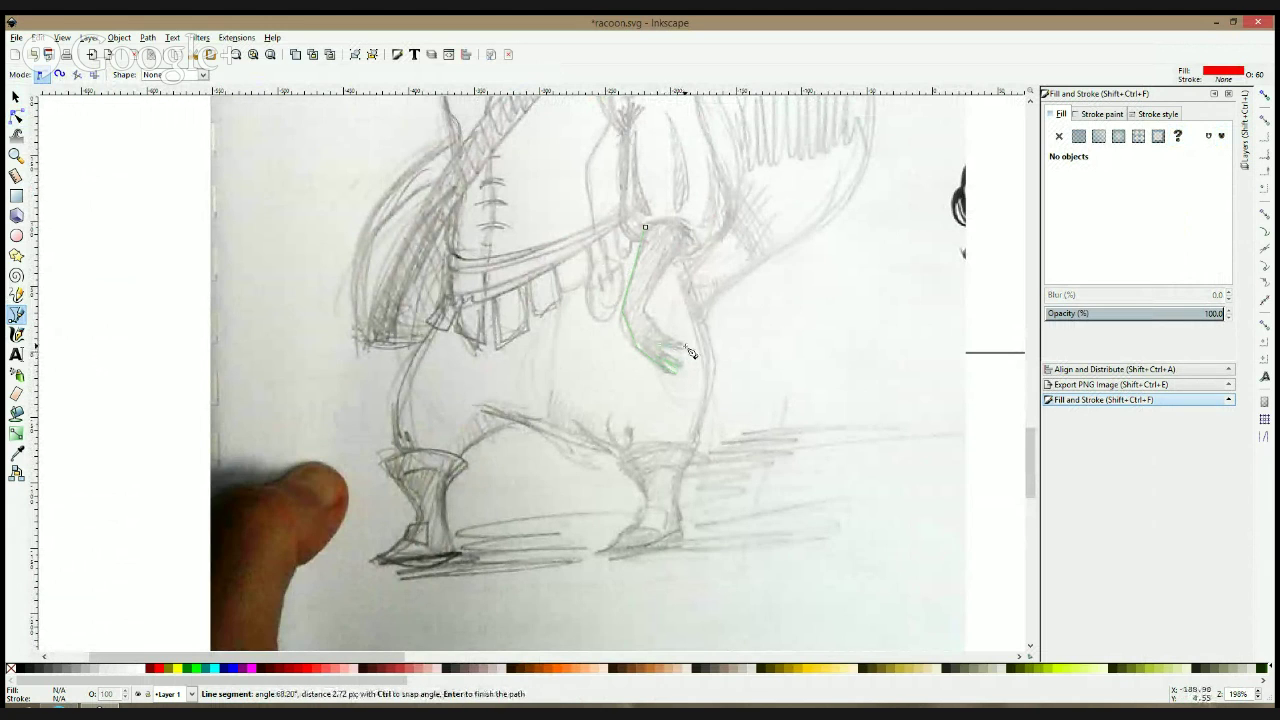
left_click(645, 302)
left_click(690, 240)
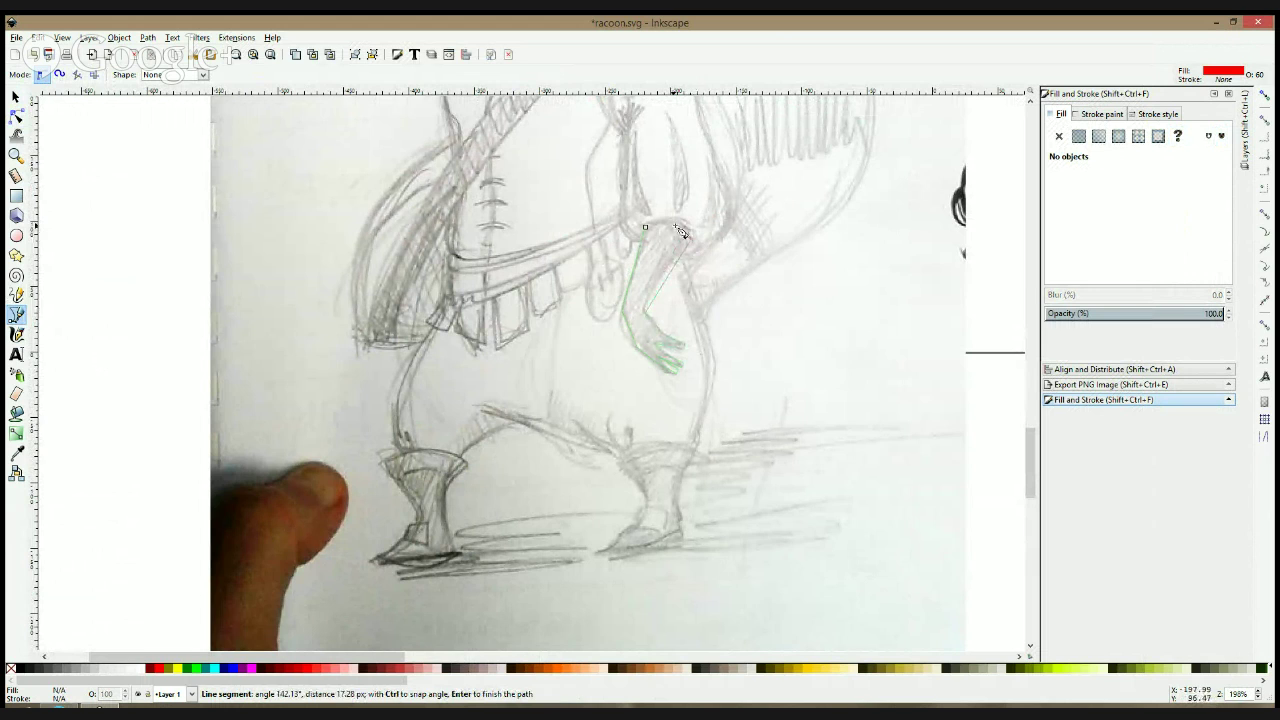
left_click(645, 227)
- Curve the upper end of the lowered forearm shape at the cuff, and rotate the wrist and hand nodes slightly to fit the sketch
left_click(16, 116)
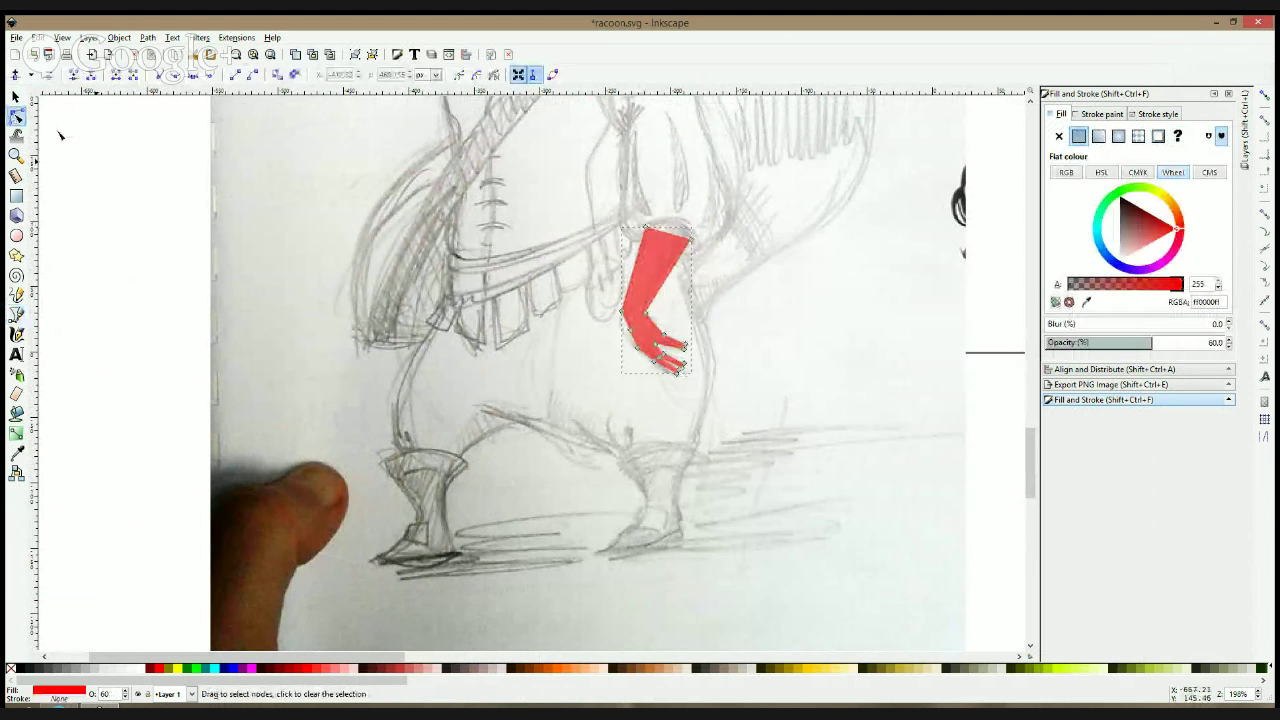
mouse_move(669, 235)
left_mouse_down()
mouse_move(667, 221)
mouse_move(692, 217)
mouse_move(651, 227)
mouse_move(658, 208)
mouse_move(698, 222)
mouse_move(688, 240)
left_mouse_up()
left_click(691, 240)
left_click_drag(584, 298, 687, 333)
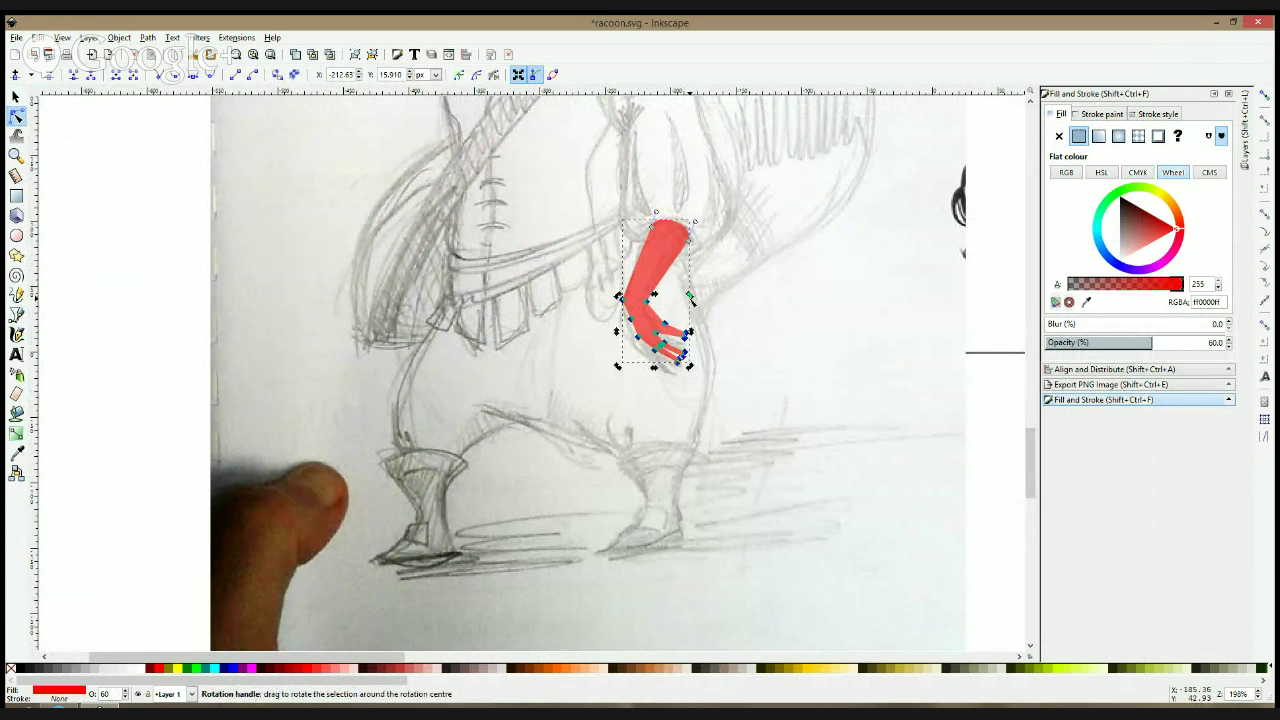
left_click_drag(690, 296, 694, 300)
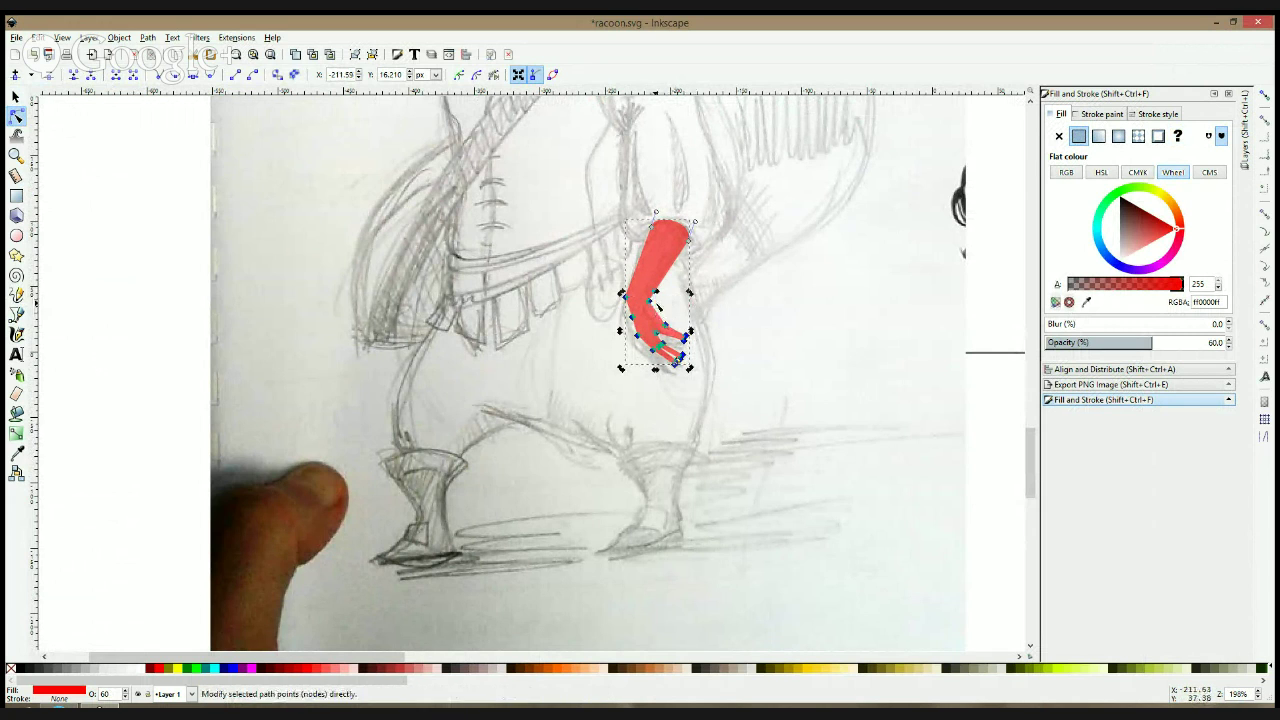
left_click(710, 318)
- Smooth the inner and outer wrist edges of the lowered arm shape by changing and adjusting their nodes
left_click(652, 305)
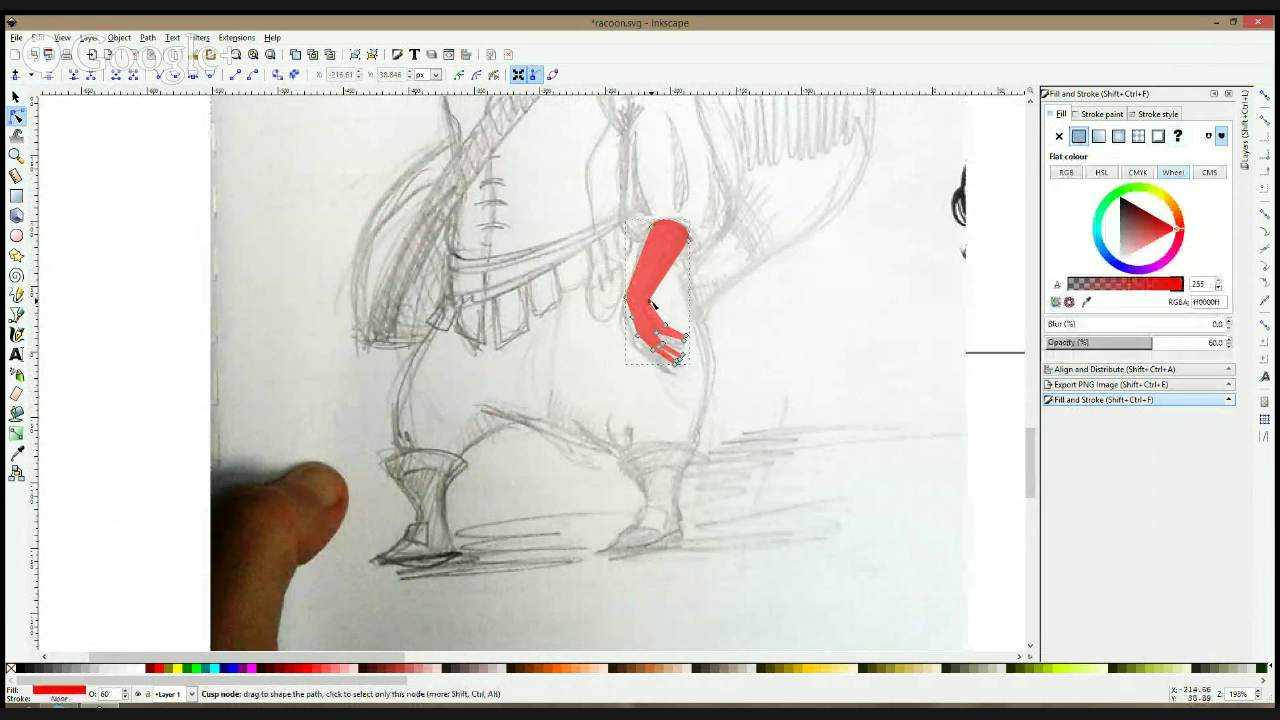
left_click(651, 302, "ctrl")
left_click_drag(651, 305, 650, 302)
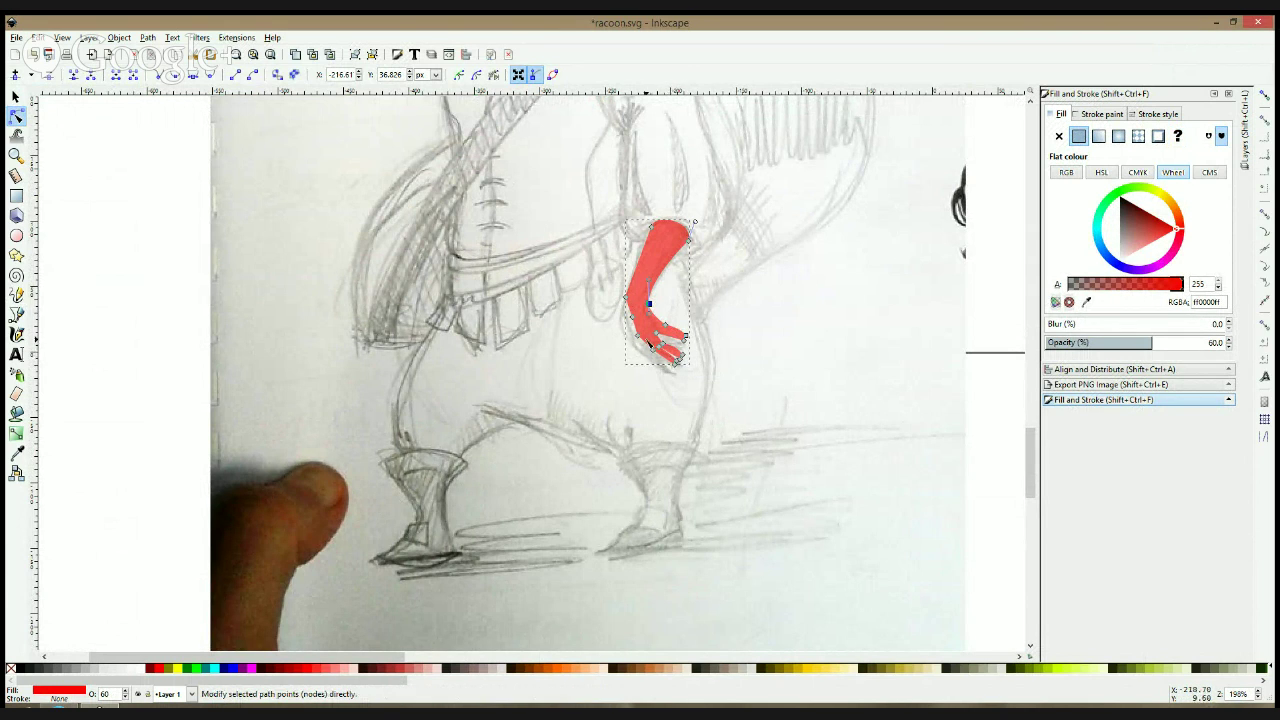
left_click_drag(633, 318, 650, 290)
left_click(633, 318, "ctrl")
key("Escape")
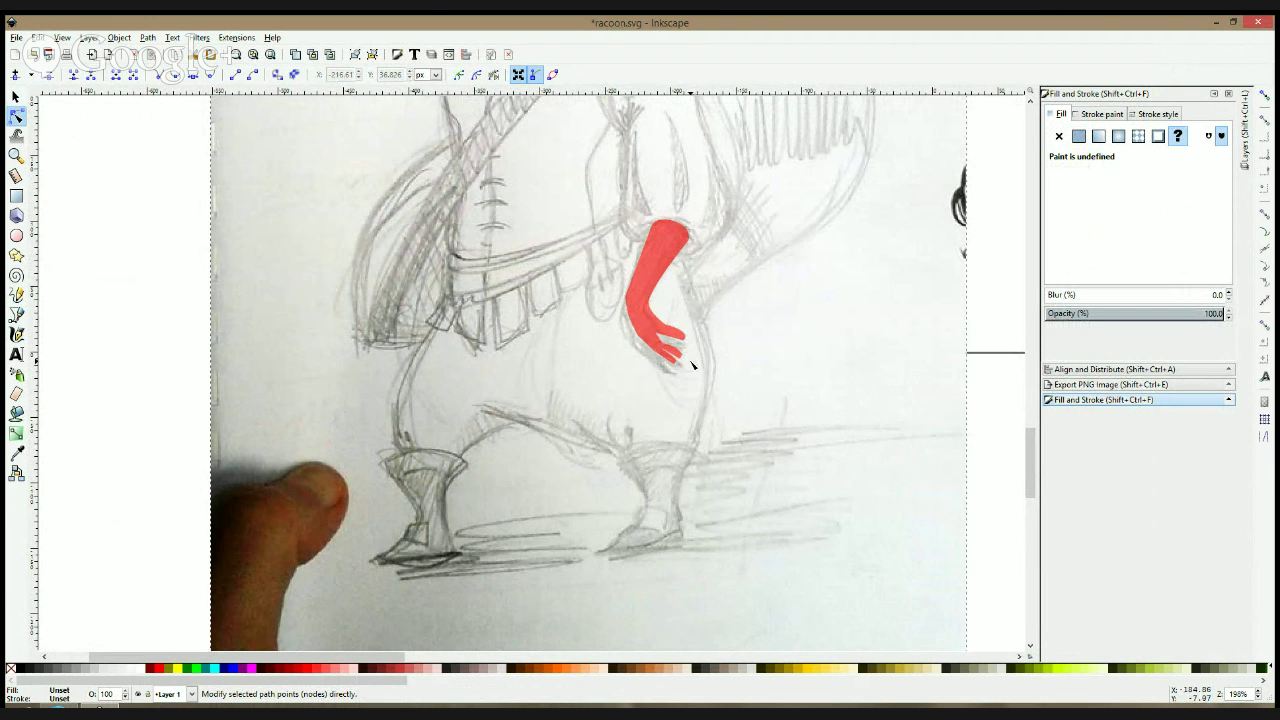
- Trace the puffy sleeve of the raised arm with a closed straight-segment Bezier path overlapping the forearm's elbow end
scroll(692, 366, "down", 3)
scroll(669, 289, "up", 2)
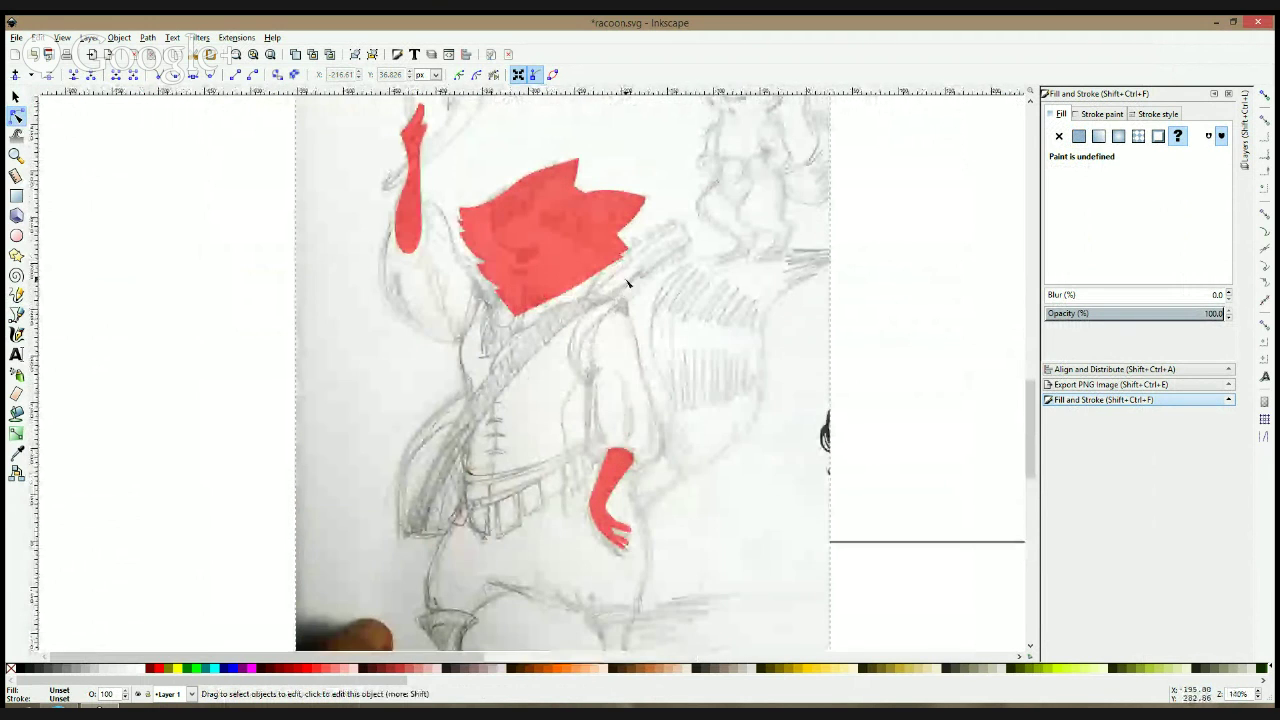
left_click(16, 314)
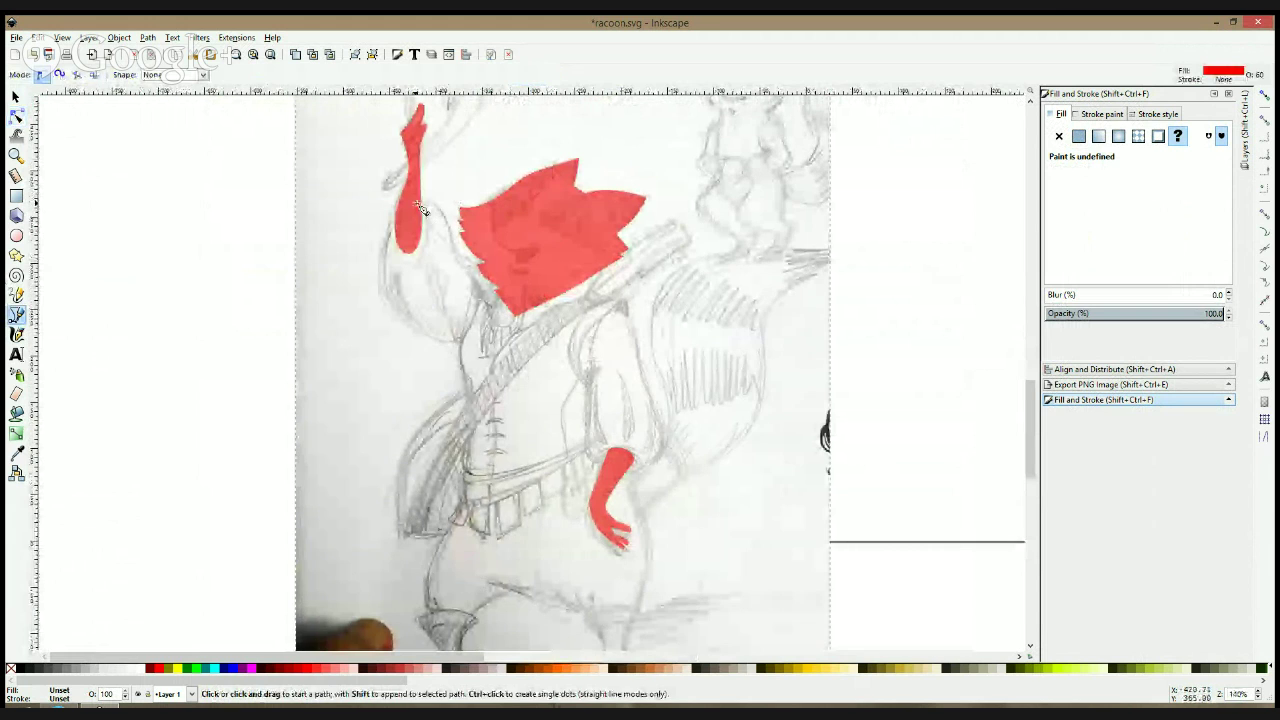
left_click(415, 198)
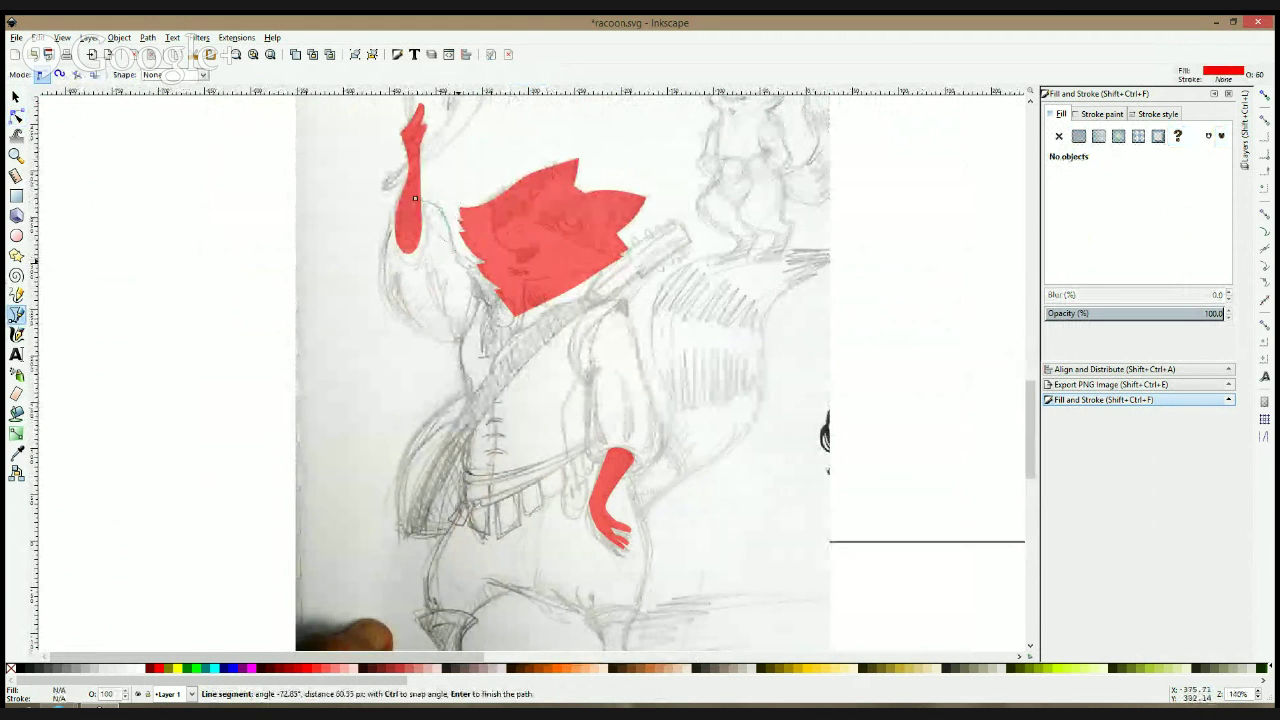
left_click(461, 340)
left_click(412, 328)
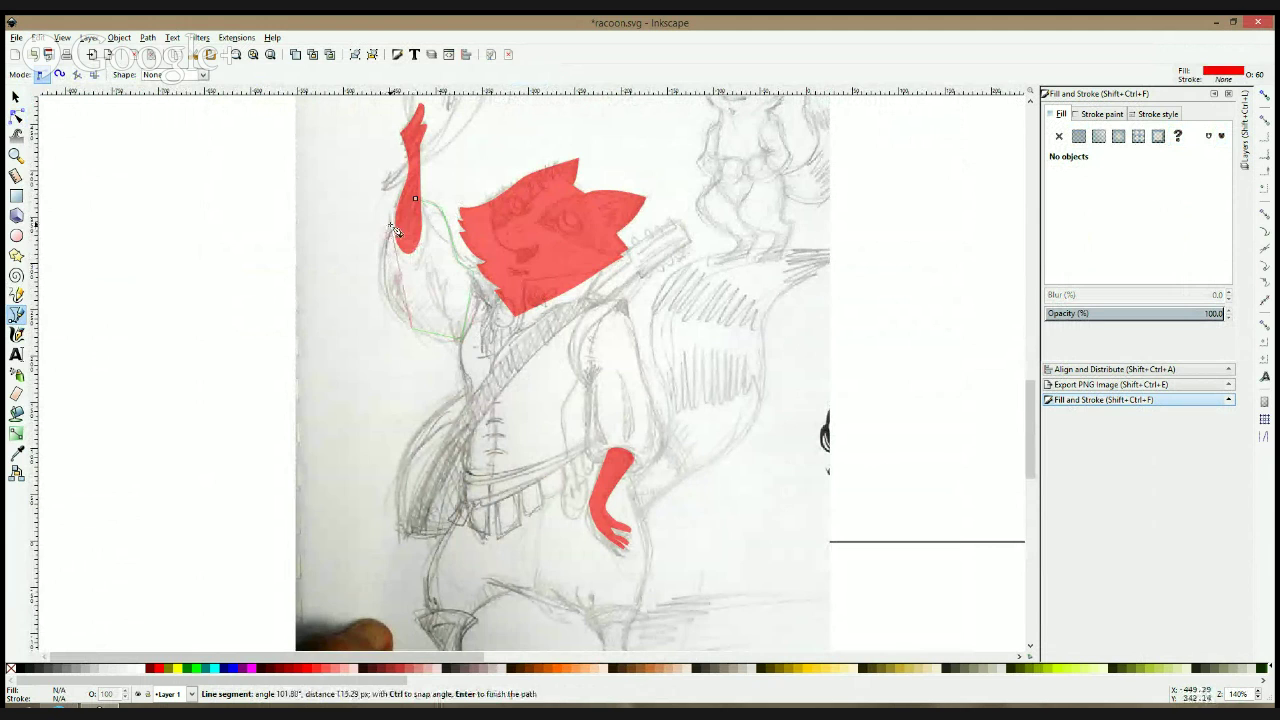
left_click(416, 200)
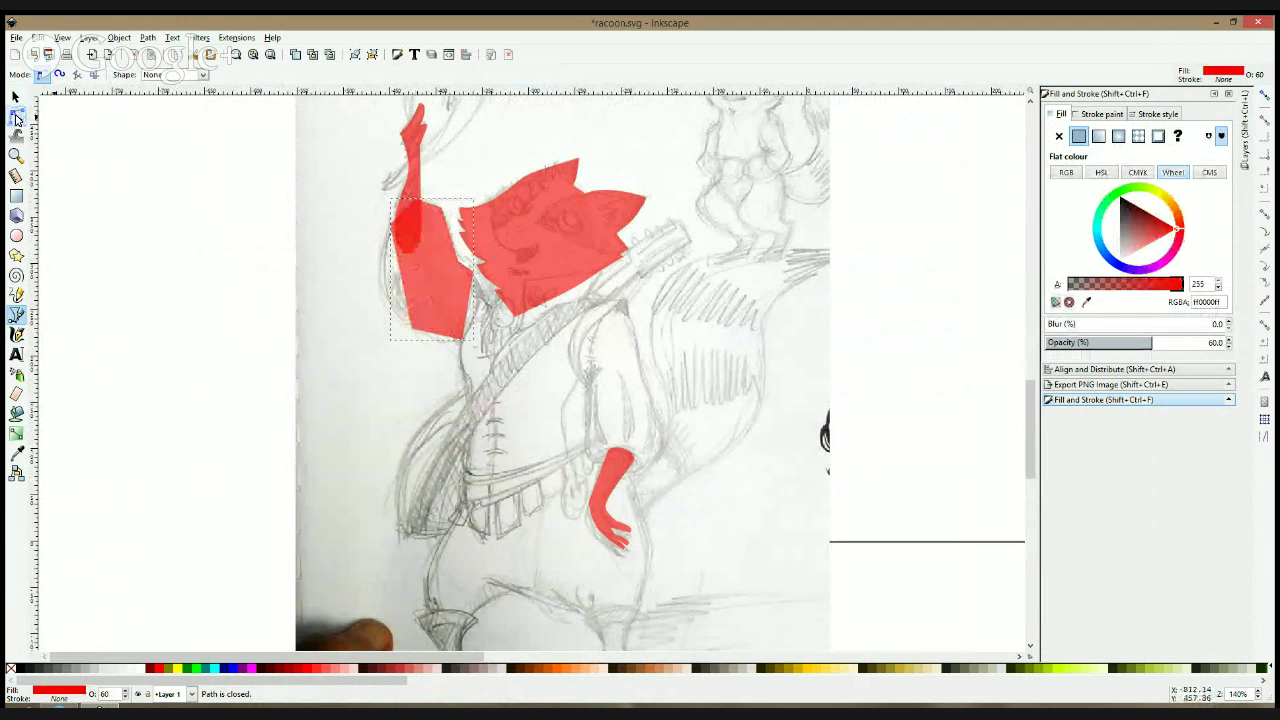
- Trace the lowered arm's puffy sleeve from shoulder to cuff with a closed straight-segment Bezier path overlapping the forearm's upper end
left_click(619, 307)
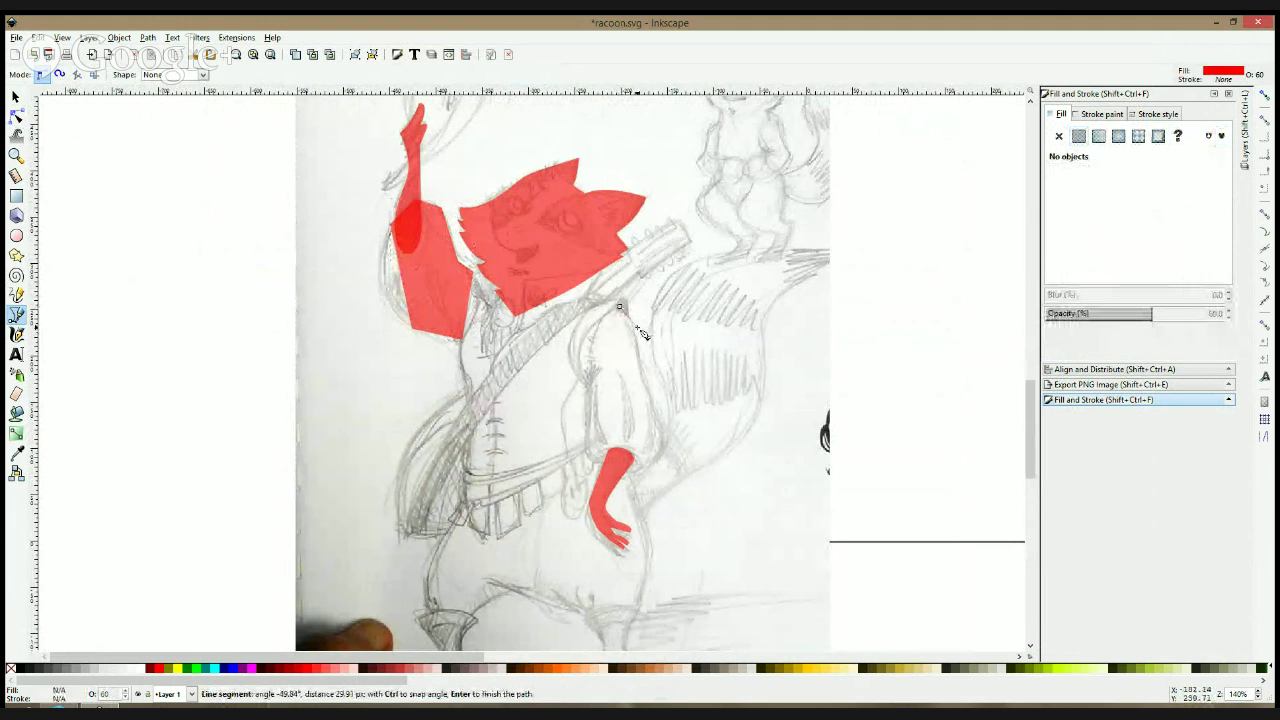
left_click(646, 481)
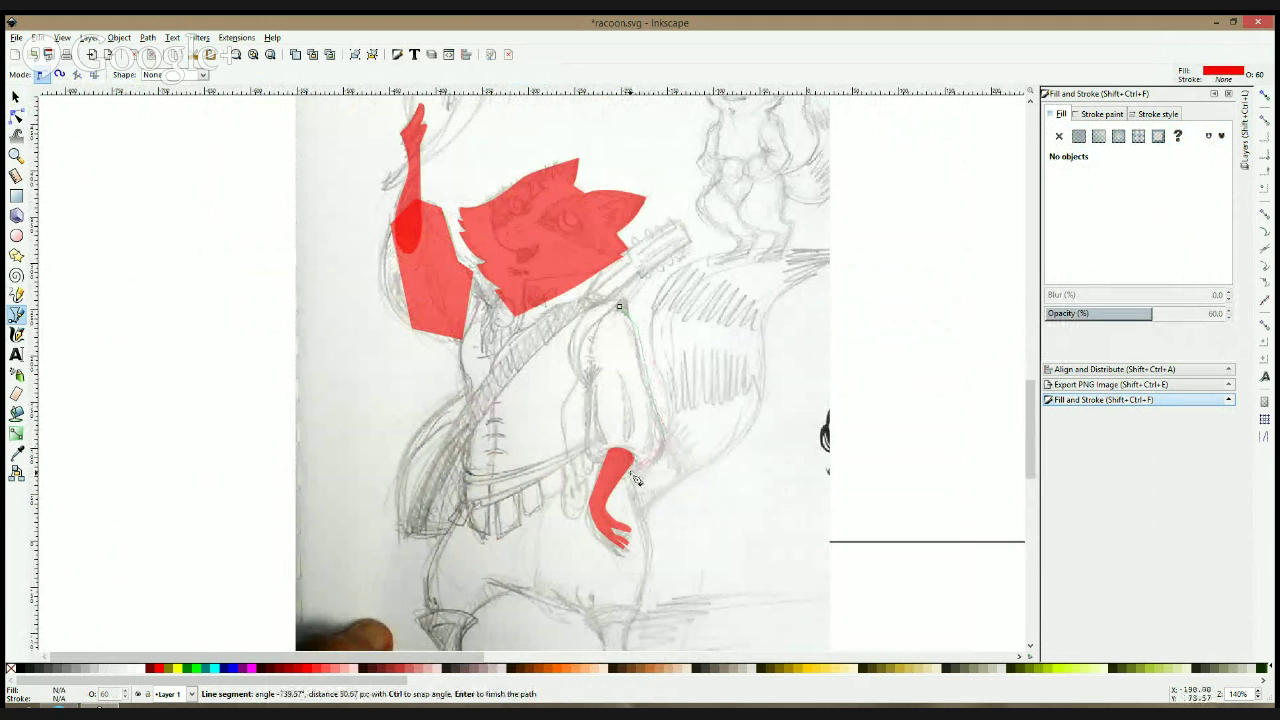
left_click(587, 465)
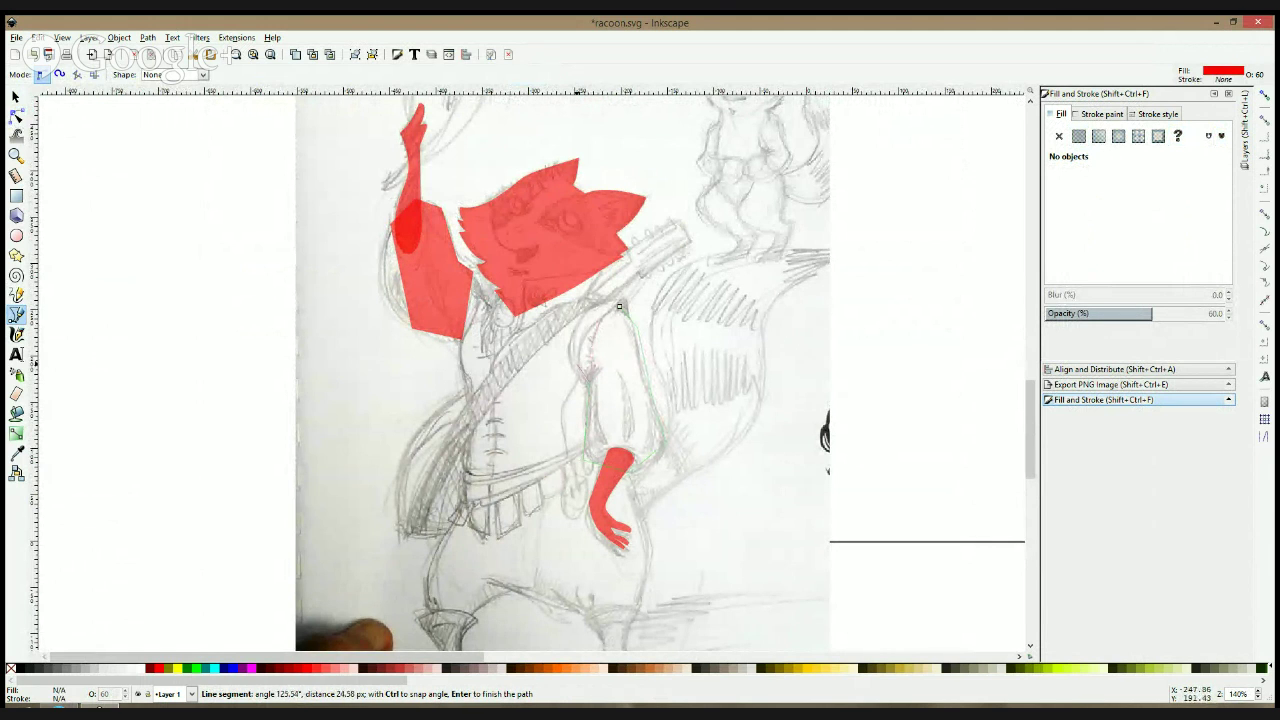
left_click(619, 307)
- Curve the outer edge of the lowered arm's sleeve and adjust its node just below the shoulder to fit the sketch
scroll(612, 332, "up", 2, "ctrl")
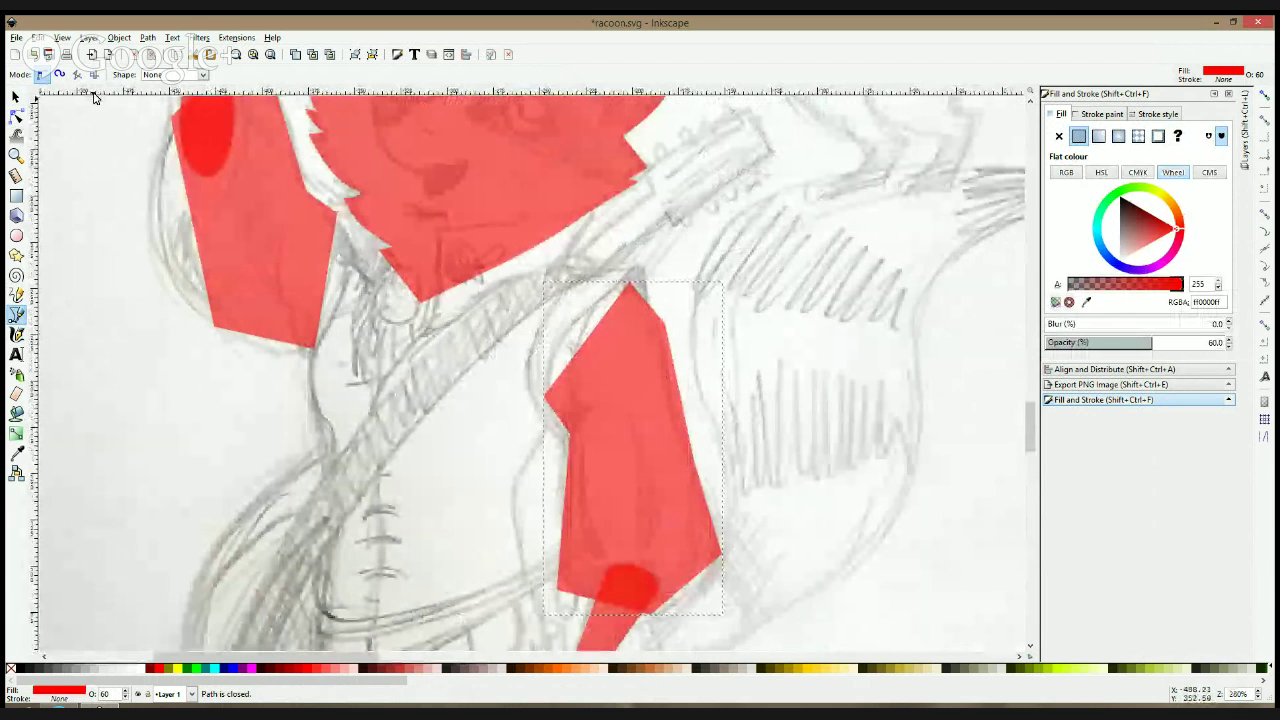
left_click(16, 116)
scroll(650, 341, "down", 2)
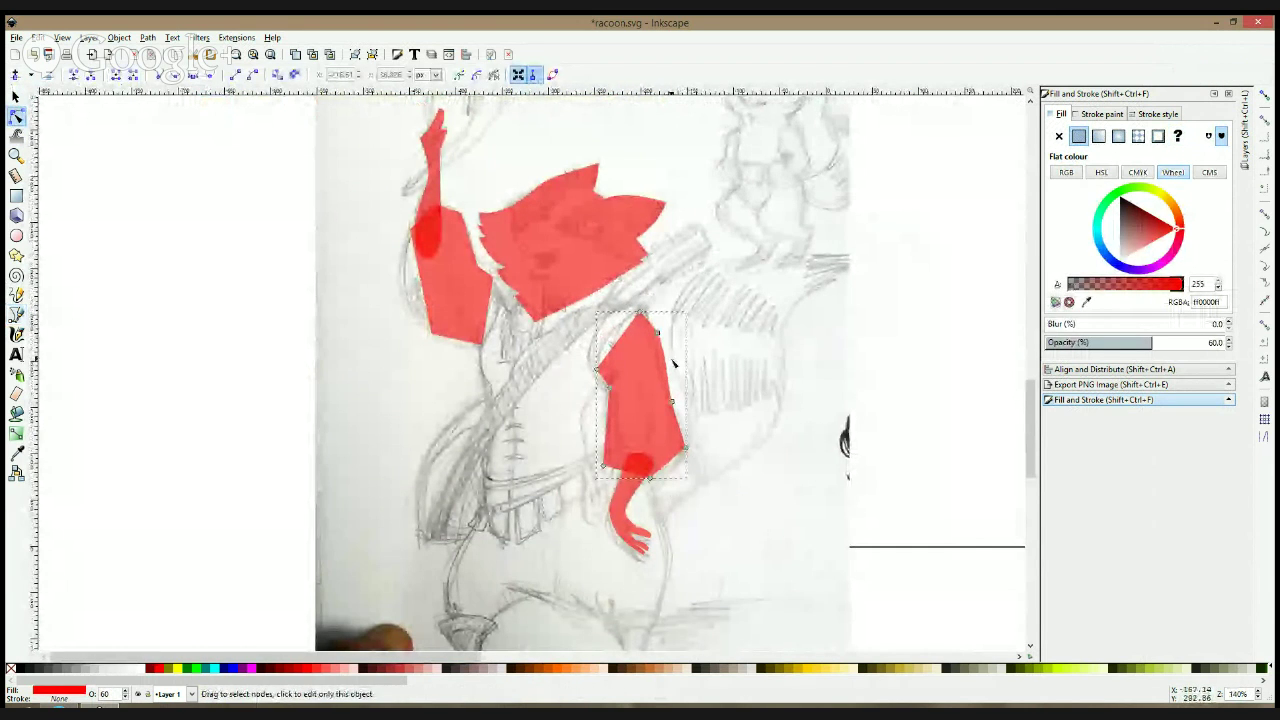
left_click(650, 329)
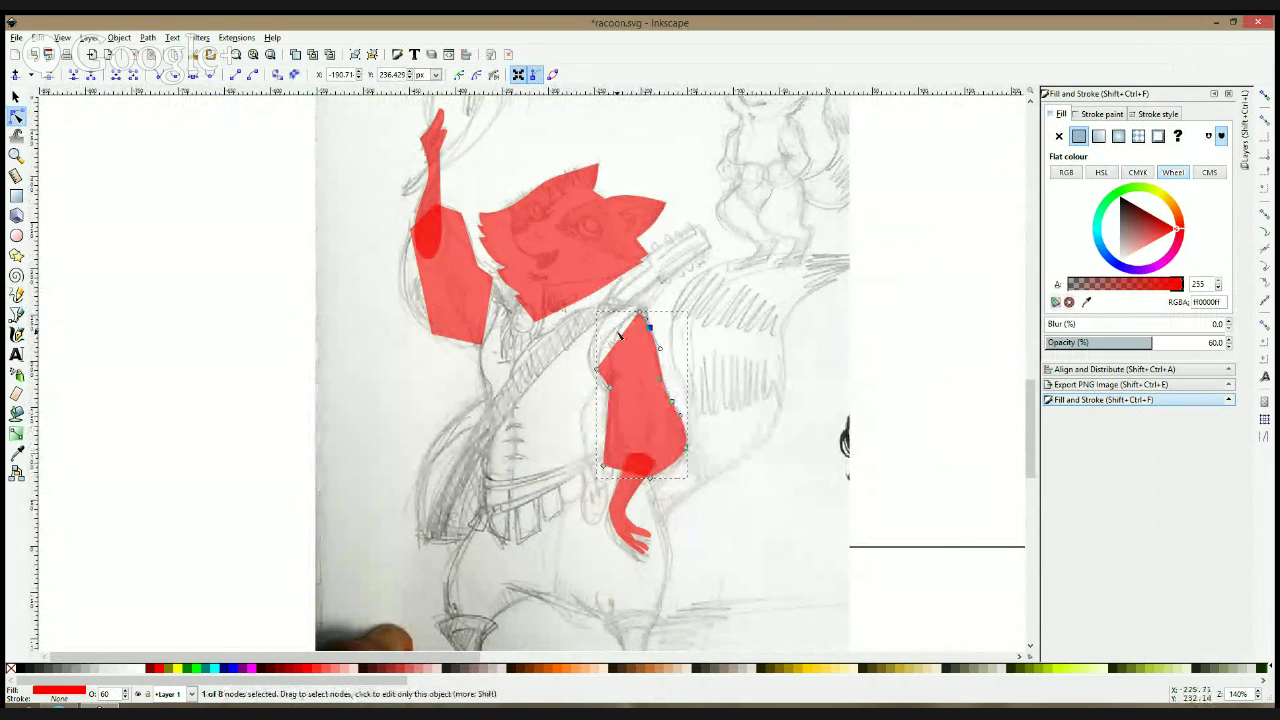
- Smooth the inner edge and rounded cuff of the lowered arm's sleeve by changing node types and repositioning the cuff nodes
scroll(626, 321, "up", 1)
left_click(588, 387, "ctrl")
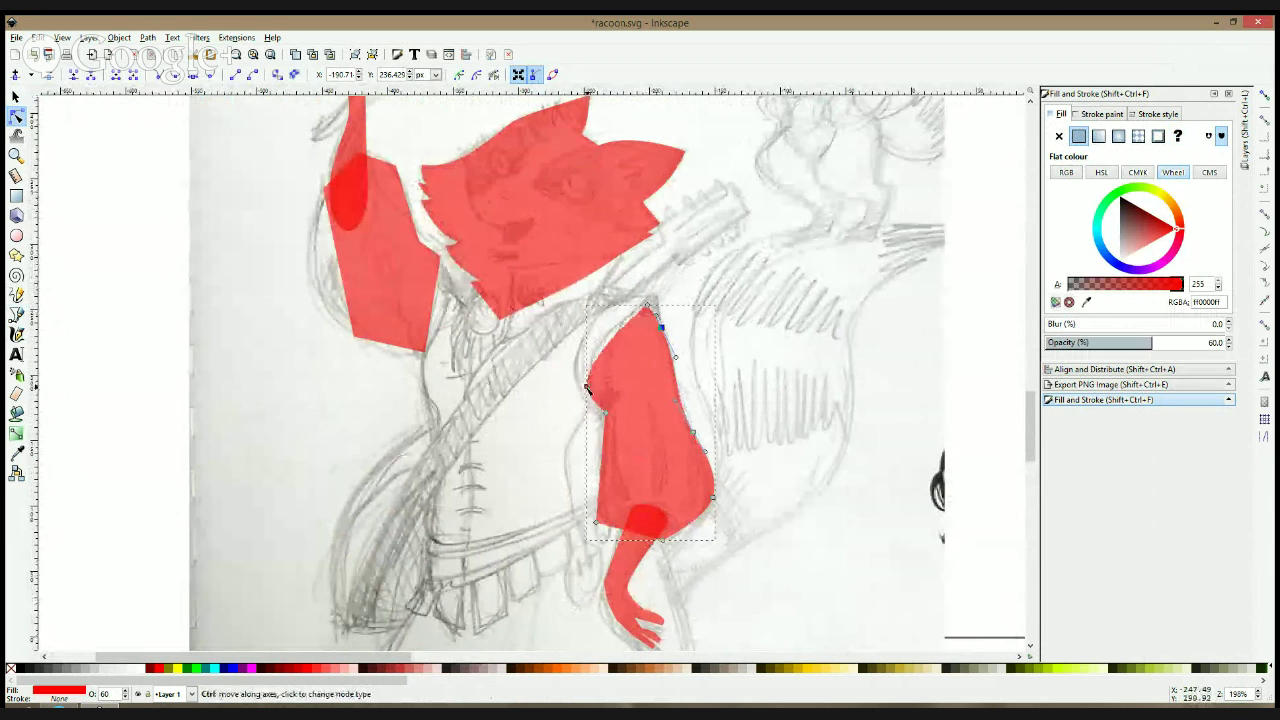
left_click(596, 523, "ctrl")
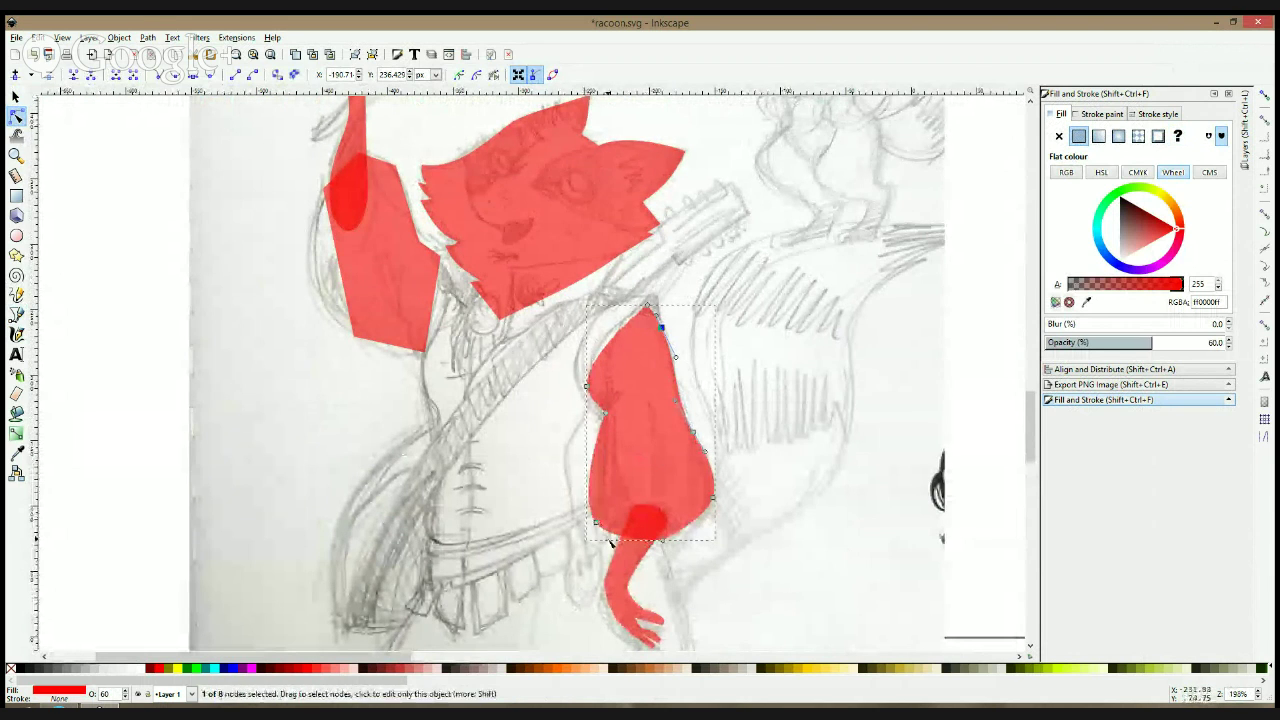
left_click_drag(596, 523, 664, 536)
left_click(663, 541, "ctrl")
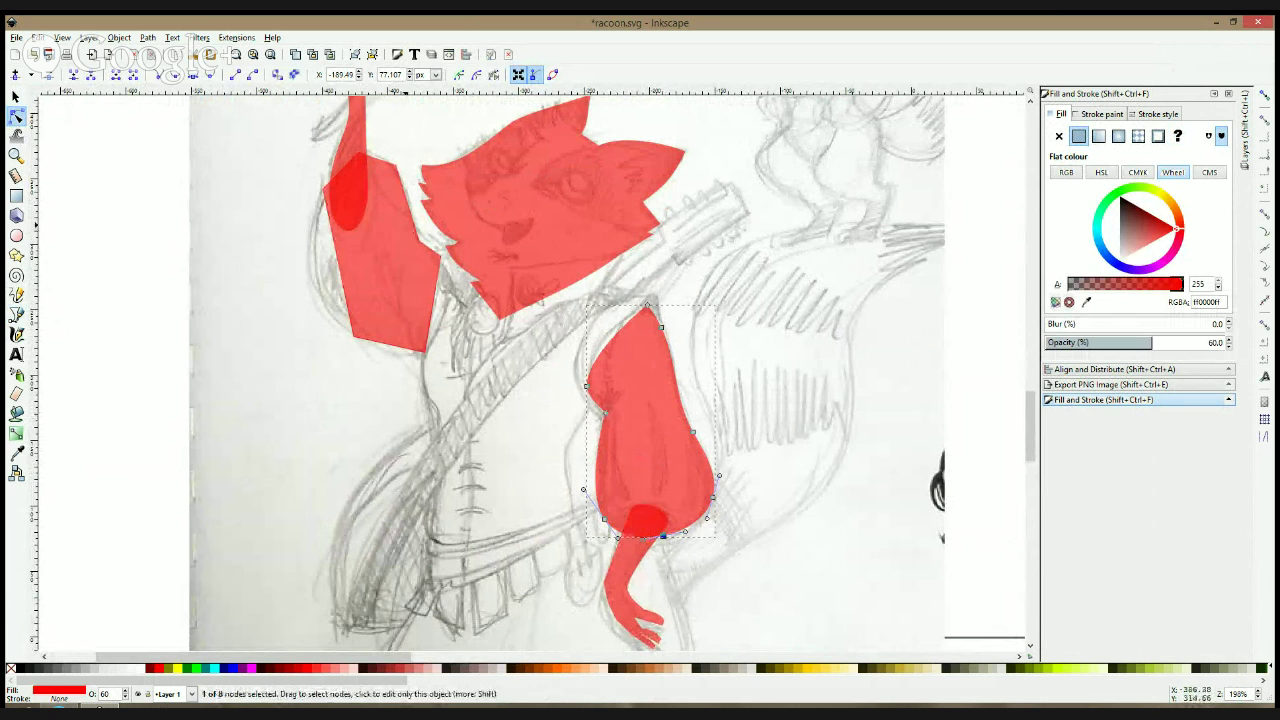
- Round the outer and lower edges of the raised arm's sleeve by smoothing and rotating its lower outer node
left_click(329, 277)
left_click(354, 340, "ctrl")
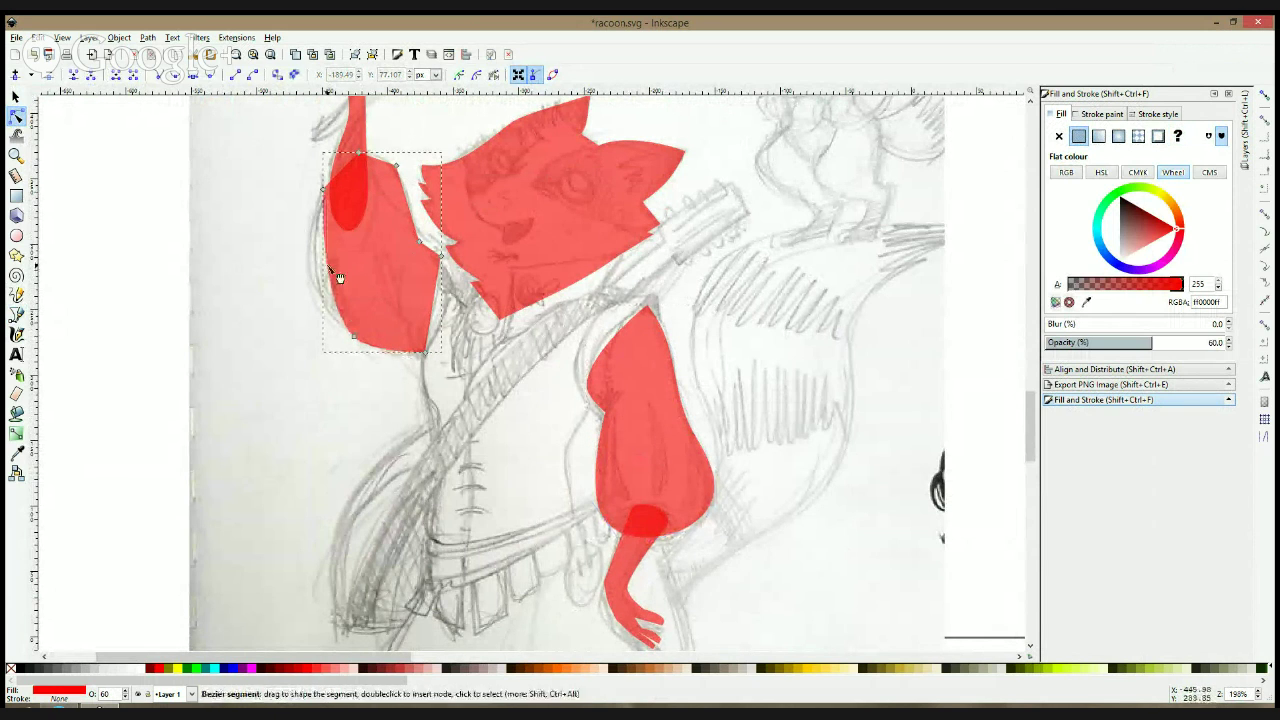
left_click_drag(340, 328, 373, 367)
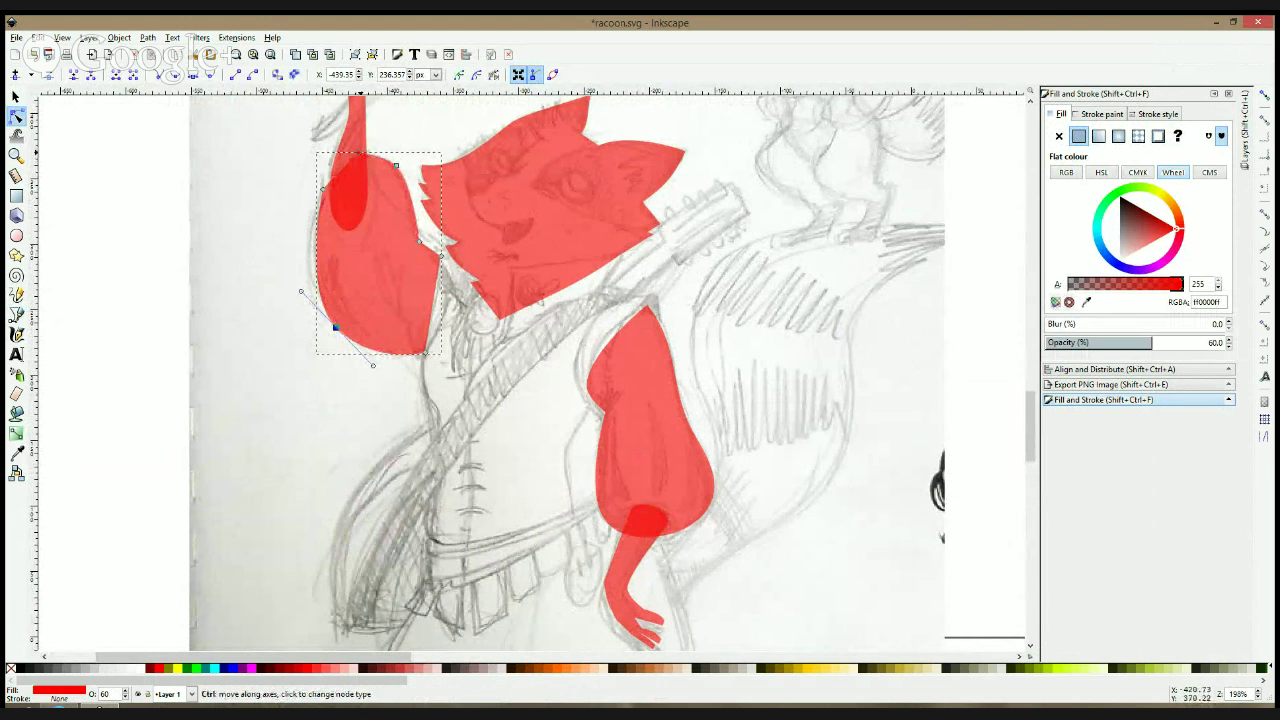
- Move the raised arm's sleeve shape aside to expose the sketch beneath, and undo the move
key("s")
left_click_drag(379, 197, 250, 259)
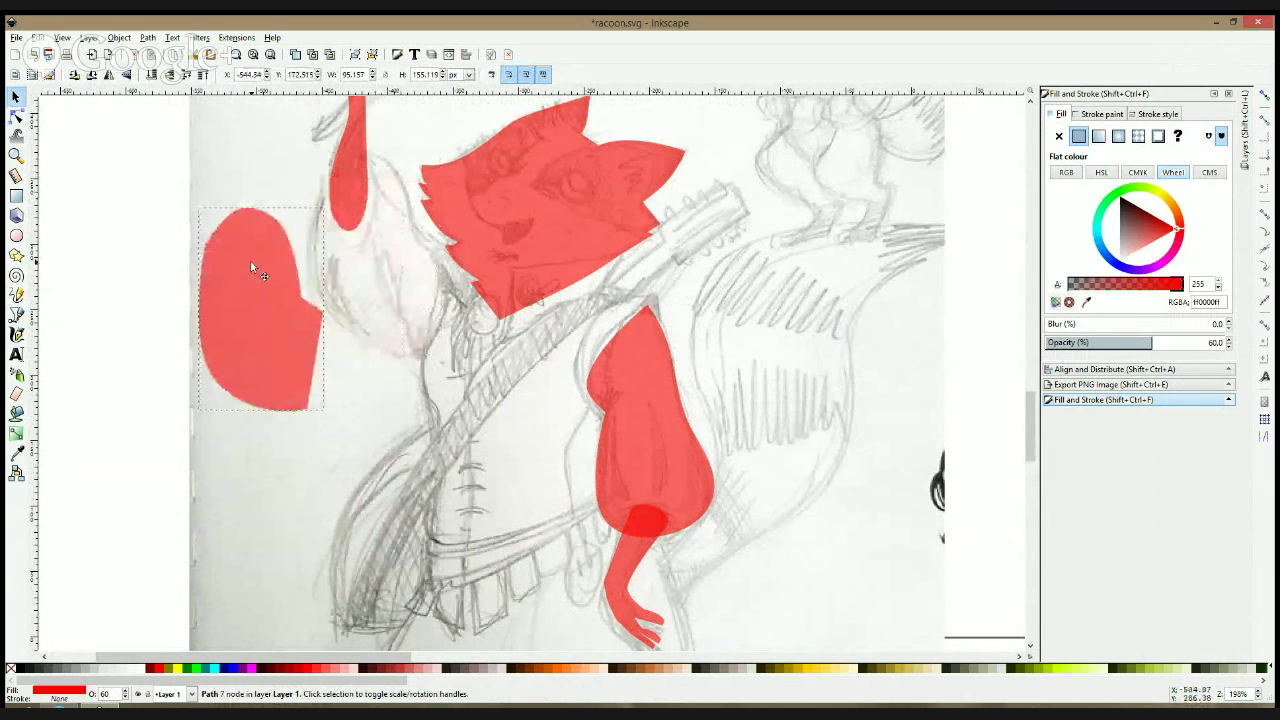
key("ctrl+z")
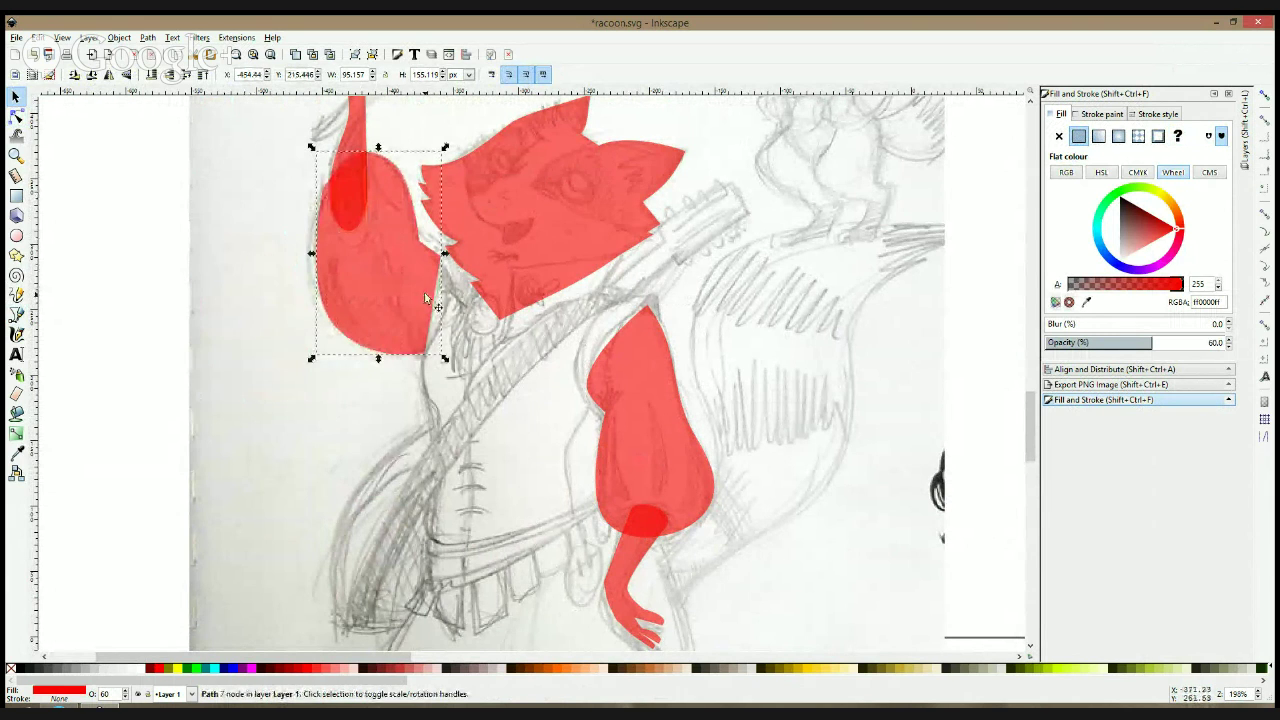
- Bulge the raised sleeve's straight shoulder-side edge outward, and reposition and smooth the node at its inner bend
key("n")
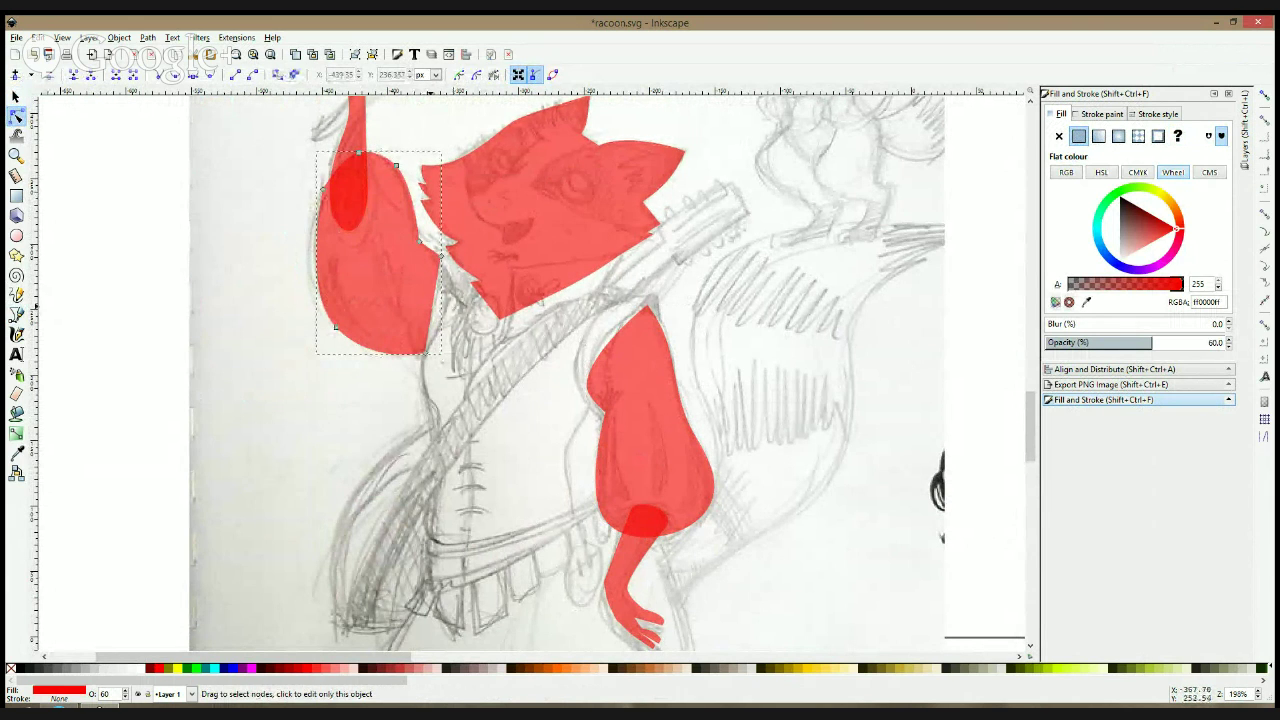
left_click_drag(434, 306, 450, 303)
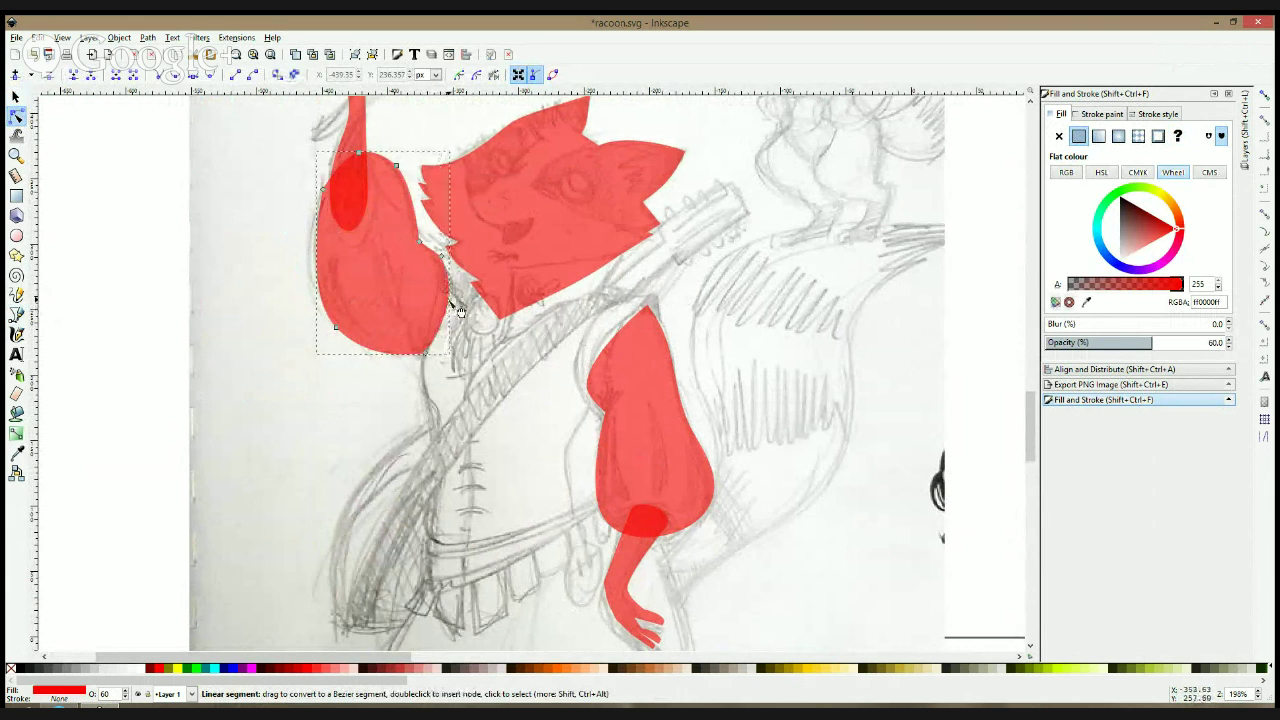
left_click_drag(419, 241, 414, 238)
left_click(414, 238, "ctrl")
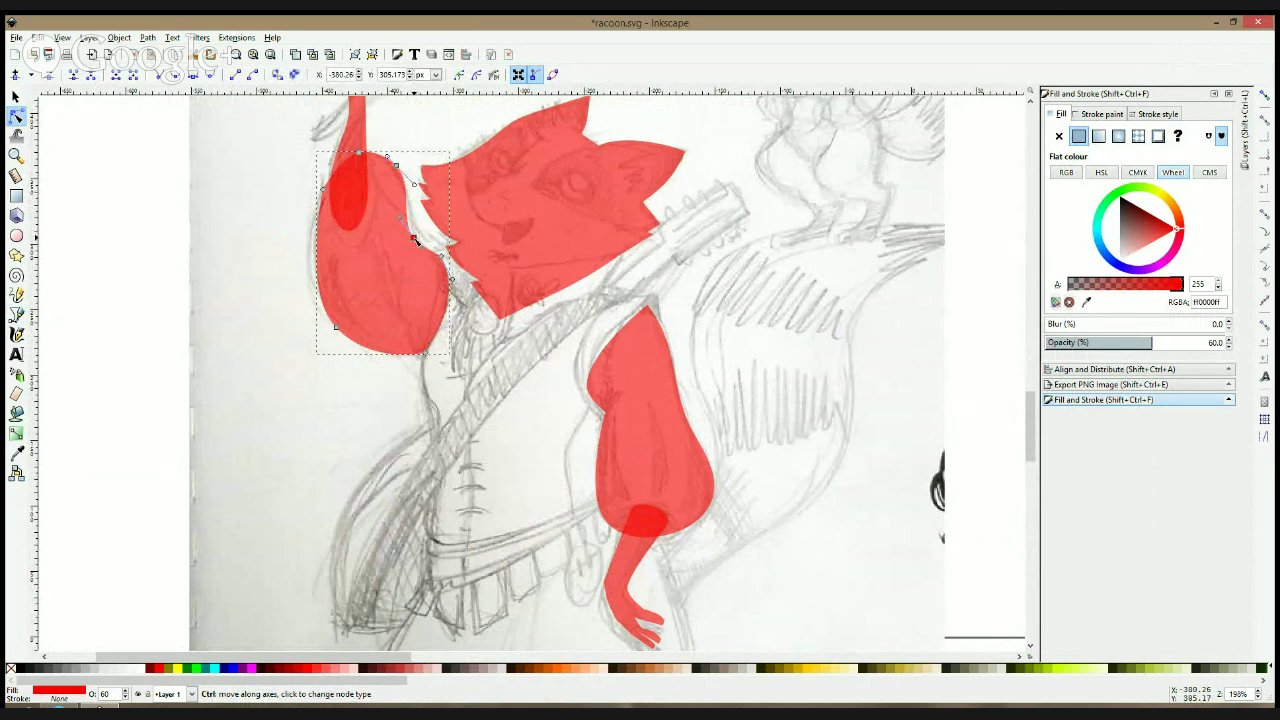
- Shift the reshaped raised sleeve off the drawing to inspect its outline, and return it to its place over the arm
left_click(203, 278)
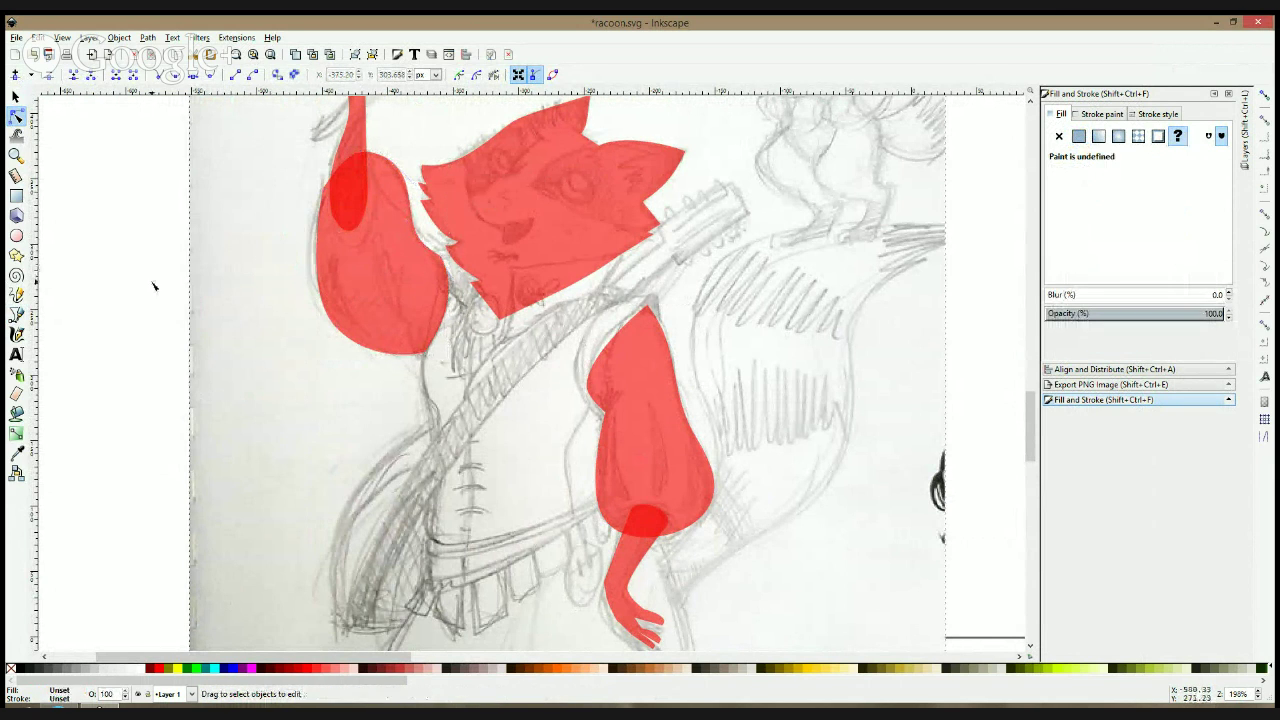
key("s")
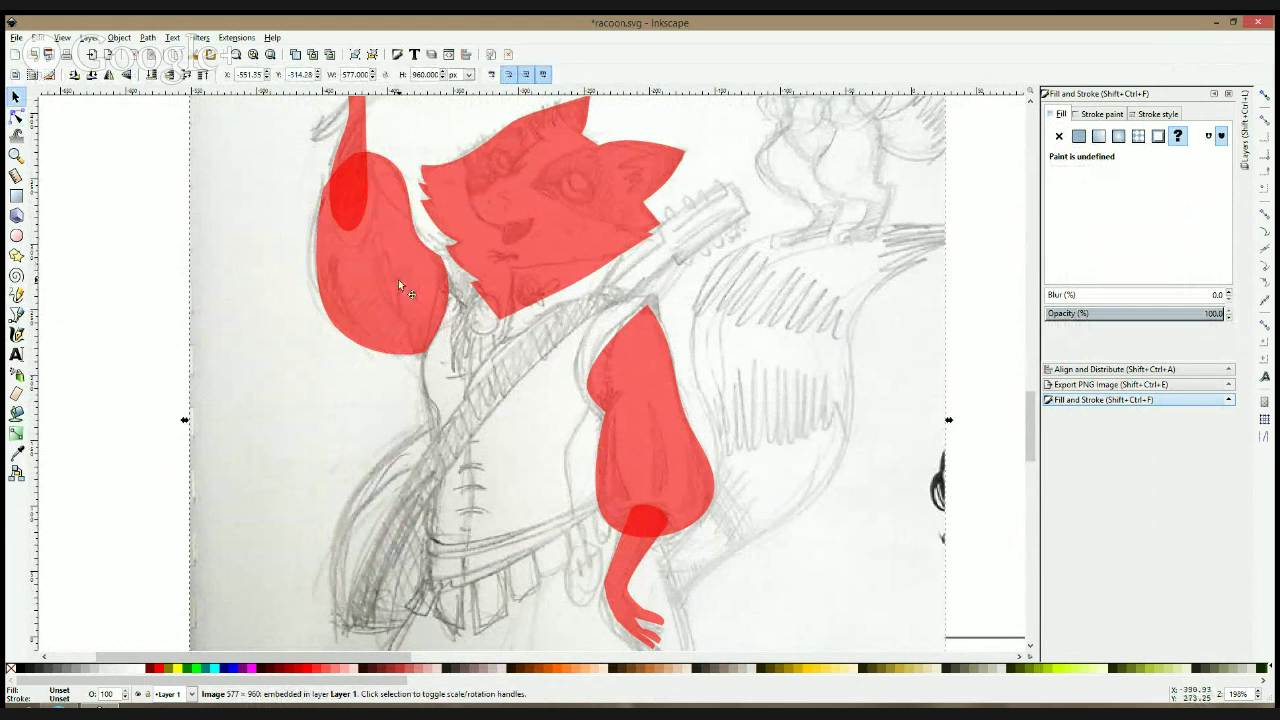
left_click_drag(399, 283, 173, 305)
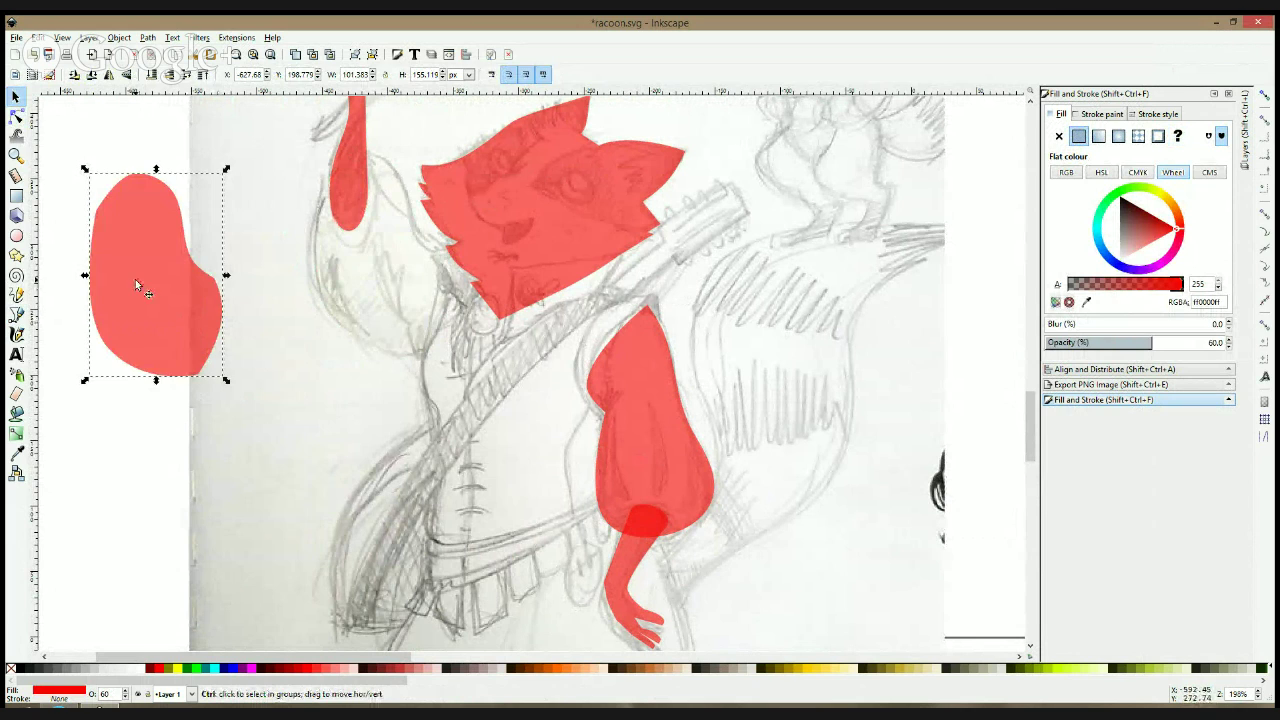
left_click_drag(135, 279, 367, 261)
- Move the raised sleeve's upper outer node slightly outward, widen the outer edge to match the sketch, and deselect the shape
key("n")
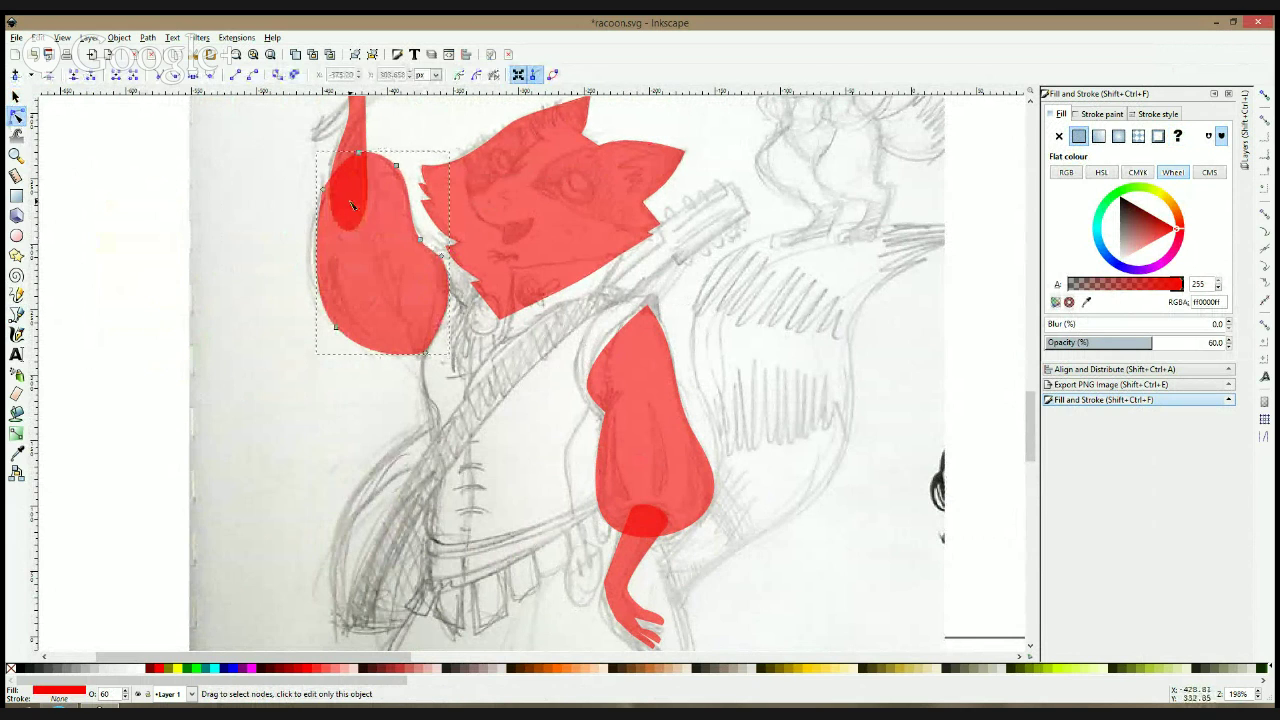
left_click_drag(326, 192, 321, 189)
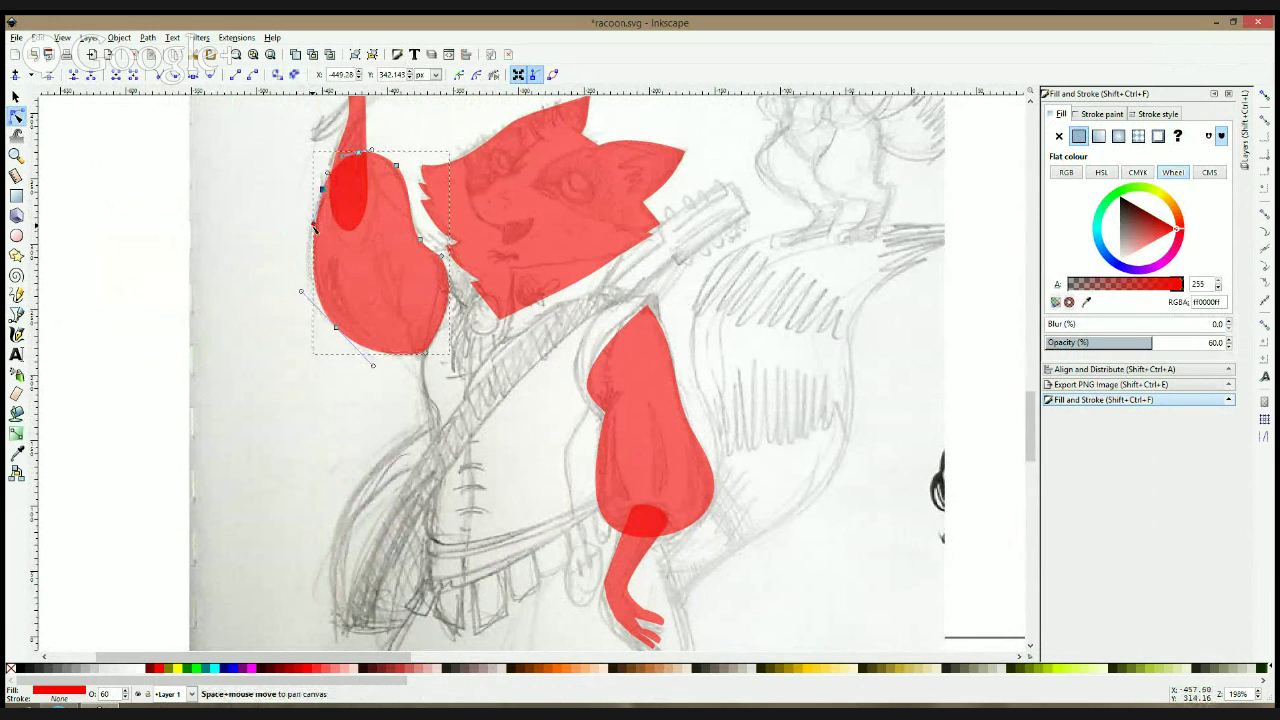
key("s")
left_click(116, 260)
- Trace the torso from the neck down to the belt and up to the far shoulder with a closed straight-segment Bezier path
scroll(116, 260, "down", 2)
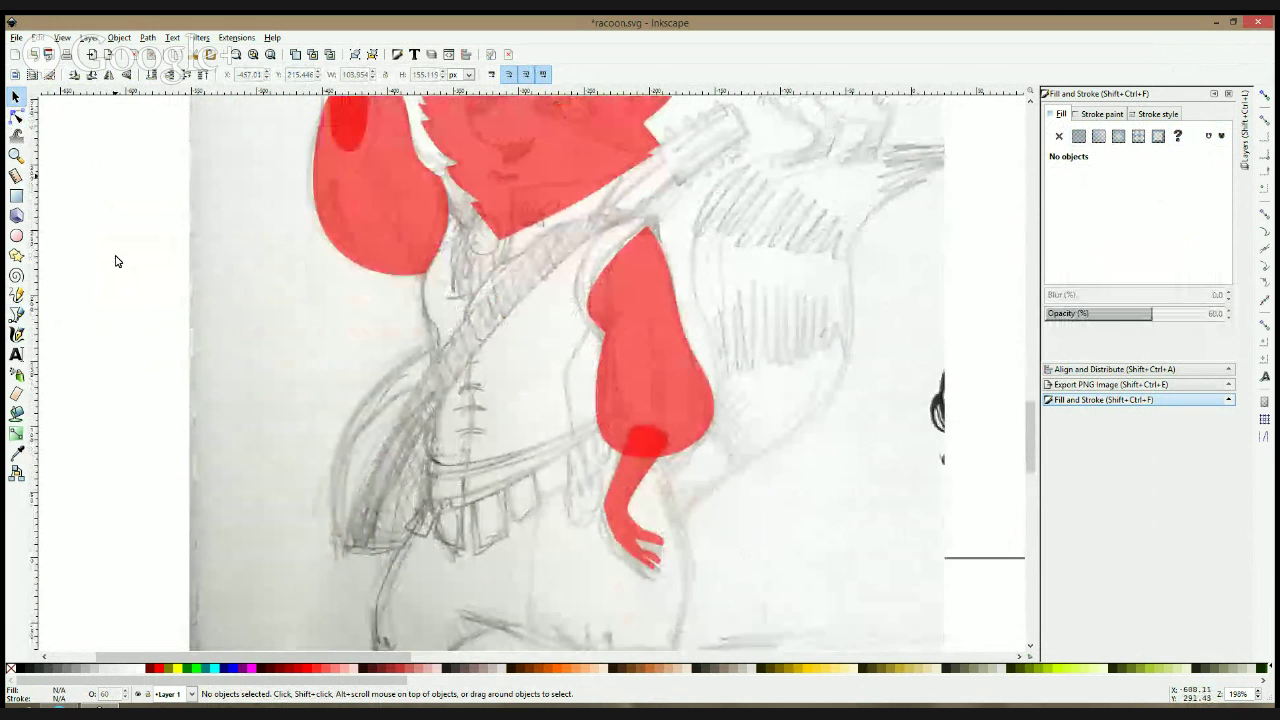
left_click(16, 314)
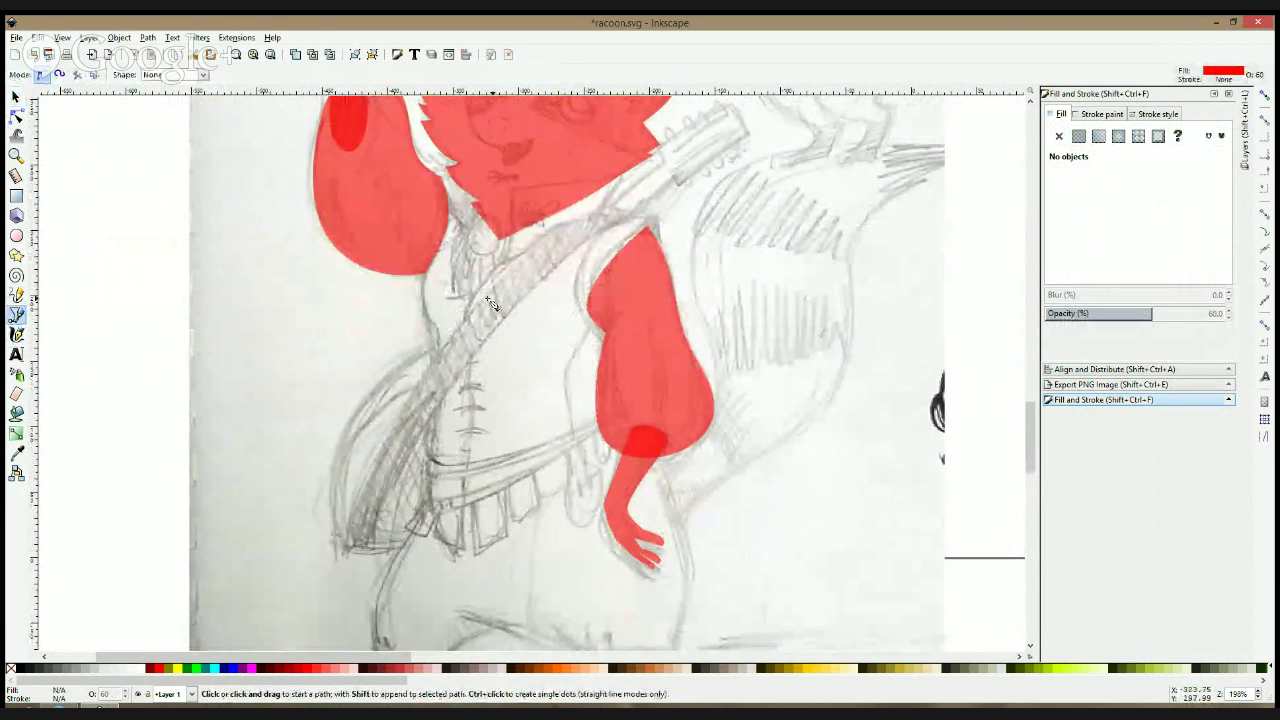
left_click(462, 164)
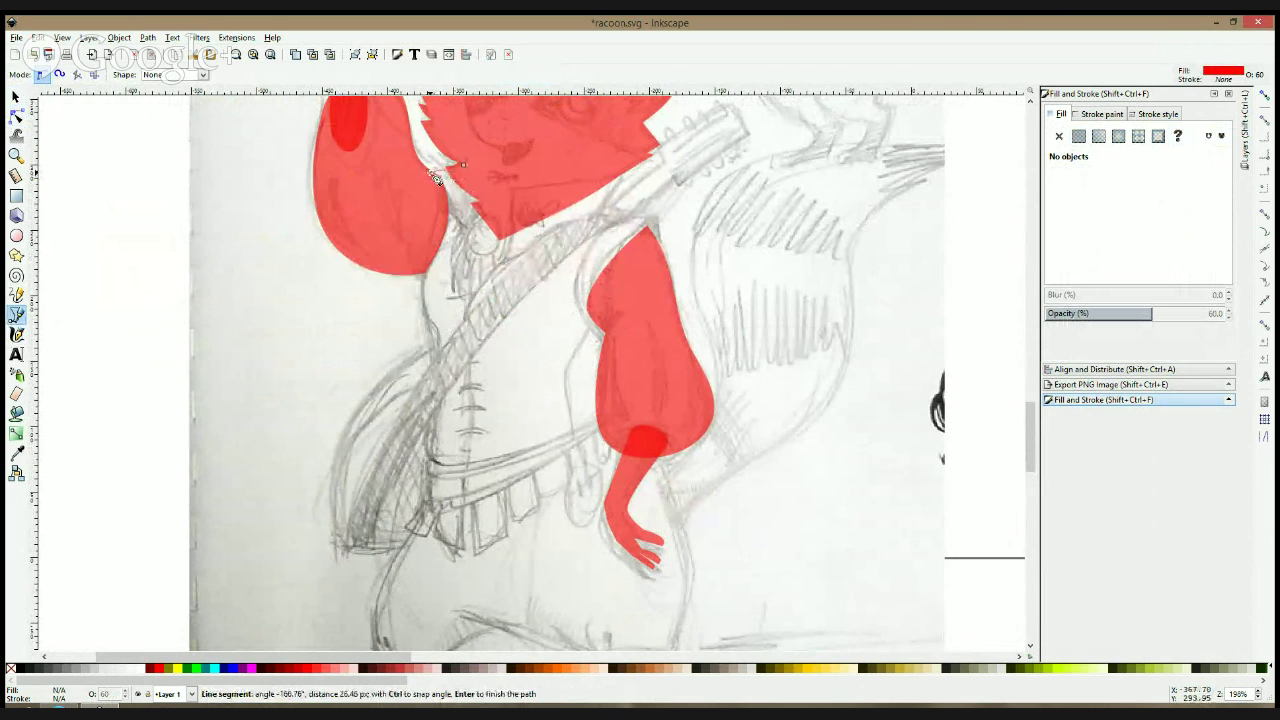
left_click(435, 228)
left_click(440, 335)
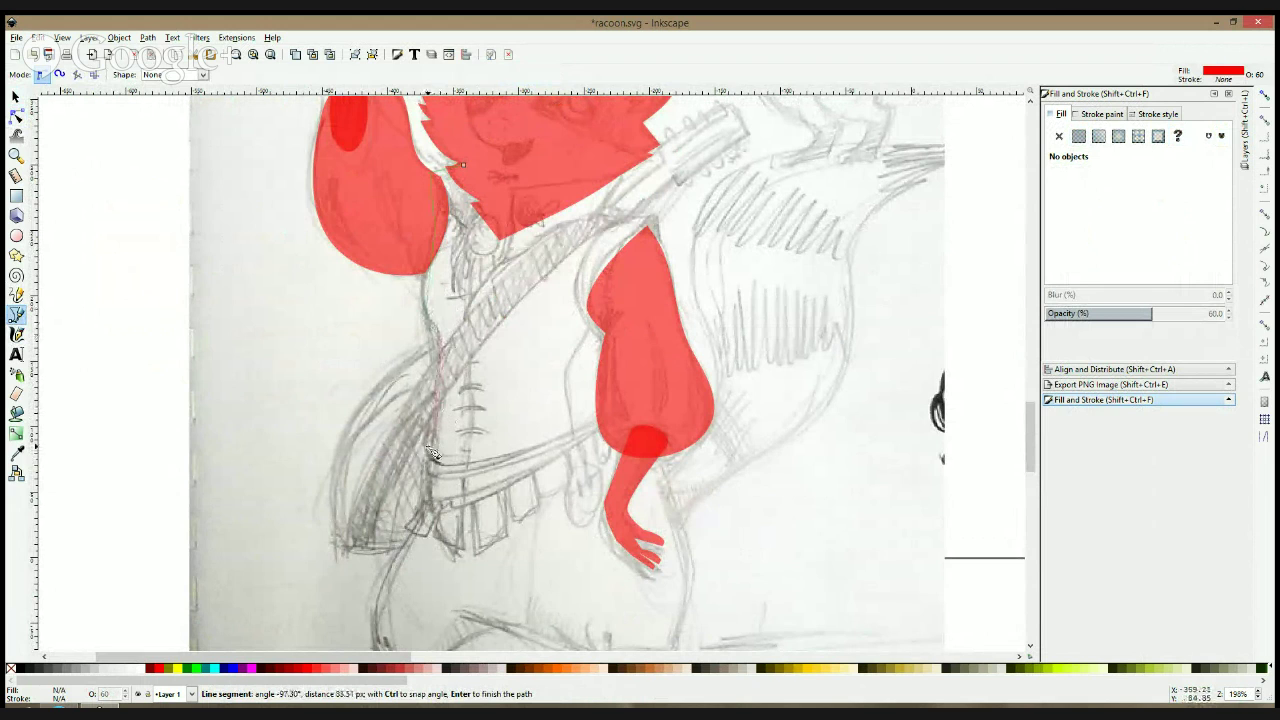
left_click(433, 458)
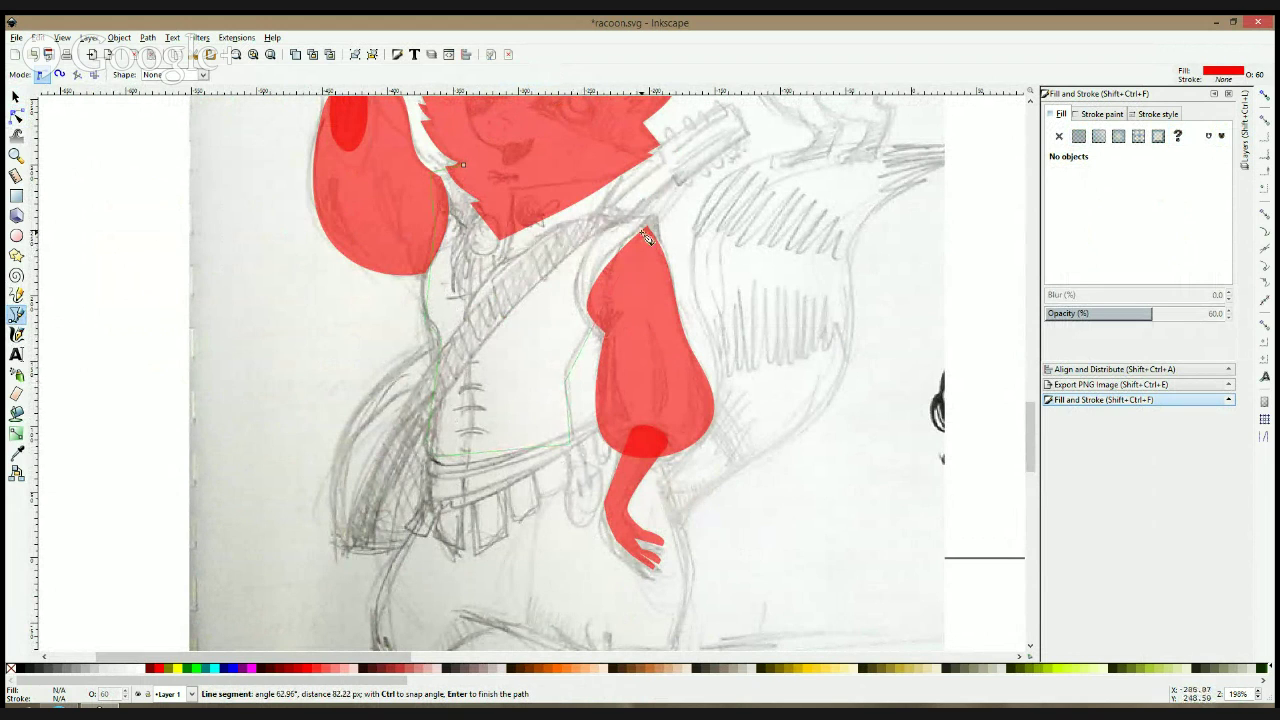
left_click(463, 165)
- Smooth the torso's edge below the raised sleeve by changing node types and adjusting the chest and waist nodes and handles
left_click(16, 115)
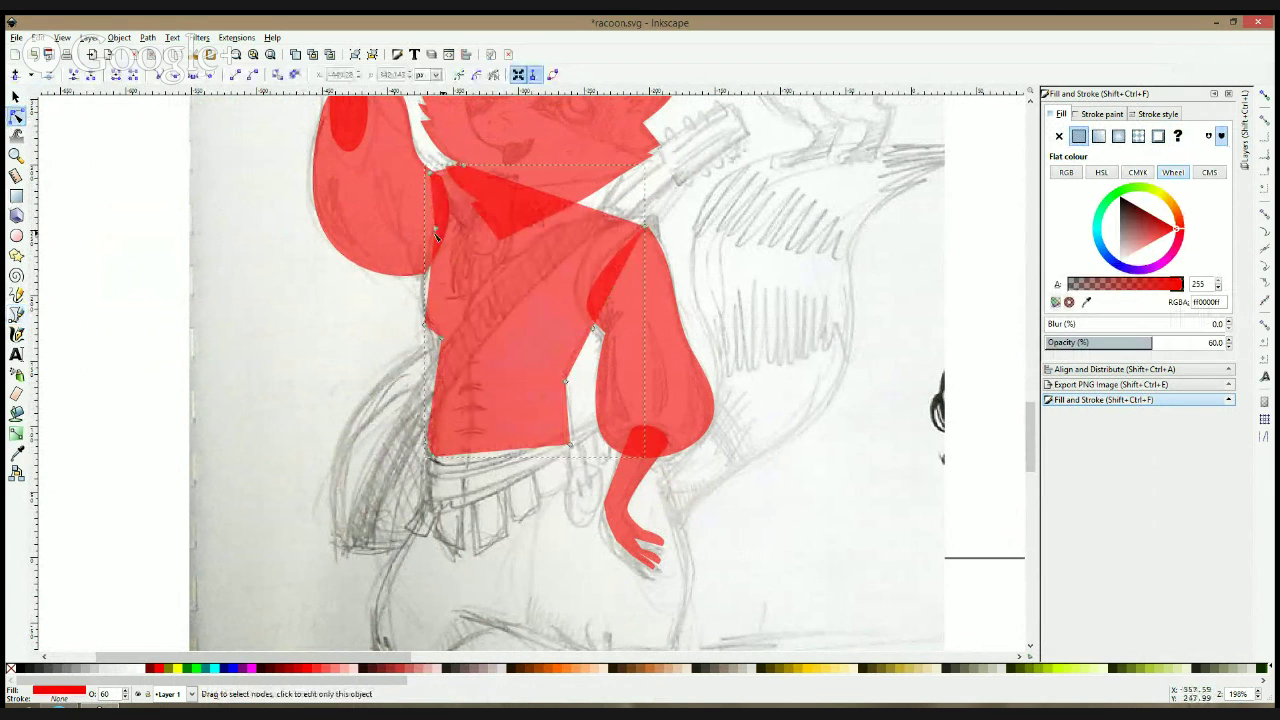
left_click(435, 230, "ctrl")
left_click(425, 325, "ctrl")
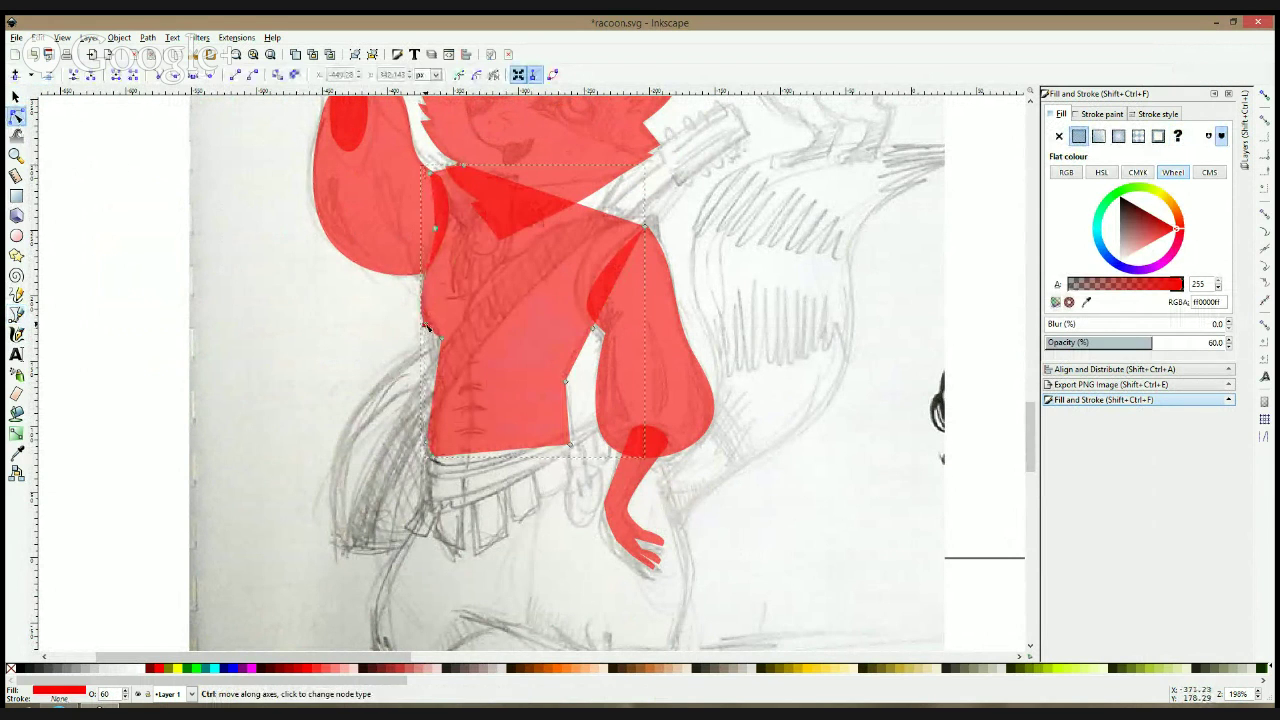
left_click_drag(424, 325, 428, 319)
left_click_drag(433, 262, 423, 273)
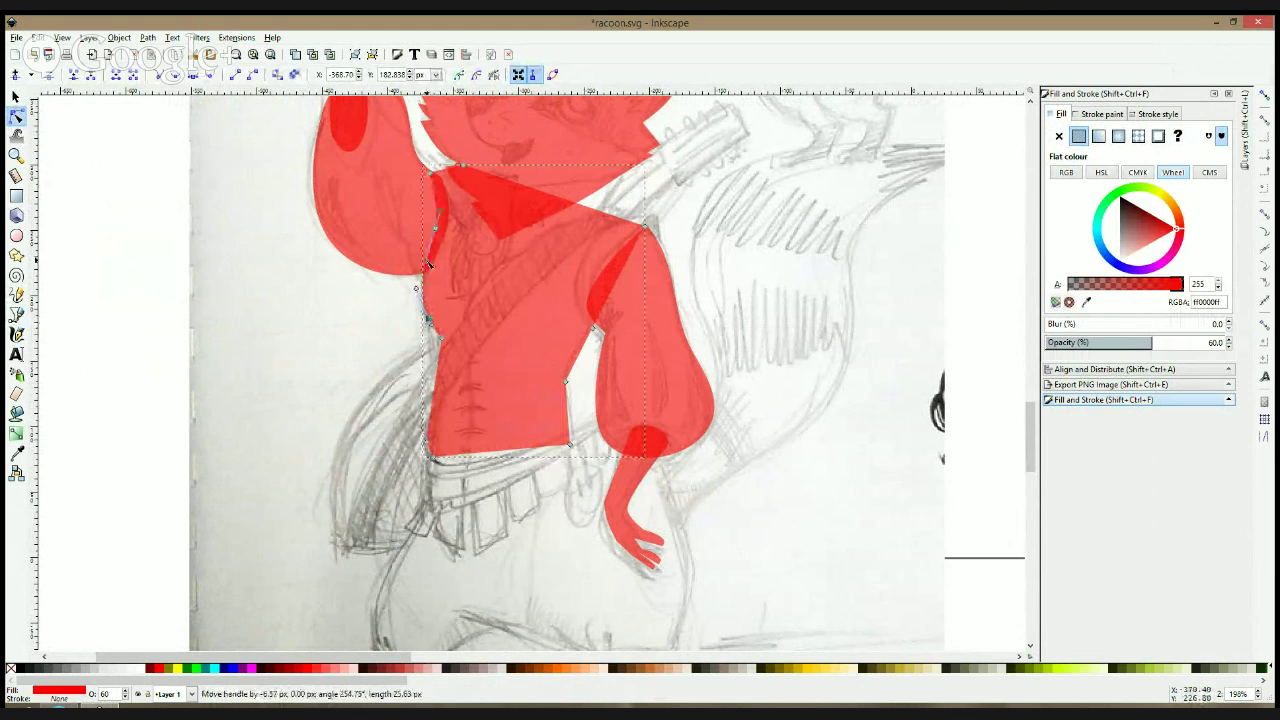
left_click(441, 338, "ctrl")
left_click_drag(441, 338, 437, 336)
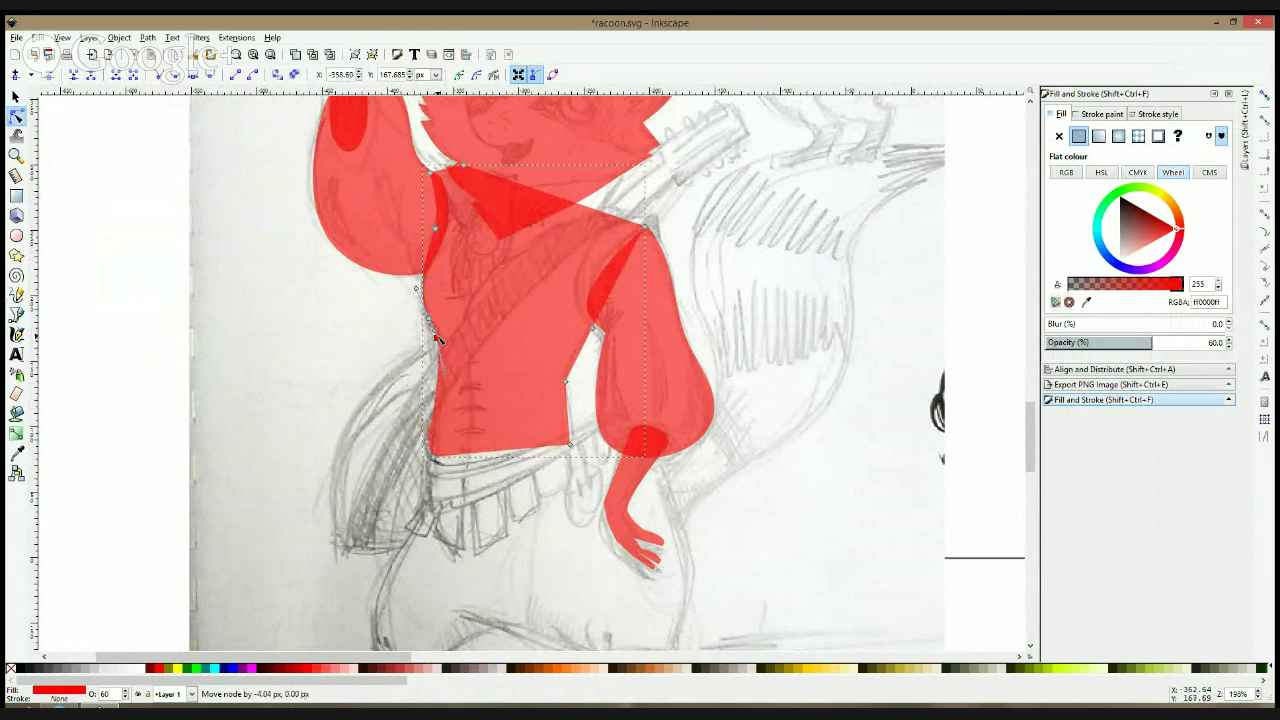
- Curve the torso's bottom edge along the belt, and reposition both hem corners and the waist node beside the lowered sleeve
left_click_drag(431, 456, 430, 452)
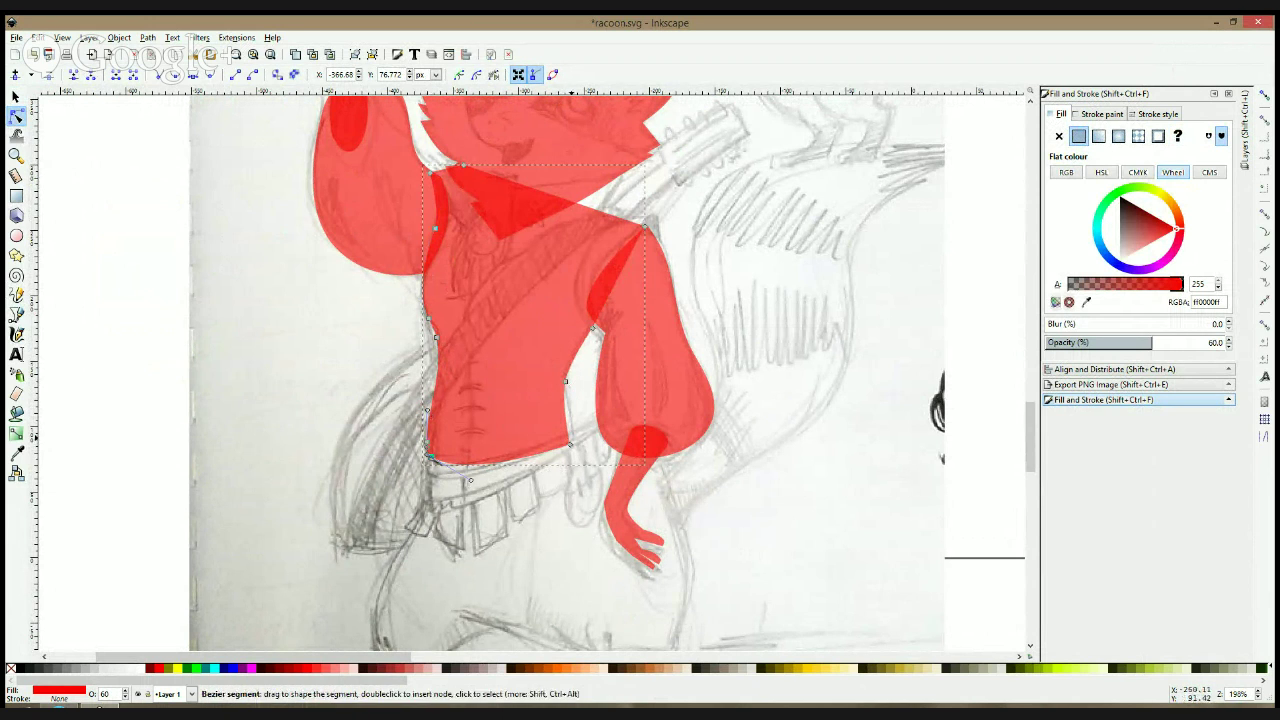
left_click_drag(573, 442, 575, 434)
left_click(568, 379)
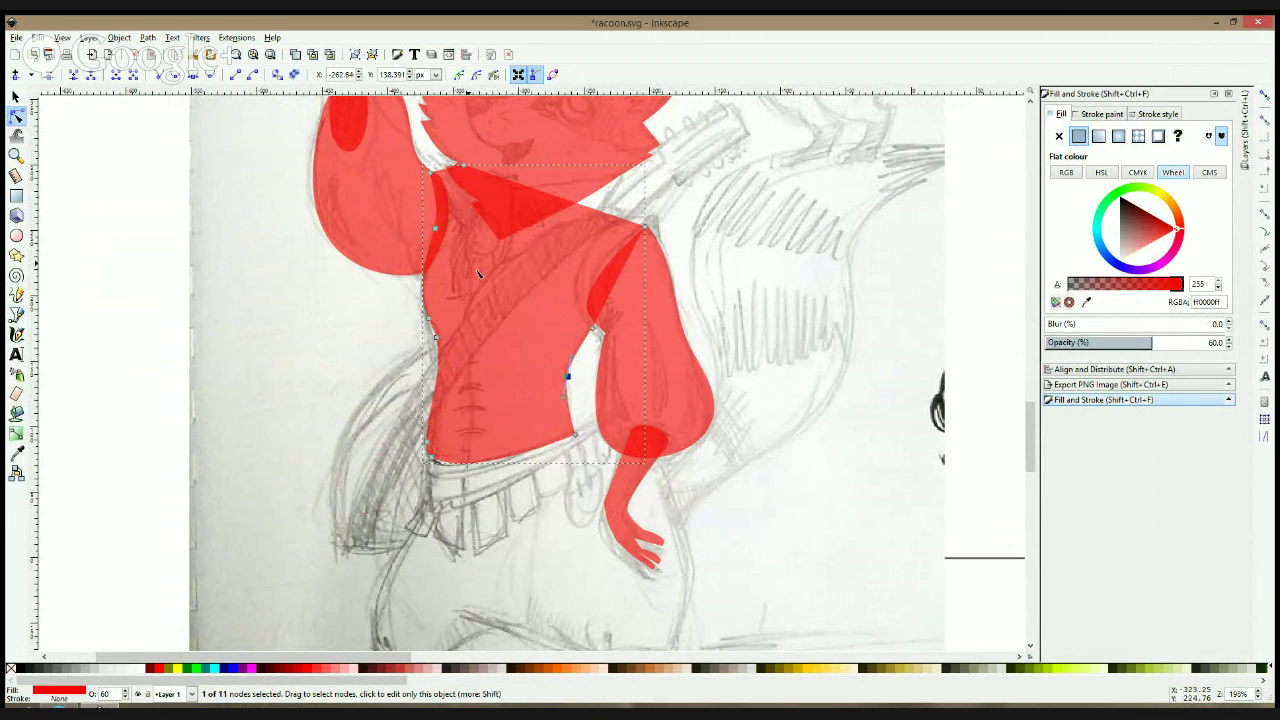
- Extend the torso's waist node and hem corner under the lowered sleeve, and refine the bottom edge's curve along the belt
left_click(596, 321)
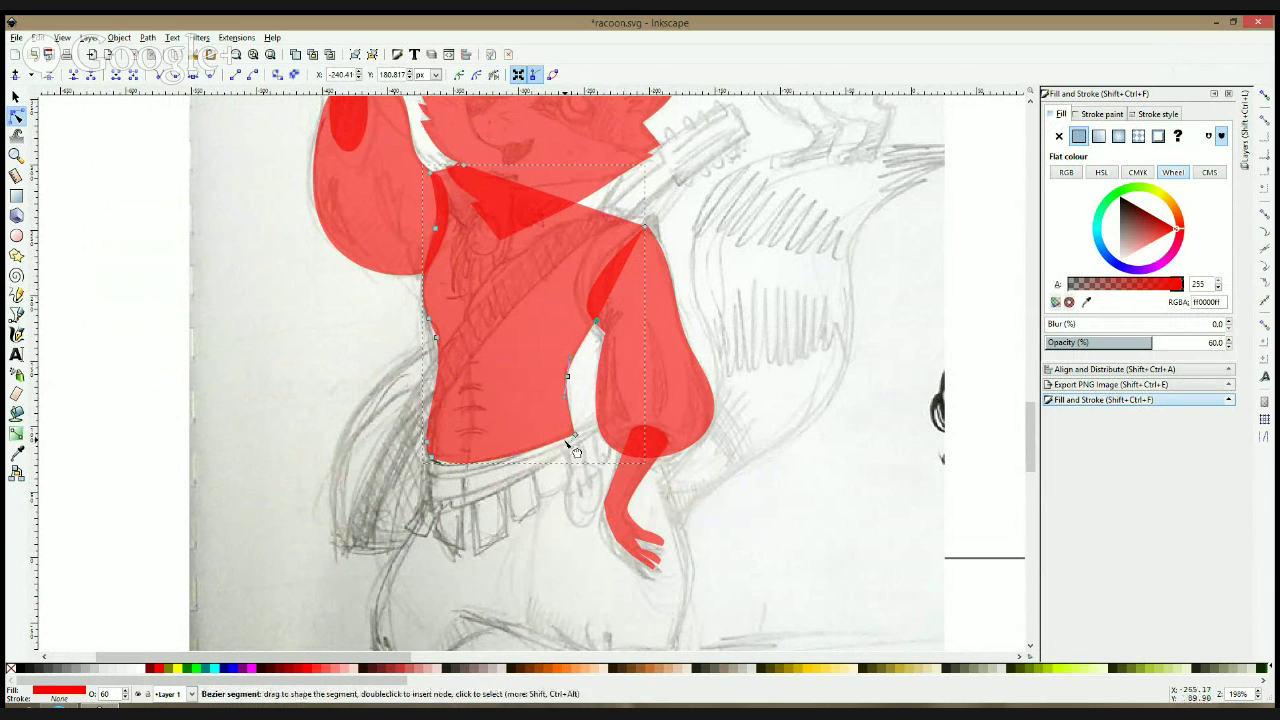
left_click_drag(618, 432, 615, 448)
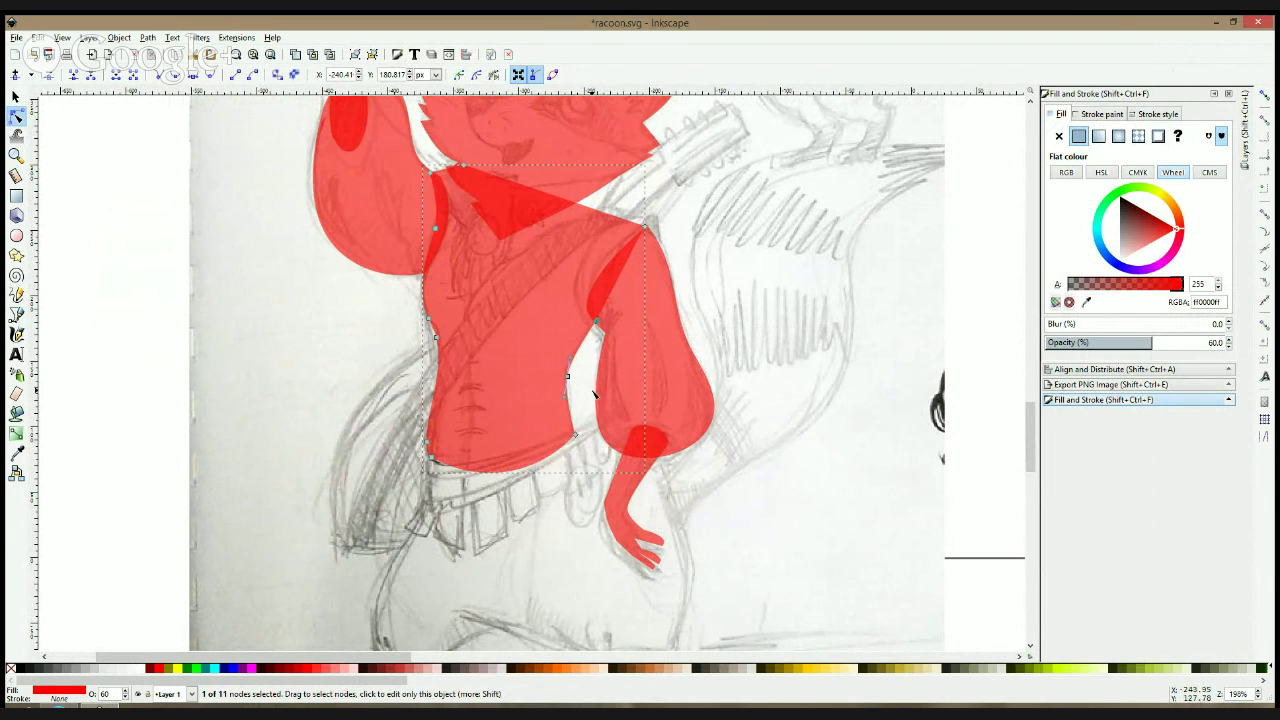
left_click_drag(567, 376, 611, 373)
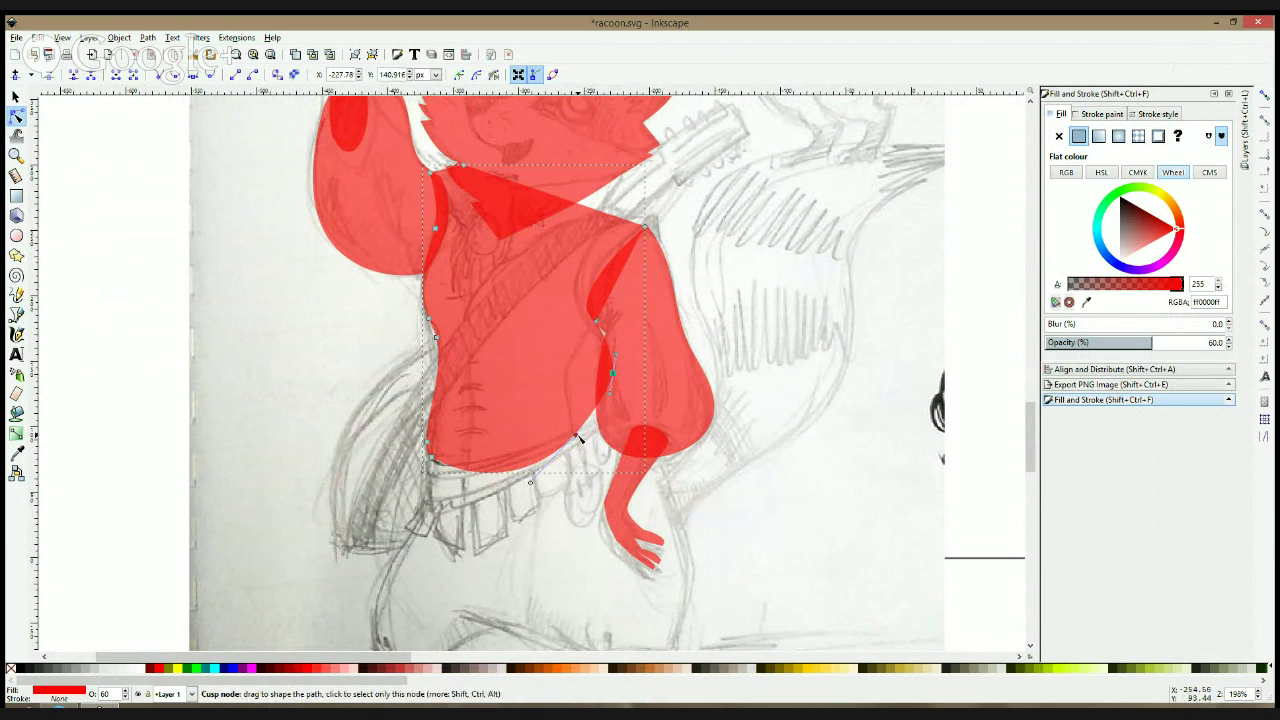
left_click_drag(578, 437, 613, 405)
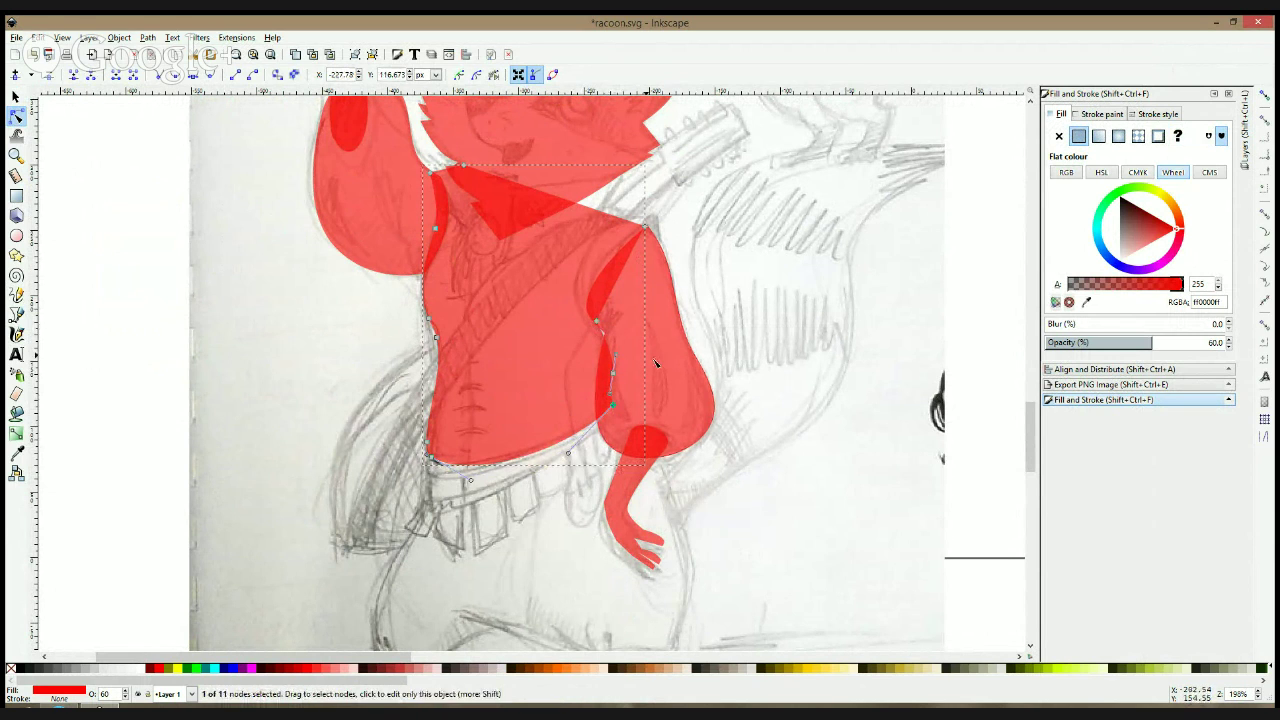
left_click_drag(611, 377, 595, 373)
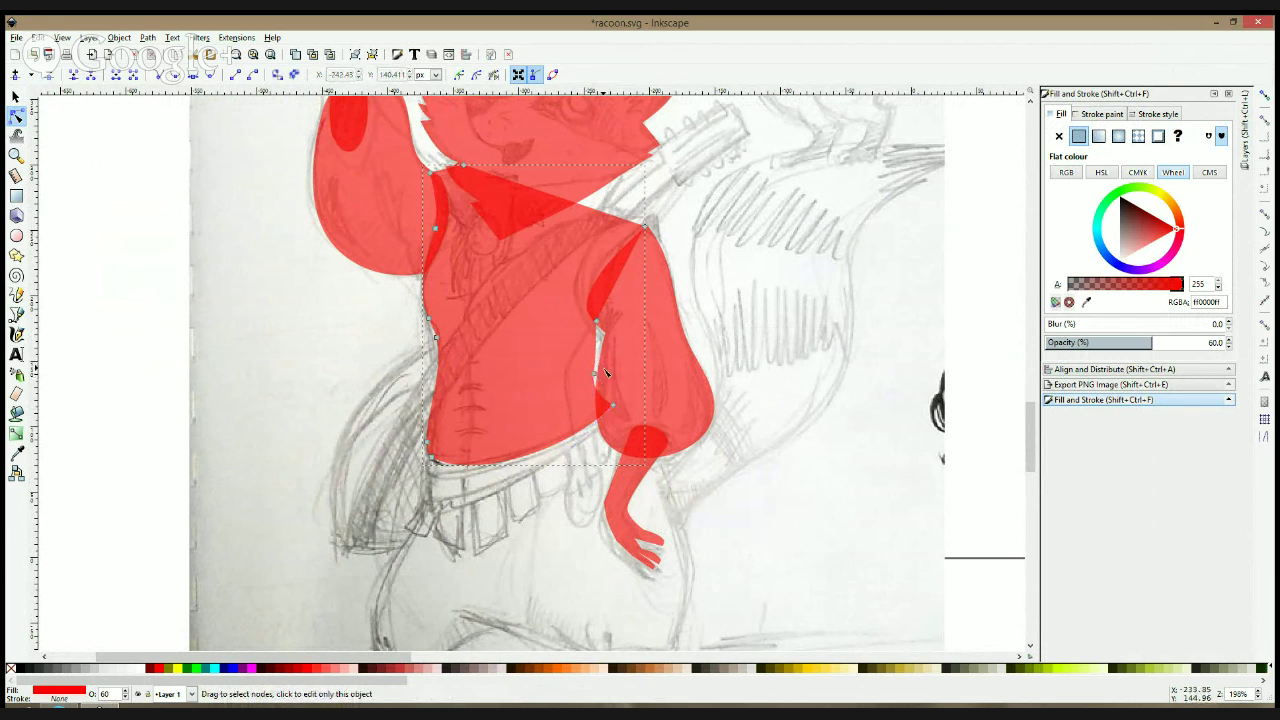
left_click_drag(597, 373, 618, 364)
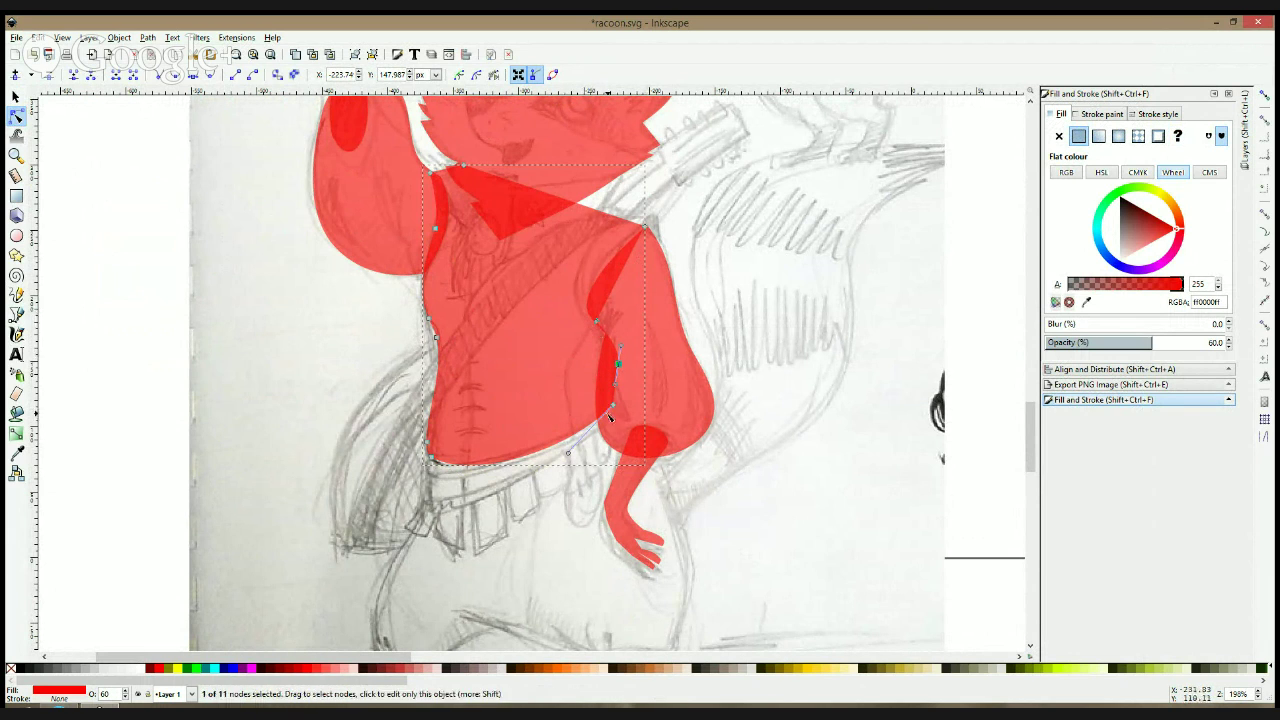
left_click_drag(612, 404, 613, 407)
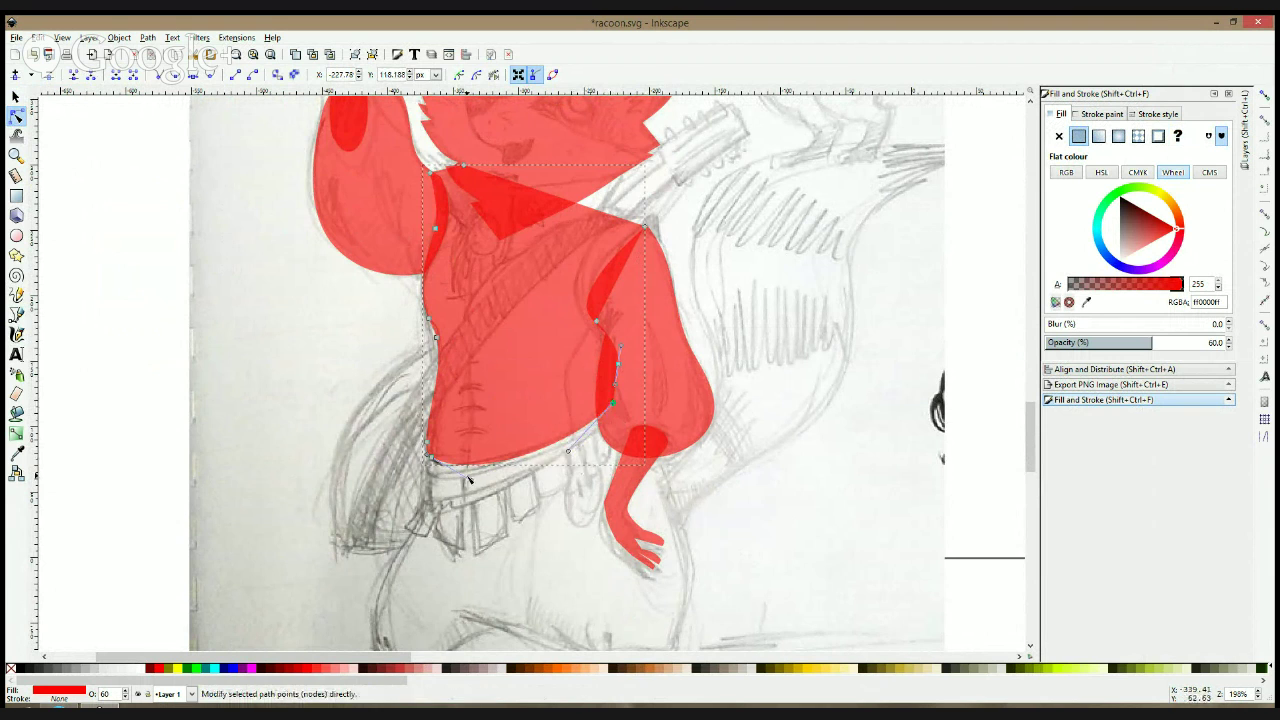
- Trace the baggy trousers from the belt down to both cuffs with a closed straight-segment Bezier path overlapping the torso's hem
scroll(477, 471, "down", 5)
left_click(63, 358)
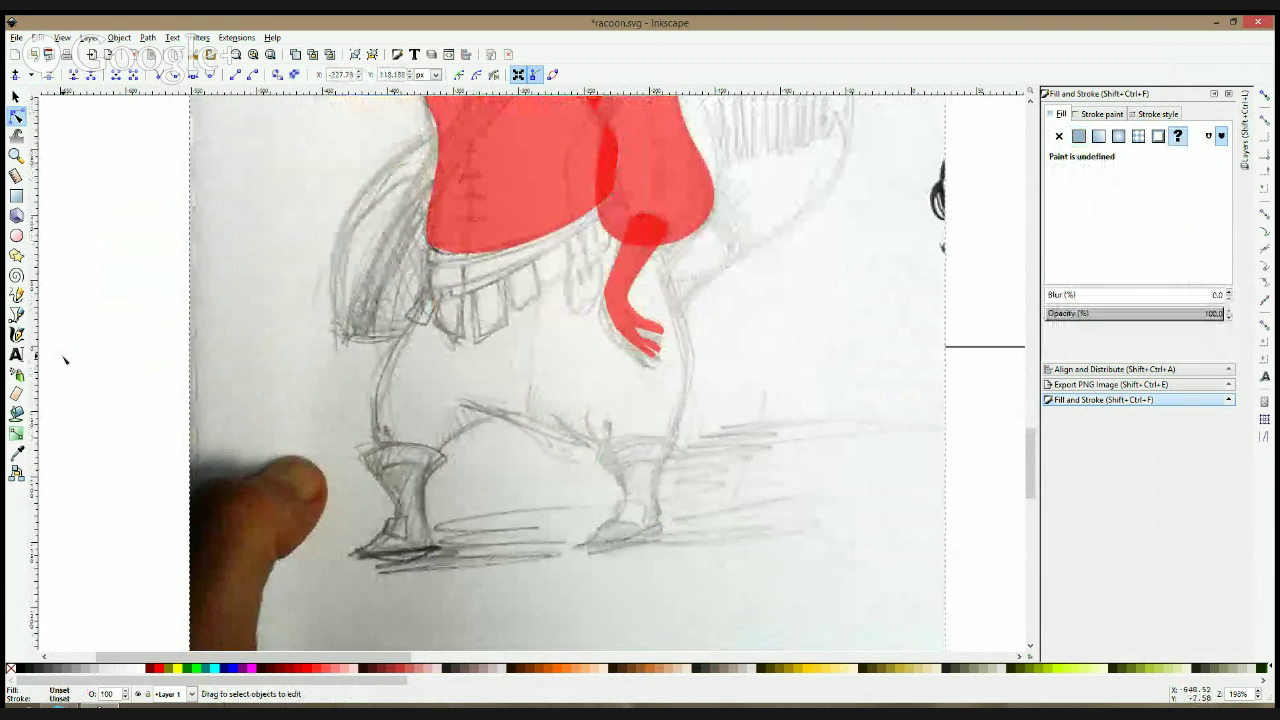
left_click(16, 314)
left_click(428, 243)
left_click(421, 309)
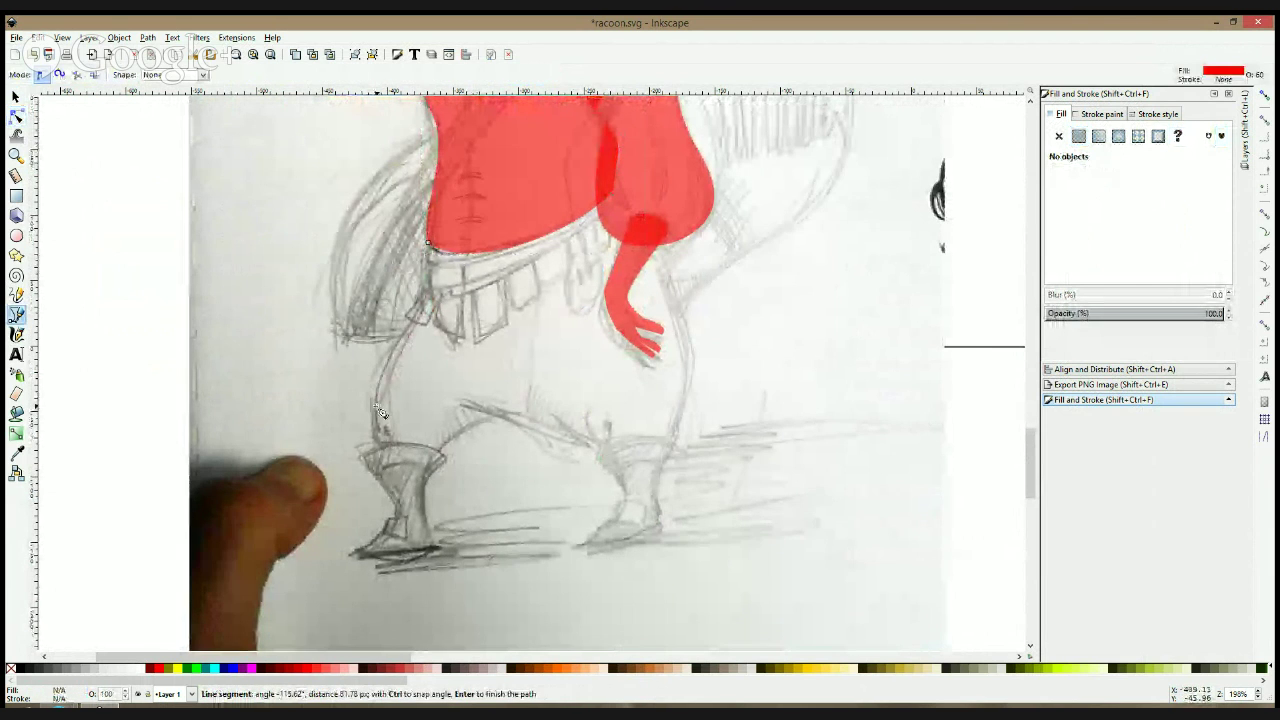
left_click(398, 463)
left_click(472, 419)
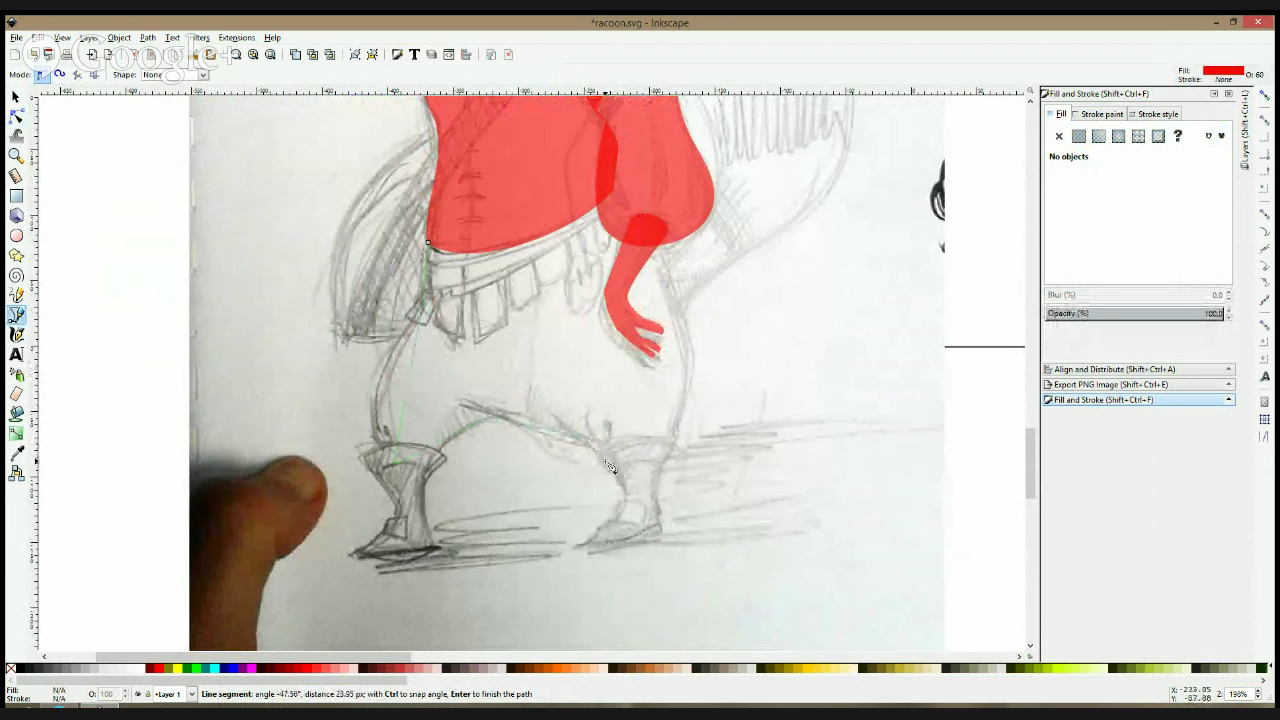
left_click(659, 460)
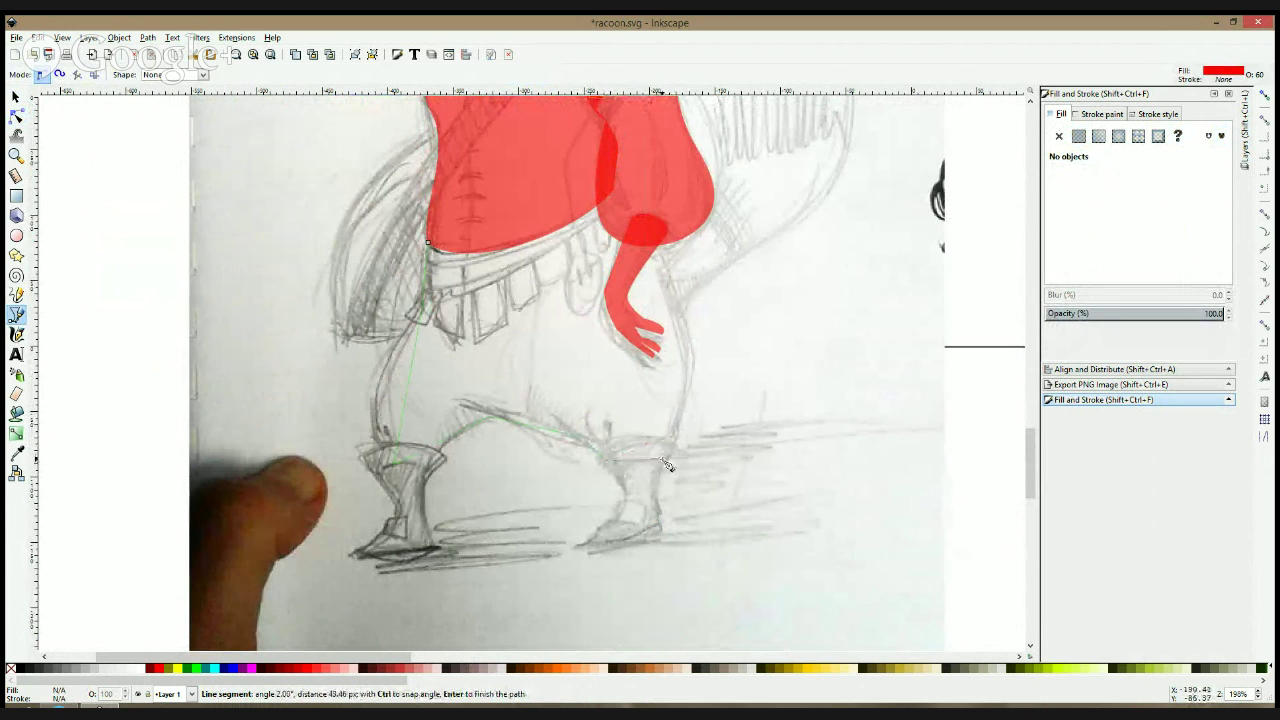
left_click(661, 252)
left_click(429, 247)
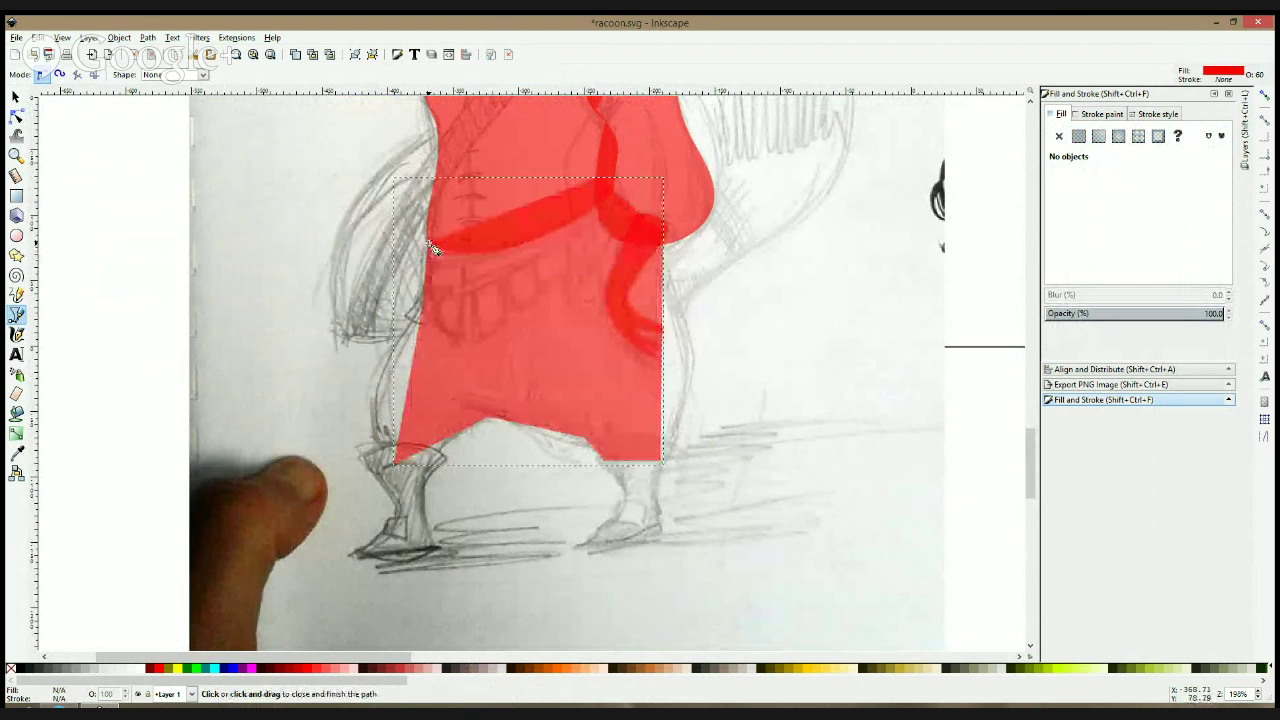
- Curve the trousers' outer edge on the raised-arm side, and shift its hip and cuff nodes outward to match the sketch
left_click(17, 116)
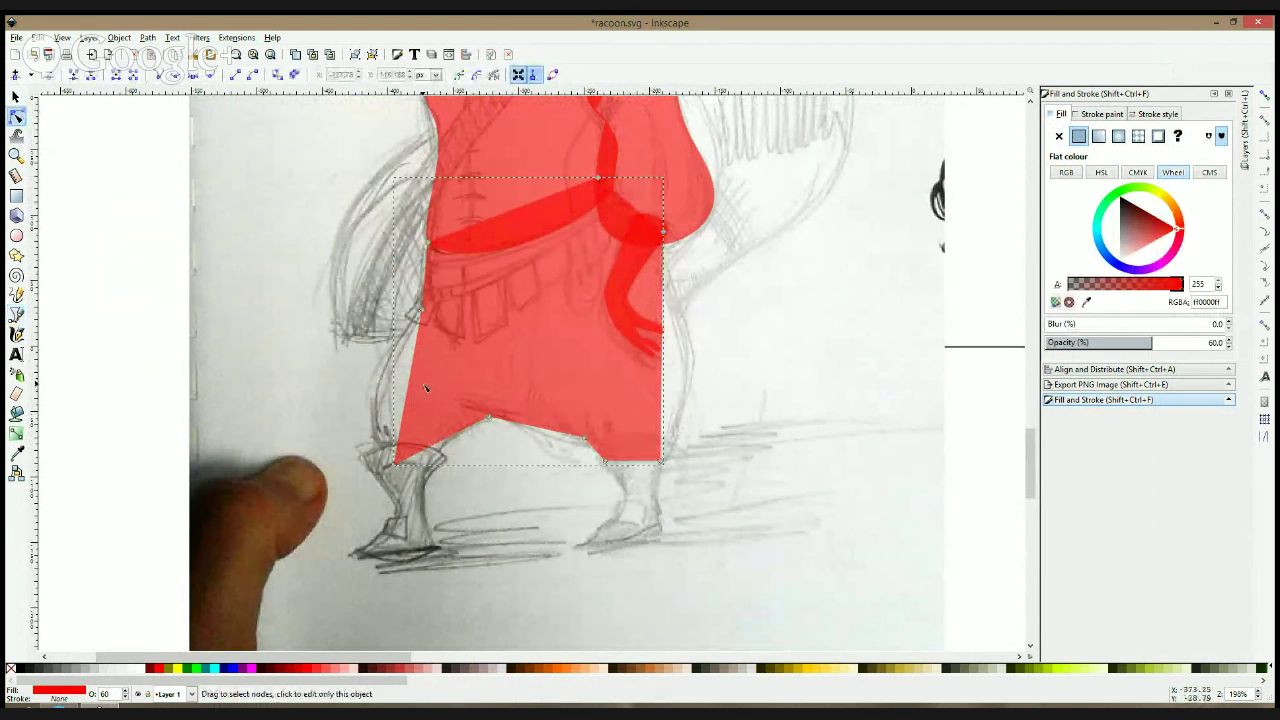
left_click_drag(425, 388, 383, 417)
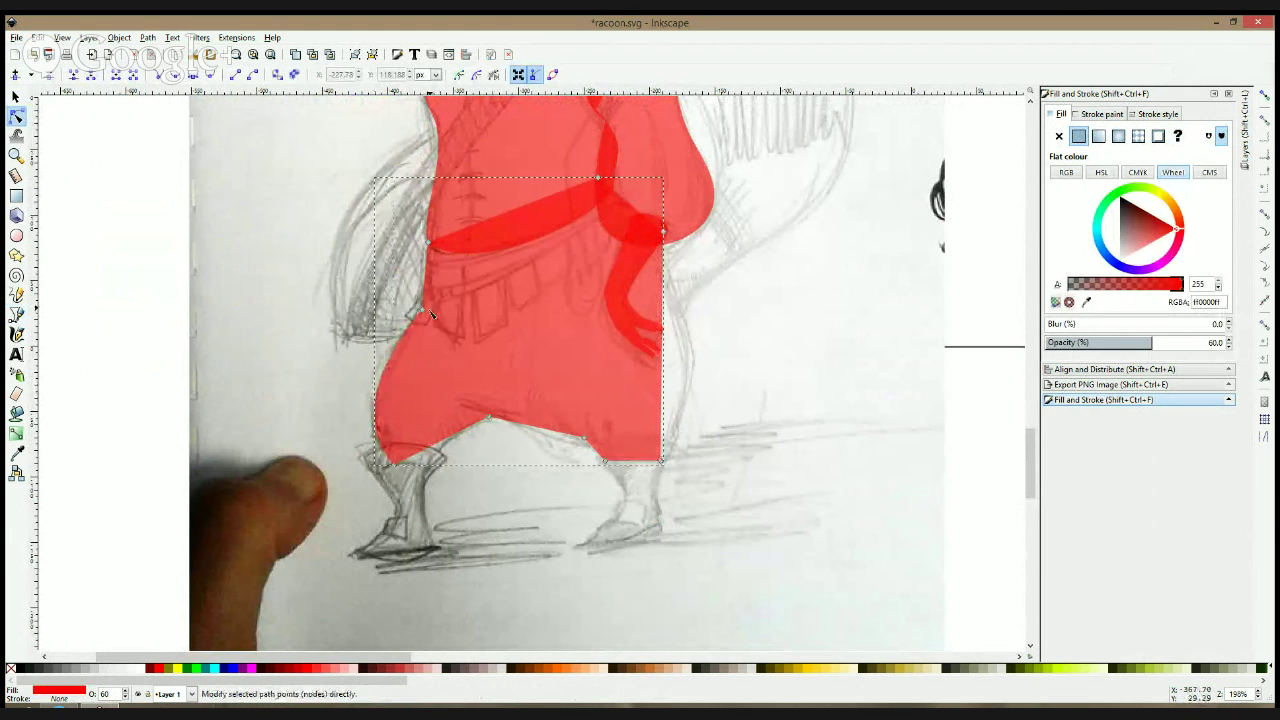
key("ctrl+z")
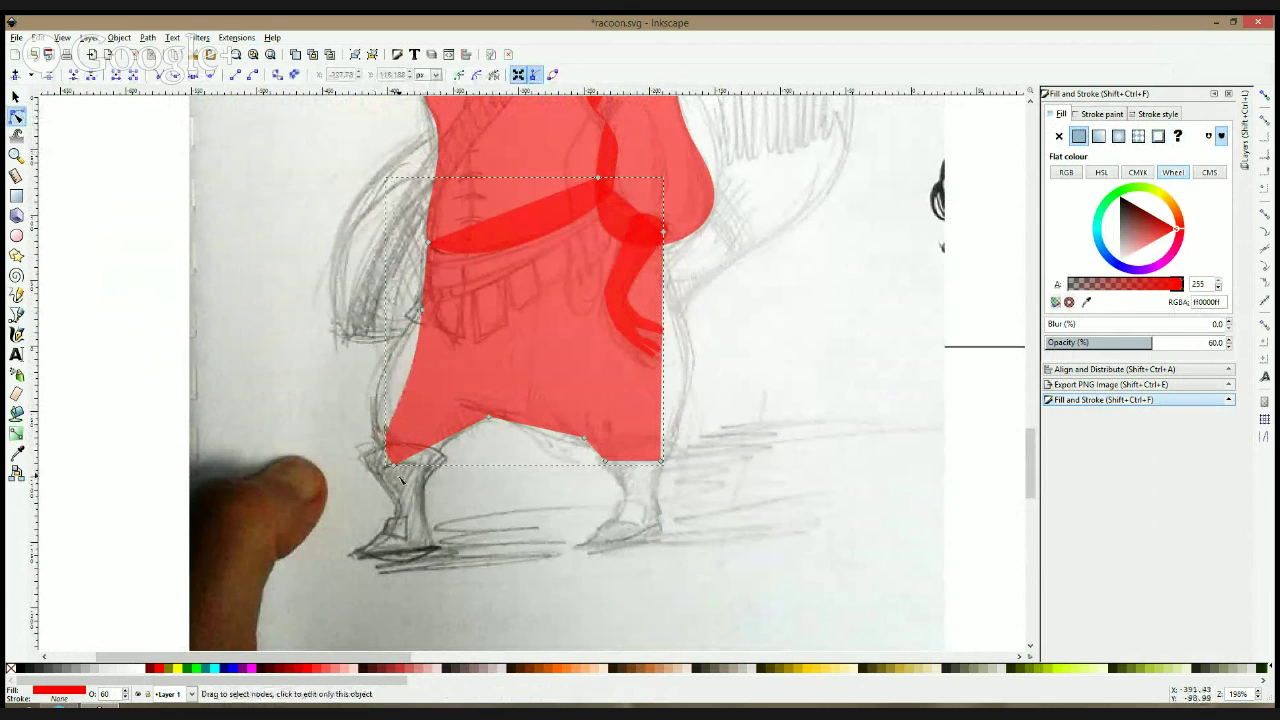
left_click(393, 465)
left_click_drag(367, 432, 417, 362)
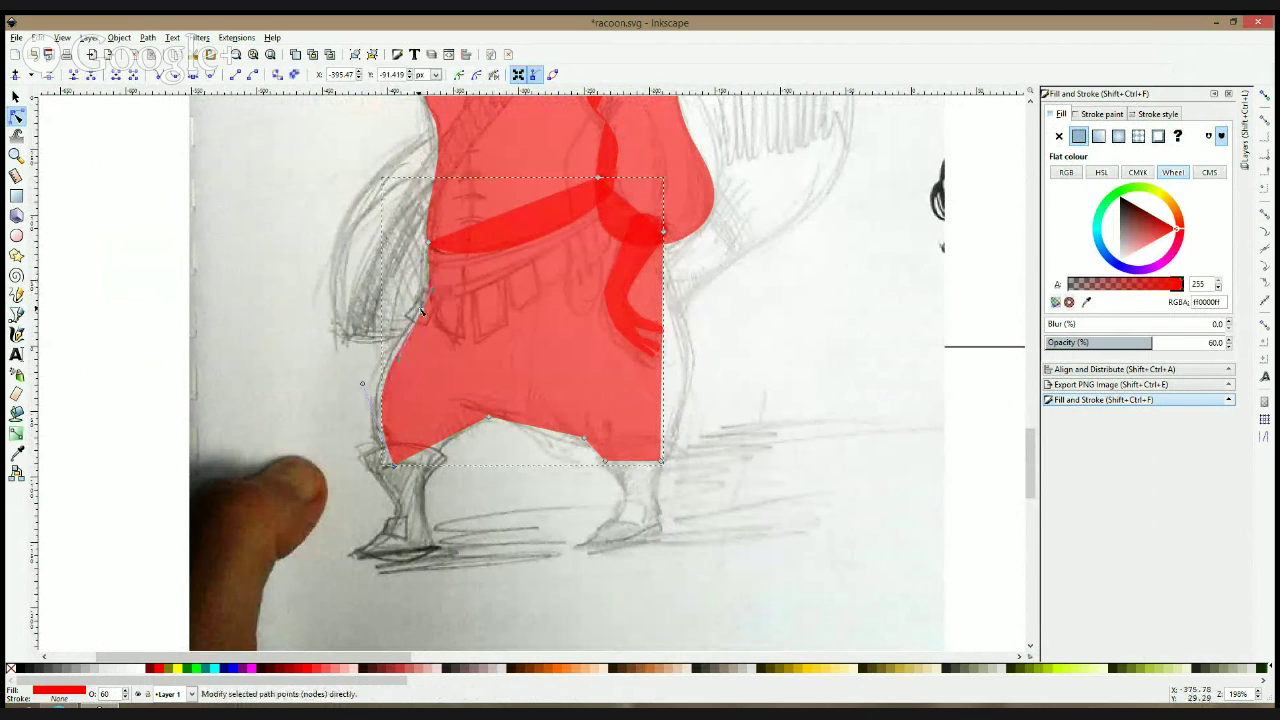
left_click_drag(424, 313, 418, 313)
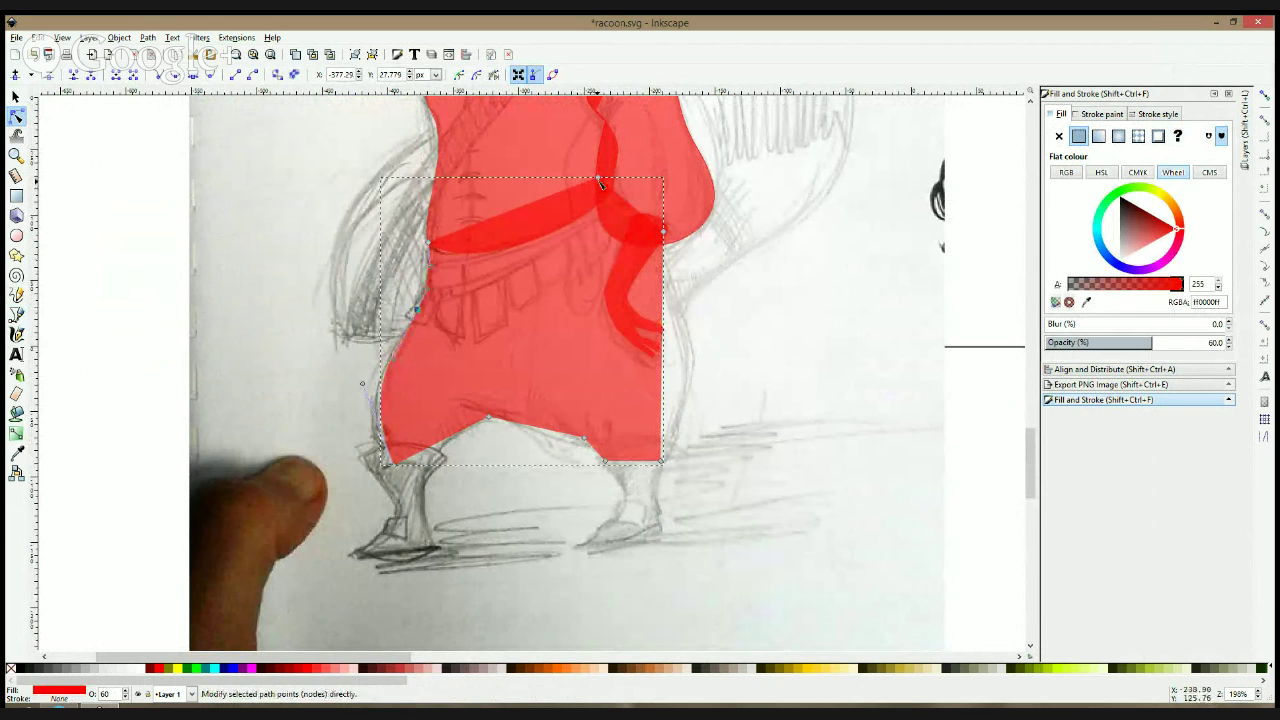
left_click_drag(381, 463, 374, 464)
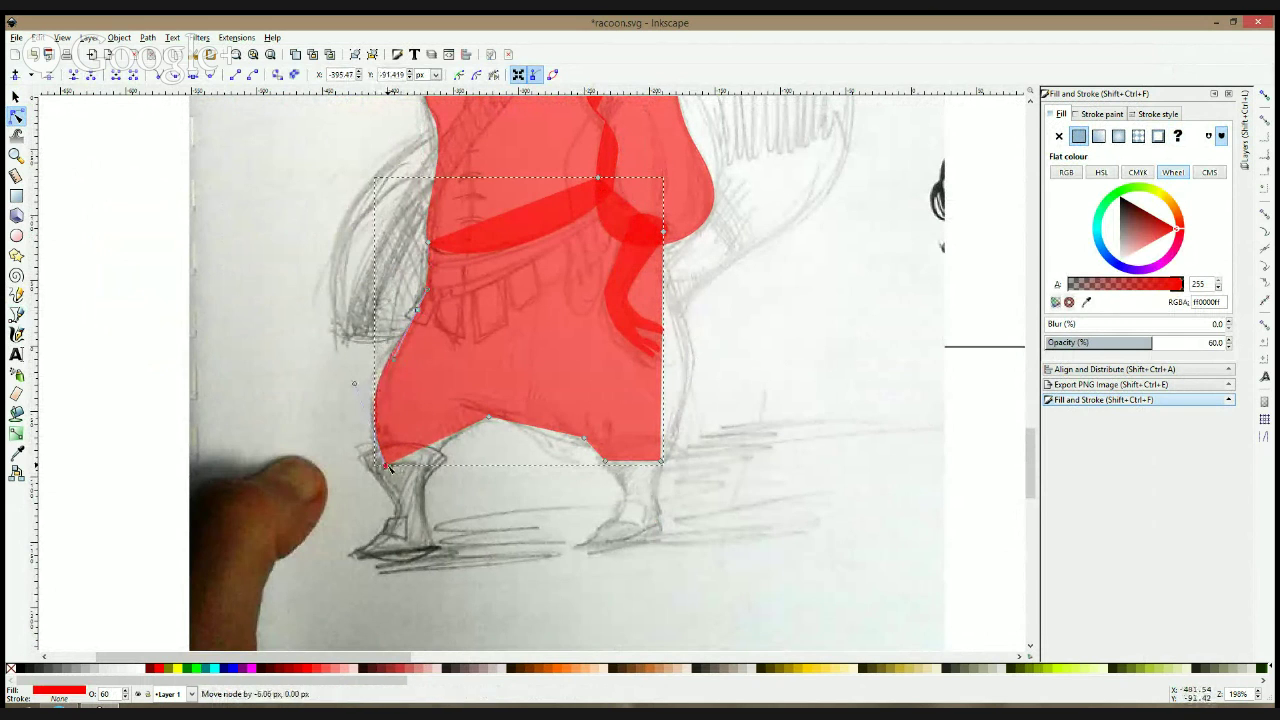
- Shape the trousers' inner leg curve with an added cuff node, and bulge the outer edge on the lowered-arm side to match the sketch
left_click(452, 444)
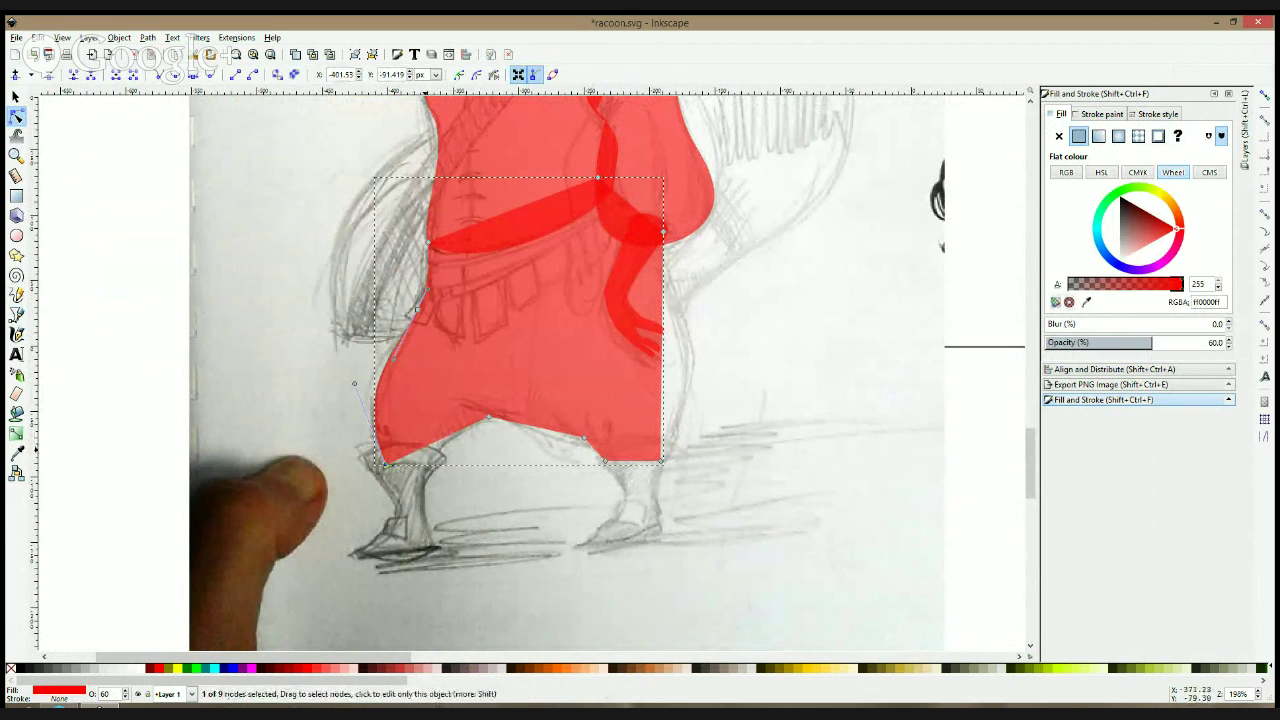
left_click_drag(436, 457, 430, 466)
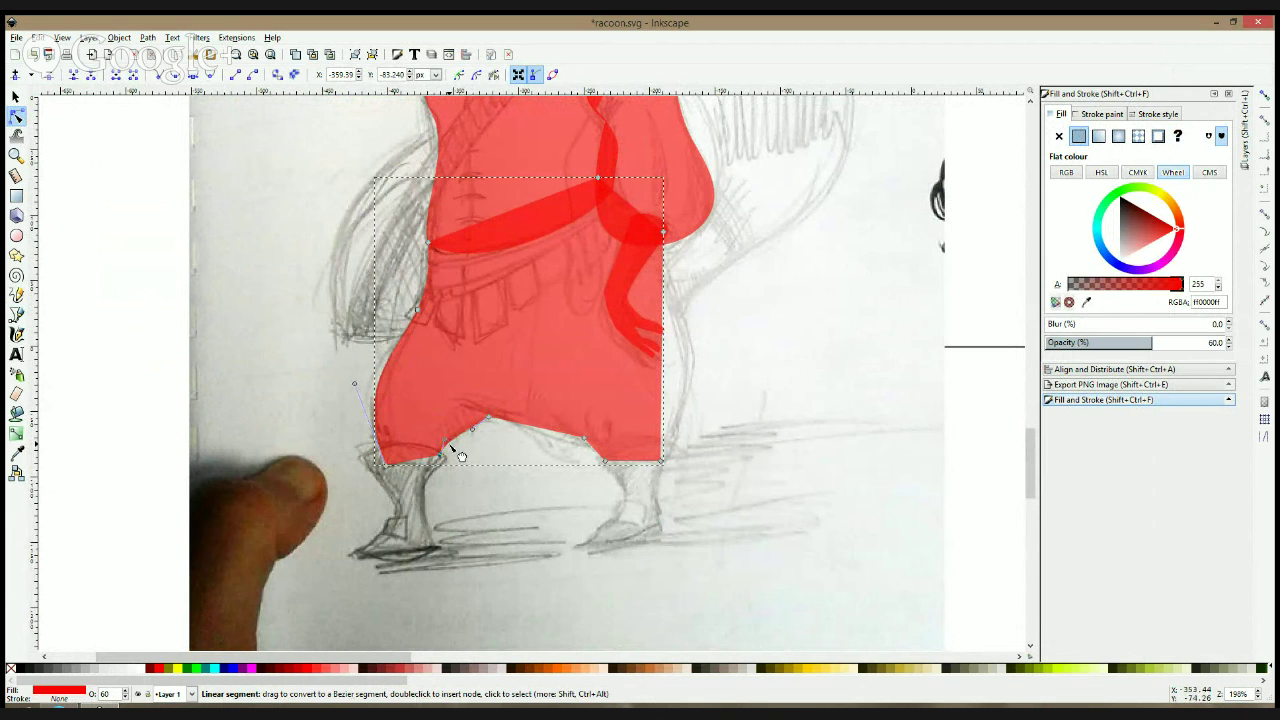
left_click_drag(489, 419, 497, 420)
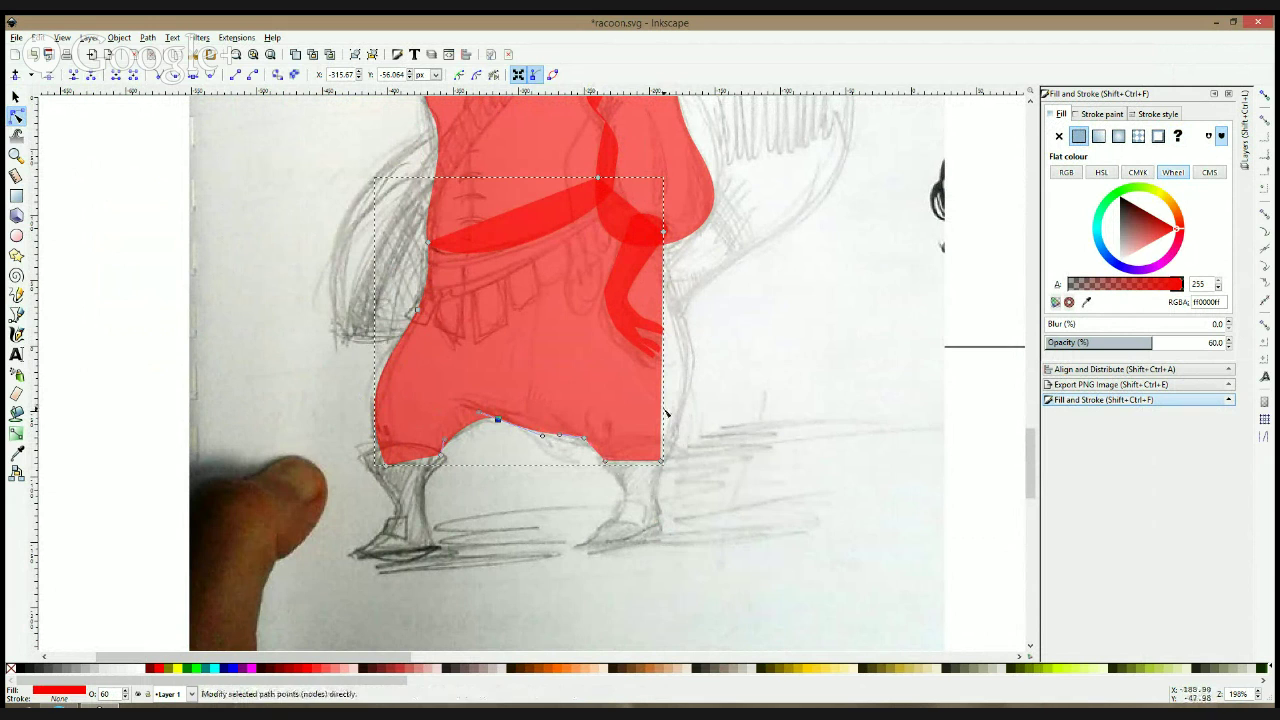
left_click_drag(665, 408, 685, 320)
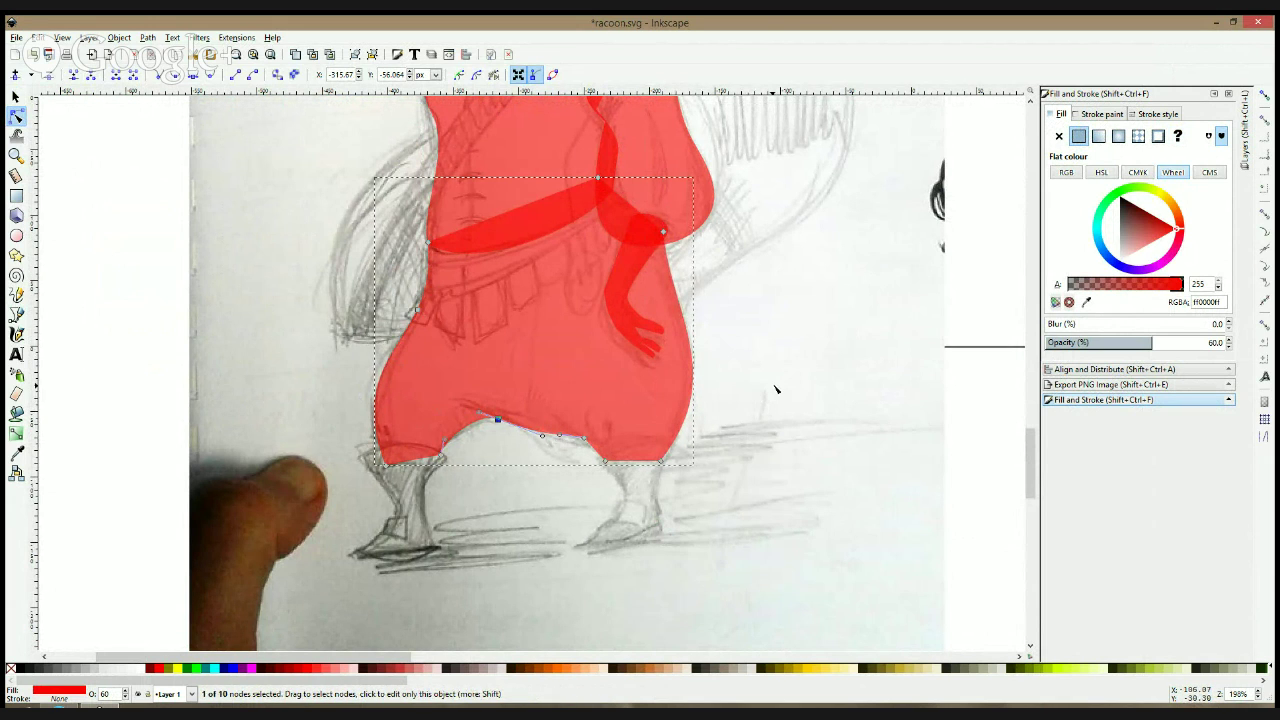
scroll(774, 387, "down", 2)
left_click(802, 197)
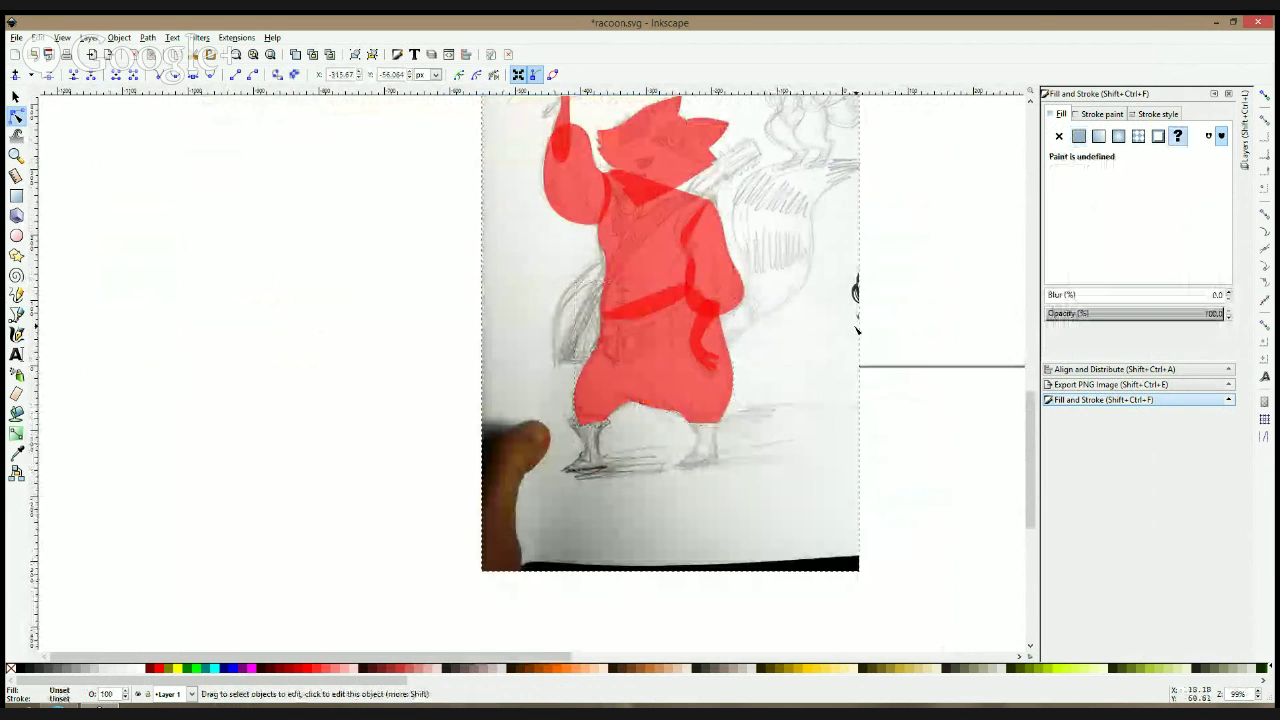
- Trace the boot on the raised-arm side from its cuff to the toe with a closed straight-segment Bezier path
left_click_drag(788, 188, 694, 334)
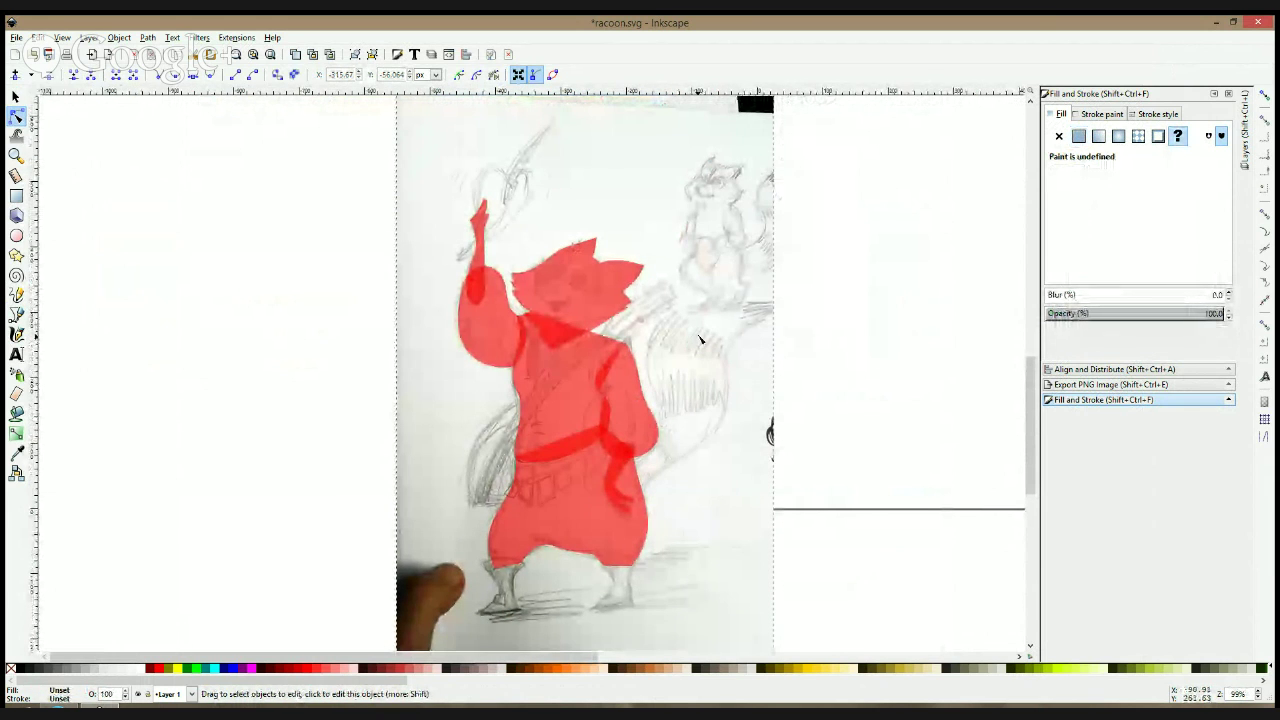
scroll(688, 362, "down", 4)
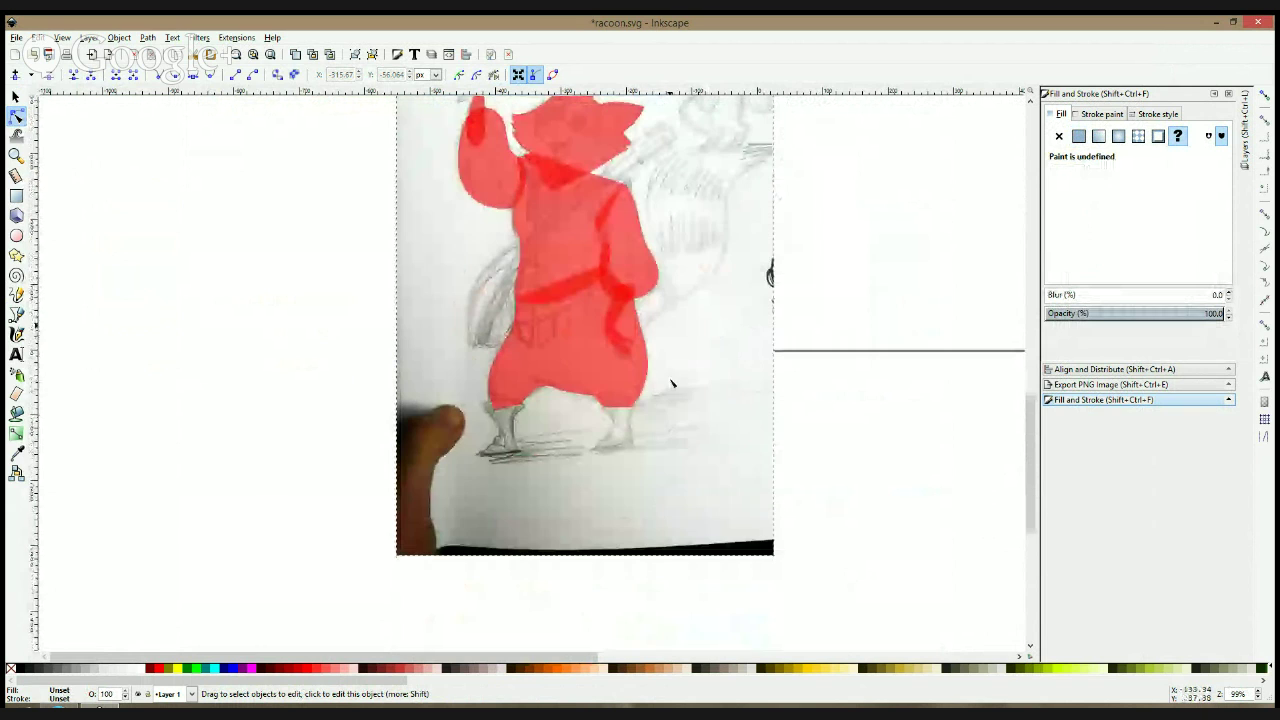
scroll(545, 375, "up", 4)
scroll(547, 402, "down", 4)
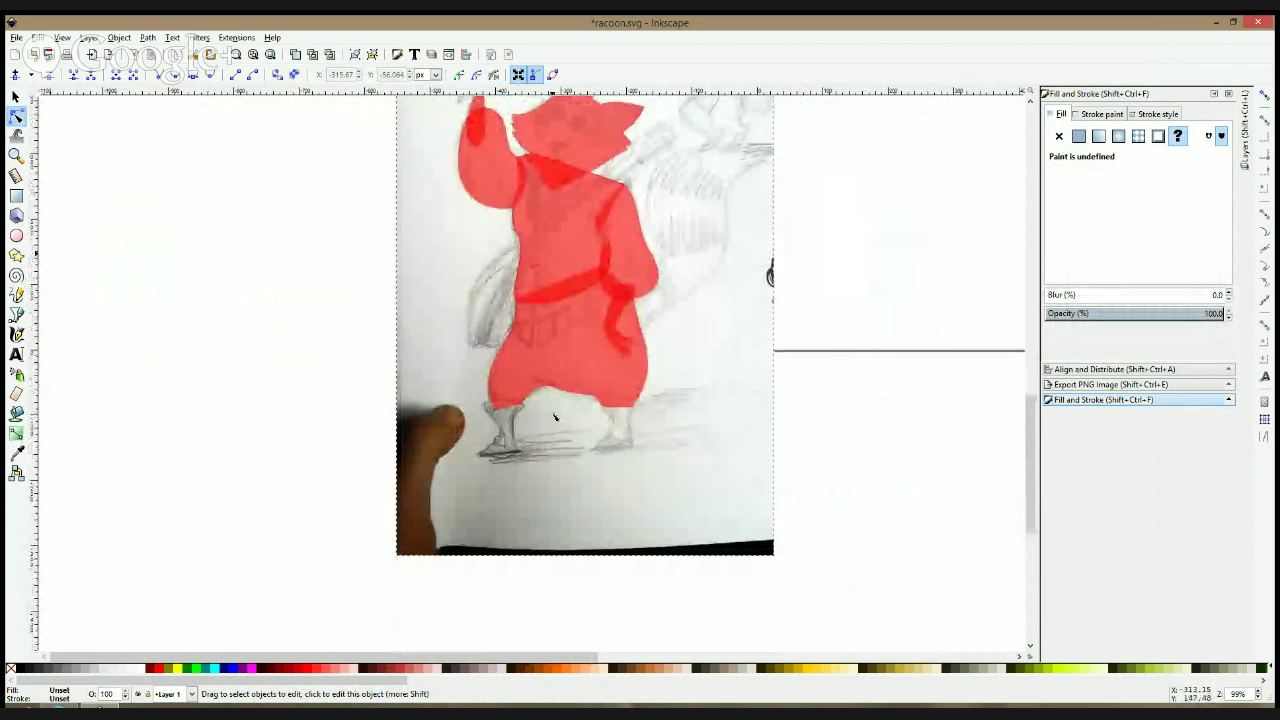
key("b")
scroll(537, 419, "up", 2)
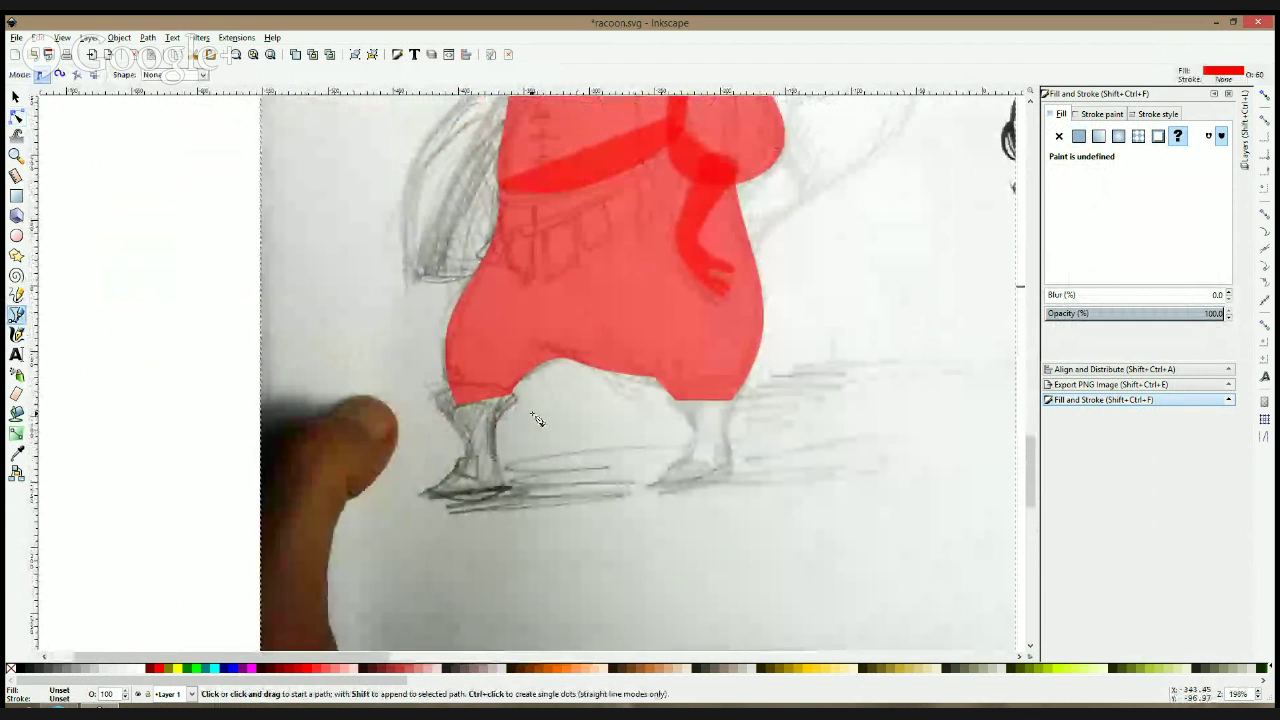
left_click(434, 398)
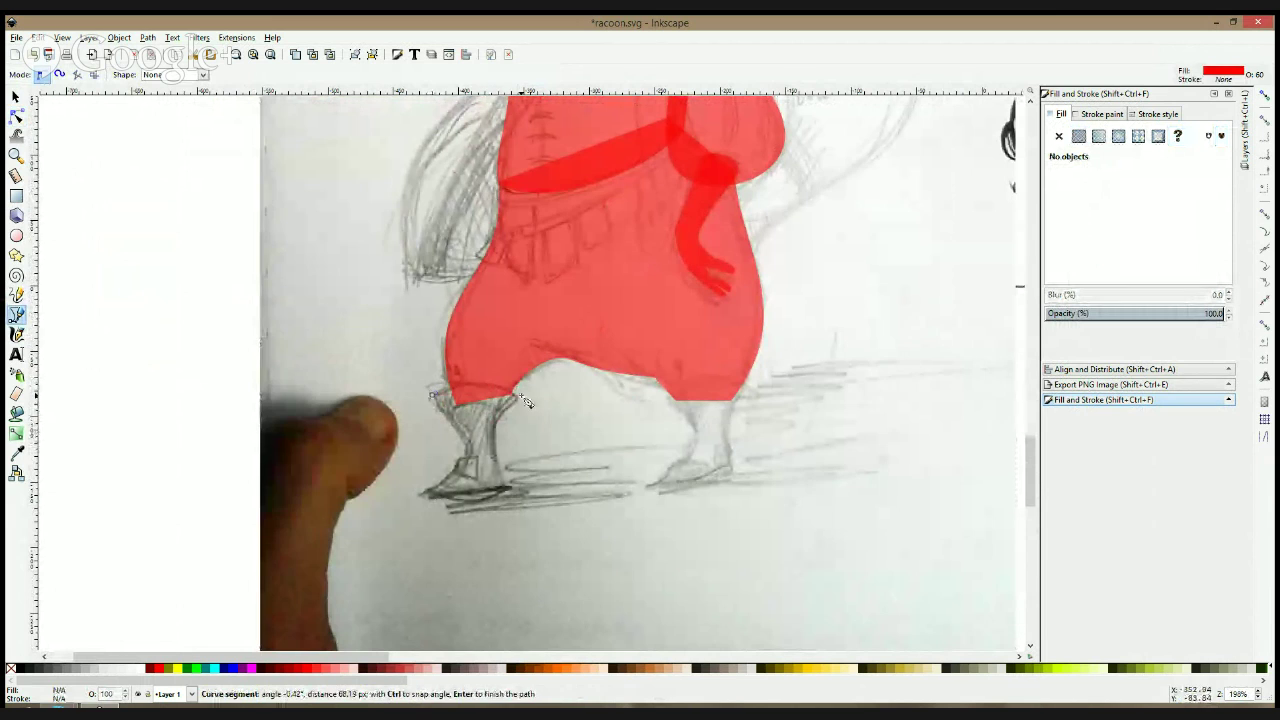
left_click(508, 399)
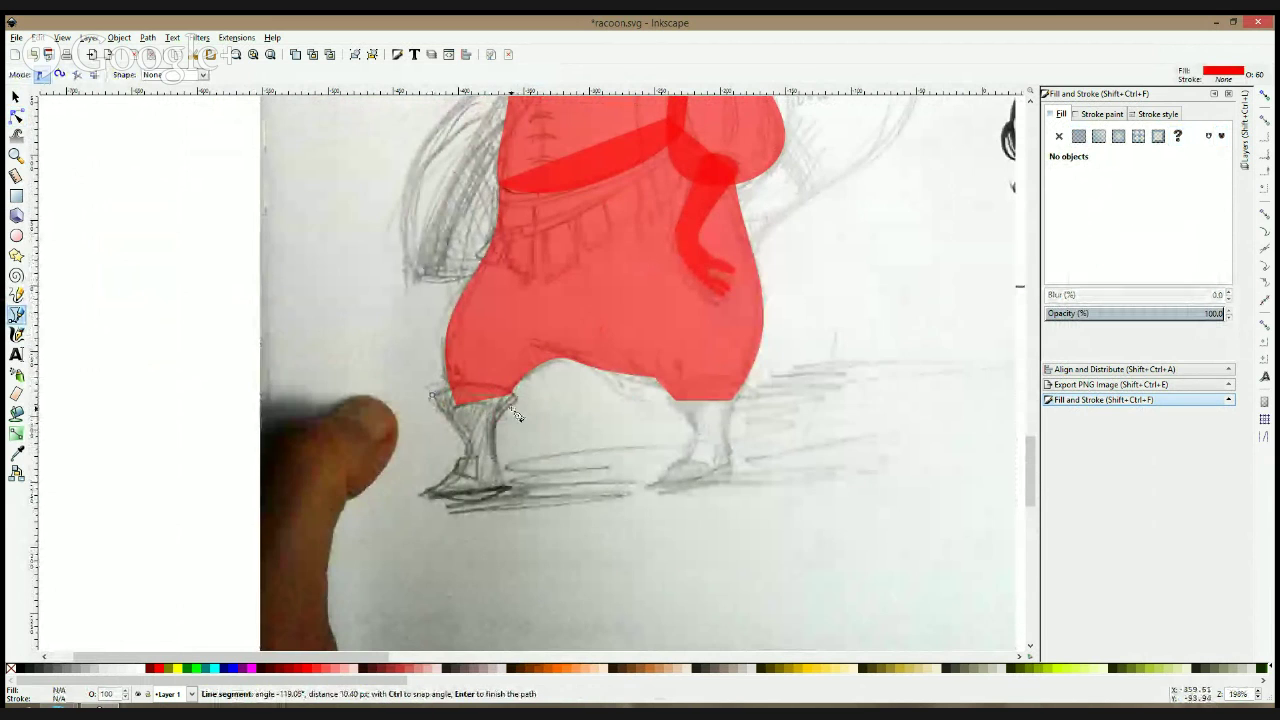
left_click(505, 484)
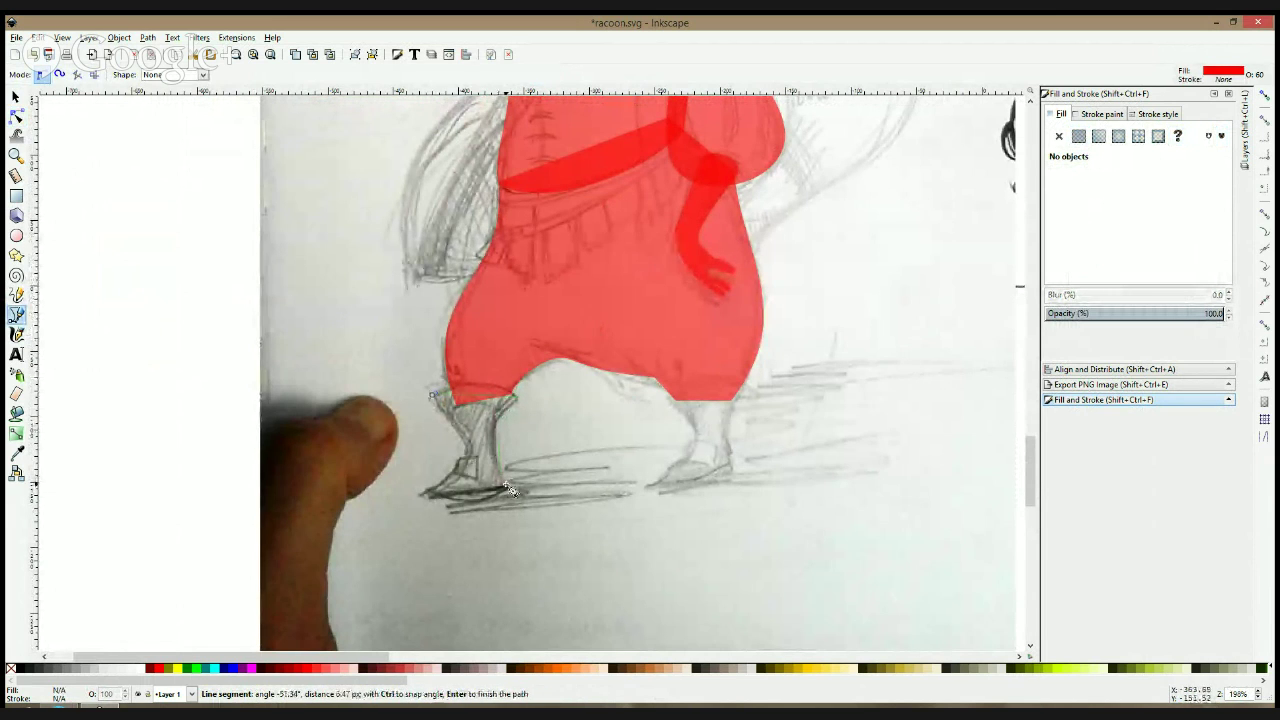
left_click(445, 506)
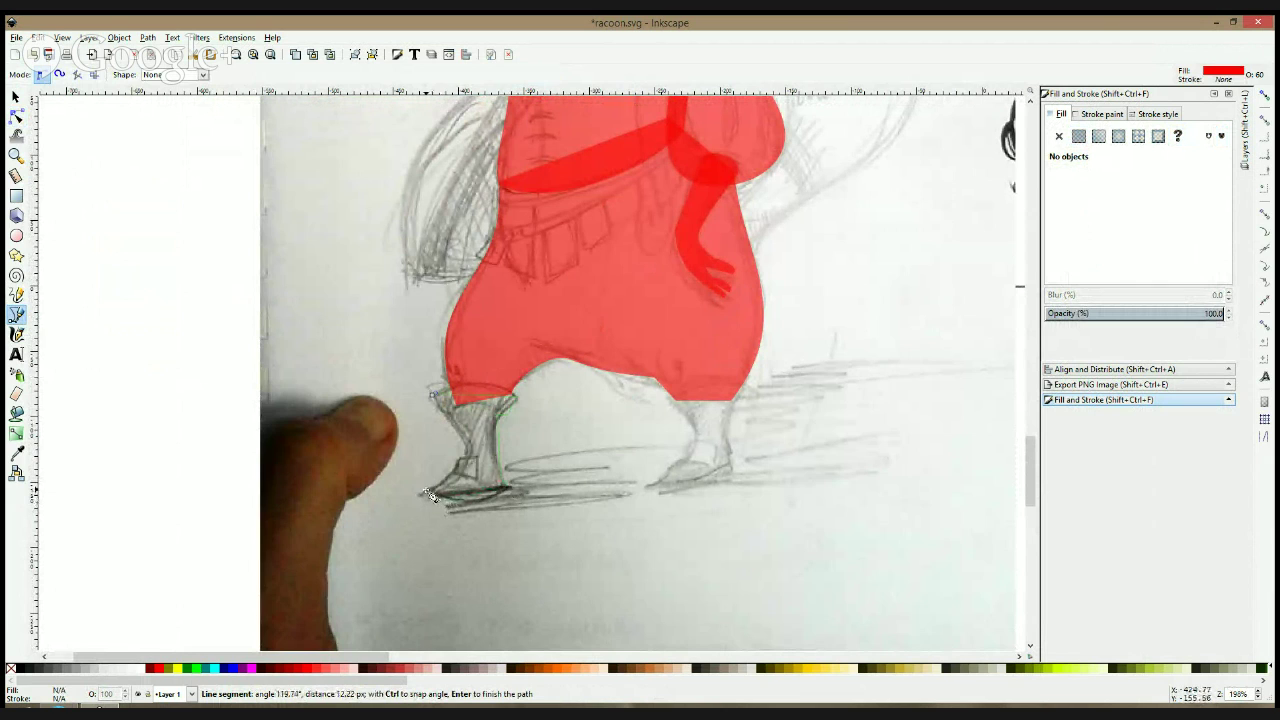
left_click(430, 496)
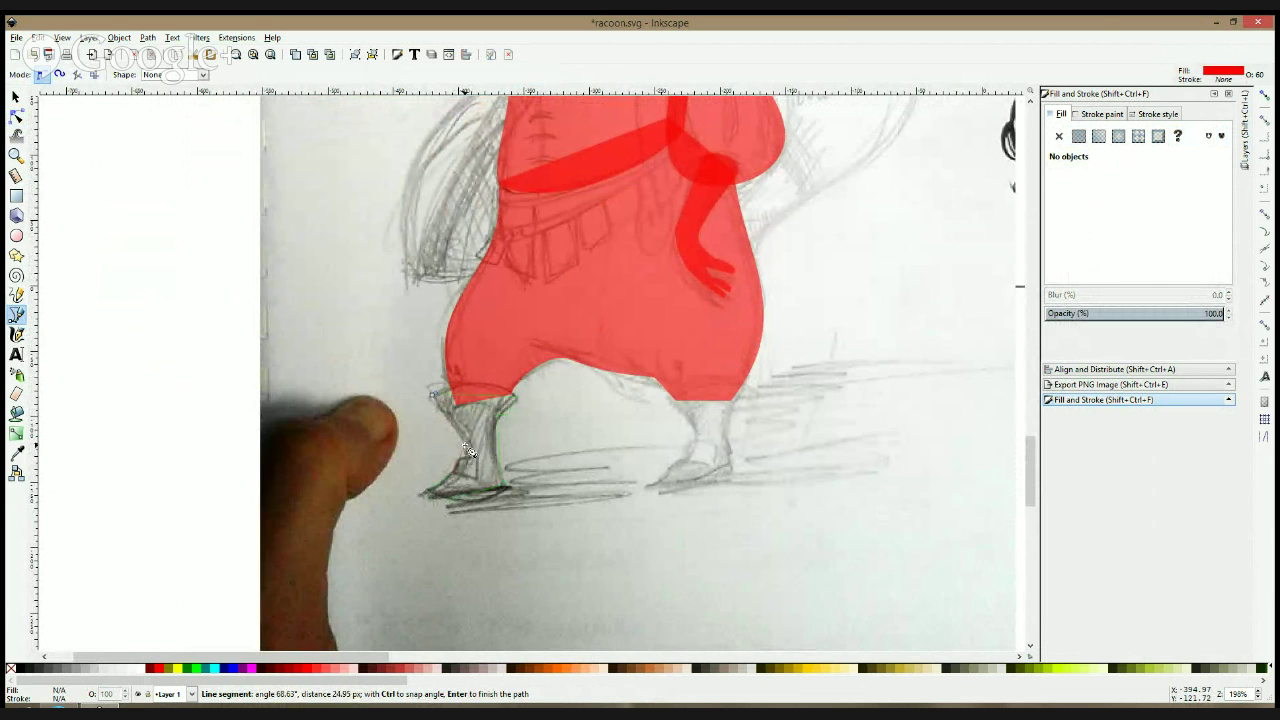
left_click(432, 395)
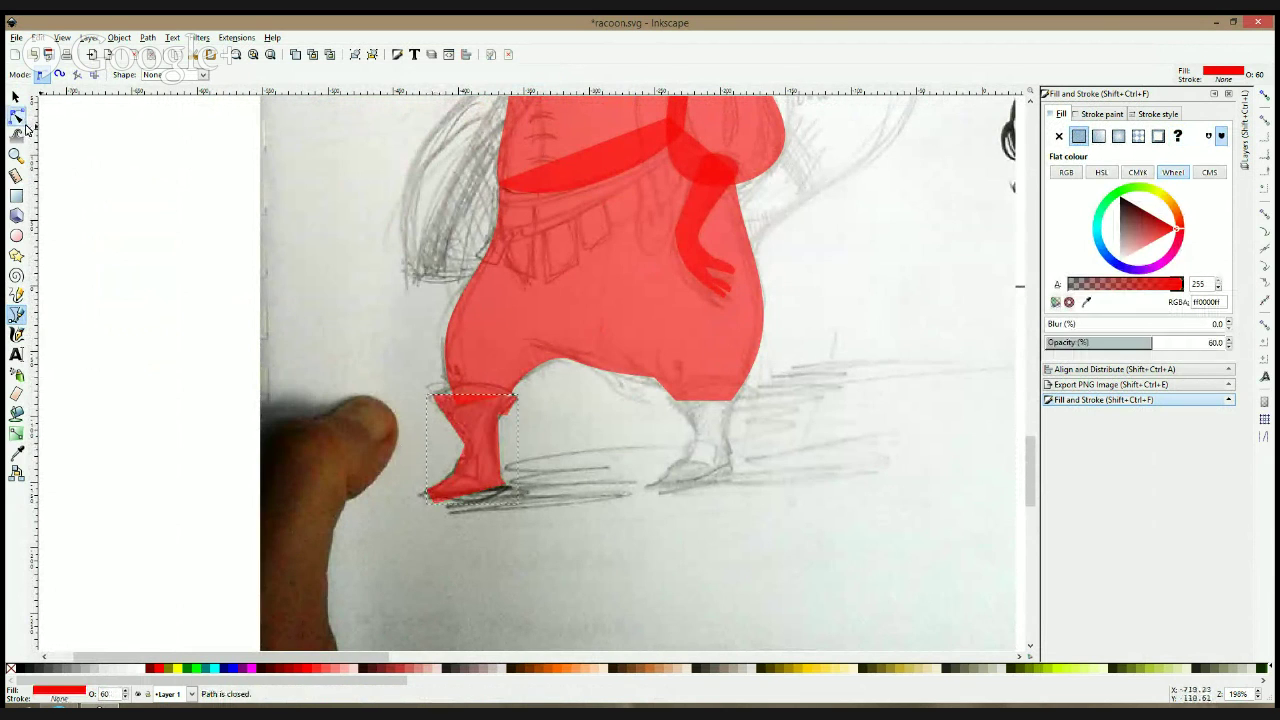
- Bend the edge below the cuff on the inner side of the raised-arm side's boot to match the sketch
left_click(17, 117)
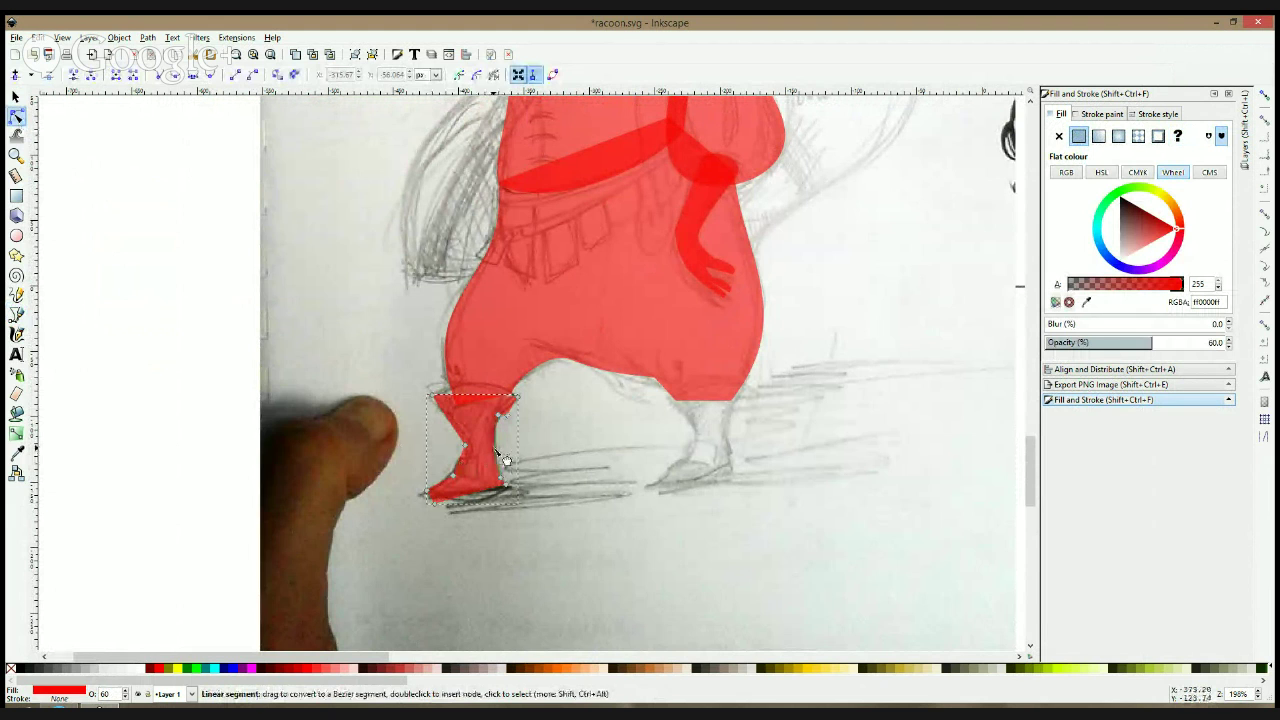
scroll(505, 448, "up", 2)
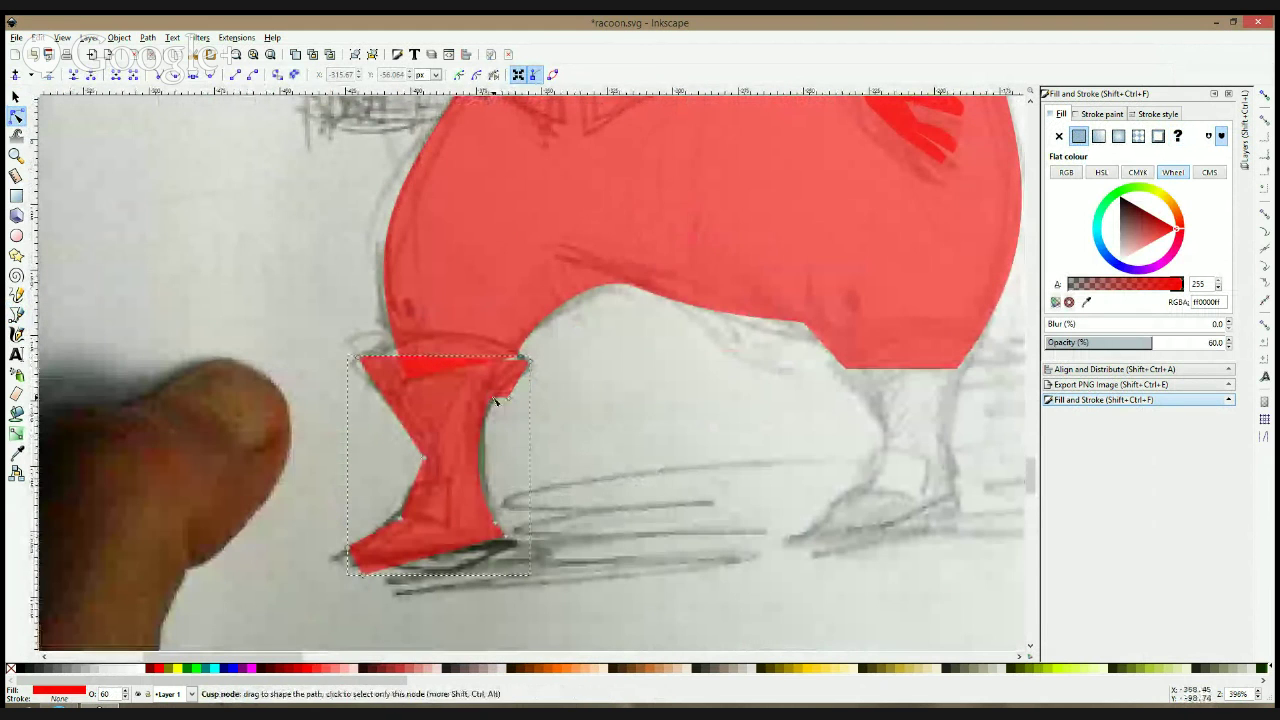
left_click_drag(506, 394, 490, 363)
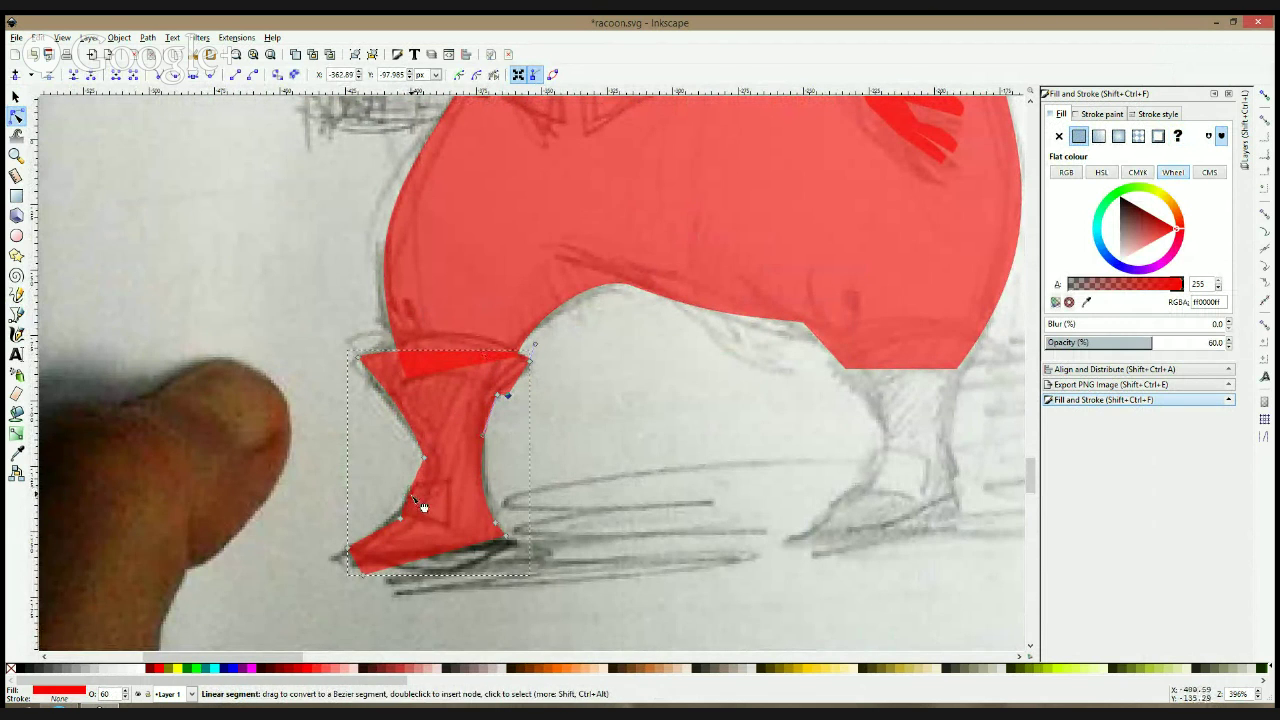
- Round the same boot's toe, curve its sole with an added node, and adjust the heel node to match the sketch
left_click(376, 538)
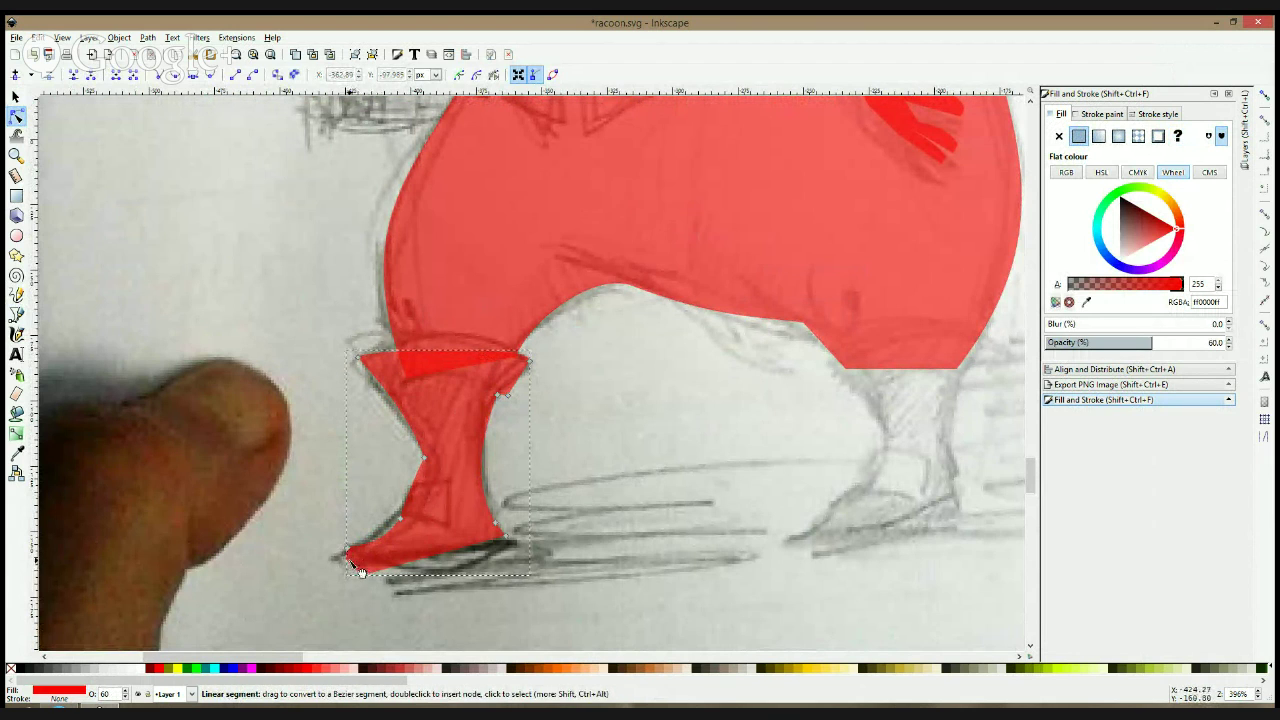
mouse_move(430, 556)
left_mouse_down()
mouse_move(437, 571)
mouse_move(467, 562)
mouse_move(430, 564)
left_mouse_up()
double_click(451, 562)
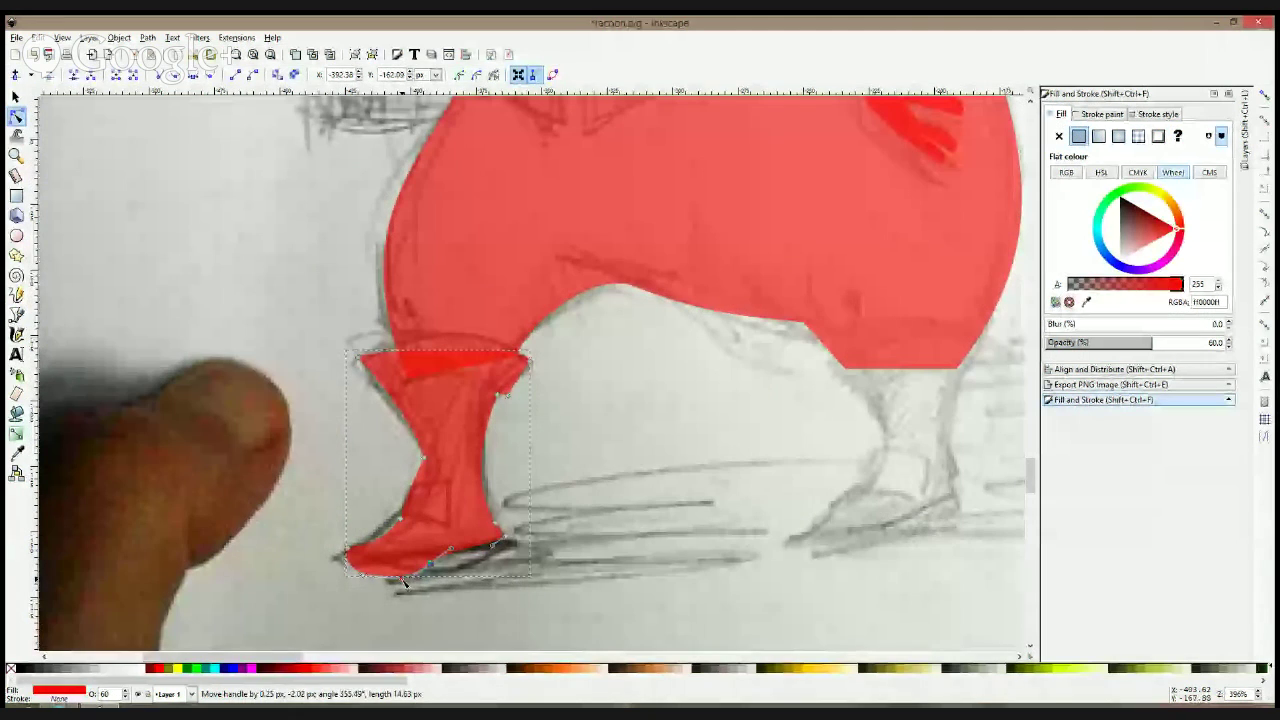
left_click(563, 607)
left_click(488, 529)
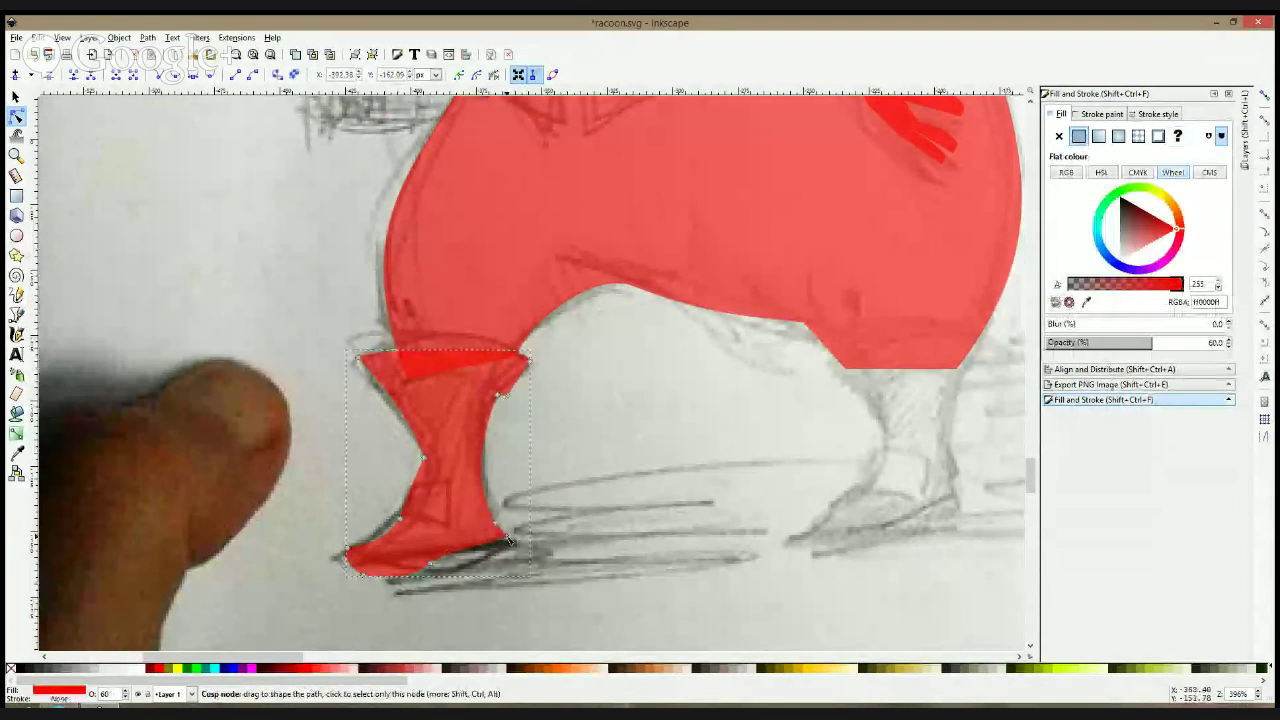
left_click_drag(507, 539, 494, 545)
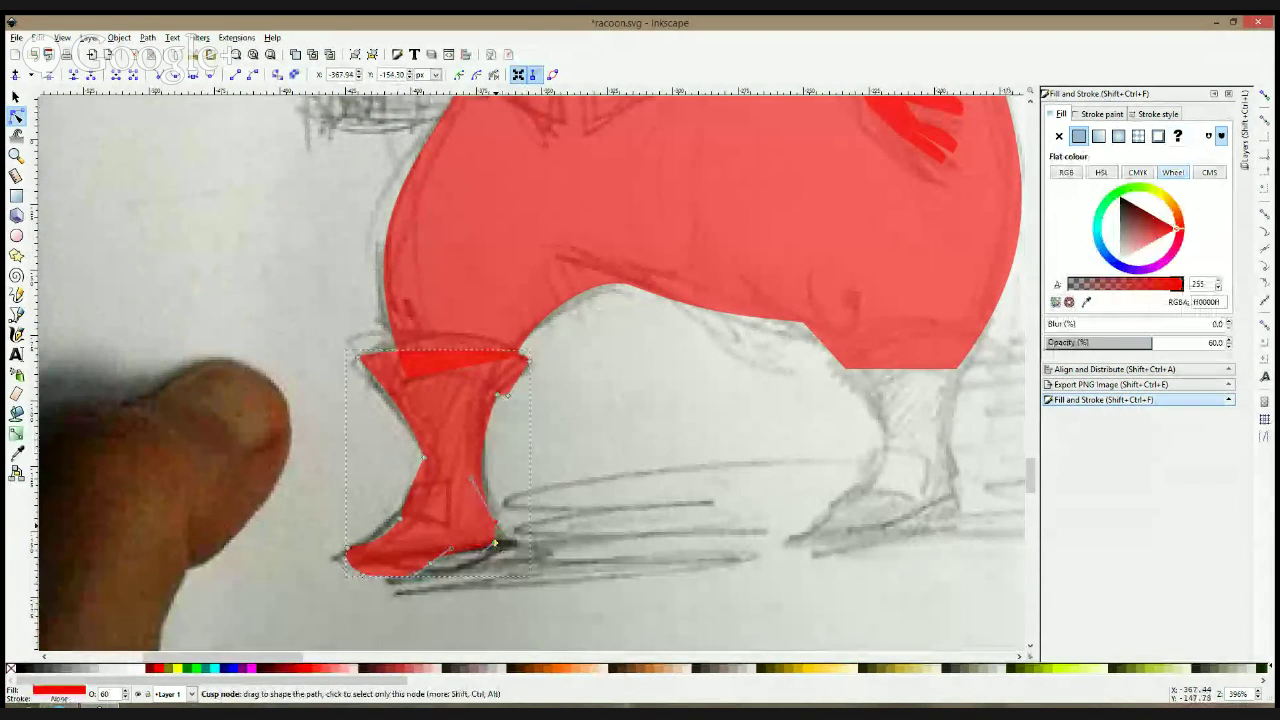
left_click(516, 602)
- Trace the boot on the lowered-arm side from its cuff to the toe with a closed straight-segment Bezier path overlapping the trousers' cuff
scroll(694, 523, "right", 6)
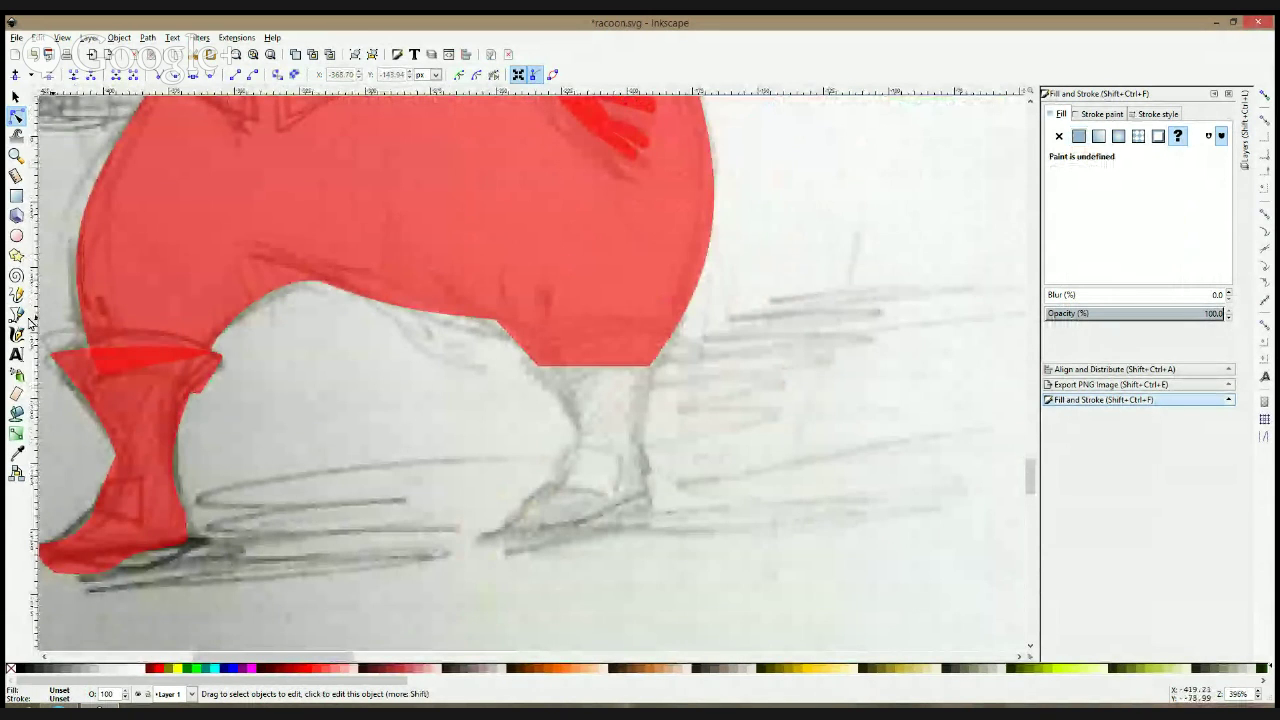
left_click(22, 316)
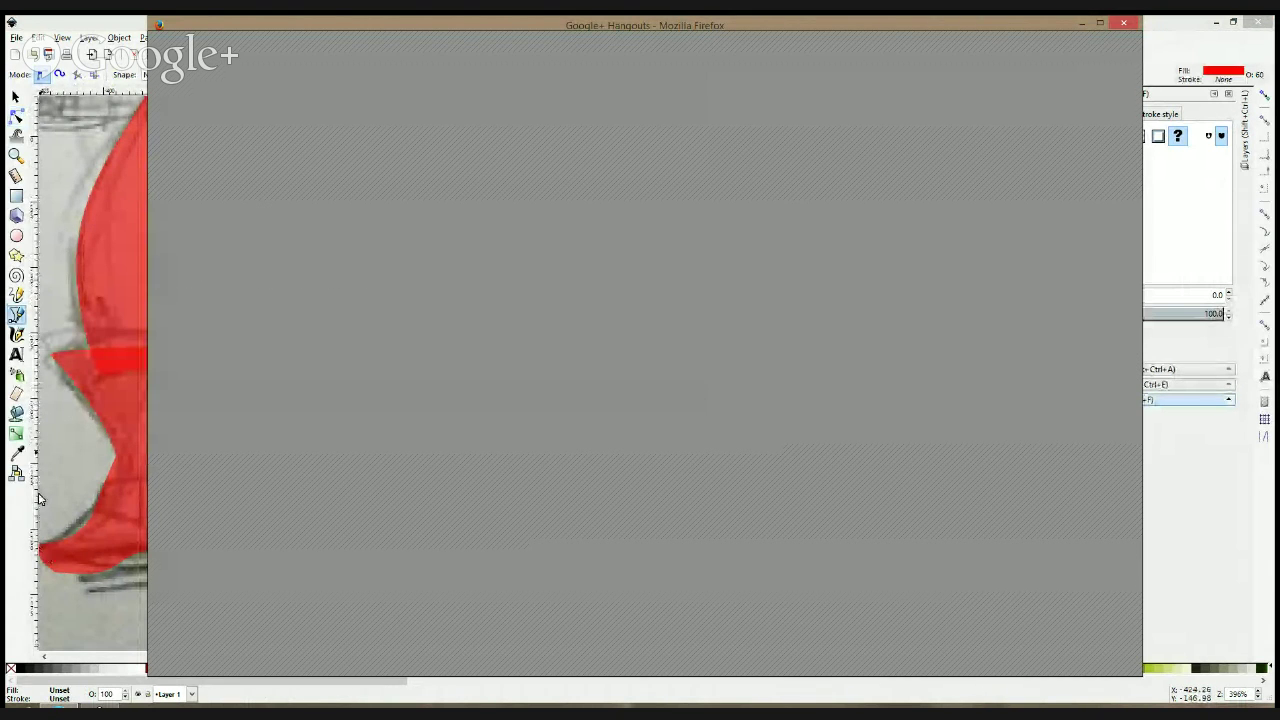
left_click(16, 98)
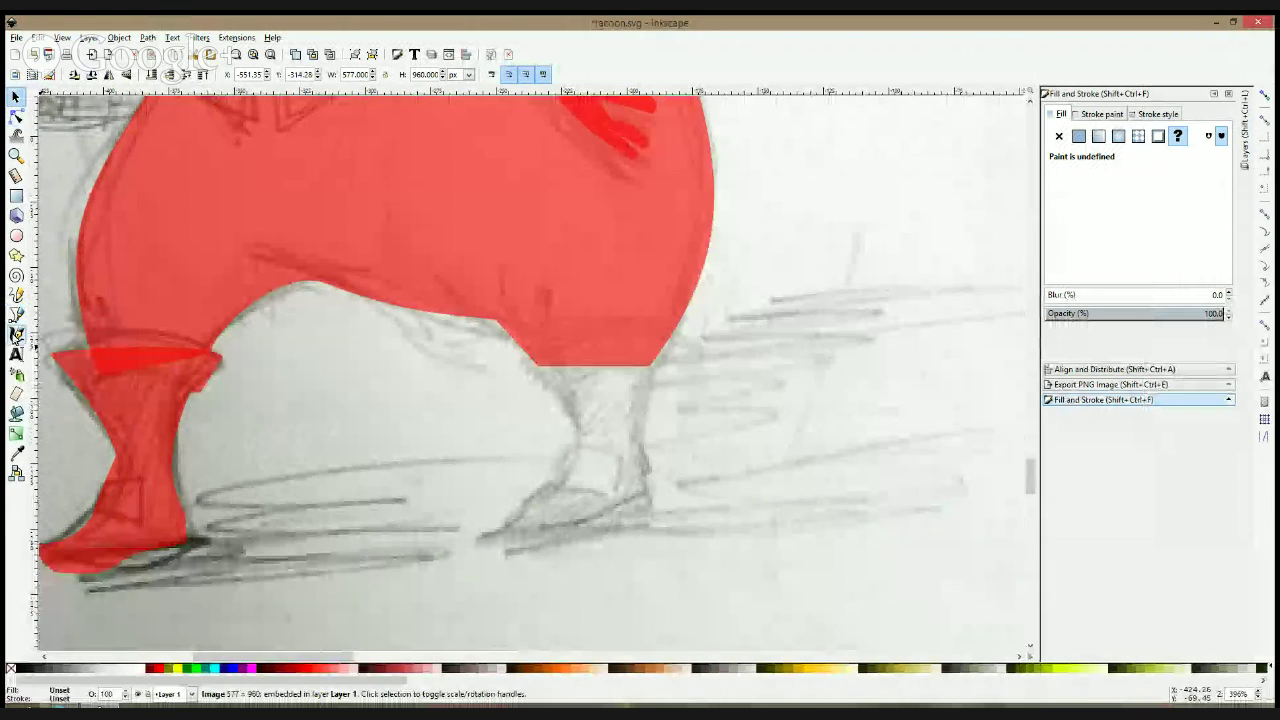
left_click(24, 318)
left_click(518, 349)
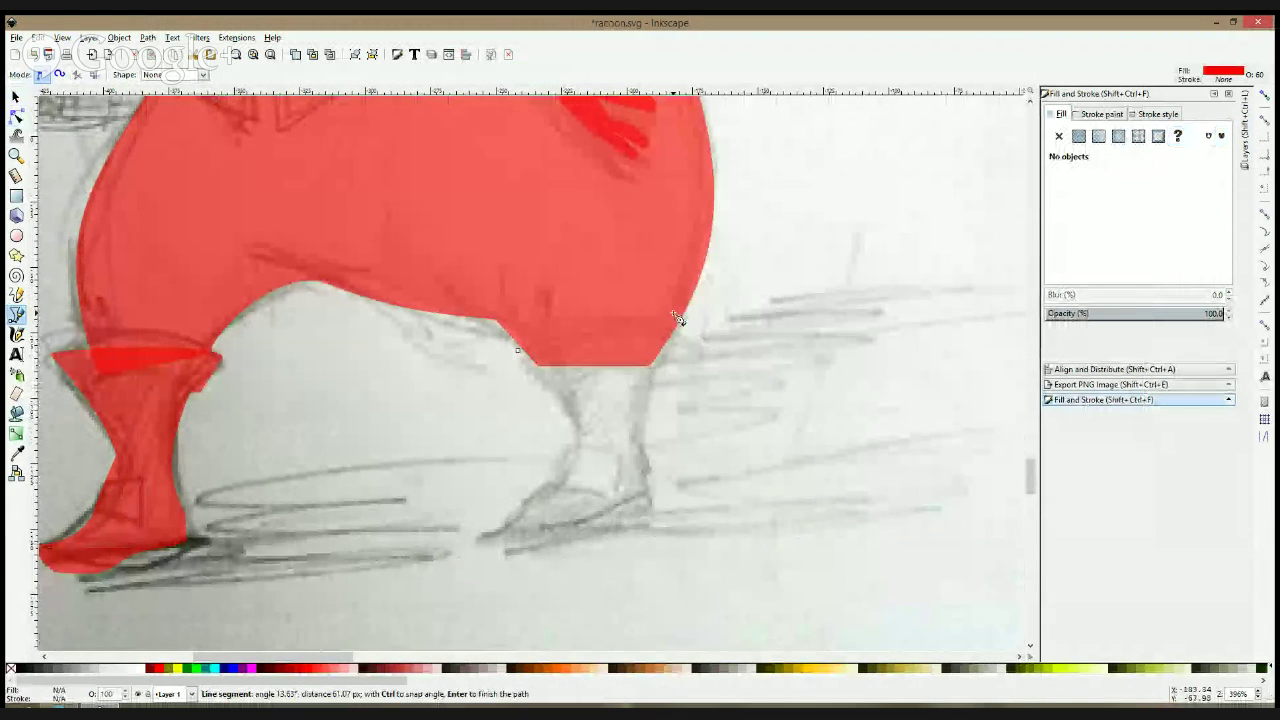
left_click(652, 339)
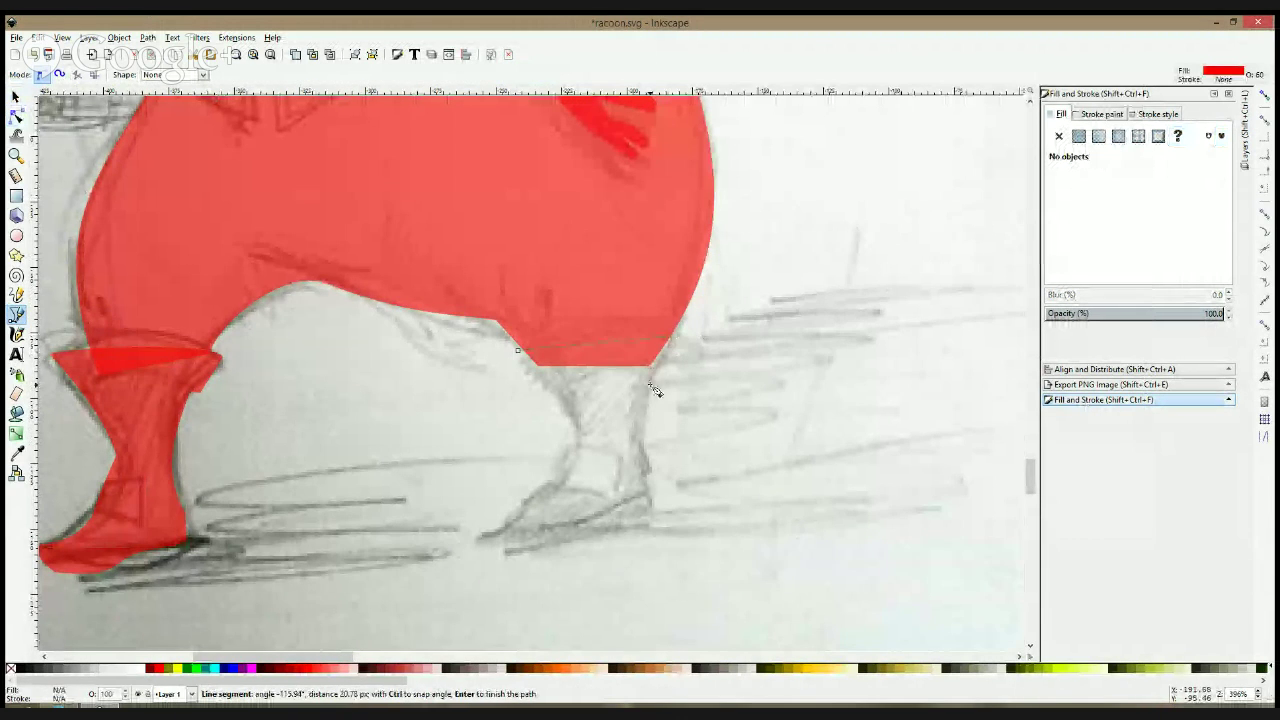
left_click(647, 470)
left_click(650, 530)
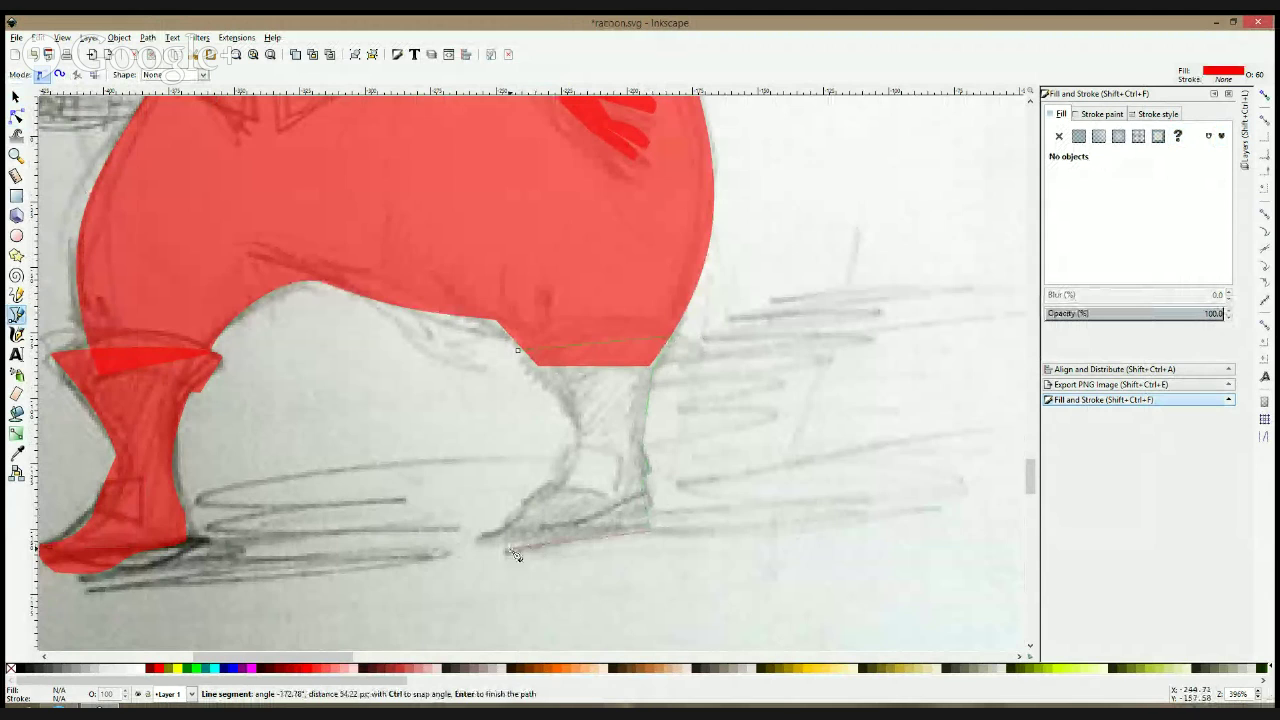
left_click(506, 556)
left_click(484, 537)
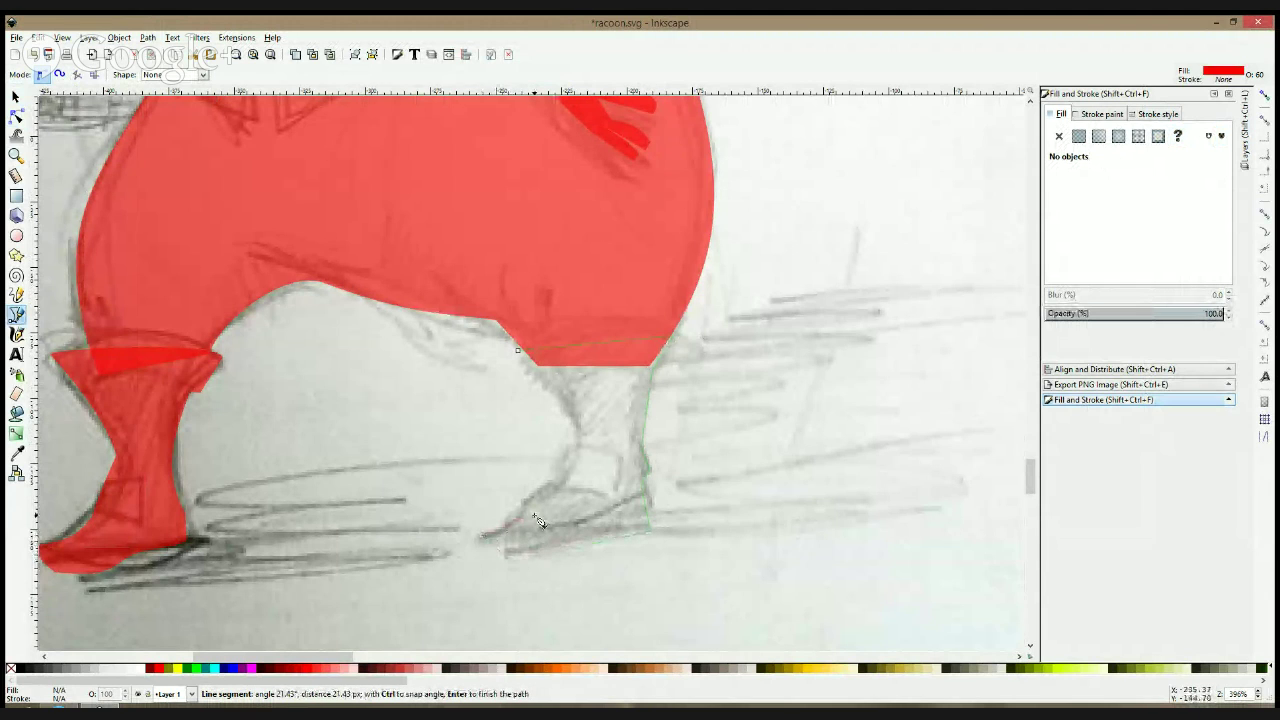
left_click(577, 465)
left_click(524, 355)
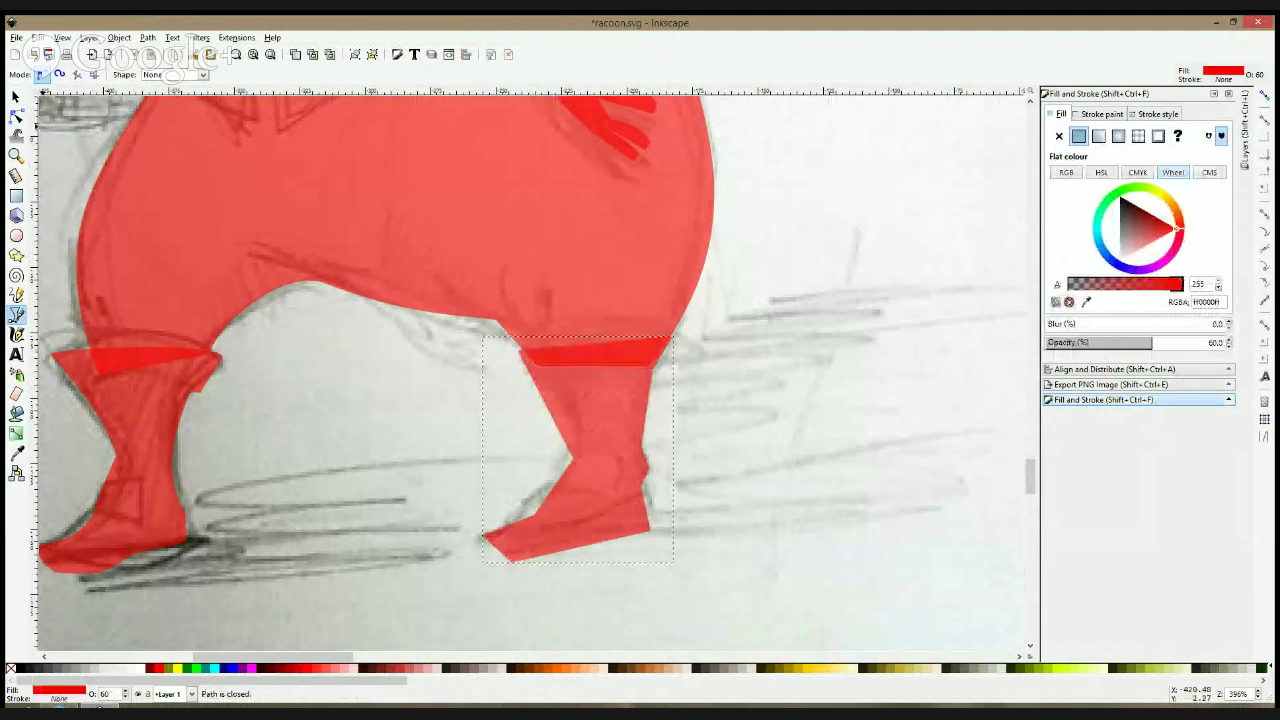
- Curve the shin, toe and sole of the boot on the lowered-arm side to match the sketch
key("n")
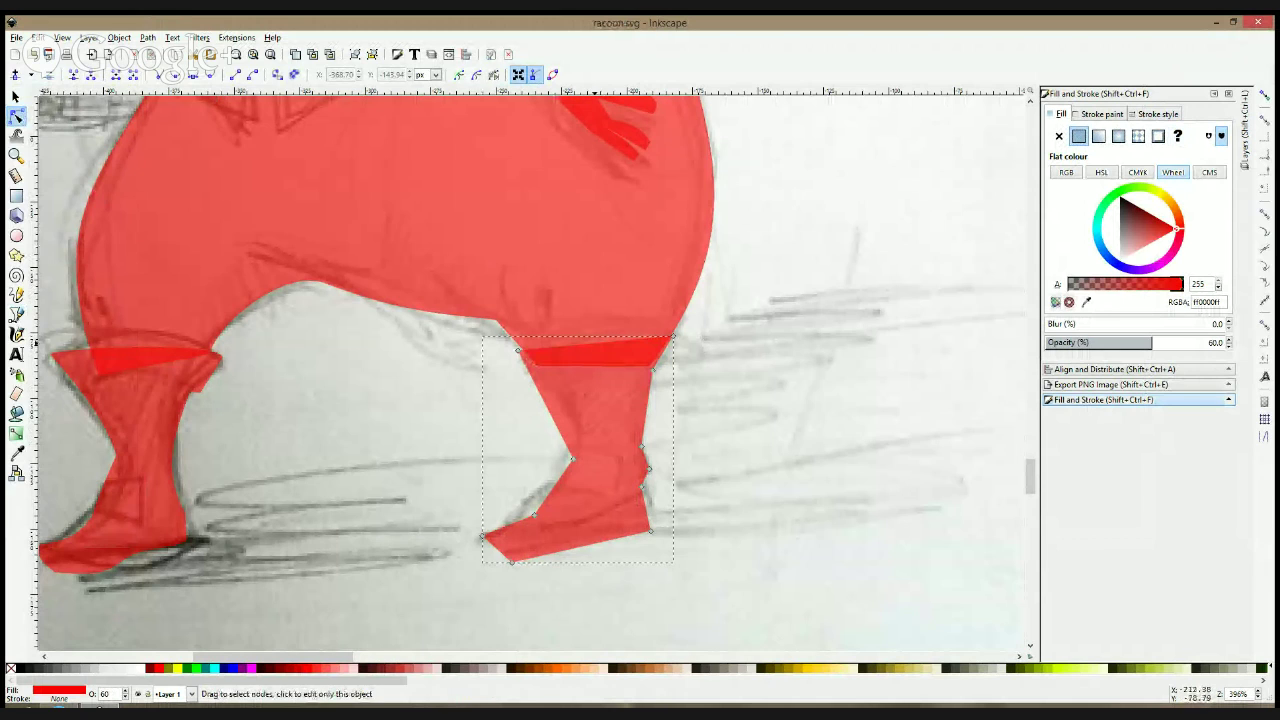
left_click_drag(574, 461, 572, 468)
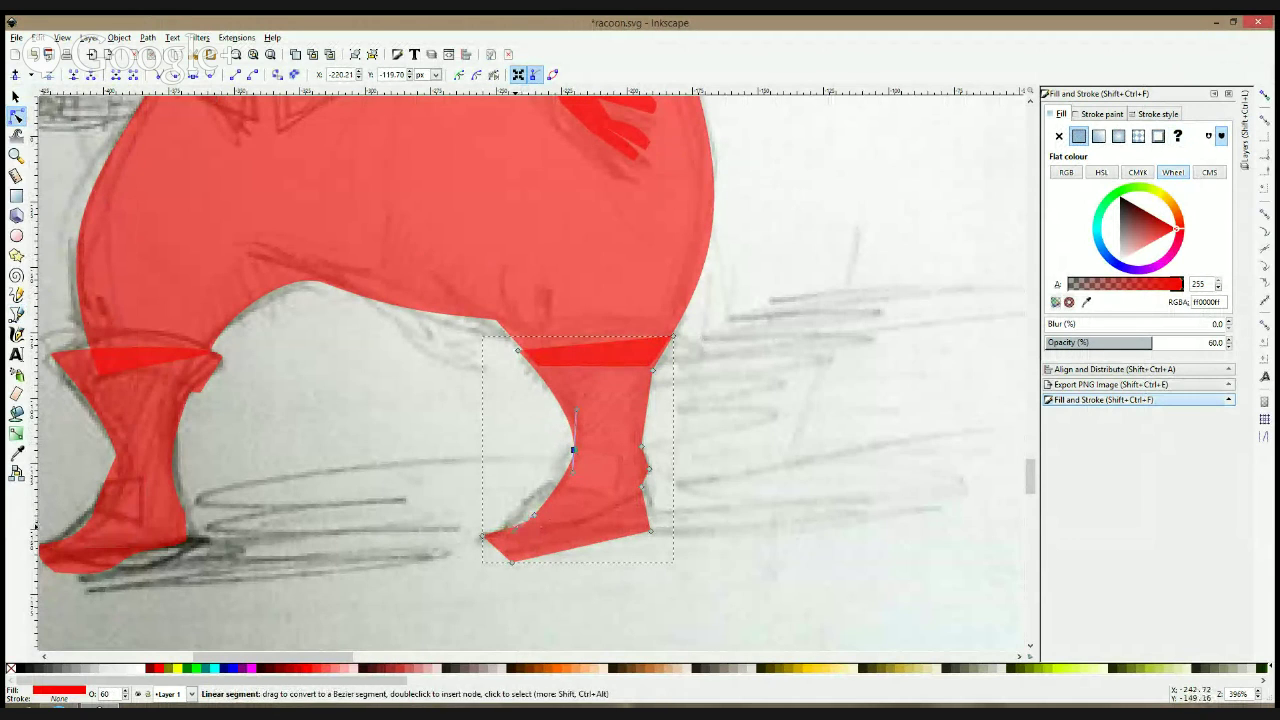
left_click(517, 563)
left_click_drag(502, 553, 469, 537)
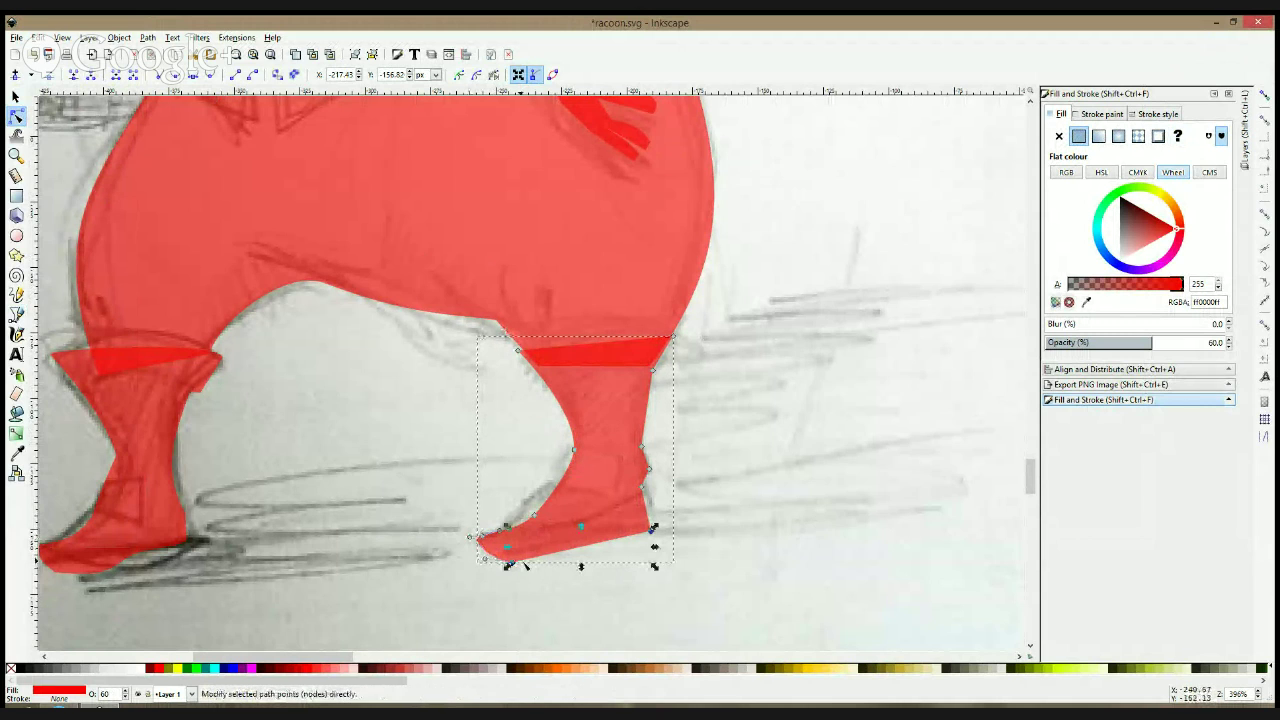
left_click_drag(581, 547, 583, 556)
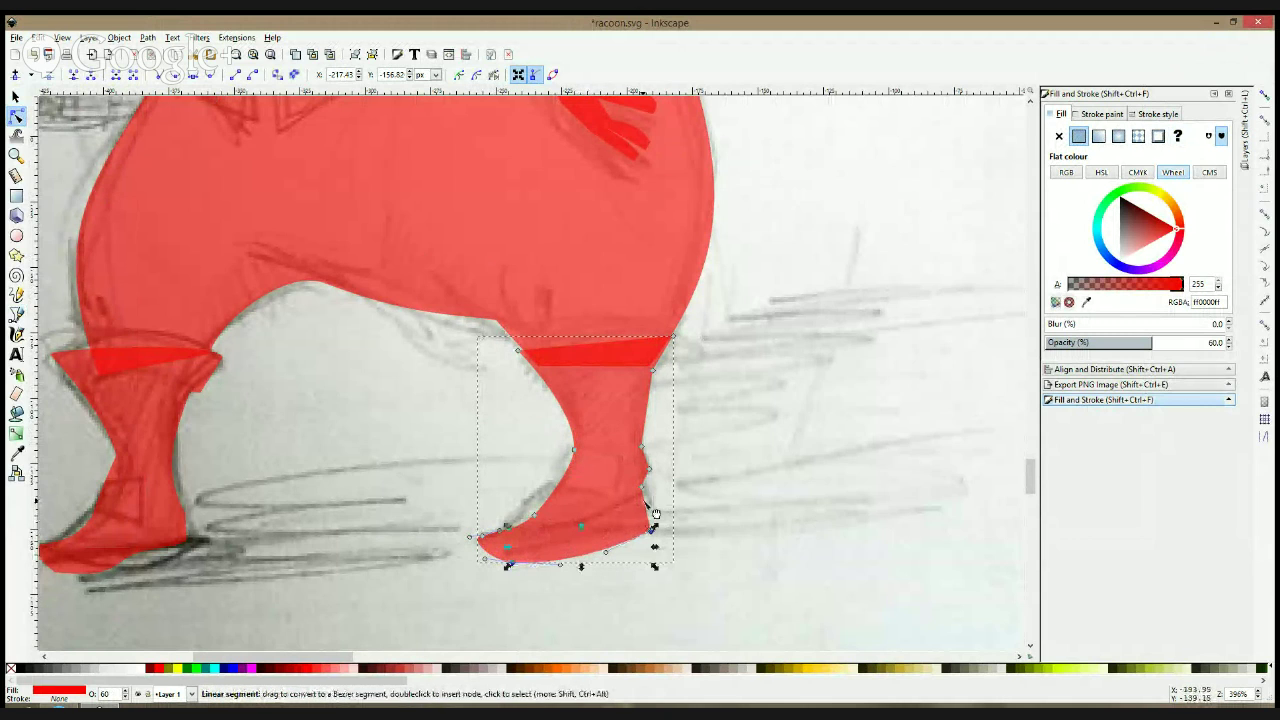
- Curve the heel and ankle edge of the lowered-arm side's boot and raise its sole nodes slightly
left_click_drag(645, 503, 645, 468)
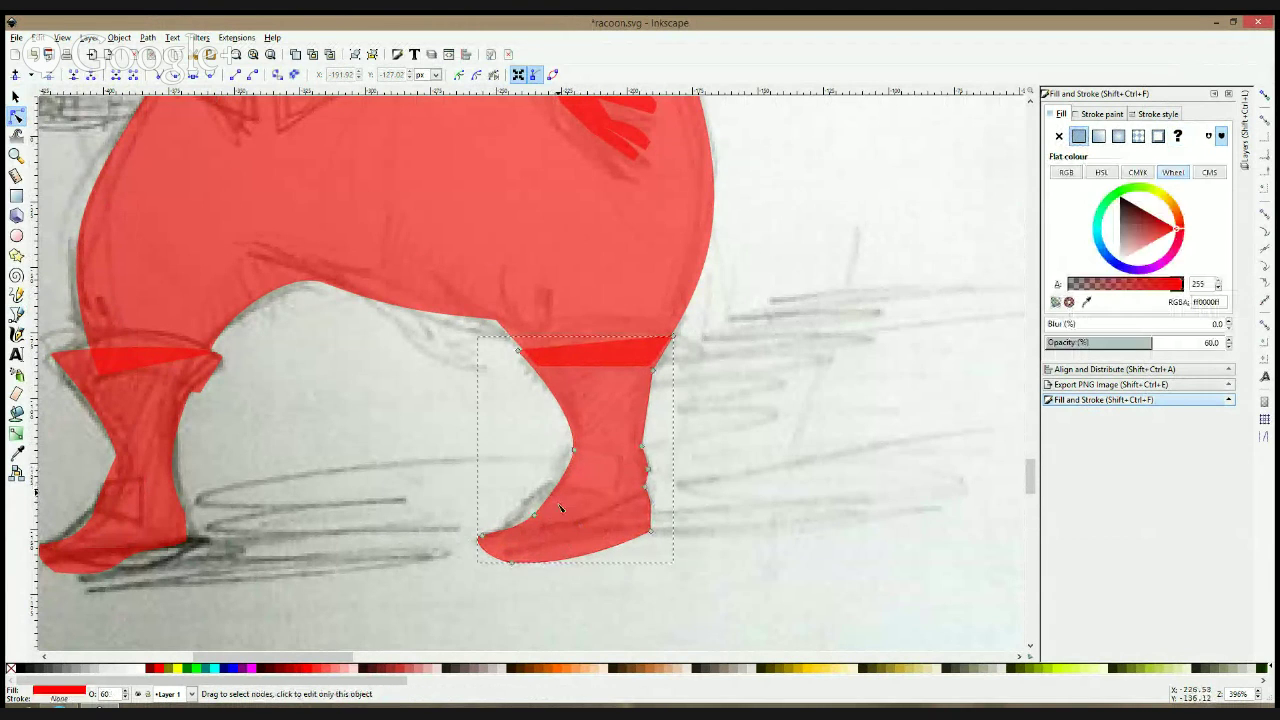
left_click_drag(414, 457, 698, 578)
left_click_drag(652, 532, 651, 527)
key("F1")
left_click(749, 384)
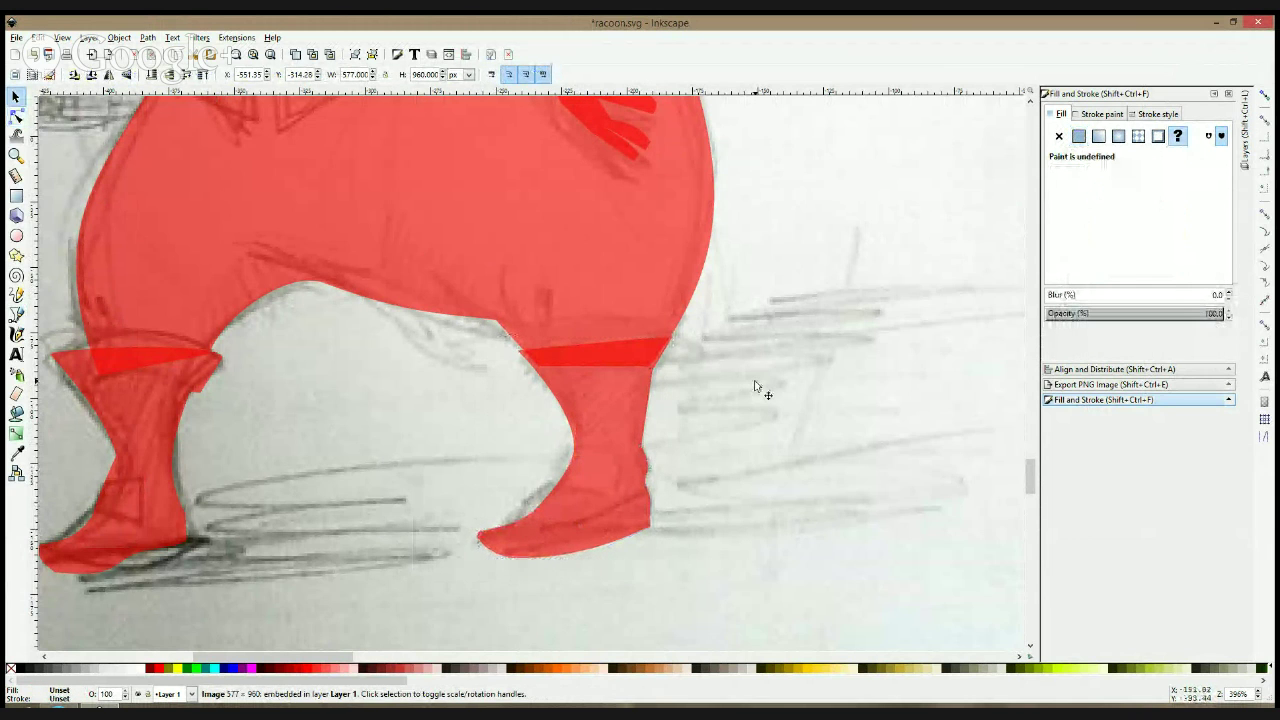
- Examine how the traced boots and the whole figure match the sketch
scroll(755, 385, "down", 3)
scroll(800, 363, "up", 4)
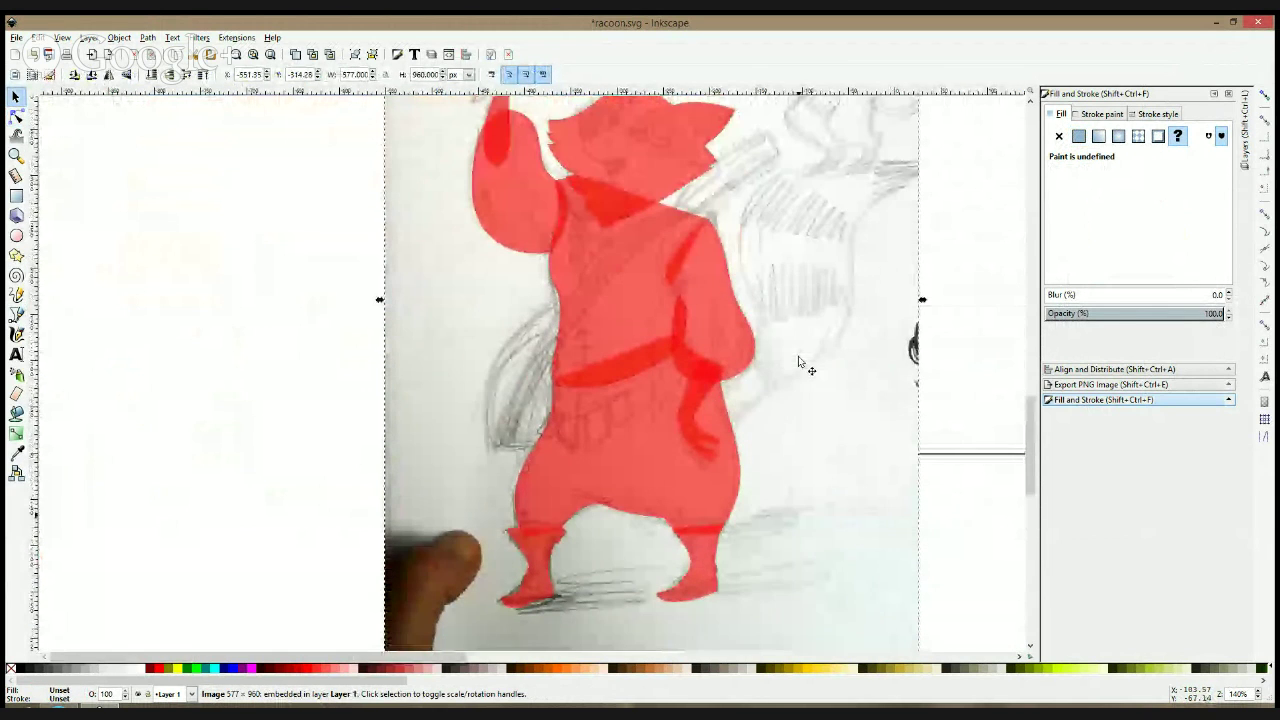
left_click(17, 116)
left_click(666, 586)
scroll(697, 541, "up", 2)
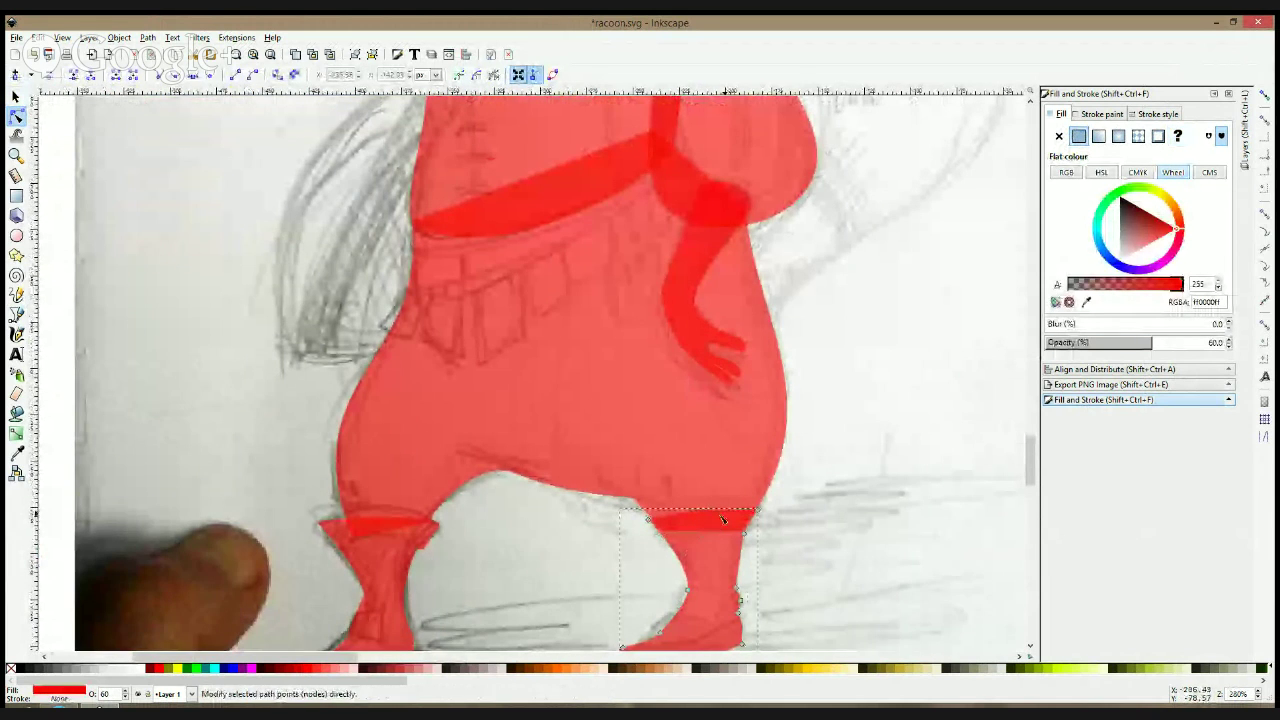
left_click(829, 494)
scroll(948, 271, "down", 1)
left_click_drag(948, 271, 884, 337)
scroll(884, 337, "down", 3)
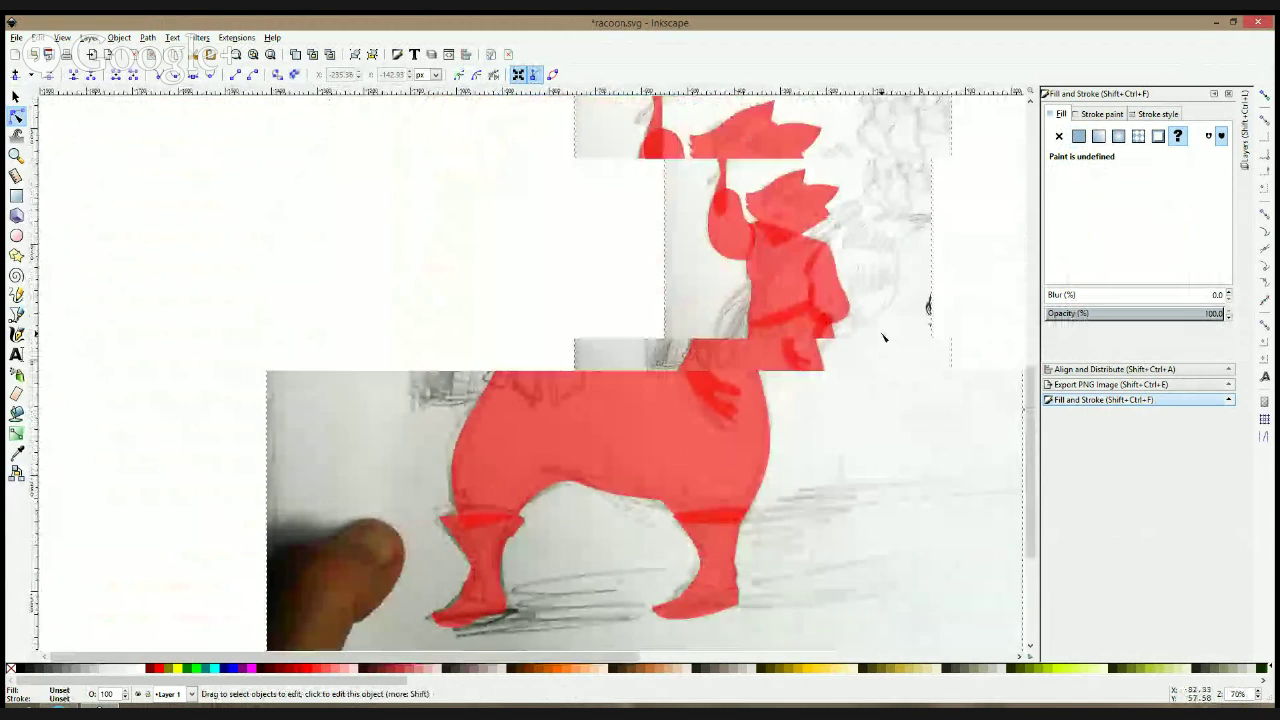
left_click_drag(875, 268, 677, 366)
scroll(677, 366, "up", 1)
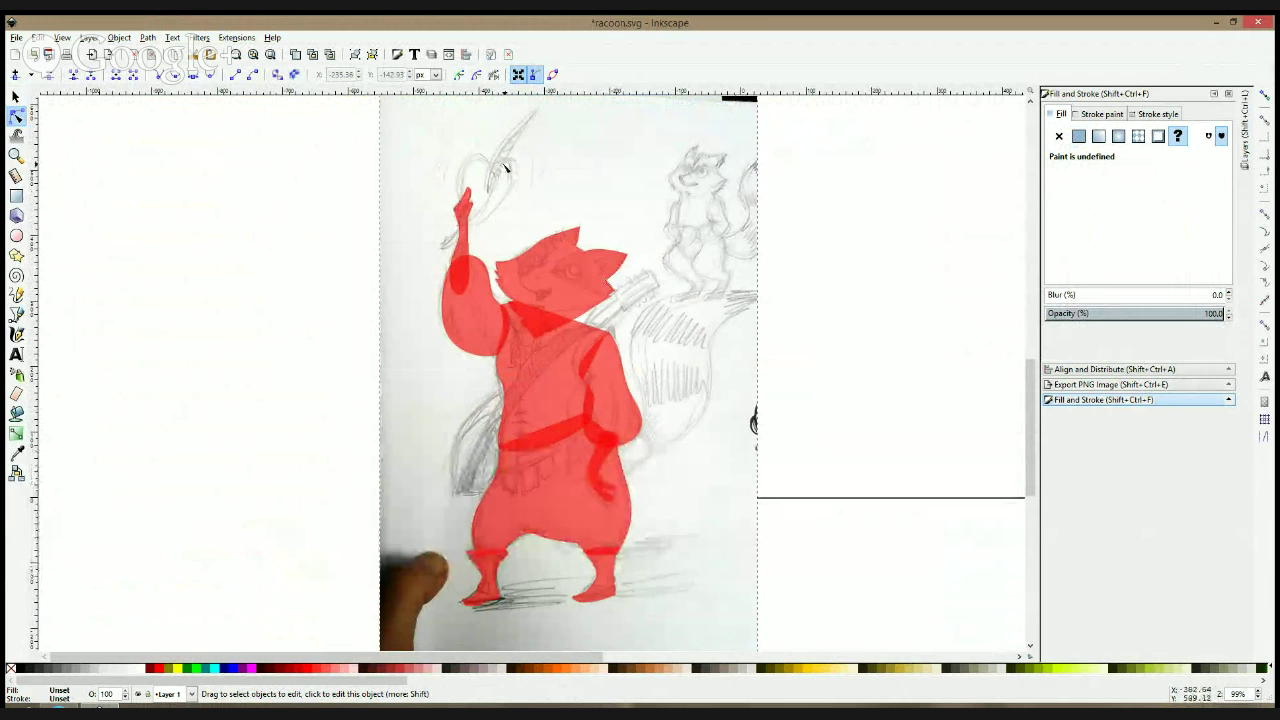
- Trace the near brim of the feathered hat in the raised hand with a closed straight-segment Bezier path
left_click(16, 313)
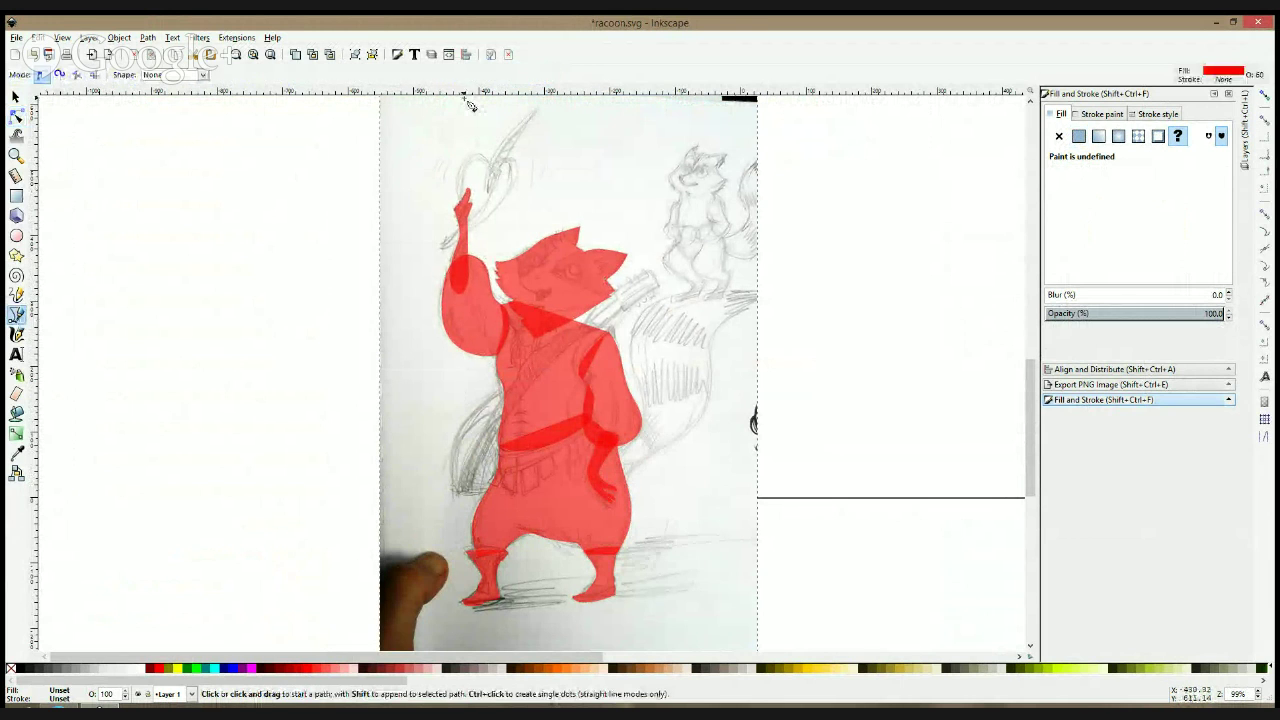
scroll(475, 172, "up", 3)
left_click_drag(536, 200, 542, 221)
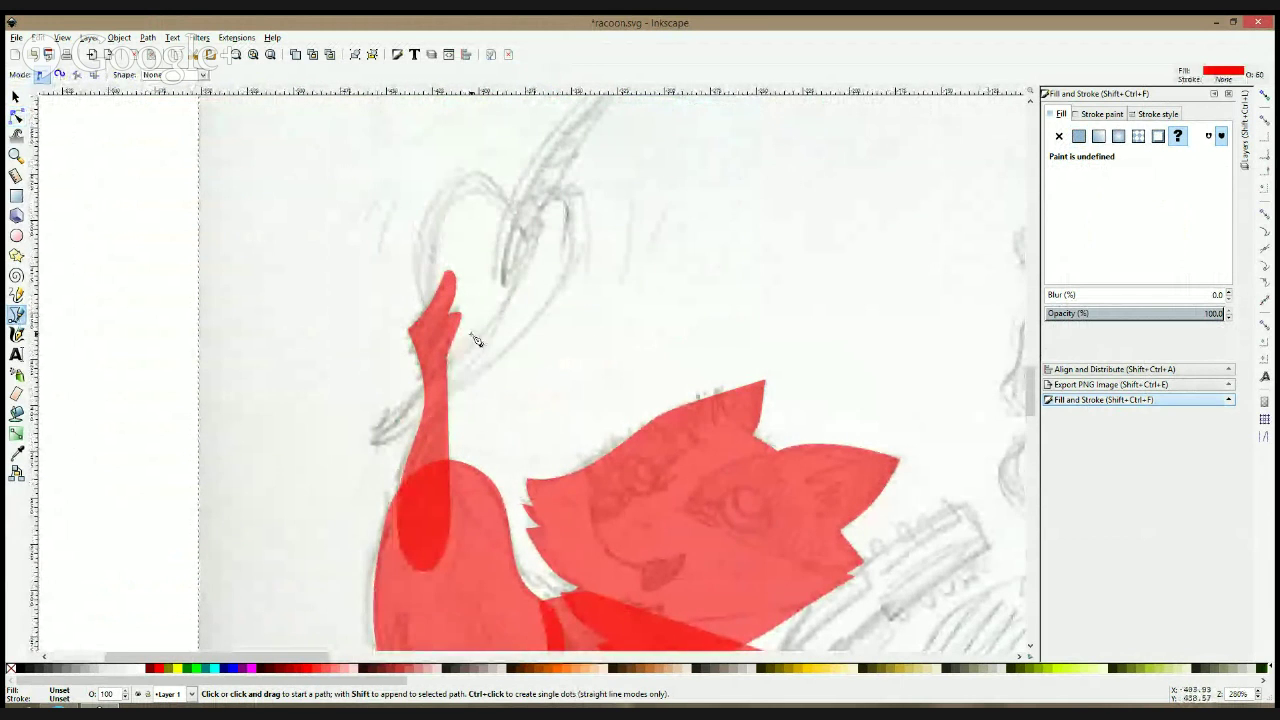
left_click(371, 439)
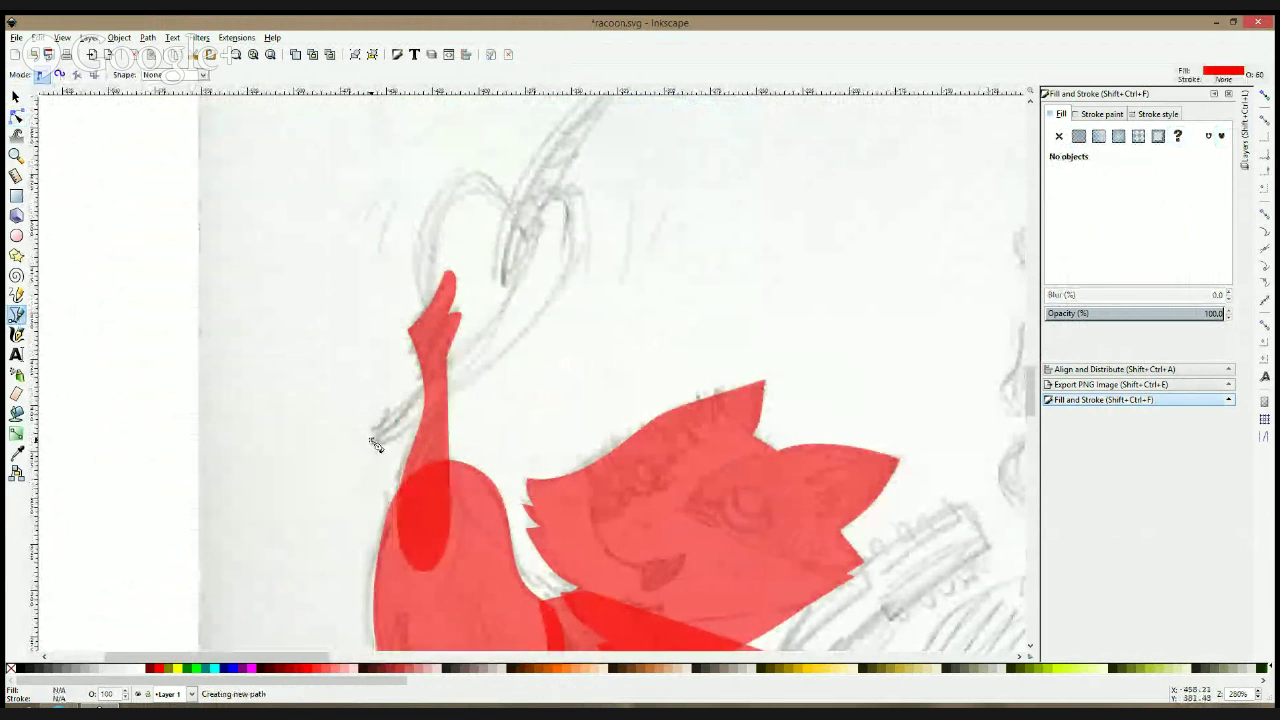
left_click(543, 205)
left_click(570, 193)
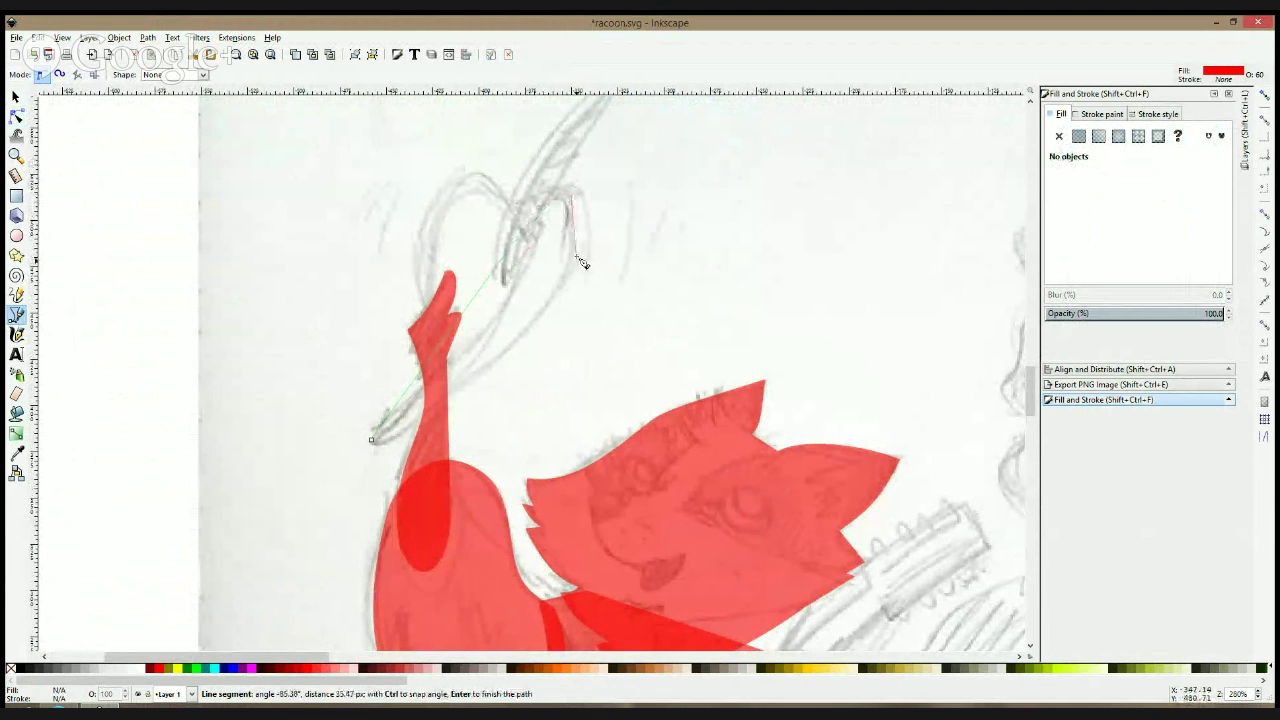
left_click(572, 274)
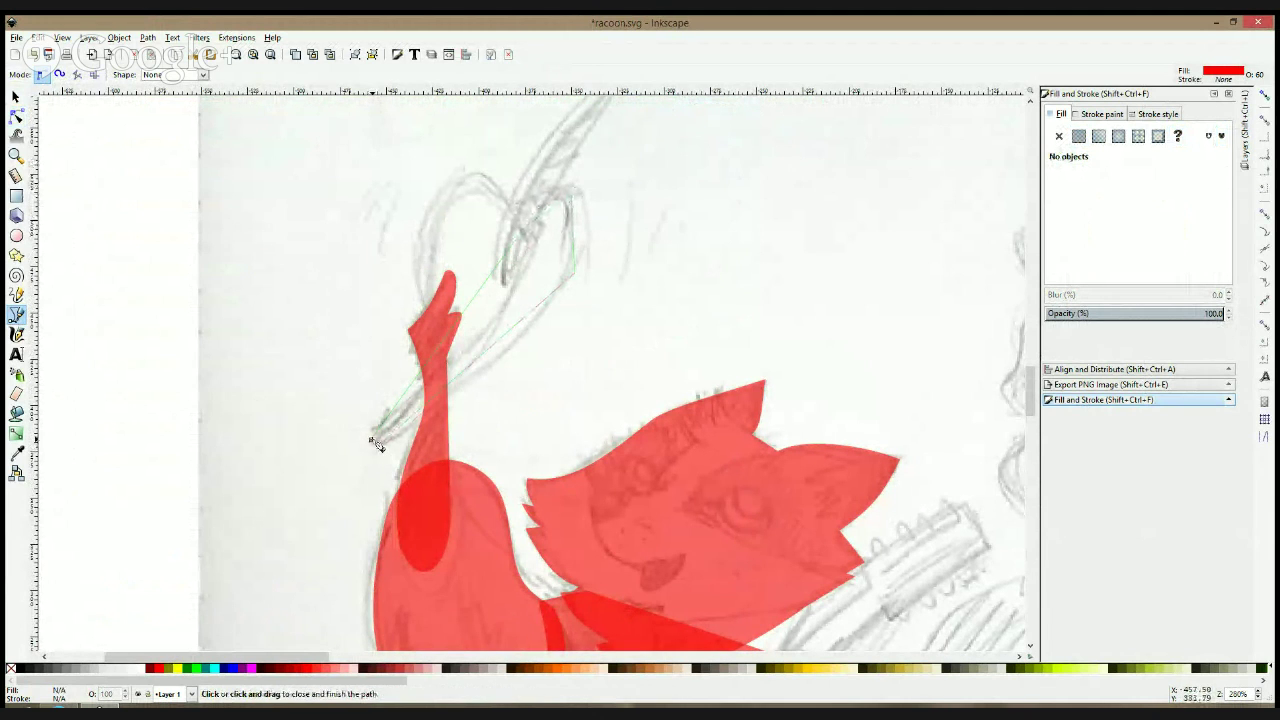
left_click(373, 438)
- Curve both long edges of the hat brim shape and round its wide end to match the sketch
left_click(16, 116)
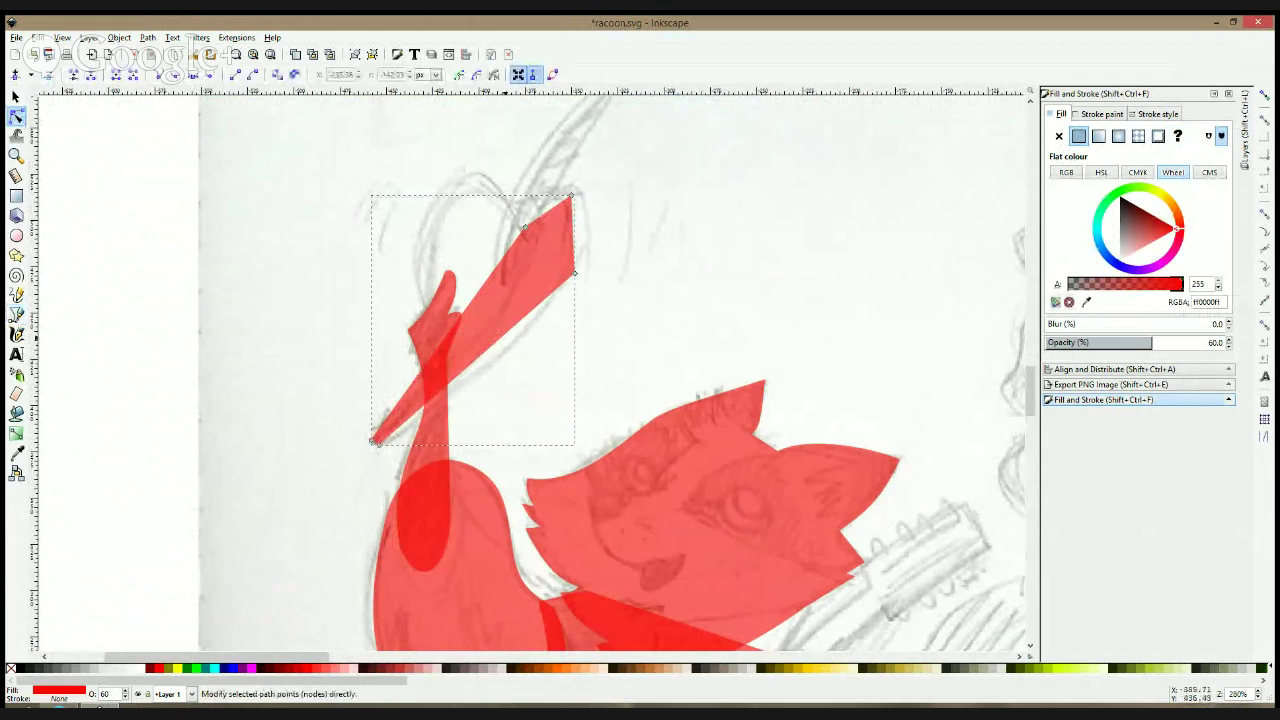
left_click_drag(516, 361, 488, 319)
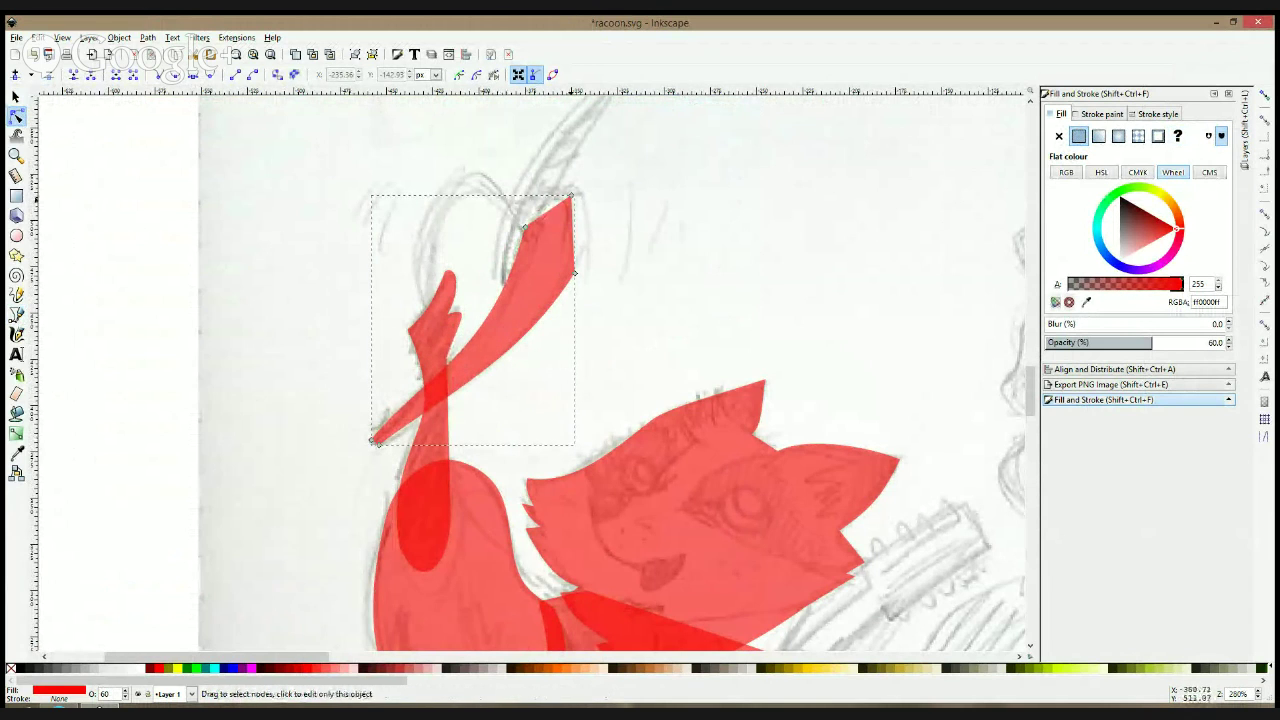
left_click_drag(580, 226, 557, 210)
left_click(571, 195, "ctrl")
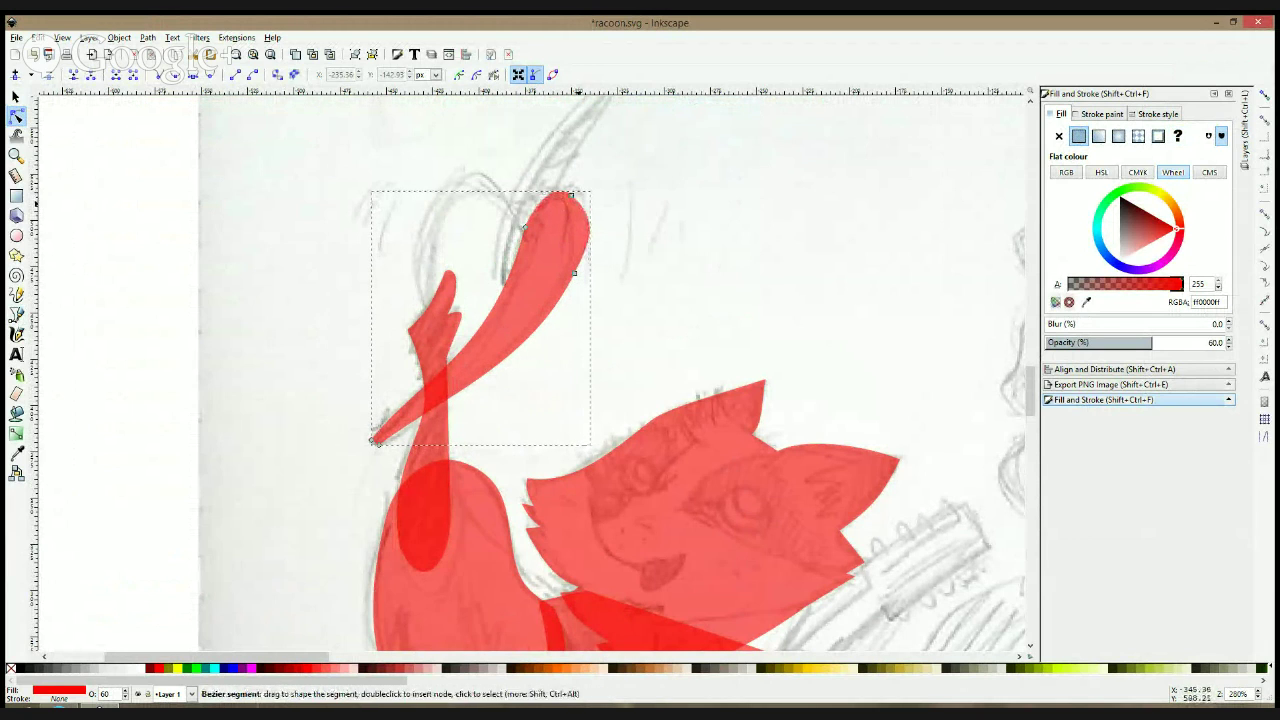
- Save the drawing and trace the crown of the raised hat with a closed straight-segment Bezier path above the brim
left_click(12, 316)
key("ctrl+s")
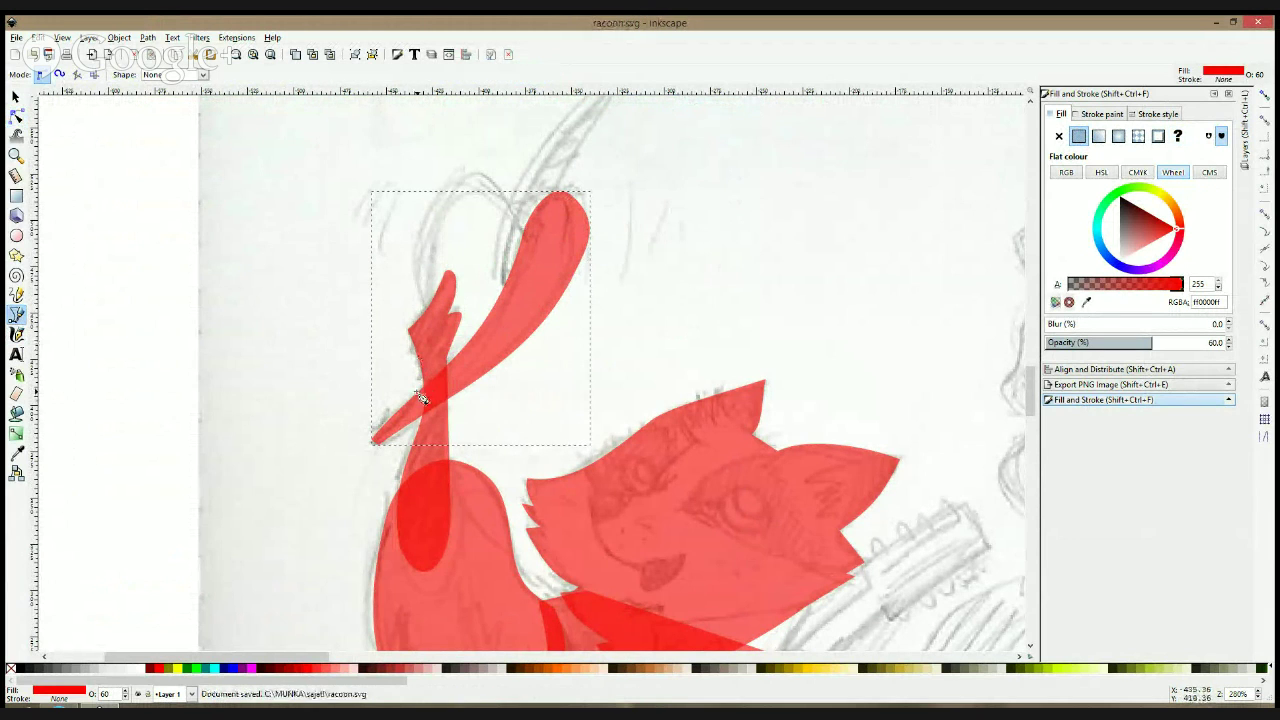
left_click(433, 388)
left_click(418, 265)
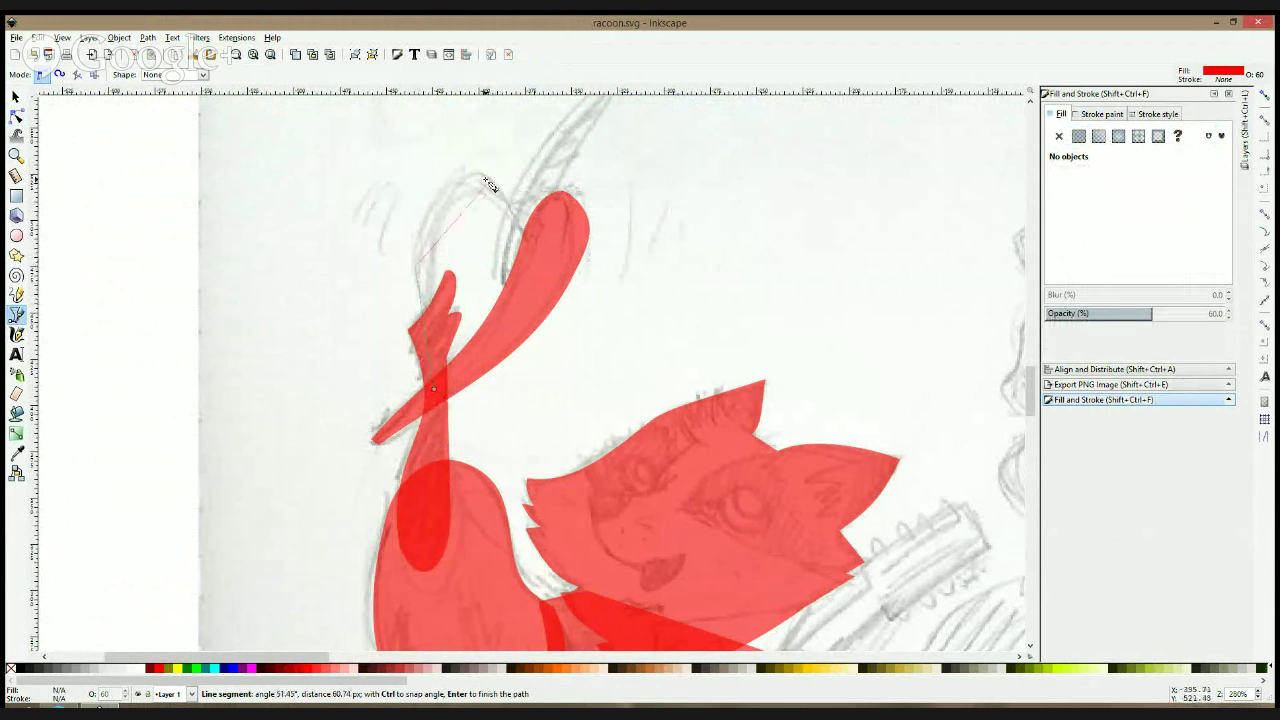
left_click(483, 177)
left_click(540, 258)
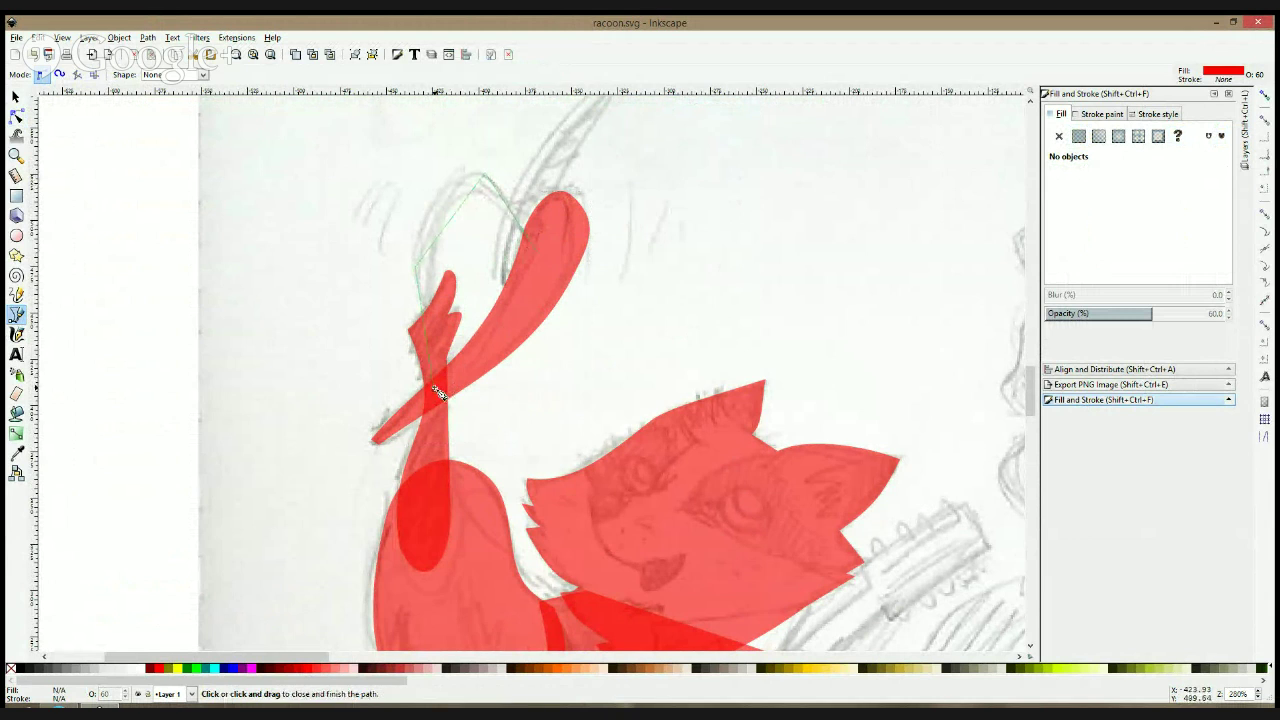
left_click(437, 394)
key("space")
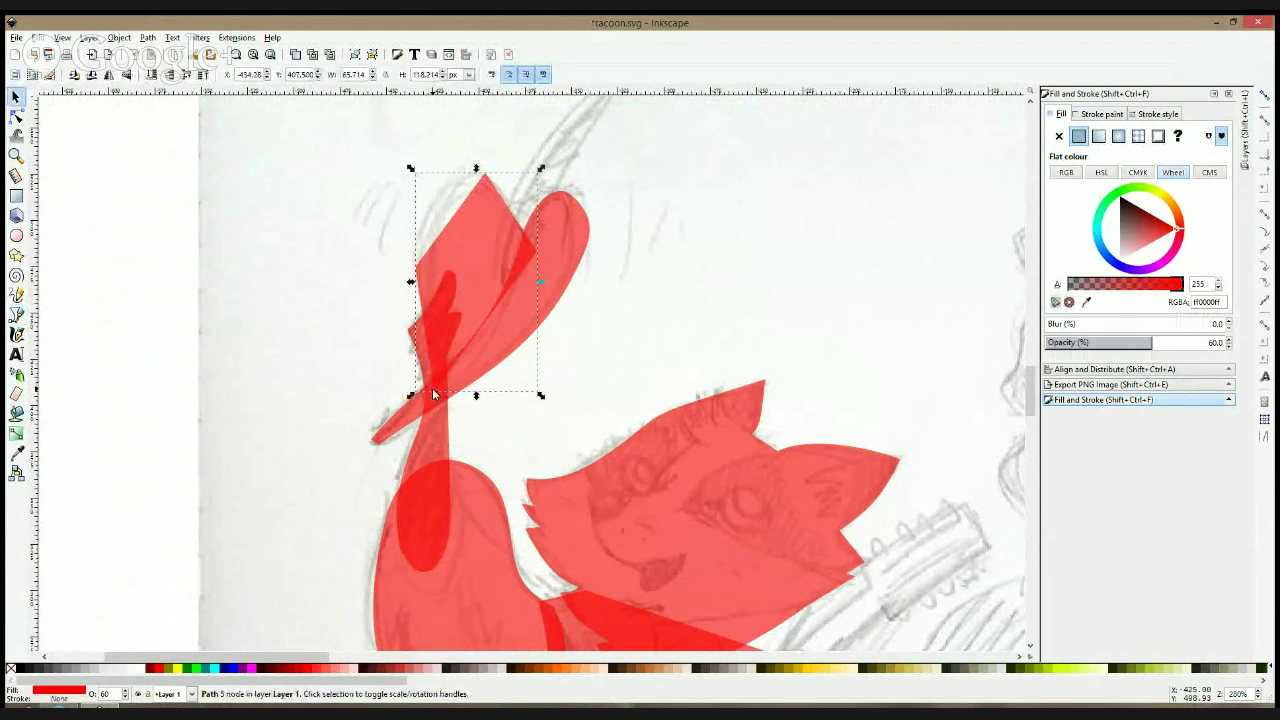
- Smooth the top and outer-side nodes of the hat crown shape so they follow the sketched outline
left_click(15, 117)
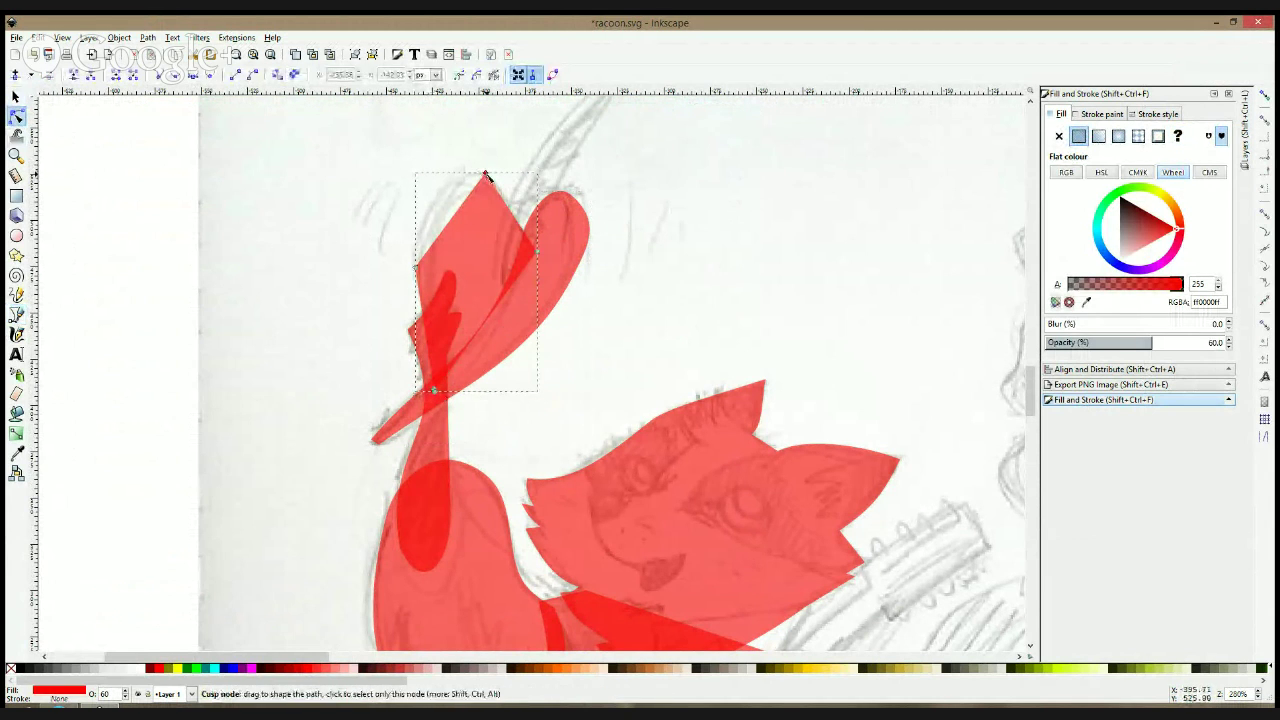
left_click(486, 176)
left_click(486, 176, "ctrl")
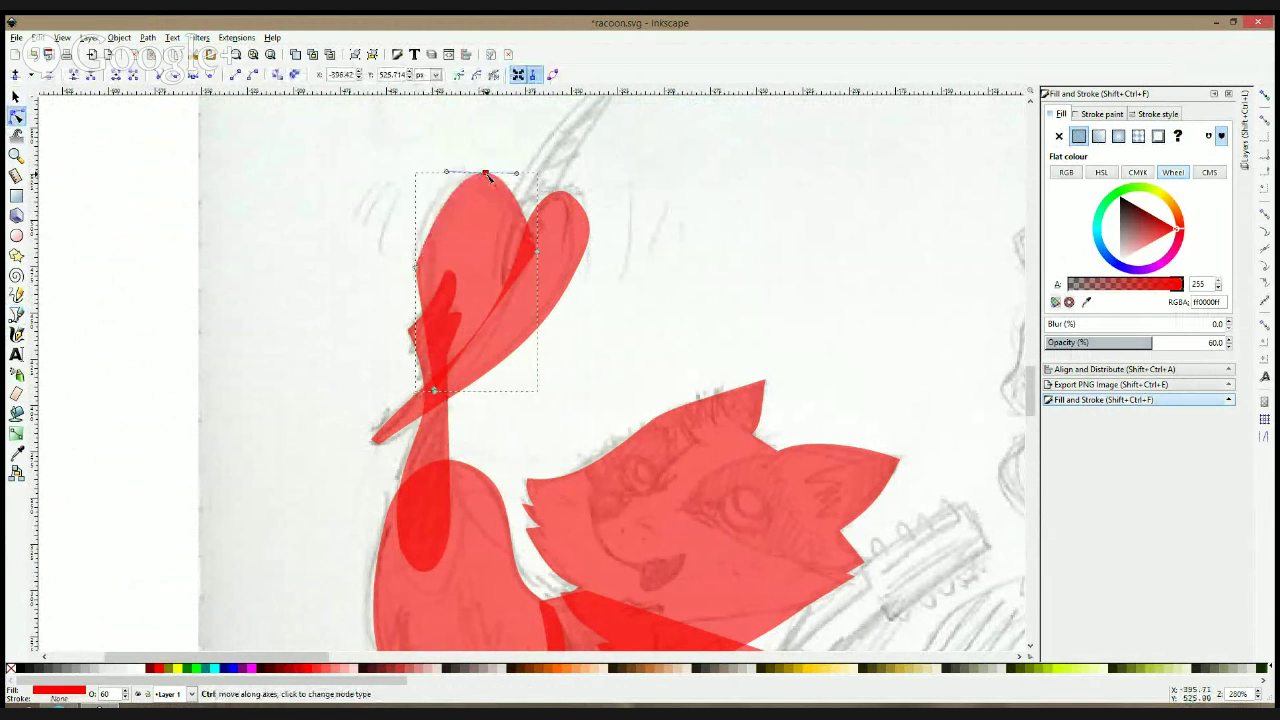
left_click(416, 267, "ctrl")
left_click_drag(416, 267, 424, 224)
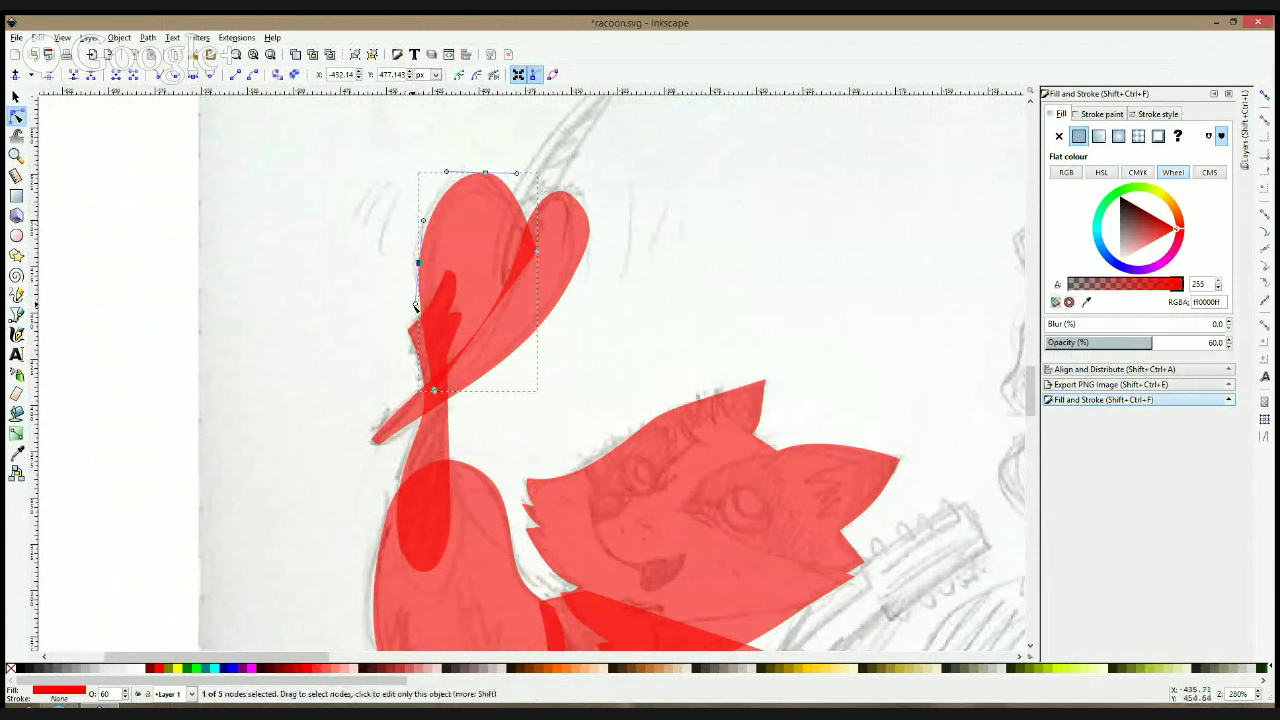
left_click_drag(415, 304, 415, 296)
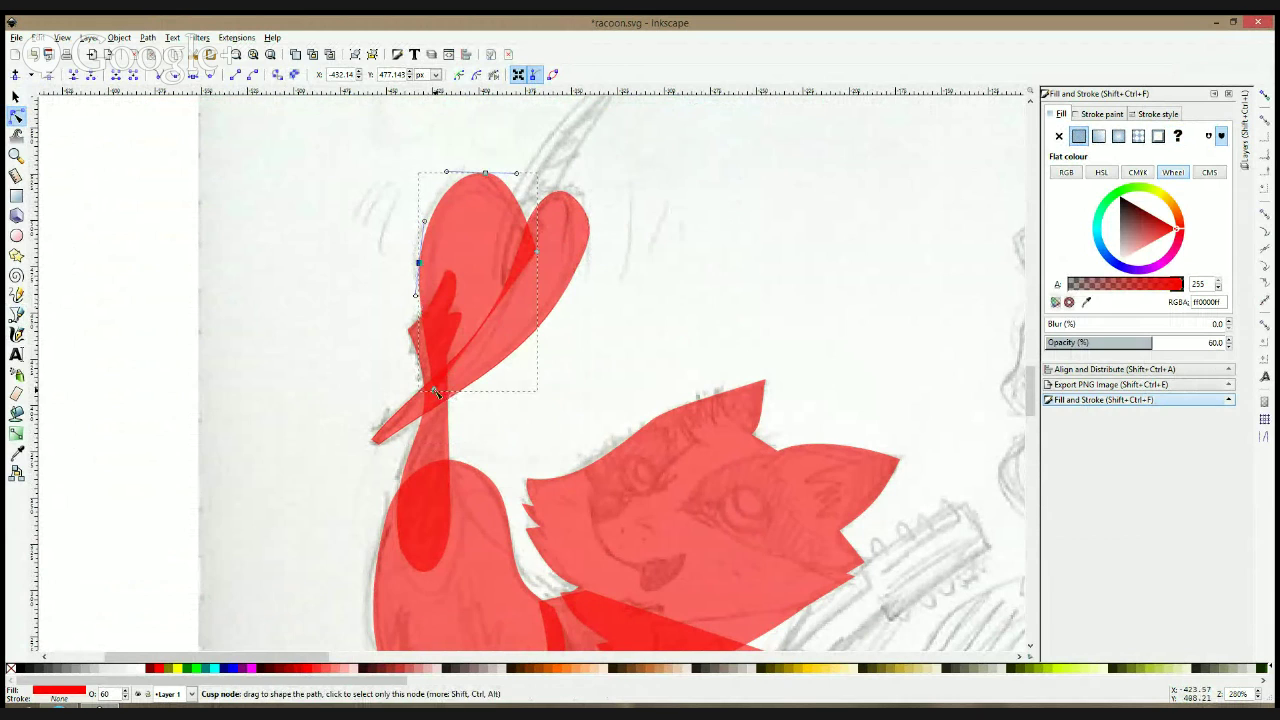
- Fit the crown's lower end and brim-side edge to the sketch and refine its outer side with an added node
mouse_move(434, 391)
left_mouse_down()
mouse_move(472, 348)
mouse_move(437, 381)
left_mouse_up()
left_click(472, 348, "ctrl")
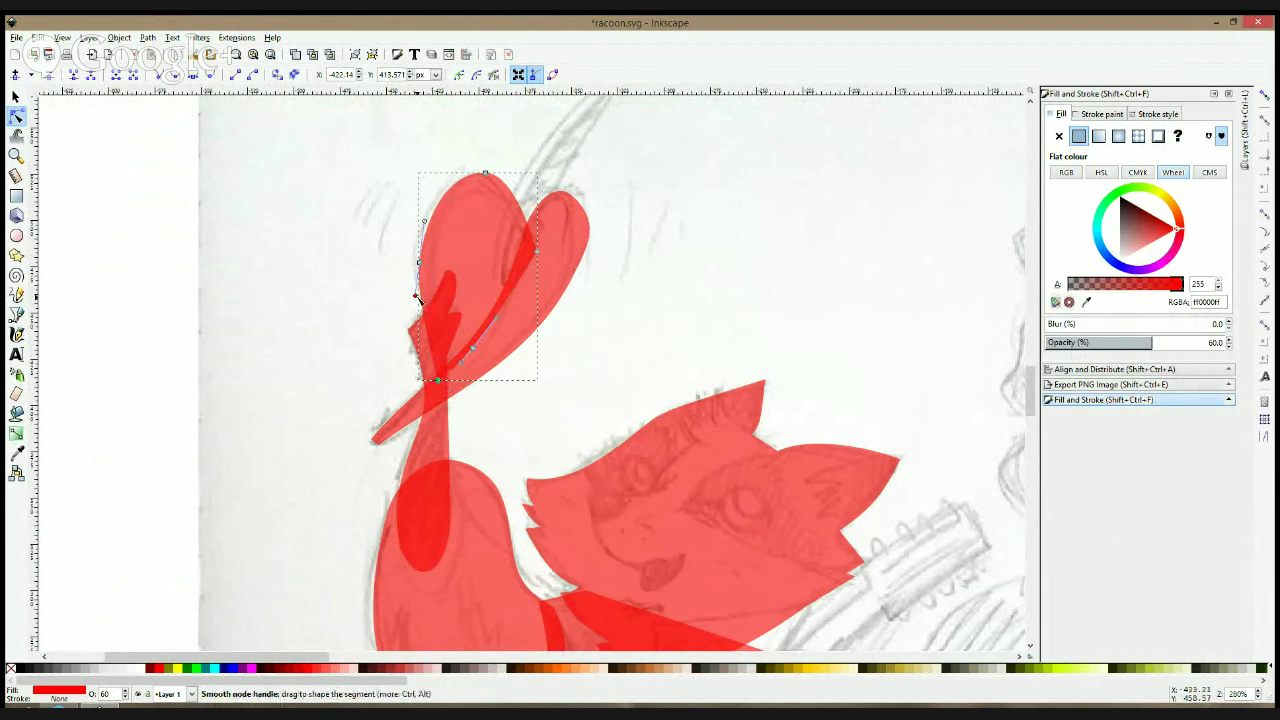
left_click_drag(420, 287, 420, 273)
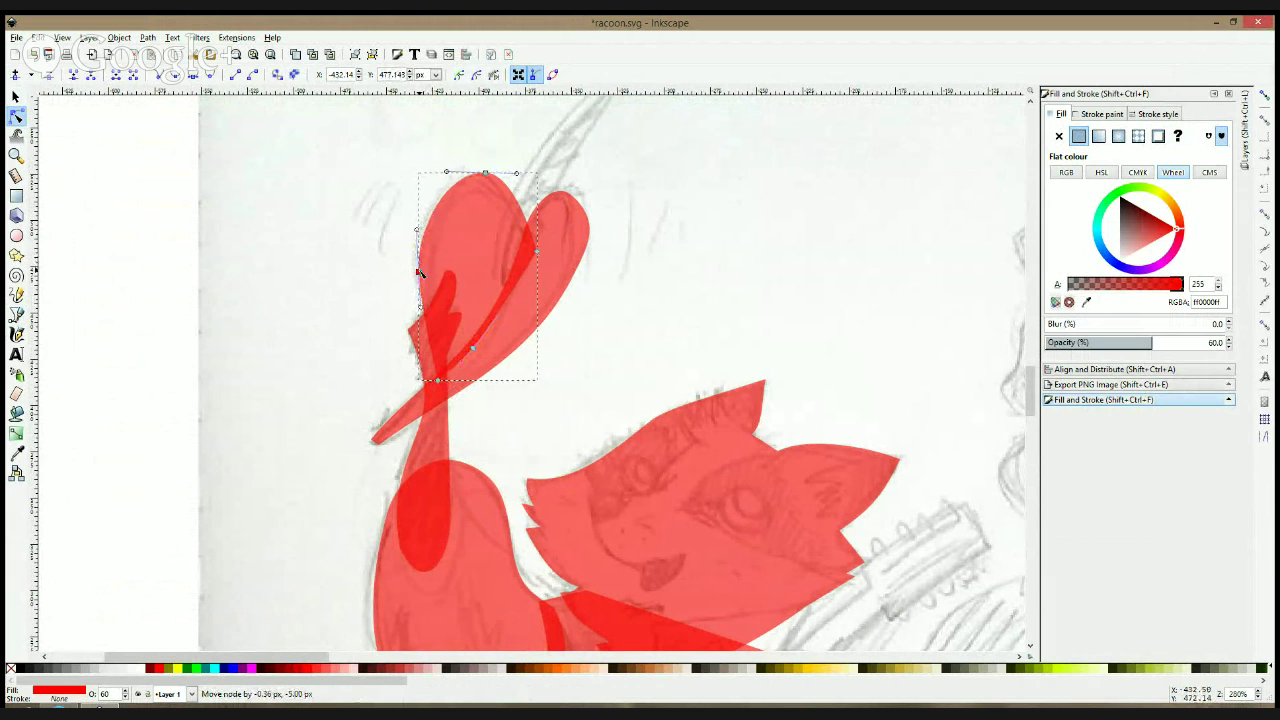
double_click(440, 201)
left_click_drag(440, 201, 441, 211)
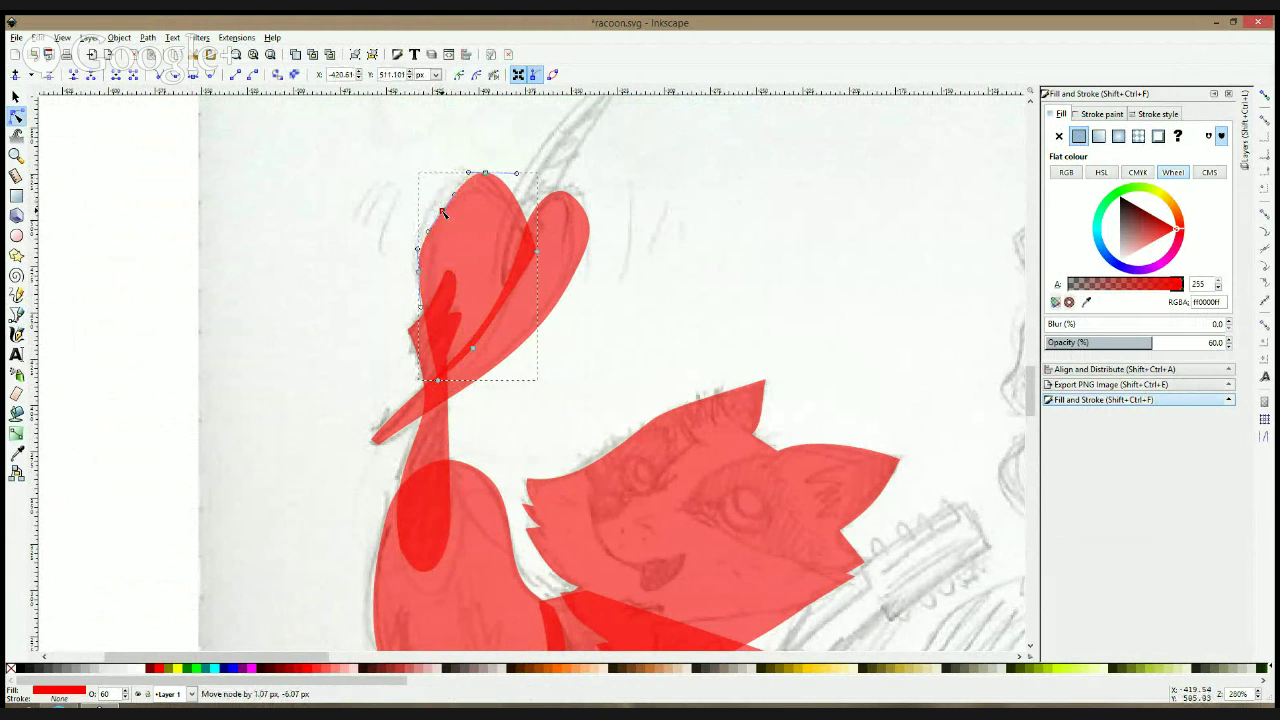
key("s")
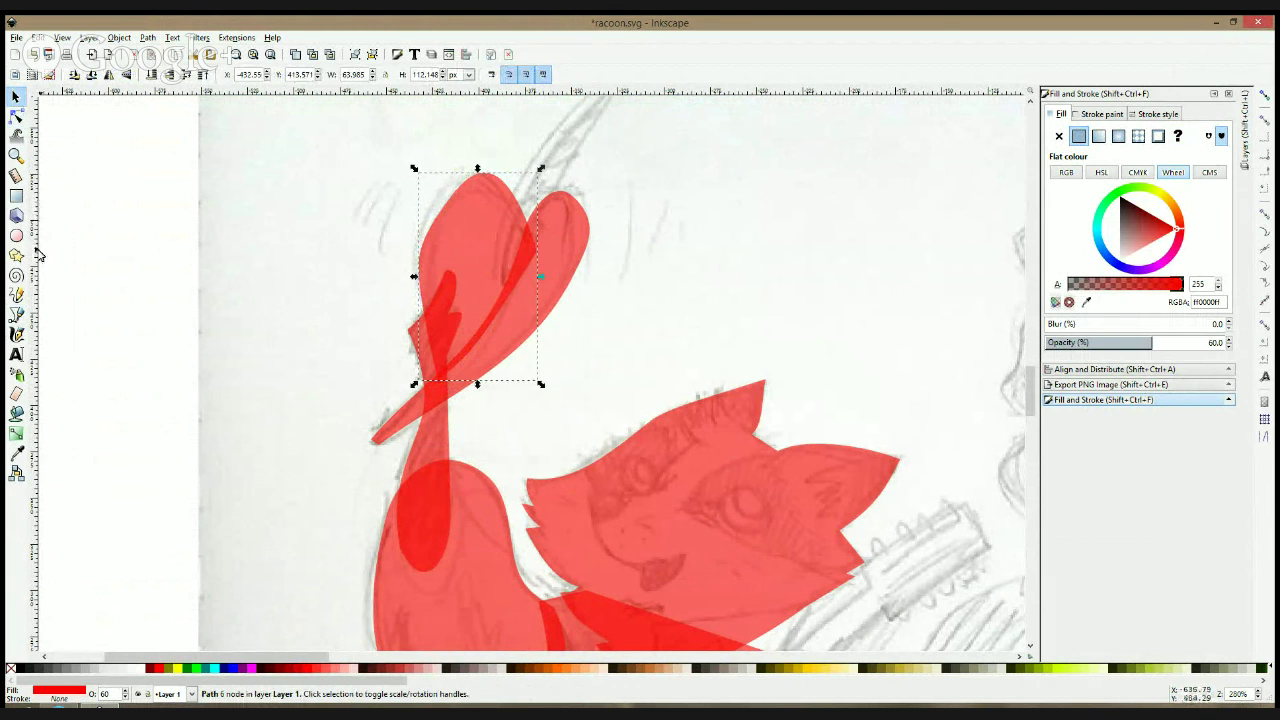
left_click(118, 260)
- Trace the guitar's headstock and neck across the chest with one closed straight-segment Bezier path
left_click(16, 314)
scroll(632, 302, "down", 3)
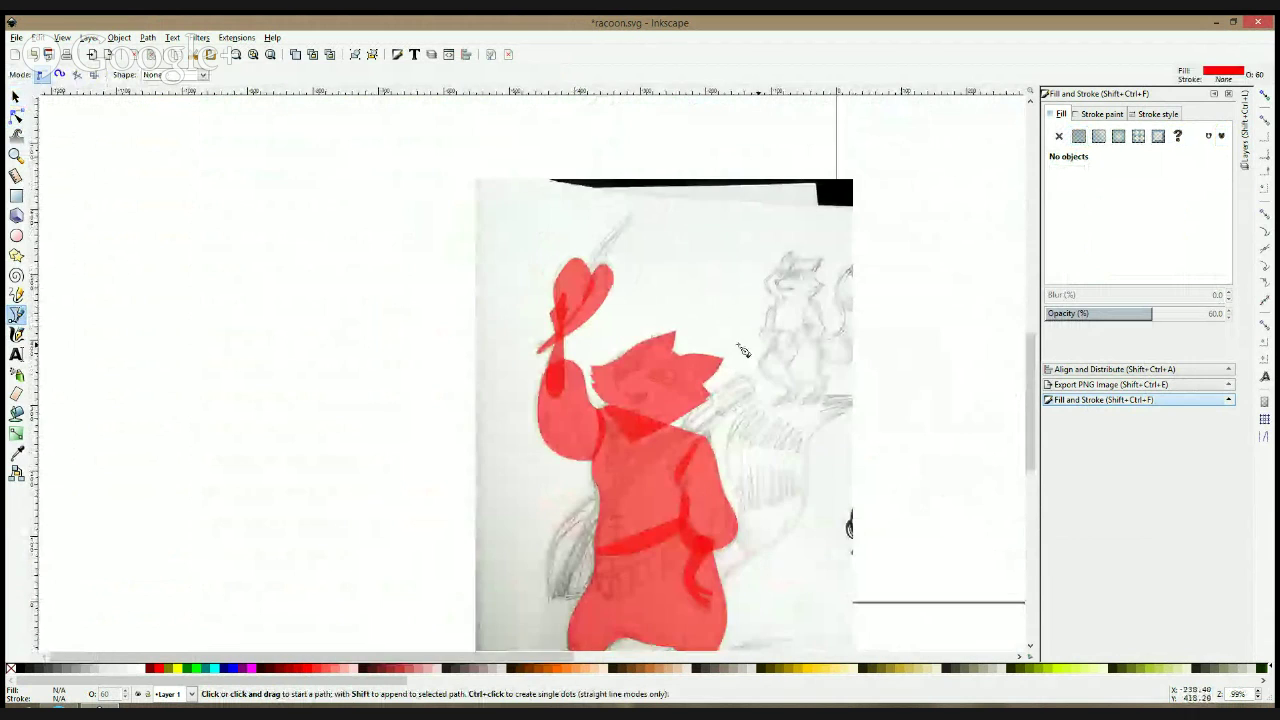
scroll(700, 380, "down", 2)
scroll(600, 450, "up", 1)
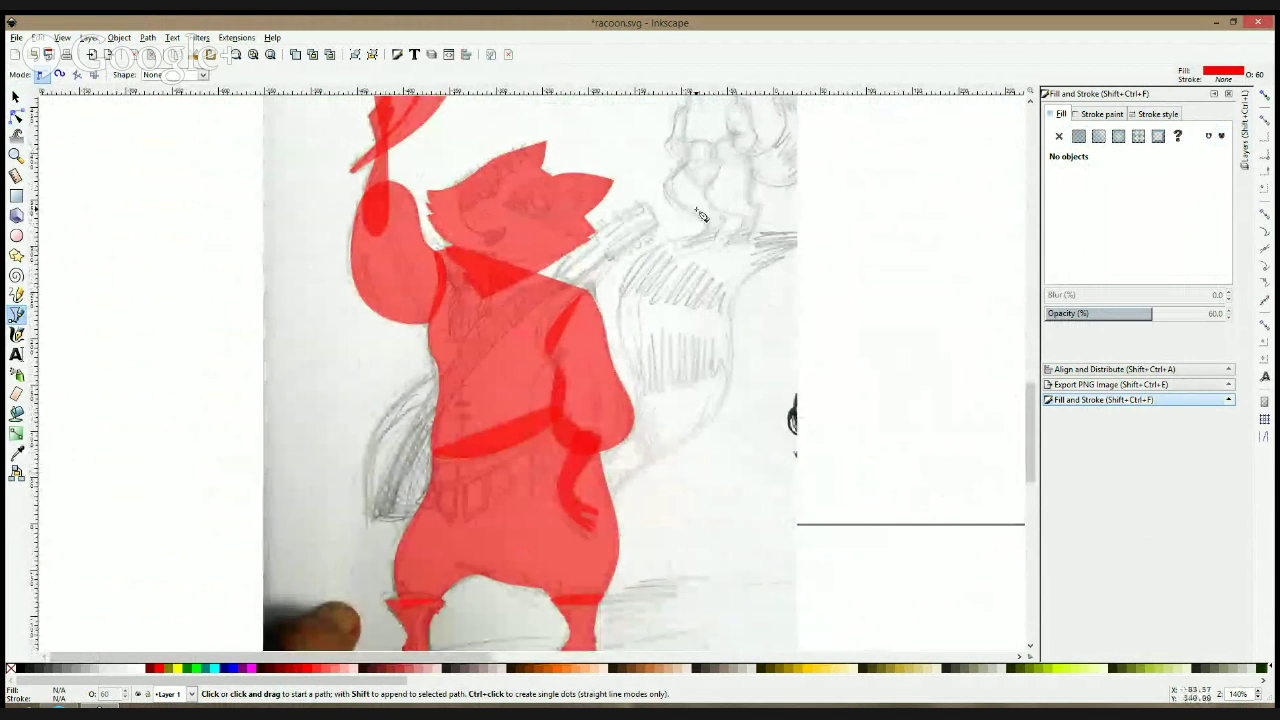
left_click(597, 243)
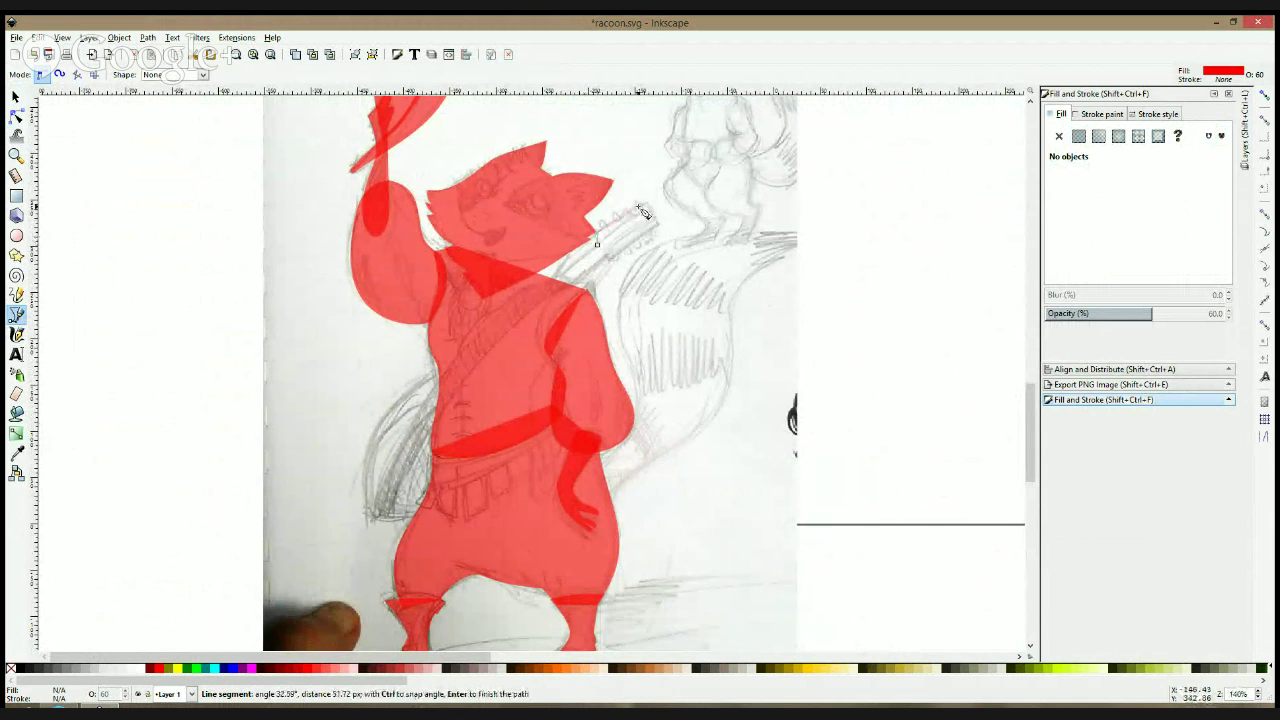
left_click(648, 207)
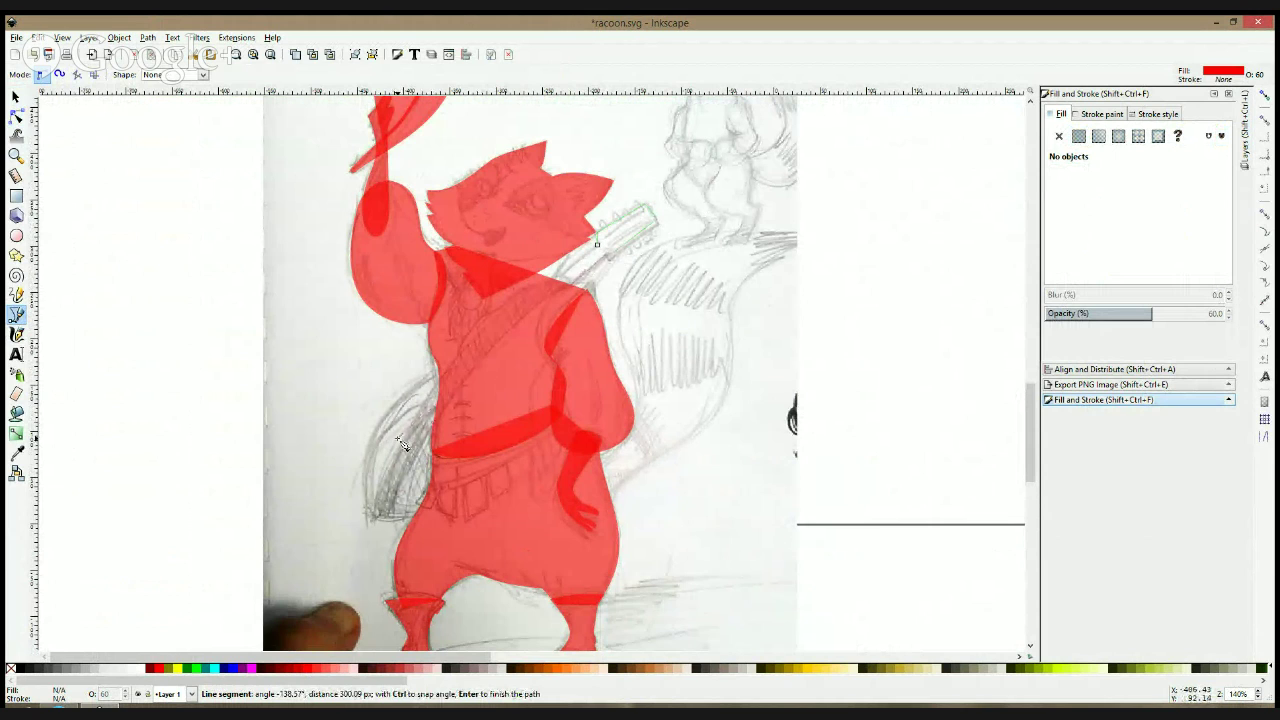
left_click(428, 372)
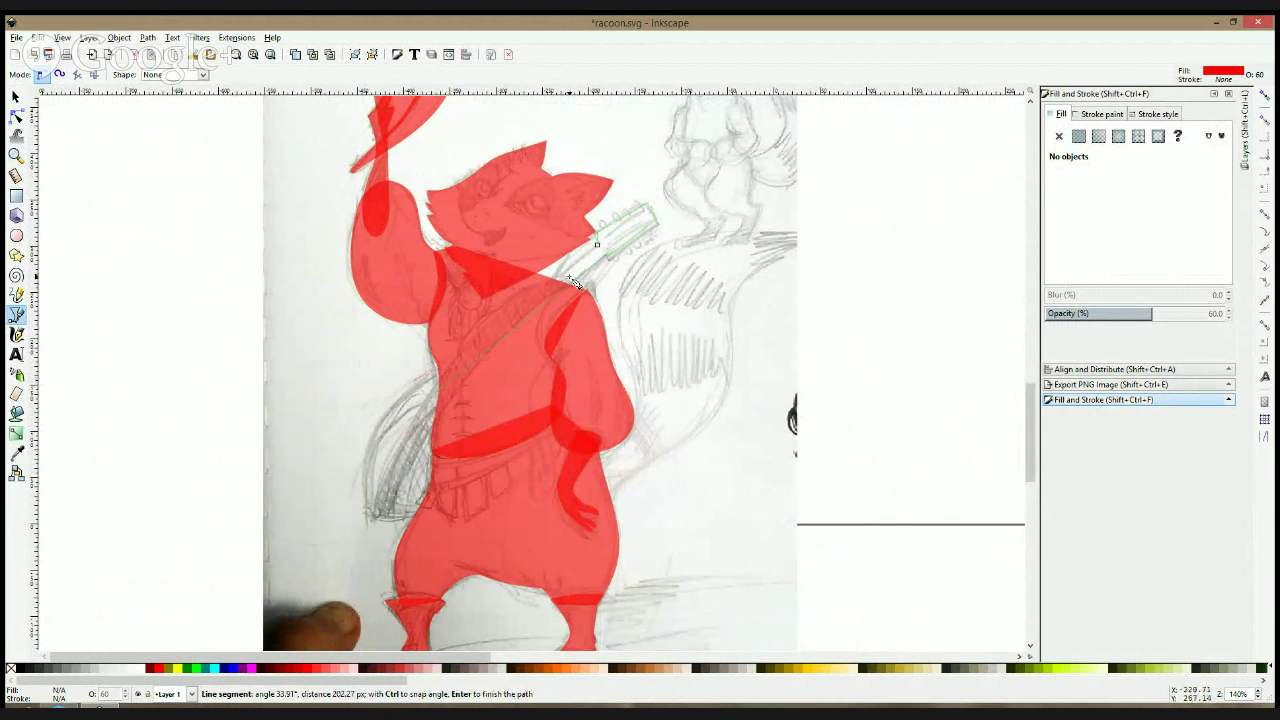
left_click(599, 245)
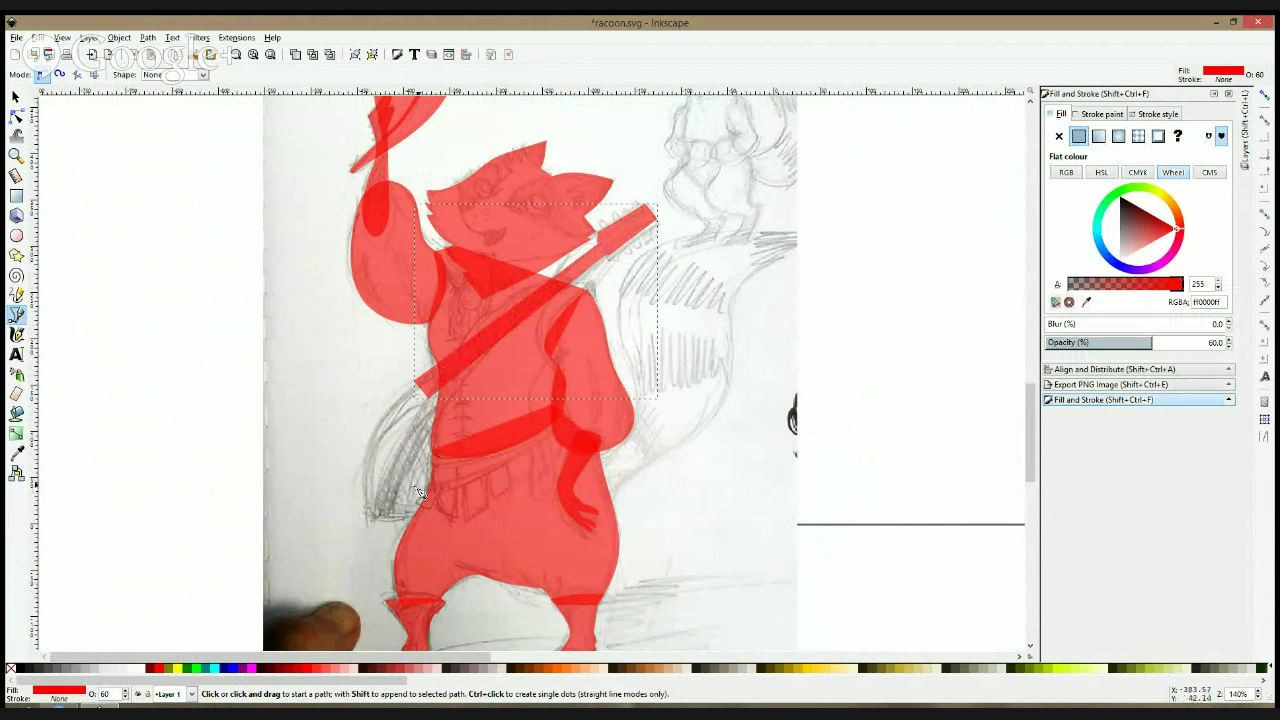
- Block in the guitar body beside the waist with a closed five-corner Bezier path overlapping the torso
left_click(444, 366)
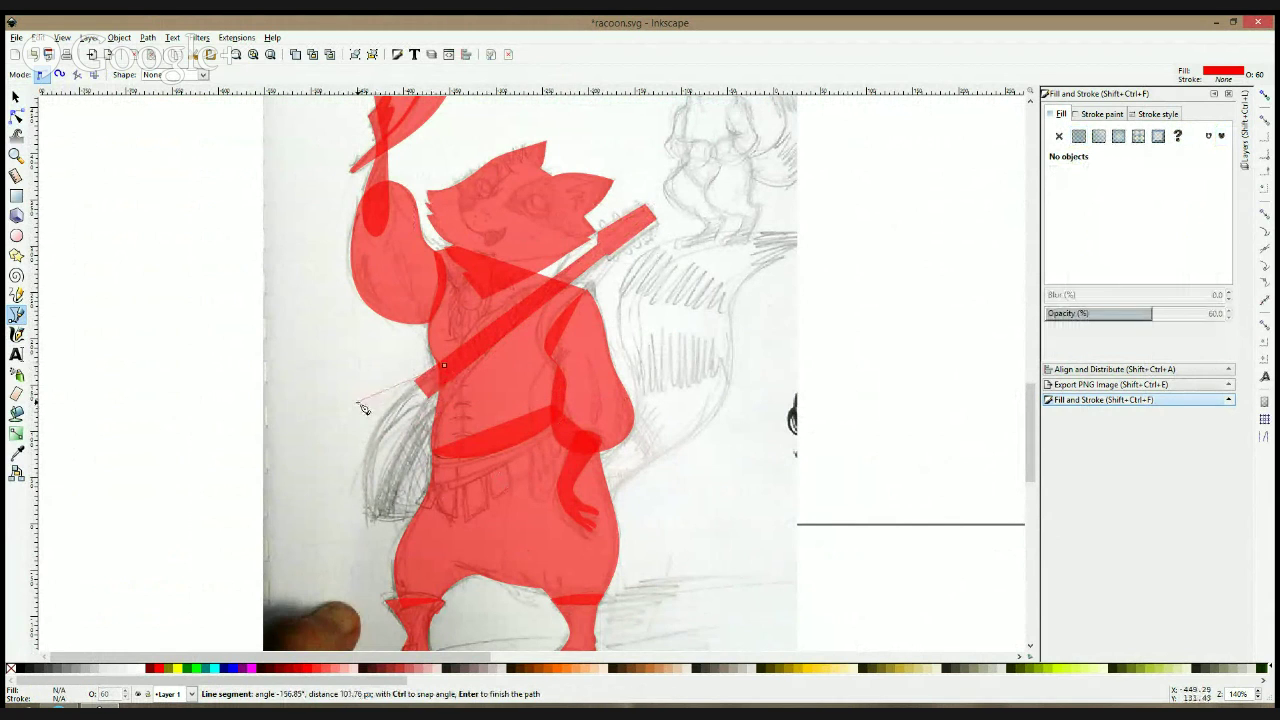
left_click(358, 396)
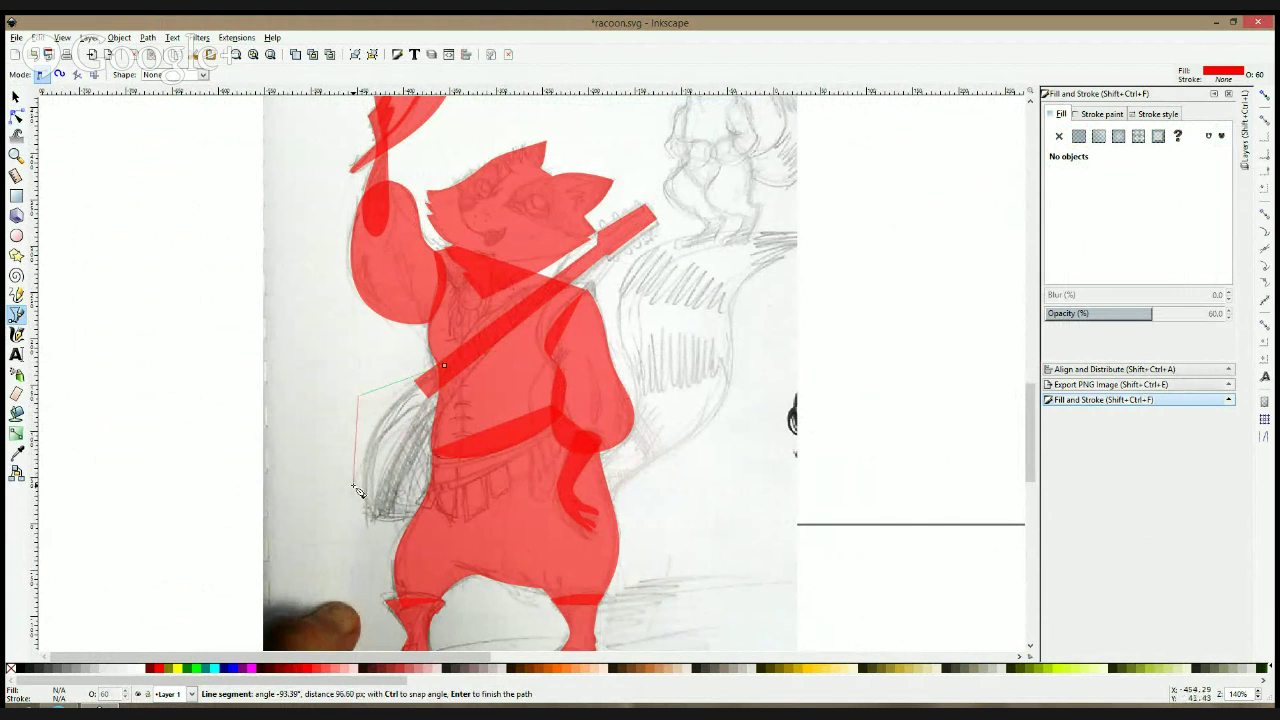
left_click(346, 486)
left_click(398, 493)
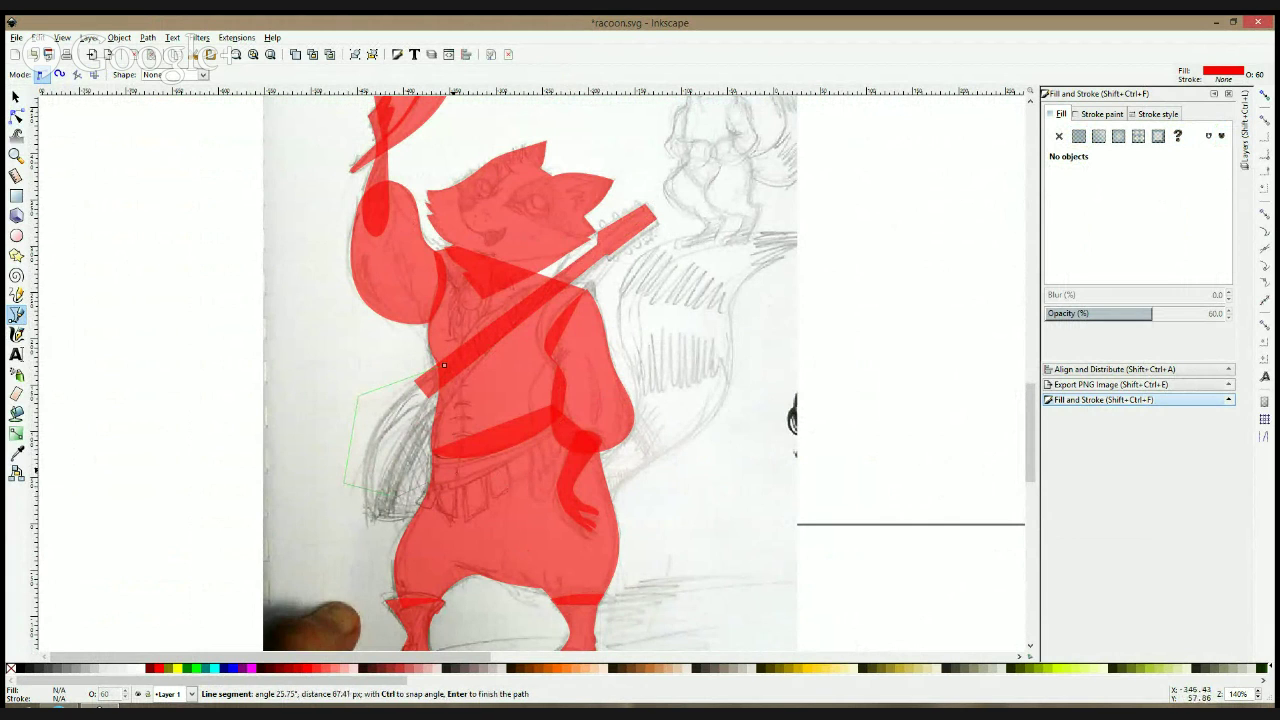
left_click(444, 366)
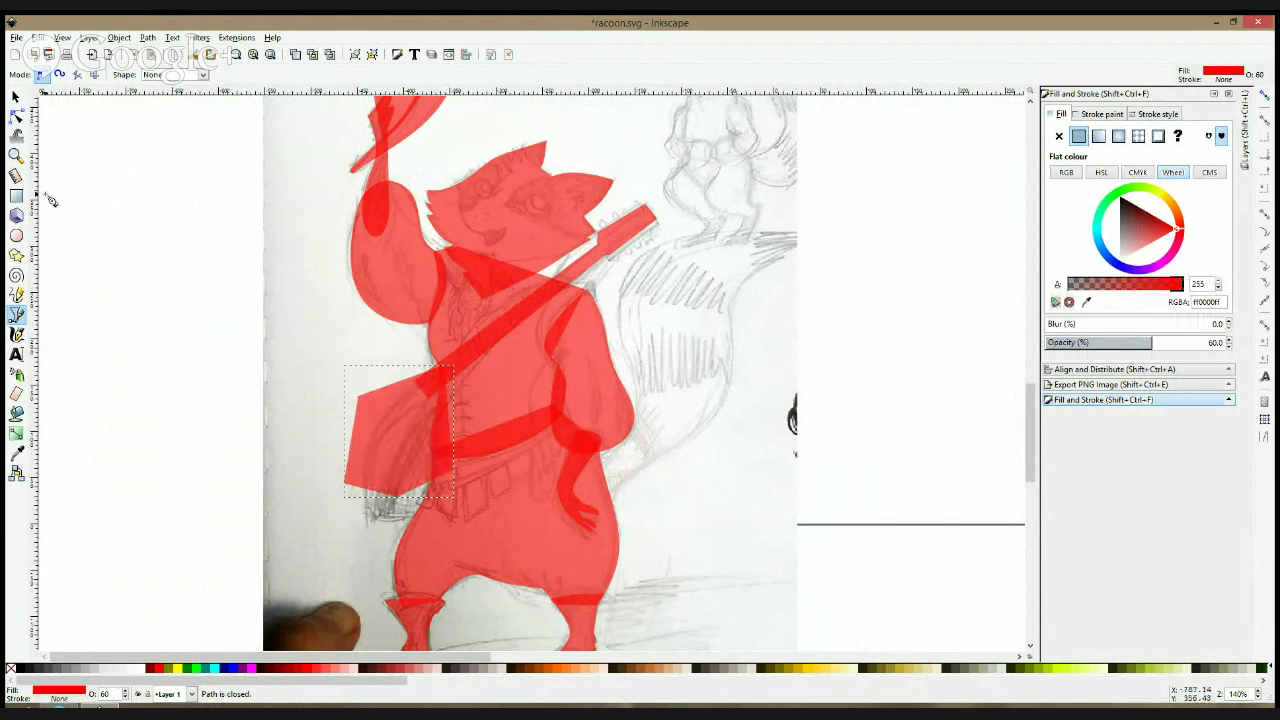
- Round the outer end of the guitar body shape and reposition its inner nodes over the torso
left_click(16, 116)
left_click(345, 484, "ctrl")
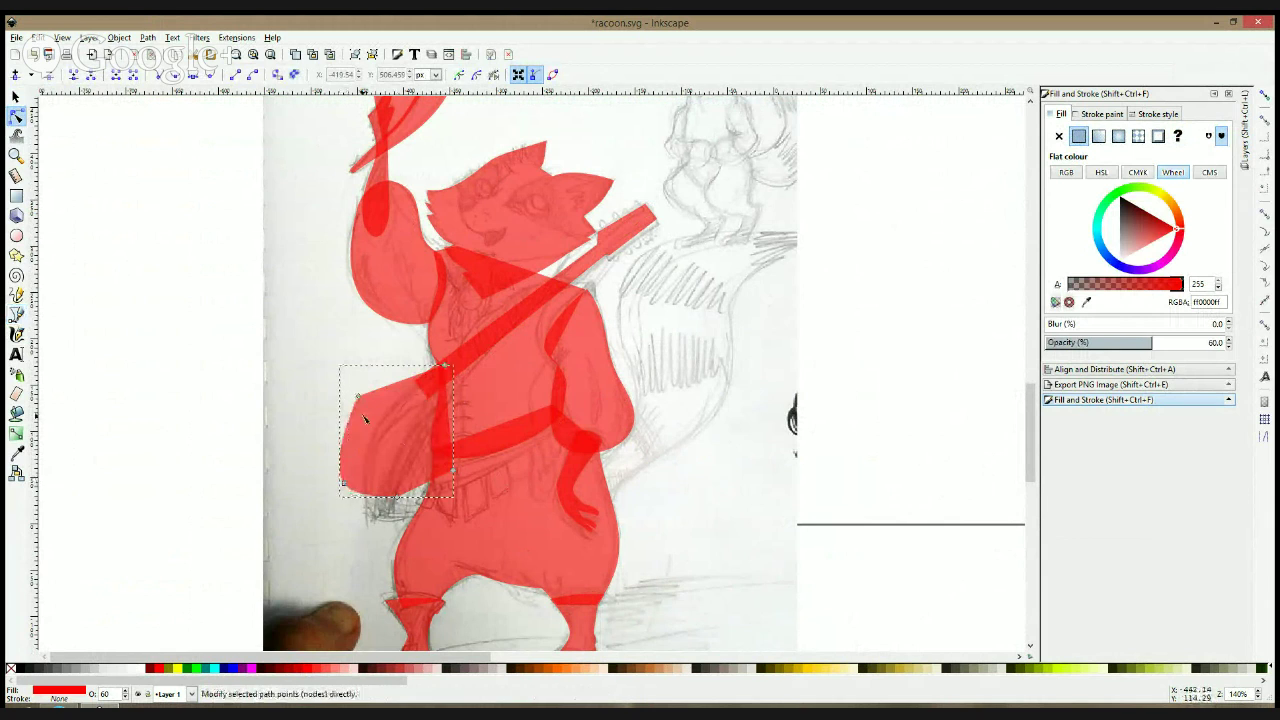
left_click(360, 398, "ctrl")
left_click(362, 399)
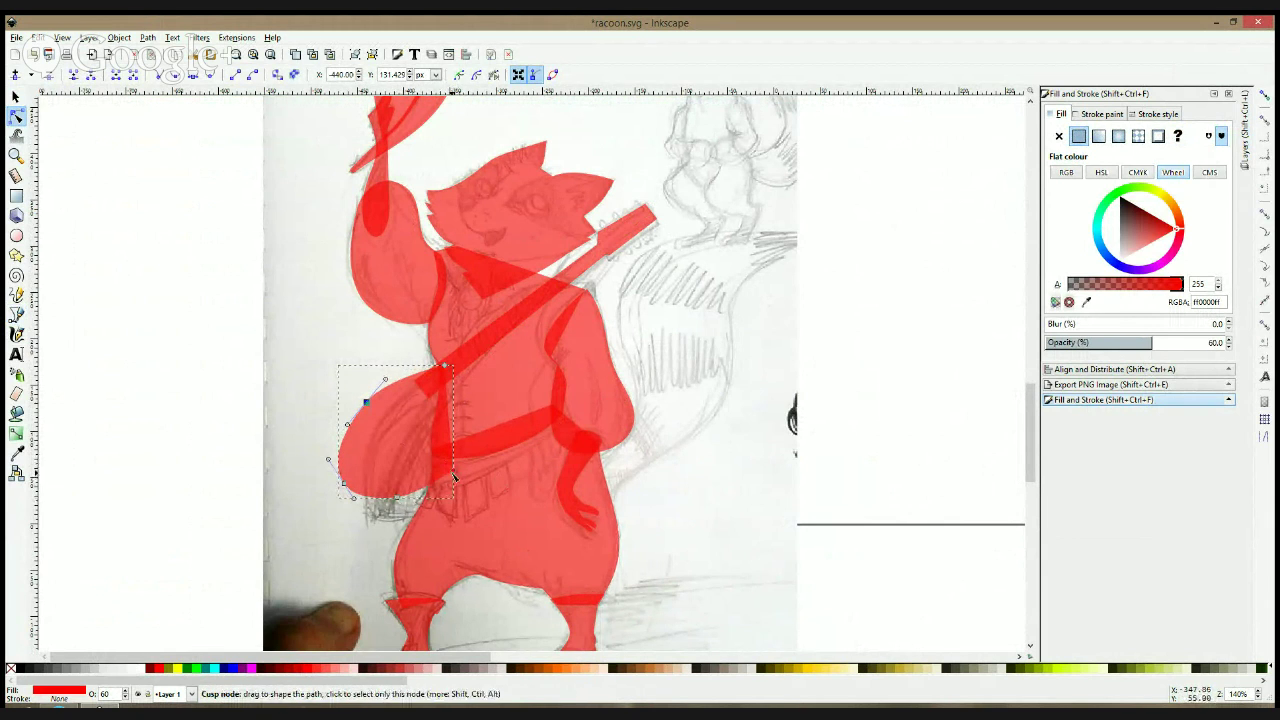
left_click_drag(453, 471, 453, 458)
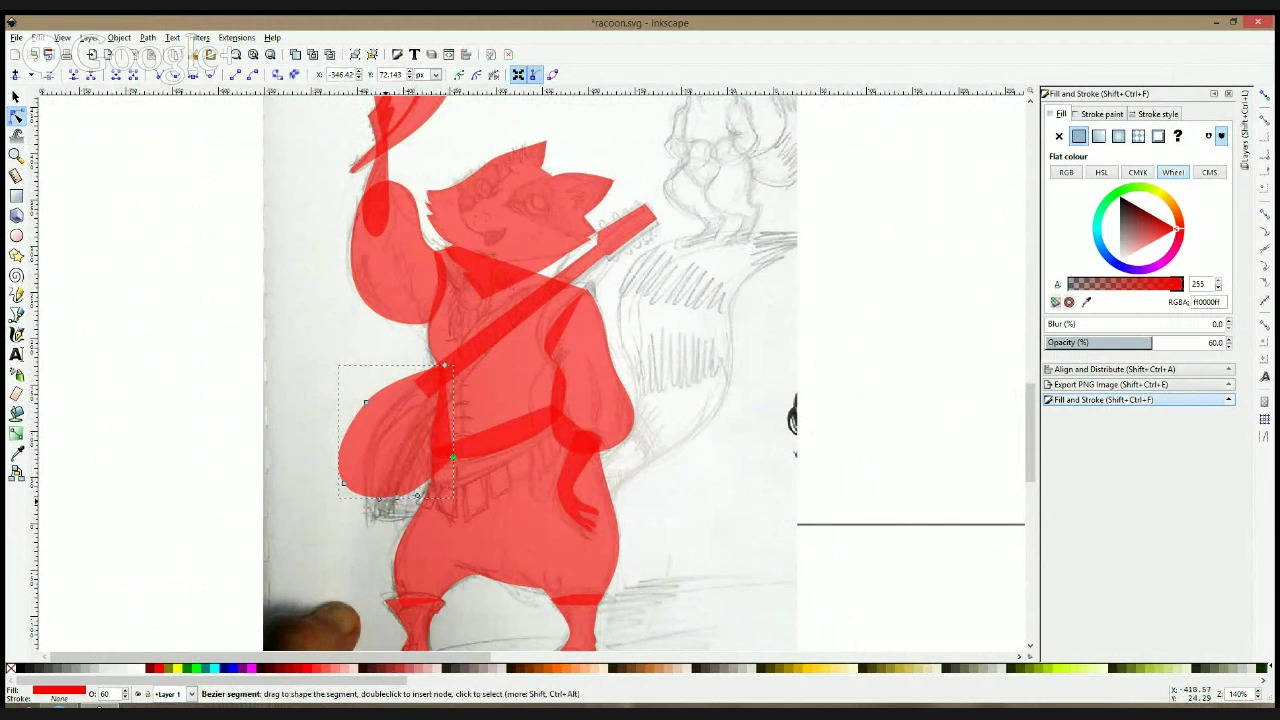
left_click_drag(382, 501, 376, 507)
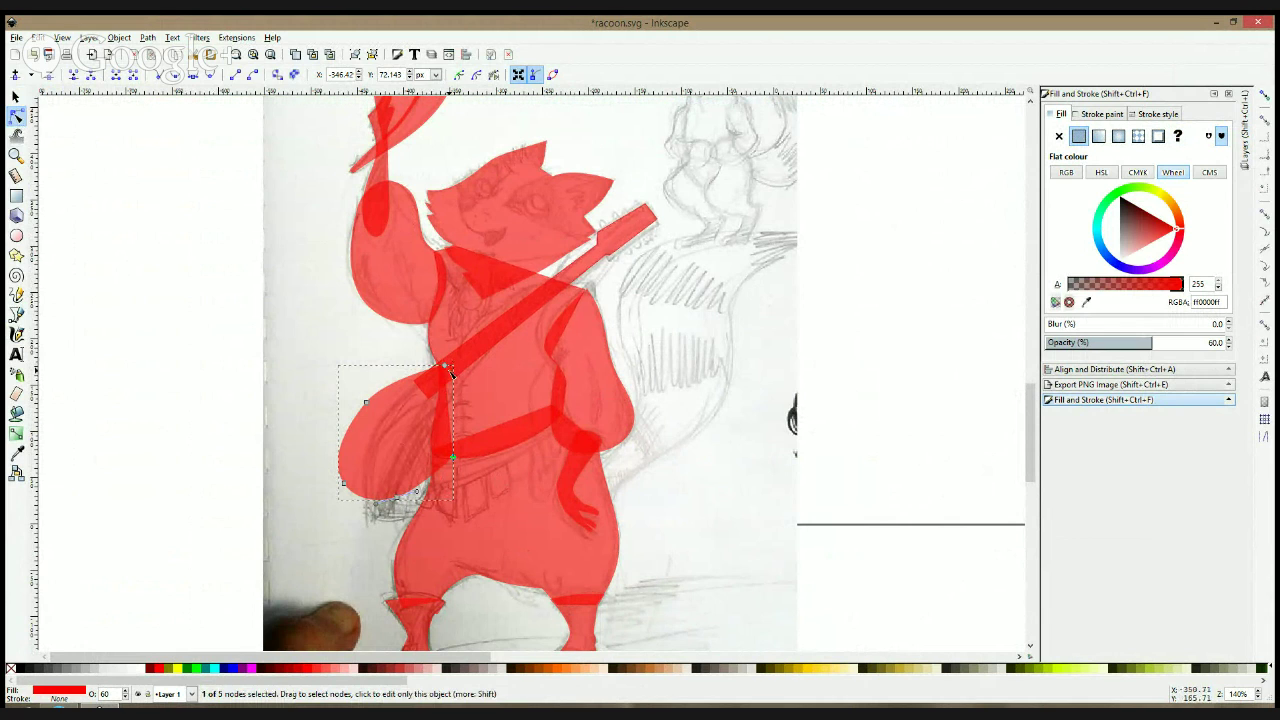
left_click_drag(445, 366, 456, 357)
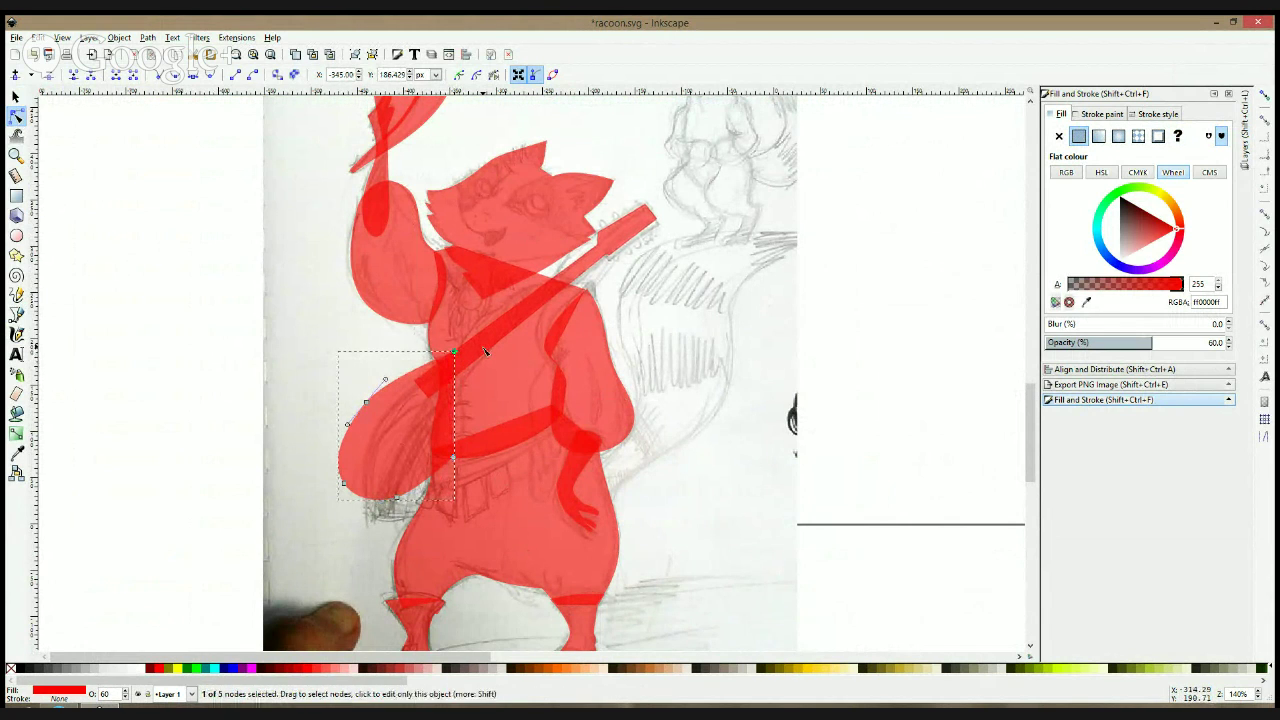
left_click(485, 348)
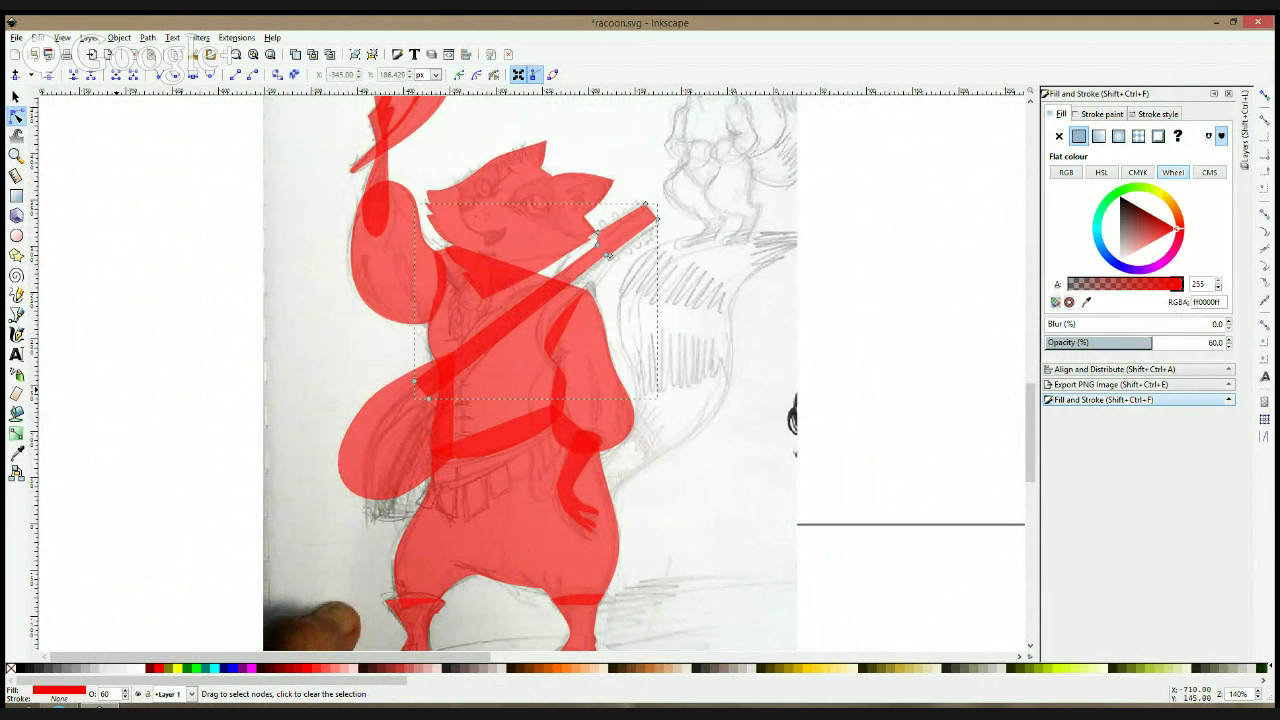
key("Escape")
- Trace the collar flap between the chin and the guitar neck with a closed four-corner Bezier path
scroll(711, 297, "down", 2)
scroll(759, 331, "up", 2)
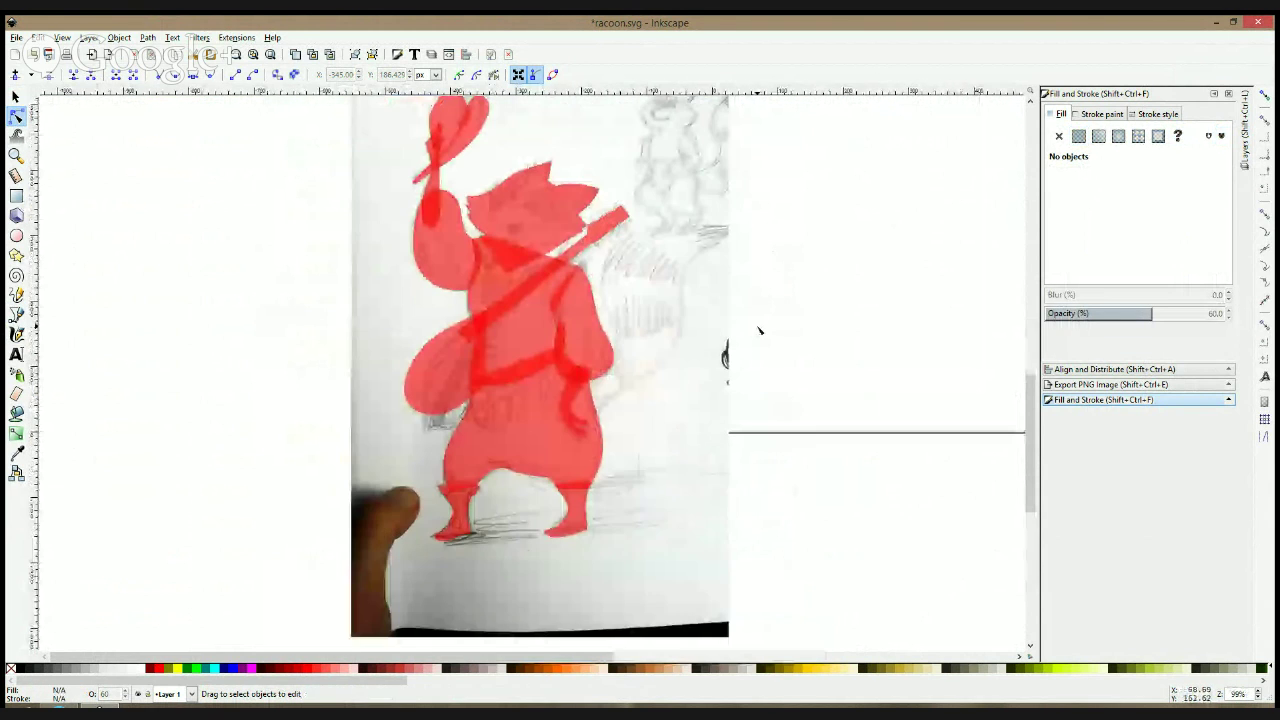
scroll(612, 220, "up", 2)
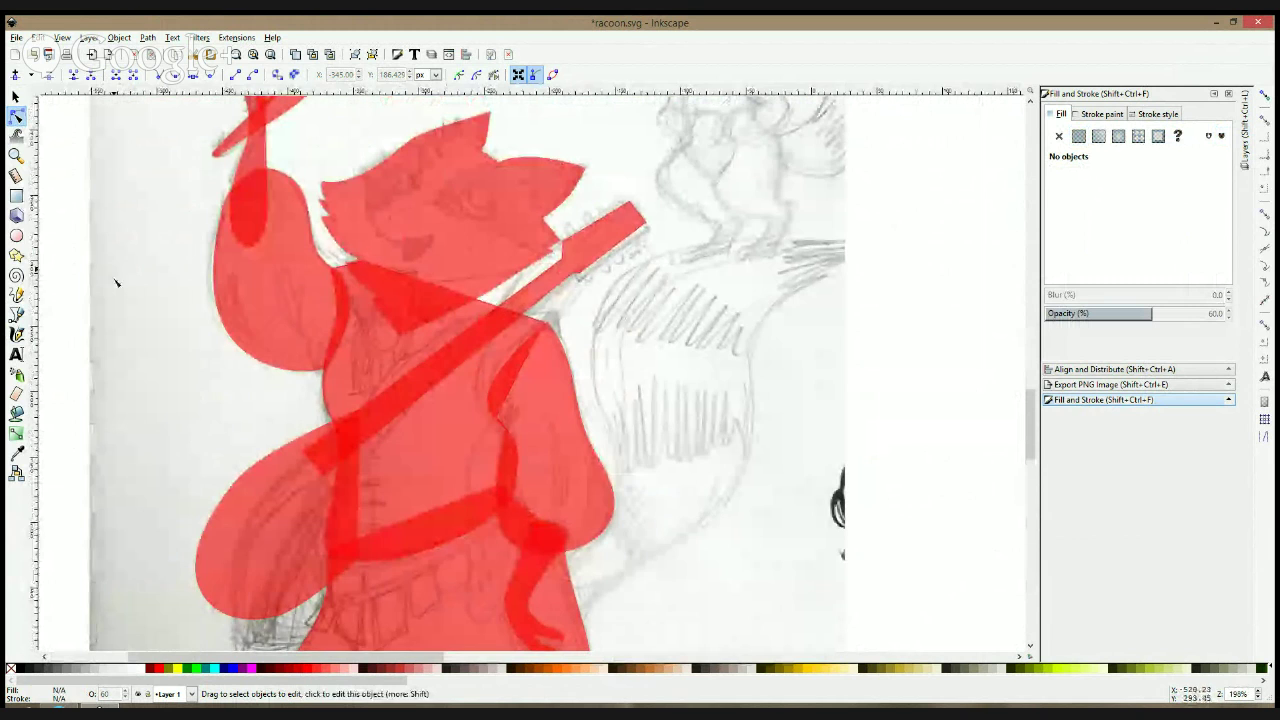
left_click(17, 314)
left_click(402, 357)
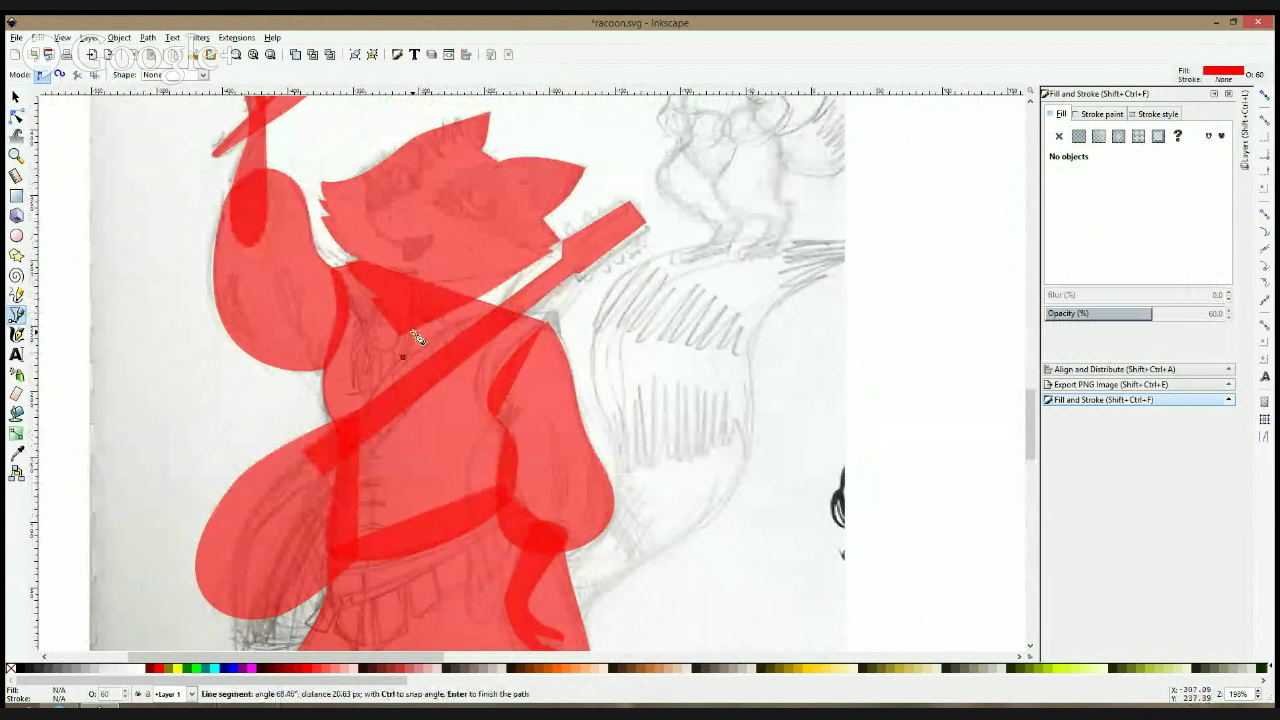
left_click(414, 281)
left_click(534, 264)
left_click(507, 313)
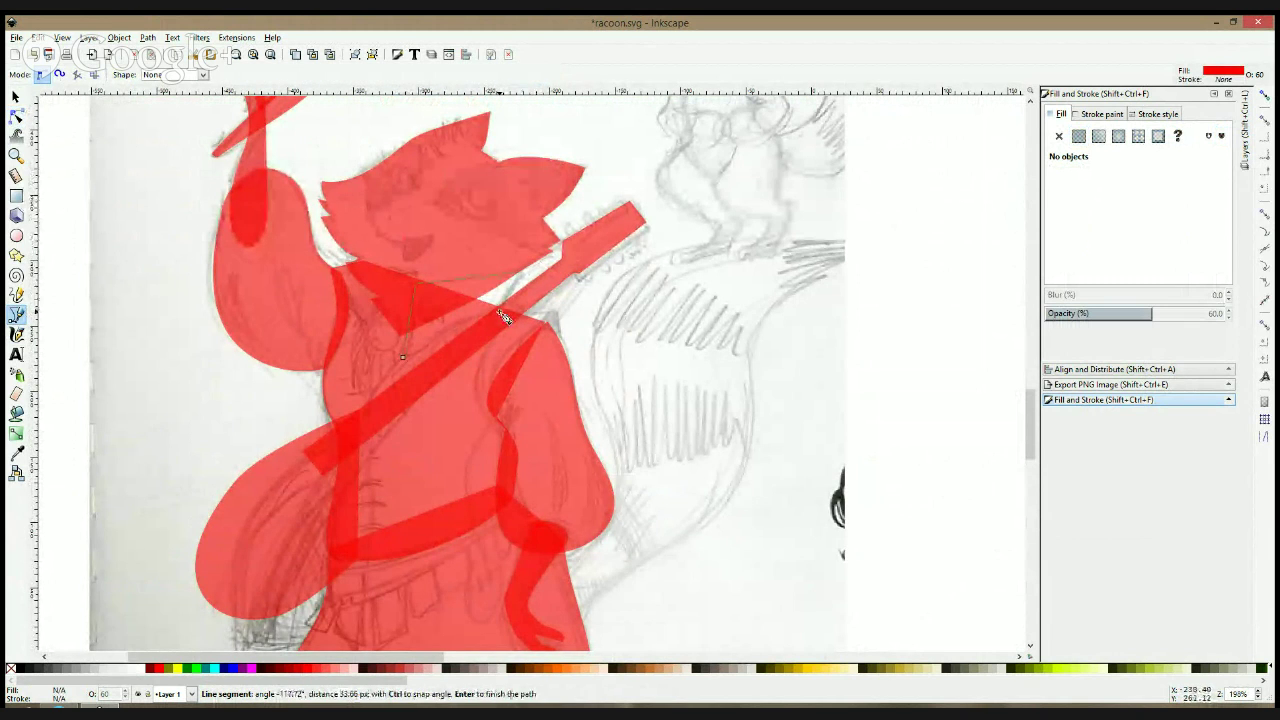
left_click(403, 357)
- Curve the lower and upper edges of the collar flap path to follow the sketch, and save the document
left_click(16, 115)
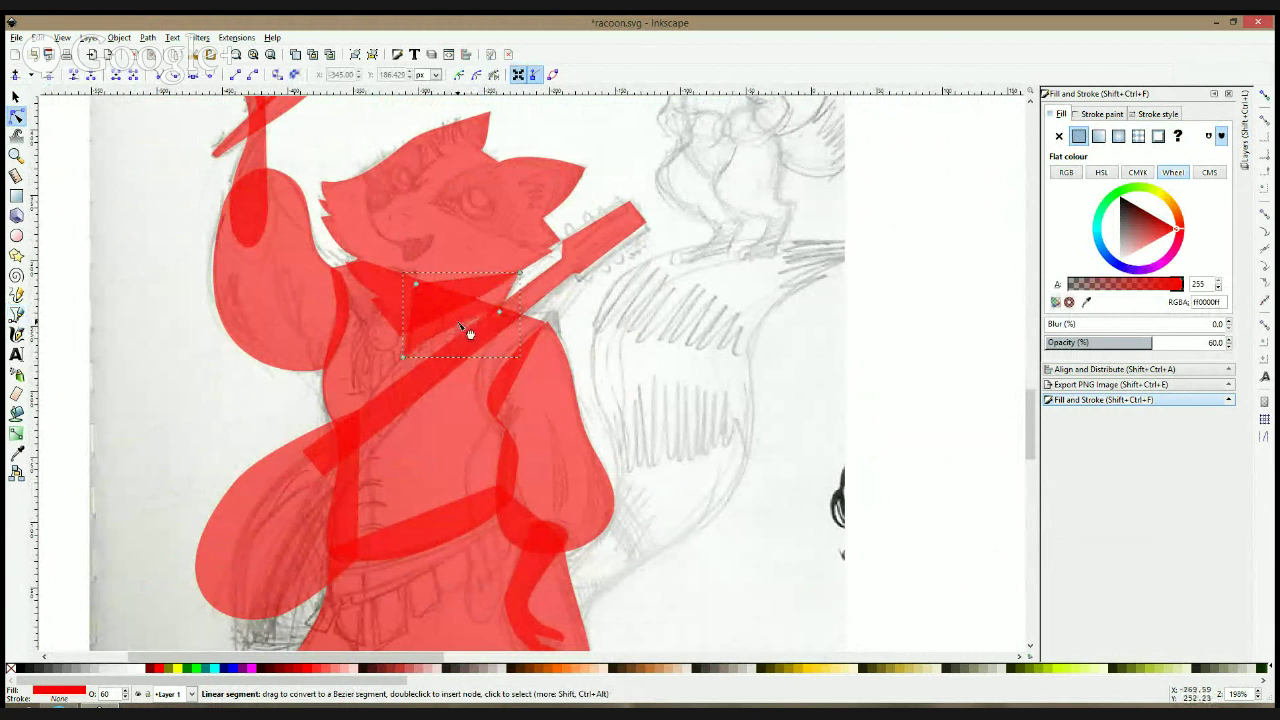
left_click_drag(468, 326, 463, 320)
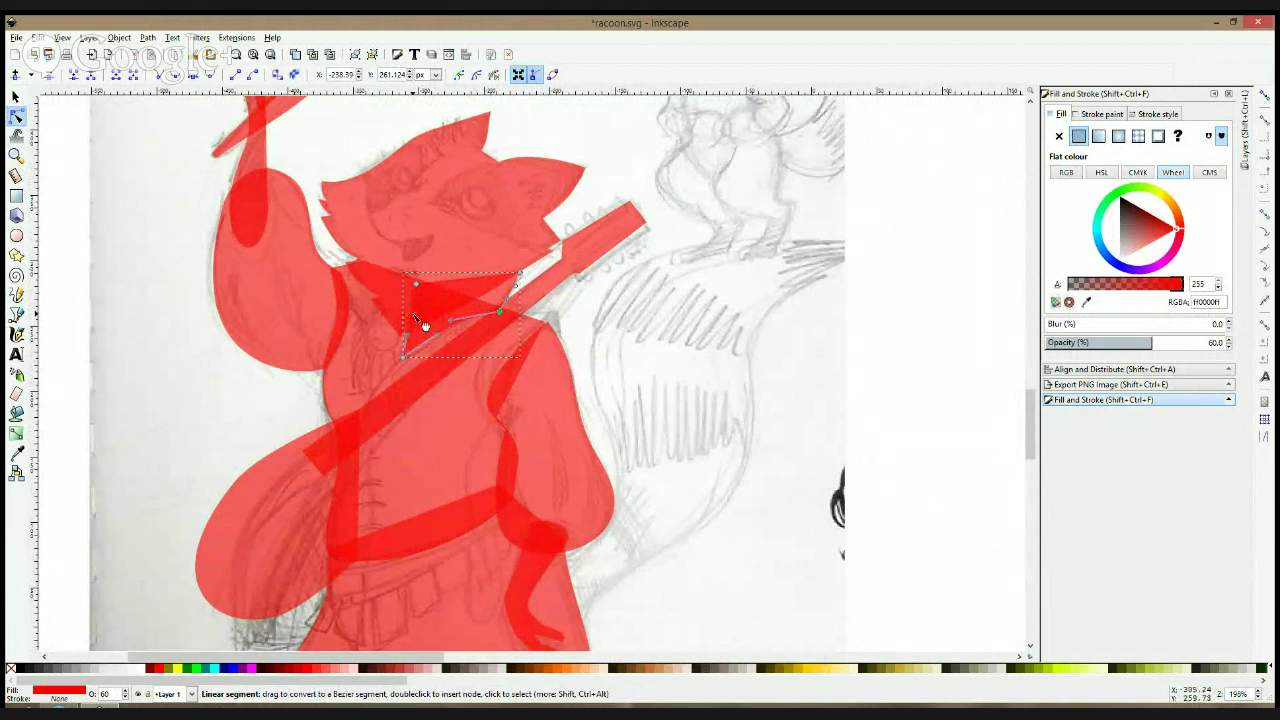
left_click_drag(455, 283, 462, 284)
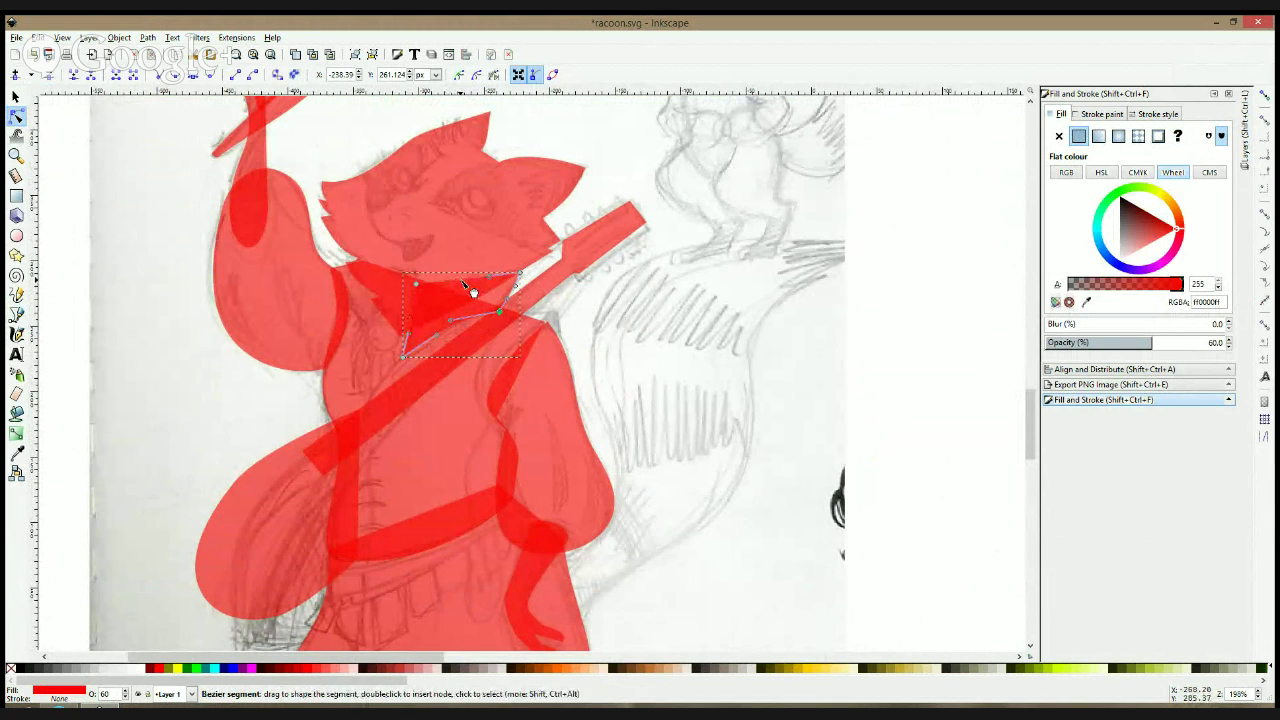
left_click(78, 357)
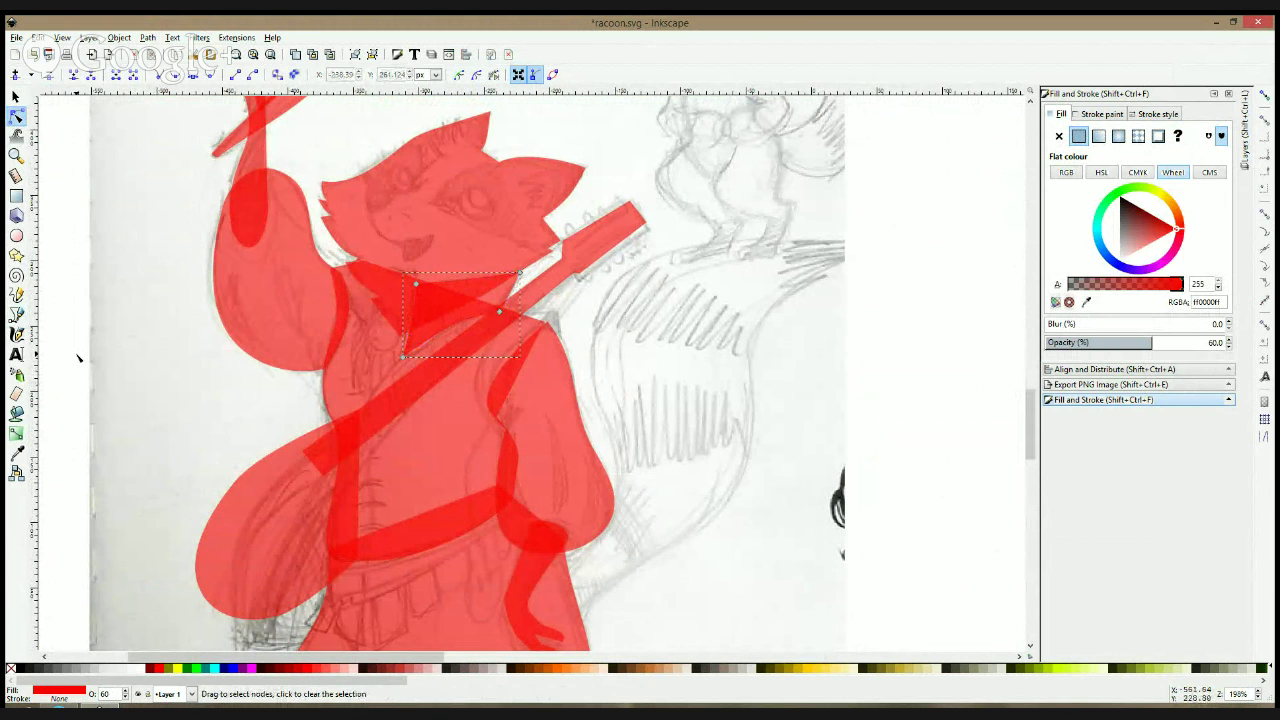
key("ctrl+s")
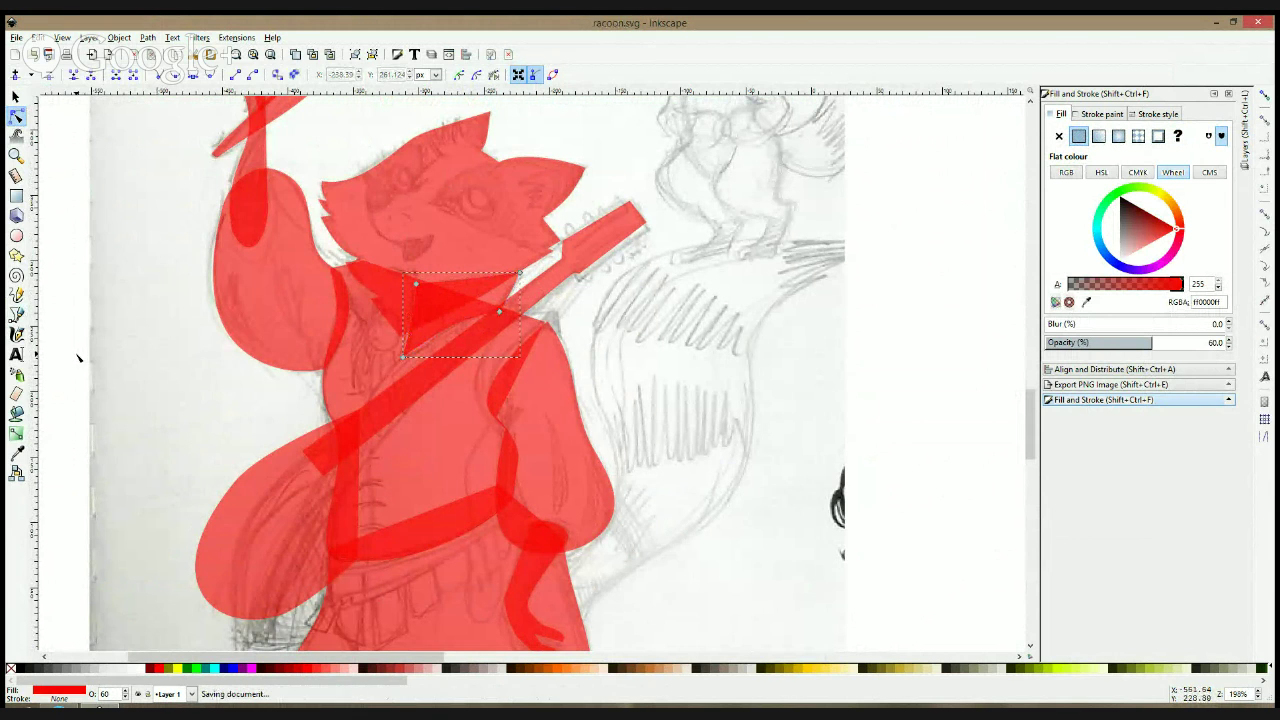
- Inspect the guitar body and collar flap paths against the whole figure
left_click(22, 296)
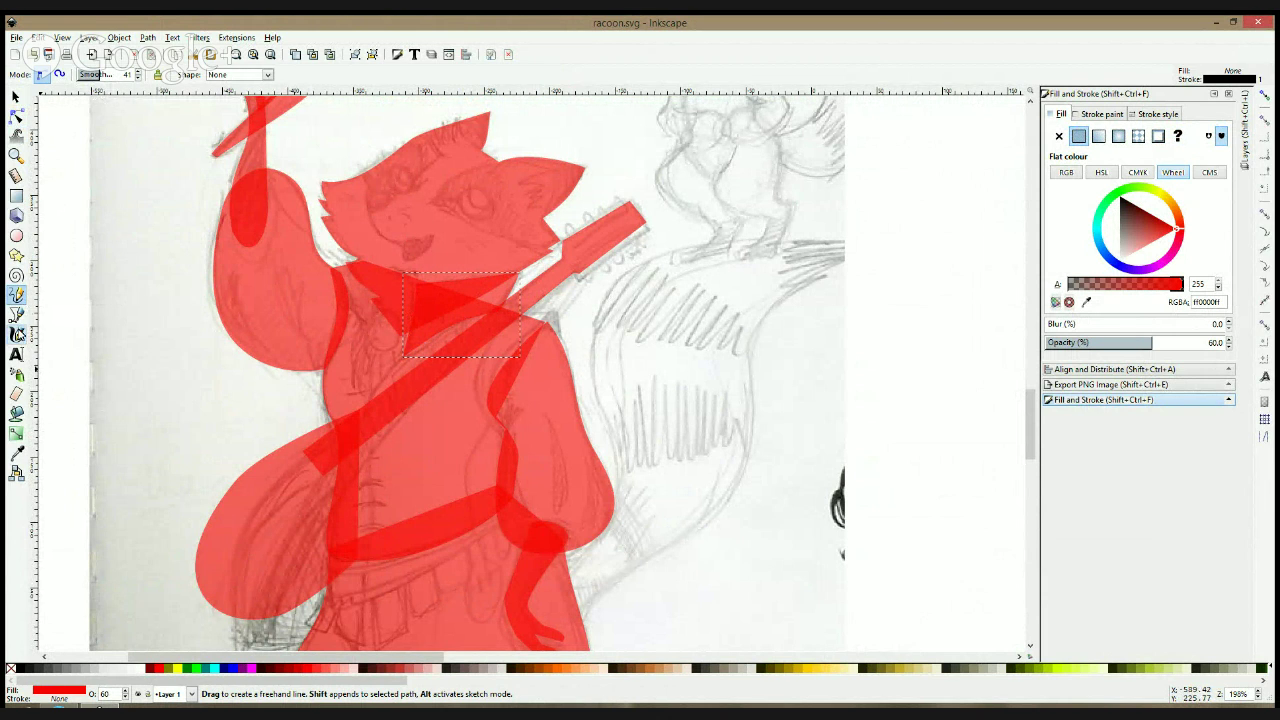
left_click(20, 316)
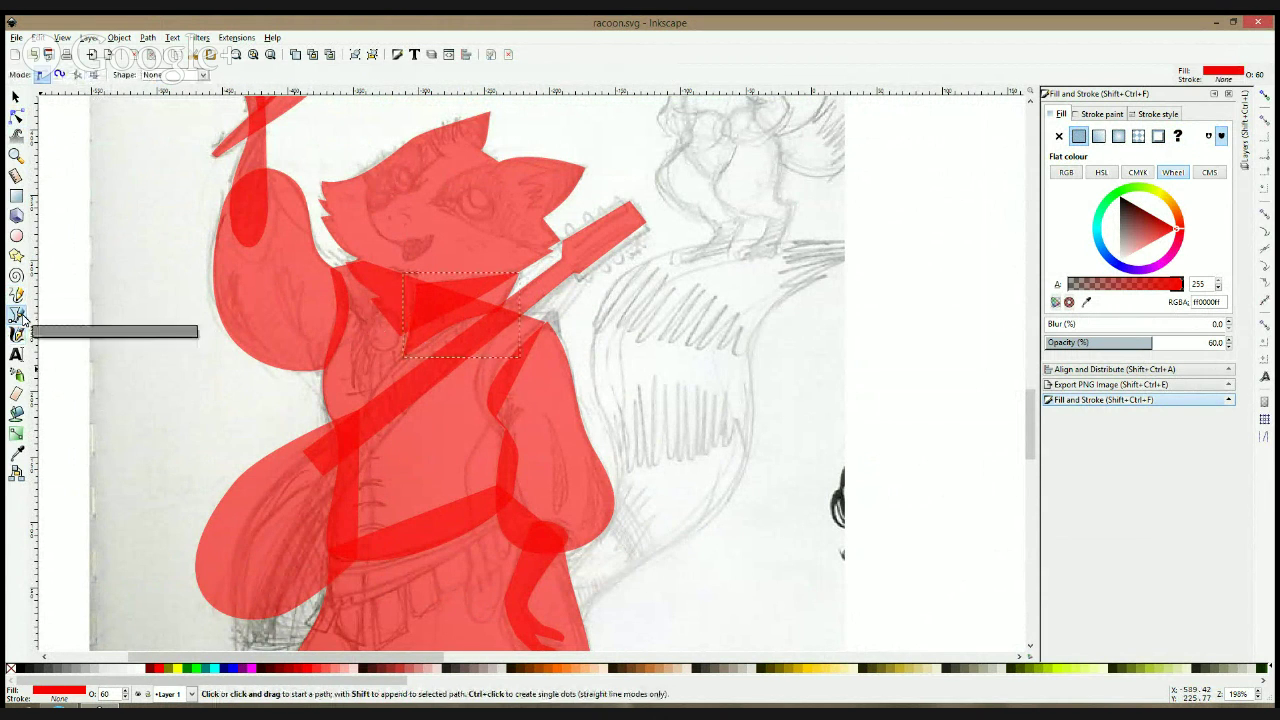
scroll(448, 336, "down", 2)
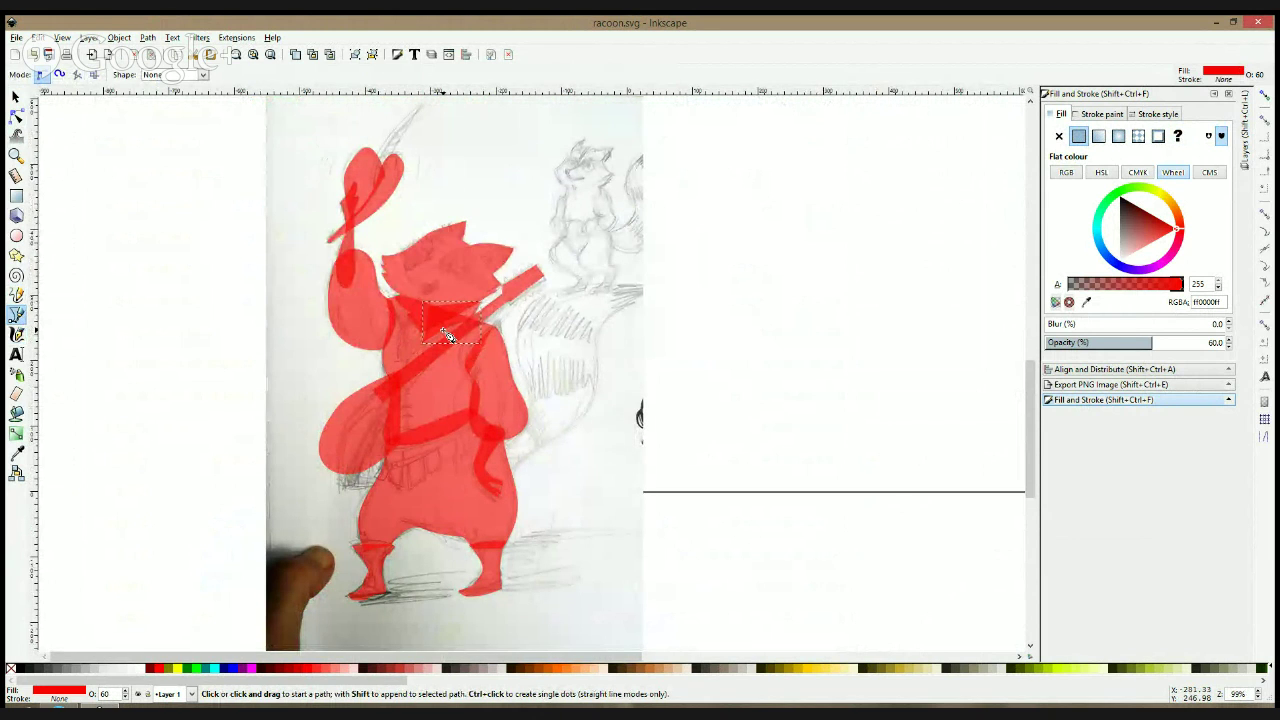
left_click(16, 116)
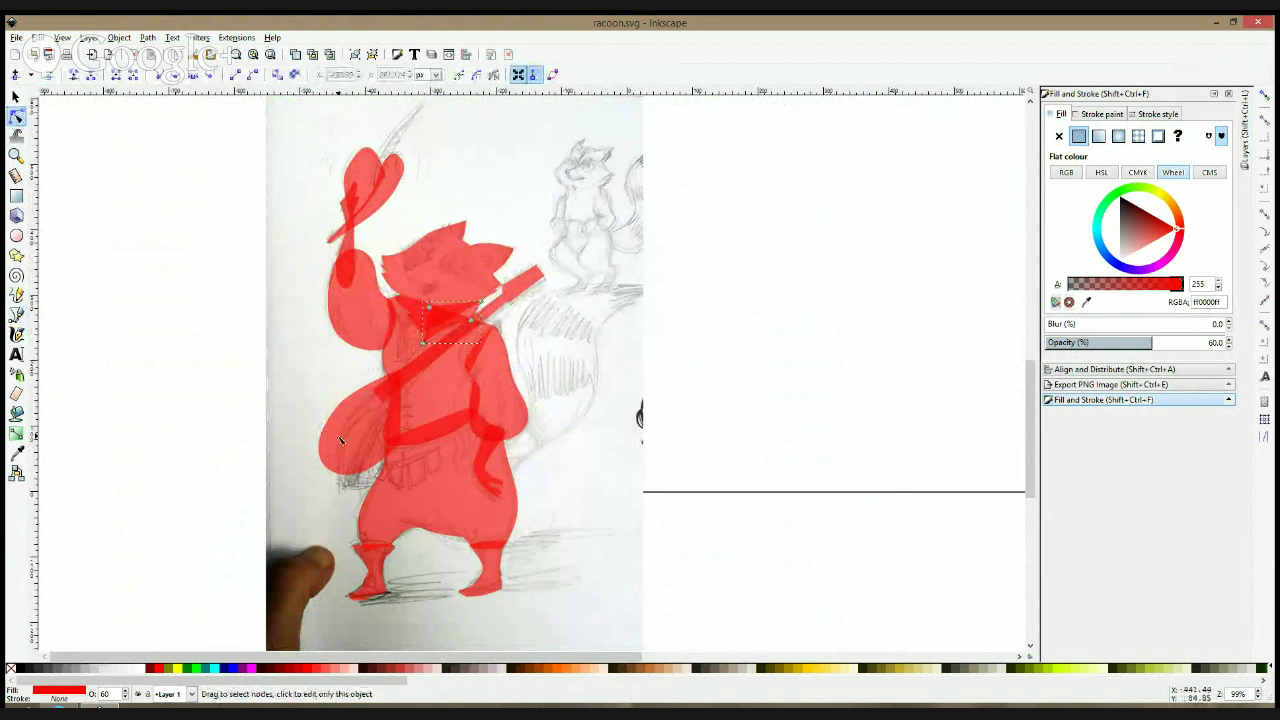
left_click(340, 440)
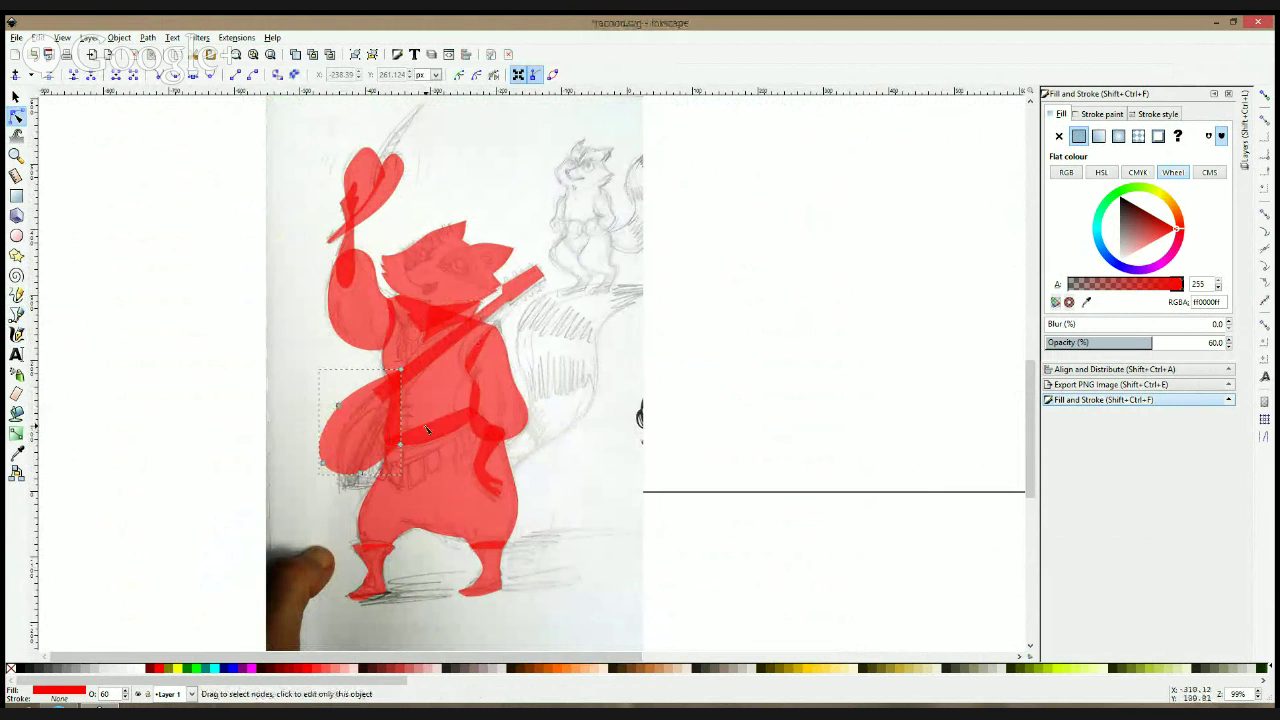
left_click(461, 321)
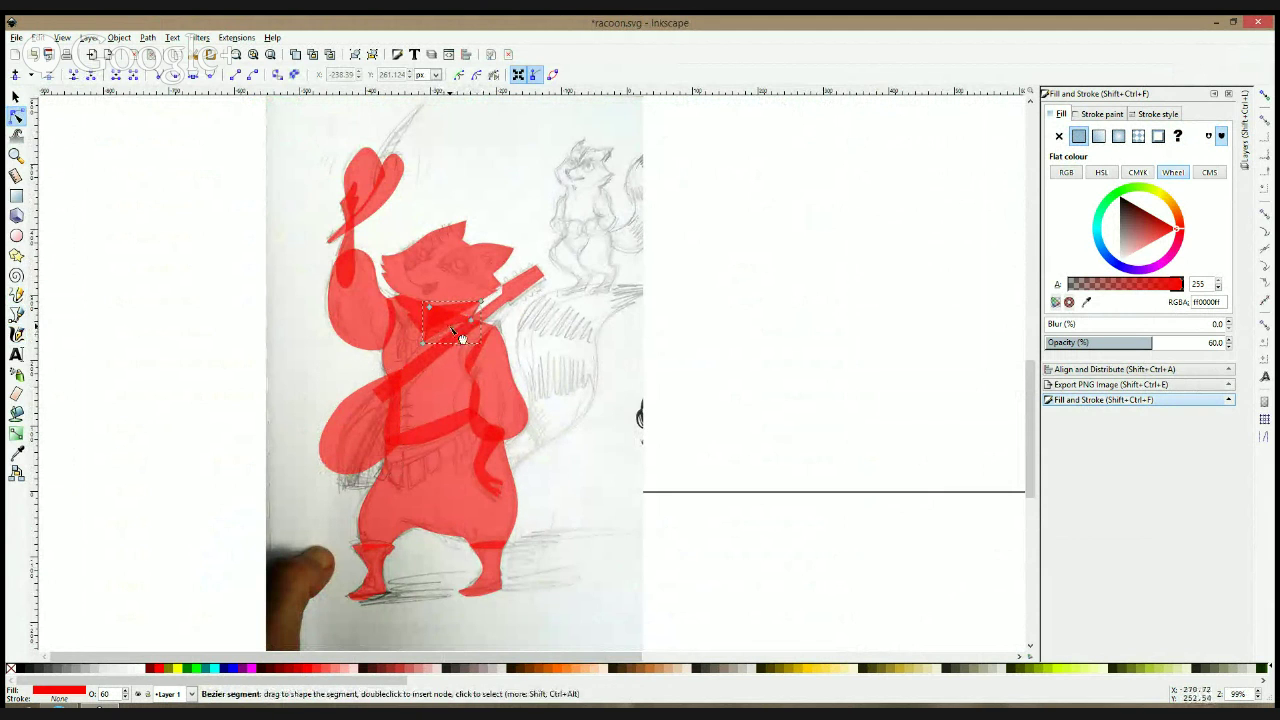
scroll(461, 340, "up", 2)
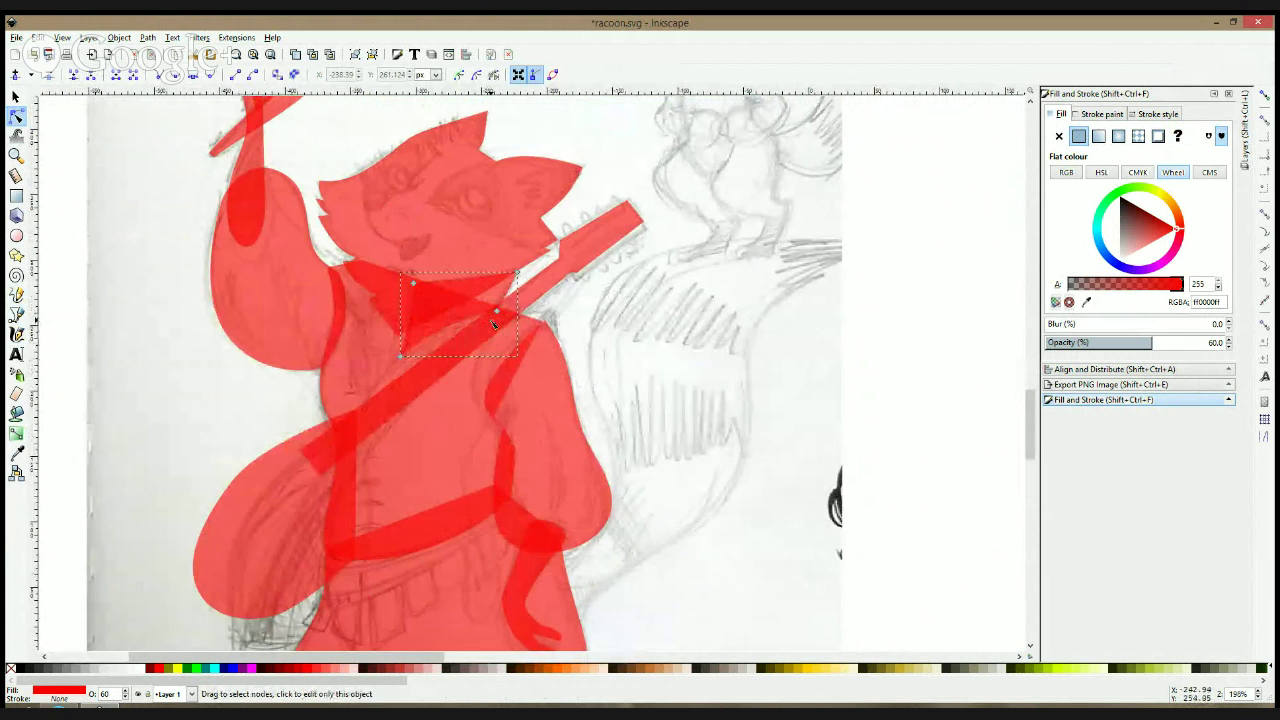
- Check all traced shapes in outline display mode and return to the normal display
scroll(493, 322, "down", 3)
key("s")
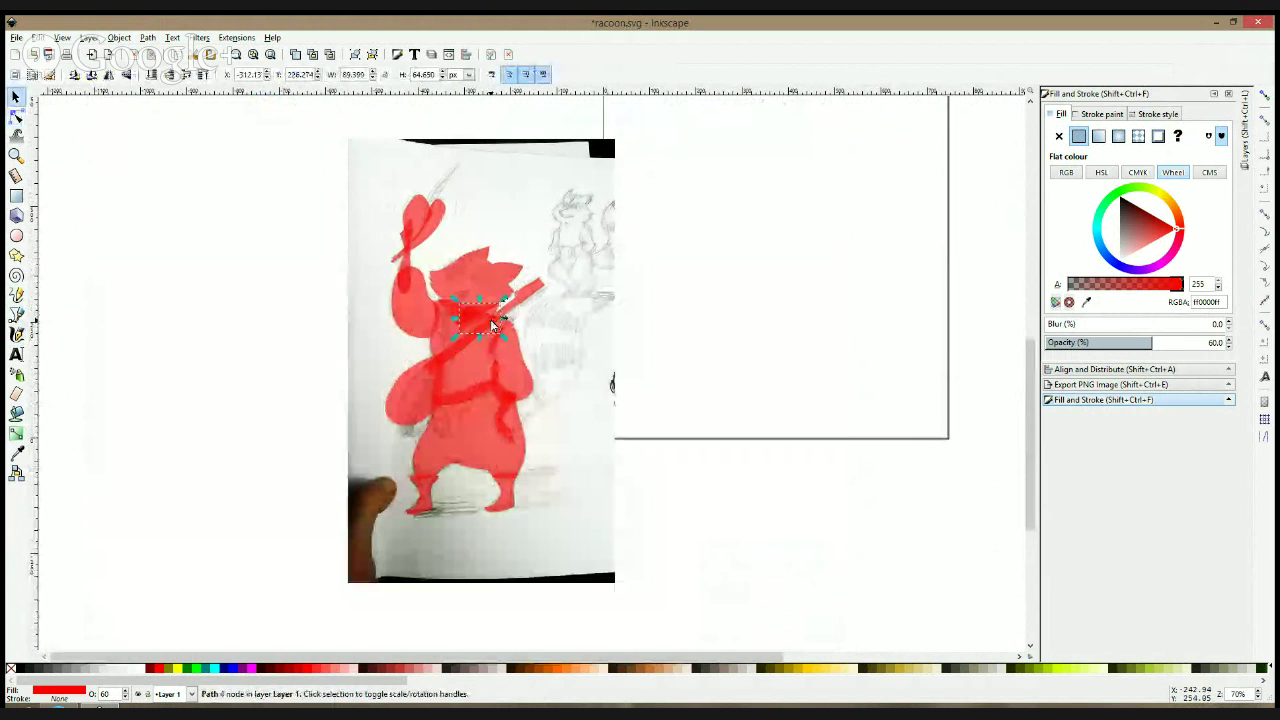
key("ctrl+KP_5")
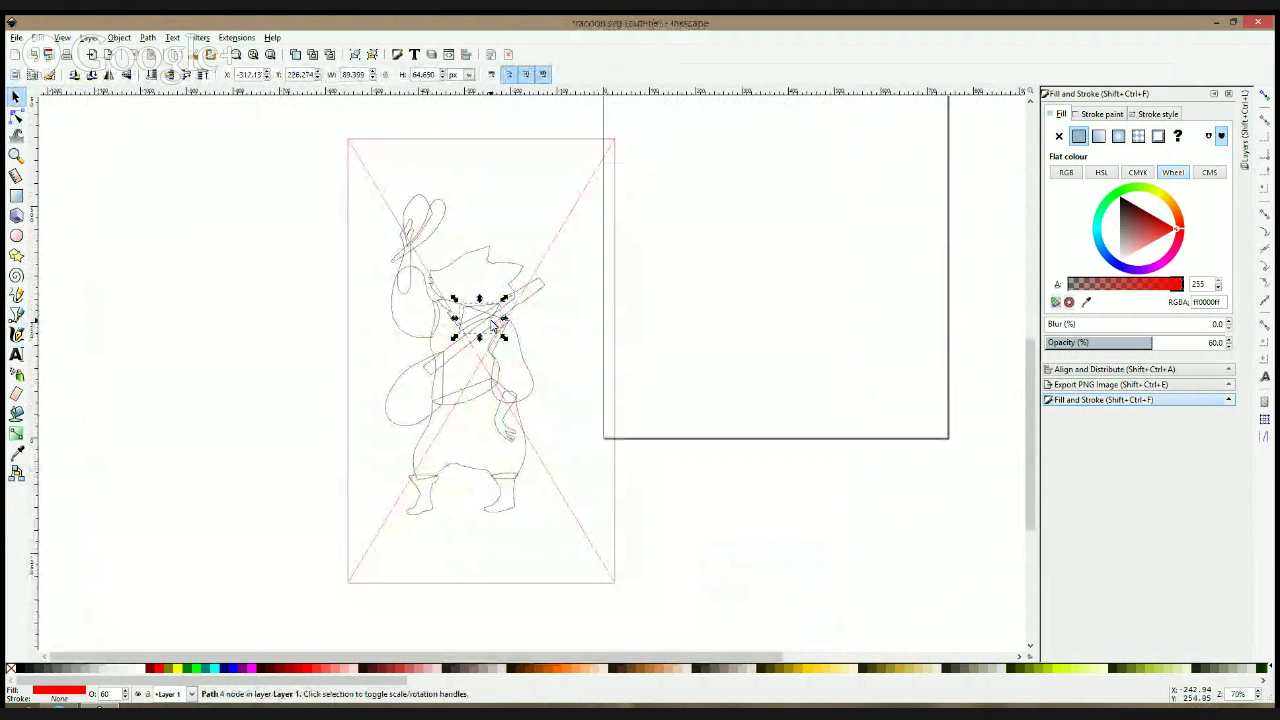
left_click(17, 97)
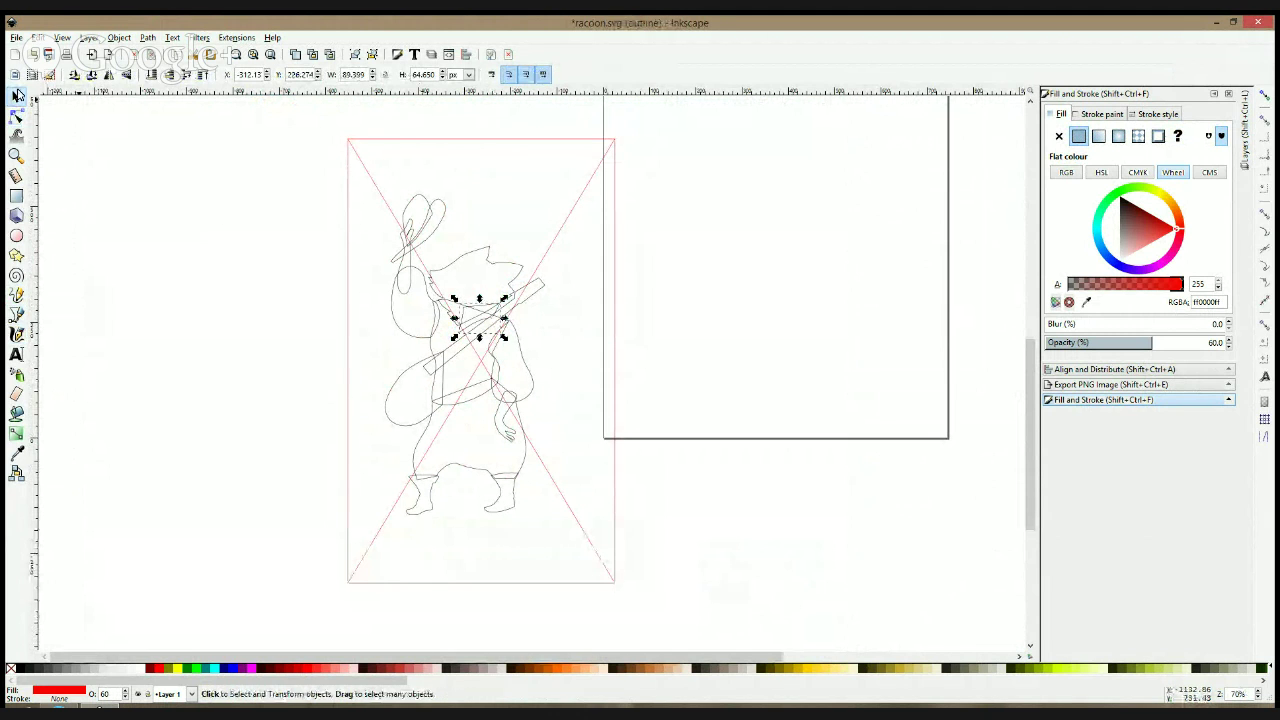
left_click(157, 134)
left_click(92, 54)
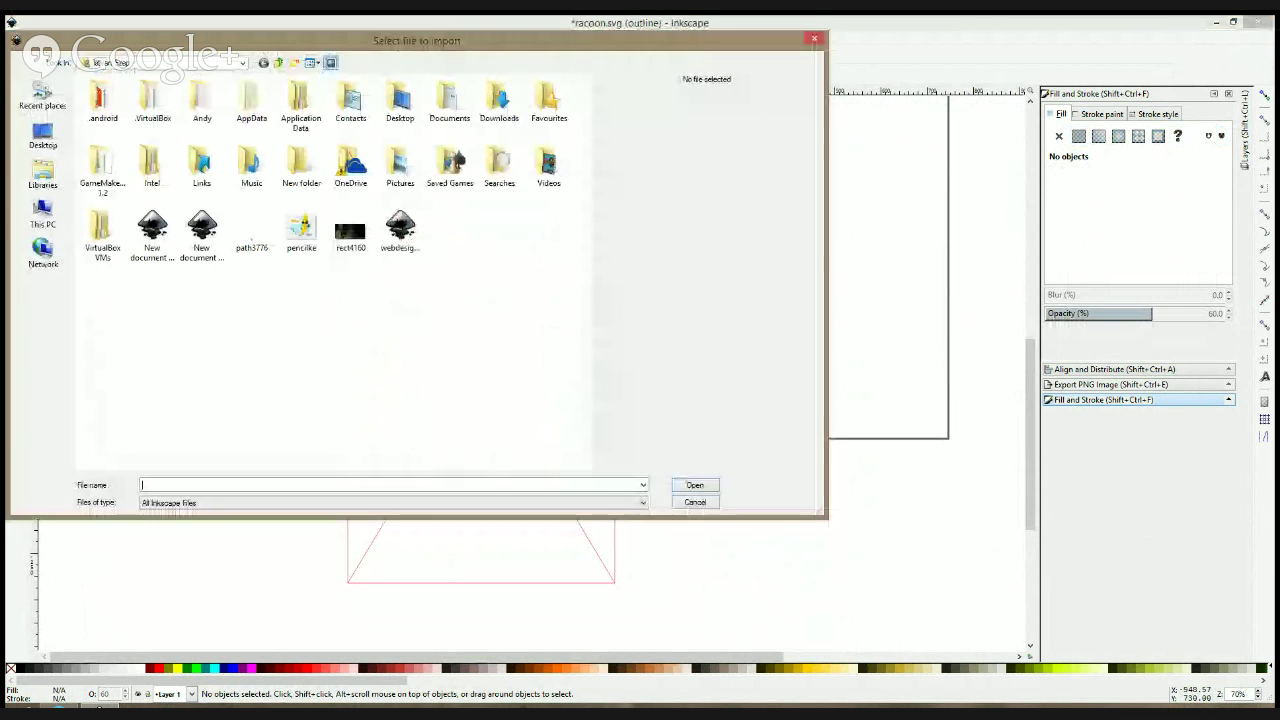
key("Escape")
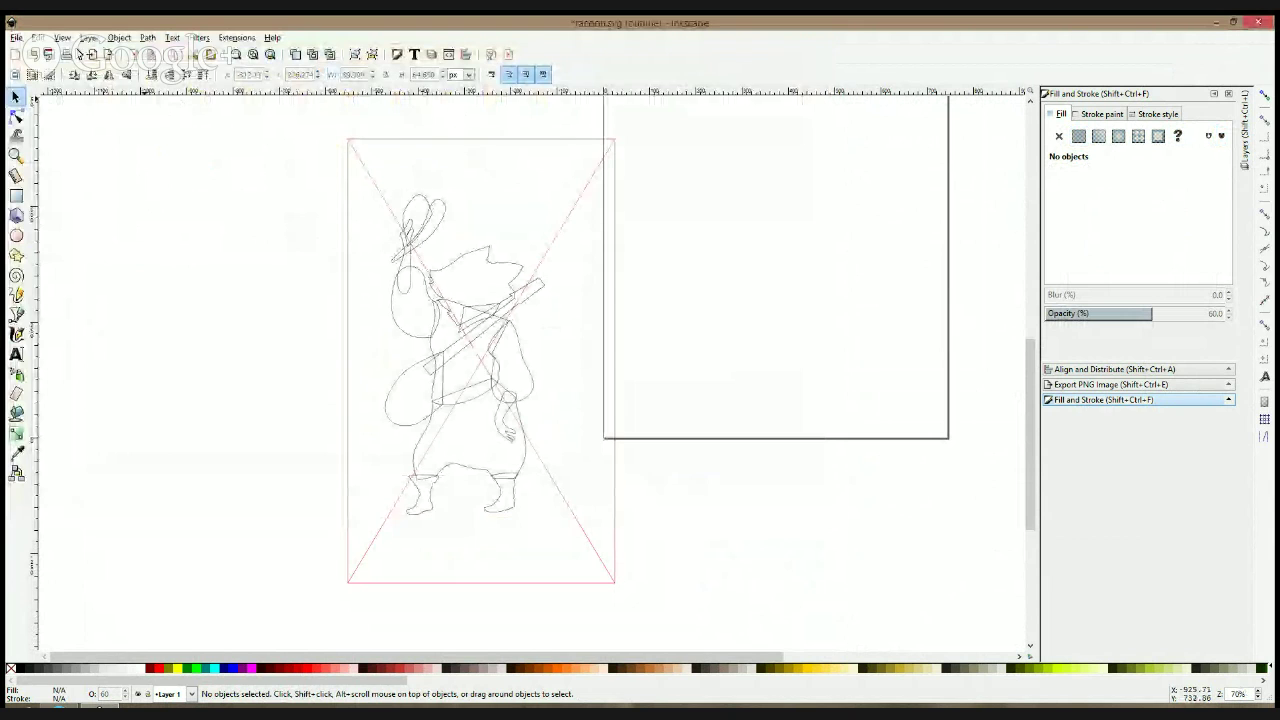
left_click(37, 37)
mouse_move(88, 38)
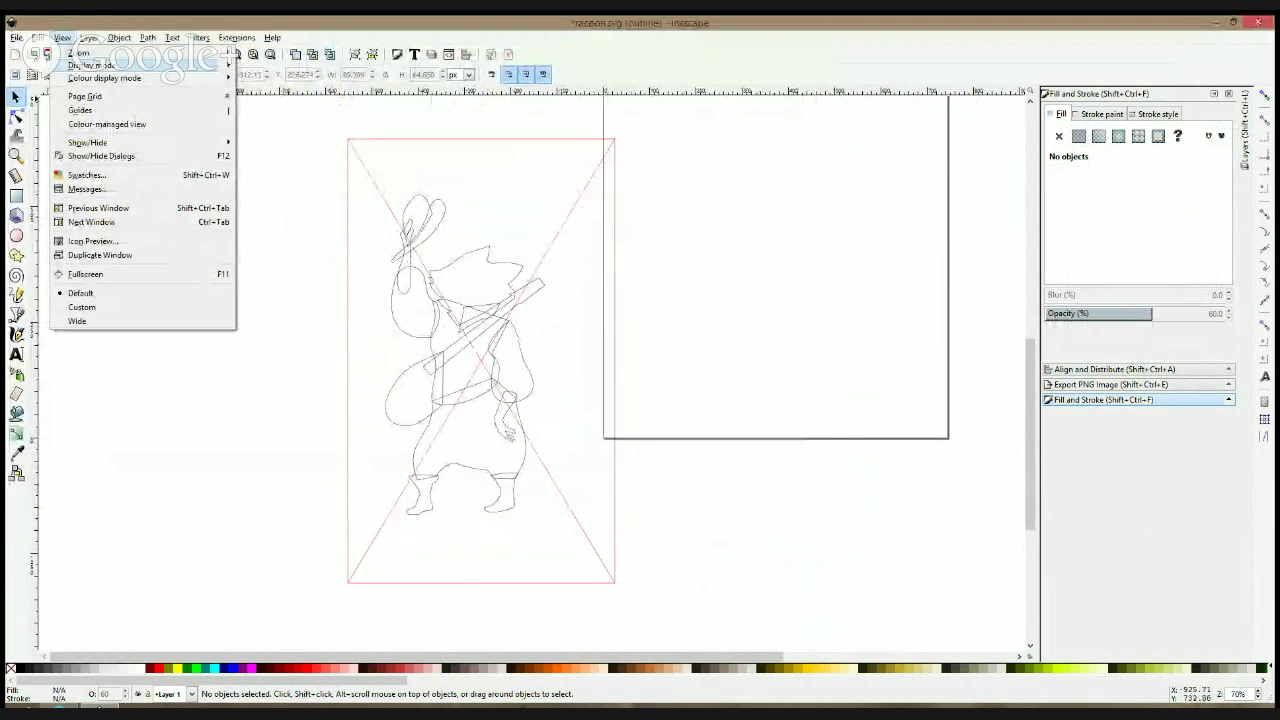
mouse_move(80, 64)
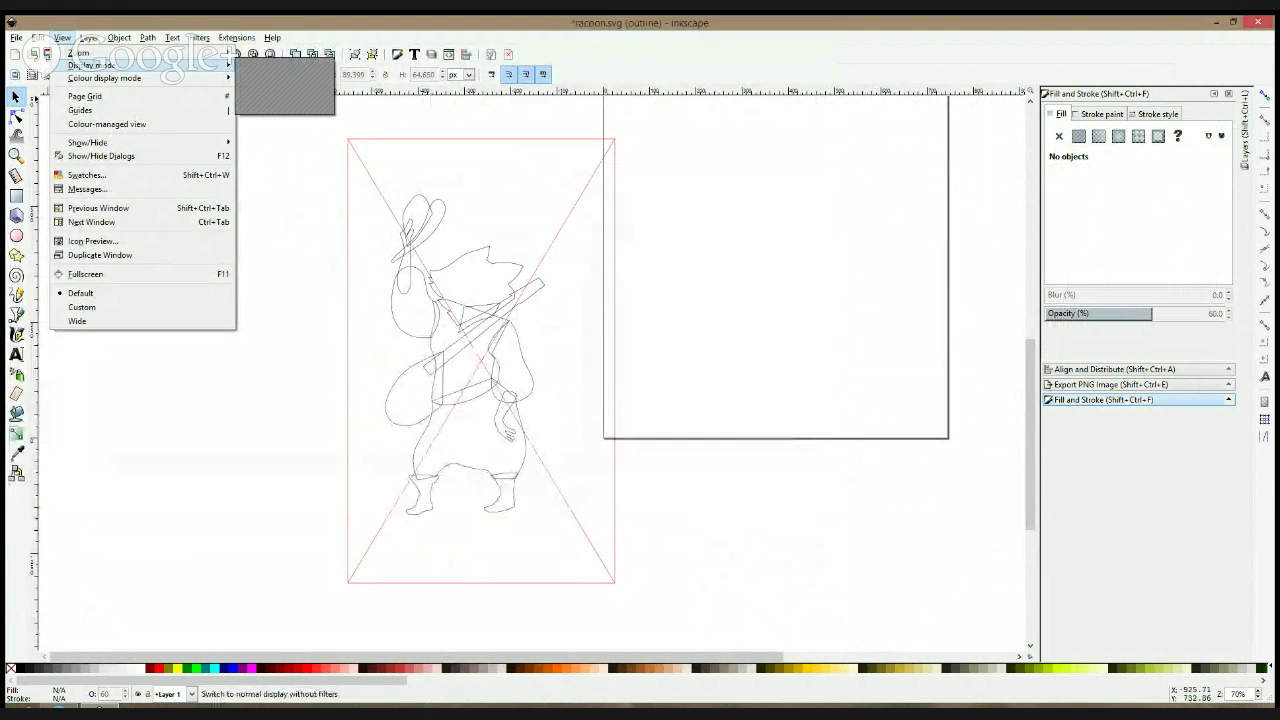
left_click(290, 232)
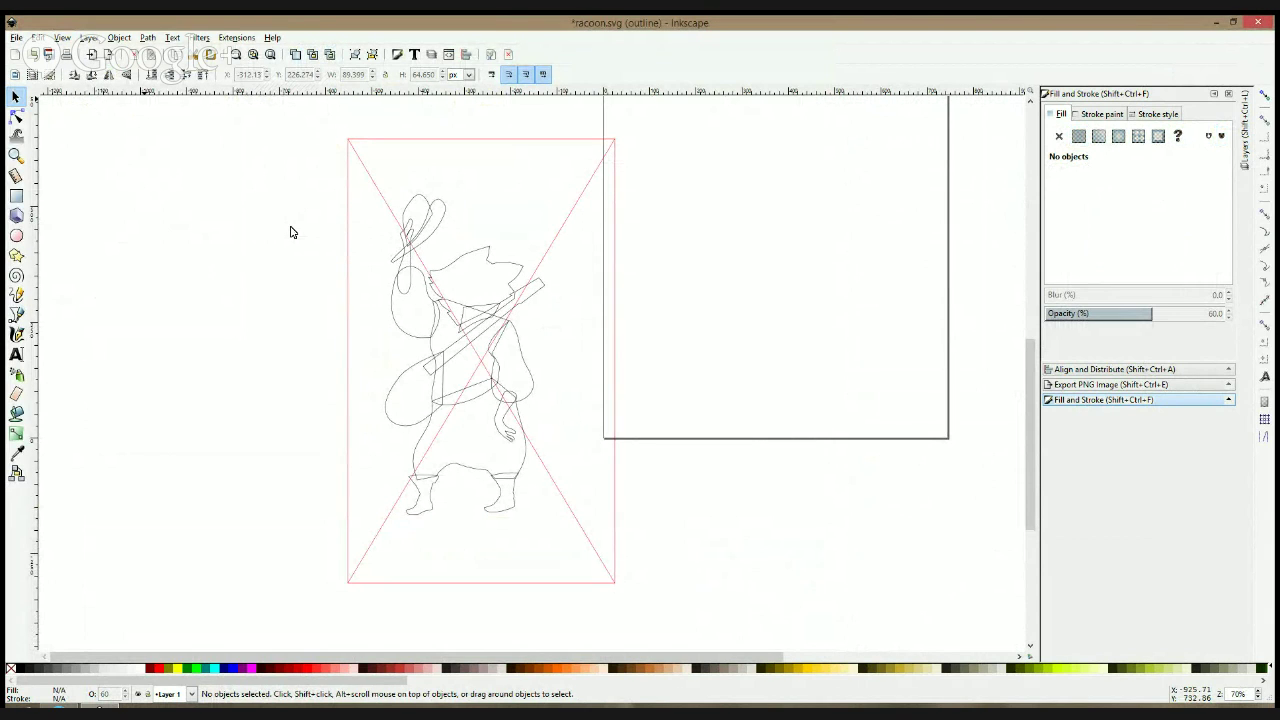
key("ctrl+KP_5")
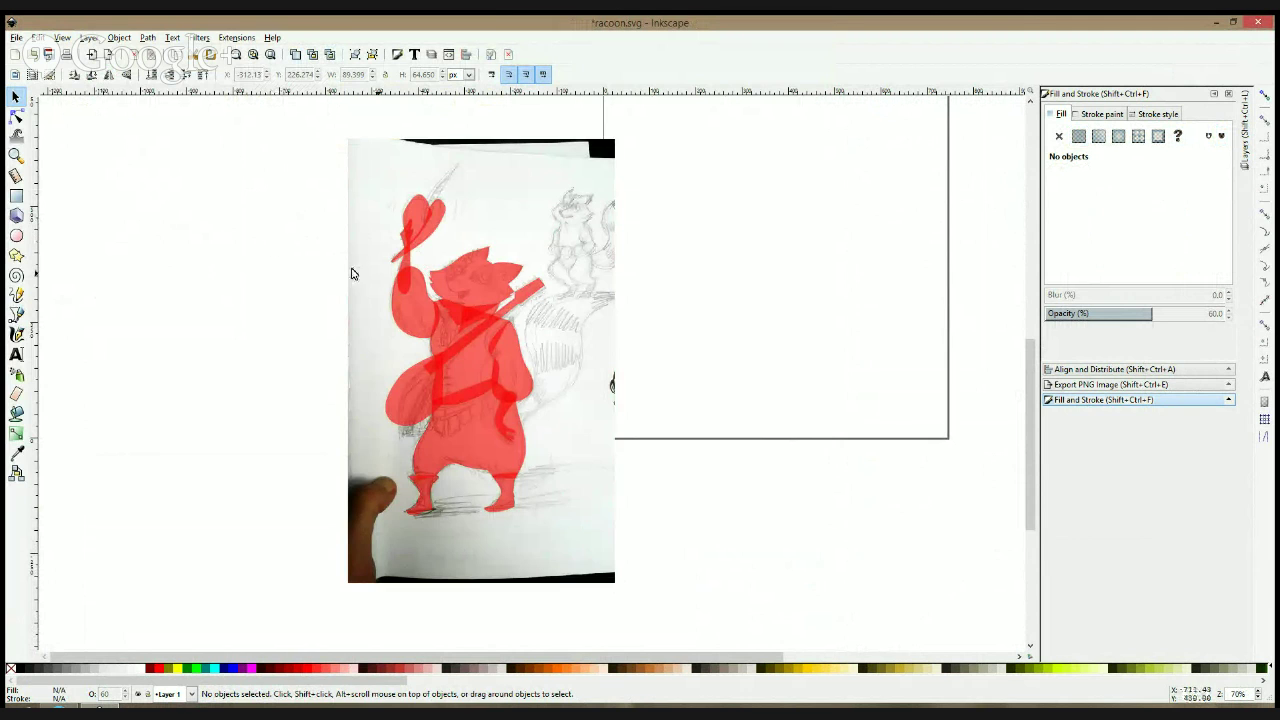
- Duplicate all traced shapes, move one set beside the sketch, merge it with Union into a single silhouette, and delete that silhouette
scroll(423, 314, "up", 2, "ctrl")
scroll(596, 267, "up", 1, "ctrl")
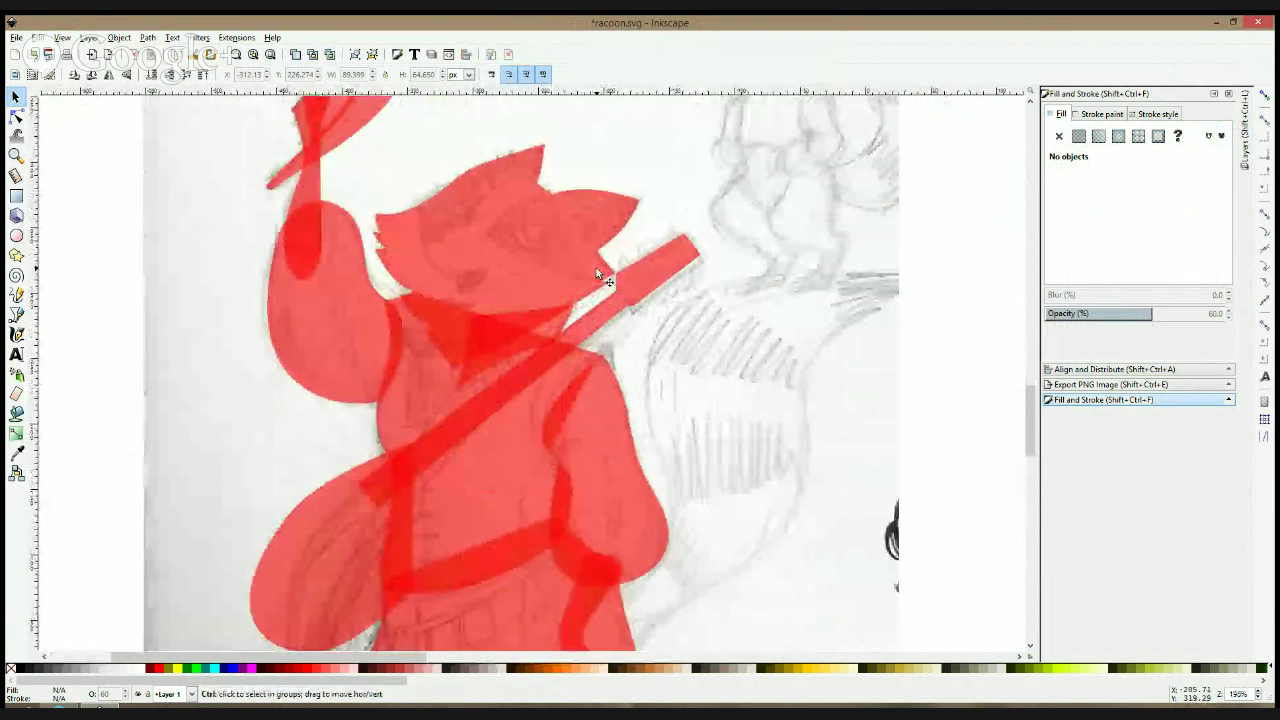
scroll(596, 267, "down", 3, "ctrl")
mouse_move(311, 154)
left_mouse_down()
mouse_move(679, 546)
mouse_move(668, 526)
left_mouse_up()
key("ctrl+d")
left_click_drag(588, 375, 159, 381)
key("ctrl+plus")
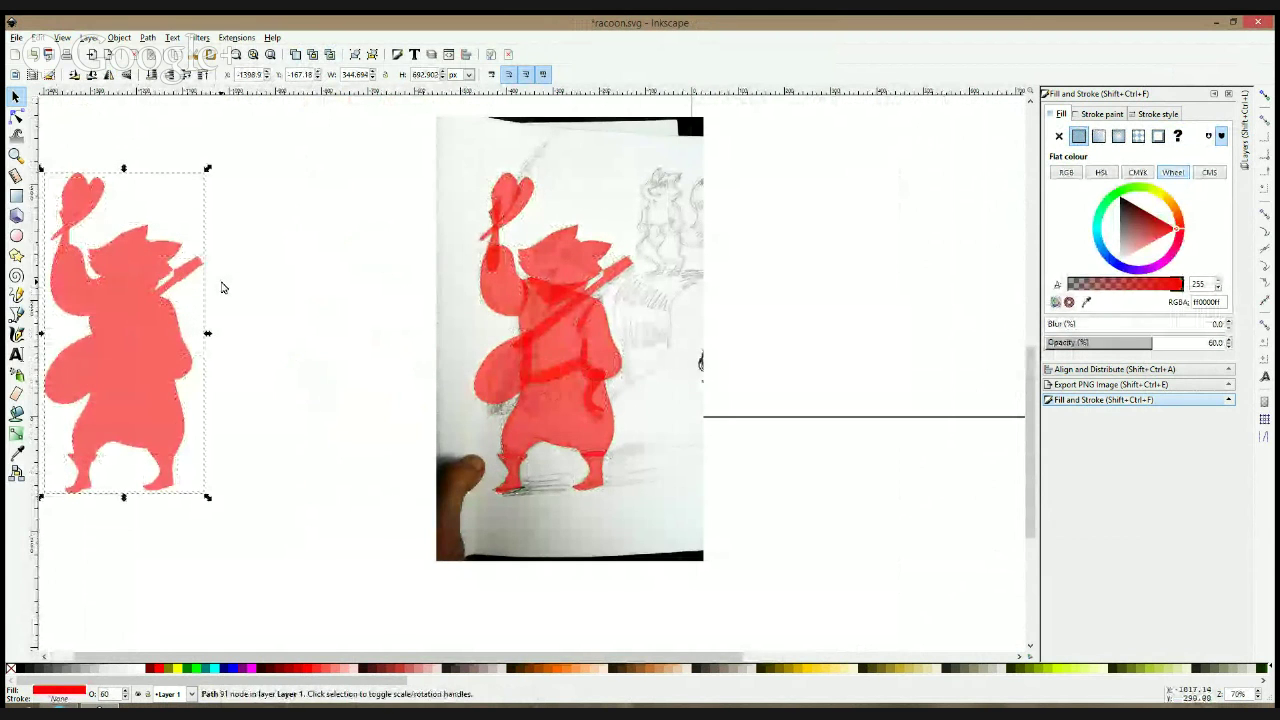
scroll(222, 288, "down", 1, "ctrl")
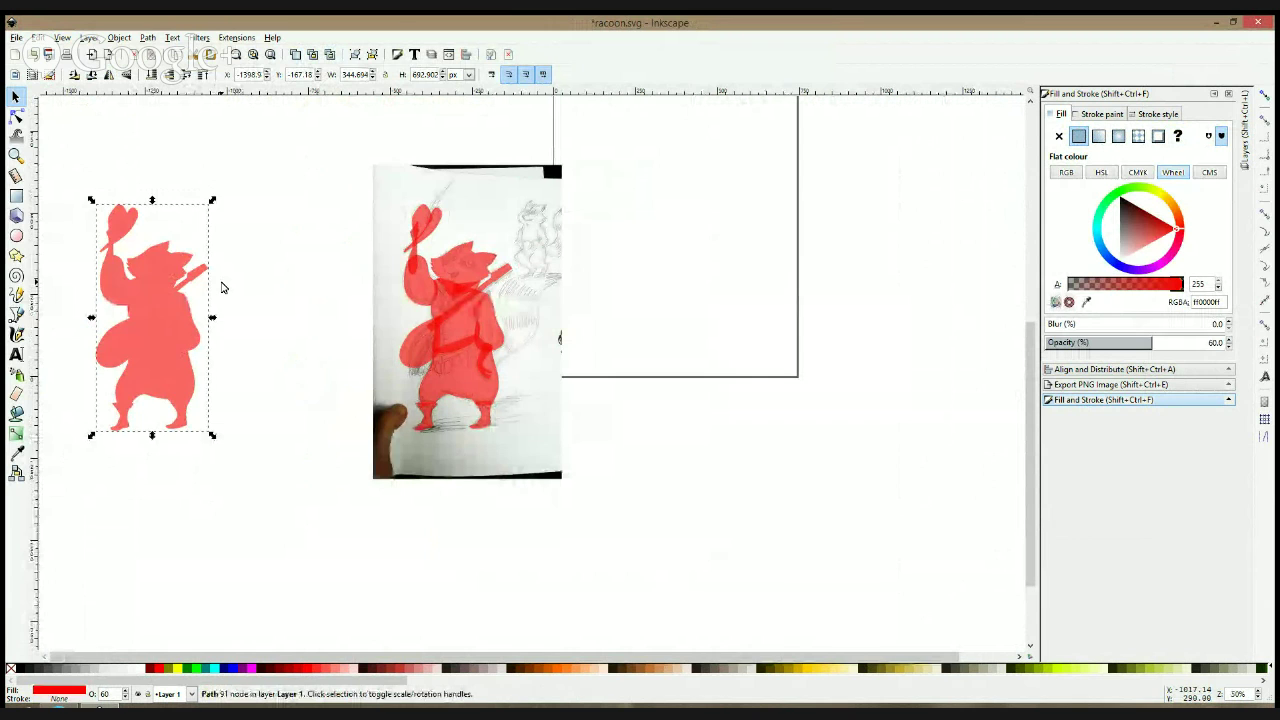
key("Delete")
- Select all traced shapes together with the sketch photo, save the document, and duplicate the selection so both sets sit side by side
left_click_drag(322, 186, 545, 448)
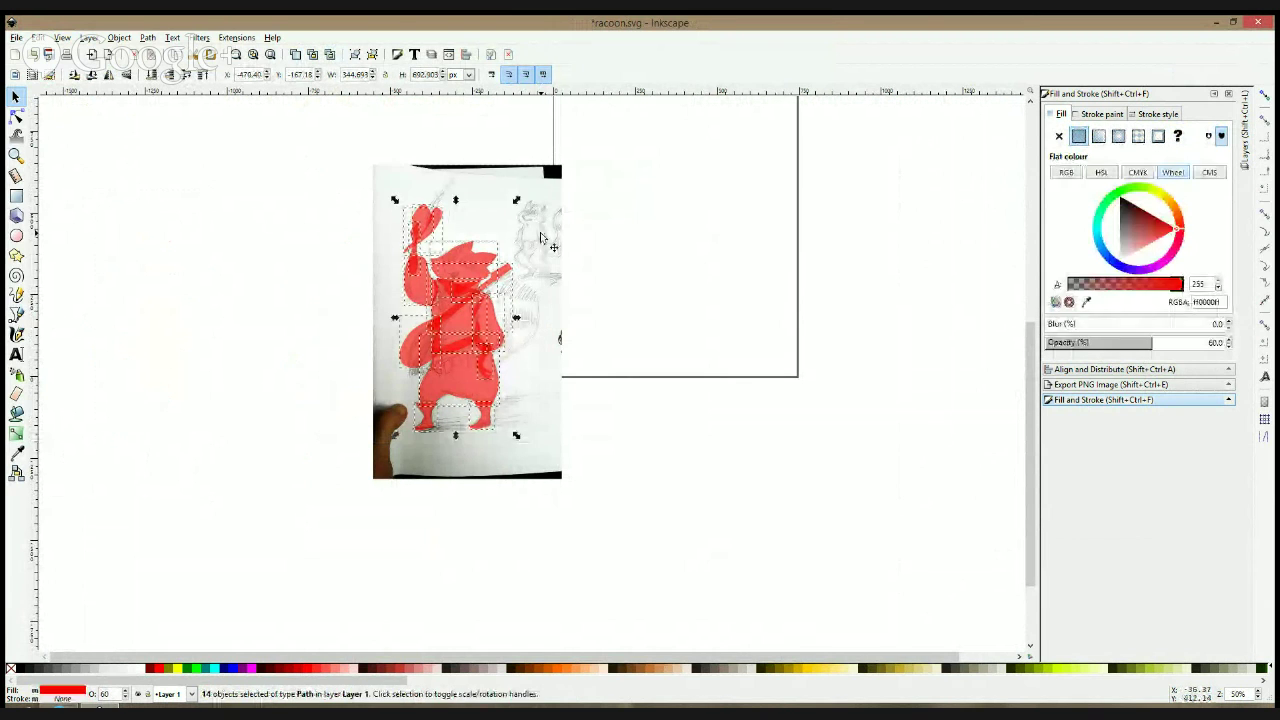
left_click(544, 240, "shift")
key("ctrl+s")
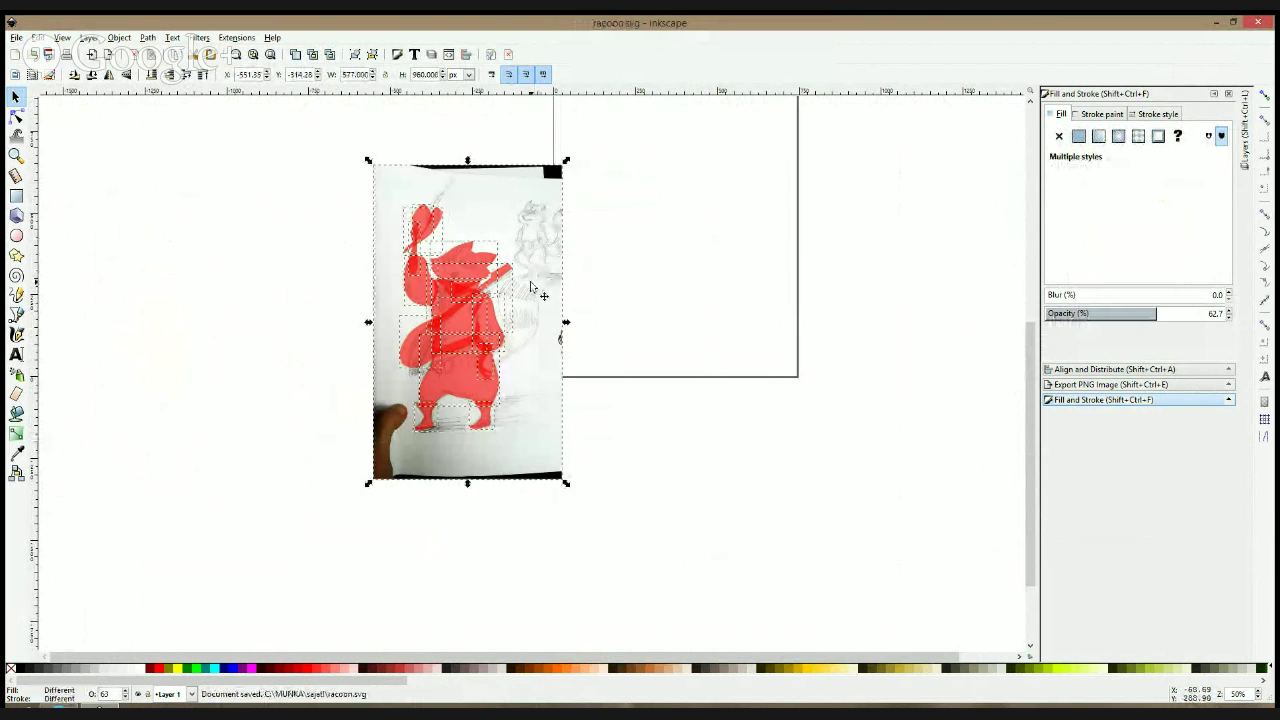
left_click_drag(531, 286, 719, 300)
key("ctrl+d")
left_click(832, 259)
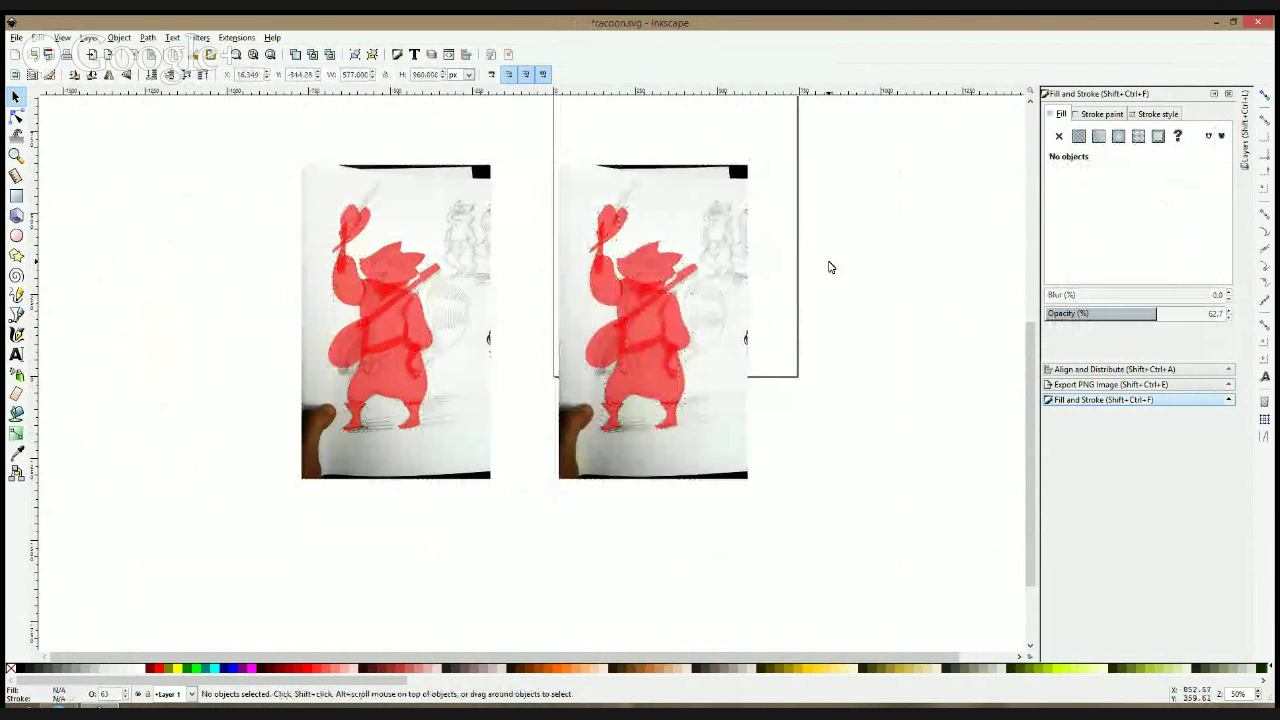
- Examine the traced shapes on the duplicated sketch, including the head path, collar, guitar neck, legs and the untraced tail area
scroll(718, 282, "up", 2)
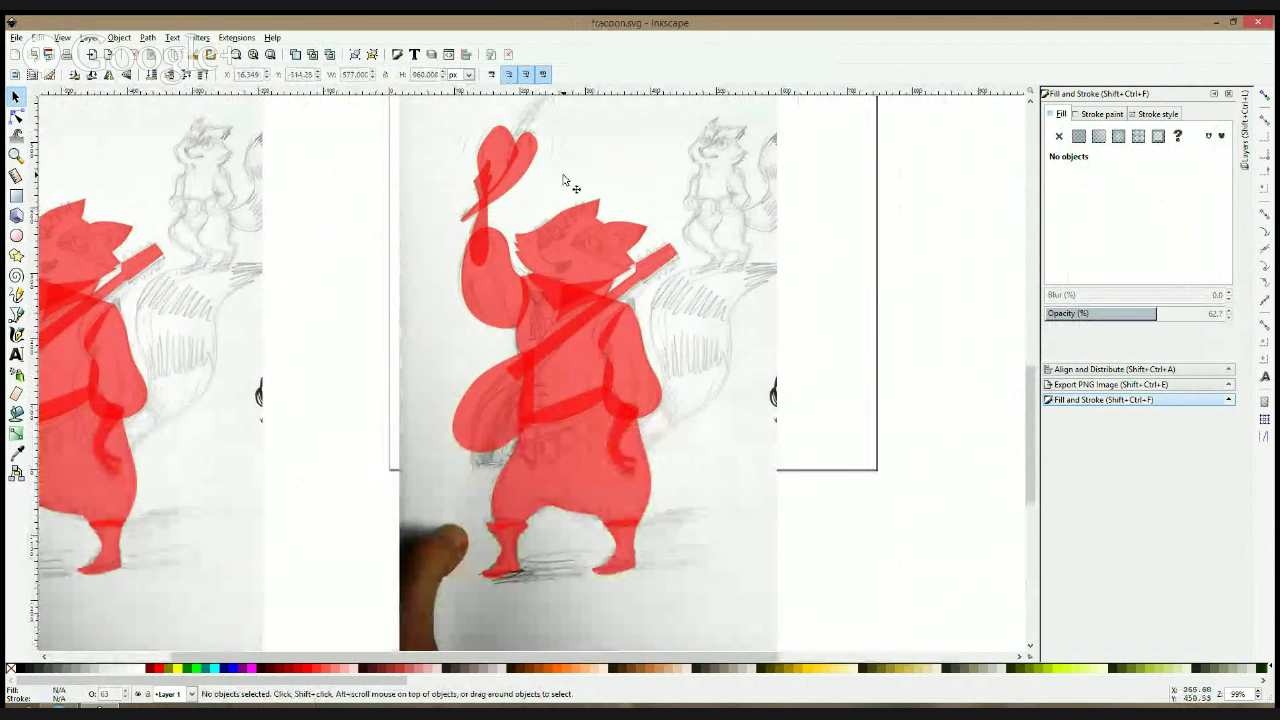
scroll(578, 218, "down", 4)
scroll(592, 282, "up", 1)
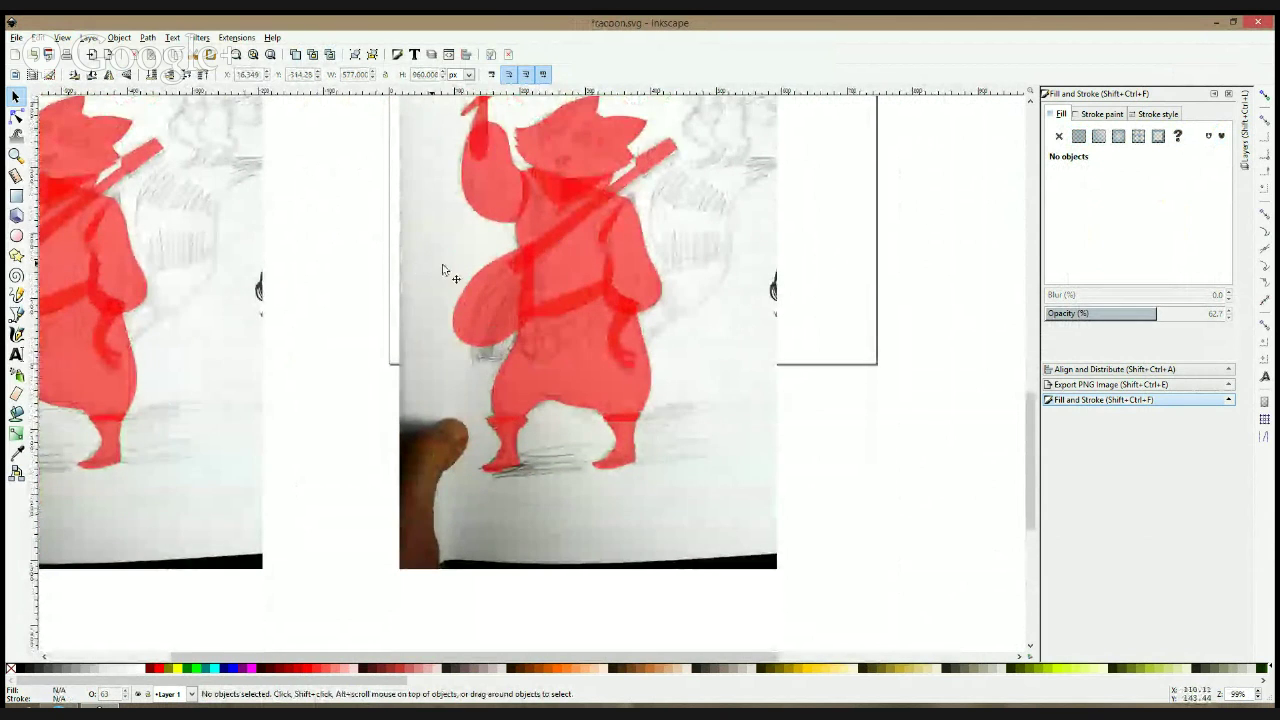
scroll(420, 271, "down", 1)
scroll(532, 172, "up", 2)
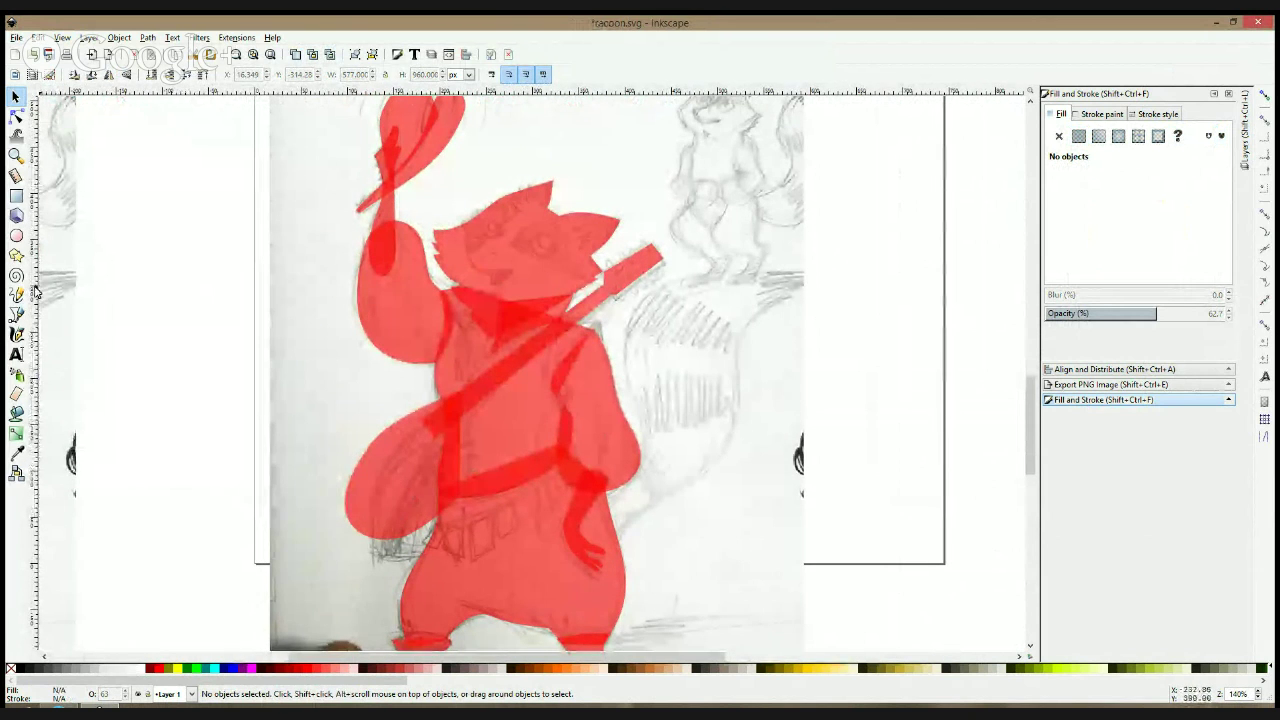
left_click(16, 314)
scroll(617, 221, "up", 3)
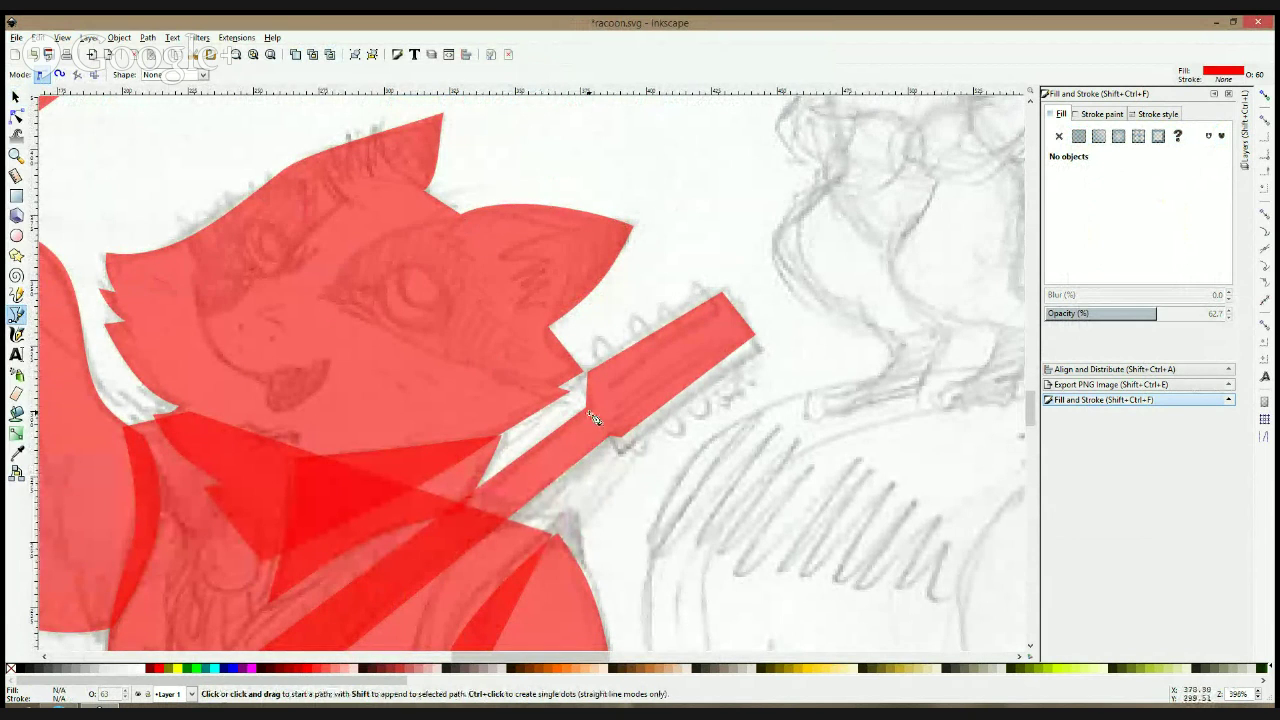
left_click(16, 116)
left_click(528, 414)
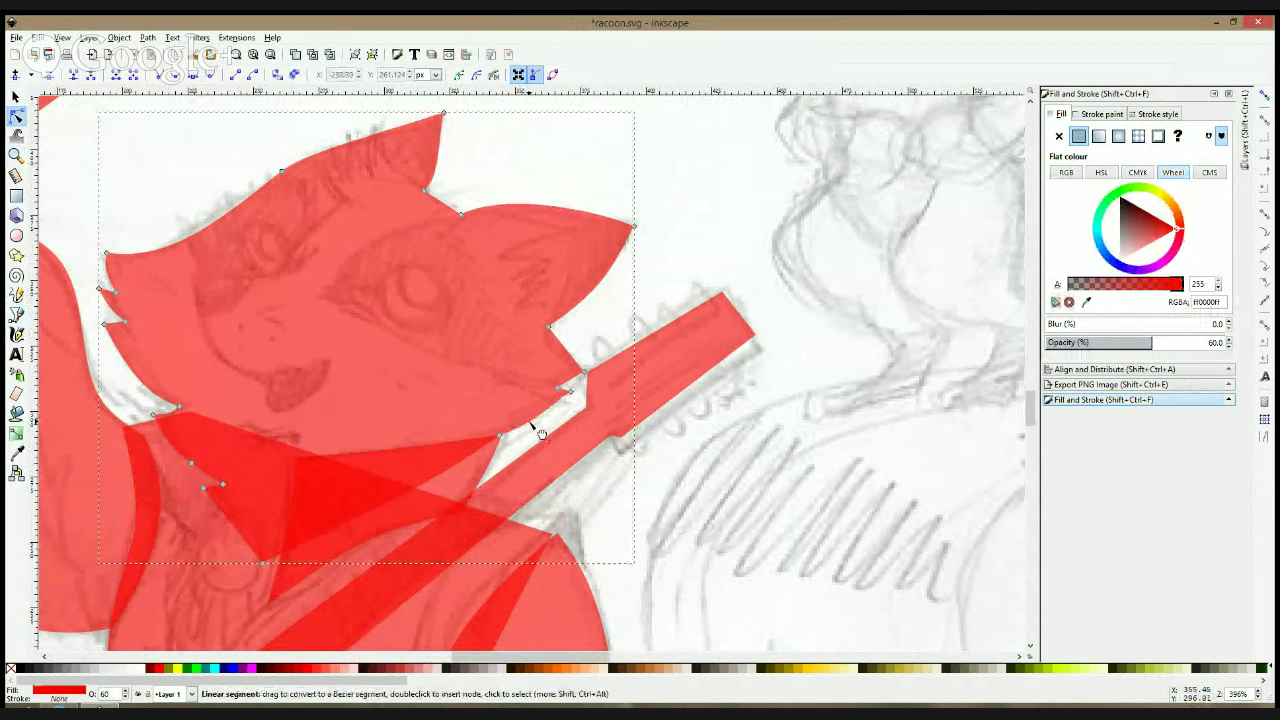
scroll(540, 432, "down", 2)
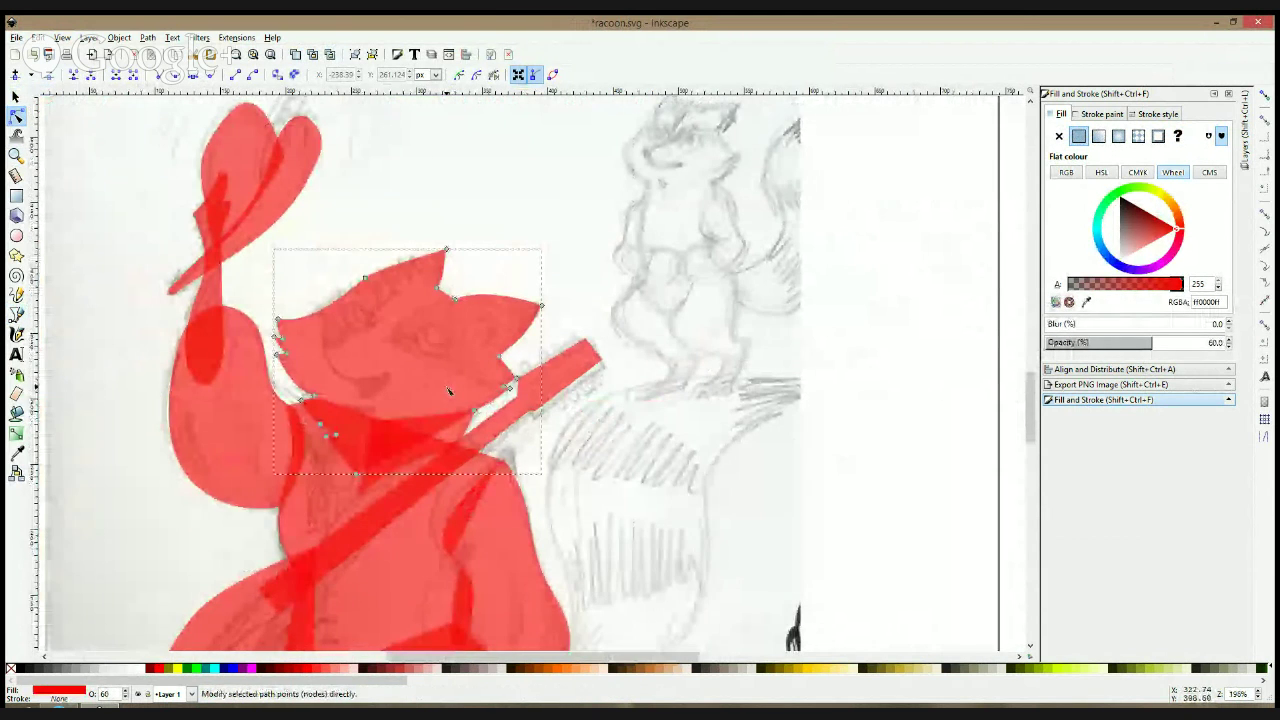
key("s")
left_click(877, 263)
scroll(661, 291, "down", 3)
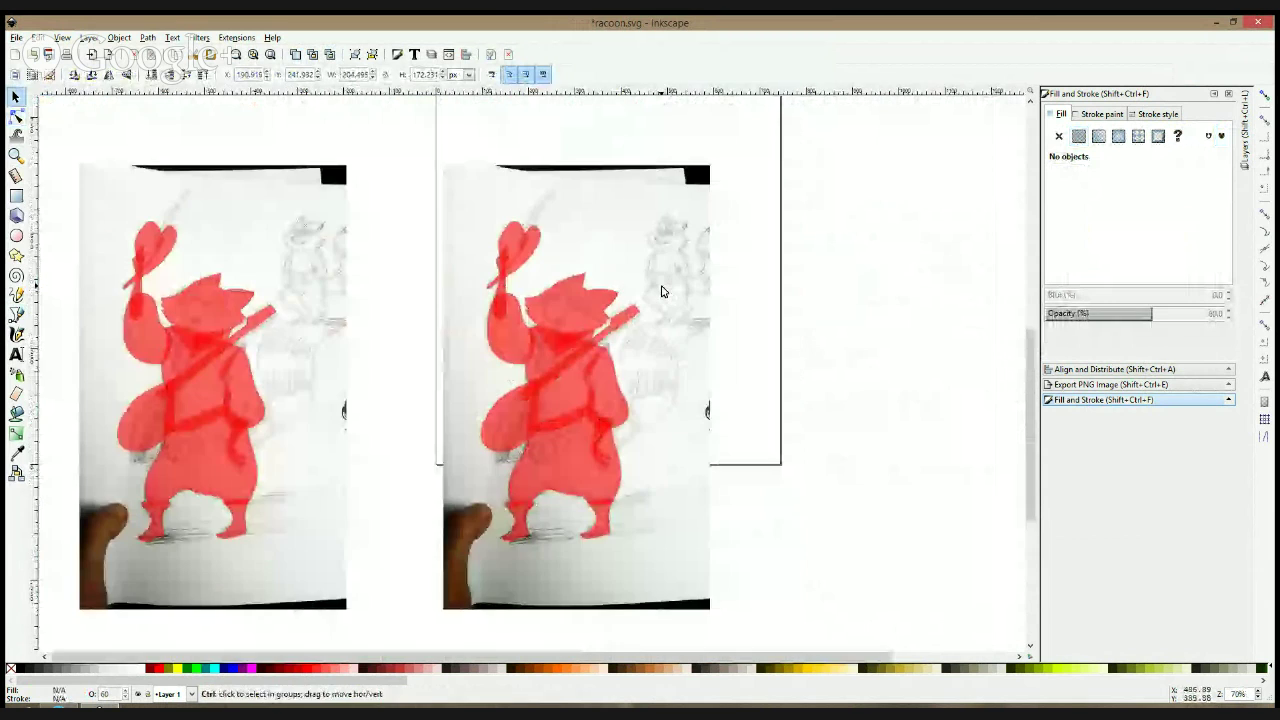
scroll(630, 420, "up", 2)
scroll(630, 420, "down", 1)
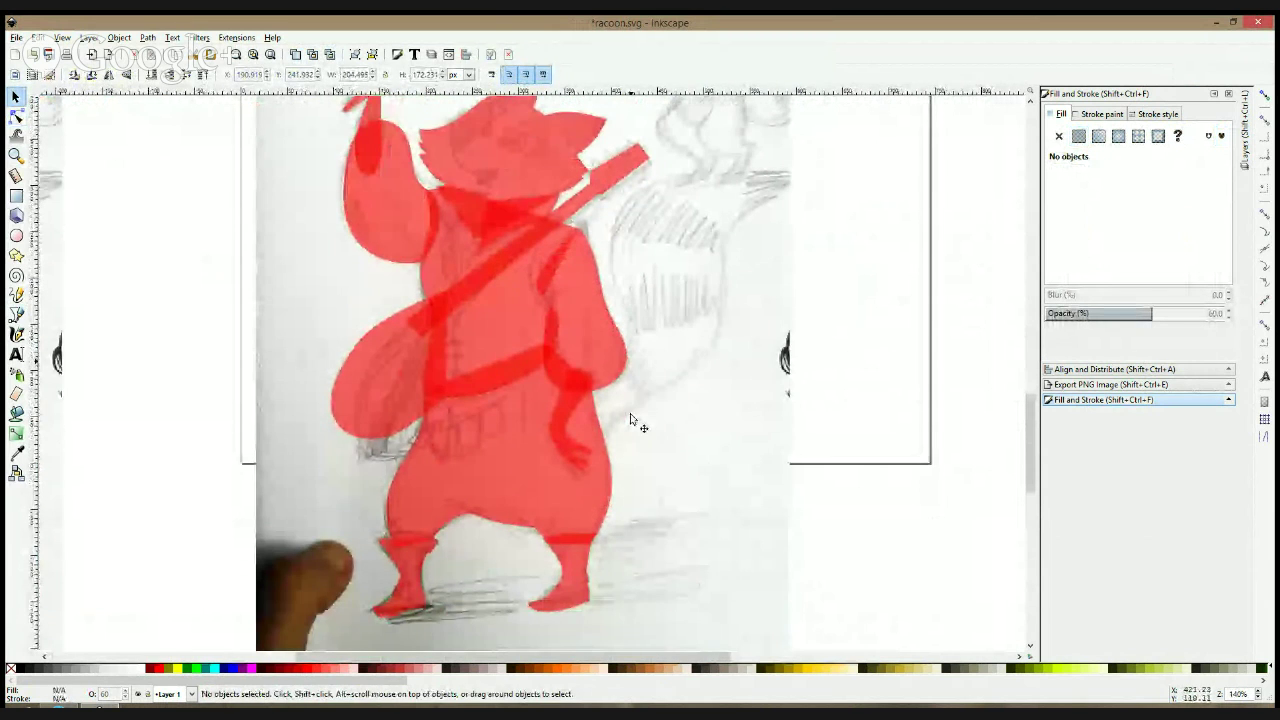
left_click(17, 117)
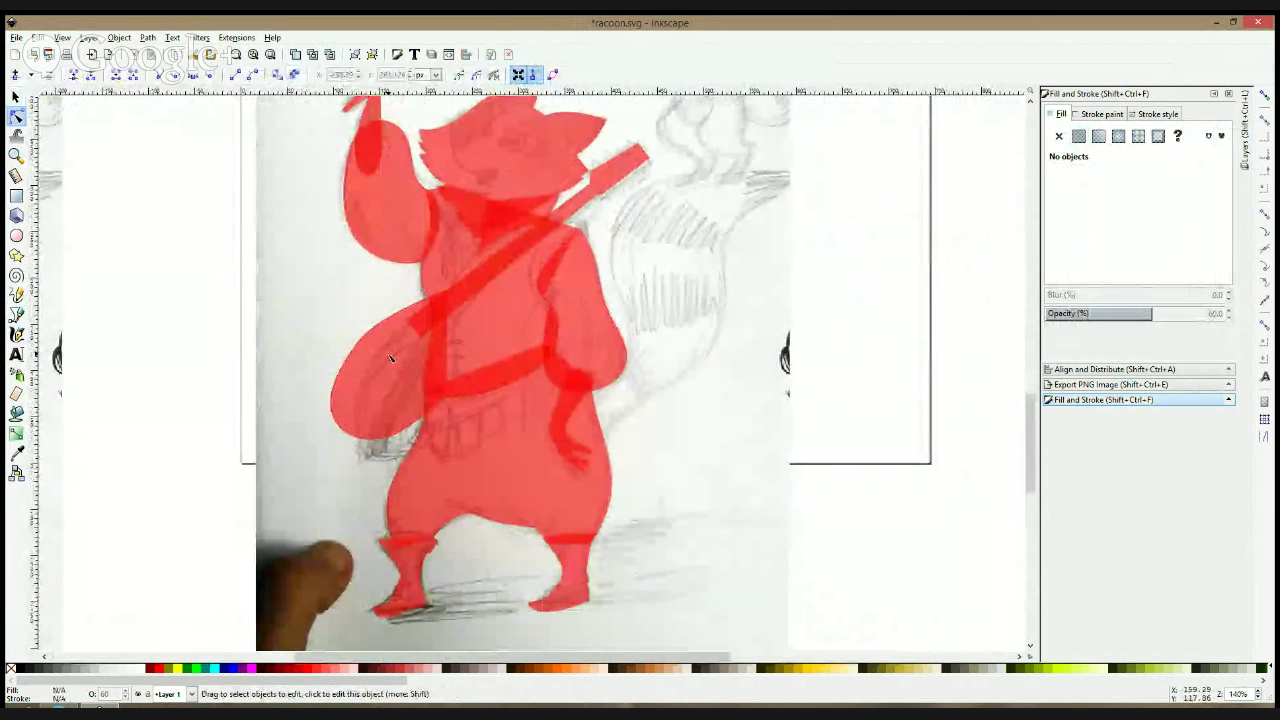
left_click(360, 343)
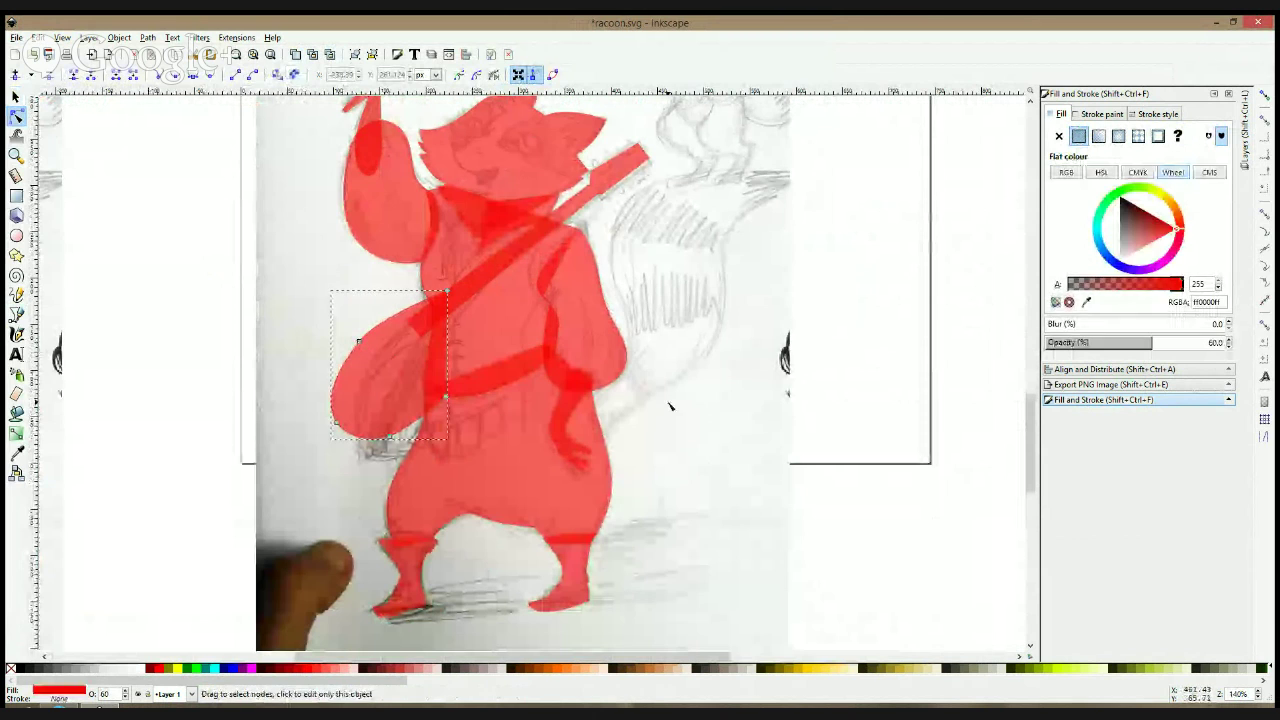
left_click(843, 420)
scroll(395, 181, "down", 4)
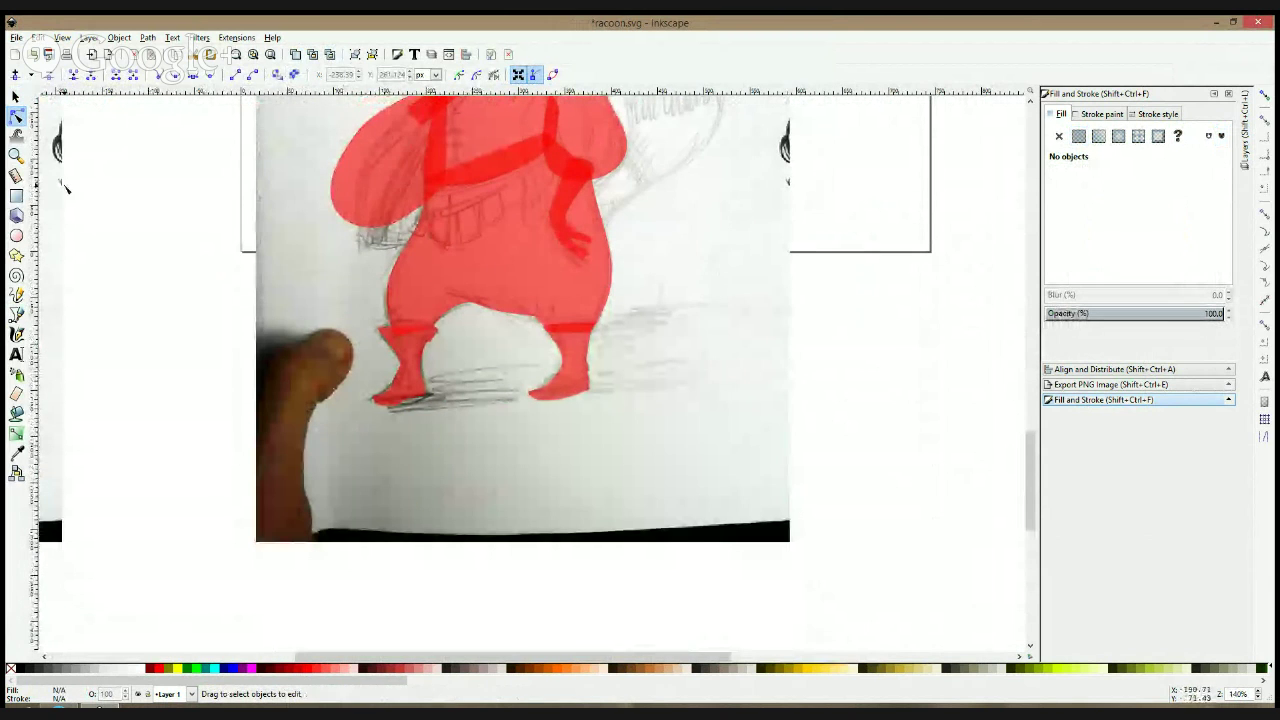
scroll(562, 235, "down", 2)
scroll(689, 162, "up", 3)
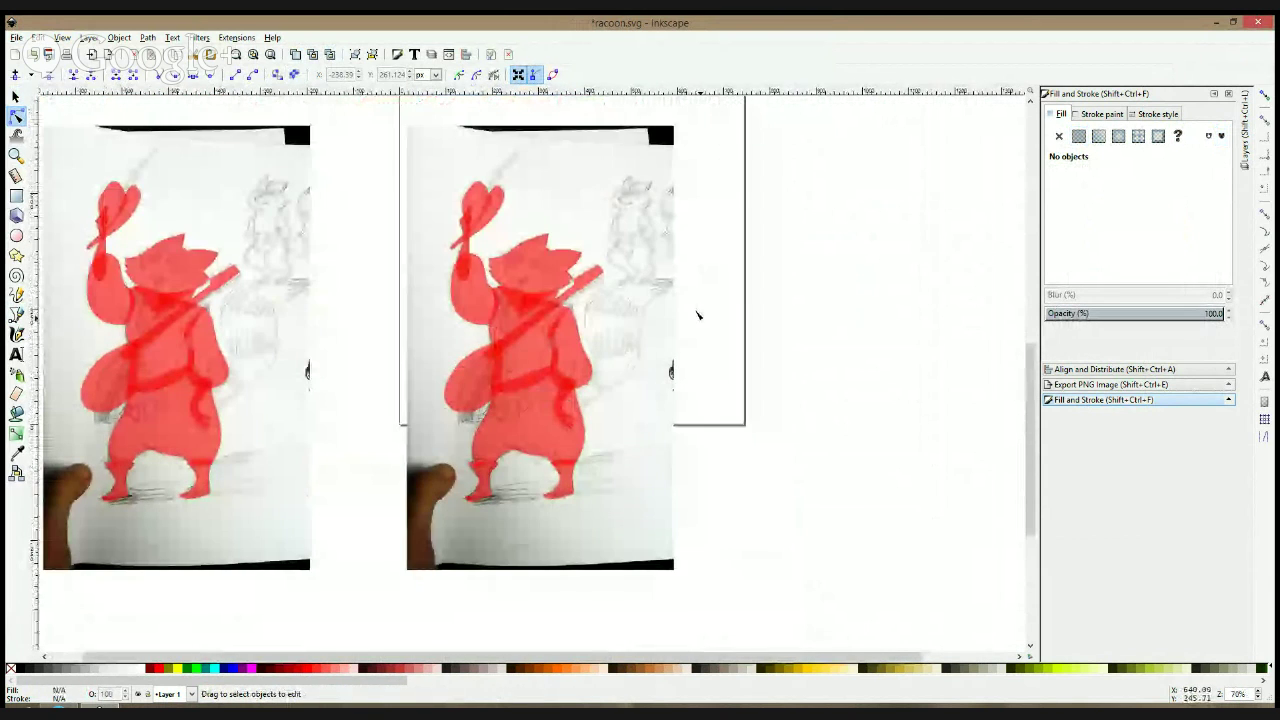
- Select all traced shapes on the duplicated sketch and set their opacity to 40%
key("s")
mouse_move(806, 138)
left_mouse_down()
mouse_move(457, 449)
mouse_move(397, 565)
left_mouse_up()
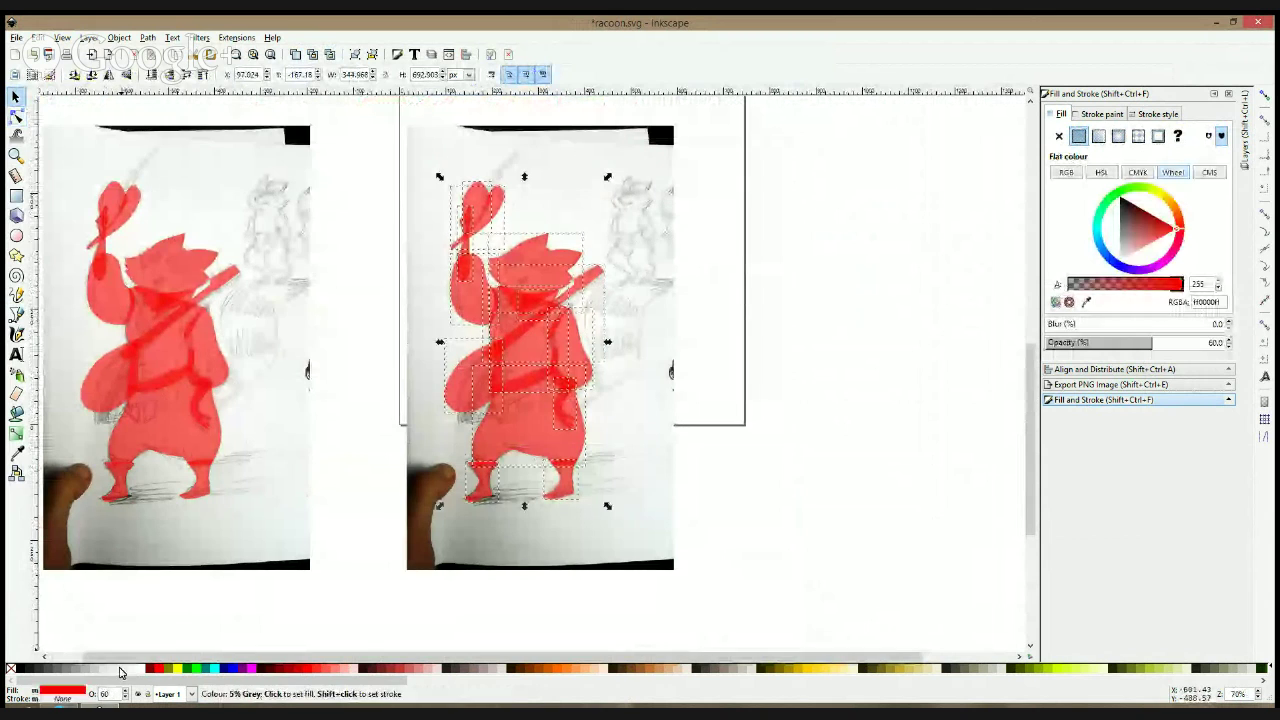
type("40")
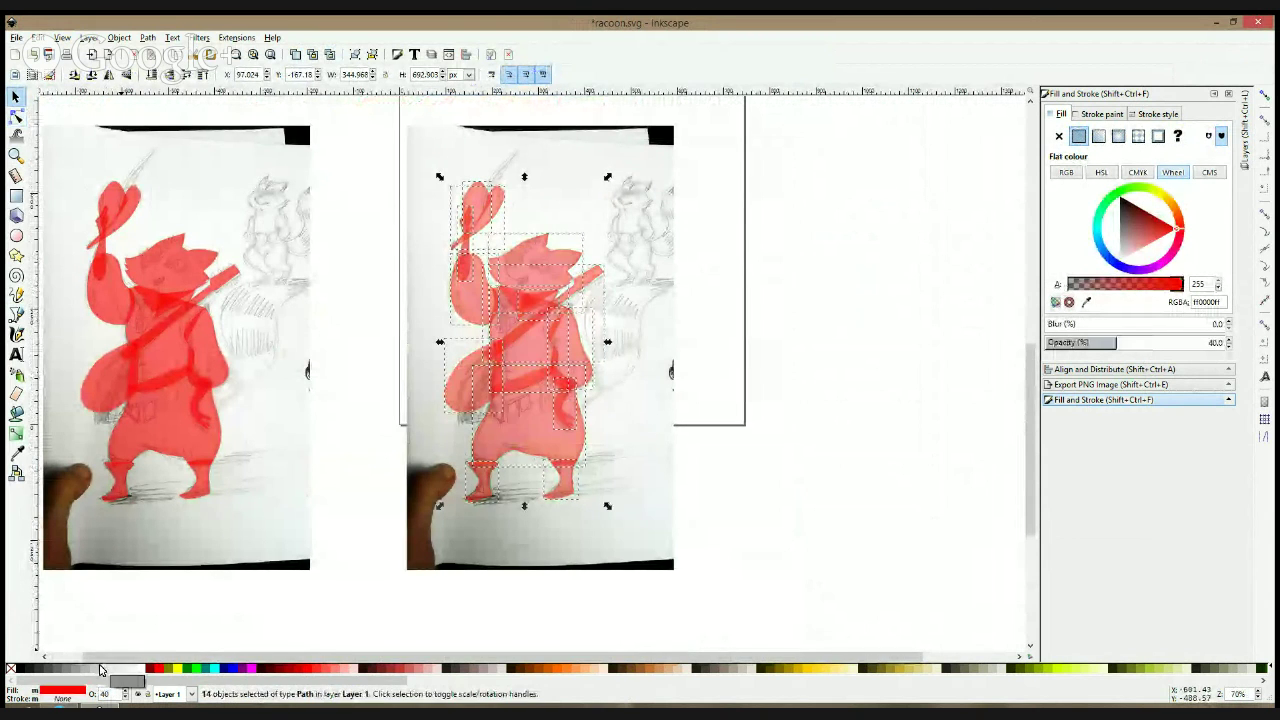
key("Return")
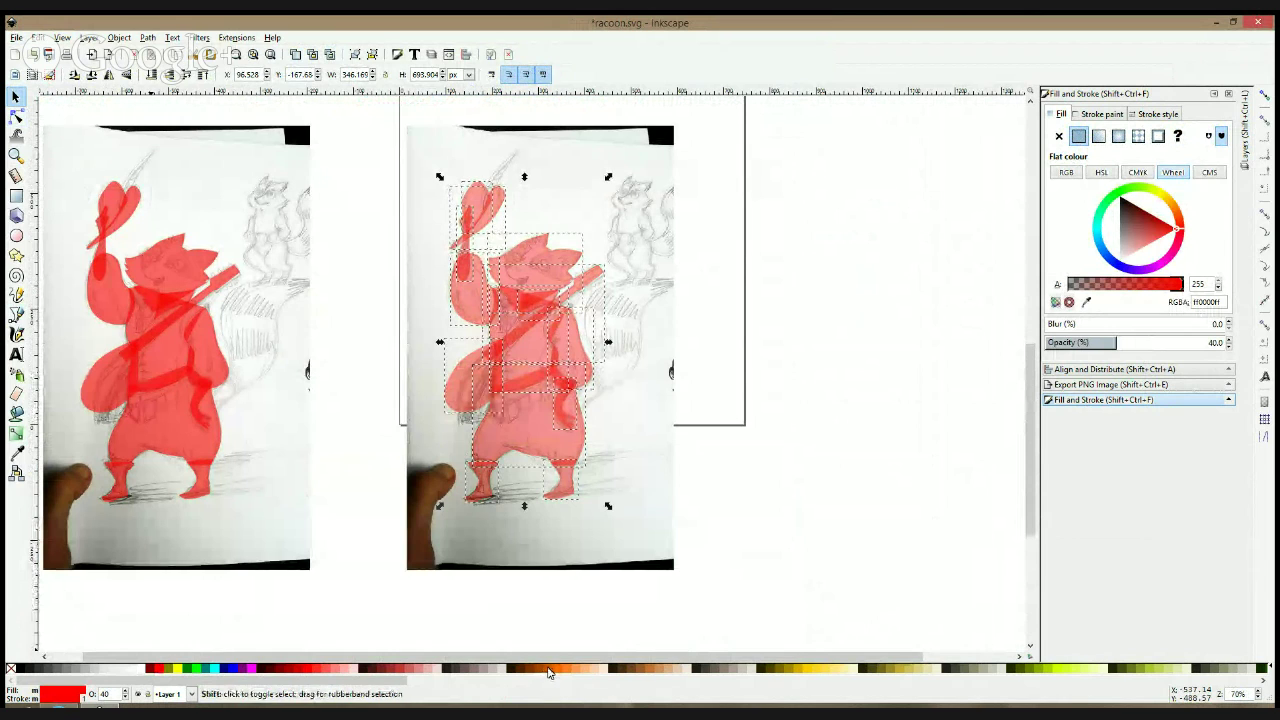
- Give the selected shapes a dark orange stroke (d45500), 3 px wide
left_click(548, 672, "shift")
left_click(1155, 114)
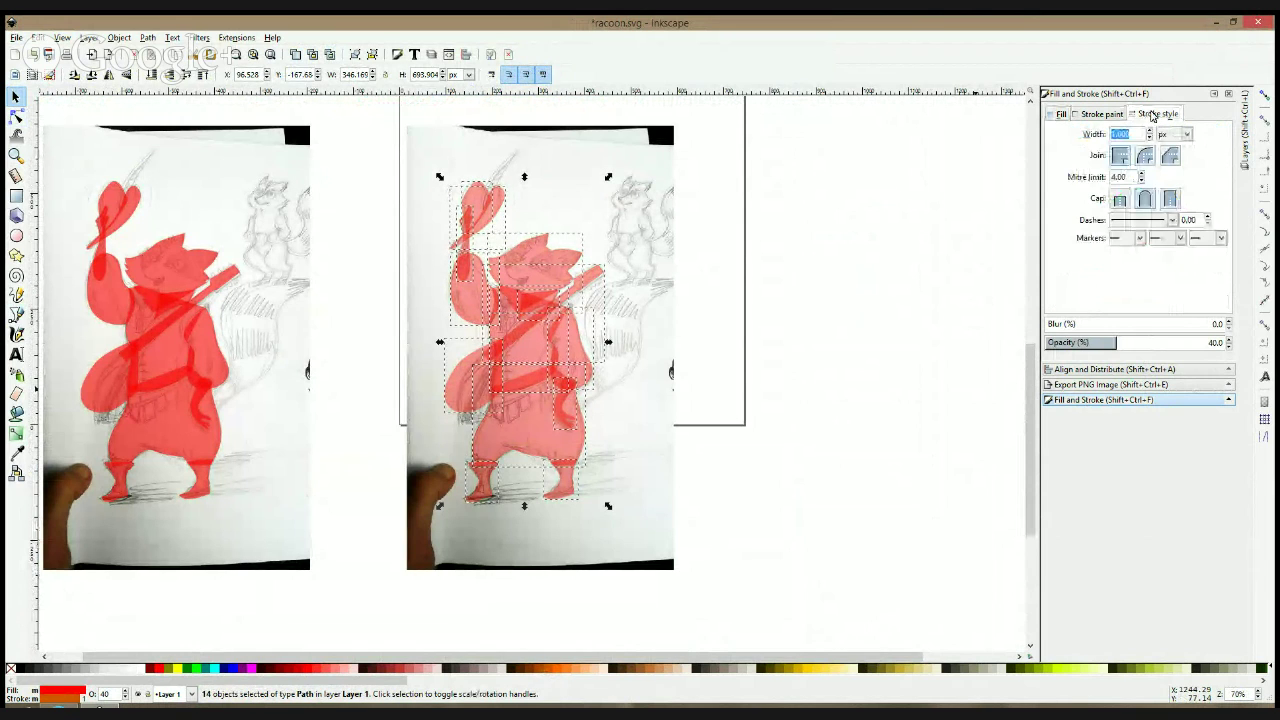
type("3")
key("Return")
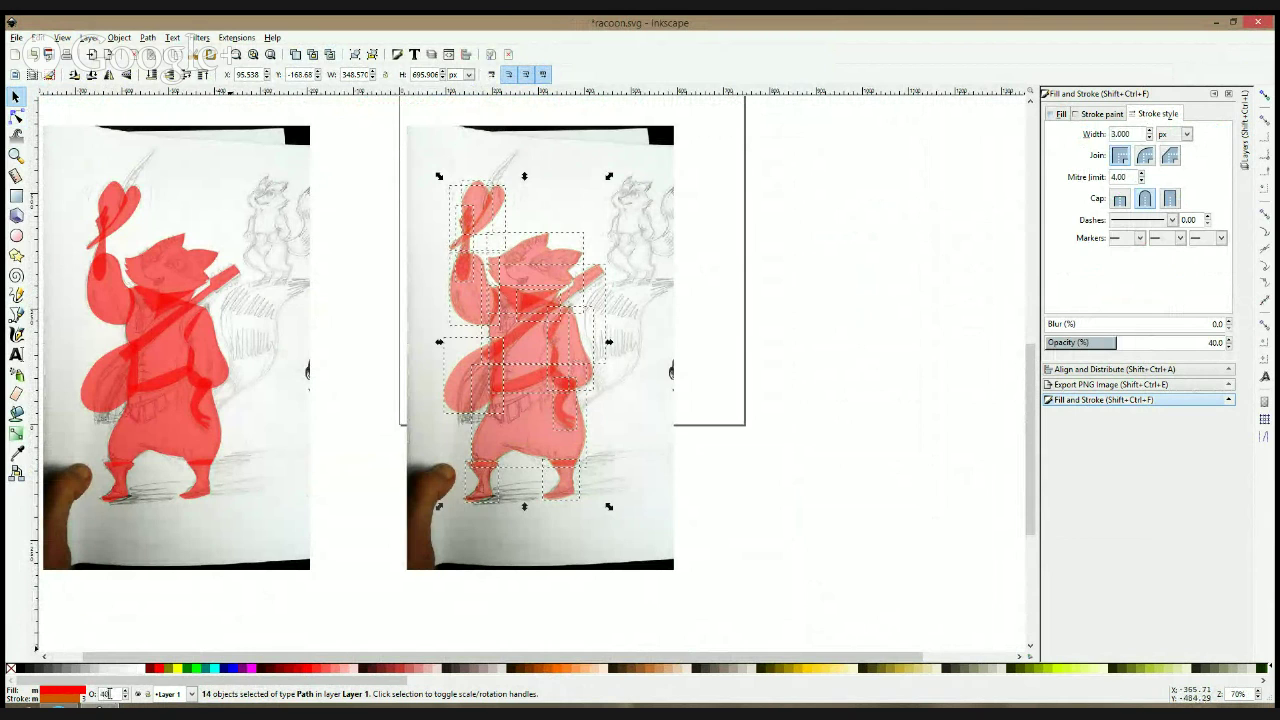
- Set the selected shapes to 100% opacity and remove their fill, leaving only the orange outlines, then deselect them
key("Return")
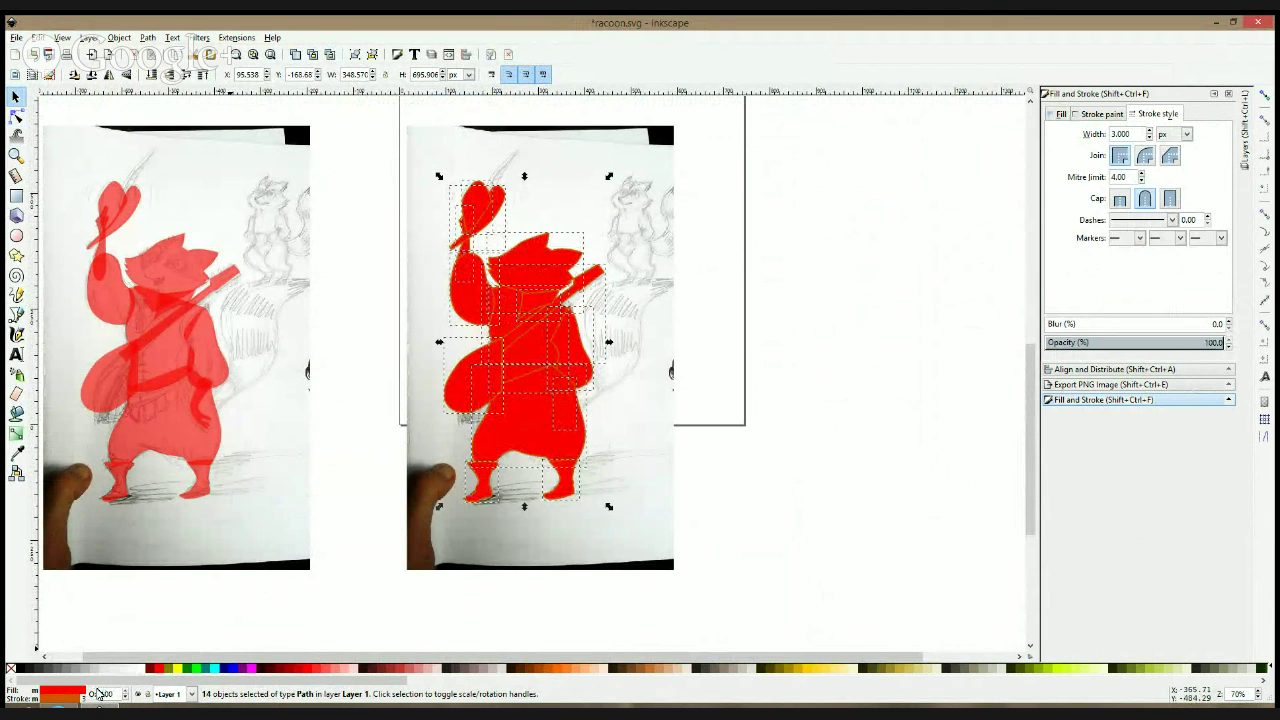
left_click(1098, 114)
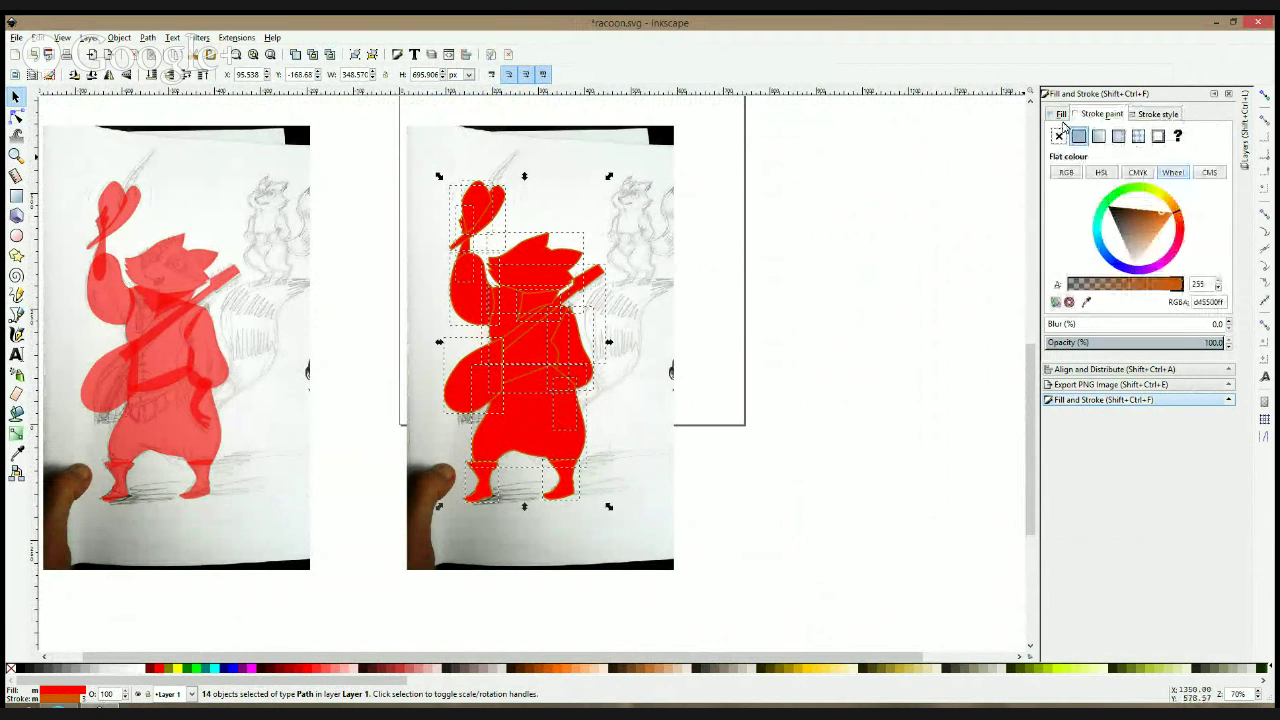
left_click(1061, 114)
left_click(1059, 136)
left_click(851, 271)
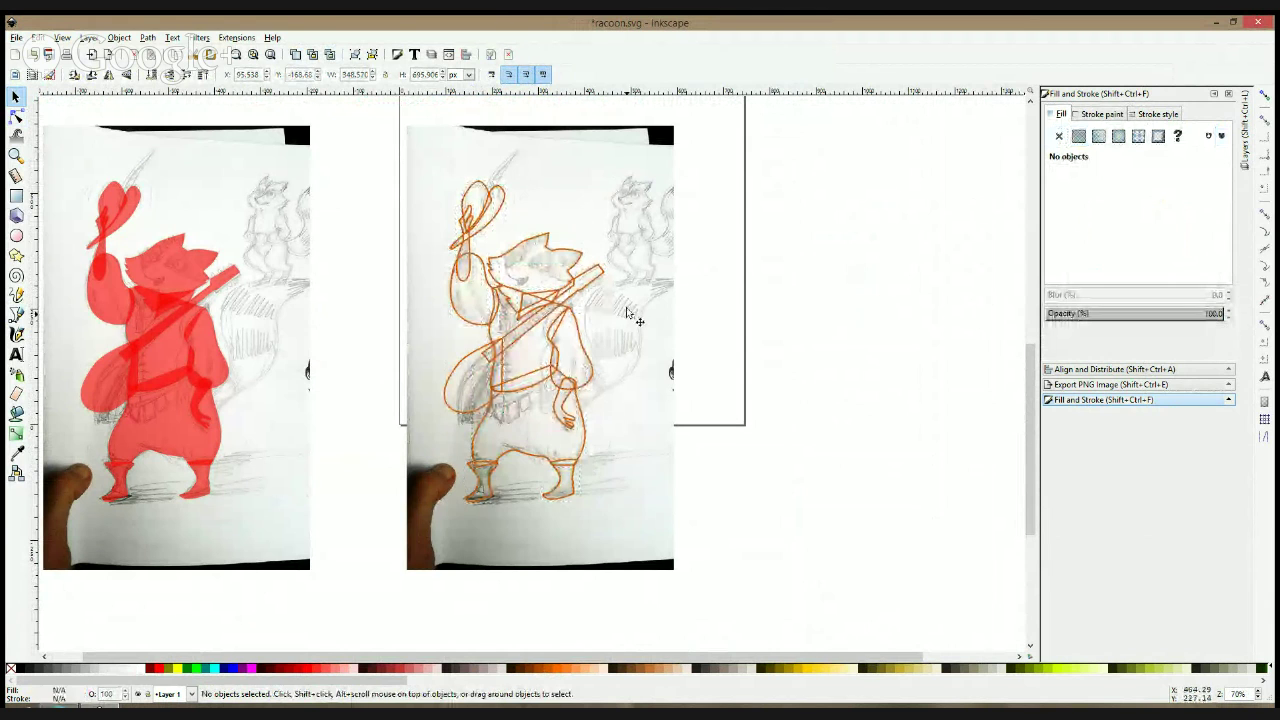
- Trace the belt around the waist, just below the jacket's hem, as a closed Bezier path
scroll(505, 342, "up", 2)
scroll(627, 213, "down", 1)
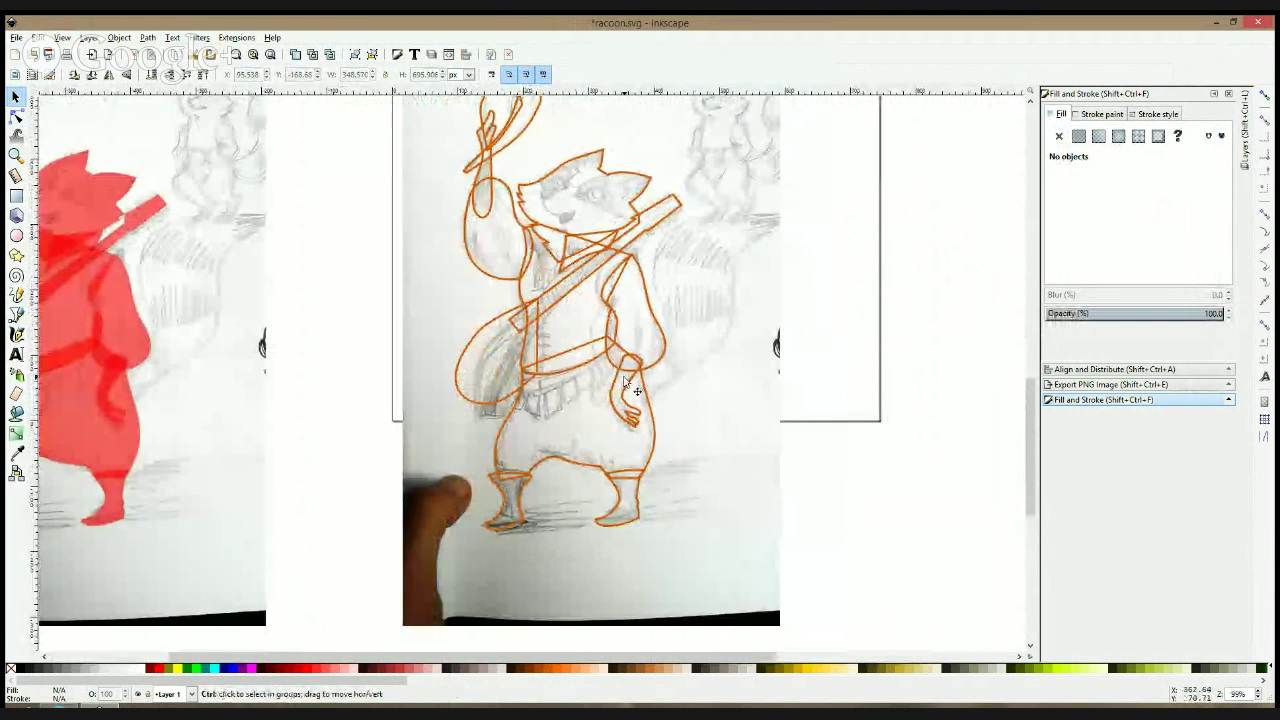
scroll(595, 387, "up", 2)
left_click(17, 315)
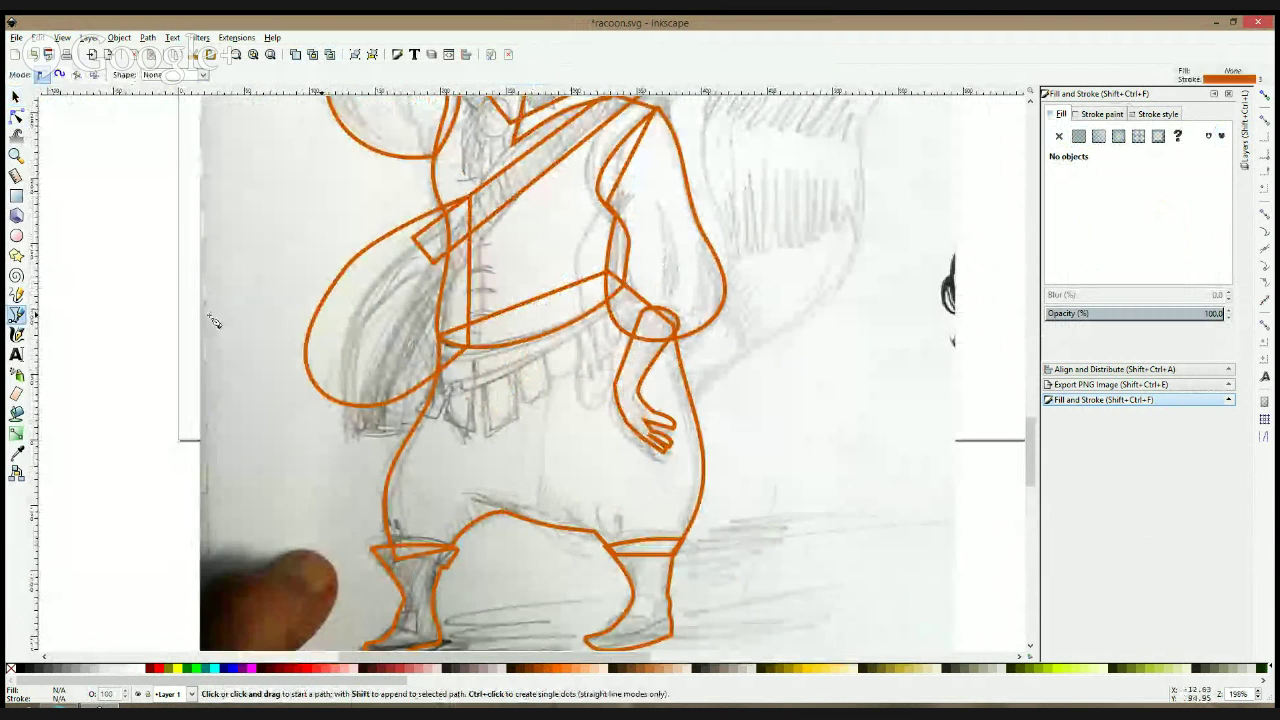
left_click(441, 343)
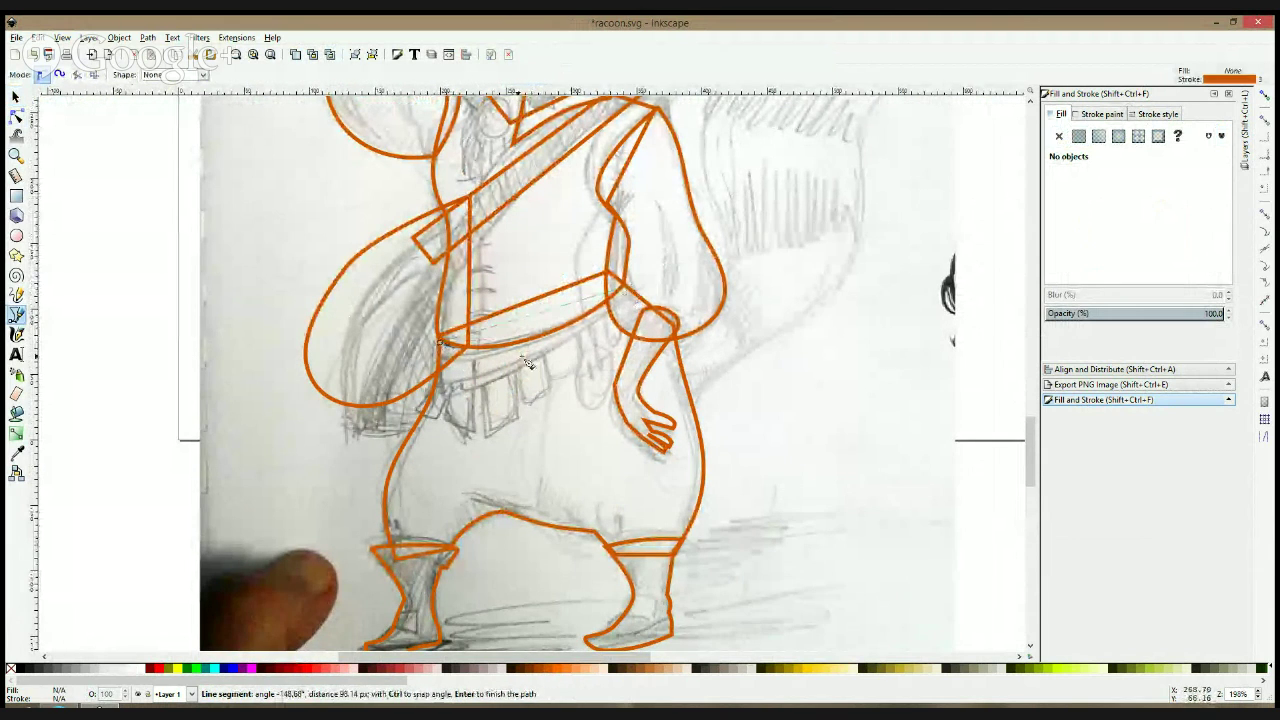
left_click(443, 348)
key("n")
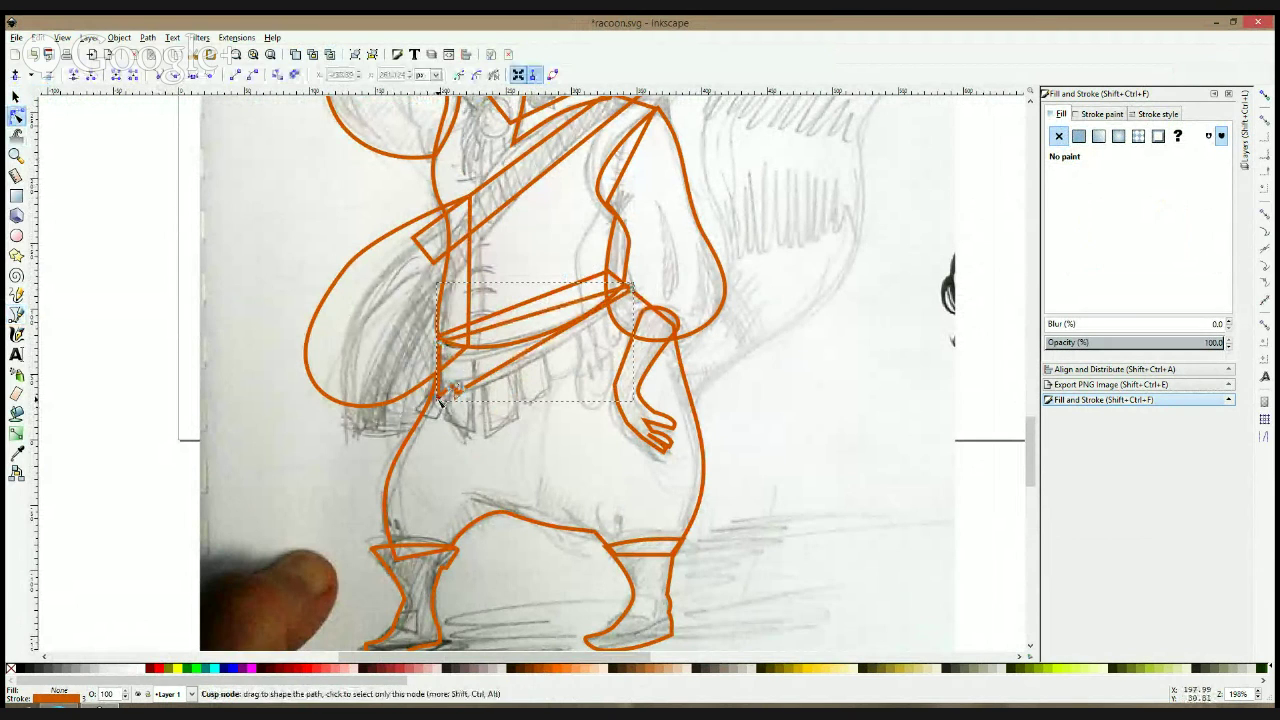
- Adjust the nodes at the belt's lower end beside the guitar body and bend its lower edge to follow the sketch
left_click(441, 397)
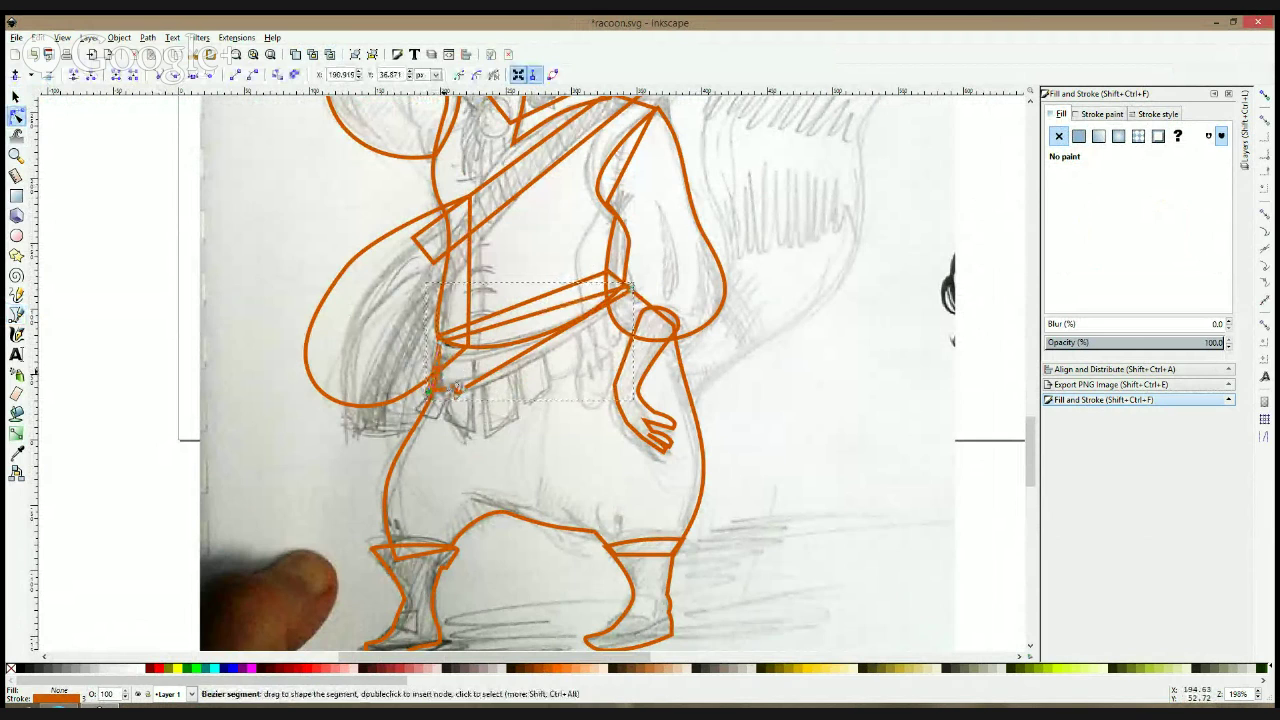
left_click_drag(429, 390, 443, 394)
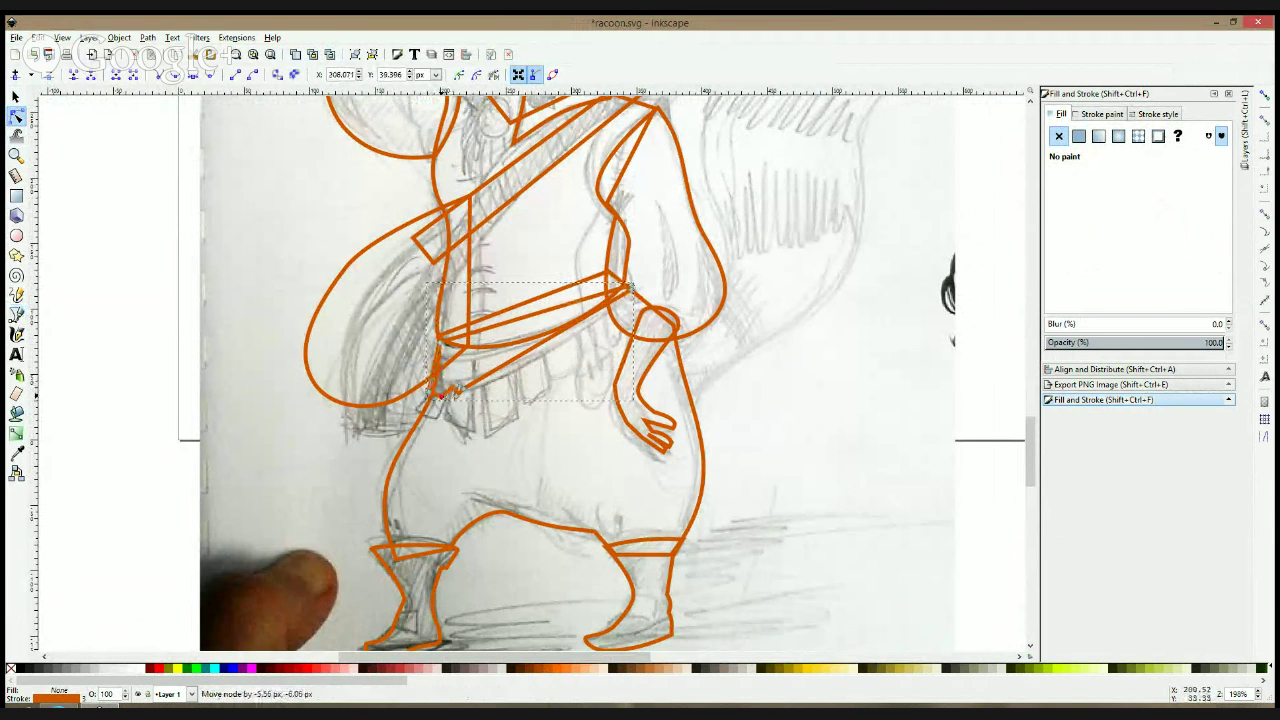
left_click(456, 387)
left_click_drag(540, 345, 545, 361)
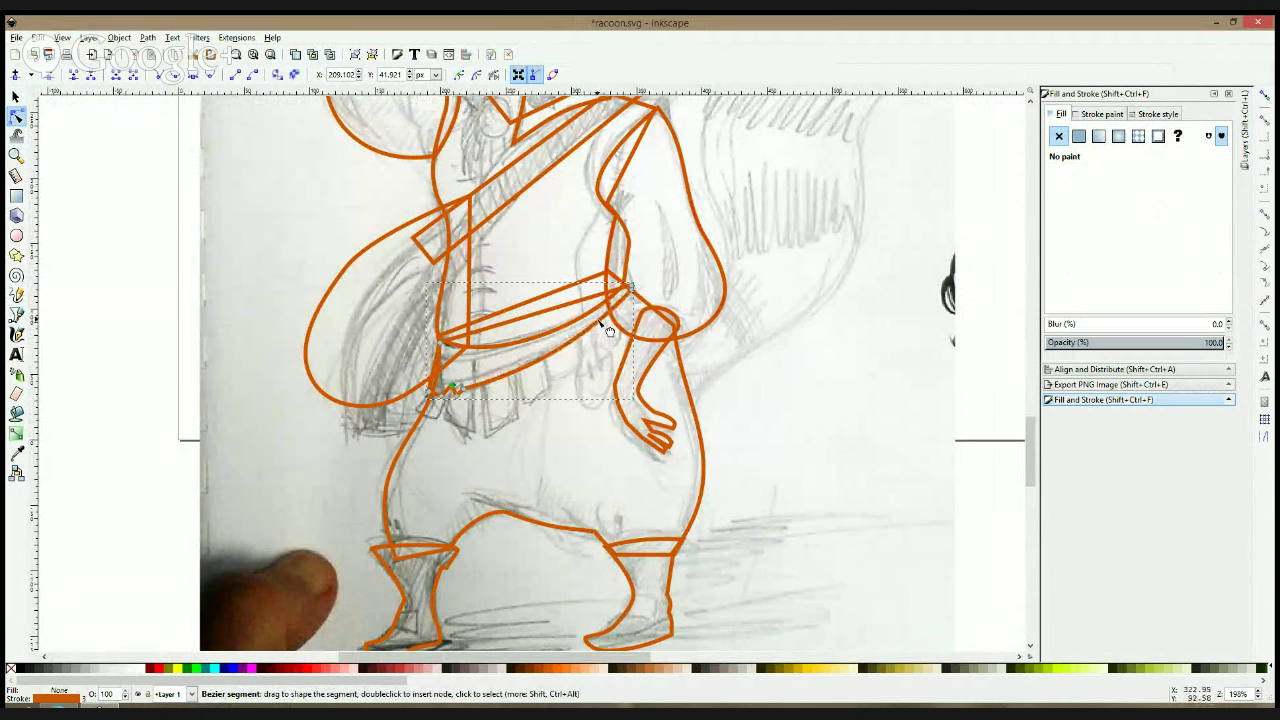
- Trace the row of flaps hanging from the belt as one closed zigzag Bezier path along the belt's lower edge
left_click(16, 314)
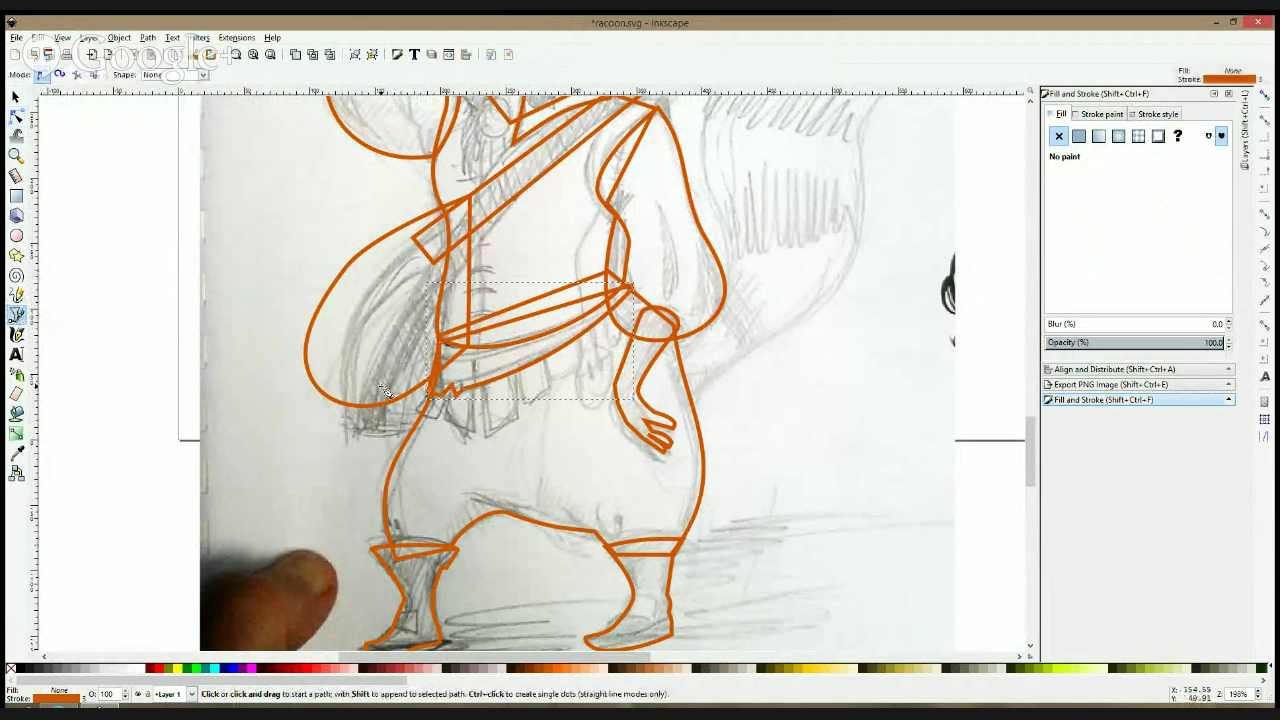
left_click(430, 385)
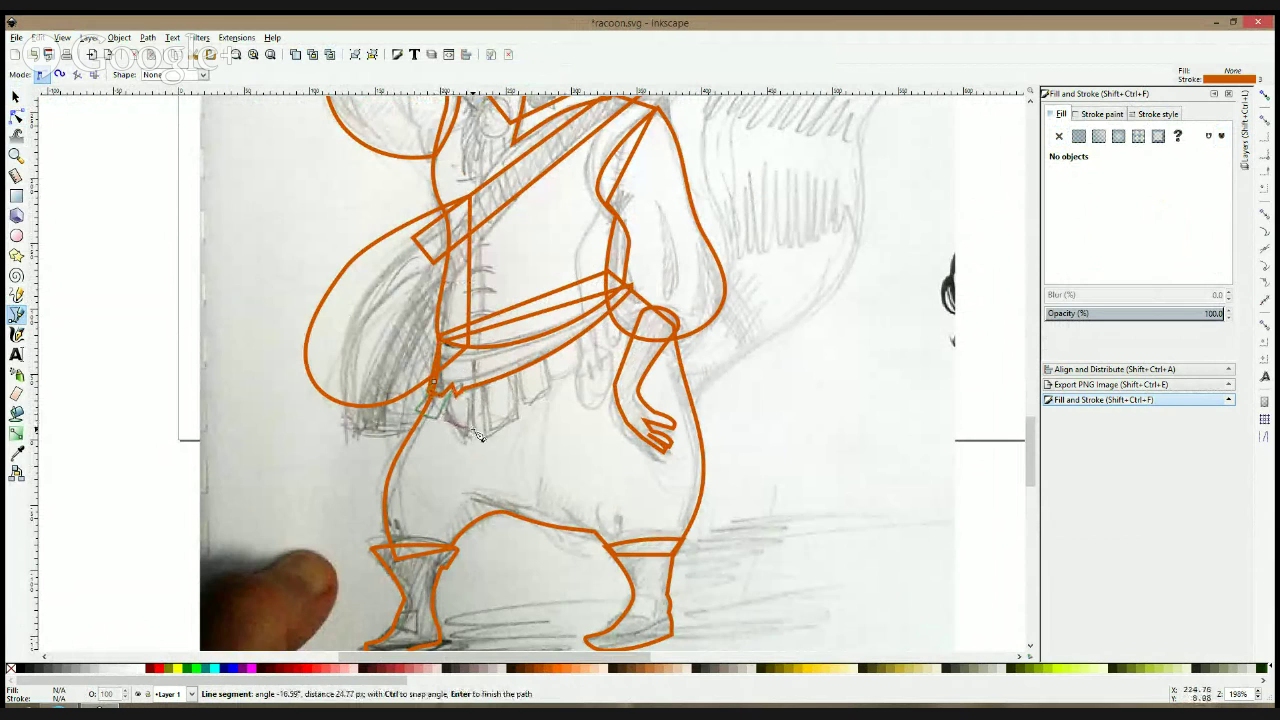
left_click(472, 430)
left_click(472, 388)
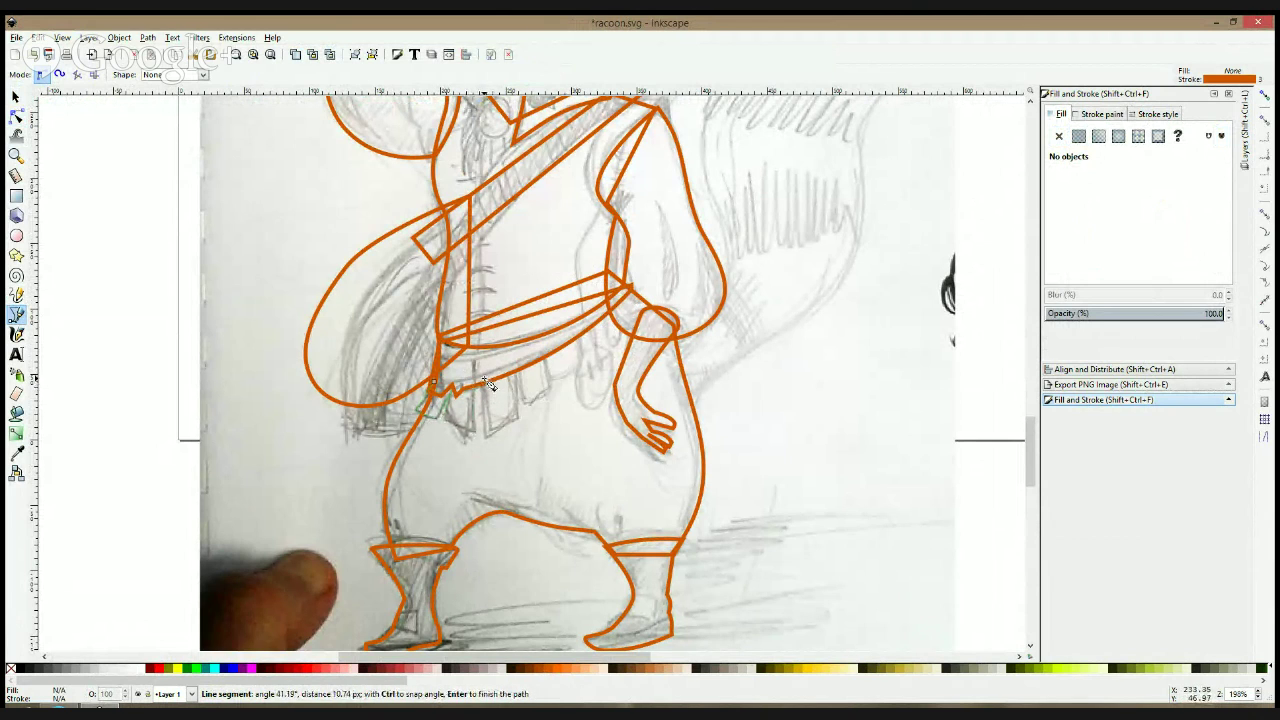
left_click(484, 380)
left_click(484, 439)
left_click(518, 425)
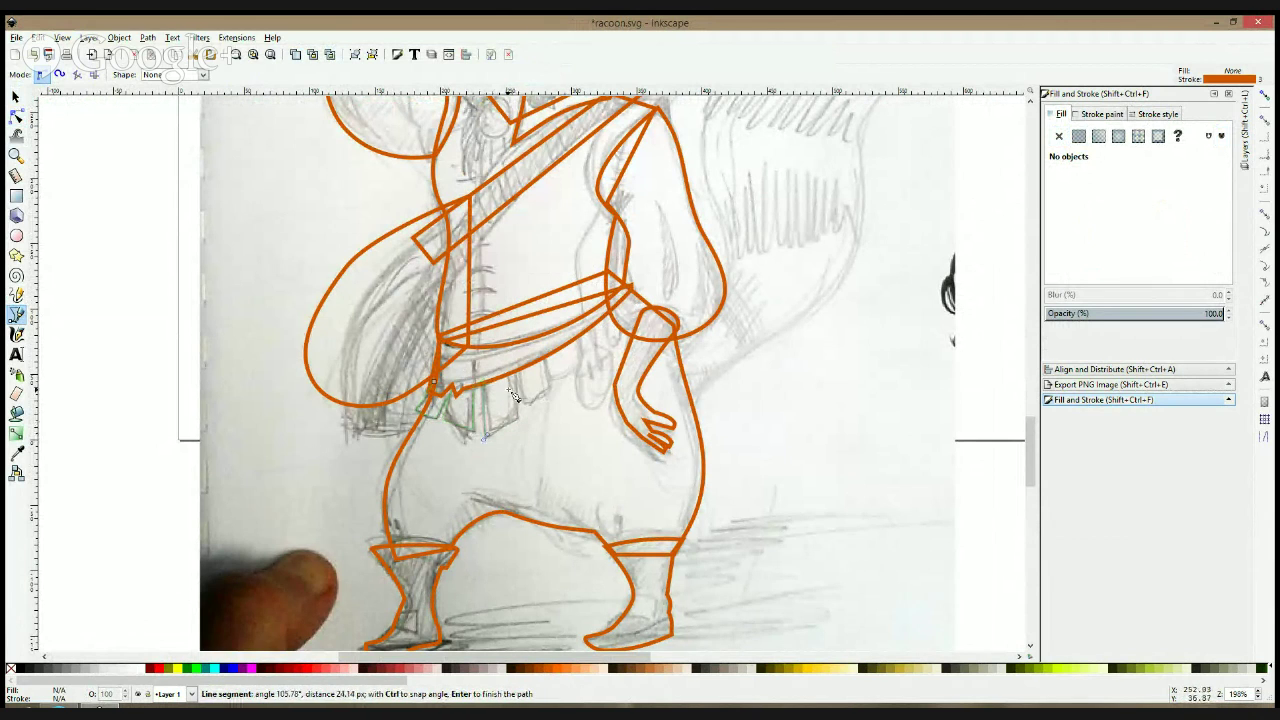
left_click(526, 404)
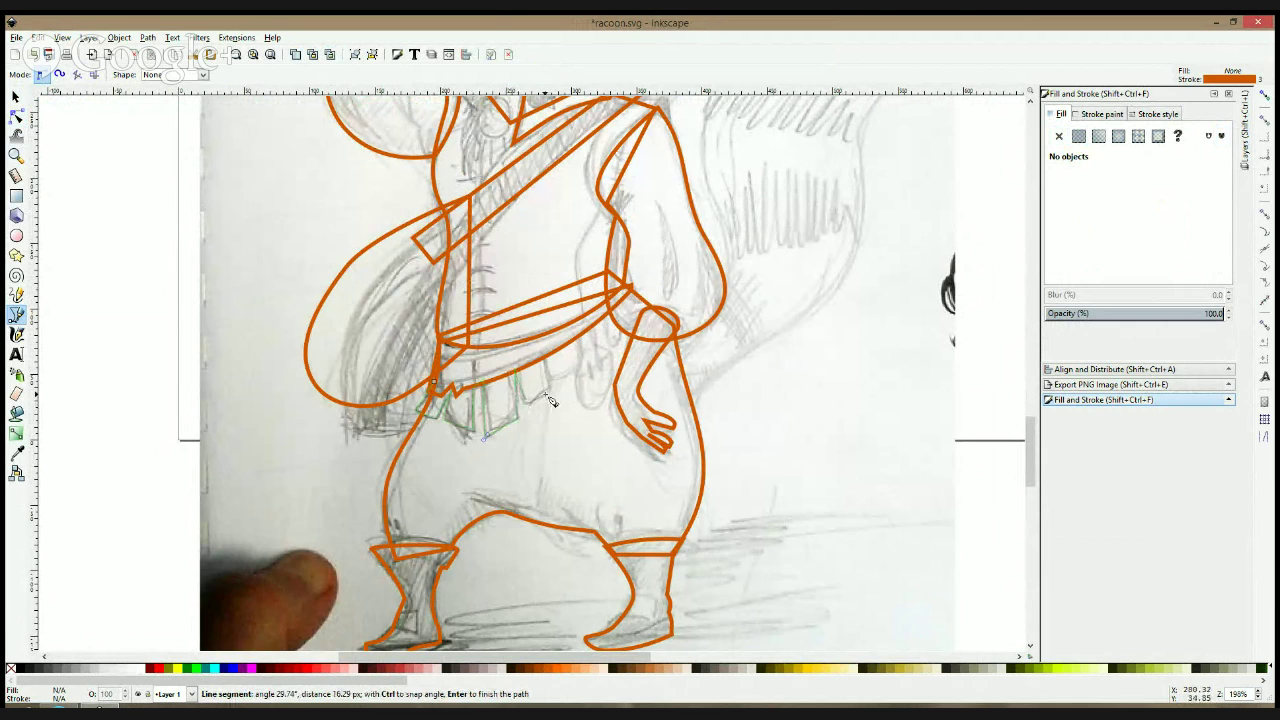
left_click(549, 391)
left_click(544, 357)
left_click(557, 389)
left_click(584, 340)
left_click(433, 381)
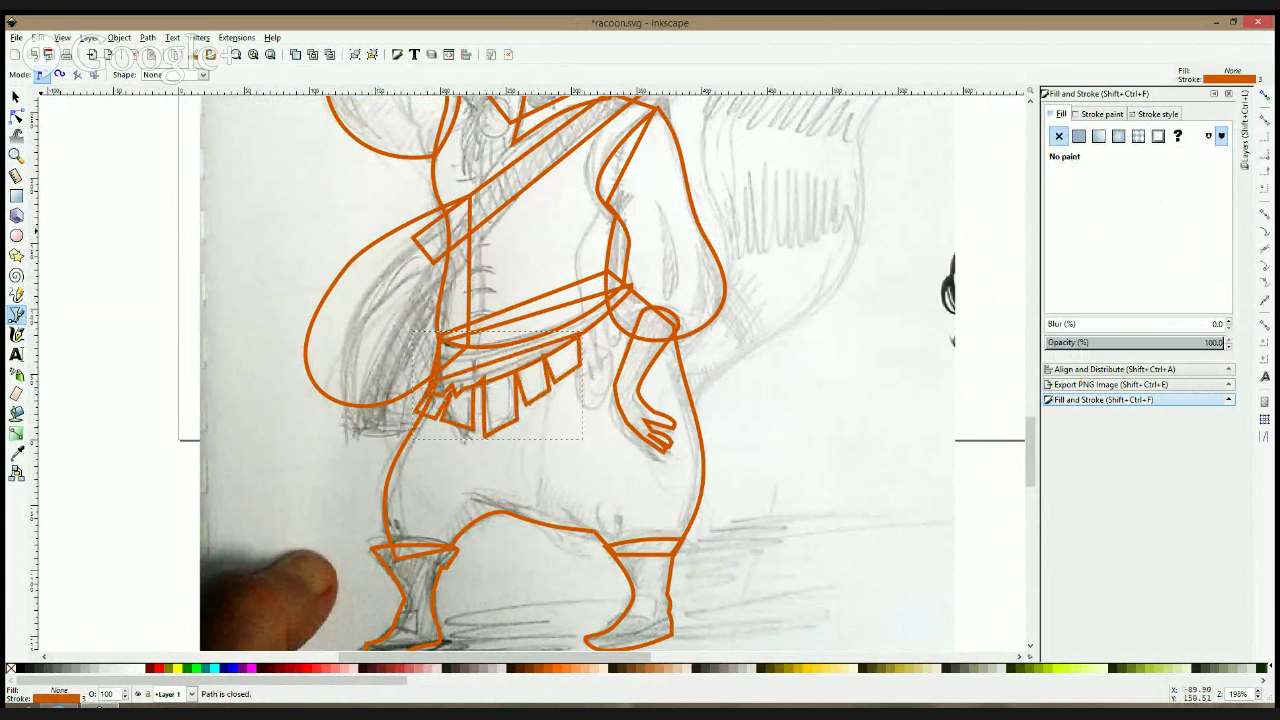
- Refine the lower corner of the longest belt flap by node editing, then deselect the path
left_click(17, 117)
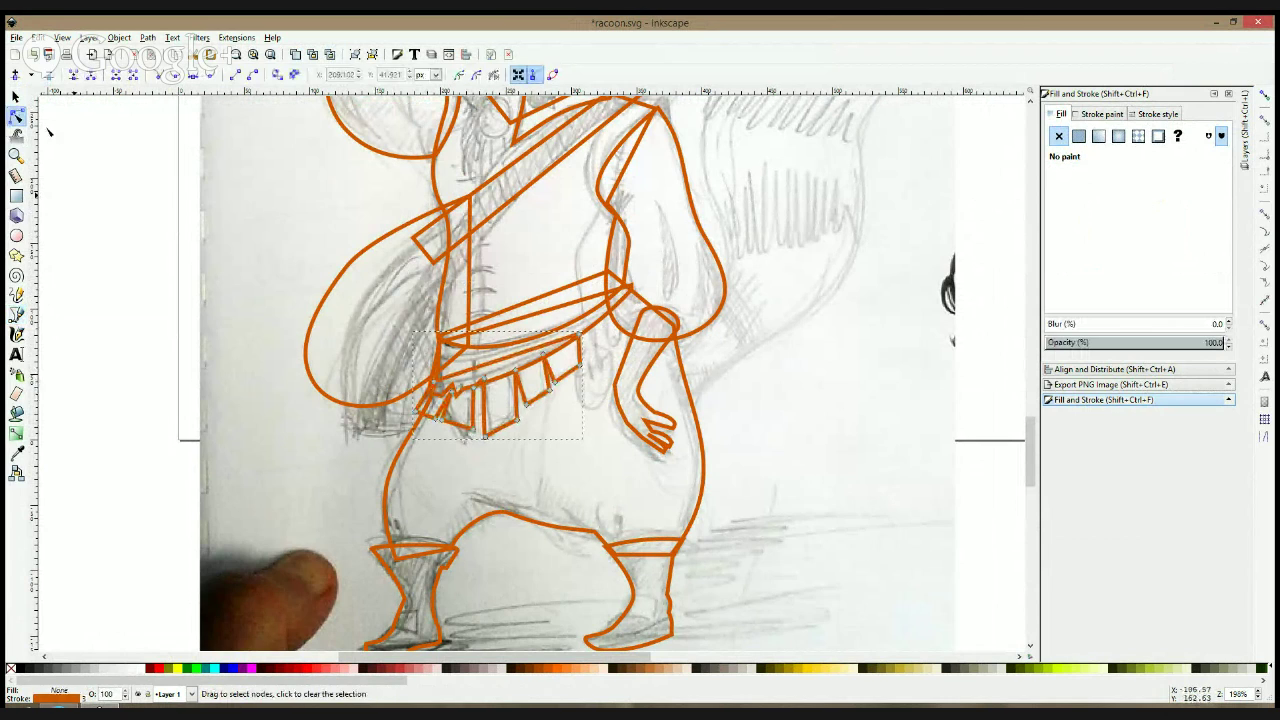
left_click(490, 436)
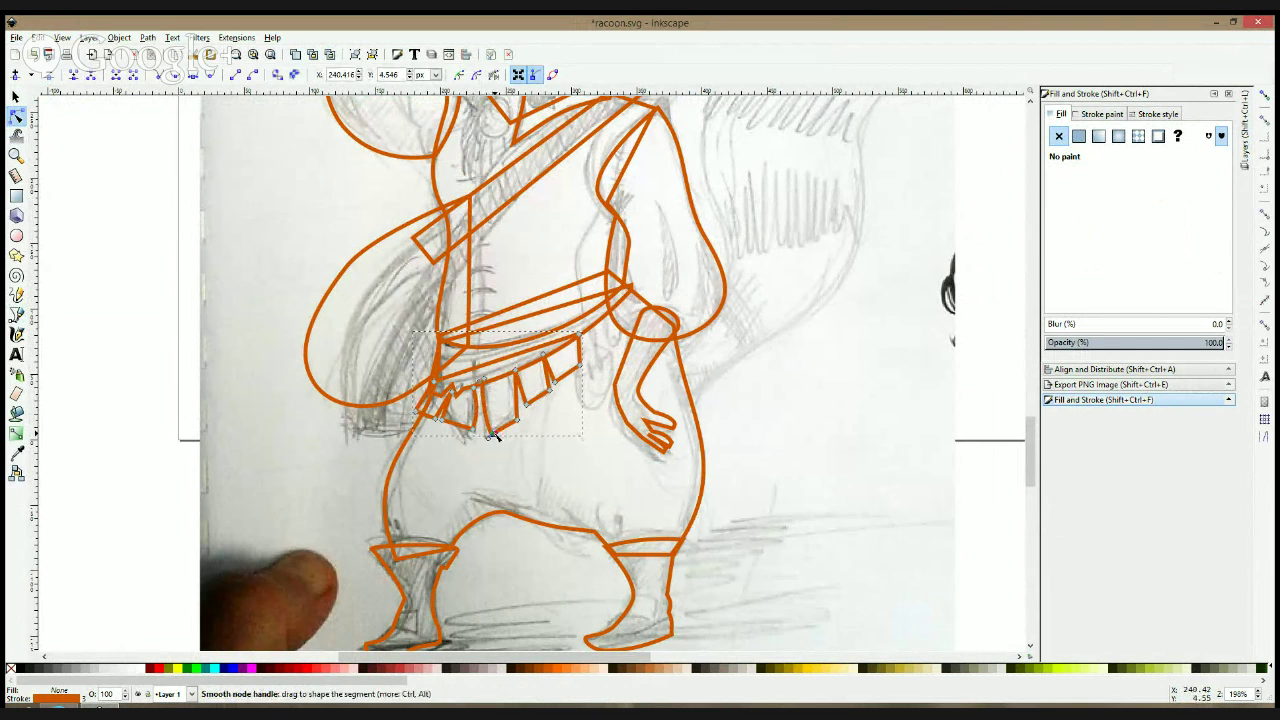
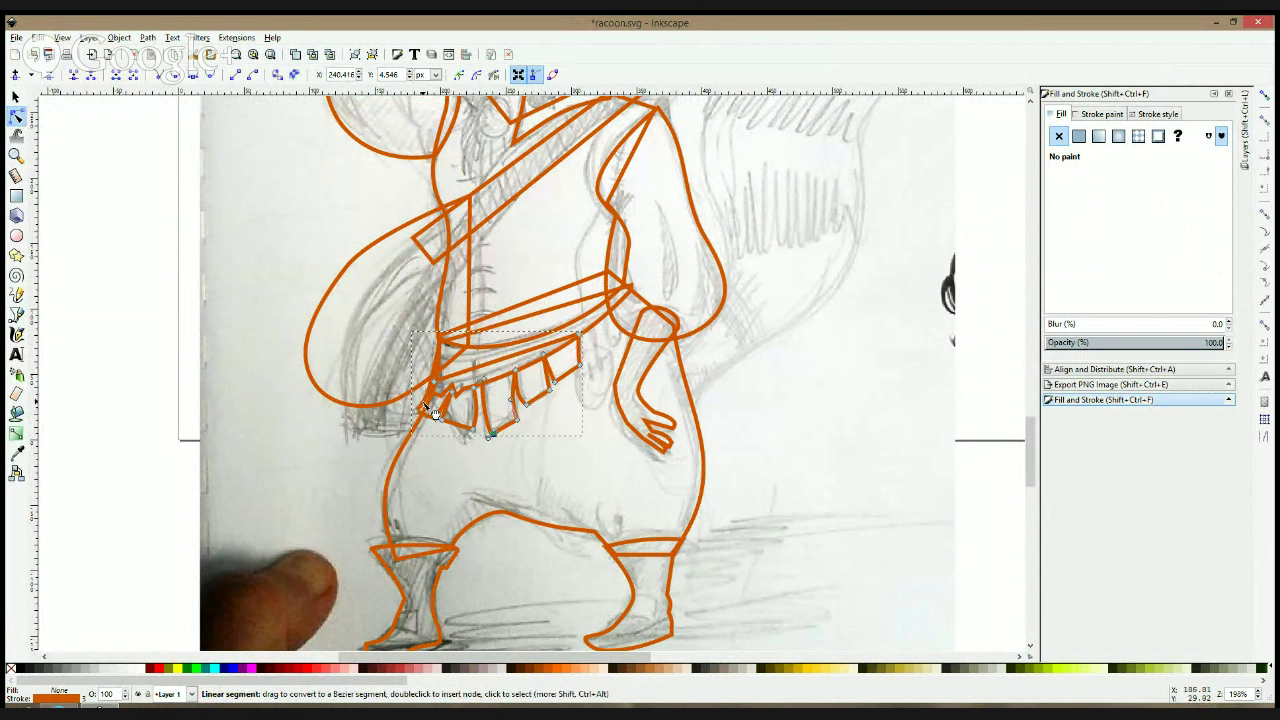
key("s")
scroll(672, 403, "down", 3)
left_click(876, 313)
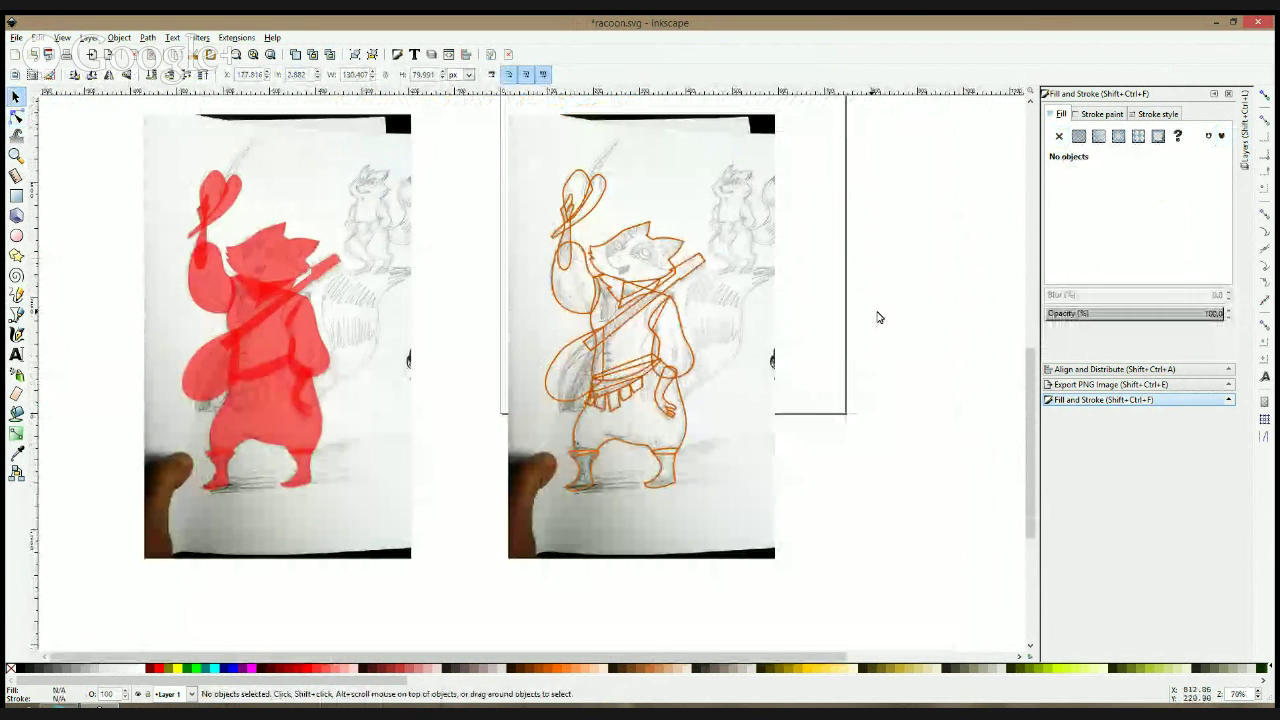
- Draw a small upright ellipse on the raccoon's chest, just below the neck fur and beside the collar point
scroll(676, 312, "up", 2)
scroll(676, 312, "down", 3)
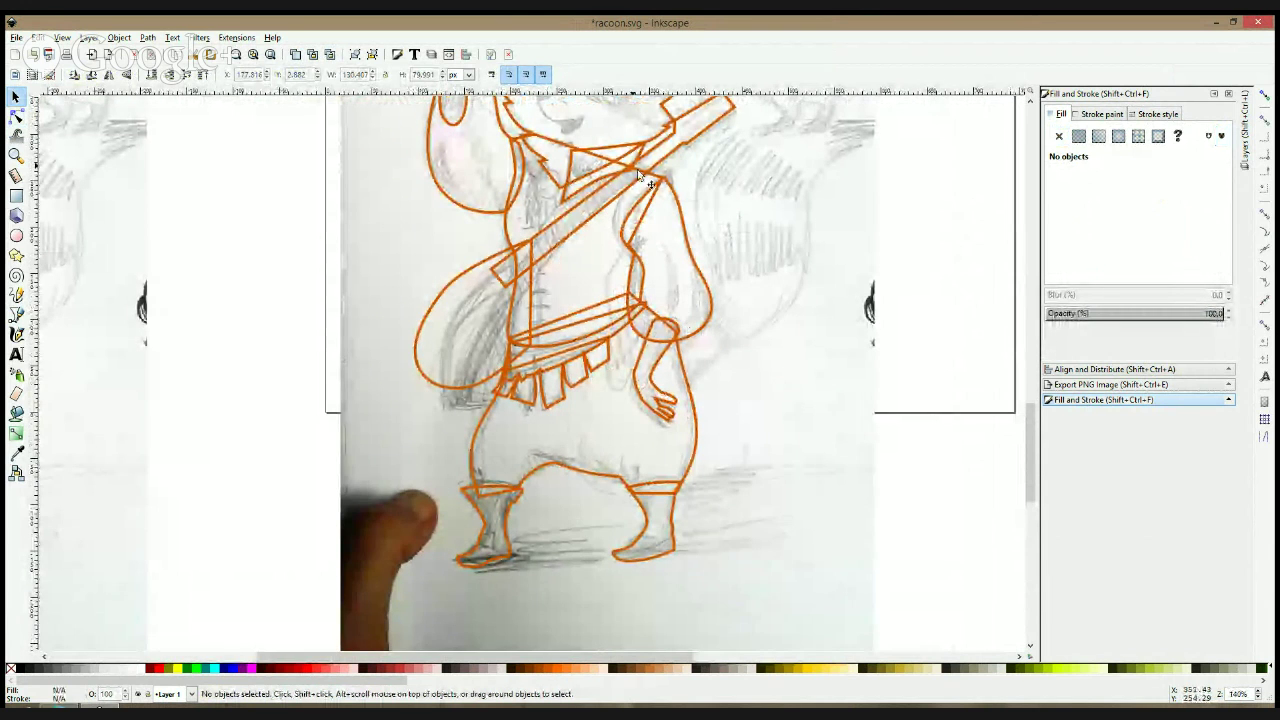
left_click_drag(630, 167, 768, 286)
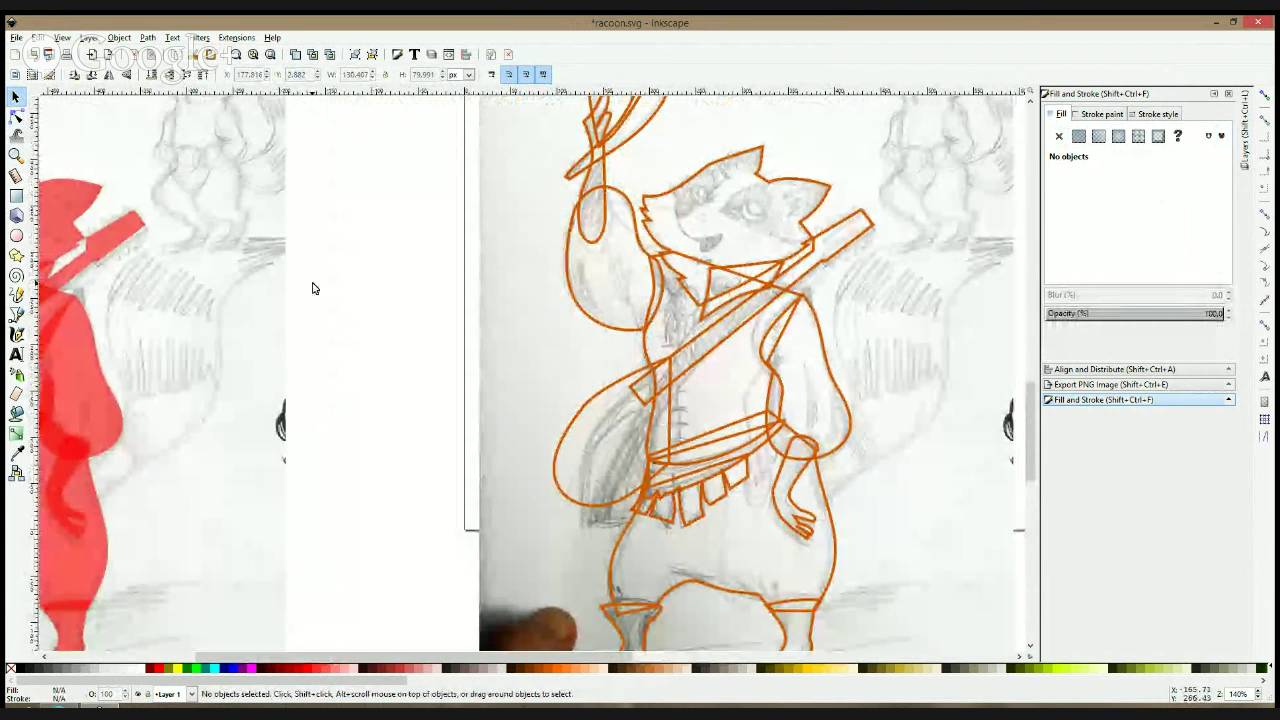
left_click_drag(894, 331, 751, 268)
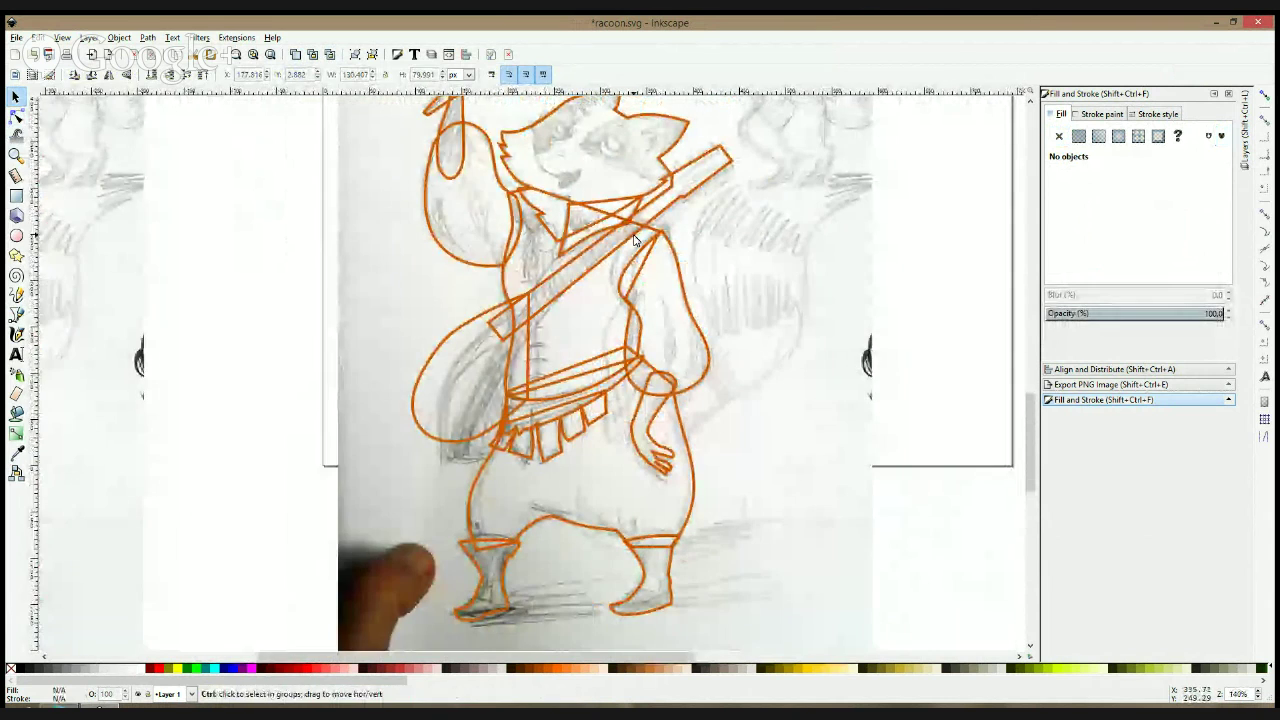
scroll(633, 235, "up", 1)
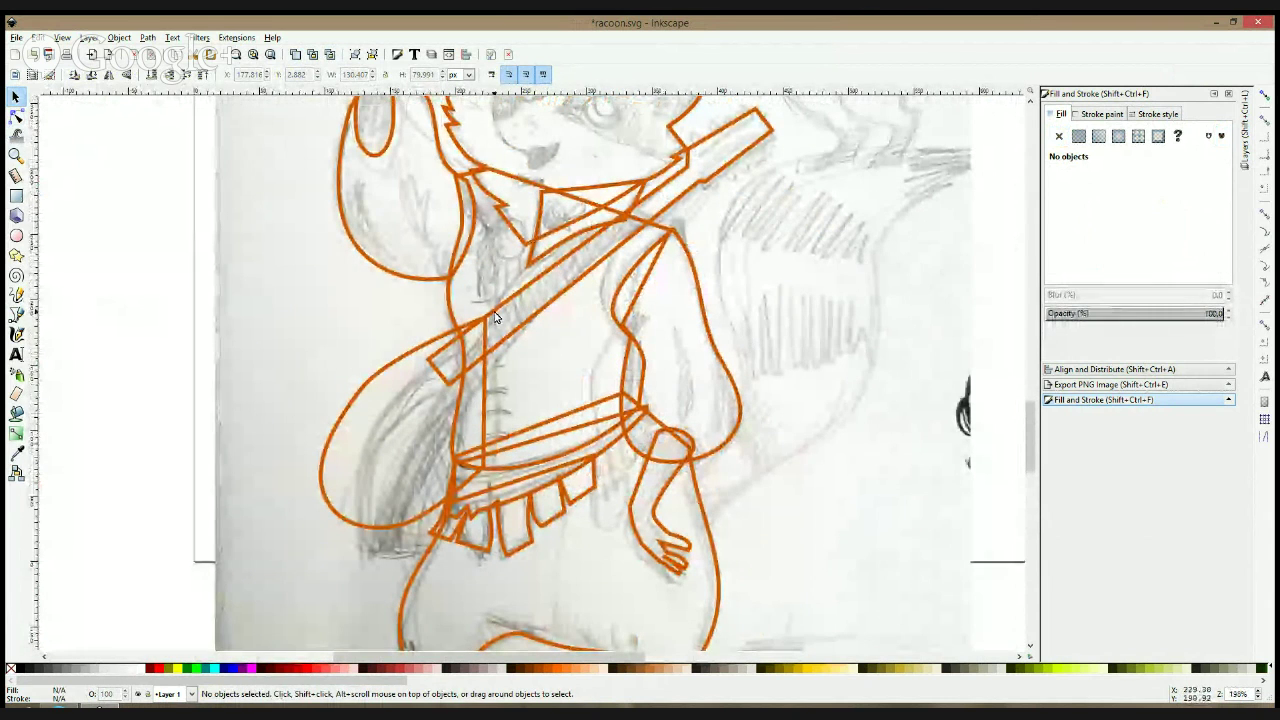
left_click(19, 293)
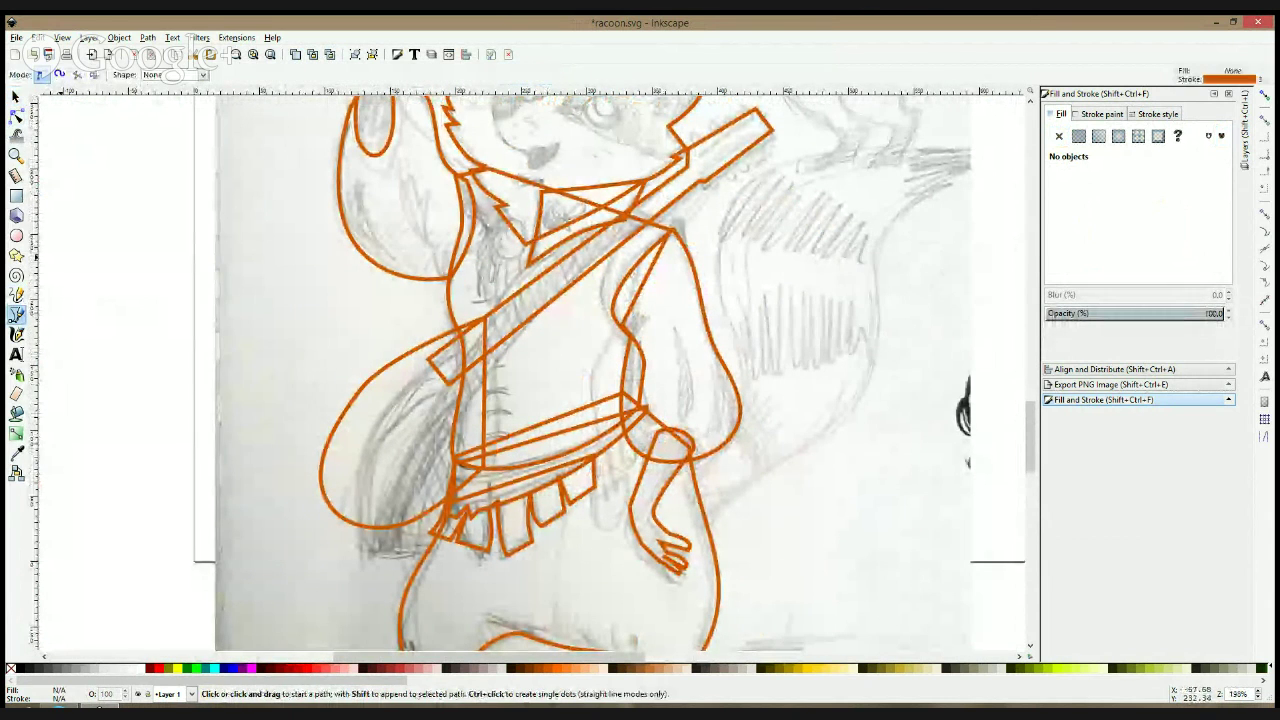
left_click(16, 236)
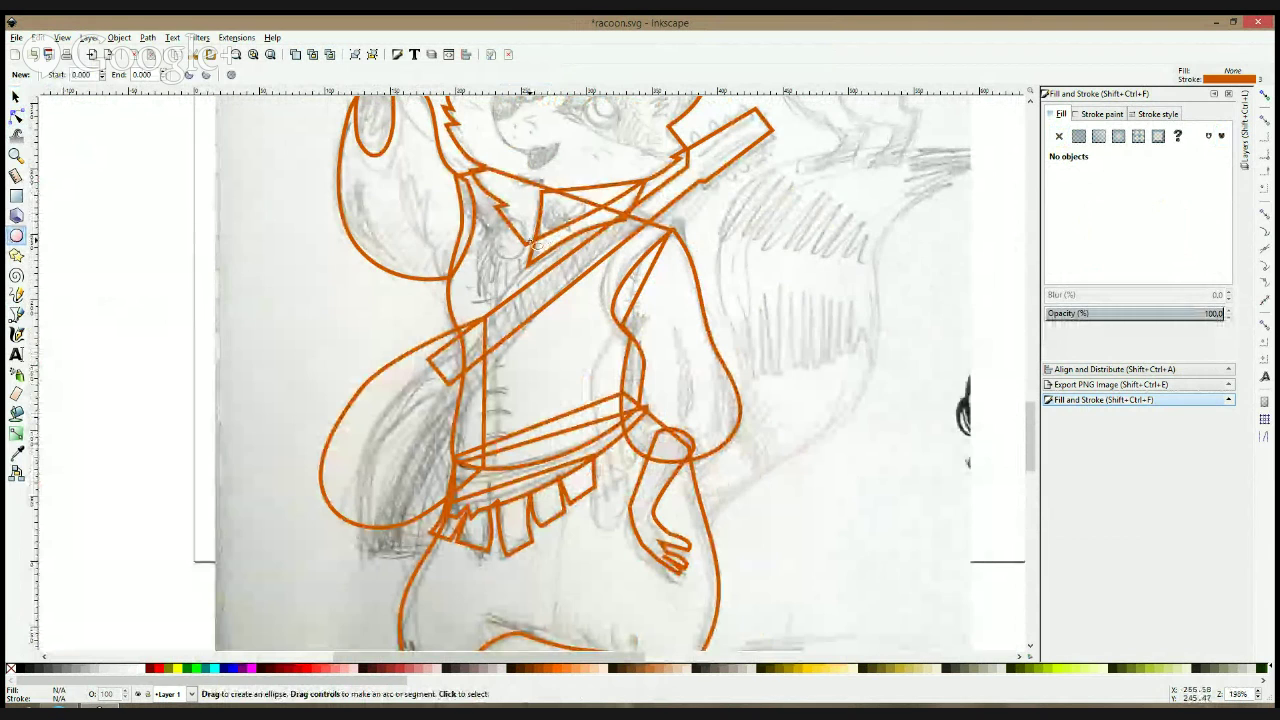
left_click_drag(495, 213, 526, 262)
- Trace the shape hanging below the chest ellipse down to the guitar neck as a closed Bezier path and curve its edge to the sketch
left_click(16, 313)
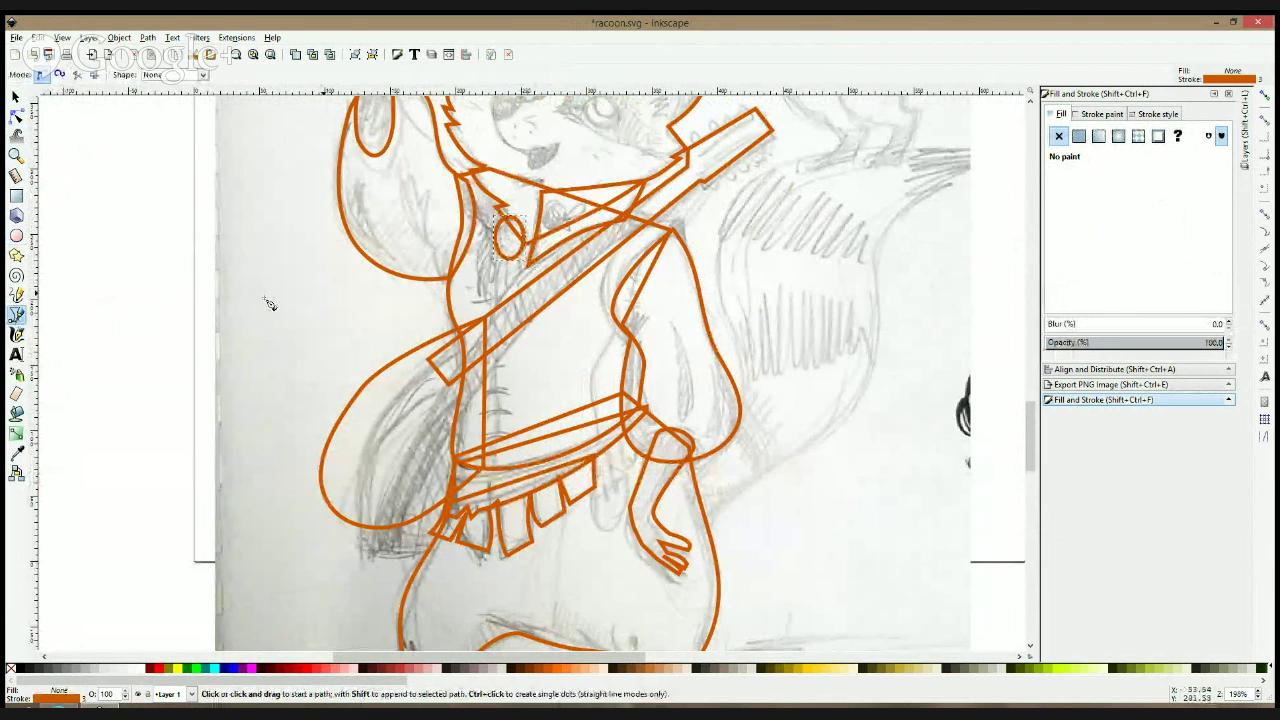
left_click(492, 226)
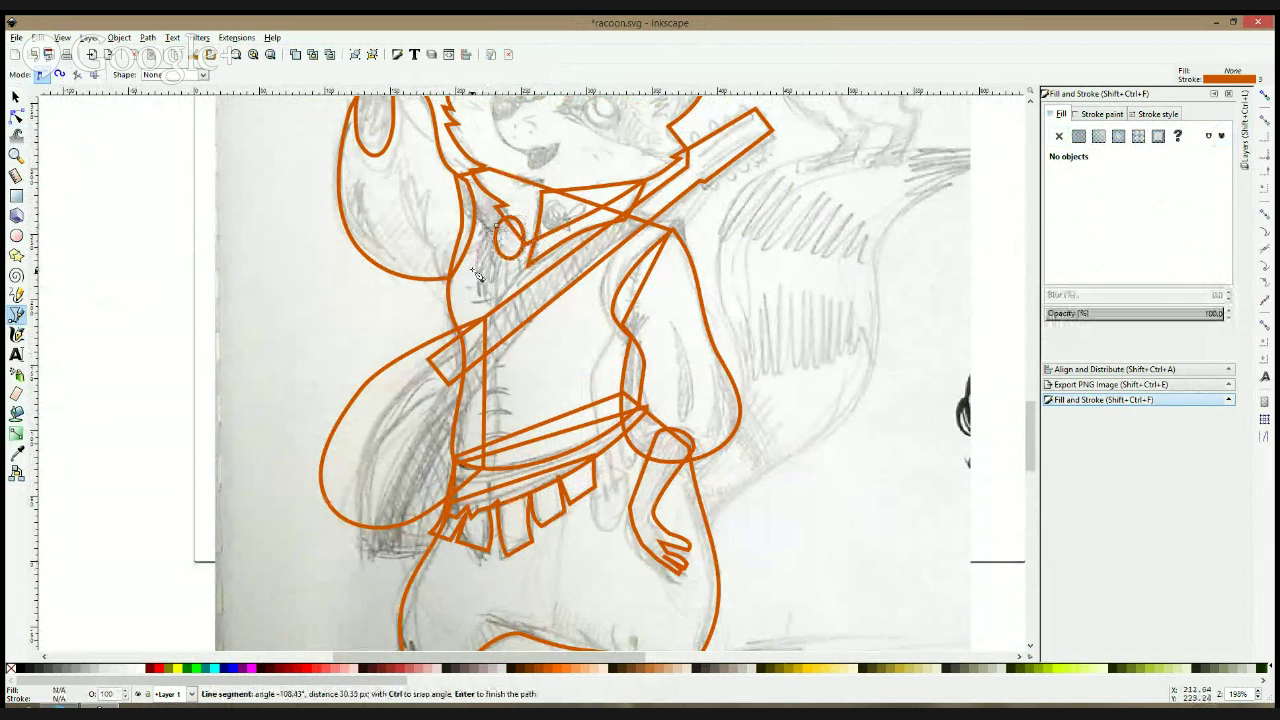
left_click(501, 313)
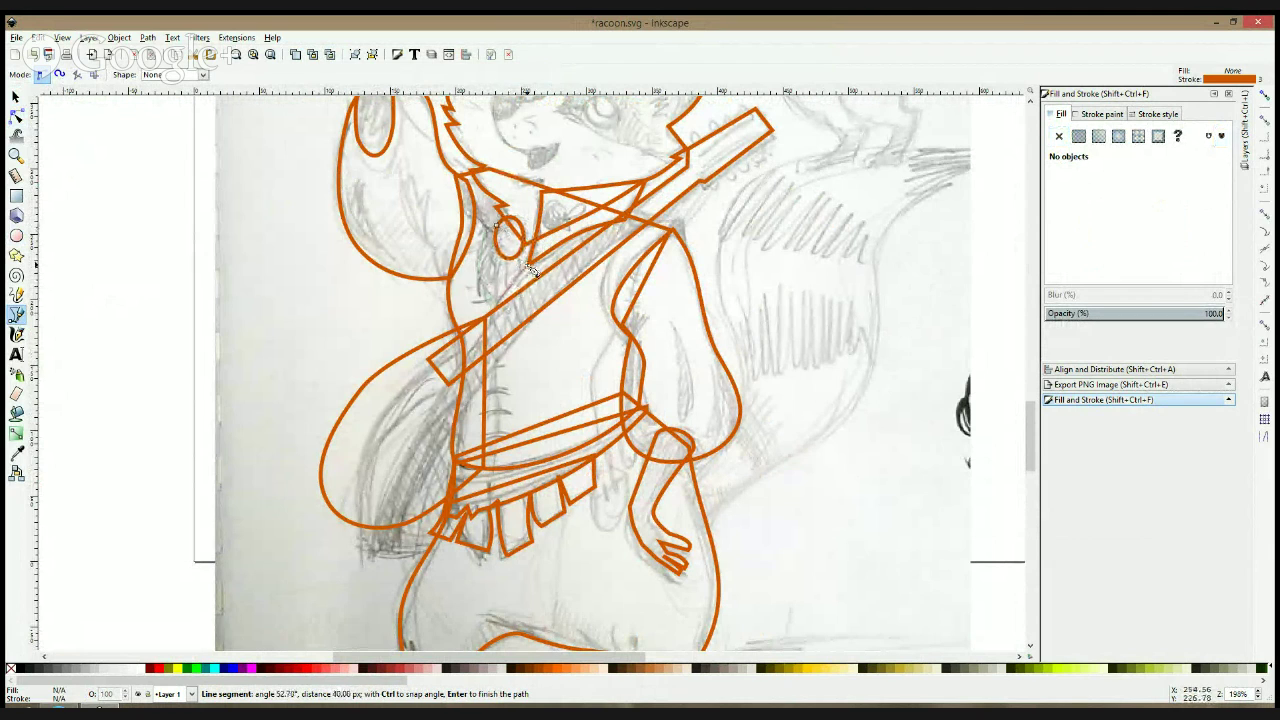
left_click(540, 248)
left_click(492, 226)
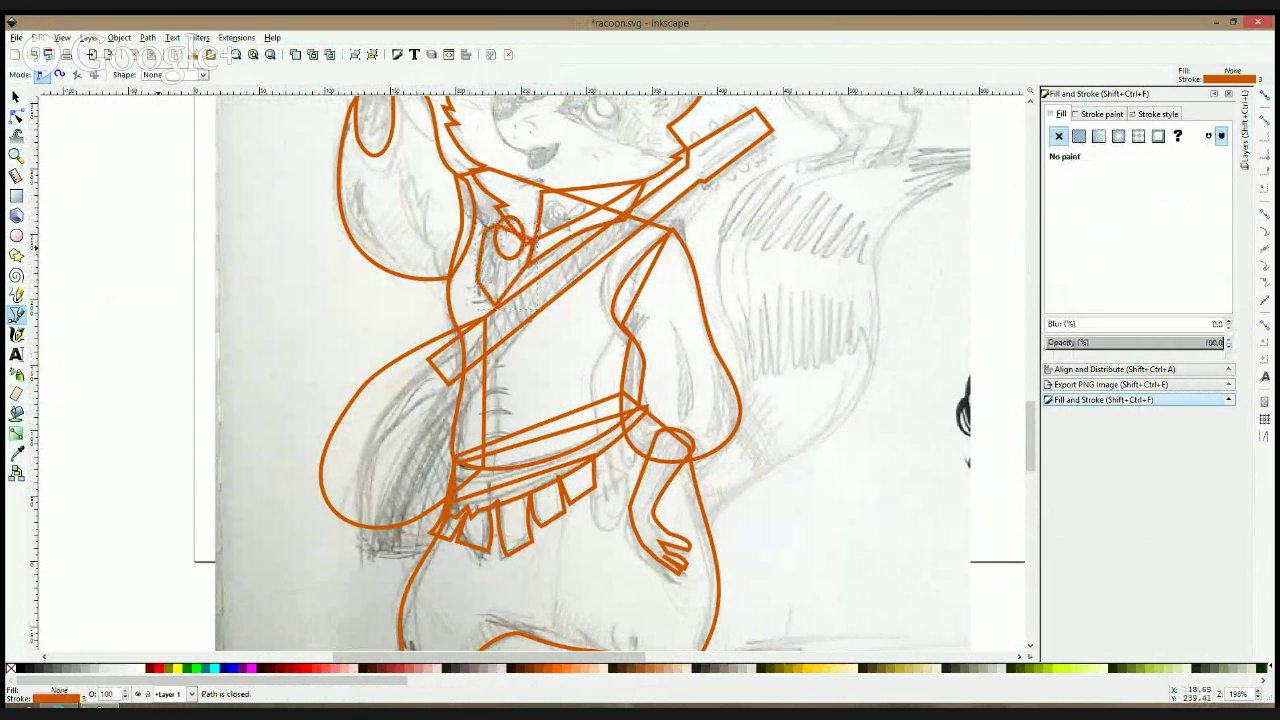
left_click(18, 117)
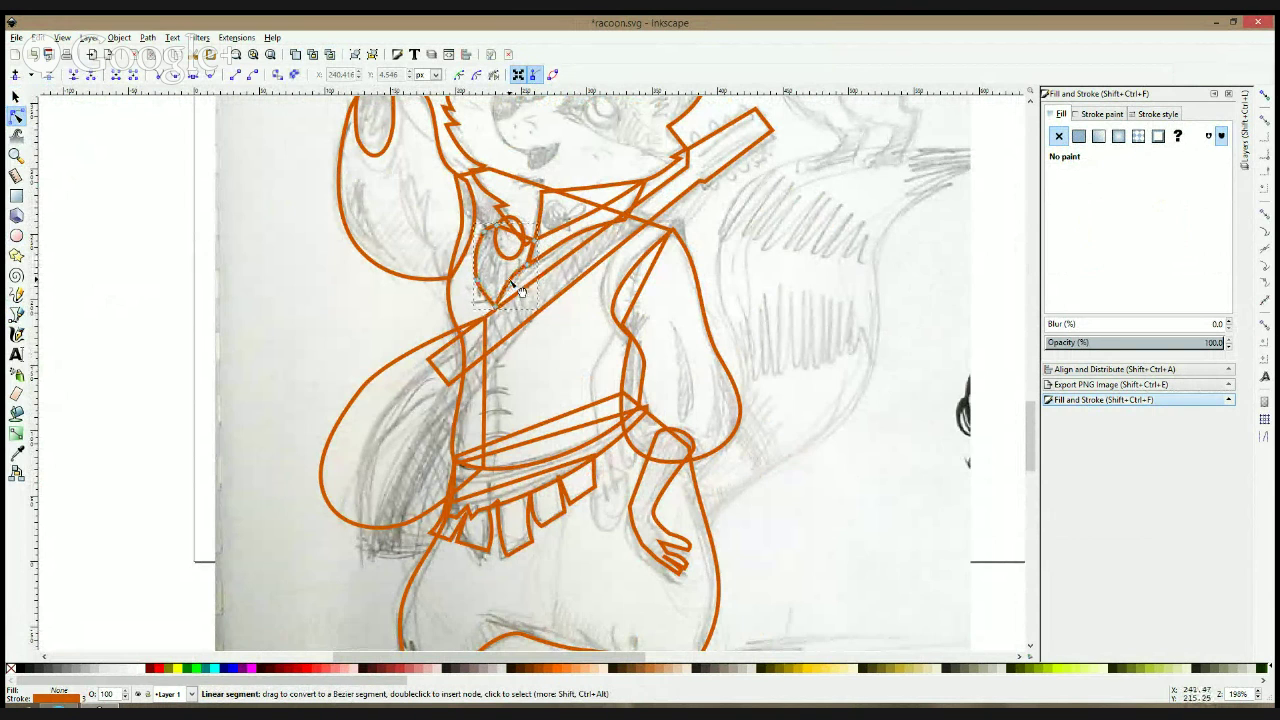
- Trace the pouch hanging from the belt between the last flap and the lowered hand as a closed Bezier path
scroll(624, 248, "down", 2)
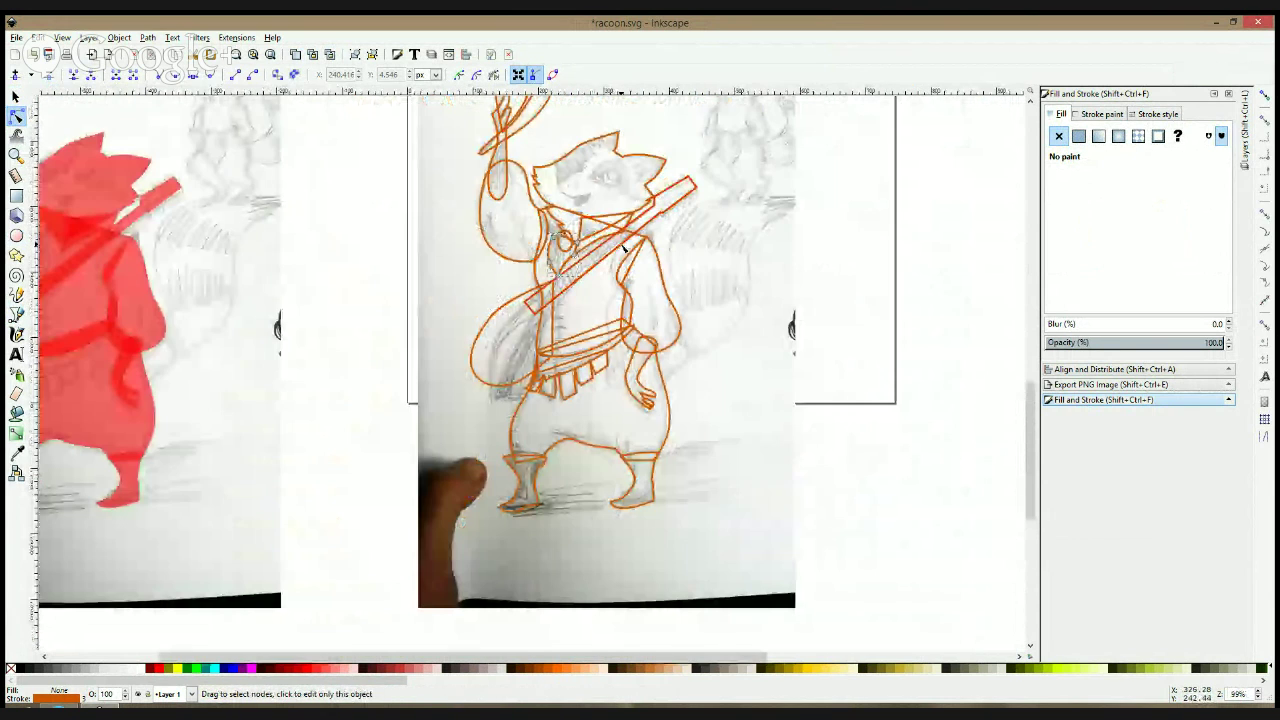
key("s")
left_click_drag(831, 239, 708, 306)
scroll(707, 309, "down", 2)
scroll(539, 392, "up", 4)
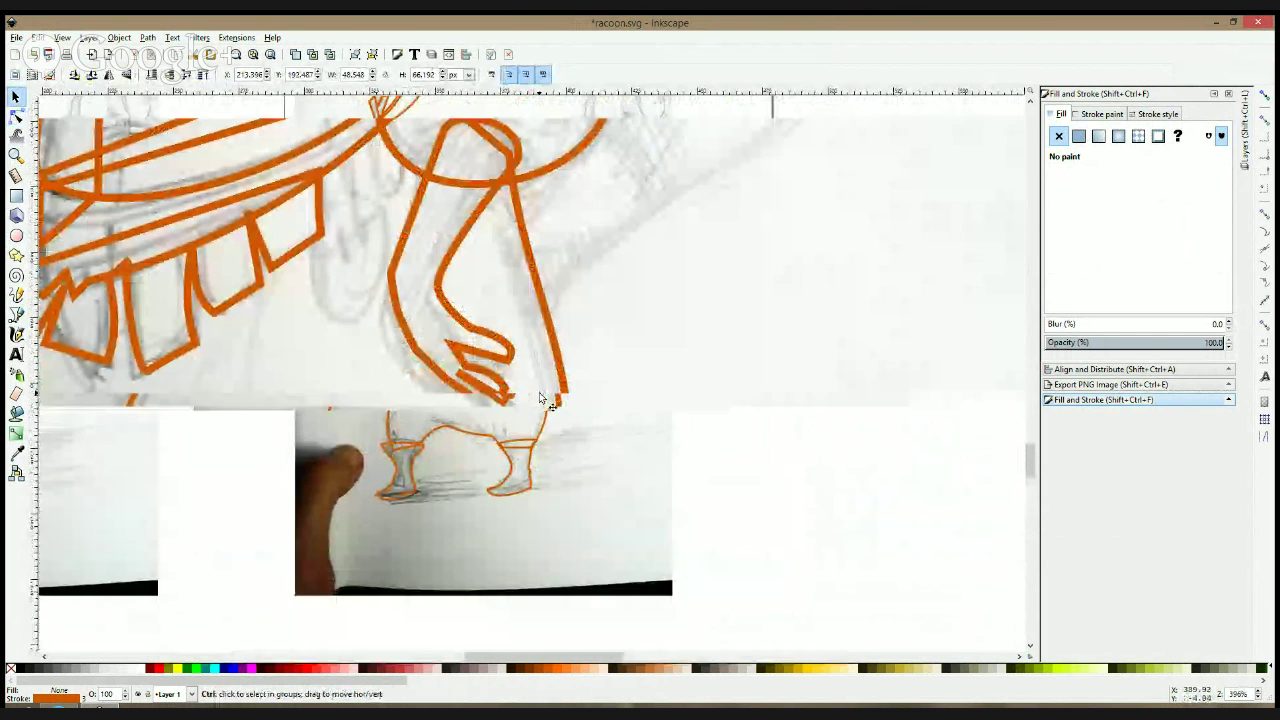
left_click(16, 314)
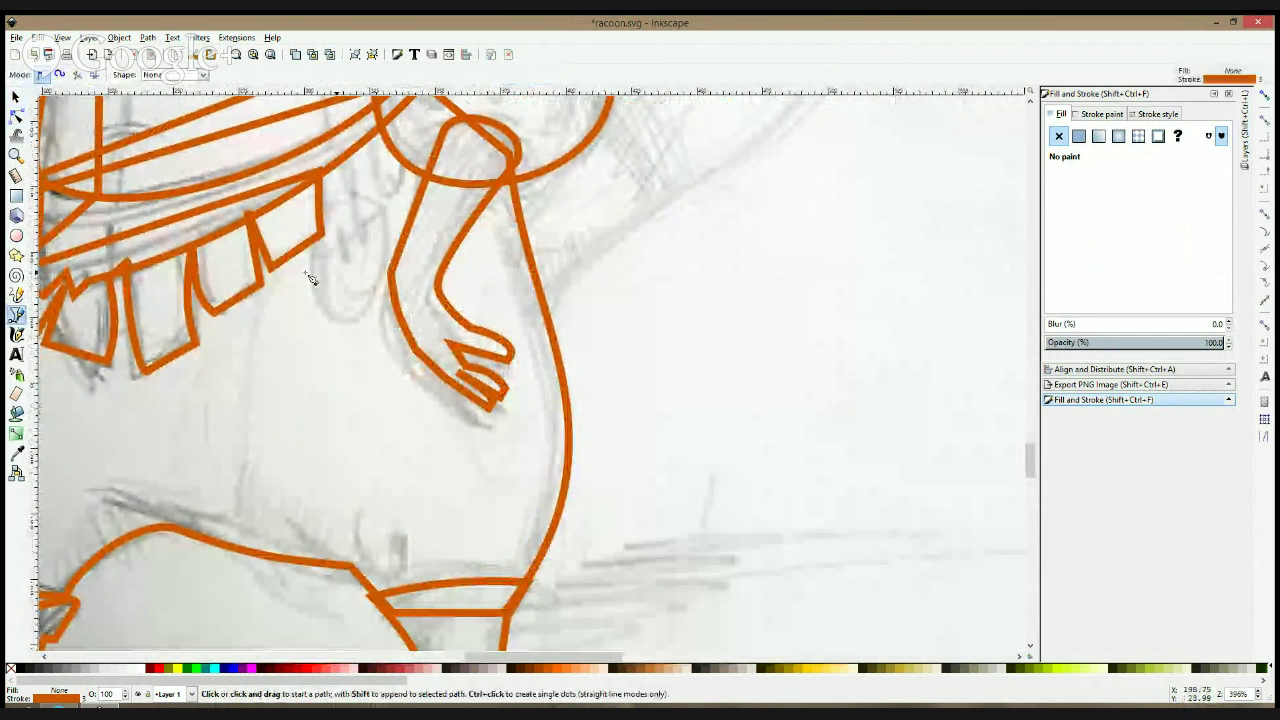
left_click(342, 146)
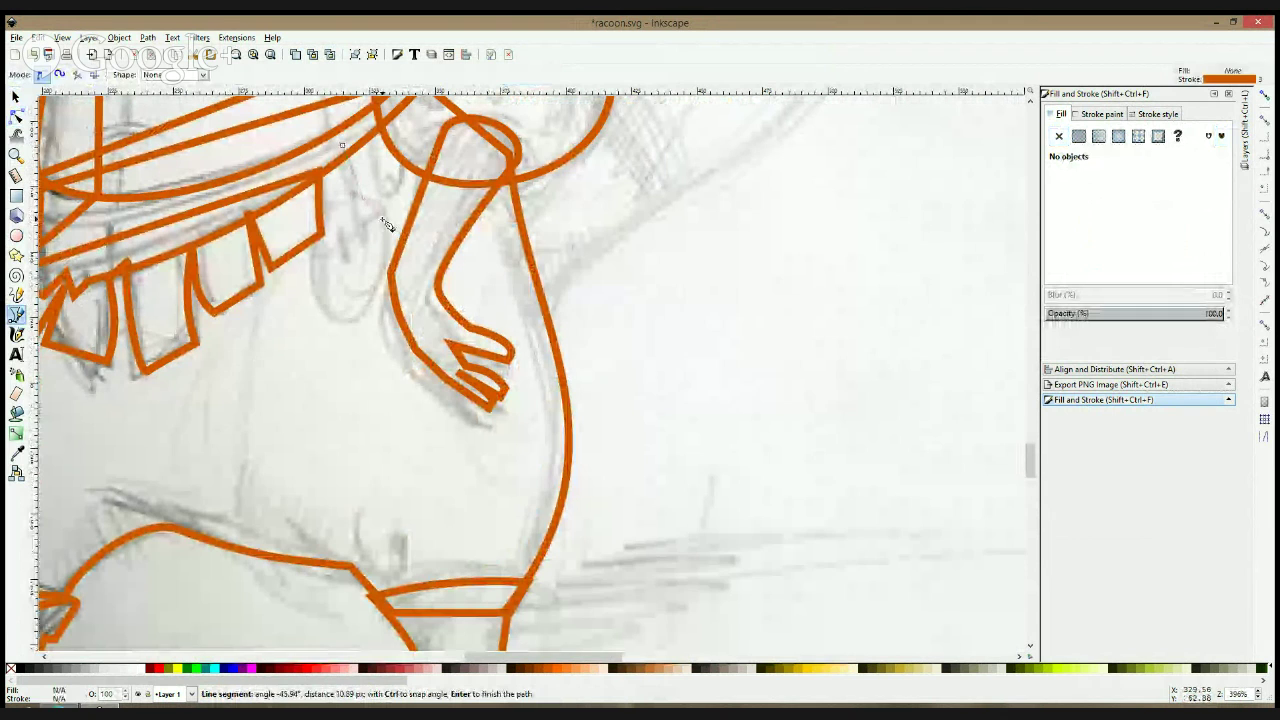
left_click(324, 305)
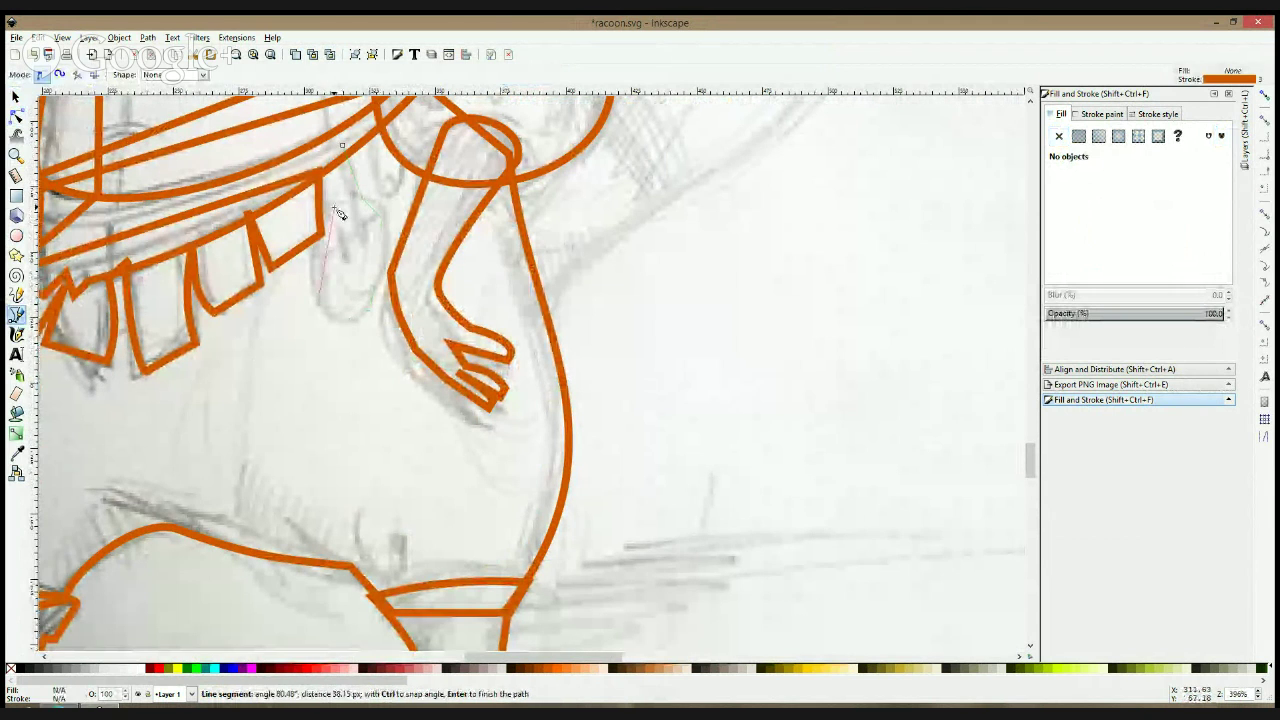
left_click(342, 146)
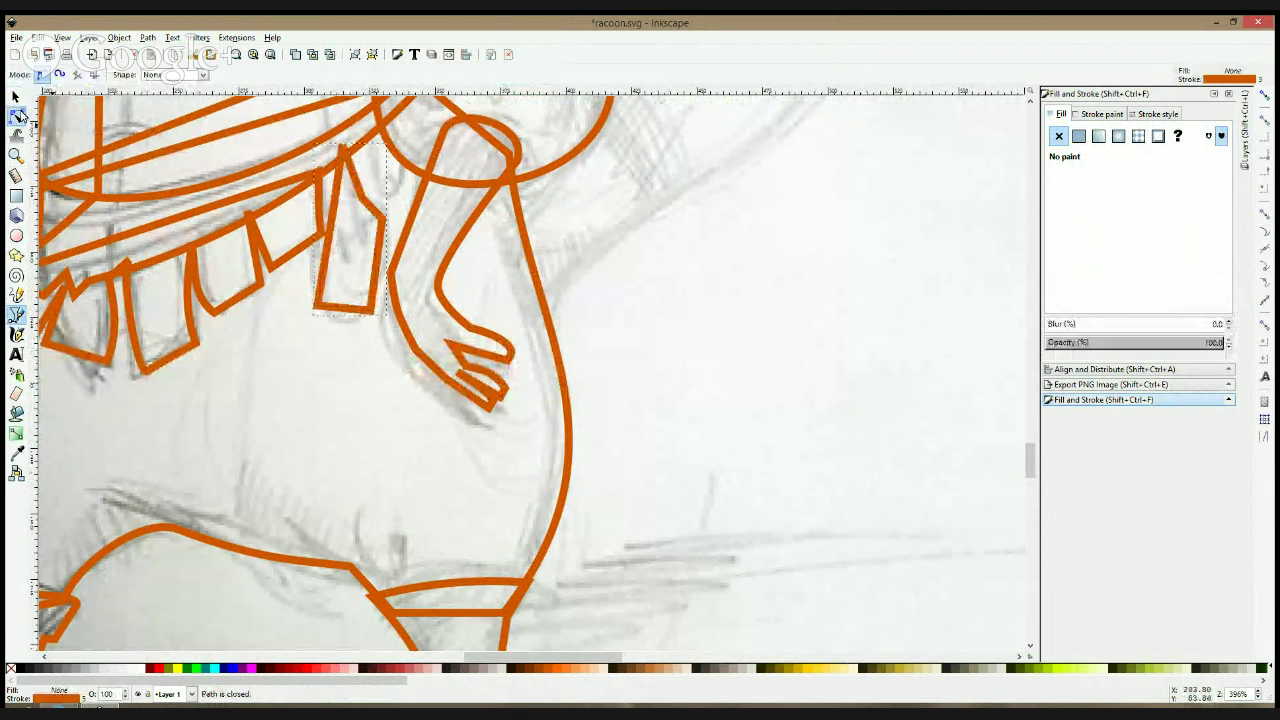
- Smooth the pouch's lower corners into a rounded belly and reshape its narrow neck by editing nodes and handles
left_click(17, 116)
left_click(317, 306, "ctrl")
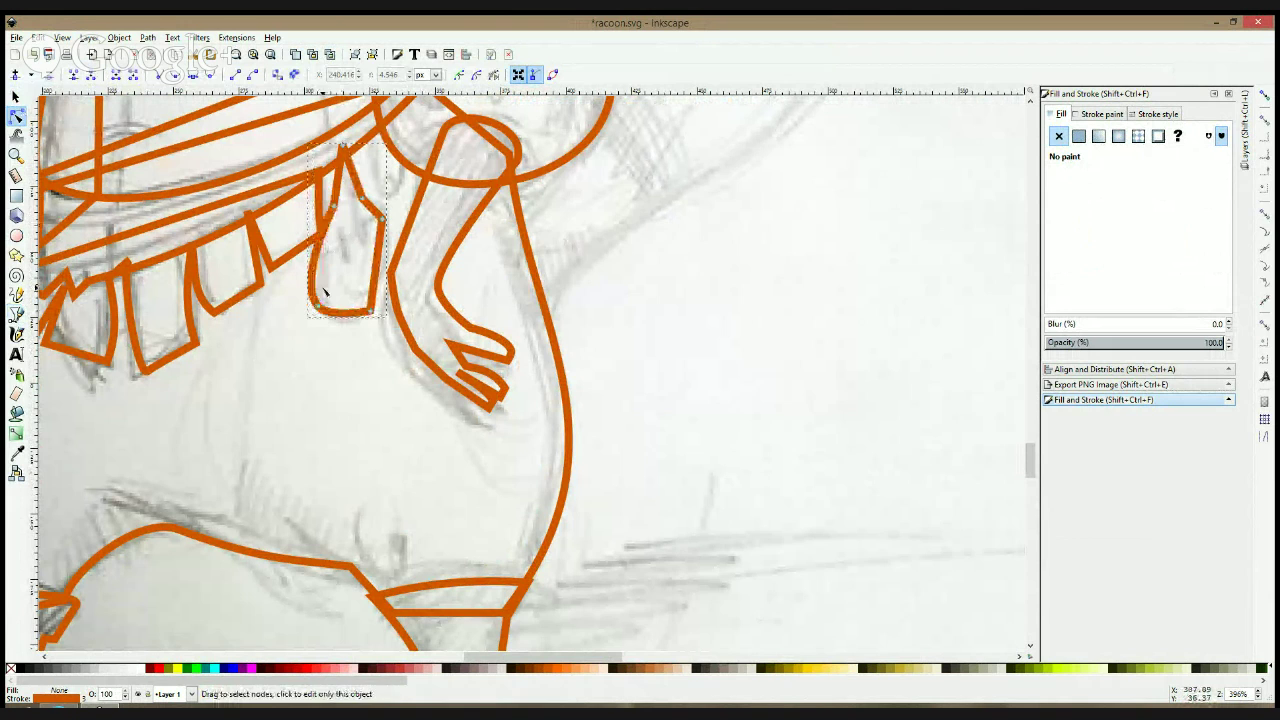
left_click(378, 216, "ctrl")
left_click(382, 218, "ctrl")
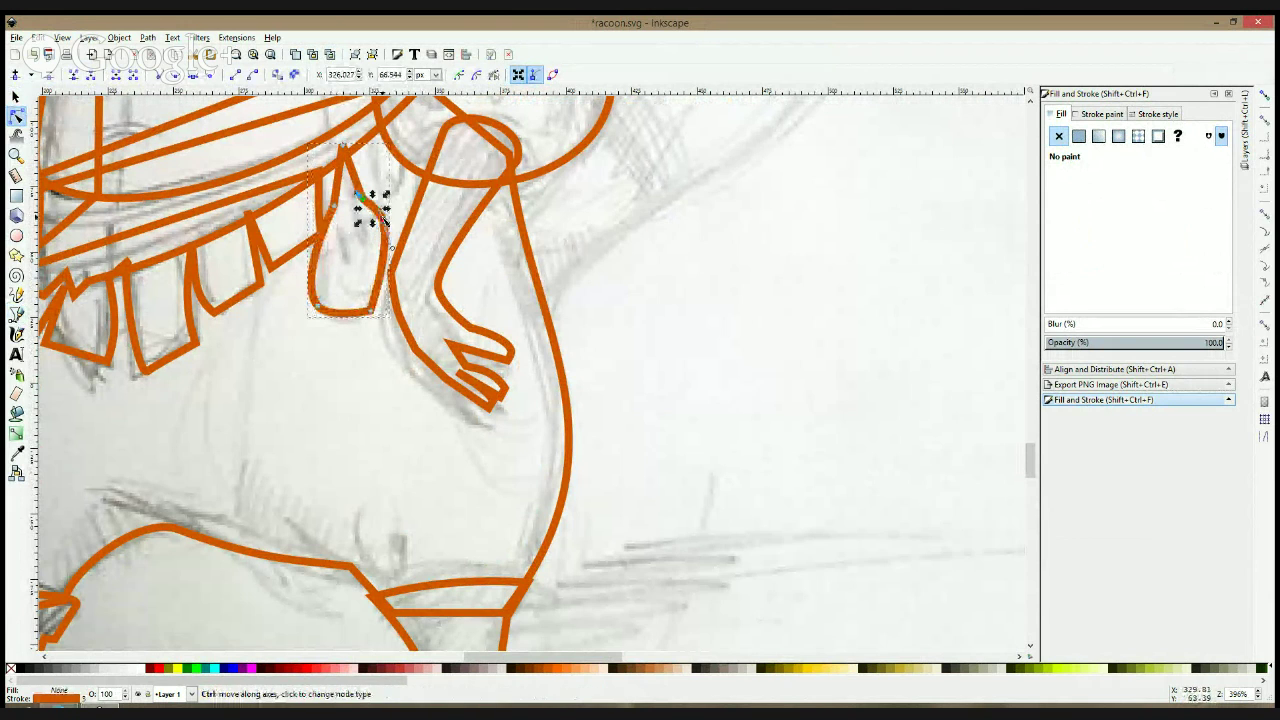
left_click(370, 311, "ctrl")
left_click_drag(362, 198, 361, 153)
key("F1")
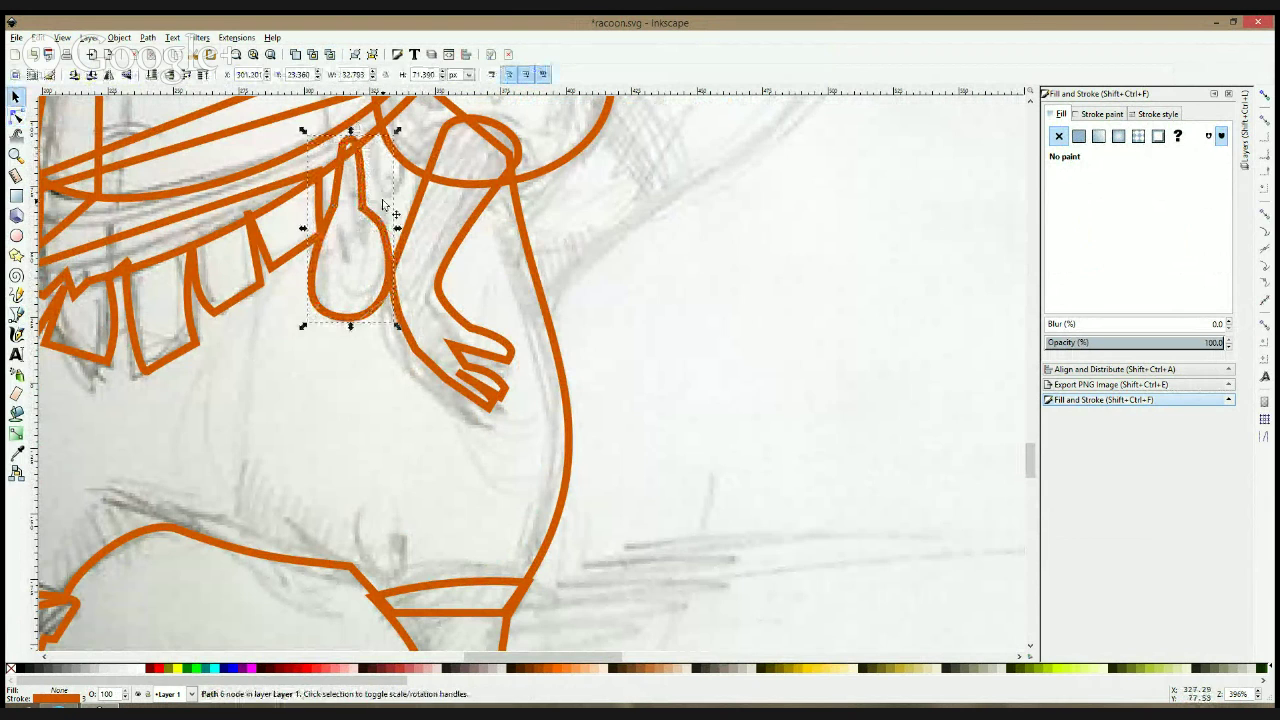
left_click(16, 116)
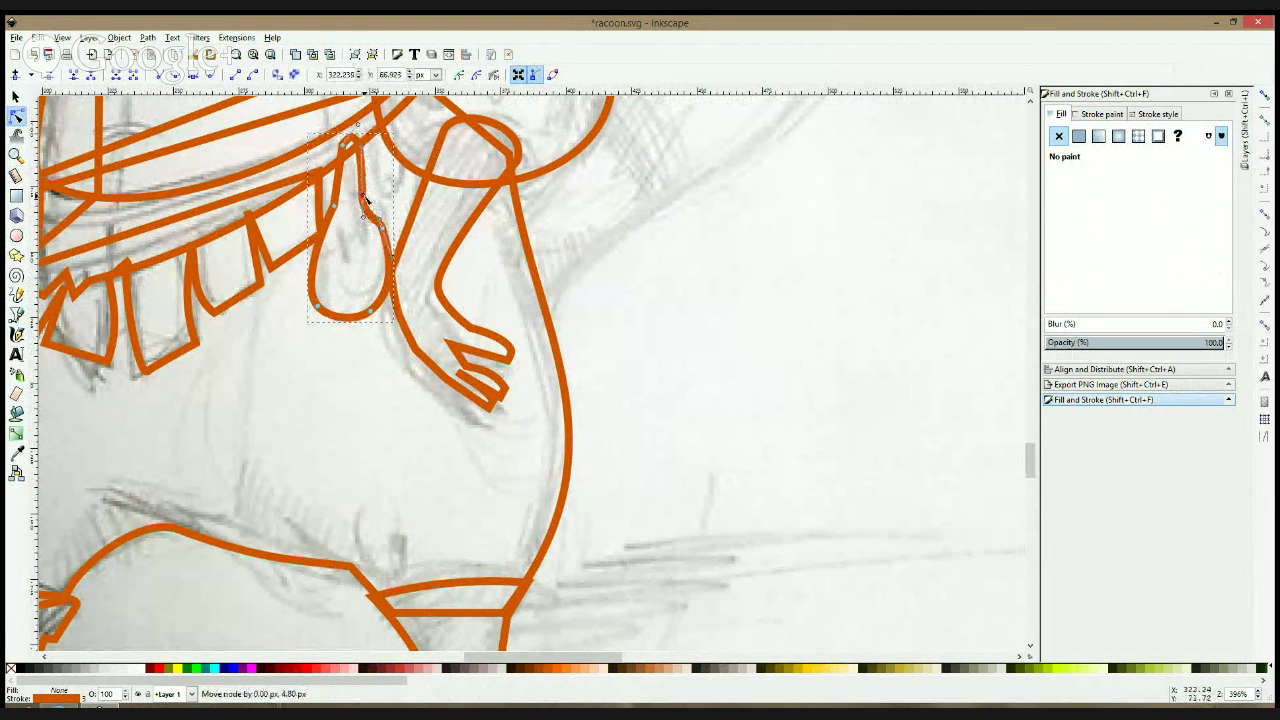
key("s")
- Trace the bushy tail behind the raccoon as a closed Bezier path, from the pointed tip around to the hip and back
scroll(466, 251, "down", 4)
left_click_drag(695, 216, 671, 329)
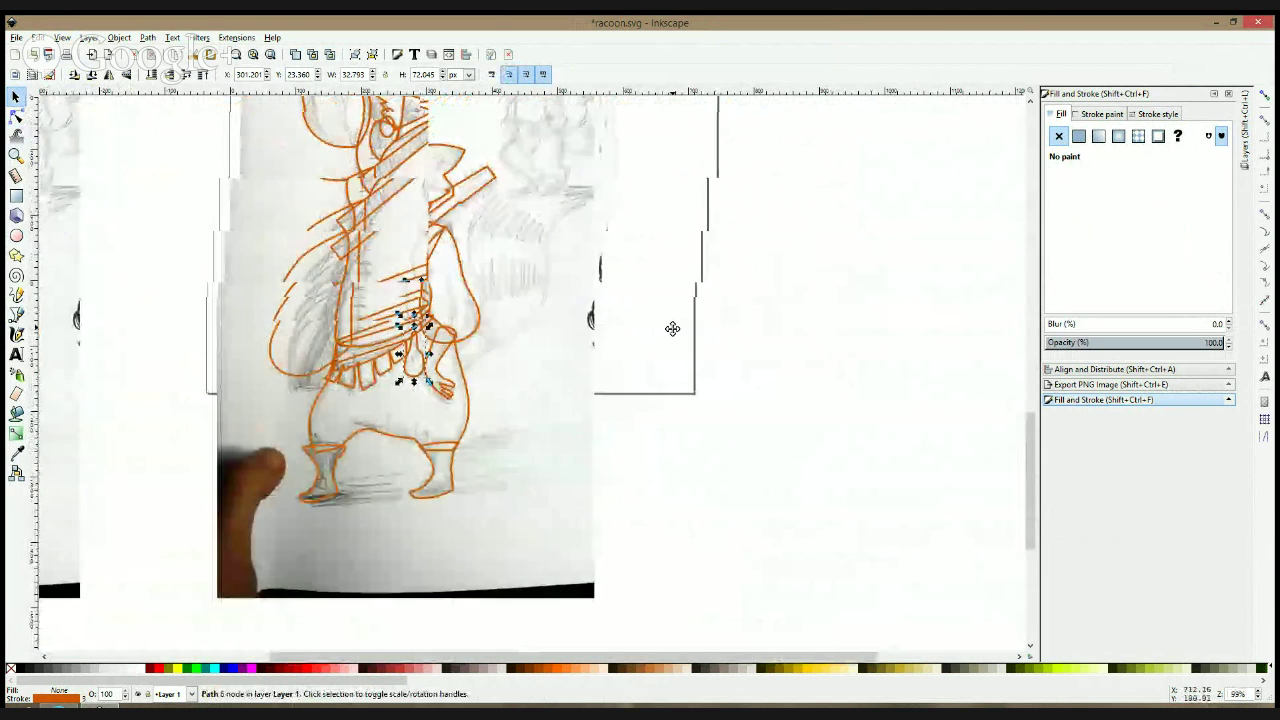
left_click(16, 314)
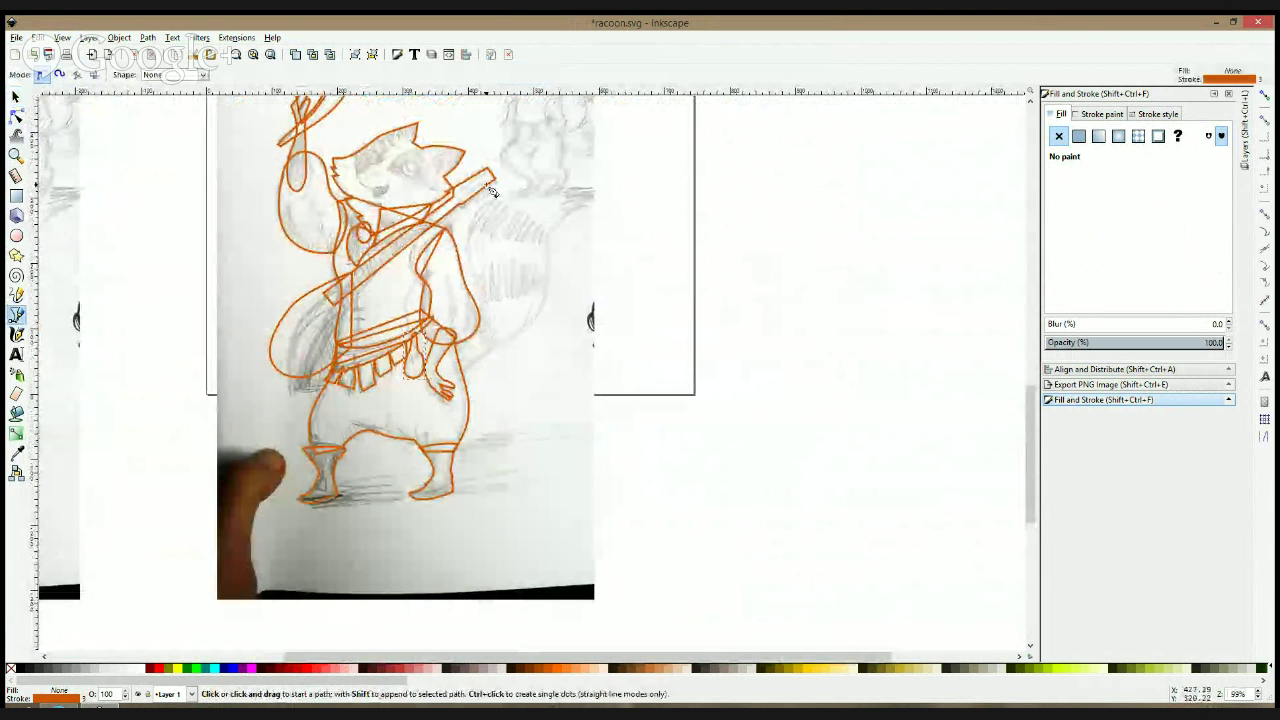
scroll(545, 212, "up", 3)
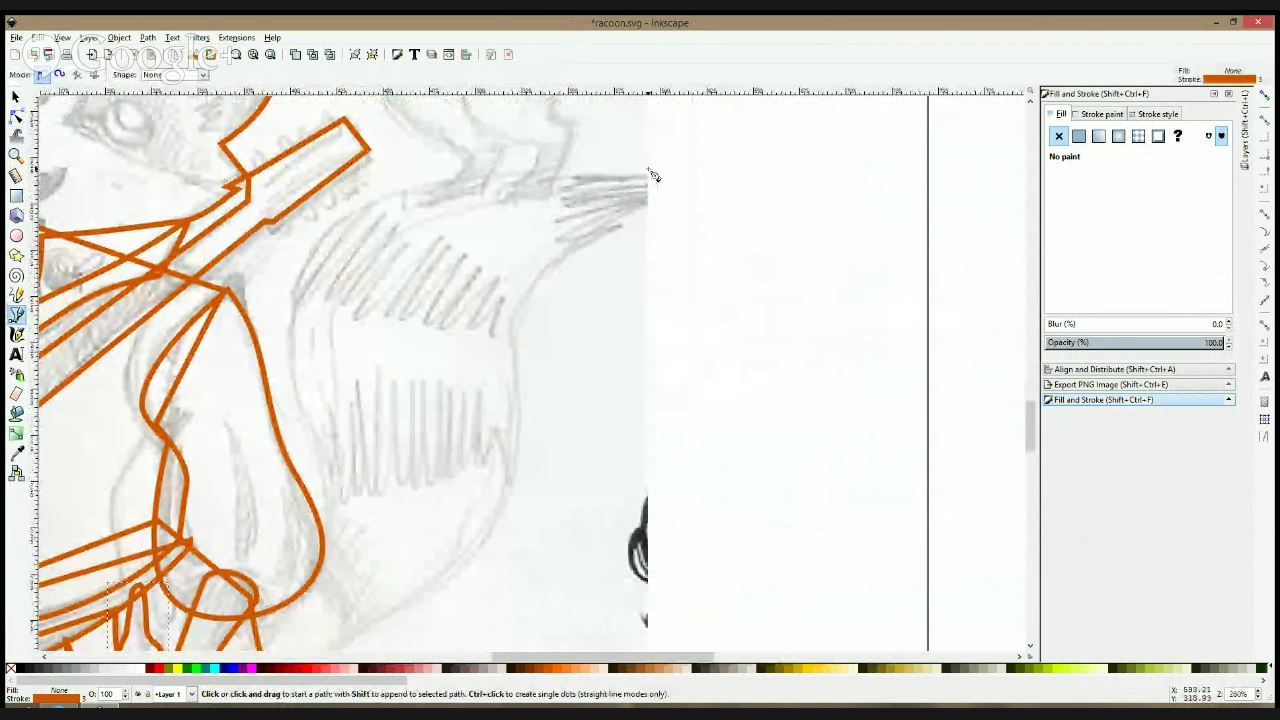
scroll(633, 190, "down", 2)
left_click(606, 190)
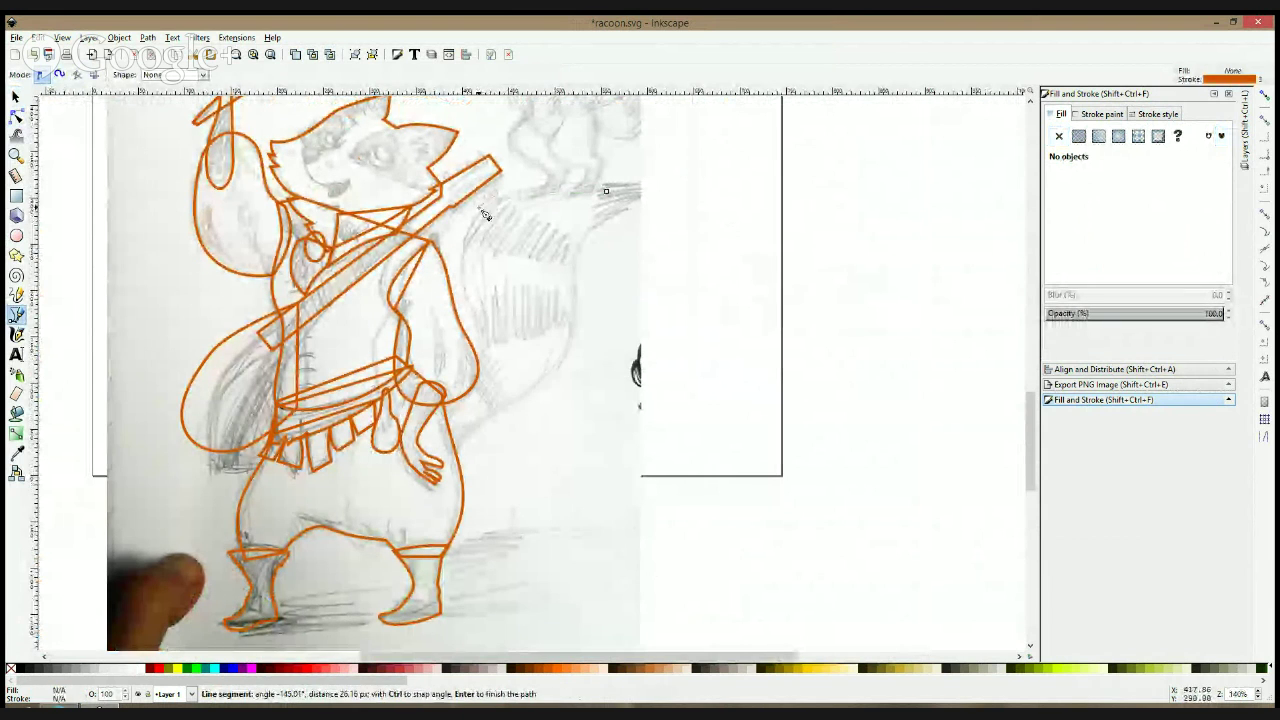
left_click(461, 275)
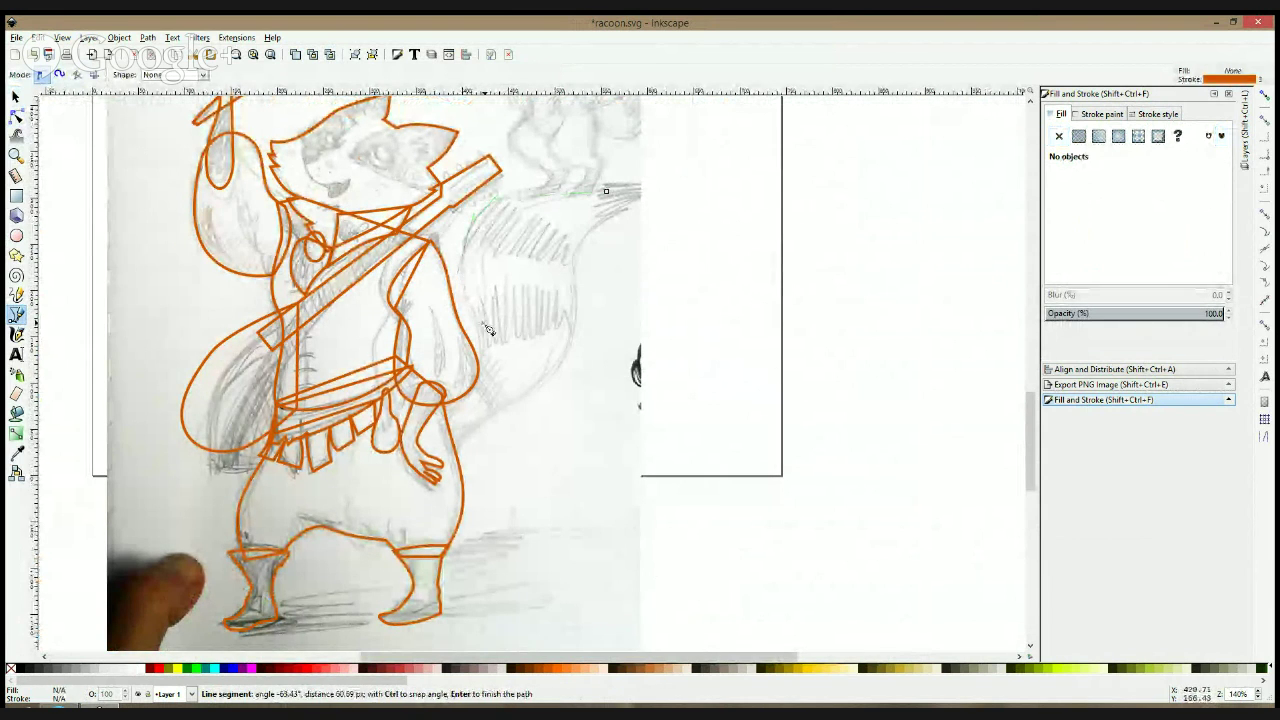
left_click(449, 393)
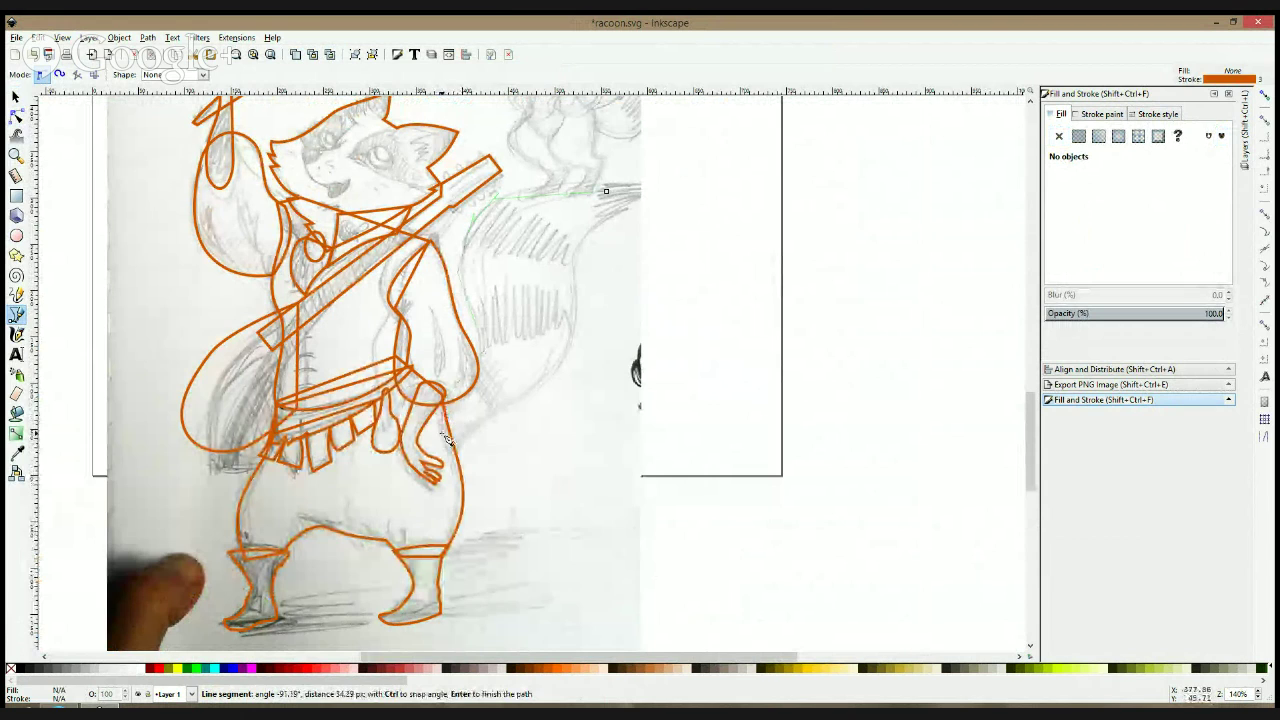
left_click(556, 378)
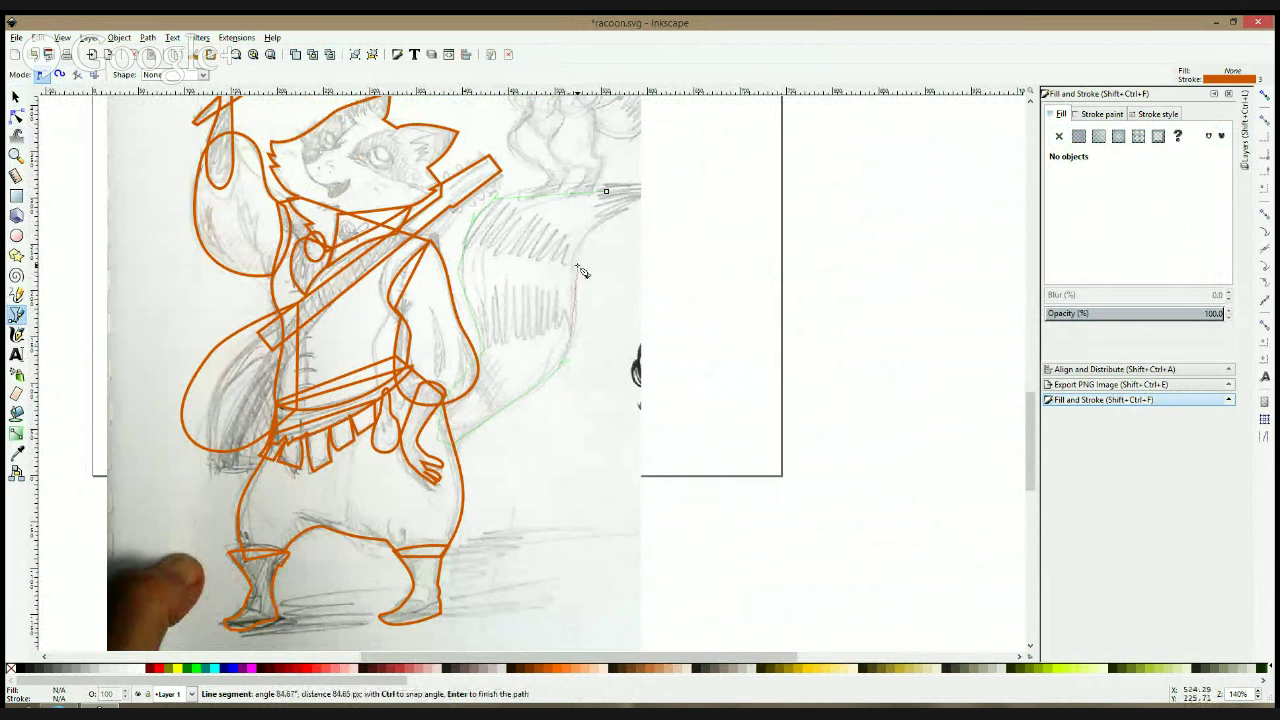
left_click(622, 207)
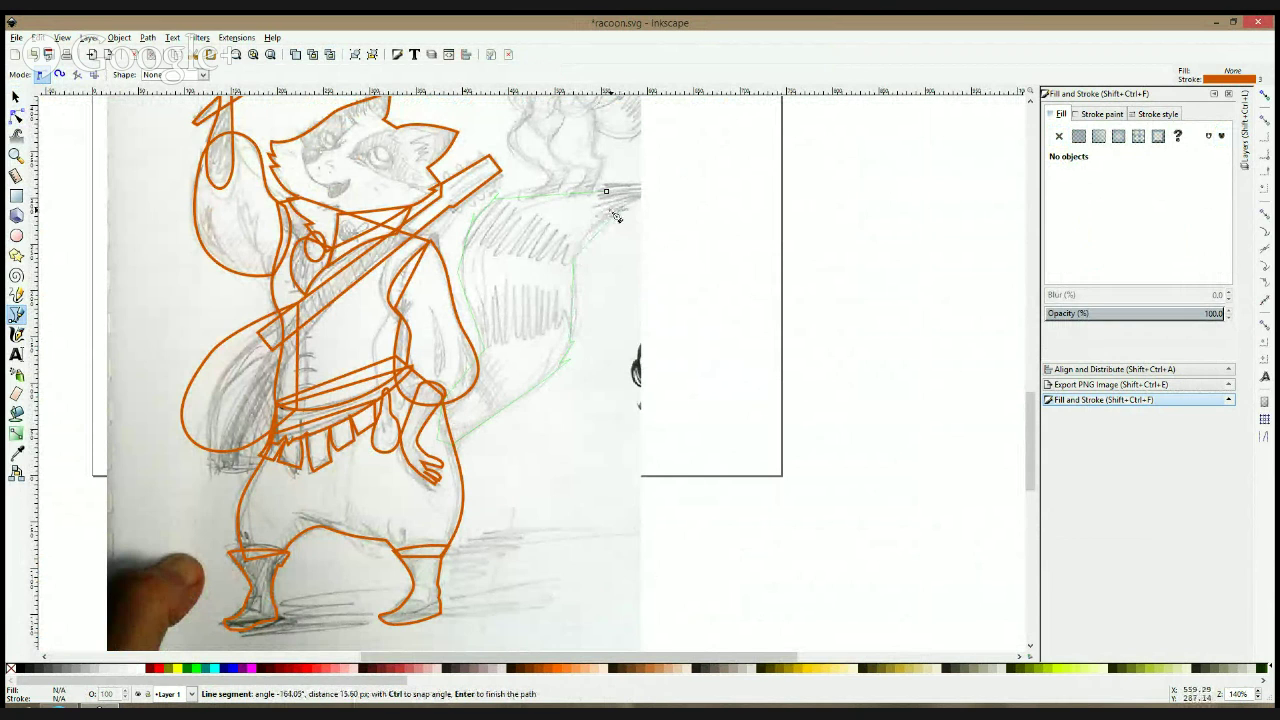
left_click(606, 204)
left_click(630, 197)
left_click(608, 196)
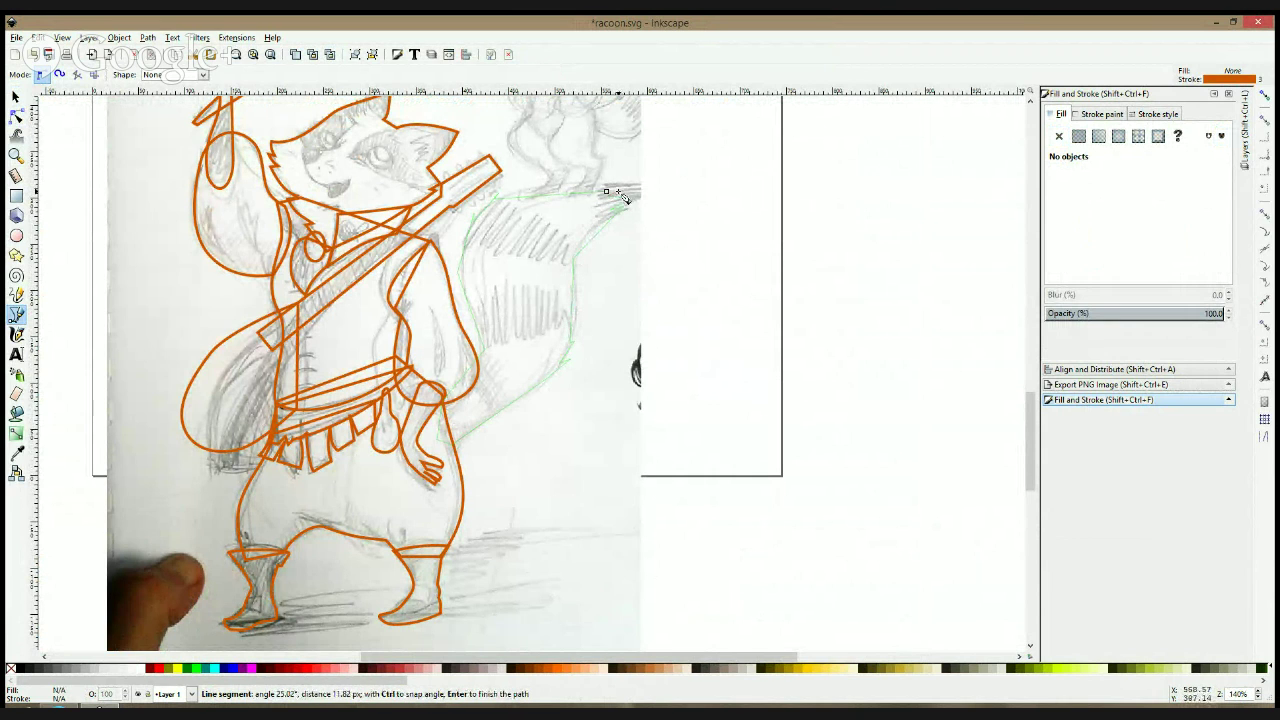
left_click(606, 191)
- Bend the tail's upper, inner and outer edges into smooth curves that follow the sketch
scroll(600, 195, "up", 2)
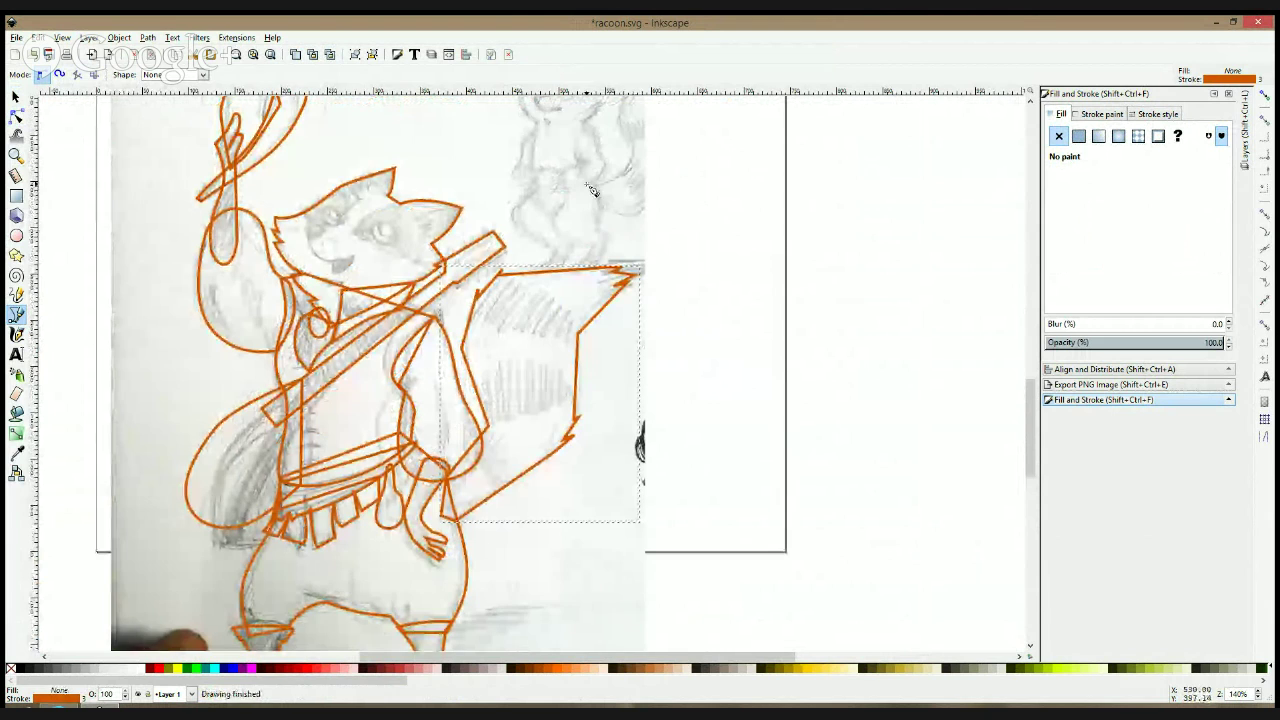
scroll(592, 190, "up", 2)
key("n")
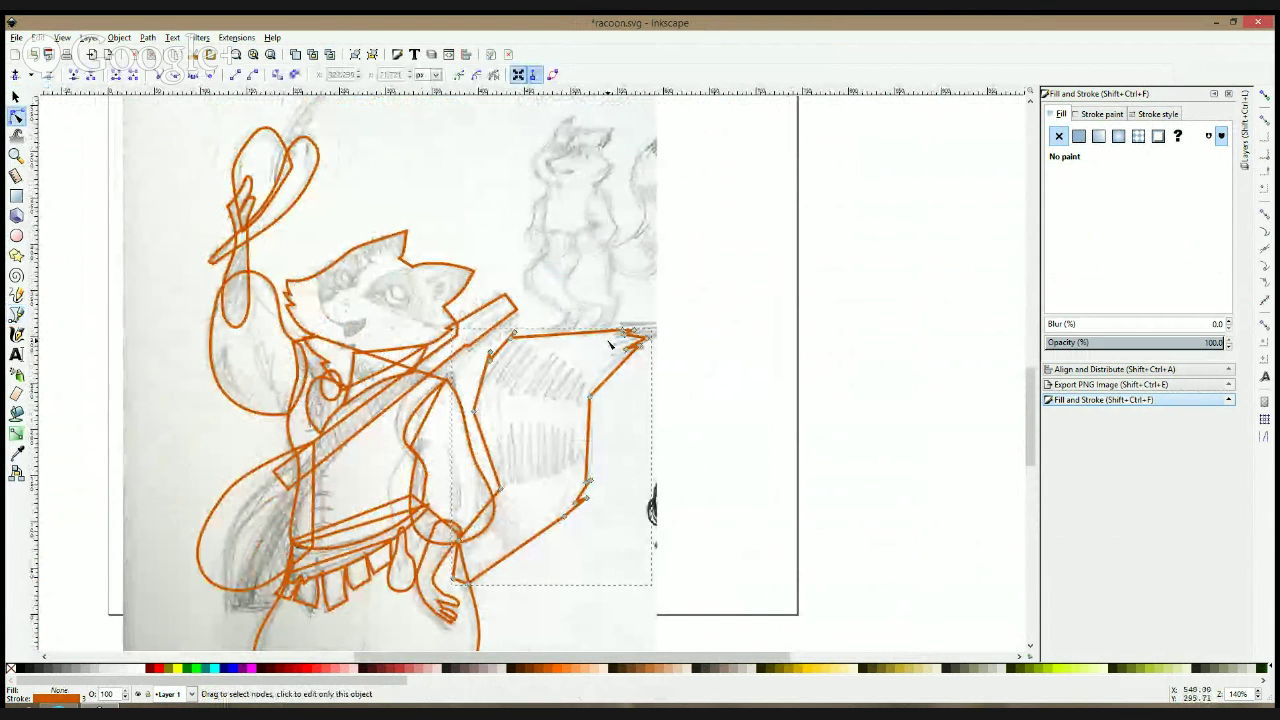
left_click_drag(586, 343, 580, 325)
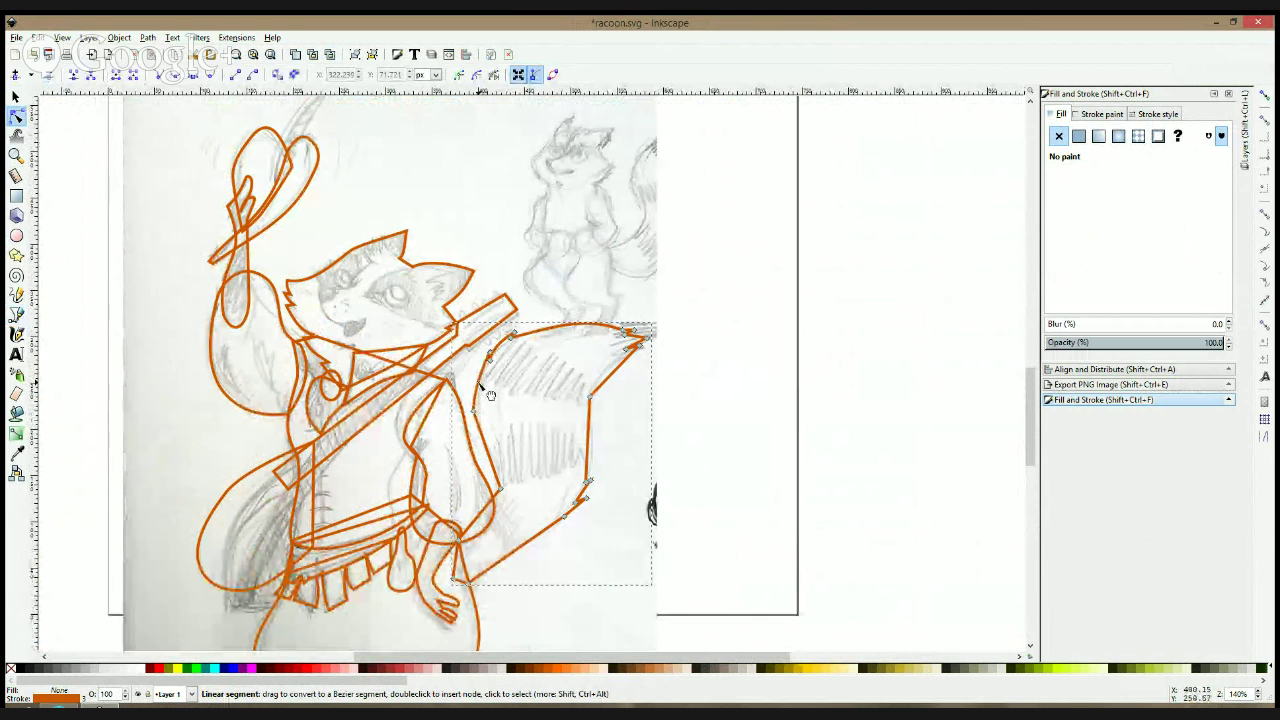
left_click_drag(491, 396, 479, 413)
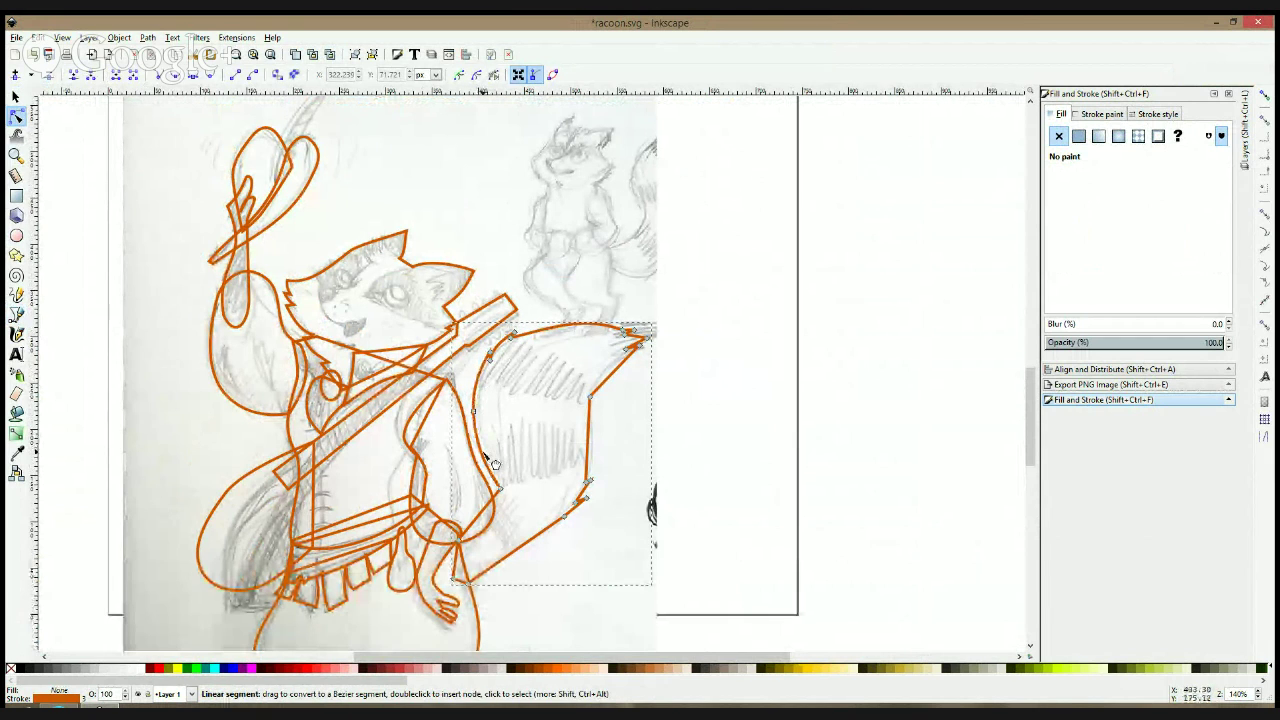
left_click(591, 398, "ctrl")
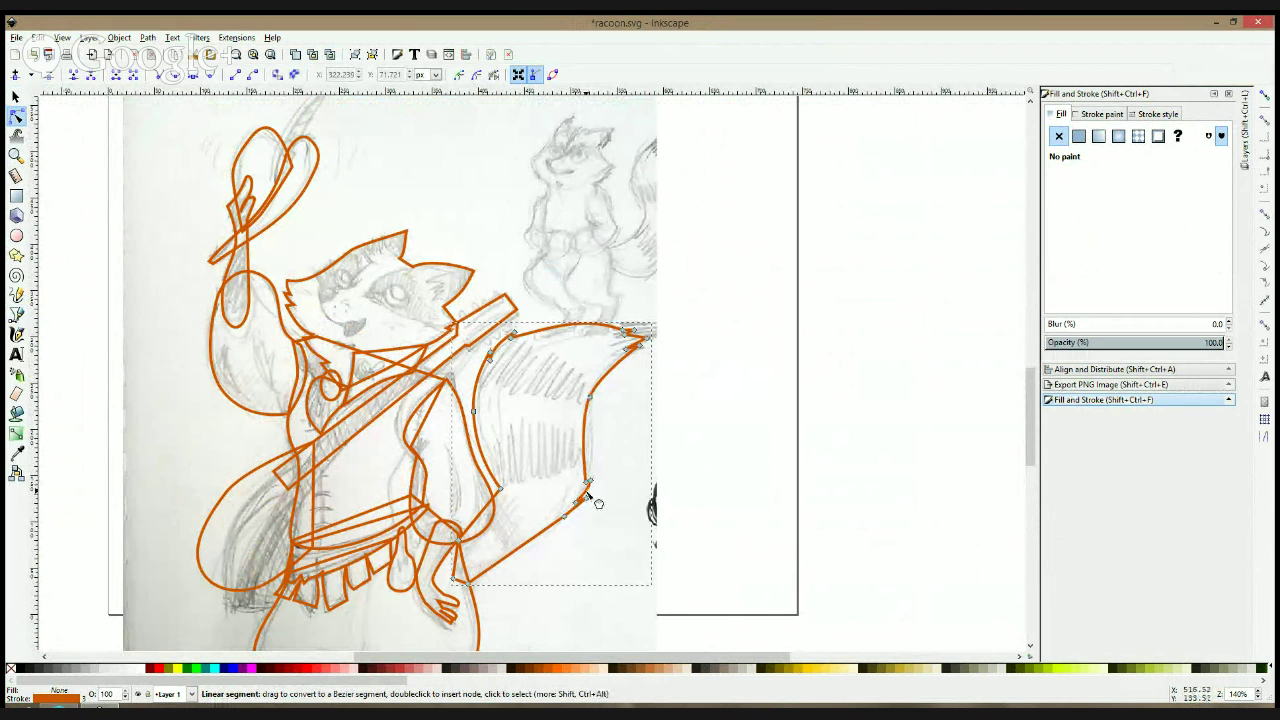
left_click_drag(588, 460, 594, 461)
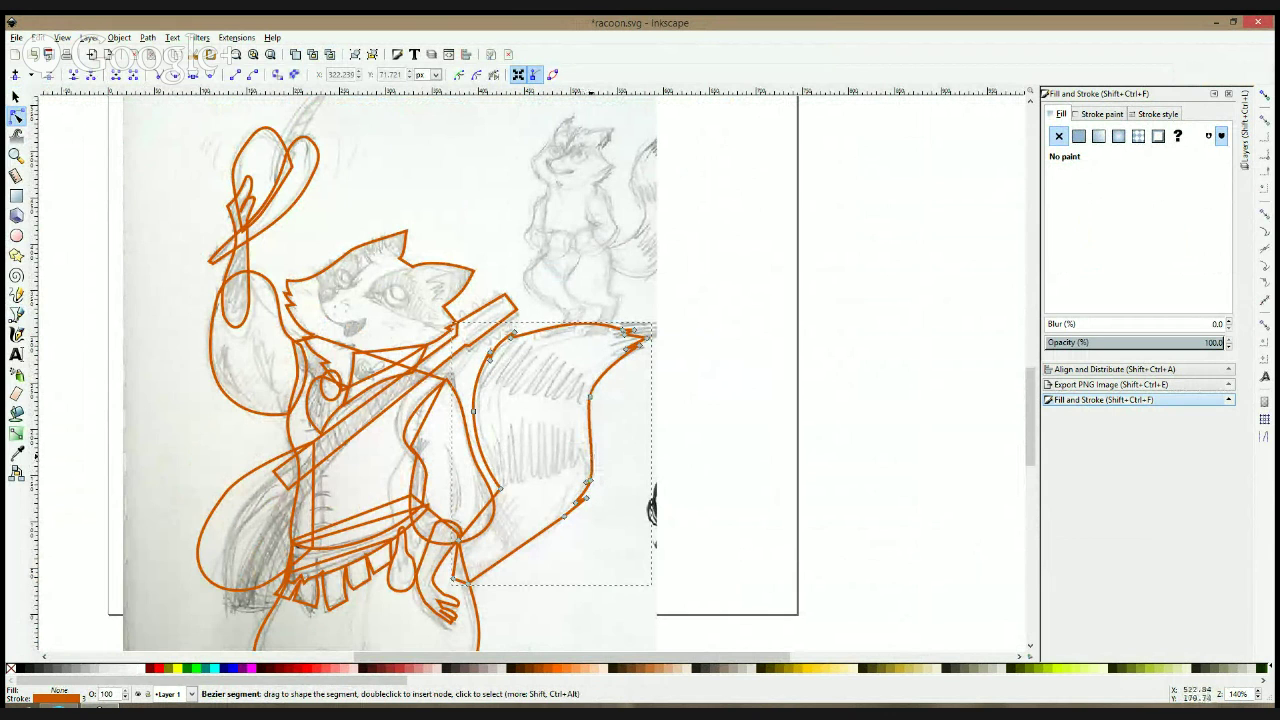
- Reposition the nodes of the fur tufts on the tail's lower outer edge to sharpen the jagged points
scroll(597, 500, "up", 3)
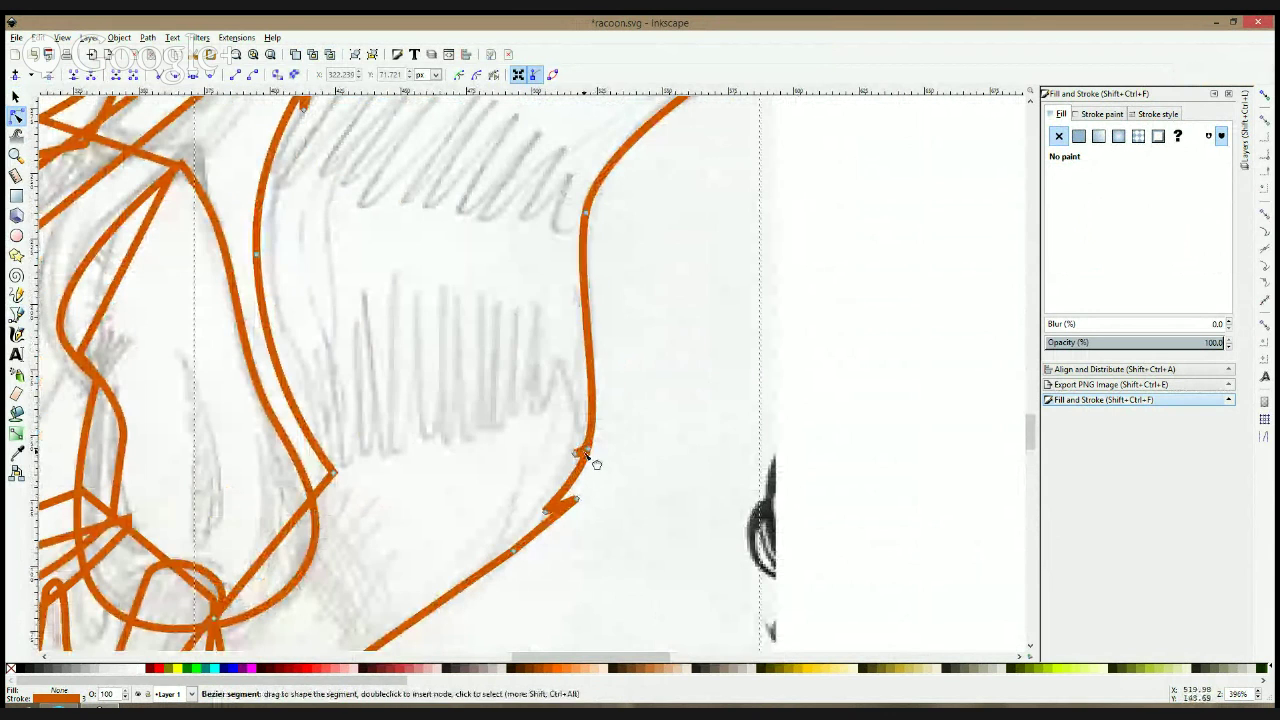
left_click_drag(591, 457, 594, 453)
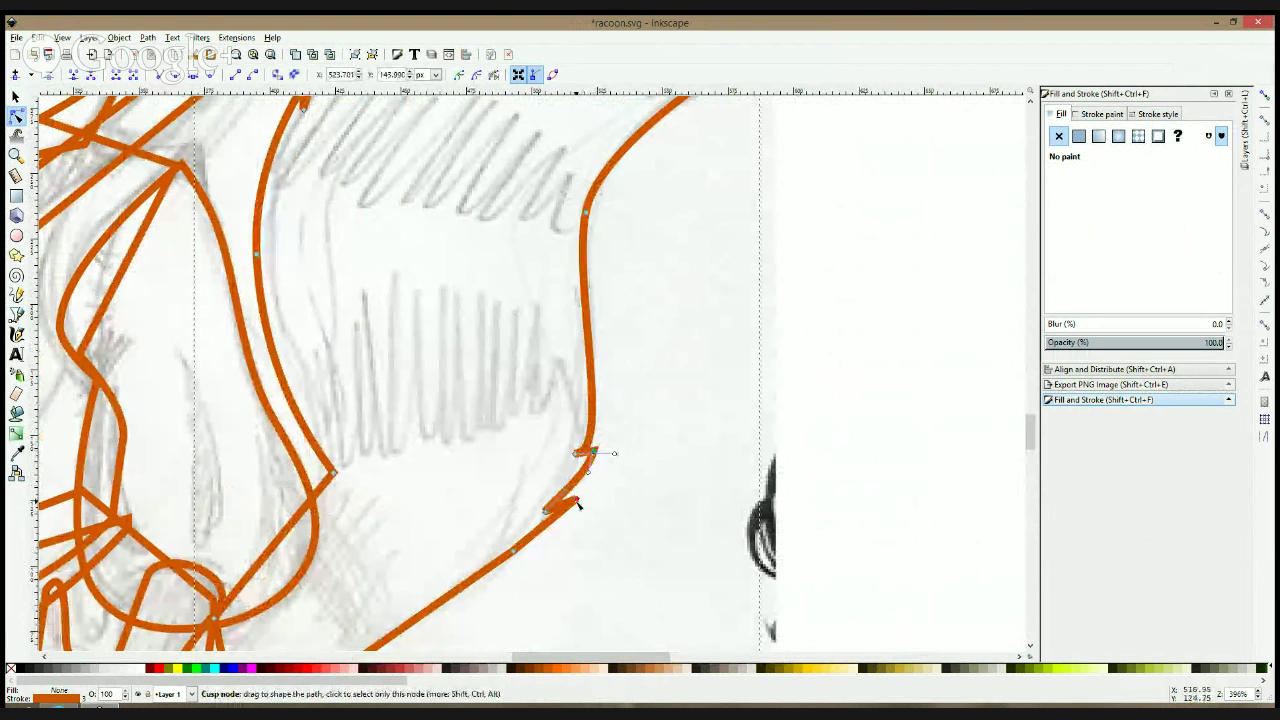
left_click_drag(577, 499, 581, 503)
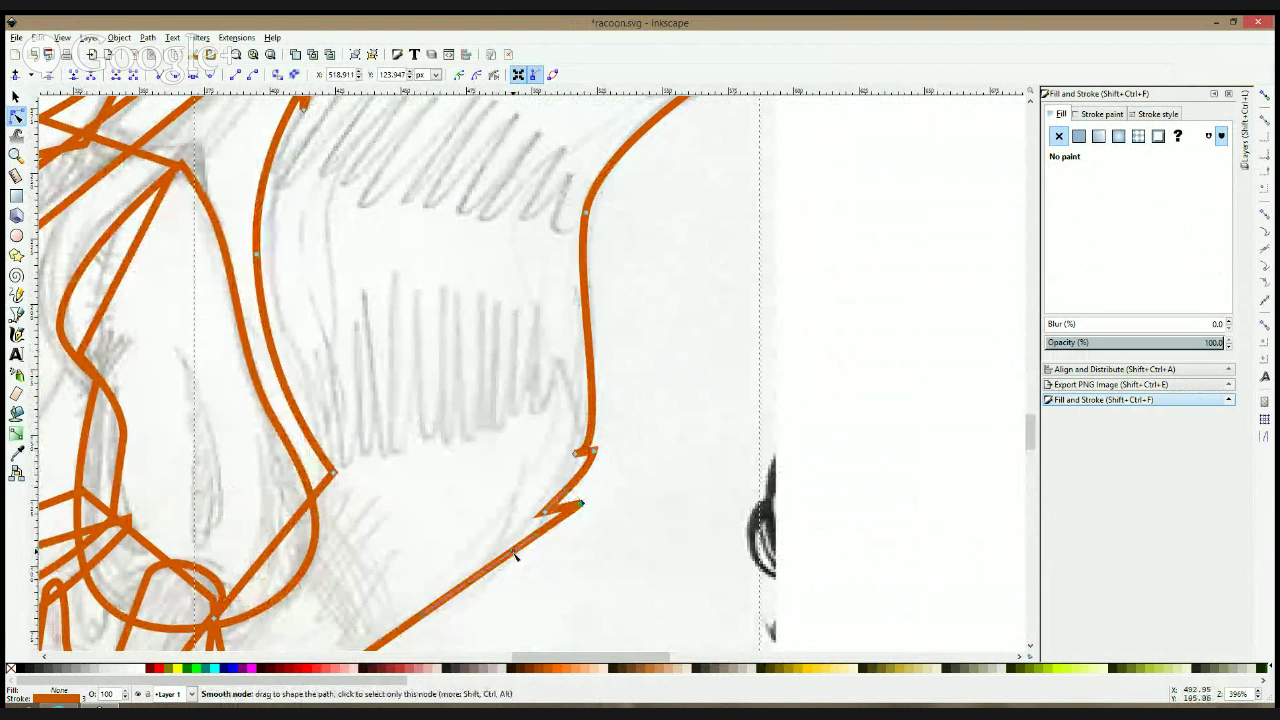
left_click_drag(513, 551, 522, 565)
- Round the tail's underside into a curve, adjust its base node near the hip, and deselect the path
scroll(667, 495, "down", 3)
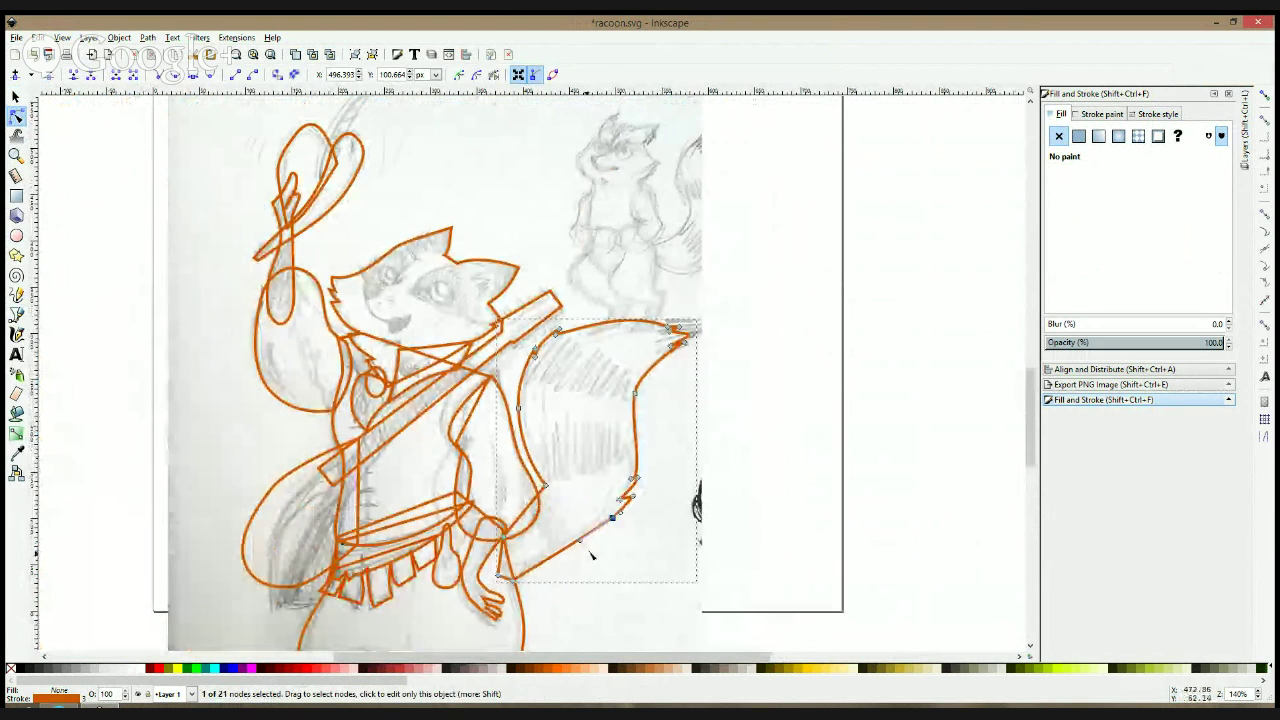
left_click_drag(586, 538, 590, 562)
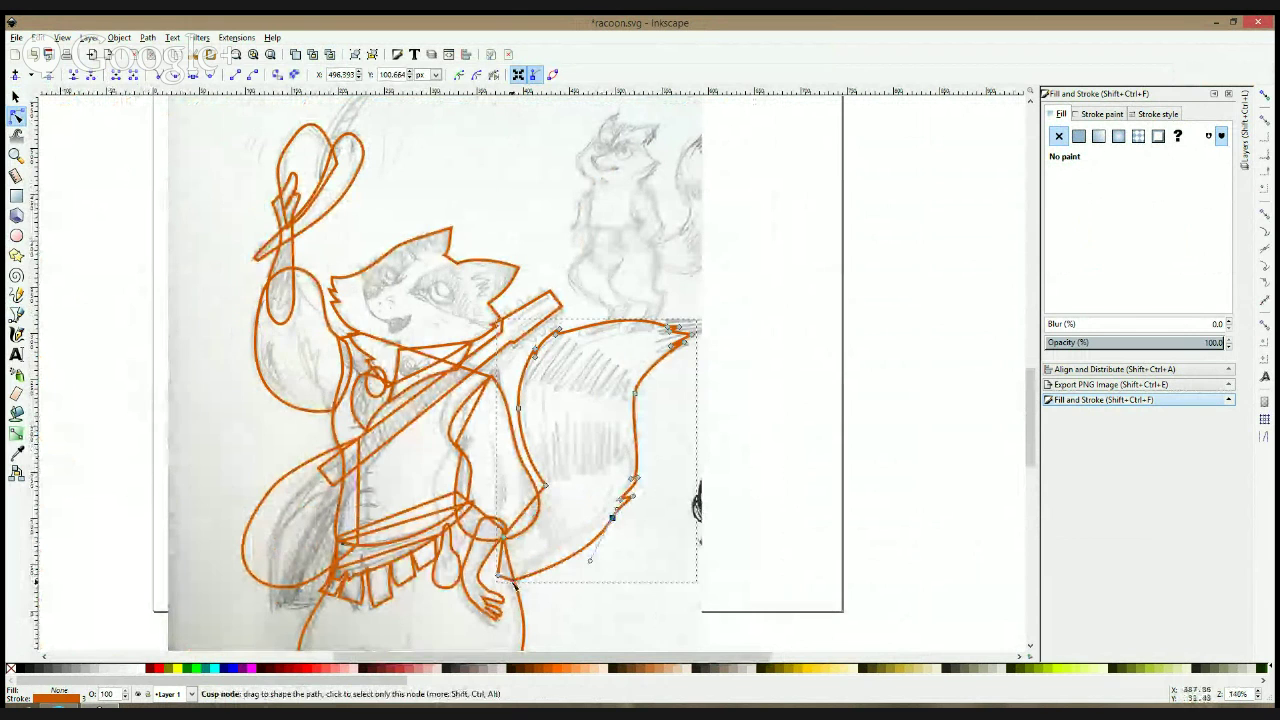
left_click_drag(513, 580, 510, 571)
key("s")
left_click(858, 395)
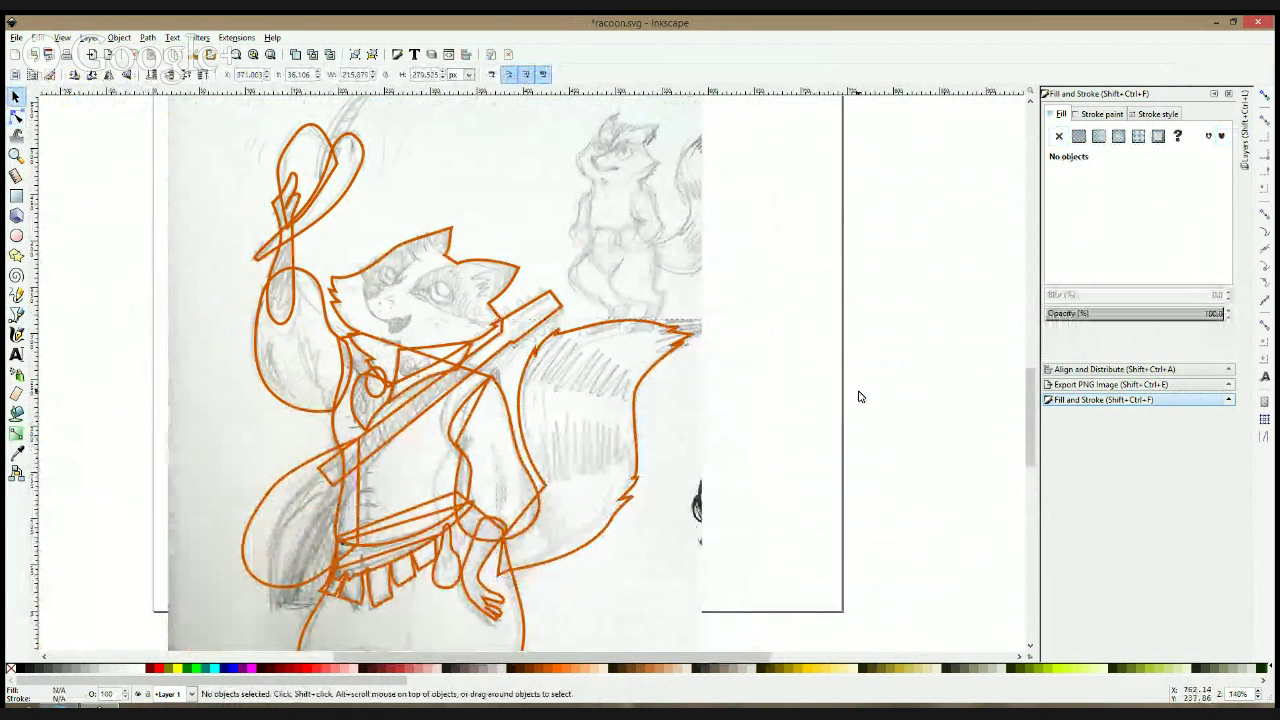
- Trace the vest's armhole edge beside the tail as a closed Bezier path, from the shoulder point across the strap and down to the armpit
scroll(598, 323, "down", 3)
scroll(596, 326, "up", 2)
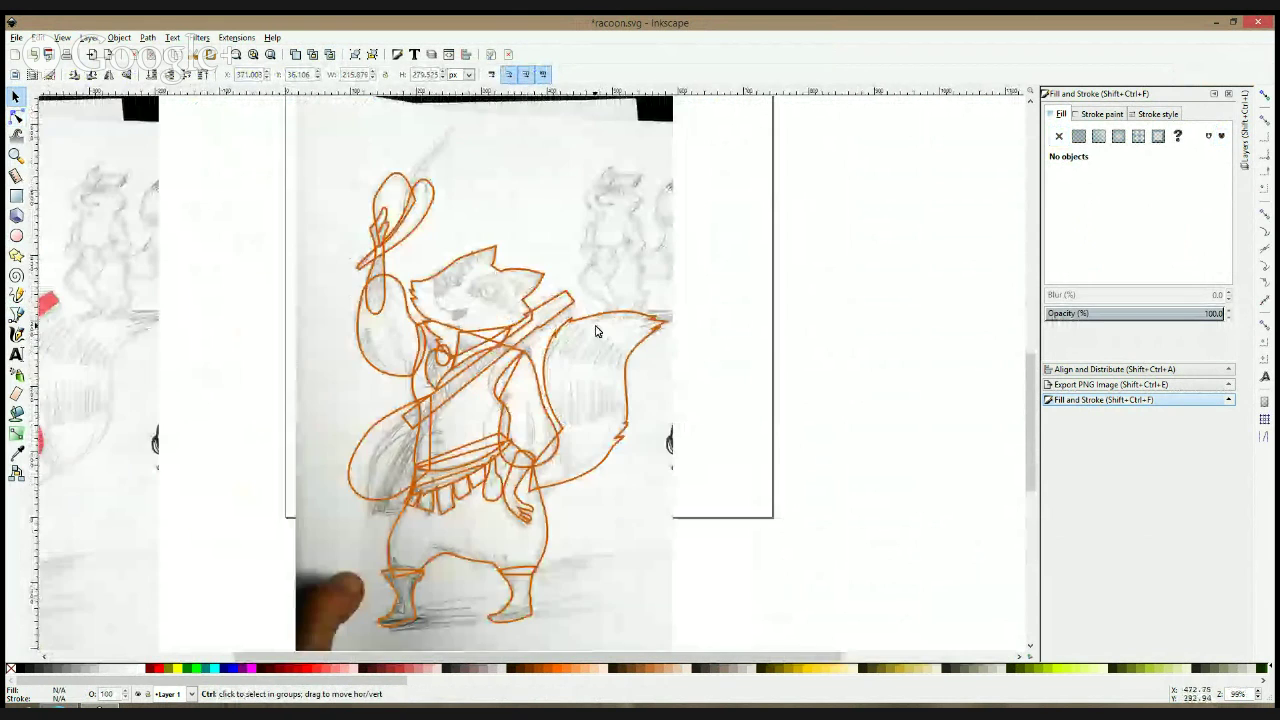
scroll(606, 365, "up", 3)
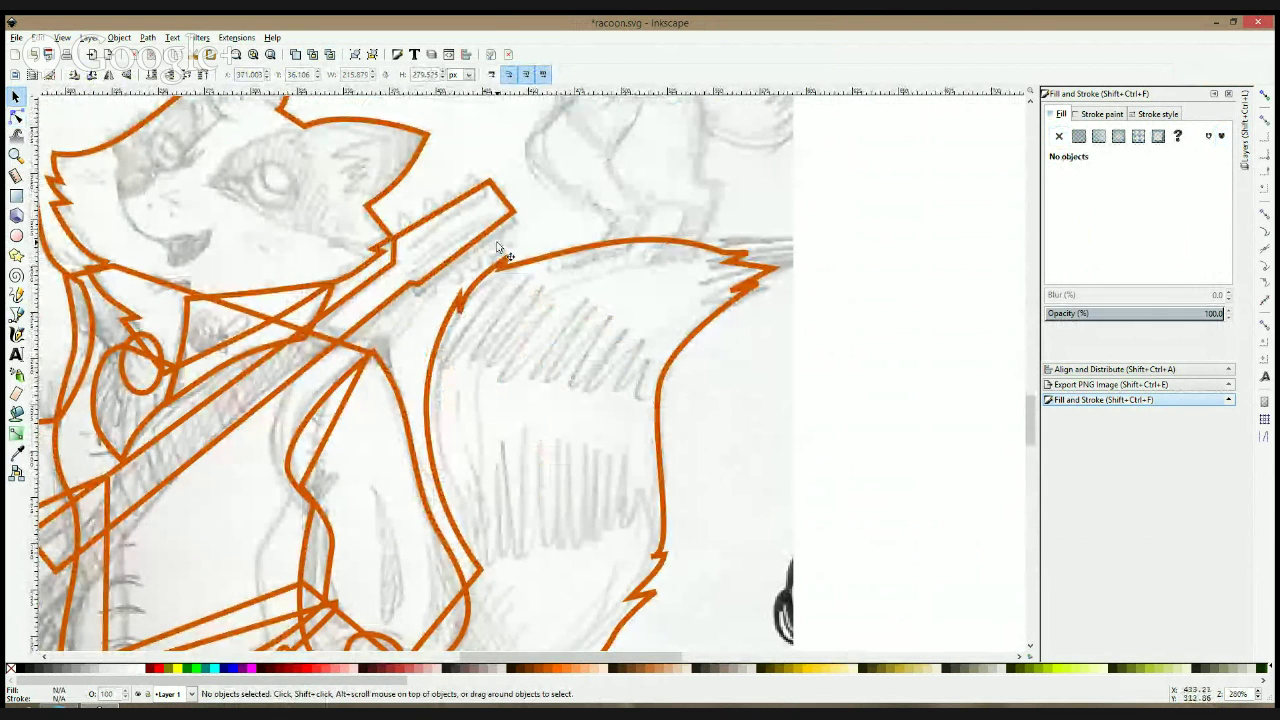
scroll(498, 244, "down", 2)
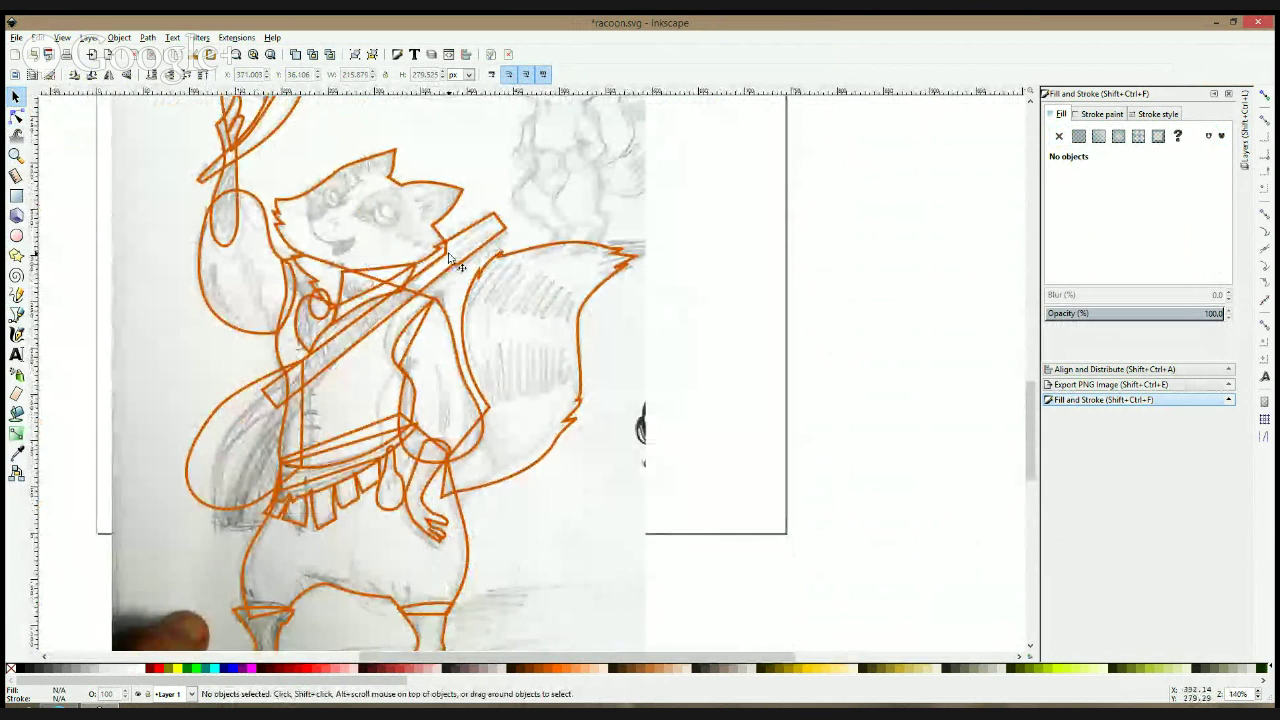
scroll(490, 320, "up", 1)
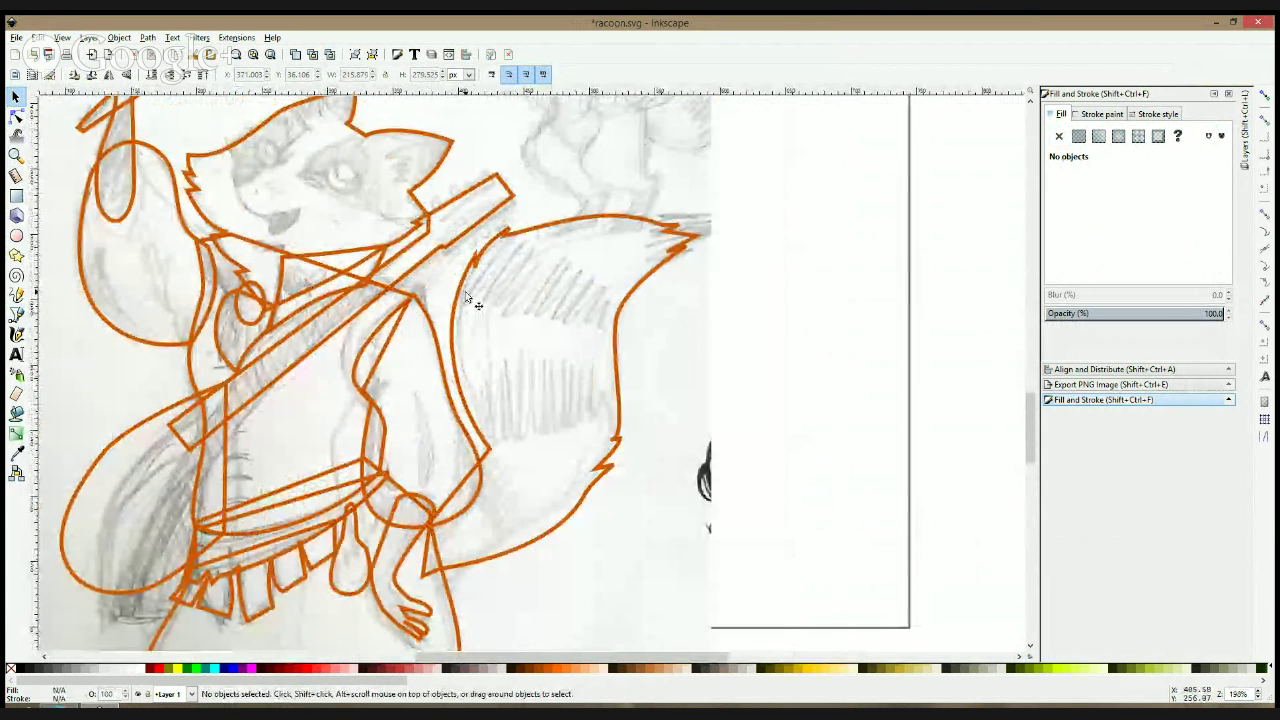
scroll(468, 295, "up", 2)
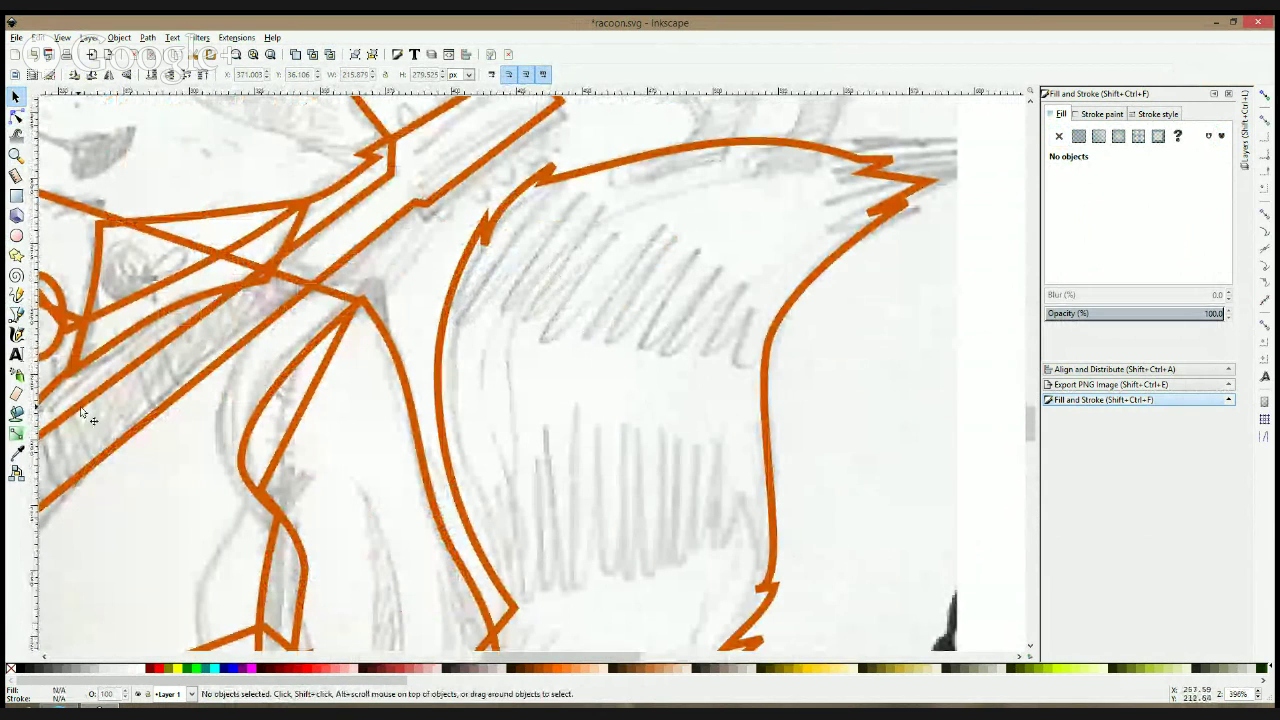
left_click(16, 314)
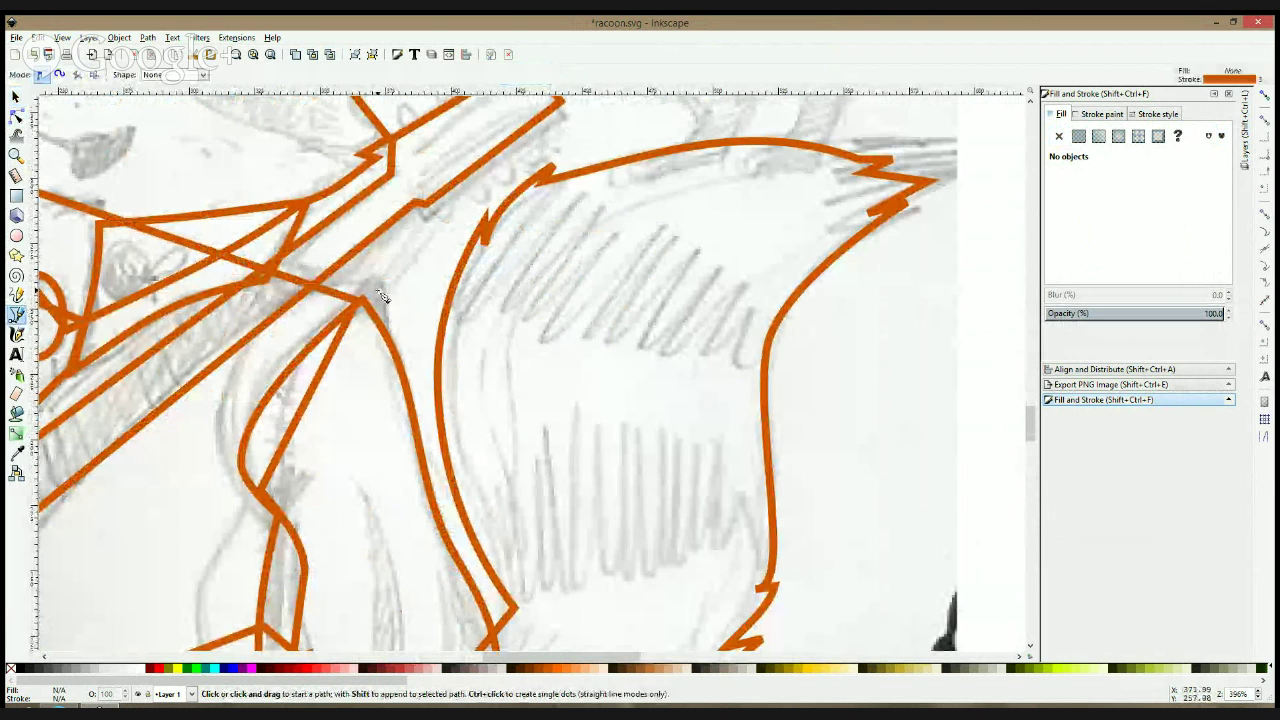
left_click(380, 280)
left_click(274, 288)
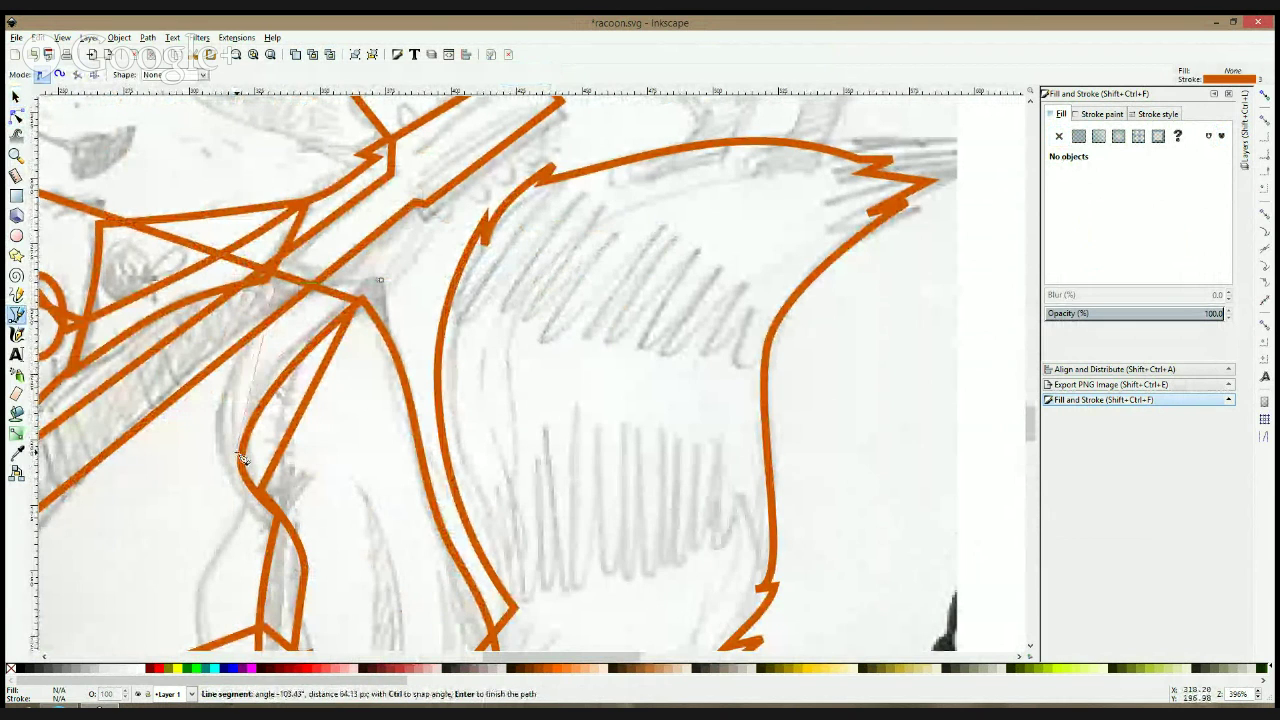
left_click(270, 525)
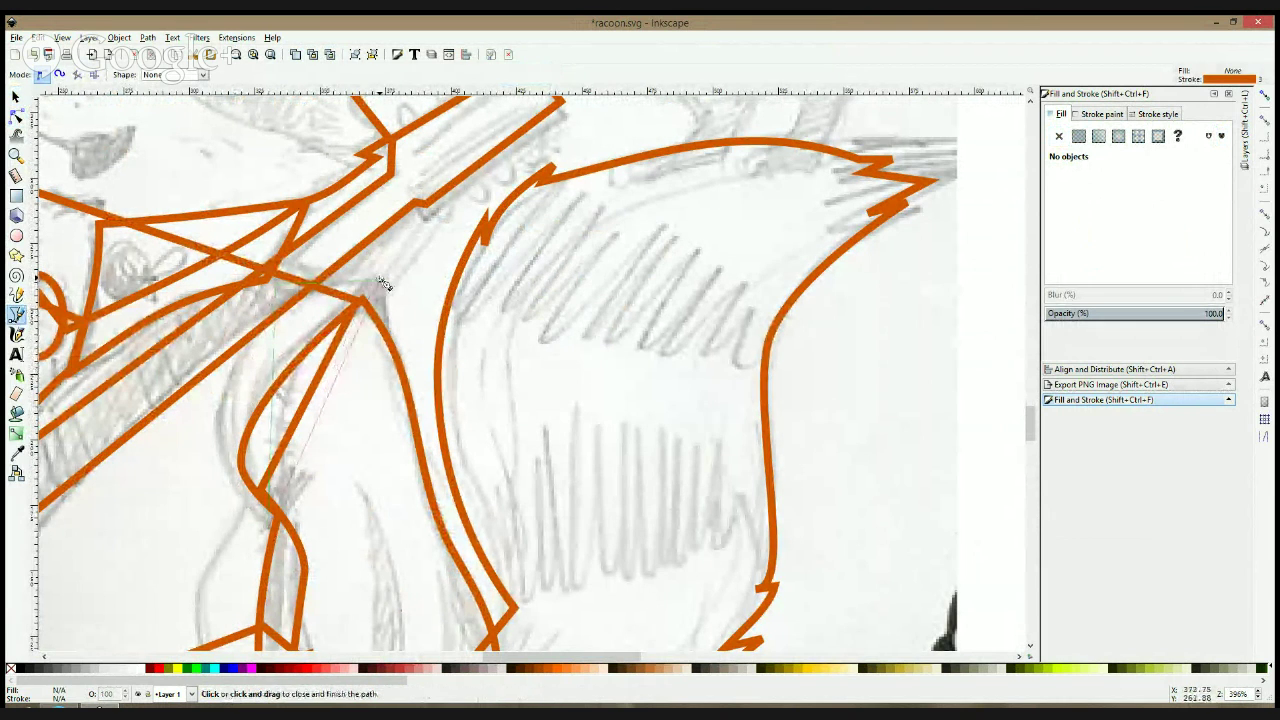
left_click(376, 290)
- Curve the armhole shape's long sides to the sketch and move its upper inner node to arch the shoulder edge
left_click(16, 115)
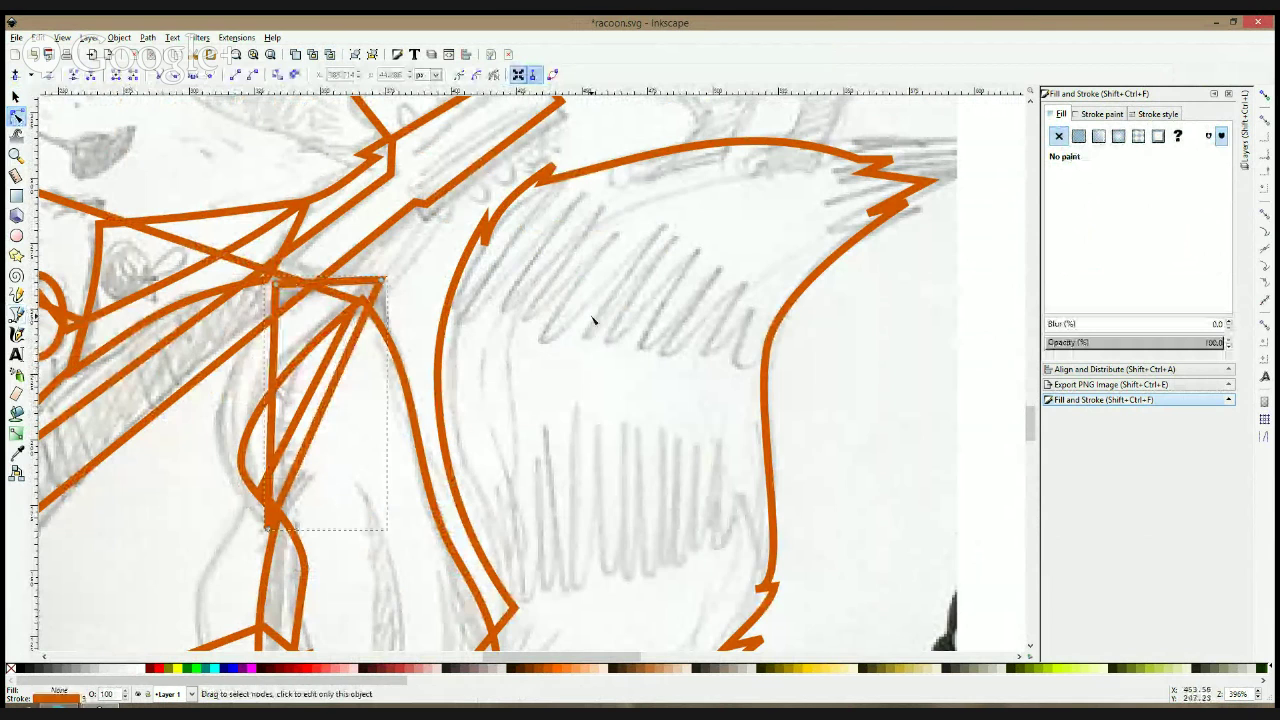
left_click_drag(283, 393, 224, 425)
left_click_drag(330, 418, 274, 414)
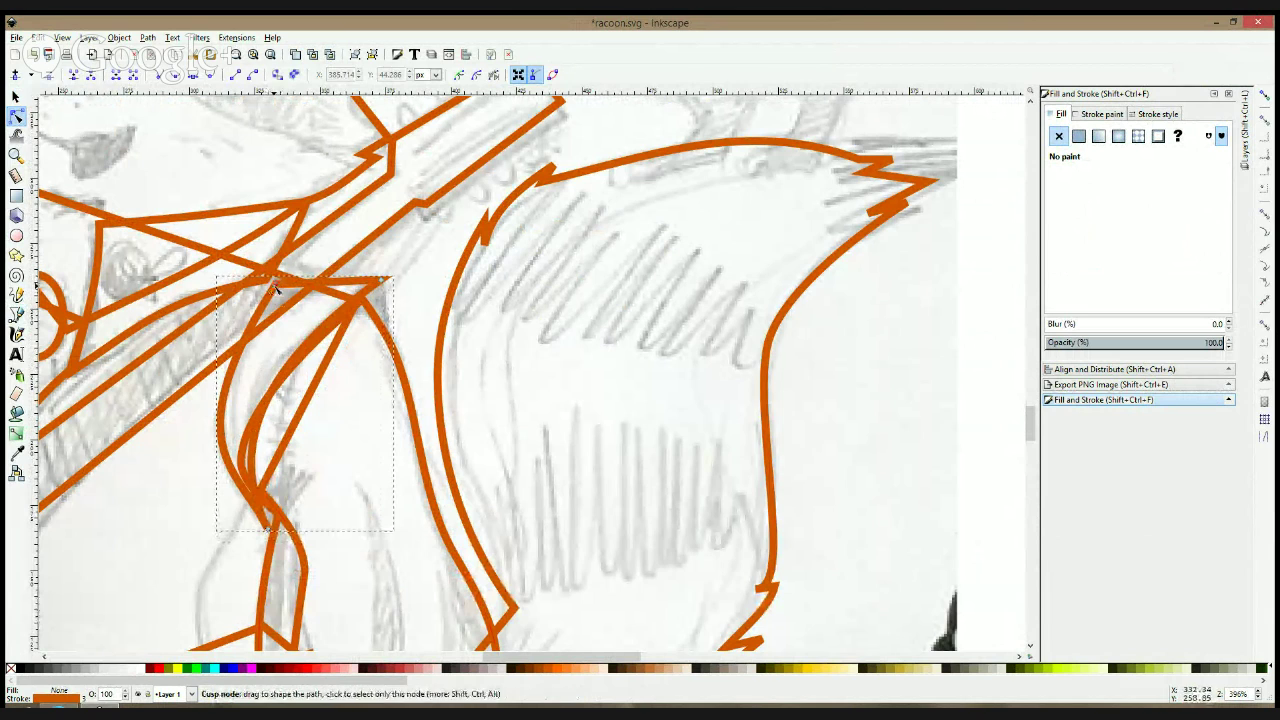
left_click_drag(277, 284, 337, 275)
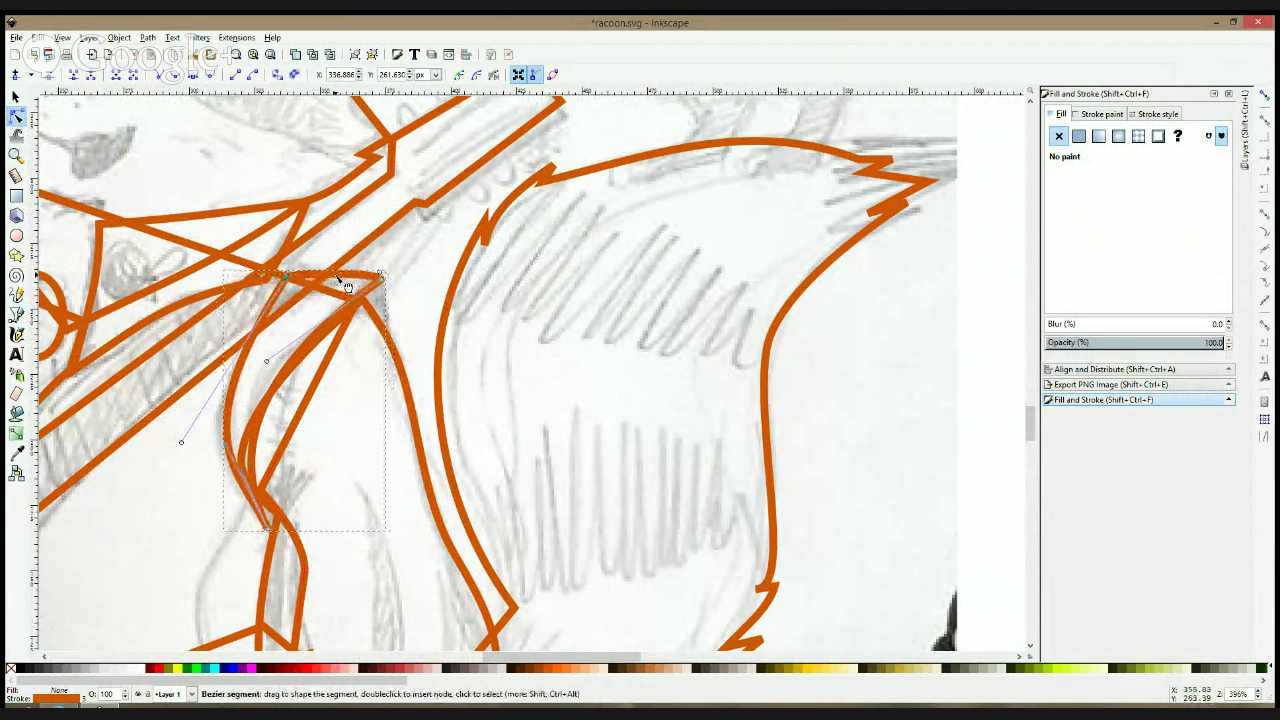
- Add a small closed three-node shape about 27 by 35 px at the shoulder tip, and deselect it
left_click(17, 315)
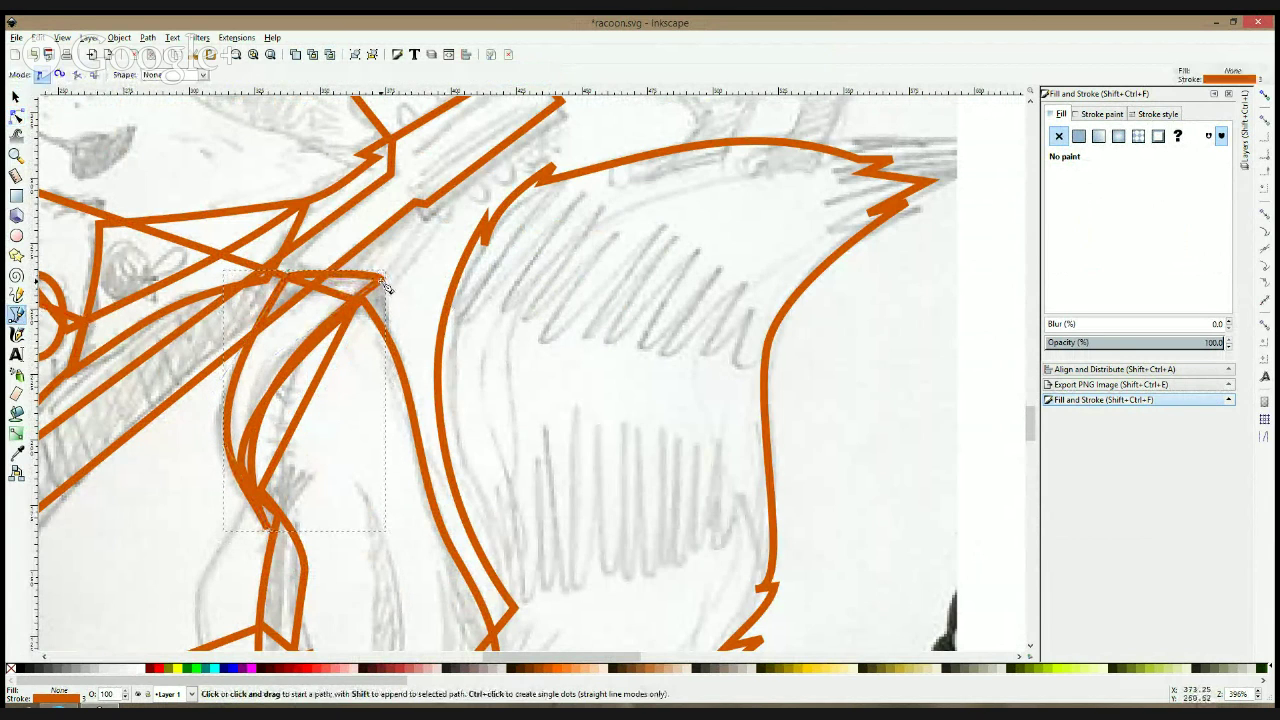
left_click(383, 282)
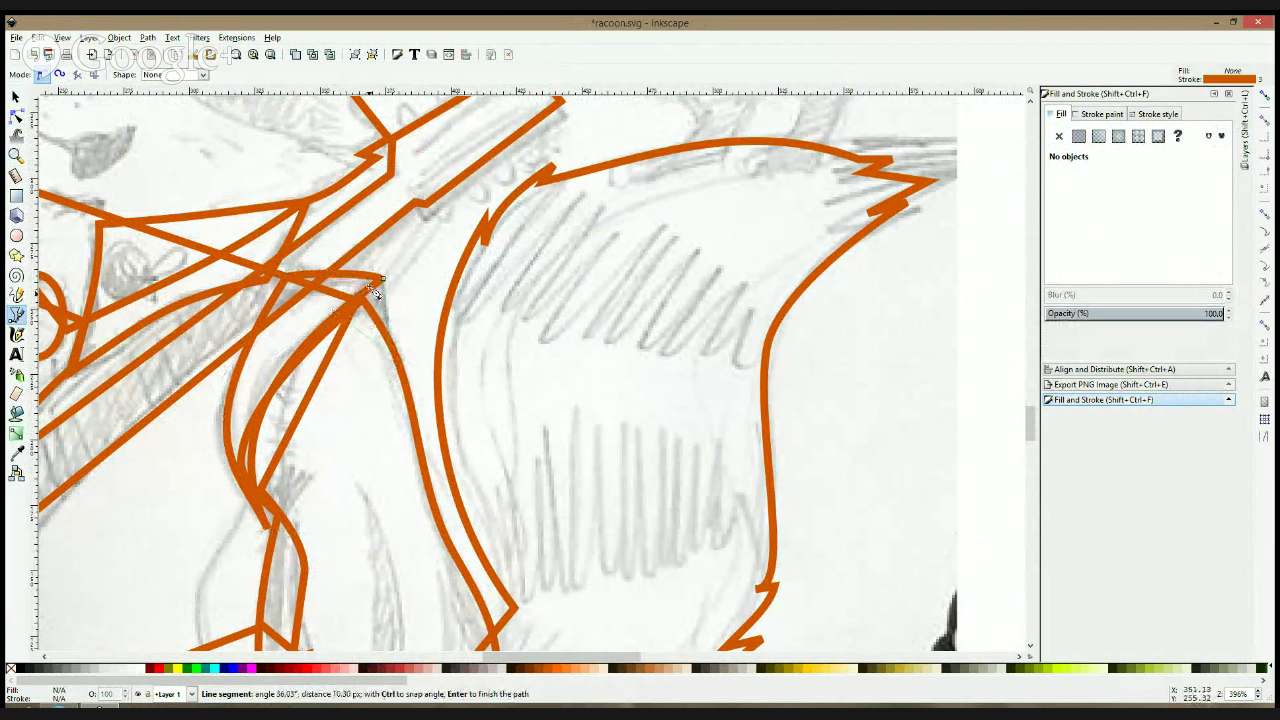
left_click(383, 280)
key("F1")
scroll(384, 280, "down", 4)
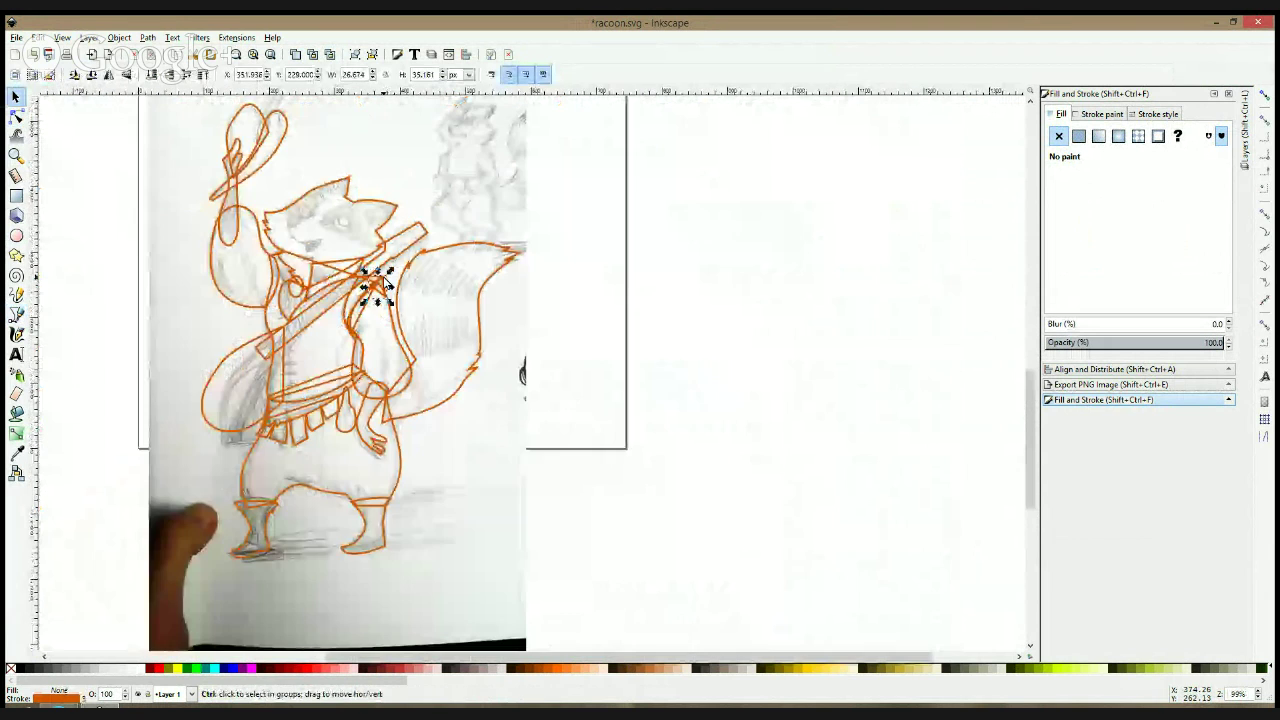
scroll(383, 282, "down", 1)
scroll(609, 251, "down", 2)
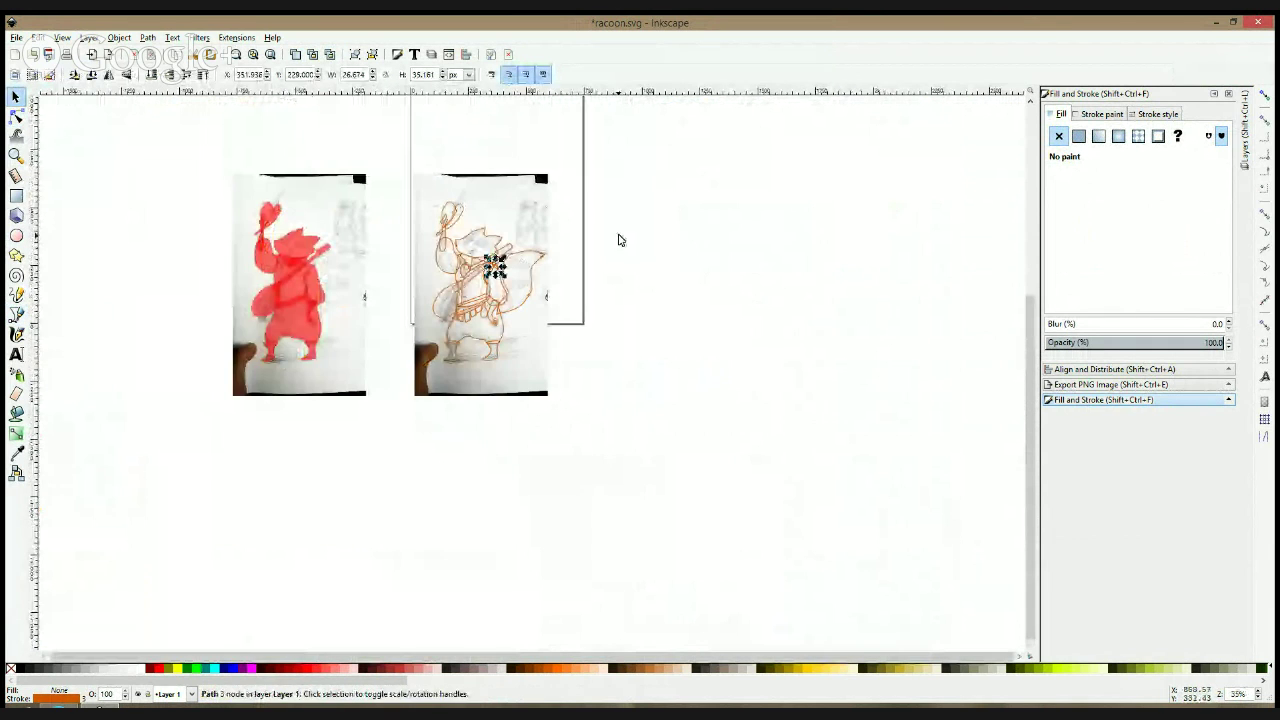
left_click(618, 240)
- Trace a four-sided buckle on the ankle of the boot on the tail side as a closed path
scroll(512, 310, "up", 2)
scroll(500, 325, "up", 2)
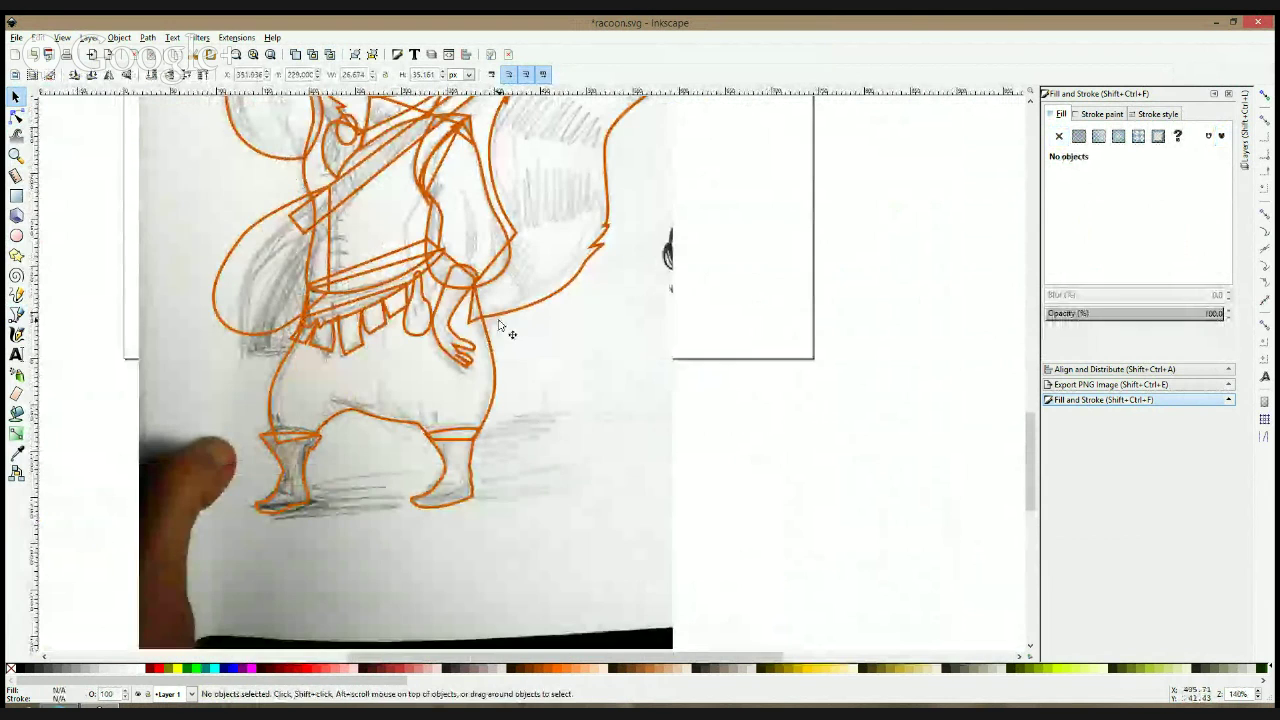
left_click(16, 314)
scroll(510, 530, "up", 2)
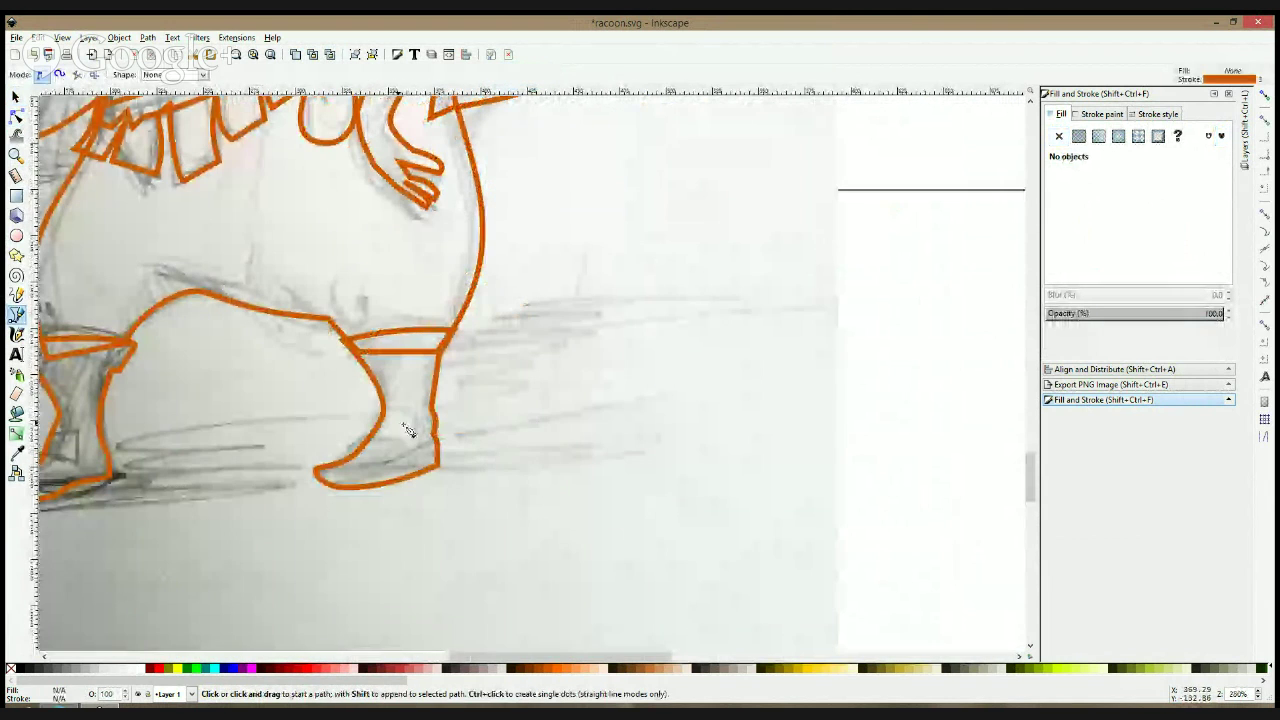
left_click(372, 409)
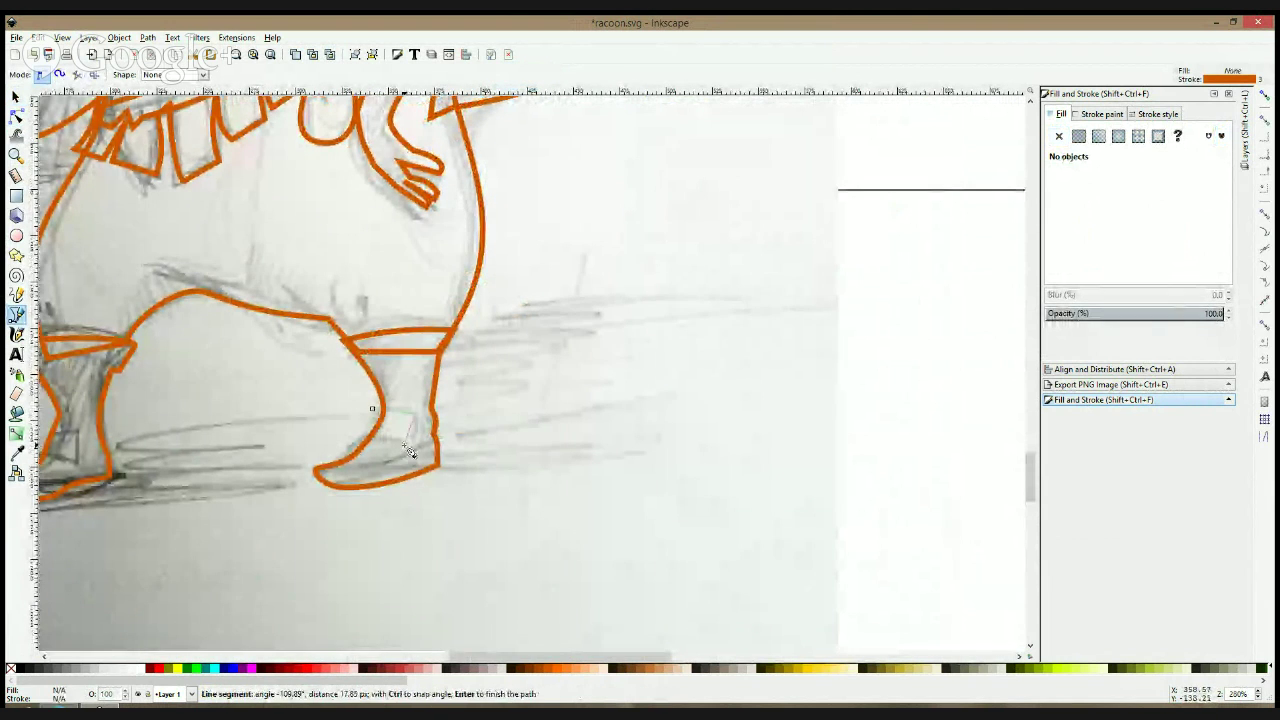
left_click(366, 436)
left_click(372, 409)
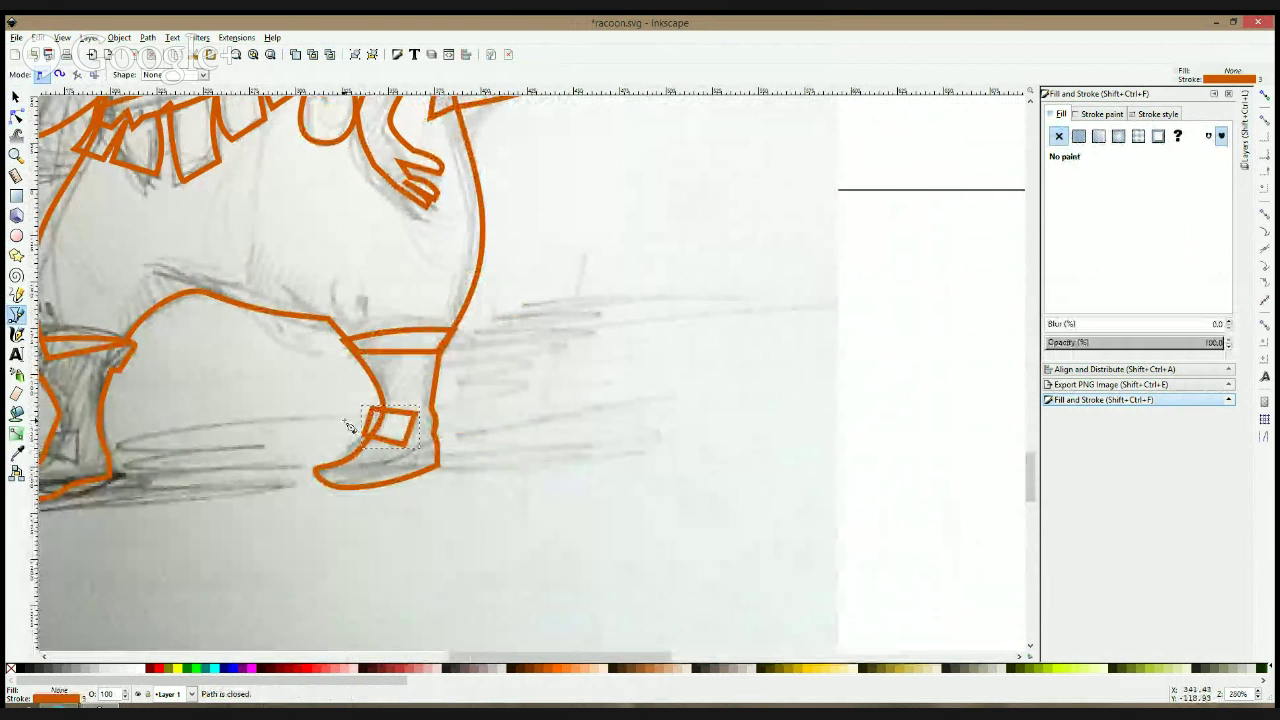
- Trace a matching buckle about 28 by 22 px on the other boot's ankle, nudge it into place, and deselect it
left_click_drag(343, 415, 603, 387)
left_click(301, 397)
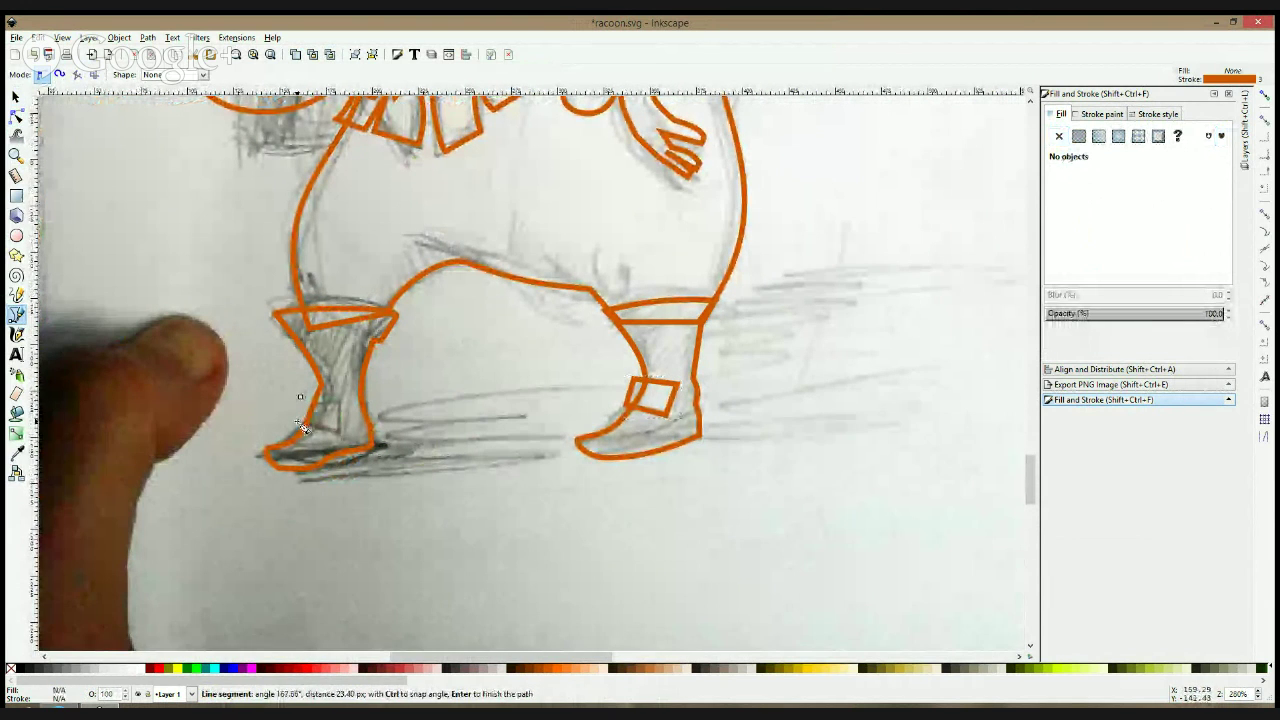
left_click(298, 422)
left_click(300, 397)
key("s")
left_click_drag(313, 400, 316, 405)
scroll(648, 380, "down", 3)
left_click(831, 384)
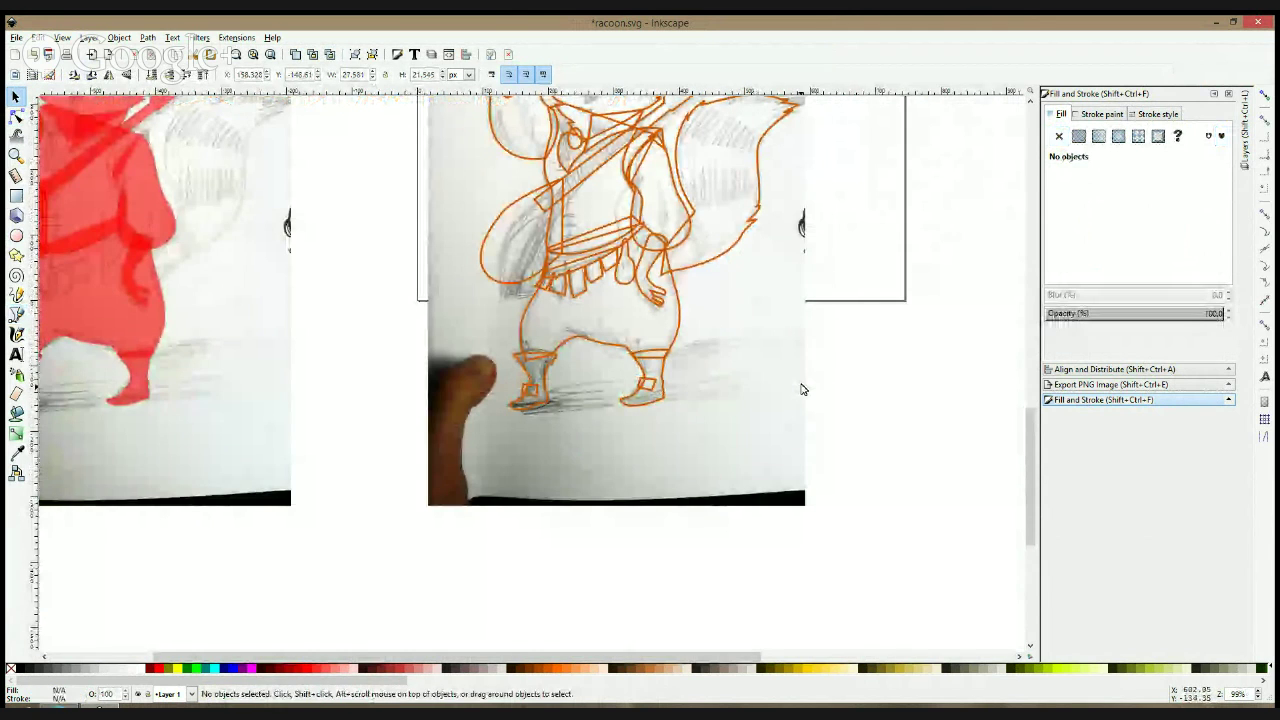
scroll(801, 389, "up", 2)
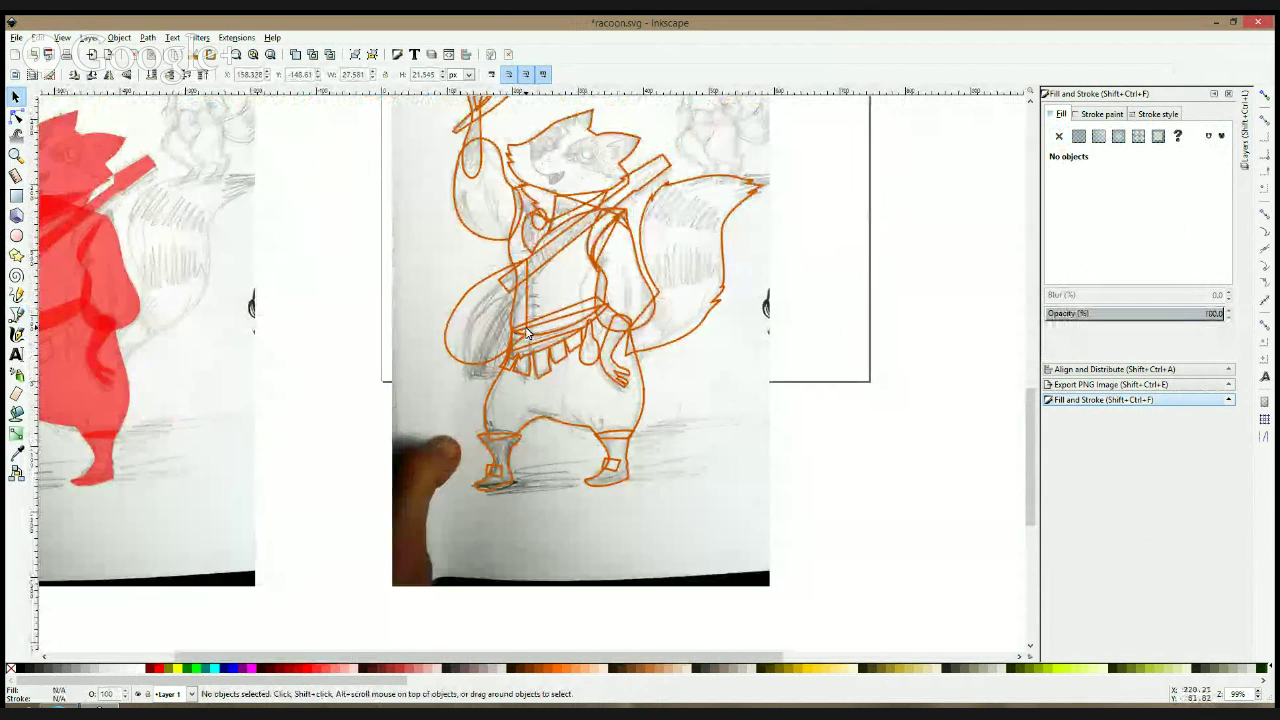
scroll(585, 197, "up", 3)
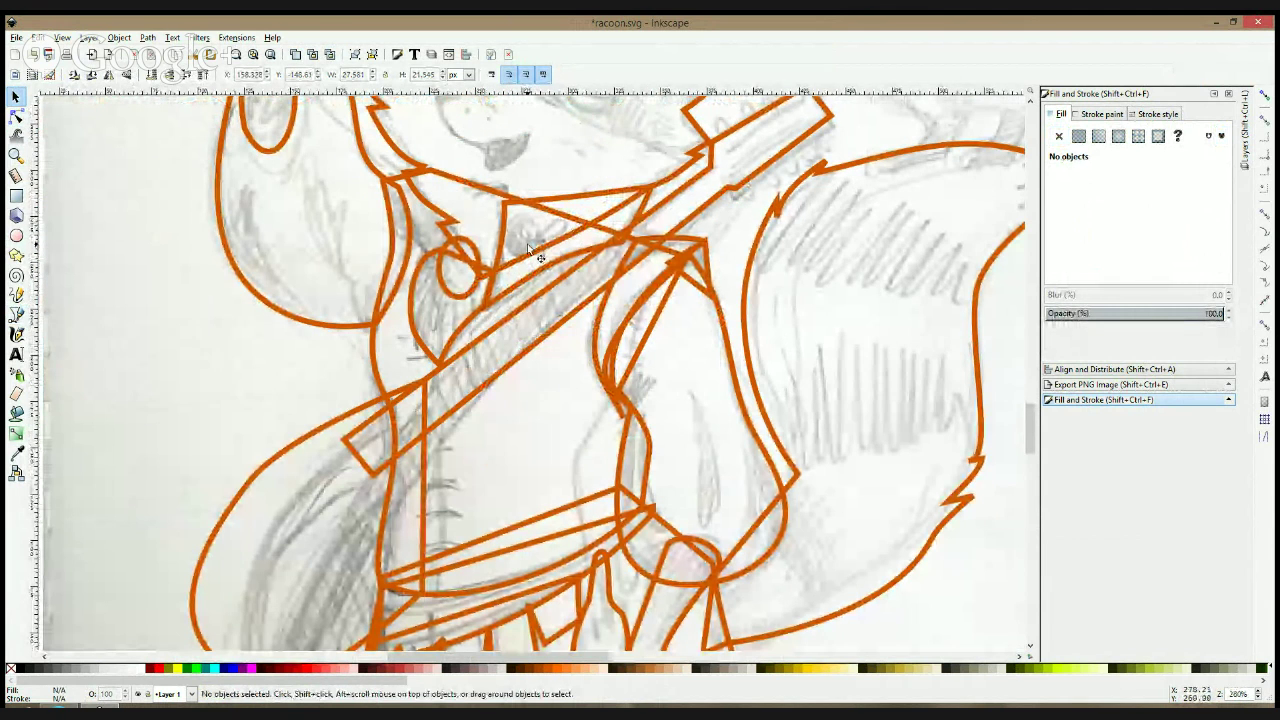
- Draw an ellipse button about 19 by 23 px on the collar just below the raccoon's chin
left_click(16, 236)
mouse_move(510, 214)
left_mouse_down()
mouse_move(548, 258)
mouse_move(422, 439)
left_mouse_up()
key("space")
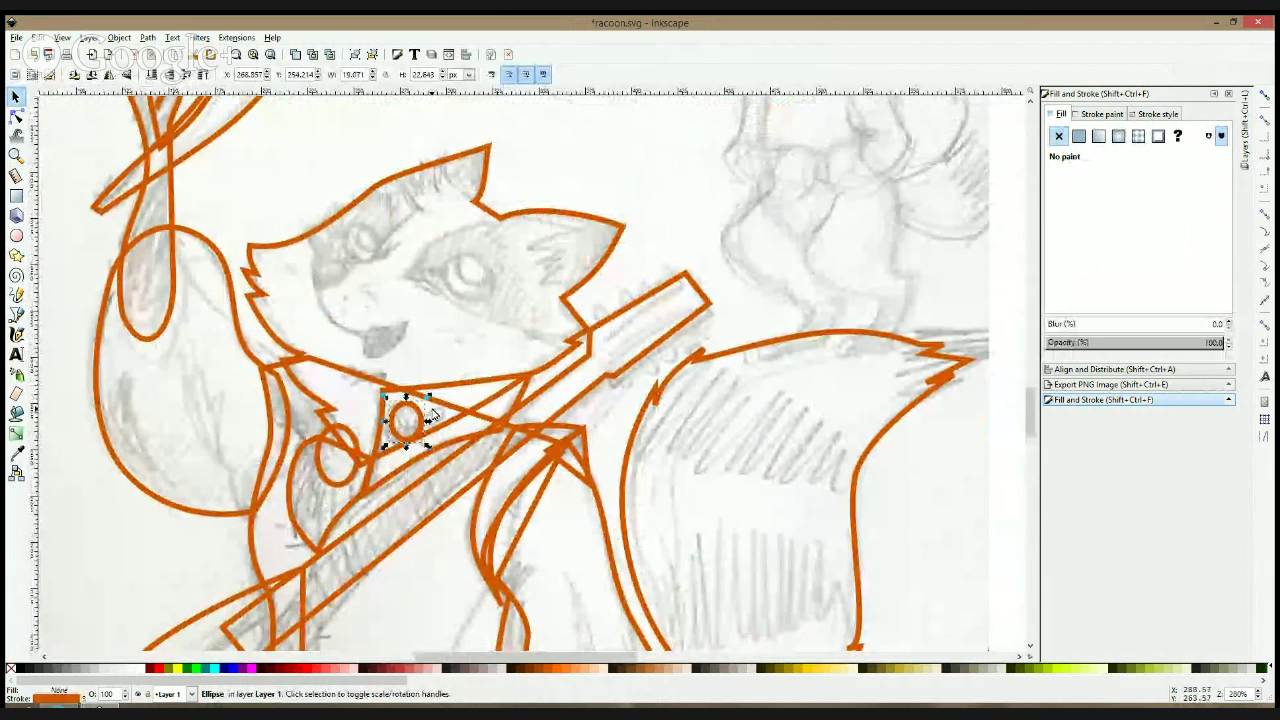
- Save the drawing and trace an open path from the far ear's zigzag tuft down the brow and muzzle to the mouth
scroll(643, 331, "down", 1)
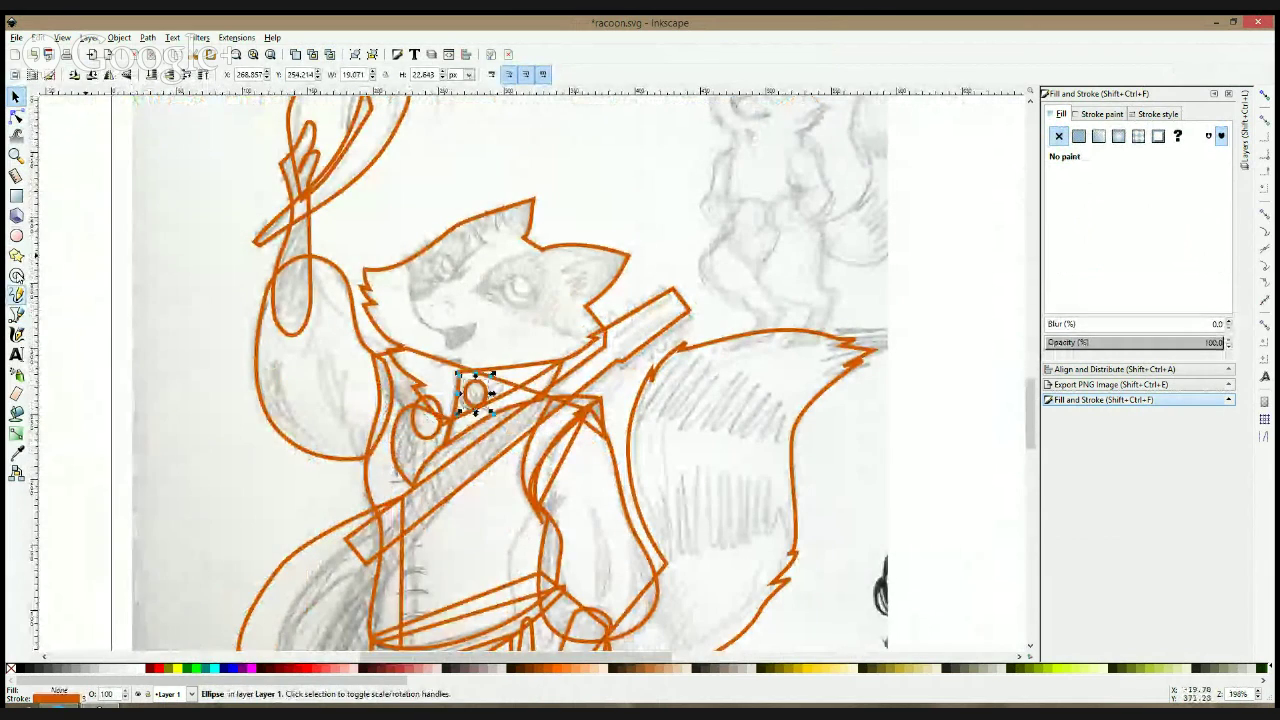
left_click(16, 314)
scroll(533, 269, "up", 2)
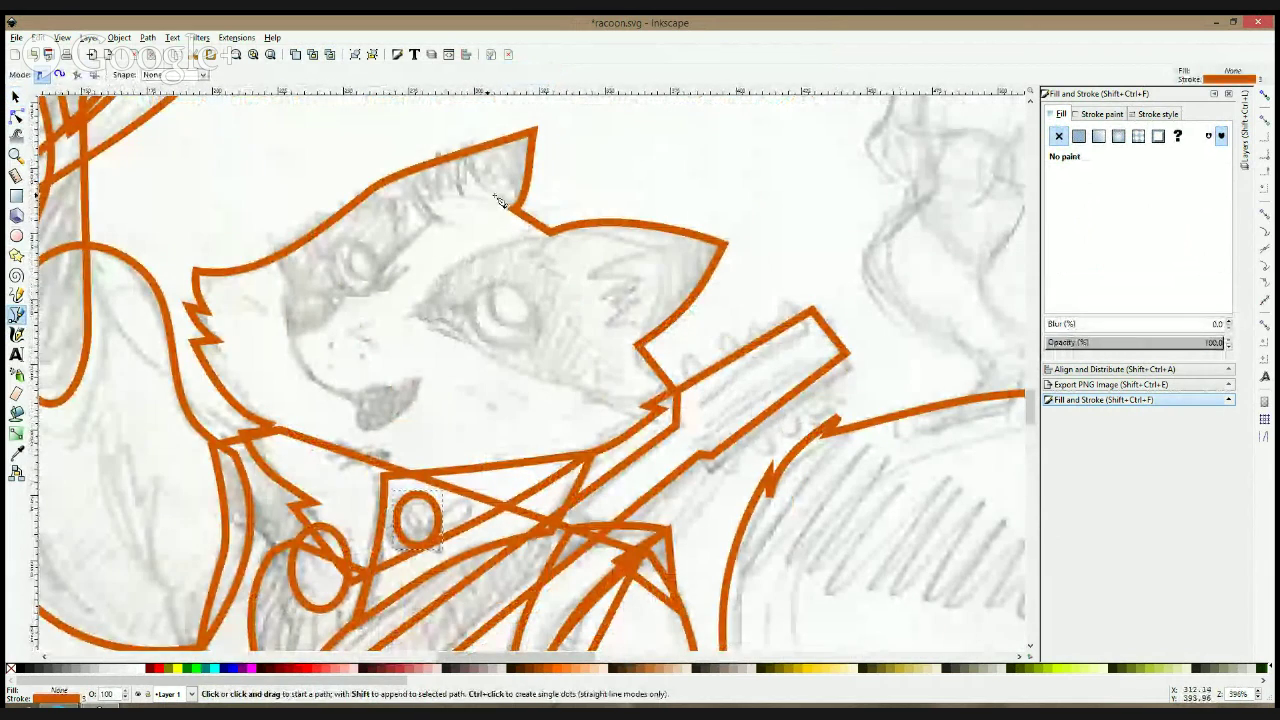
key("ctrl+s")
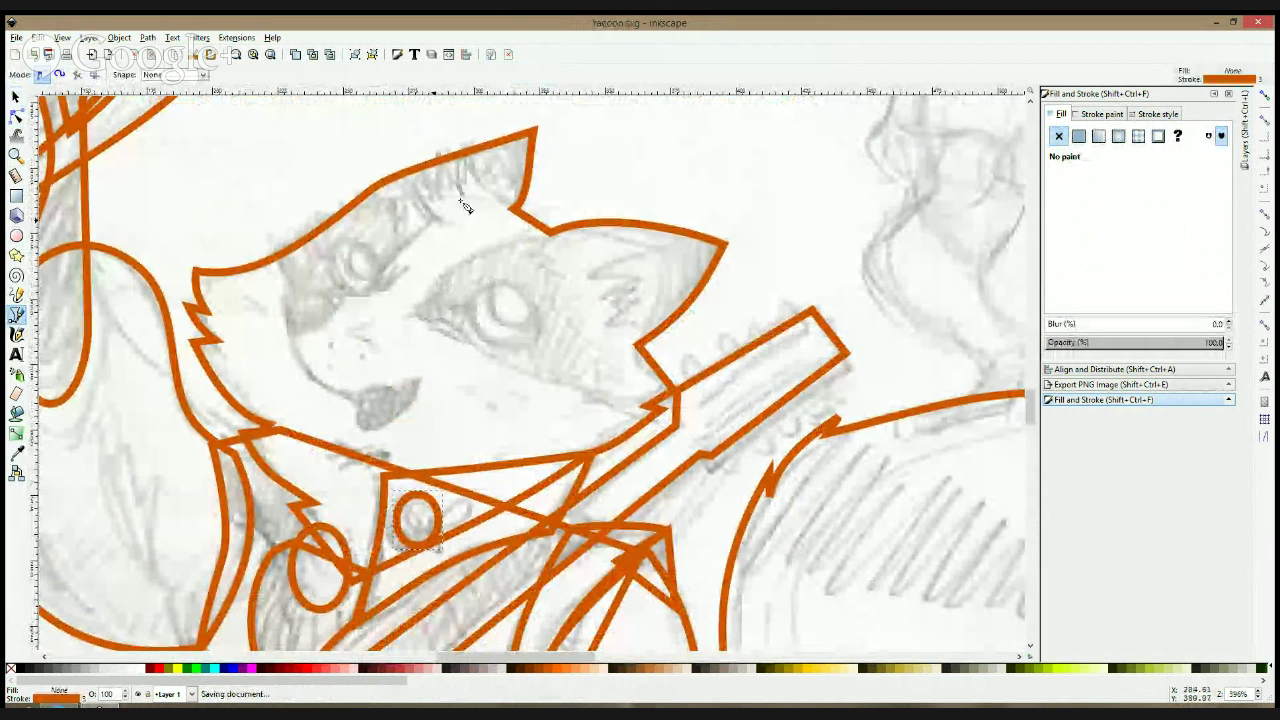
left_click(491, 196)
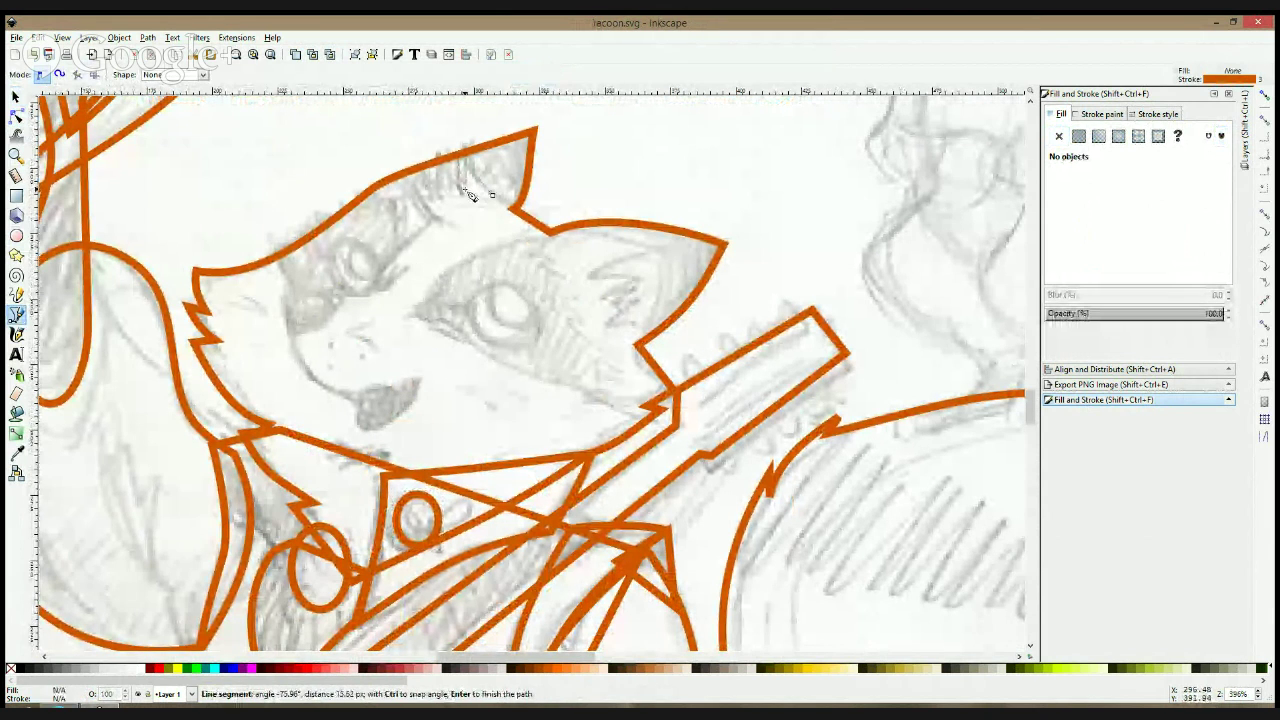
left_click(438, 159)
left_click(434, 196)
left_click(414, 174)
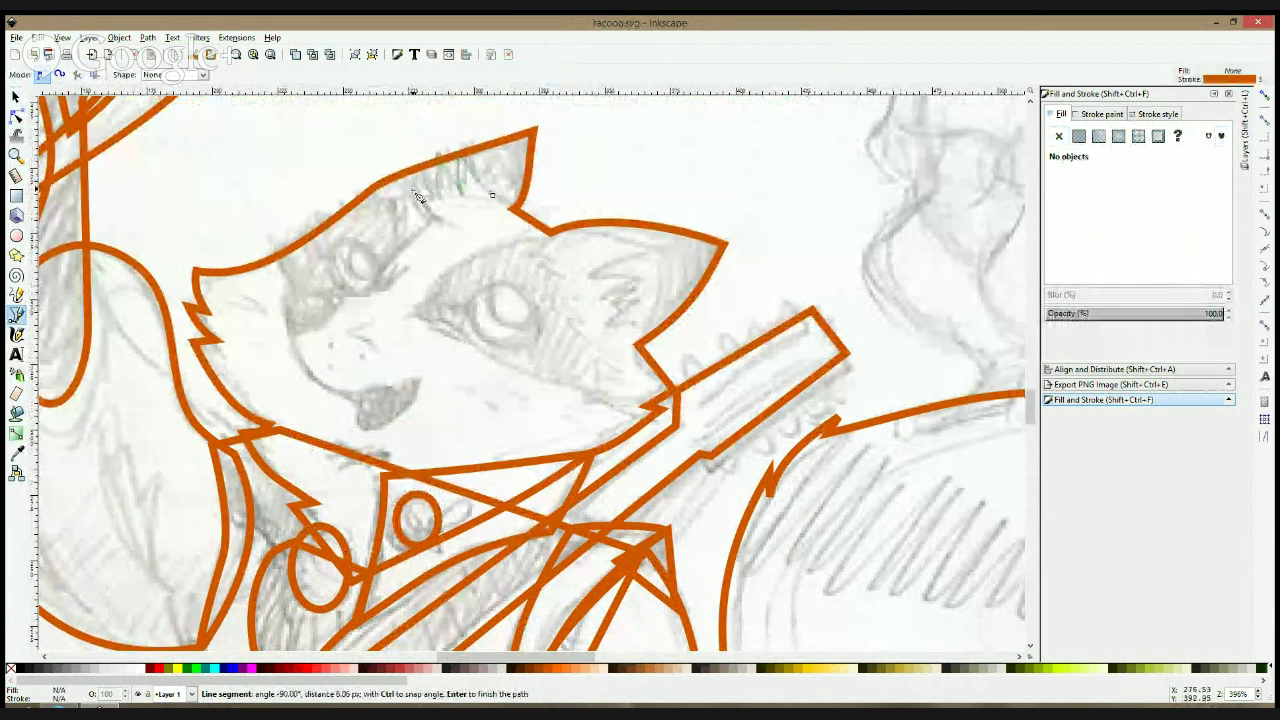
left_click(427, 217)
left_click(288, 302)
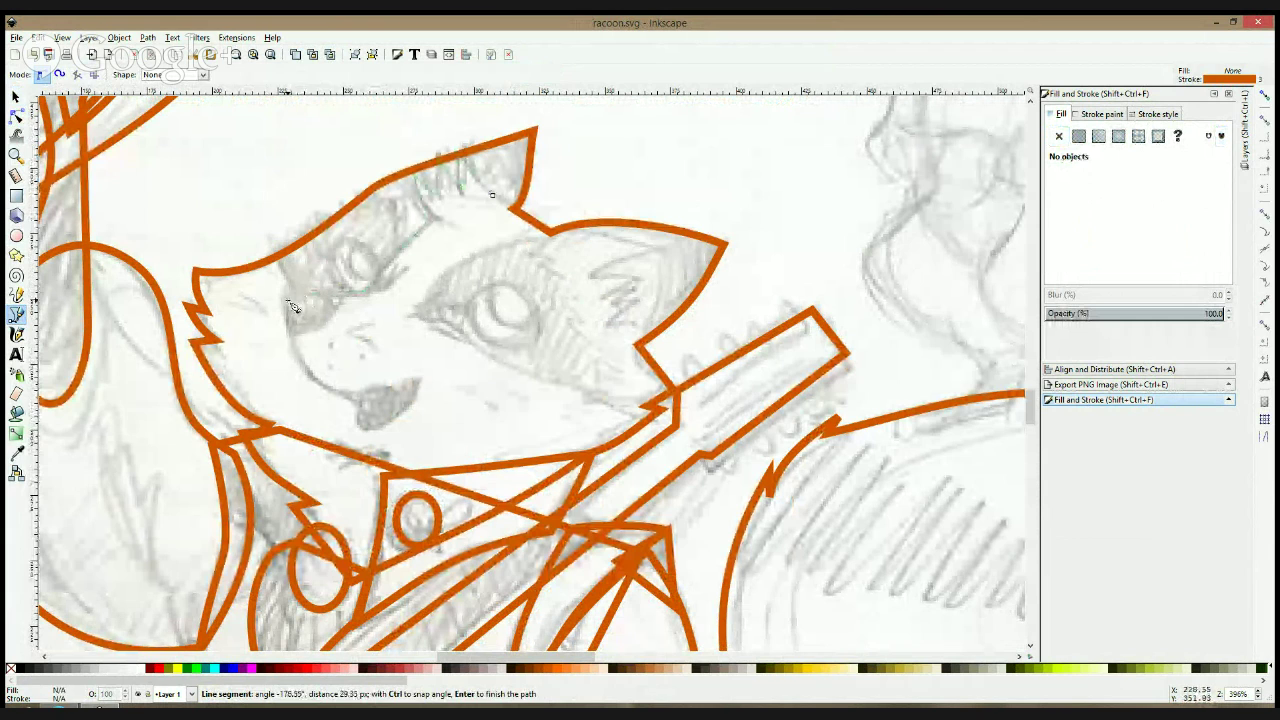
left_click(348, 404)
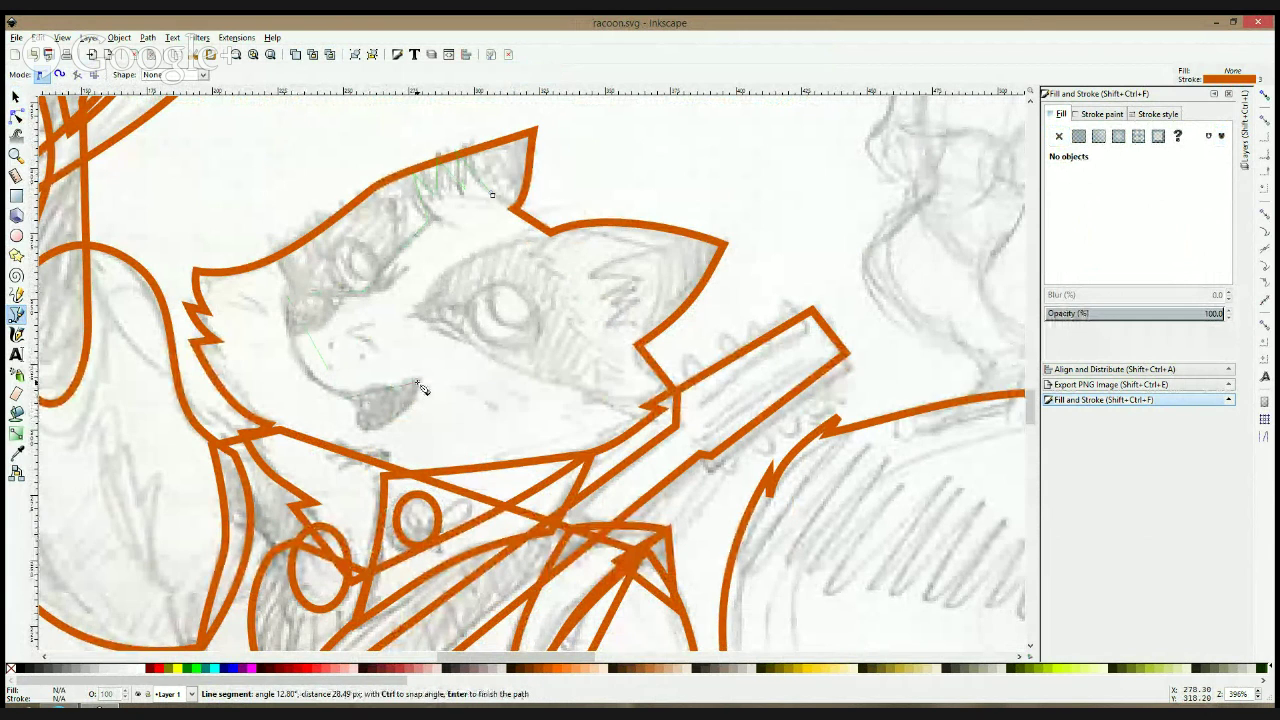
key("Return")
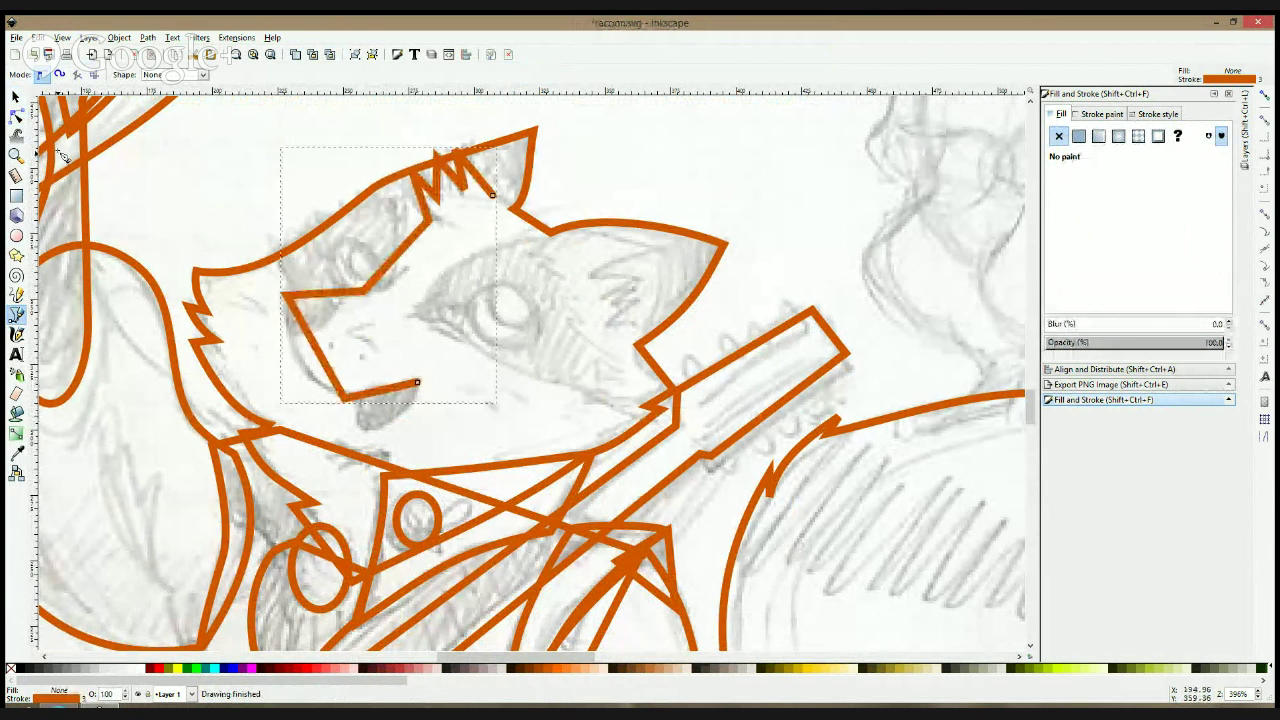
- Smooth the lower muzzle and brow nodes of the face path and bow the muzzle line outward to follow the sketch
left_click(16, 117)
left_click(345, 398, "ctrl")
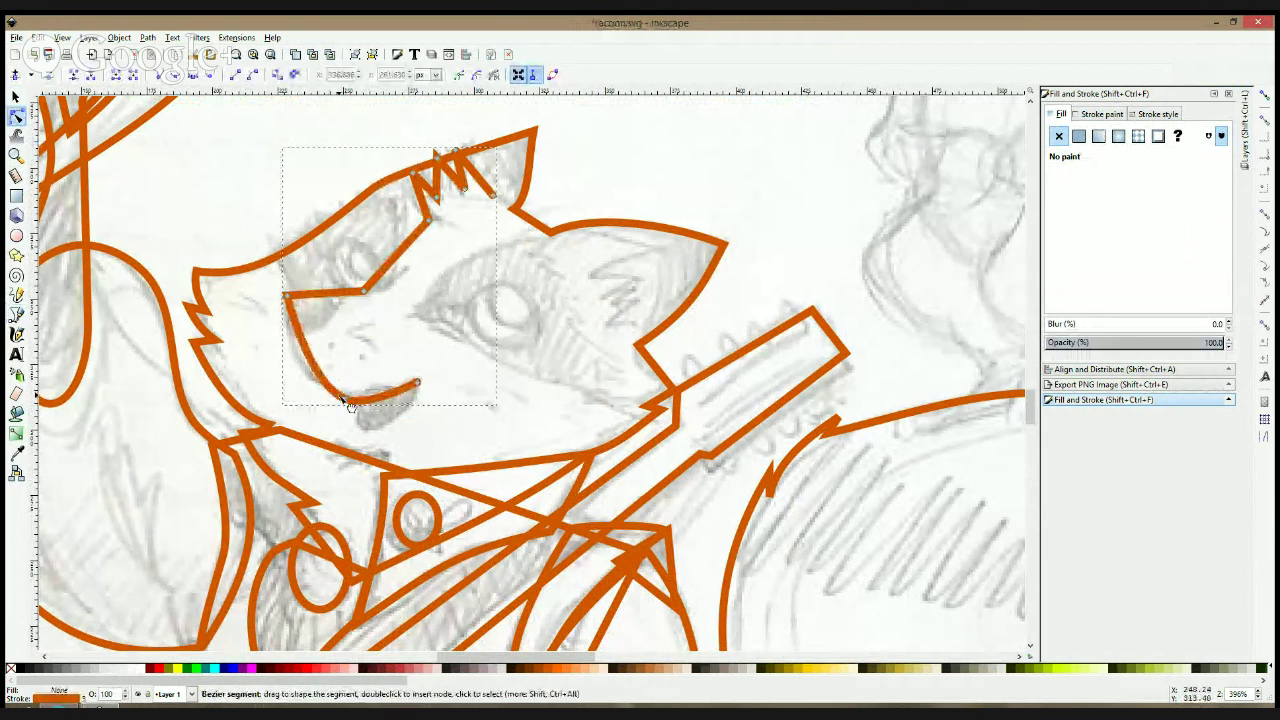
left_click_drag(307, 350, 297, 349)
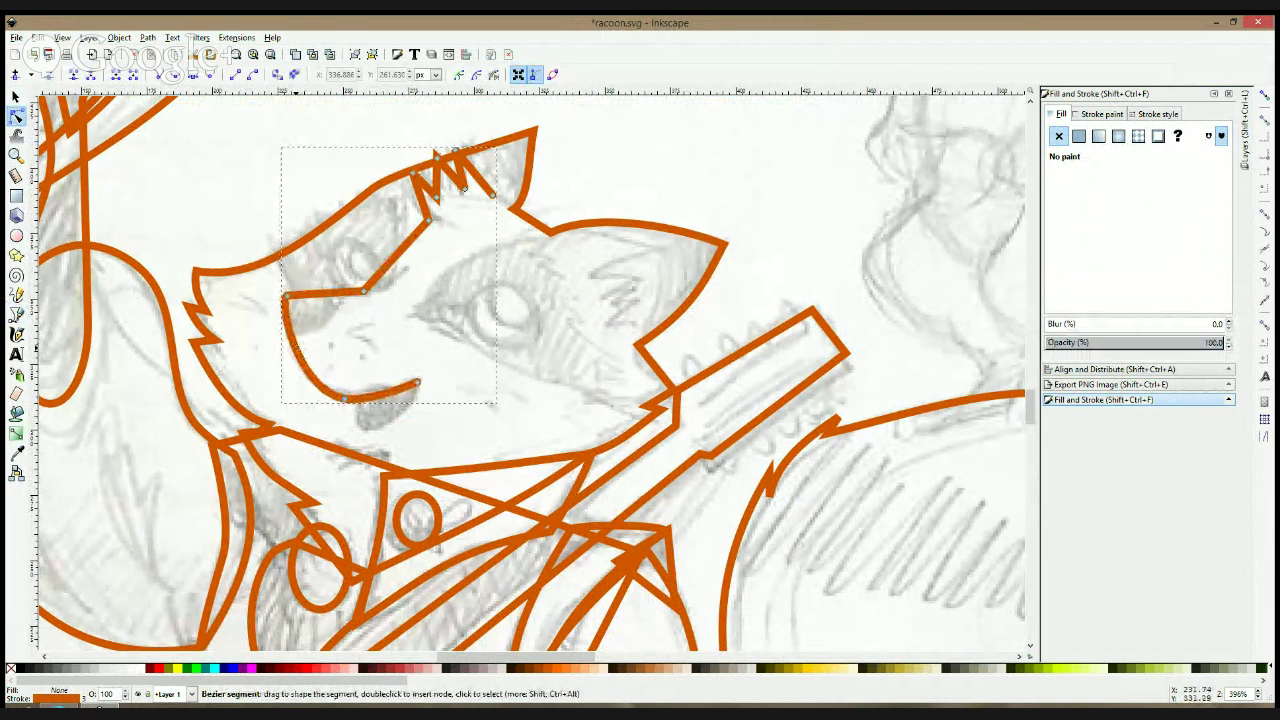
left_click(366, 290, "ctrl")
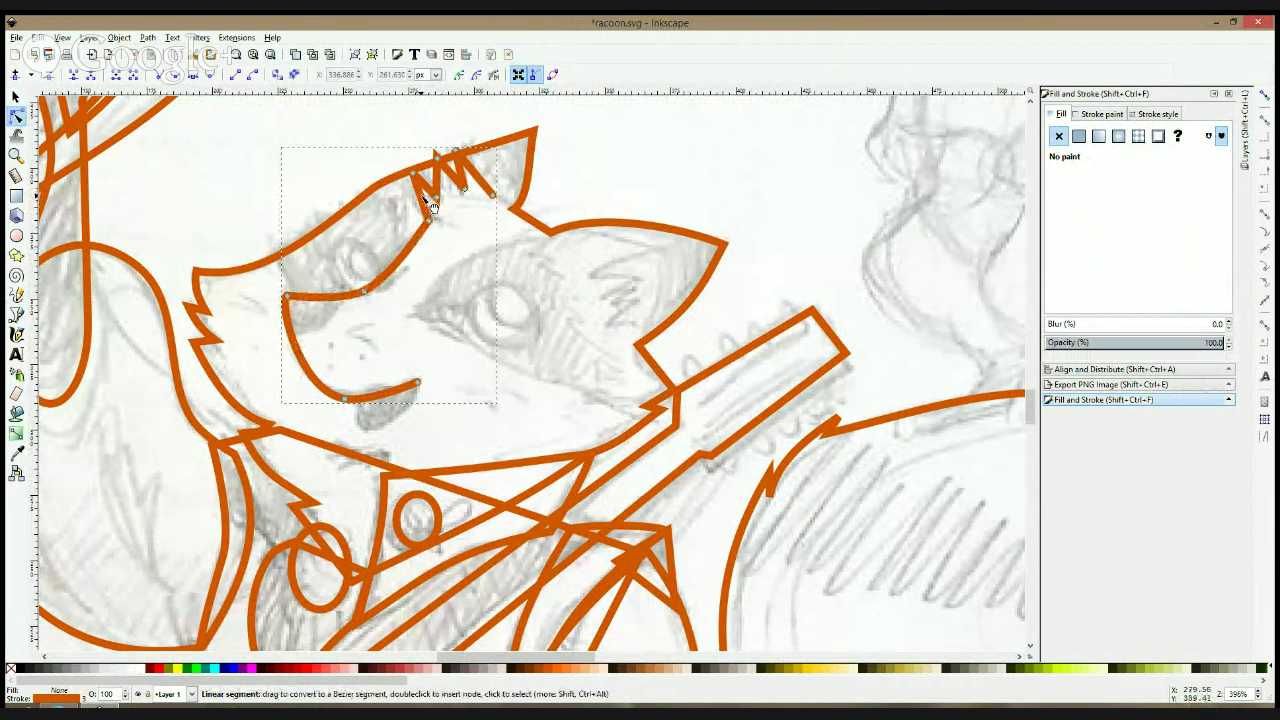
left_click(62, 708)
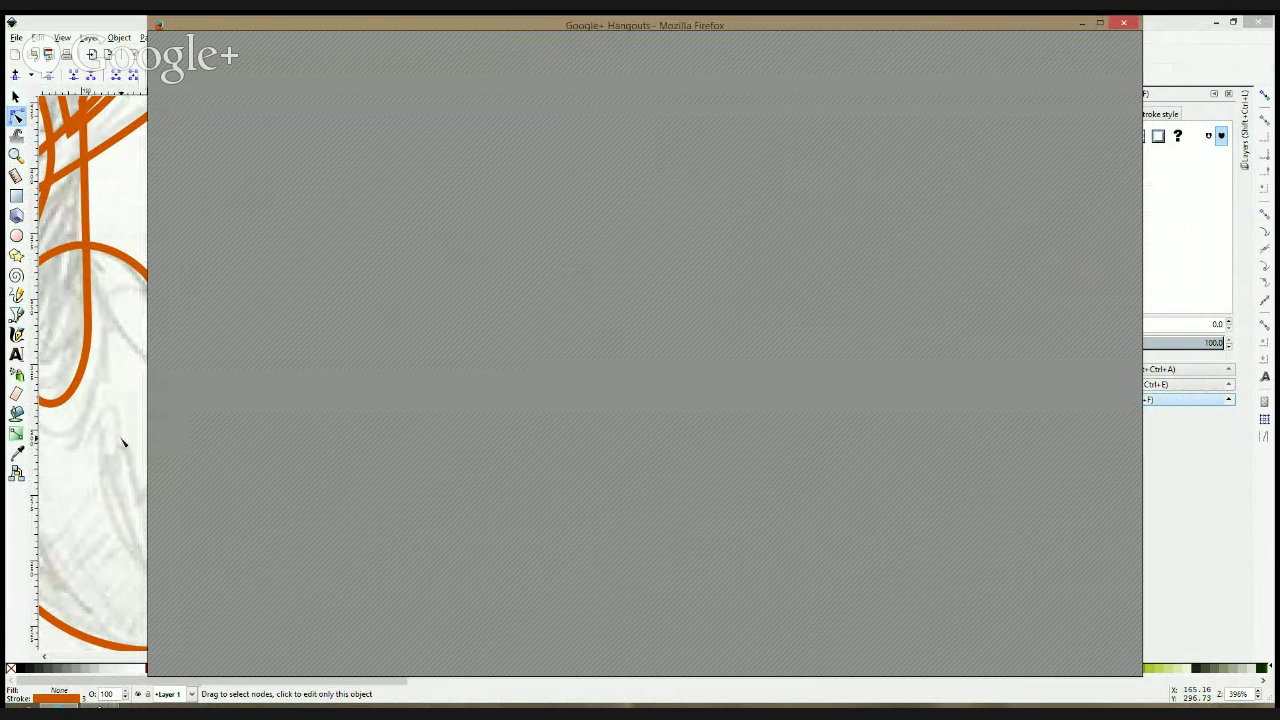
left_click(123, 433)
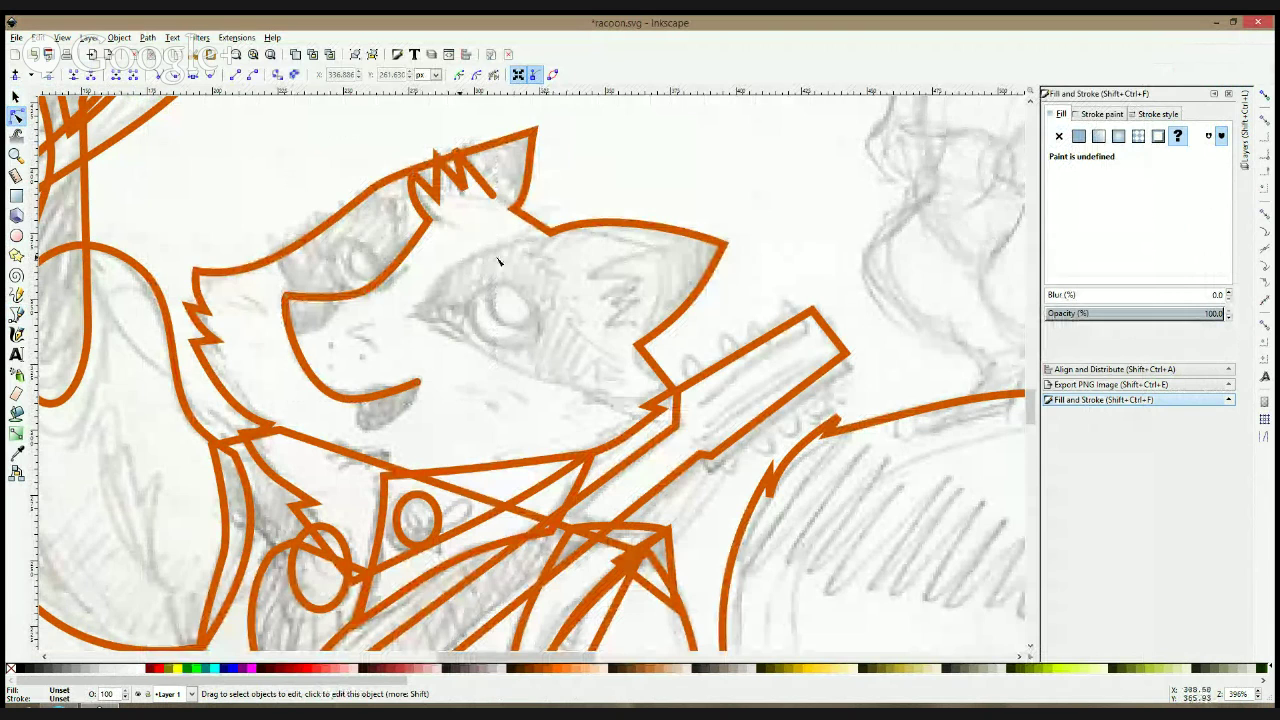
- Refine the brow curve, raise the lower muzzle node of the face path slightly, save the drawing and deselect the path
left_click(387, 282)
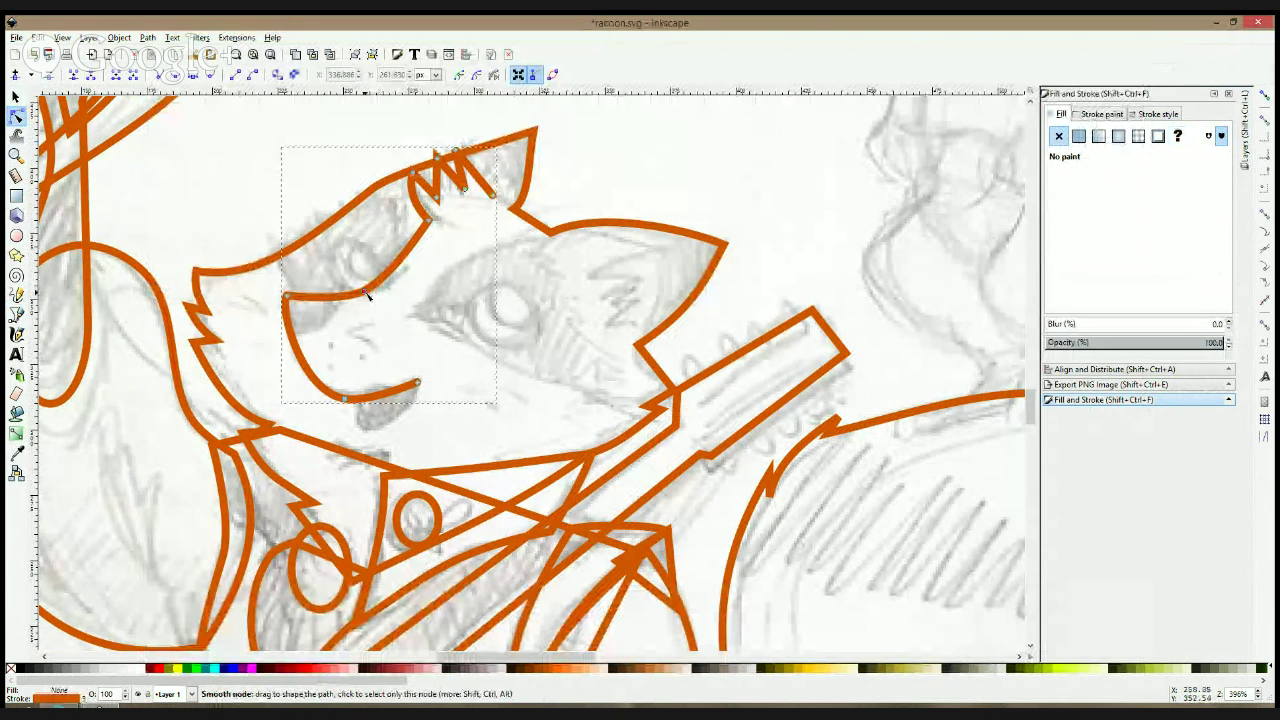
left_click_drag(392, 279, 363, 291)
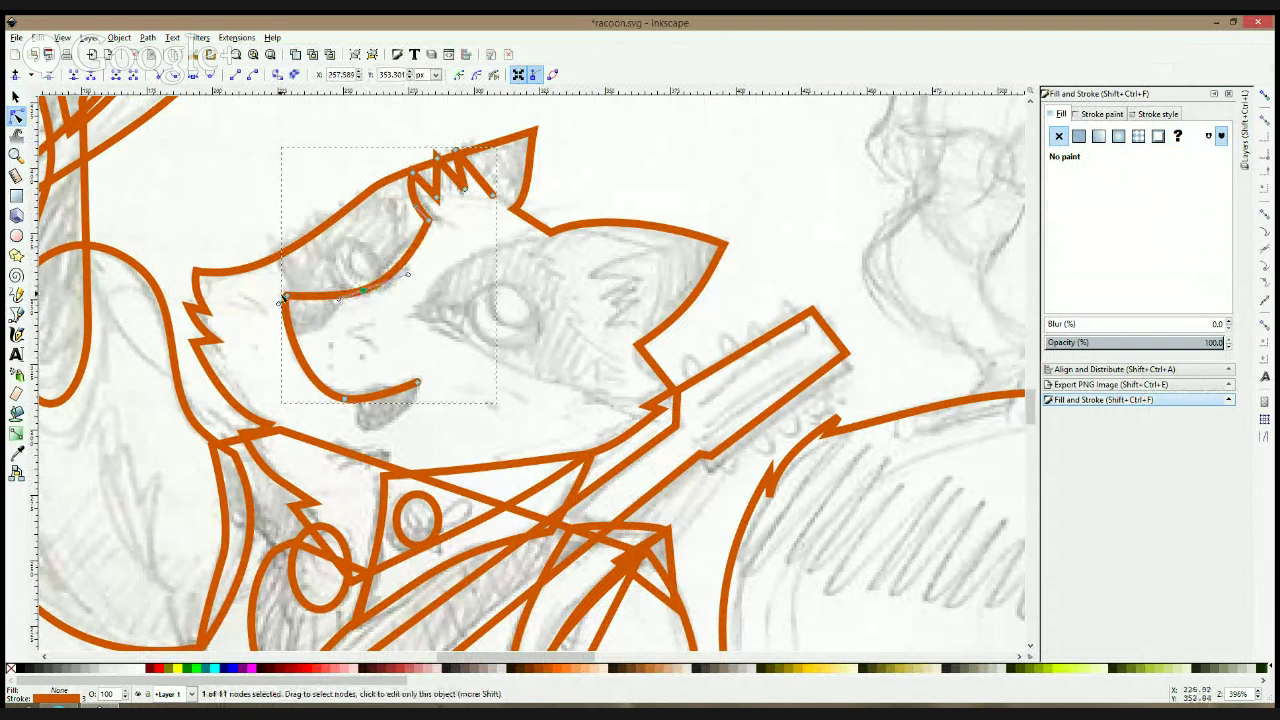
left_click(345, 397)
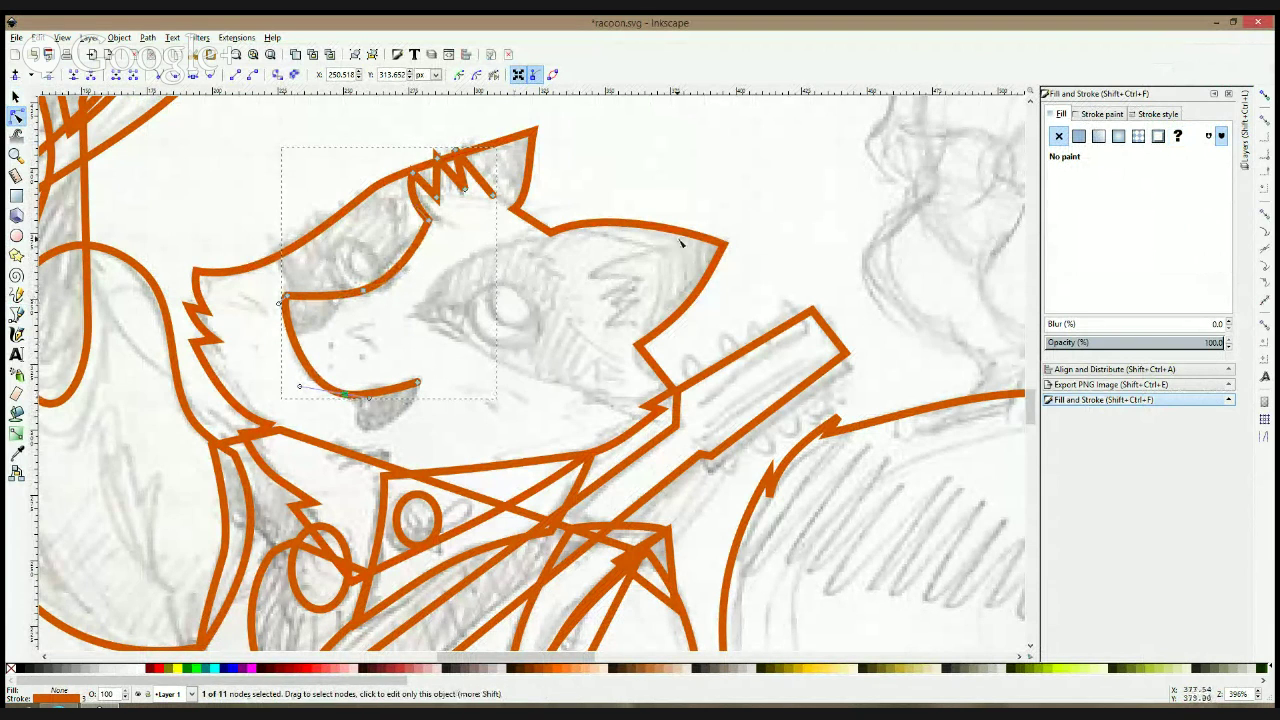
key("ctrl+s")
left_click(712, 174)
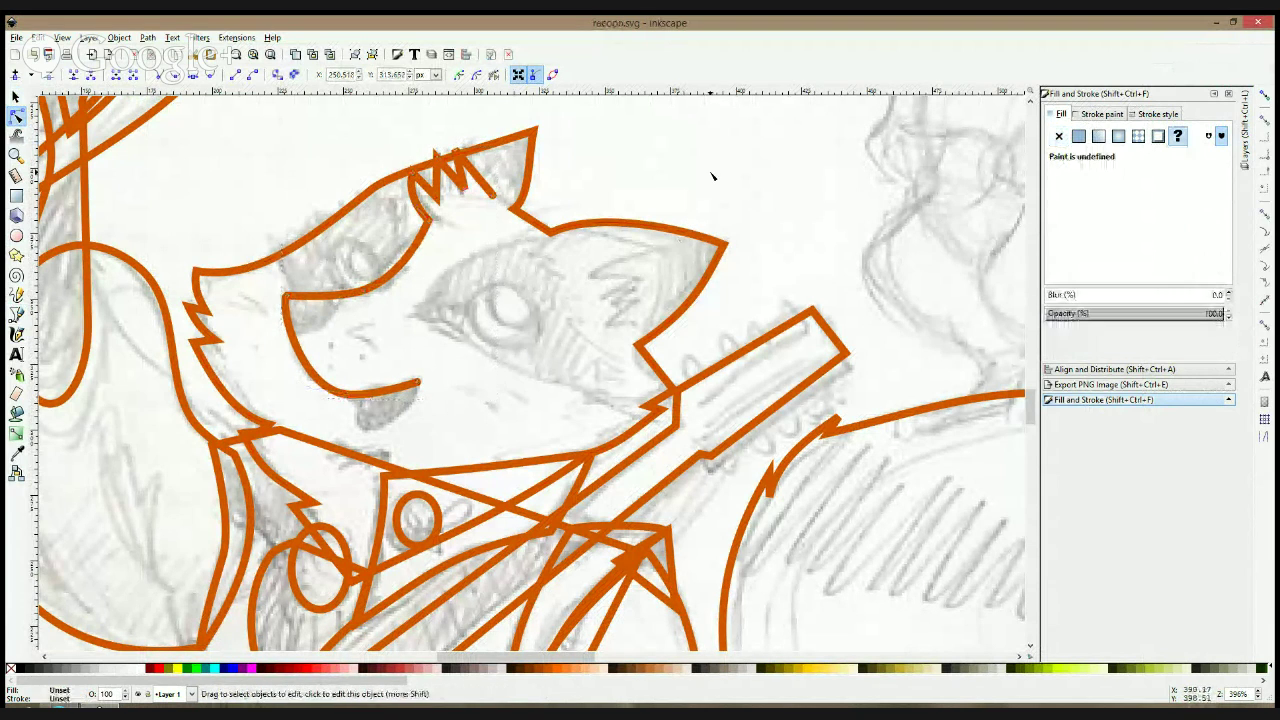
- Trace the near eye's mask patch as a closed path with a jagged fur edge facing the ear
left_click(17, 314)
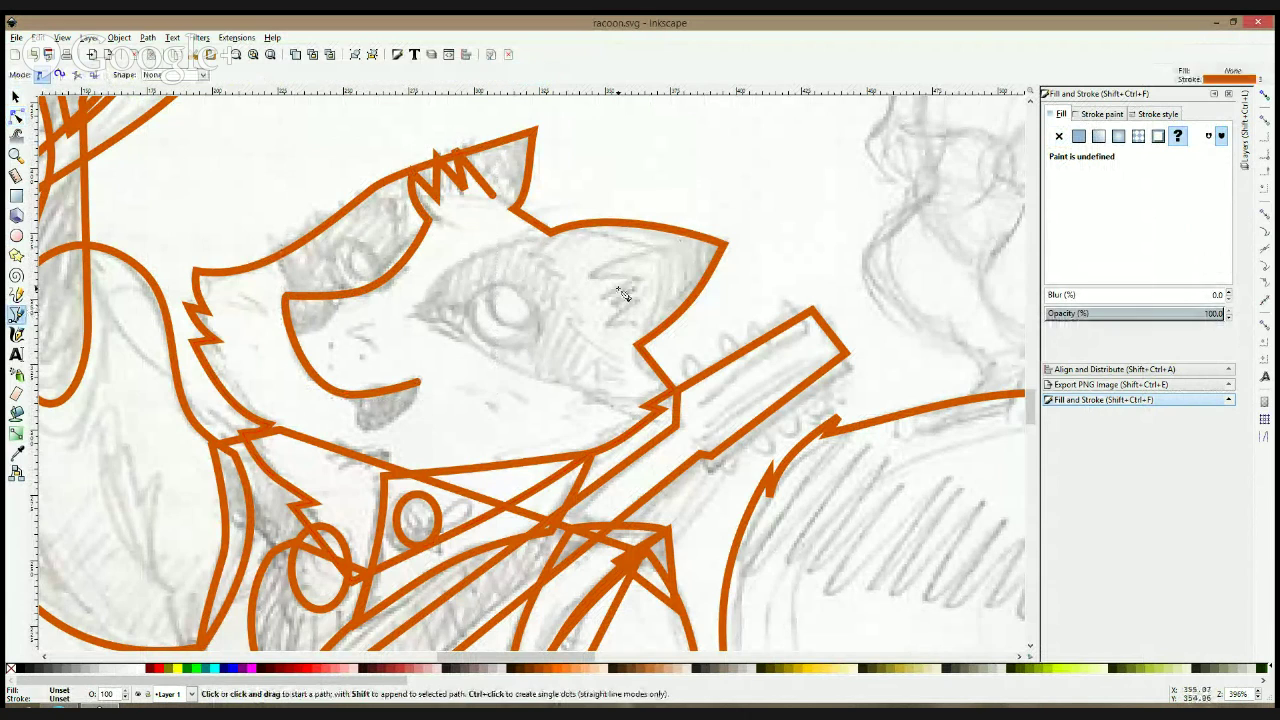
left_click(554, 231)
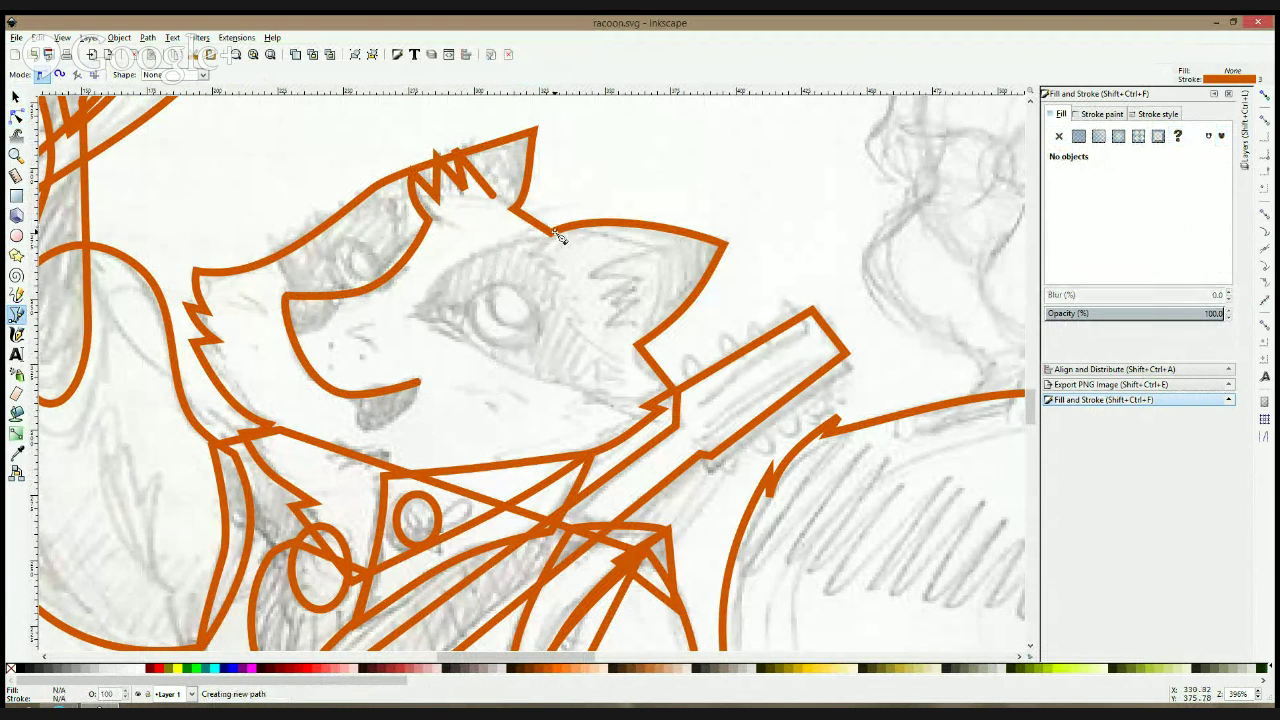
left_click(412, 313)
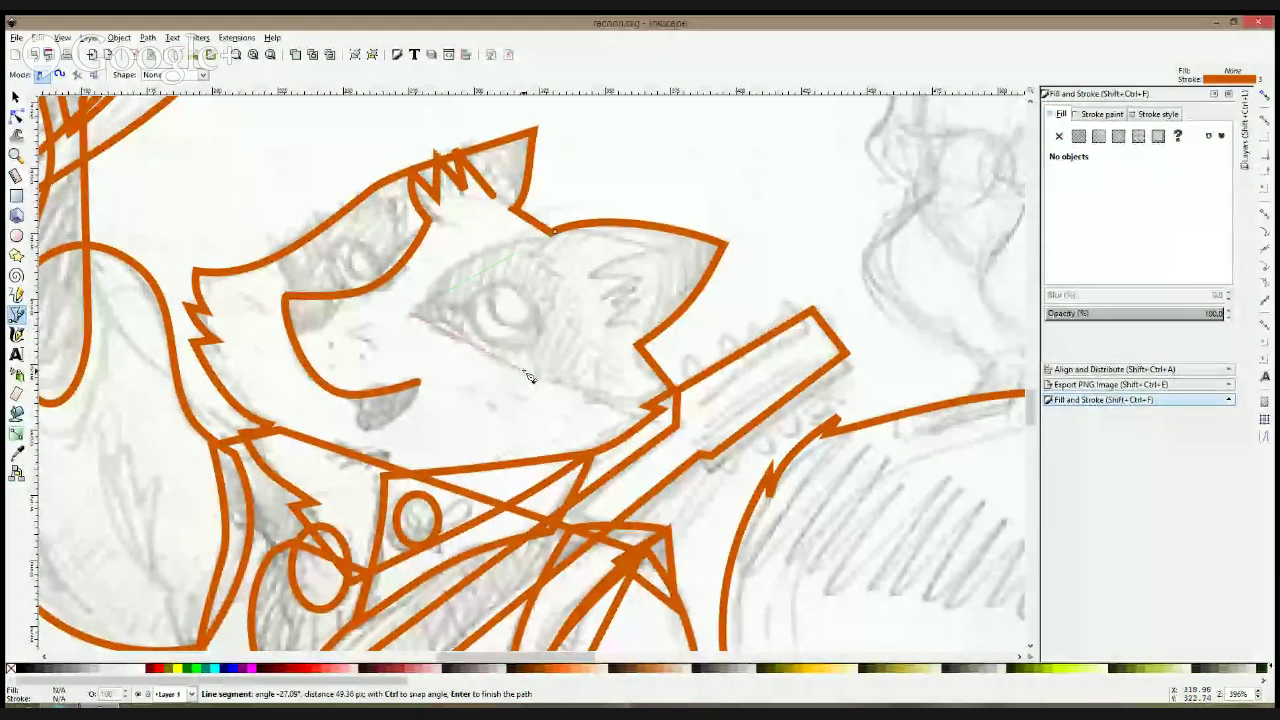
left_click(664, 414)
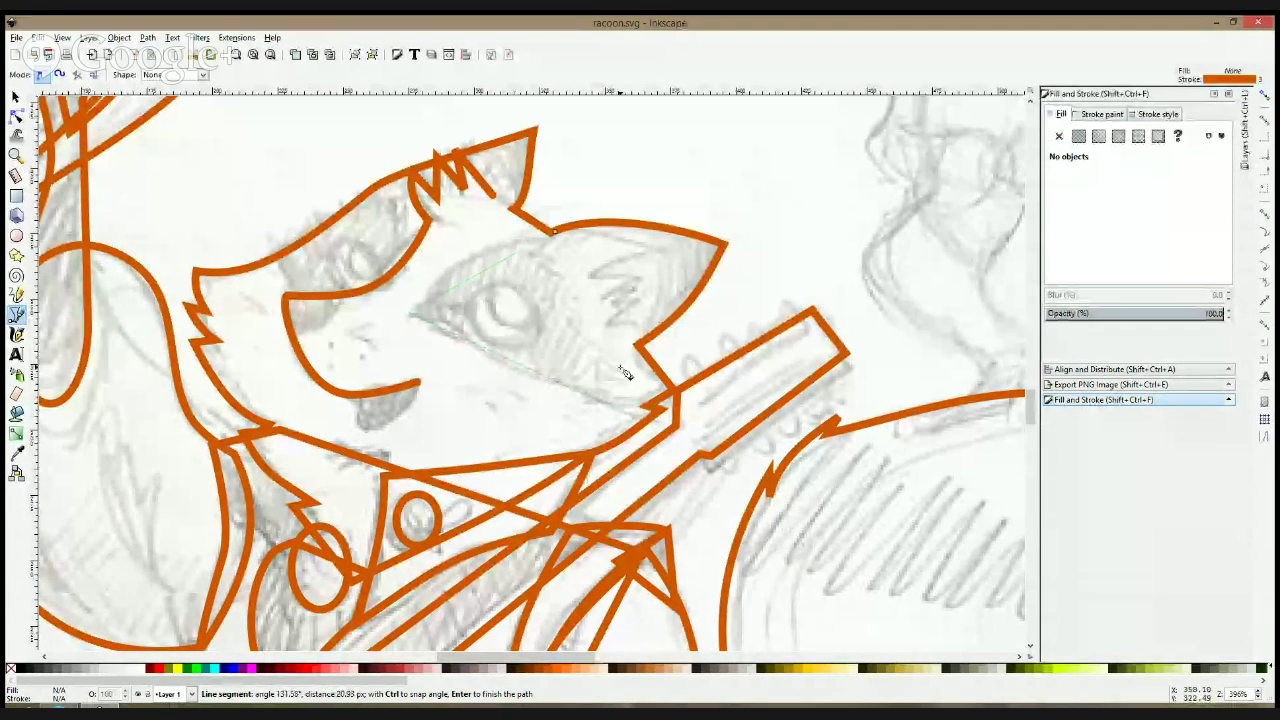
left_click(582, 303)
left_click(541, 262)
left_click(564, 258)
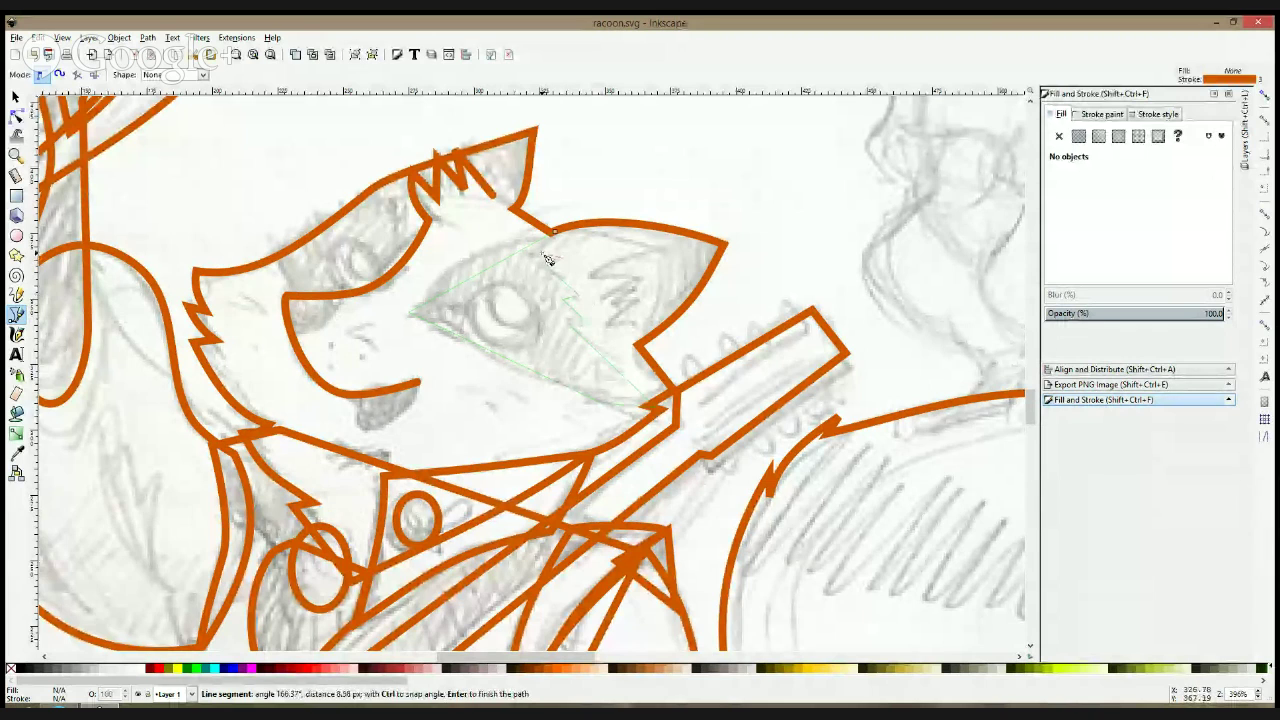
left_click(536, 251)
left_click(554, 231)
left_click(562, 238)
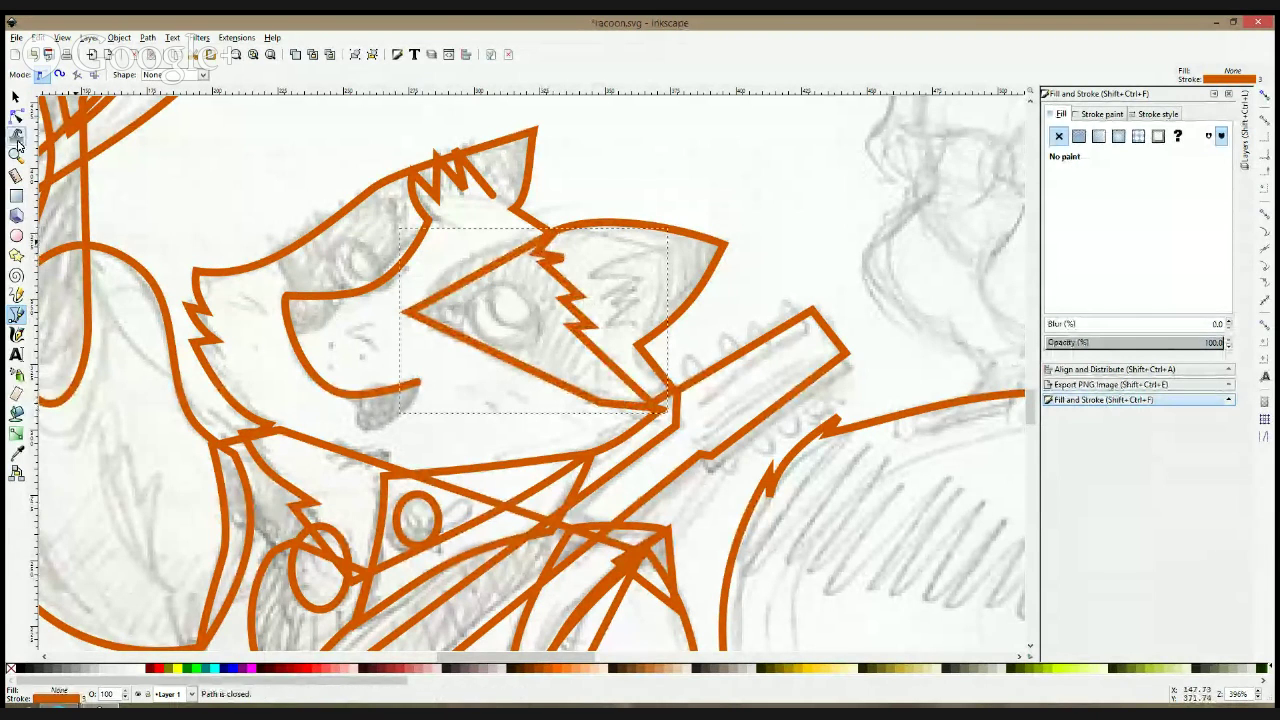
- Curve the upper, lower and rear edges of the near eye's mask patch to match the sketch
left_click(16, 116)
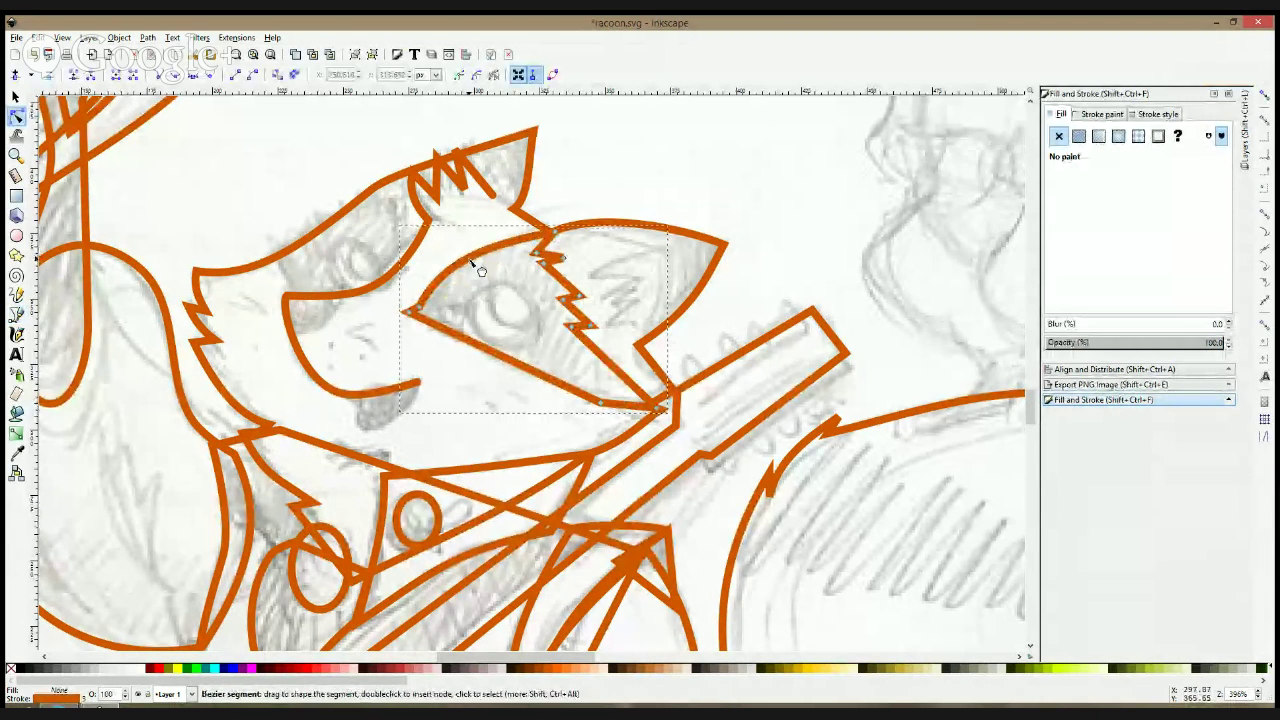
mouse_move(509, 362)
left_mouse_down()
mouse_move(491, 386)
mouse_move(509, 371)
left_mouse_up()
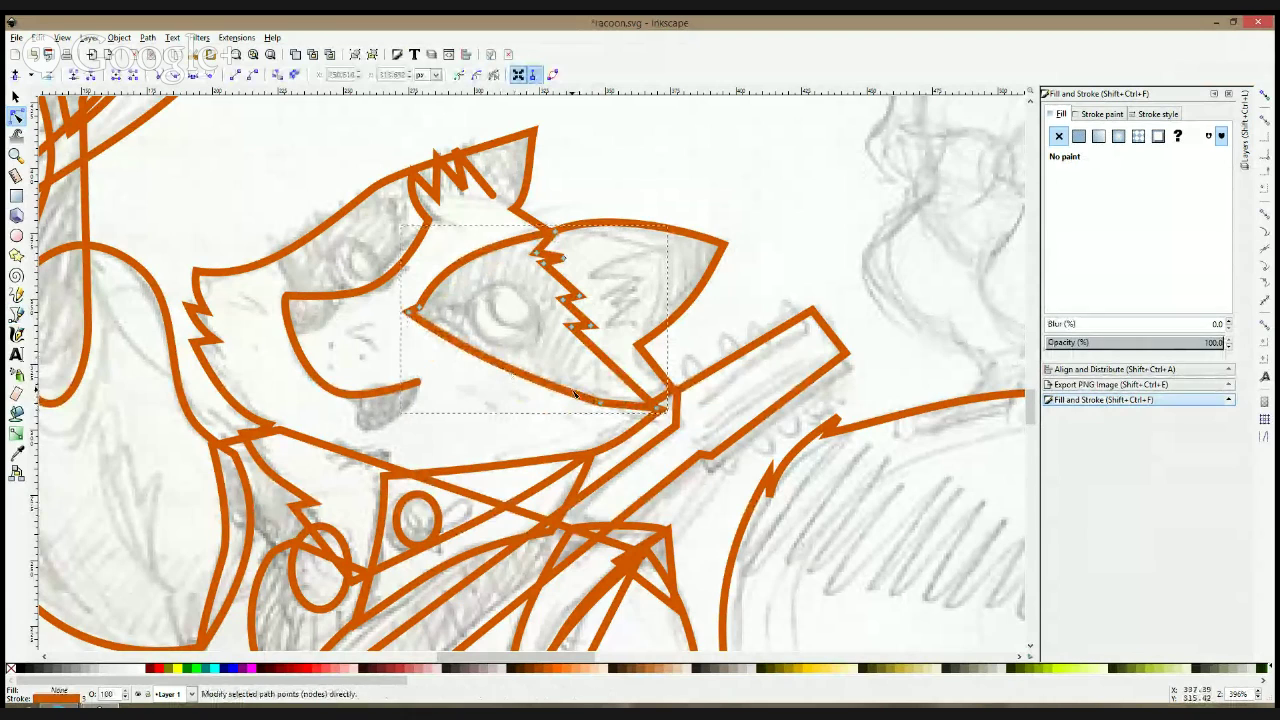
left_click_drag(613, 368, 596, 337)
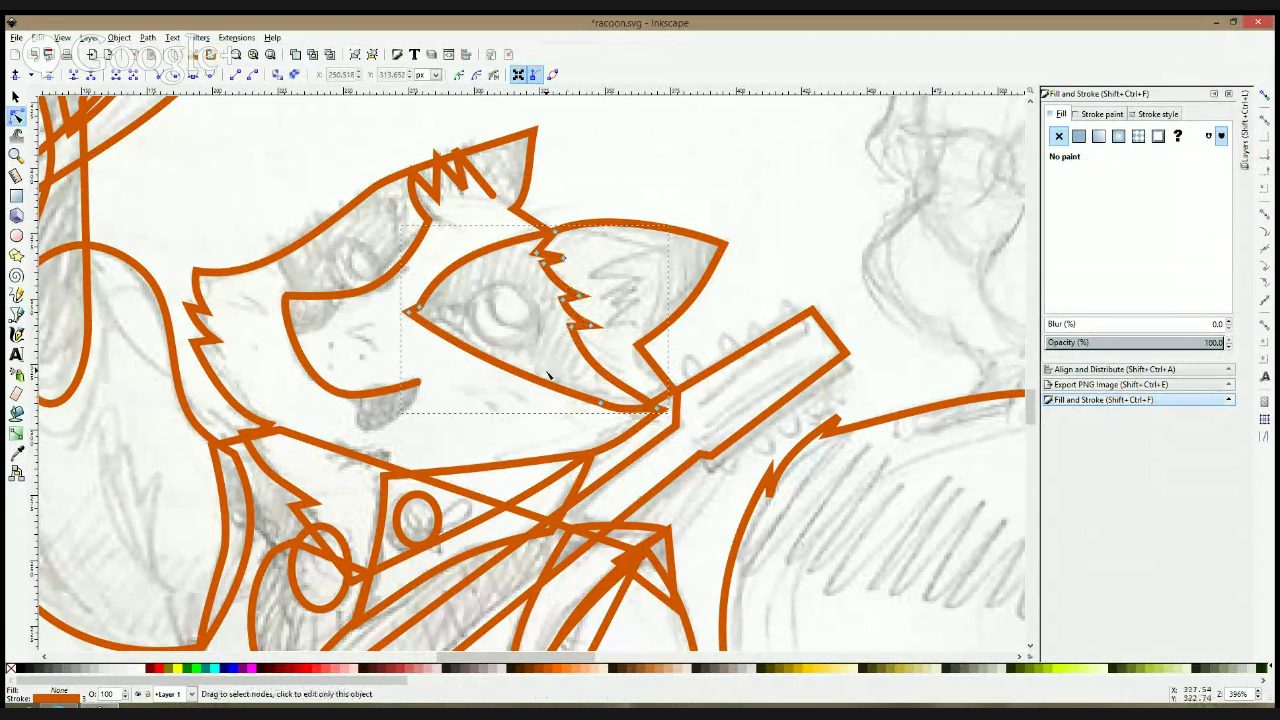
- Draw a closed four-sided shape about 71 by 80 px around the far eye, extending past the head outline
left_click(17, 314)
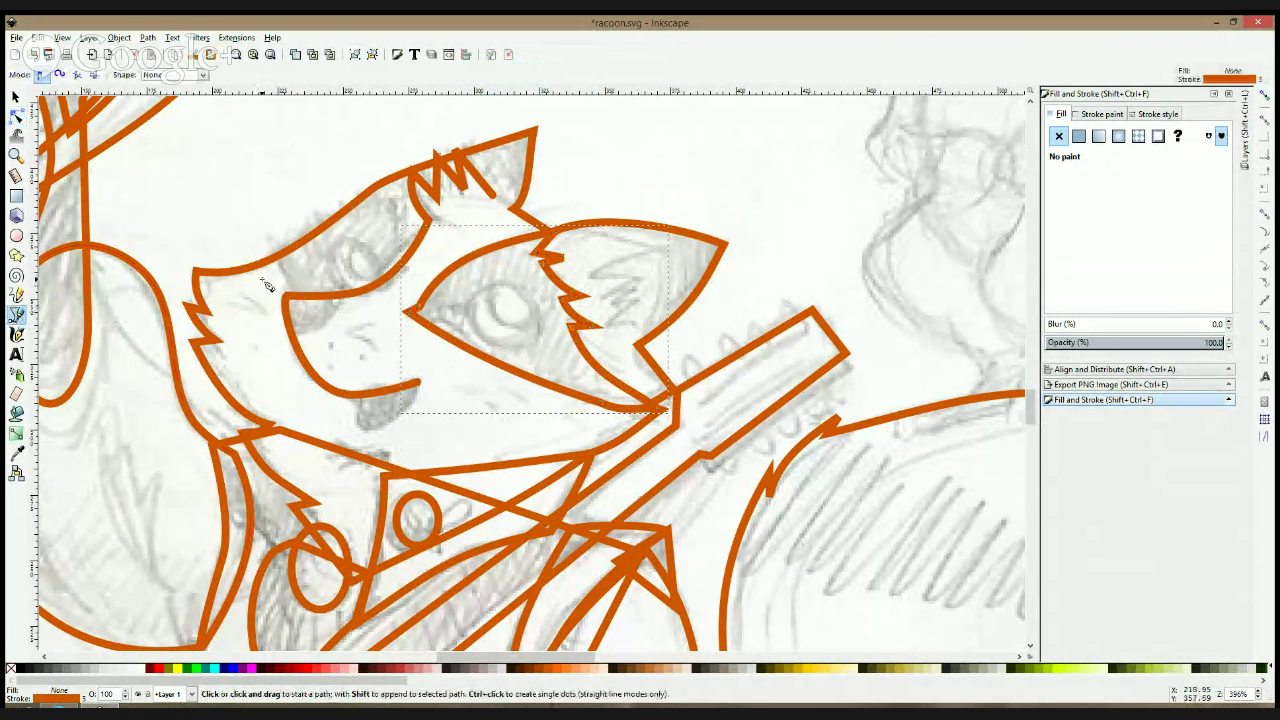
left_click(275, 259)
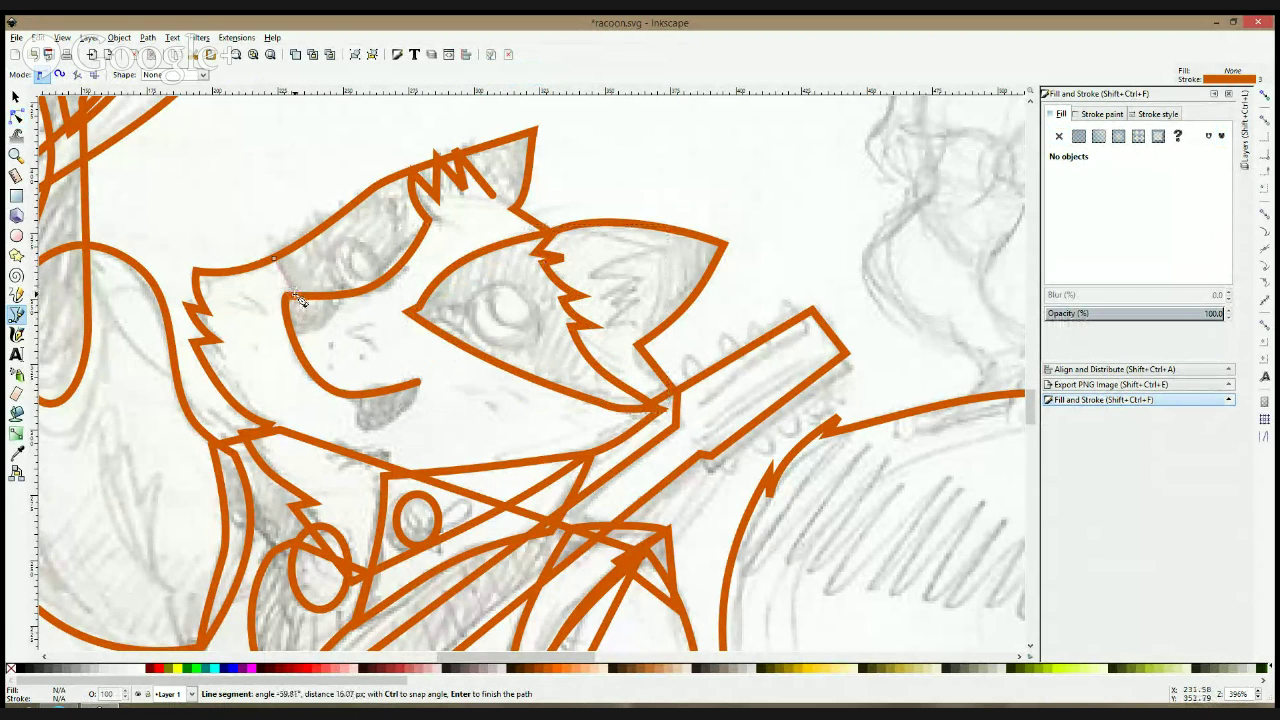
left_click(340, 335)
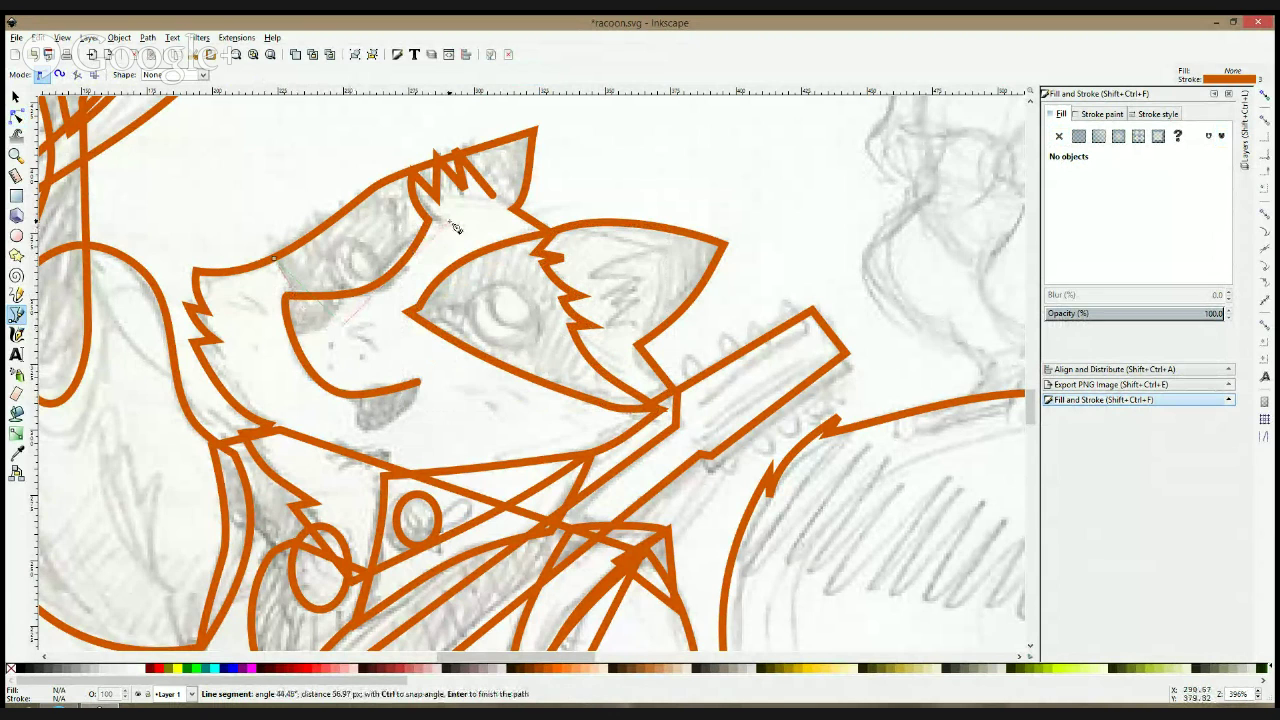
left_click(450, 222)
left_click(355, 128)
left_click(277, 258)
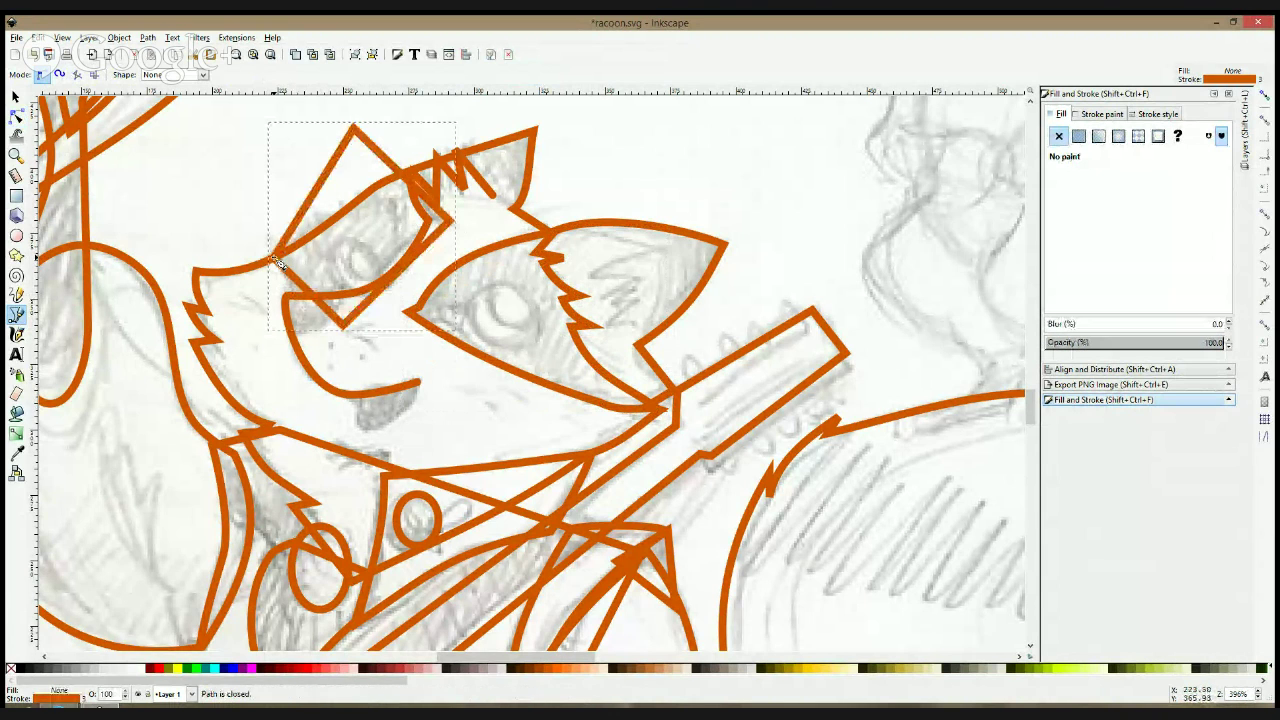
- Save the drawing, duplicate the sketch together with its orange outlines, place the copy beside the original and deselect it
key("s")
key("minus")
key("minus")
key("minus")
key("minus")
key("minus")
key("minus")
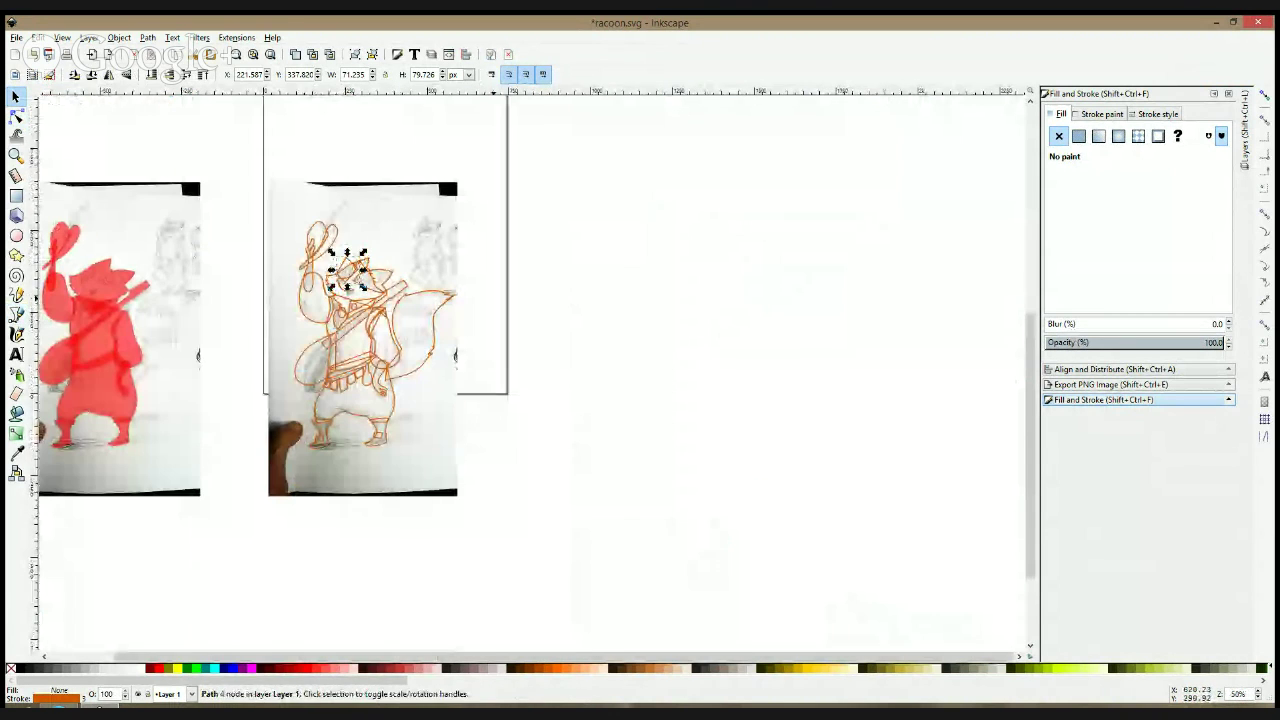
key("Escape")
key("ctrl+s")
left_click_drag(355, 480, 213, 579)
key("ctrl+d")
left_click_drag(420, 379, 655, 379)
key("Escape")
- Select all outline shapes on the new copy without the sketch image, remove their stroke, fill them flat black and deselect
left_click(660, 214)
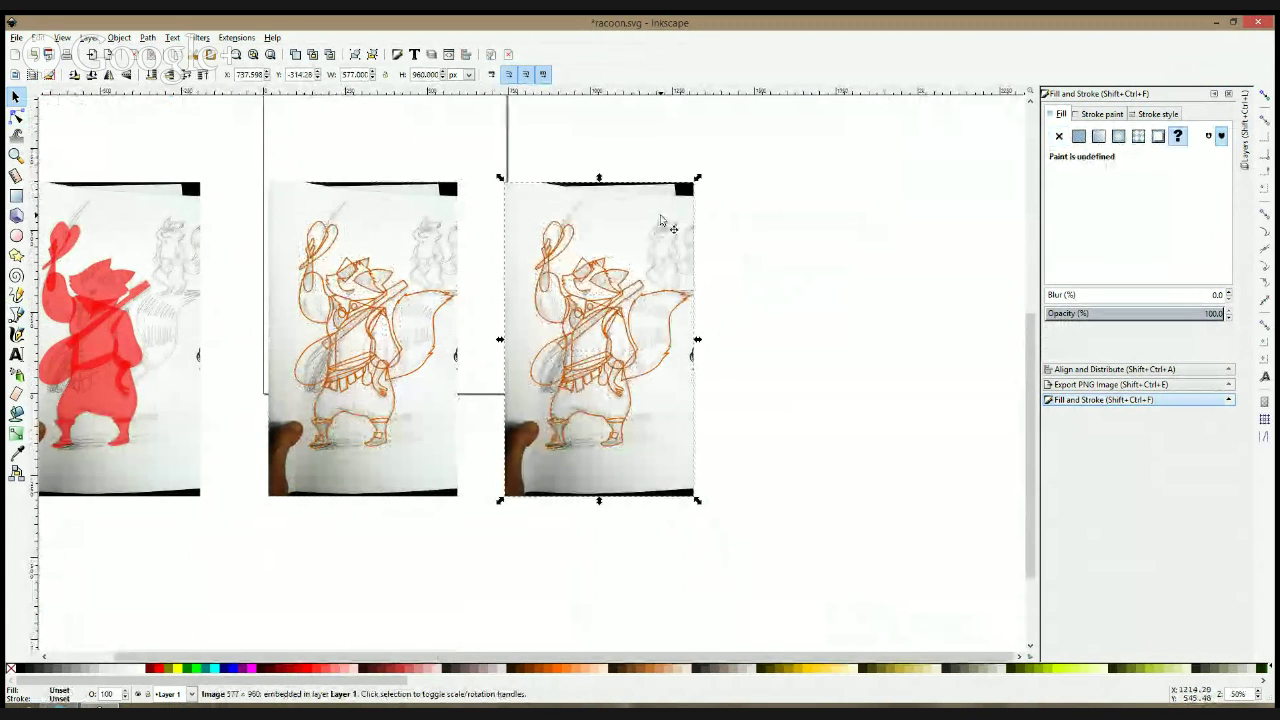
scroll(660, 214, "up", 2)
scroll(843, 189, "down", 2)
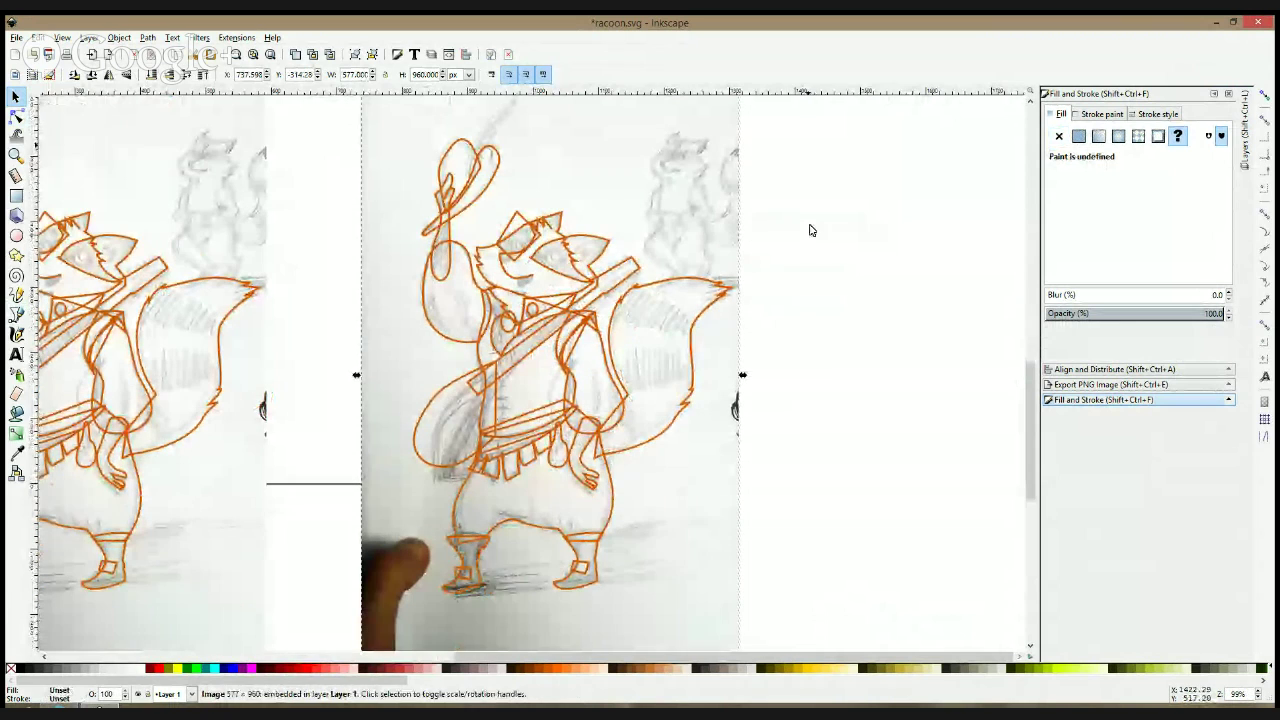
mouse_move(833, 128)
left_mouse_down()
mouse_move(669, 343)
mouse_move(357, 692)
mouse_move(370, 494)
left_mouse_up()
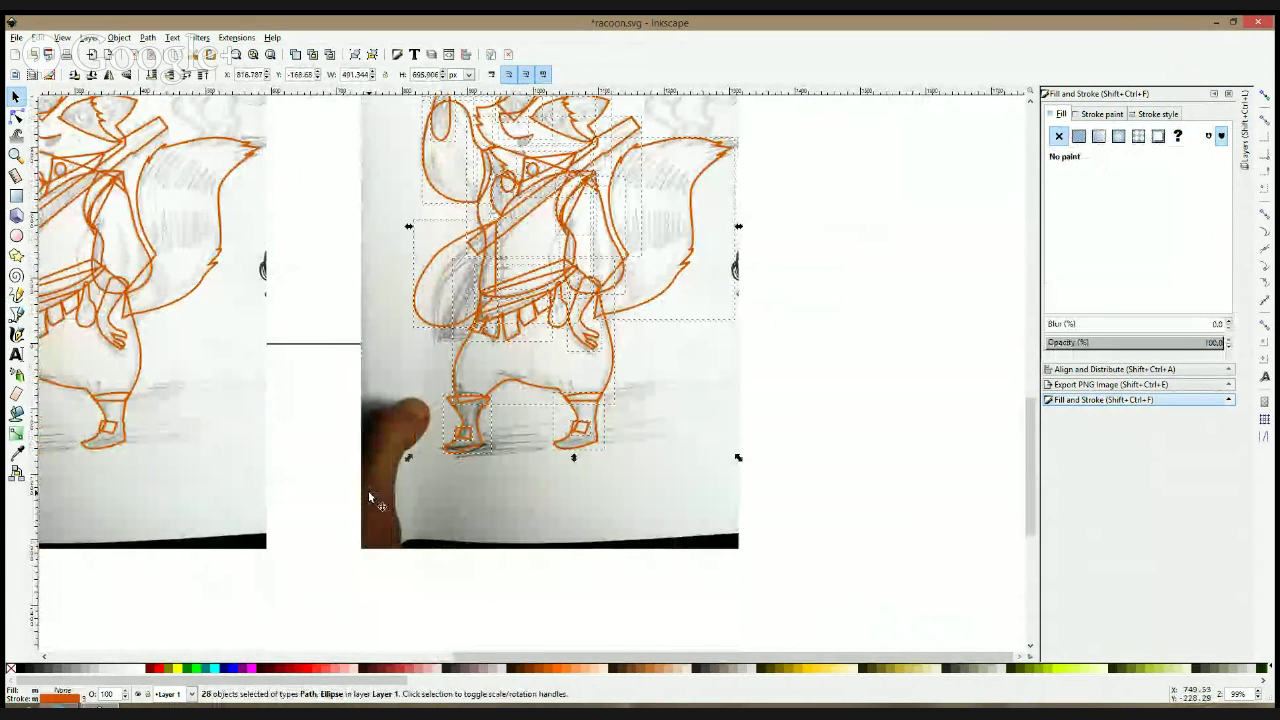
left_click(1100, 114)
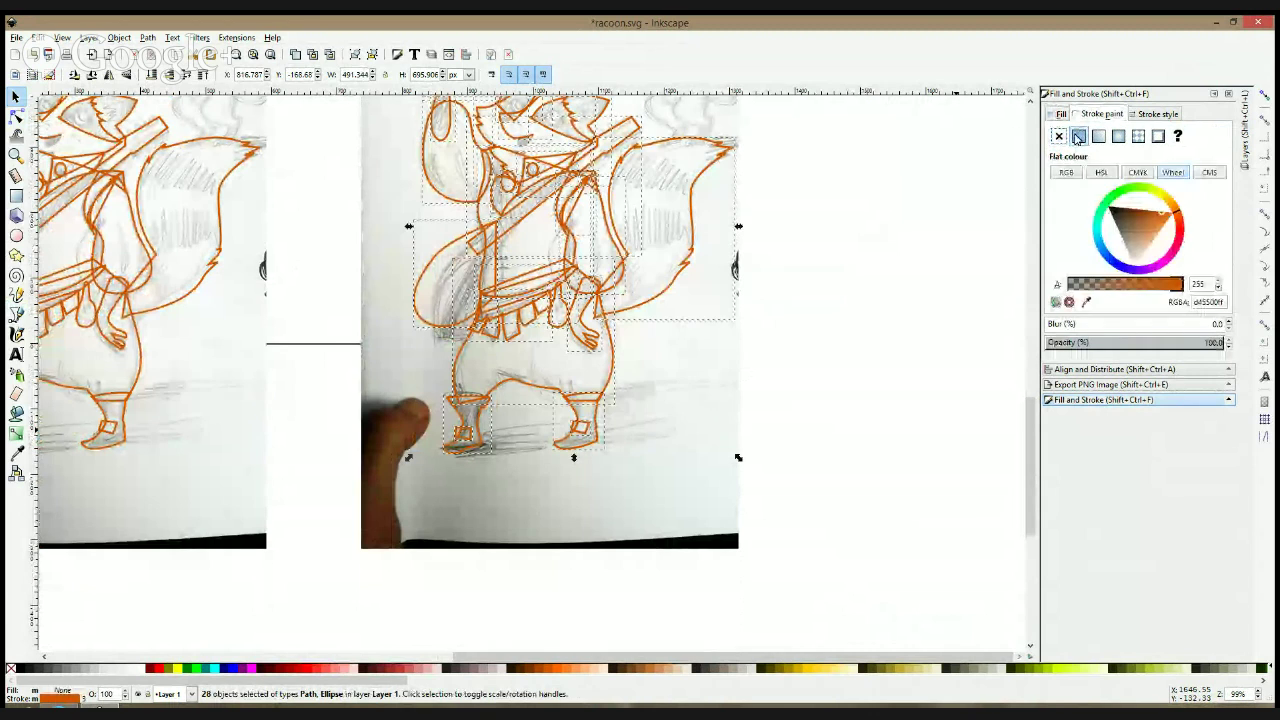
left_click(1059, 136)
left_click(1079, 136)
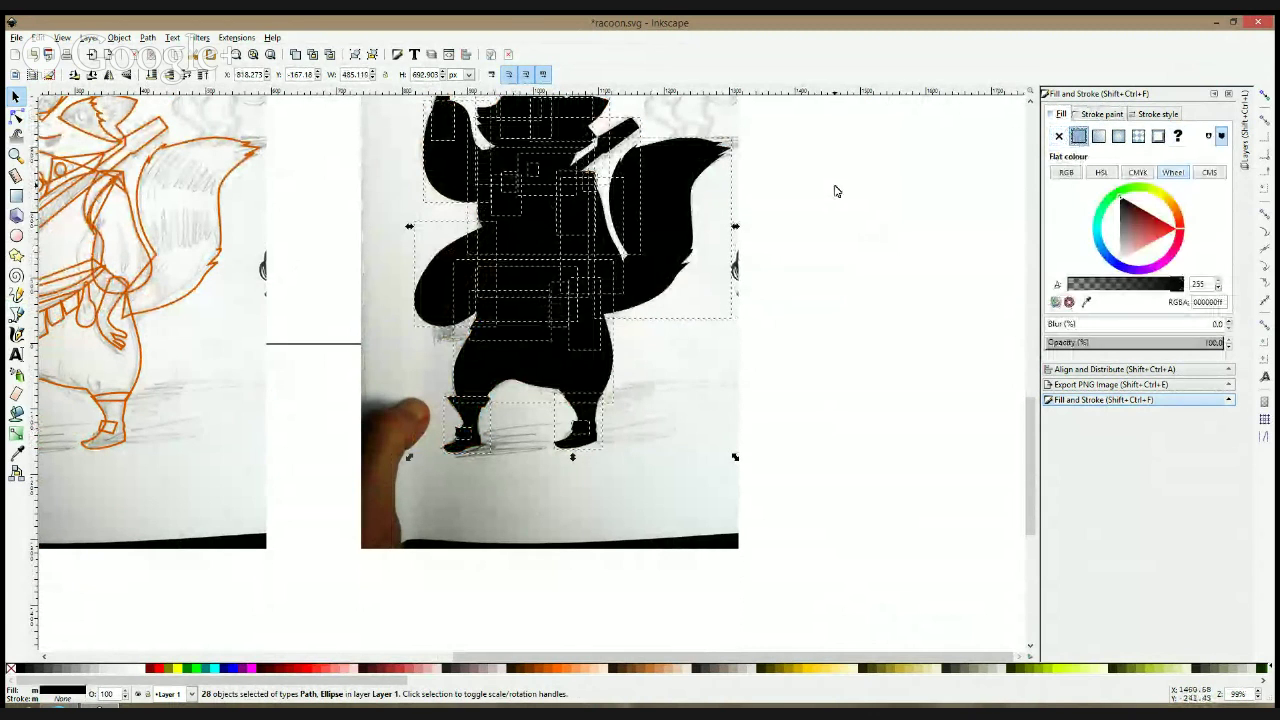
scroll(809, 246, "up", 1)
left_click(810, 246)
scroll(810, 246, "up", 2)
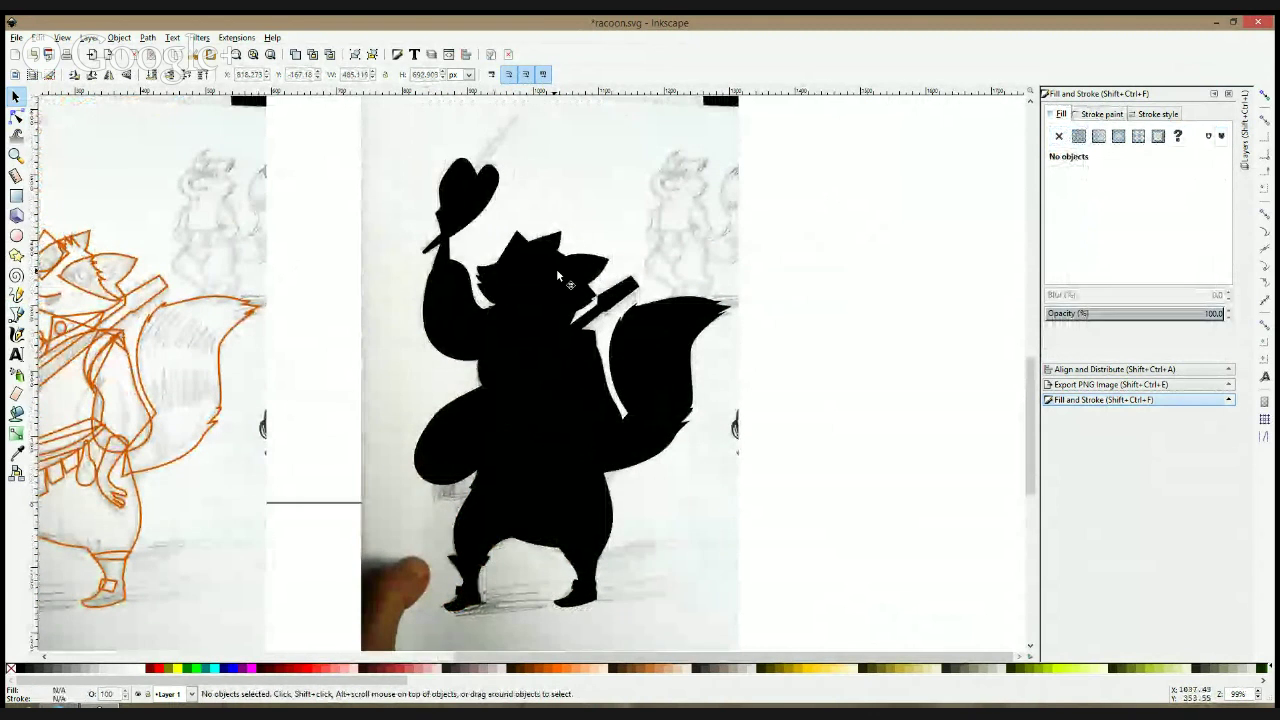
- In outline view, select the right-hand raccoon's head path and duplicate it in place
scroll(511, 262, "up", 3)
key("ctrl+KP_5")
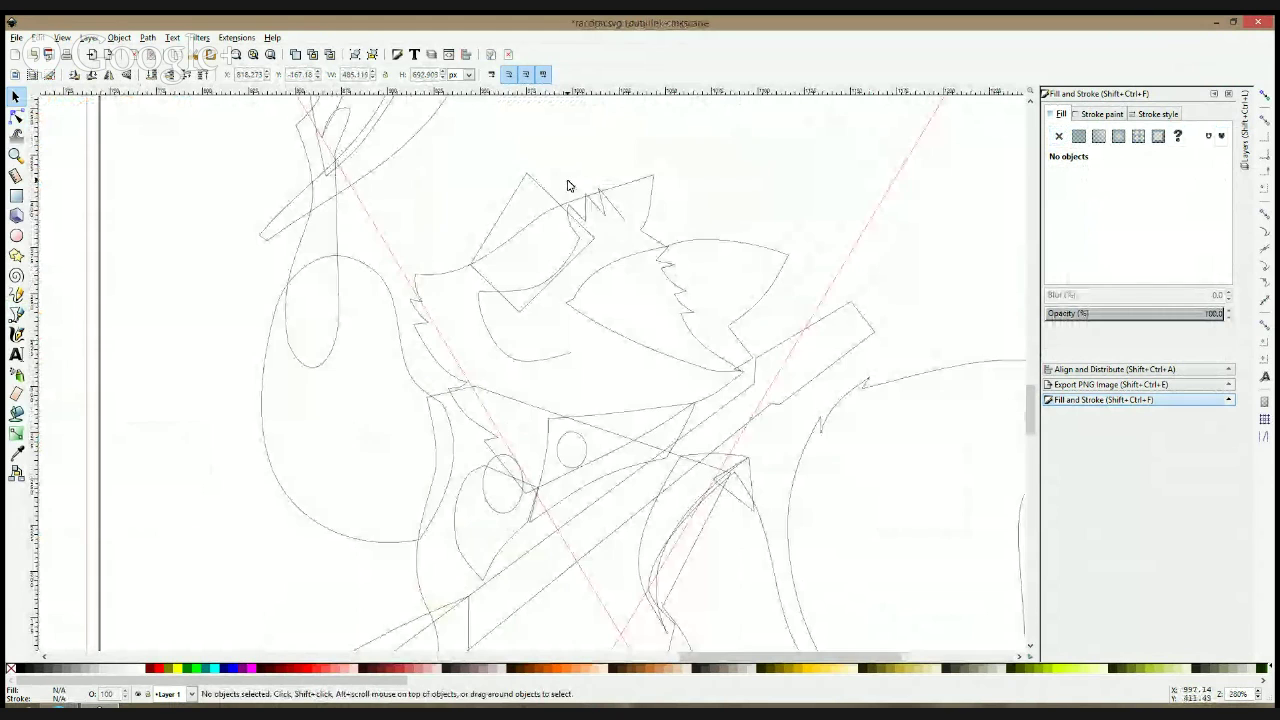
left_click(440, 288)
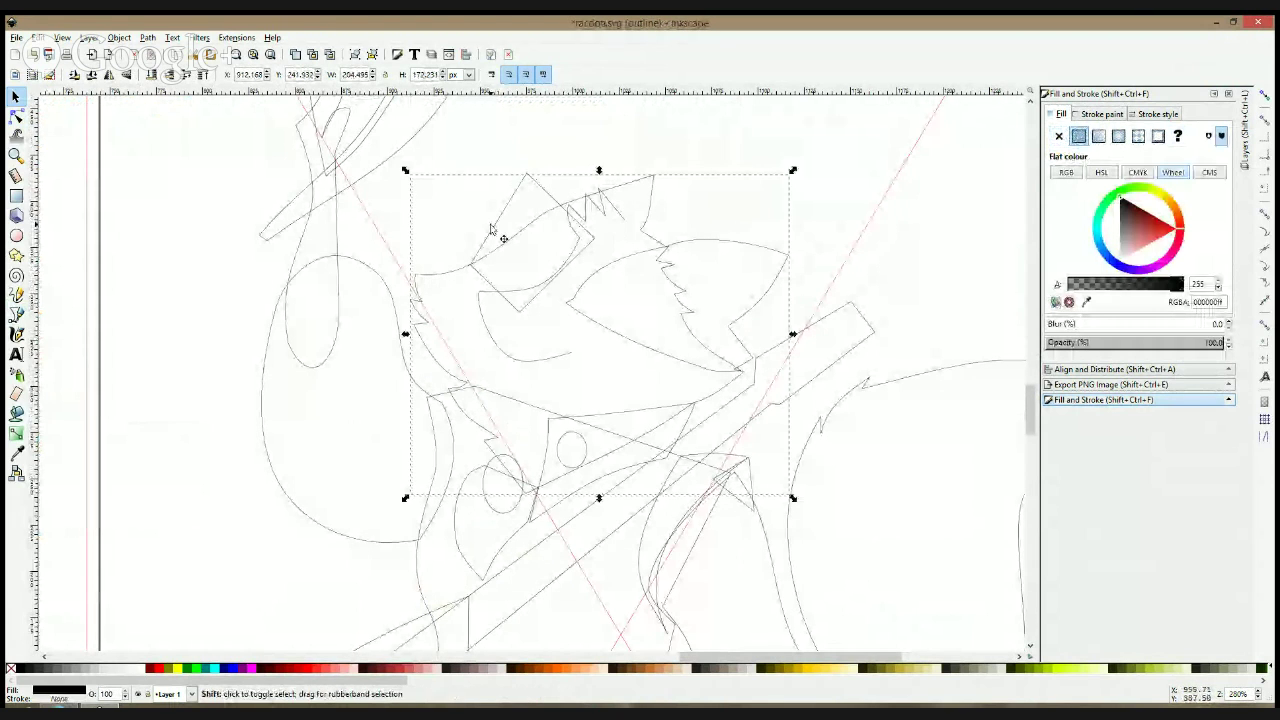
left_click(501, 153)
left_click(434, 280)
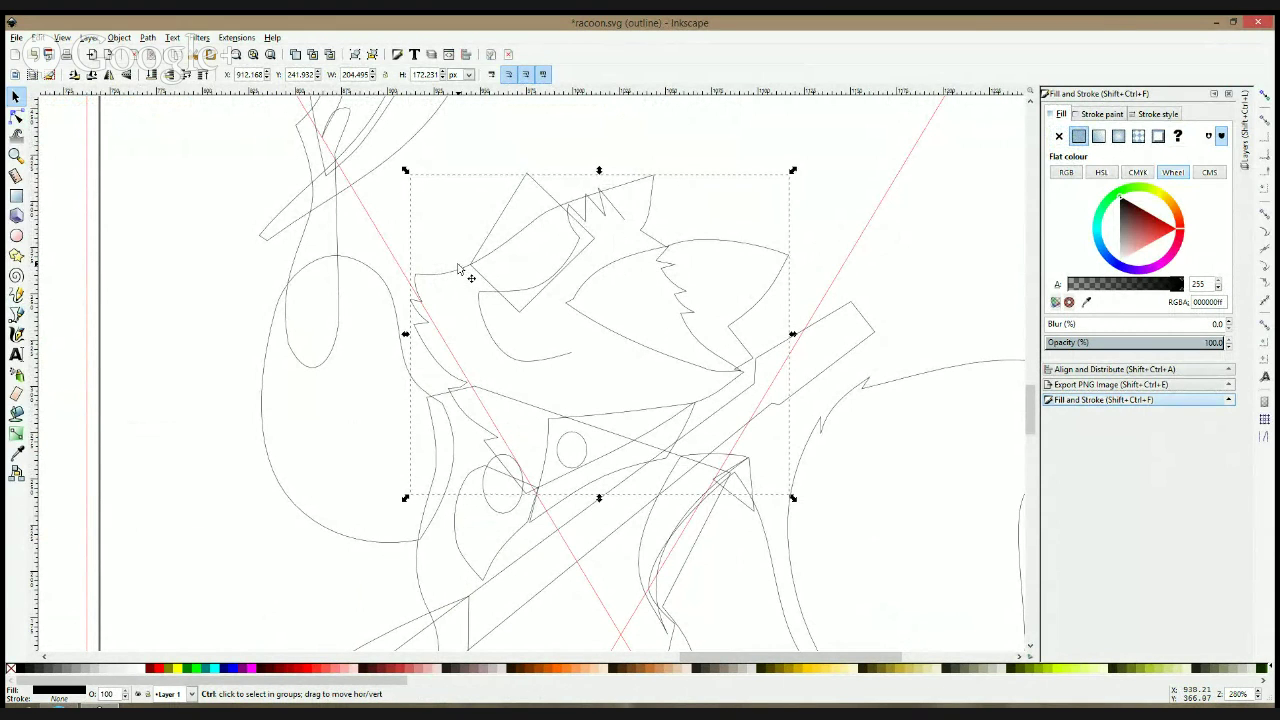
key("ctrl+d")
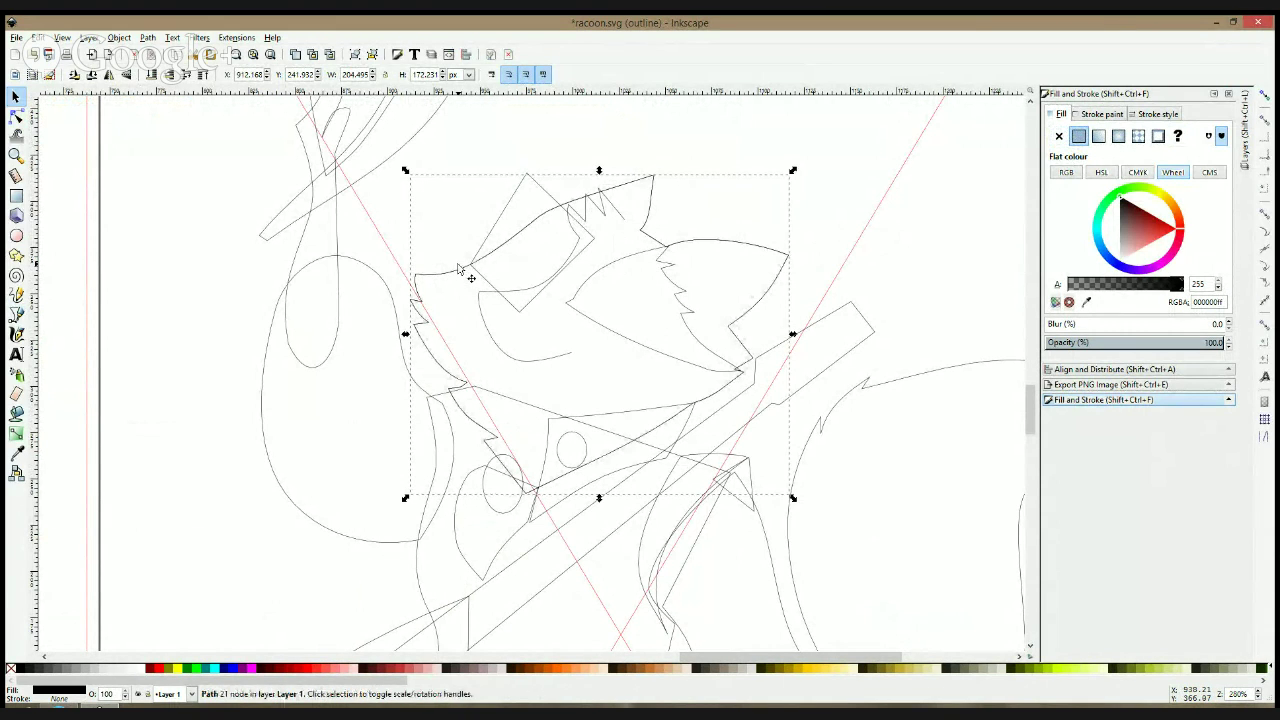
- Intersect the duplicated head path with the four-cornered eye patch shape so the patch is trimmed to the head's contour
left_click(502, 238, "shift")
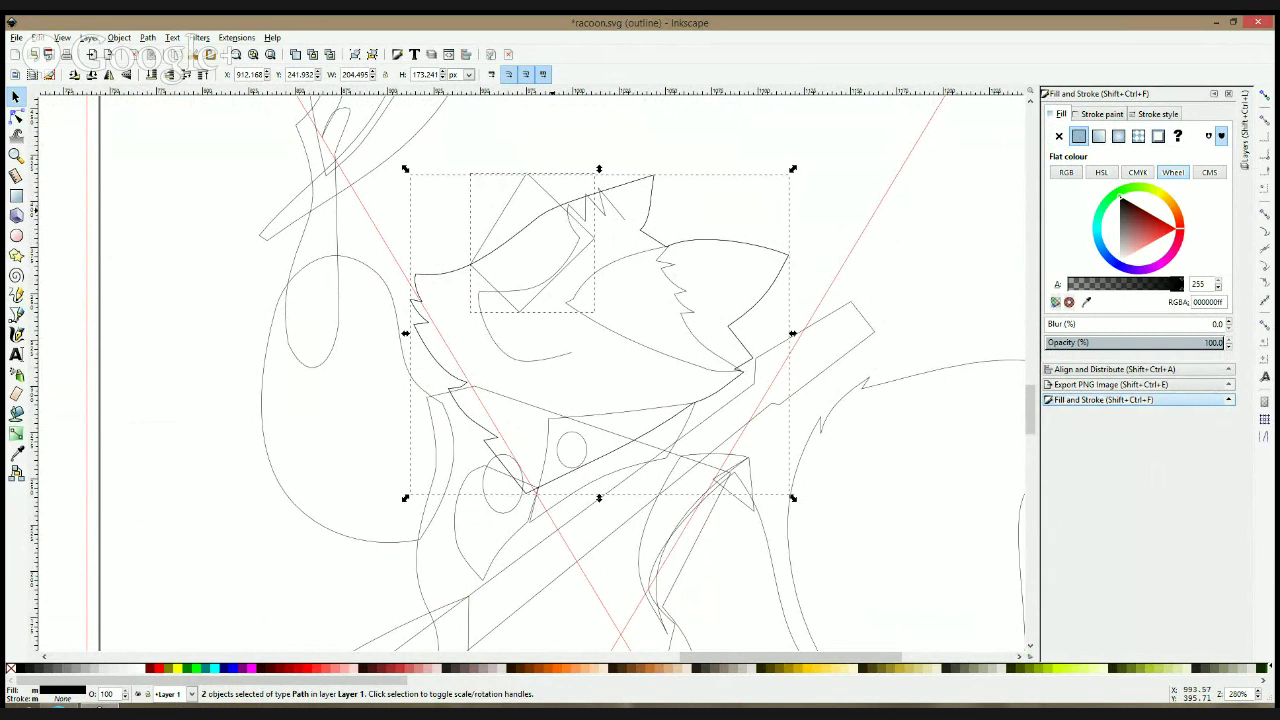
left_click(116, 38)
mouse_move(141, 40)
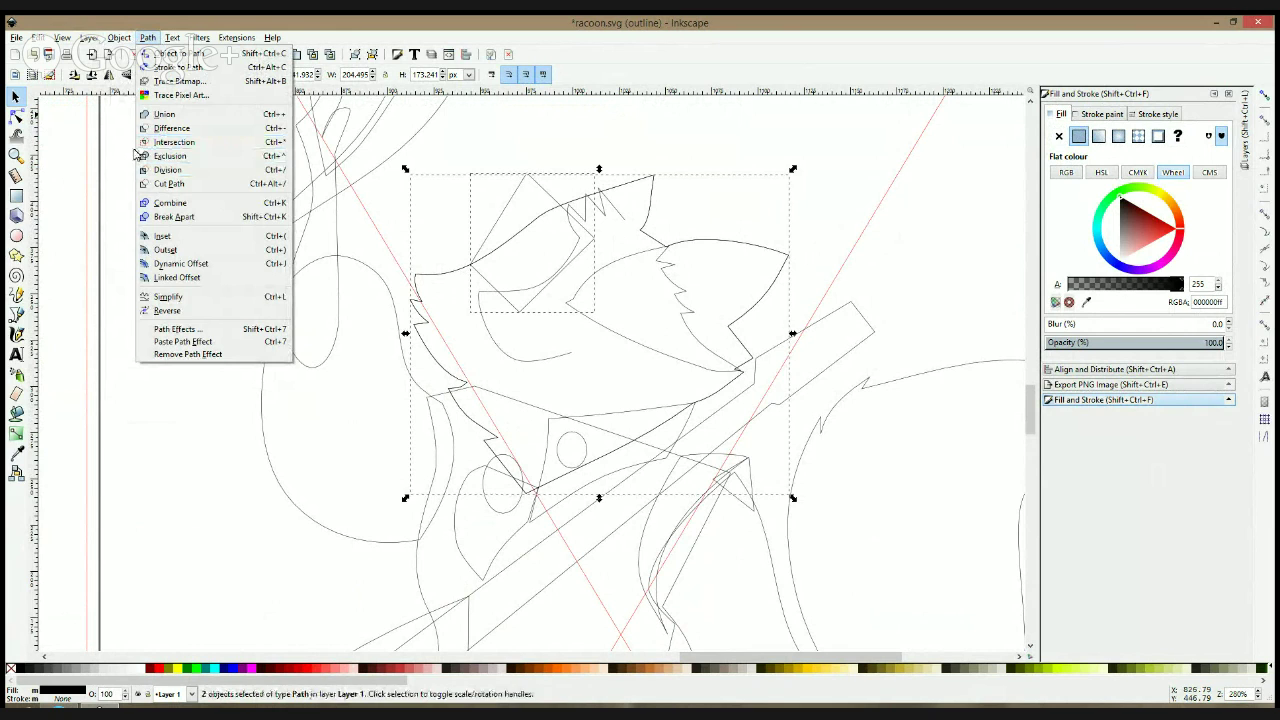
left_click(618, 54)
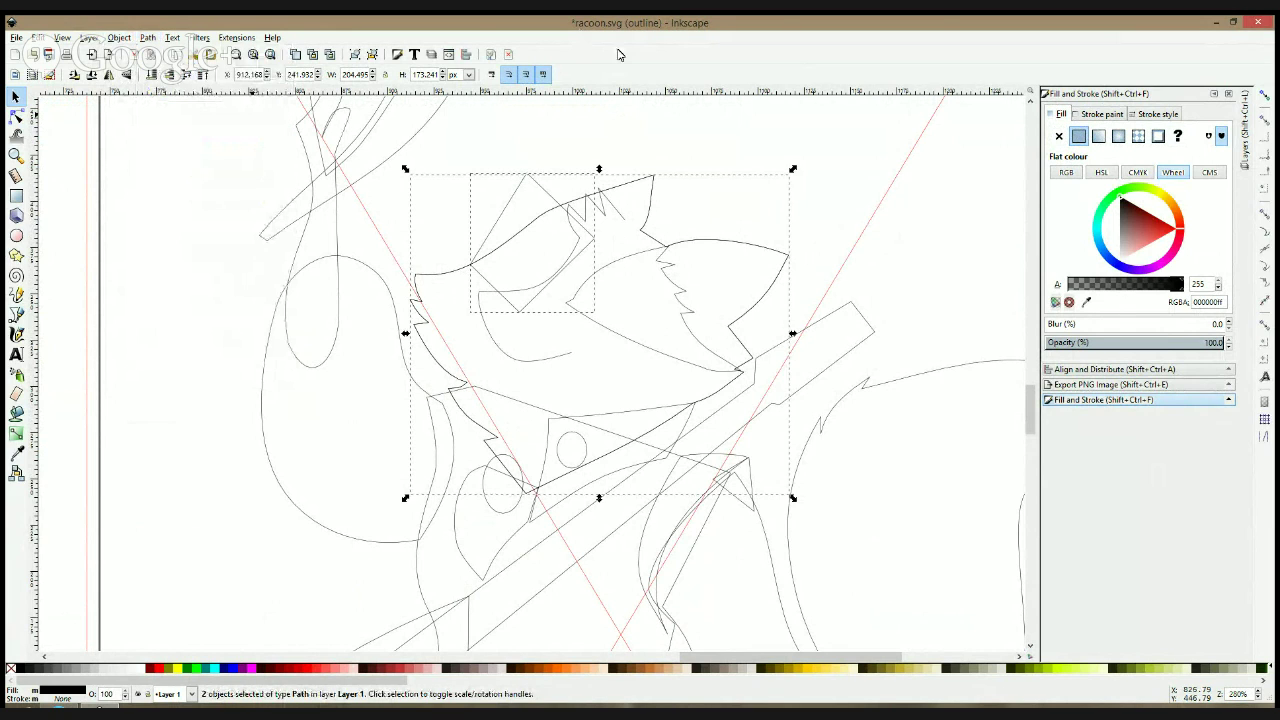
key("ctrl+asterisk")
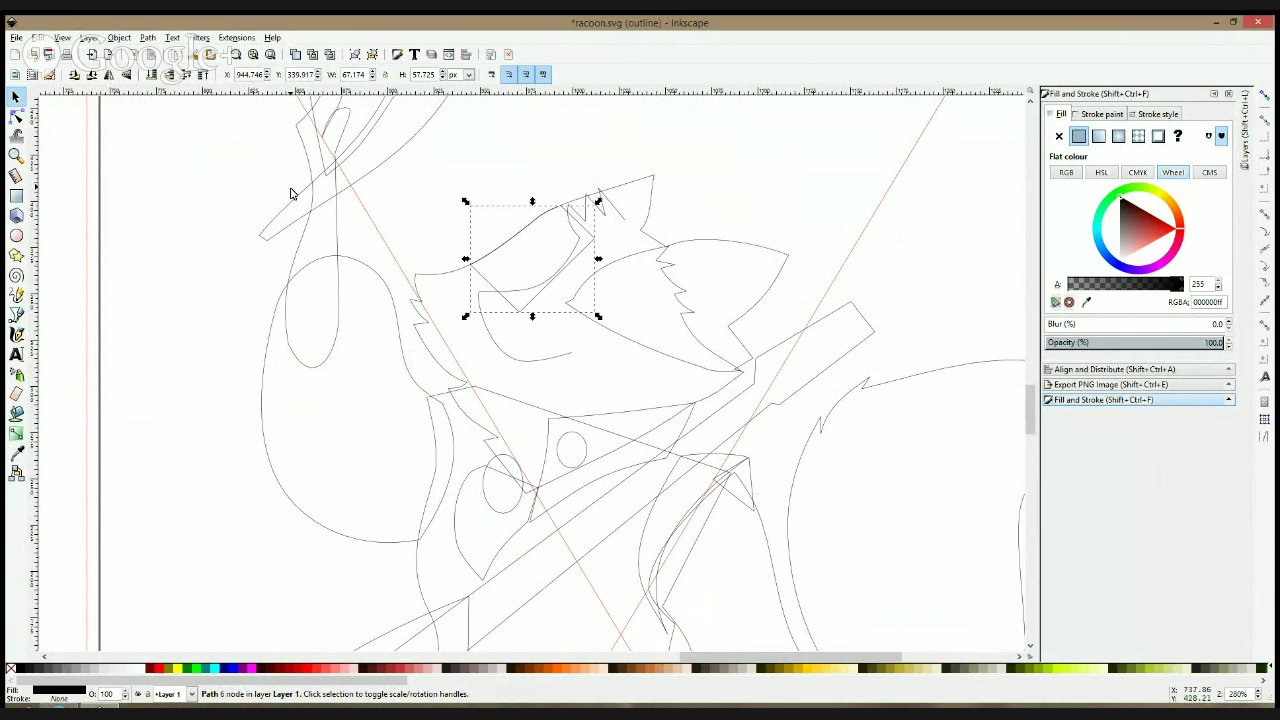
- Fill the face mask shape with light grey e6e6e6 and both sleeves with golden yellow
left_click(491, 299)
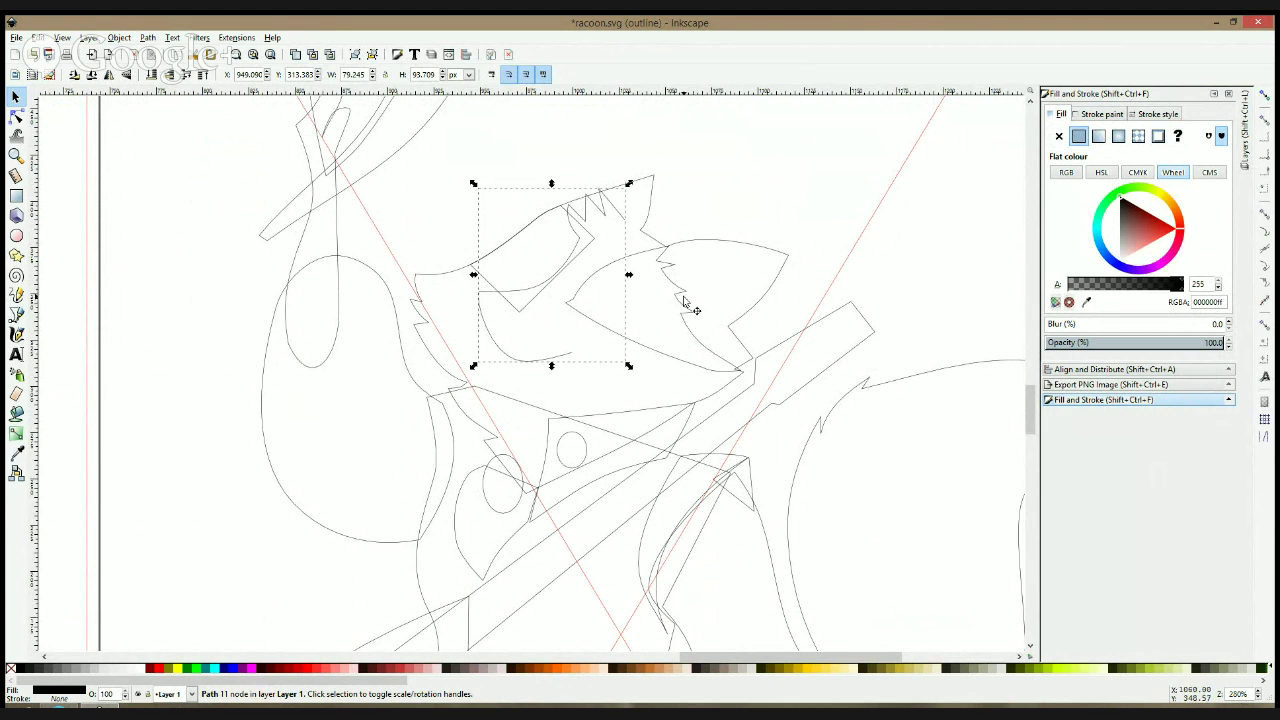
left_click(99, 670)
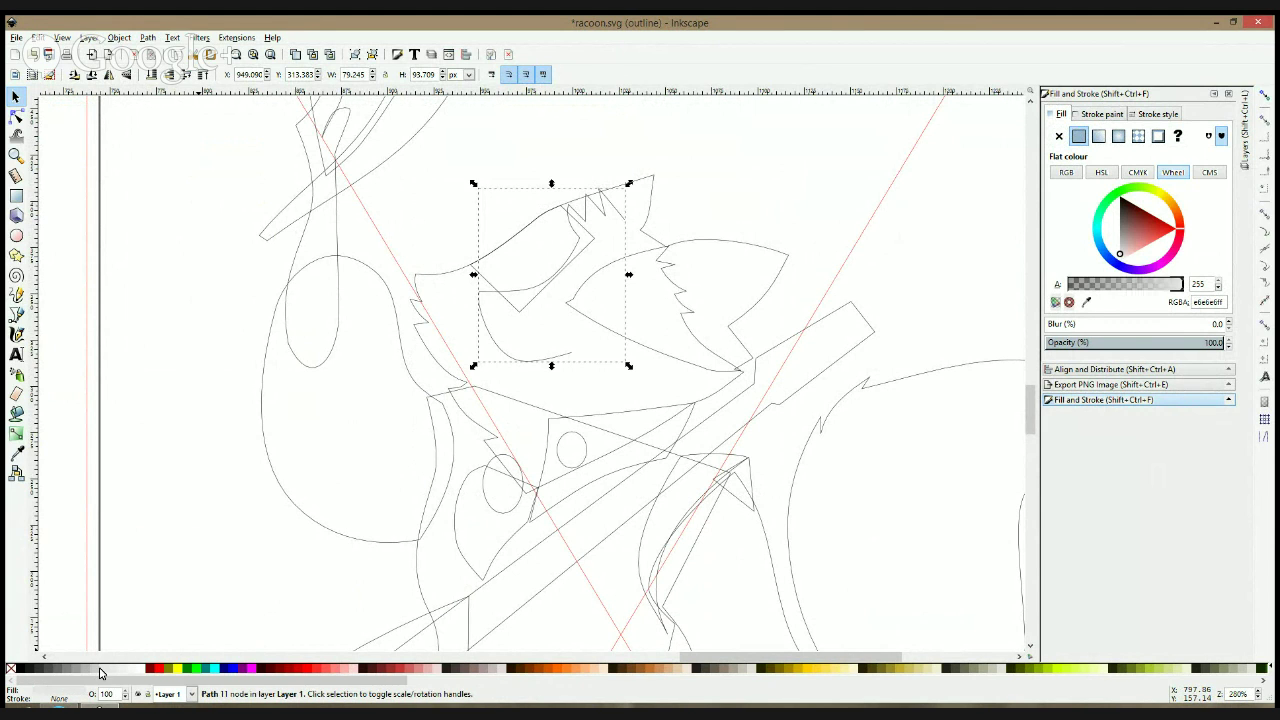
left_click(340, 236)
left_click(375, 275)
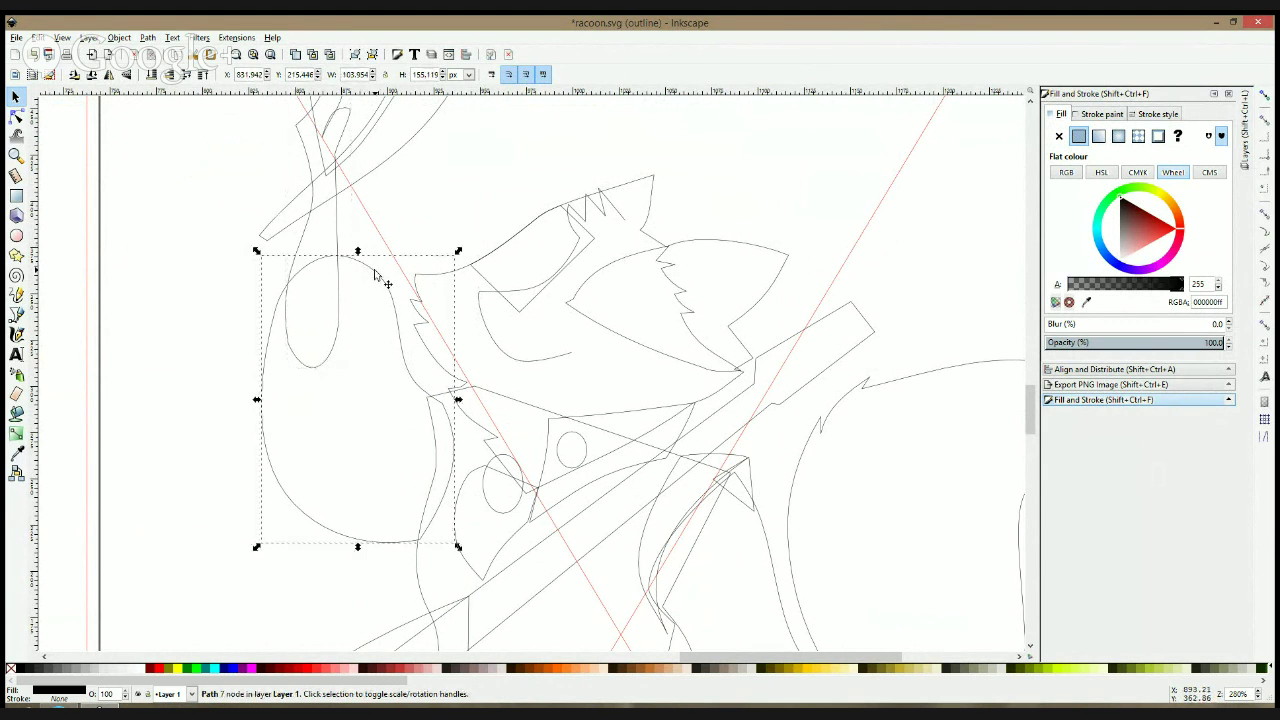
scroll(568, 455, "down", 2)
left_click(788, 512, "shift")
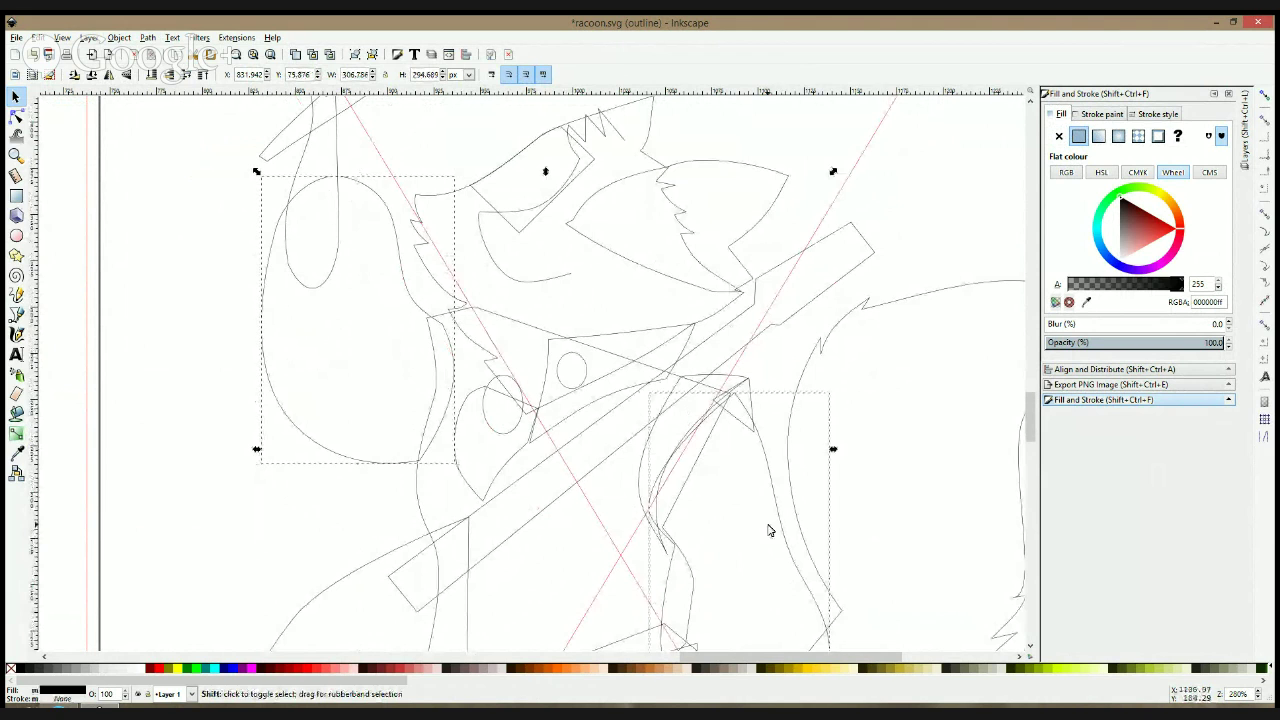
left_click(801, 670)
- Fill the pointed shape on the chest with purple and the ellipse on top of it with red c91818
scroll(626, 377, "down", 4)
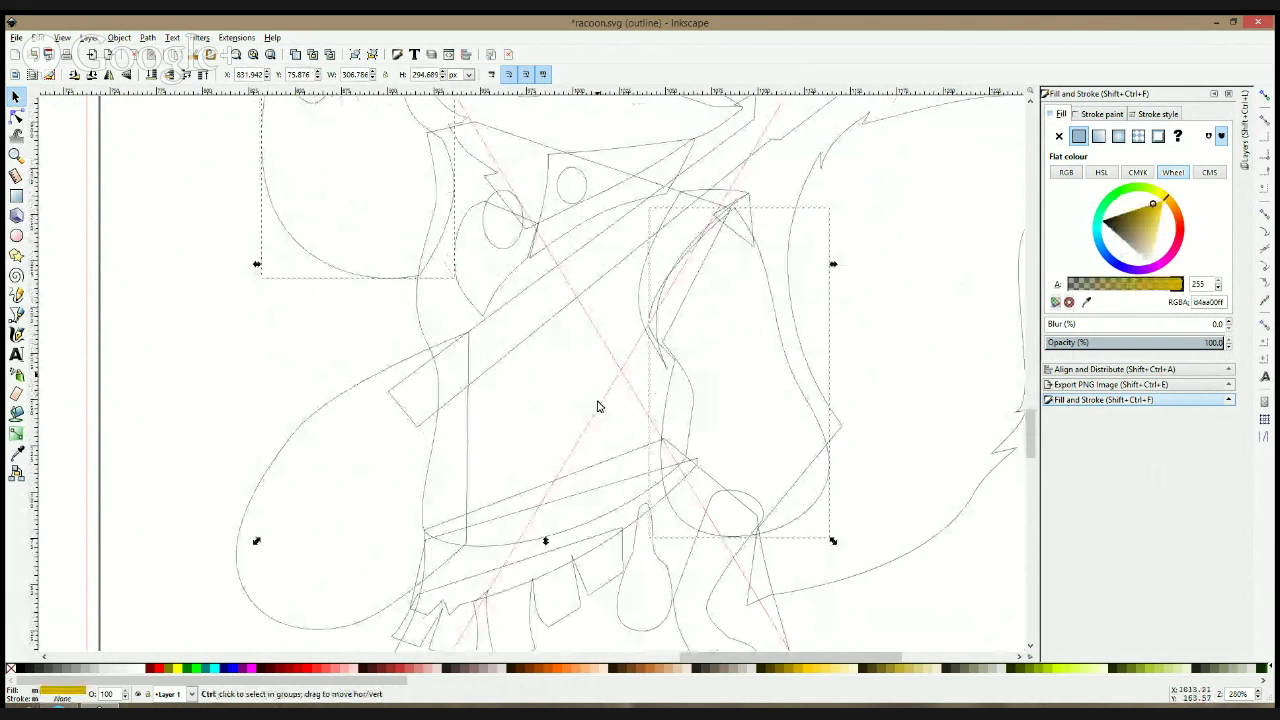
left_click(477, 309)
left_click(1156, 266)
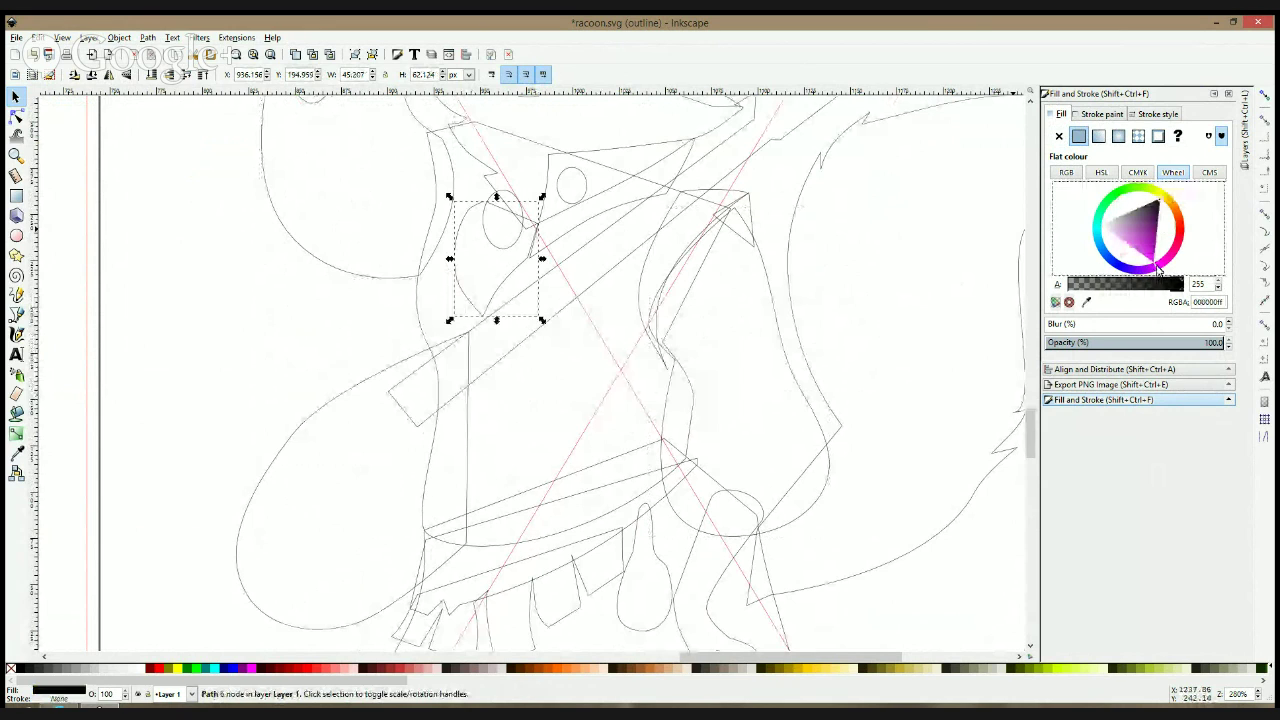
left_click(1145, 238)
left_click(515, 256)
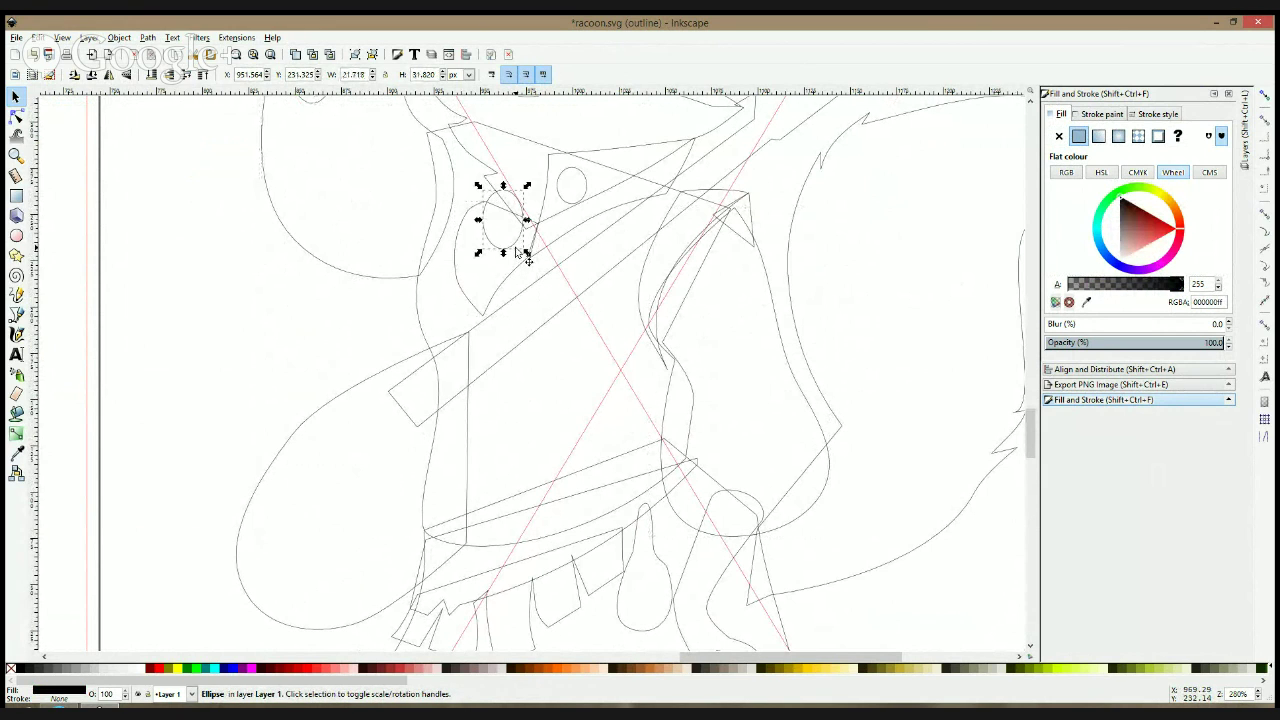
left_click(1160, 229)
scroll(552, 208, "down", 3)
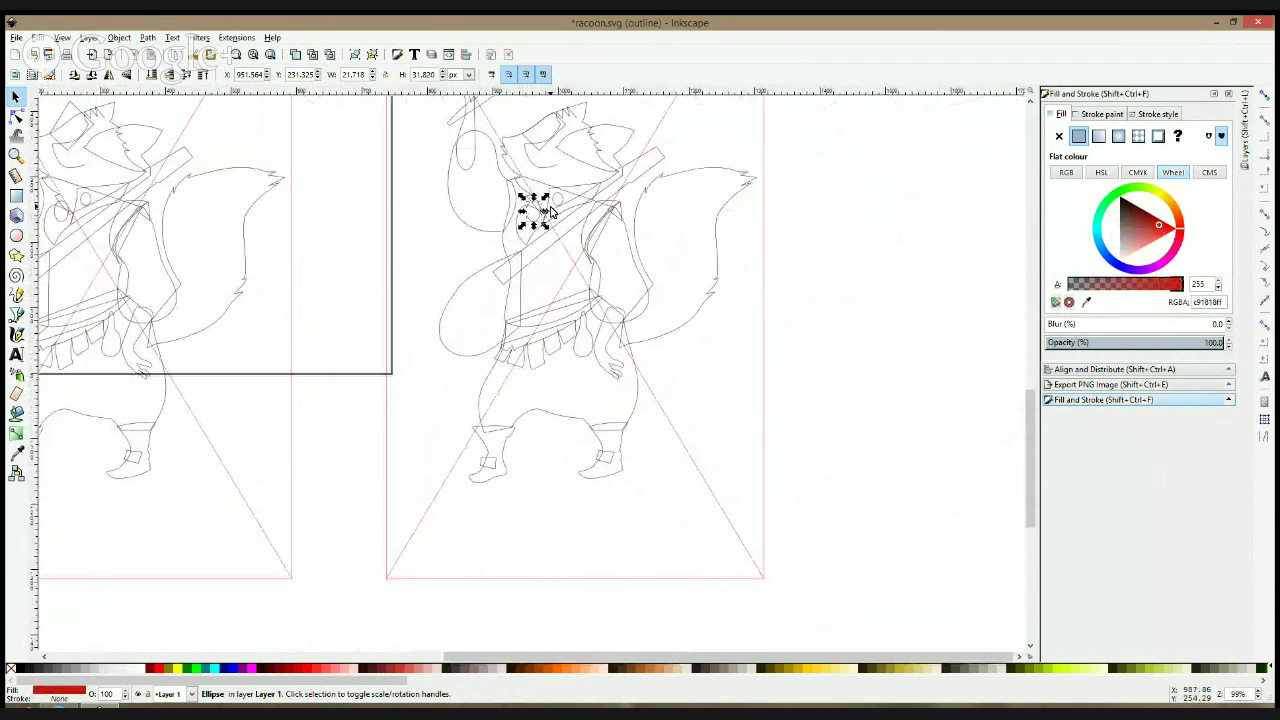
- Group the lute's body and neck with a dark brown 502d16 fill and lower the group behind the raccoon's torso
left_click(477, 270)
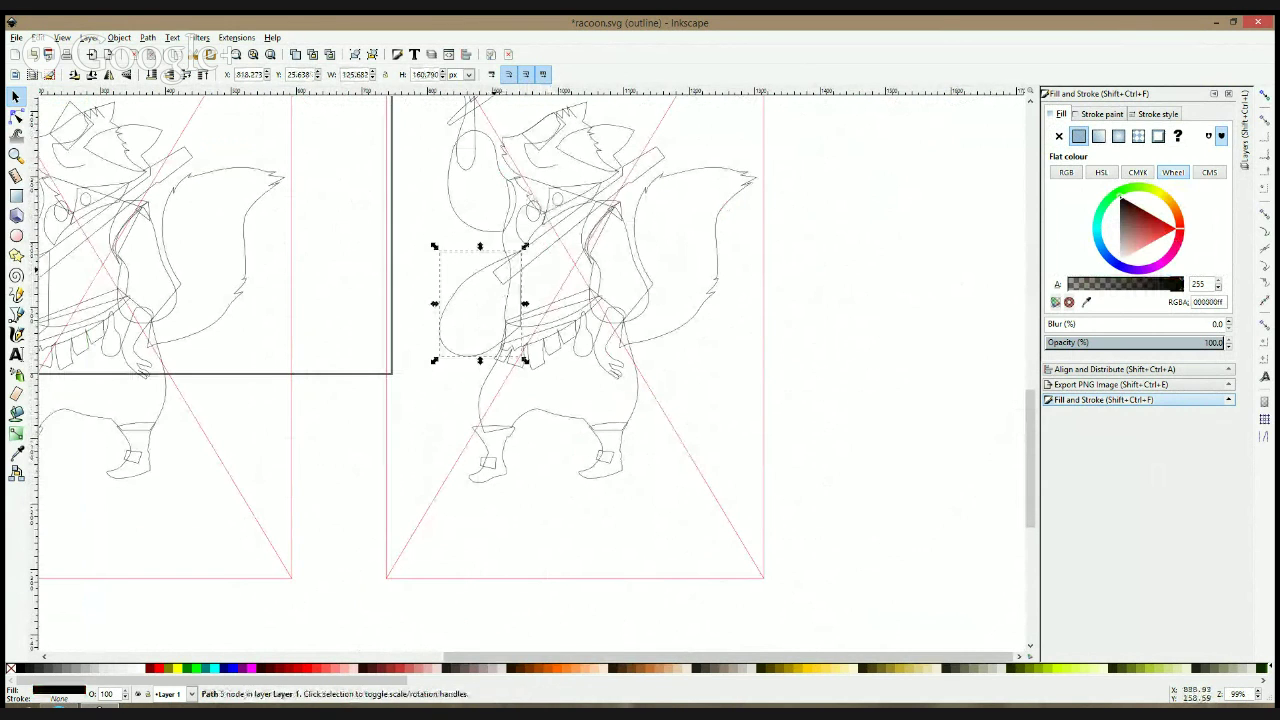
left_click(563, 242, "shift")
key("ctrl+g")
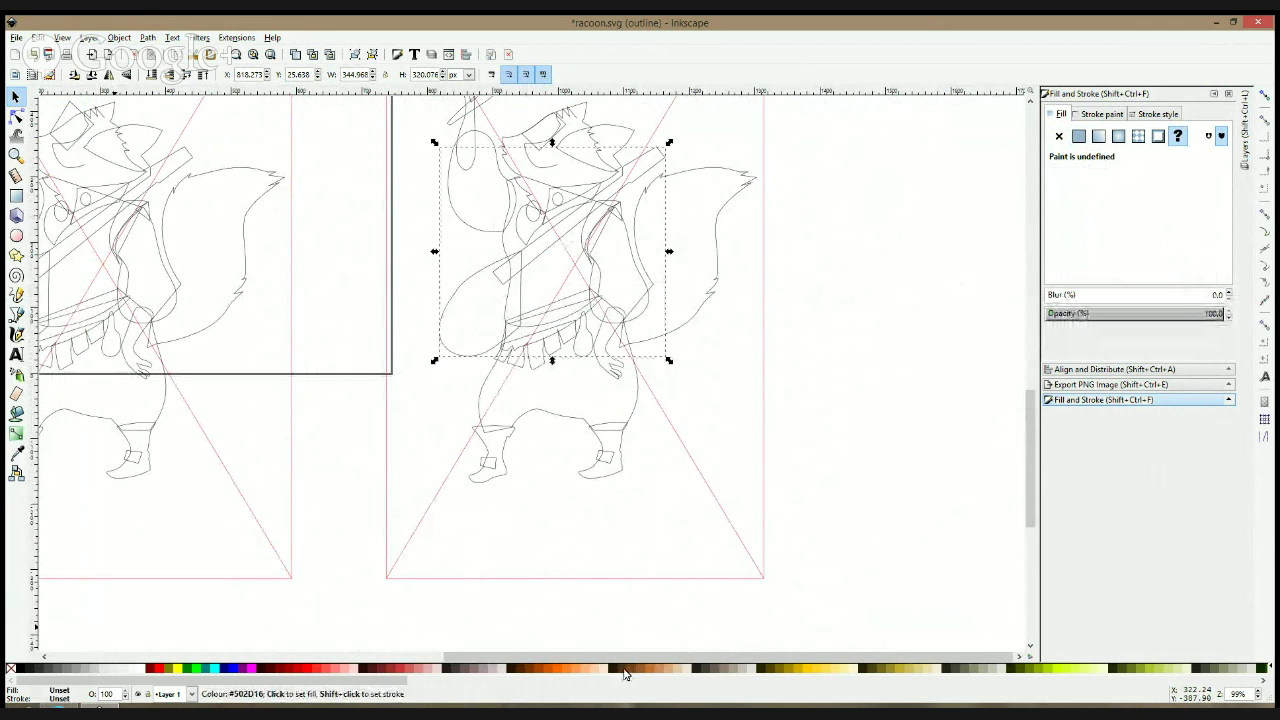
left_click(624, 670)
key("ctrl+KP_5")
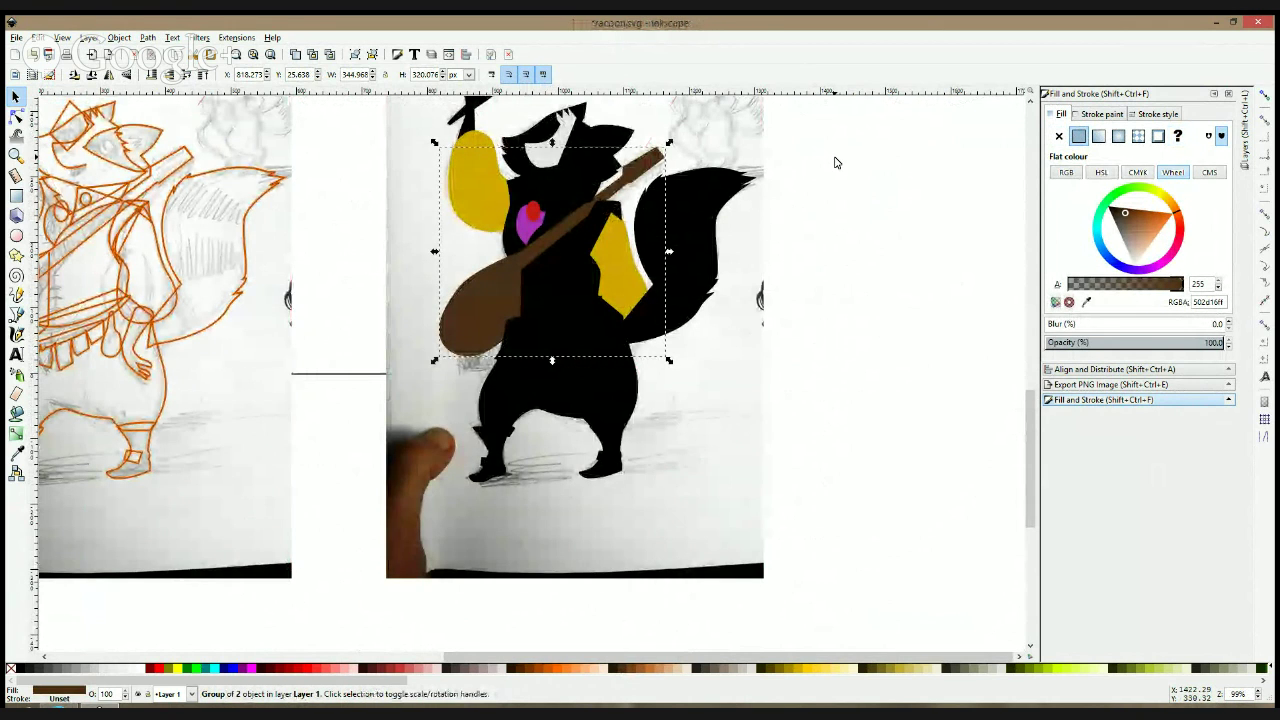
key("Page_Down")
left_click(610, 142)
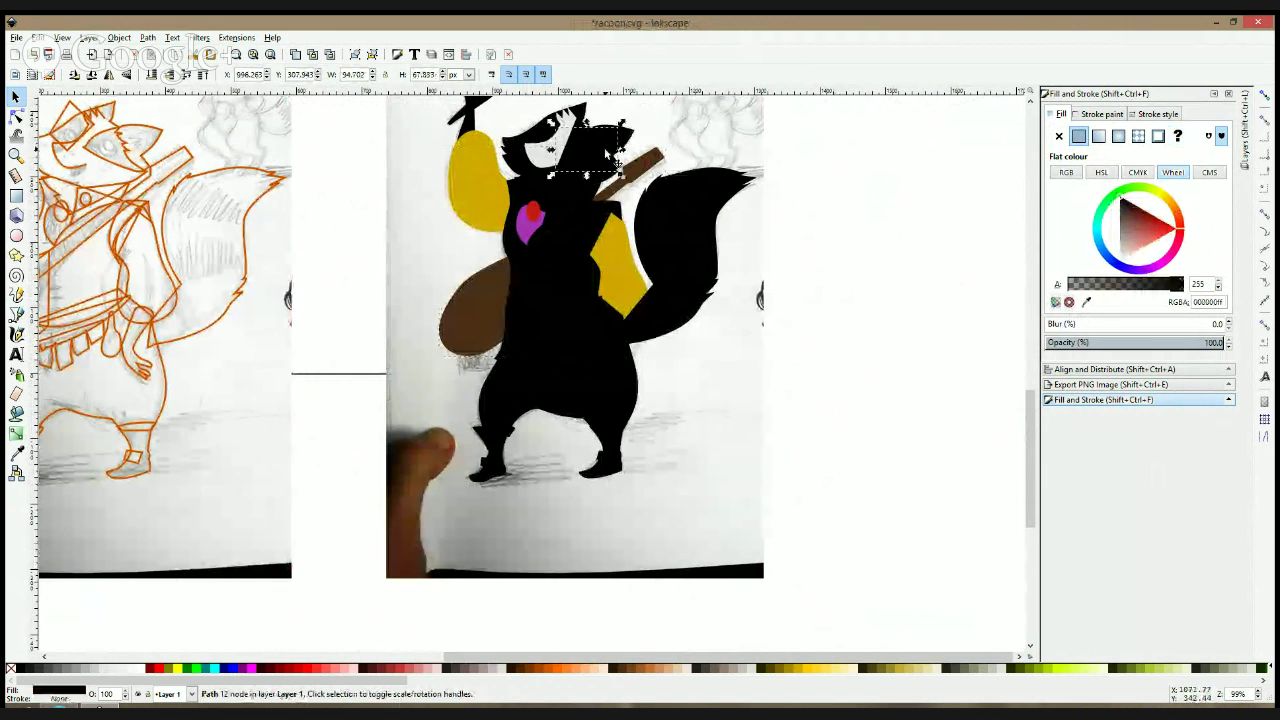
left_click(600, 153, "shift")
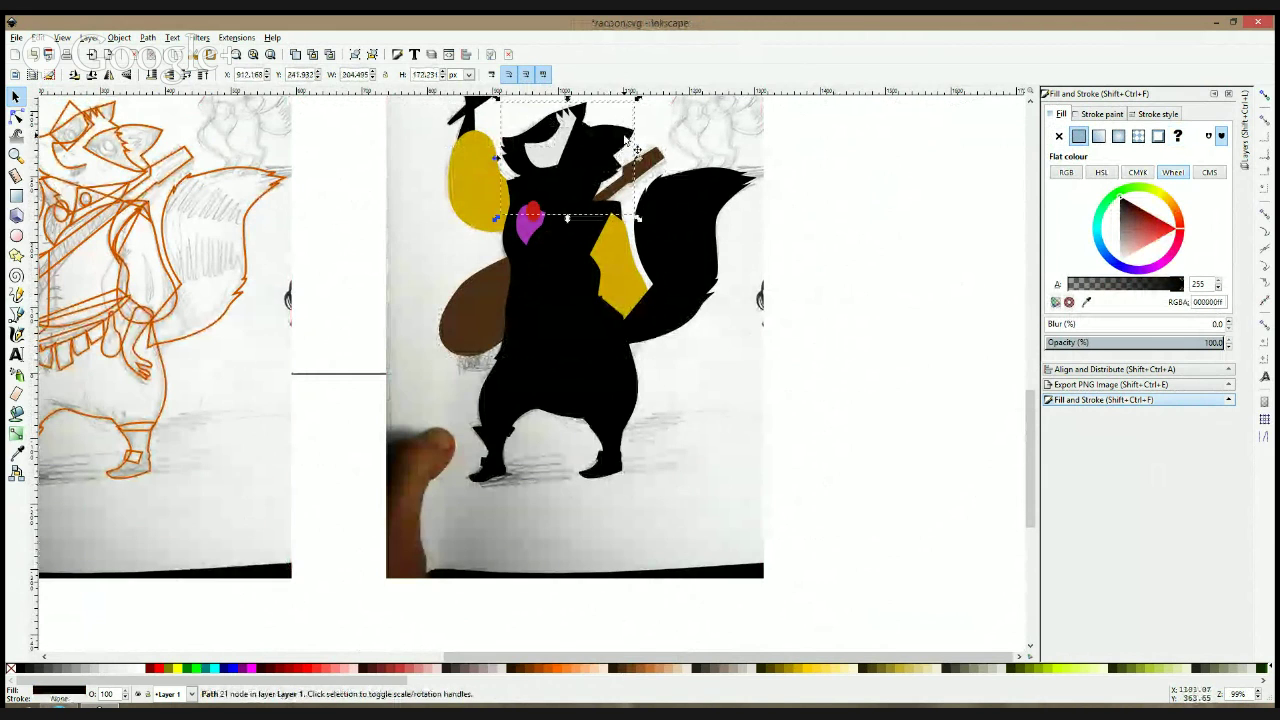
left_click(470, 116, "shift")
left_click(698, 217, "shift")
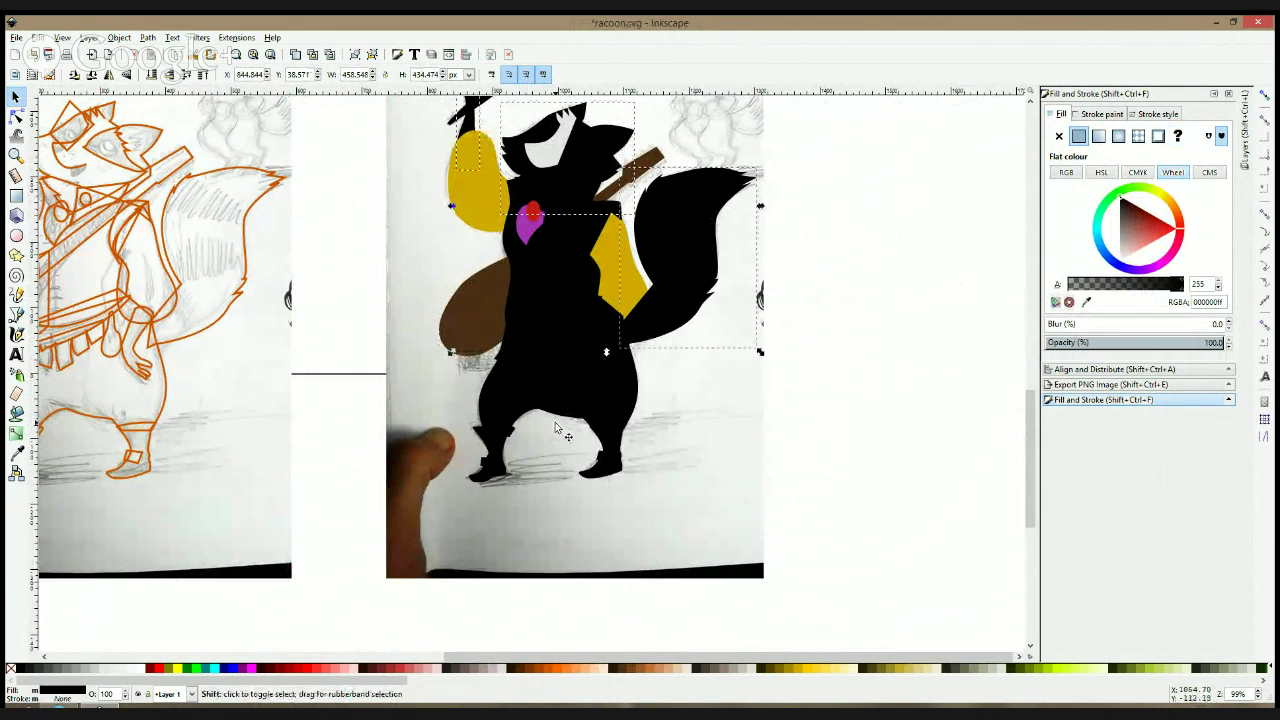
left_click(617, 351, "shift")
left_click(610, 343, "shift")
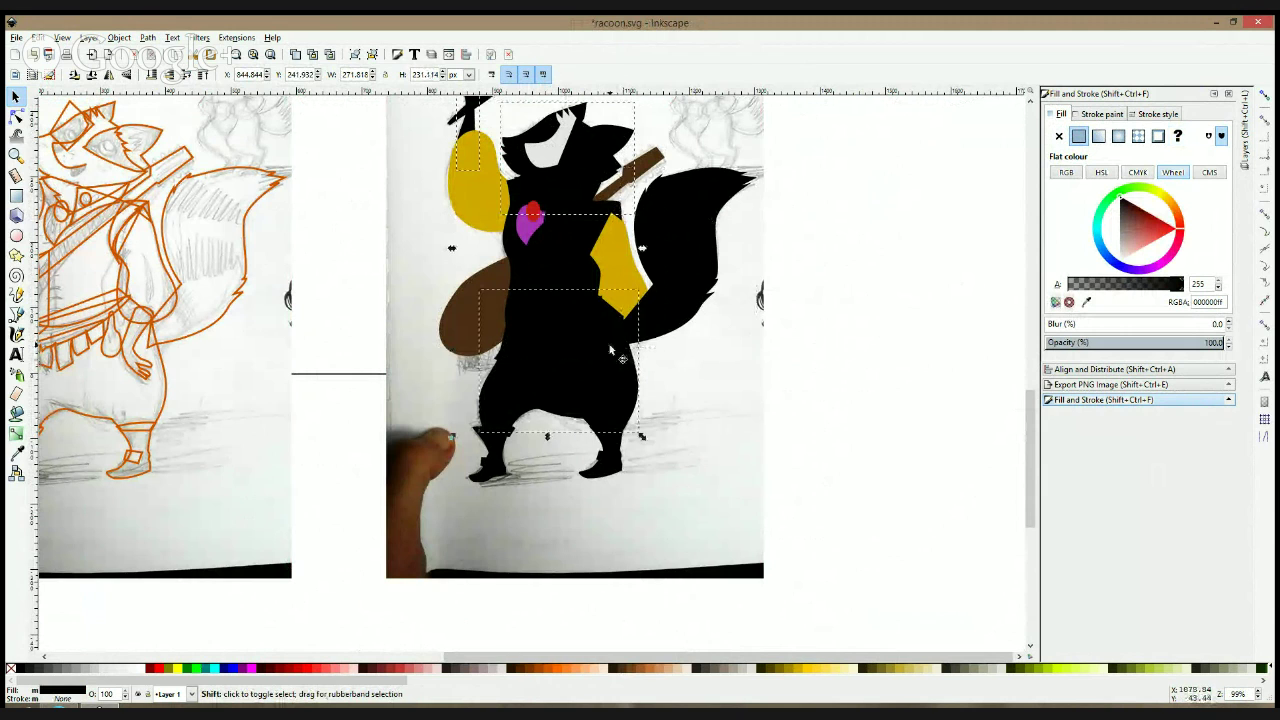
- Select the head, the tail and both hands in outline view and fill them with brown 784421
key("ctrl+KP_5")
left_click(612, 347)
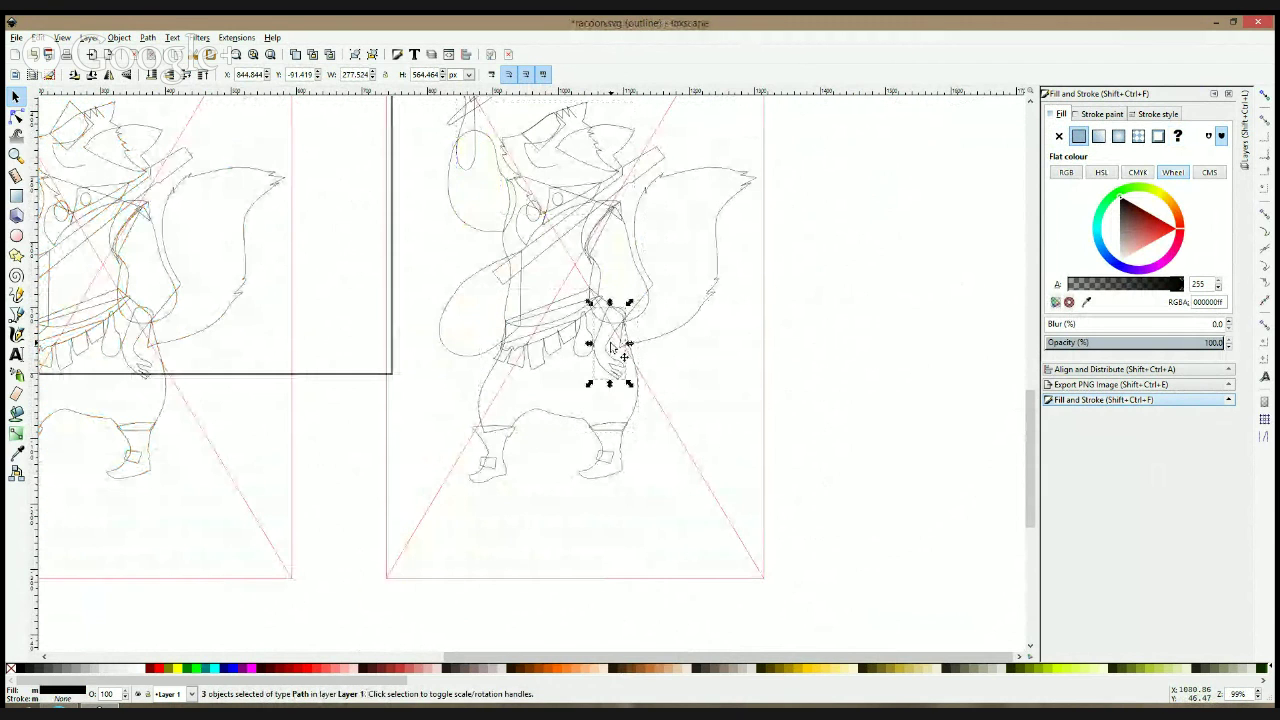
left_click(672, 335, "shift")
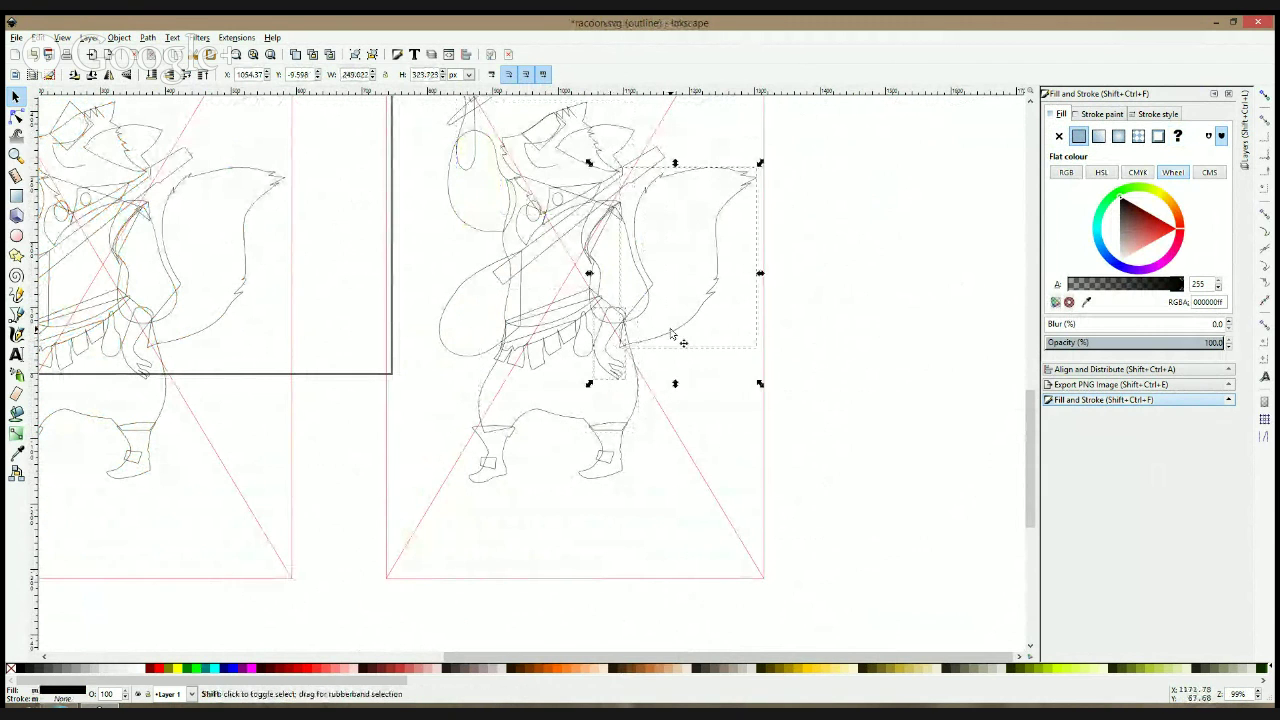
left_click(476, 140, "shift")
left_click(533, 147, "shift")
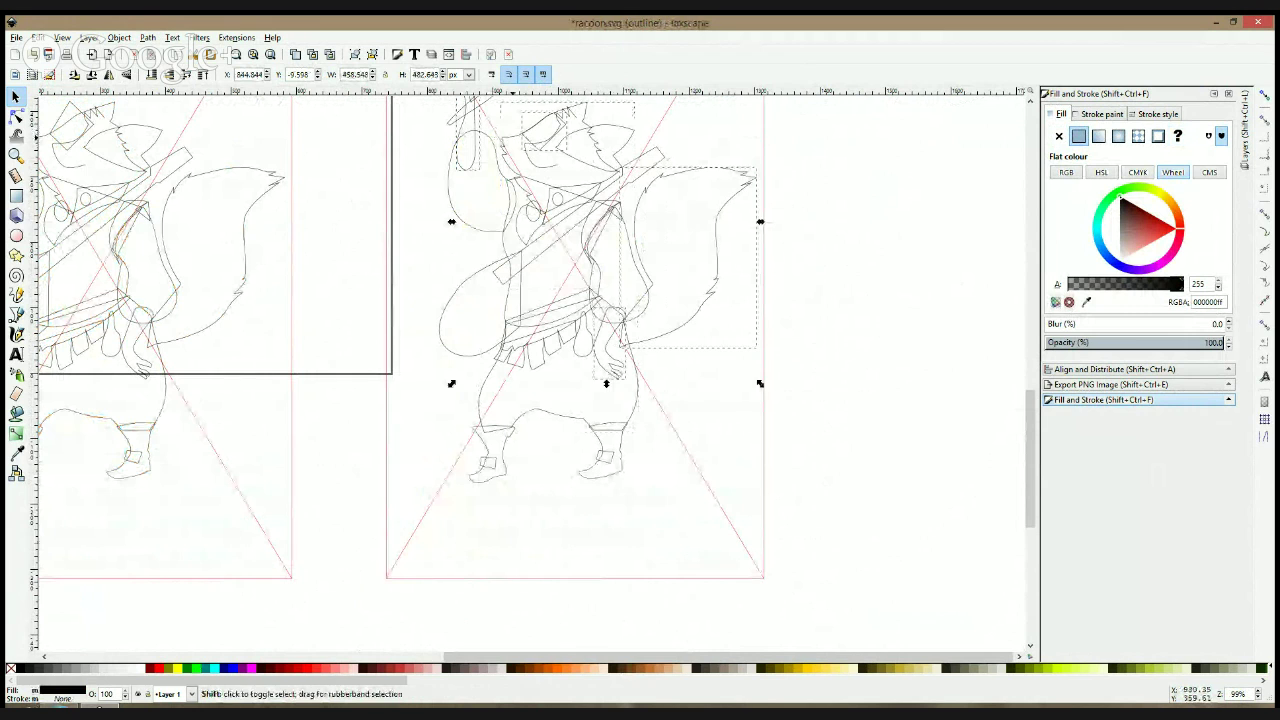
left_click(533, 147, "shift")
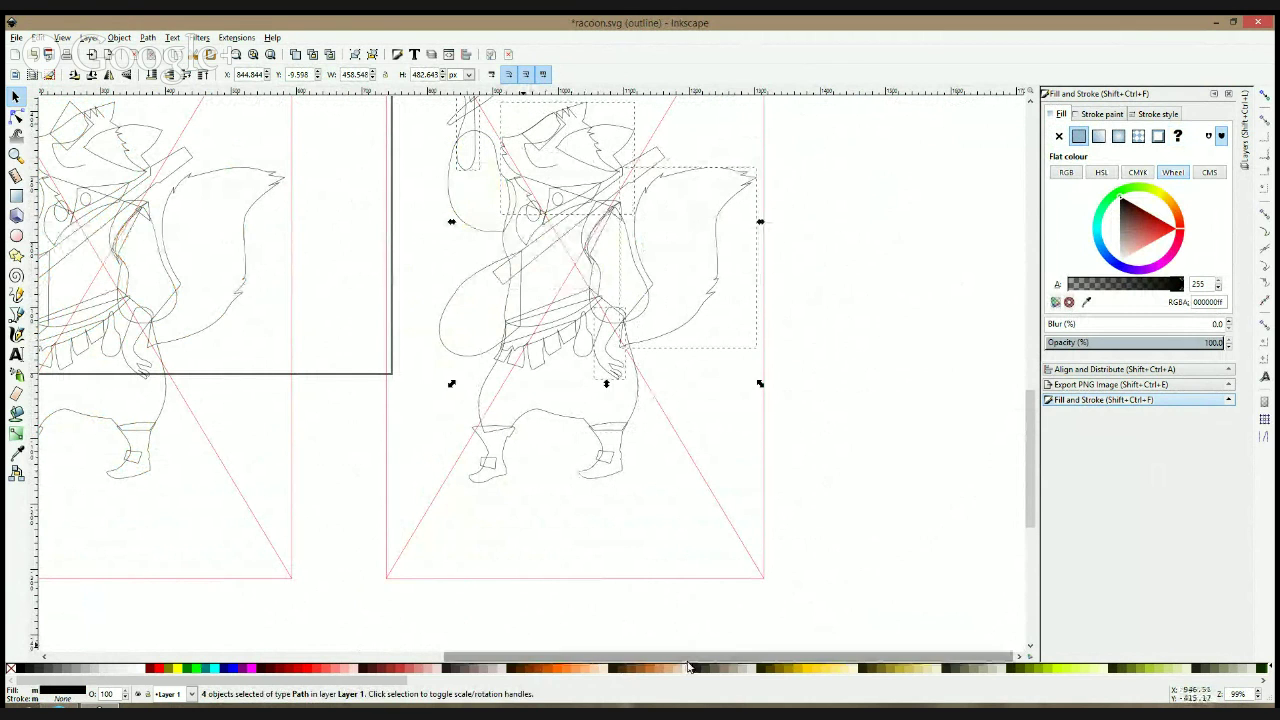
left_click(630, 670)
key("ctrl+KP_5")
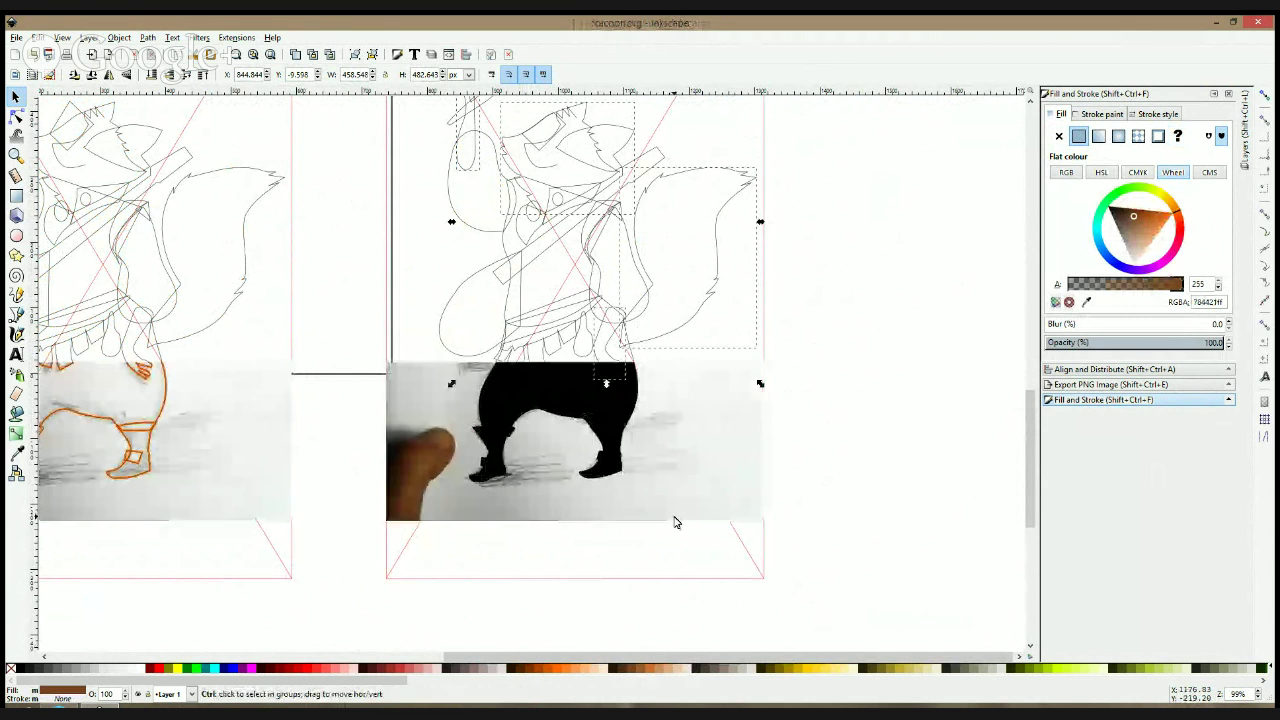
scroll(828, 228, "up", 2)
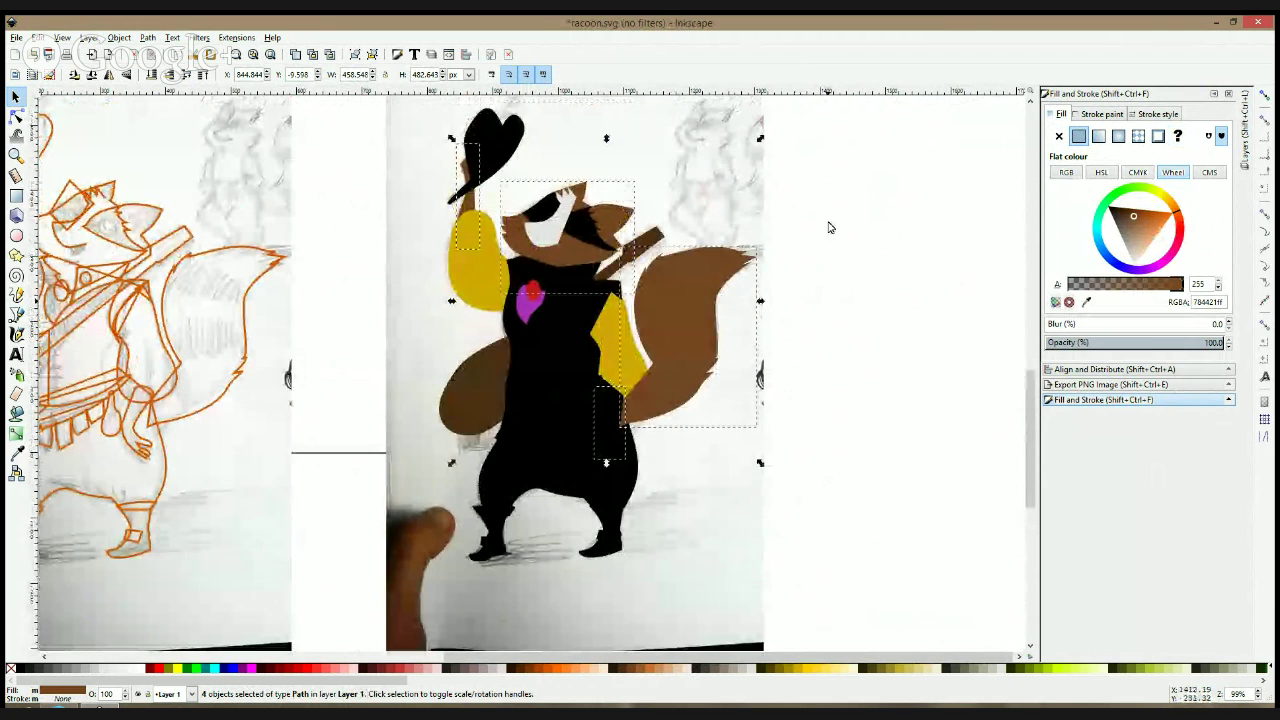
left_click(802, 320)
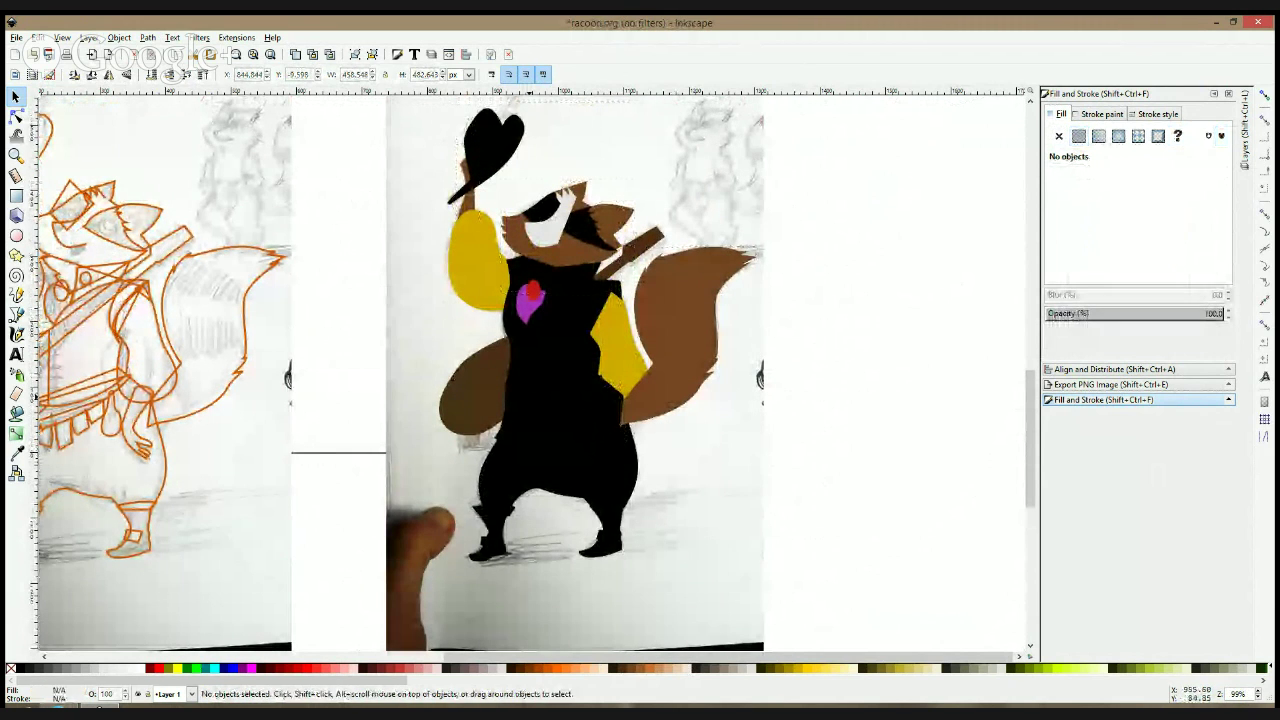
- Send the trousers behind the other raccoon shapes and the background sketch photo to the very bottom of the stack
left_click(530, 401)
left_click(528, 395)
key("ctrl+KP_5")
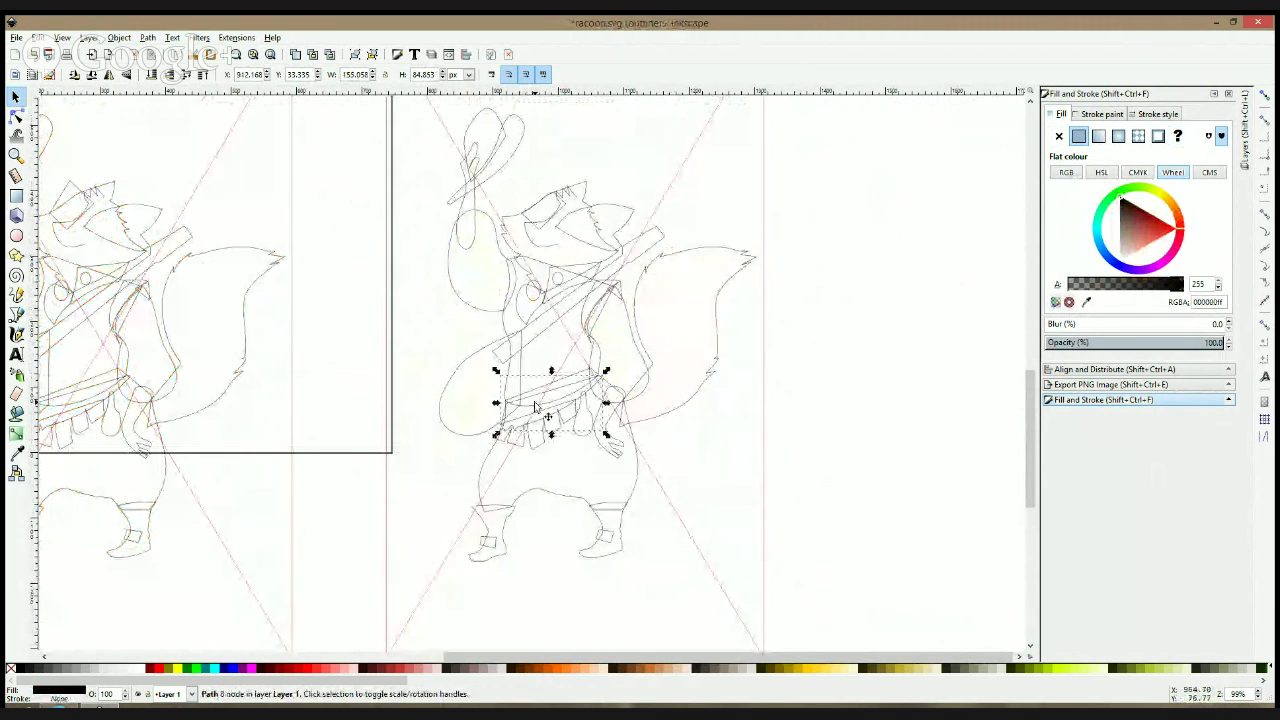
left_click(639, 479)
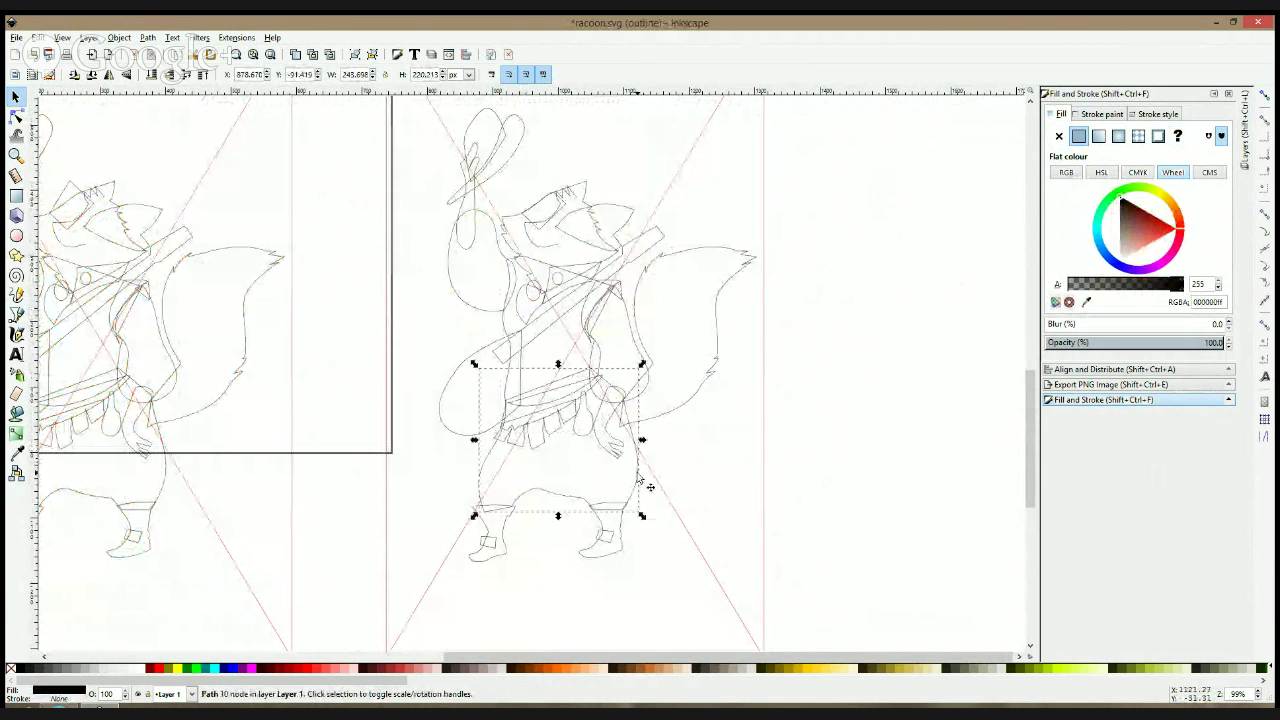
left_click(823, 466)
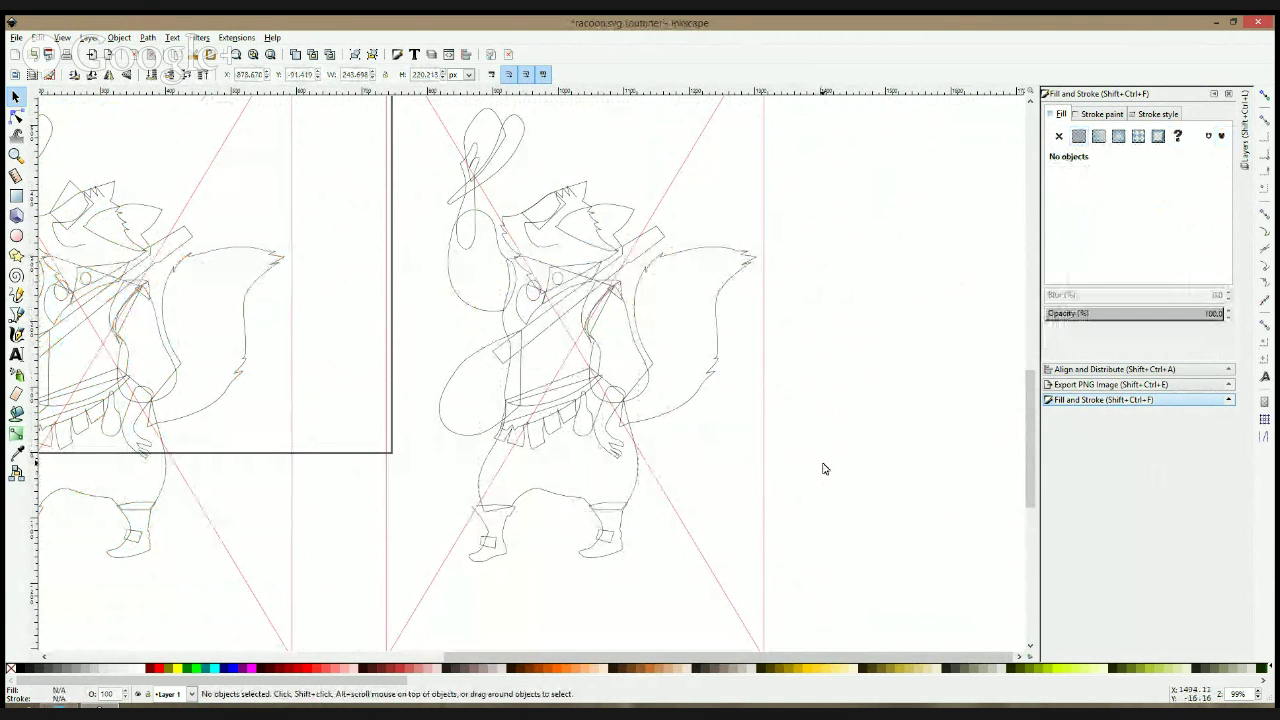
key("ctrl+KP_5")
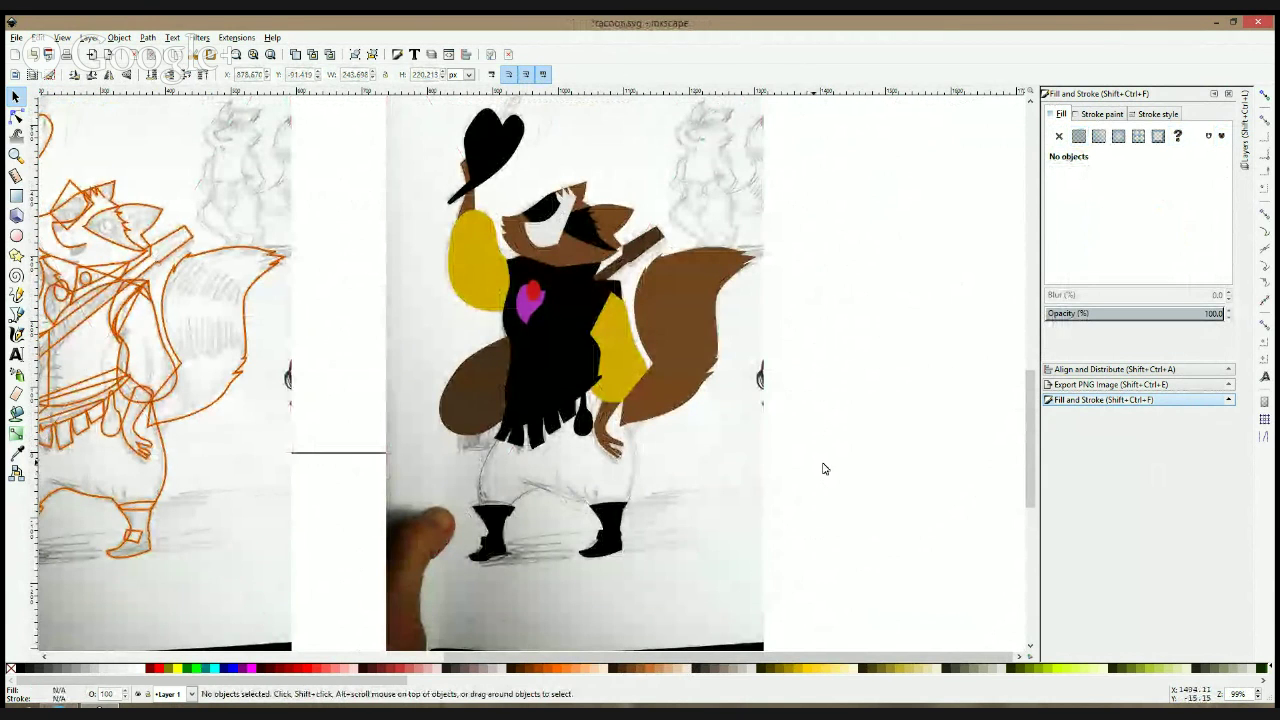
left_click(734, 480)
key("End")
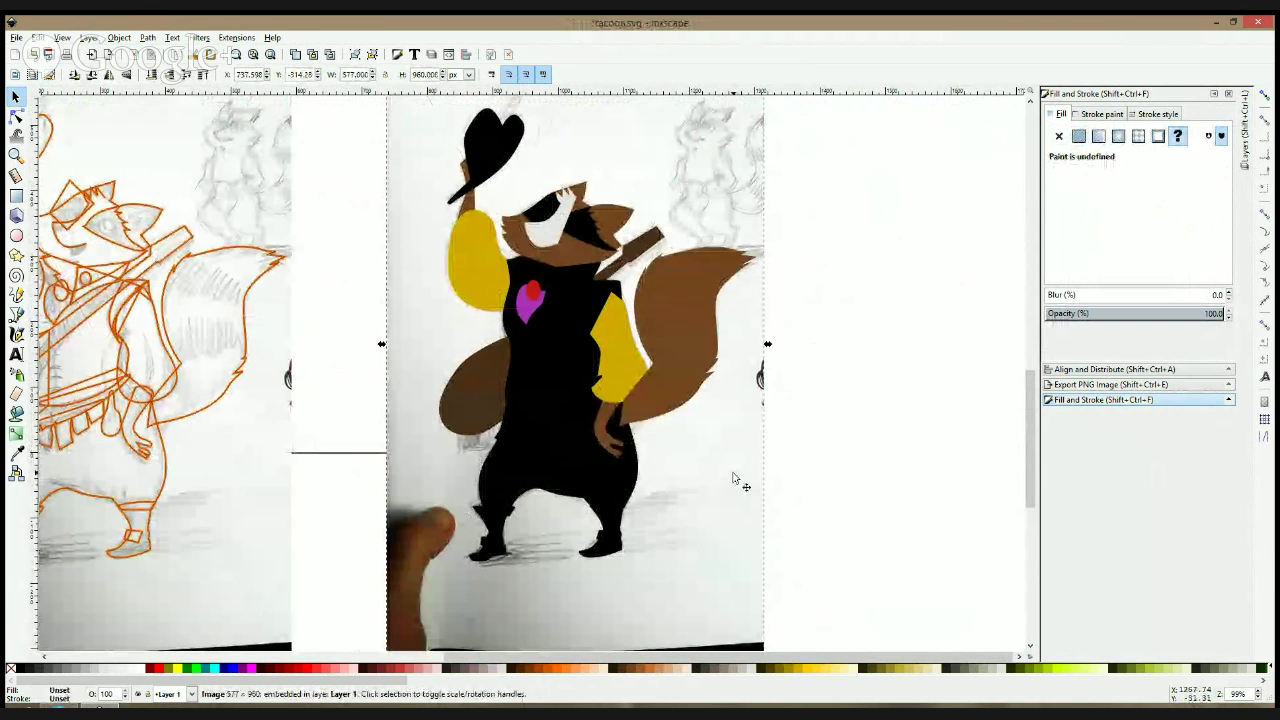
- Lower both black hat shapes behind the raised hand and switch the canvas display mode to no filters
left_click(496, 172)
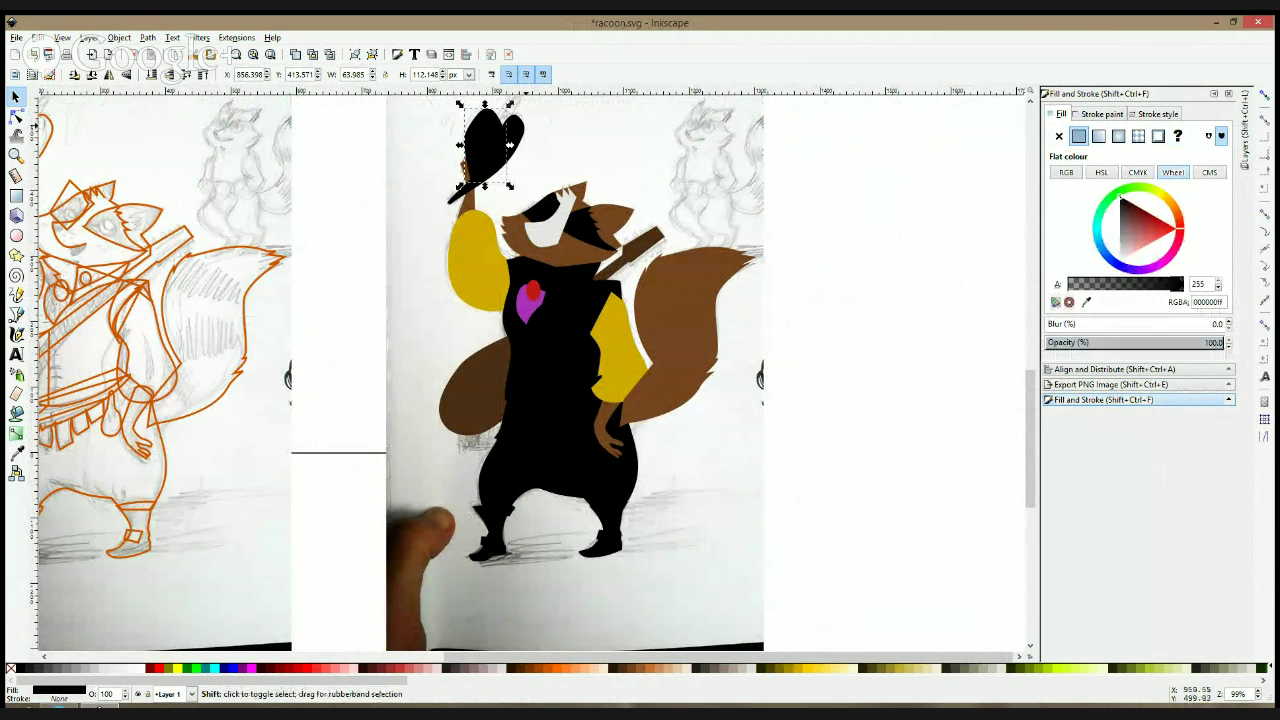
left_click(527, 127, "shift")
key("Page_Down")
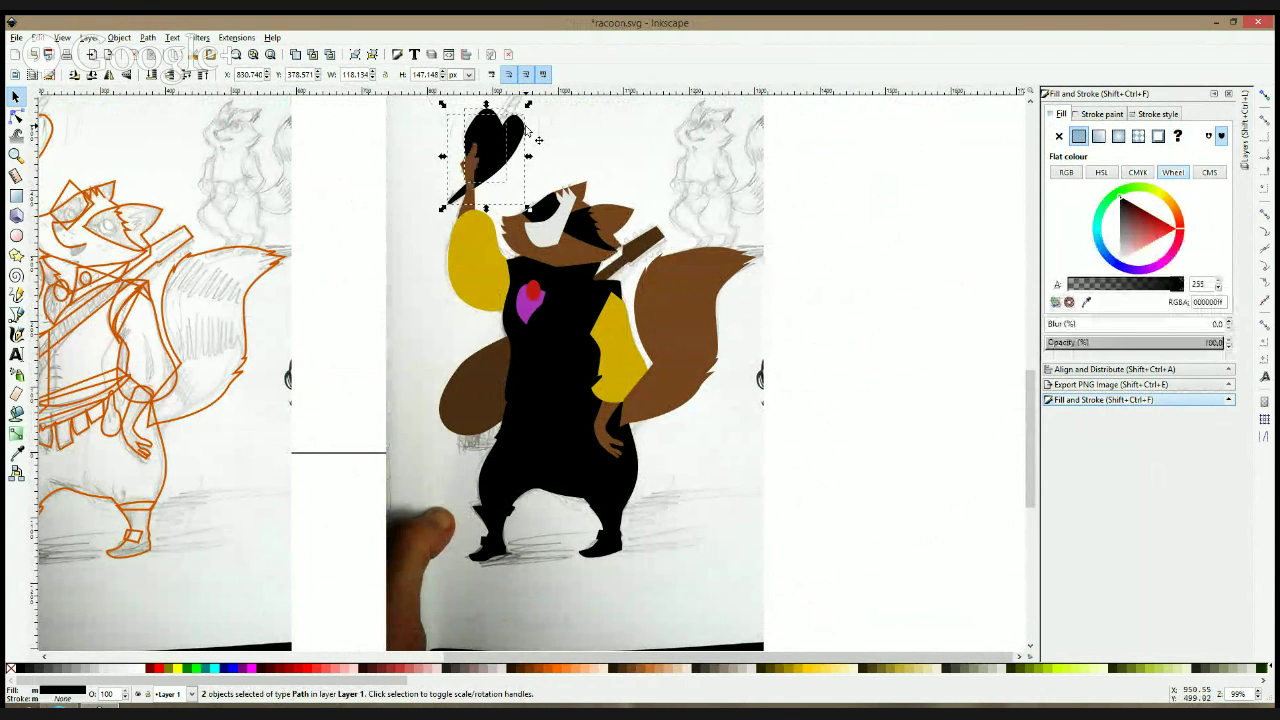
left_click(771, 148)
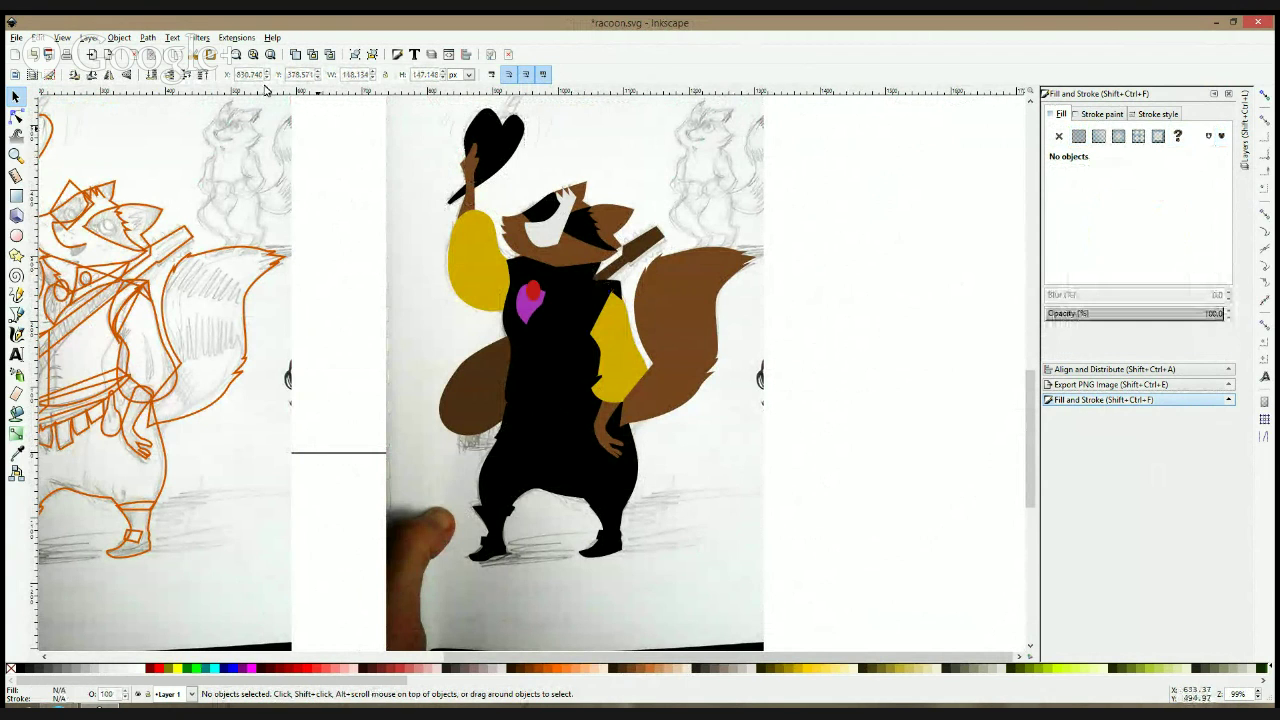
left_click(472, 265)
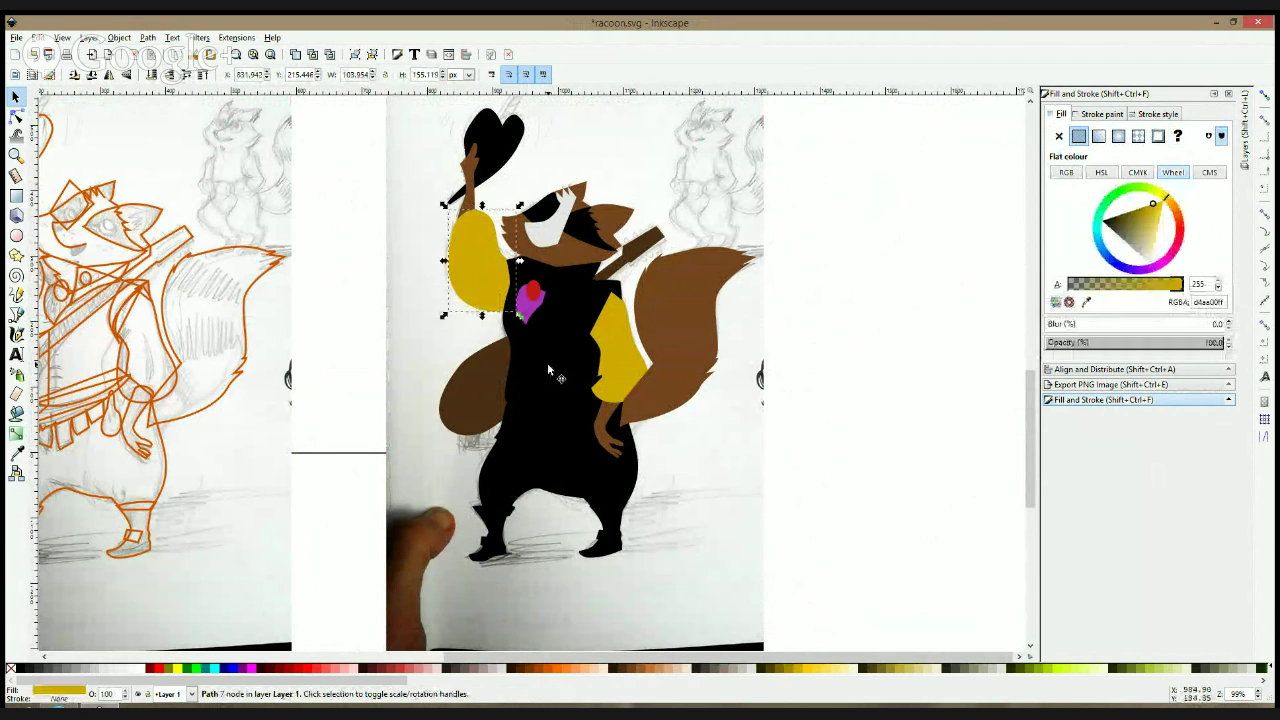
key("ctrl+KP_5")
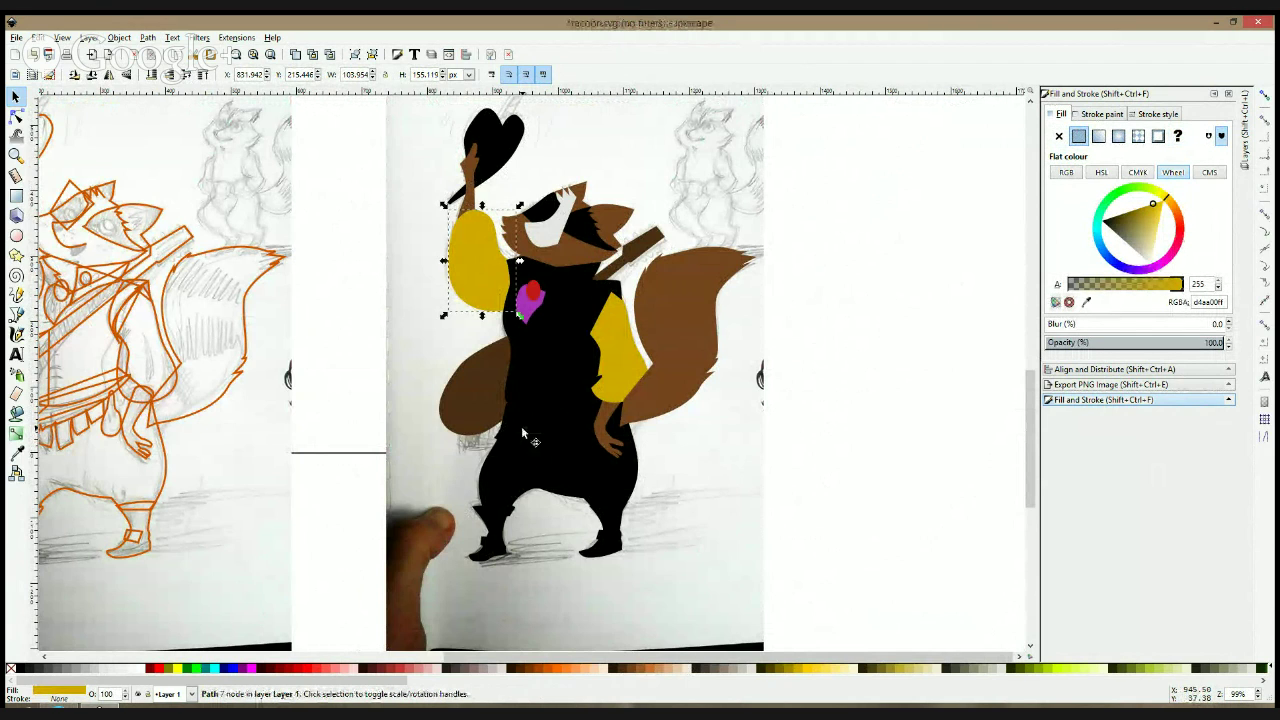
- Fill both boots with the very dark brown 28170b
left_click(493, 521)
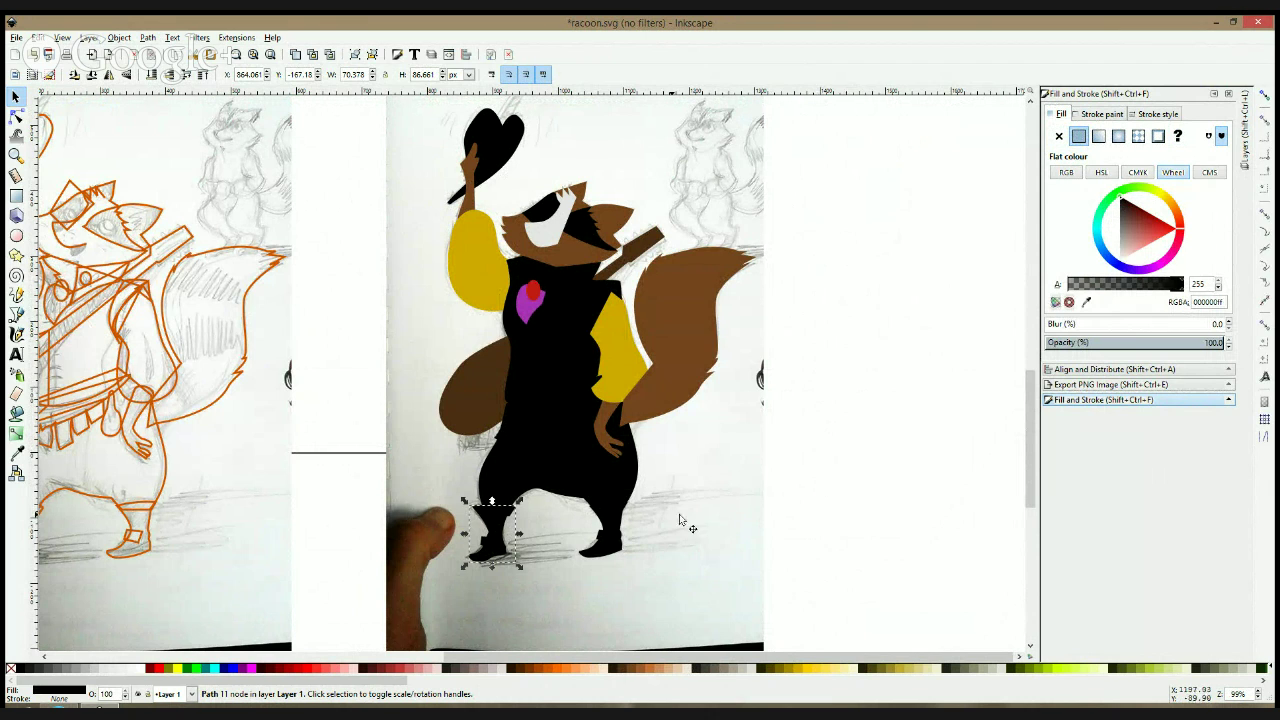
left_click(598, 550)
left_click(16, 452)
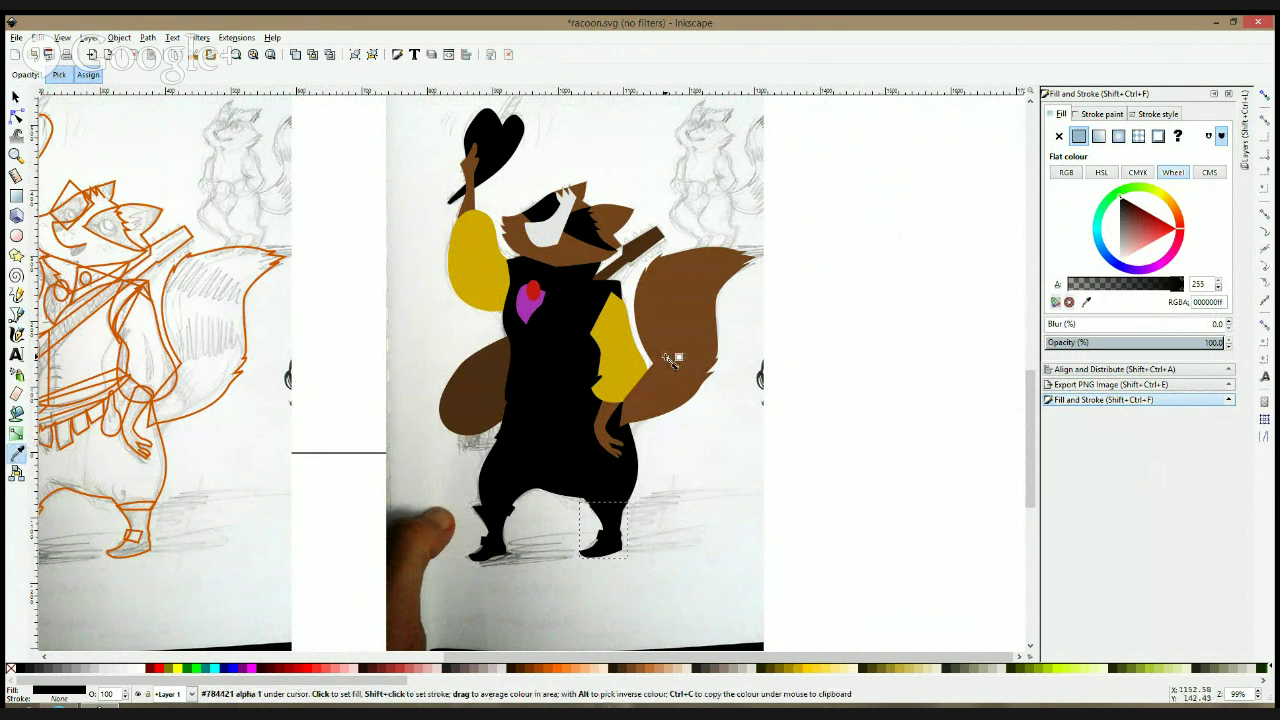
left_click(666, 357)
key("space")
left_click(484, 525, "shift")
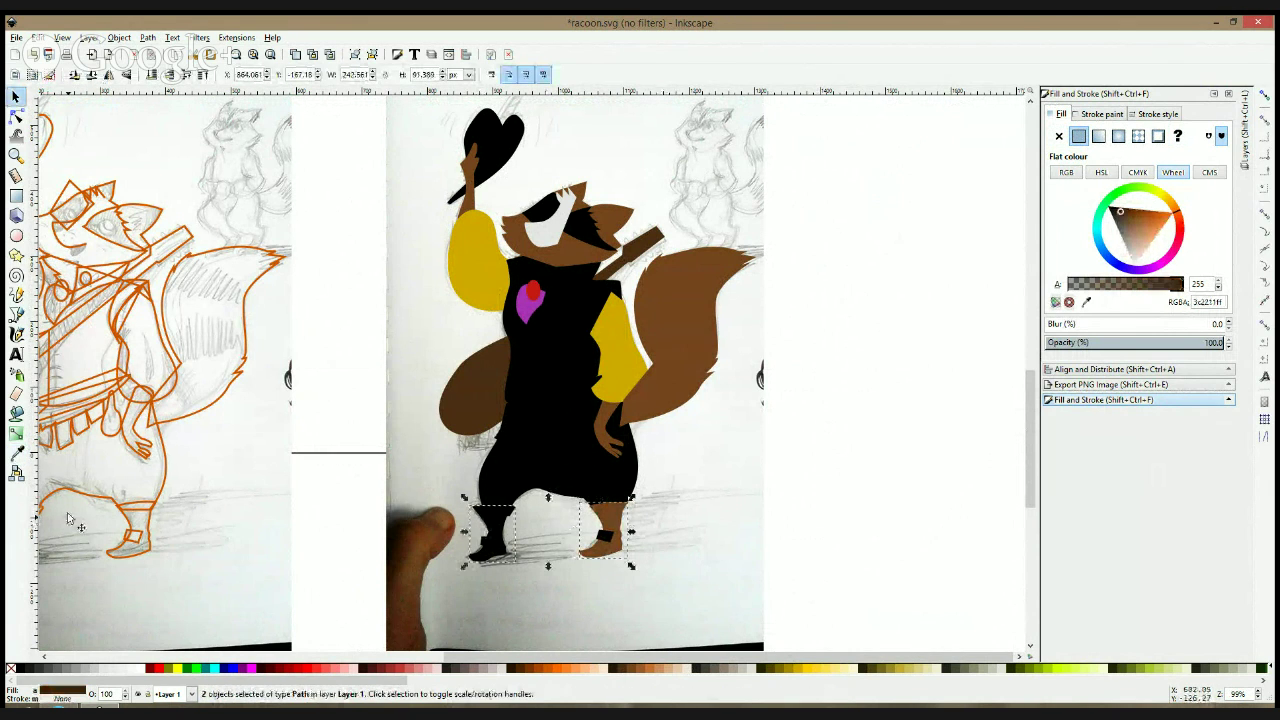
left_click(16, 452)
left_click(634, 254)
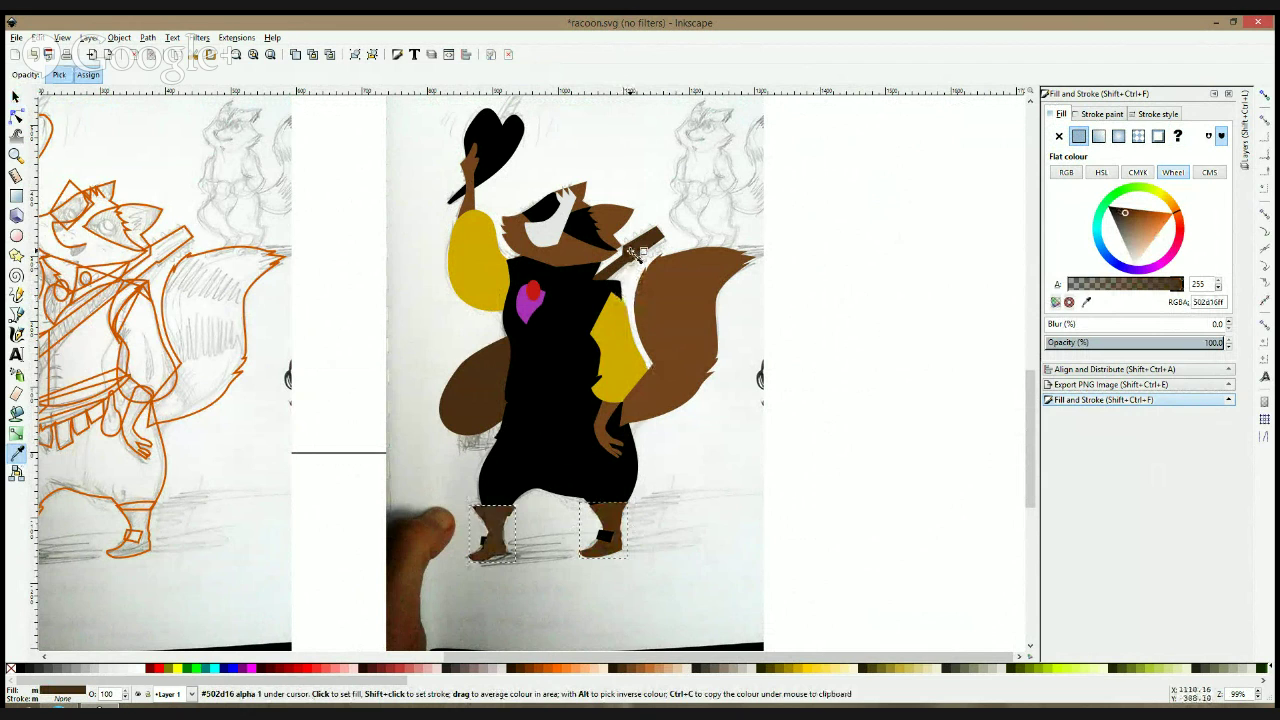
left_click(614, 668)
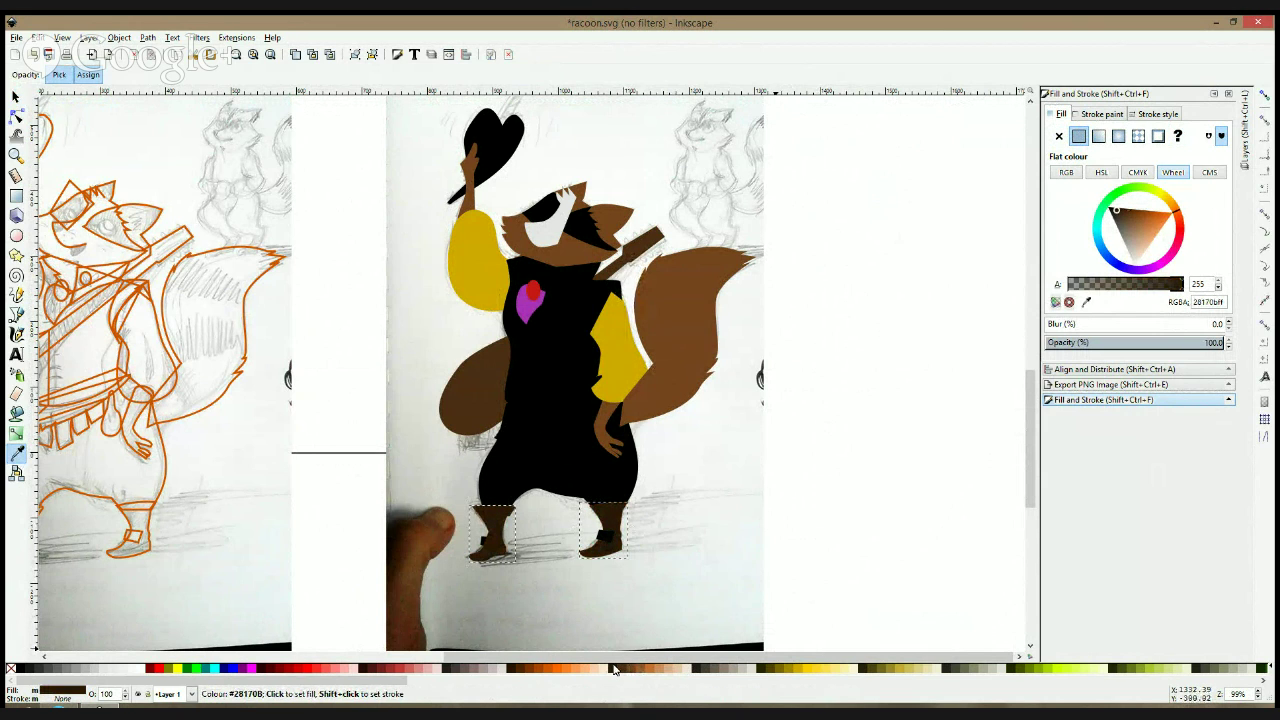
key("space")
key("Escape")
- Fill the trousers with a dark green, 004f21
left_click(594, 492)
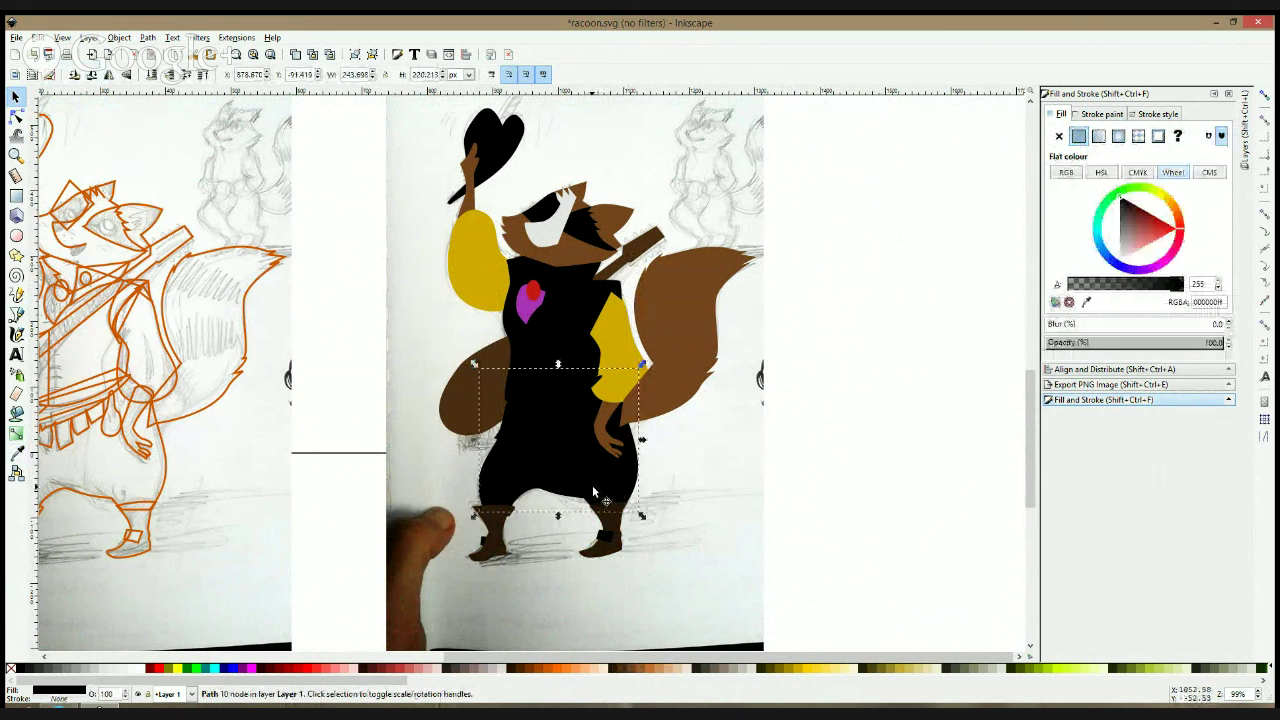
left_click(1103, 203)
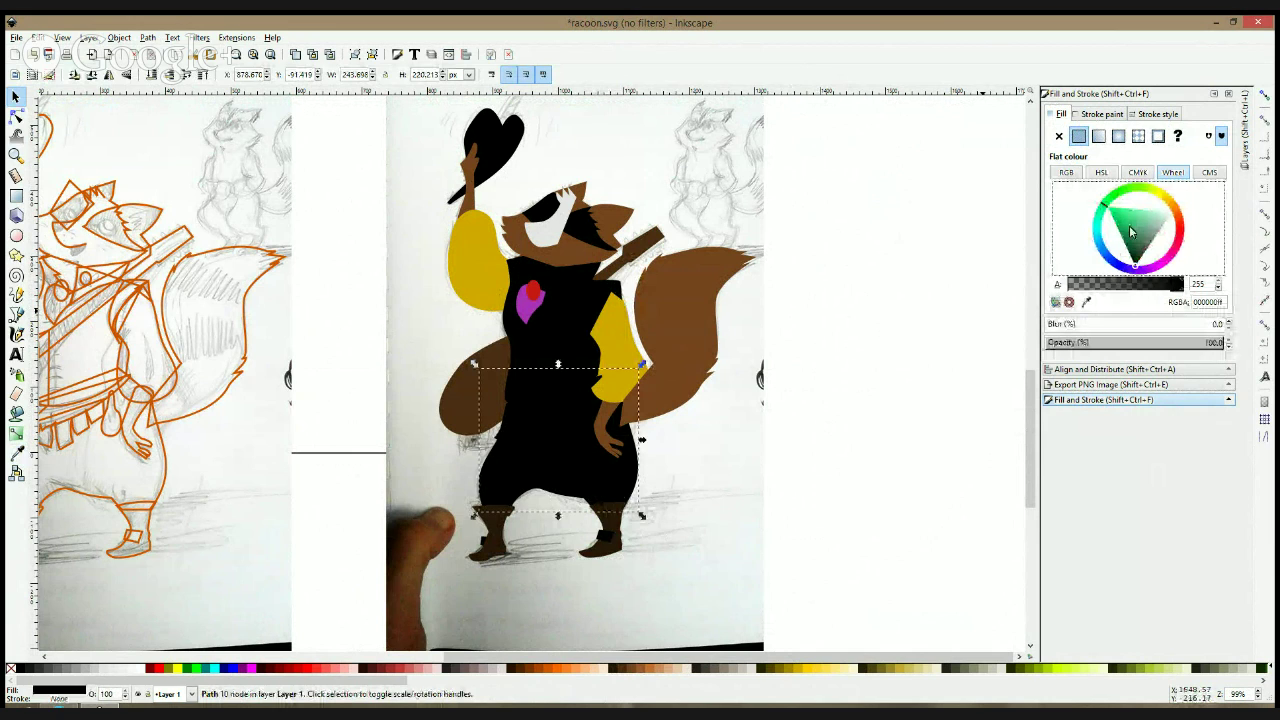
left_click(1127, 239)
left_click(1125, 250)
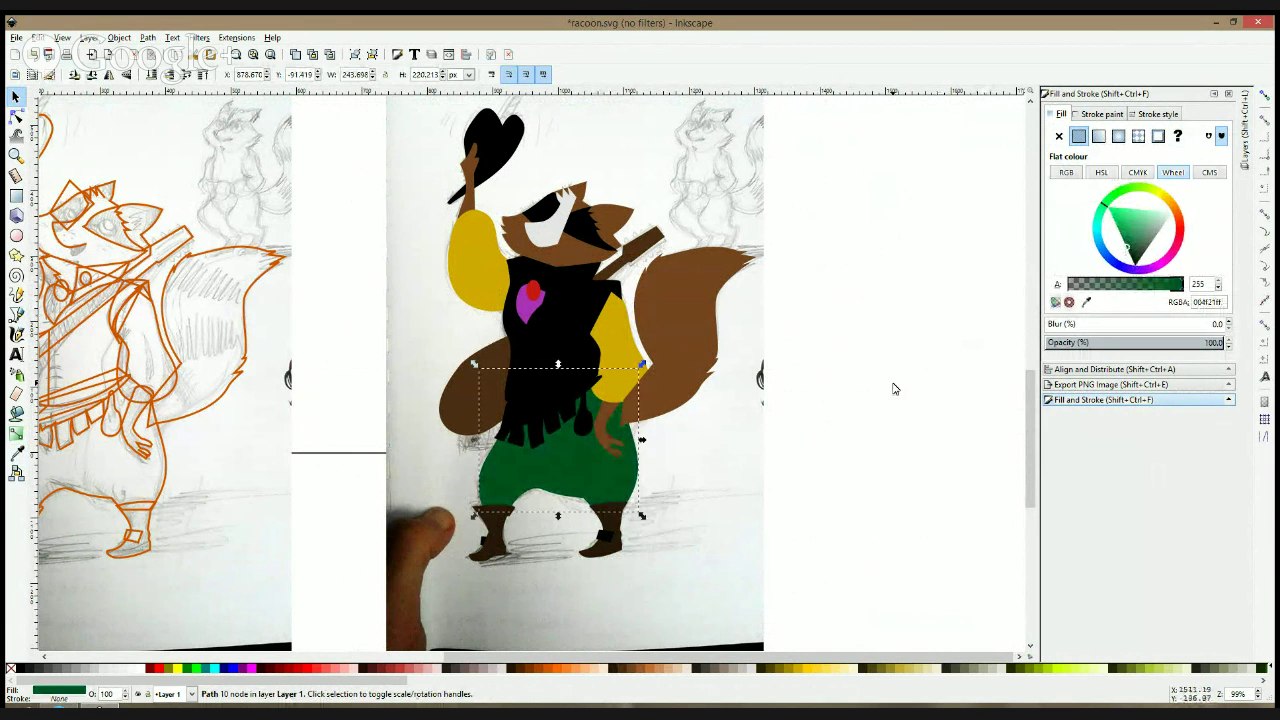
- Fill the small buckles on both boots with golden yellow
left_click(495, 540)
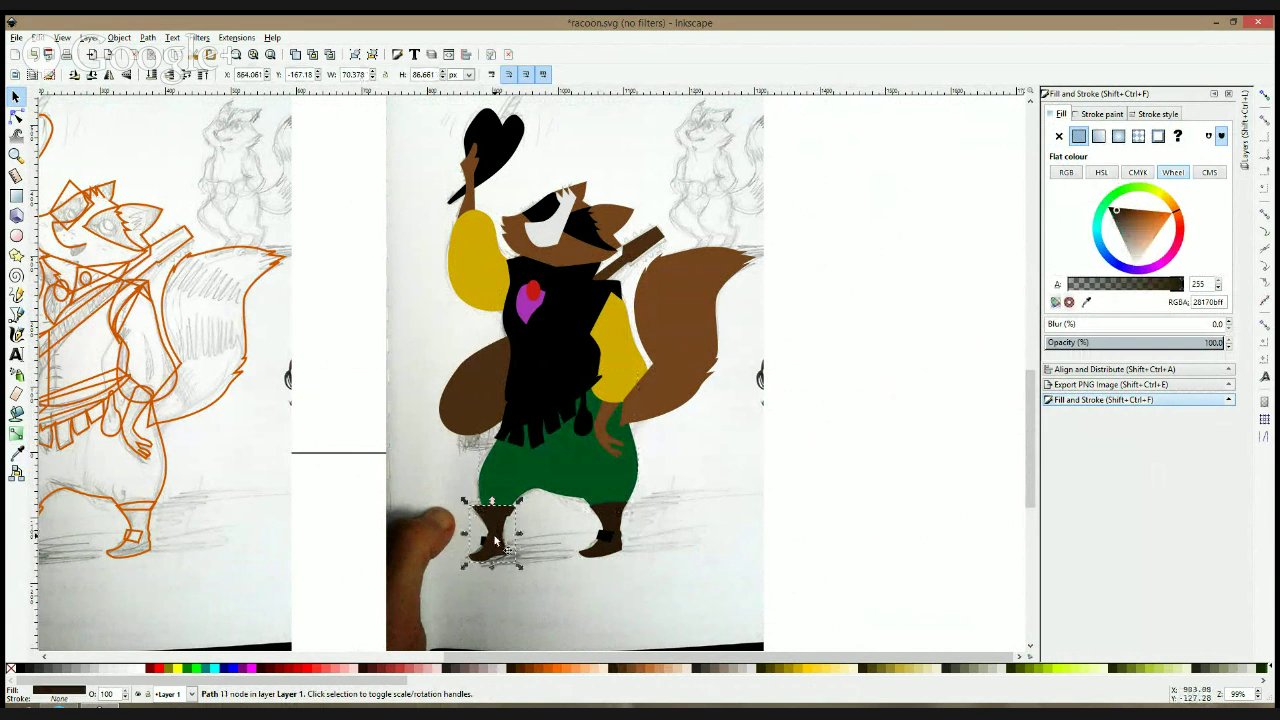
left_click(486, 543)
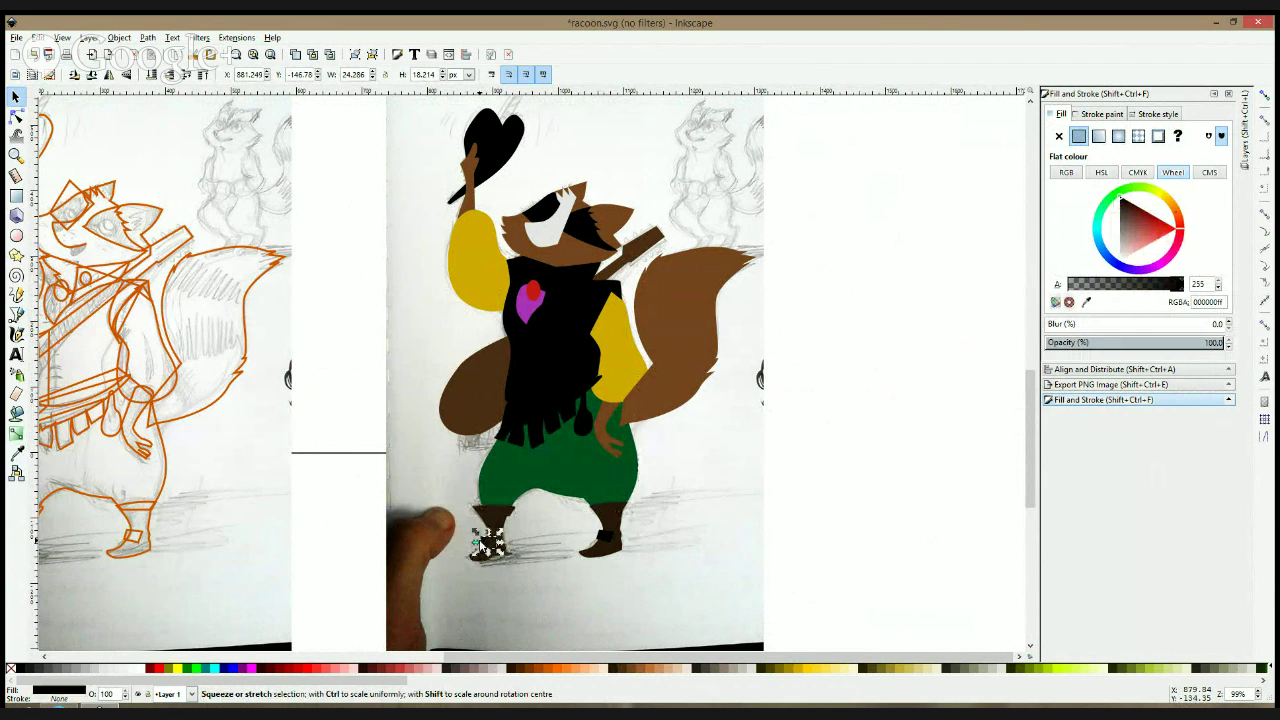
left_click(607, 540, "shift")
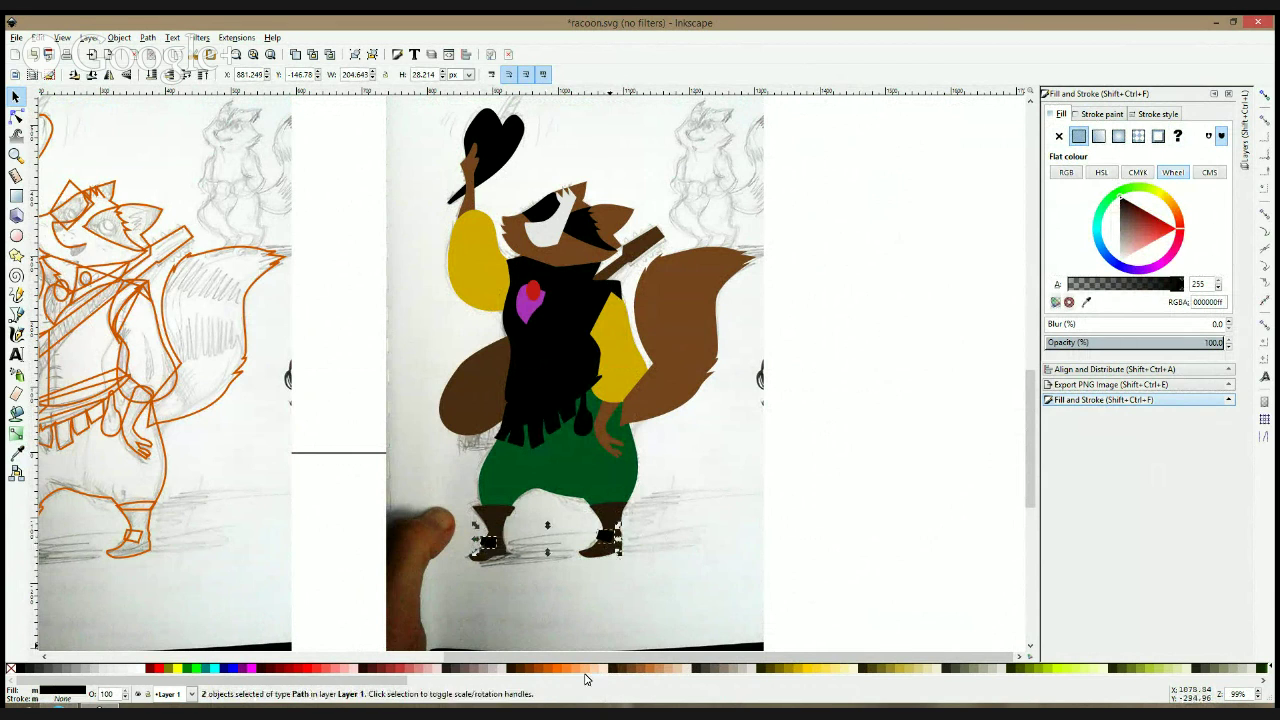
left_click(806, 672)
left_click(880, 470)
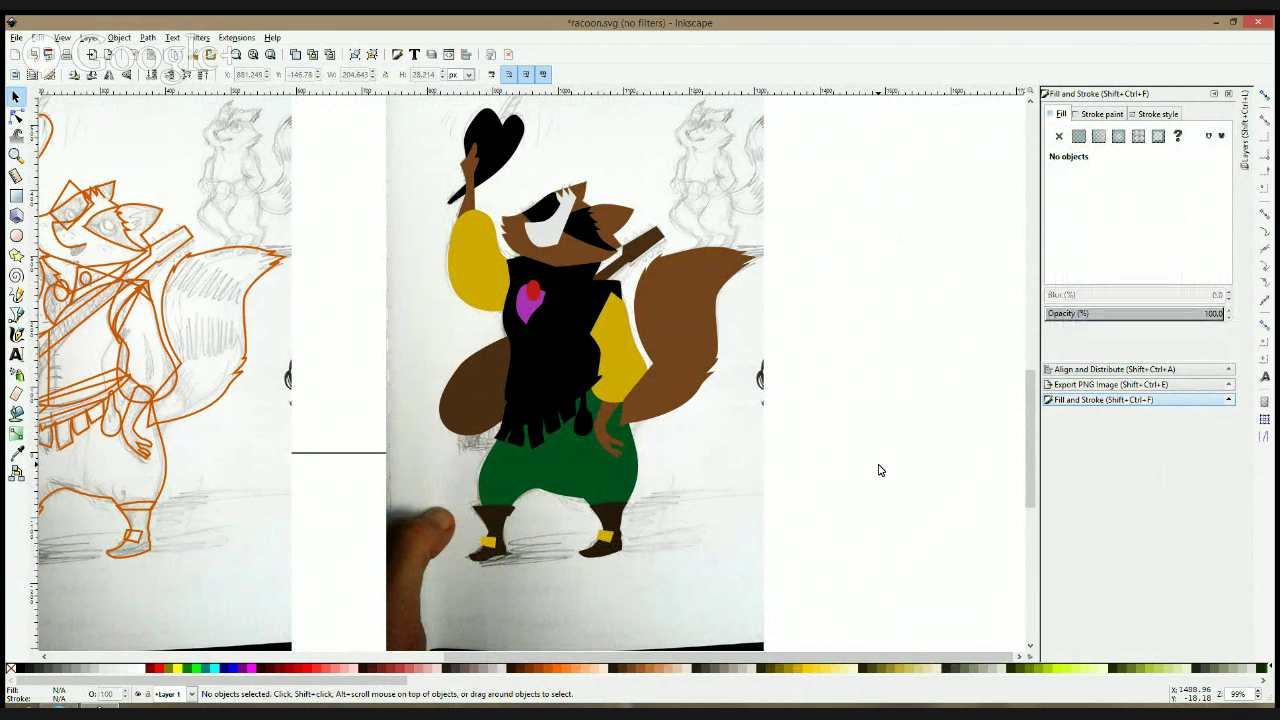
- Fill the belt with the boots' dark brown 28170b
left_click(508, 420)
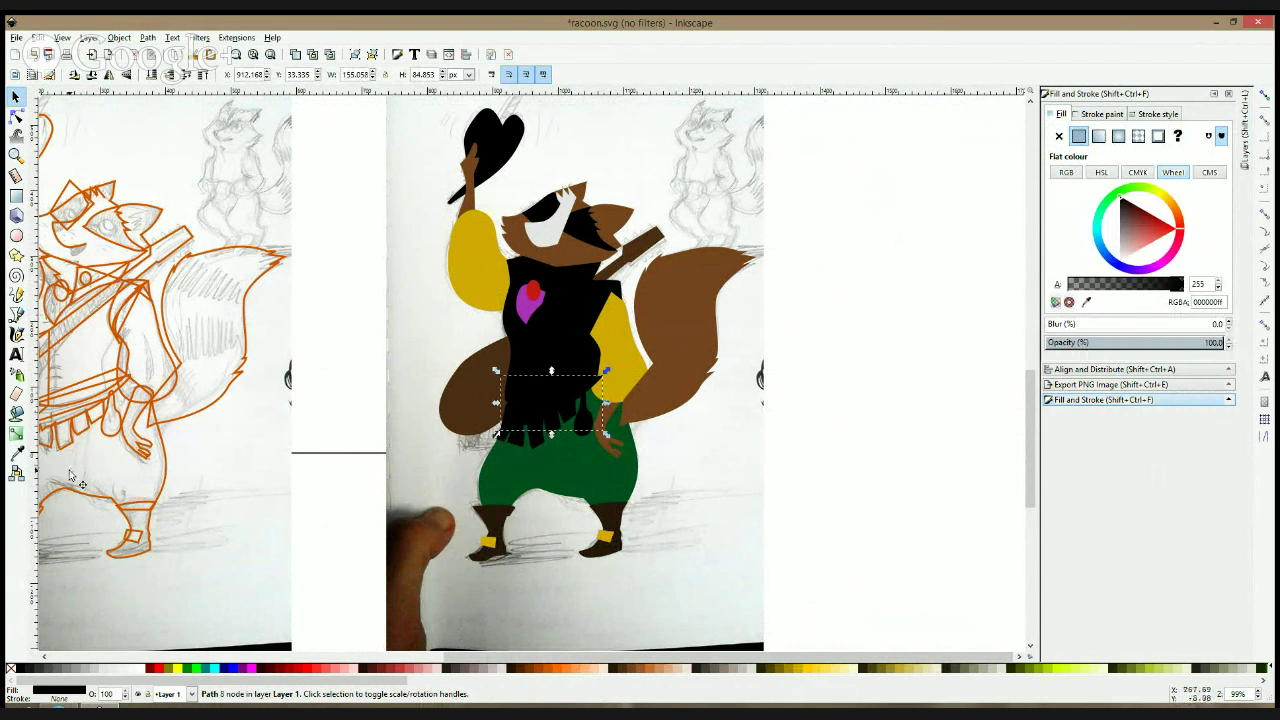
left_click(16, 452)
left_click(484, 512)
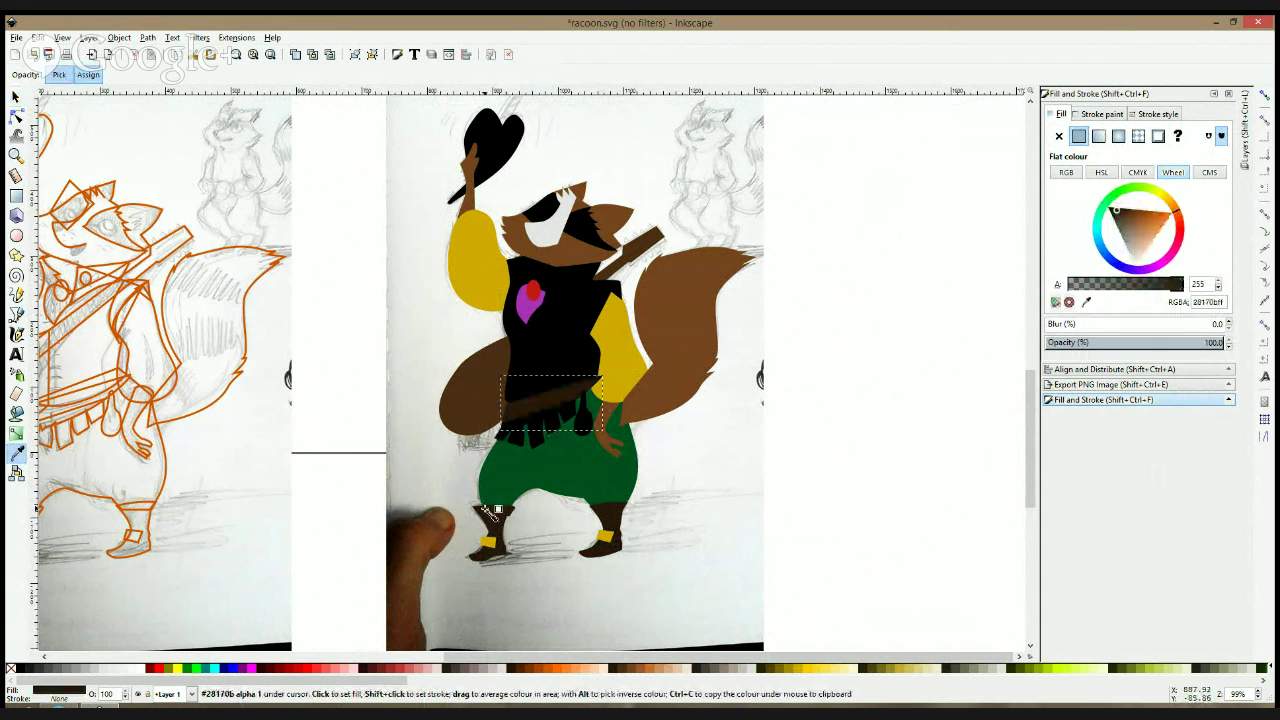
key("s")
- Fill the fringe hanging below the belt with the same dark brown 28170b as the belt
left_click(561, 412)
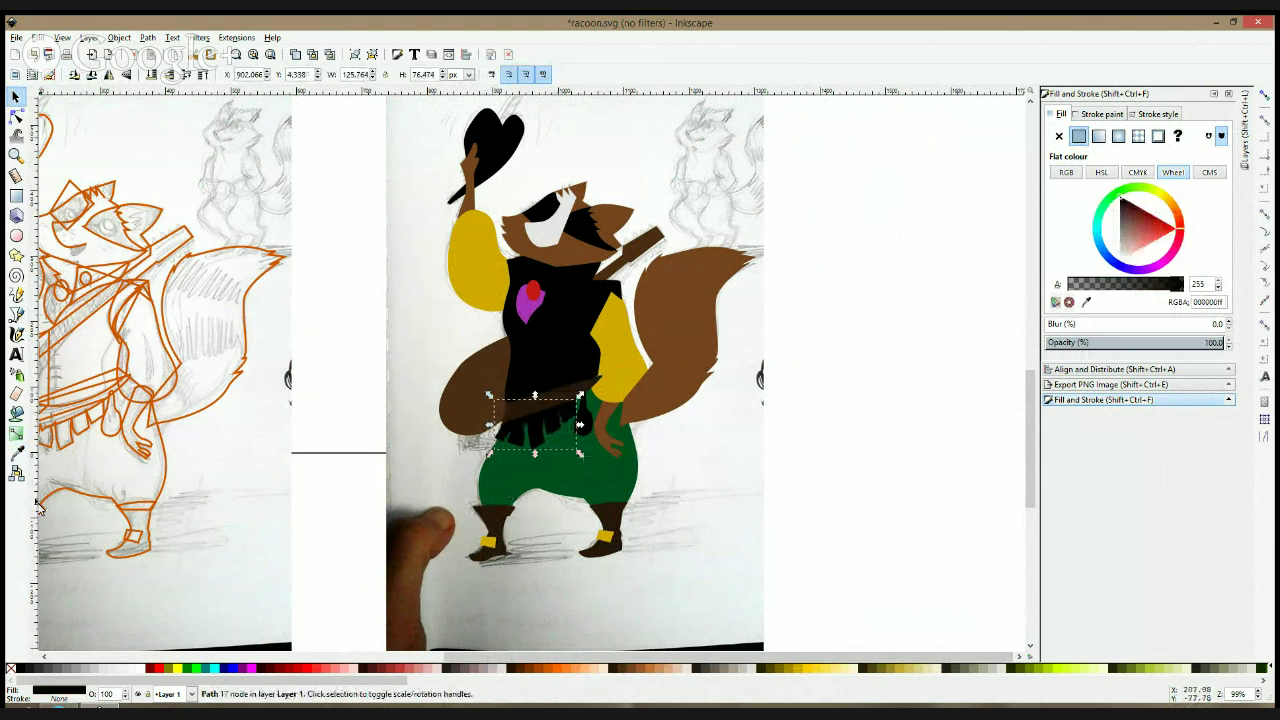
key("d")
left_click(486, 385)
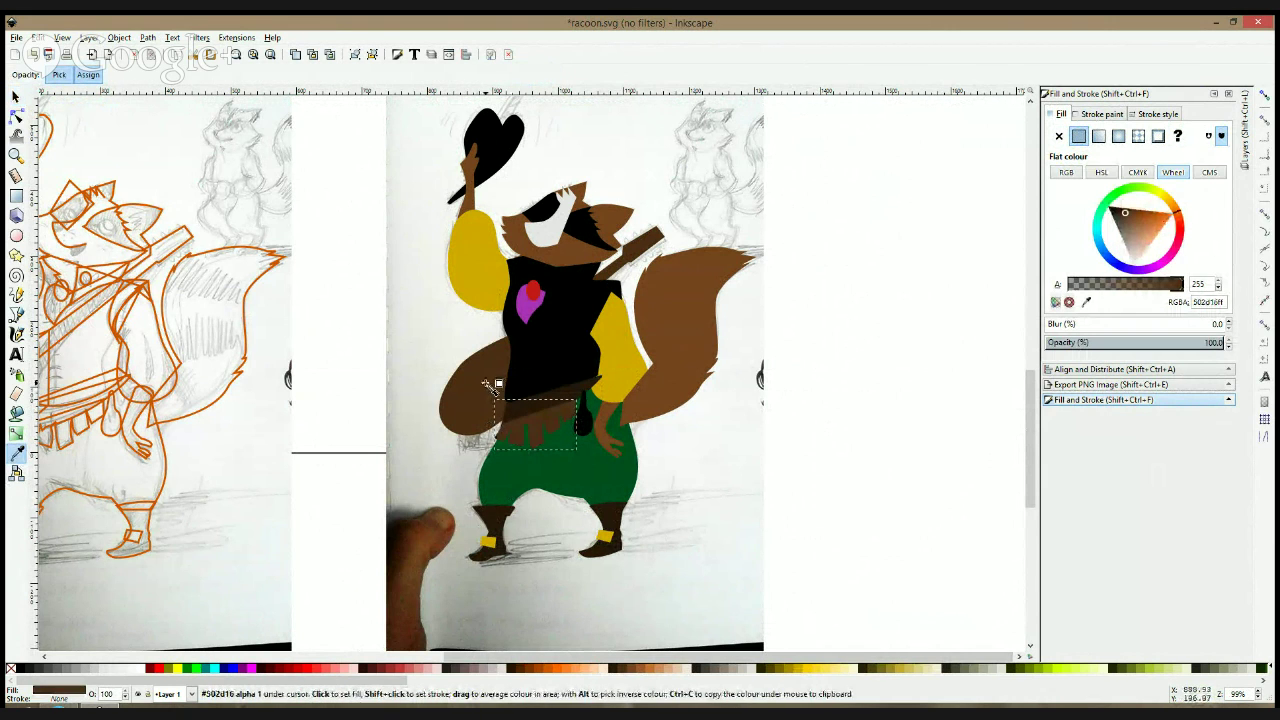
key("s")
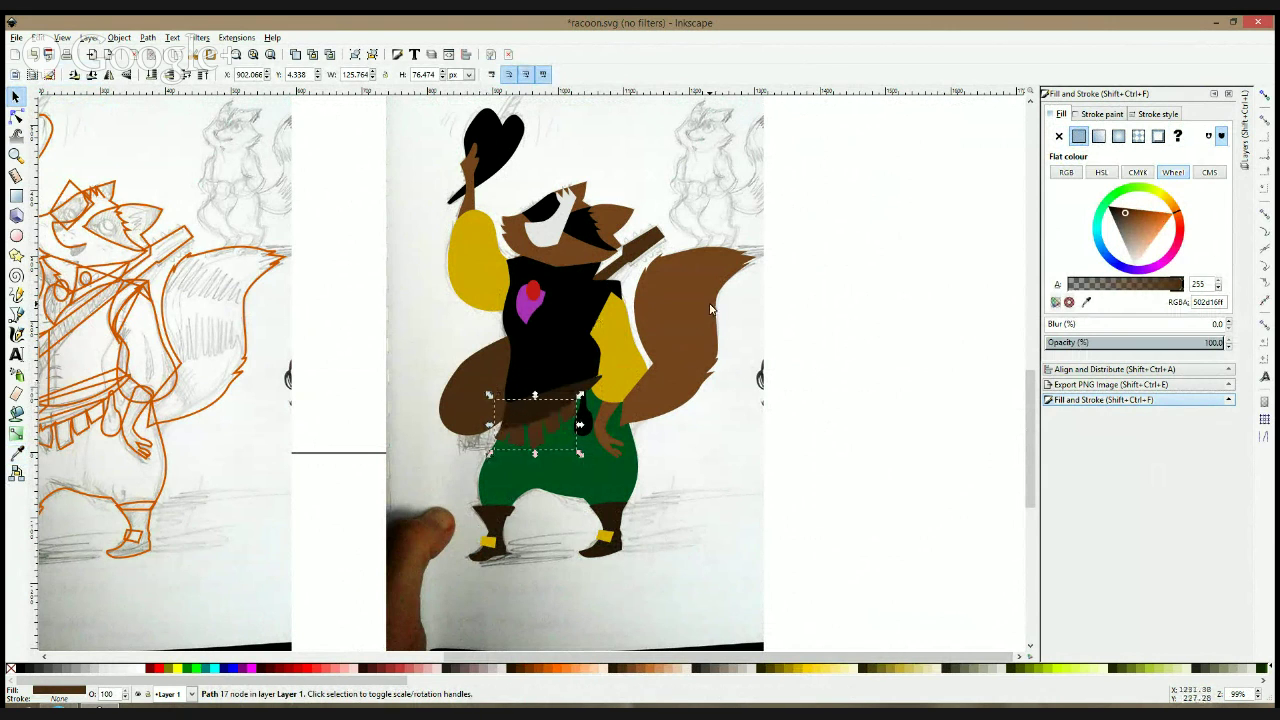
key("d")
left_click(596, 389)
key("s")
- Recolour the belt with the purple sampled from the pointed shape on the chest
left_click(585, 393)
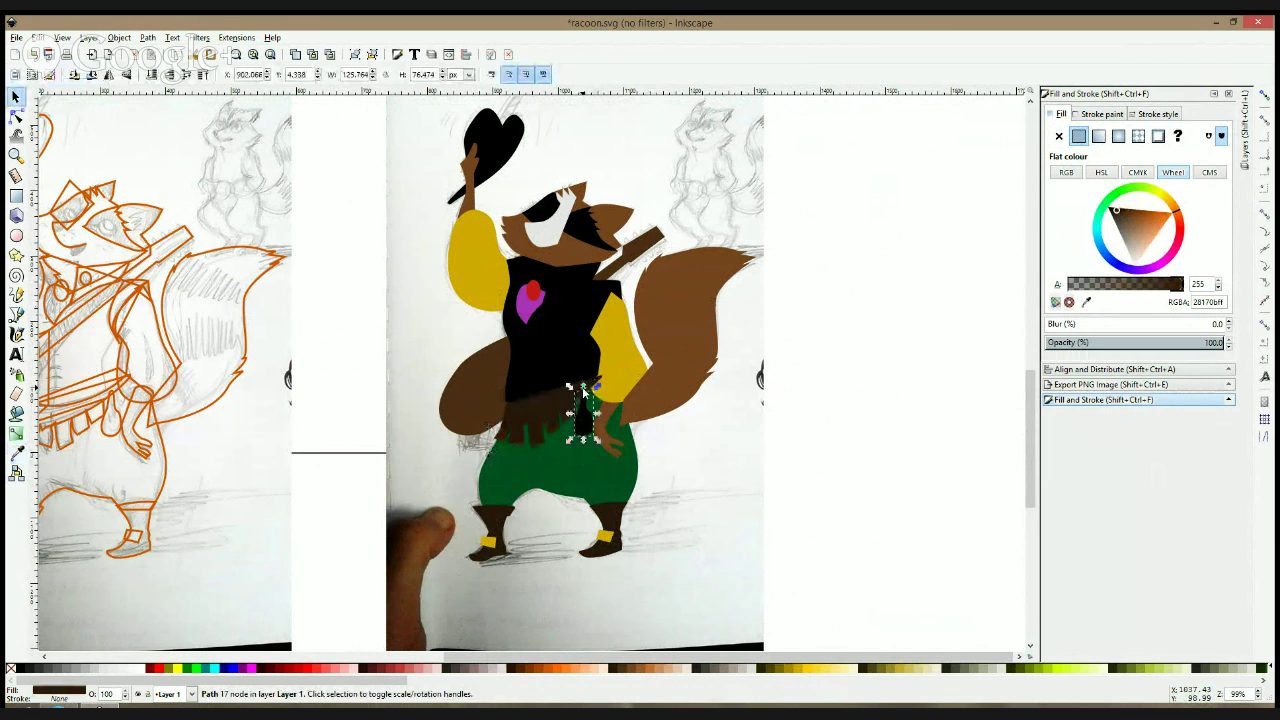
left_click(520, 421)
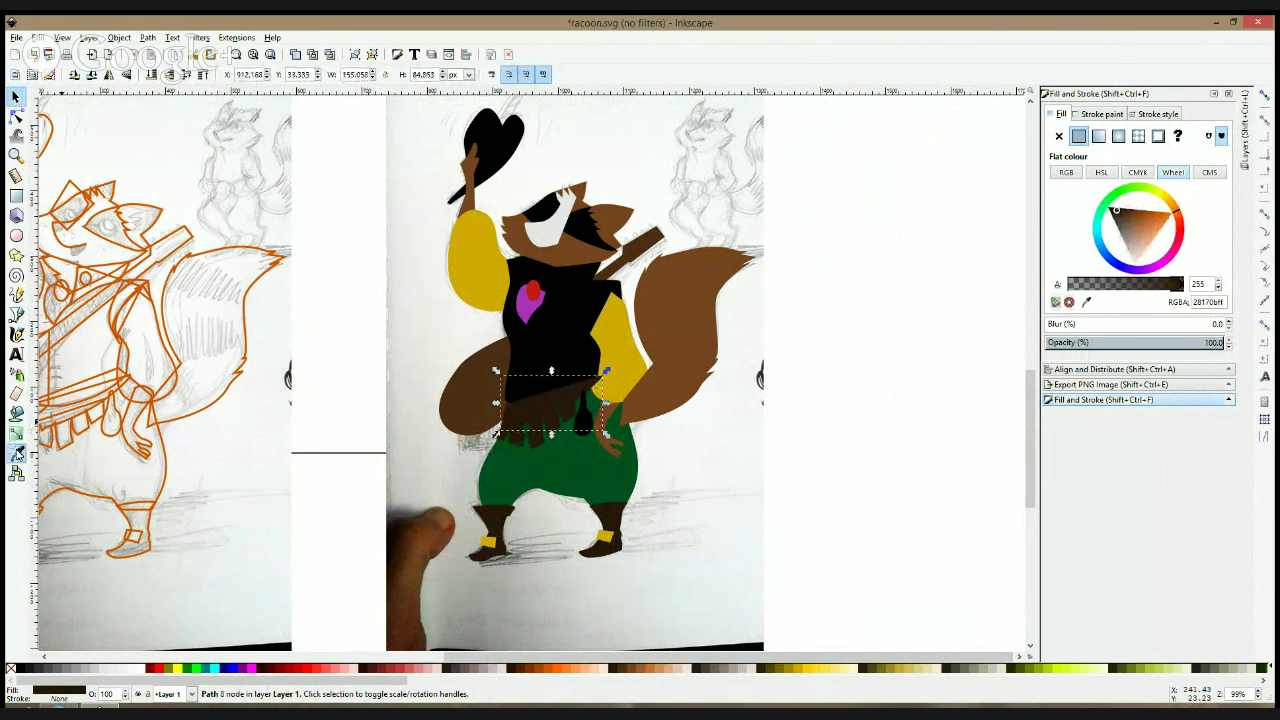
left_click(17, 453)
left_click(528, 306)
key("s")
left_click(869, 349)
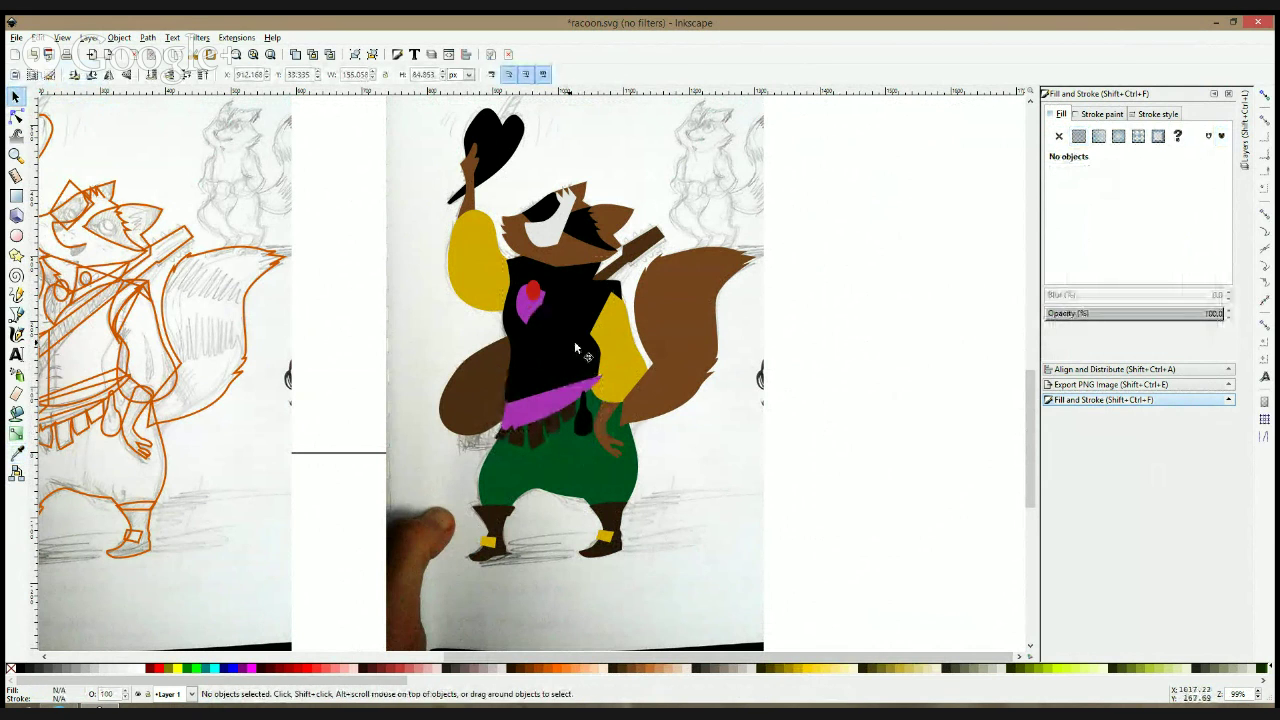
- Try a dark green fill, 105d00, on the vest covering the torso
left_click(577, 349)
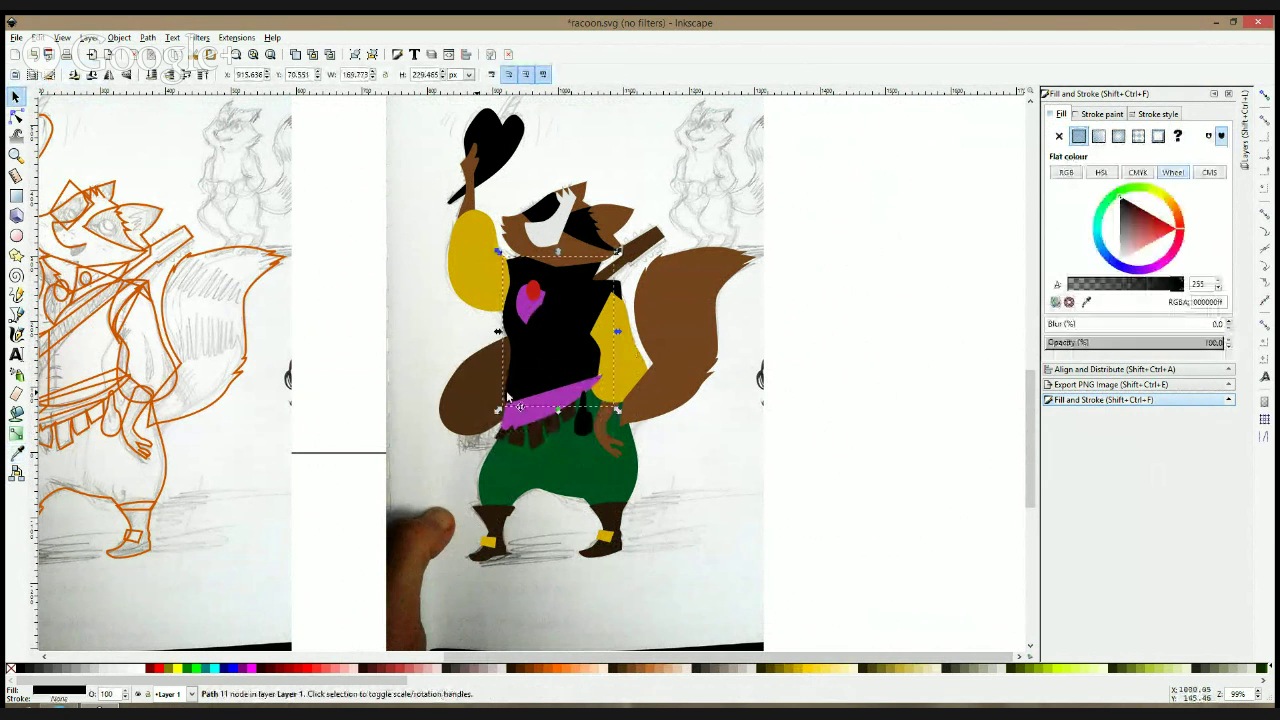
left_click(17, 453)
left_click(560, 470)
mouse_move(1128, 204)
left_mouse_down()
mouse_move(1138, 248)
mouse_move(1118, 236)
left_mouse_up()
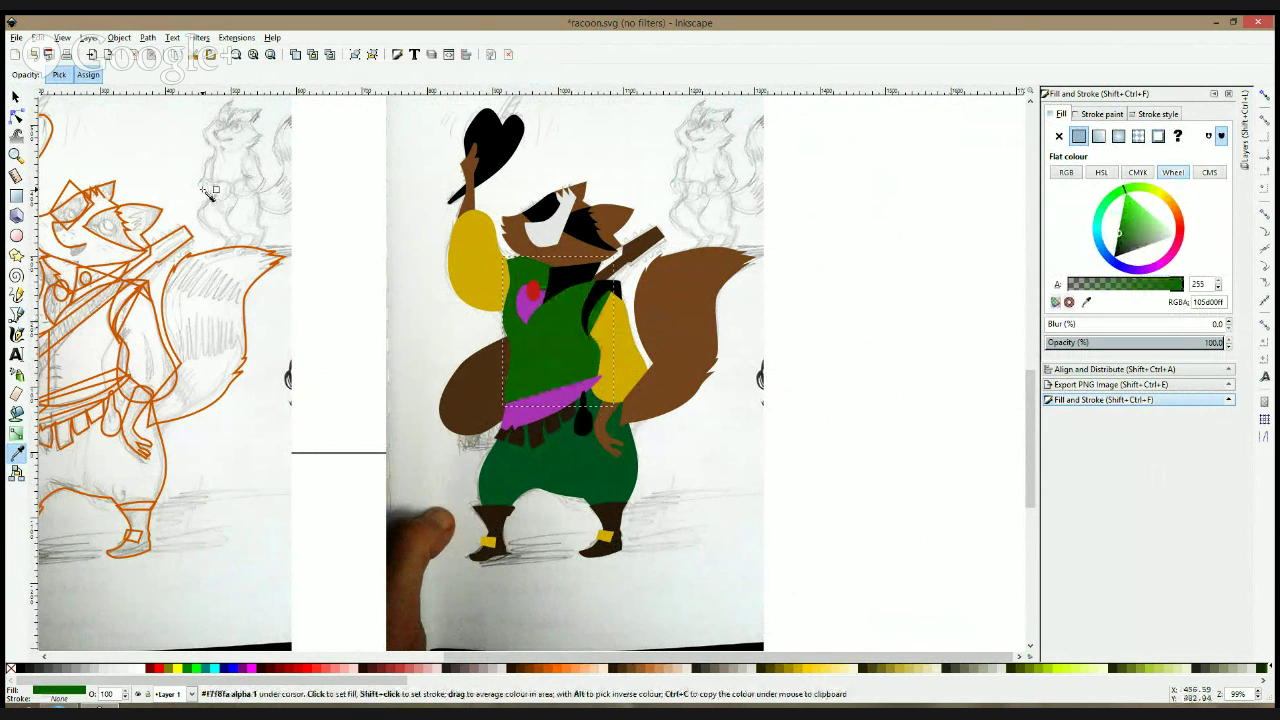
key("s")
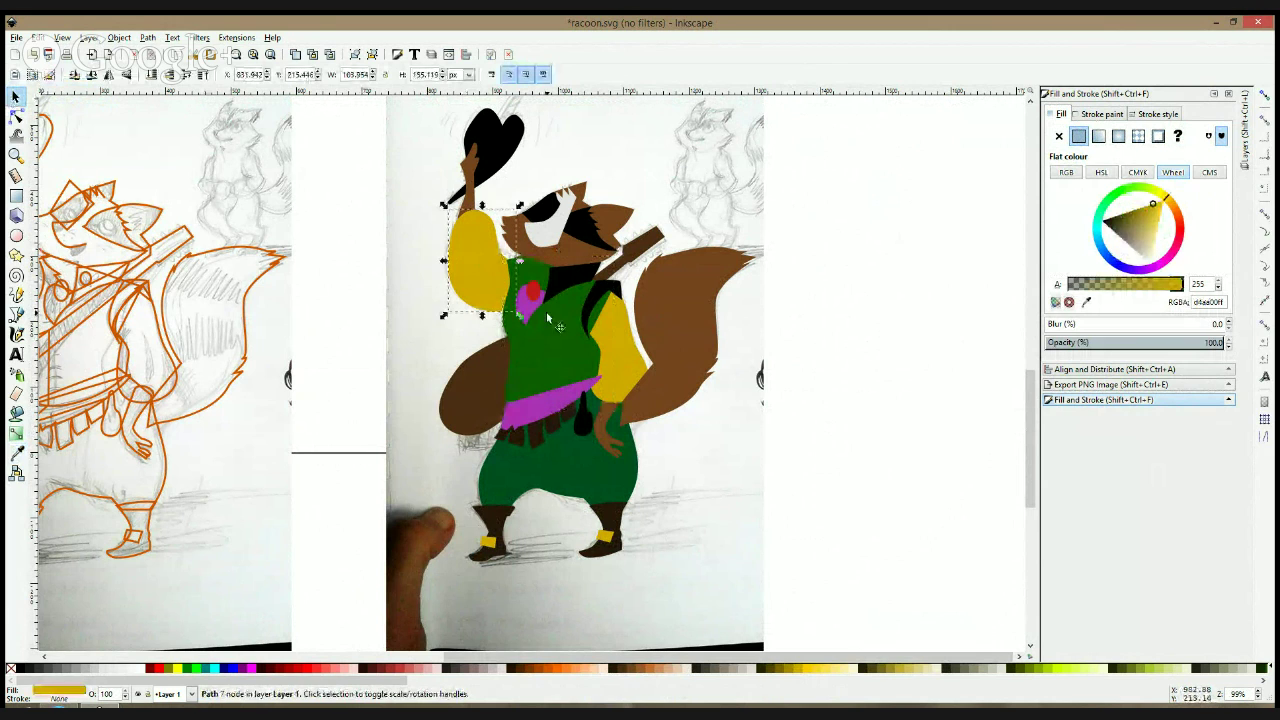
- Fill the vest with the dark brown 28170b sampled from the fringe below the belt
left_click(16, 452)
left_click(540, 438)
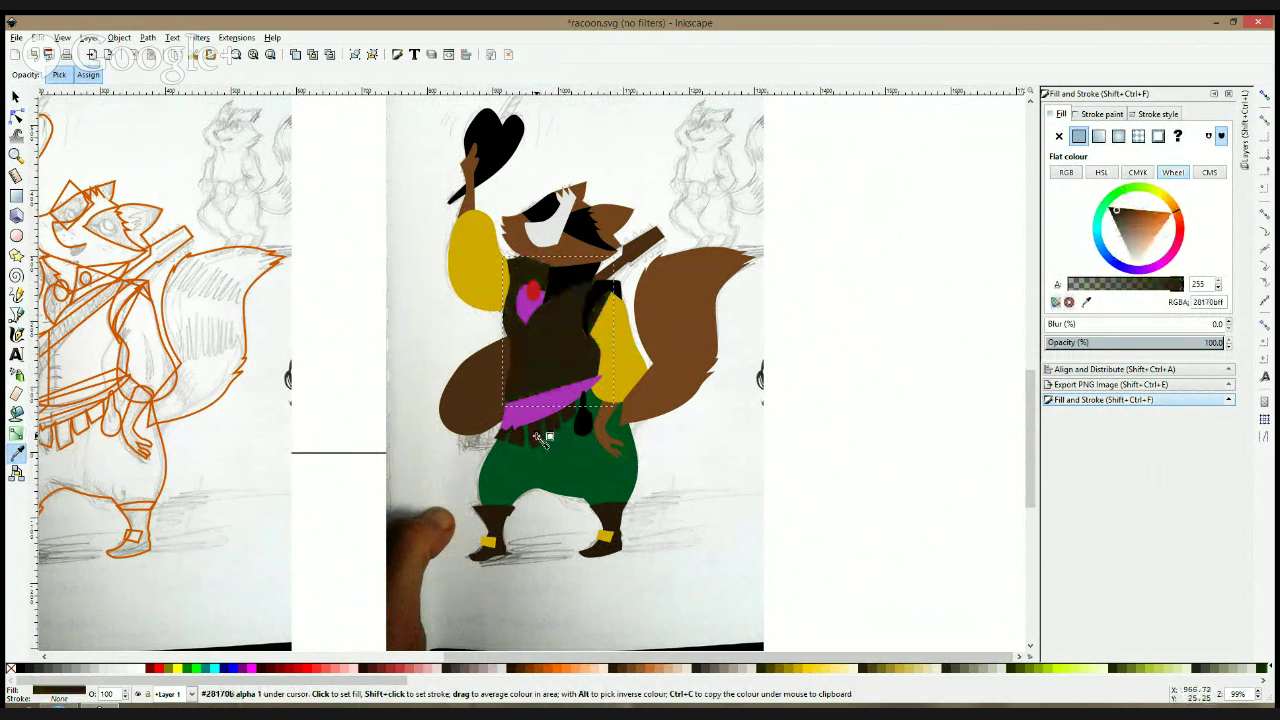
key("s")
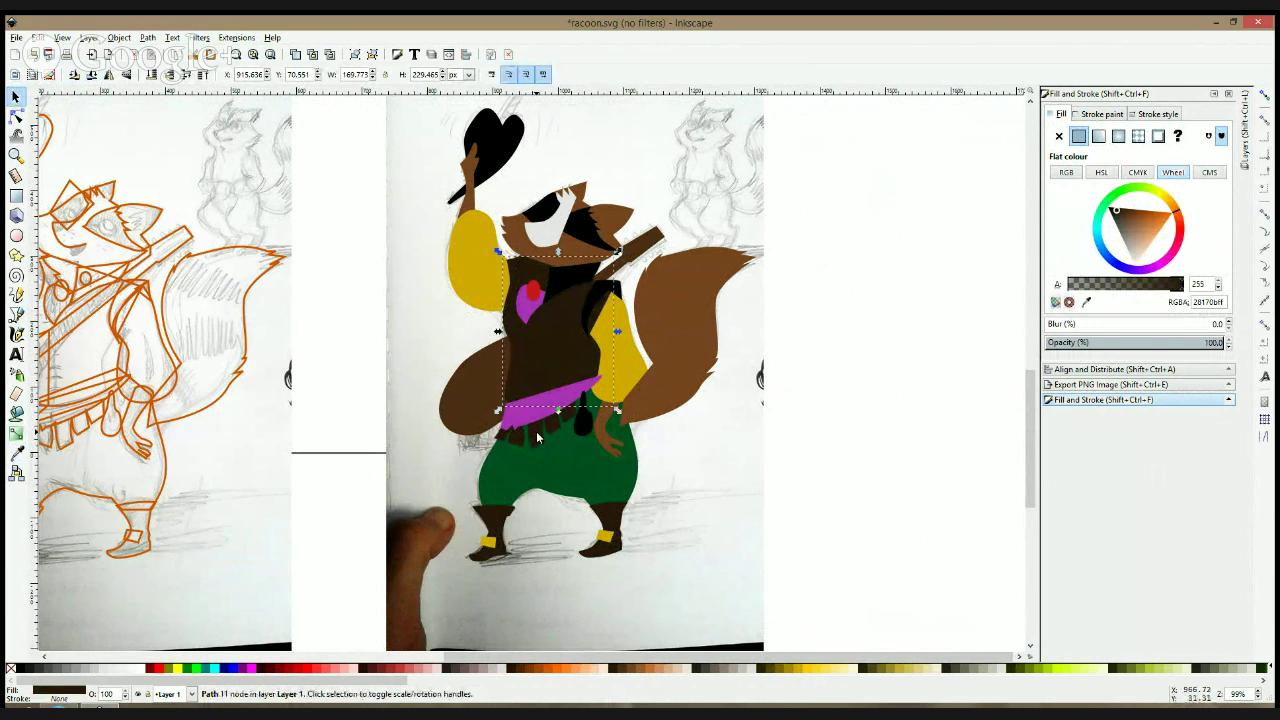
- Fill both sleeves with an olive green, 507e09, derived from the trousers' green
left_click(492, 252)
left_click(630, 360, "shift")
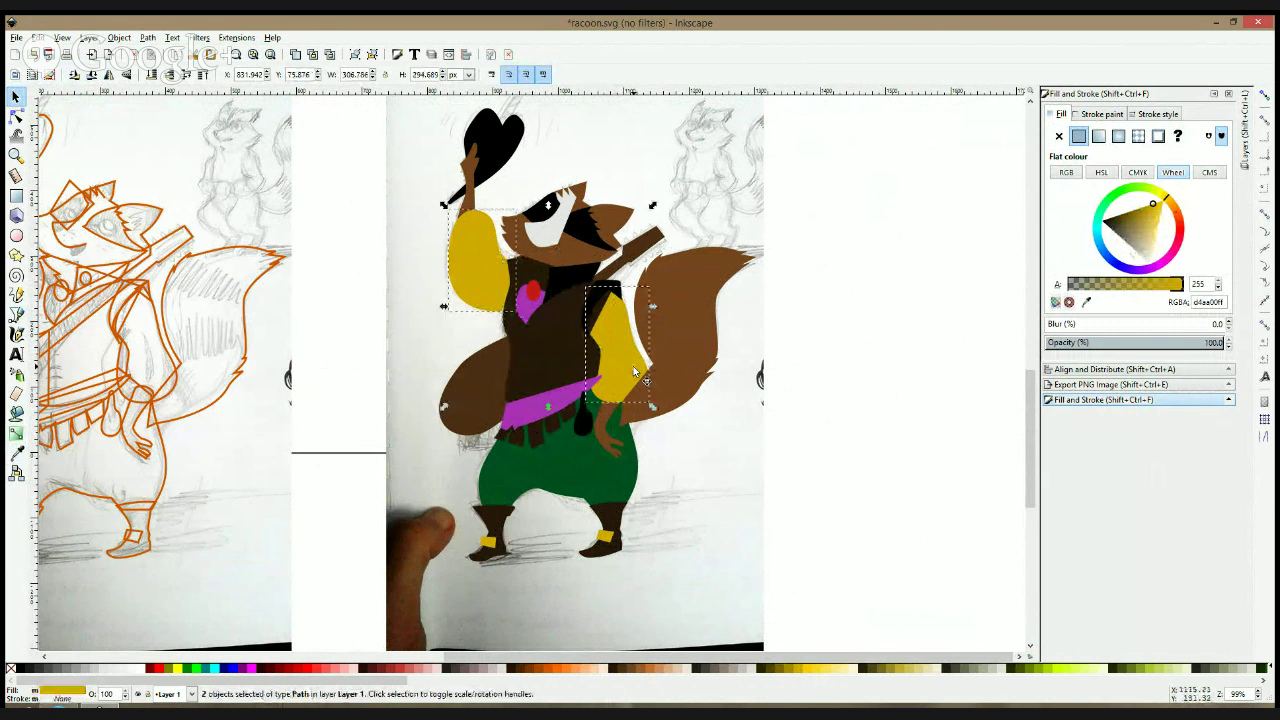
left_click(16, 116)
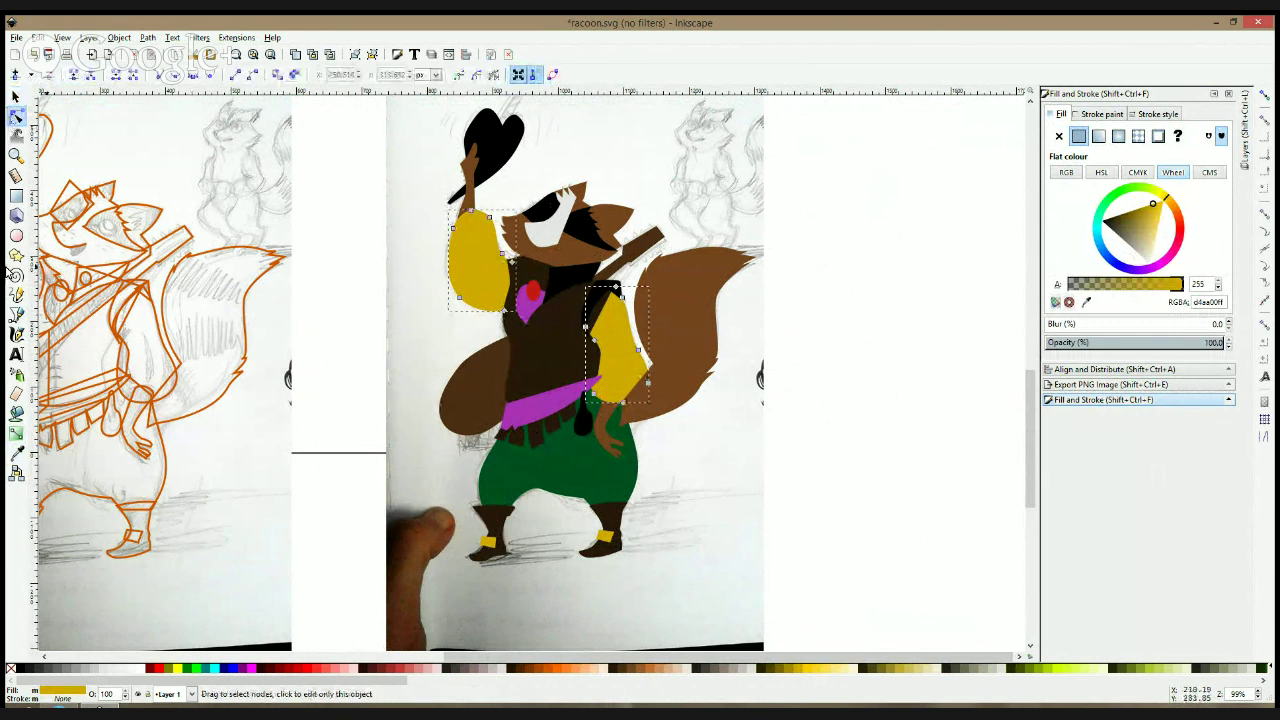
left_click(16, 454)
left_click(560, 470)
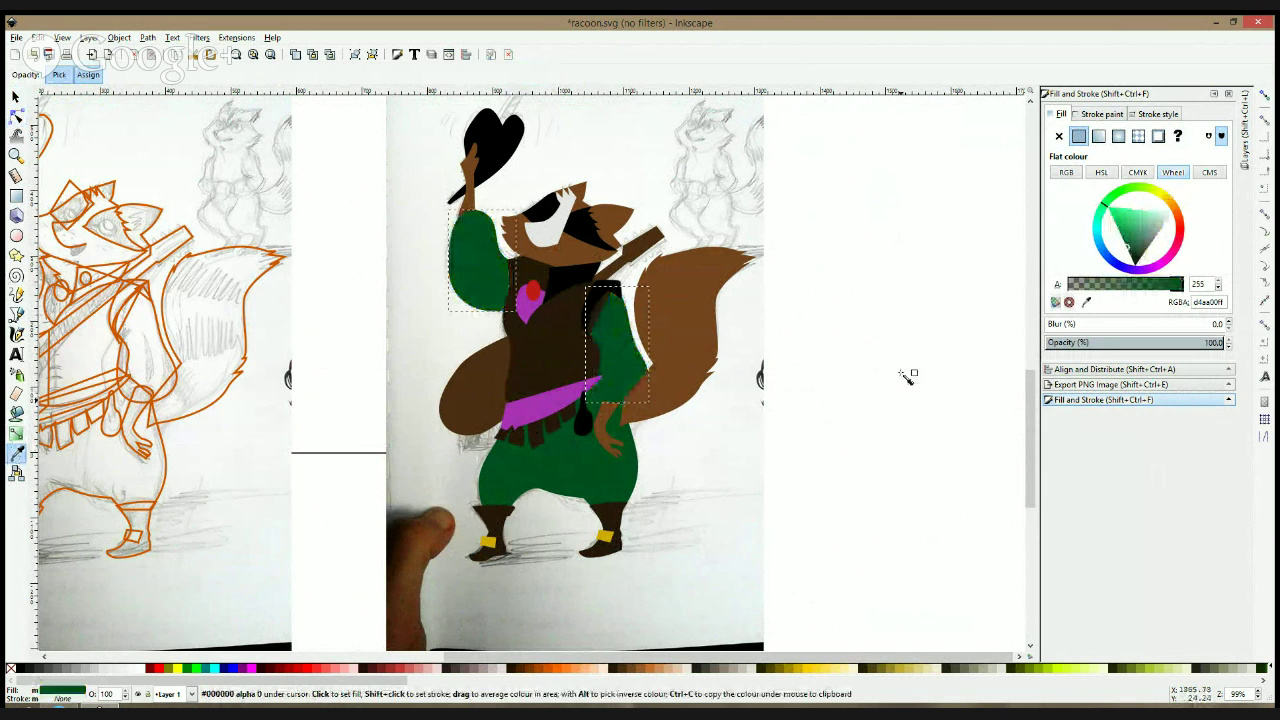
left_click(1143, 188)
left_click_drag(1142, 197, 1122, 224)
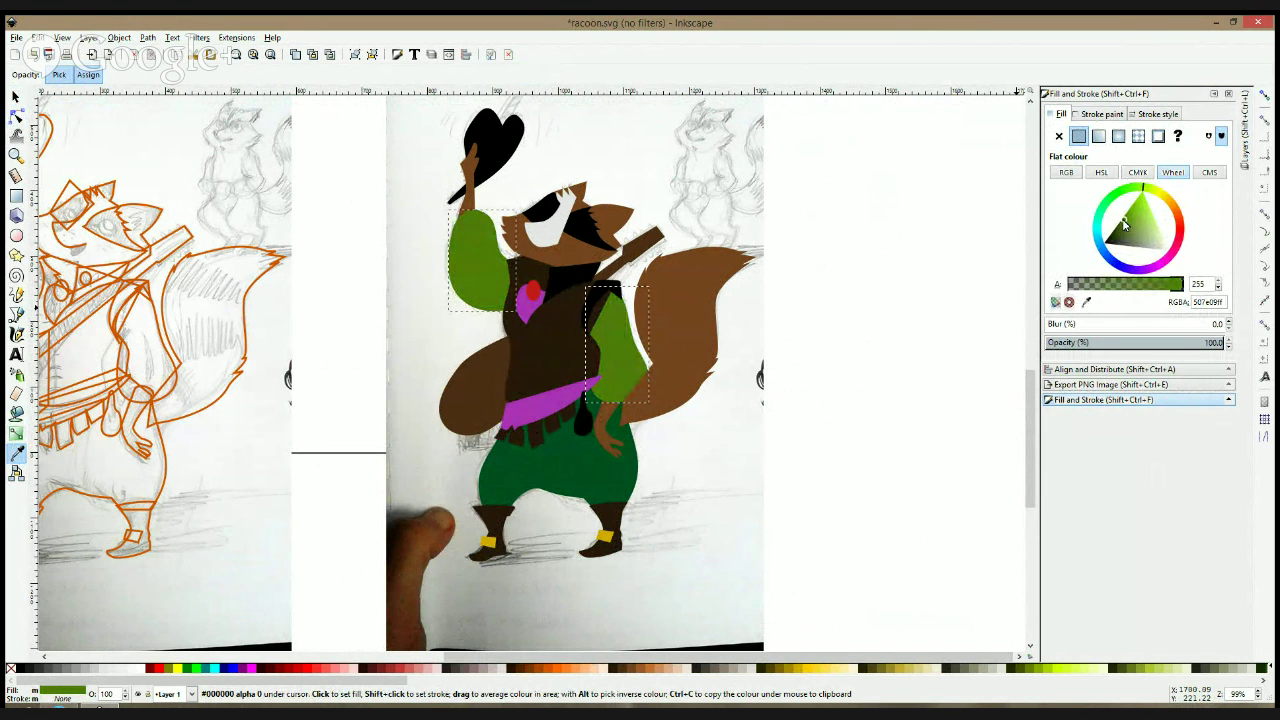
left_click(16, 96)
left_click(357, 263)
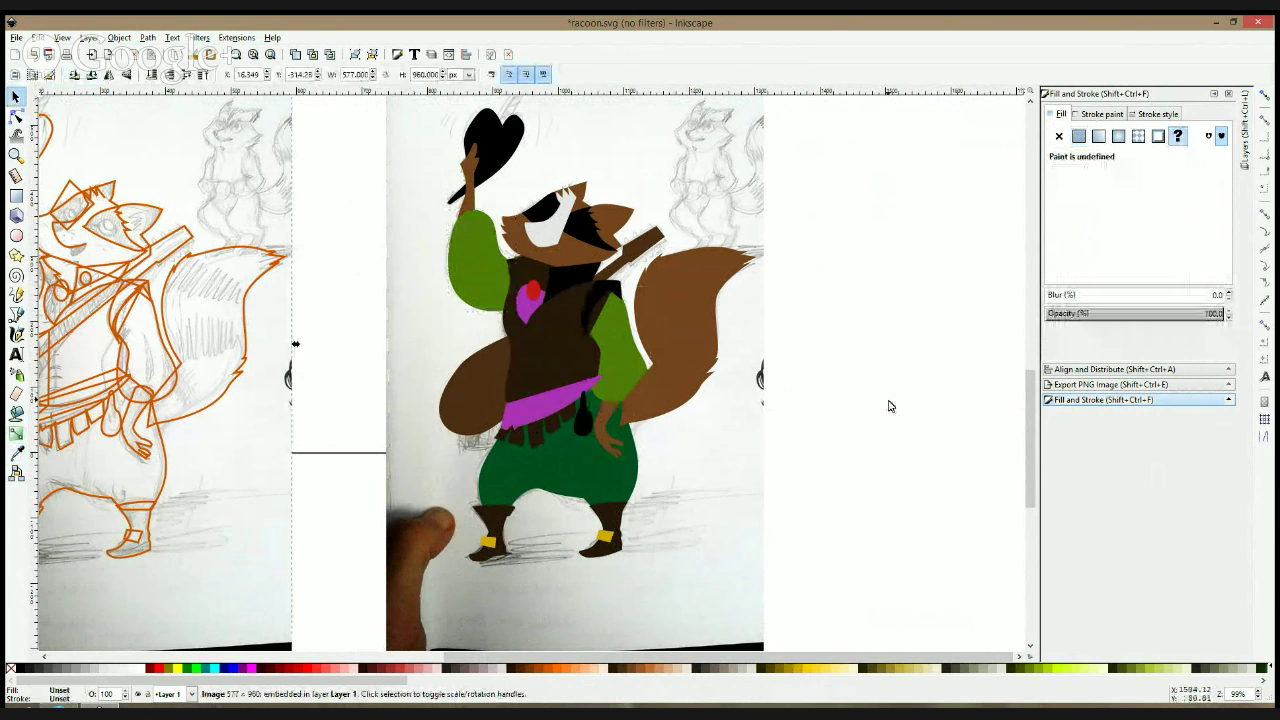
- Save the drawing with the sleeves recoloured
left_click(16, 116)
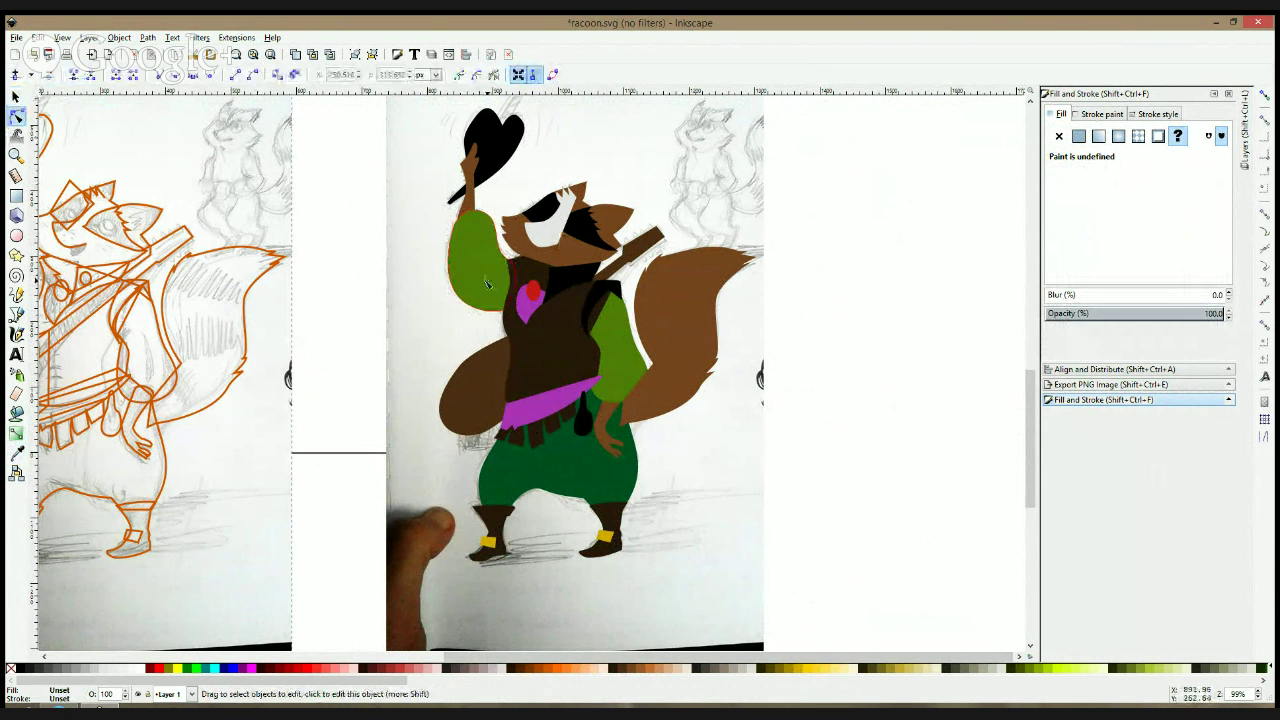
scroll(531, 282, "up", 1)
scroll(908, 300, "down", 2)
left_click(919, 285)
scroll(908, 283, "down", 1)
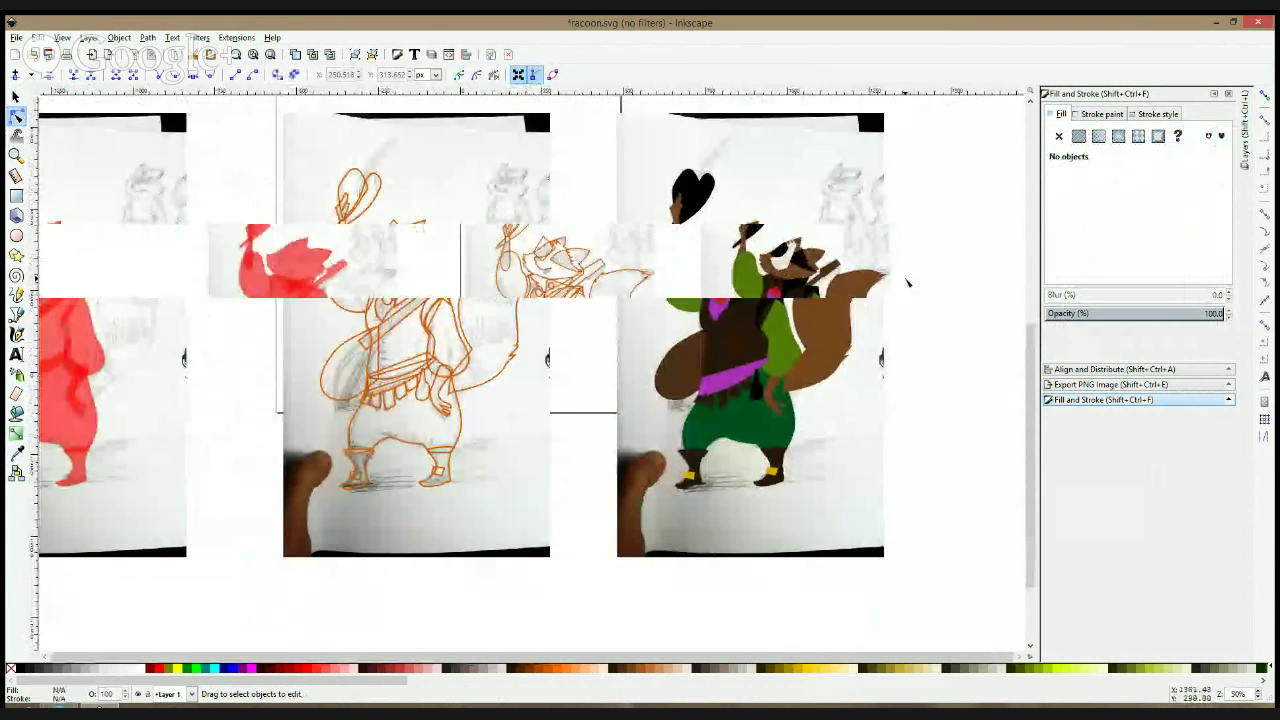
scroll(908, 283, "down", 2)
key("ctrl+s")
scroll(880, 268, "up", 3)
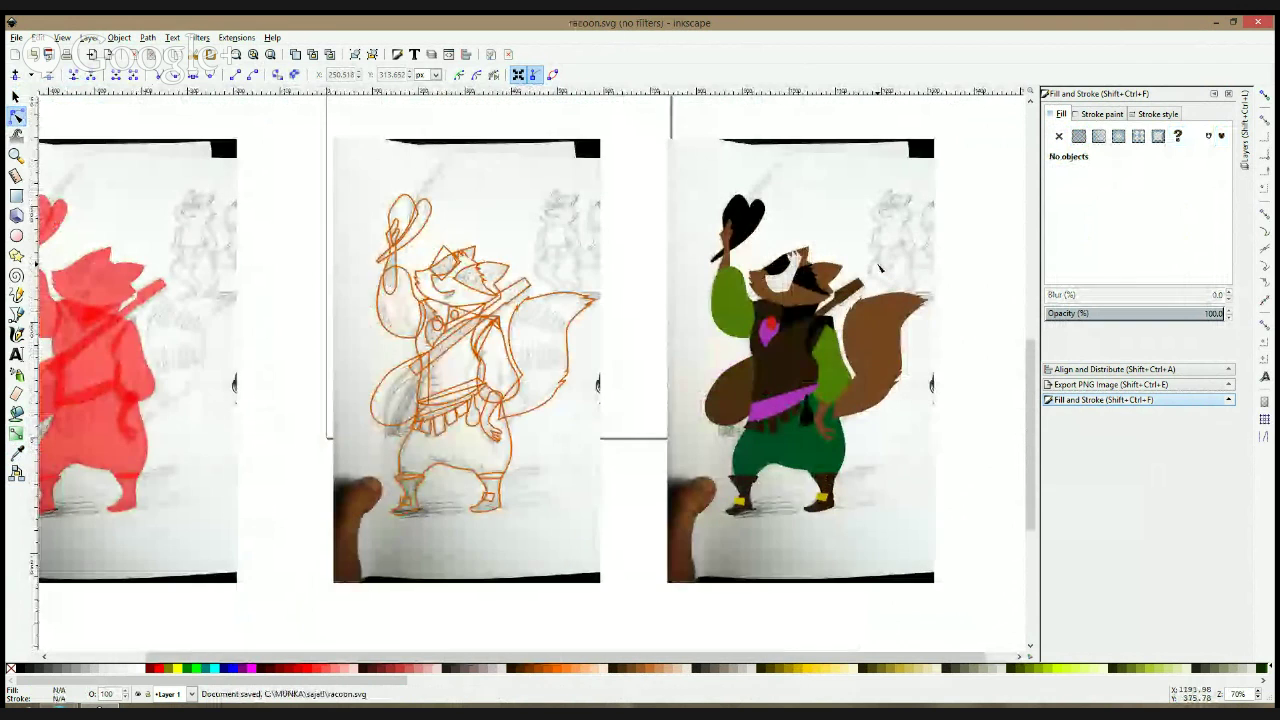
- Duplicate the sketch photo behind the red silhouette and place the copy to the left of the silhouette
scroll(880, 268, "down", 1)
key("s")
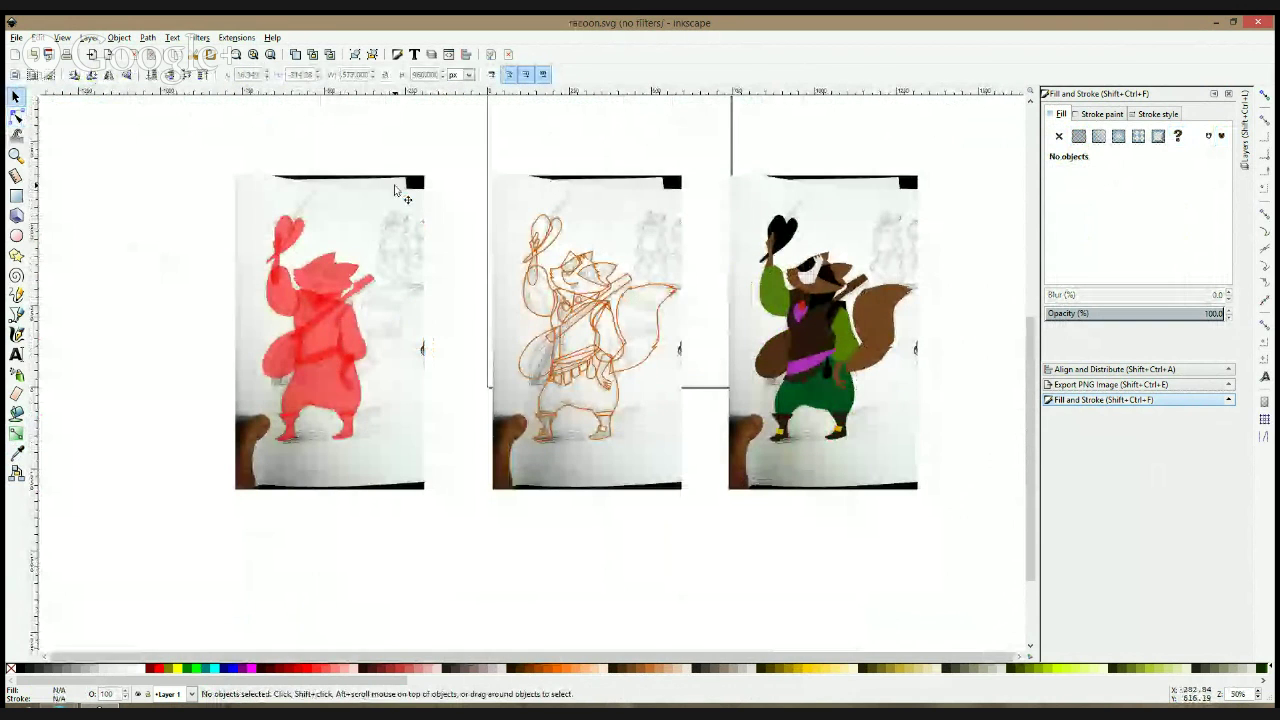
left_click(395, 190)
key("ctrl+d")
mouse_move(395, 190)
left_mouse_down()
mouse_move(76, 230)
mouse_move(139, 260)
left_mouse_up()
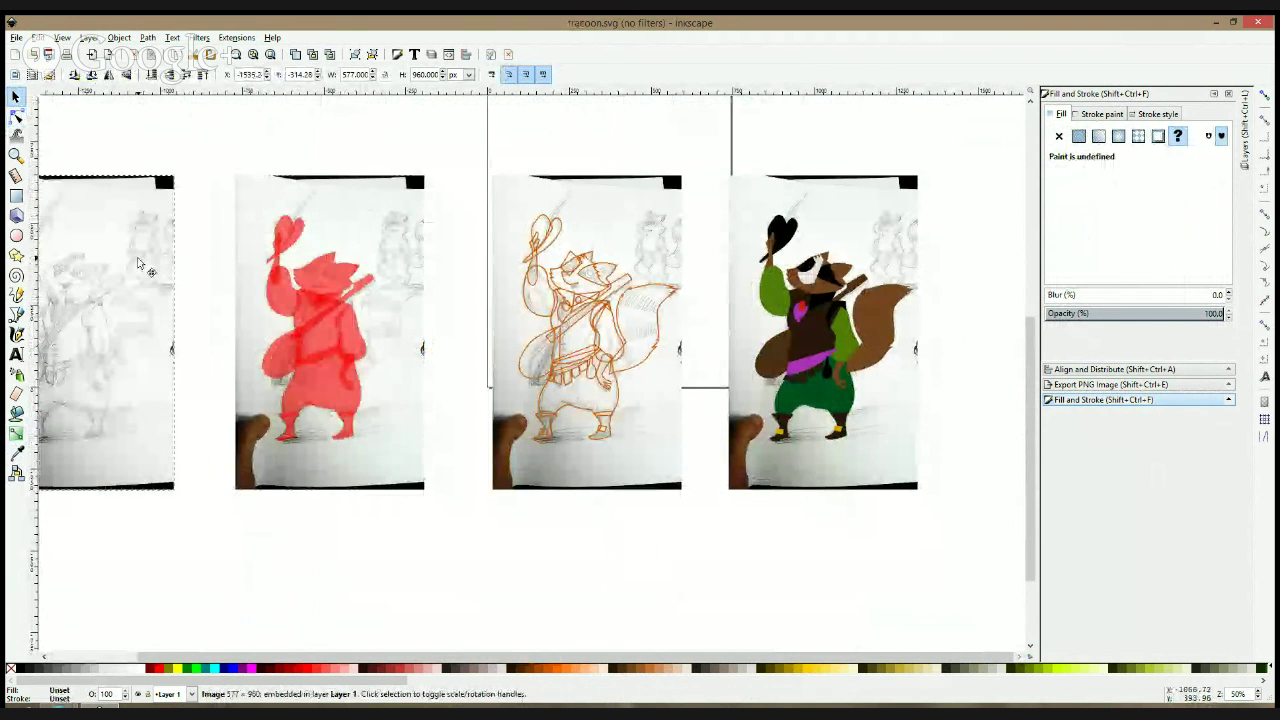
left_click(250, 155)
scroll(400, 210, "left", 4)
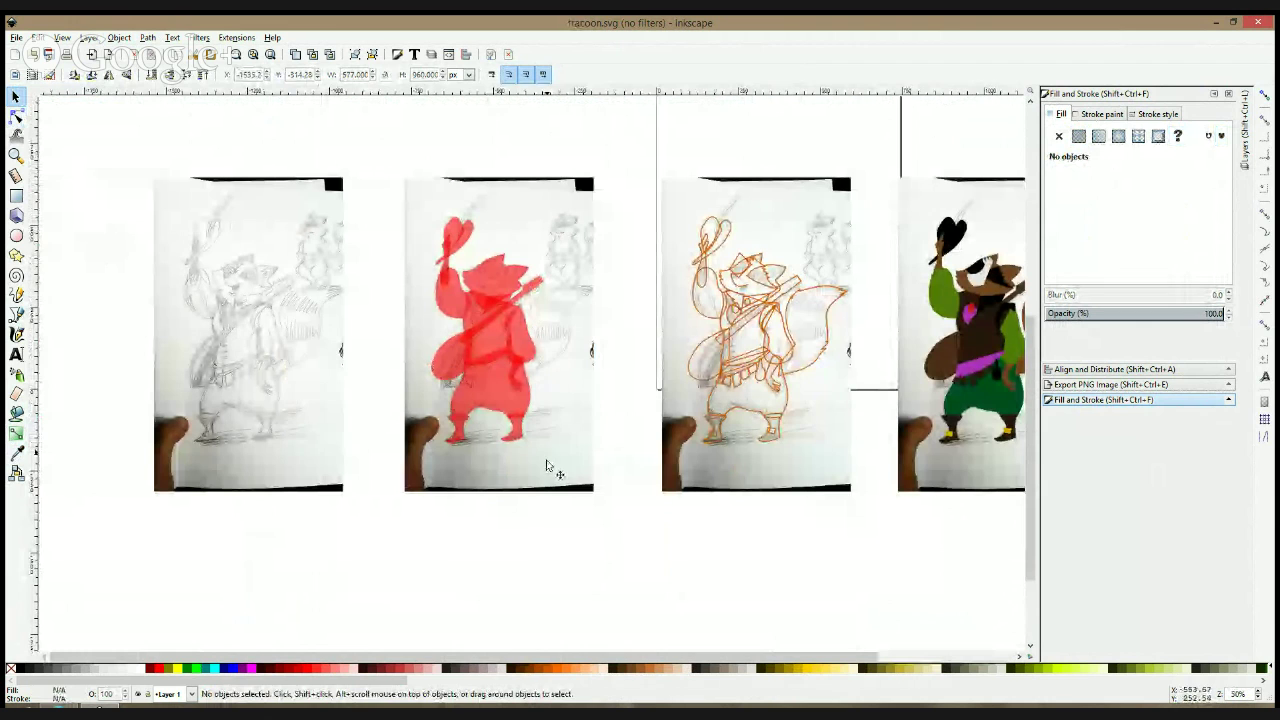
- Recolour both parts of the hat with the dark green sampled from the trousers
scroll(684, 345, "right", 1)
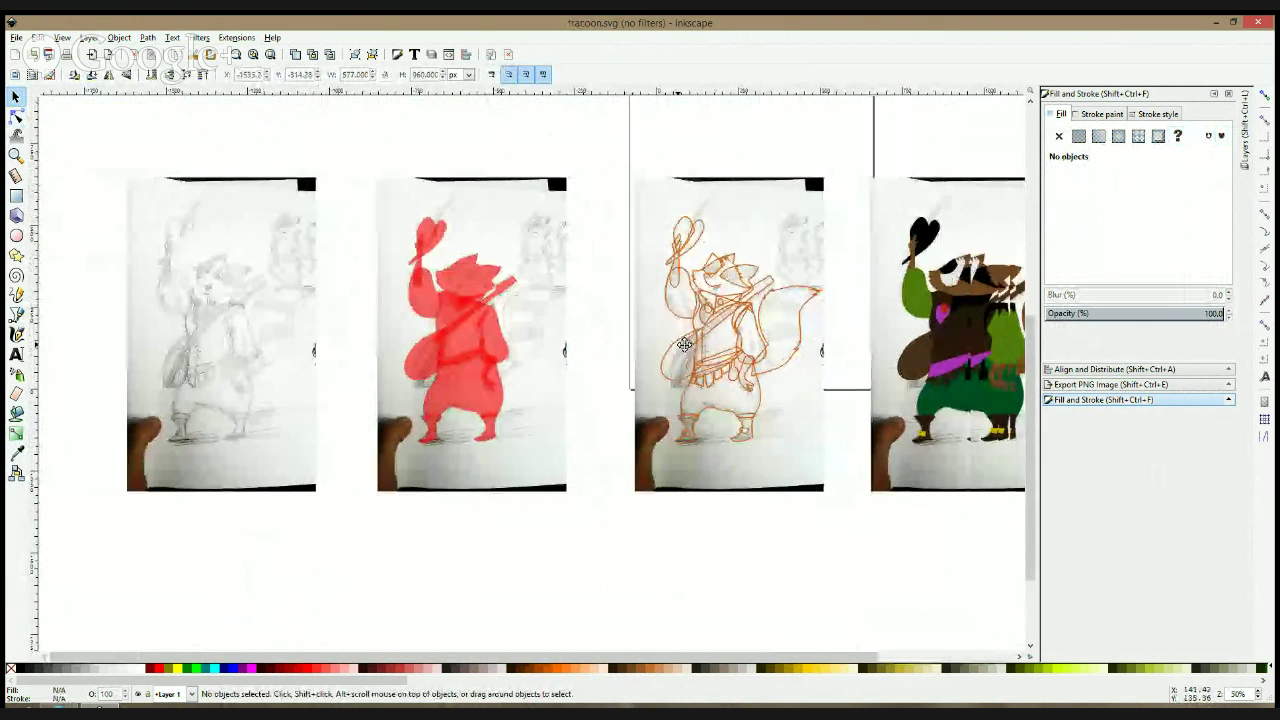
scroll(684, 345, "right", 6)
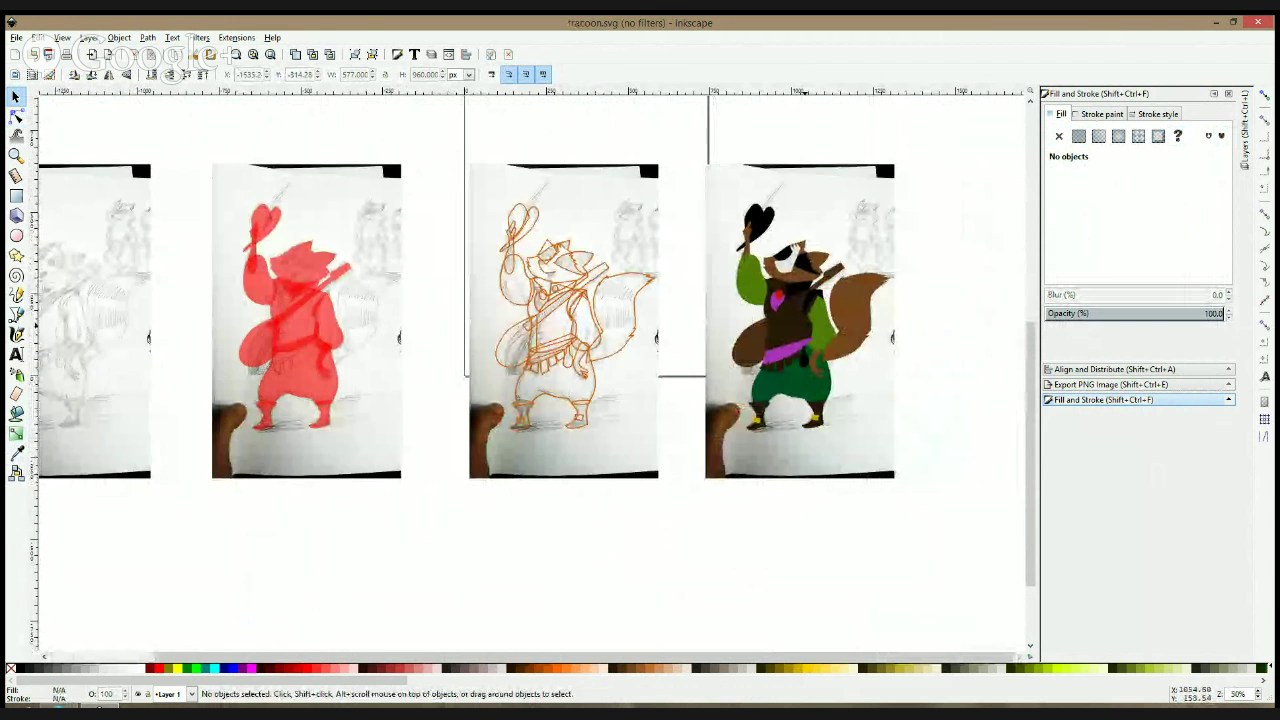
scroll(833, 234, "right", 7)
scroll(628, 278, "up", 2)
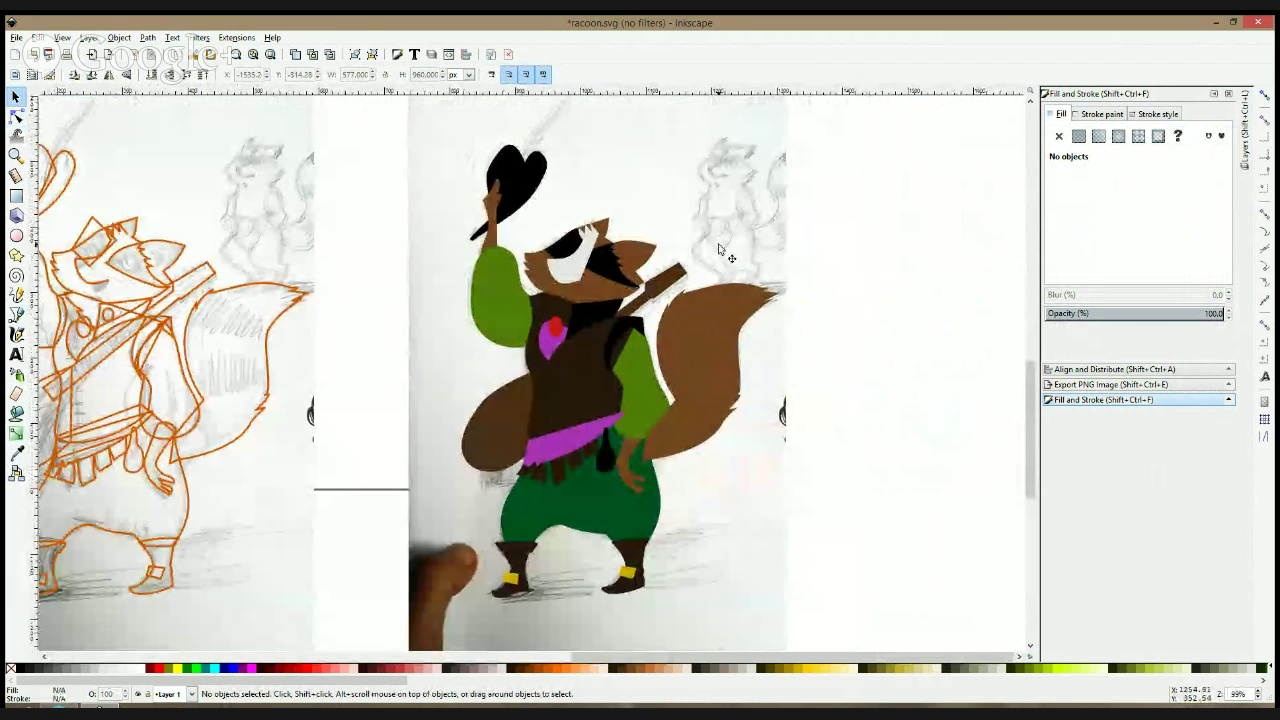
left_click(535, 175)
left_click(508, 178, "shift")
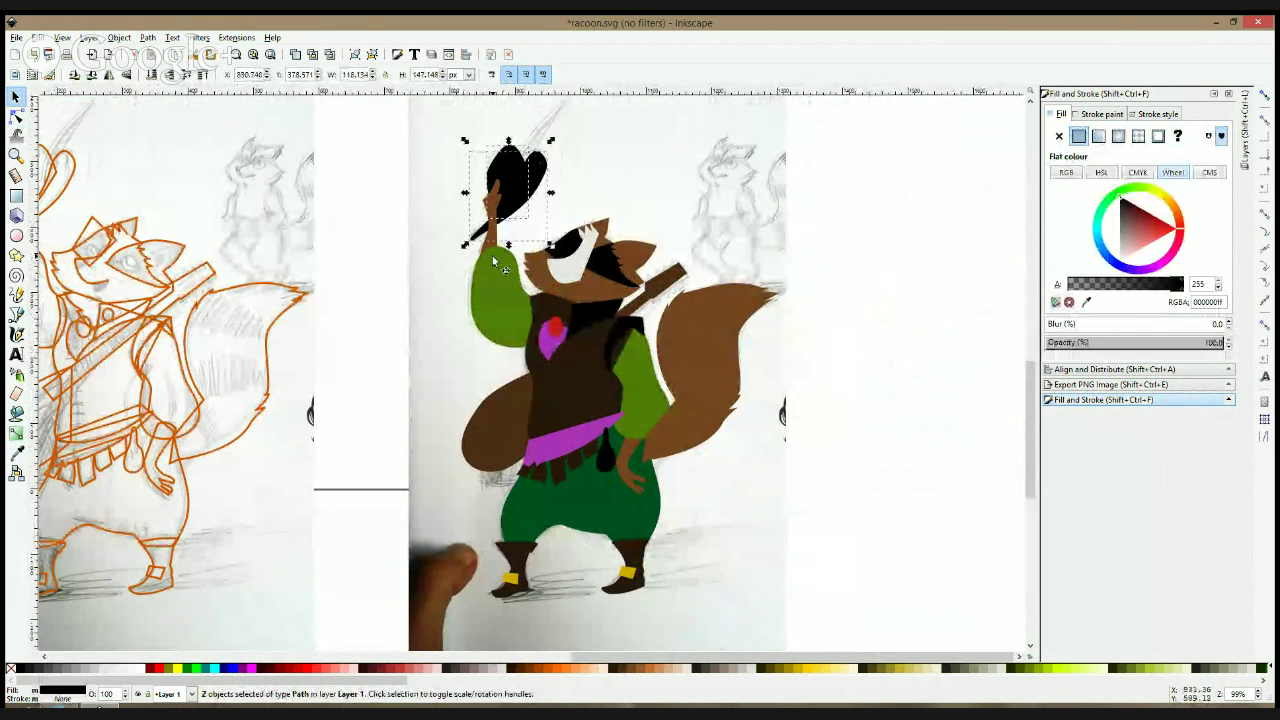
key("d")
left_click(582, 514)
key("d")
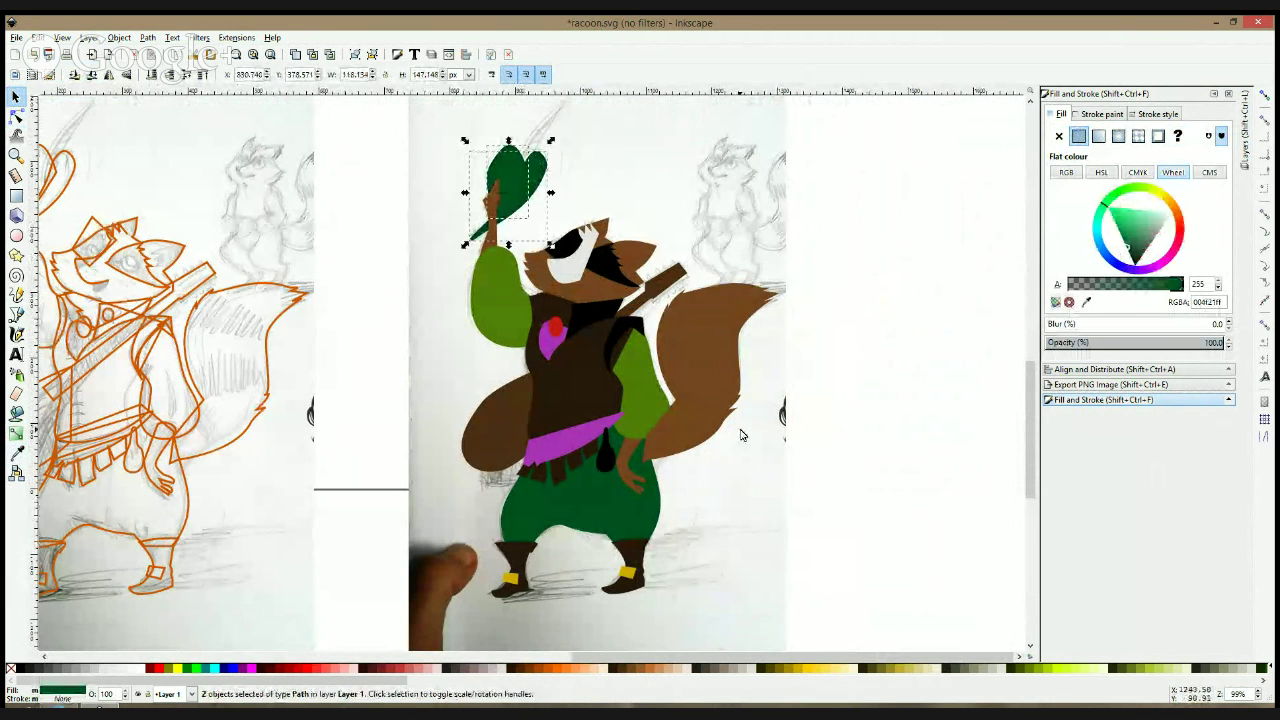
left_click(867, 319)
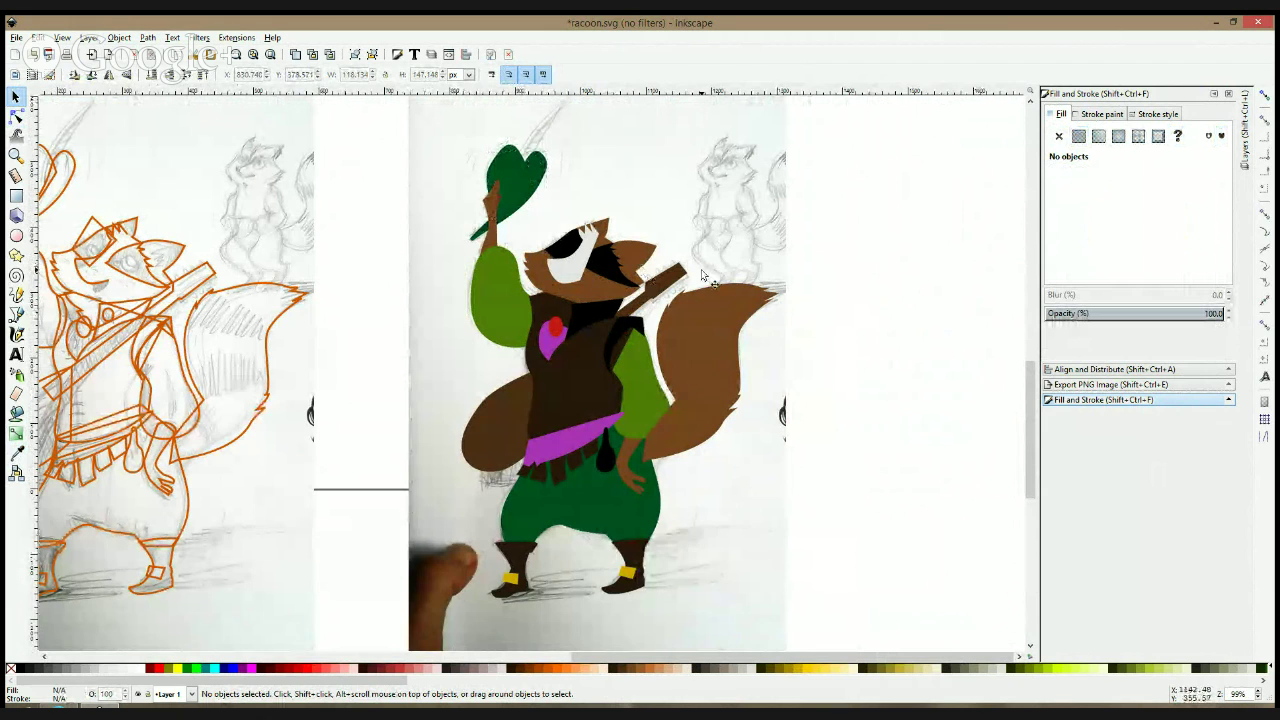
- Adjust the curve of the tail's upper edge by editing its path
key("n")
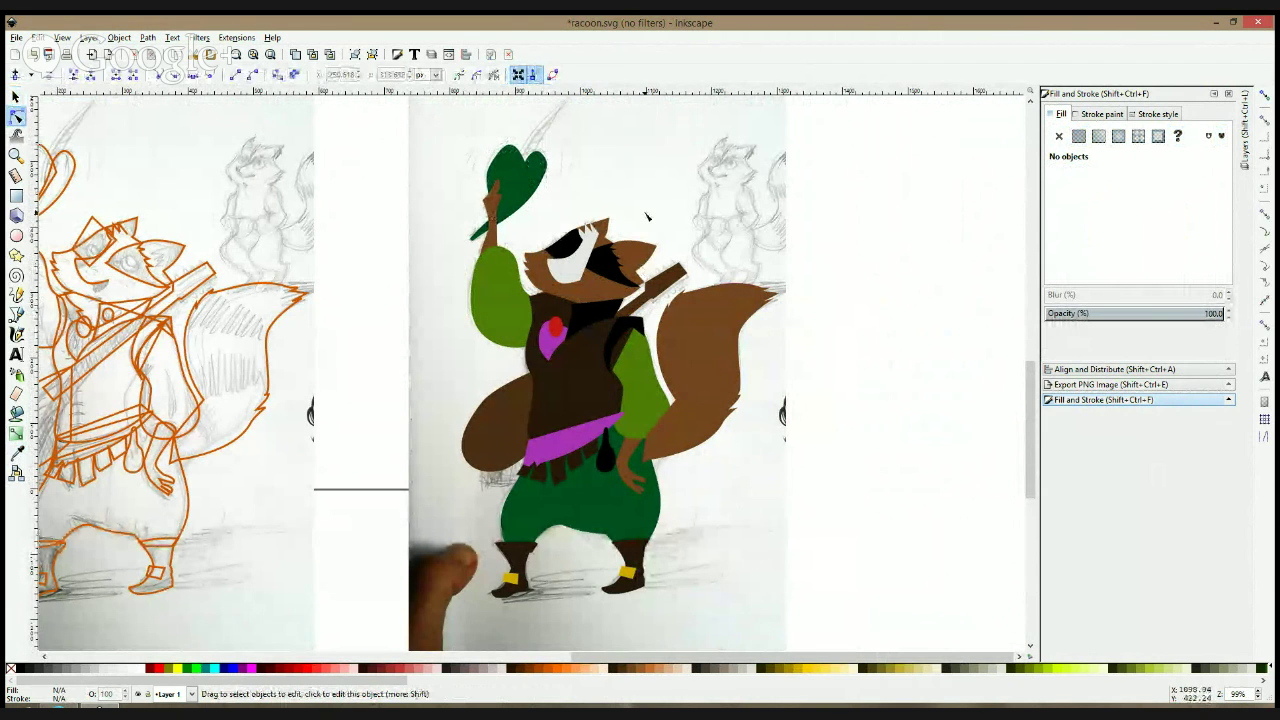
left_click(726, 300)
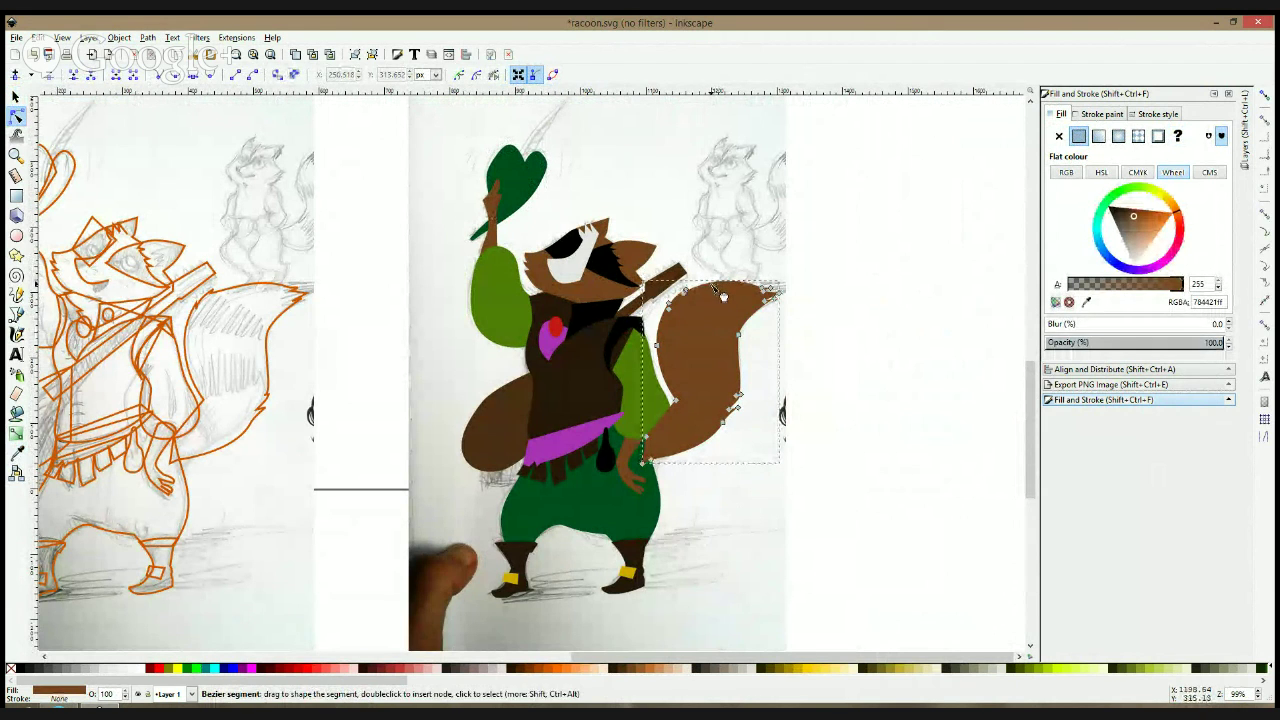
left_click(829, 297)
left_click(762, 290)
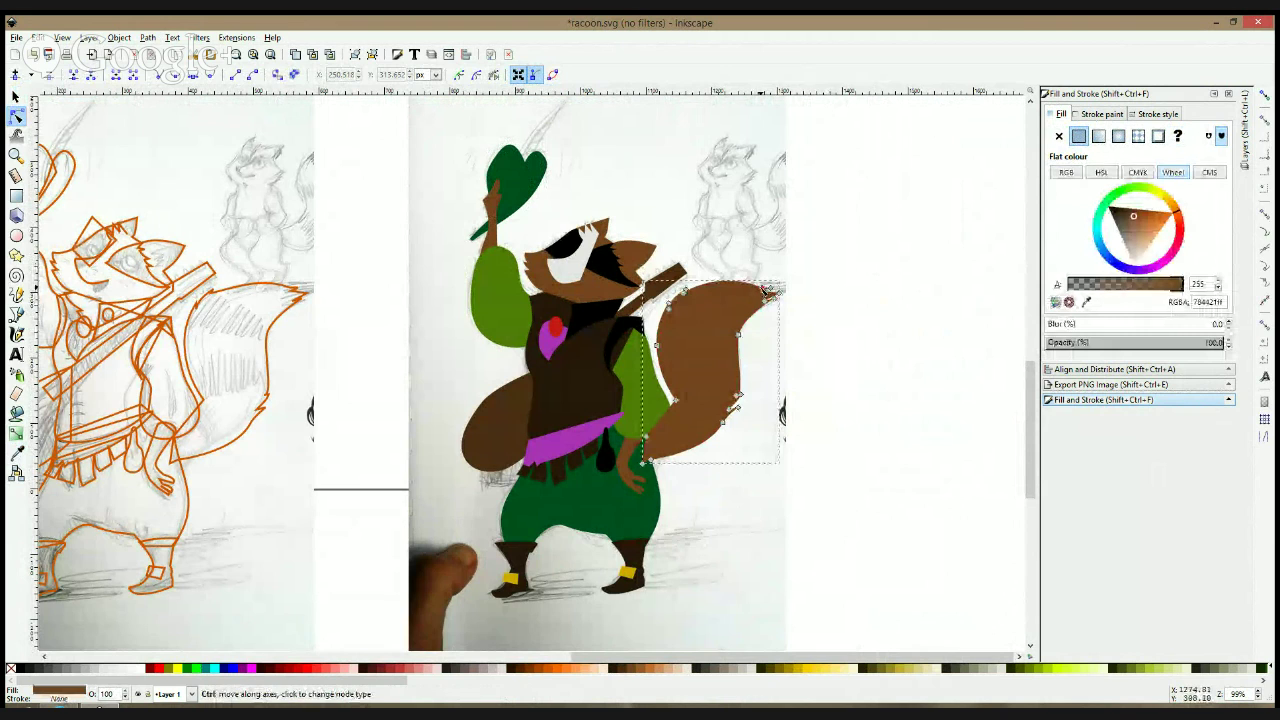
left_click(837, 337)
left_click(724, 294)
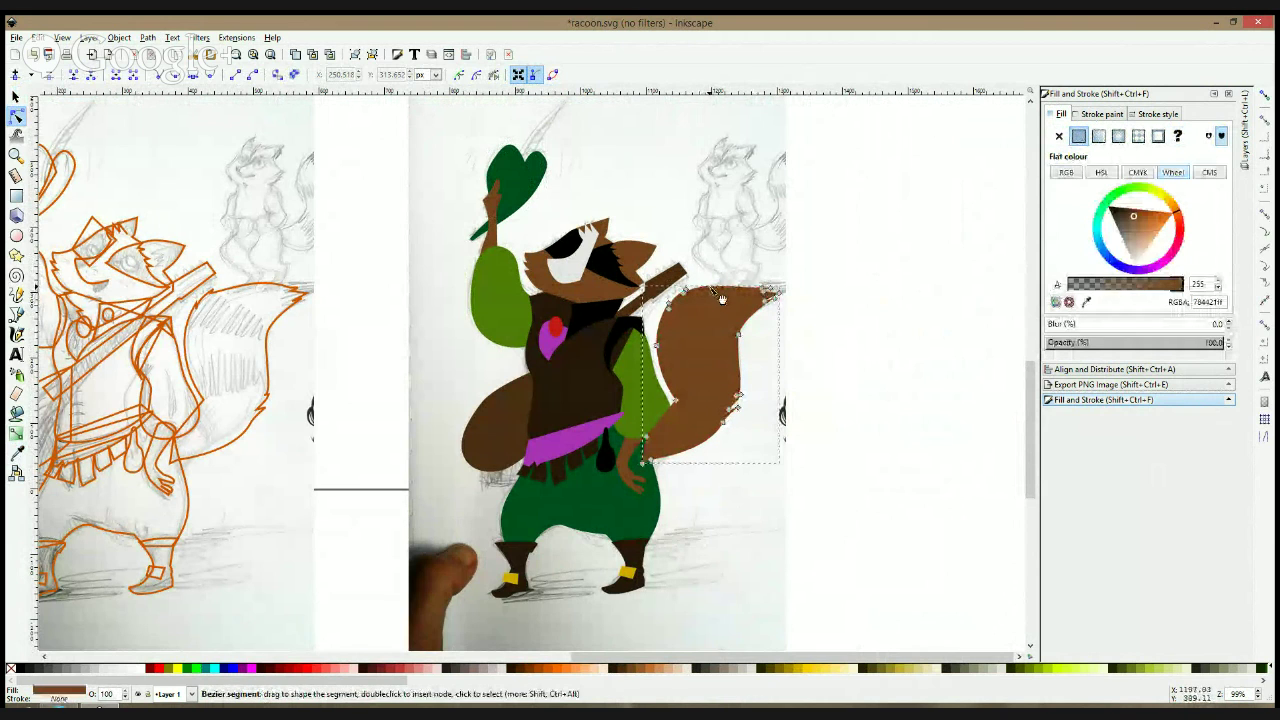
left_click(840, 368)
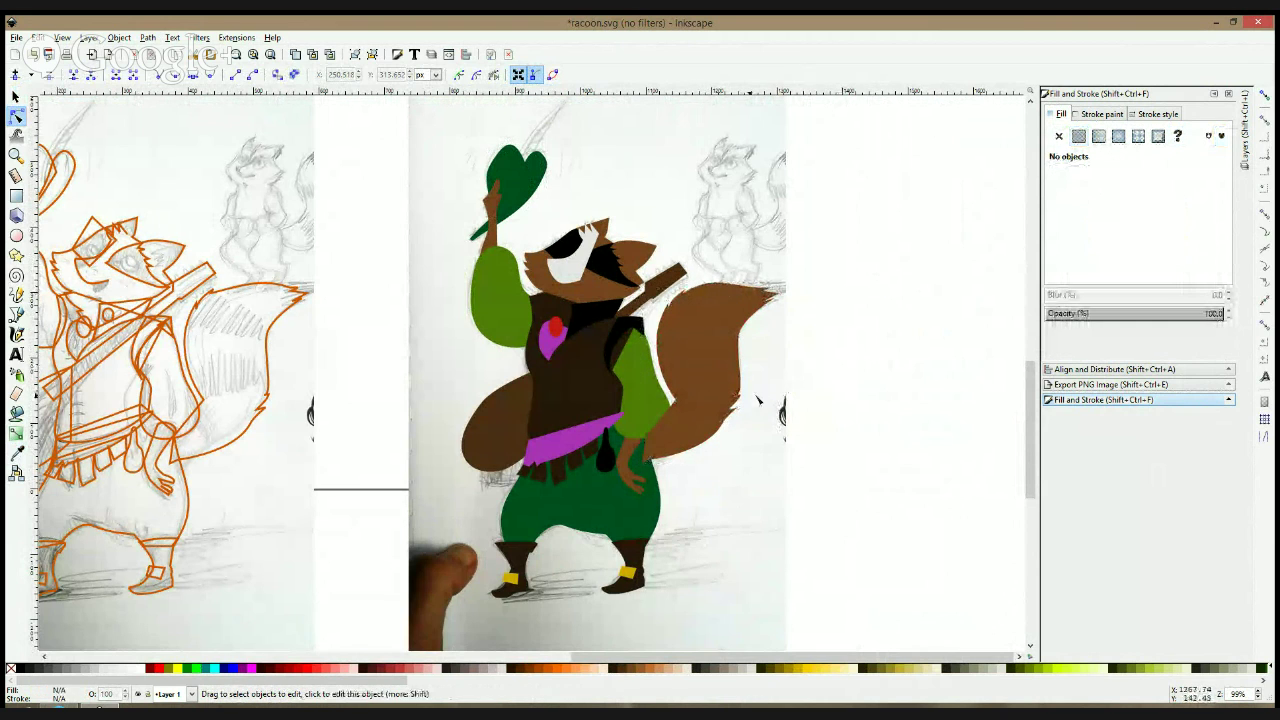
- Raise the lowered arm's sleeve and hand above the belt, keeping the black shoulder shape over the sleeve
left_click(651, 402)
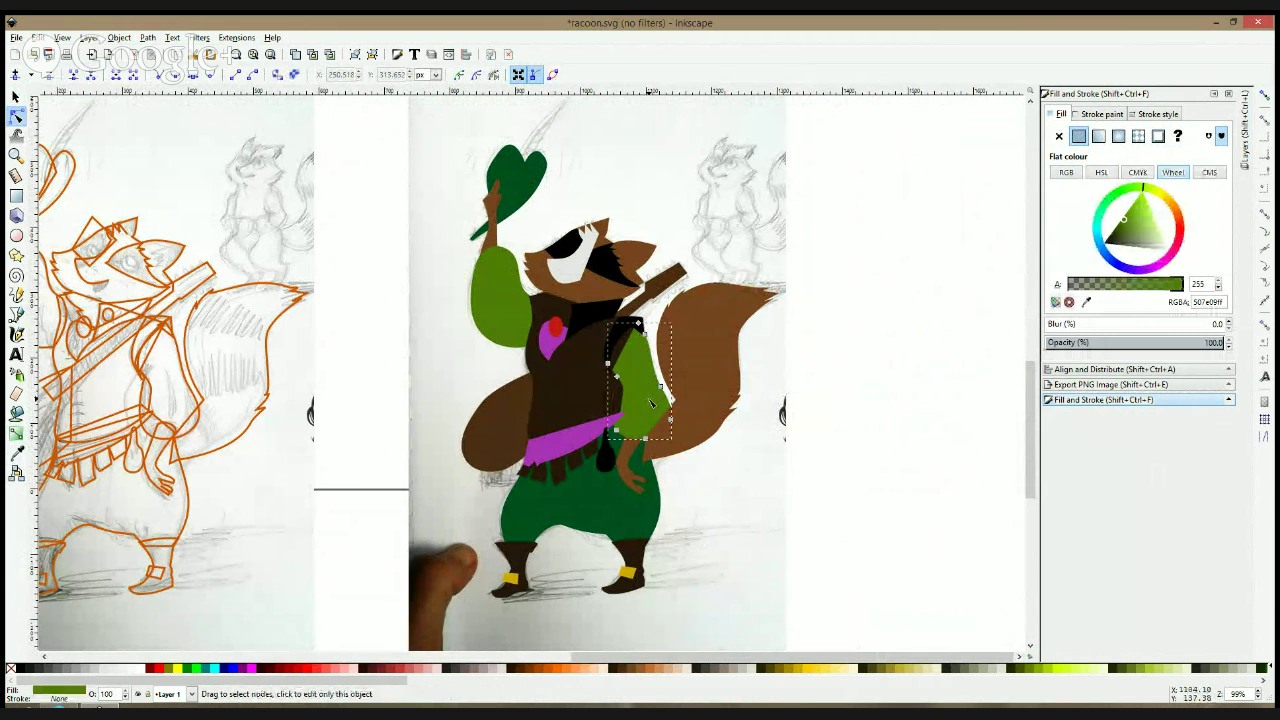
left_click(633, 462, "shift")
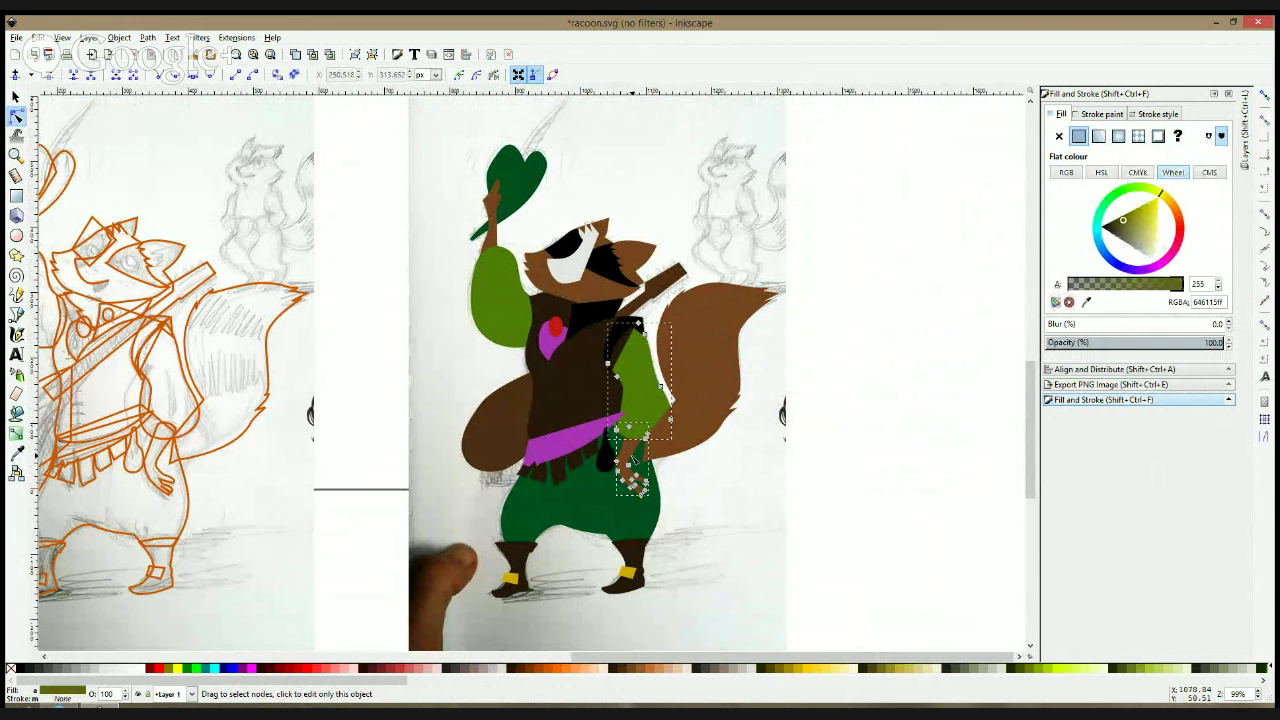
key("s")
left_click(885, 335)
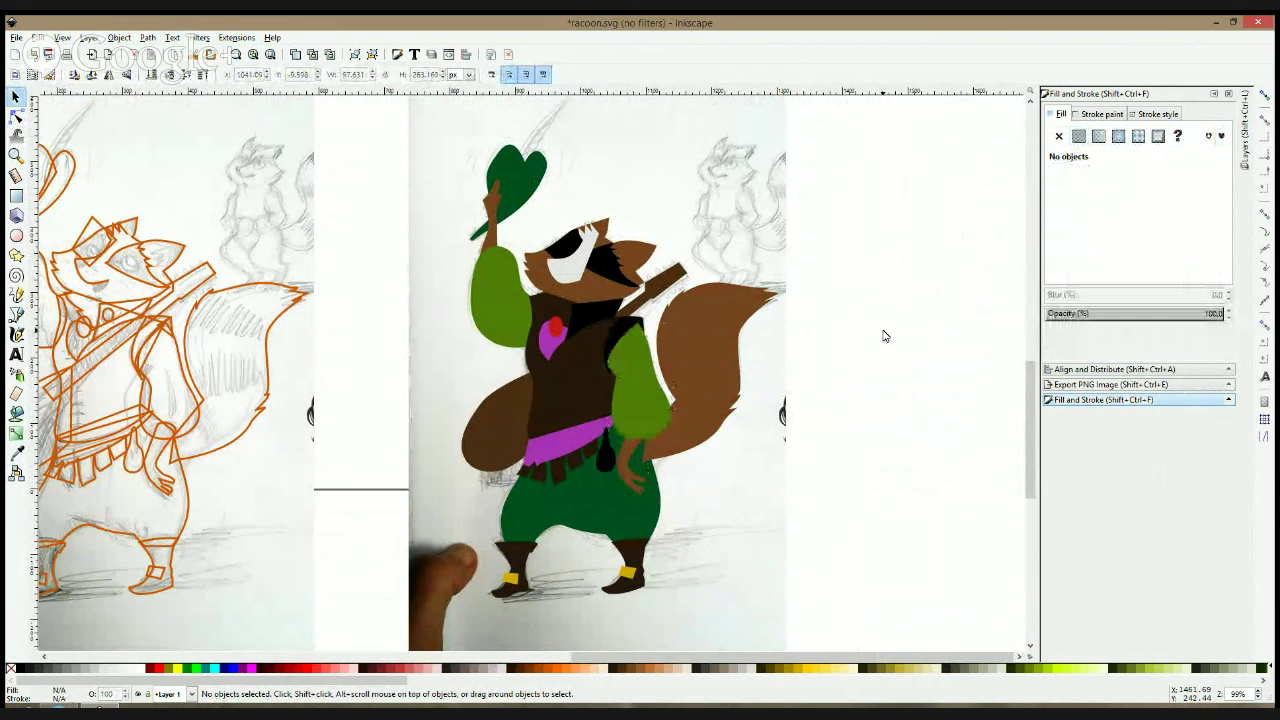
left_click(620, 338)
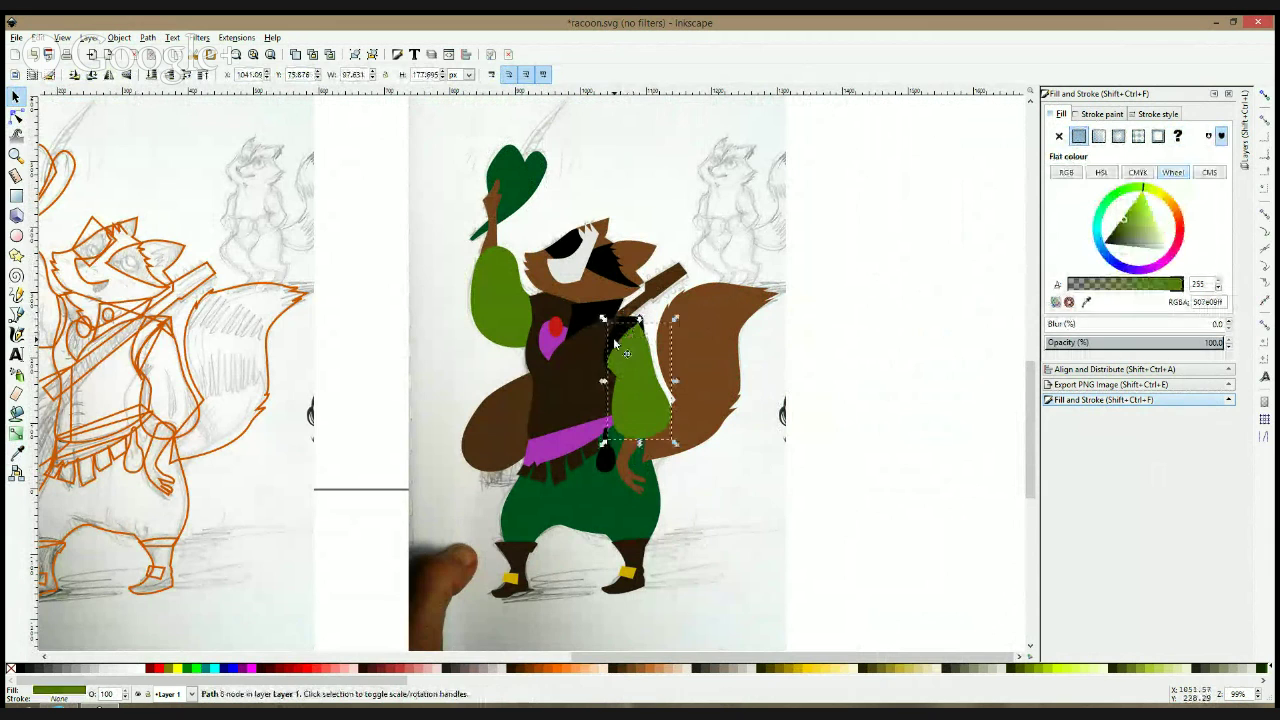
left_click(612, 340)
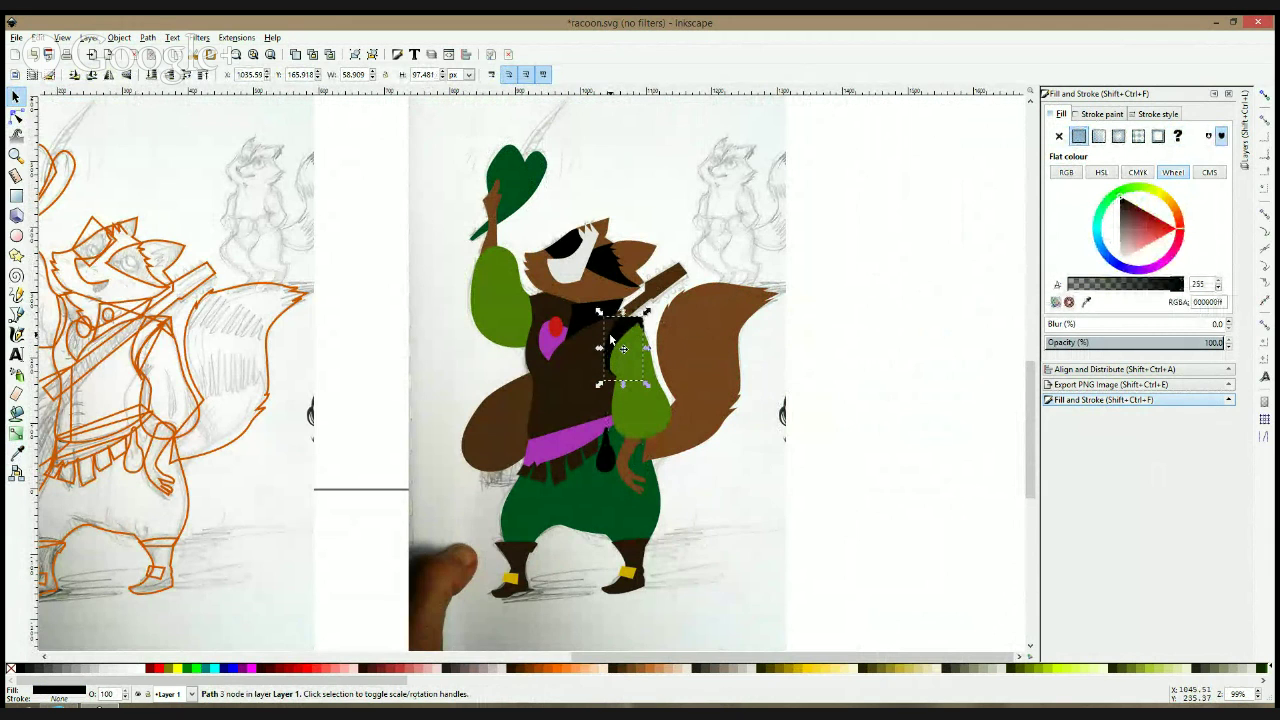
key("Escape")
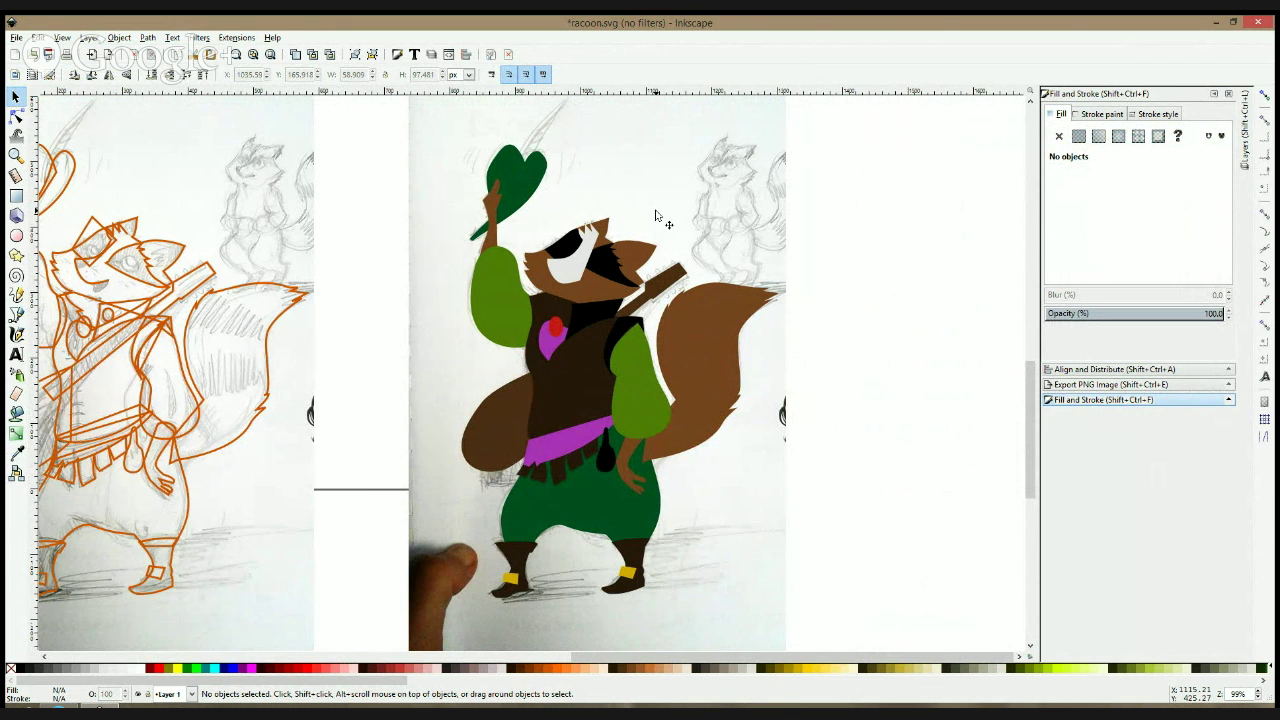
left_click(58, 706)
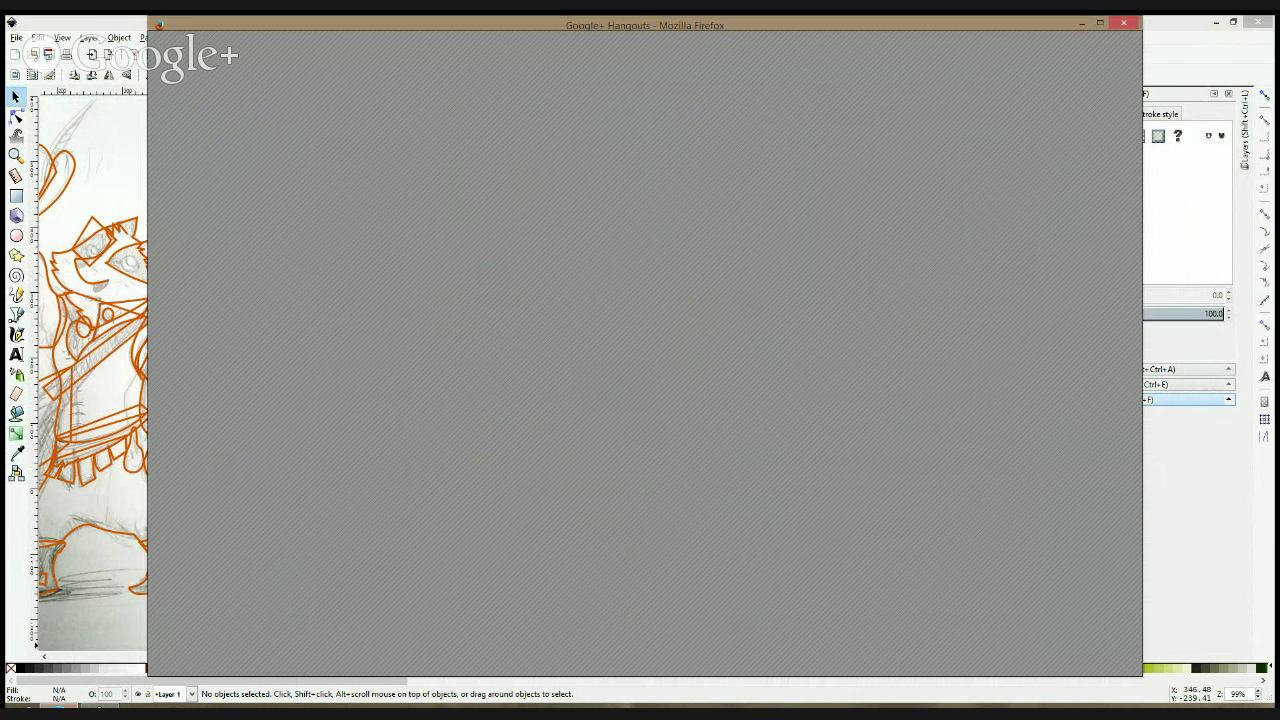
left_click(113, 497)
left_click(463, 363)
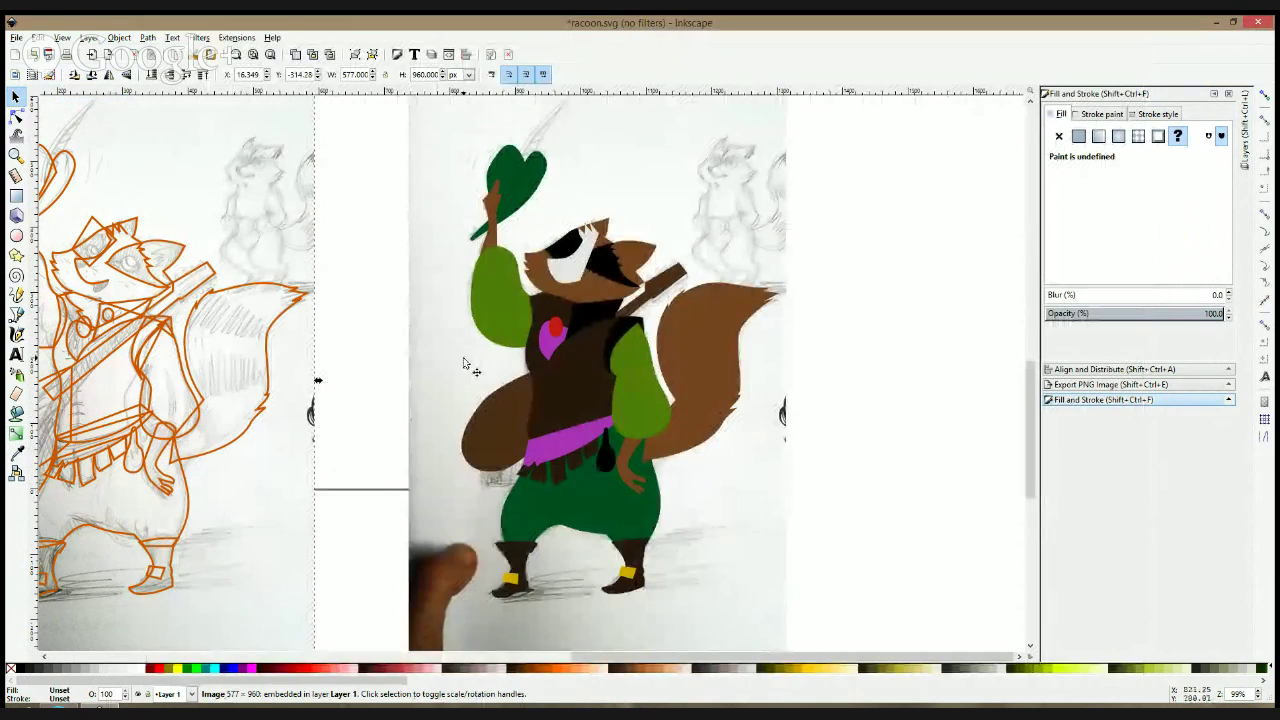
- Save the drawing with the recoloured hat and the restacked arm
scroll(709, 308, "up", 1, "ctrl")
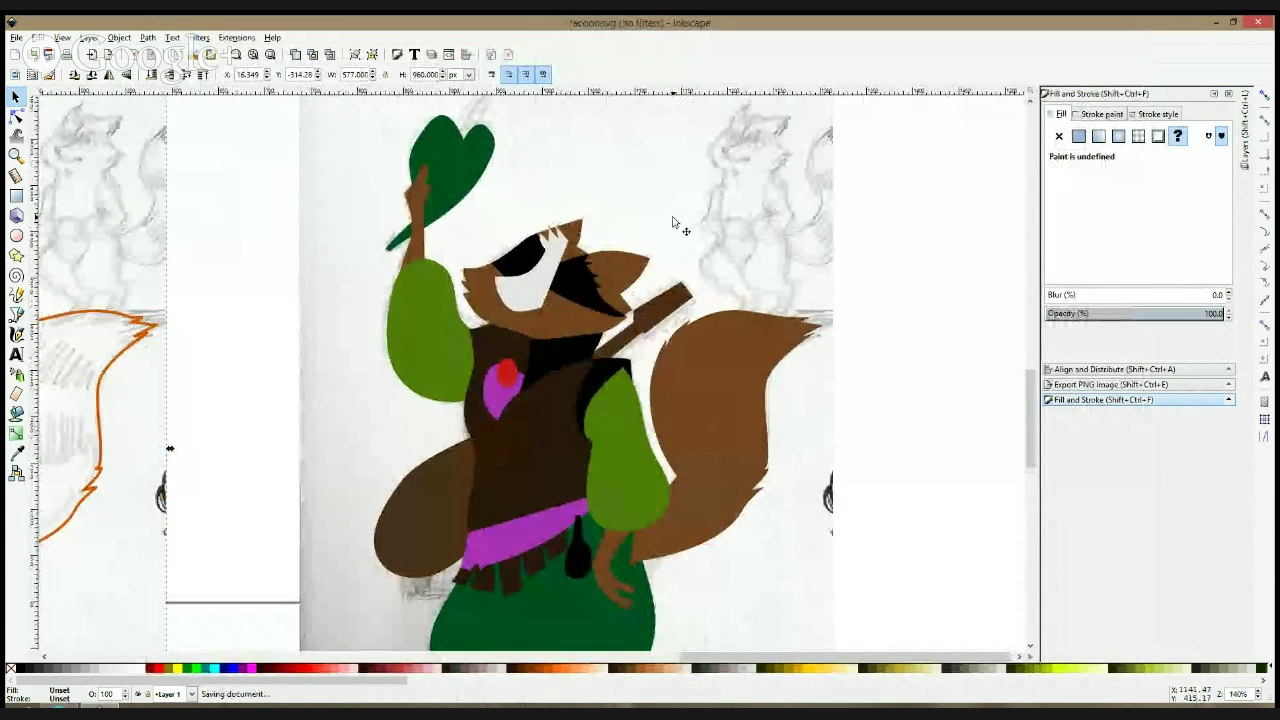
scroll(674, 223, "down", 3, "ctrl")
scroll(682, 200, "up", 1, "ctrl")
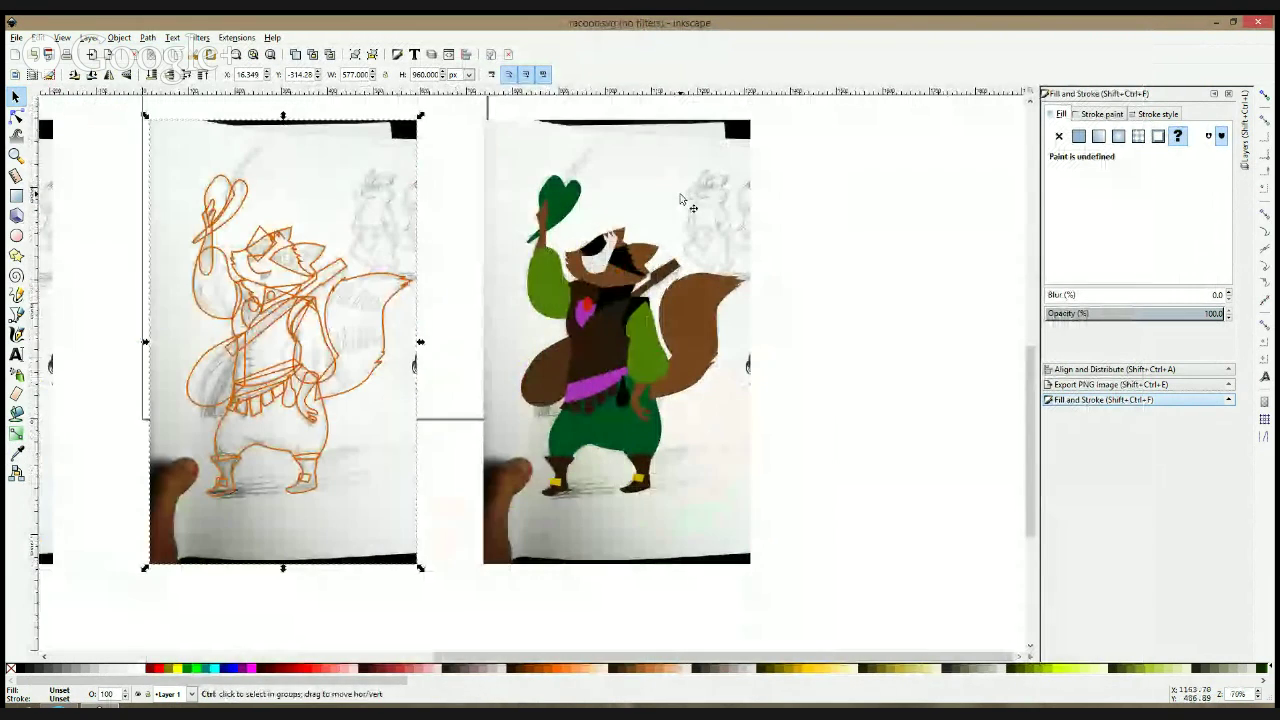
left_click(862, 140)
scroll(750, 289, "up", 1, "ctrl")
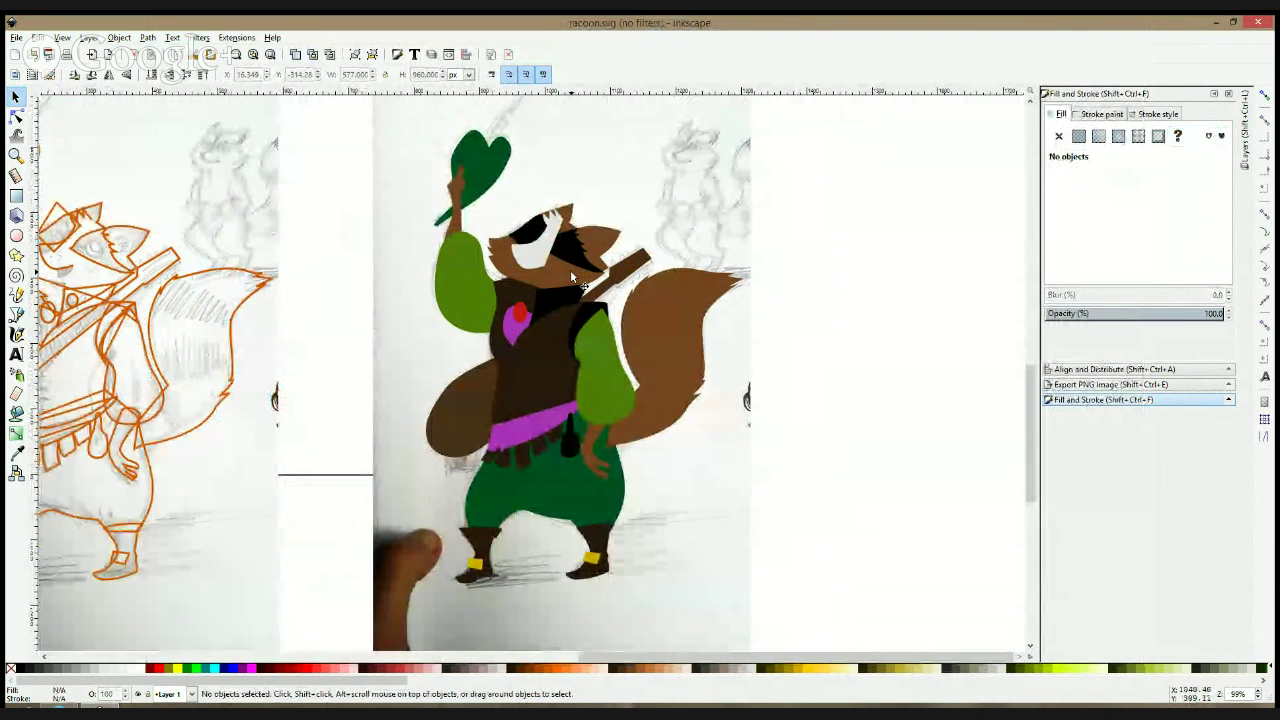
left_click(479, 384)
left_click(821, 188)
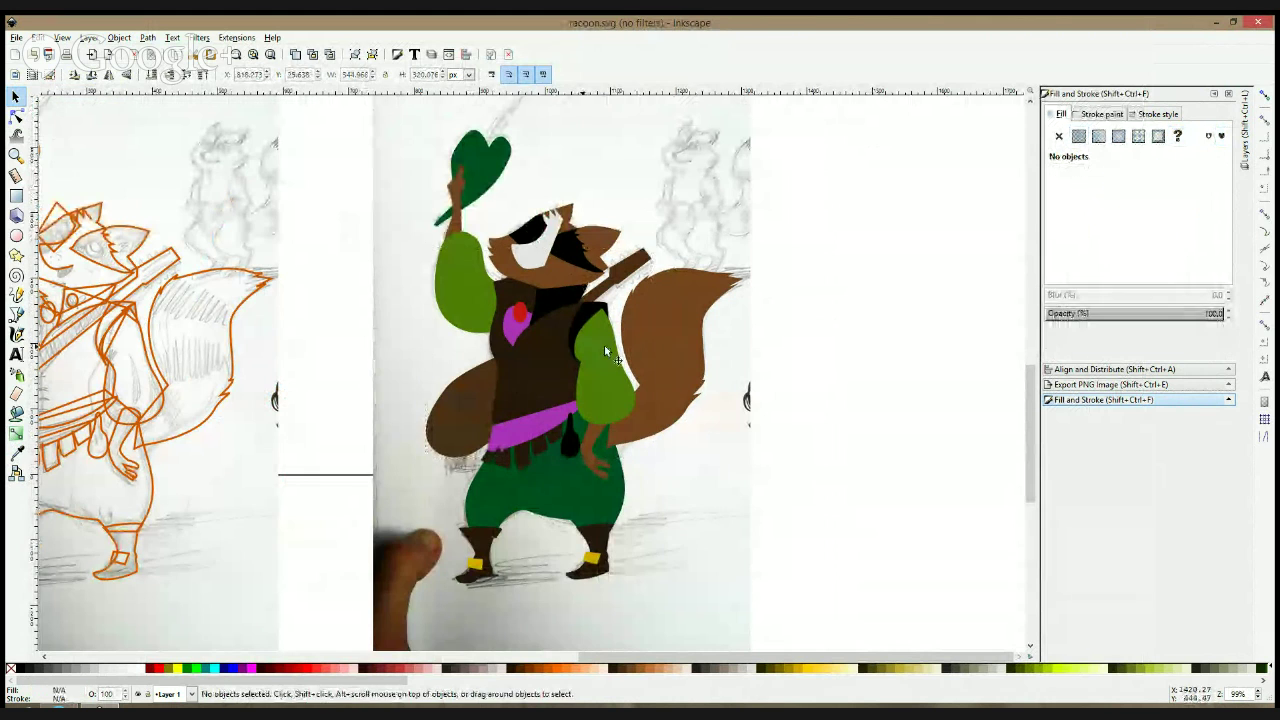
scroll(511, 390, "up", 2, "ctrl")
left_click(520, 230, "ctrl")
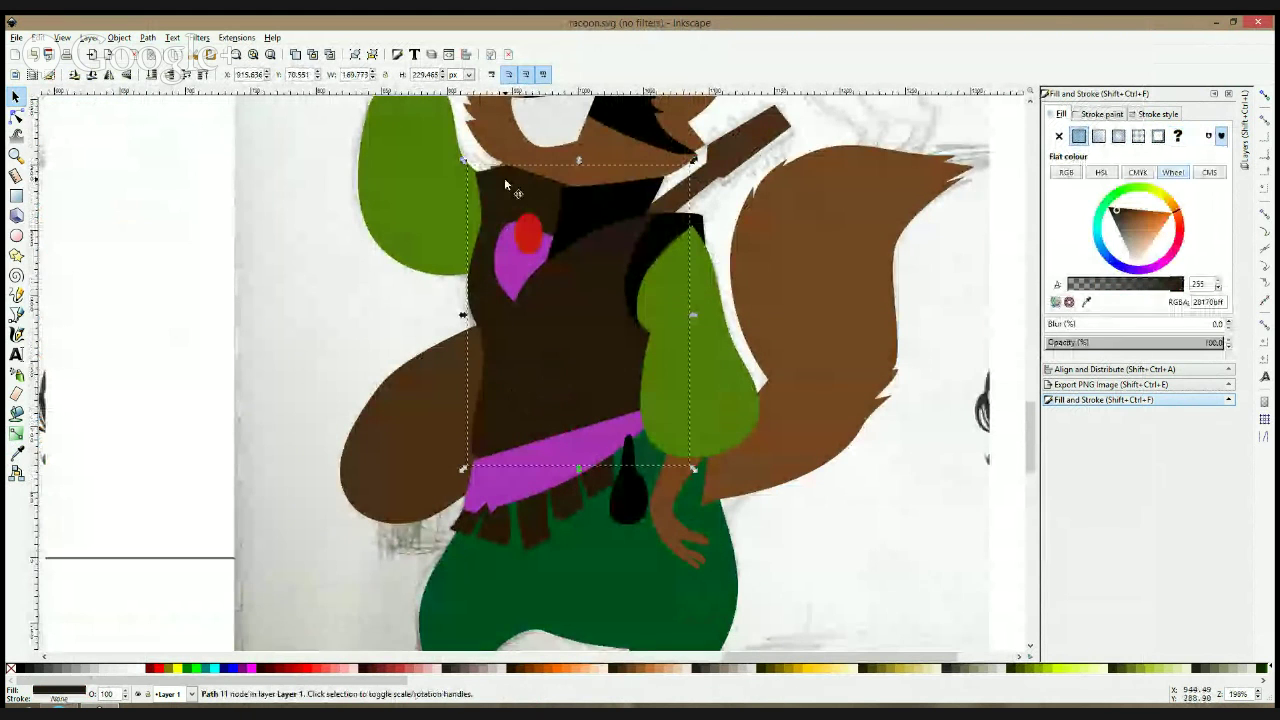
left_click(504, 177, "ctrl")
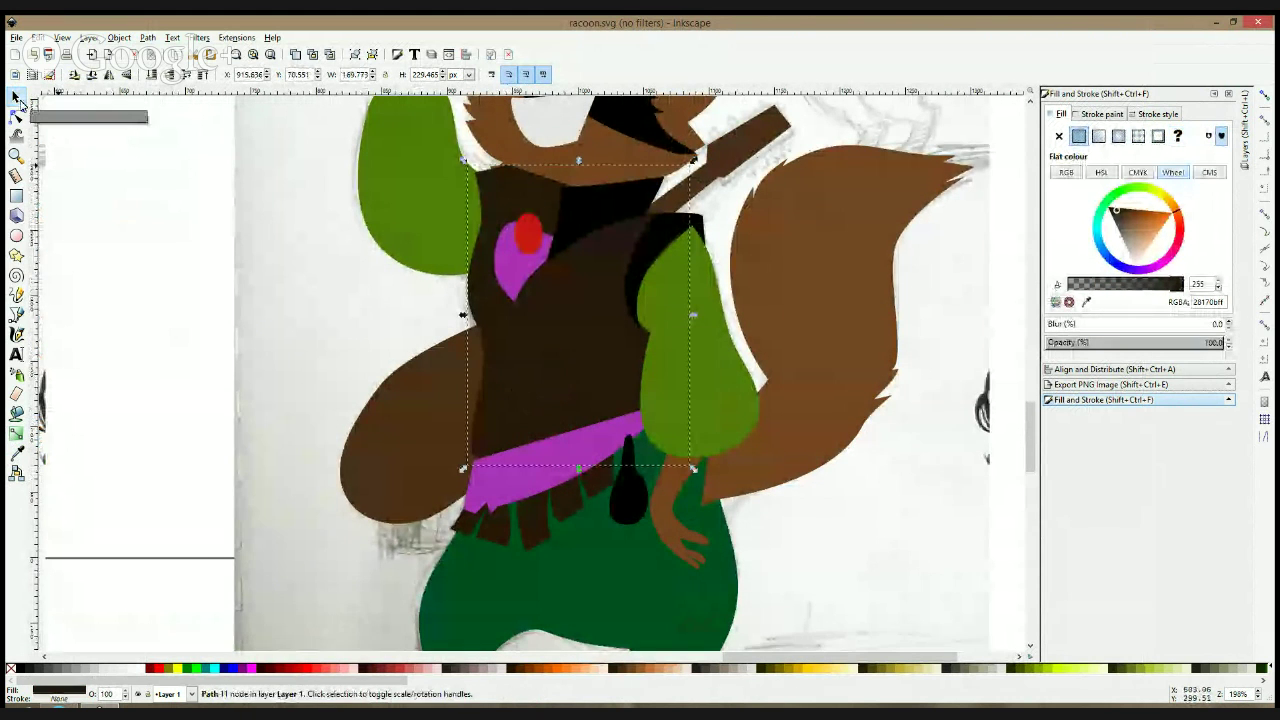
- Group all the coloured raccoon shapes and raise the sketch photo to the top, above the group
scroll(280, 270, "down", 3, "ctrl")
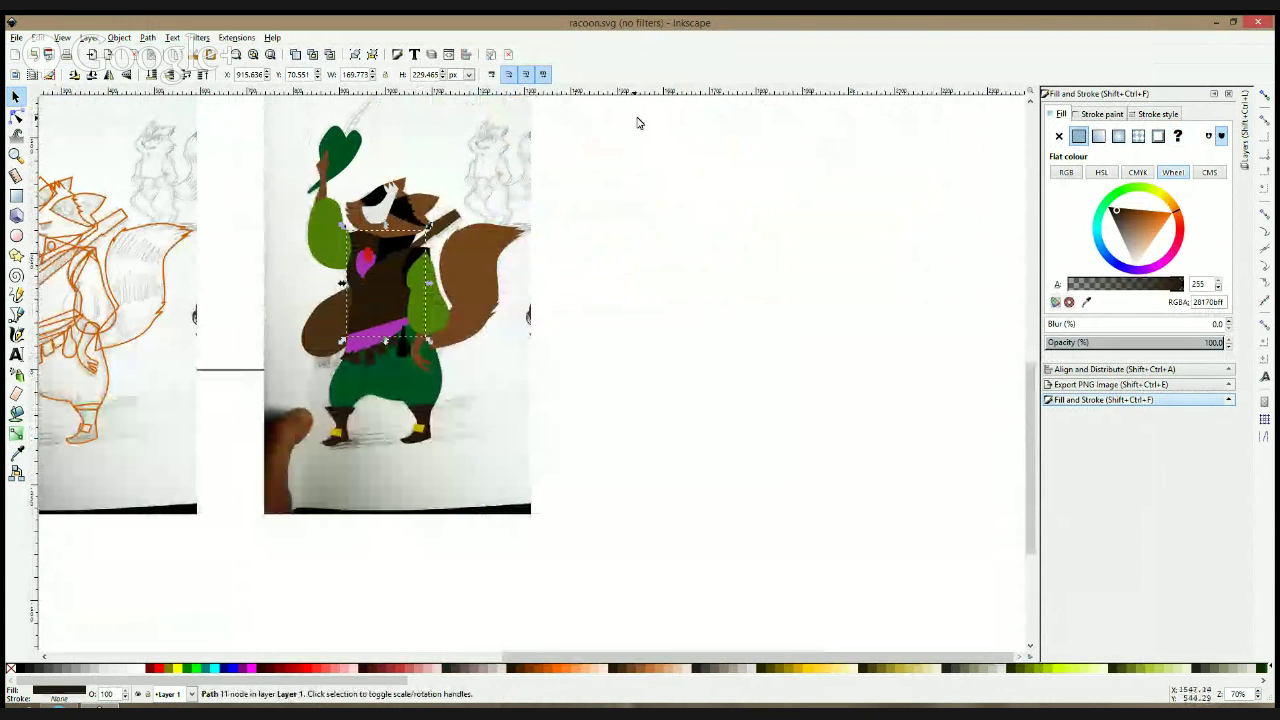
mouse_move(631, 111)
left_mouse_down()
mouse_move(394, 343)
mouse_move(288, 481)
left_mouse_up()
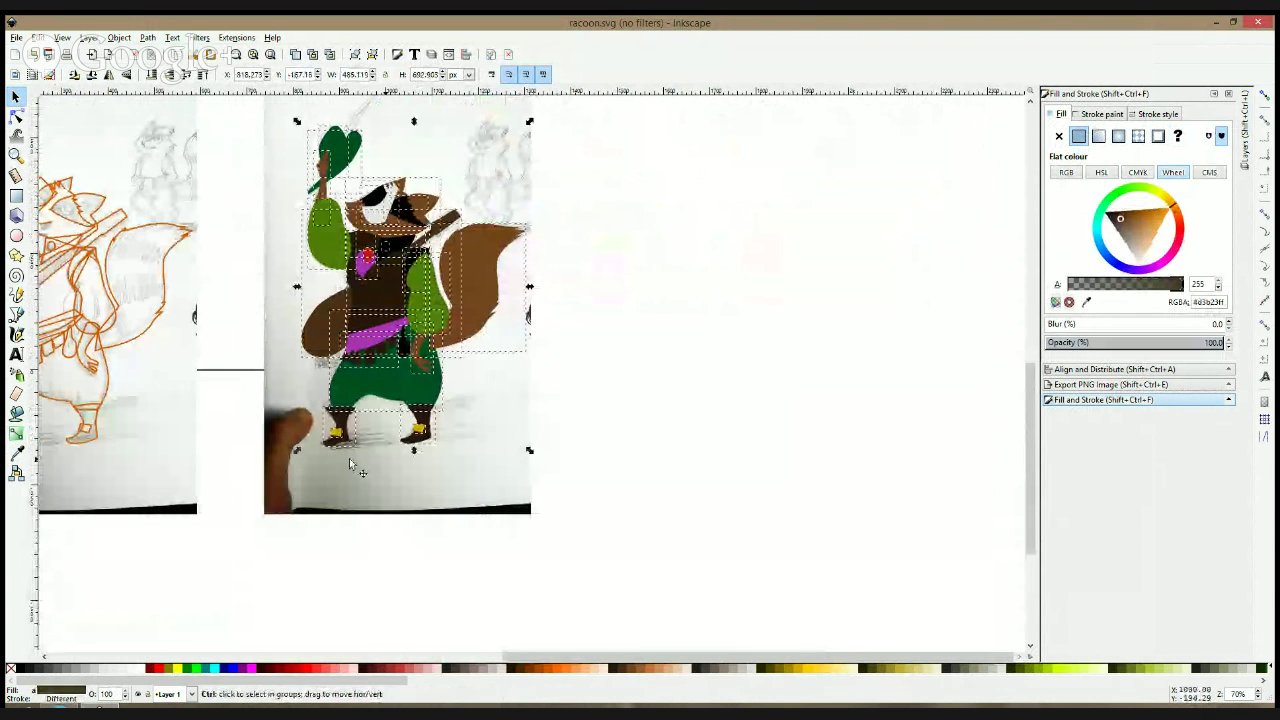
key("ctrl+g")
left_click_drag(595, 312, 664, 371)
left_click(563, 215)
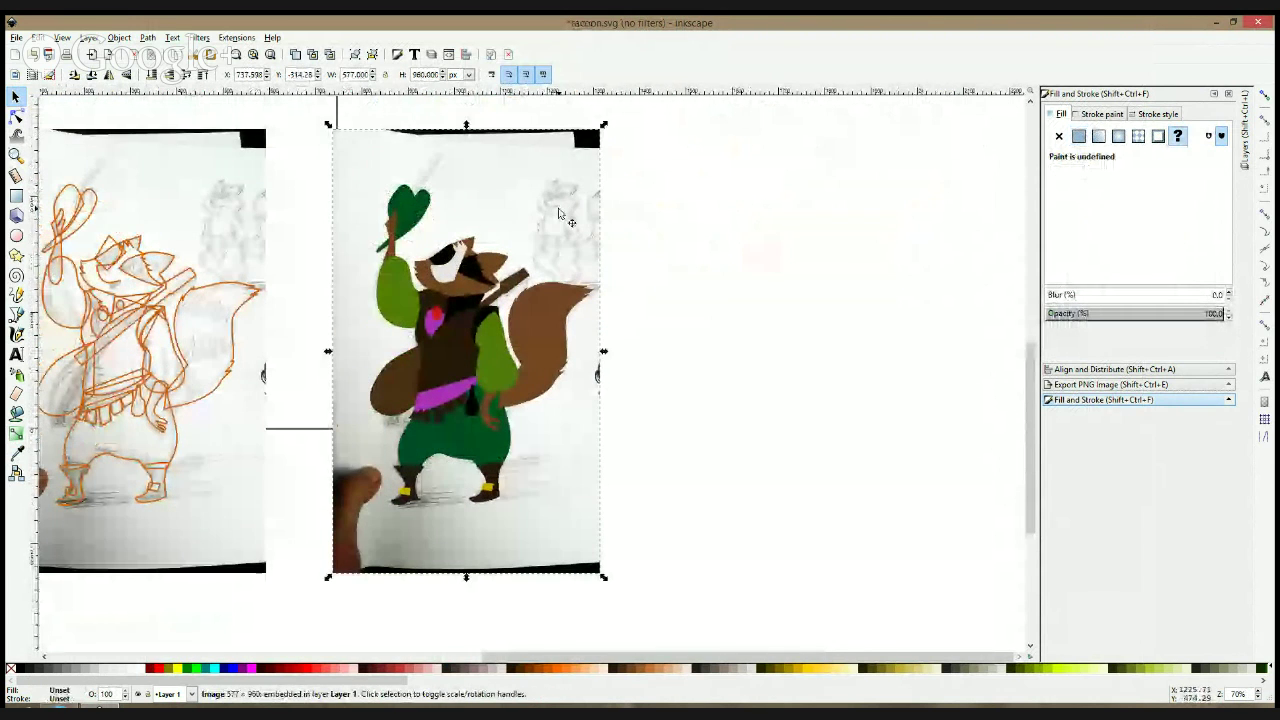
key("Home")
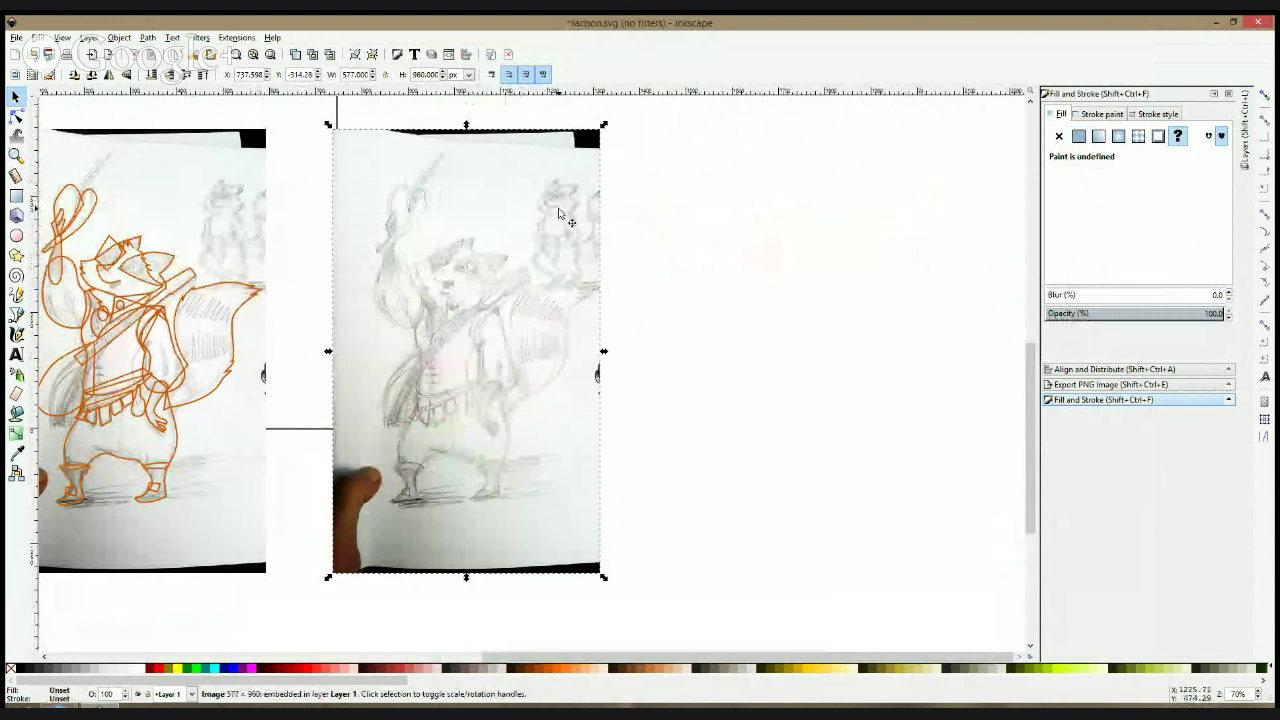
- Send the sketch photo behind the coloured raccoon group and set the group's opacity to 30%
scroll(428, 239, "up", 1)
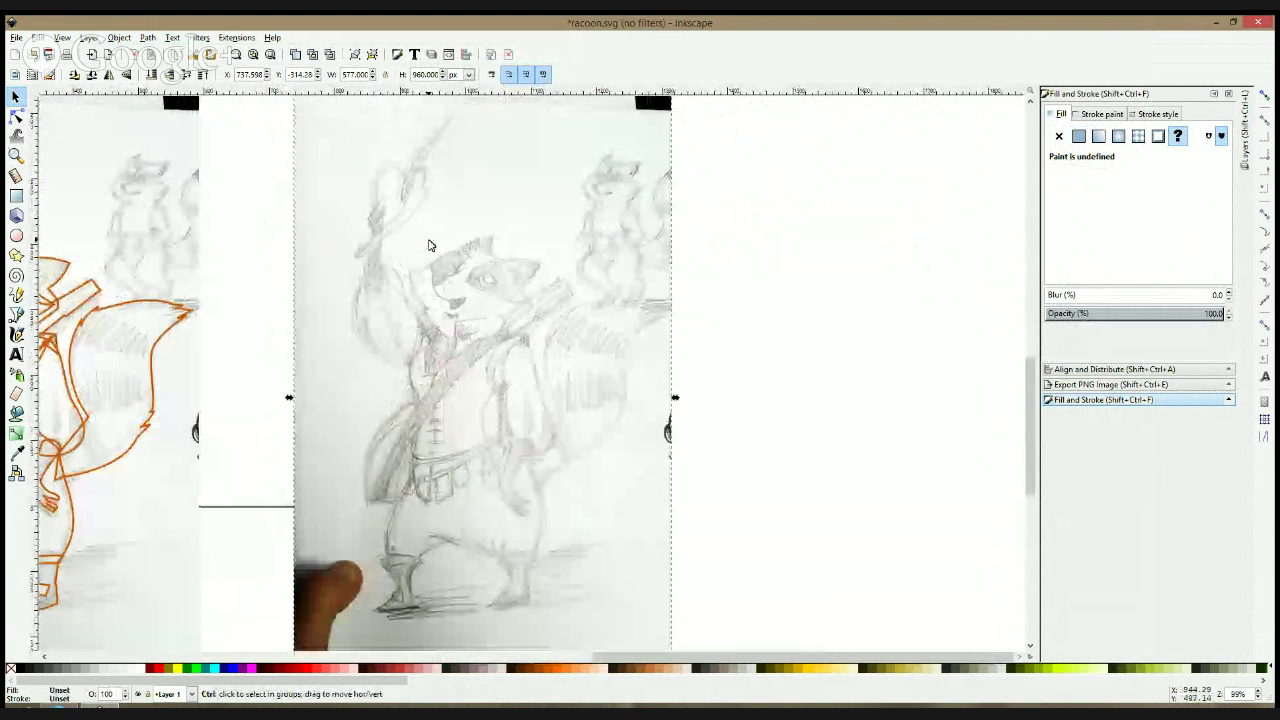
key("End")
left_click(437, 258)
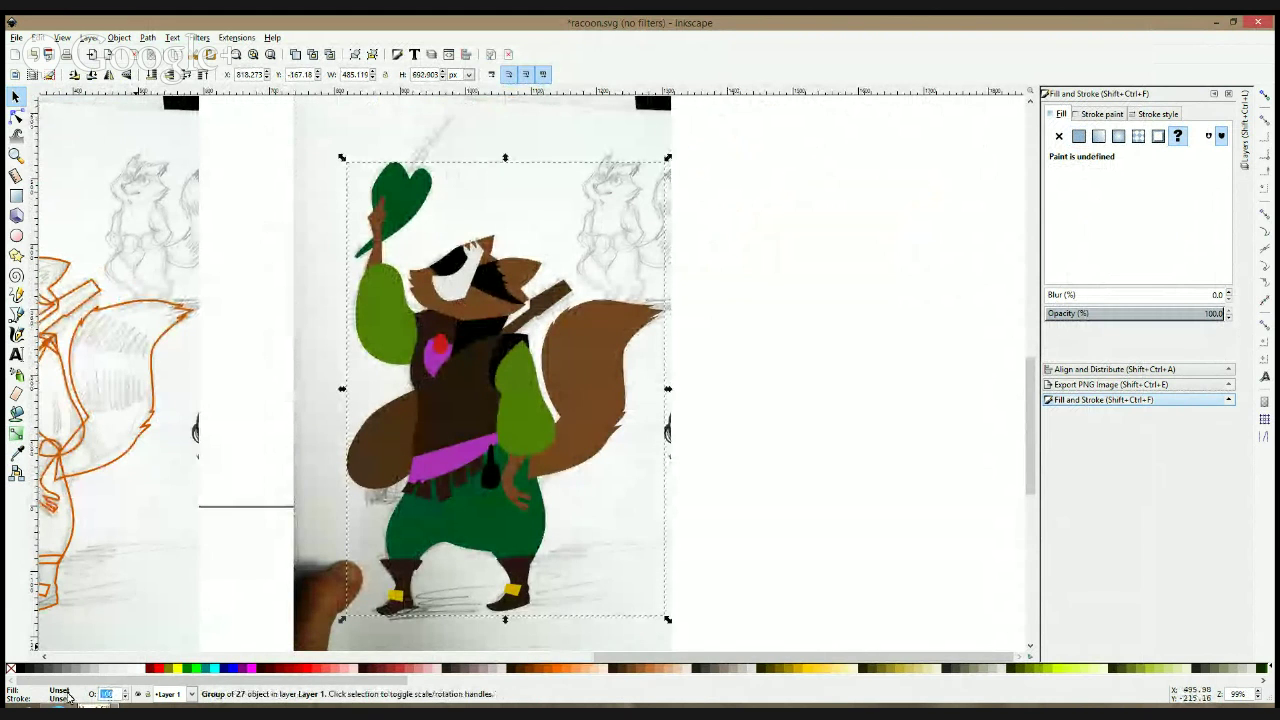
type("30")
key("Return")
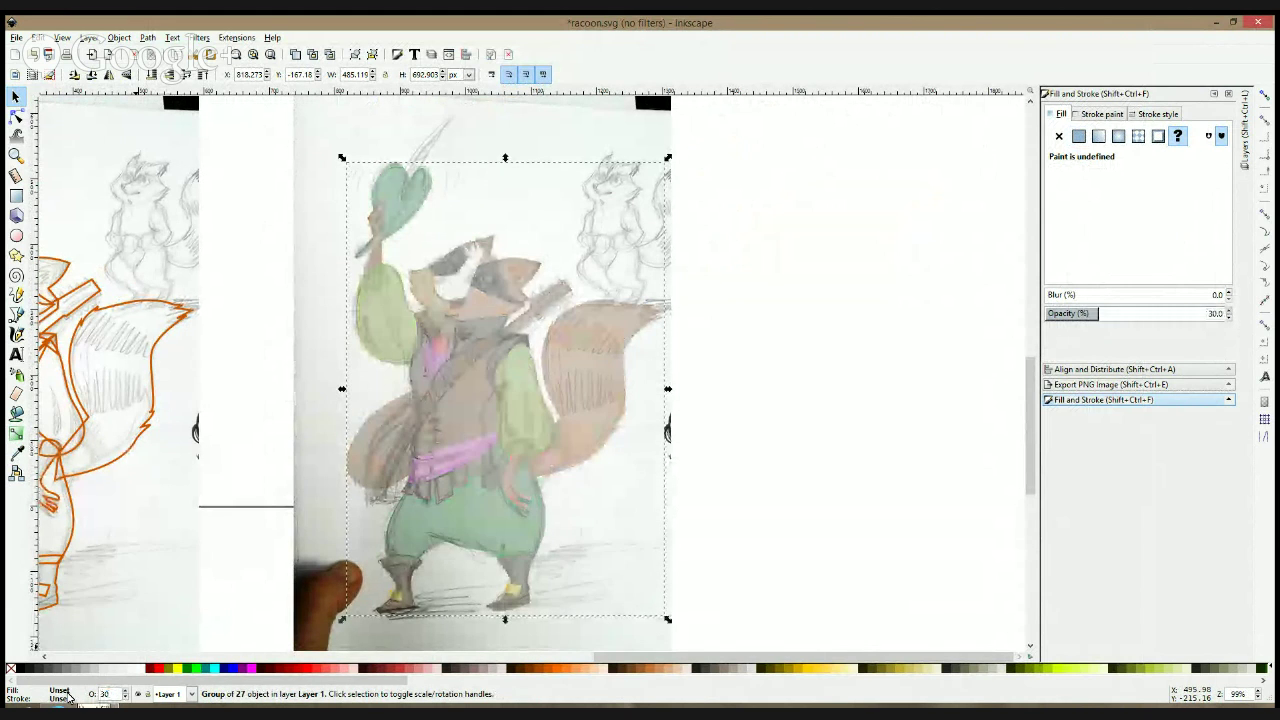
left_click(800, 400)
- Enter the raccoon group and close the white face patch's path by joining its two end nodes with a new segment
scroll(619, 296, "down", 2)
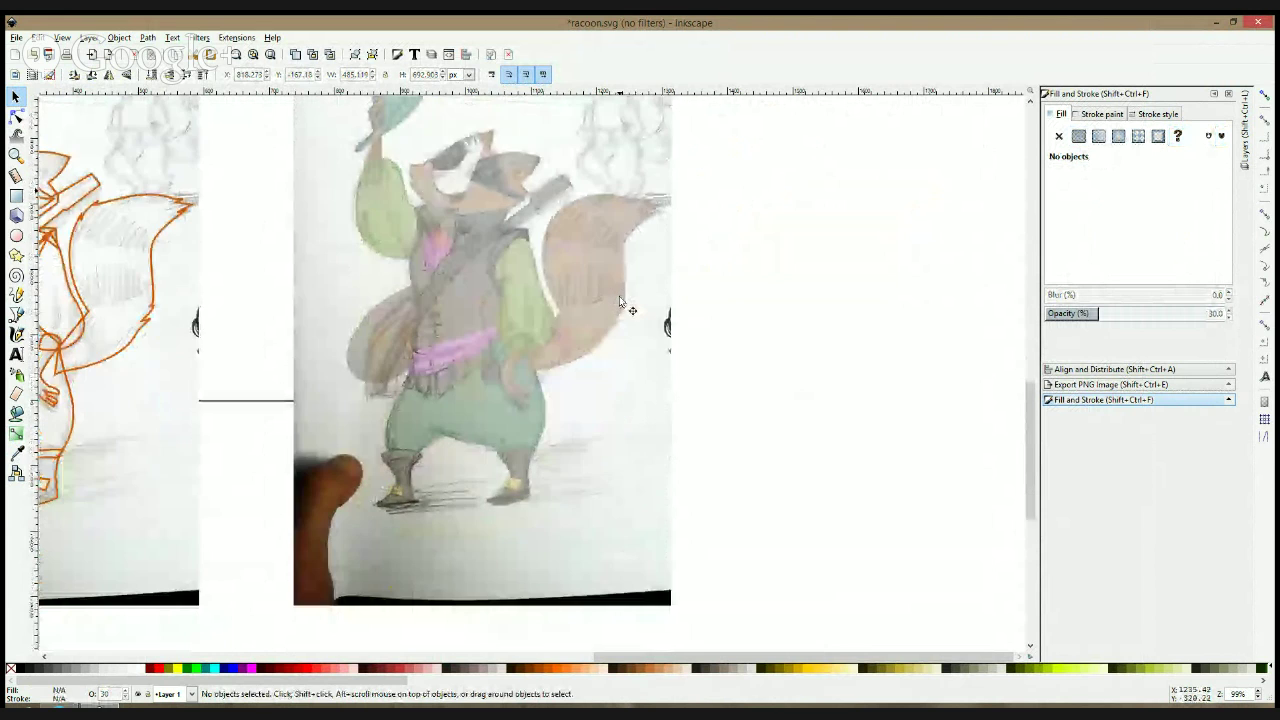
scroll(770, 240, "left", 4)
scroll(668, 192, "up", 3)
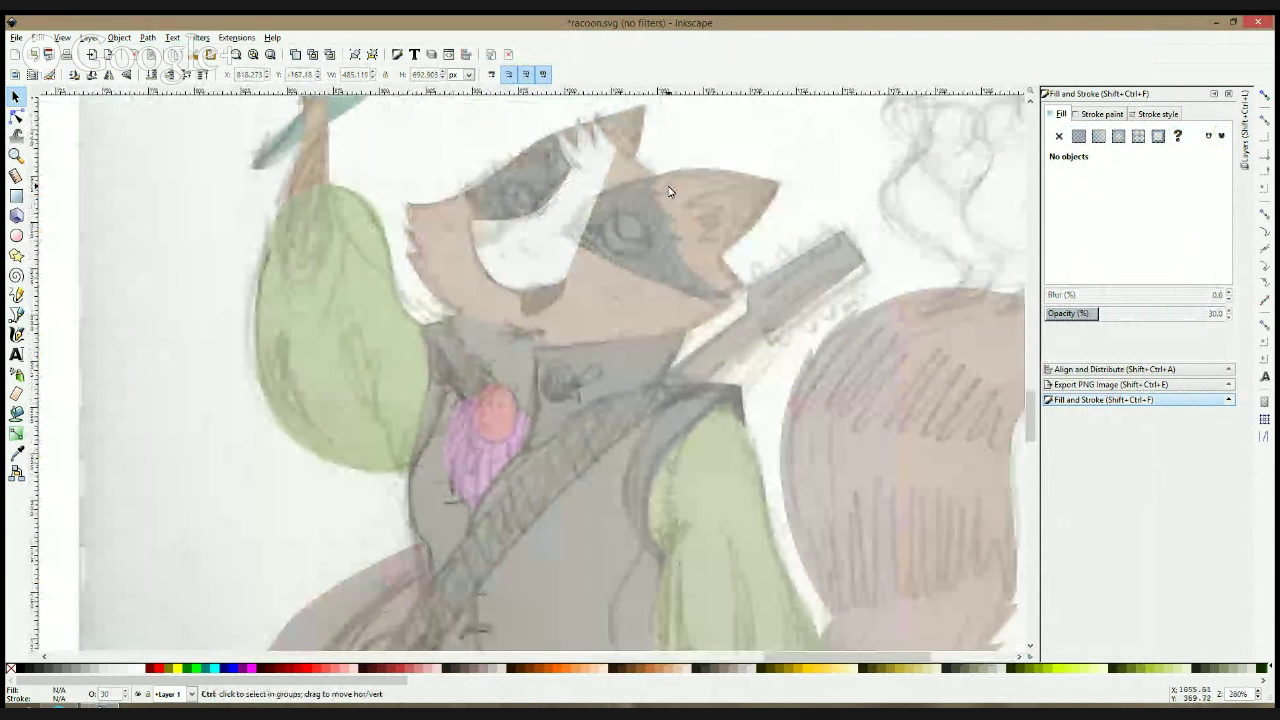
left_click(626, 194)
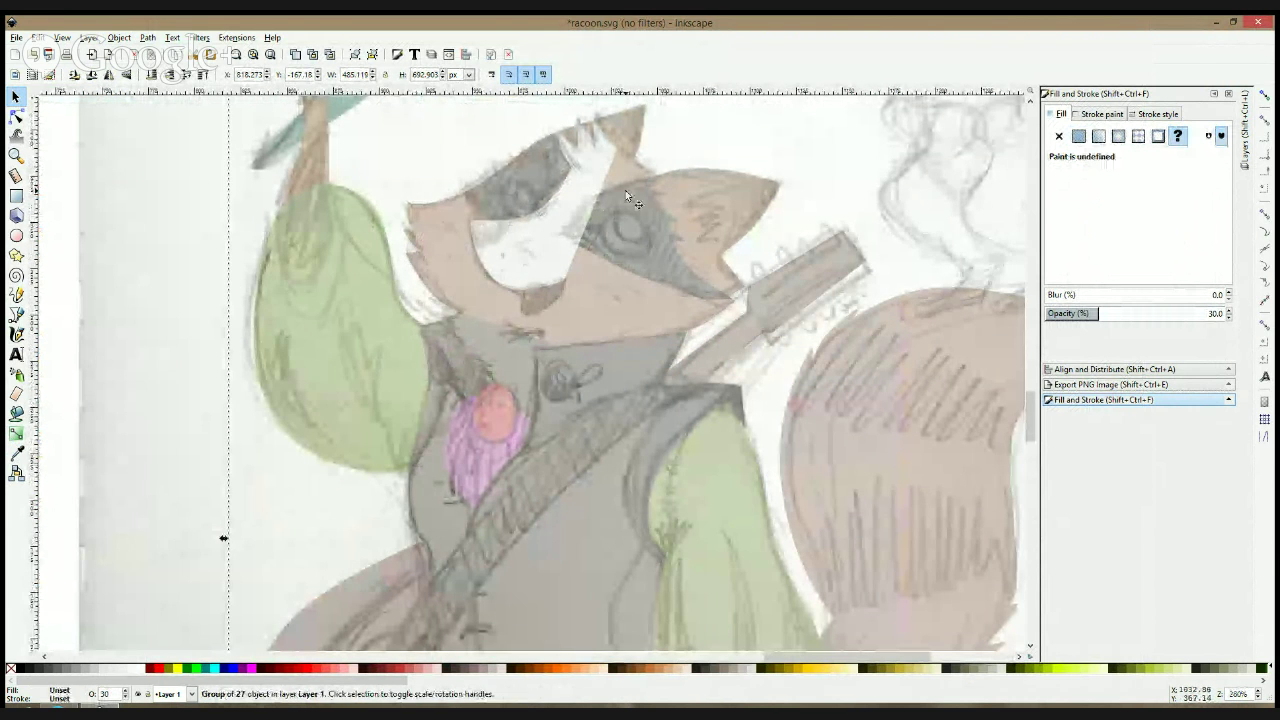
double_click(626, 194)
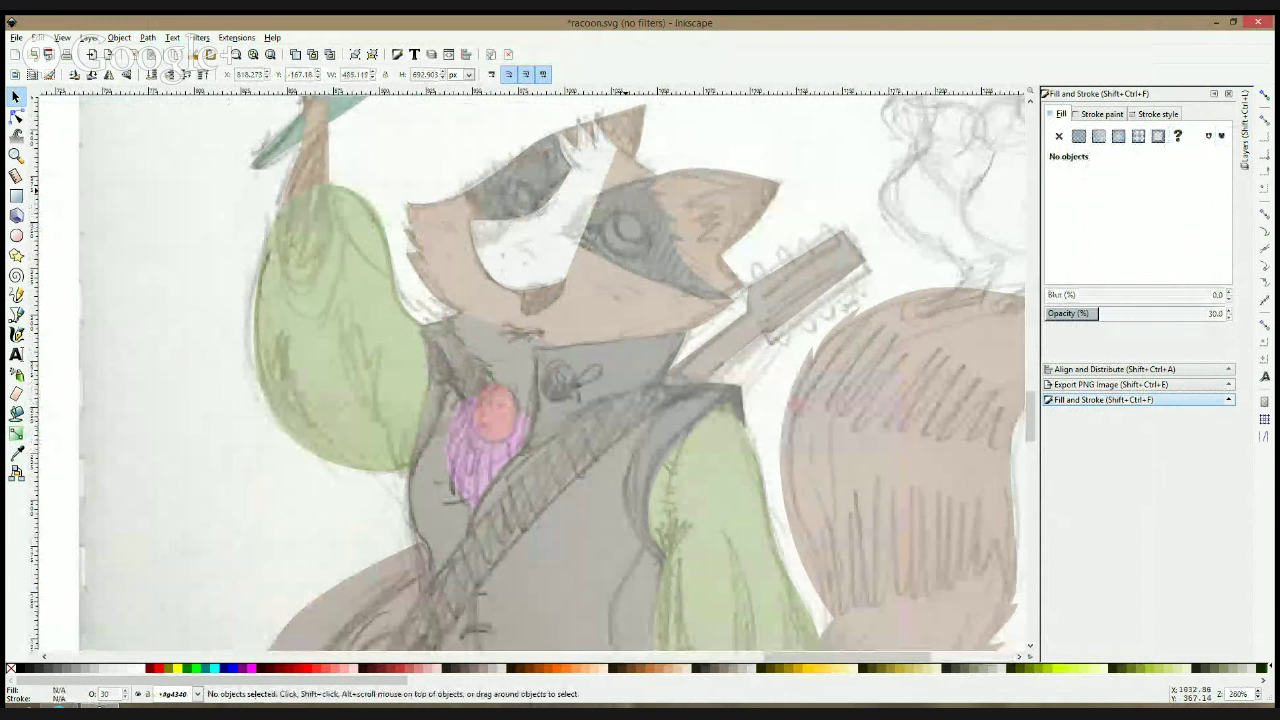
key("n")
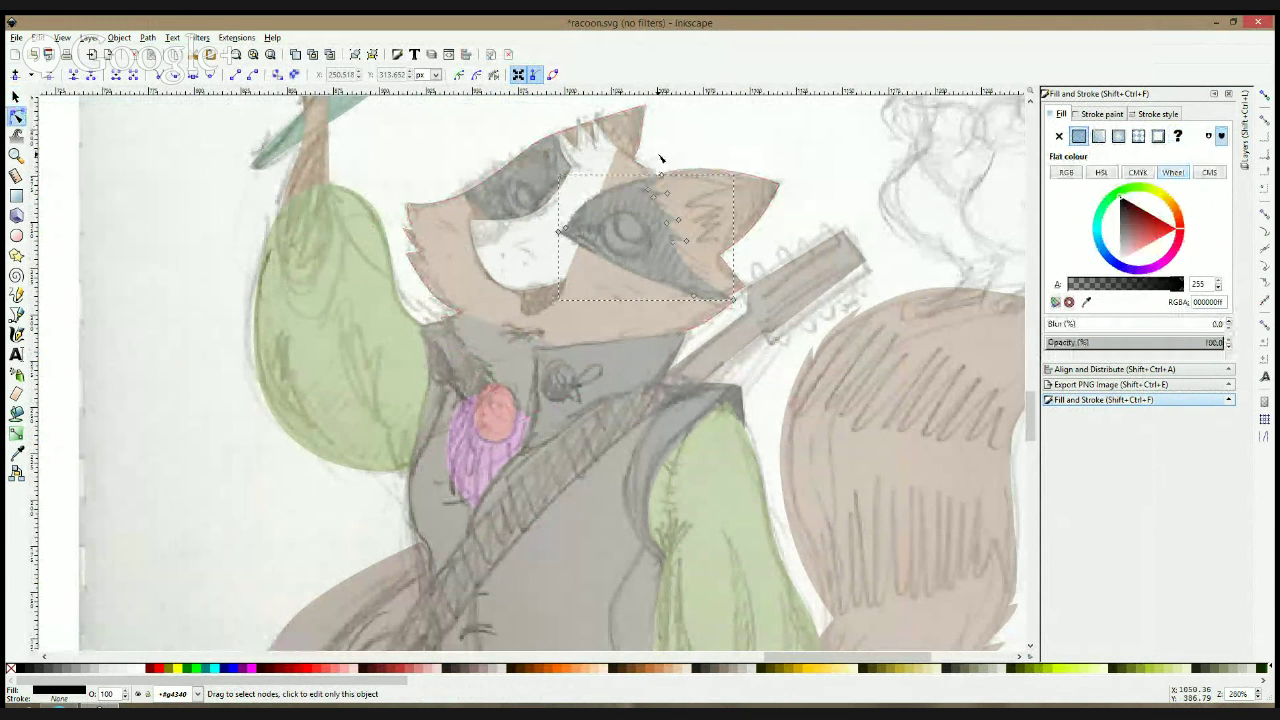
left_click(594, 167)
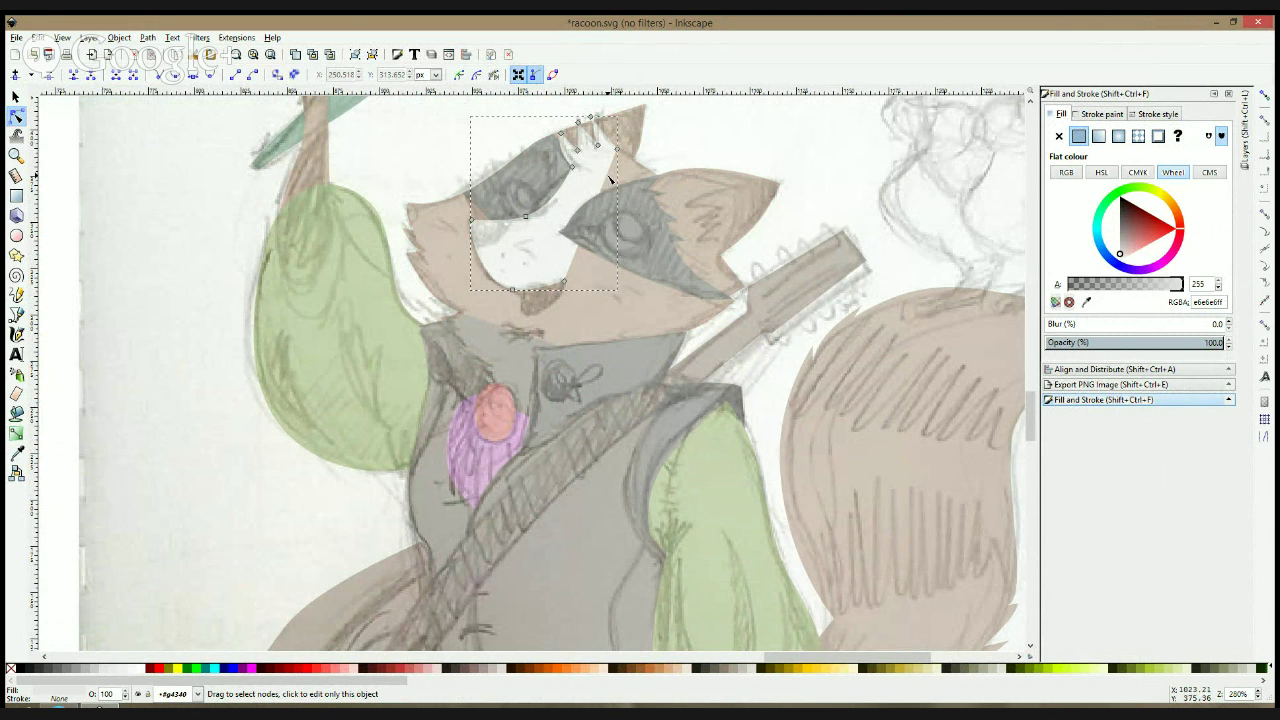
left_click_drag(631, 141, 605, 286)
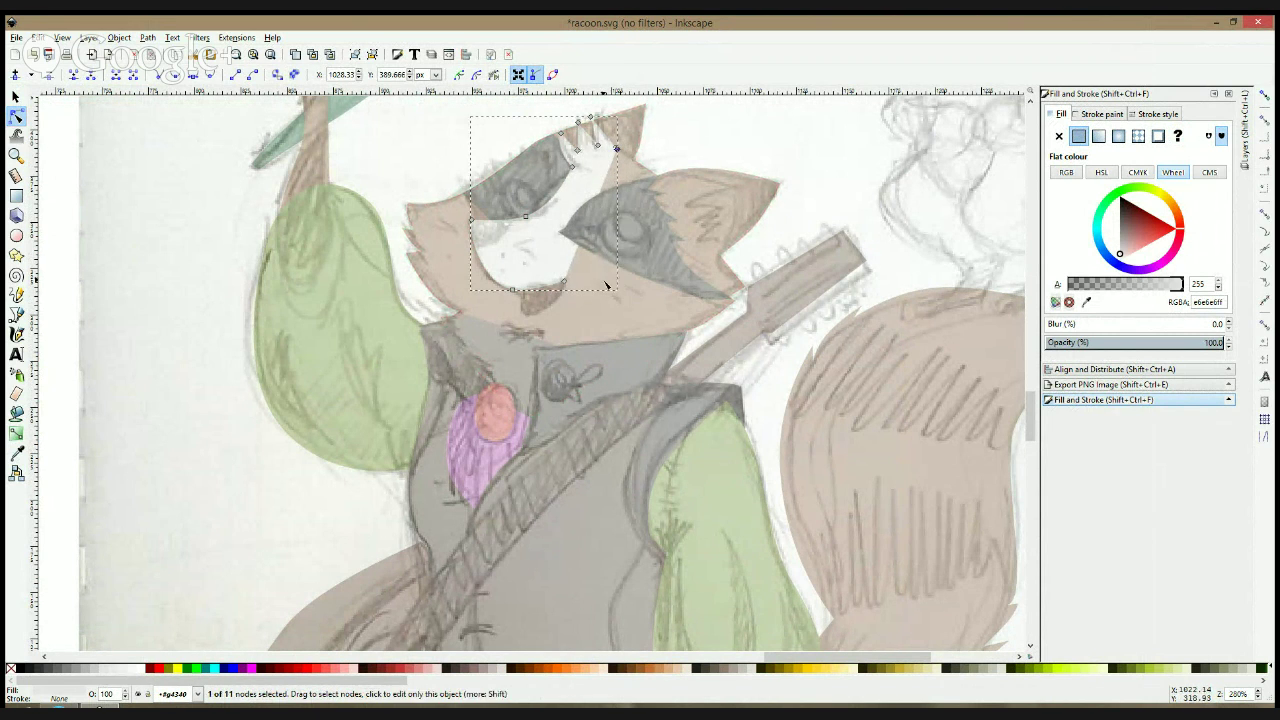
left_click(562, 283, "shift")
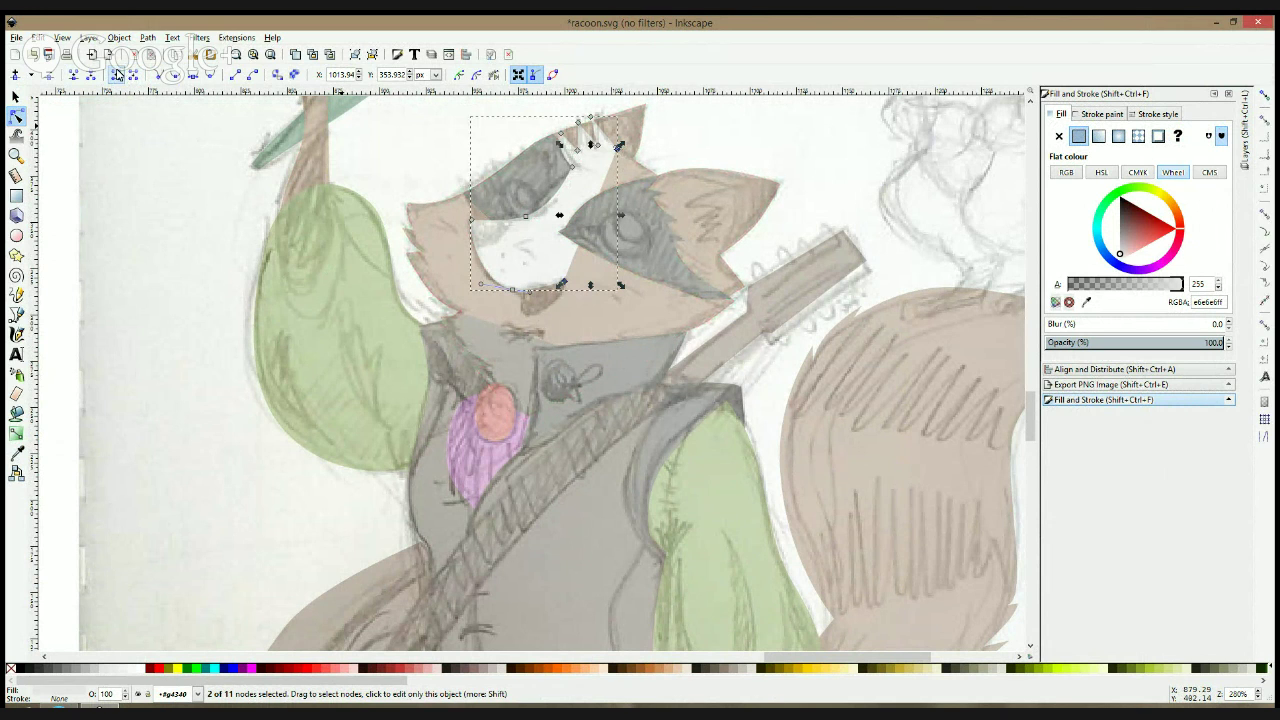
left_click(119, 80)
left_click(710, 138)
left_click(587, 195)
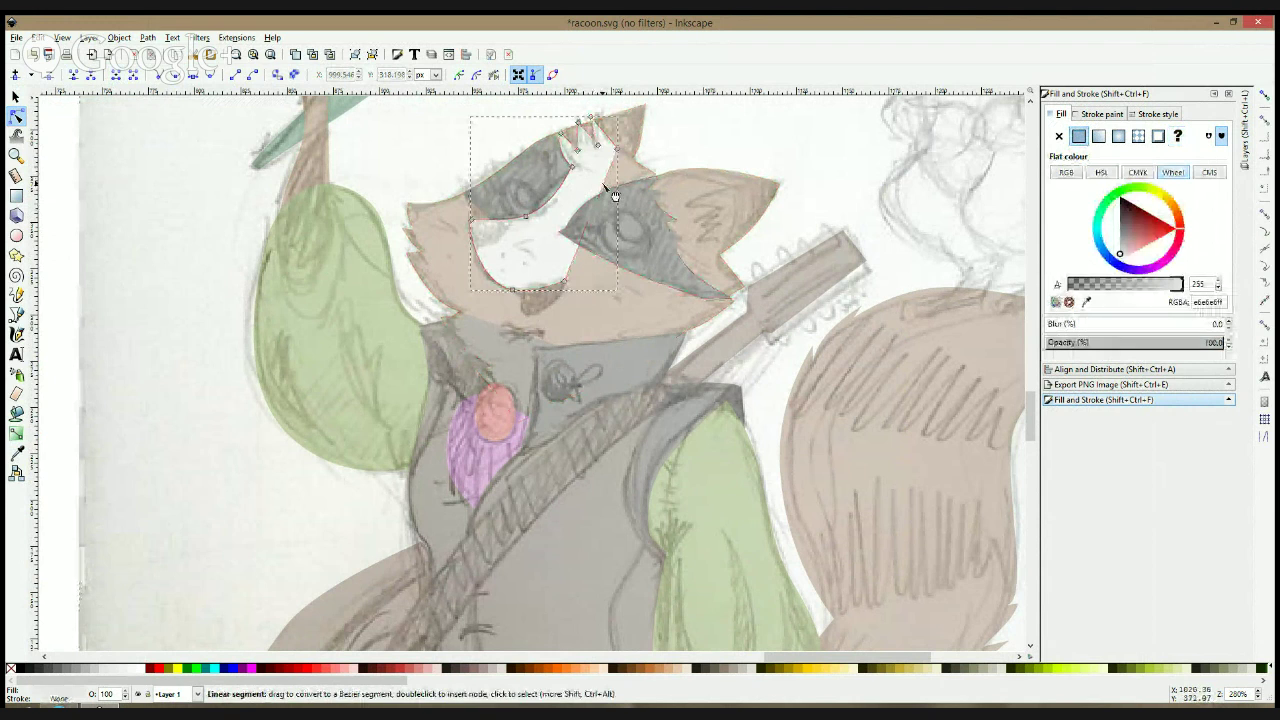
- Bend the white face patch's new closing segment to follow the sketch from the ear base down to the nose
left_click_drag(612, 193, 651, 189)
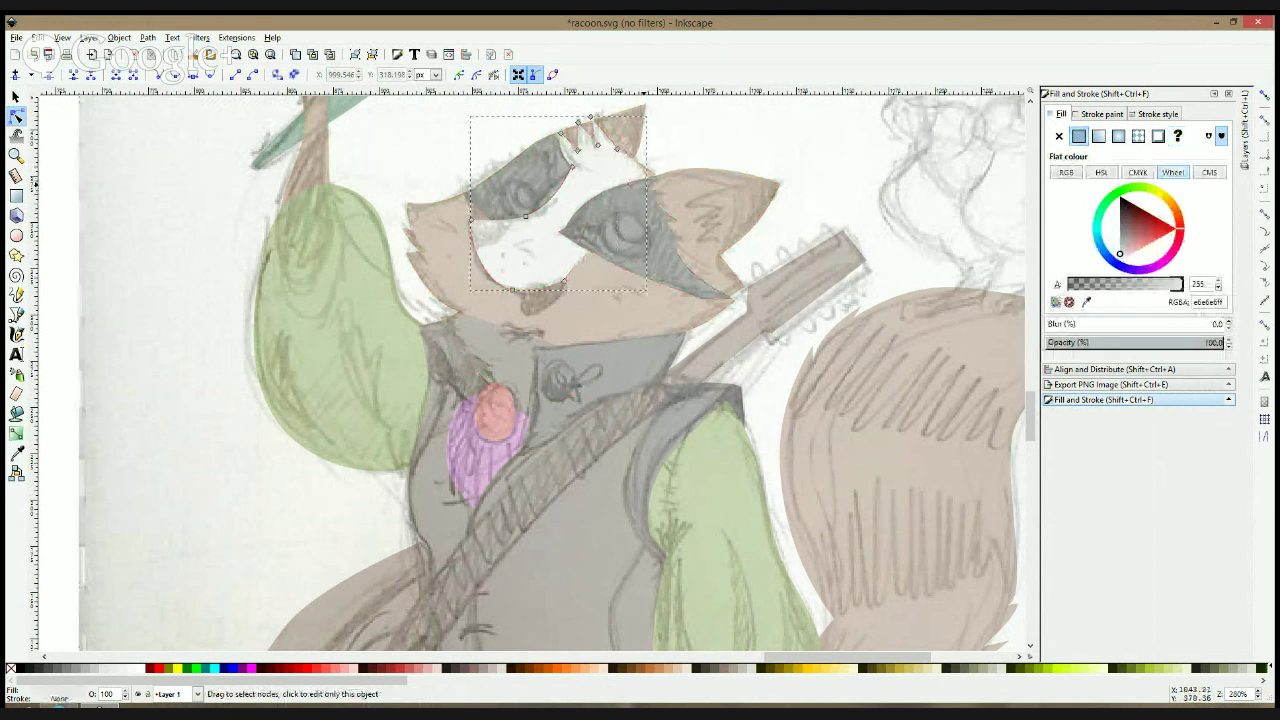
mouse_move(569, 285)
left_mouse_down()
mouse_move(588, 277)
mouse_move(569, 262)
left_mouse_up()
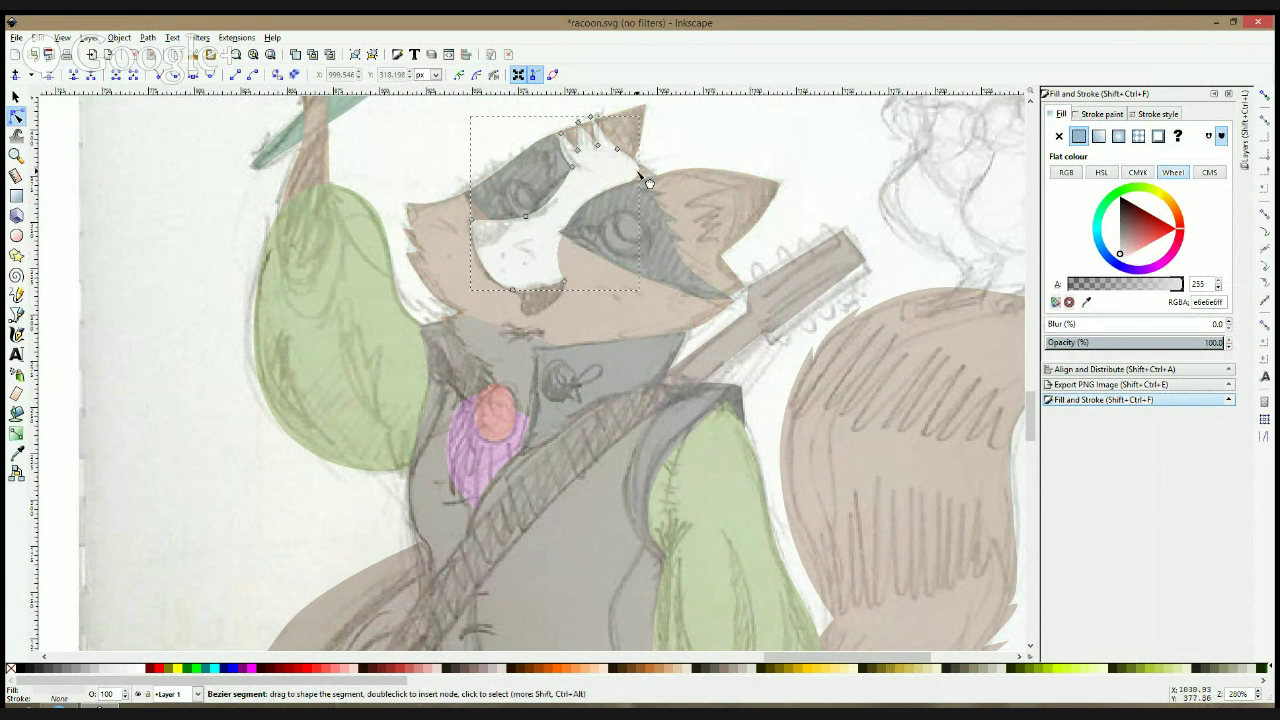
left_click_drag(638, 170, 643, 174)
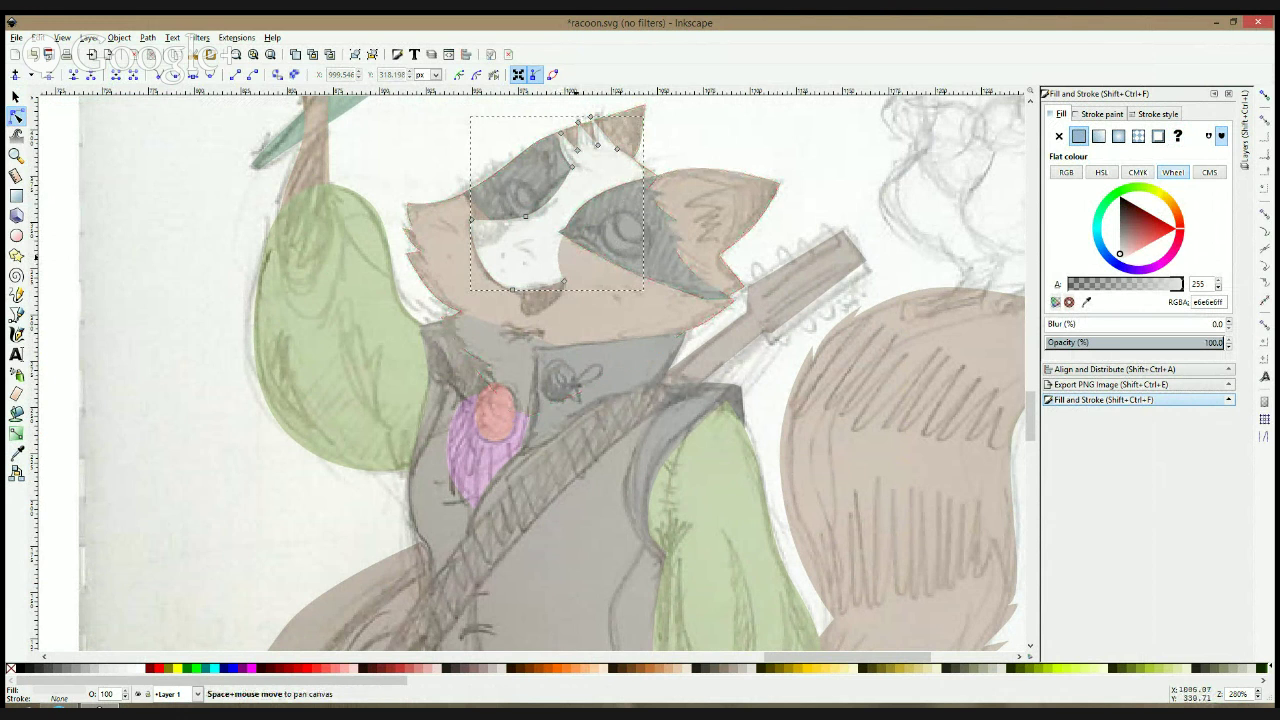
- Draw a closed straight-sided outline over the sketched eye nearer the tail, about 30 px wide
key("s")
left_click(17, 311)
scroll(678, 232, "up", 2)
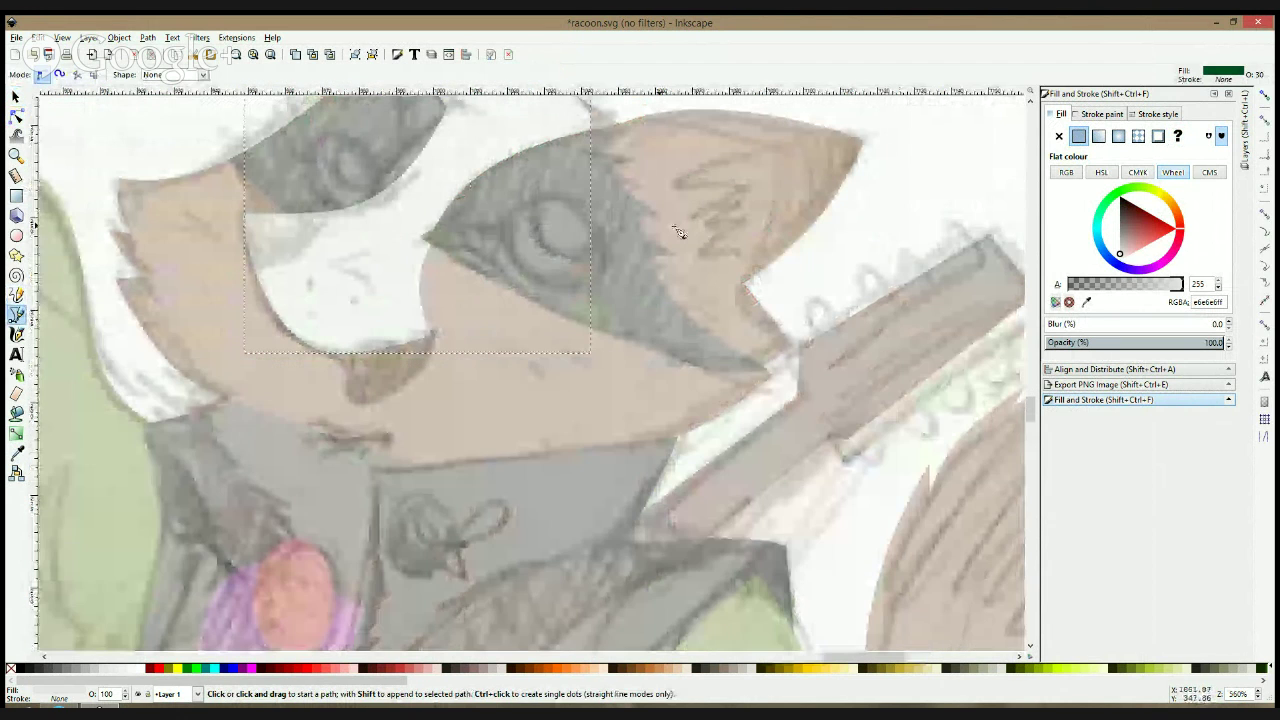
left_click(492, 231)
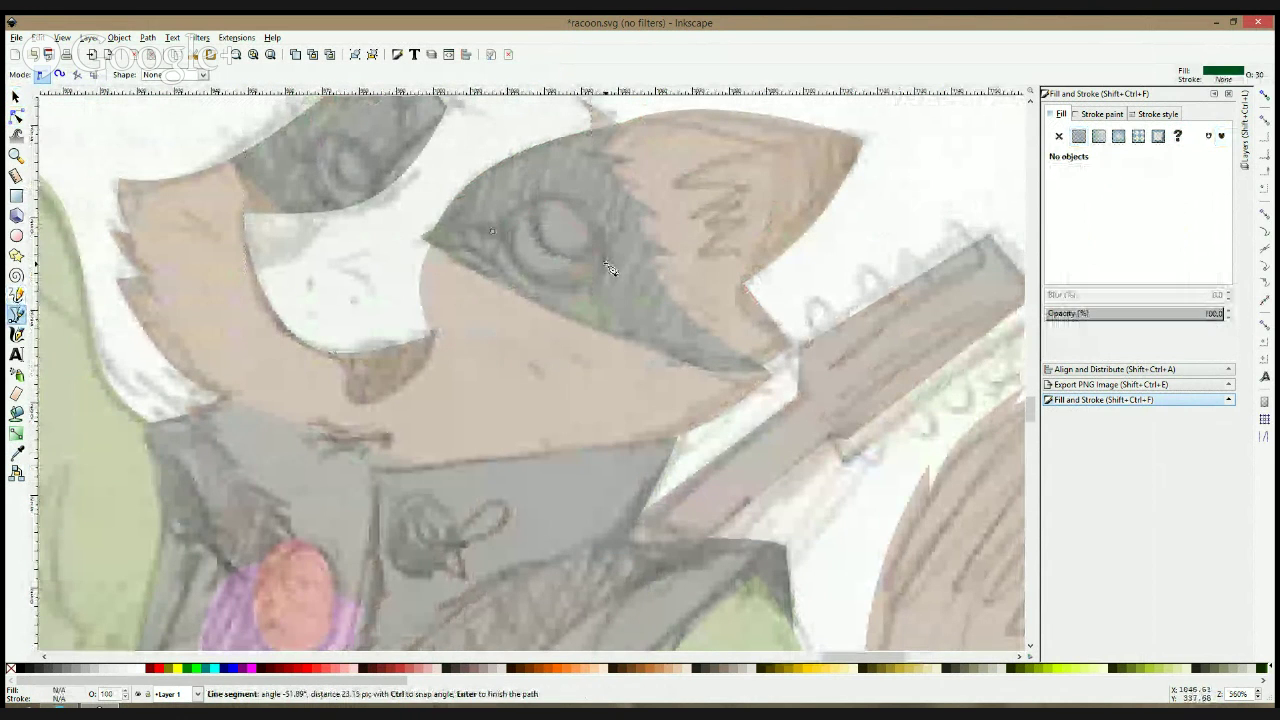
left_click(605, 243)
left_click(604, 284)
left_click(492, 231)
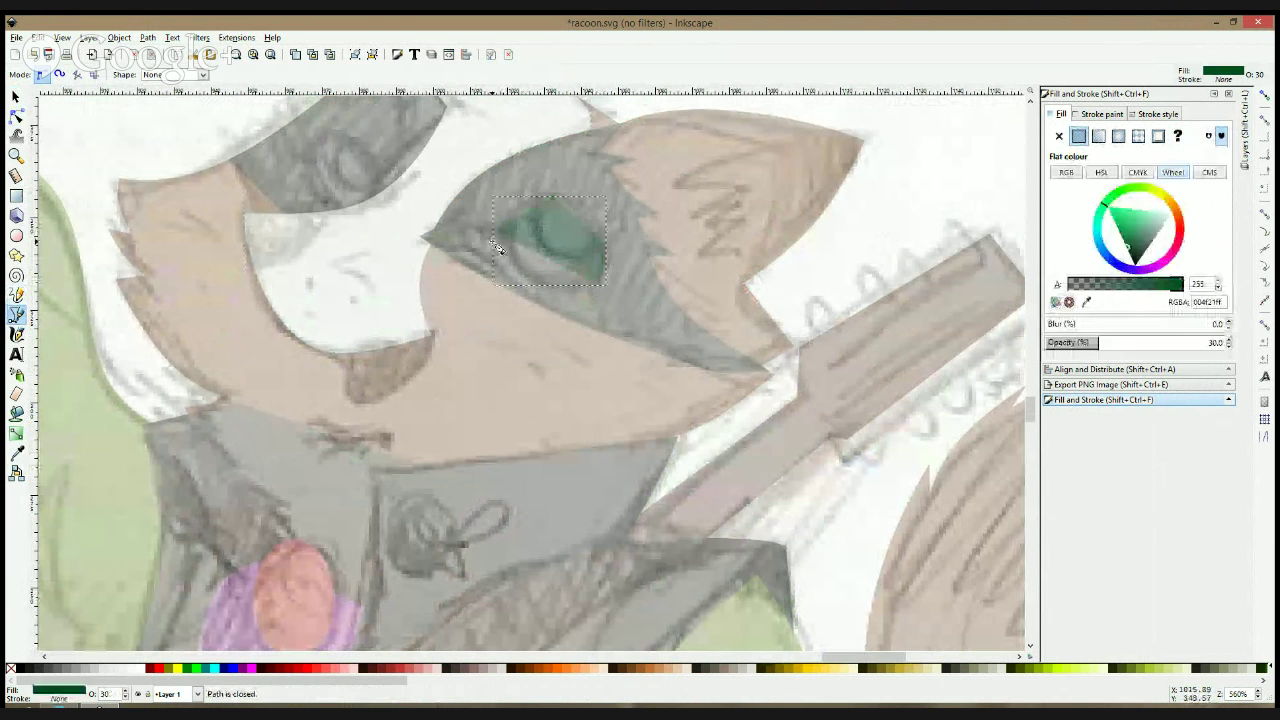
- Curve the edges and adjust the nodes of the new eye shape so it fits the sketched eyelids
left_click(16, 117)
left_click_drag(541, 254, 546, 284)
left_click(553, 197, "ctrl")
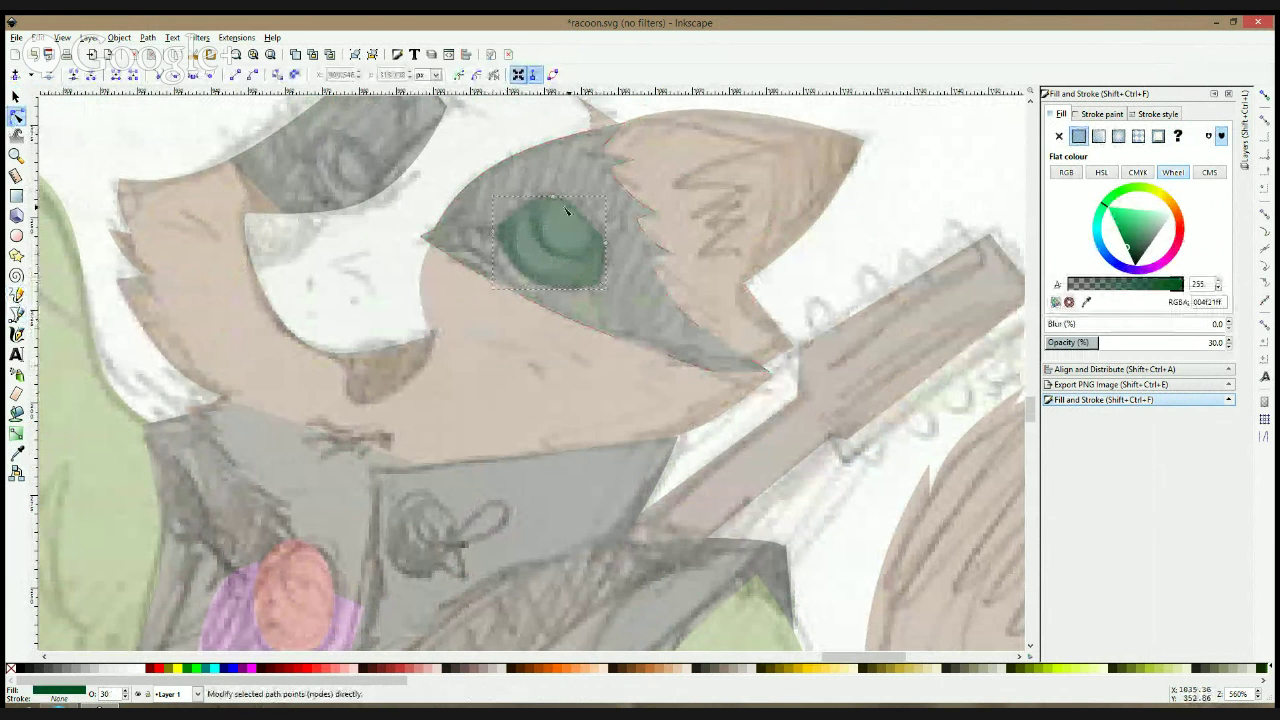
left_click(605, 243, "ctrl")
left_click_drag(606, 243, 604, 243)
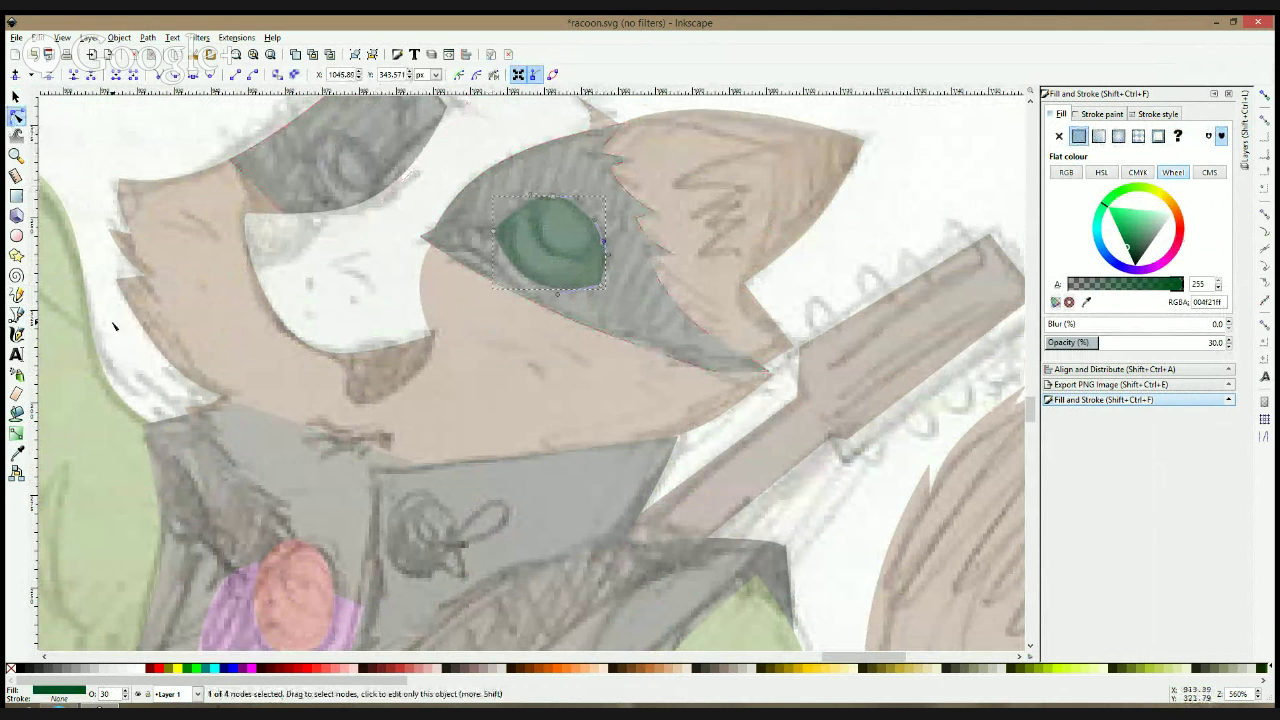
- Draw a closed straight-sided outline over the other sketched eye, nearer the raised arm
left_click(24, 316)
left_click(294, 168)
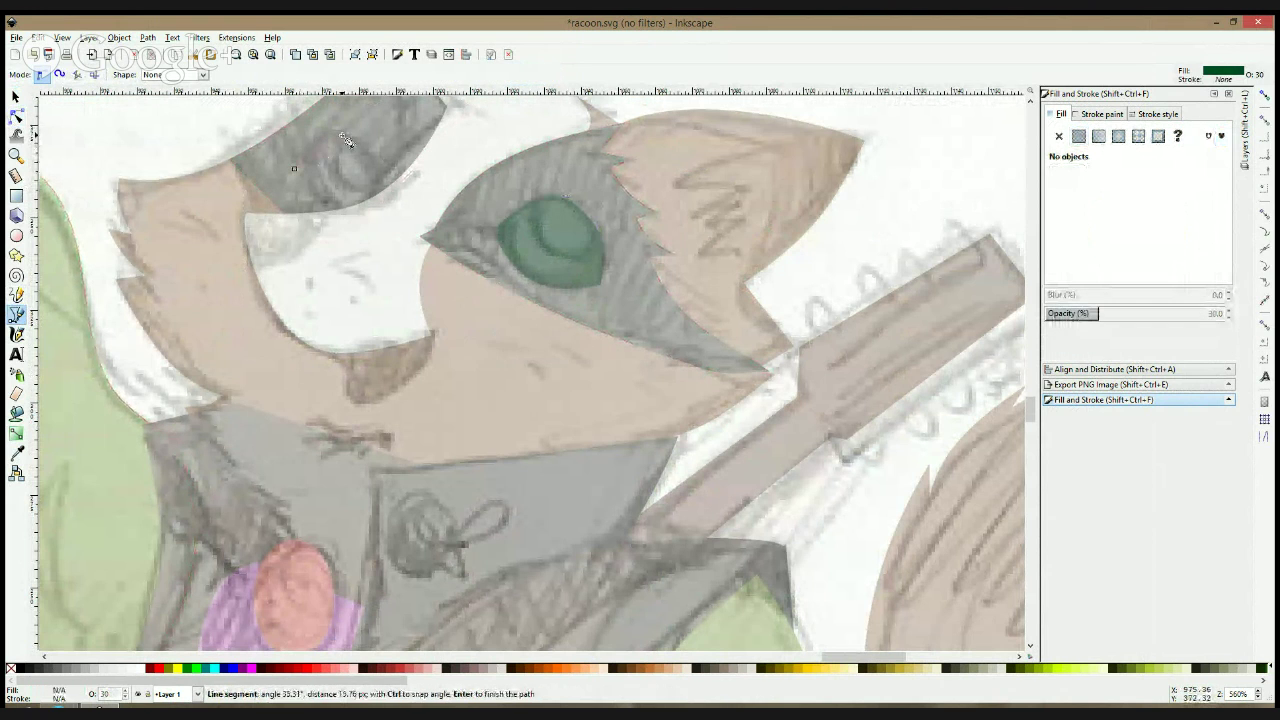
left_click(383, 187)
left_click(363, 211)
left_click(332, 208)
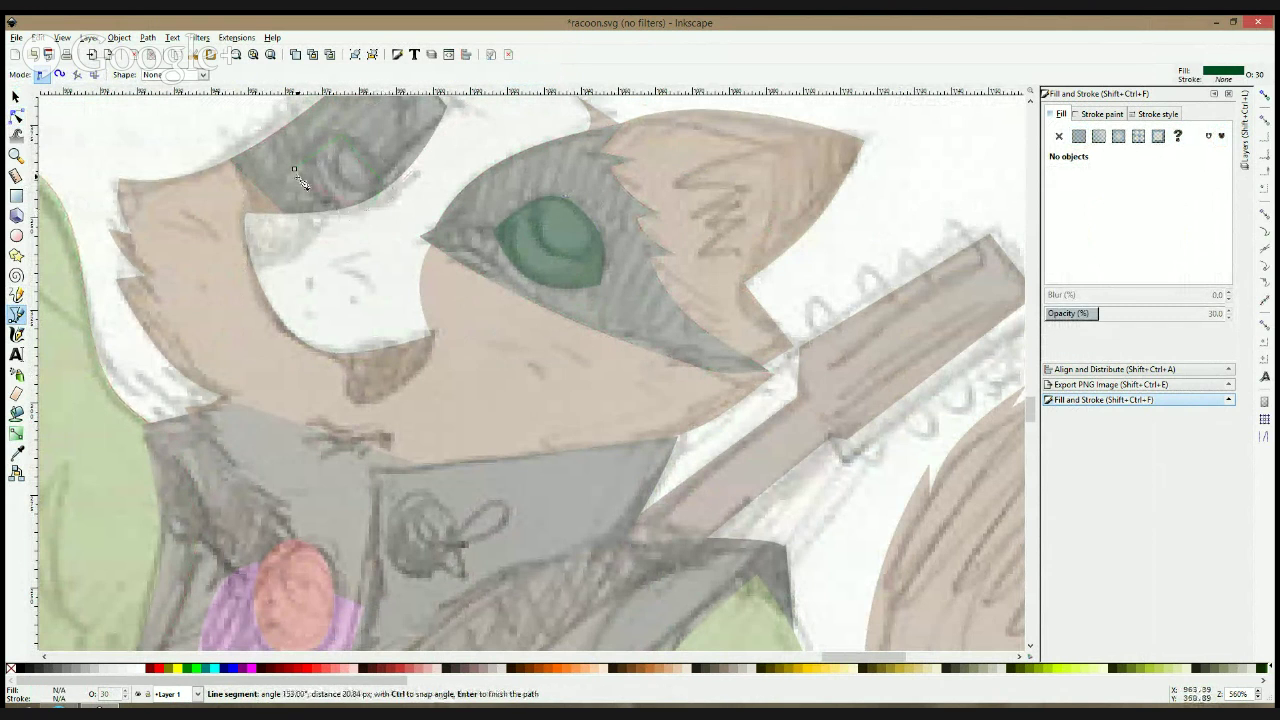
left_click(294, 168)
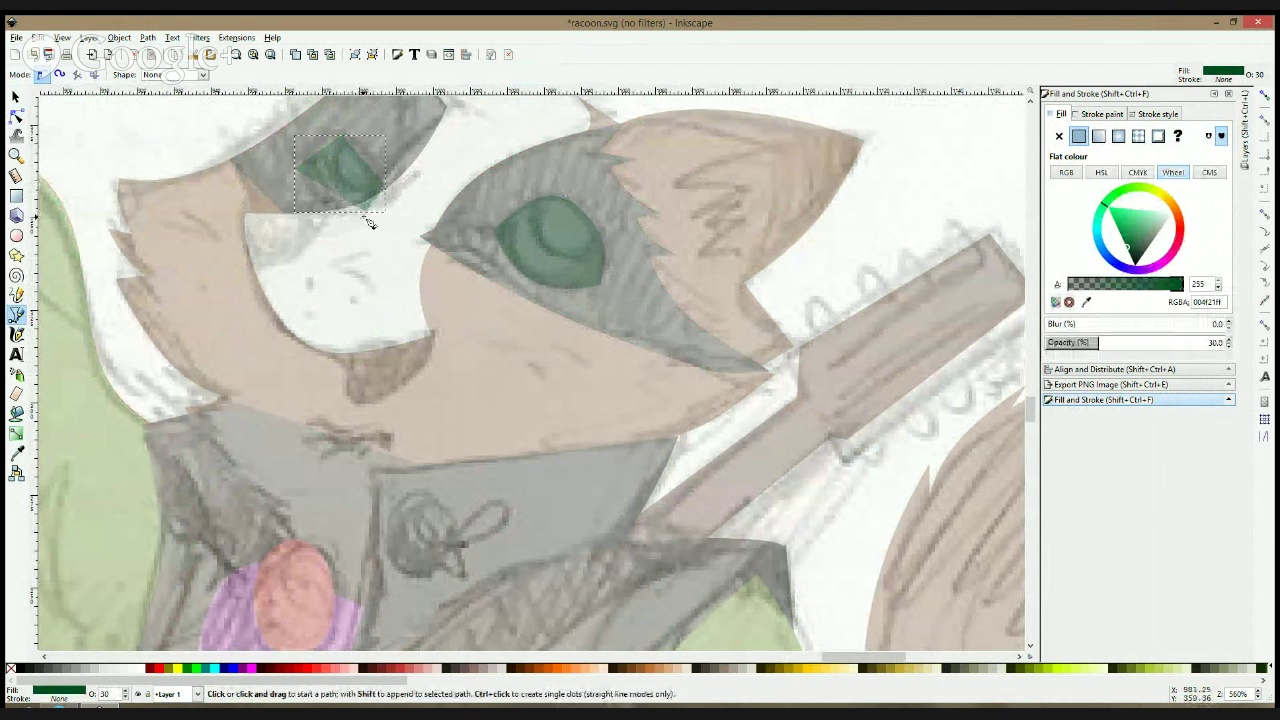
- Round the second eye shape's edges and nudge its nodes to match the sketch
key("n")
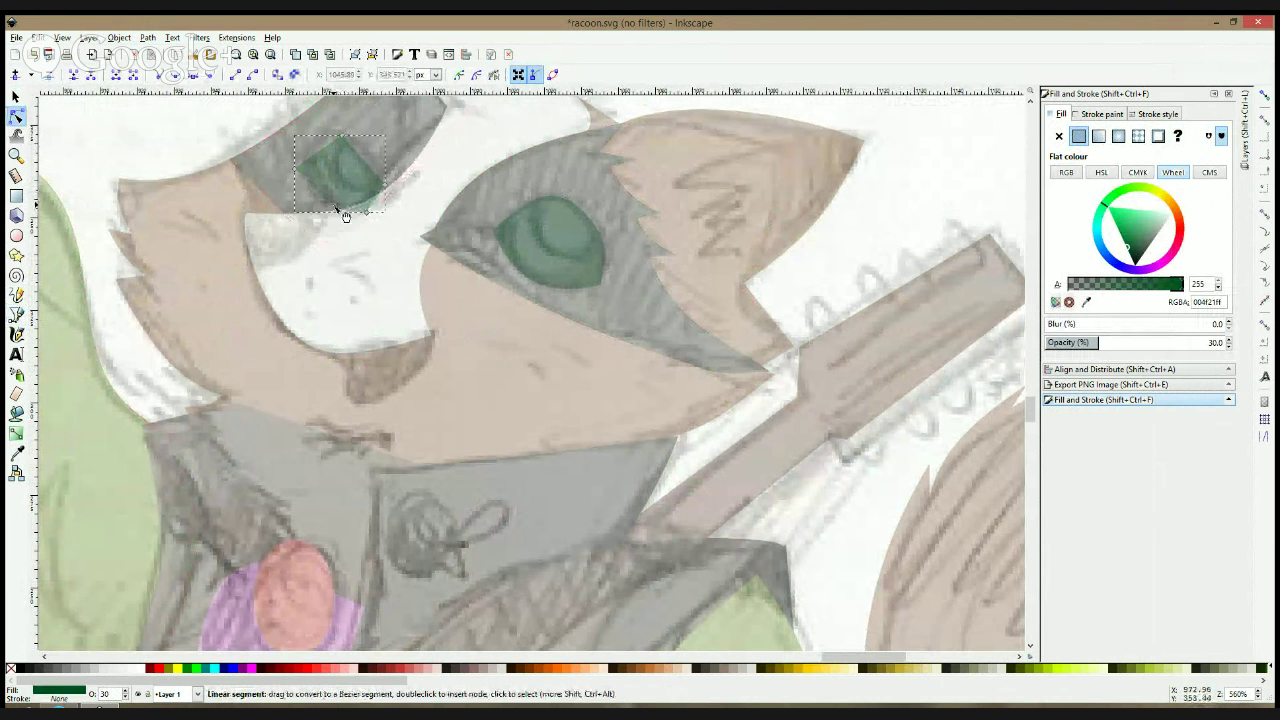
left_click(342, 136)
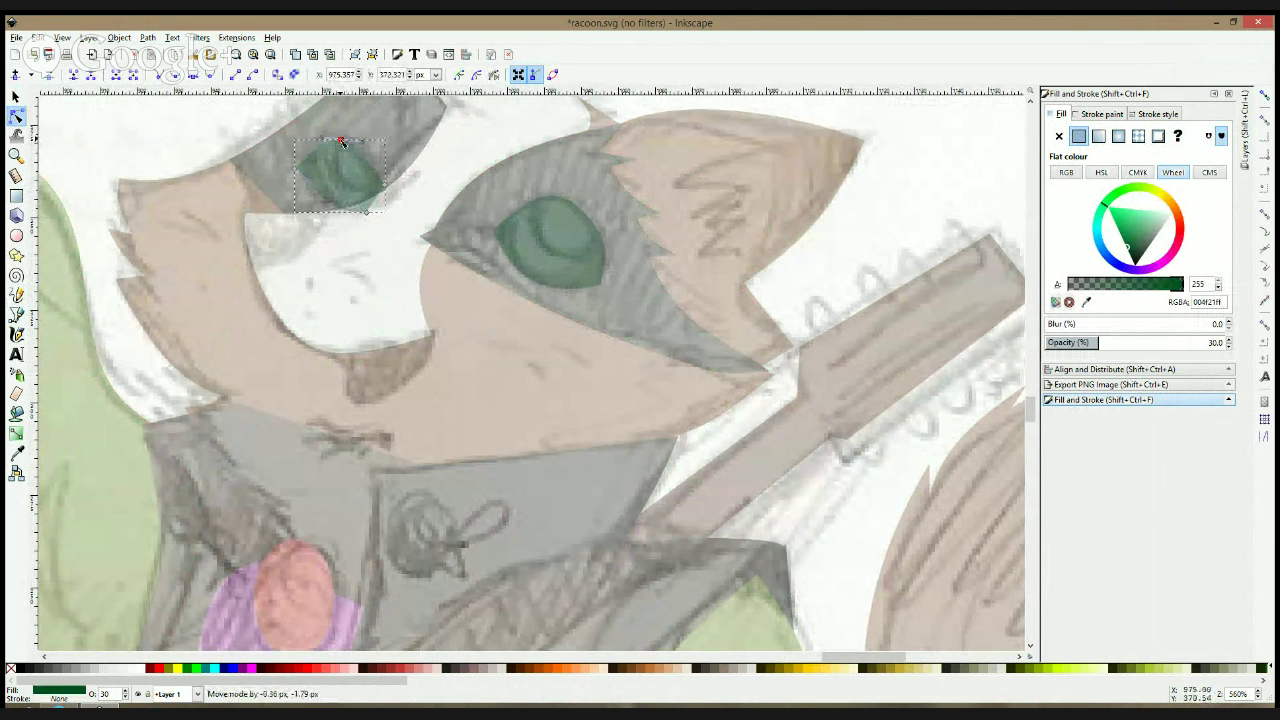
left_click_drag(386, 188, 381, 186)
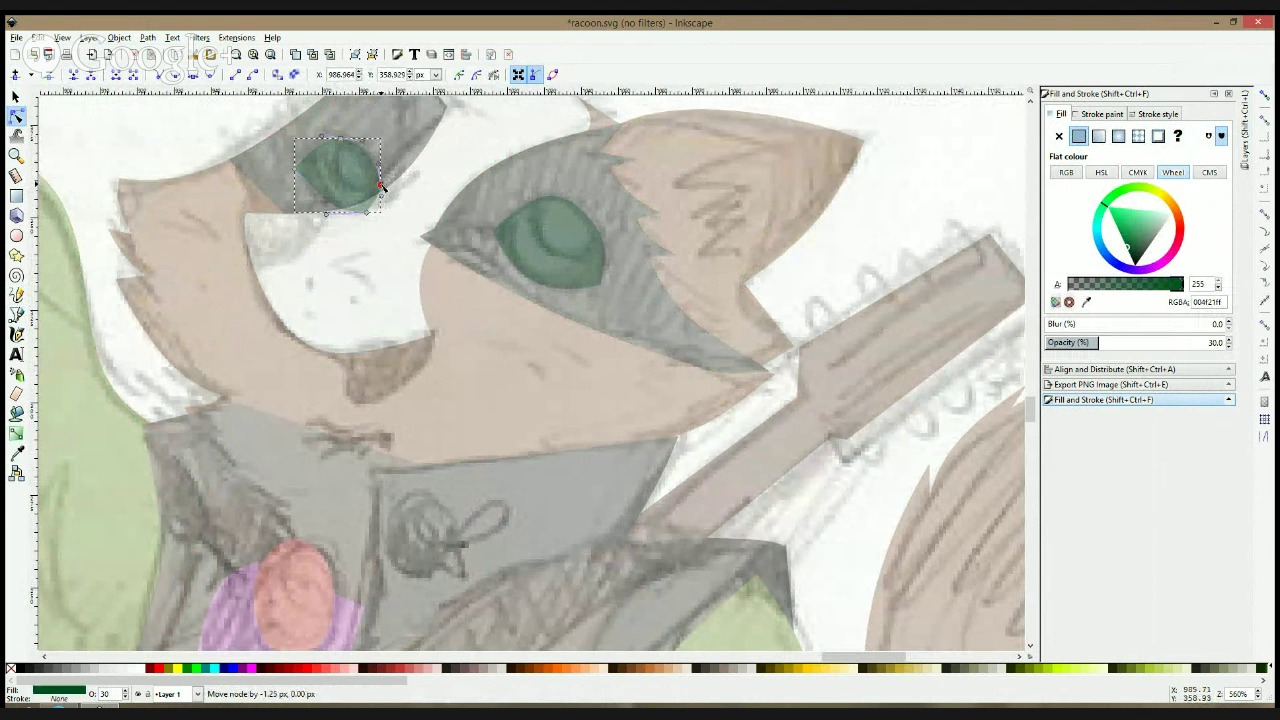
left_click_drag(297, 171, 302, 172)
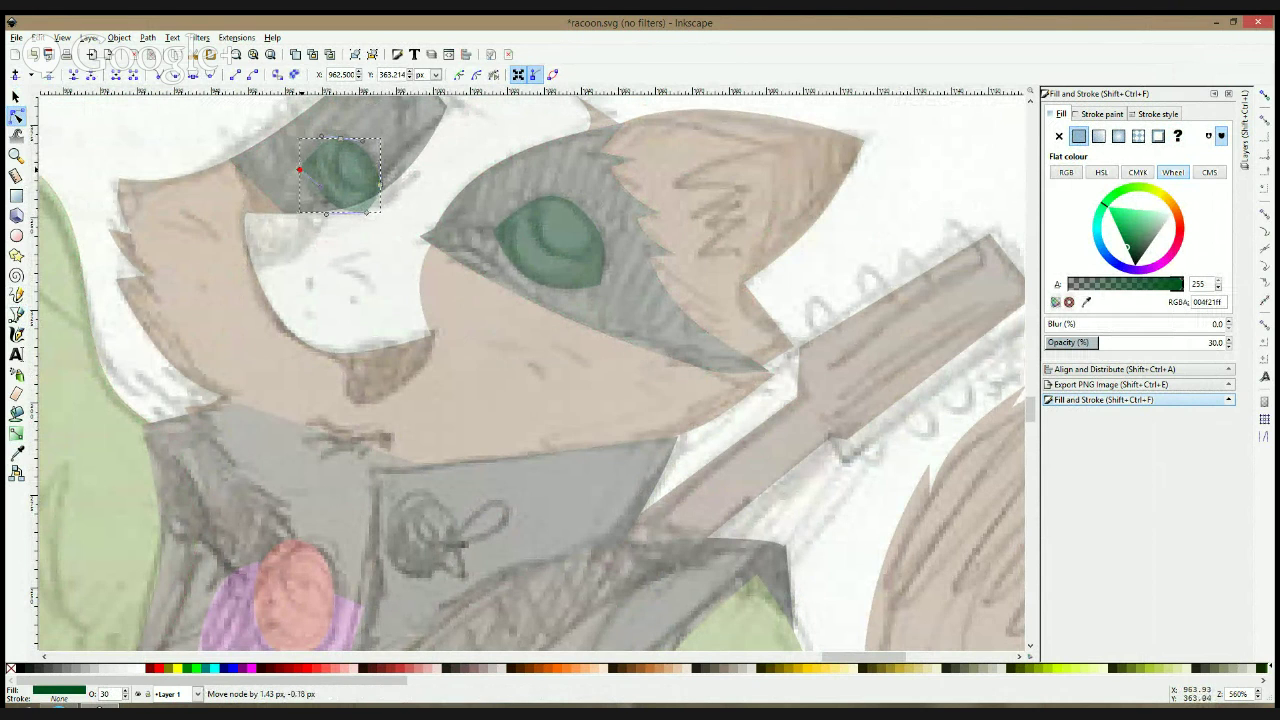
- Select both eye shapes and fill them with the light grey f2f2f2
key("space")
left_click(568, 201, "shift")
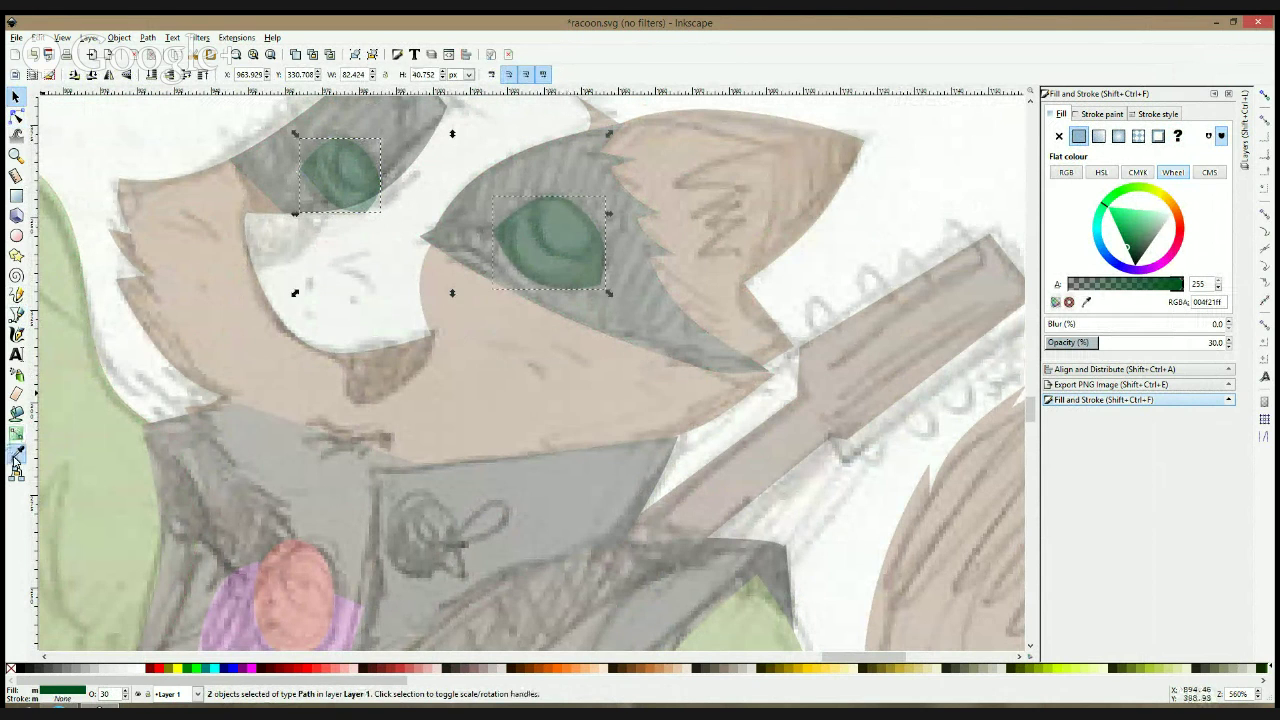
left_click(16, 454)
left_click(304, 298)
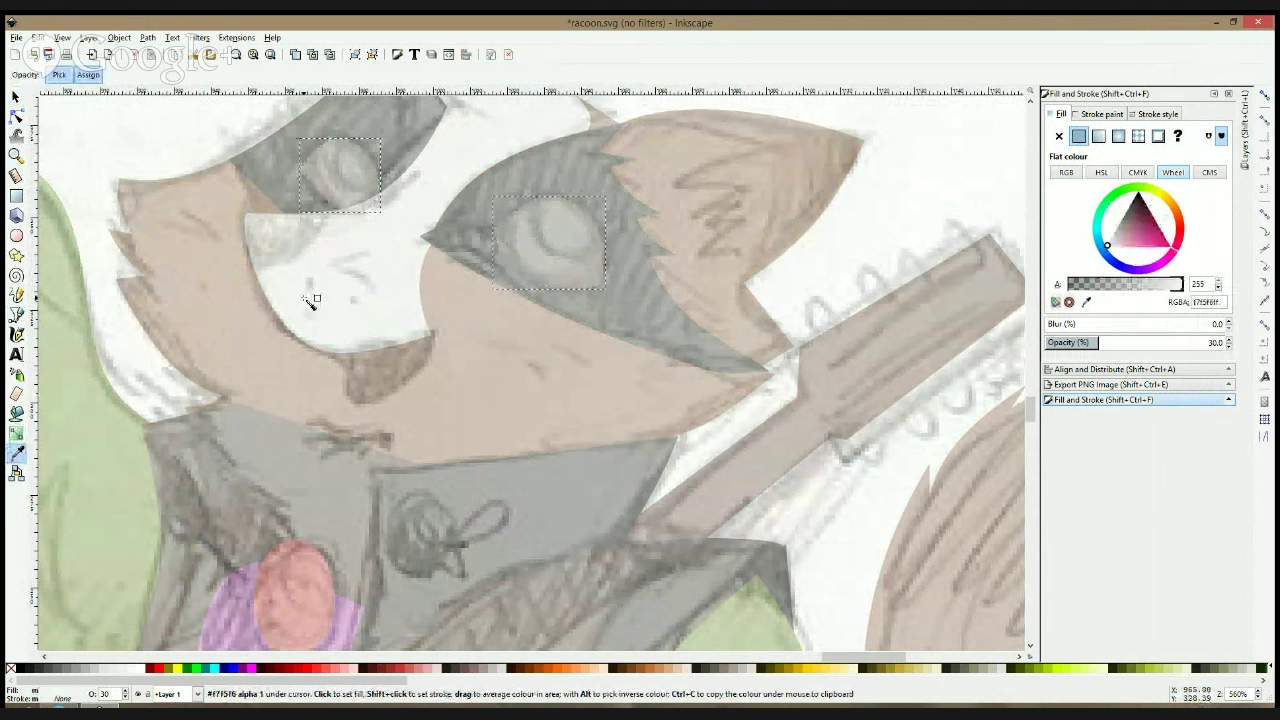
left_click(126, 671)
key("space")
- Draw an iris ellipse over each eye, the one nearer the tail about 17 by 22 px
scroll(413, 283, "down", 2)
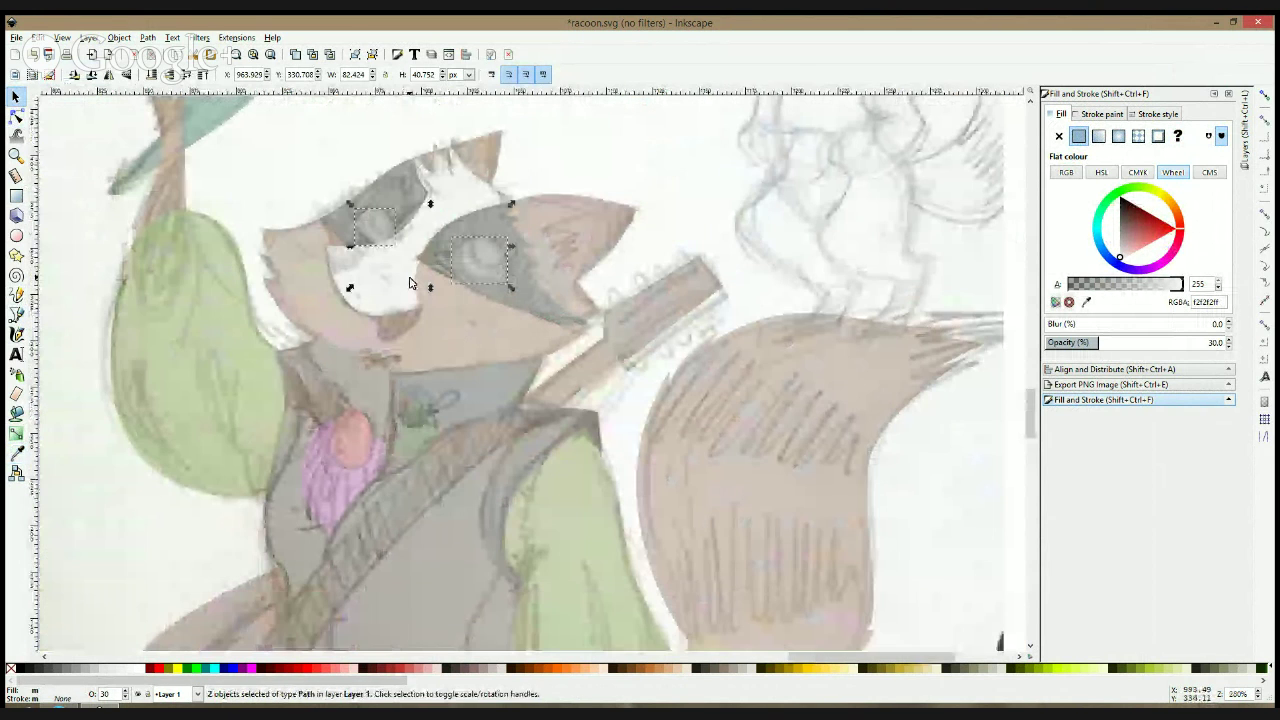
left_click(16, 235)
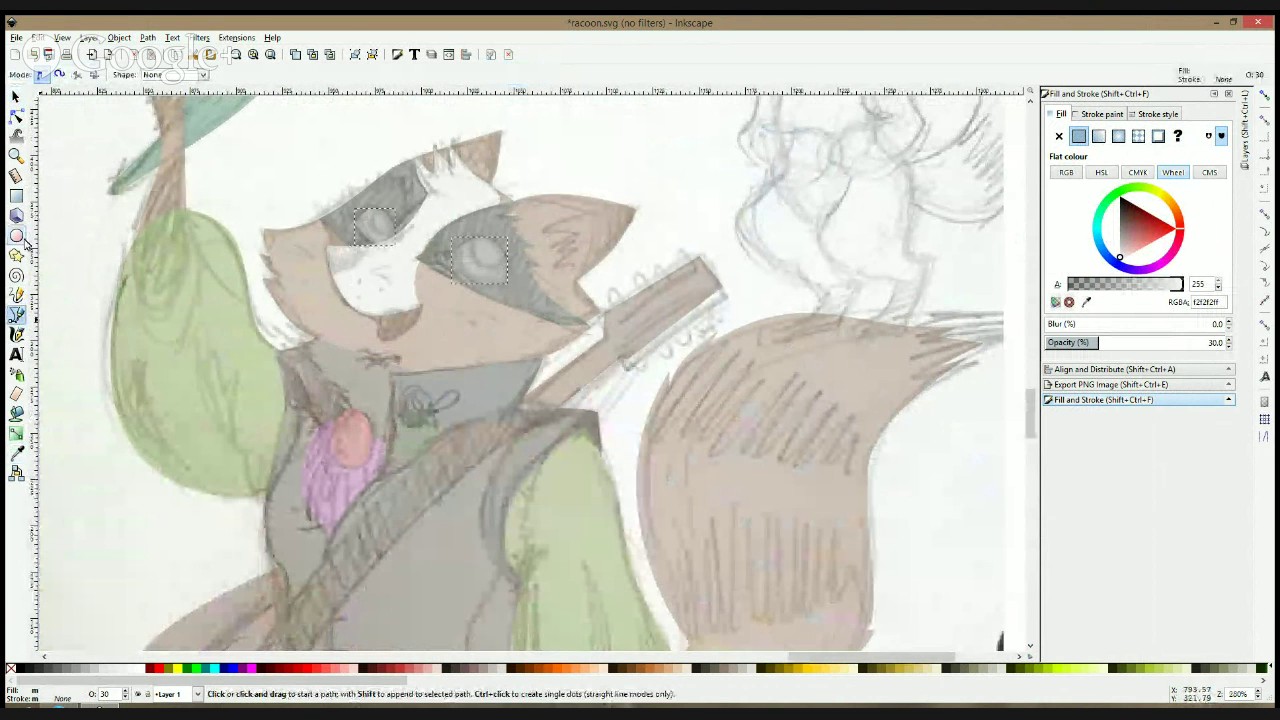
scroll(363, 208, "up", 2)
mouse_move(391, 184)
left_mouse_down()
mouse_move(441, 265)
mouse_move(417, 235)
mouse_move(608, 314)
mouse_move(653, 287)
left_mouse_up()
key("space")
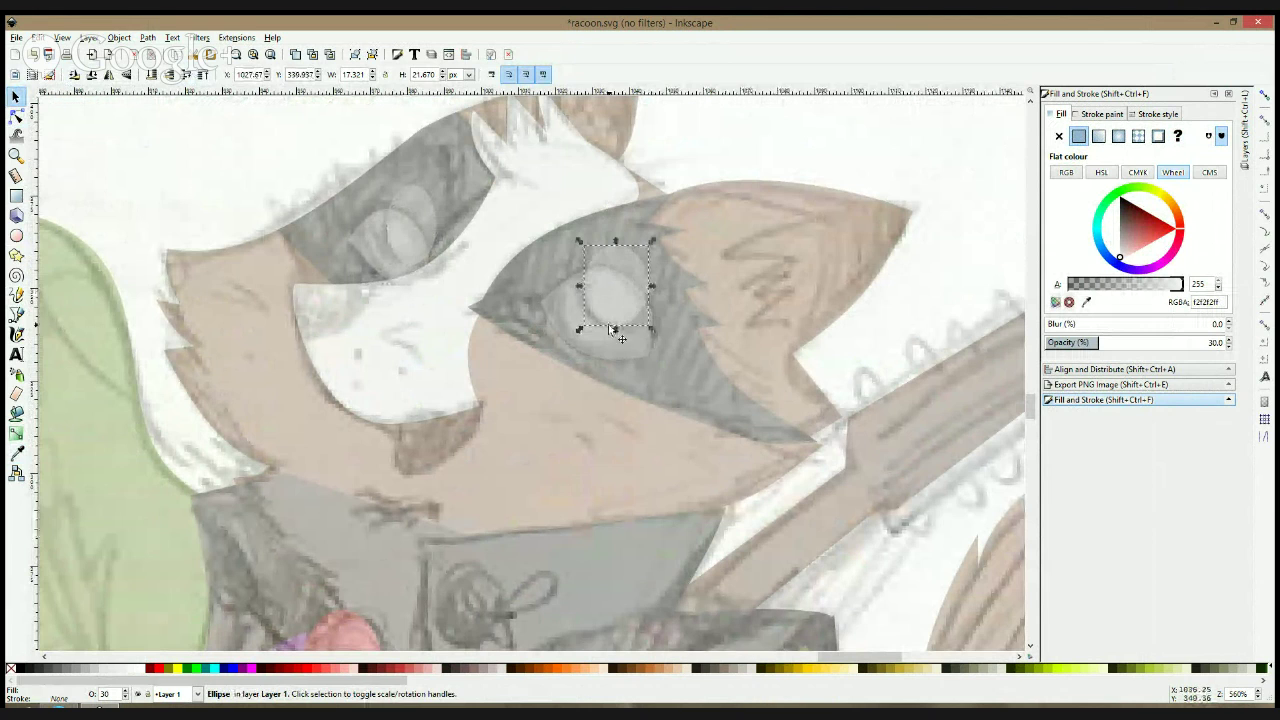
- Duplicate the eye shape nearer the tail and intersect the copy with its iris ellipse
left_click(561, 303)
key("ctrl+d")
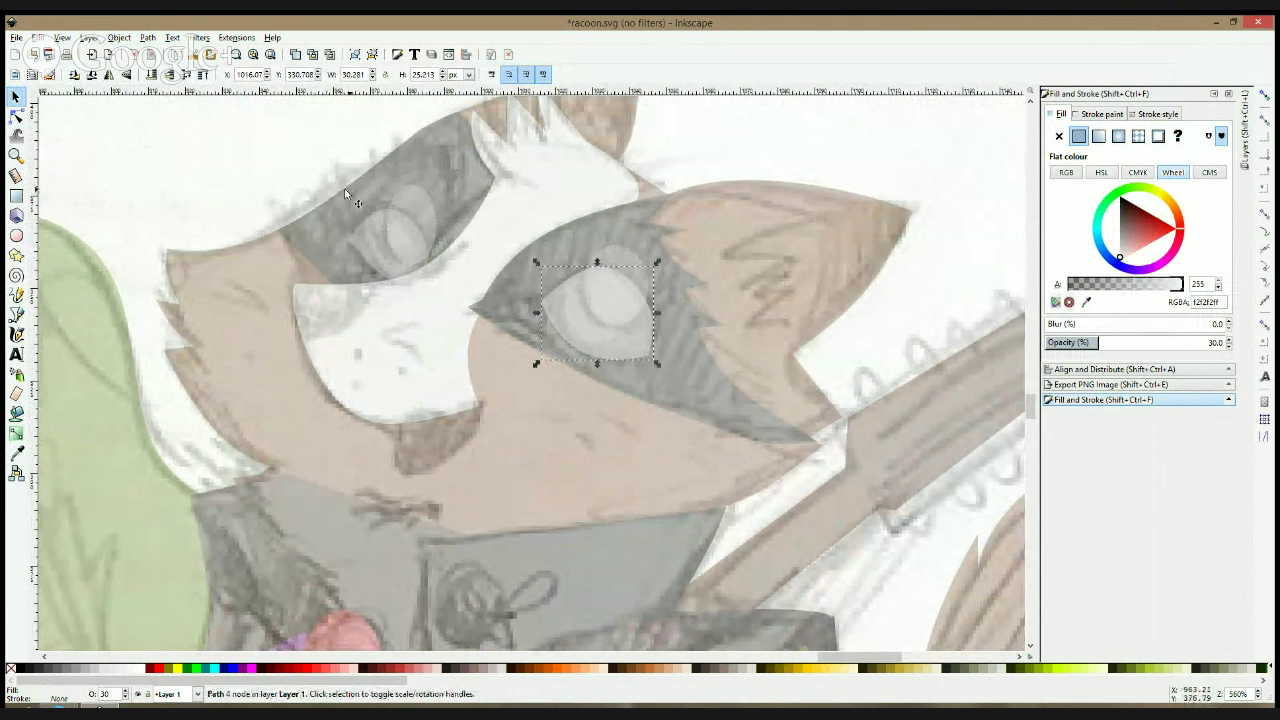
left_click(632, 260, "shift")
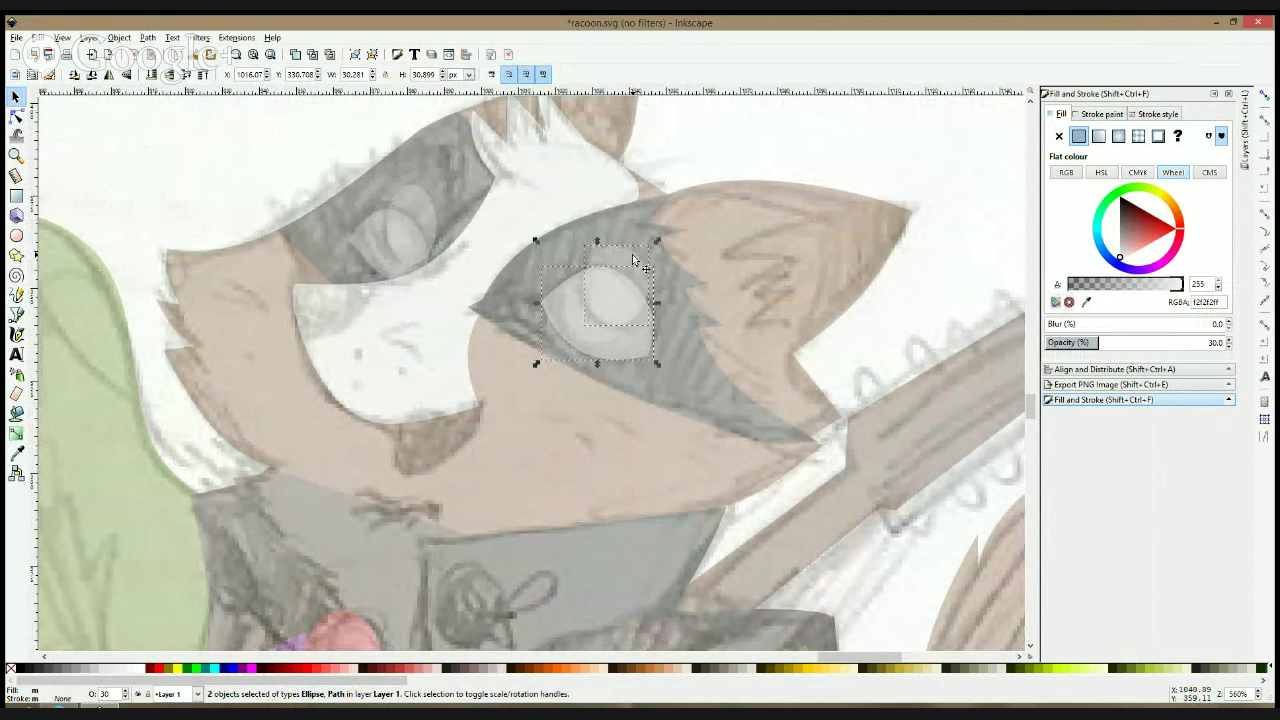
key("ctrl+asterisk")
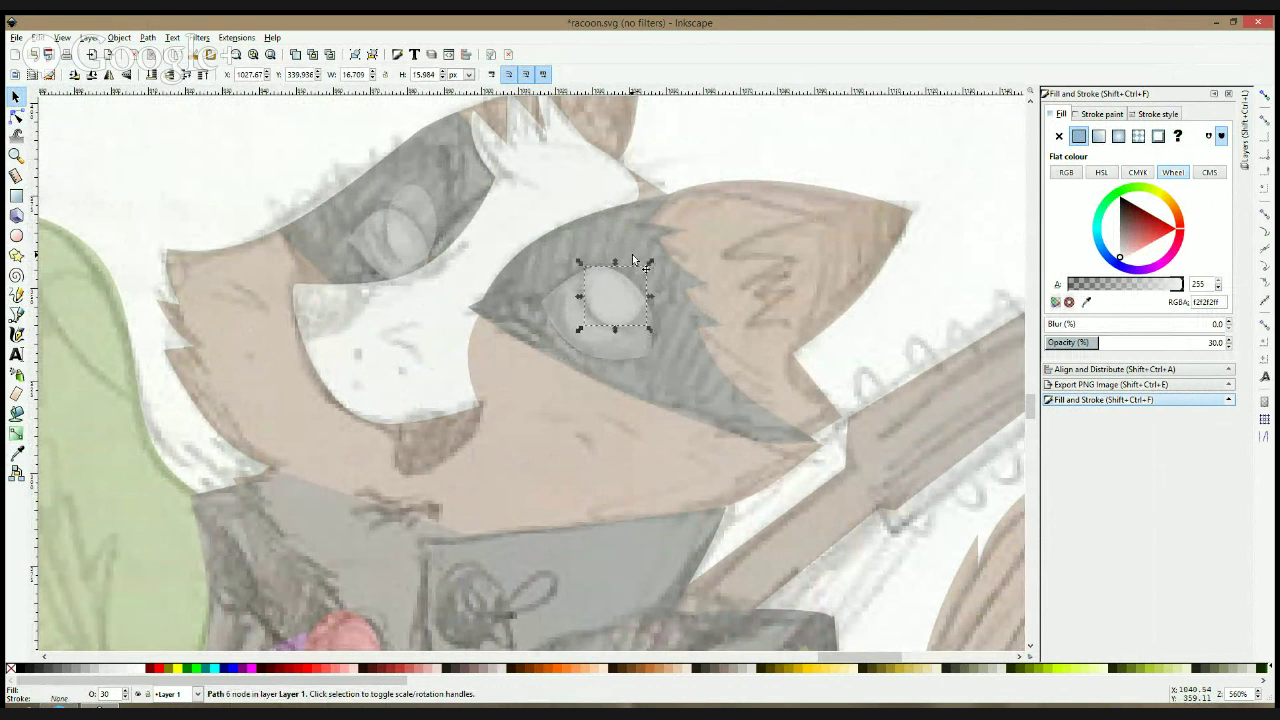
- Duplicate the eye shape nearer the snout and intersect the copy with its iris ellipse
left_click(372, 222)
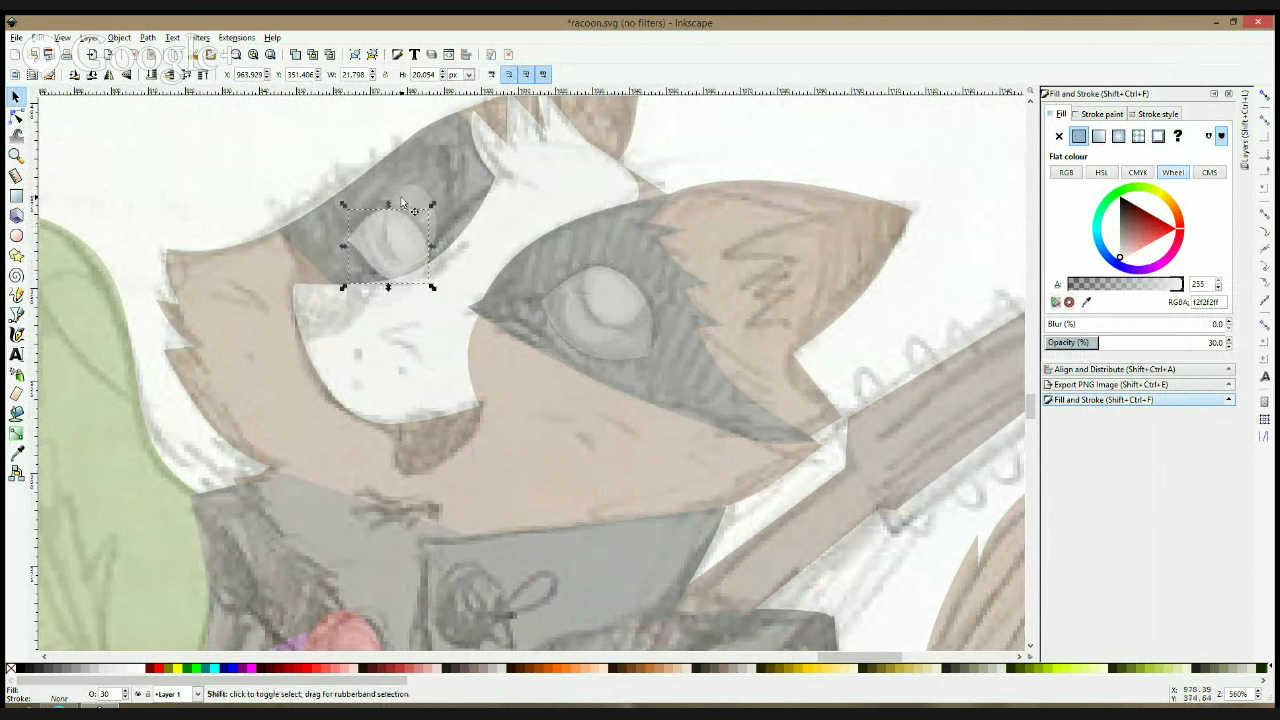
left_click(402, 203, "shift")
key("ctrl+asterisk")
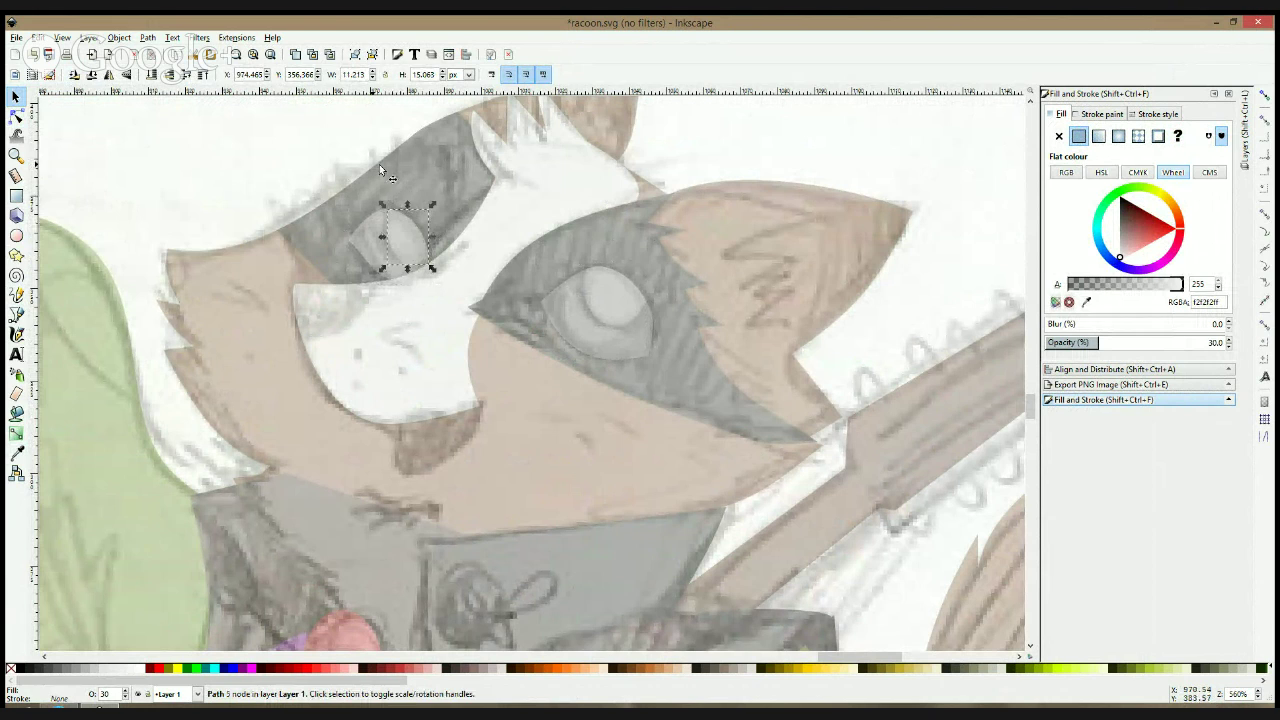
left_click(379, 165)
left_click(420, 248)
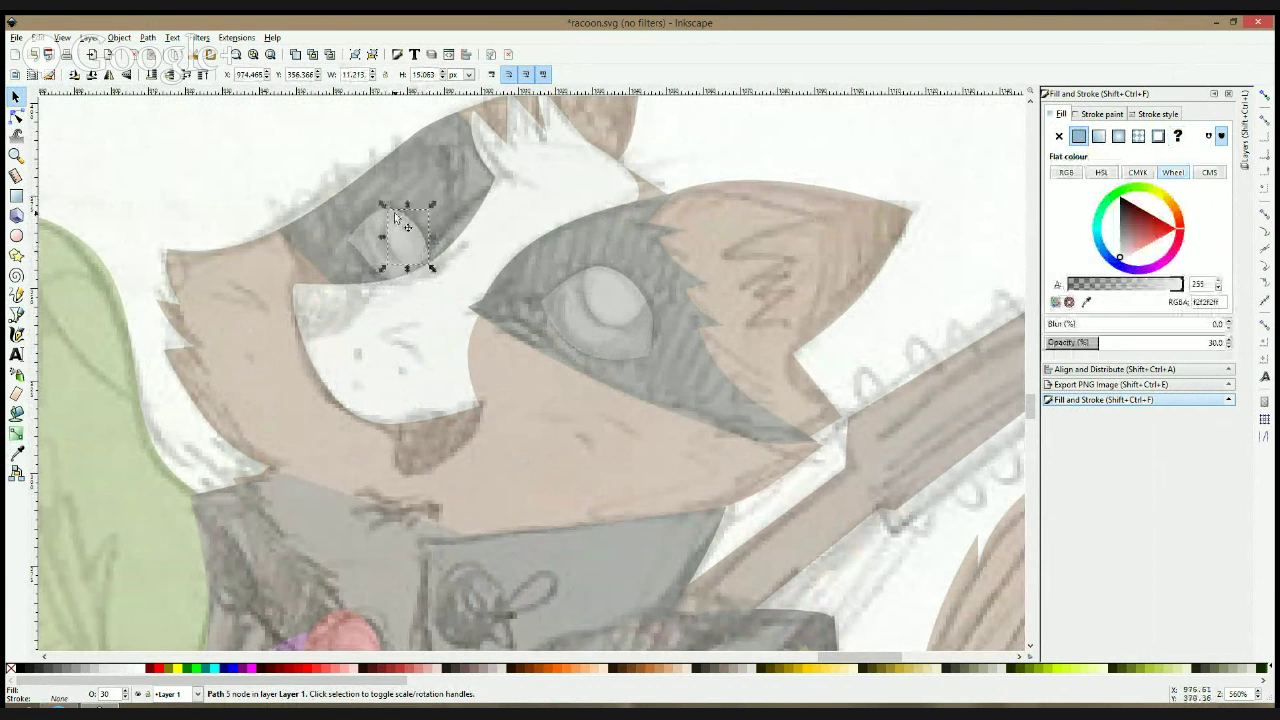
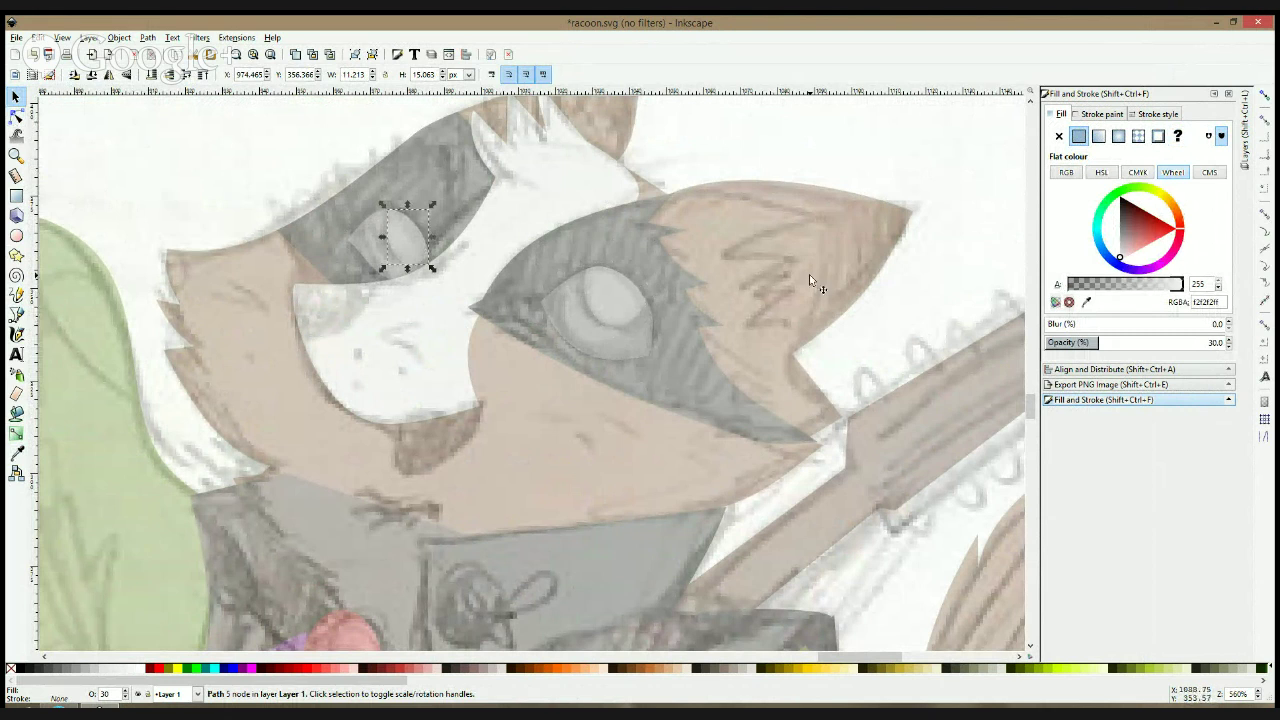
- Draw a closed inner-ear patch with a zigzag fur edge following the sketch, extending it past the ear tip
left_click(16, 314)
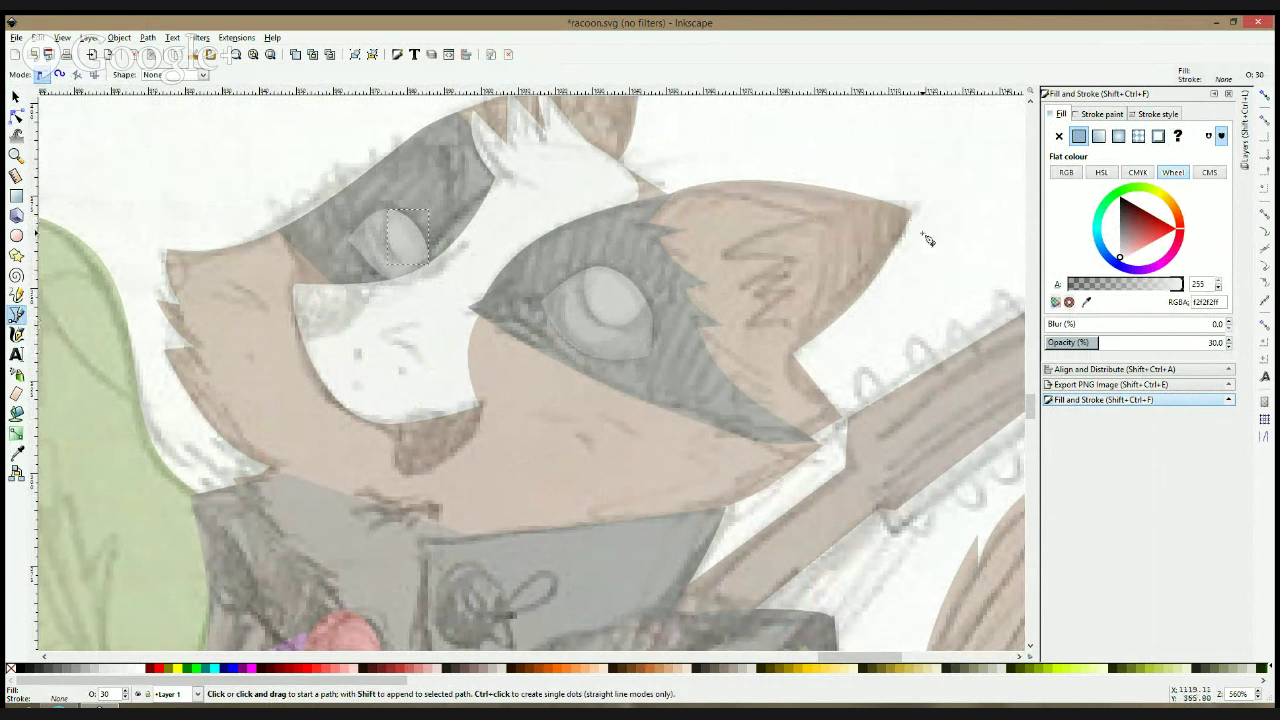
left_click(879, 206)
left_click(721, 254)
left_click(765, 276)
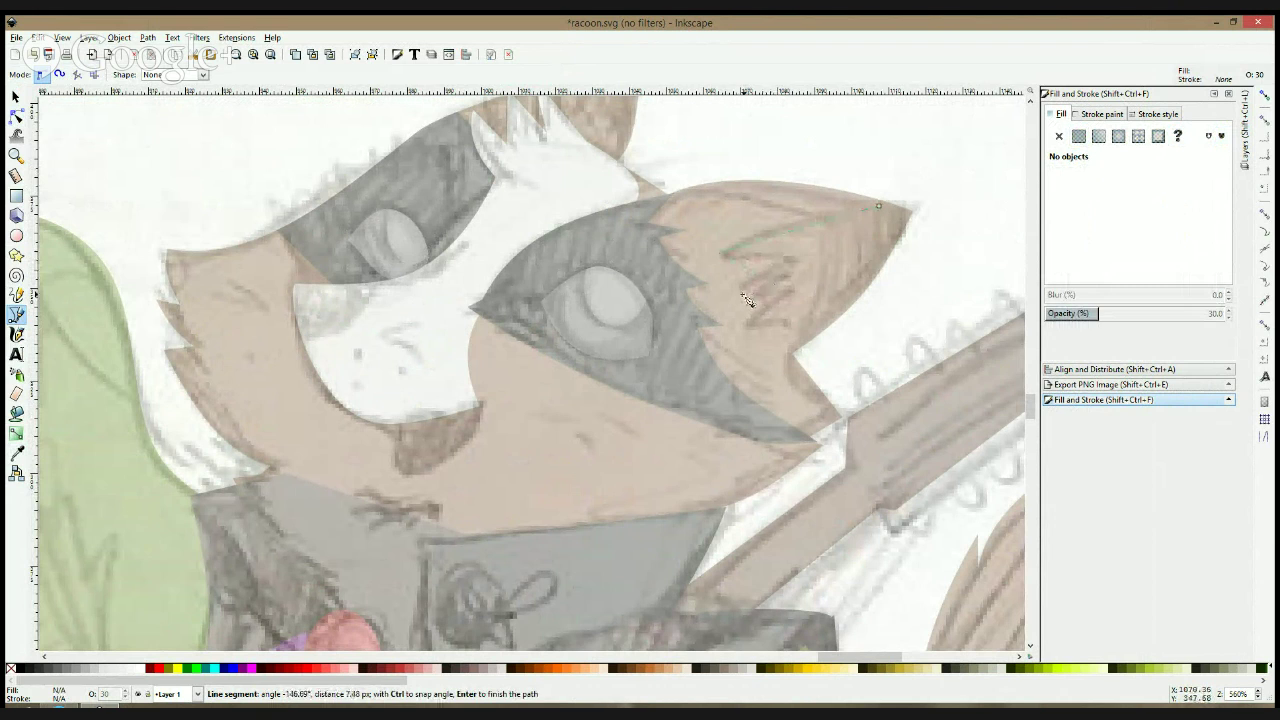
left_click(742, 291)
left_click(787, 291)
left_click(759, 327)
left_click(796, 322)
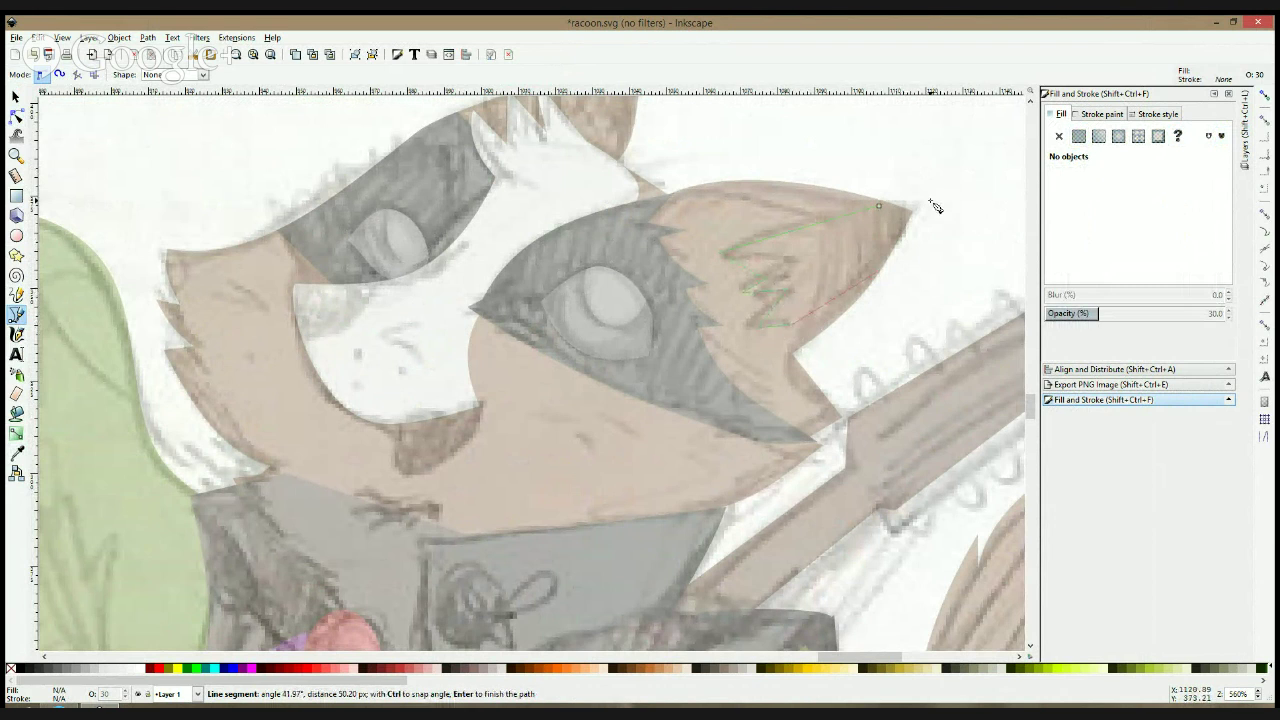
left_click(917, 268)
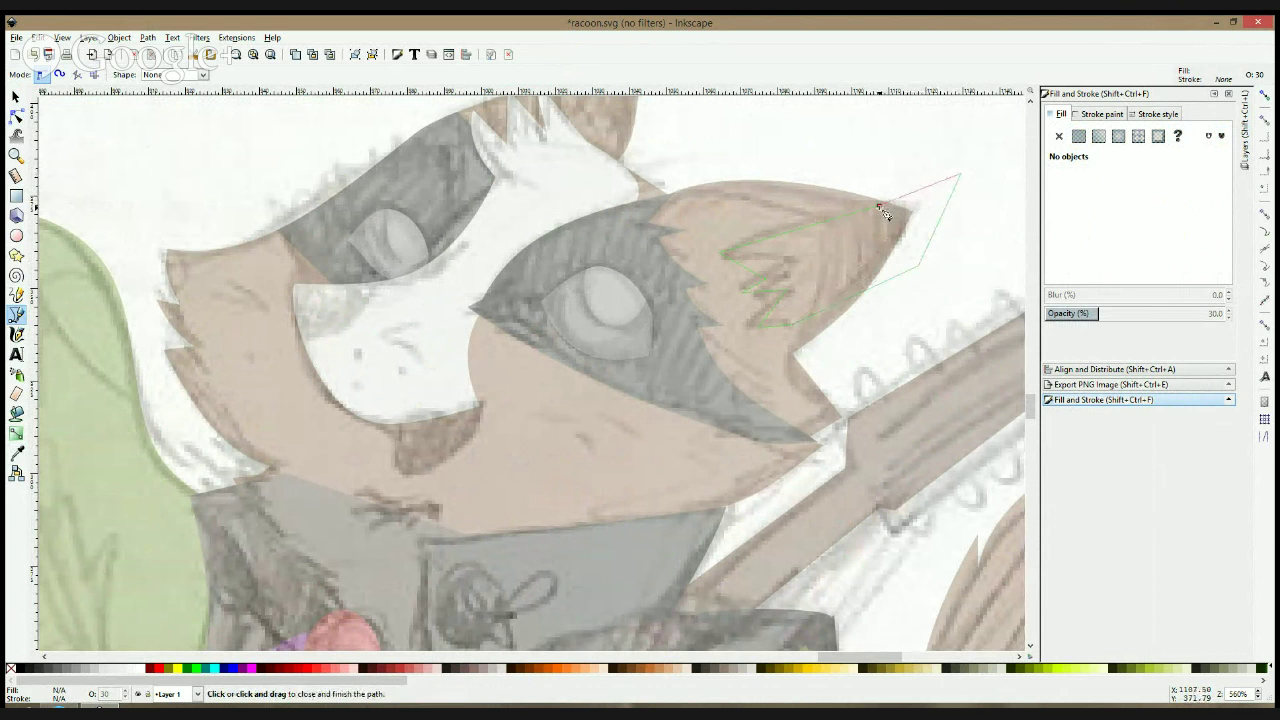
left_click(879, 206)
- Nudge the inner-ear patch's nodes near the ear tip and along the zigzag to match the sketch
left_click(14, 117)
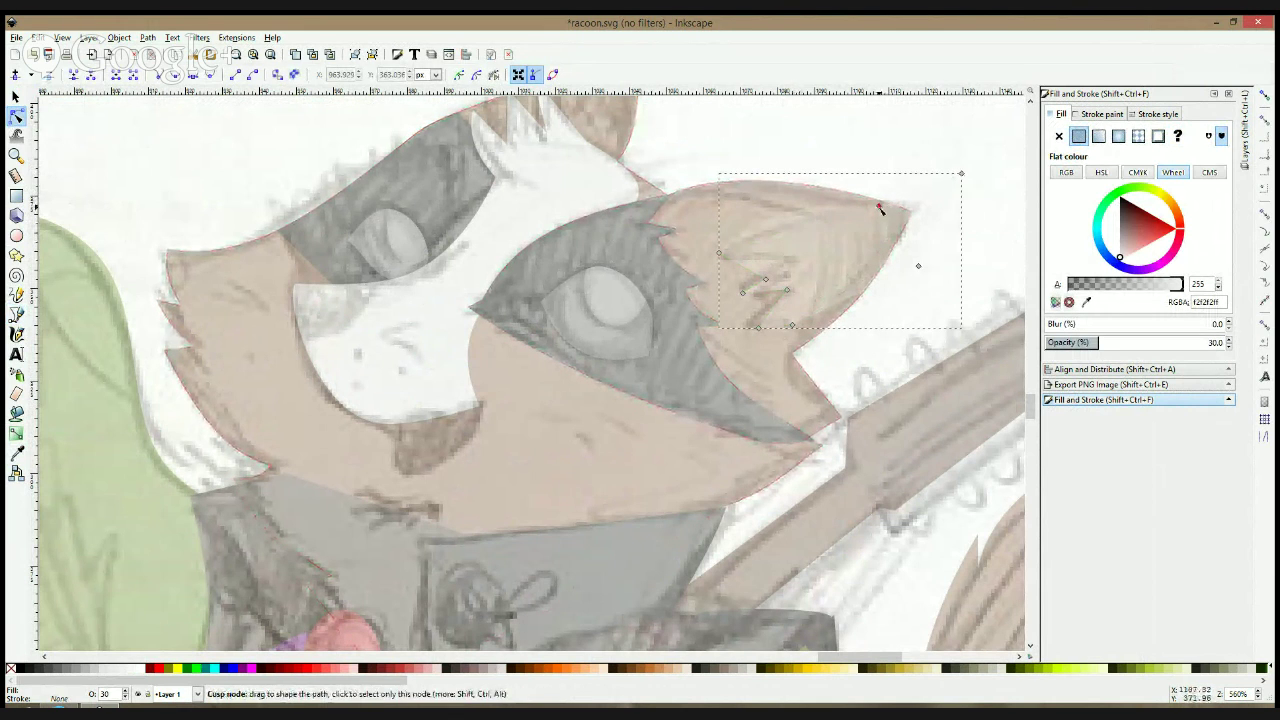
left_click_drag(879, 206, 904, 201)
left_click_drag(765, 280, 769, 267)
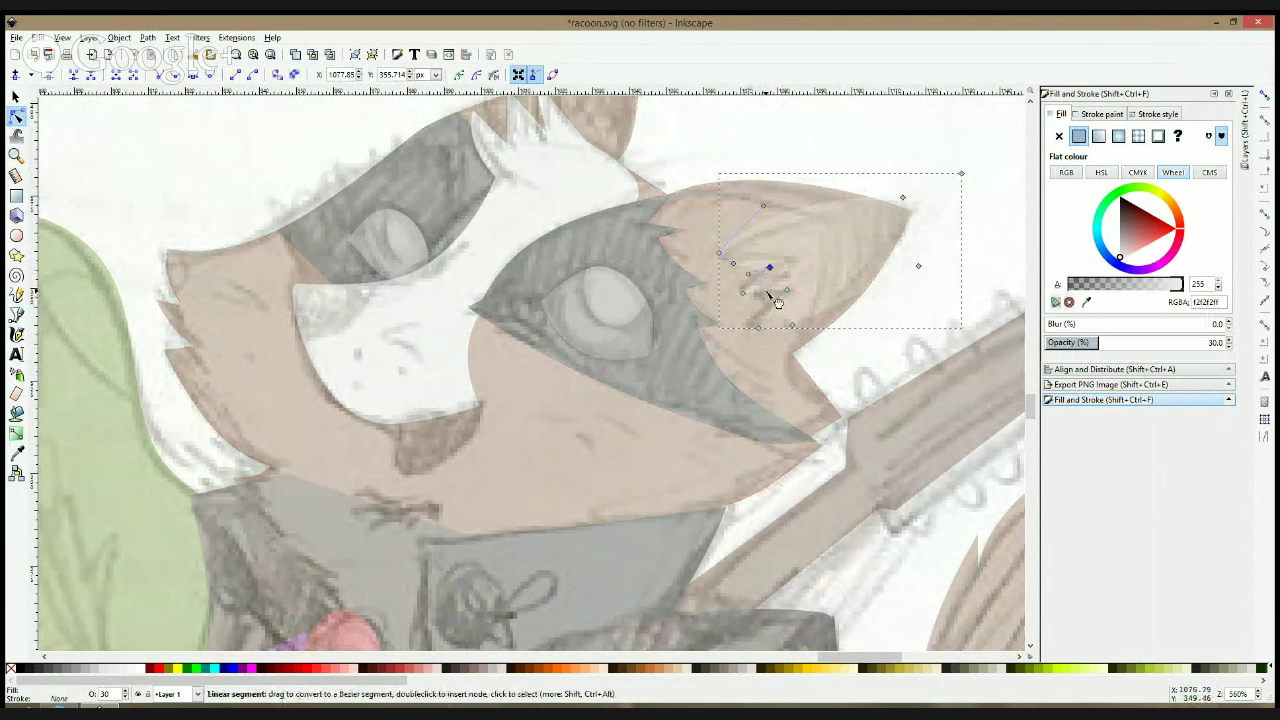
double_click(854, 350)
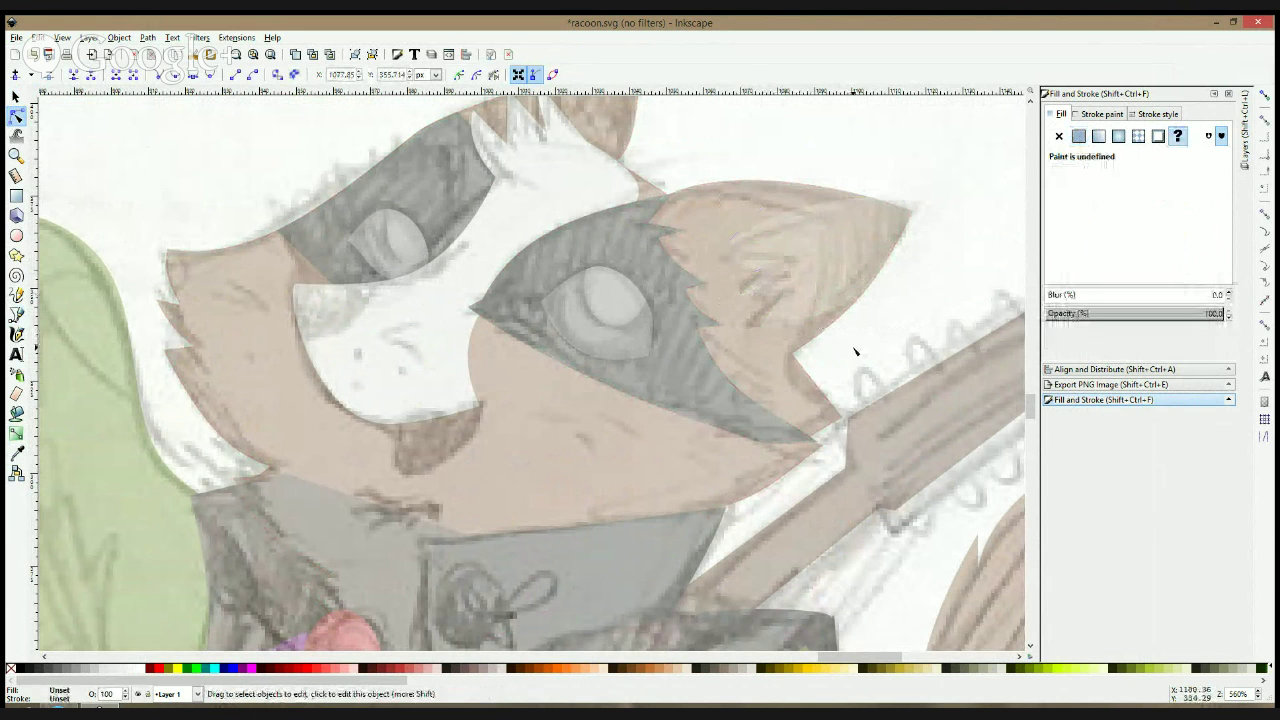
- Reshape the head outline below the ear and bow the lower edge of the mask patch slightly to follow the sketch
left_click(818, 388)
left_click_drag(818, 388, 839, 414)
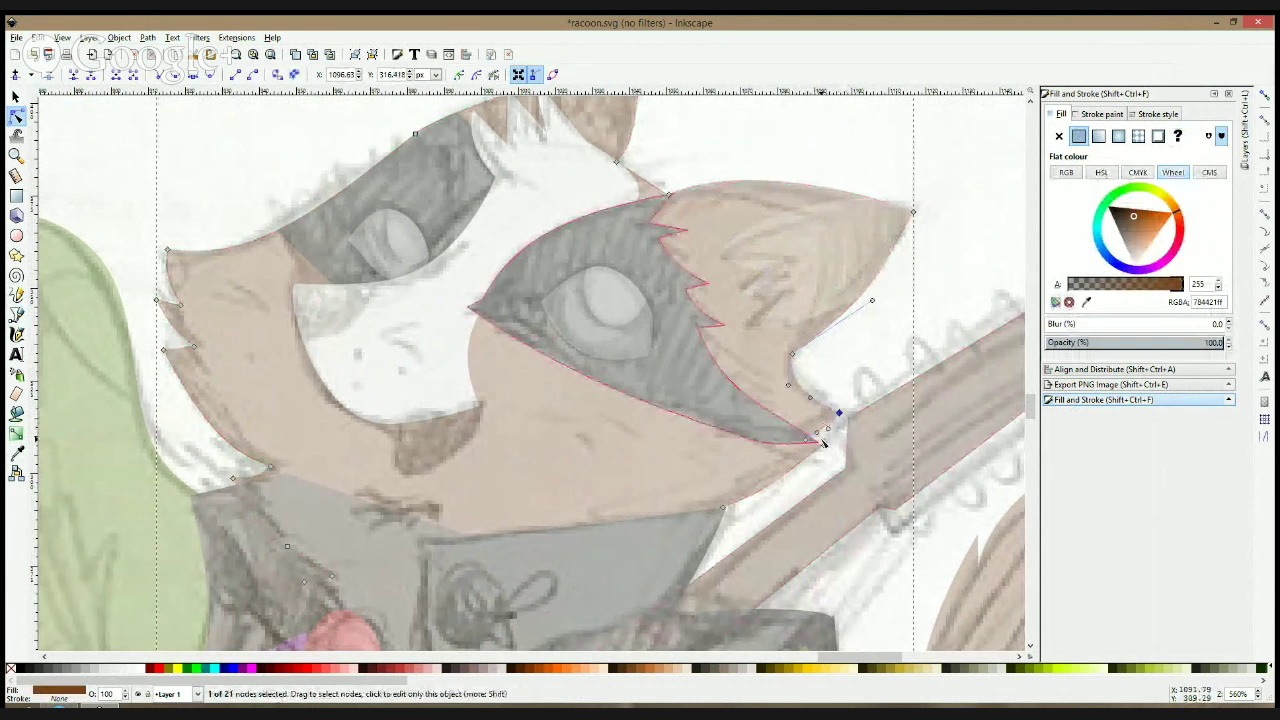
key("Escape")
left_click(590, 381)
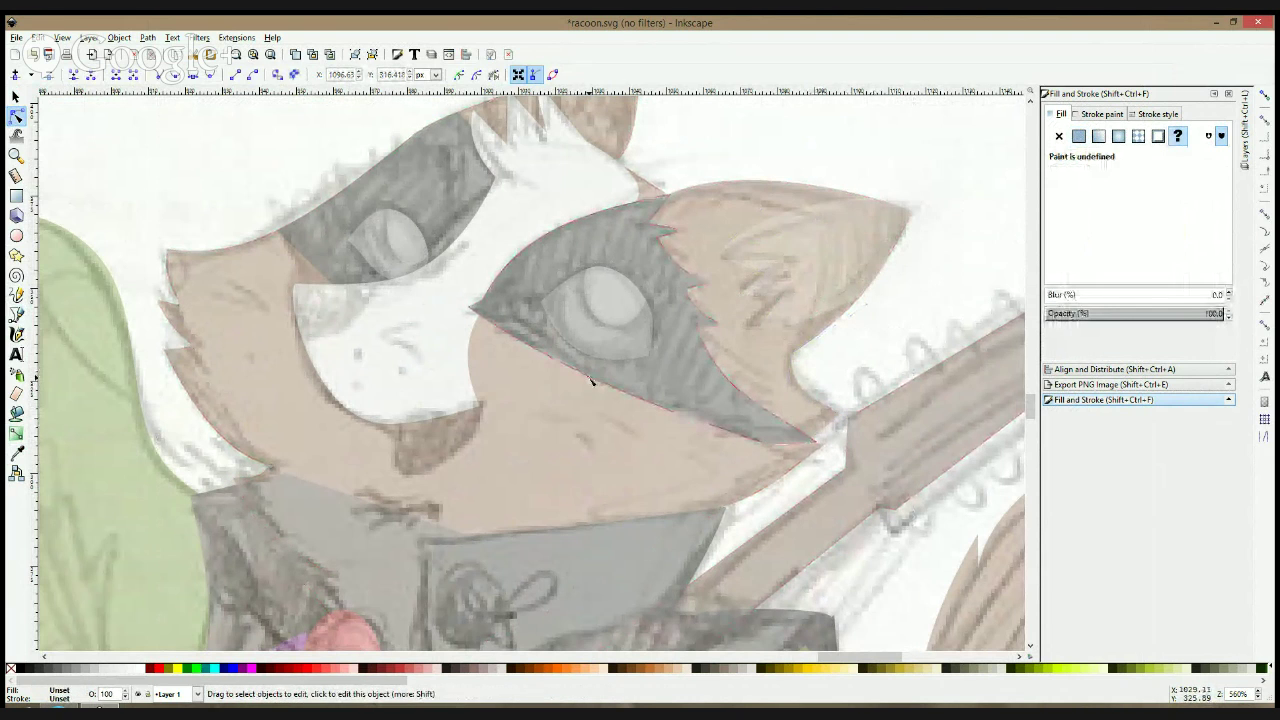
left_click_drag(590, 381, 588, 388)
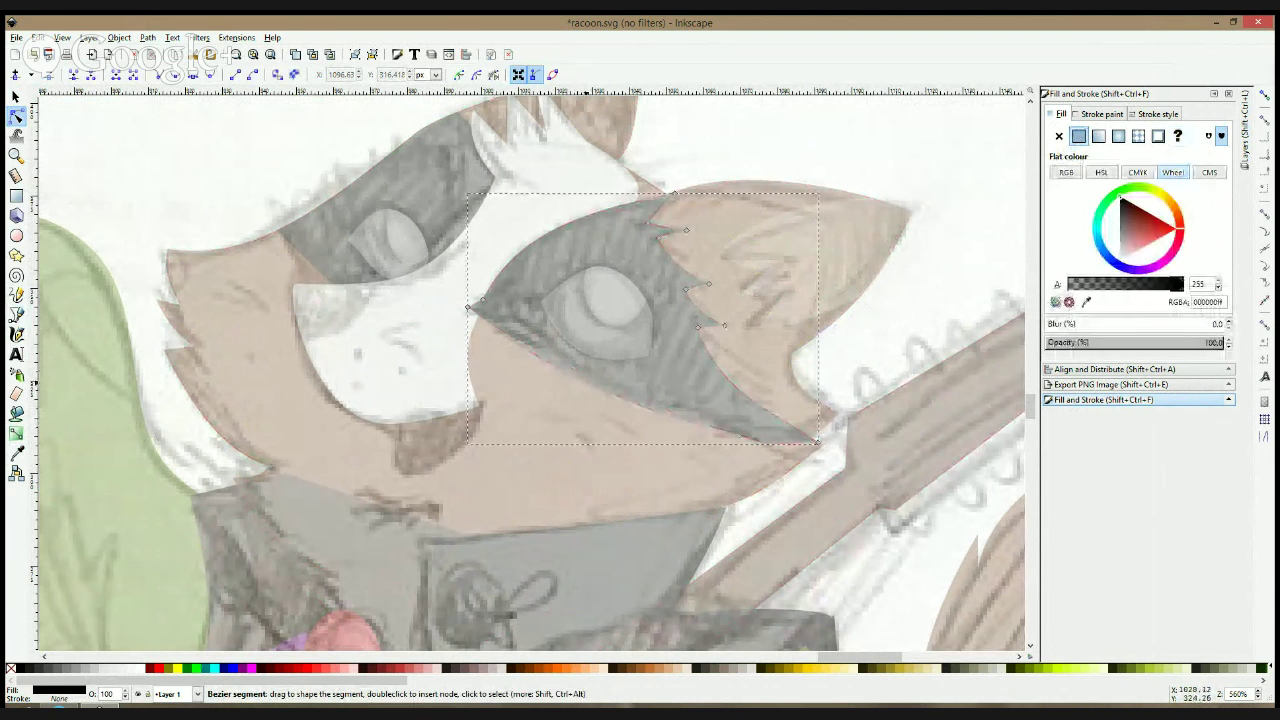
- Draw a closed straight-edged shape over the nose at the tip of the white face patch
left_click(16, 314)
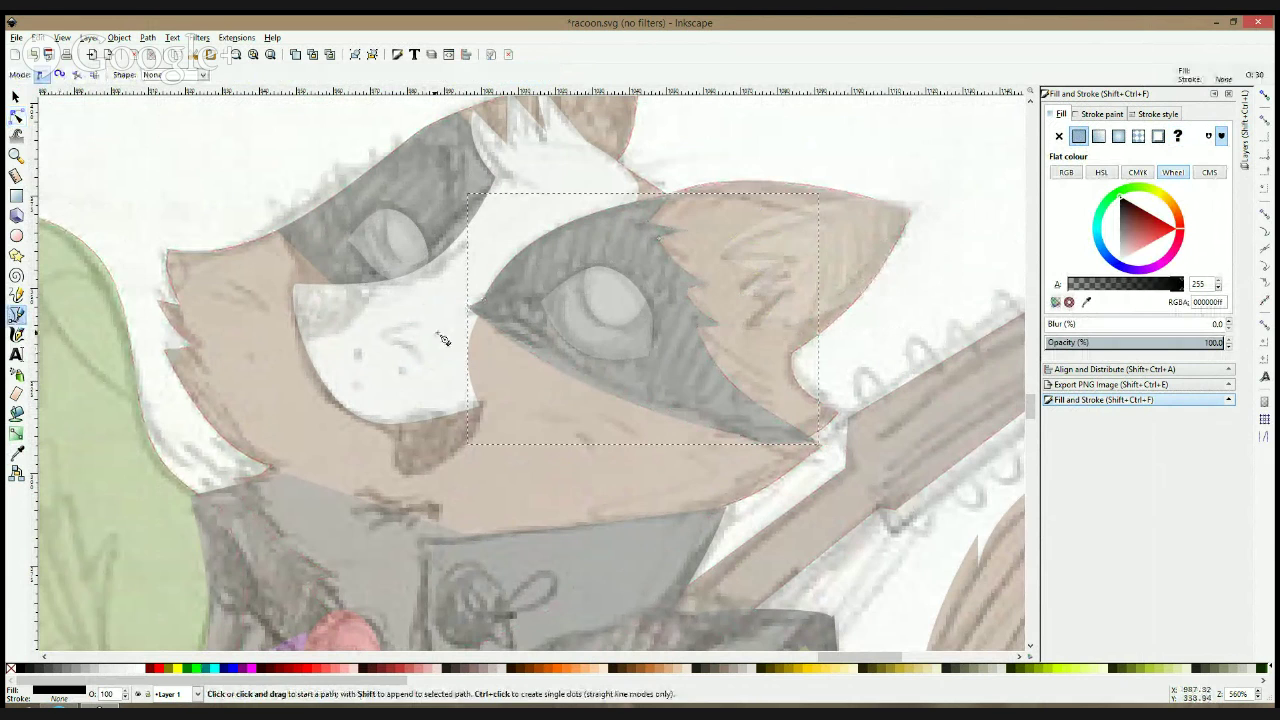
left_click(376, 269)
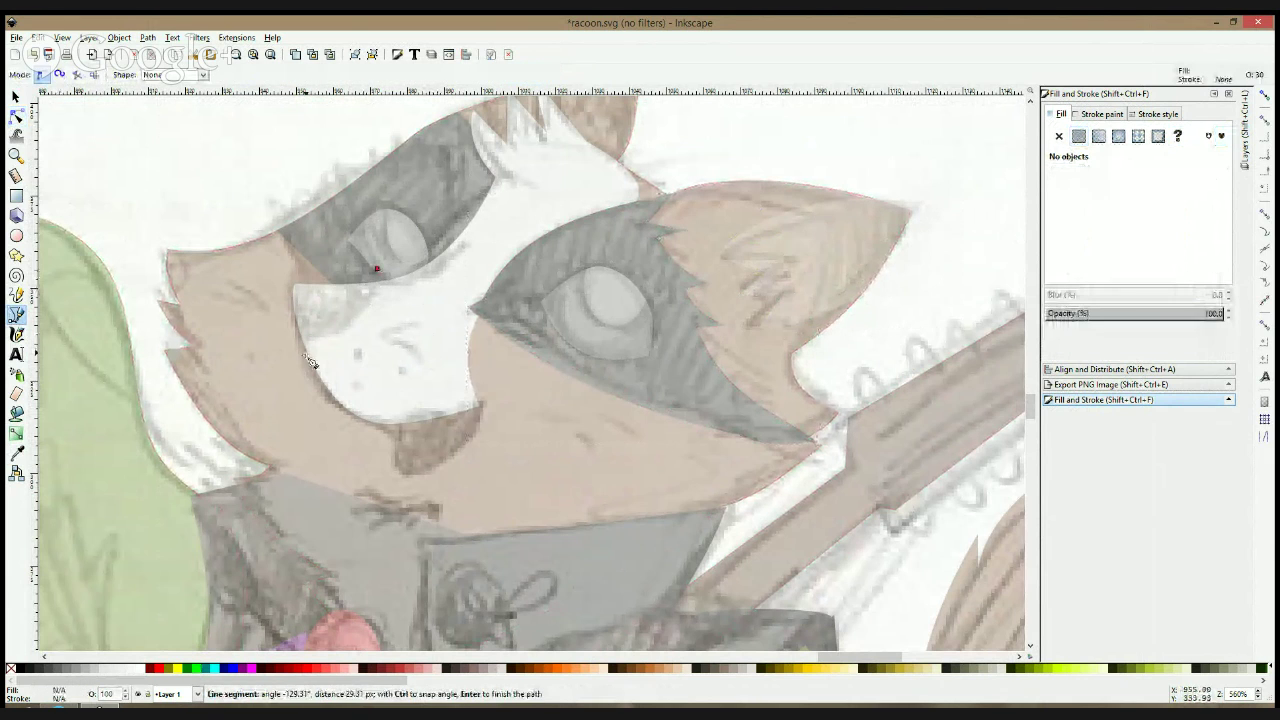
left_click(376, 270)
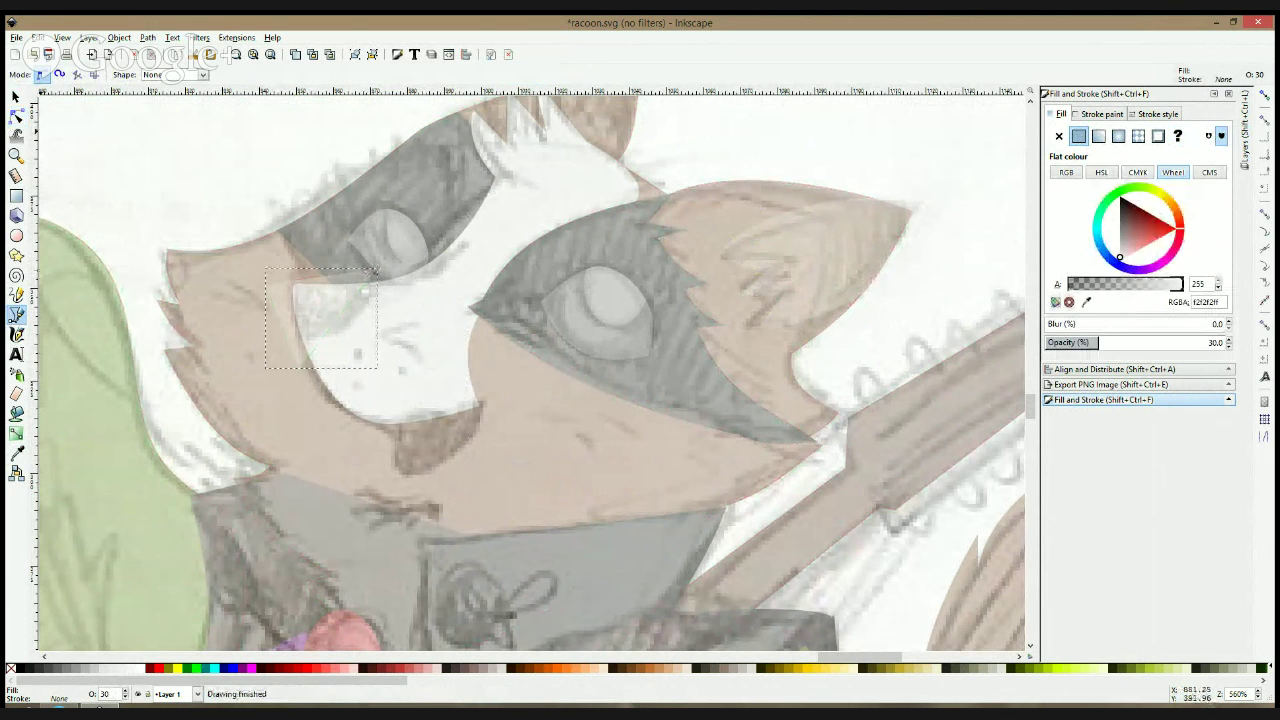
- Duplicate the brown head shape, intersect the copy with the inner-ear patch and fill the result dark brown 502d16
key("s")
left_click(654, 224)
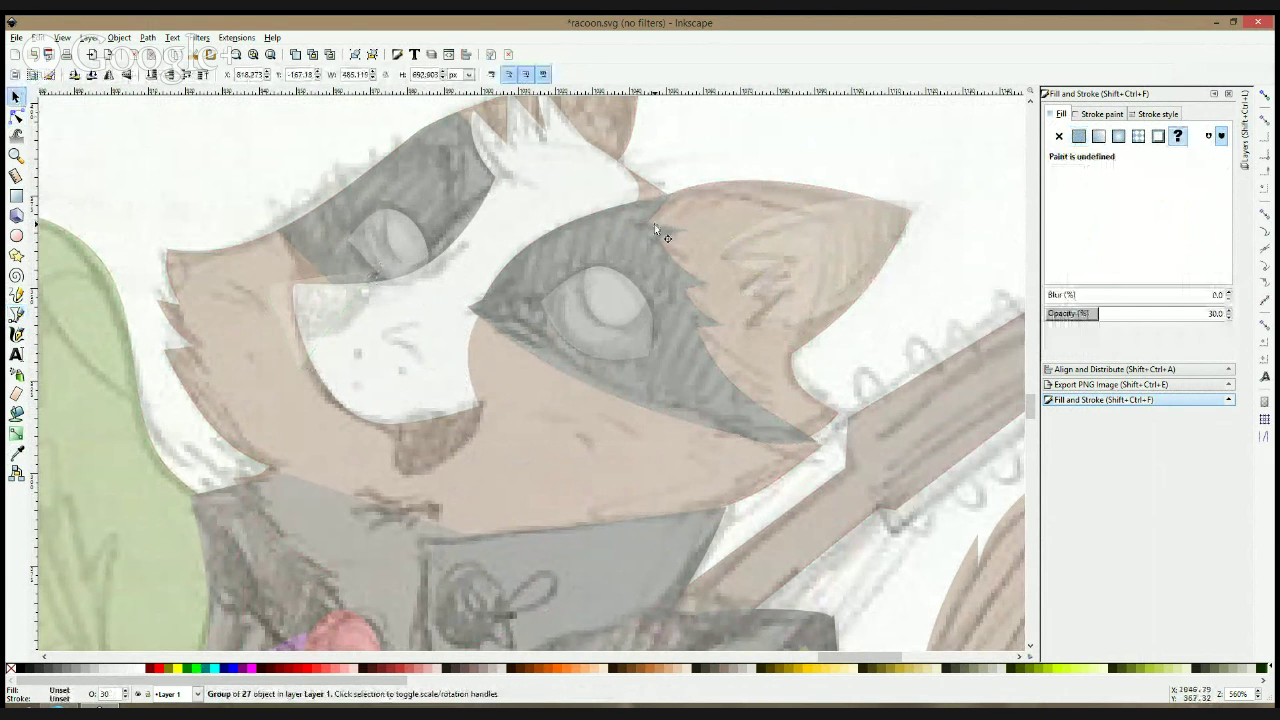
double_click(739, 193)
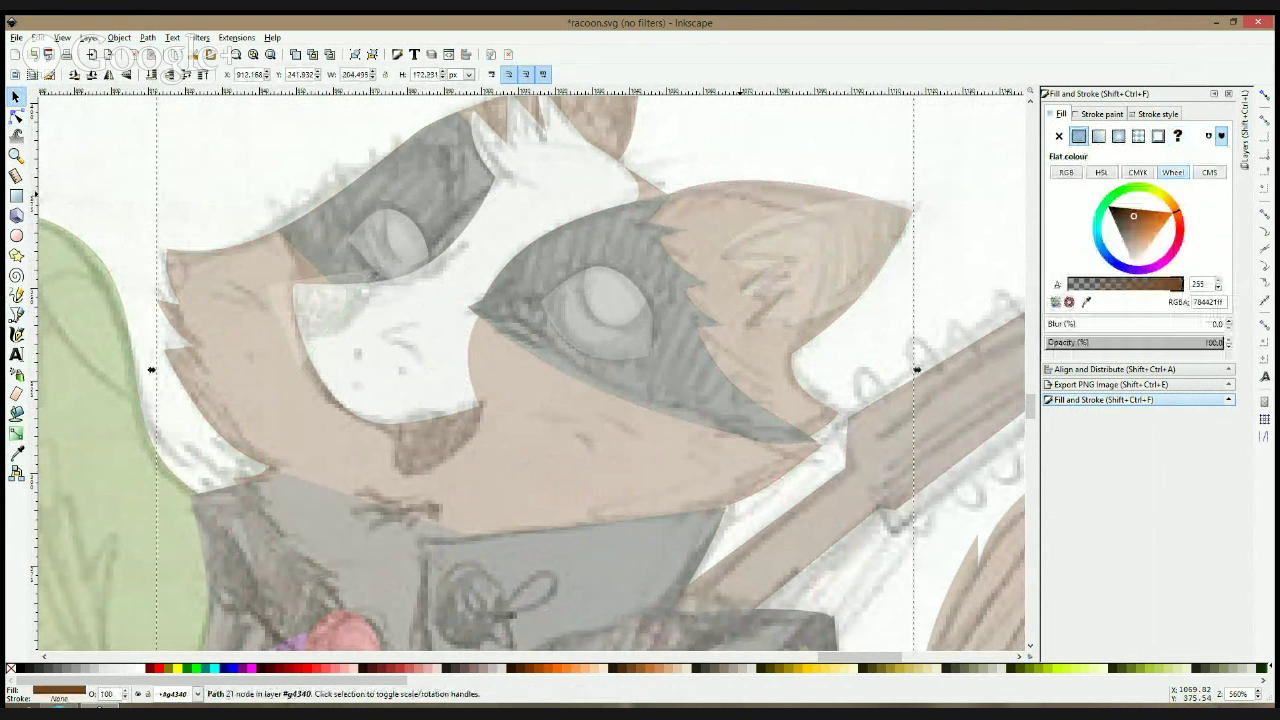
double_click(741, 194)
key("space")
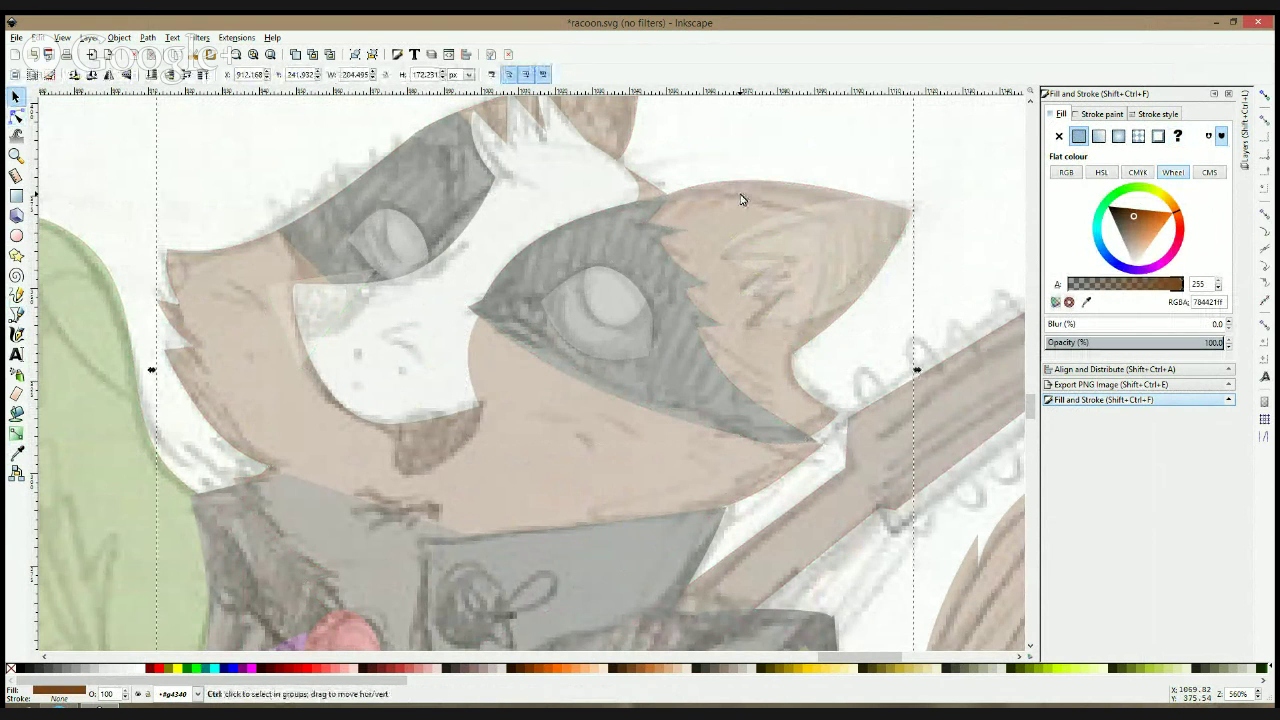
key("ctrl+d")
left_click(910, 205, "shift")
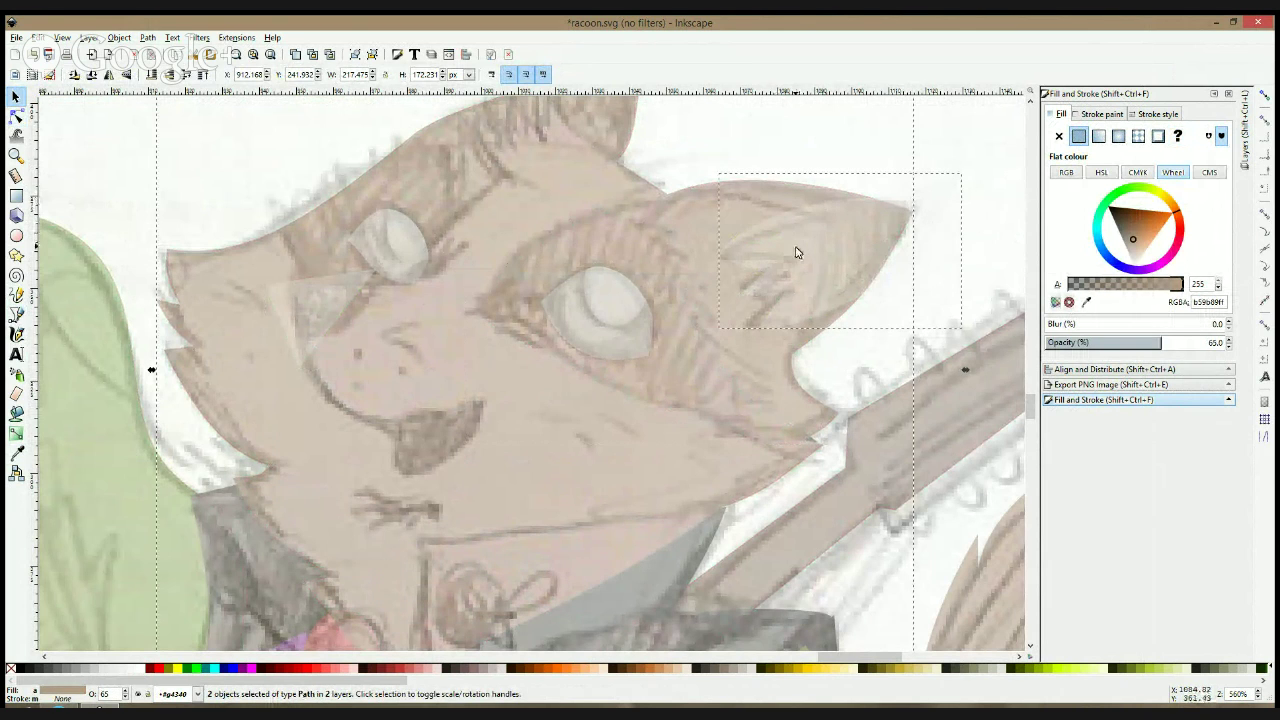
key("ctrl")
key("ctrl+asterisk")
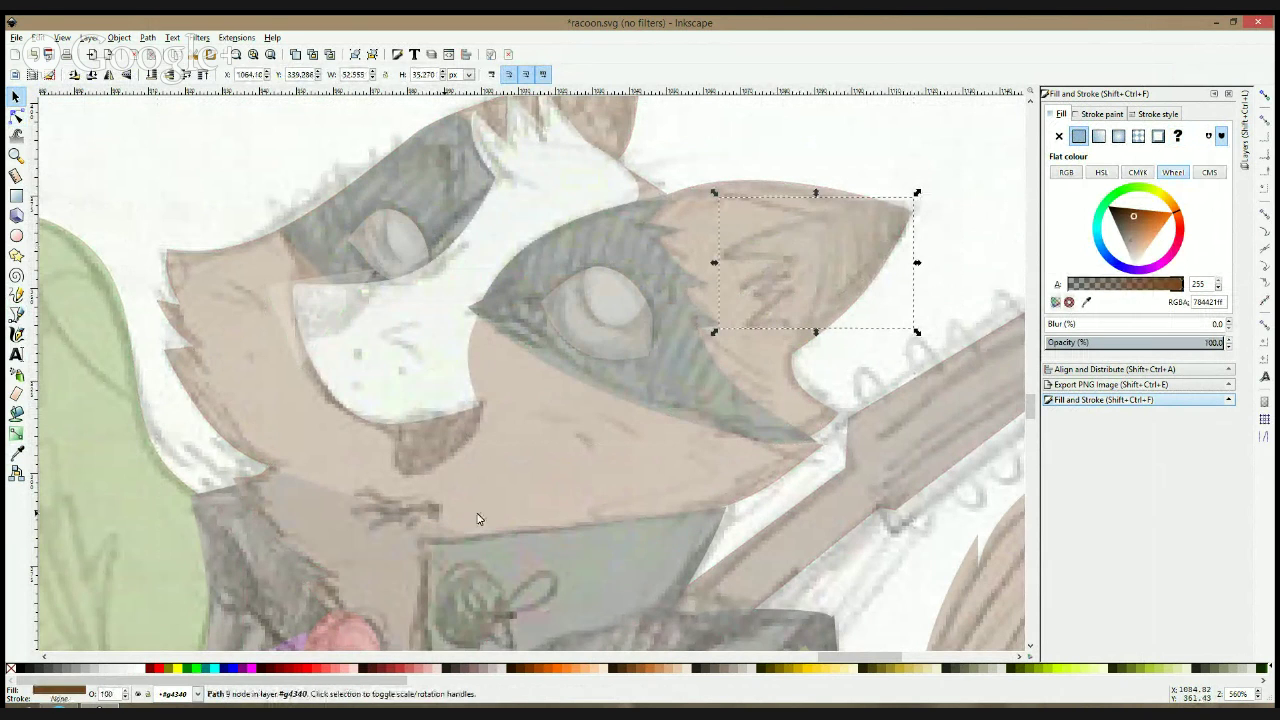
left_click(622, 669)
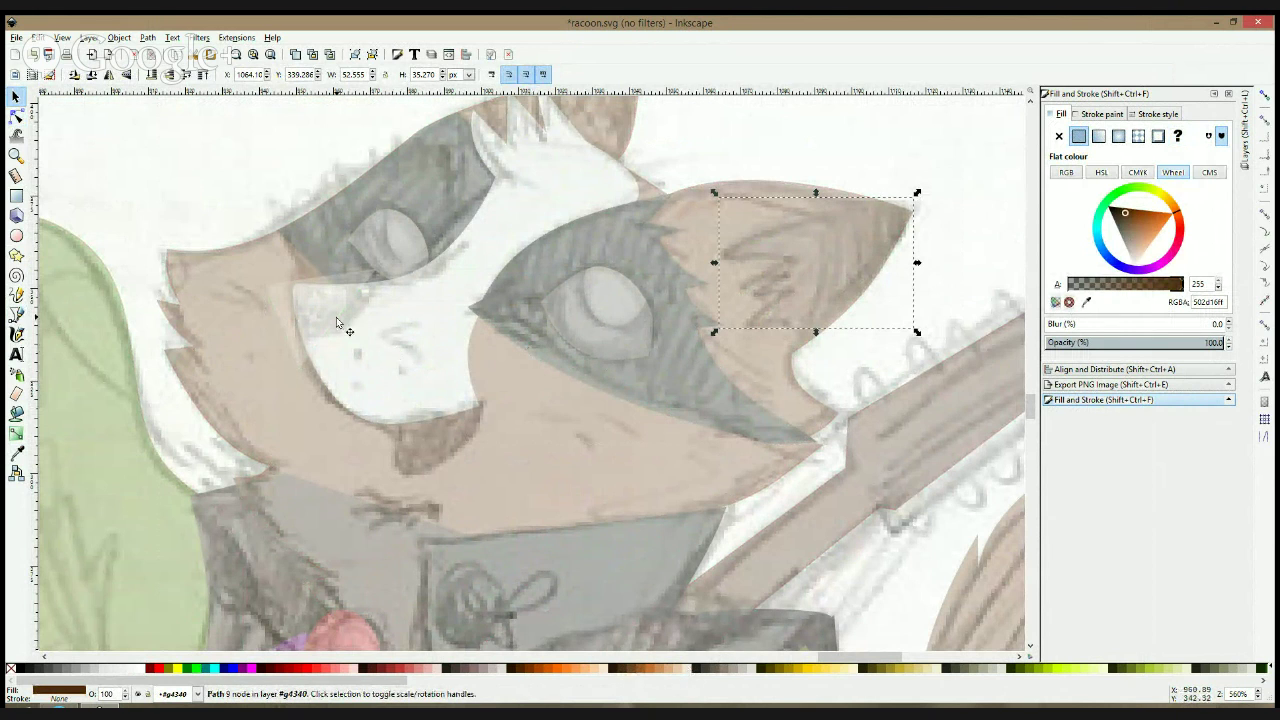
- Duplicate the white face patch and intersect the copy with the straight-edged nose shape
left_click(337, 320)
left_click(392, 322)
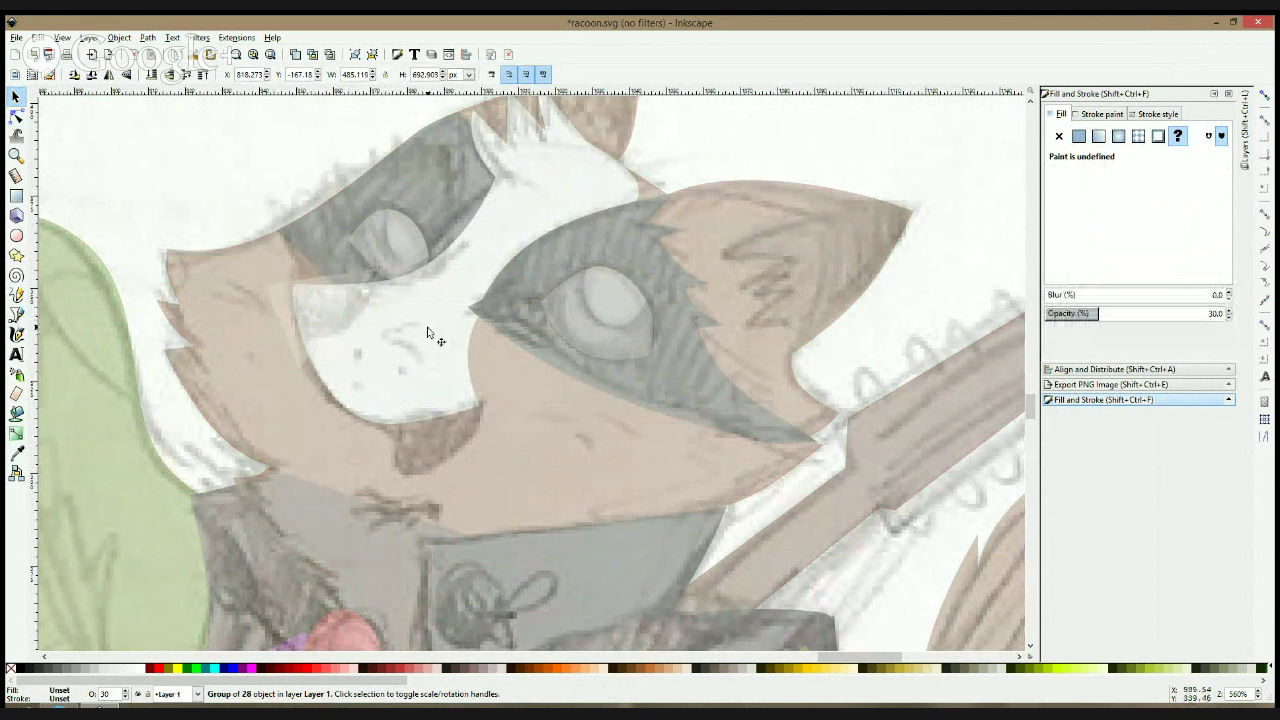
key("Escape")
left_click(428, 333, "ctrl")
key("Page_Up")
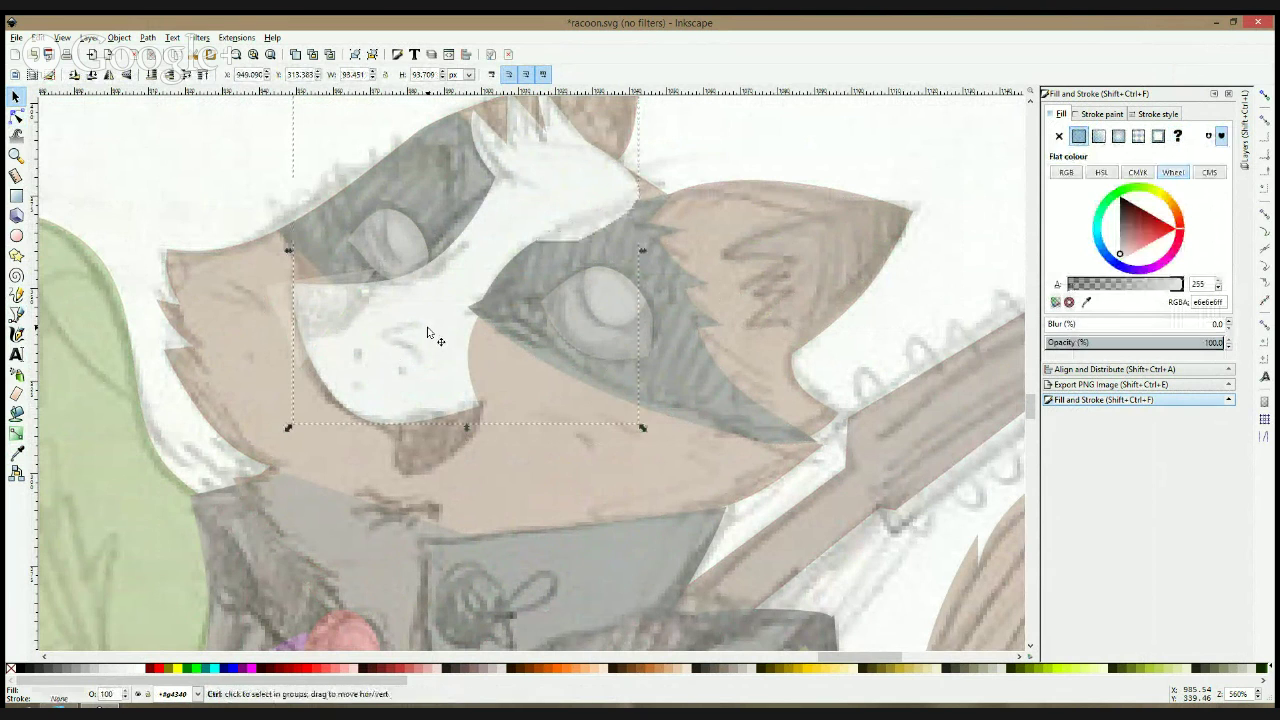
left_click(273, 298, "shift")
key("ctrl+asterisk")
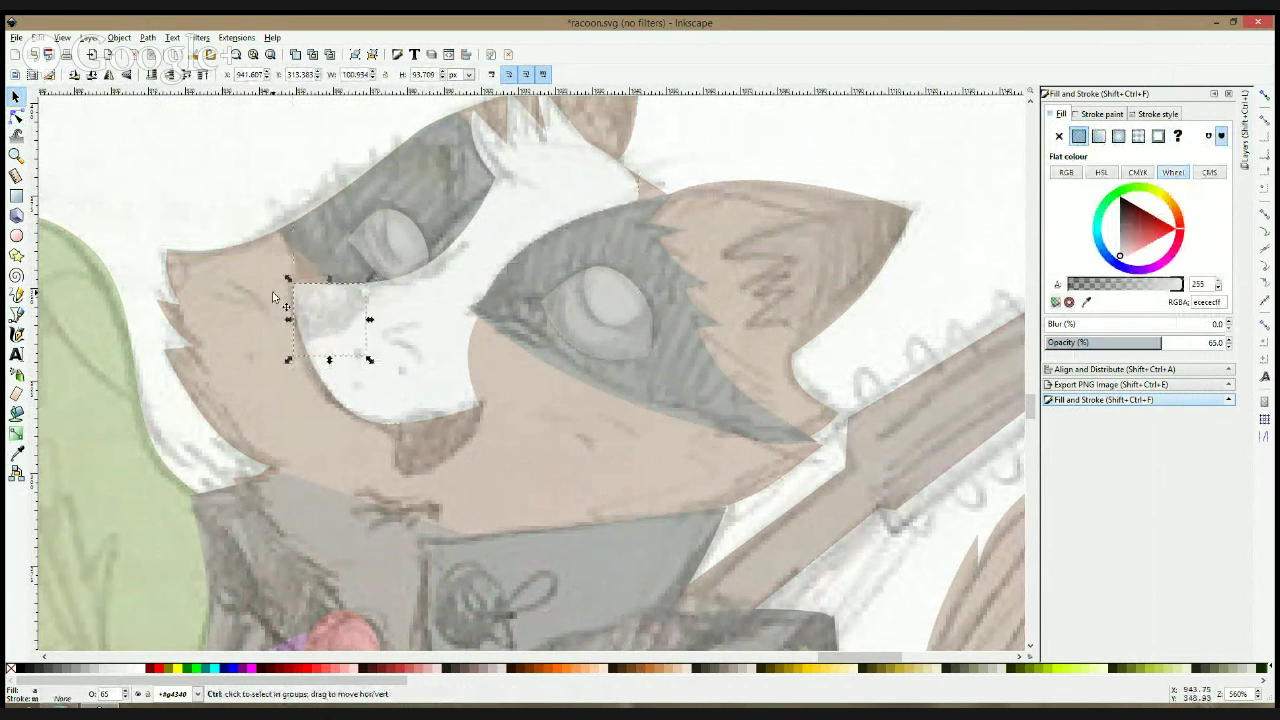
- Bow the nose shape's straight inner edge outward in outline view and fill the nose dark grey
left_click(16, 118)
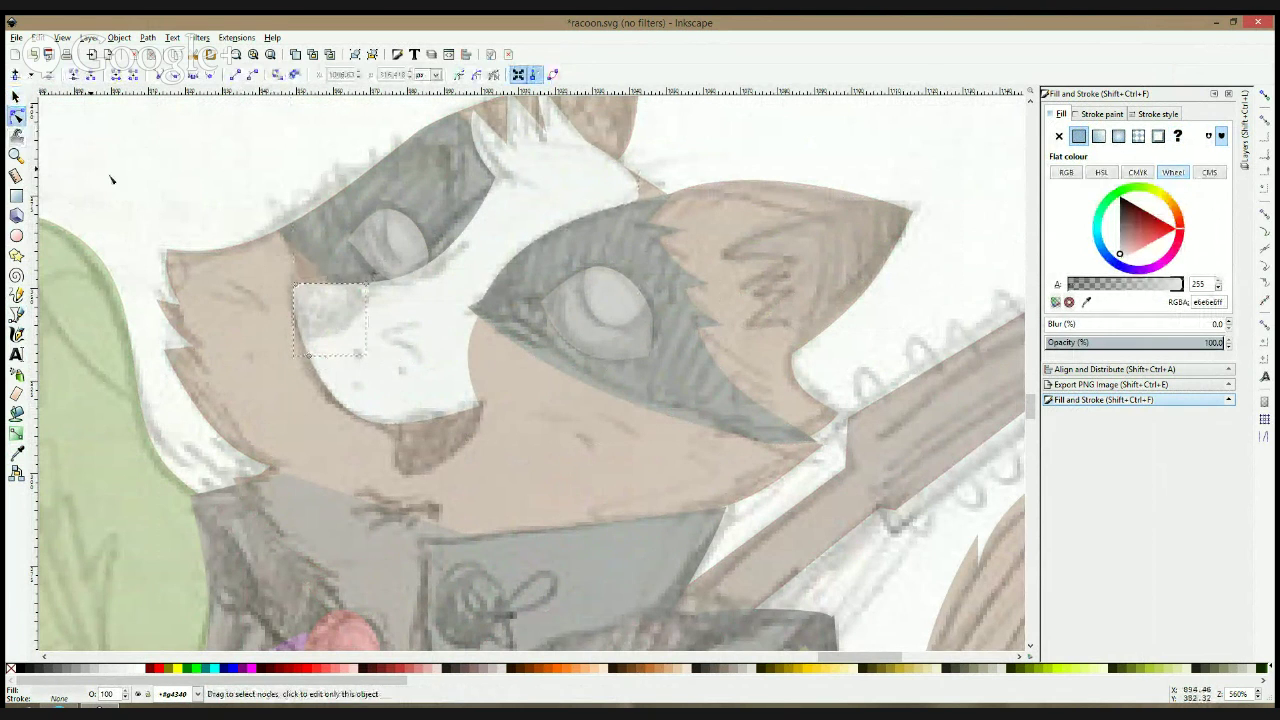
key("ctrl+KP_5")
key("ctrl+KP_5")
key("ctrl+KP_5")
key("ctrl+KP_5")
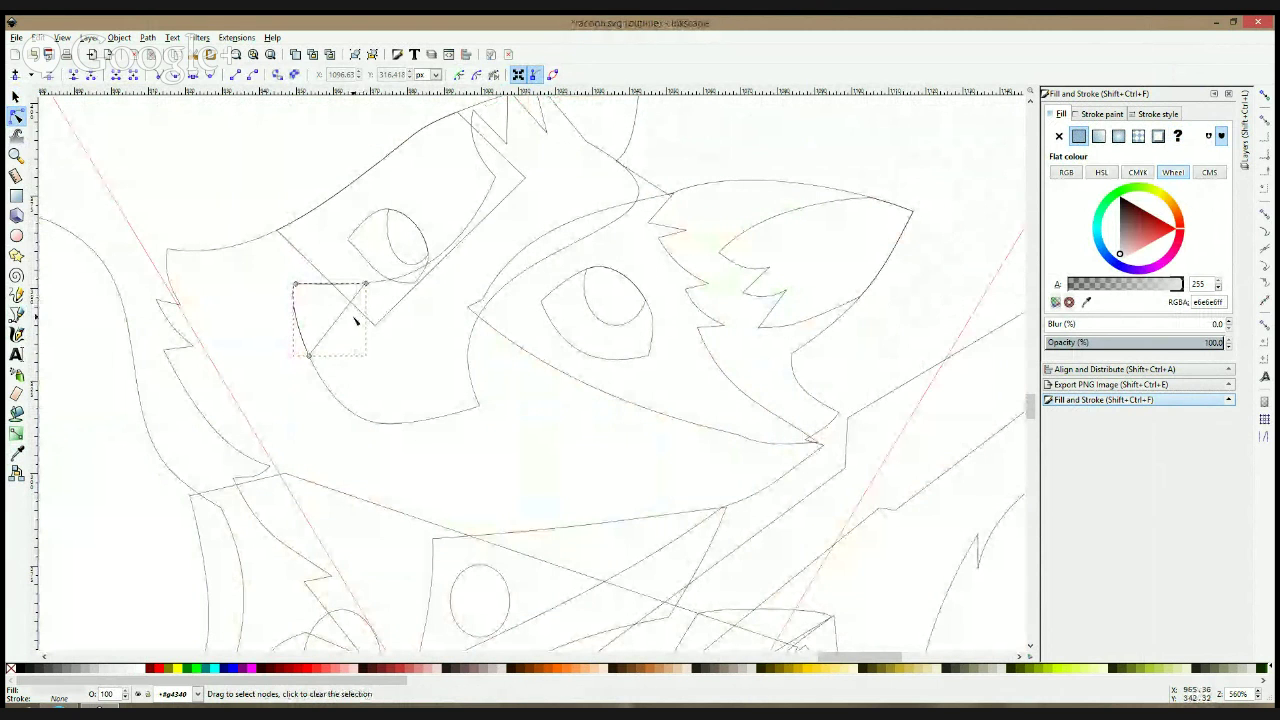
left_click_drag(339, 321, 349, 337)
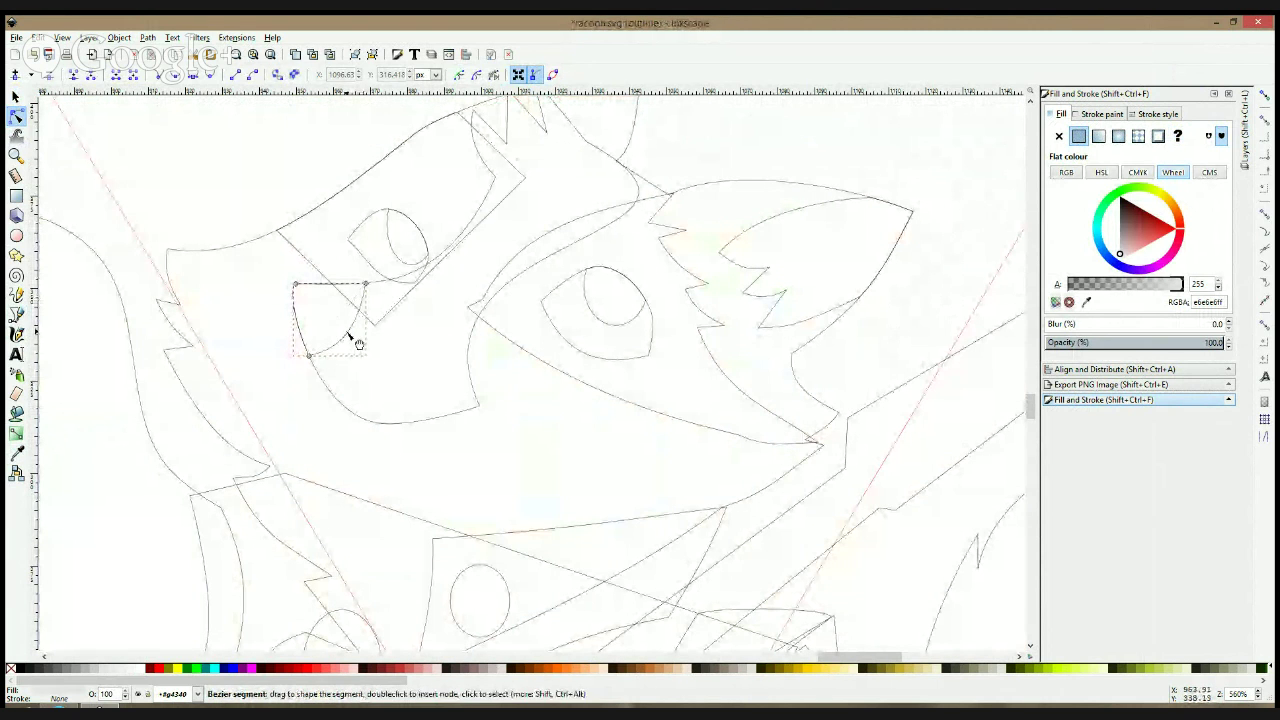
key("ctrl+KP_5")
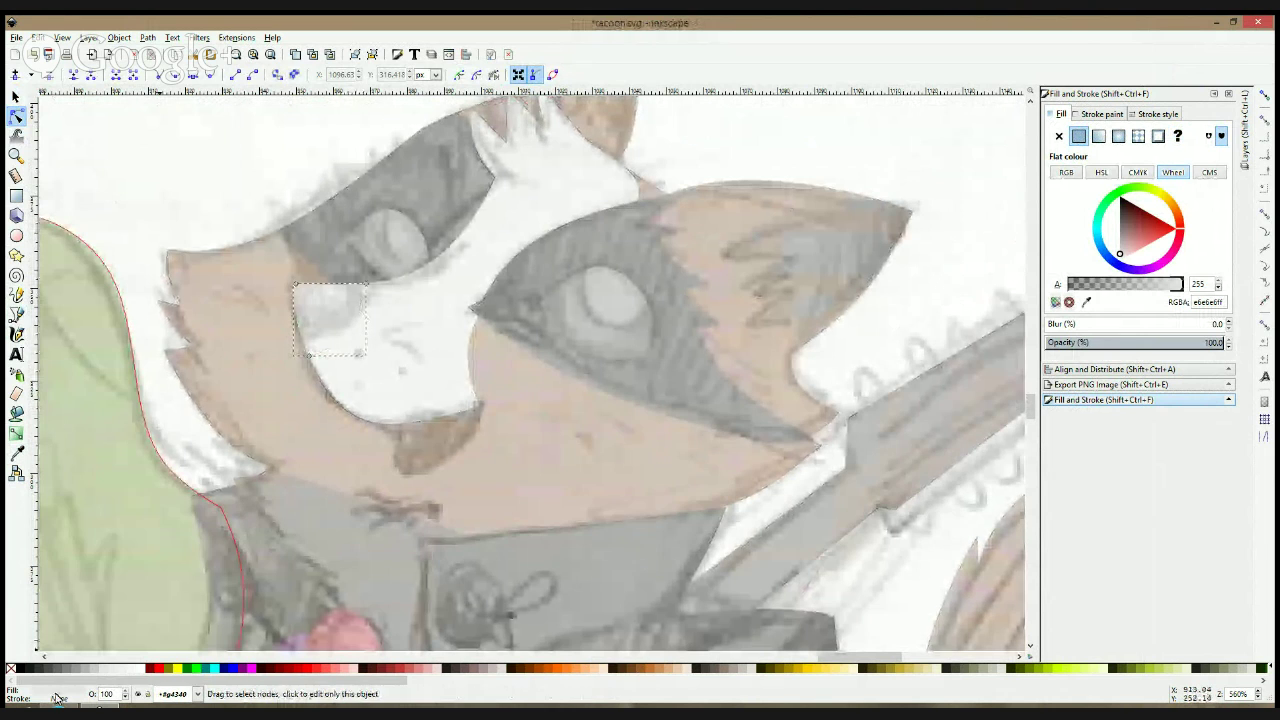
left_click(31, 668)
- Select both clipped iris shapes and fill them dark grey
left_click(606, 301)
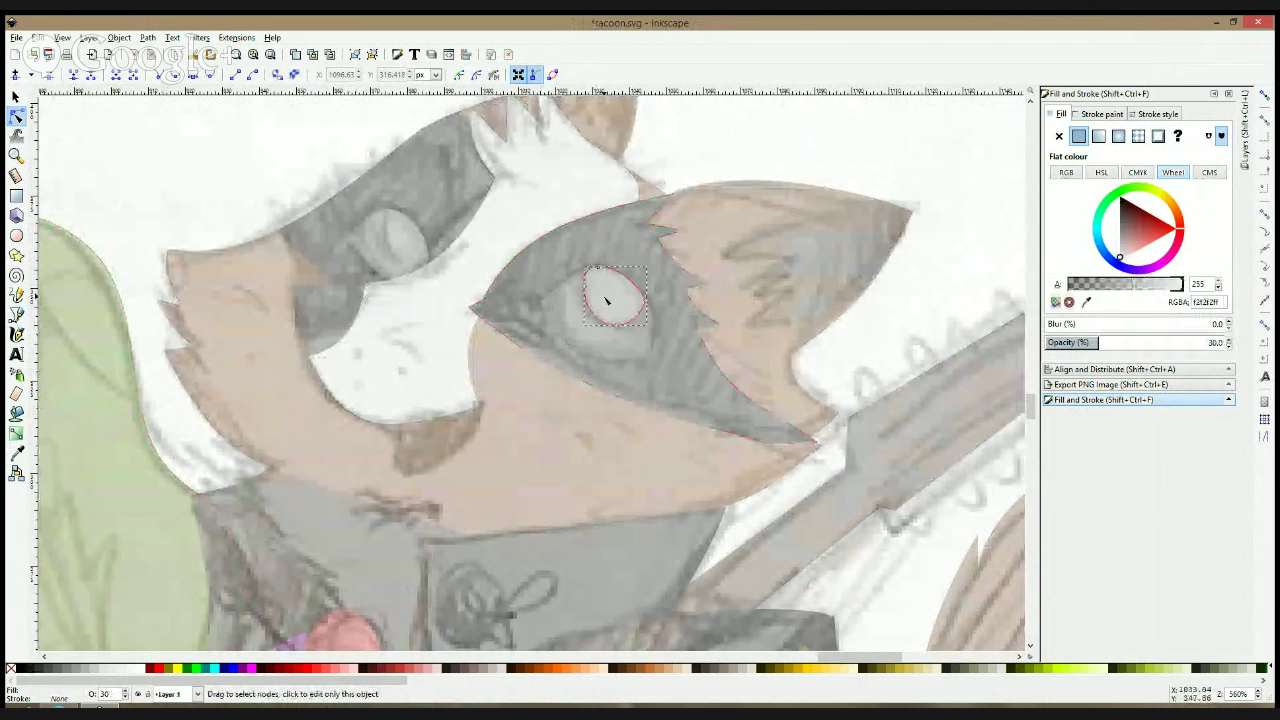
key("F1")
left_click(409, 240, "shift")
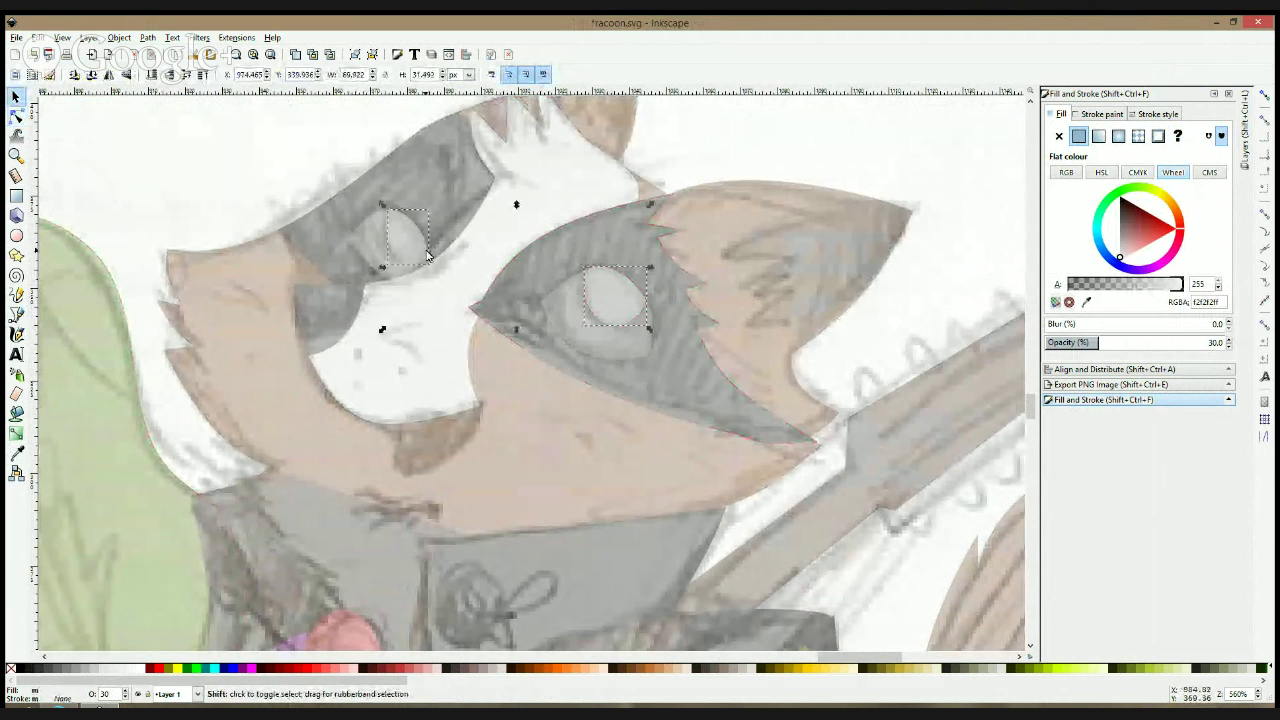
left_click(32, 666)
- Draw a closed three-cornered mouth shape about 24 px wide directly below the white muzzle patch with the Bezier tool
left_click(437, 430)
scroll(576, 404, "down", 2)
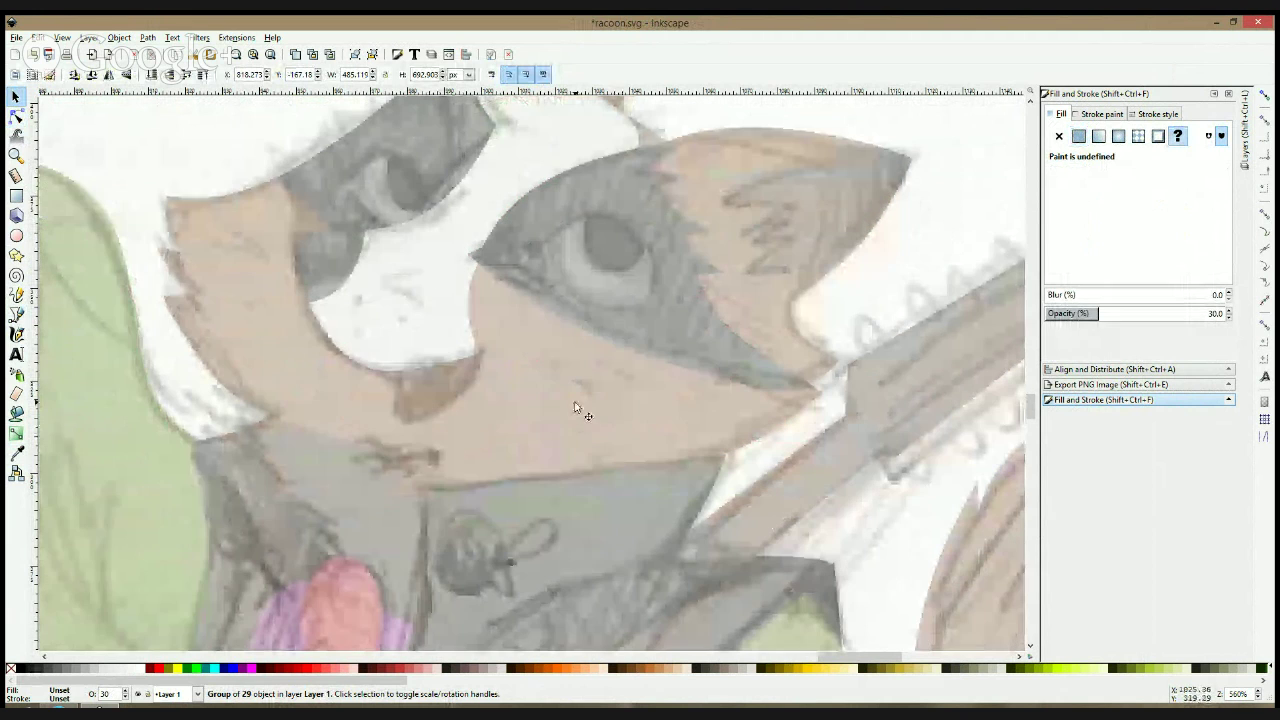
left_click(16, 314)
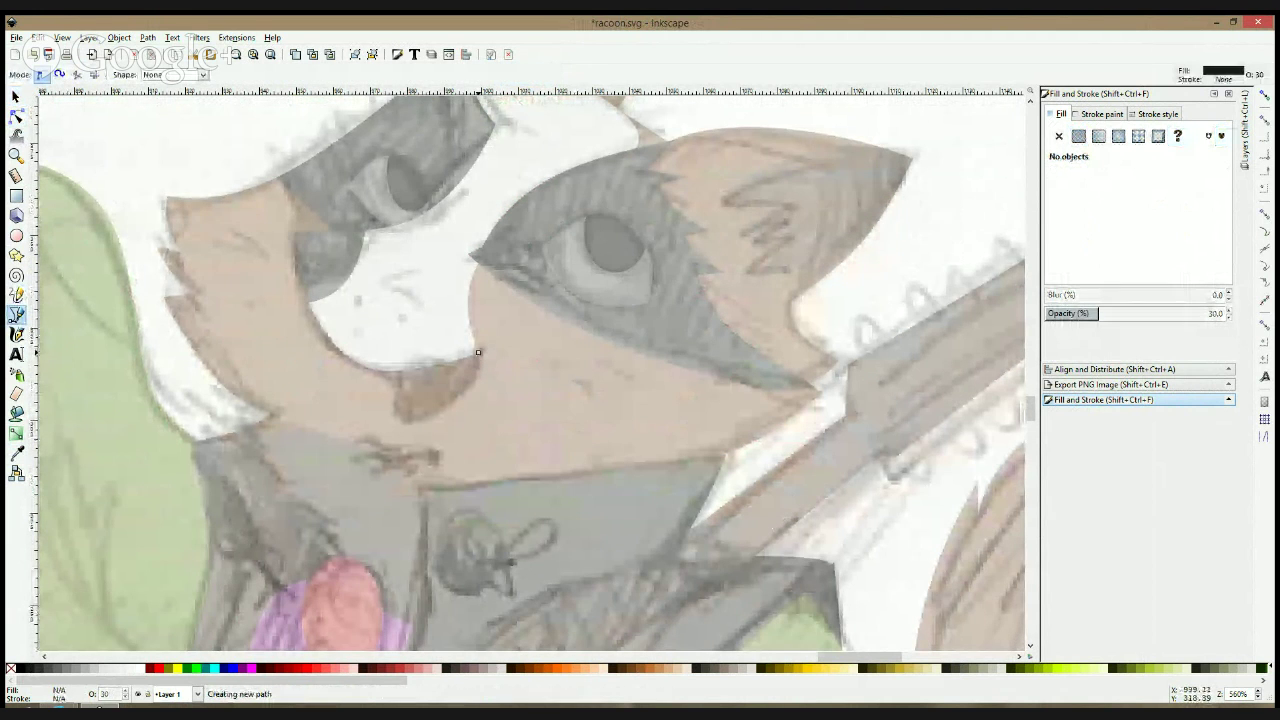
scroll(449, 418, "up", 2)
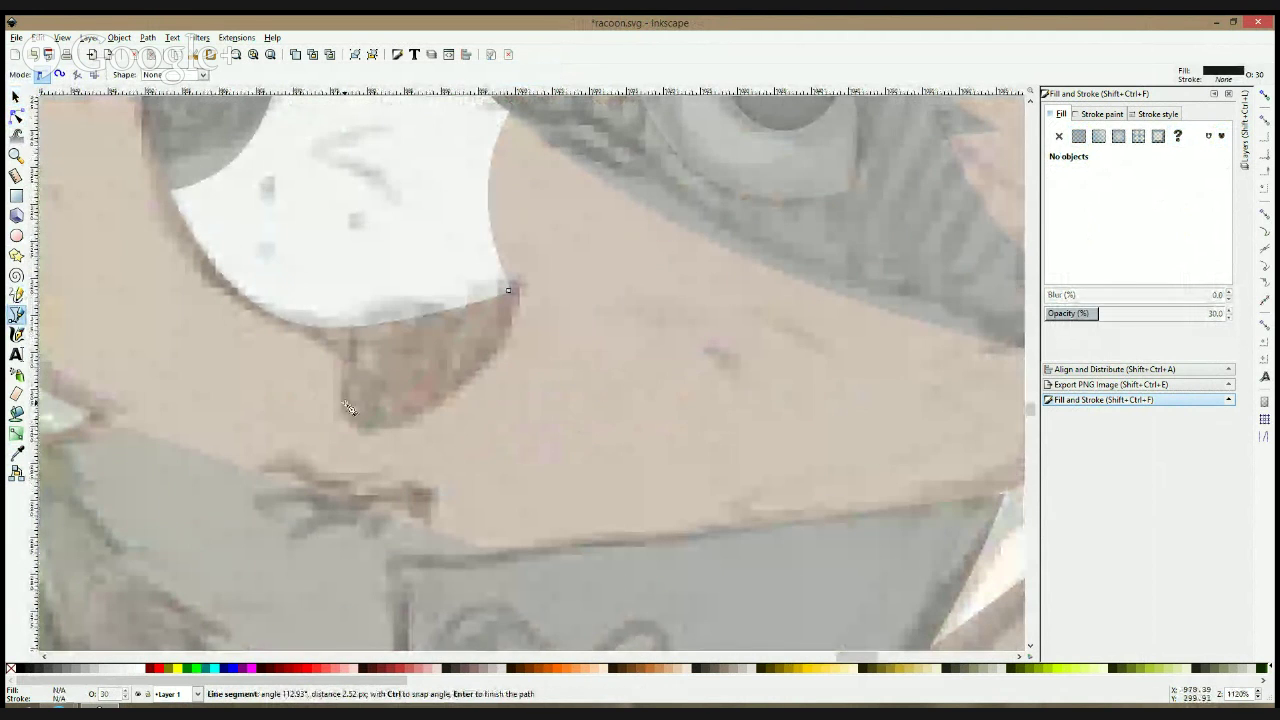
left_click(336, 306)
left_click(508, 291)
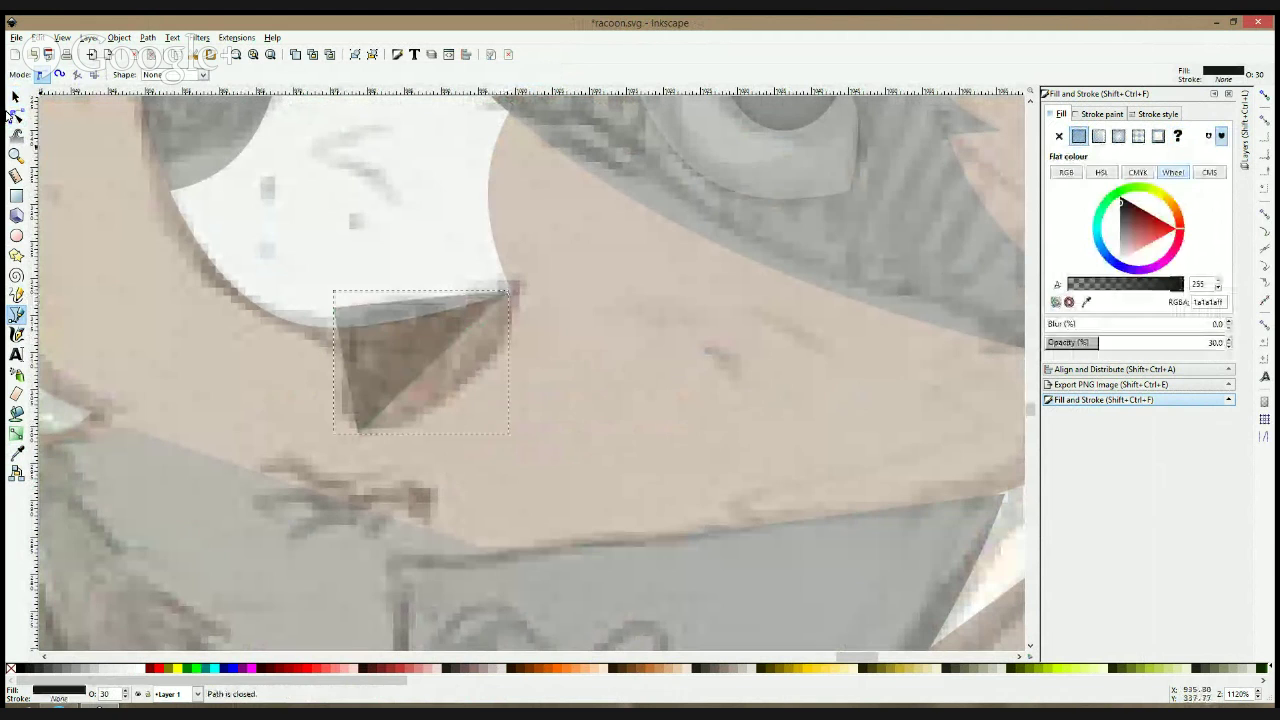
- Bend the mouth shape's two lower edges outward so they follow the rounded mouth in the sketch
left_click(16, 116)
mouse_move(360, 429)
left_mouse_down()
mouse_move(366, 443)
mouse_move(362, 427)
left_mouse_up()
left_click_drag(463, 386, 474, 380)
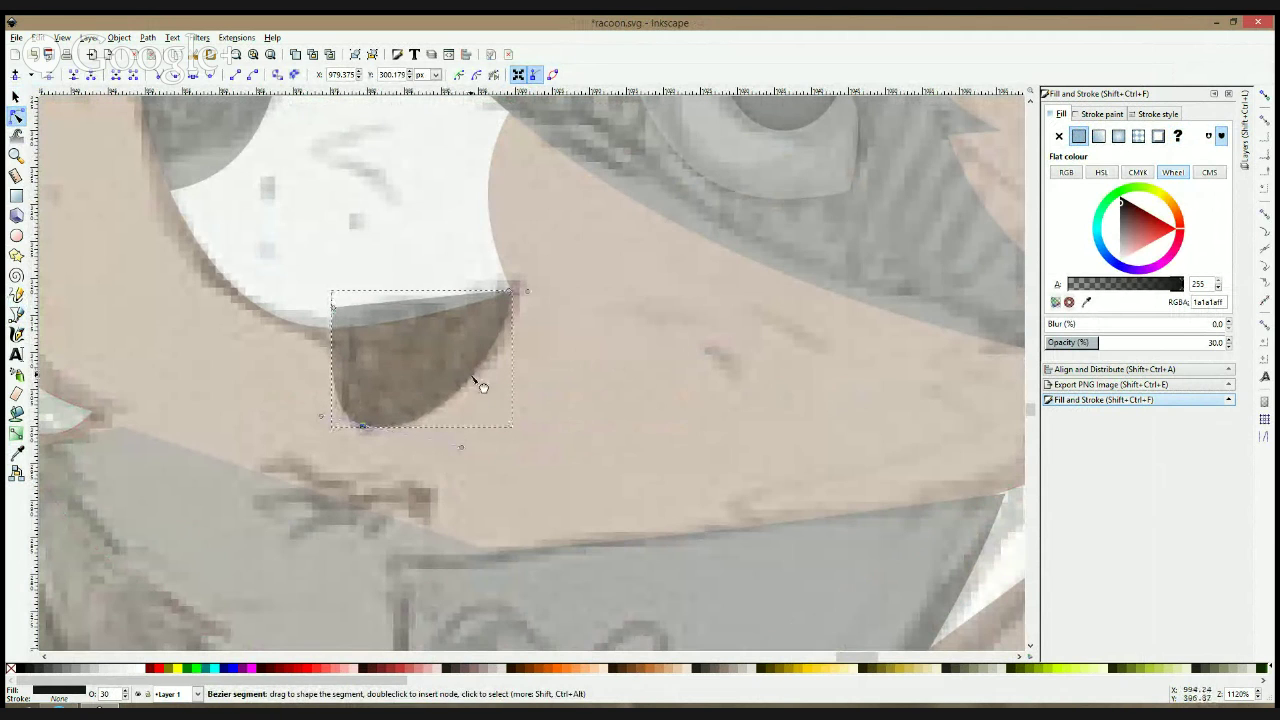
left_click_drag(526, 289, 514, 314)
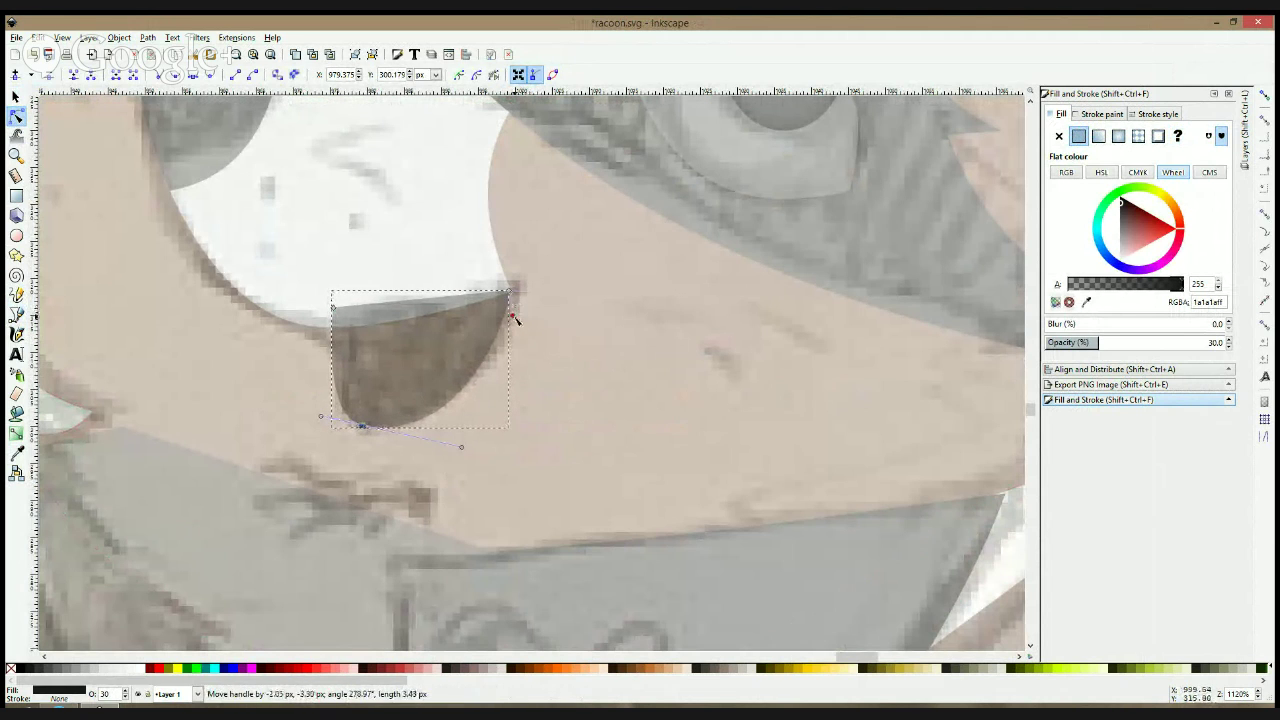
key("s")
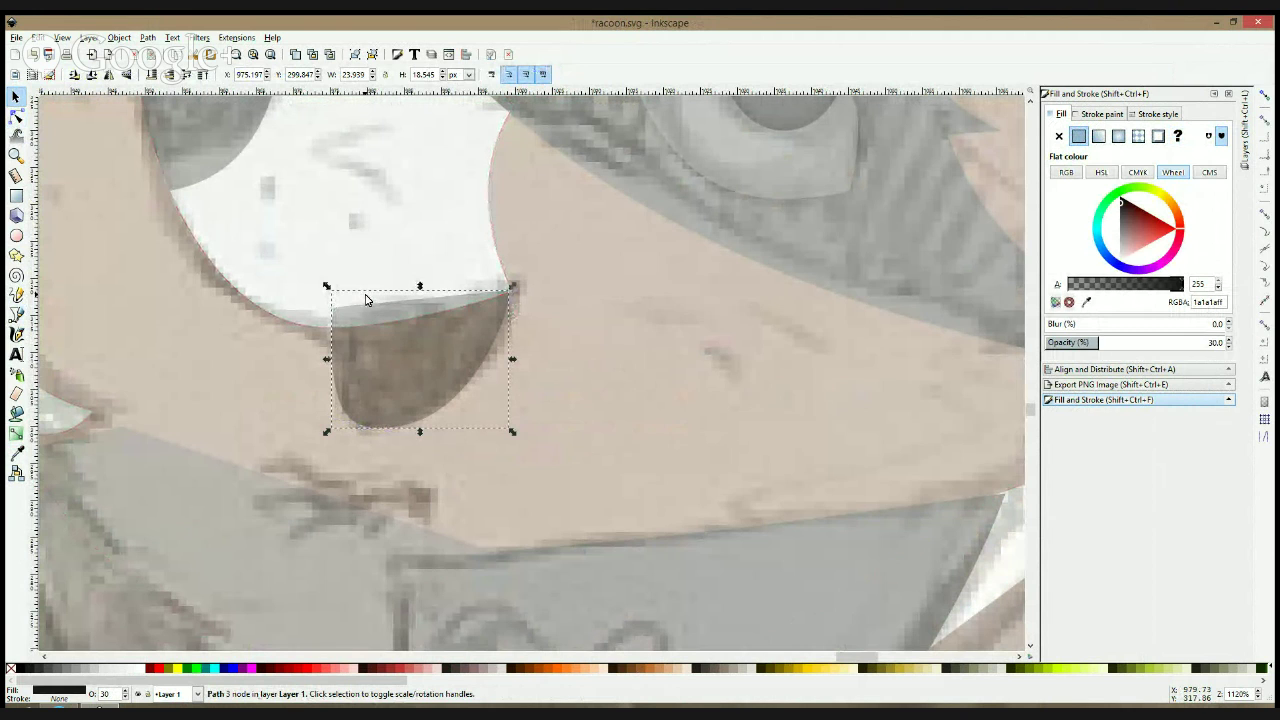
- Select the grouped flat-coloured raccoon over the sketch photo and set its opacity to 100%
scroll(365, 300, "down", 6)
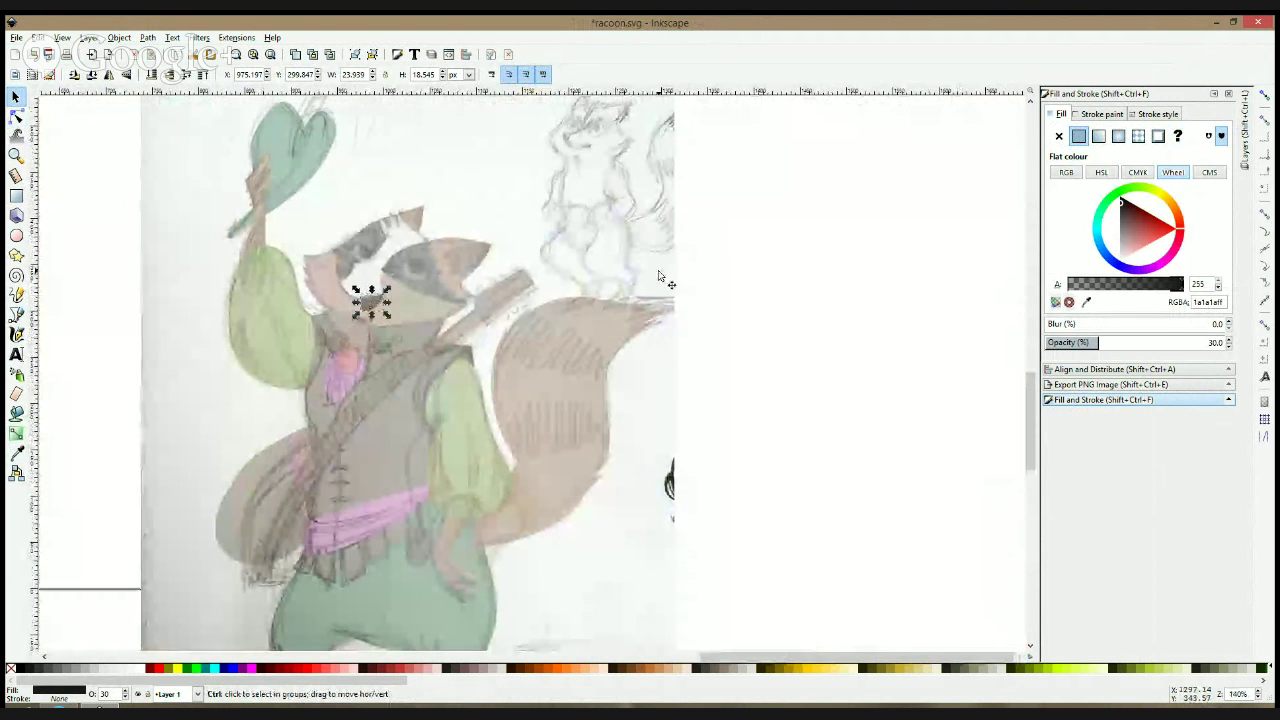
scroll(365, 300, "down", 3)
left_click(751, 257)
left_click(626, 316)
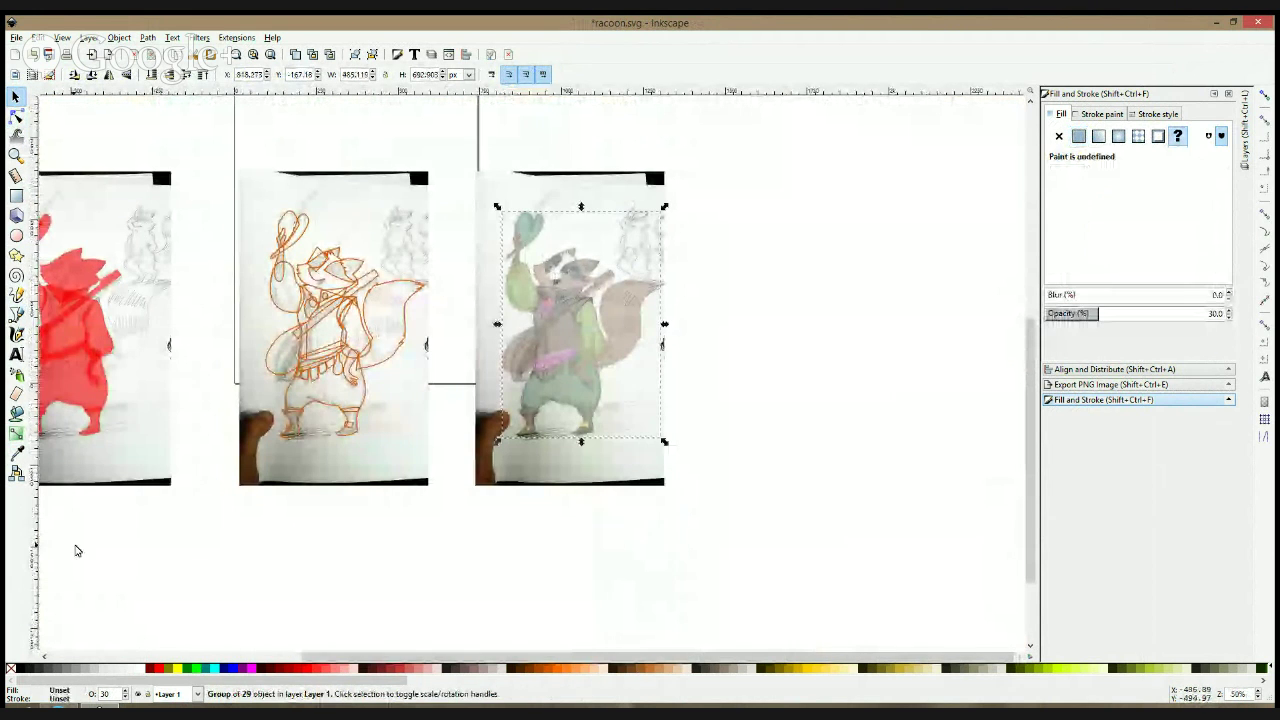
double_click(113, 695)
type("100")
key("Return")
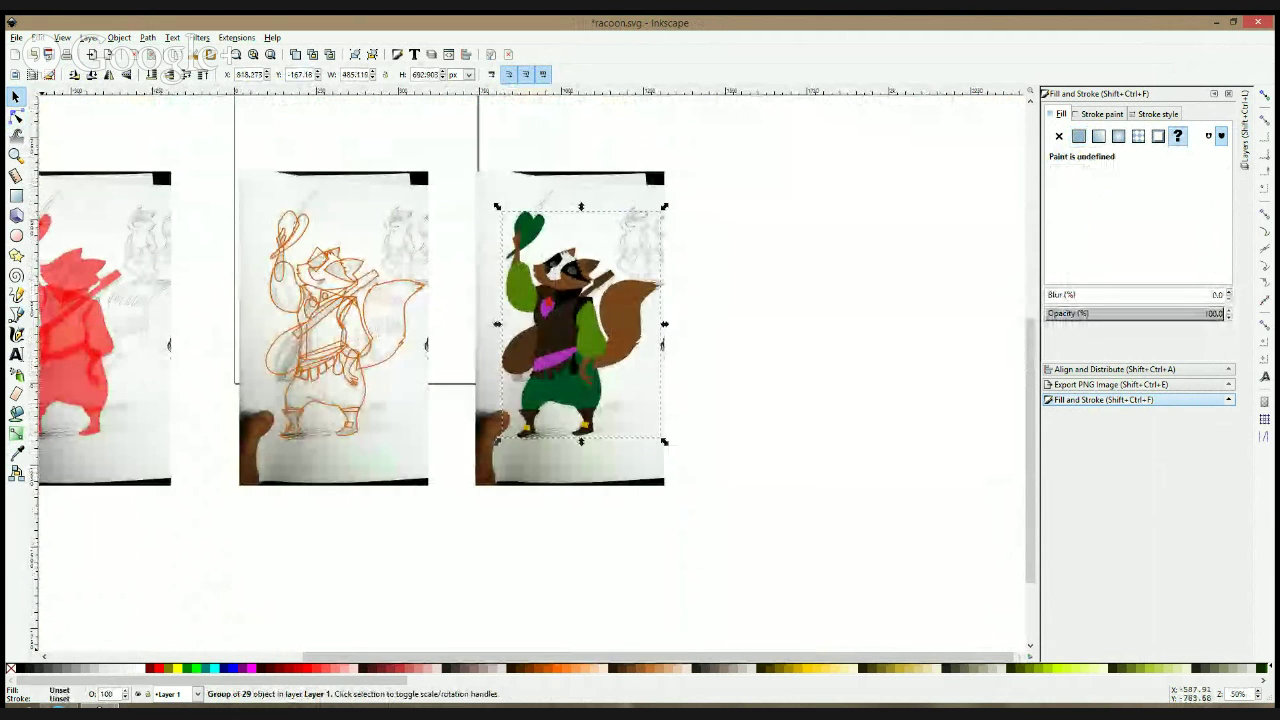
- Select both eye whites together and set their opacity to 100%
left_click(694, 331)
scroll(595, 258, "up", 4)
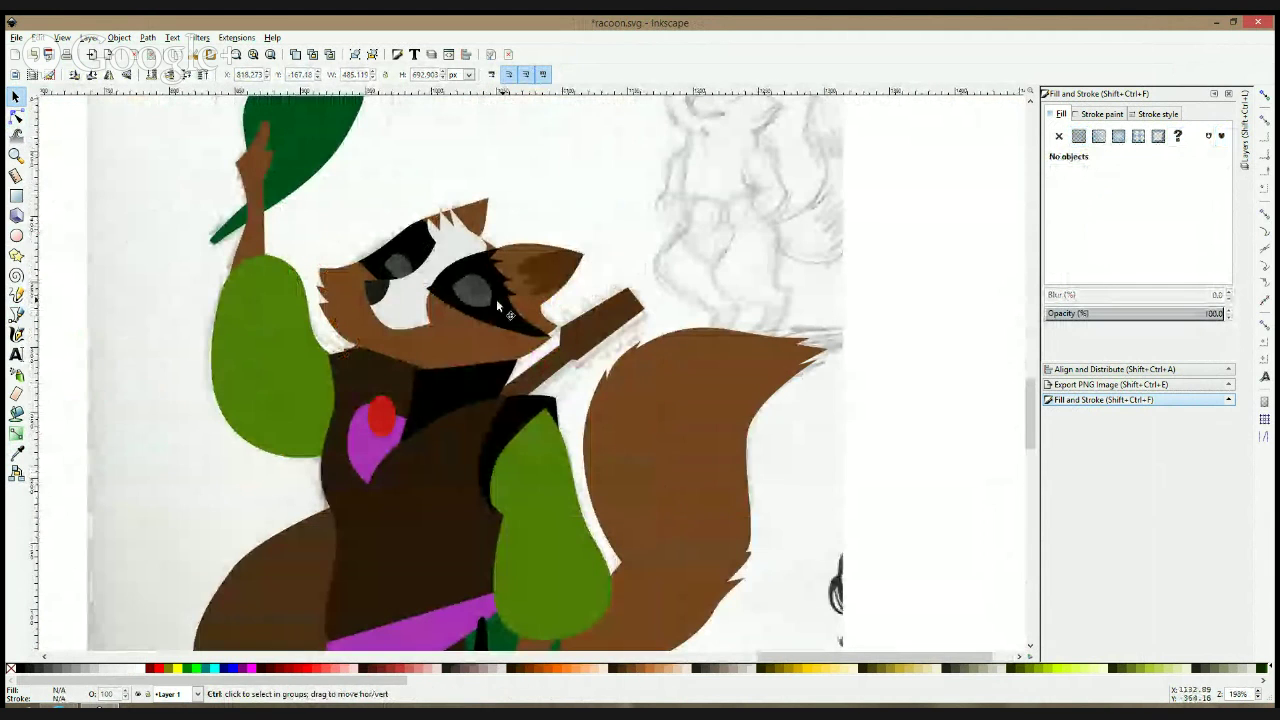
left_click(483, 290, "ctrl")
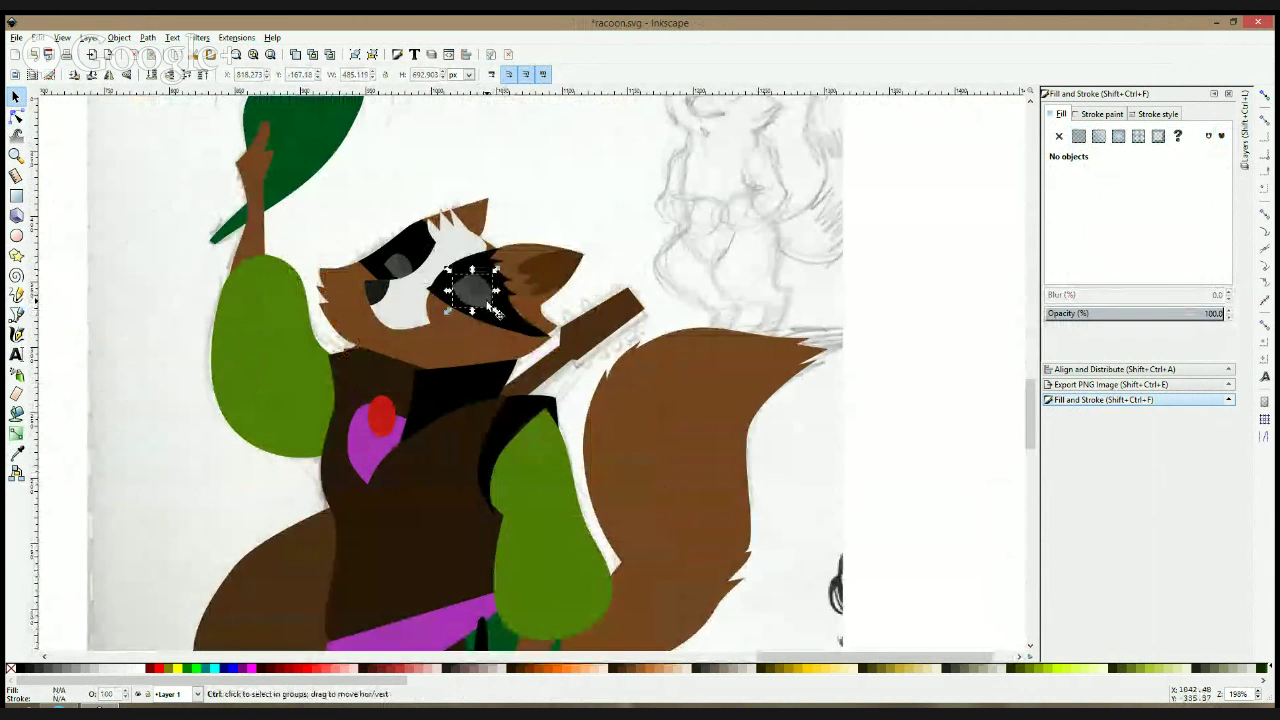
left_click(398, 265, "ctrl+shift")
double_click(113, 693)
type("100")
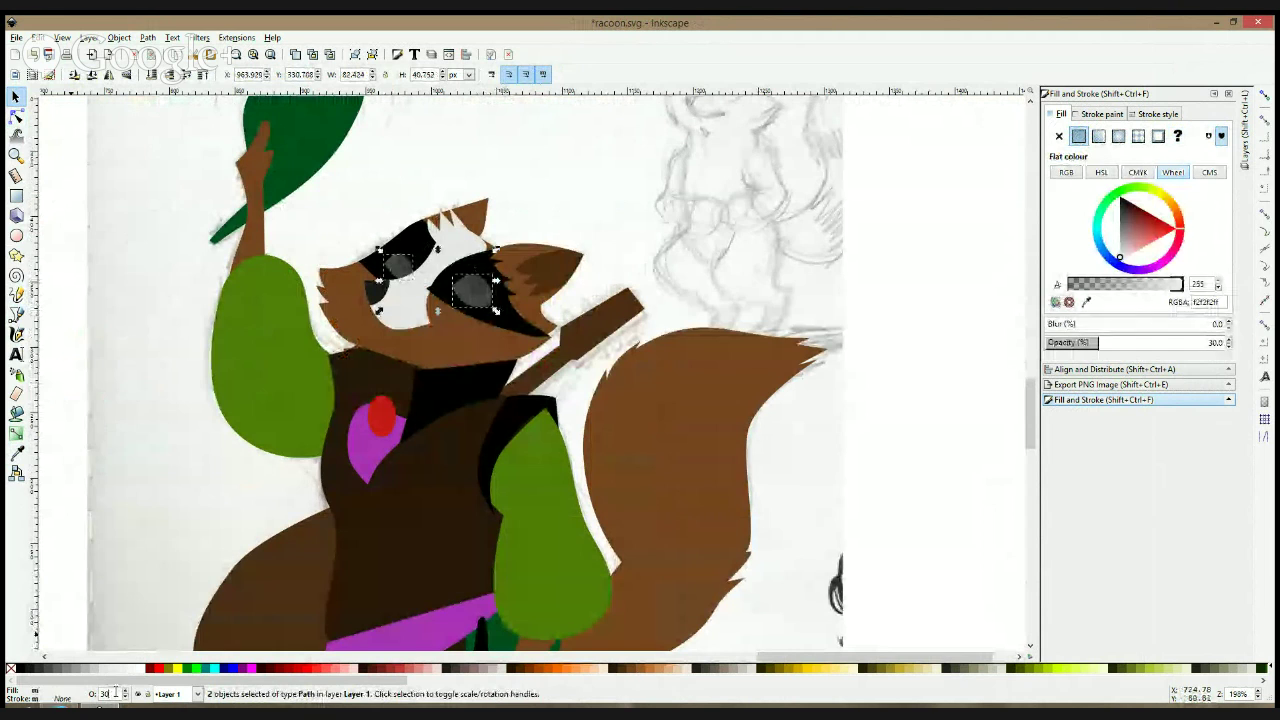
key("Return")
- Select both dark irises together and set their opacity to 100%
left_click(402, 268, "ctrl")
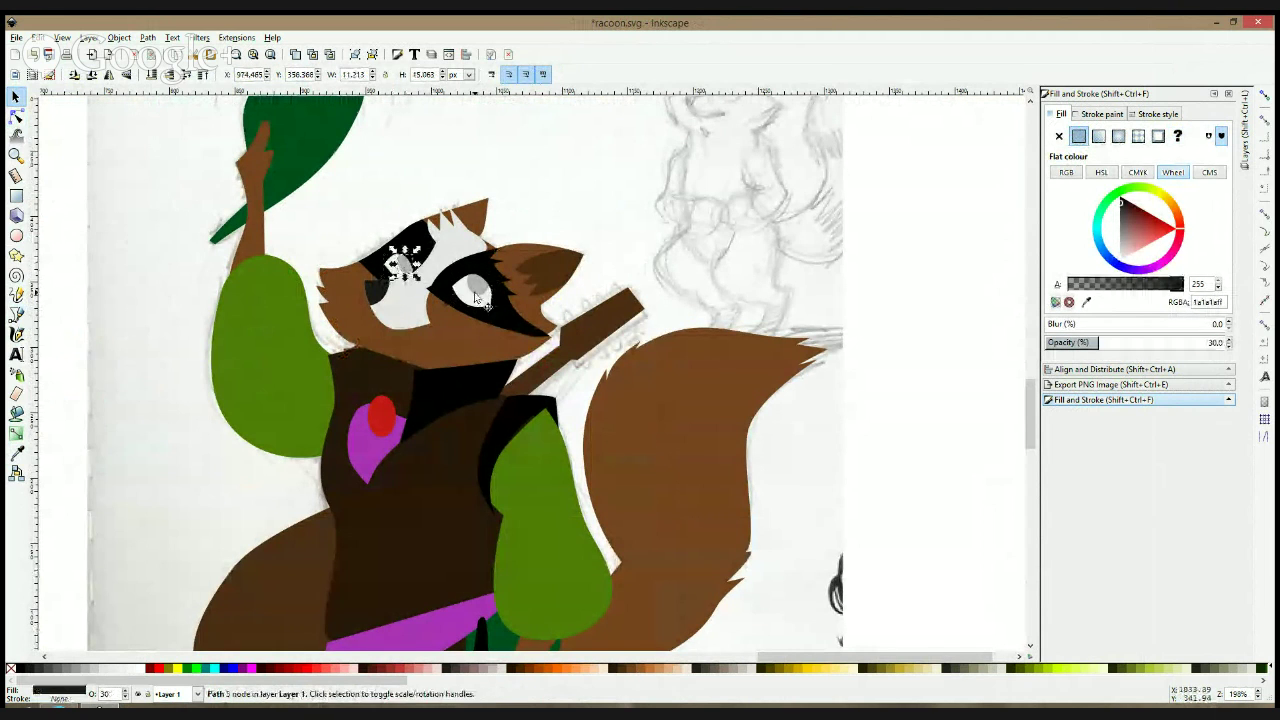
left_click(475, 288, "ctrl+shift")
double_click(110, 693)
type("100")
key("Return")
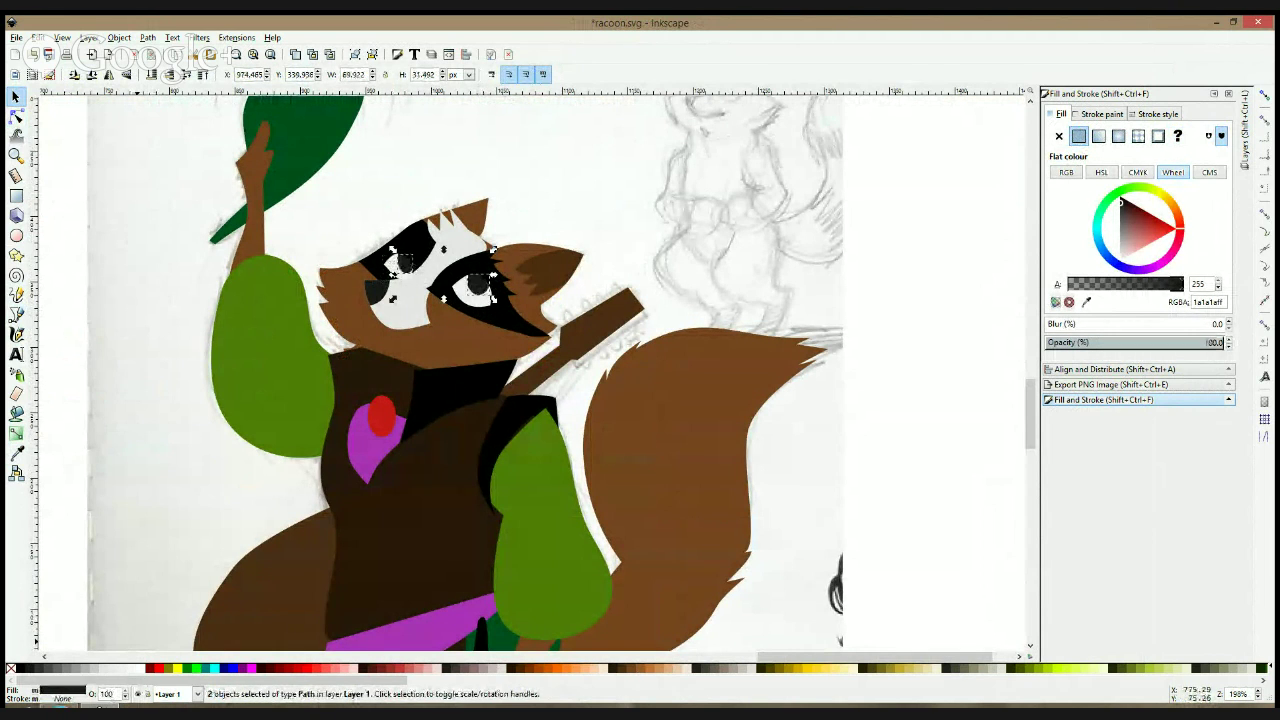
- Select the mouth shape with the help of outline view and set its opacity to 100%
key("ctrl+KP_5")
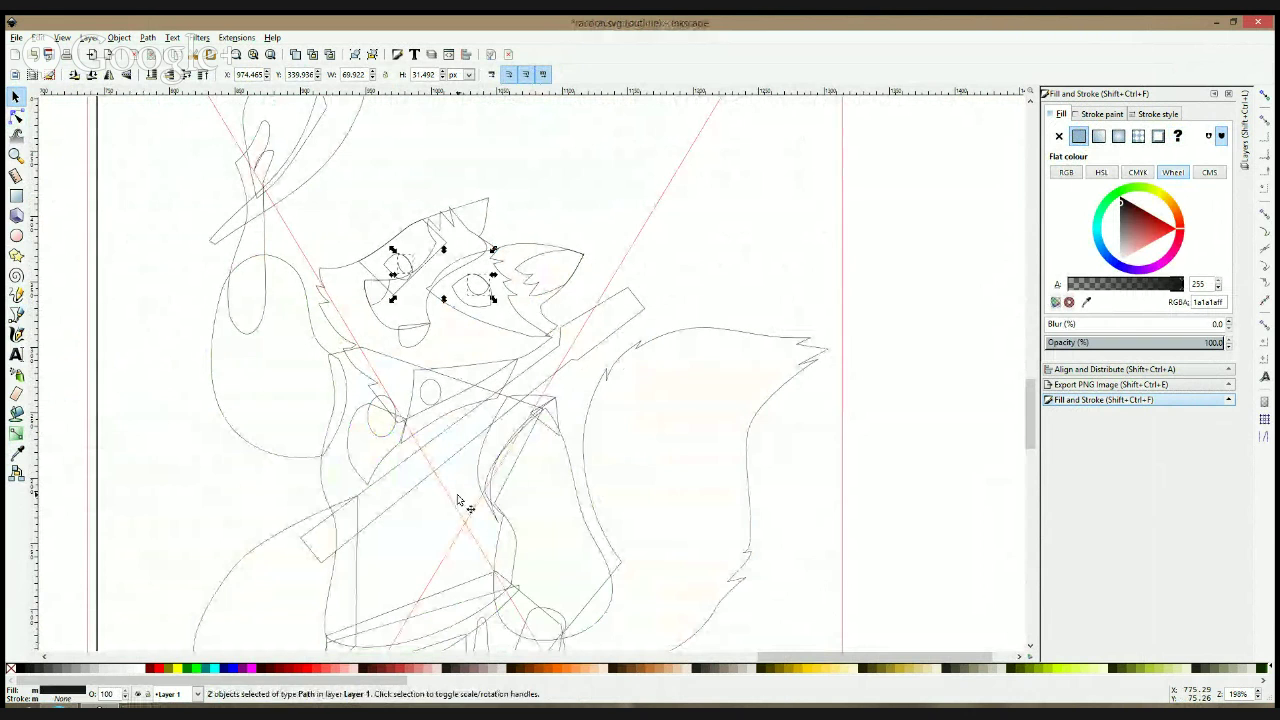
left_click(432, 348)
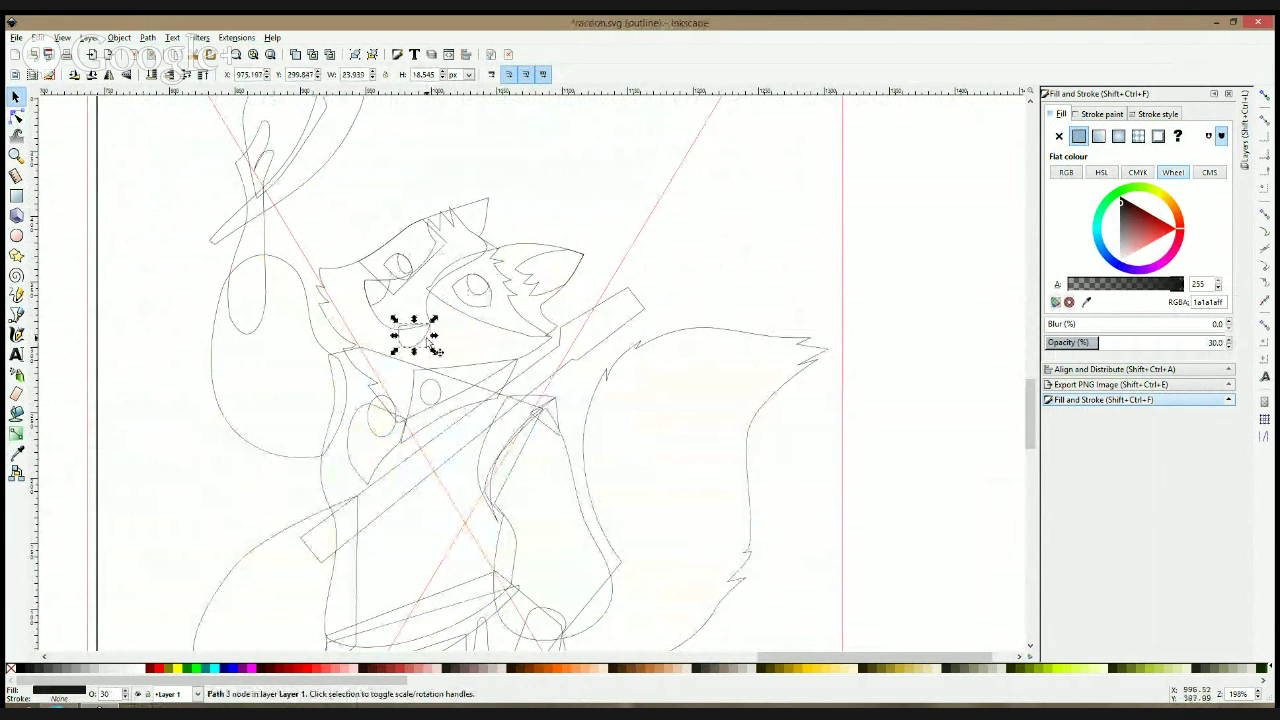
key("ctrl+KP_5")
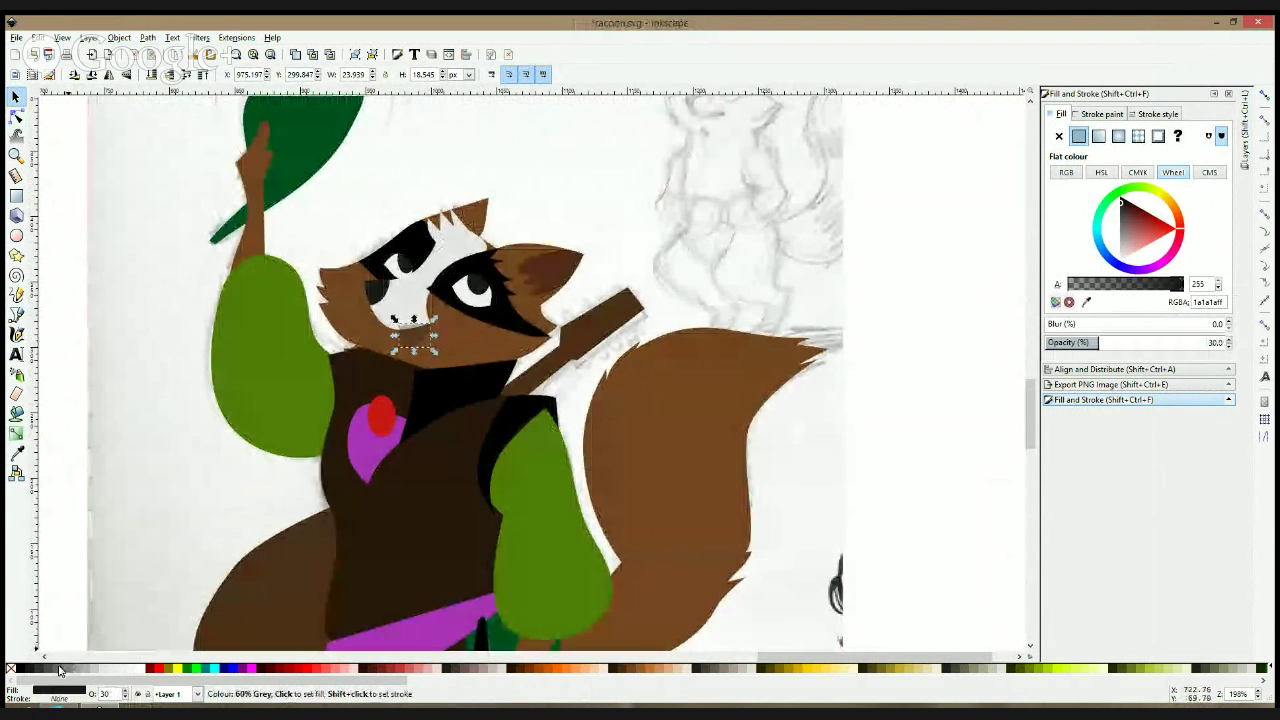
left_click(28, 673)
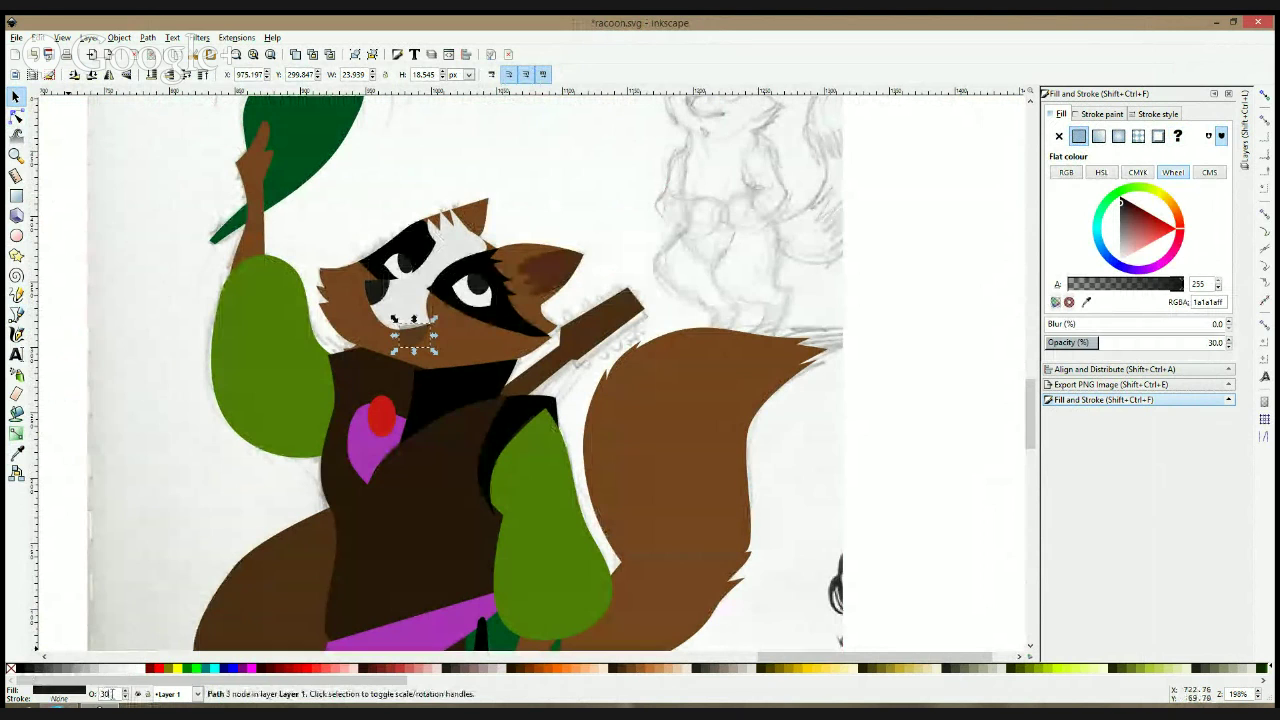
type("100")
key("Return")
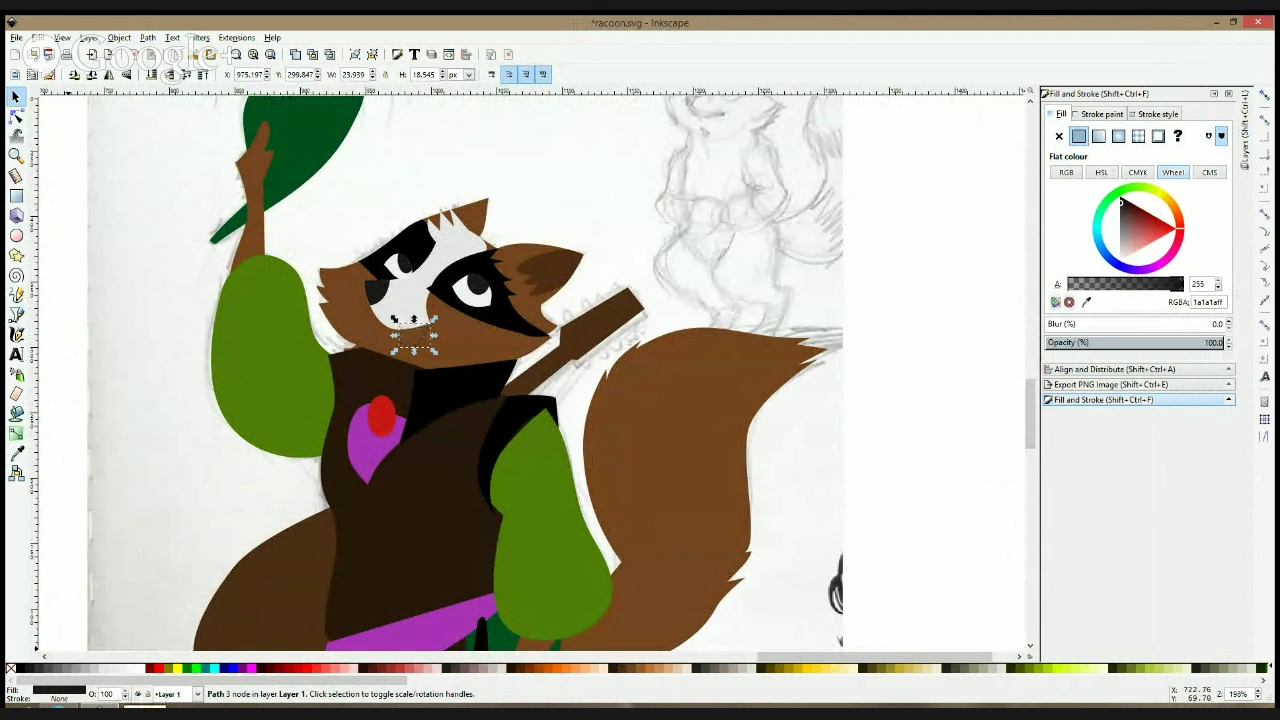
- Examine the opaque flat-coloured raccoon as a whole and close up for shapes that still need correcting
key("ctrl+a")
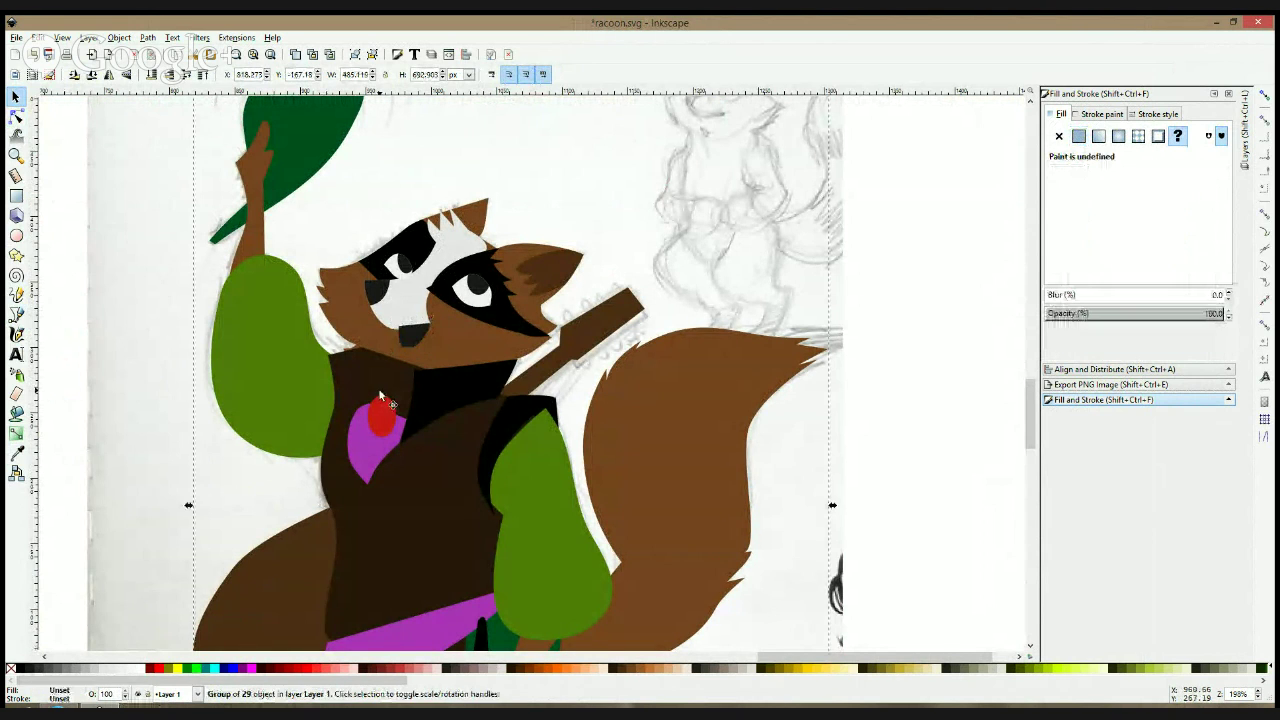
left_click(381, 396)
left_click(954, 271)
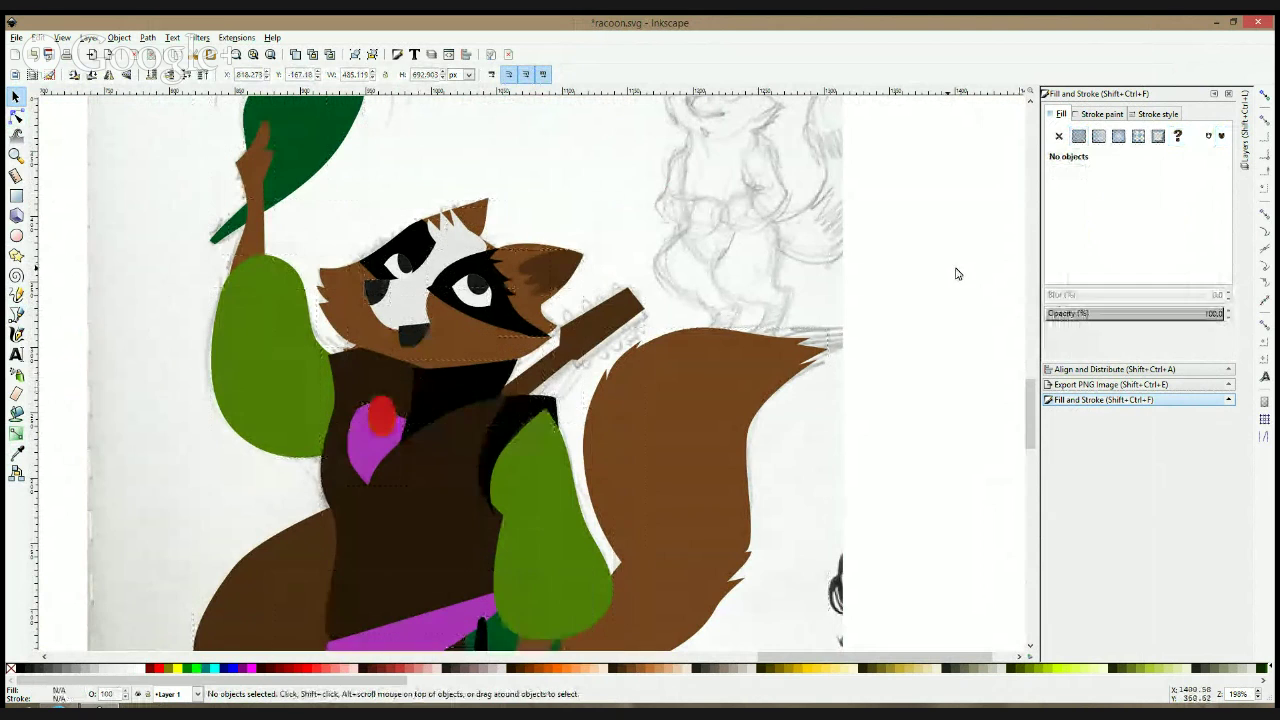
left_click(414, 332)
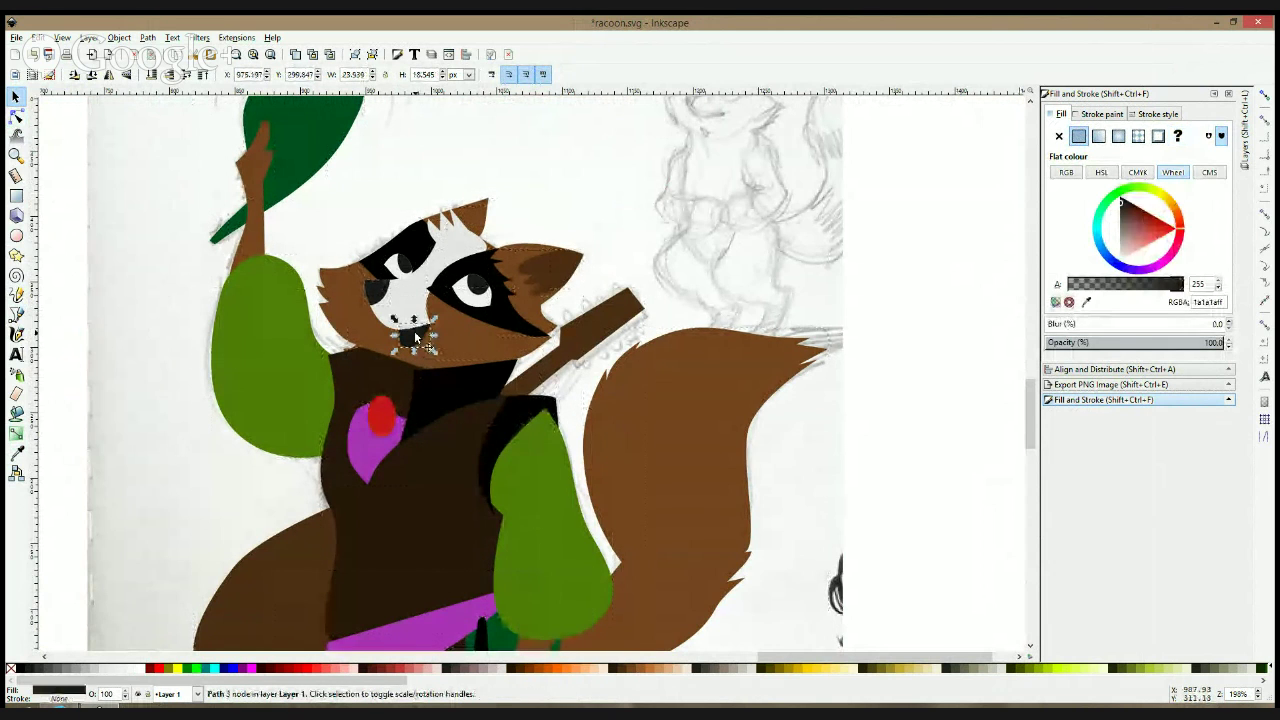
left_click(906, 243)
scroll(740, 310, "down", 3)
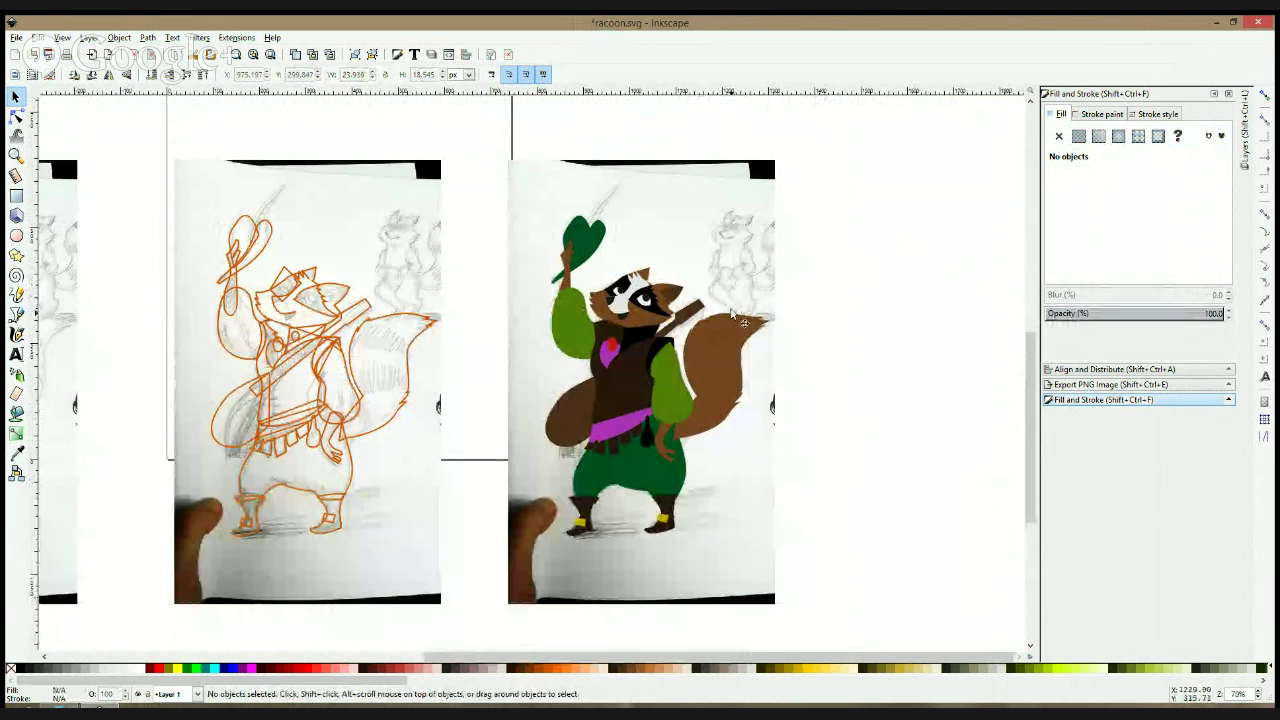
scroll(745, 360, "up", 2)
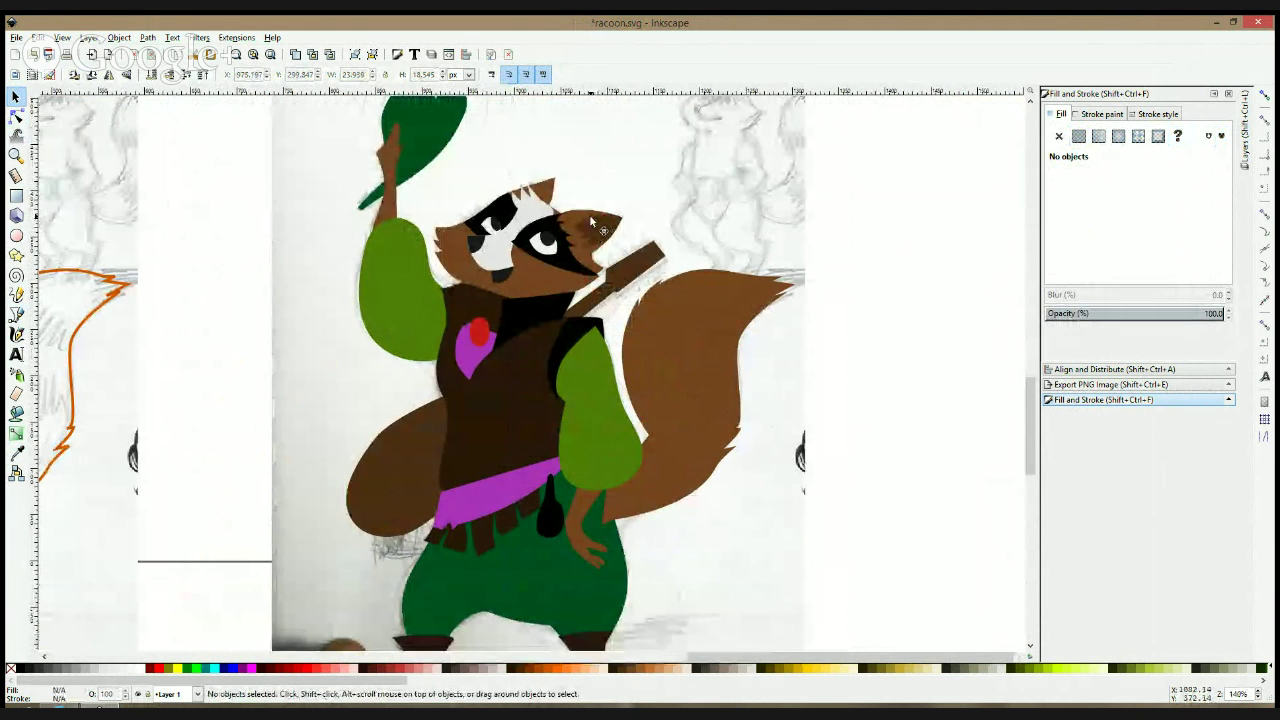
scroll(589, 214, "down", 3)
scroll(580, 281, "up", 3)
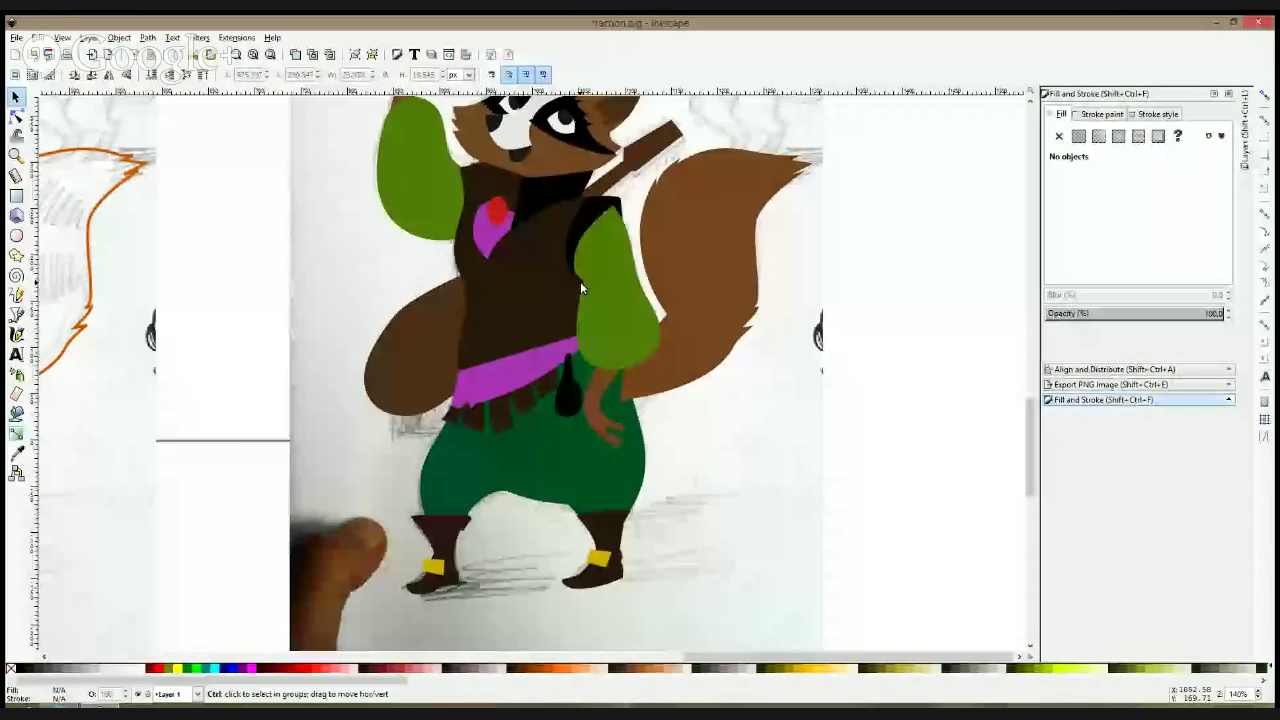
- Recolour the black pouch hanging from the sash to the sampled brown 502d16 and reshape its neck into a wider, rounded top
left_click(578, 420)
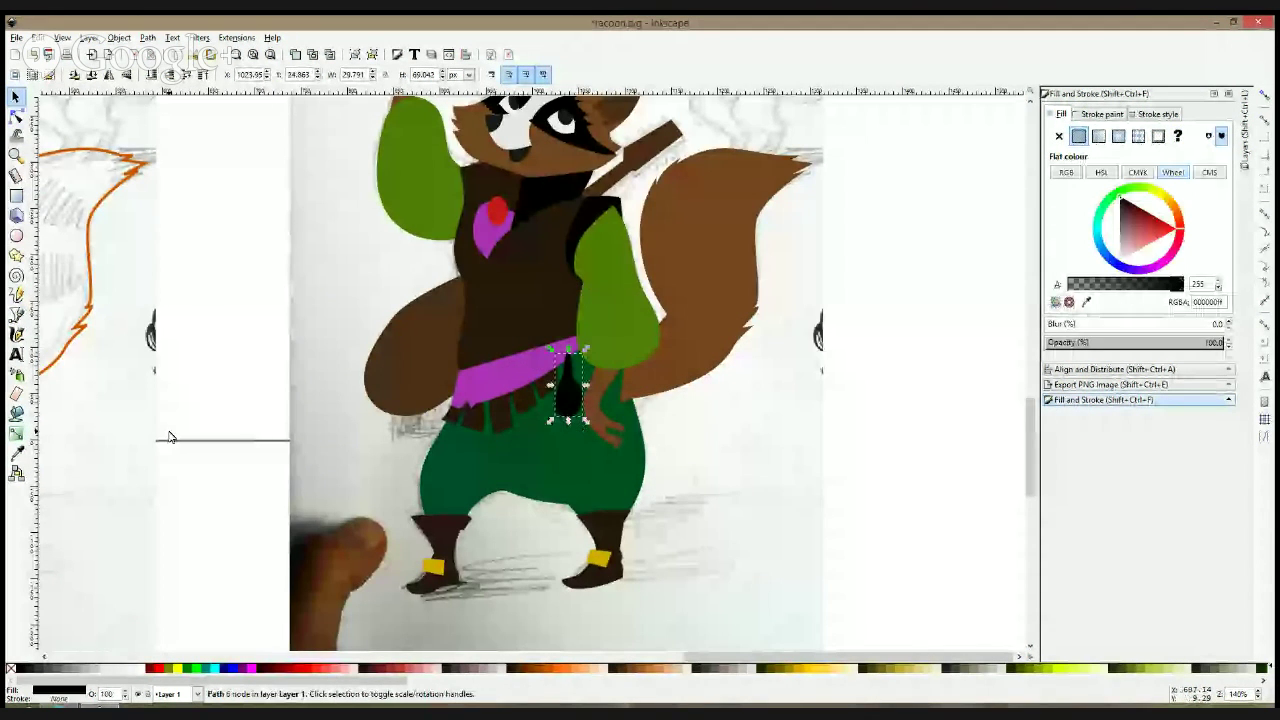
left_click(16, 452)
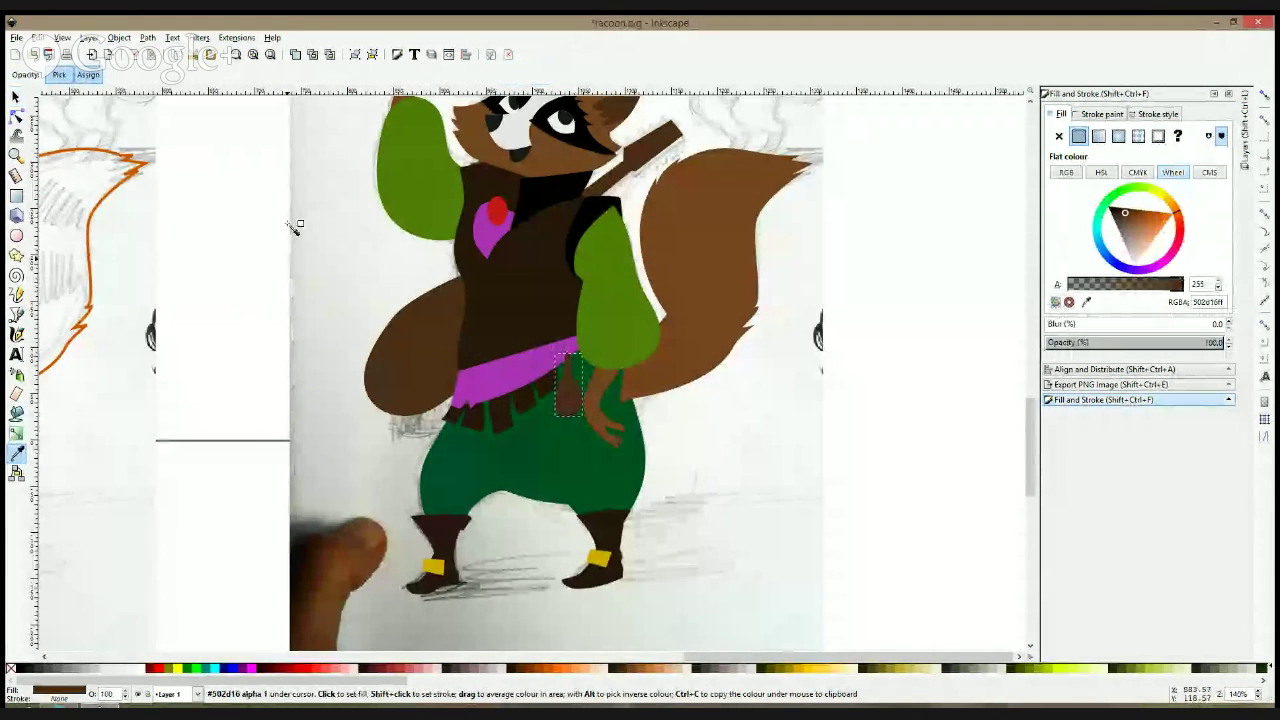
left_click(16, 116)
scroll(600, 410, "up", 2)
left_click_drag(540, 335, 547, 346)
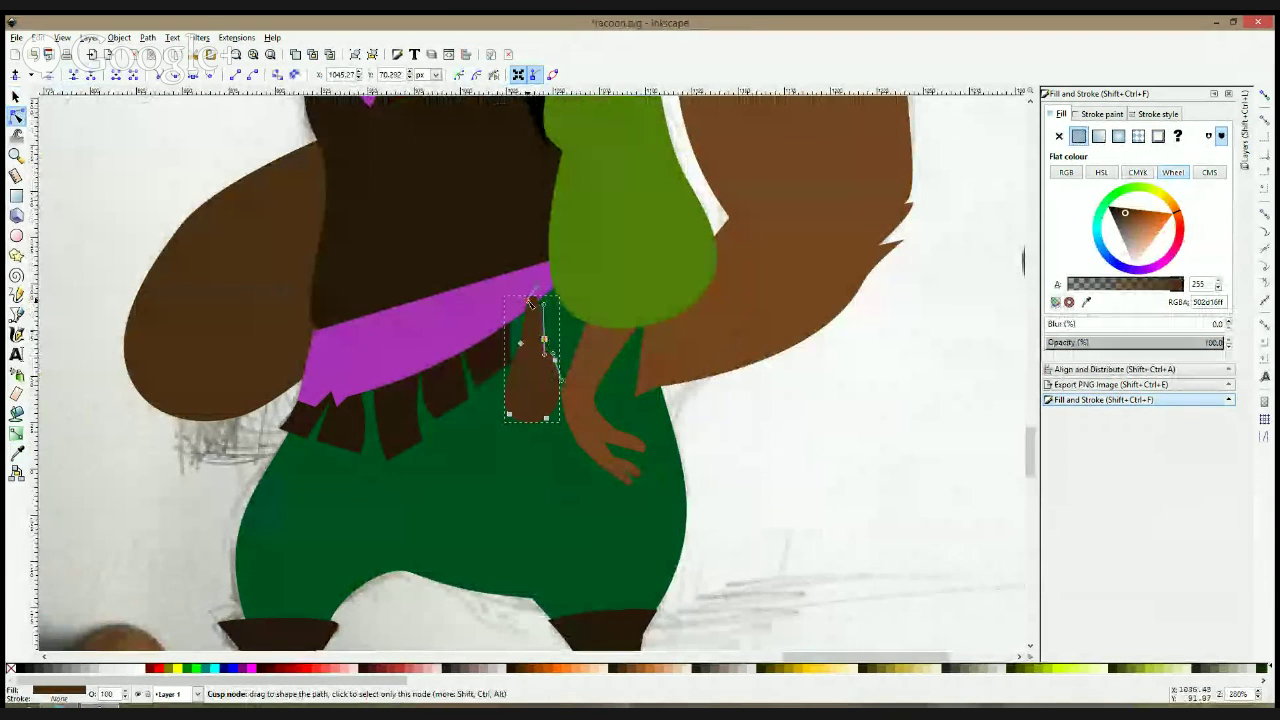
left_click_drag(527, 301, 547, 295)
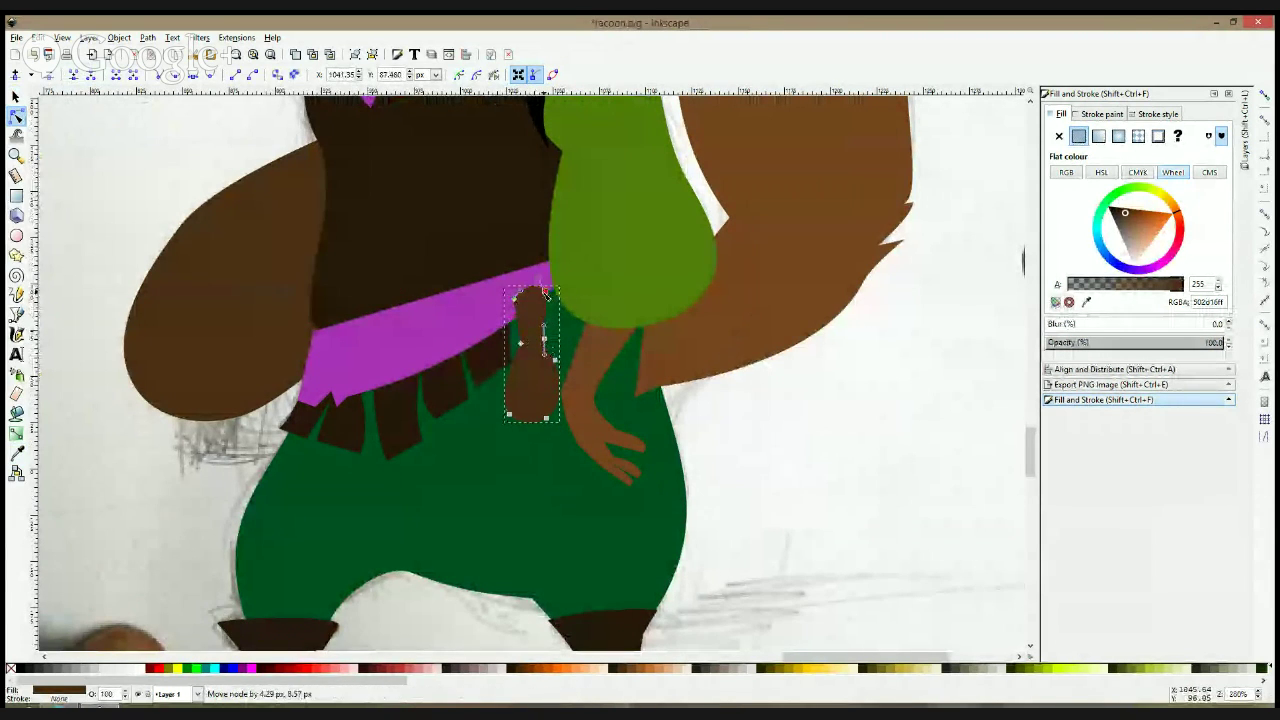
left_click_drag(544, 339, 545, 350)
key("s")
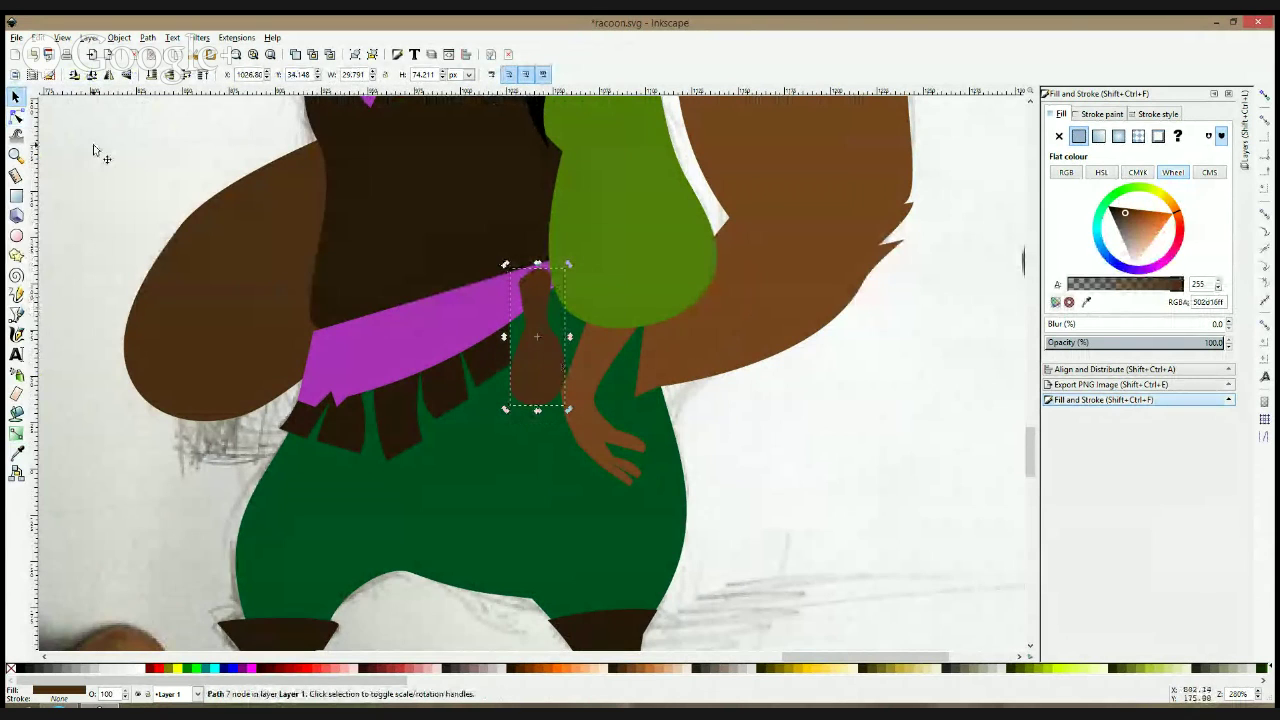
- Narrow the pouch's base by moving its lower outer corner node inward
left_click(16, 116)
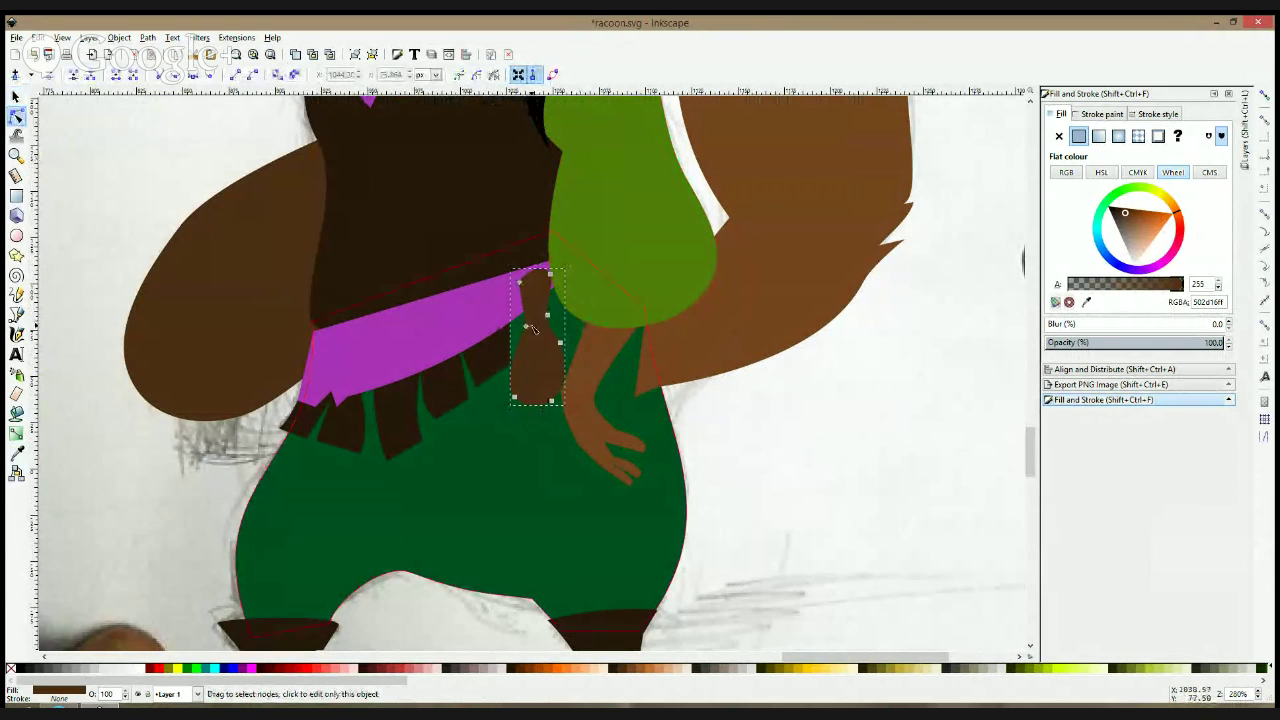
left_click_drag(515, 397, 521, 397)
key("space")
key("space")
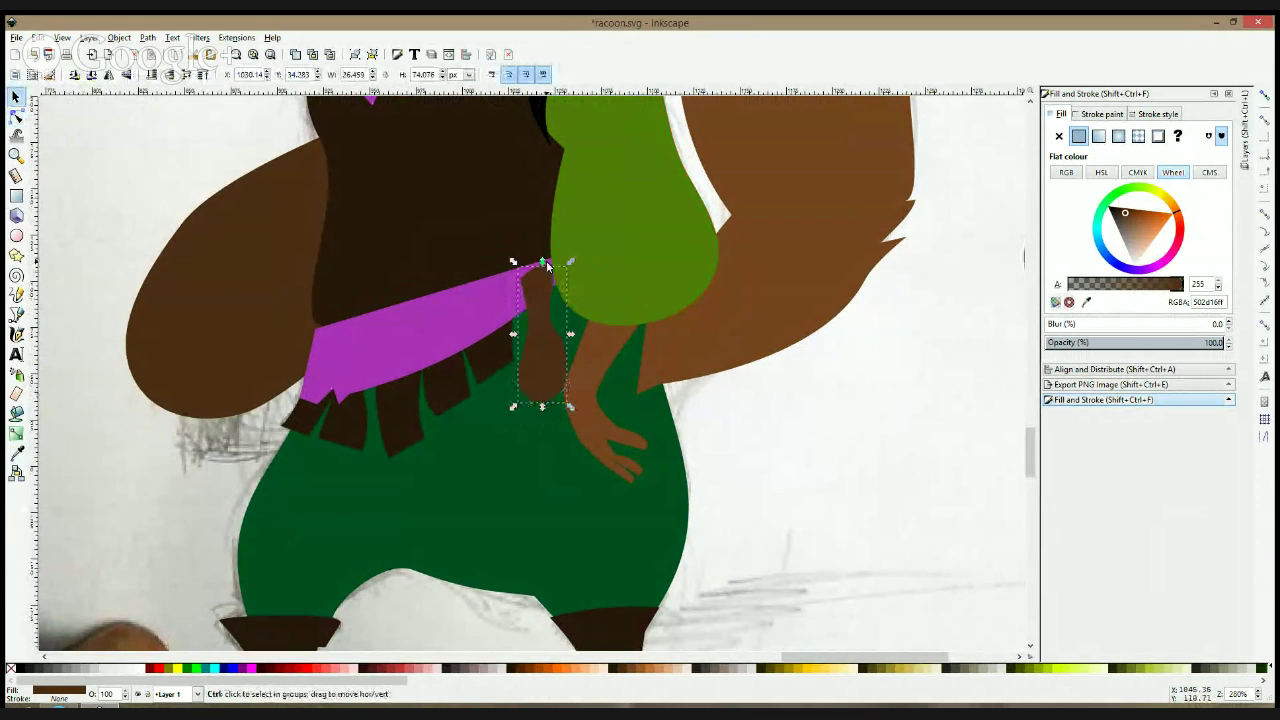
- Scale the pouch down to about 22 by 62 px and move it up so its neck overlaps the purple sash
left_click_drag(543, 261, 543, 285)
left_click_drag(536, 343, 534, 313)
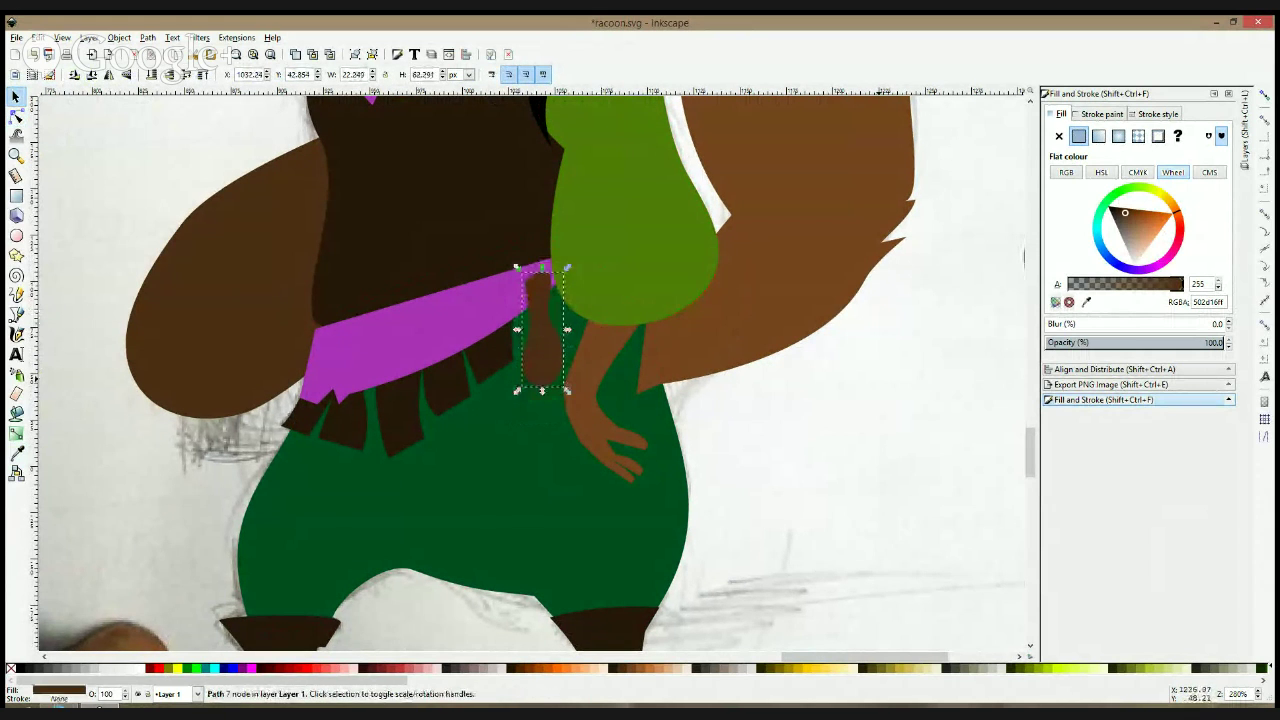
left_click(855, 375)
left_click(543, 287)
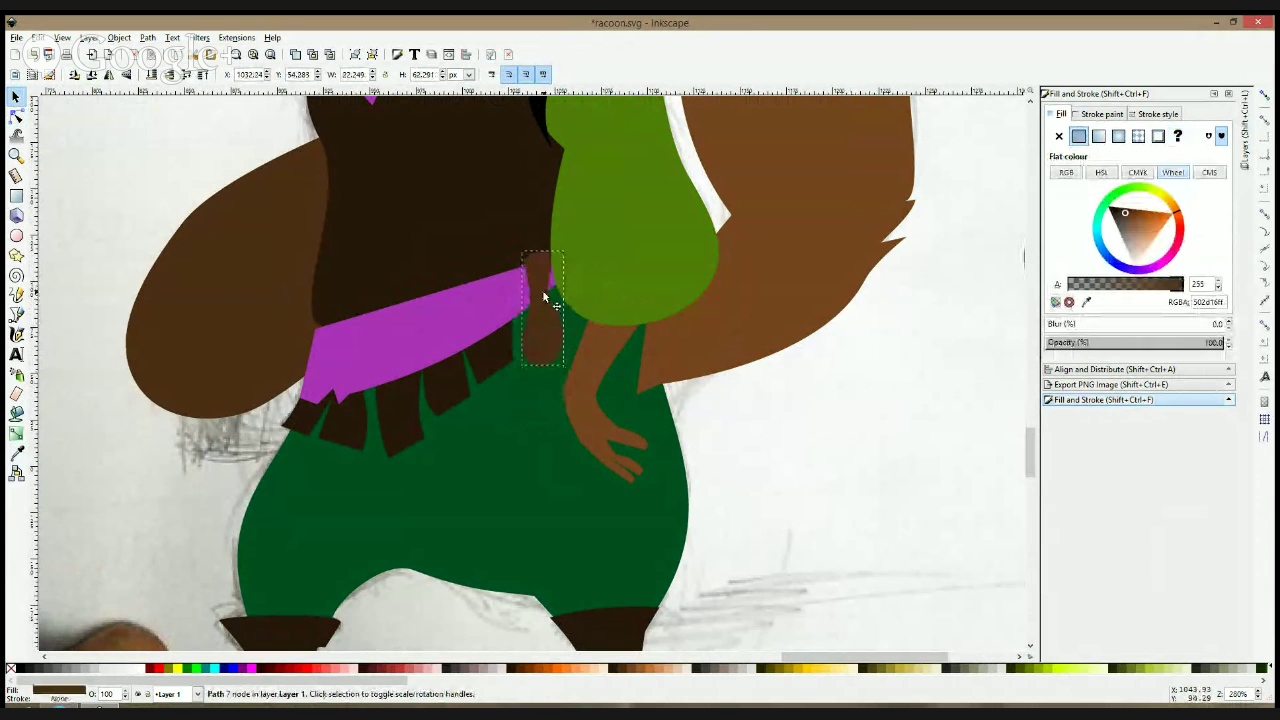
- Move the brown pouch about 2 px right and 1 px down so it hangs beside the purple sash
left_click_drag(548, 320, 550, 303)
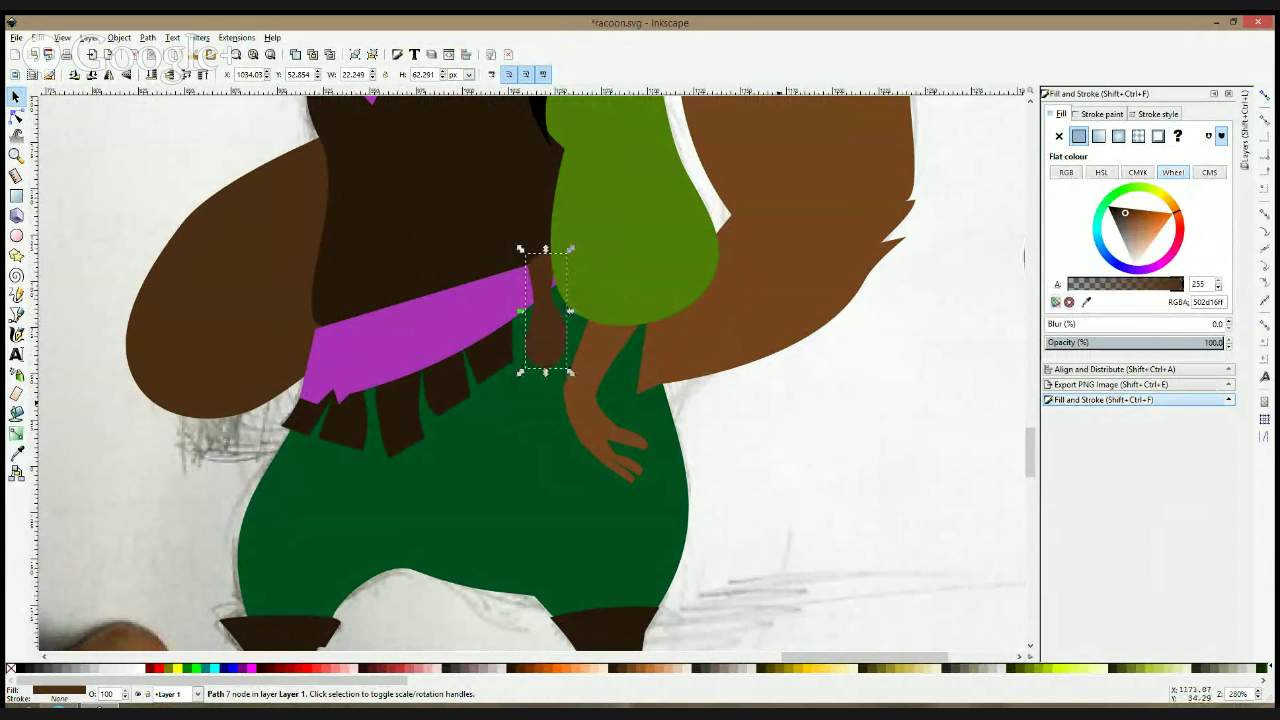
left_click(786, 449)
scroll(786, 449, "down", 3)
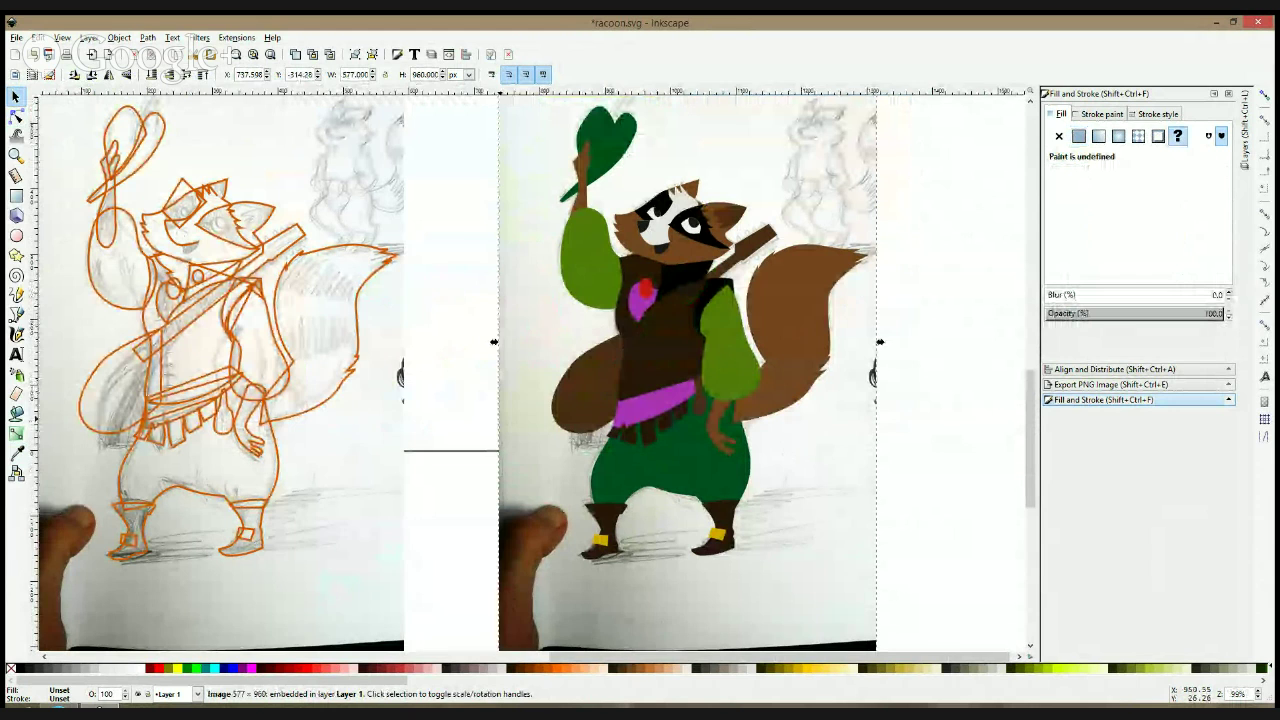
- Move the lower corner node of the lute's headstock by 2.02, -3.03 px and shift its upper corner node slightly left
left_click(16, 116)
left_click(572, 368)
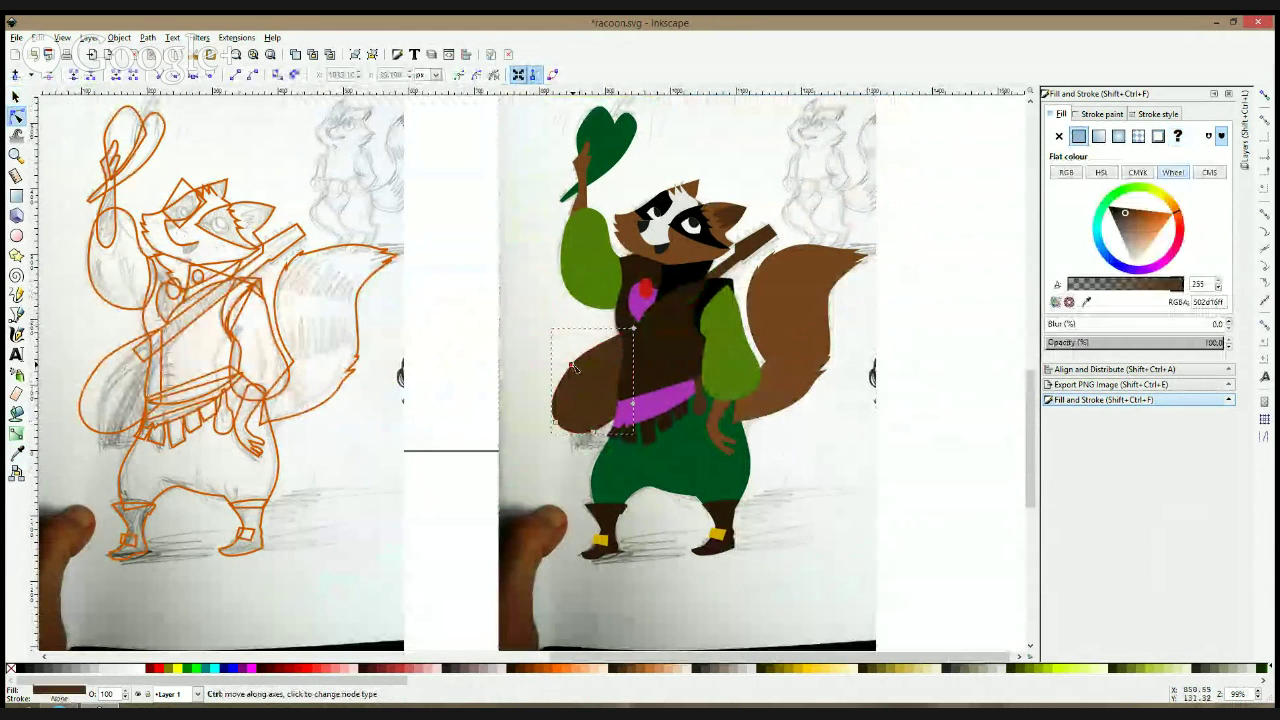
left_click(480, 445)
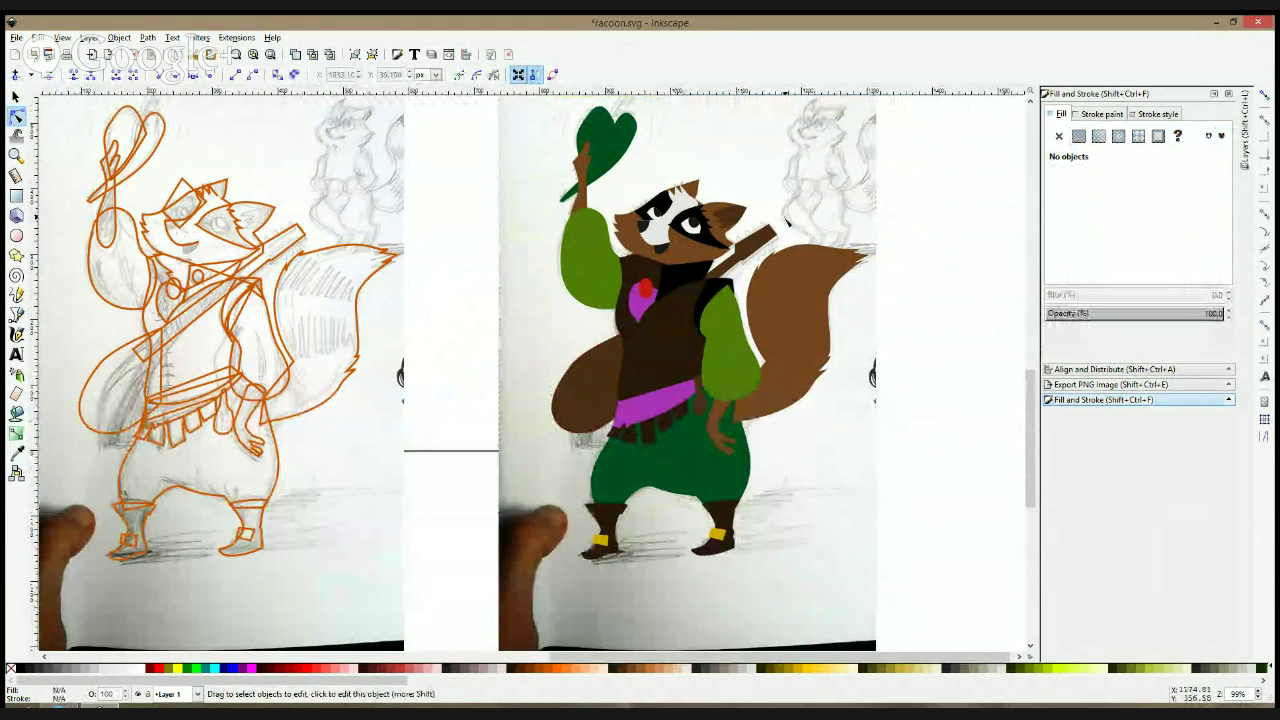
scroll(780, 215, "up", 2)
left_click(702, 305)
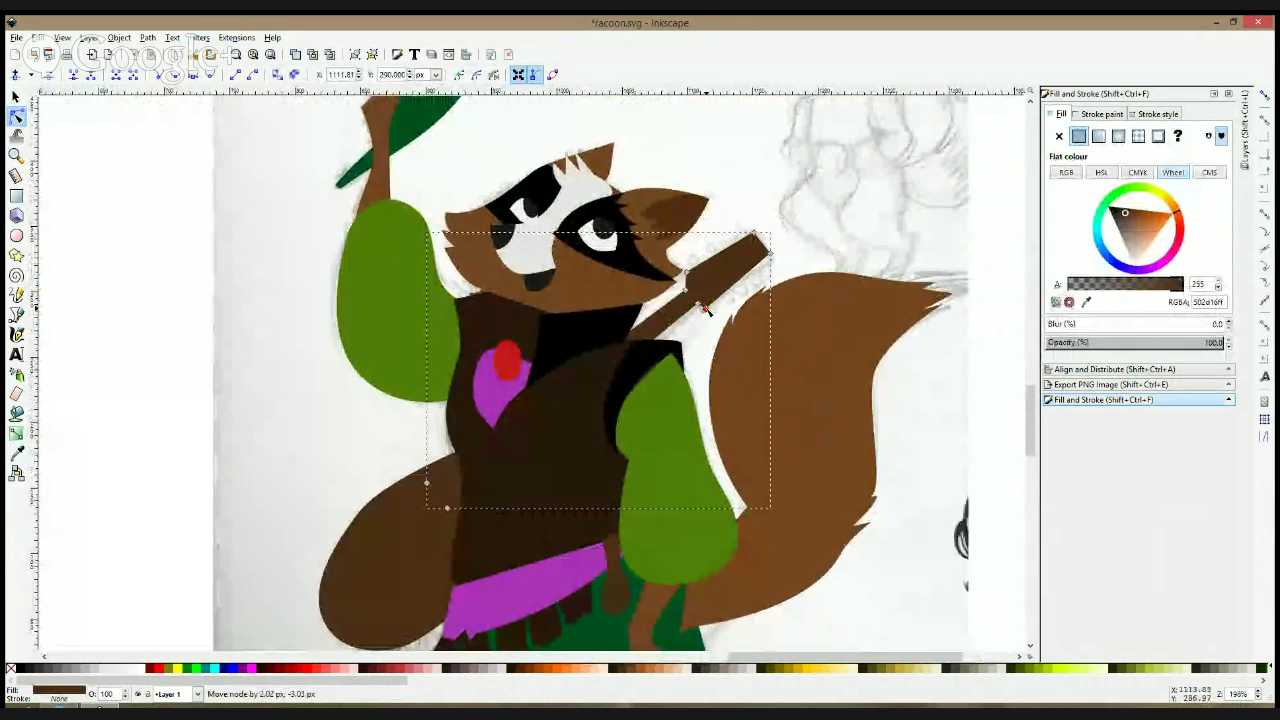
left_click_drag(752, 233, 749, 233)
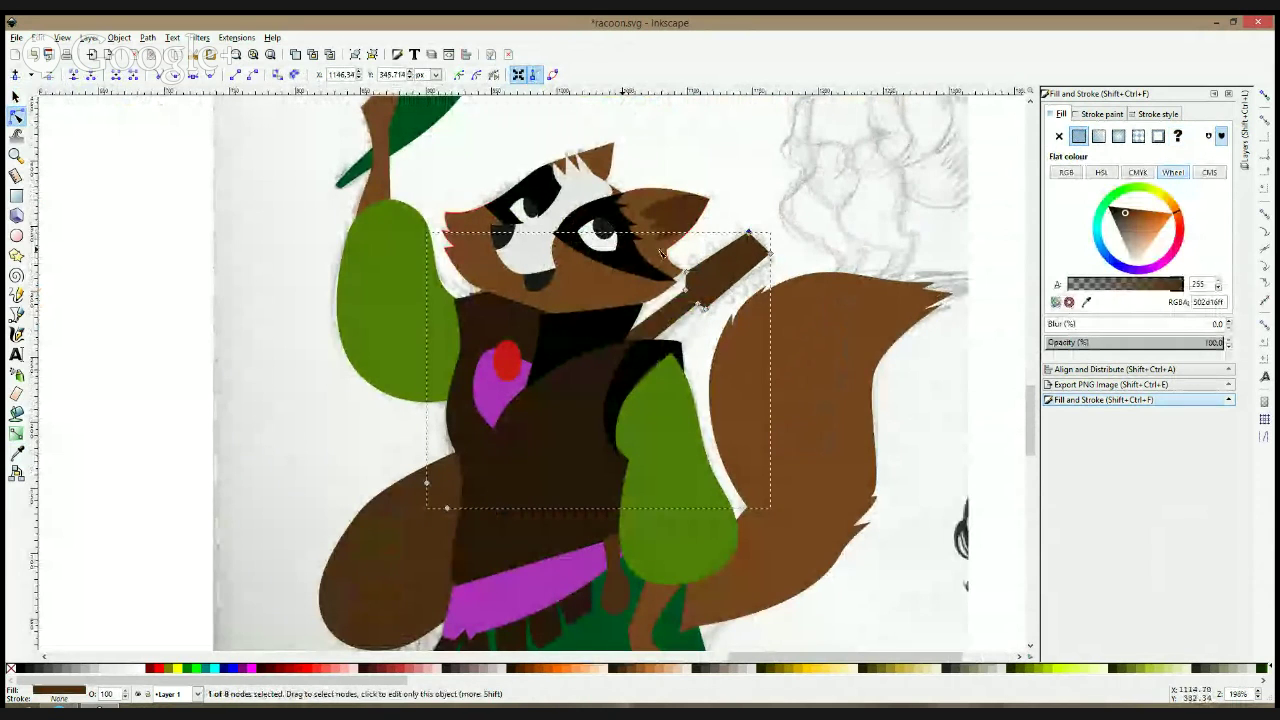
- Raise the sketch photo above the coloured shapes so the hat's sketched feather can be traced
scroll(543, 380, "up", 5)
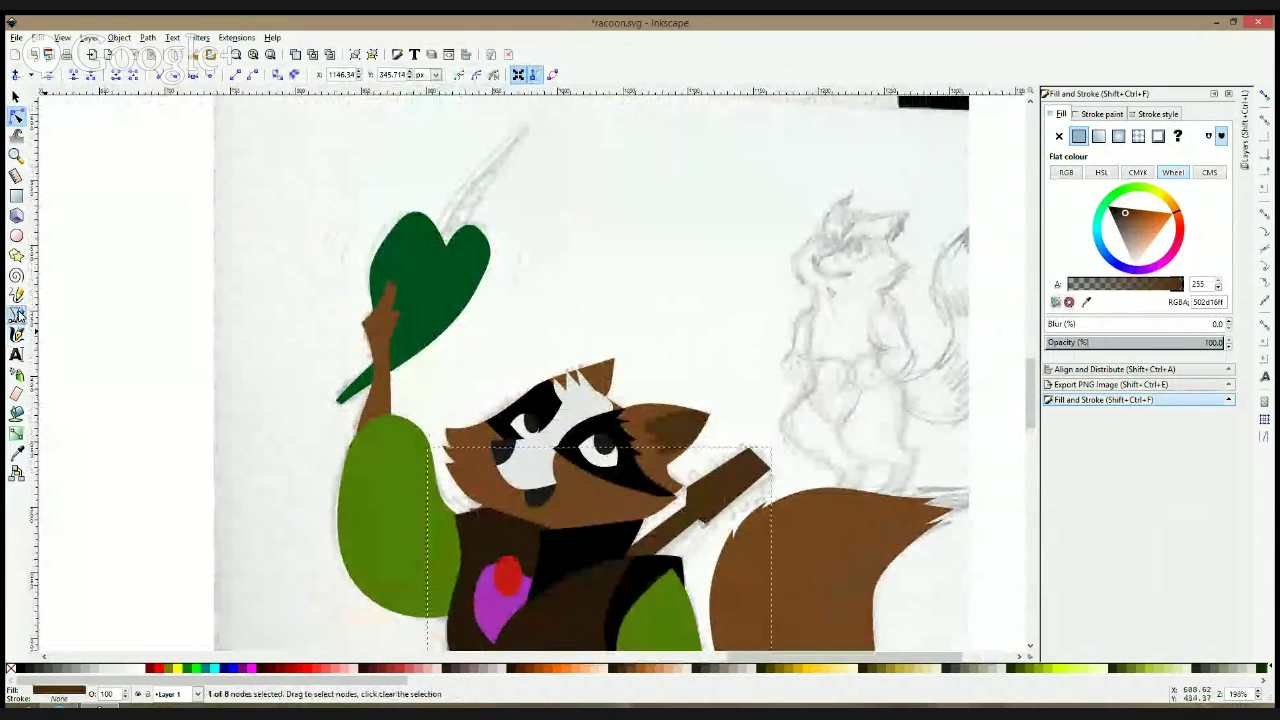
left_click(16, 313)
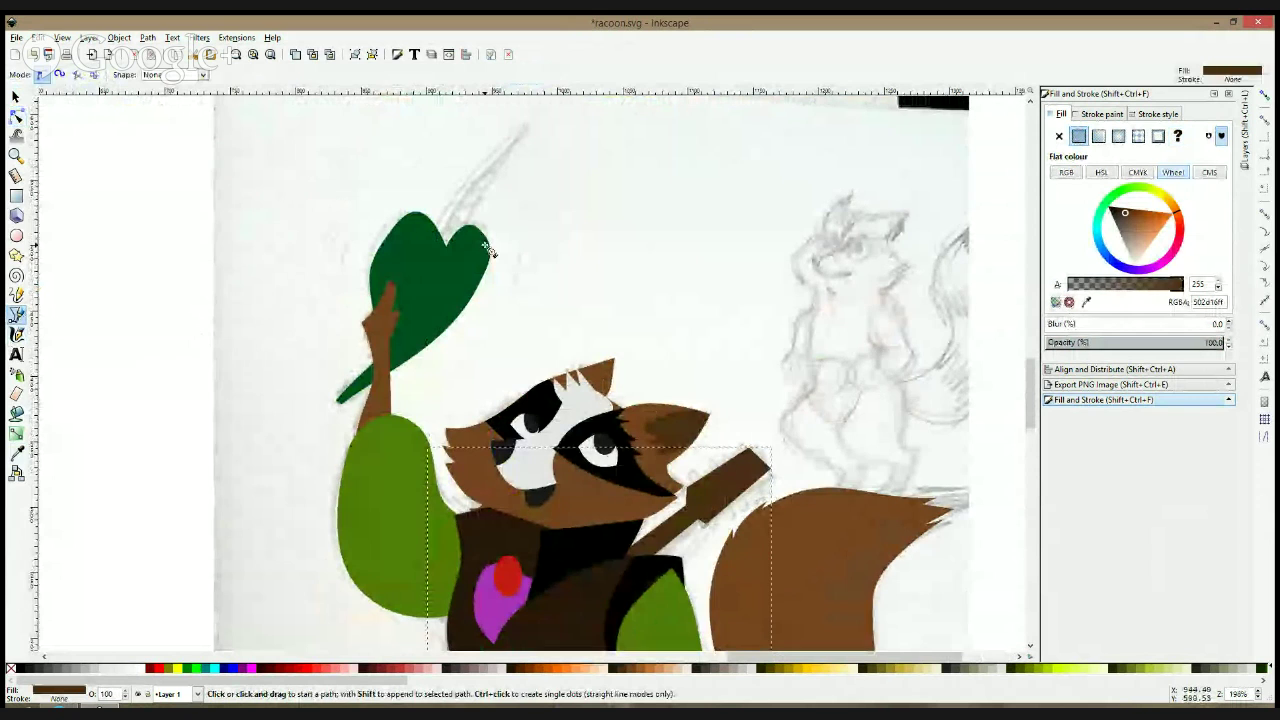
key("ctrl+s")
key("s")
left_click(510, 198)
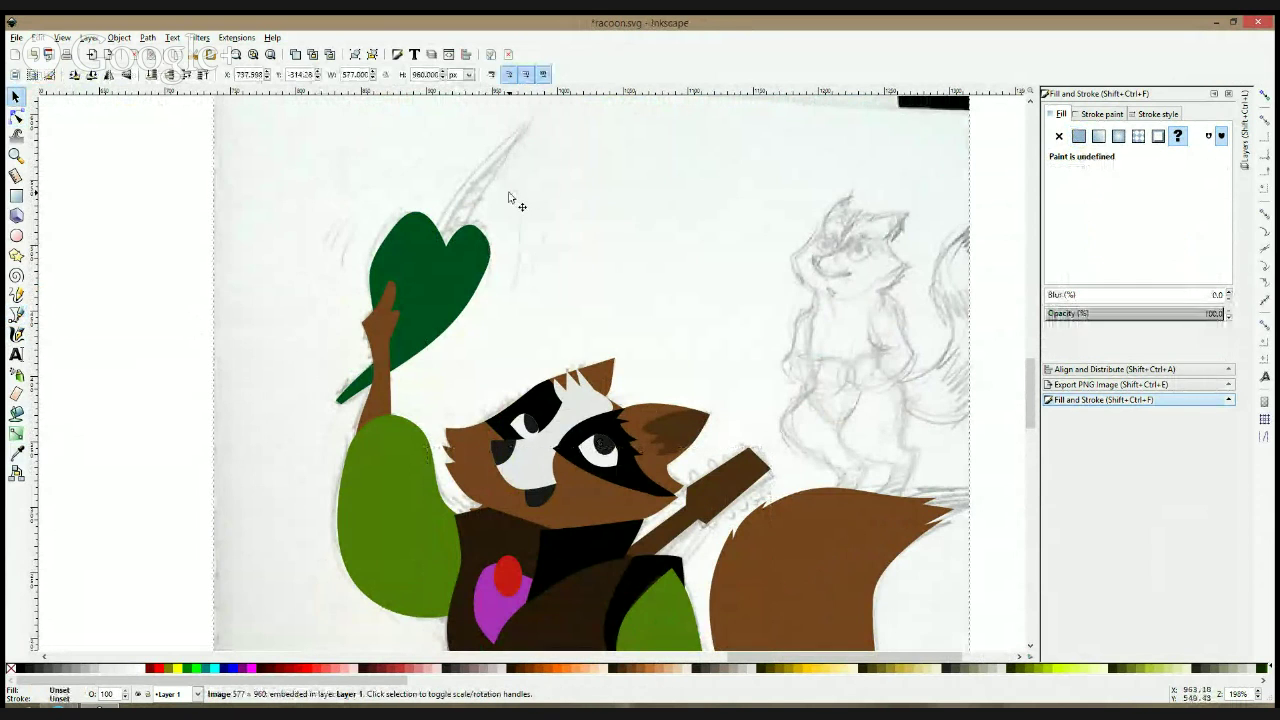
key("Home")
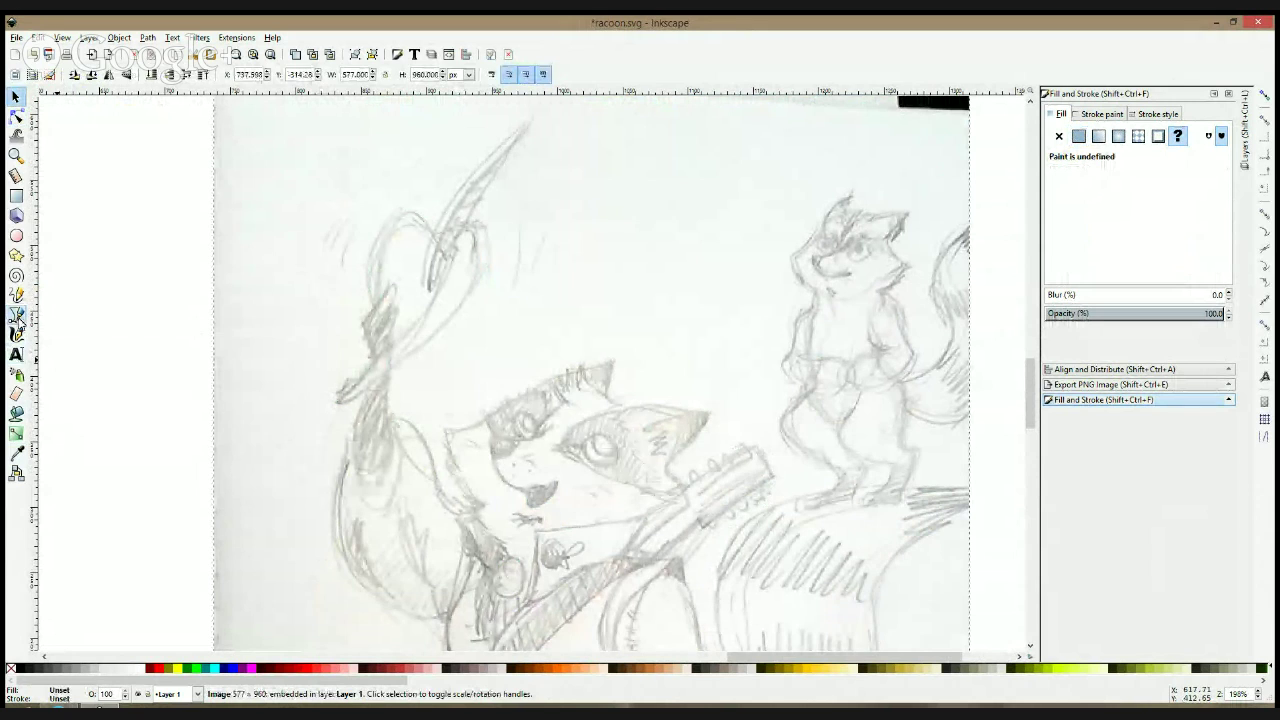
- Draw a narrow closed brown feather with the Pen tool, about 151 px long from the middle of the hat to the sketched tip
left_click(16, 313)
left_click(429, 289)
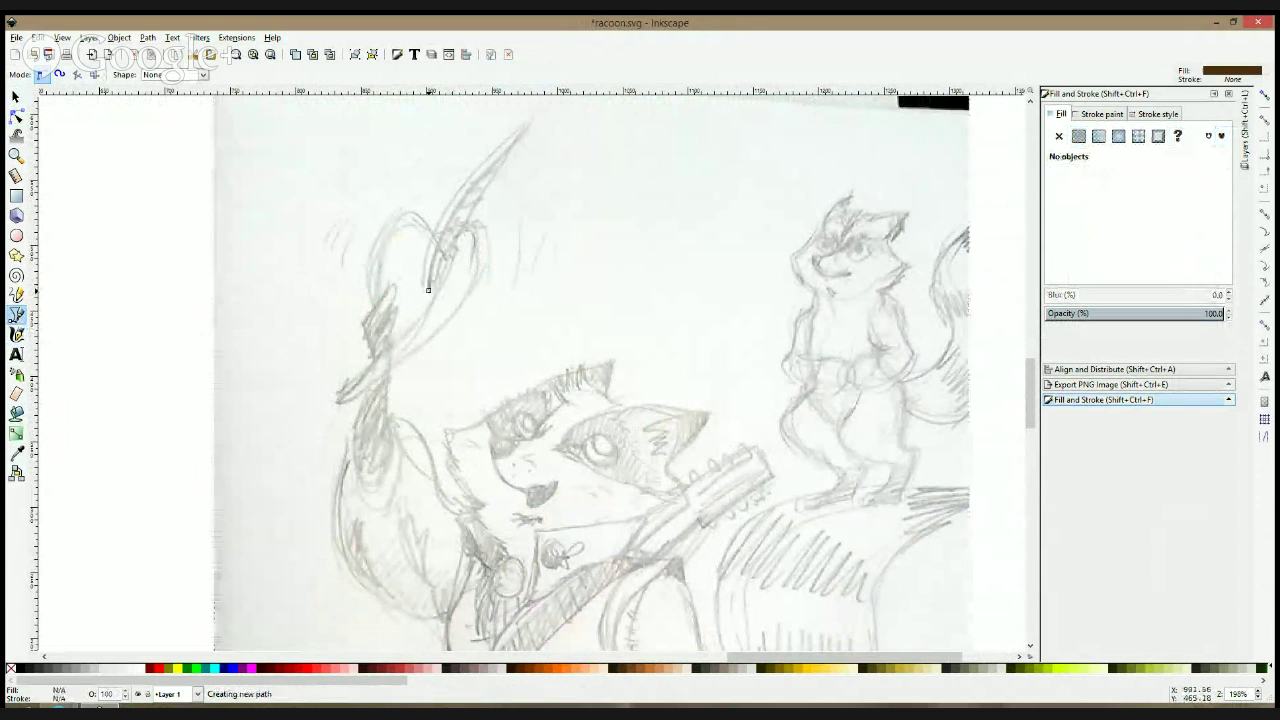
left_click(526, 123)
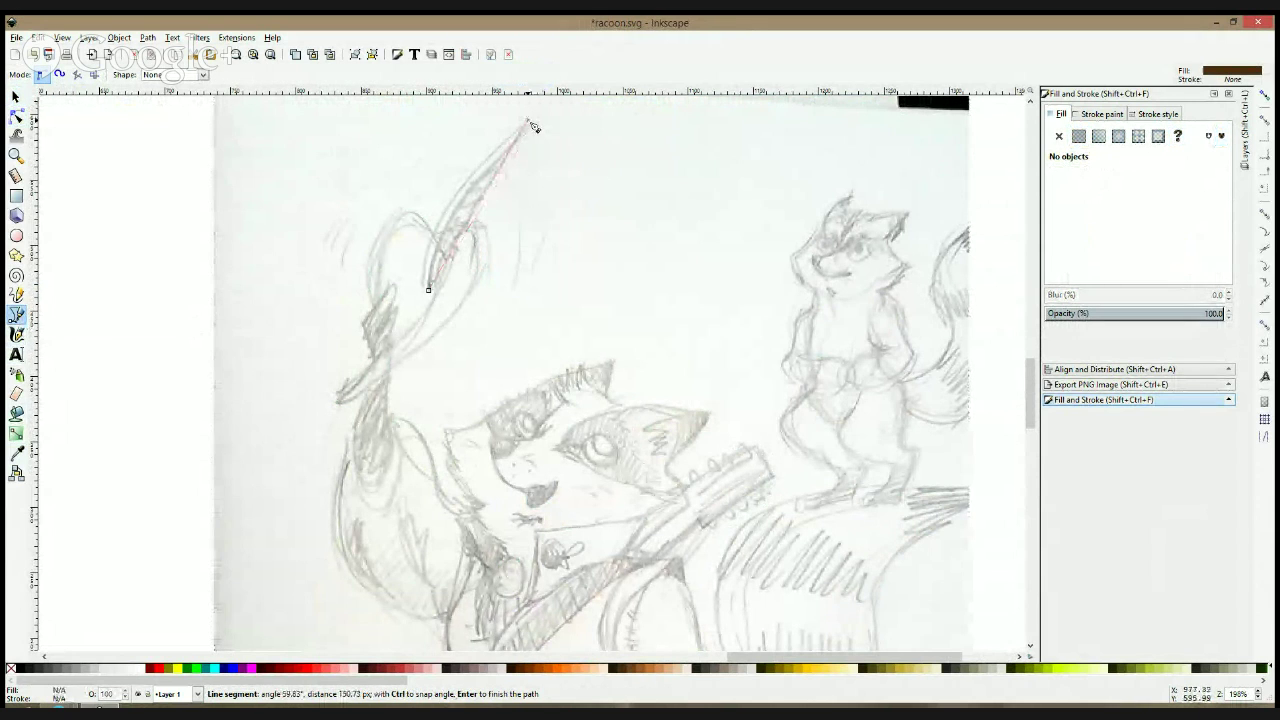
left_click(429, 289)
key("n")
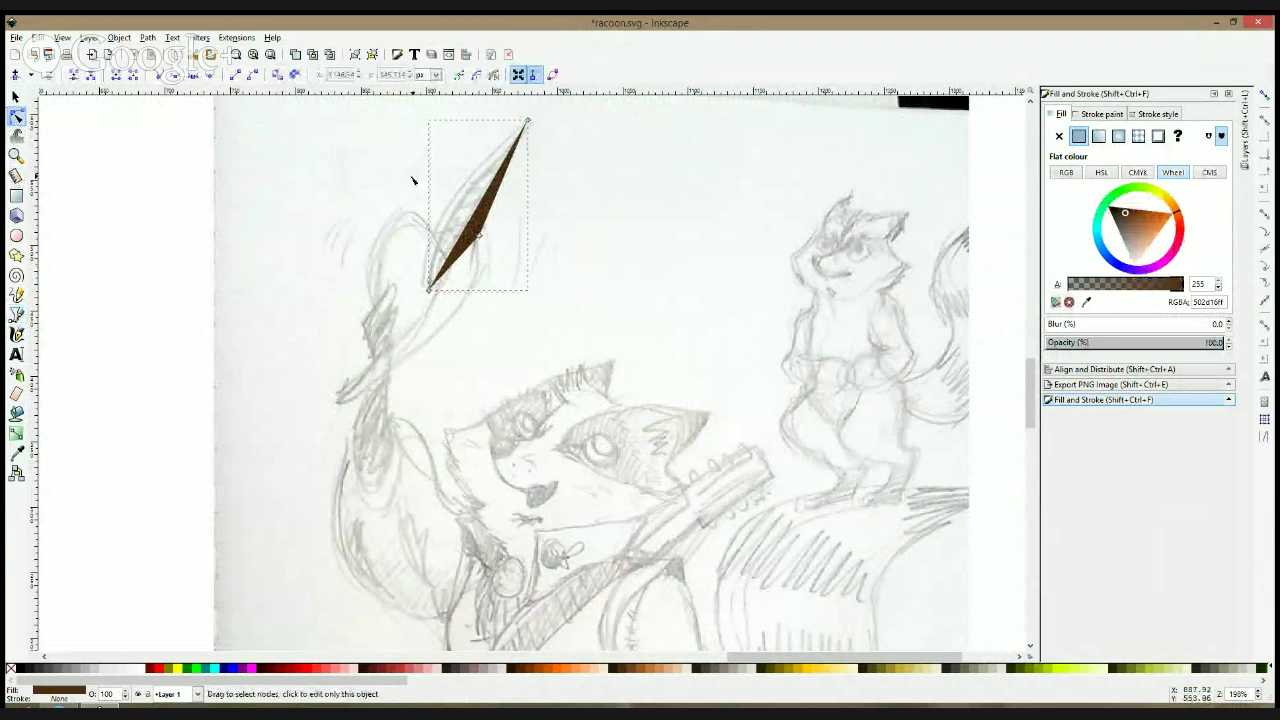
- Bend the feather's edges into curves and add a node on its outer edge to follow the sketch, about 79 by 130 px overall
left_click_drag(483, 207, 441, 255)
left_click(476, 239)
key("ctrl+z")
left_click(505, 221)
left_click(471, 225)
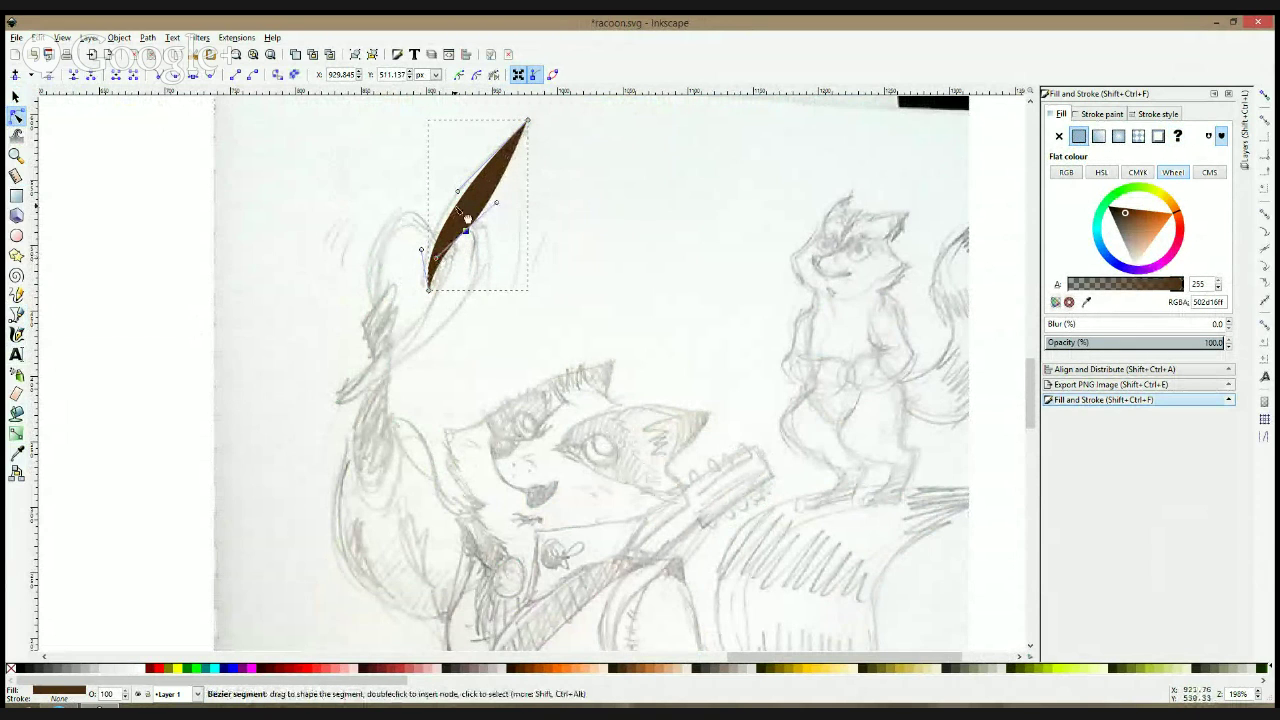
left_click_drag(456, 210, 449, 212)
double_click(482, 168)
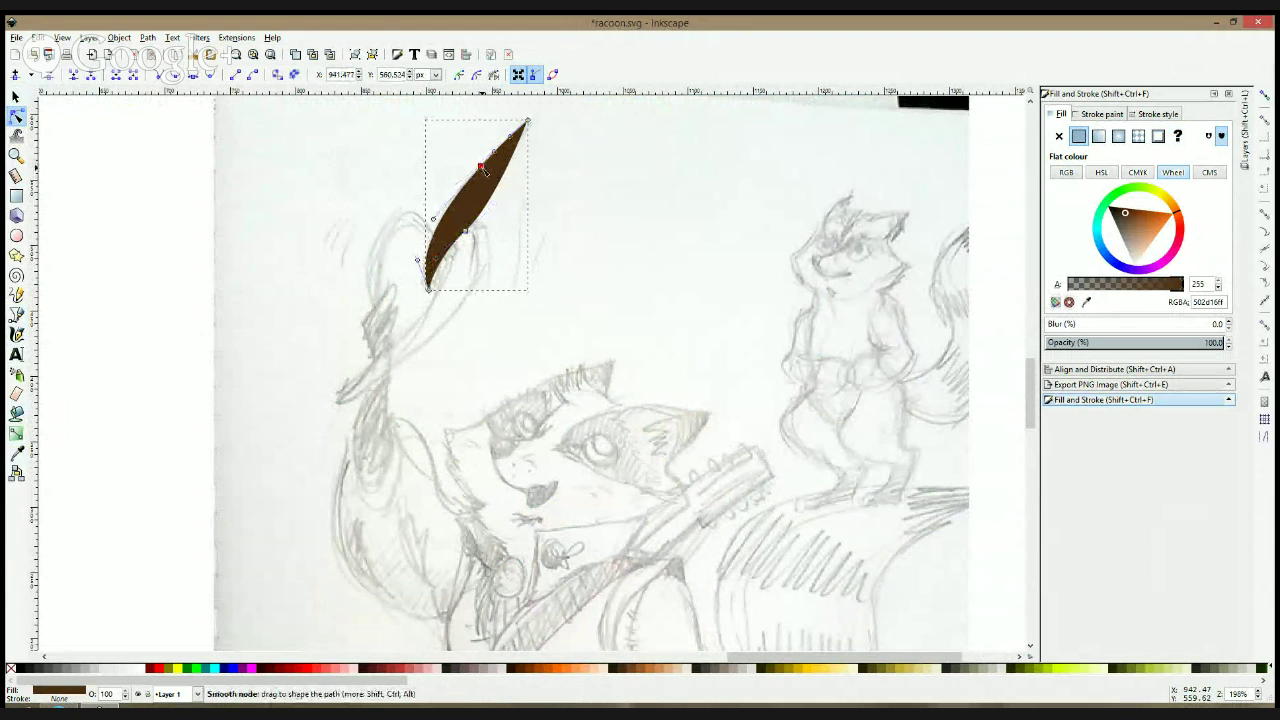
left_click_drag(485, 171, 489, 175)
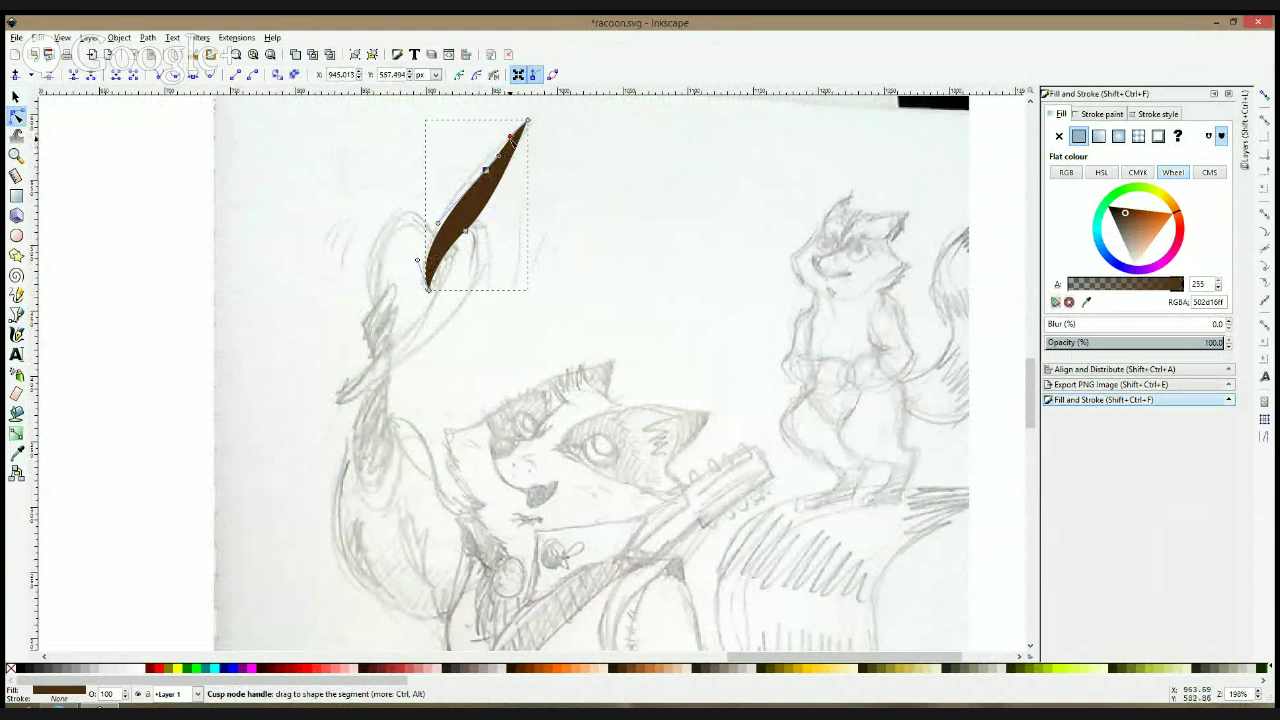
left_click_drag(484, 168, 480, 170)
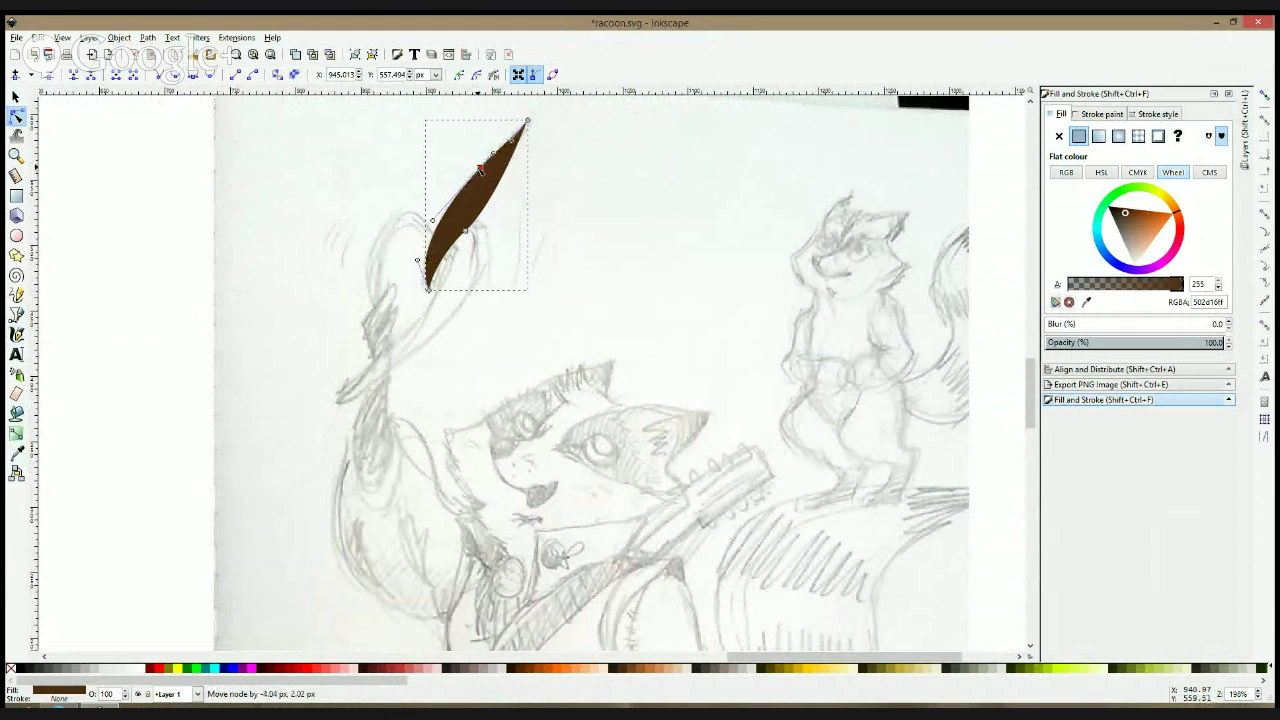
- Lower the sketch photo to the bottom so the feather and coloured raccoon lie above it
key("s")
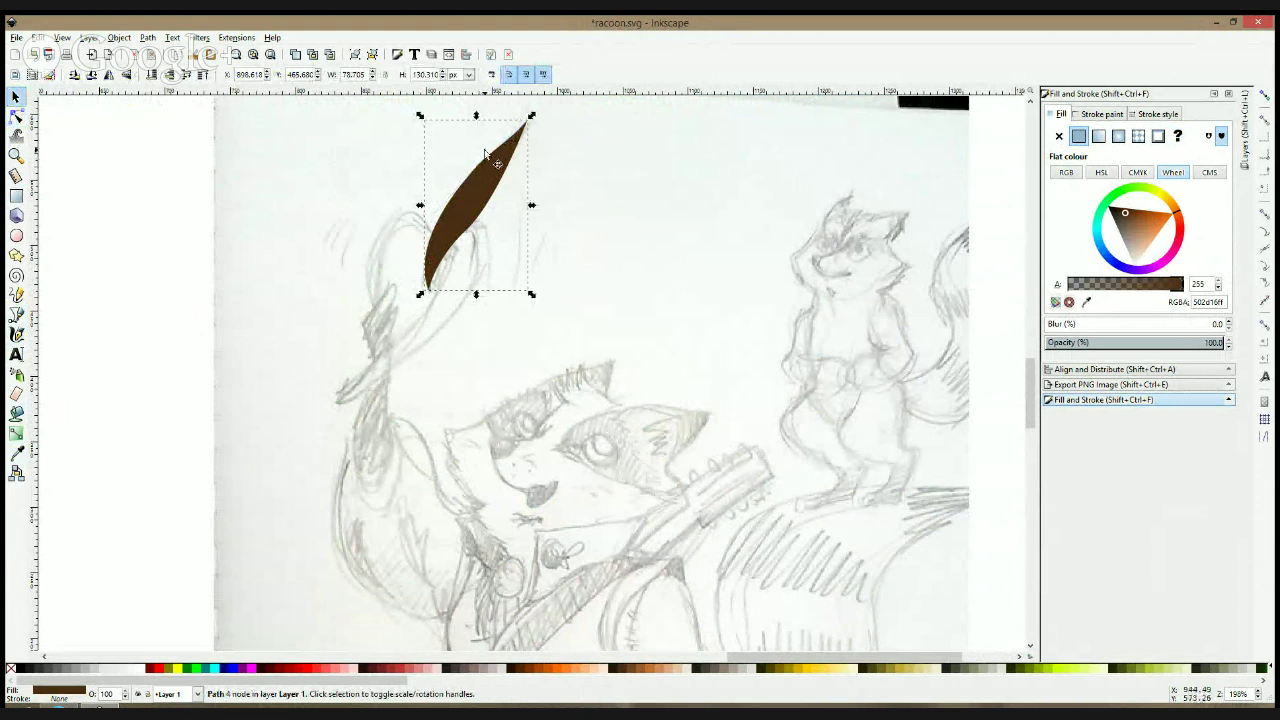
left_click(309, 188)
key("End")
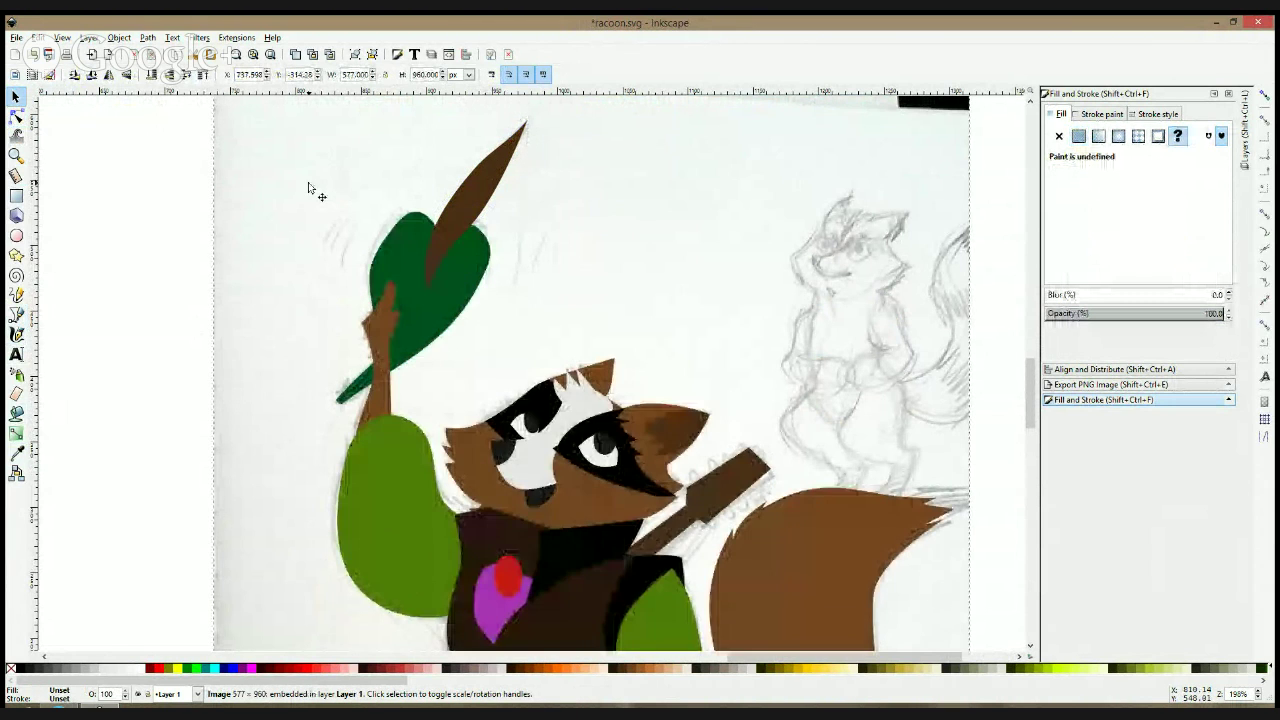
- Examine the coloured raccoon with its feather beside the three earlier stages, then close up from head to boots for missing details
scroll(309, 188, "down", 4, "ctrl")
left_click(612, 178)
scroll(600, 185, "left", 10)
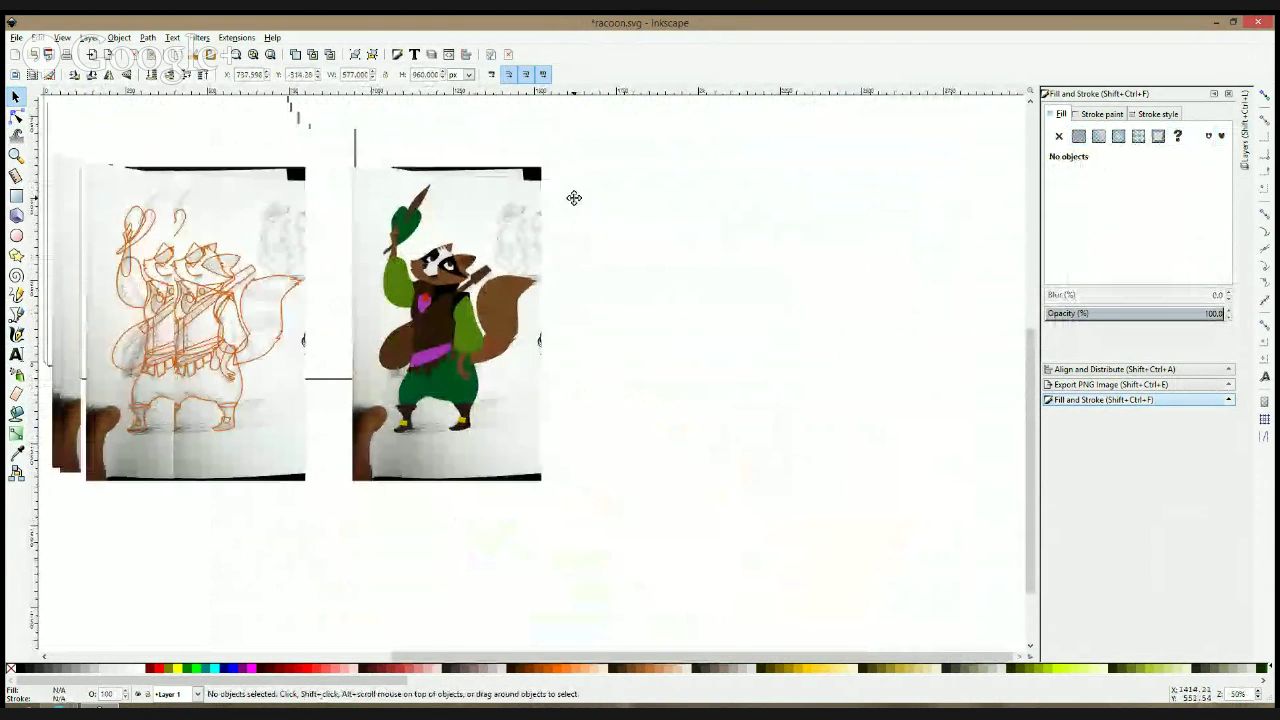
scroll(674, 224, "down", 2, "ctrl")
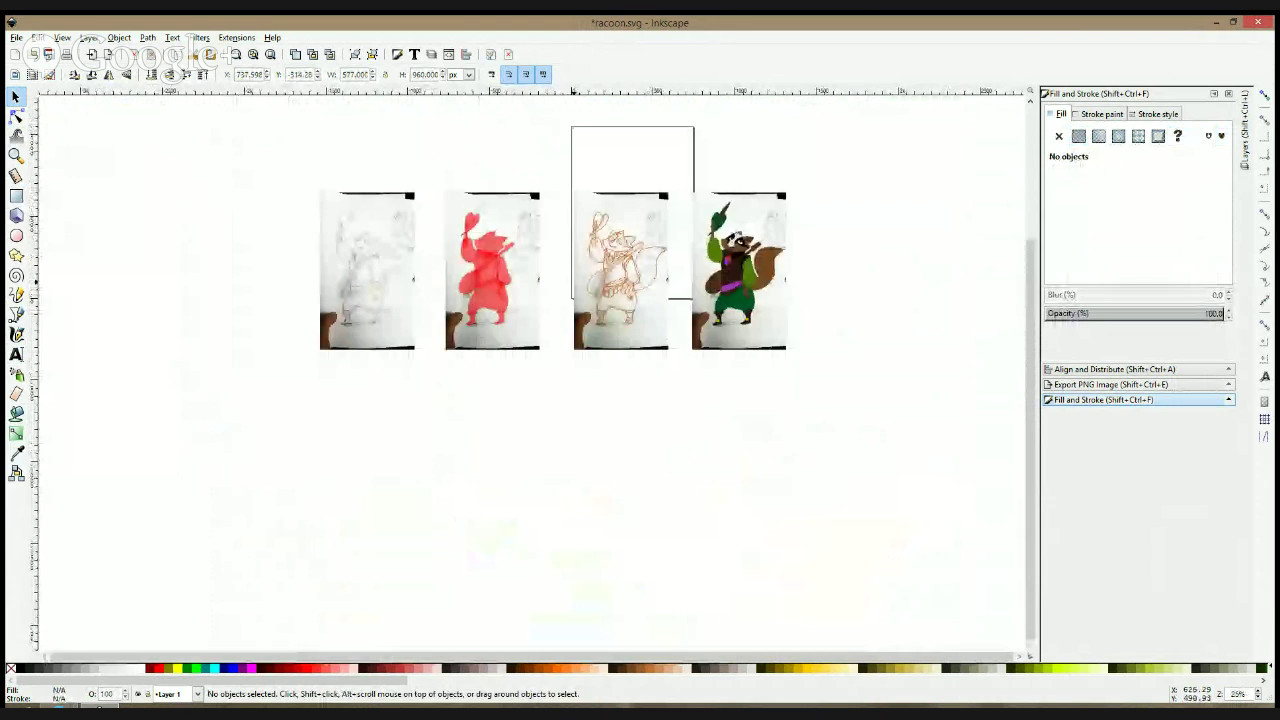
scroll(410, 235, "up", 2, "ctrl")
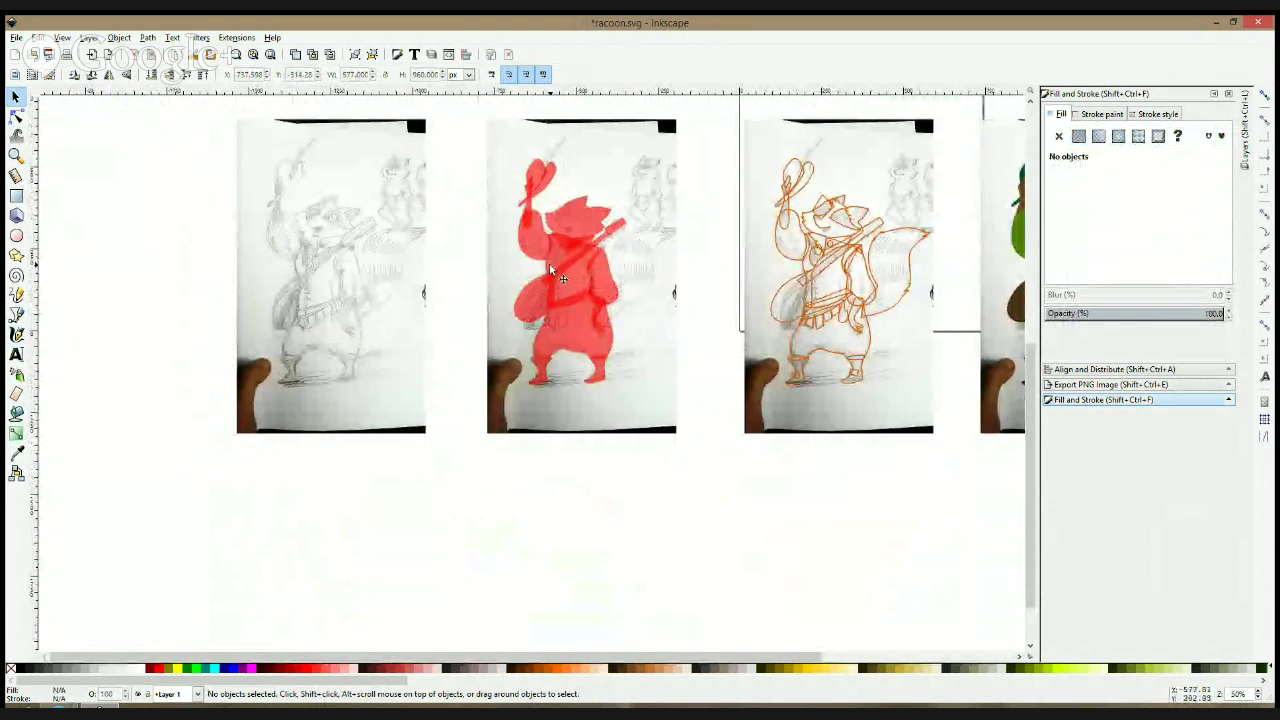
scroll(549, 262, "right", 5)
scroll(920, 250, "up", 3, "ctrl")
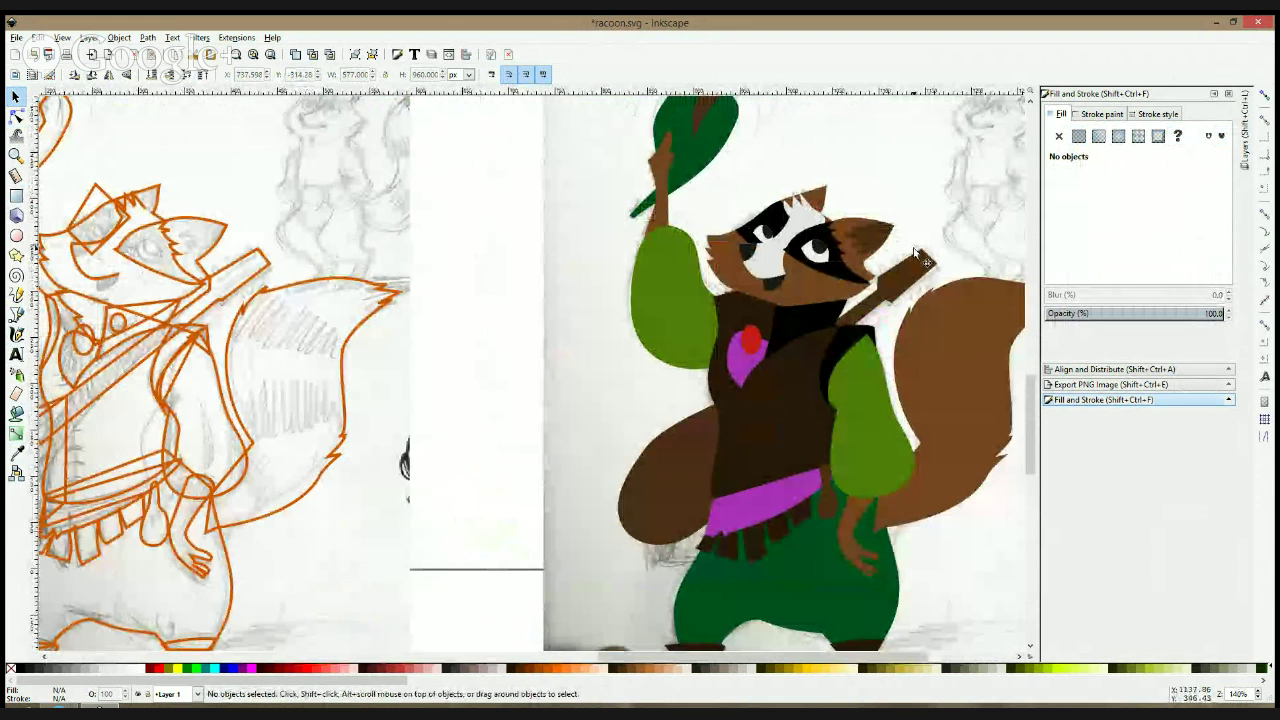
left_click_drag(915, 252, 726, 187)
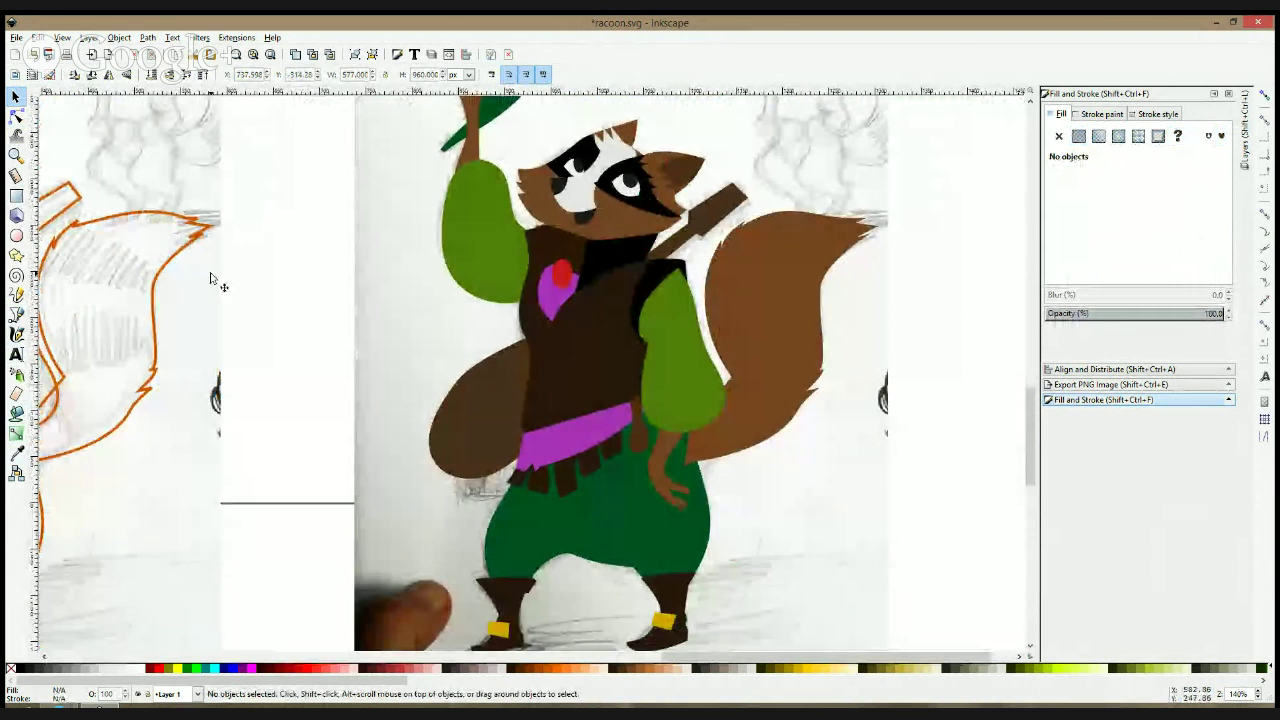
left_click(16, 294)
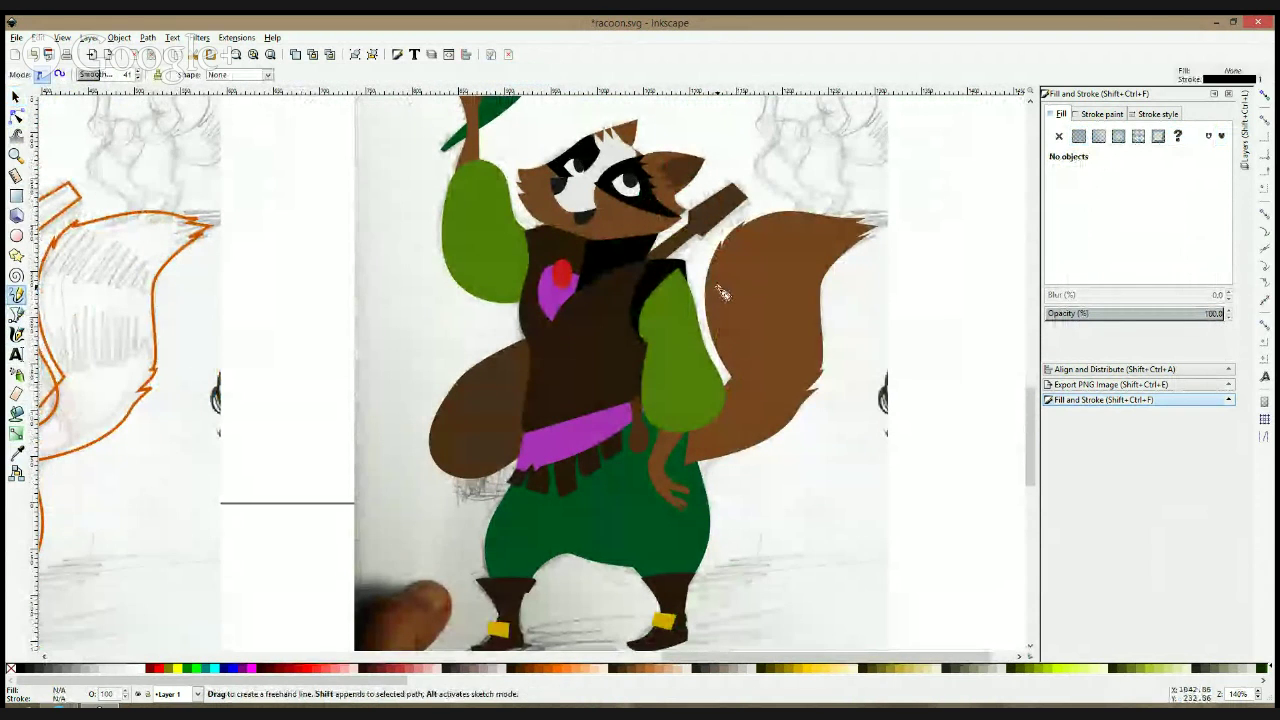
scroll(787, 240, "down", 4)
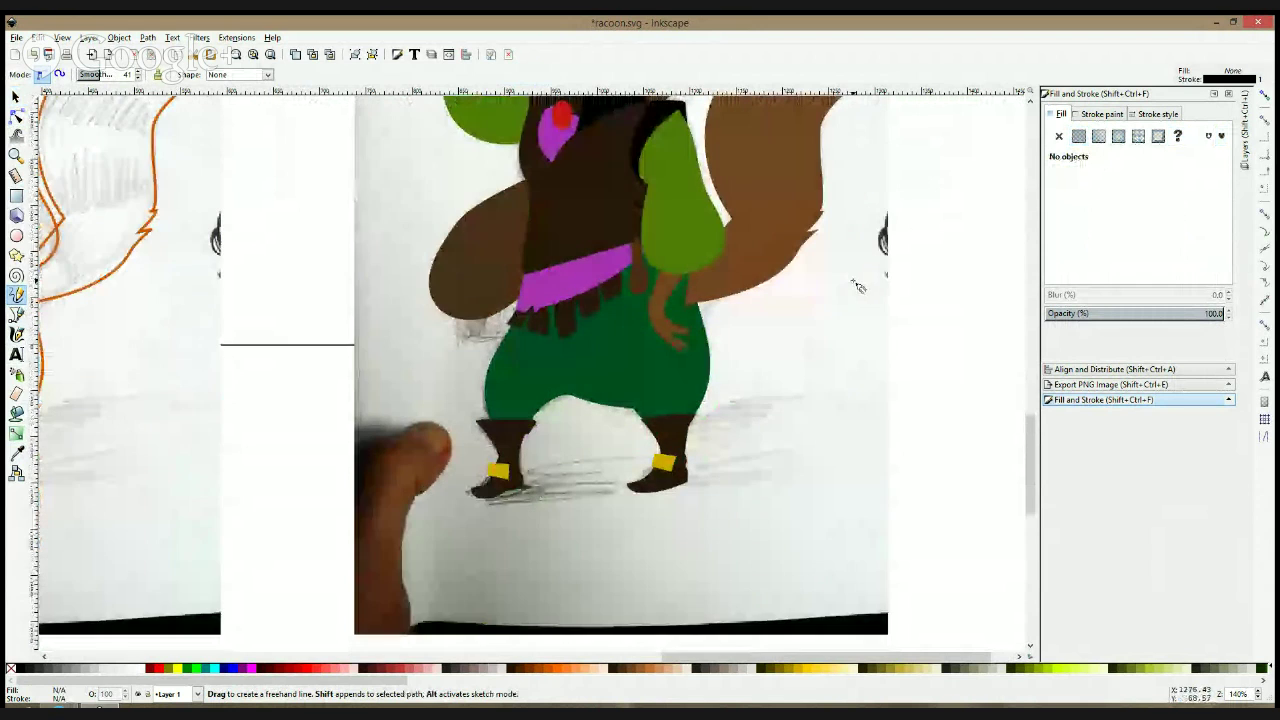
scroll(818, 218, "up", 4)
scroll(760, 214, "right", 2)
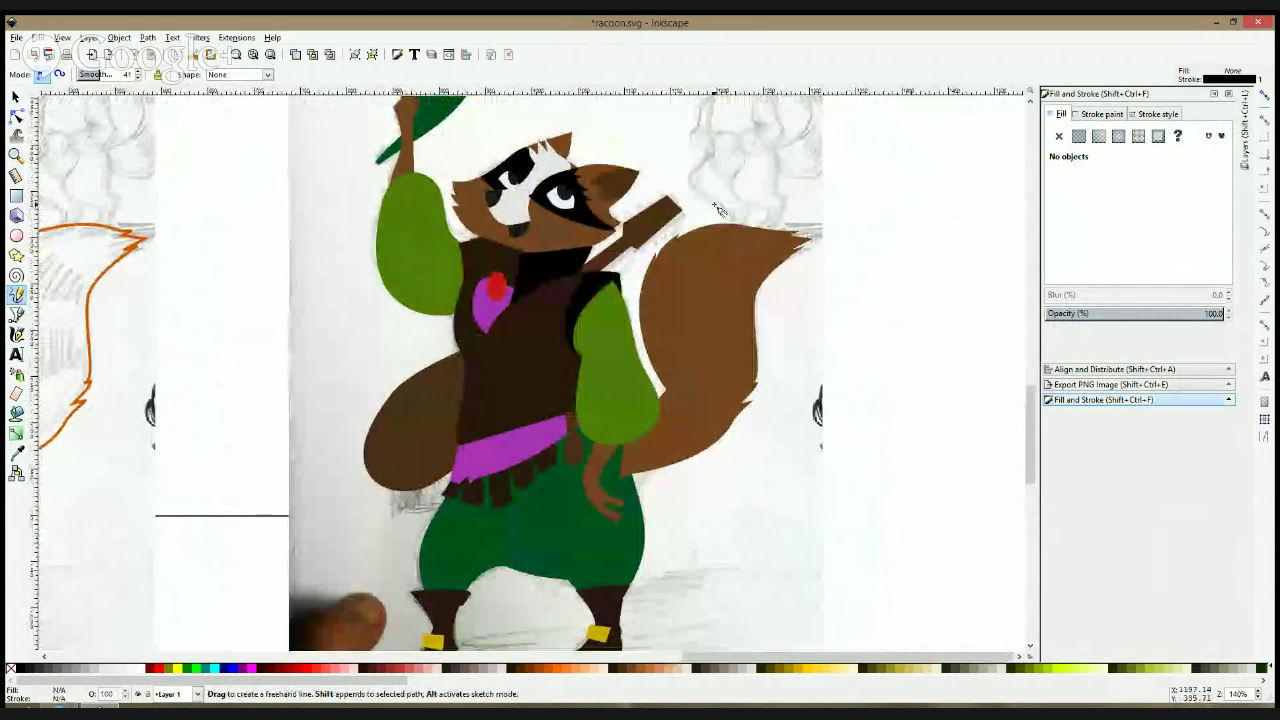
scroll(607, 190, "up", 4)
- Nudge the dark pupil of the larger eye one screen pixel up and one to the right
key("s")
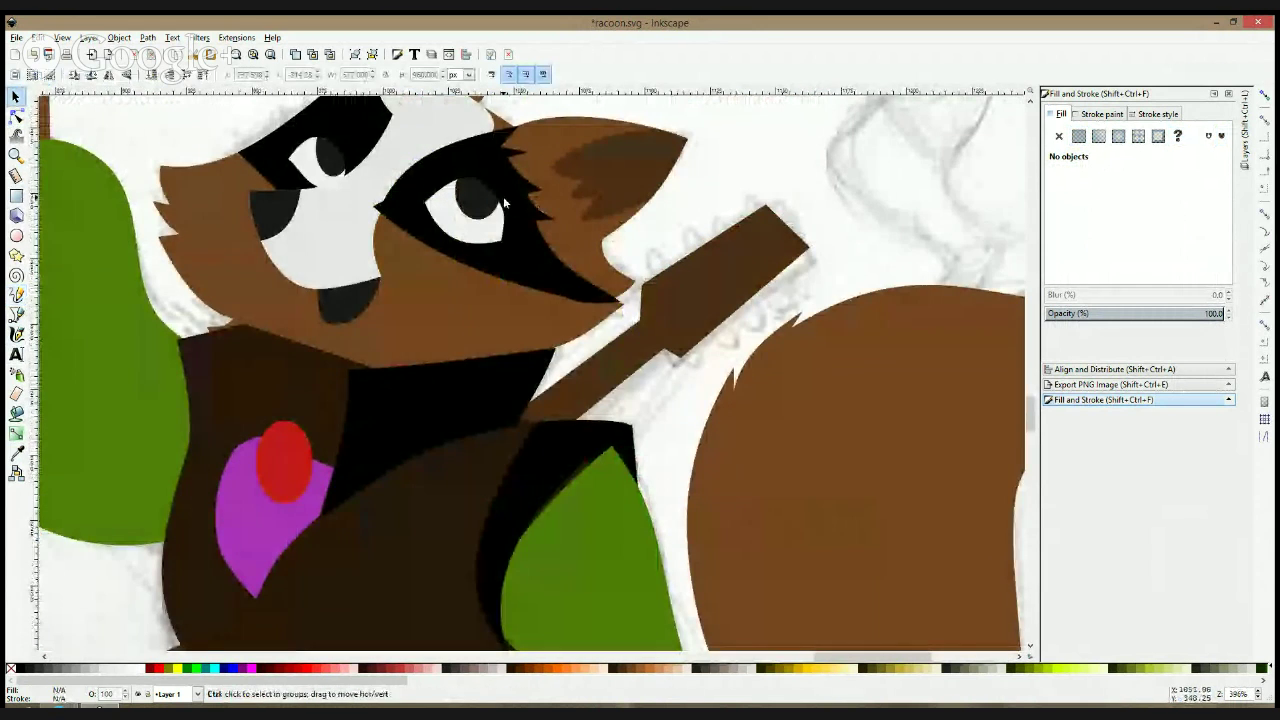
scroll(461, 193, "up", 3)
left_click(496, 182)
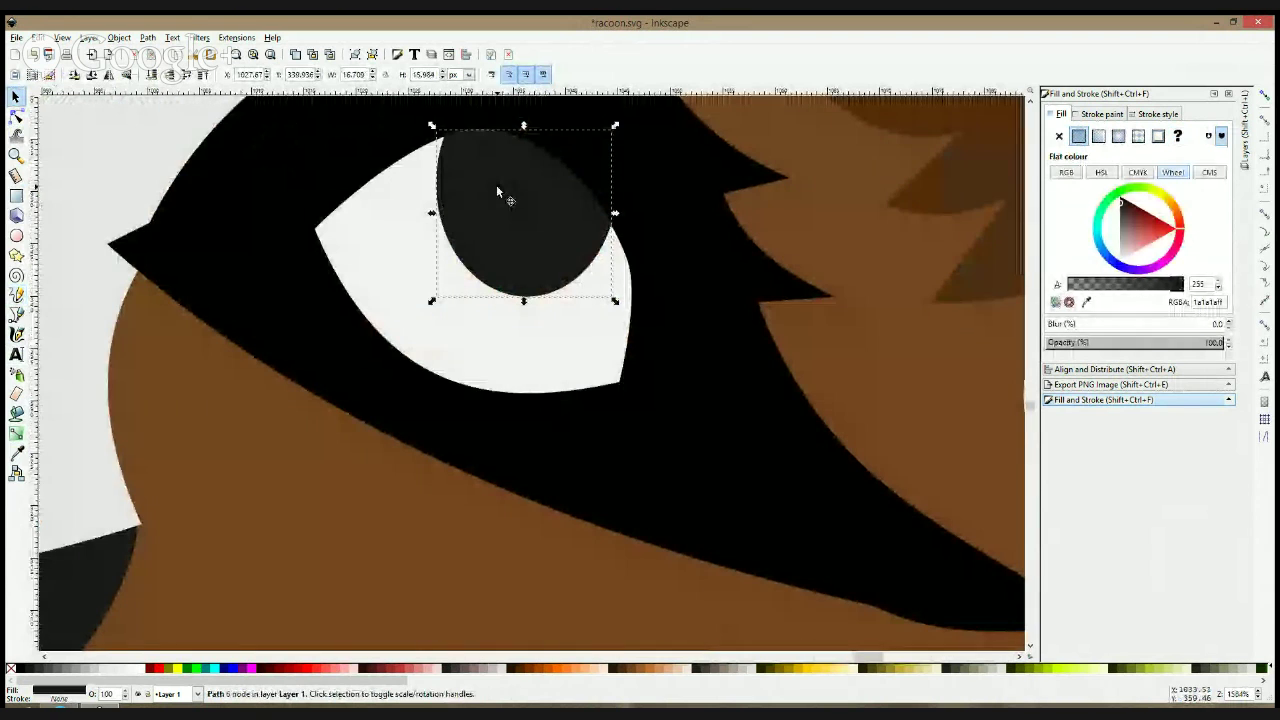
key("alt+Up")
key("alt+Right")
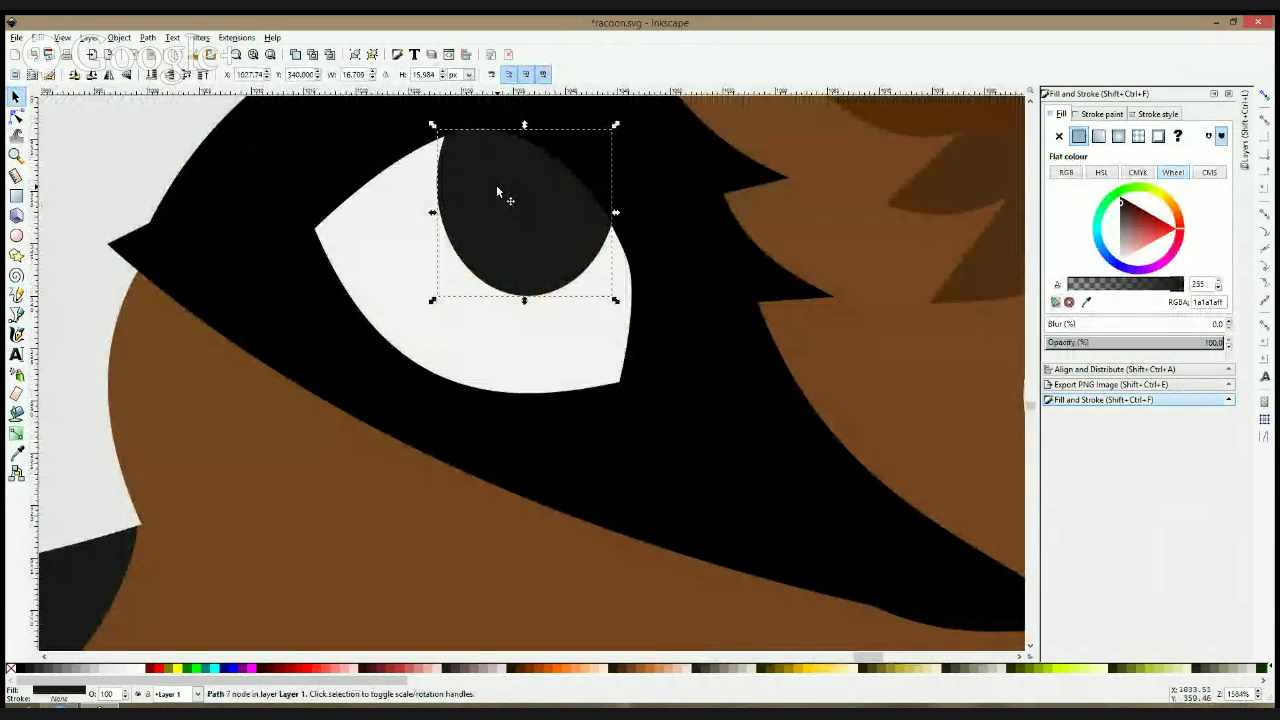
scroll(497, 186, "down", 2)
scroll(497, 185, "up", 3)
scroll(497, 185, "left", 5)
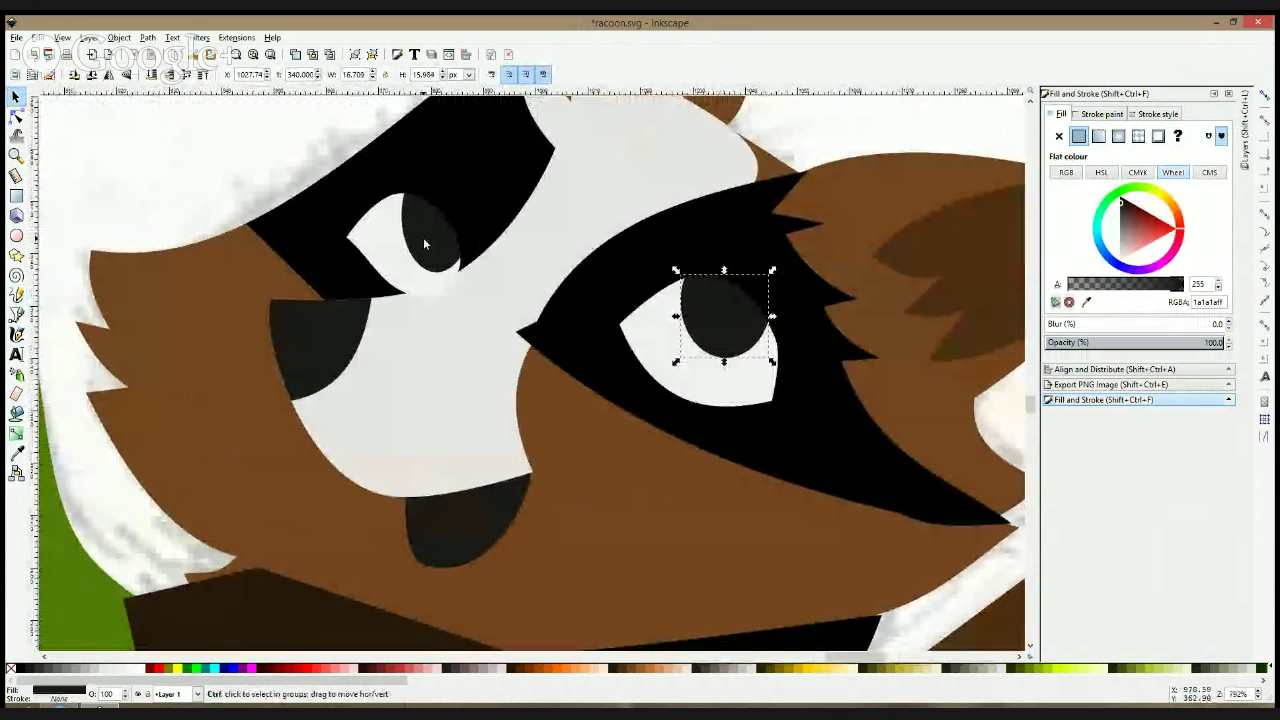
- Nudge the dark pupil of the smaller eye one screen pixel up and clear the selection around the eye
left_click(423, 237)
key("alt+Up")
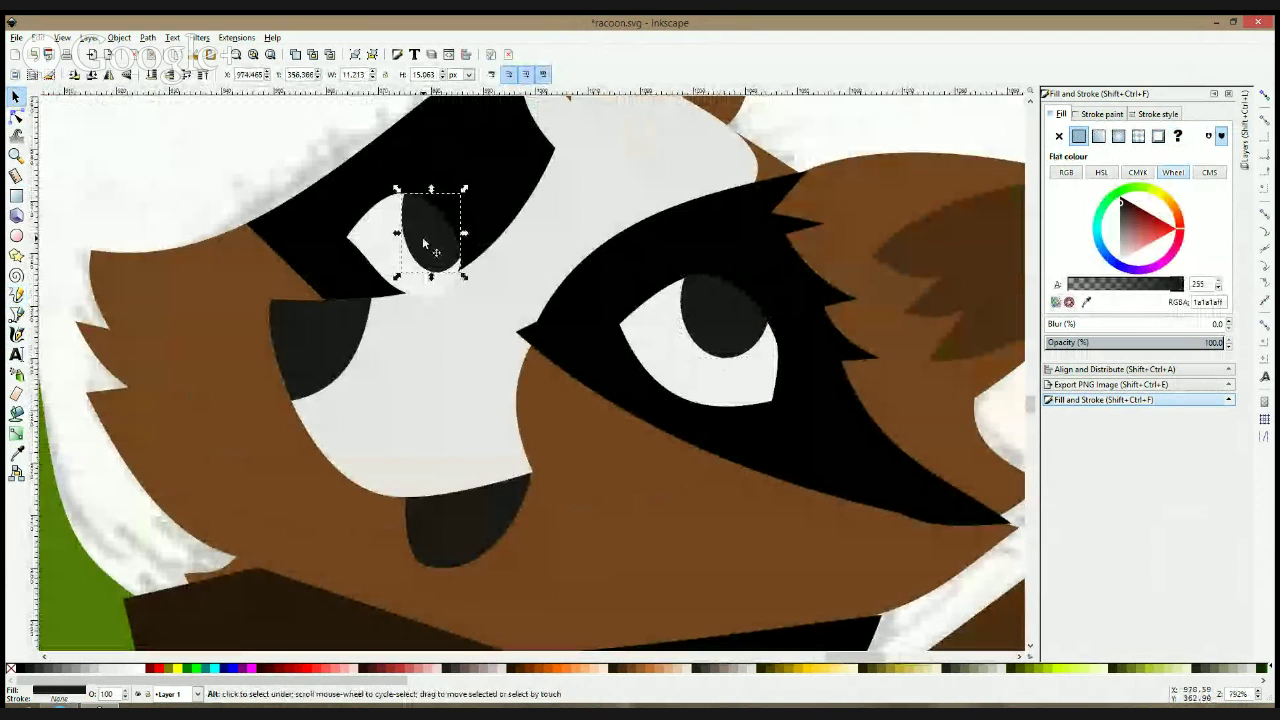
left_click(360, 232)
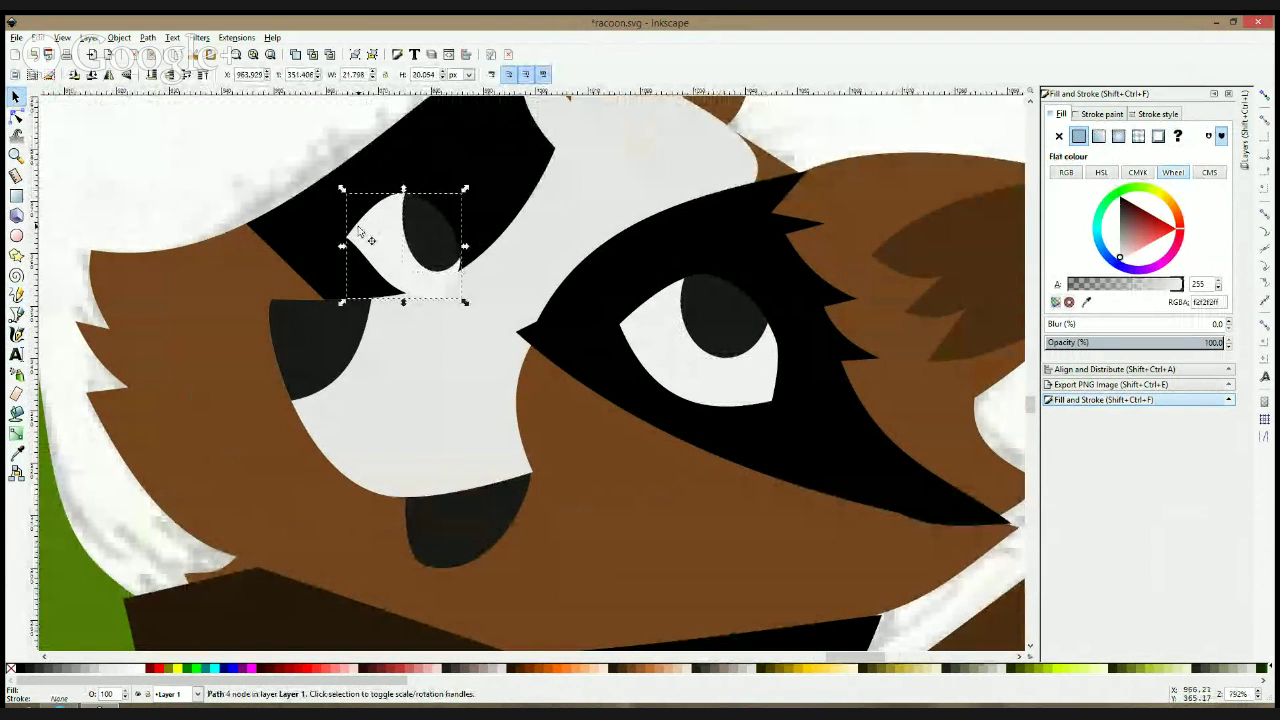
scroll(358, 231, "down", 3)
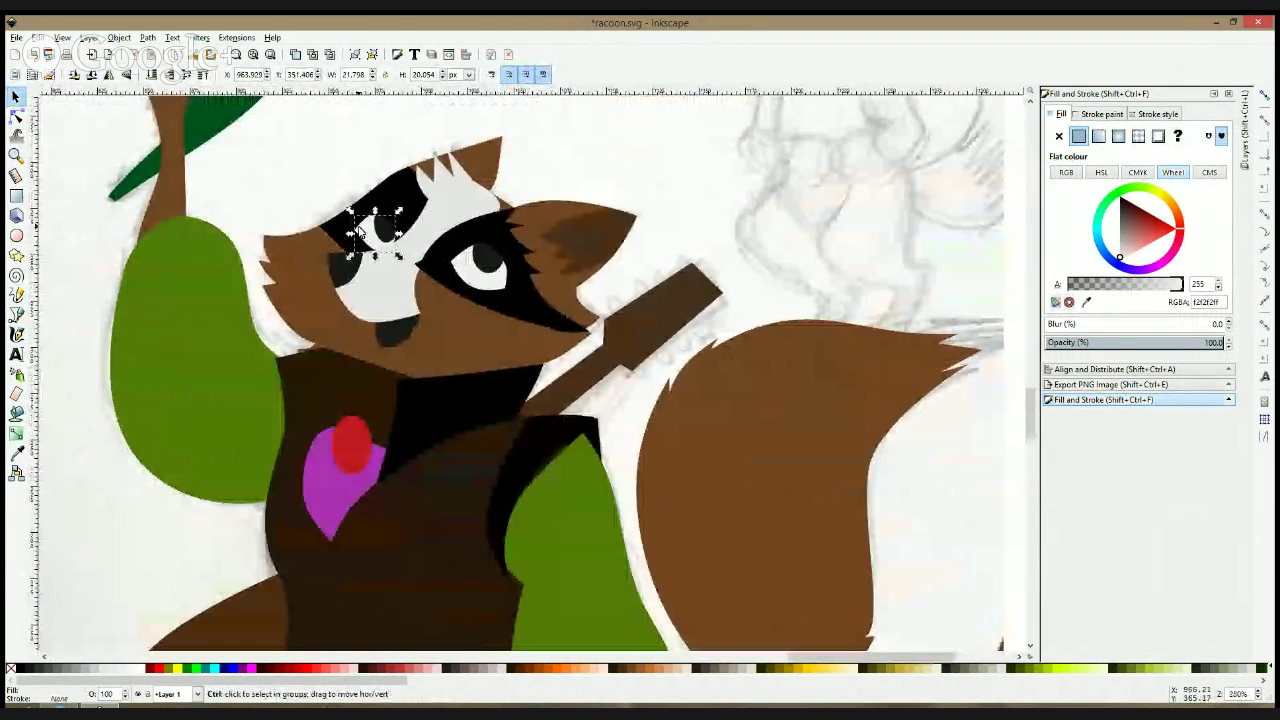
left_click(657, 172)
left_click(16, 116)
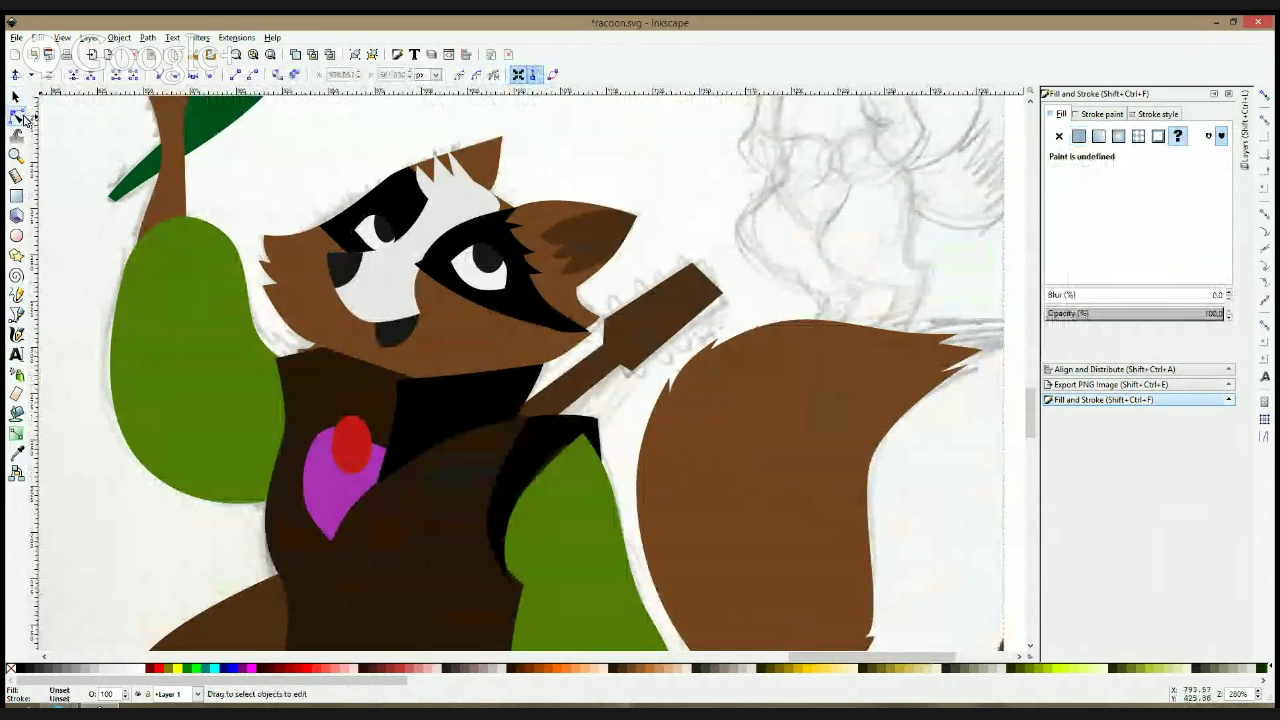
- Bend the edges of the white forehead tufts into curves by reshaping the face patch's path segments
left_click(438, 189)
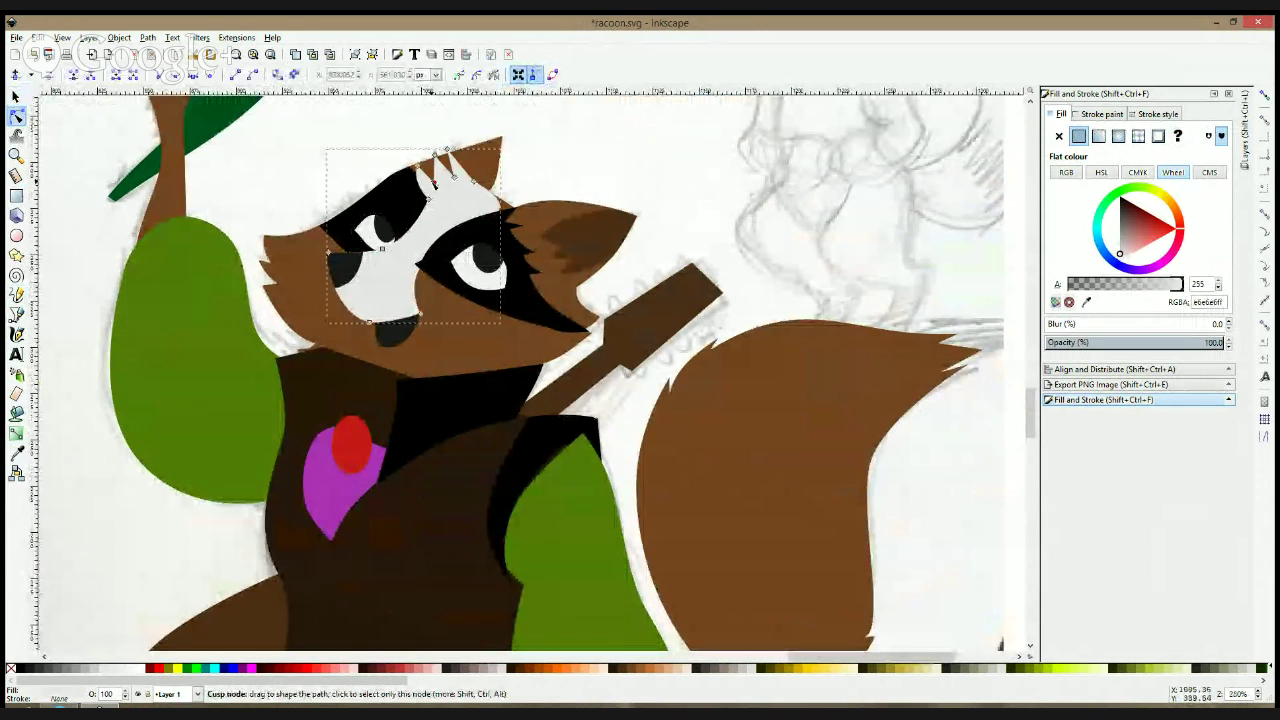
left_click_drag(431, 170, 457, 179)
left_click(461, 177)
- Round both ear tips of the brown head shape by making their tip nodes smooth and adjusting the handles
left_click(484, 165)
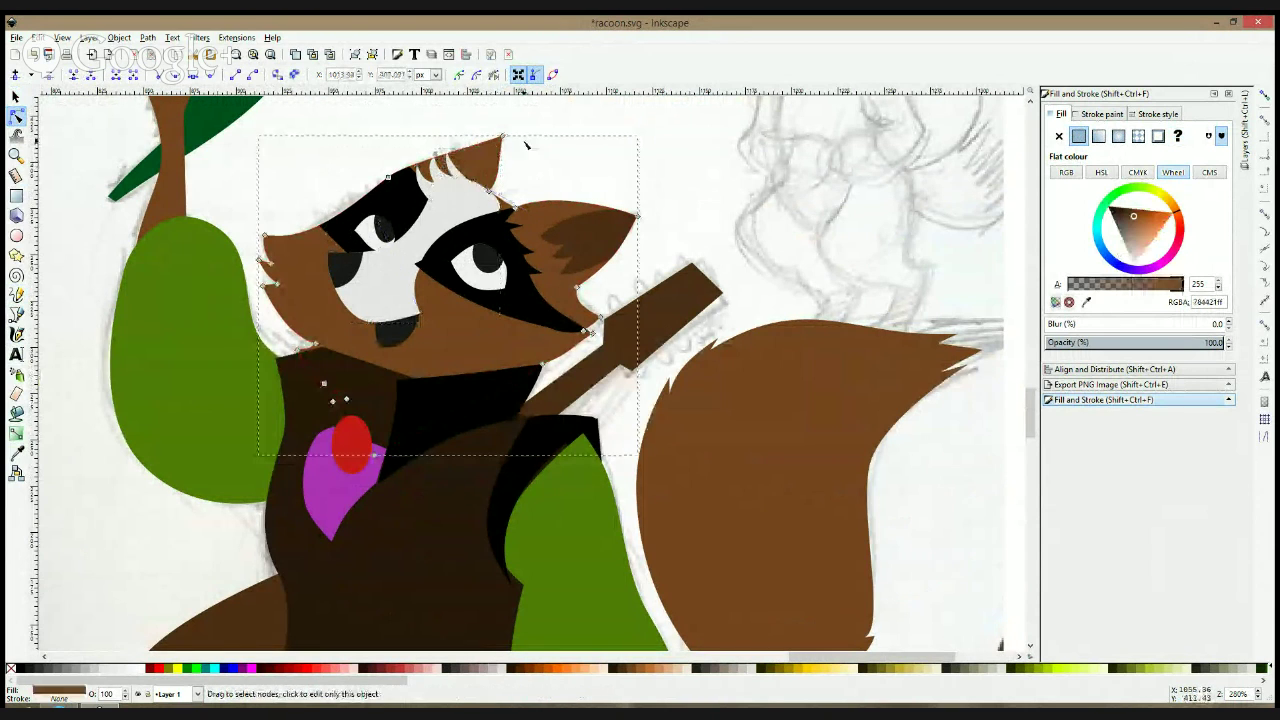
left_click(503, 137, "ctrl")
left_click(503, 137)
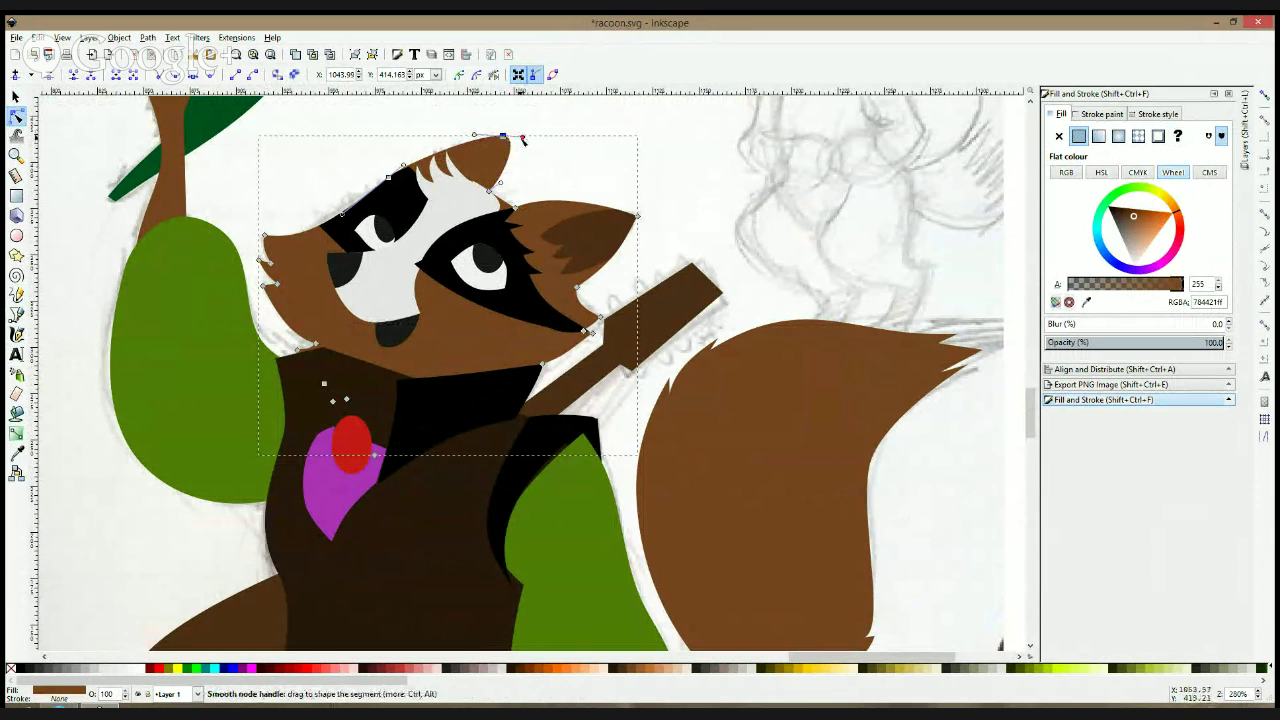
left_click_drag(520, 141, 511, 140)
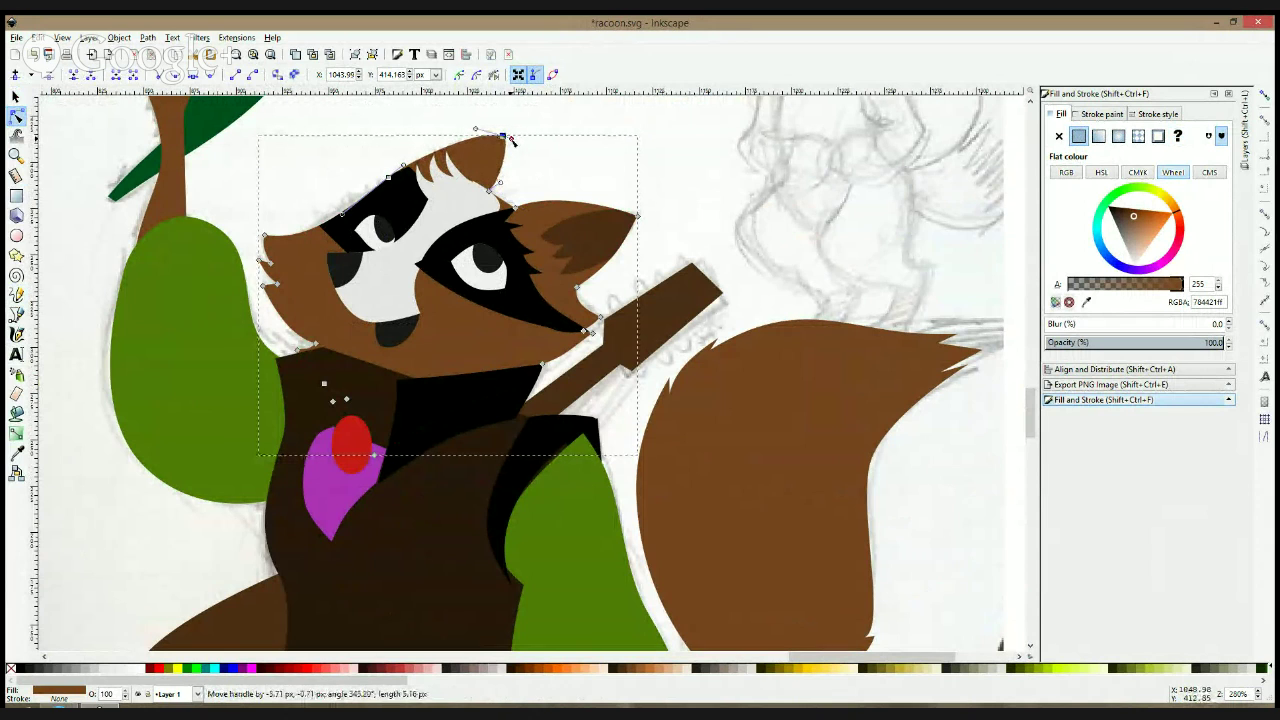
left_click(638, 218)
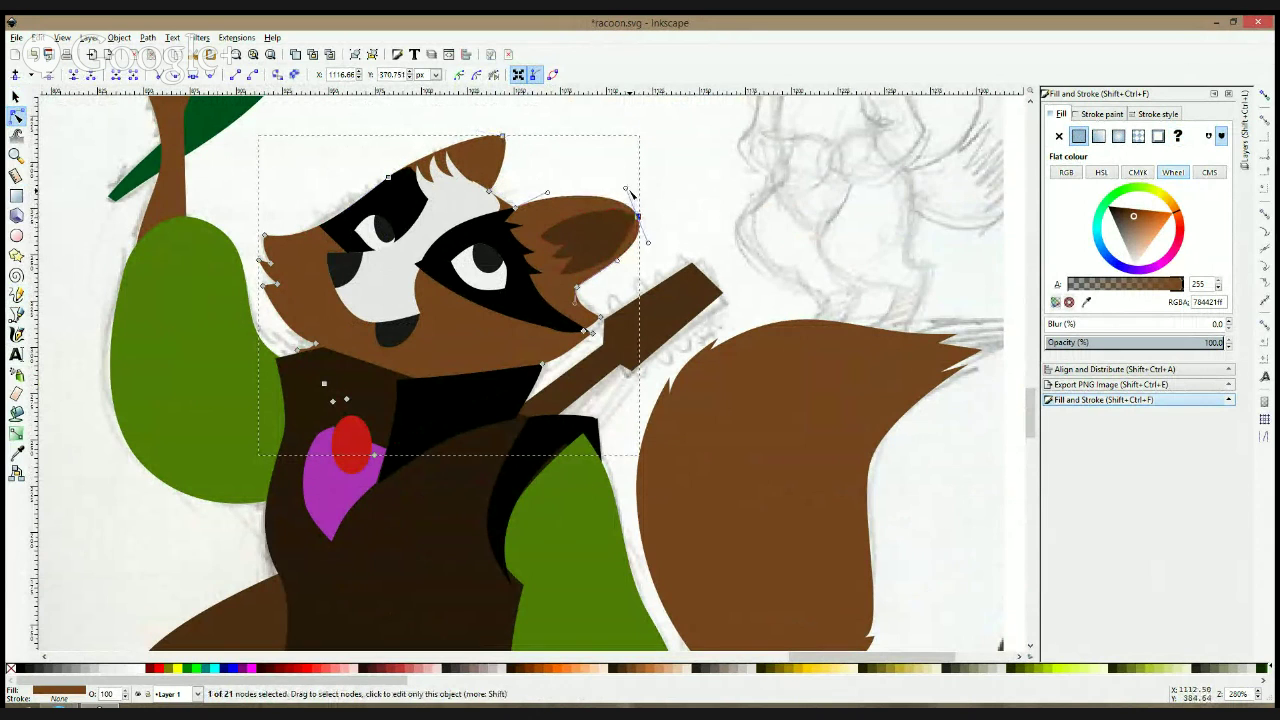
left_click_drag(626, 190, 632, 210)
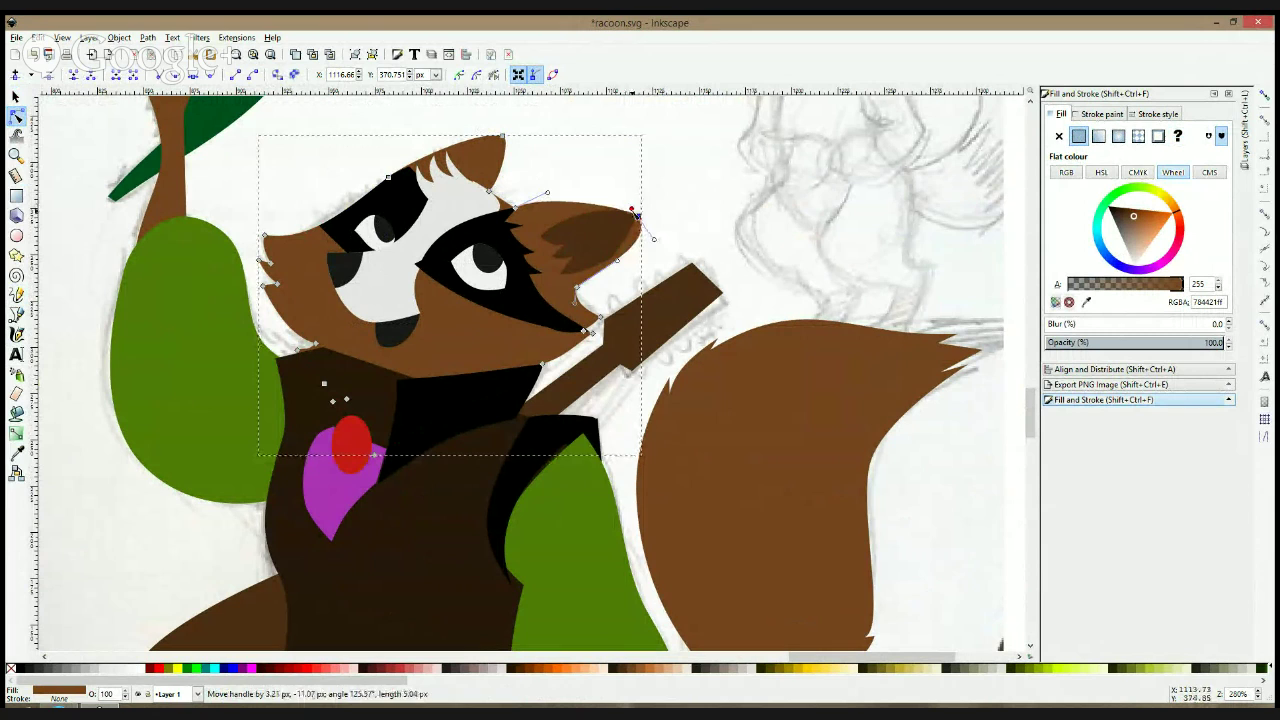
- Stretch the dark inner-ear patch past the larger ear's tip and trim it to the ear by intersecting it with a duplicate of the head
left_click(636, 246)
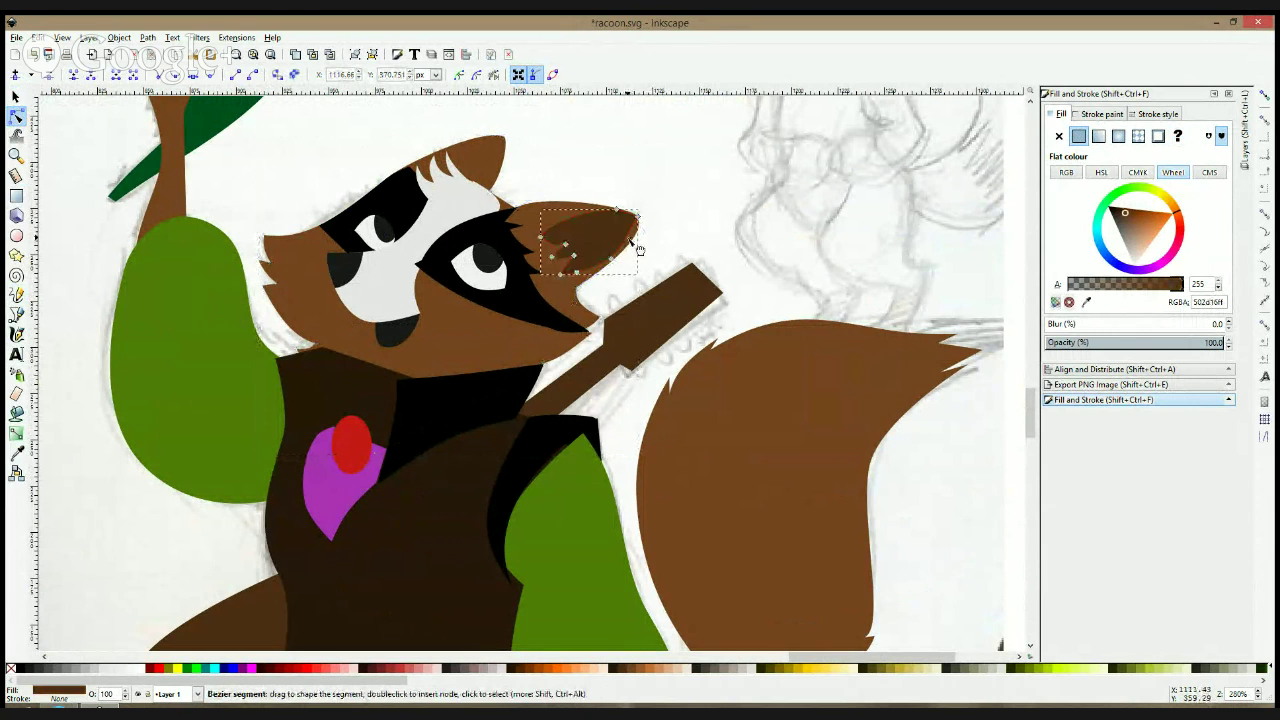
left_click_drag(638, 216, 660, 205)
key("F1")
left_click(558, 220)
key("ctrl+d")
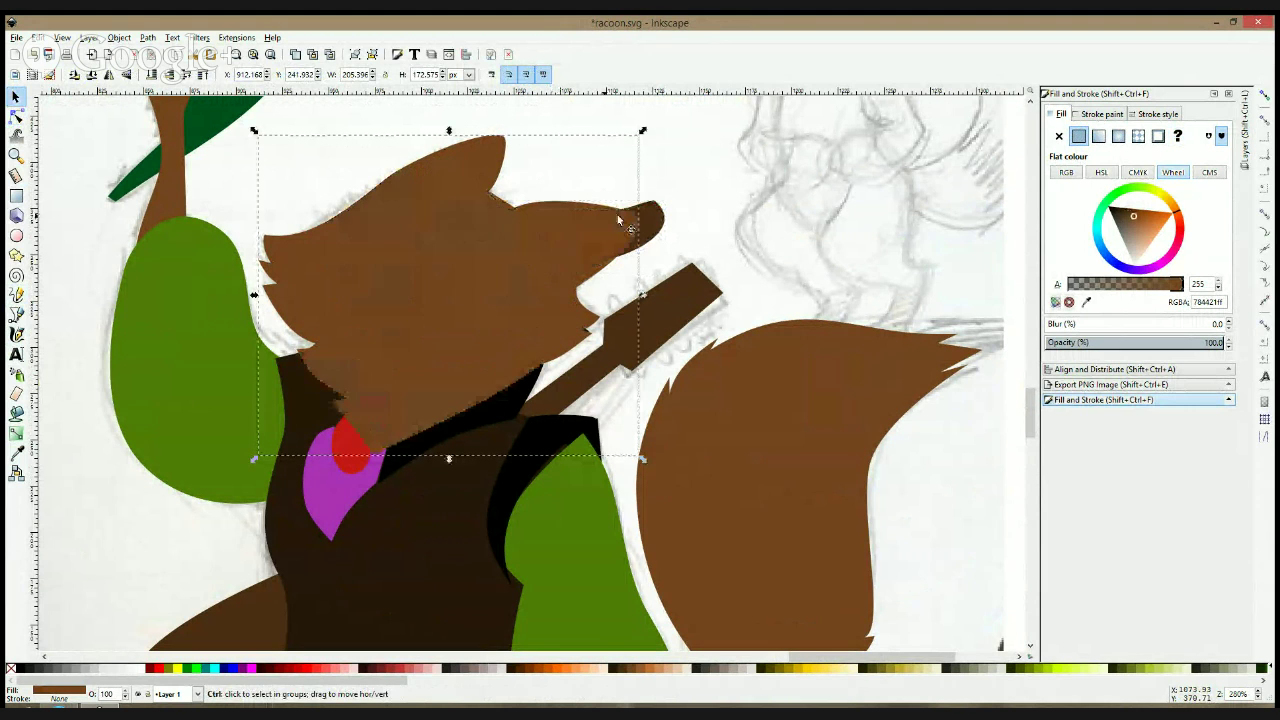
left_click(647, 211, "shift")
key("ctrl+asterisk")
scroll(647, 214, "down", 4)
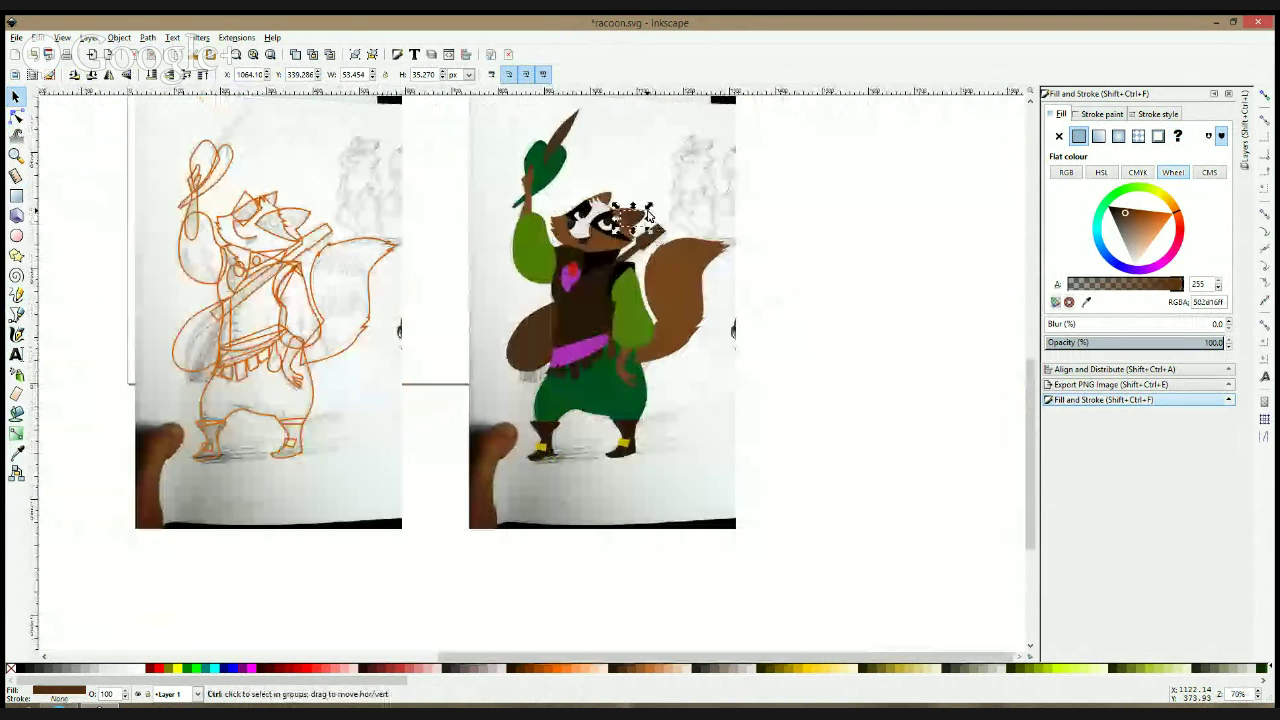
- Move the sketch photo from behind the coloured raccoon onto the empty canvas beside it and check its collar details
key("Escape")
left_click(691, 155)
scroll(711, 154, "down", 2)
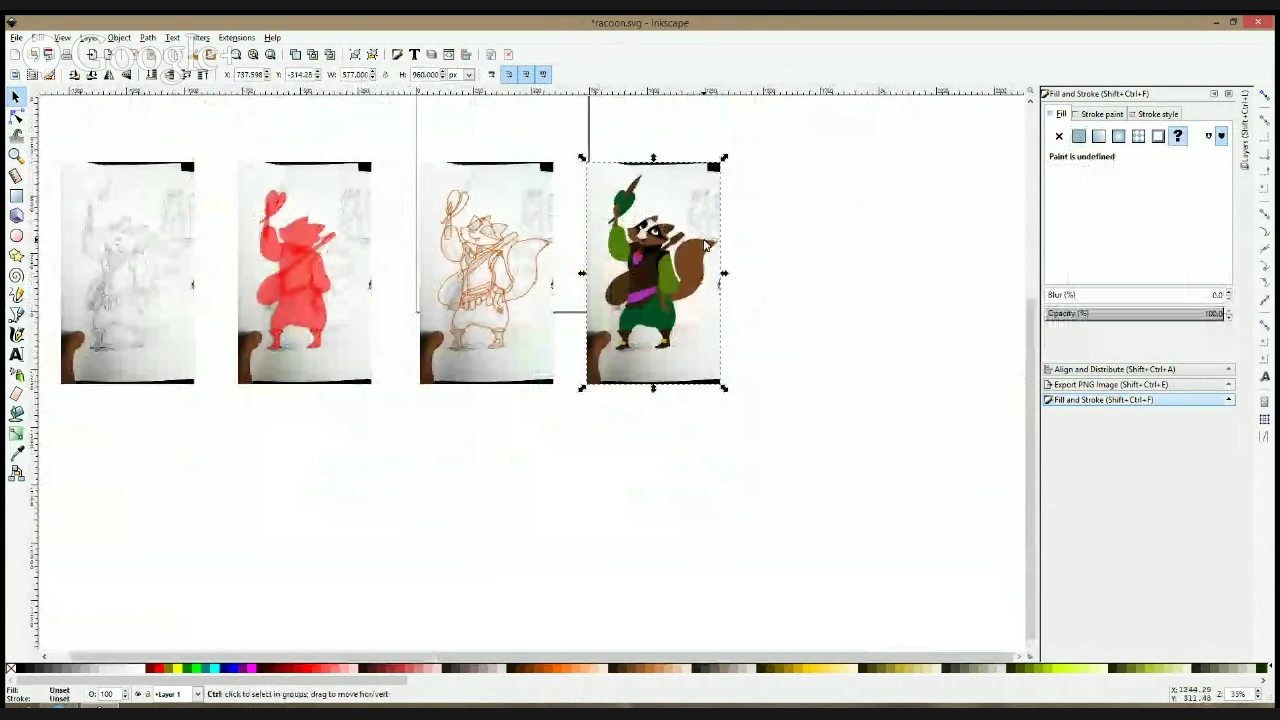
left_click_drag(711, 154, 886, 158)
scroll(822, 237, "up", 2)
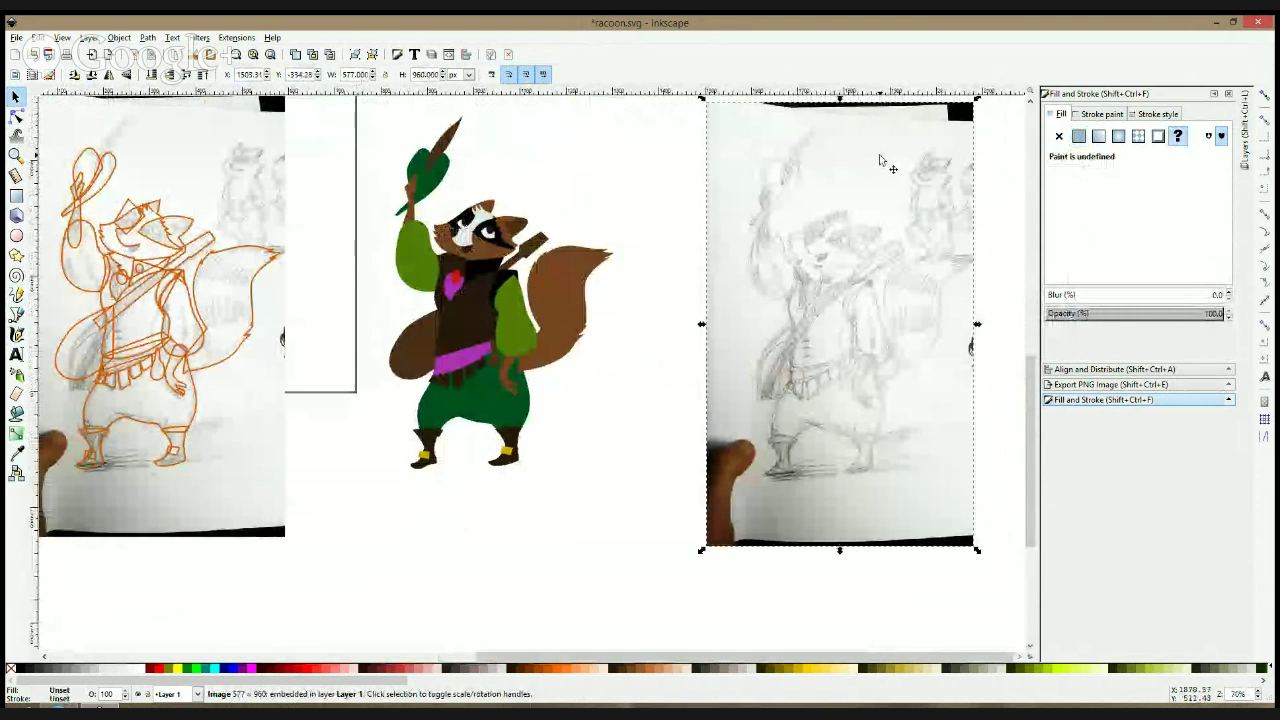
scroll(860, 285, "up", 3)
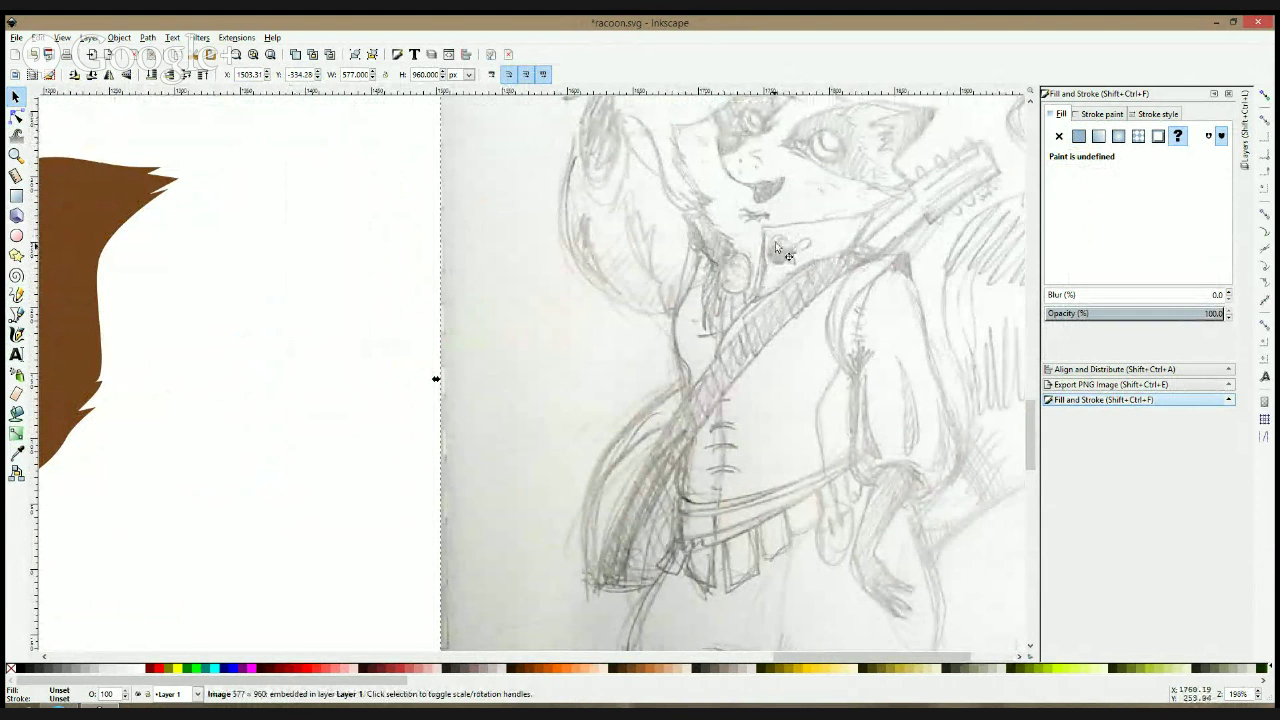
scroll(785, 263, "down", 3)
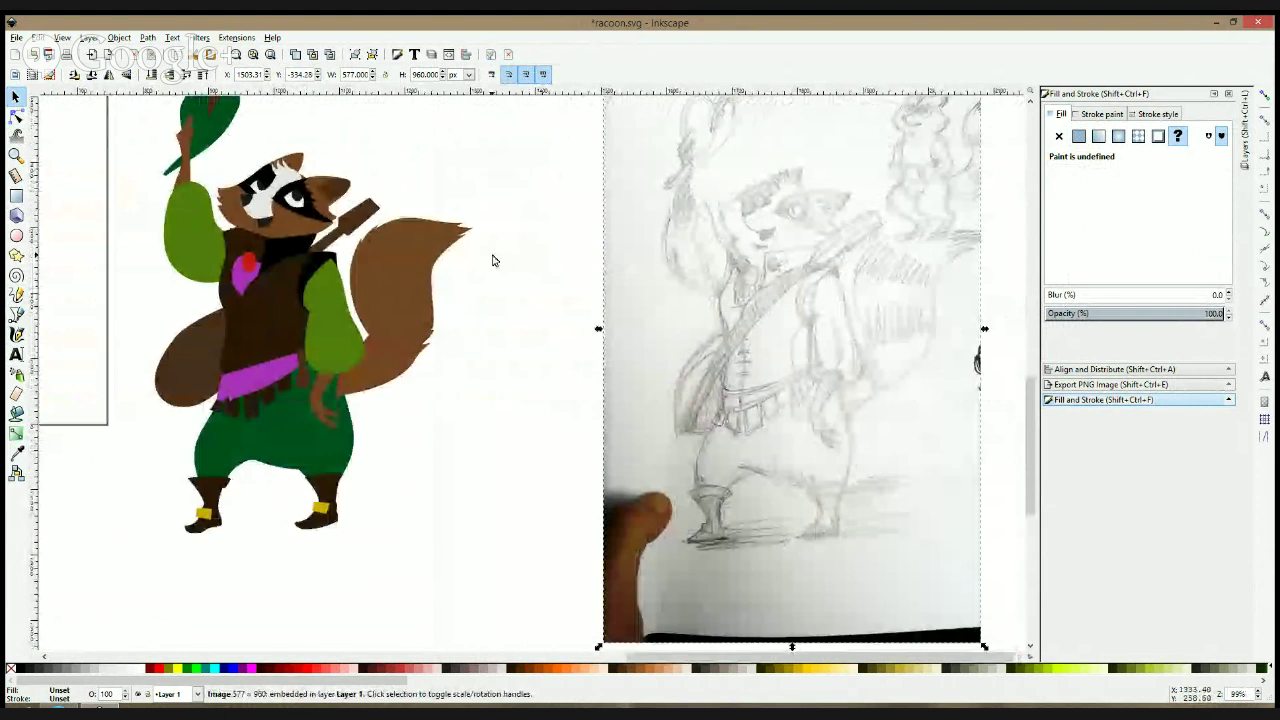
- In outline view, draw a closed, notched collar flap with the Pen tool between the raised sleeve and the neck, and return to normal view
key("ctrl+KP_5")
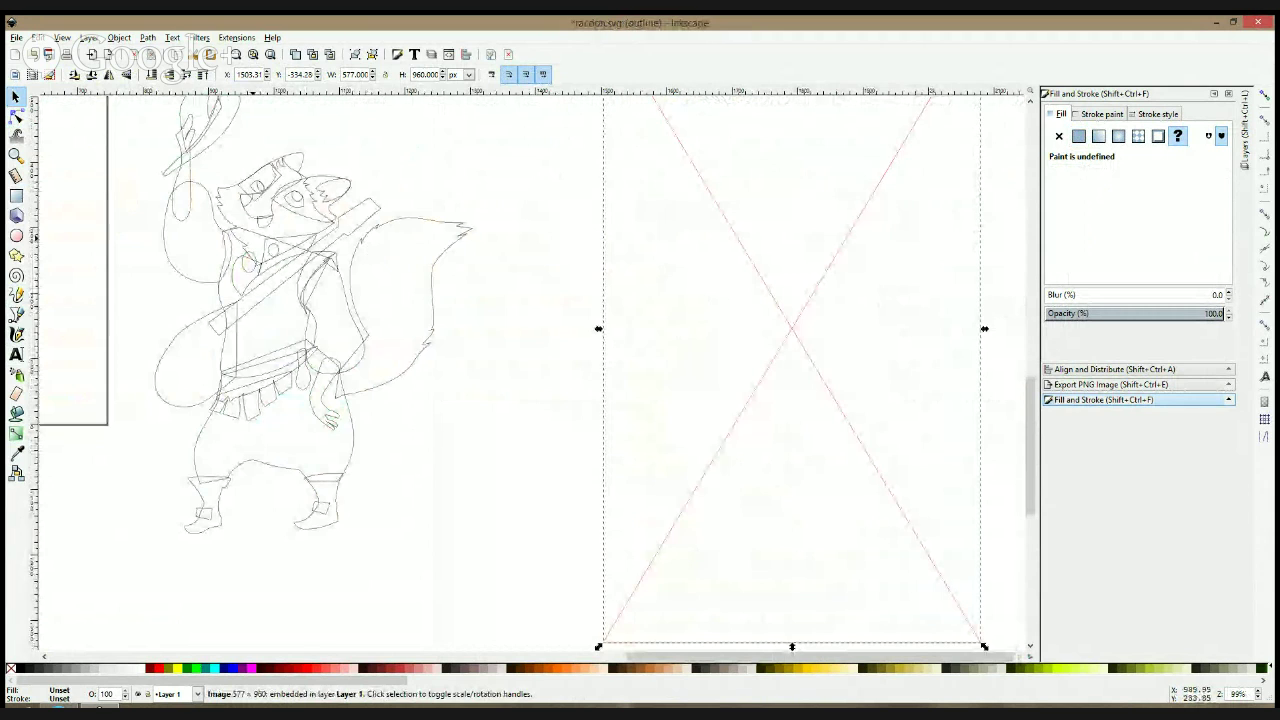
scroll(224, 231, "up", 2)
left_click(18, 313)
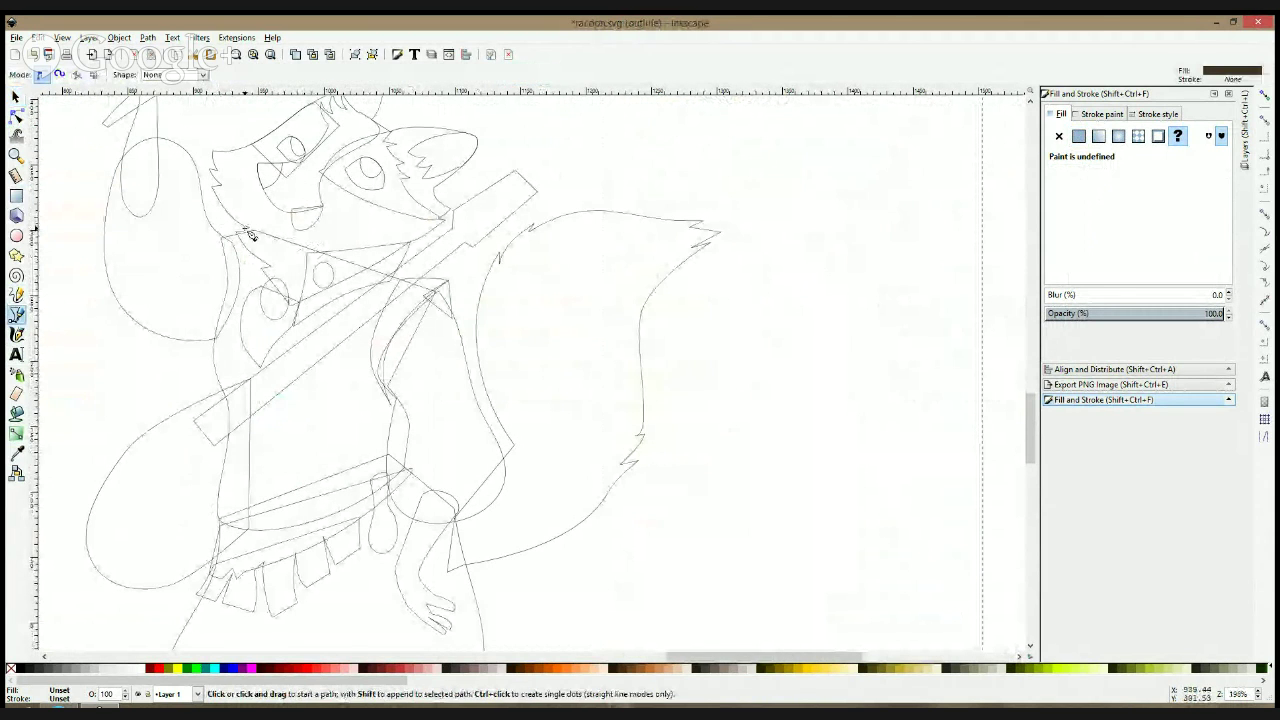
left_click(253, 229)
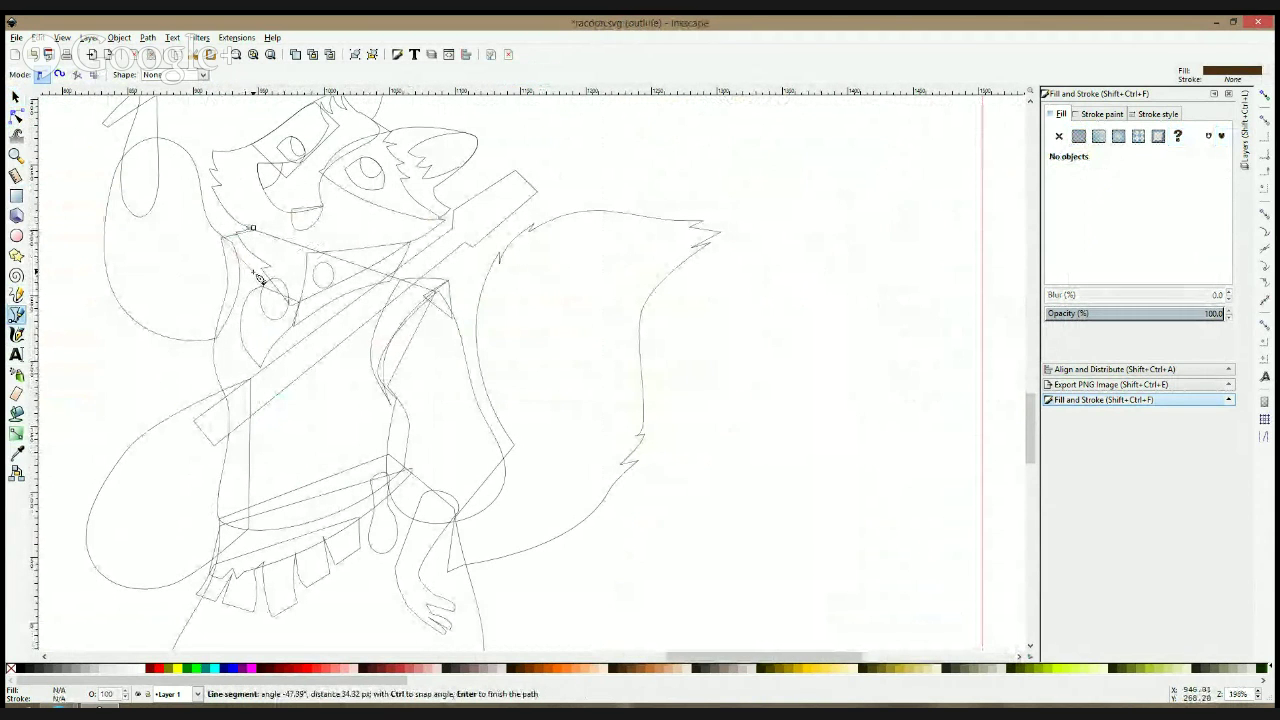
left_click(246, 279)
left_click(254, 286)
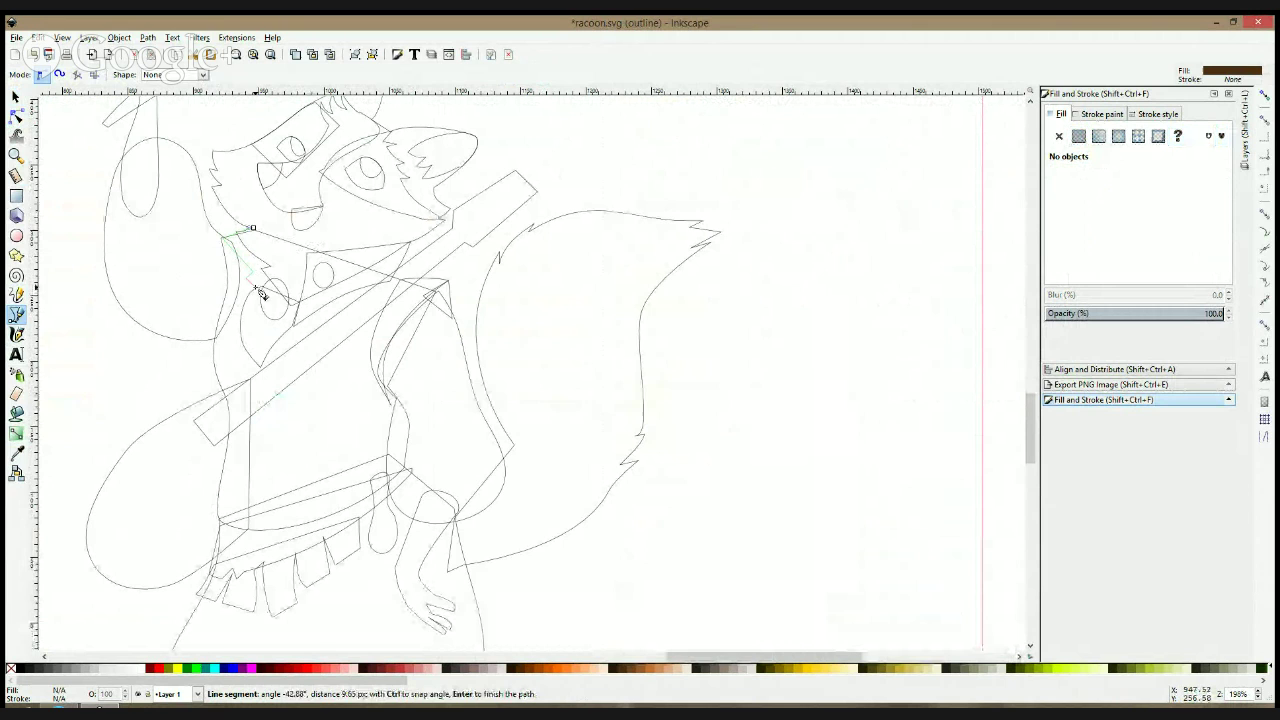
left_click(253, 341)
left_click(254, 230)
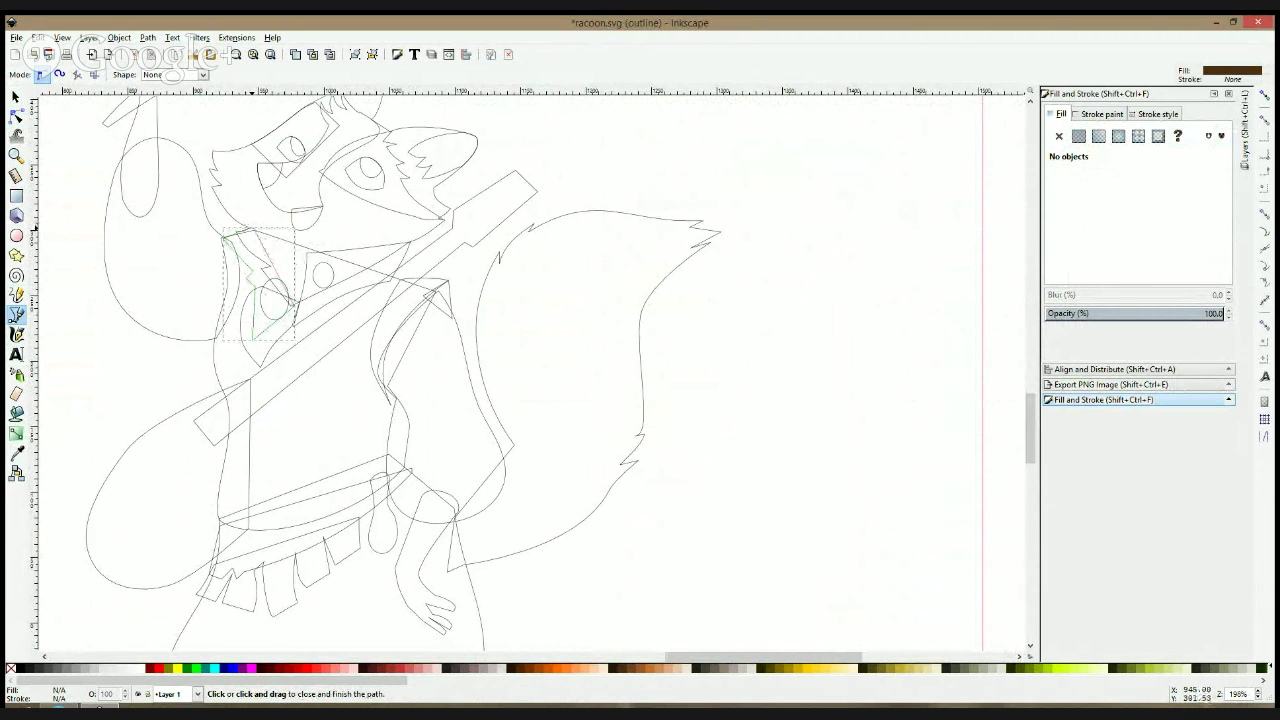
key("ctrl+KP_5")
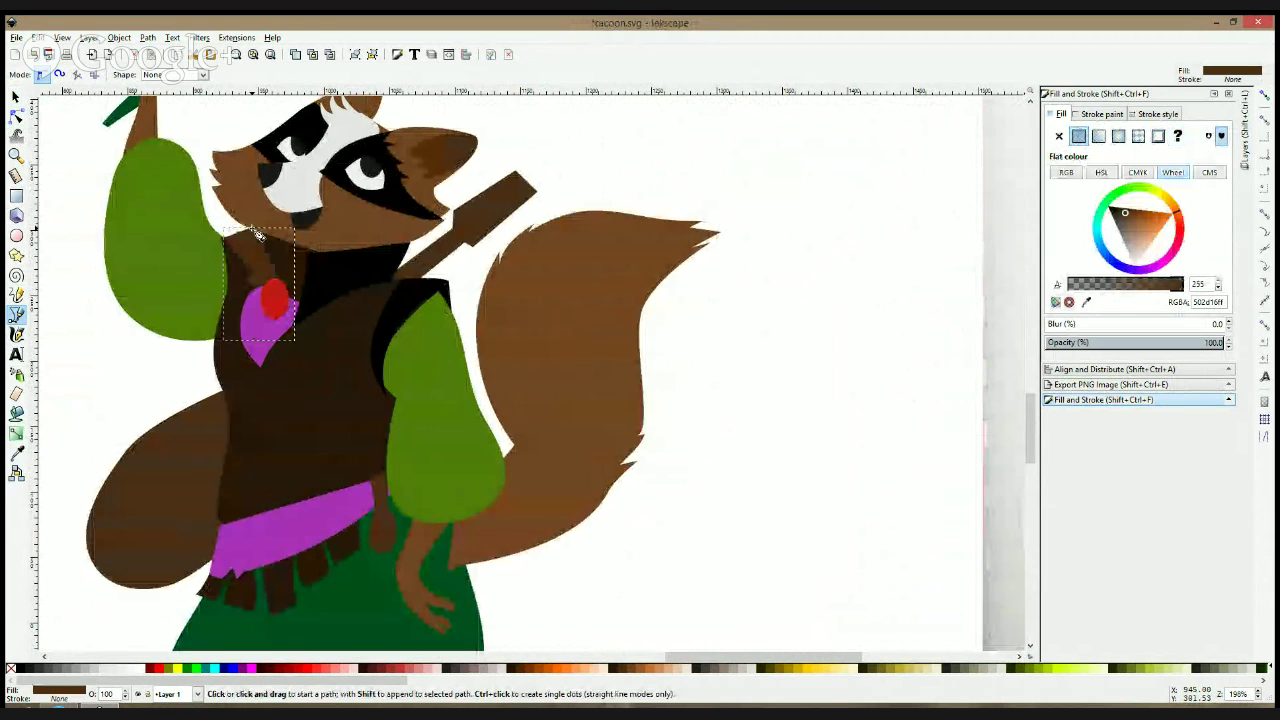
- Fill the new collar flap with the vest's brown, darkened to 170c05ff
key("d")
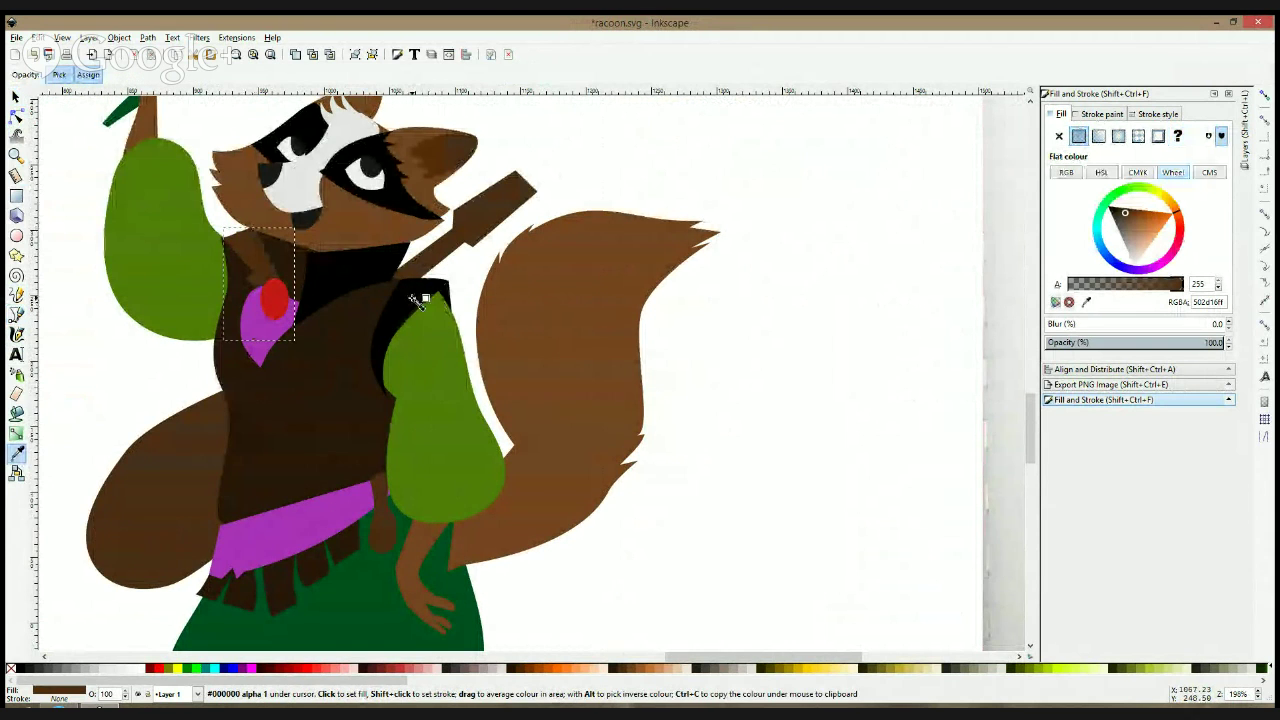
left_click(341, 353)
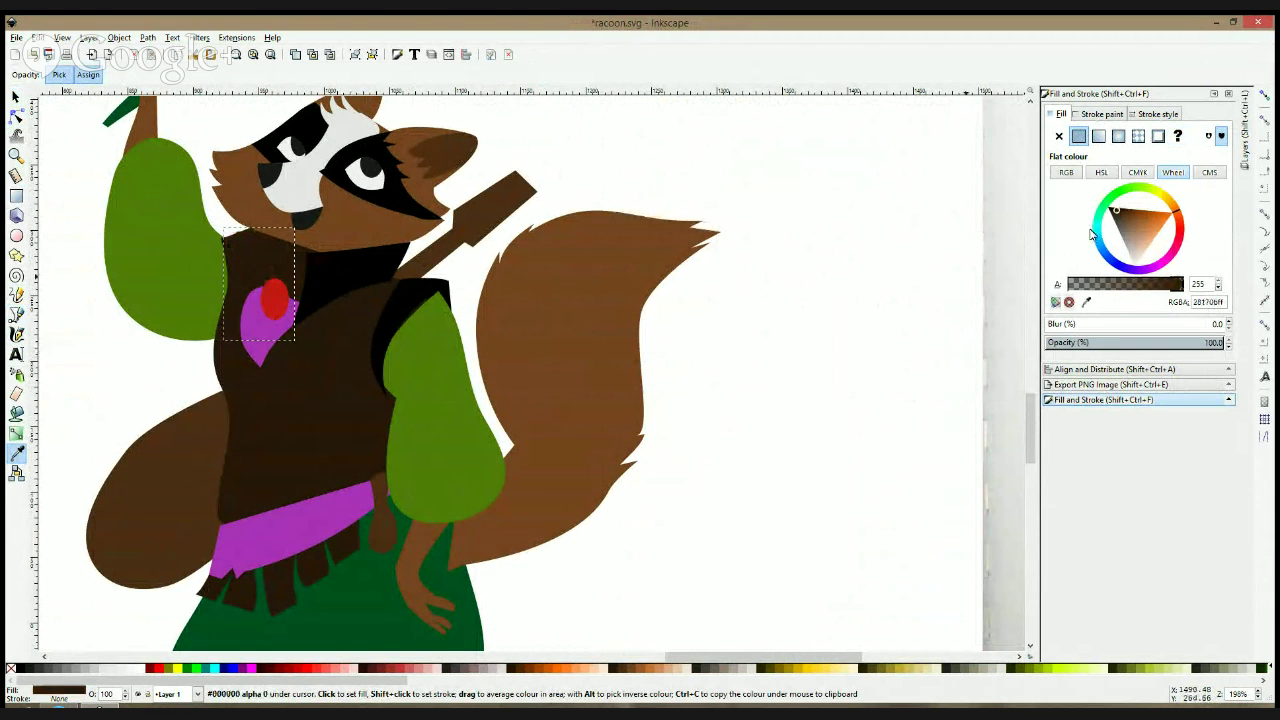
left_click_drag(1119, 219, 1112, 213)
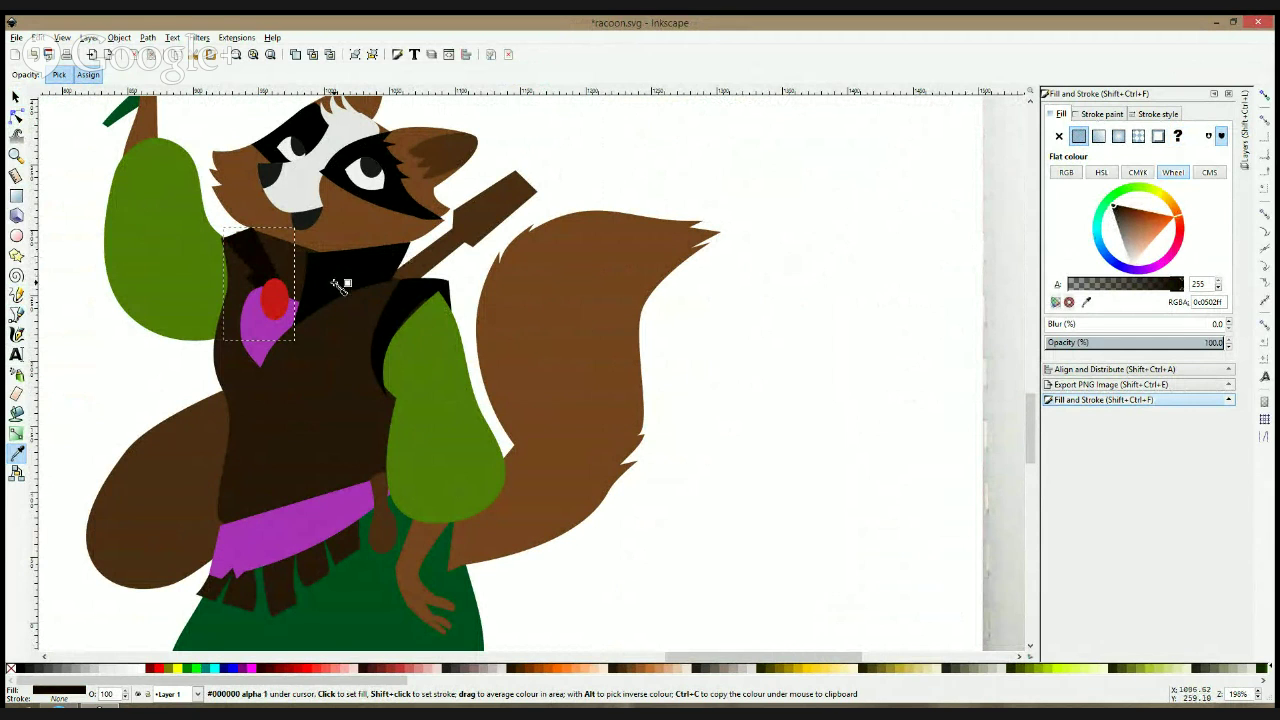
left_click(279, 268)
- Recolour the black collar flap on the other side of the neck with the new flap's dark brown, keeping its round button black
left_click(16, 115)
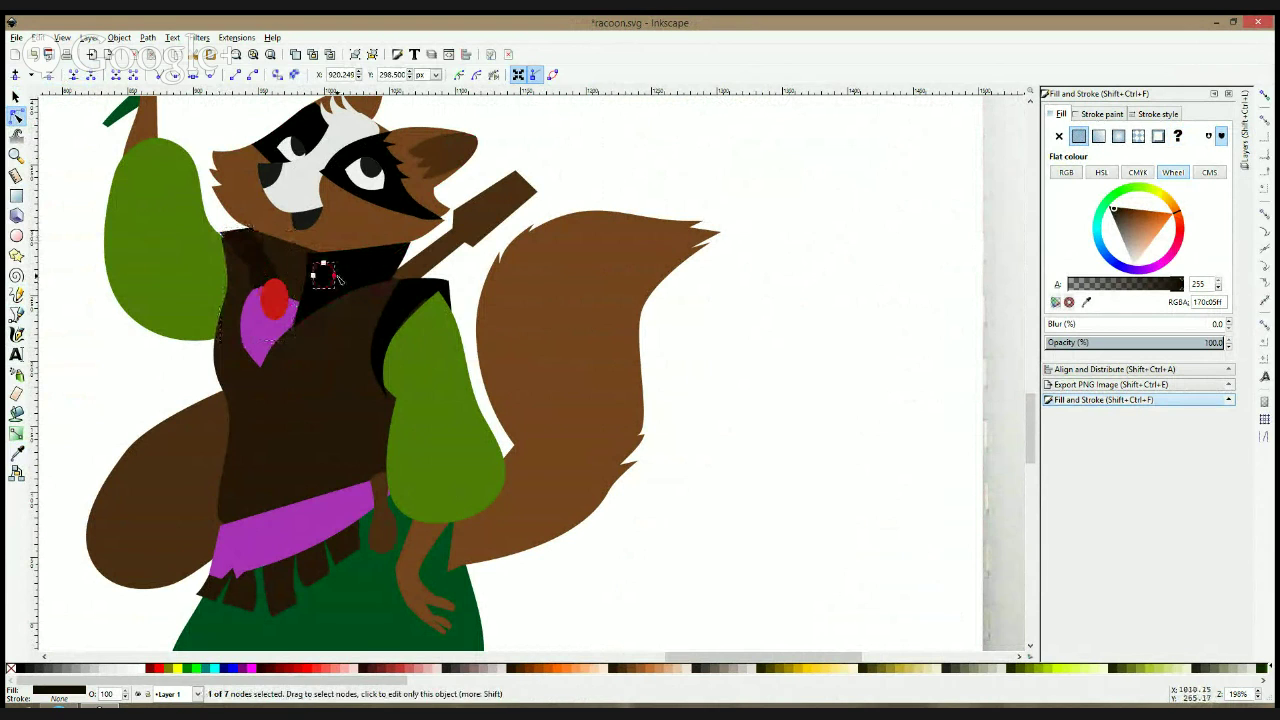
left_click(322, 272)
left_click(18, 453)
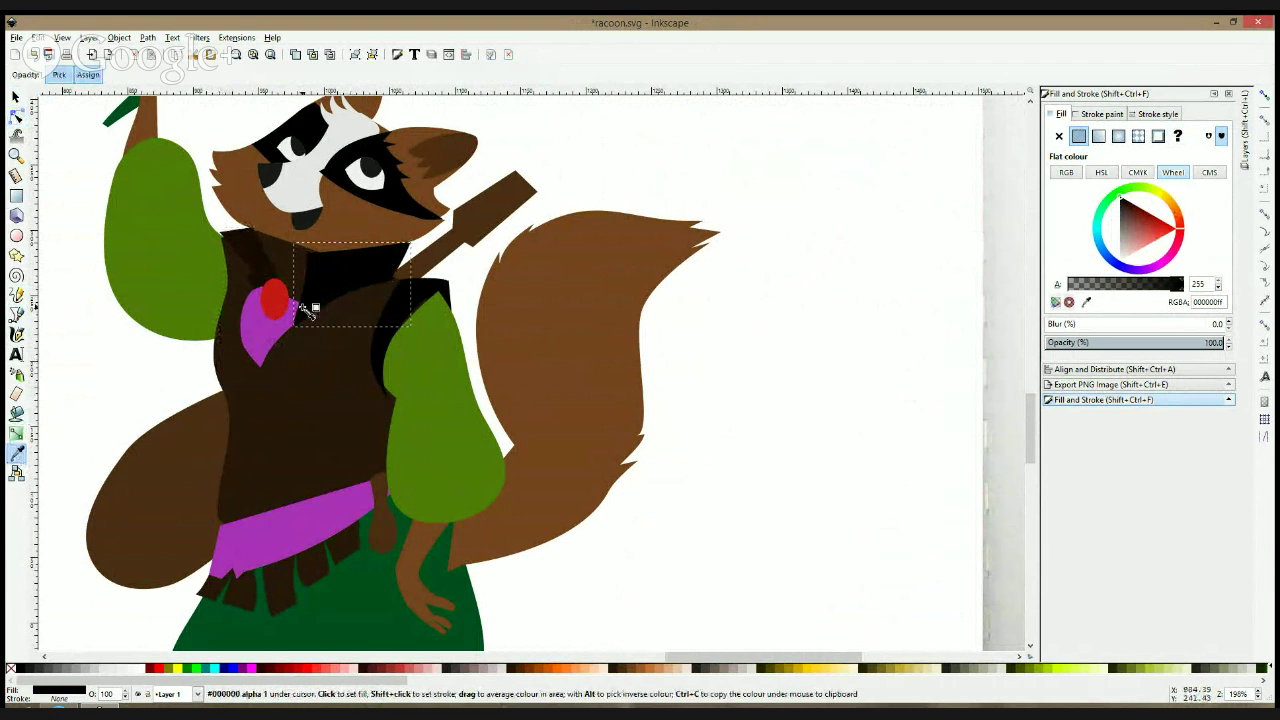
left_click(258, 272)
- Lower the vest in the stacking order until it lies below the lute's neck, the raised sleeve and the neck fur
key("s")
left_click(281, 242)
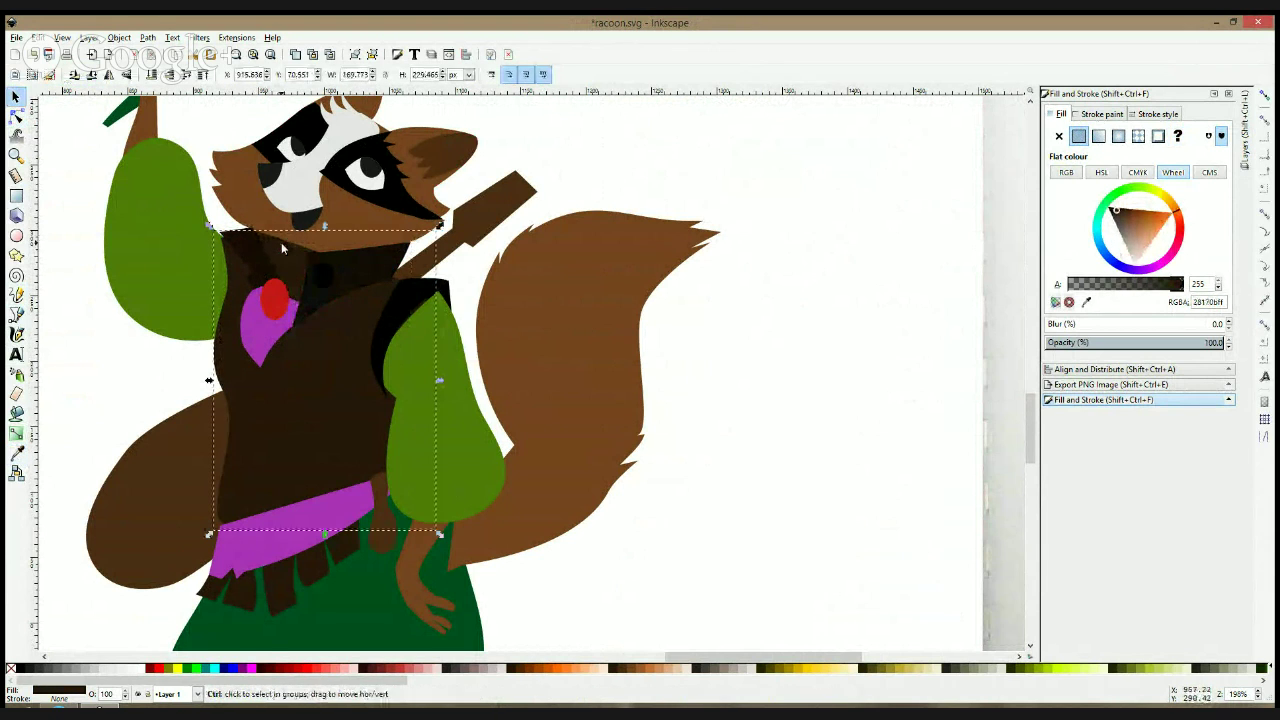
left_click(16, 117)
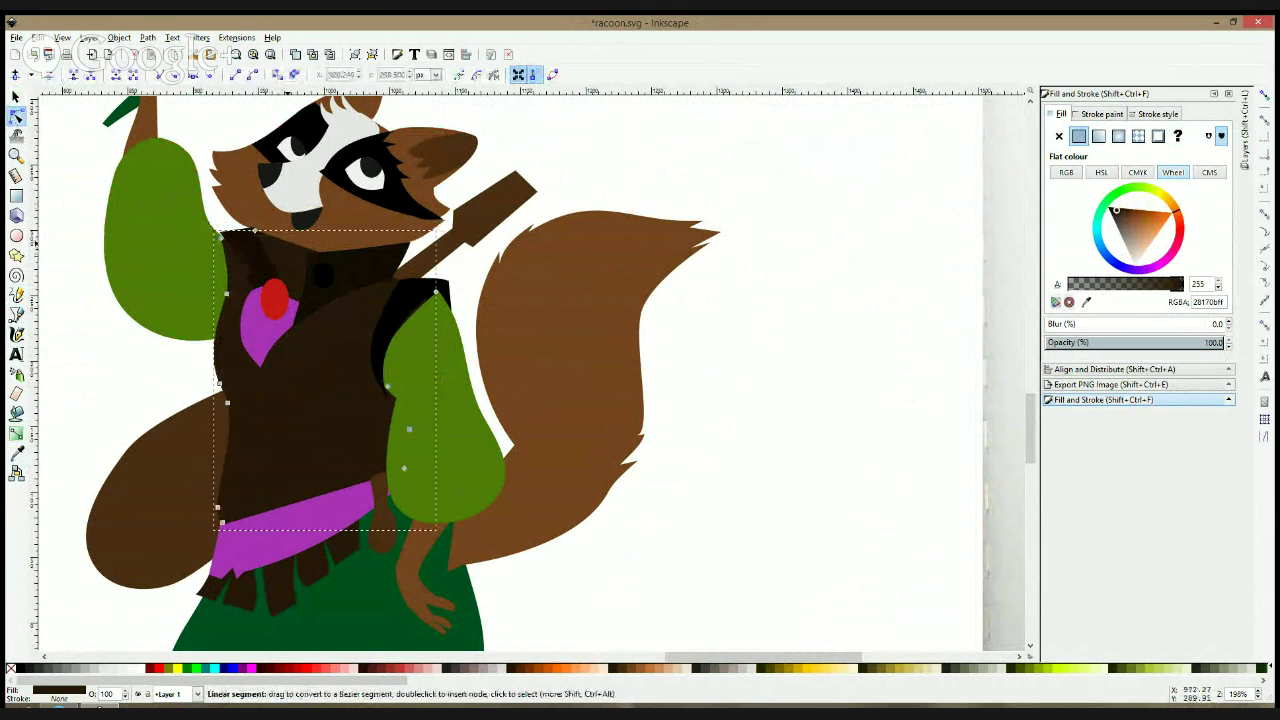
left_click_drag(300, 254, 342, 236)
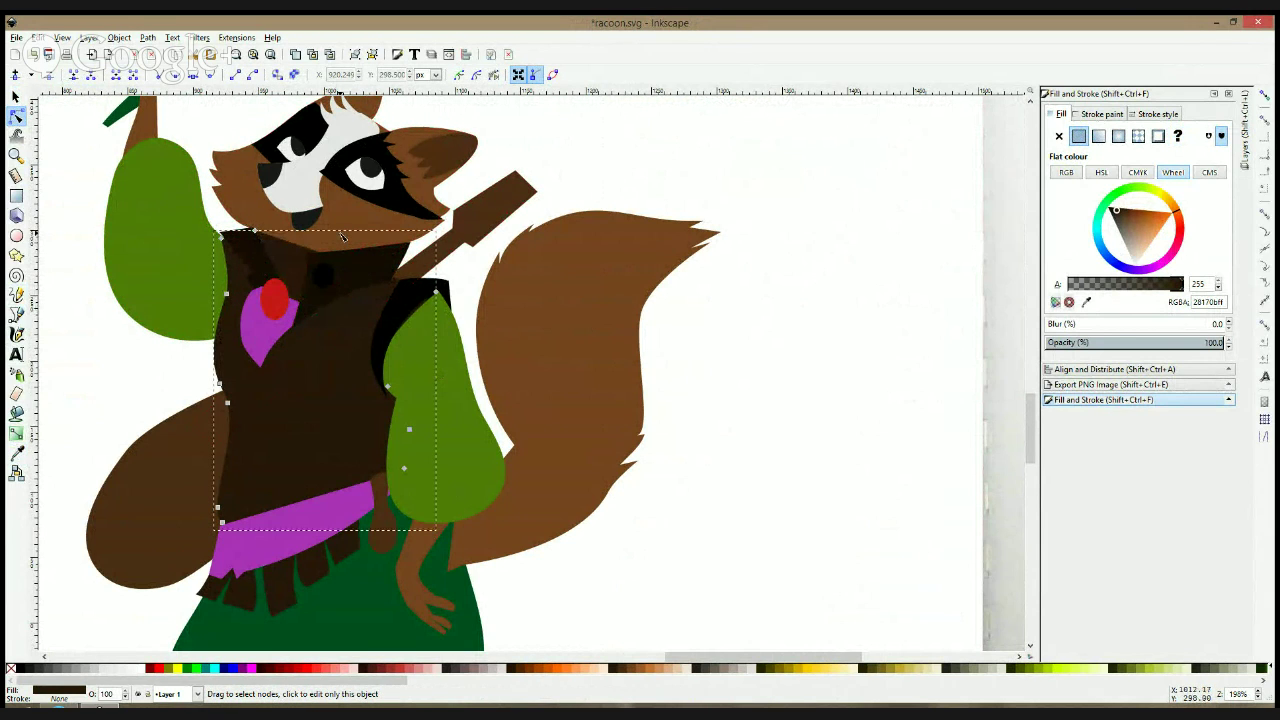
key("Page_Down")
key("Page_Down")
key("Page_Down")
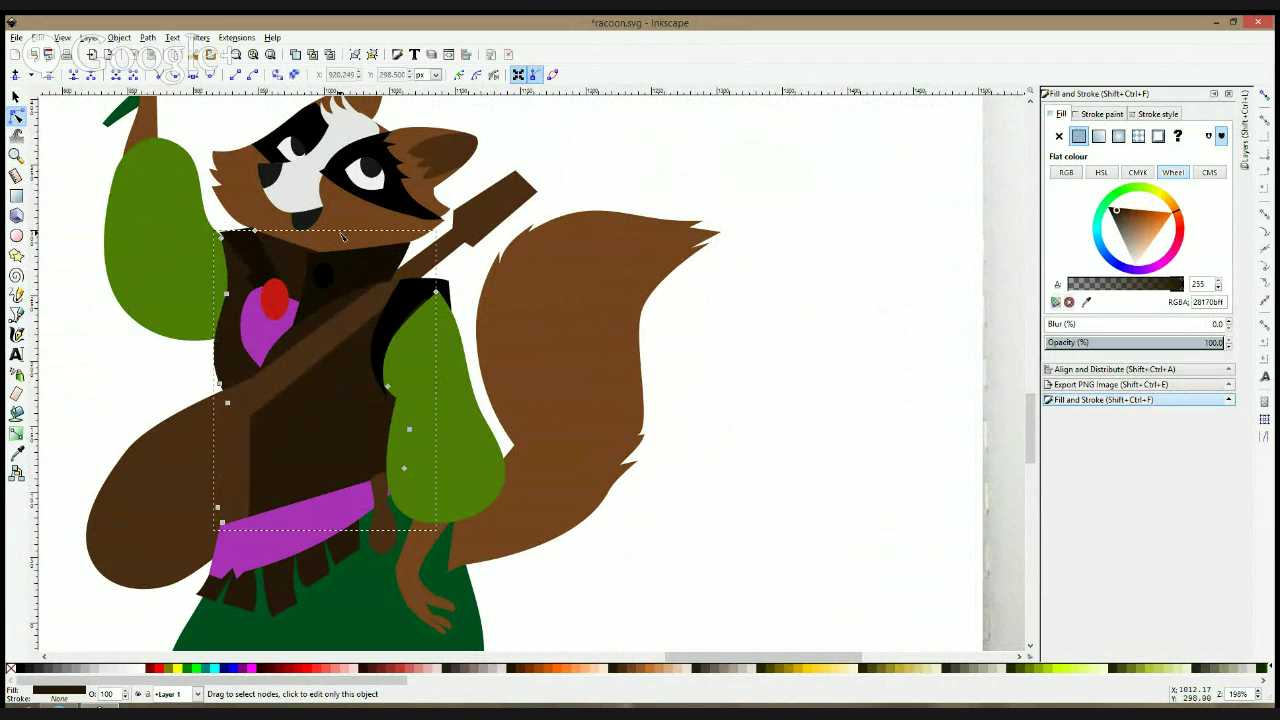
key("Page_Up")
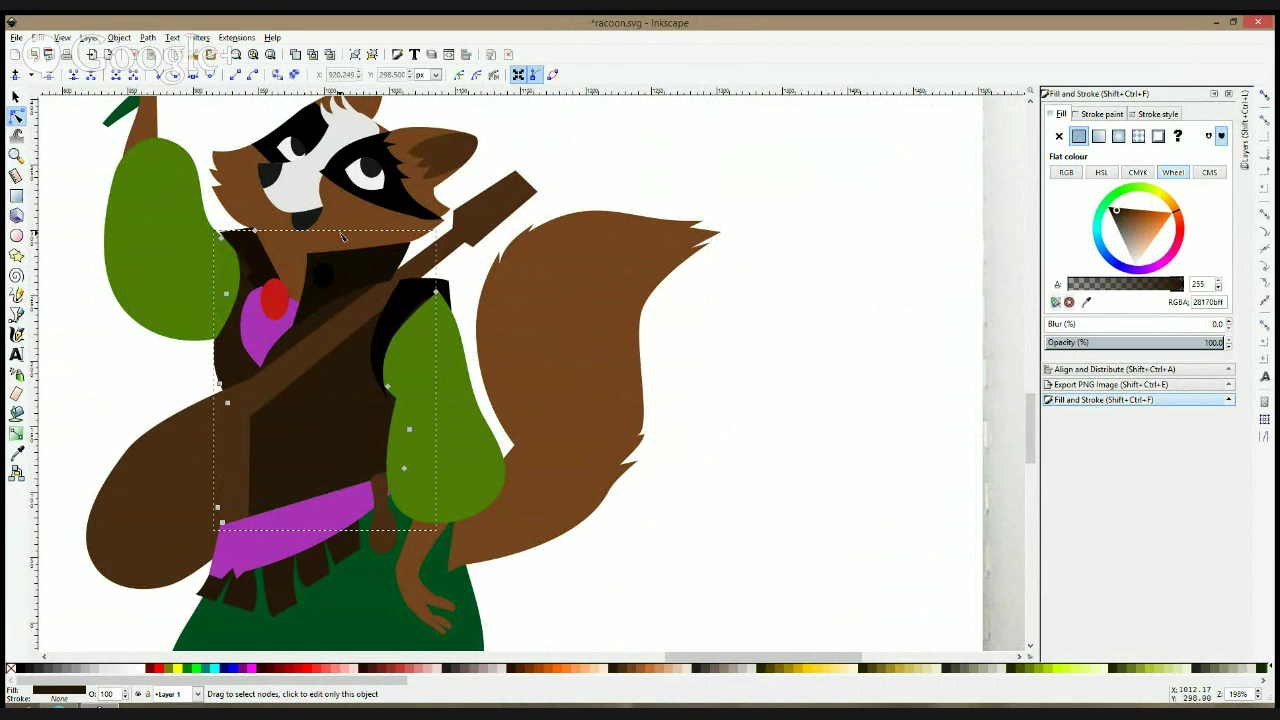
- Lower the green sleeve of the raised arm two levels so it lies behind the vest and the forearm
left_click(184, 300)
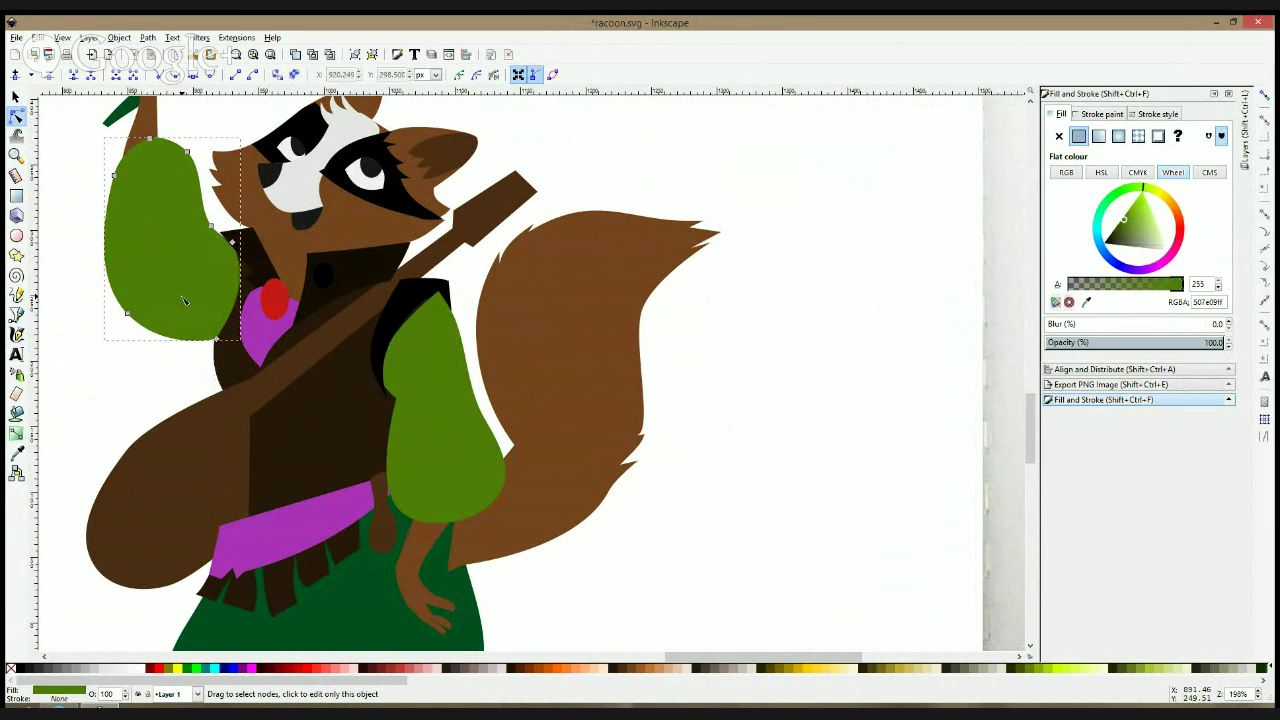
key("Page_Down")
key("Page_Down")
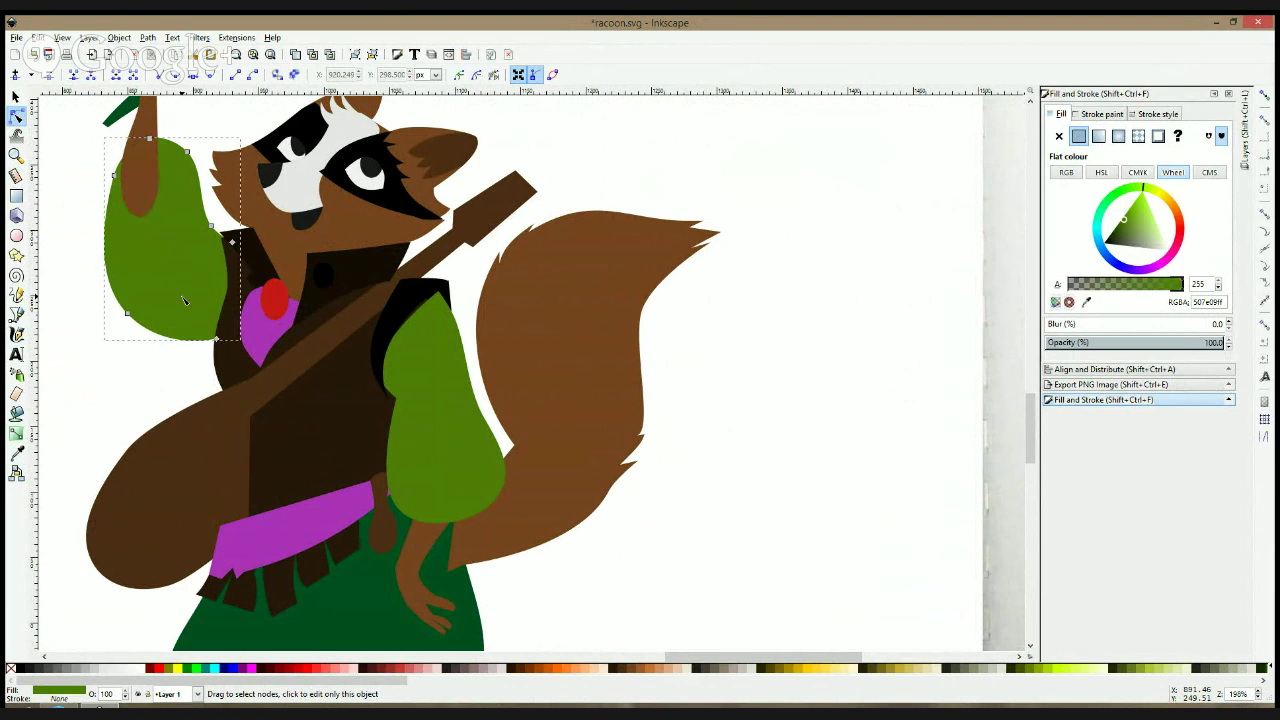
- Lower the grouped lute body and neck so they lie behind the vest
left_click(207, 434)
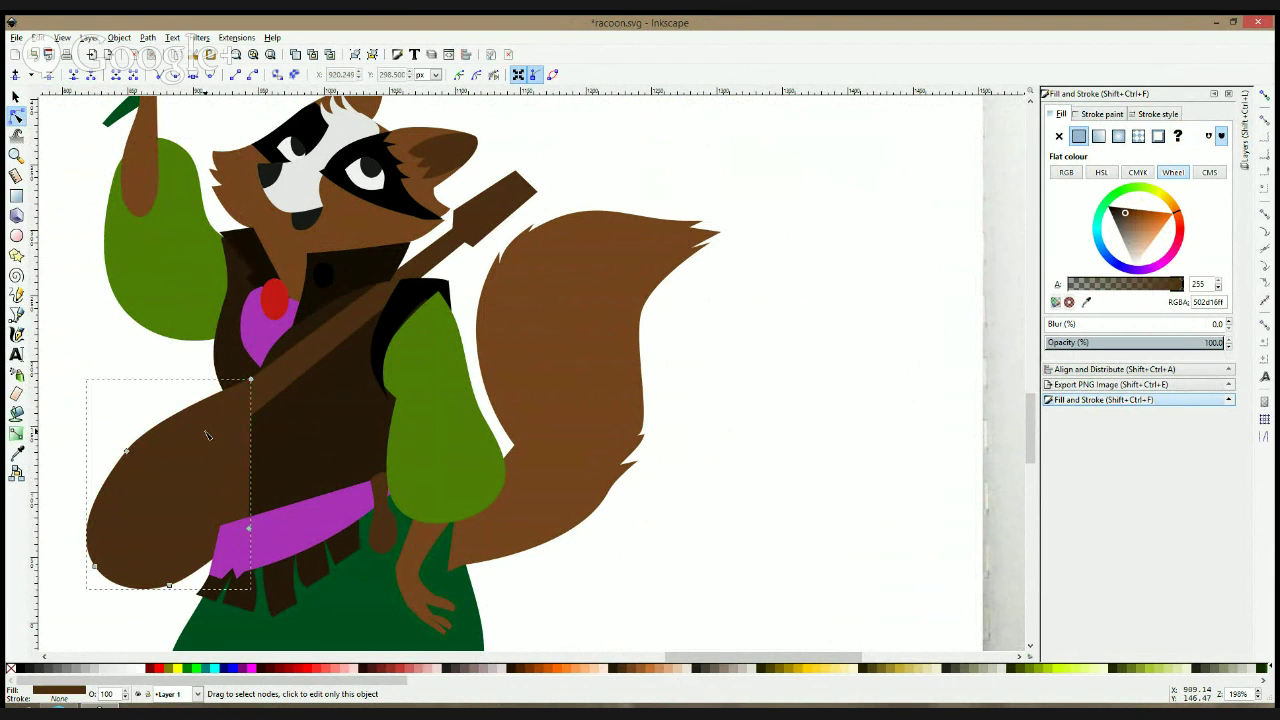
key("s")
left_click(816, 297)
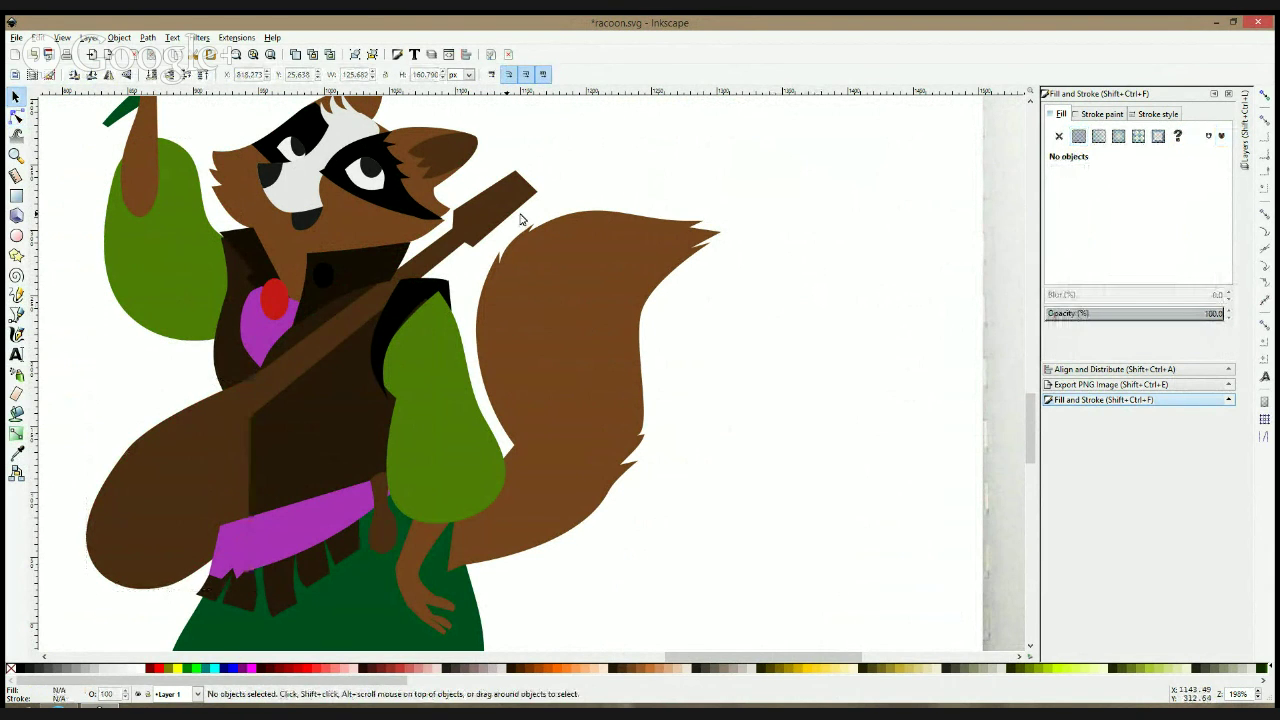
left_click(510, 218)
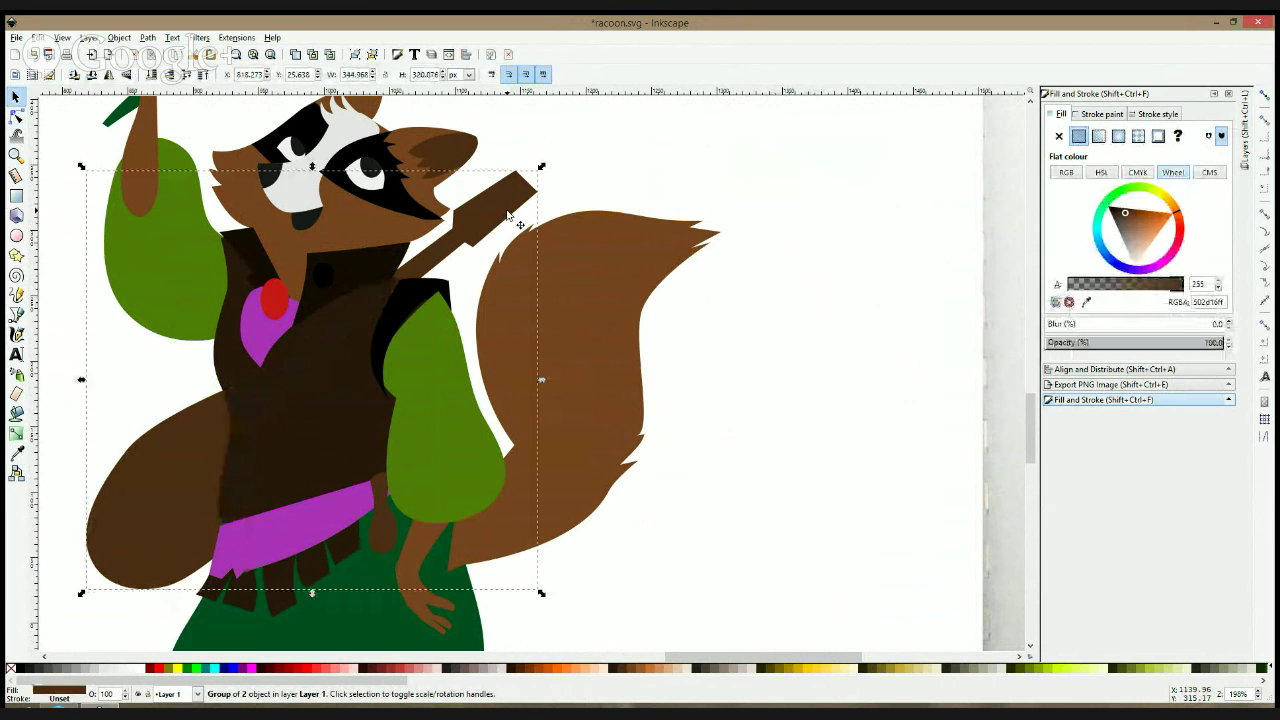
left_click(16, 118)
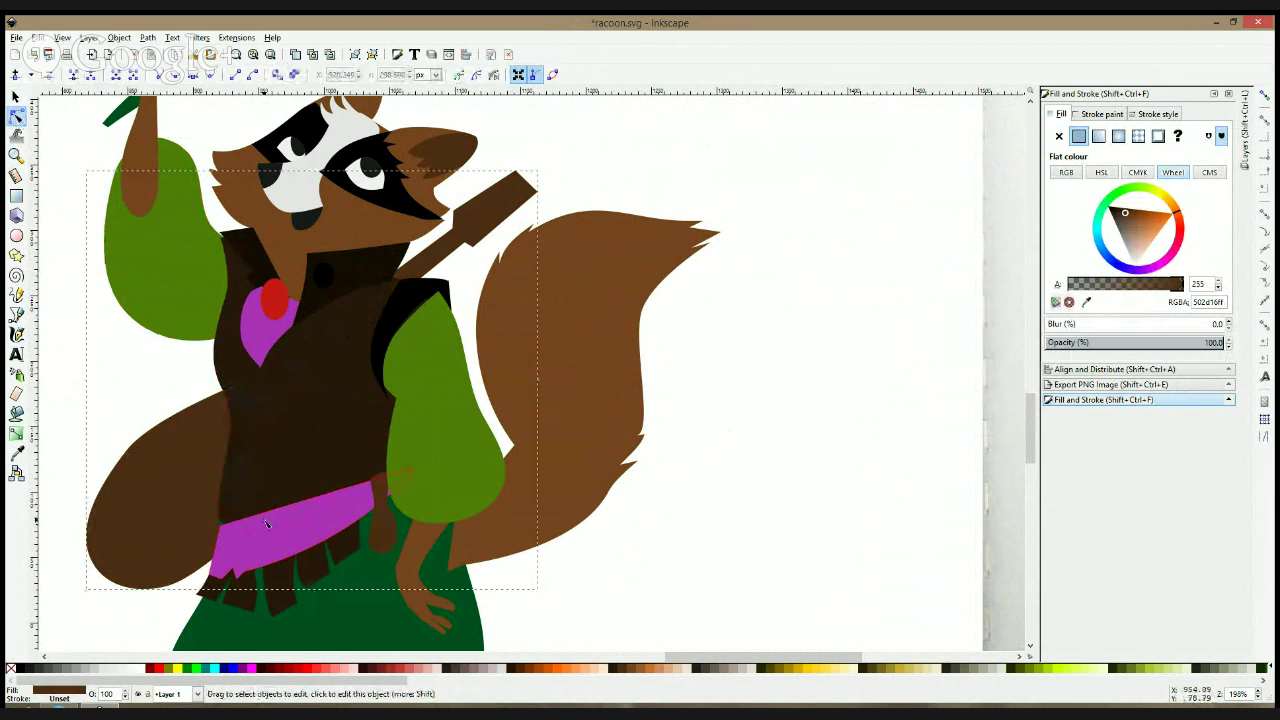
- Adjust the upper edge of the purple waist sash at its end beside the lute body
left_click(222, 527)
left_click_drag(222, 527, 285, 522)
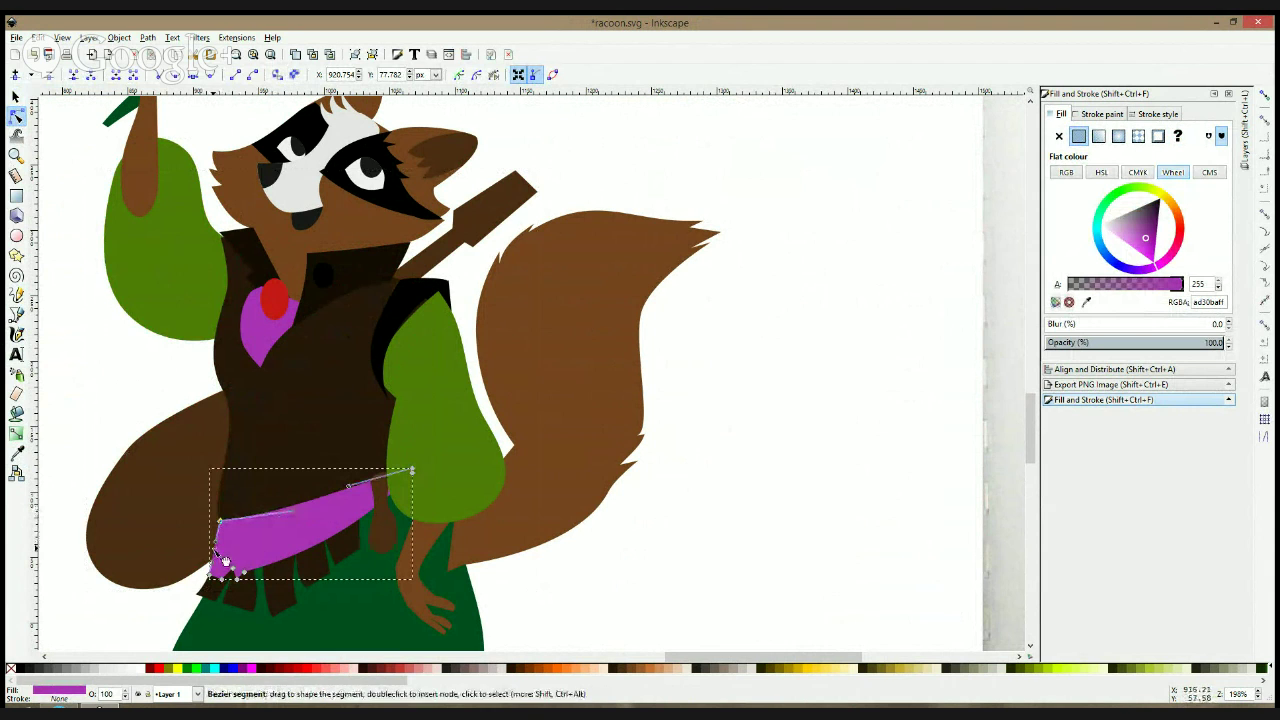
left_click(659, 578)
left_click(654, 441)
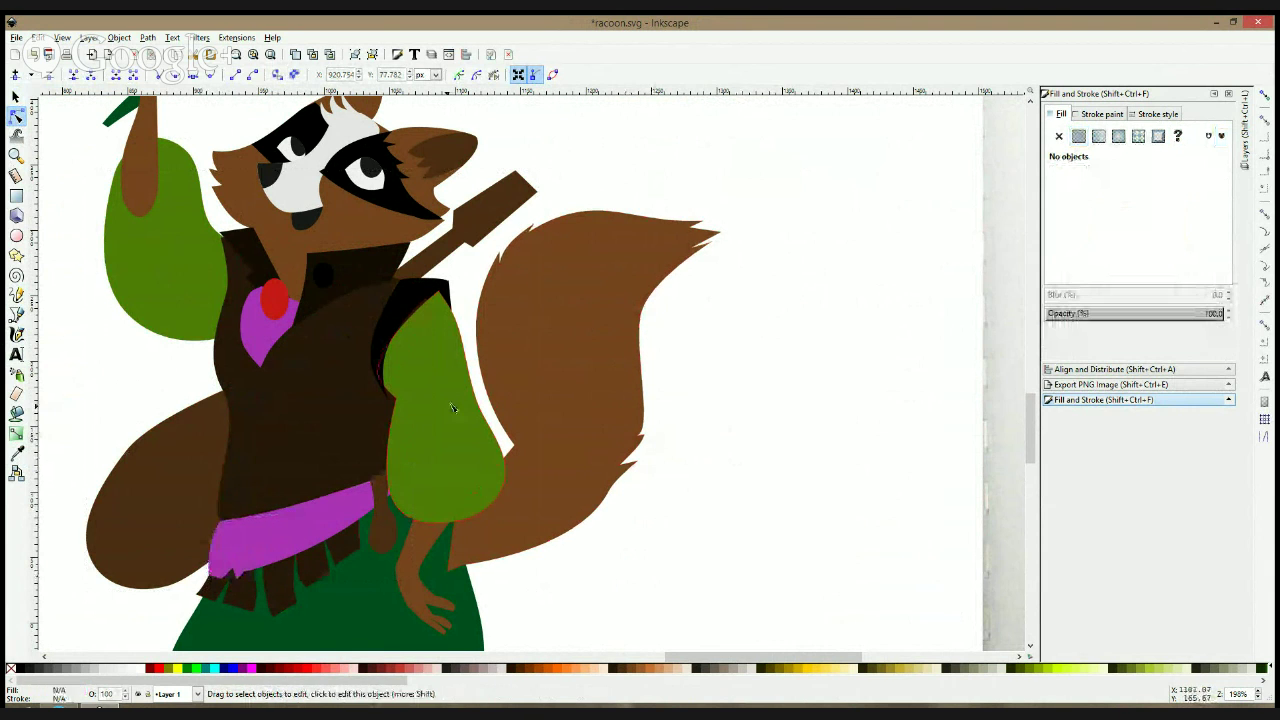
- Recolour the red oval brooch on the purple neckerchief to 10% Grey
scroll(446, 396, "down", 4)
scroll(447, 399, "down", 4, "ctrl")
scroll(360, 355, "up", 4, "ctrl")
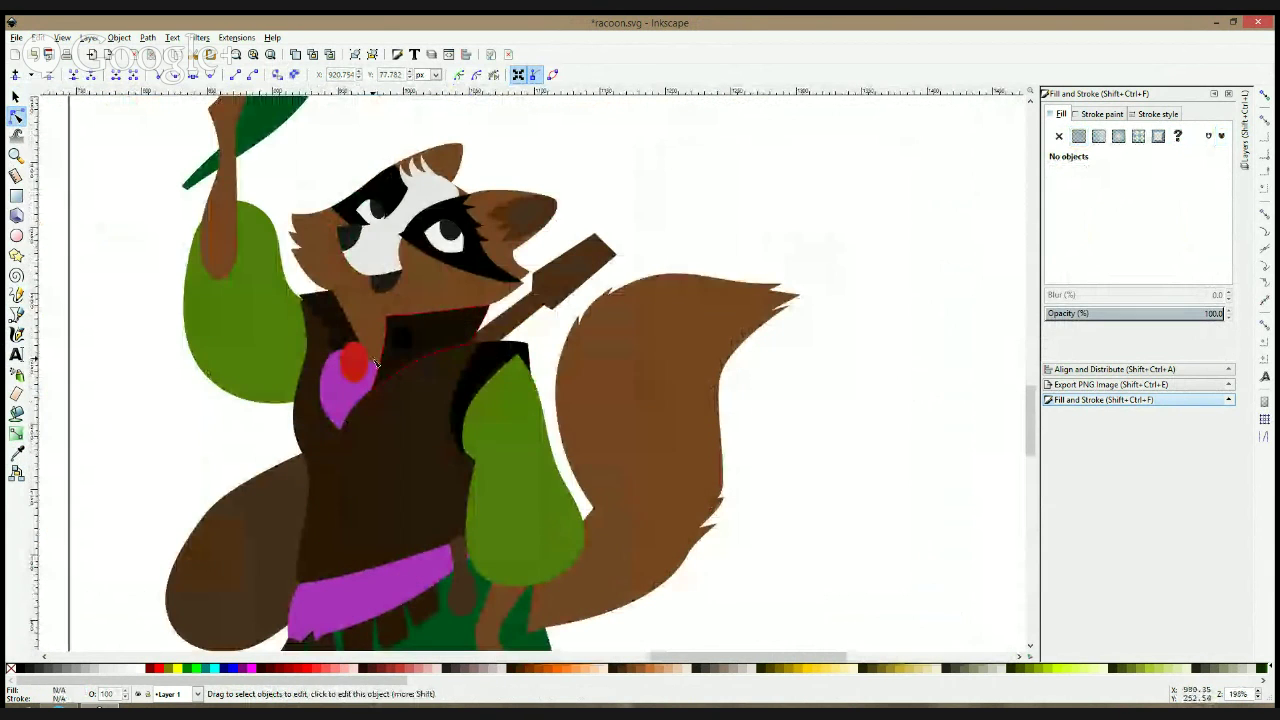
left_click(356, 370)
left_click(134, 671)
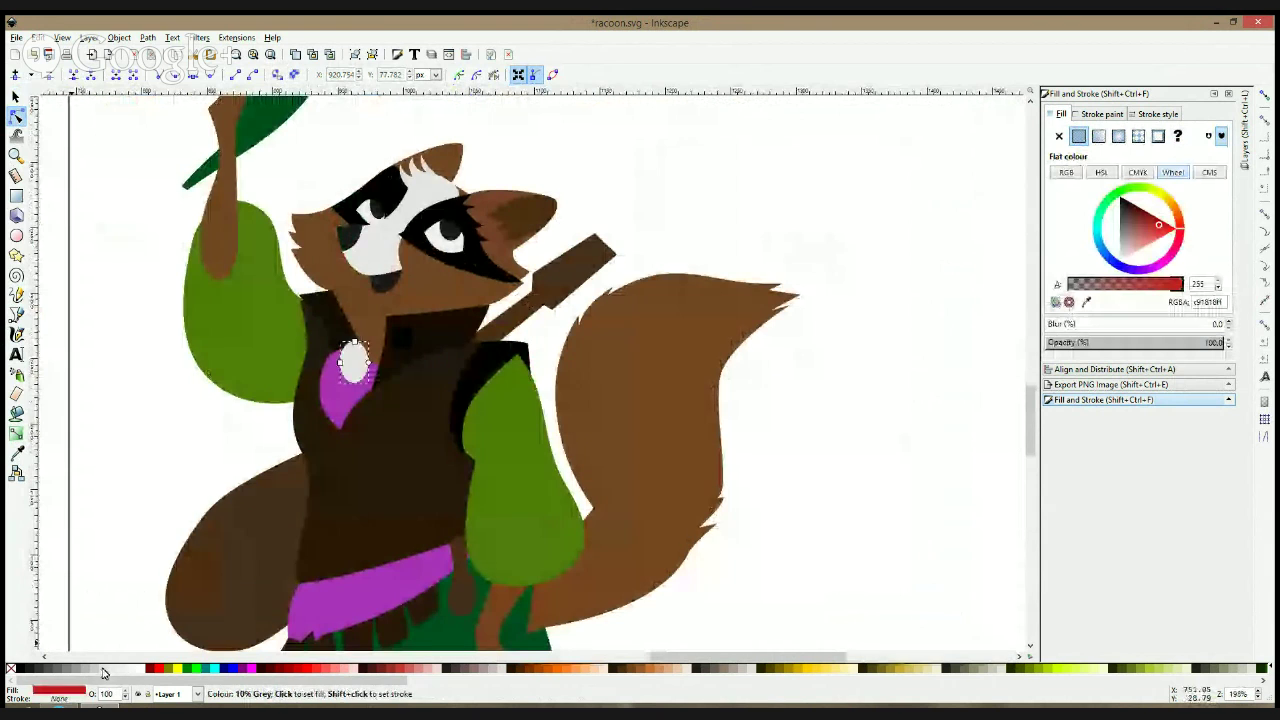
- Rotate the light grey brooch slightly so it tilts on the neckerchief
left_click(158, 500)
key("F1")
left_click(356, 368)
left_click(356, 368)
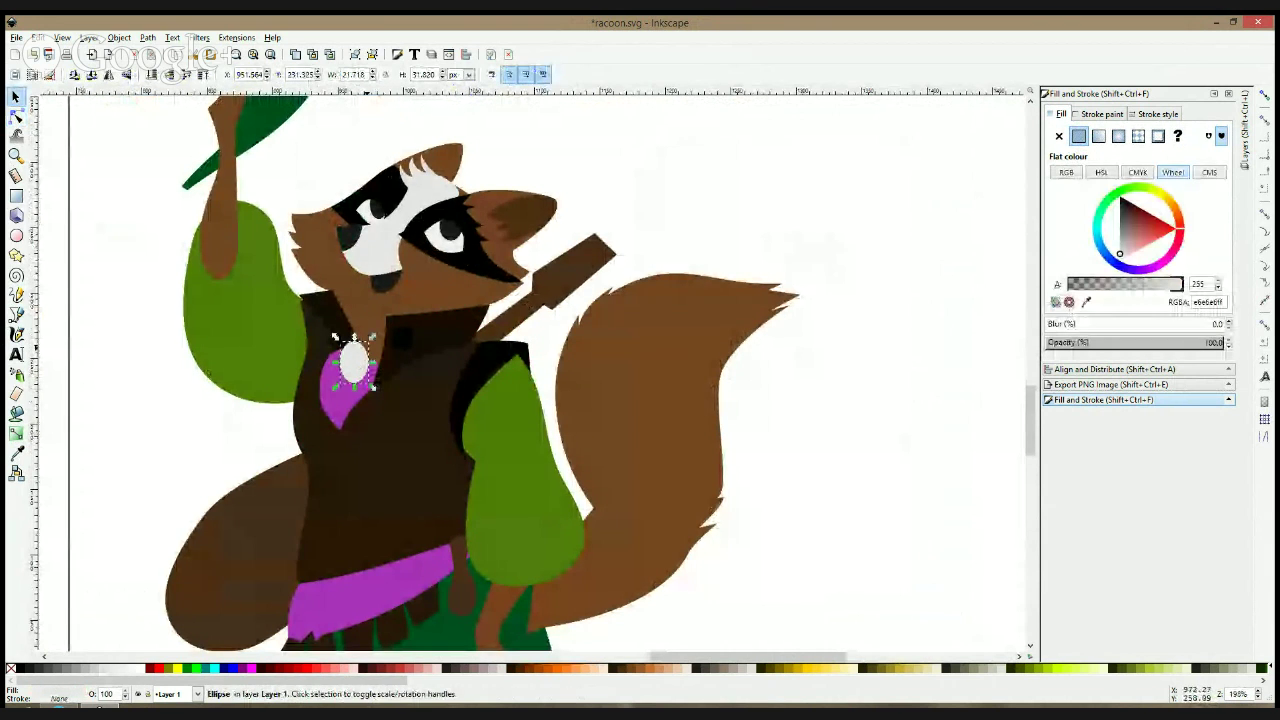
left_click(680, 181)
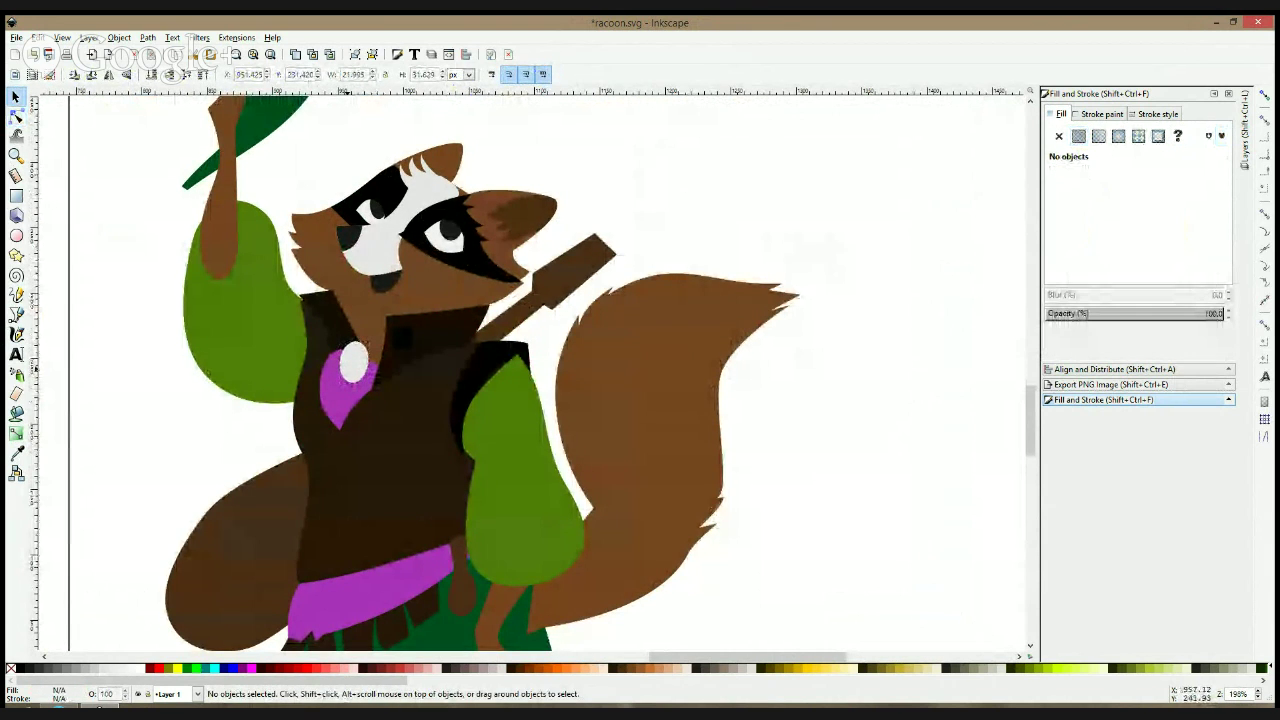
left_click(357, 370)
left_click(798, 193)
- Recolour the black round collar button with the sleeve's green (507e09) and rotate it slightly to follow the collar
scroll(397, 340, "up", 2)
left_click(405, 341)
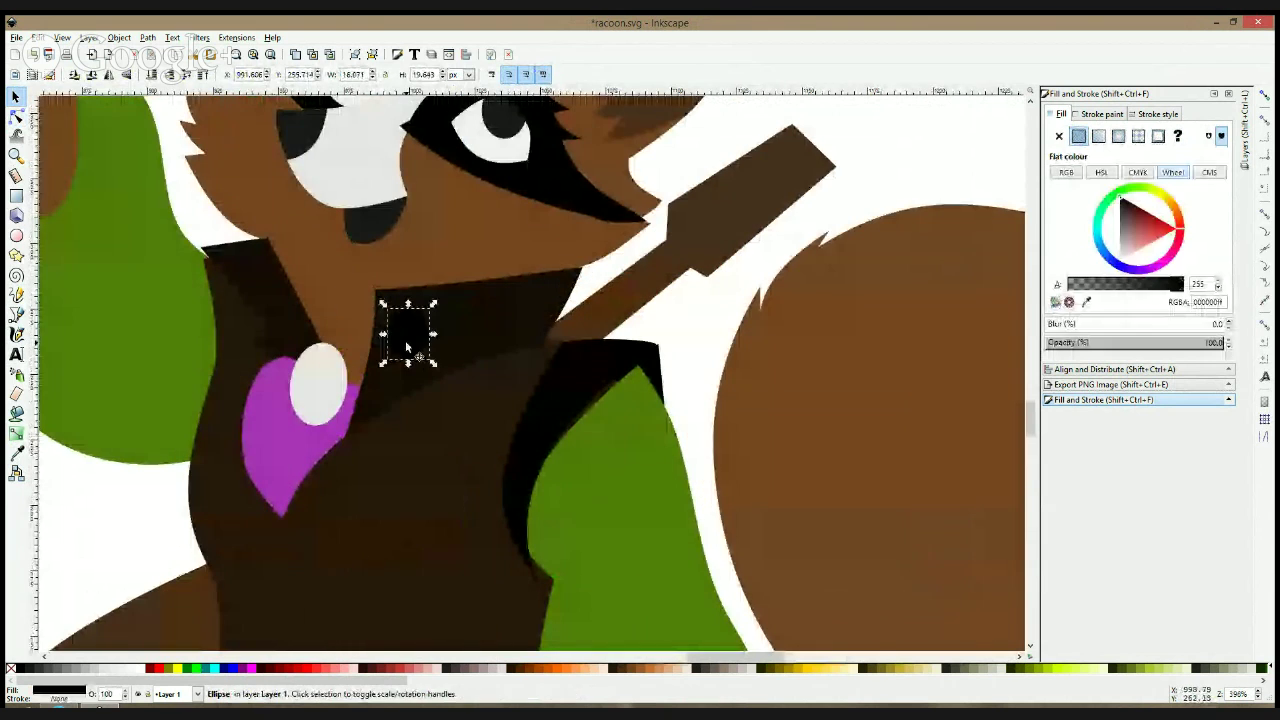
left_click(16, 452)
left_click(263, 457)
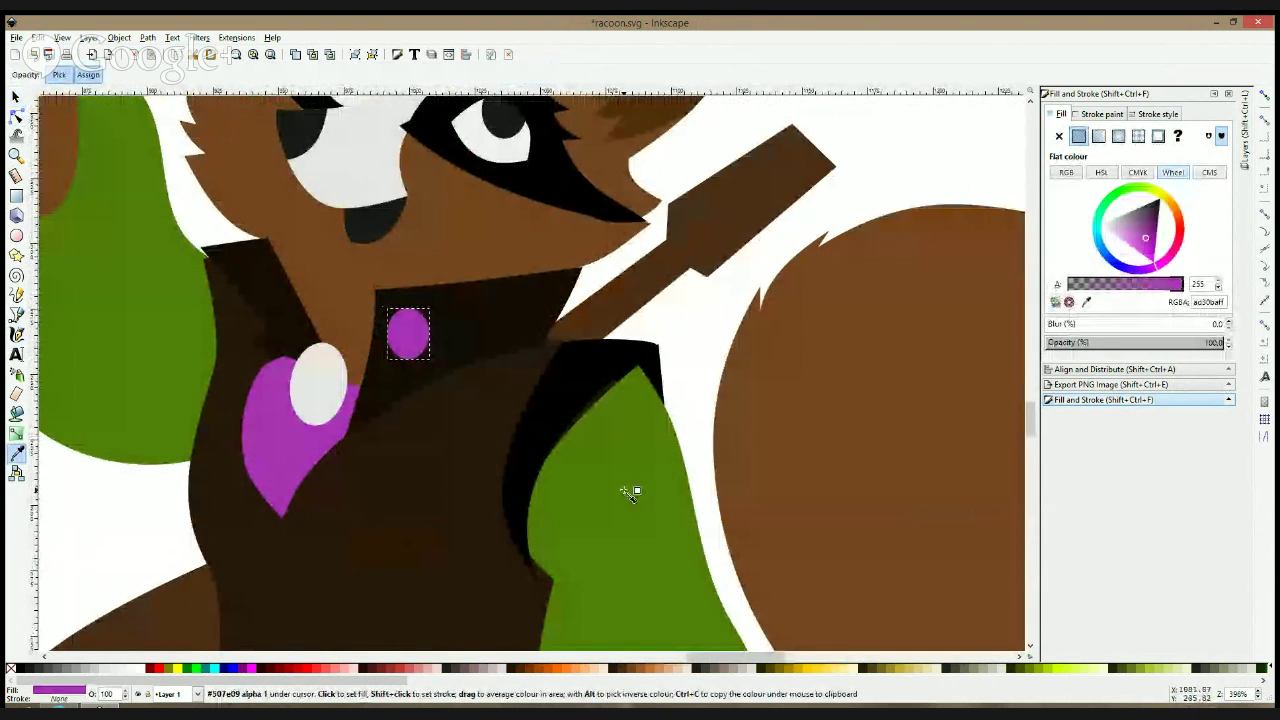
left_click(624, 490)
scroll(345, 400, "down", 3)
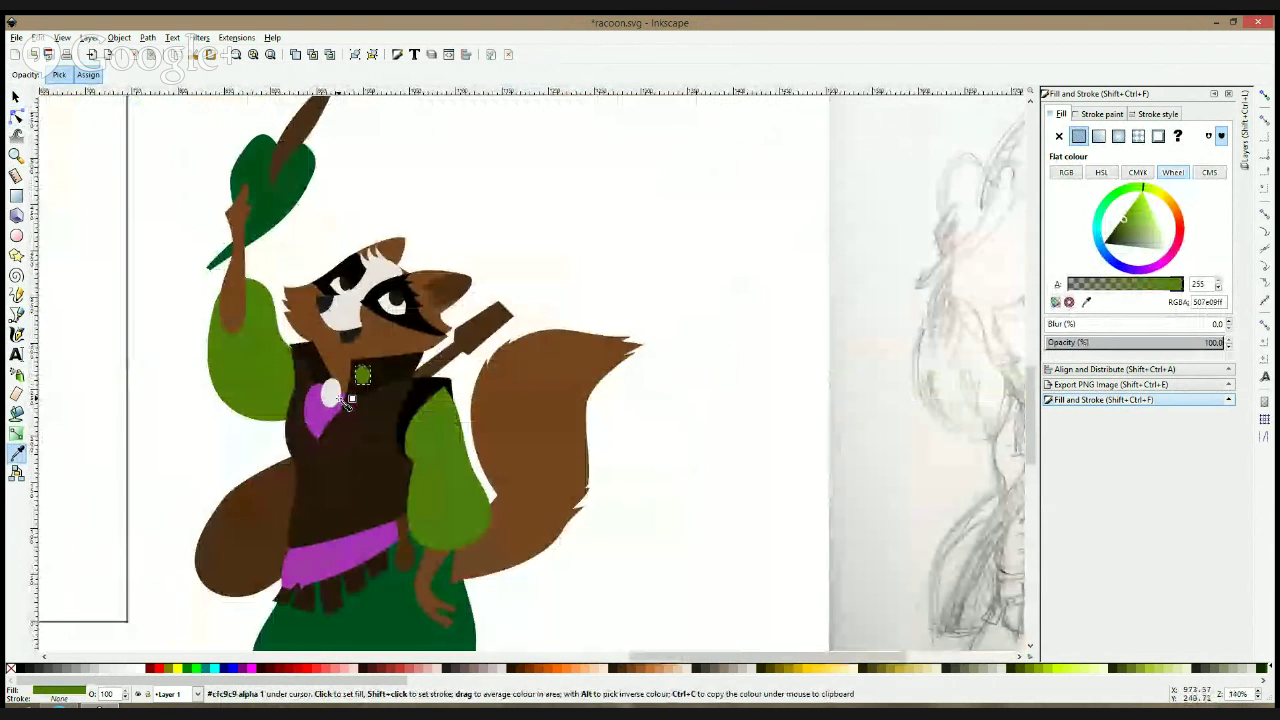
key("s")
left_click(362, 376)
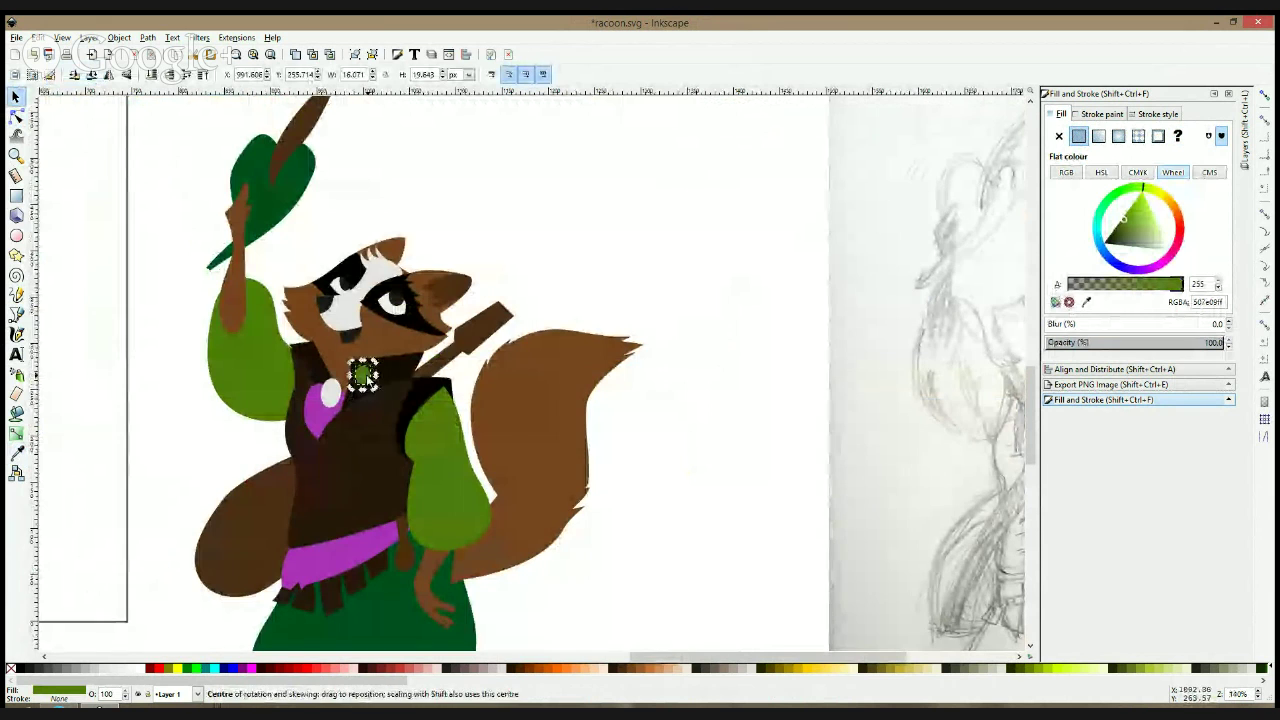
left_click(603, 214)
- Review the whole coloured raccoon from hat to boots and compare it with the sketch photos
scroll(628, 256, "down", 3)
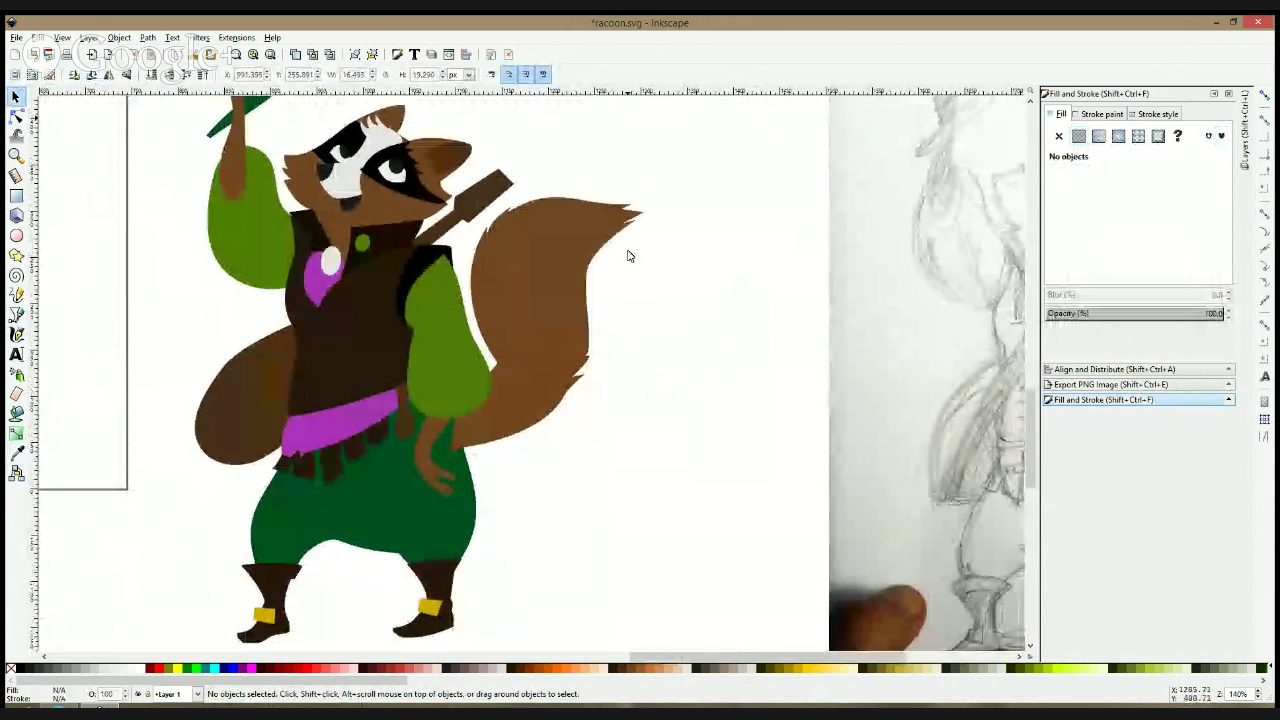
scroll(628, 256, "down", 3)
scroll(628, 256, "up", 3)
left_click(552, 395)
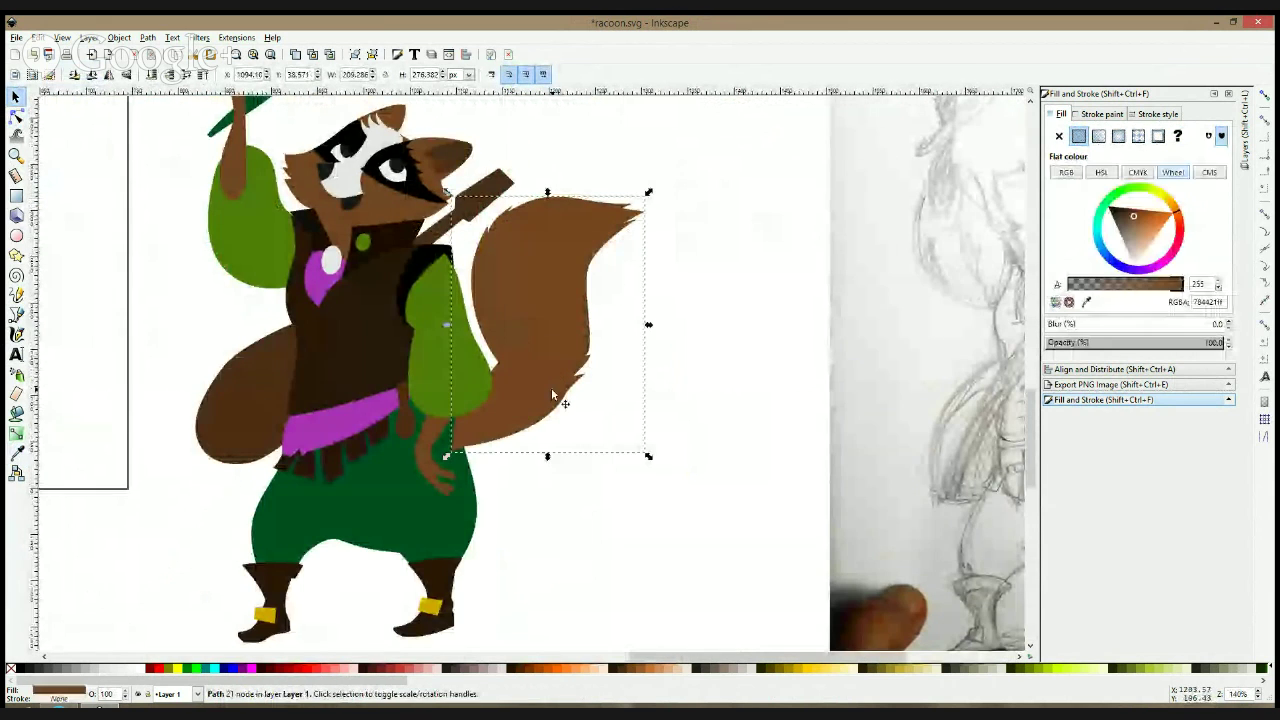
left_click(567, 492)
scroll(569, 494, "down", 4)
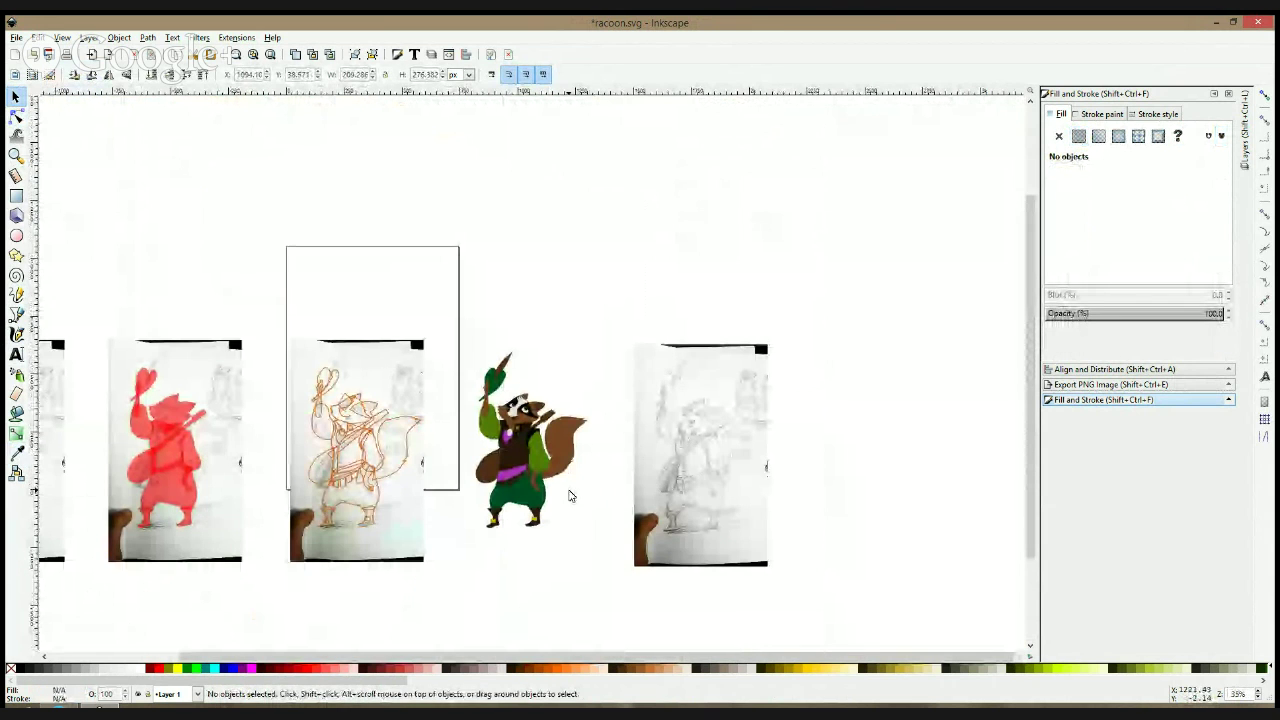
scroll(569, 493, "up", 3)
scroll(565, 432, "down", 4)
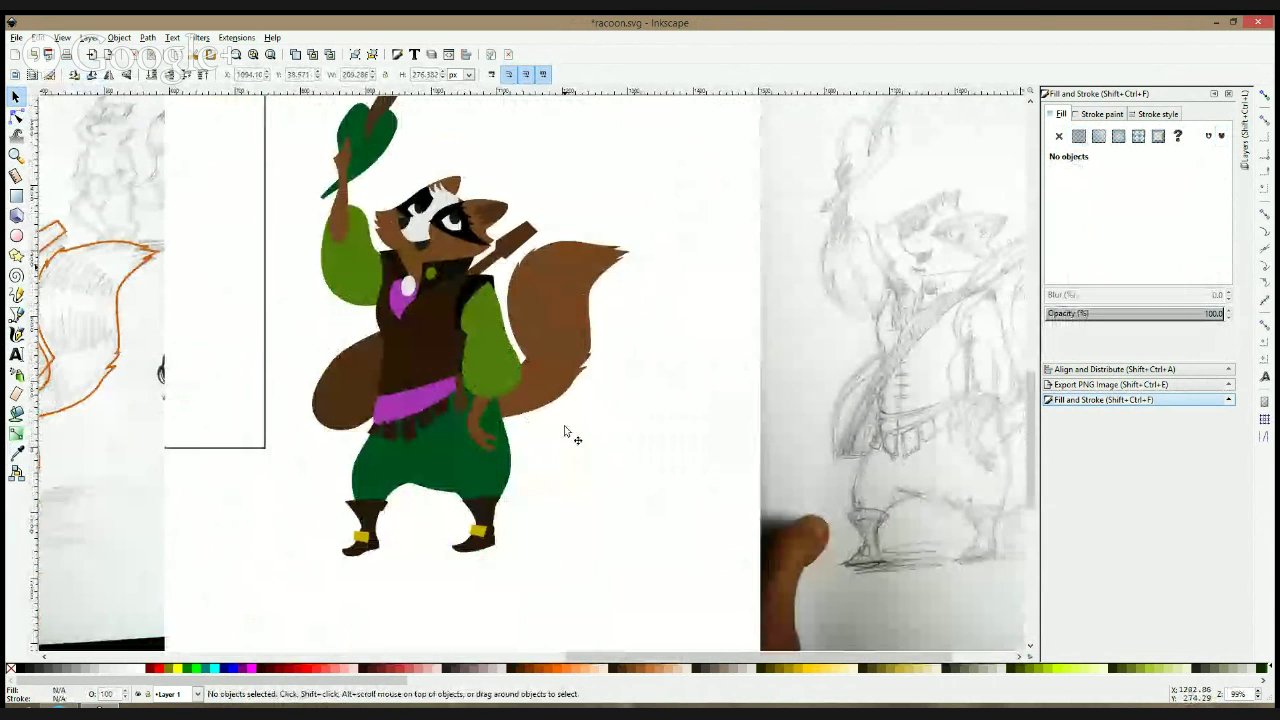
- Save the raccoon drawing
key("ctrl+s")
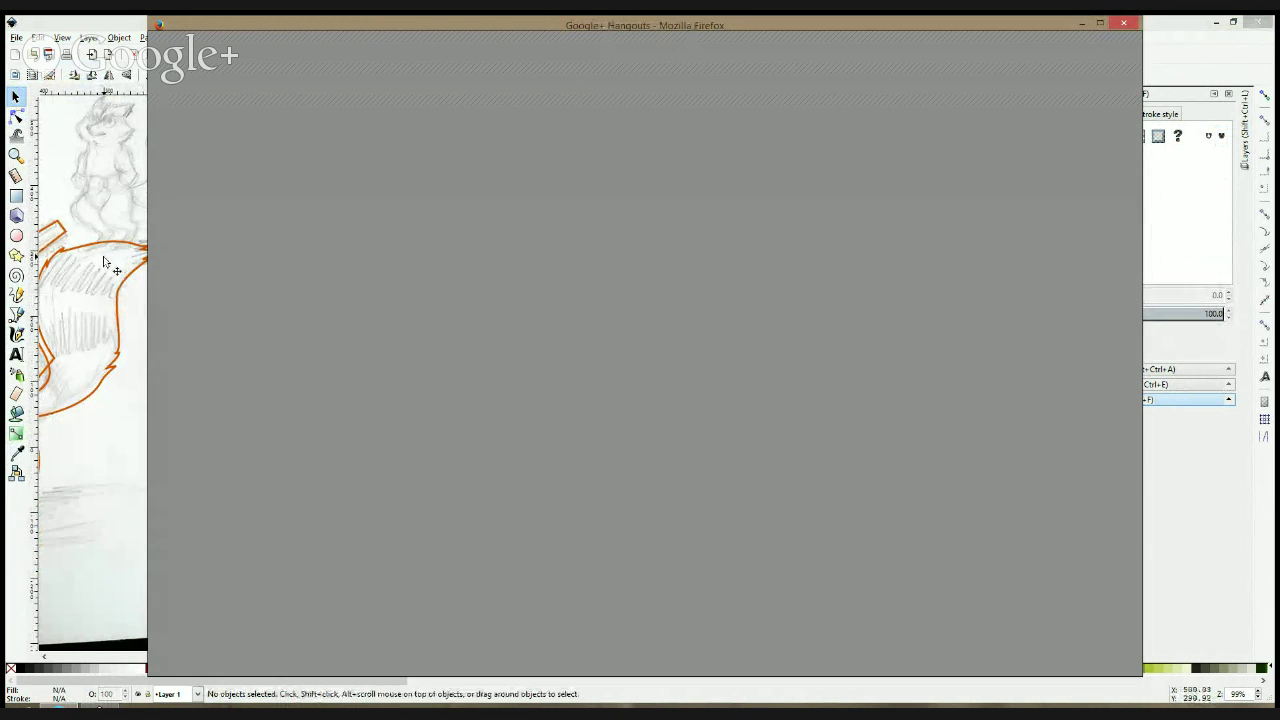
left_click(129, 210)
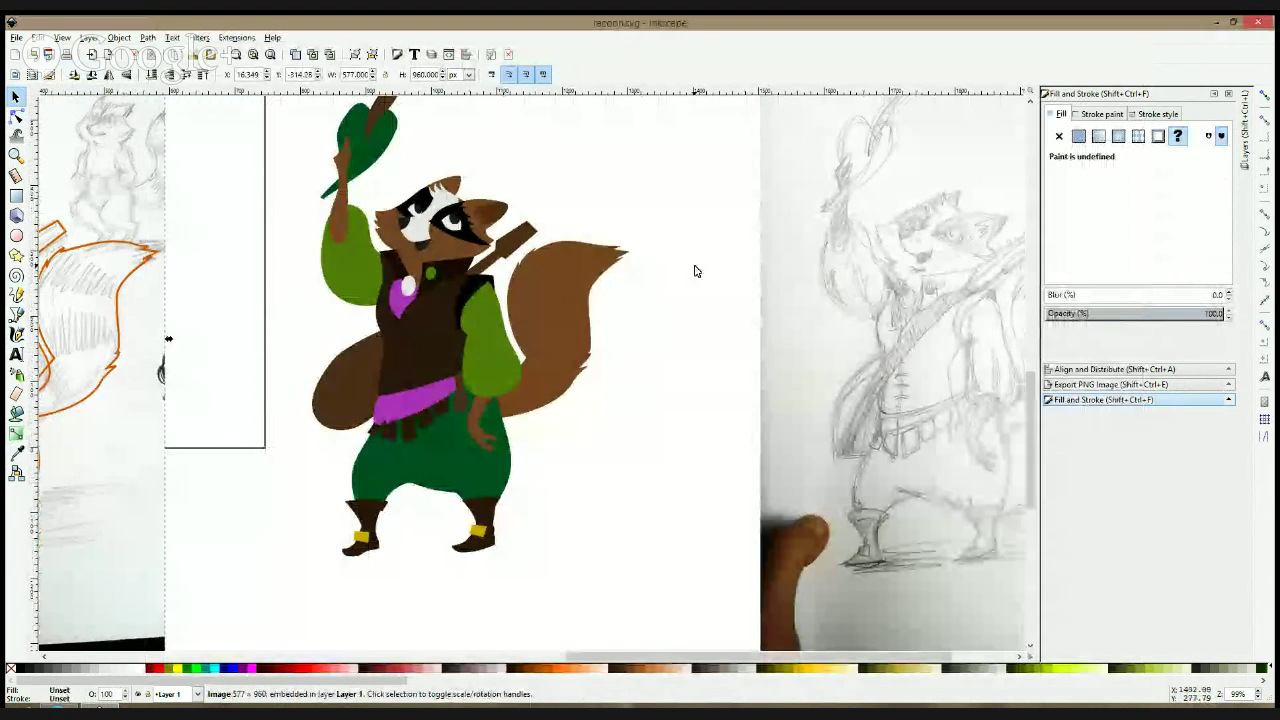
- Apply a linear gradient to the brown head fur, running from the neck up to the muzzle
left_click_drag(694, 270, 451, 337)
left_click_drag(239, 260, 444, 232)
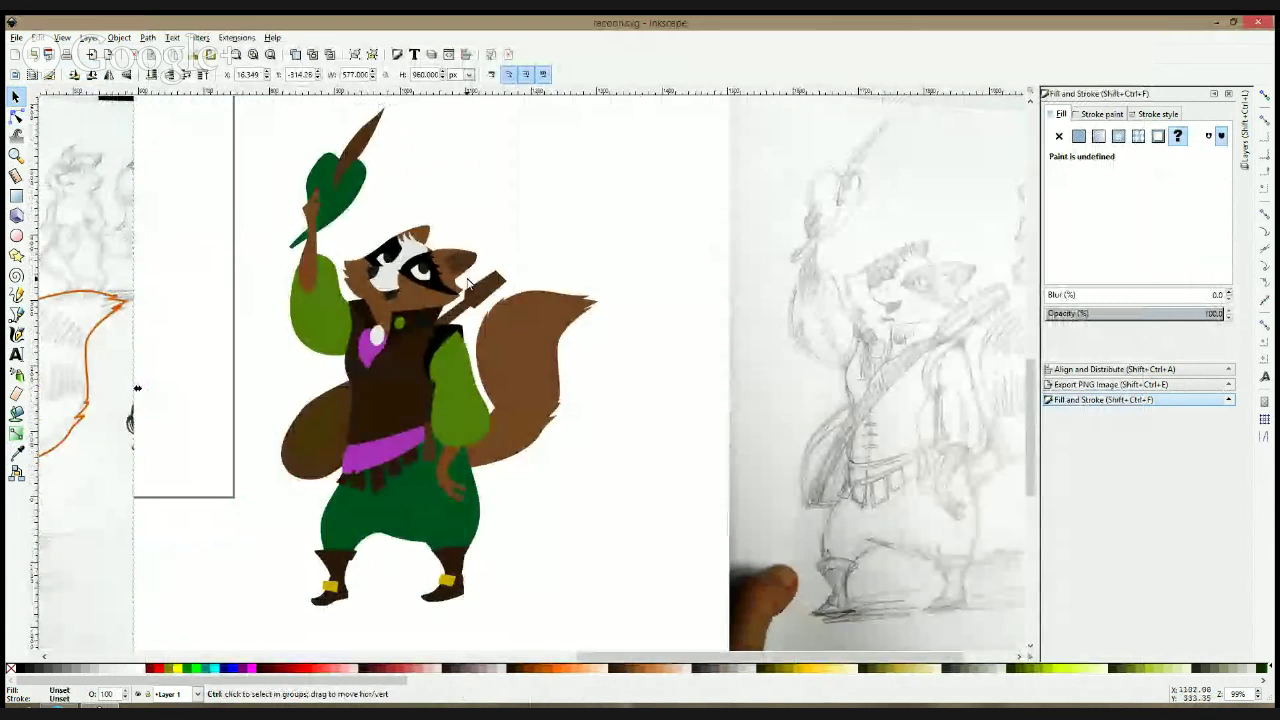
scroll(466, 277, "up", 3)
left_click(338, 324)
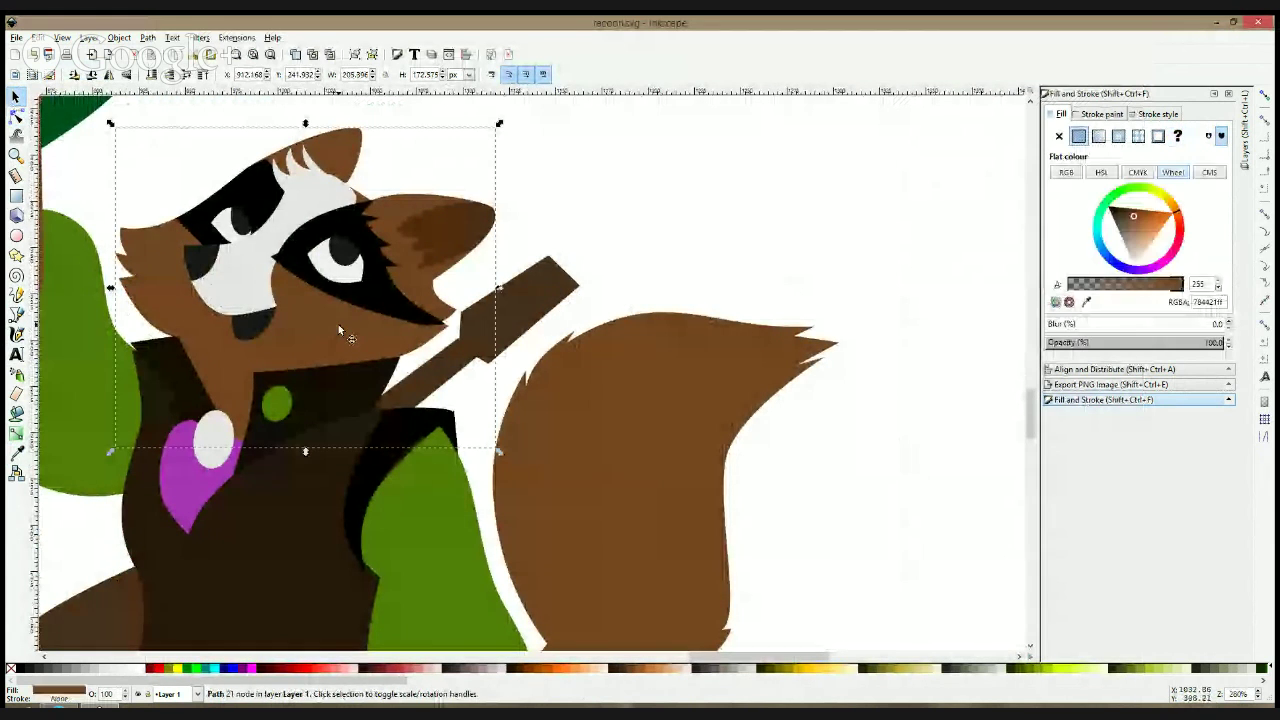
left_click(16, 433)
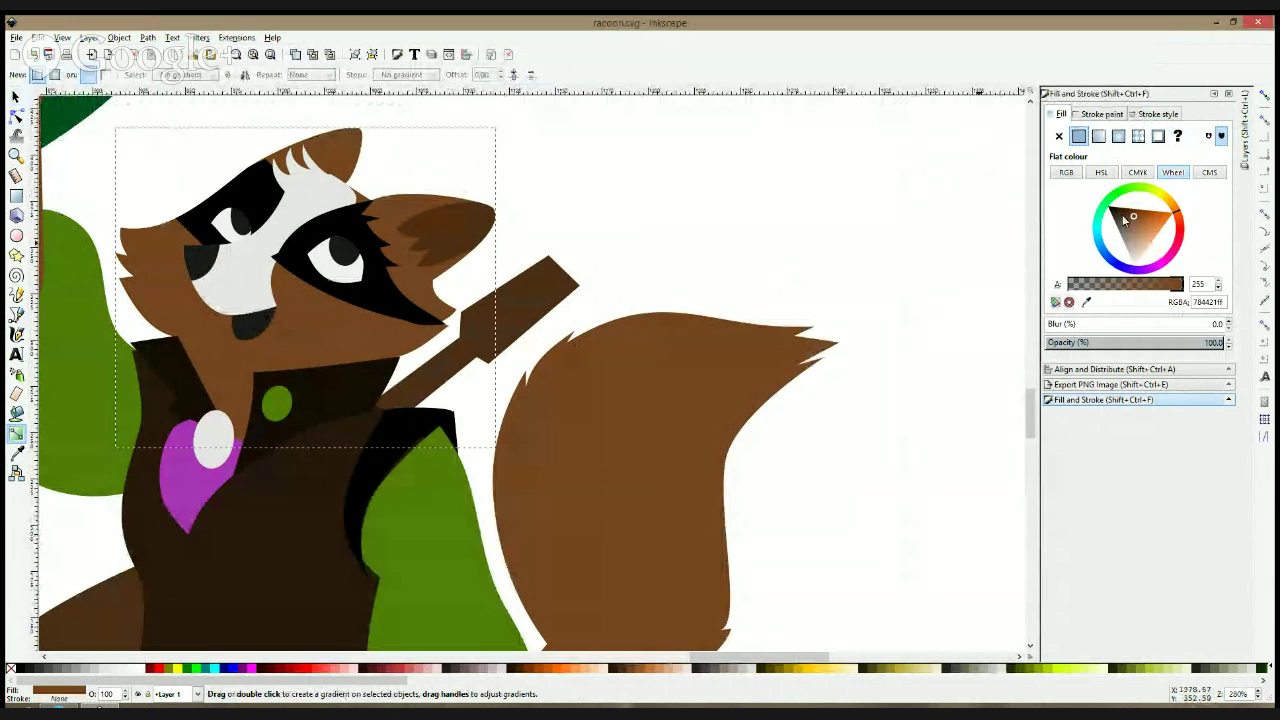
left_click_drag(1121, 210, 1122, 215)
key("ctrl+z")
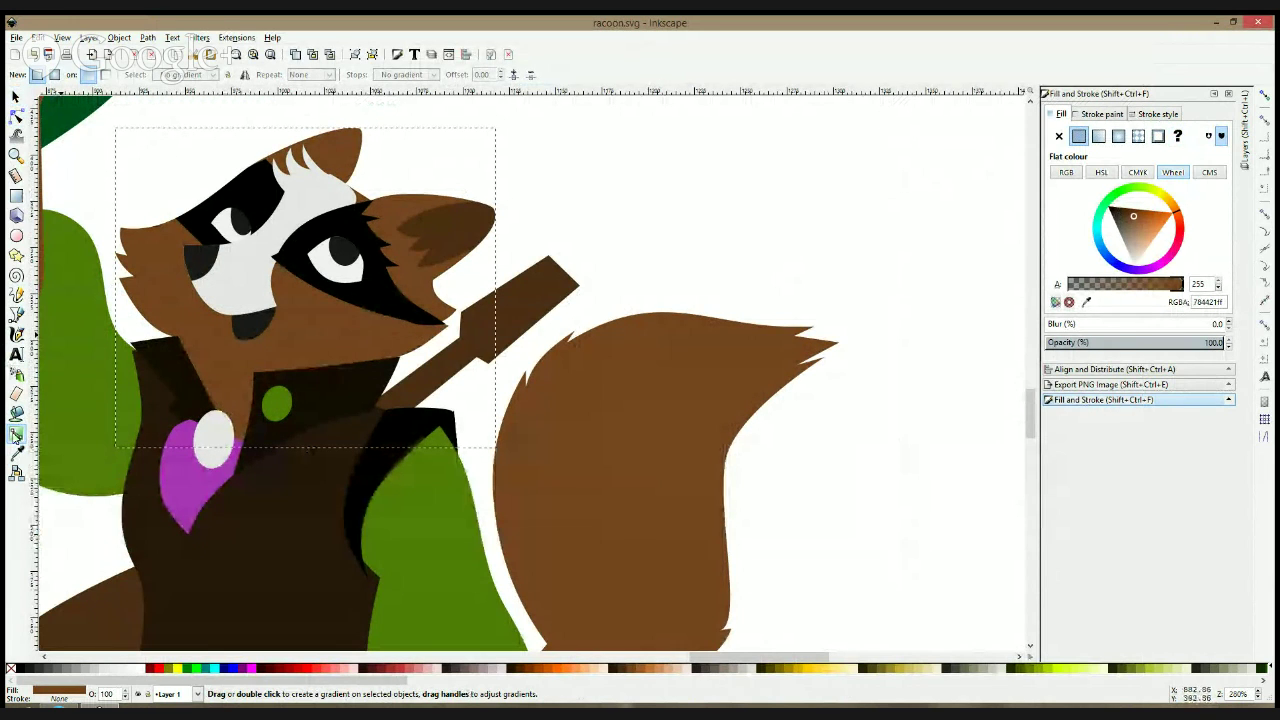
left_click_drag(232, 393, 225, 302)
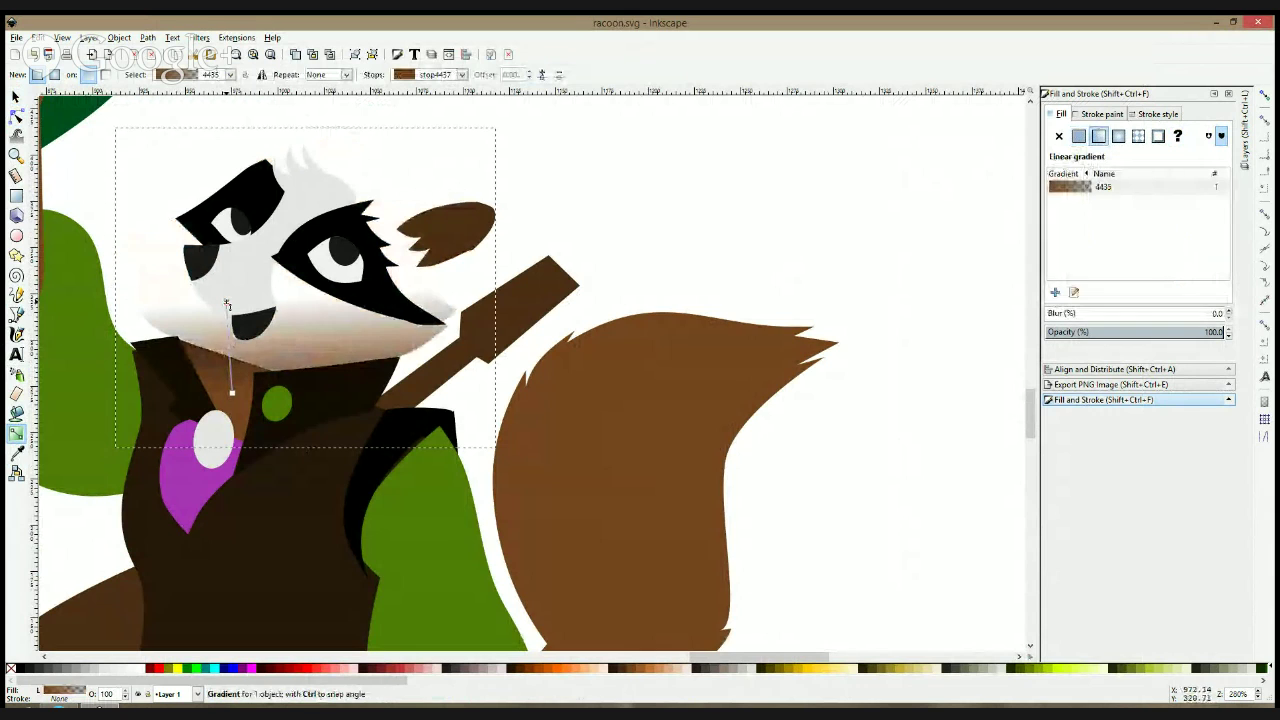
- Colour the head gradient's neck stop with the inner ear's dark brown (502d16) and move that stop slightly closer to the chin
left_click(16, 452)
left_click(231, 391)
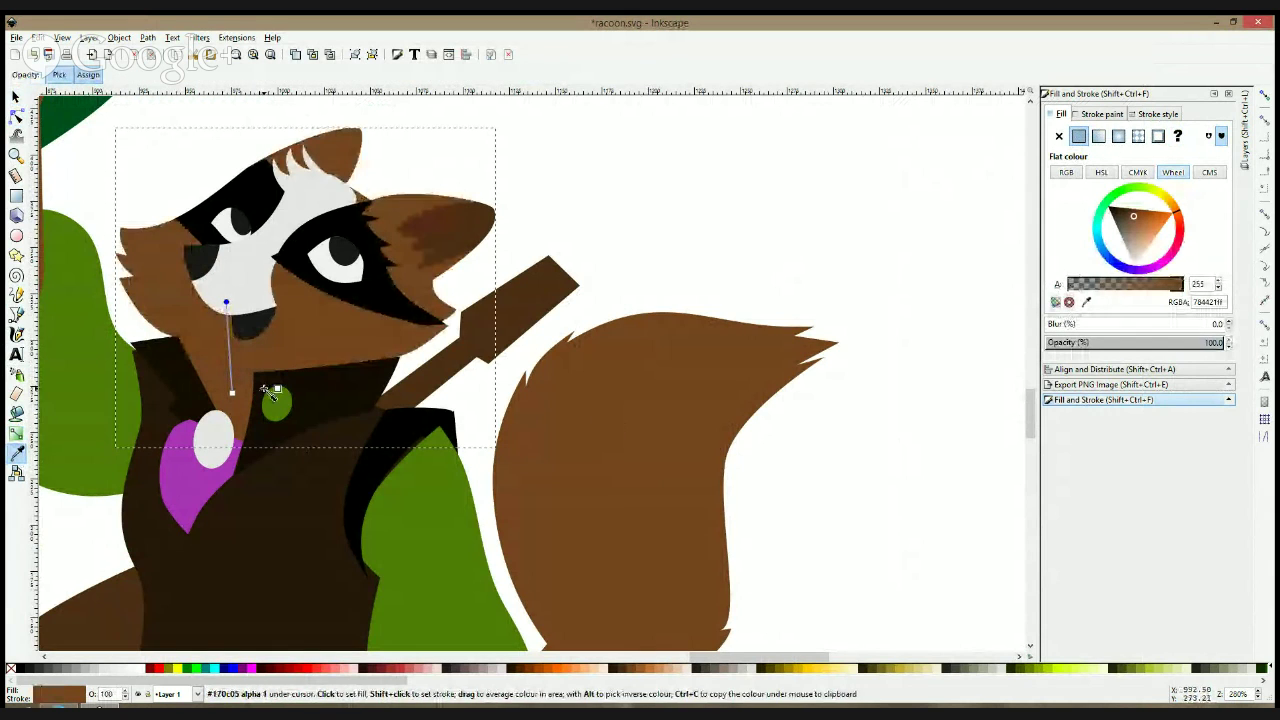
left_click(445, 237)
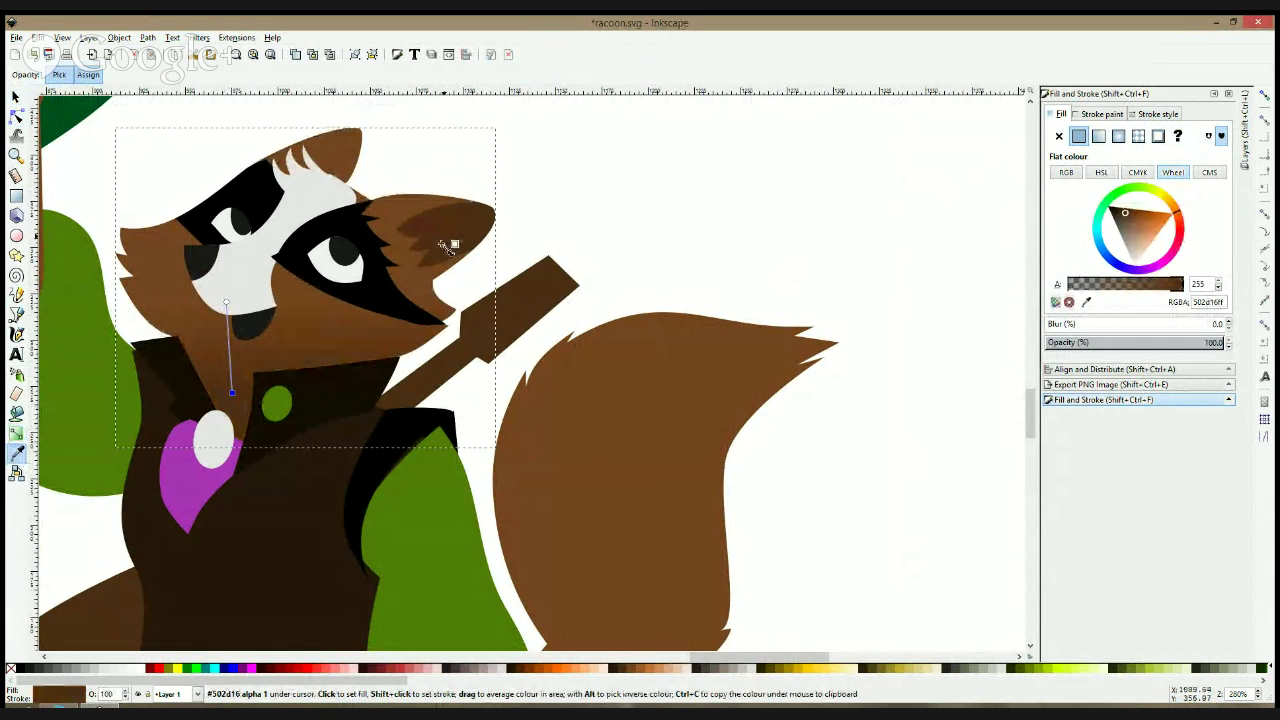
left_click_drag(232, 393, 241, 378)
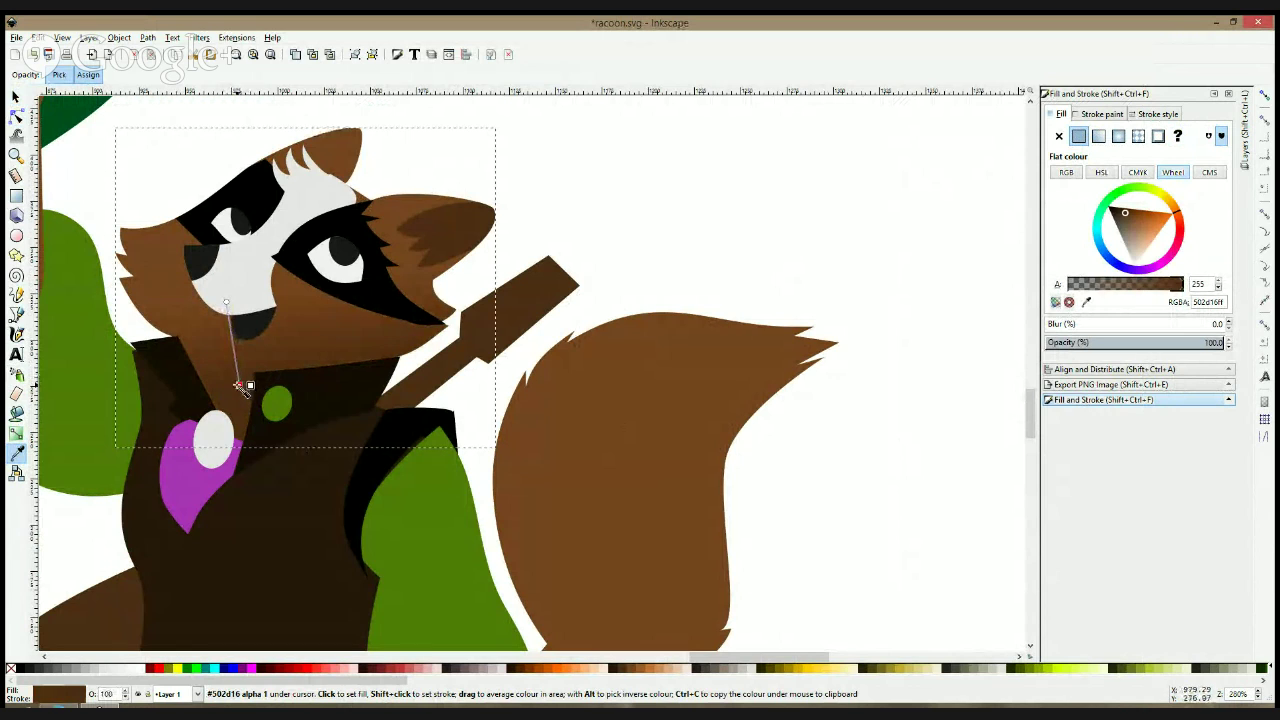
key("s")
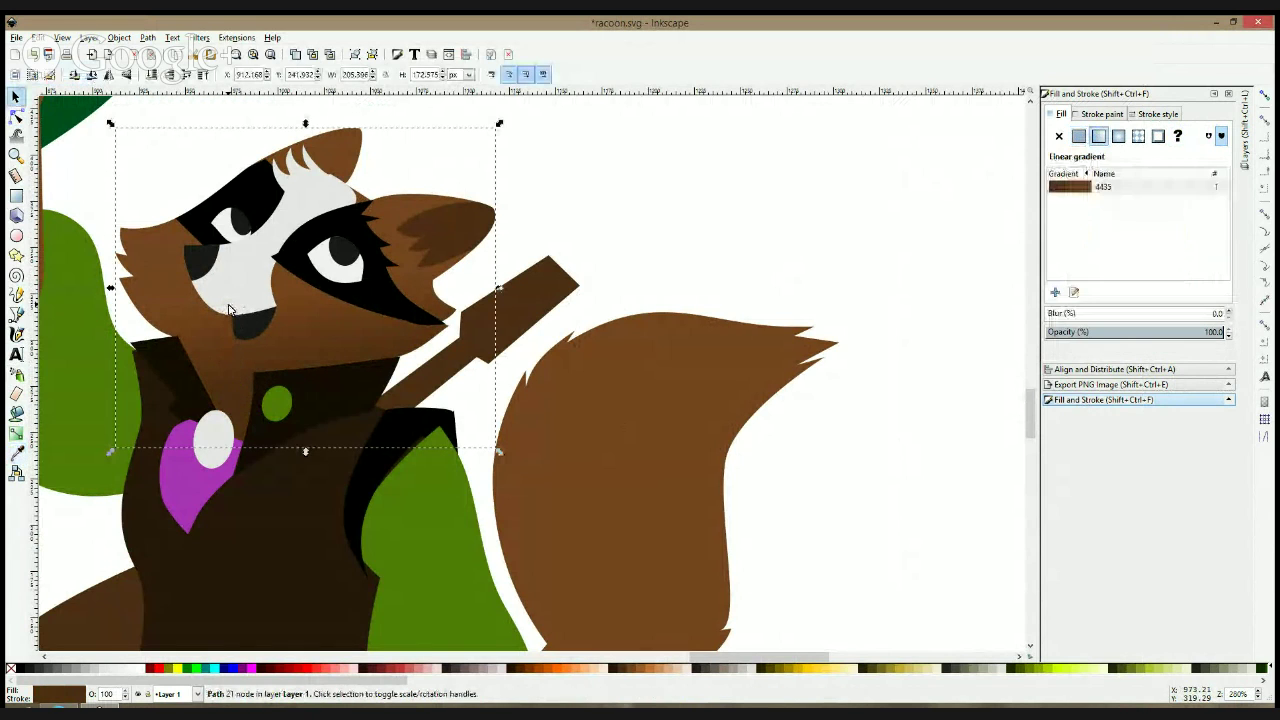
- Change the head gradient's neck stop to a darker, greyer brown sampled from around the mouth
left_click(17, 452)
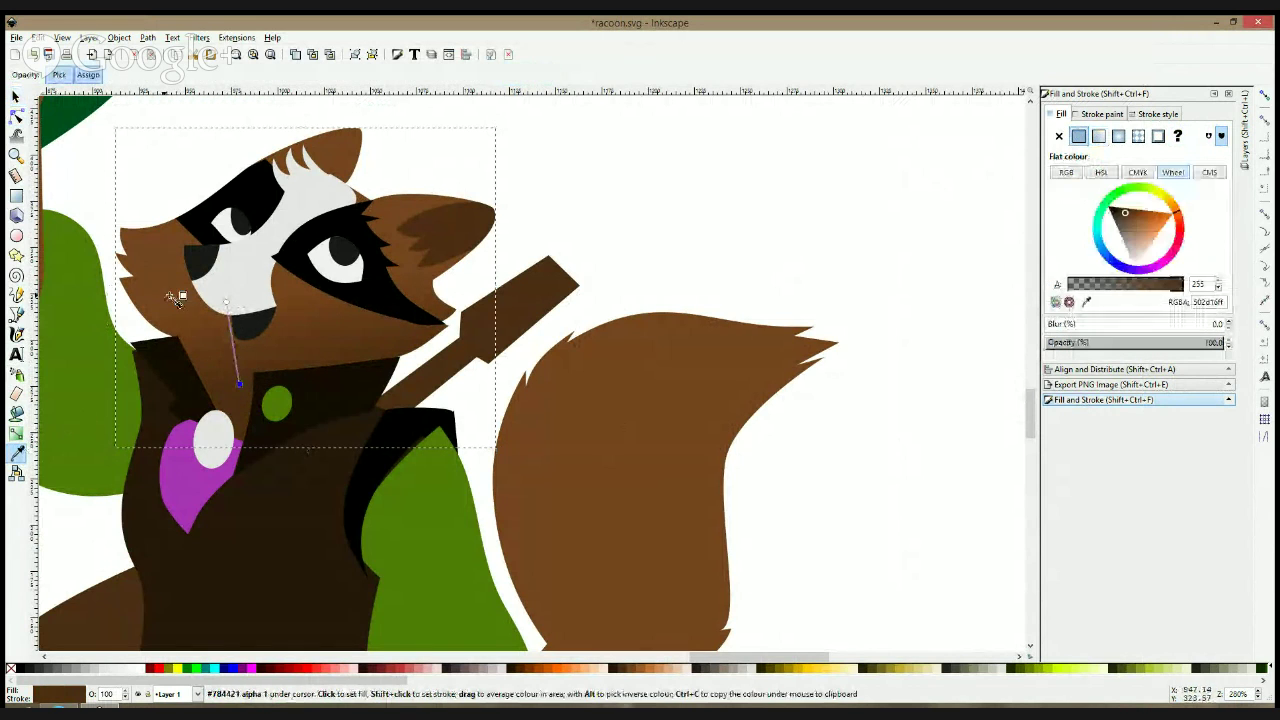
left_click(230, 330)
left_click(258, 352)
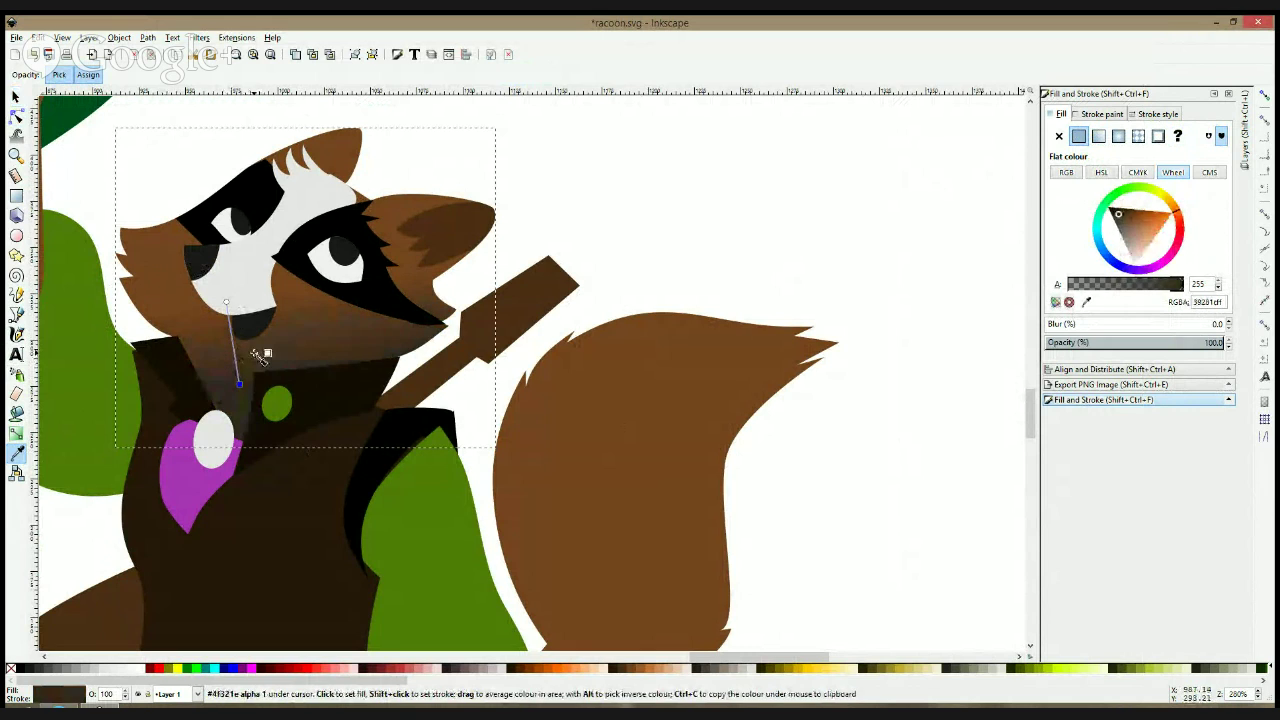
- Change the head gradient's muzzle stop to a muted grey-brown (6b5647), trying dark grey first
left_click(226, 302)
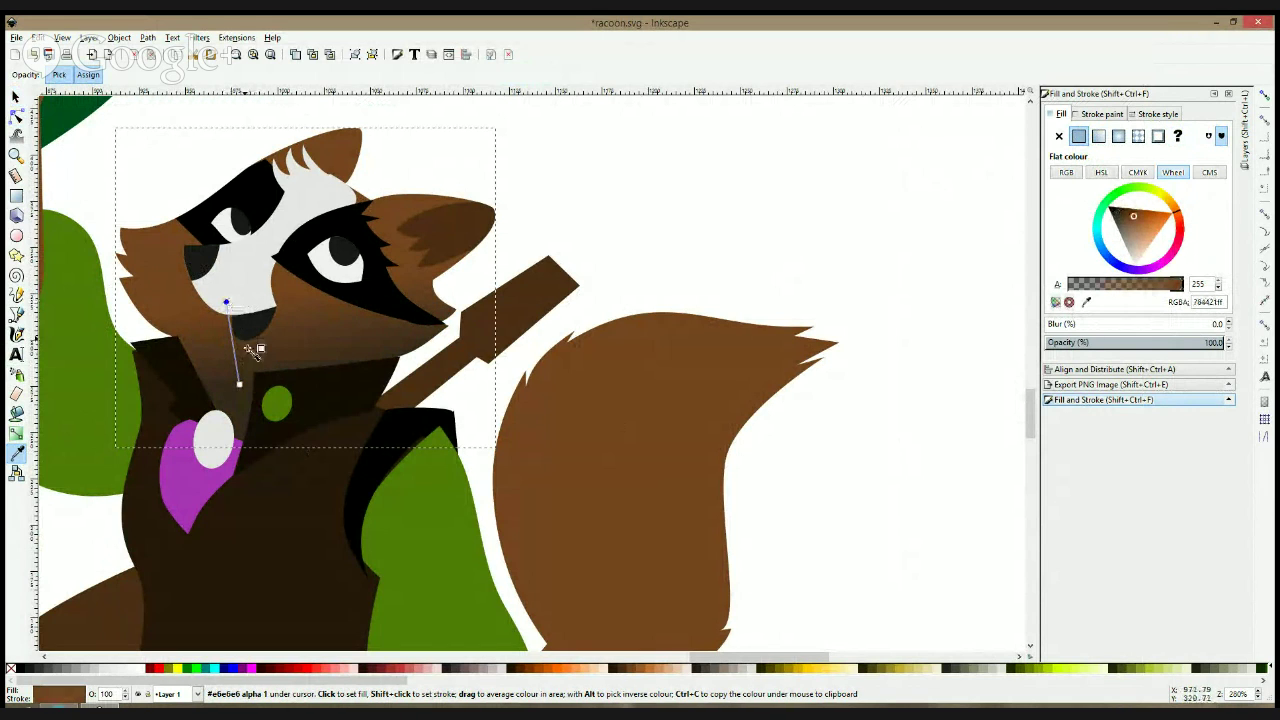
left_click(48, 672)
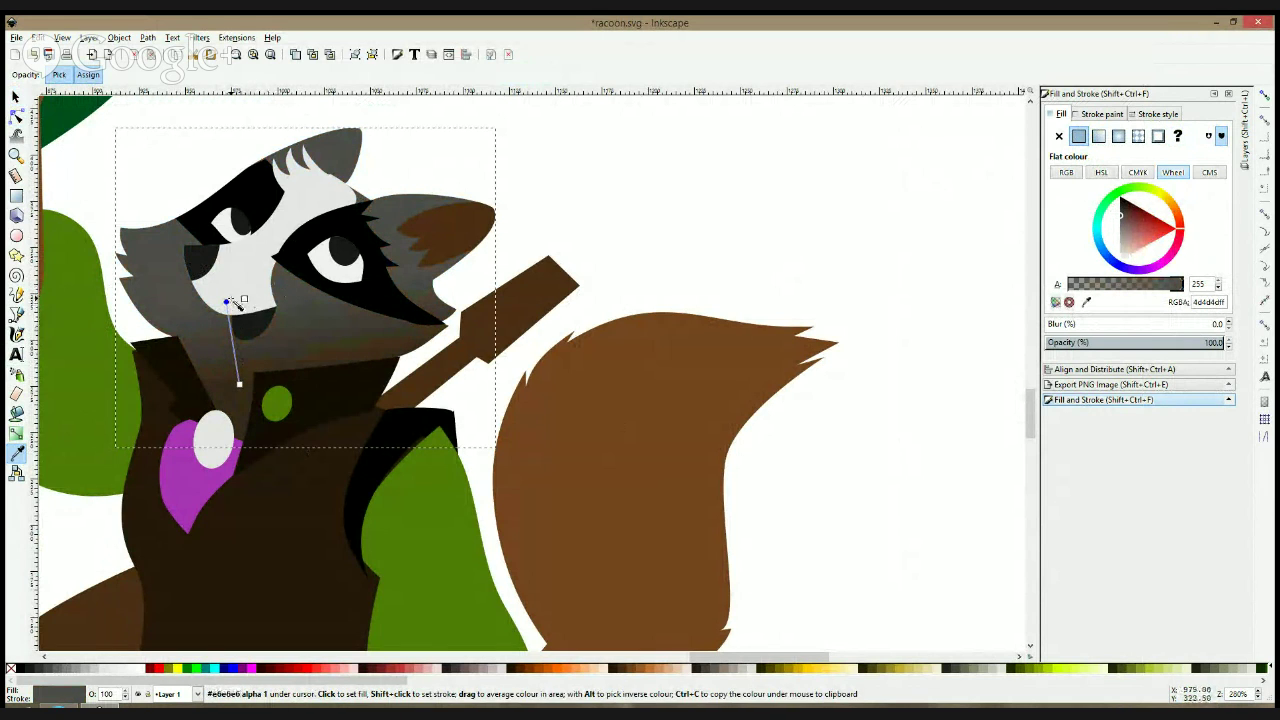
left_click(308, 358)
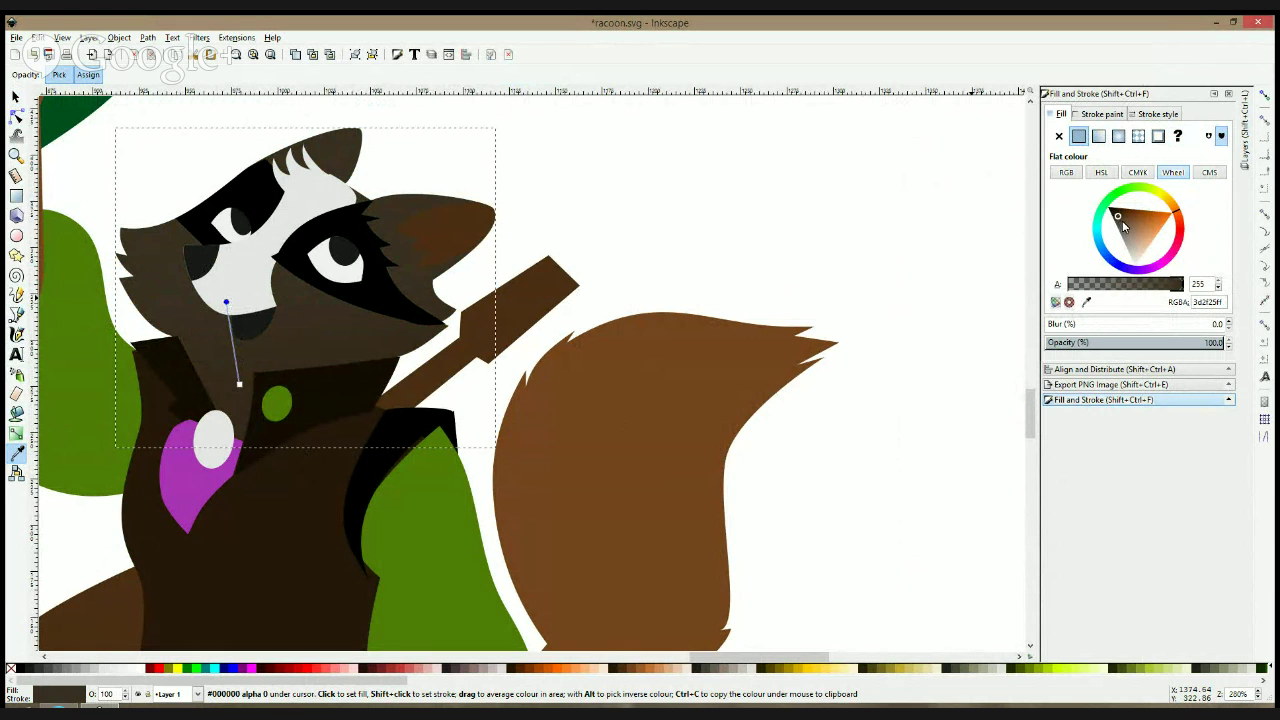
left_click_drag(1122, 220, 1124, 222)
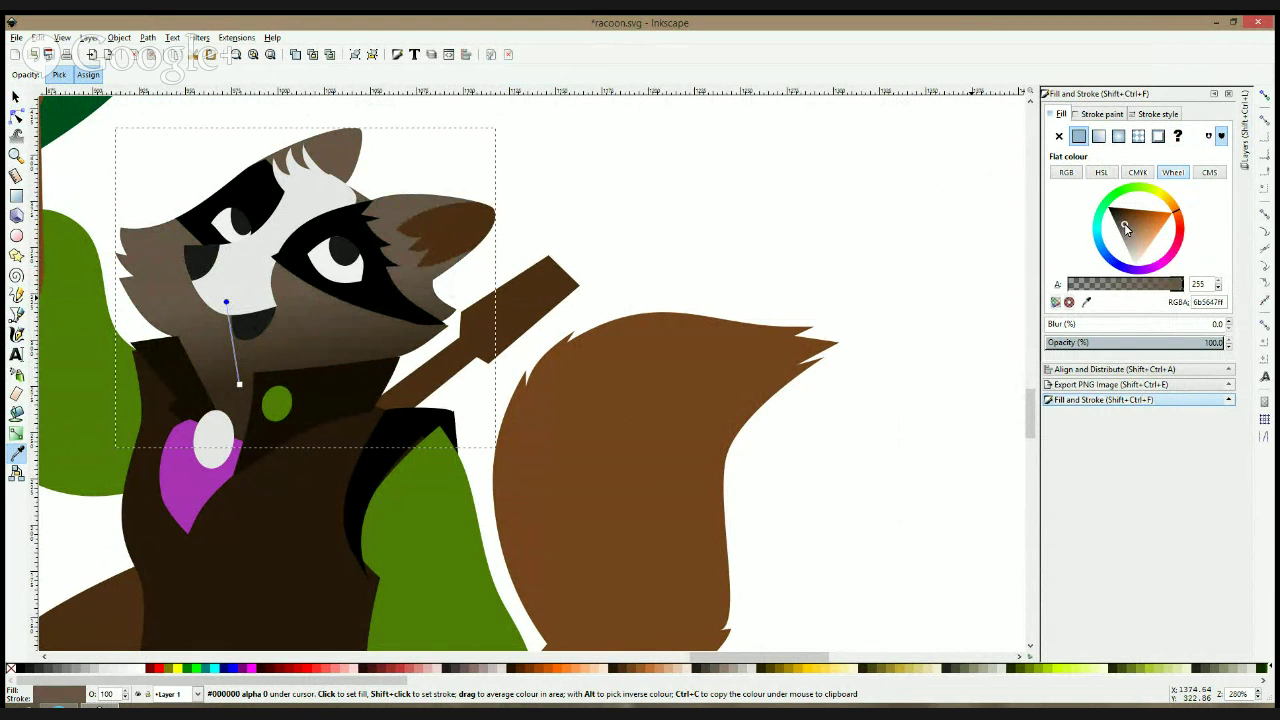
left_click(16, 97)
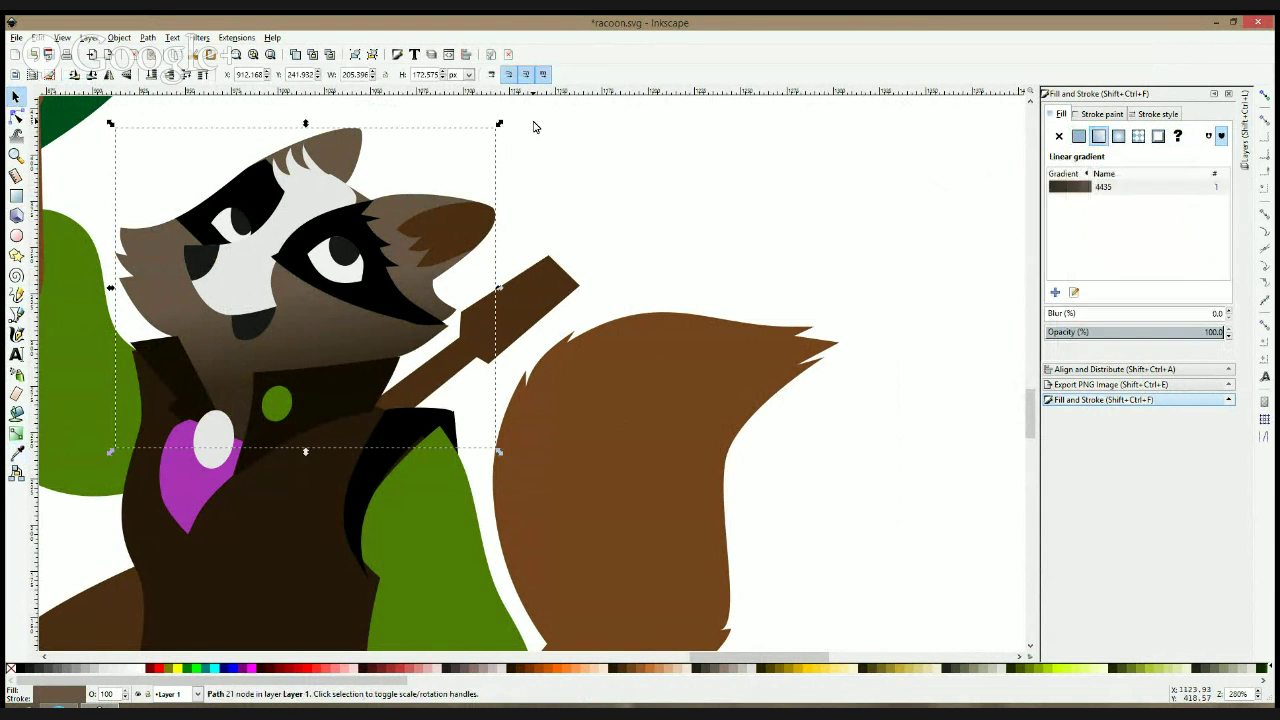
left_click(543, 124)
- Recolour the inner patch of the ear nearest the lute neck with the dark brown sampled from the neck fur
left_click_drag(596, 186, 713, 158)
left_click(577, 204)
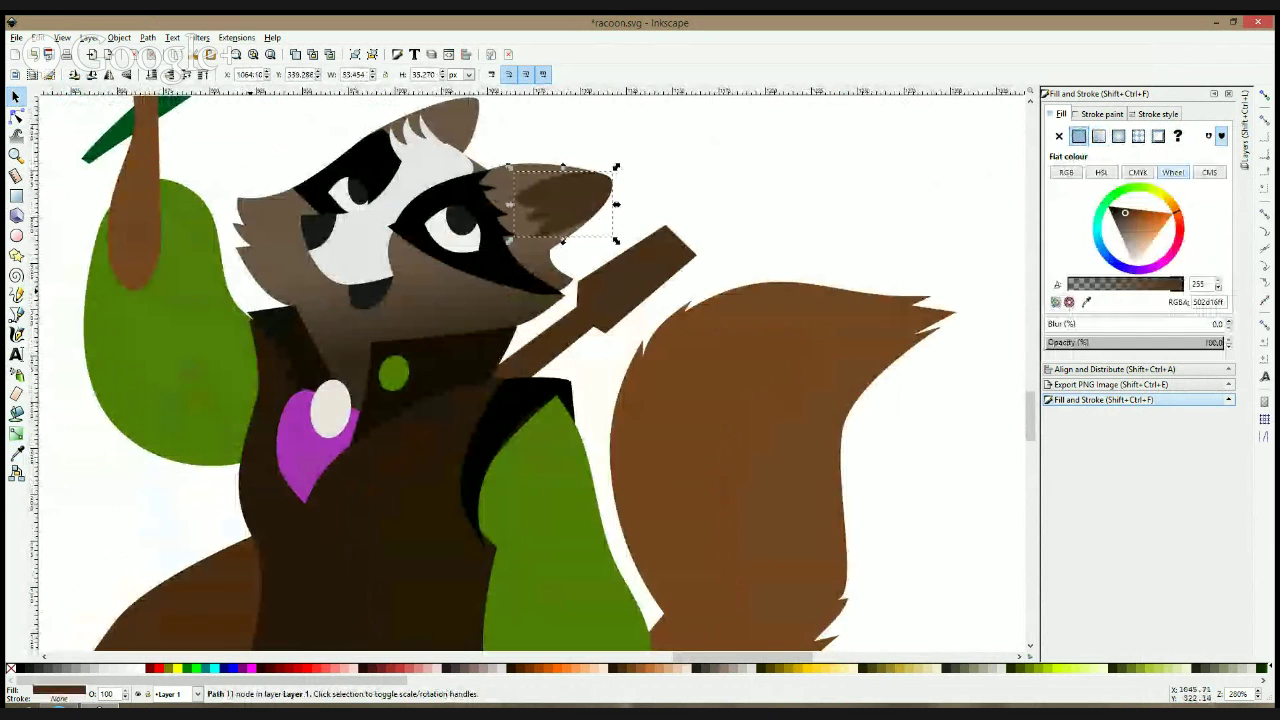
key("d")
left_click(373, 373)
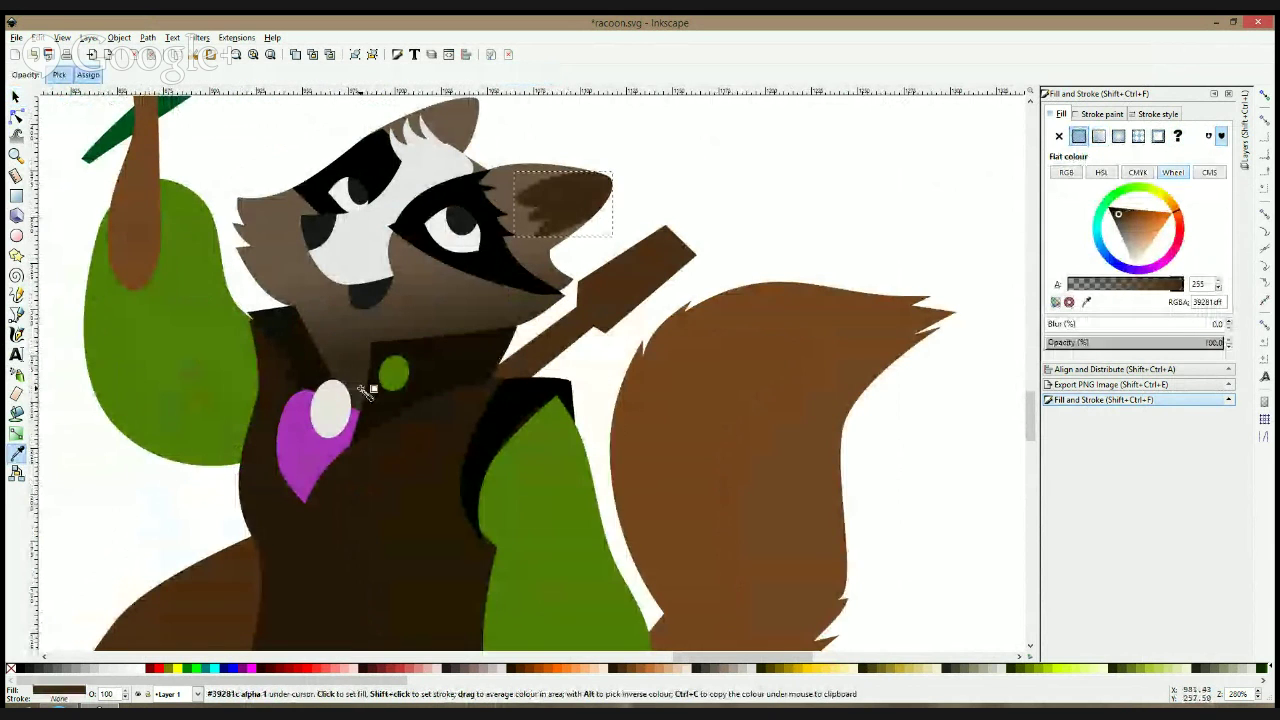
- Apply a linear gradient to the inner ear patch, fading from dark brown at its base to transparent near the tip
left_click(18, 437)
left_click_drag(547, 197, 606, 183)
key("s")
left_click(673, 180)
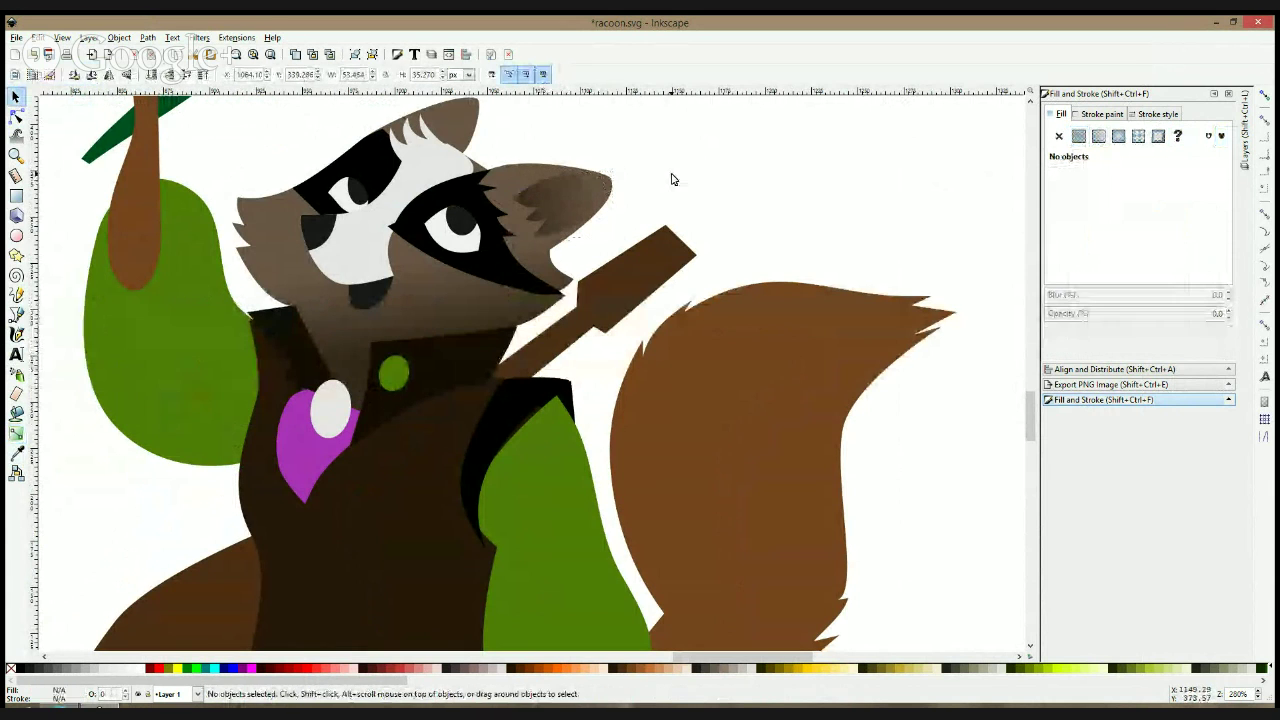
- Apply a linear gradient to the white face patch, running from the muzzle toward the forehead
scroll(564, 172, "up", 2)
scroll(564, 172, "down", 2)
left_click(429, 182)
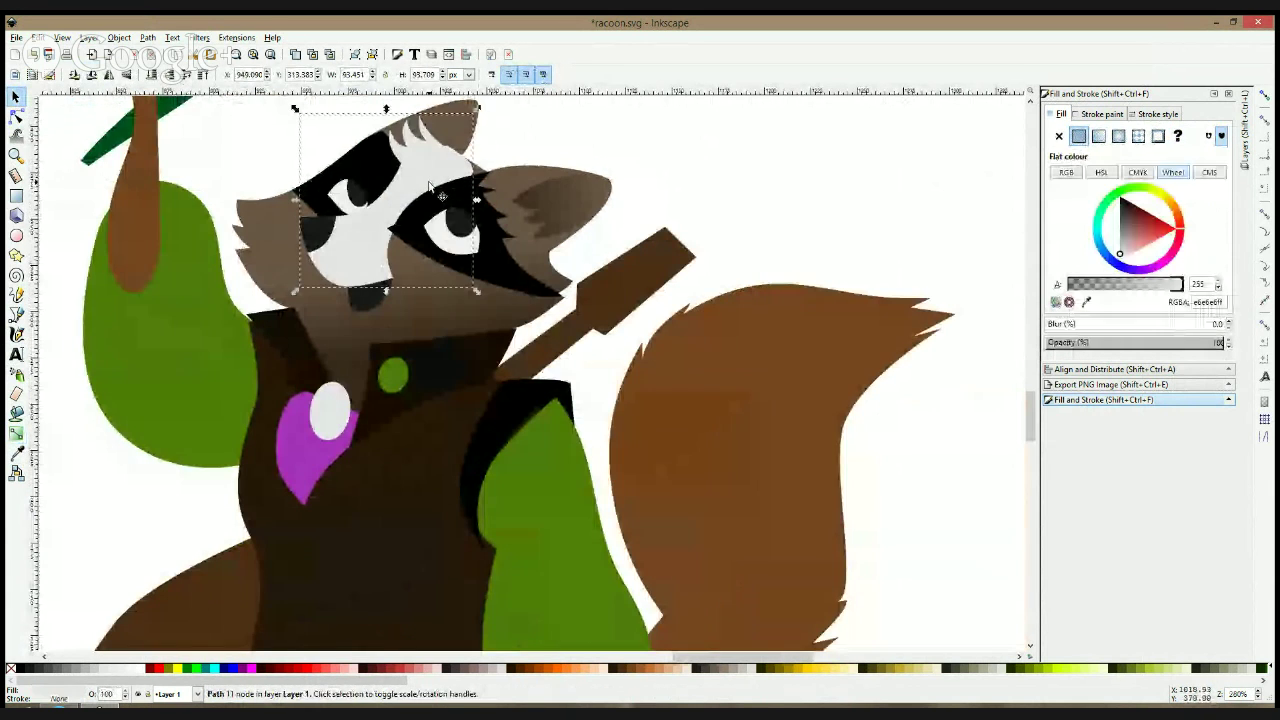
left_click(16, 433)
left_click_drag(362, 237, 384, 203)
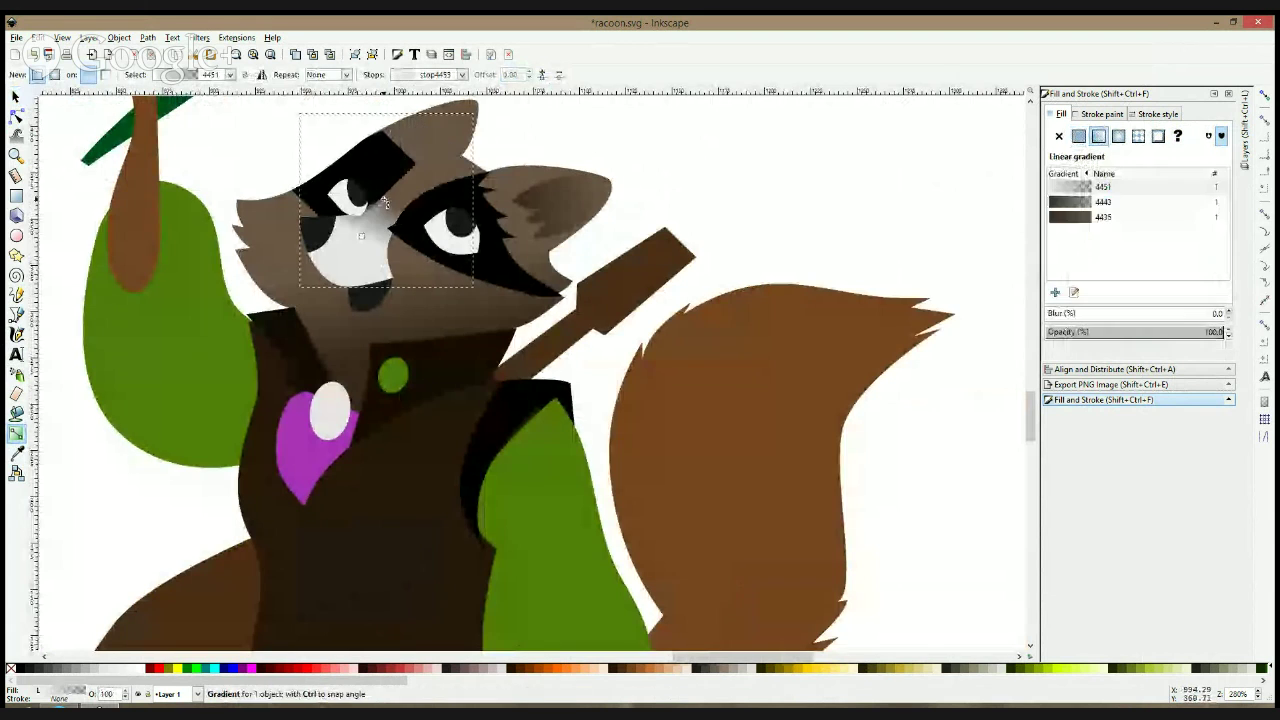
- Set the face gradient's outer stop to light grey-brown (a79f9a), extend it up the forehead, and bulge the patch's edge toward the ear
left_click(383, 205)
key("d")
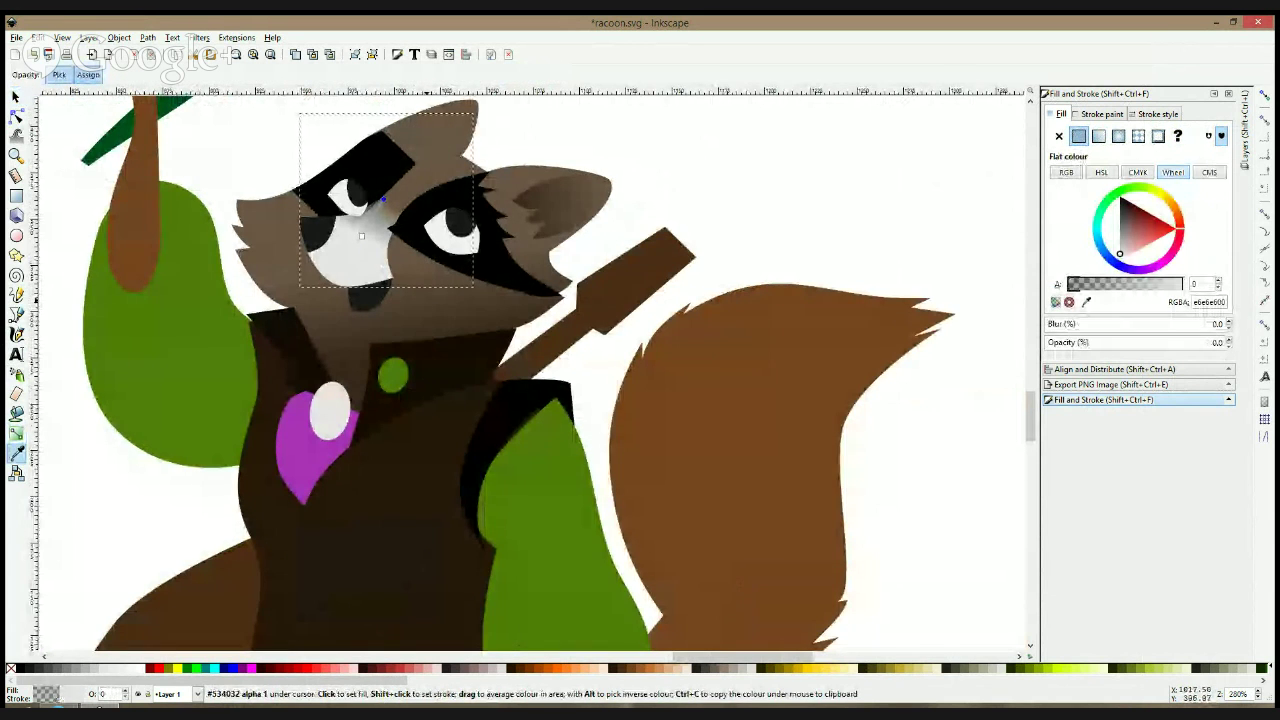
left_click(434, 310)
left_click(390, 201)
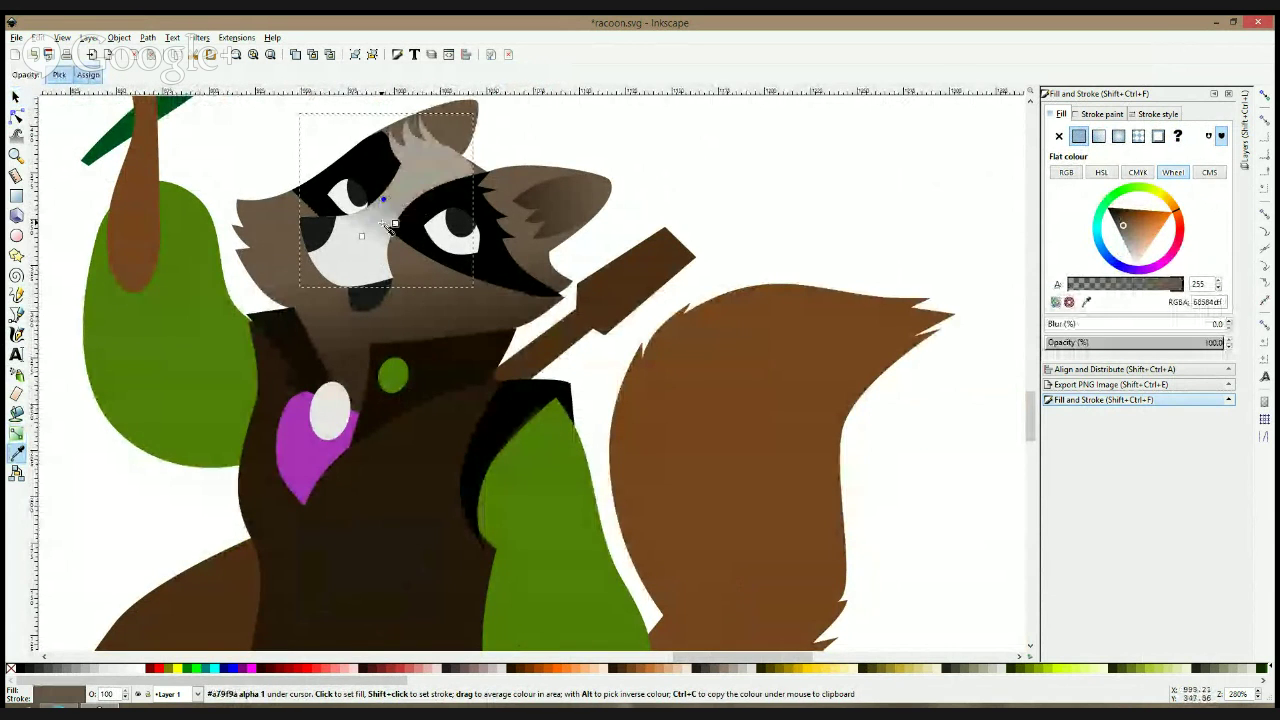
left_click_drag(397, 201, 409, 175)
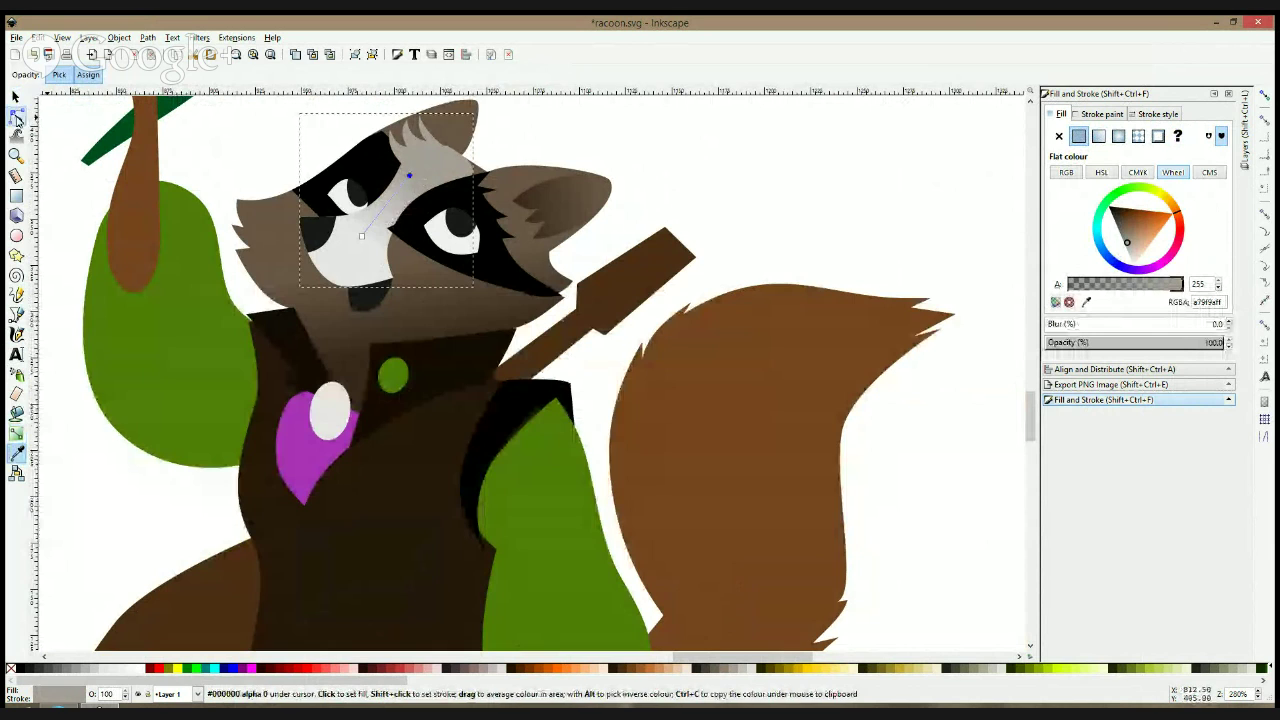
left_click(17, 116)
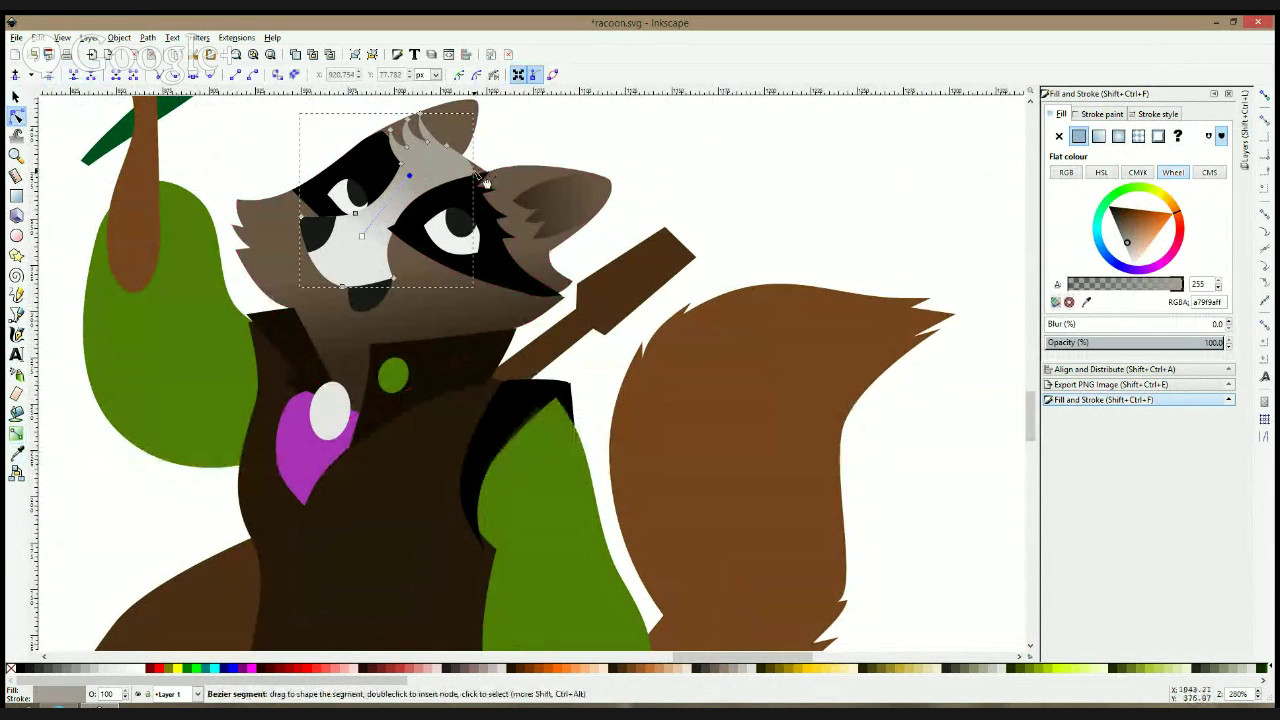
left_click_drag(487, 177, 491, 174)
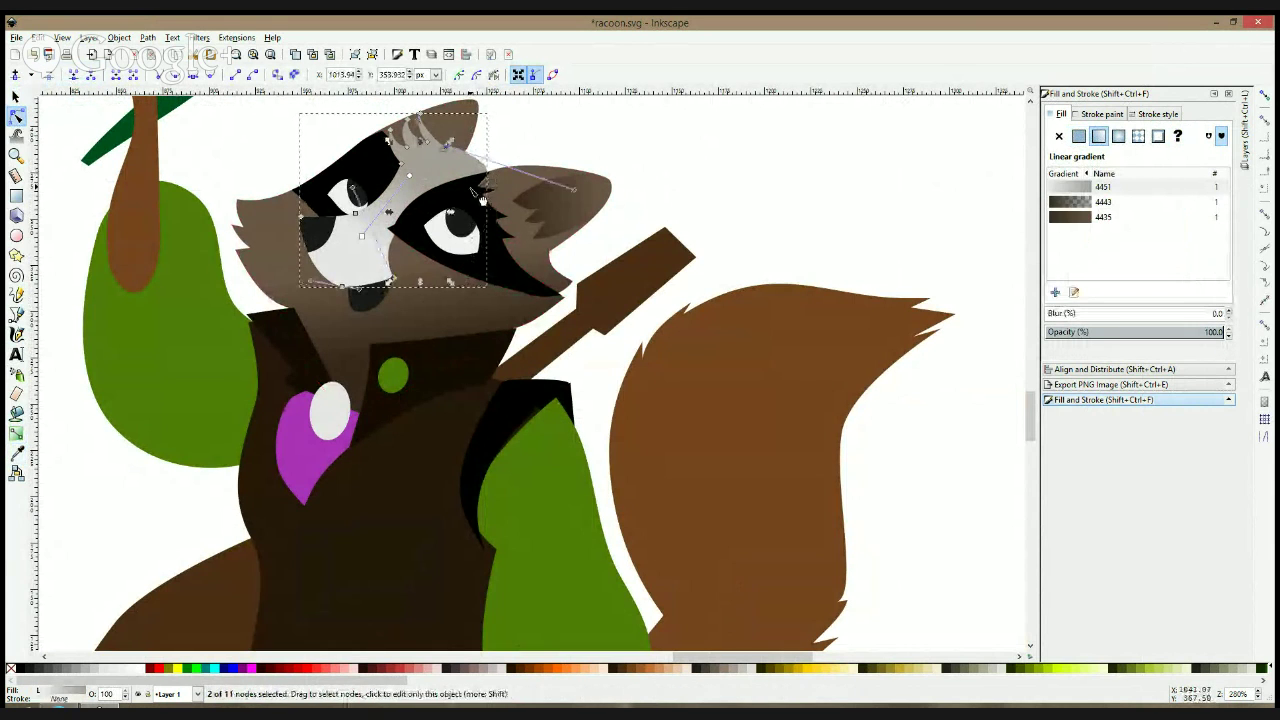
- Recolour both black eye-mask patches with brown sampled from the inner ear, darkened to 241b15
left_click(465, 195)
key("s")
left_click(367, 160, "shift")
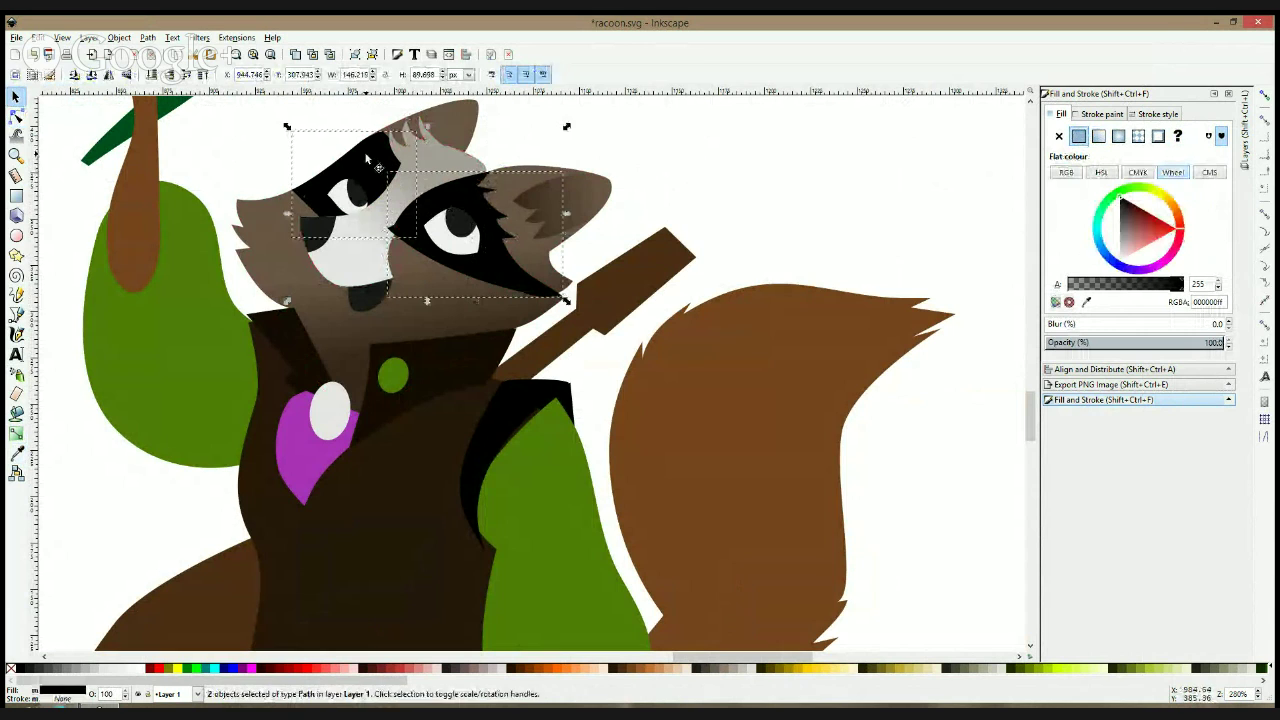
left_click(16, 452)
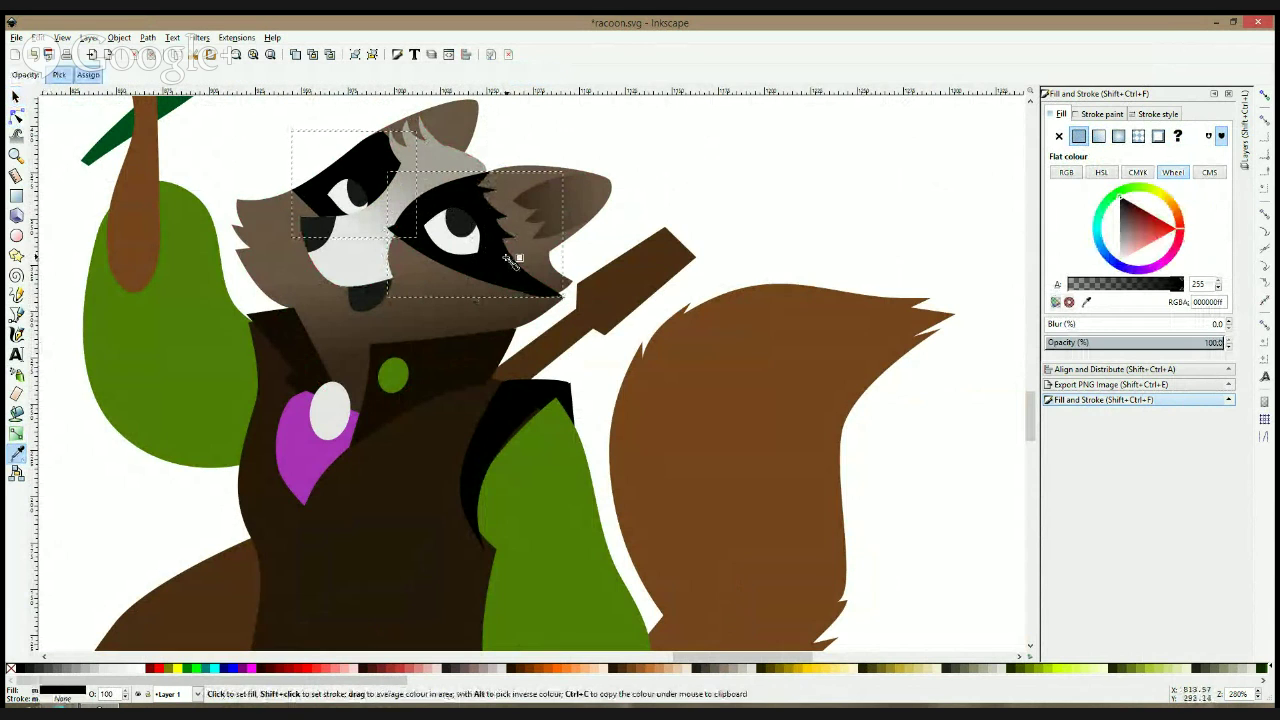
left_click(548, 209)
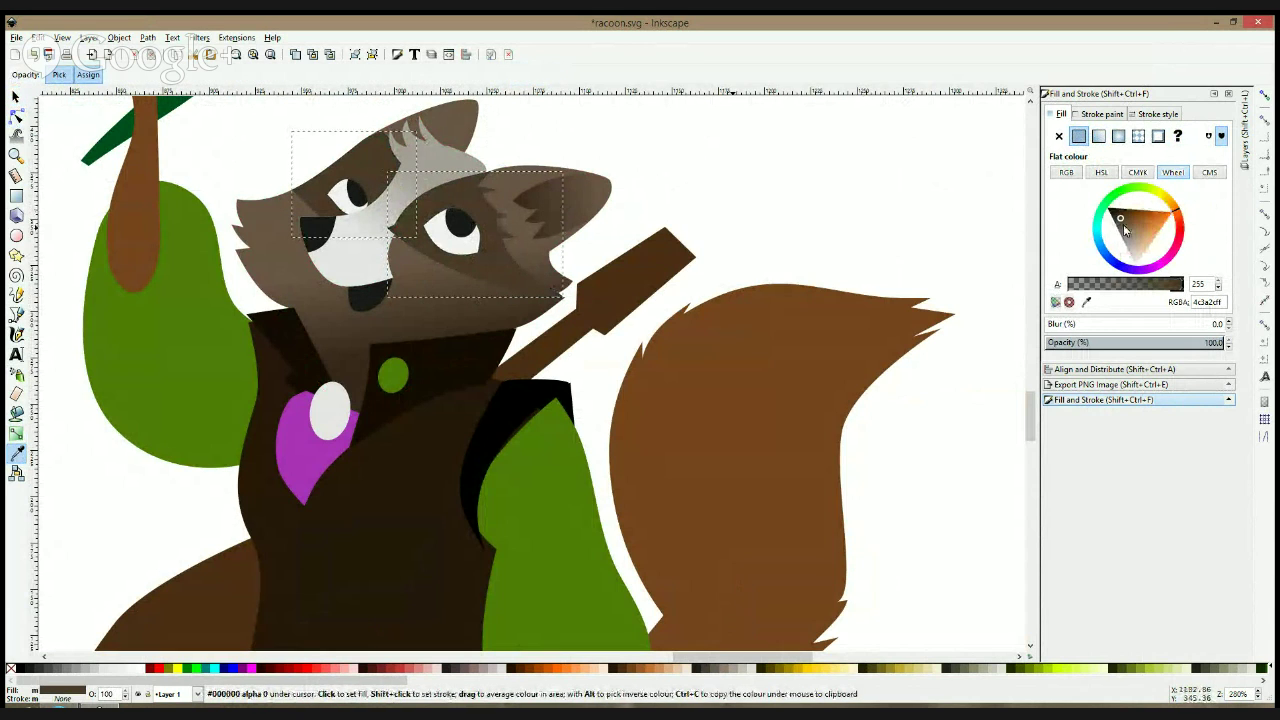
left_click_drag(1118, 218, 1117, 215)
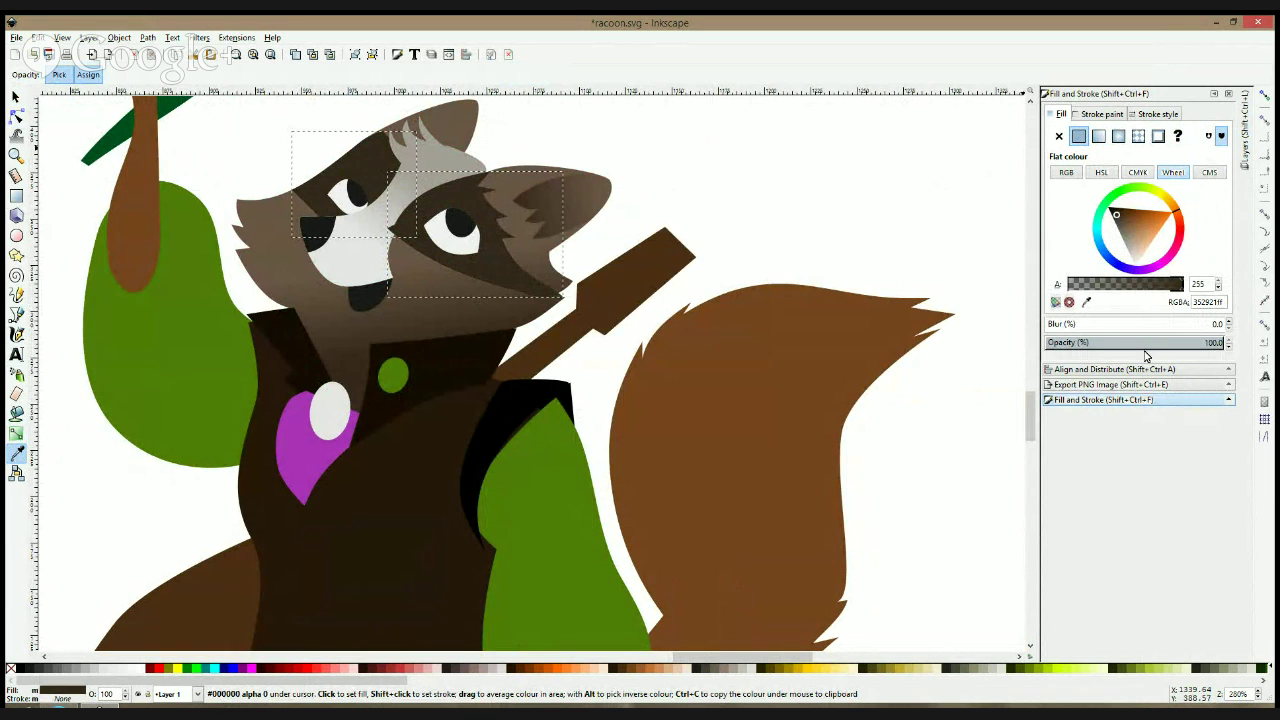
left_click(1140, 400)
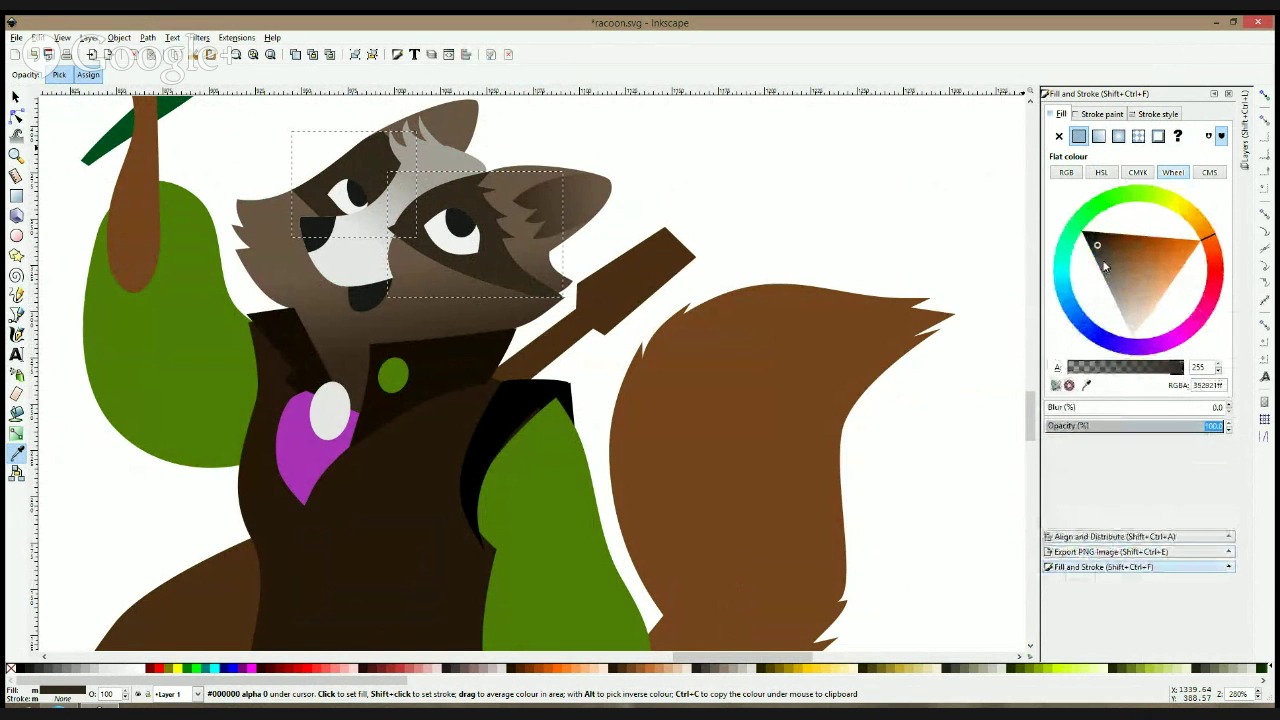
left_click_drag(1095, 245, 1092, 238)
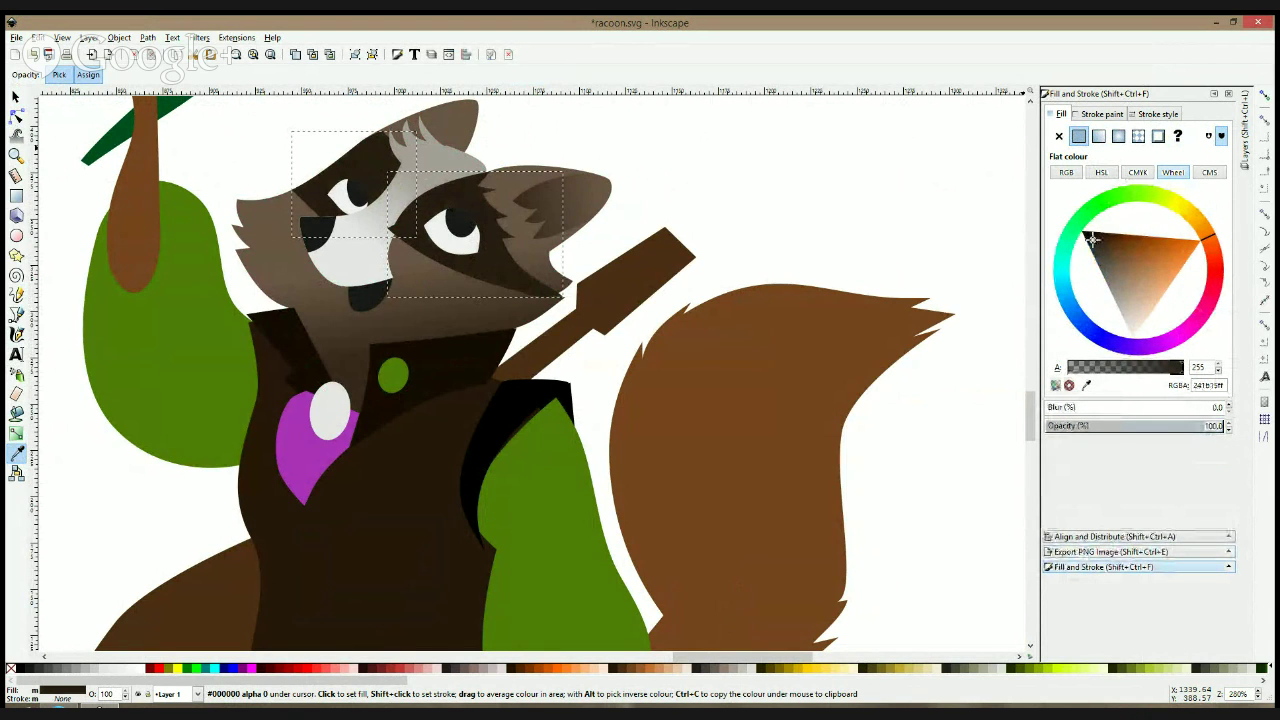
left_click(16, 98)
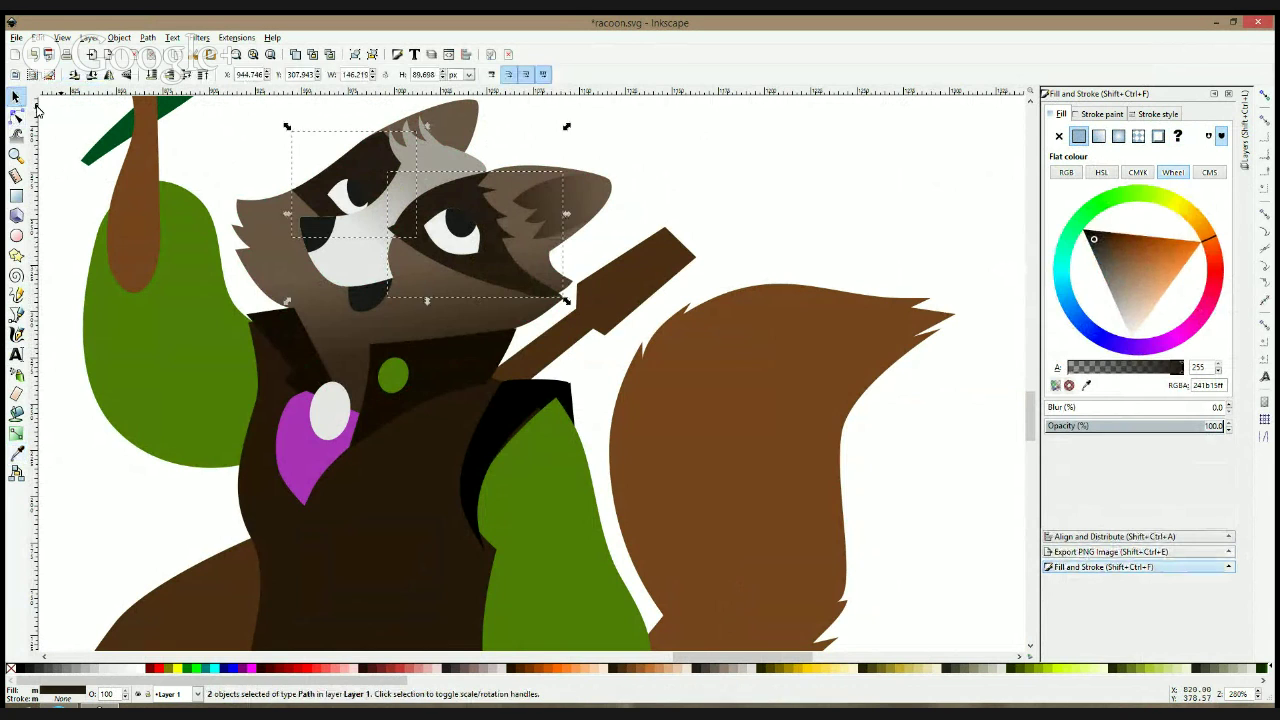
key("Escape")
- Recolour the mouth and the nose with the dark brown (241b15) sampled from the eye mask
left_click(346, 312)
left_click(365, 295)
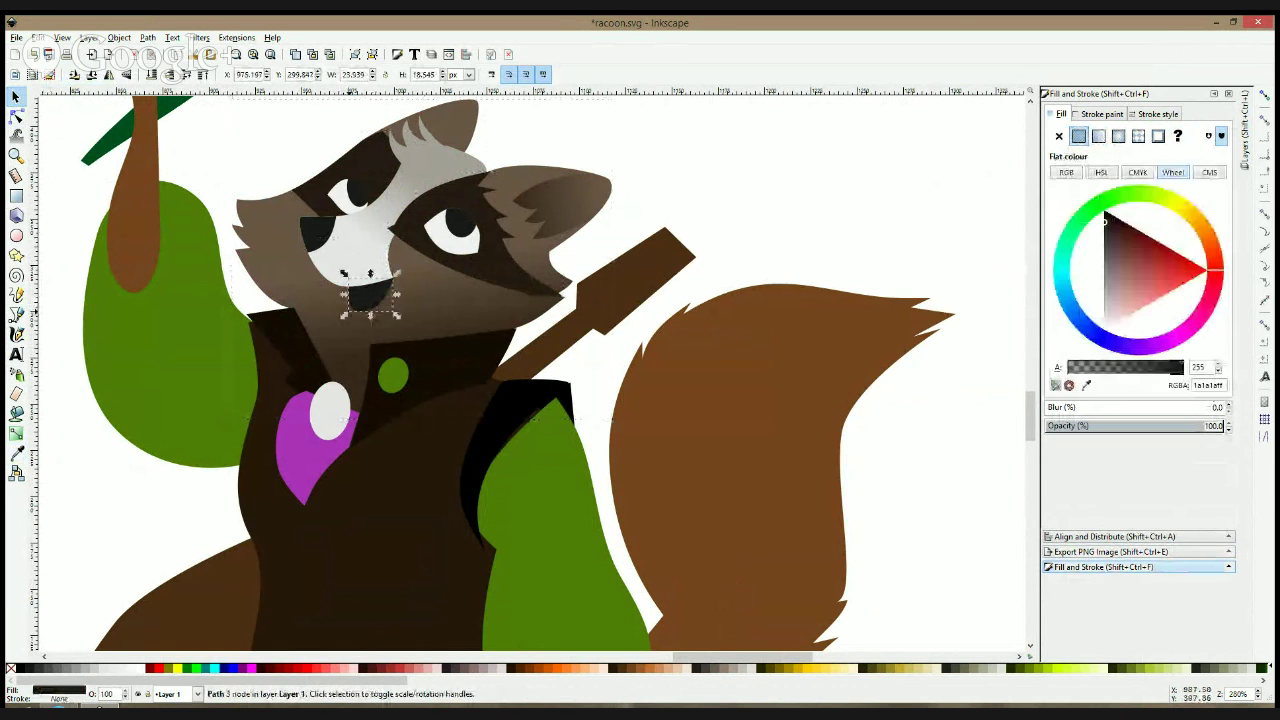
left_click(18, 453)
left_click(460, 268)
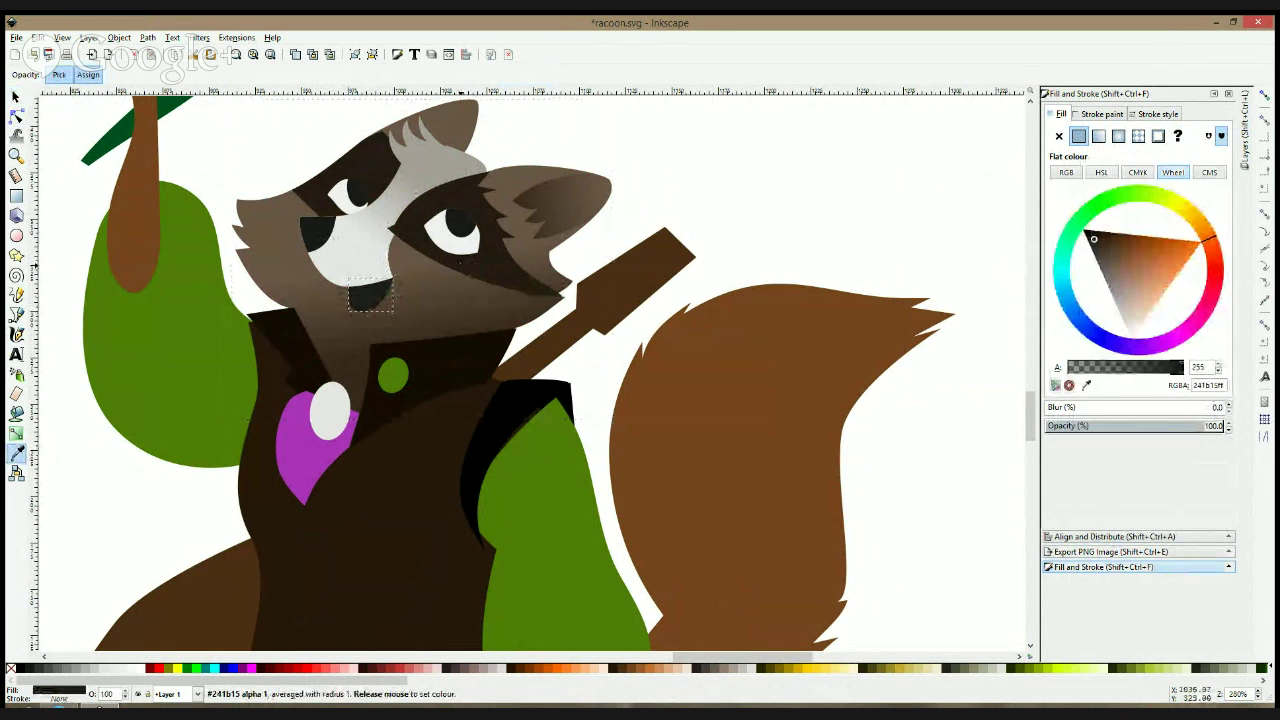
key("space")
left_click(318, 241)
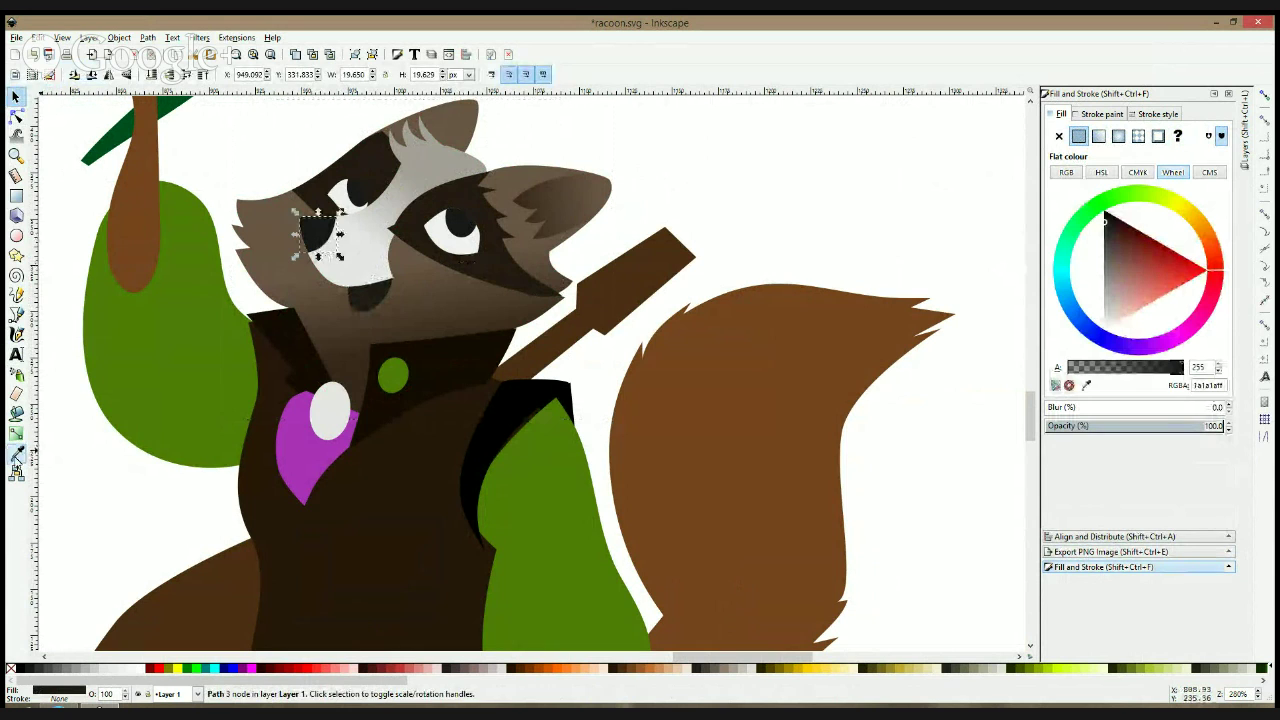
left_click(18, 454)
key("space")
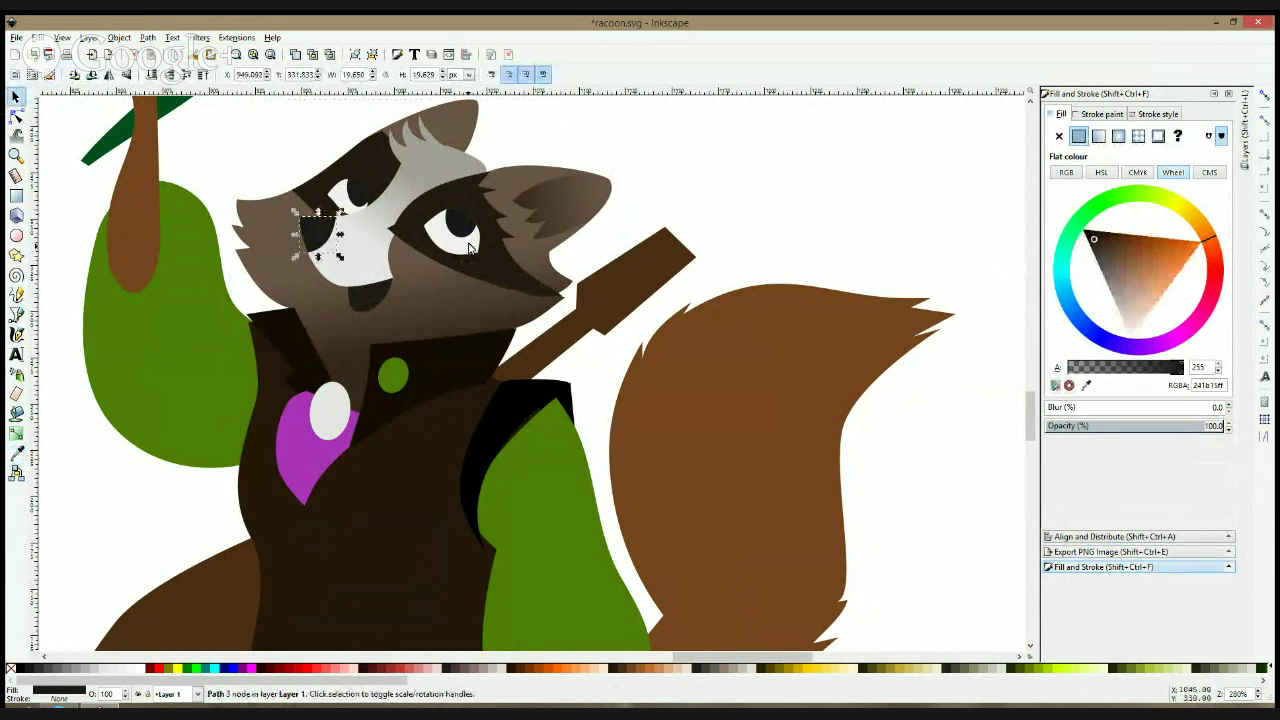
left_click(468, 238)
left_click(609, 162)
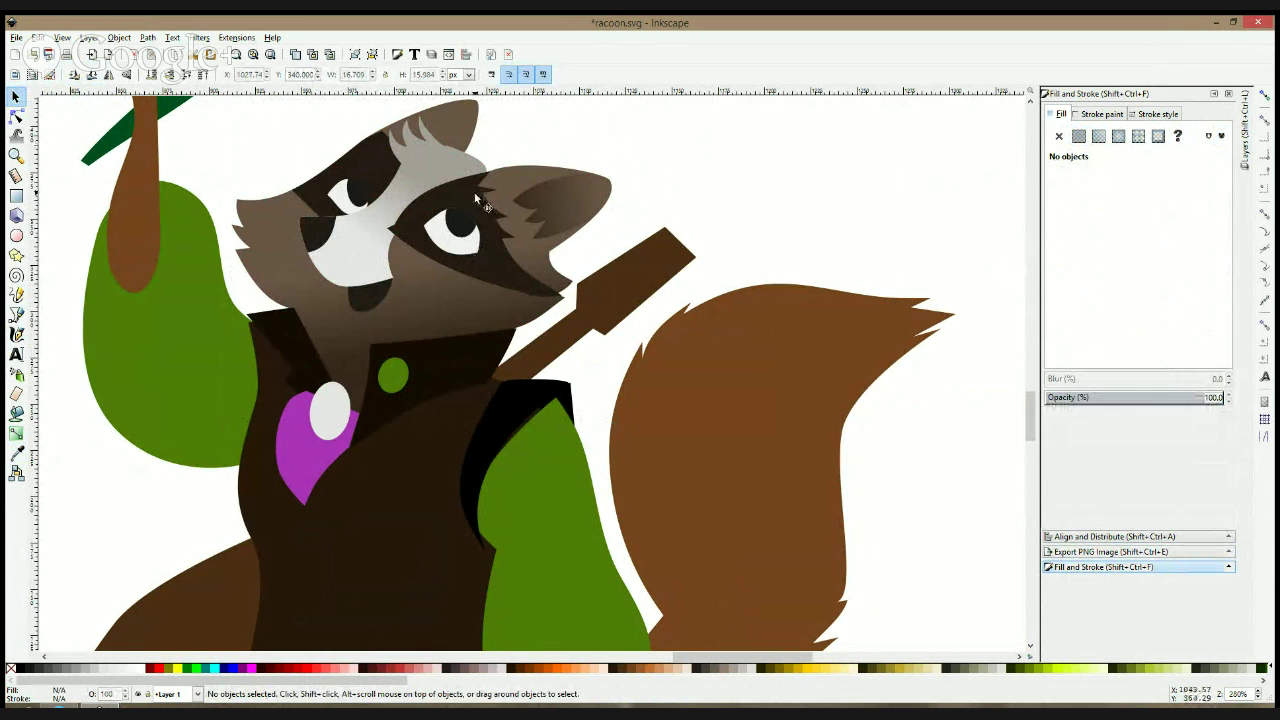
- Check the raised sleeve against the sketch and draw a narrow dark wedge as a crease running from the armpit up into the sleeve
scroll(503, 160, "down", 4)
scroll(503, 162, "up", 3)
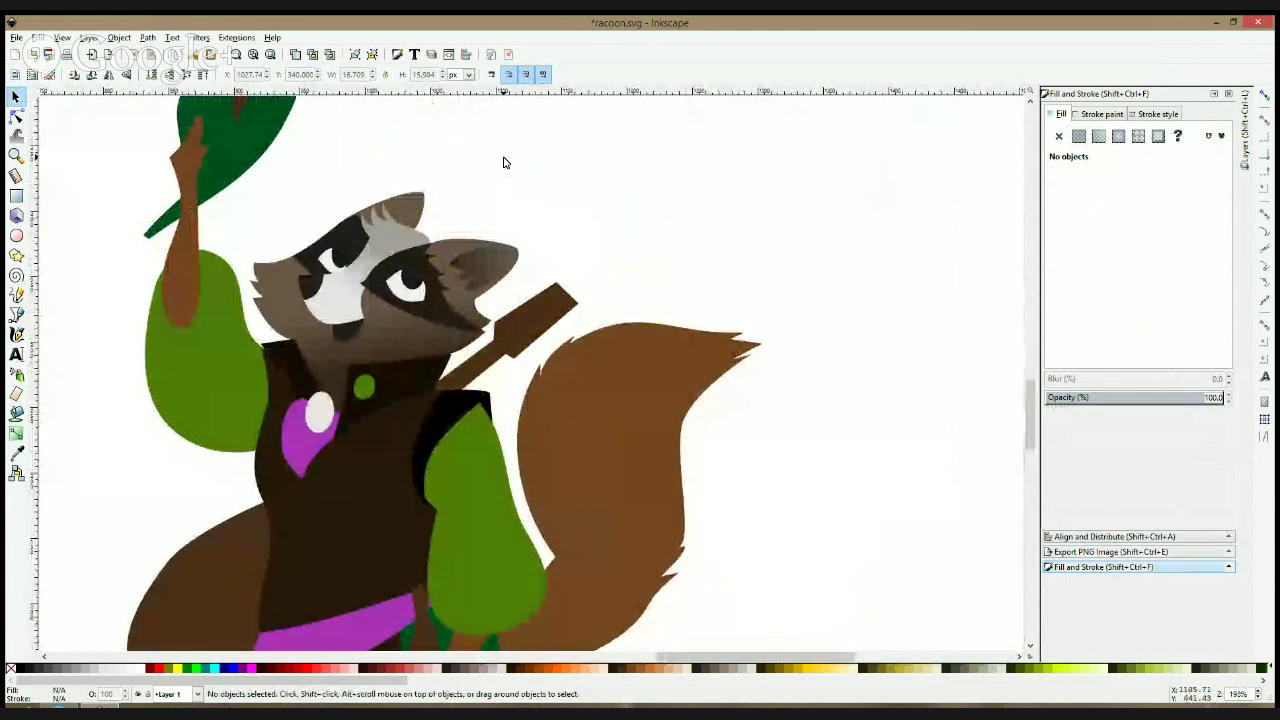
scroll(503, 162, "down", 1)
left_click(220, 274)
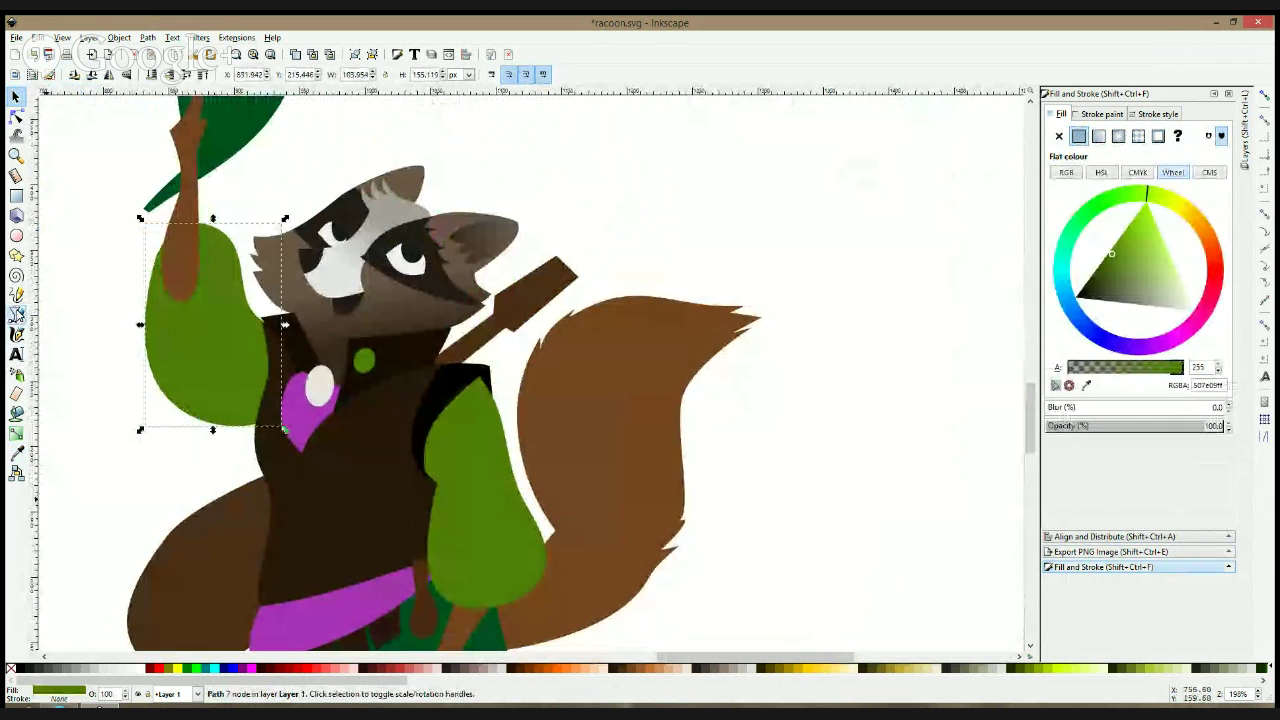
left_click(16, 314)
scroll(158, 283, "down", 3)
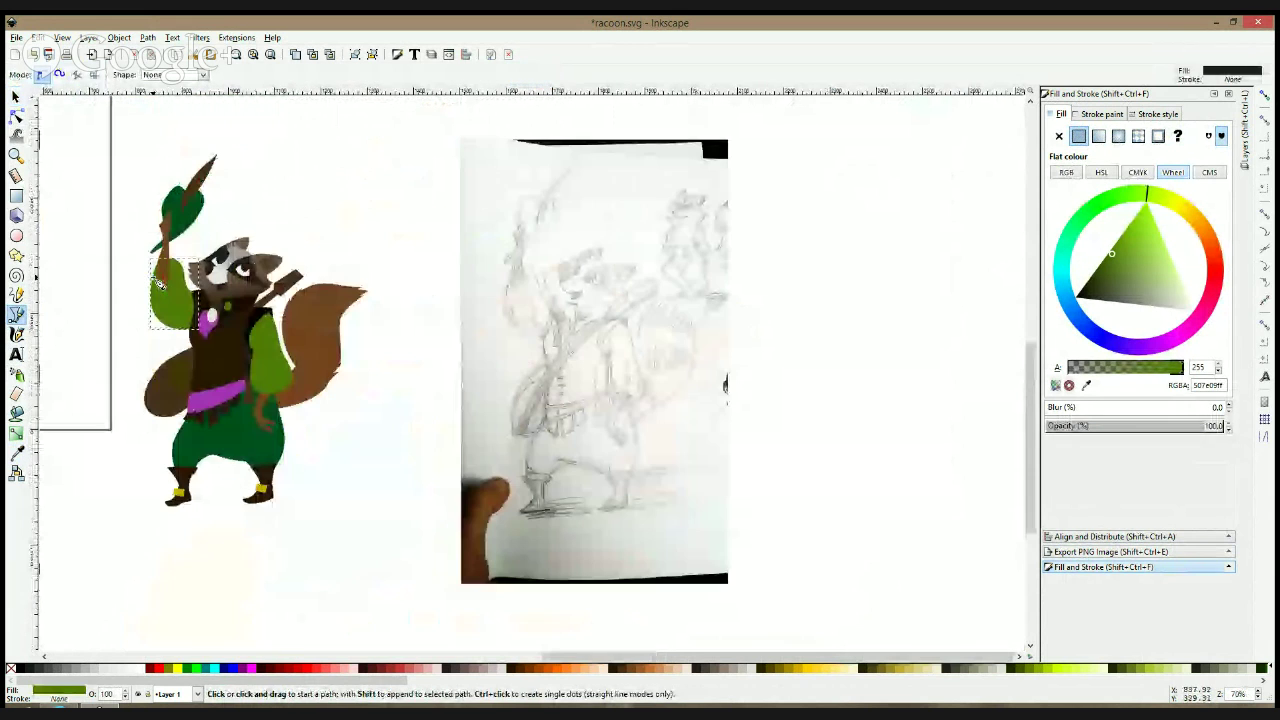
scroll(340, 333, "up", 2)
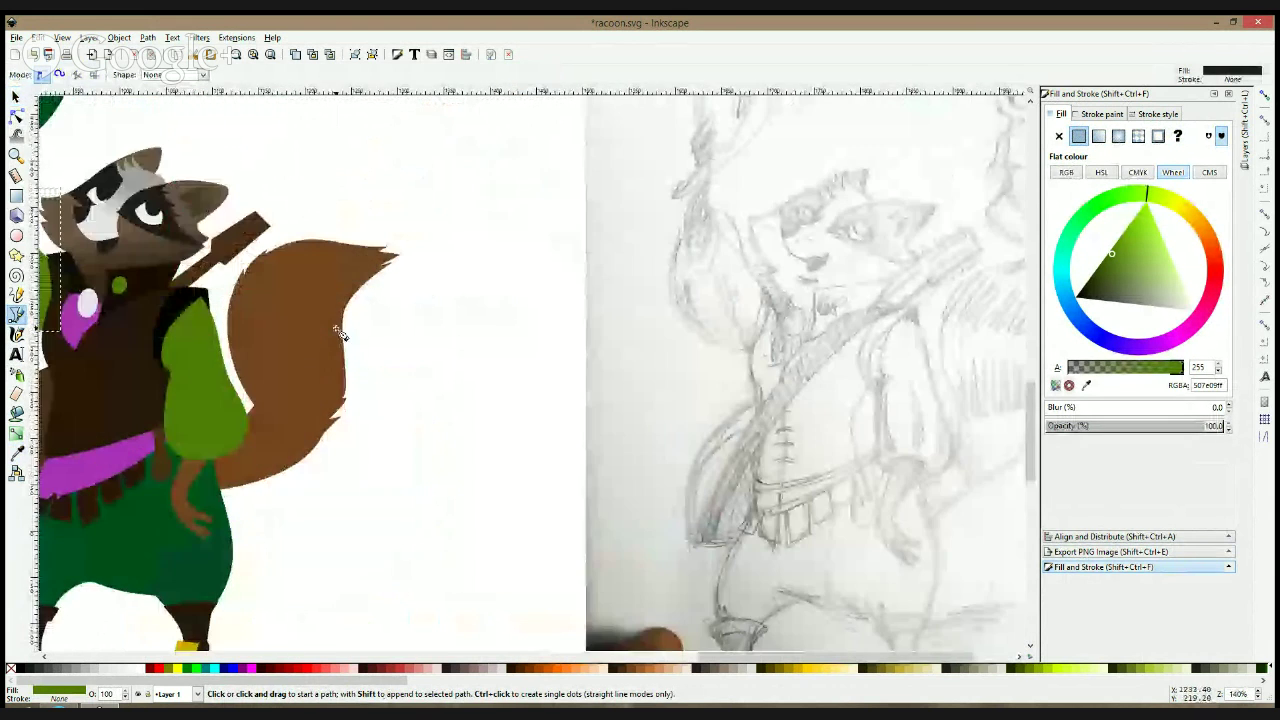
left_click_drag(108, 316, 466, 305)
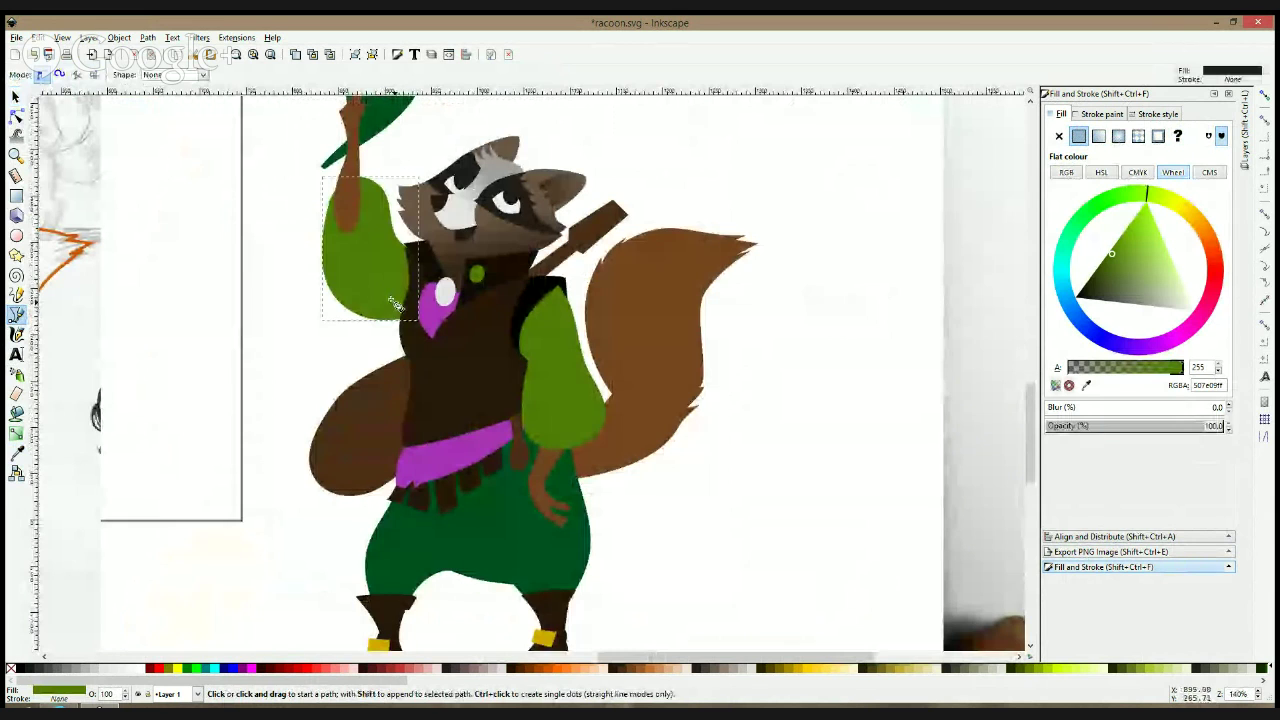
scroll(410, 258, "up", 2)
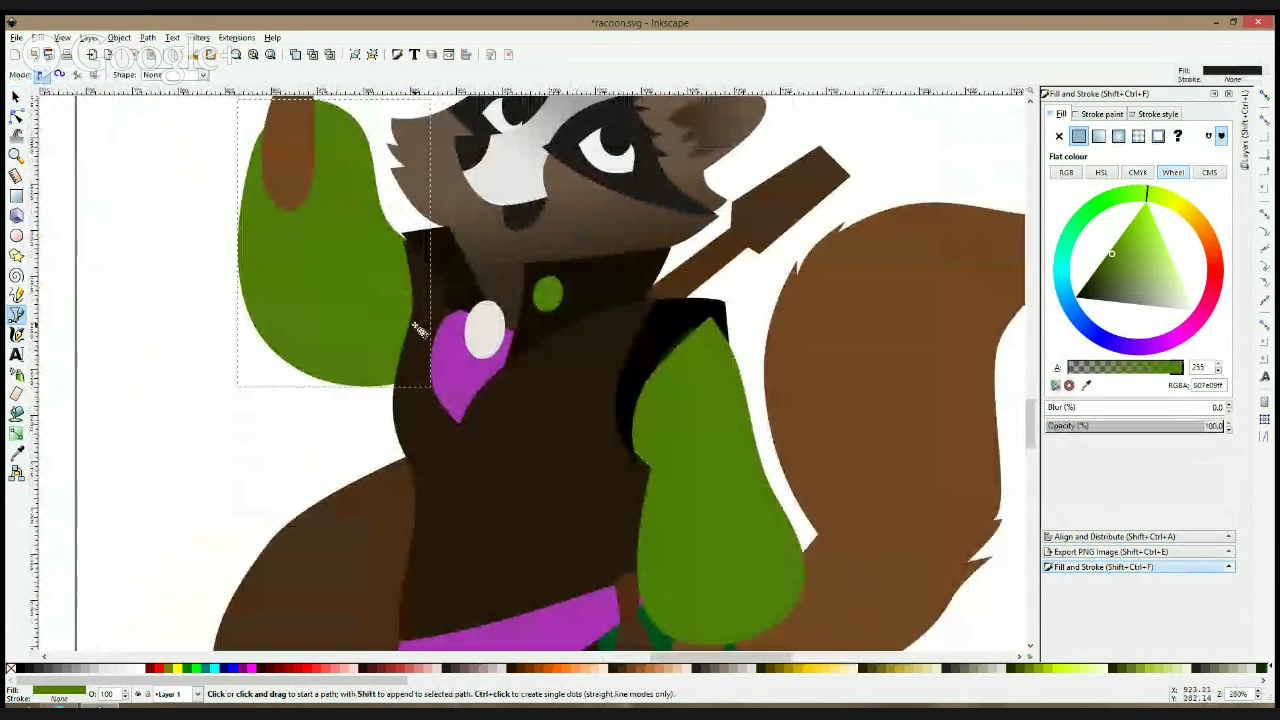
left_click(420, 297)
left_click(337, 214)
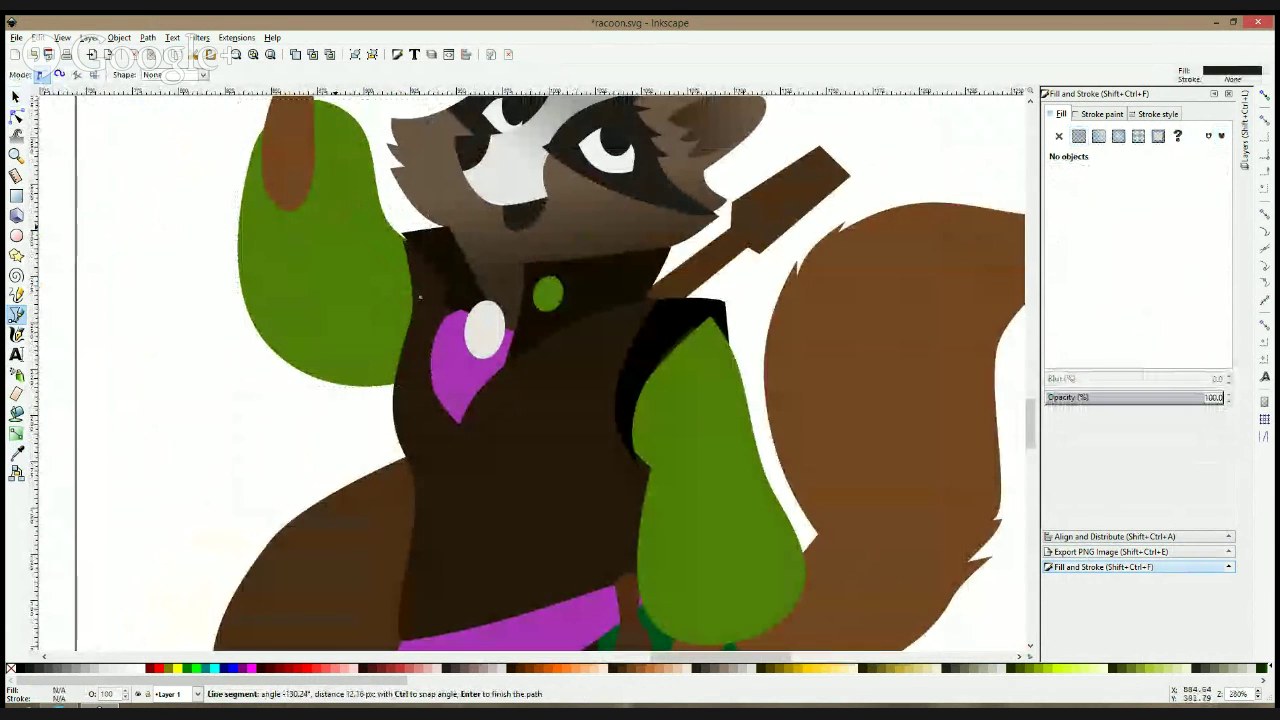
left_click(420, 297)
- Draw a second narrow dark wedge below the first, running from the vest's edge across the raised sleeve
left_click(409, 338)
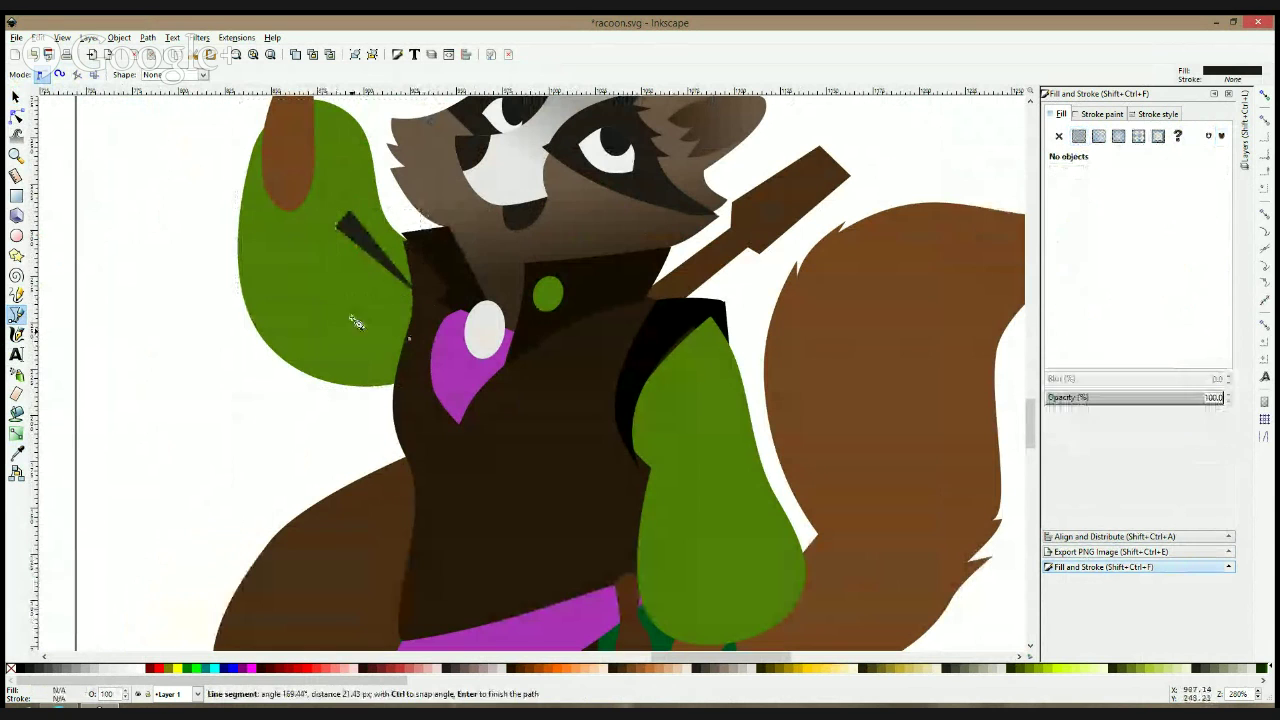
left_click(289, 291)
left_click(409, 338)
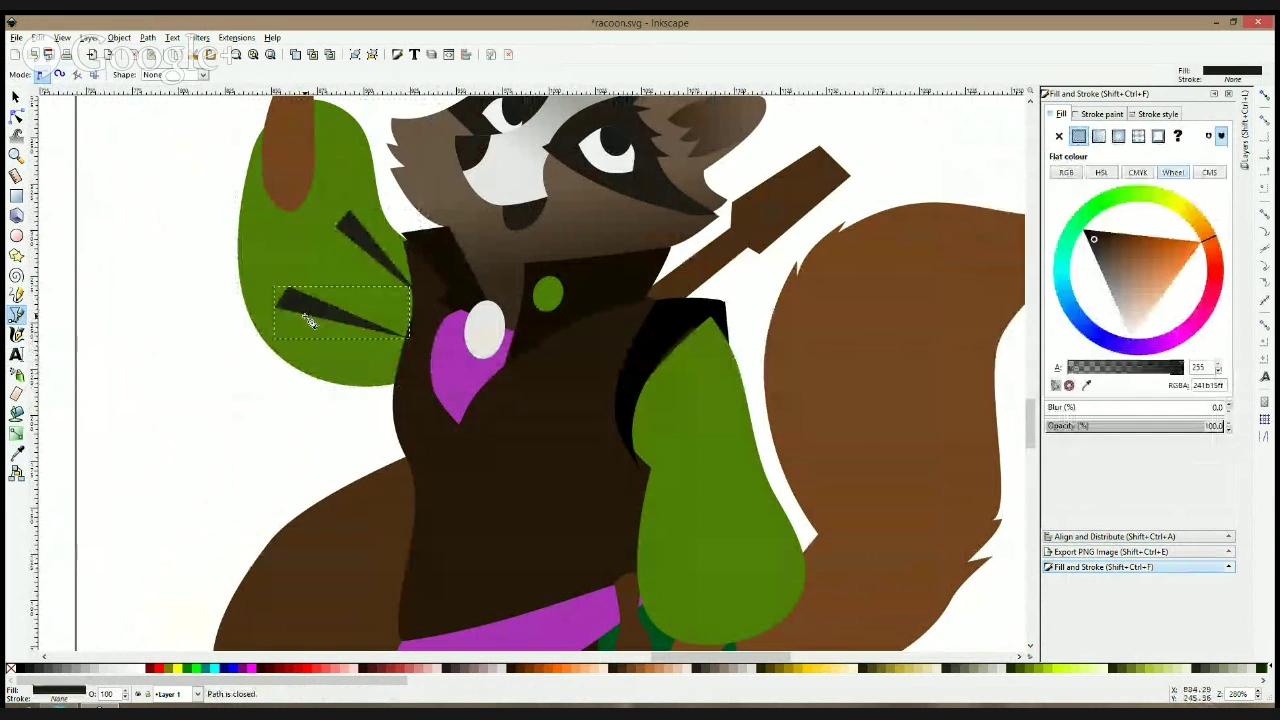
- Bend the straight edges of both sleeve creases into curves and round off their wide outer ends
left_click(16, 116)
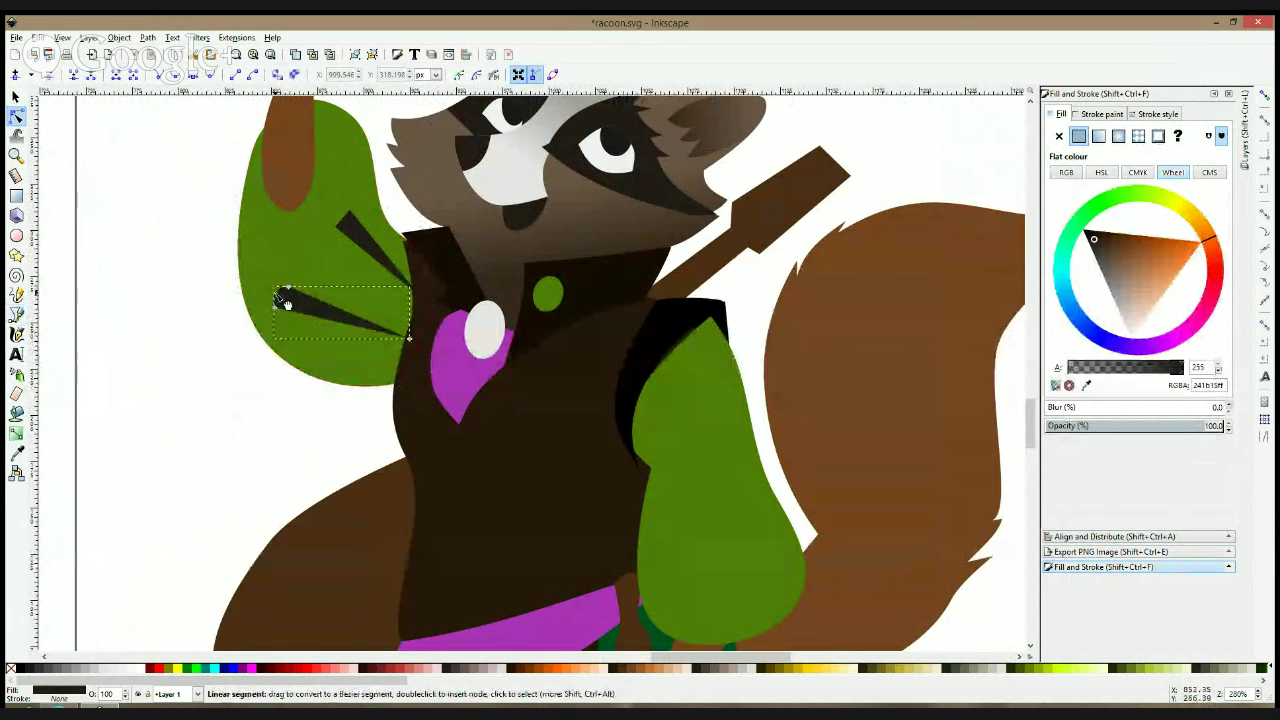
left_click_drag(328, 316, 343, 337)
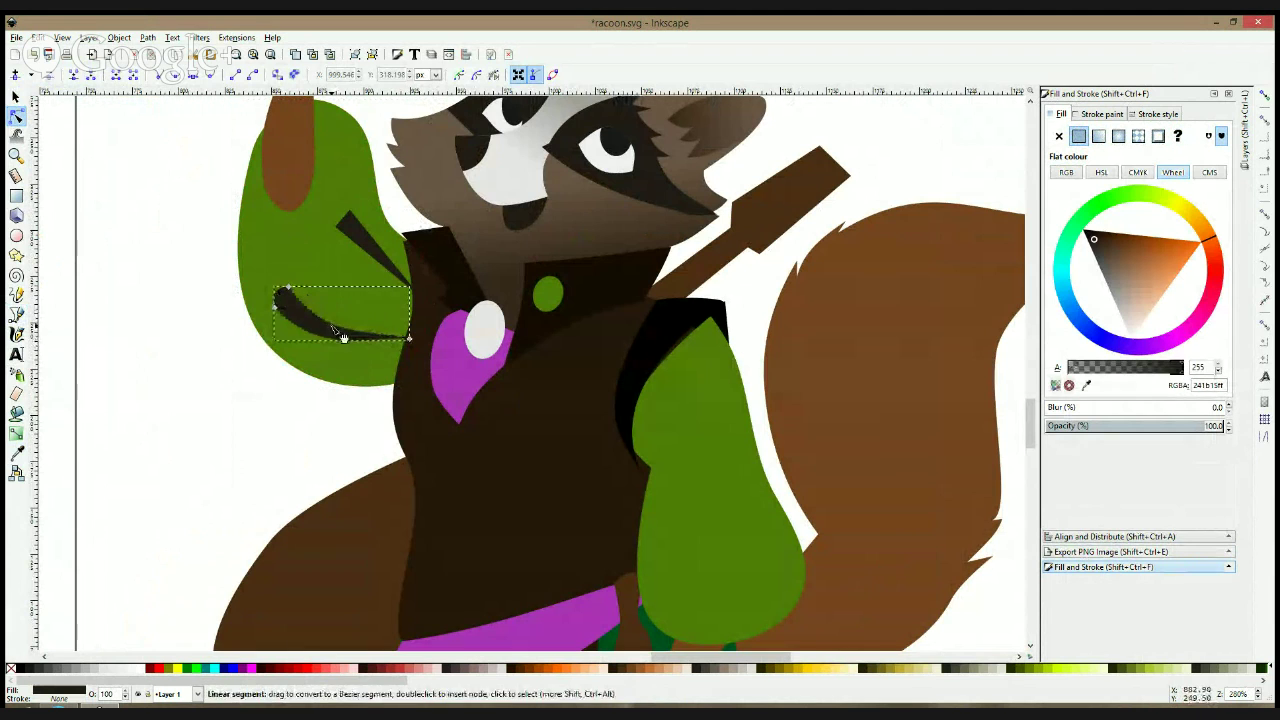
left_click(356, 238)
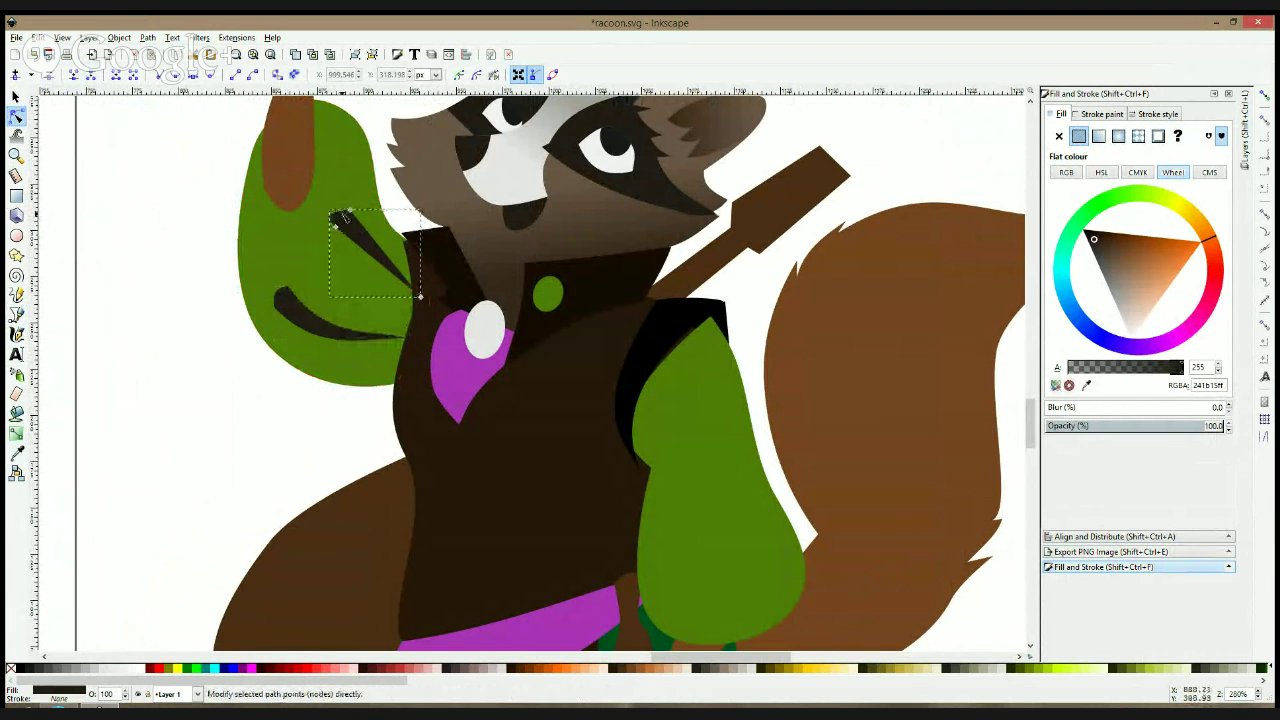
mouse_move(370, 258)
left_mouse_down()
mouse_move(351, 256)
mouse_move(371, 250)
left_mouse_up()
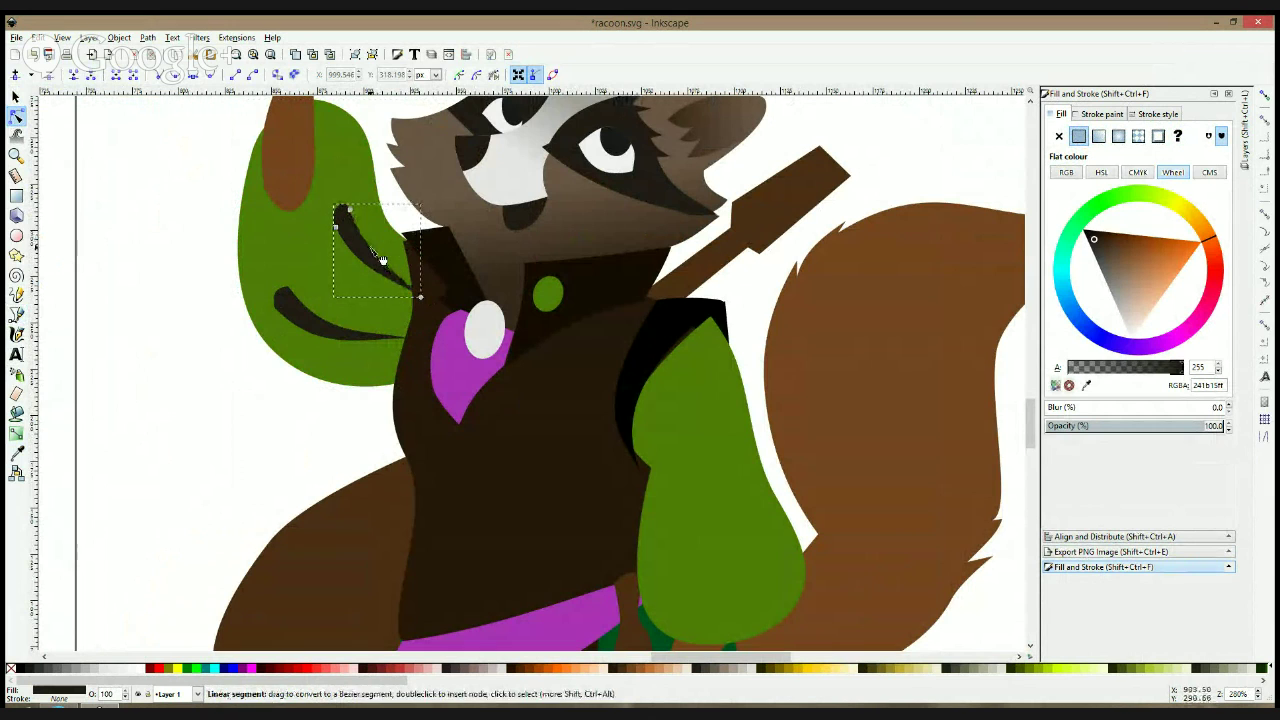
left_click(283, 296)
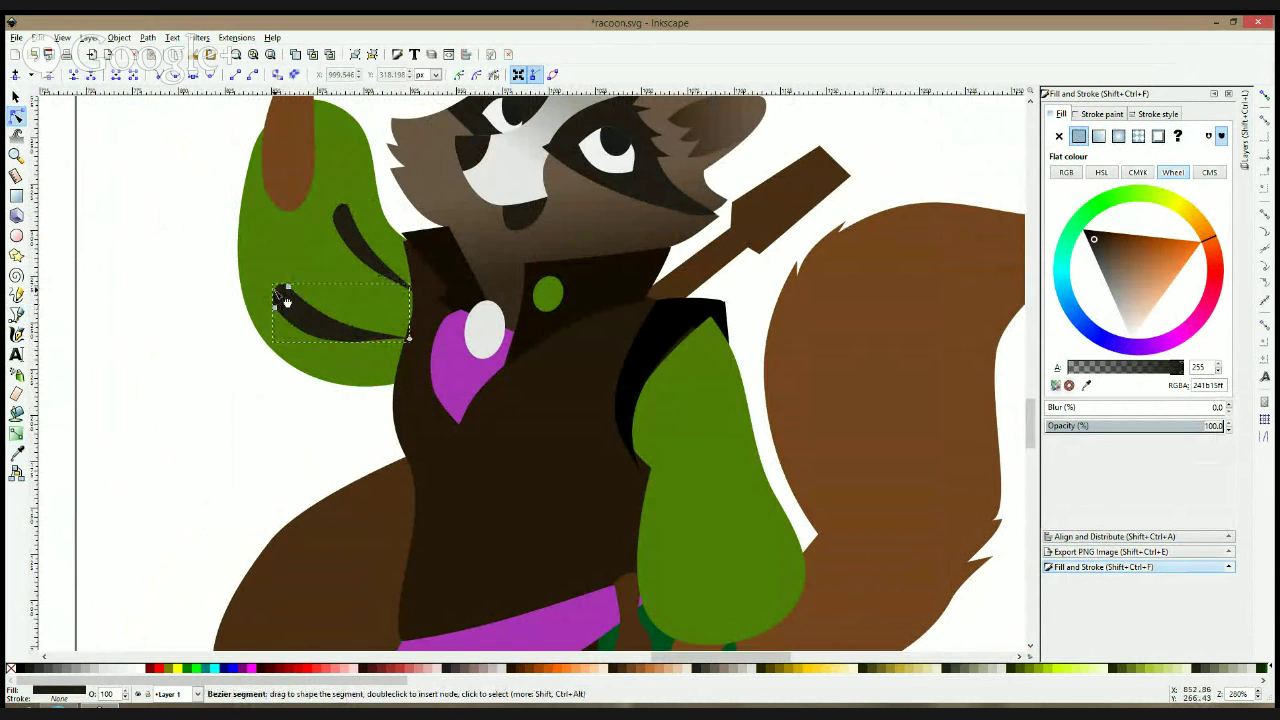
left_click_drag(278, 295, 274, 290)
- Rotate the upper sleeve crease to a steeper angle
key("space")
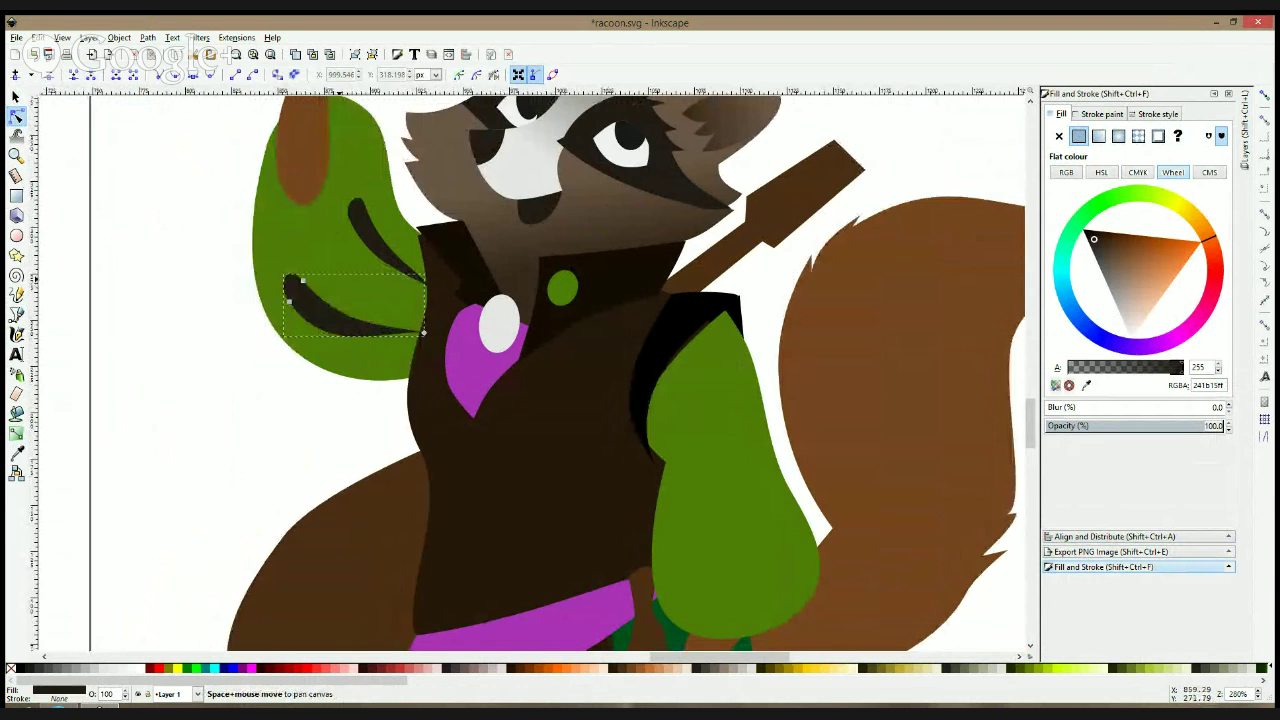
left_click(367, 228)
key("space")
left_click(368, 230)
left_click_drag(345, 196, 340, 260)
left_click(318, 302)
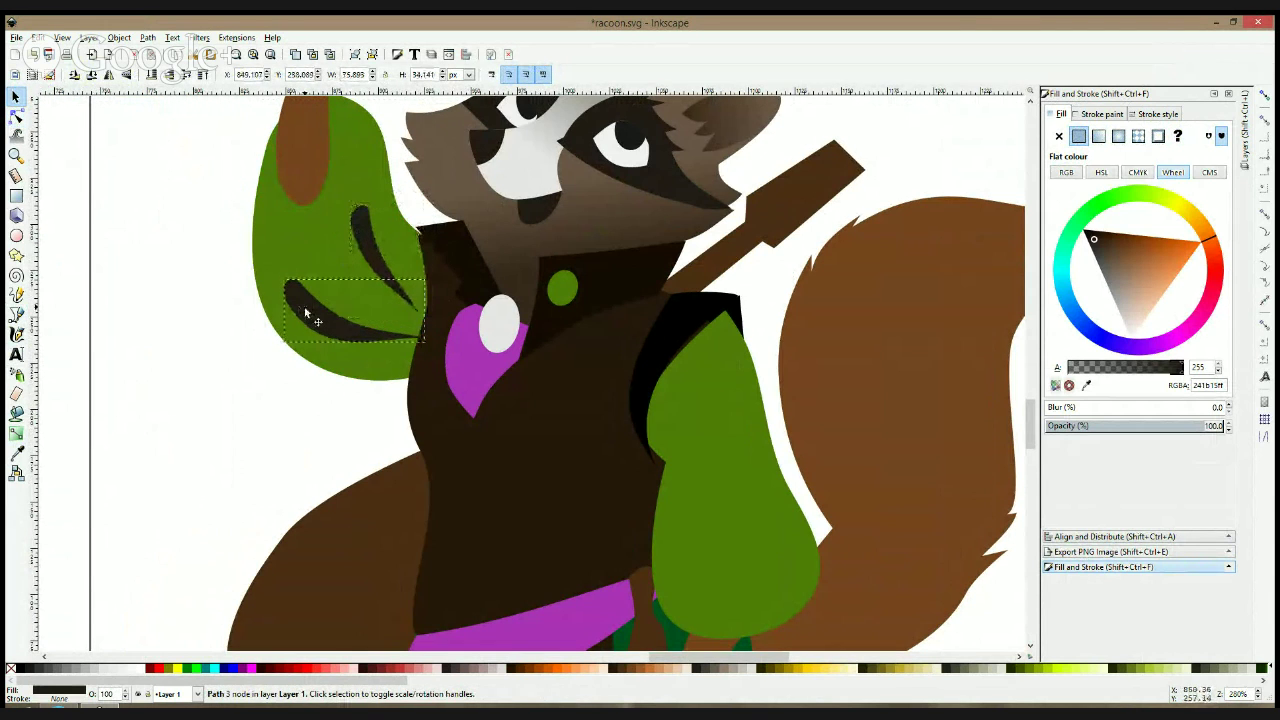
- Raise the raised sleeve's lower corner node beside the vest slightly, reshaping the sleeve's lower edge
left_click(19, 121)
left_click(378, 354)
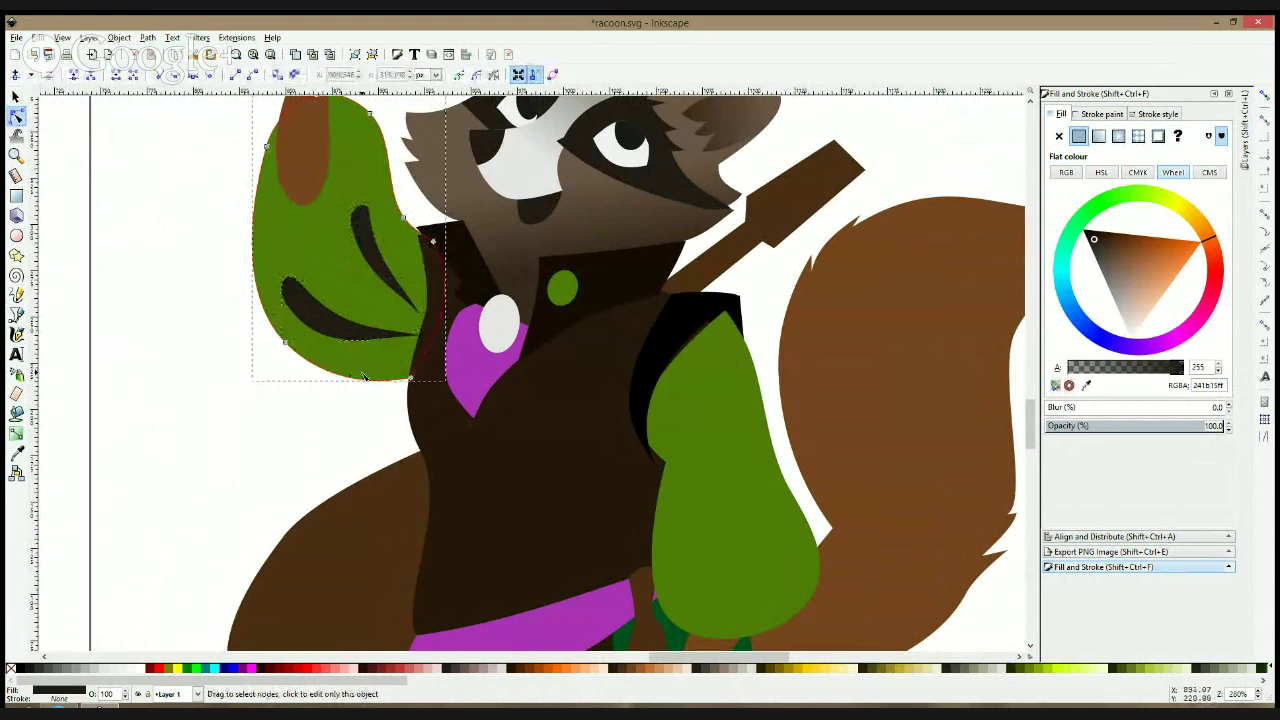
left_click_drag(413, 387, 414, 368)
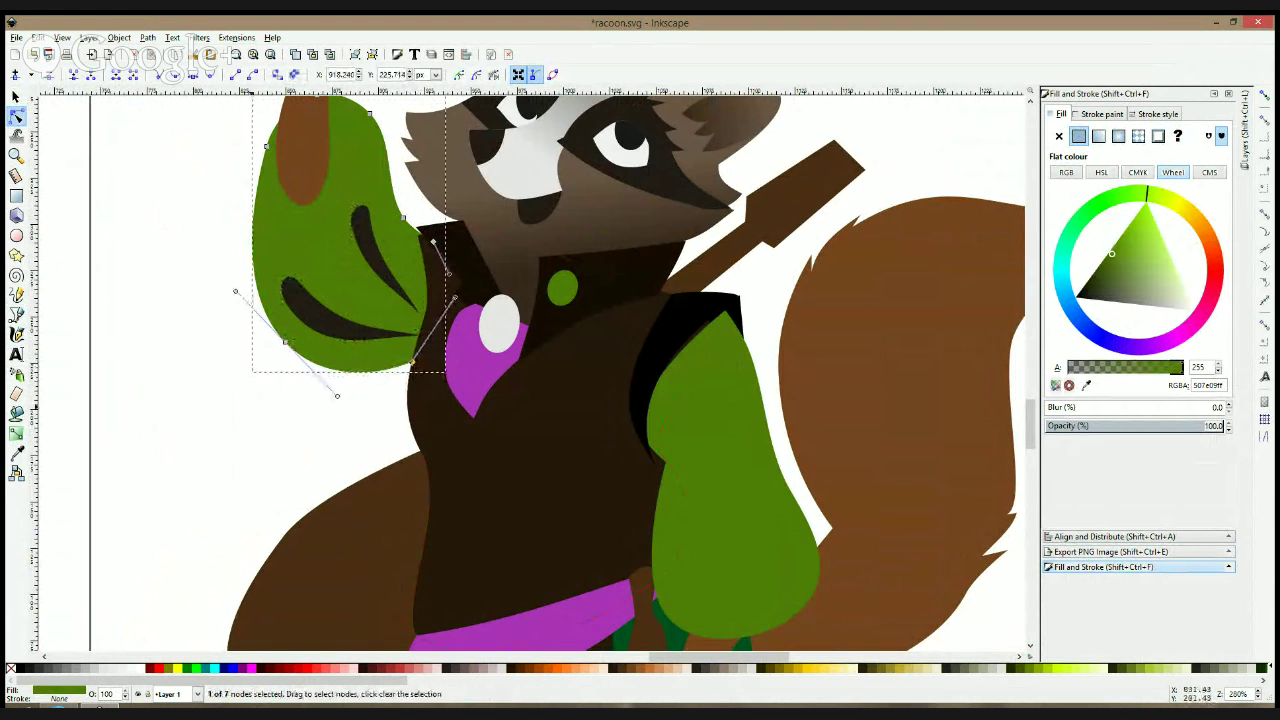
scroll(363, 391, "down", 2)
key("s")
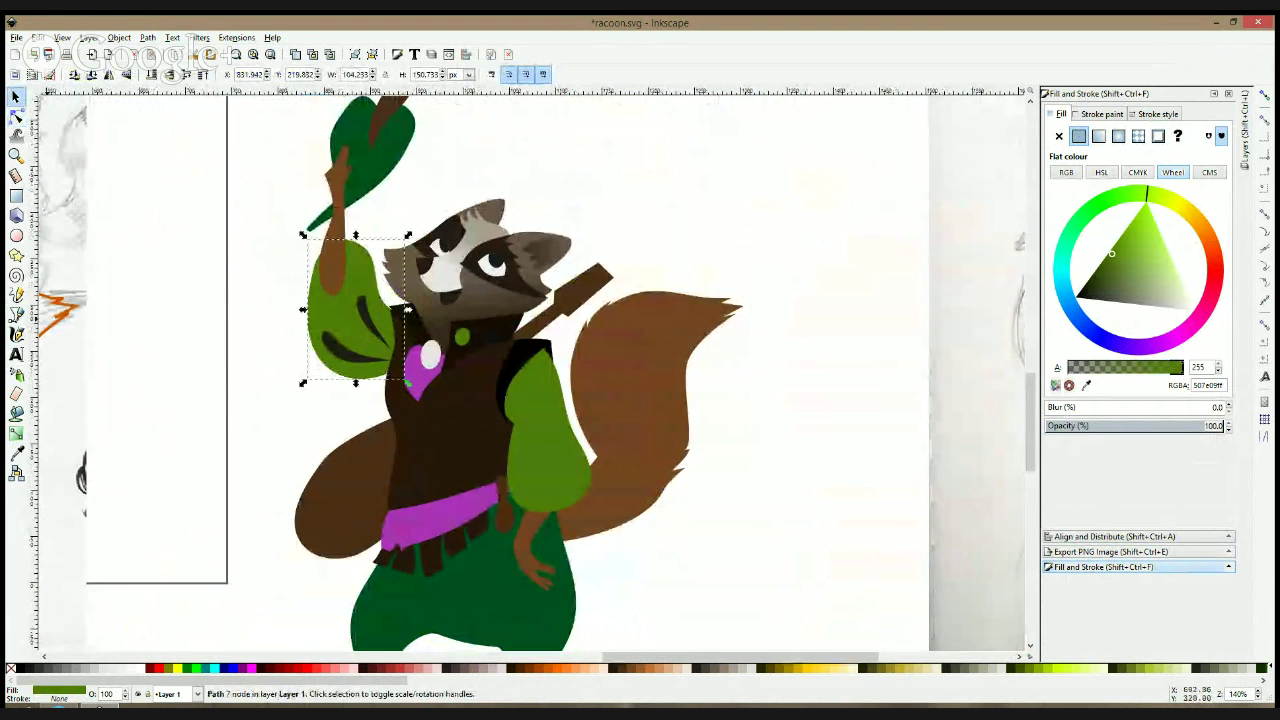
- Draw a closed dark polygon covering the outer half of the raised sleeve, with a stepped inner edge and sides beyond the sleeve's outline
left_click(16, 314)
scroll(350, 285, "up", 2)
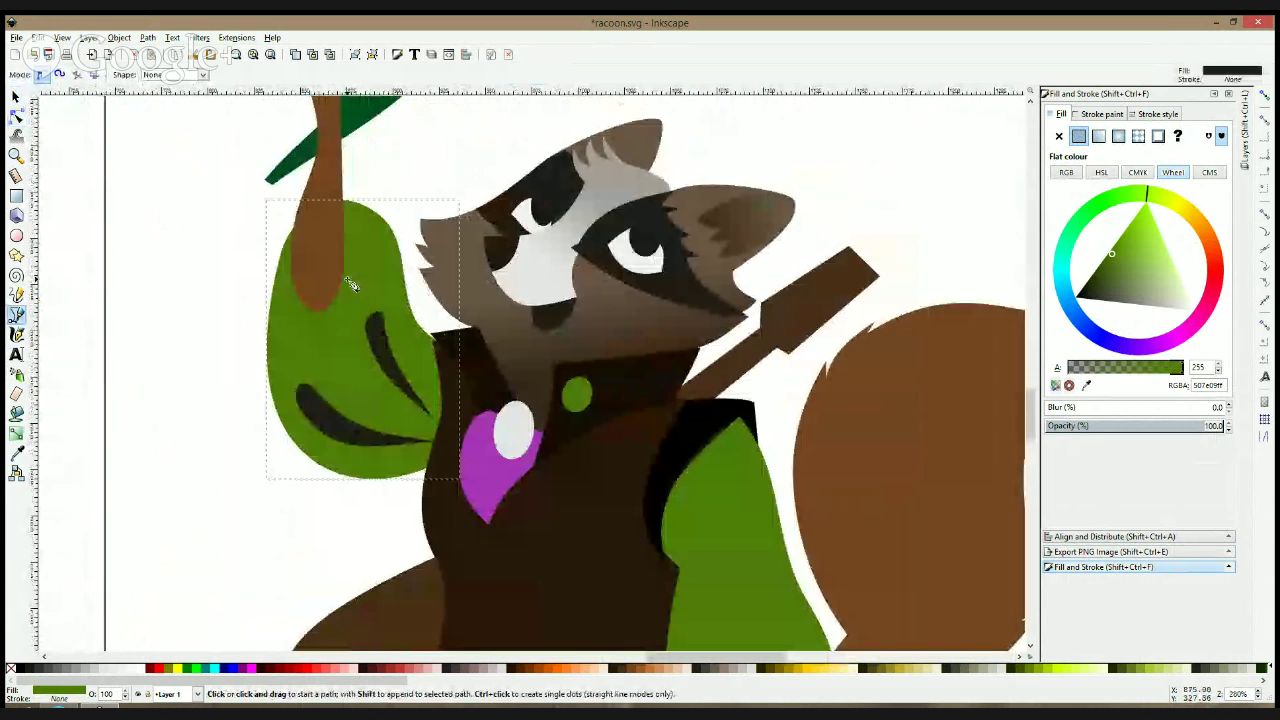
left_click(373, 188)
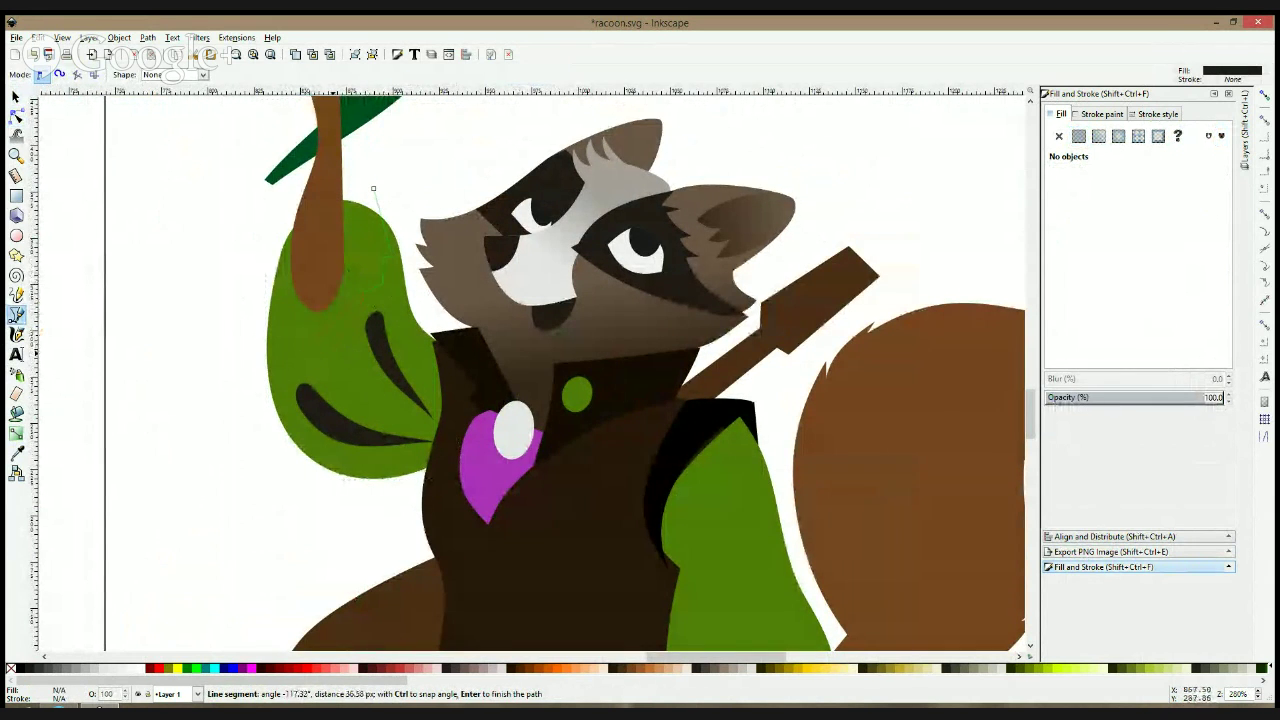
left_click(286, 353)
left_click(379, 518)
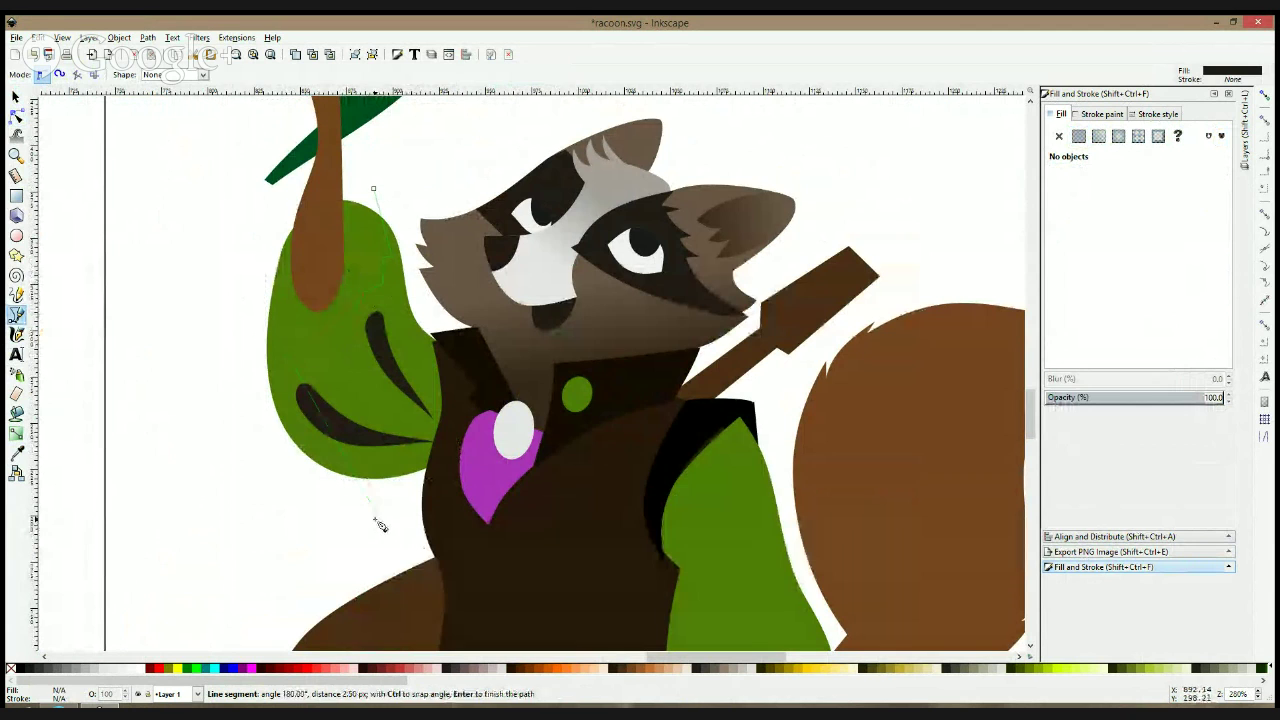
left_click(209, 420)
left_click(262, 185)
left_click(373, 188)
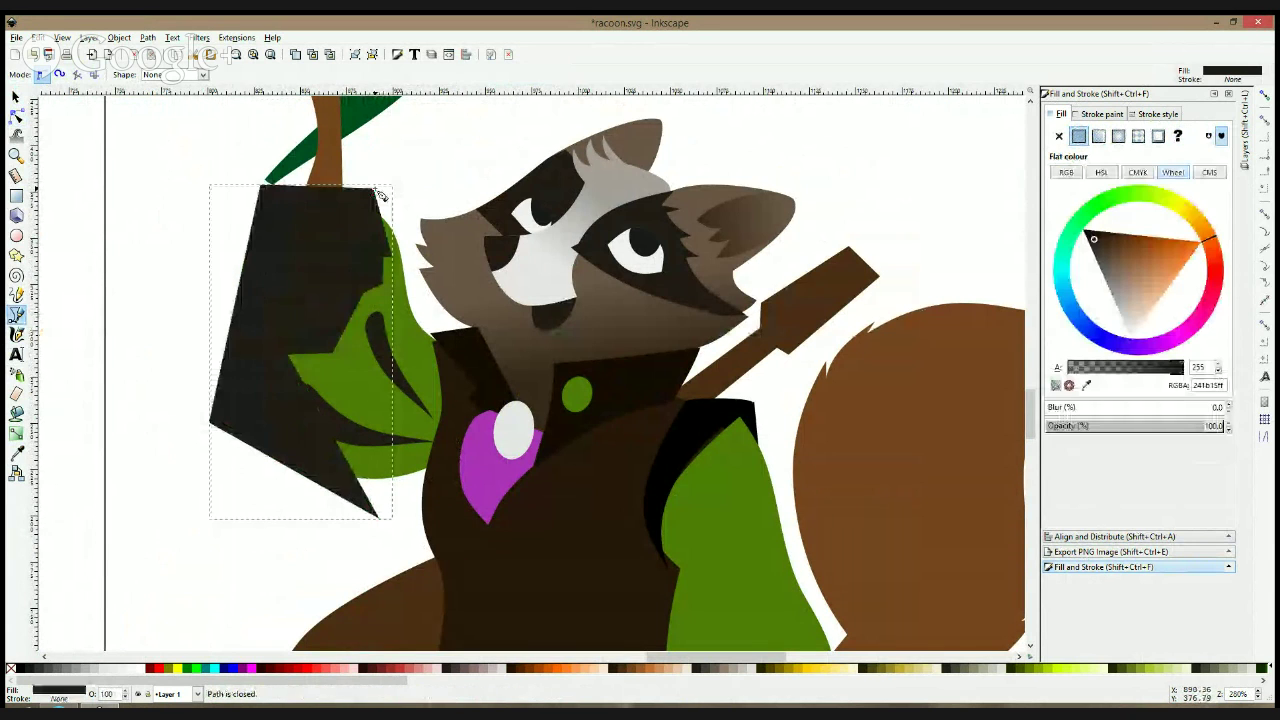
- In outline view, smooth corner nodes along the polygon's stepped inner edge and move its rightmost node out to the sleeve's outline
key("s")
left_click(16, 116)
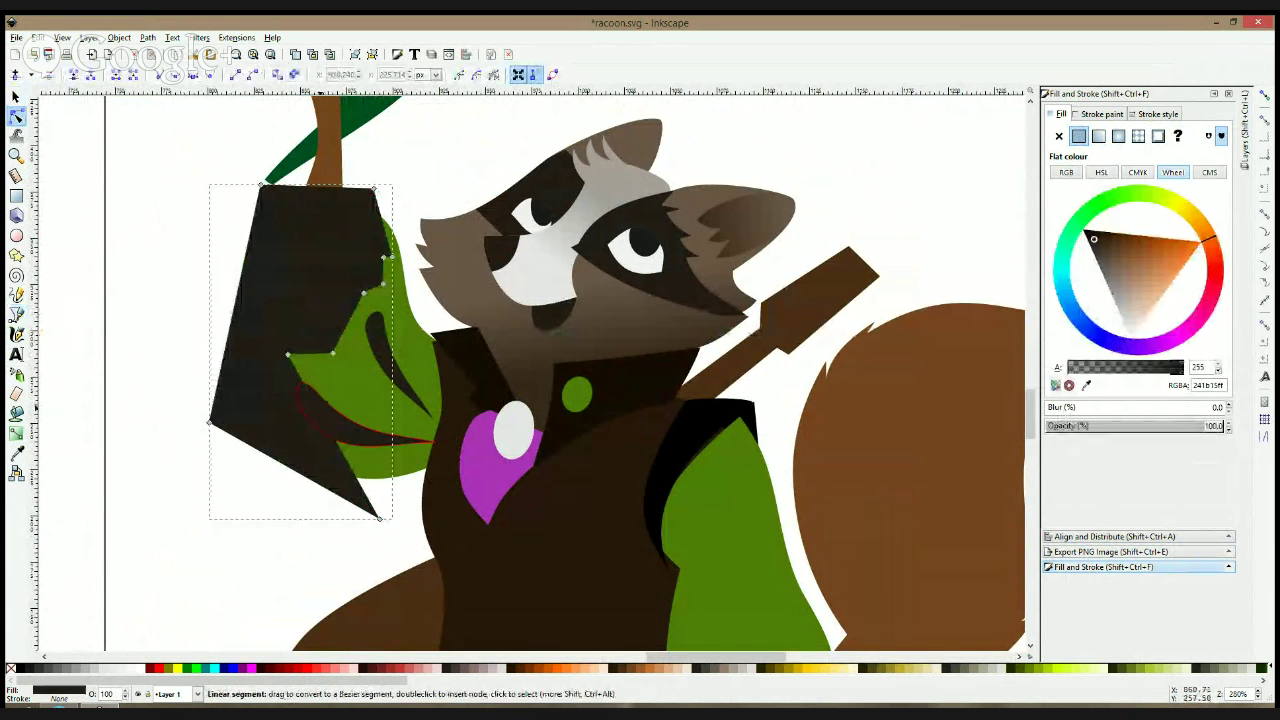
key("ctrl+KP_5")
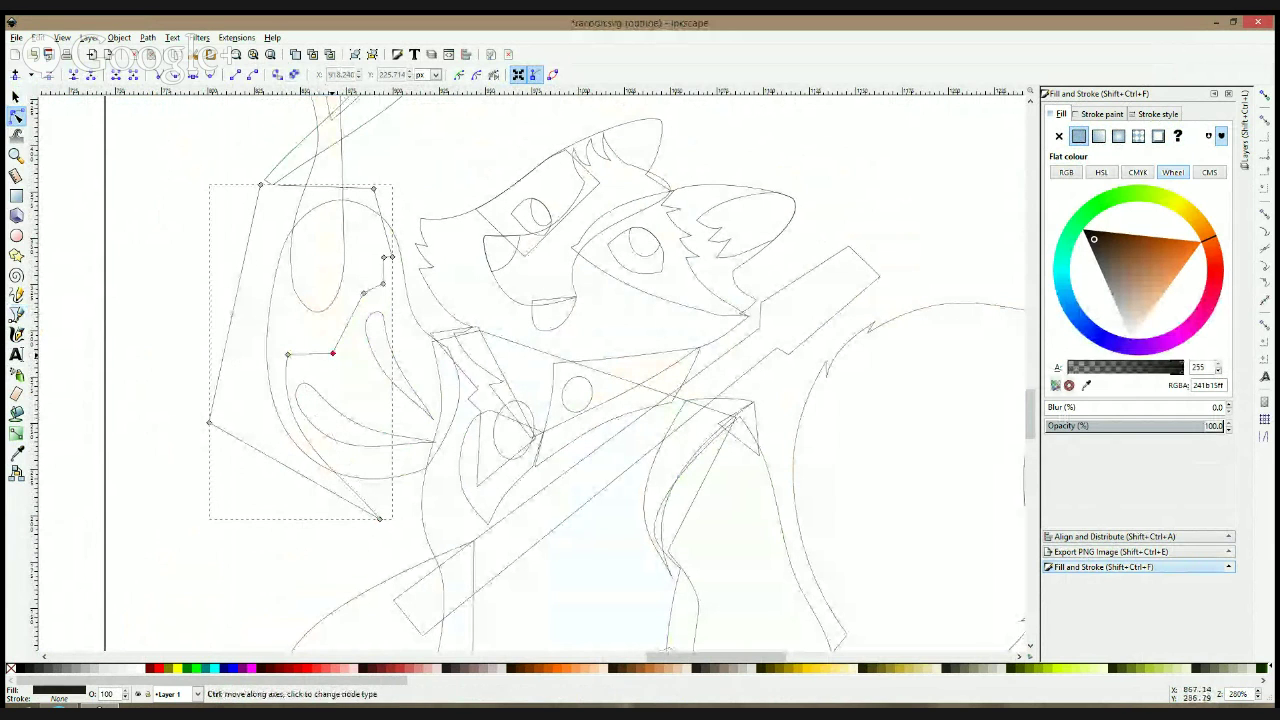
left_click(384, 286)
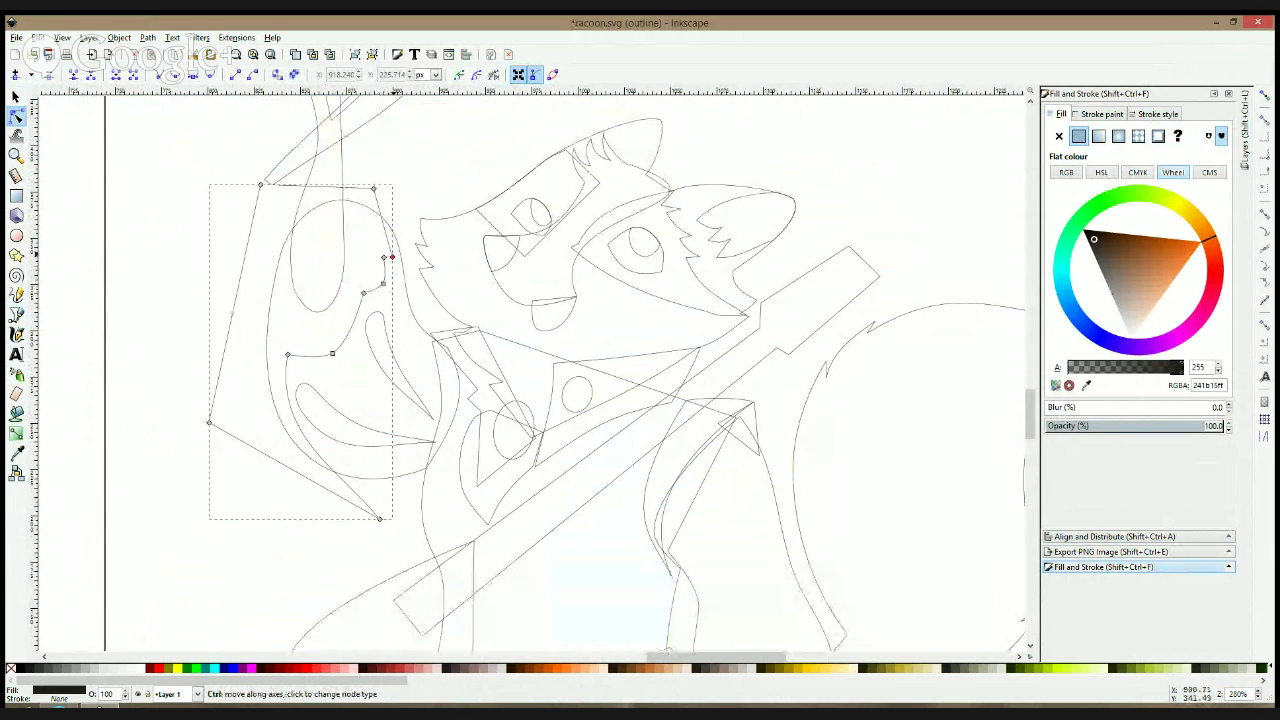
left_click_drag(389, 243, 397, 241)
key("s")
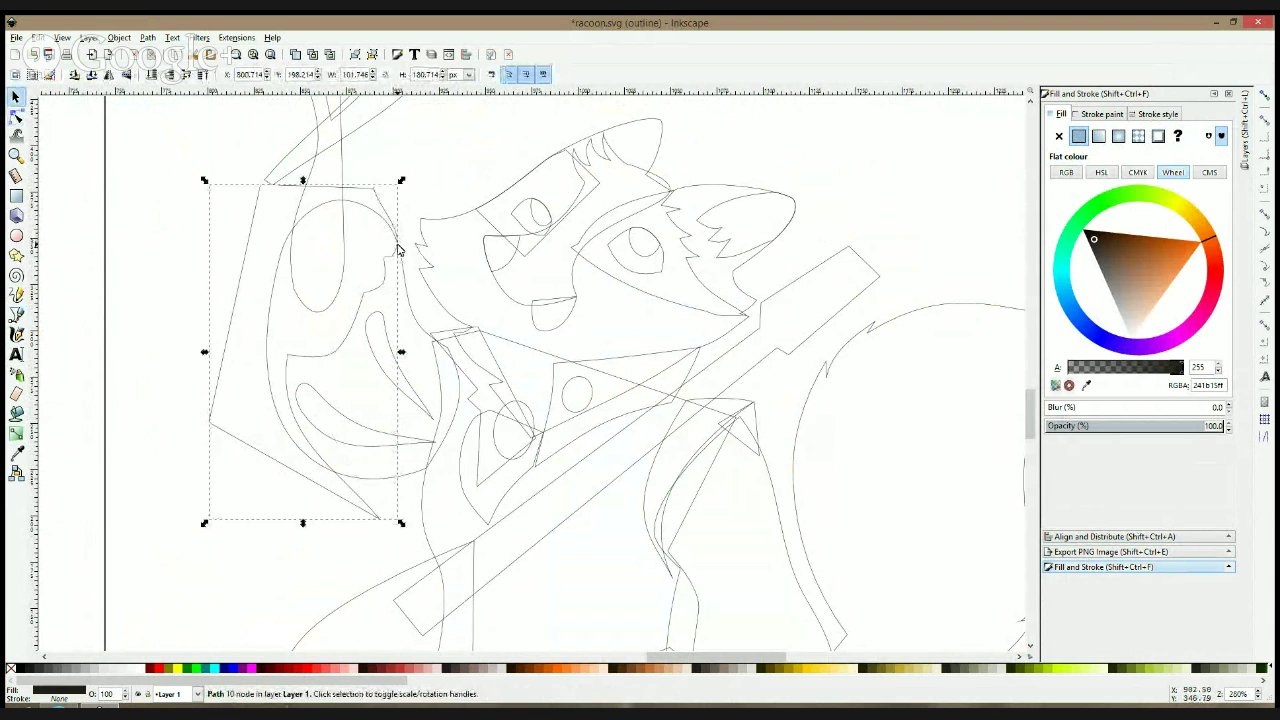
- Trim the polygon to the raised sleeve's outline by intersecting it with a duplicate of the sleeve, and return to the normal display
left_click(405, 295)
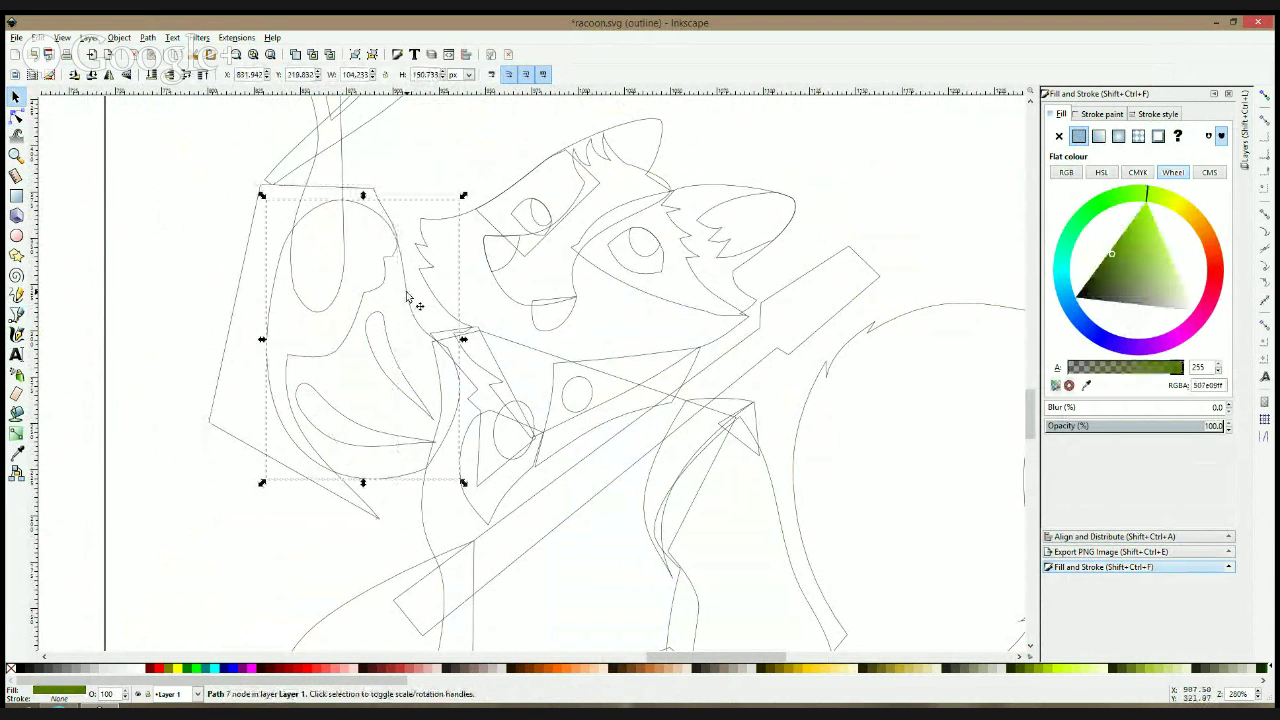
left_click(251, 231, "shift")
left_click(251, 231, "shift")
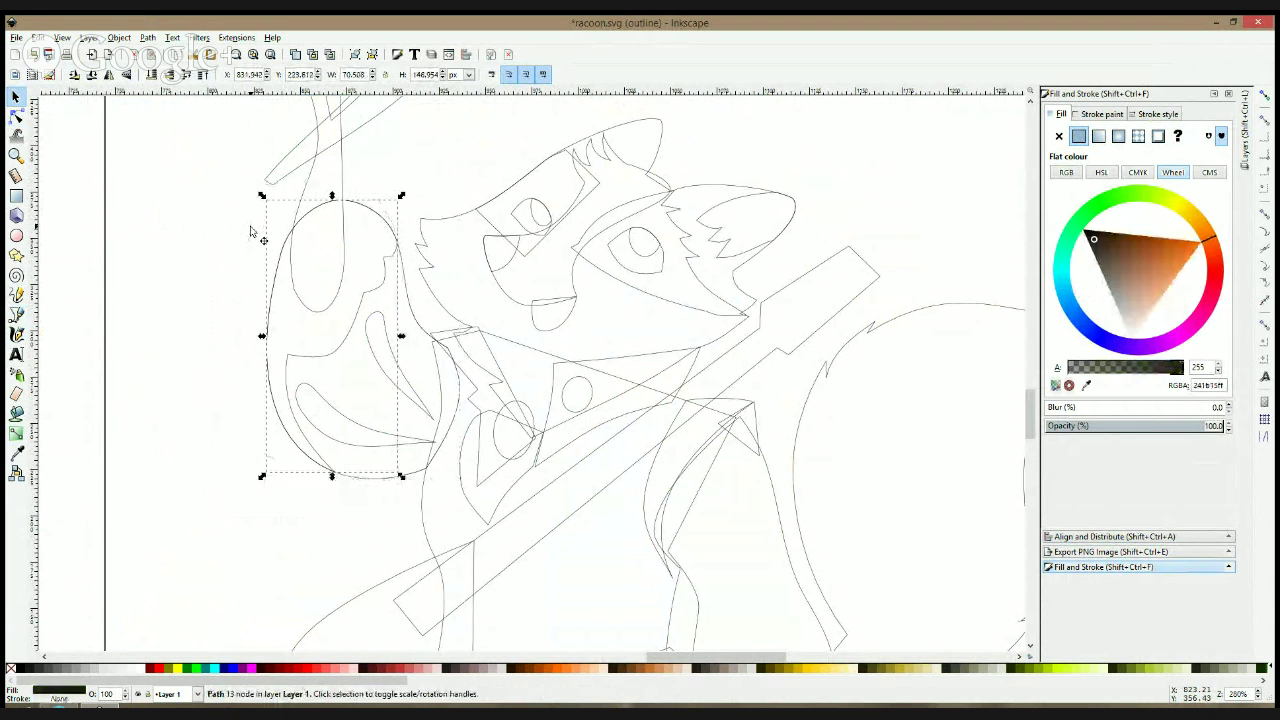
key("ctrl+KP_5")
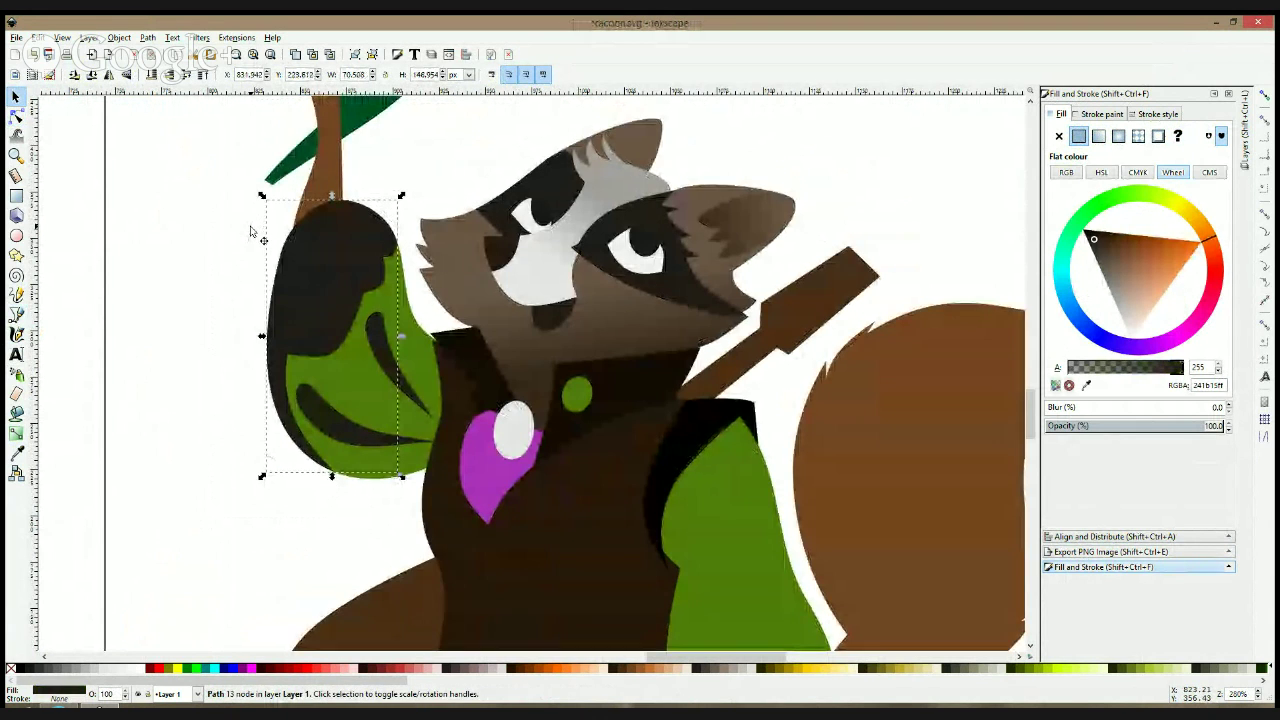
- Fill the trimmed shape with the green sampled from the sleeve and lower it in the stacking order behind the raised arm
left_click(17, 451)
left_click(334, 374)
key("s")
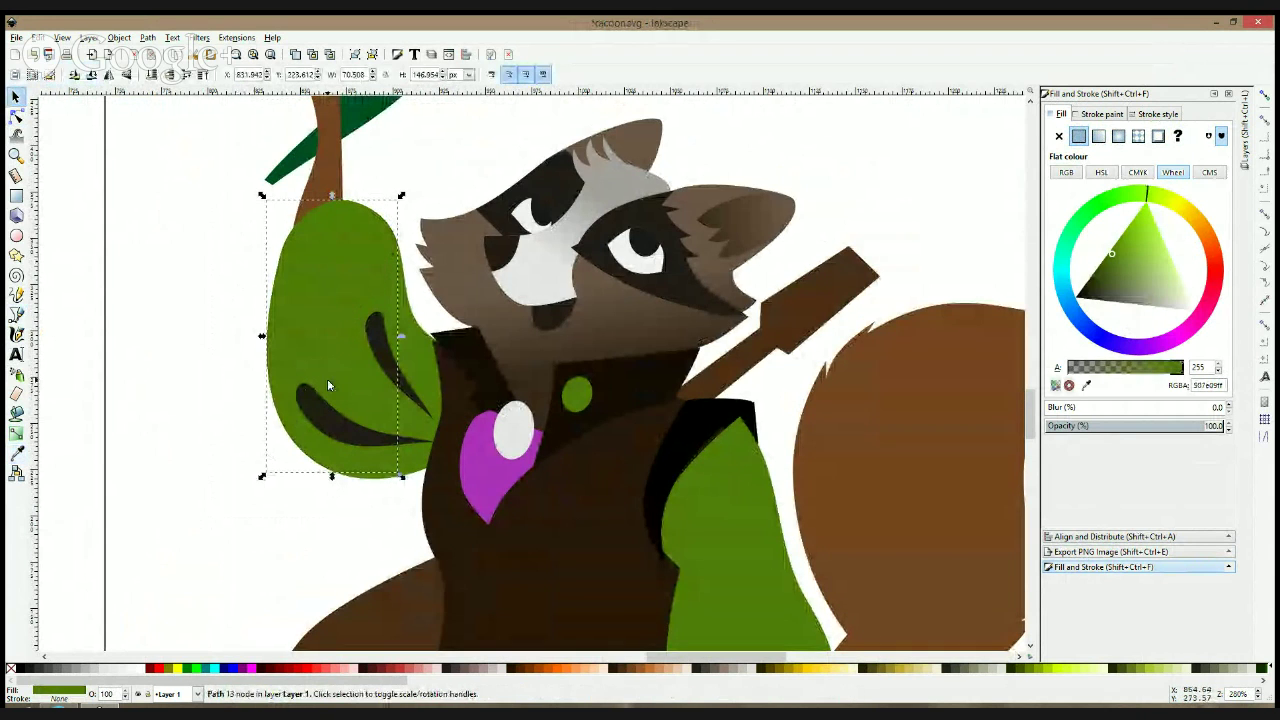
key("Page_Down")
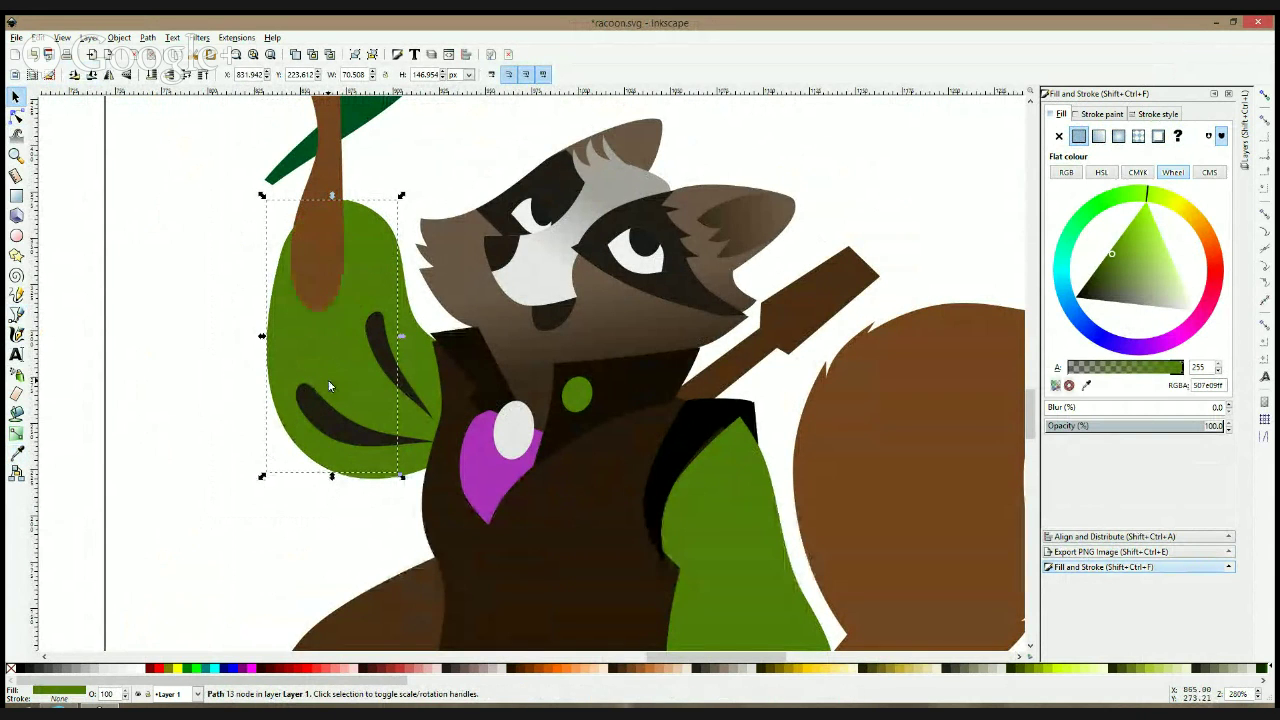
- Recolour the raised sleeve's base shape to the darker green 3b4f0f as the shaded inner area
left_click(353, 389)
left_click(26, 453)
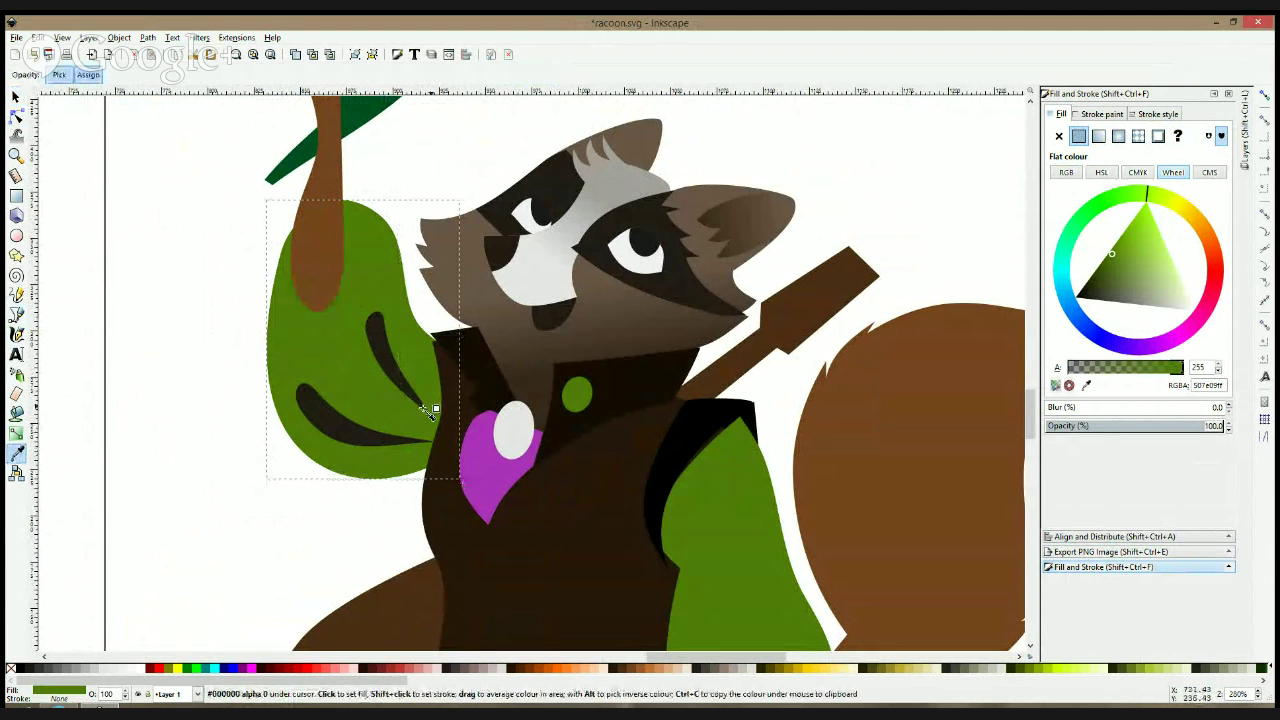
left_click(366, 428)
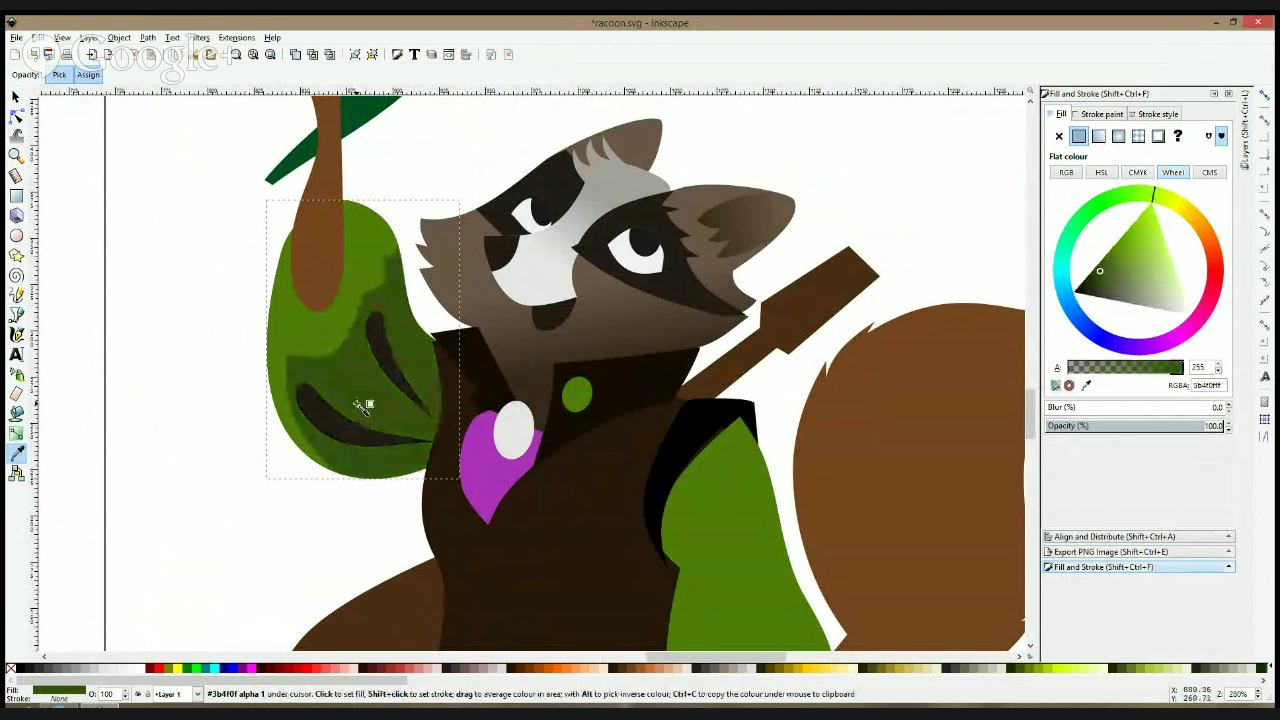
- Recolour the raised sleeve's shadow with a sampled green, and its two dark fold shapes with a sampled green darkened to 354c06ff
mouse_move(362, 405)
left_mouse_down()
mouse_move(349, 394)
mouse_move(357, 423)
mouse_move(345, 392)
mouse_move(350, 424)
left_mouse_up()
key("space")
left_click(350, 432)
left_click(397, 366, "shift")
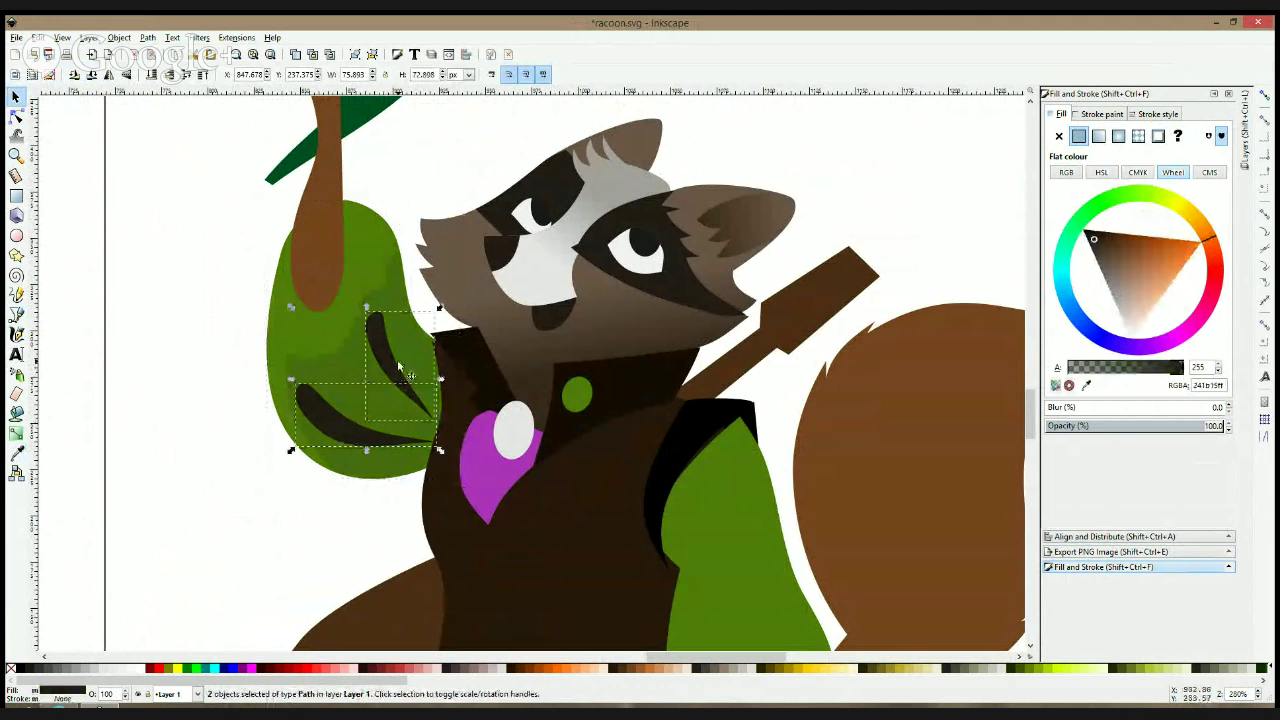
left_click(16, 452)
left_click_drag(330, 396, 362, 422)
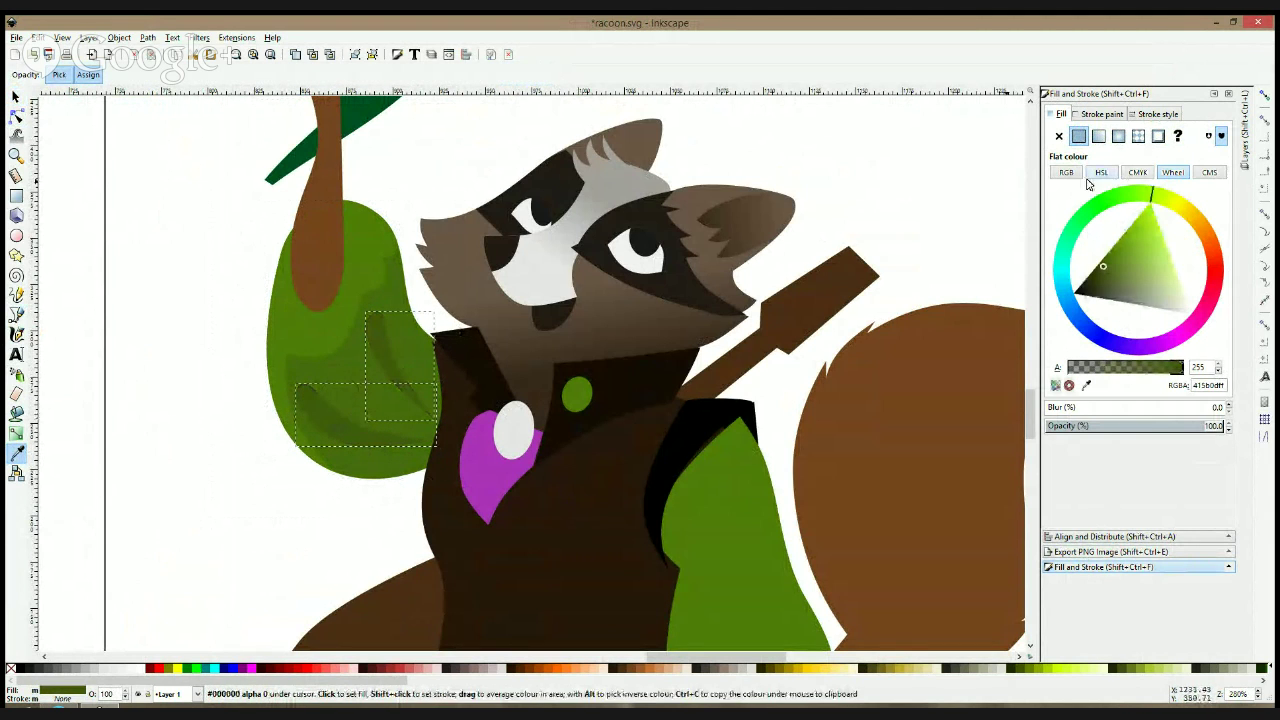
left_click(1097, 270)
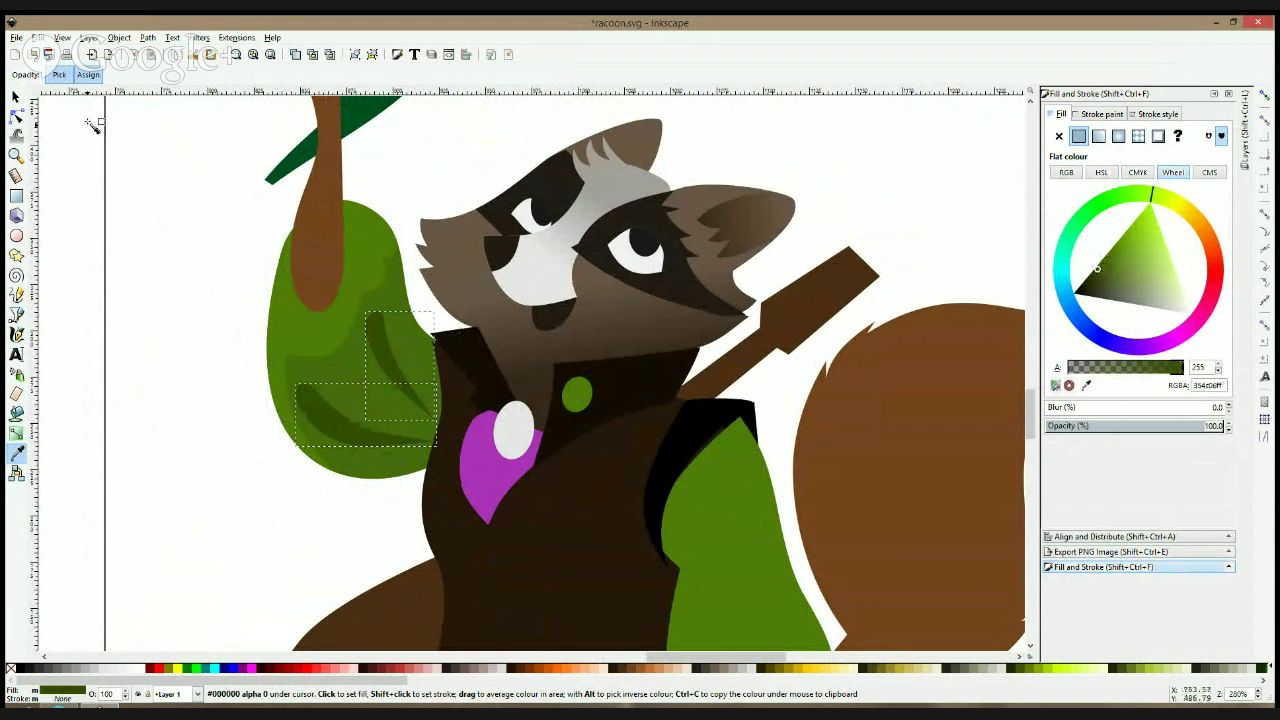
left_click(16, 97)
key("Escape")
- Give the raised sleeve's shadow shape a linear gradient from 486b0b to 354c06, running diagonally down towards the chest
scroll(397, 339, "down", 3)
scroll(424, 347, "up", 1)
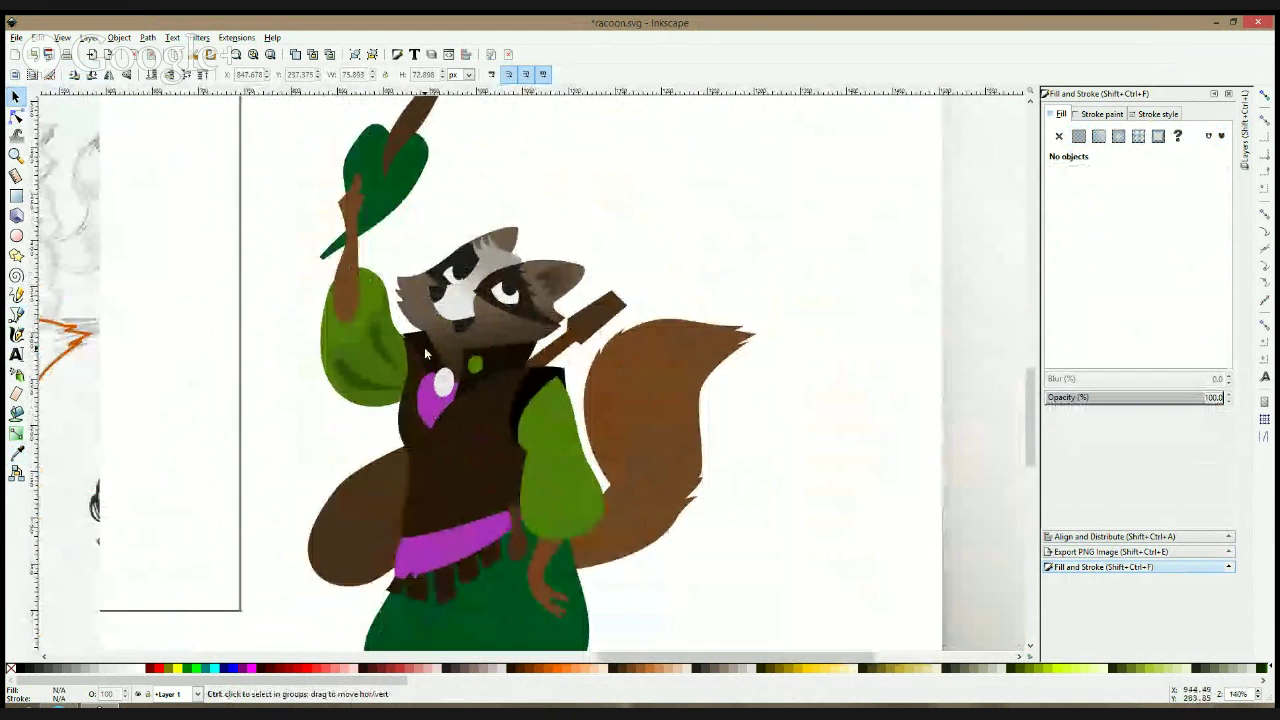
left_click(375, 375)
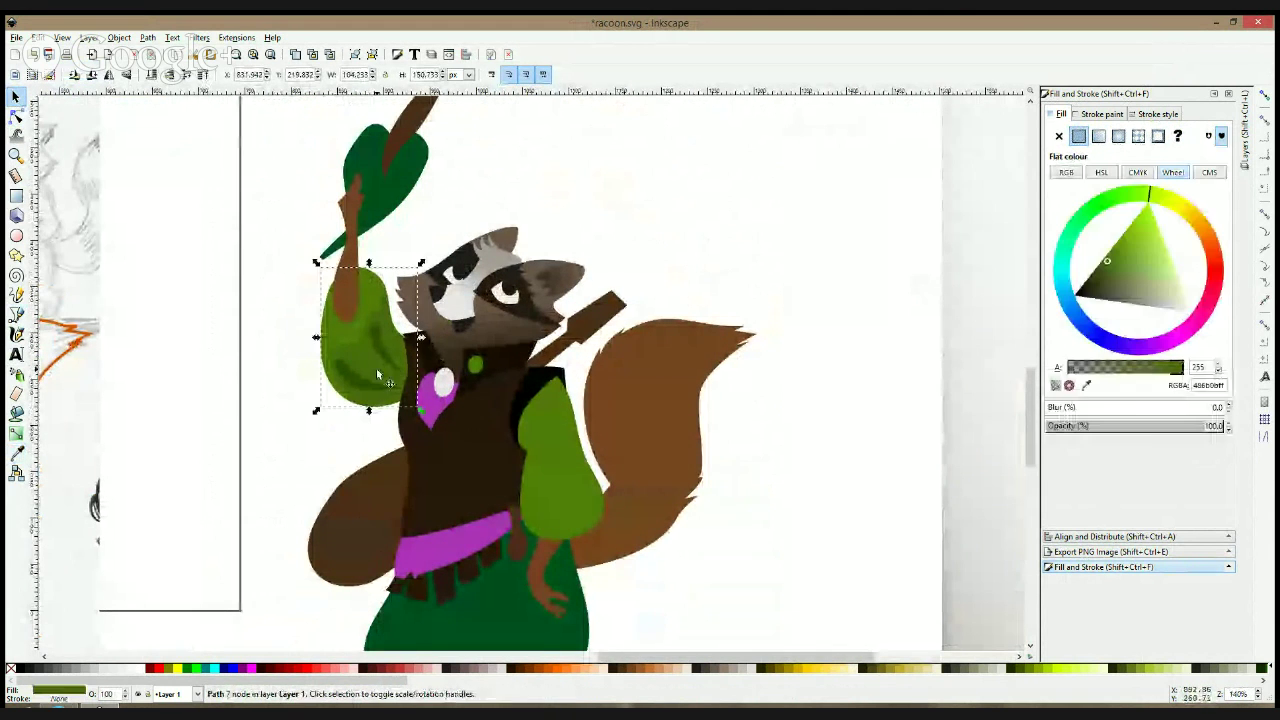
left_click(16, 433)
left_click_drag(357, 353, 388, 373)
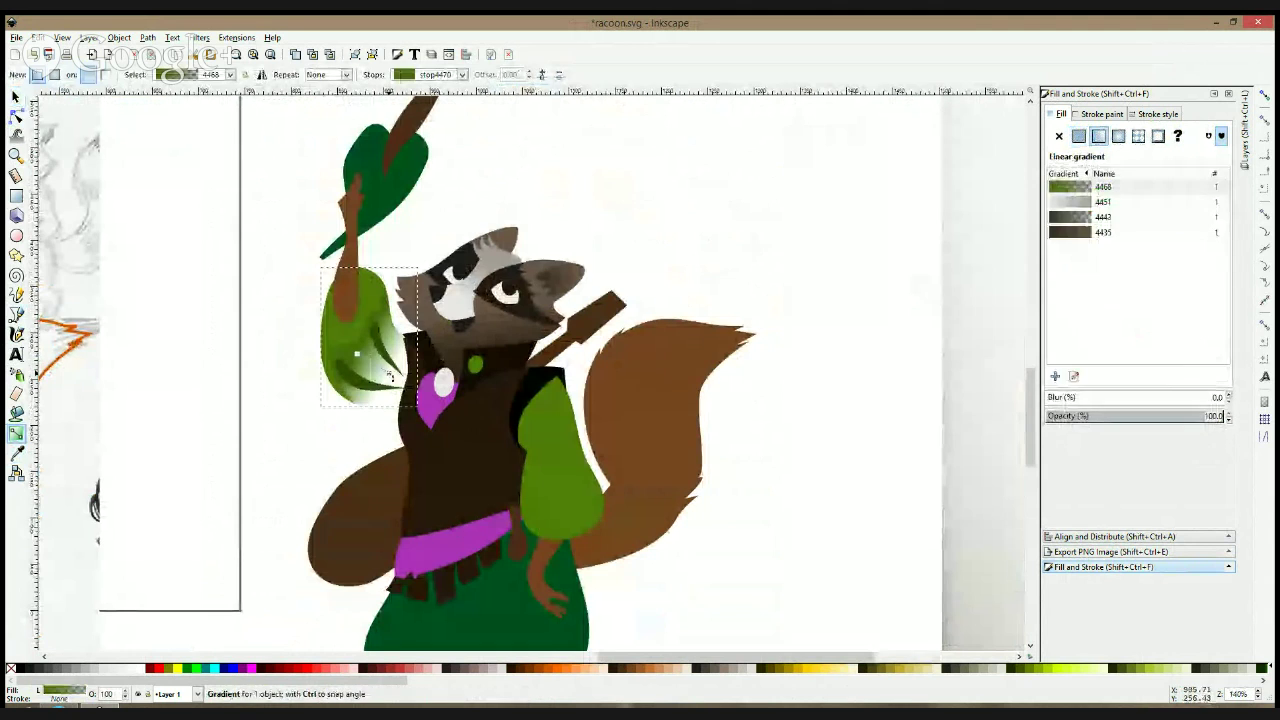
left_click(17, 452)
left_click(392, 388)
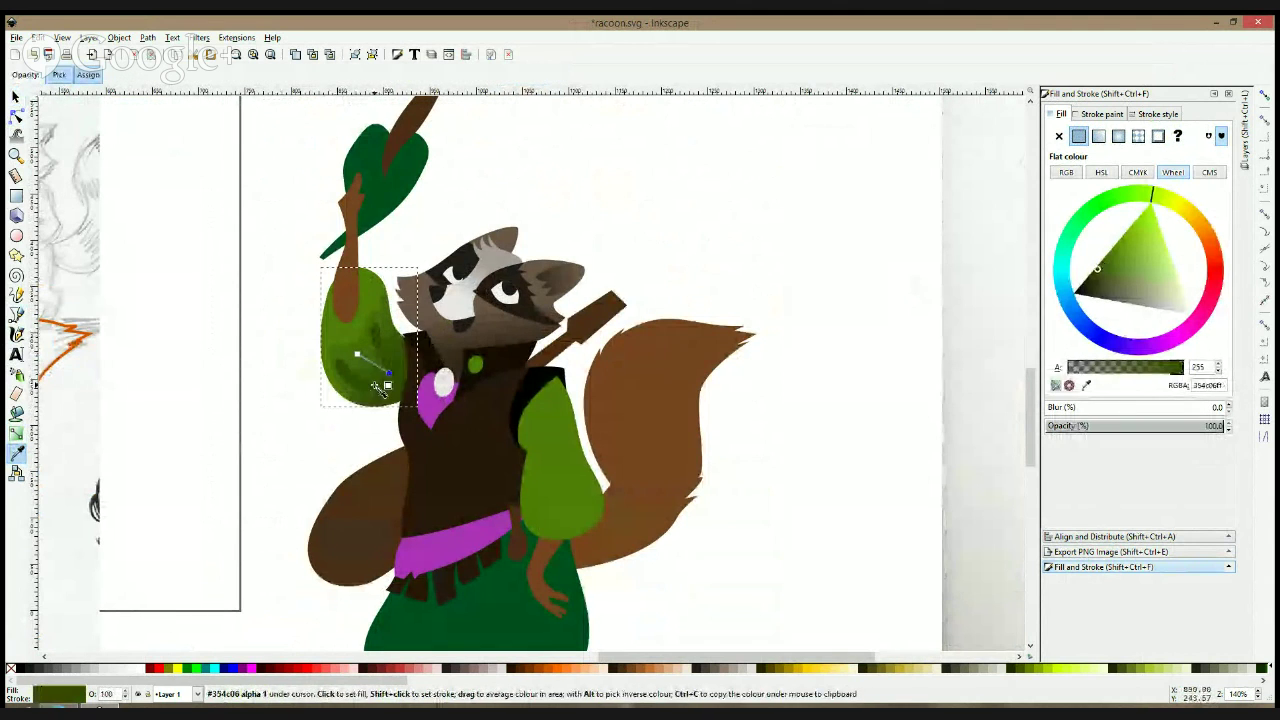
left_click_drag(402, 380, 430, 395)
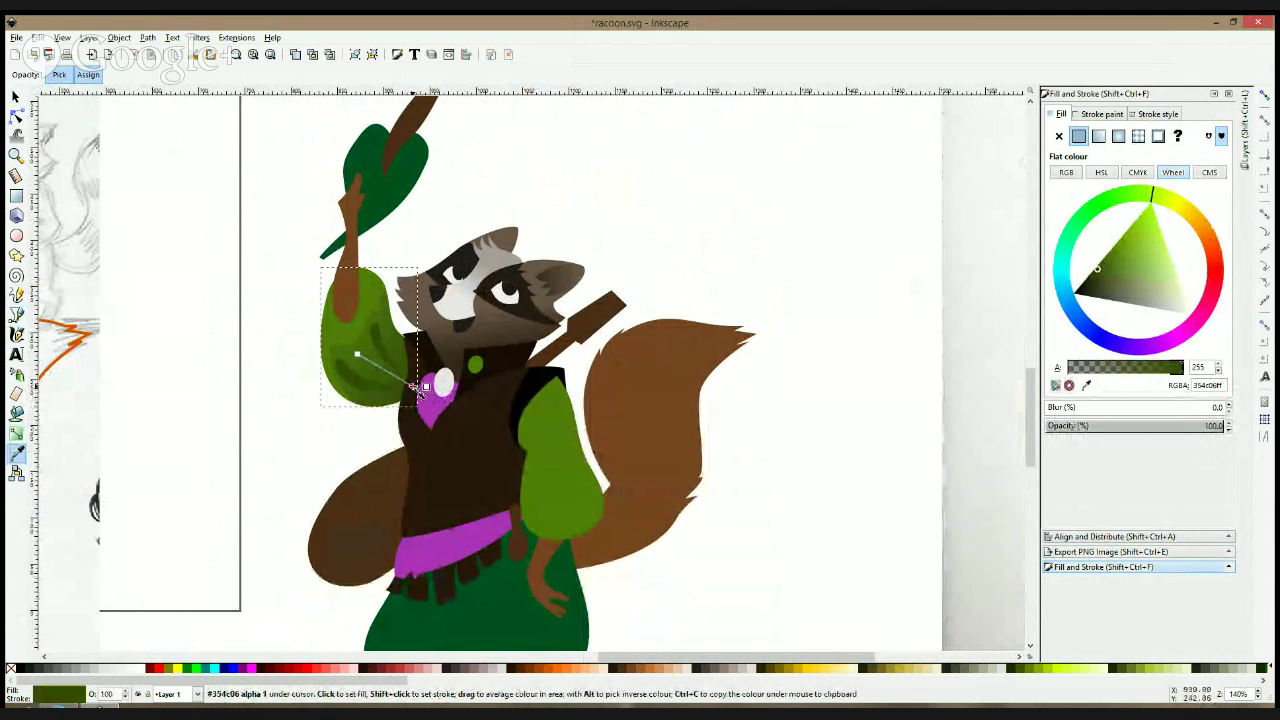
left_click_drag(357, 353, 371, 346)
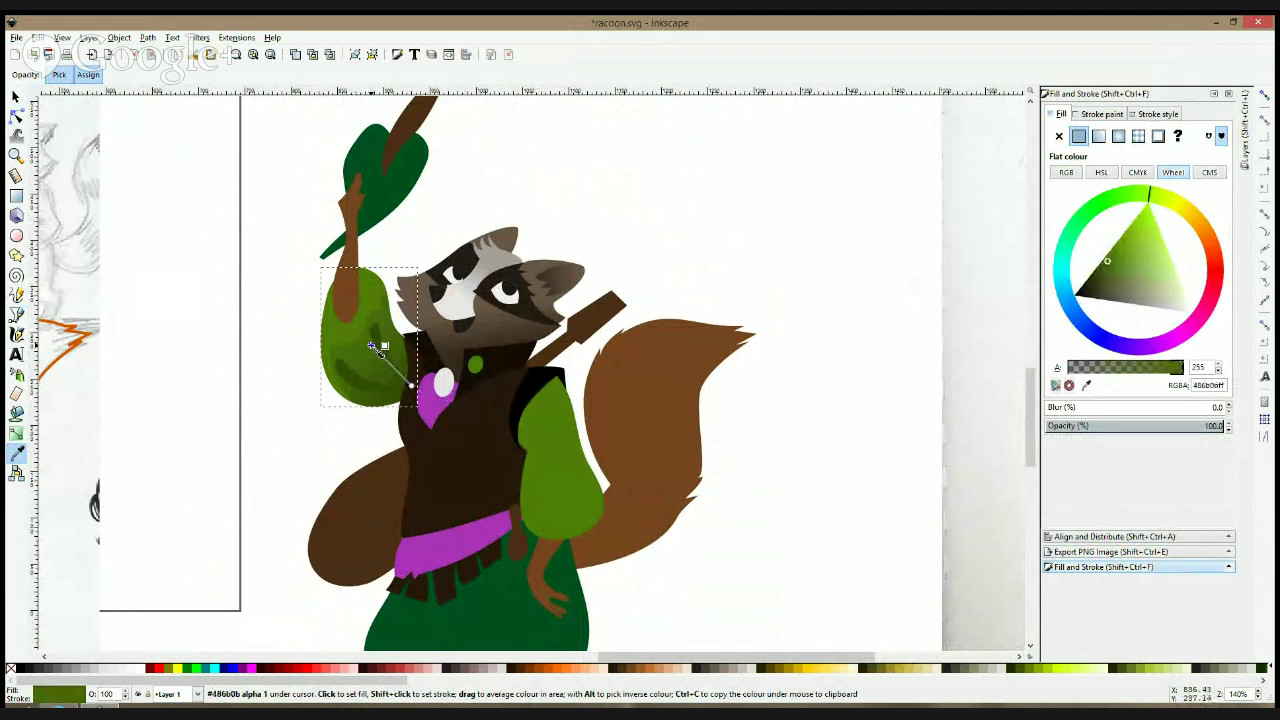
key("s")
left_click(263, 377)
- Apply a linear gradient to the raised sleeve's base shape and set its transparent upper stop to solid 507e09
scroll(350, 335, "up", 2)
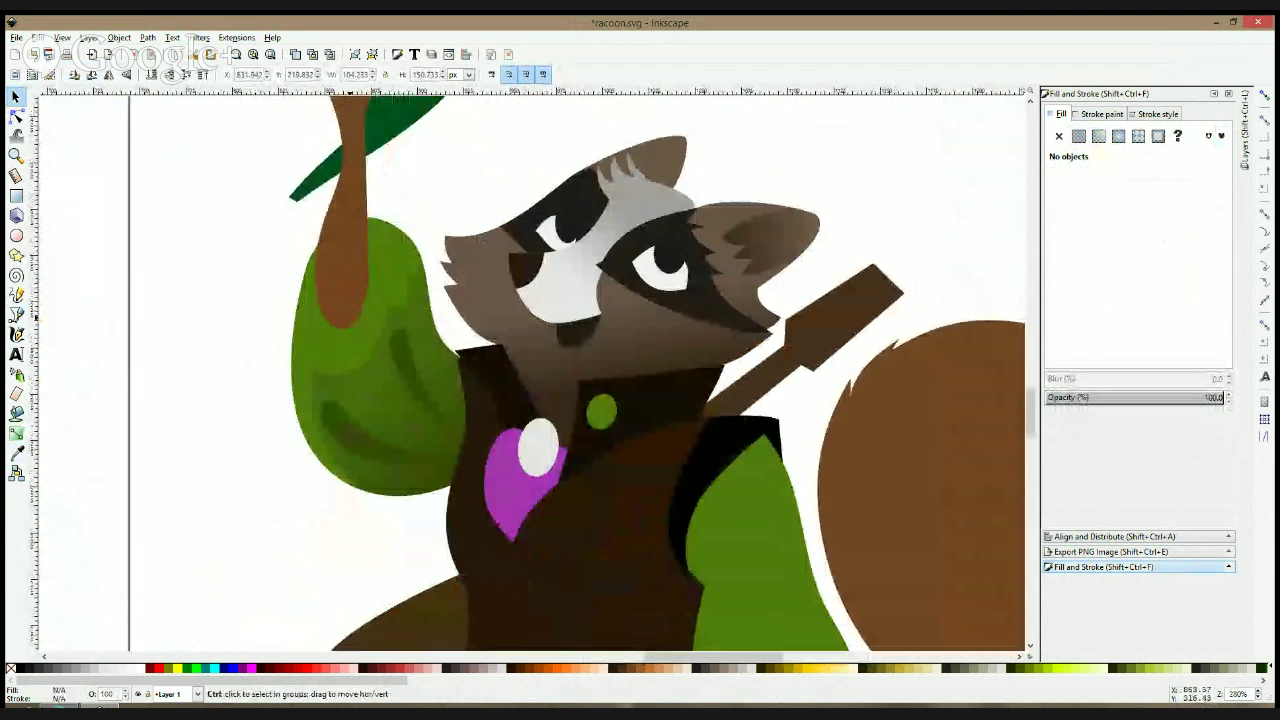
left_click(355, 352)
left_click(16, 433)
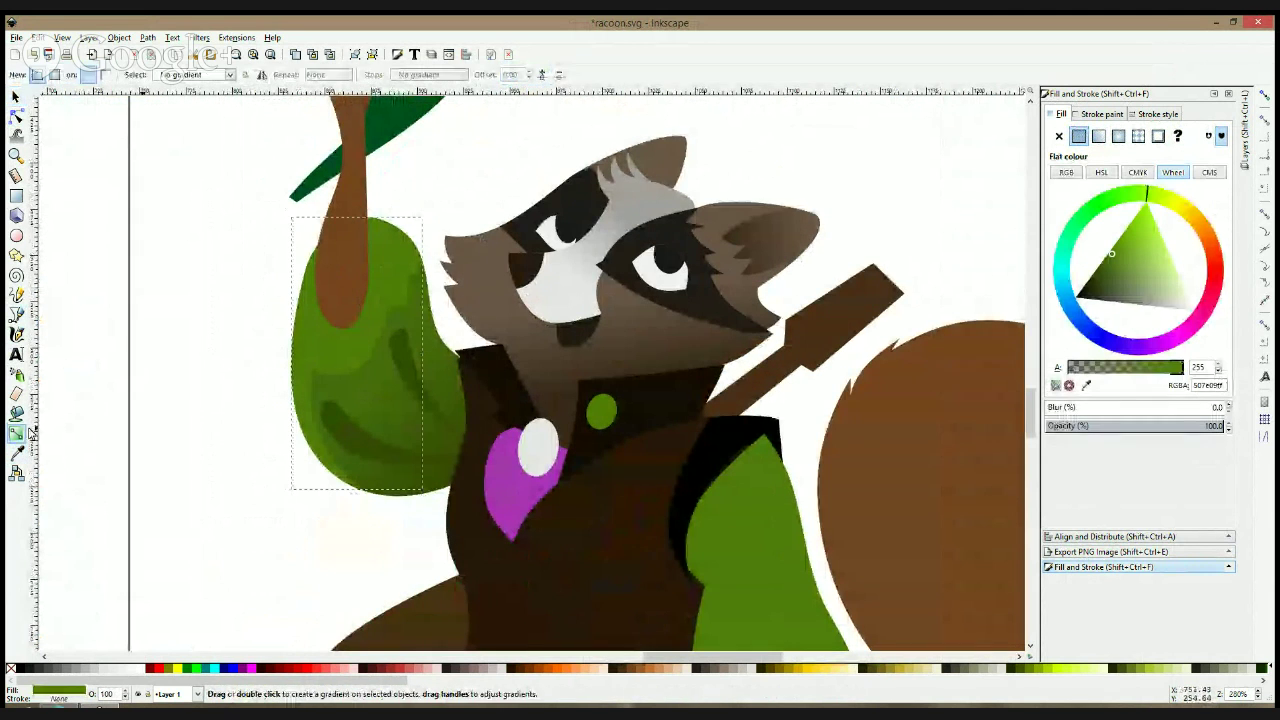
left_click_drag(350, 356, 343, 340)
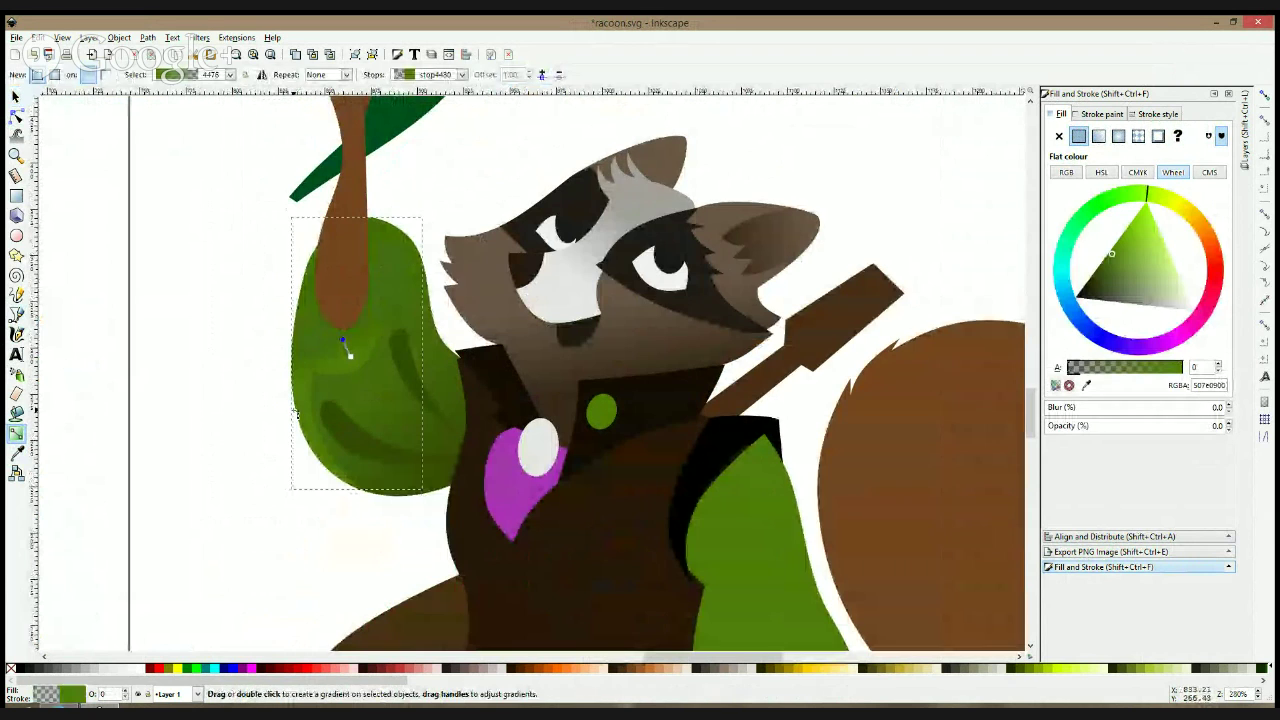
left_click(17, 454)
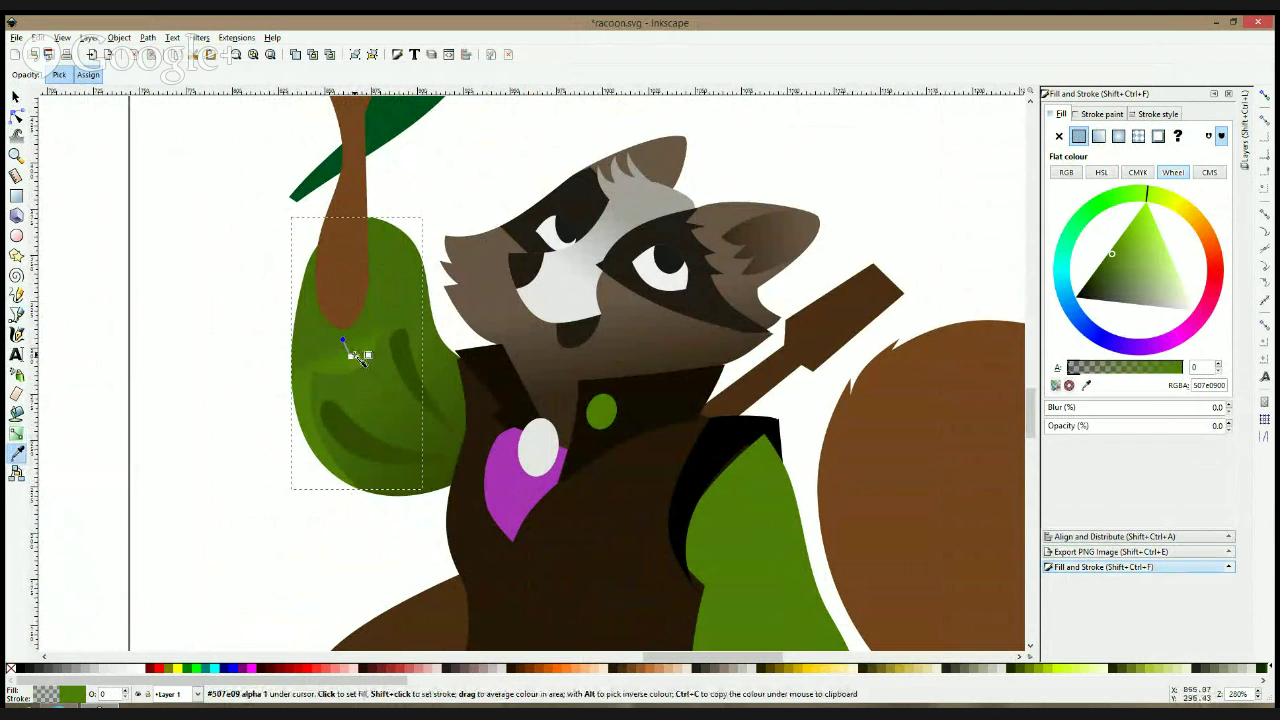
left_click(352, 367)
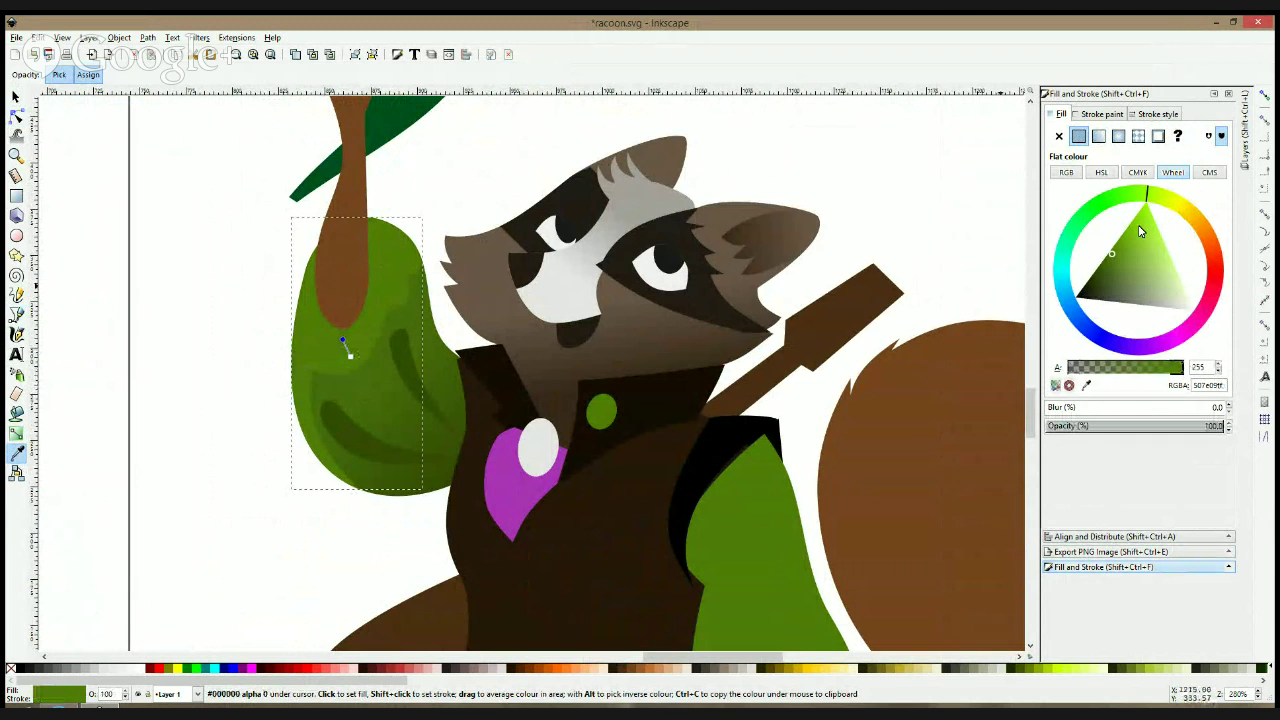
- Brighten the base sleeve gradient's upper stop to a lighter green and stretch the gradient from above the sleeve down past its middle
left_click(1126, 236)
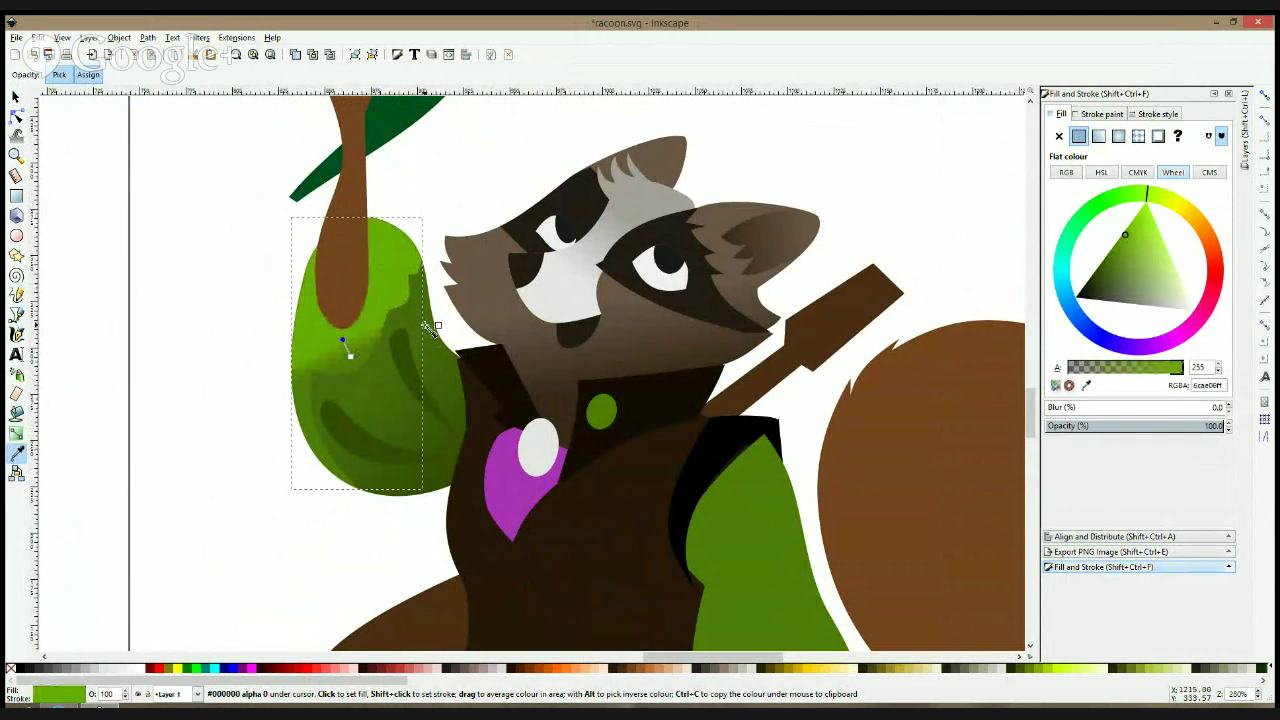
left_click(352, 342)
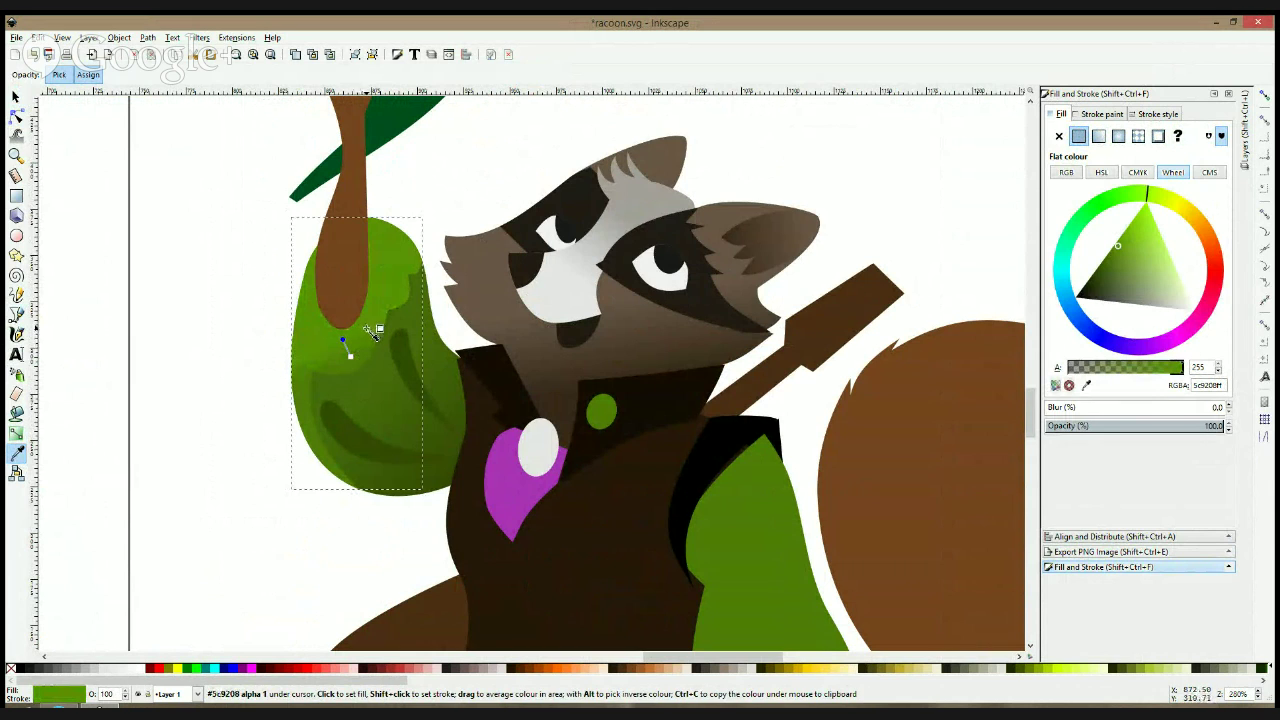
left_click(1124, 237)
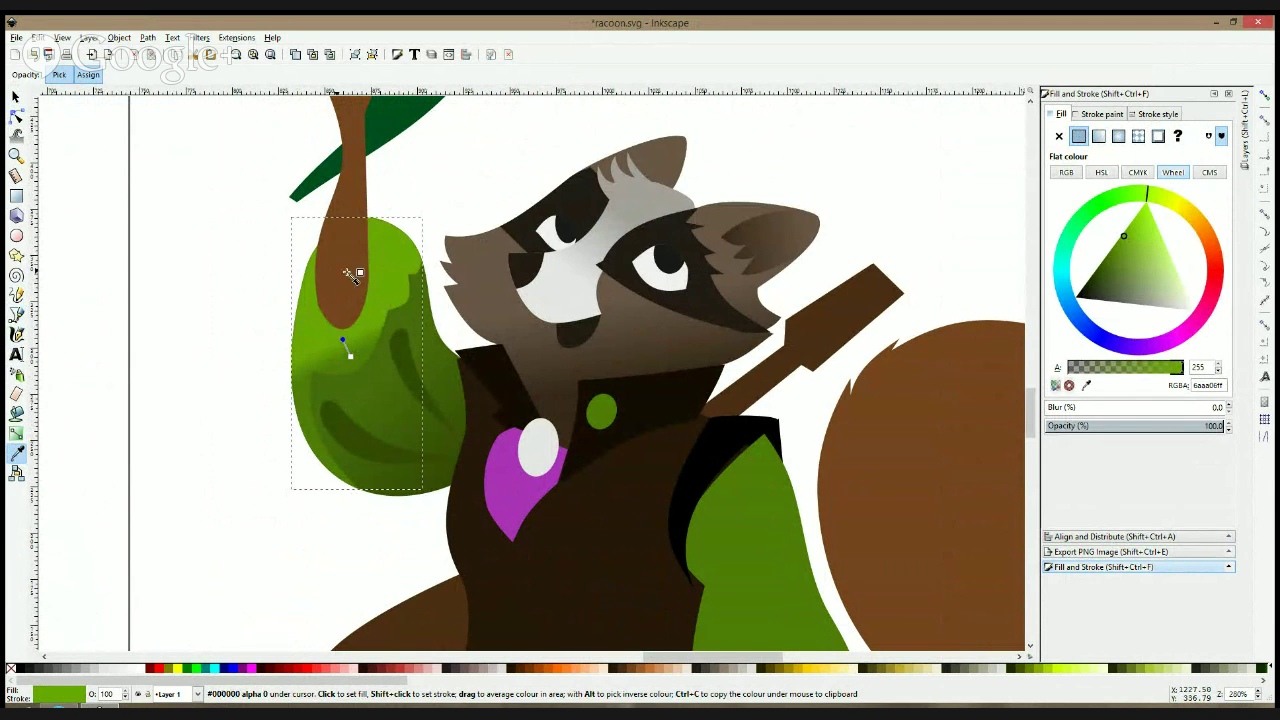
left_click_drag(345, 328, 317, 205)
left_click_drag(351, 357, 386, 370)
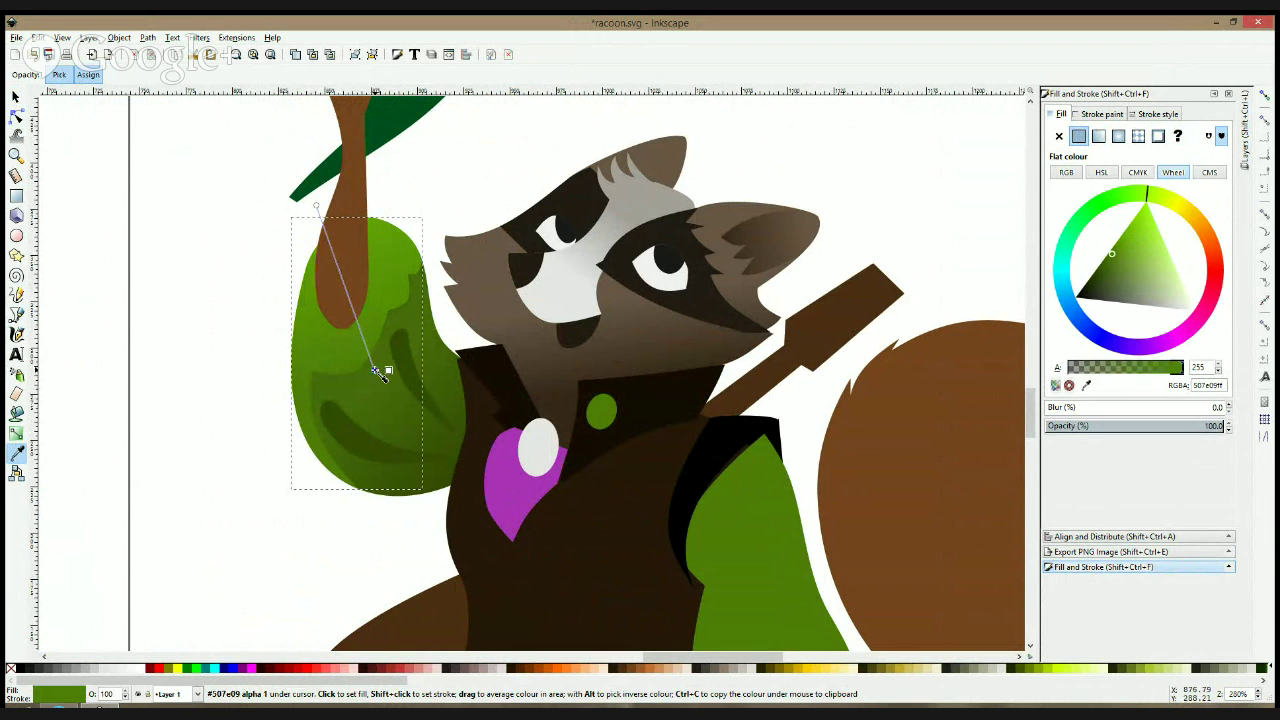
key("F1")
left_click(220, 371)
- Save the document, duplicate the whole coloured raccoon and place the copy to the right of the last pencil sketch
scroll(563, 373, "down", 3)
scroll(709, 372, "down", 2)
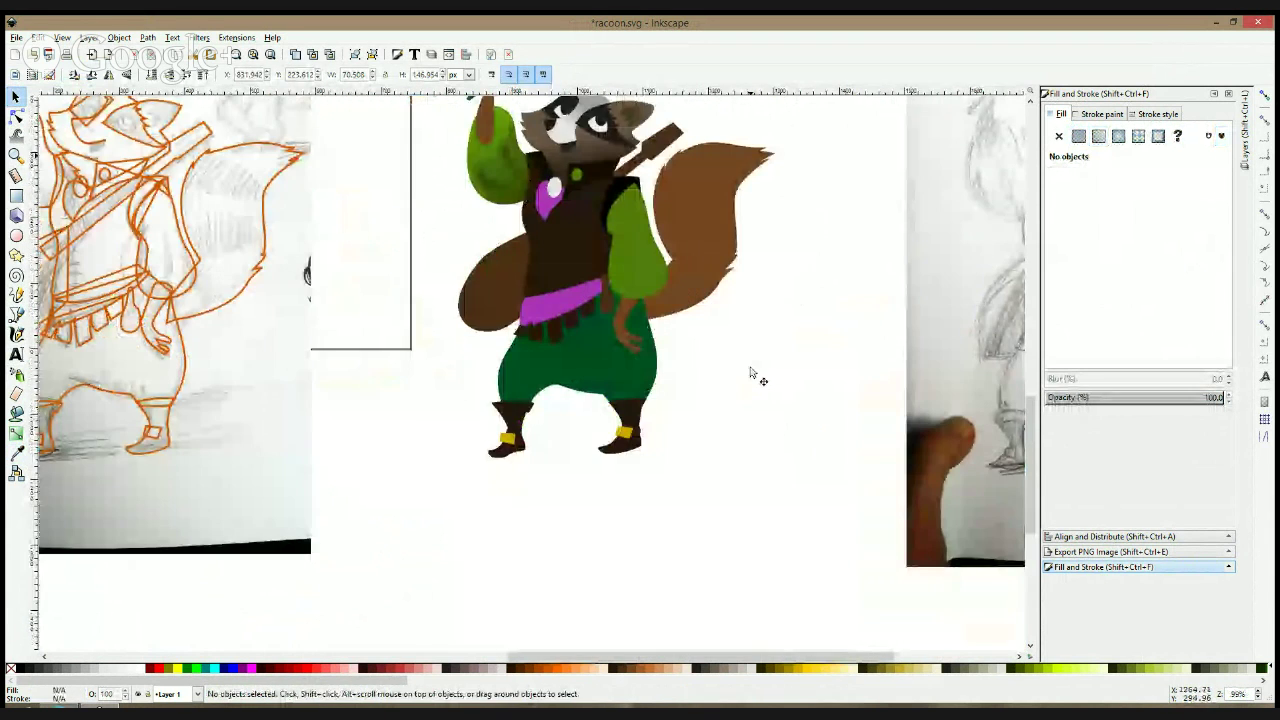
scroll(751, 371, "down", 2)
left_click_drag(775, 240, 429, 449)
key("ctrl+s")
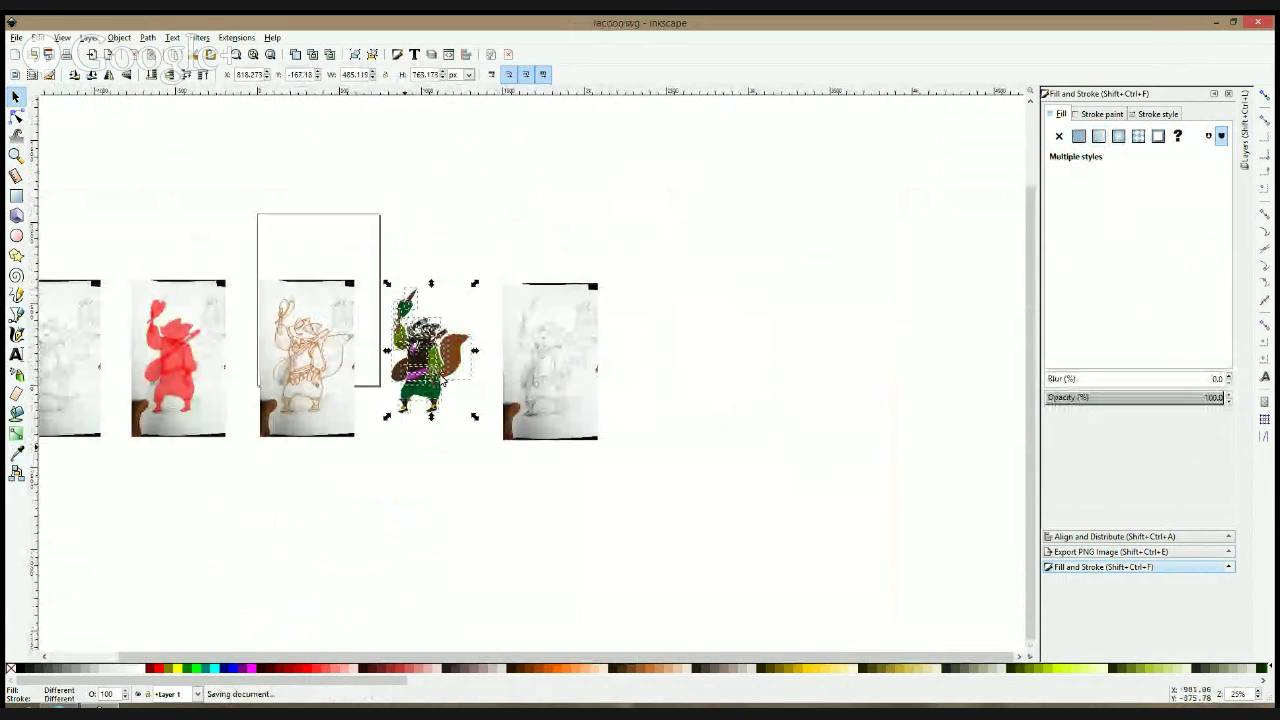
key("ctrl+d")
mouse_move(434, 376)
left_mouse_down()
mouse_move(733, 374)
mouse_move(707, 373)
left_mouse_up()
left_click(580, 349)
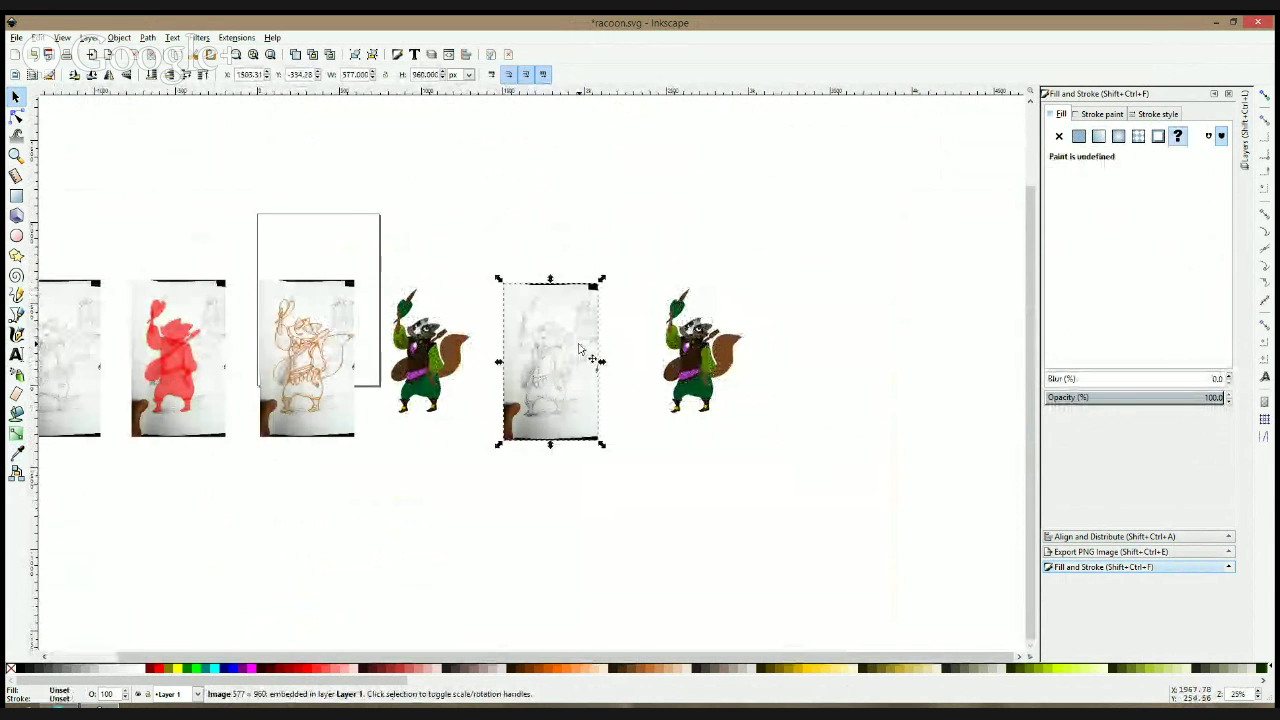
left_click(712, 254)
- Draw three narrow triangular light green highlights with the Bezier pen along the lower part of the copied raccoon's hanging sleeve
scroll(726, 335, "up", 3)
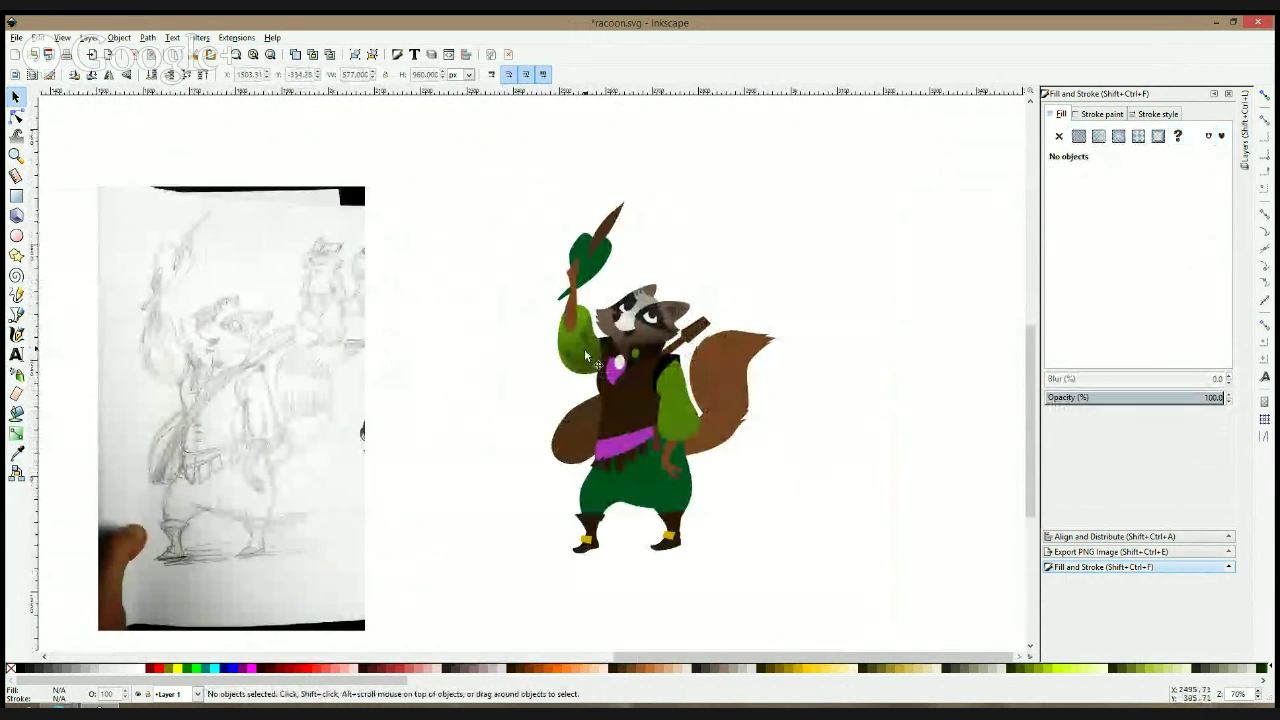
scroll(712, 388, "up", 3)
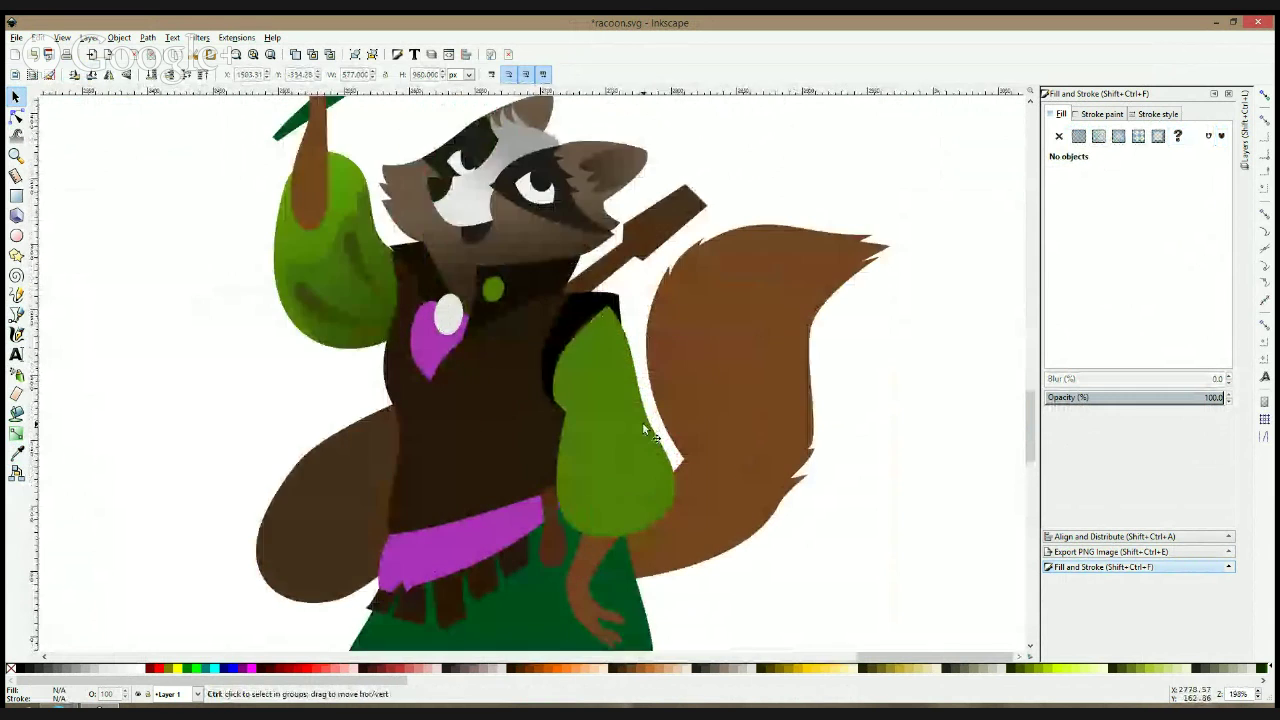
scroll(643, 430, "down", 2)
left_click_drag(238, 379, 220, 355)
scroll(680, 420, "up", 2)
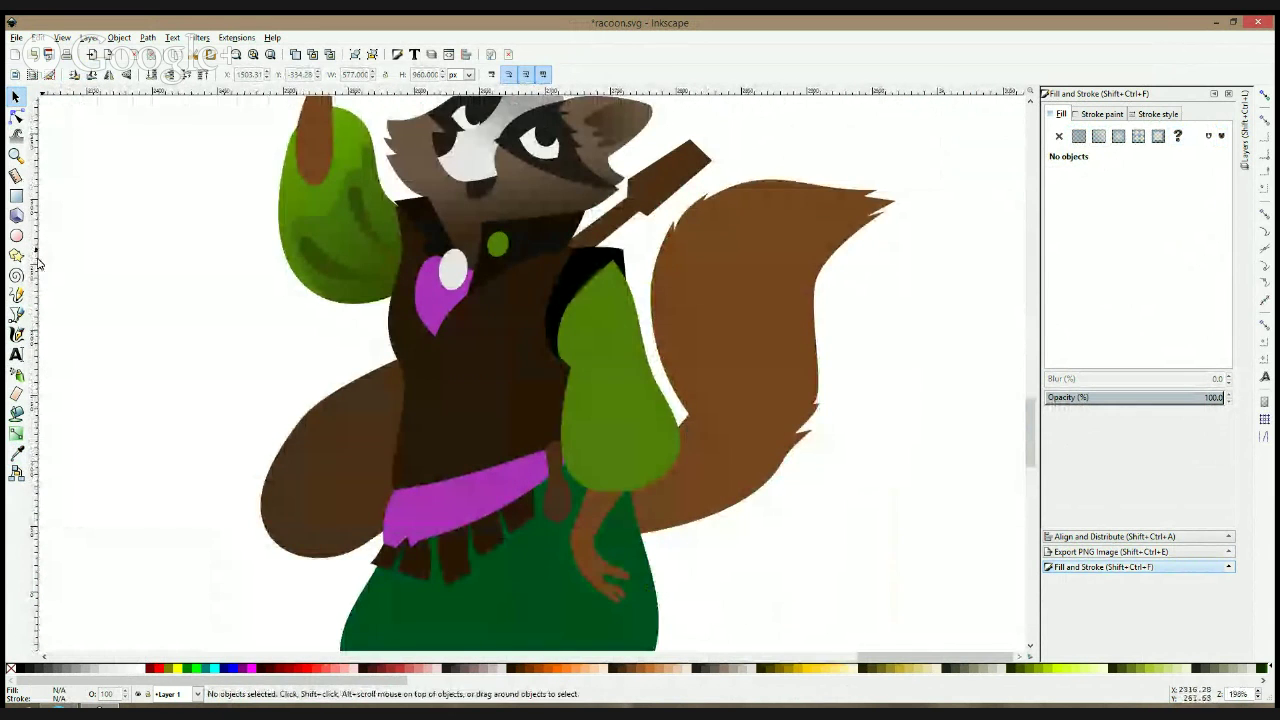
left_click(16, 315)
left_click(572, 399)
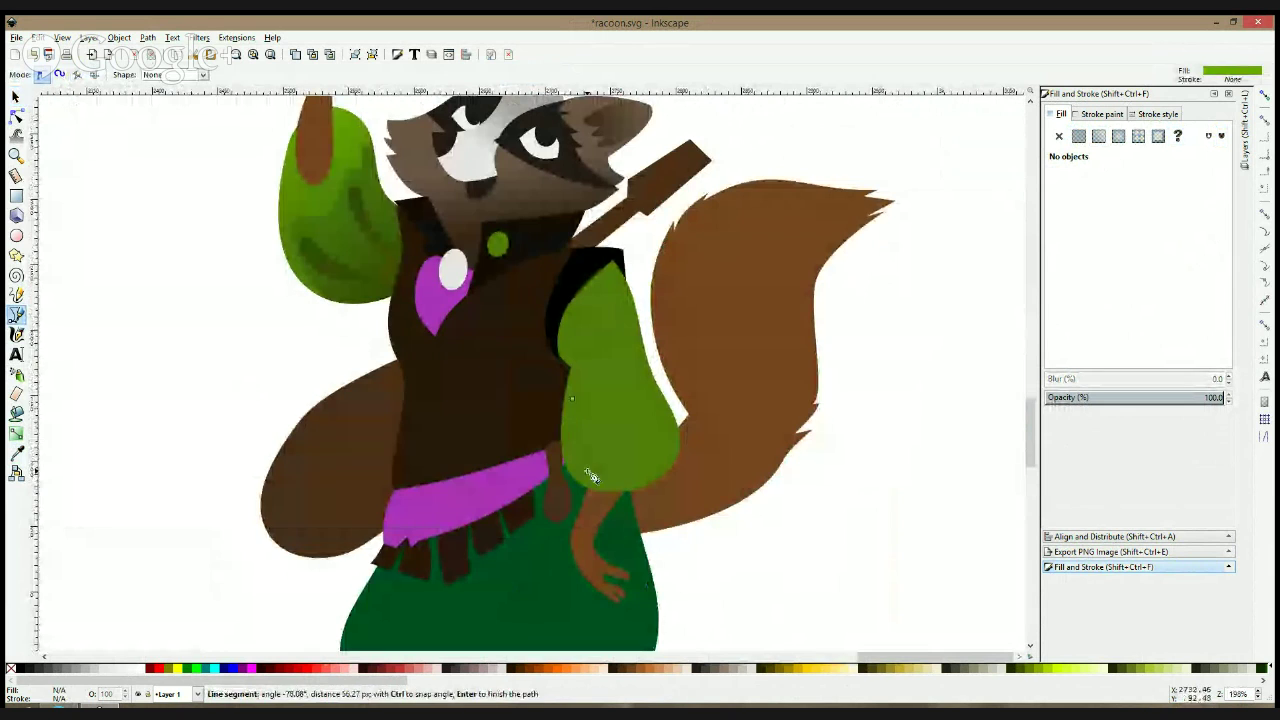
left_click(589, 484)
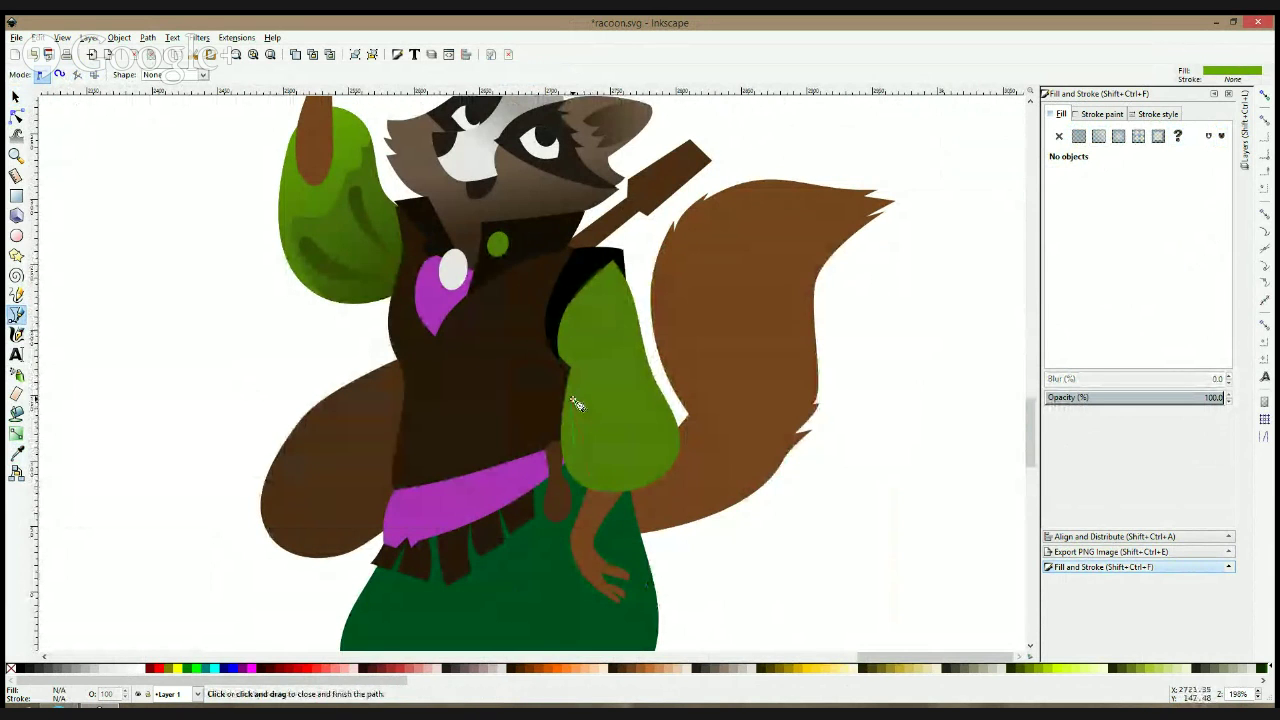
left_click(573, 400)
left_click(620, 385)
left_click(615, 483)
left_click(625, 481)
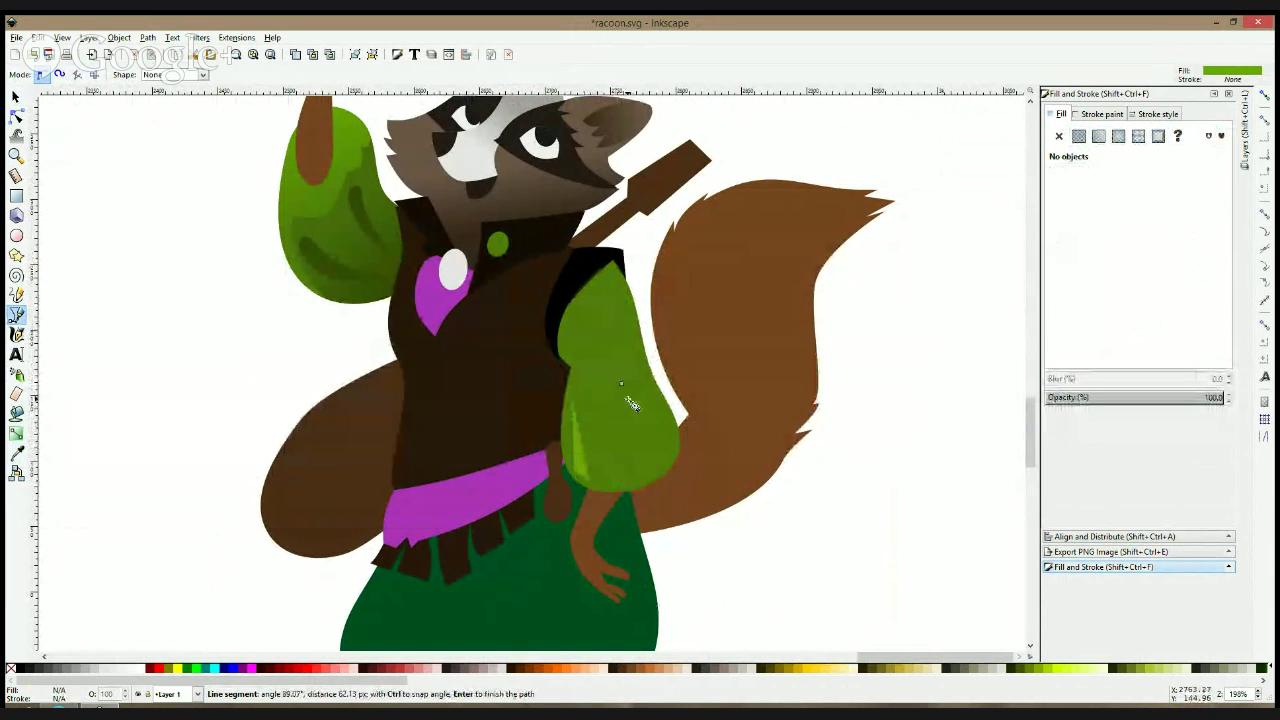
left_click(621, 384)
left_click(636, 379)
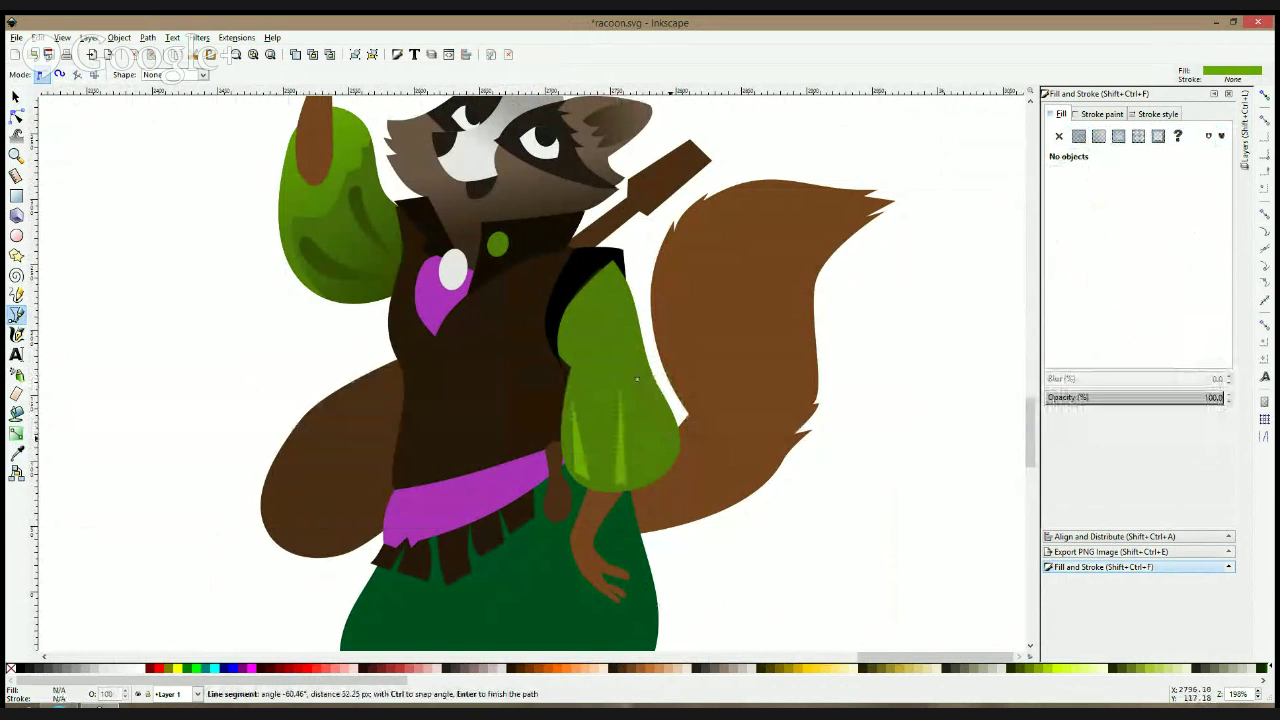
left_click(660, 466)
left_click(637, 381)
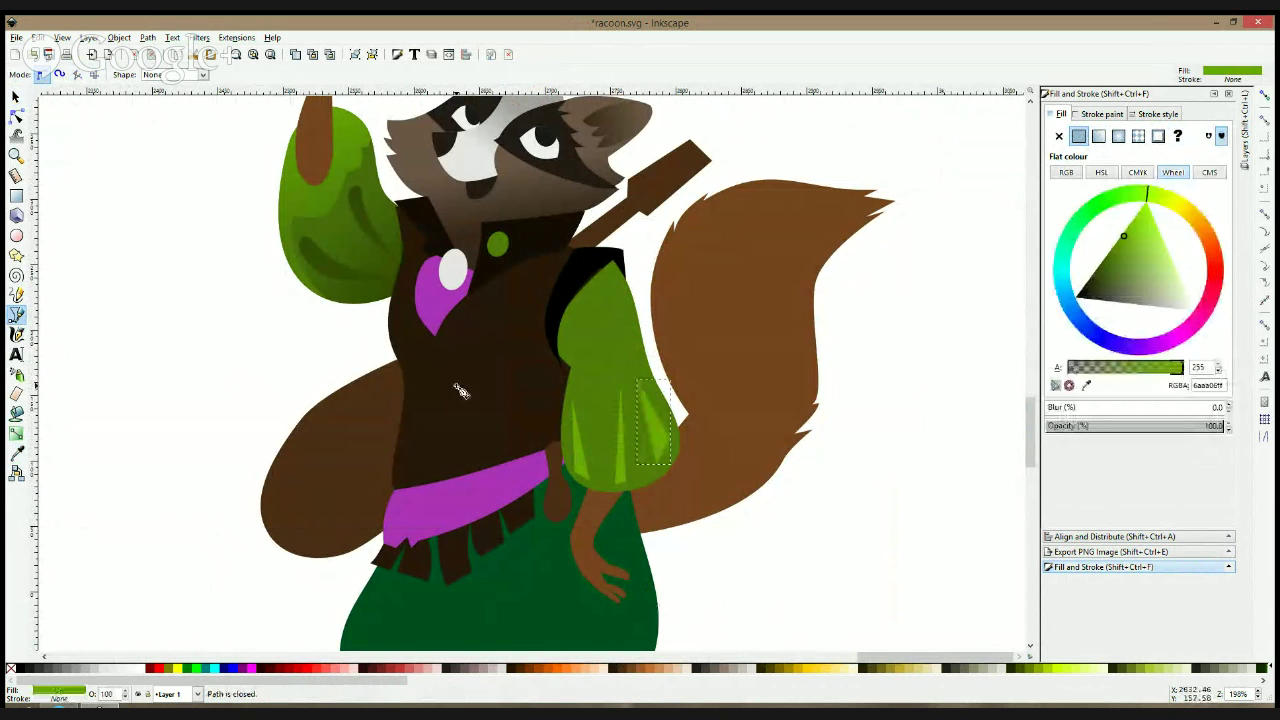
- Curve the edges of the hanging sleeve's right highlight and add a node on its inner edge
key("n")
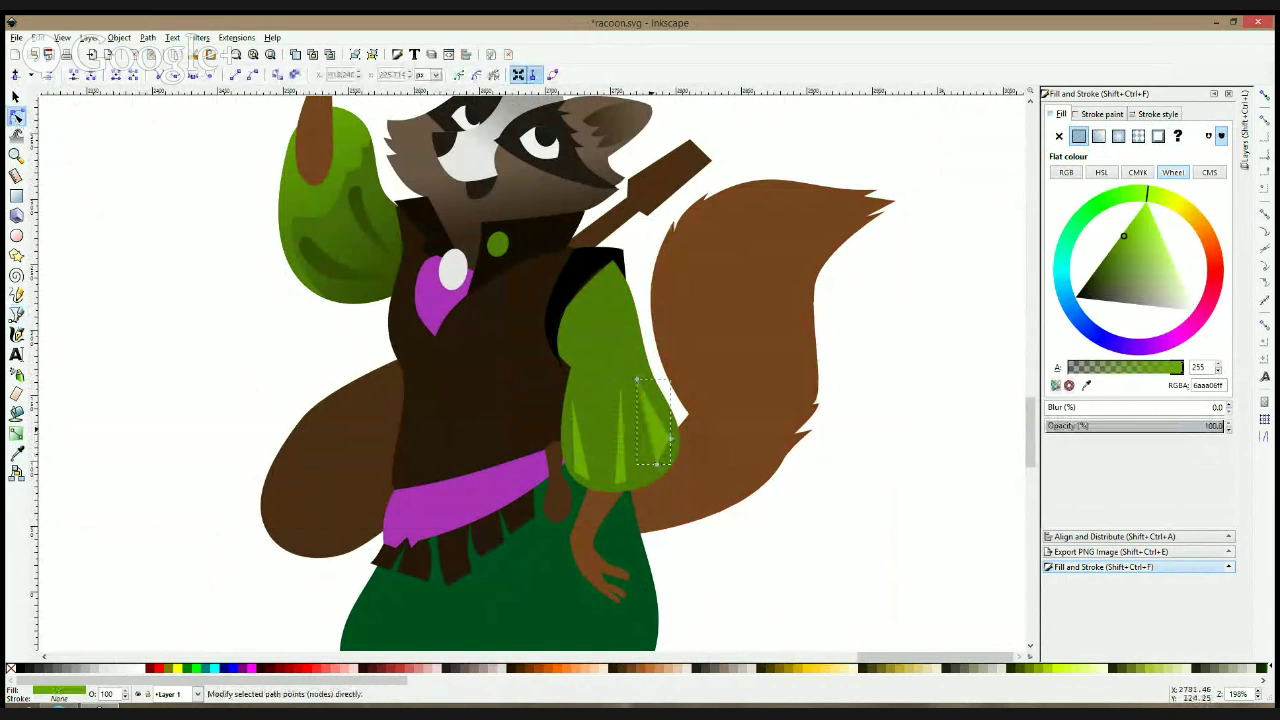
mouse_move(660, 444)
left_mouse_down()
mouse_move(674, 437)
mouse_move(657, 464)
mouse_move(653, 429)
mouse_move(664, 462)
left_mouse_up()
double_click(649, 428)
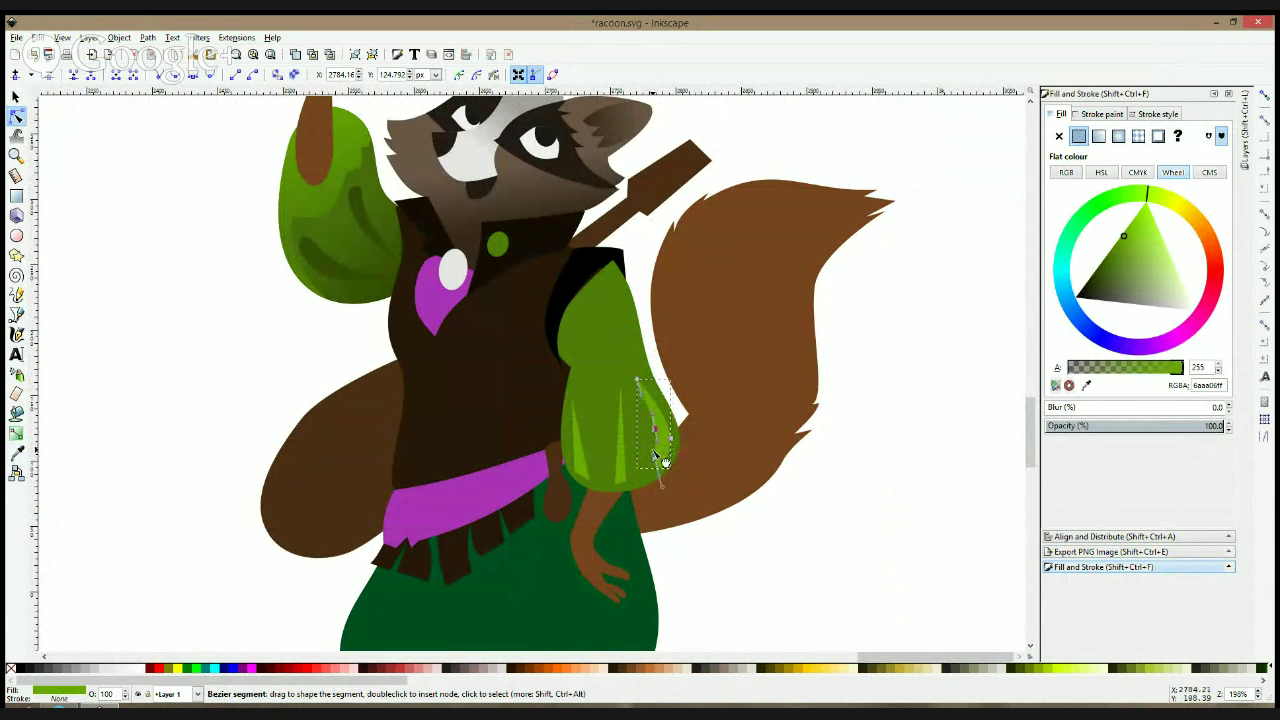
- Bend the straight edges of the hanging sleeve's middle and left highlights into curves that follow the puffed fabric
left_click(626, 455)
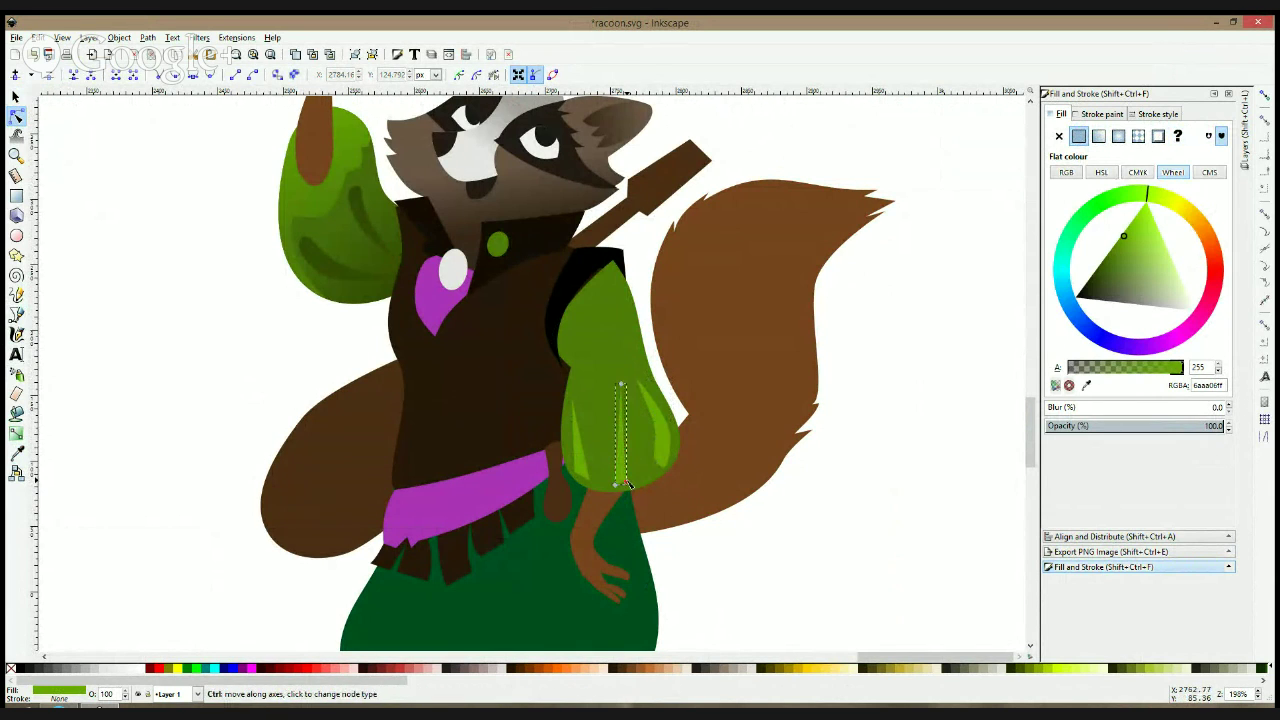
left_click(620, 452)
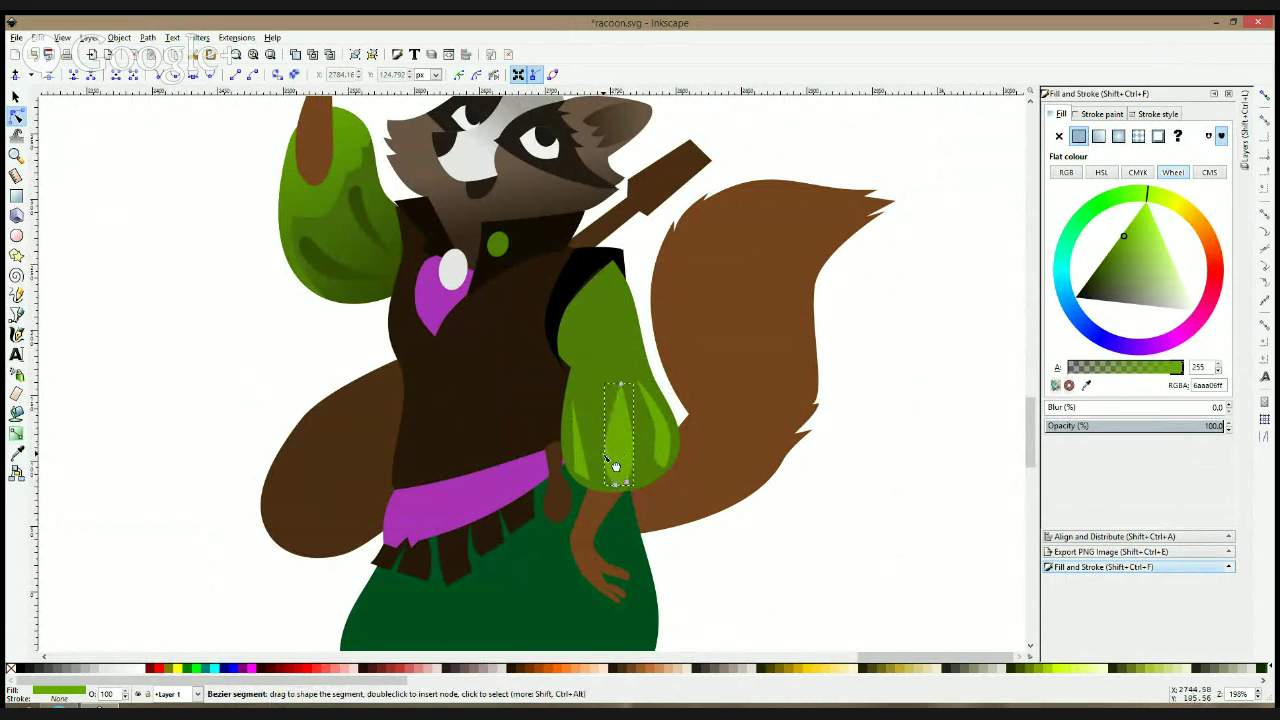
left_click_drag(609, 461, 618, 462)
left_click(580, 482)
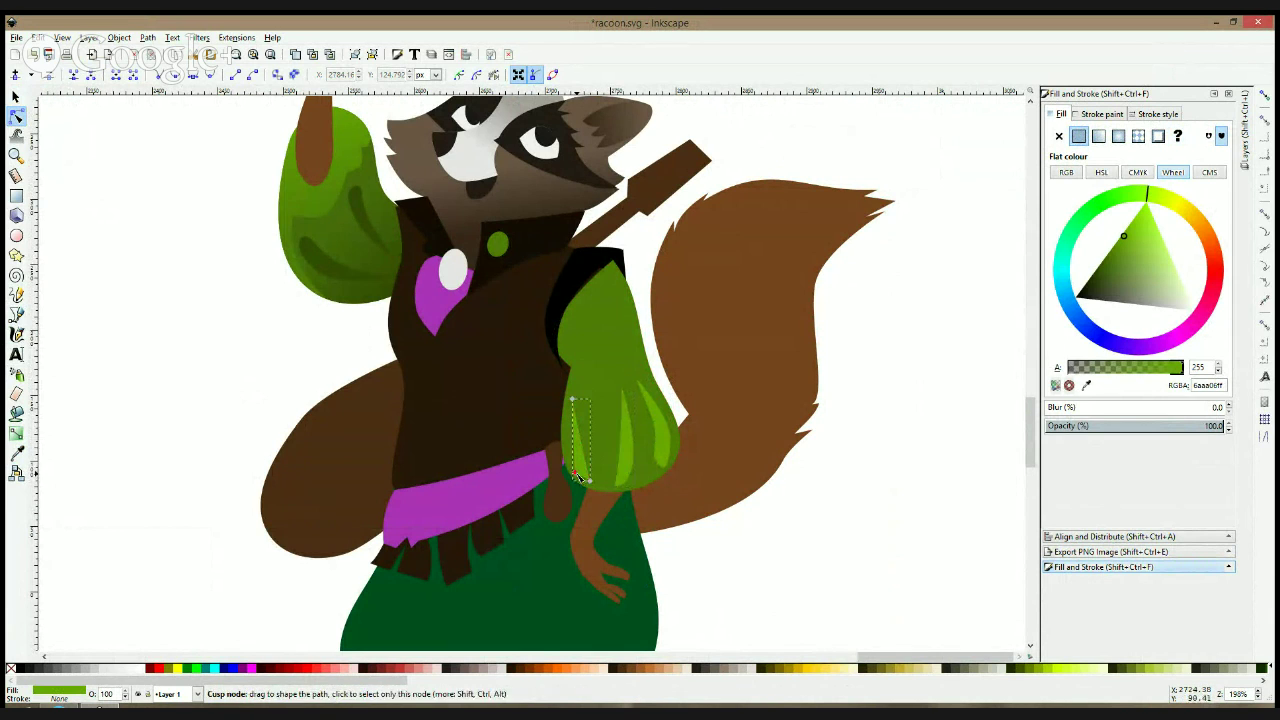
left_click_drag(604, 458, 595, 466)
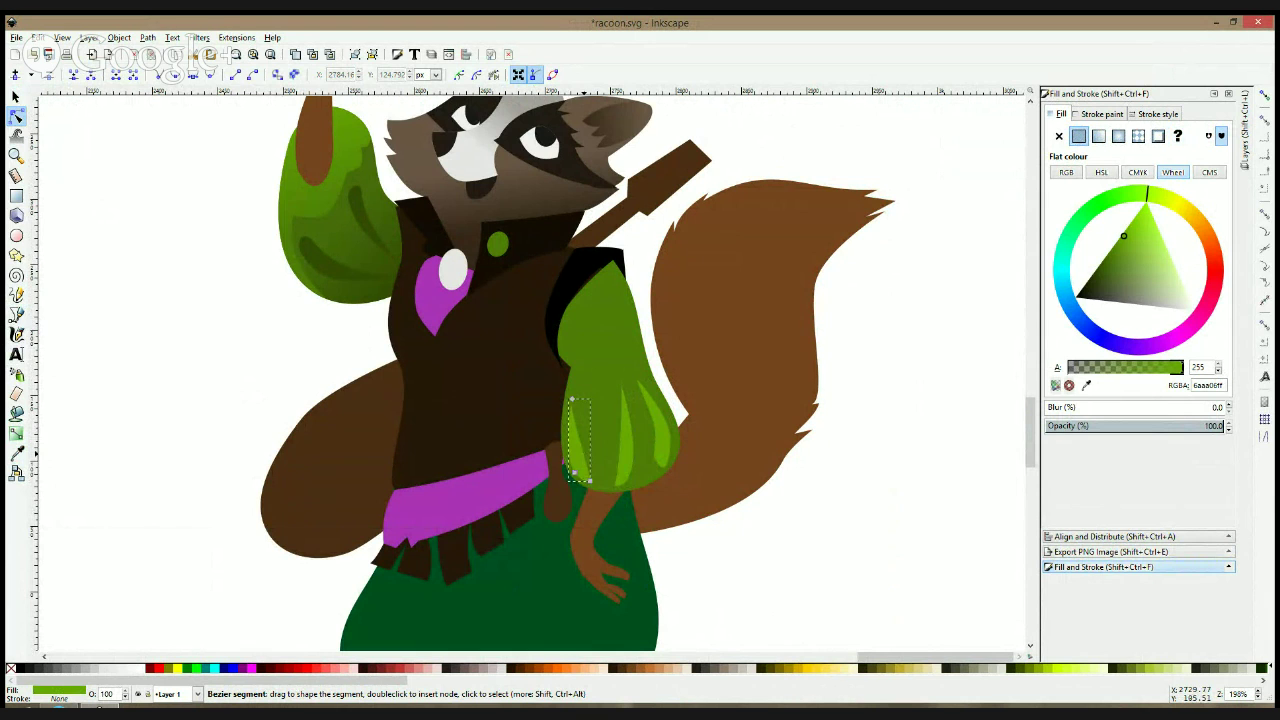
- Reshape the hanging sleeve's left highlight by bending its edge, adjusting its lower tip, and adding and shifting a node on its inner side
left_click(766, 552)
scroll(780, 530, "down", 2)
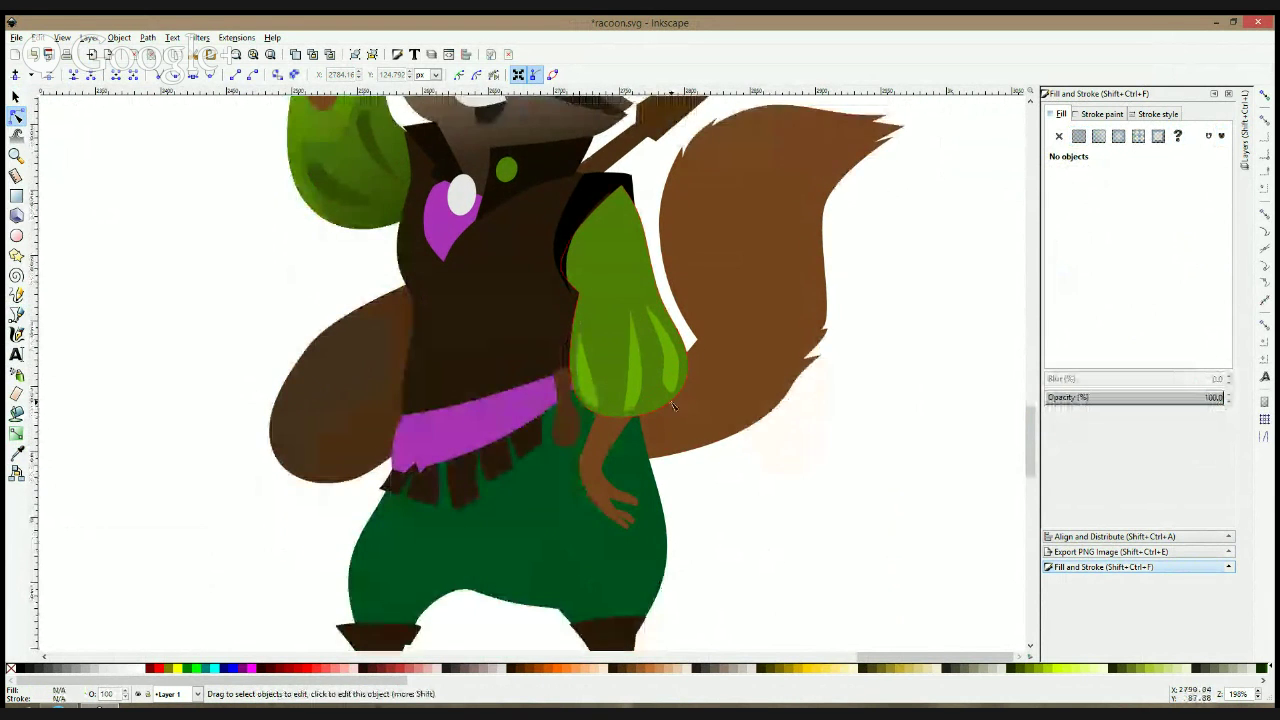
scroll(673, 404, "up", 2)
left_click(507, 311)
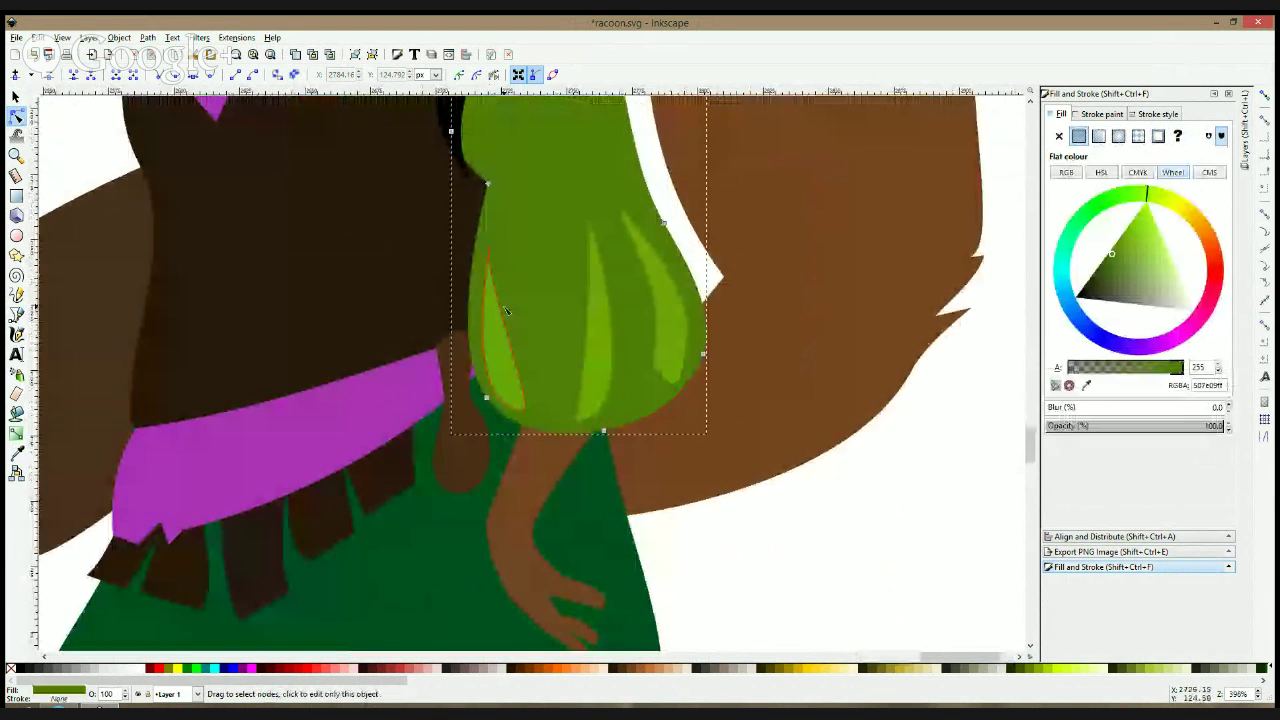
left_click(486, 250)
left_click(485, 247)
left_click_drag(485, 247, 500, 341)
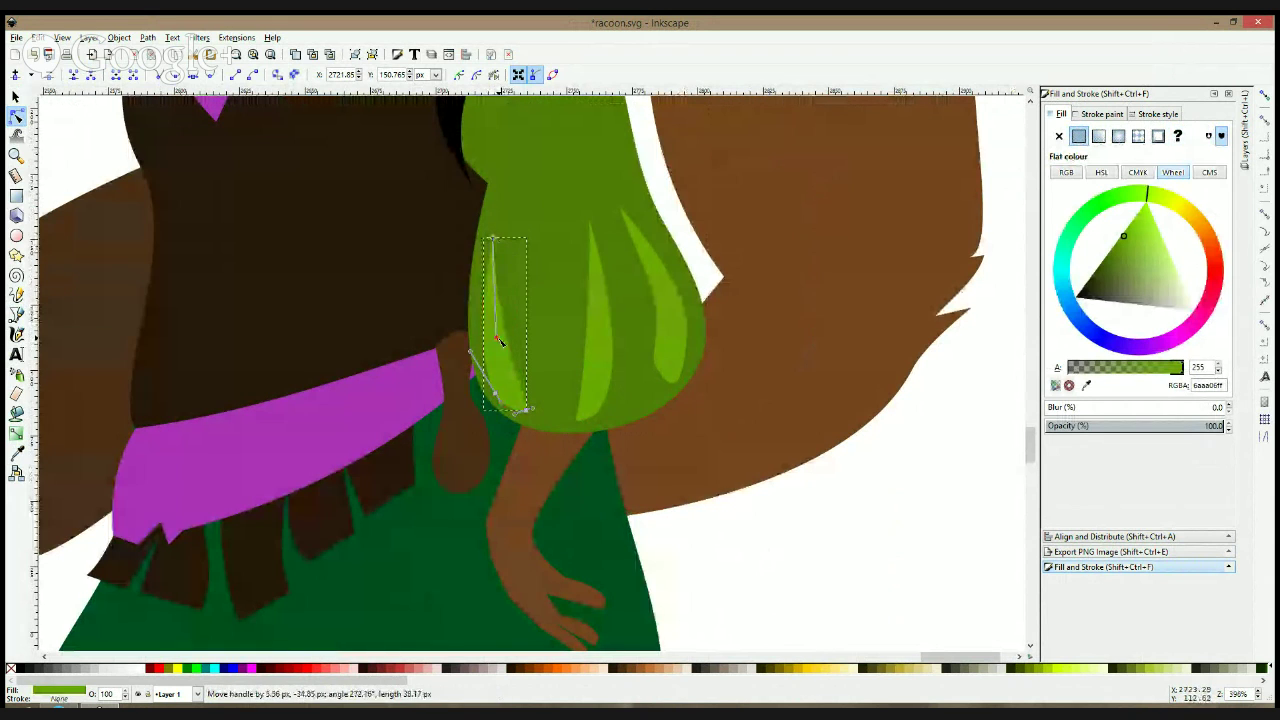
left_click(529, 408)
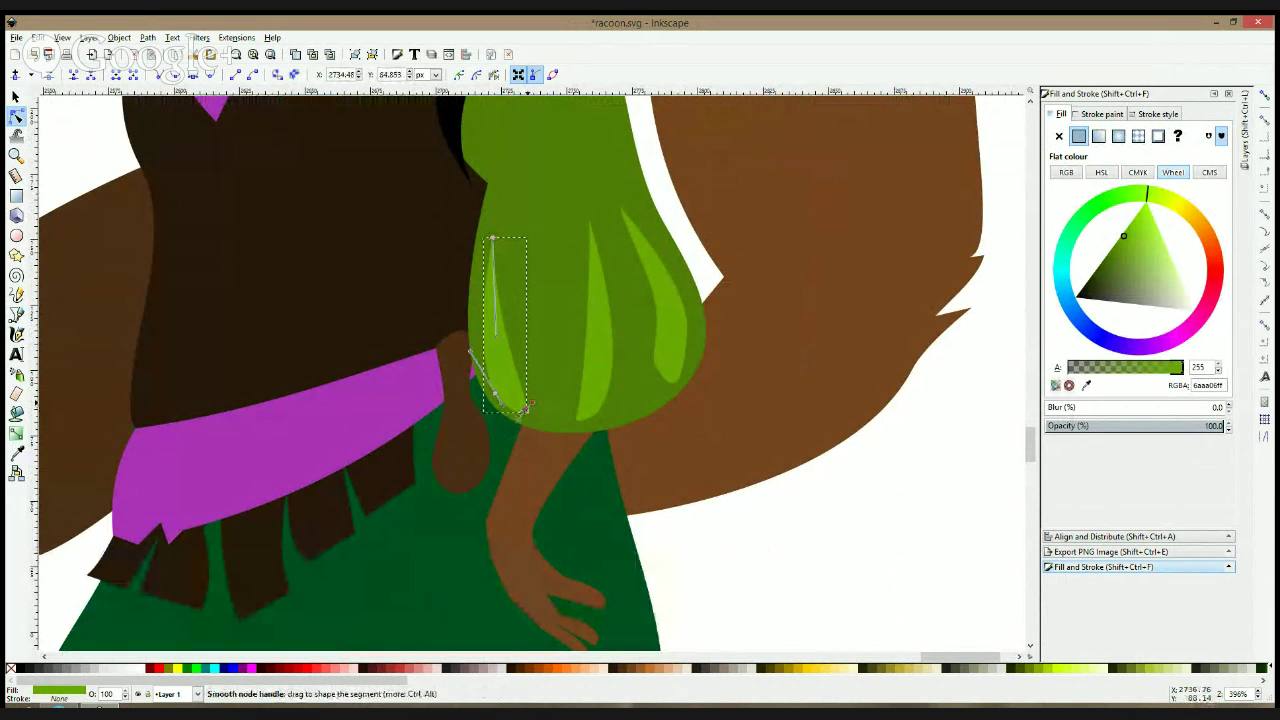
left_click_drag(527, 408, 528, 402)
double_click(514, 354)
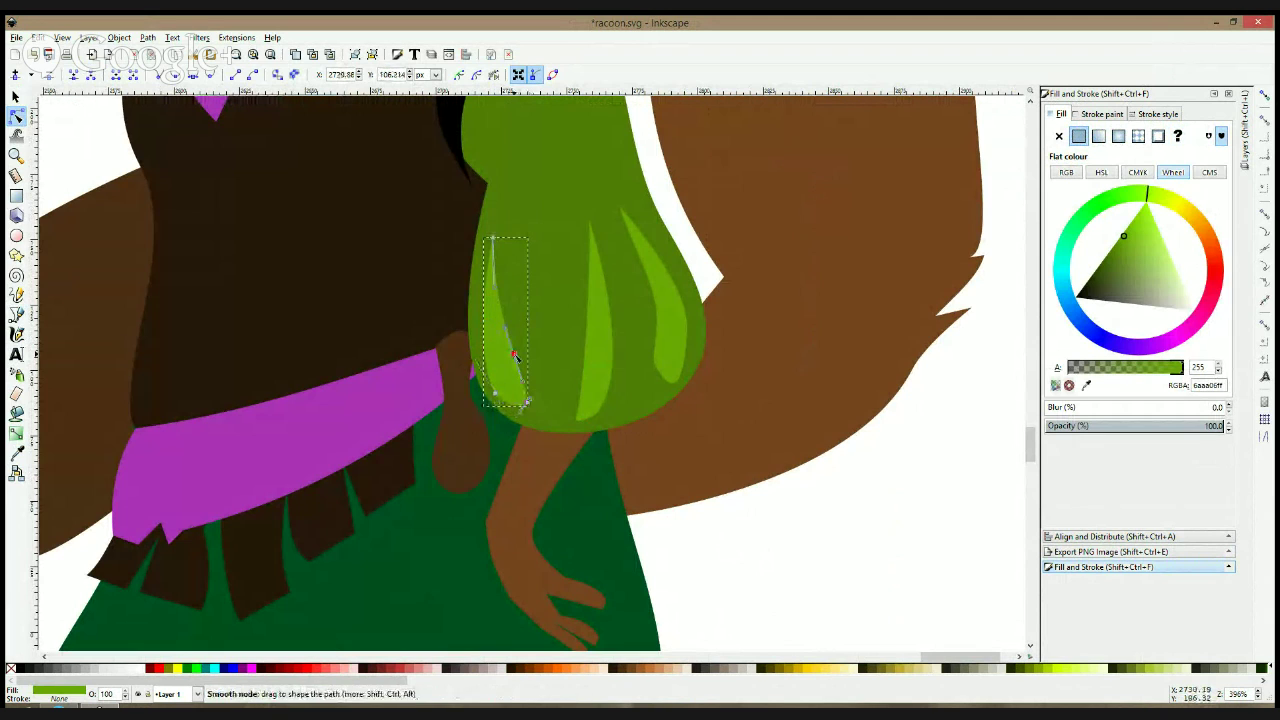
left_click_drag(514, 354, 507, 354)
key("space")
- Widen the lower part of the hanging sleeve's middle highlight and round off its bottom end
left_click(592, 356)
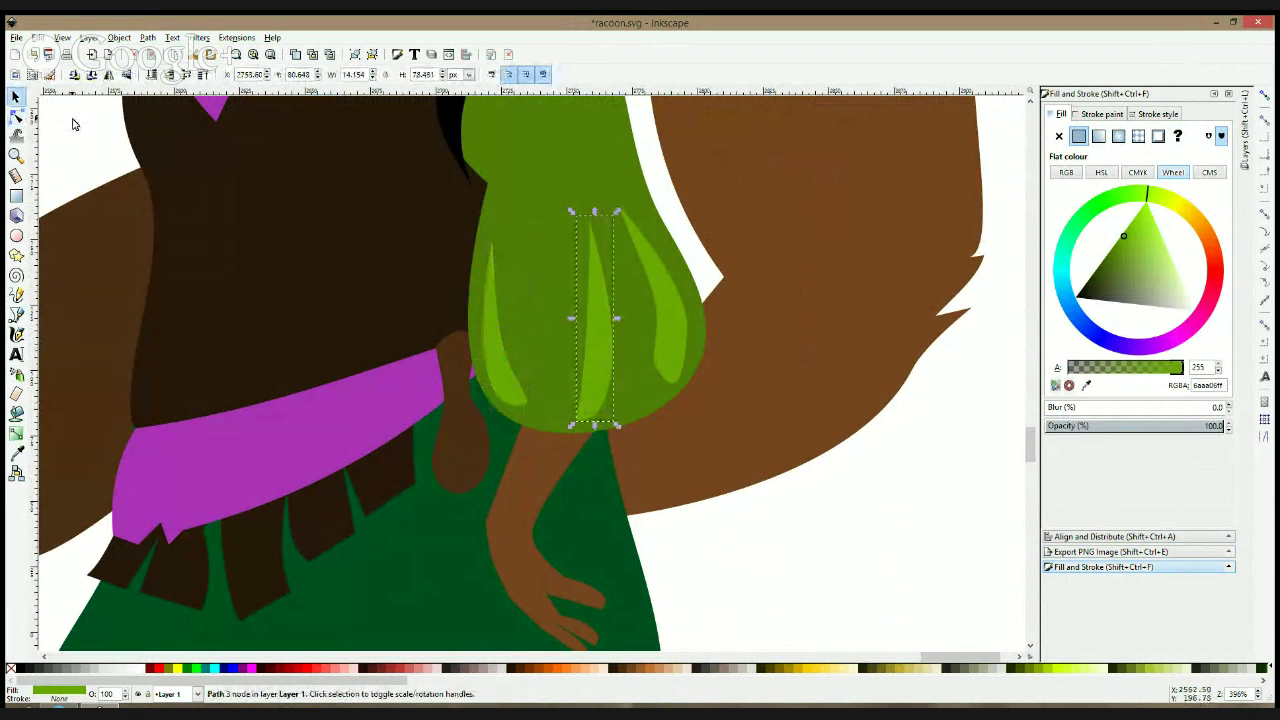
left_click(18, 118)
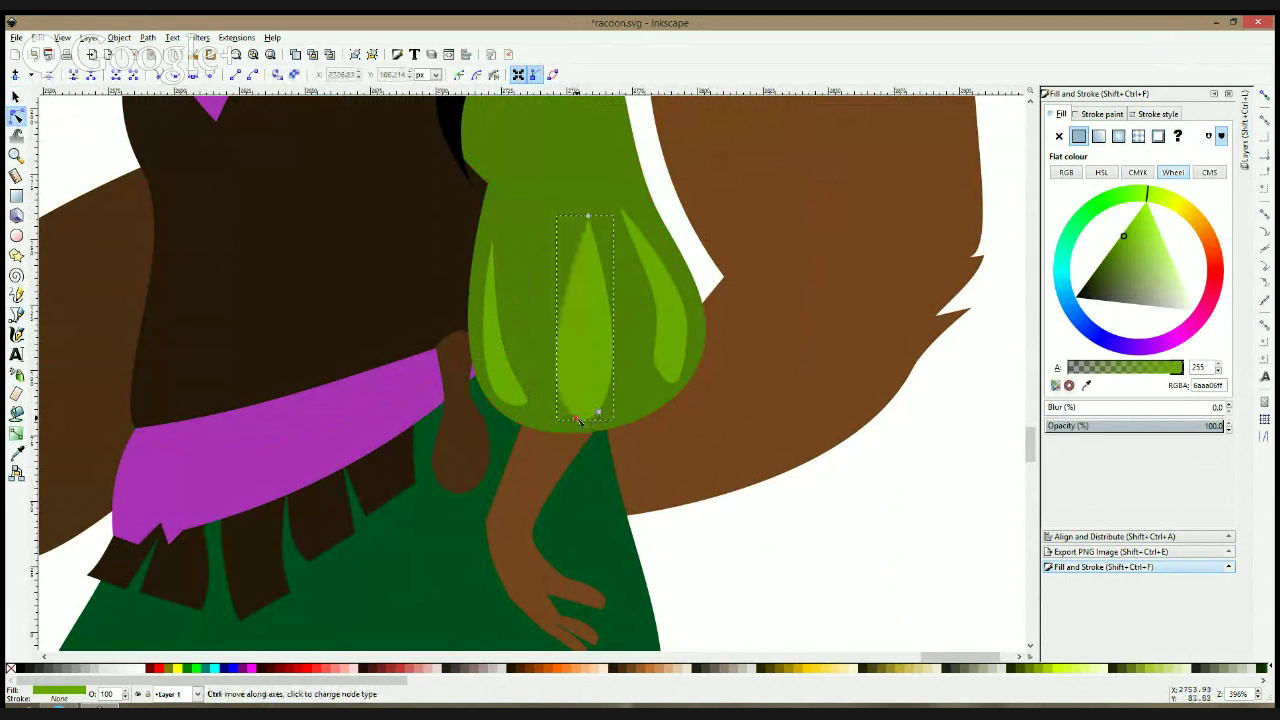
left_click_drag(563, 363, 593, 377)
mouse_move(577, 420)
left_mouse_down()
mouse_move(571, 382)
mouse_move(586, 421)
left_mouse_up()
key("s")
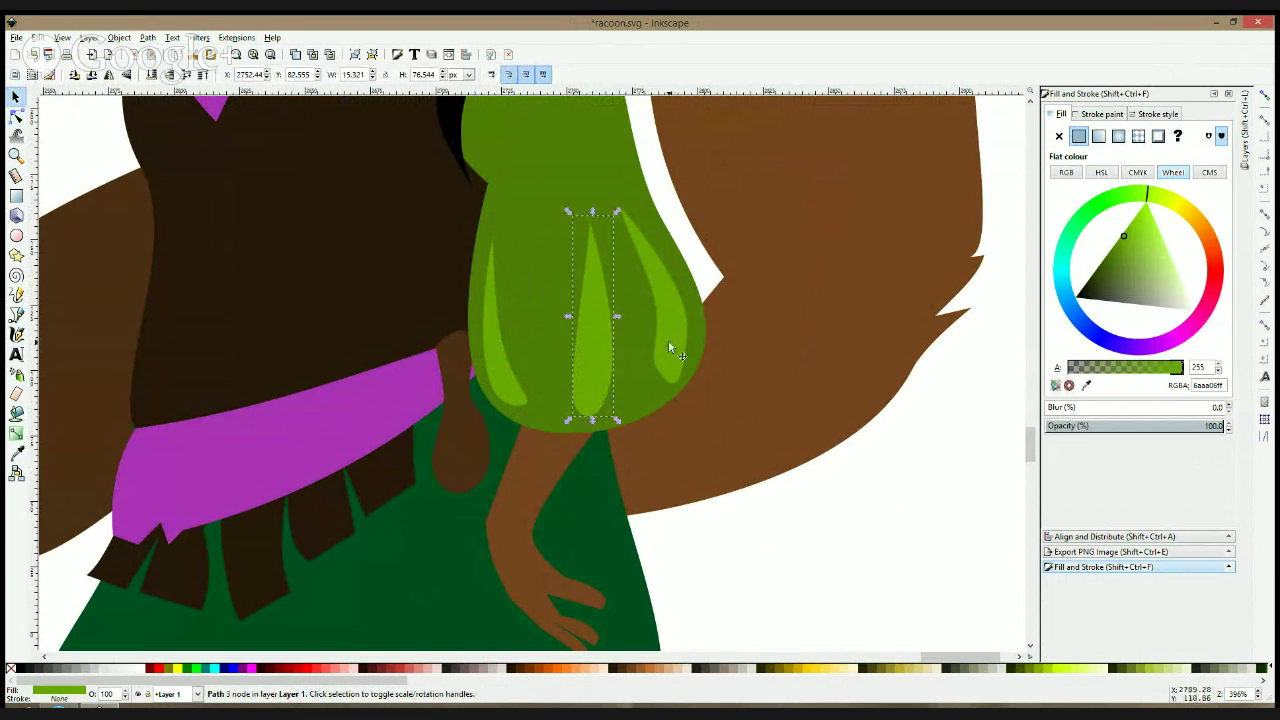
- Extend the lower end of the hanging sleeve's right highlight with a node move, keeping it rounded
left_click(16, 116)
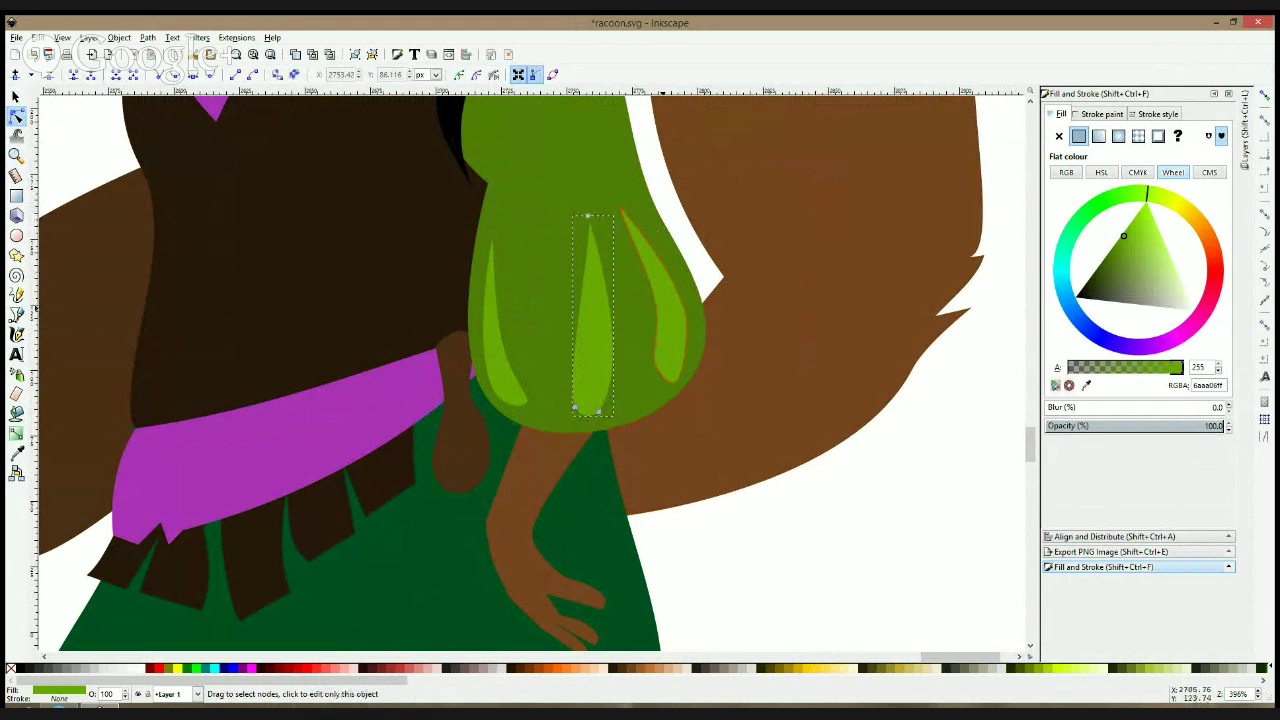
left_click(650, 310)
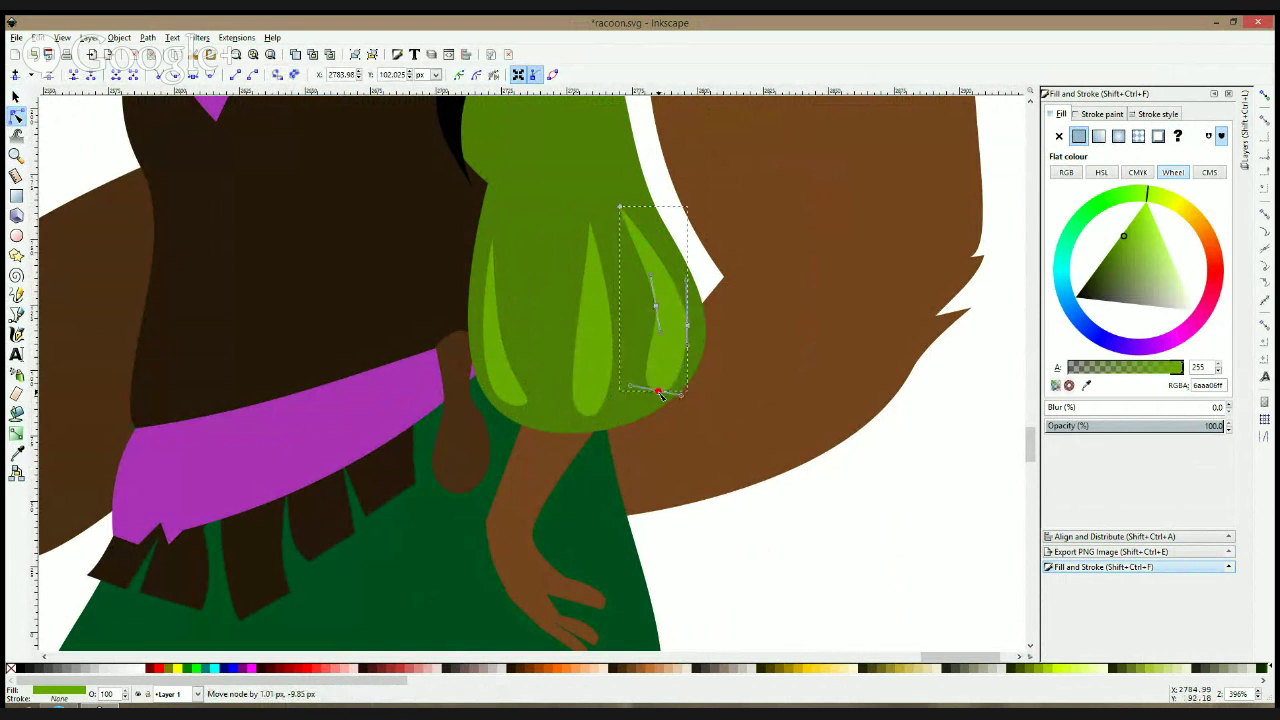
key("s")
left_click(840, 472)
scroll(840, 472, "down", 4)
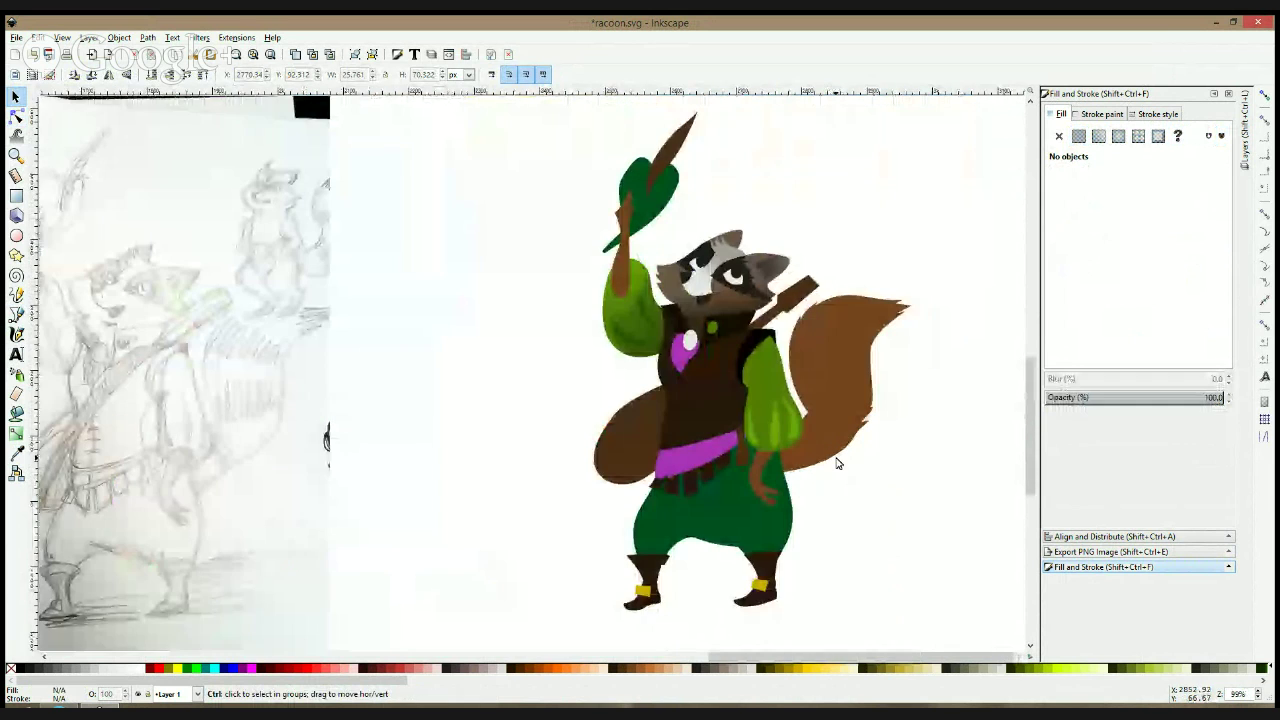
scroll(838, 464, "down", 2)
scroll(838, 350, "up", 2)
scroll(838, 350, "up", 1)
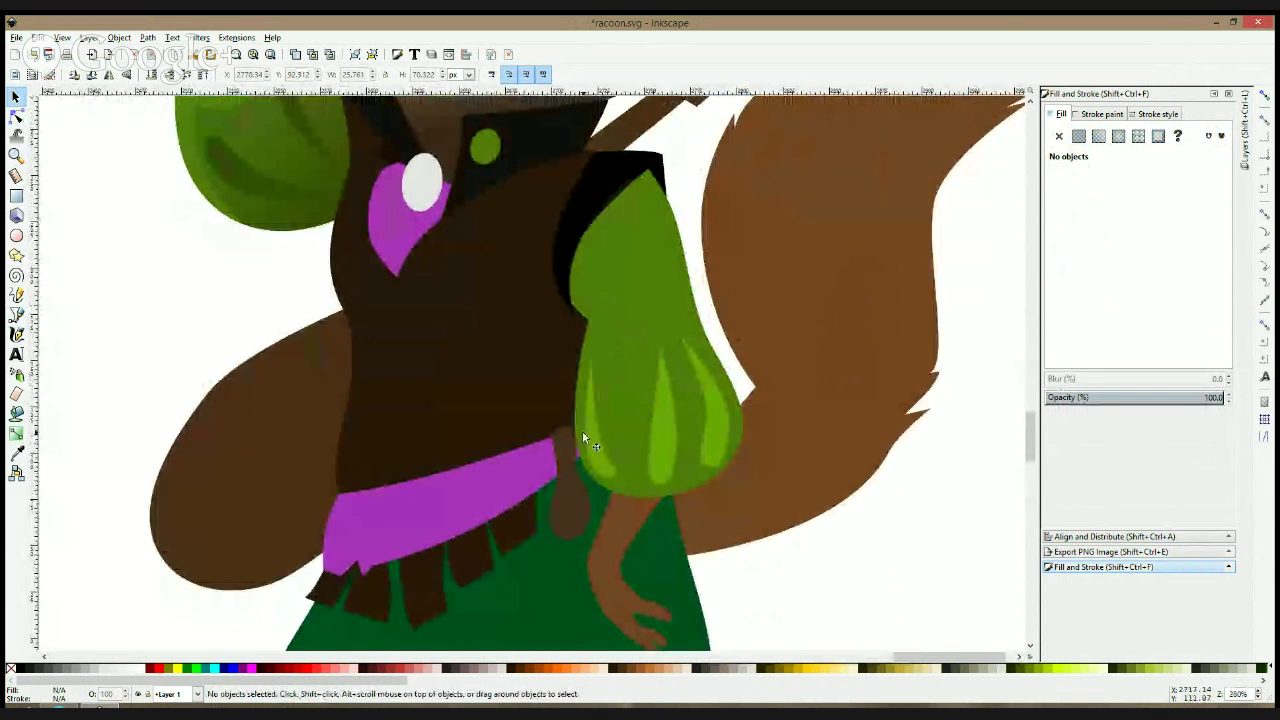
- Fill the hanging sleeve with the existing dark green linear gradient 4468, running from its upper middle to its lower right edge
left_click(592, 435)
left_click(662, 256)
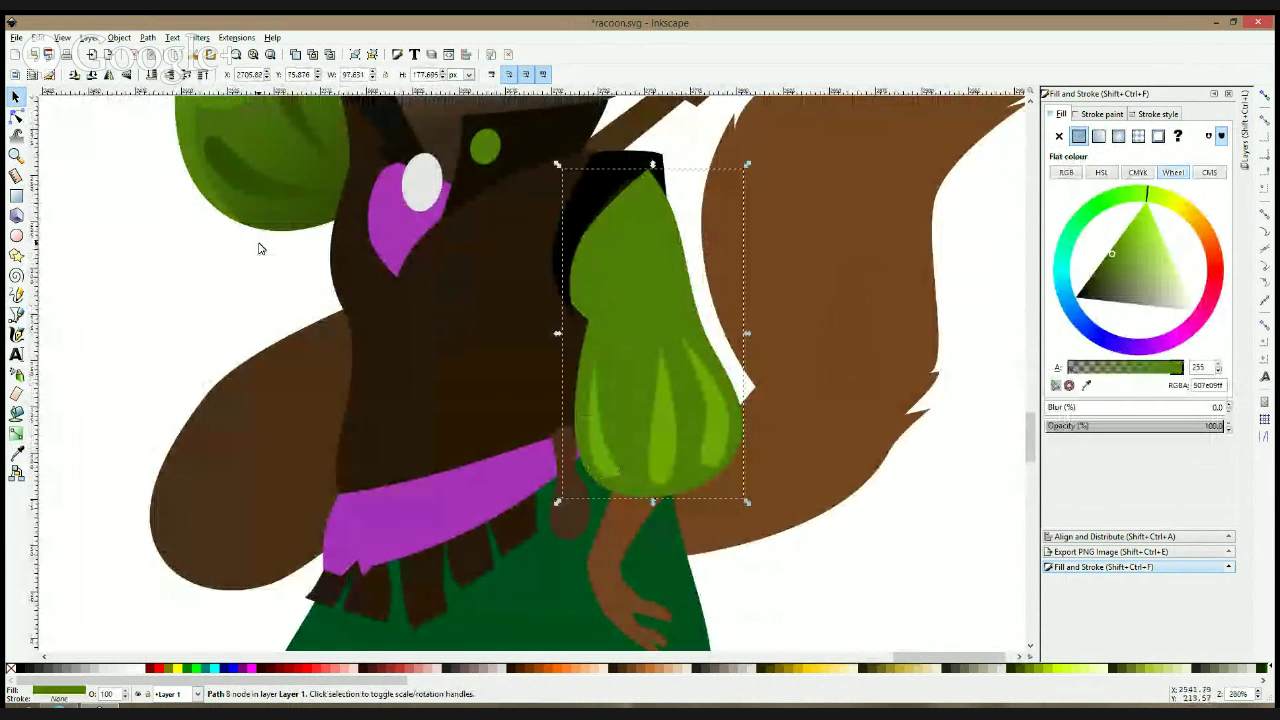
left_click(22, 436)
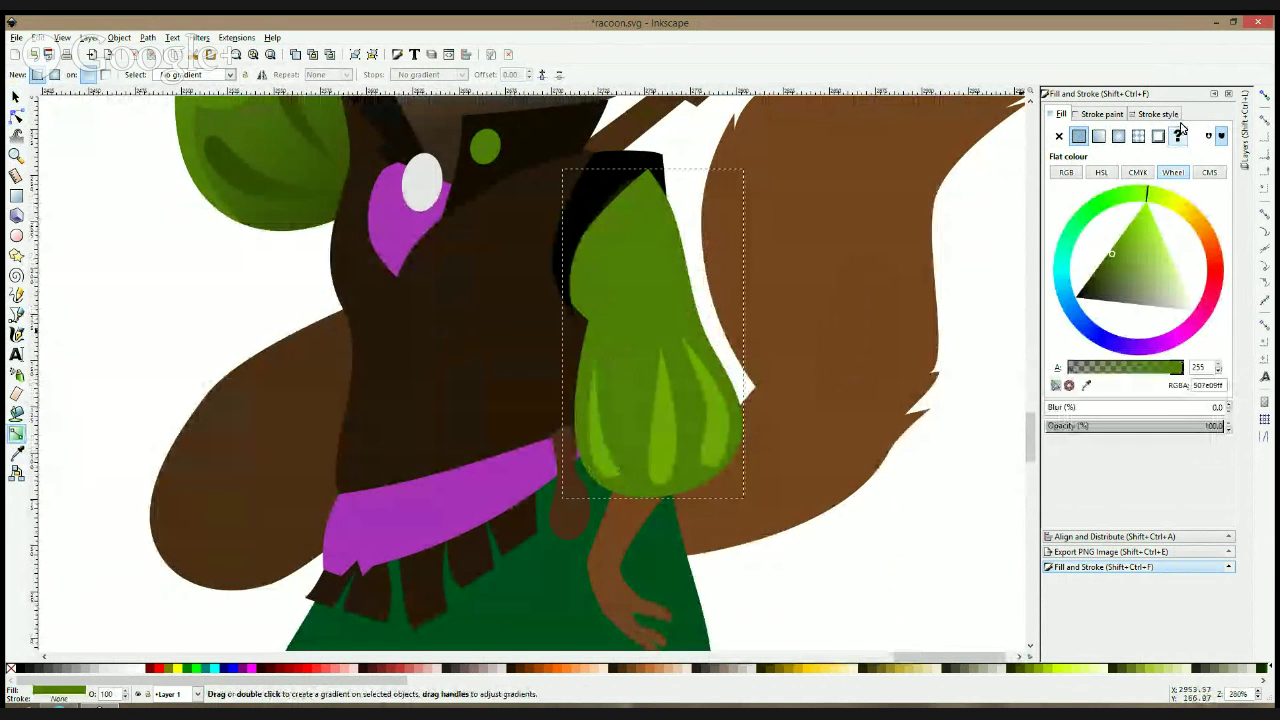
left_click(1097, 138)
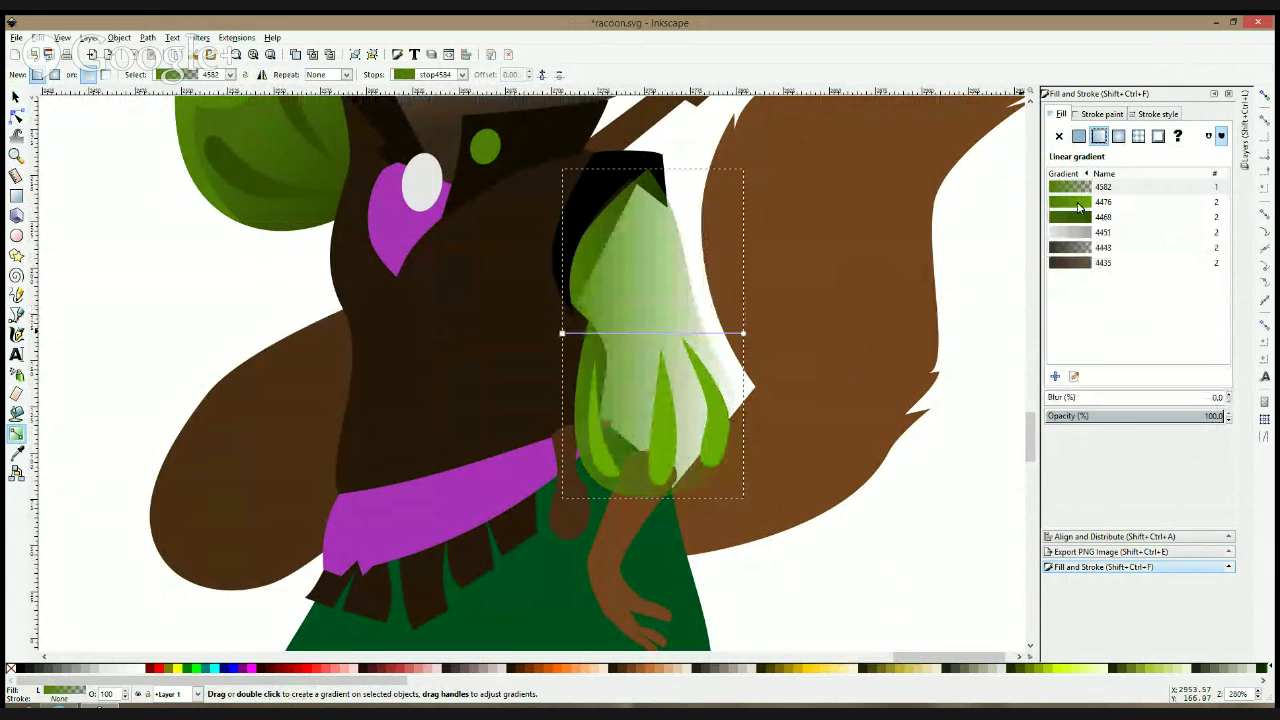
left_click(1079, 207)
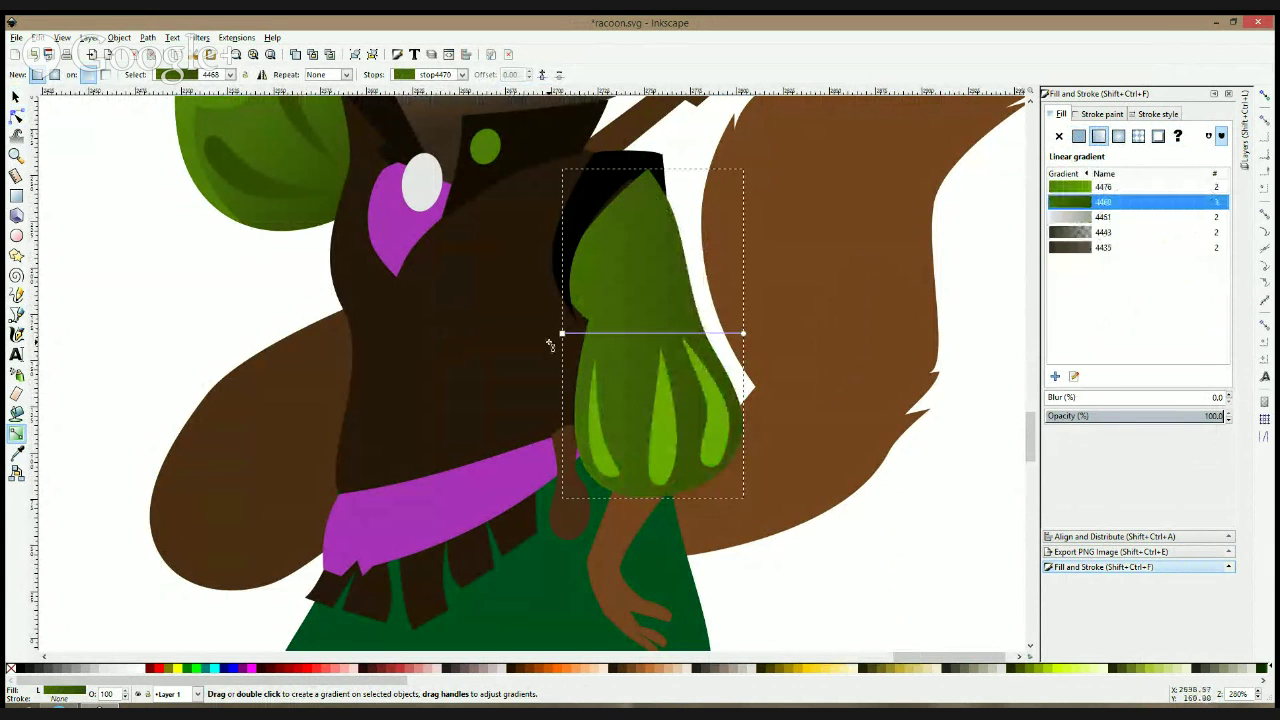
left_click_drag(563, 334, 645, 294)
left_click(742, 336)
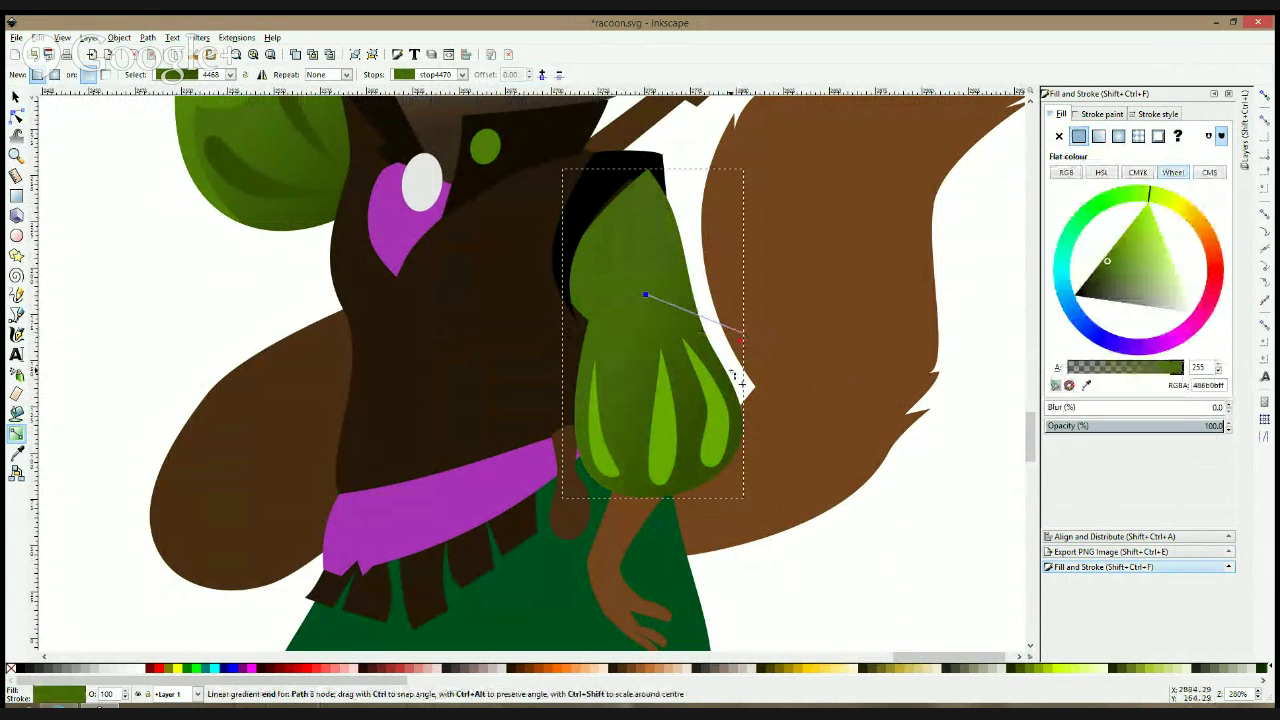
left_click_drag(742, 382, 736, 458)
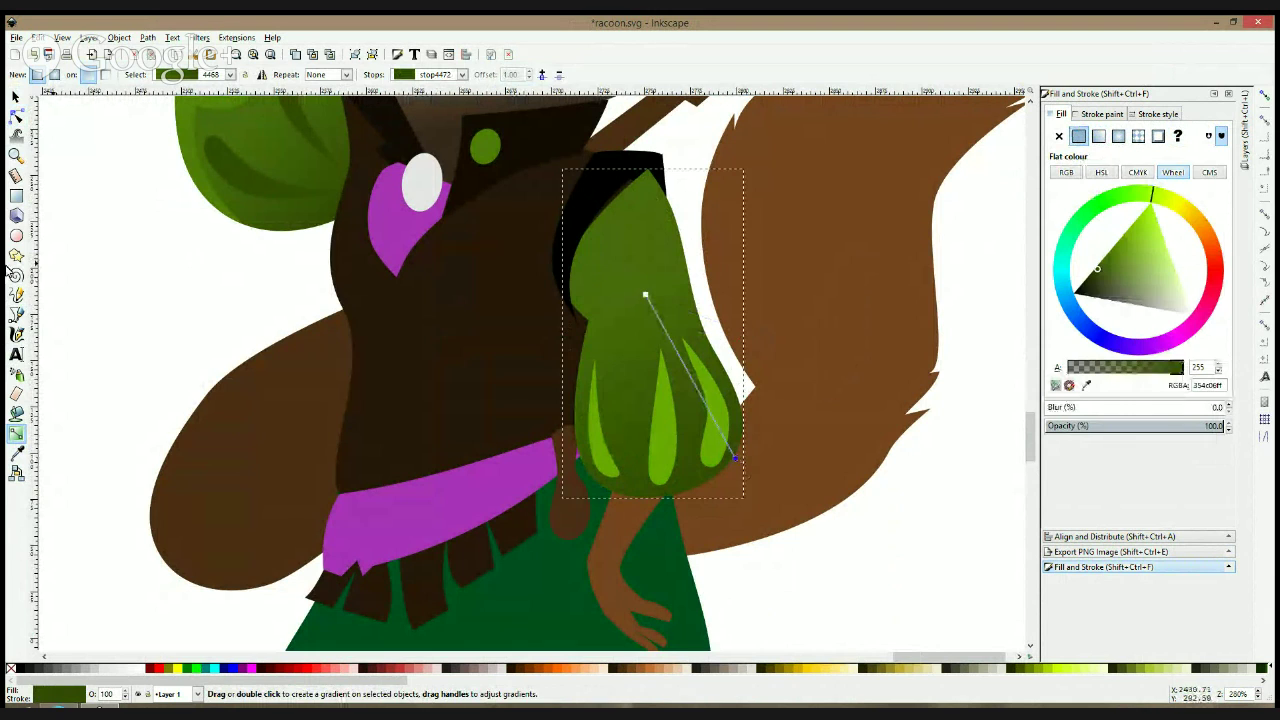
- Draw a closed light green polygon with the Bezier pen over the shoulder and body-side edge of the hanging sleeve
left_click(18, 315)
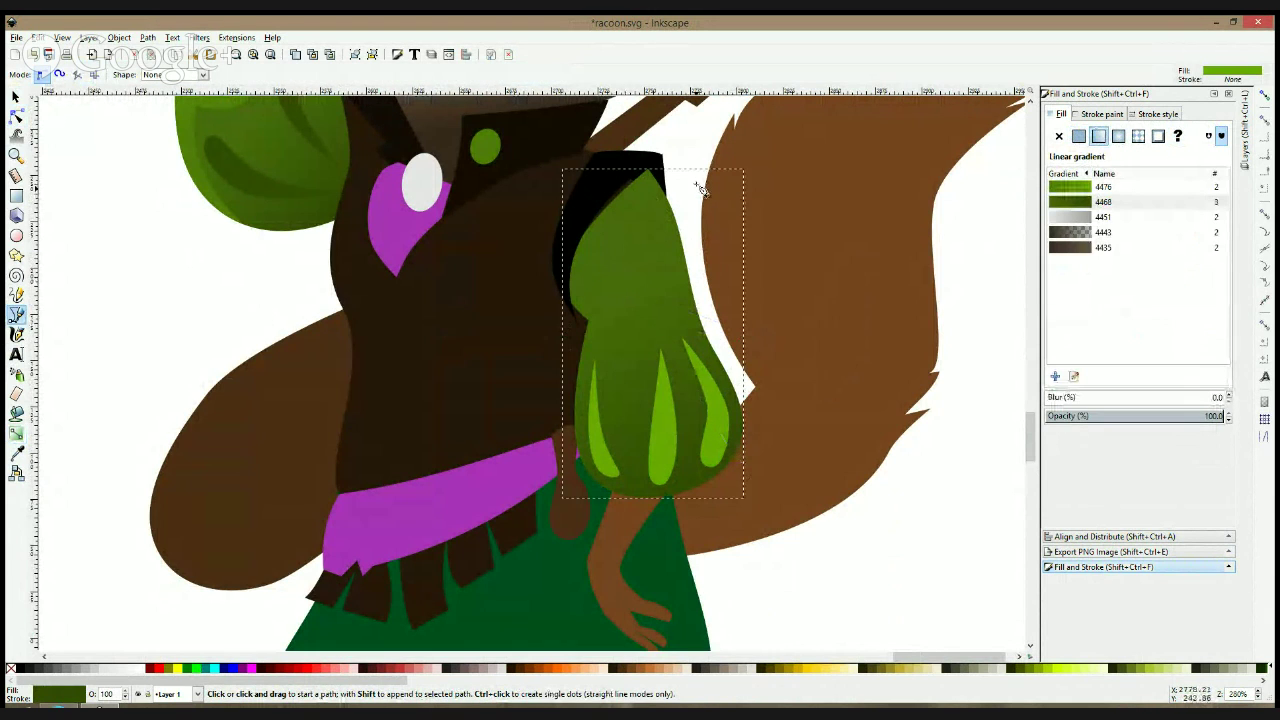
left_click(693, 253)
left_click(590, 270)
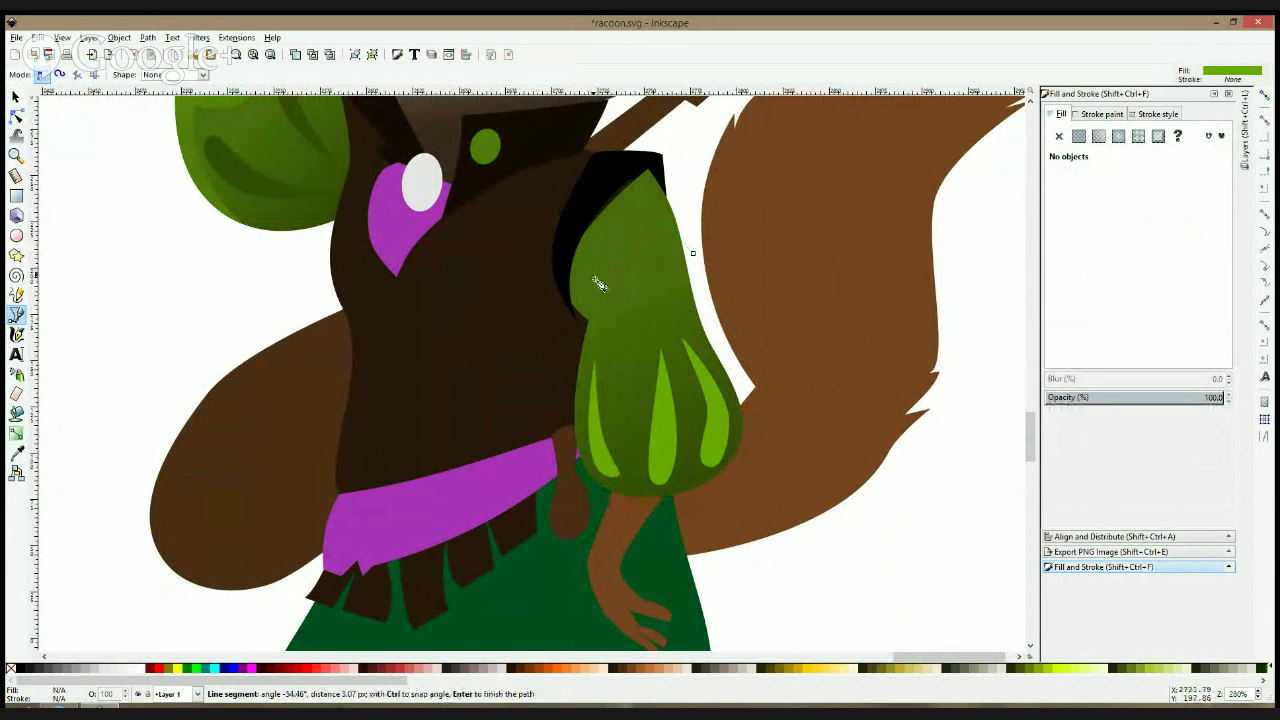
left_click(602, 314)
left_click(590, 352)
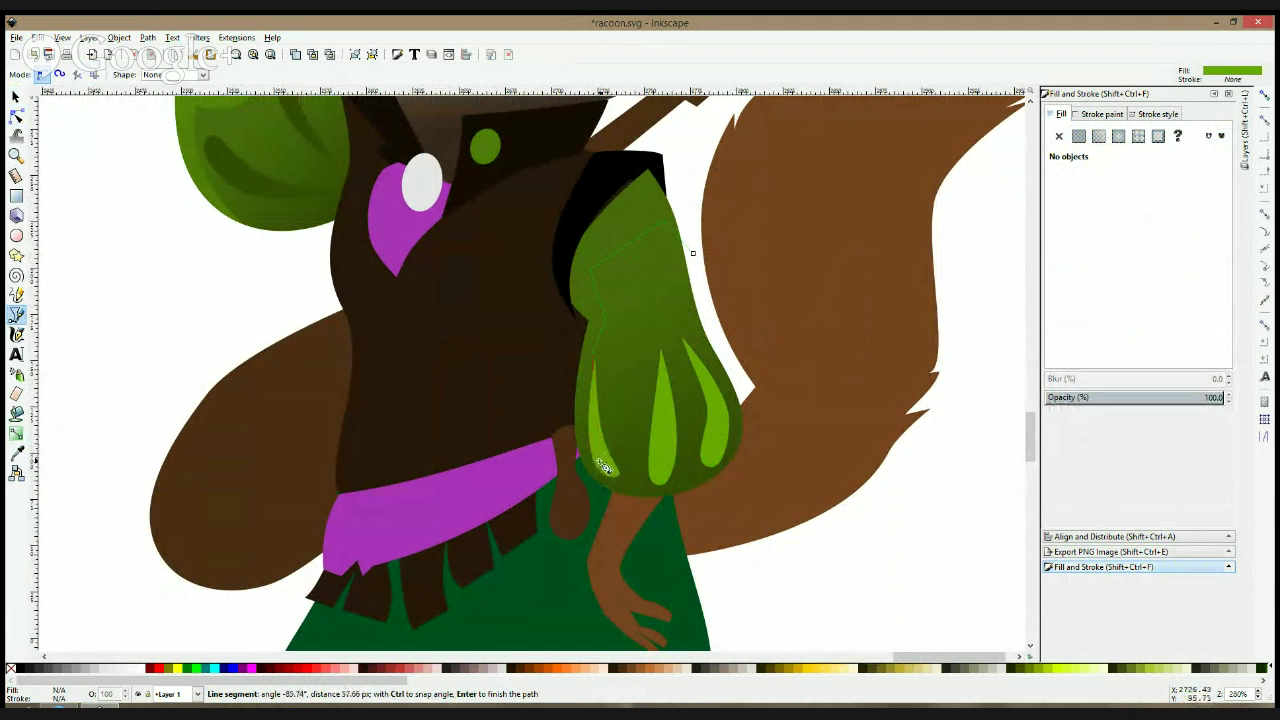
left_click(620, 494)
left_click(533, 263)
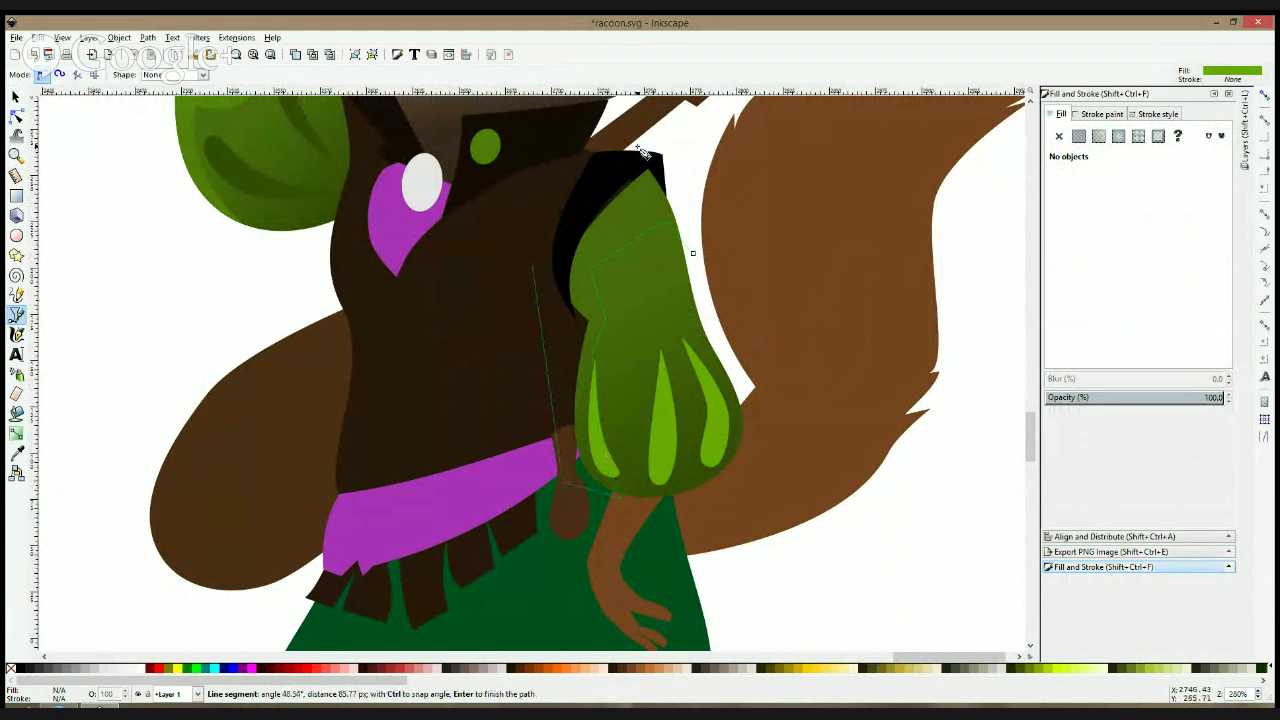
left_click(688, 204)
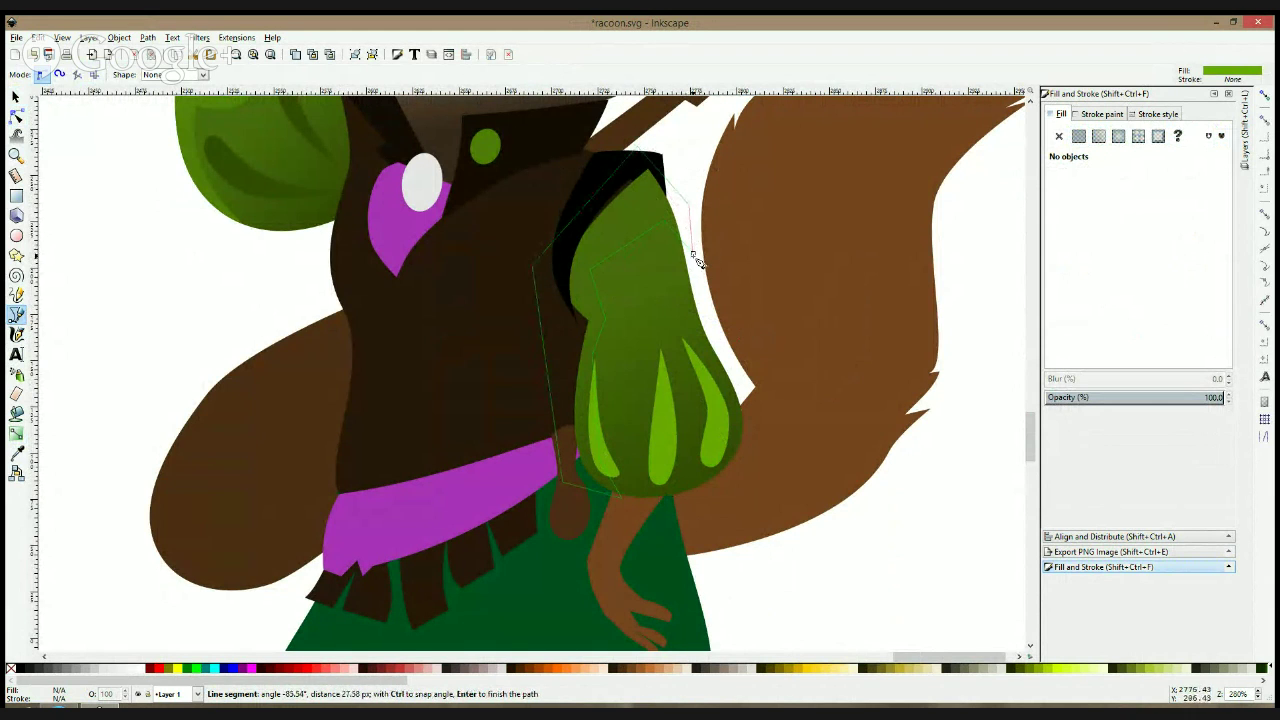
left_click(693, 253)
- Smooth the inner corners of the new light green shape in outline view so its edge curves along the shoulder and sleeve
key("ctrl+KP_5")
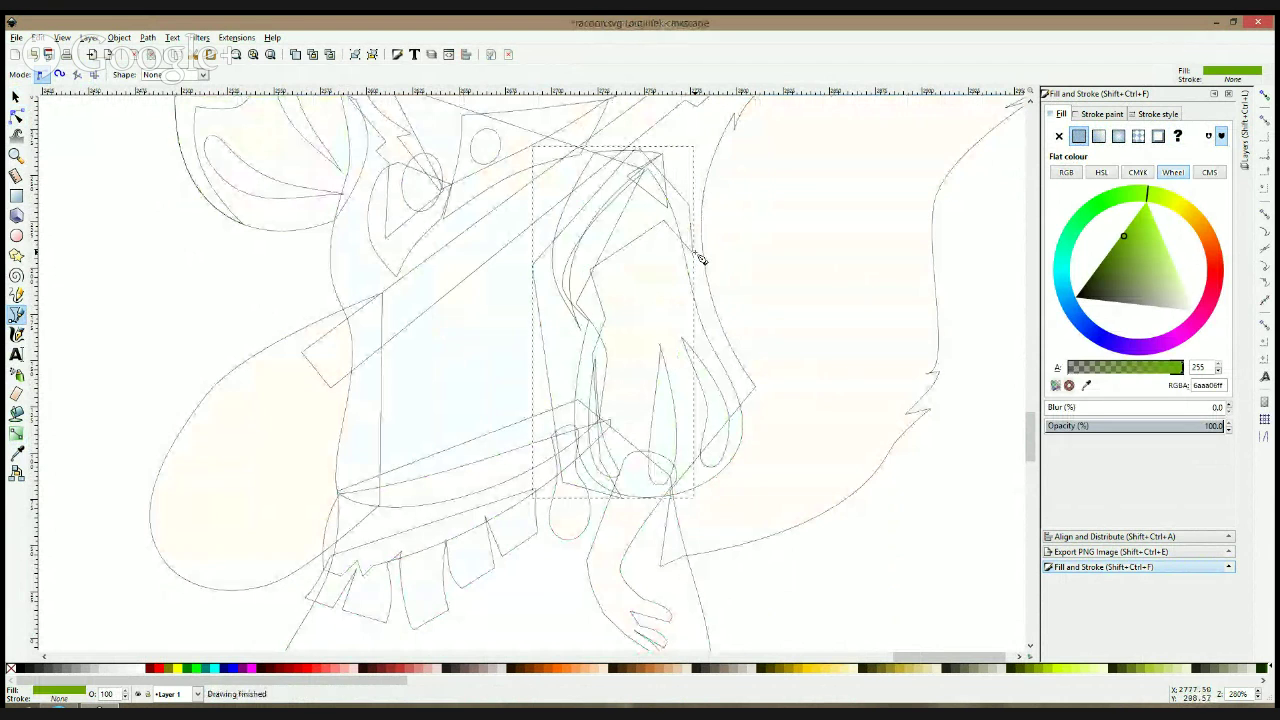
key("n")
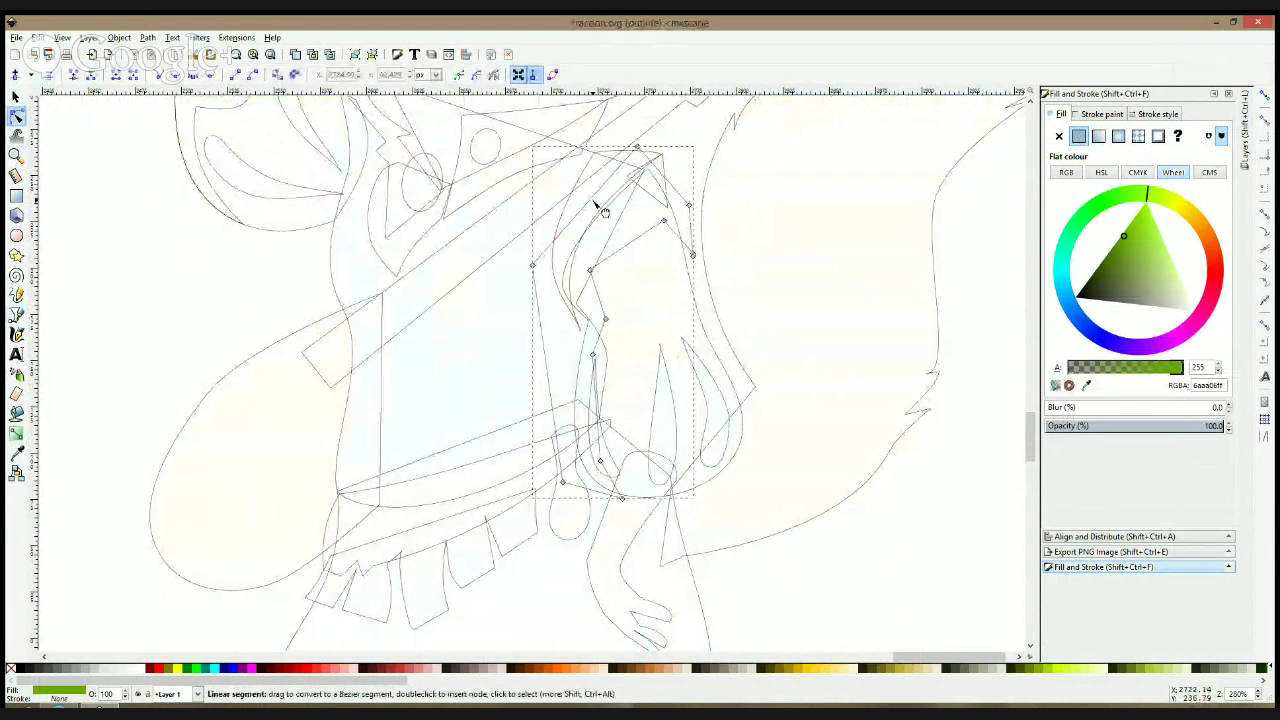
left_click(665, 222, "ctrl")
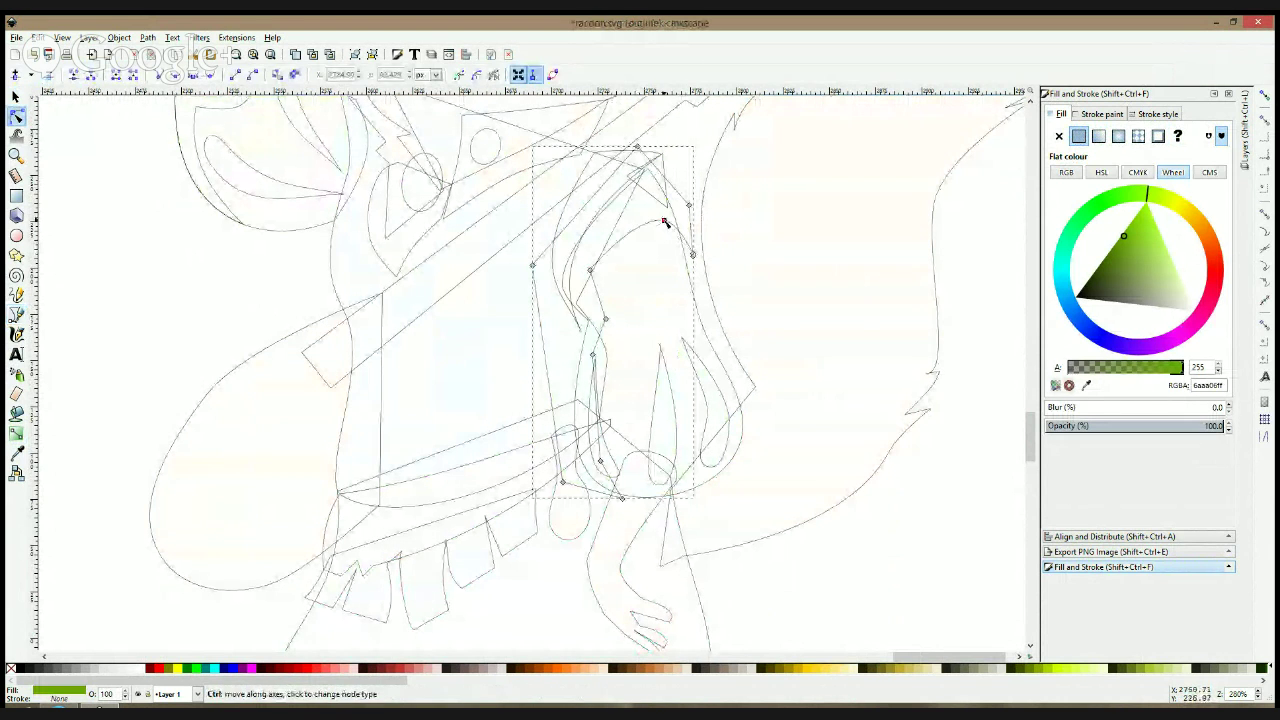
left_click(590, 271, "ctrl")
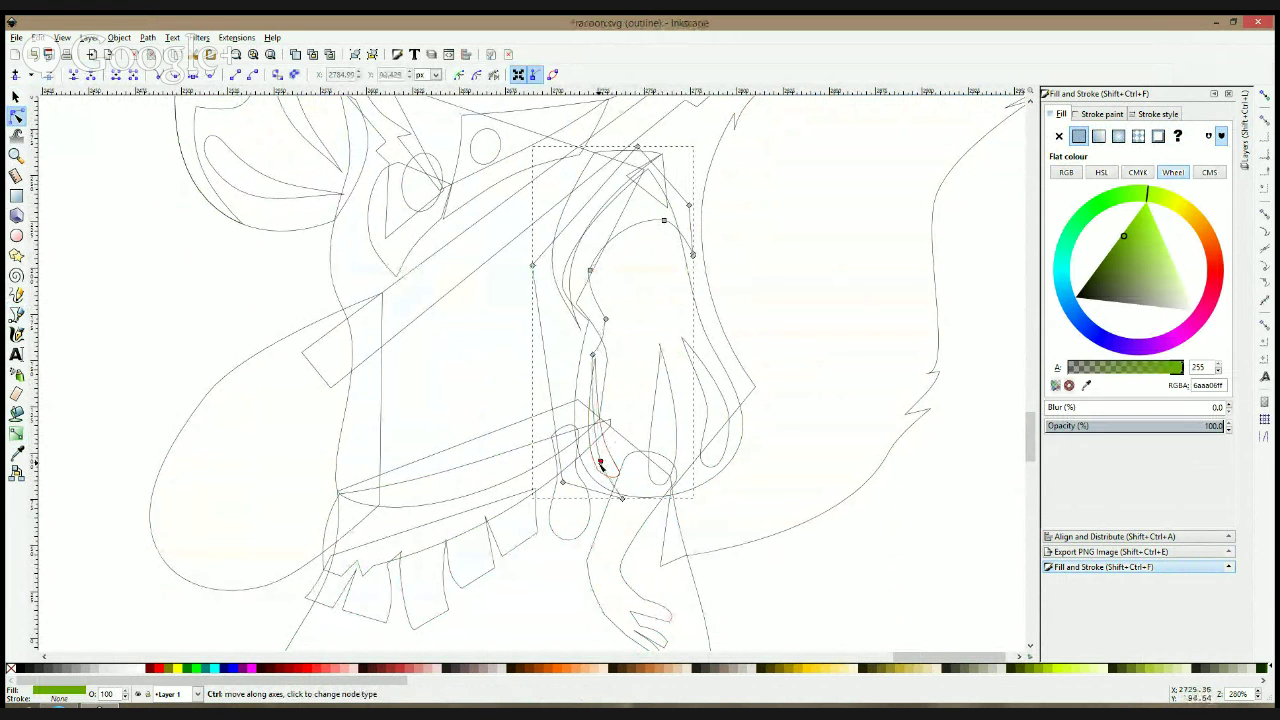
left_click_drag(600, 462, 596, 462)
key("s")
key("ctrl+KP_5")
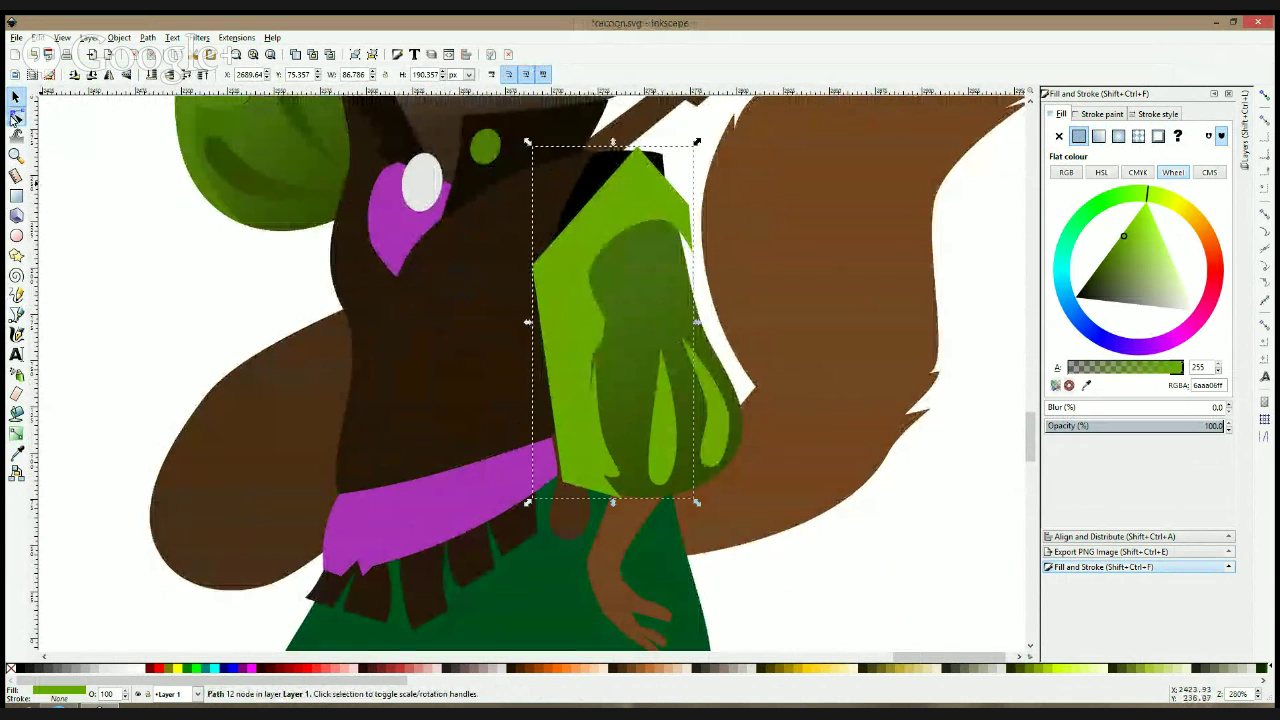
left_click(15, 117)
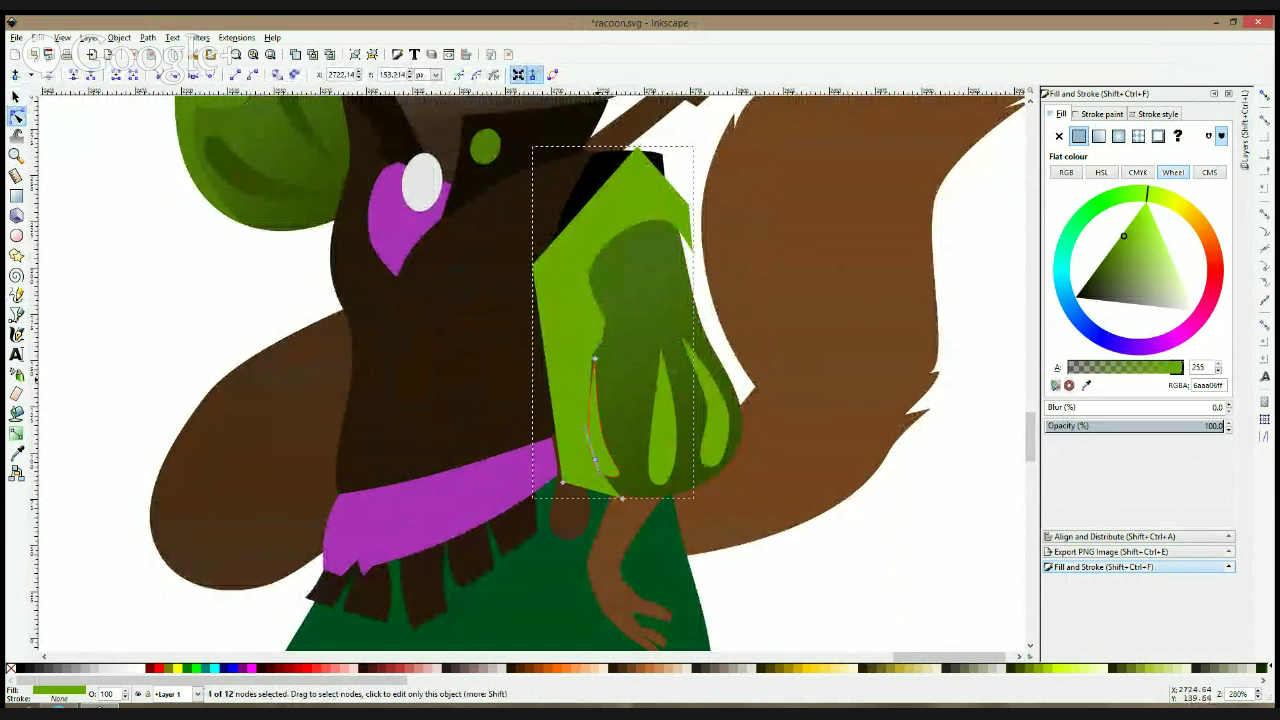
left_click(597, 381)
left_click(585, 378)
key("s")
- Duplicate the hanging sleeve and intersect the copy with the light green shape to trim it to the sleeve's outline
left_click(641, 327, "shift")
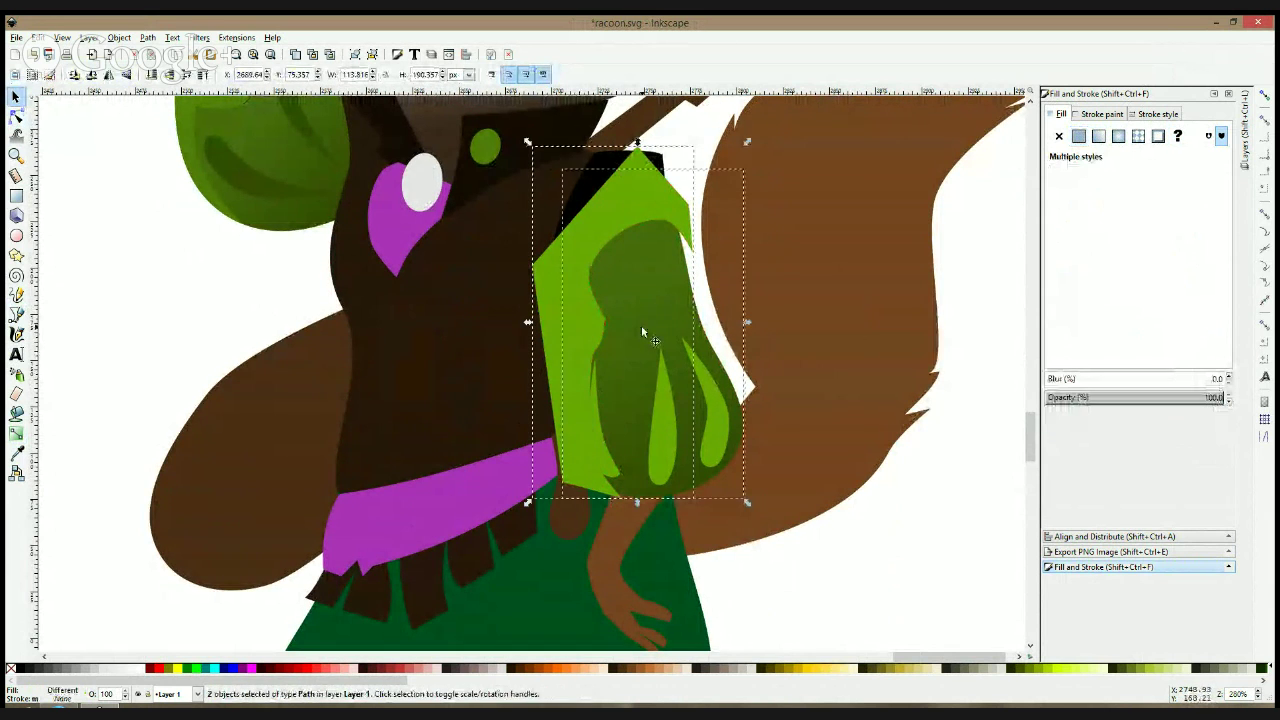
left_click(709, 242)
left_click(662, 263)
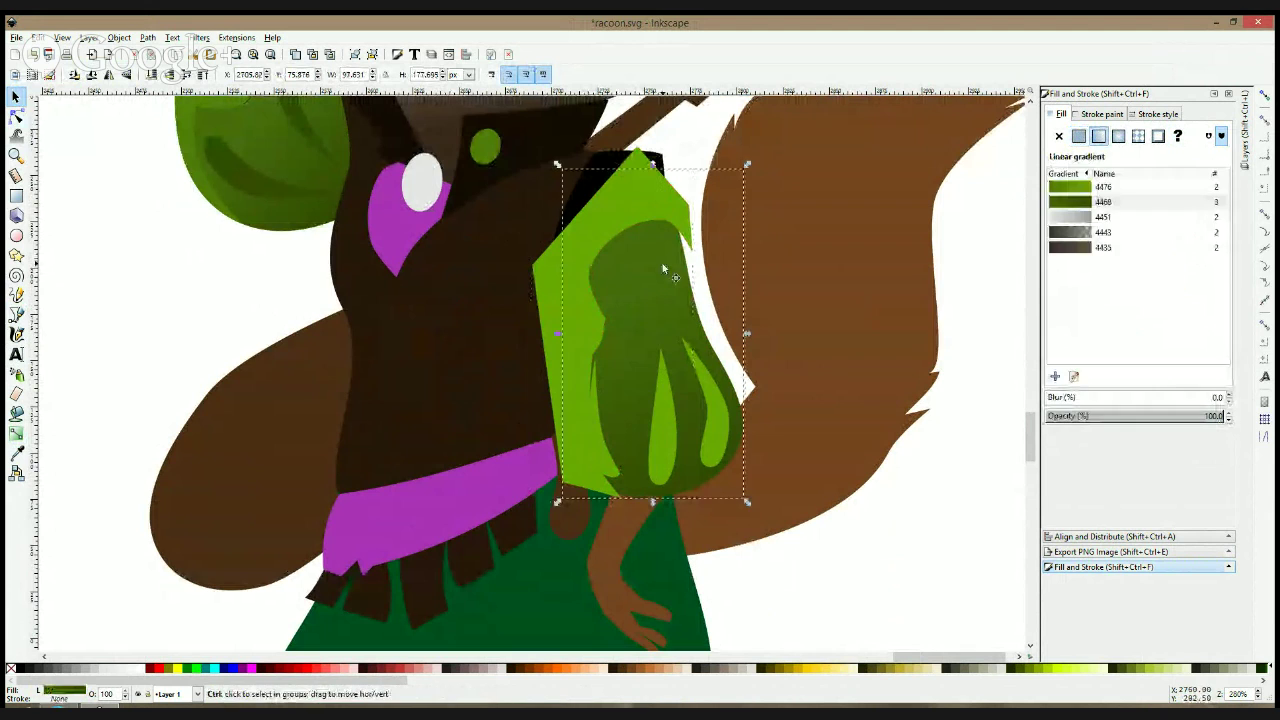
key("ctrl+d")
left_click(628, 171, "shift")
key("ctrl+asterisk")
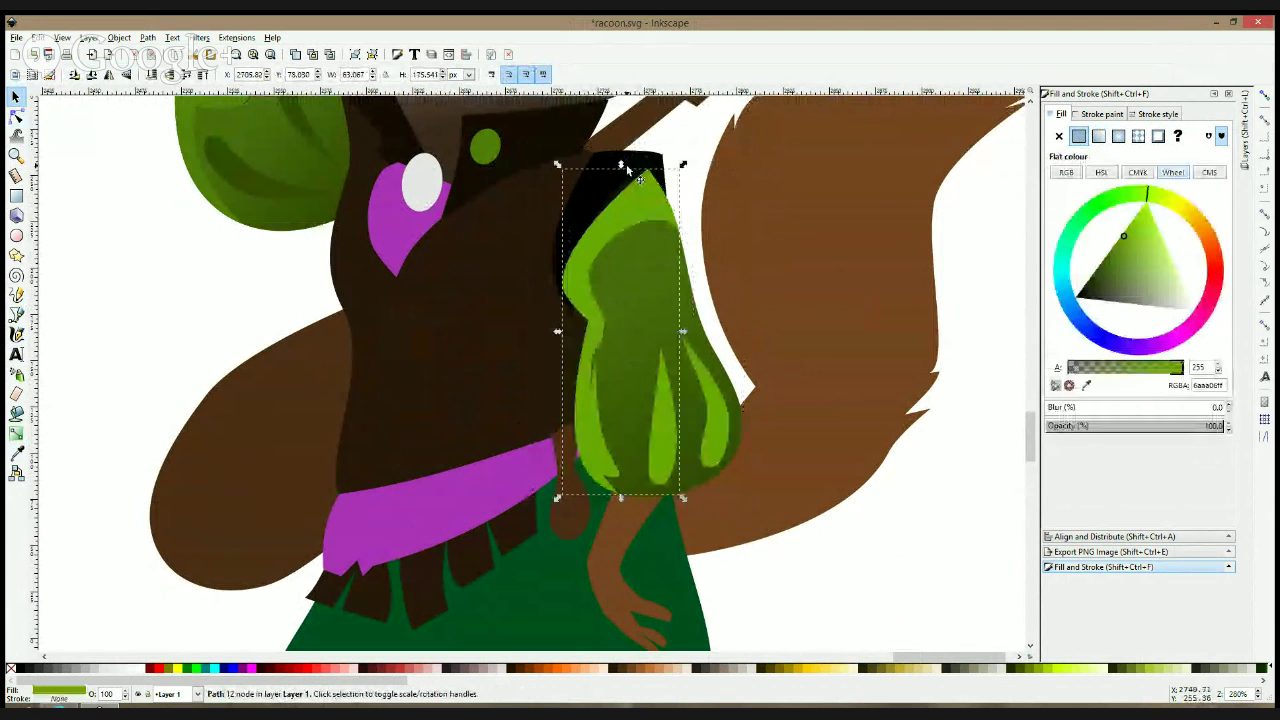
- Recolour the hanging sleeve's three narrow highlights as folds with the dark green 354c06 sampled from the raised sleeve
left_click(601, 395)
left_click(670, 430, "shift")
left_click(710, 420, "shift")
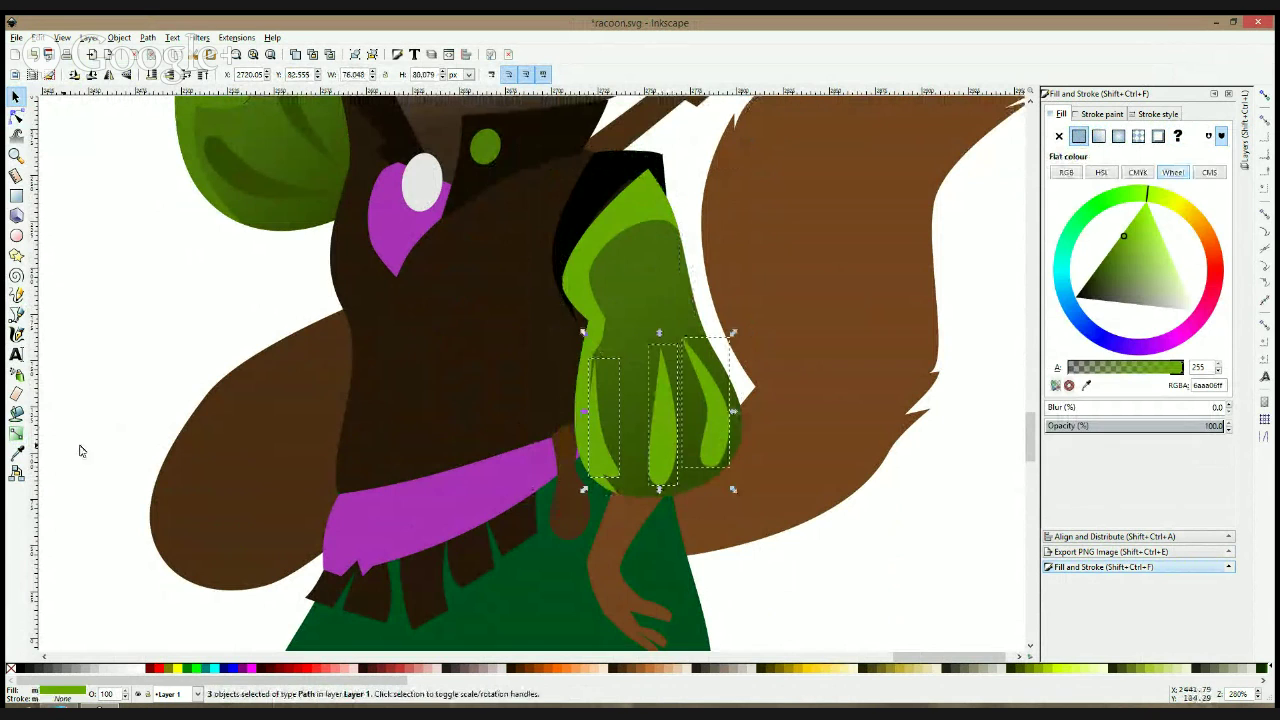
left_click(16, 452)
left_click(241, 190)
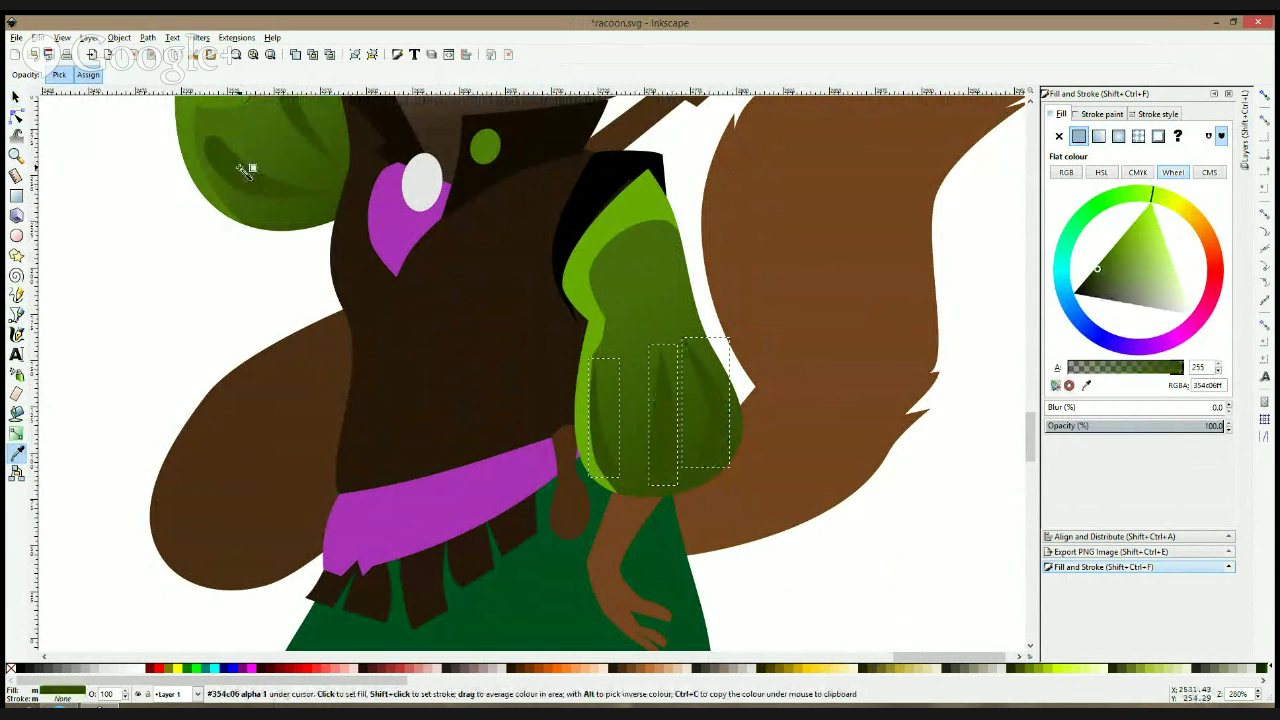
- Fill the hanging sleeve's light green edge shape with the existing two-tone green linear gradient and run it vertically along the sleeve
key("s")
left_click(617, 220)
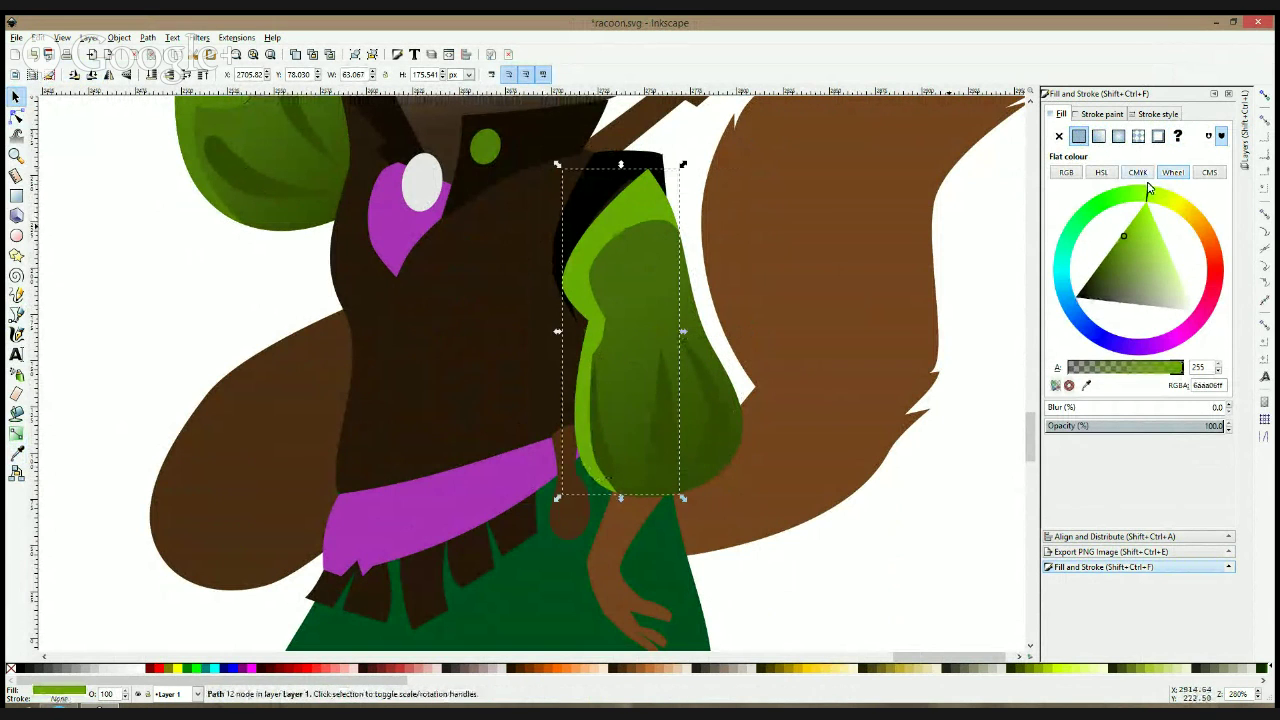
left_click(1102, 138)
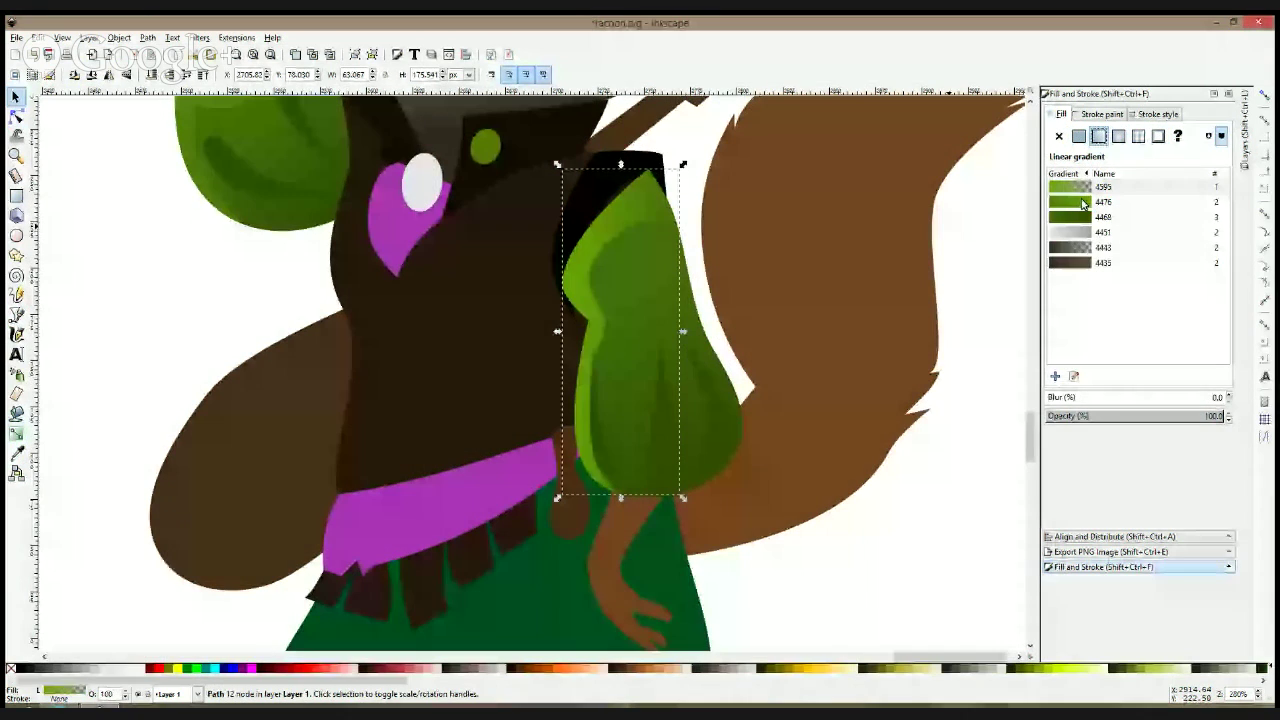
left_click(1083, 202)
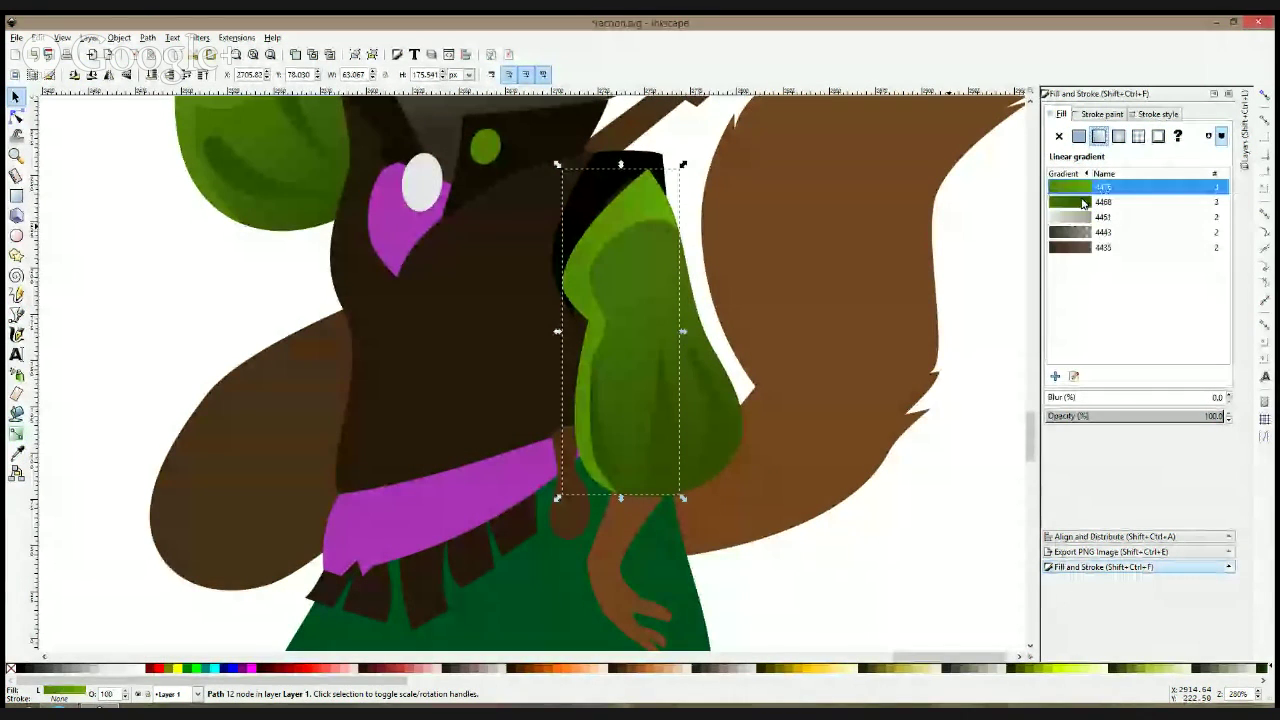
left_click(16, 433)
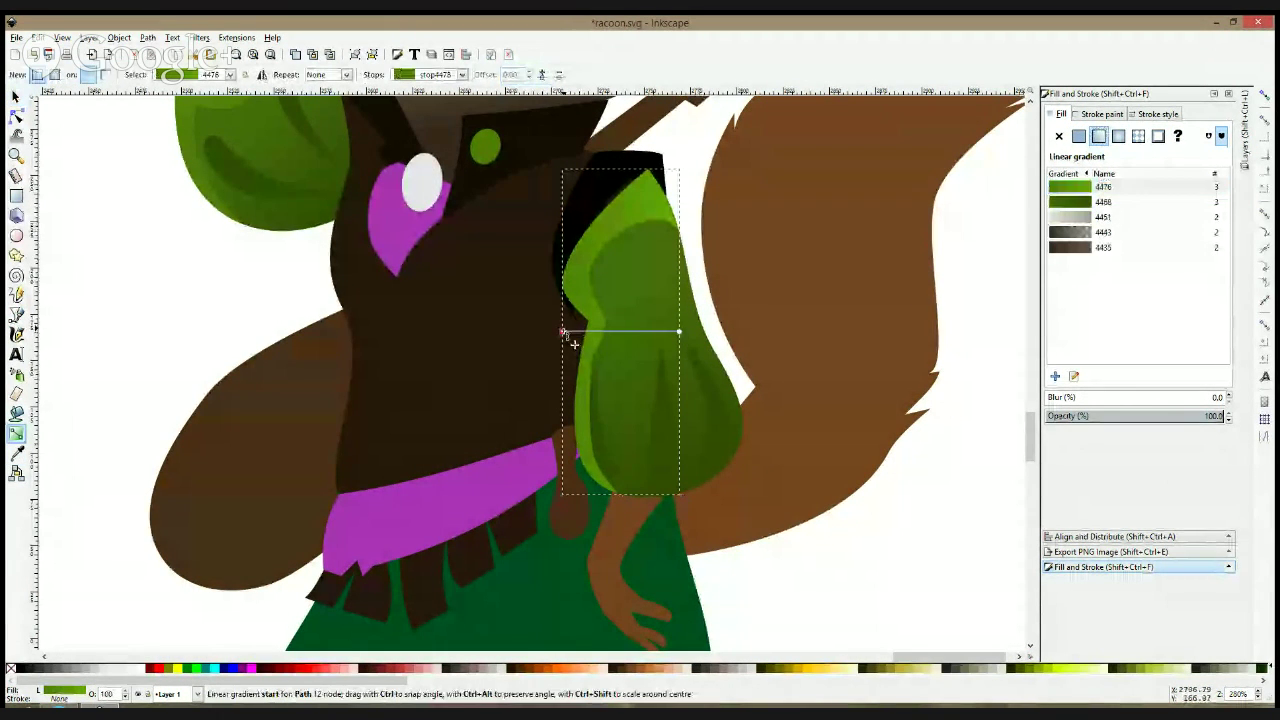
left_click_drag(564, 332, 571, 222)
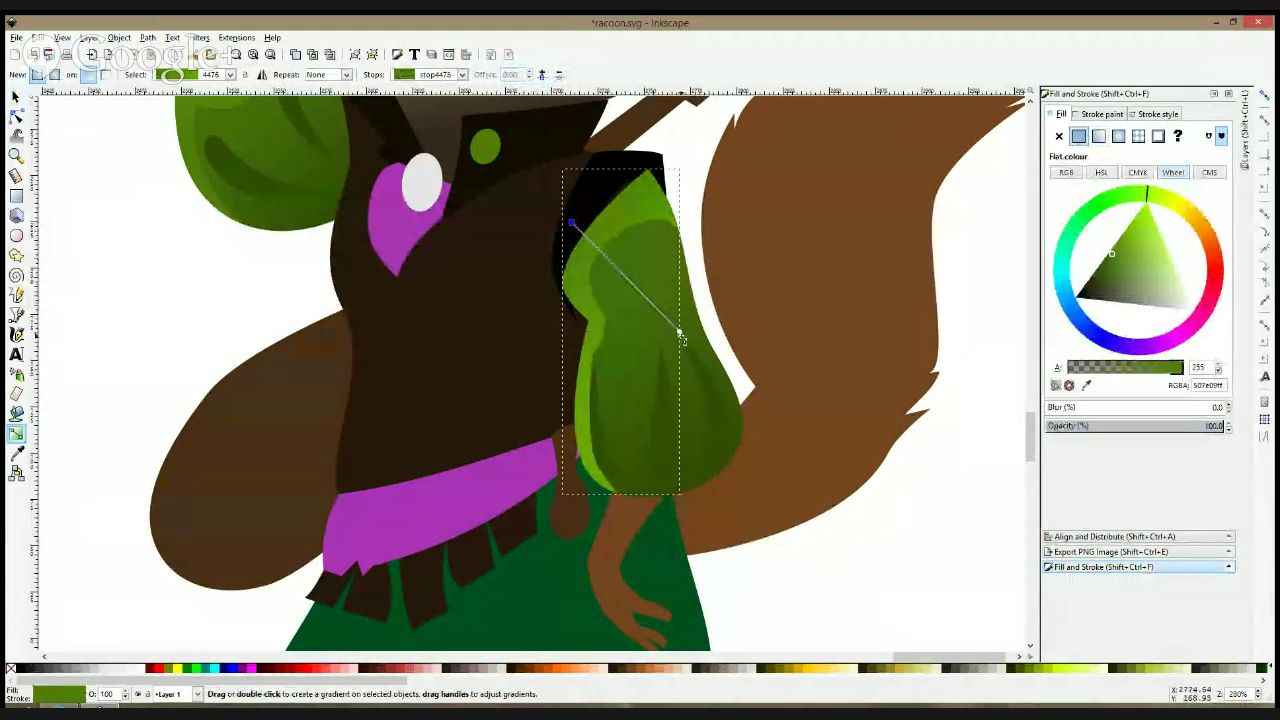
left_click_drag(679, 331, 589, 428)
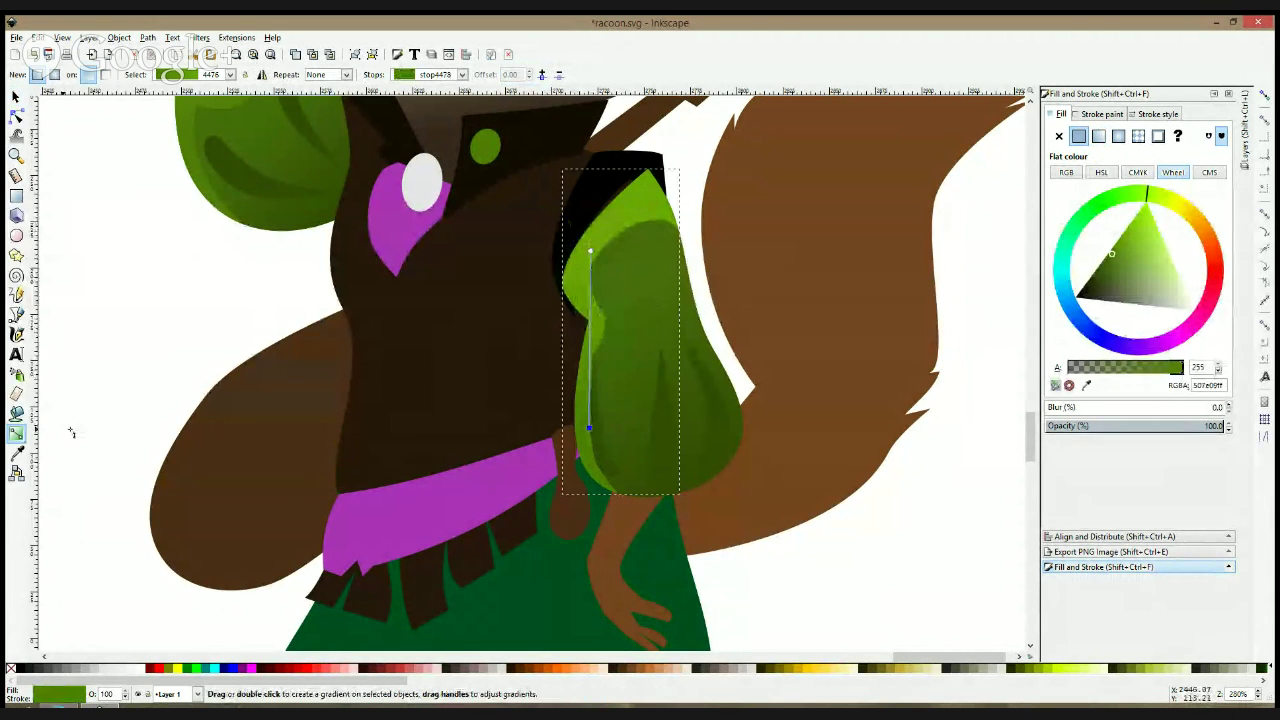
- Recolour the selected stop of the sleeve edge's gradient with a green sampled from the sleeve and save the document
left_click(17, 455)
left_click(628, 400)
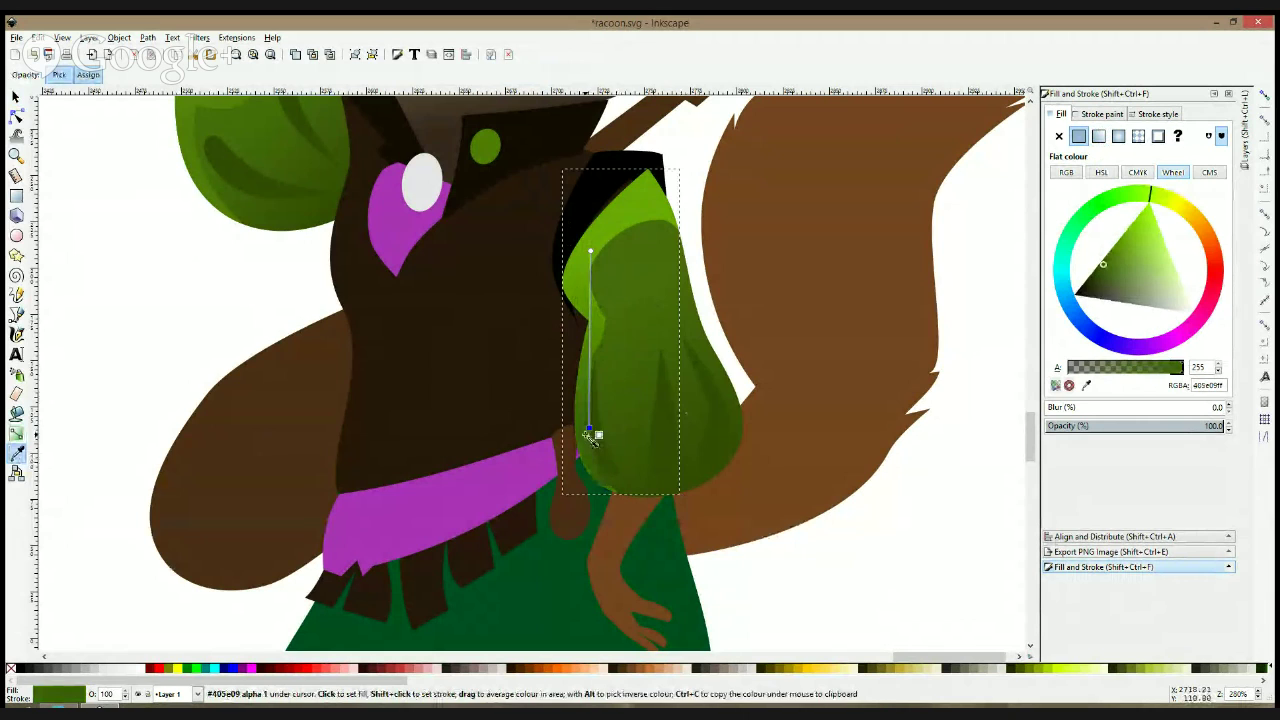
left_click(625, 461)
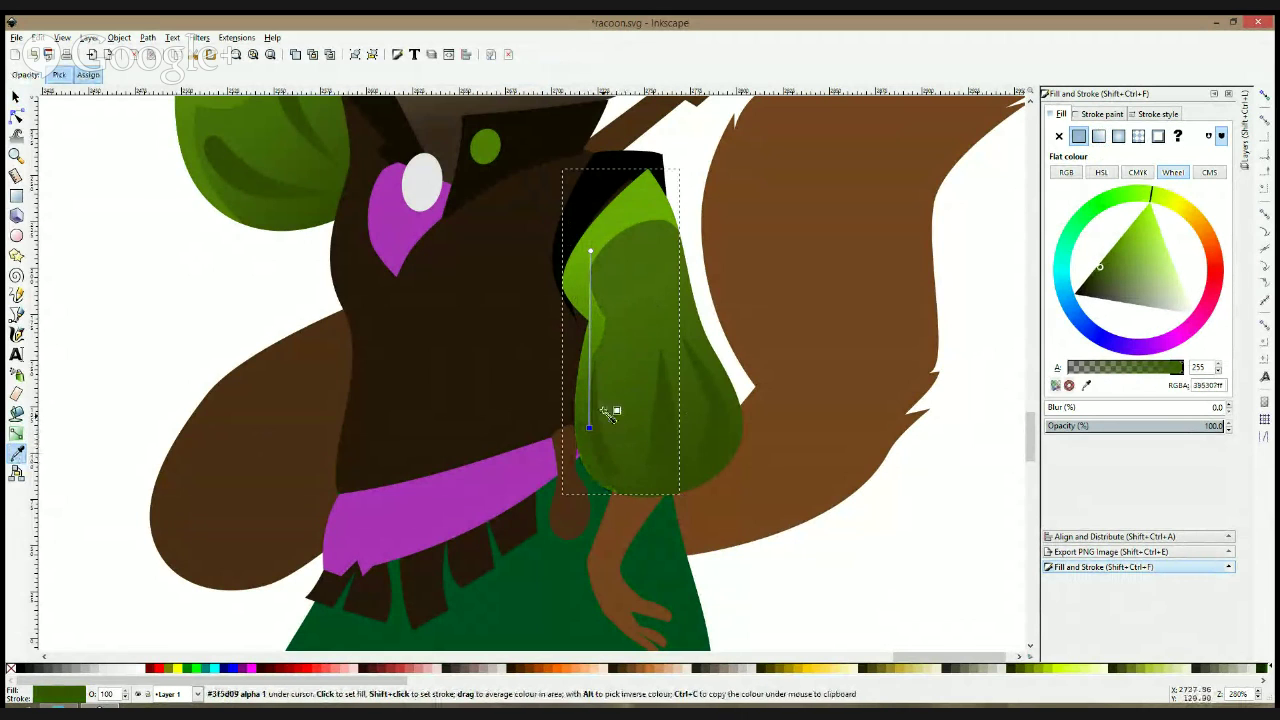
left_click_drag(597, 257, 592, 222)
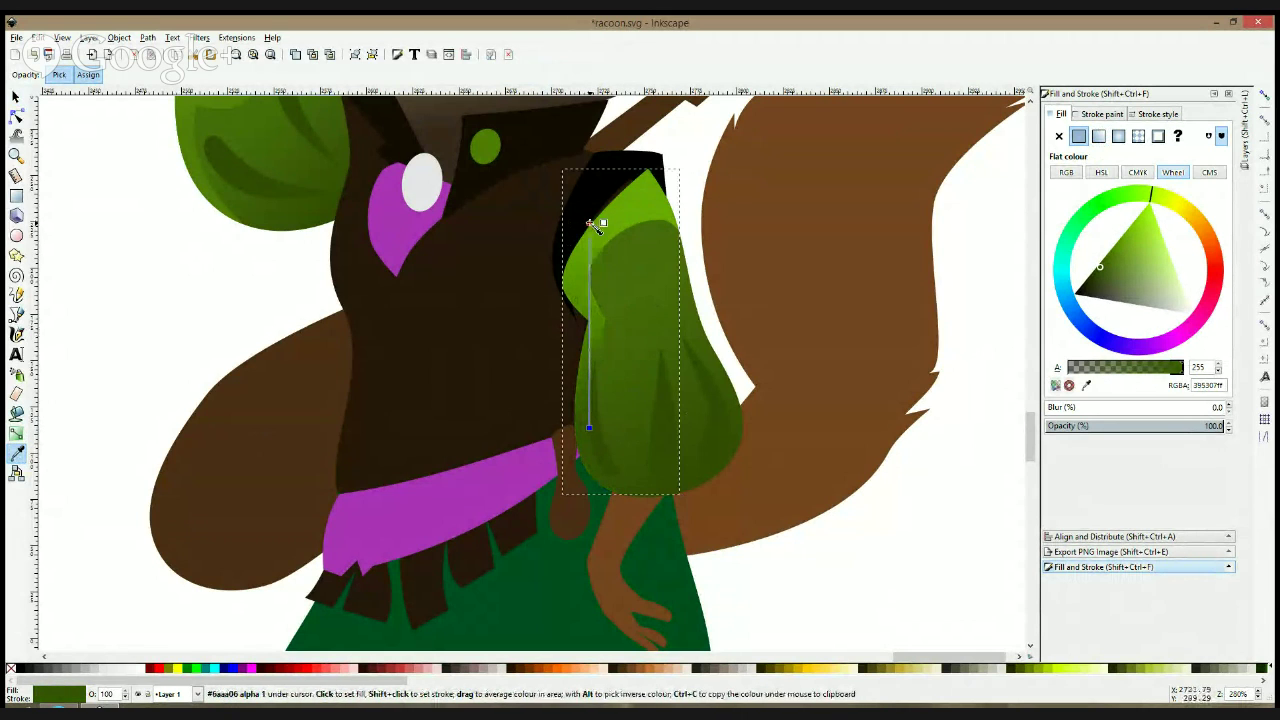
left_click(598, 311)
key("s")
scroll(597, 310, "down", 4)
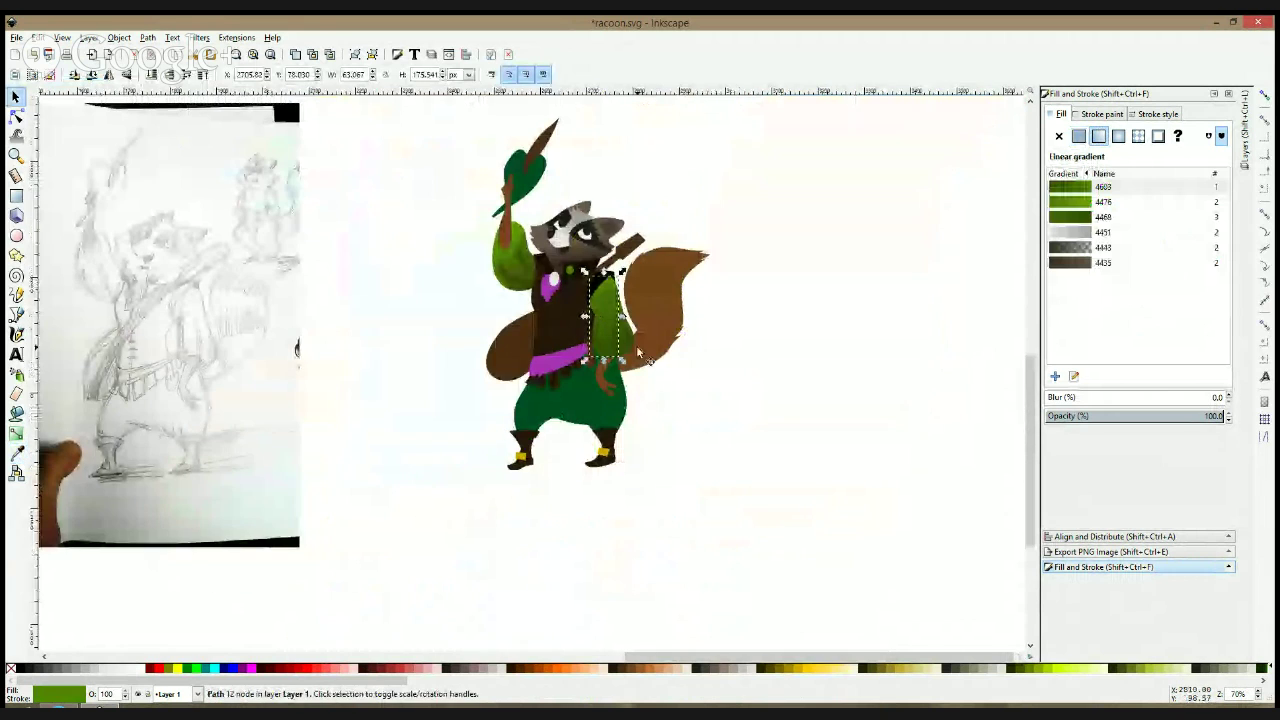
left_click(16, 433)
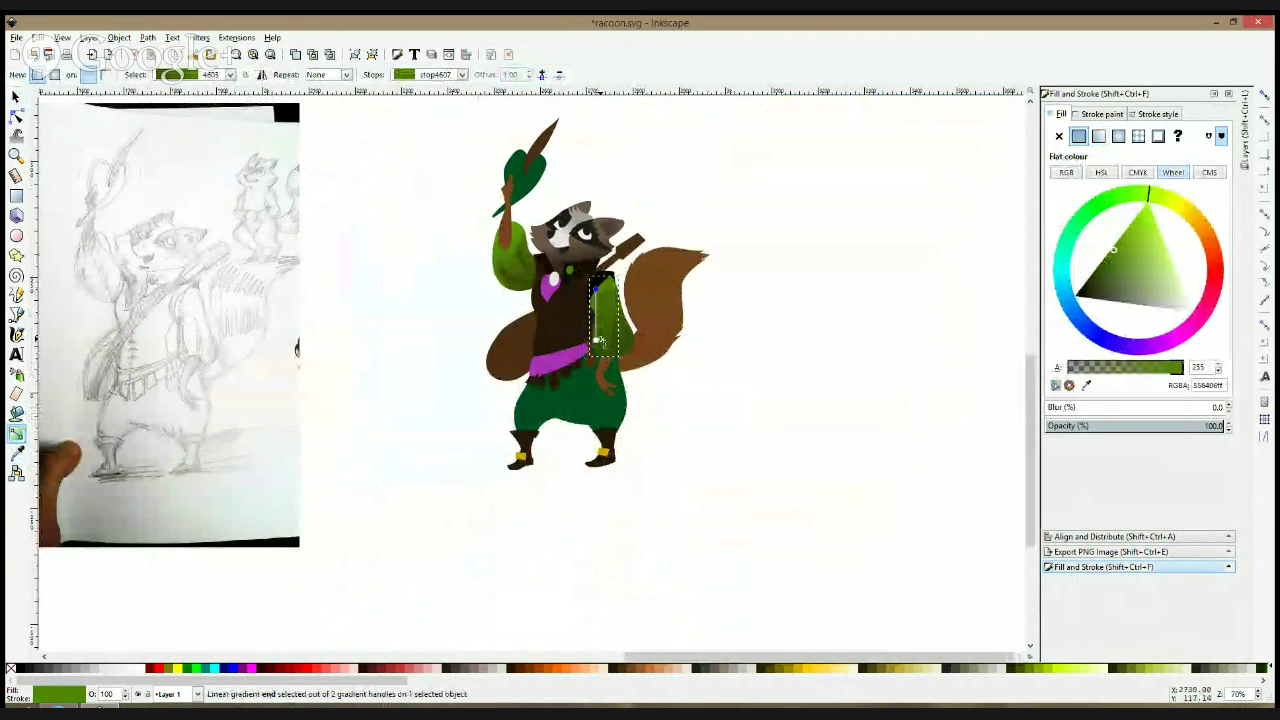
key("s")
left_click(735, 386)
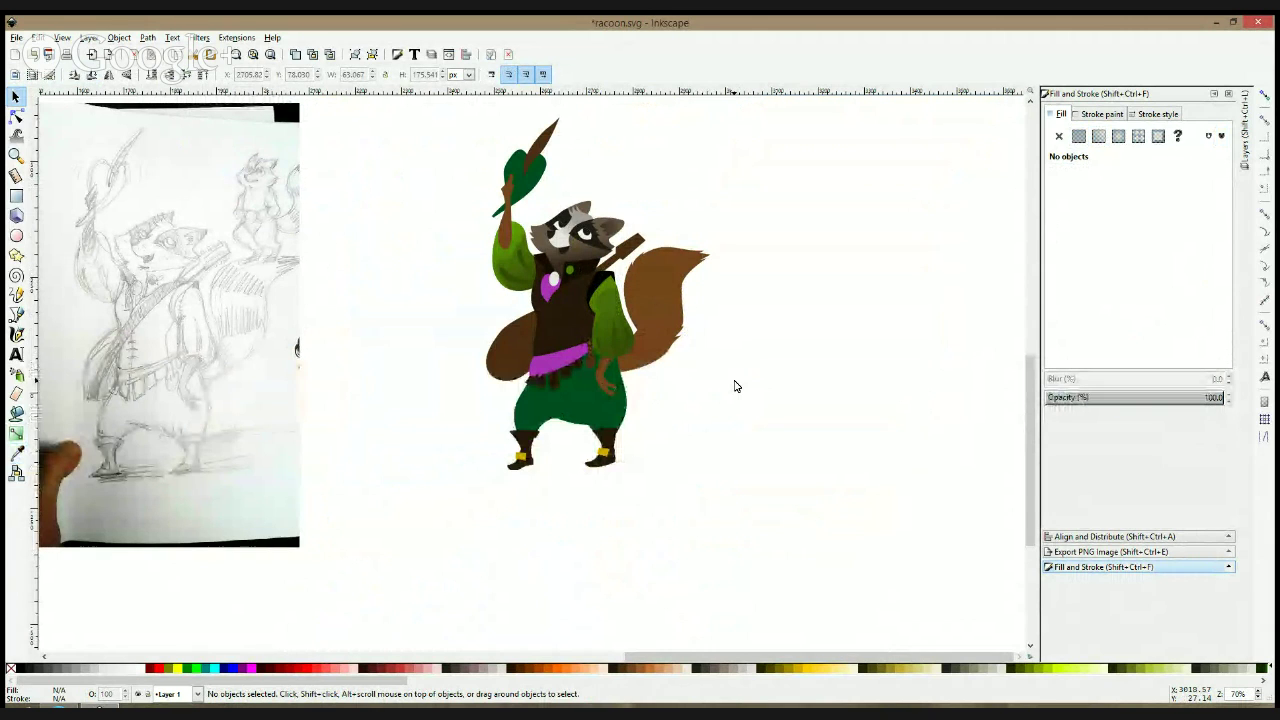
key("ctrl+s")
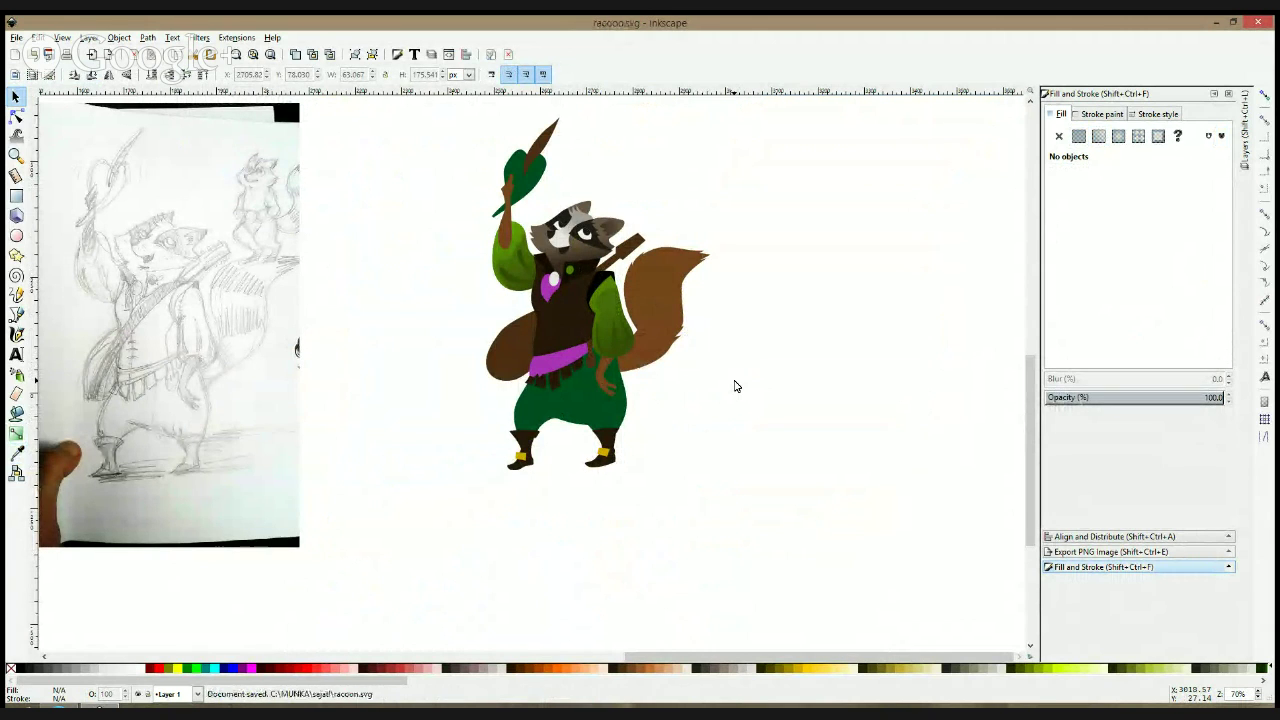
scroll(735, 384, "up", 3)
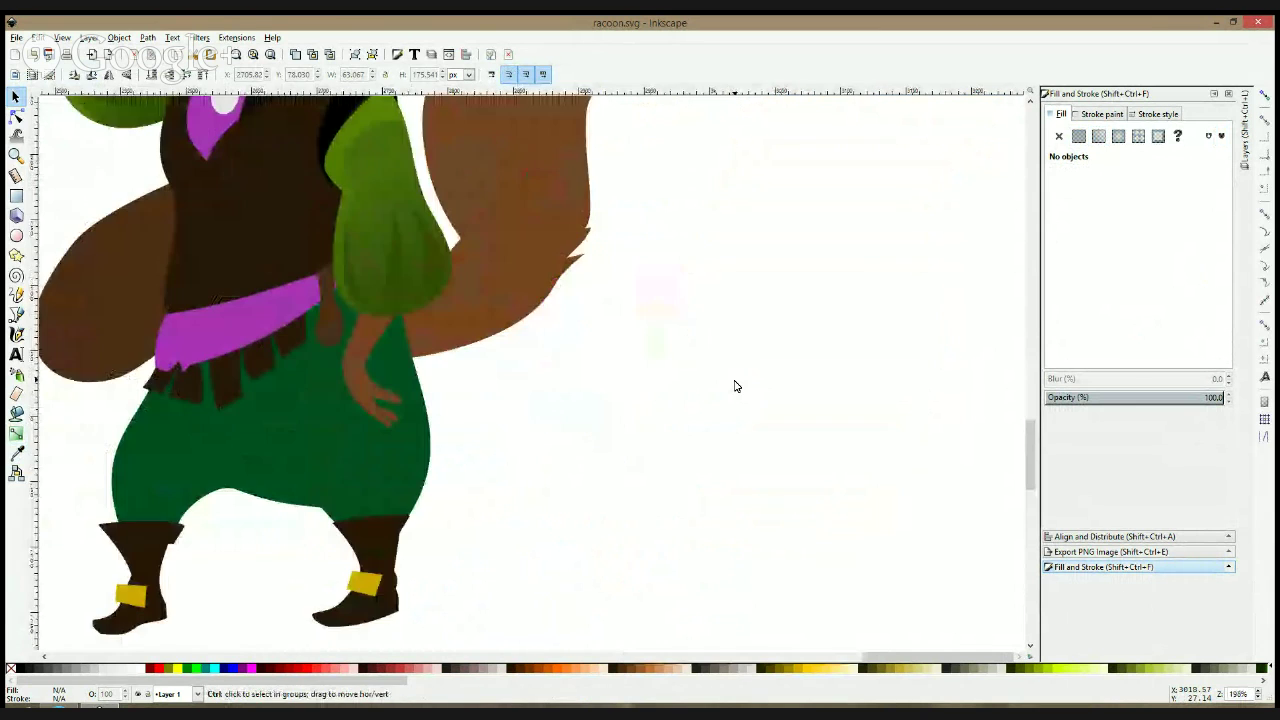
left_click_drag(480, 263, 751, 311)
left_click_drag(713, 217, 706, 307)
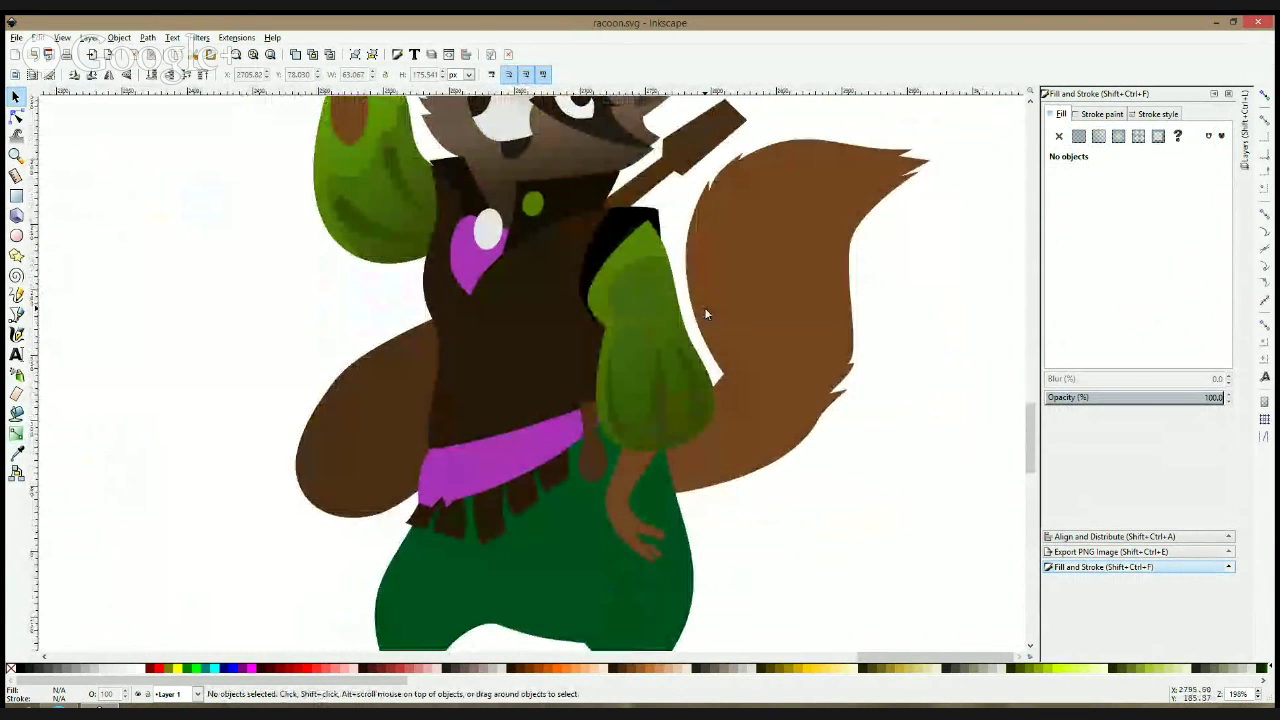
scroll(706, 307, "down", 2)
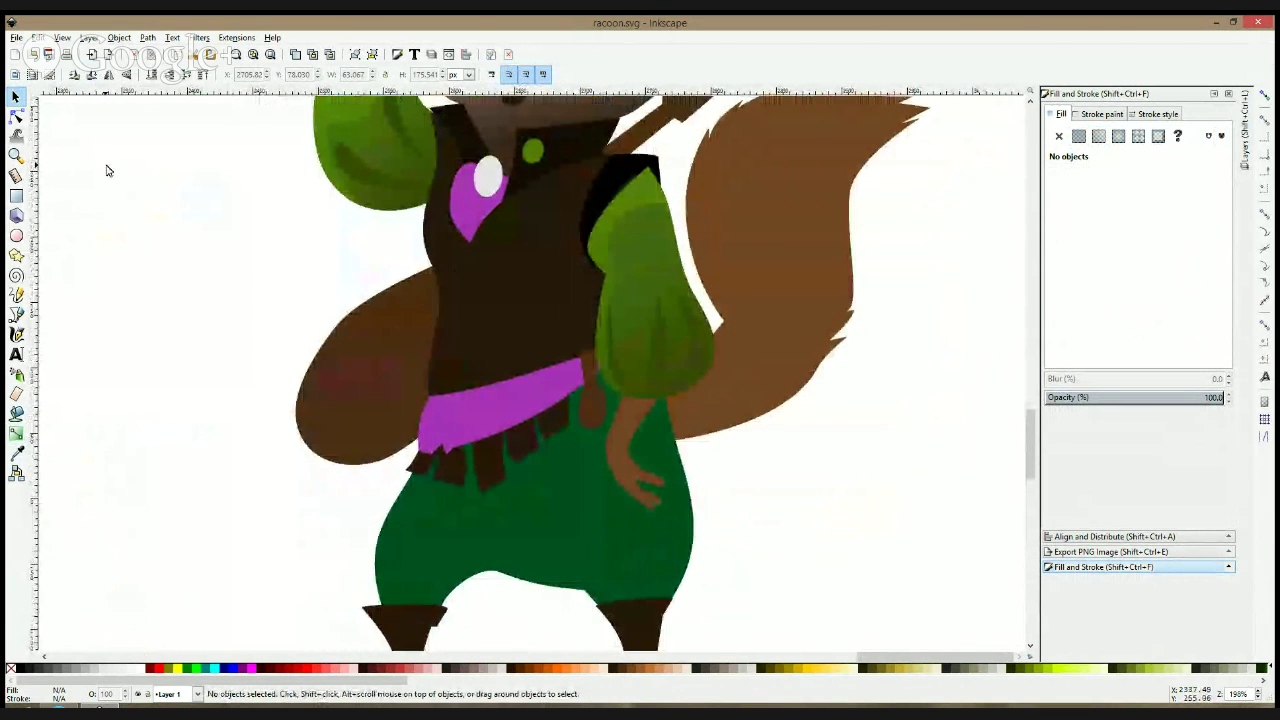
left_click(16, 115)
left_click(690, 425)
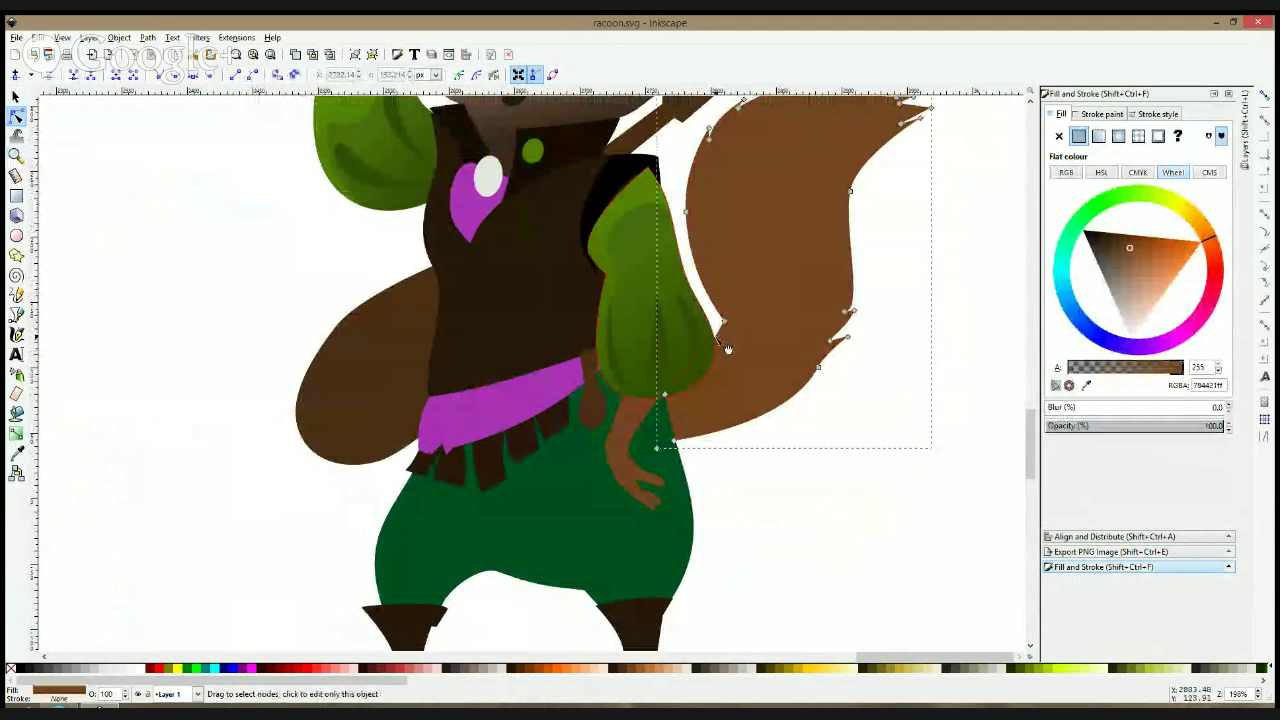
left_click(876, 319)
mouse_move(876, 319)
left_mouse_down()
mouse_move(868, 309)
mouse_move(751, 405)
left_mouse_up()
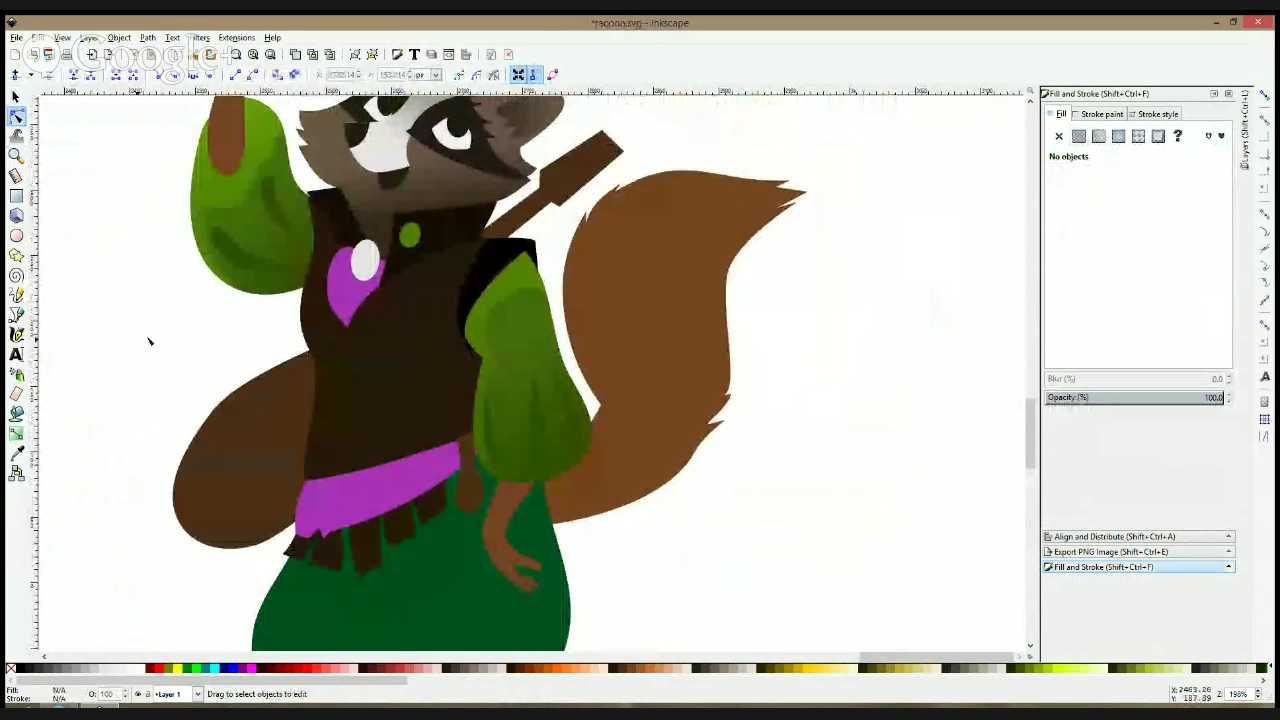
- Draw a closed freehand outline about 106 by 61 px around the tail tip, with a jagged fur edge across the tail
left_click(16, 294)
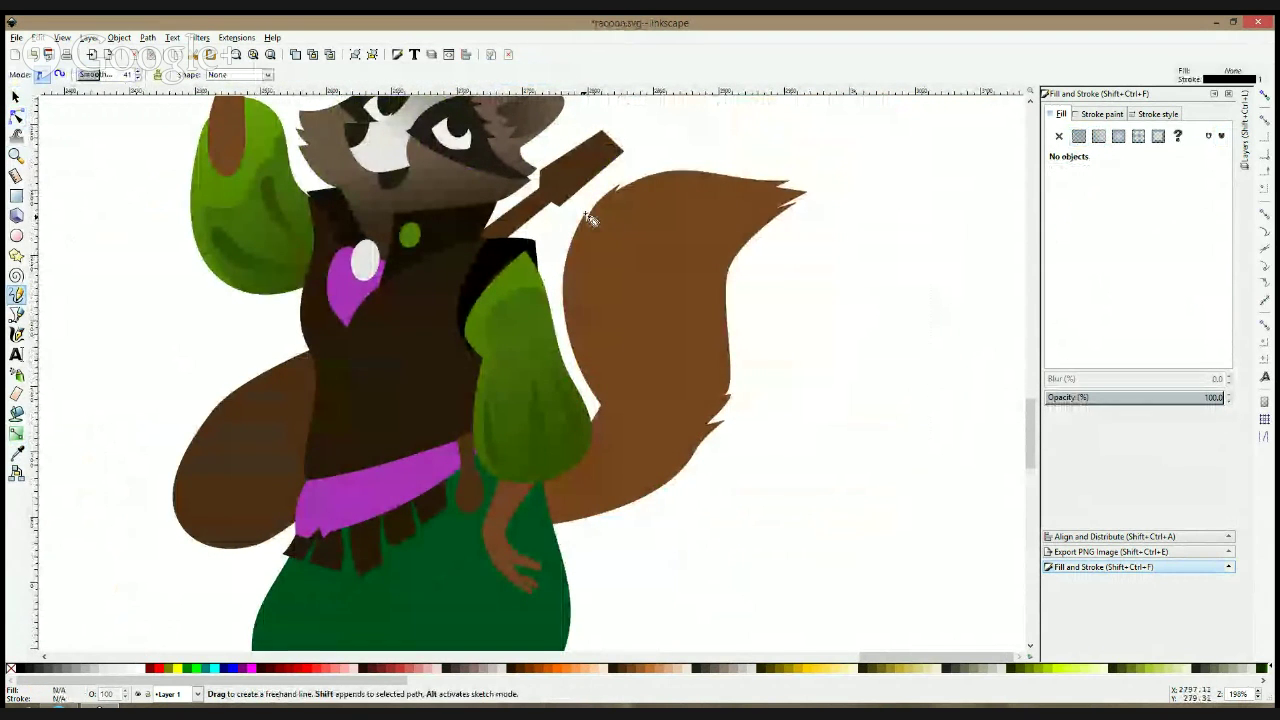
scroll(588, 218, "down", 4)
scroll(551, 256, "up", 2)
scroll(680, 208, "up", 3)
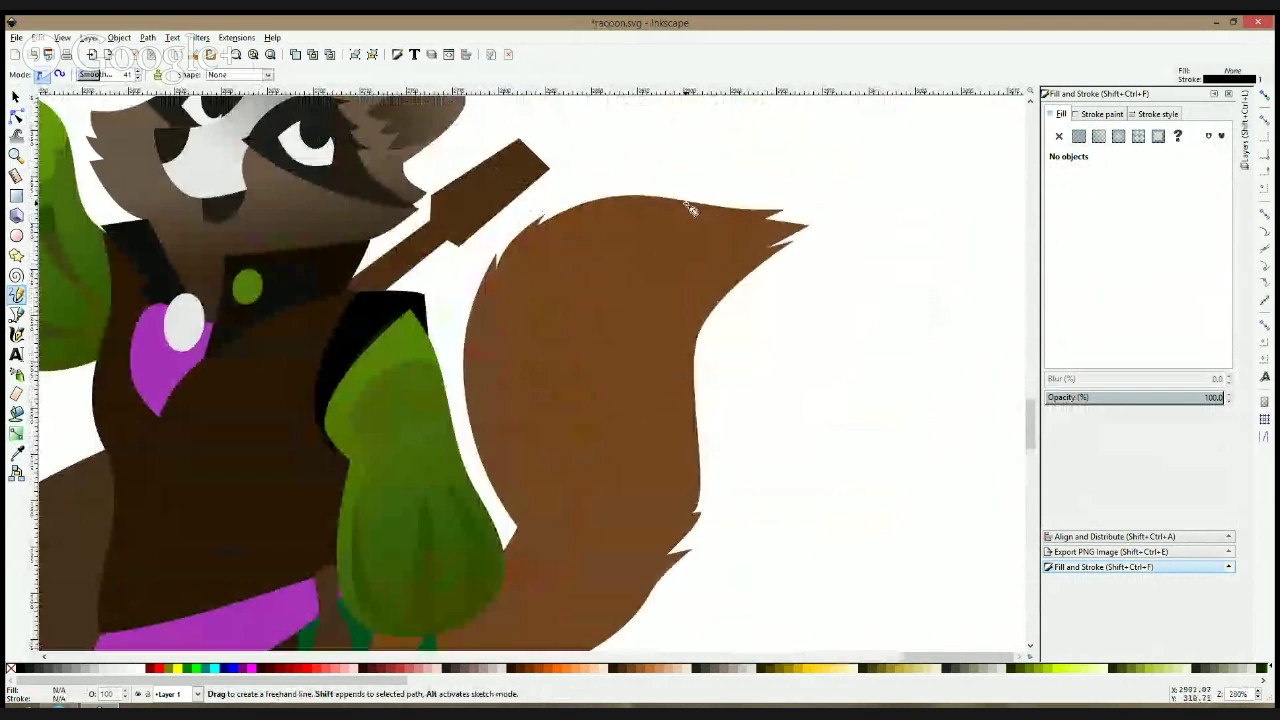
mouse_move(683, 182)
left_mouse_down()
mouse_move(670, 213)
mouse_move(657, 227)
mouse_move(695, 225)
mouse_move(684, 240)
mouse_move(708, 282)
mouse_move(784, 288)
left_mouse_up()
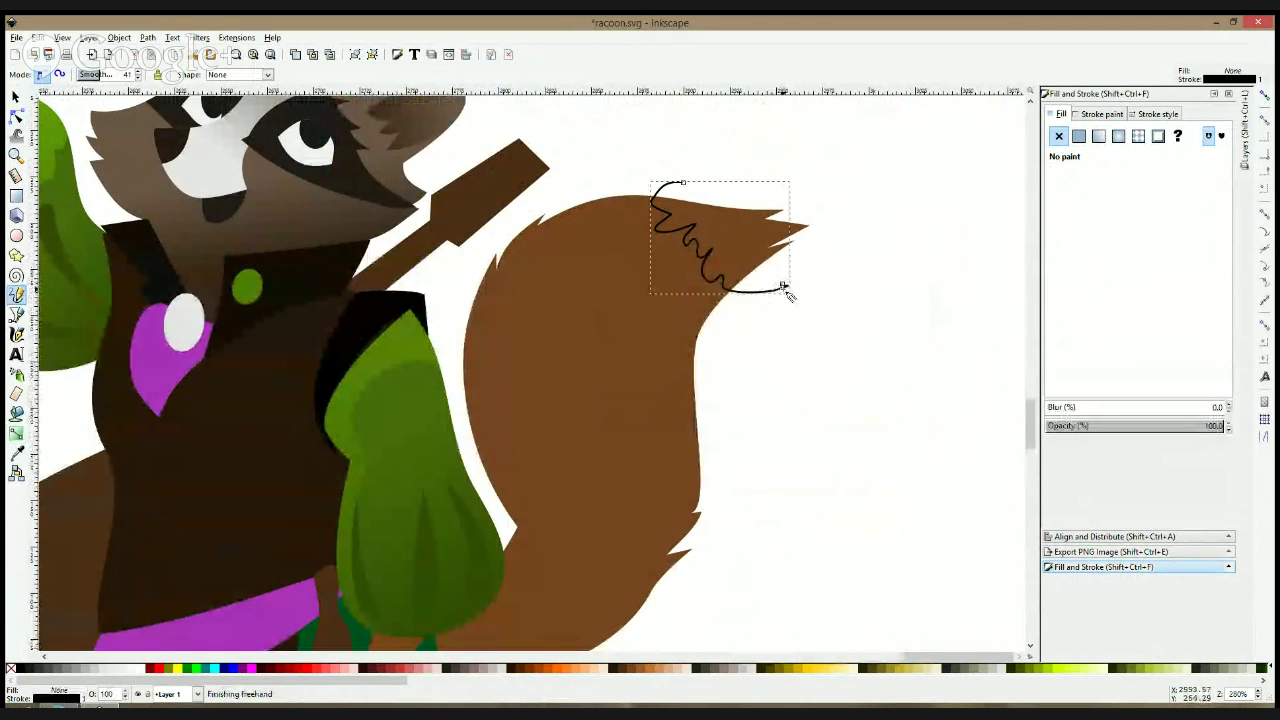
mouse_move(683, 183)
left_mouse_down()
mouse_move(839, 204)
mouse_move(829, 270)
mouse_move(792, 296)
left_mouse_up()
- Fill the tail tip outline with the dark brown 28170b sampled from the vest
key("s")
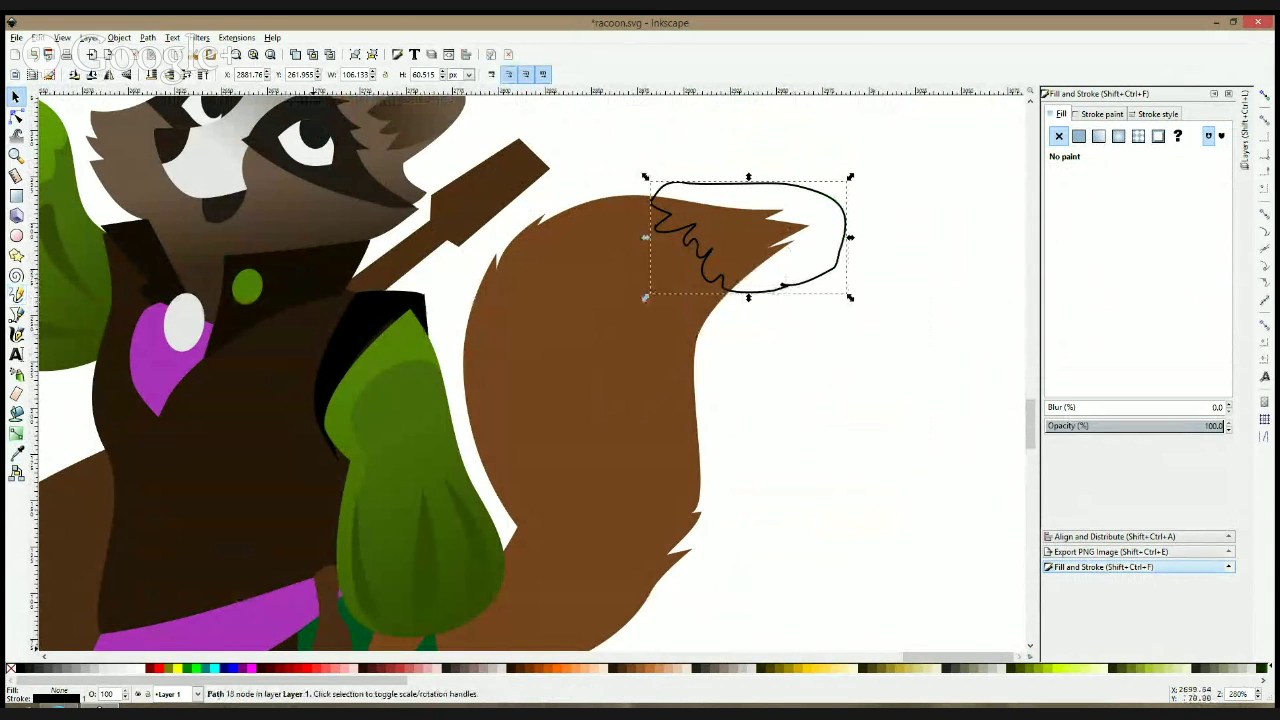
left_click(16, 452)
left_click(171, 443)
key("s")
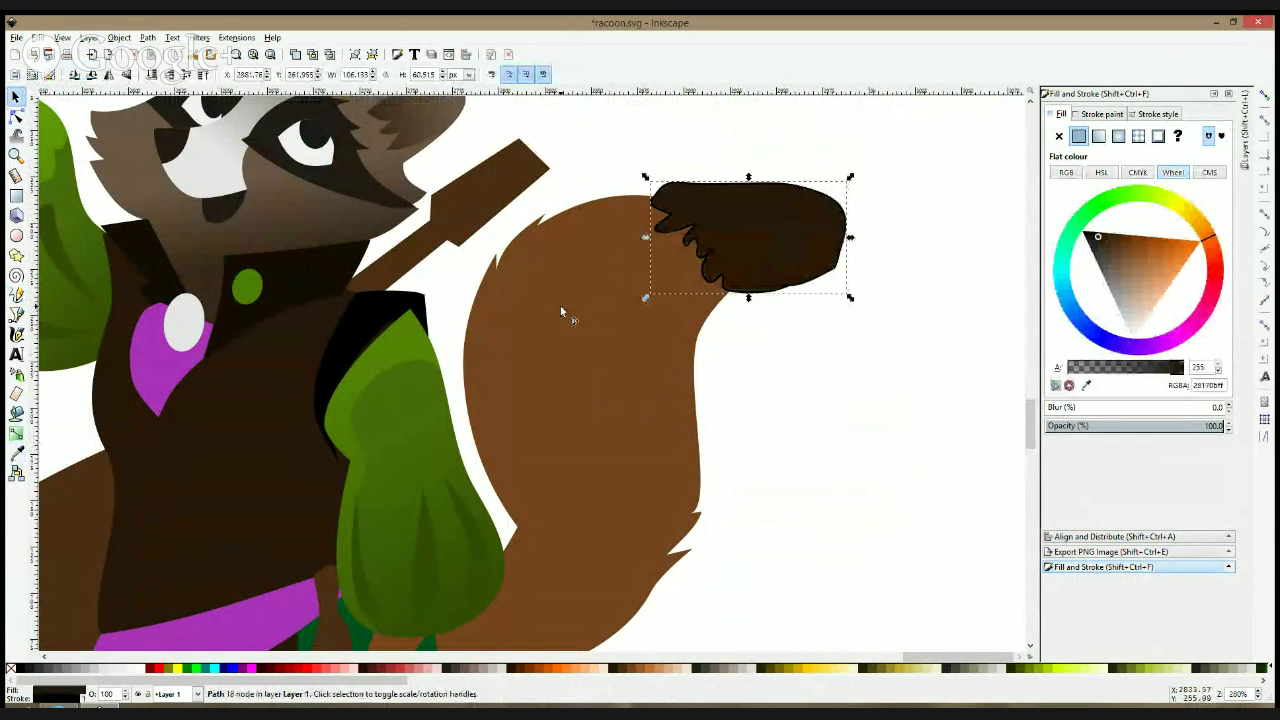
- Intersect the dark brown shape with a duplicate of the tail to trim it to the tip, and remove its stroke
left_click(560, 307)
key("Page_Up")
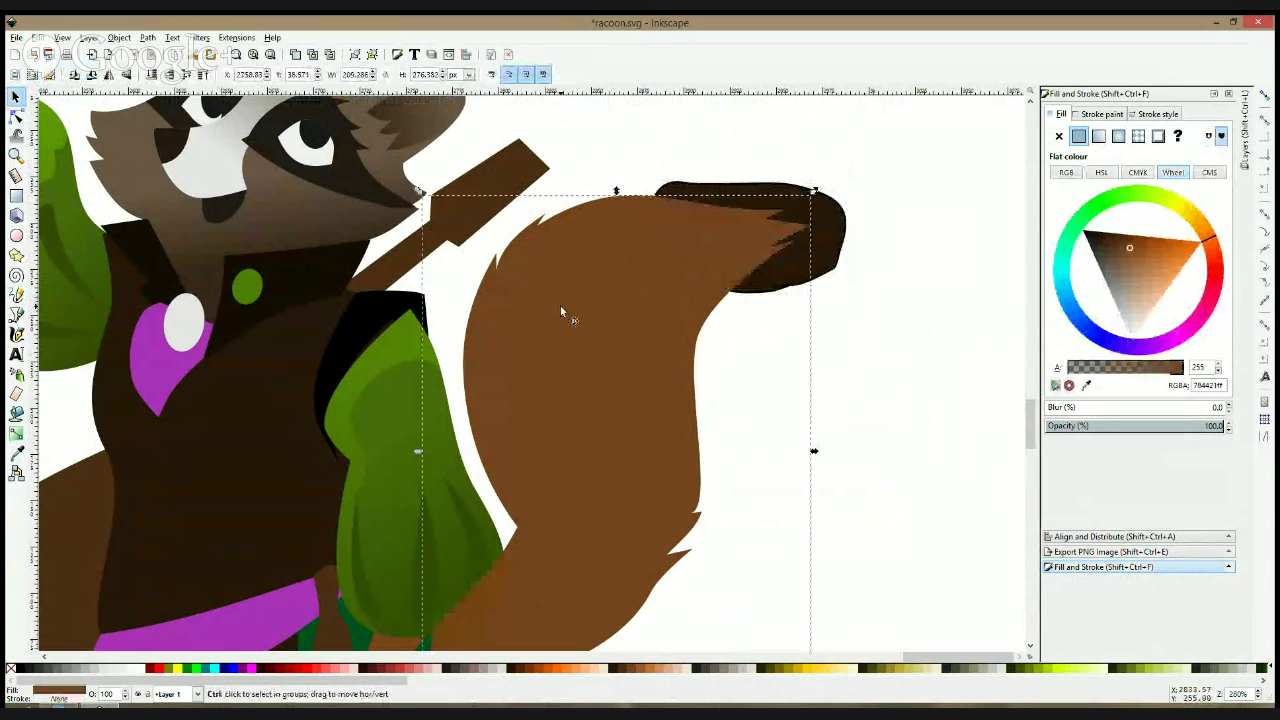
left_click(790, 290, "shift")
key("ctrl+asterisk")
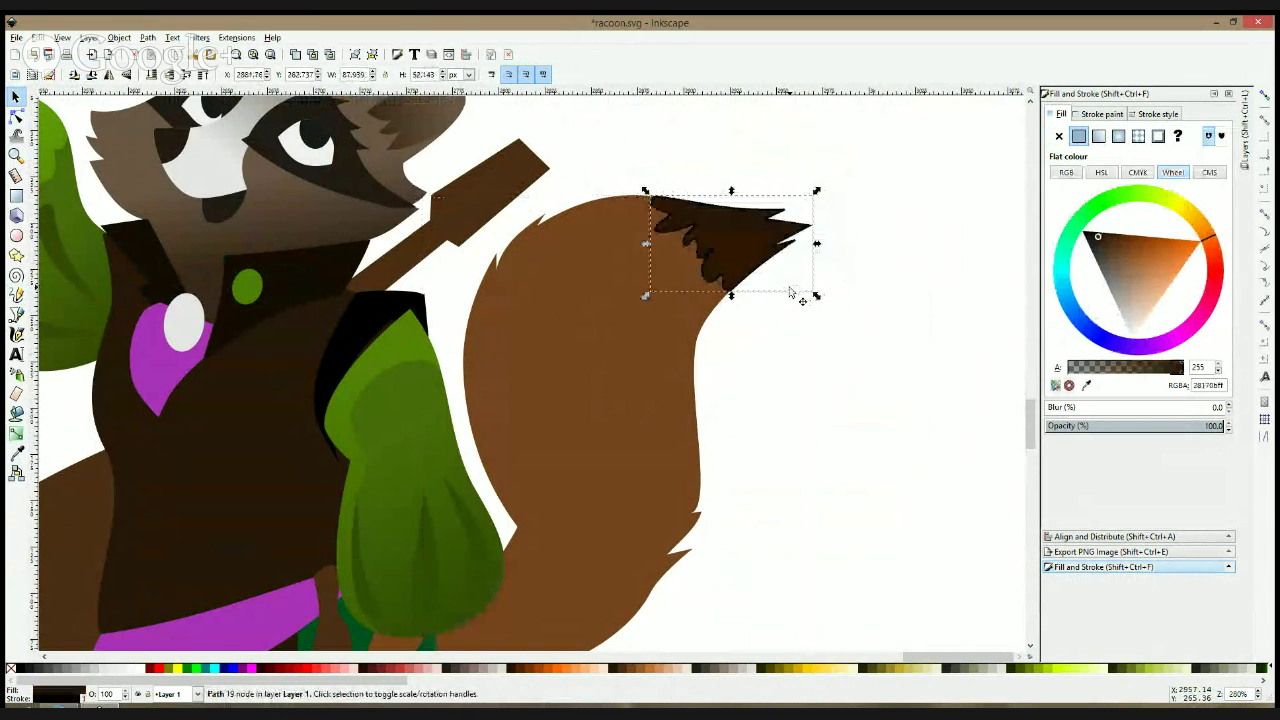
left_click(1099, 124)
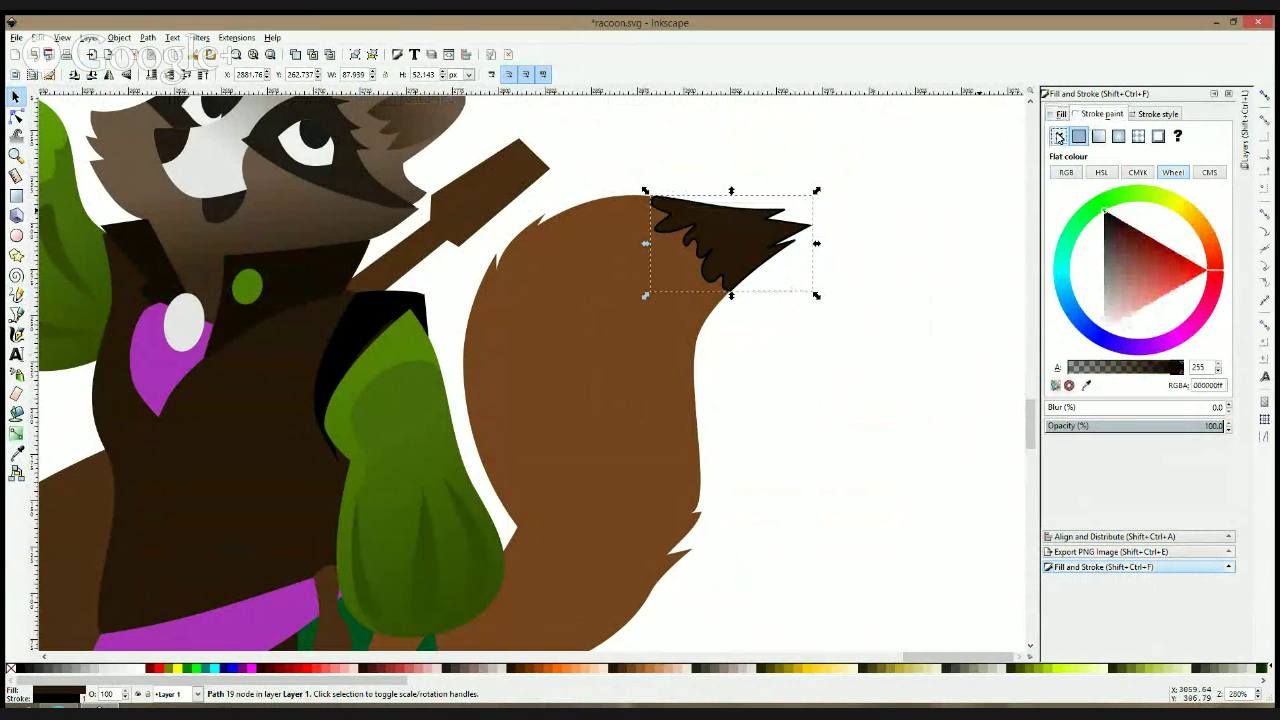
left_click(930, 190)
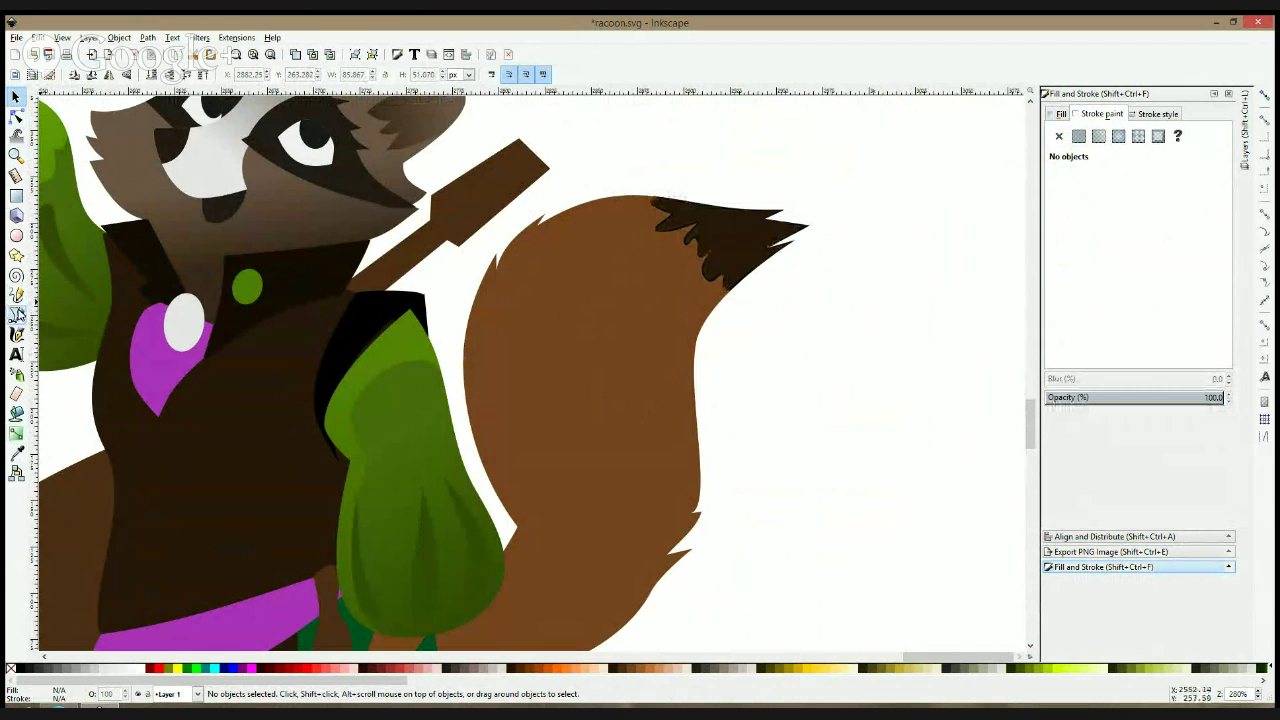
- Draw a freehand band outline with zigzag fur edges across the middle of the tail, extending past both of its sides
left_click(16, 314)
mouse_move(485, 259)
left_mouse_down()
mouse_move(544, 267)
mouse_move(489, 279)
mouse_move(477, 268)
mouse_move(507, 265)
left_mouse_up()
left_click(16, 294)
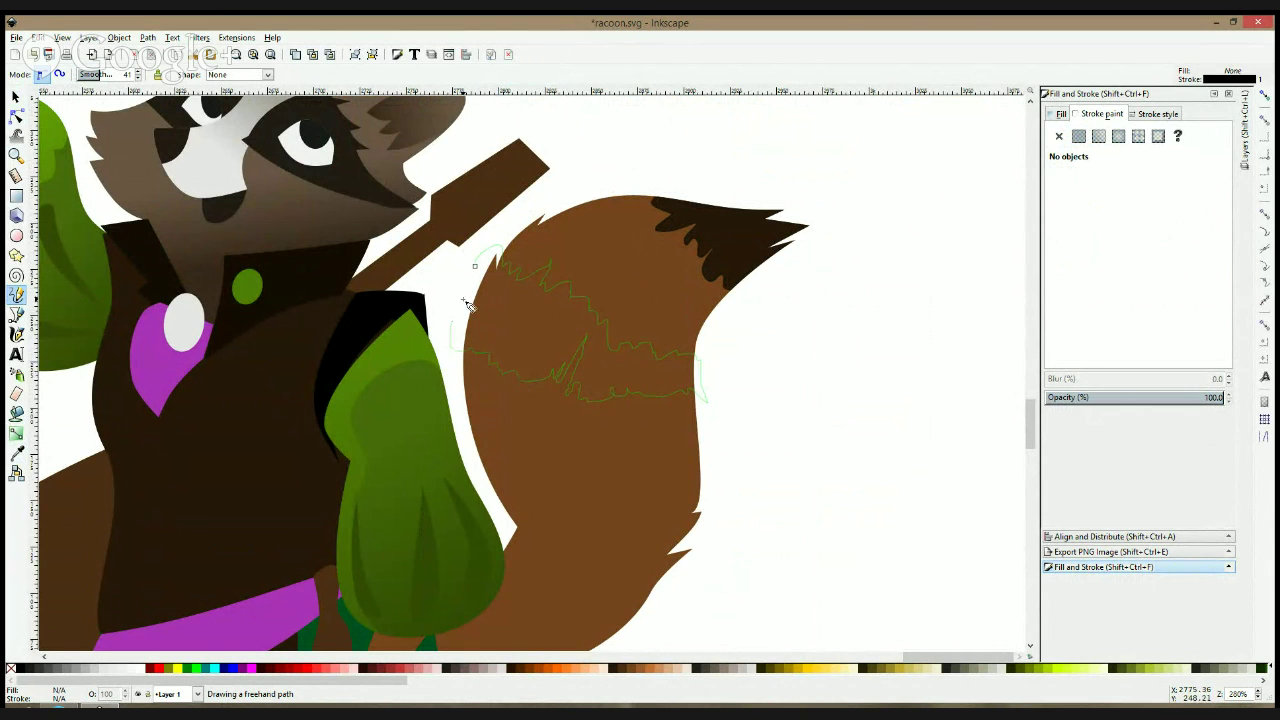
left_click_drag(476, 288, 476, 288)
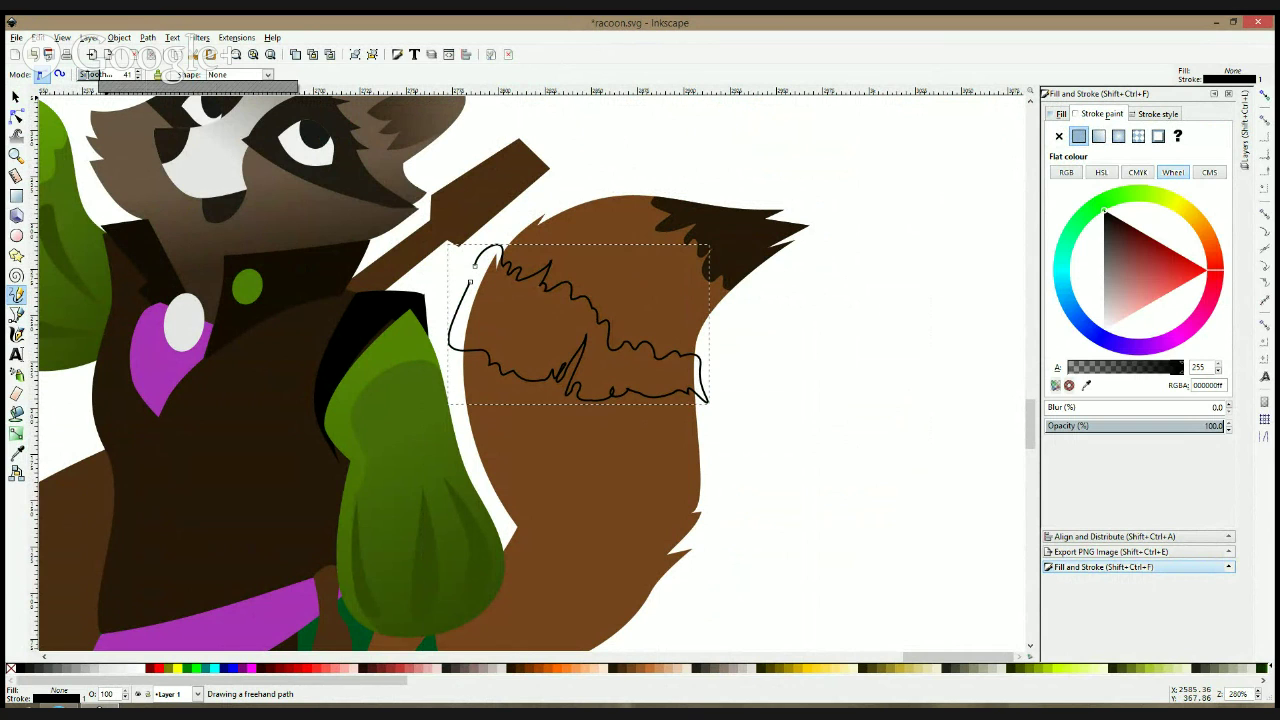
- Try to simplify the path of the zigzag band outline
left_click(16, 118)
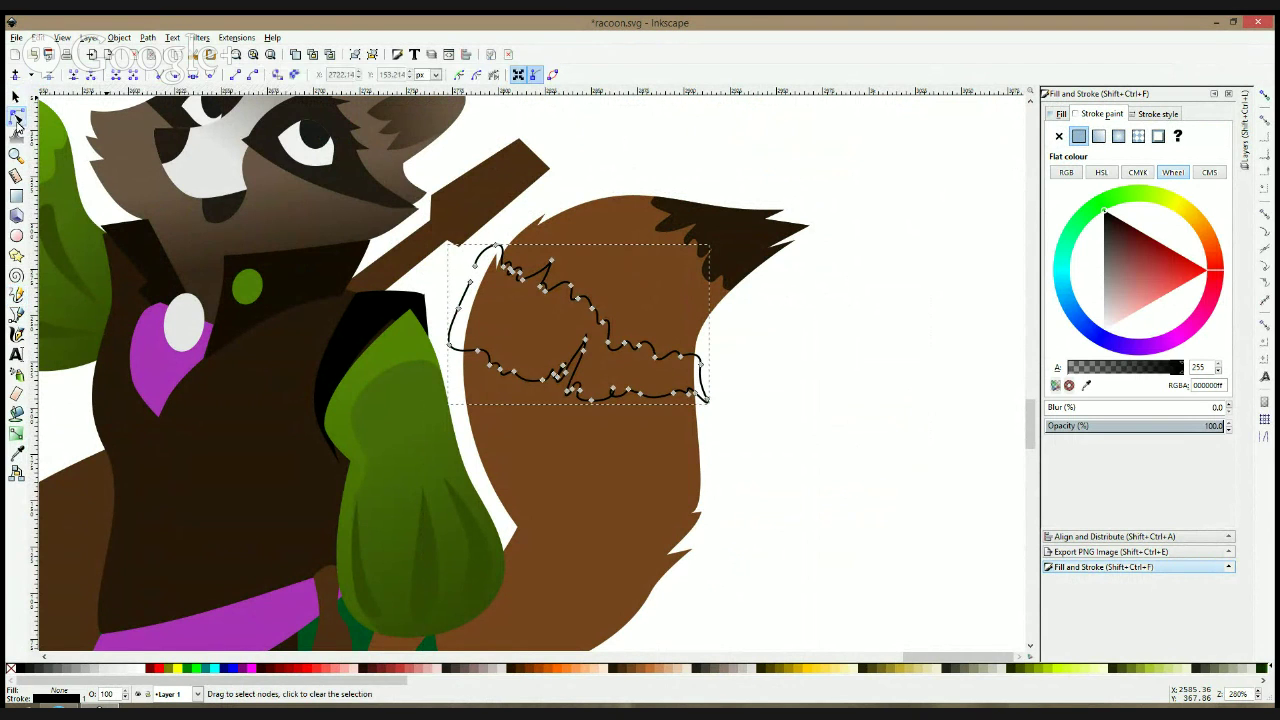
key("Escape")
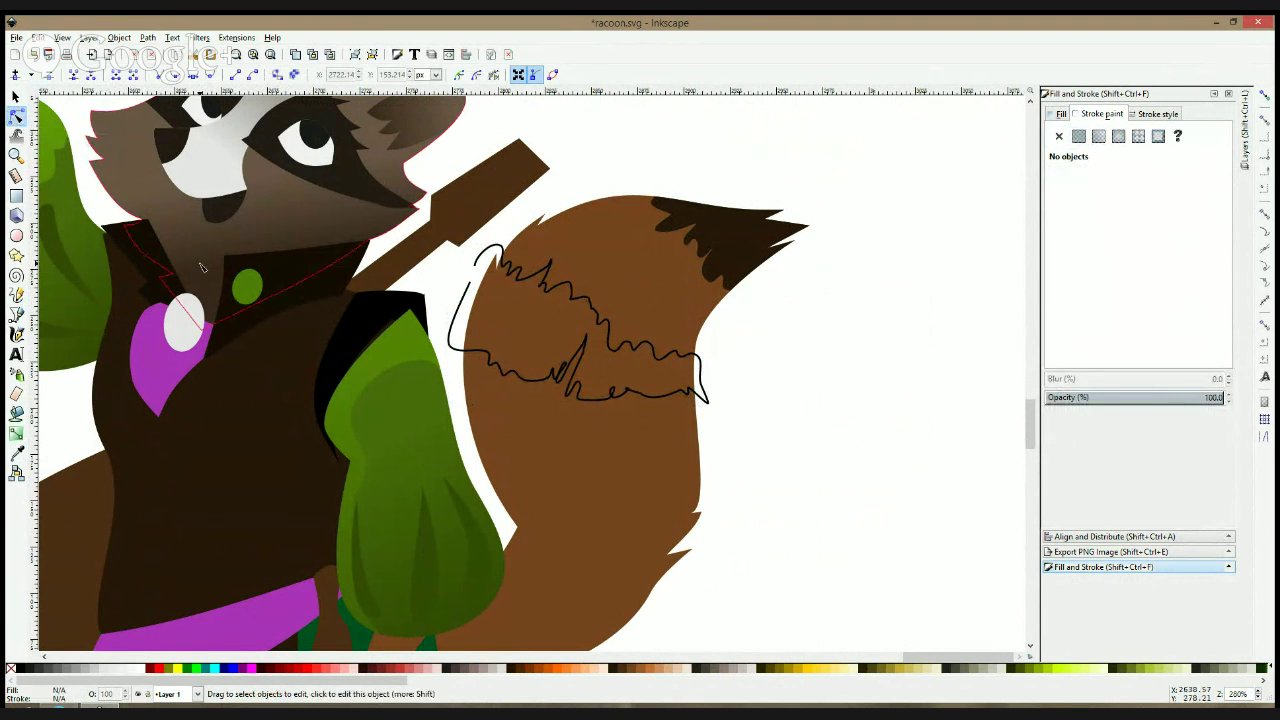
left_click(492, 358)
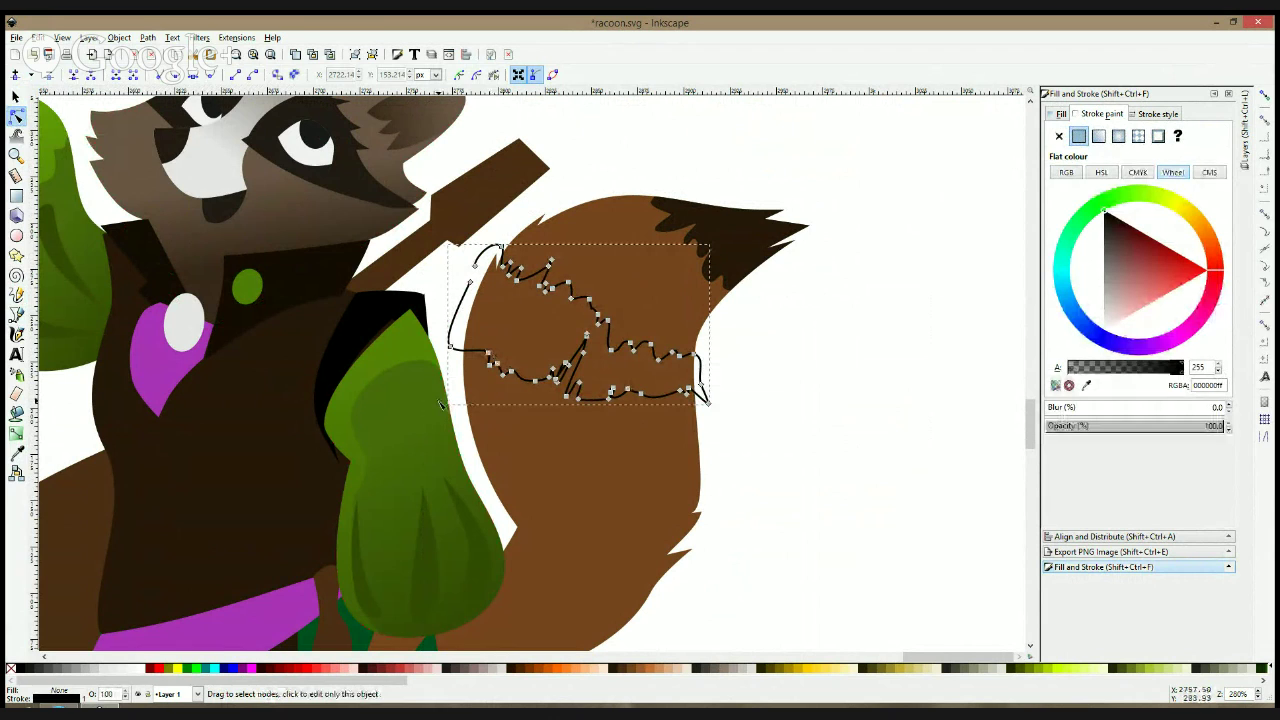
key("ctrl+l")
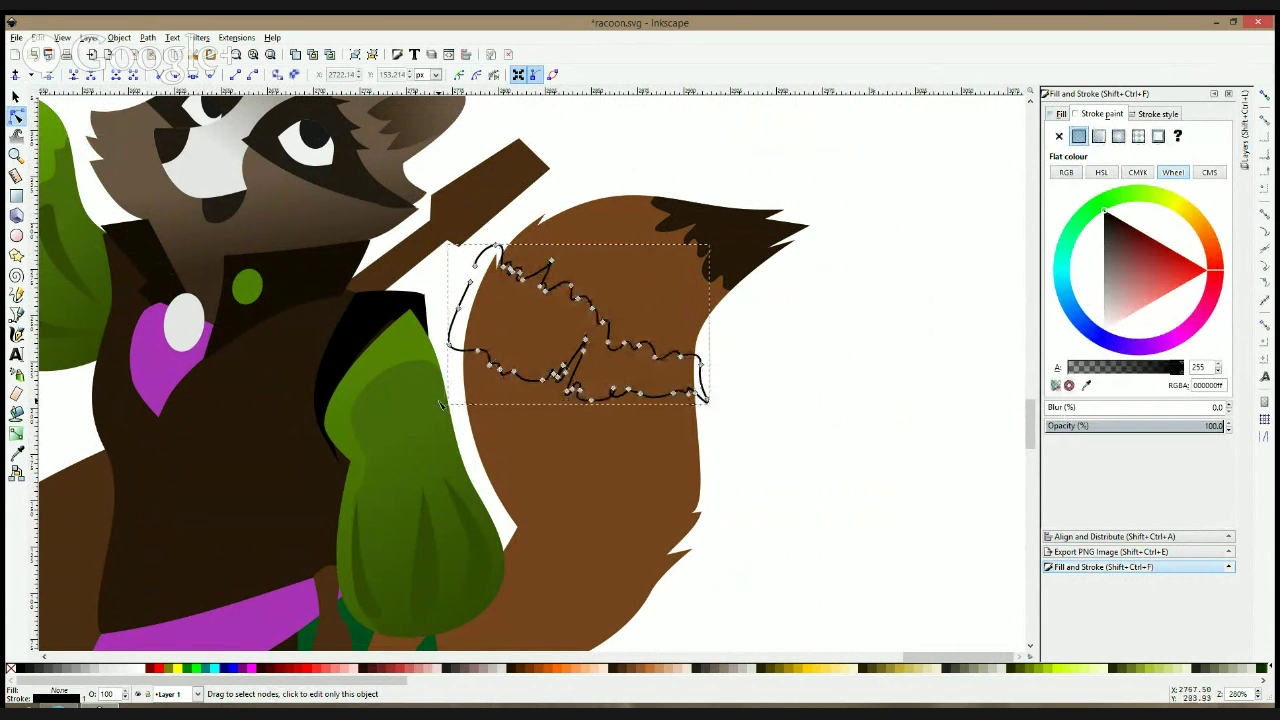
left_click(814, 371)
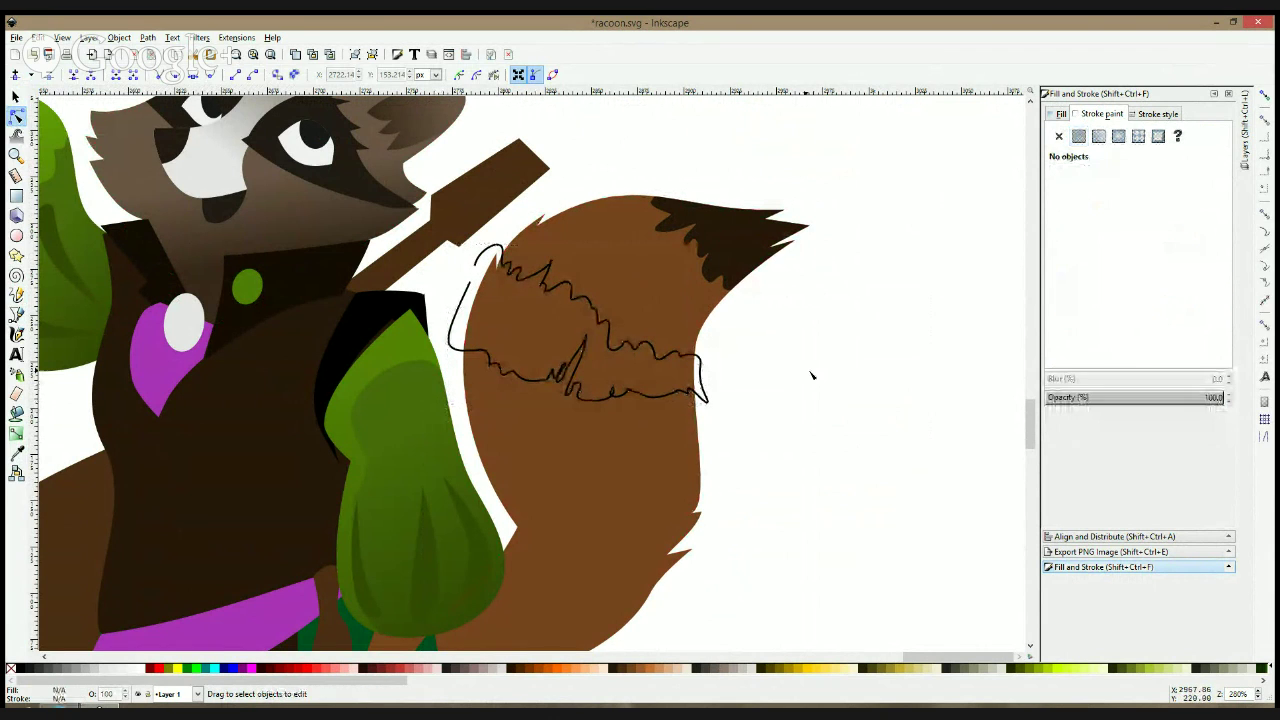
- Intersect the zigzag band outline with a duplicate of the tail to trim it to the tail's sides
left_click(662, 357)
key("s")
left_click(658, 319)
key("Home")
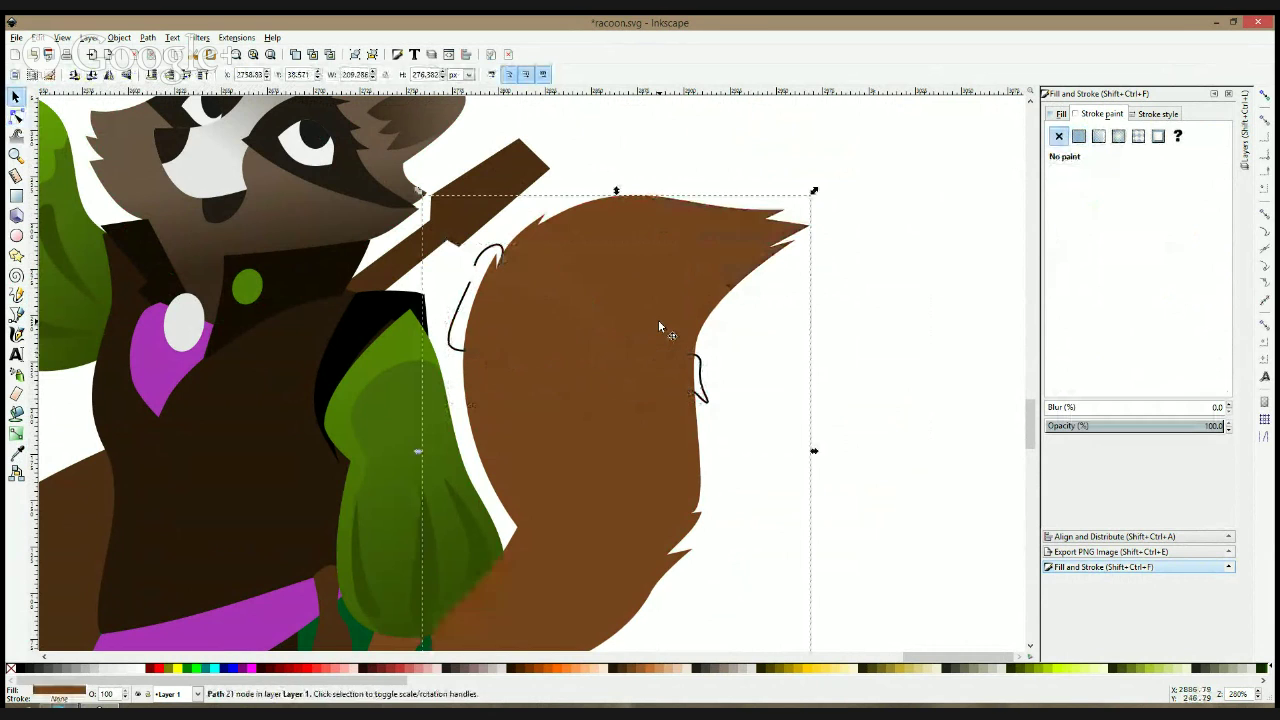
left_click(702, 371, "shift")
key("ctrl+asterisk")
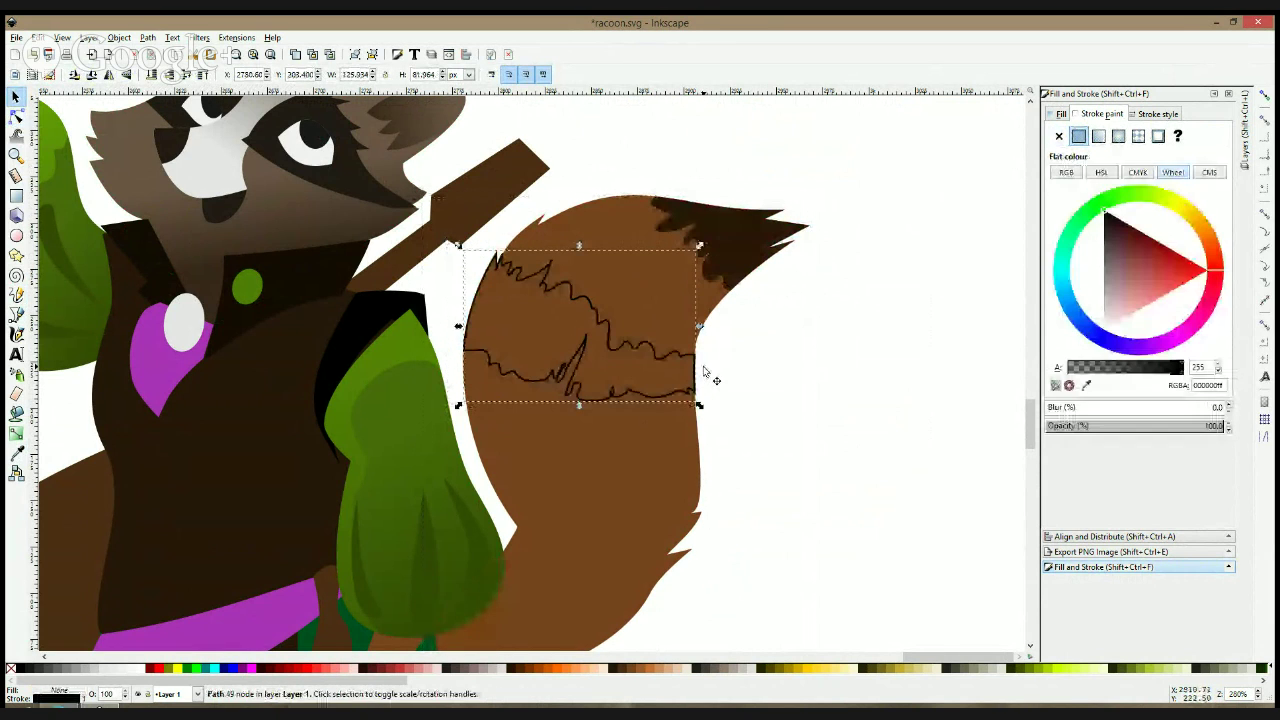
- Remove the middle band's stroke and fill it with the dark brown 28170b sampled from the tail tip
left_click(1059, 136)
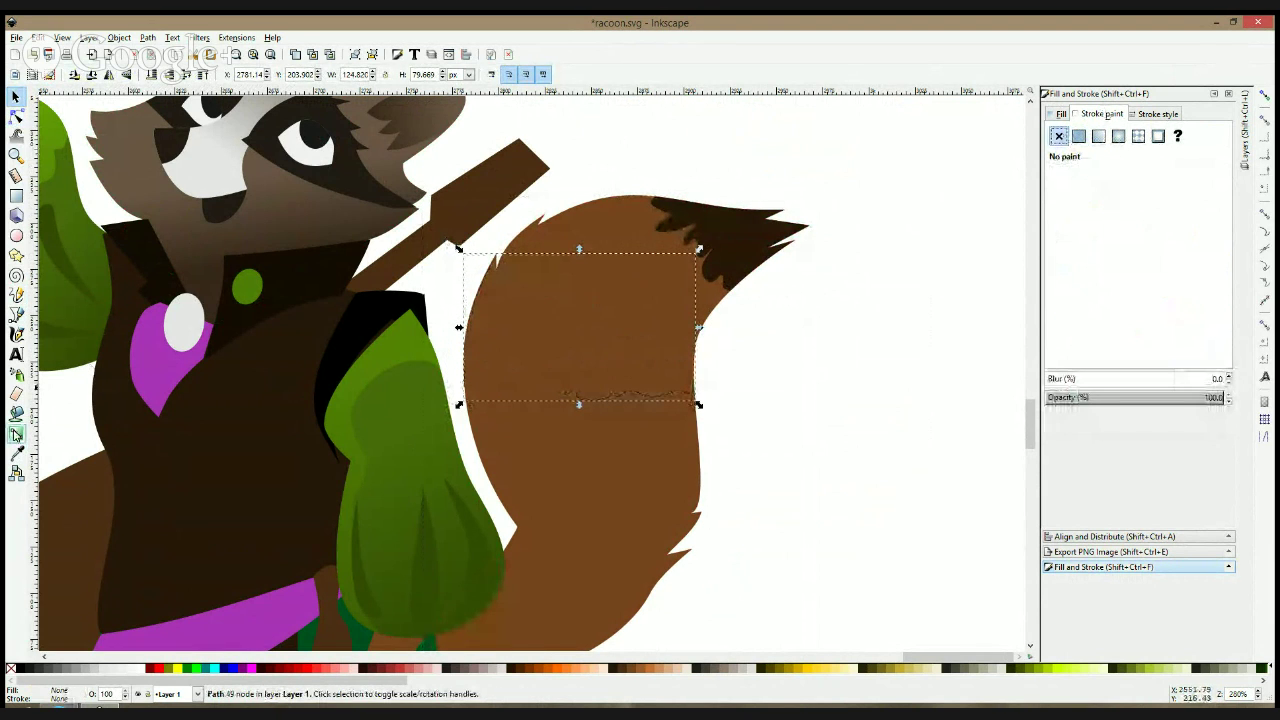
left_click(16, 452)
left_click(723, 214)
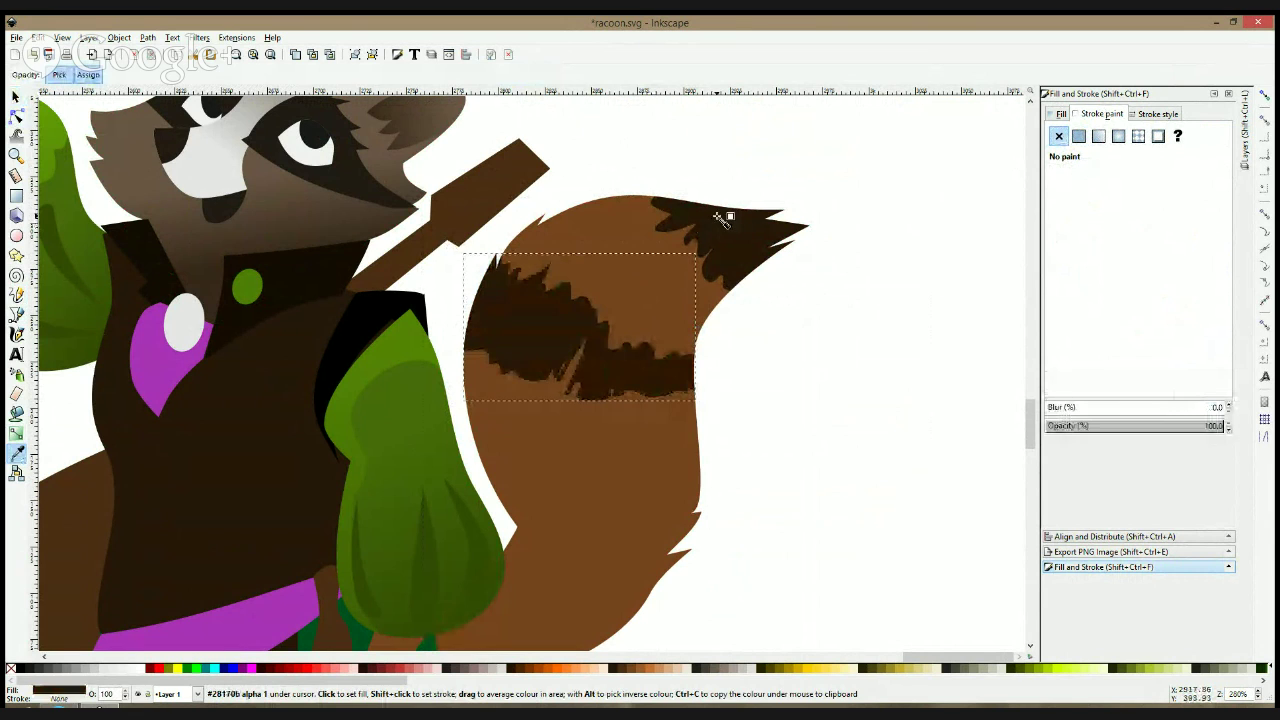
key("s")
left_click(785, 396)
- Draw a second closed freehand band with zigzag fur edges across the lower tail, extending past both of its sides
scroll(775, 380, "down", 2)
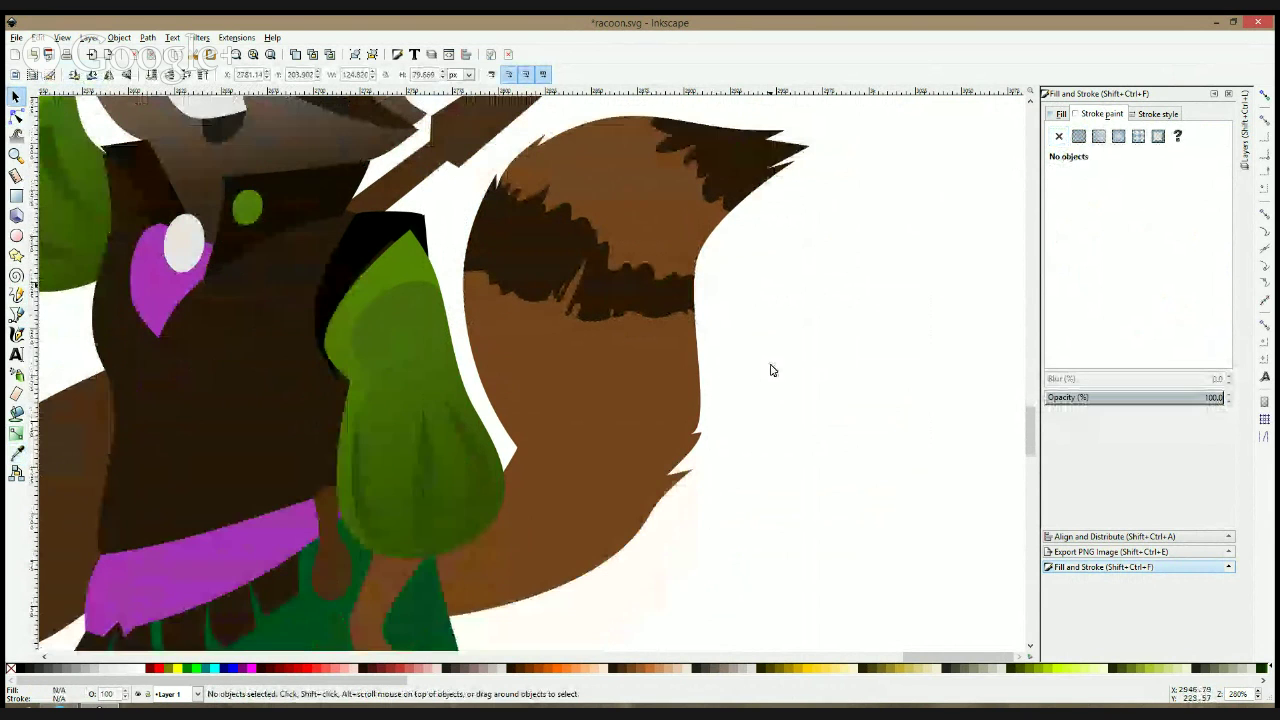
left_click(16, 295)
mouse_move(505, 445)
left_mouse_down()
mouse_move(479, 395)
mouse_move(478, 374)
mouse_move(494, 401)
mouse_move(492, 368)
mouse_move(509, 403)
mouse_move(510, 379)
mouse_move(649, 403)
left_mouse_up()
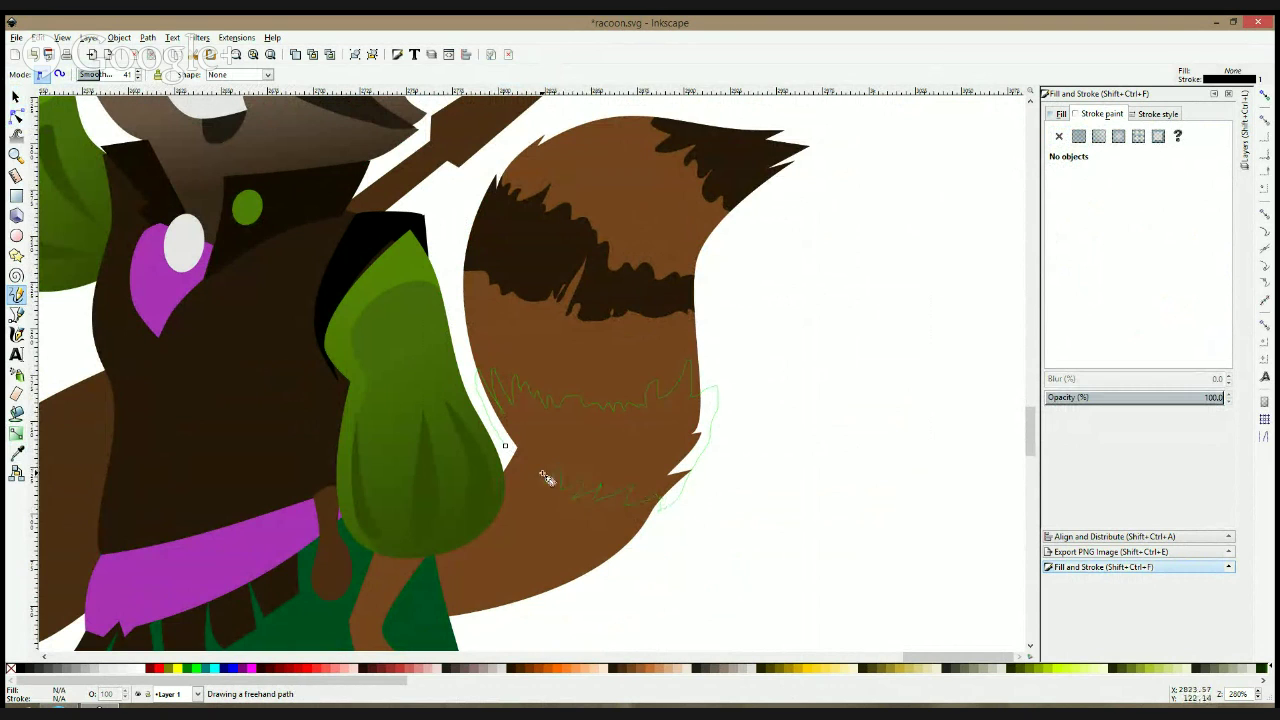
left_click_drag(507, 462, 505, 447)
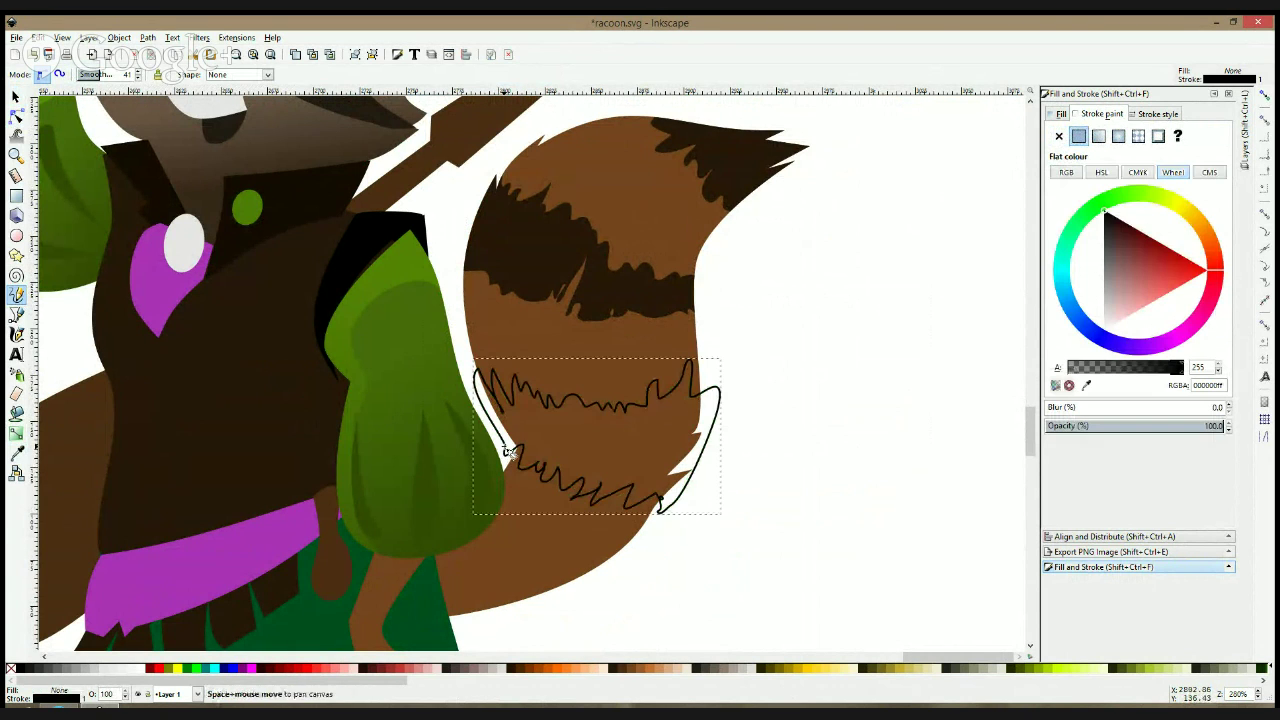
- Intersect the lower band outline with a duplicate of the tail to trim it to the tail's shape
key("s")
left_click(551, 360)
key("Home")
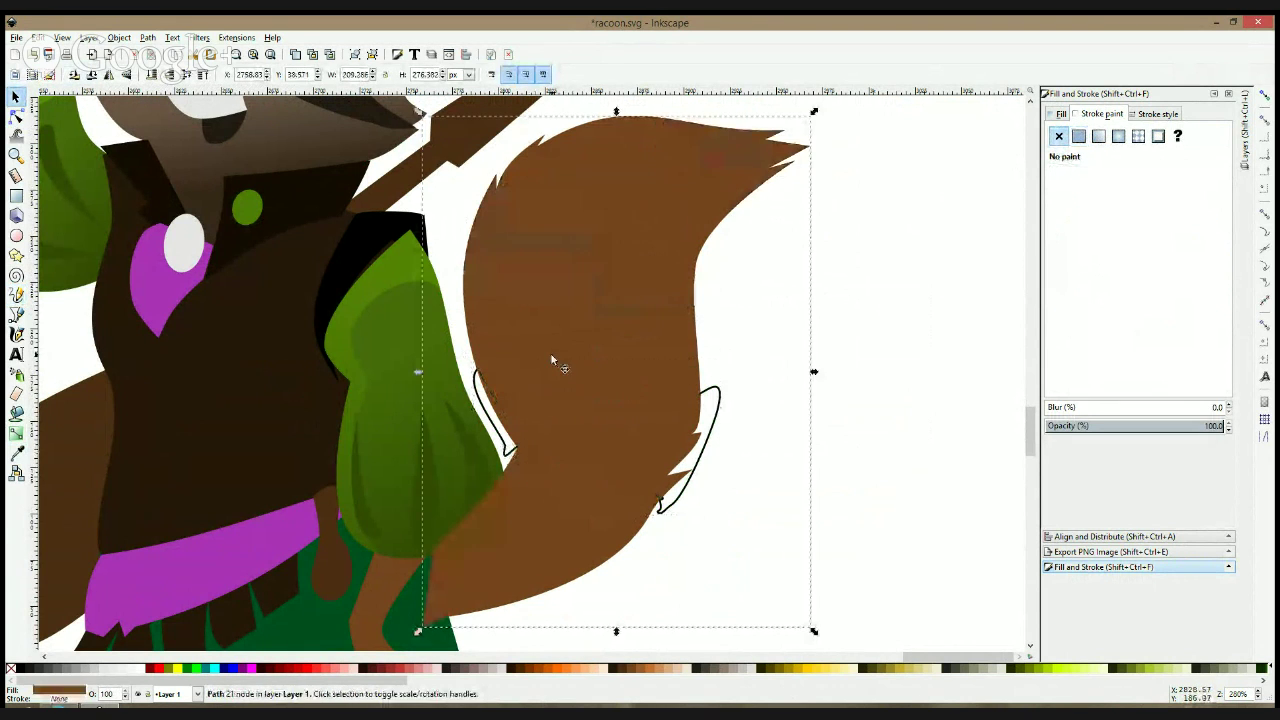
left_click(488, 424, "shift")
key("ctrl+asterisk")
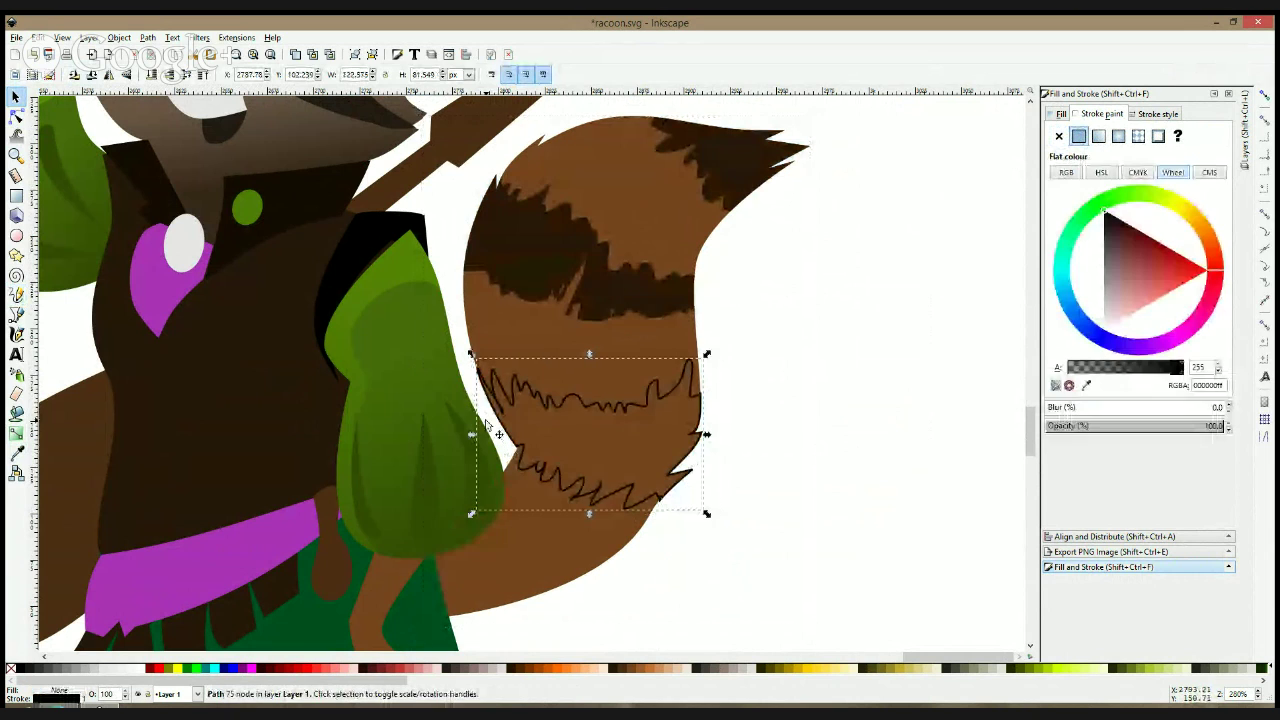
- Fill the lower band with the dark brown sampled from the middle band and remove its stroke
left_click(17, 453)
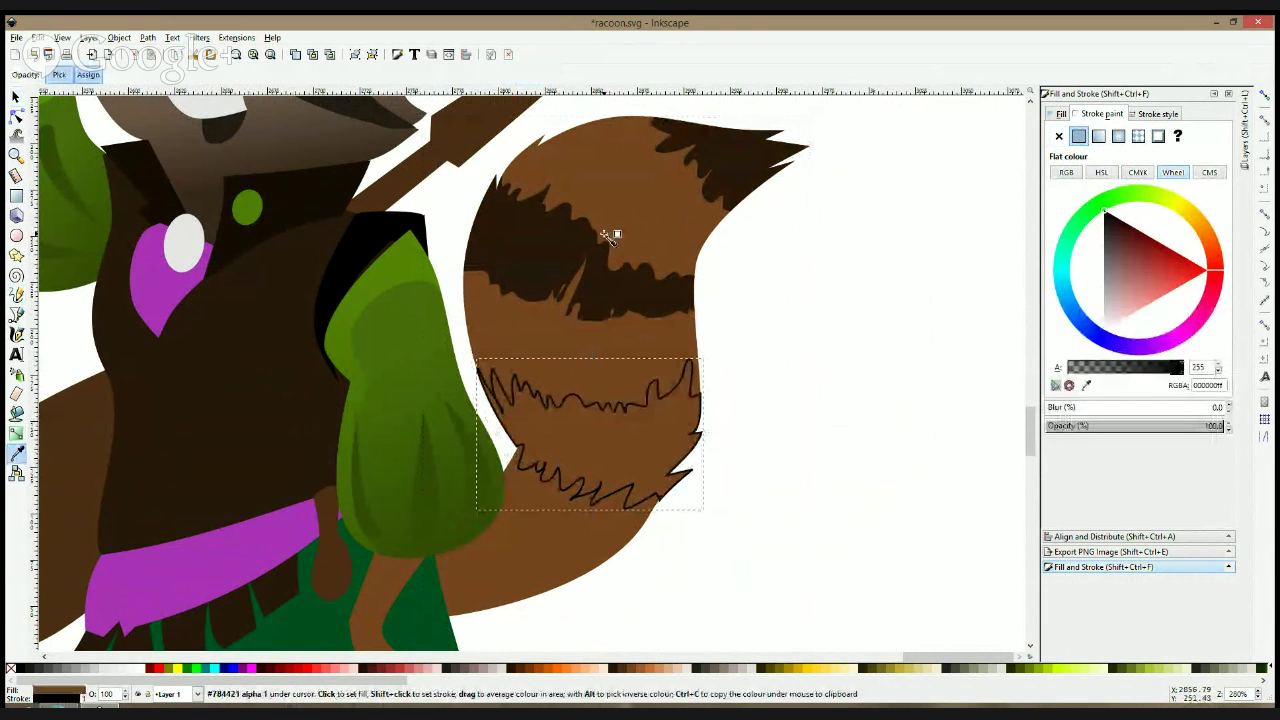
left_click(556, 256)
key("s")
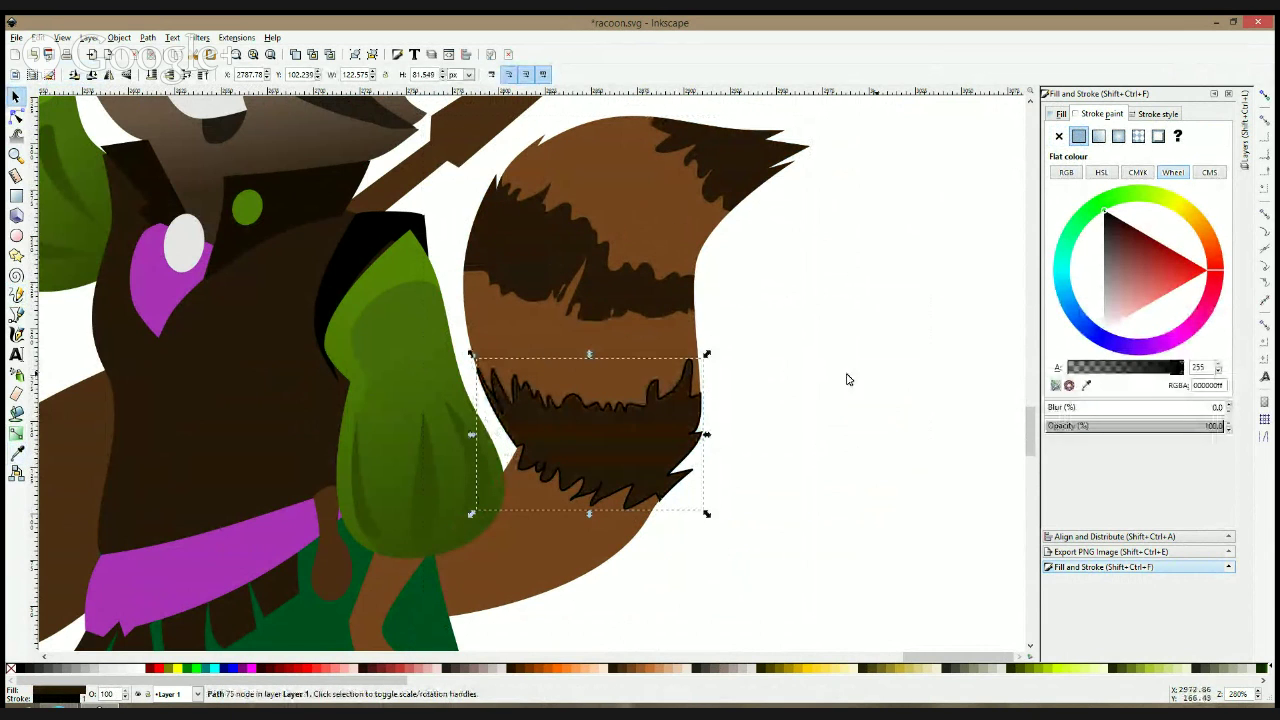
left_click(1059, 136)
left_click(874, 271)
scroll(650, 278, "down", 3)
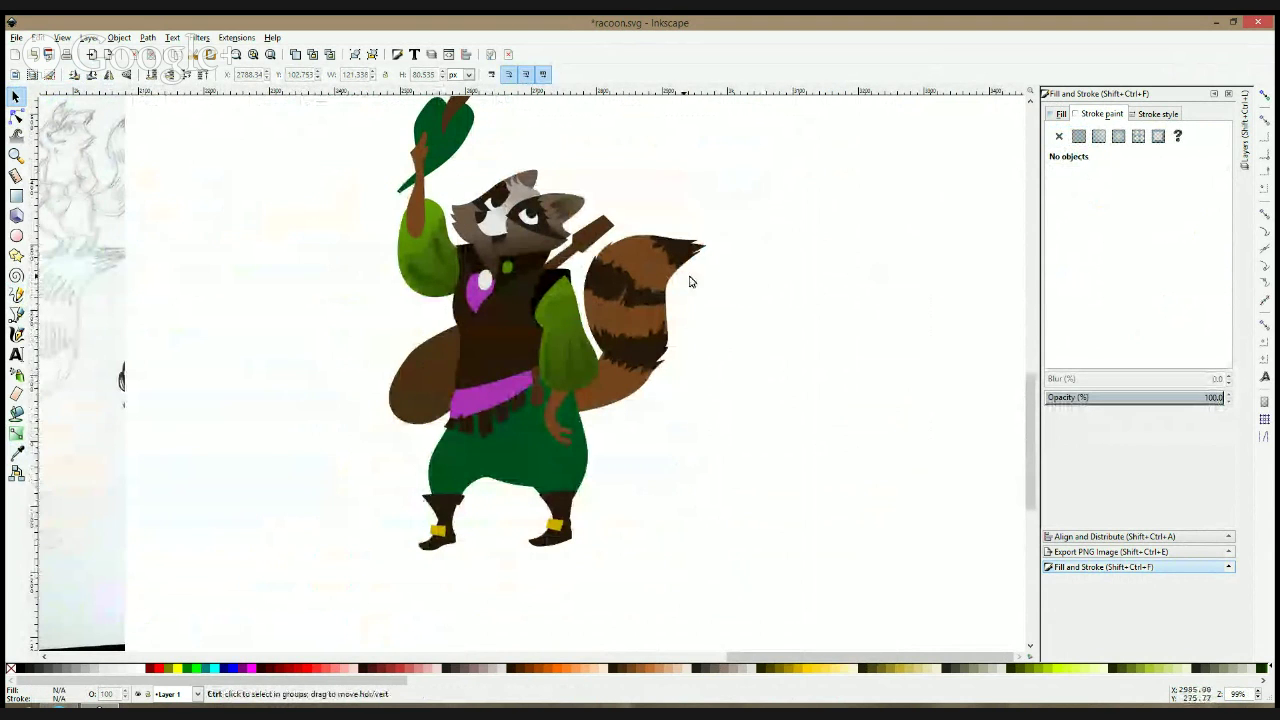
- Change the tail's flat fill to a linear gradient using the existing grey-brown gradient 4435
scroll(677, 286, "up", 3)
left_click(598, 243)
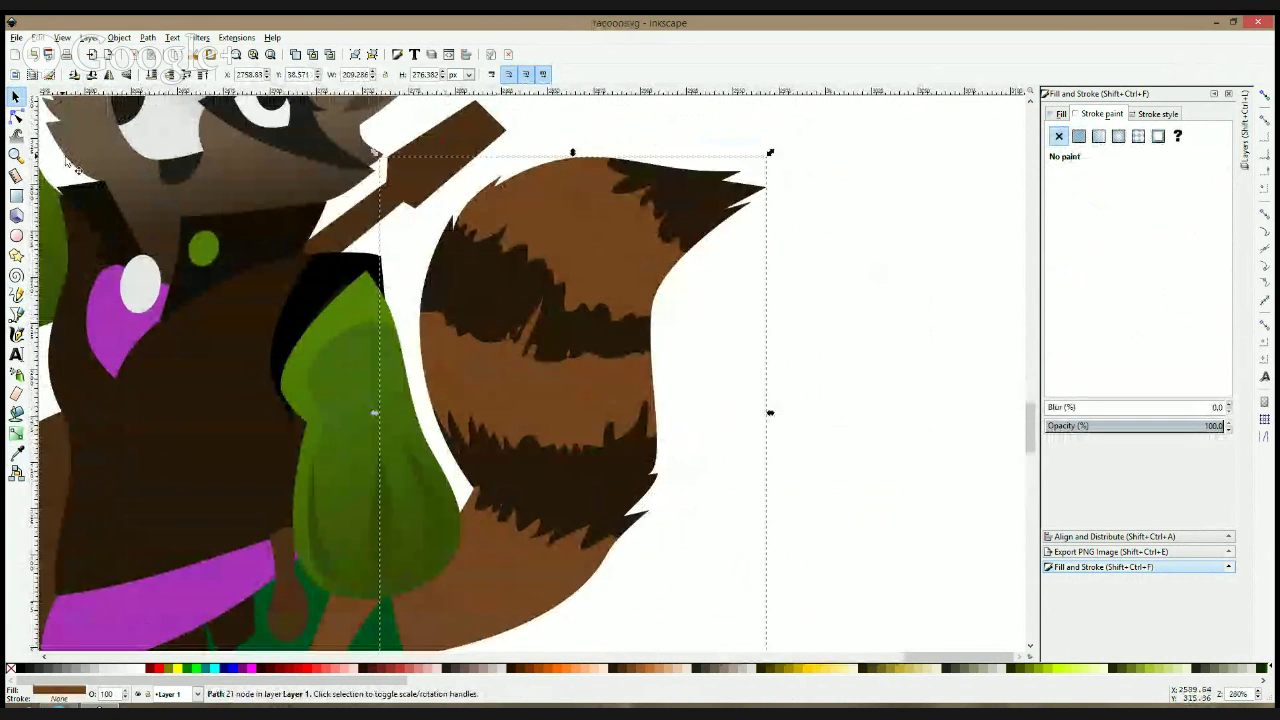
left_click(16, 116)
left_click(16, 452)
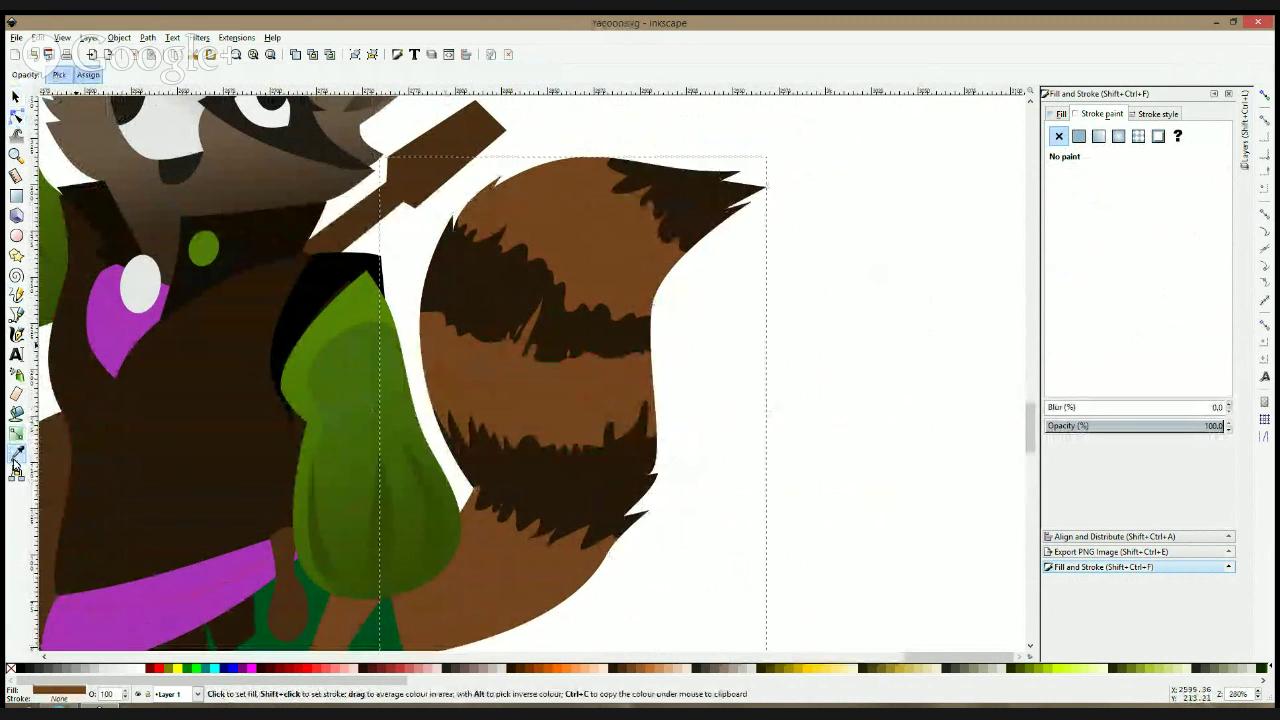
left_click(1061, 113)
left_click(1098, 136)
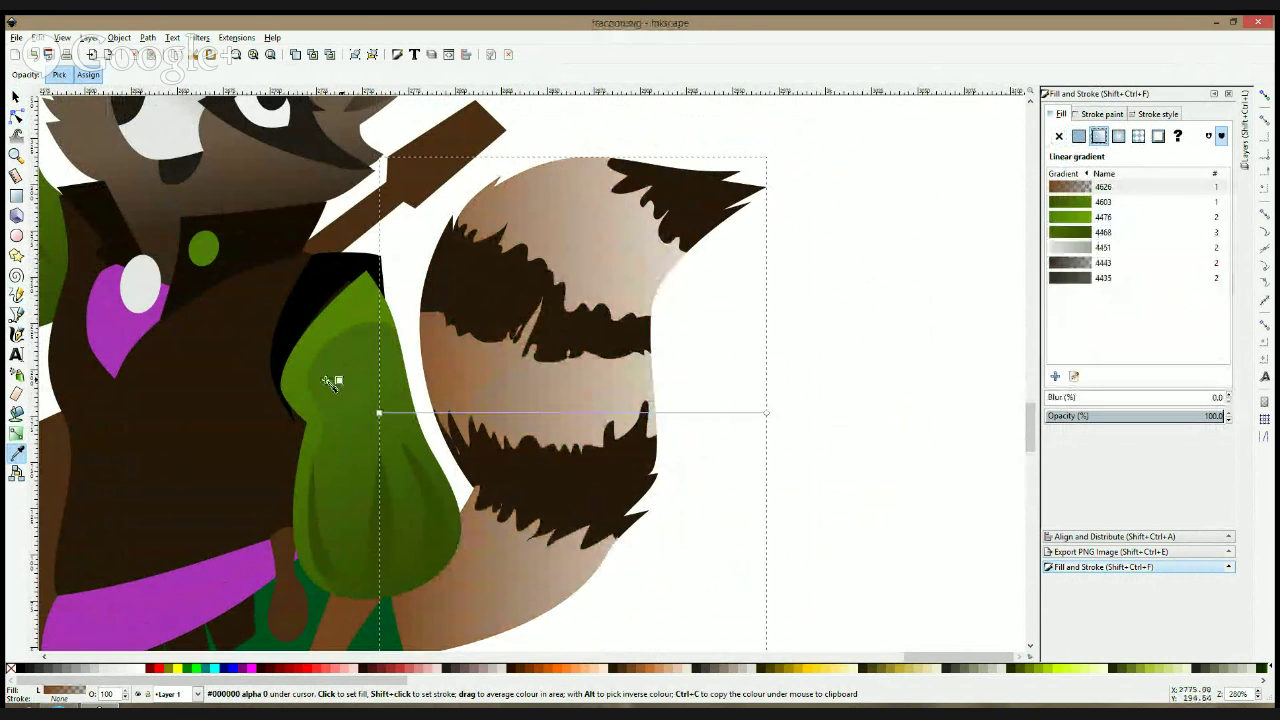
left_click(1080, 279)
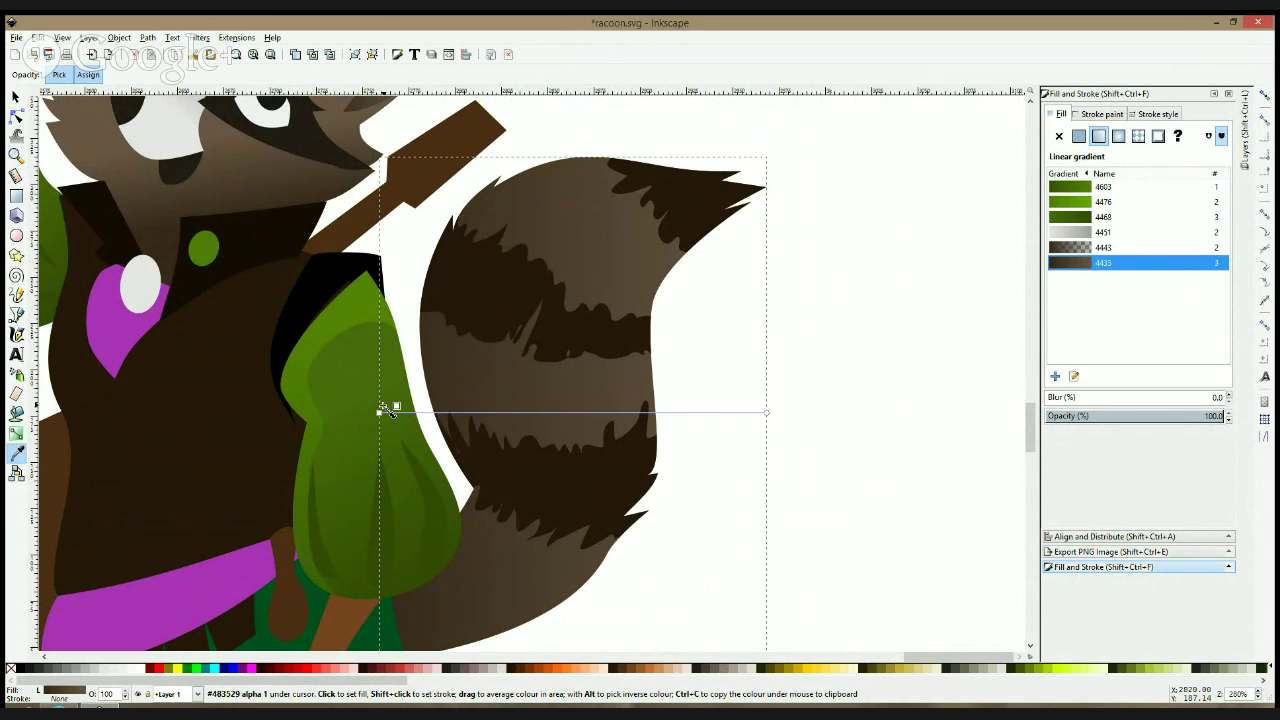
- Reposition the tail's gradient so its dark end sits near the tail's base and its light end near the upper curve
left_click_drag(379, 412, 464, 573)
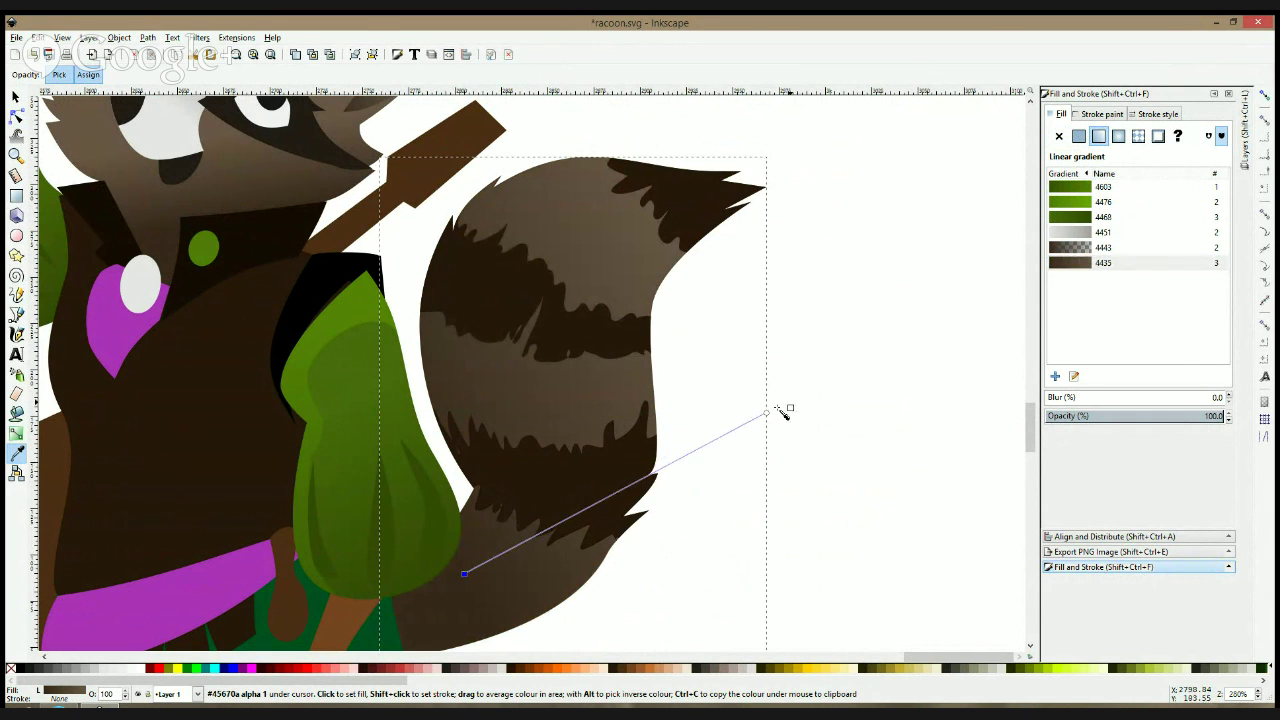
left_click_drag(766, 412, 578, 240)
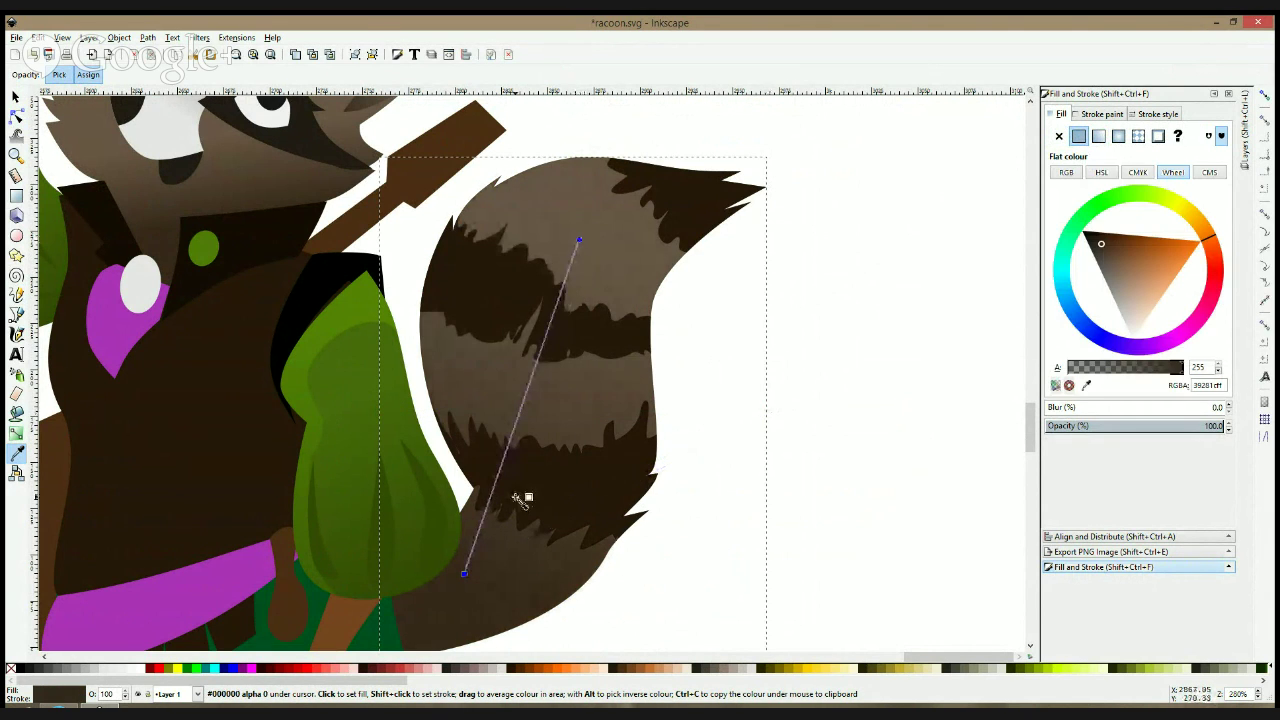
left_click_drag(464, 573, 480, 556)
left_click(484, 558)
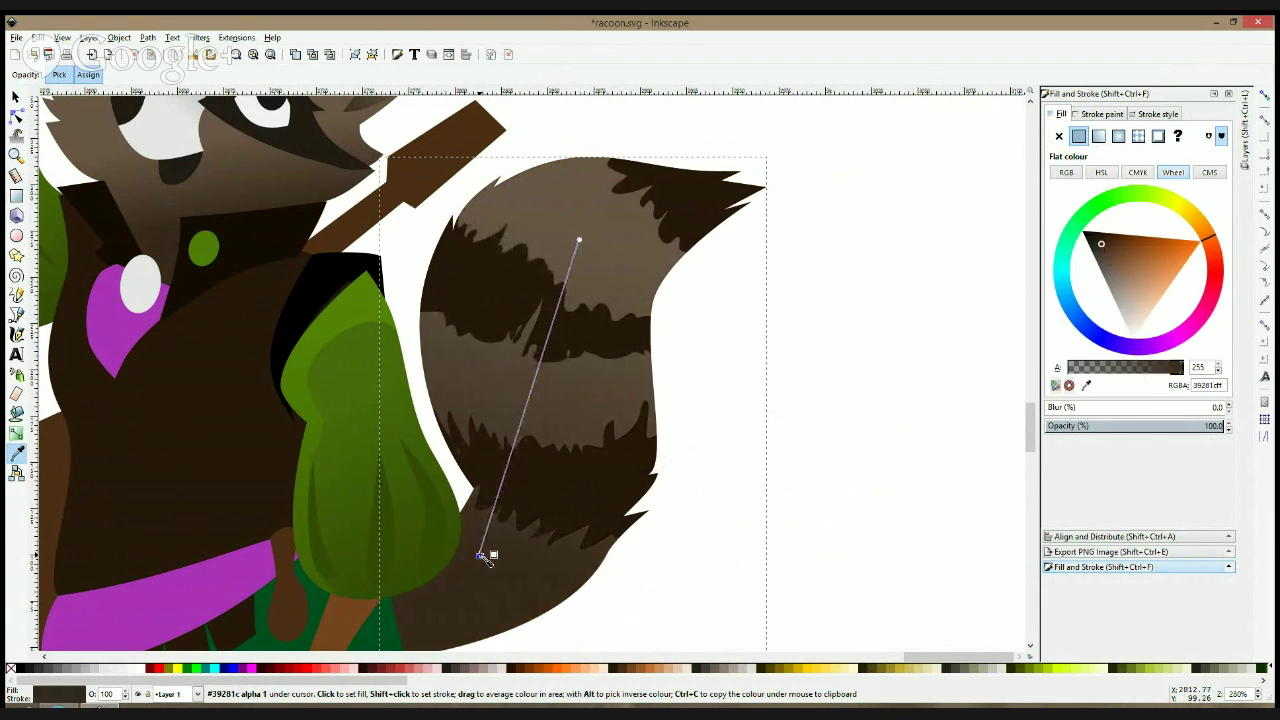
- Recolour both fur bands and the tail tip together with the brown 2e1d10 sampled at the lower band's edge
key("s")
left_click(548, 511)
left_click(632, 290, "shift")
left_click(690, 195, "shift")
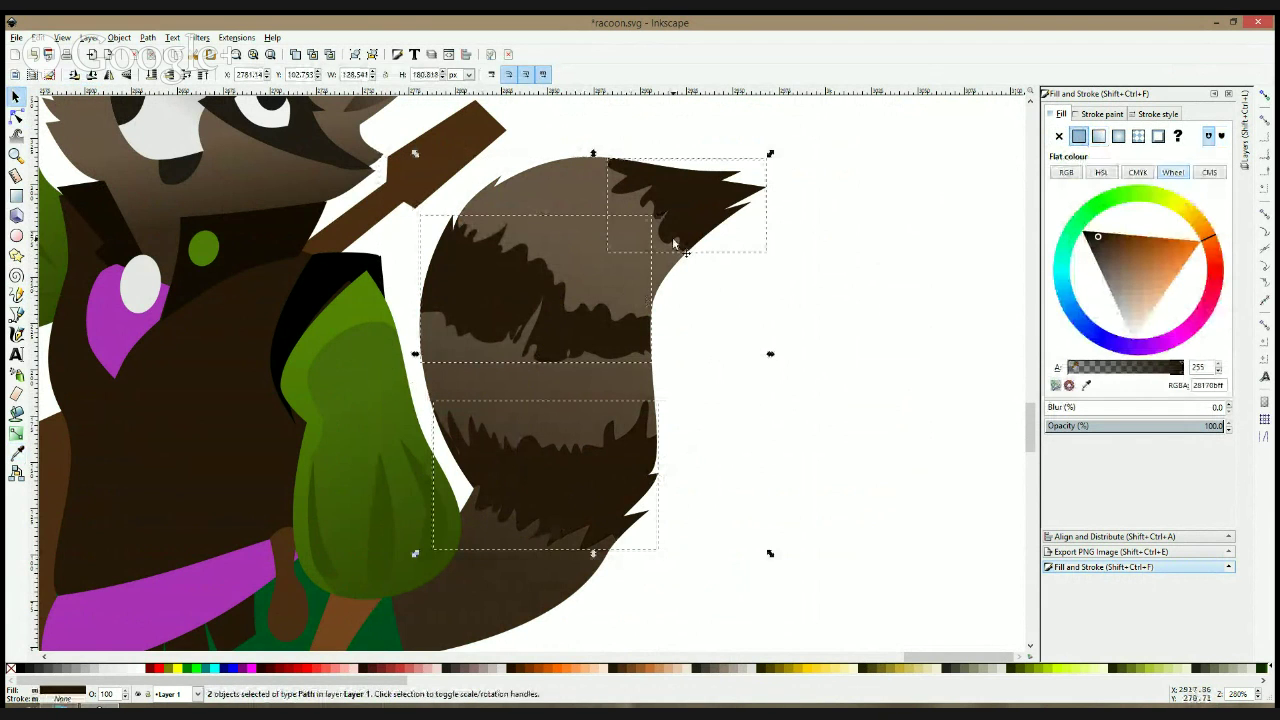
left_click(16, 452)
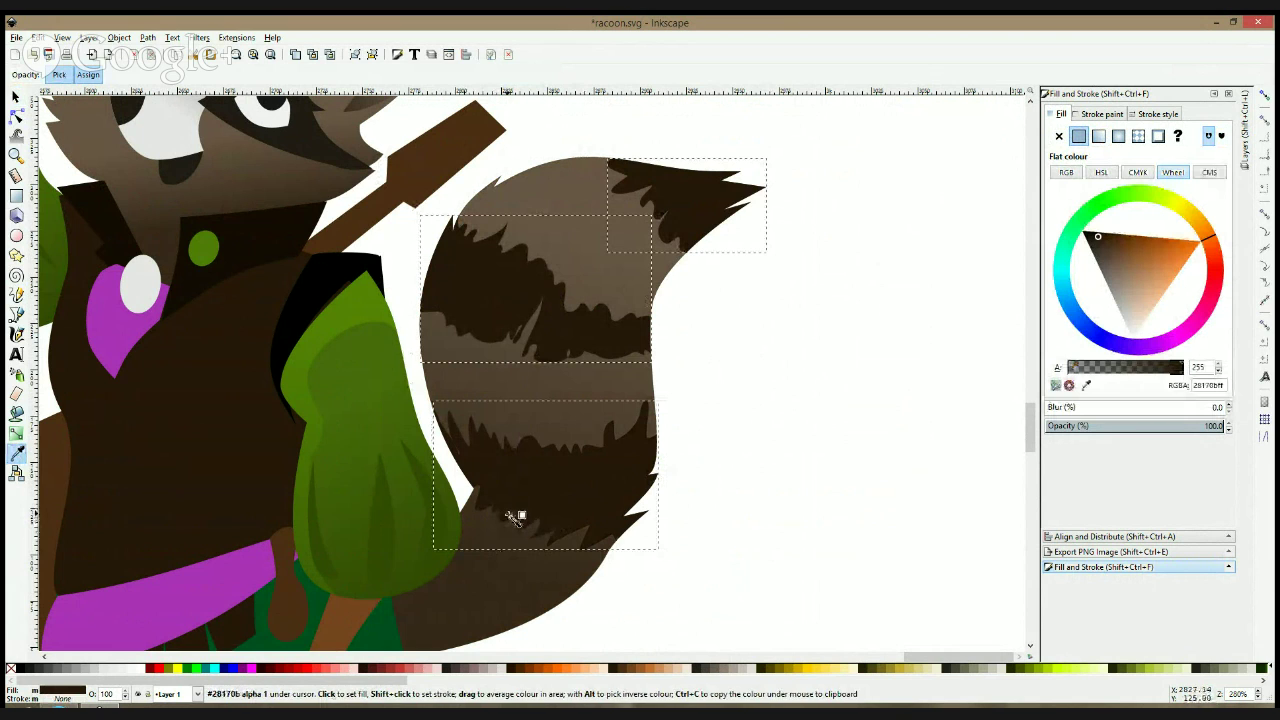
left_click(512, 522)
key("space")
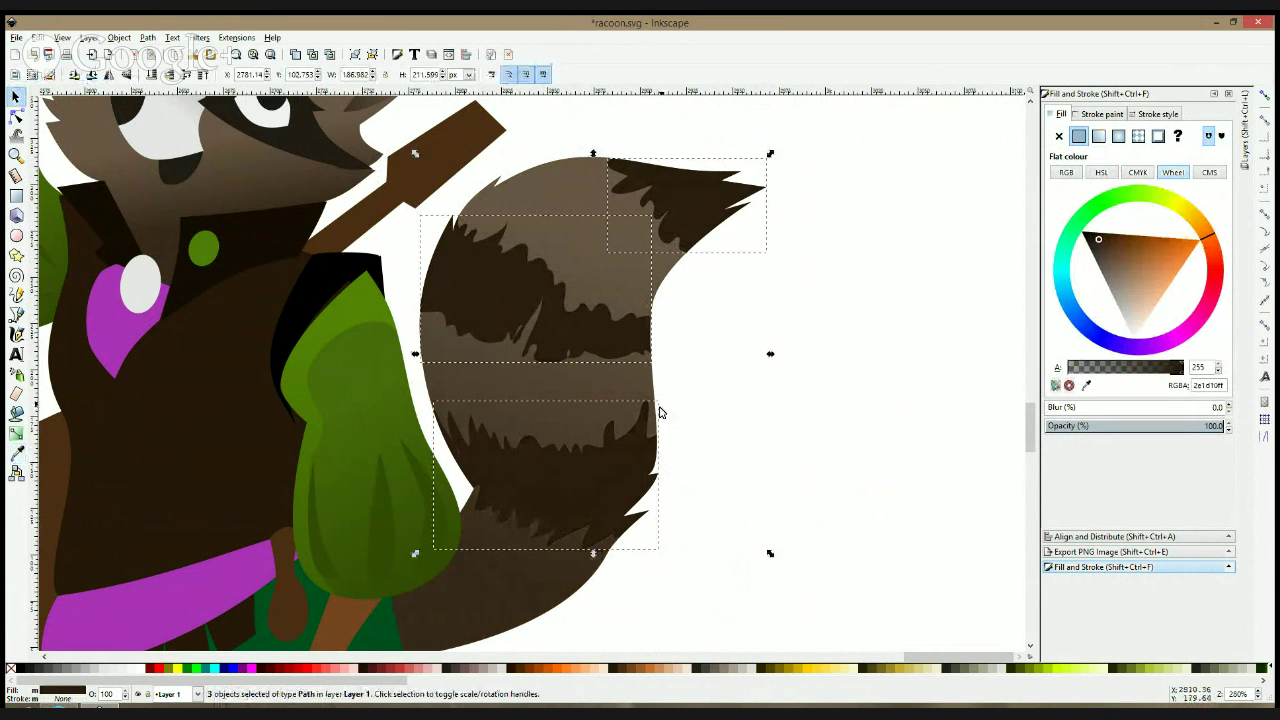
left_click(675, 369)
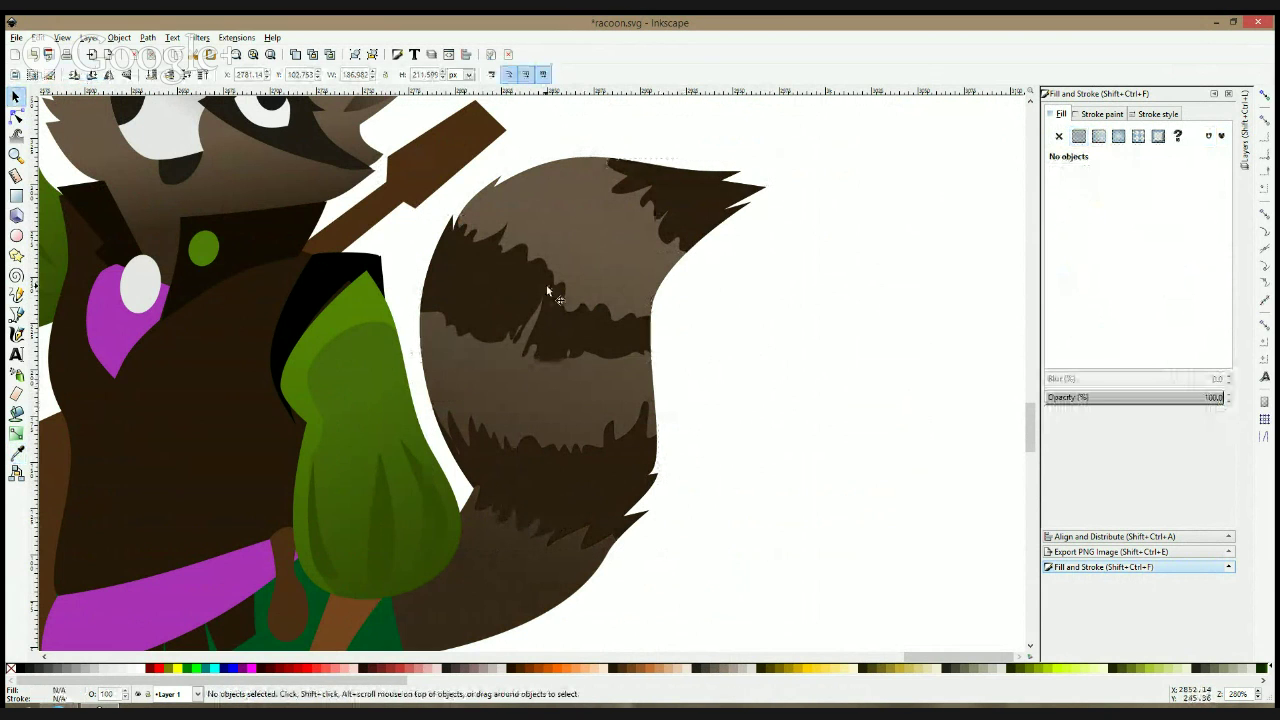
left_click(16, 294)
scroll(500, 286, "down", 2)
scroll(560, 239, "up", 2)
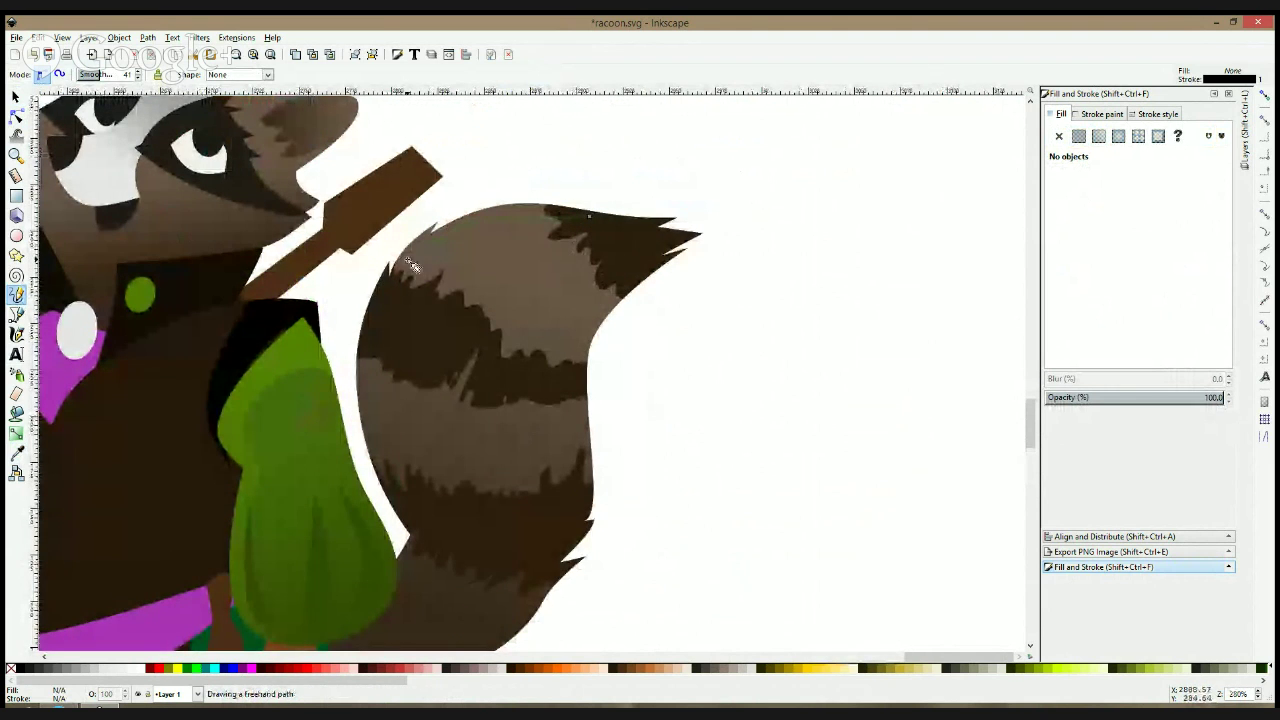
mouse_move(410, 262)
left_mouse_down()
mouse_move(382, 318)
mouse_move(391, 439)
left_mouse_up()
key("s")
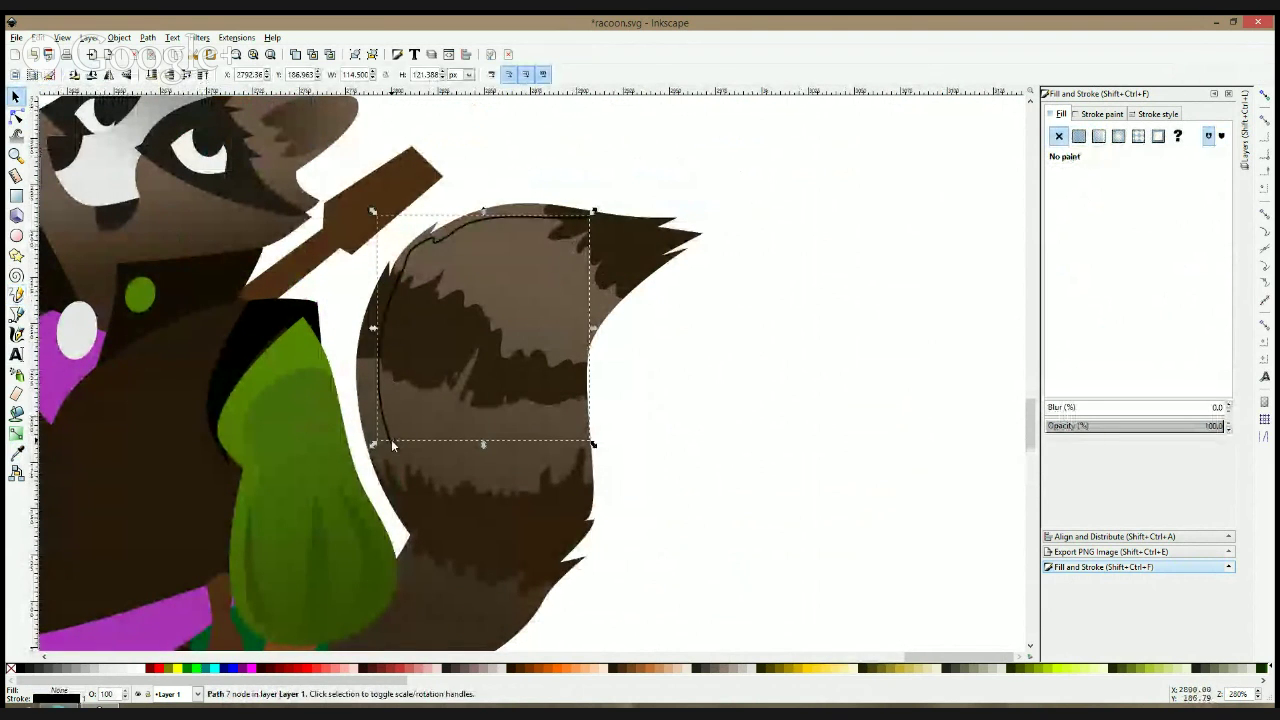
key("Delete")
- Draw a closed, jagged straight-segment shape inside the tail, from its tip along the outer curve to the base and back, and fill it white
left_click(16, 314)
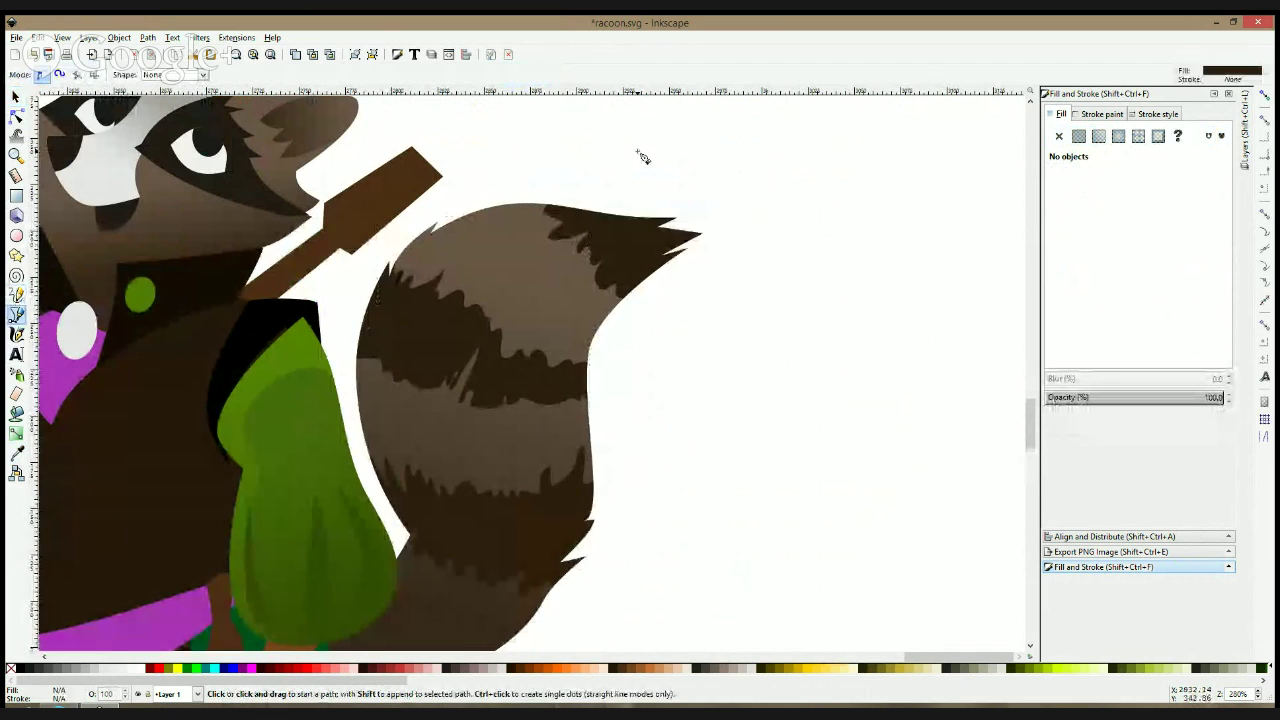
left_click(634, 228)
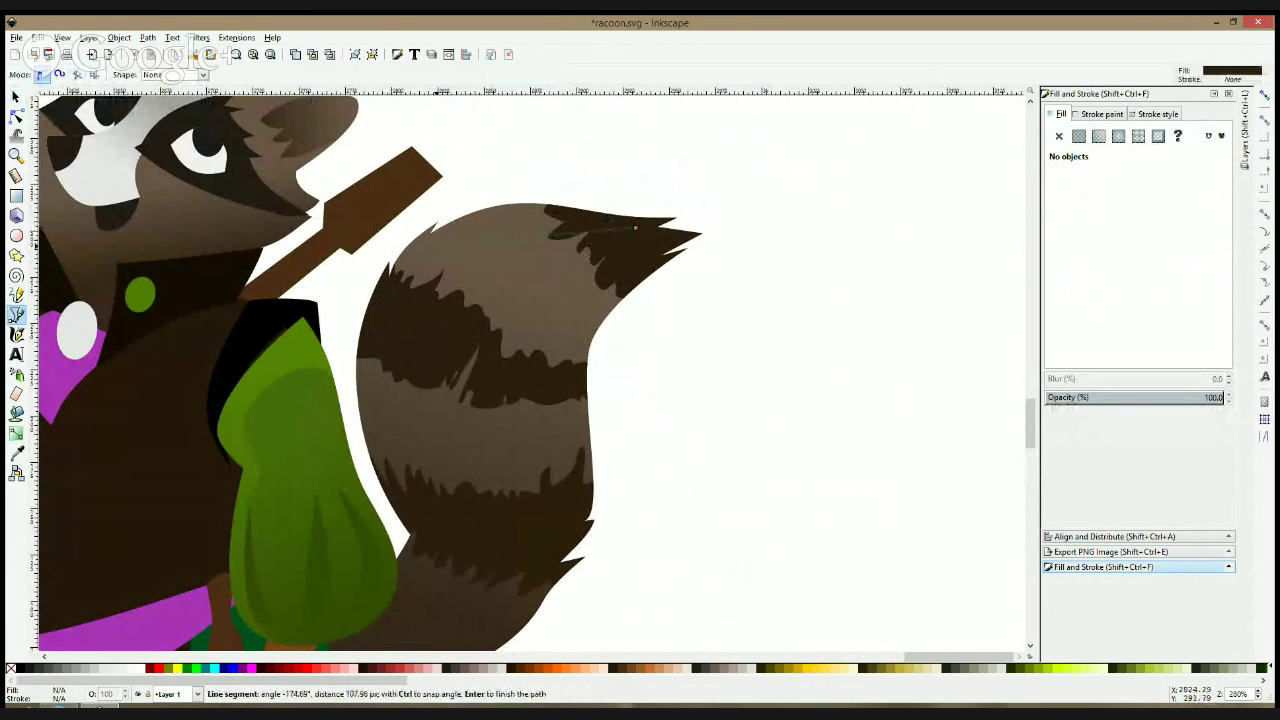
left_click(431, 234)
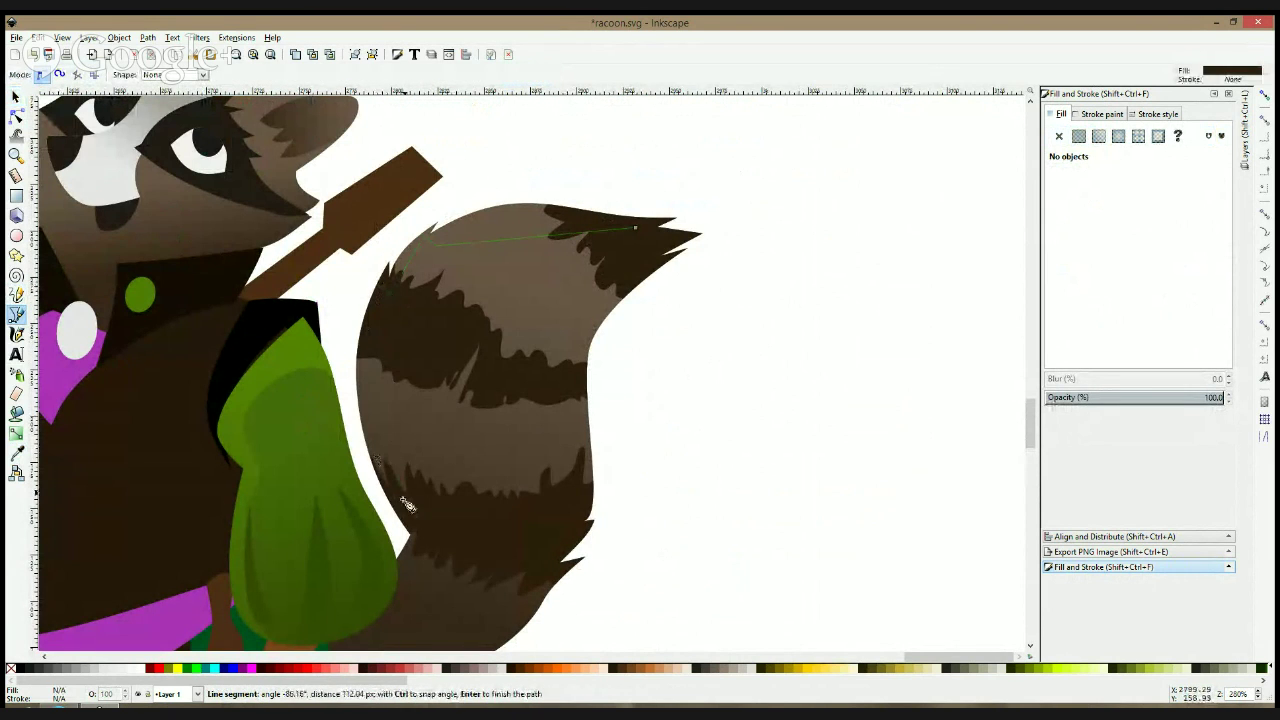
left_click(418, 523)
left_click(398, 565)
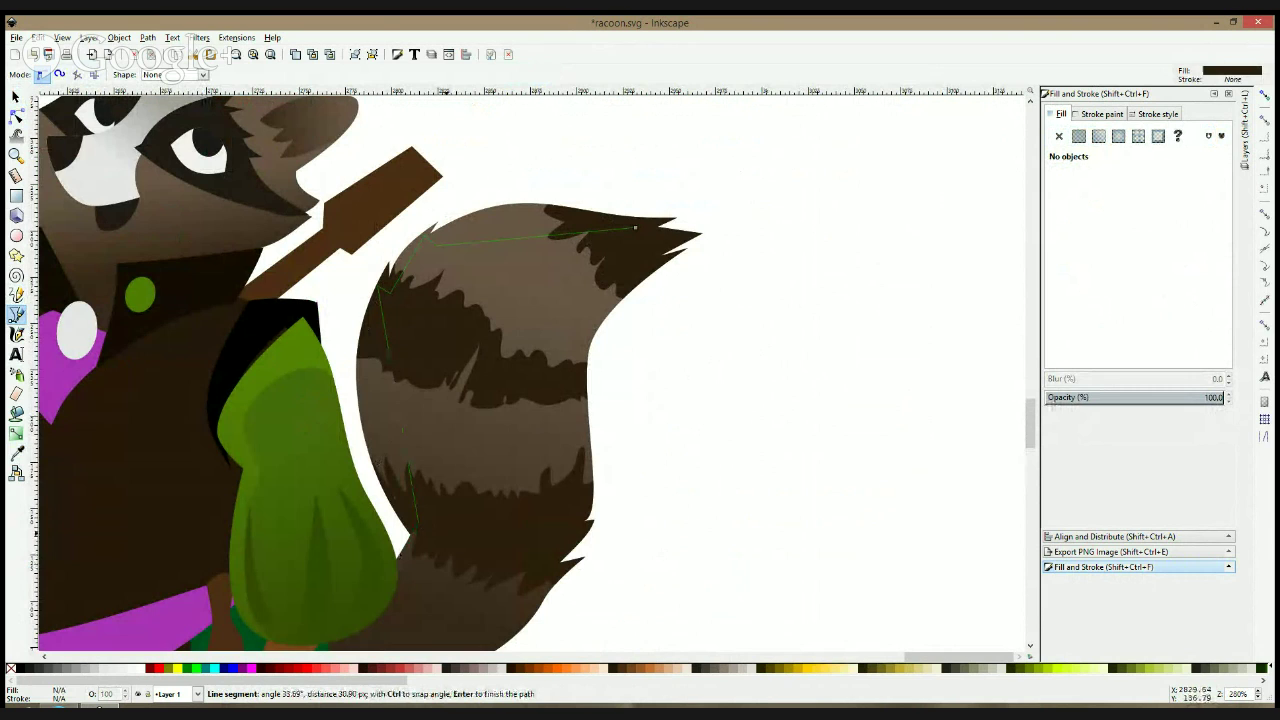
left_click(452, 407)
left_click(634, 228)
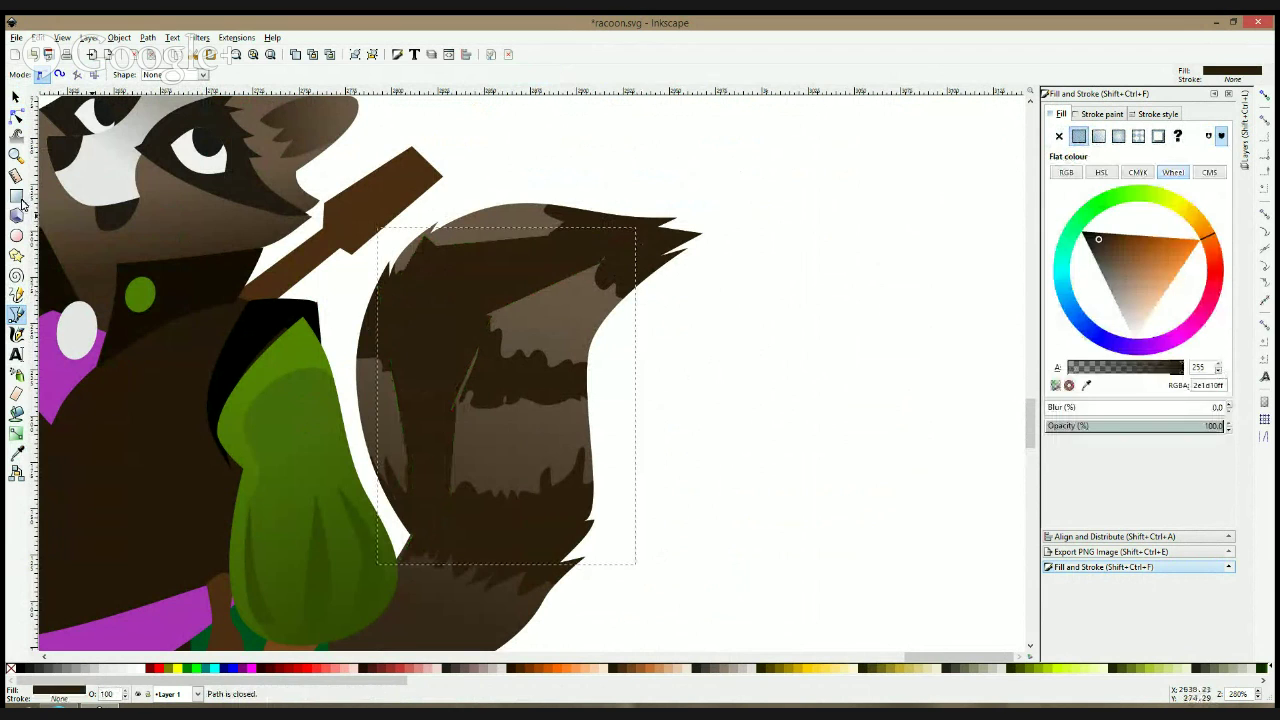
left_click(140, 668)
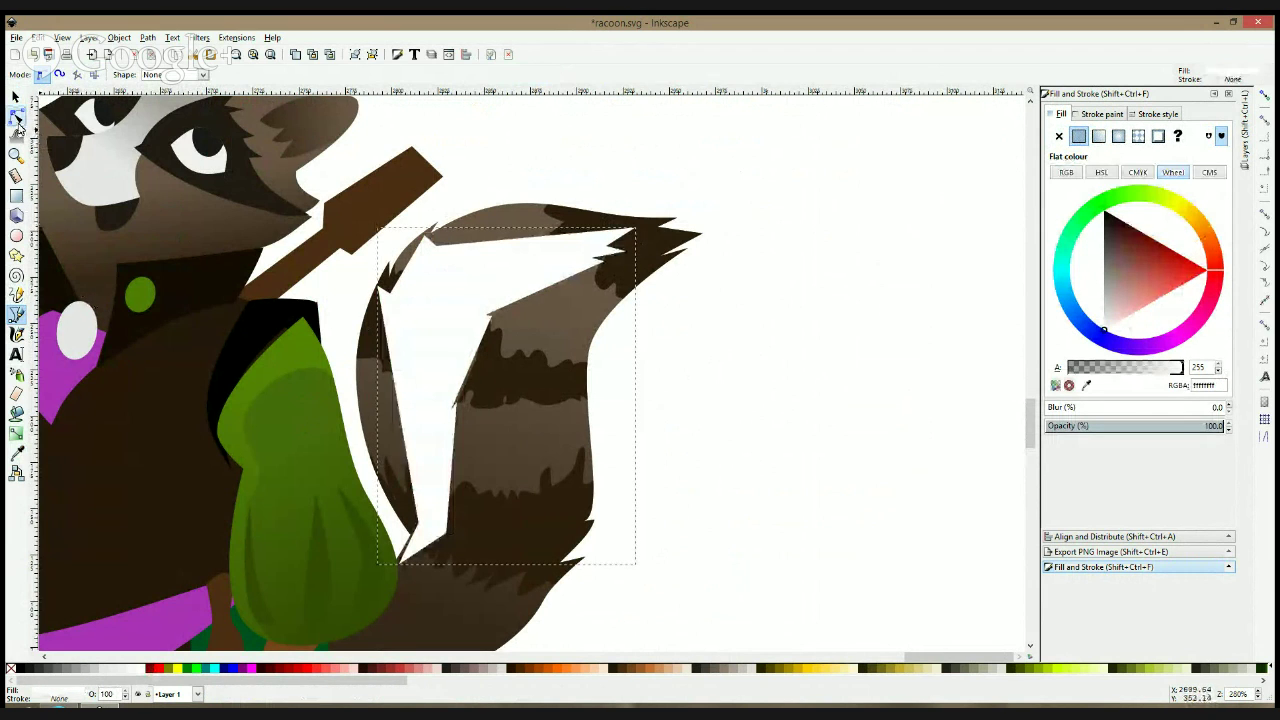
- Bend the white tail shape's upper and outer edges into curves following the tail's outline, adjusting the corner nodes at the fur notch and base
left_click(16, 116)
left_click_drag(529, 244, 528, 210)
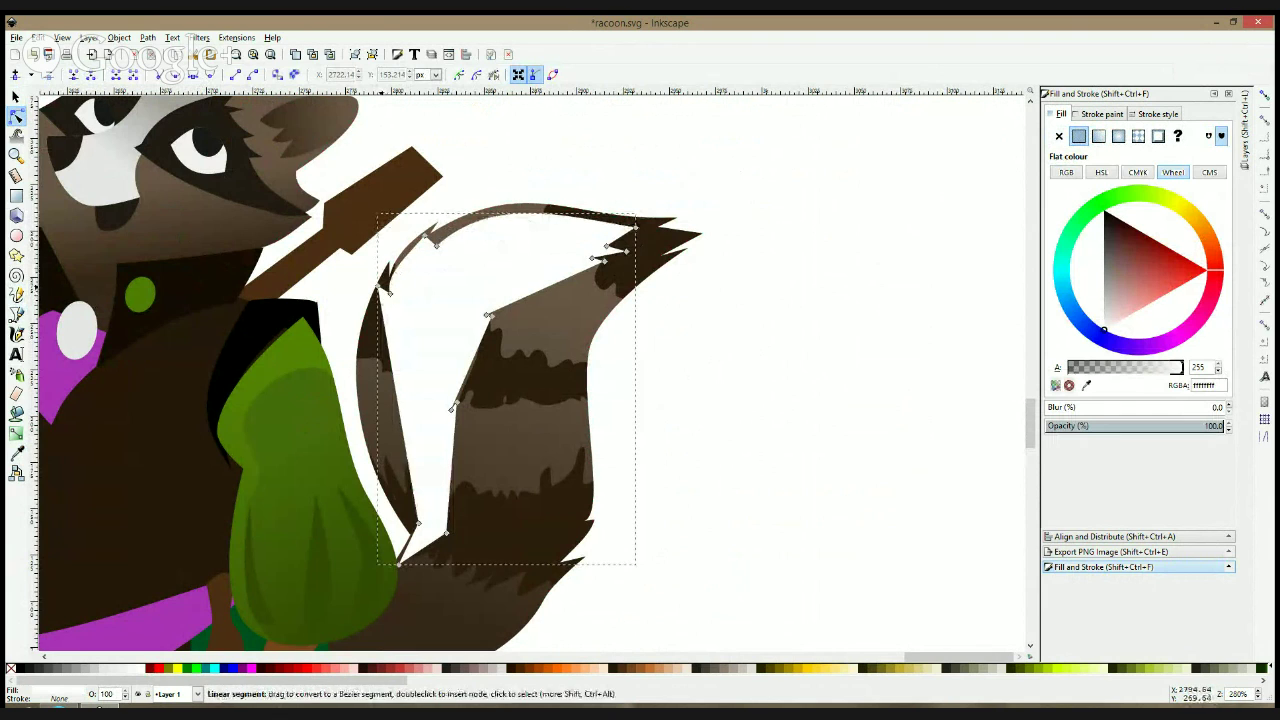
left_click_drag(380, 289, 385, 290)
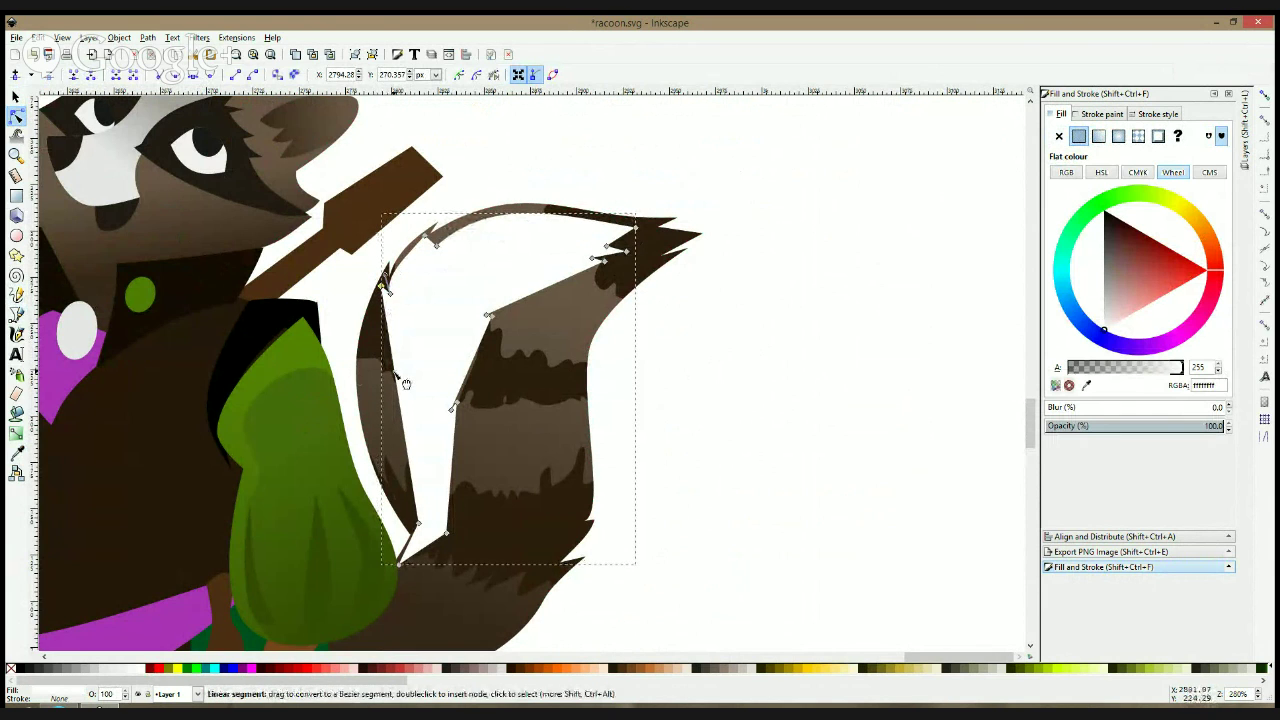
left_click_drag(405, 383, 371, 389)
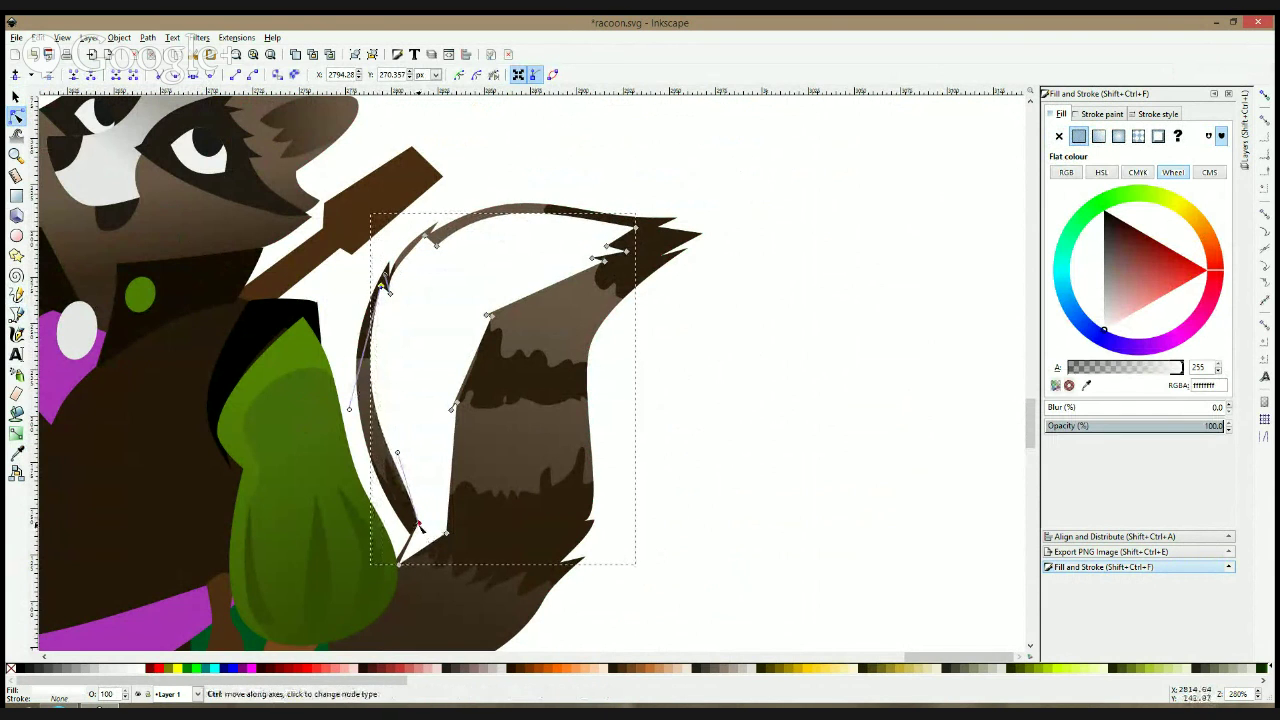
left_click_drag(419, 524, 414, 534)
- Curve the white tail shape's inner edge segments from base to tip and refine its fur points near the tip and upper notch
left_click_drag(449, 484, 457, 488)
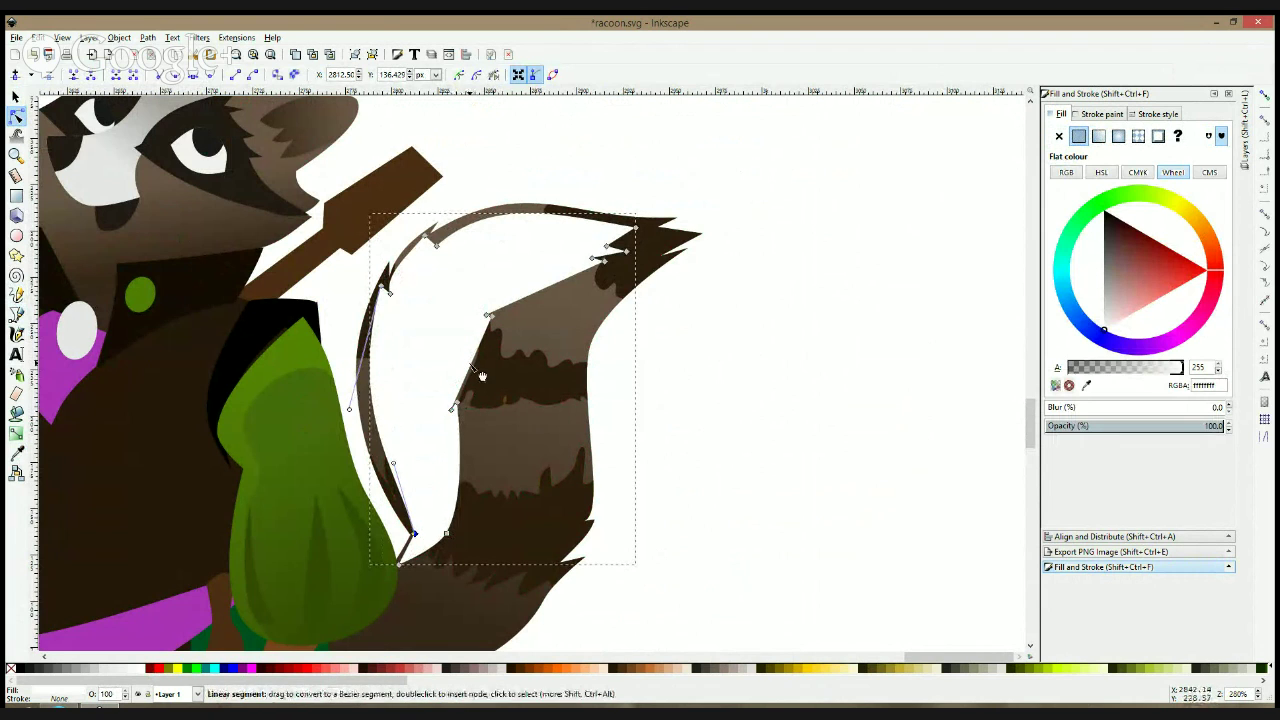
left_click_drag(482, 376, 475, 378)
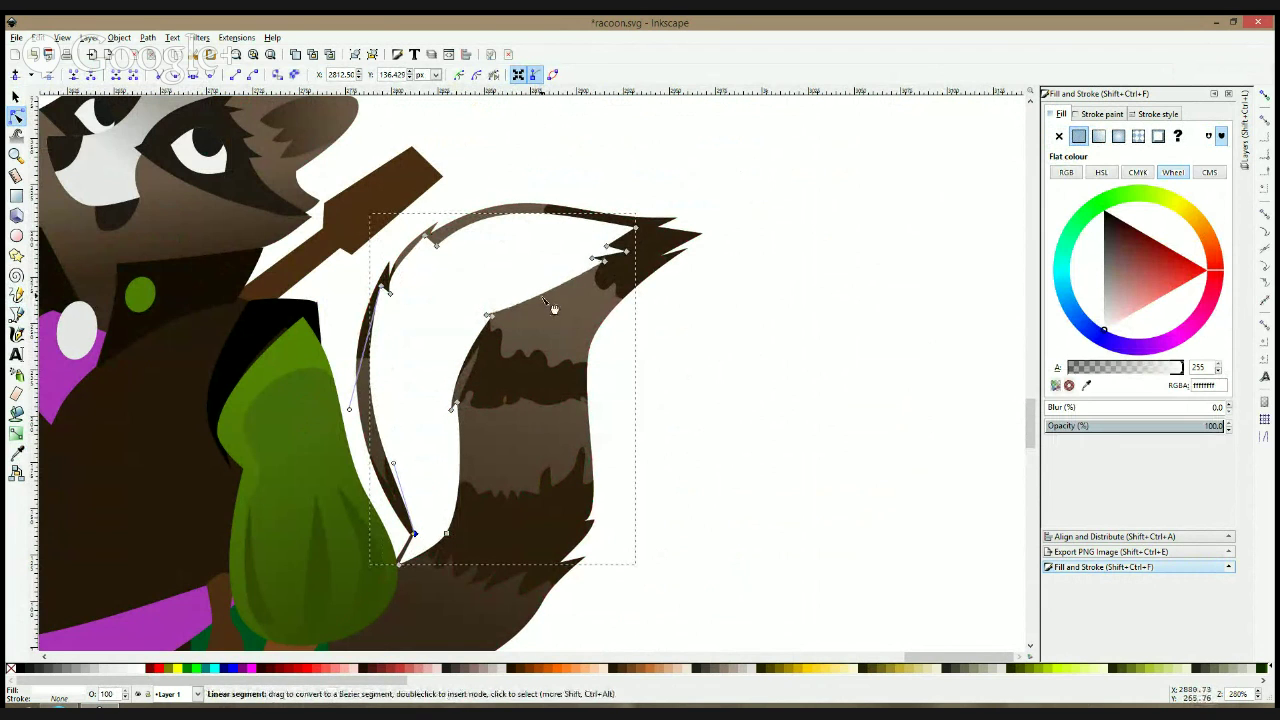
left_click_drag(553, 308, 548, 289)
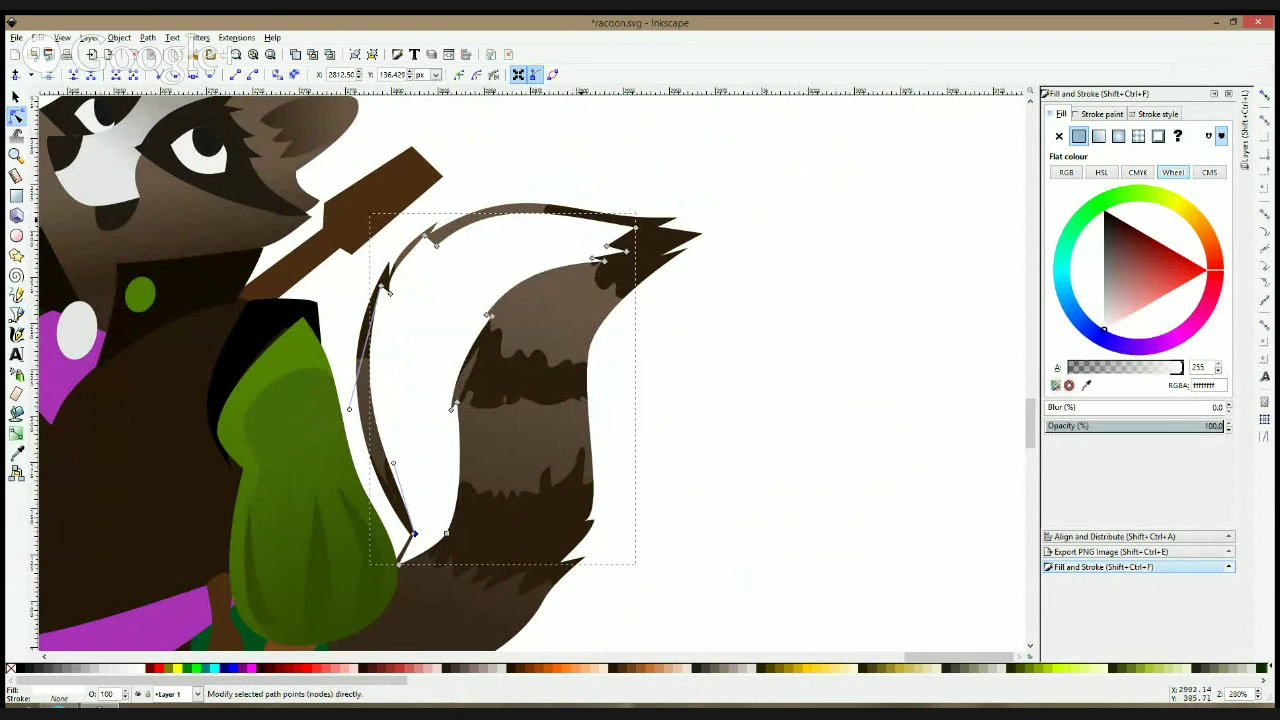
left_click_drag(582, 219, 583, 223)
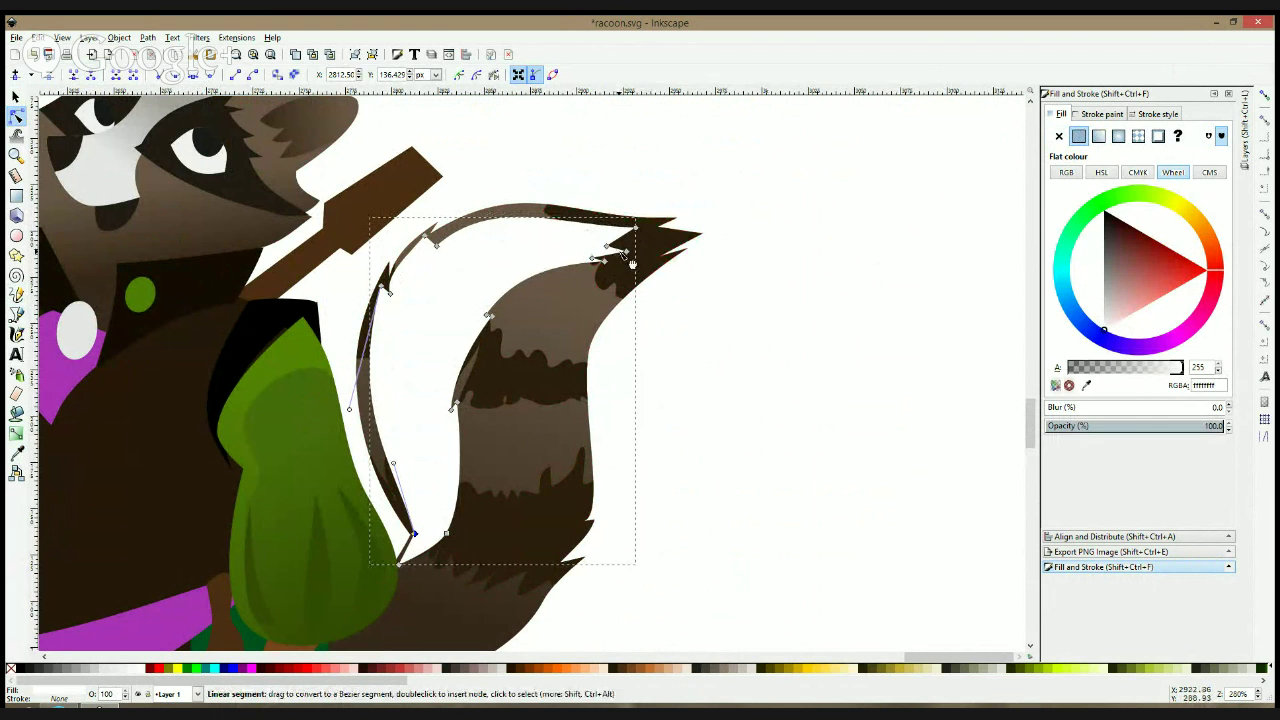
left_click(627, 258)
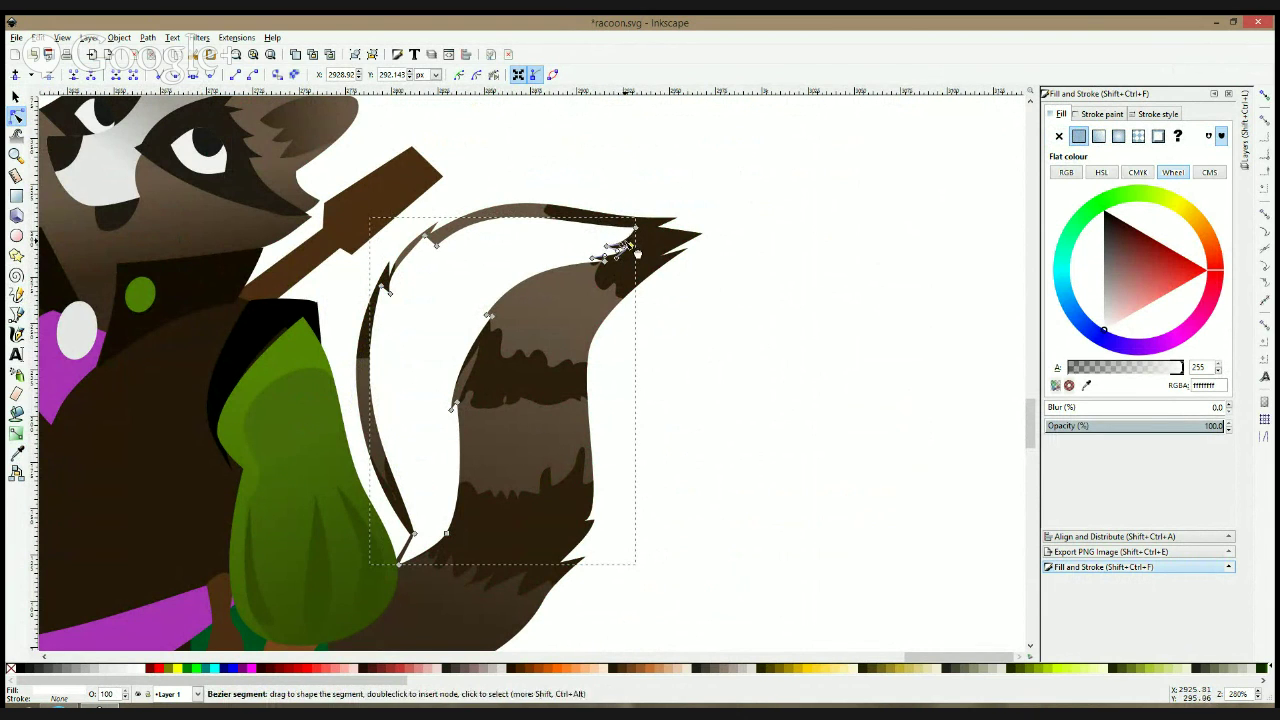
key("s")
left_click(16, 115)
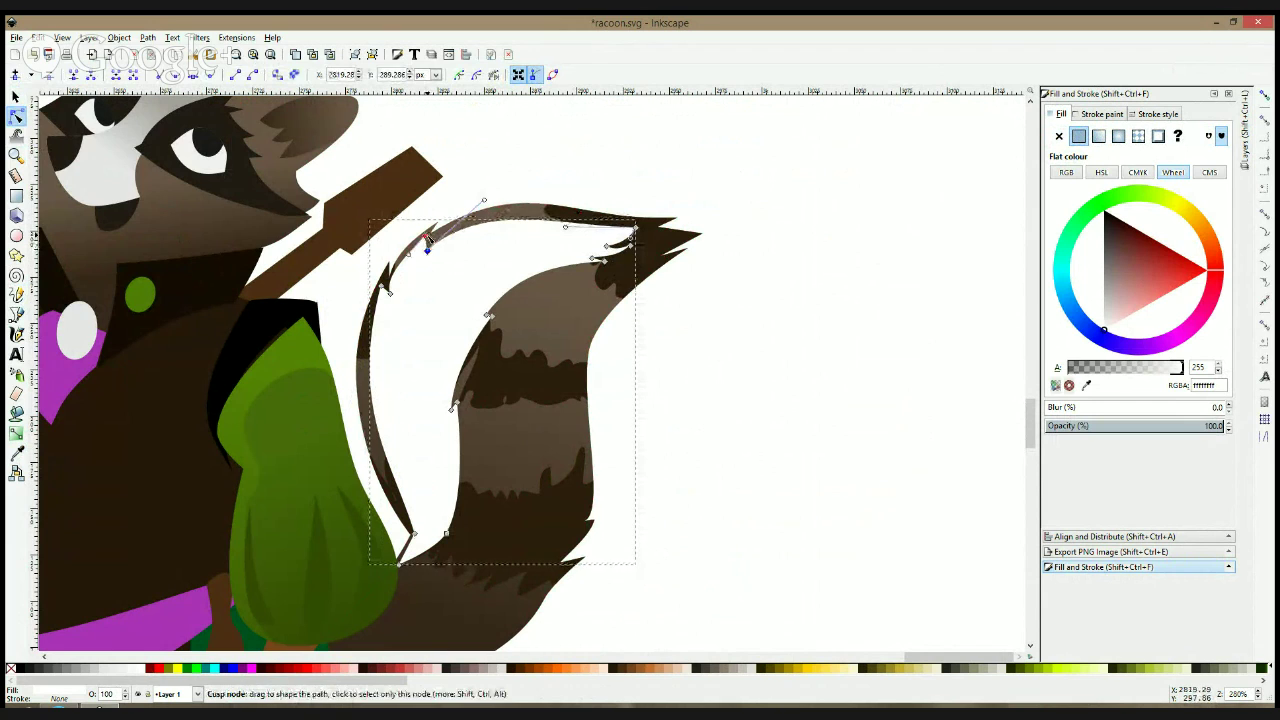
- Set the white tail overlay's opacity to 30 and give it a white-to-transparent linear gradient from above the upper curve down to the base
key("s")
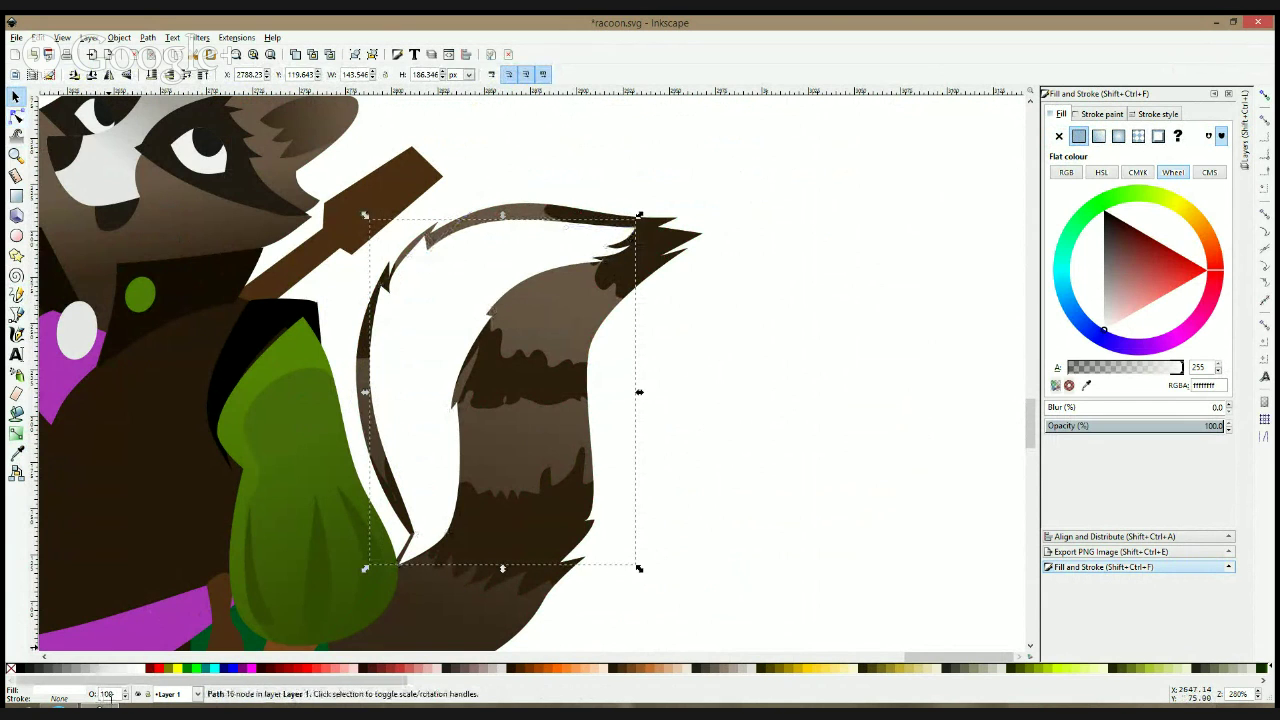
key("Return")
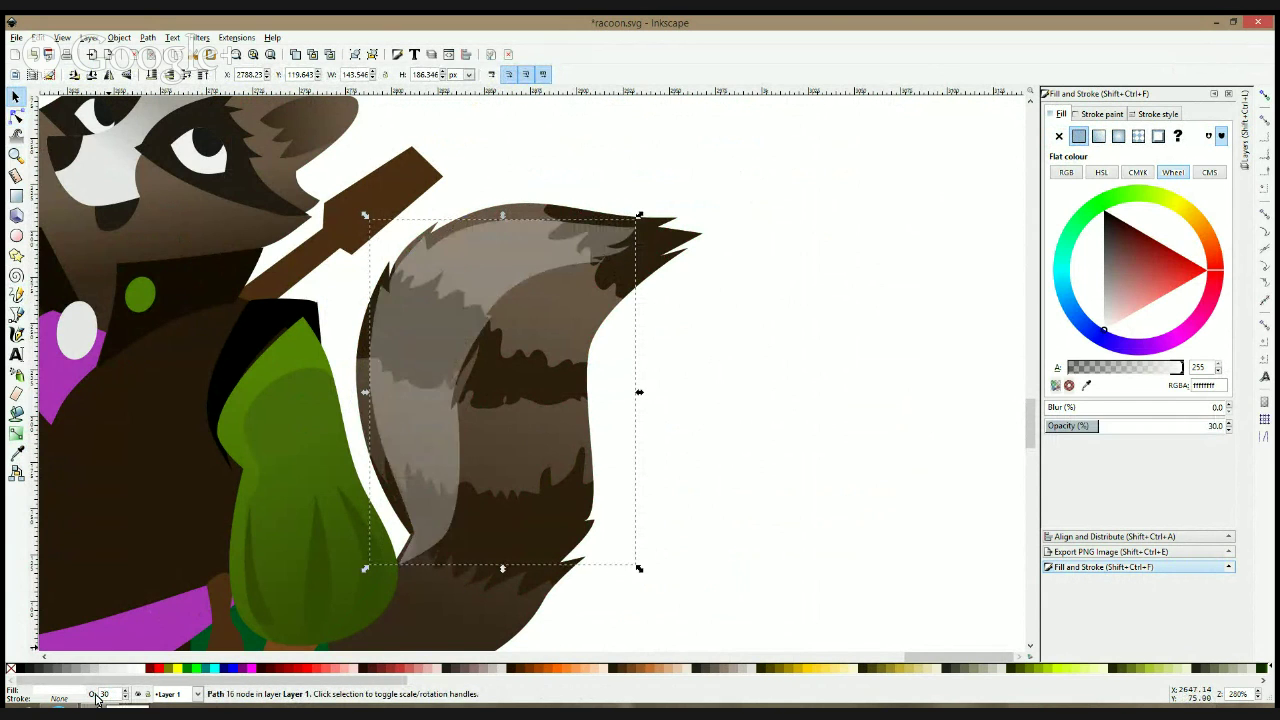
left_click(18, 431)
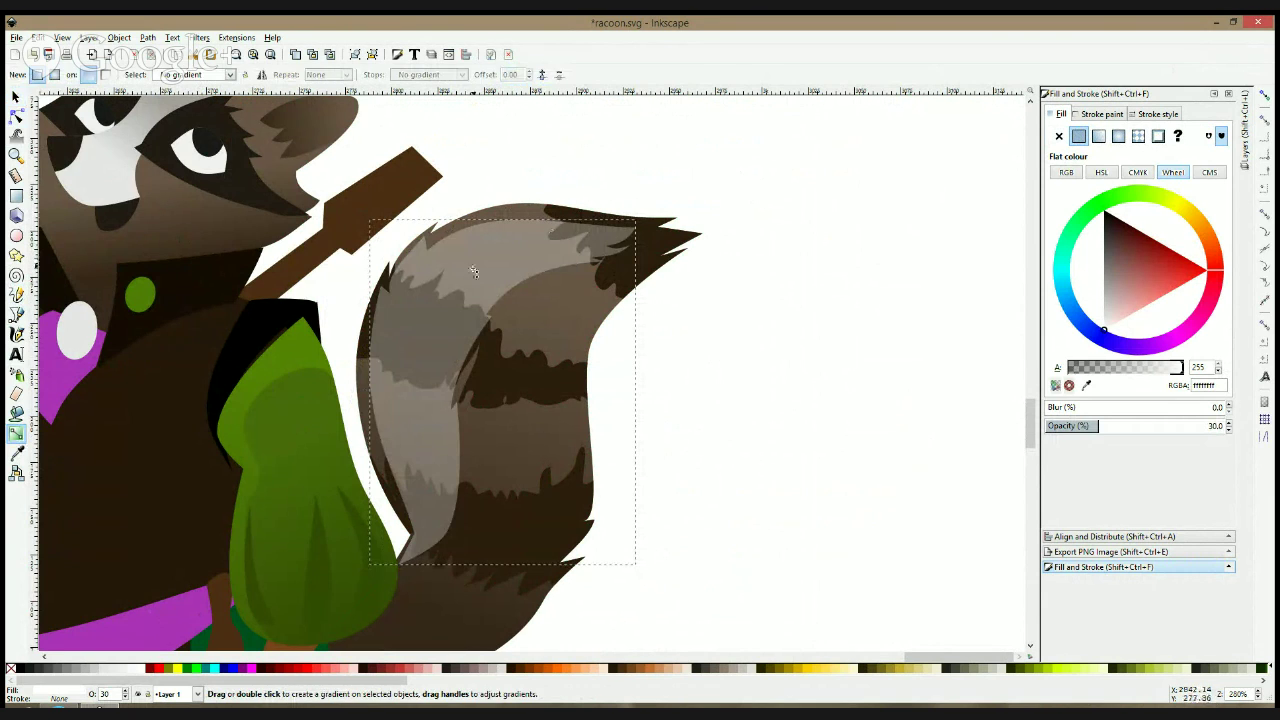
left_click_drag(475, 257, 414, 447)
left_click_drag(414, 492, 412, 522)
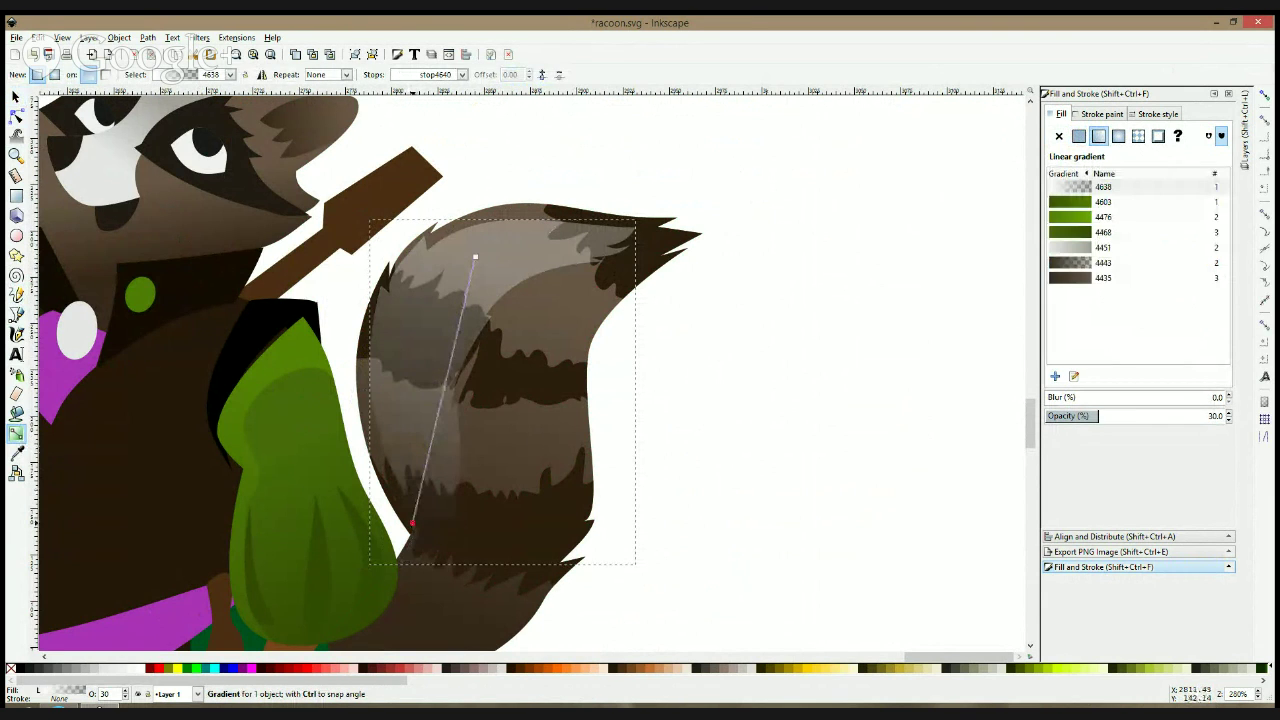
left_click_drag(475, 257, 529, 182)
key("space")
left_click(532, 183)
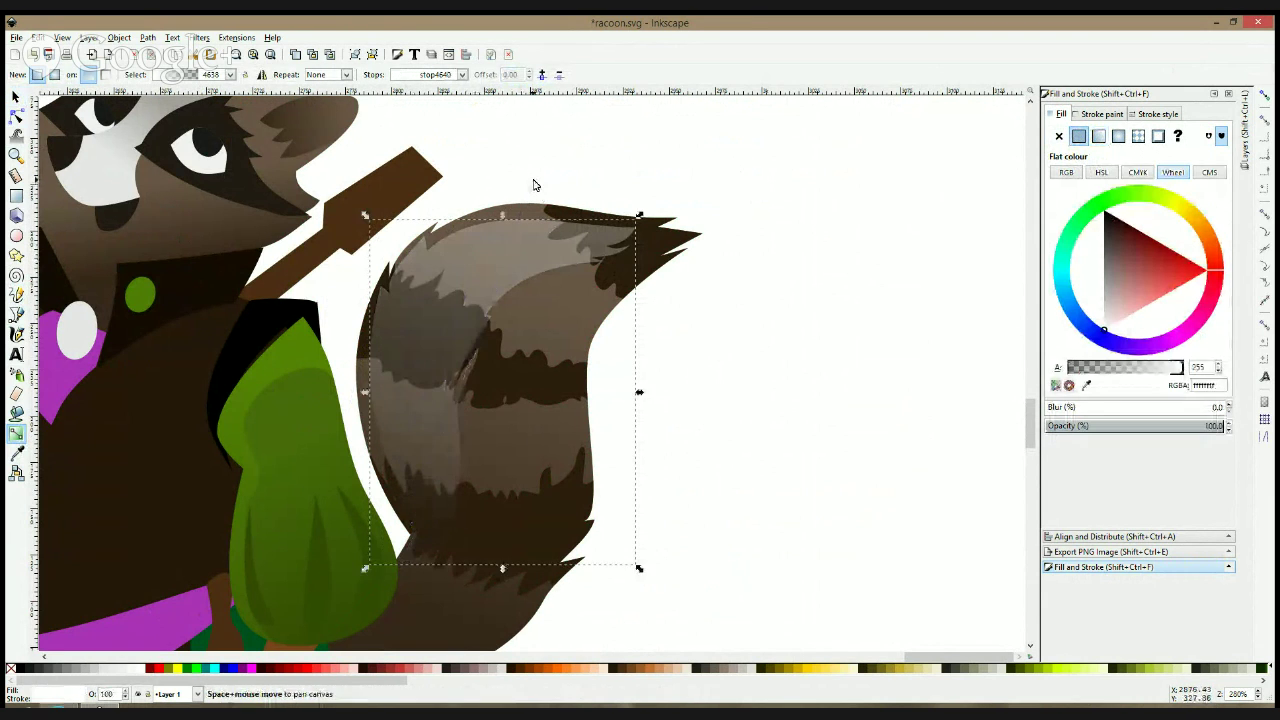
- Draw a closed straight-segment highlight shape from the far ear's tip across the face, around the cheek with jagged fur points, and back along the forehead
scroll(760, 225, "down", 3)
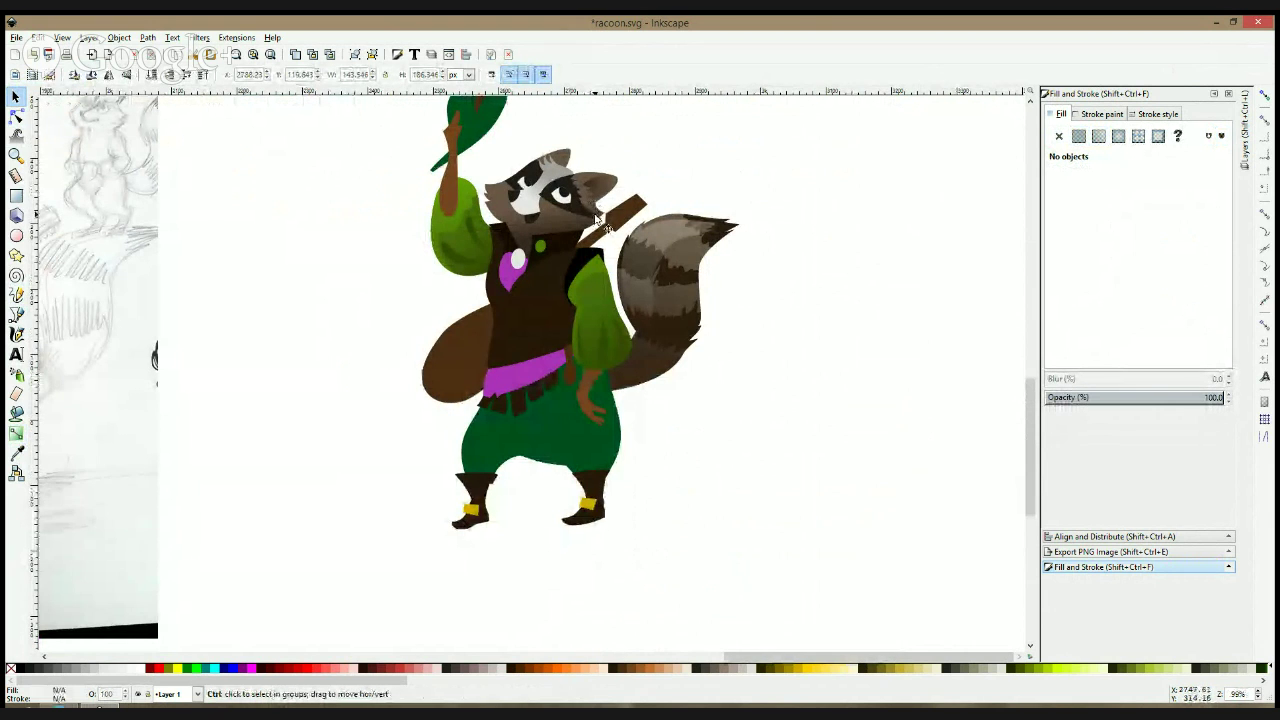
scroll(644, 228, "up", 2)
left_click_drag(525, 218, 562, 243)
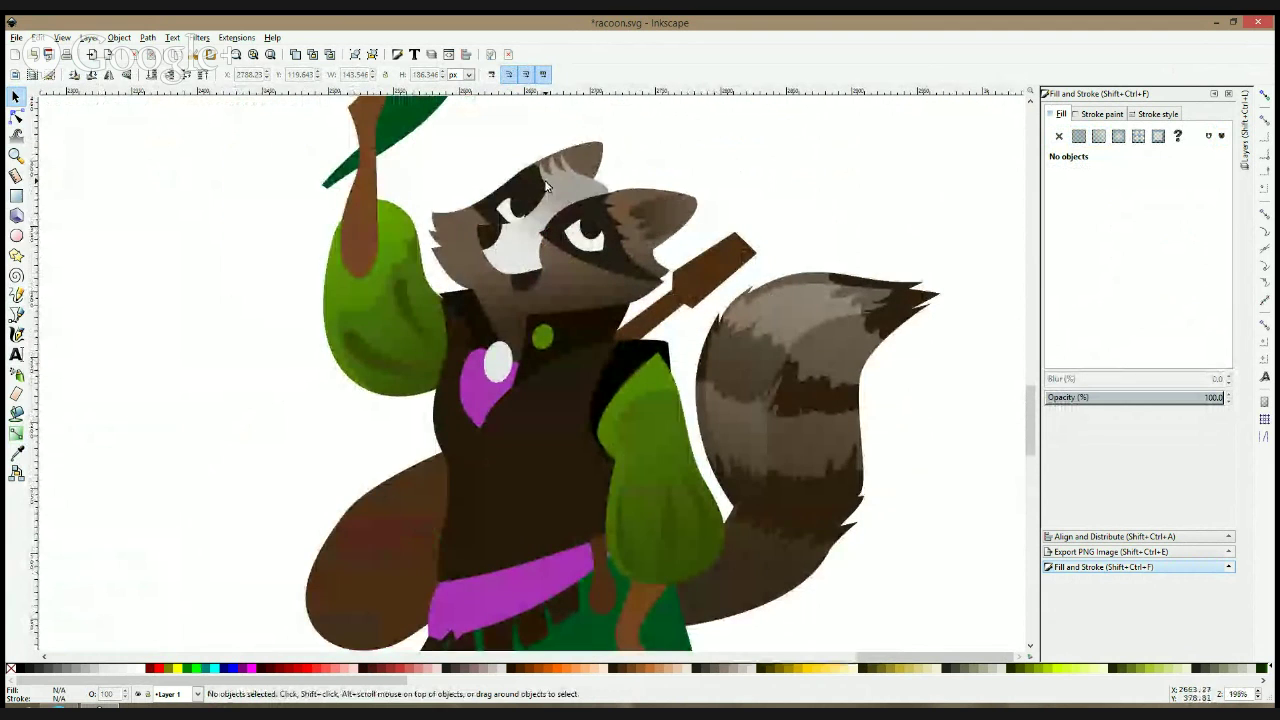
left_click(16, 314)
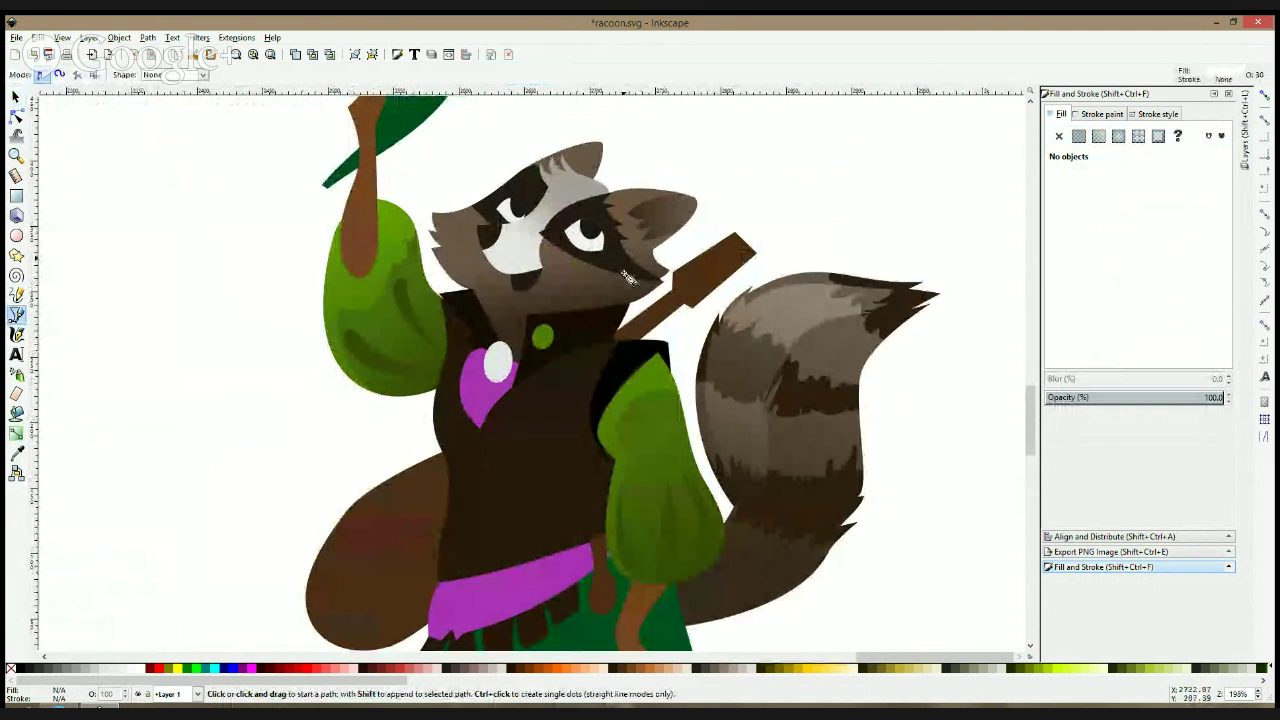
scroll(562, 182, "up", 2)
left_click_drag(562, 182, 582, 221)
left_click(607, 157)
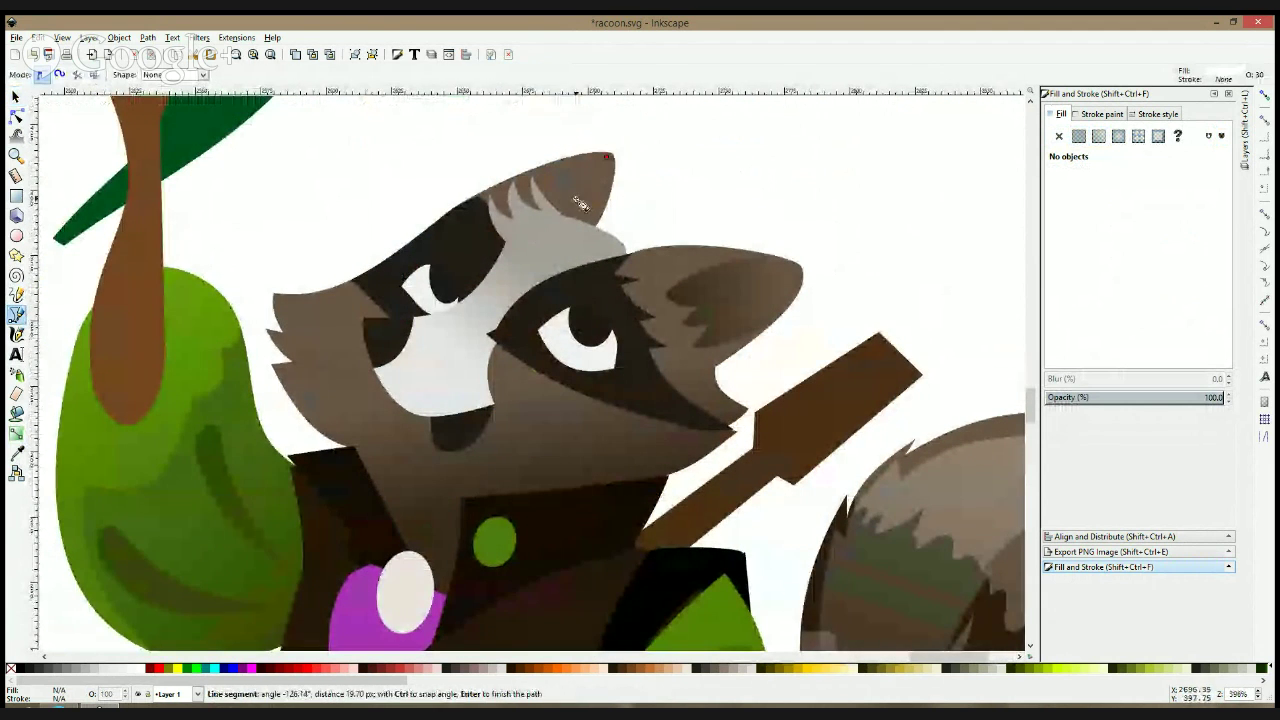
left_click(544, 222)
left_click(421, 348)
left_click(326, 338)
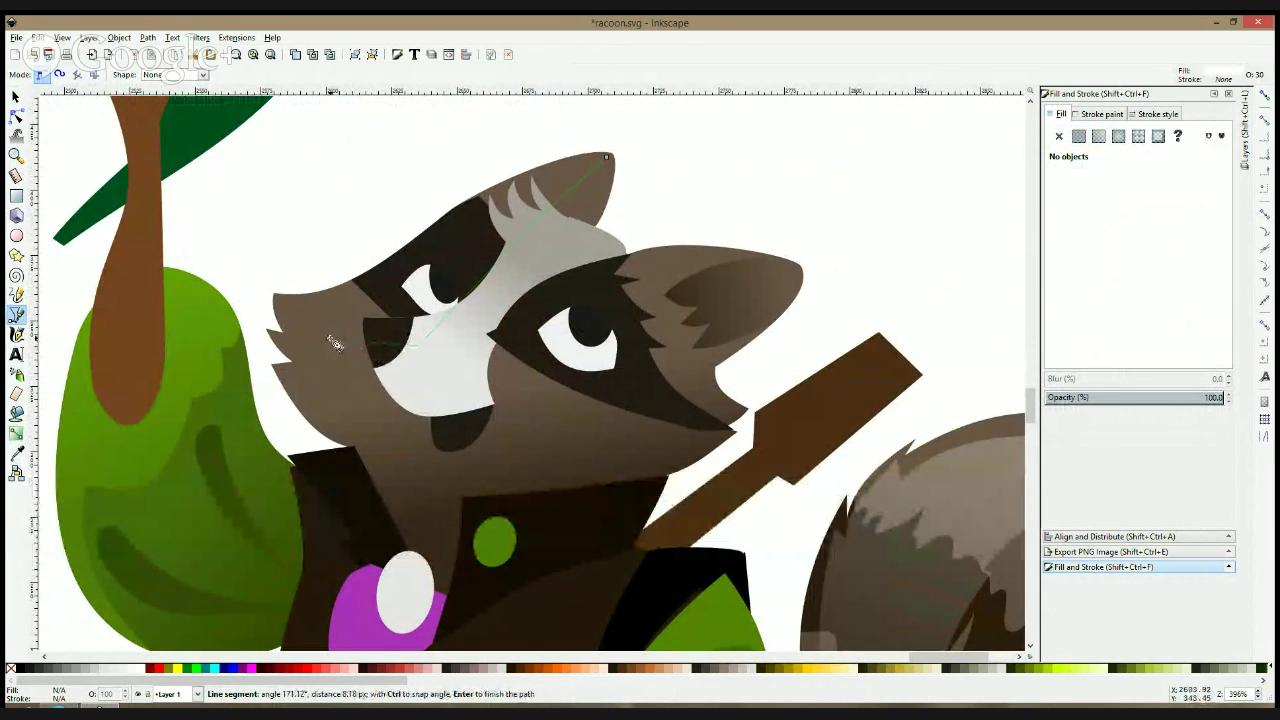
left_click(355, 362)
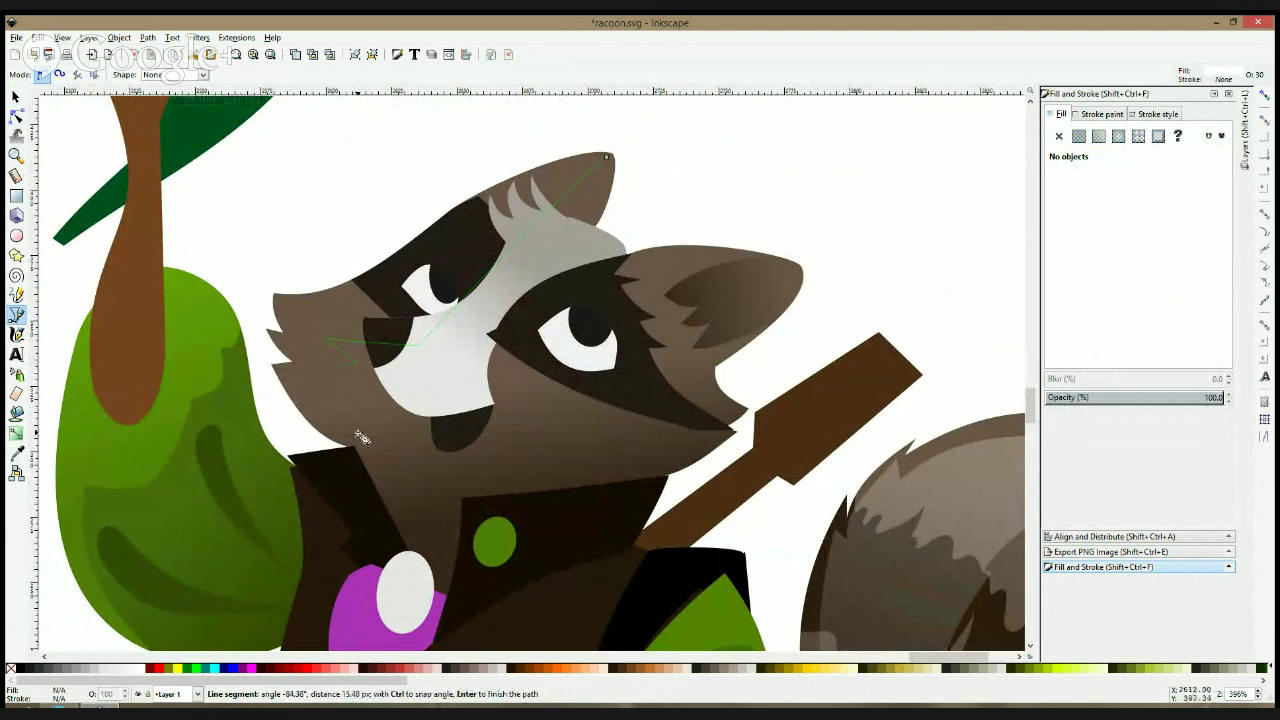
left_click(358, 431)
left_click(297, 385)
left_click(312, 364)
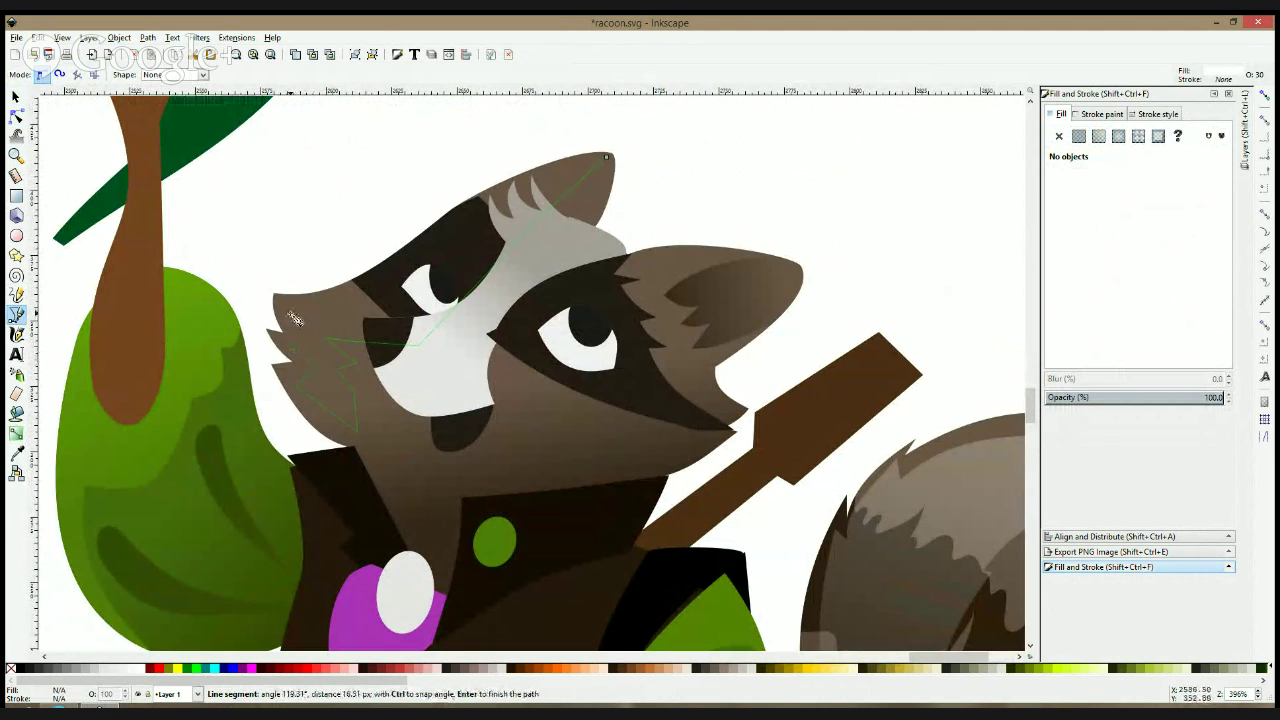
left_click(296, 313)
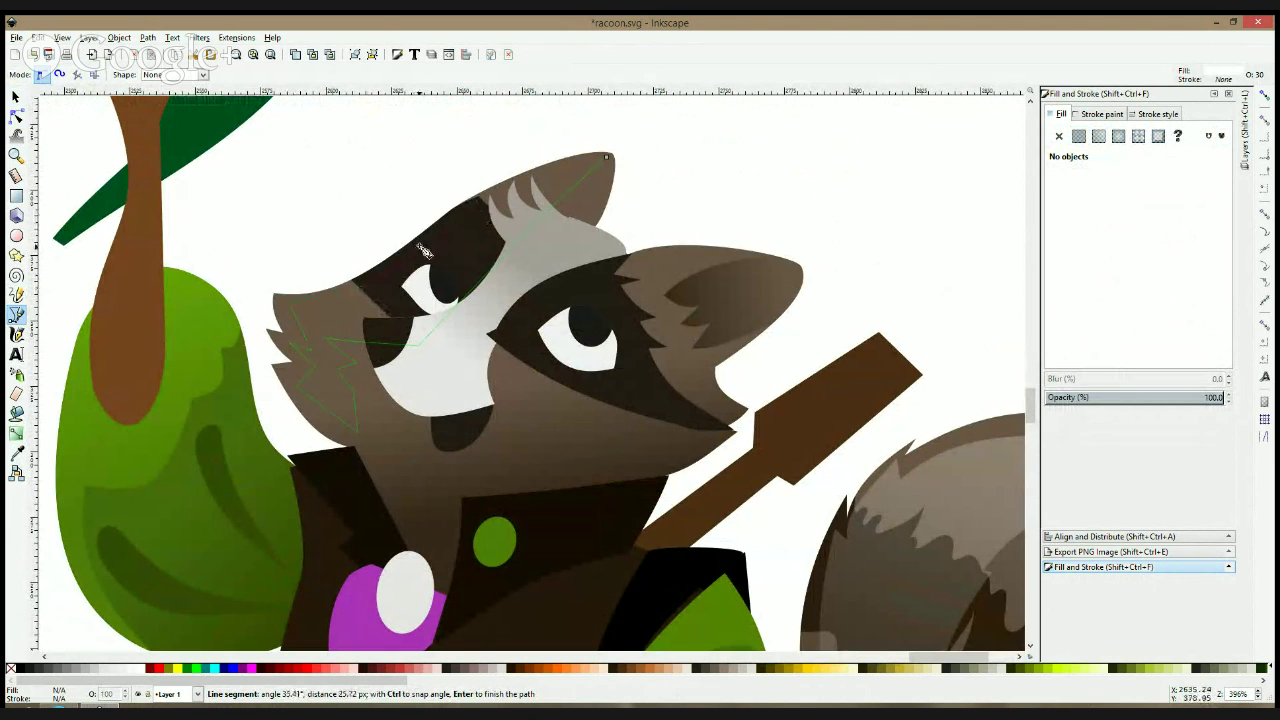
left_click(478, 216)
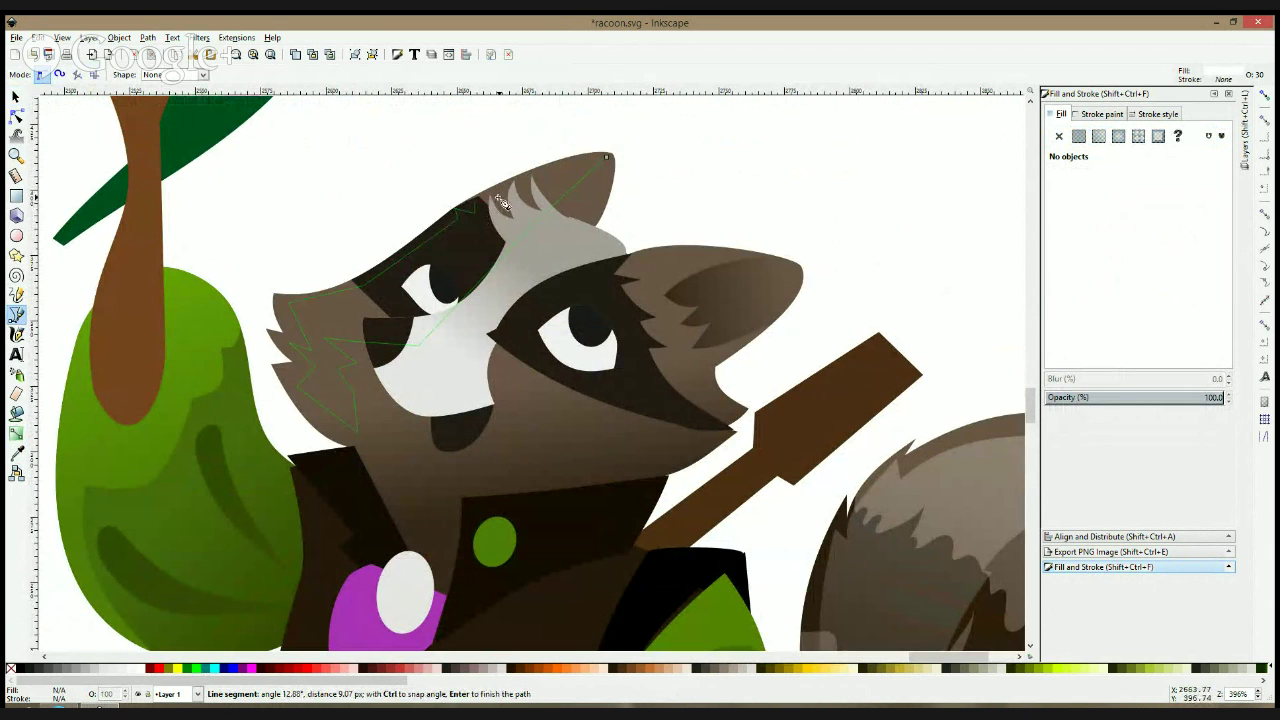
left_click(484, 205)
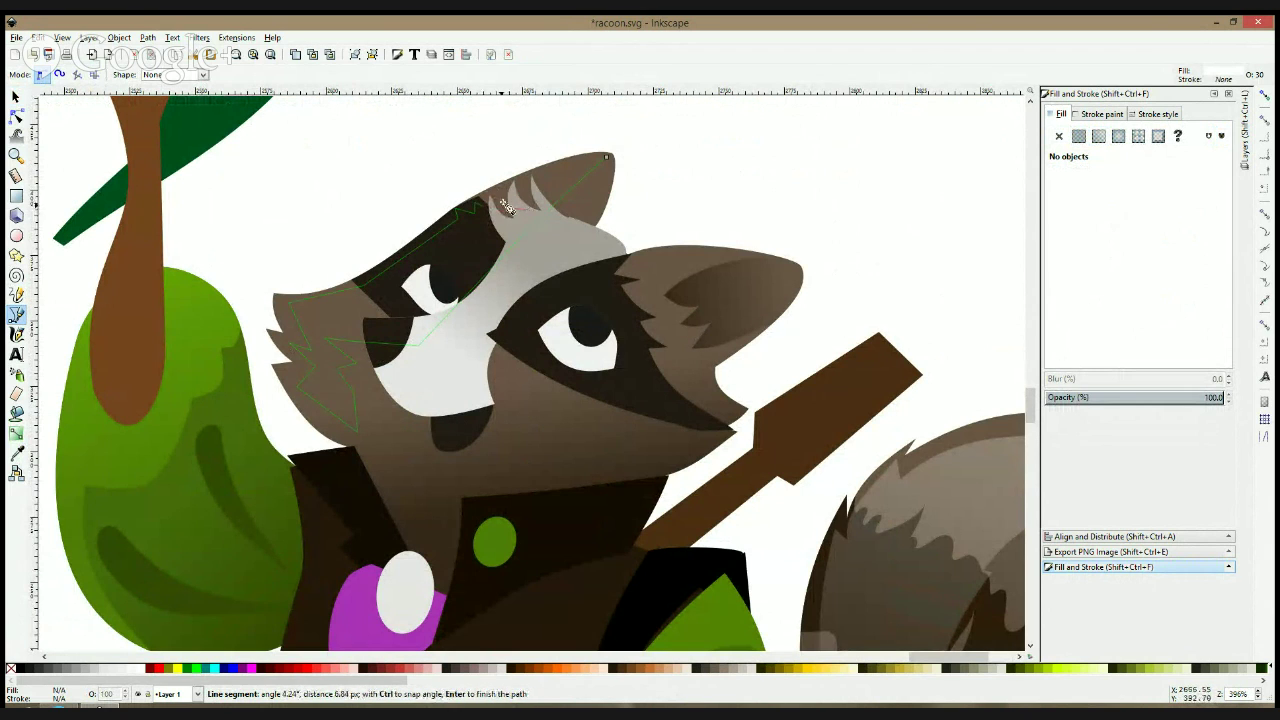
left_click(607, 159)
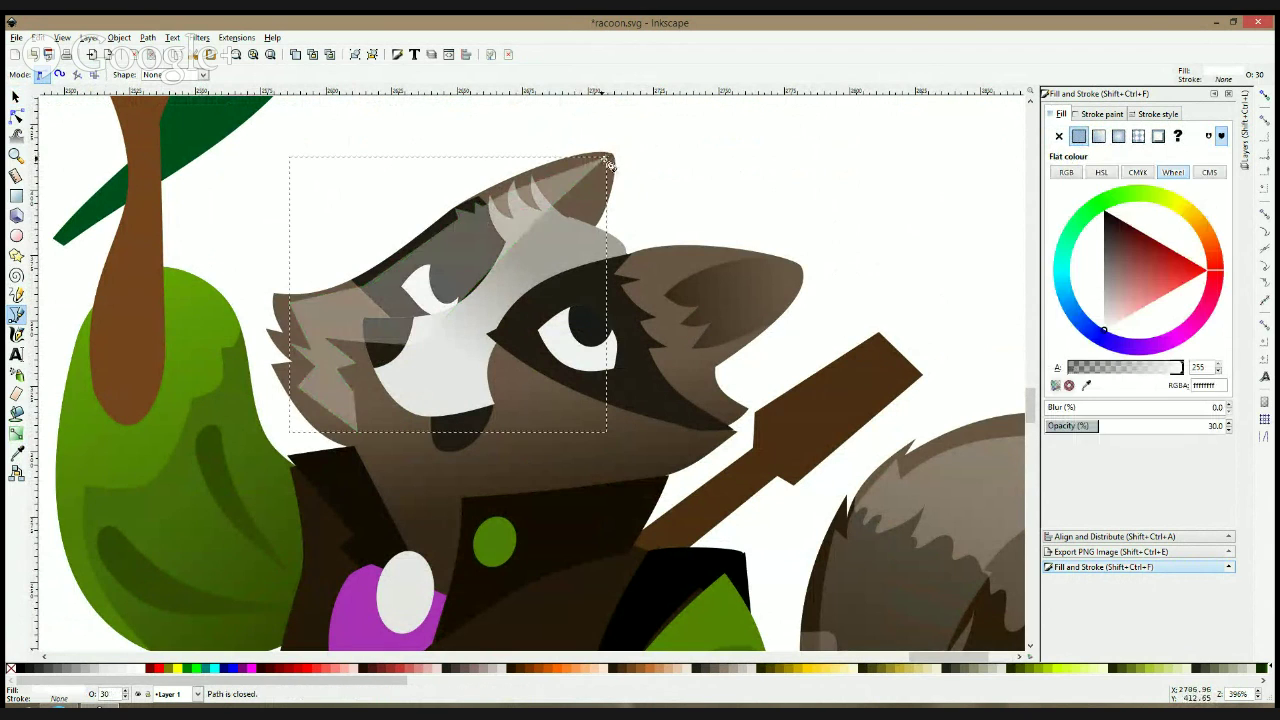
- Refine the face highlight's cheek points by moving and deleting nodes, and curve its lower edge across the muzzle
left_click(16, 116)
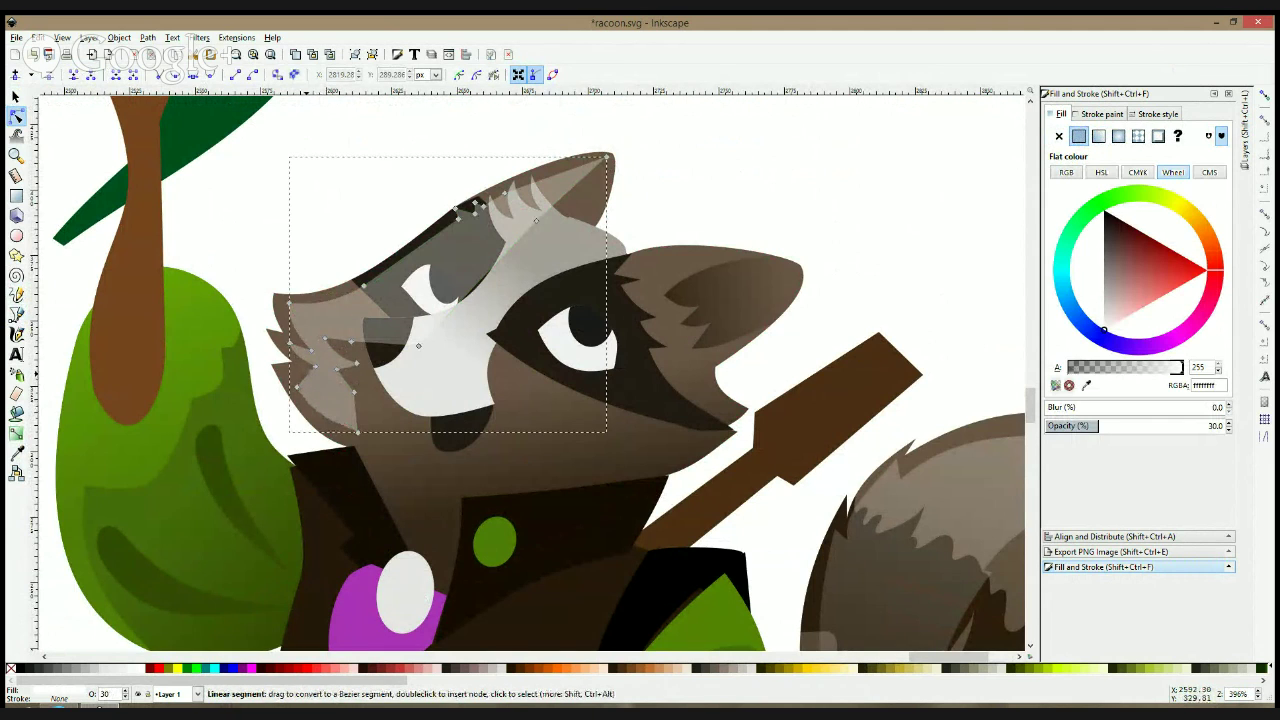
left_click_drag(354, 392, 338, 395)
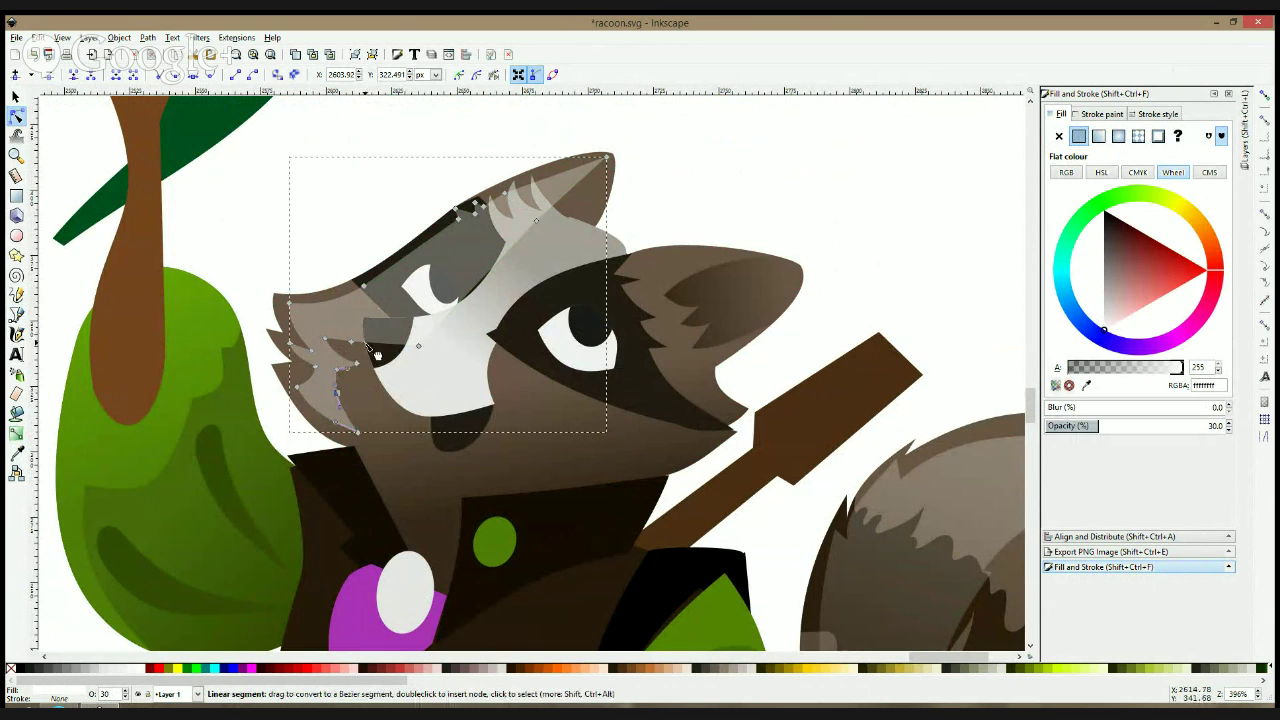
left_click(352, 342)
key("Delete")
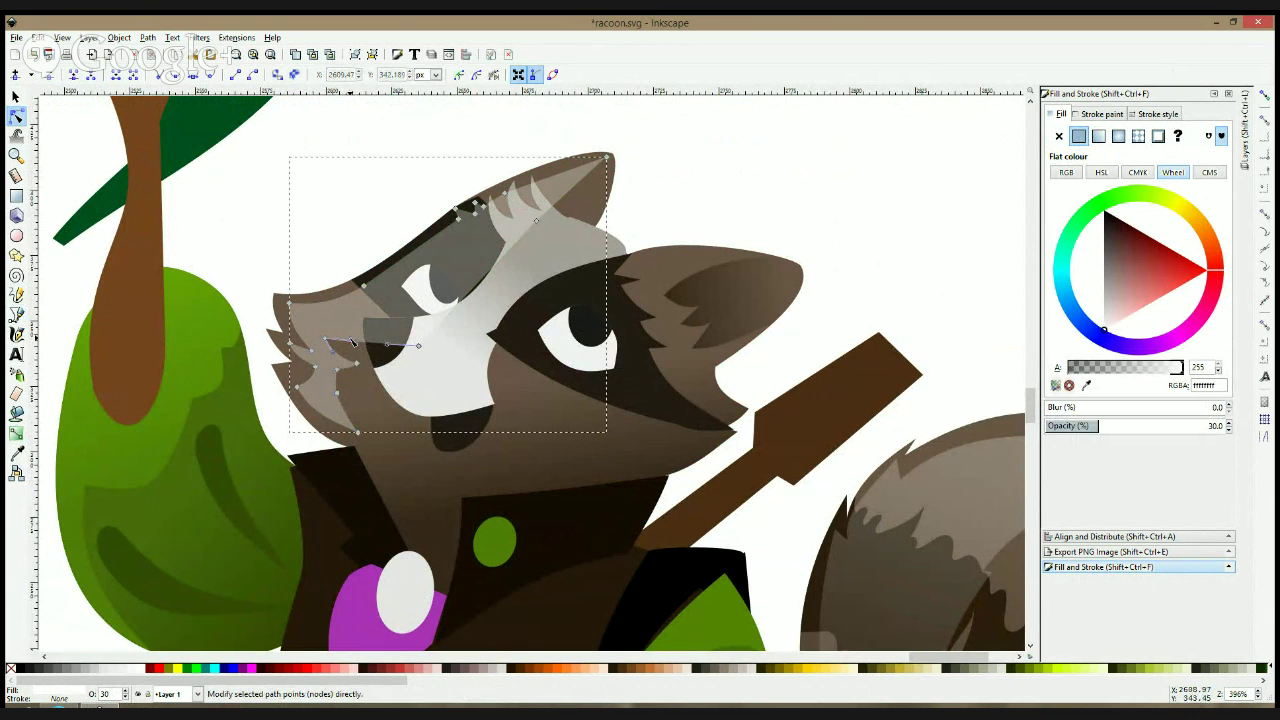
left_click_drag(377, 346, 379, 355)
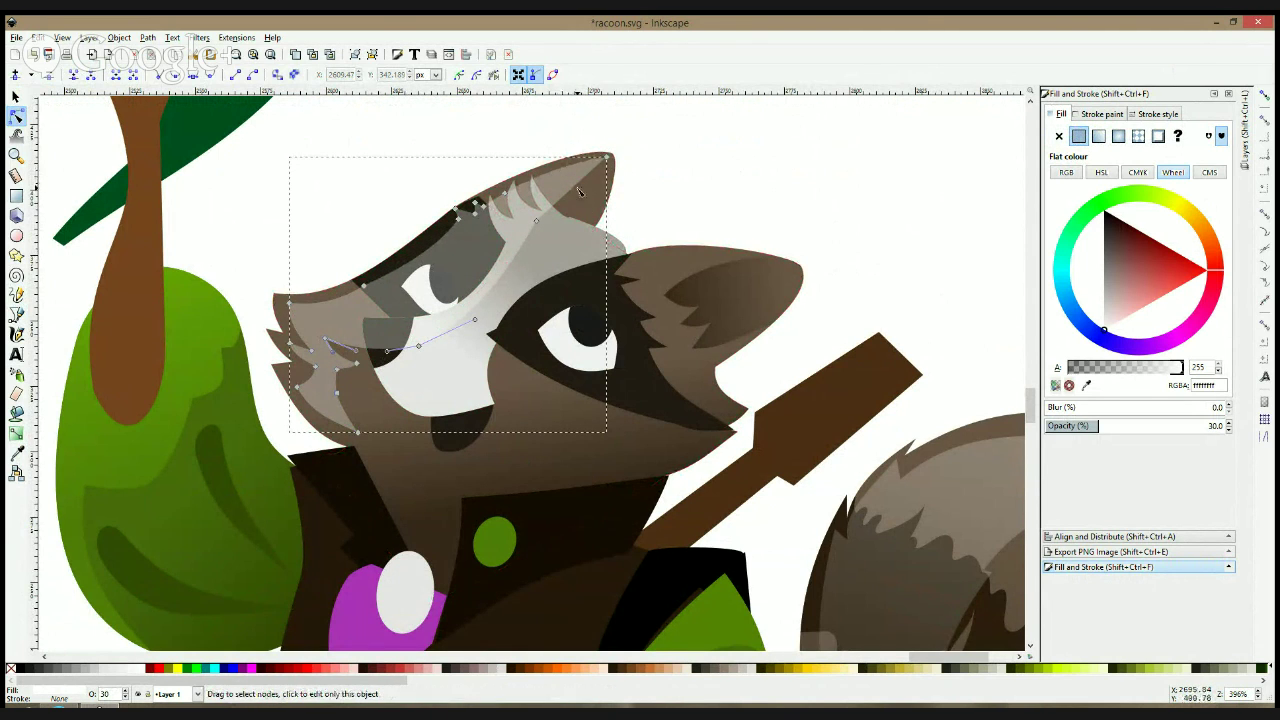
- Lower the face highlight beneath the dark eye mask, the nose and the white face marking
key("s")
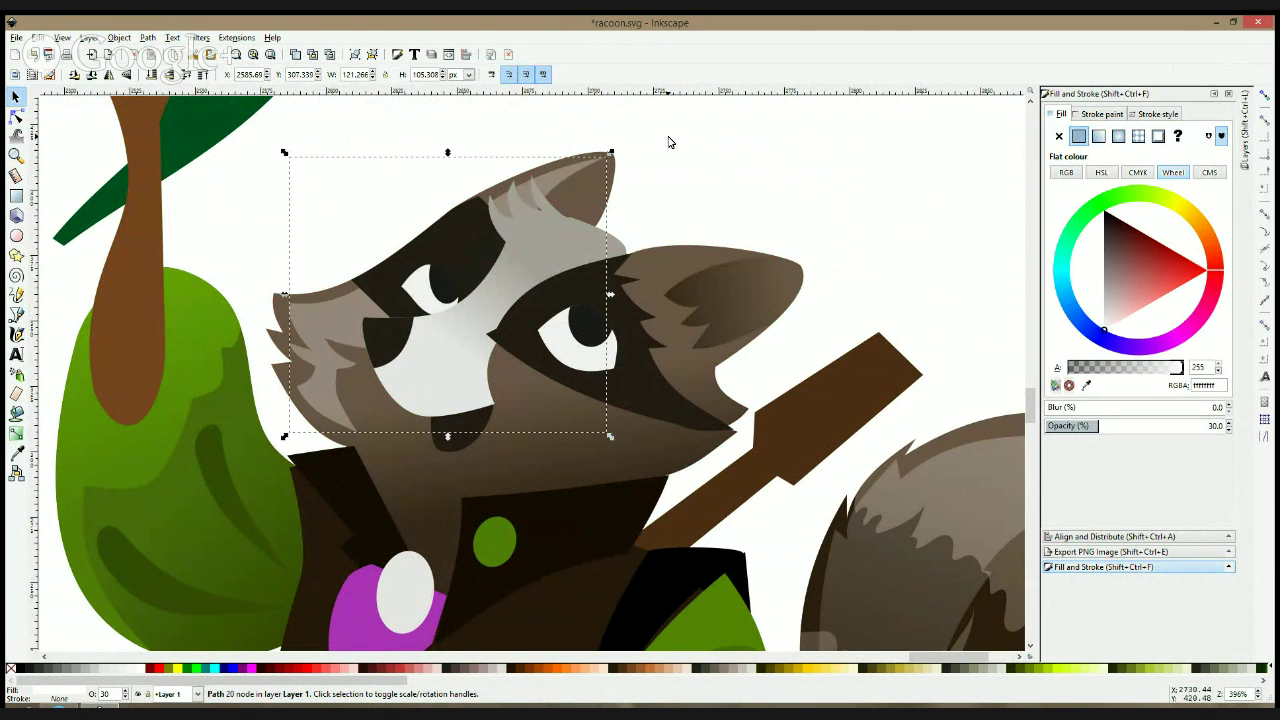
scroll(668, 137, "down", 4)
left_click(759, 118)
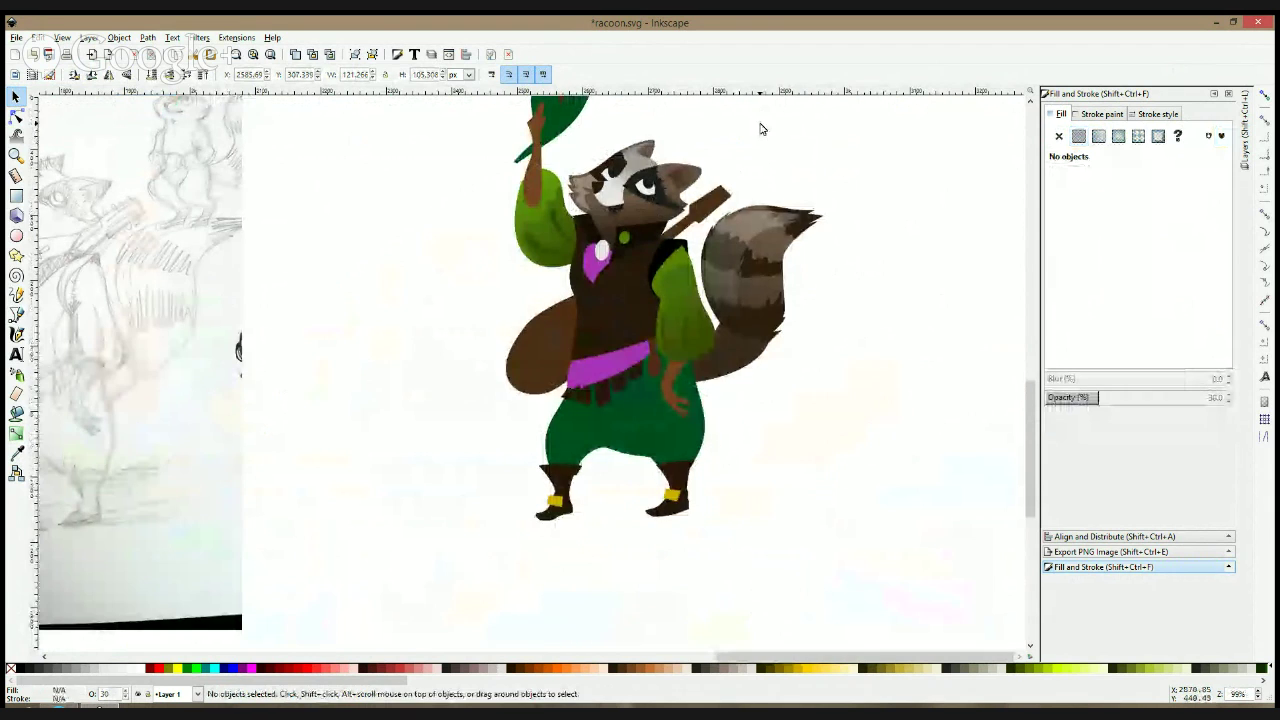
- Change the face highlight's flat fill to a linear gradient using the existing white-to-transparent gradient 4638
scroll(685, 138, "up", 2)
left_click(488, 234)
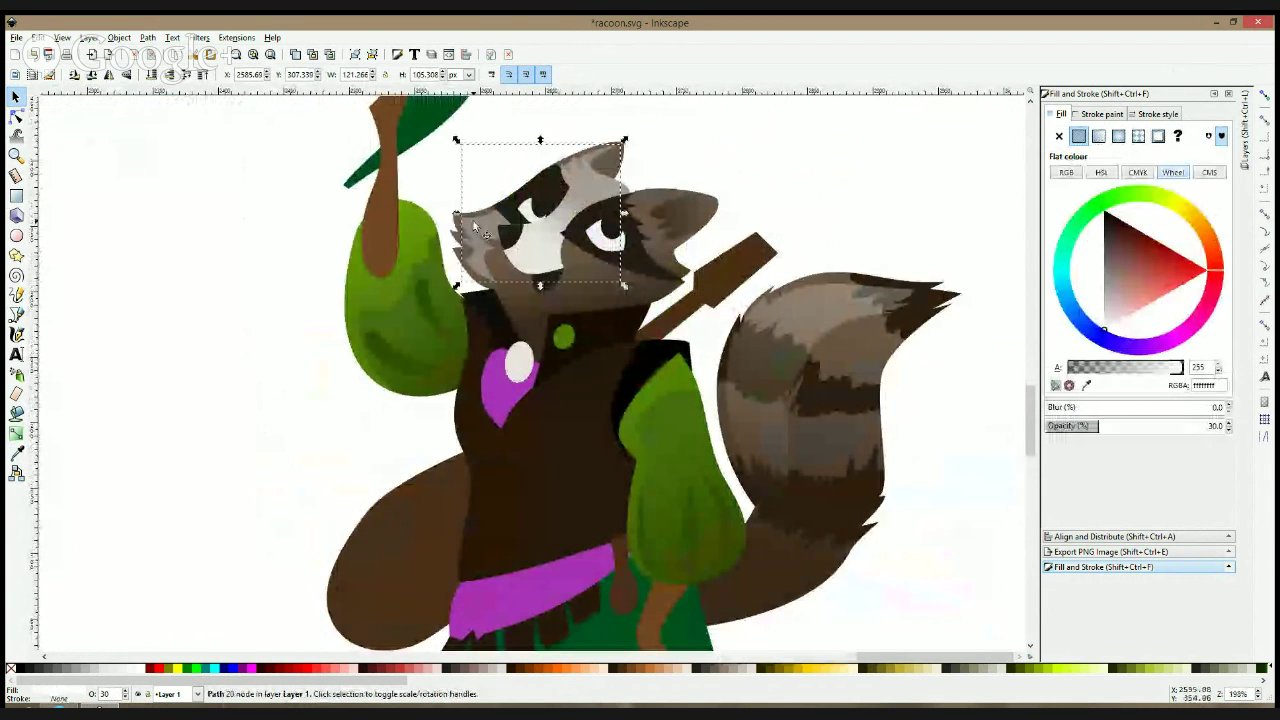
left_click(1100, 137)
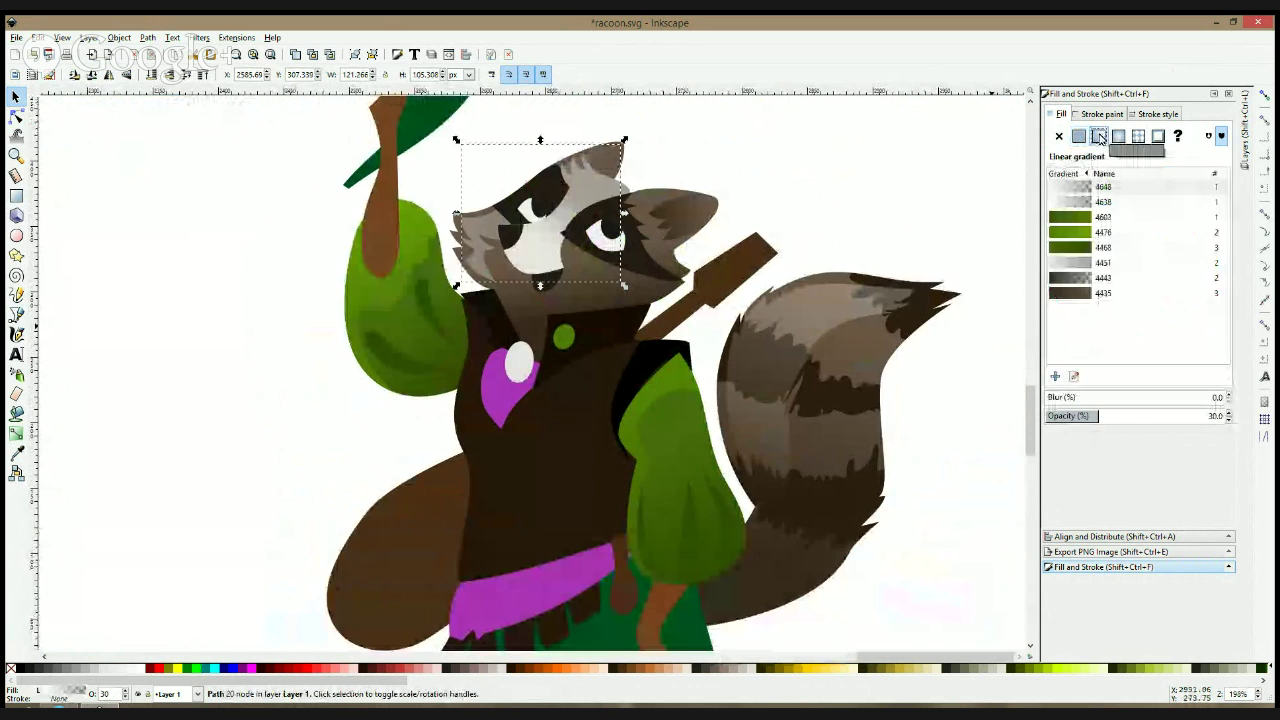
left_click(1085, 204)
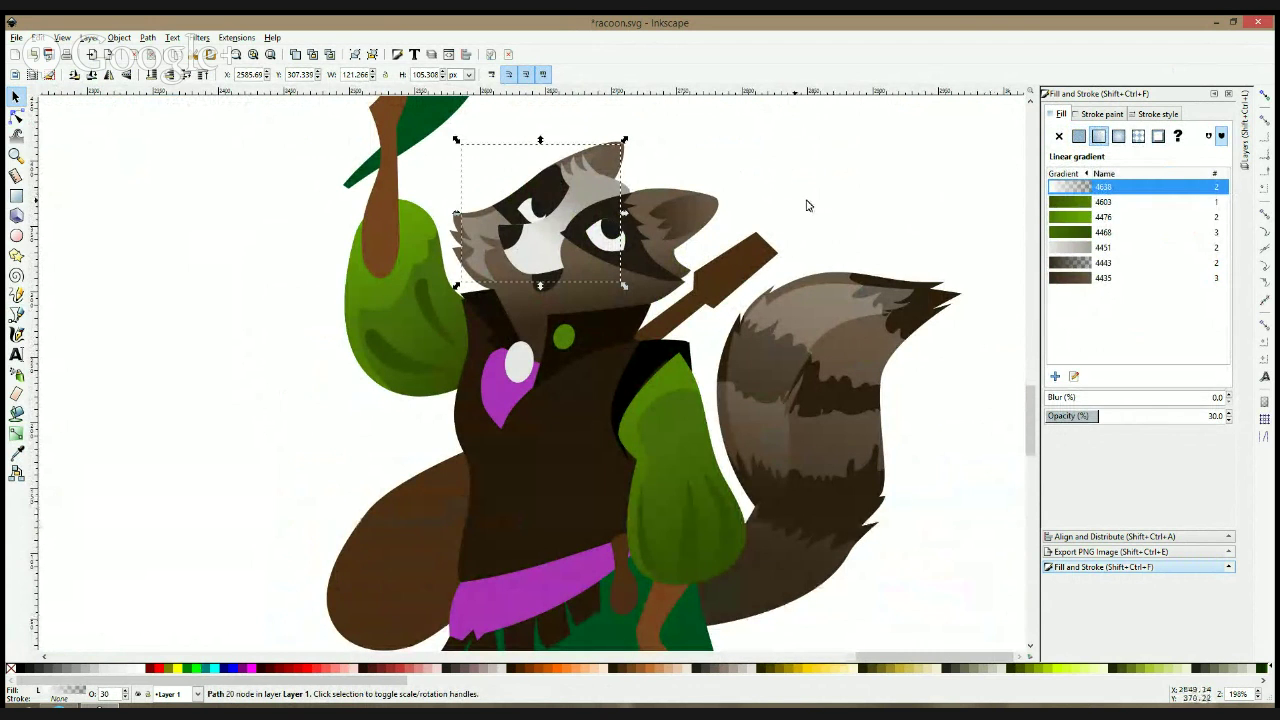
left_click(16, 433)
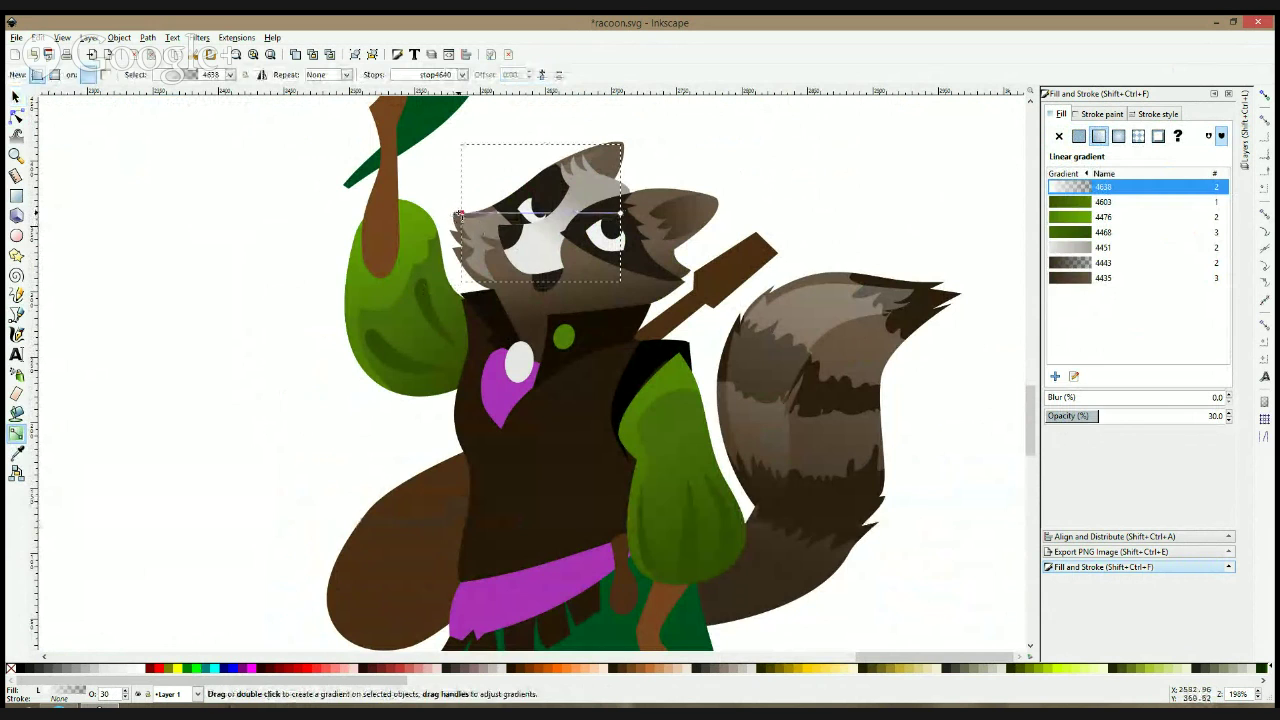
- Re-angle the face highlight's linear gradient across the forehead and cheek by repositioning its gradient handles
left_click(564, 161)
left_click_drag(622, 211, 468, 264)
left_click_drag(566, 160, 493, 161)
key("space")
left_click(786, 199)
scroll(786, 199, "down", 3)
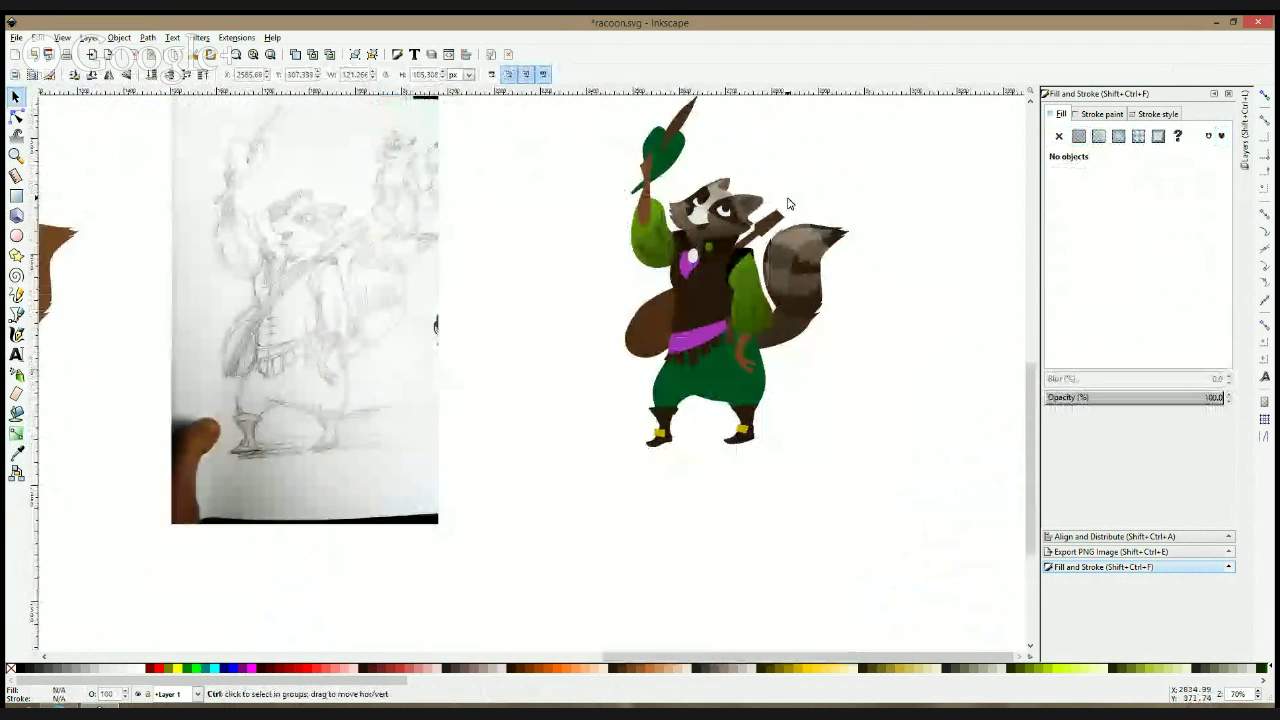
scroll(786, 198, "up", 3)
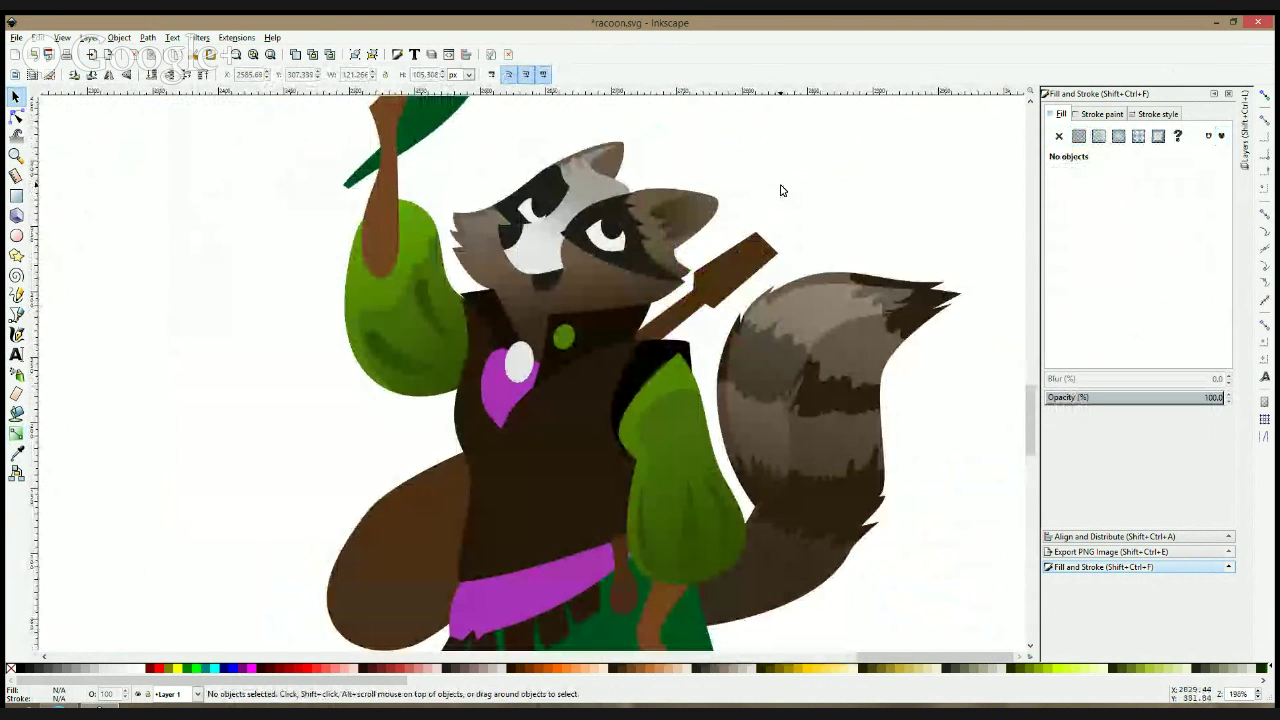
- Examine the dark patch beside the far eye and the white face marking up close, and check the whole character
left_click(514, 233)
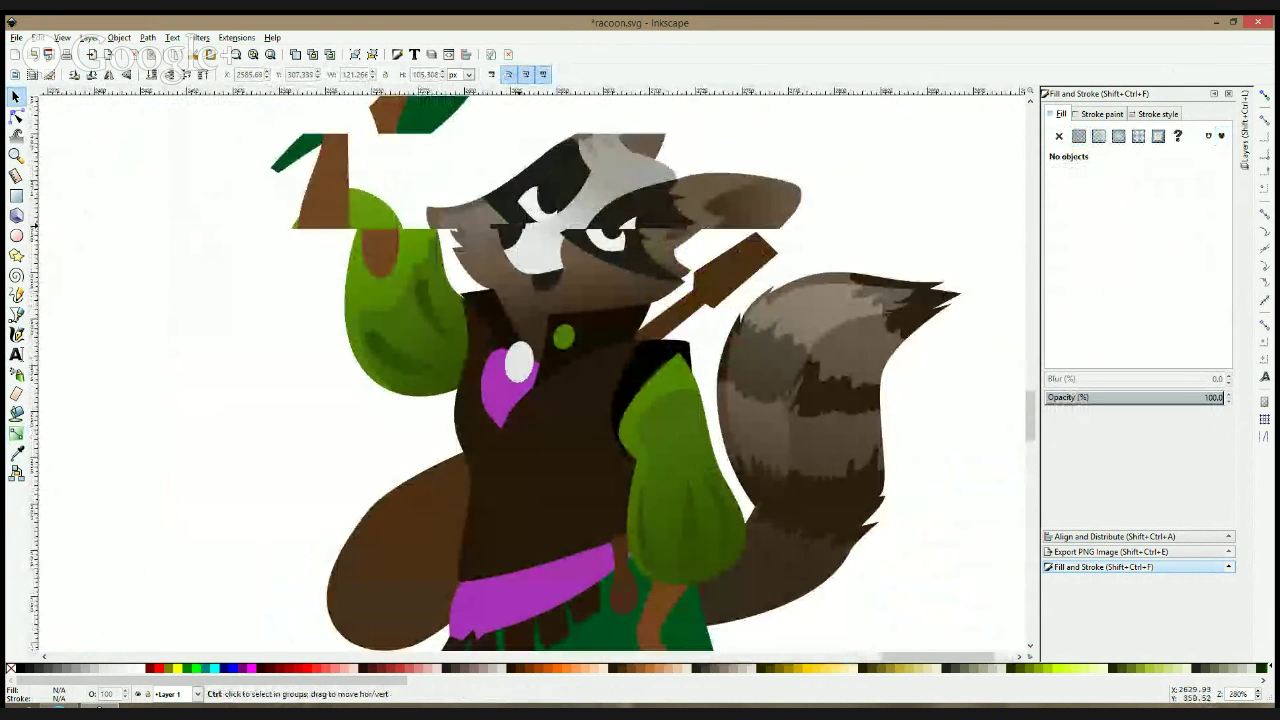
scroll(520, 223, "up", 4)
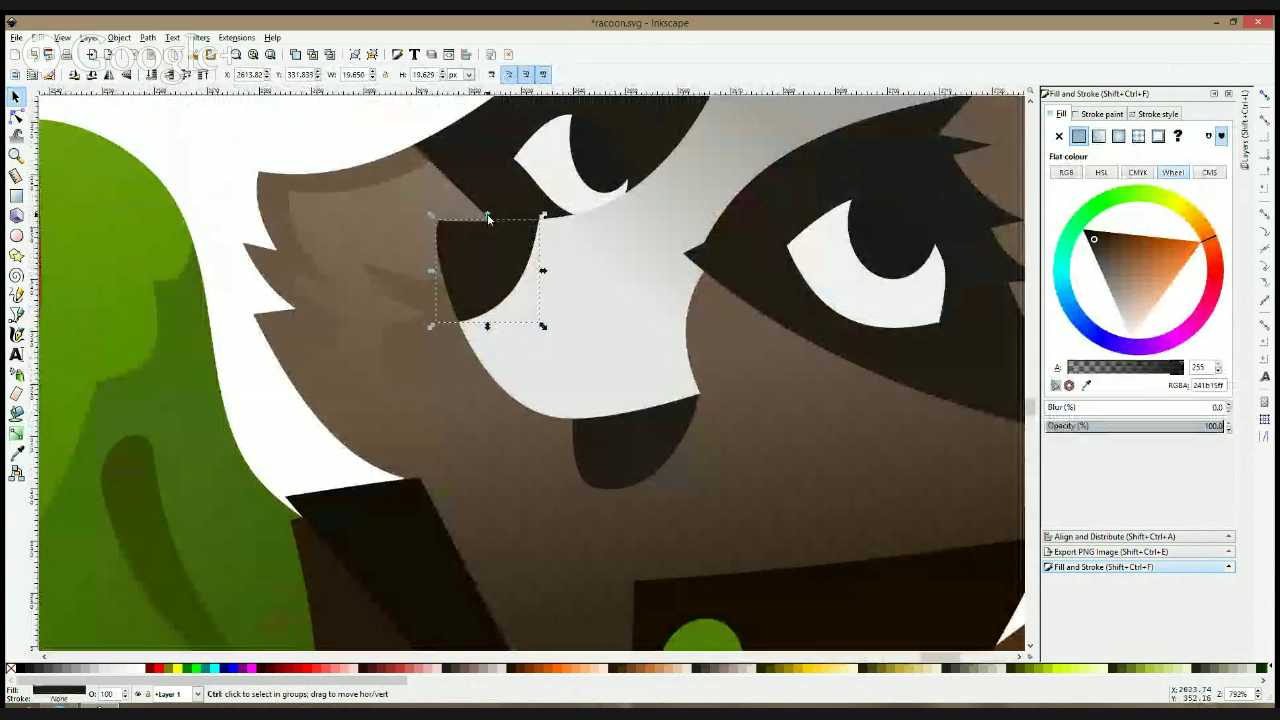
left_click_drag(488, 216, 490, 240)
left_click(591, 283)
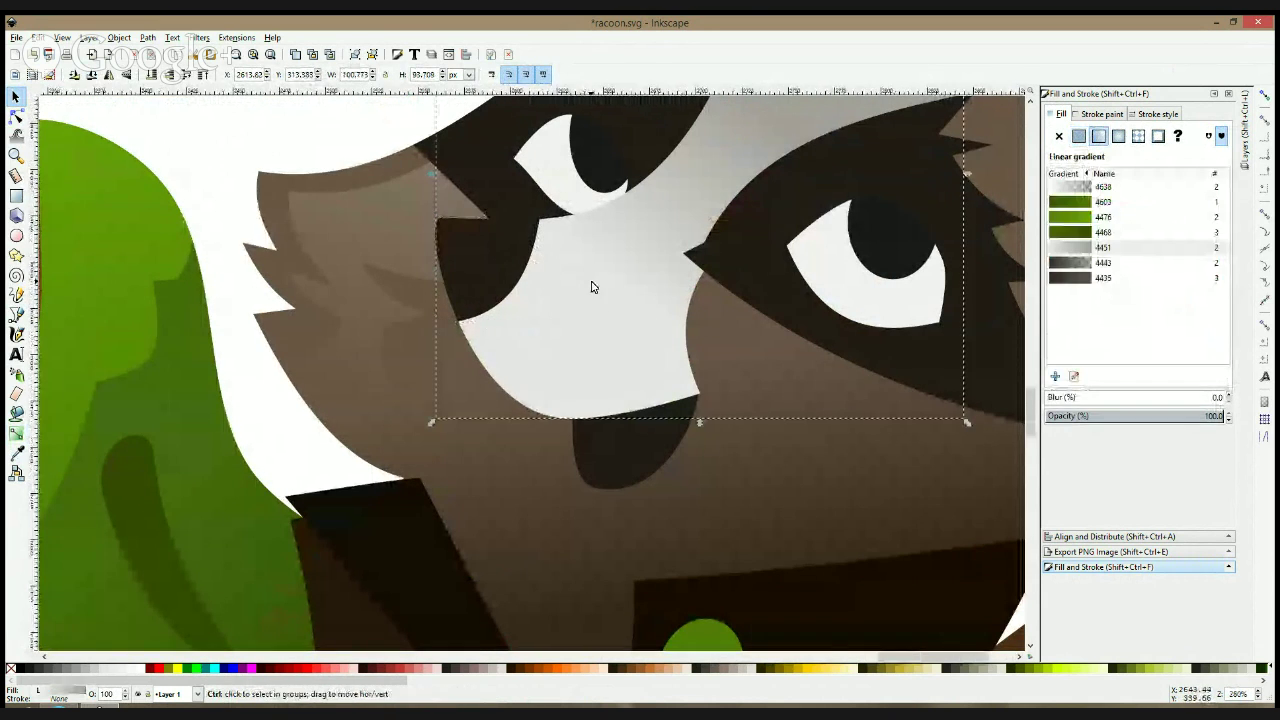
scroll(591, 283, "down", 6)
left_click(771, 197)
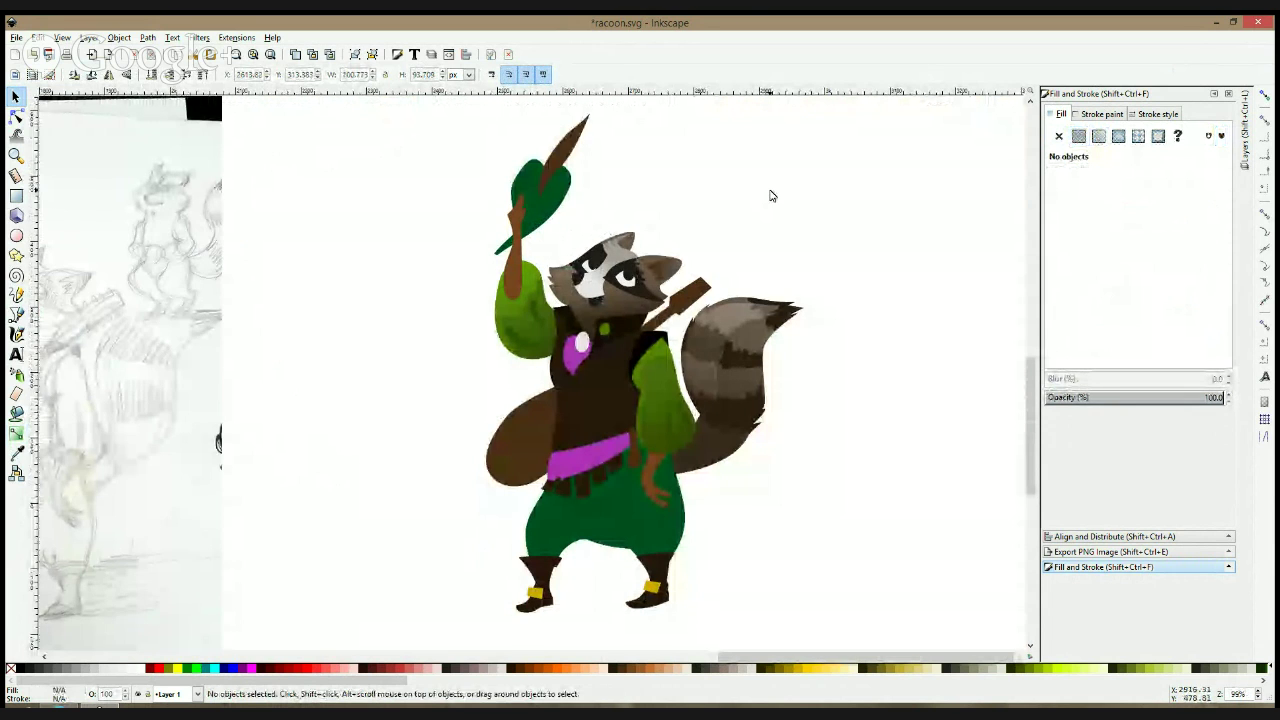
scroll(691, 368, "down", 4)
scroll(592, 273, "up", 2)
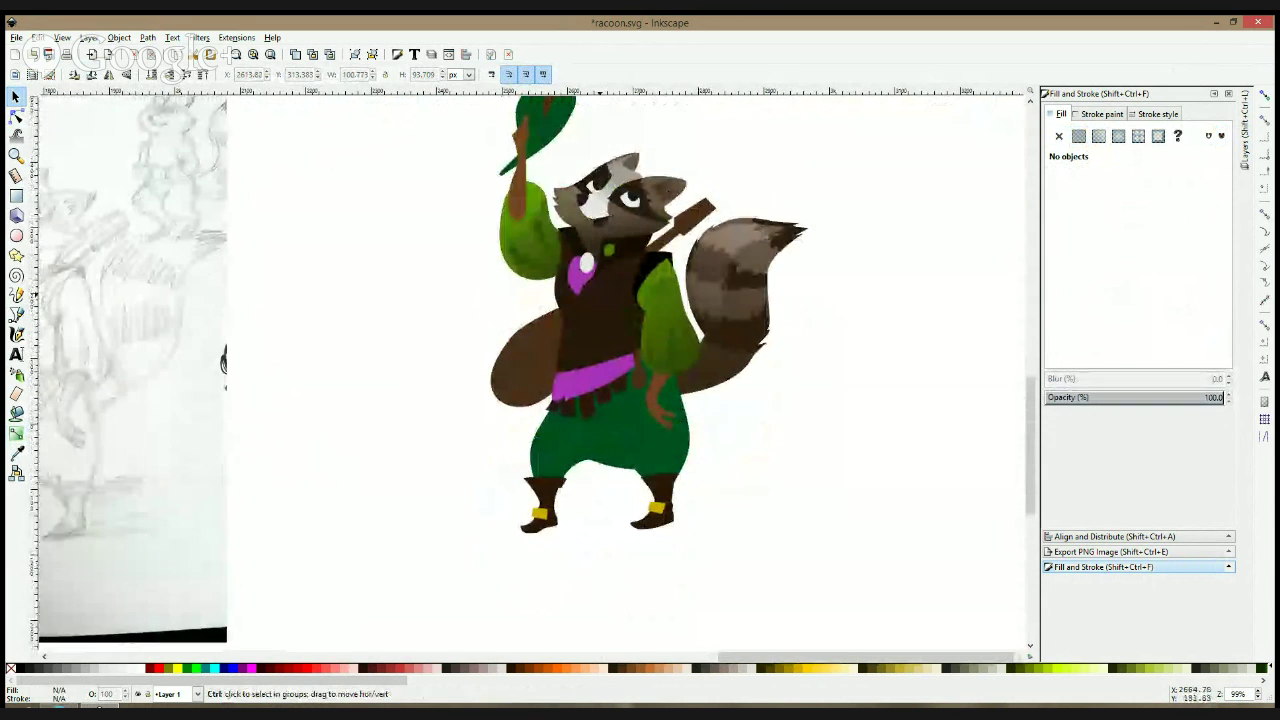
- Recolour the purple chest scarf and waist sash together with a strong orange flat fill
scroll(592, 273, "up", 4)
left_click(500, 302)
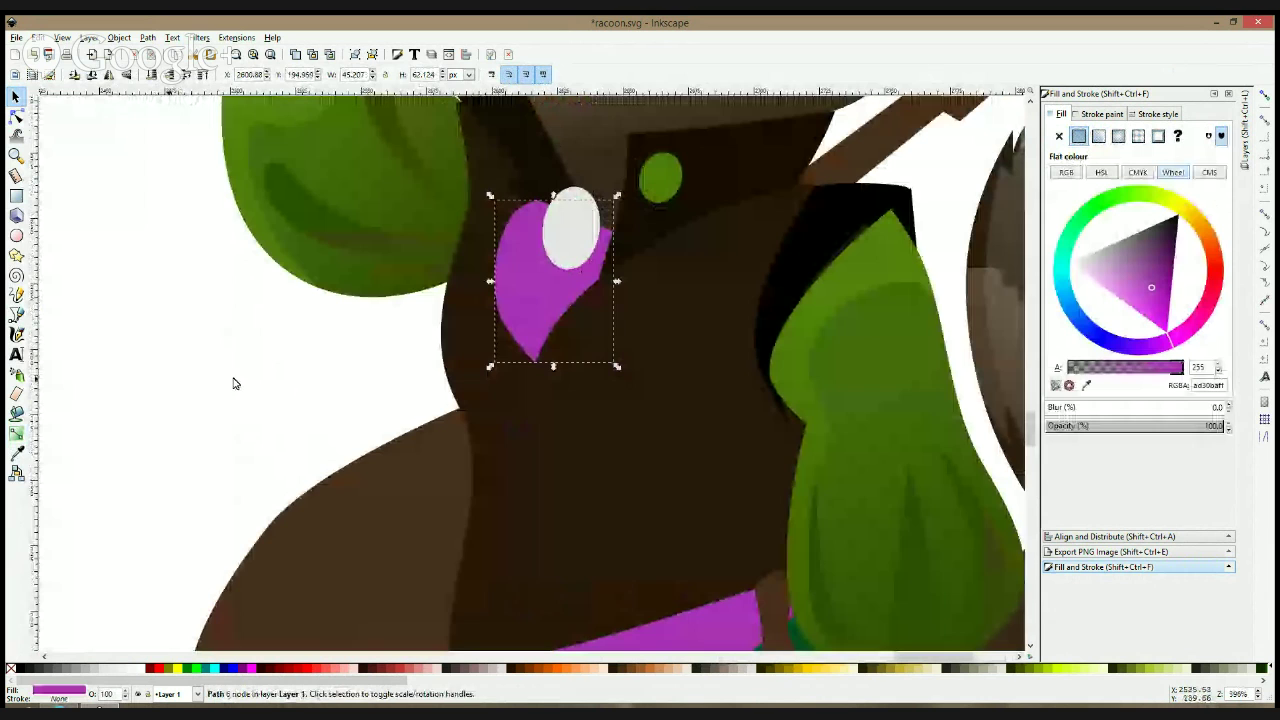
left_click(16, 452)
scroll(651, 385, "down", 4)
key("s")
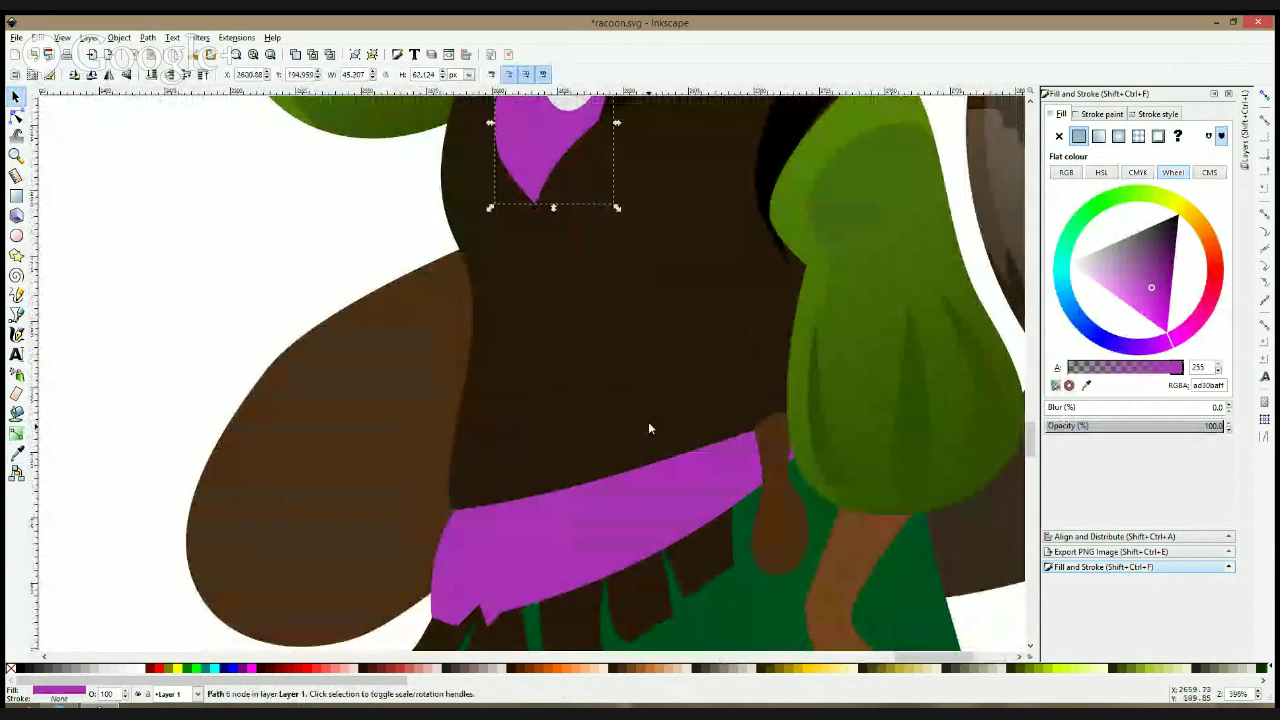
left_click(649, 506, "shift")
left_click(1099, 341)
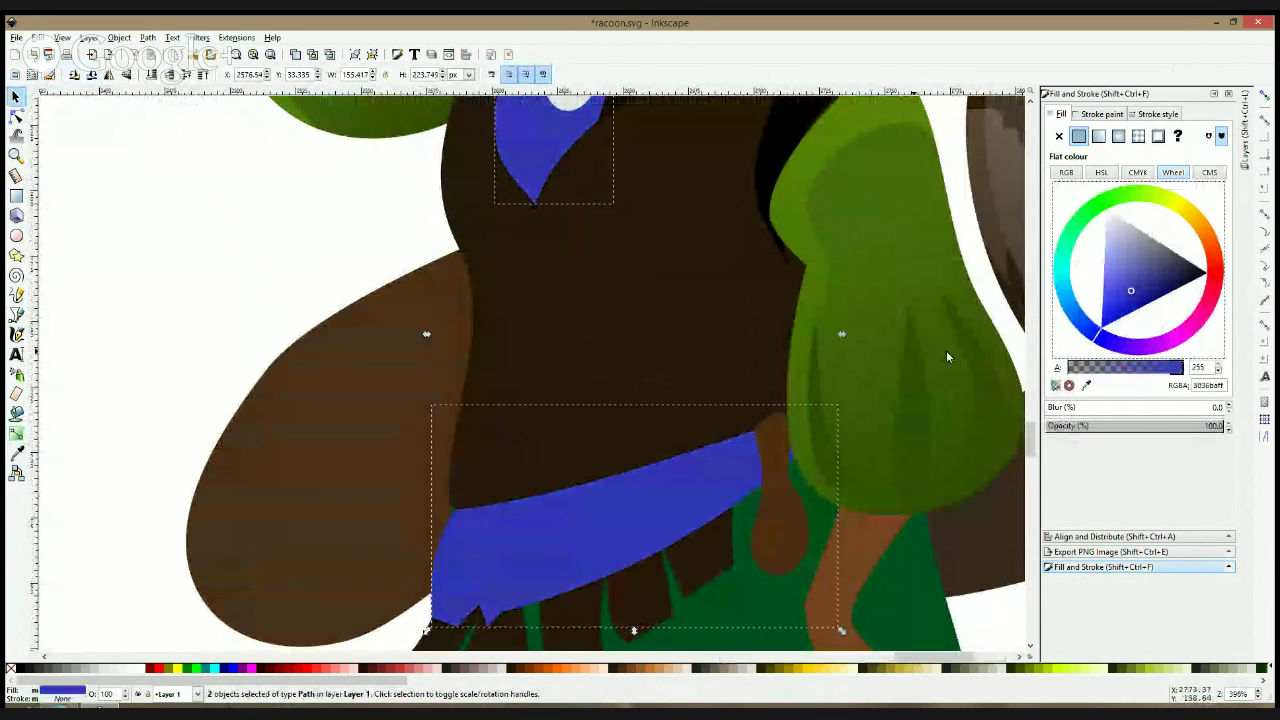
key("grave")
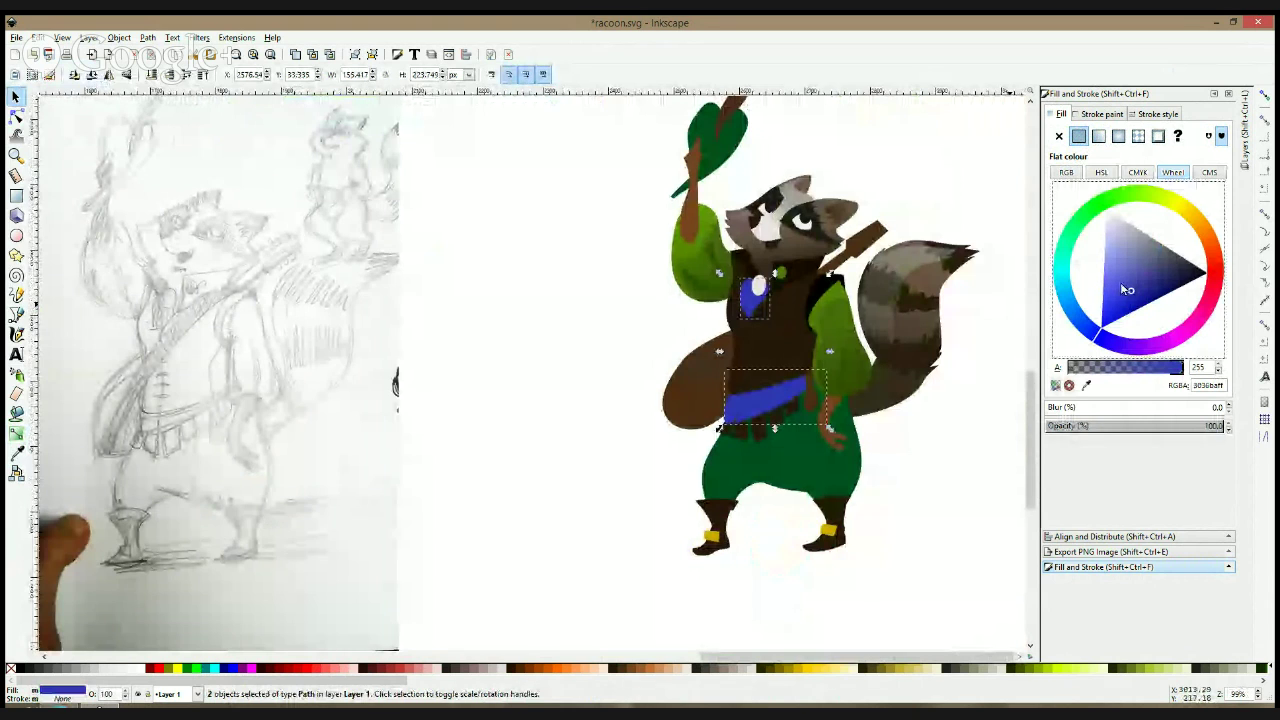
left_click(1218, 242)
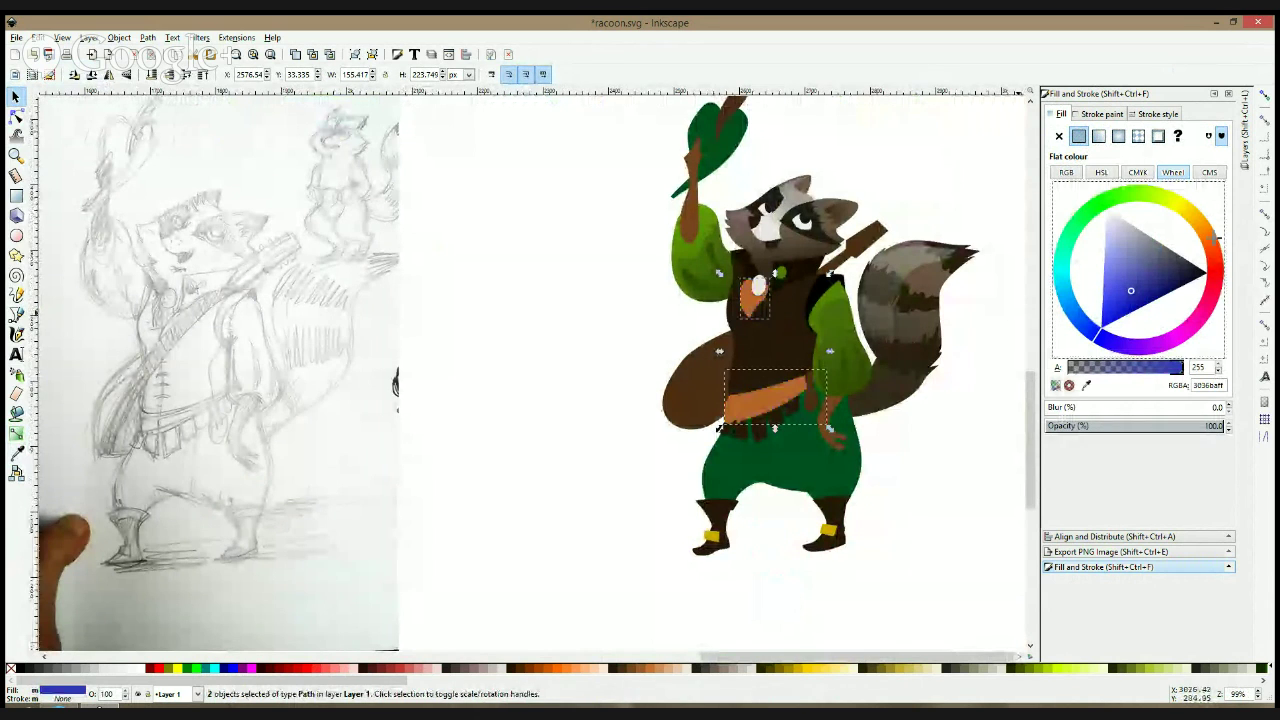
left_click(1212, 237)
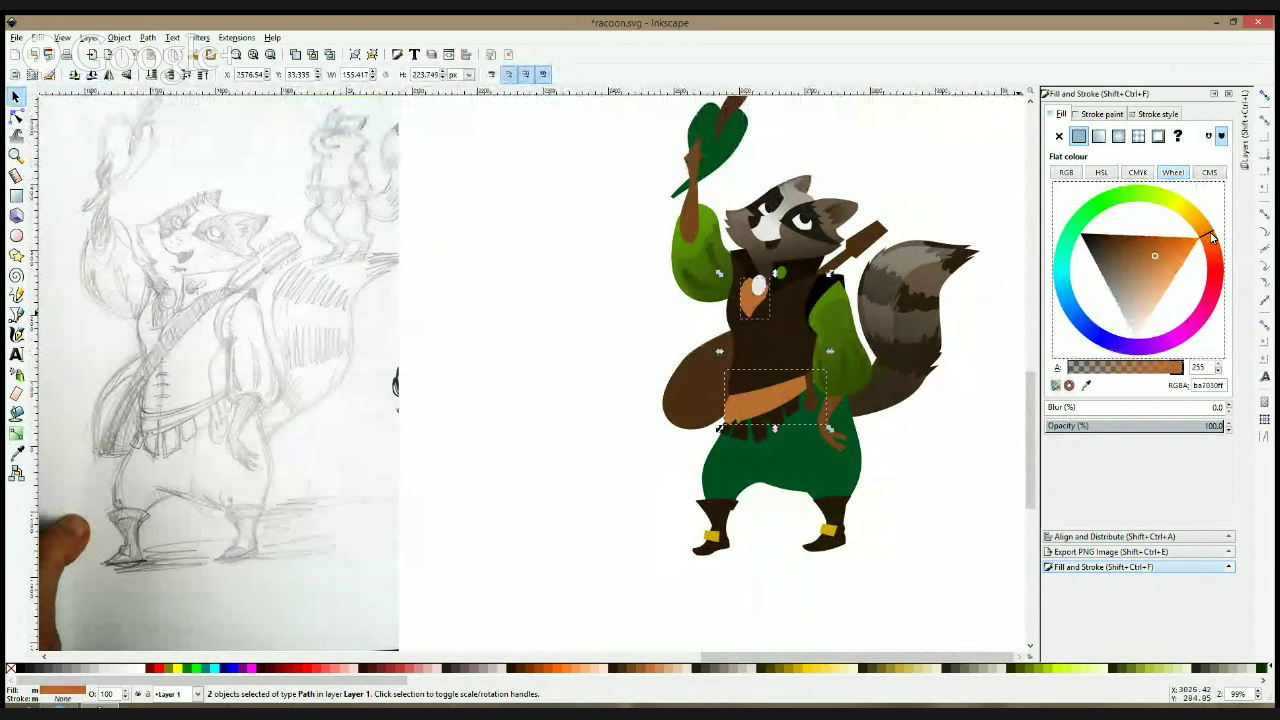
left_click(1167, 250)
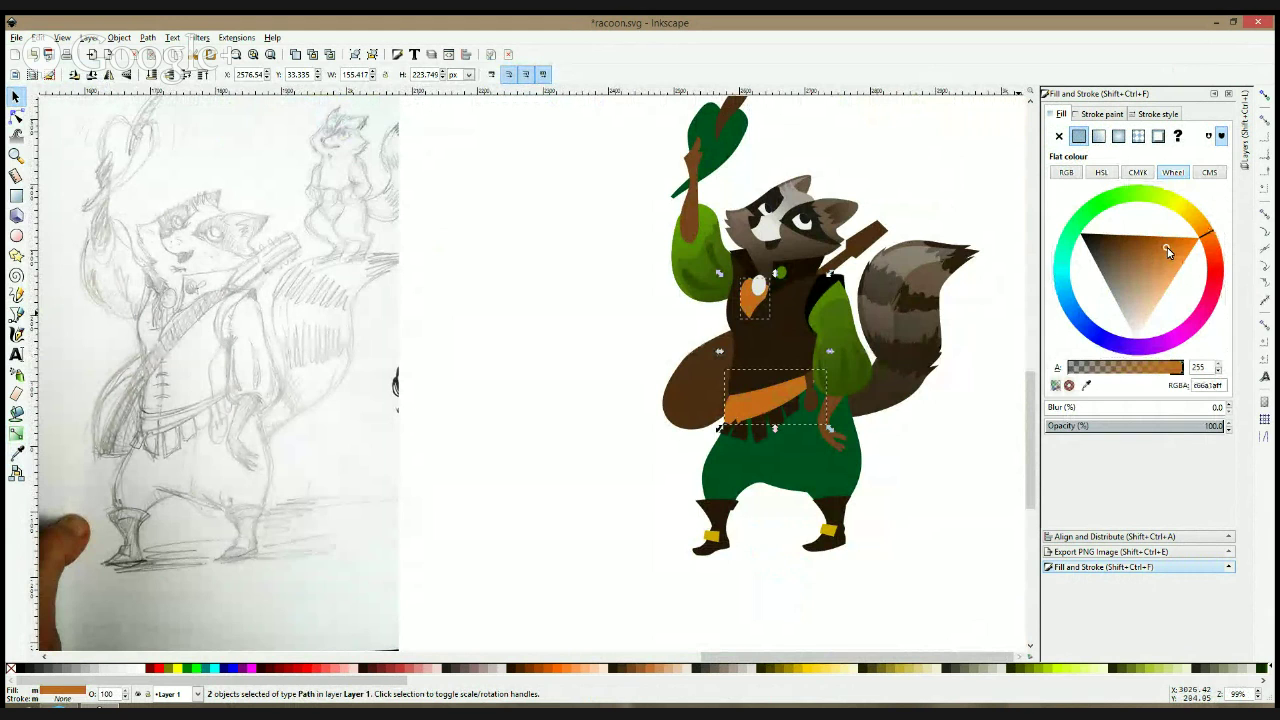
left_click(916, 193)
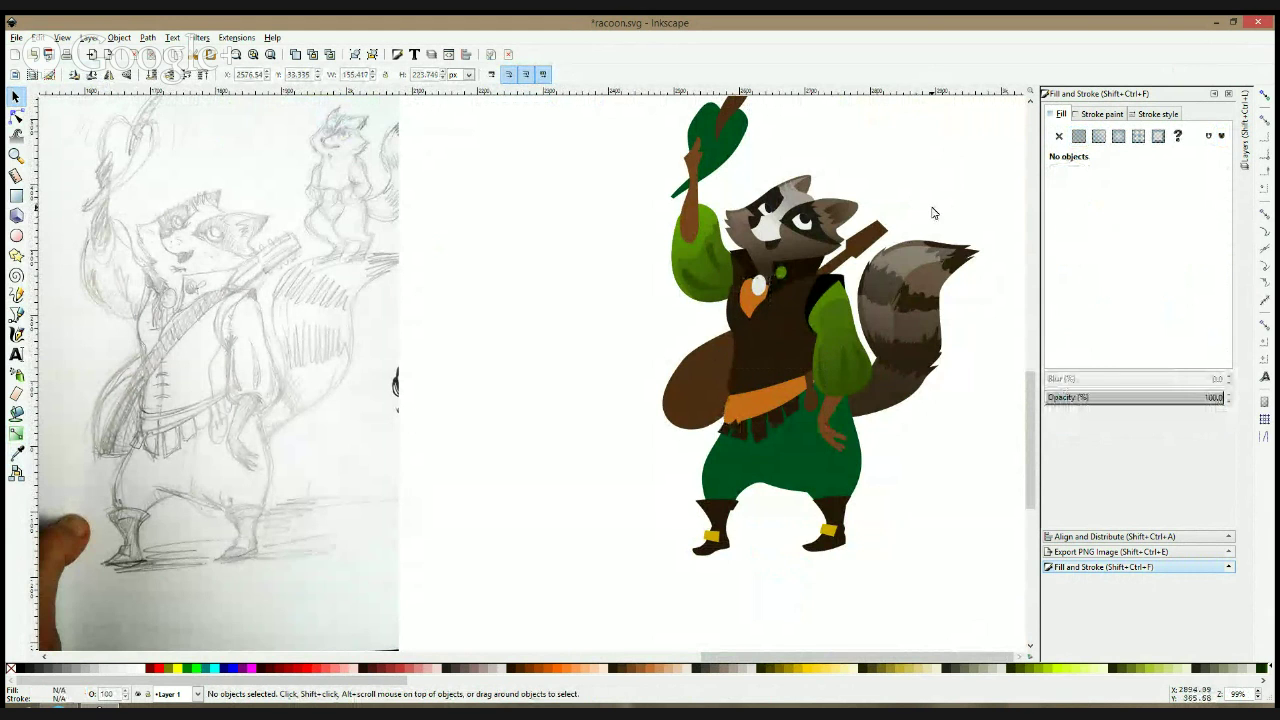
- Reshape the sleeve-side edge of the black armhole shape behind the near shoulder by adjusting its curve node
left_click_drag(932, 213, 818, 240)
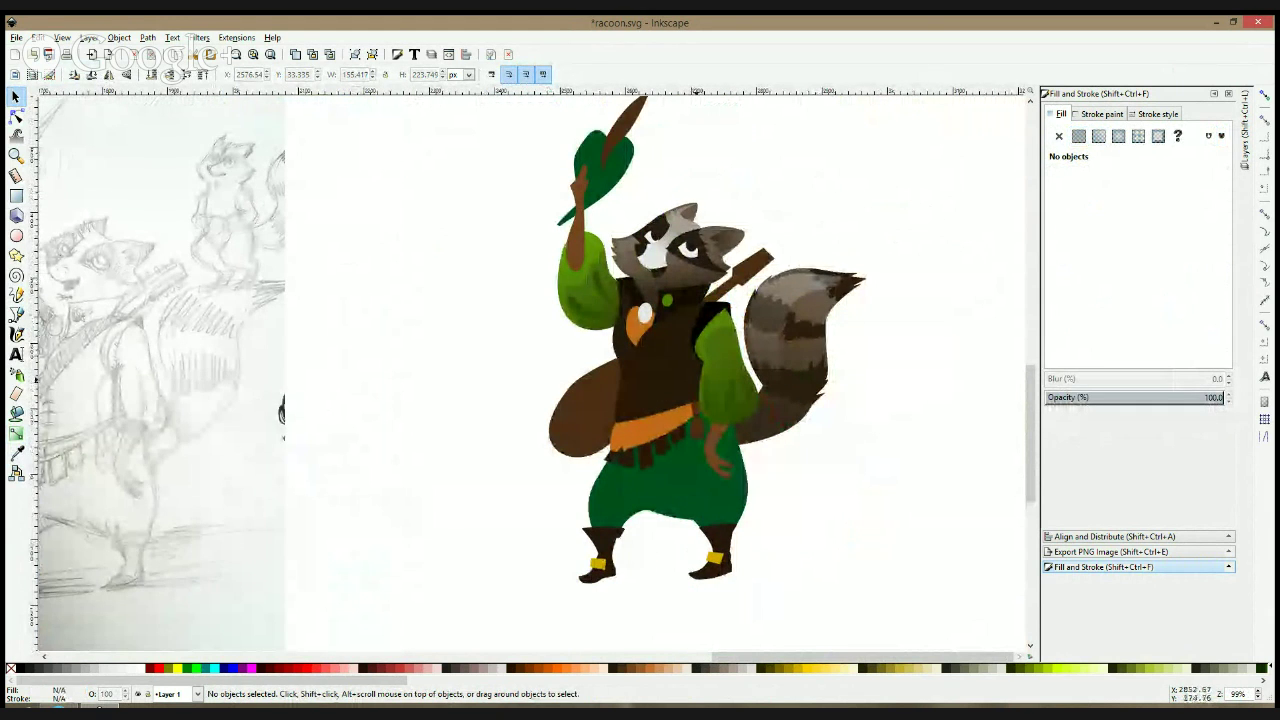
scroll(667, 350, "up", 3)
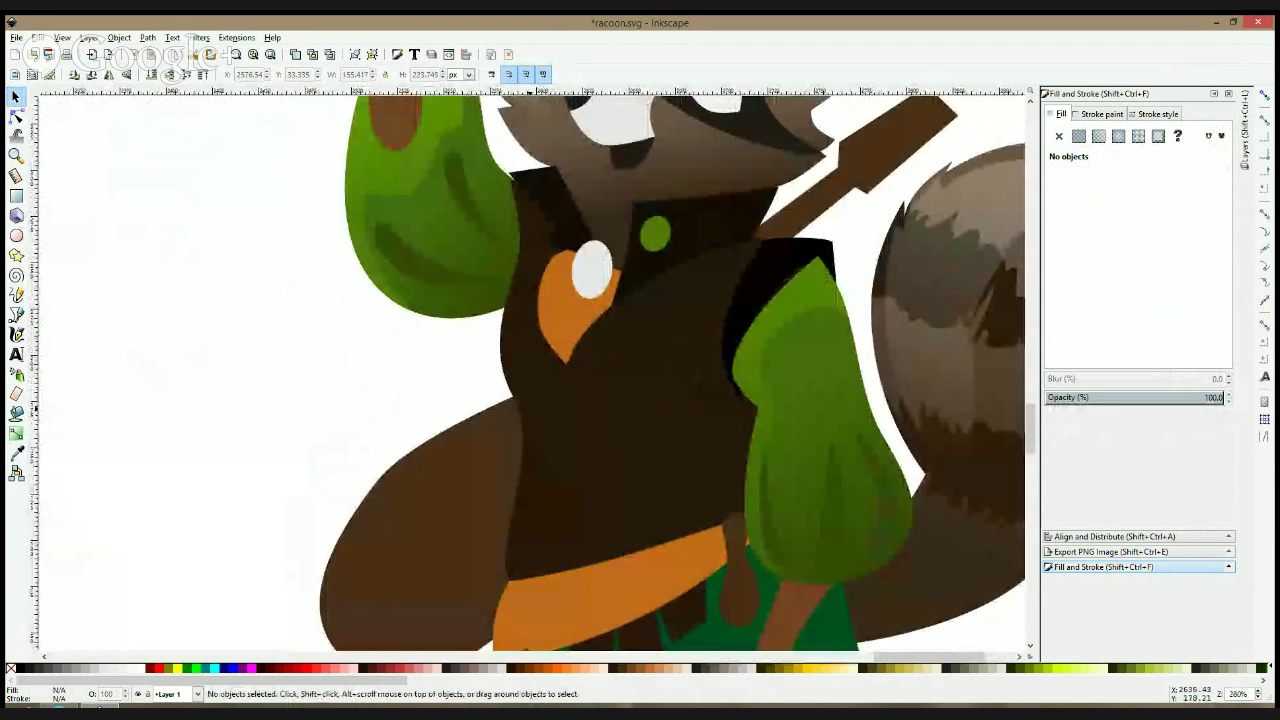
left_click(16, 316)
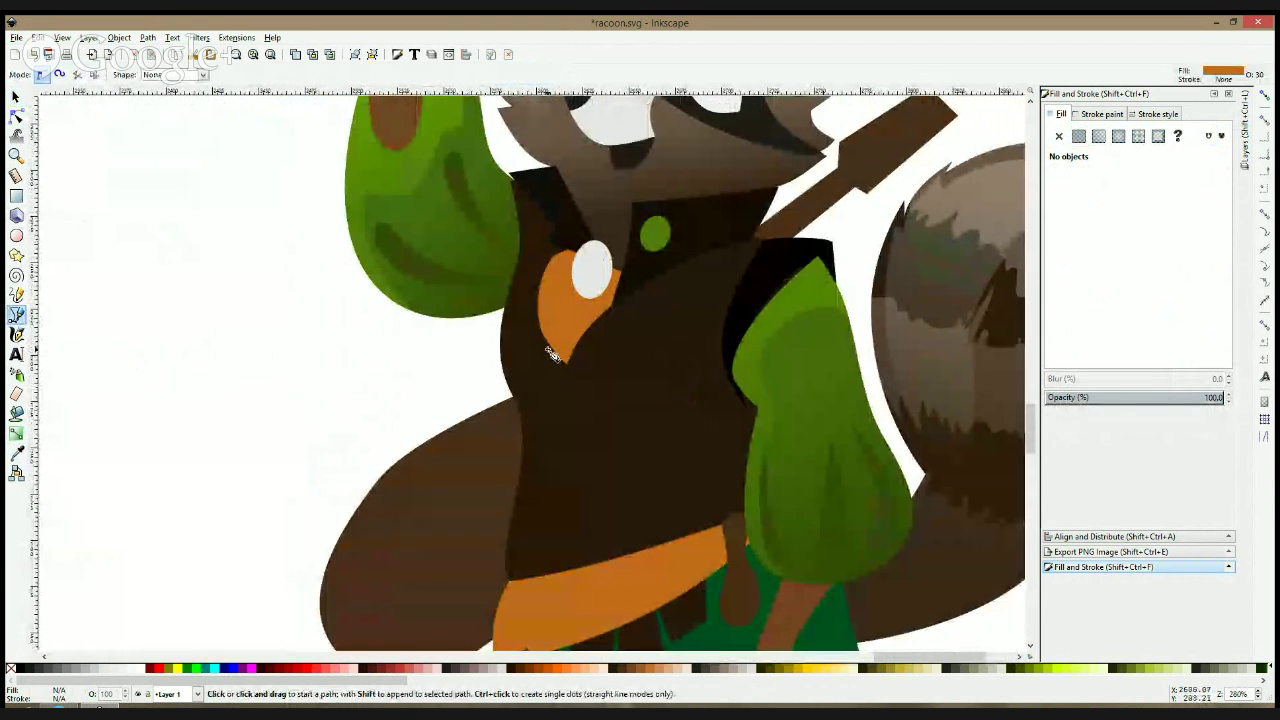
scroll(548, 349, "down", 3)
left_click_drag(285, 298, 438, 253)
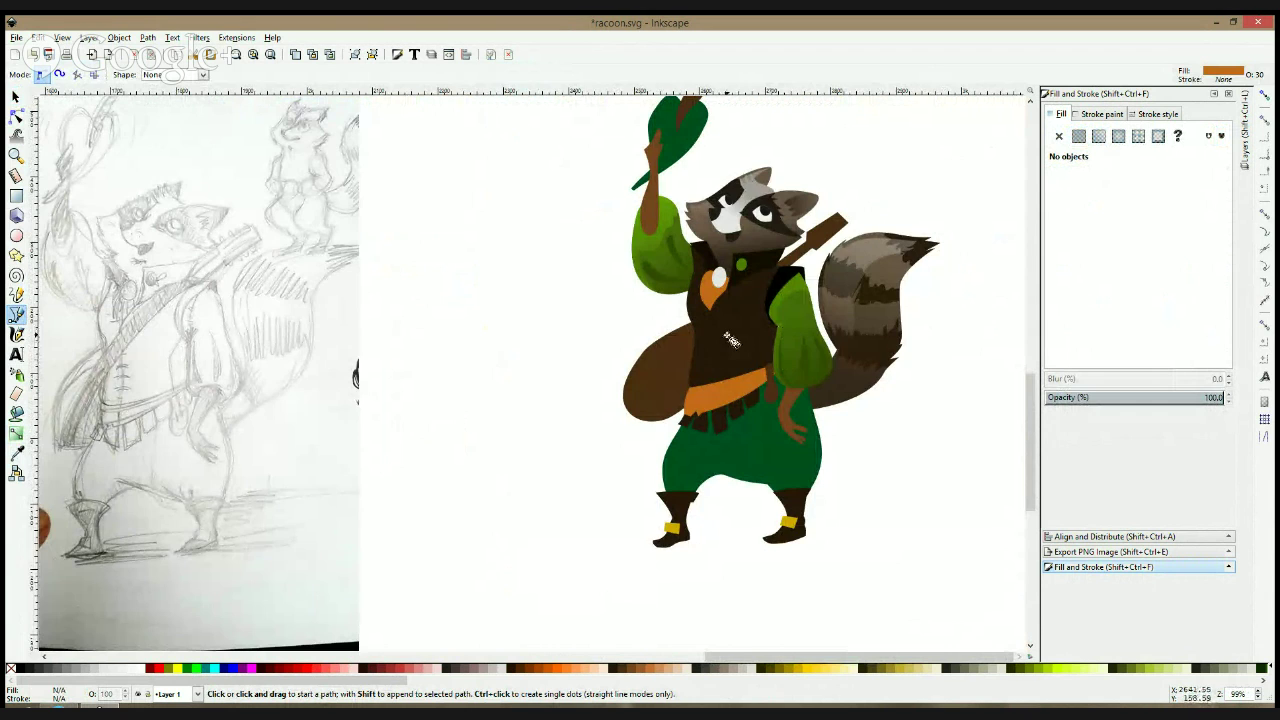
scroll(731, 341, "up", 2)
key("n")
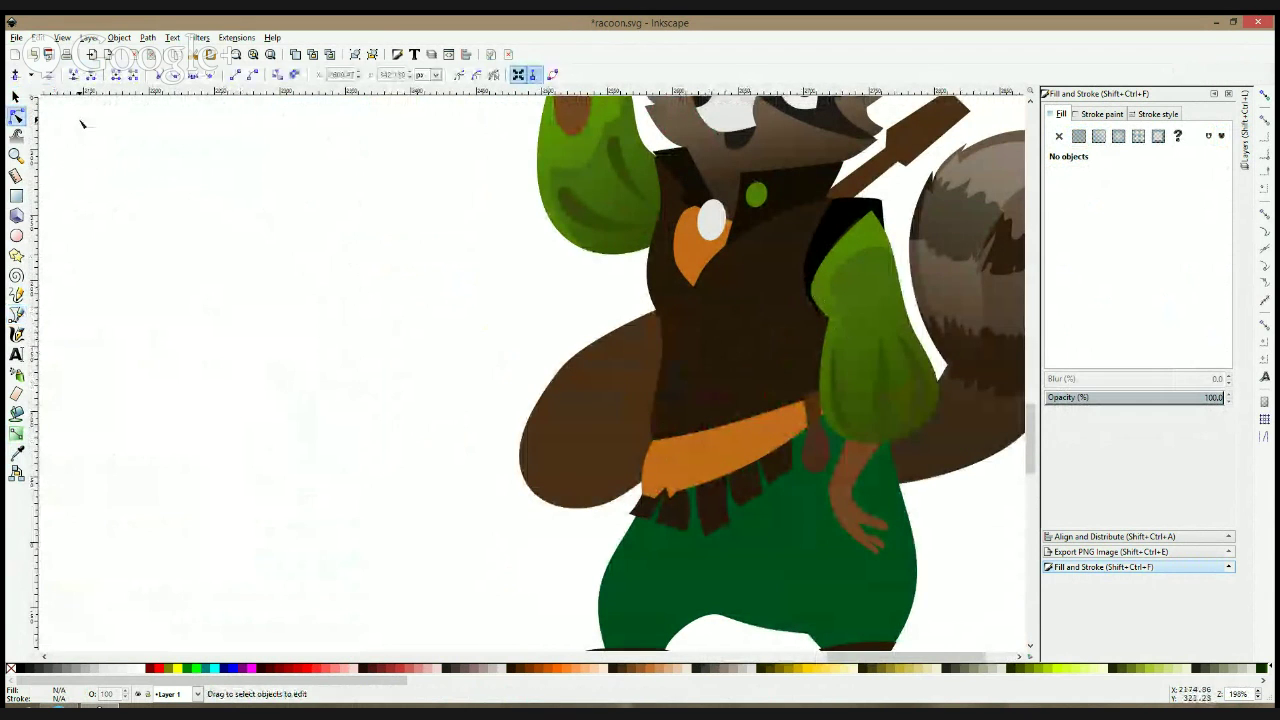
left_click(815, 256)
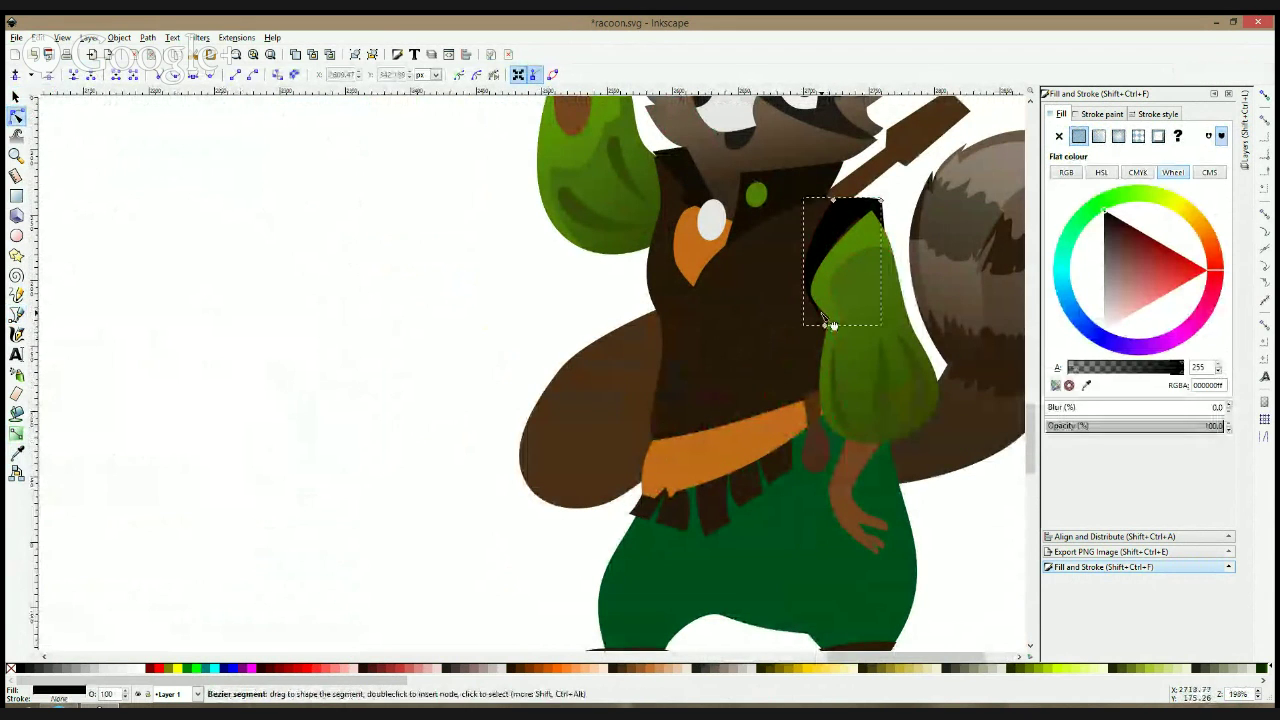
left_click_drag(829, 323, 828, 288)
key("s")
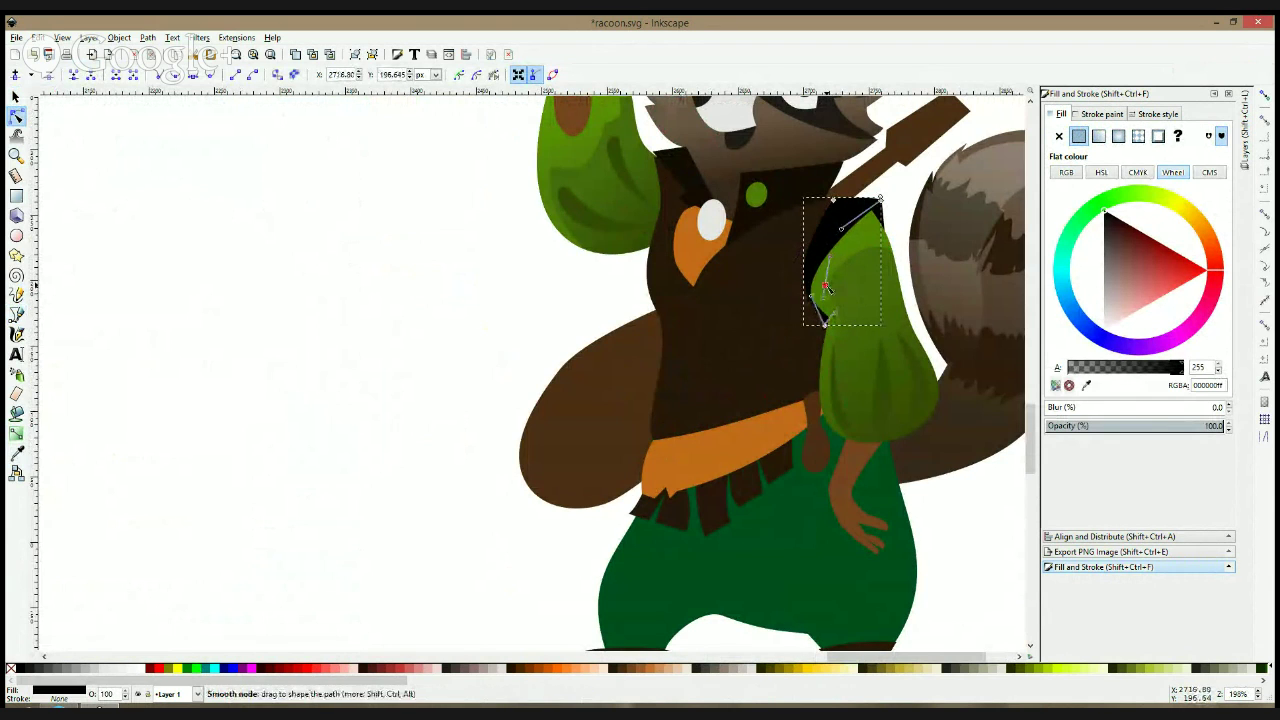
- Fill the black armhole shape with the dark brown 170c05 sampled from the vest collar
left_click(16, 452)
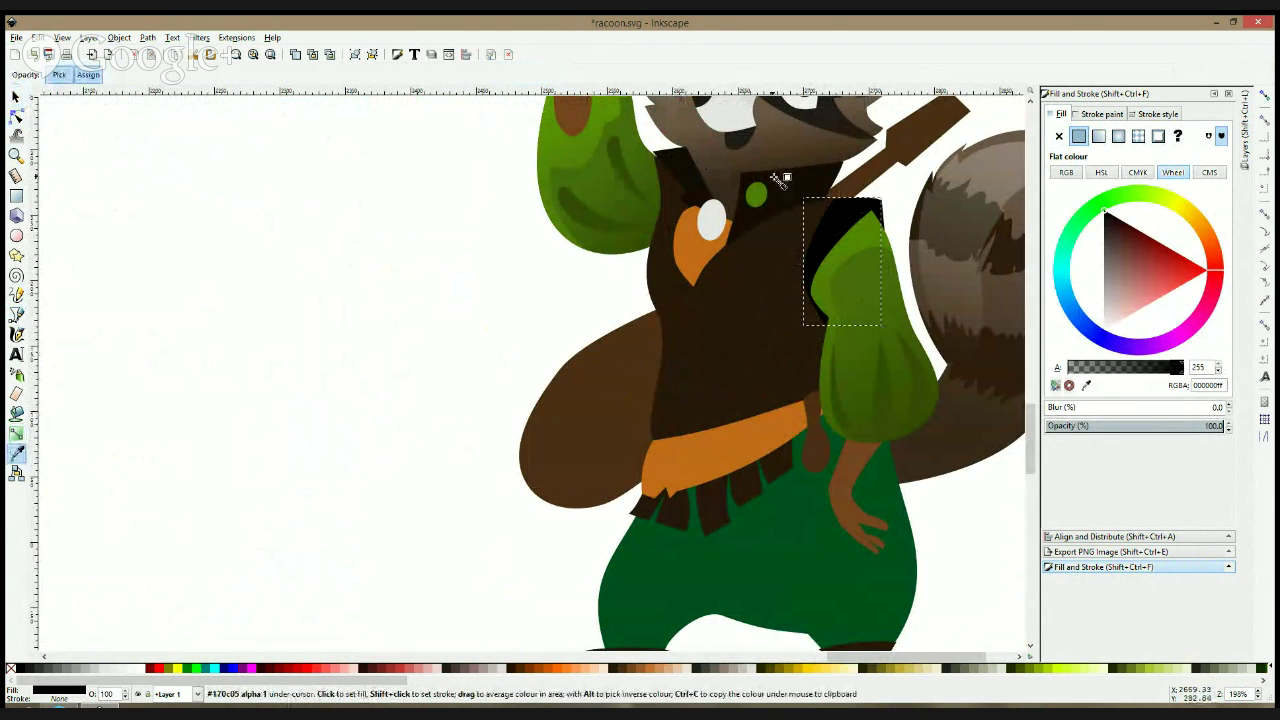
left_click(781, 200)
key("s")
left_click(451, 320)
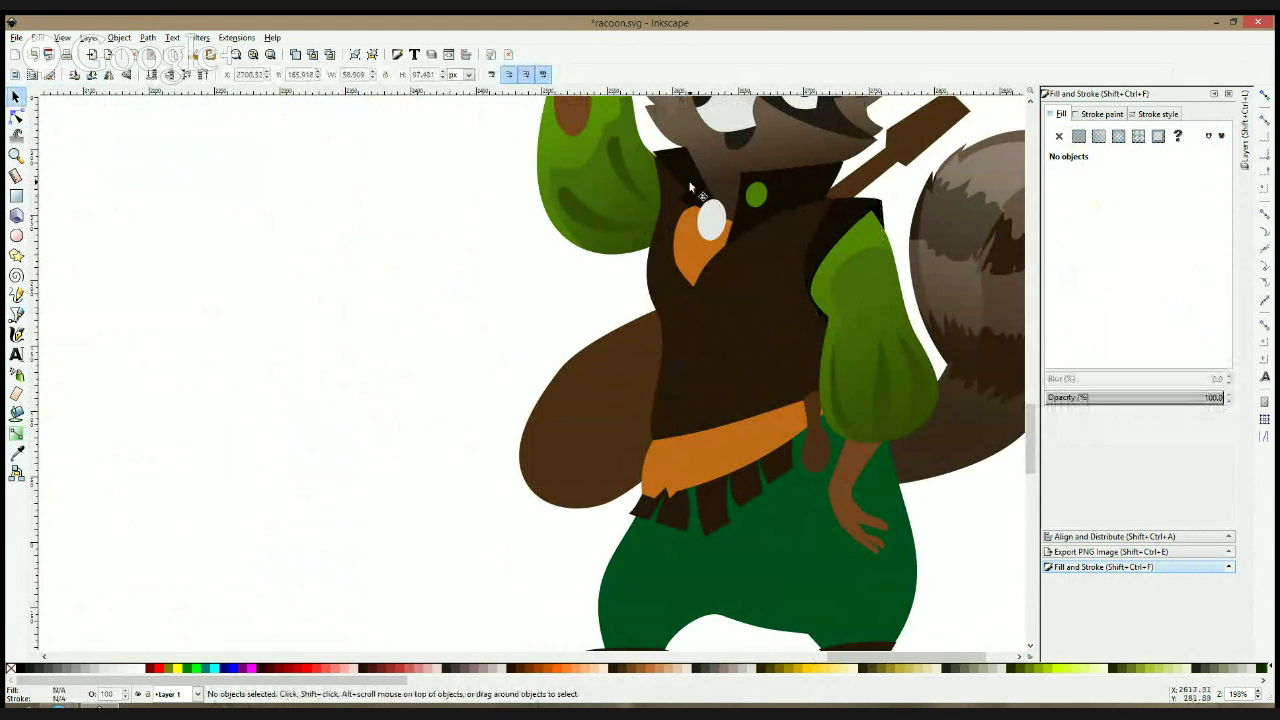
- Trace a thin closed straight-segment shape about 87 px tall over the sketch, along the vest's side from the armhole to the belt
scroll(229, 290, "down", 2)
mouse_move(229, 290)
left_mouse_down()
mouse_move(705, 267)
mouse_move(389, 297)
mouse_move(220, 297)
left_mouse_up()
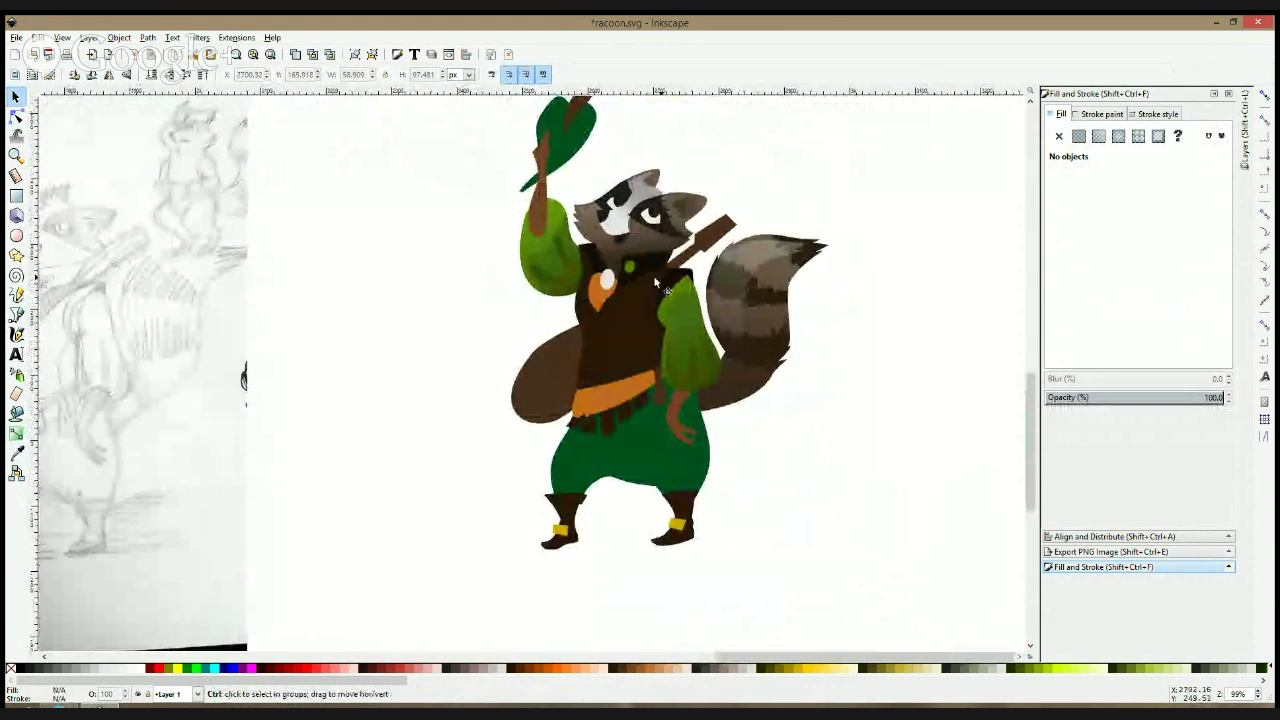
scroll(645, 275, "up", 2)
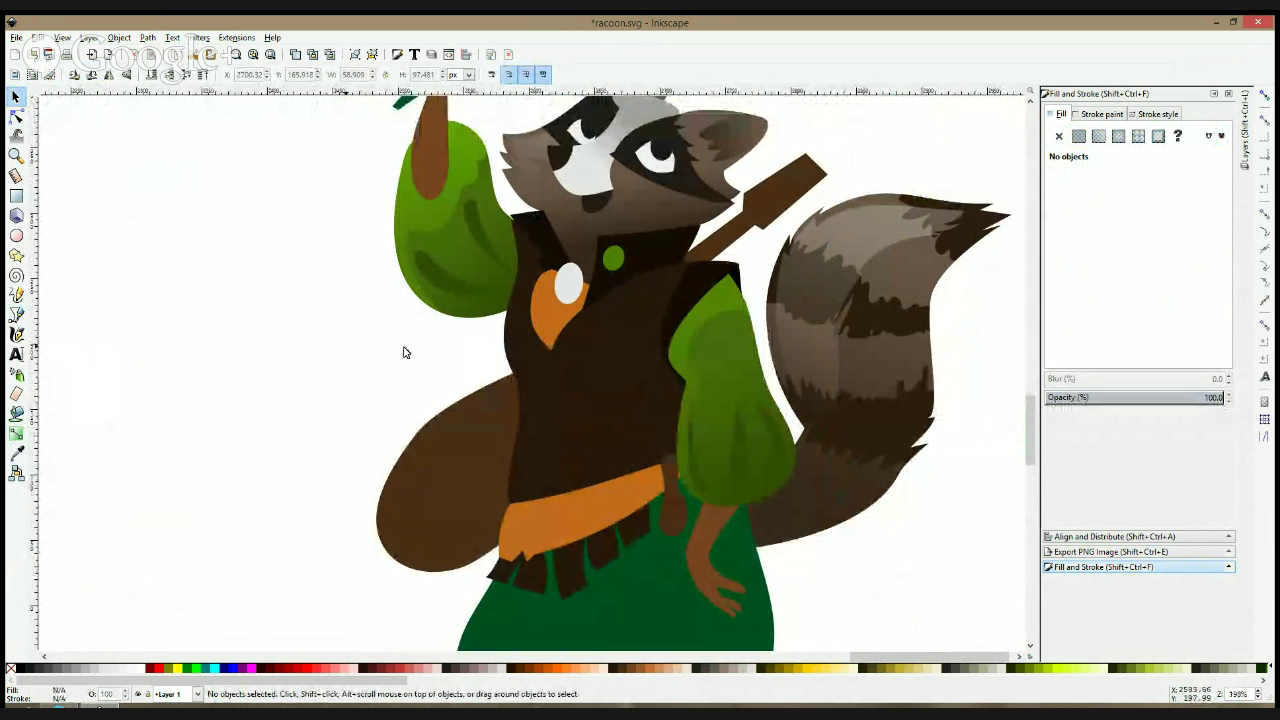
left_click(17, 315)
left_click_drag(150, 269, 717, 231)
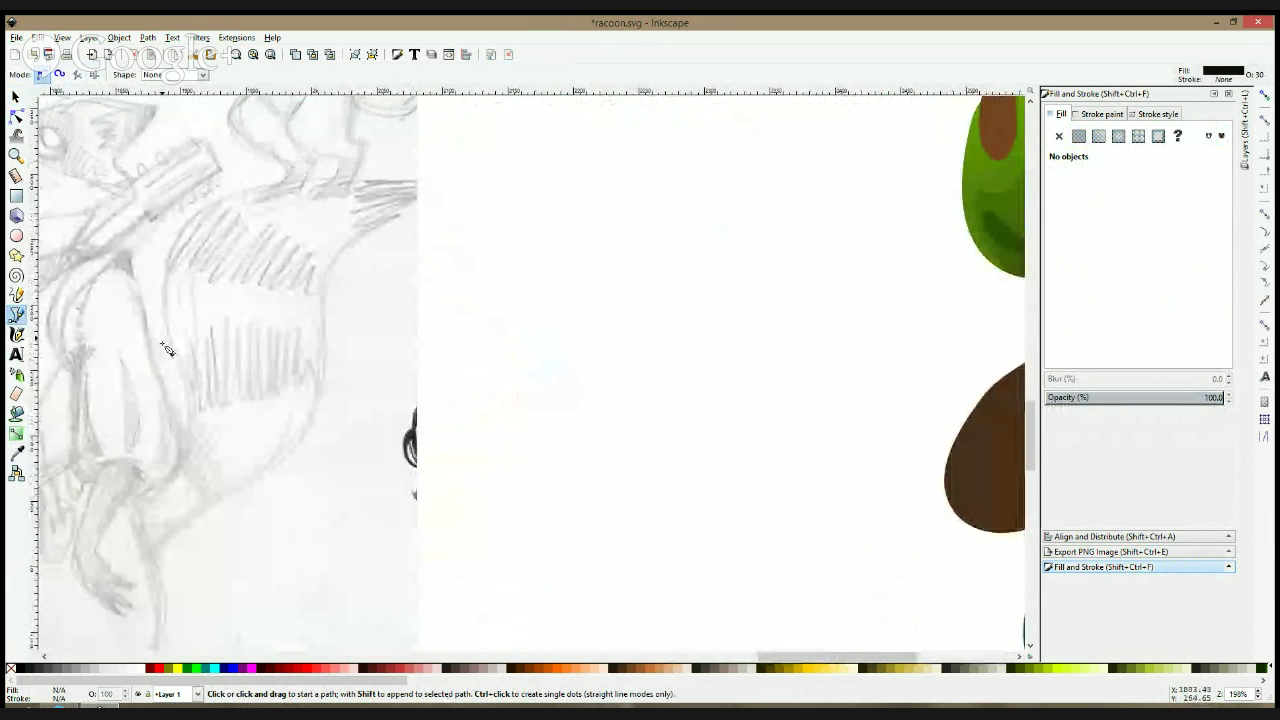
mouse_move(167, 349)
left_mouse_down()
mouse_move(480, 265)
mouse_move(477, 282)
left_mouse_up()
left_click(379, 291)
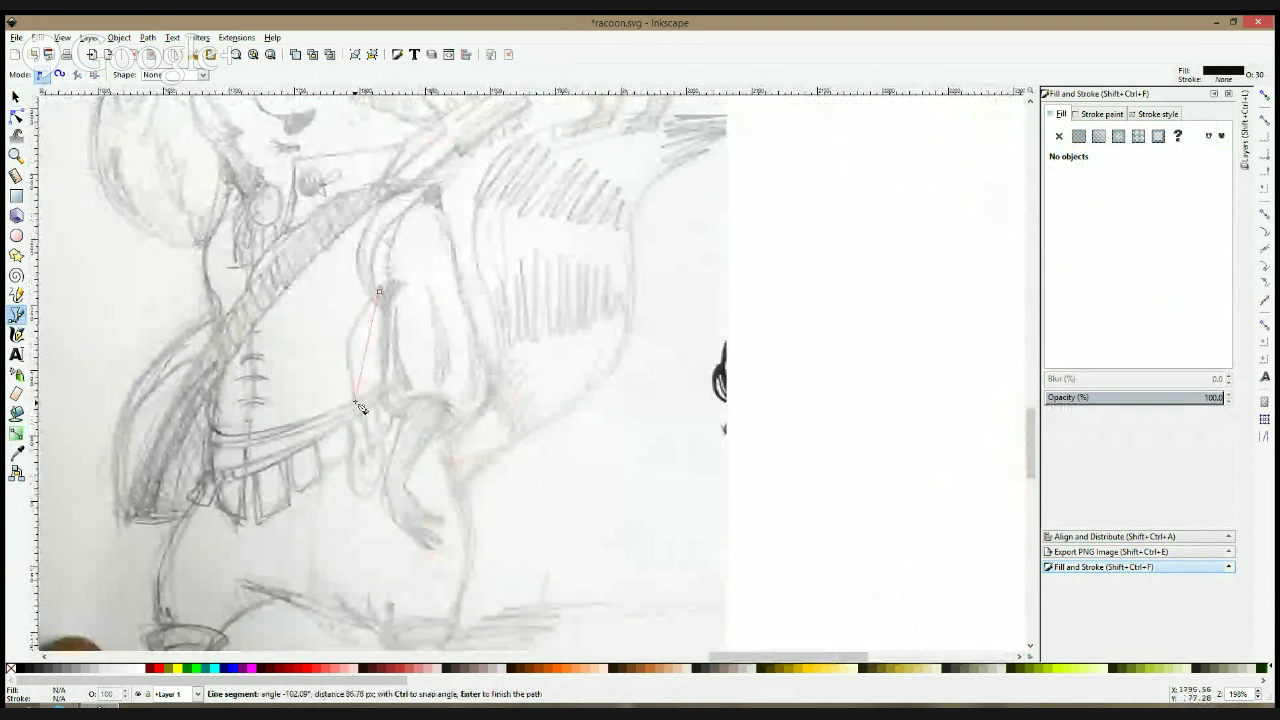
left_click(347, 372)
double_click(355, 403)
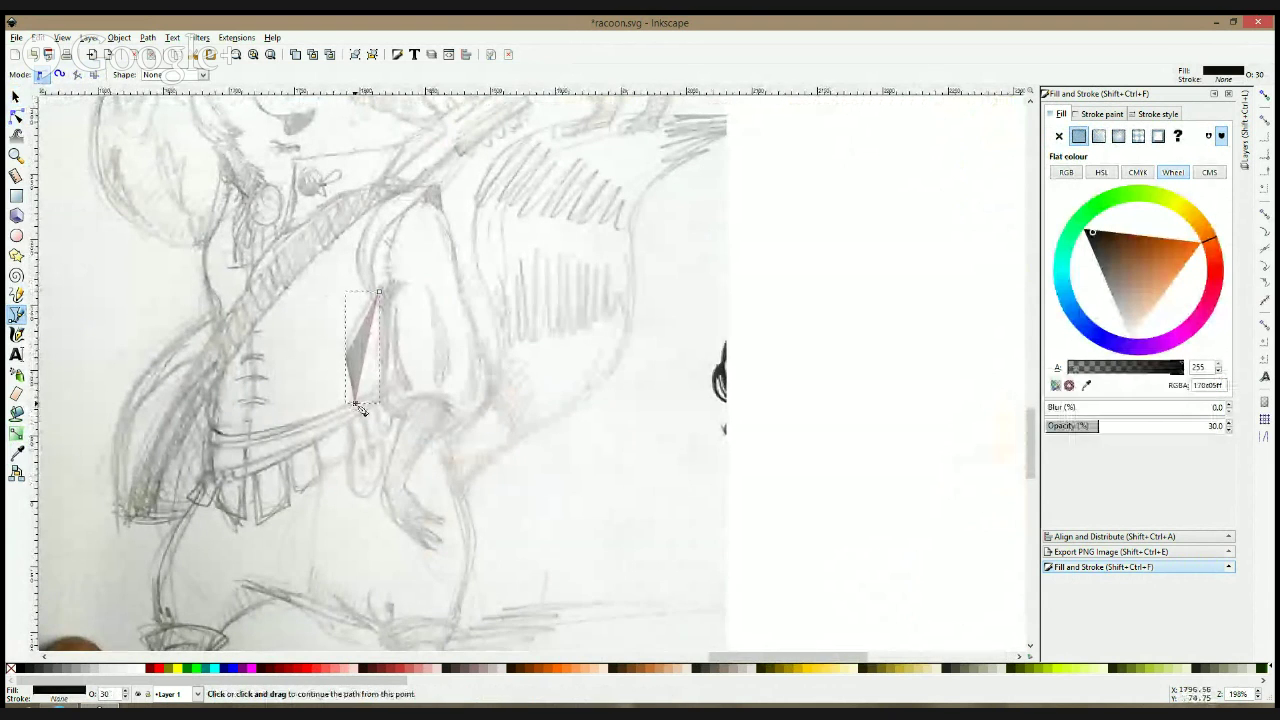
left_click(355, 403)
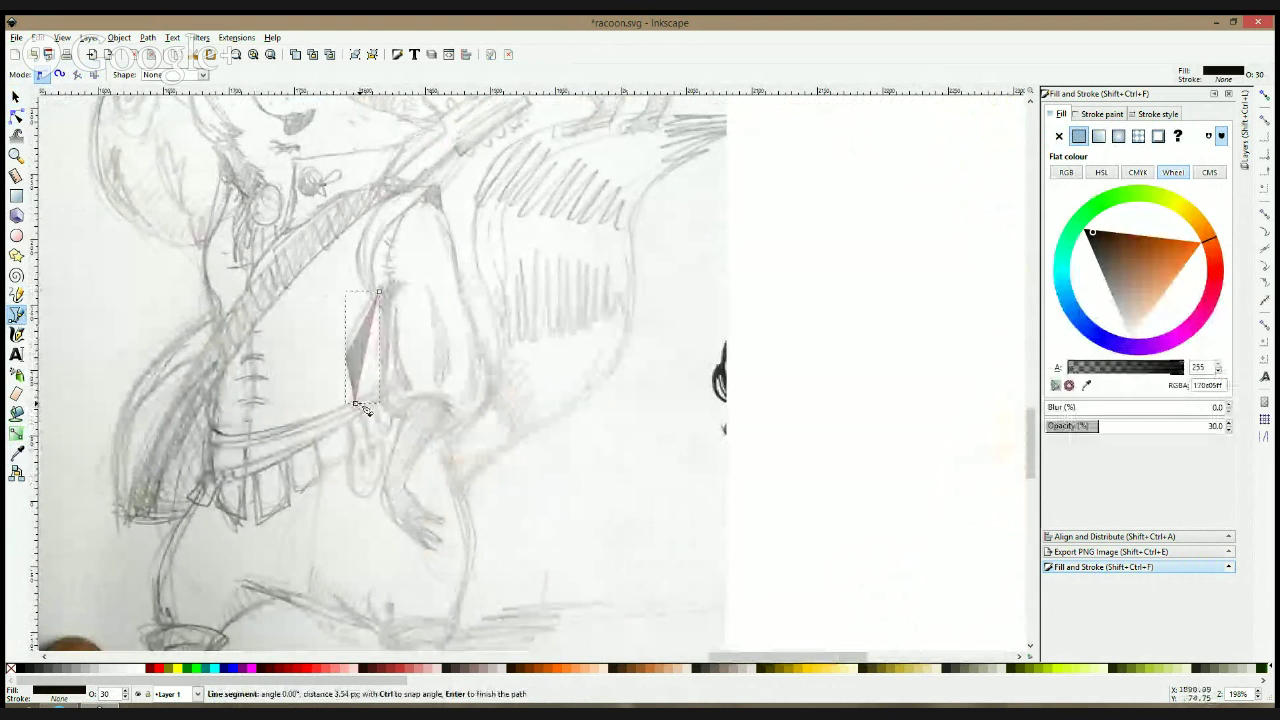
key("Escape")
left_click(379, 291)
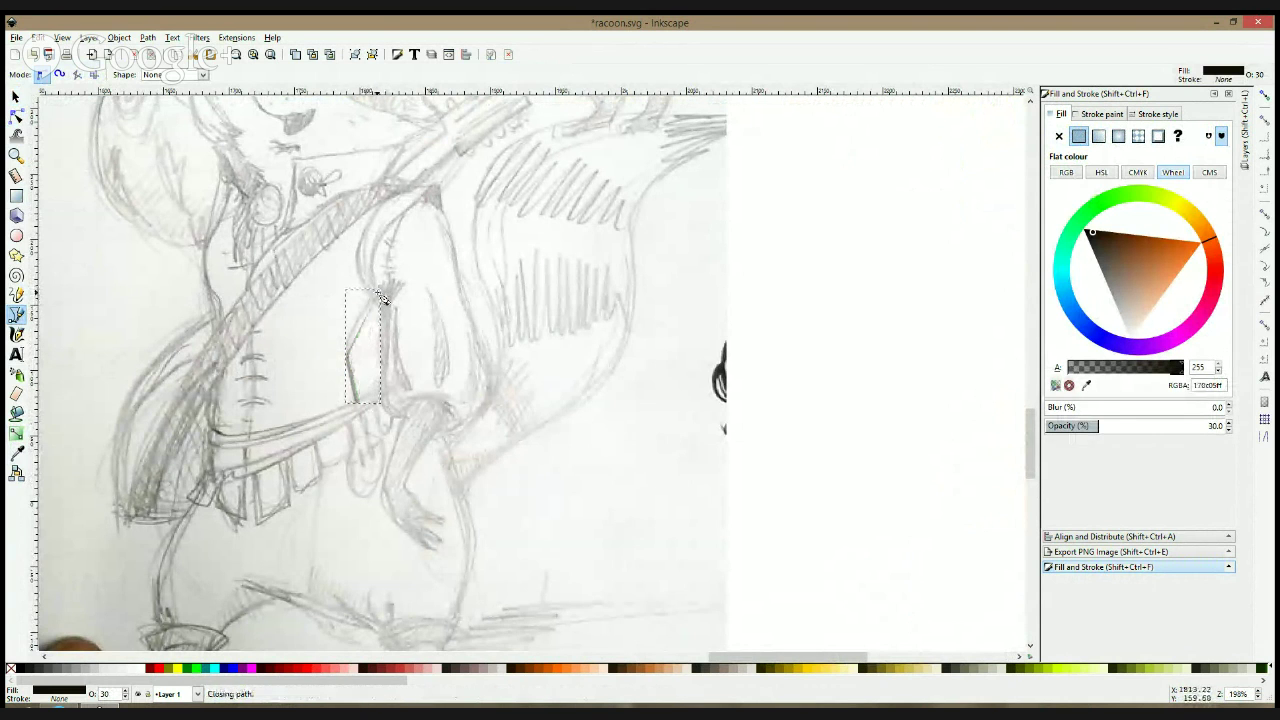
- Smooth the middle nodes of the thin vest shape and bend its edges into a slim curved sliver
left_click(16, 115)
scroll(362, 325, "up", 2, "ctrl")
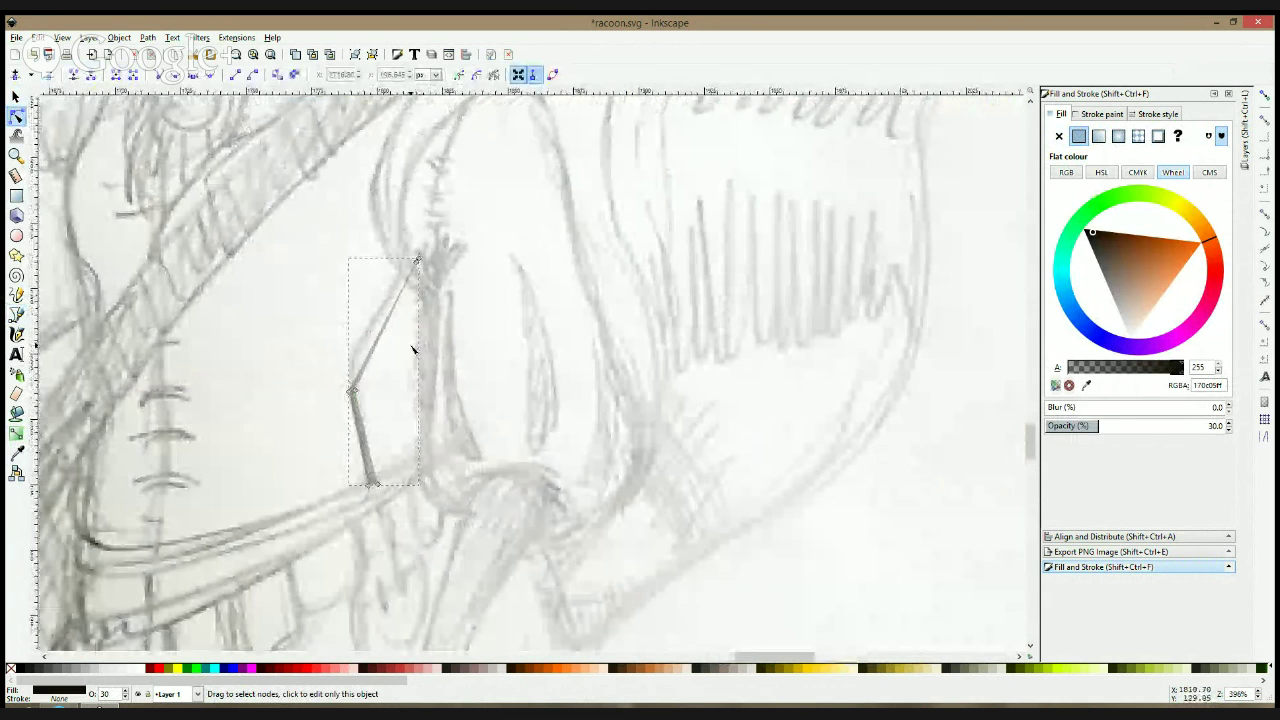
left_click(353, 391, "ctrl")
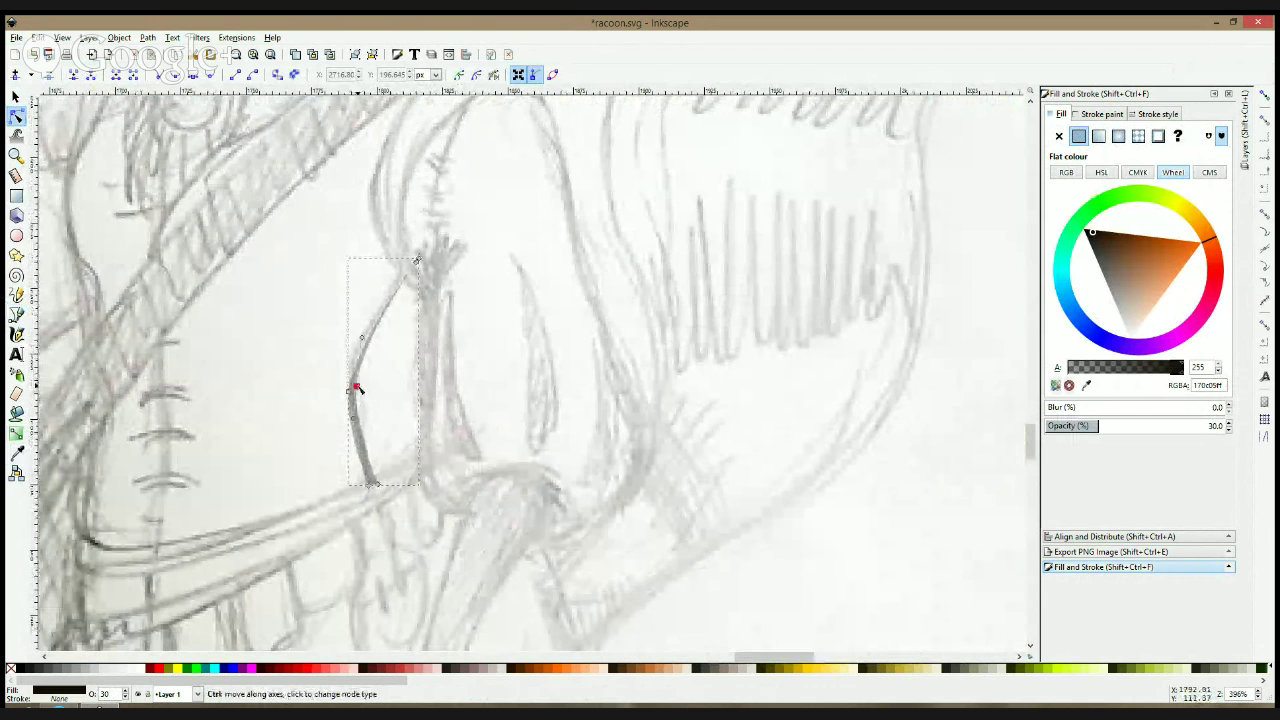
mouse_move(357, 387)
left_mouse_down()
mouse_move(365, 422)
mouse_move(363, 391)
left_mouse_up()
left_click(348, 391)
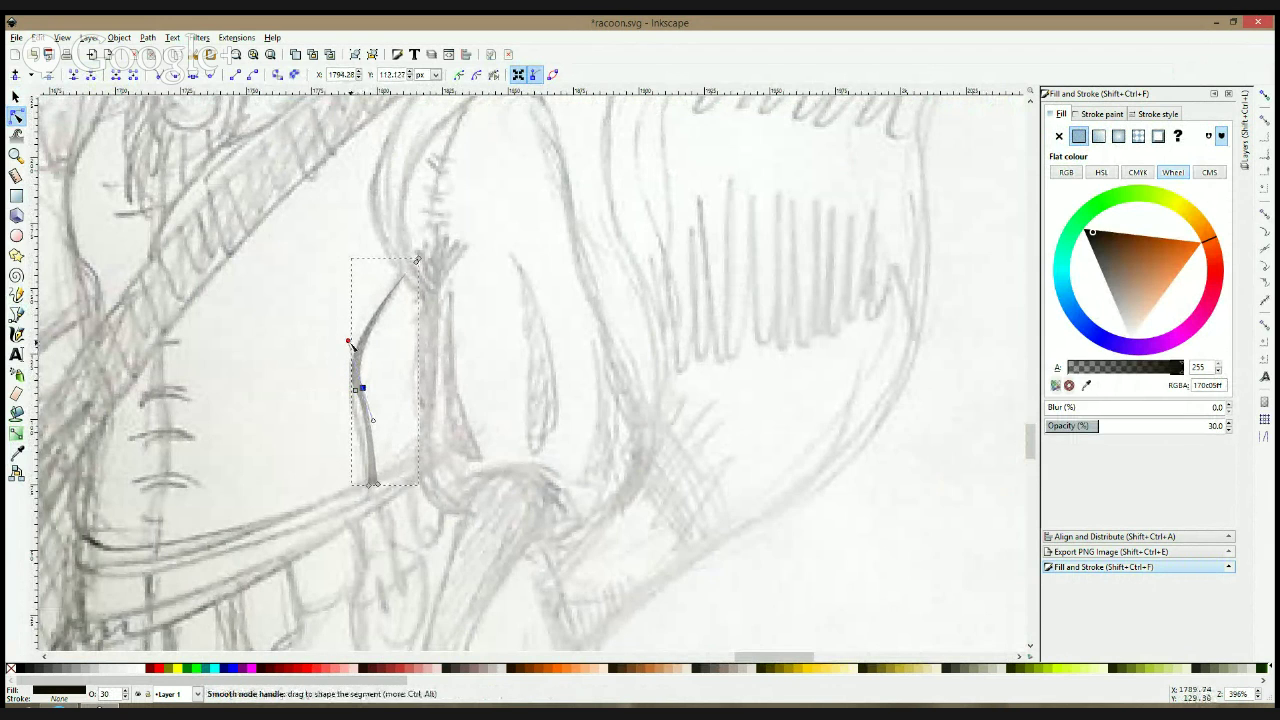
left_click_drag(380, 335, 372, 327)
key("space")
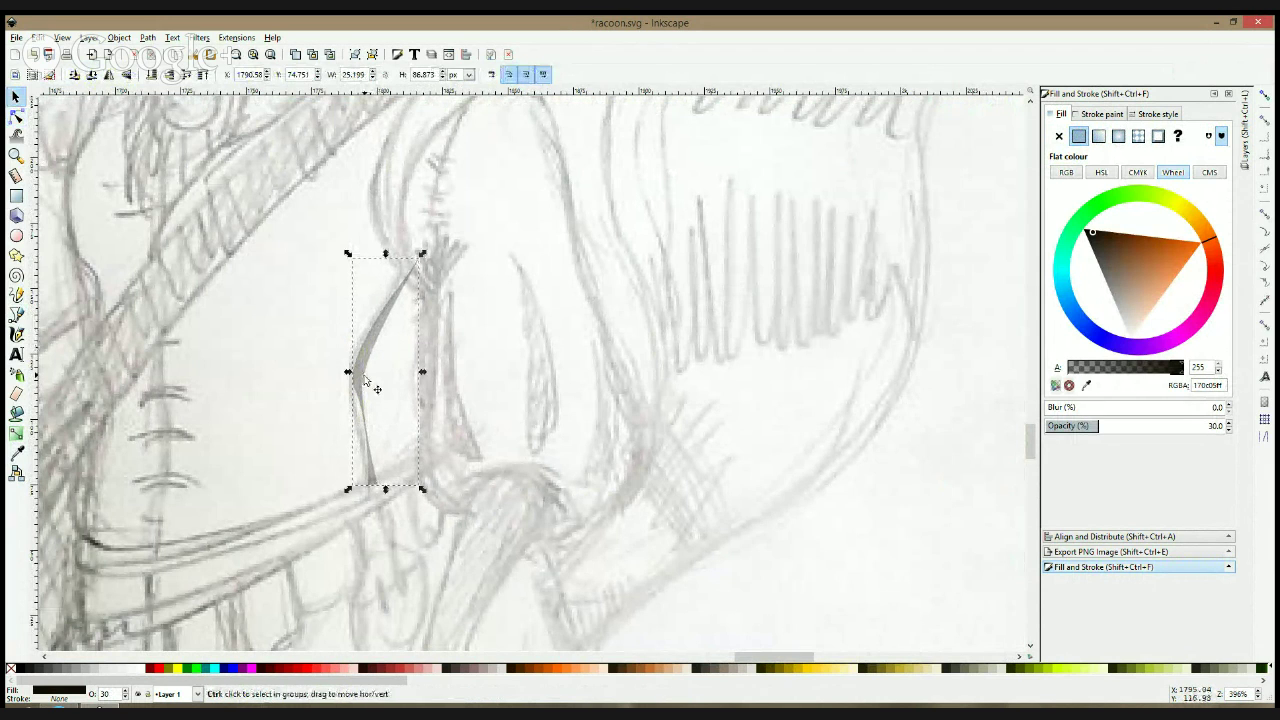
- Undo the last two edits to the thin vest sliver and refine the curve at its middle nodes
key("ctrl+z")
key("ctrl+z")
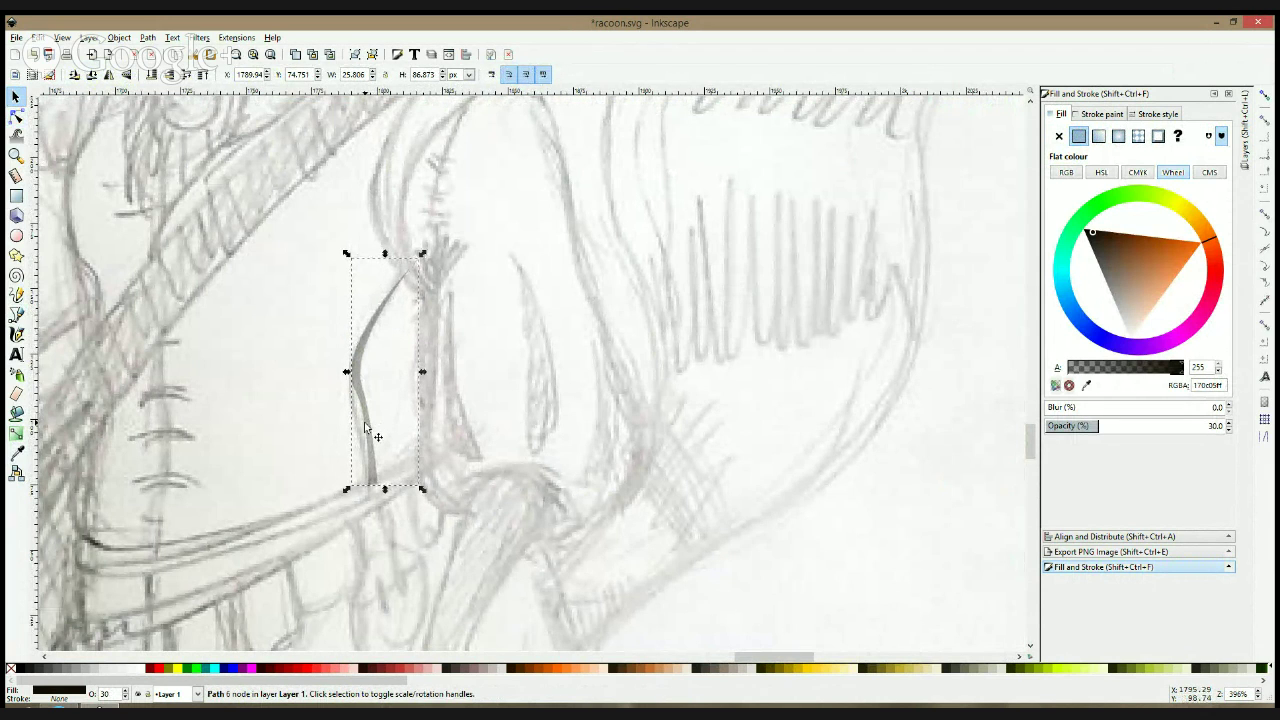
left_click(16, 116)
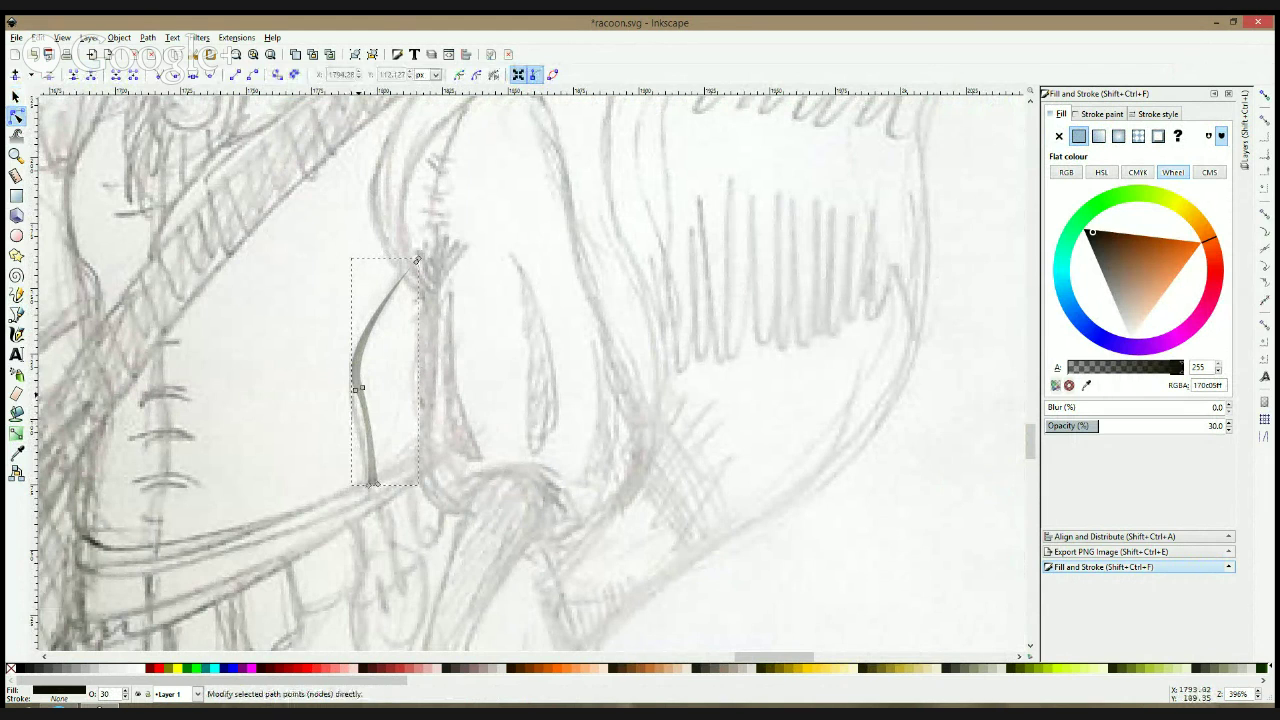
left_click(353, 398)
left_click_drag(362, 388, 364, 424)
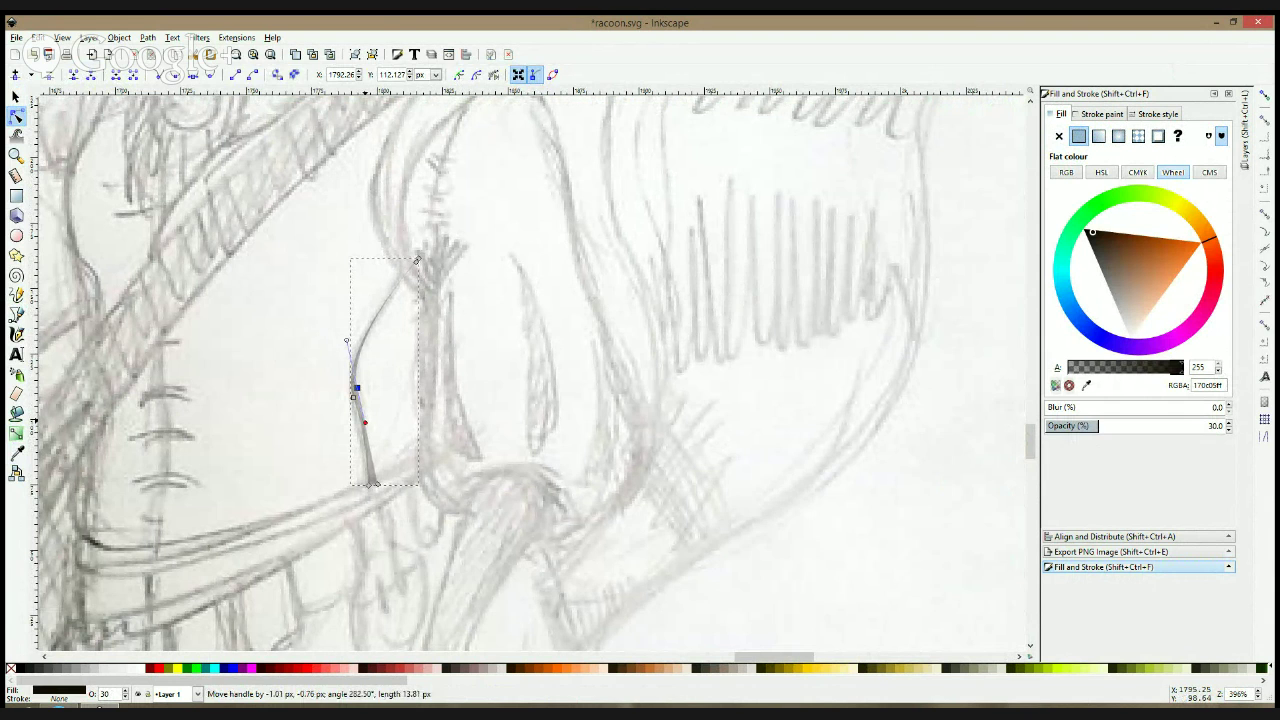
key("s")
- Move the curved sliver from the sketch onto the coloured raccoon's vest, beside the near sleeve
scroll(366, 426, "down", 3)
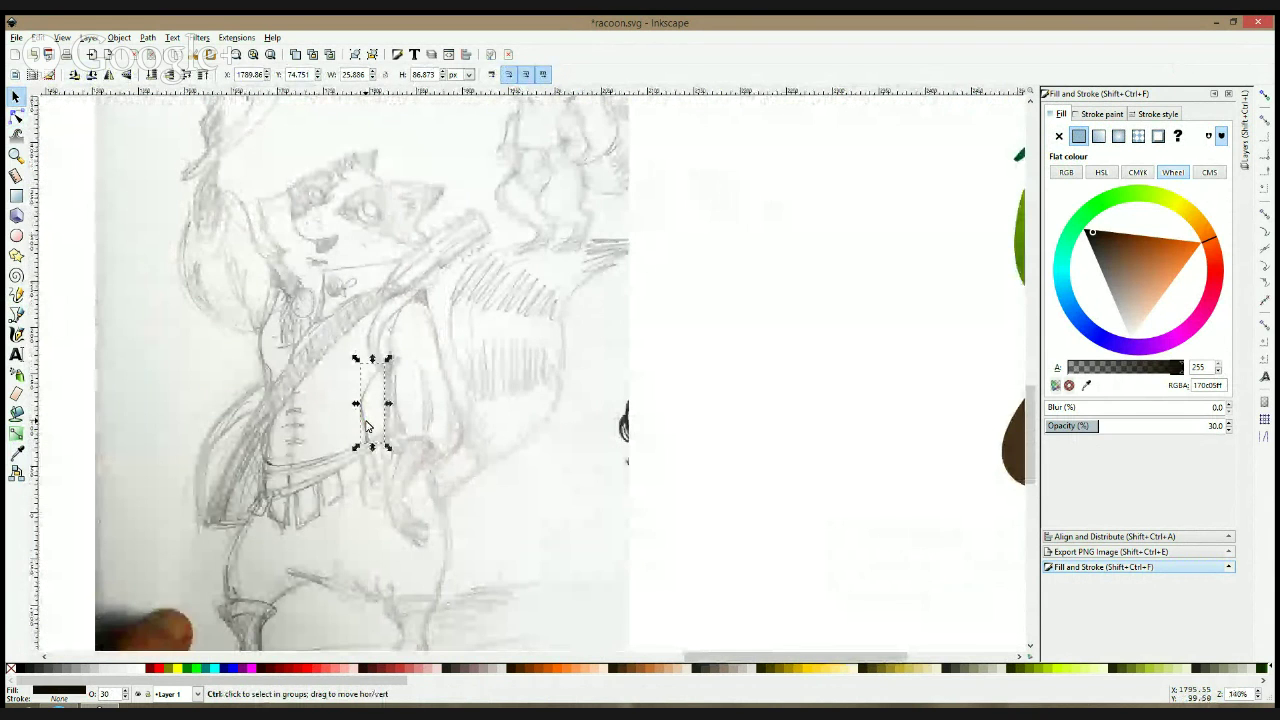
left_click_drag(862, 408, 241, 383)
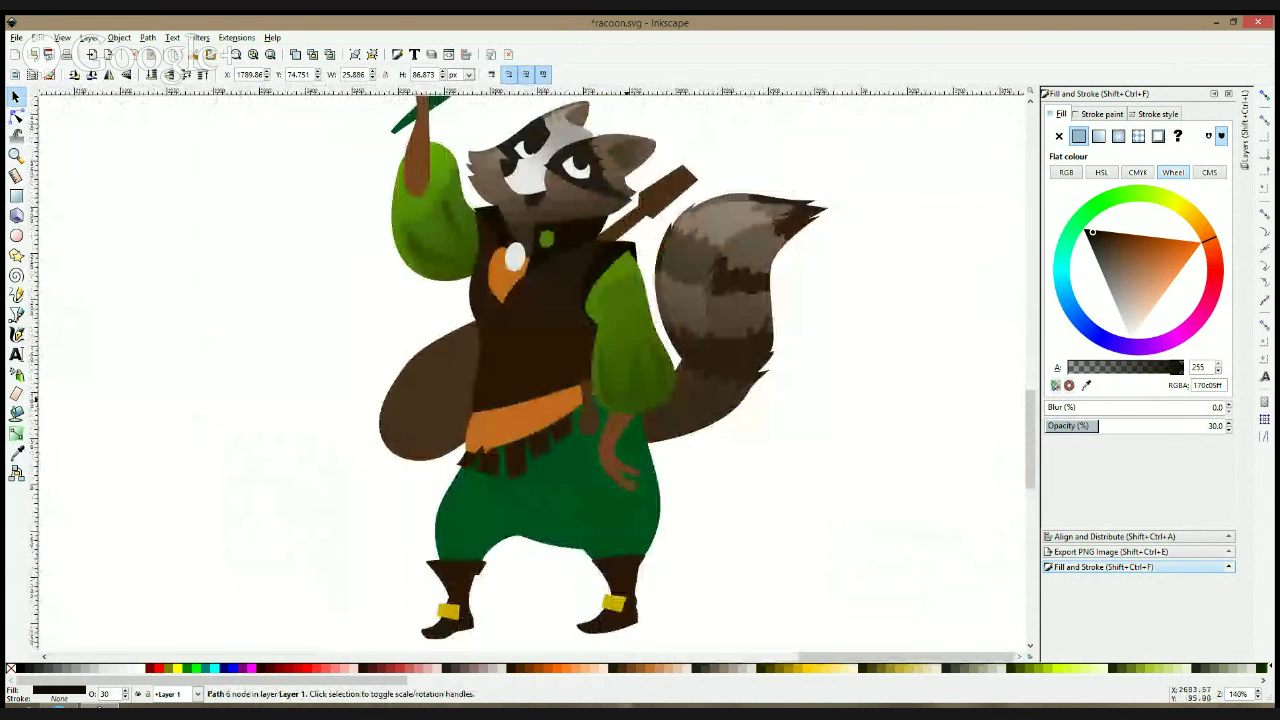
left_click(628, 404)
scroll(634, 405, "up", 2)
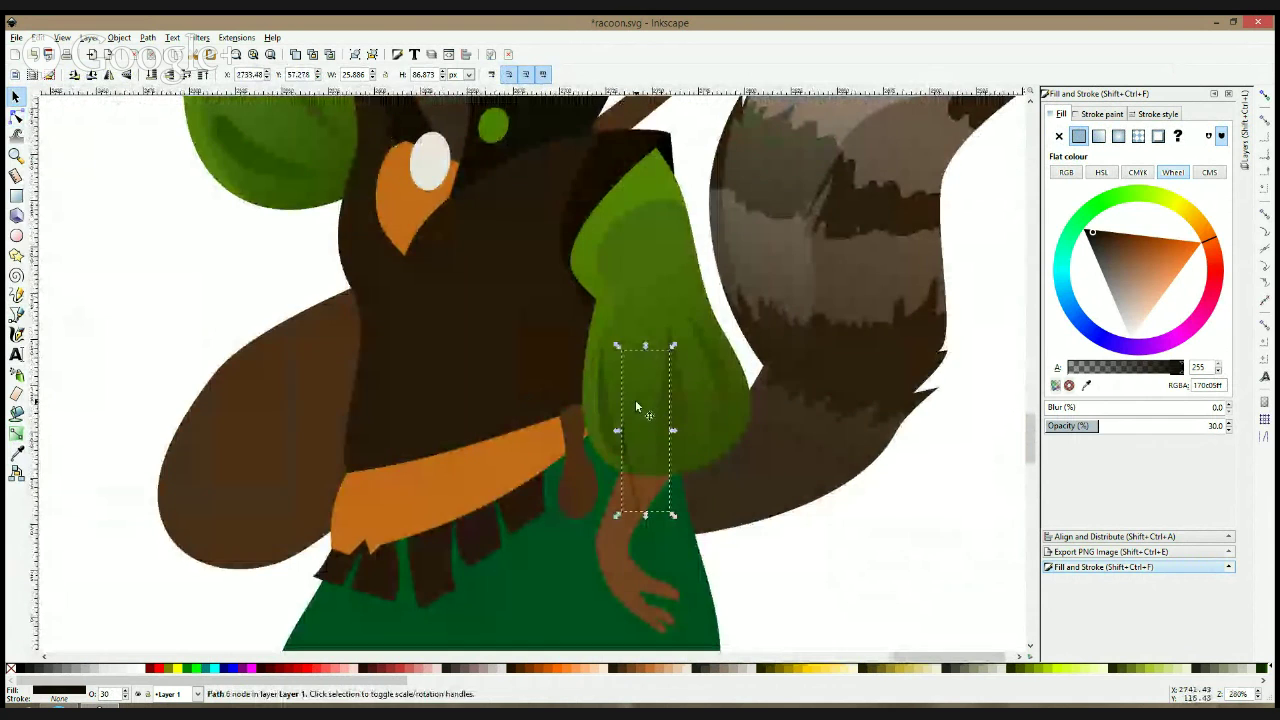
left_click_drag(636, 405, 559, 301)
- Set the sliver's opacity to 100% and adjust its position along the vest's side so it ends at the orange belt
left_click(17, 453)
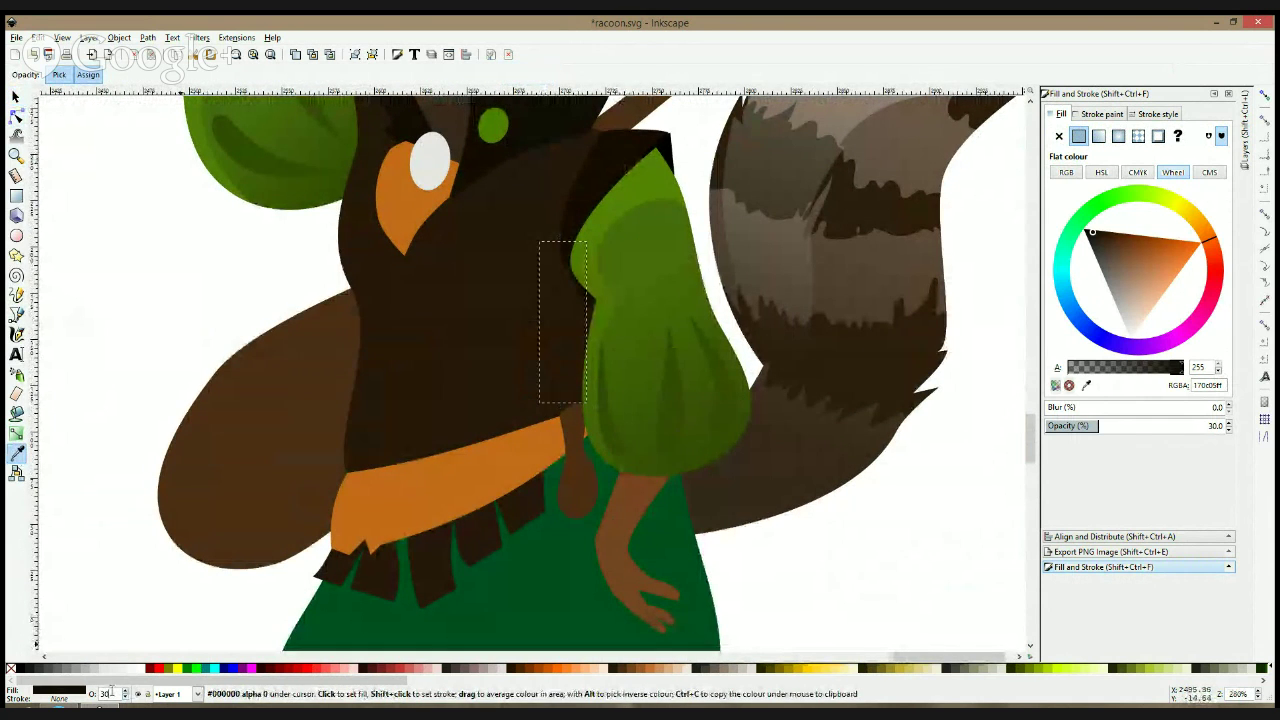
left_click(141, 706)
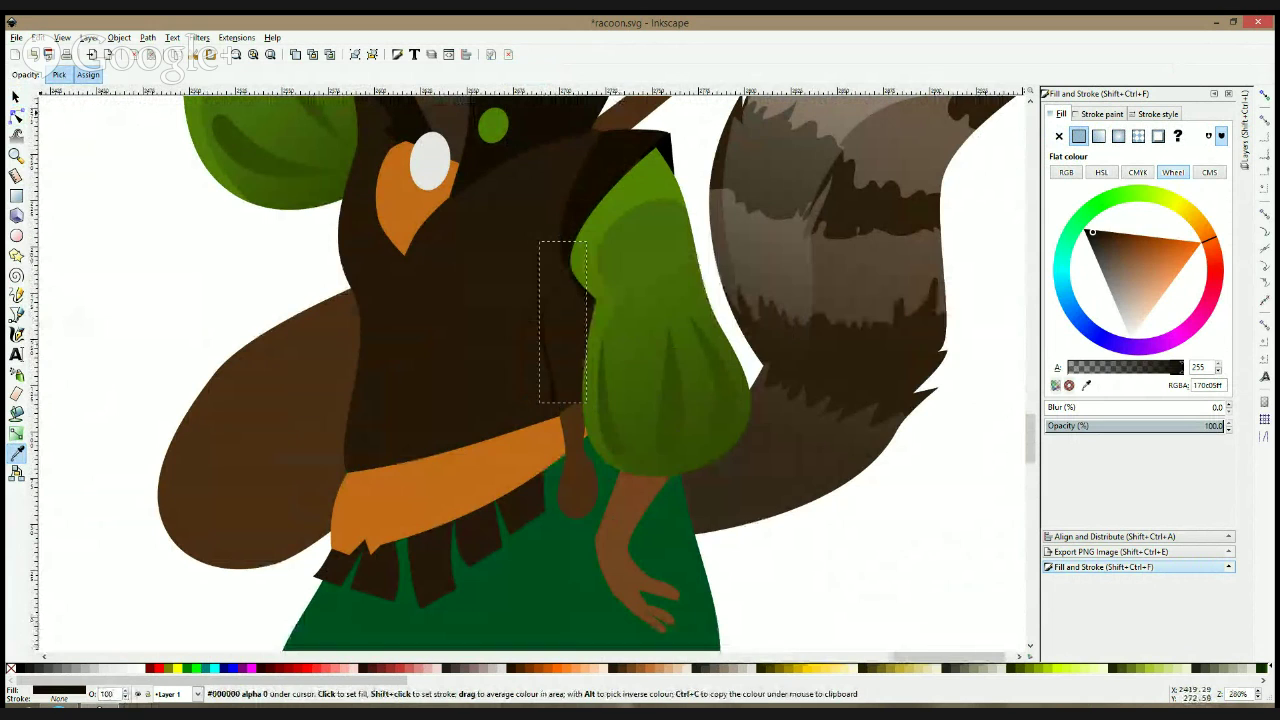
left_click(15, 98)
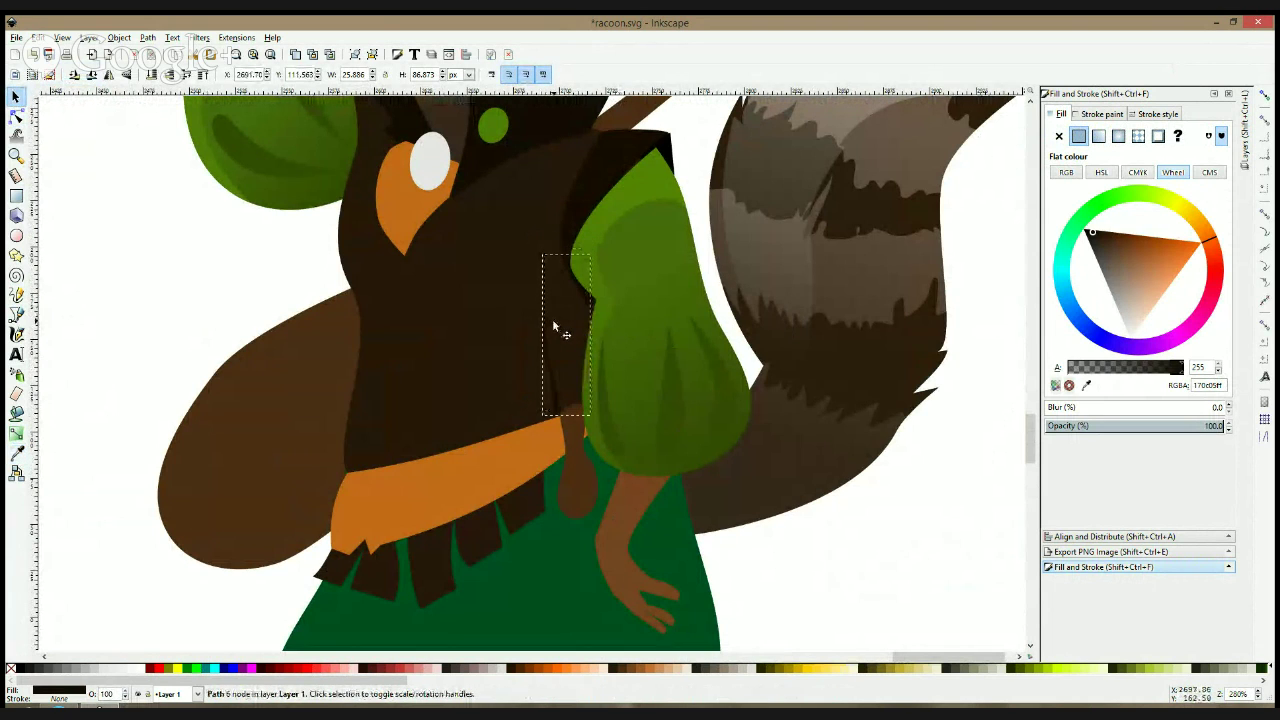
left_click_drag(552, 319, 551, 331)
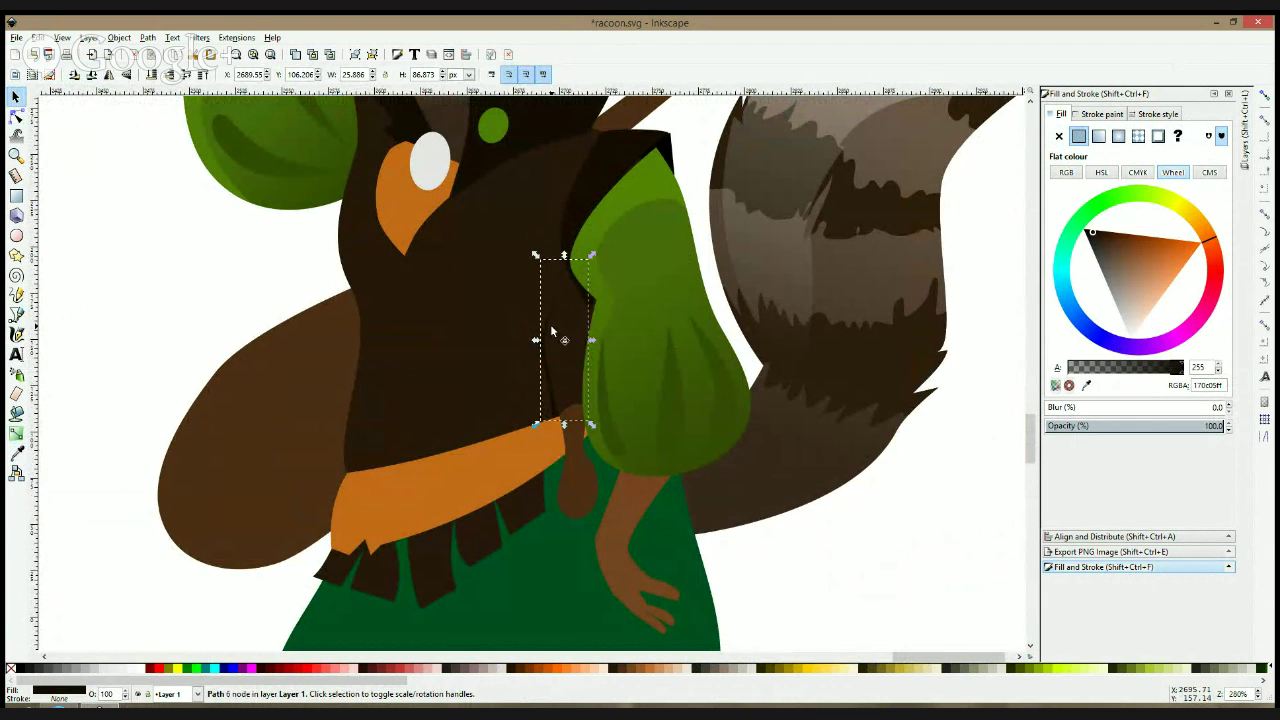
scroll(551, 331, "down", 3)
left_click(783, 405)
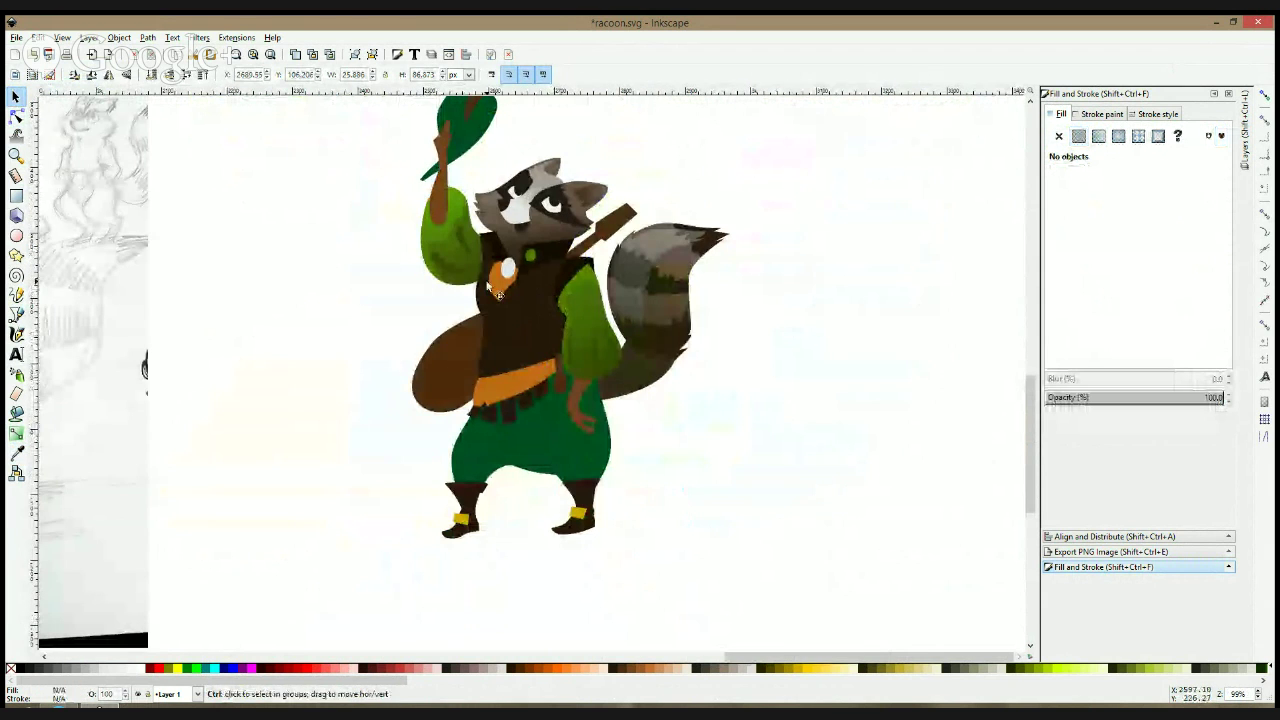
- Draw a thin closed strip about 120 px tall down the vest front, from the point of the orange neckline to the belt
scroll(493, 290, "up", 3)
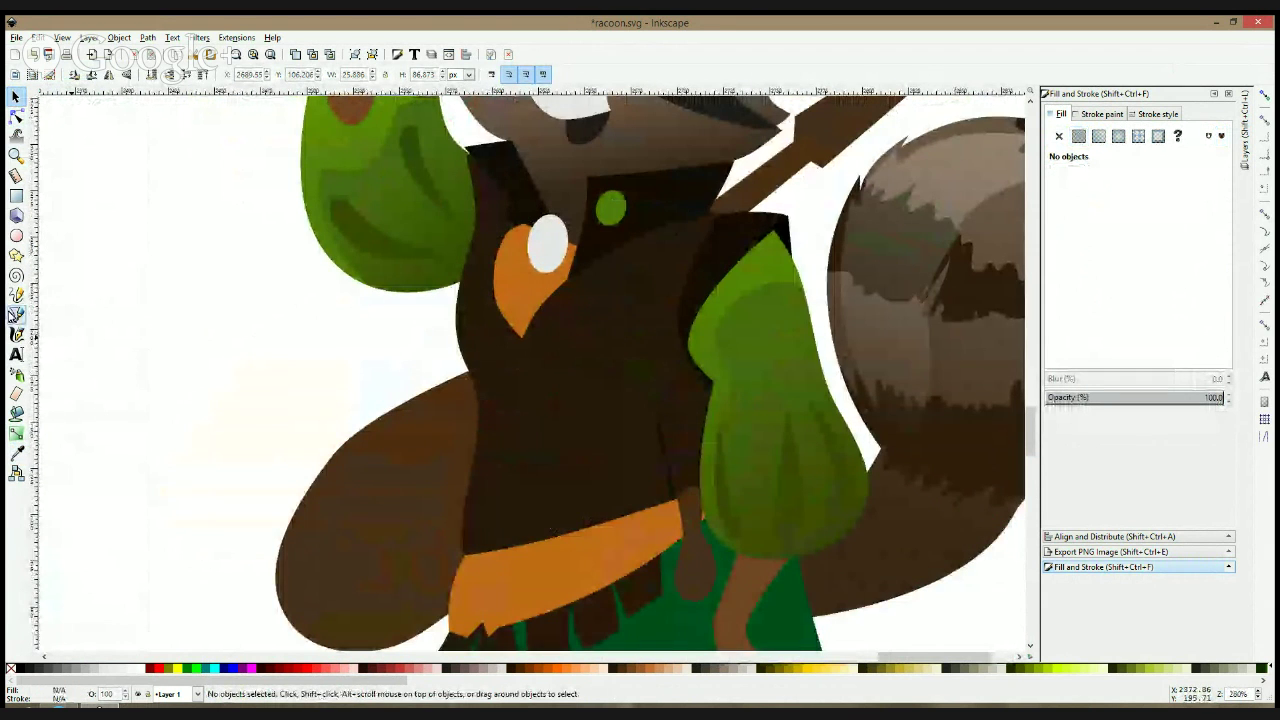
left_click(16, 314)
scroll(300, 303, "down", 4)
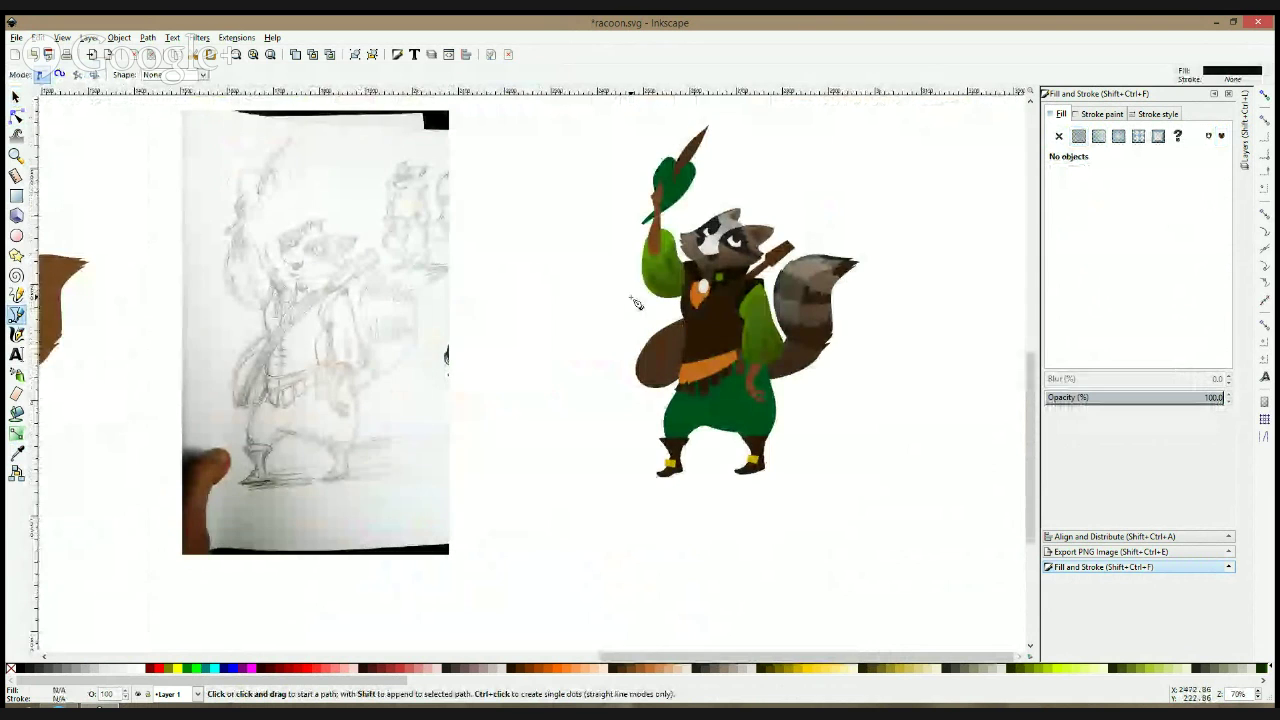
scroll(774, 296, "up", 5)
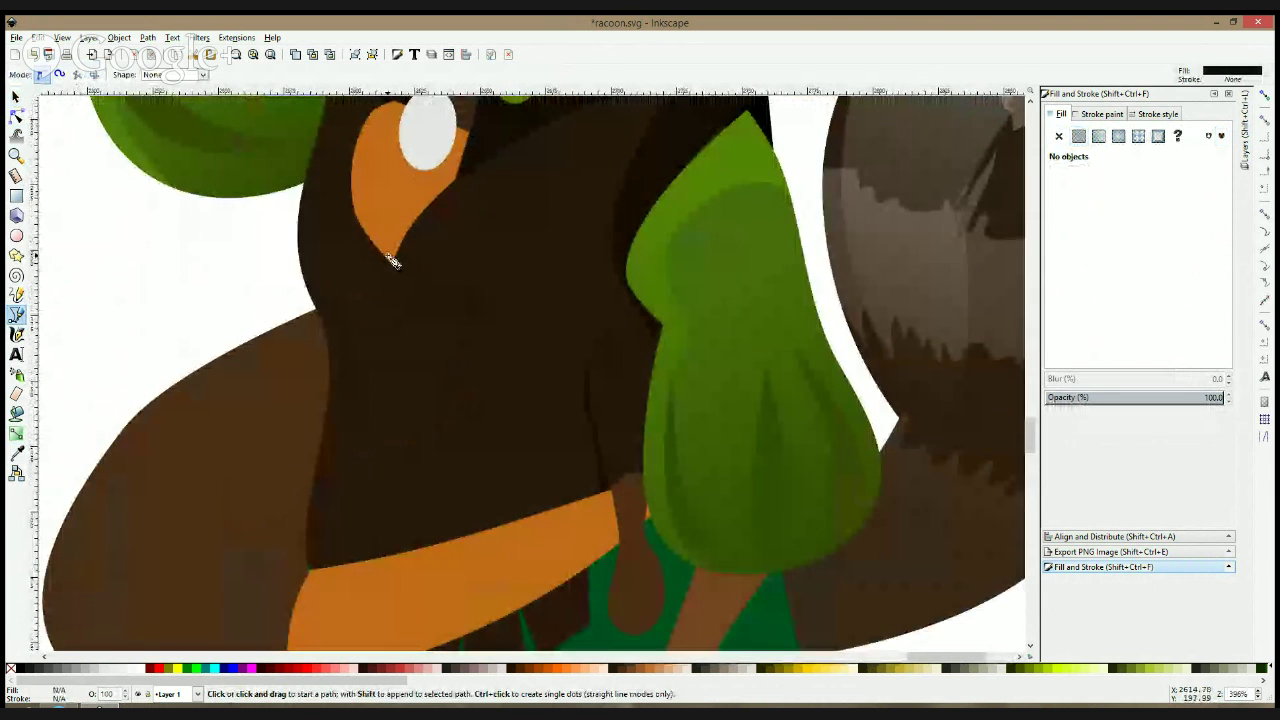
left_click(388, 256)
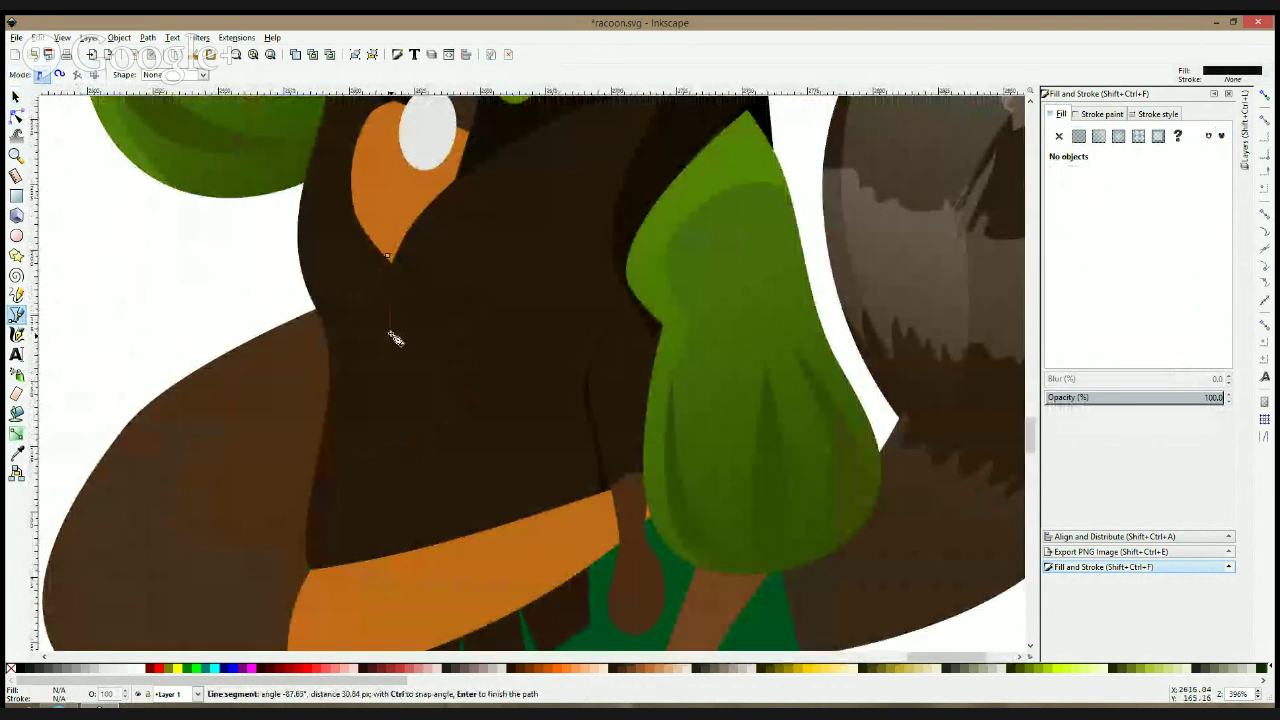
left_click(379, 562)
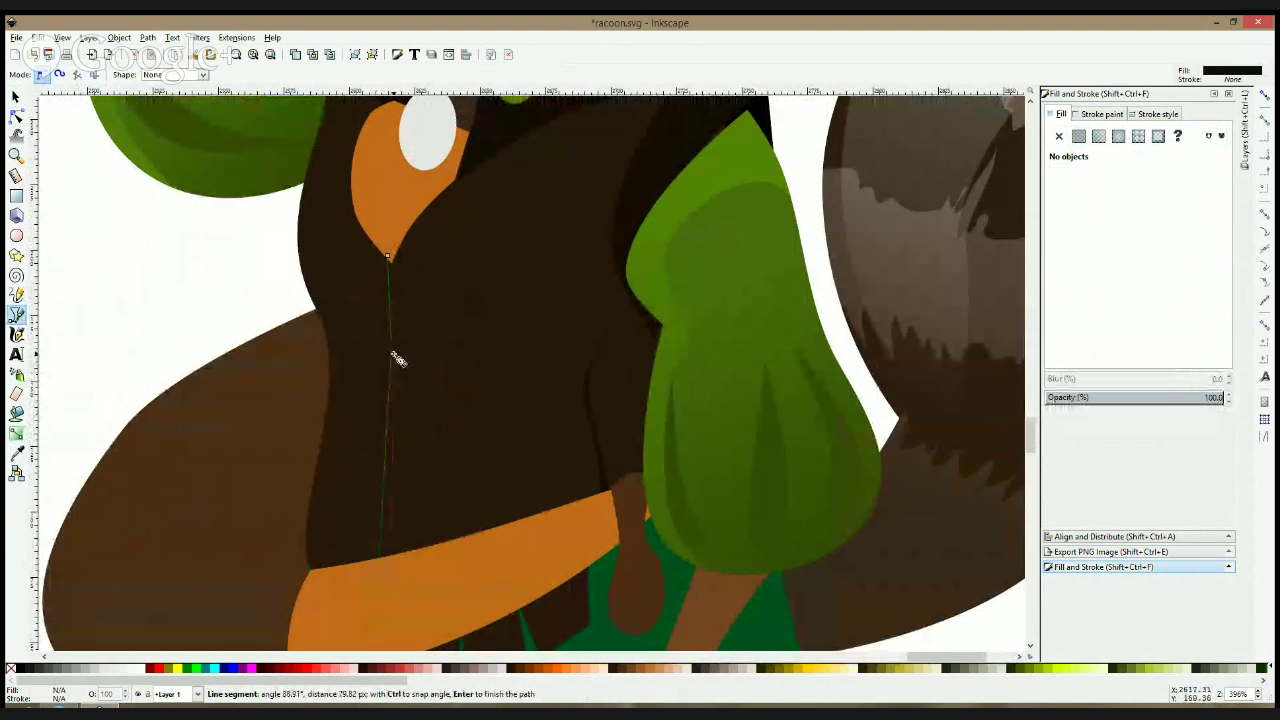
left_click(388, 256)
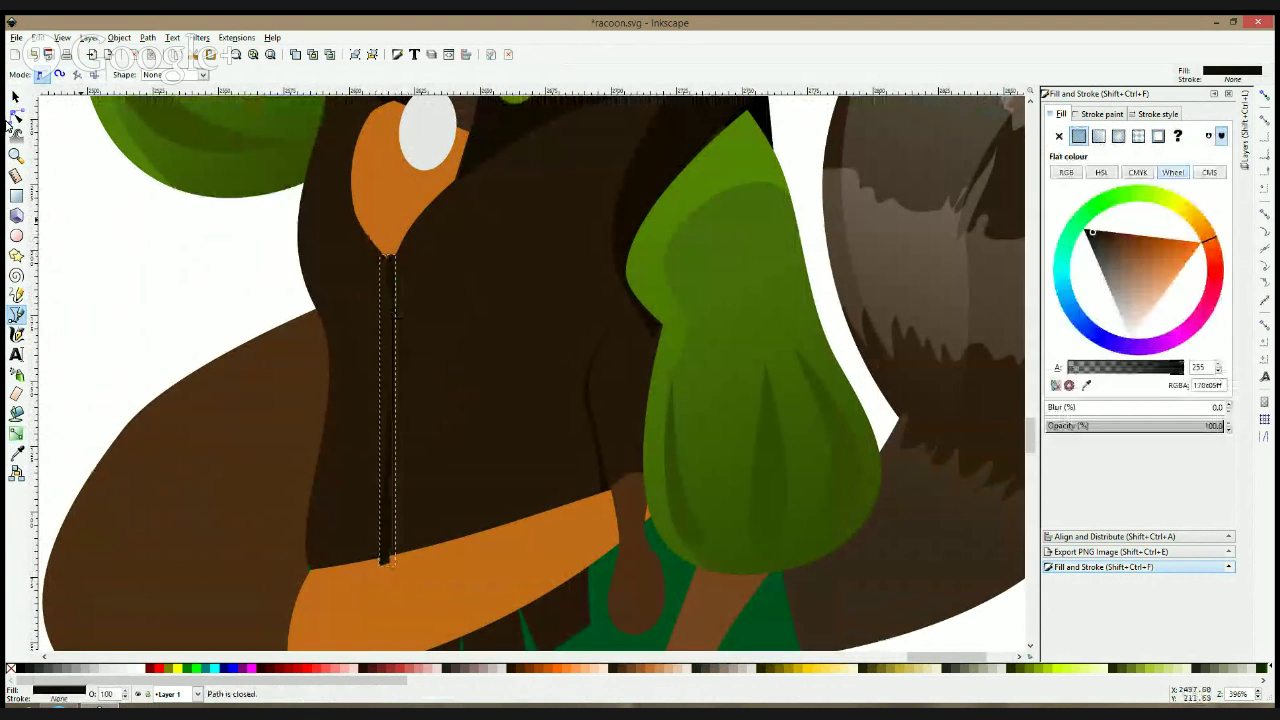
- Shape the vest-front strip by adjusting its upper nodes and bending its lower edge into a slight outward curve
key("n")
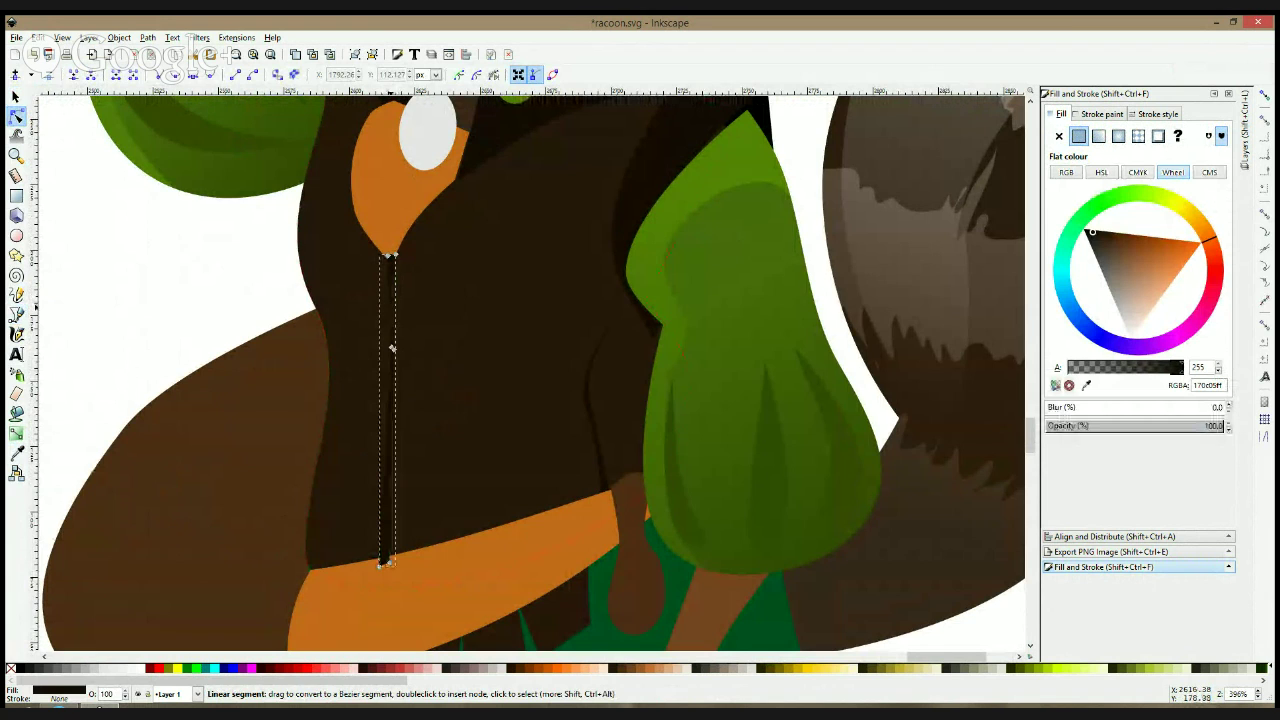
scroll(391, 348, "up", 2)
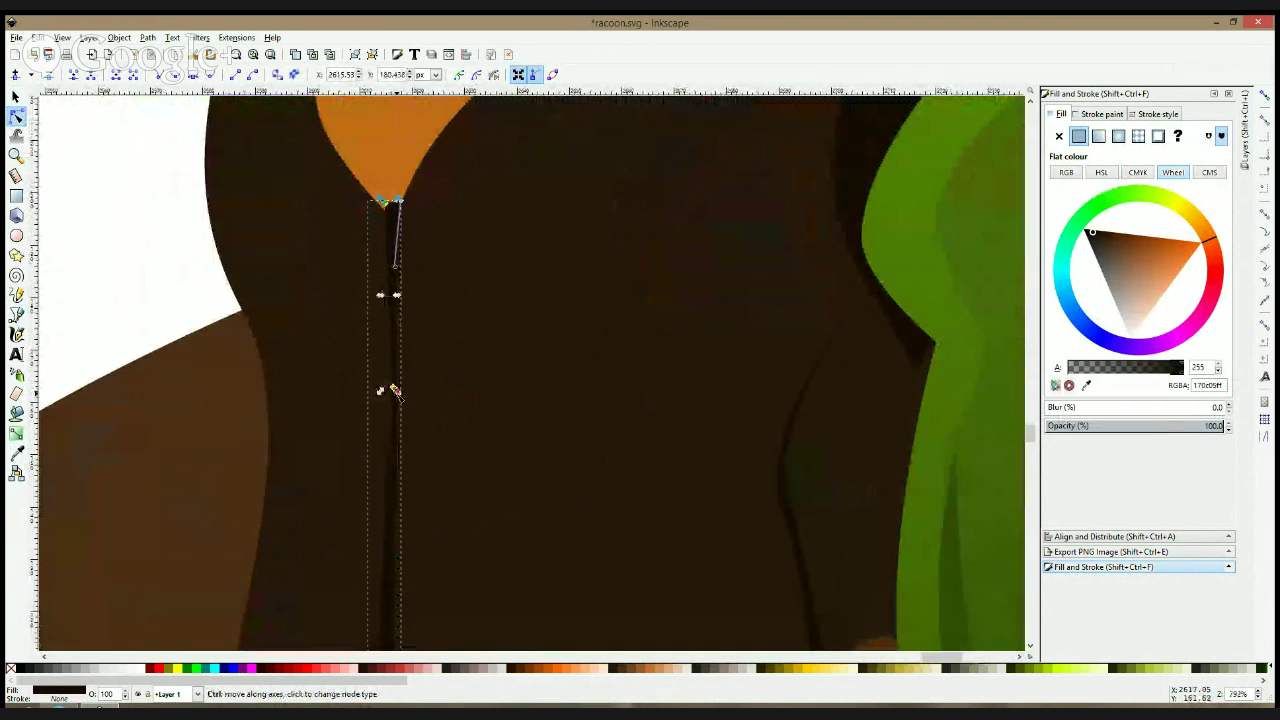
left_click(395, 390)
left_click_drag(395, 390, 397, 390)
left_click(457, 382)
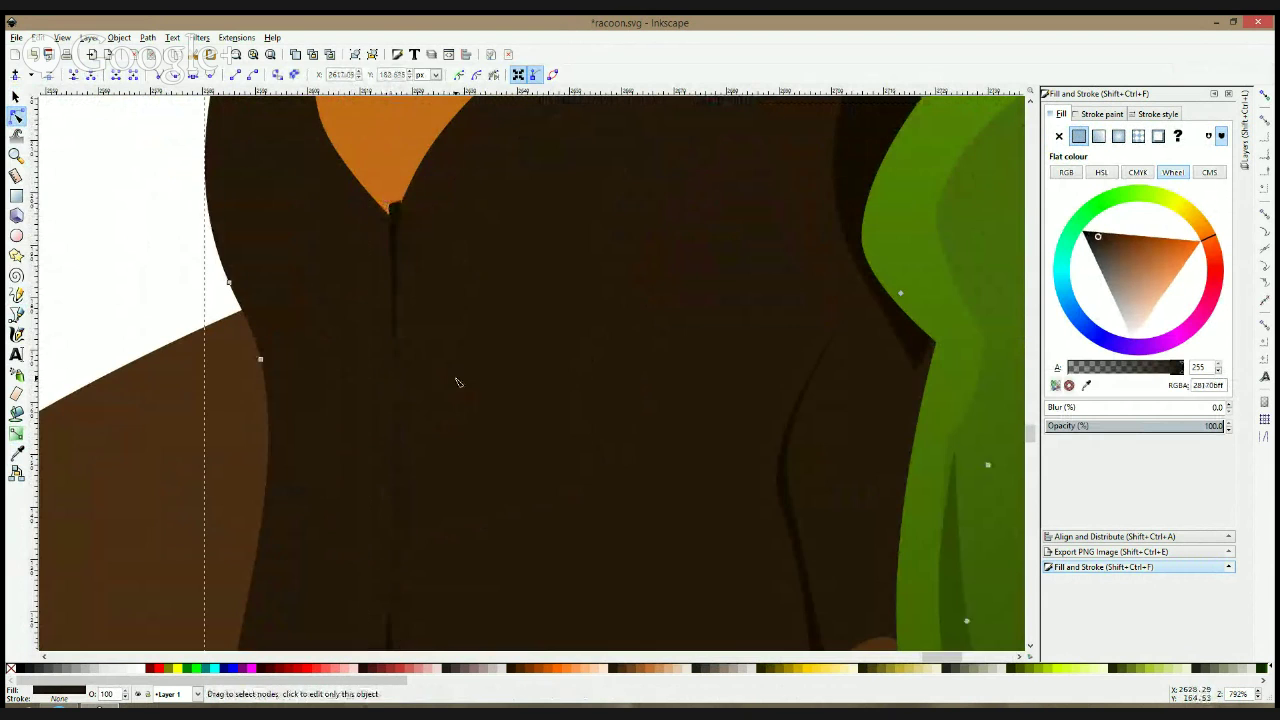
scroll(457, 382, "down", 4)
scroll(457, 382, "down", 1)
left_click(413, 509)
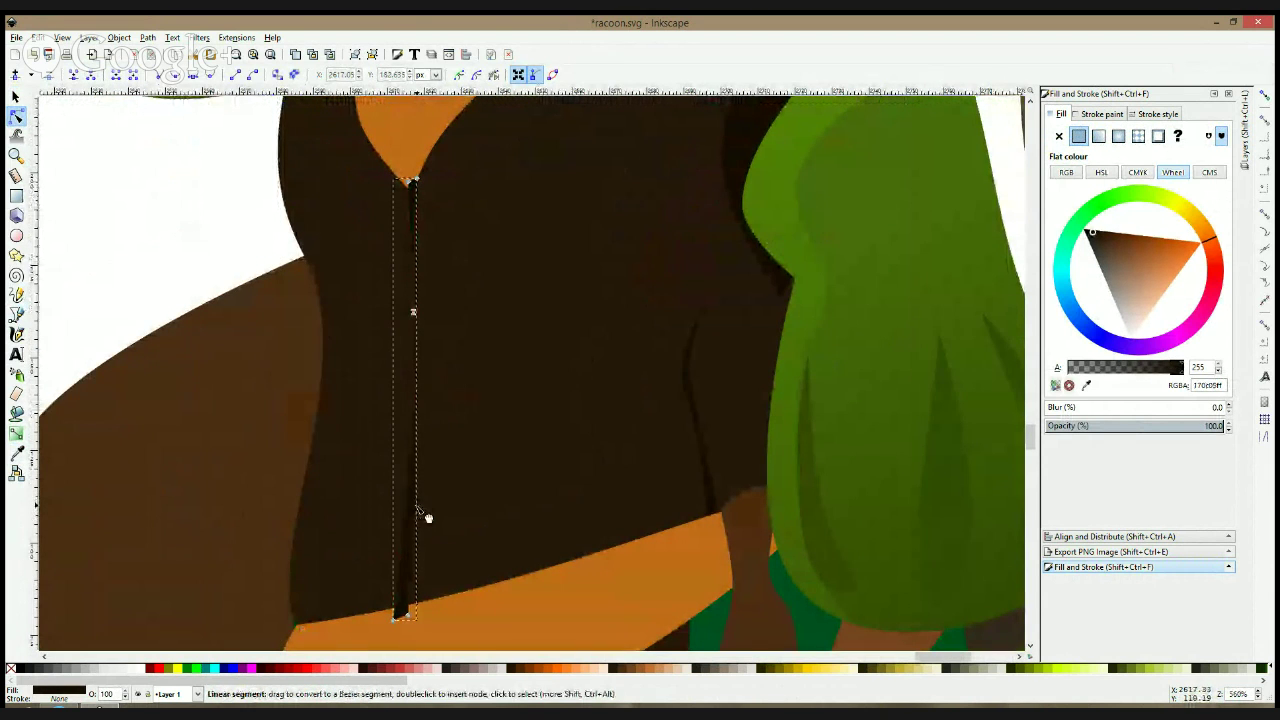
left_click_drag(418, 507, 413, 517)
left_click(416, 312)
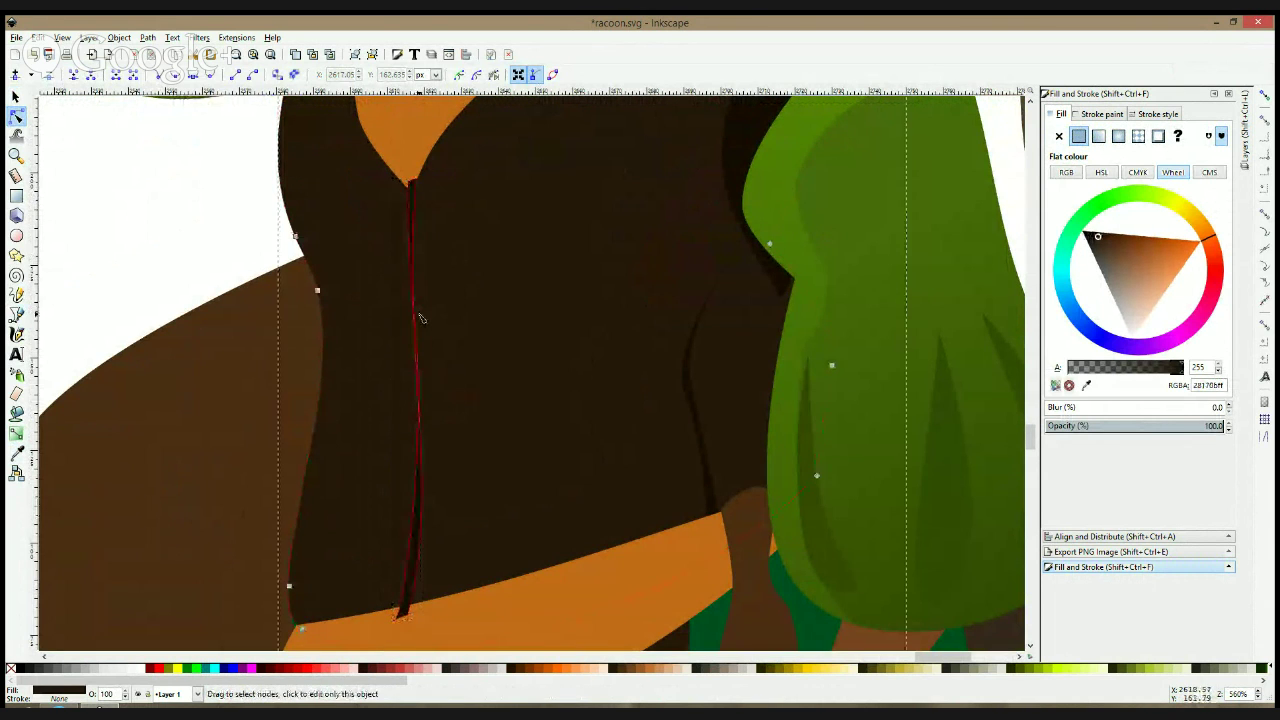
- Refine the strip's middle node and its upper end below the neckline into a slim curved seam
scroll(420, 319, "up", 3)
left_click(404, 306)
left_click_drag(404, 308, 420, 304)
left_click_drag(417, 185, 414, 205)
left_click(545, 489)
scroll(545, 465, "down", 4)
scroll(546, 467, "down", 2)
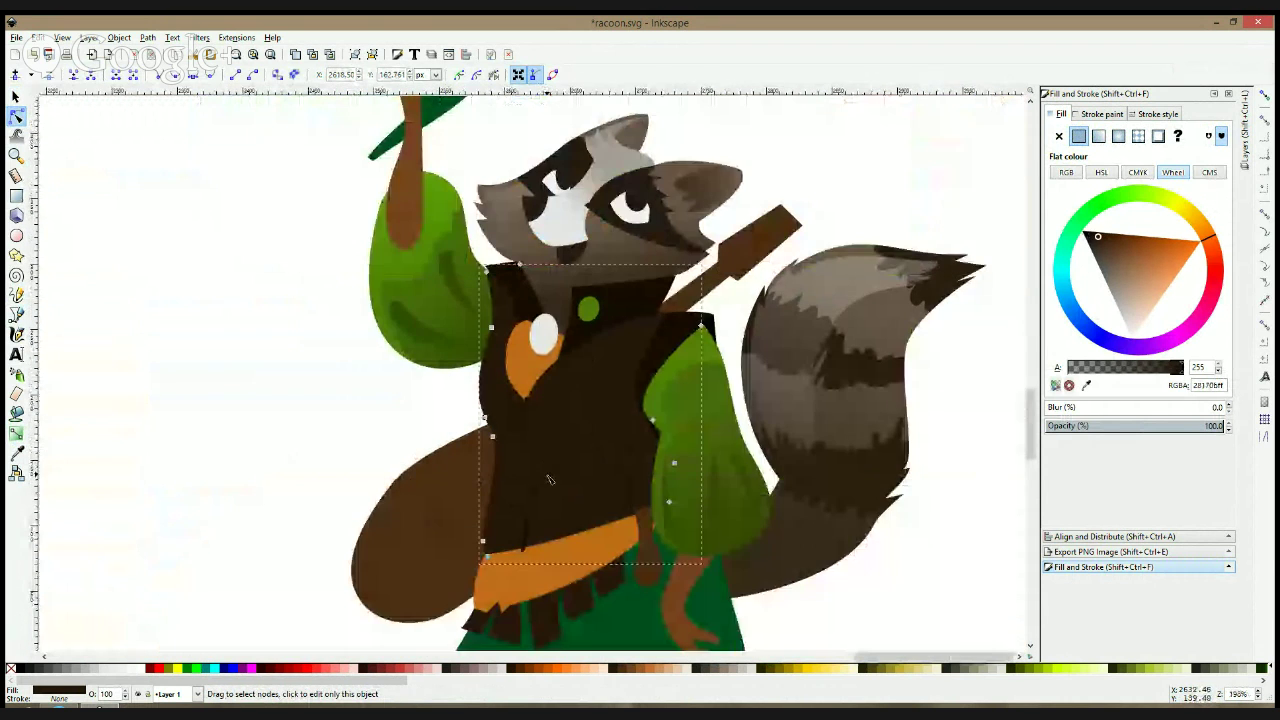
scroll(551, 481, "up", 2)
left_click(512, 533)
key("F1")
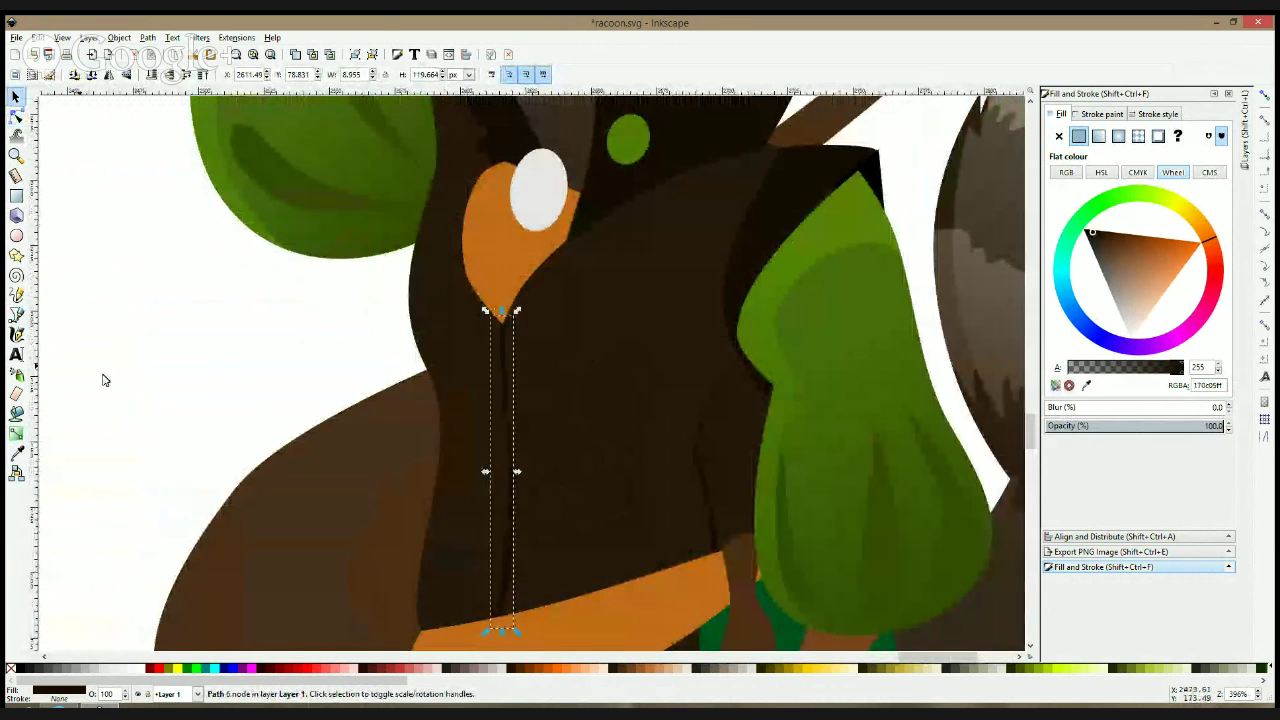
- Draw a closed diagonal strap across the vest from the near shoulder to the opposite waist and bow its long edges upward
left_click(16, 314)
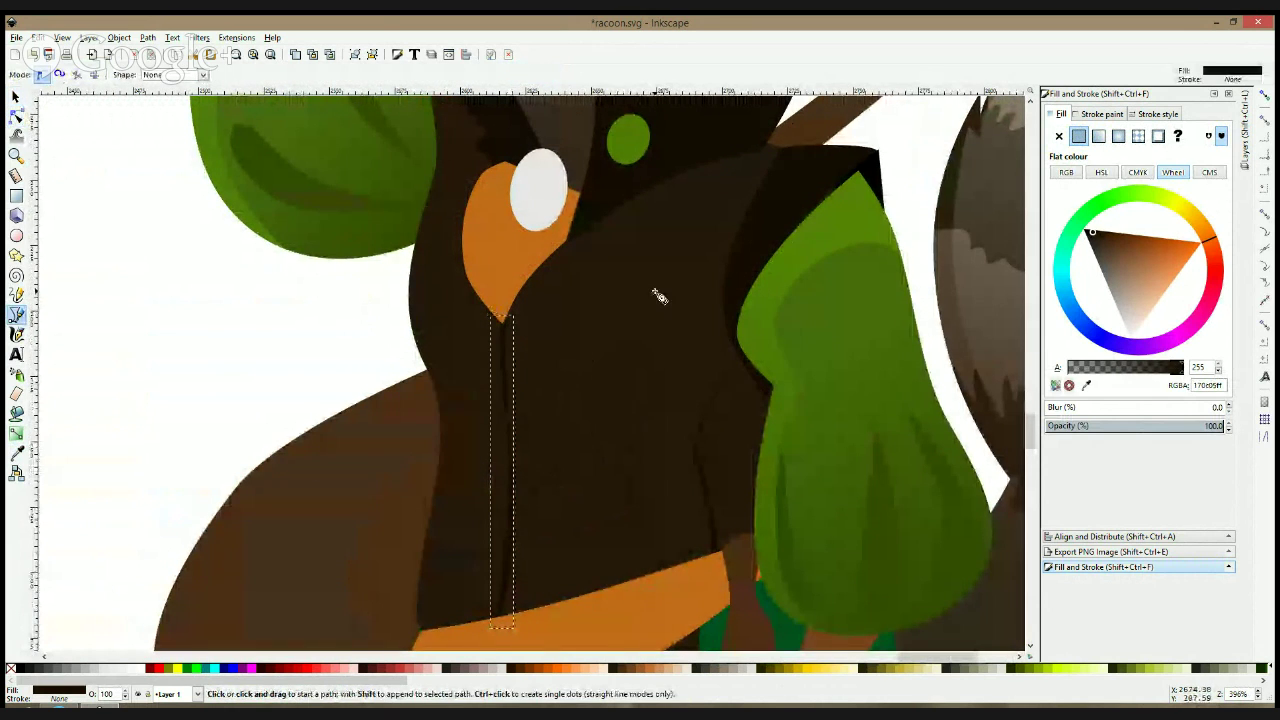
left_click(773, 131)
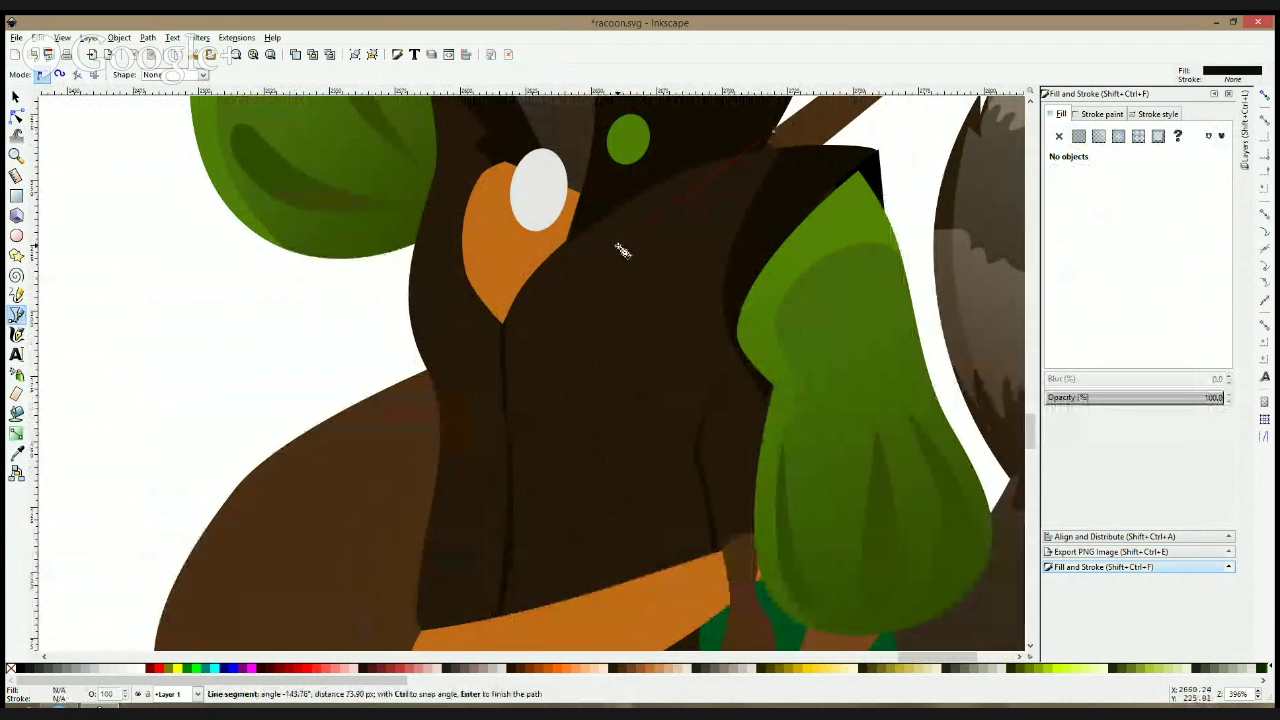
left_click(434, 398)
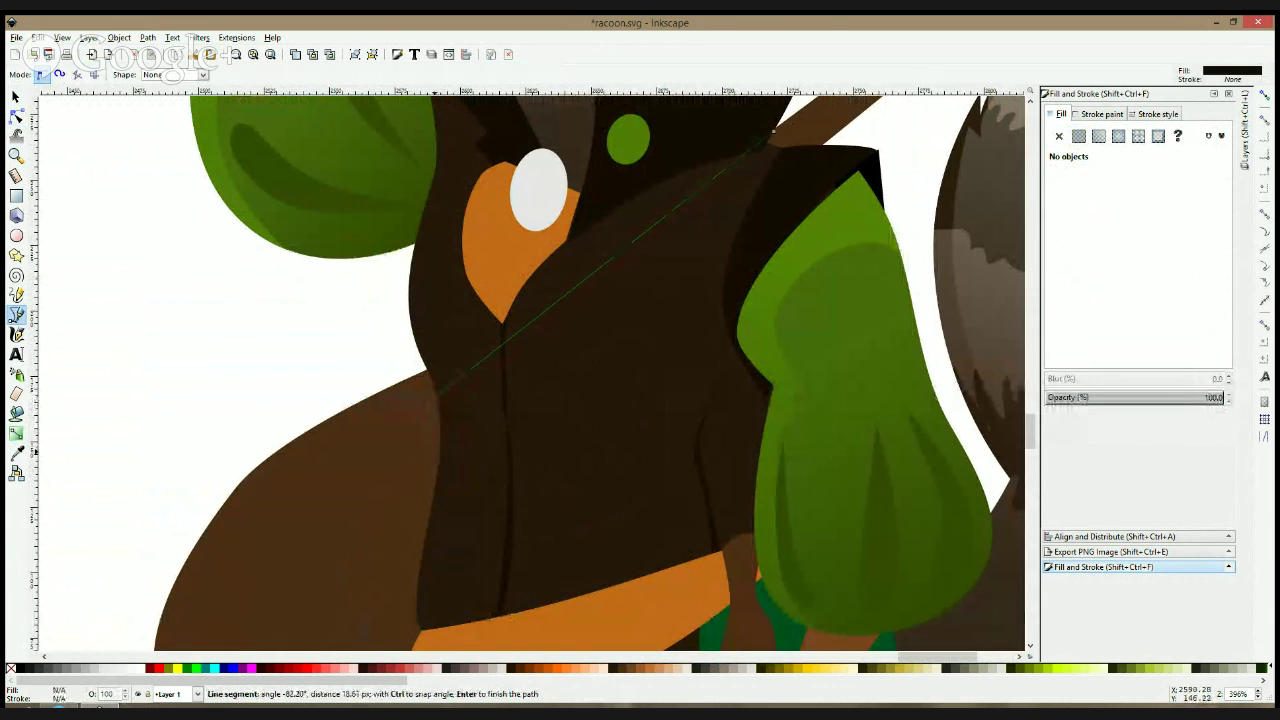
left_click(431, 430)
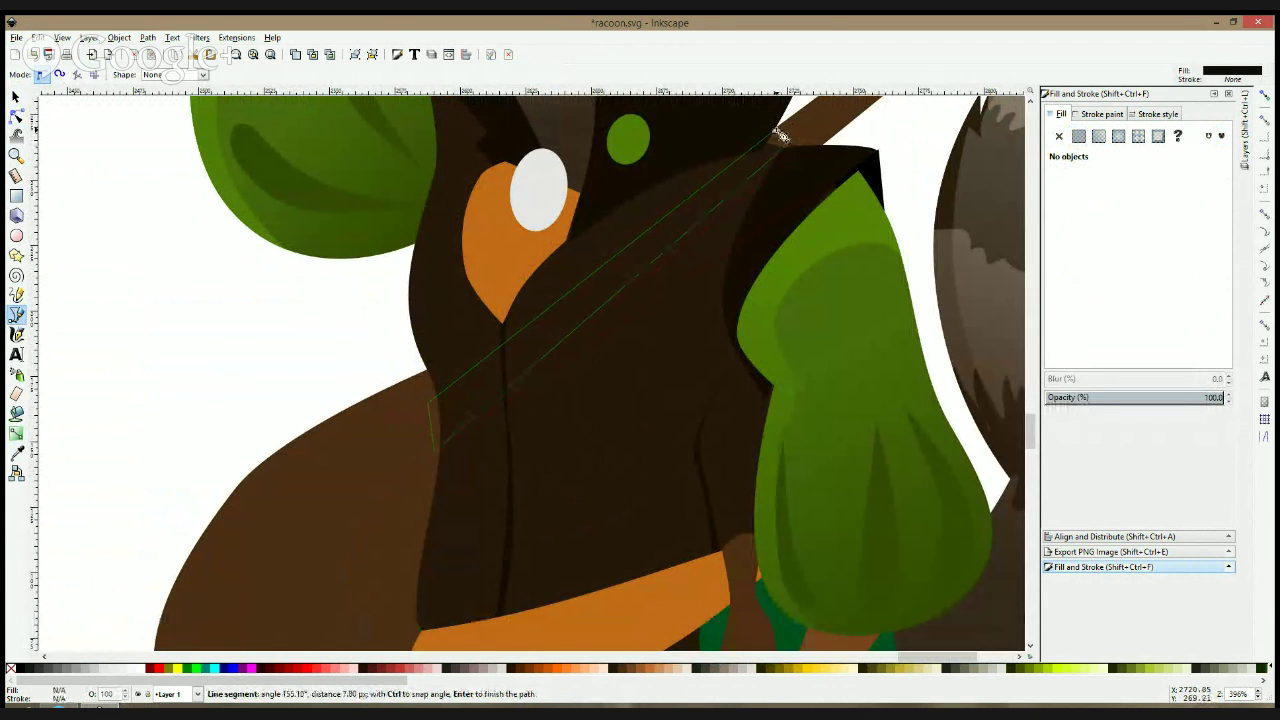
left_click(775, 131)
left_click(16, 115)
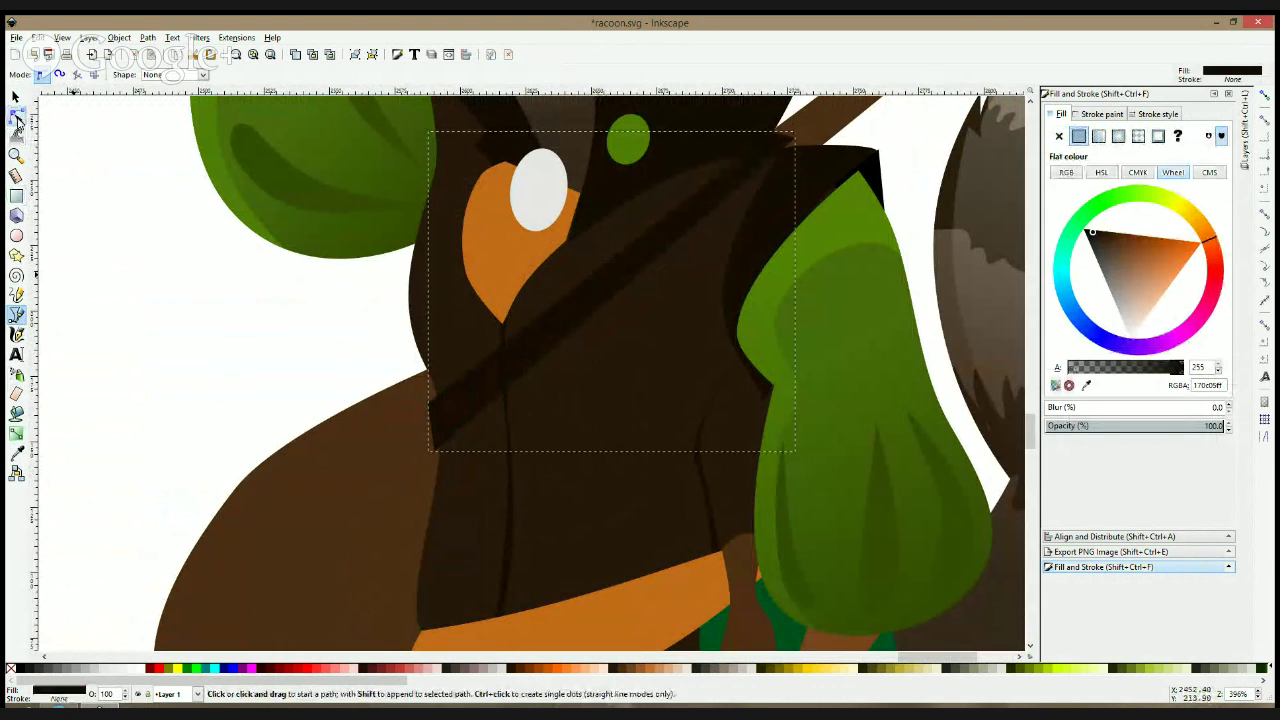
left_click_drag(611, 300, 594, 260)
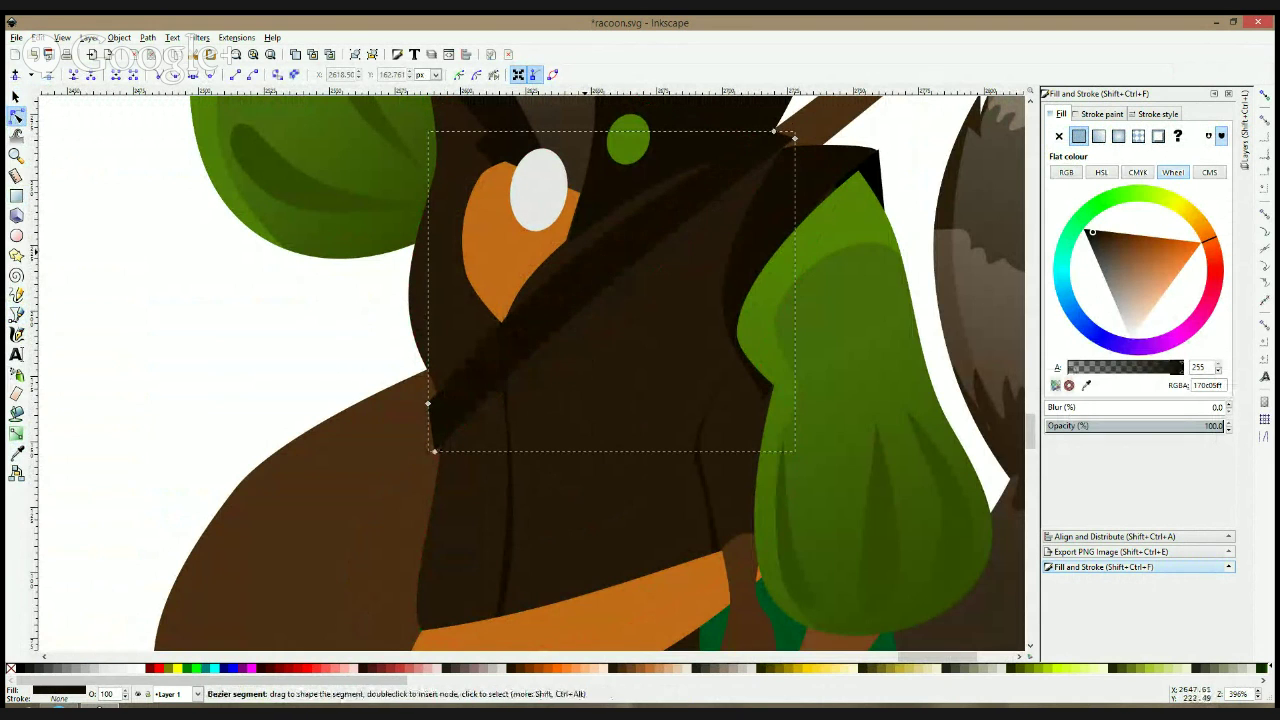
- Apply a radial gradient to the diagonal strap, centred on the chest and extended toward its waist end
key("g")
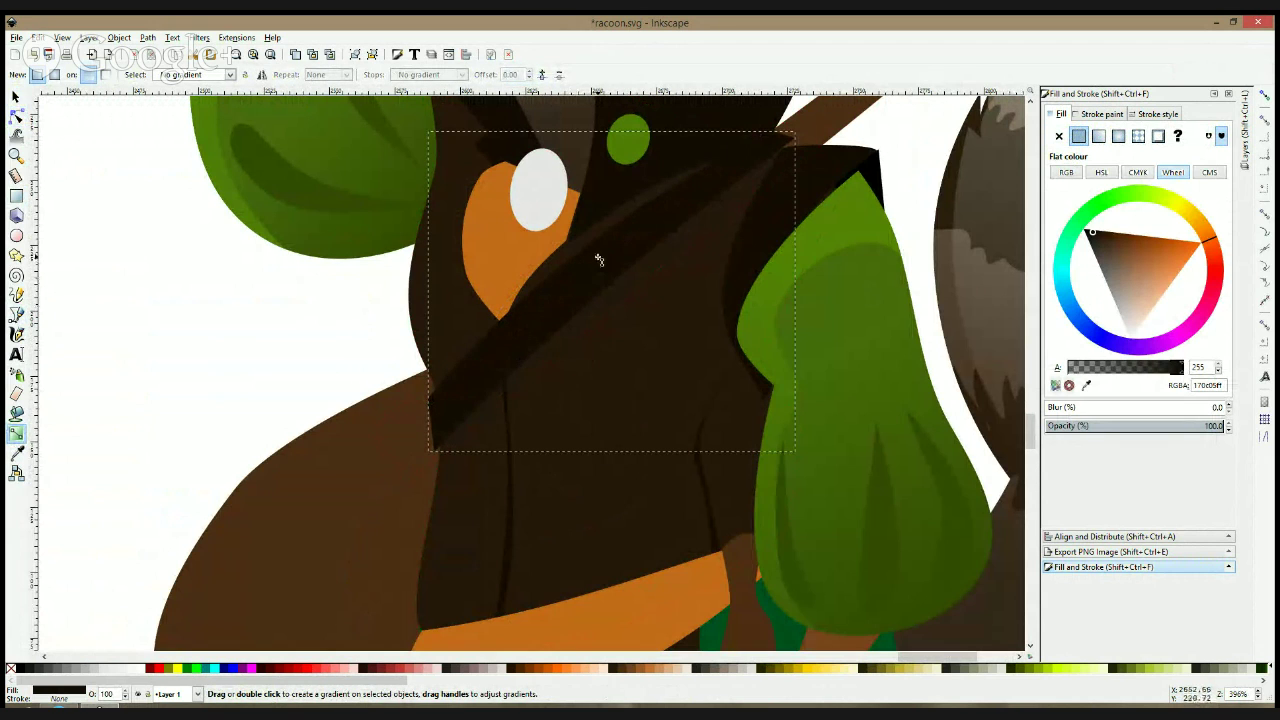
left_click_drag(619, 251, 495, 332)
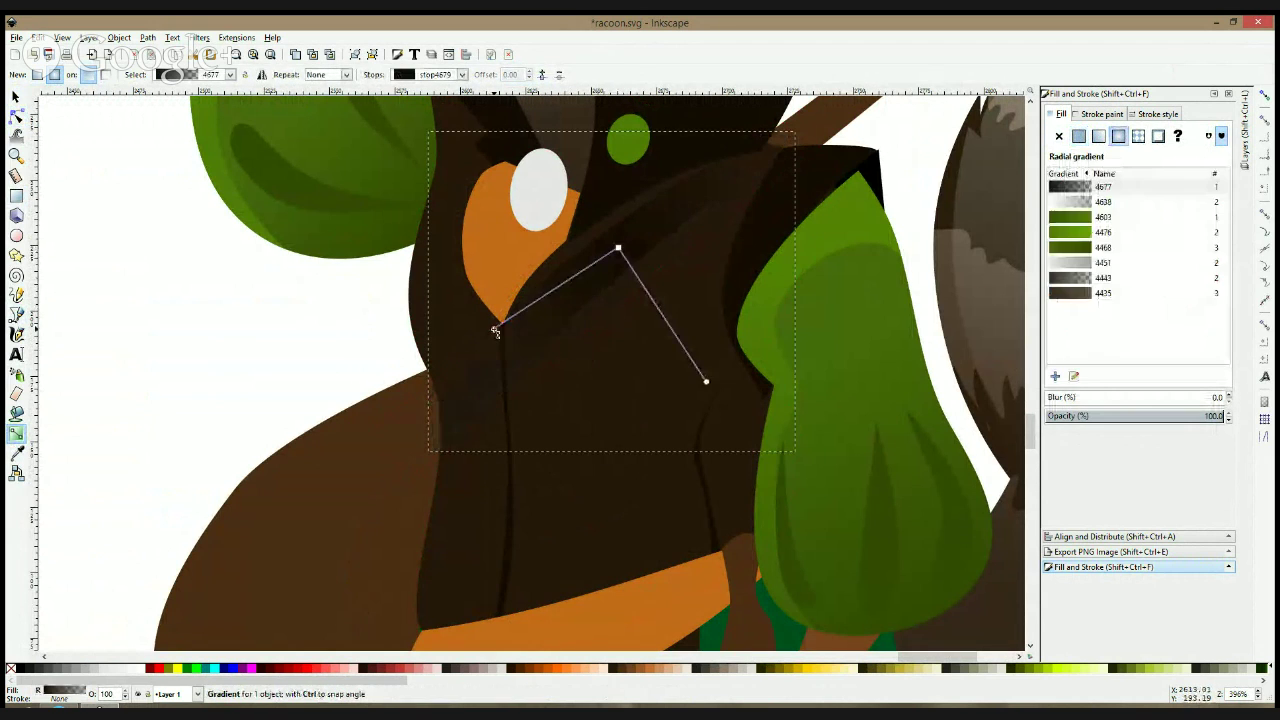
left_click_drag(467, 414, 467, 410)
- Recolour the strap gradient's centre stop with the orange sampled from the neckline, toned down to brown 552e0d sampled from the strap
key("d")
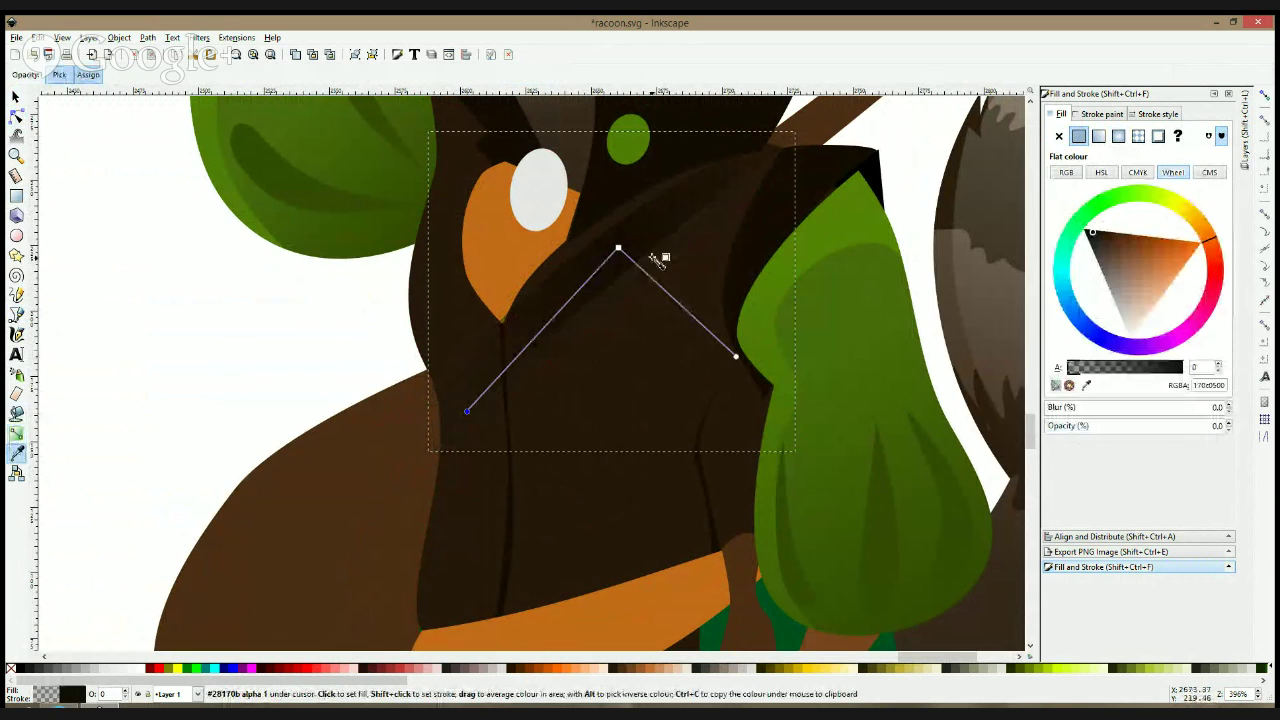
left_click(618, 248)
left_click(521, 254)
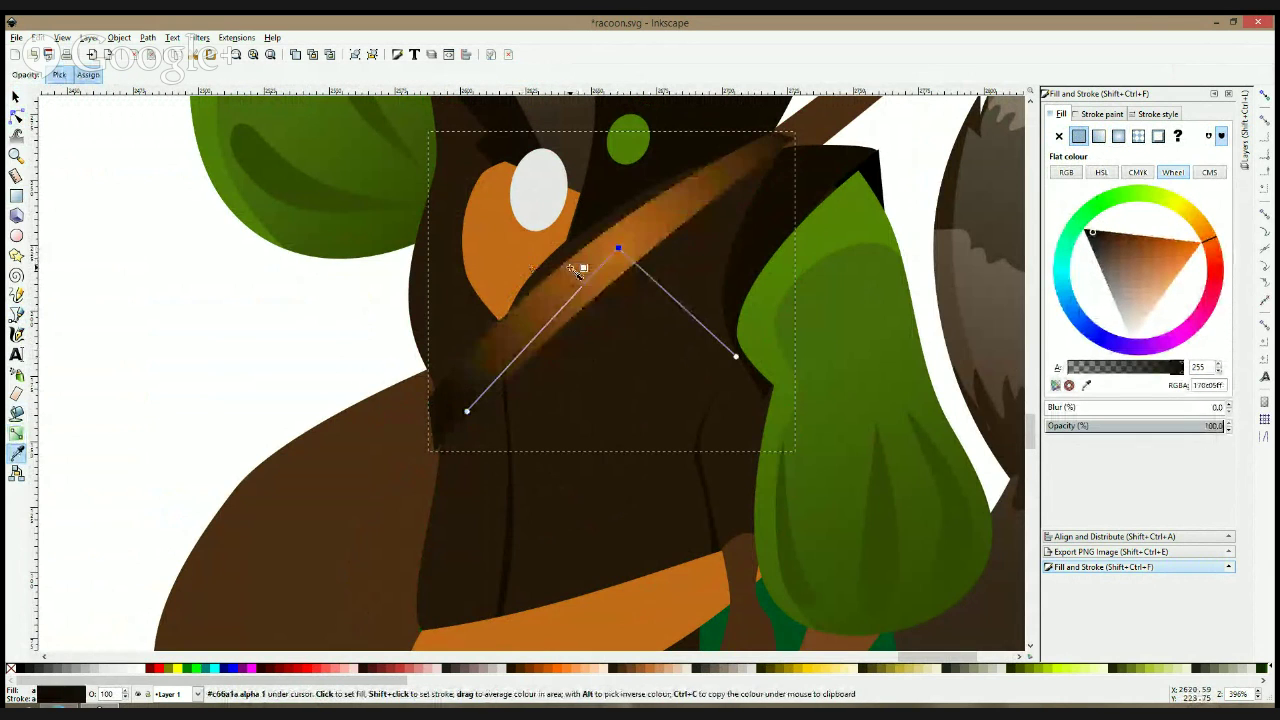
left_click(515, 343)
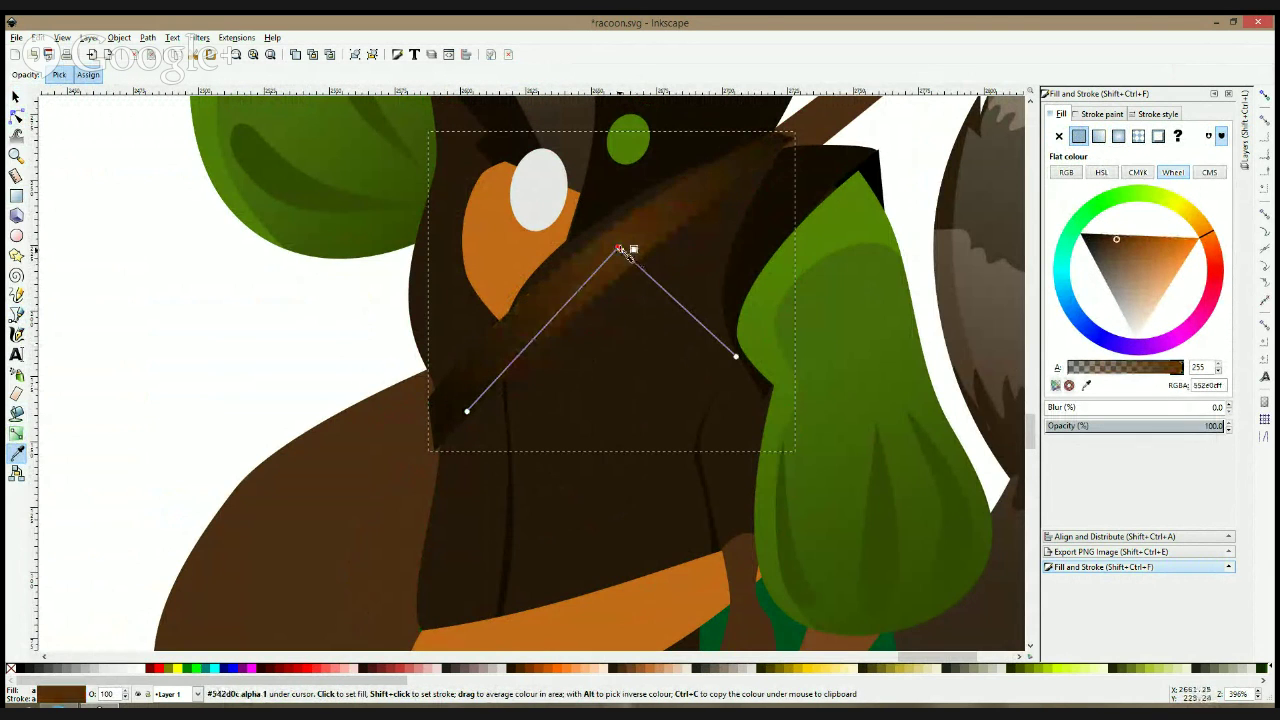
- Shorten the strap's radial gradient around its chest centre and recolour the centre stop with brown 3a1f09 sampled from the strap
left_click_drag(620, 248, 612, 248)
left_click_drag(458, 404, 520, 350)
left_click(585, 291)
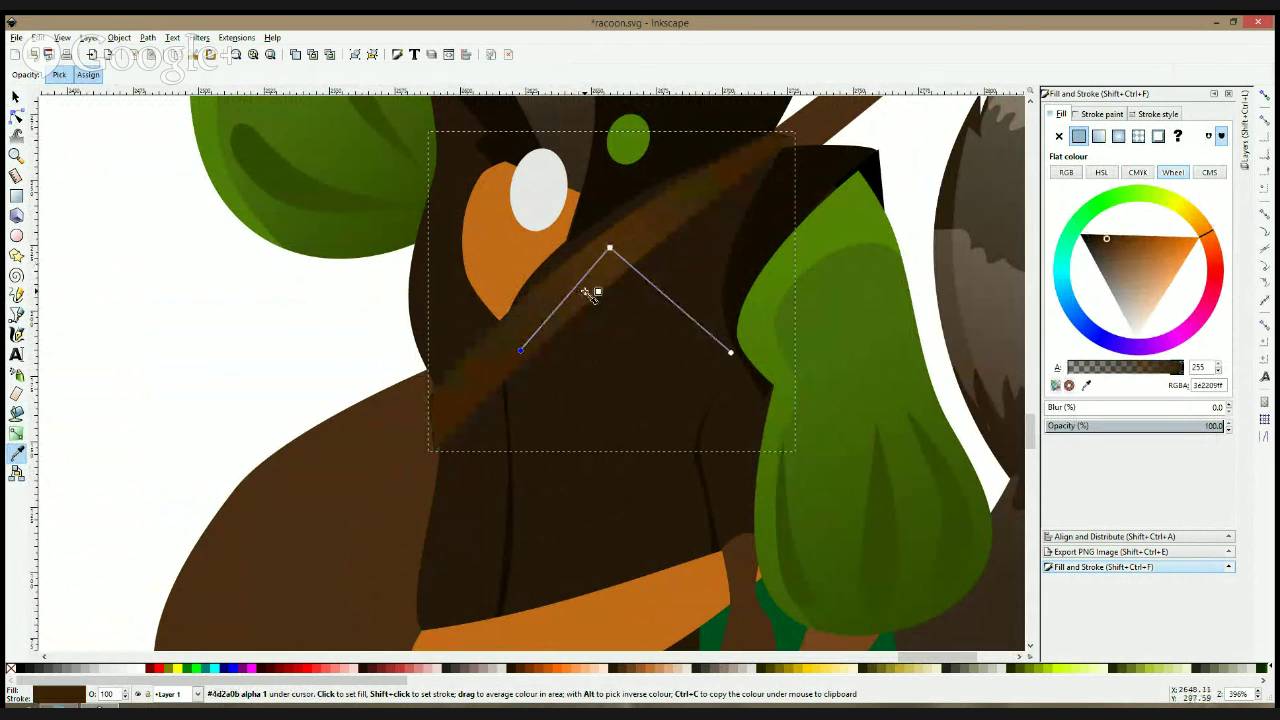
key("ctrl+z")
left_click(610, 250)
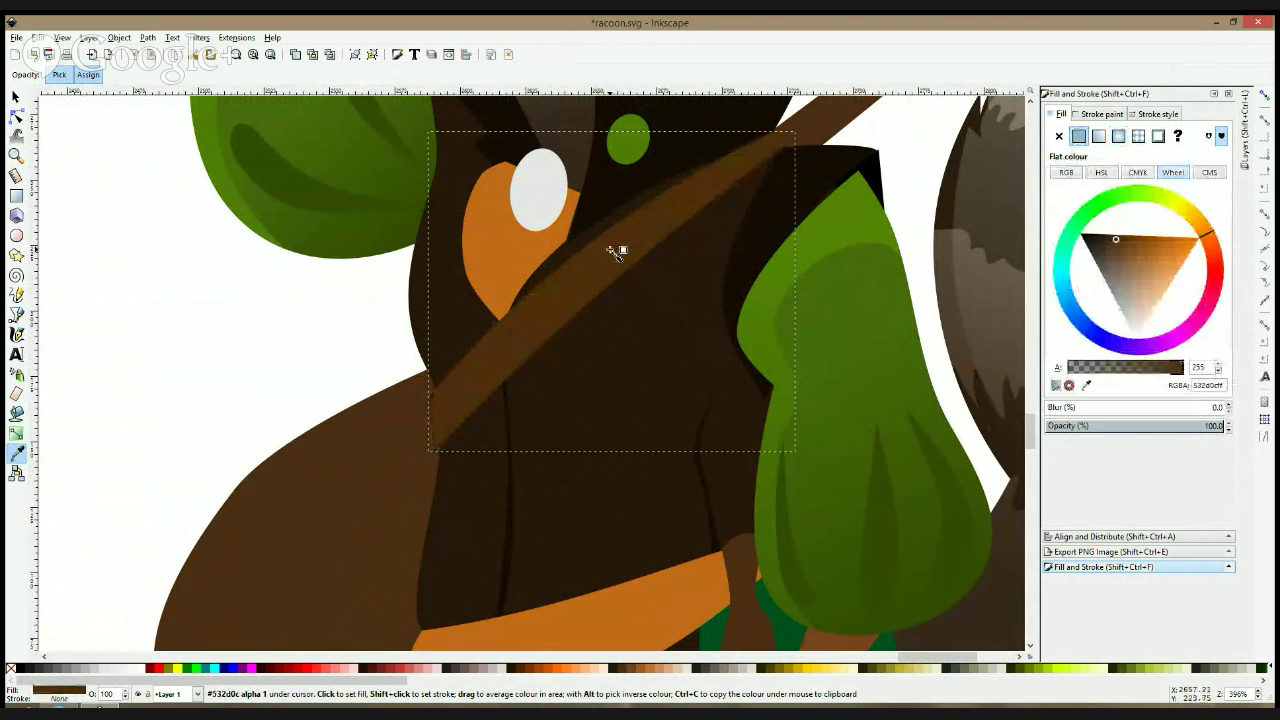
key("ctrl+z")
left_click(610, 249)
left_click(578, 298)
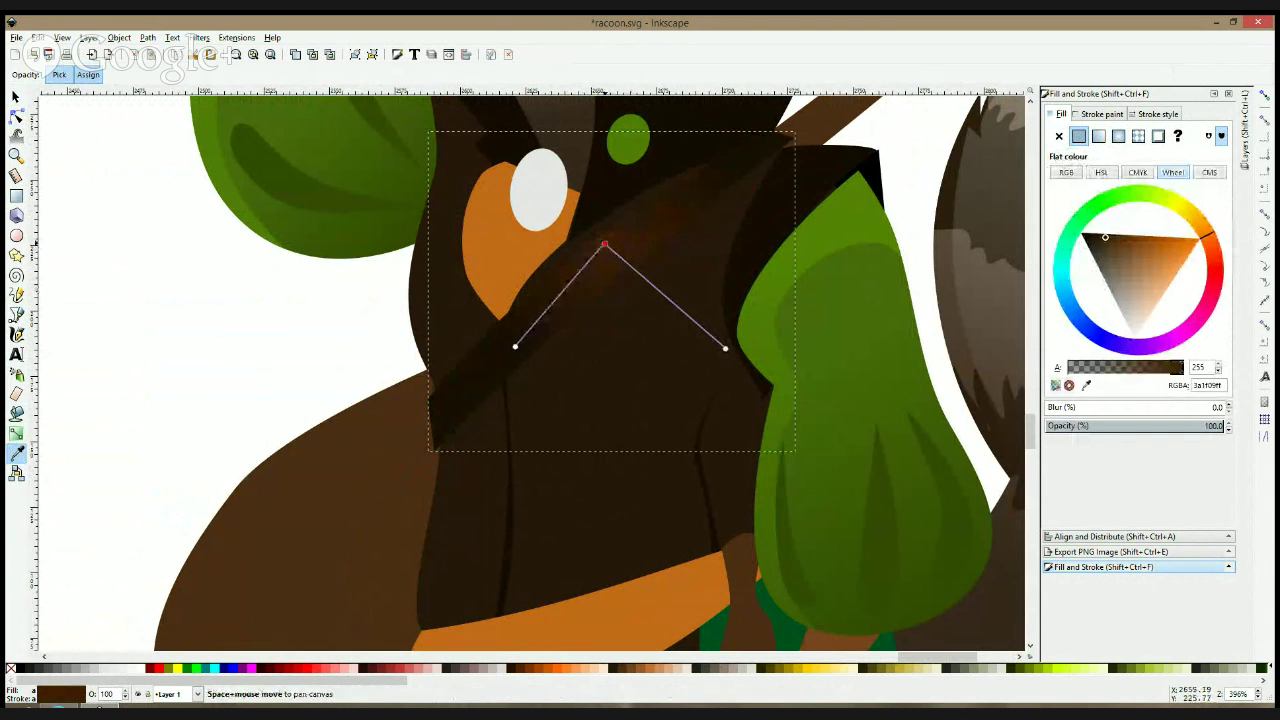
- Nudge a corner node at the strap's shoulder end slightly inward and deselect the strap
key("s")
left_click(17, 116)
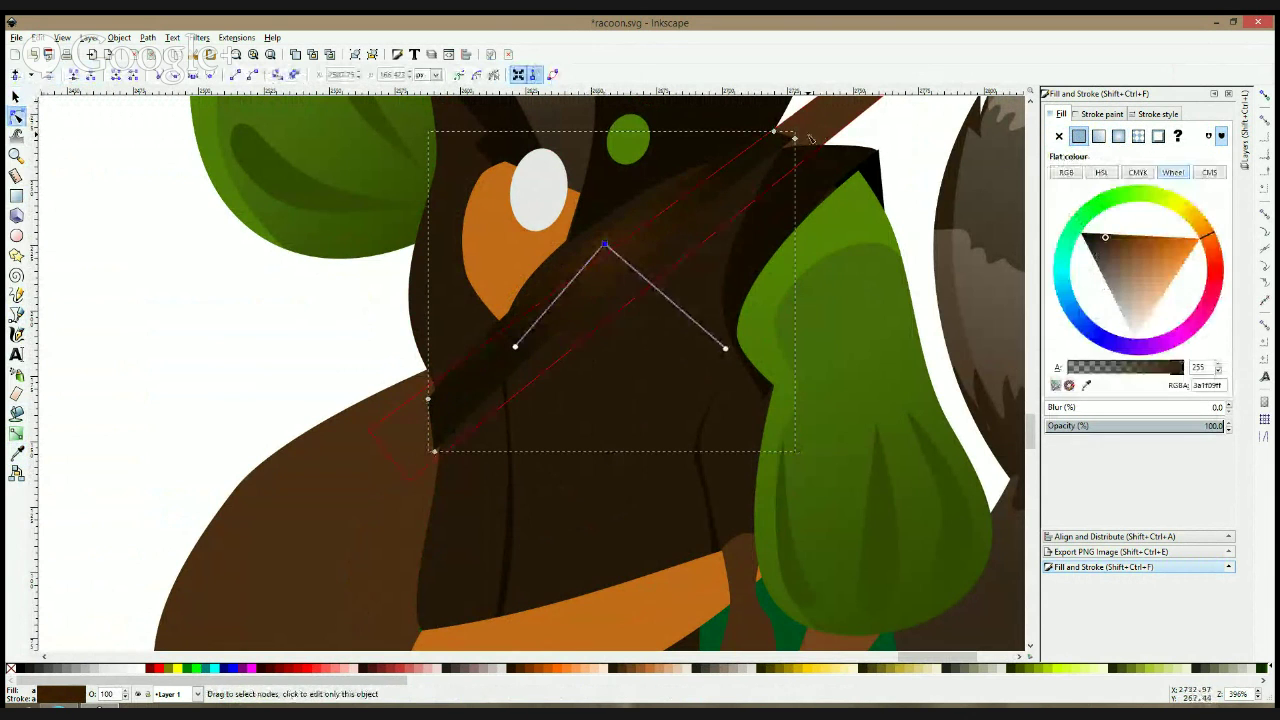
left_click_drag(793, 139, 790, 137)
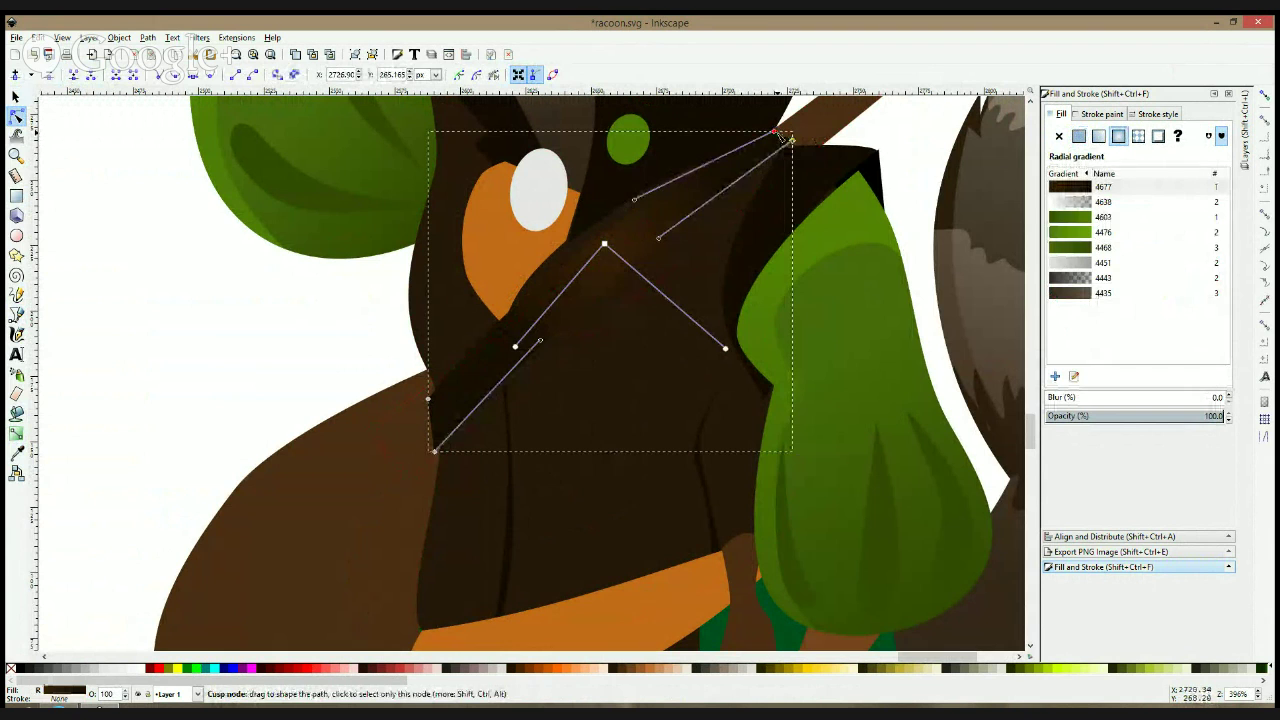
key("s")
scroll(690, 270, "down", 2)
key("Escape")
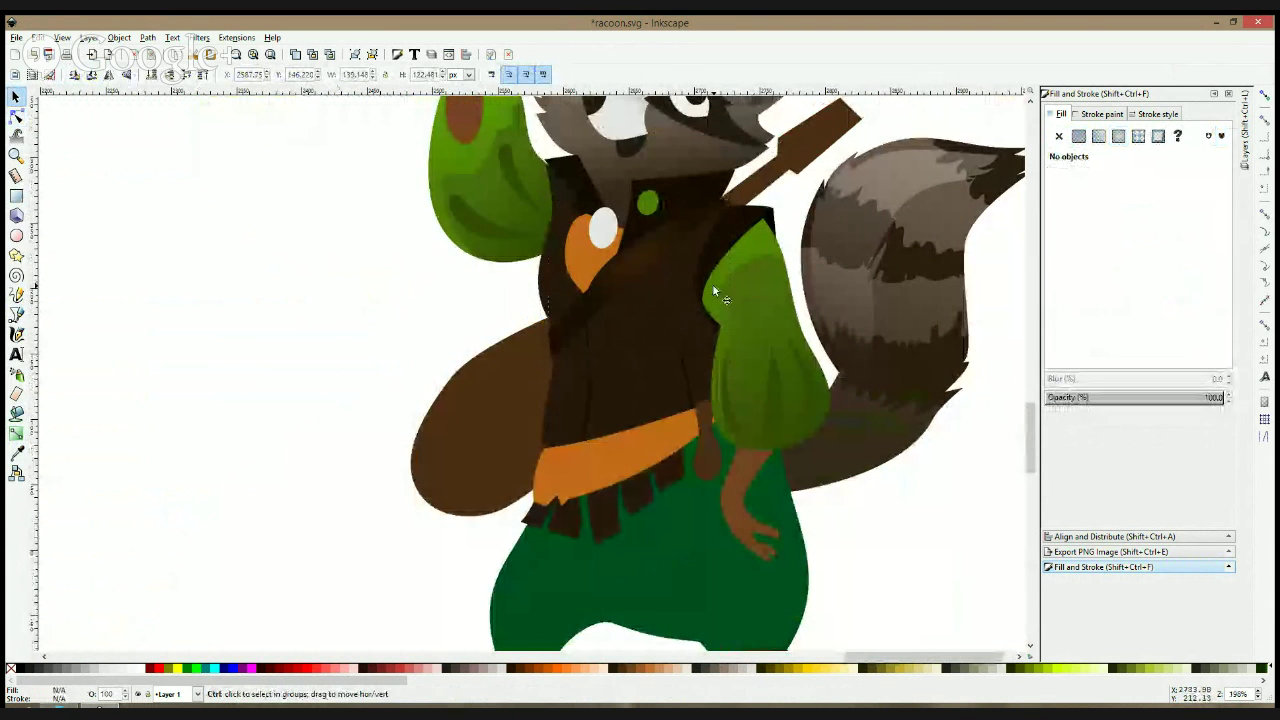
- Bow the short edge at the strap's waist end outward past the side of the vest
scroll(580, 362, "up", 3)
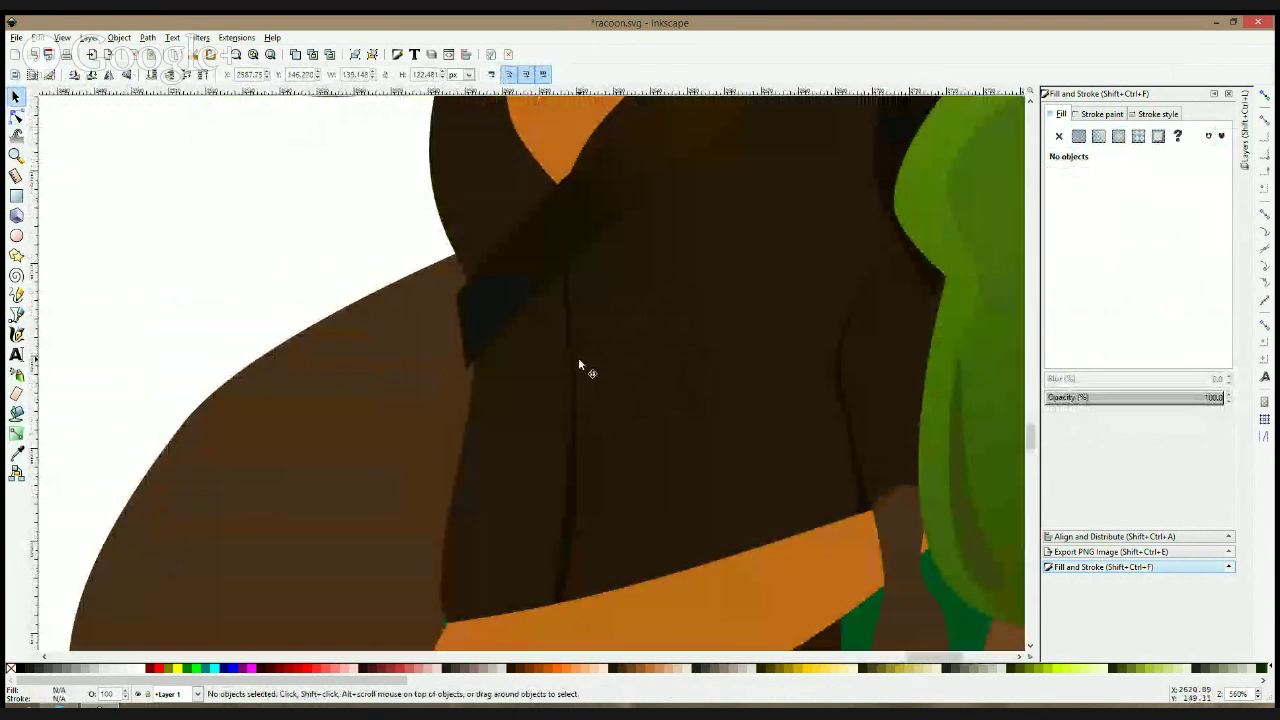
left_click(16, 116)
scroll(543, 368, "down", 3)
scroll(543, 371, "down", 3)
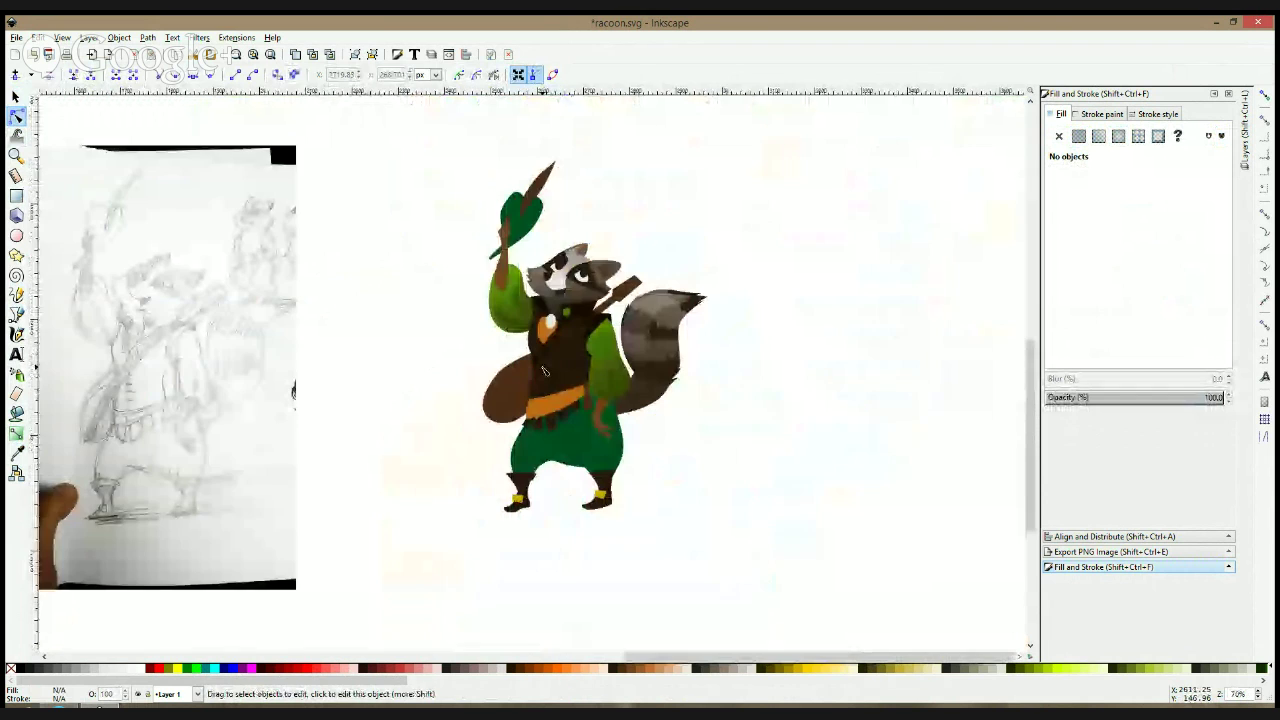
scroll(541, 386, "up", 3)
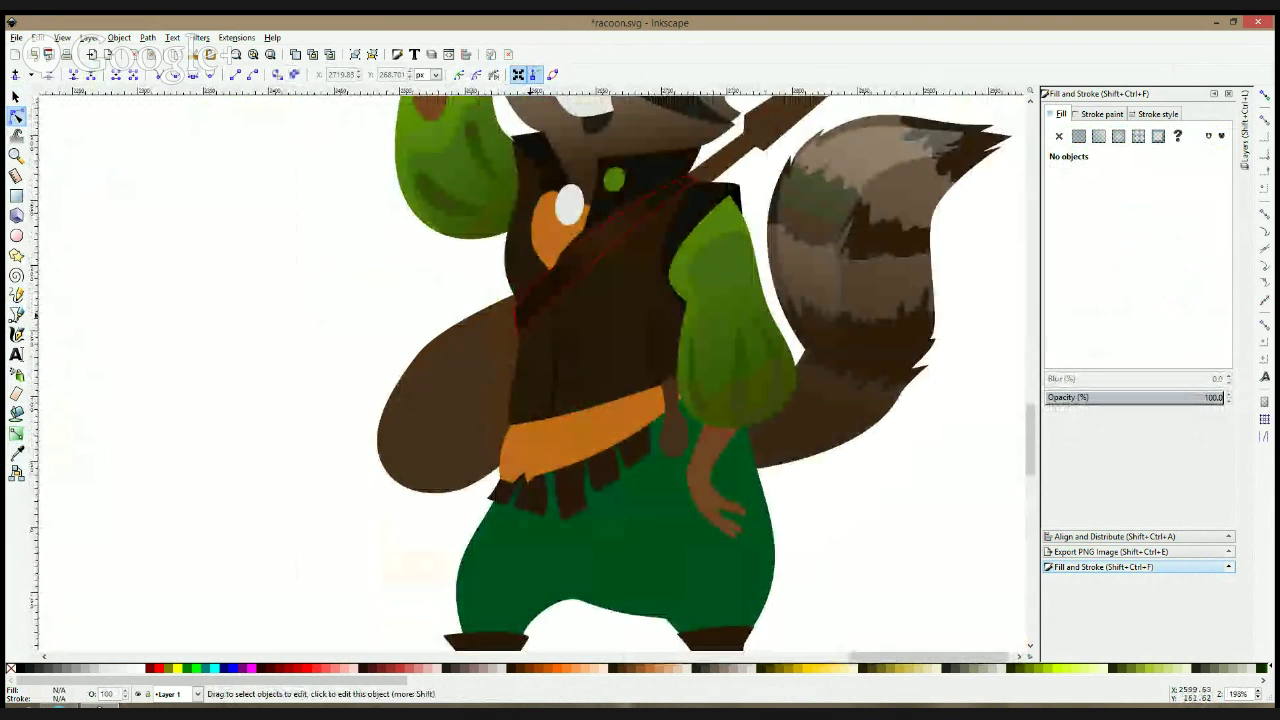
left_click(534, 332)
left_click_drag(515, 334, 510, 355)
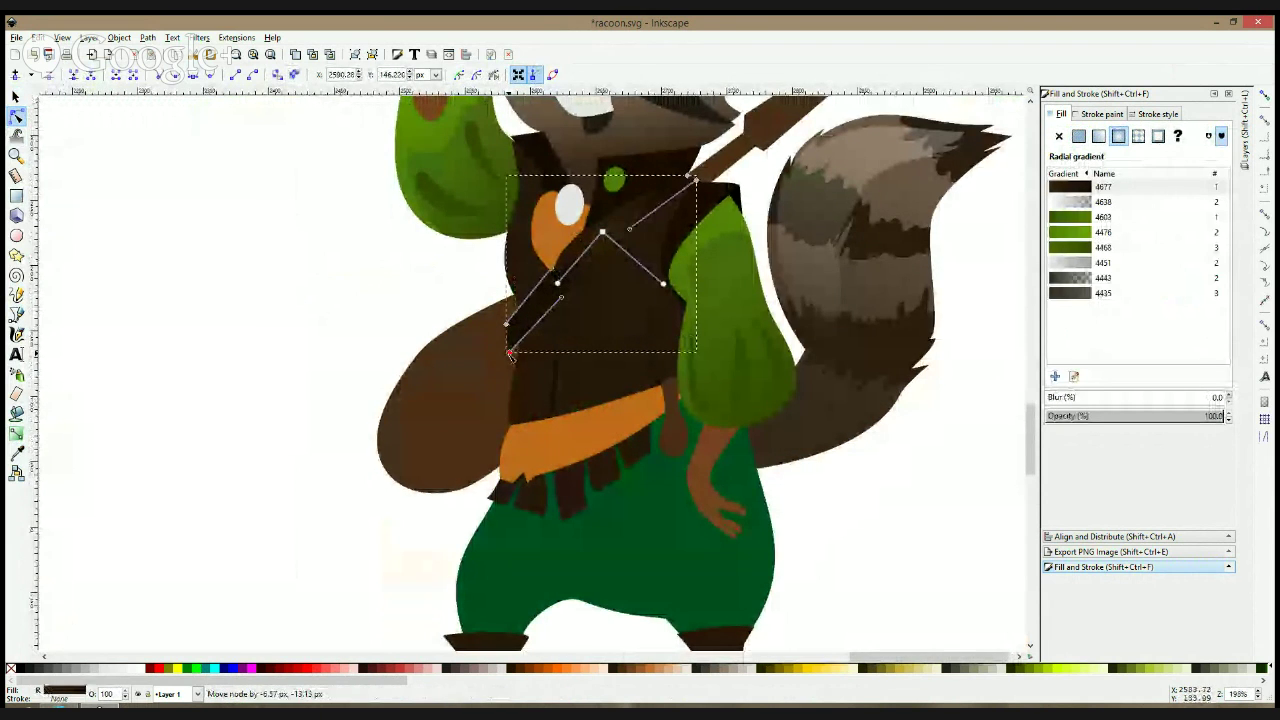
key("ctrl+z")
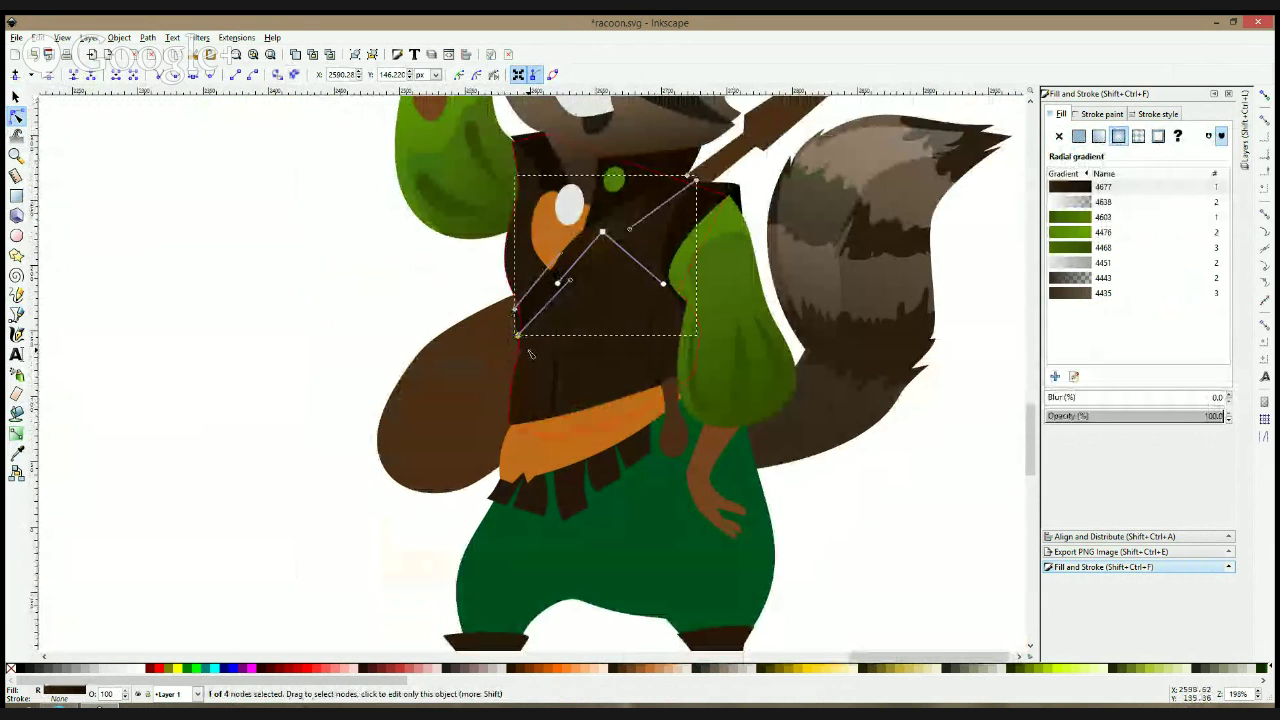
scroll(503, 323, "up", 2)
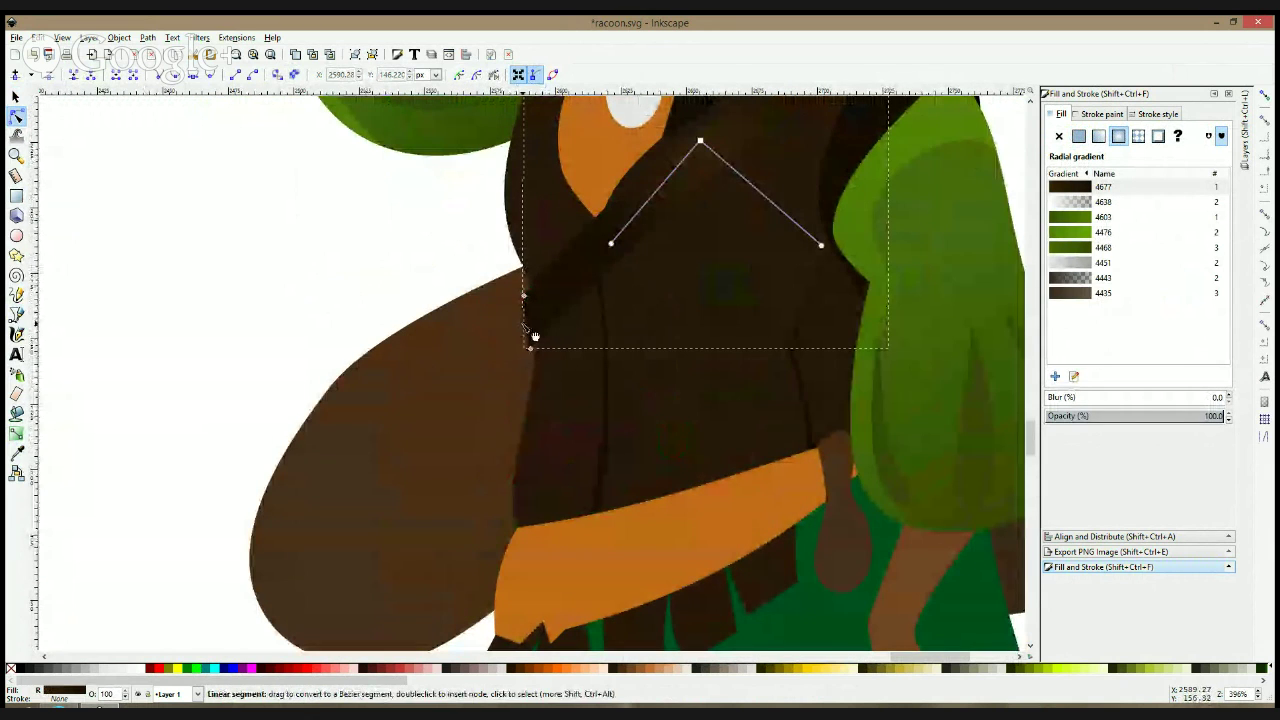
left_click(46, 271)
- Draw a small cross stitch from two thin crossed strips over the vertical vest seam just below the strap
left_click(16, 314)
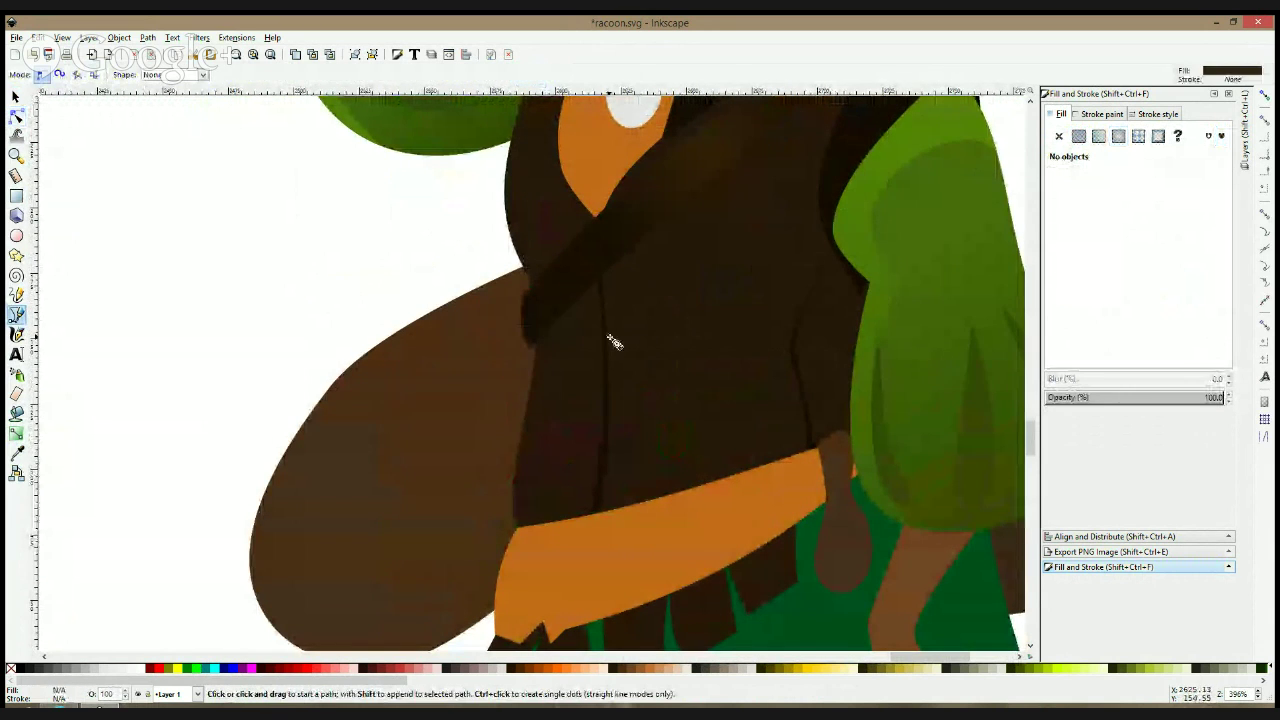
scroll(610, 336, "up", 2)
left_click(572, 299)
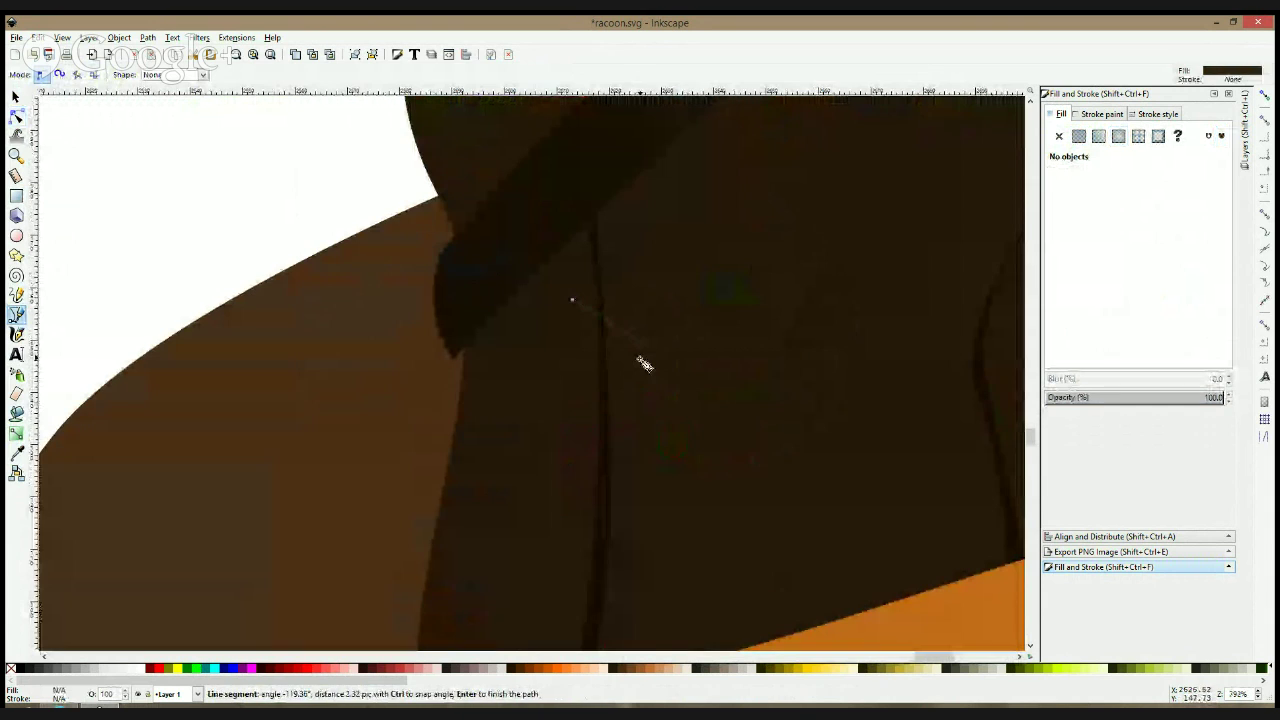
left_click(642, 359)
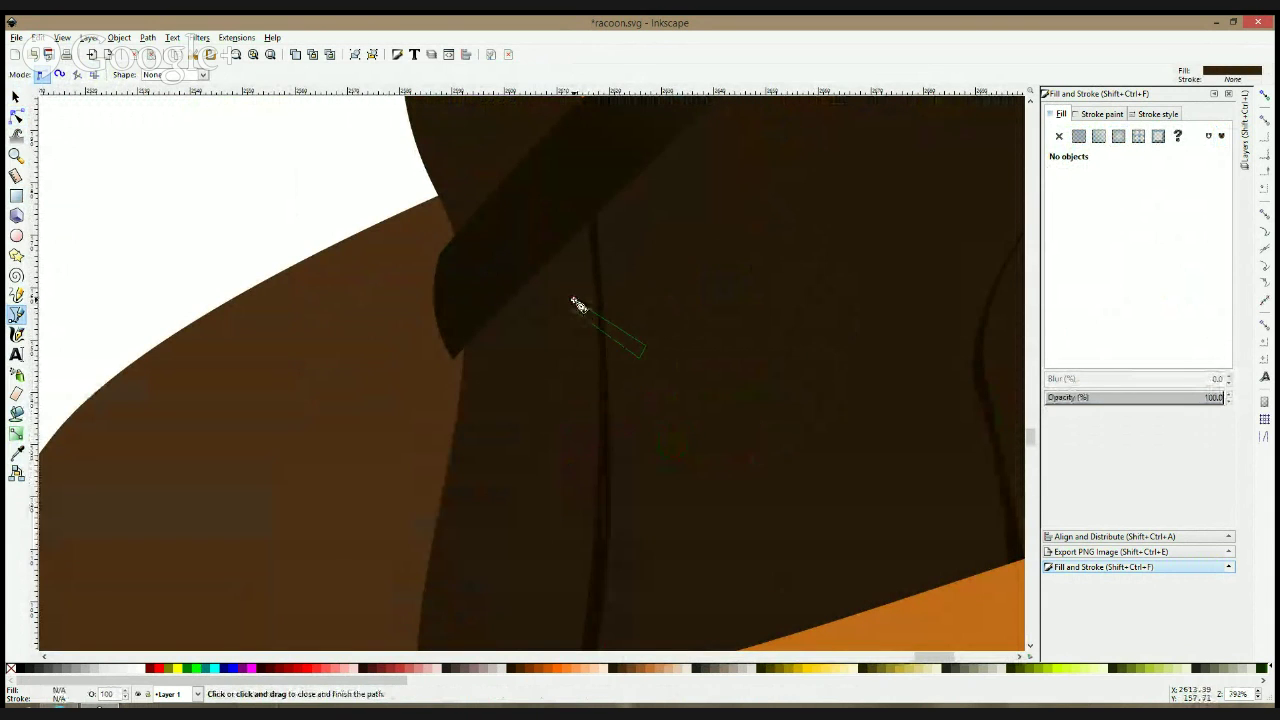
left_click(573, 300)
left_click(633, 295)
left_click(578, 355)
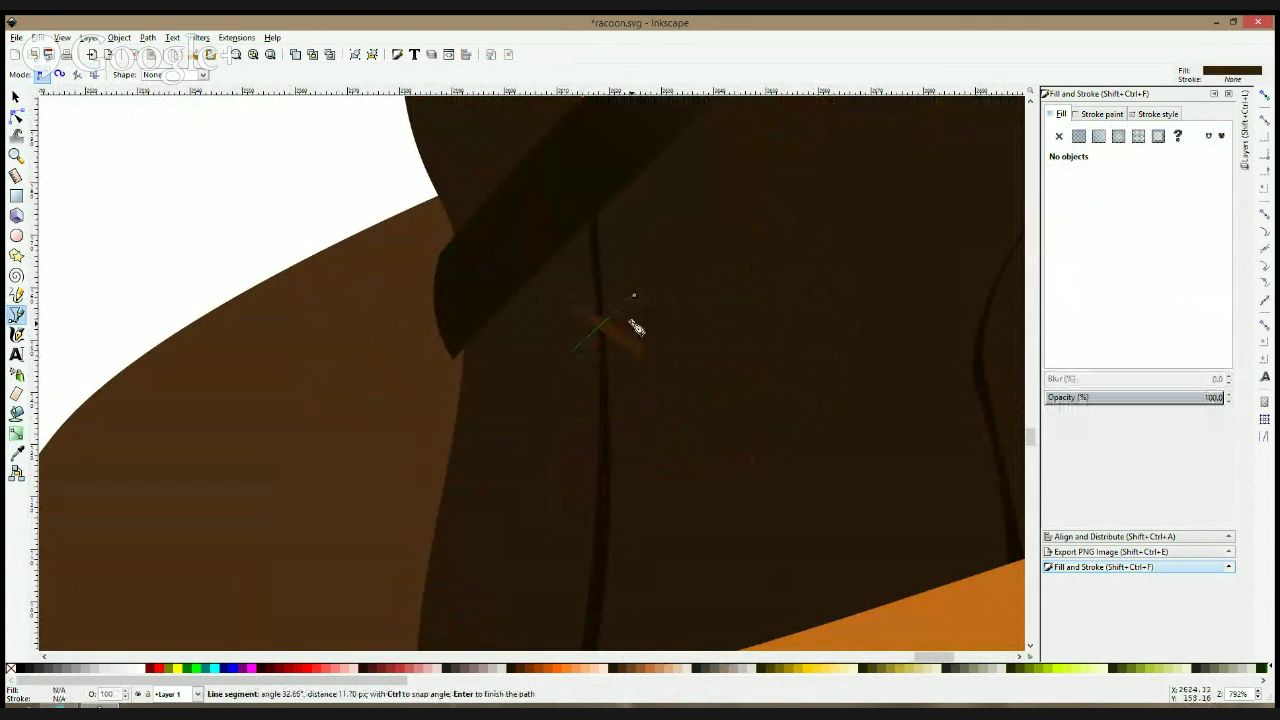
left_click(634, 298)
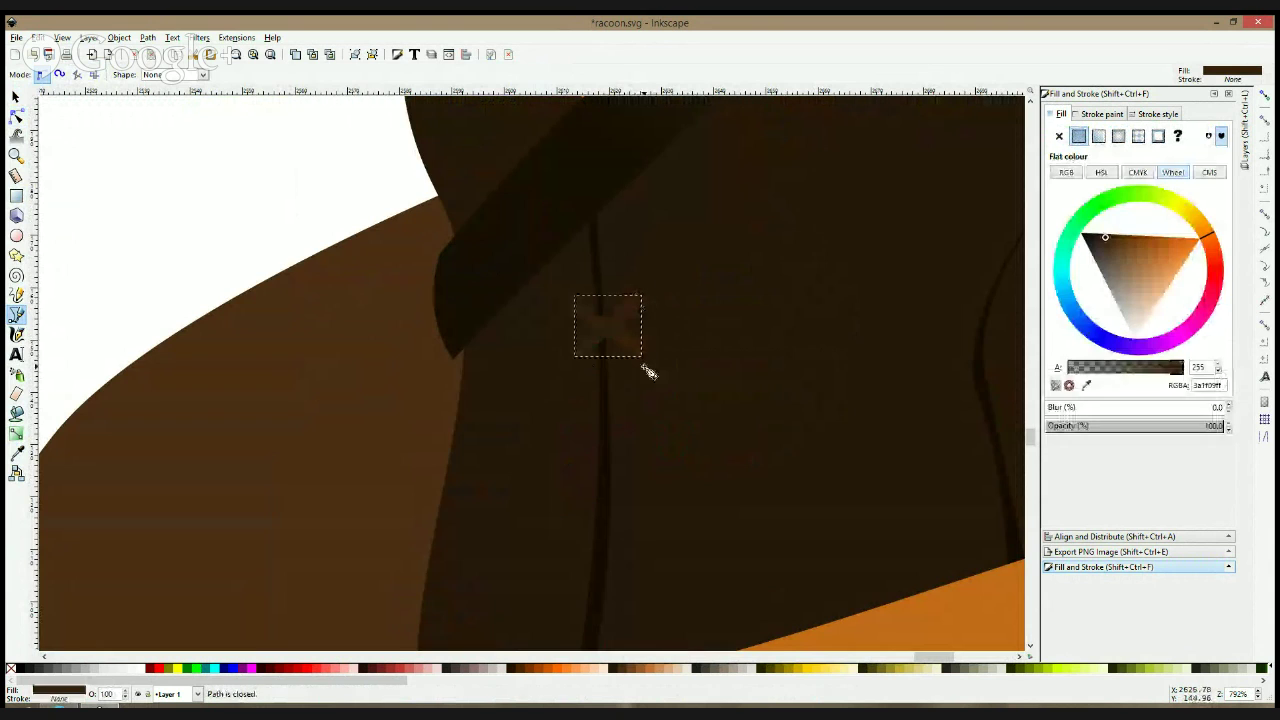
- Draw a second cross stitch from two thin crossed strips further down the same seam, above the orange sash
scroll(646, 366, "down", 3)
left_click(581, 318)
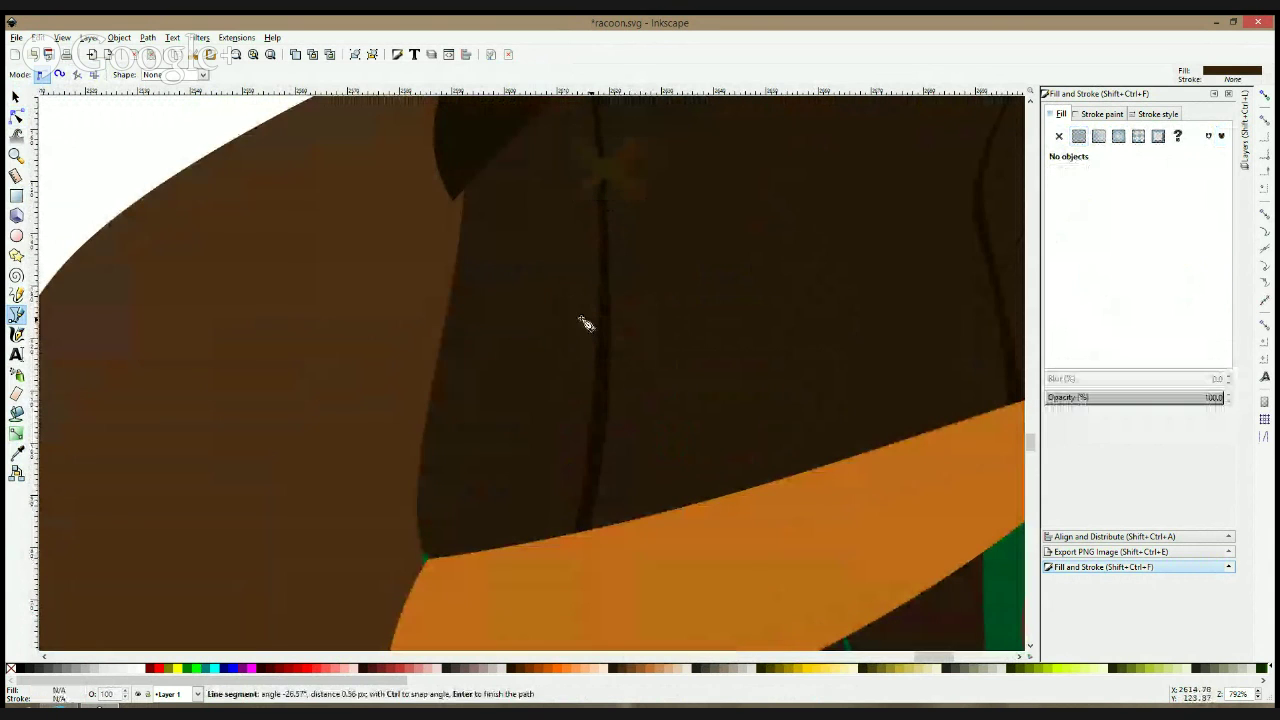
left_click(643, 373)
left_click(575, 329)
left_click(581, 318)
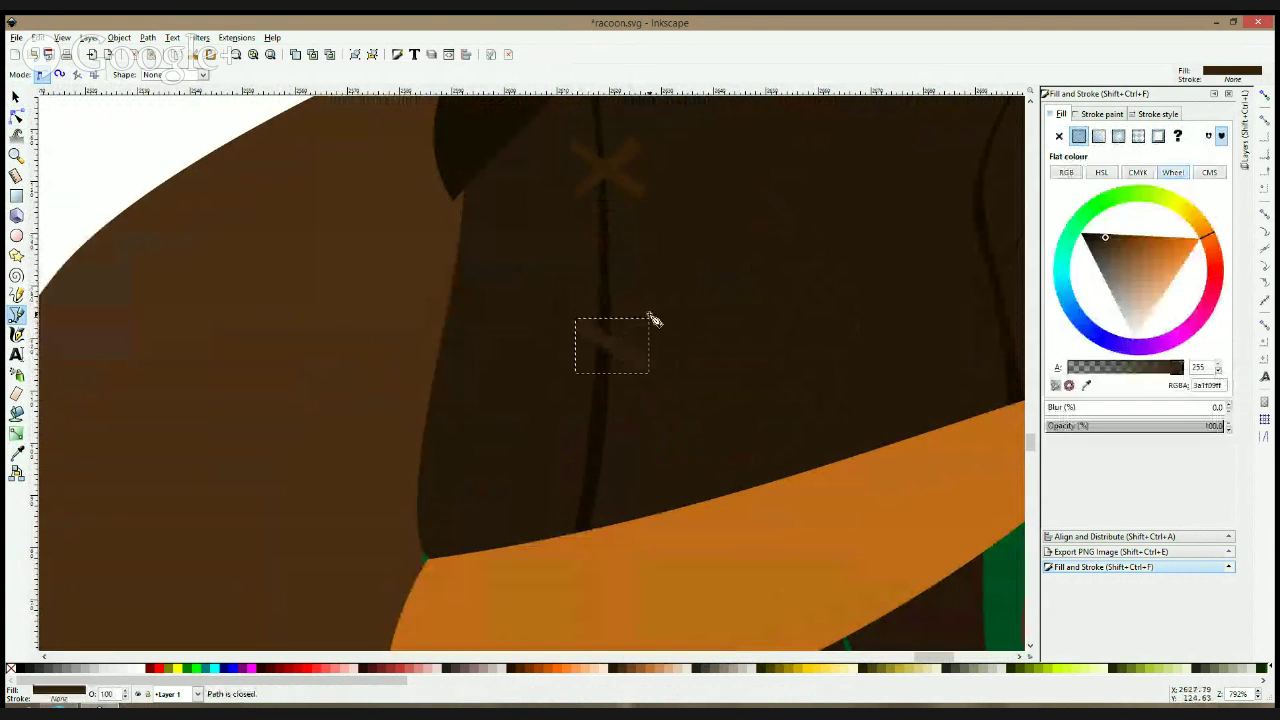
left_click(649, 315)
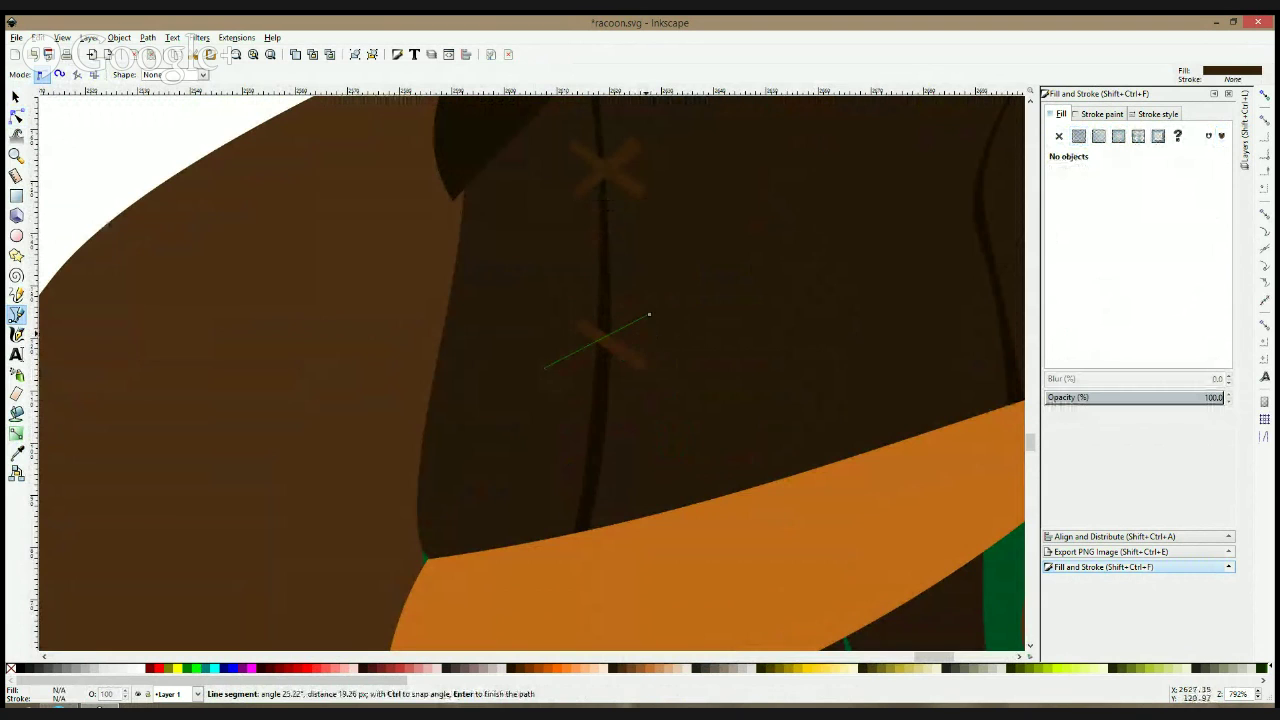
left_click(650, 316)
- Shorten the overlong lower end of the second cross stitch's rising strip to balance the cross, and clear the selection
key("space")
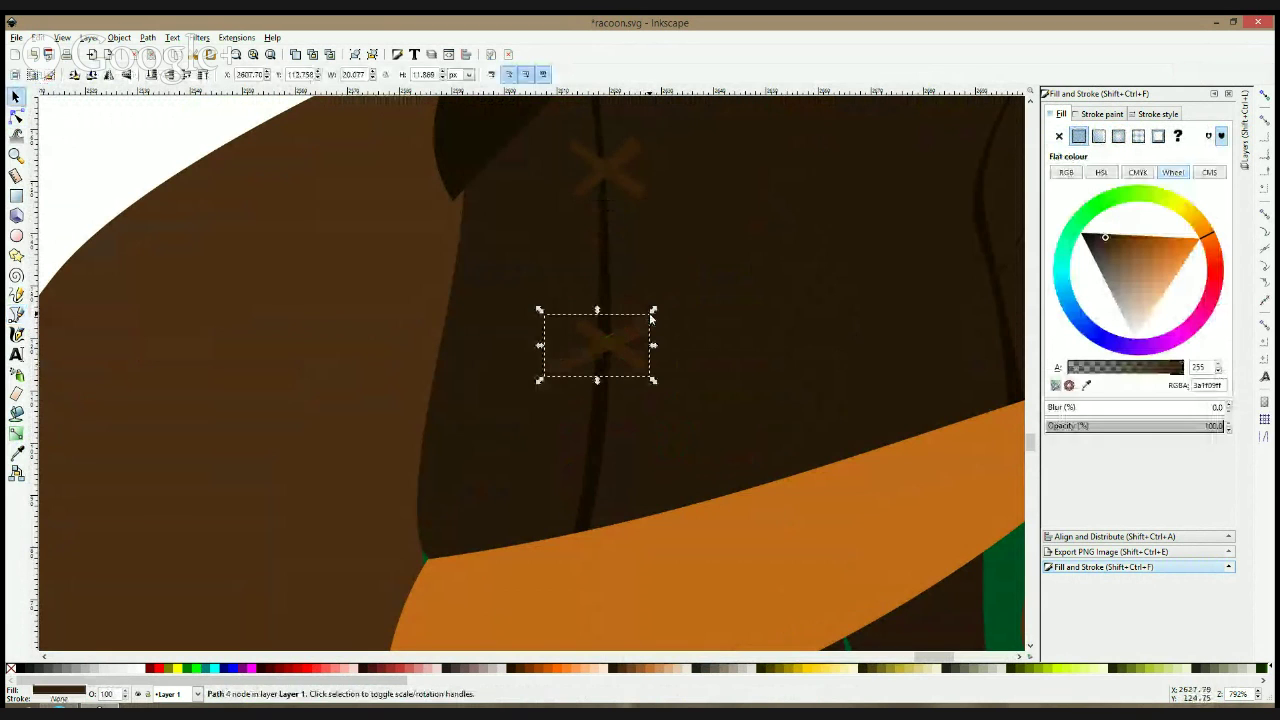
left_click(14, 116)
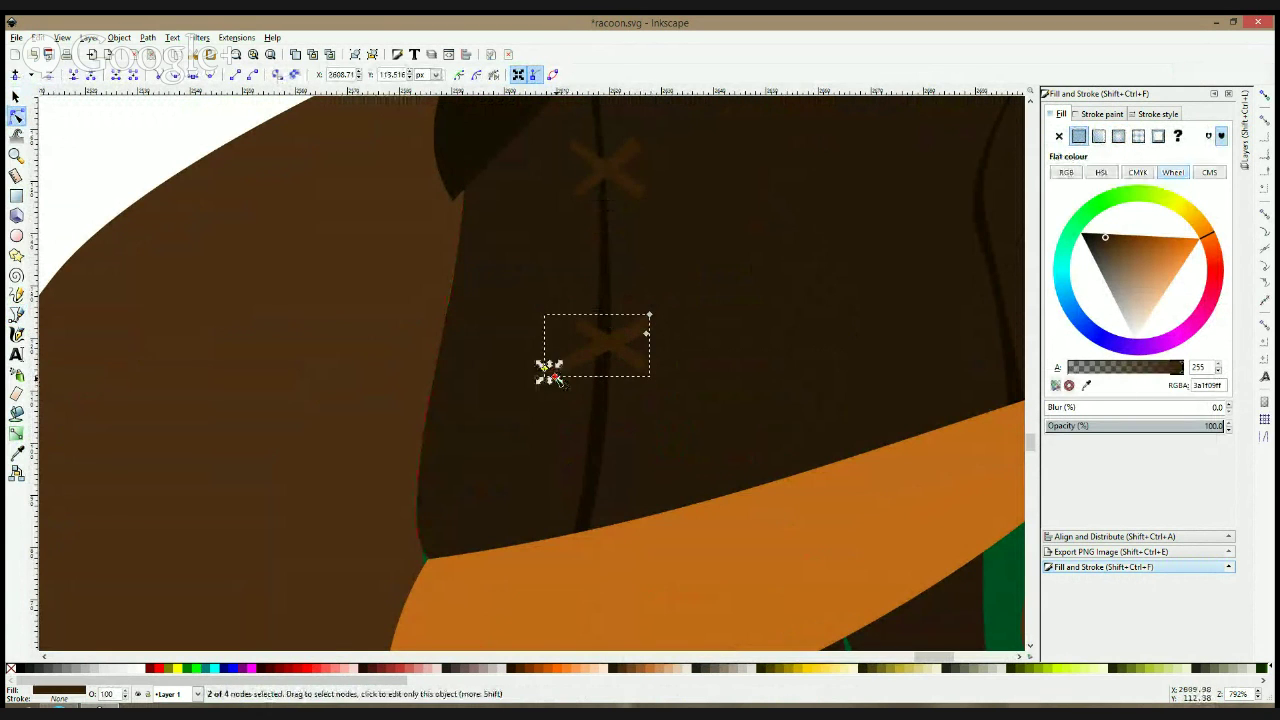
left_click_drag(555, 376, 568, 376)
left_click(817, 384)
scroll(872, 341, "down", 5)
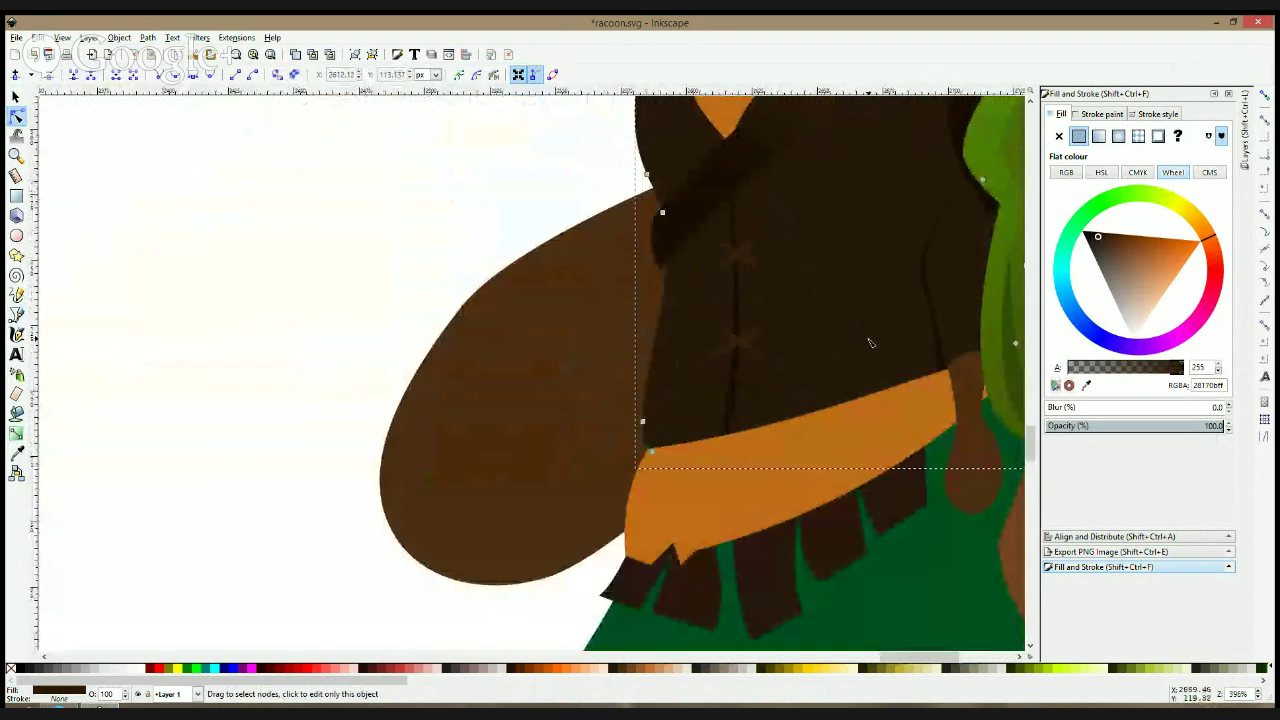
left_click(654, 399)
left_click_drag(862, 355, 591, 385)
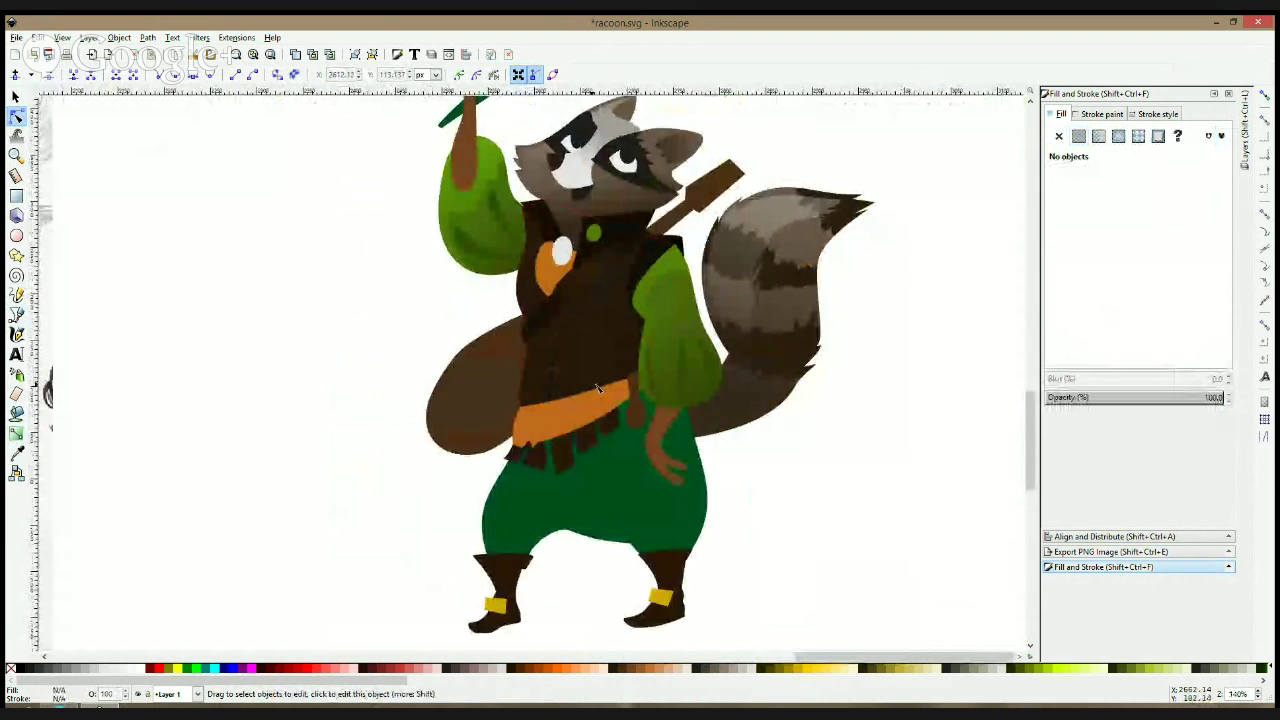
- Apply a radial gradient to the orange waist sash, centred near its strap-side end and extended along its upper edge
scroll(597, 388, "down", 2)
scroll(627, 398, "up", 3)
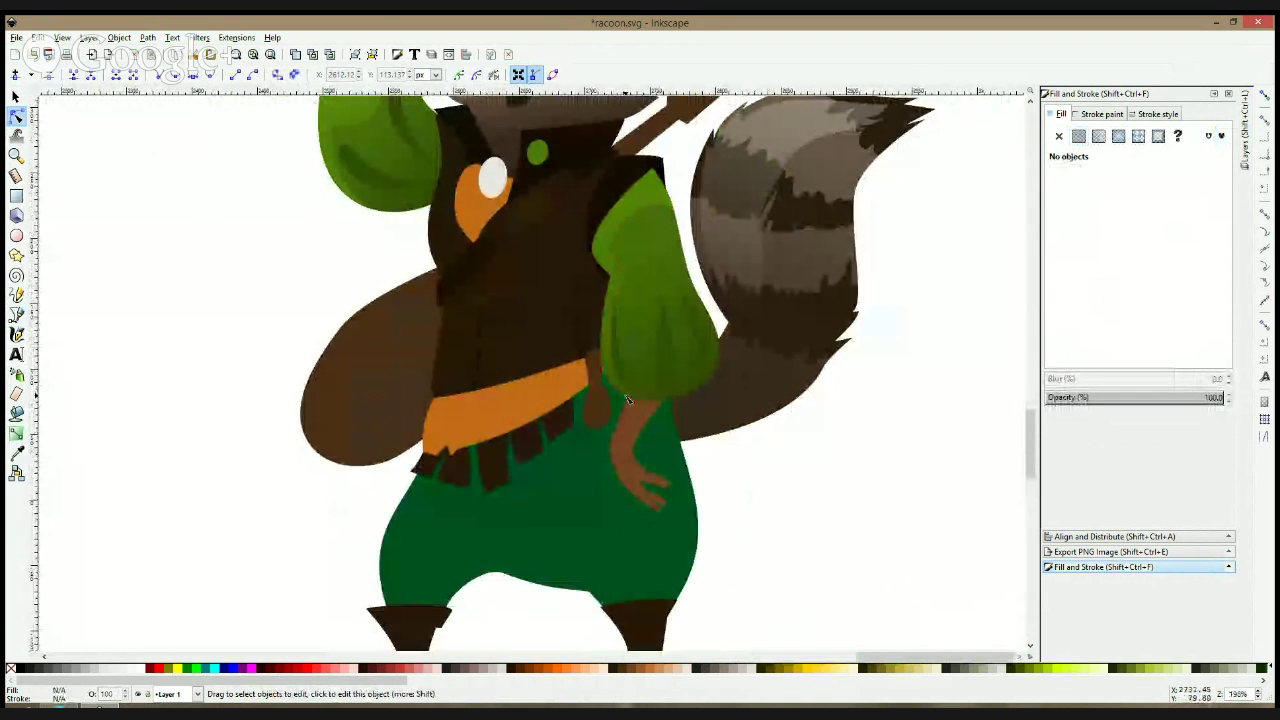
left_click(460, 414)
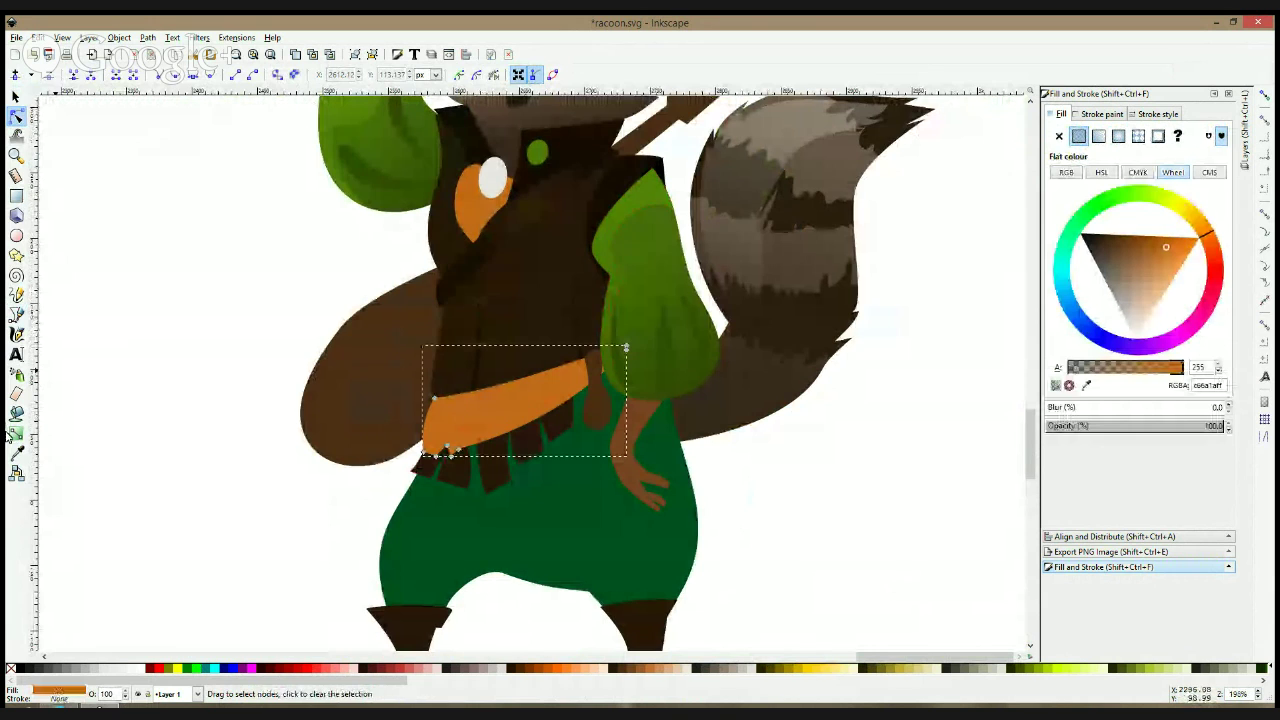
key("g")
left_click_drag(448, 403, 565, 366)
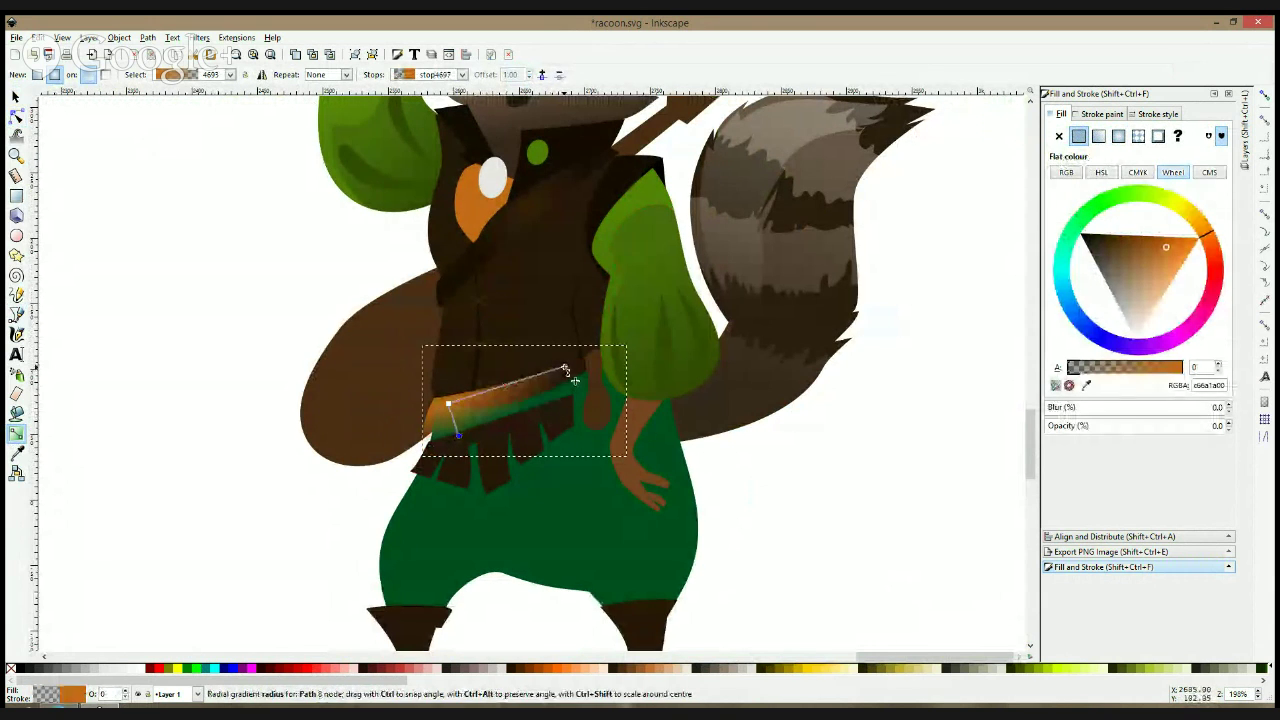
- Recolour the sash gradient's outer stop golden yellow e7b312 and set its opacity to 100
left_click(458, 435)
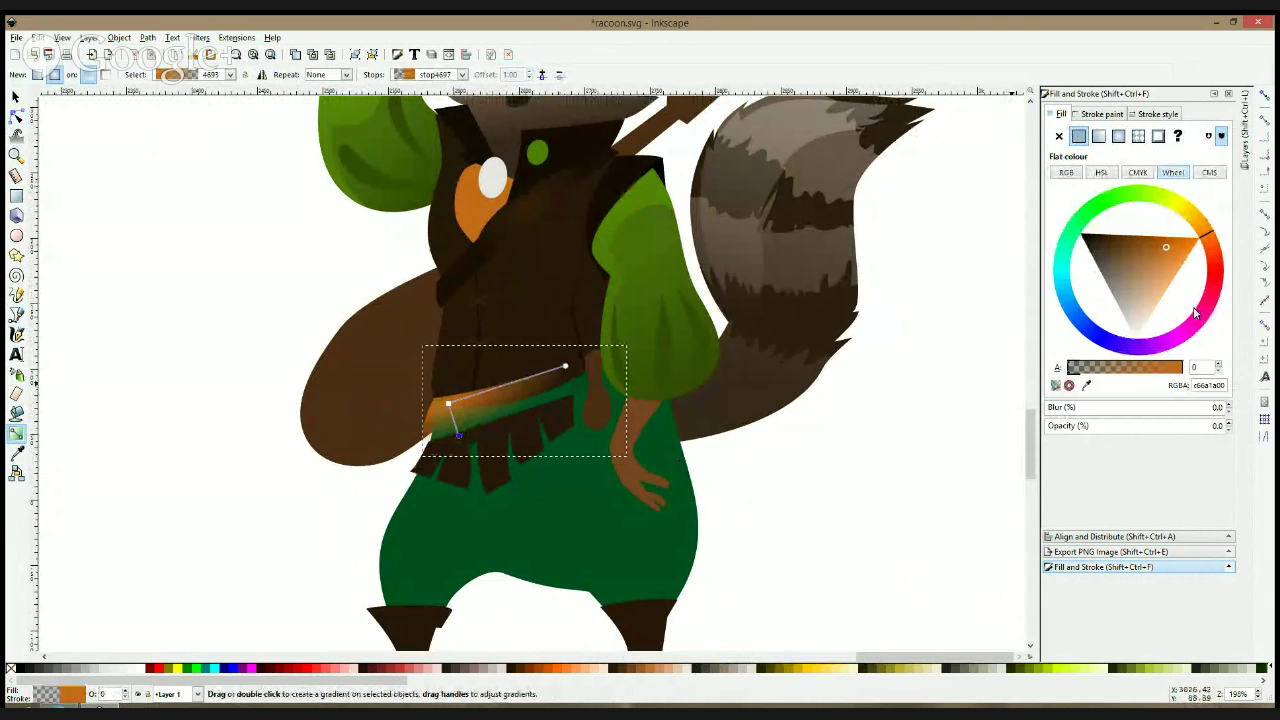
left_click(1184, 247)
left_click(1190, 224)
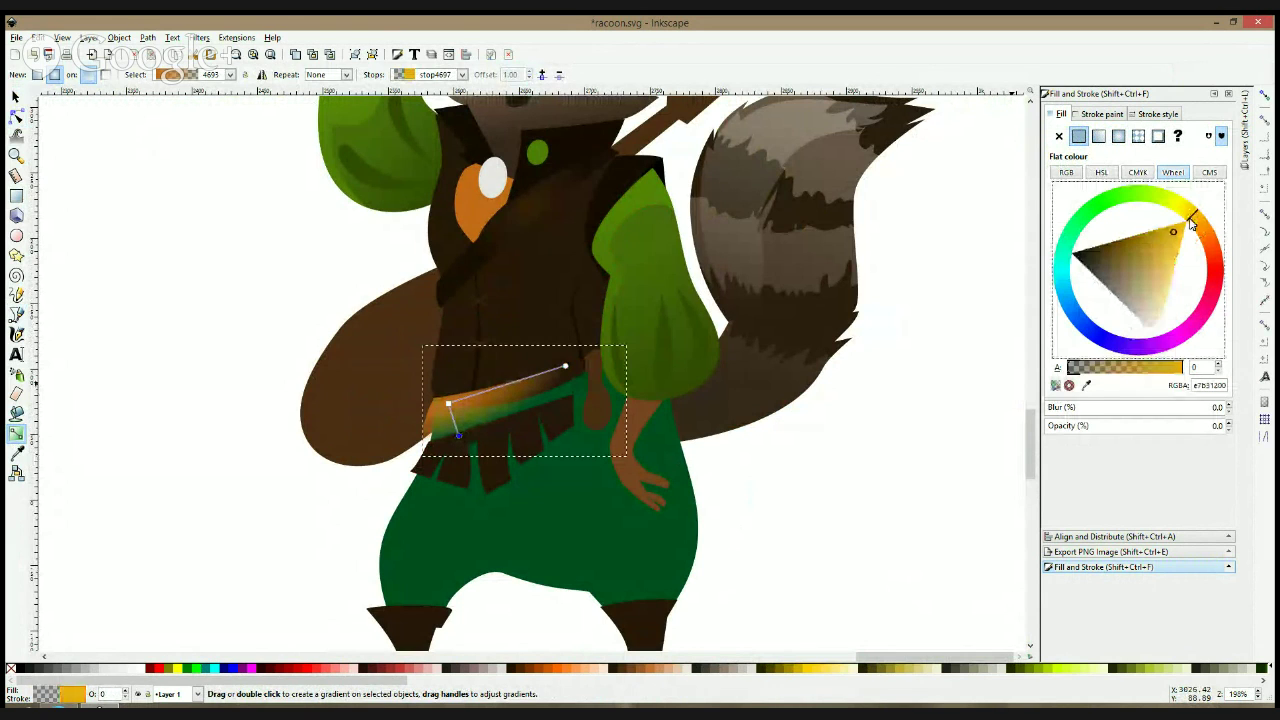
left_click(110, 694)
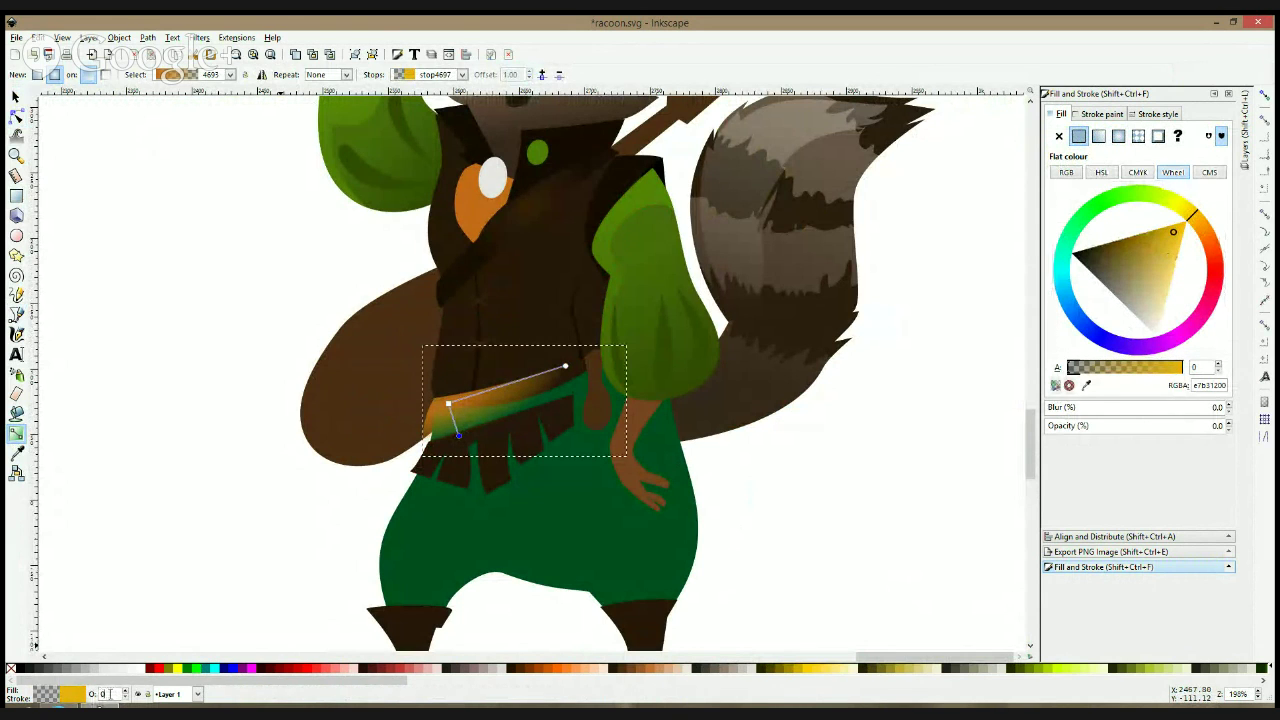
type("100")
key("Return")
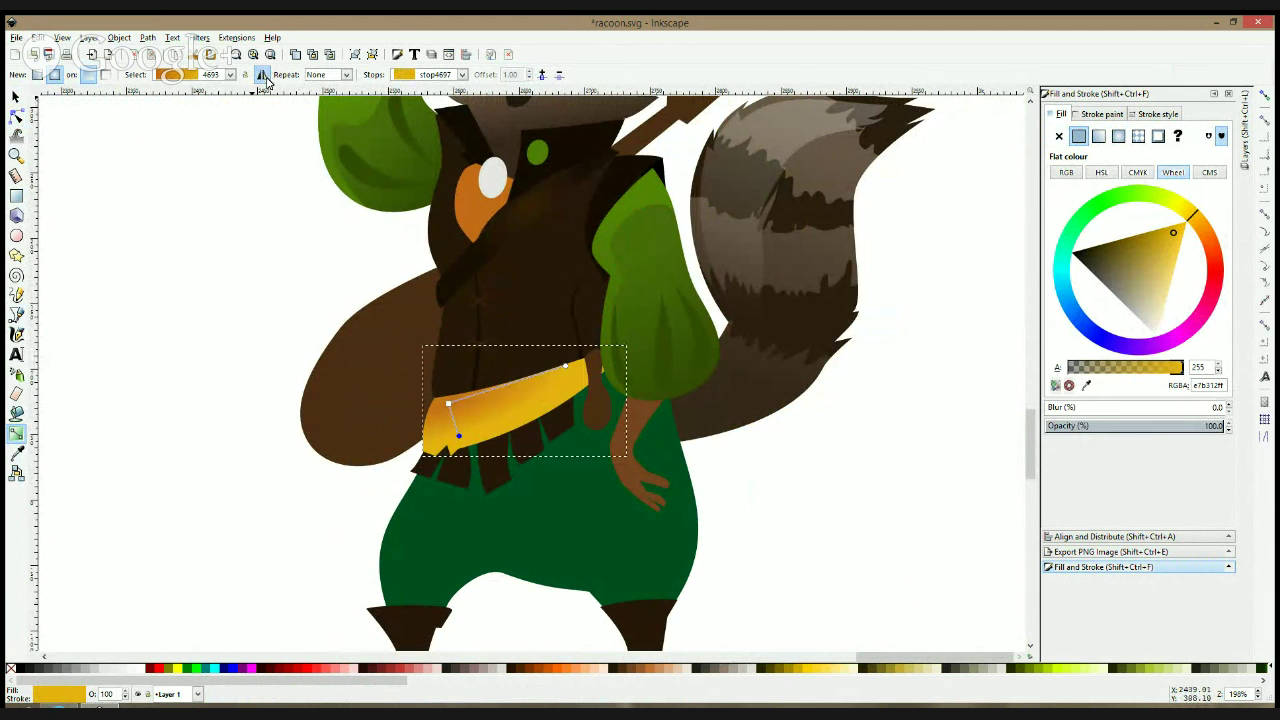
- Reverse the sash gradient's direction and recolour its outer stop vivid orange e45e09
left_click(264, 78)
left_click(459, 435)
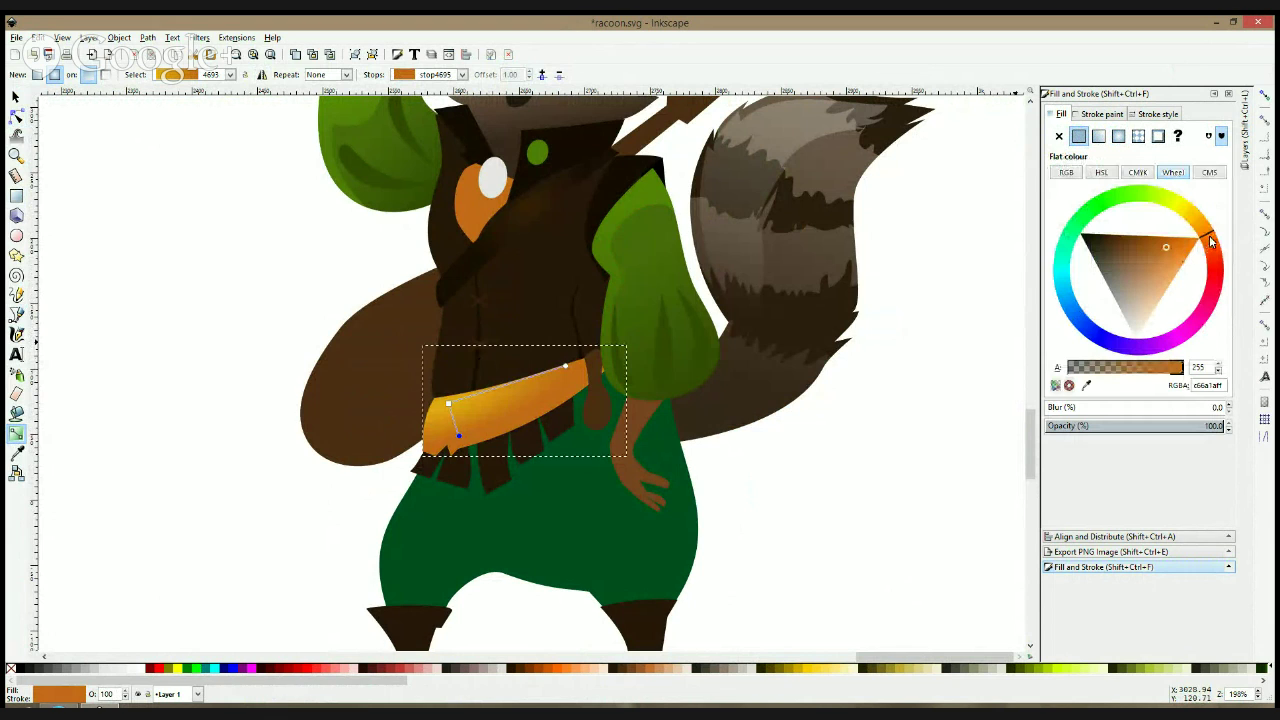
left_click(1213, 243)
left_click(1188, 249)
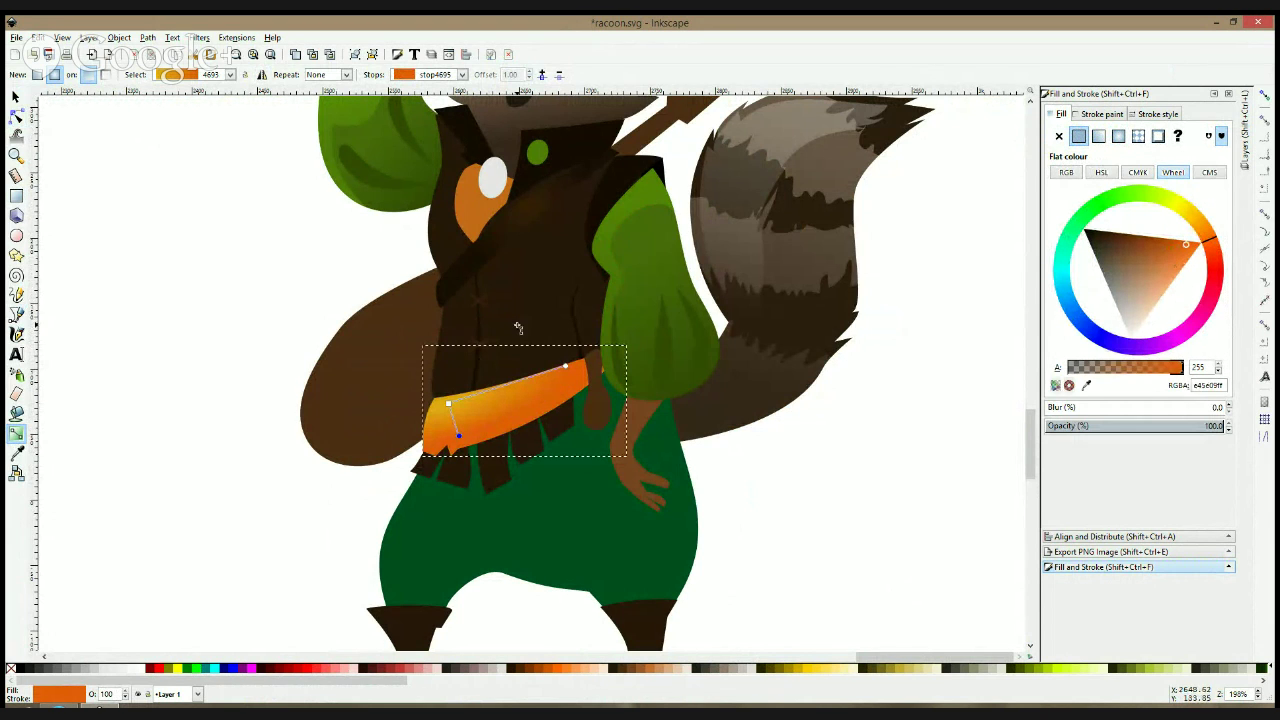
- Reposition the sash's radial gradient so its centre sits on the upper edge, one axis reaches the far end and the other spans the depth
left_click_drag(449, 404, 448, 390)
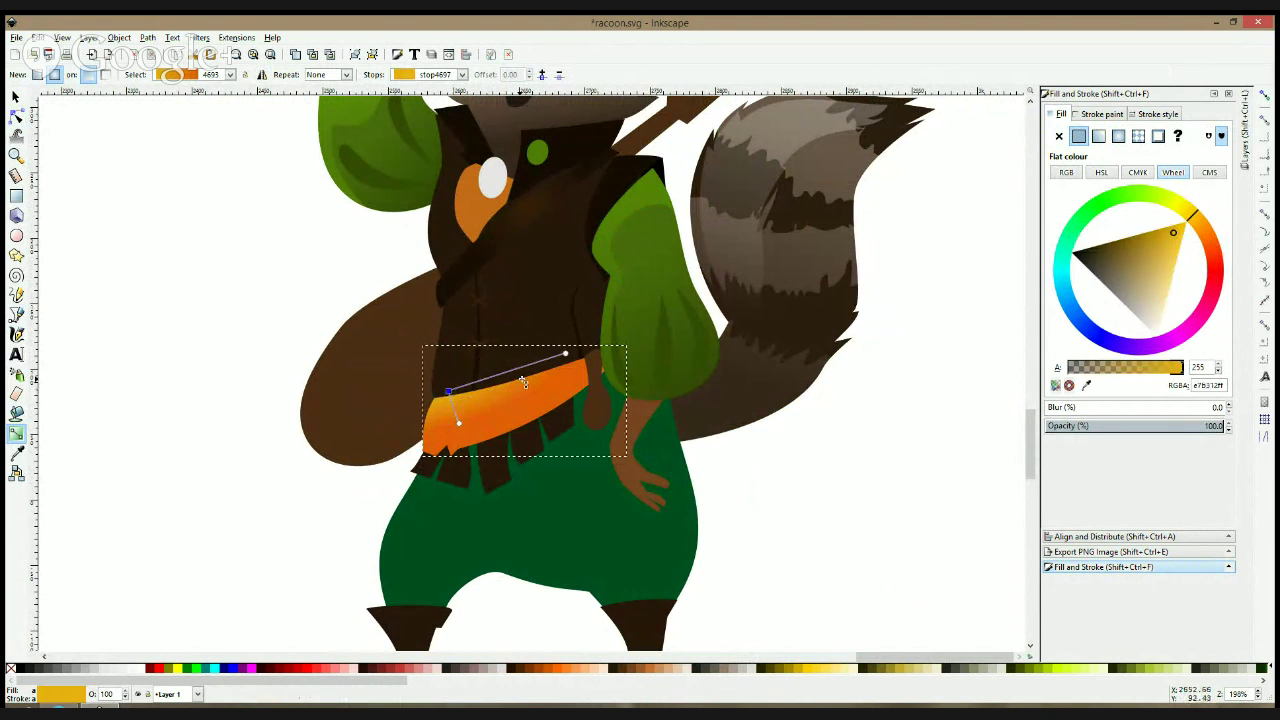
left_click_drag(566, 356, 585, 357)
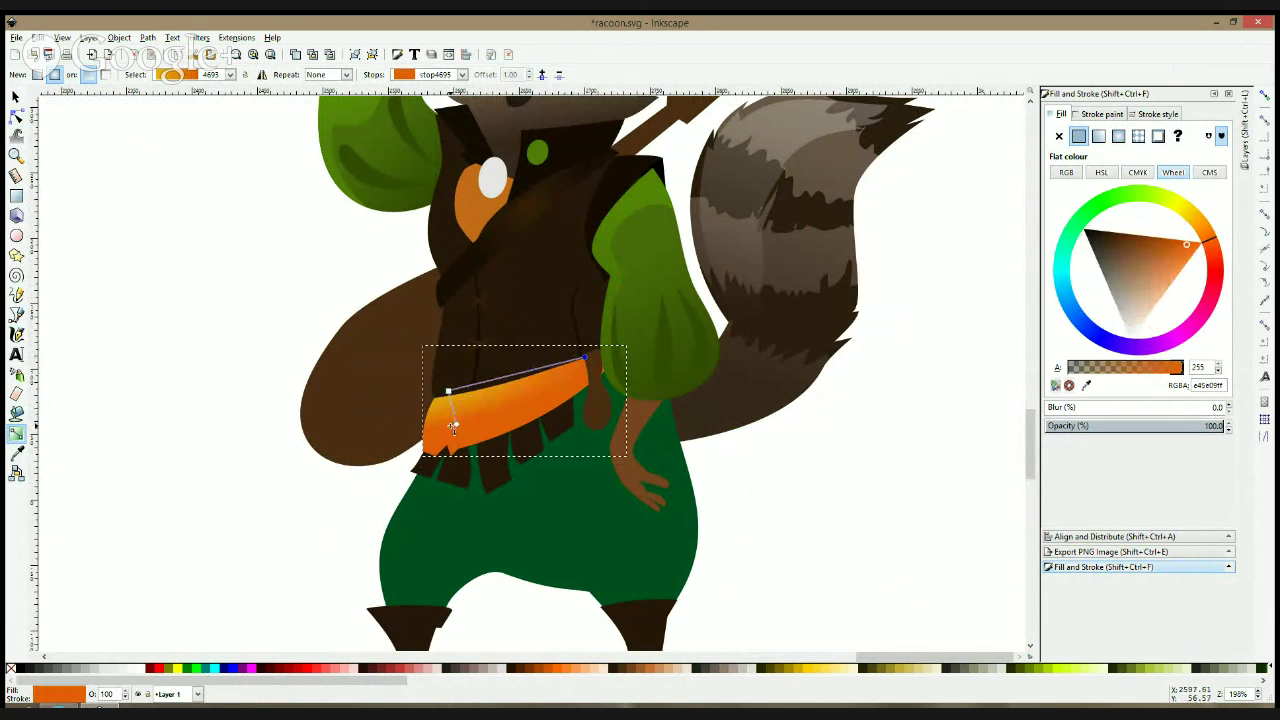
left_click_drag(459, 427, 460, 437)
left_click(452, 398)
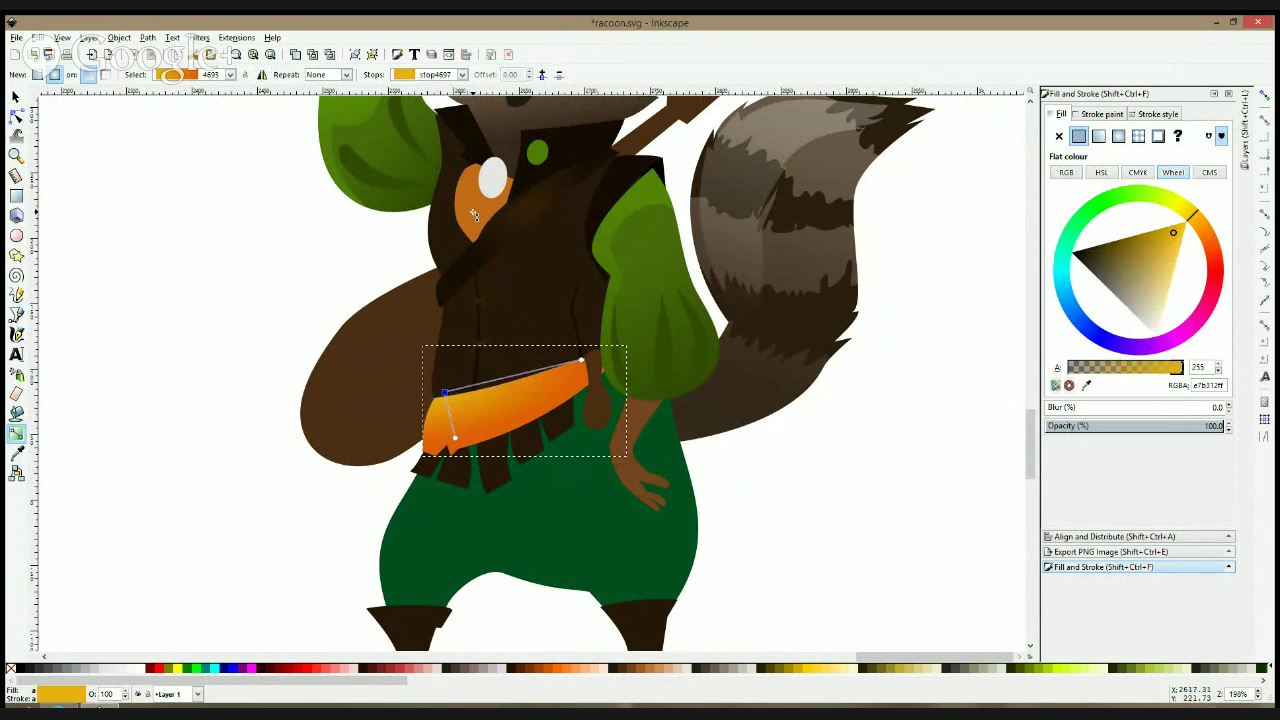
- Fill the orange chest patch with the sash's golden-to-orange colours as a short downward linear gradient, and clear the selection
left_click(484, 215)
left_click(1099, 137)
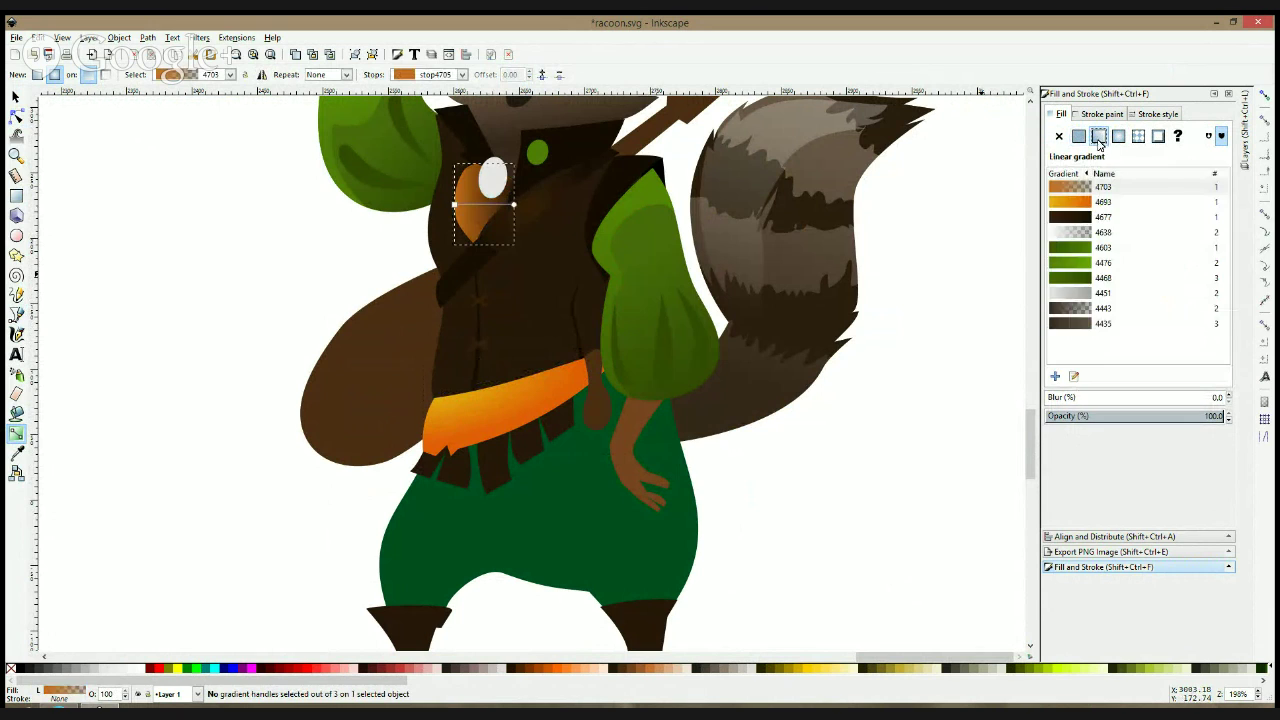
left_click(1087, 194)
mouse_move(454, 205)
left_mouse_down()
mouse_move(469, 185)
mouse_move(477, 215)
left_mouse_up()
left_click(479, 216)
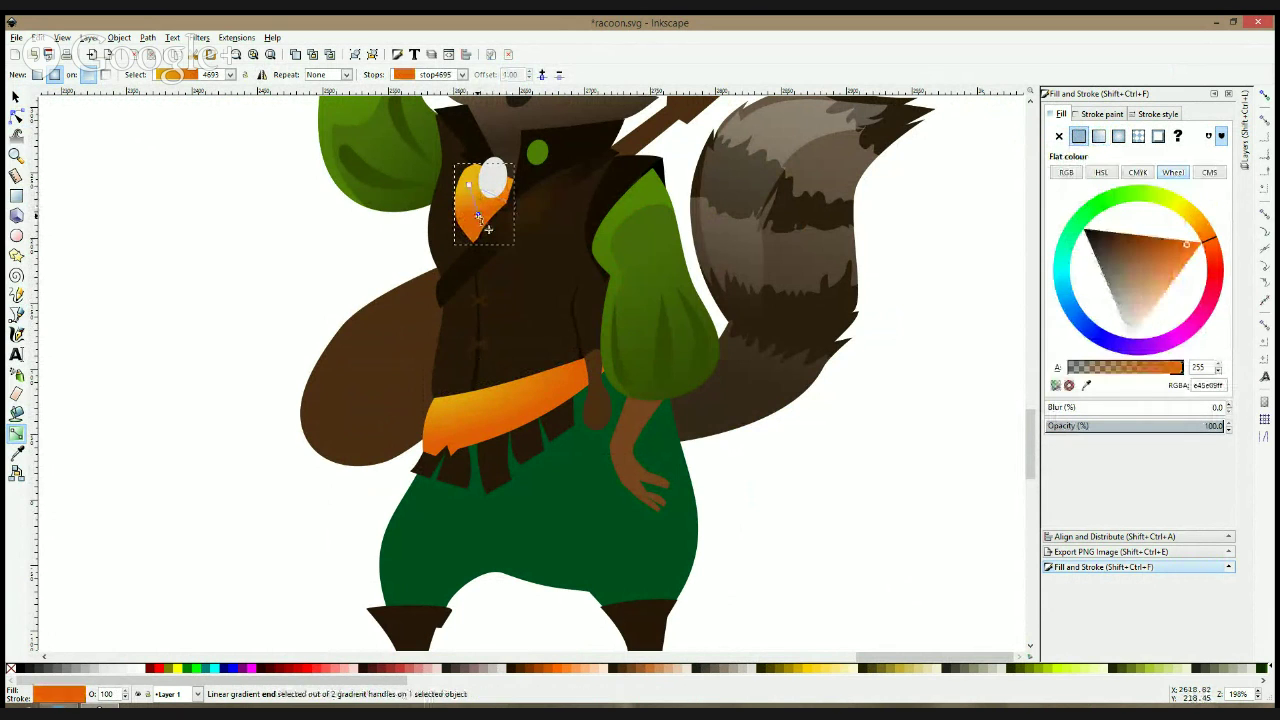
left_click(16, 97)
left_click(94, 171)
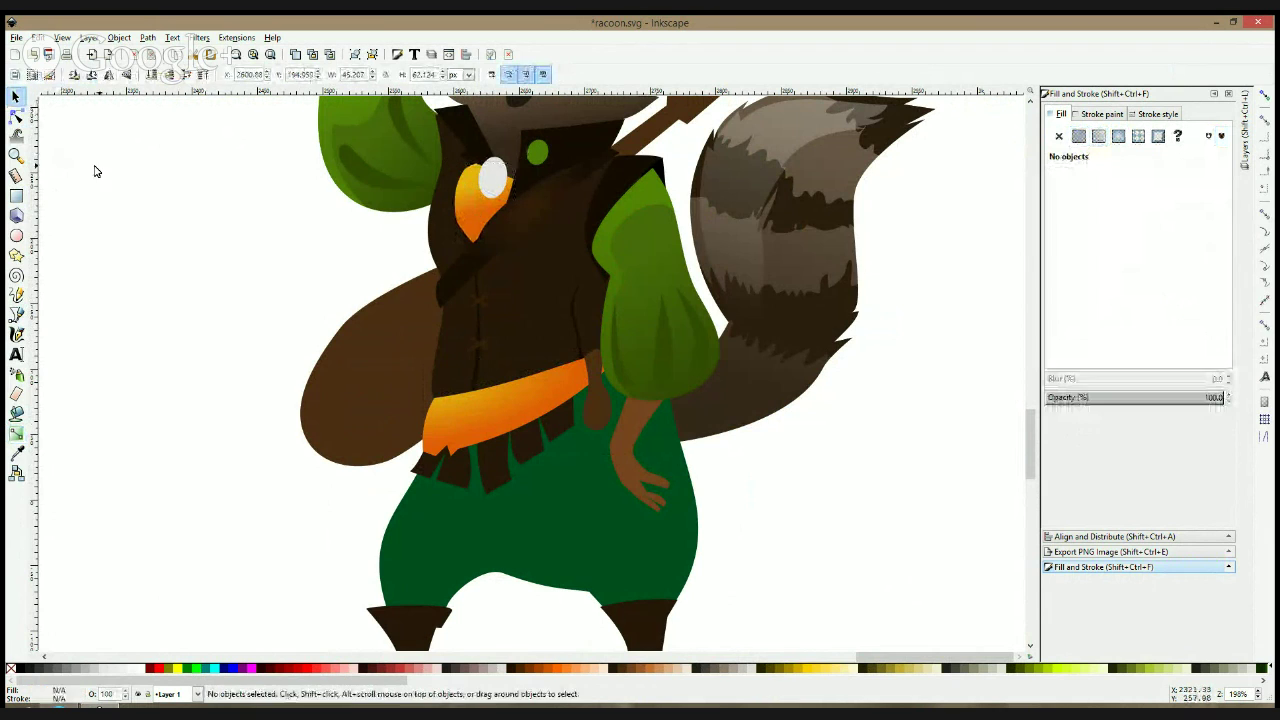
scroll(223, 280, "down", 3)
scroll(223, 280, "up", 3)
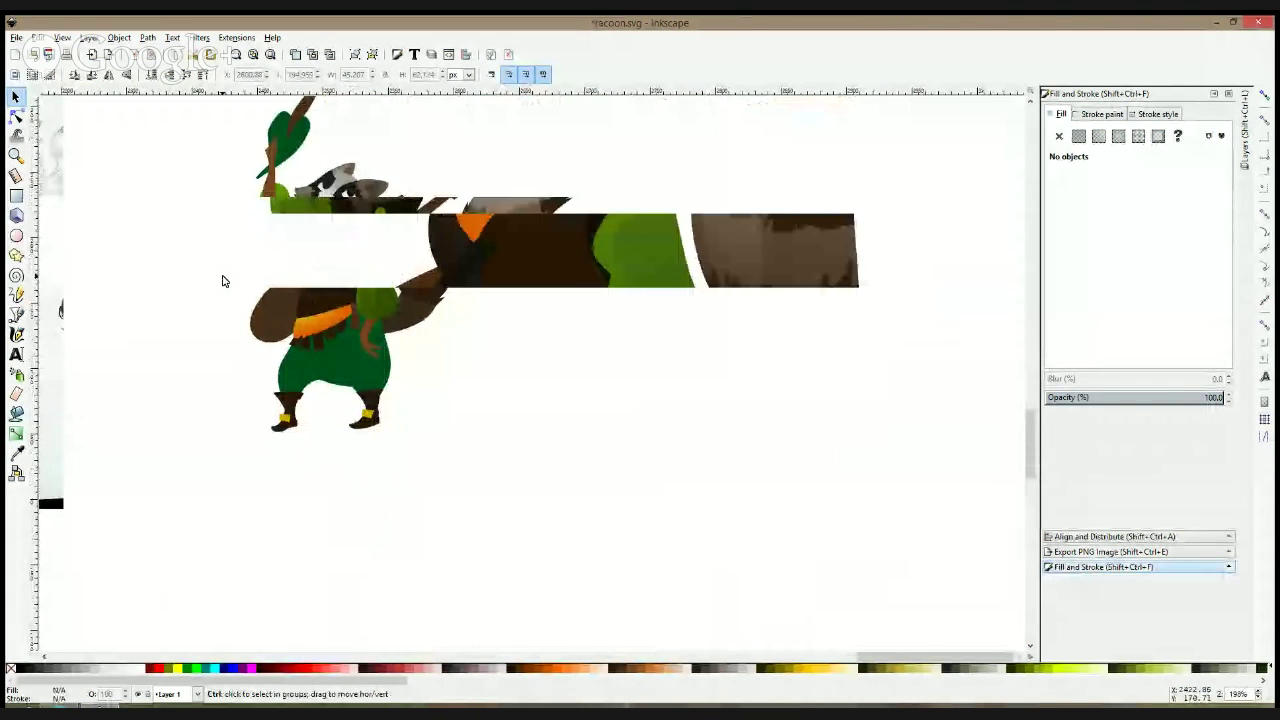
- Draw a closed shape over the raised-arm side of the vest, from the collar past the seam down to the sash
left_click(545, 311)
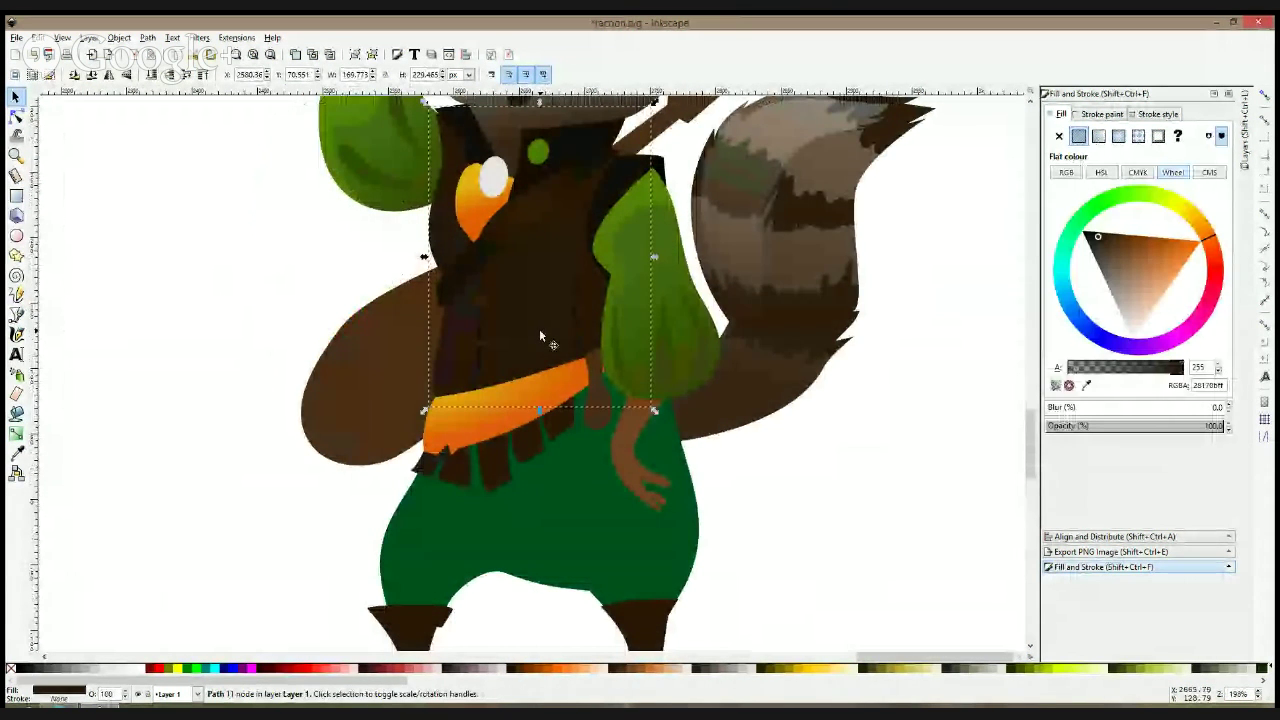
left_click(16, 315)
left_click_drag(515, 178, 429, 395)
scroll(376, 375, "down", 4)
left_click(385, 242)
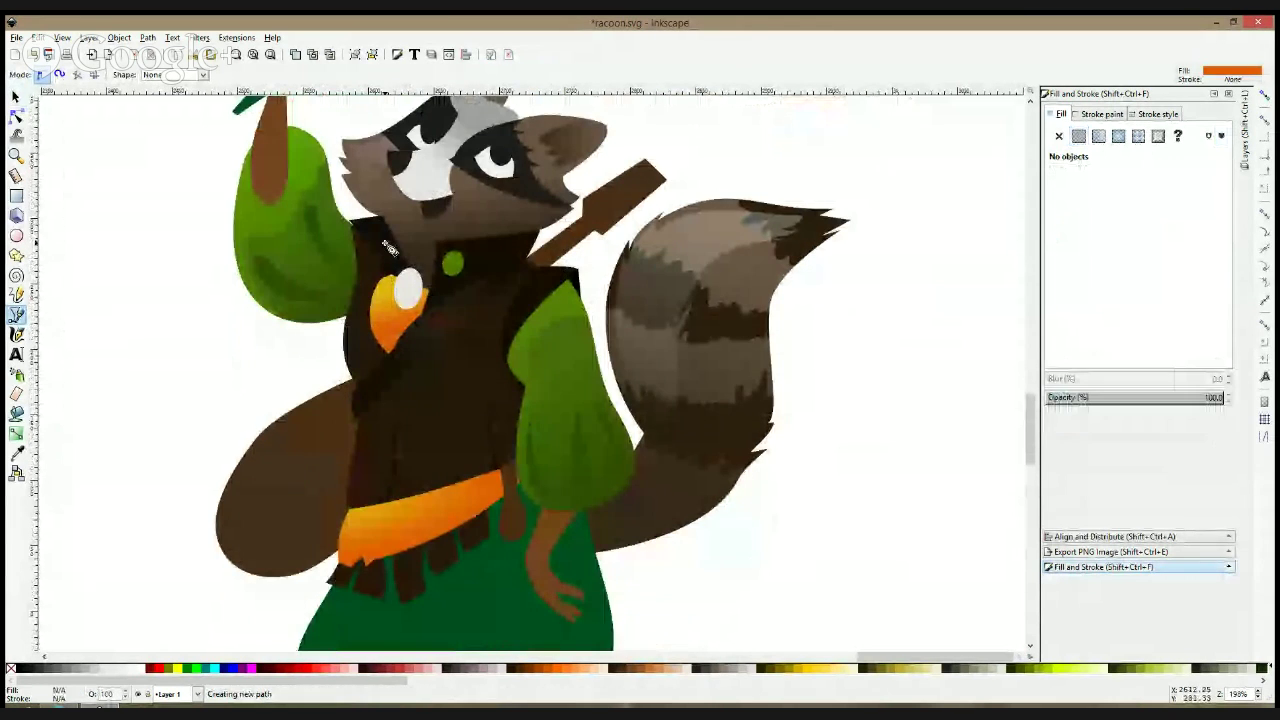
left_click(418, 387)
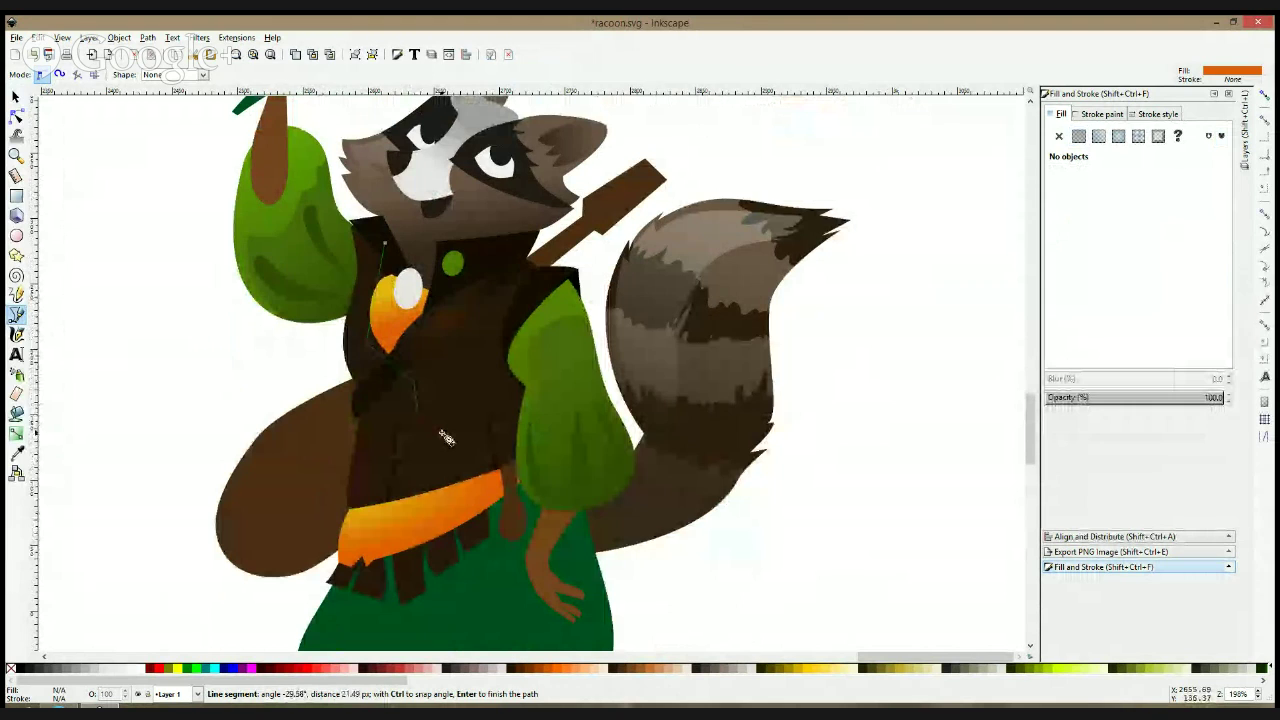
left_click(446, 439)
left_click(442, 496)
left_click(299, 538)
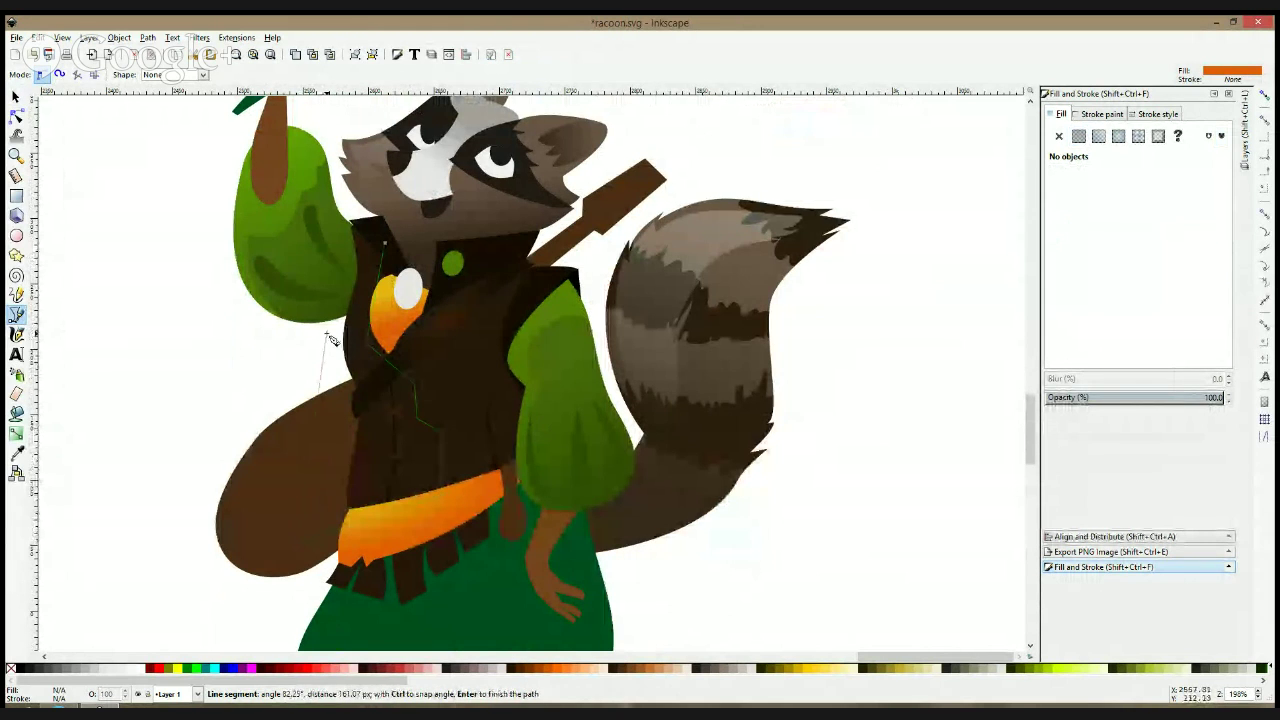
left_click(346, 195)
left_click(381, 242)
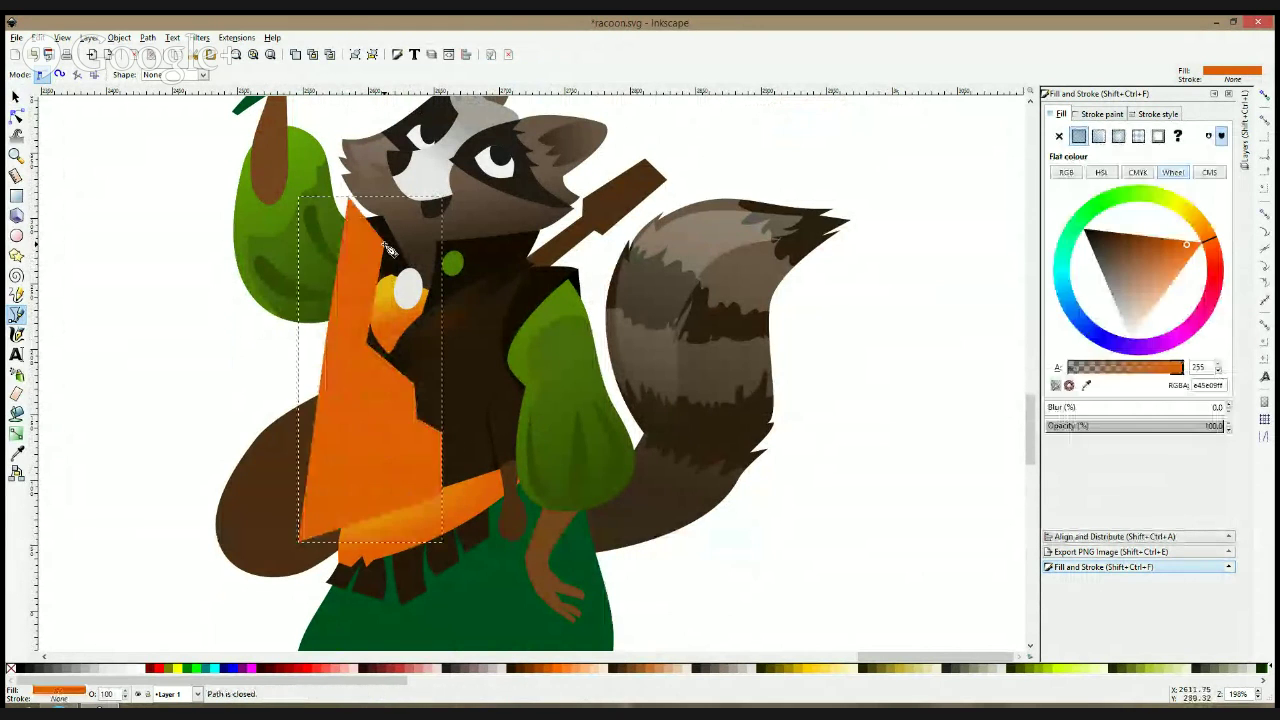
- Smooth the new shape's inner edge in outline view so it curves across the vest beside the seam
key("ctrl+KP_5")
key("n")
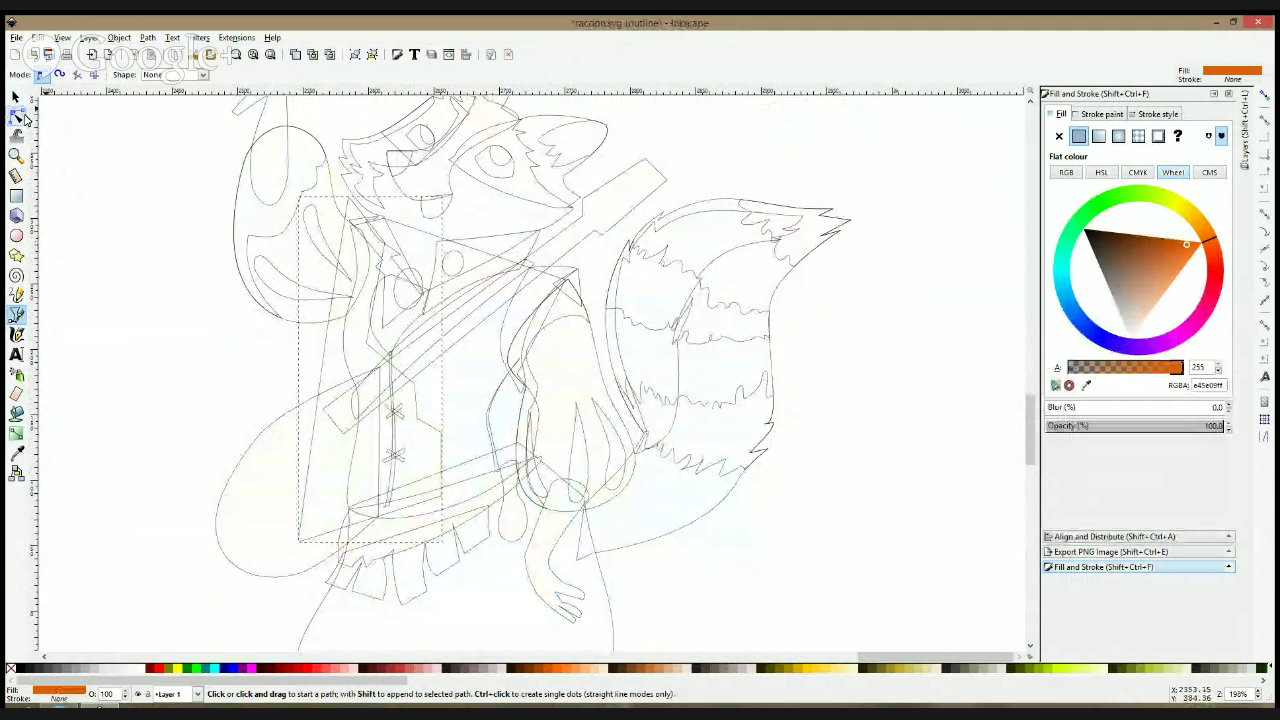
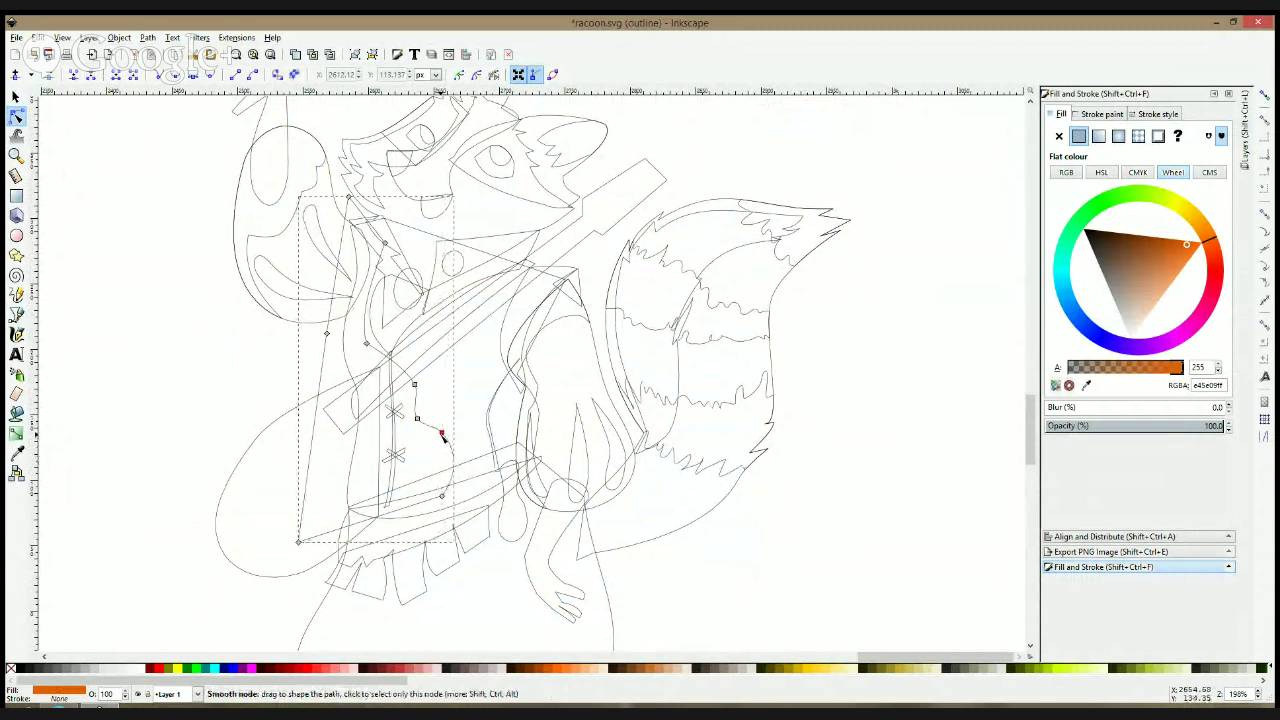
left_click_drag(442, 435, 444, 444)
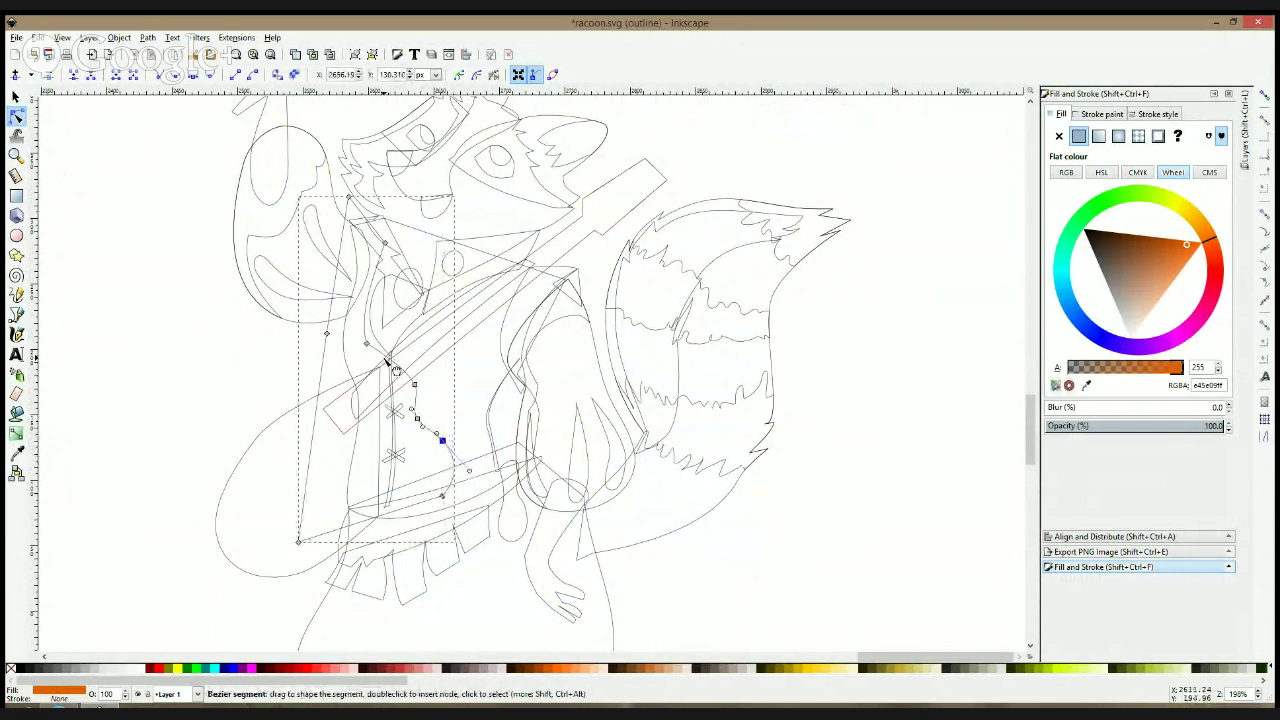
left_click_drag(396, 371, 394, 378)
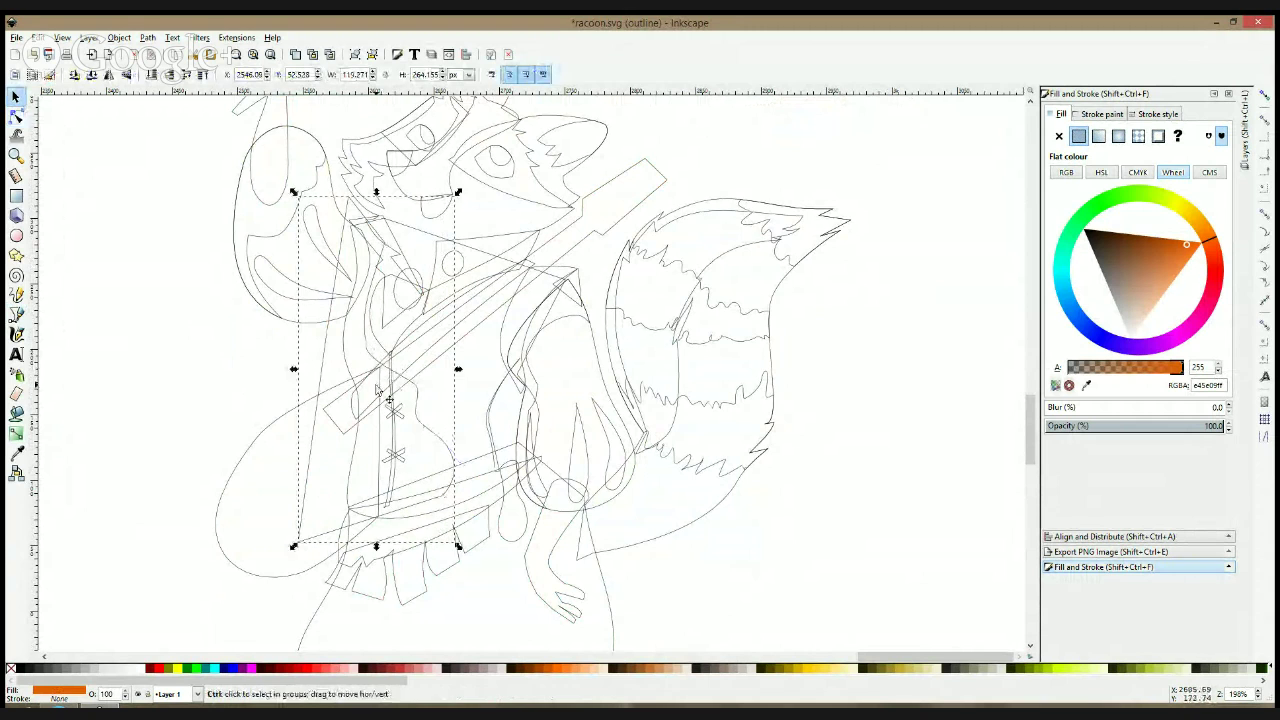
- Trim the orange shape to the vest outline by intersecting it with a copy of the vest, and stack it just above the vest
key("ctrl+KP_5")
left_click(489, 375)
key("Page_Up")
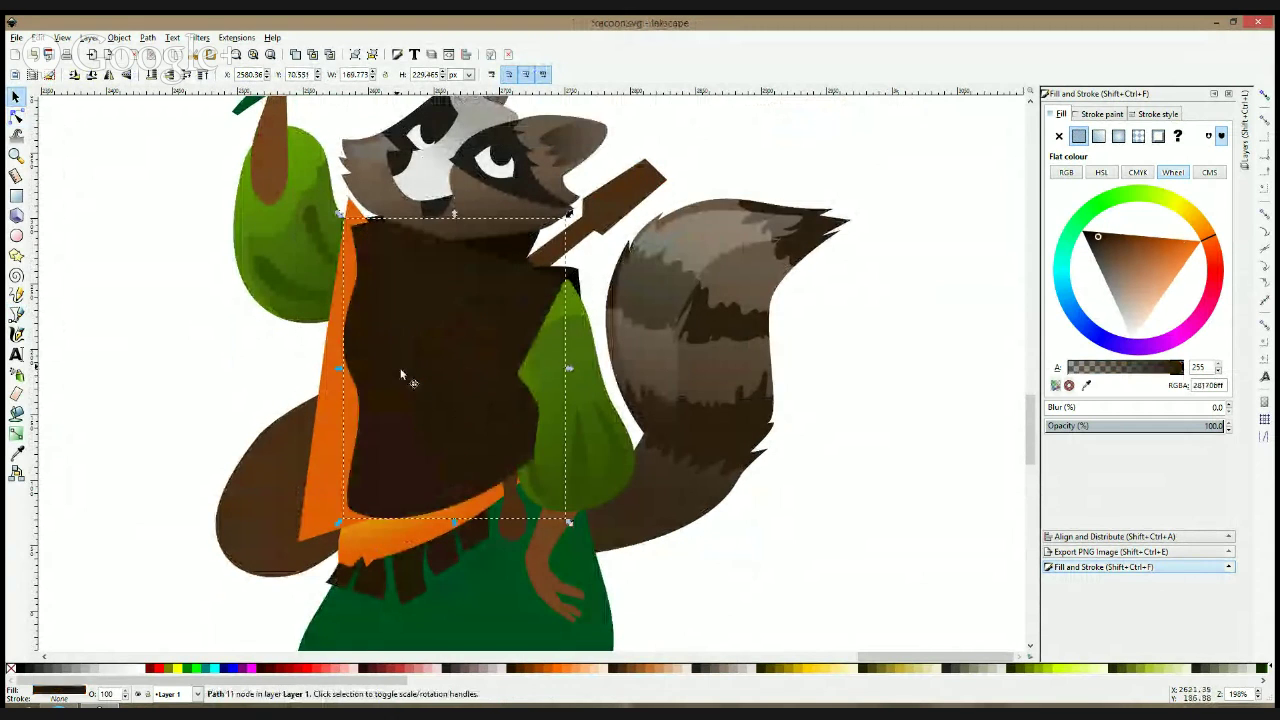
left_click(338, 296)
key("ctrl+asterisk")
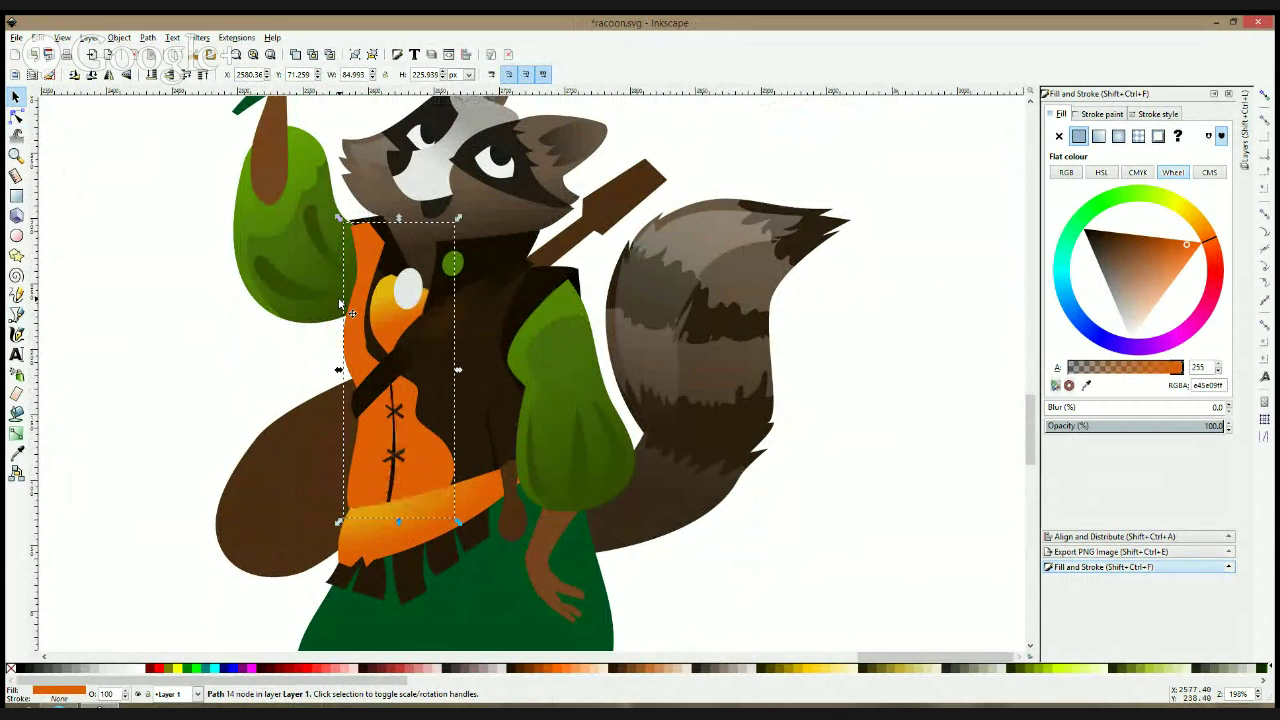
key("Page_Down")
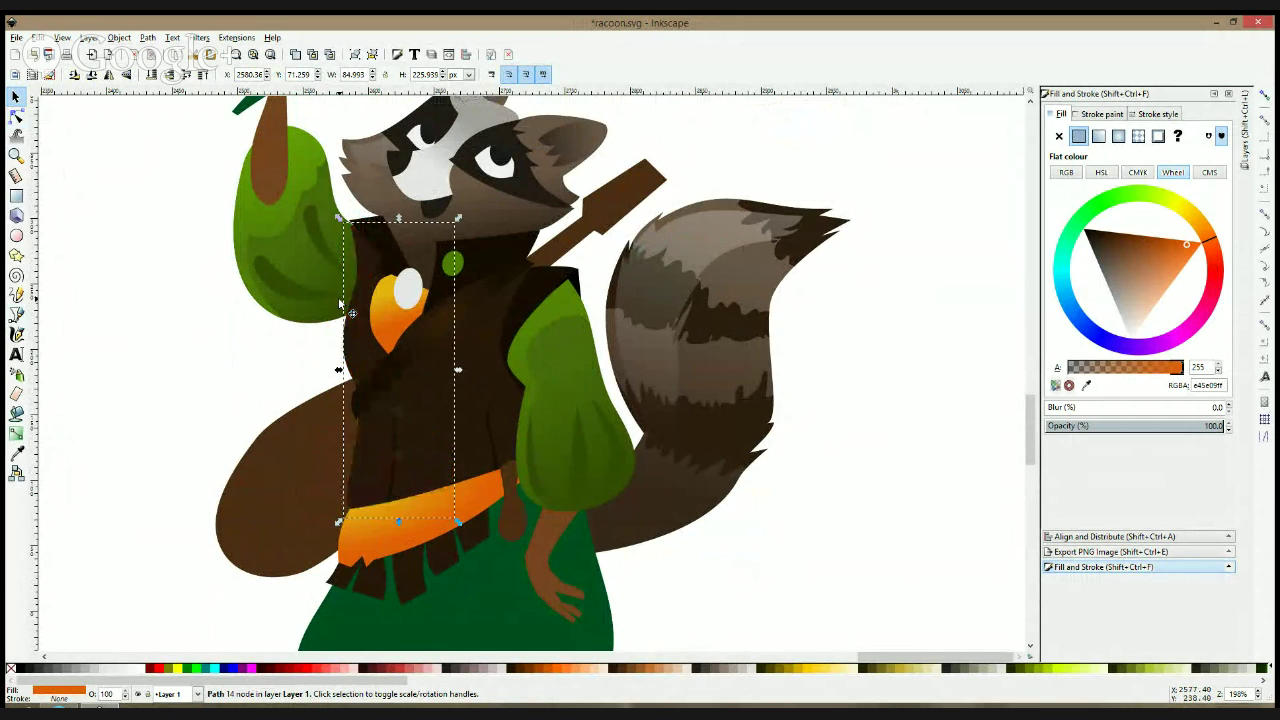
key("Page_Up")
- Recolour the trimmed vest panel with a brown sampled from the vest area, lightened to 42250a
left_click(18, 453)
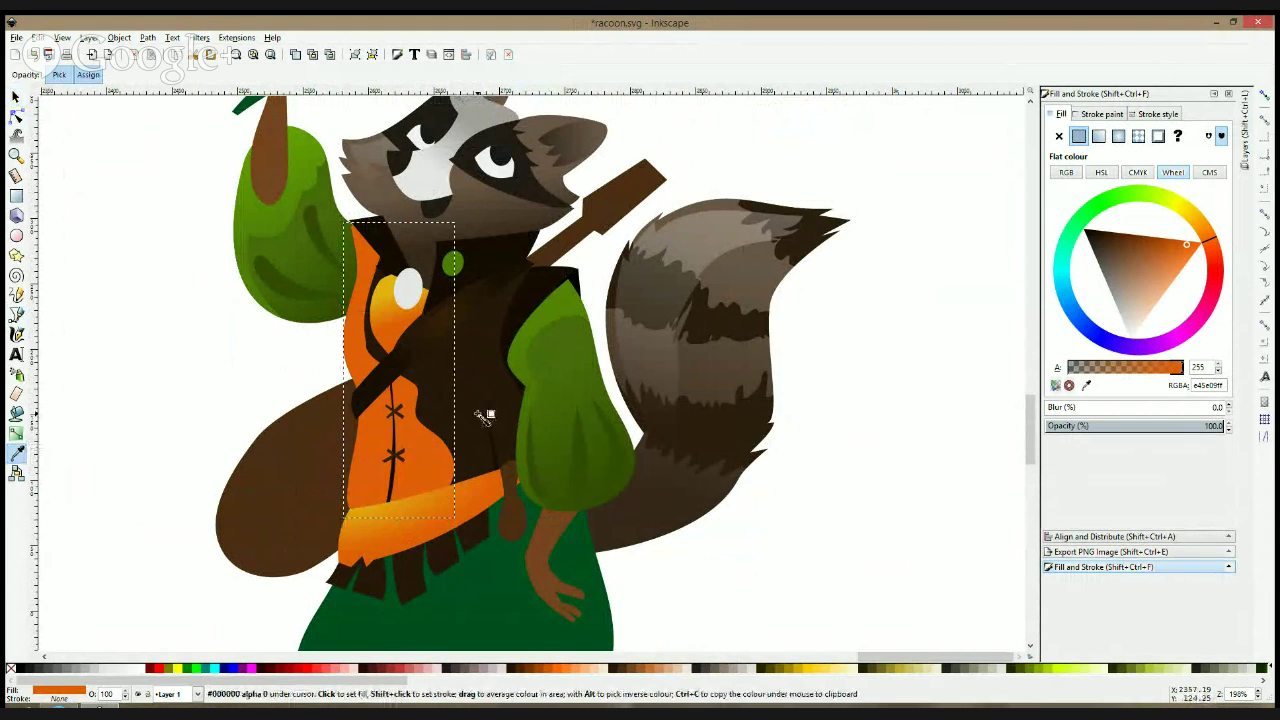
left_click(440, 326)
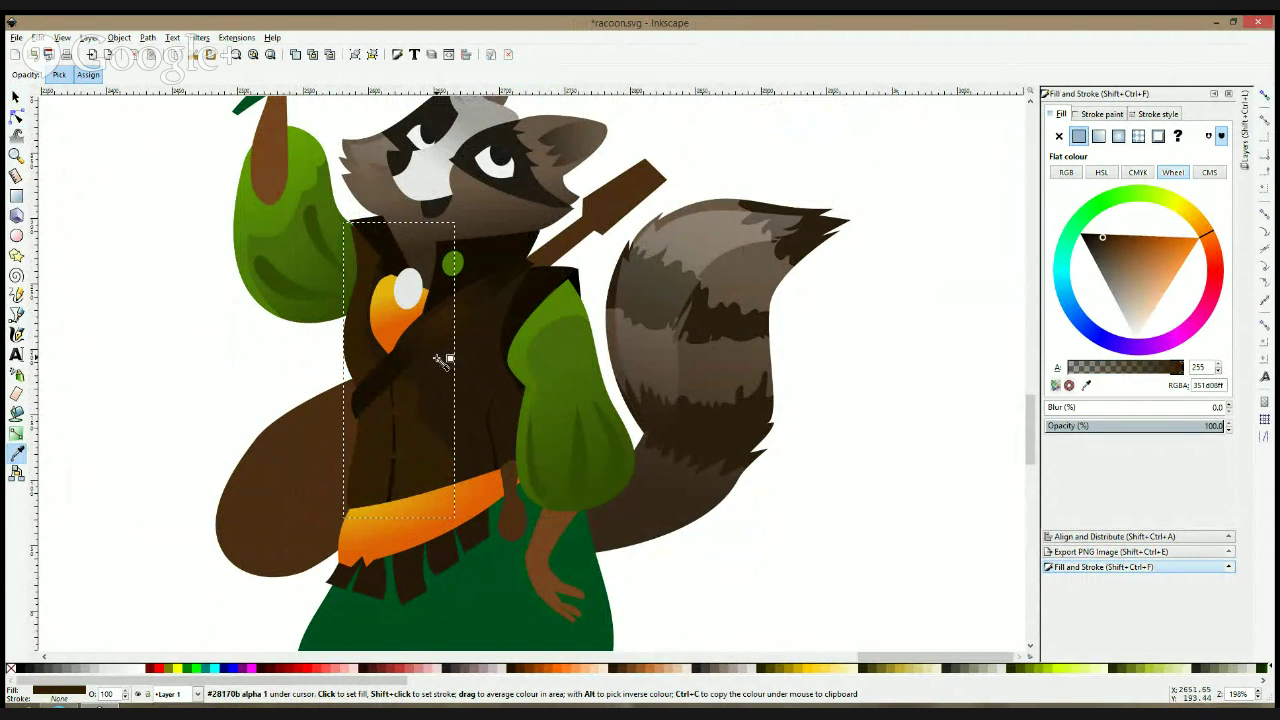
left_click(1108, 242)
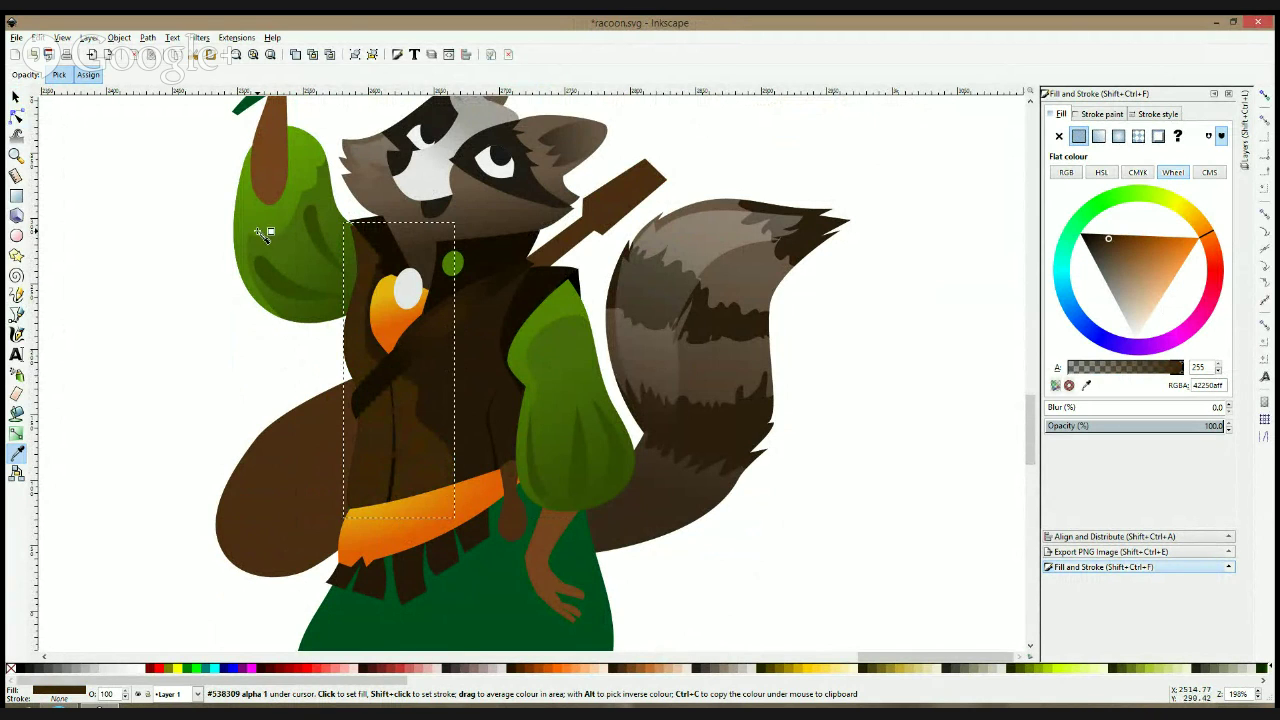
- Recolour all four strips of the two cross stitches dark brown 28170b, and clear the selection
left_click(16, 96)
left_click(391, 411)
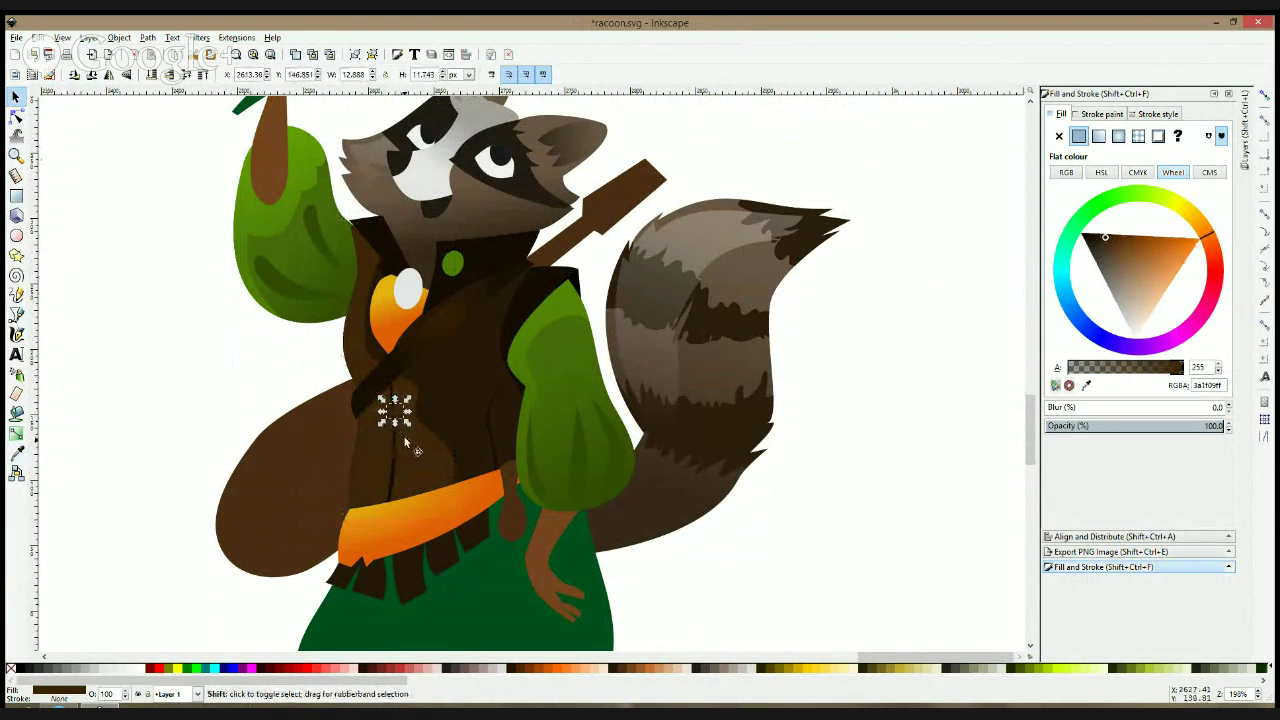
left_click_drag(187, 390, 426, 497)
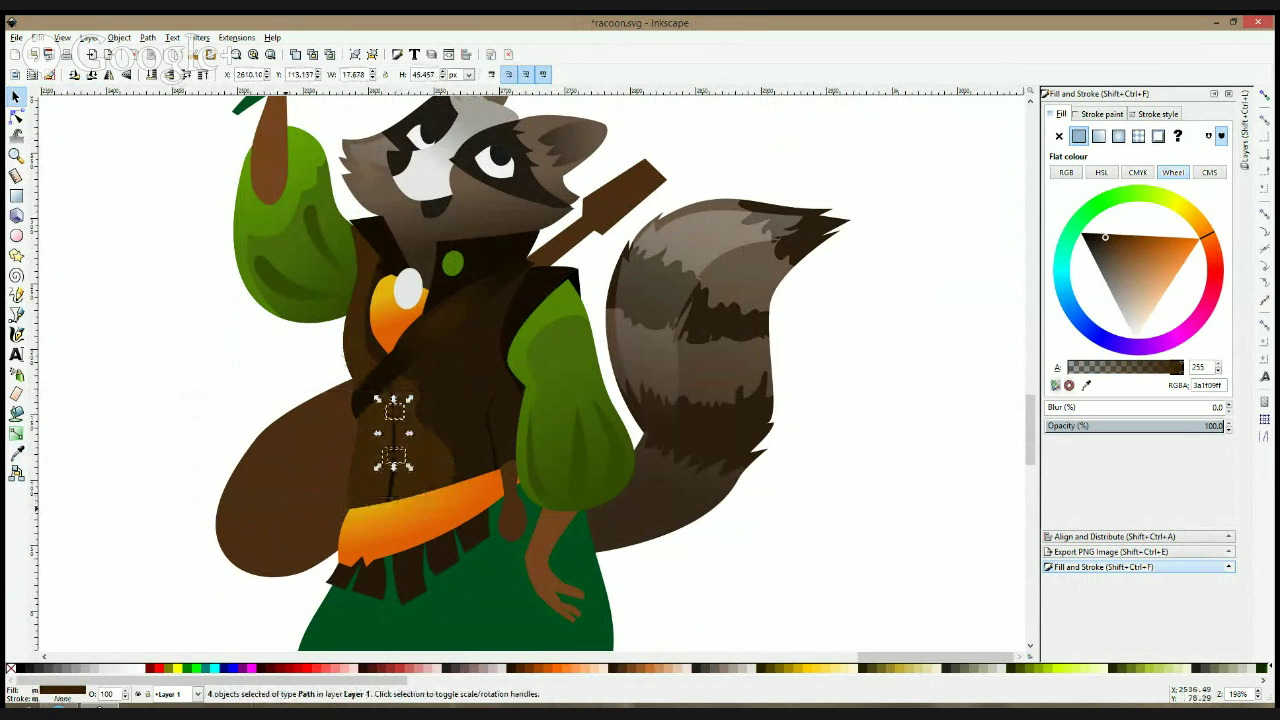
key("d")
left_click(16, 96)
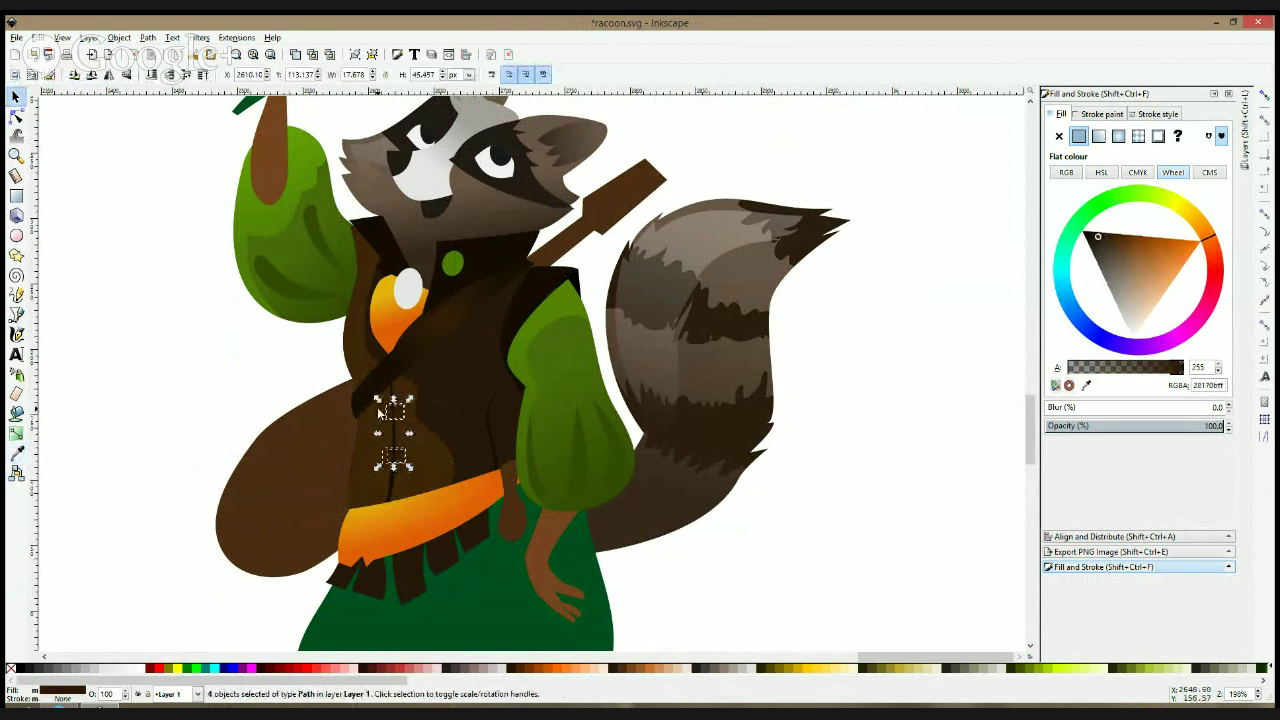
left_click(123, 372)
- Try radial gradients on the vest and its lighter front panel, and undo them
scroll(123, 373, "down", 4)
left_click_drag(203, 349, 566, 288)
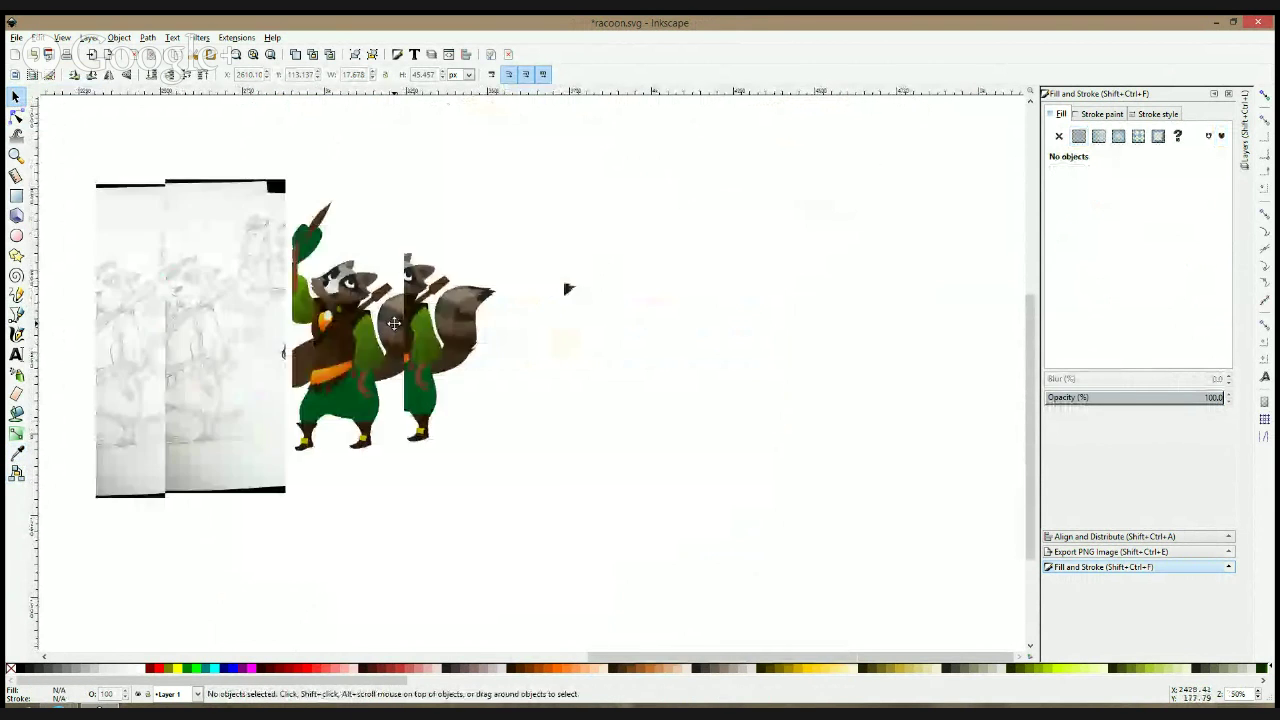
scroll(565, 300, "up", 3)
scroll(562, 342, "up", 2)
left_click(551, 394)
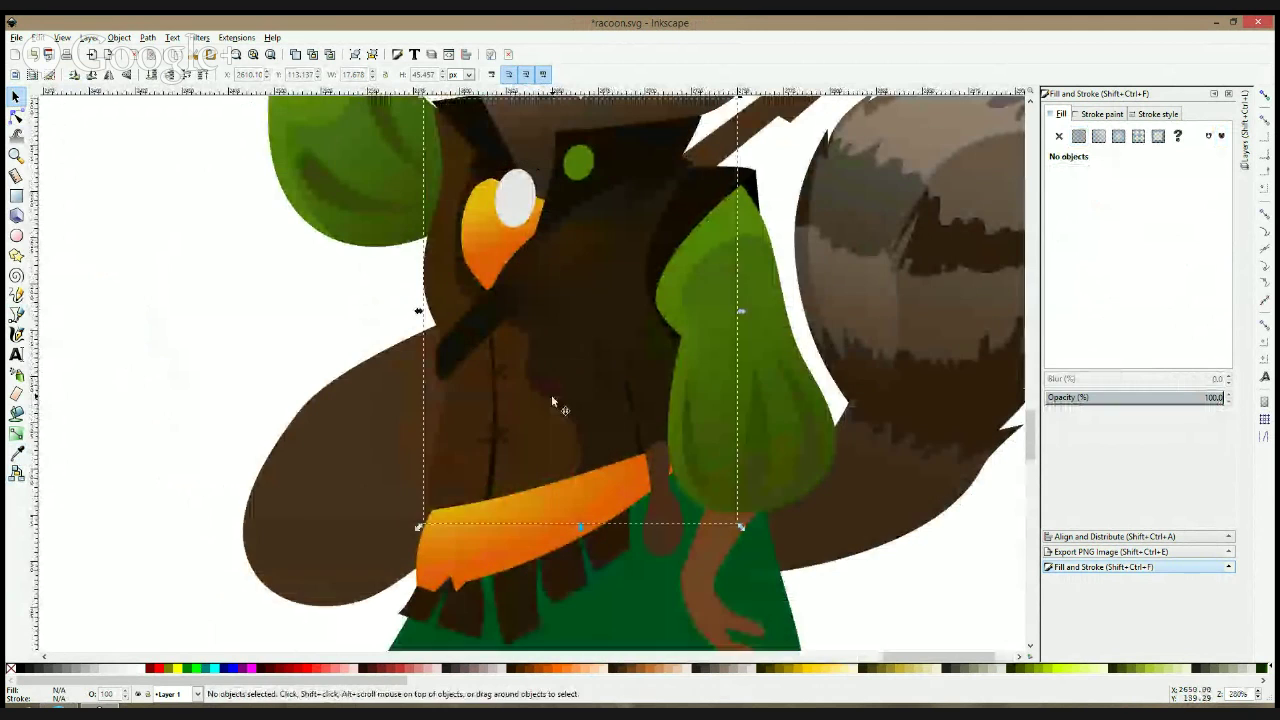
left_click(16, 413)
left_click(16, 433)
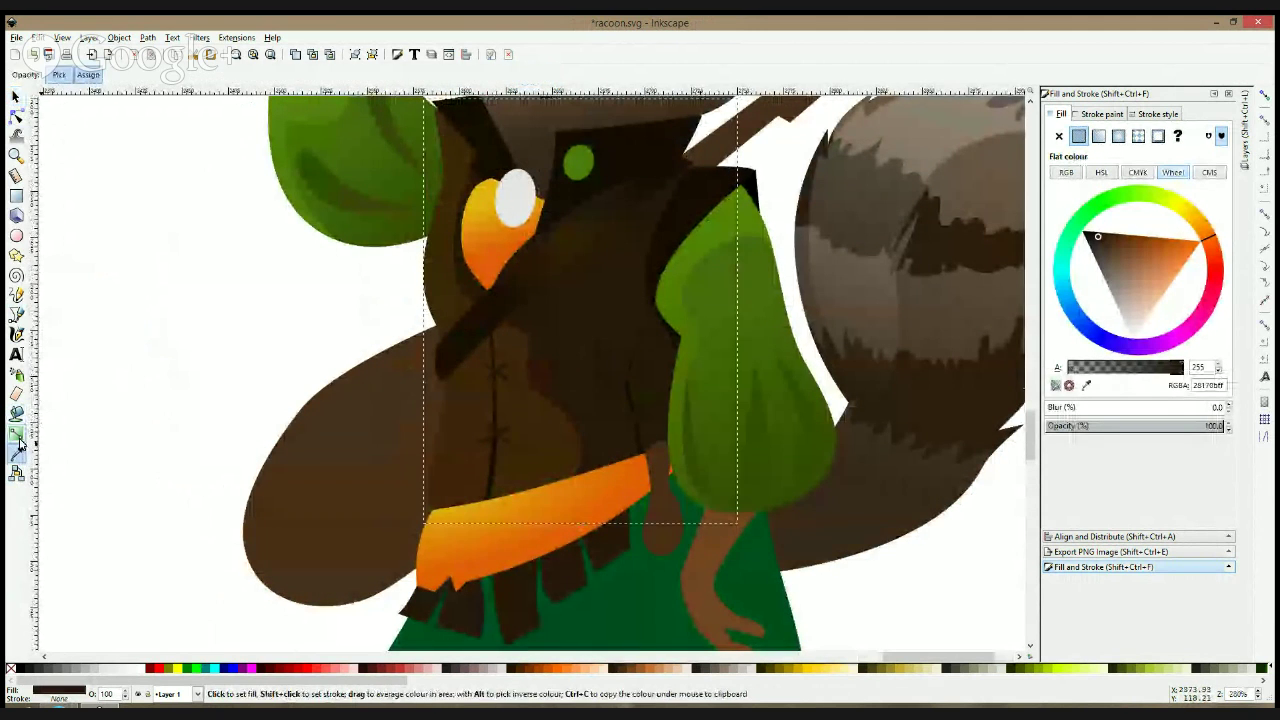
left_click_drag(472, 388, 685, 402)
left_click_drag(468, 458, 469, 460)
key("ctrl+z")
left_click(470, 433)
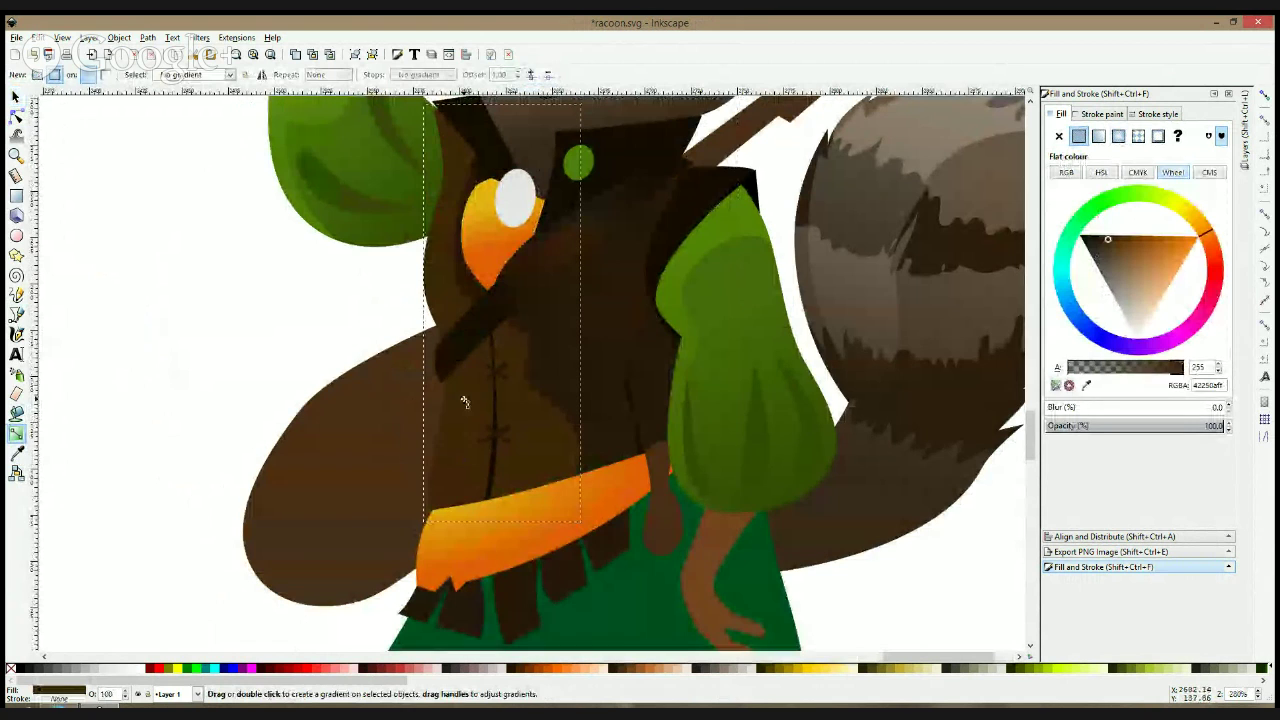
left_click_drag(463, 398, 463, 450)
key("ctrl+z")
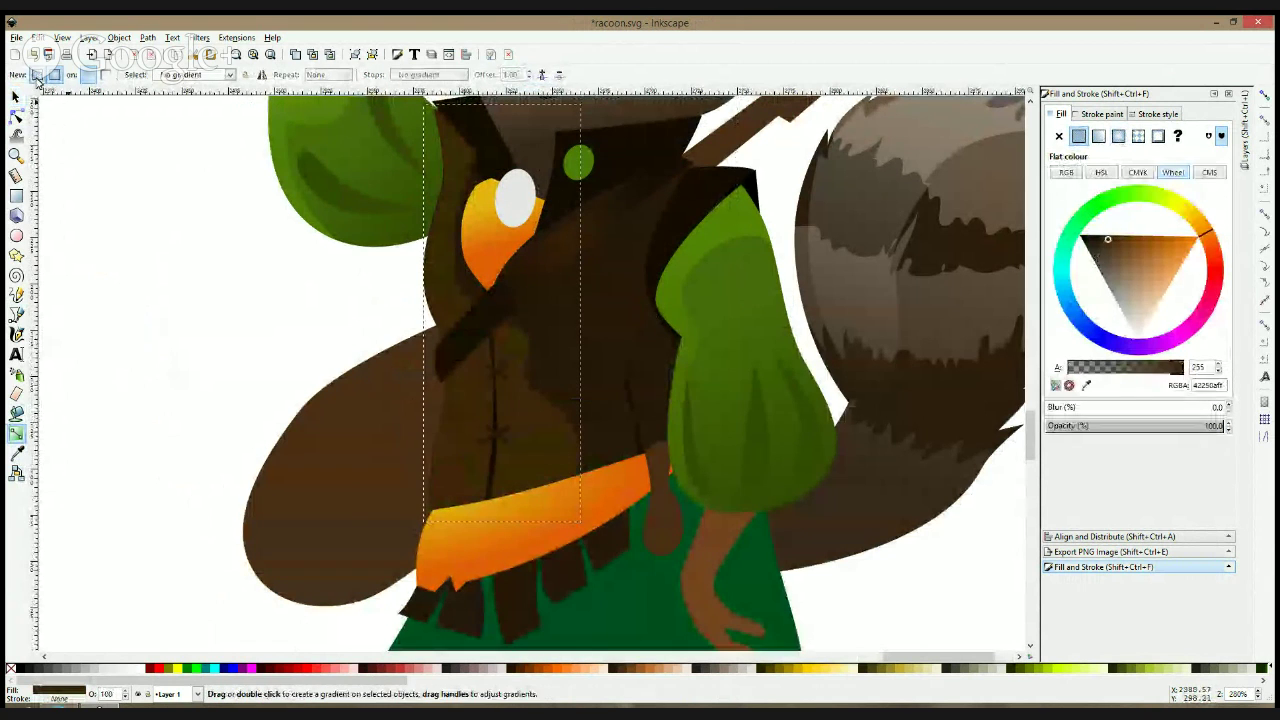
- Apply a linear gradient to the lighter vest panel, fading from below the chest patch towards the sash, and clear the selection
left_click_drag(443, 299, 472, 441)
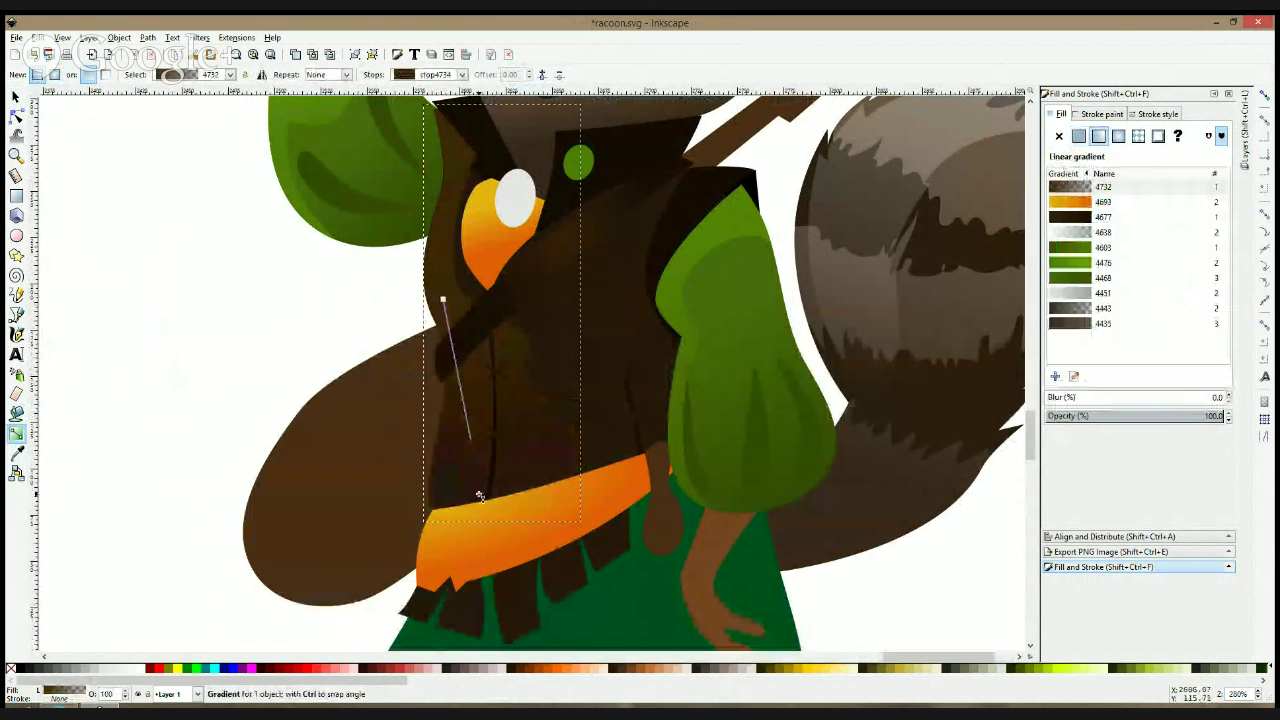
key("ctrl+z")
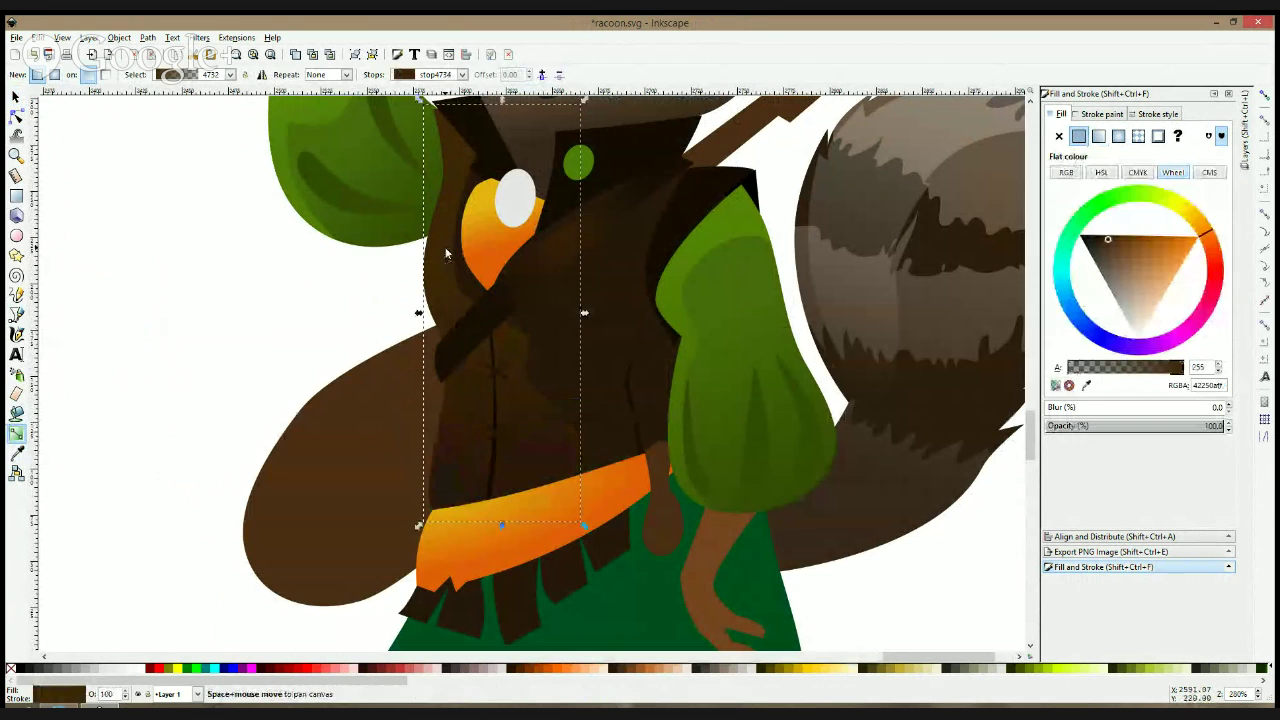
key("space")
left_click(133, 300)
- Apply a linear gradient to the main vest body, running from its middle towards the hanging sleeve with sampled dark brown 190e05, and clear the selection
left_click(576, 315)
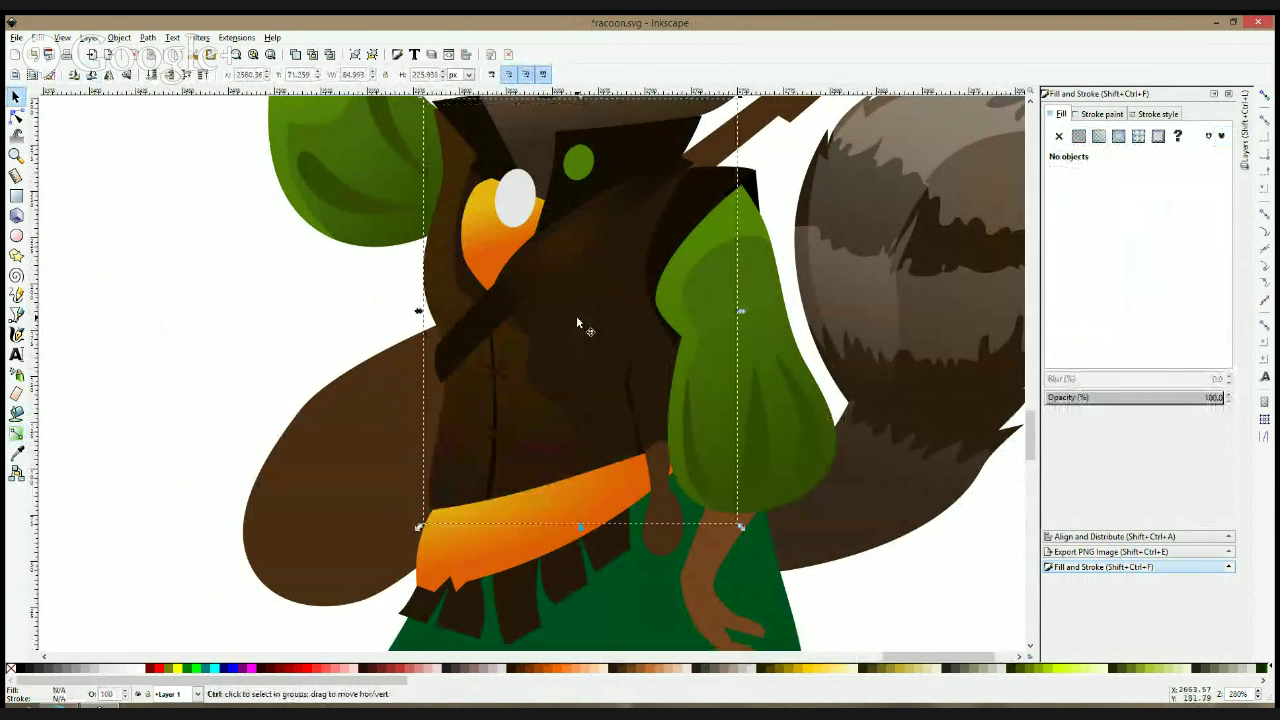
left_click(16, 433)
left_click_drag(551, 349, 640, 349)
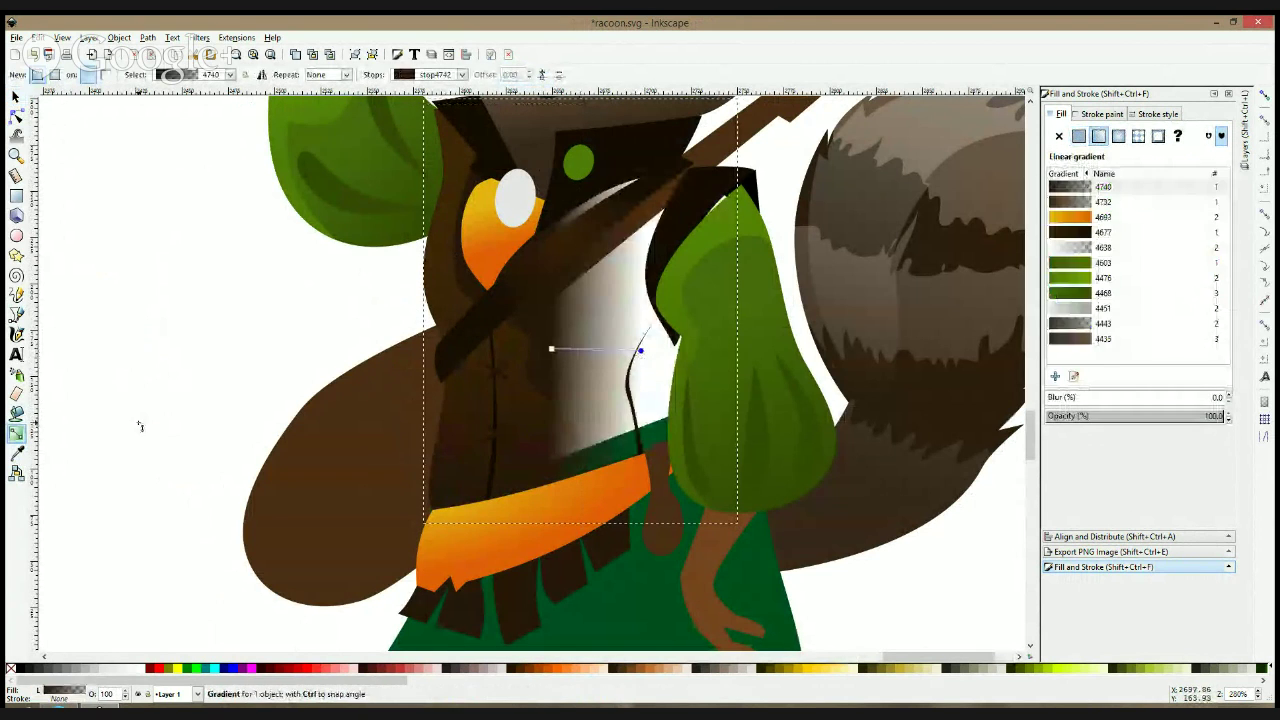
left_click(16, 452)
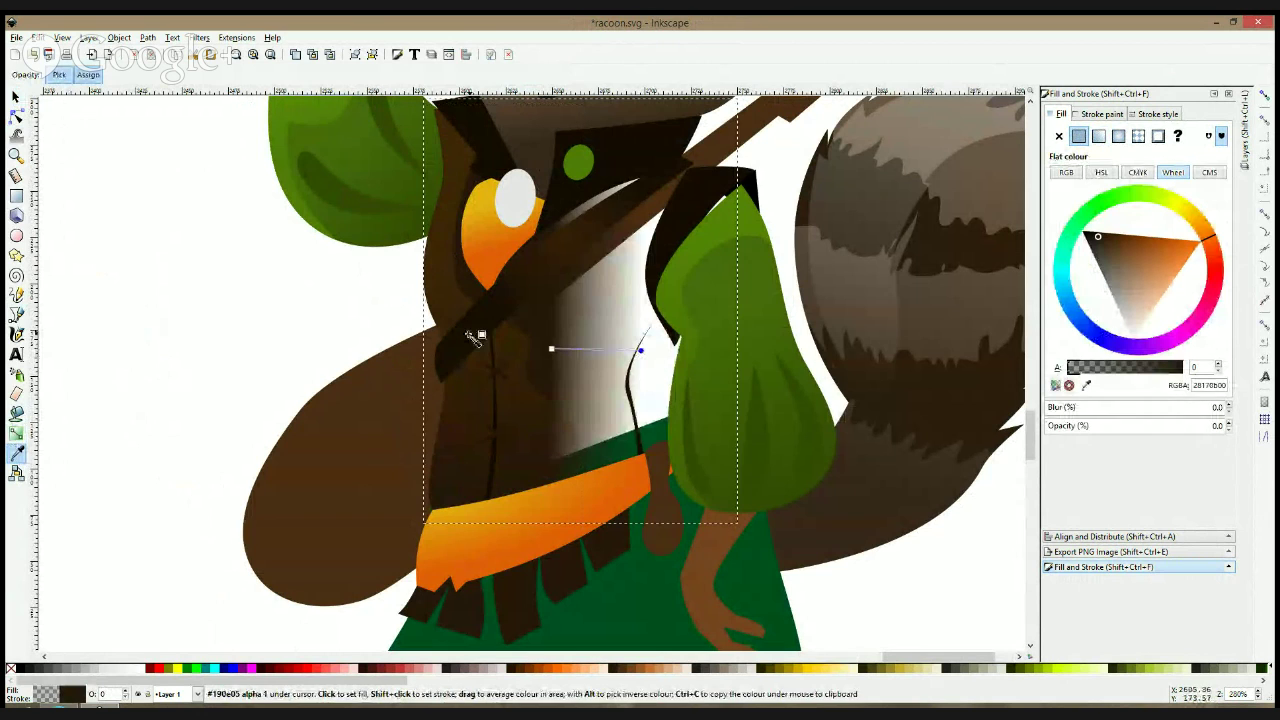
left_click(573, 345)
left_click_drag(640, 349, 666, 366)
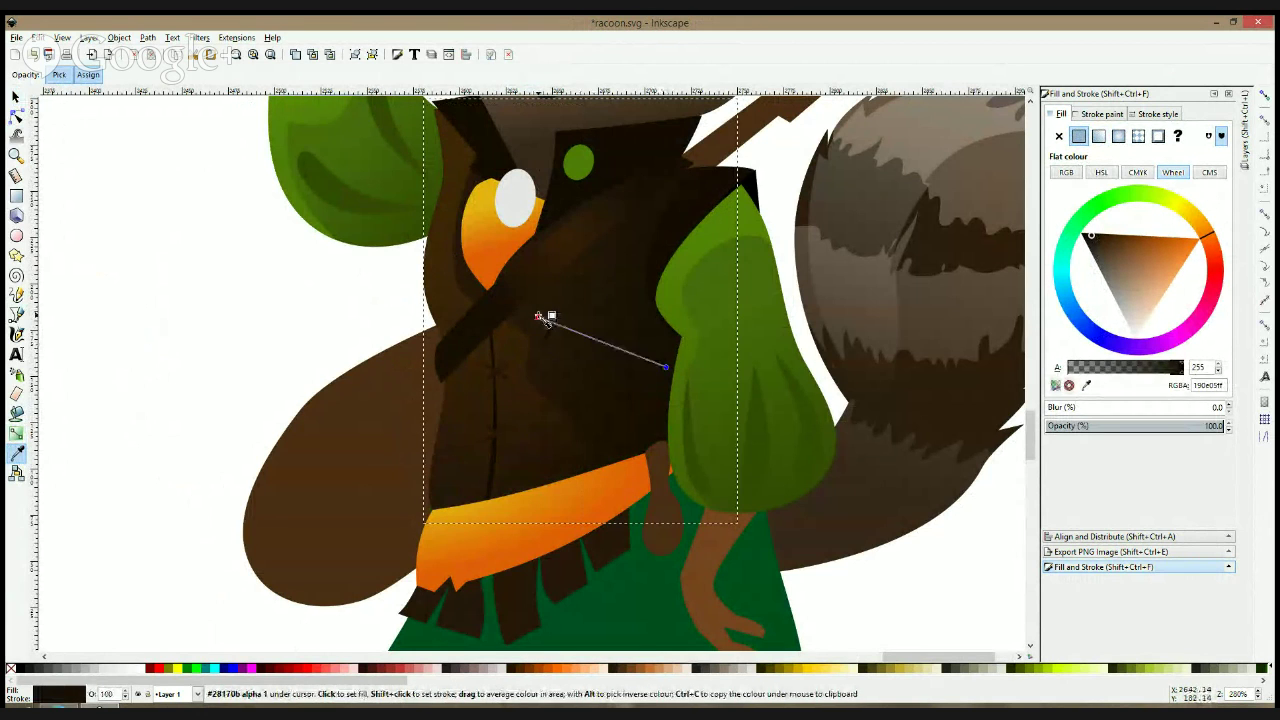
key("s")
scroll(572, 351, "down", 4)
left_click(471, 382)
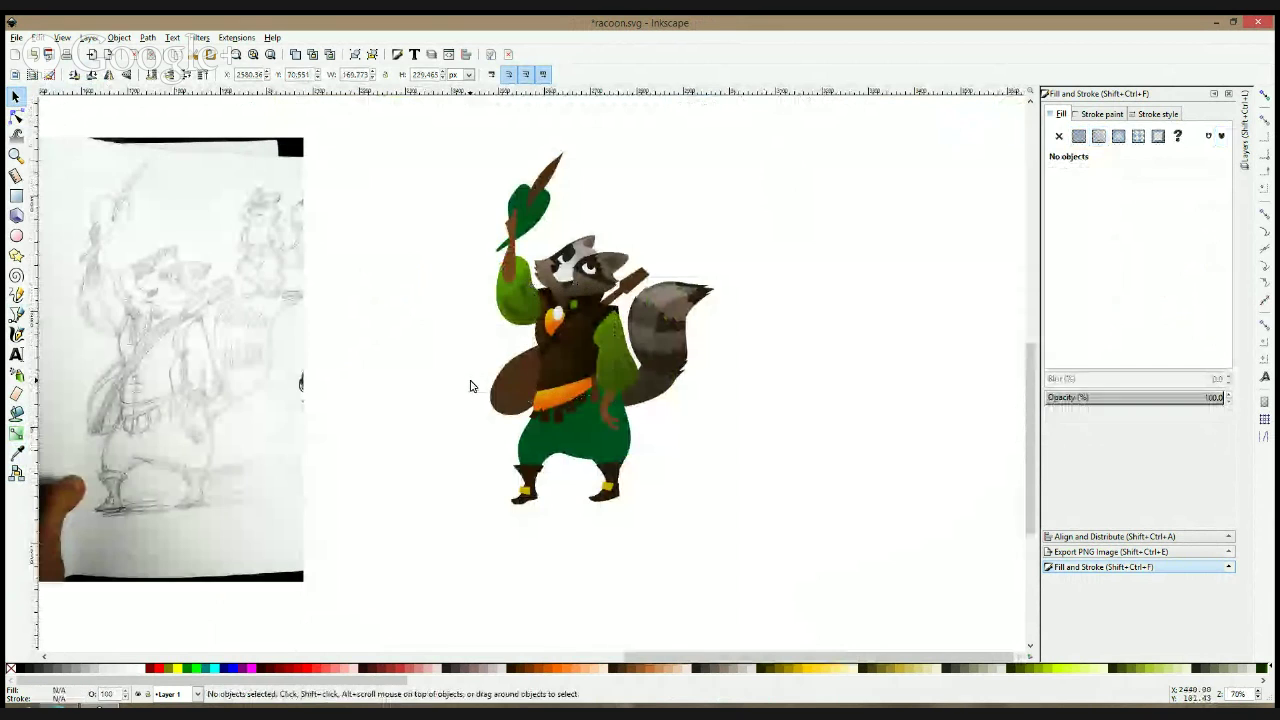
key("ctrl+z")
left_click(471, 372)
- Apply a linear gradient to the dark vest piece at the armhole, running upwards beside the green sleeve
scroll(610, 352, "up", 3)
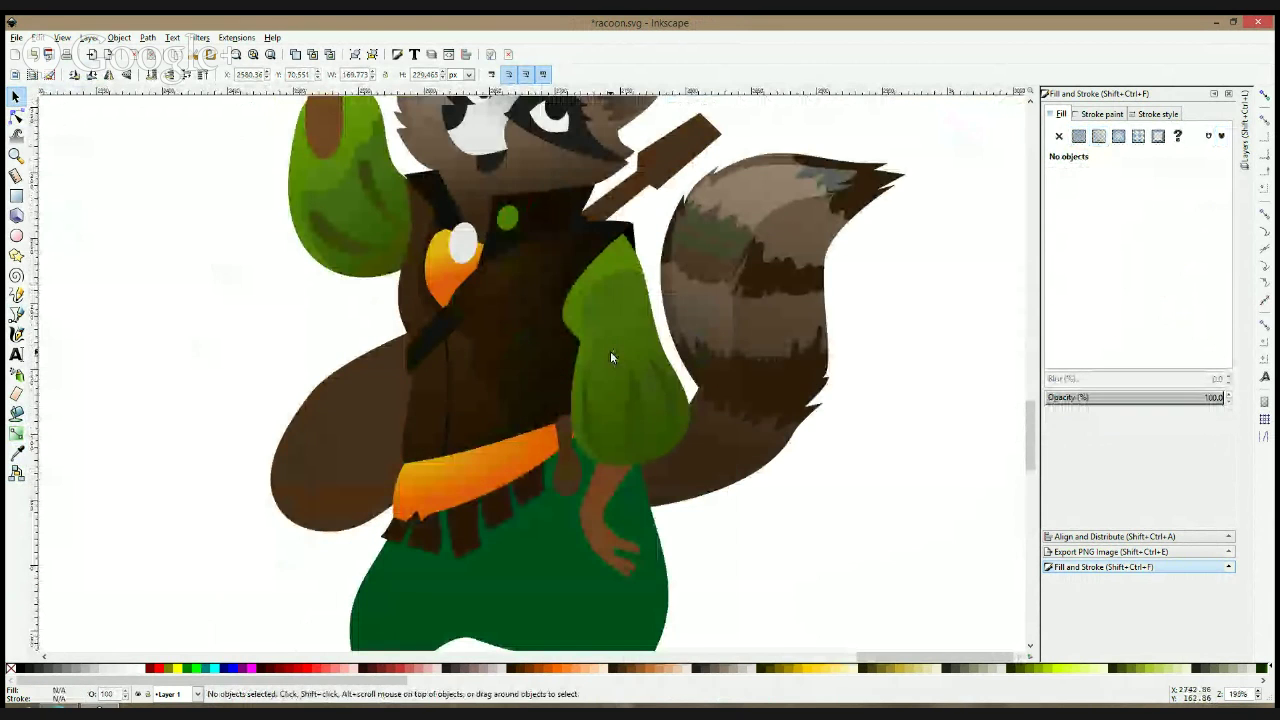
left_click(583, 257)
left_click(629, 235)
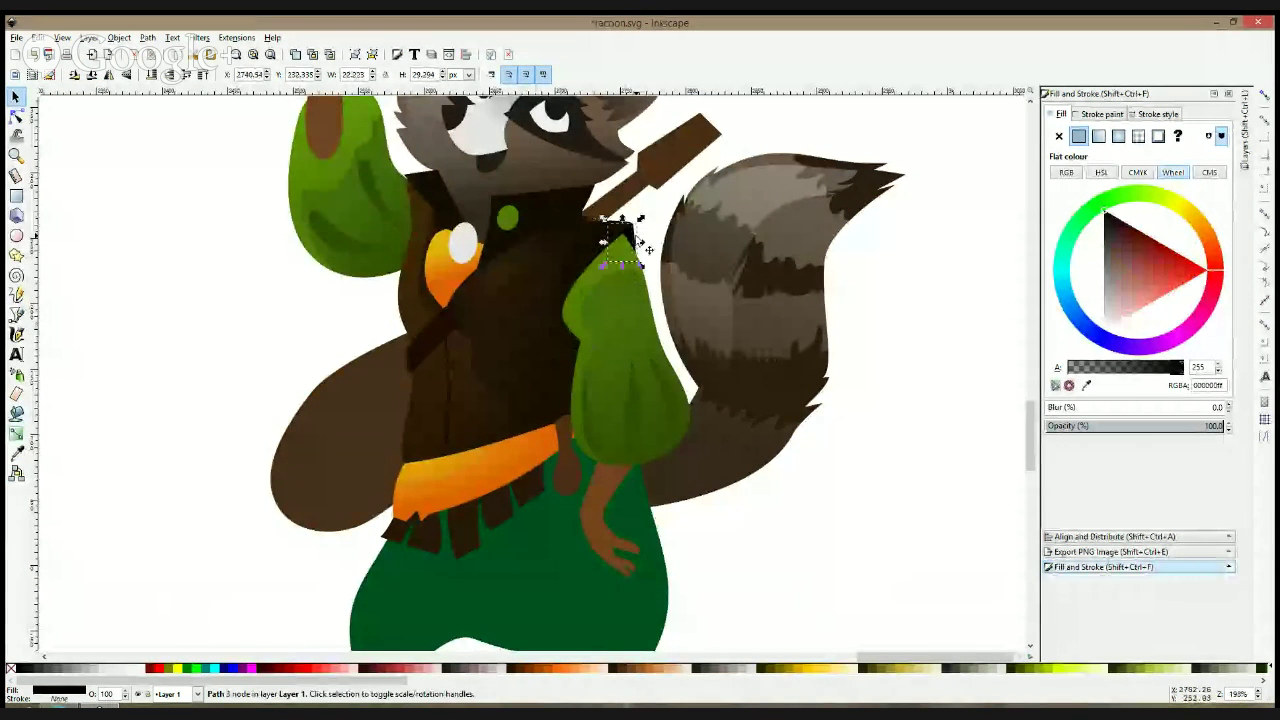
left_click(603, 239)
left_click(16, 437)
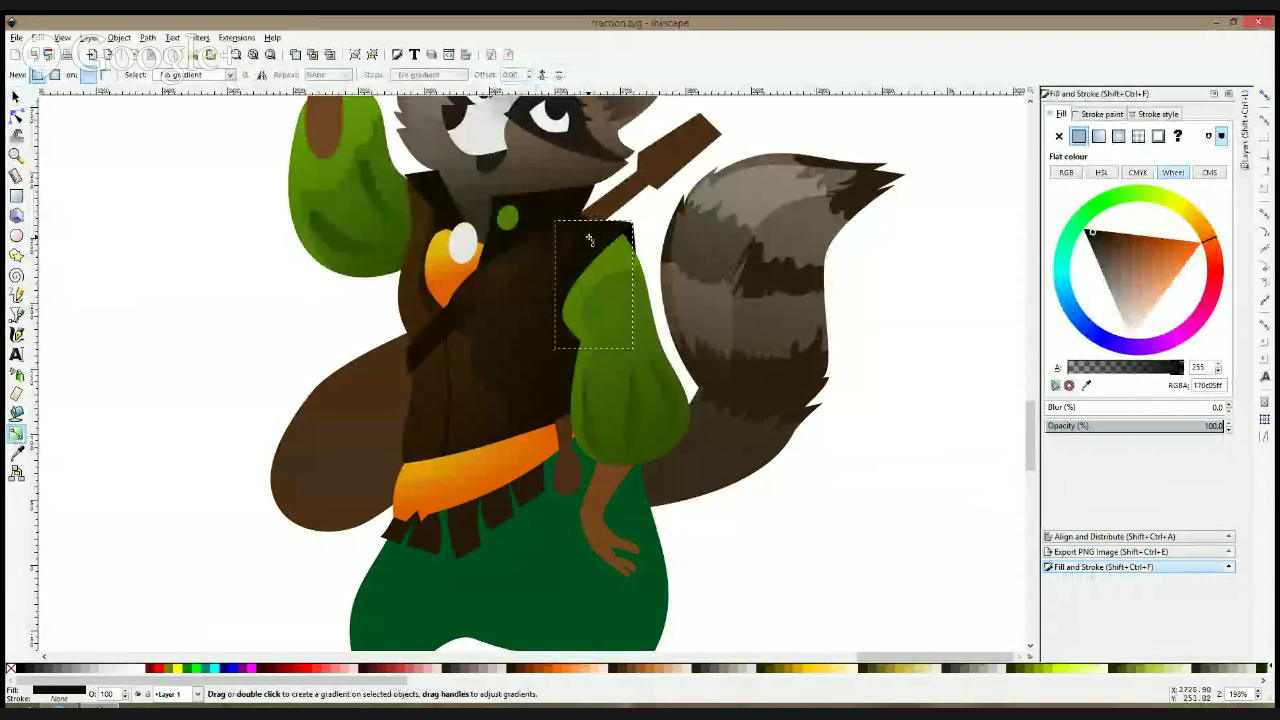
left_click_drag(566, 287, 577, 253)
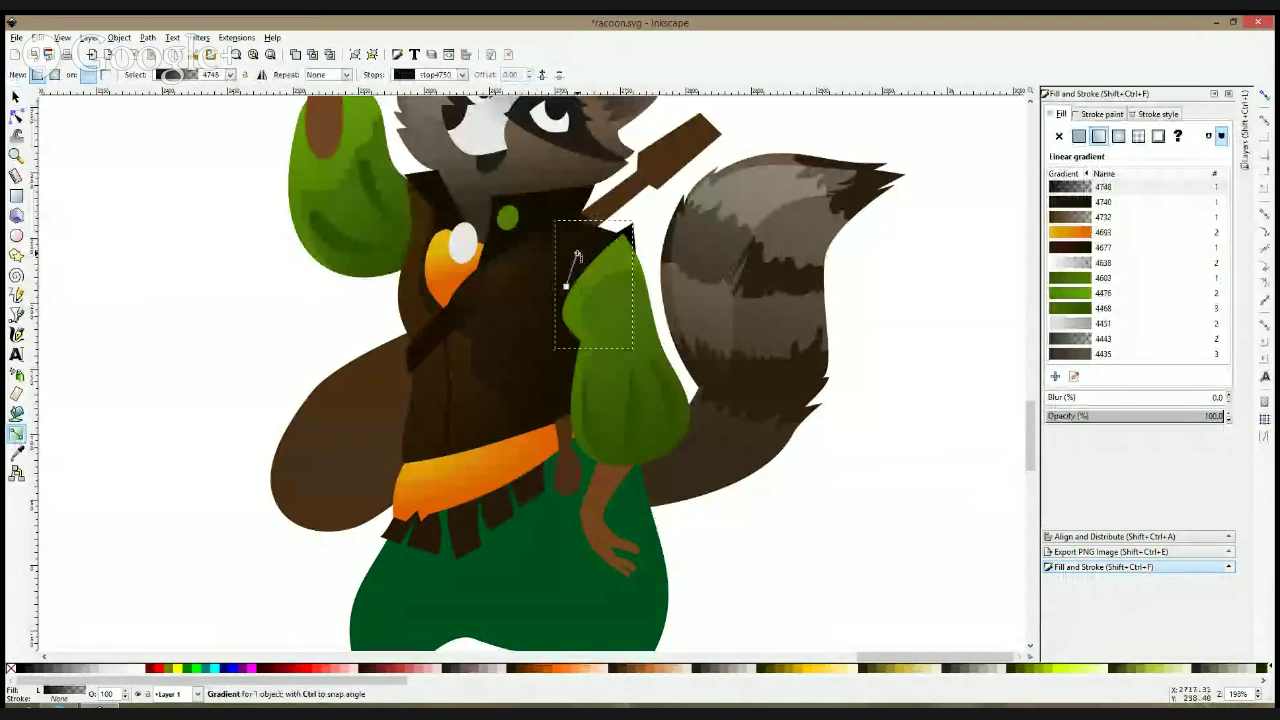
- Recolour the armhole piece's upper gradient stop with sampled brown 2d190c, and clear the selection
left_click(16, 452)
left_click(621, 197)
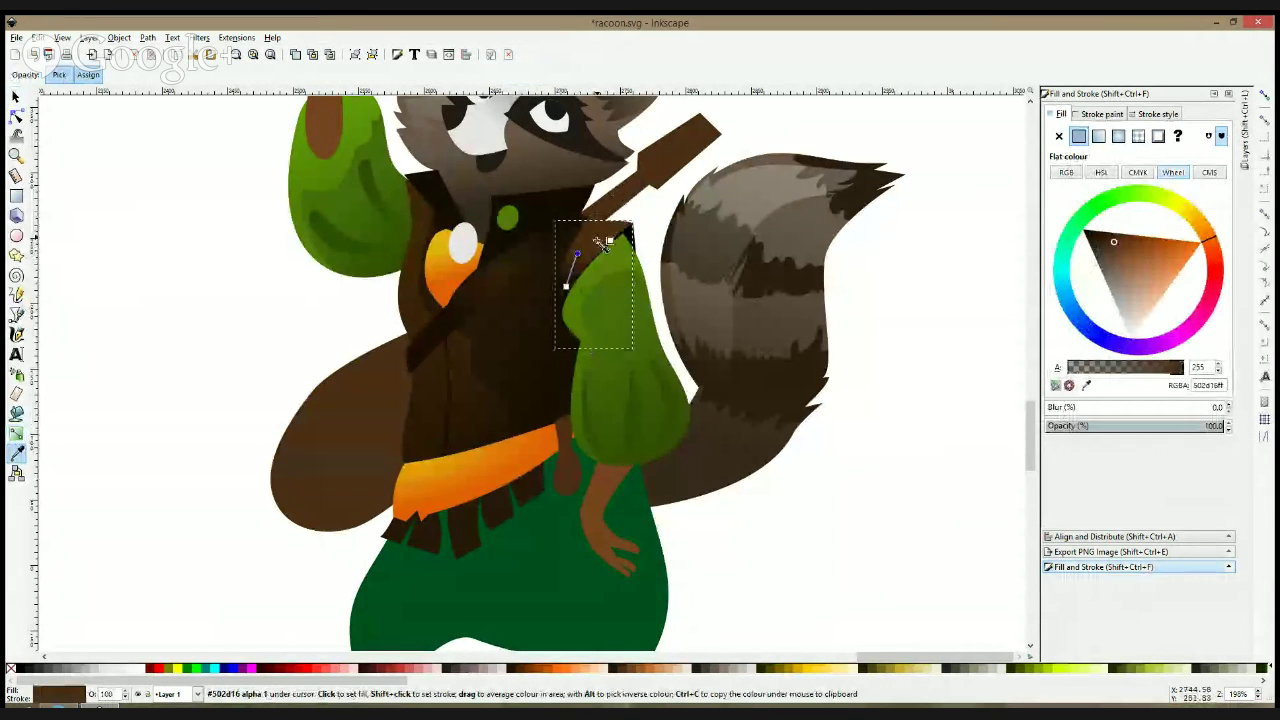
left_click(584, 259)
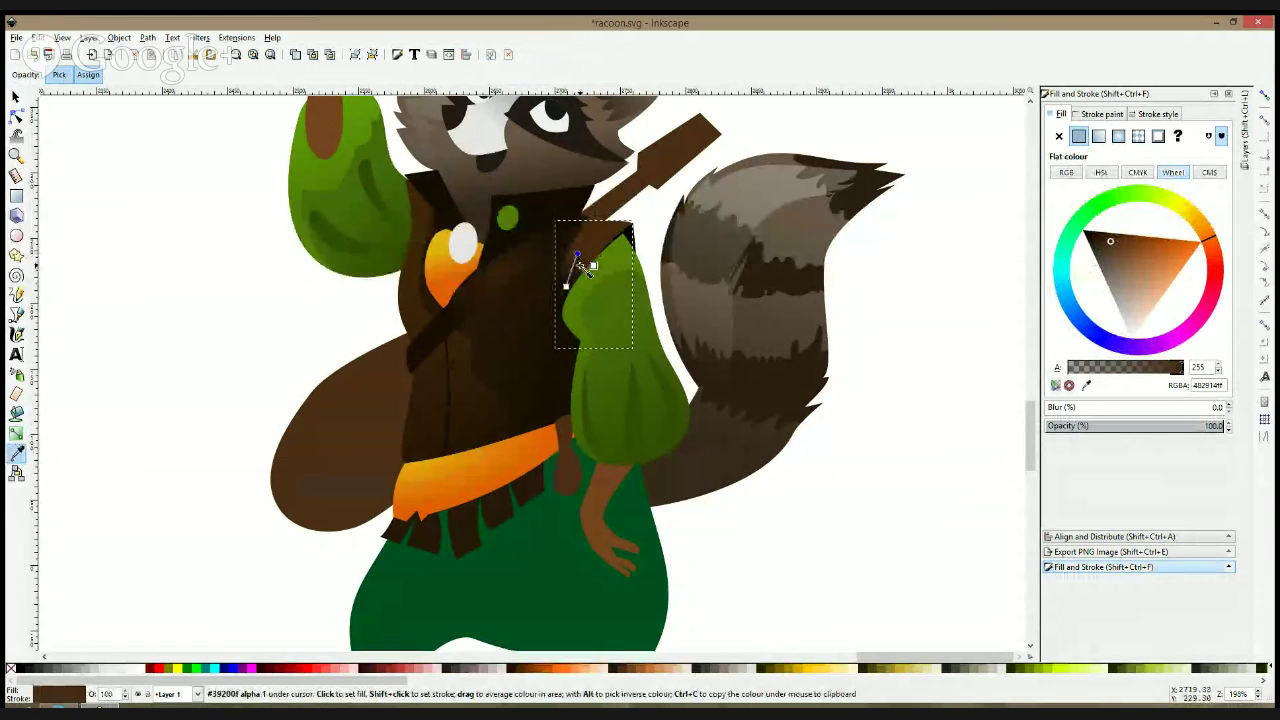
left_click(578, 254)
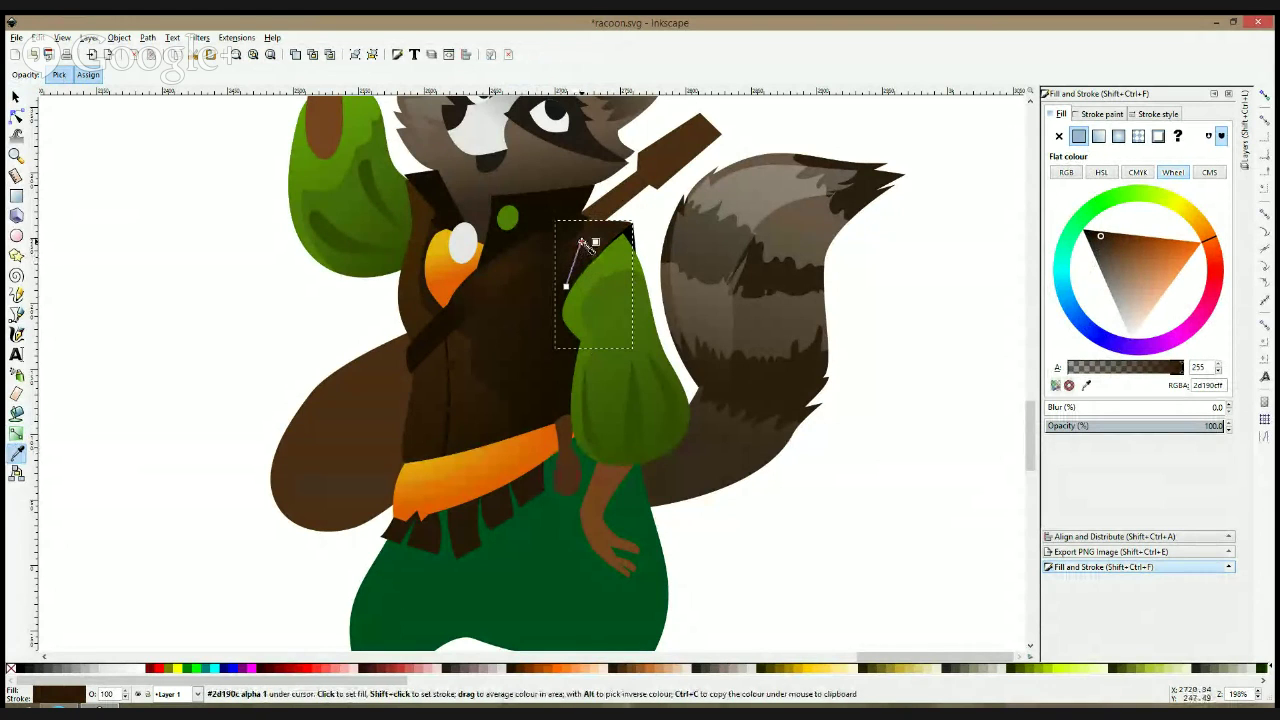
left_click(16, 96)
left_click(295, 290)
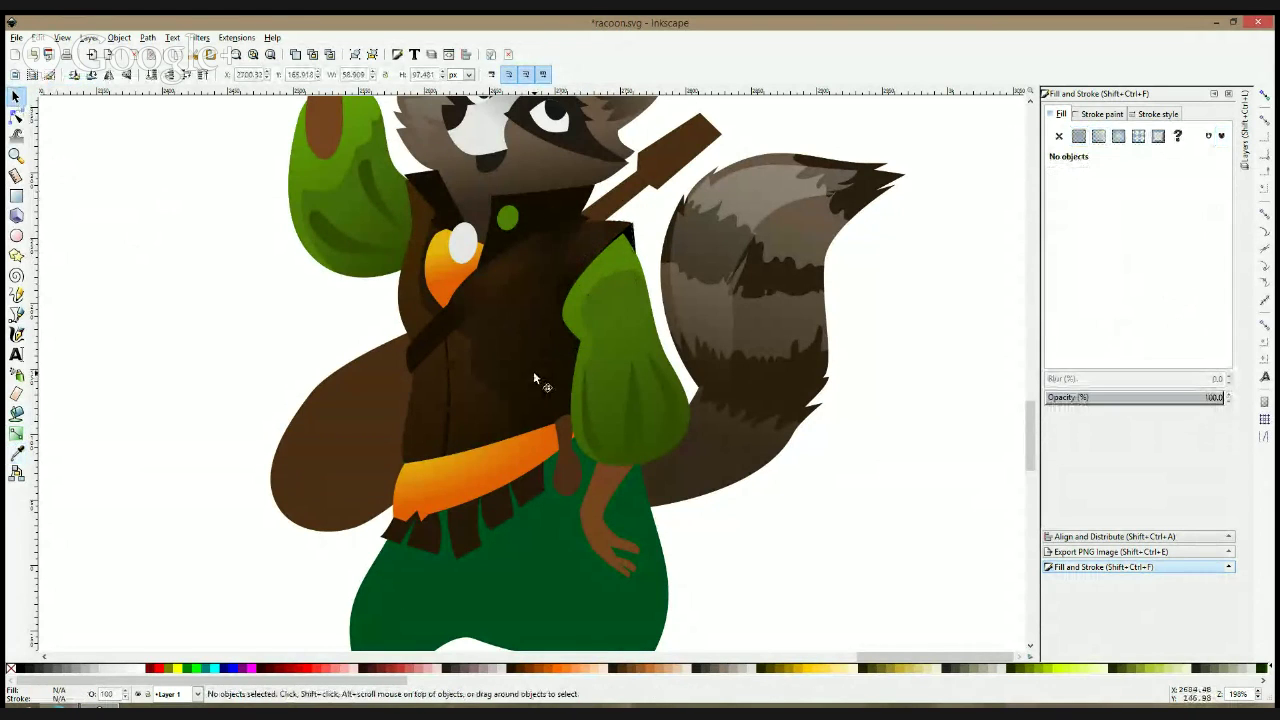
- Recolour all four strips of the two cross stitches with dark green 004f21 sampled from the trousers, and clear the selection
scroll(539, 352, "down", 4)
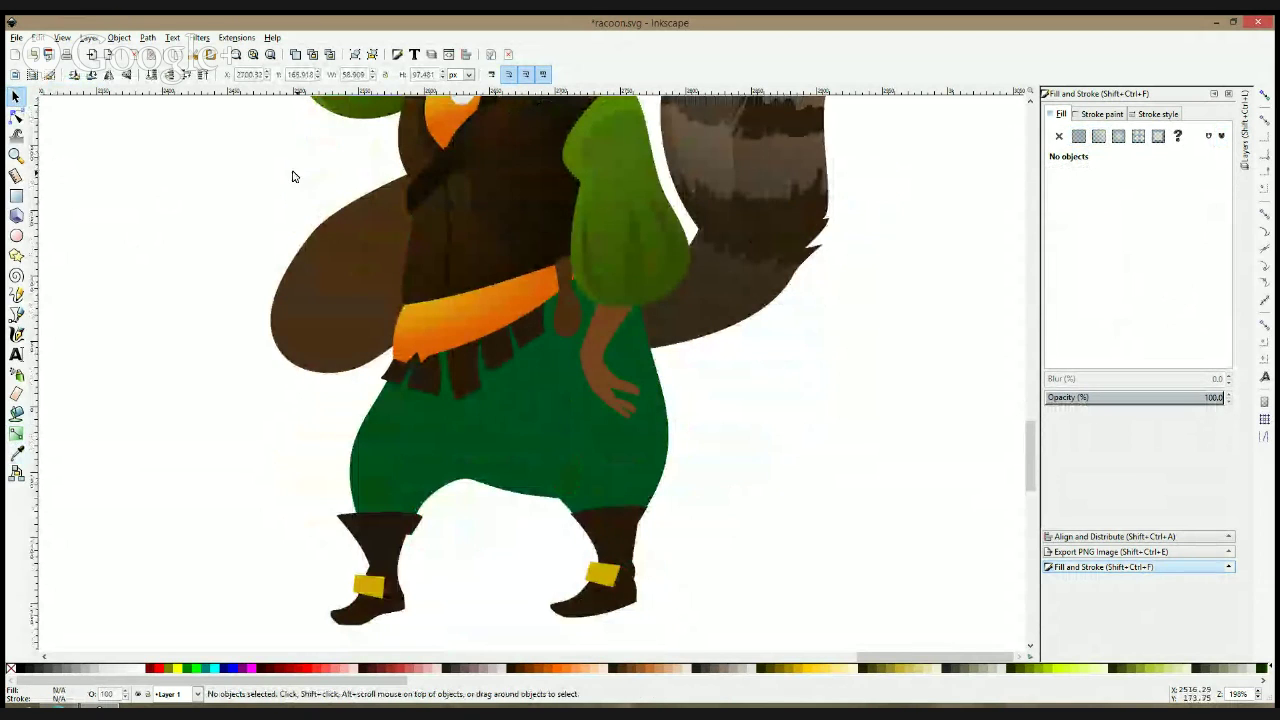
left_click_drag(277, 168, 511, 267)
left_click(16, 452)
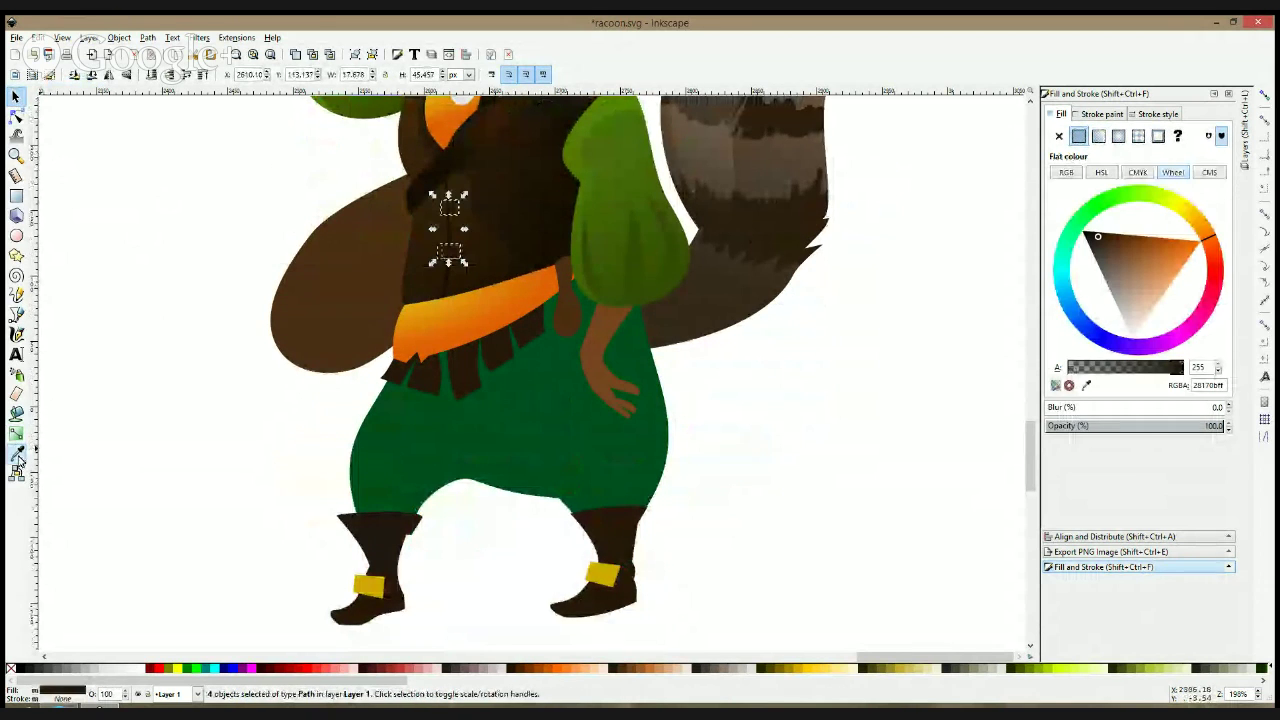
left_click(513, 321)
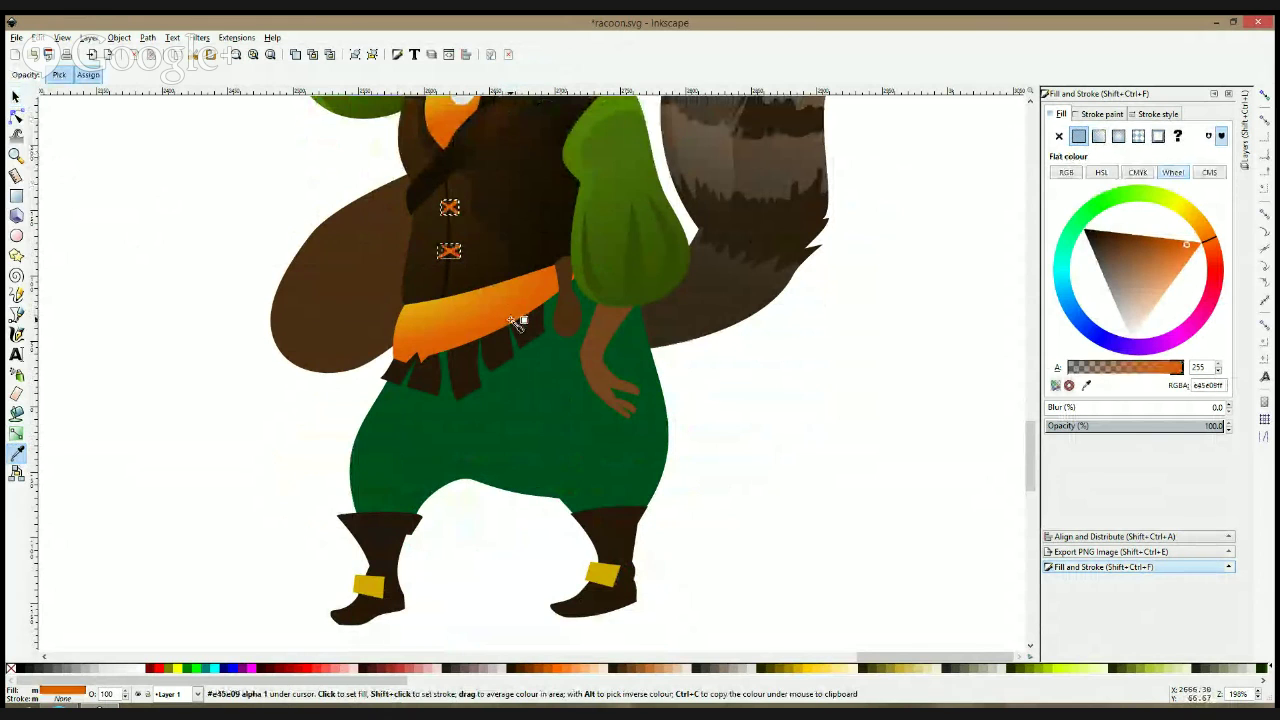
scroll(548, 308, "up", 2)
left_click(560, 444)
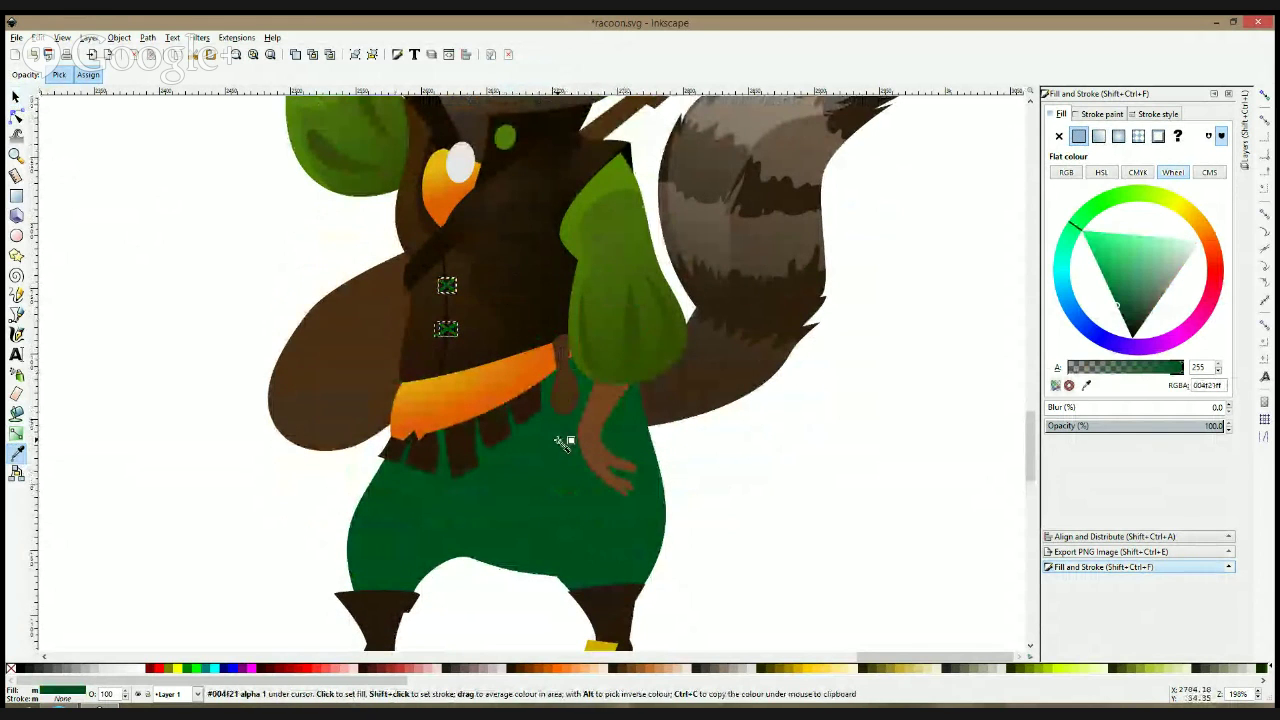
left_click(16, 97)
left_click(150, 200)
- Check the whole shaded raccoon at a smaller size and save the drawing
scroll(521, 243, "down", 3)
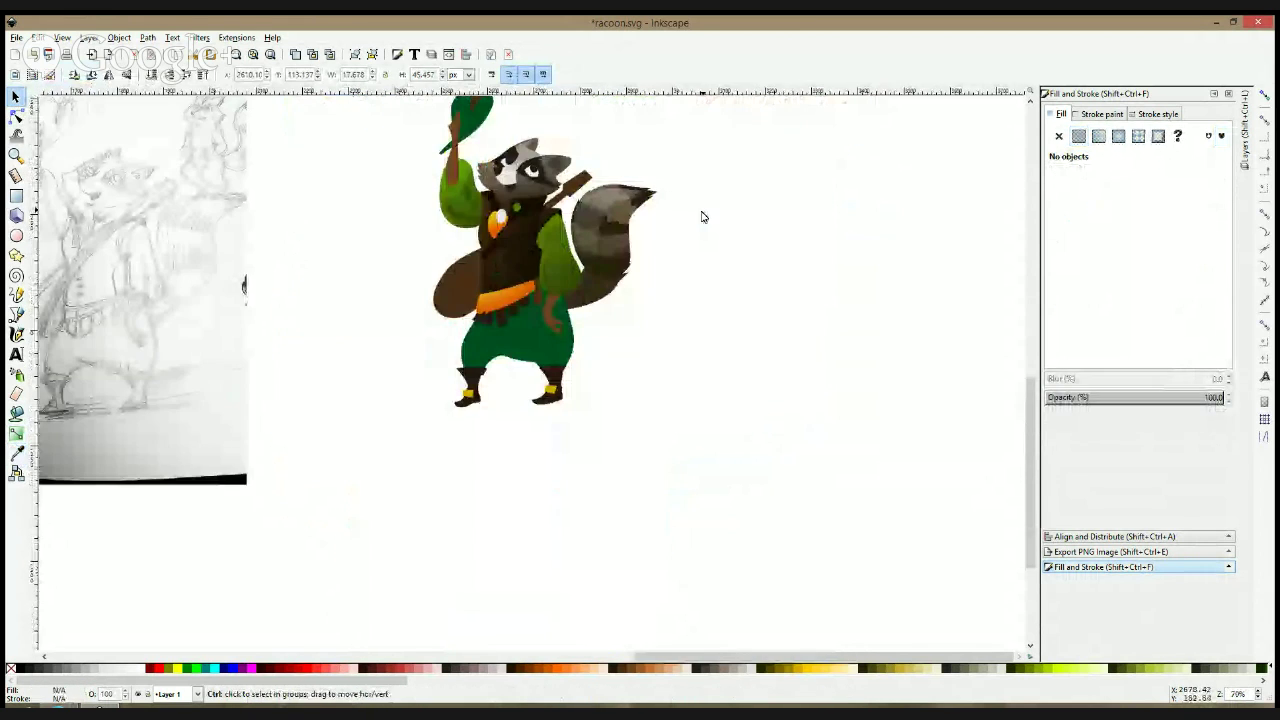
scroll(670, 200, "up", 1)
scroll(686, 257, "down", 3)
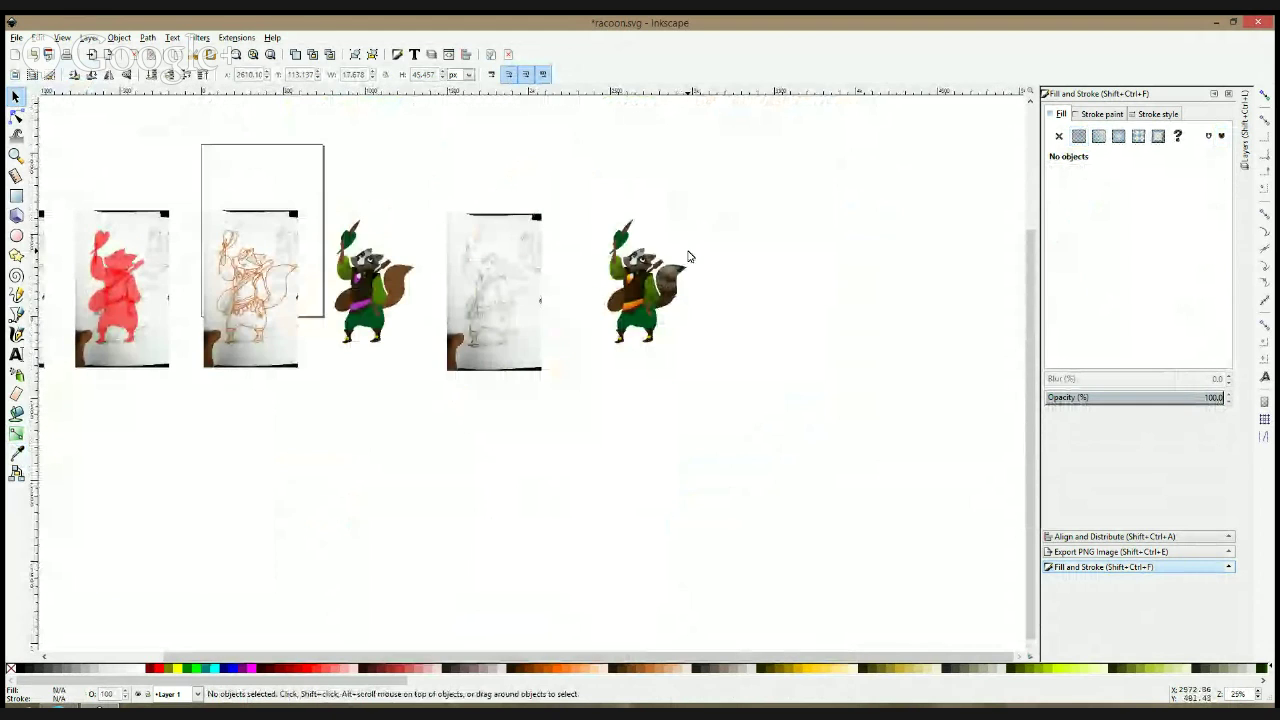
scroll(690, 280, "up", 4)
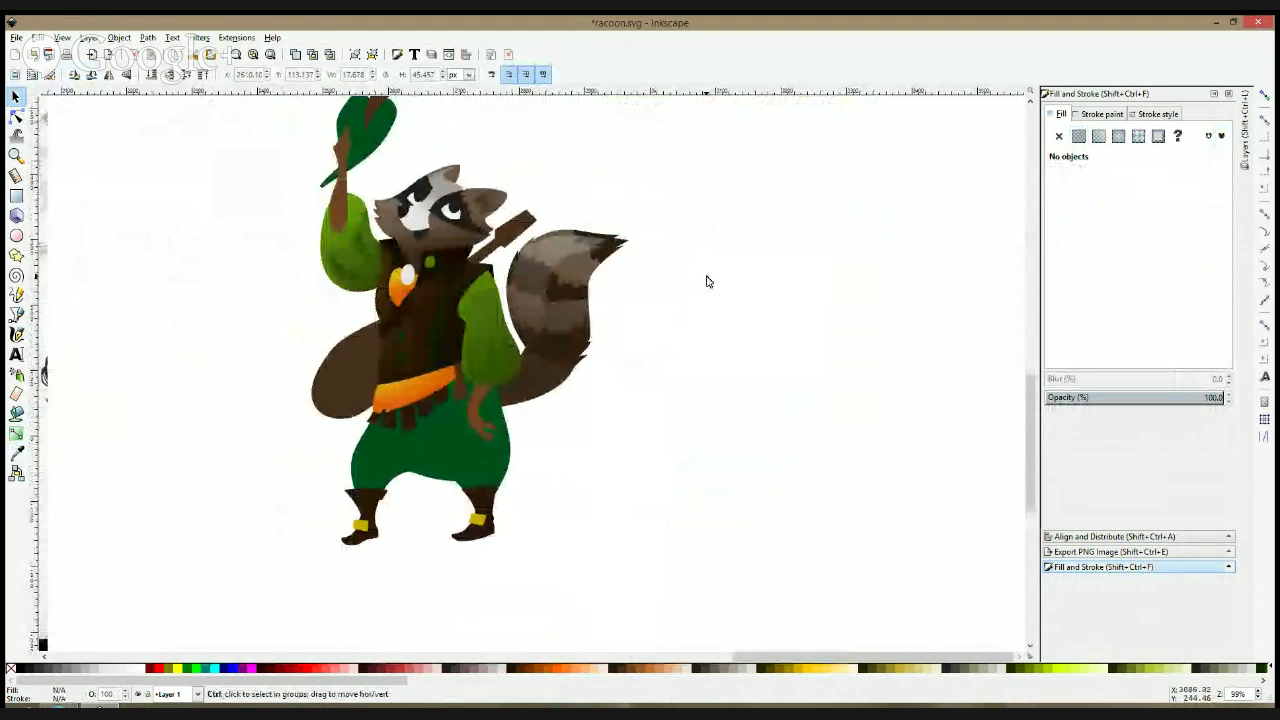
key("ctrl+s")
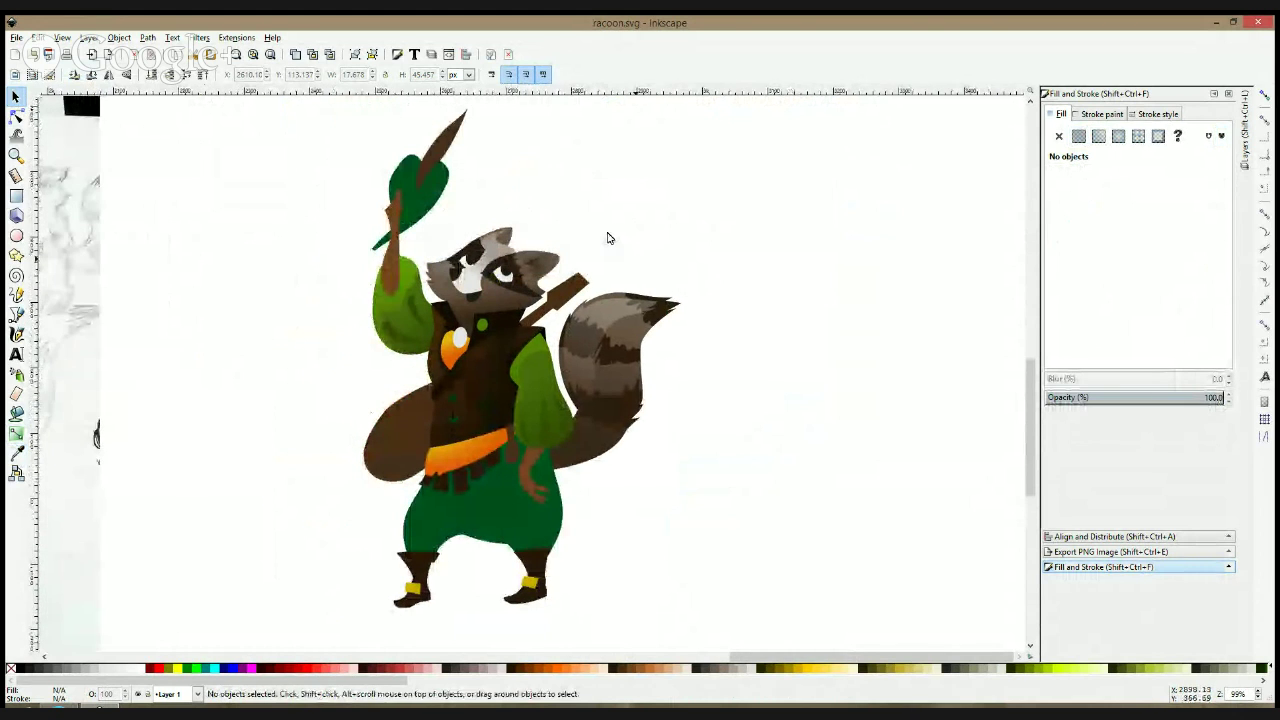
- Draw a closed three-pronged shape over the brown rounded body behind the vest, with the prongs pointing towards the vest
scroll(449, 221, "up", 1)
scroll(449, 221, "down", 2)
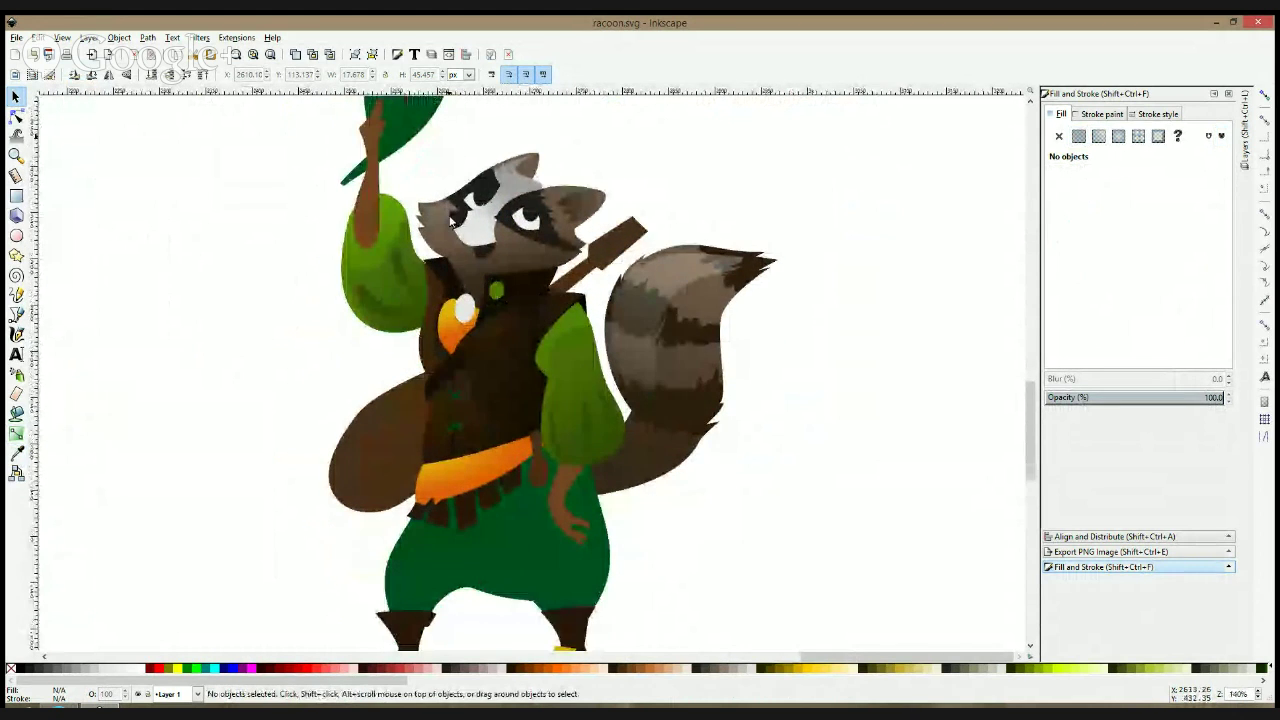
left_click(510, 418)
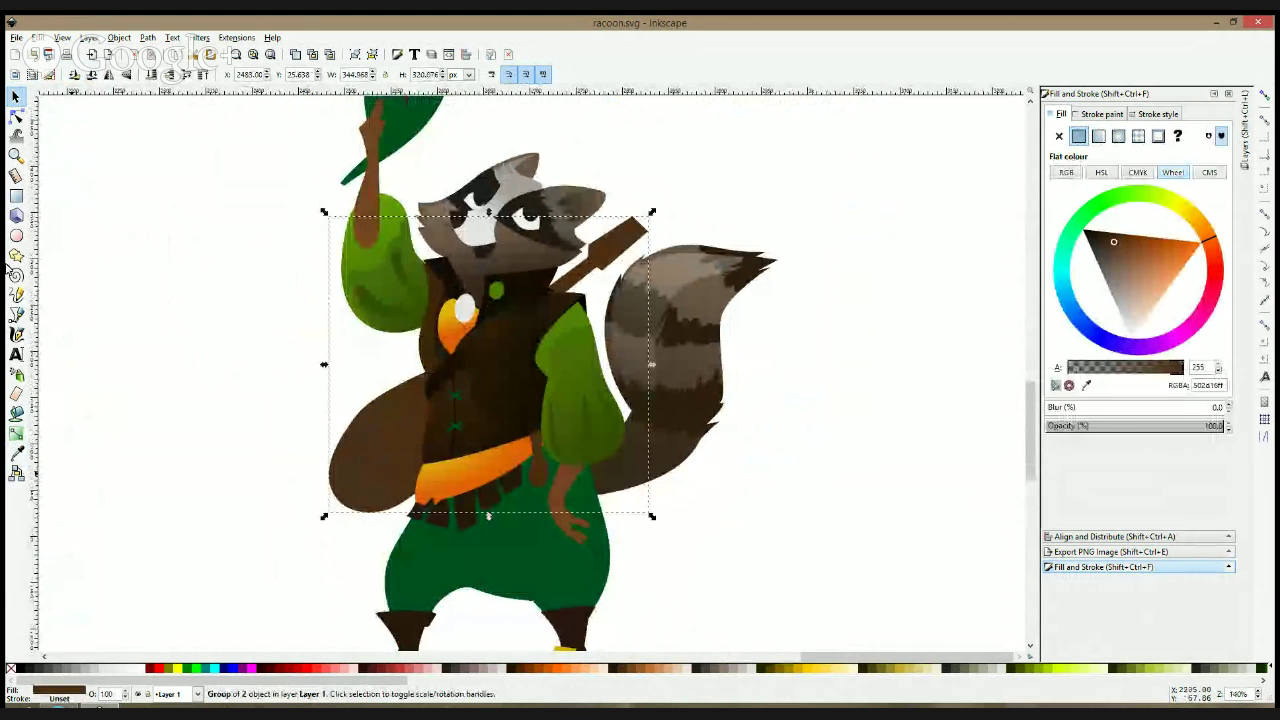
left_click(16, 314)
scroll(349, 531, "up", 2)
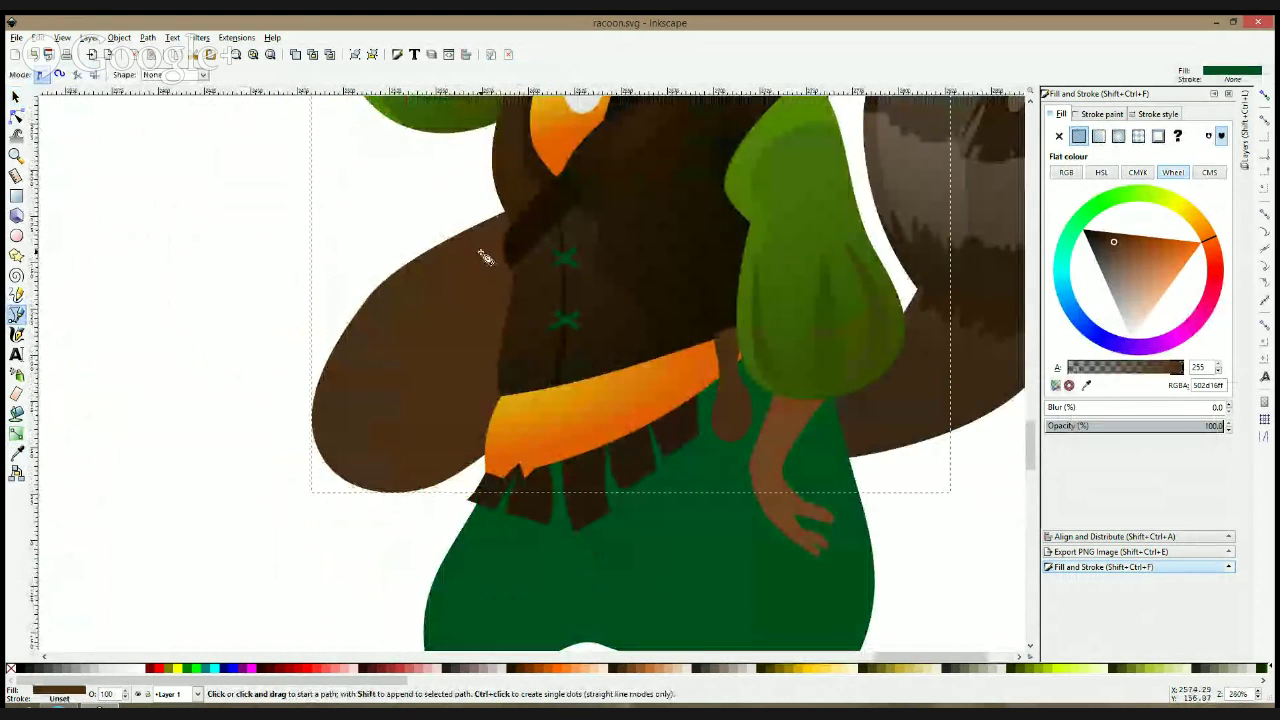
left_click(296, 400)
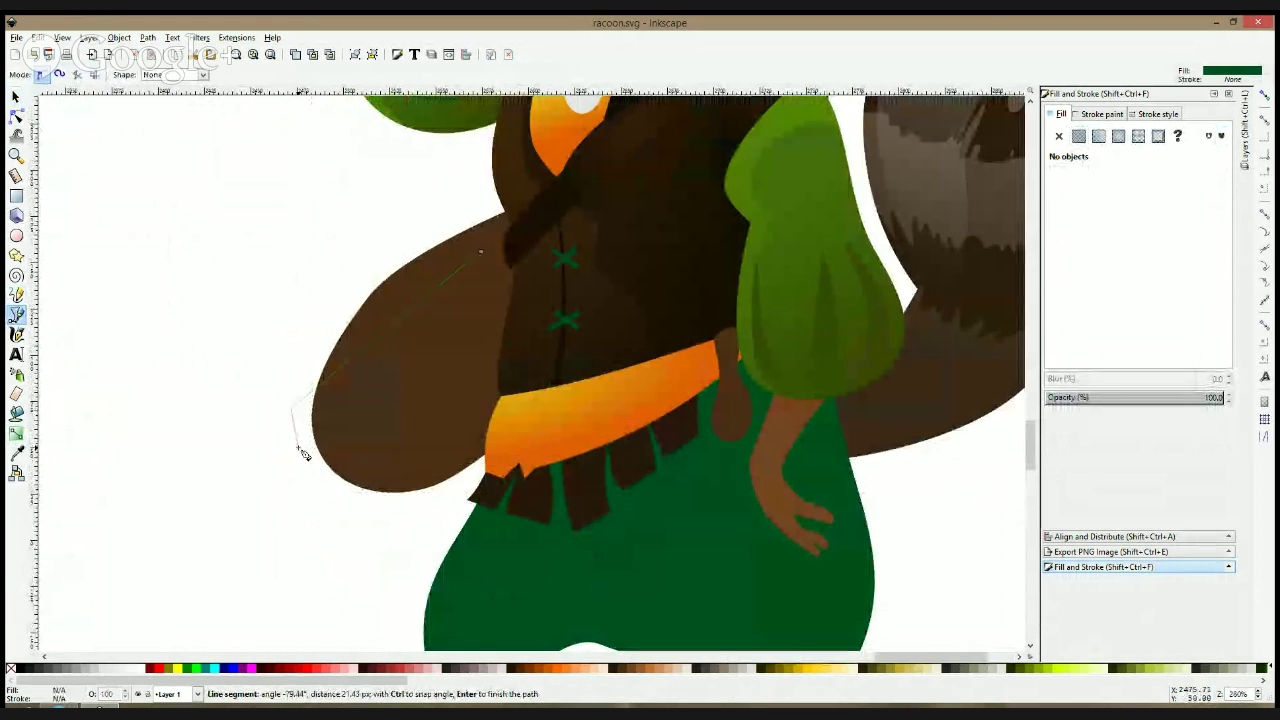
left_click(326, 508)
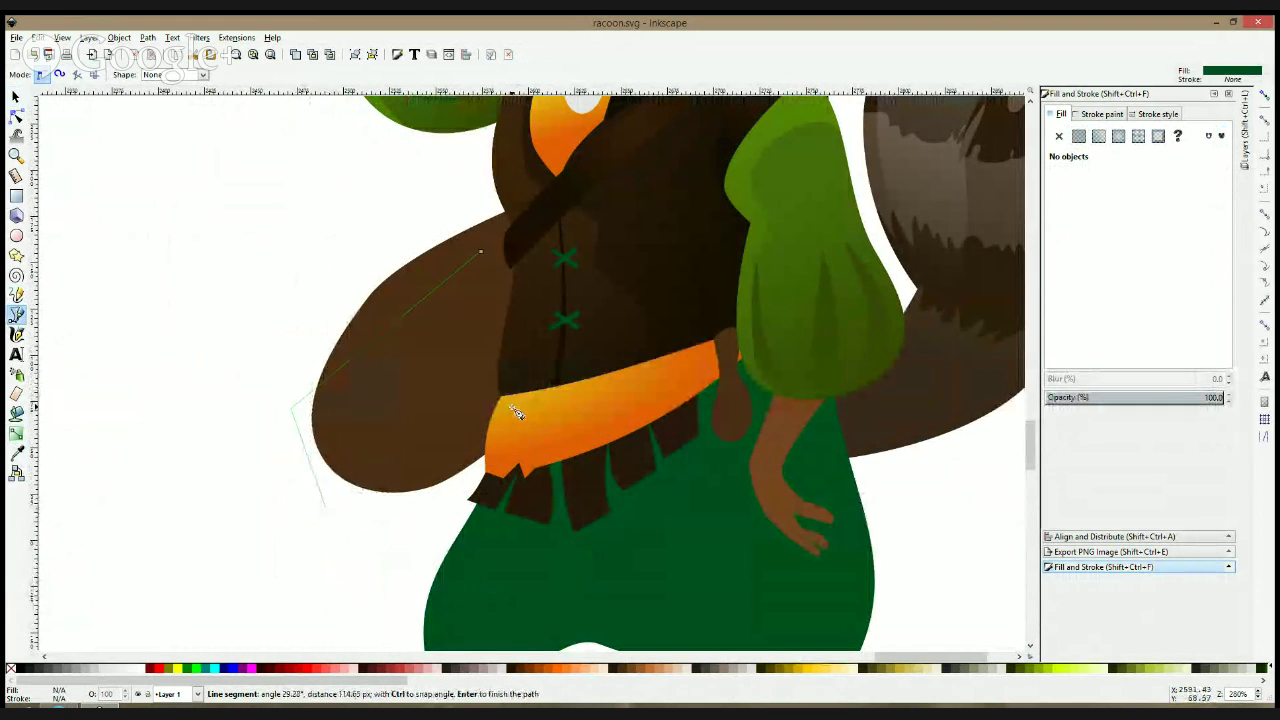
left_click(525, 369)
left_click(395, 435)
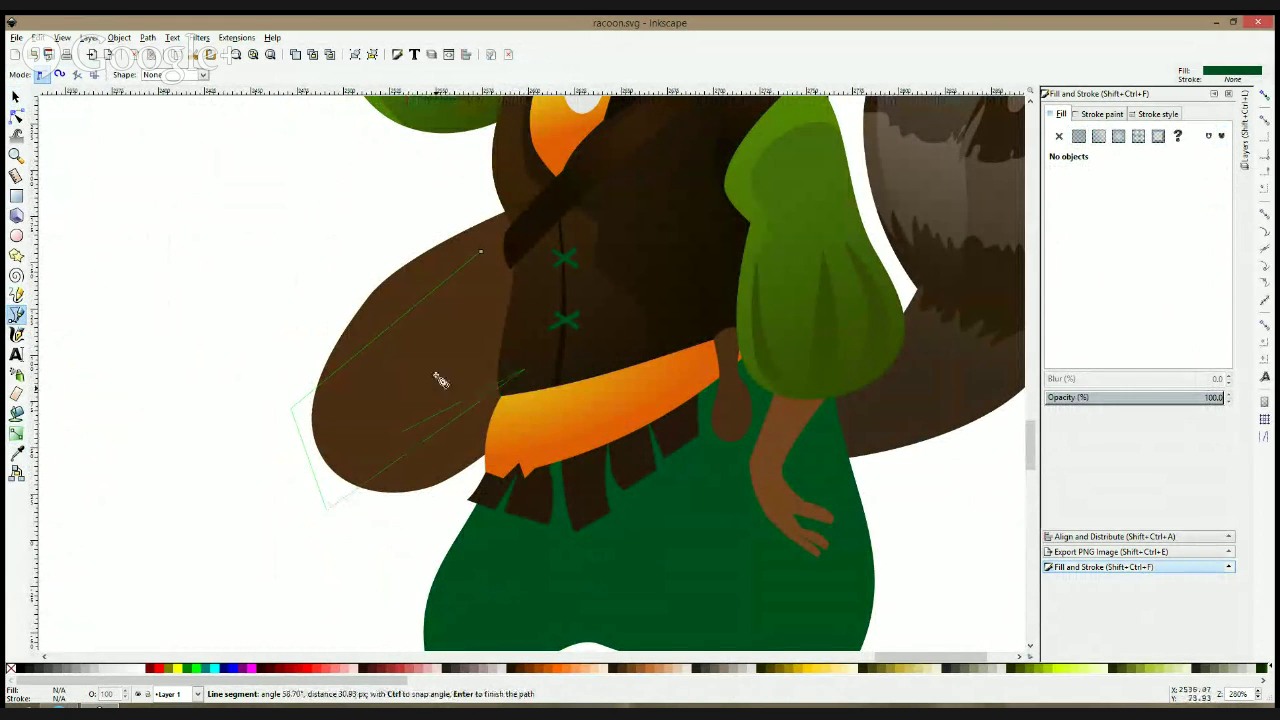
left_click(524, 297)
left_click(435, 291)
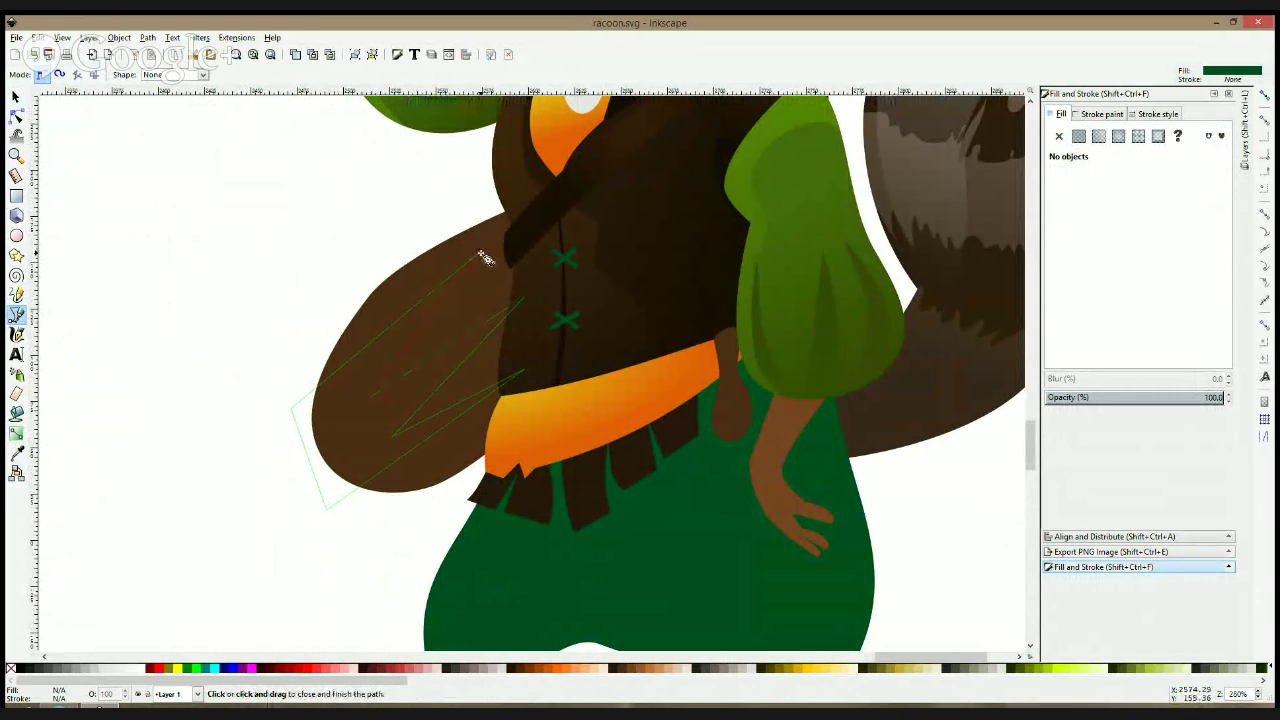
left_click(482, 252)
- Bend the straight edges of the green three-pronged shape into curves, and adjust its lowest tip and upper notch nodes
left_click(16, 116)
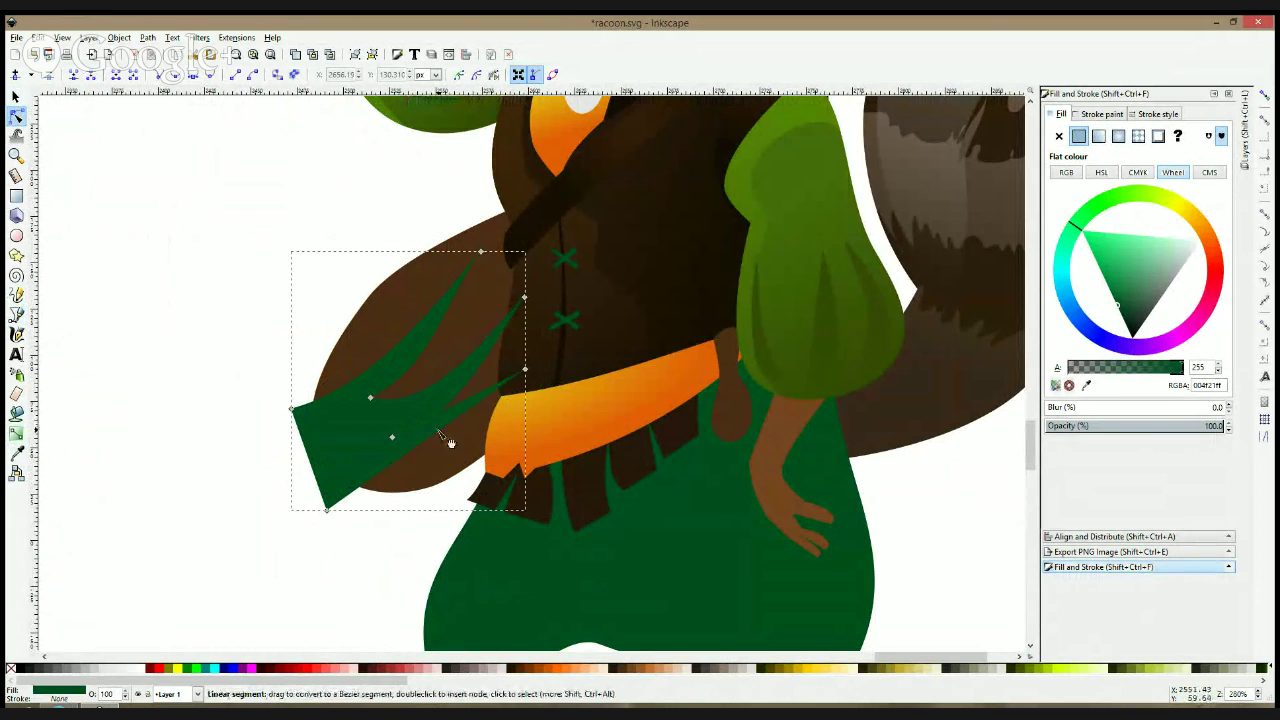
left_click_drag(441, 432, 456, 470)
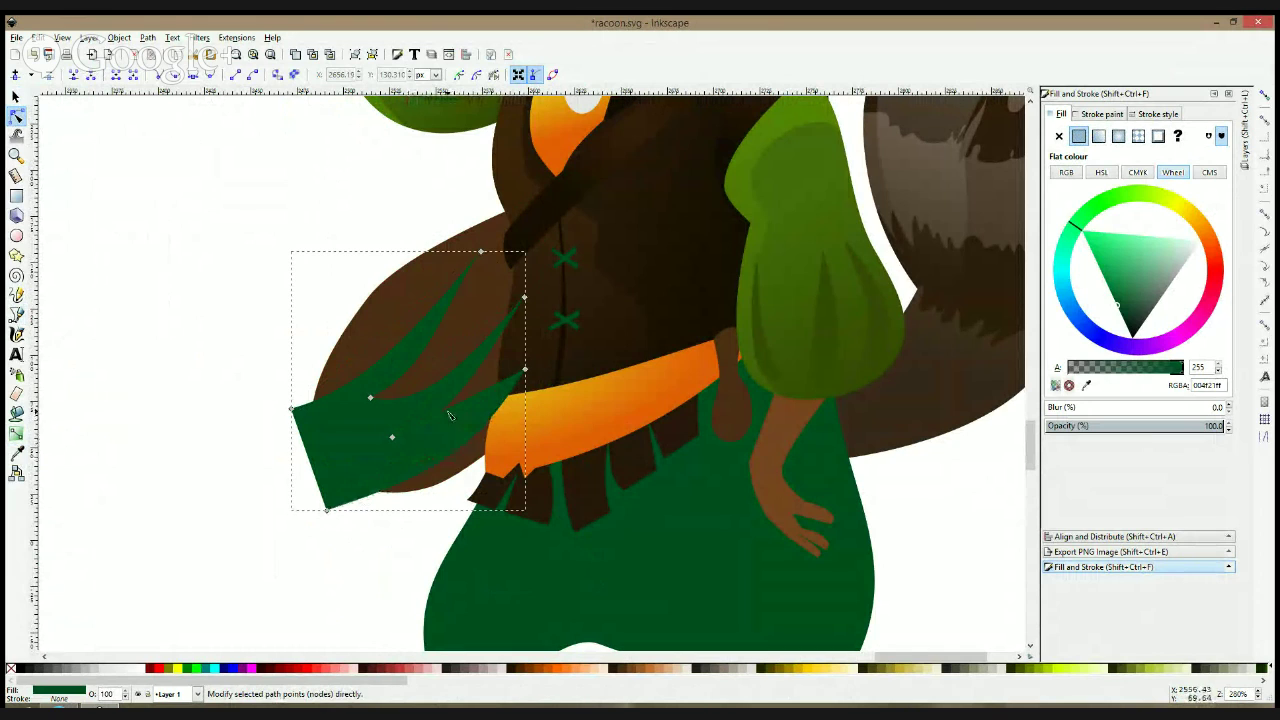
key("ctrl+z")
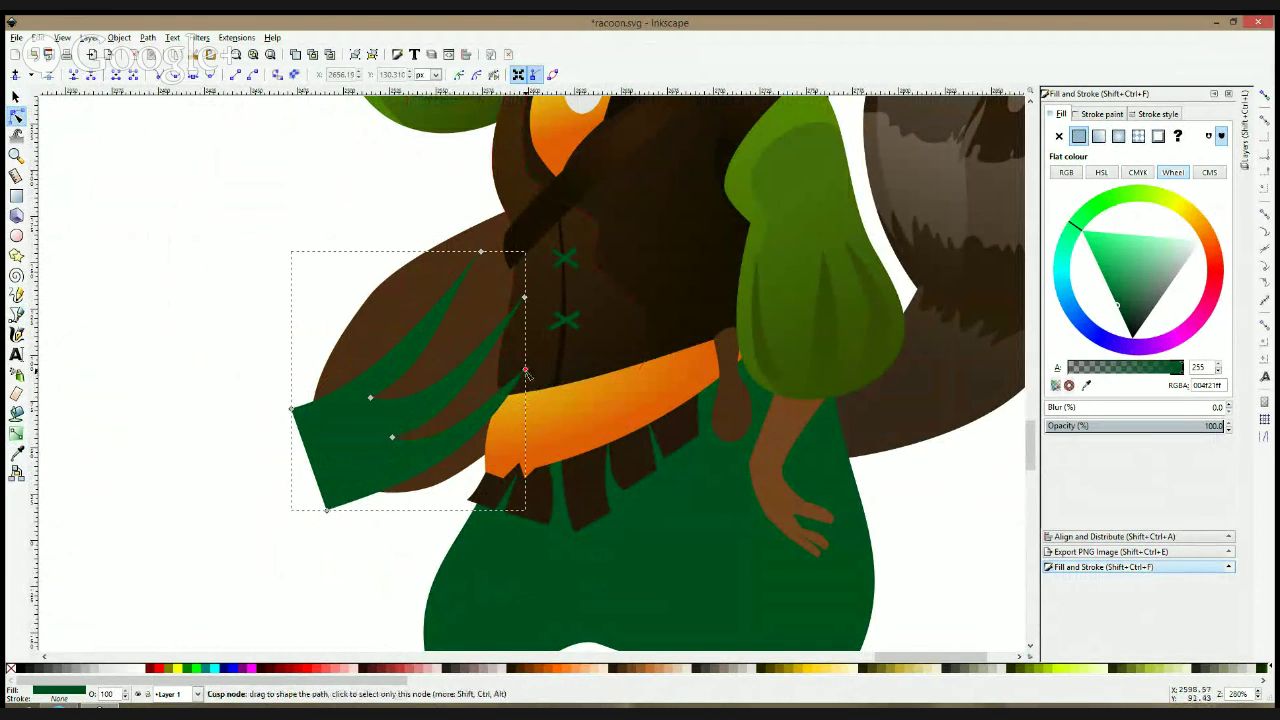
left_click_drag(525, 370, 537, 374)
left_click_drag(370, 398, 371, 404)
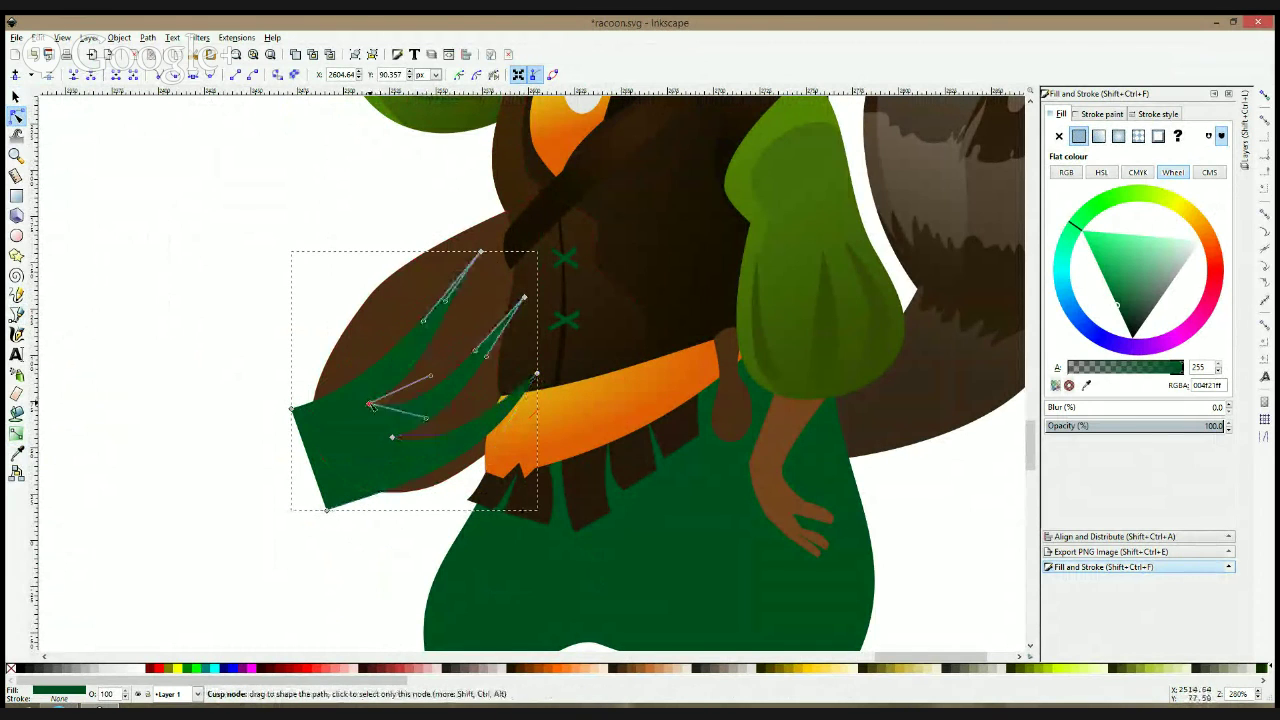
- Move the two outer corner nodes of the green shape inwards and smooth them into a rounded outer end
left_click_drag(291, 409, 323, 413)
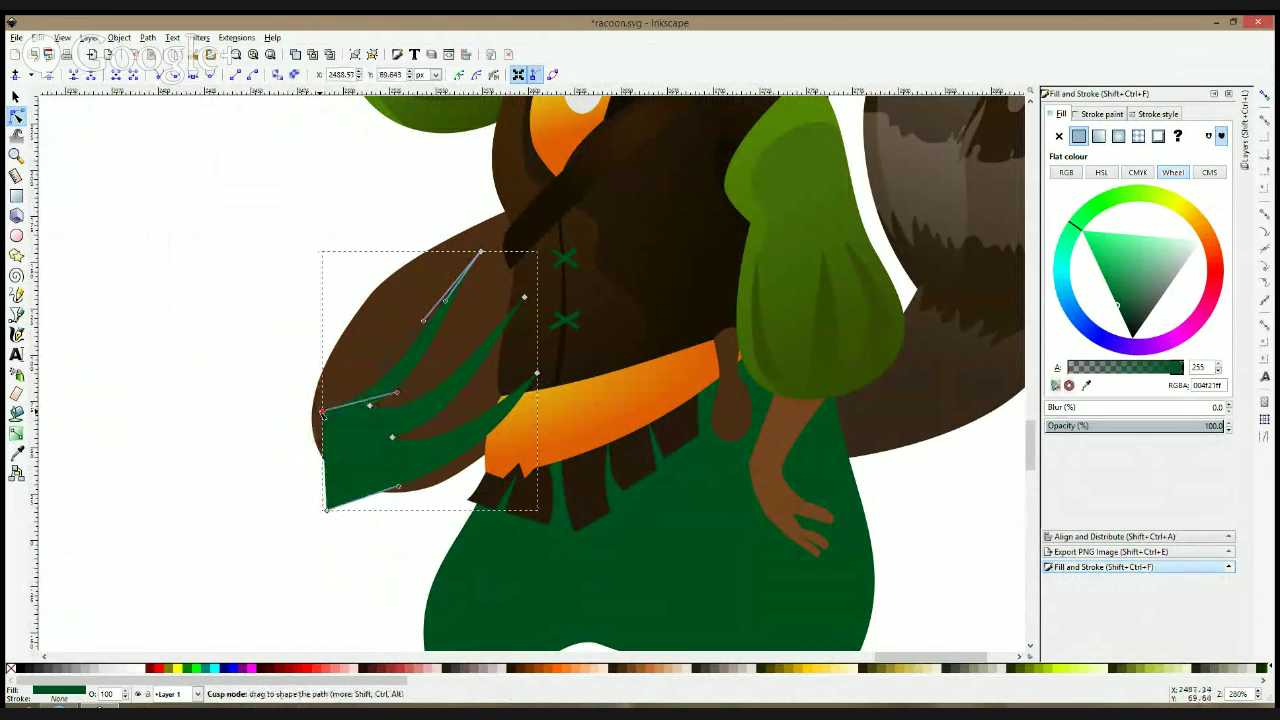
left_click_drag(329, 510, 289, 468)
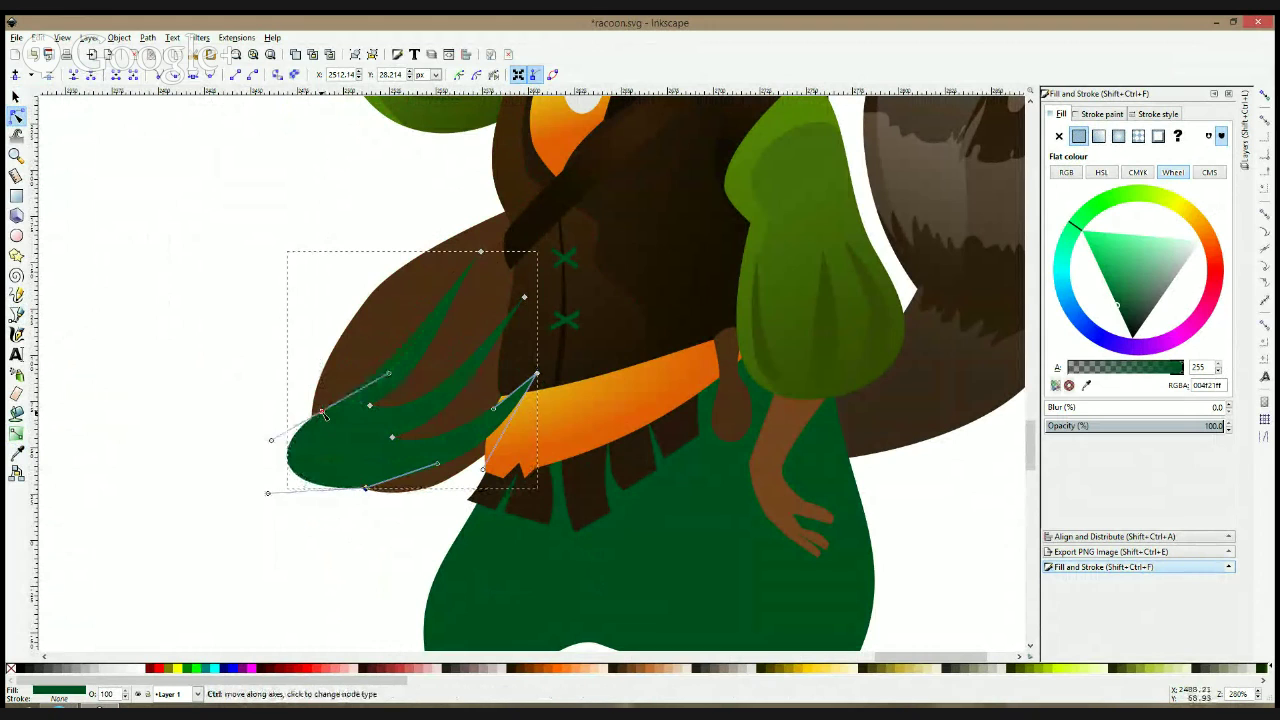
left_click(366, 488, "ctrl")
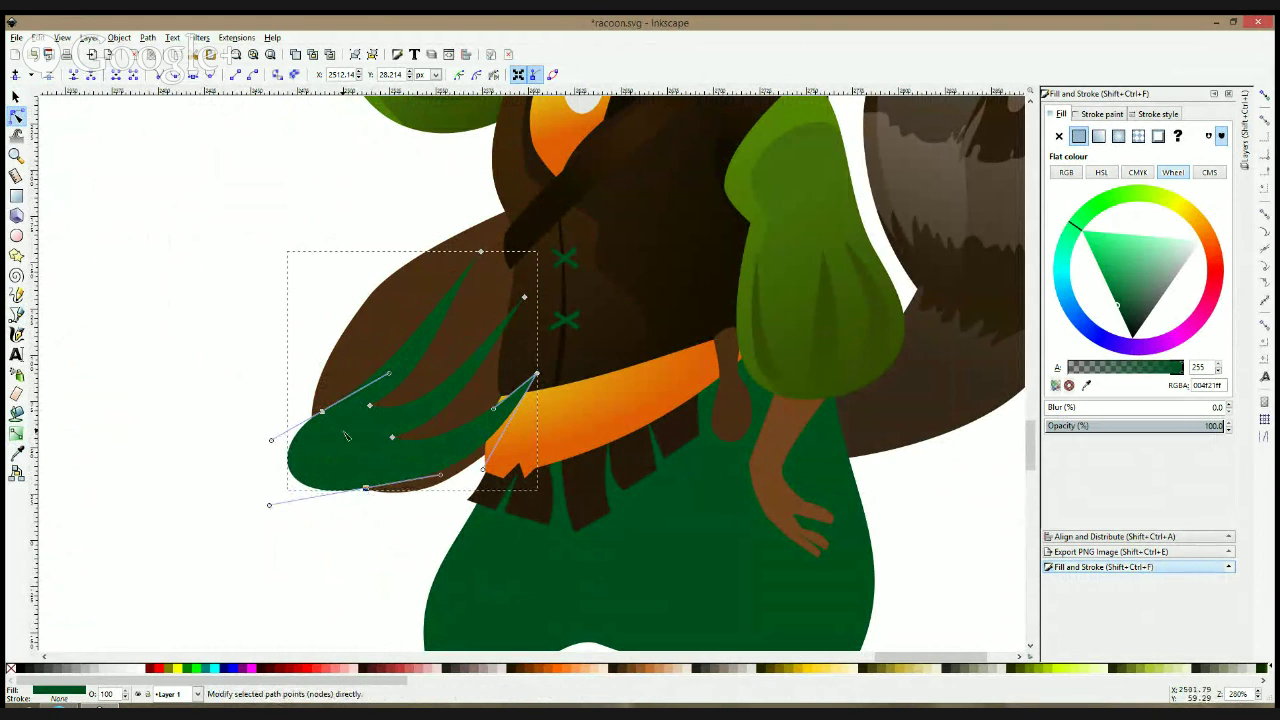
key("s")
left_click(358, 365)
key("Page_Up")
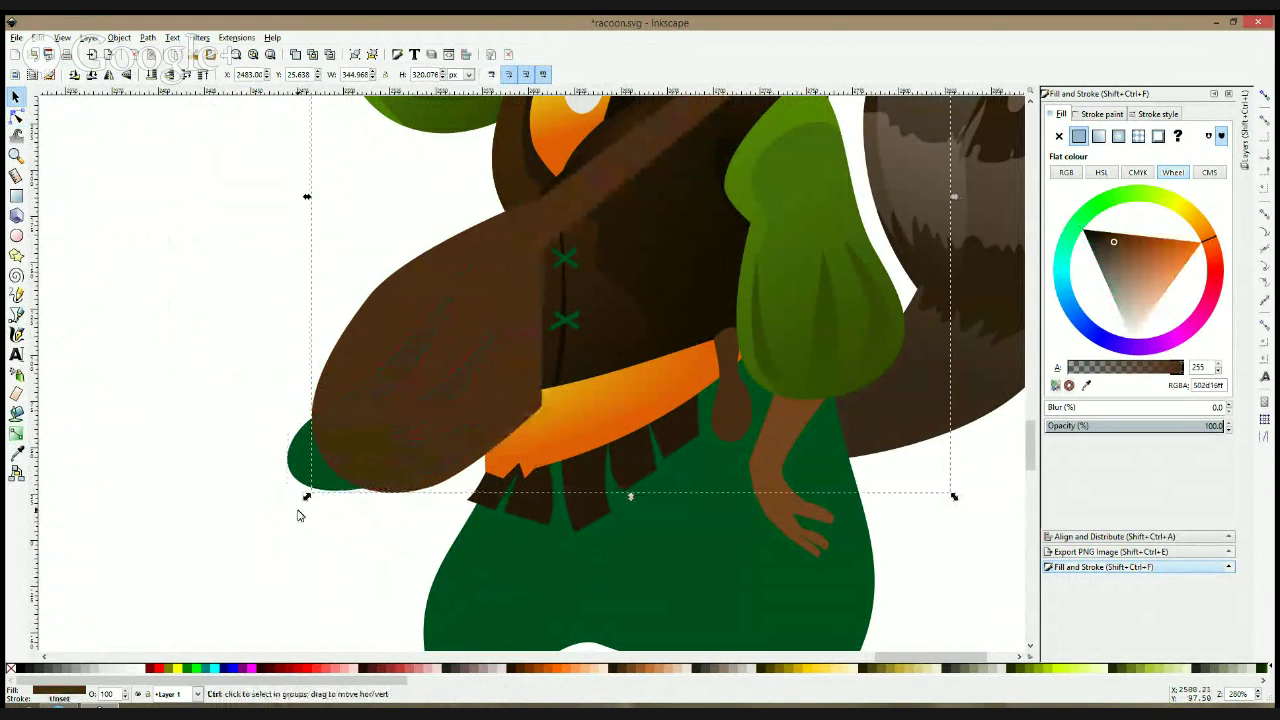
key("ctrl+z")
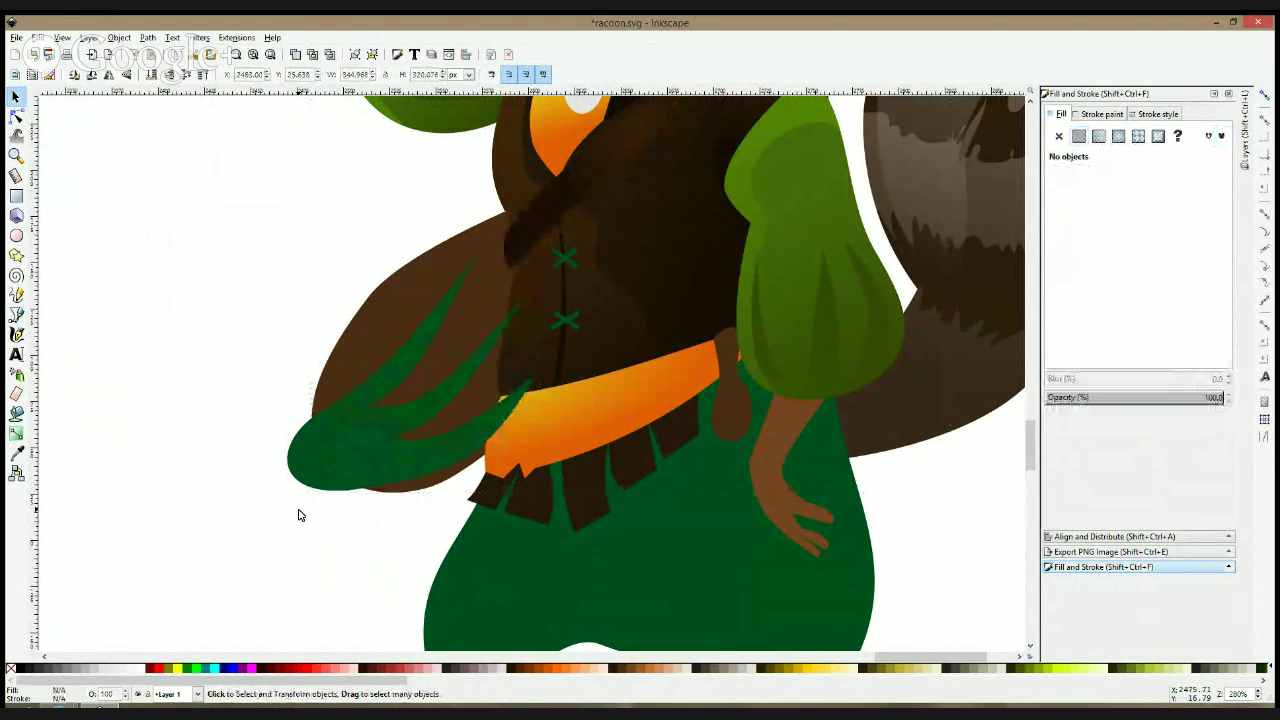
- Ungroup the brown rounded body from its neck piece and select the green three-pronged shape
left_click(374, 370)
left_click(338, 332)
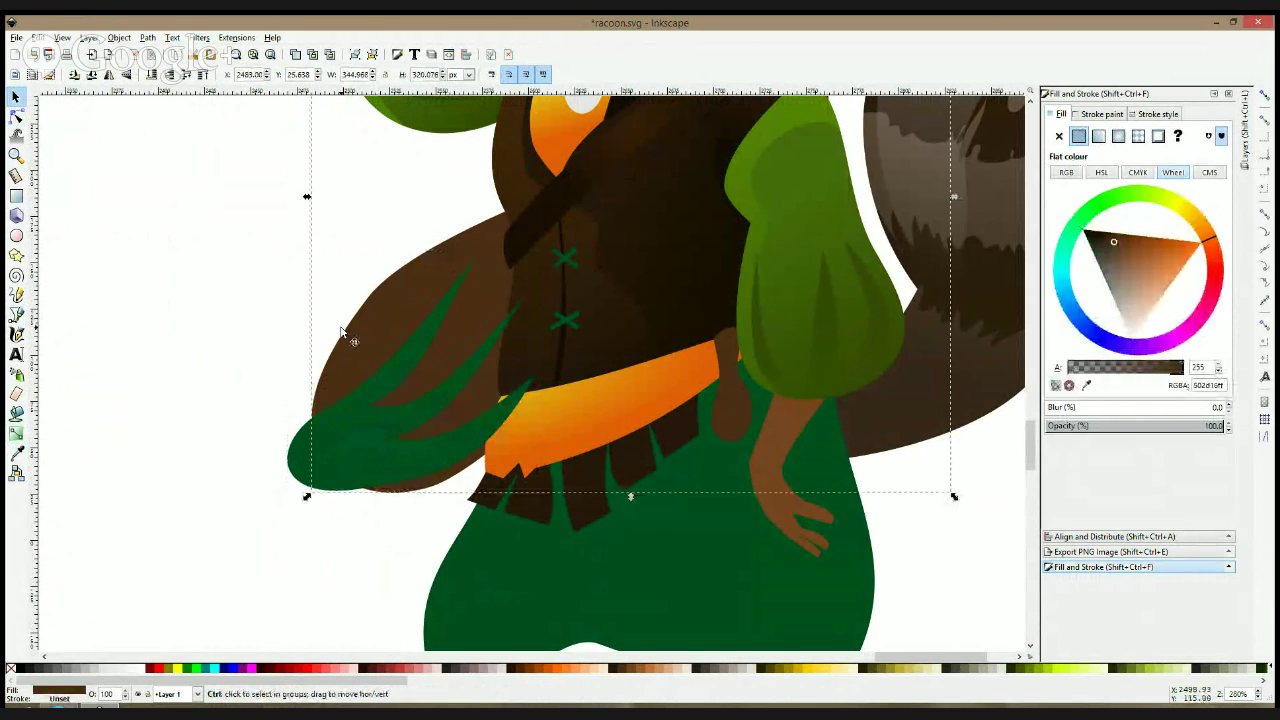
key("ctrl+shift+g")
left_click(271, 383)
left_click(300, 436)
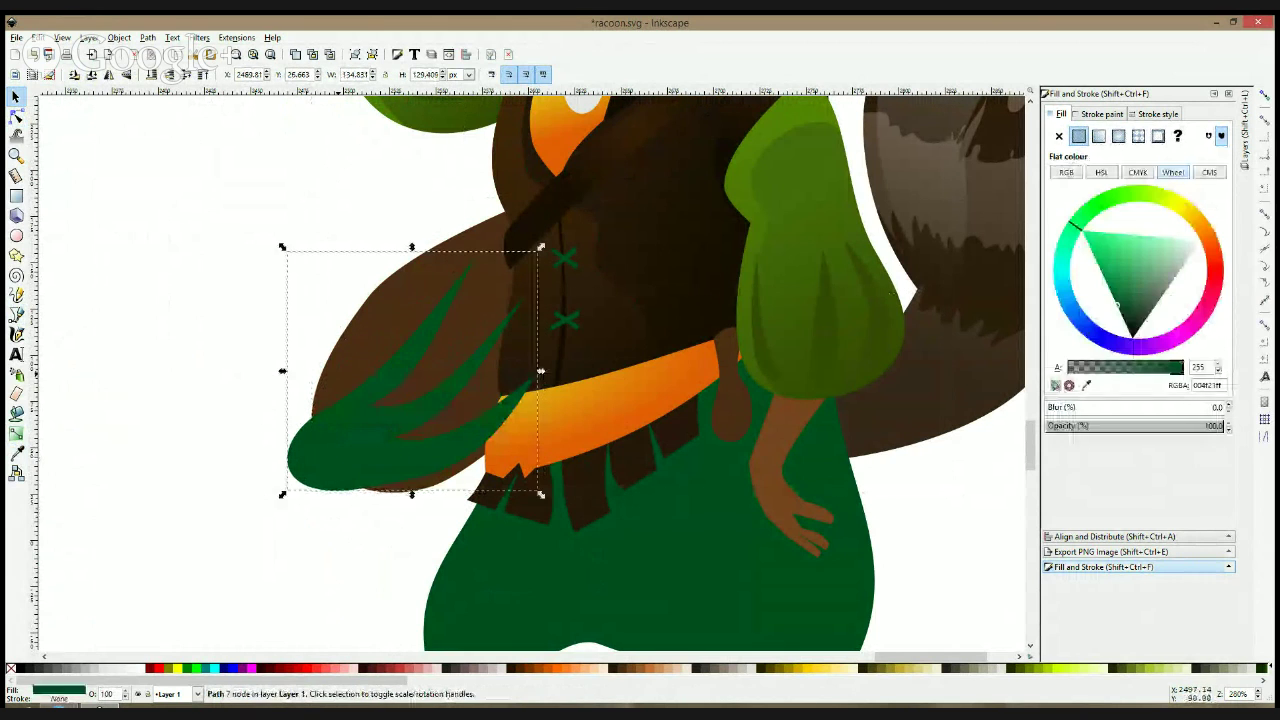
- Trim the green three-pronged shape to the rounded body's outline by intersecting it with a duplicate of the body
left_click(337, 372)
key("Home")
left_click(299, 468, "shift")
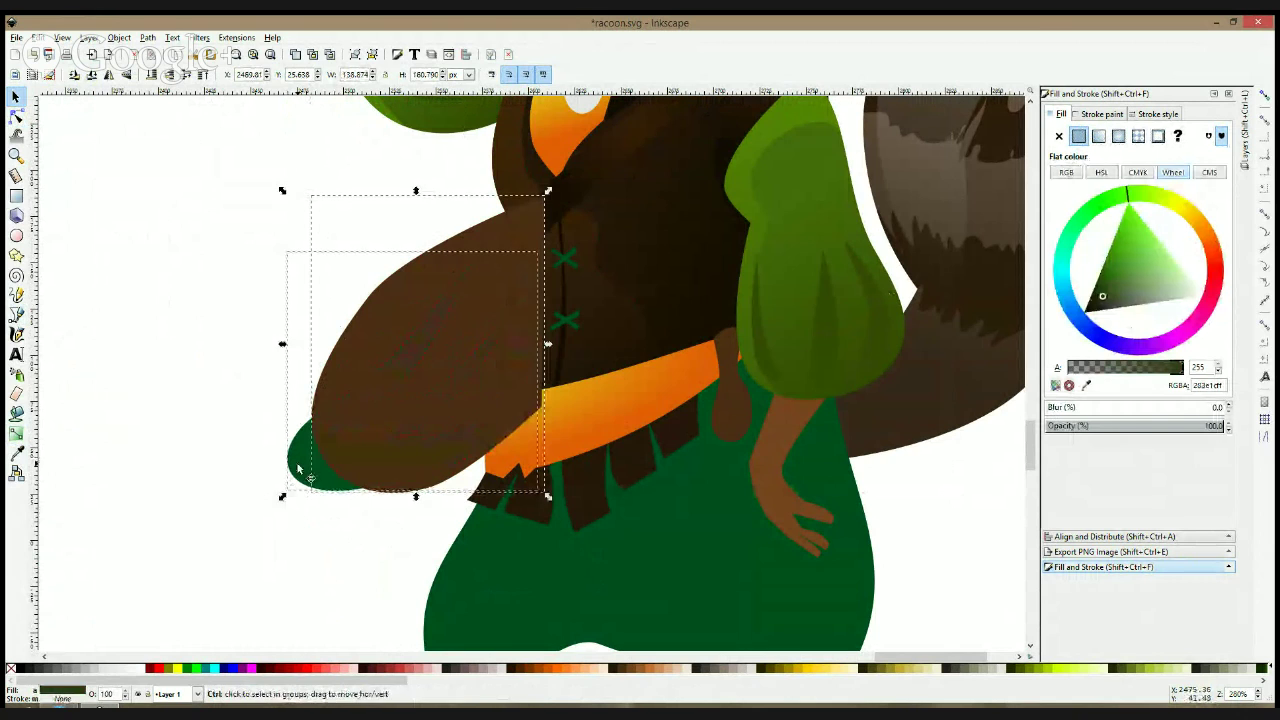
key("ctrl+asterisk")
- Recolour the trimmed pronged shape with the vest's dark brown and lower it behind the vest and orange sash
left_click(16, 453)
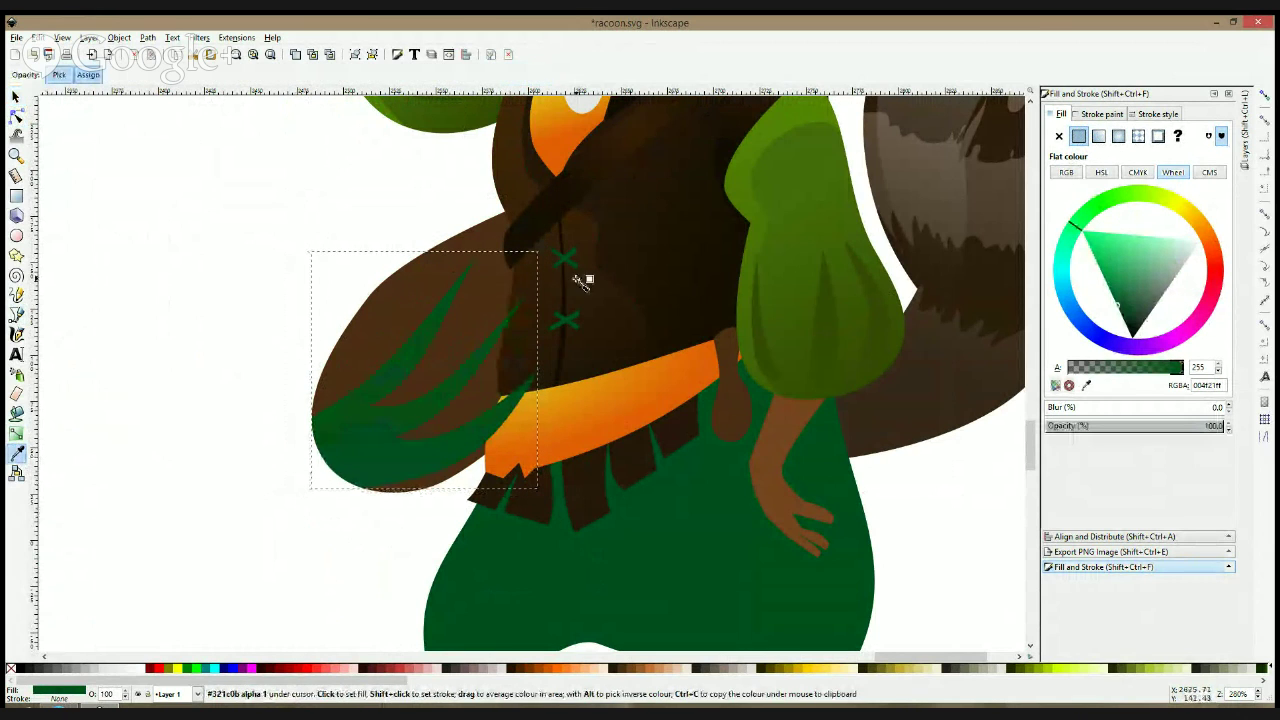
left_click(585, 287)
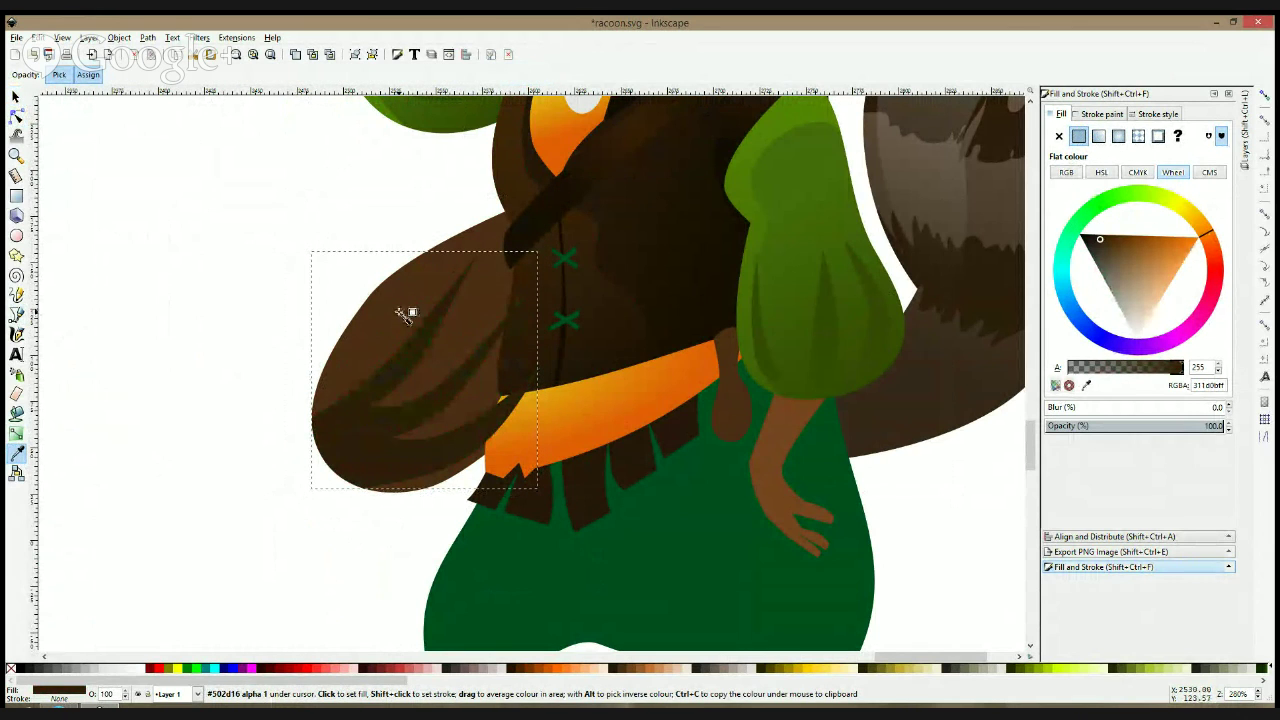
key("Page_Down")
key("Page_Down")
key("Page_Up")
- Check the pronged shading against the whole raccoon and delete it from the rounded body
scroll(405, 315, "down", 3)
key("s")
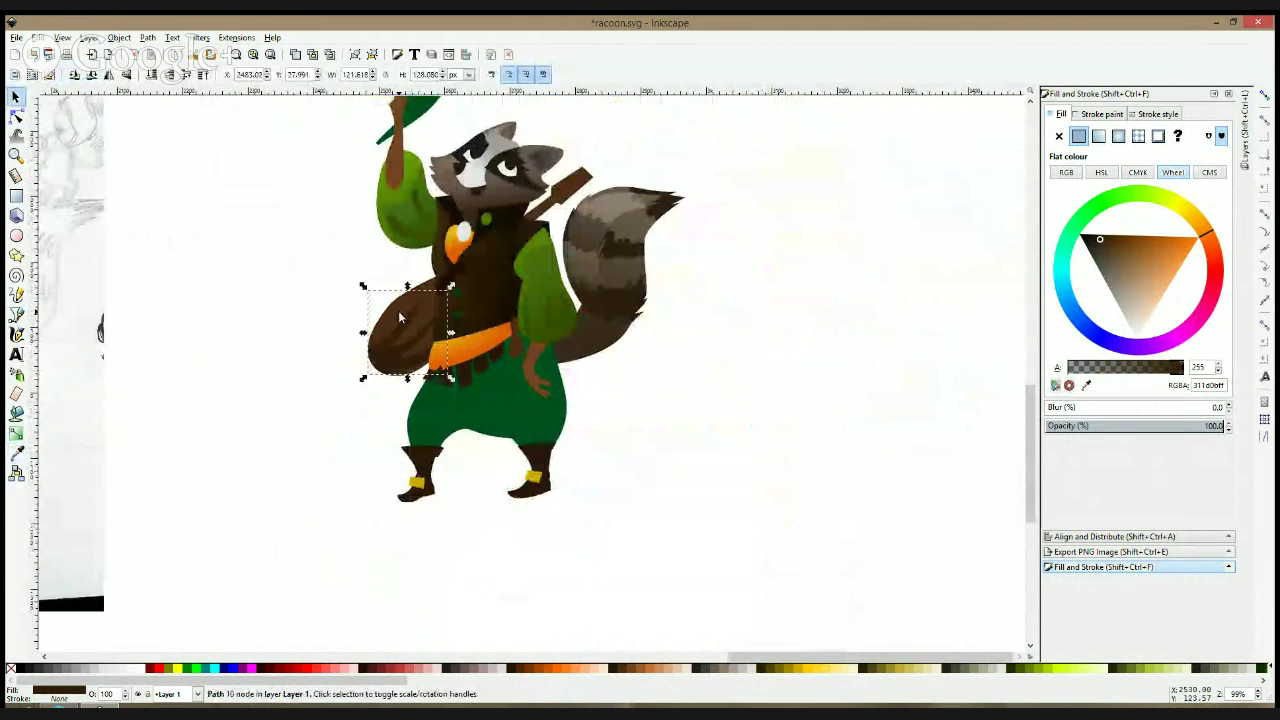
key("Escape")
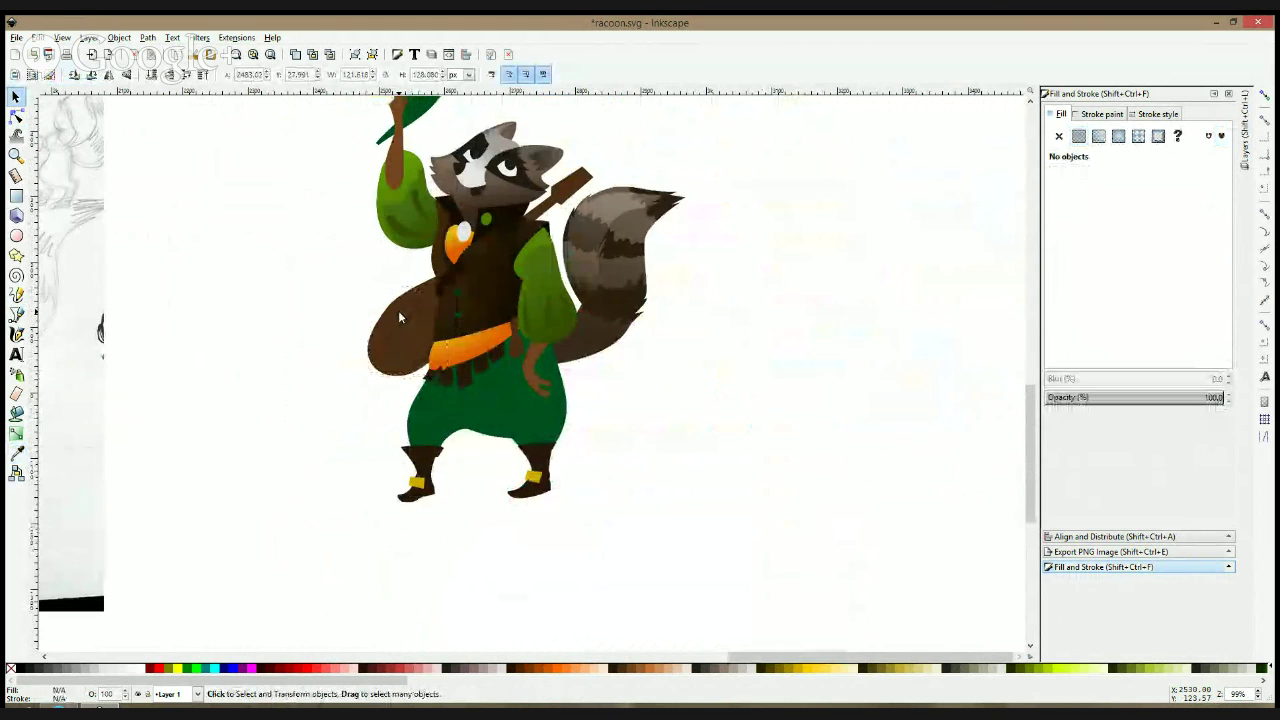
- Apply a linear gradient to the brown rounded body, running diagonally from its lower outer end towards the vest
scroll(398, 317, "up", 2)
left_click(398, 317)
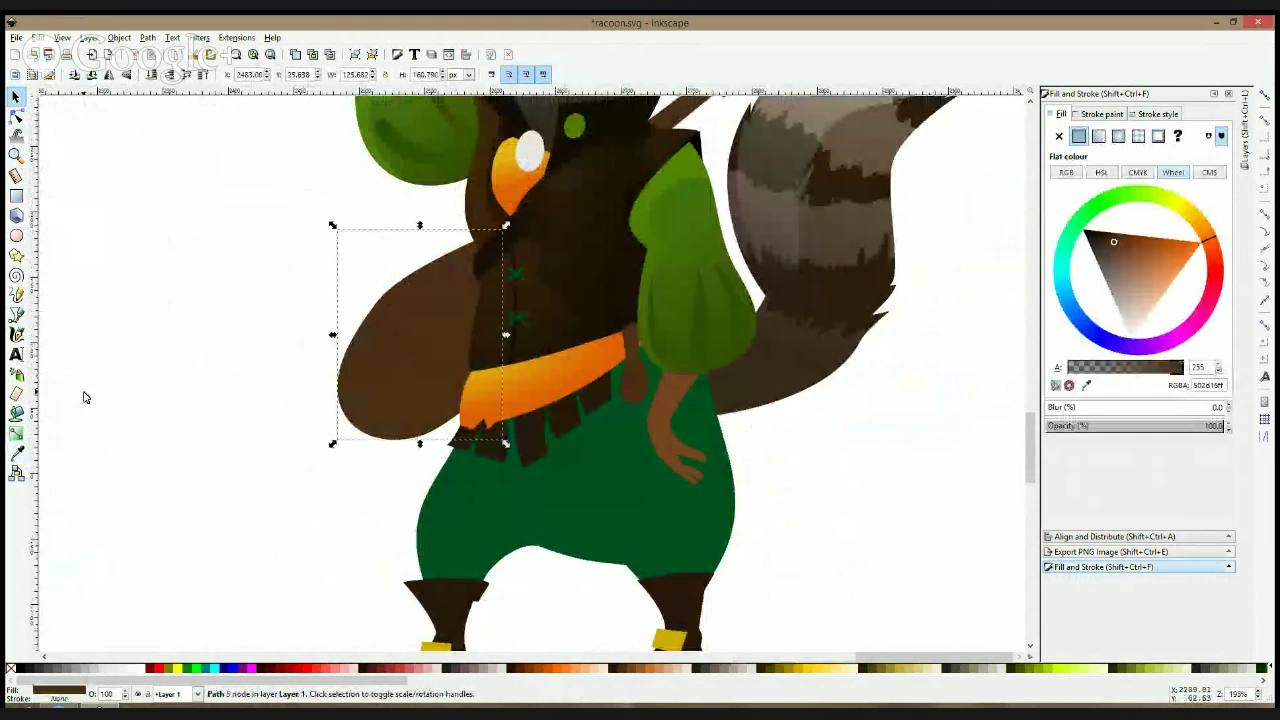
left_click(16, 432)
left_click_drag(371, 405, 450, 328)
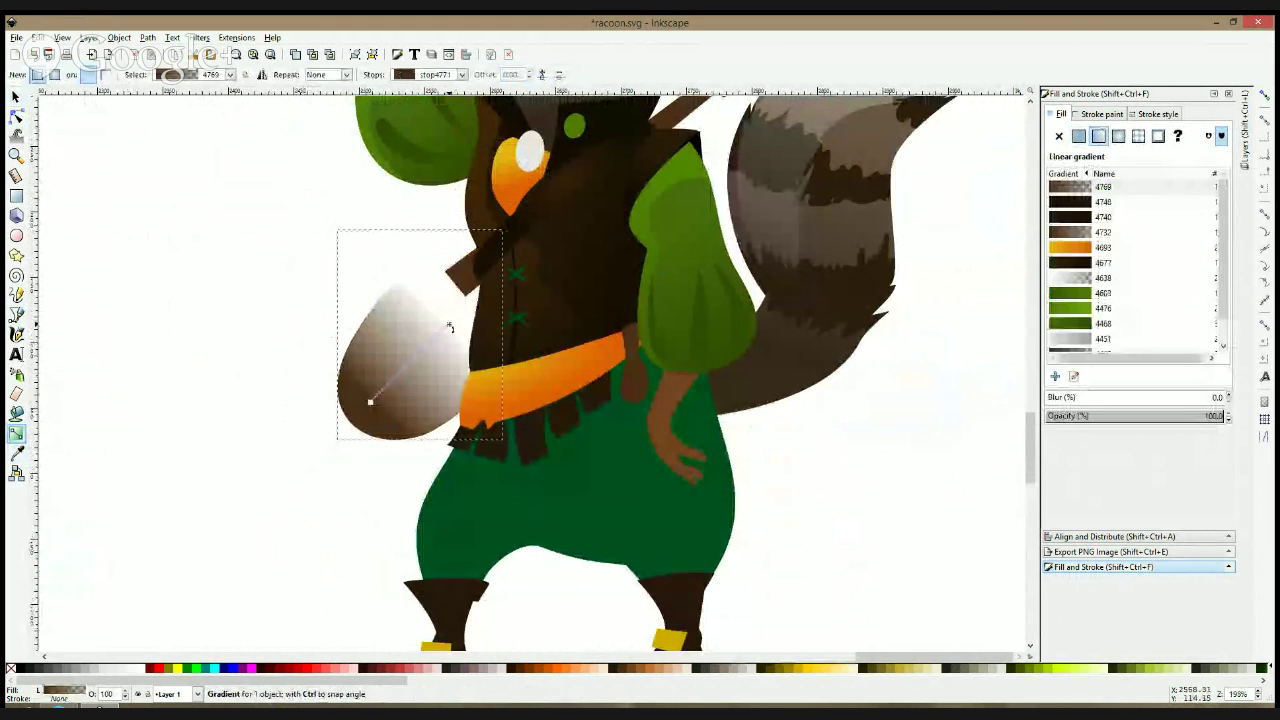
- Set the gradient's transparent end to the body's opaque brown 502d16 and darken its starting stop to 29180d
key("d")
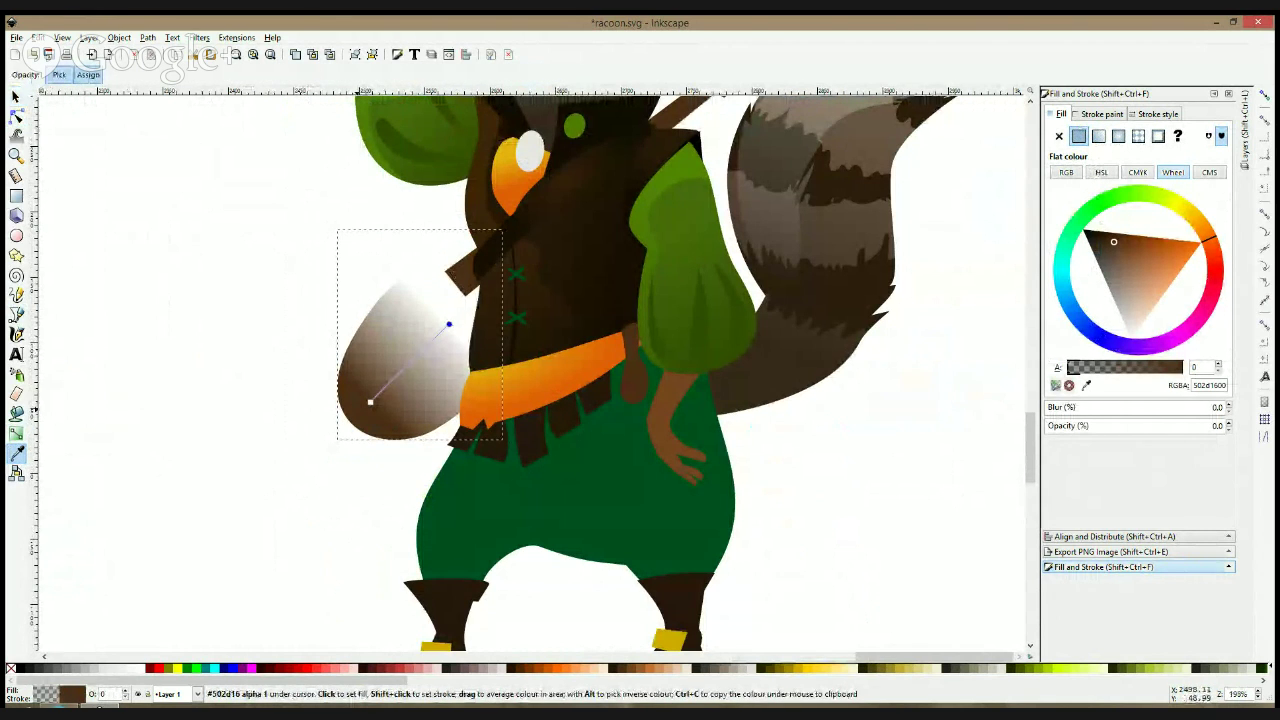
left_click(377, 402)
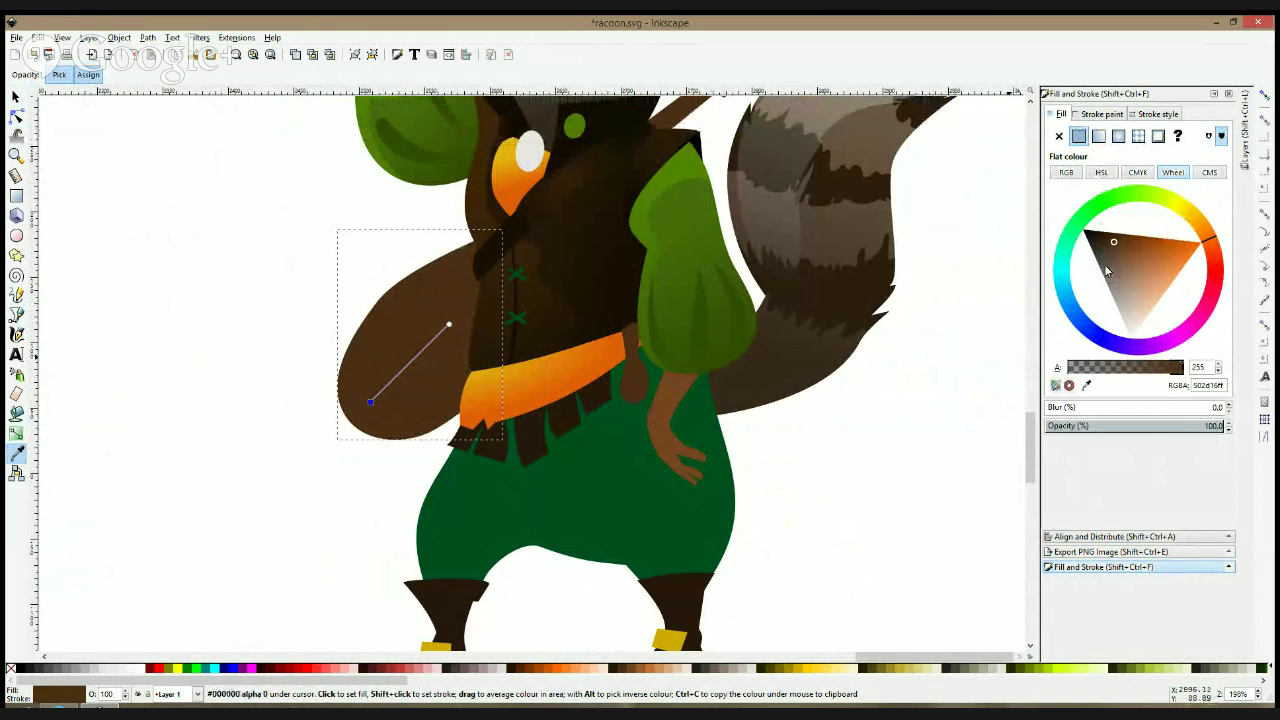
left_click_drag(1111, 244, 1099, 238)
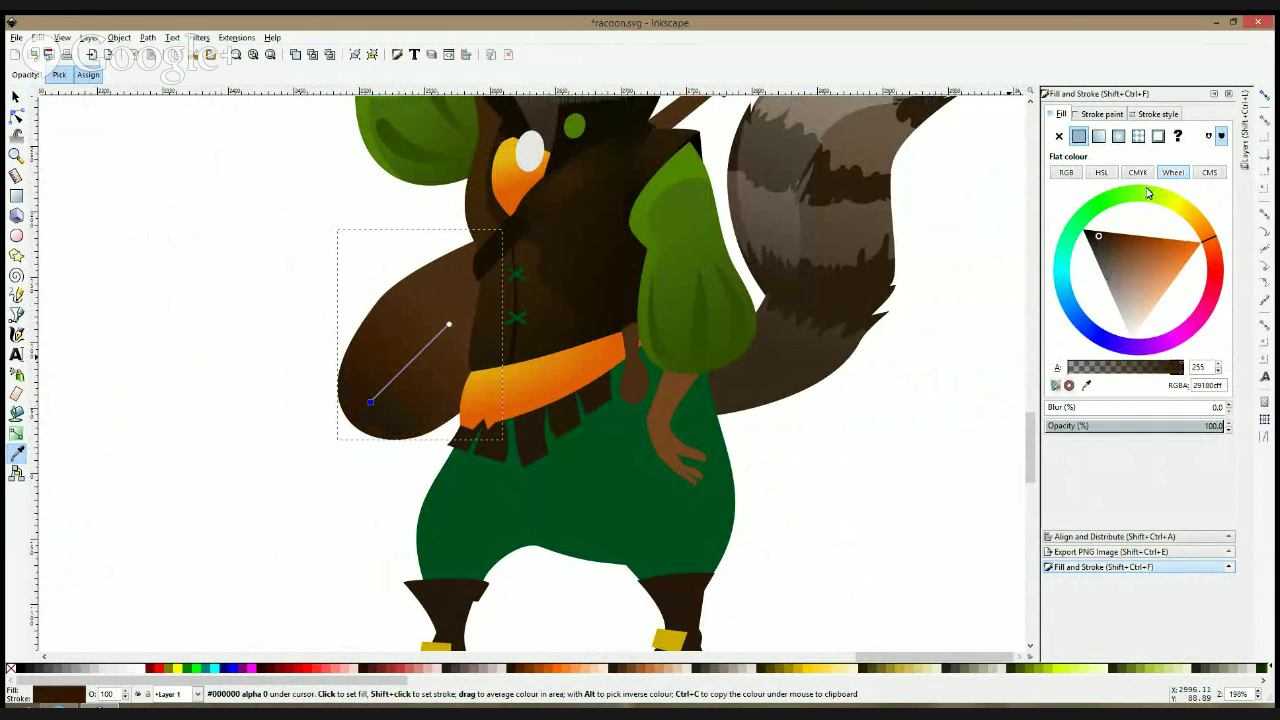
- Turn the rounded body's fill into a reversed radial gradient centred nearer the orange sash, and save the drawing
left_click(1118, 136)
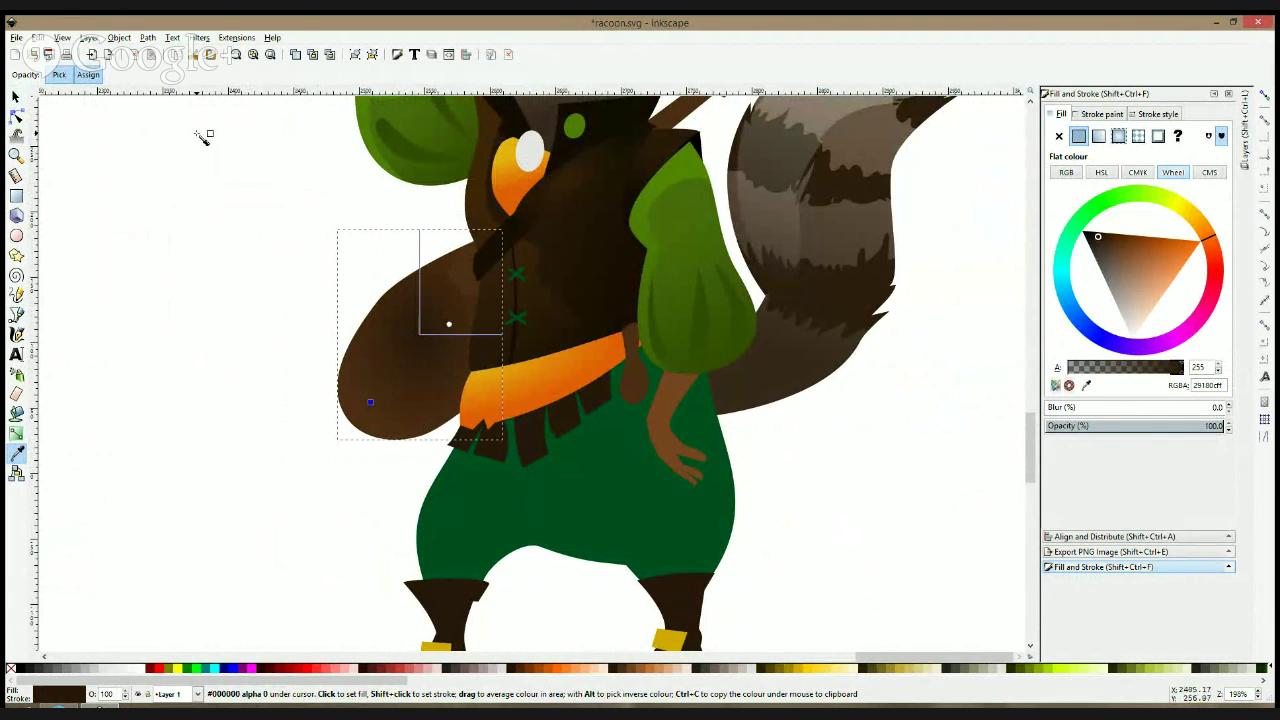
left_click(16, 96)
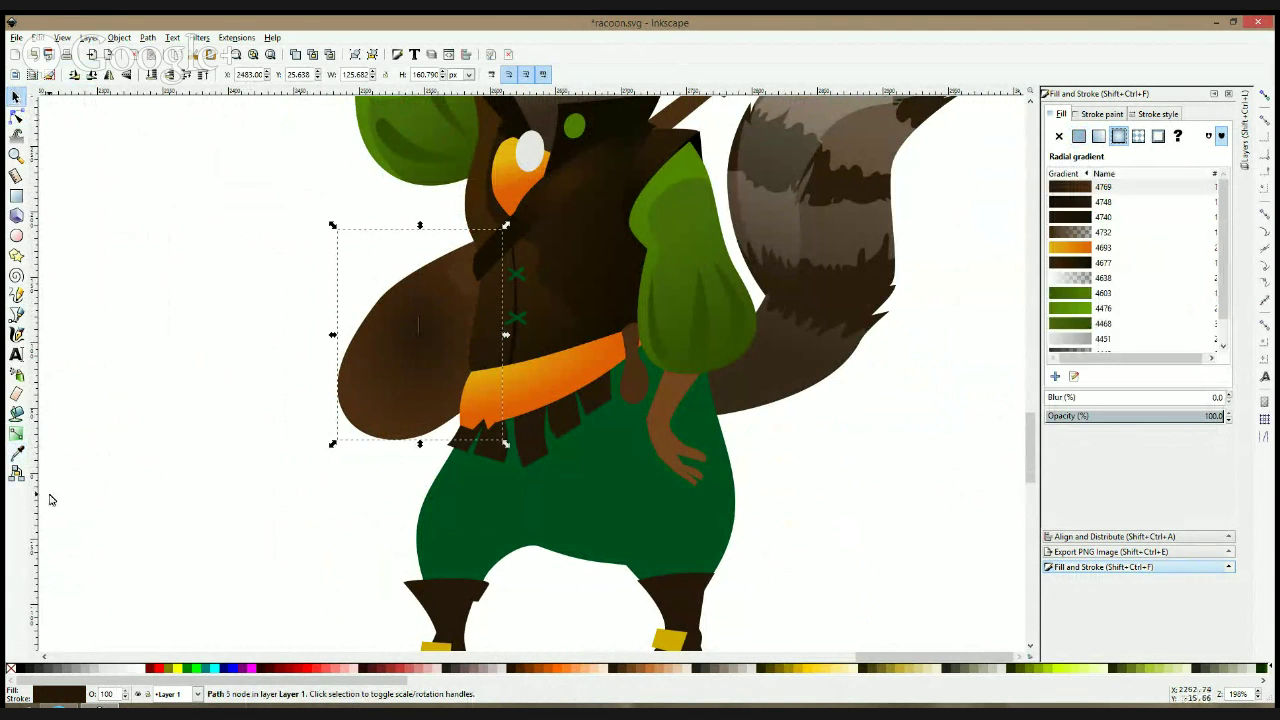
left_click(16, 433)
key("ctrl+s")
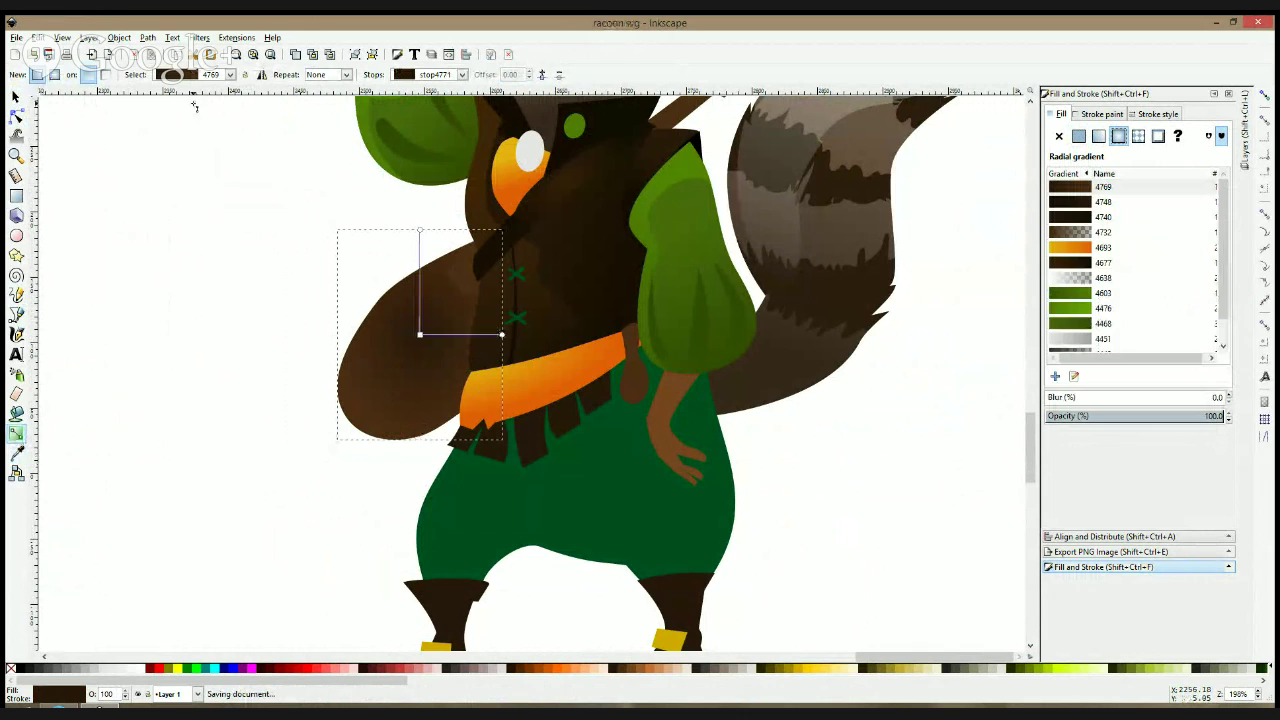
left_click(260, 76)
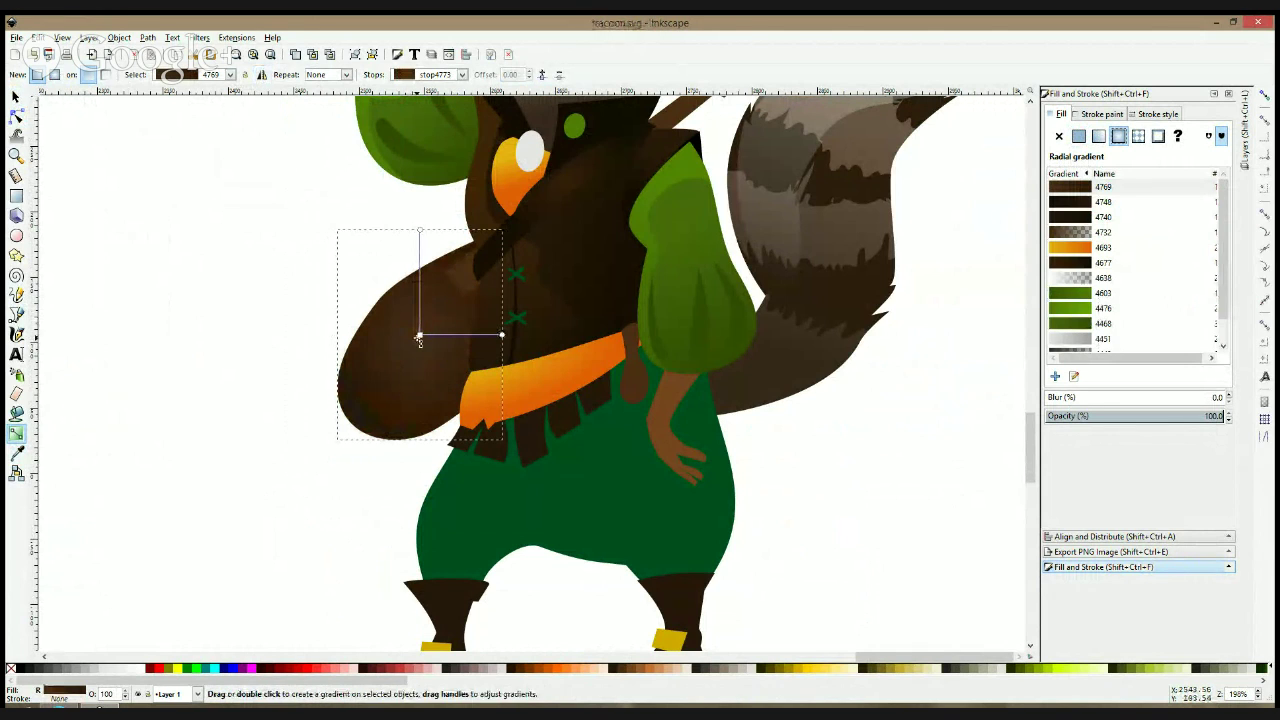
left_click_drag(420, 334, 439, 376)
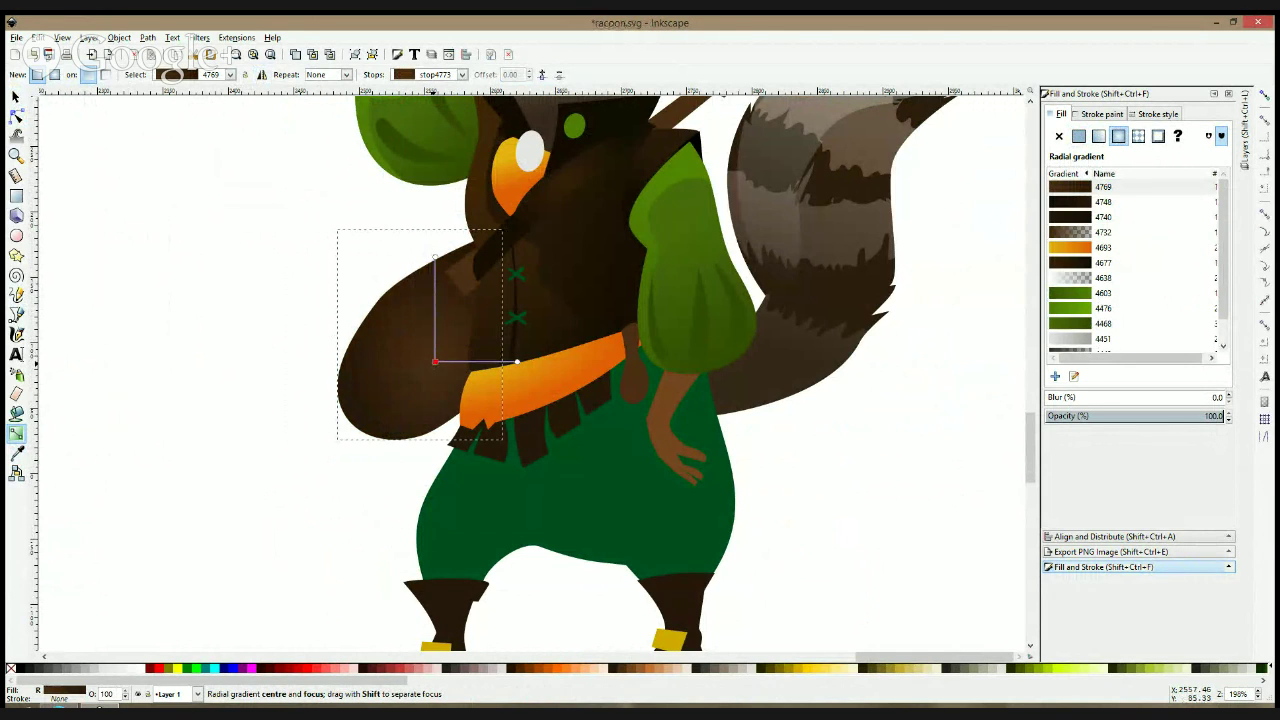
- Recolour the neck piece crossing behind the raccoon with a dark brown sampled from the shaded figure
left_click(461, 274)
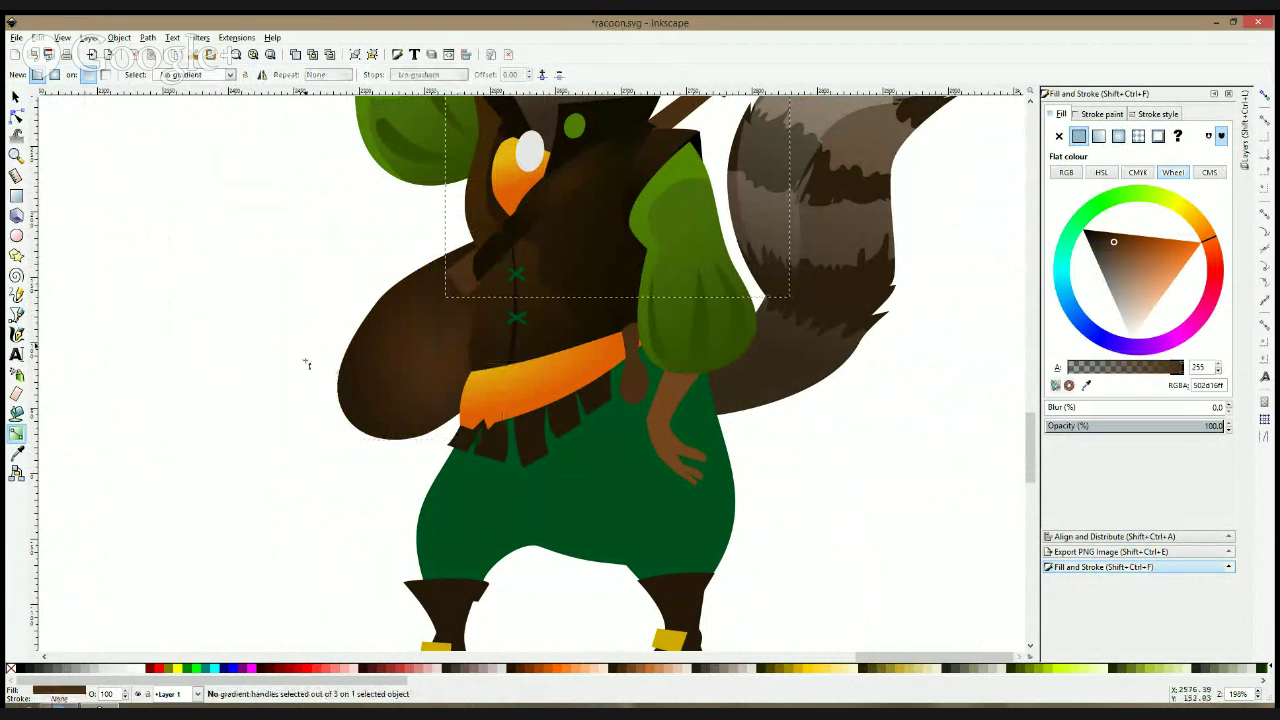
left_click(16, 455)
left_click(421, 354)
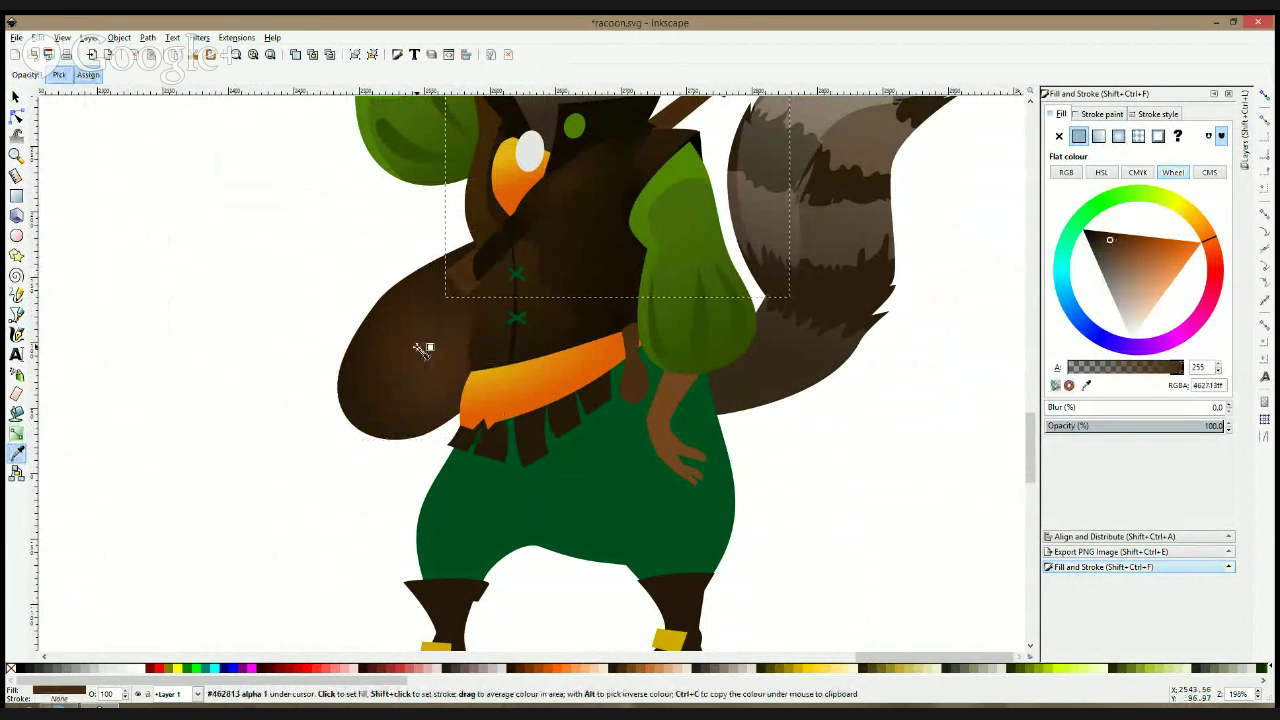
left_click(433, 281)
mouse_move(497, 292)
left_mouse_down()
mouse_move(211, 518)
mouse_move(344, 437)
left_mouse_up()
left_click(315, 442)
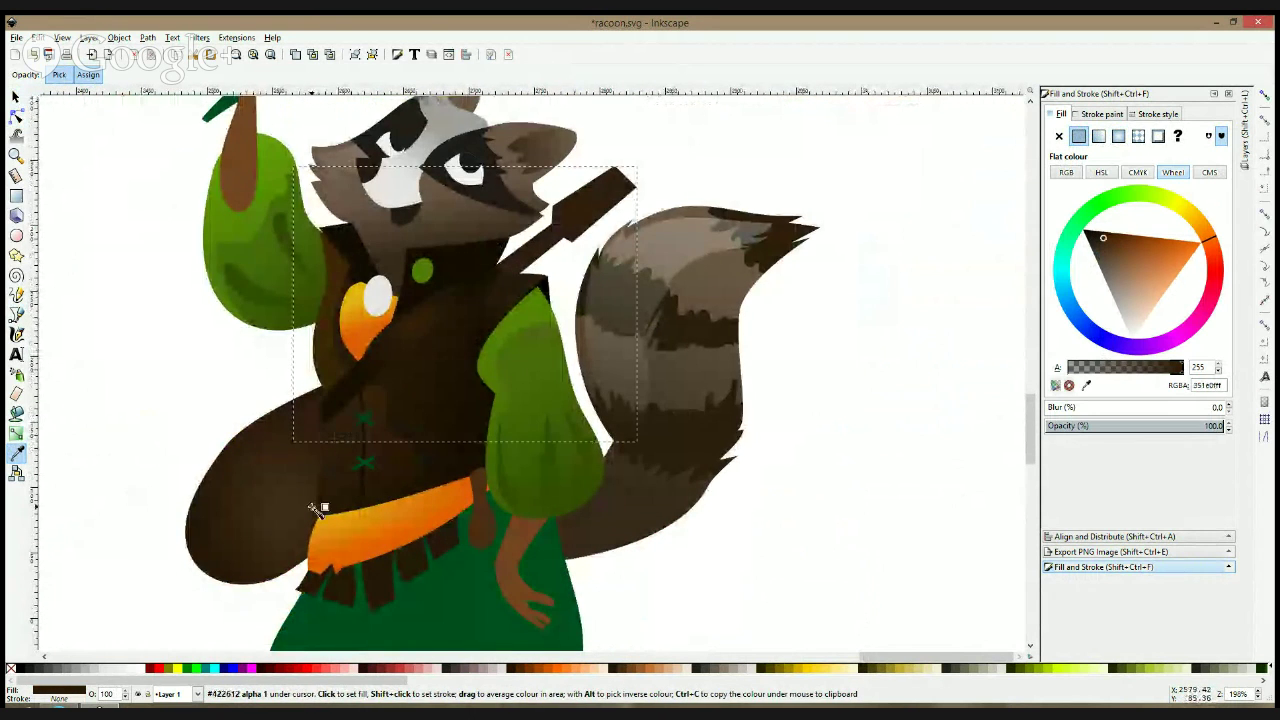
left_click(316, 424)
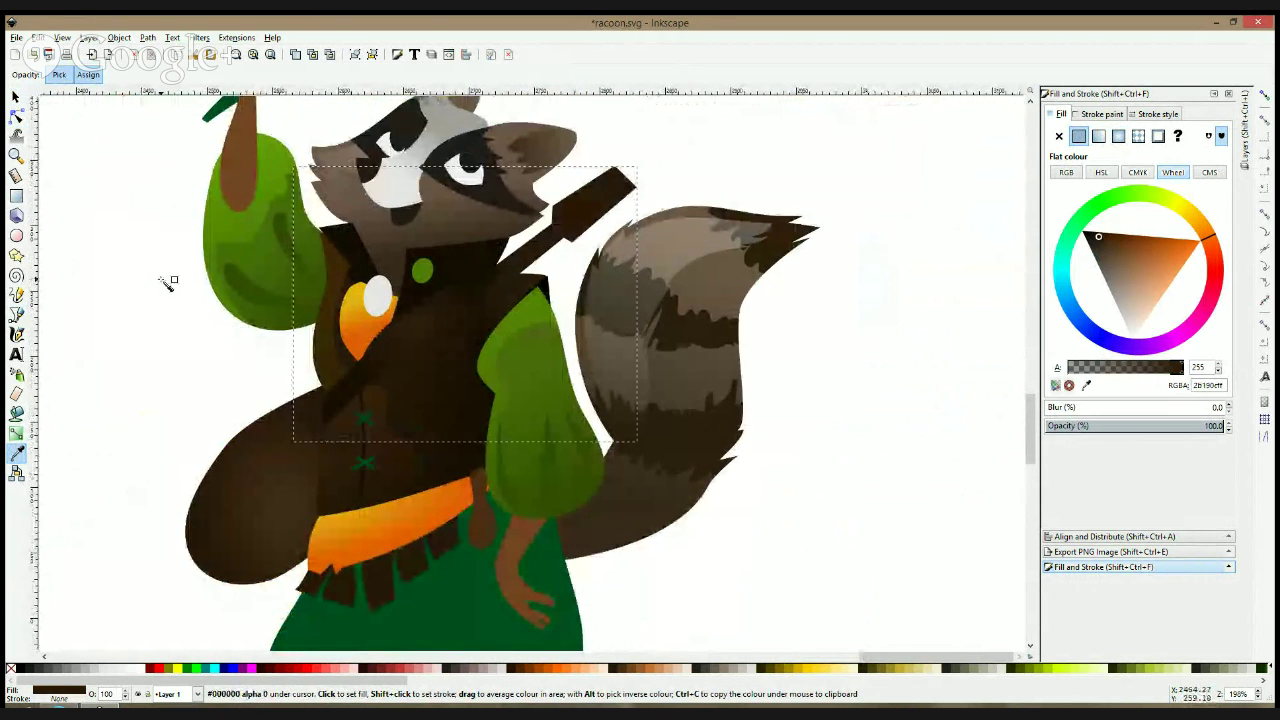
- Draw a small peg about 16 px wide and high from an ellipse and a short upright rectangle above the tail, and select both shapes
left_click(16, 314)
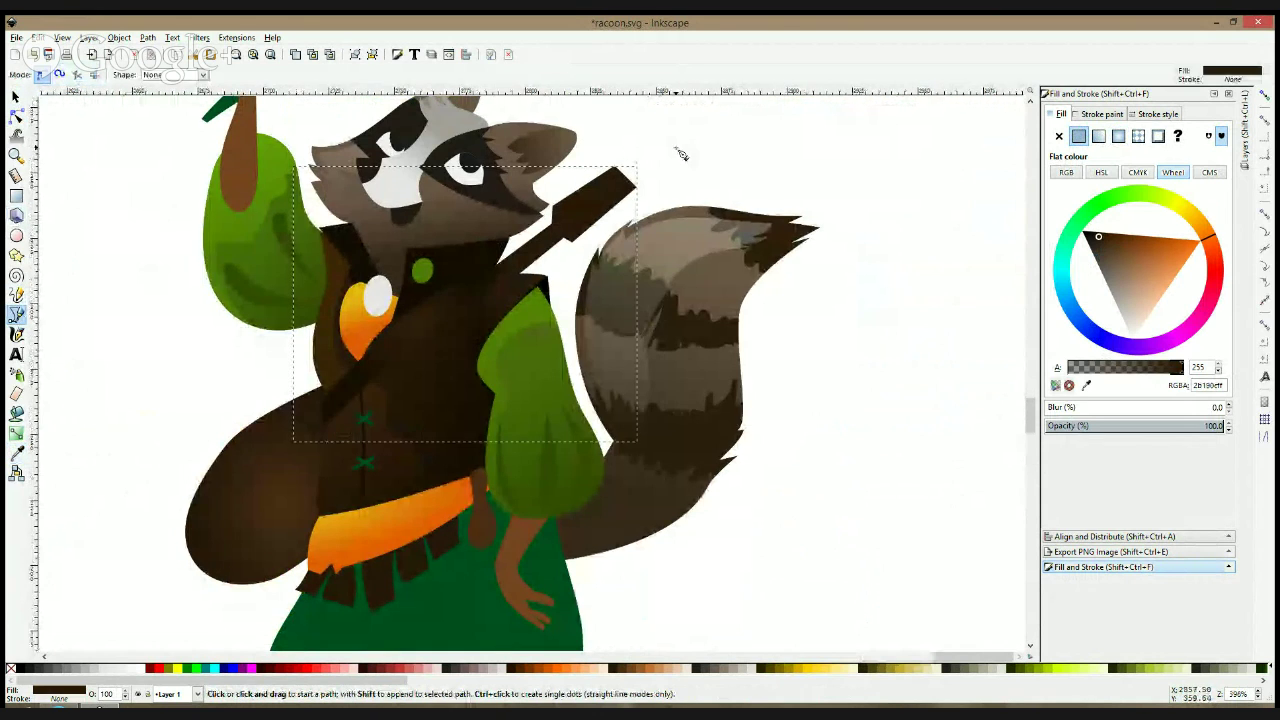
scroll(681, 154, "up", 3)
left_click(16, 235)
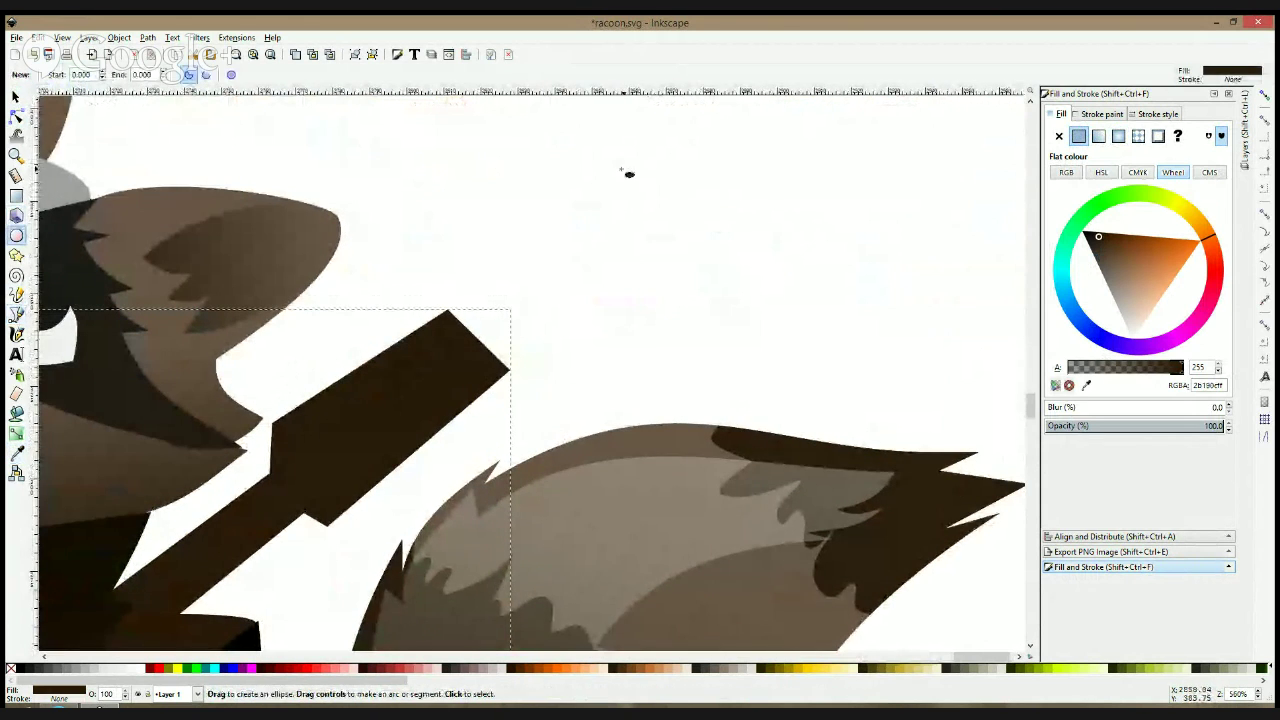
mouse_move(623, 169)
left_mouse_down()
mouse_move(683, 207)
mouse_move(664, 227)
left_mouse_up()
key("r")
key("s")
left_click(673, 194, "shift")
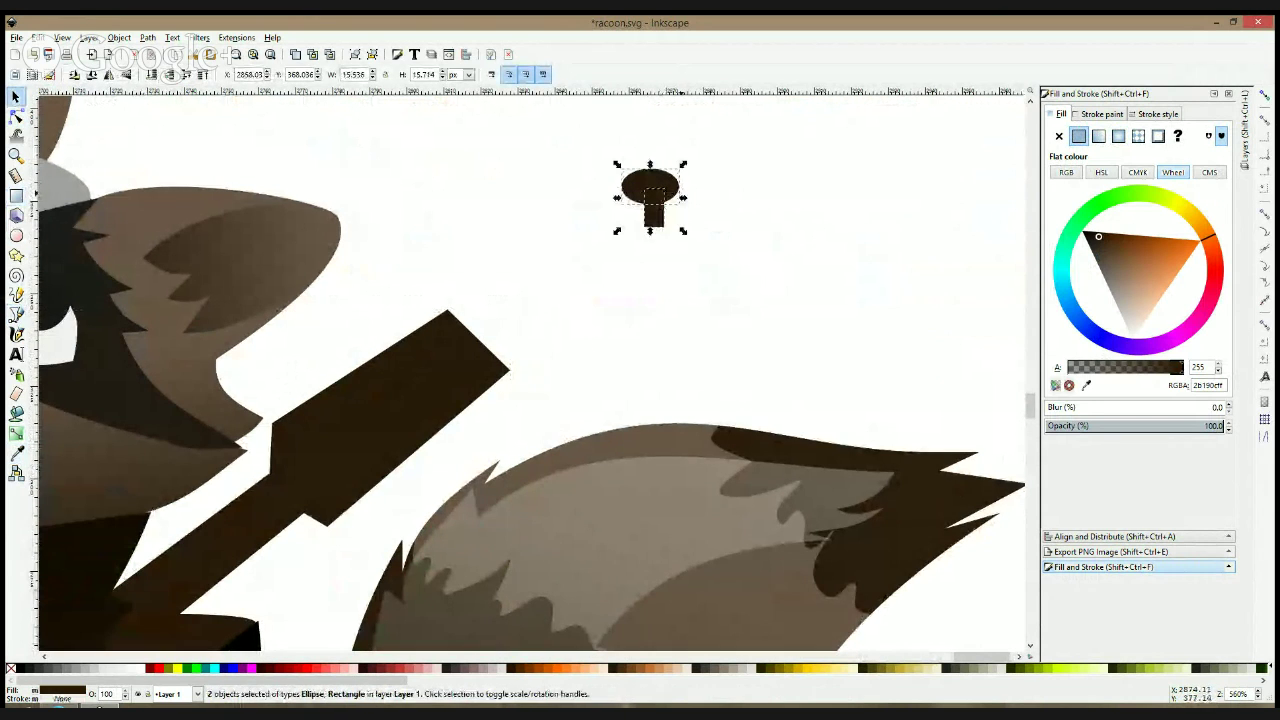
- Centre the peg's ellipse and rectangle on a common vertical axis and unite them into one path
key("ctrl+shift+a")
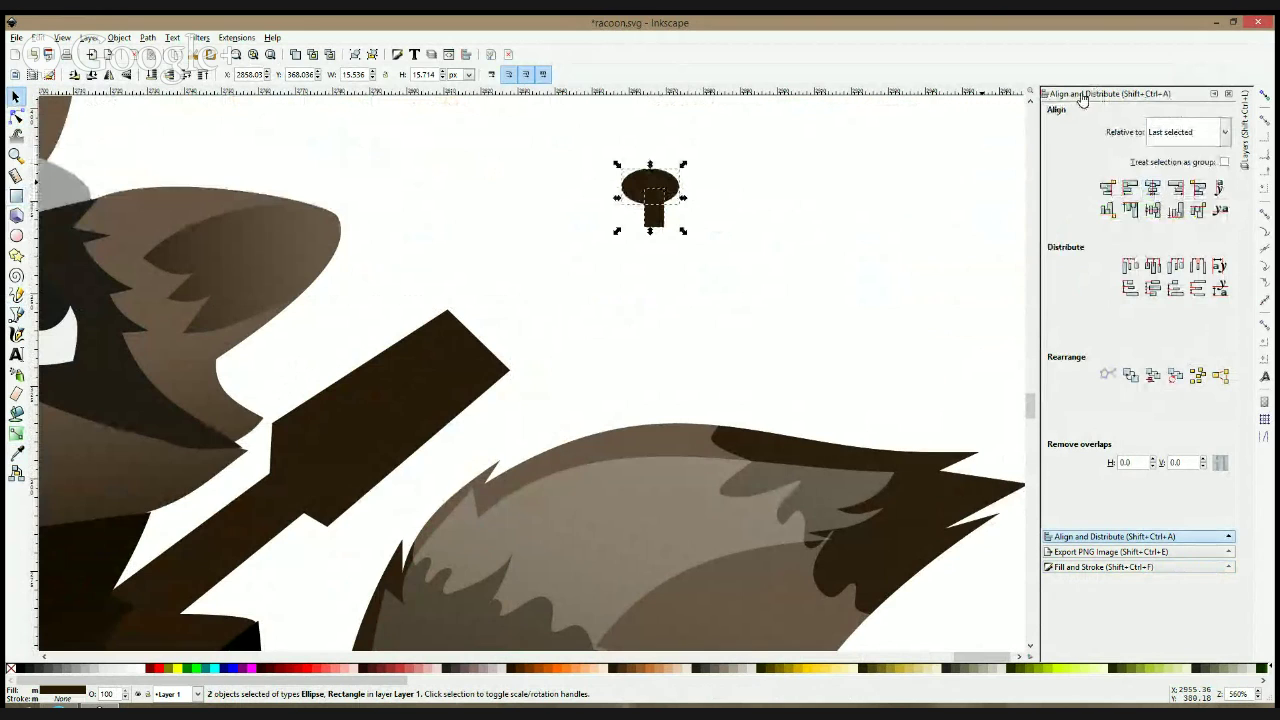
left_click(1152, 187)
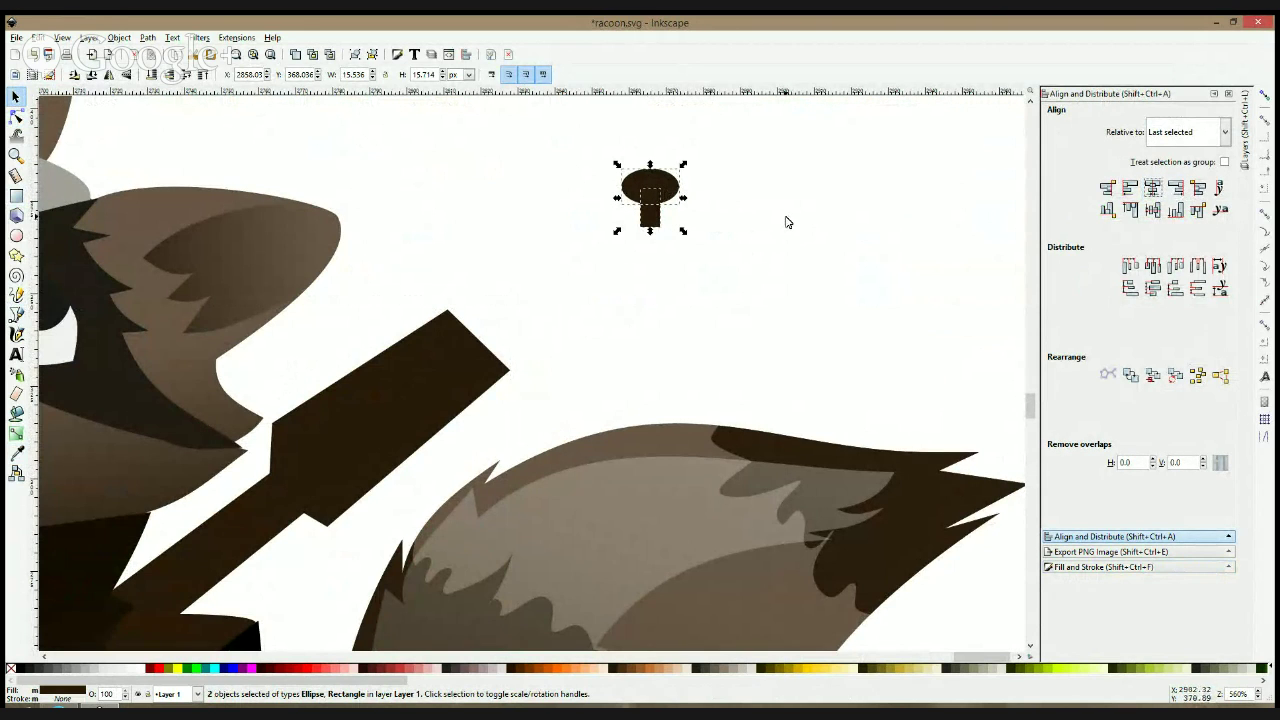
key("ctrl+plus")
left_click(652, 191)
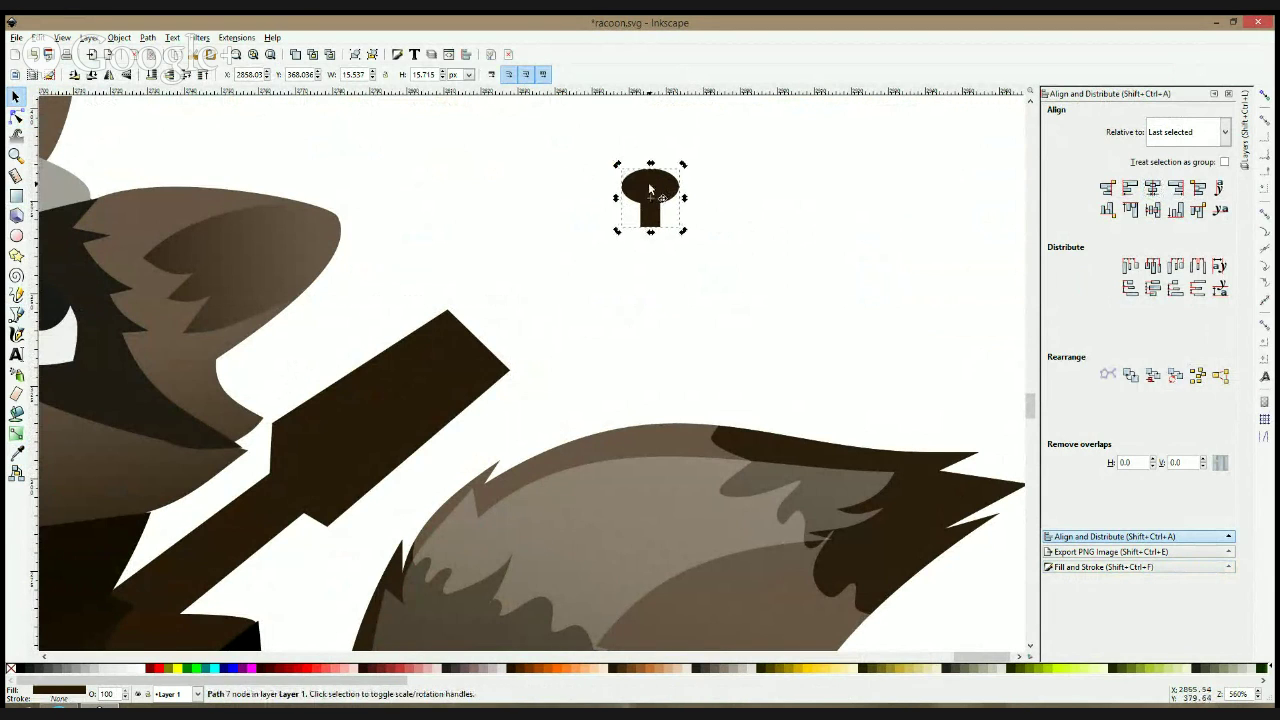
- Rotate the tuning peg to match the lute's headstock and place three copies along the headstock's upper edge
left_click_drag(684, 166, 389, 263)
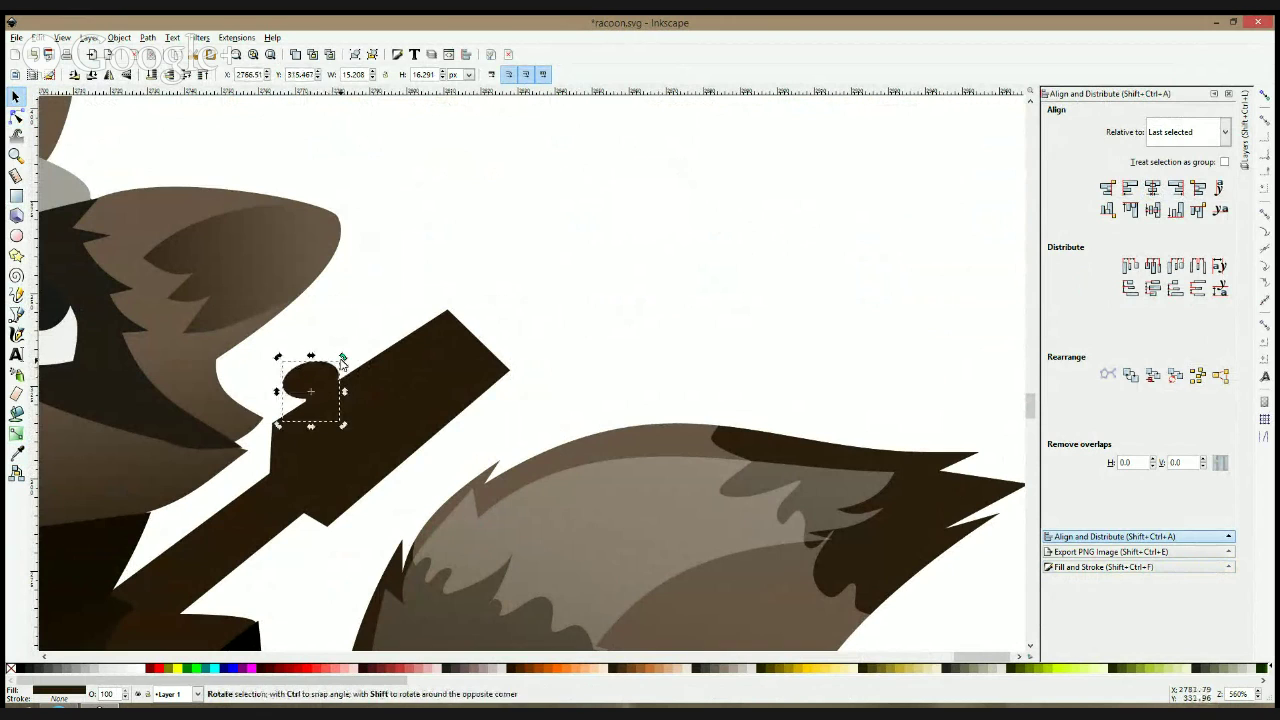
left_click_drag(342, 358, 328, 350)
left_click_drag(315, 372, 378, 324)
key("ctrl+d")
key("ctrl+d")
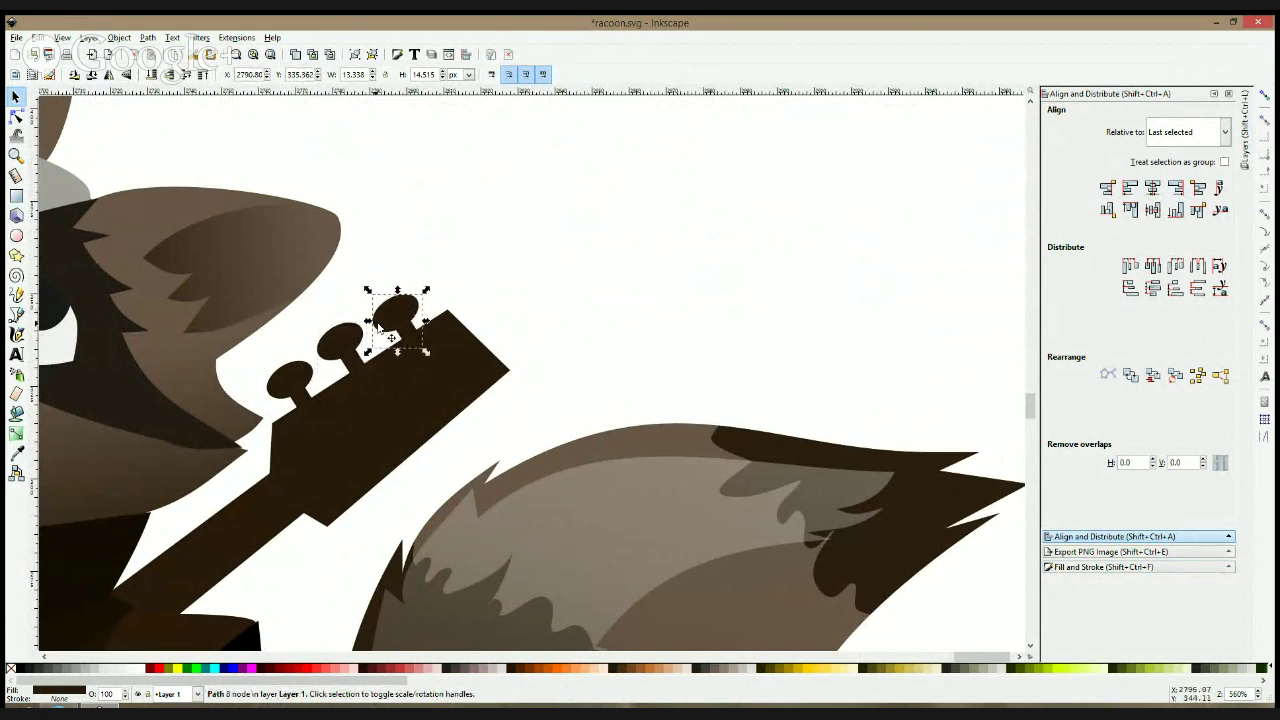
left_click(339, 347)
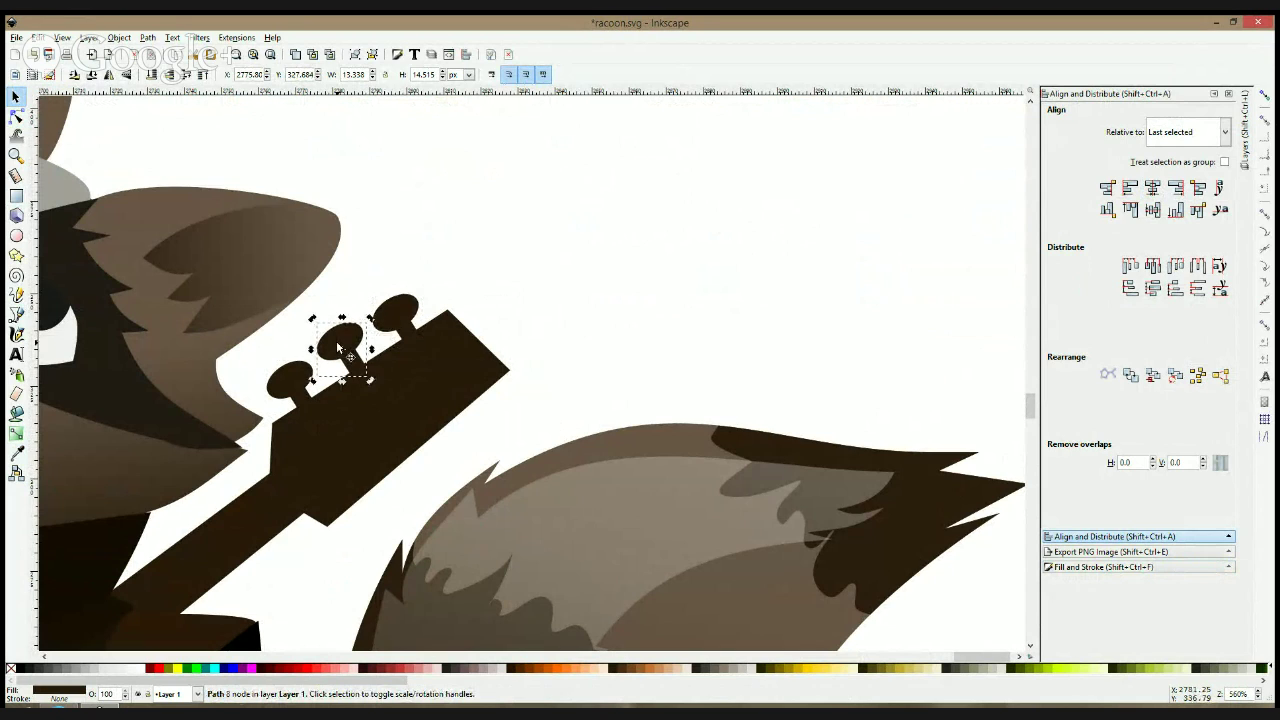
left_click_drag(313, 350, 337, 342)
- Duplicate the three tuning pegs, rotate the copies to face the opposite way, and place them along the headstock's lower edge
left_click(393, 321)
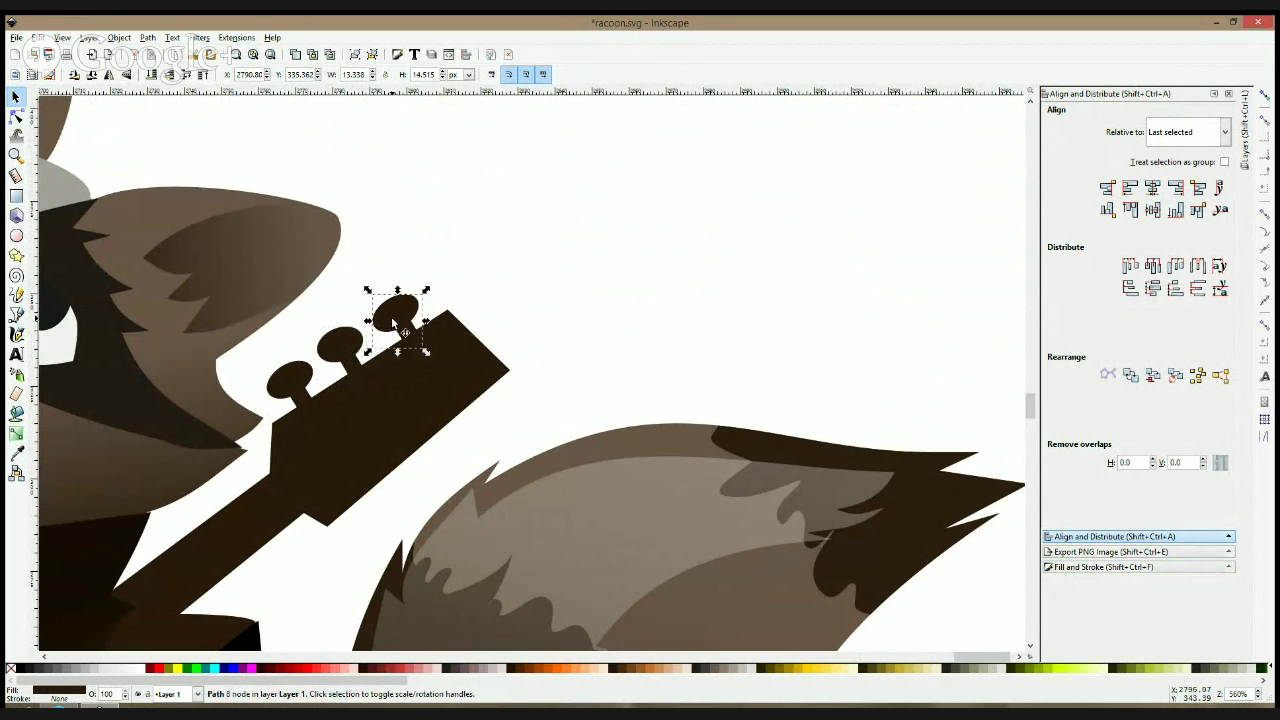
key("ctrl")
left_click(340, 345, "ctrl+shift")
left_click(303, 373, "ctrl+shift")
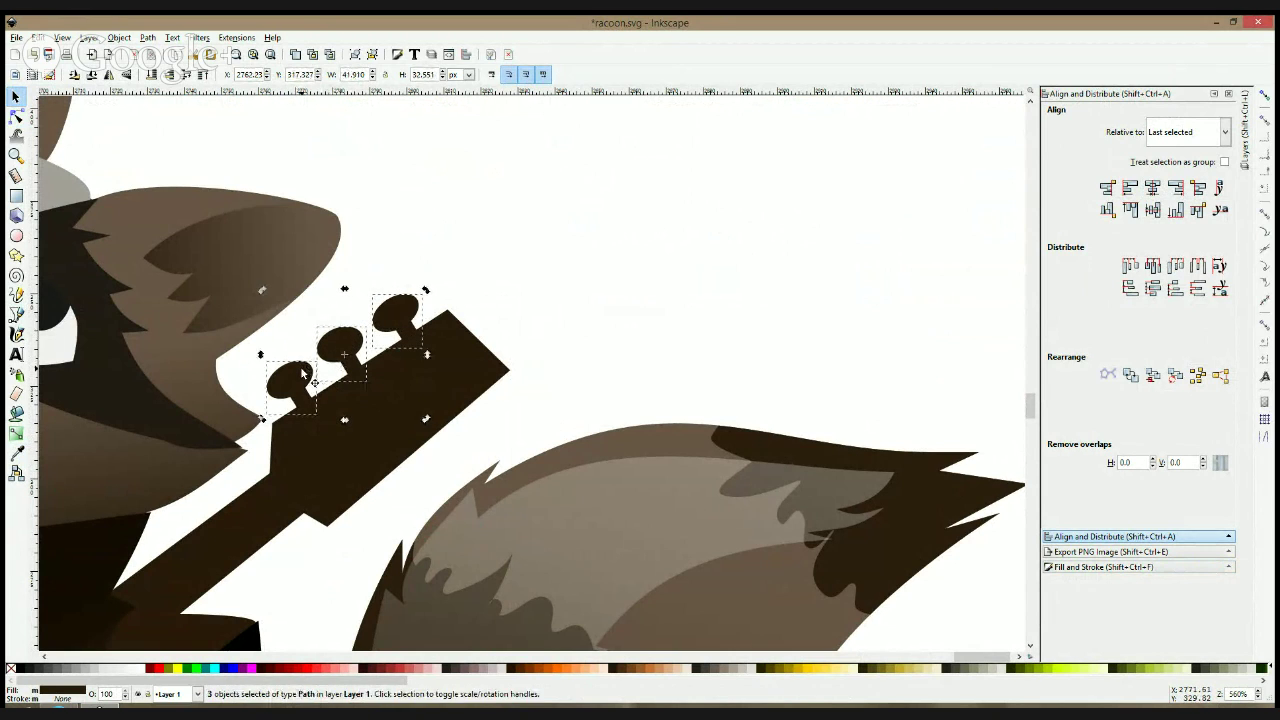
left_click_drag(427, 291, 286, 424)
left_click_drag(361, 377, 449, 474)
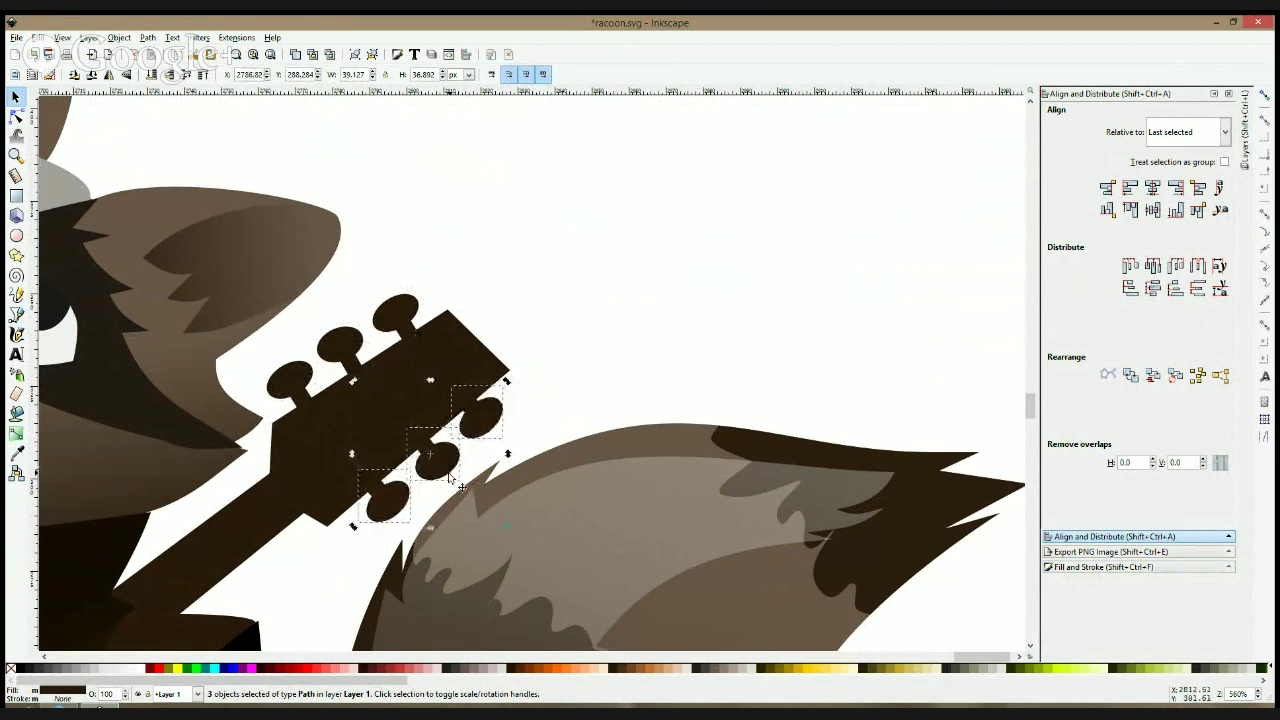
- Skew the middle peg on the headstock's lower edge slightly to adjust its angle
left_click(606, 347)
left_click(446, 465)
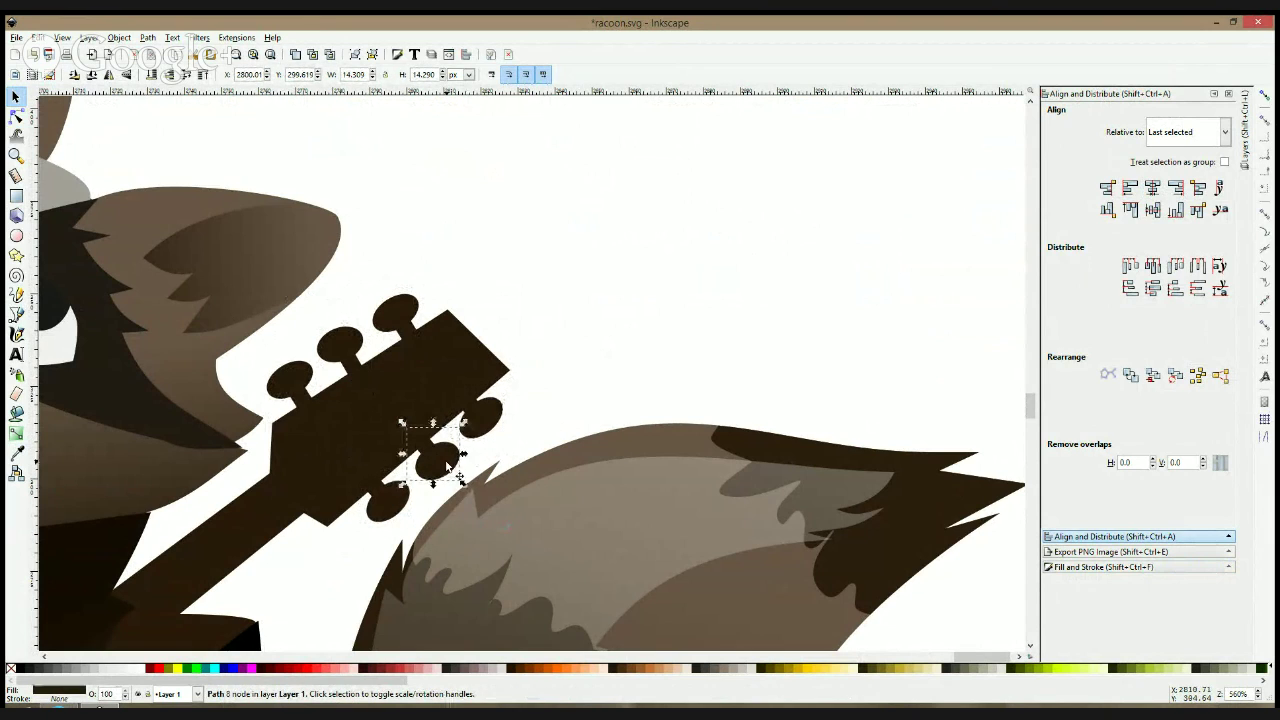
left_click(448, 461)
left_click_drag(435, 422, 431, 421)
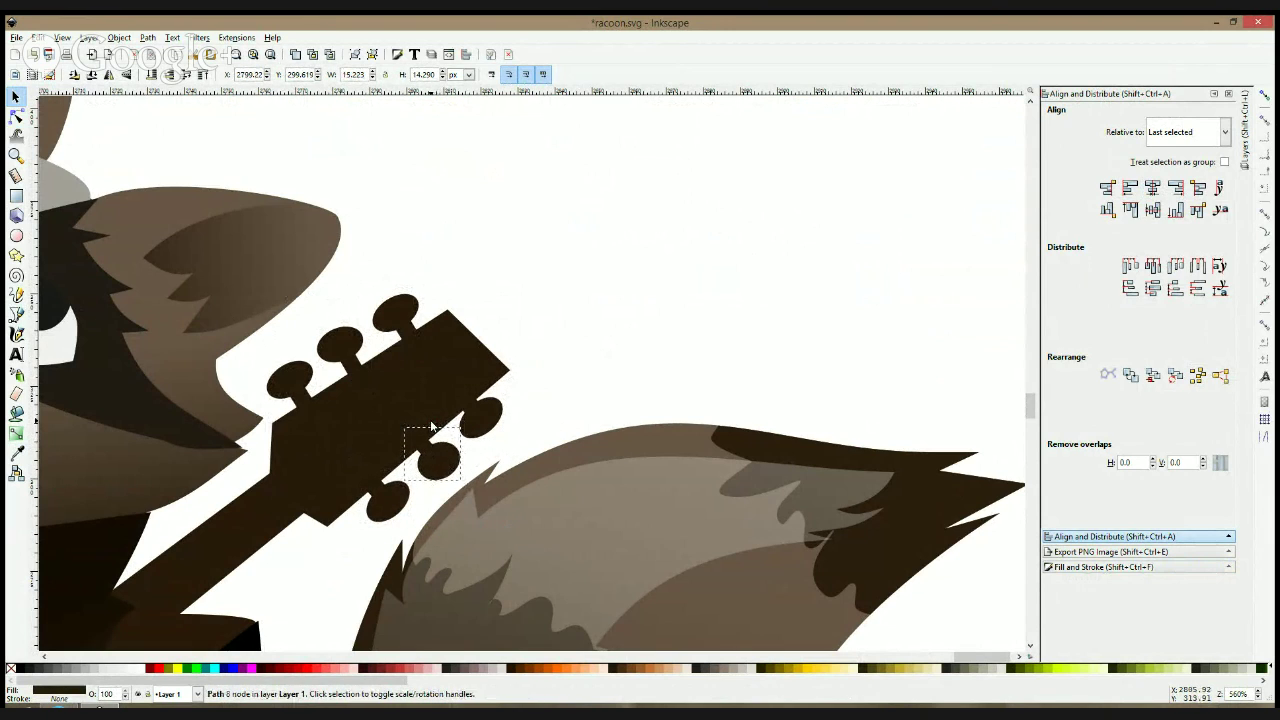
left_click(535, 395)
- Try recolouring the lute's diagonal chest strap with the orange sampled from the waist sash
scroll(584, 396, "down", 6)
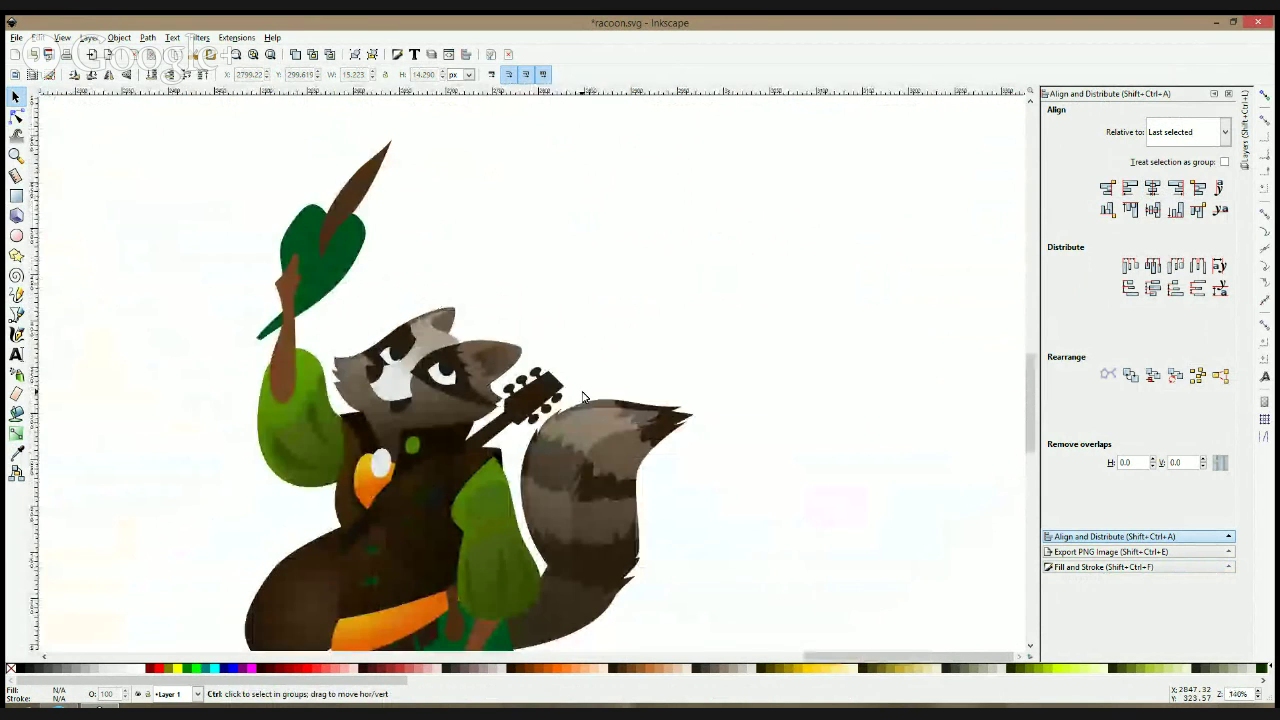
scroll(585, 398, "up", 2)
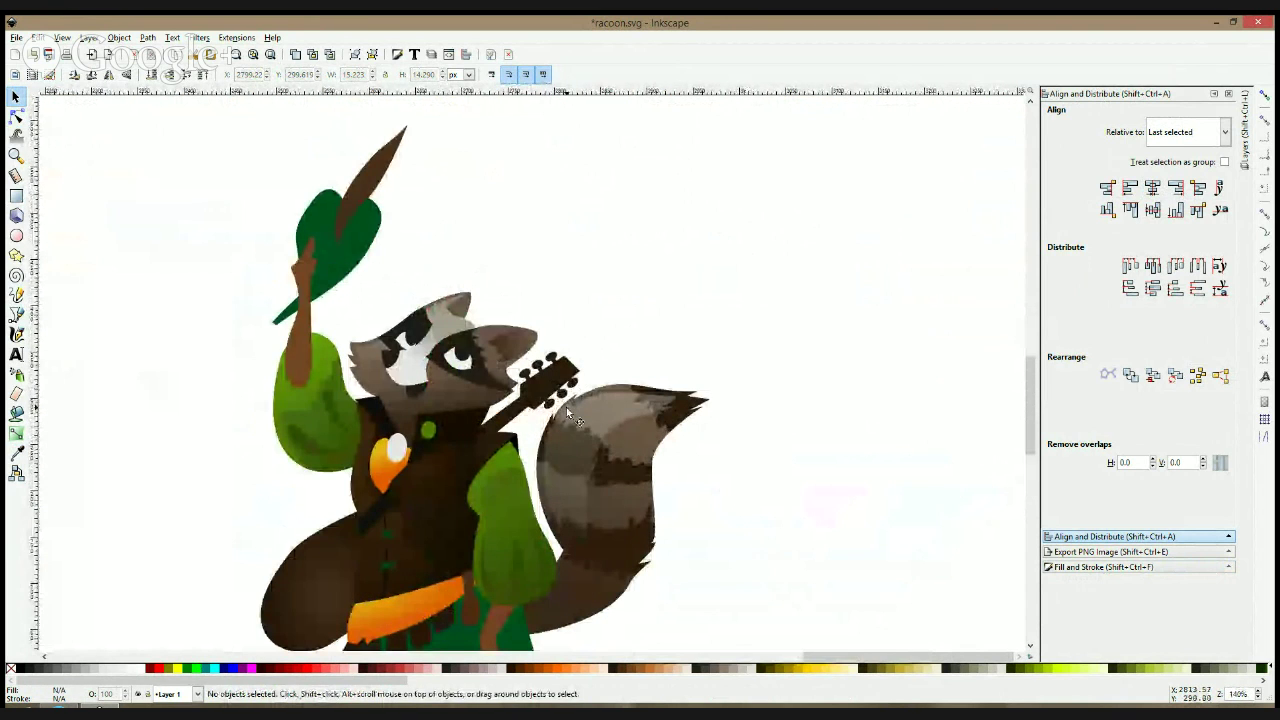
scroll(566, 407, "down", 4)
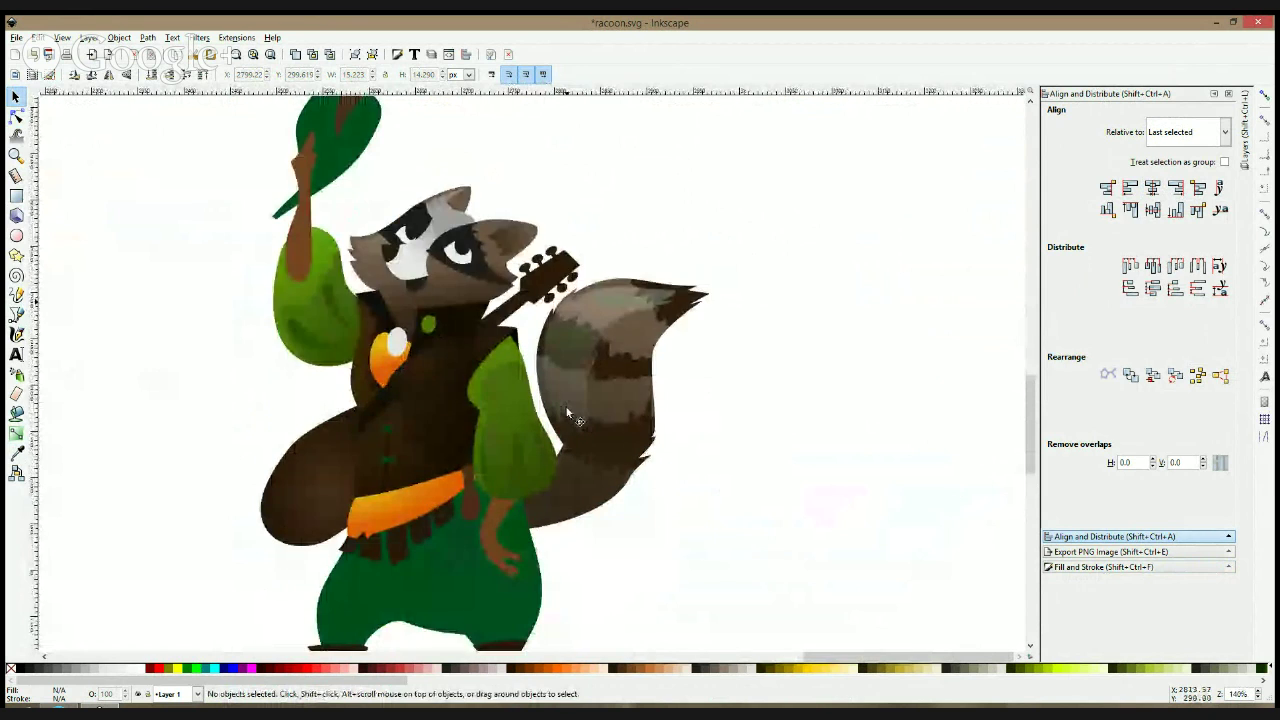
scroll(568, 430, "up", 3)
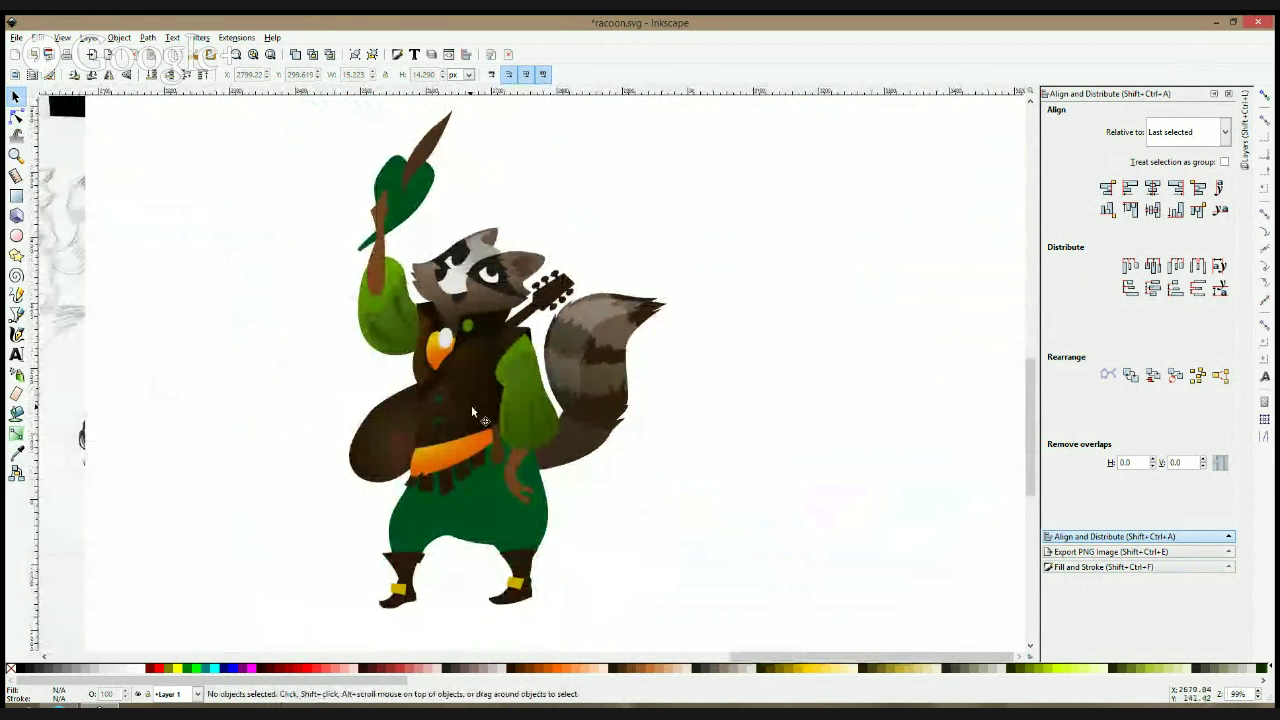
scroll(419, 422, "up", 3)
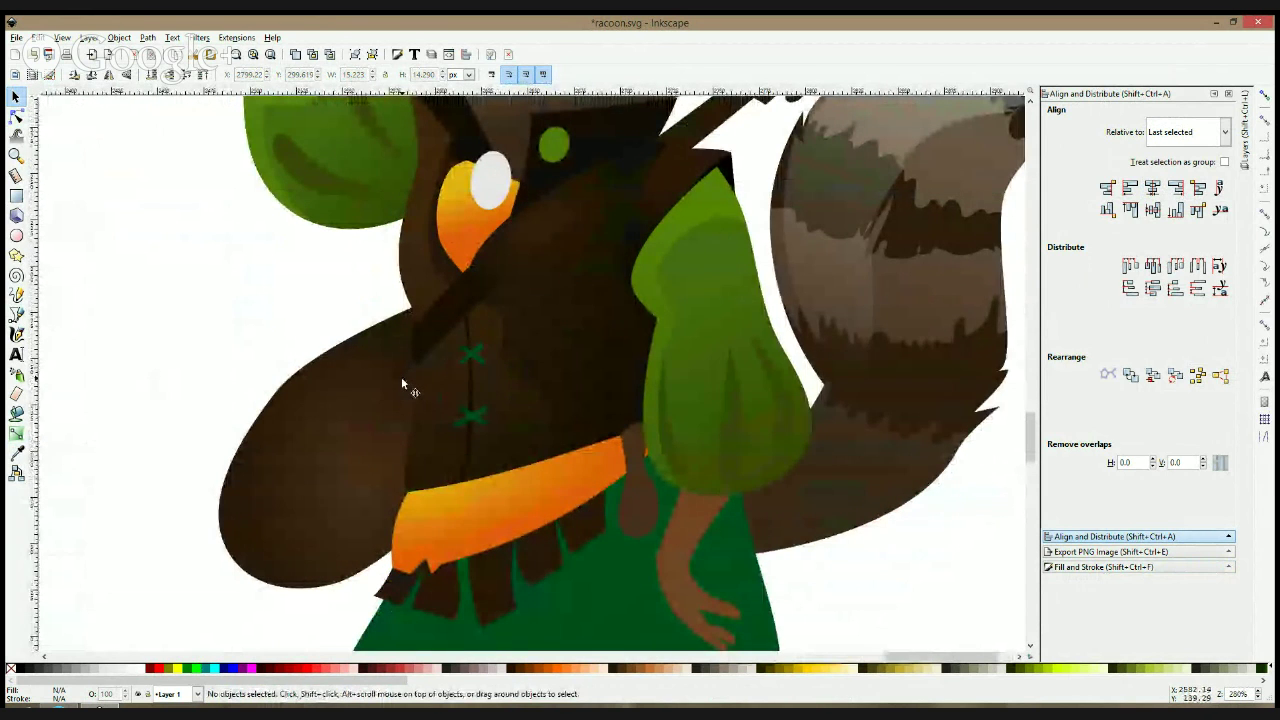
left_click(523, 228)
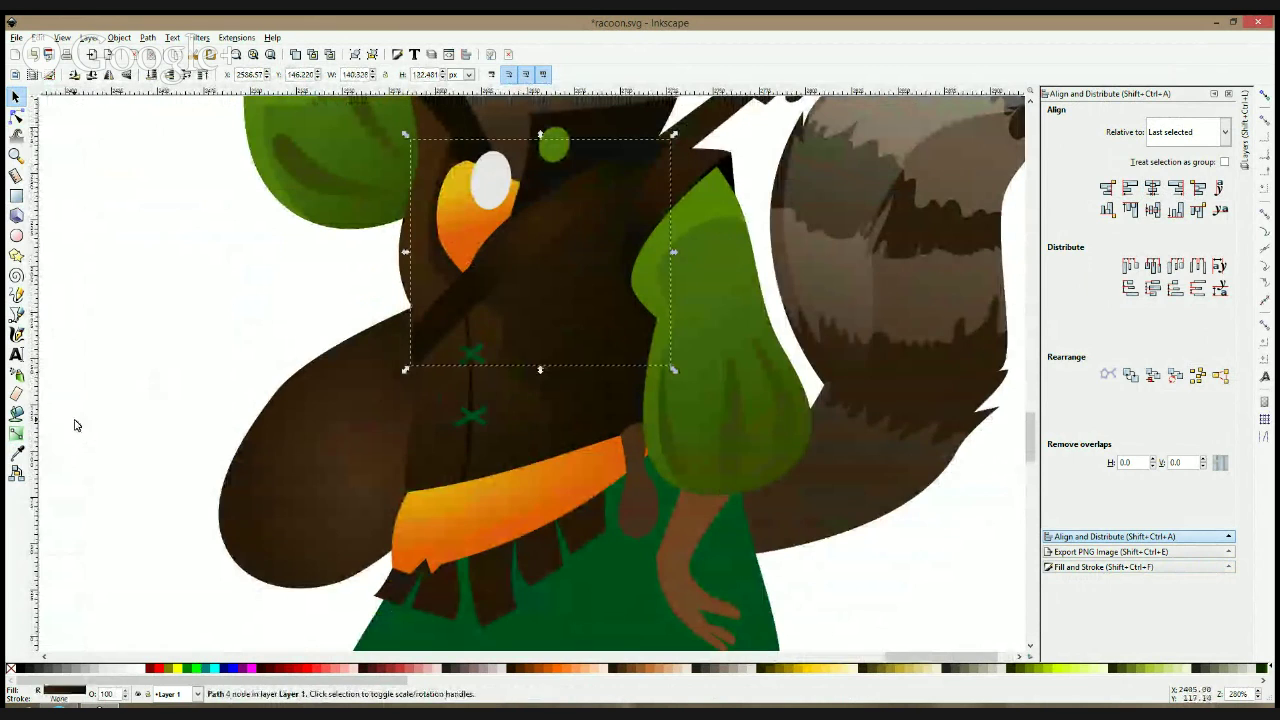
left_click(16, 453)
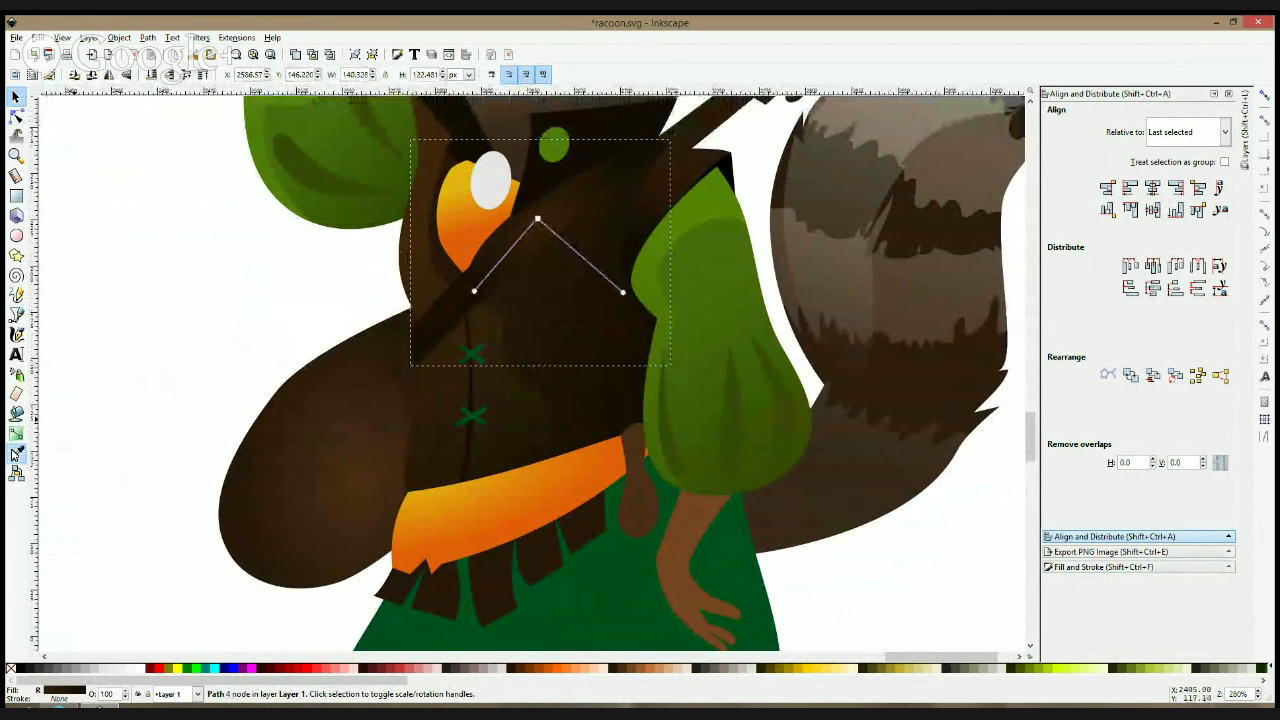
left_click(520, 507)
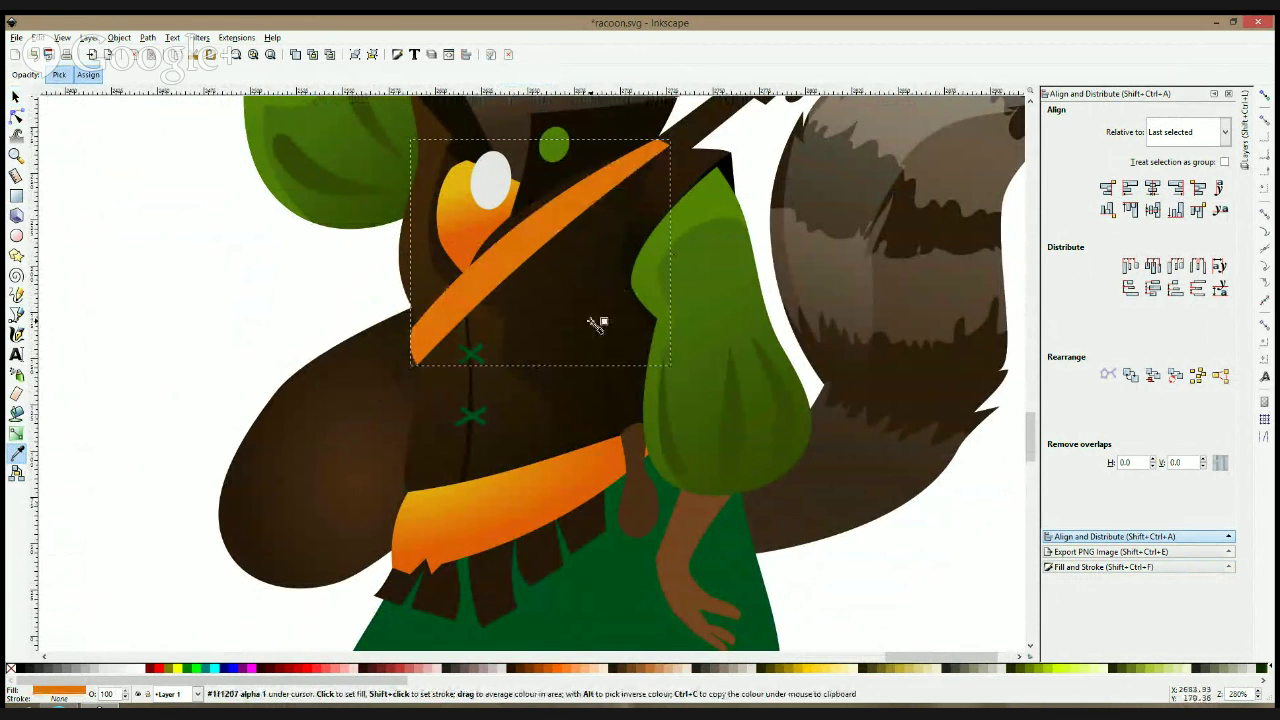
scroll(596, 323, "down", 3)
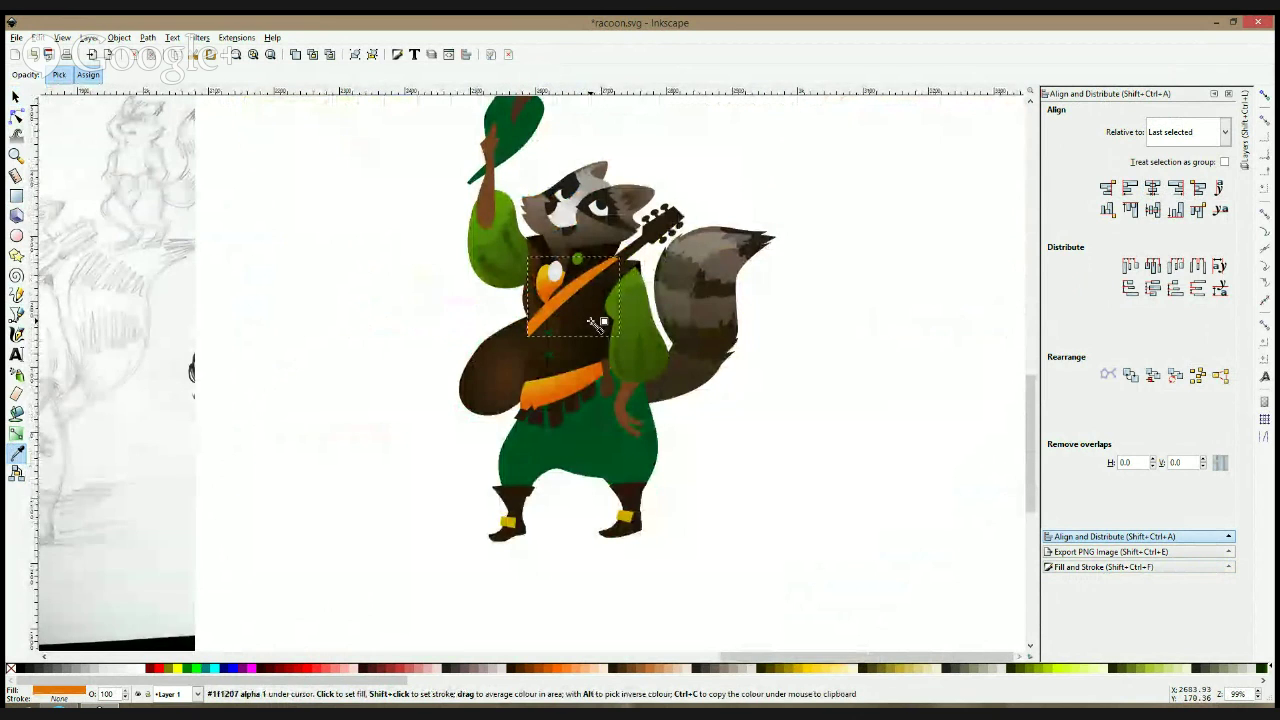
left_click(596, 323)
key("s")
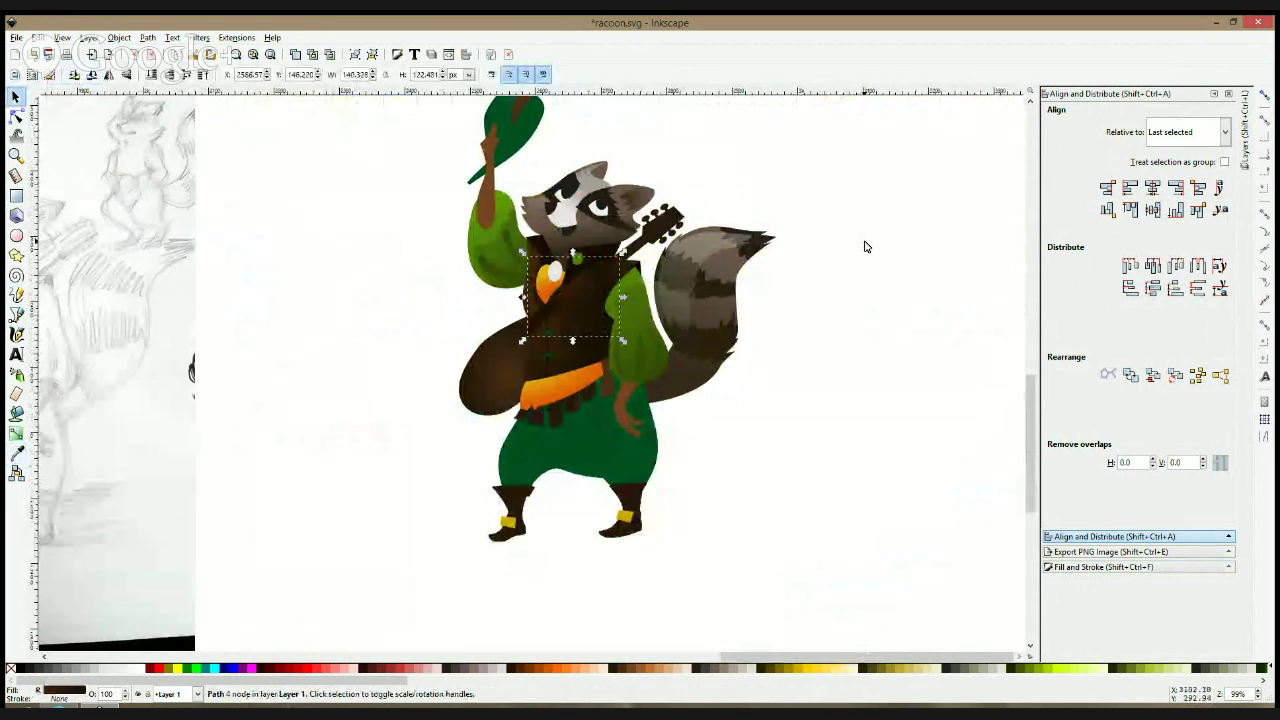
left_click(862, 248)
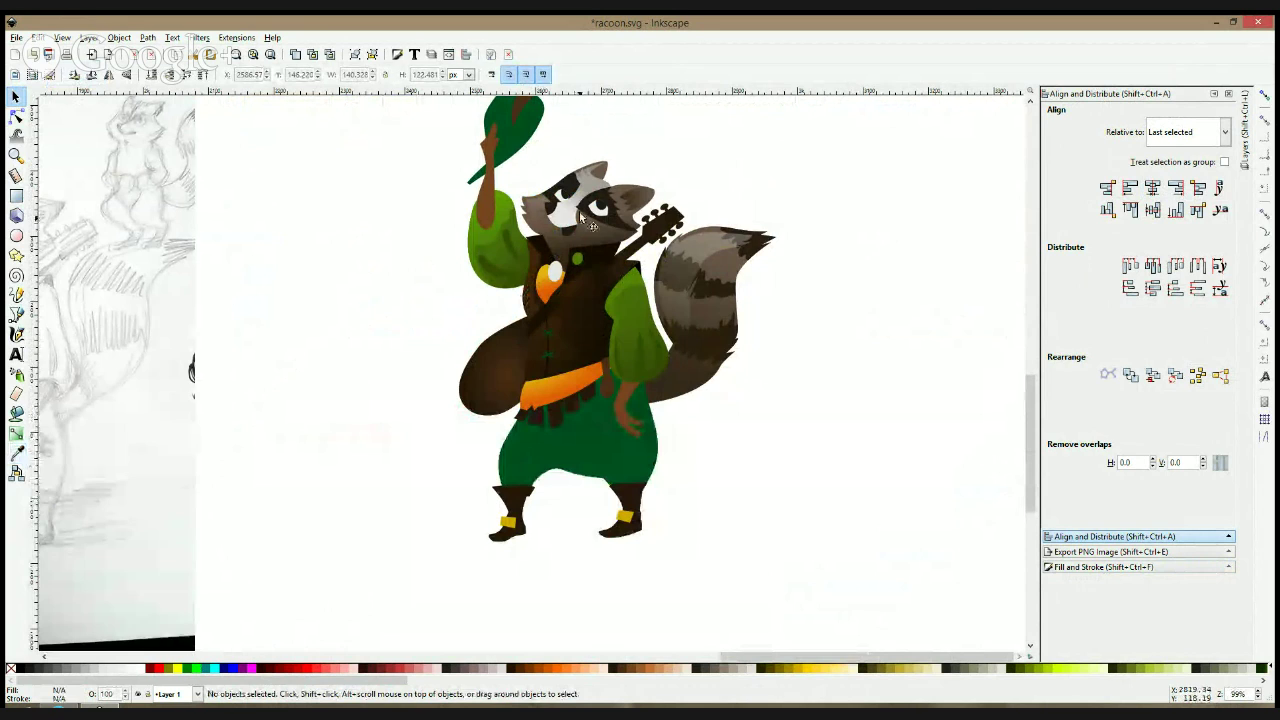
- Recolour both of the raccoon's forearms with the dark brown sampled from the base of the tail
left_click(484, 202)
left_click(622, 436, "shift")
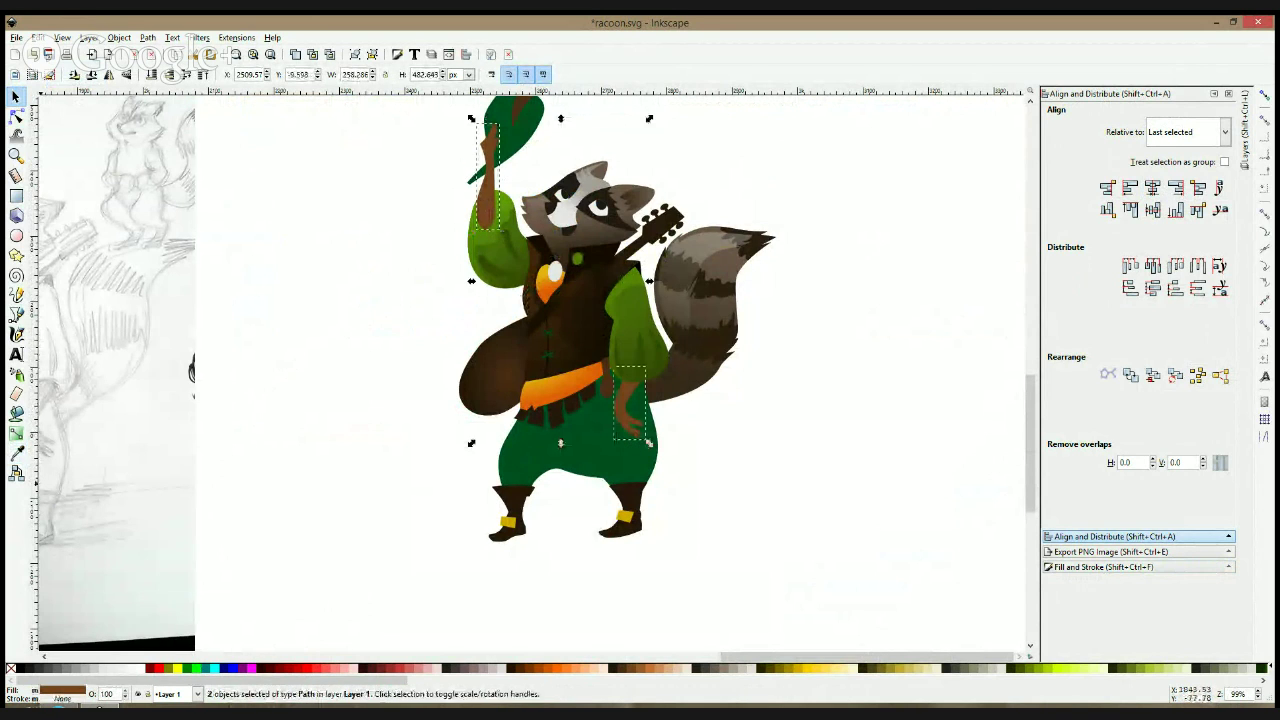
key("d")
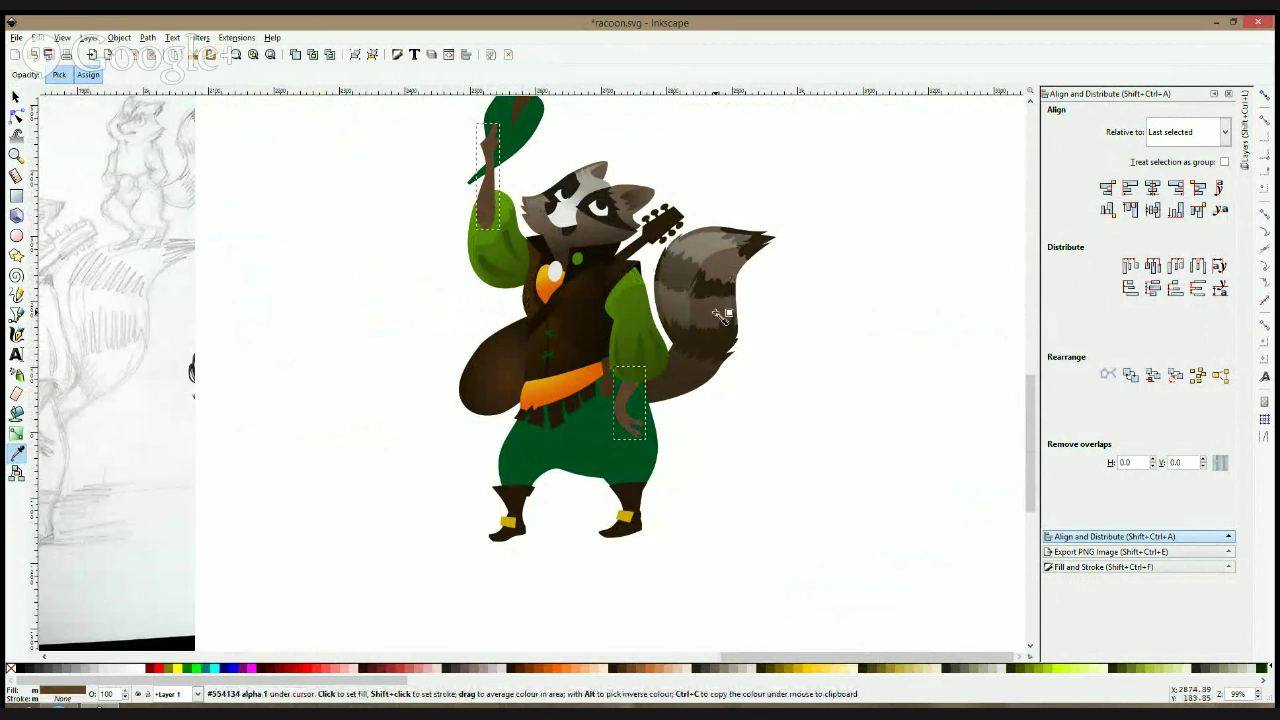
left_click(692, 385)
key("s")
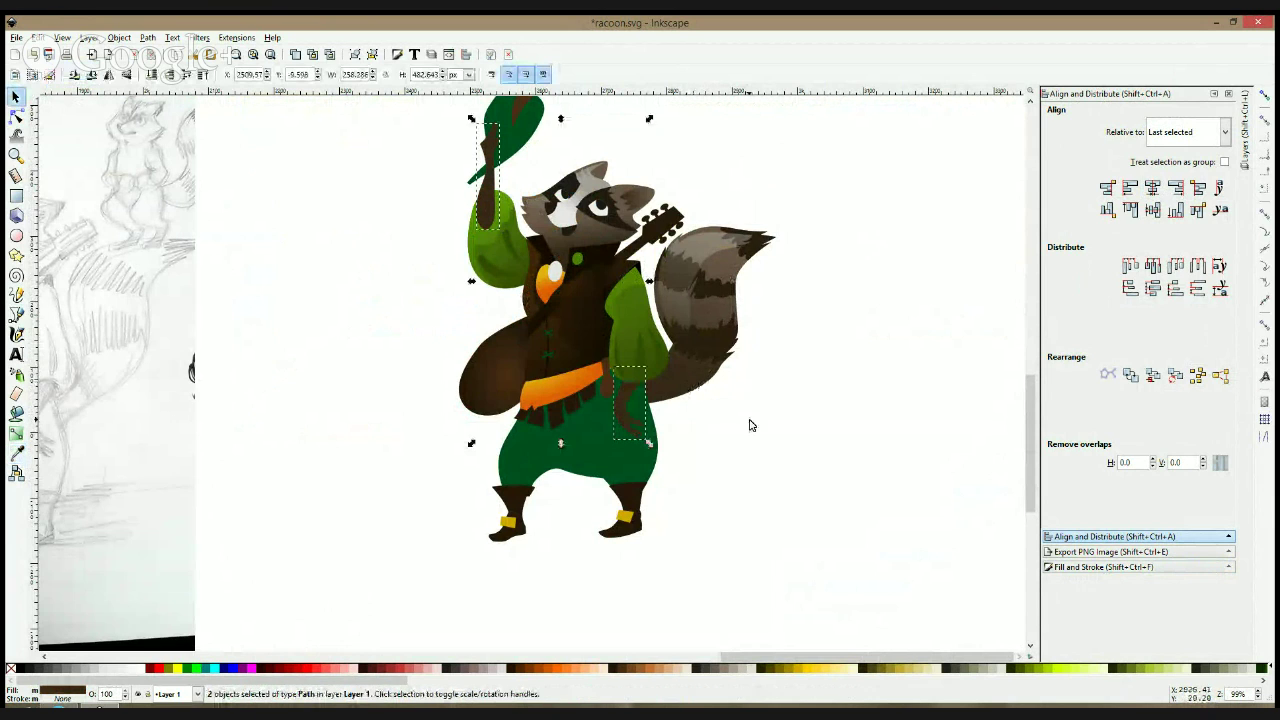
left_click(748, 423)
- Recolour both boots with the dark brown sampled from the vest
left_click(608, 472)
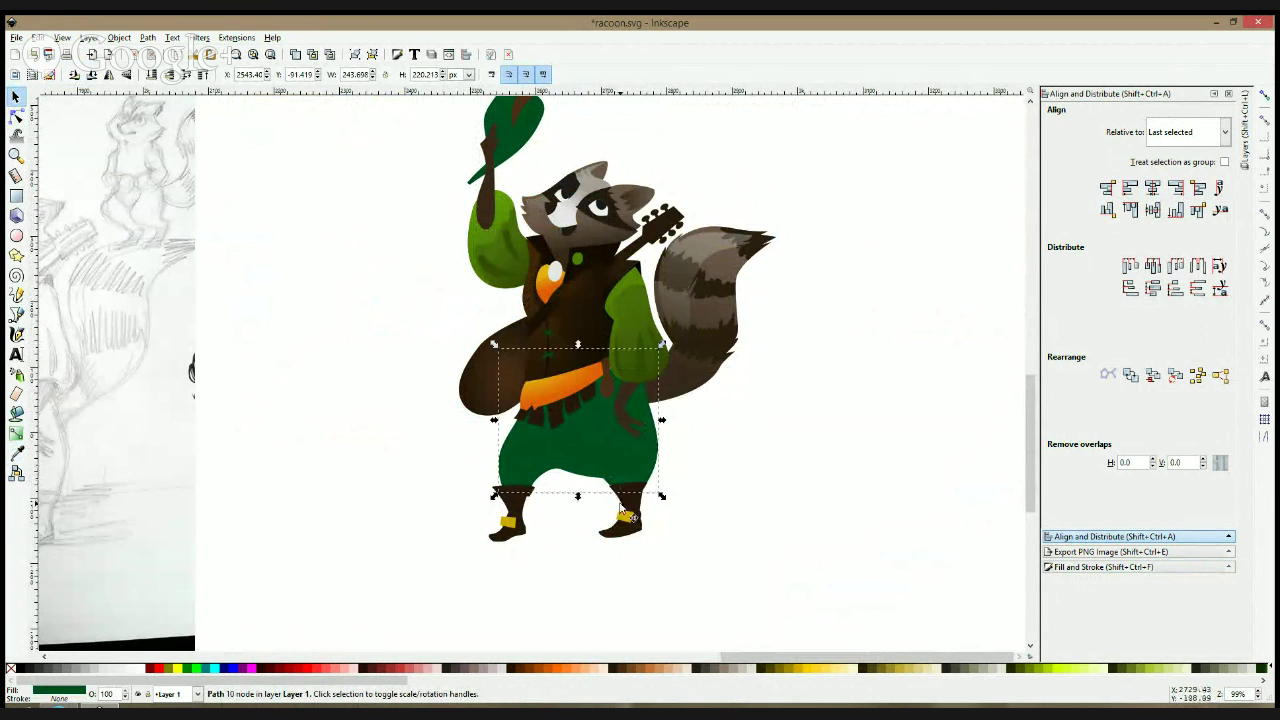
scroll(627, 516, "down", 1)
left_click(634, 478)
left_click(488, 473, "shift")
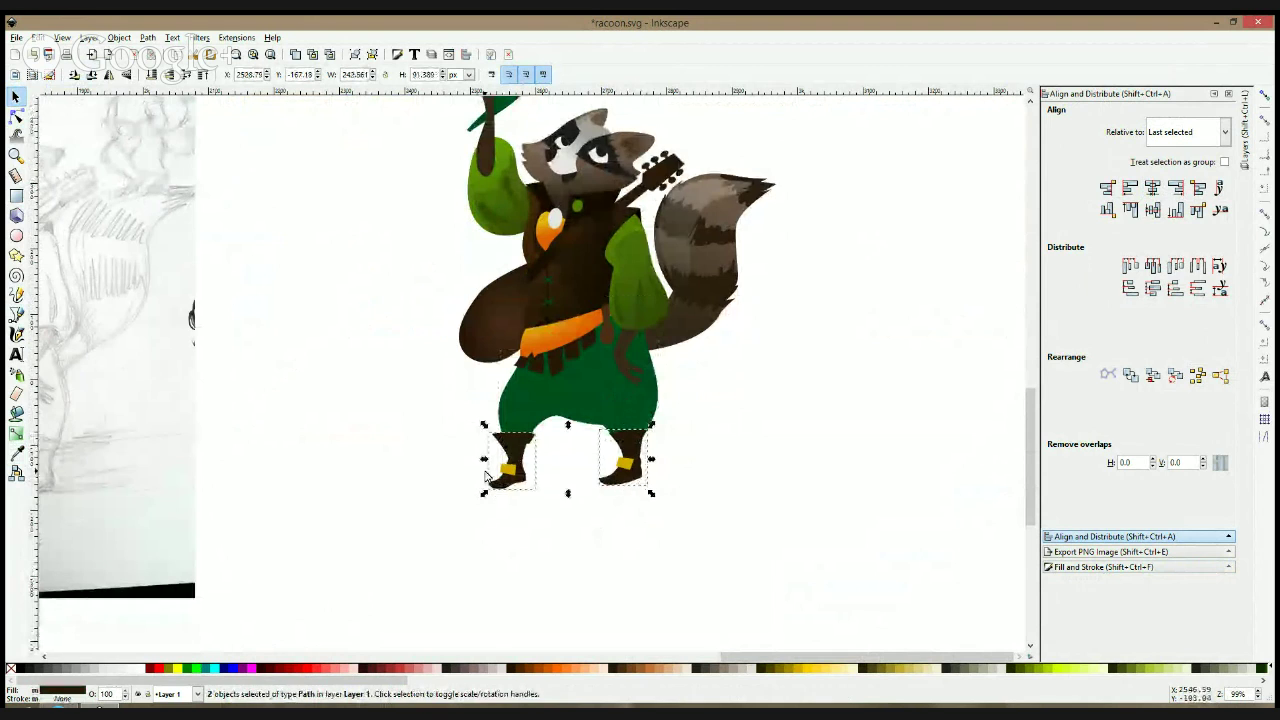
key("d")
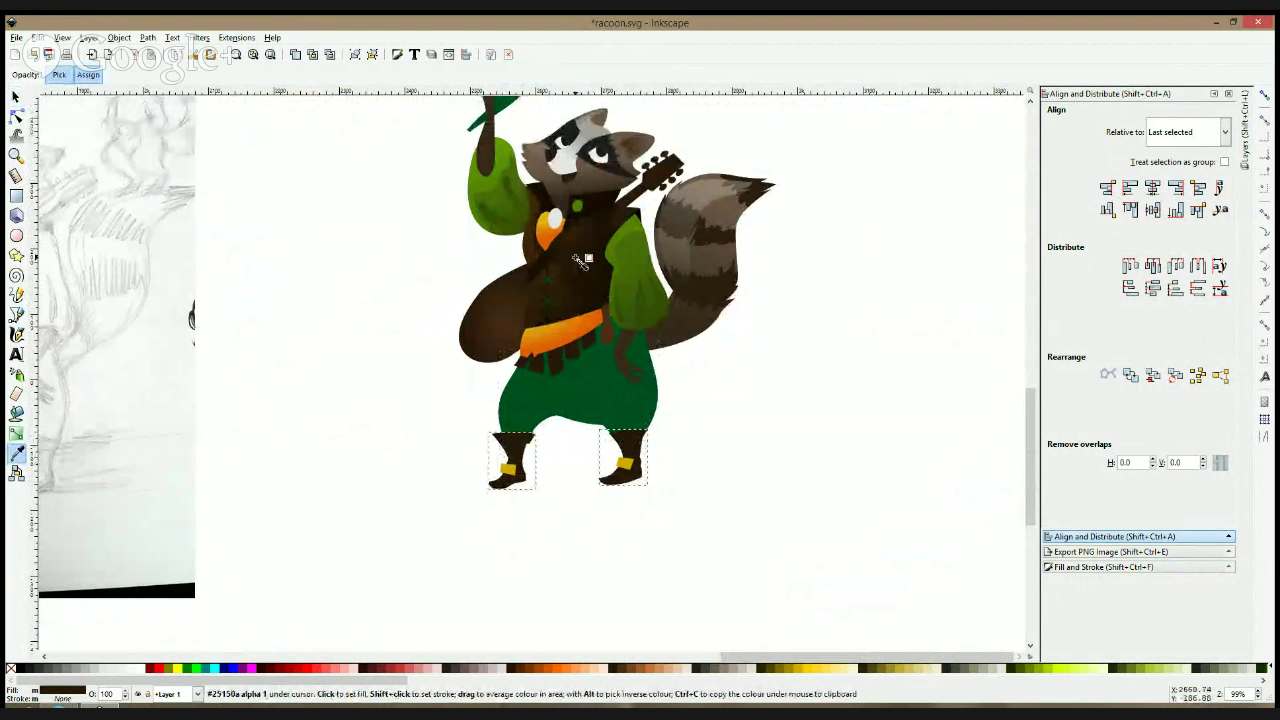
key("s")
left_click(746, 428)
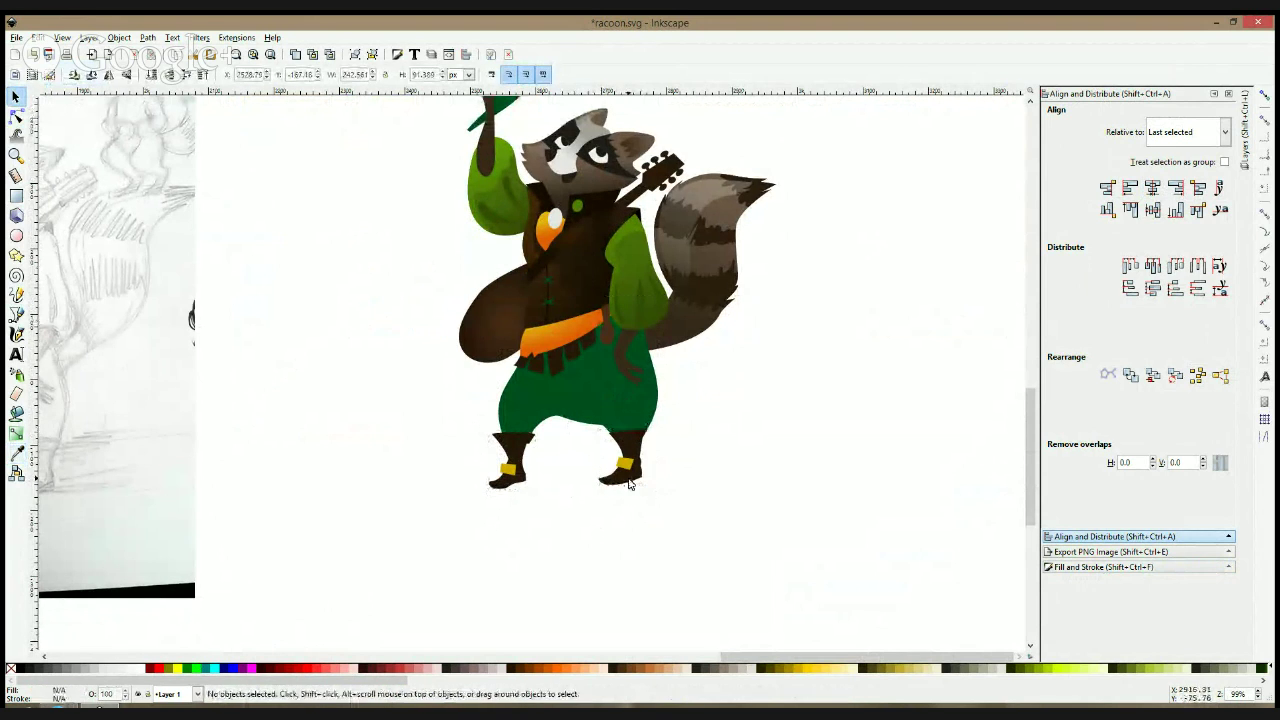
- Draw a closed straight-segment shape over the front part of the boot below the lute body for shading
scroll(607, 487, "up", 2)
left_click(17, 316)
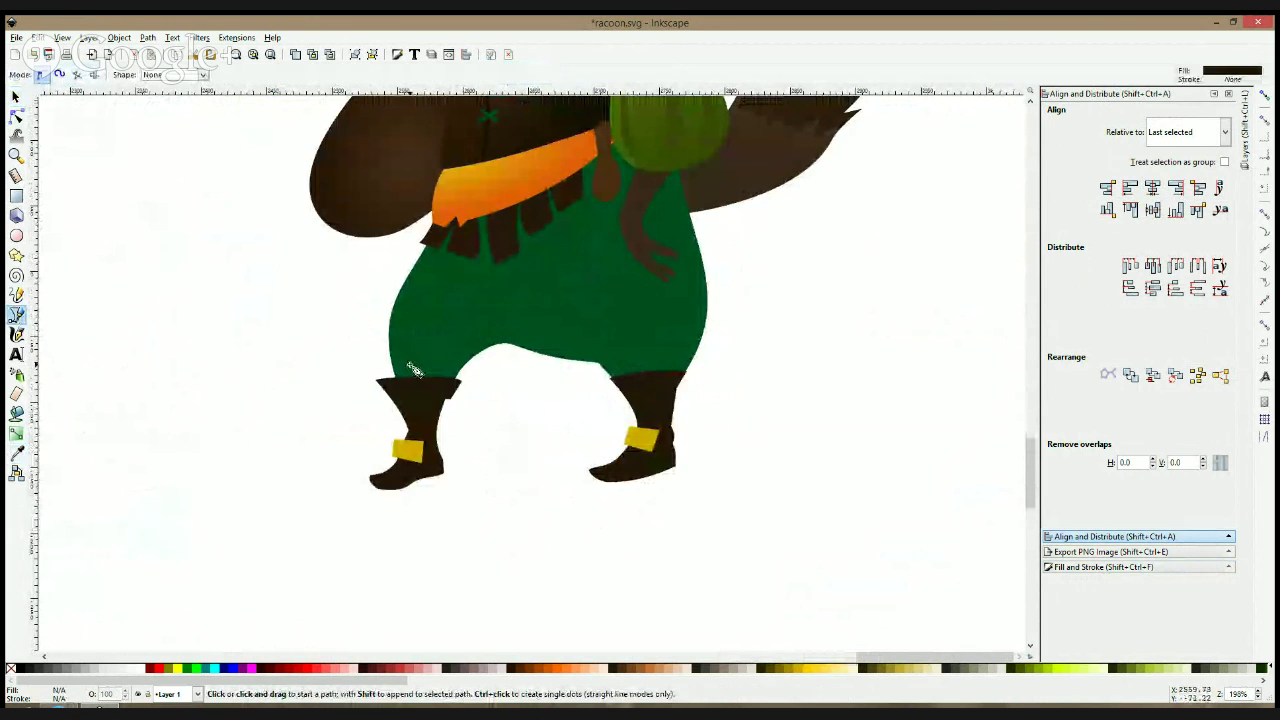
left_click(445, 366)
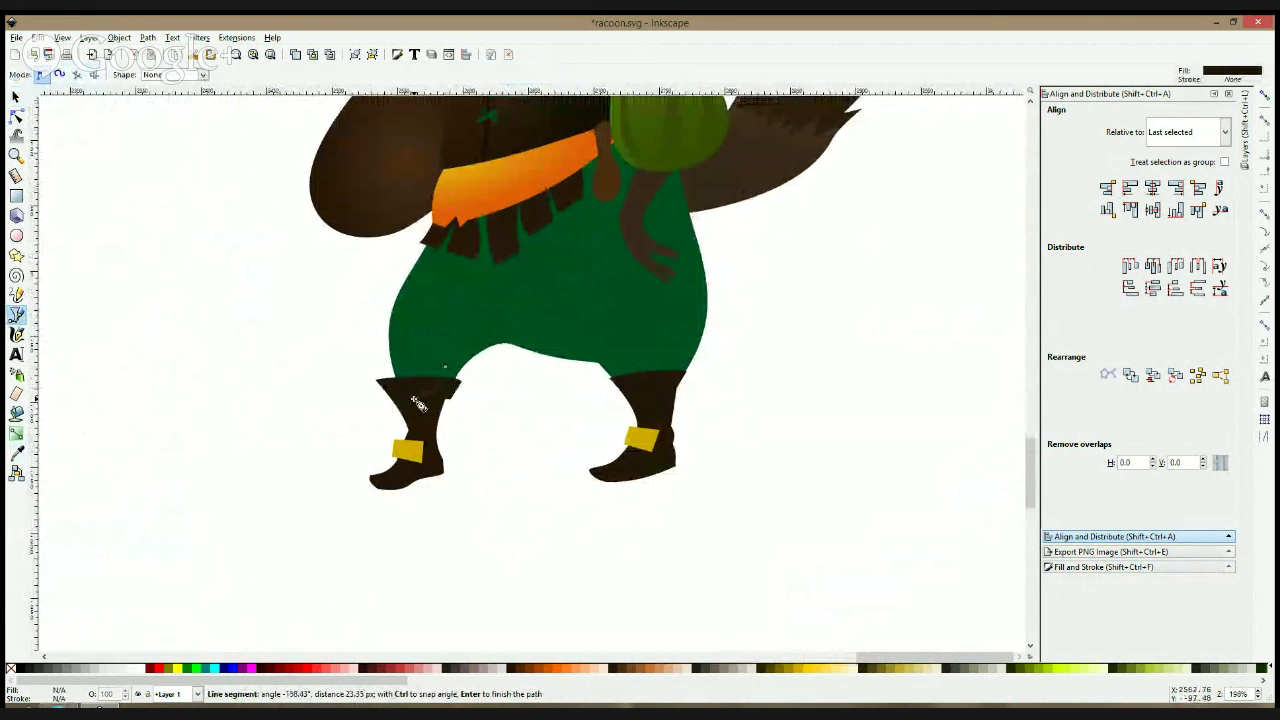
left_click(414, 397)
left_click(414, 448)
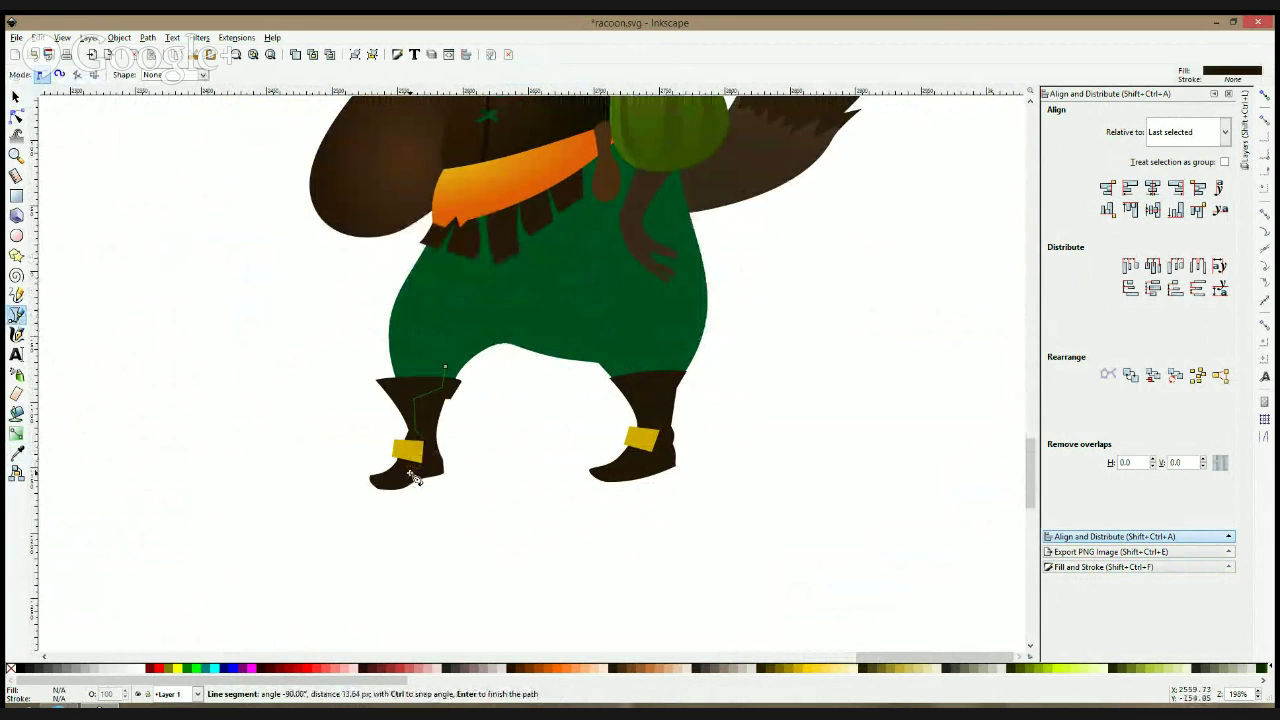
left_click(410, 473)
left_click(361, 479)
left_click(349, 444)
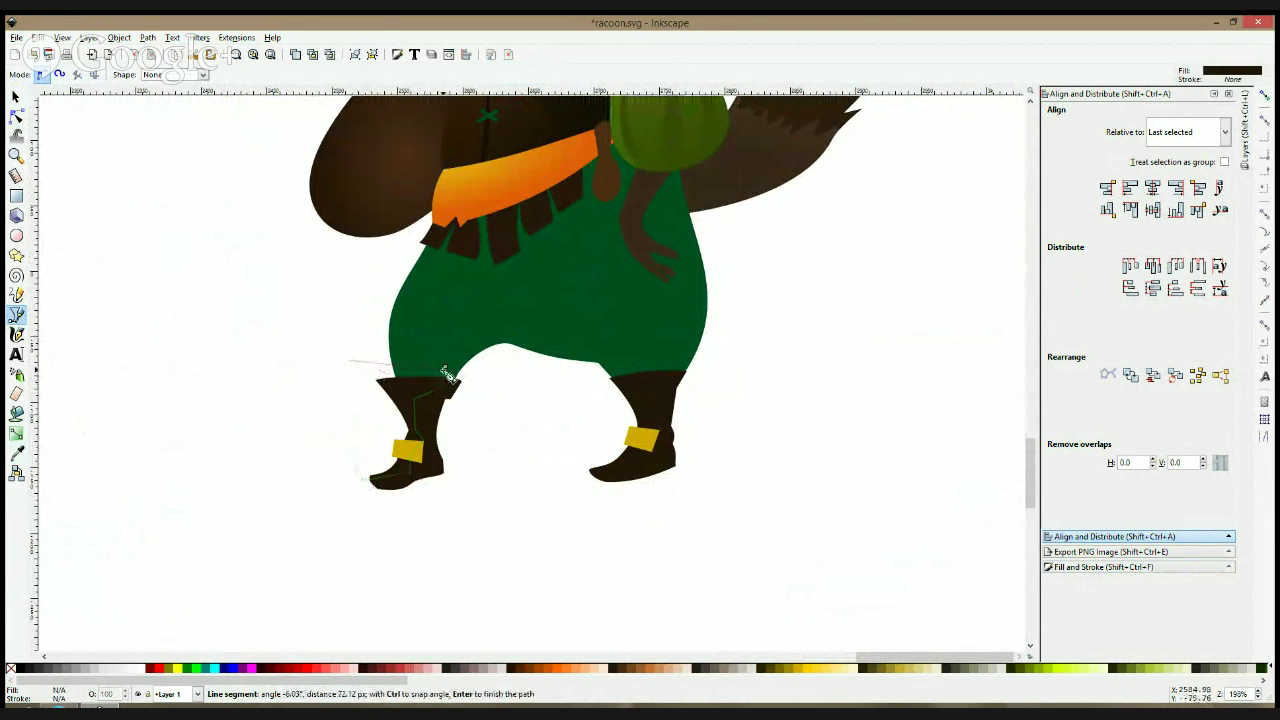
left_click(445, 367)
- Bend the shading shape's inner edge into curves that follow the boot's cuff, ankle and foot, working in outline view
key("s")
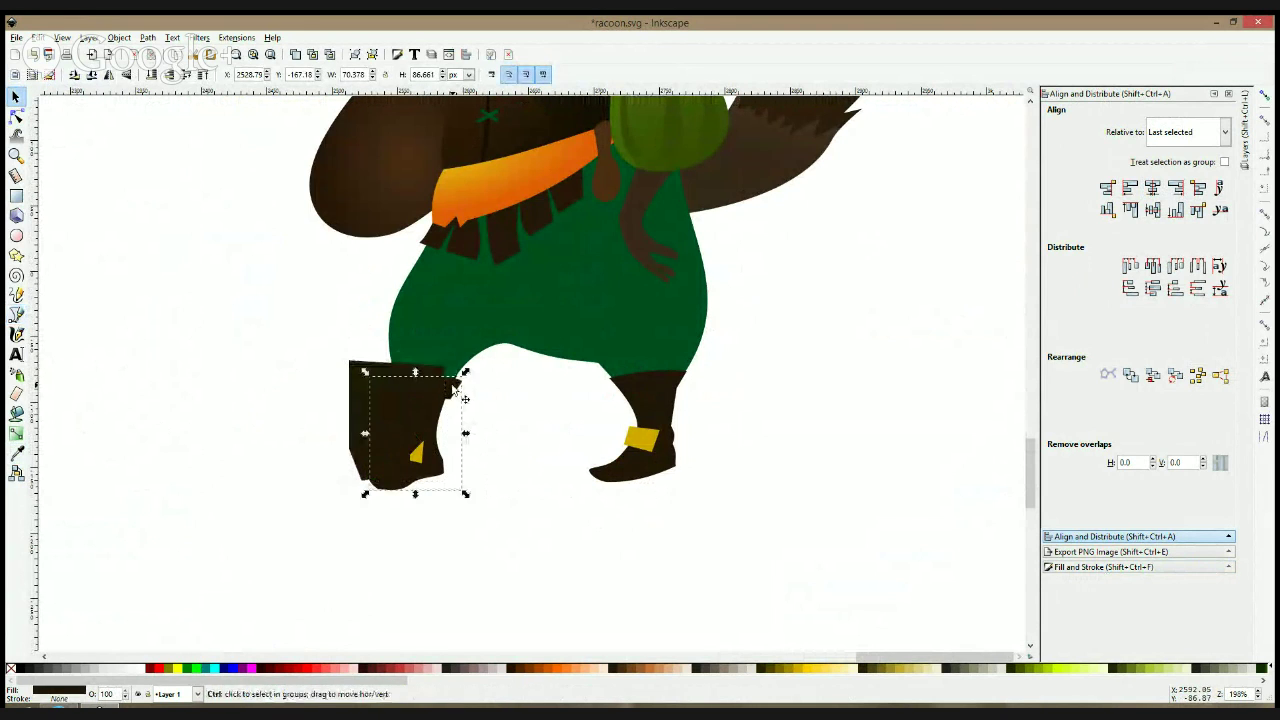
key("ctrl+KP_5")
scroll(450, 392, "up", 2)
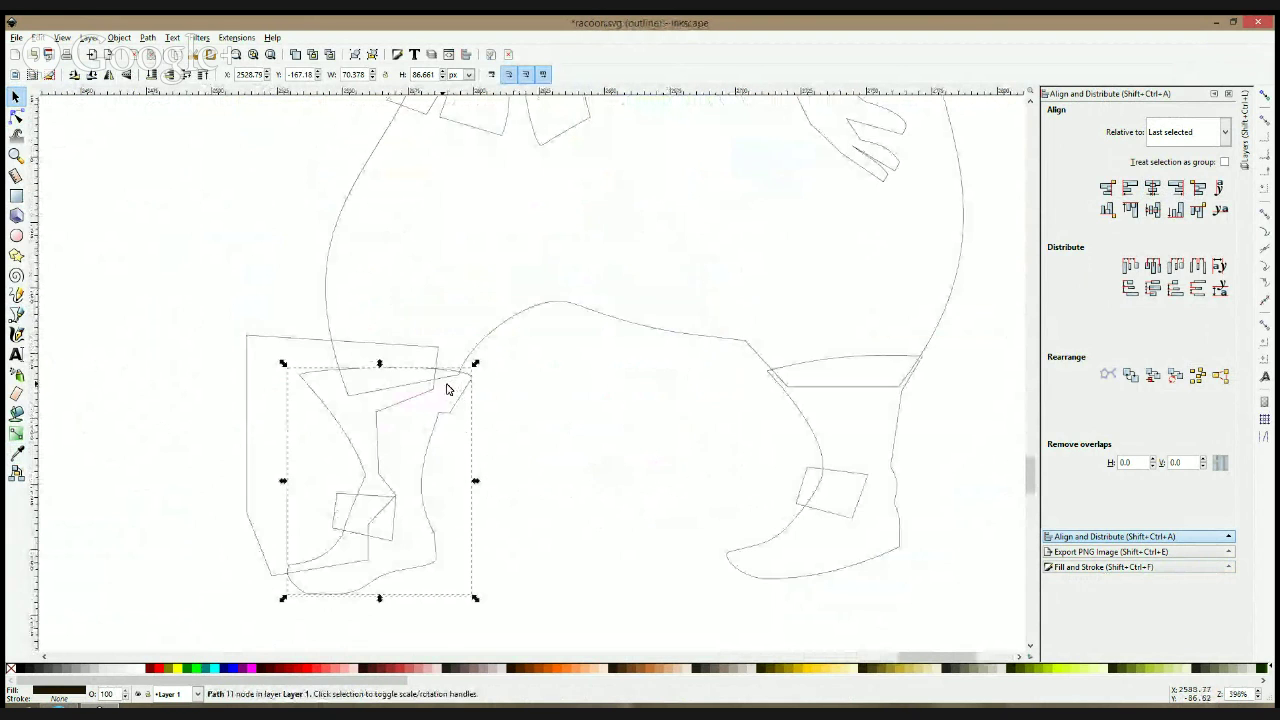
left_click(16, 116)
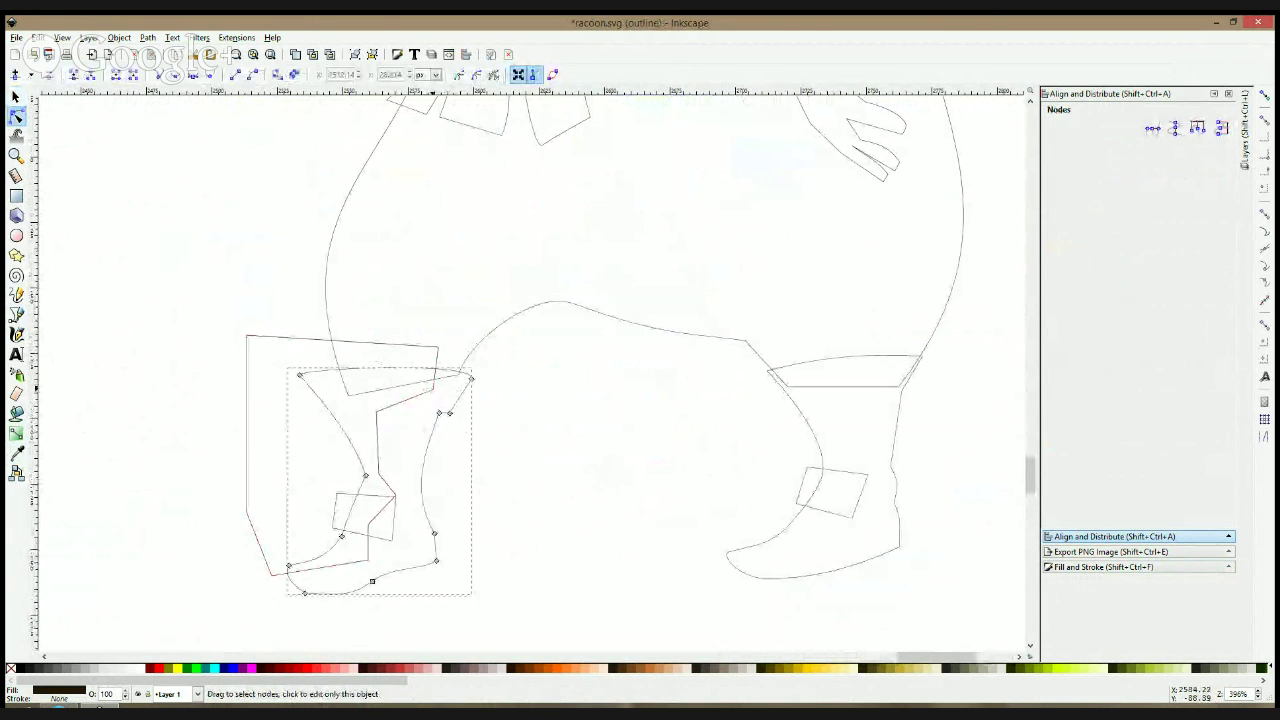
left_click_drag(434, 391, 433, 409)
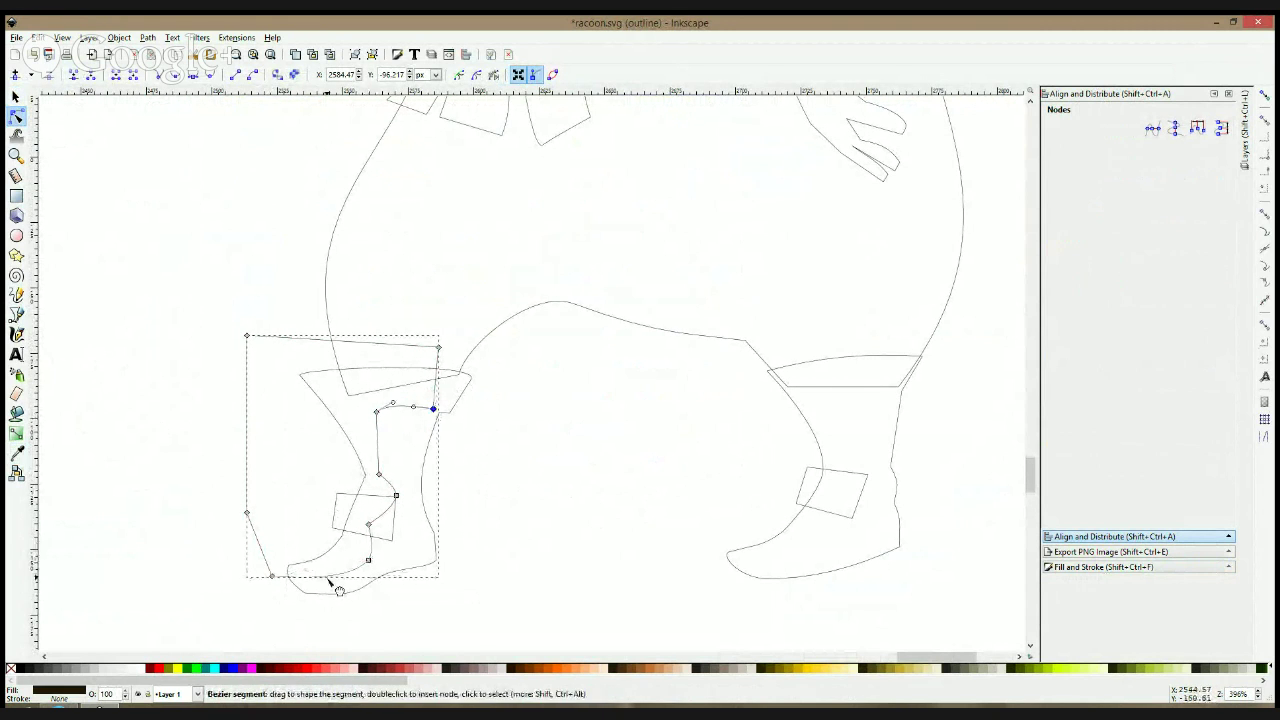
- Trim the shading shape to the boot's outline by intersecting it with a copy of the boot
key("s")
left_click(466, 397)
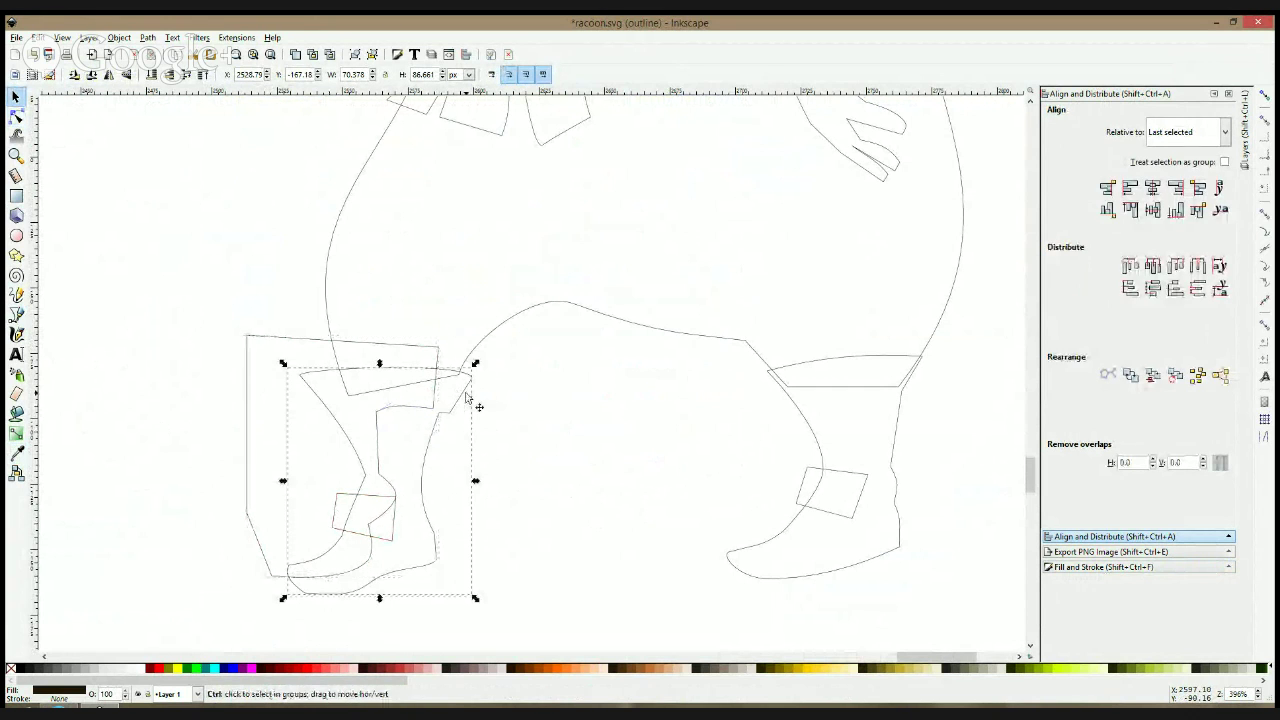
left_click(433, 347, "shift")
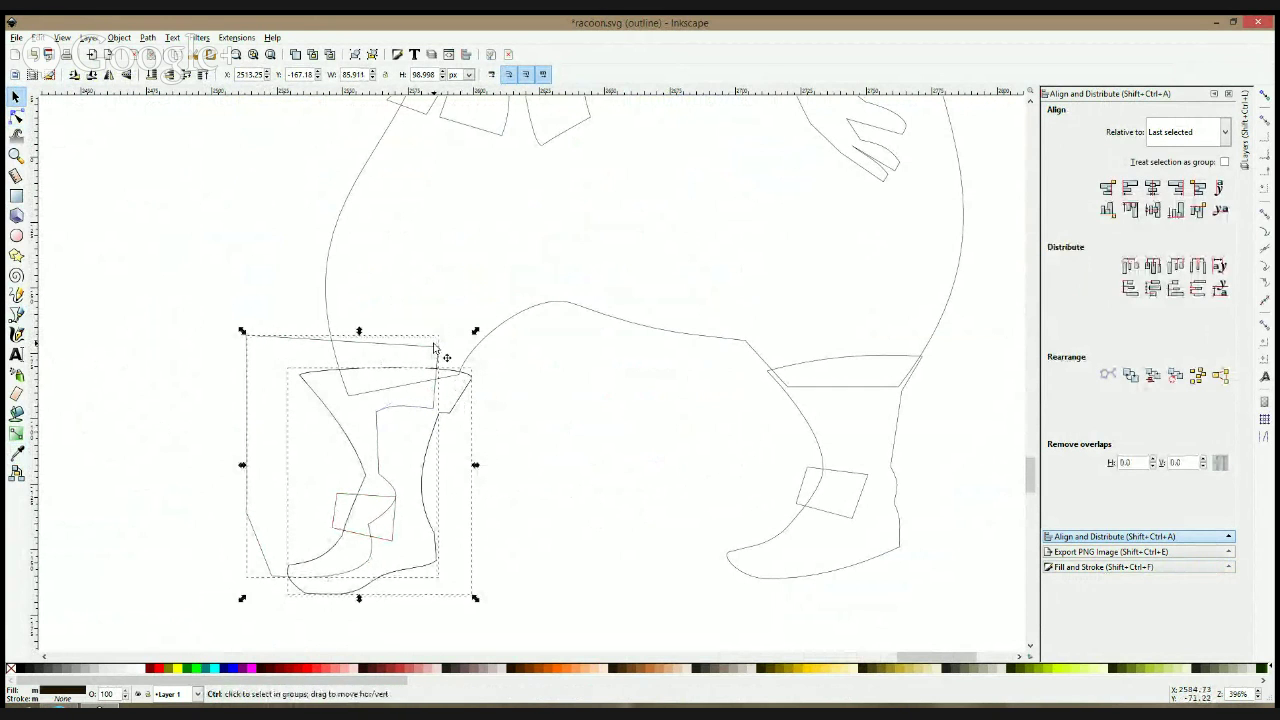
key("ctrl+KP_5")
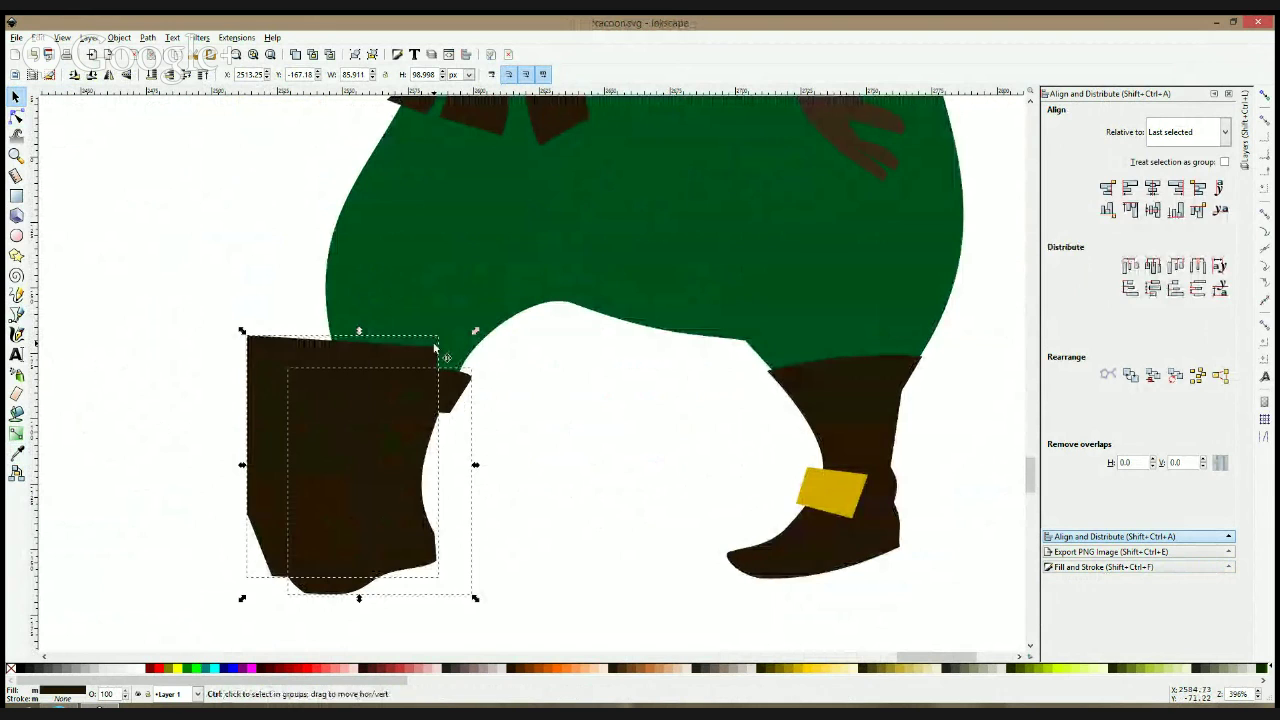
key("ctrl+asterisk")
- Recolour the trimmed boot highlight with the brown sampled from the lute body and lower it beneath the yellow buckle
left_click(16, 453)
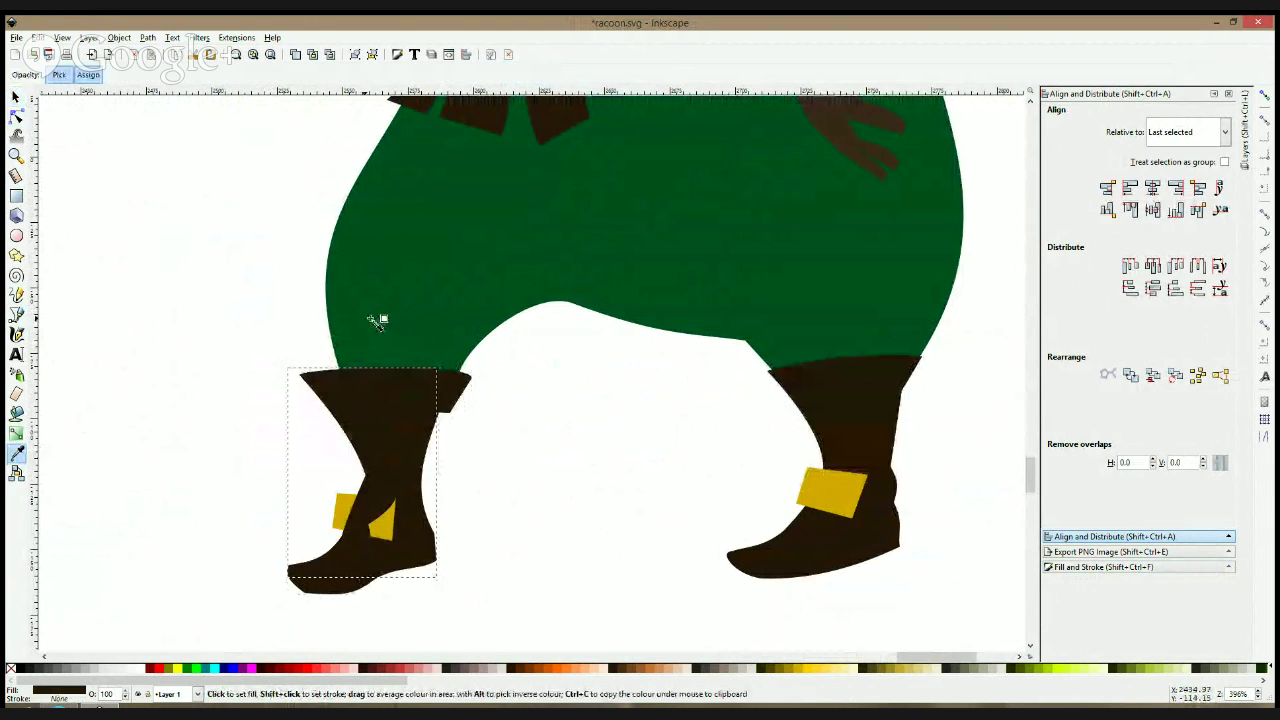
scroll(645, 230, "down", 1, "ctrl")
scroll(705, 260, "up", 4)
scroll(700, 300, "down", 1, "ctrl")
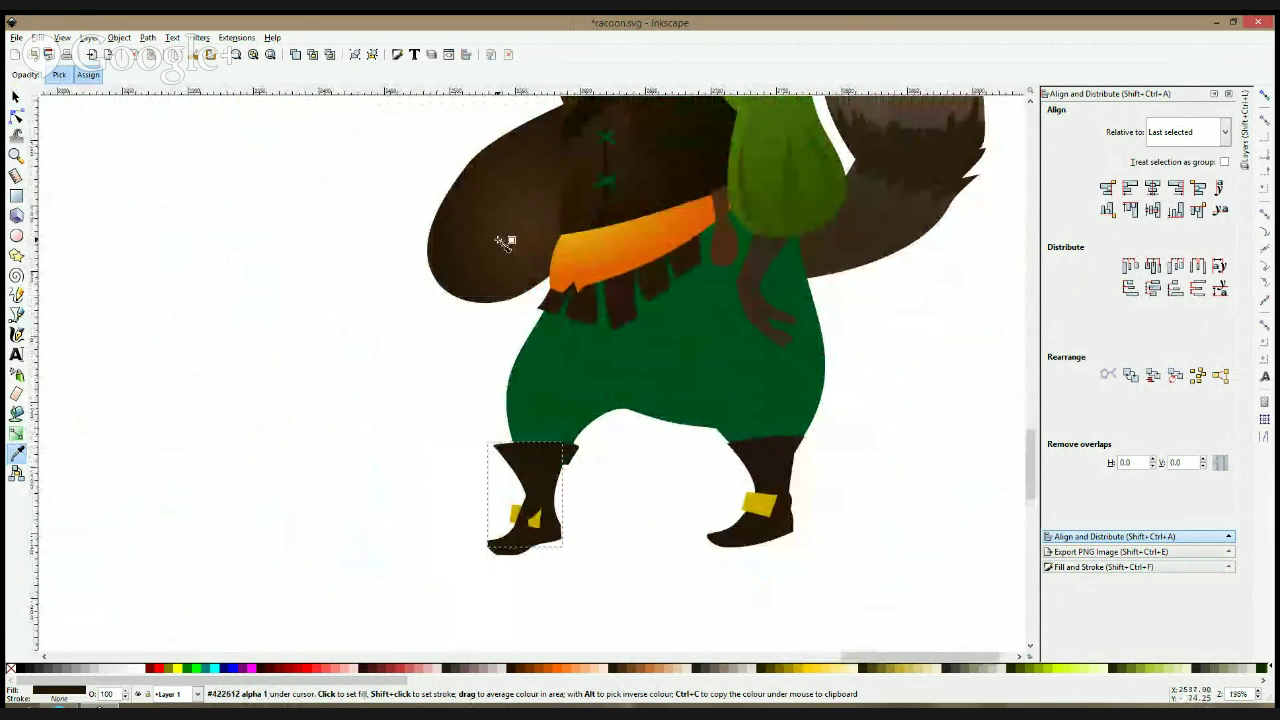
left_click(520, 238)
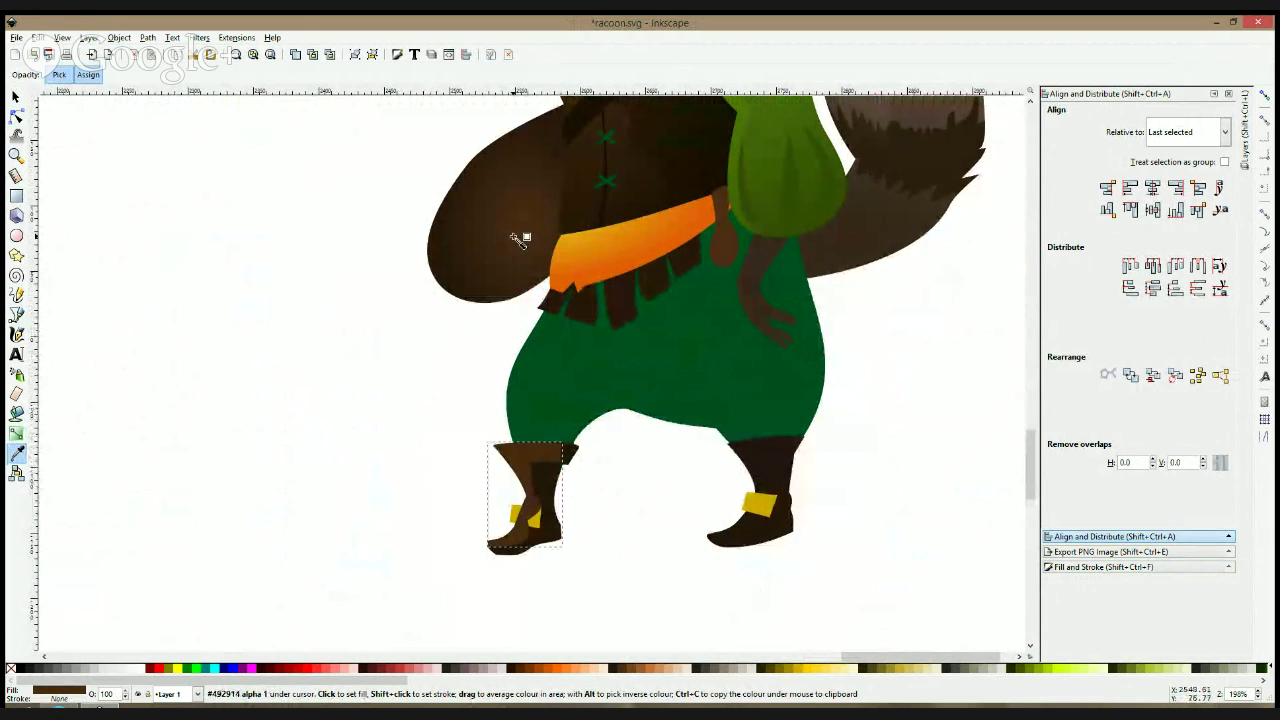
key("Page_Down")
left_click(16, 97)
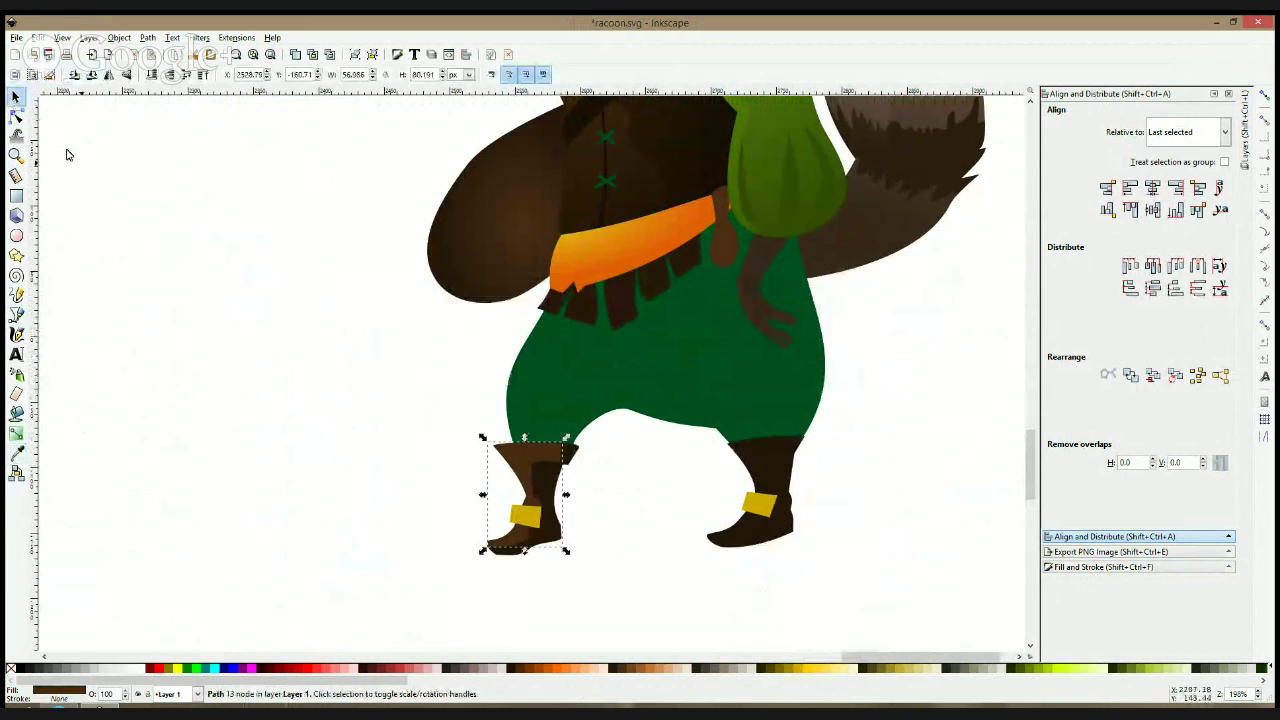
left_click(150, 224)
left_click(545, 528)
left_click(488, 492)
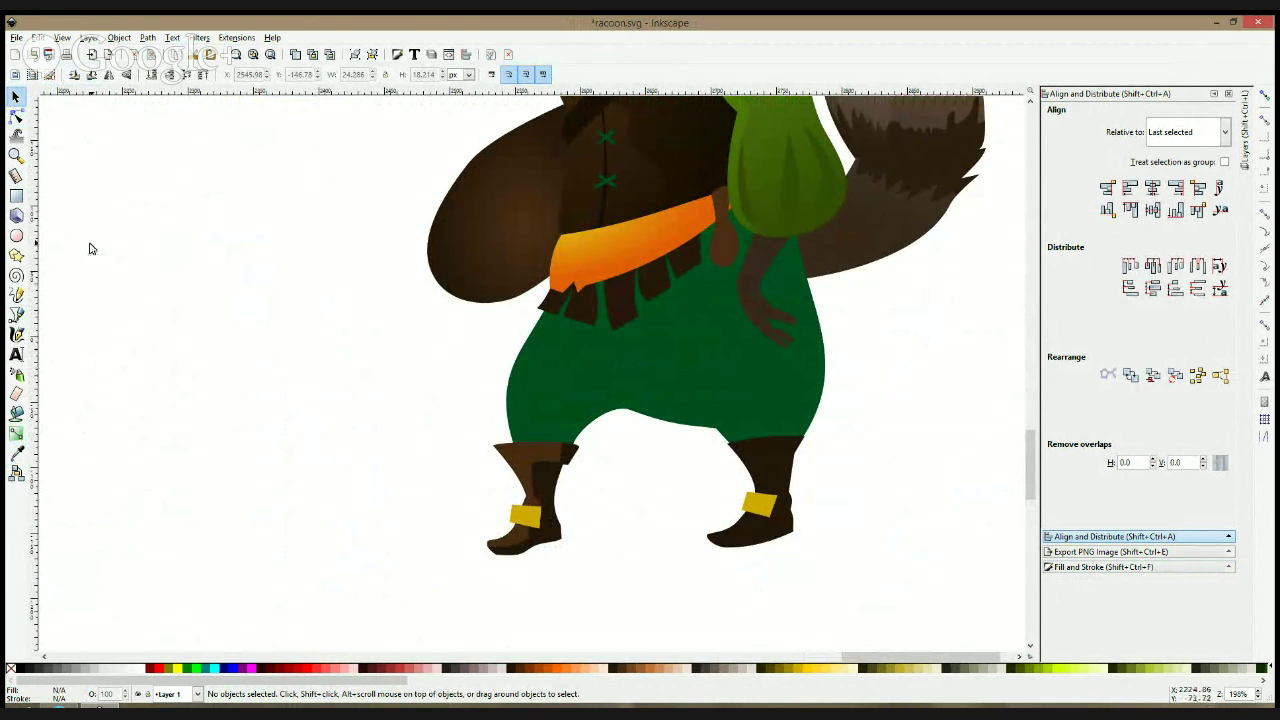
- Adjust the brown highlight's nodes beneath the cuff and along the front of the ankle on the boot below the lute
left_click(16, 116)
scroll(322, 328, "down", 1)
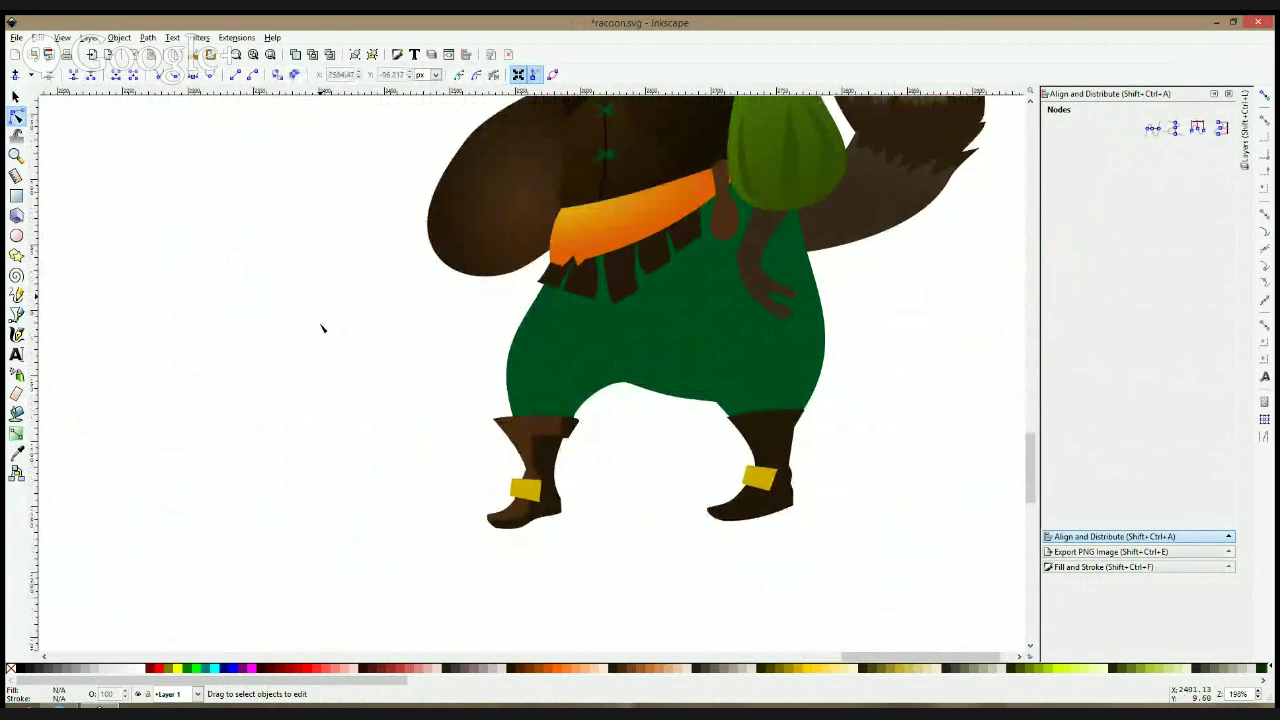
scroll(571, 457, "up", 2)
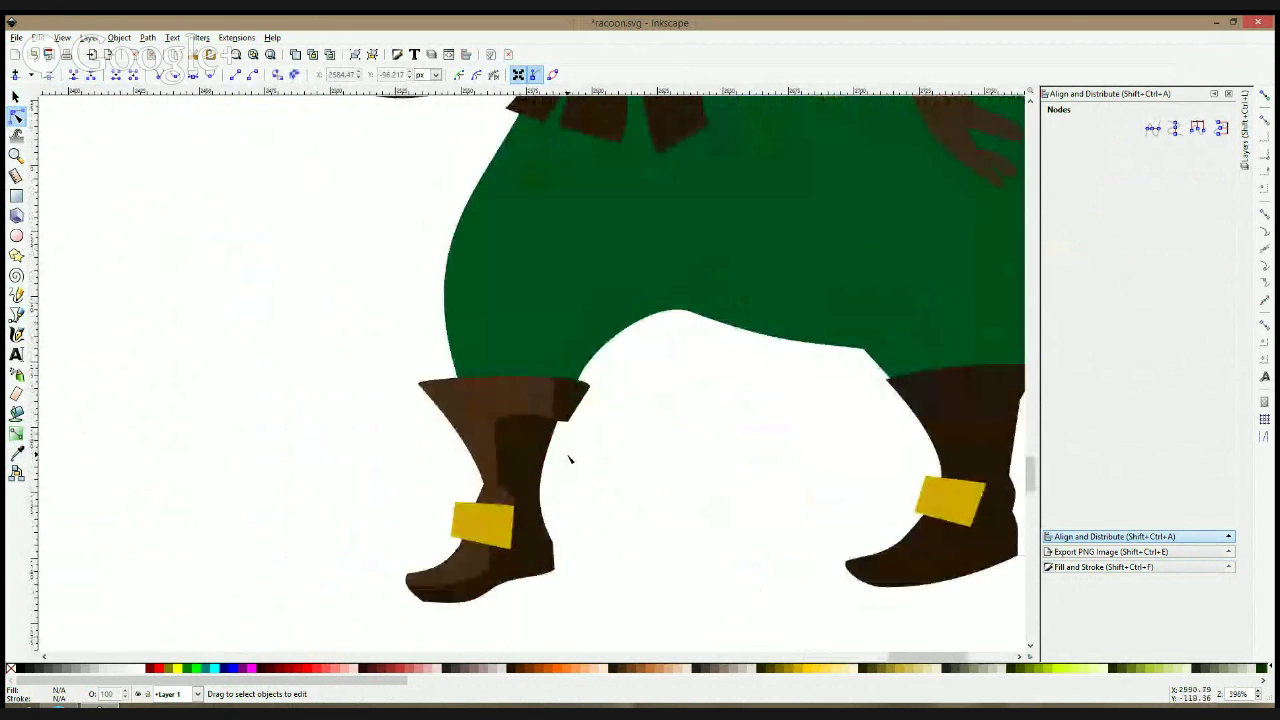
left_click(571, 457)
left_click(545, 440)
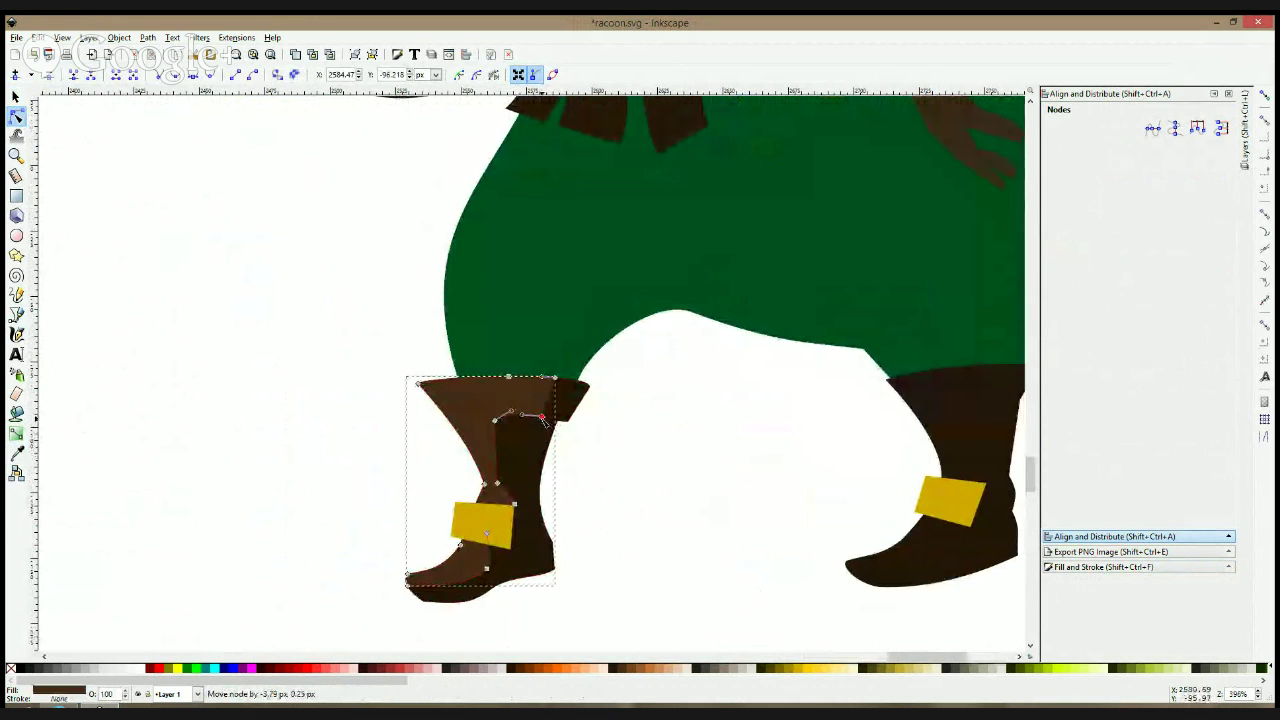
mouse_move(495, 420)
left_mouse_down()
mouse_move(483, 417)
mouse_move(502, 413)
left_mouse_up()
left_click(485, 485)
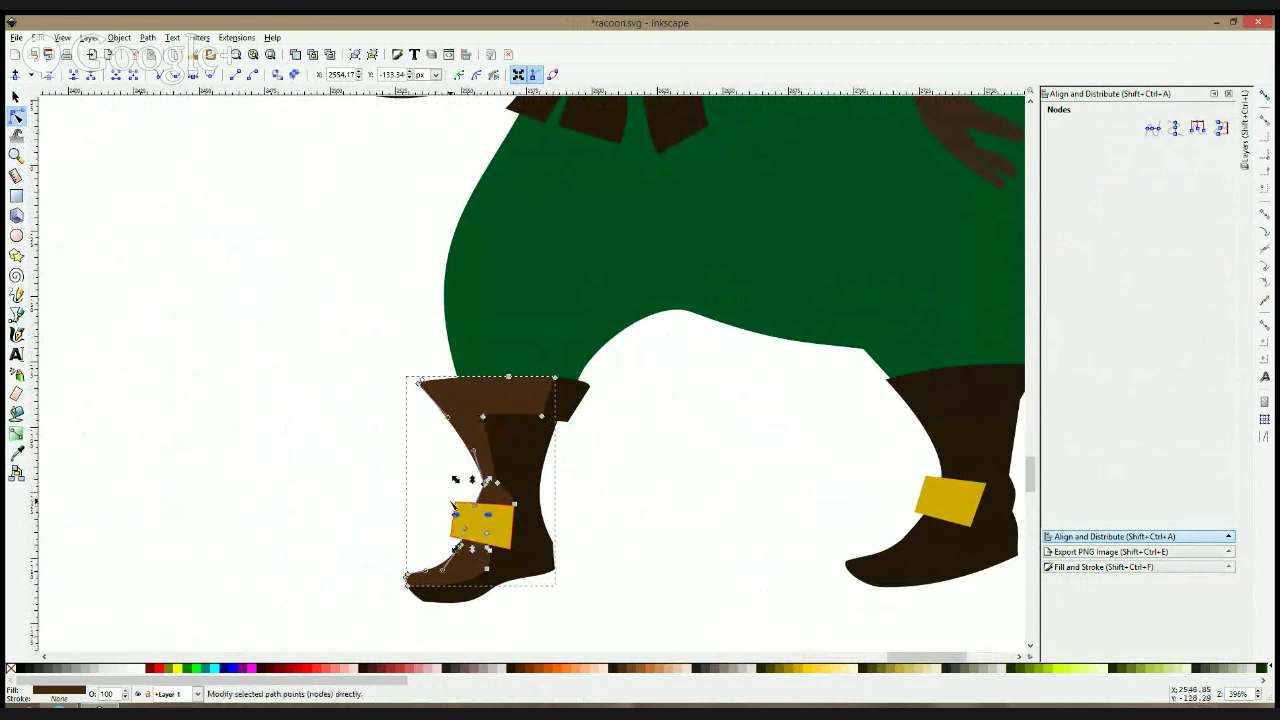
left_click(438, 530)
left_click(637, 535)
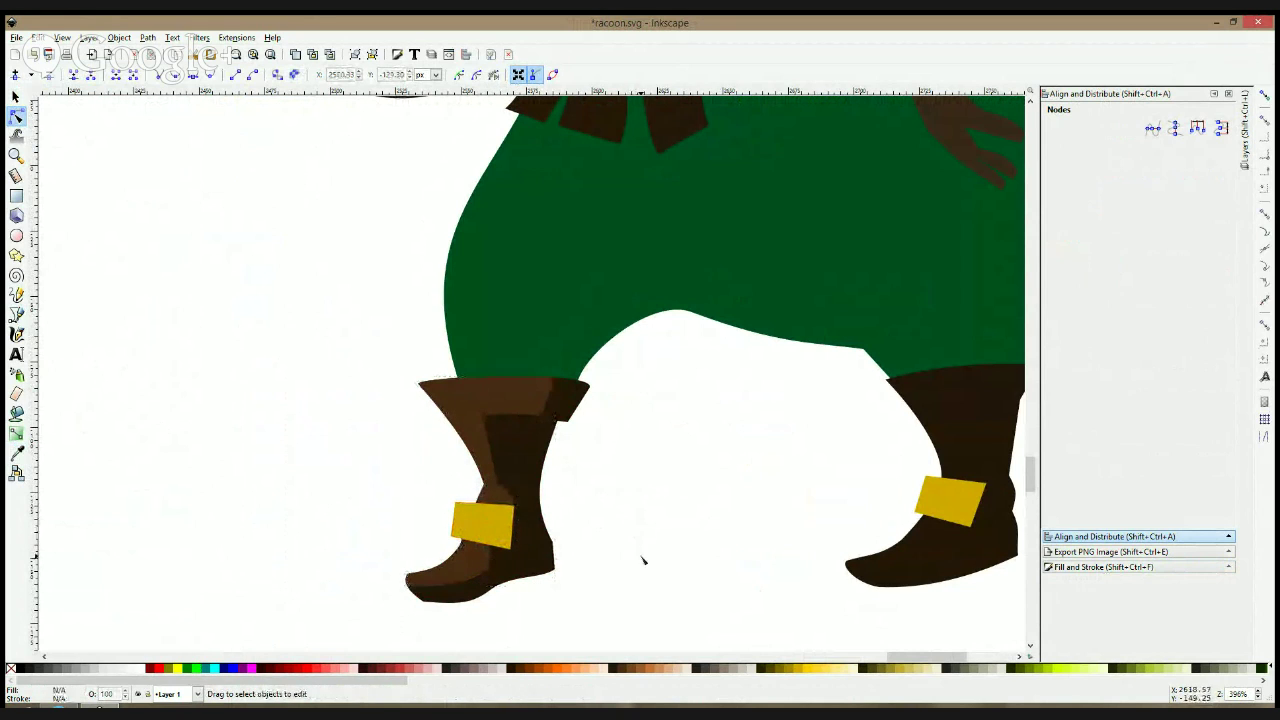
- Shift the upper front corner of the highlighted boot's yellow buckle slightly inward to slant its front edge
left_click(491, 534)
left_click_drag(453, 502, 459, 505)
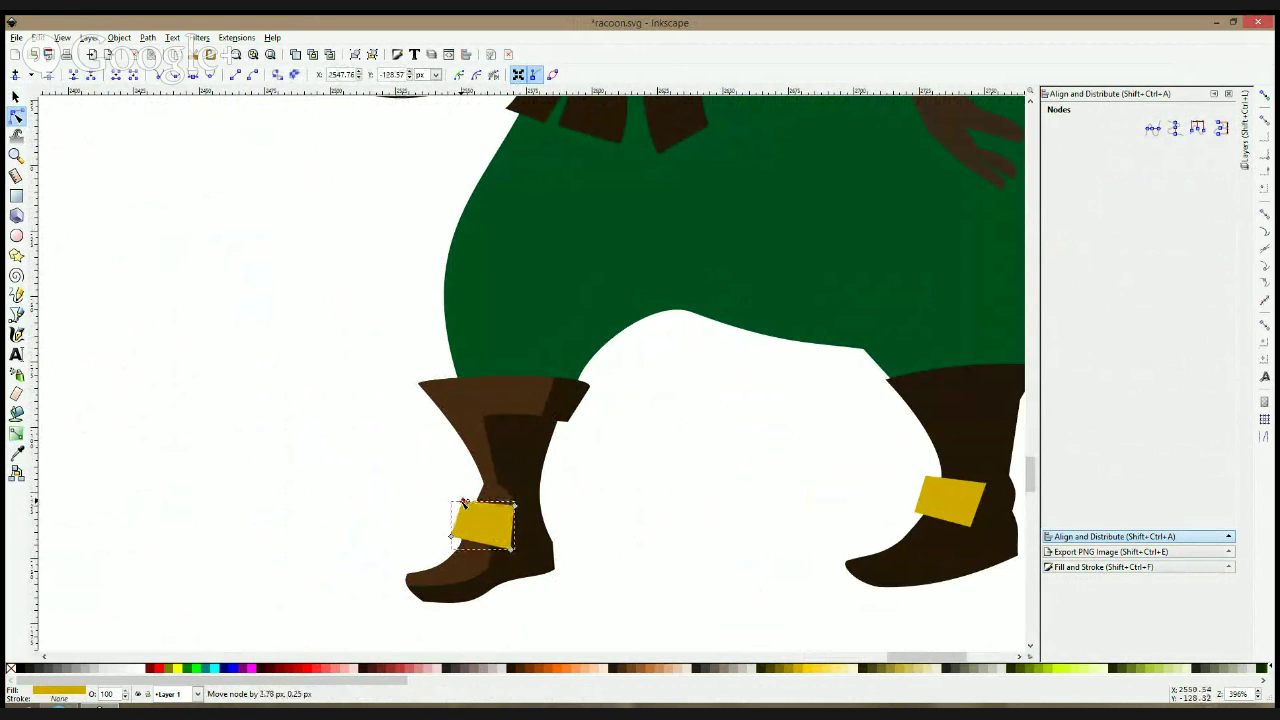
key("s")
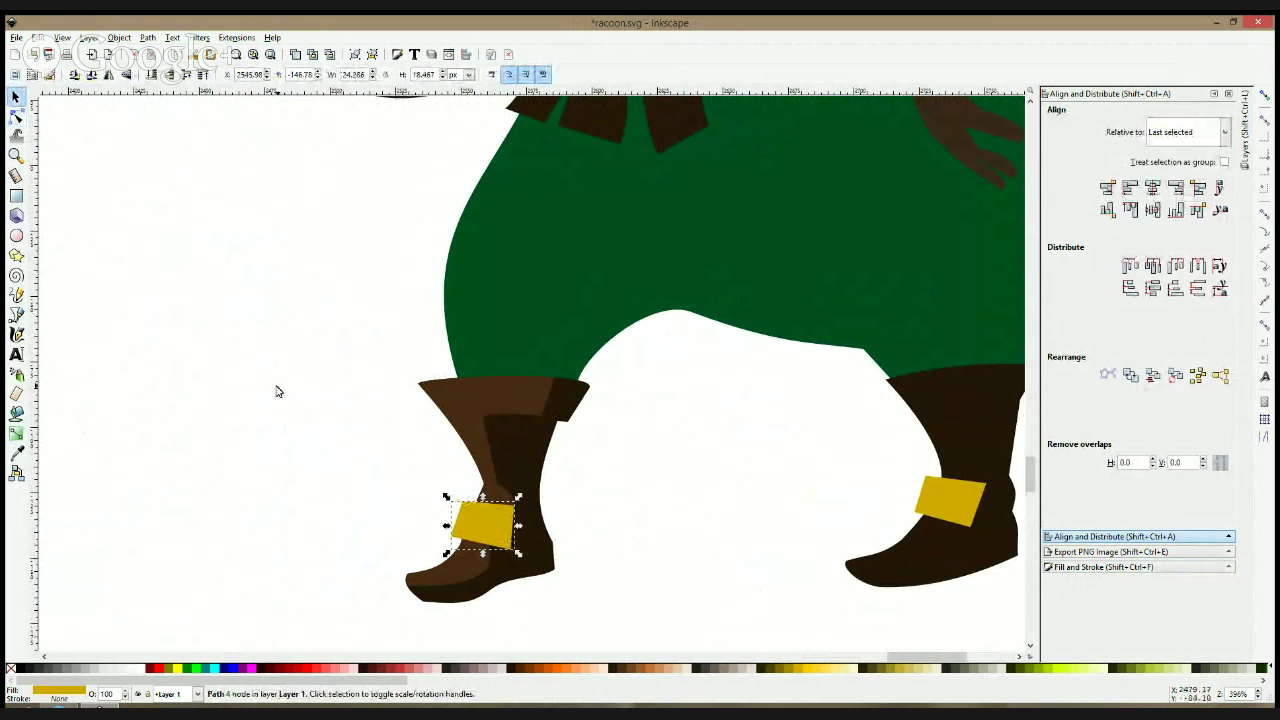
- Recolour the highlighted boot's buckle with the orange sampled from the waist sash
left_click(16, 452)
key("minus")
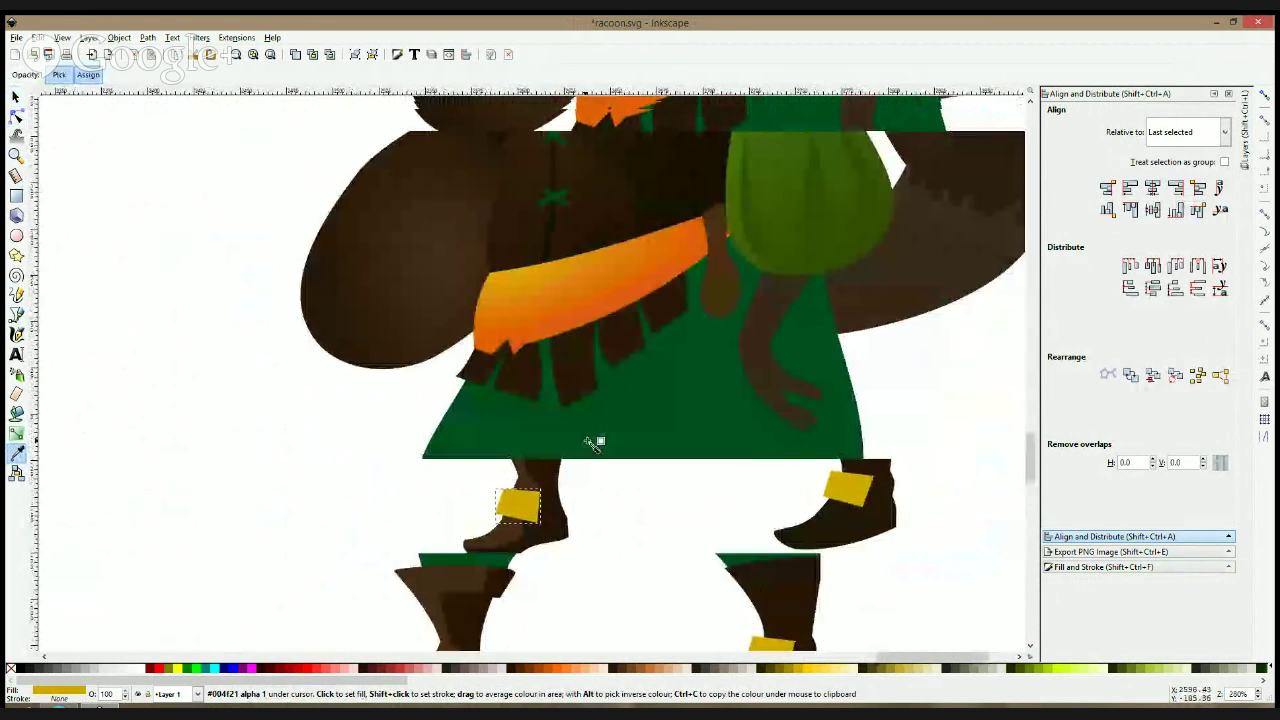
left_click(581, 306)
scroll(596, 354, "down", 6)
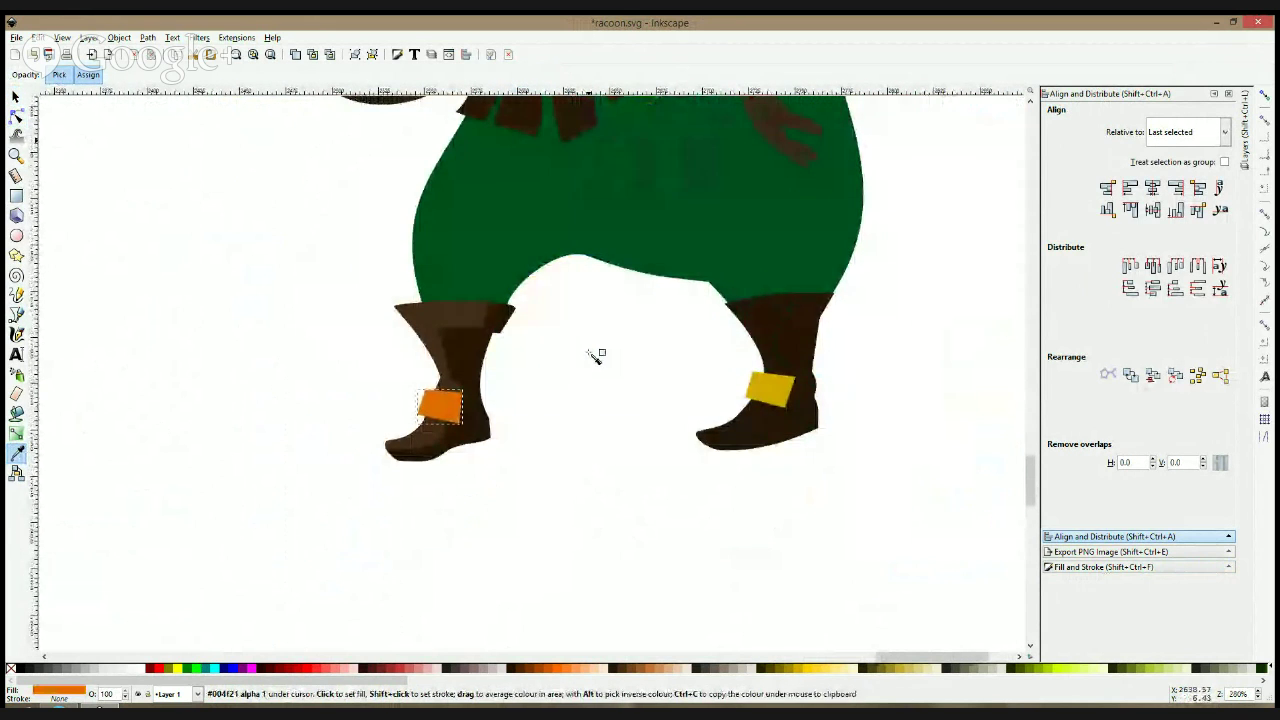
- Recolour the other boot's yellow buckle with the orange sampled from the finished buckle
key("minus")
key("minus")
key("minus")
key("s")
left_click(650, 367)
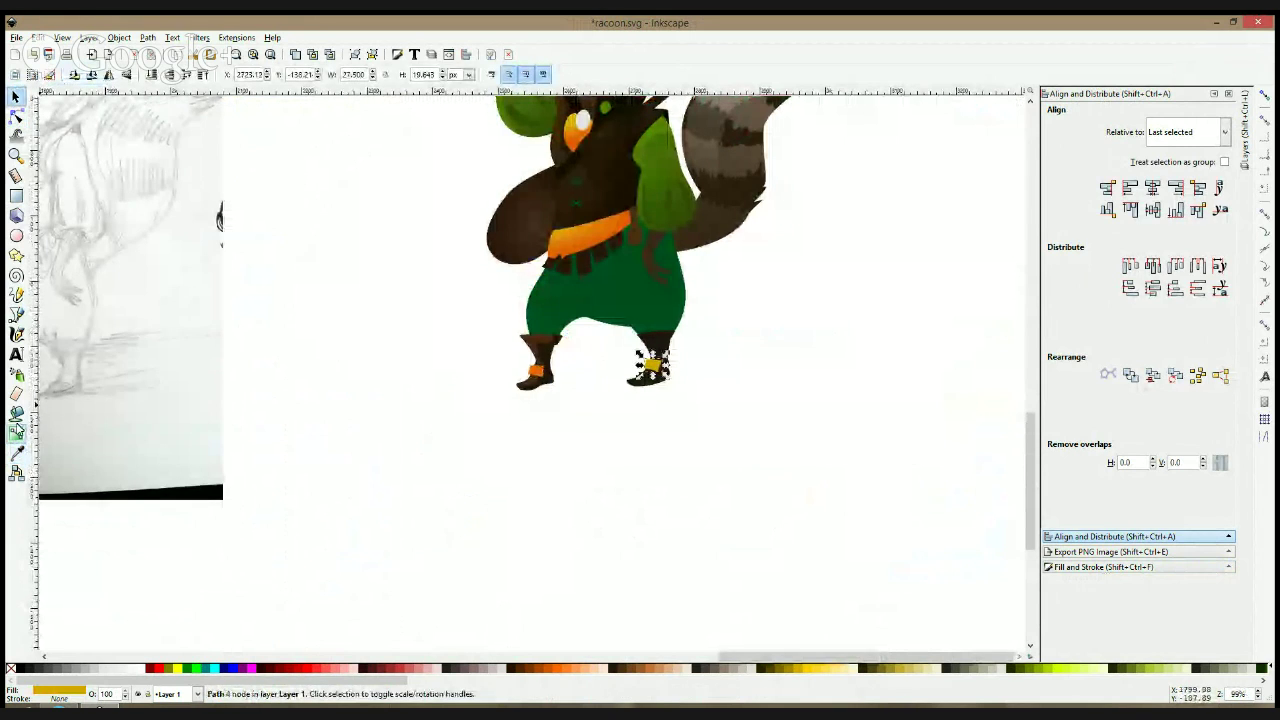
left_click(16, 452)
left_click(540, 373)
key("s")
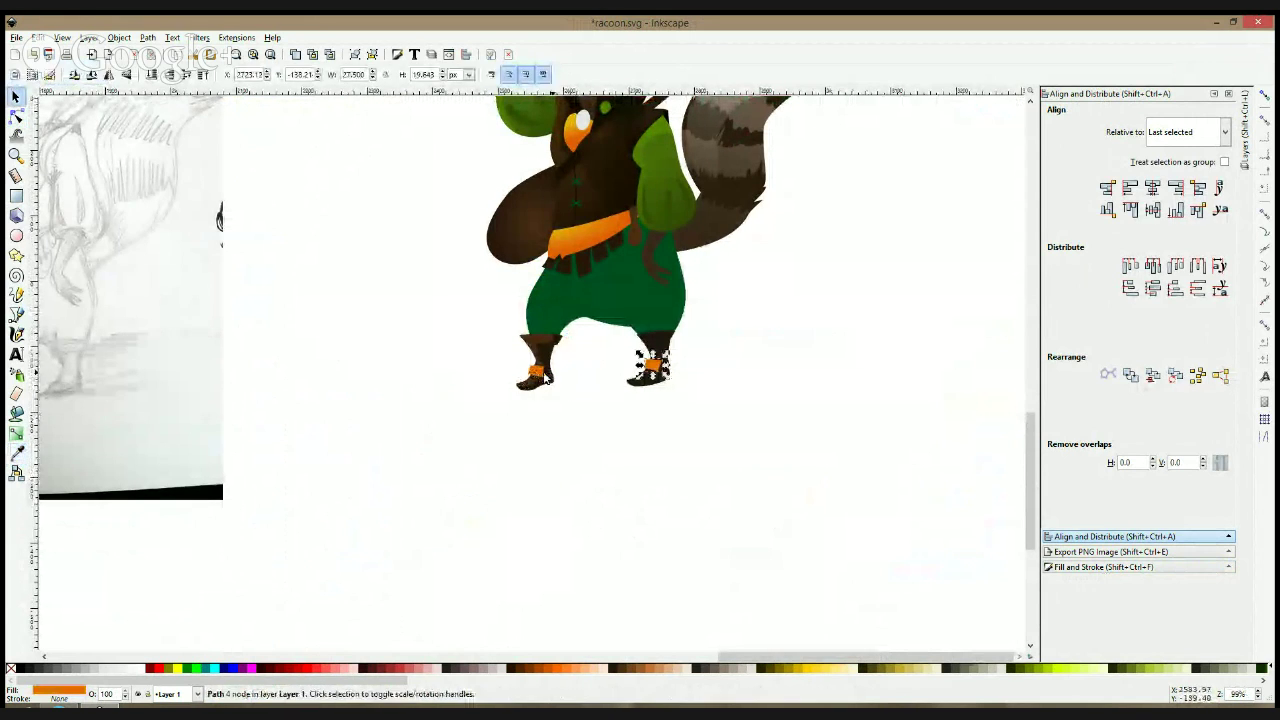
- Draw a closed straight-segment shape over the front part of the unshaded boot, extending beyond its cuff and toe
key("plus")
key("plus")
key("plus")
left_click(642, 303)
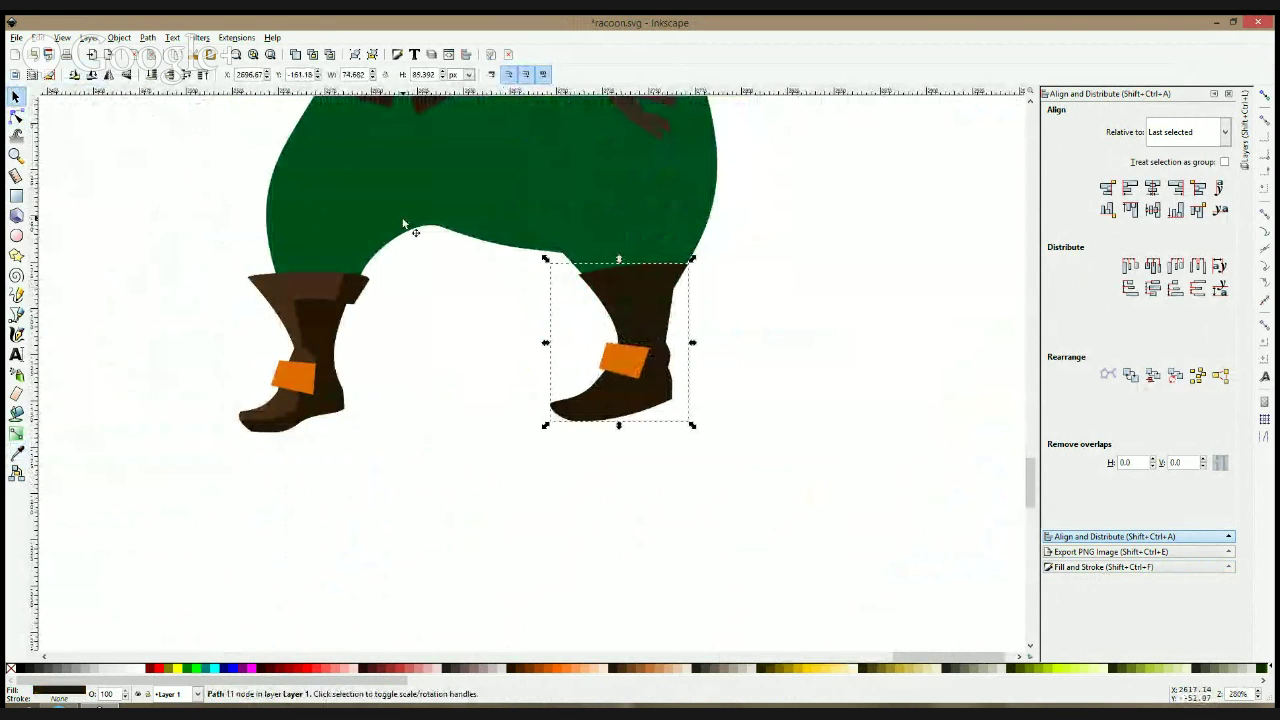
left_click(16, 116)
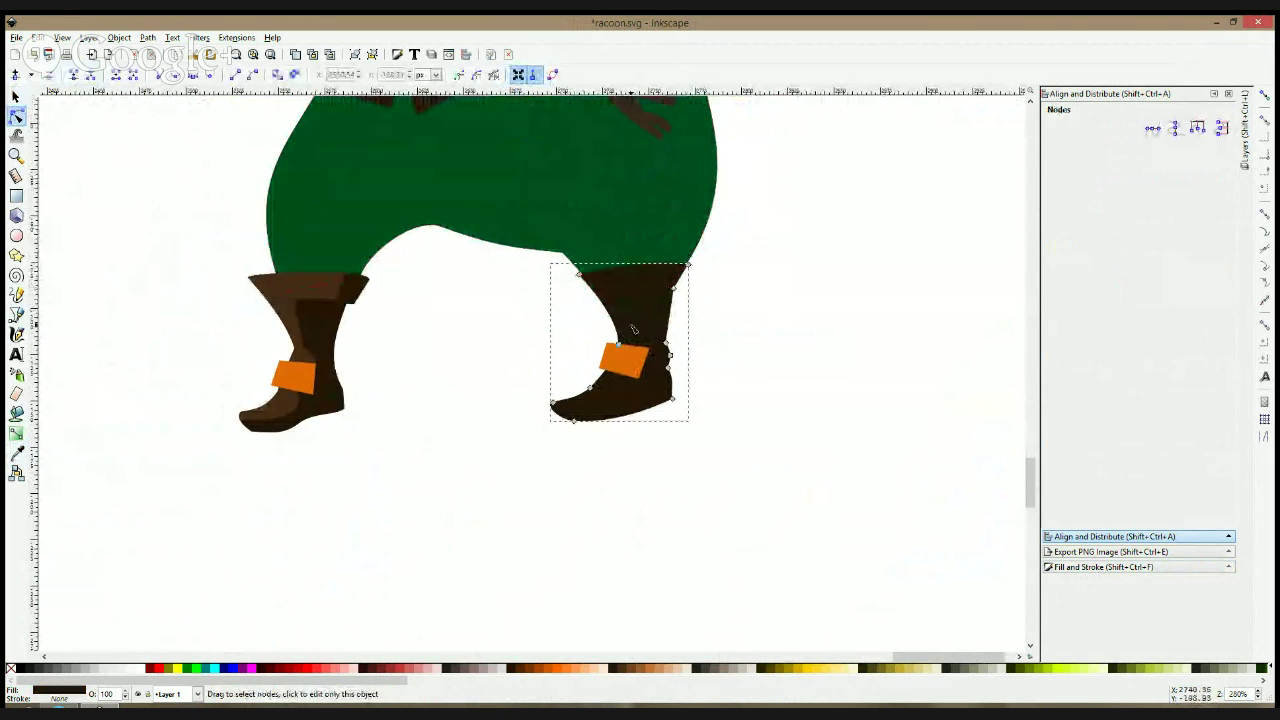
left_click(16, 316)
left_click(686, 249)
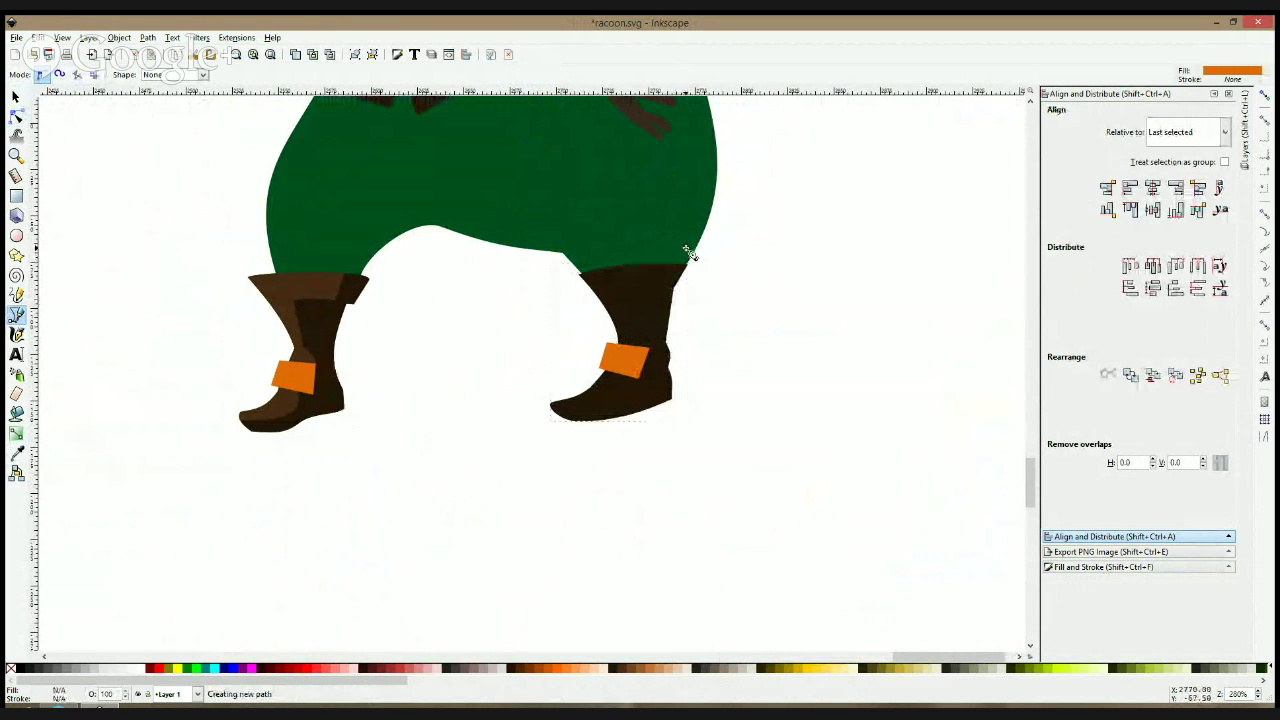
left_click(618, 291)
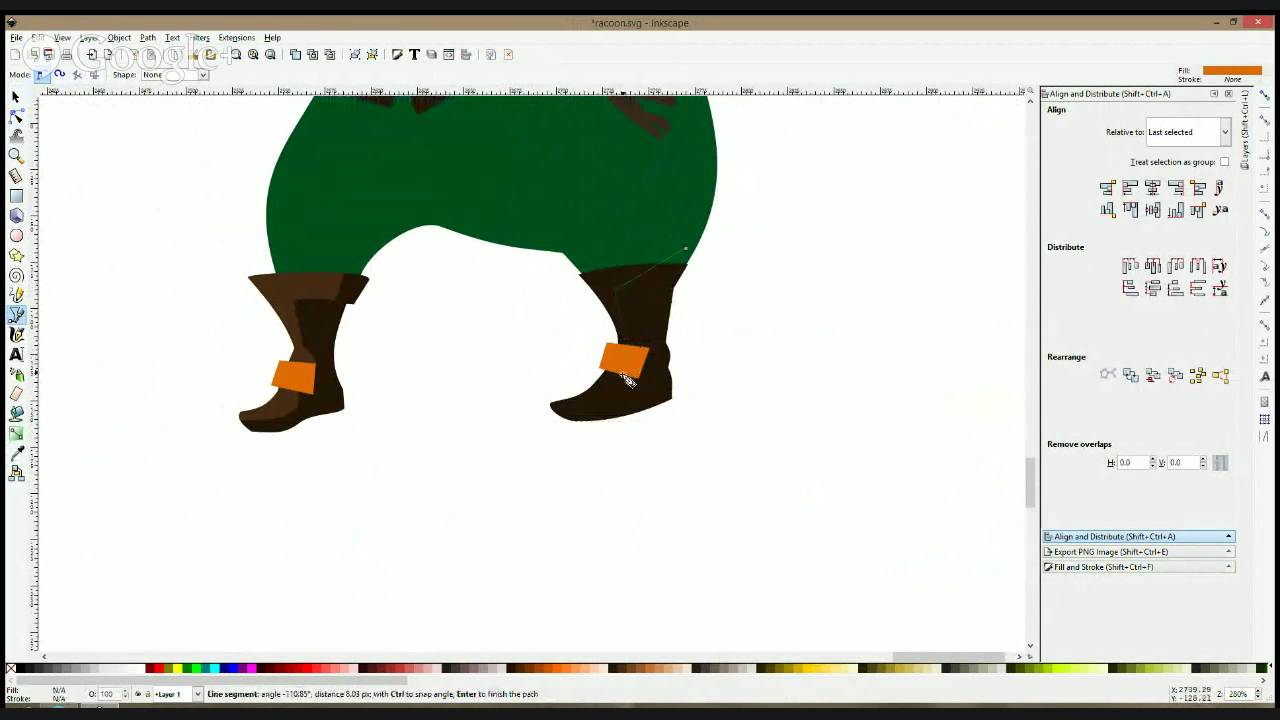
left_click(535, 419)
left_click(527, 392)
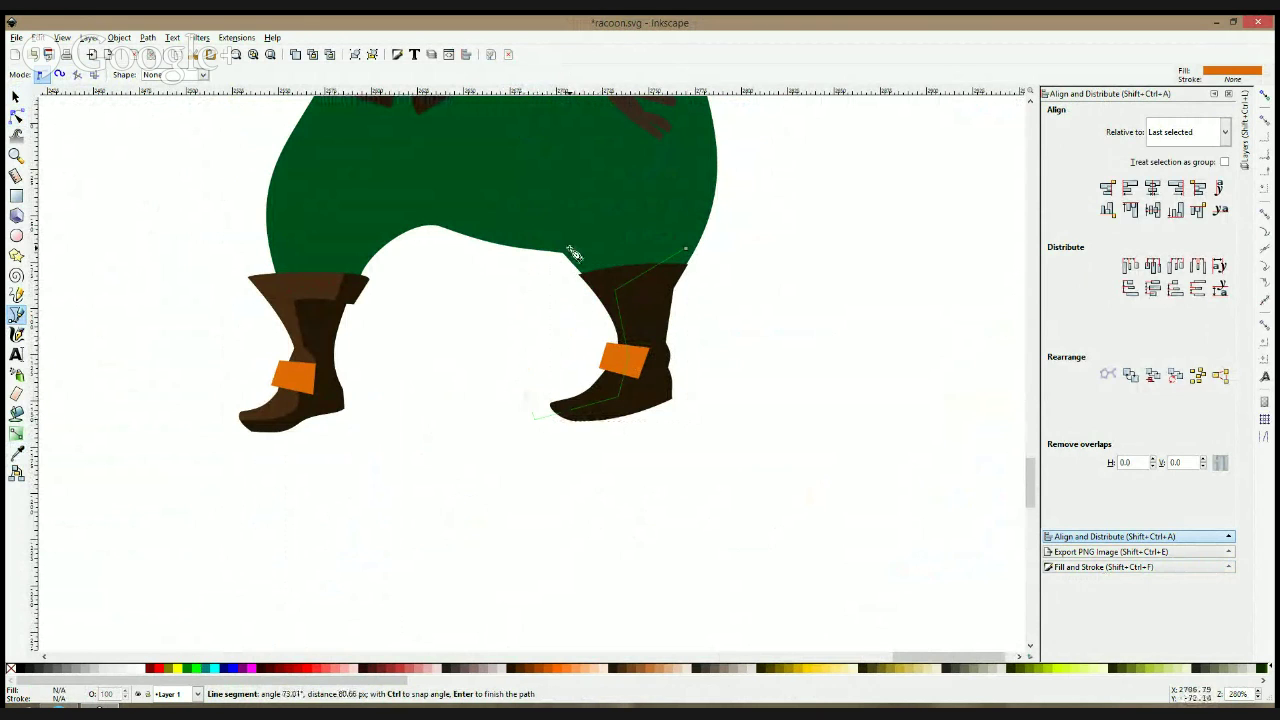
left_click(564, 253)
left_click(688, 249)
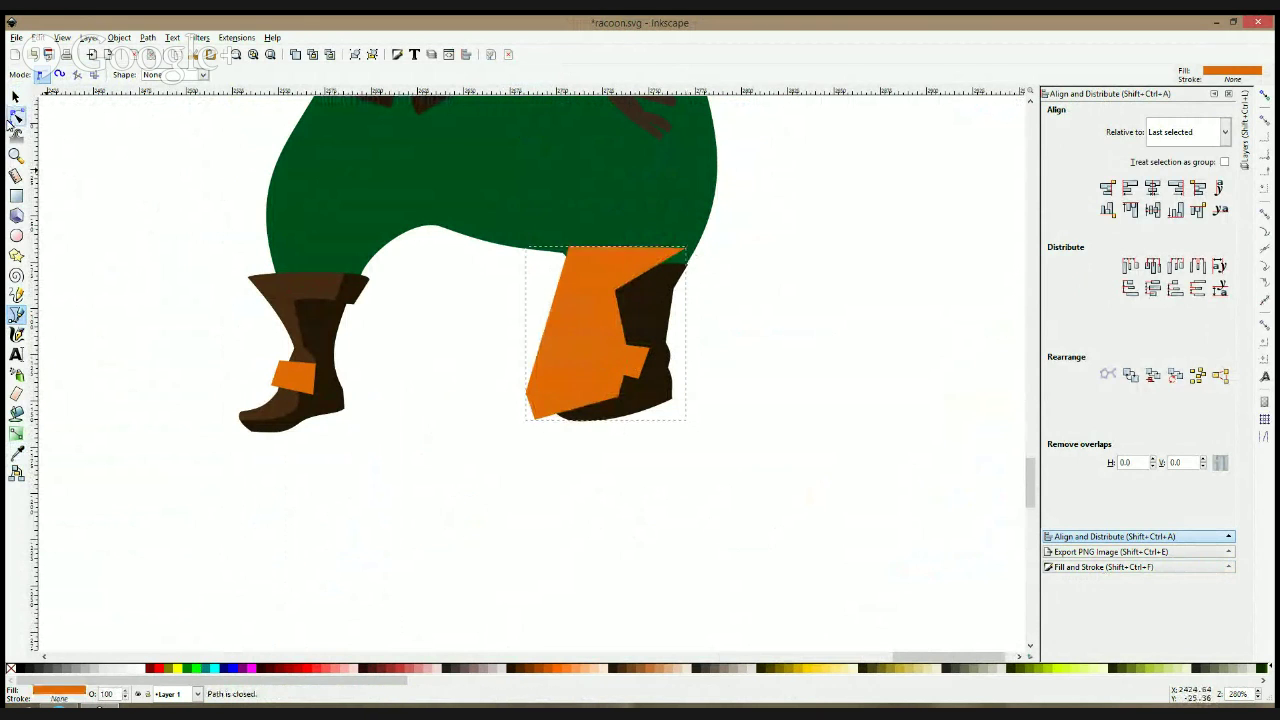
- Reshape the orange shape's inner edge into curves along the second boot's cuff, shin and foot, working in outline view
left_click(15, 116)
key("ctrl+KP_5")
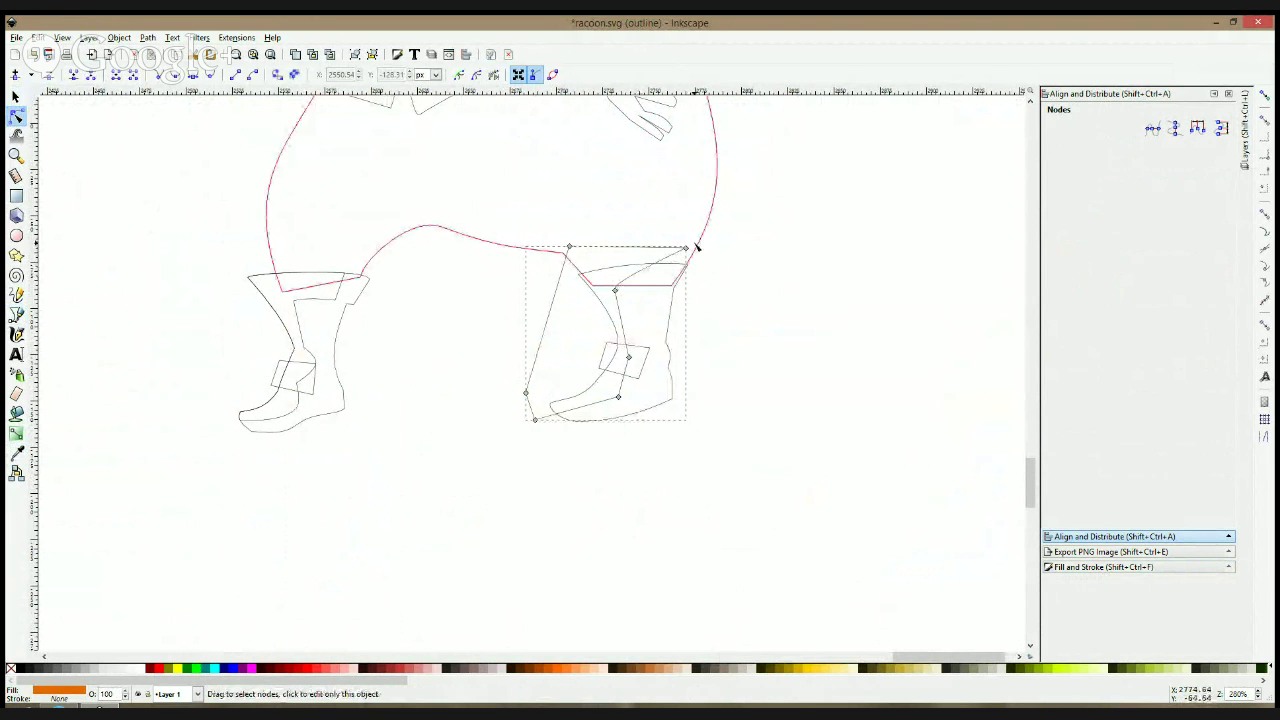
left_click_drag(686, 248, 654, 264)
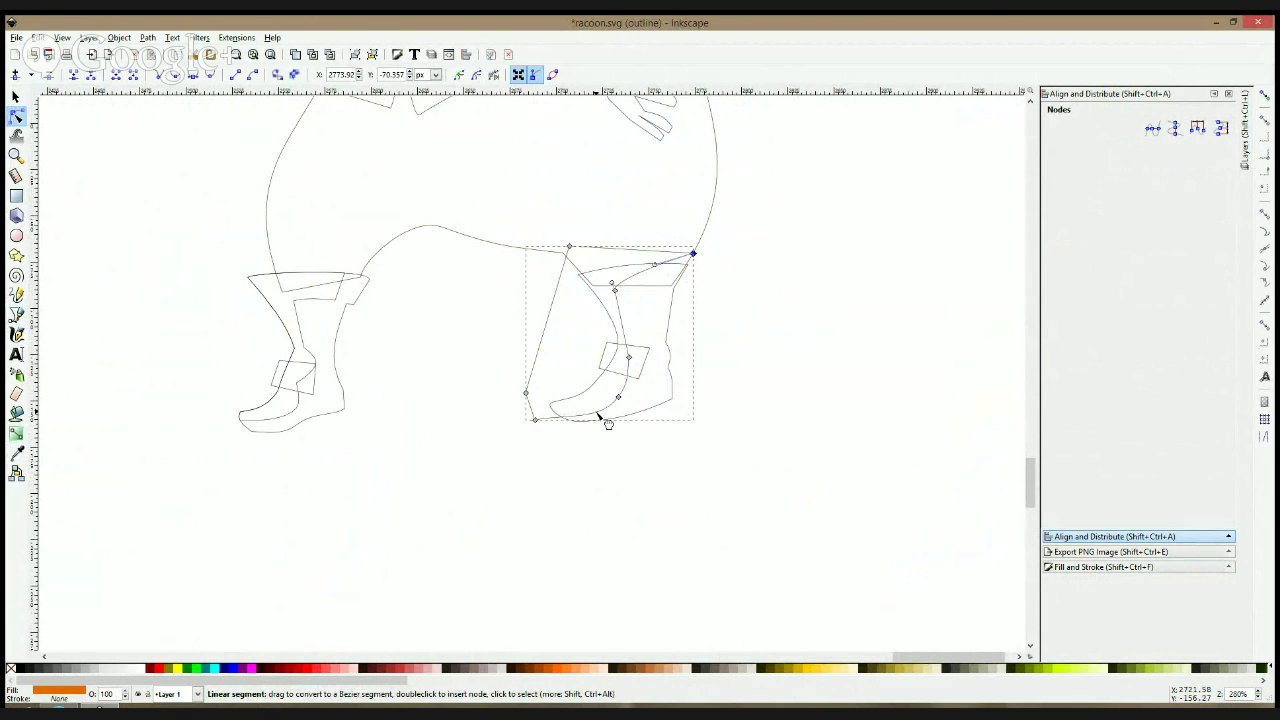
left_click_drag(535, 419, 533, 415)
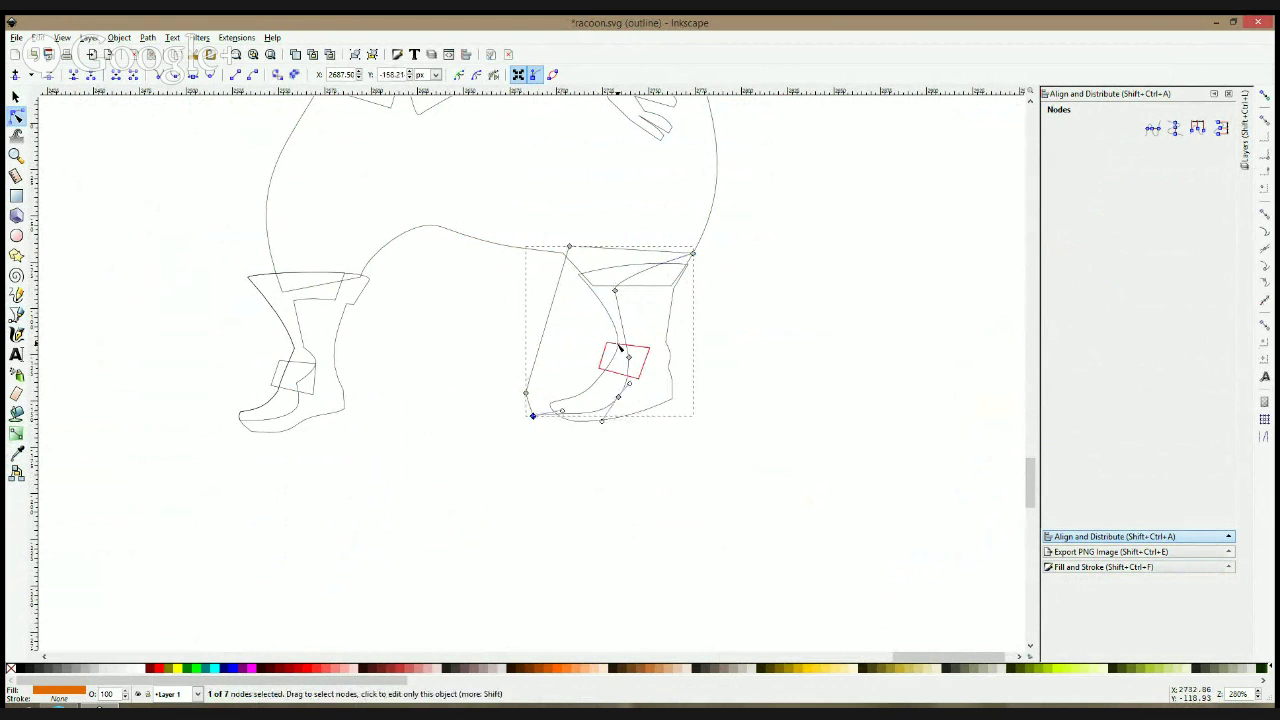
left_click_drag(614, 290, 607, 294)
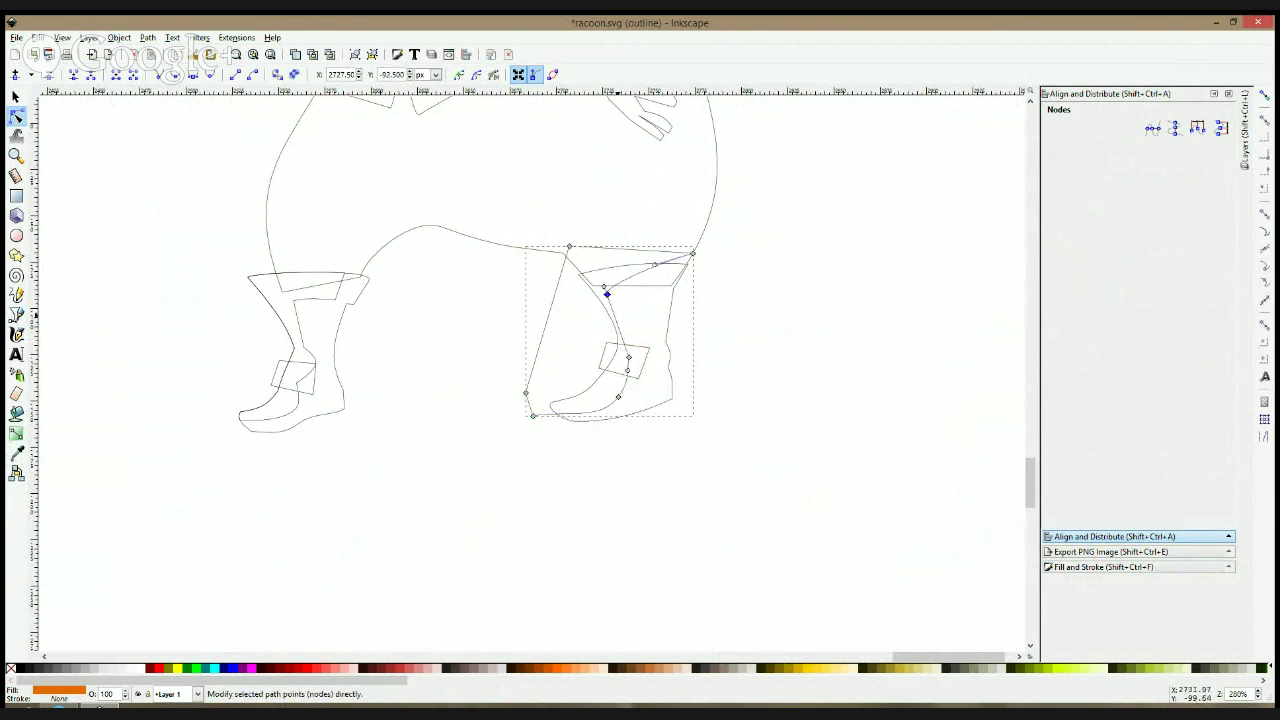
- Trim the orange shape to the second boot's outline by intersecting it with a duplicate of the boot
key("s")
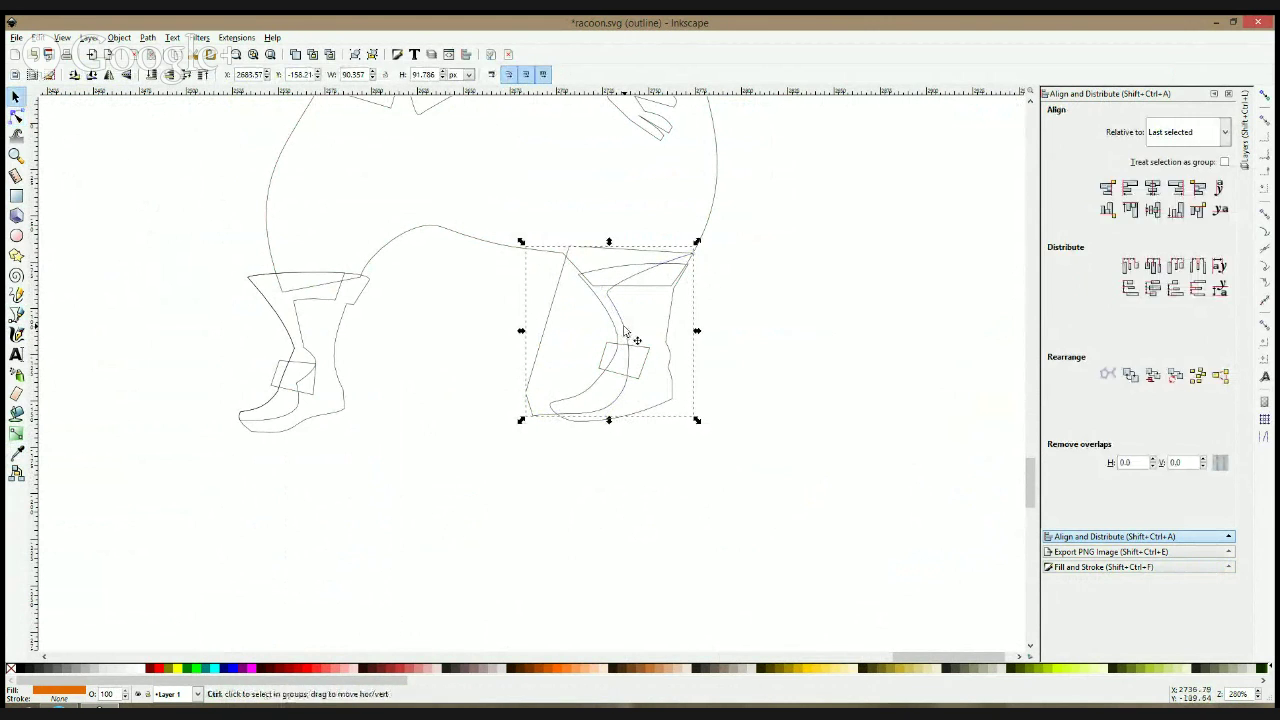
key("ctrl+KP_5")
left_click(643, 290)
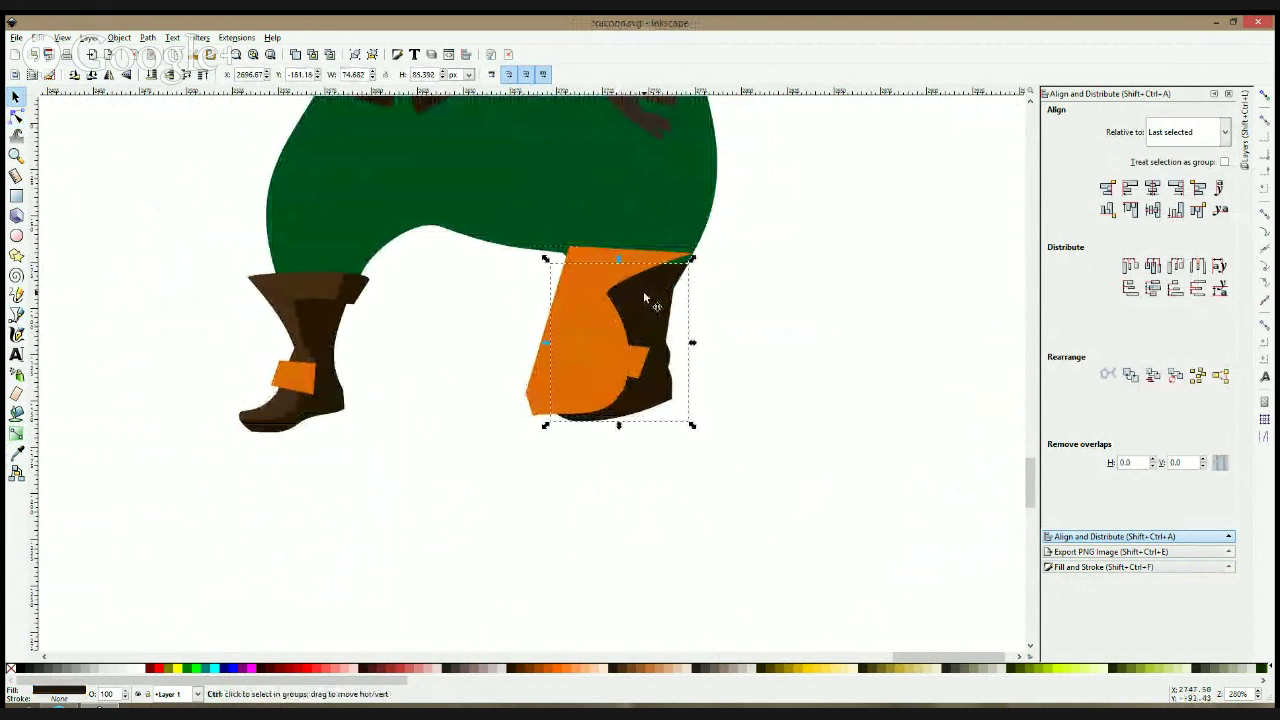
key("ctrl+d")
left_click(643, 258, "shift")
key("ctrl+asterisk")
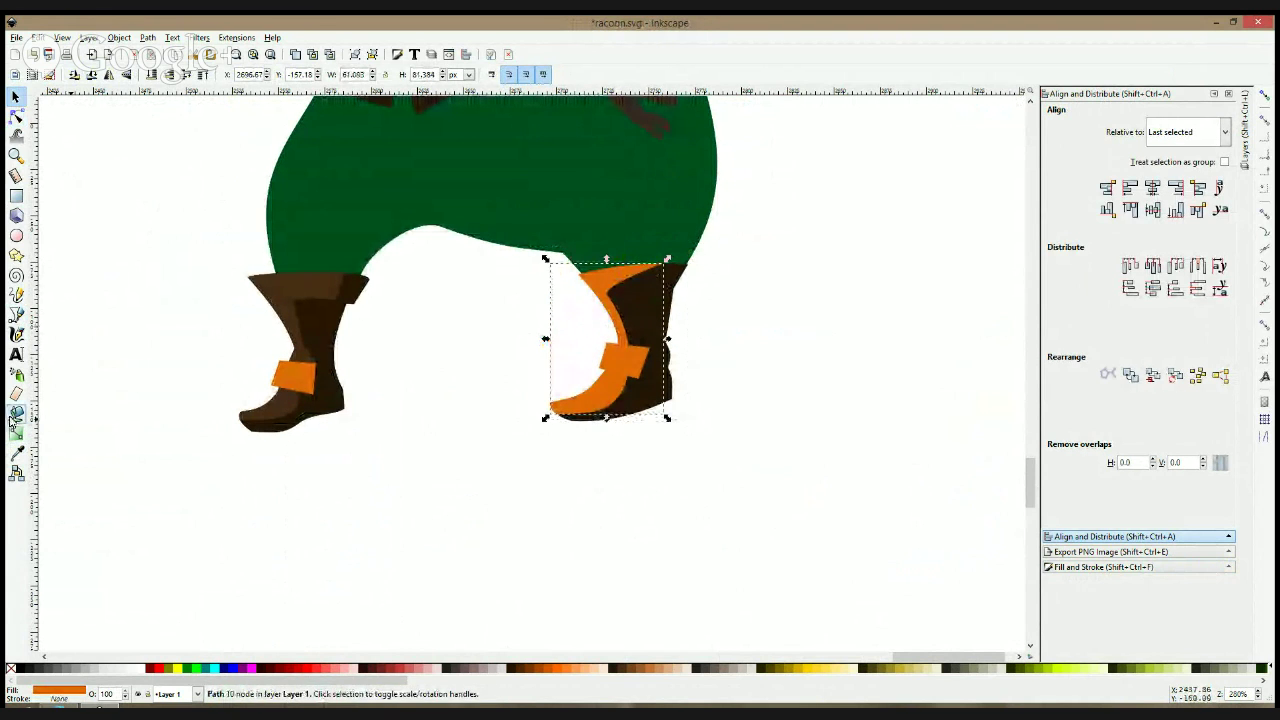
- Recolour the trimmed orange shape with the brown sampled from the other boot's highlight
left_click(17, 453)
left_click(272, 284)
key("s")
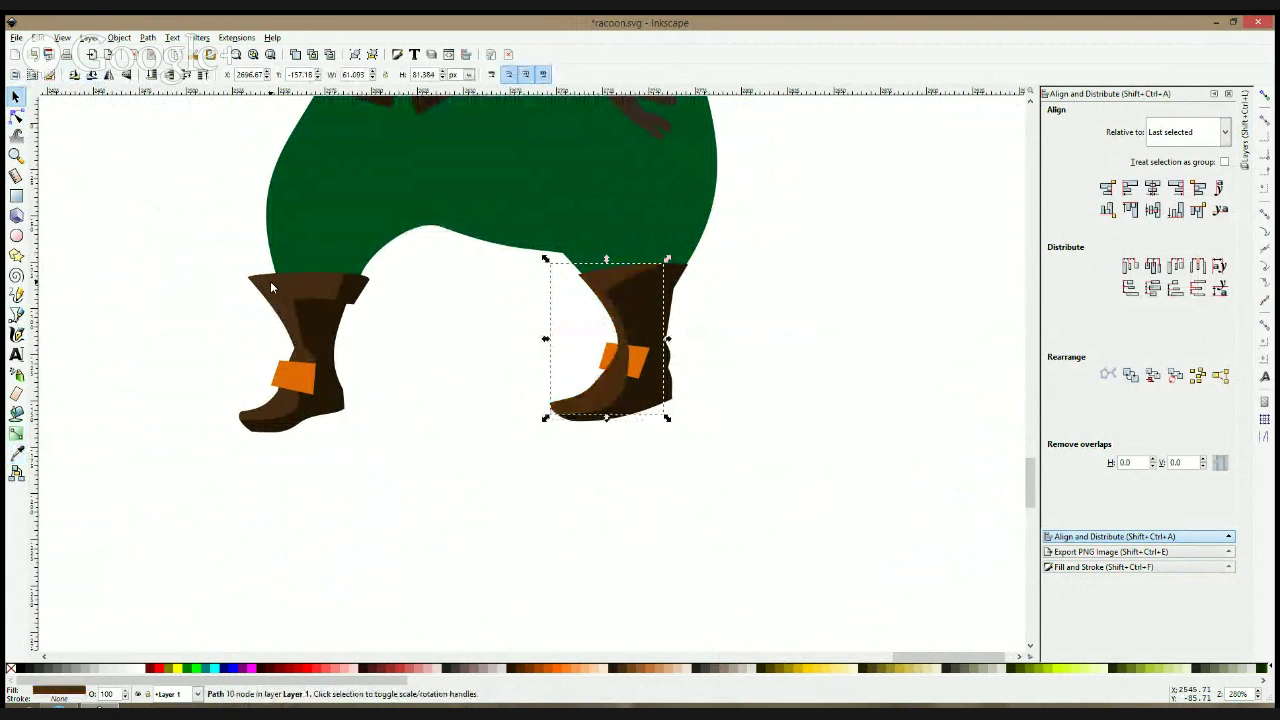
- Fade both boot highlights downward to transparent with a linear gradient, and bring the second boot's buckle to the front
left_click(271, 287, "shift")
left_click(16, 432)
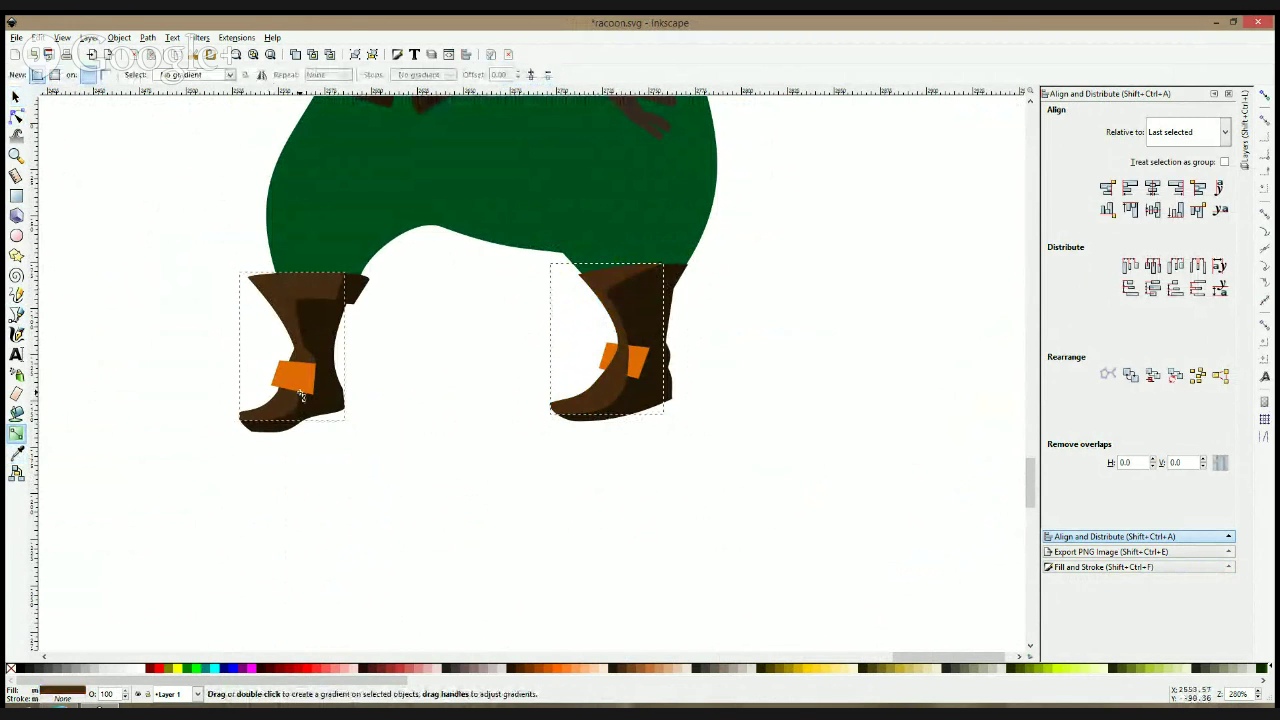
left_click_drag(284, 291, 259, 483)
key("s")
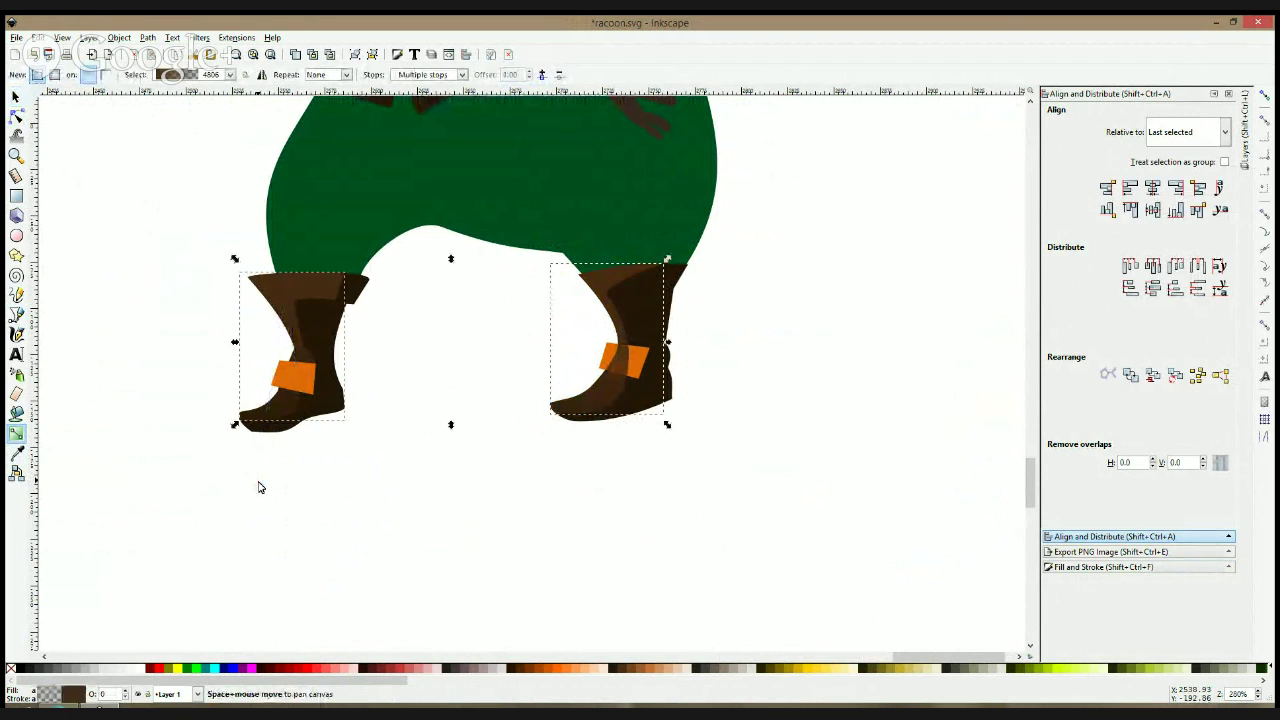
left_click(636, 362)
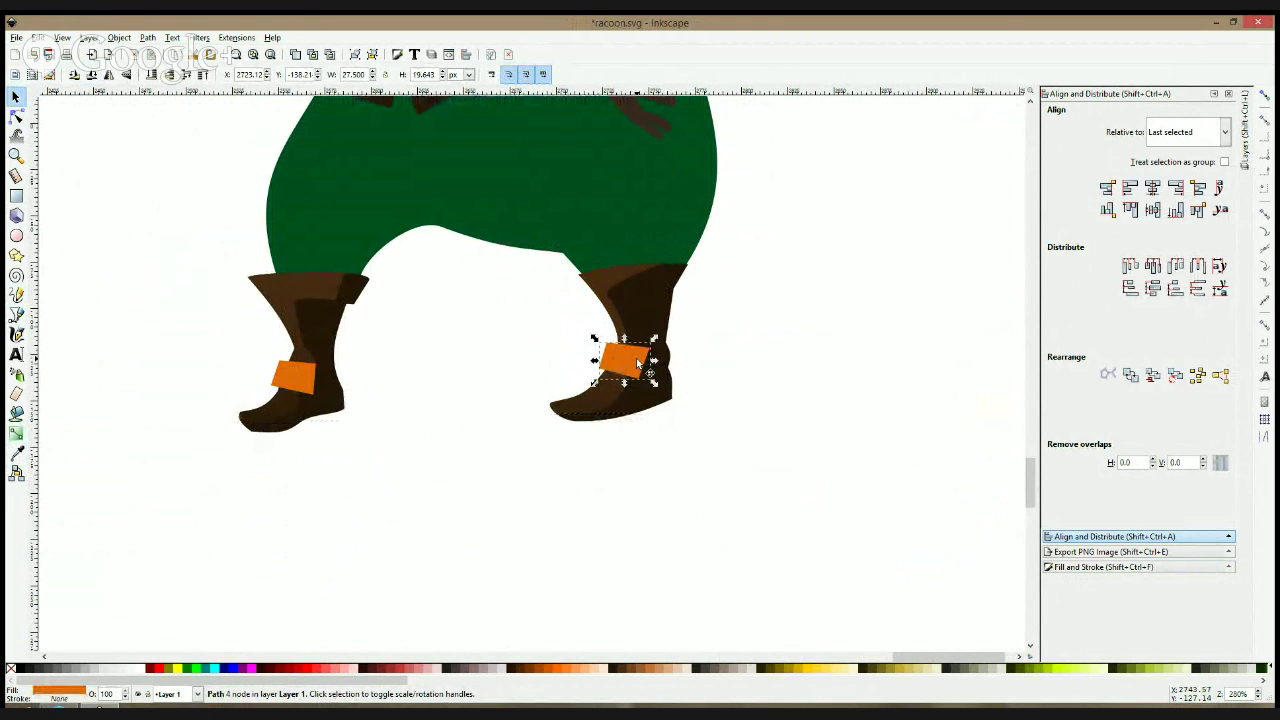
left_click(715, 327)
- Recolour both boot buckles and the white brooch ellipse on the chest golden yellow
scroll(716, 326, "down", 4)
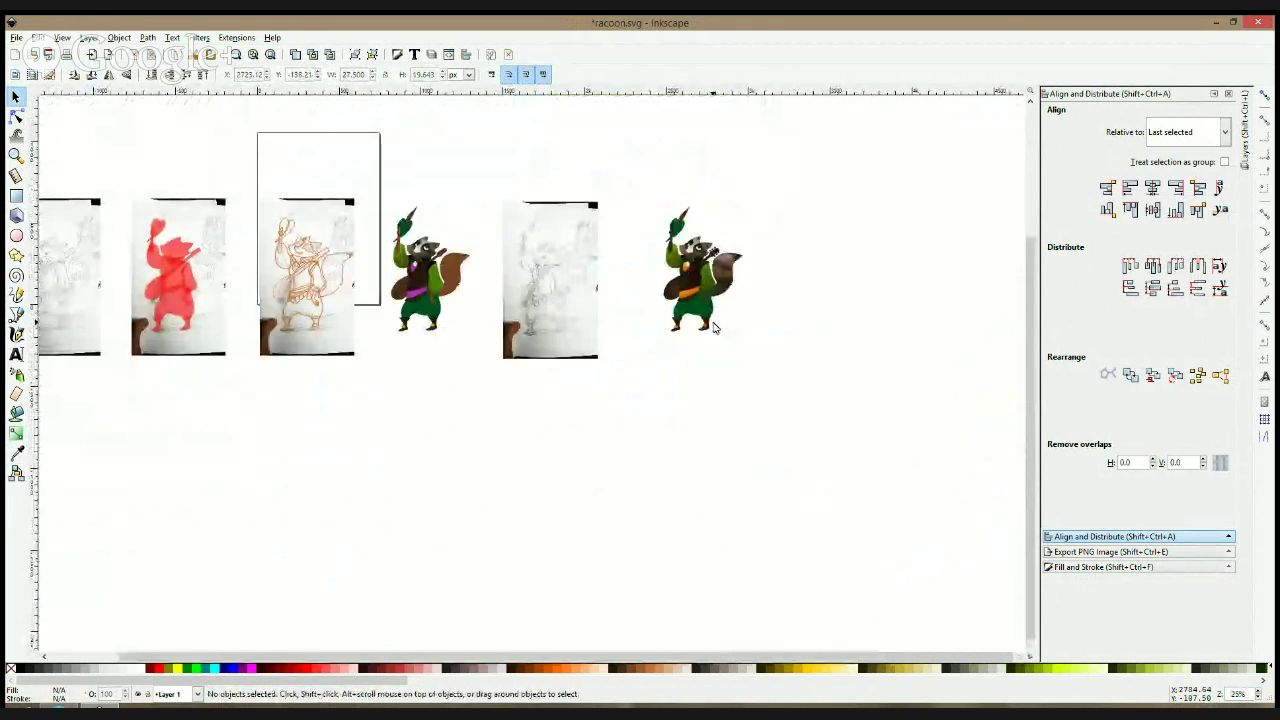
scroll(733, 304, "up", 2)
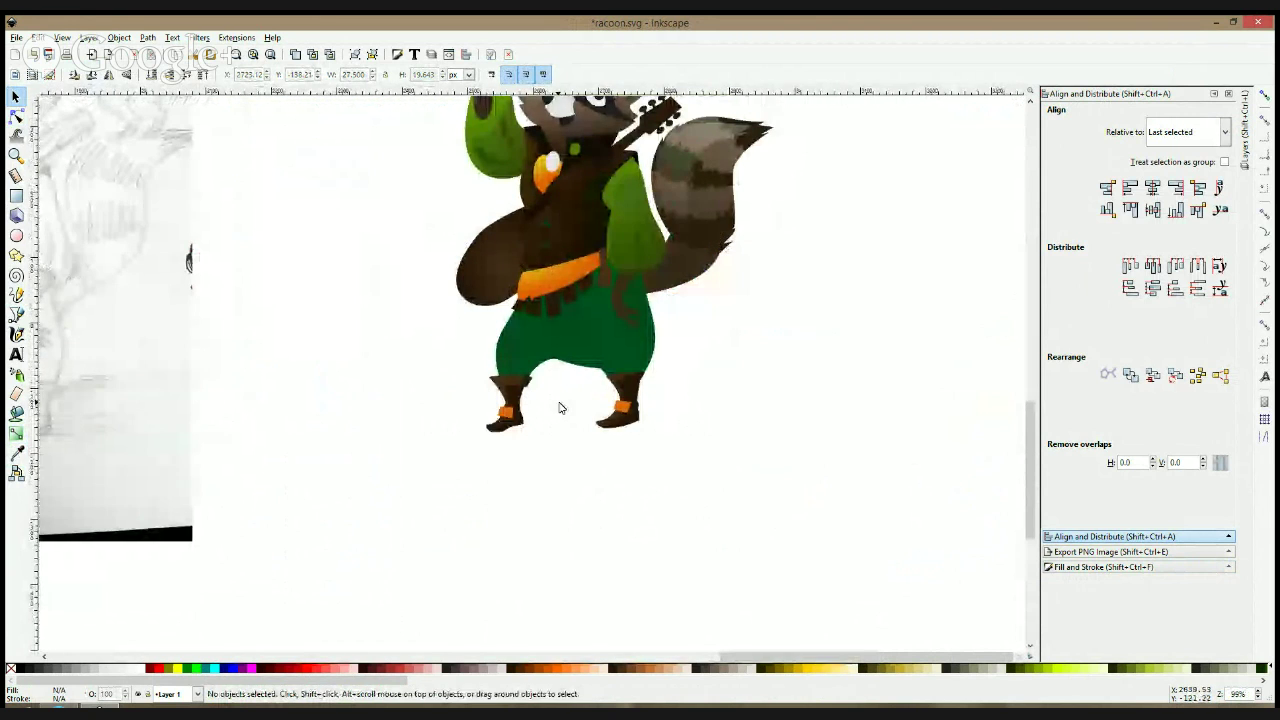
scroll(555, 405, "up", 1)
scroll(547, 403, "down", 2)
left_click(500, 418)
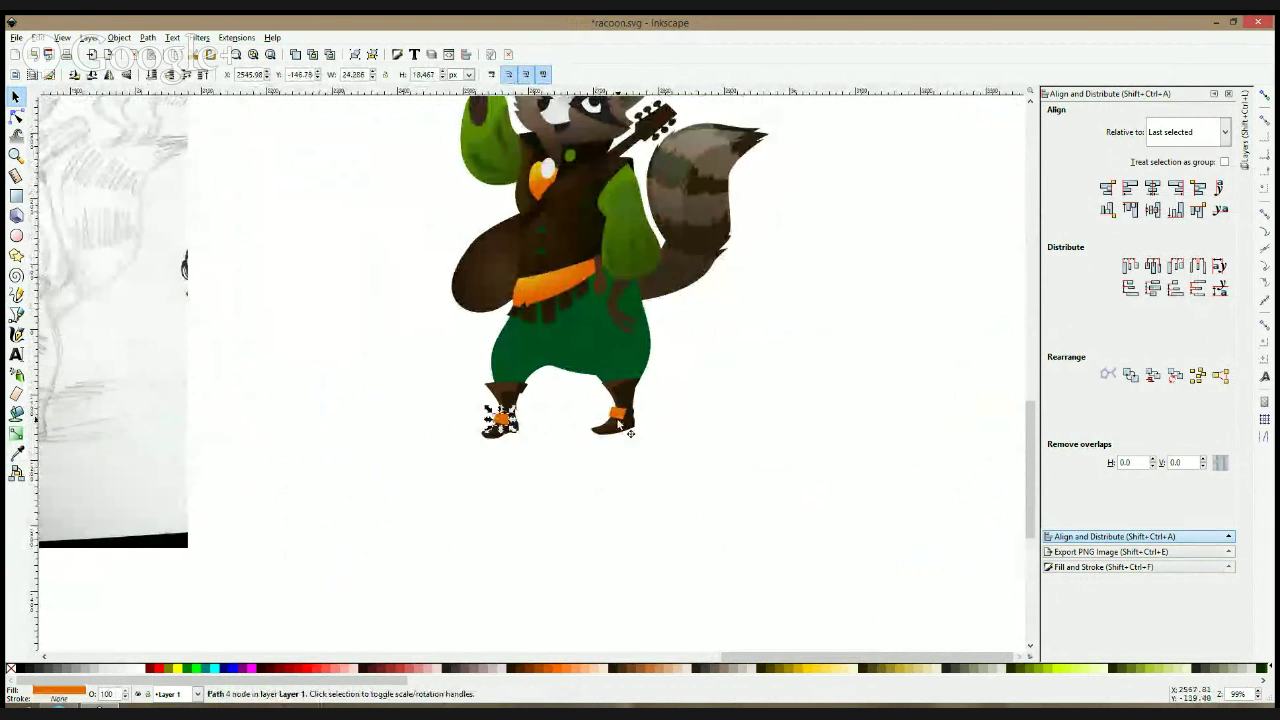
left_click(618, 416, "shift")
left_click(545, 170, "shift")
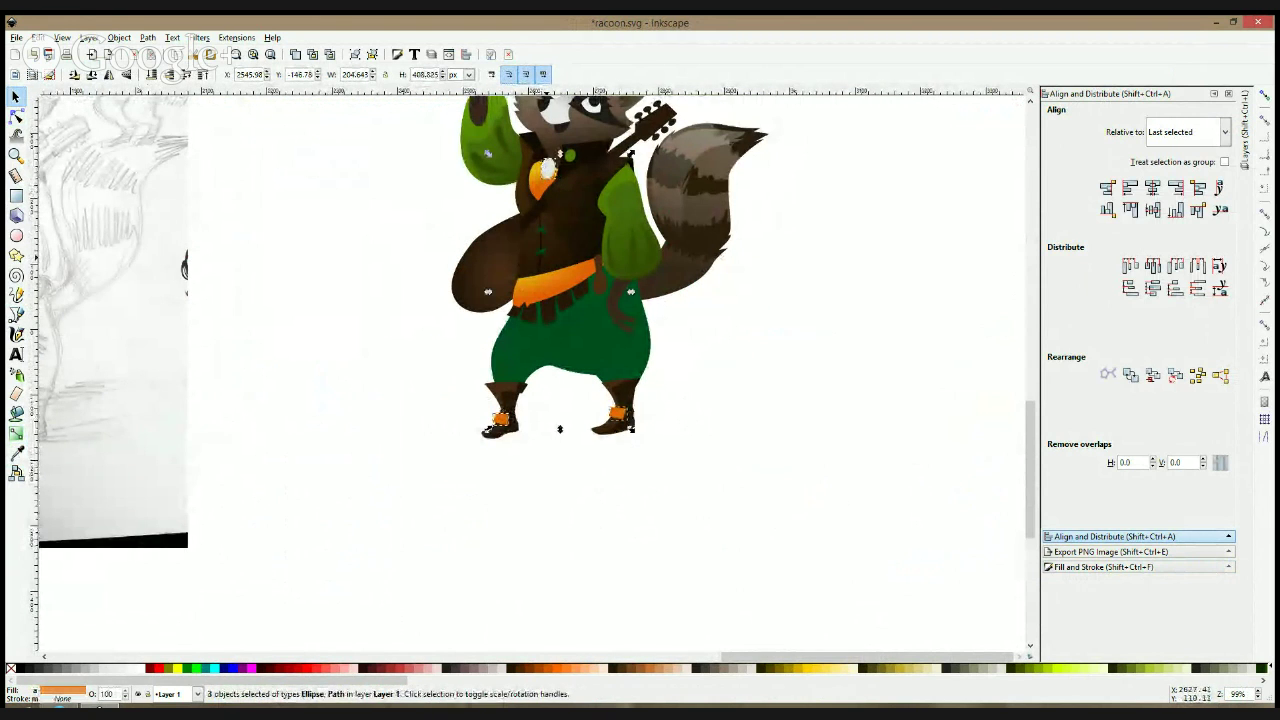
left_click(800, 674)
left_click(737, 400)
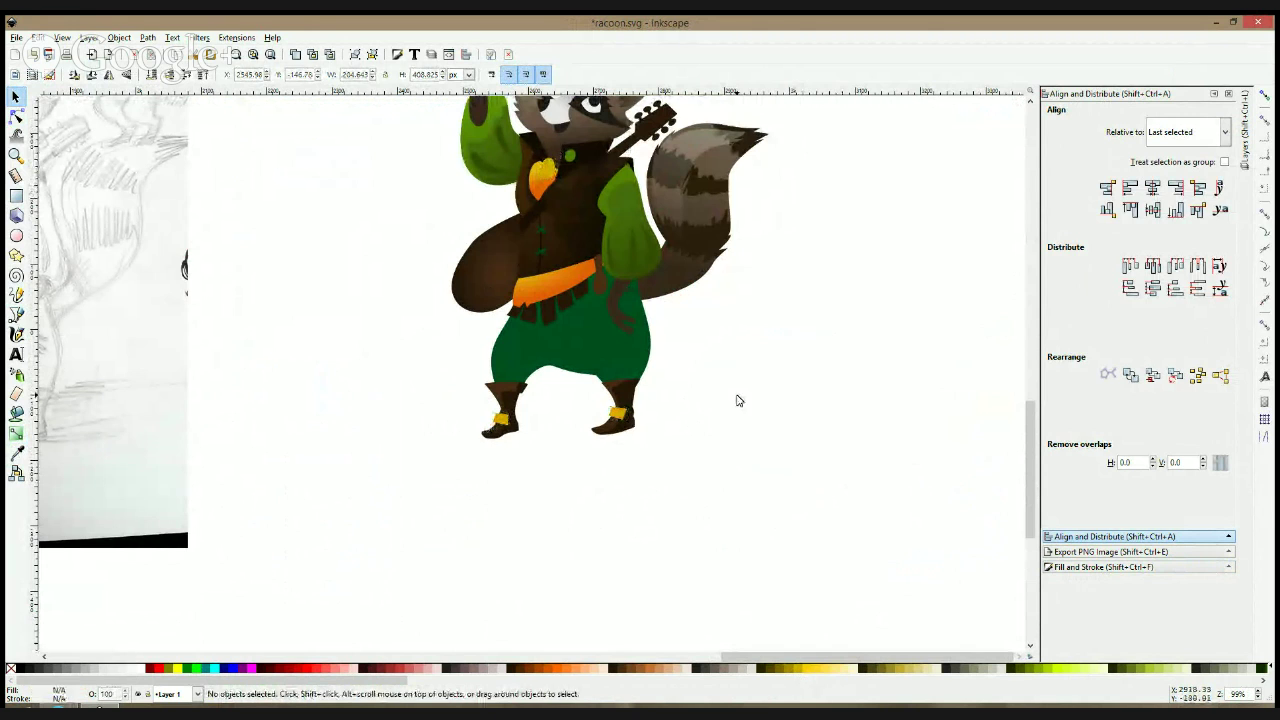
- Rotate the yellow brooch ellipse slightly clockwise on the orange neckerchief
scroll(540, 200, "up", 3)
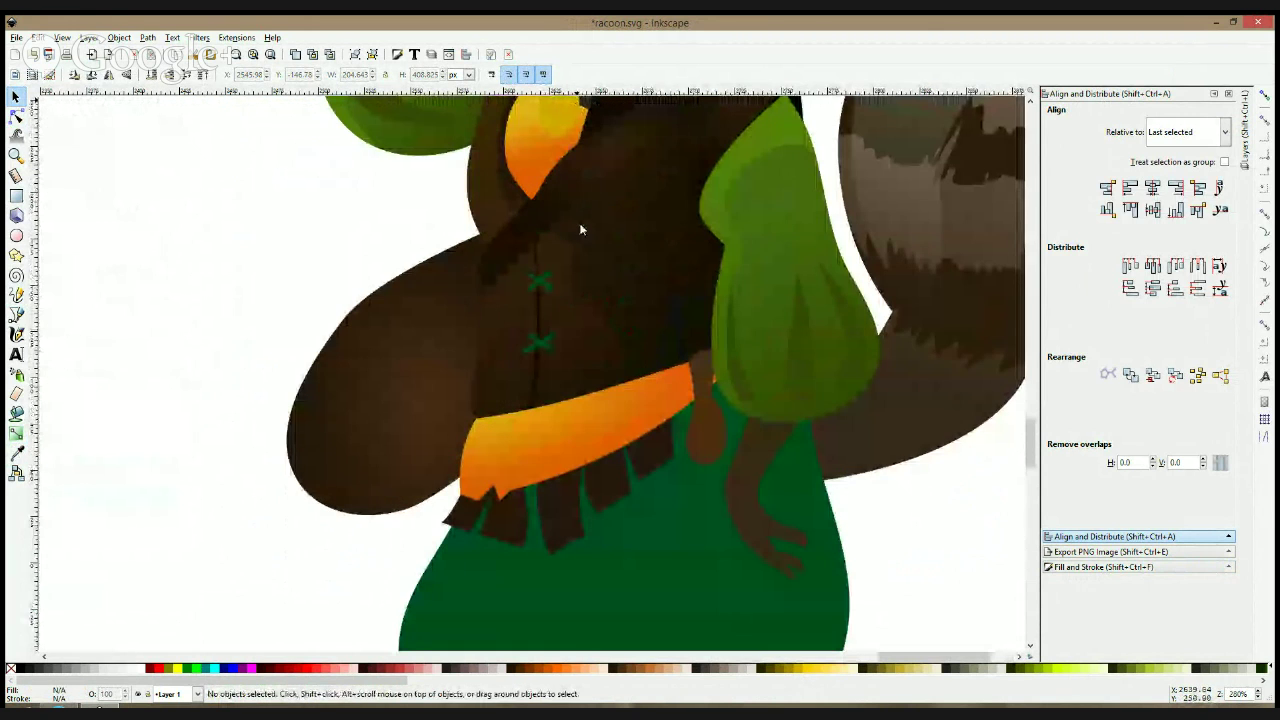
scroll(584, 186, "up", 3)
left_click(549, 254)
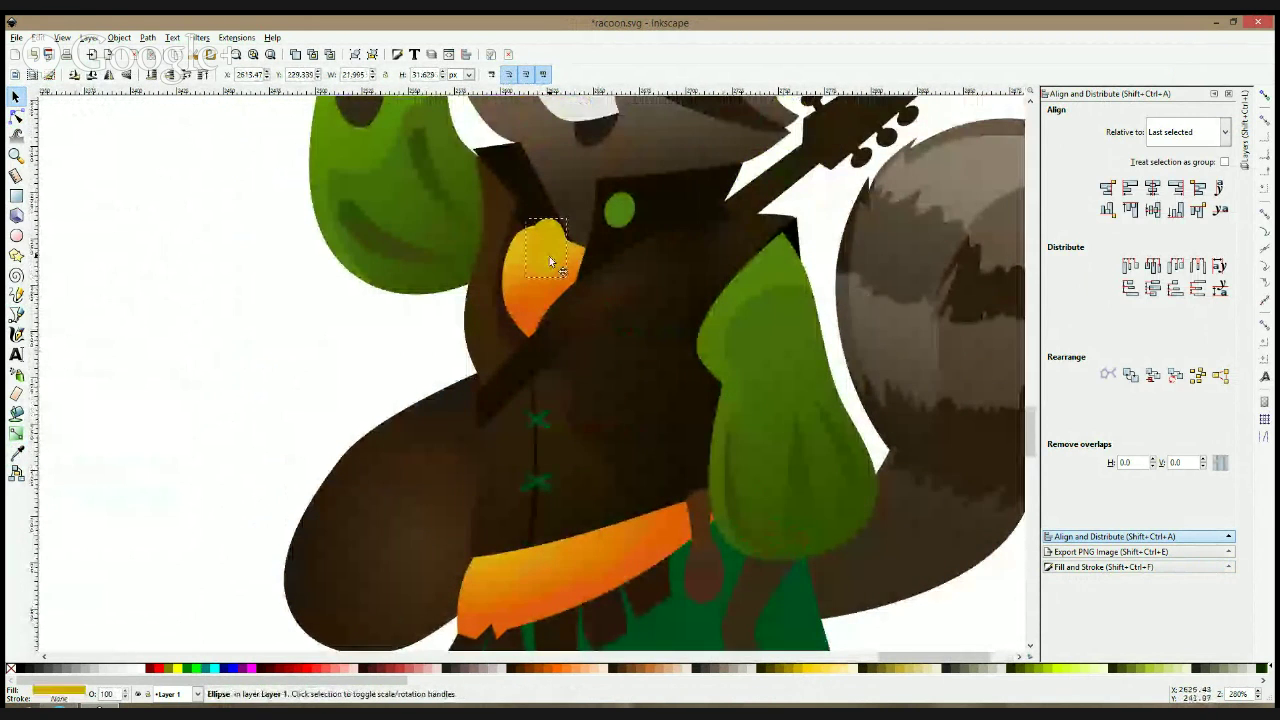
left_click(549, 256)
left_click_drag(570, 218, 568, 242)
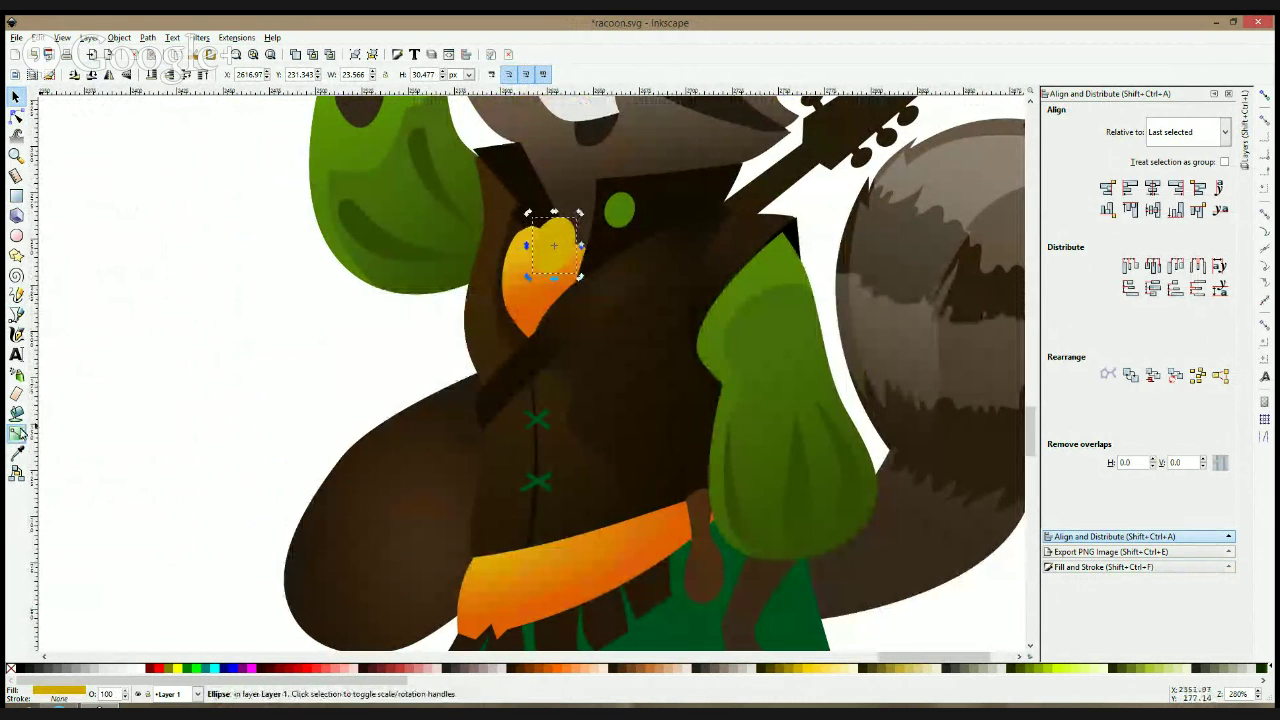
- Apply a linear gradient to the brooch ellipse, from golden yellow at its upper part to darker gold below
left_click(17, 433)
left_click_drag(550, 228, 552, 262)
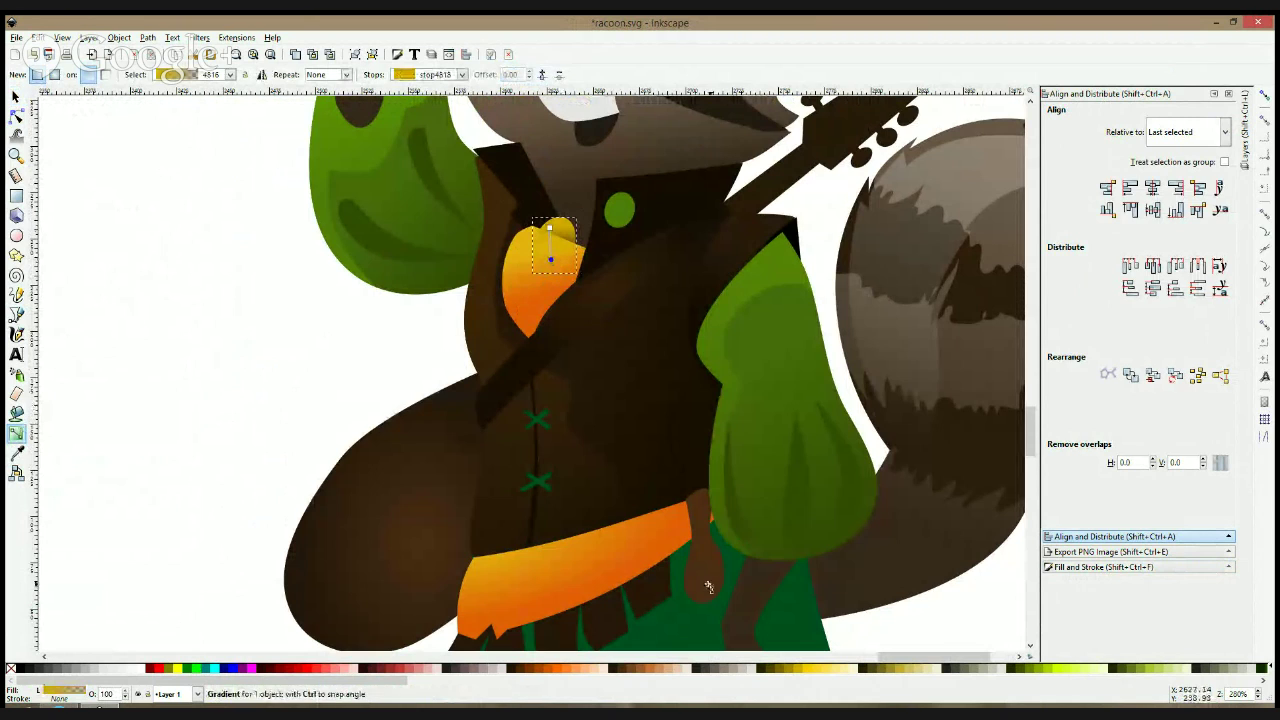
left_click(790, 672)
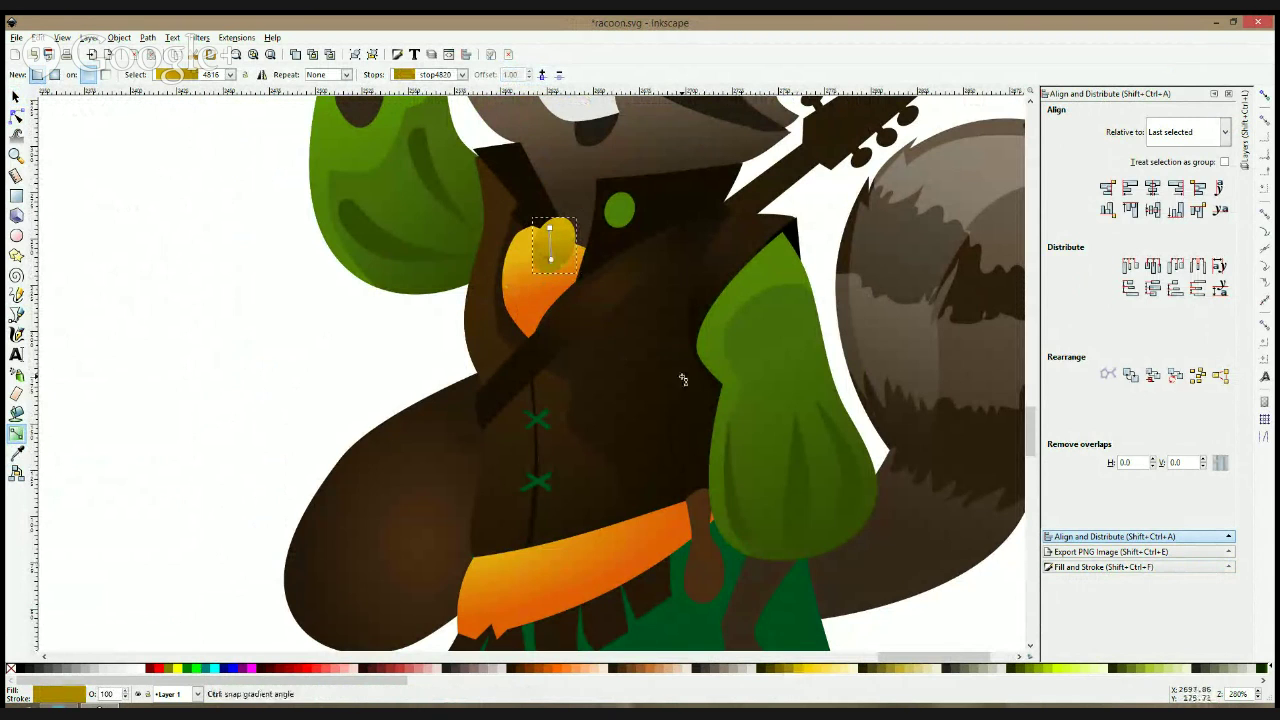
- Add a dark red gem from a smaller copy of the brooch ellipse, about 18 by 23 px, offset toward its upper left
key("s")
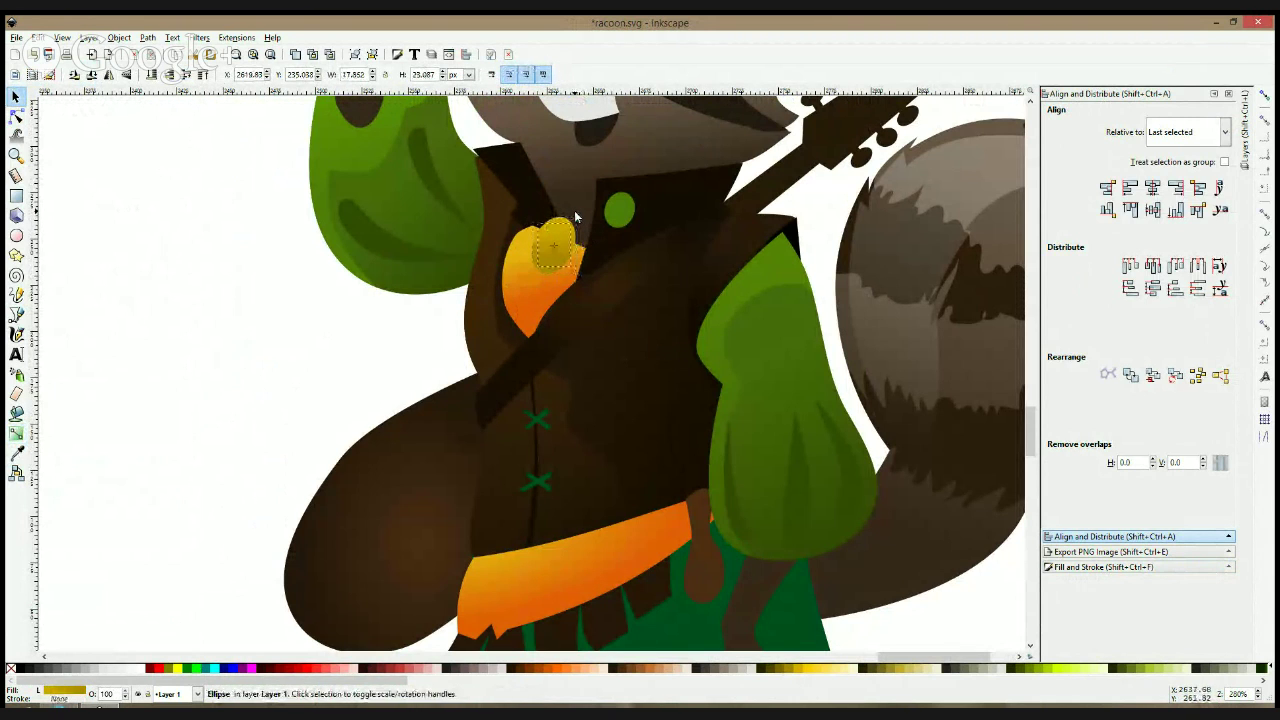
left_click(150, 670)
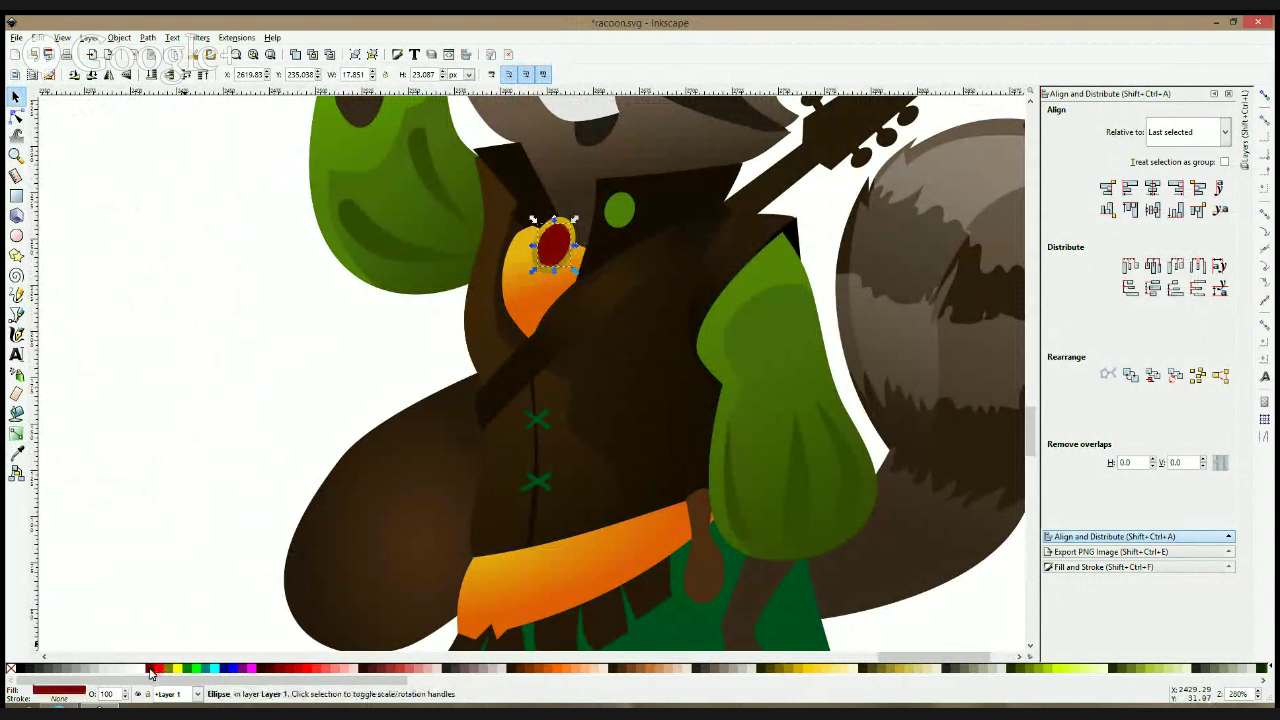
left_click_drag(555, 248, 549, 243)
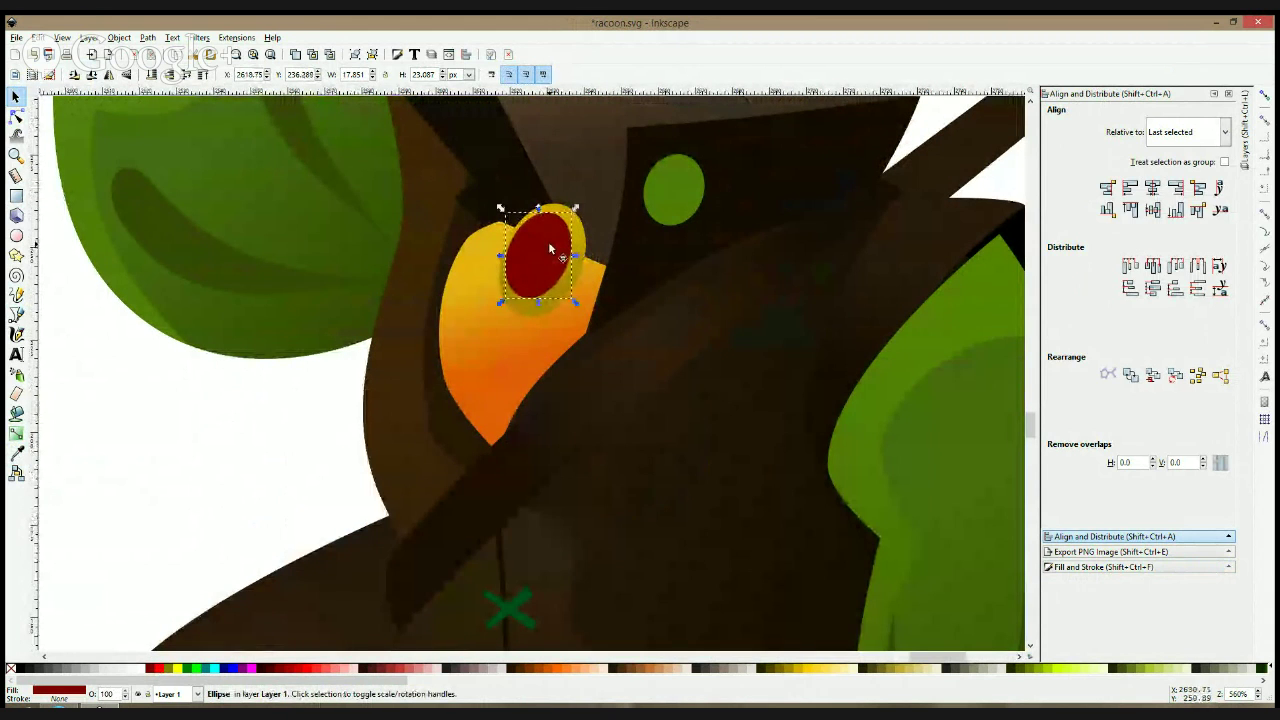
- Give the gem a radial gradient from bright red #D40000 near its upper left to dark red #550000 outside
left_click(16, 433)
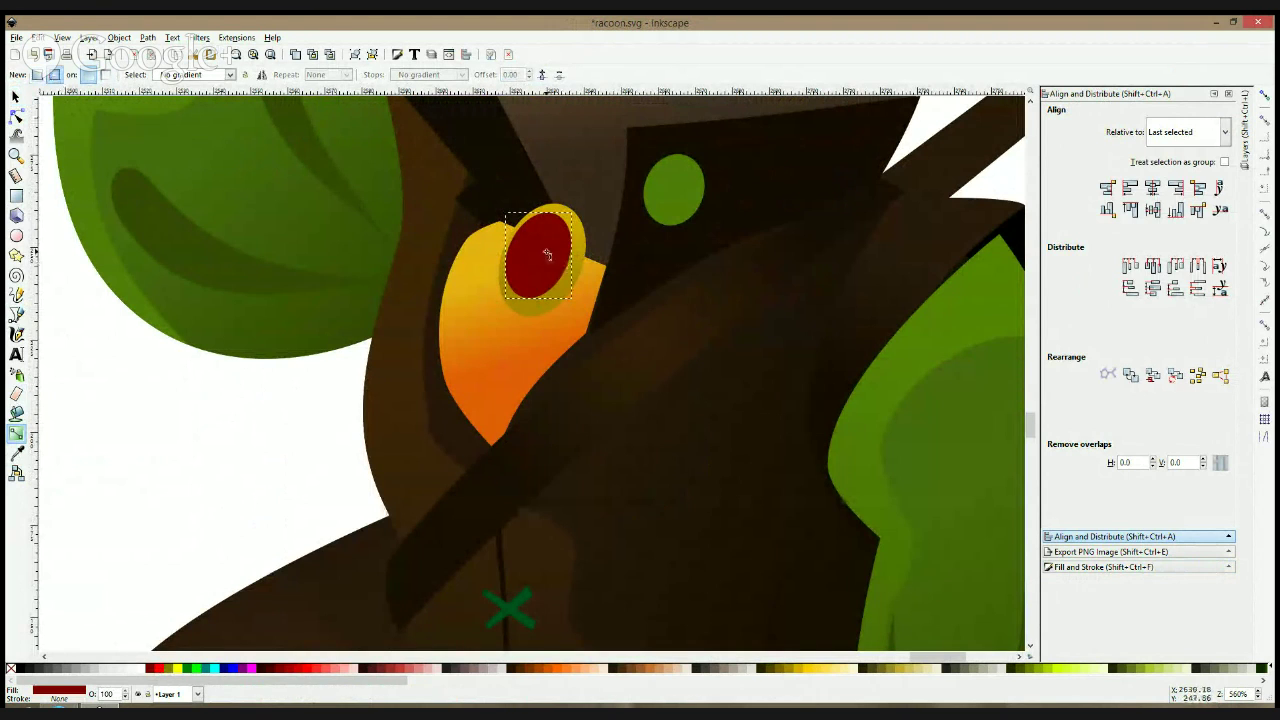
left_click_drag(545, 272, 526, 237)
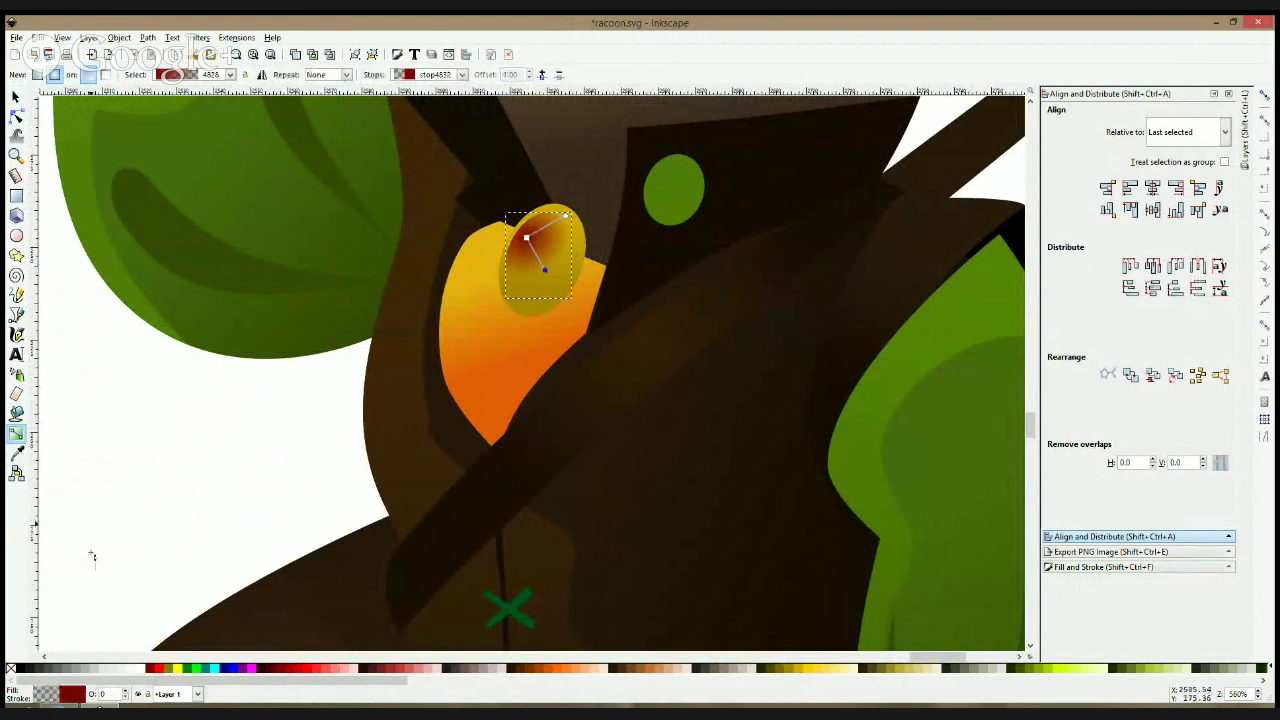
left_click(266, 675)
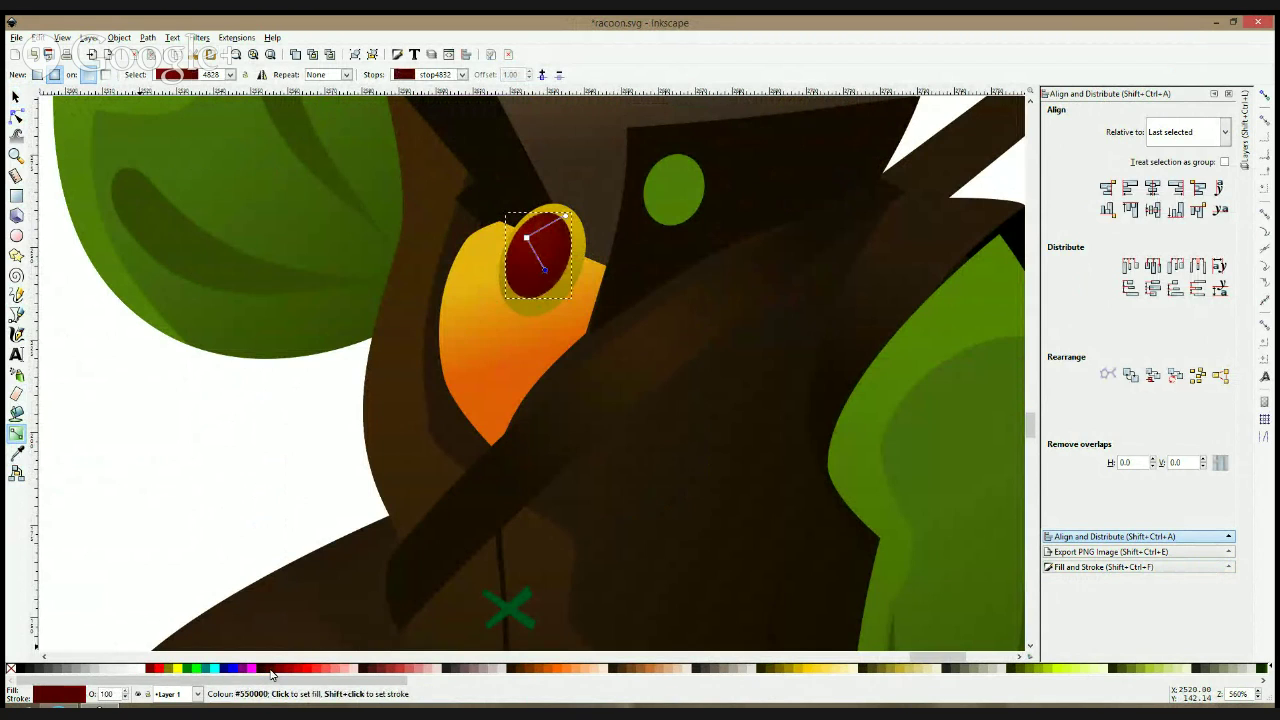
left_click(527, 237)
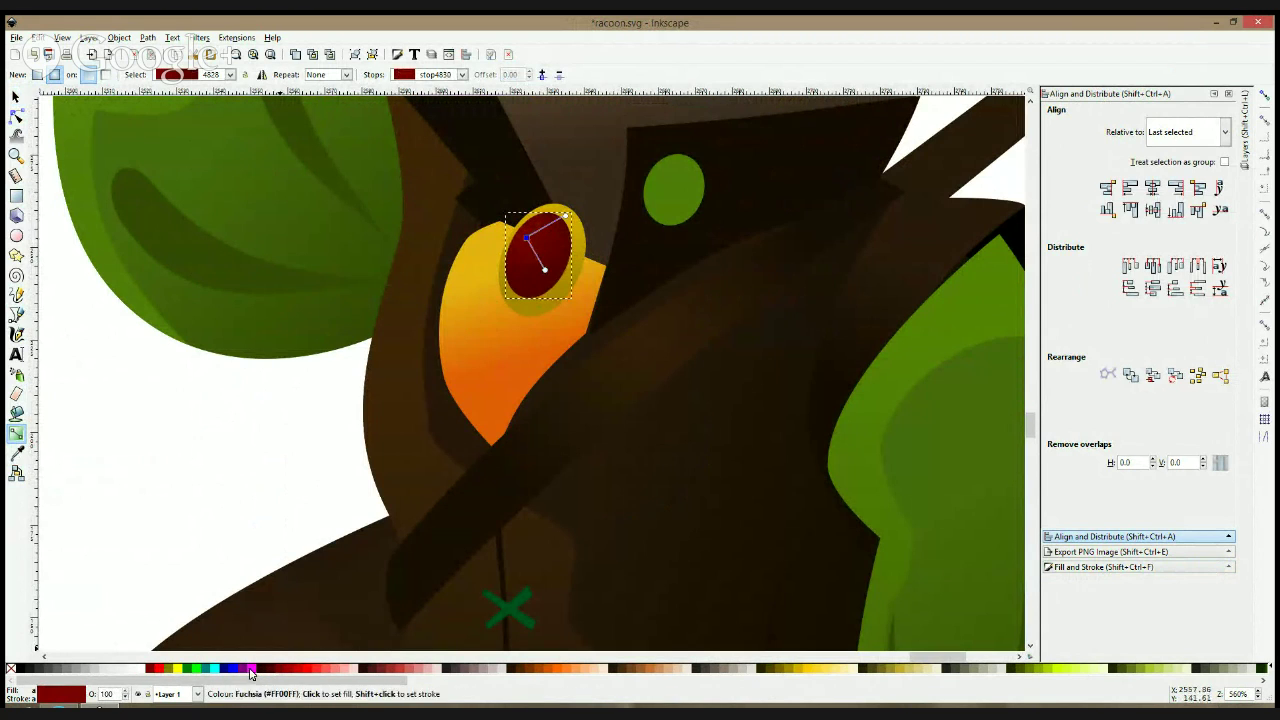
left_click(287, 675)
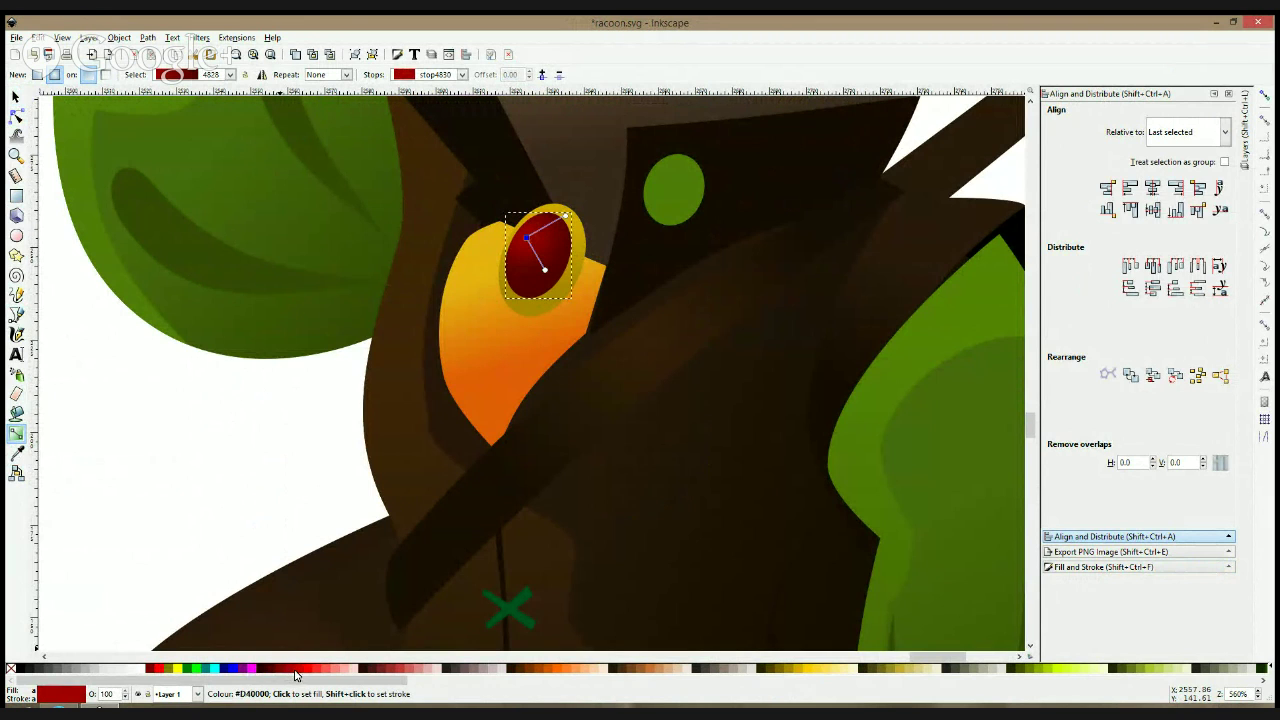
left_click(295, 675)
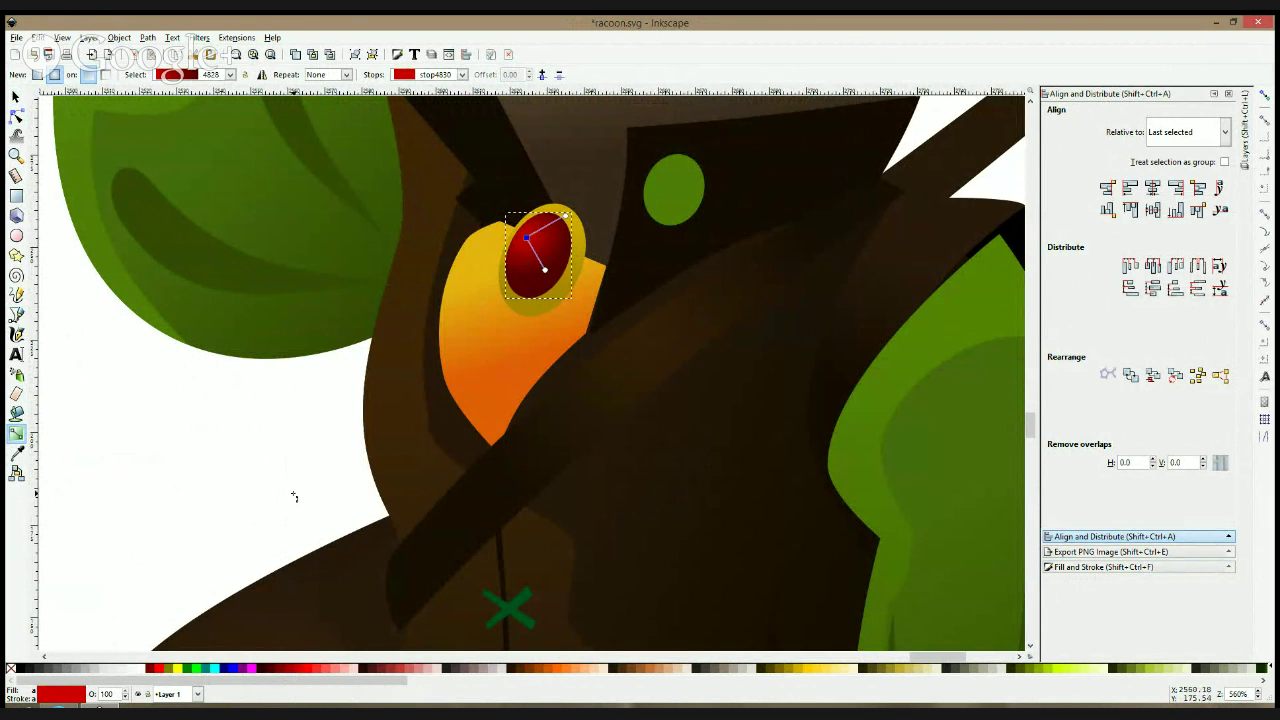
- Draw a white highlight circle about 6.7 px wide on the upper part of the red gem
left_click(16, 235)
scroll(495, 218, "up", 2, "ctrl")
left_click_drag(563, 226, 613, 276, "ctrl")
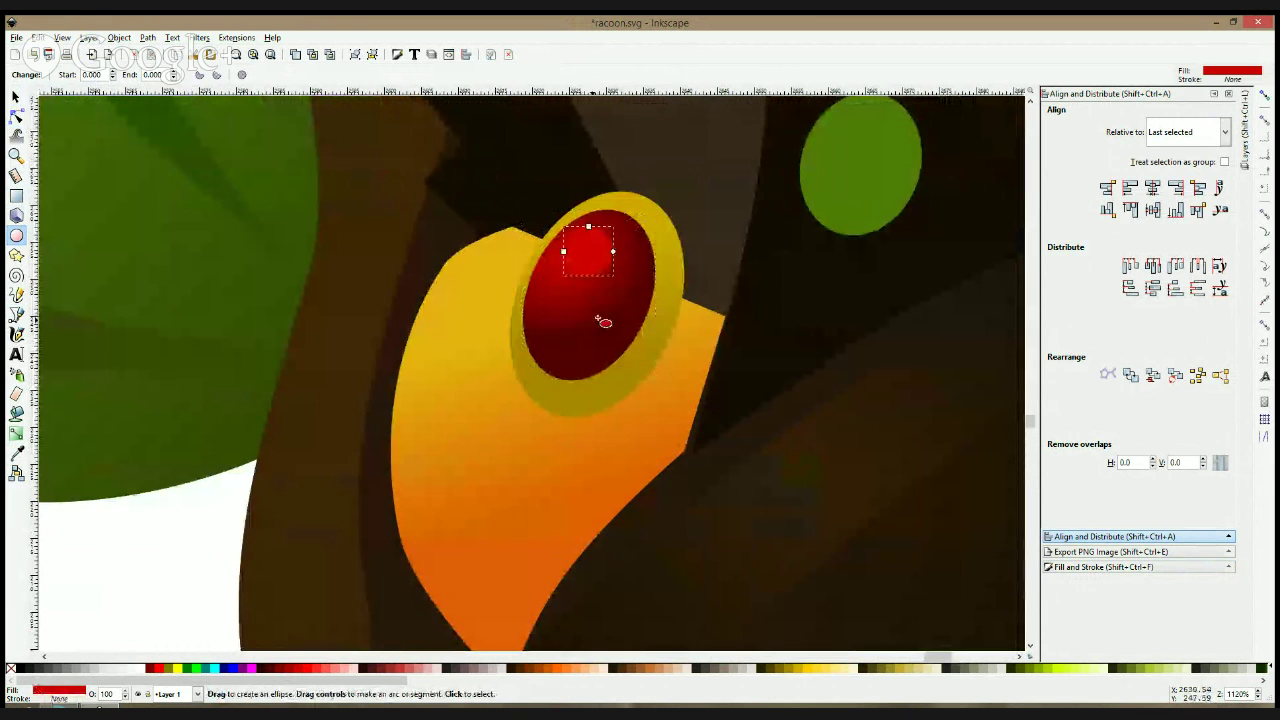
left_click(145, 668)
- Fade the white highlight circle downward to transparent with a linear gradient, replacing a radial attempt
left_click(16, 433)
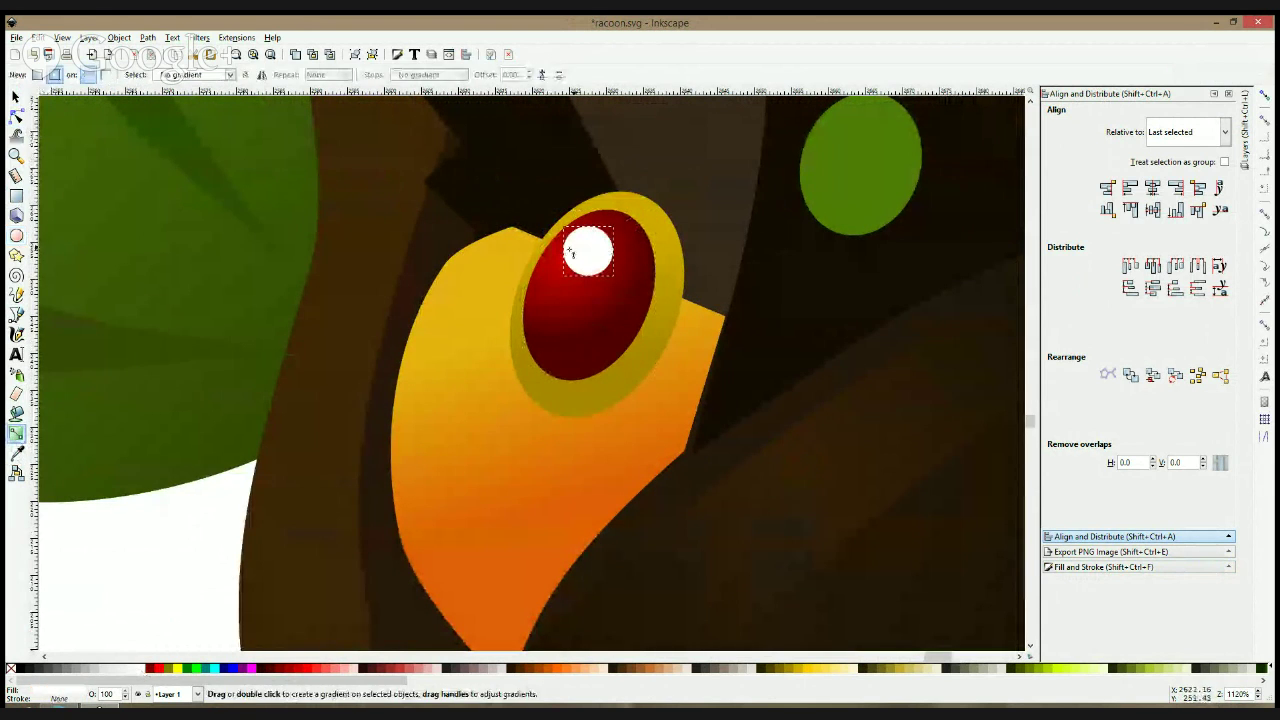
left_click_drag(588, 239, 576, 282)
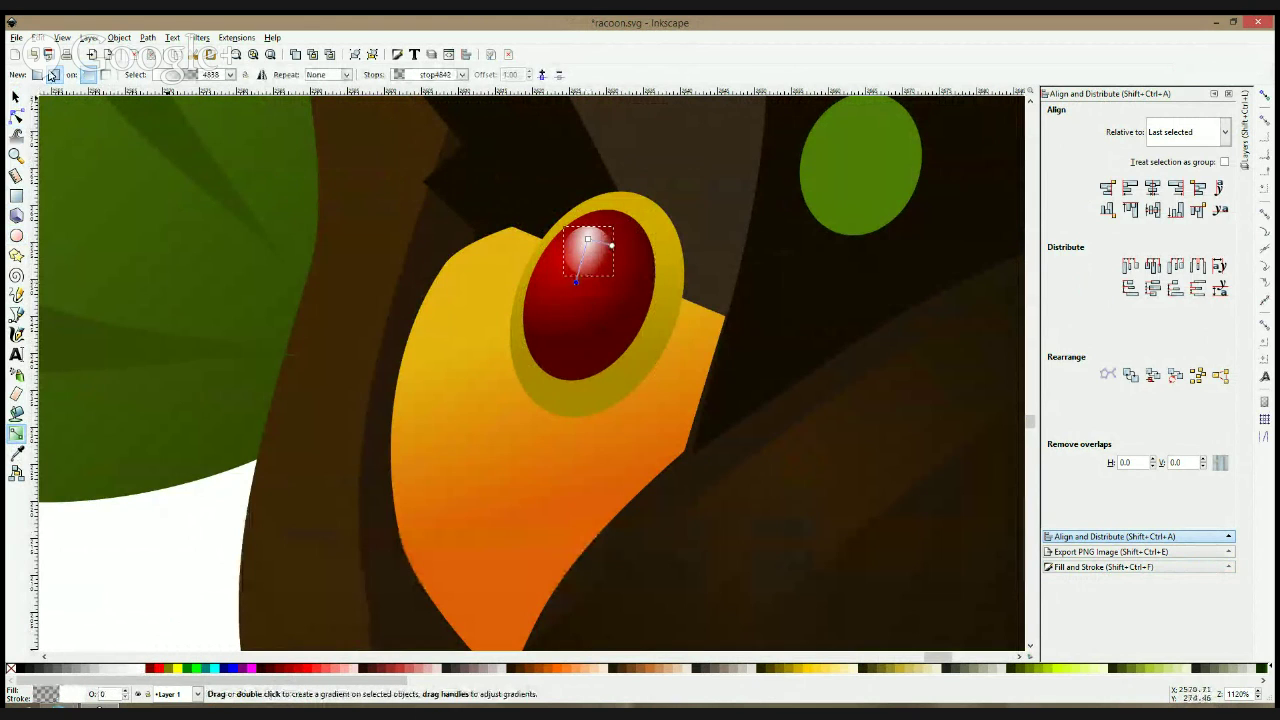
key("ctrl+z")
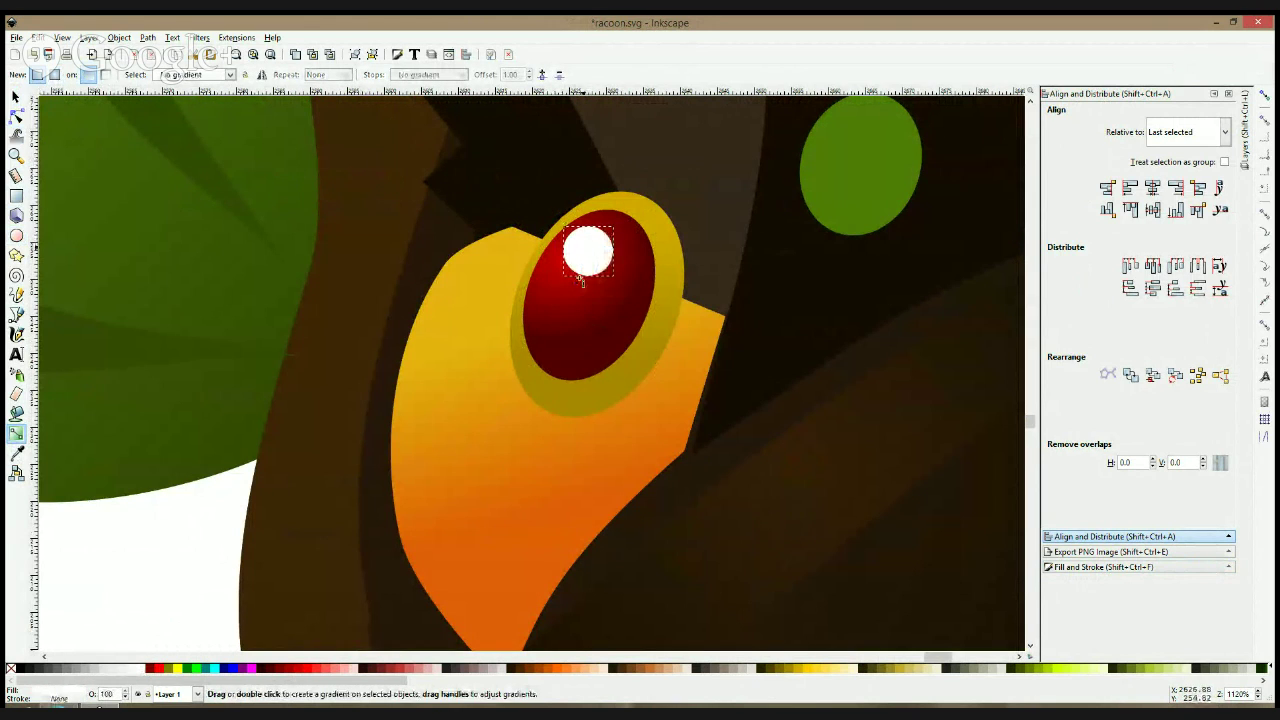
left_click_drag(583, 238, 580, 284)
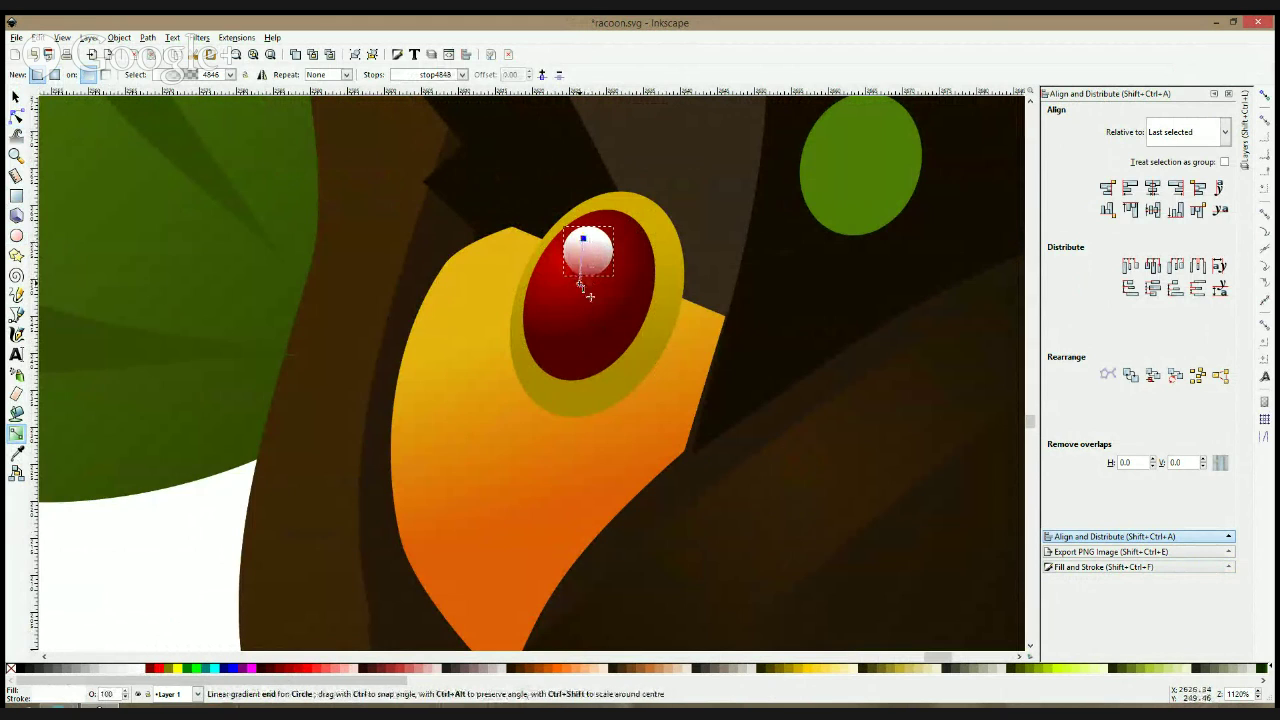
- Set the gem highlight circle's opacity to 60%
key("s")
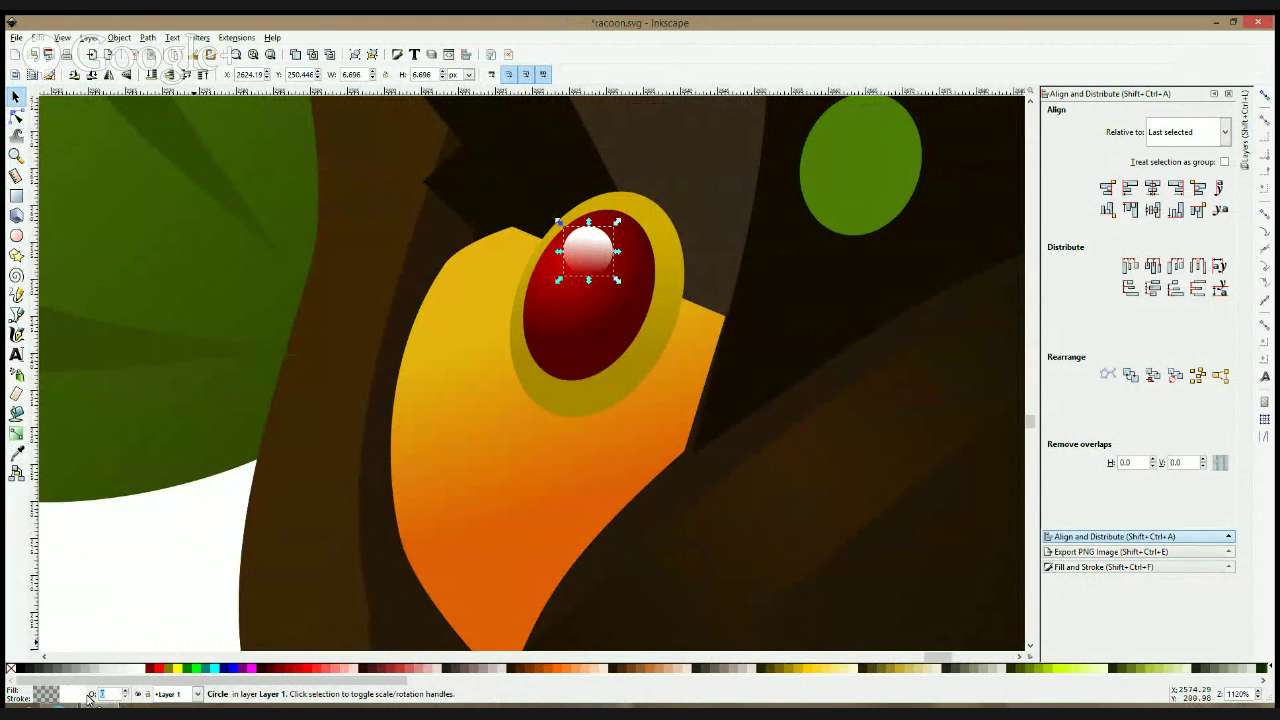
type("30")
key("Return")
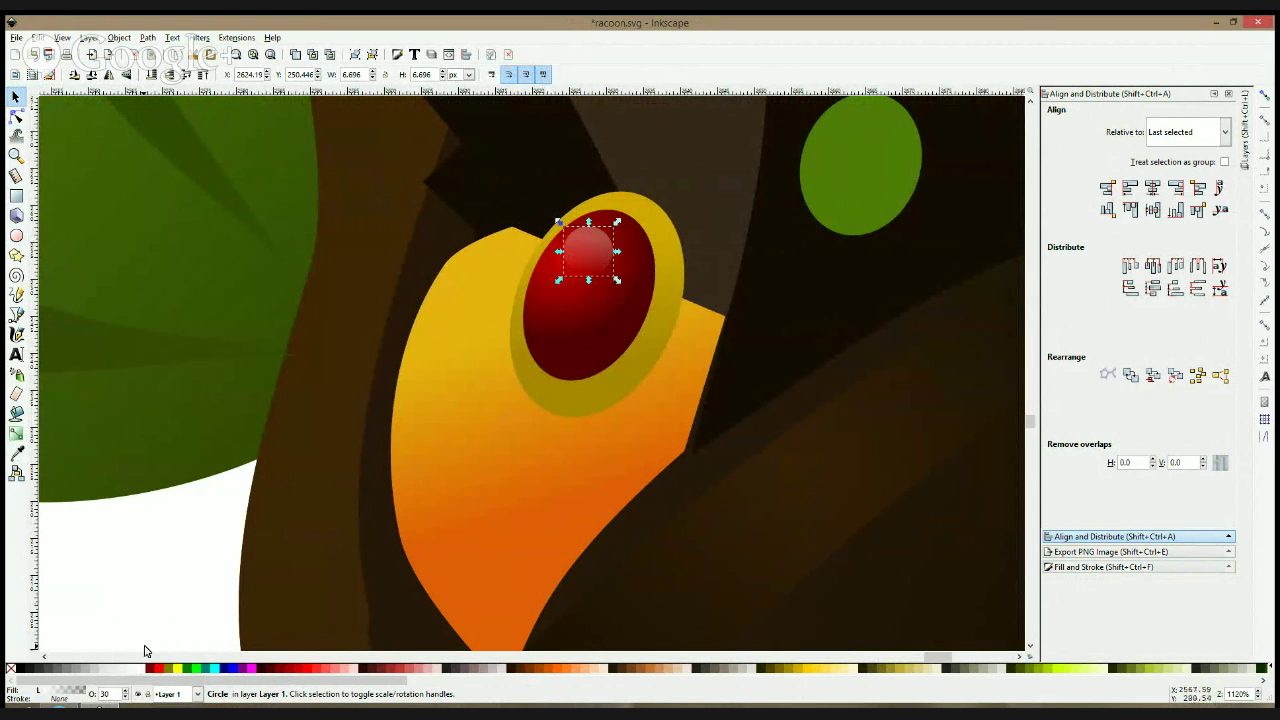
type("60")
key("Return")
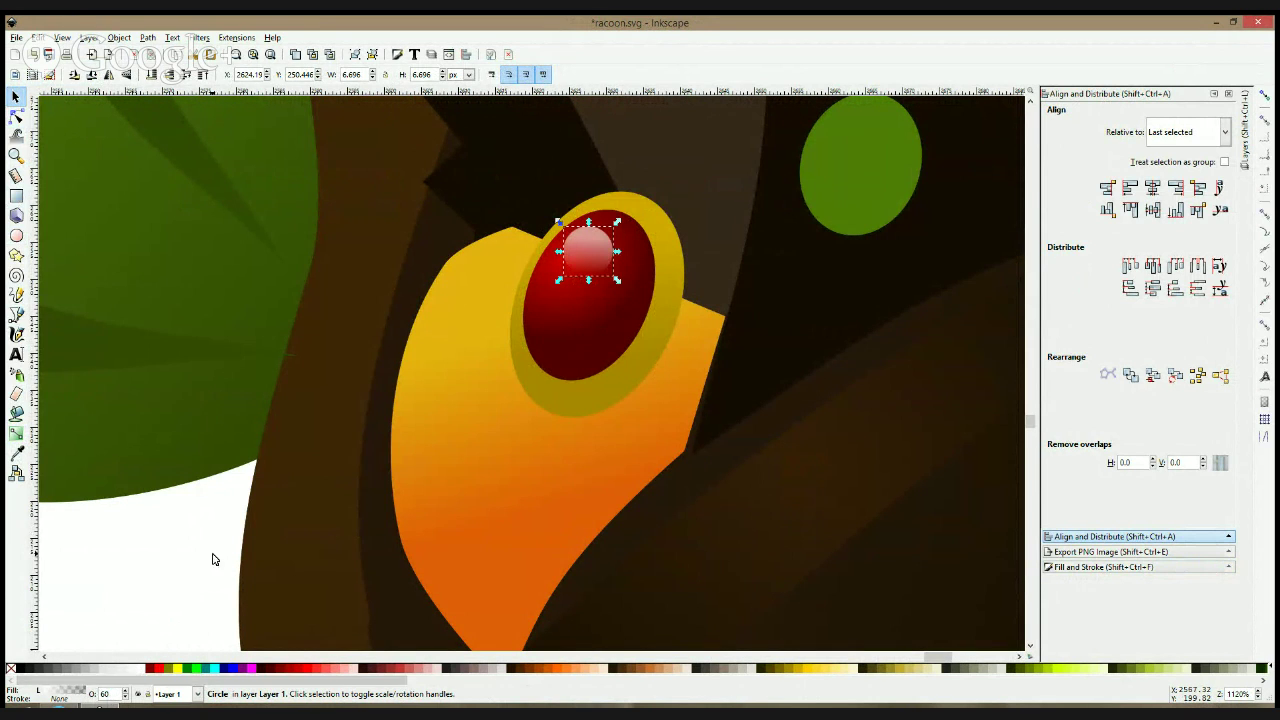
- Duplicate the gem's highlight circle, placing a smaller one about 4.3 px wide below and left of the larger one
left_click_drag(589, 250, 567, 296)
key("ctrl+d")
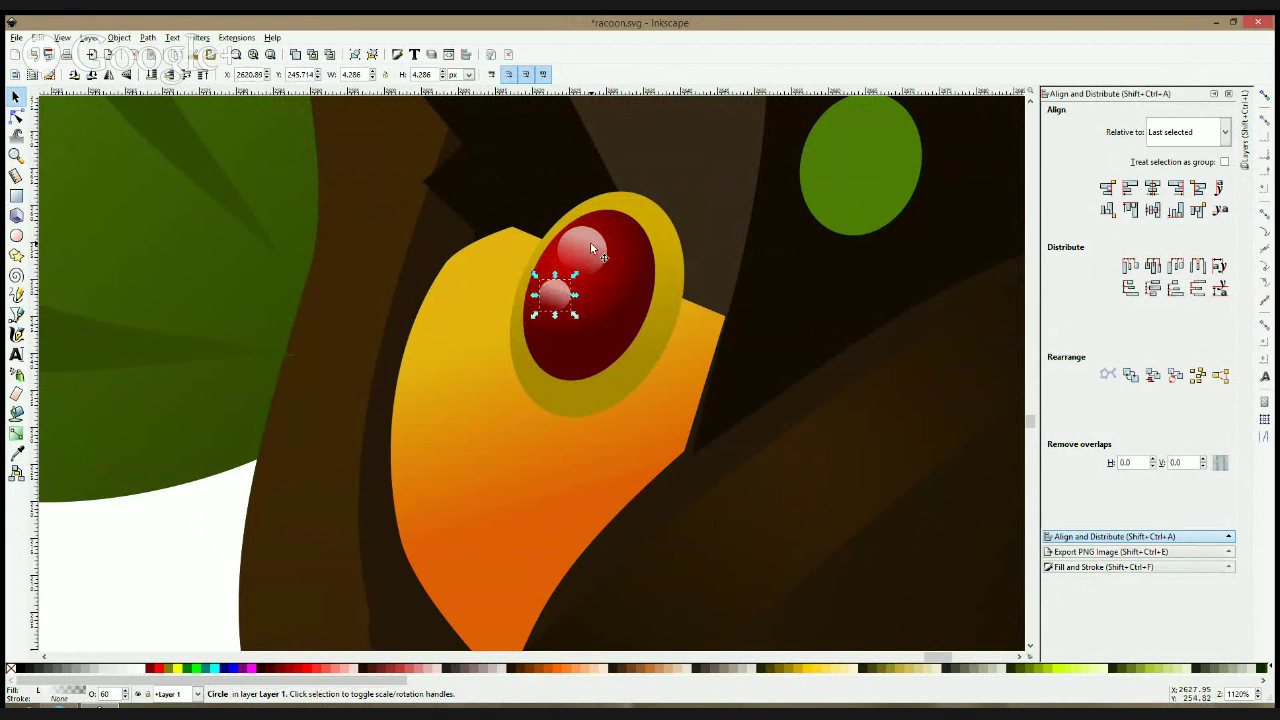
- Delete the smaller highlight circle from the red gem on the brooch
key("1")
left_click(628, 213)
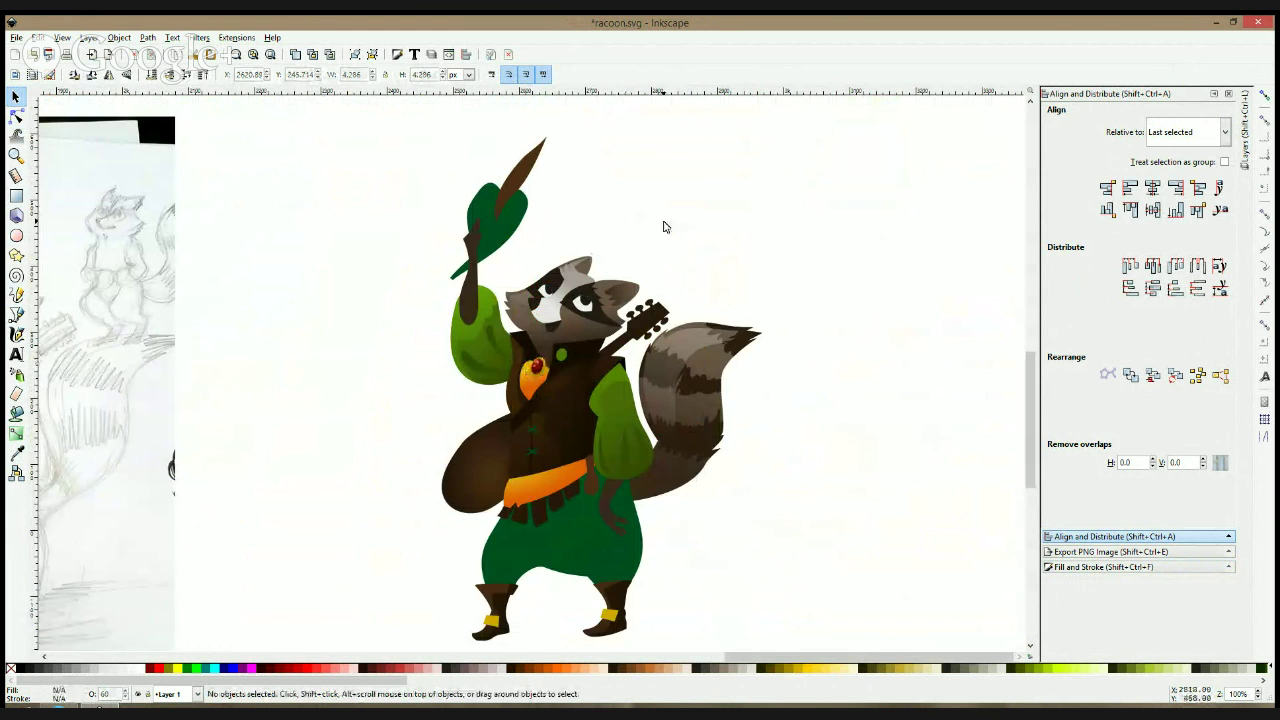
scroll(517, 358, "up", 4)
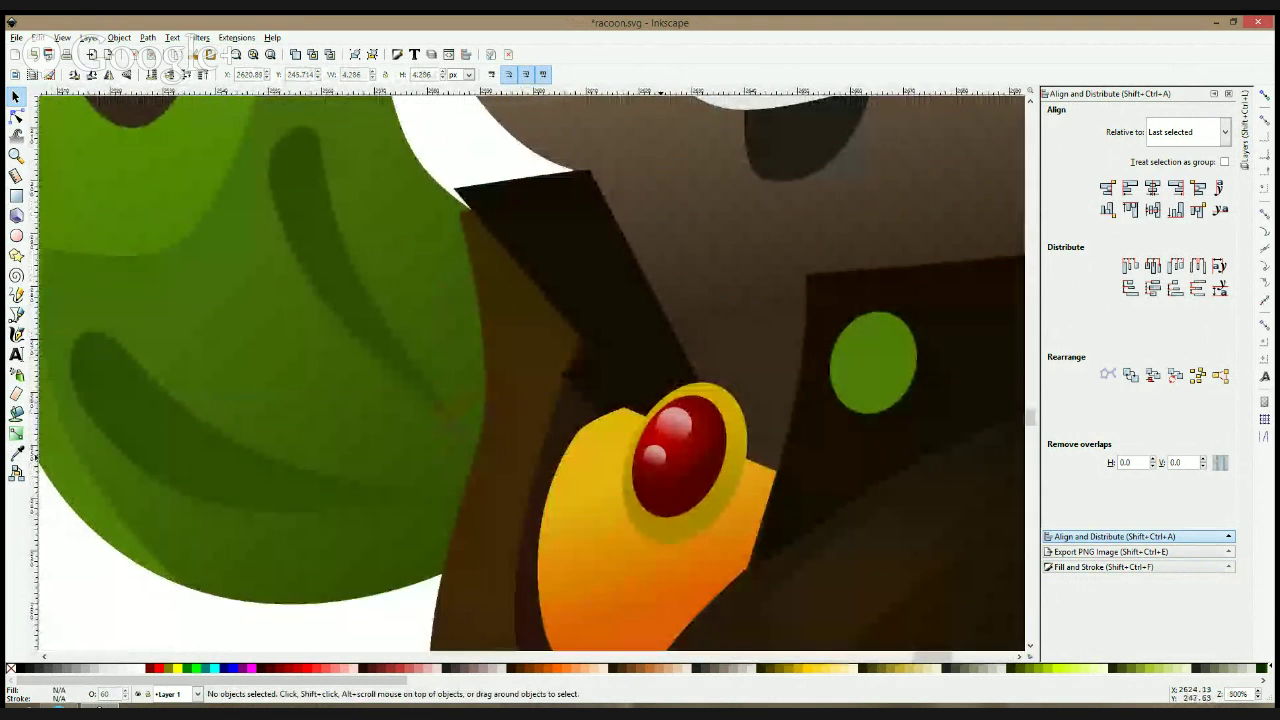
left_click(655, 455)
key("Delete")
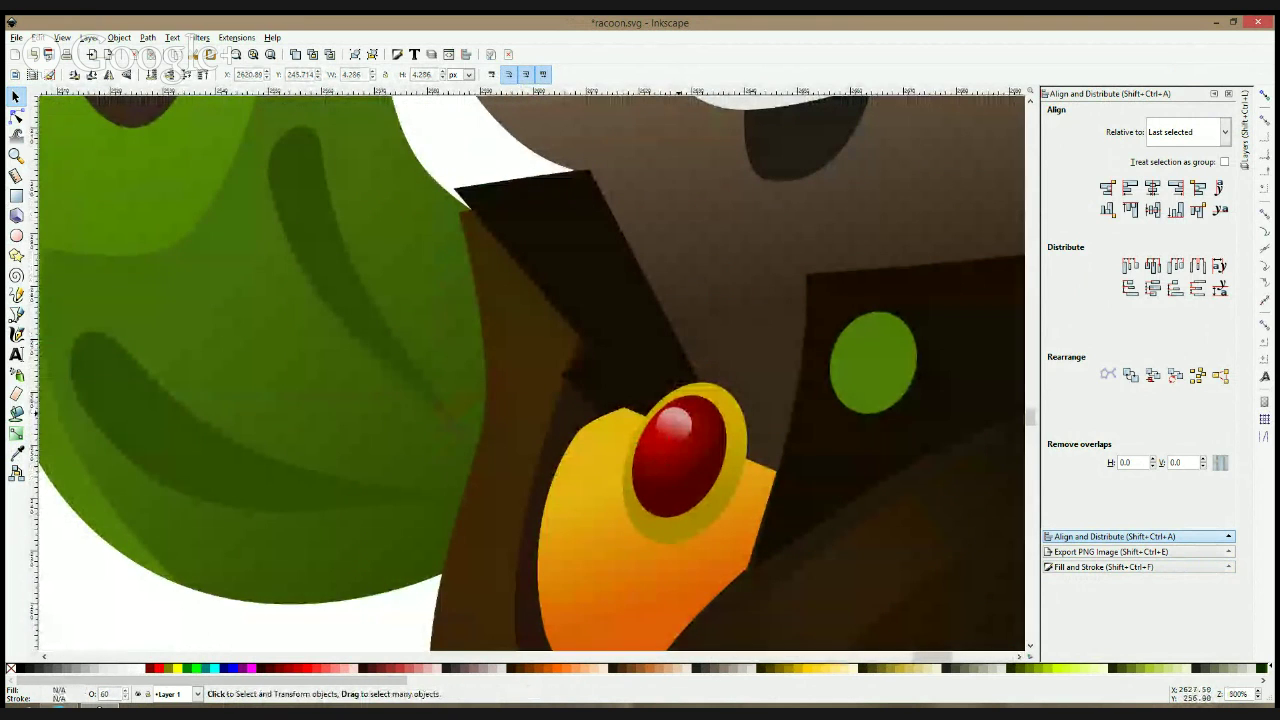
- Rework the gem's remaining highlight as an ellipse about 7.6 by 7.9 px, fading downward to transparent with a linear gradient
left_click(677, 426)
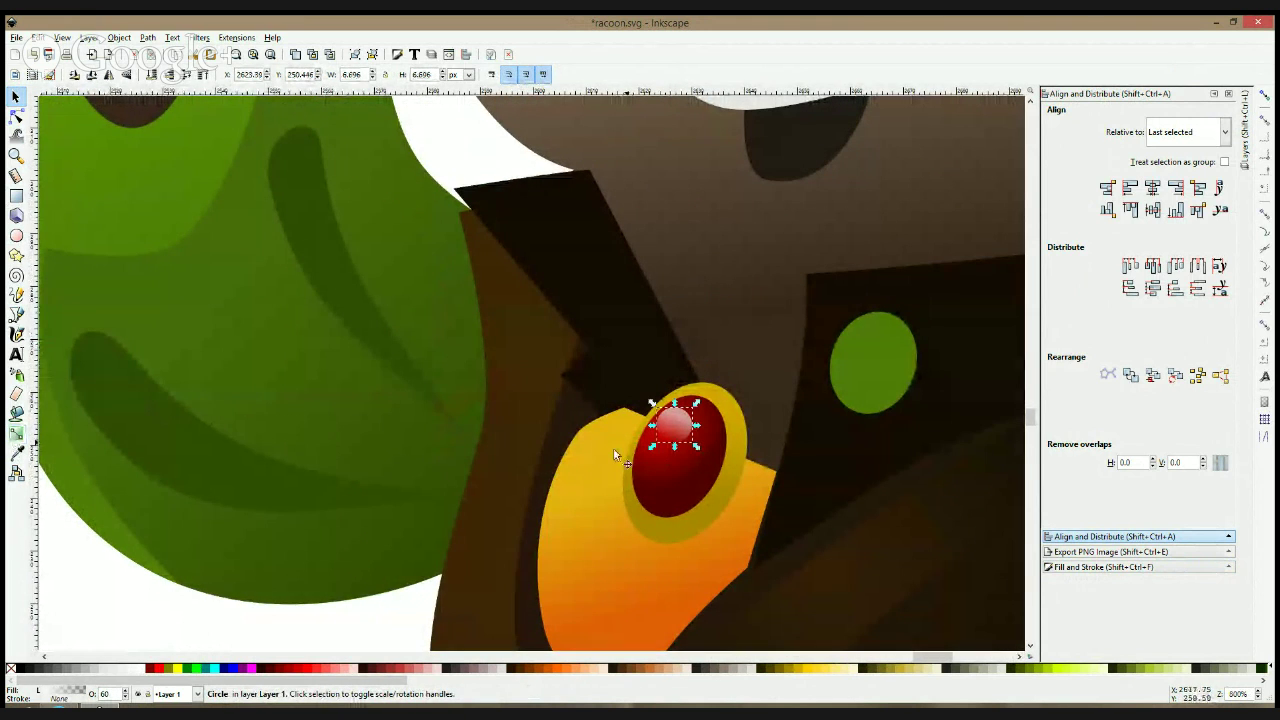
left_click(688, 420)
left_click(690, 420)
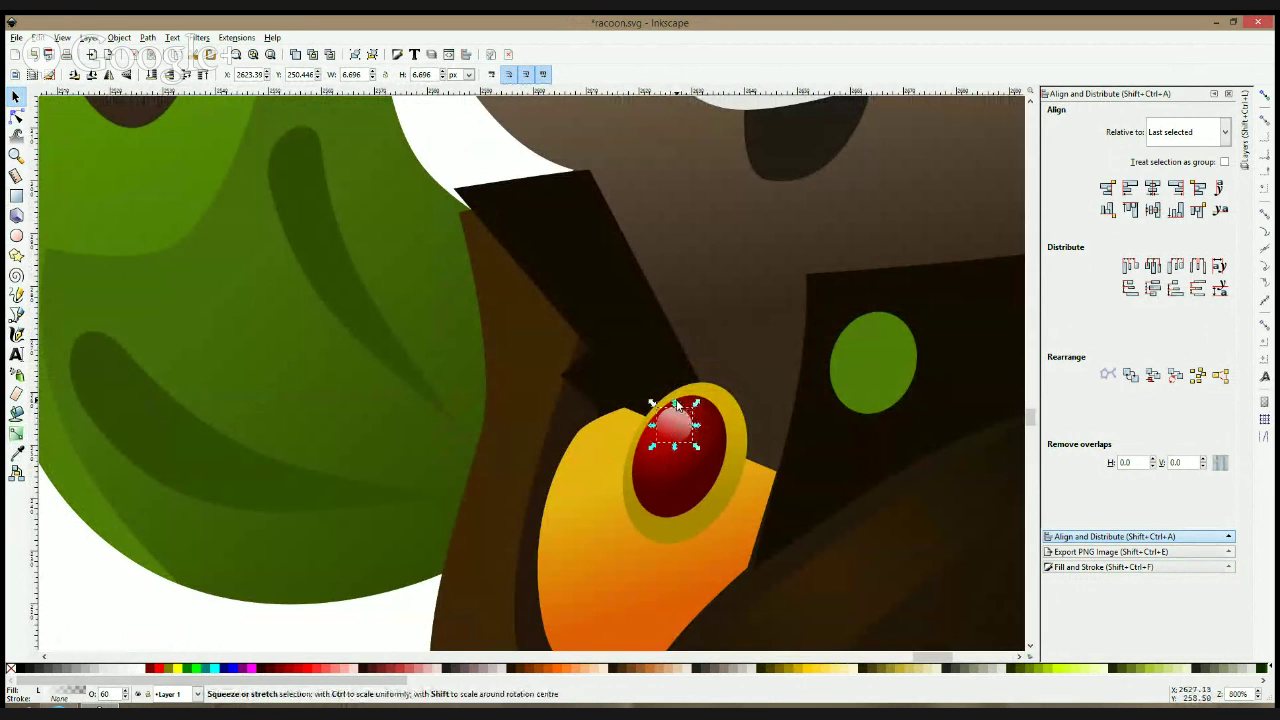
mouse_move(675, 402)
left_mouse_down()
mouse_move(677, 390)
mouse_move(706, 411)
mouse_move(690, 423)
mouse_move(667, 406)
left_mouse_up()
left_click(689, 418)
left_click(20, 434)
left_click_drag(667, 450, 670, 452)
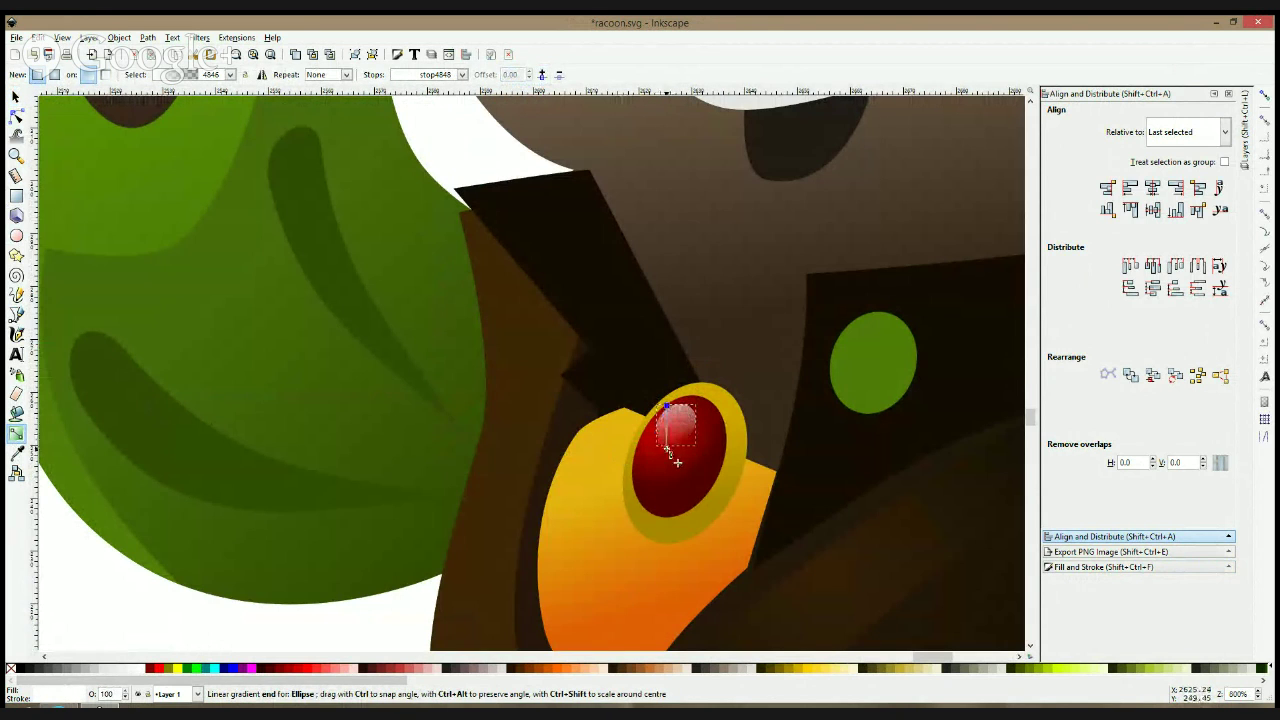
key("space")
scroll(703, 478, "down", 4)
left_click(907, 201)
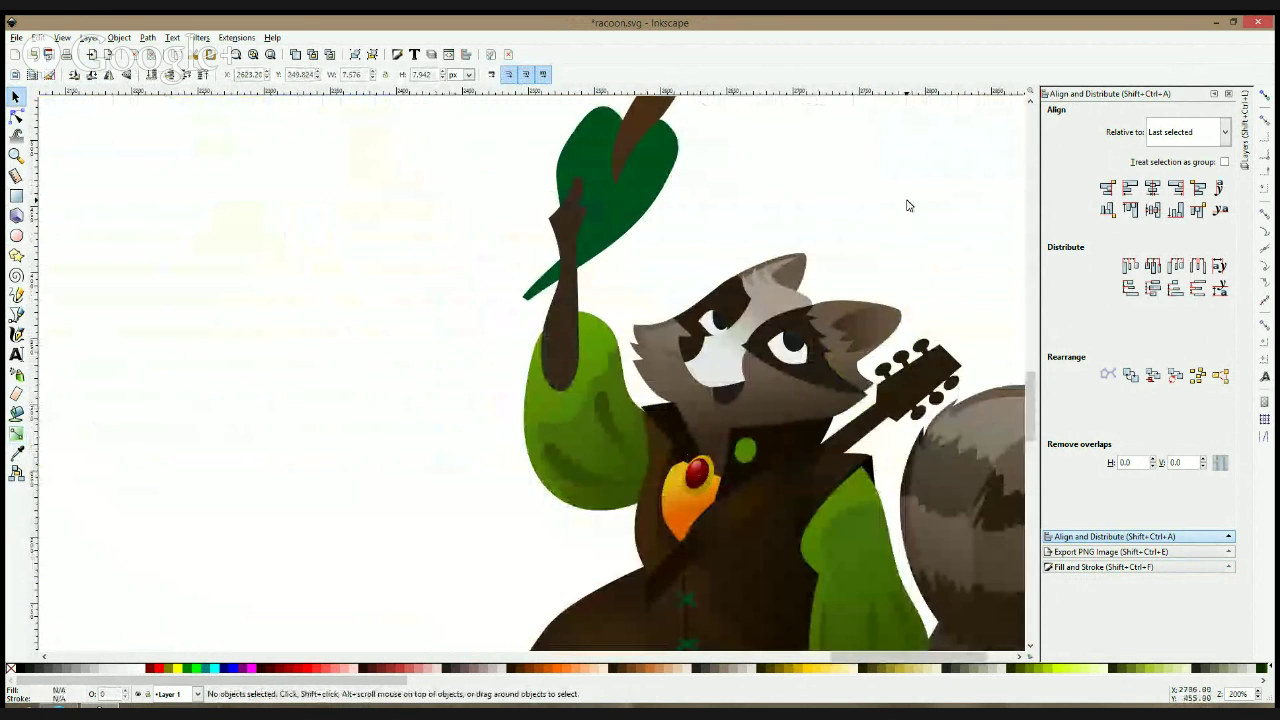
scroll(908, 201, "down", 2)
left_click_drag(931, 274, 830, 251)
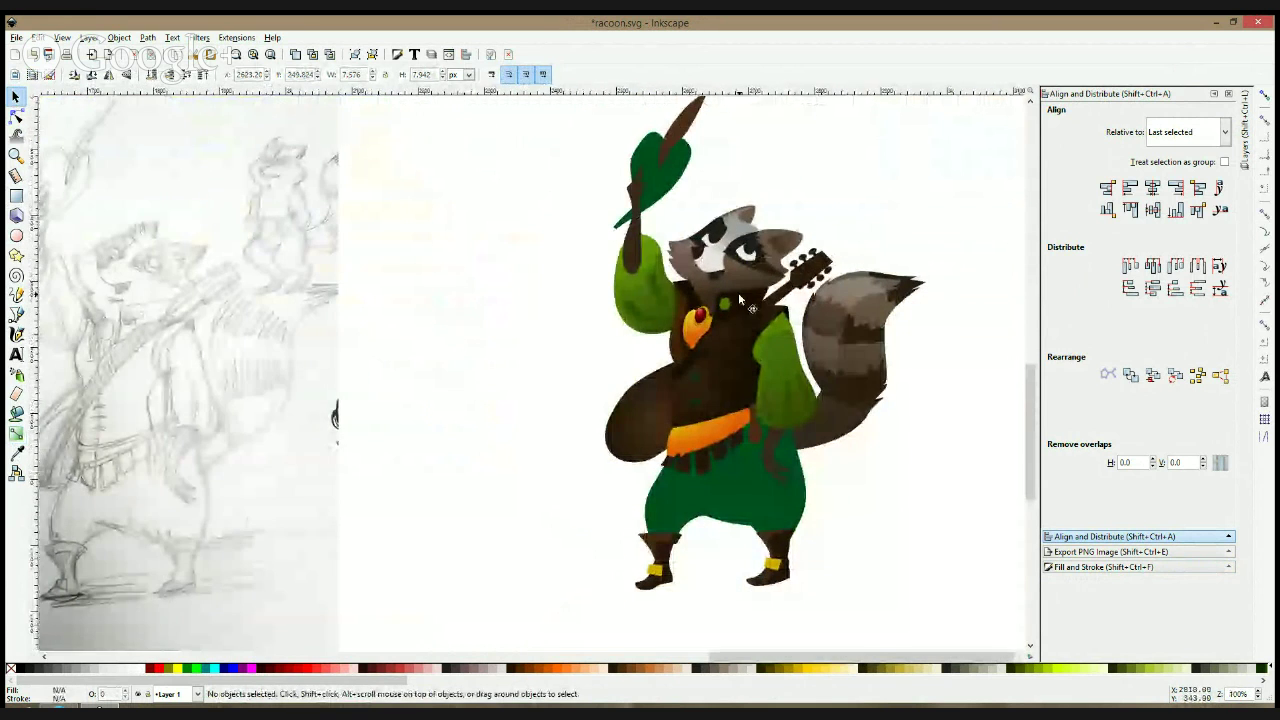
- Recolour the green button on the vest collar with a dark brown sampled from the vest
scroll(726, 318, "up", 4)
left_click(698, 348)
left_click(16, 451)
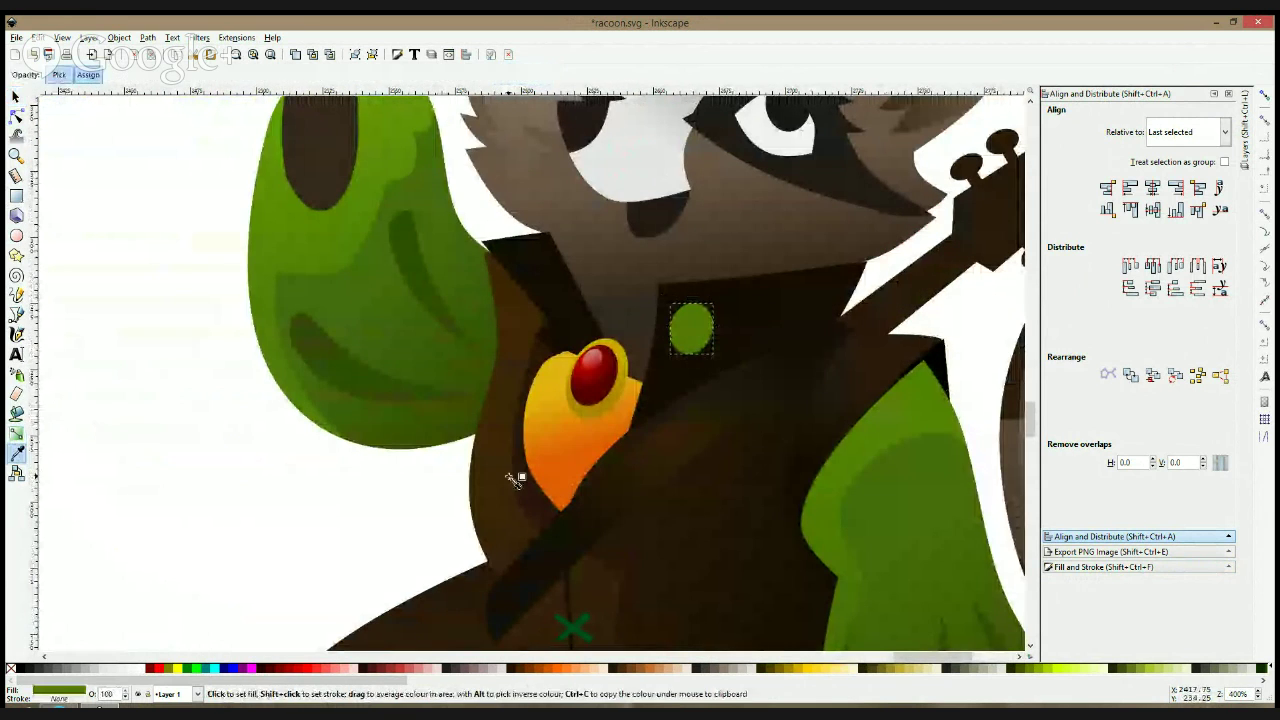
left_click(742, 538)
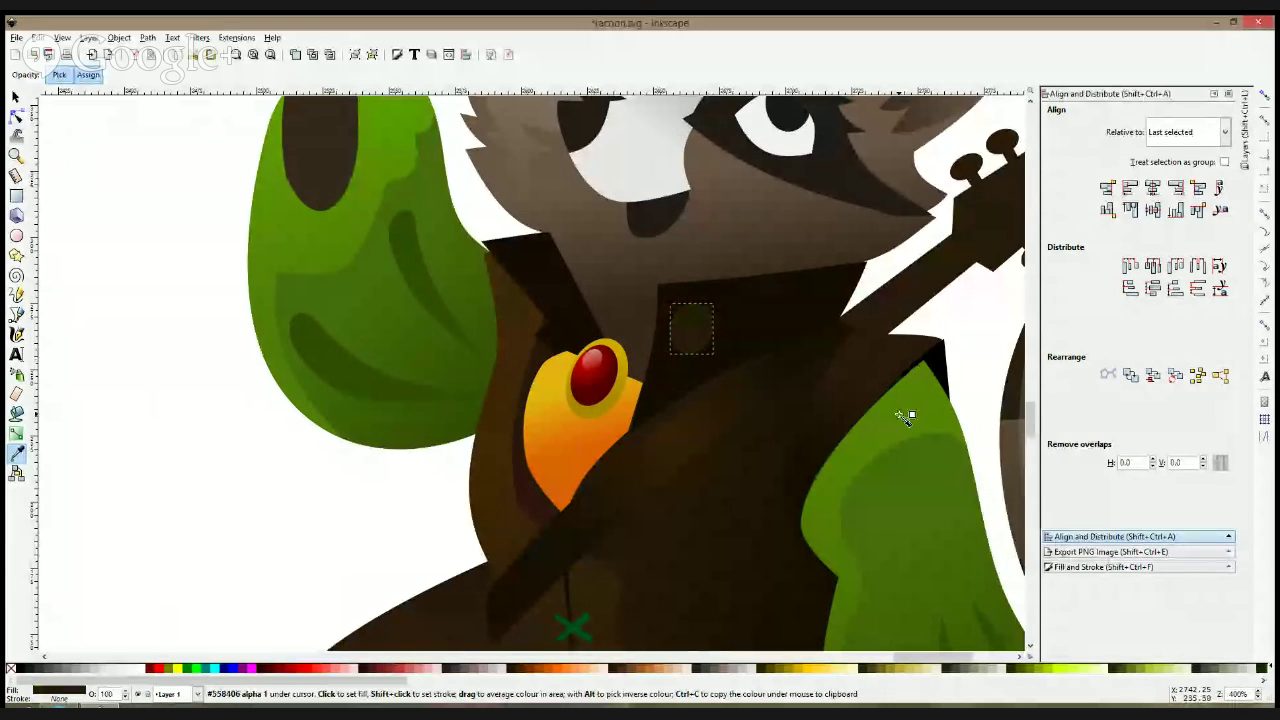
scroll(726, 518, "down", 2)
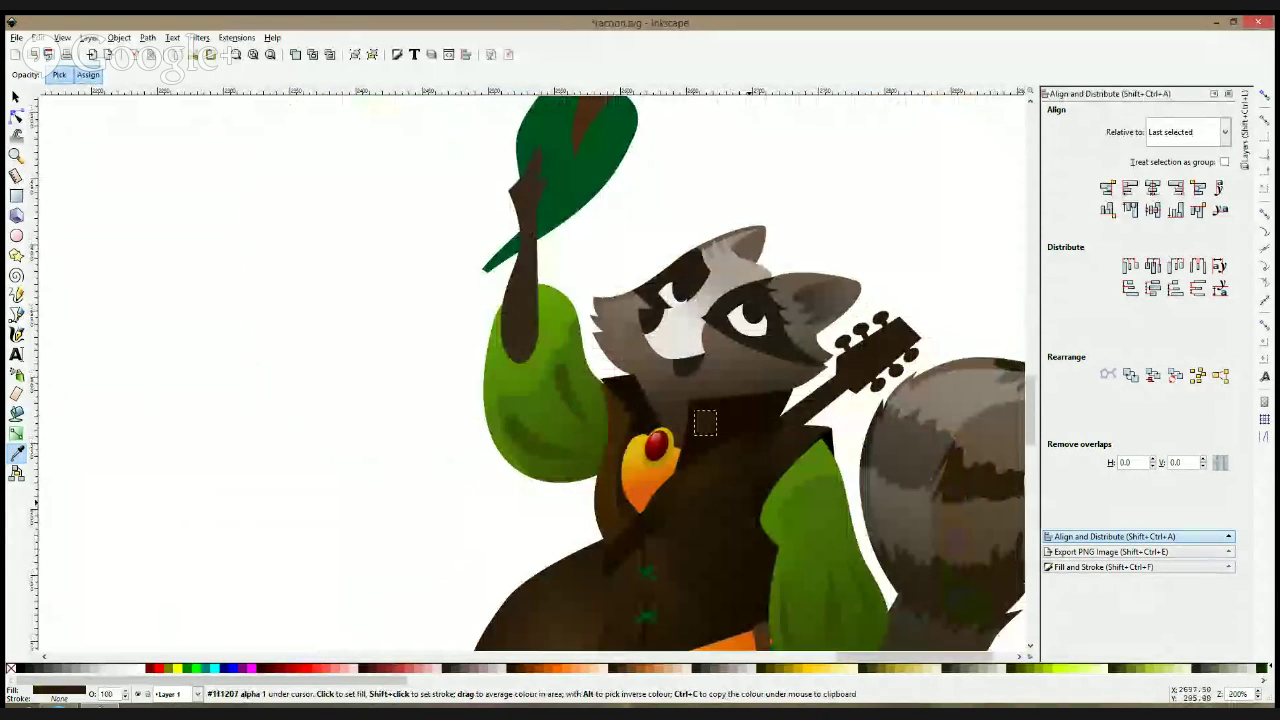
left_click_drag(748, 500, 685, 382)
key("space")
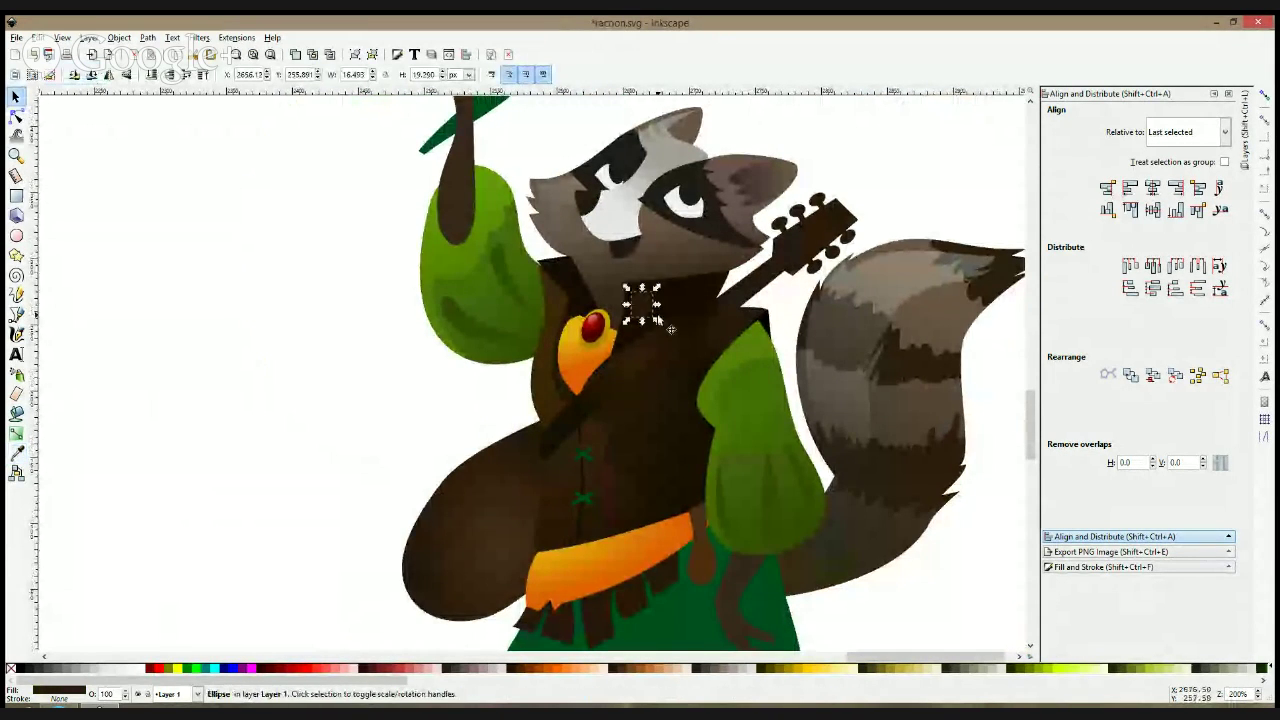
left_click(926, 162)
left_click_drag(957, 260, 851, 181)
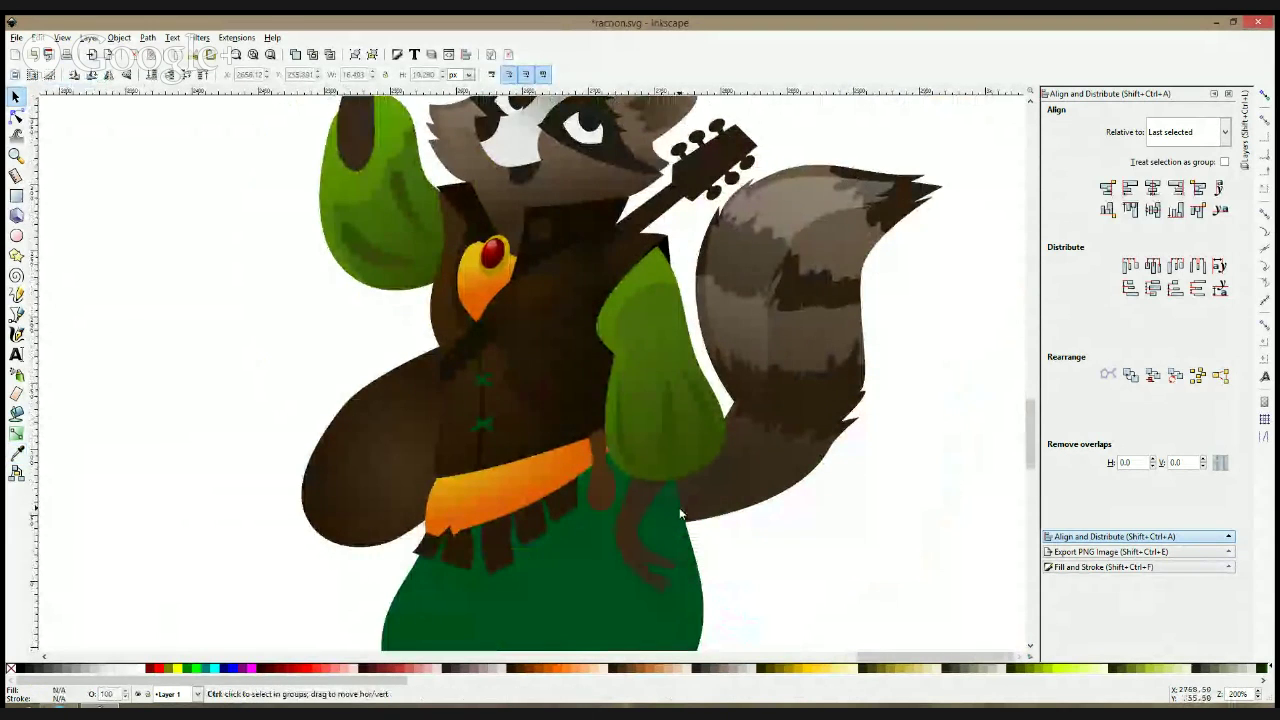
- Draw a closed dark brown shadow shape at 60% opacity over the outer edge of the lowered arm and its top beneath the sleeve
scroll(683, 513, "down", 3)
scroll(675, 534, "up", 4)
scroll(675, 534, "up", 2)
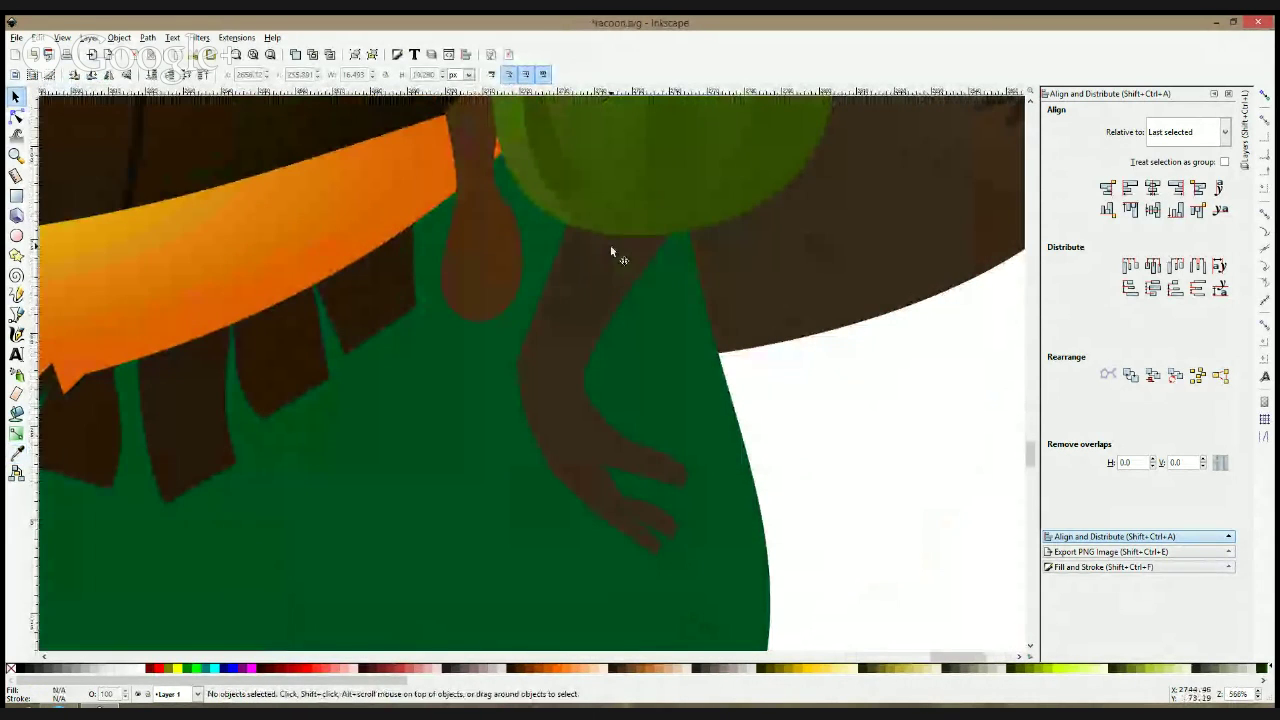
key("b")
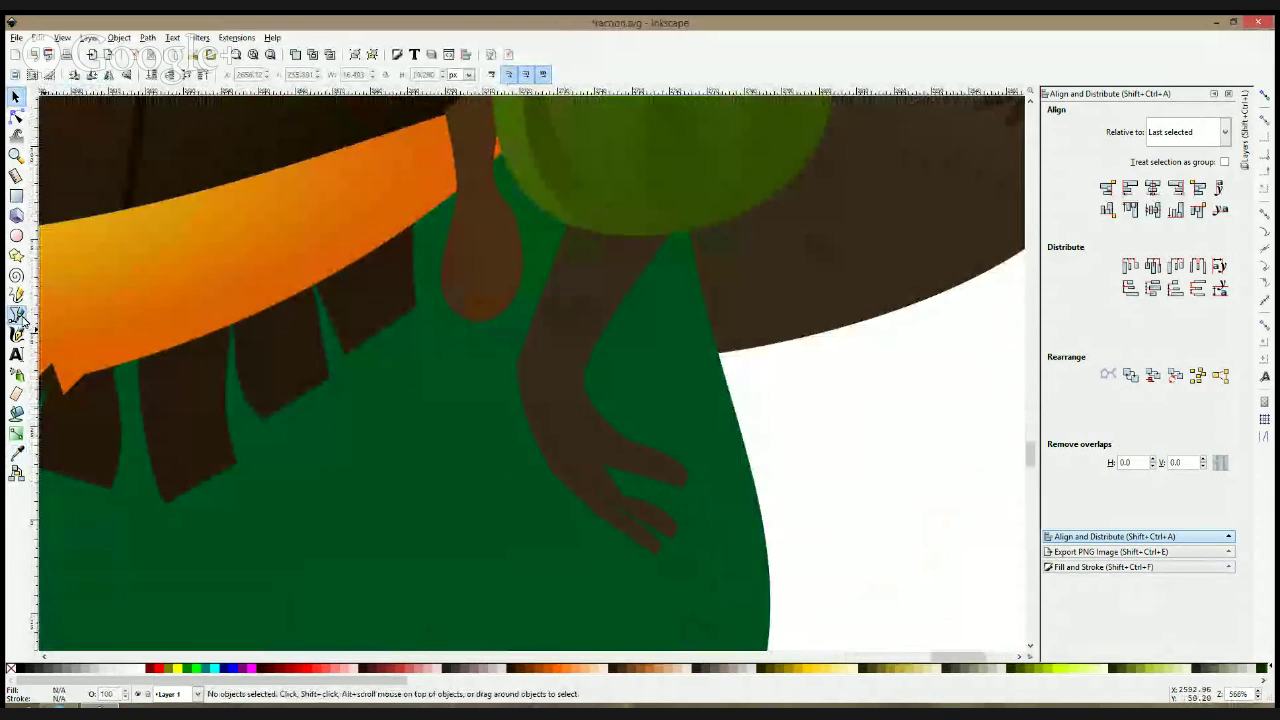
left_click(668, 260)
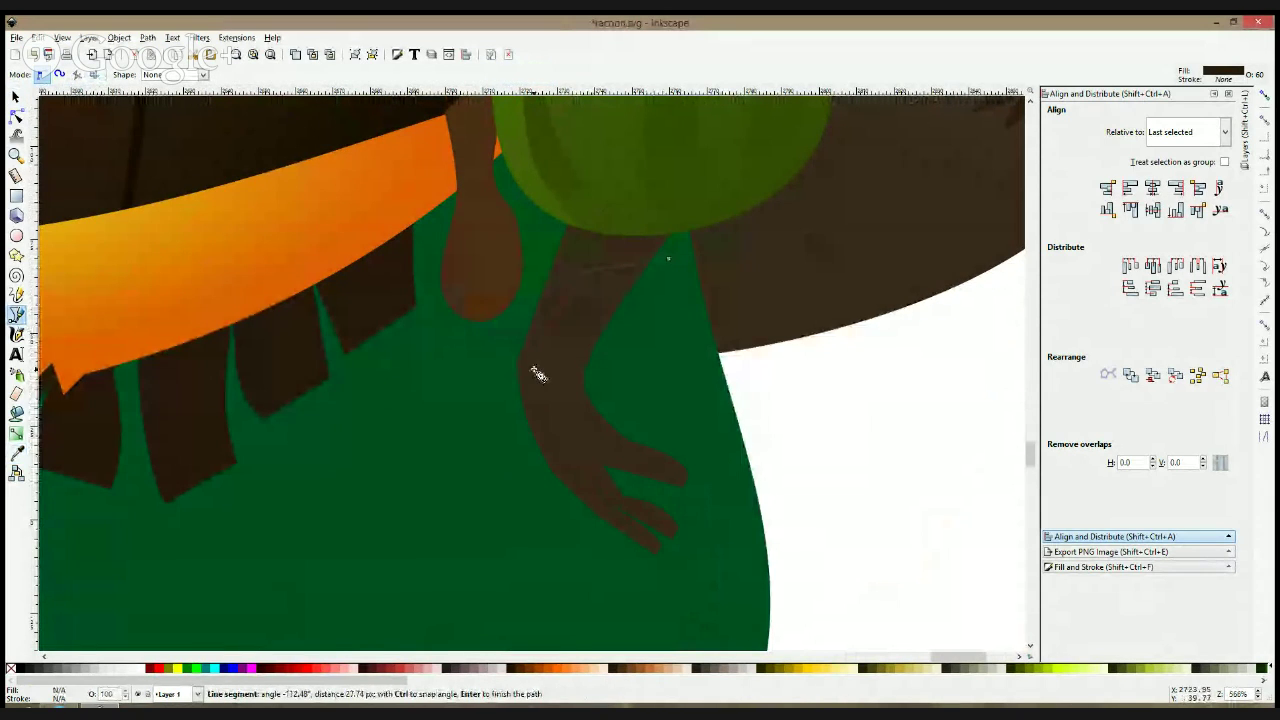
left_click(530, 367)
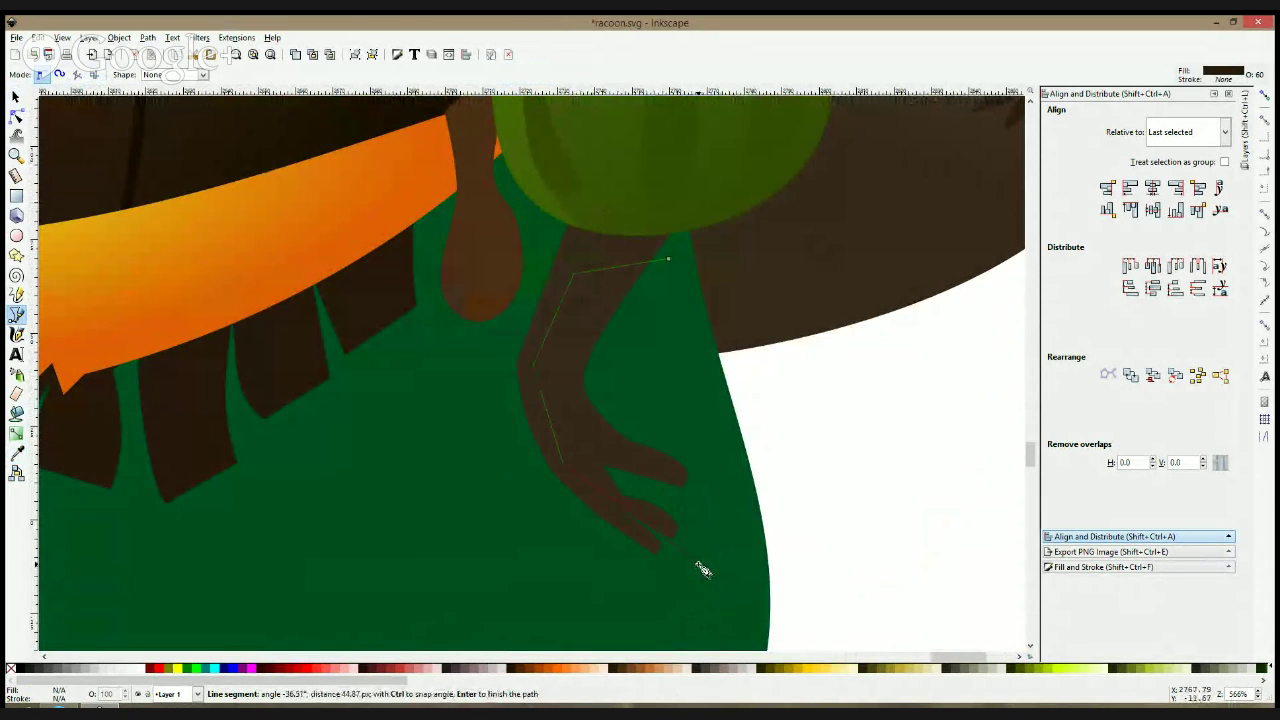
scroll(659, 536, "up", 3)
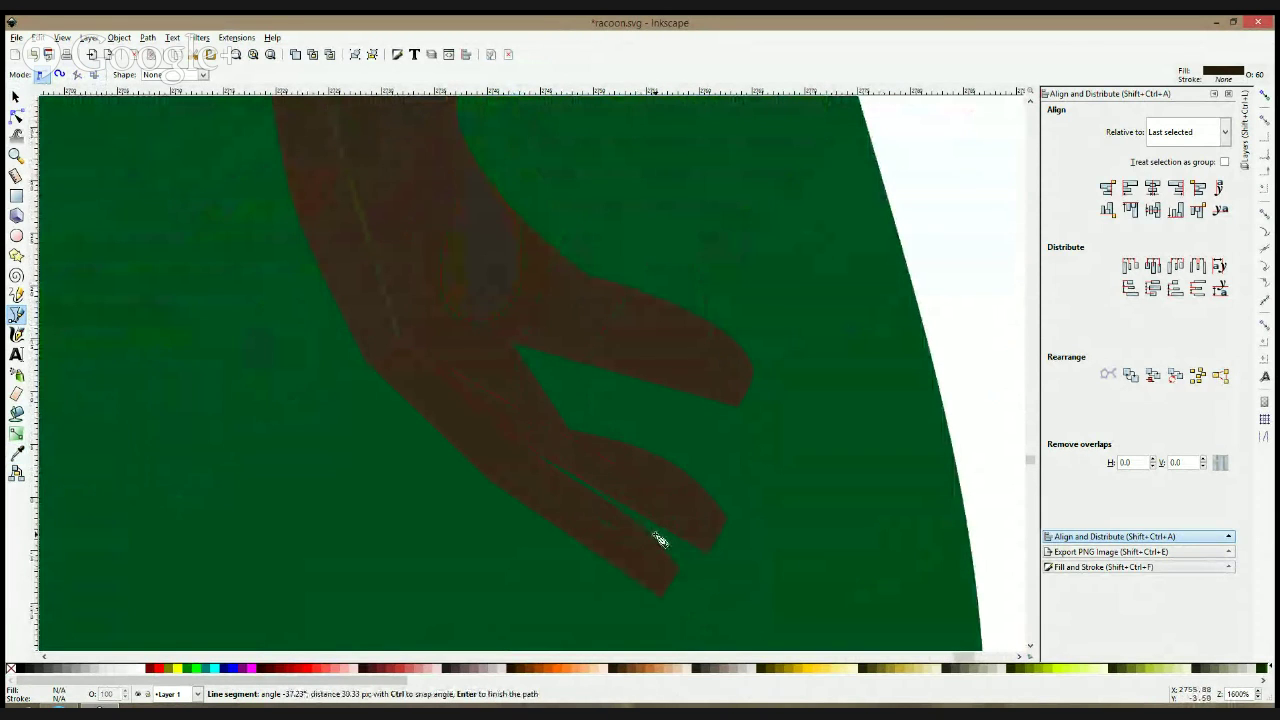
scroll(590, 638, "down", 3)
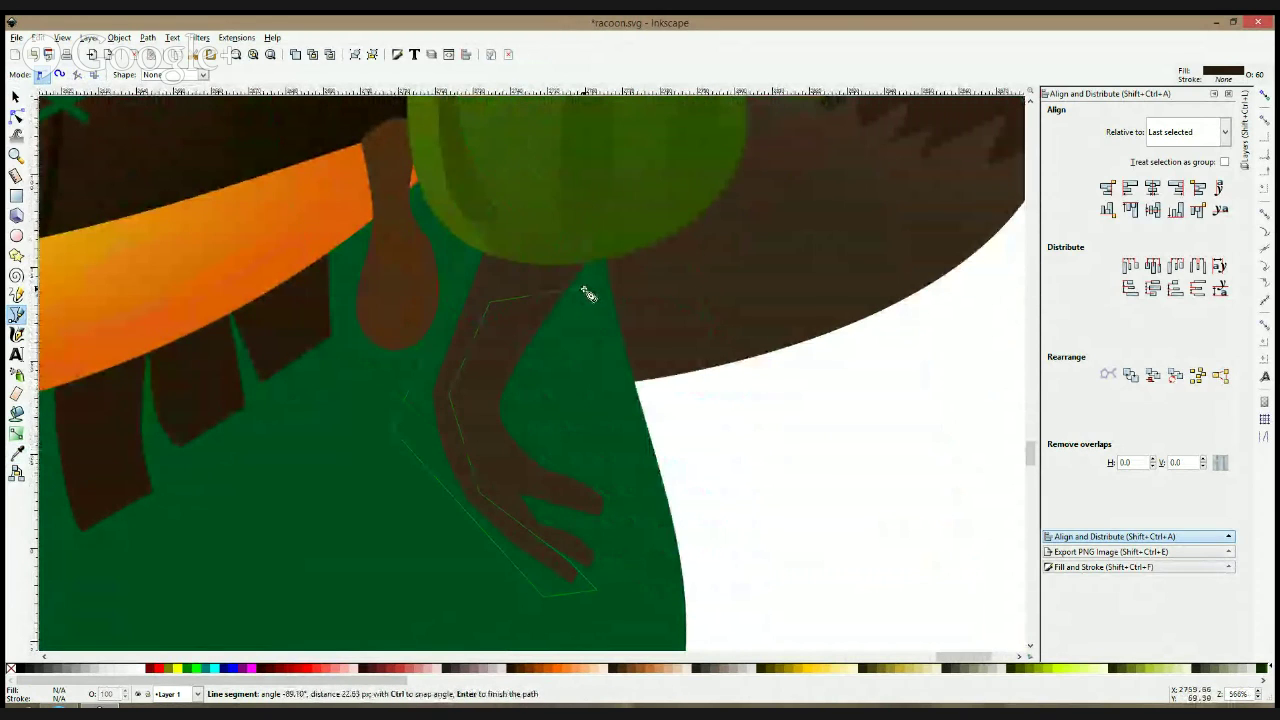
left_click(588, 291)
key("s")
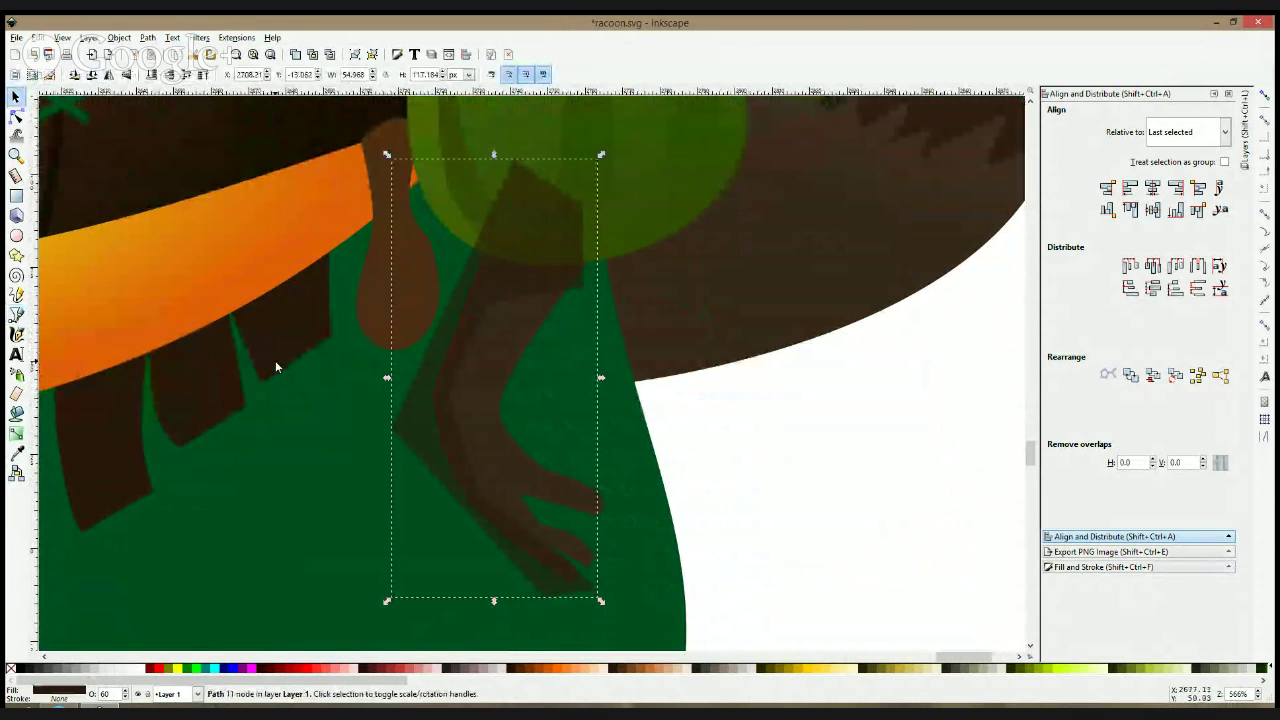
- Trim the shadow shape to the lowered arm's outline by intersecting it with a duplicate of the arm
left_click(16, 116)
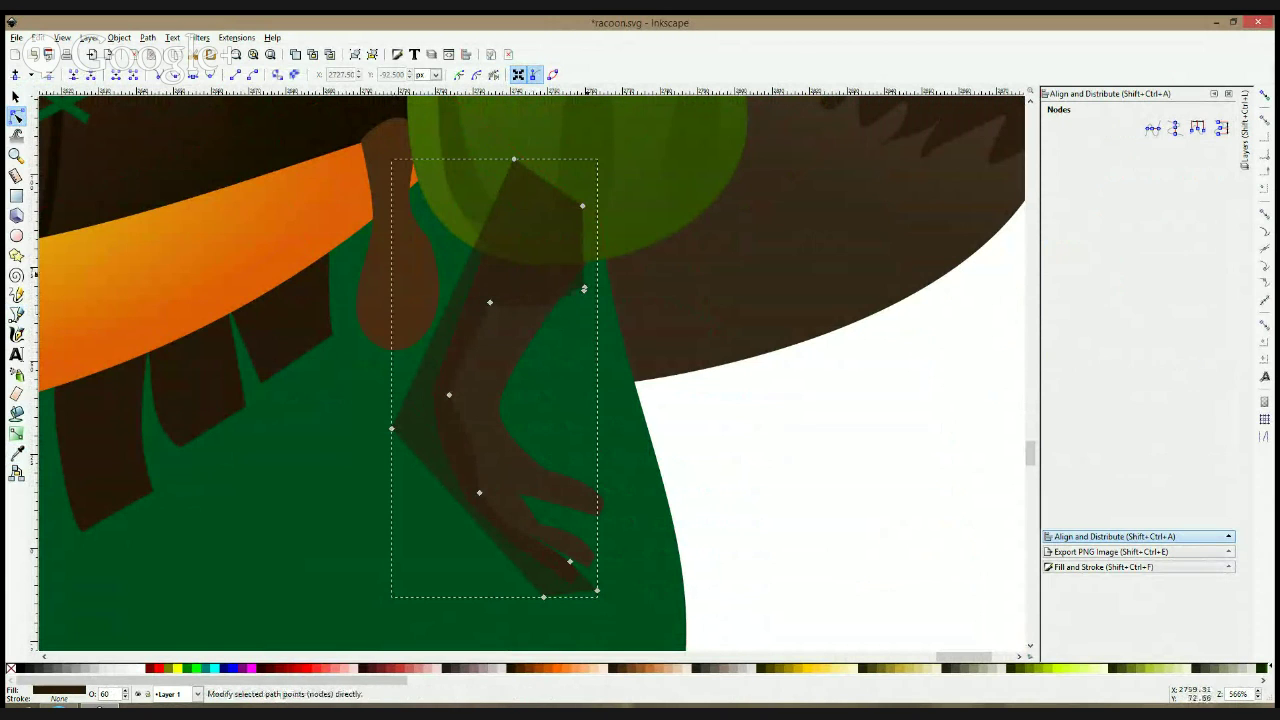
key("s")
left_click(499, 343)
key("ctrl+d")
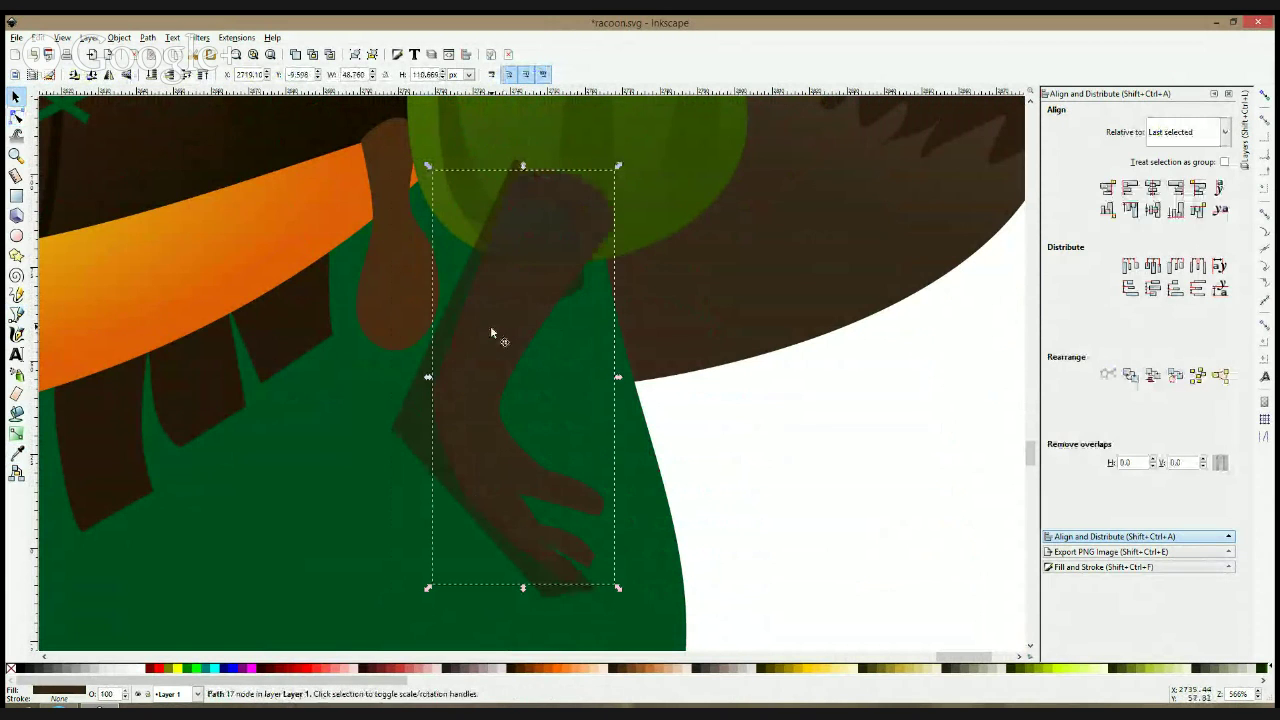
left_click(427, 361, "shift")
key("ctrl+asterisk")
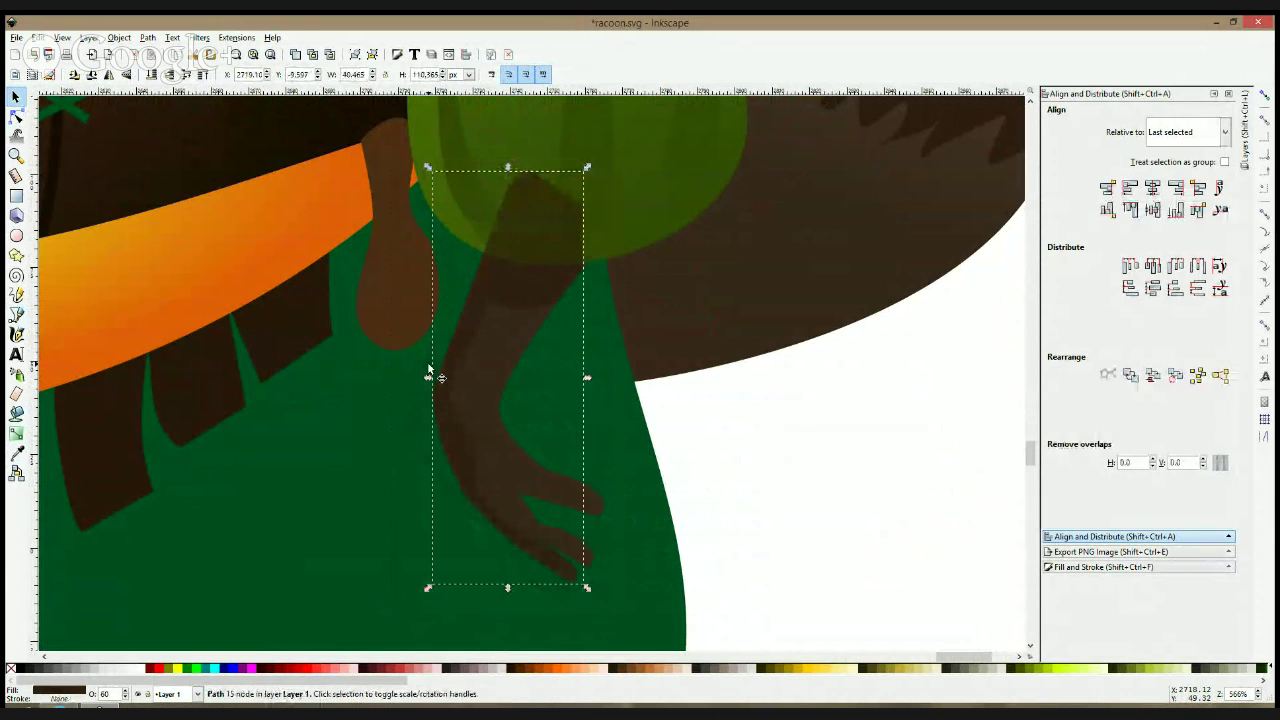
- Lower the arm's shadow in the stacking order so it sits behind the green sleeve but above the arm
key("Page_Down")
key("Page_Down")
key("Page_Down")
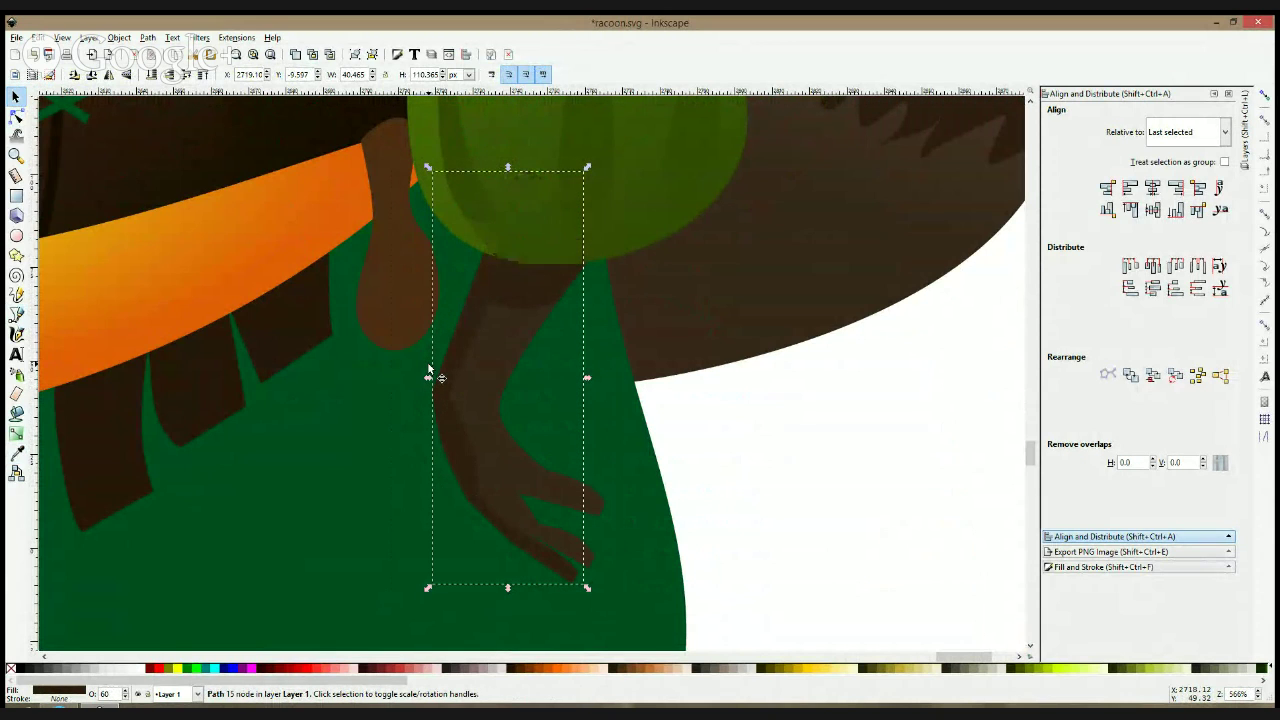
key("Page_Up")
scroll(432, 372, "down", 4)
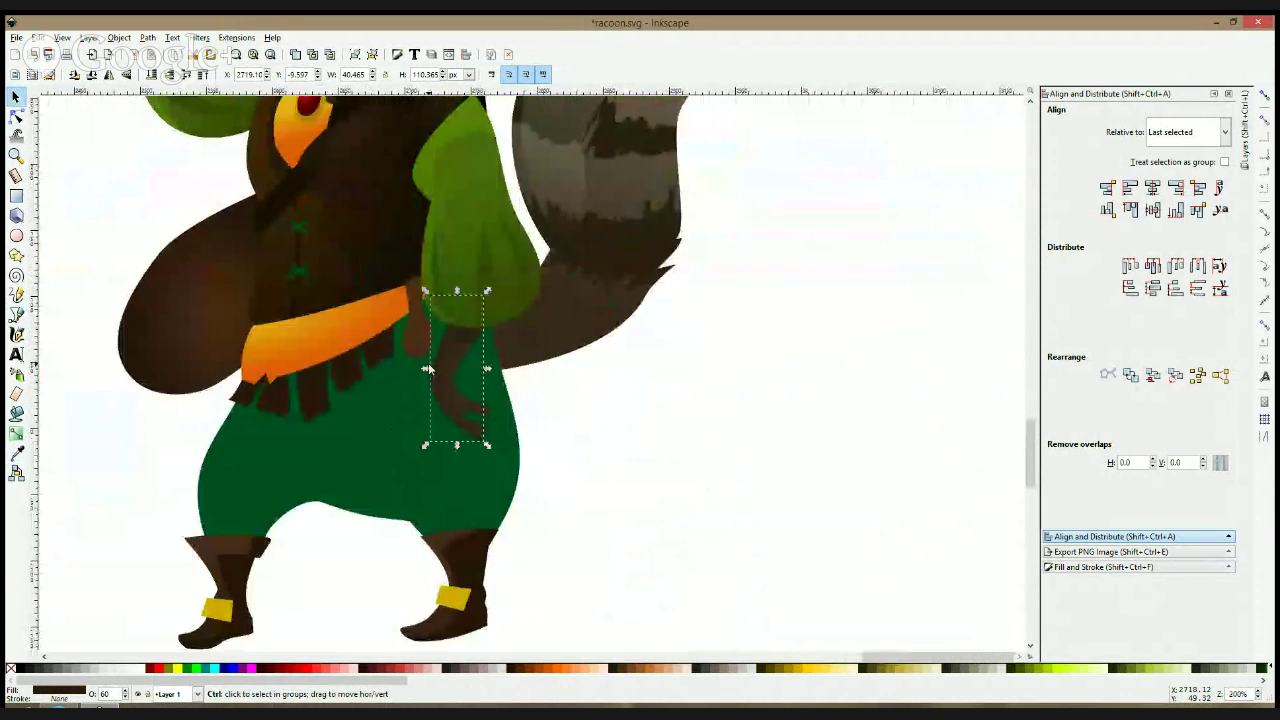
left_click(568, 434)
- Fill the trousers with a vertical linear gradient from lighter green 13a04e at the waist to dark green 004f21 below
left_click(382, 455)
scroll(382, 455, "up", 2)
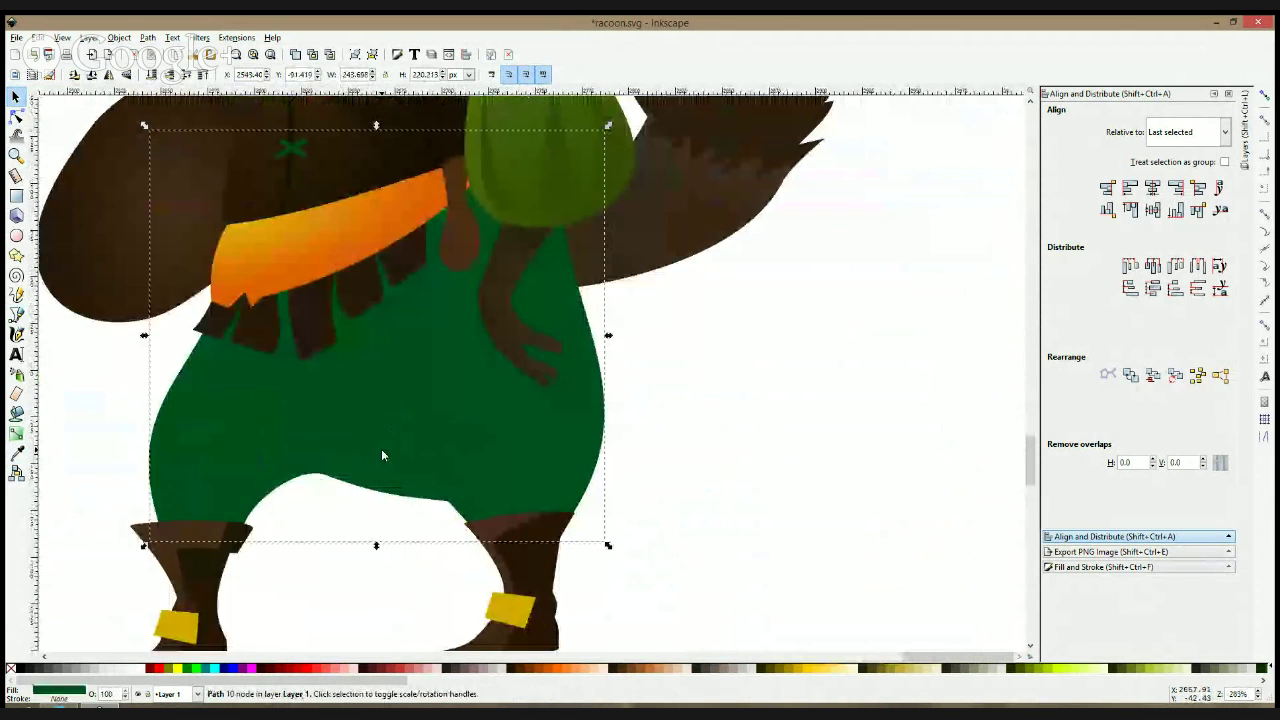
left_click(16, 433)
left_click_drag(406, 358, 409, 437)
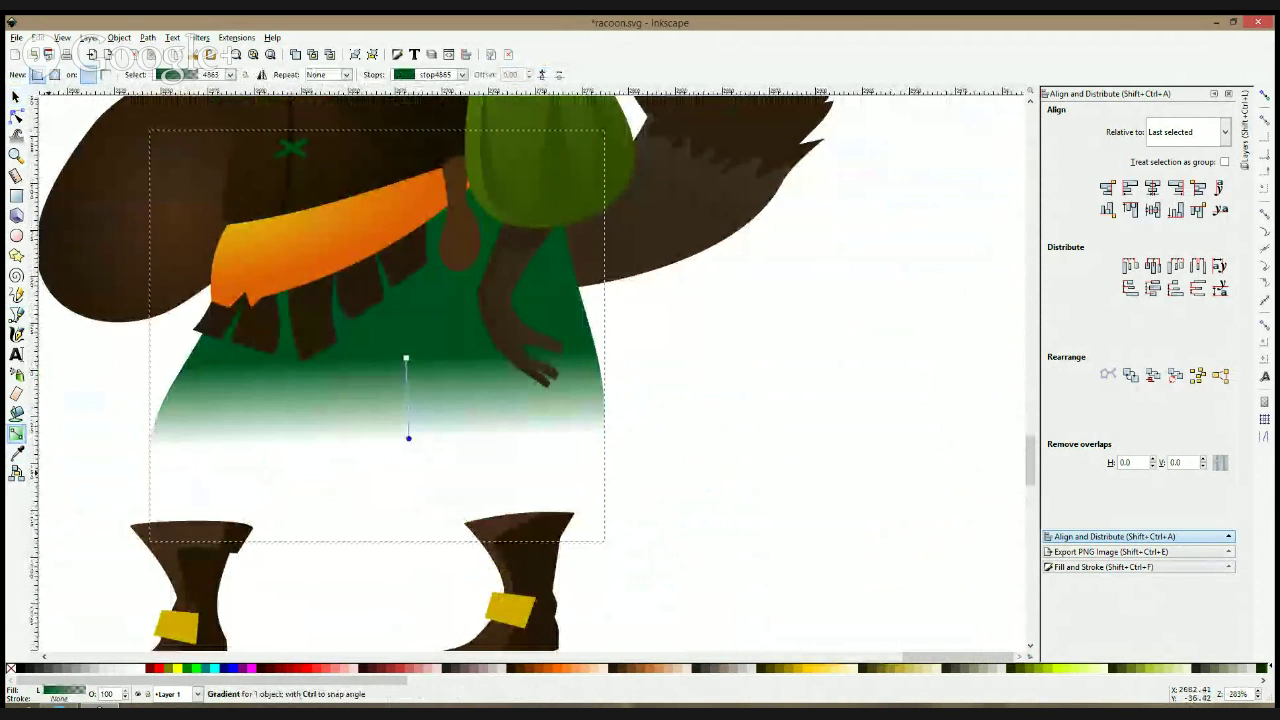
left_click(16, 455)
left_click(437, 299)
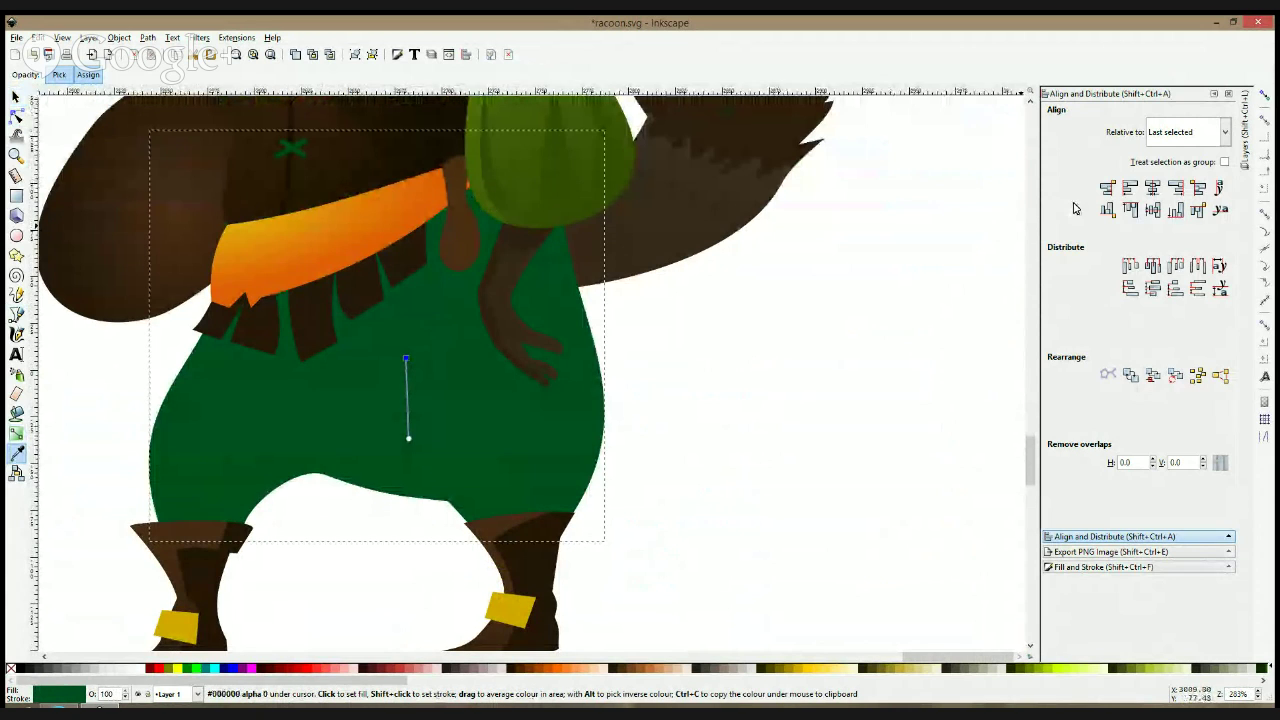
left_click(1100, 567)
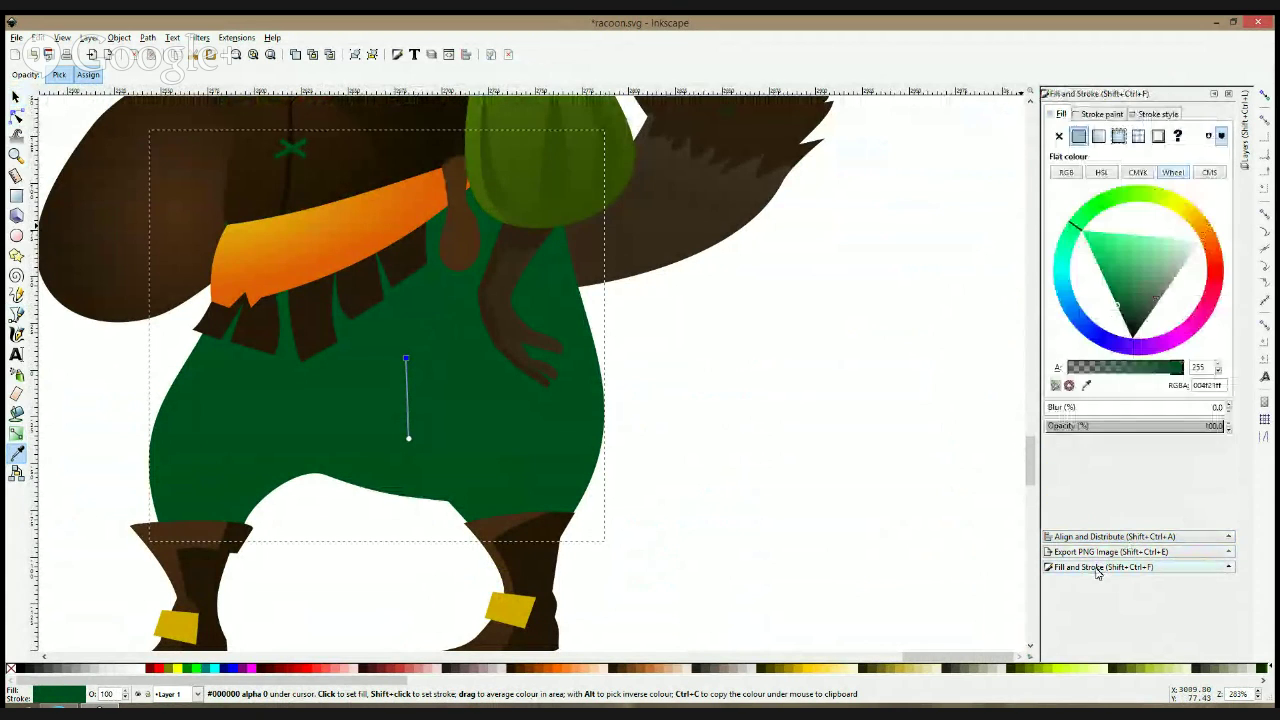
left_click(1109, 274)
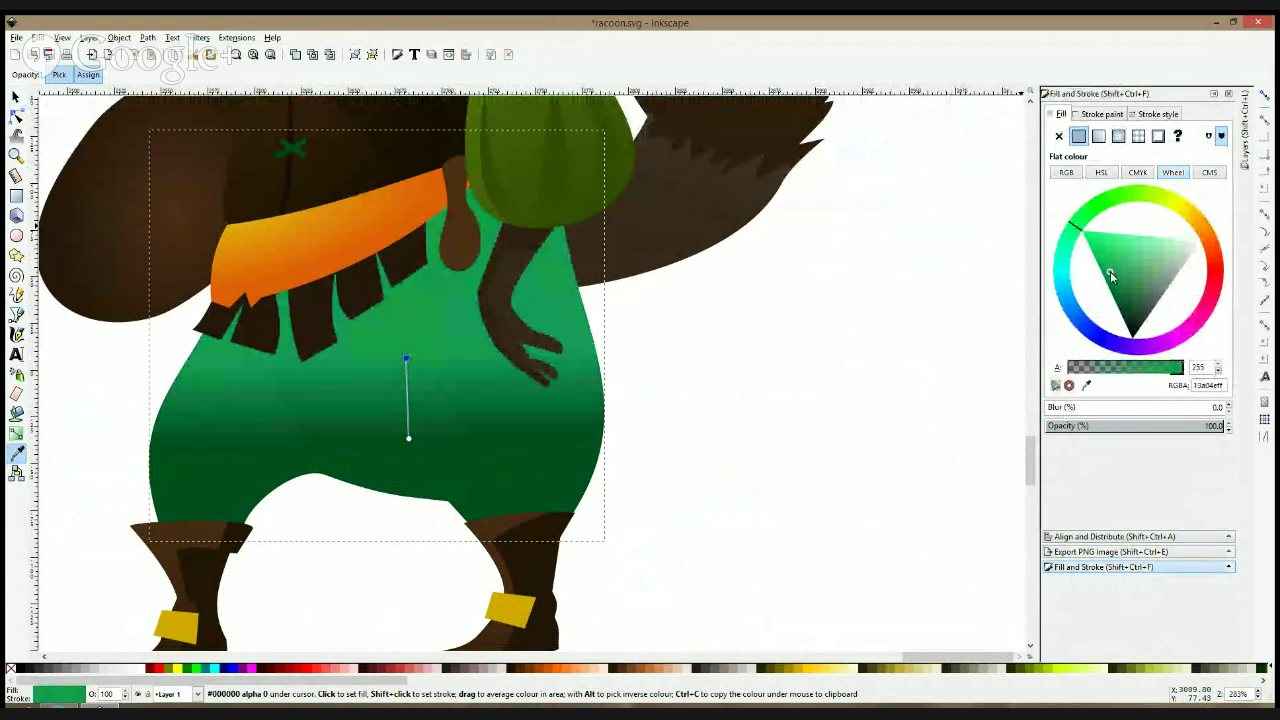
- Extend the trousers' gradient both upward and downward, and darken its upper stop to green 0e8a42
left_click_drag(406, 358, 402, 297)
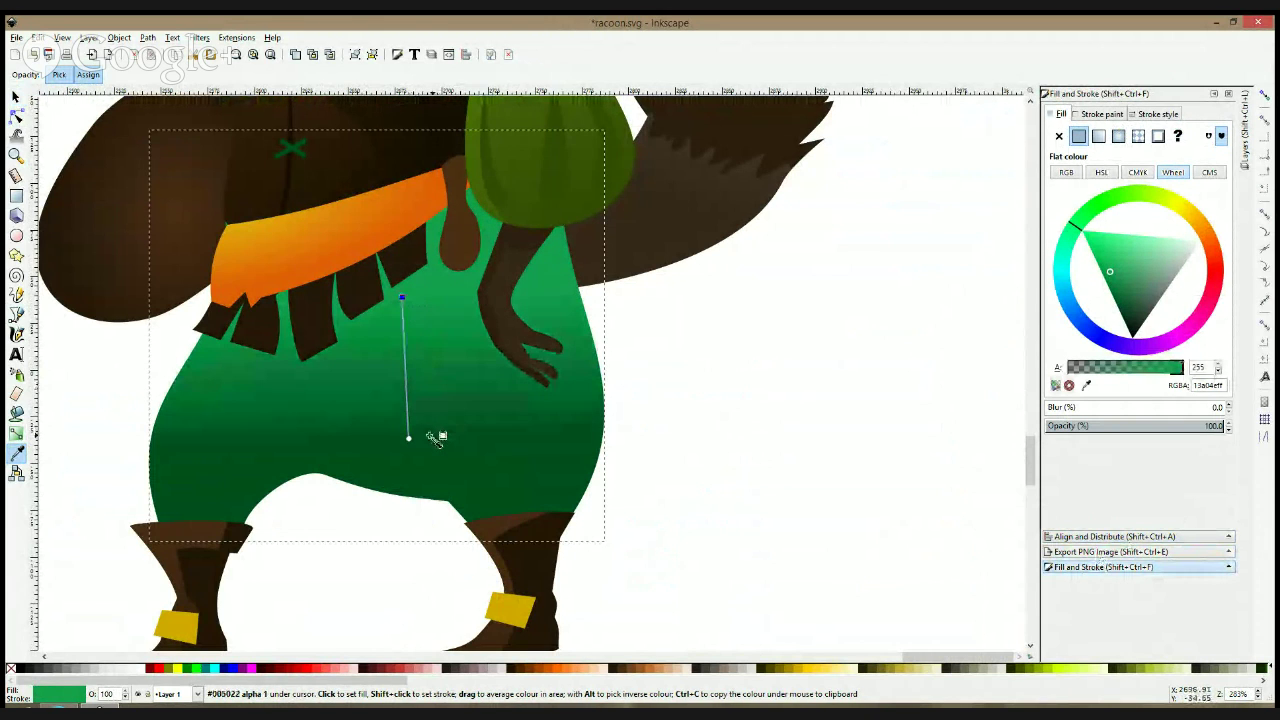
left_click_drag(409, 437, 409, 462)
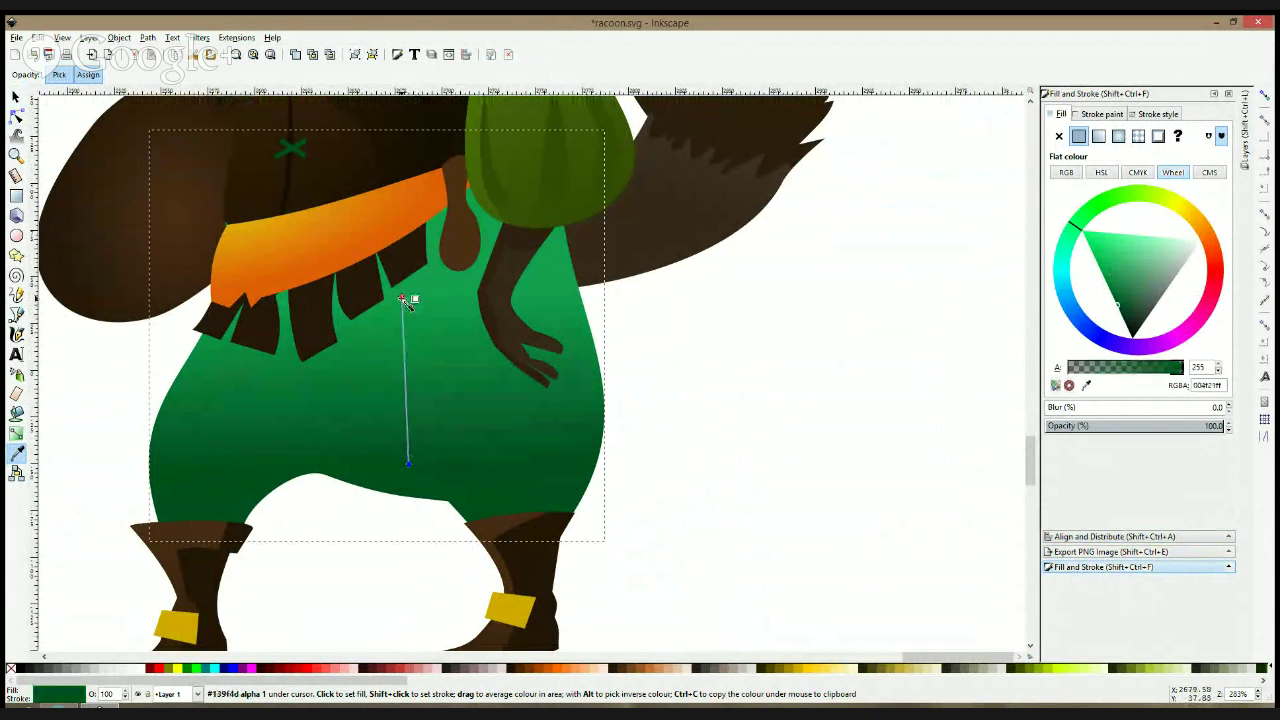
left_click(402, 297)
left_click(427, 344)
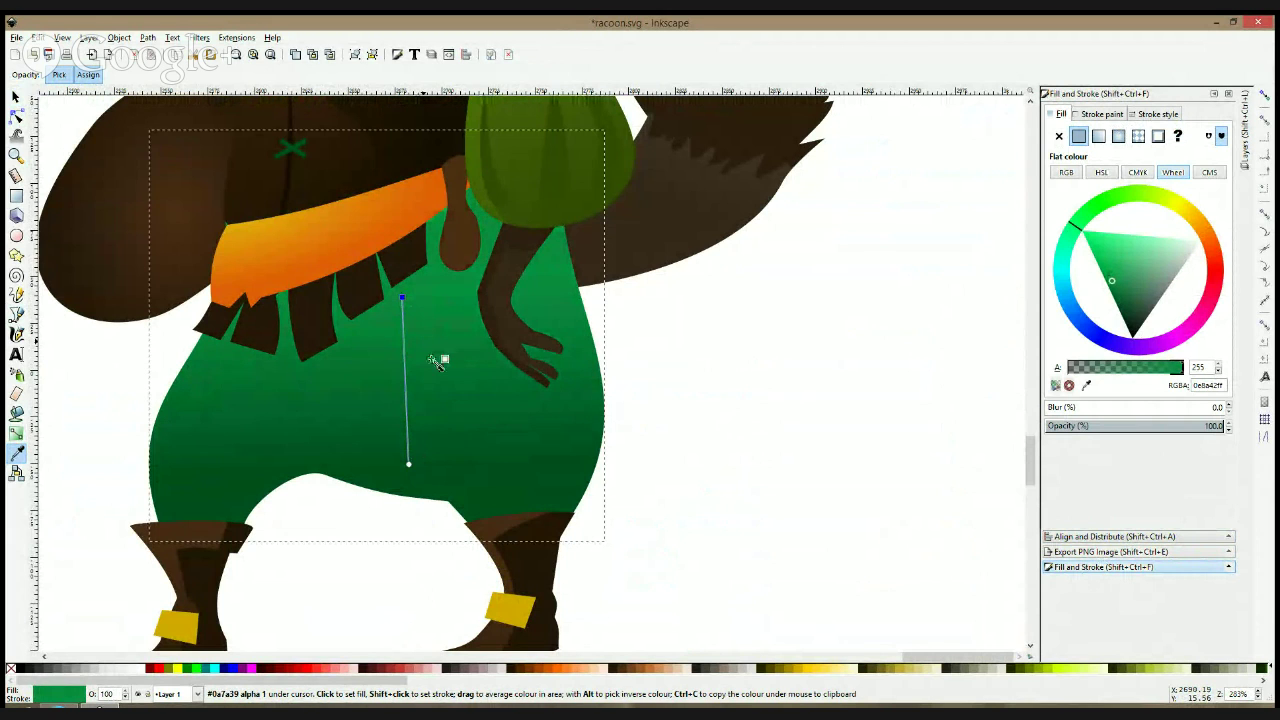
scroll(484, 362, "down", 2)
key("space")
left_click(646, 394)
scroll(604, 396, "down", 3)
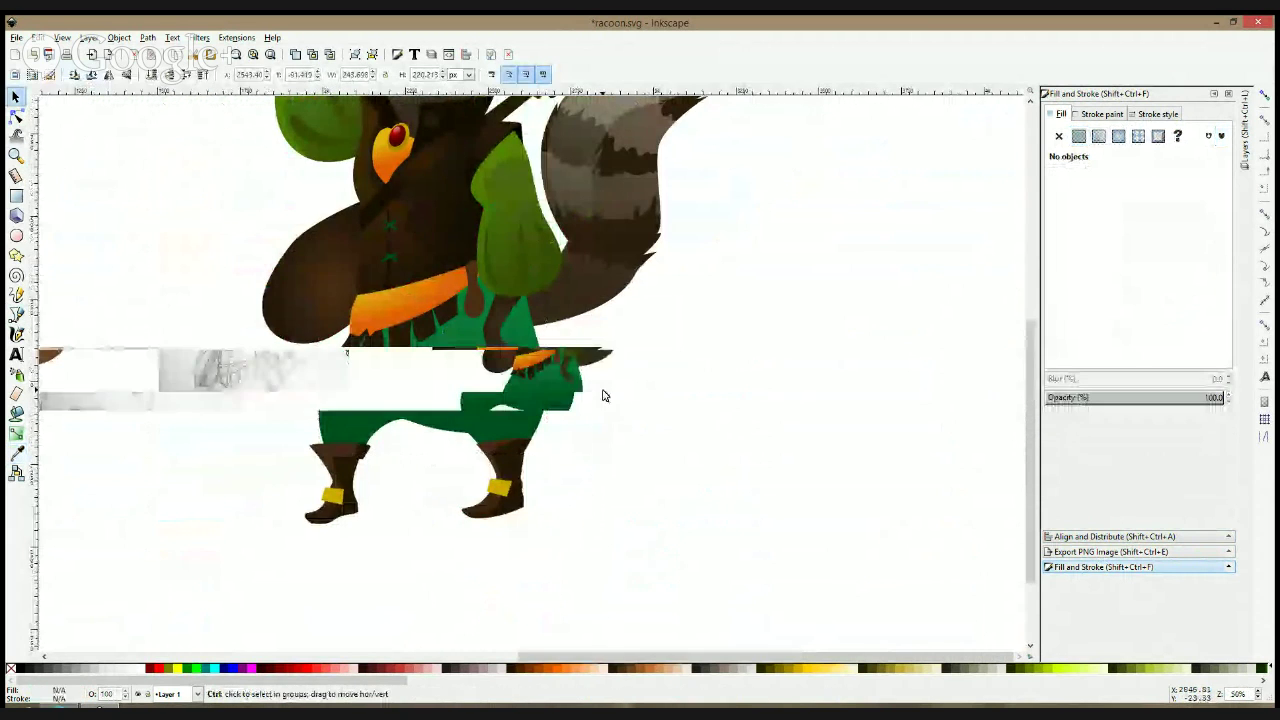
scroll(538, 438, "up", 4)
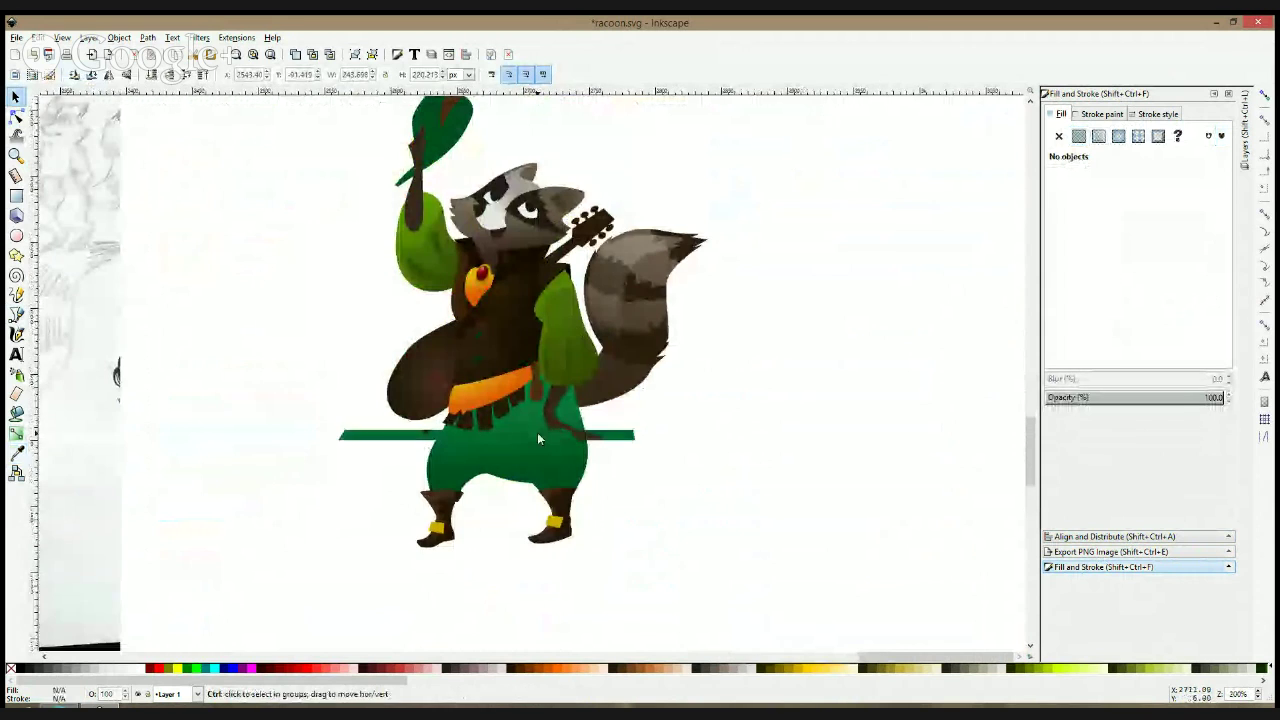
- Move the centre of the lute body's radial gradient up and to the left, and brighten its centre stop to a lighter brown
key("g")
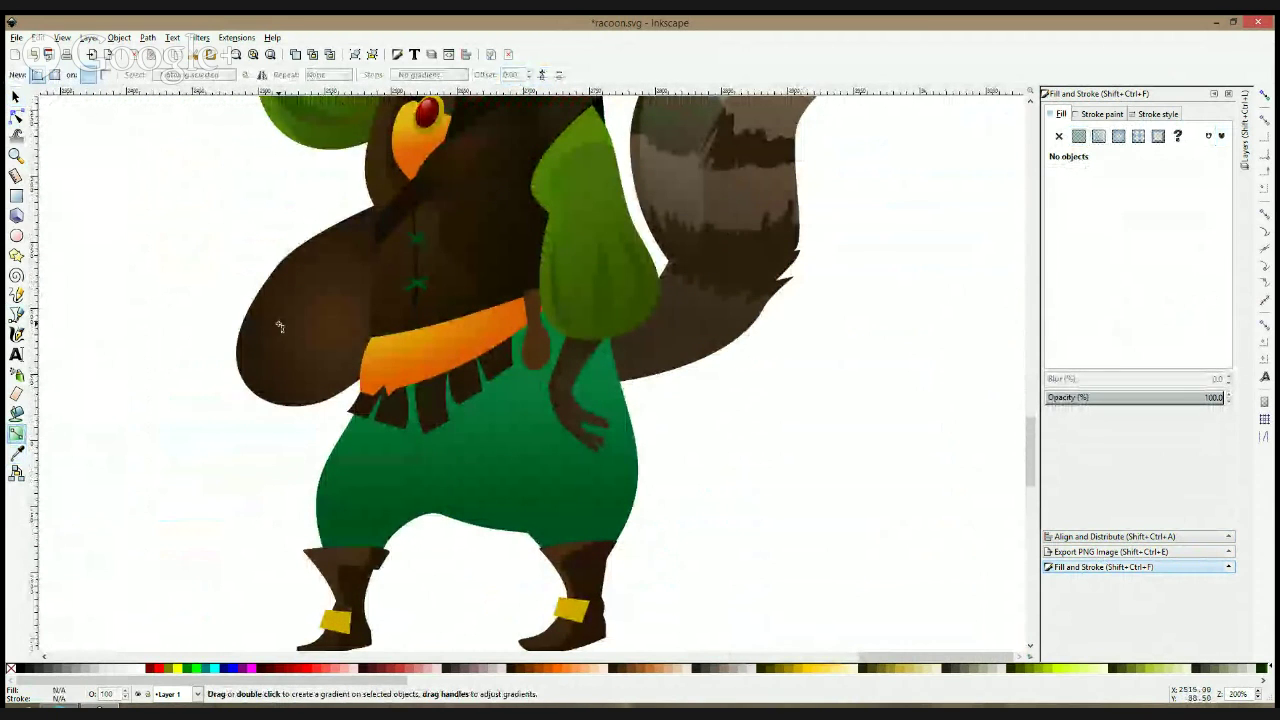
left_click(279, 327)
left_click_drag(339, 332, 300, 290)
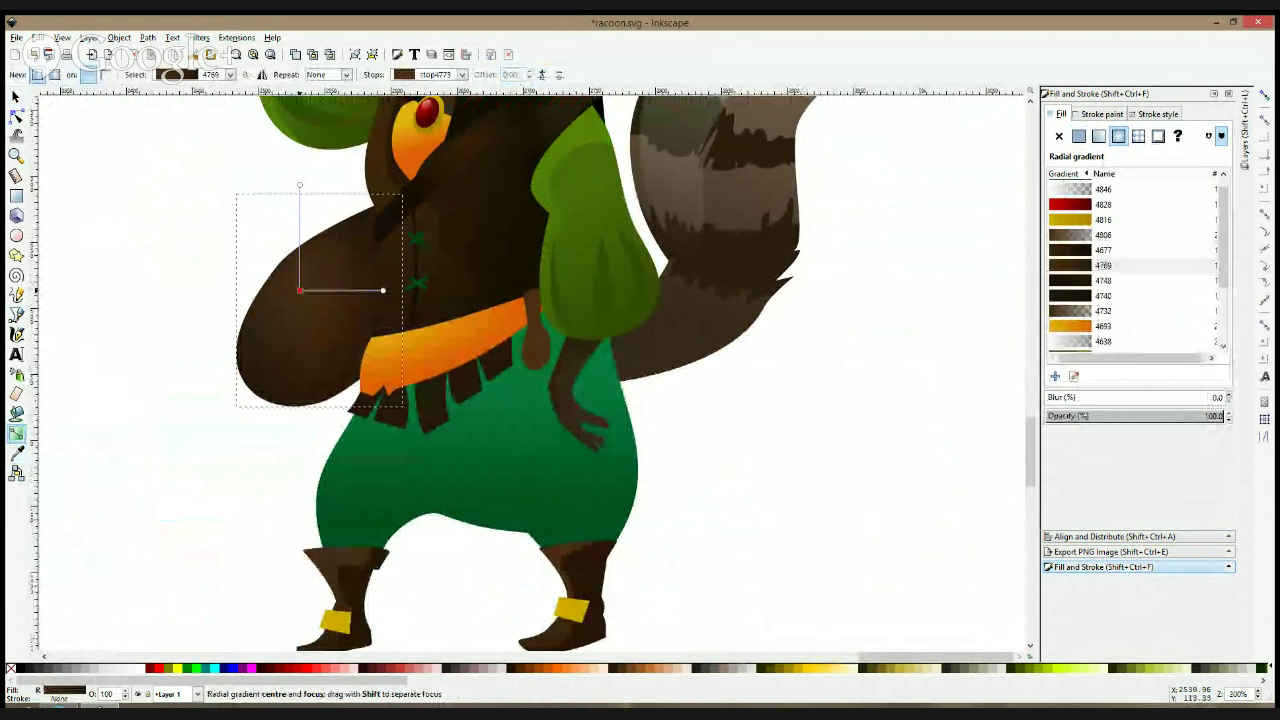
left_click(383, 290)
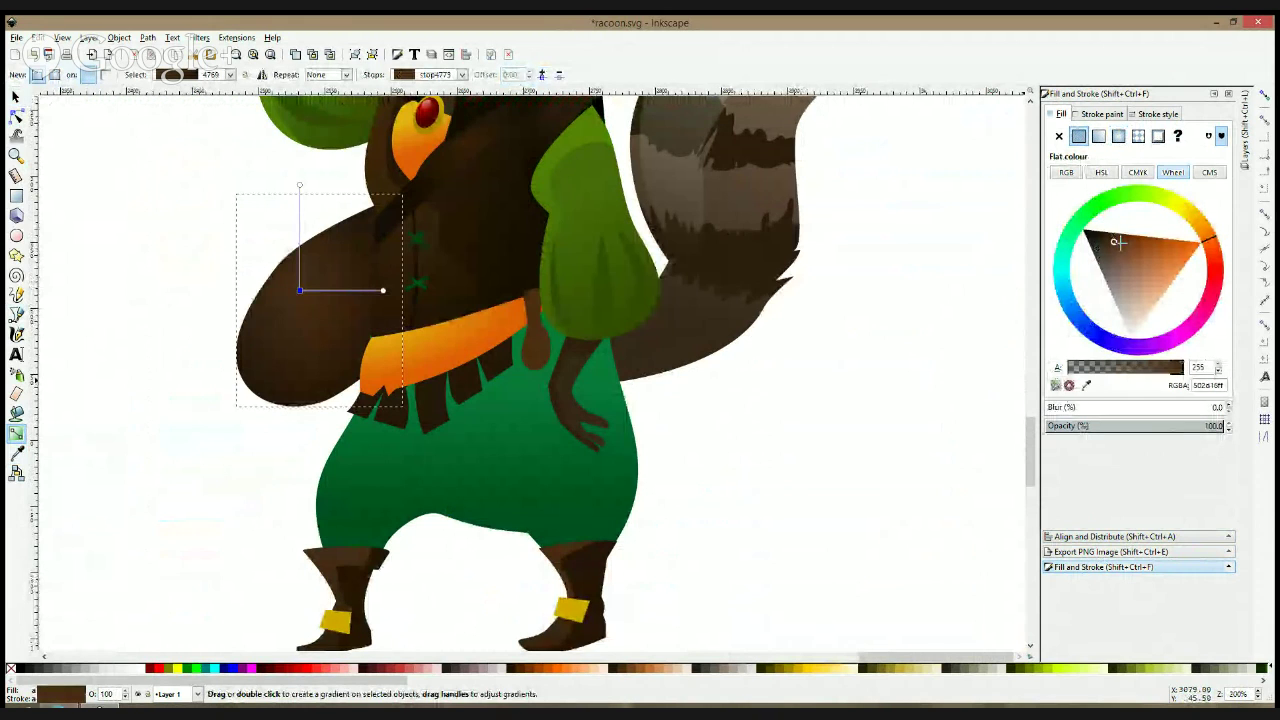
left_click(1127, 244)
- Save the drawing and shift the lute body slightly up and to the left, checking its outline in outline view
left_click(17, 313)
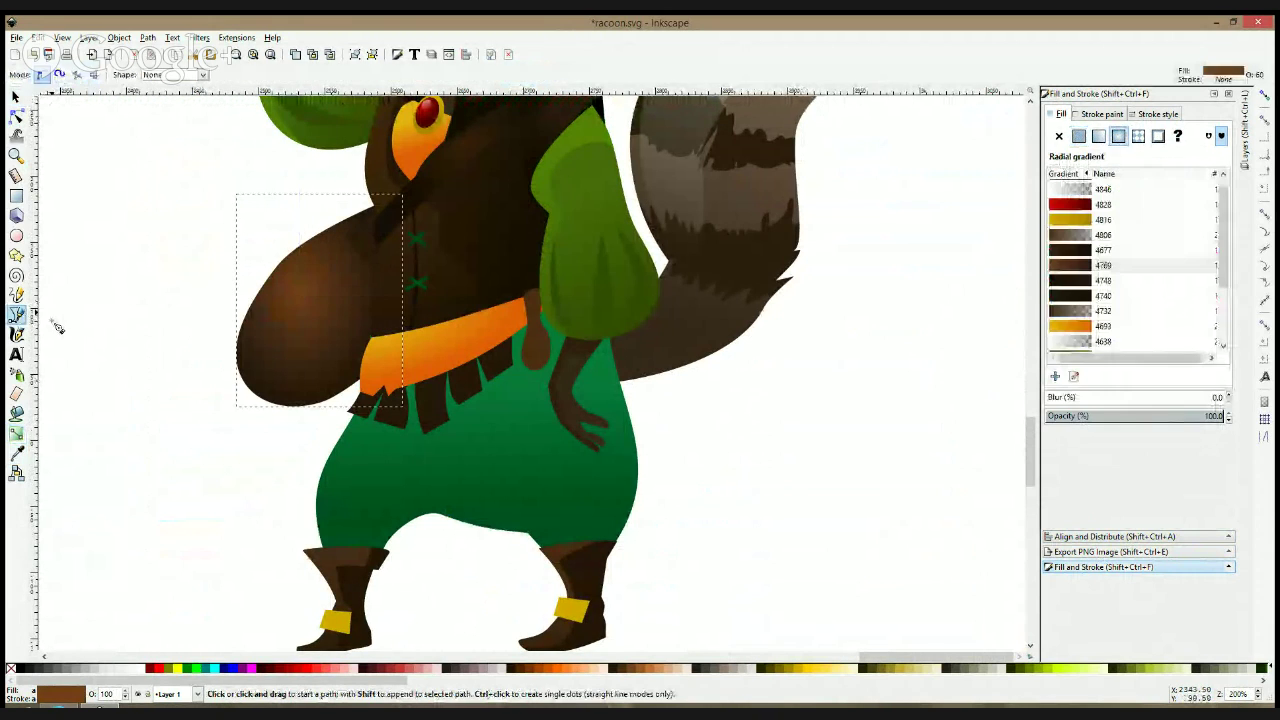
scroll(337, 263, "up", 1, "ctrl")
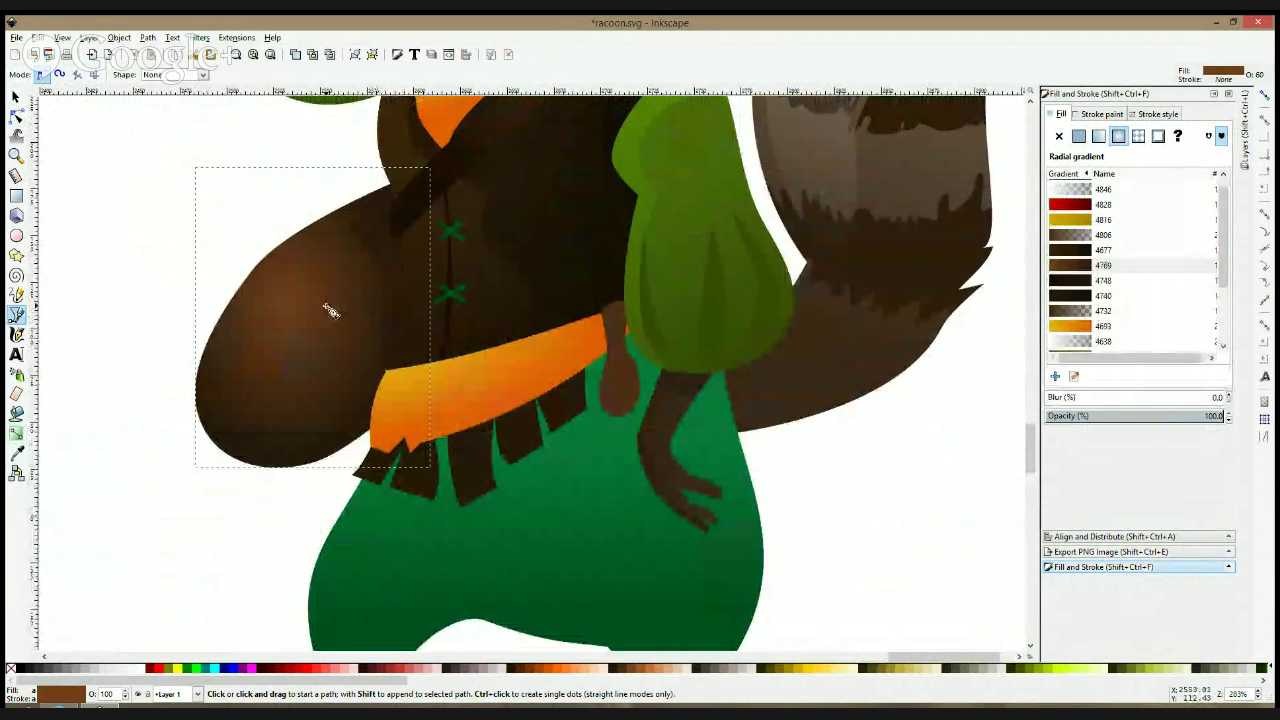
key("s")
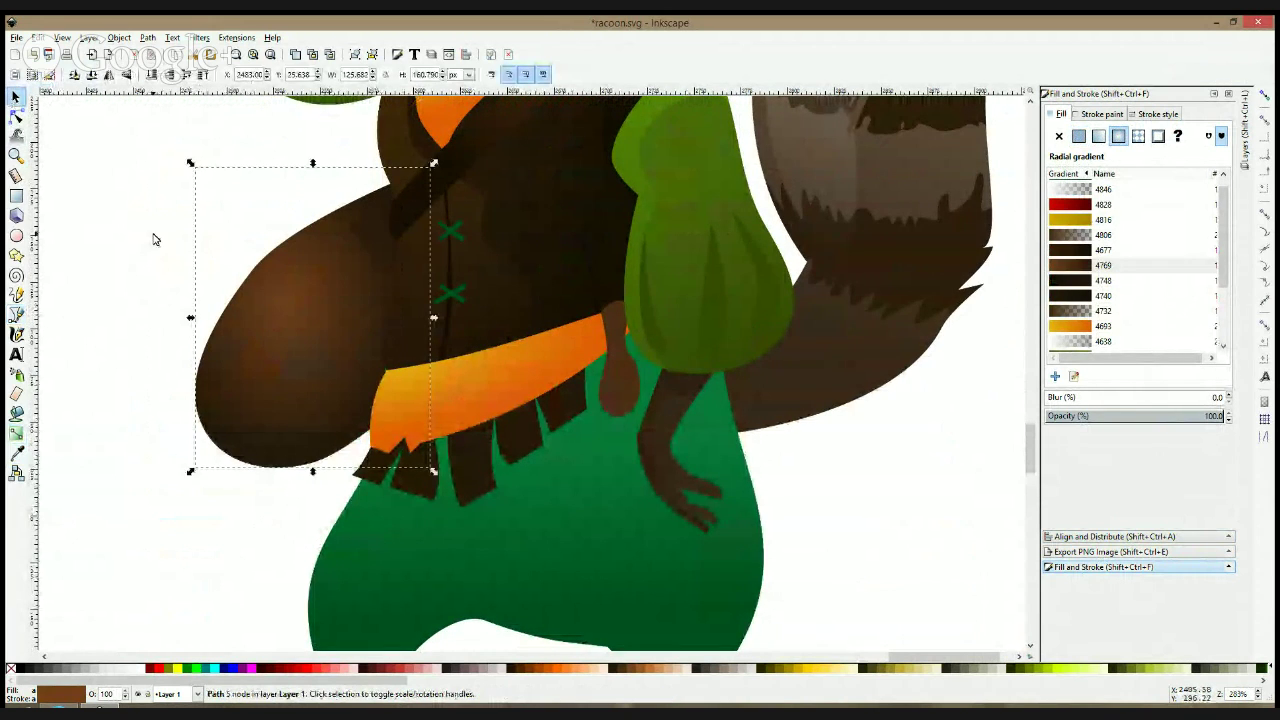
key("ctrl+s")
left_click_drag(268, 345, 261, 331)
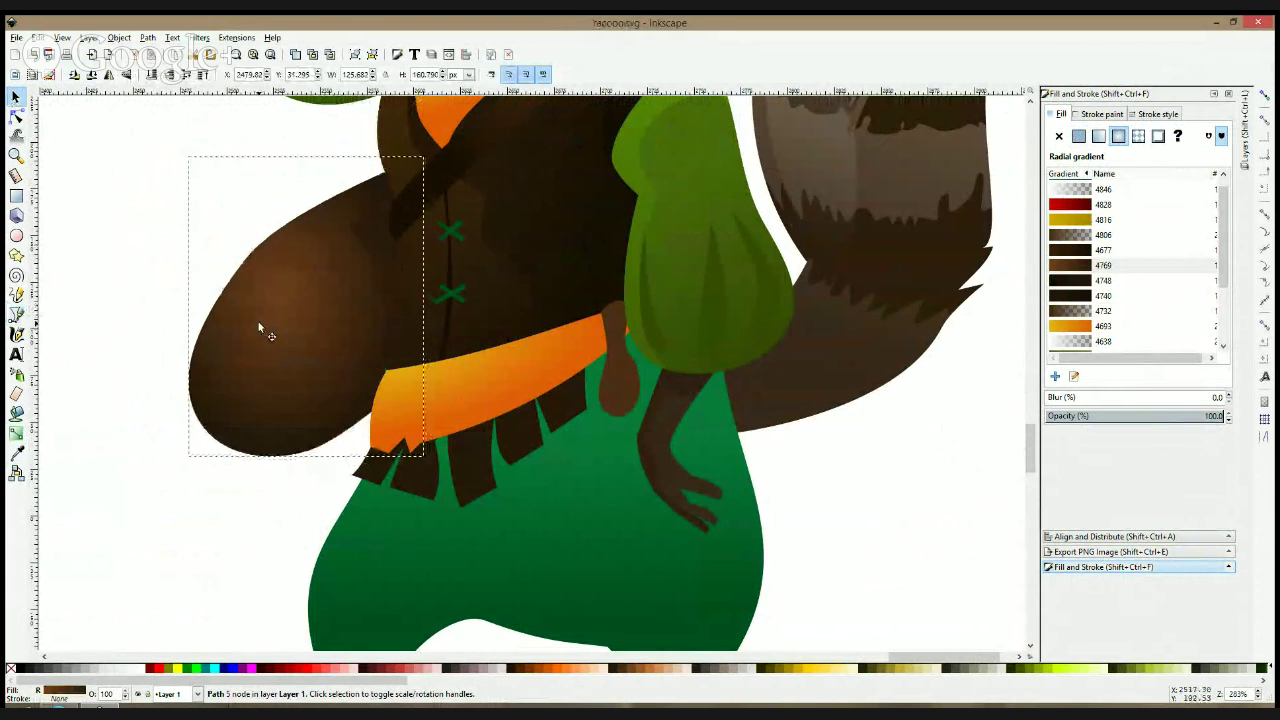
key("ctrl+KP_5")
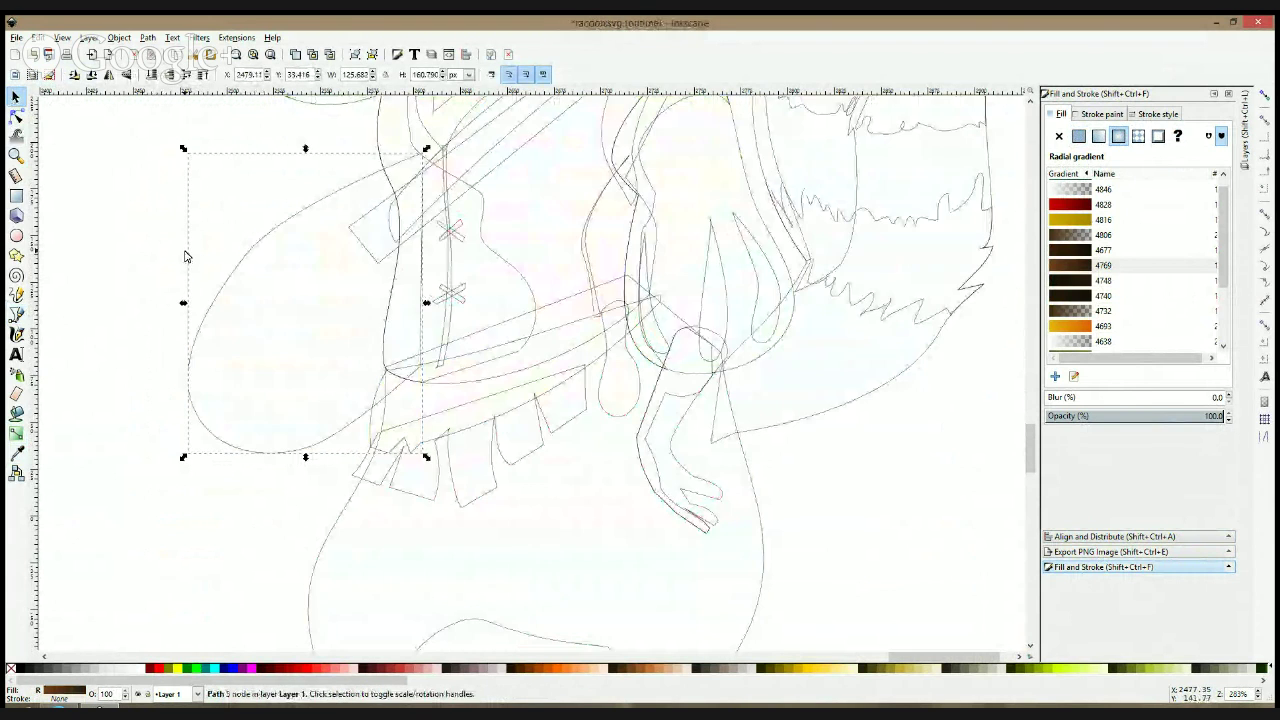
key("ctrl+KP_5")
- Draw a narrow four-node highlight shape along the lute body's upper-left edge and fill it with white
key("1")
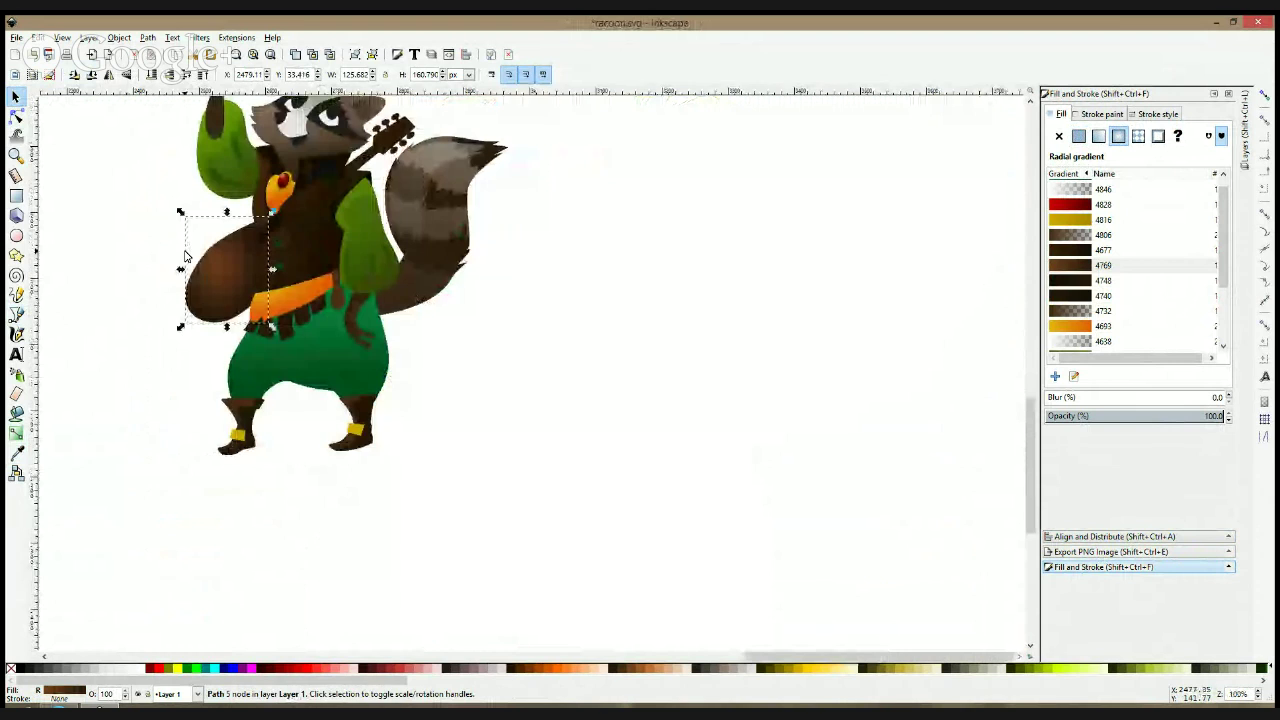
left_click_drag(174, 212, 275, 247)
scroll(365, 280, "up", 2)
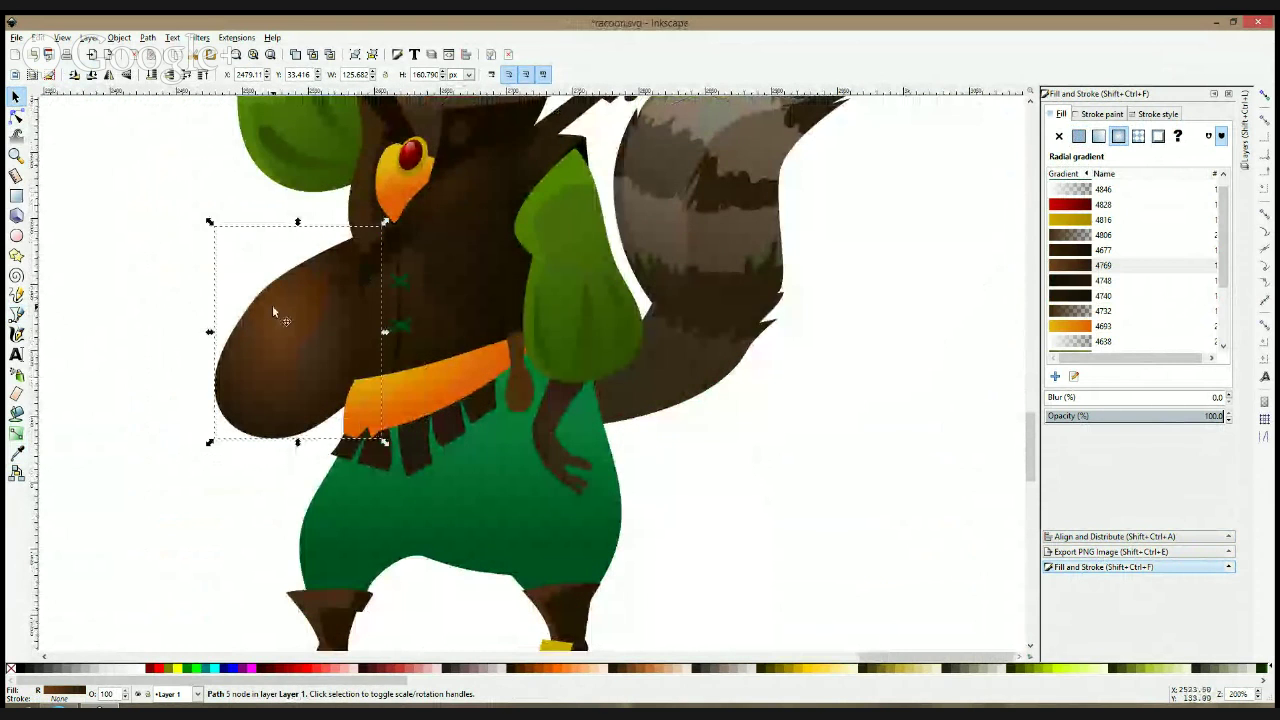
left_click(20, 118)
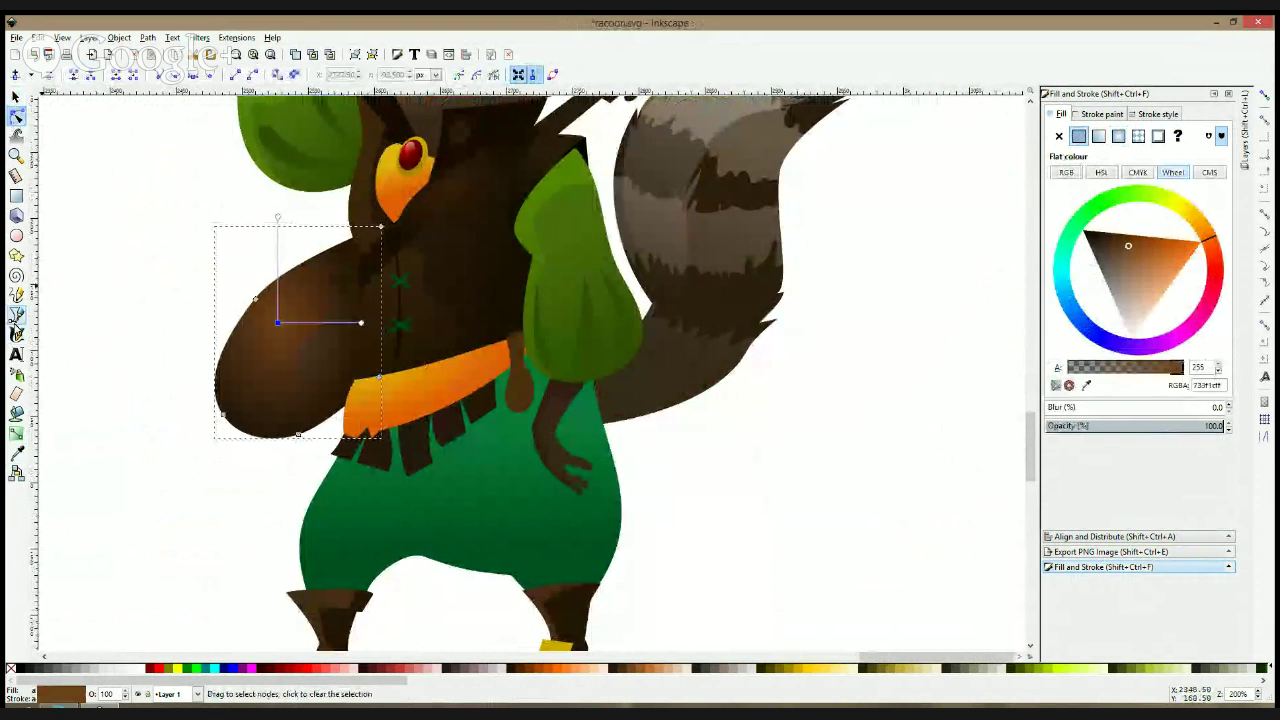
left_click(17, 316)
left_click(362, 240)
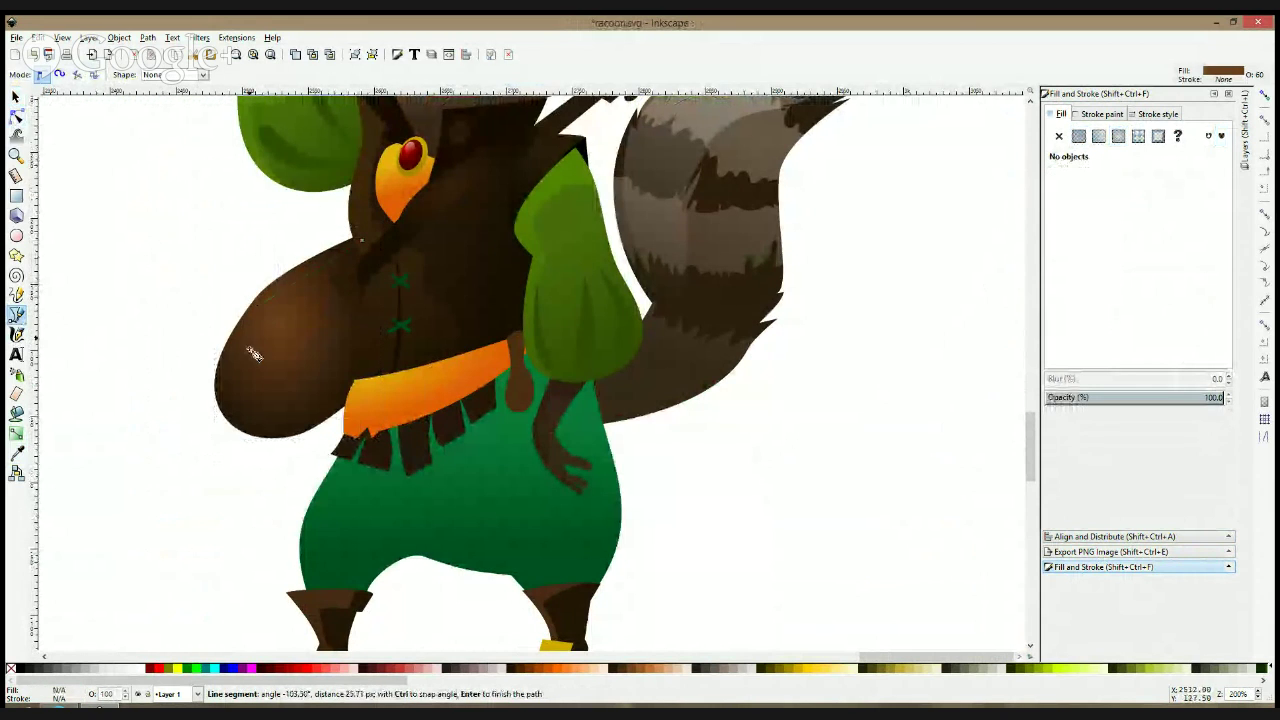
left_click(230, 402)
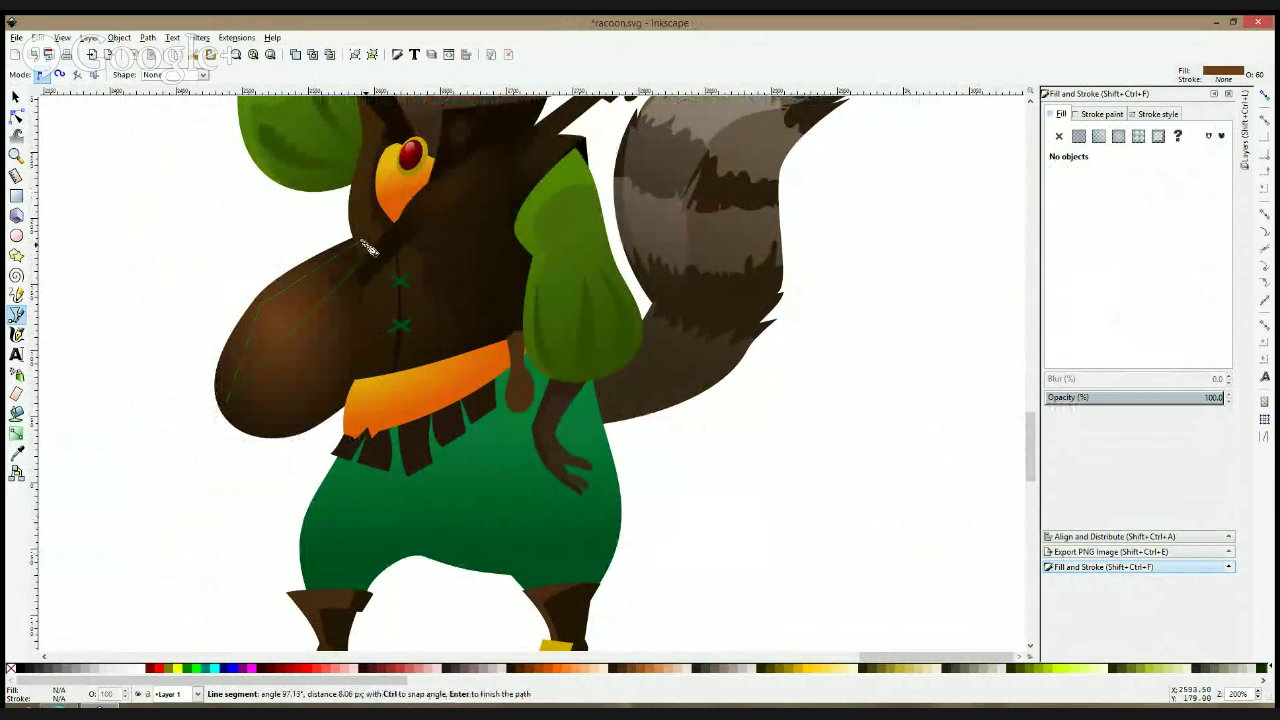
left_click(363, 242)
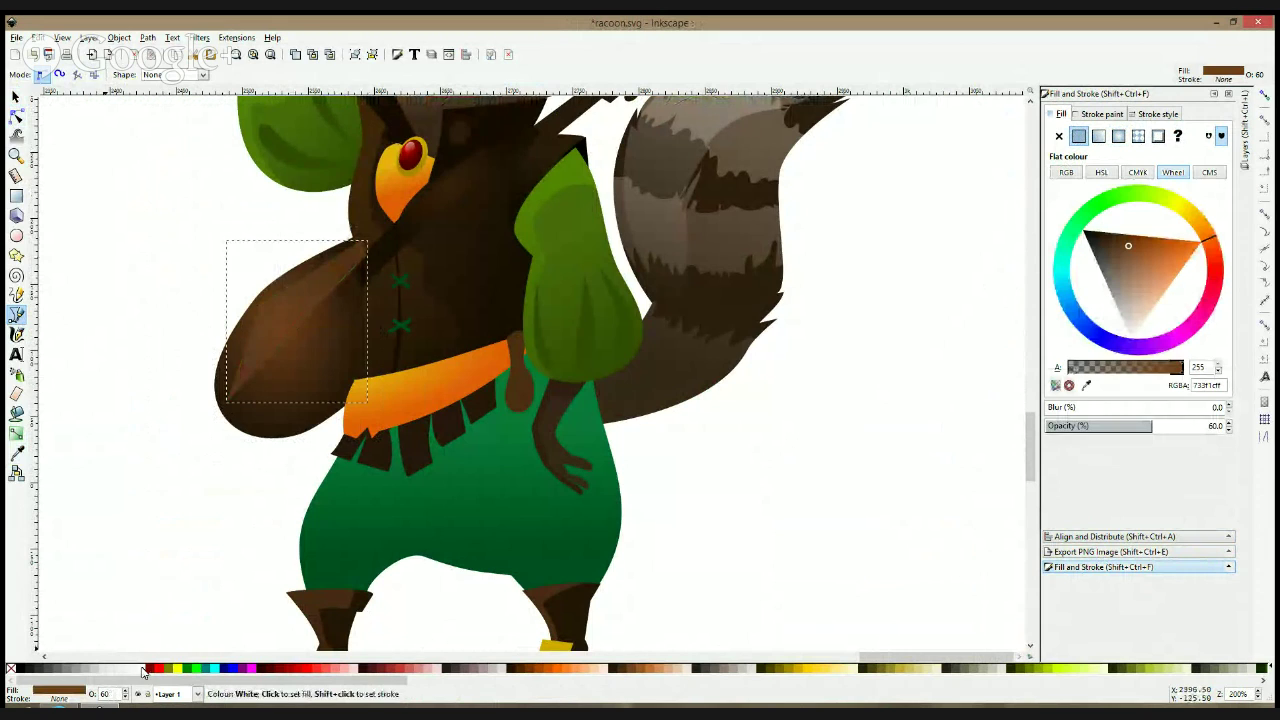
left_click(145, 668)
- Curve the highlight's edges into a slim crescent that follows the rounded contour of the lute body
left_click(16, 433)
left_click(17, 116)
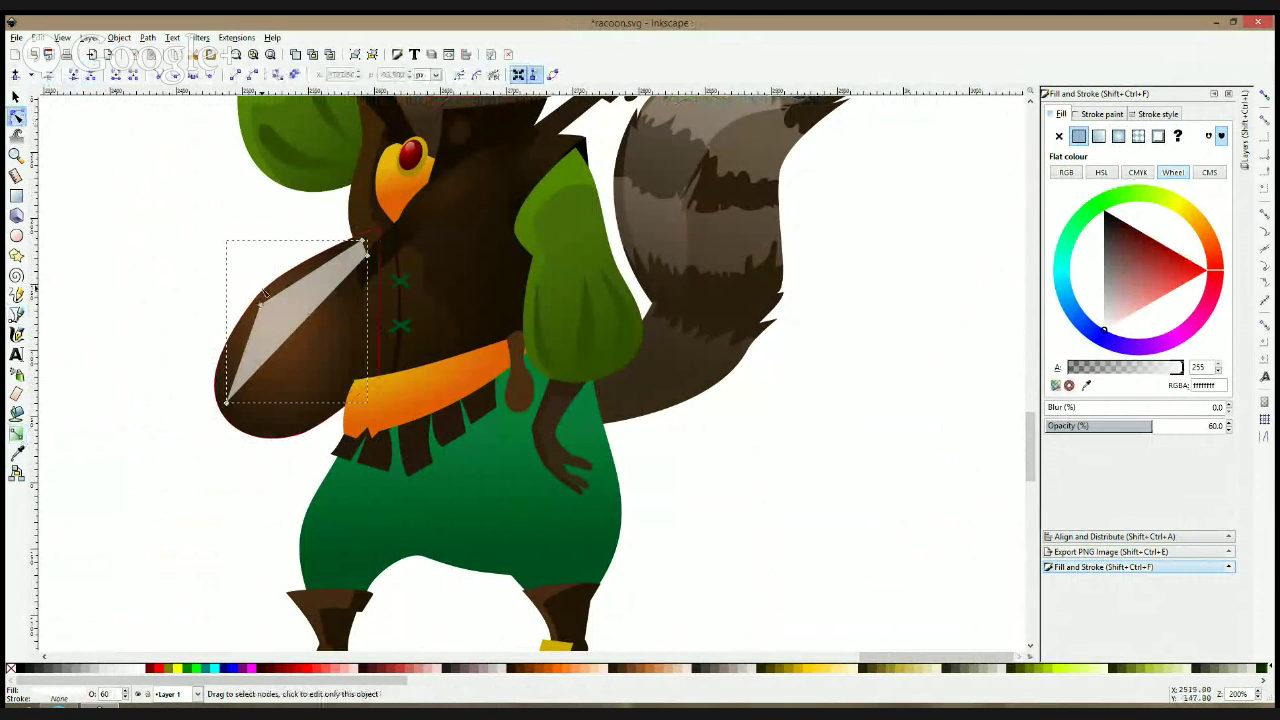
left_click(261, 305, "ctrl")
left_click_drag(303, 345, 288, 275)
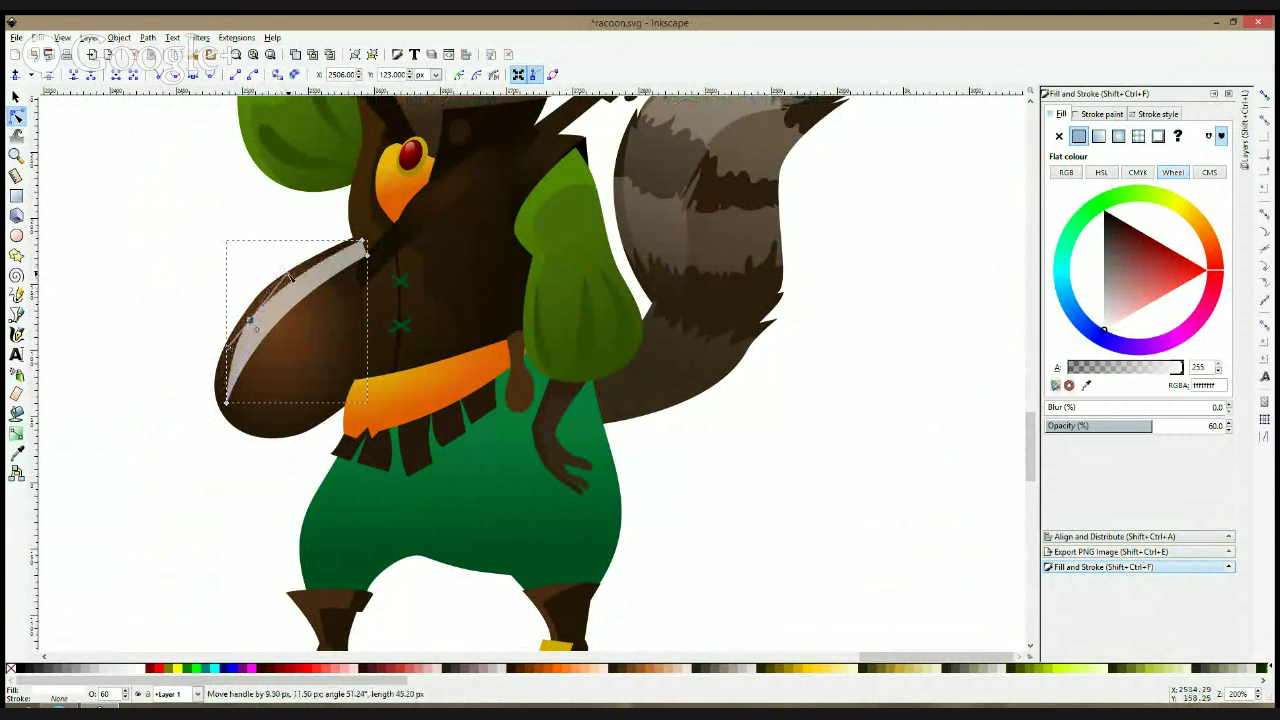
left_click_drag(229, 348, 221, 361)
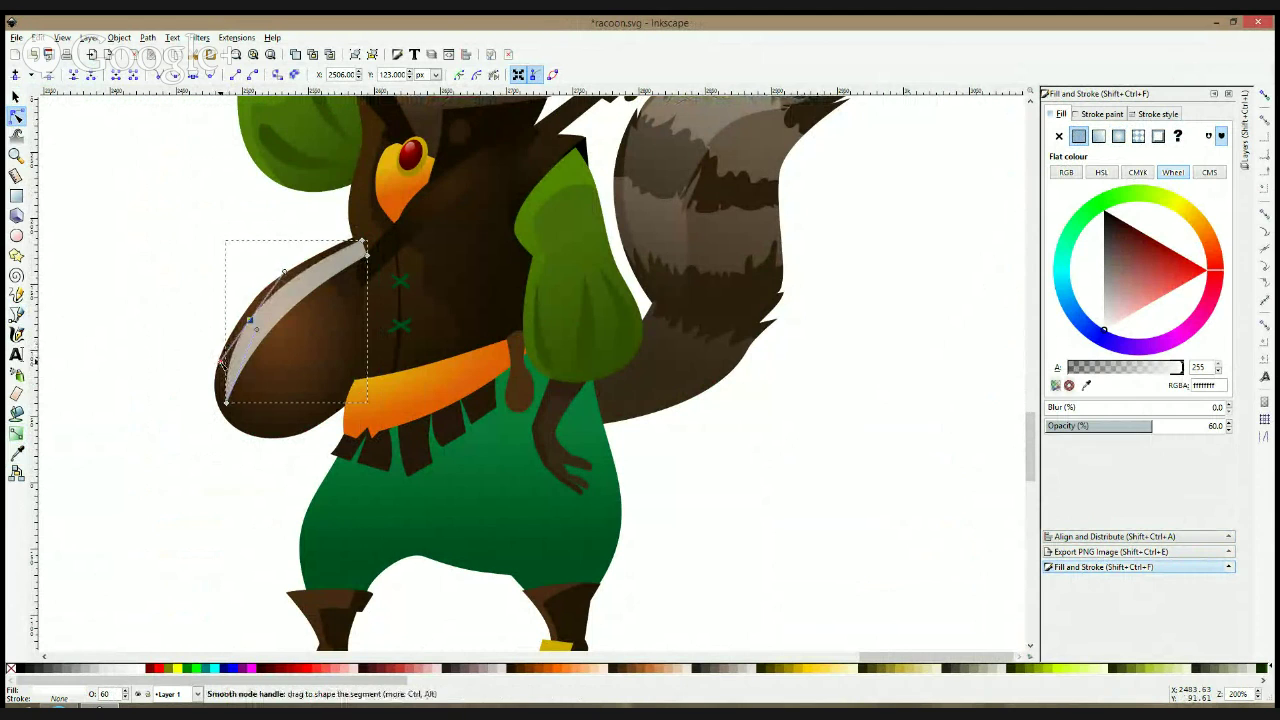
- Give the highlight a linear gradient from white near the vest to transparent at its lower end
key("g")
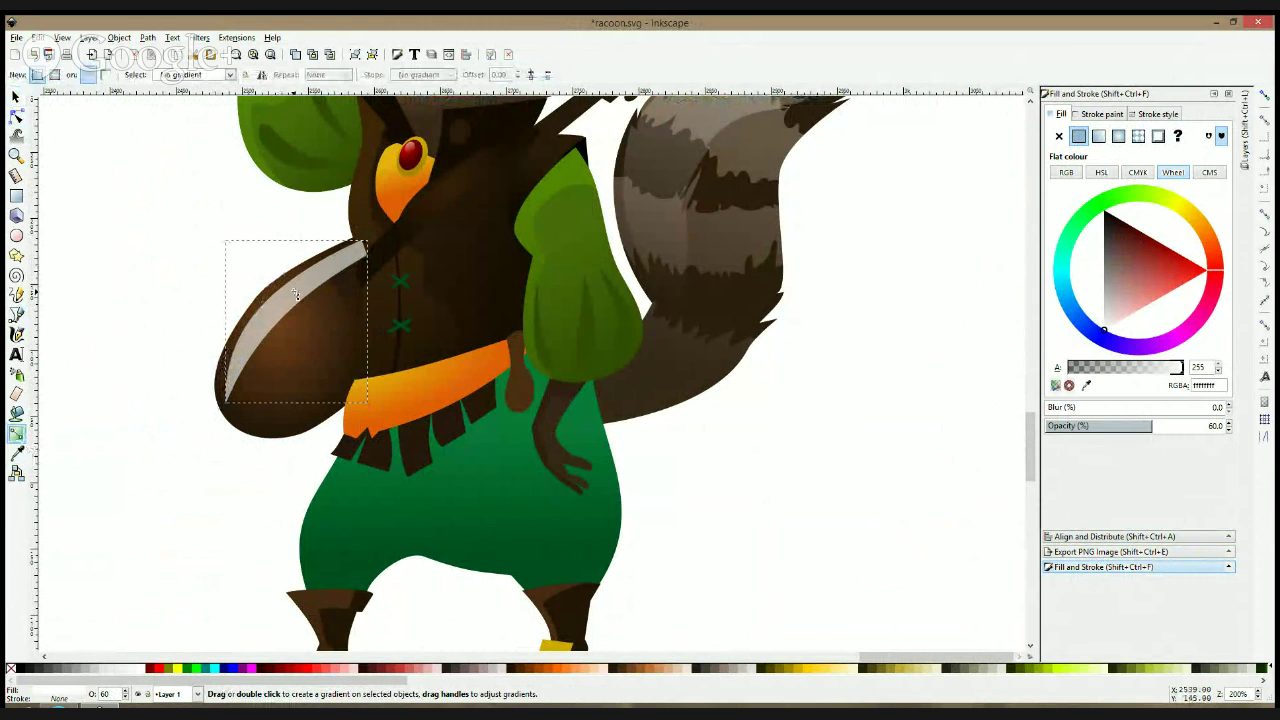
left_click_drag(295, 293, 226, 394)
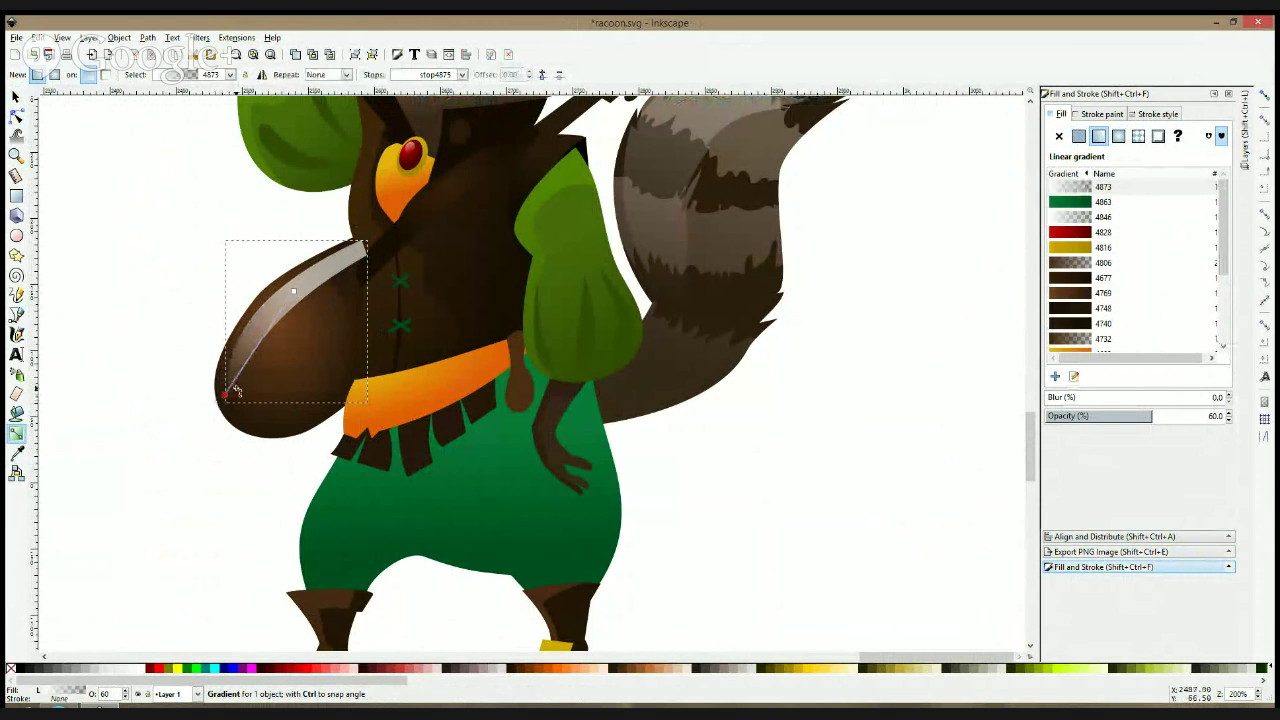
left_click(294, 292)
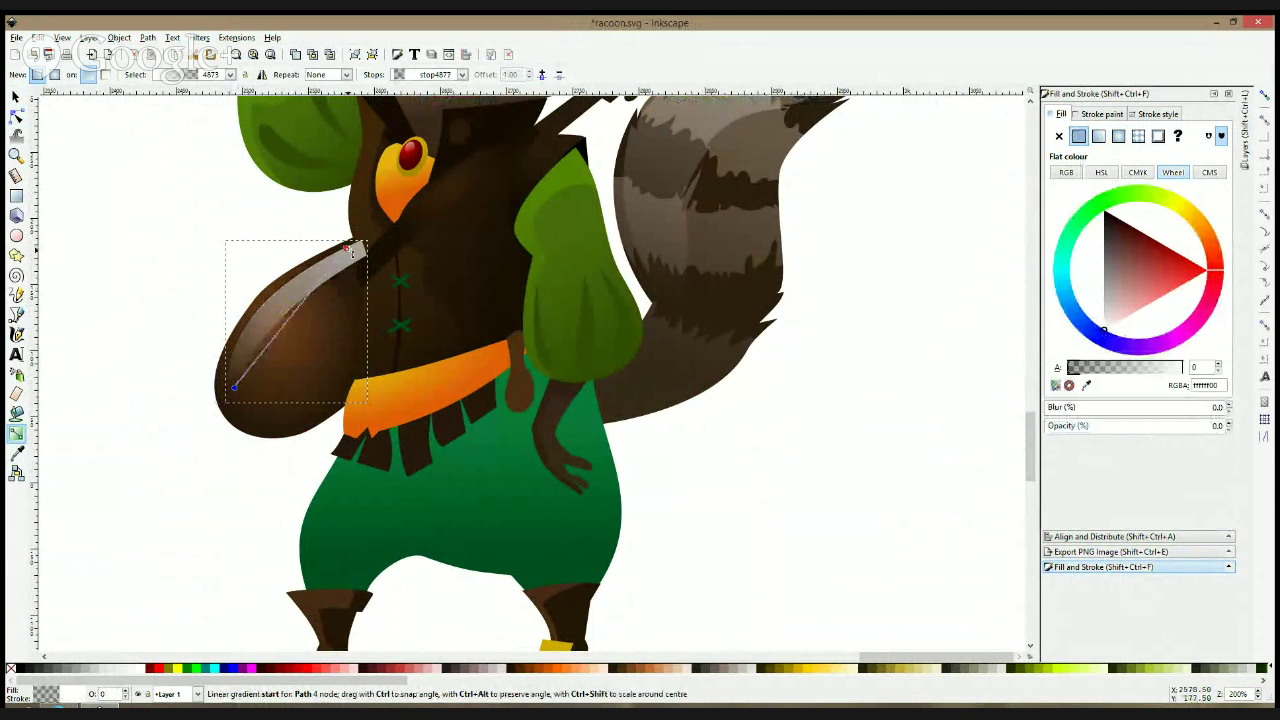
- Set the lute highlight's opacity to 30% and check it against the whole character
type("s60")
key("Return")
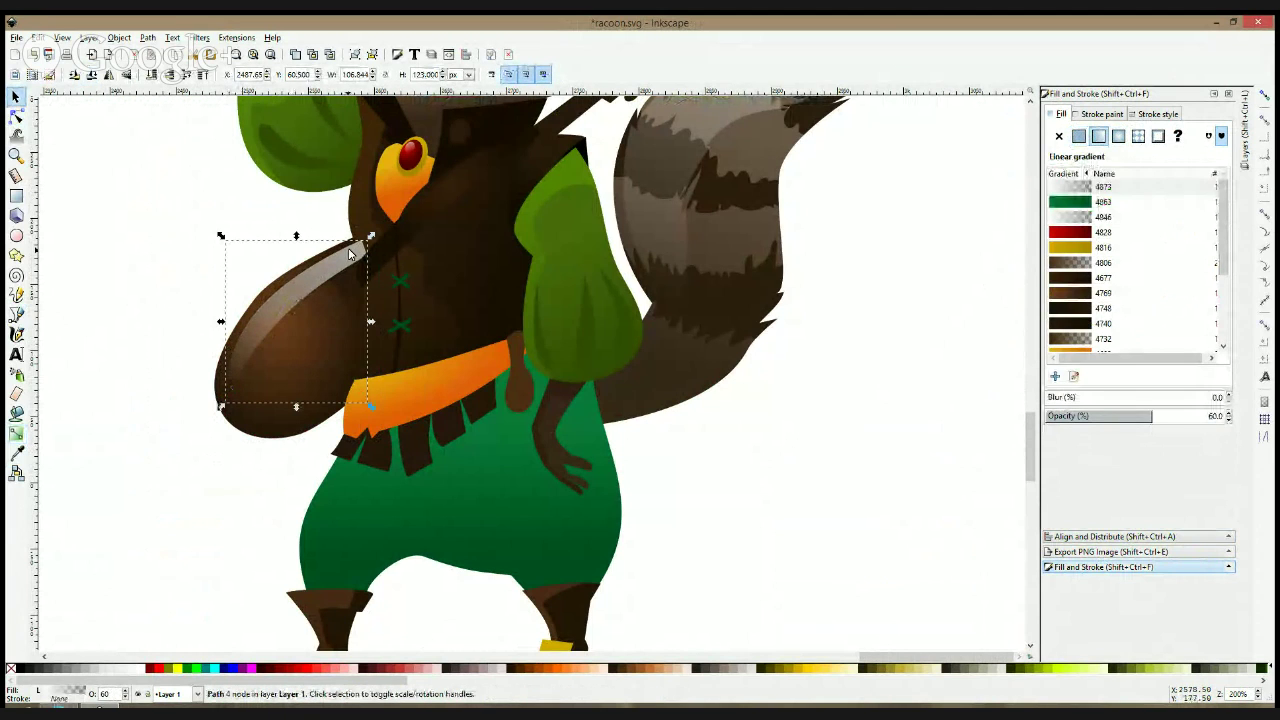
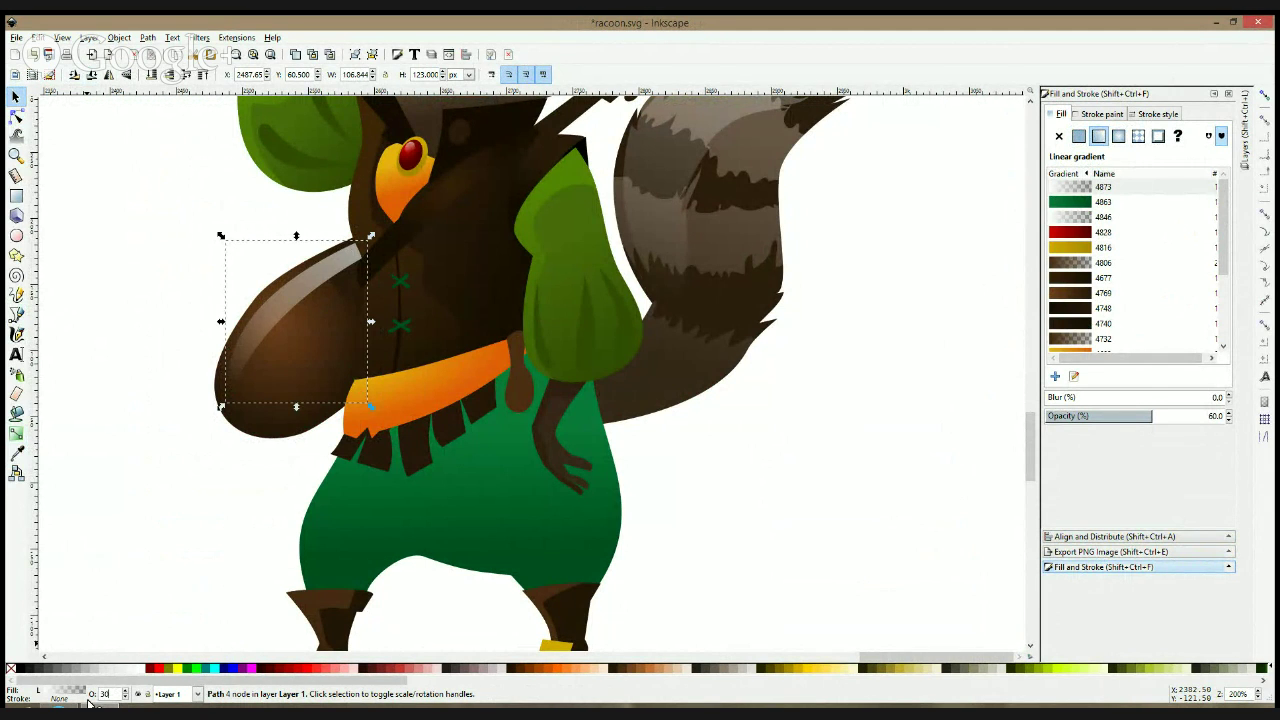
key("Return")
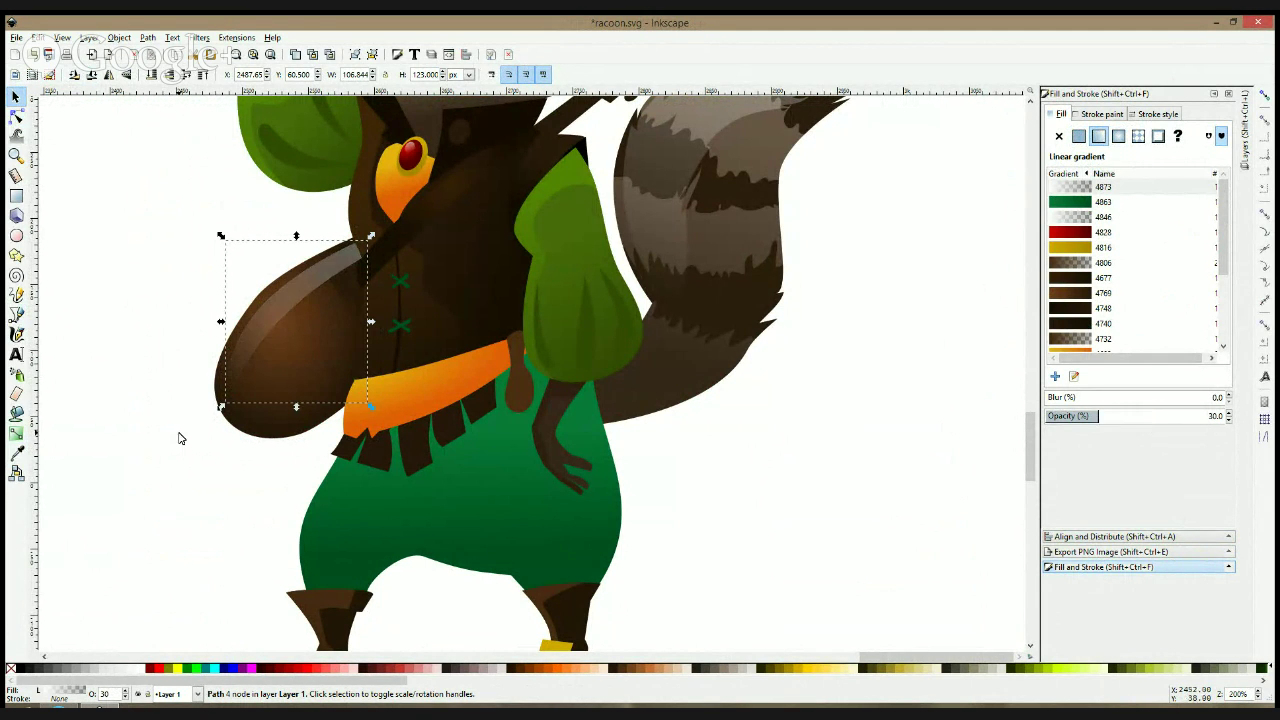
left_click(180, 438)
scroll(180, 438, "down", 4)
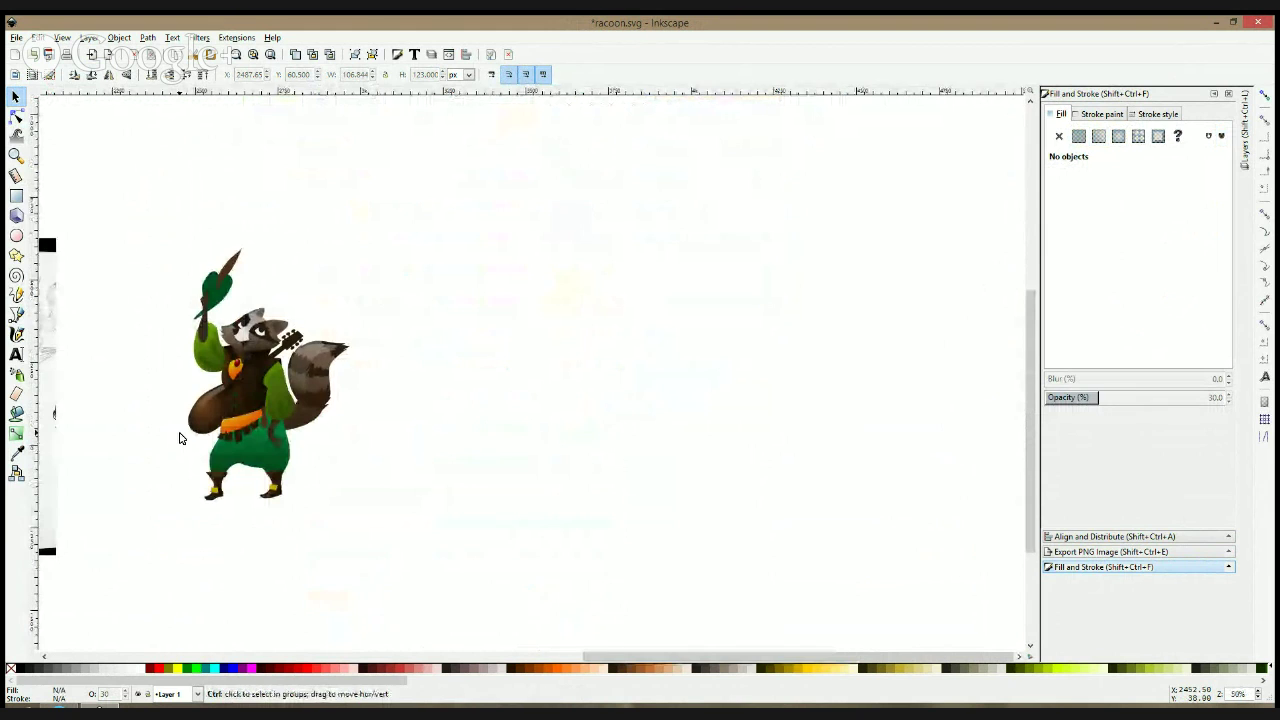
scroll(180, 438, "up", 4)
- Duplicate the highlight, mirror it horizontally, and rotate and move the copy onto the lute body's lower-right edge
left_click(288, 304)
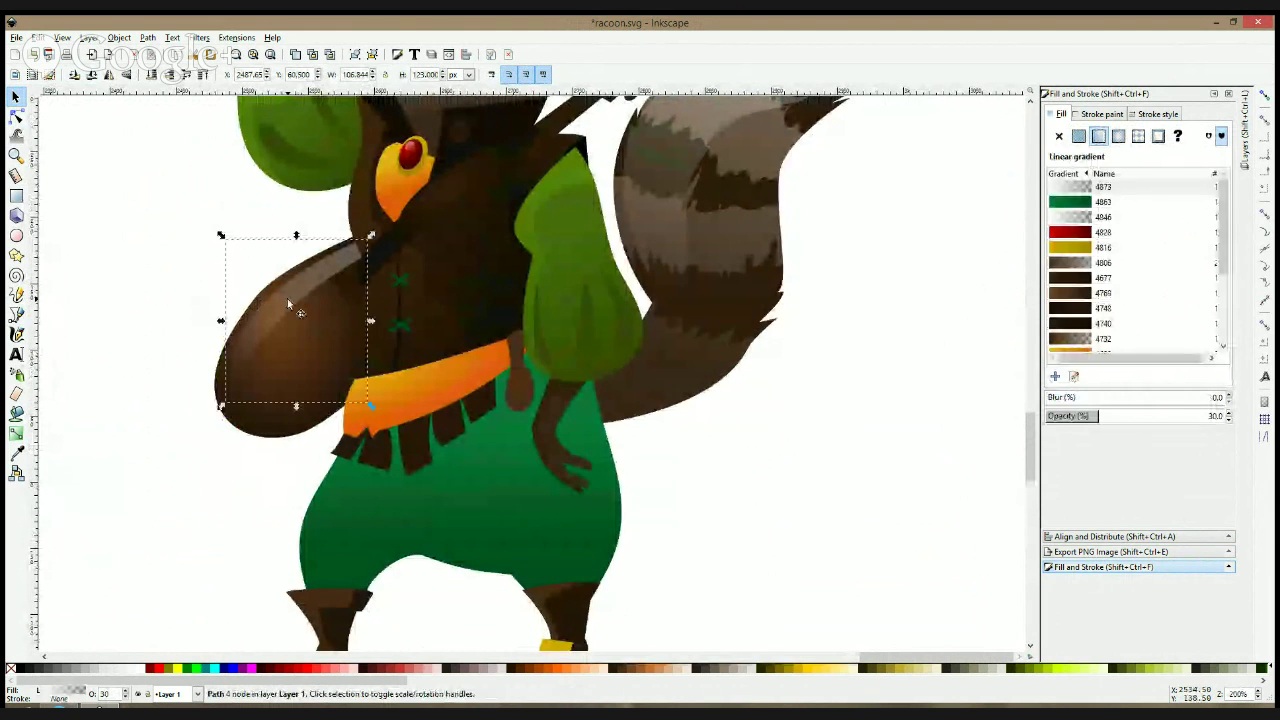
left_click(288, 304)
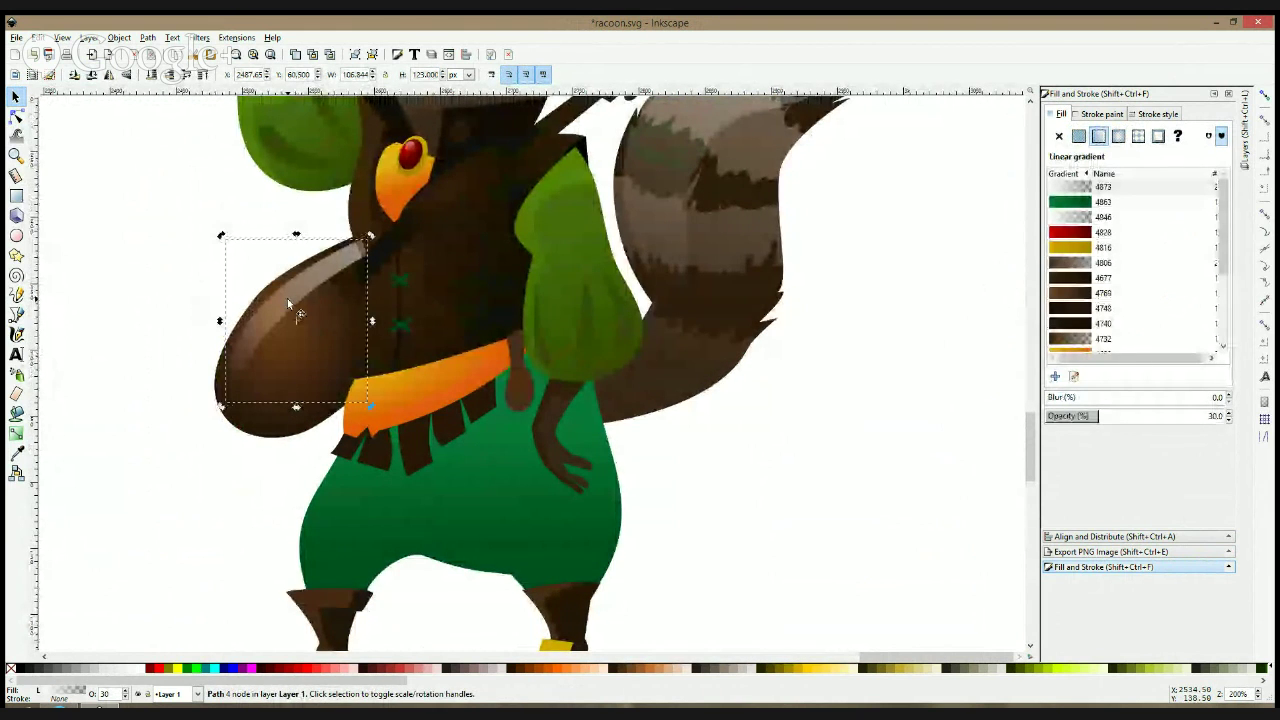
left_click(378, 238)
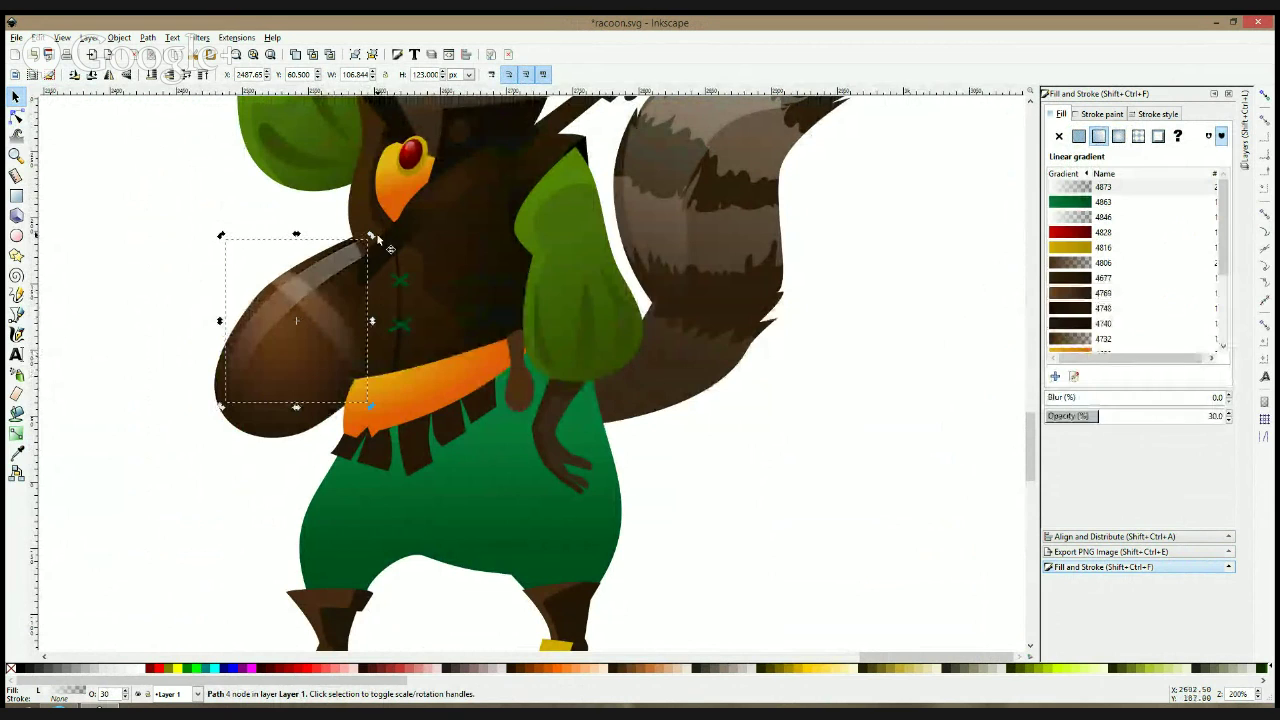
mouse_move(372, 240)
left_mouse_down()
mouse_move(357, 370)
mouse_move(260, 412)
left_mouse_up()
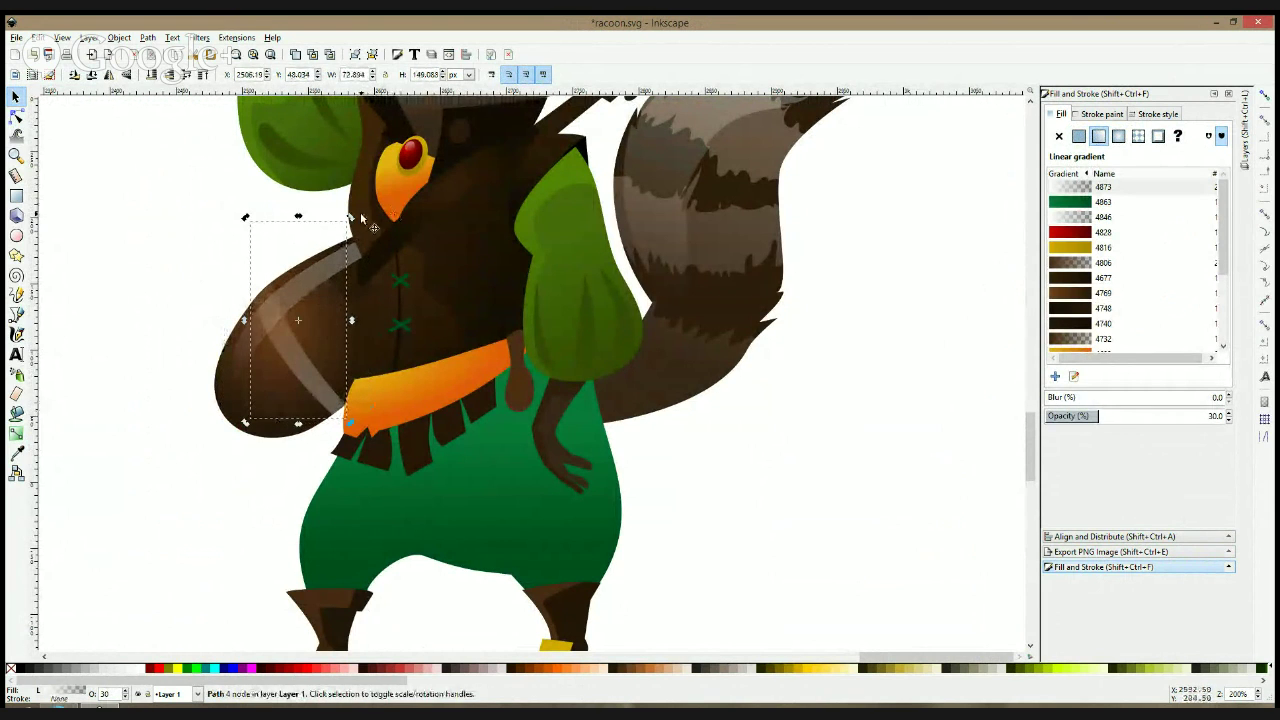
mouse_move(350, 217)
left_mouse_down()
mouse_move(229, 286)
mouse_move(223, 304)
left_mouse_up()
left_click_drag(311, 328, 341, 378)
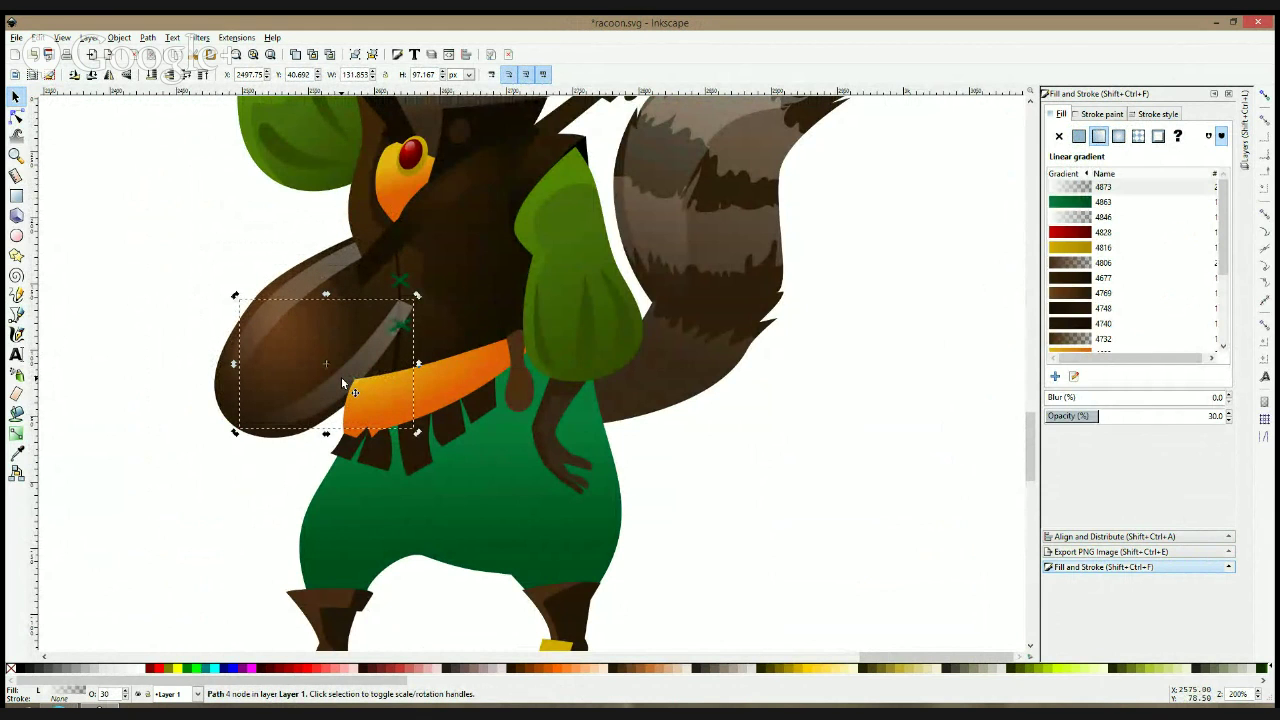
- Lower the copied crescent behind the vest and sash, and fine-tune its position and rotation along the lute's lower edge
key("Page_Down")
key("Page_Down")
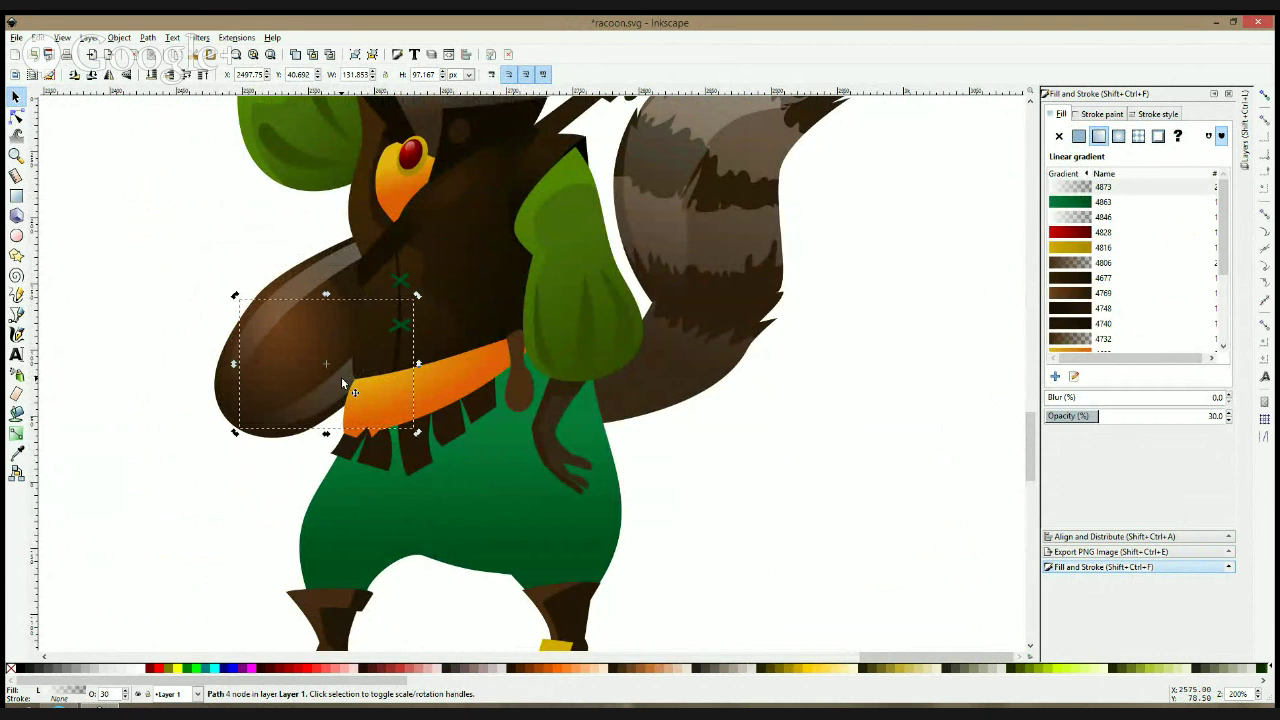
left_click_drag(332, 380, 336, 379)
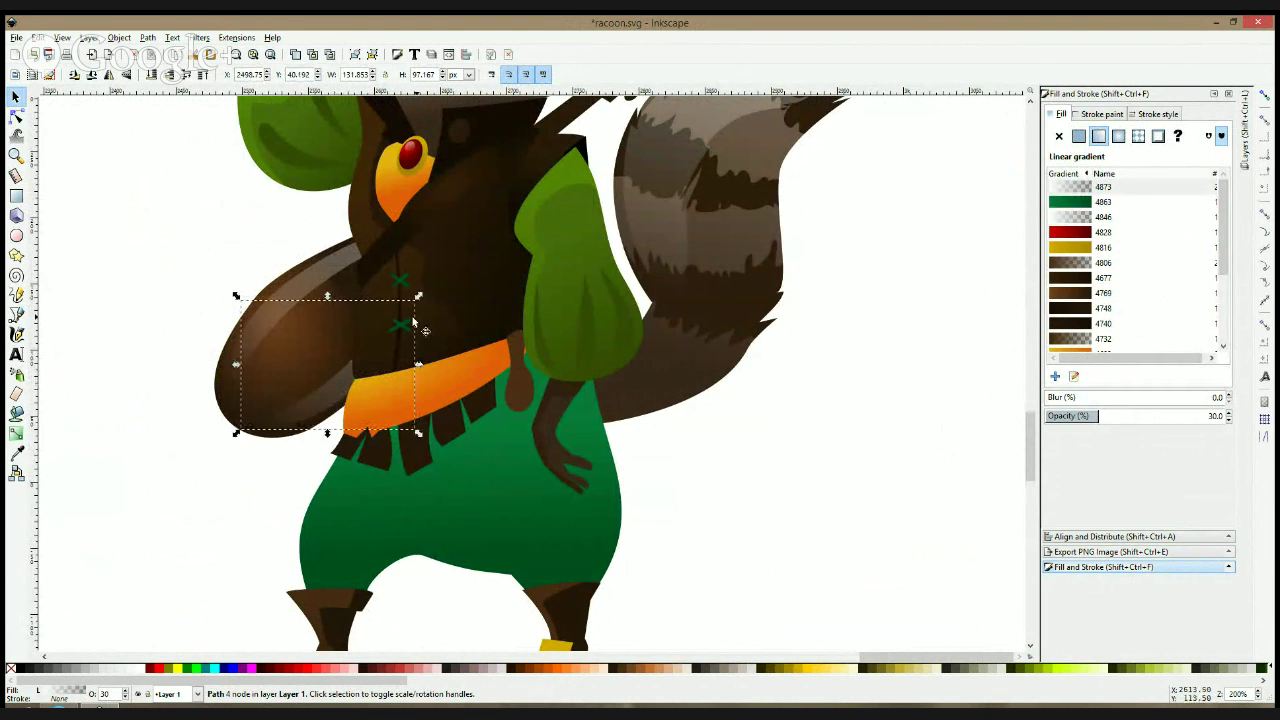
left_click(312, 414)
left_click_drag(419, 296, 416, 290)
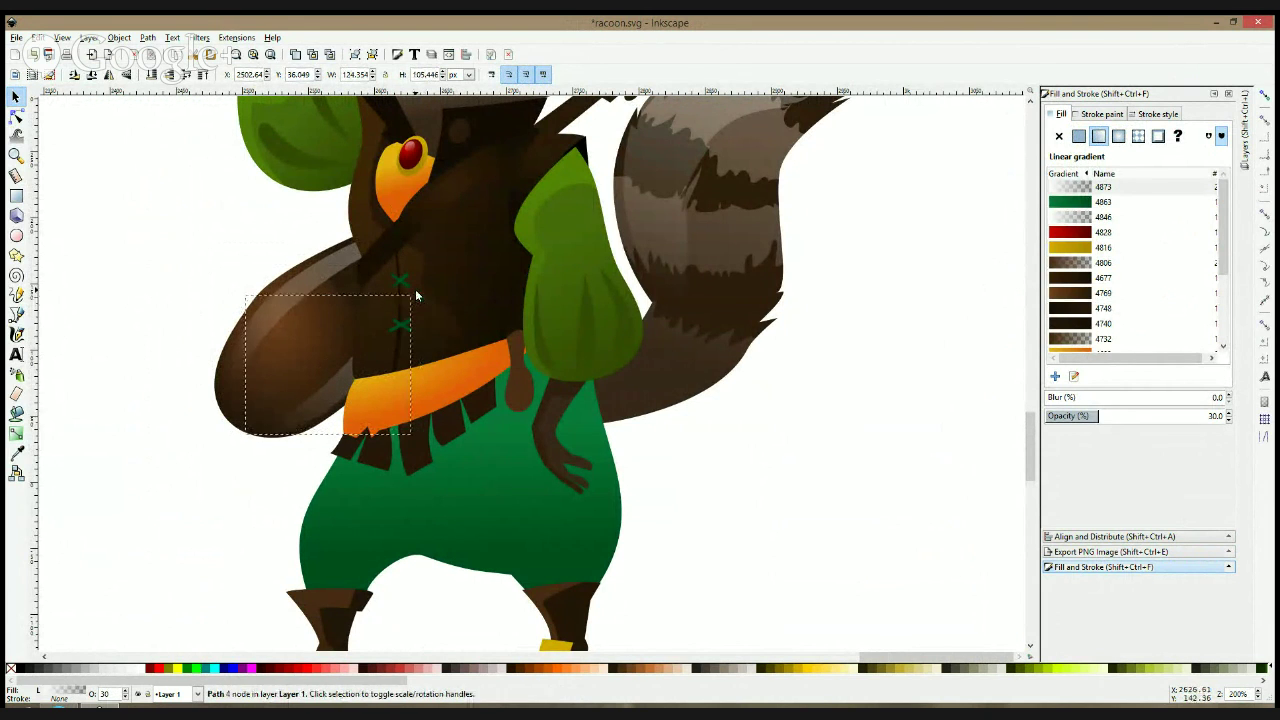
- Fill the copied crescent with dark brown 190e05 sampled from the artwork, and nudge it slightly upward
left_click(16, 453)
left_click(243, 413)
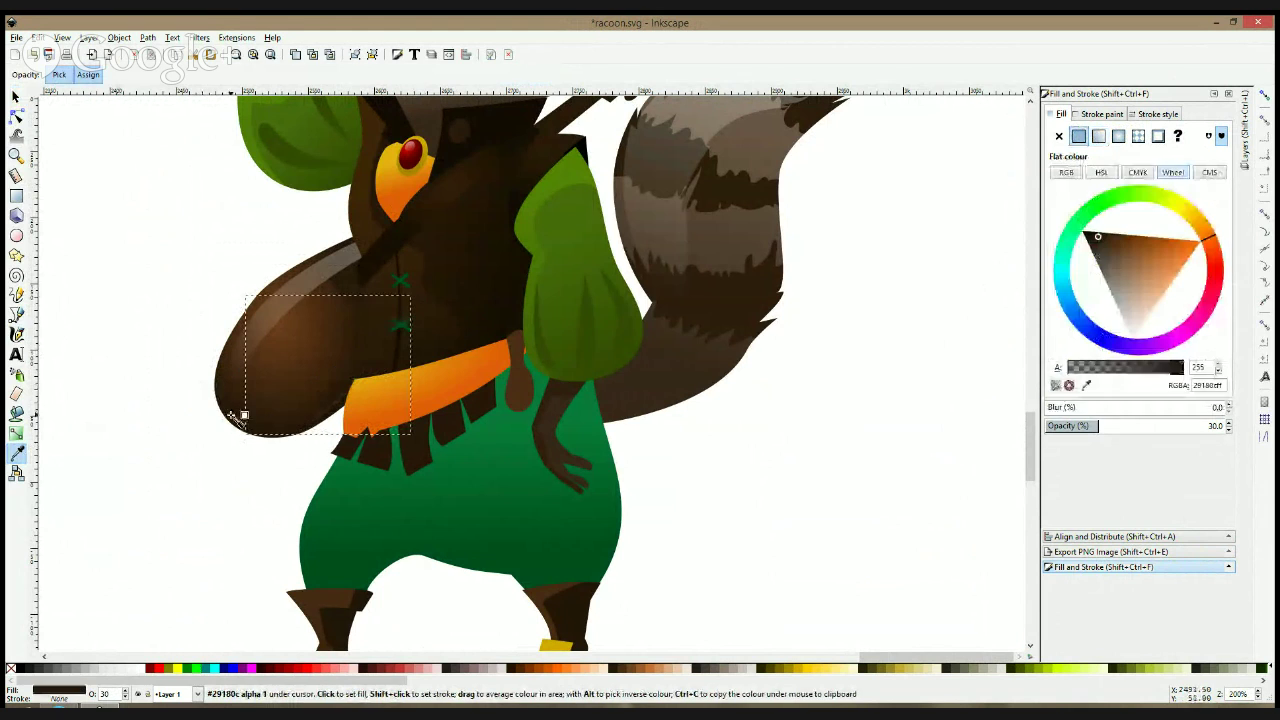
left_click(347, 284)
left_click(359, 273)
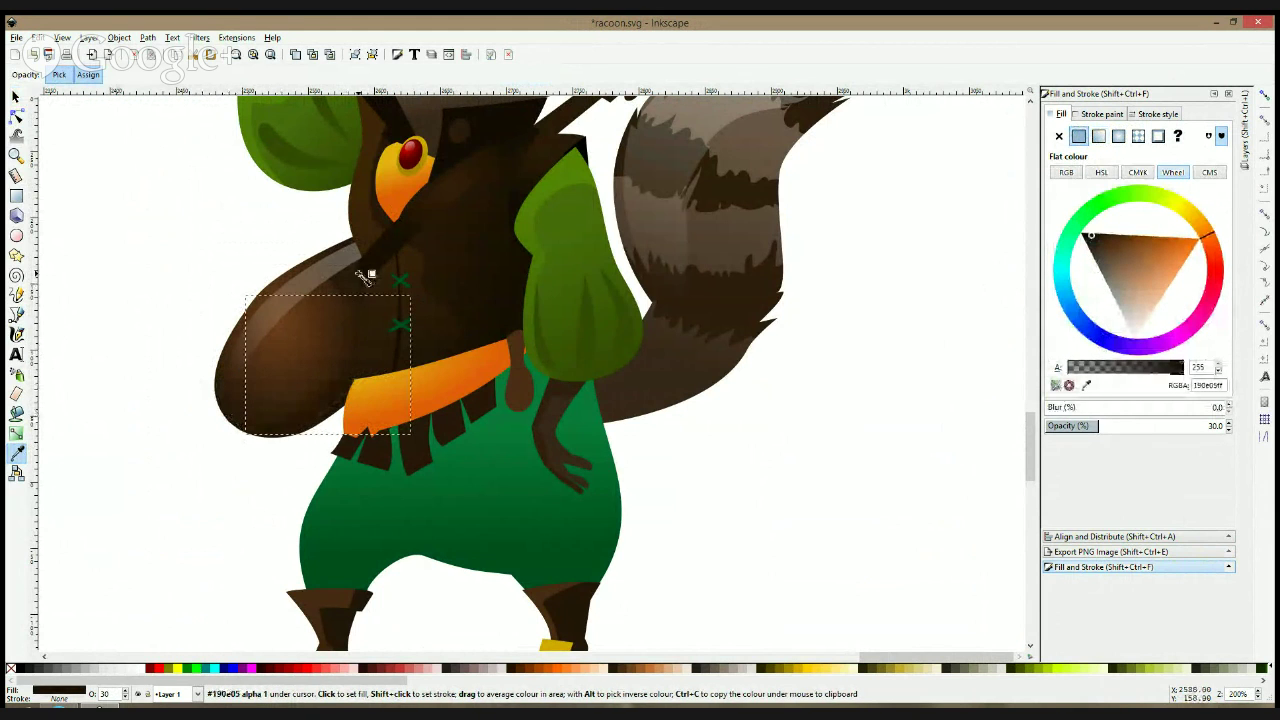
key("space")
left_click_drag(306, 400, 307, 395)
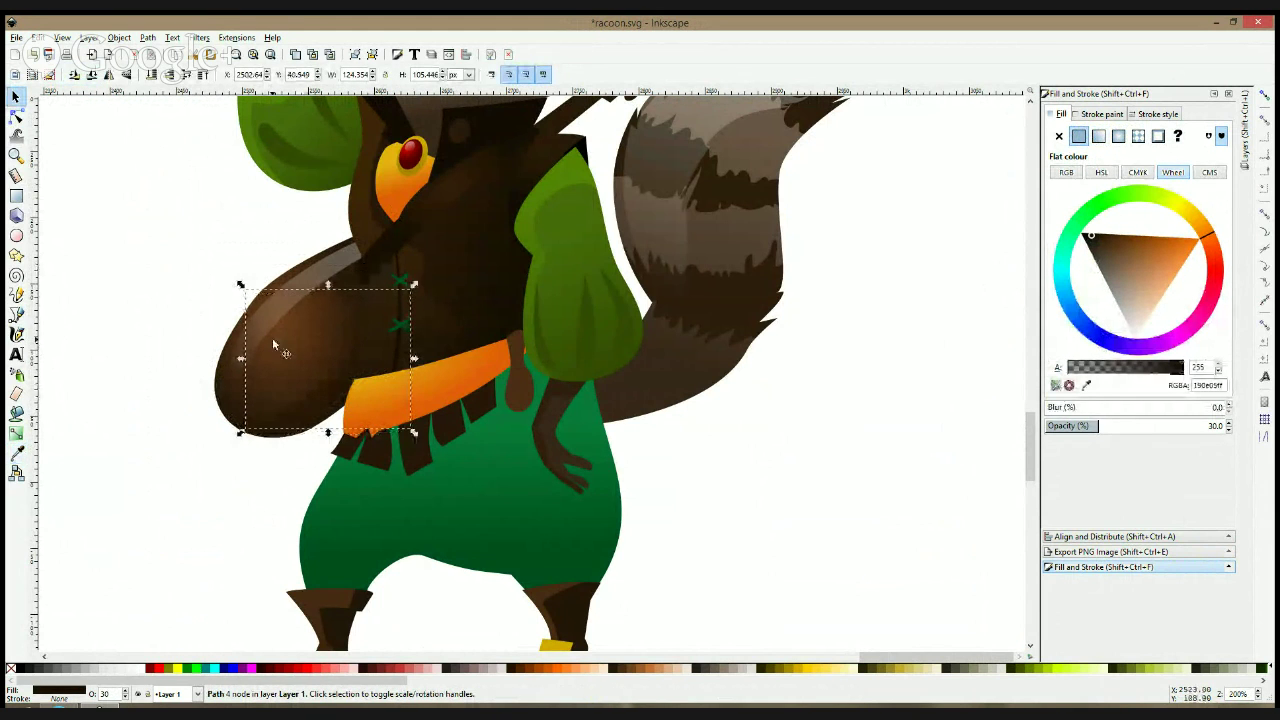
- Recolour the lute's upper highlight with orange e45e09 sampled from the collar, and give it a linear gradient fading to transparent along the crescent
left_click(267, 333)
left_click(16, 453)
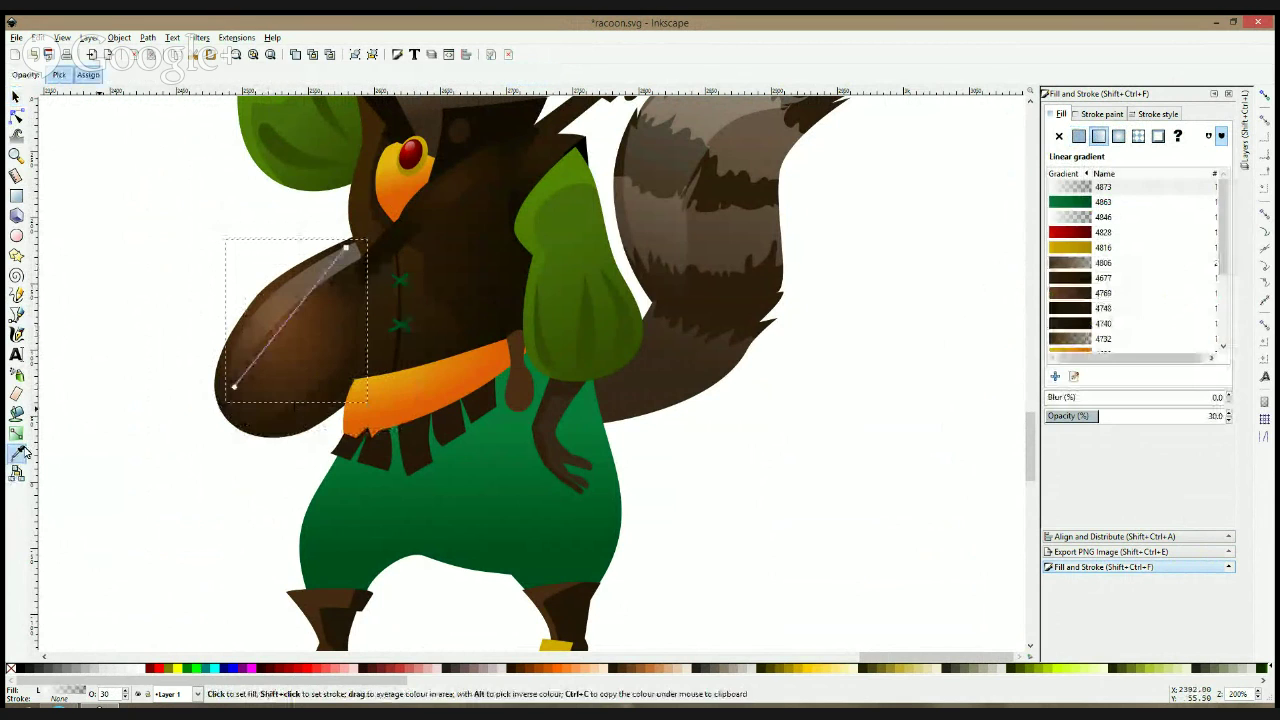
left_click(397, 203)
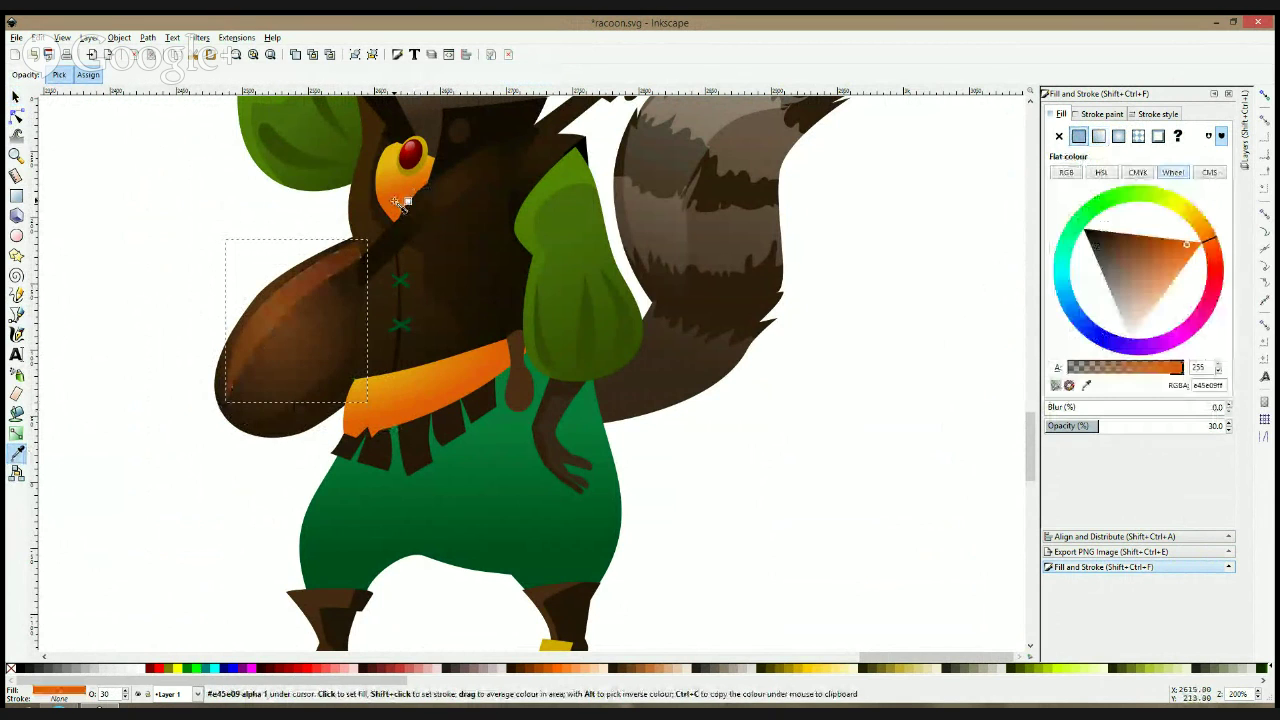
left_click(16, 433)
left_click_drag(247, 347, 361, 239)
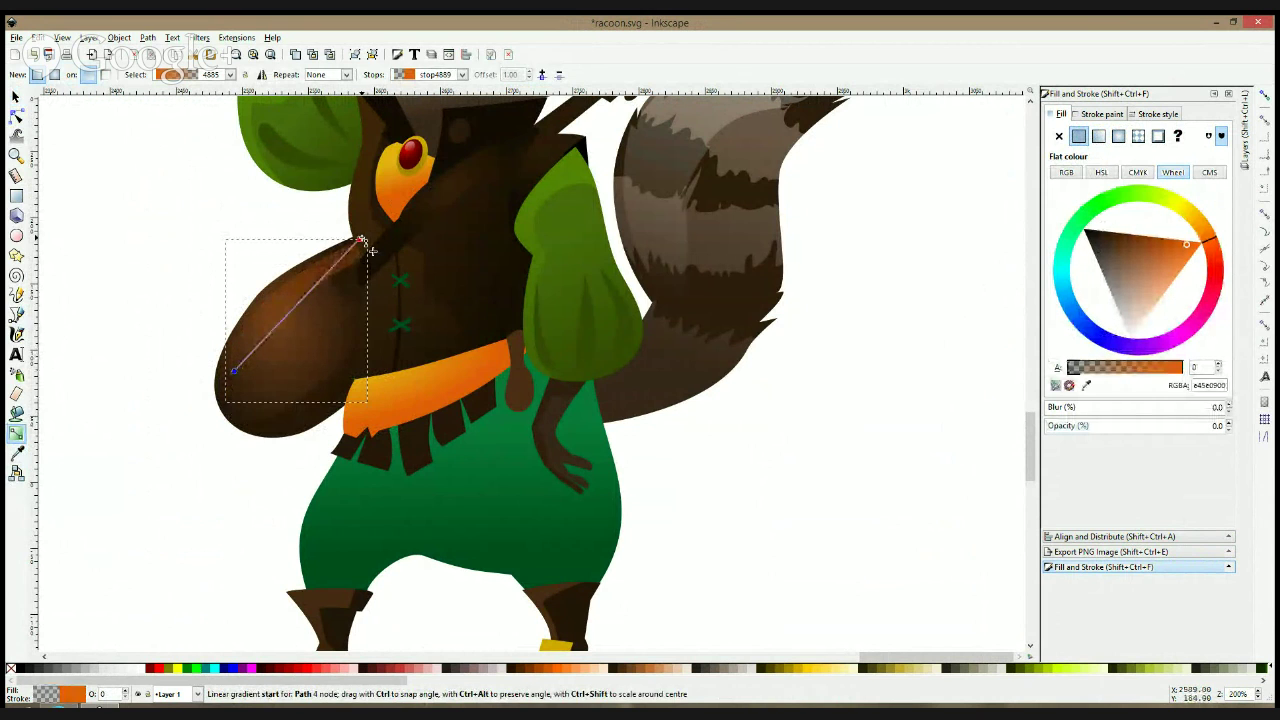
key("F1")
- Check the recoloured lute highlight up close and against the whole character
left_click(166, 300)
scroll(350, 376, "down", 3)
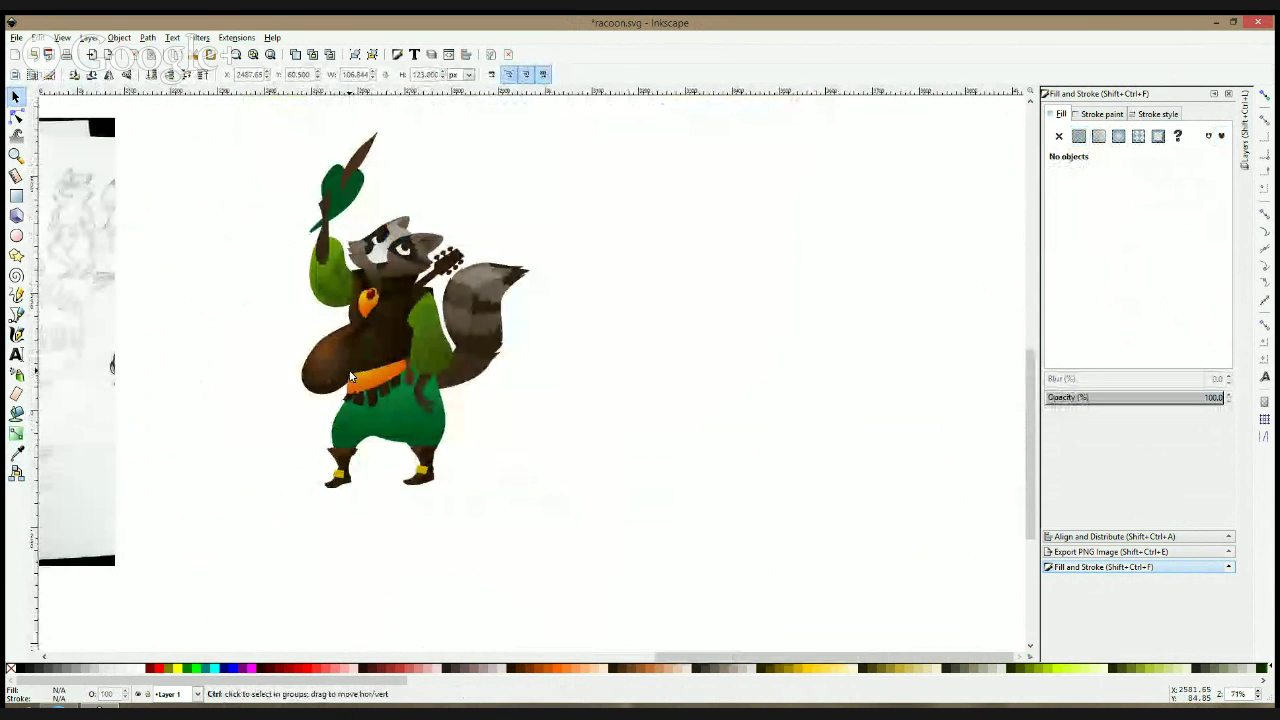
scroll(350, 376, "up", 3)
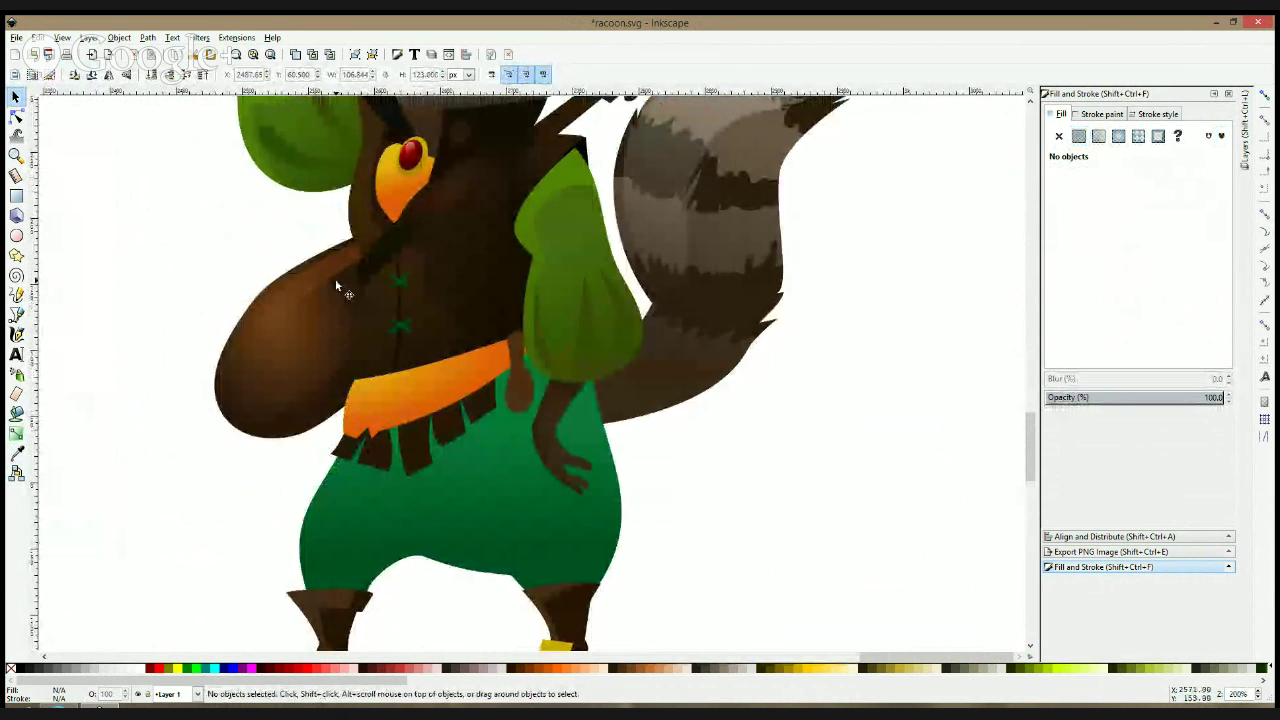
scroll(335, 279, "down", 4)
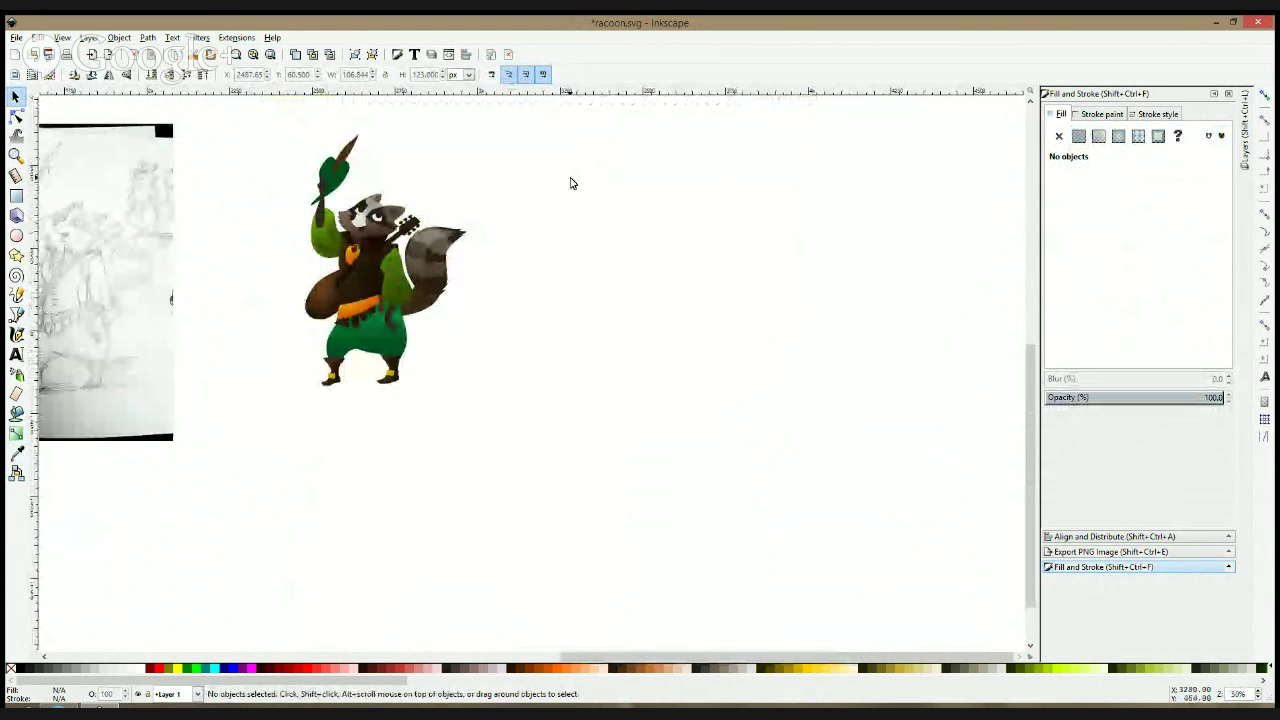
scroll(356, 290, "up", 3)
left_click(488, 116)
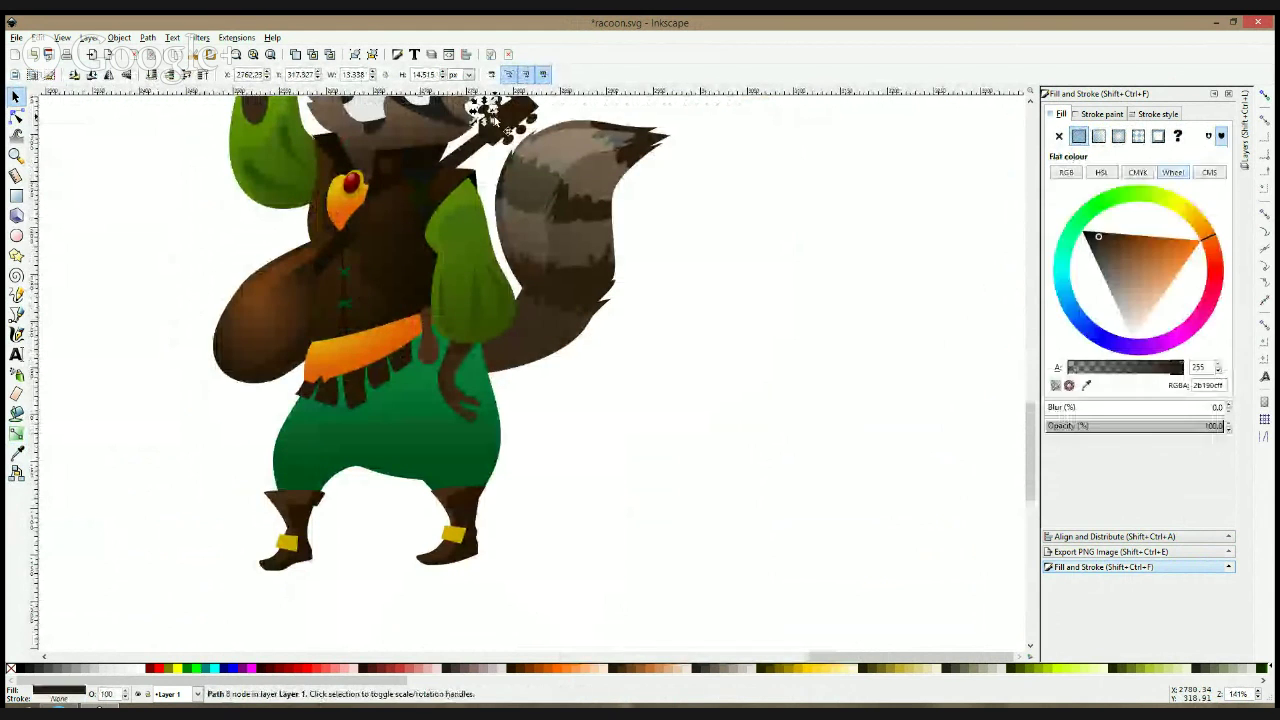
left_click(617, 108)
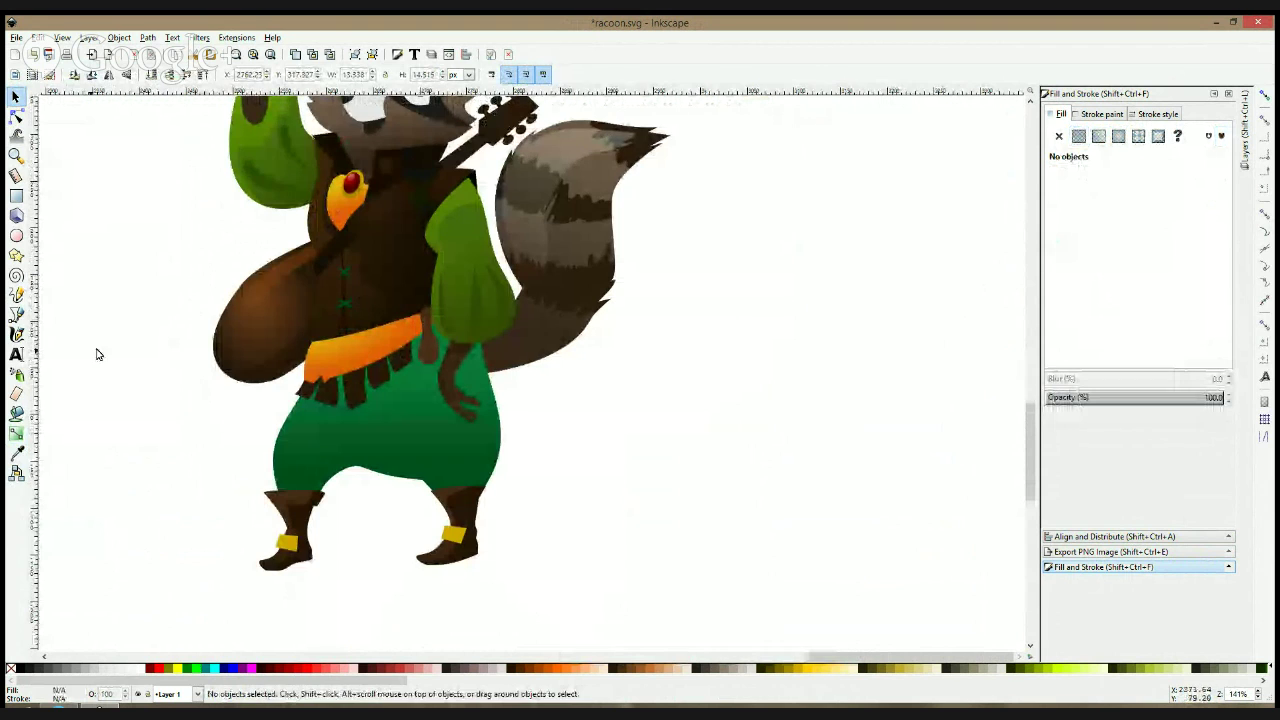
left_click(16, 314)
scroll(281, 453, "up", 2)
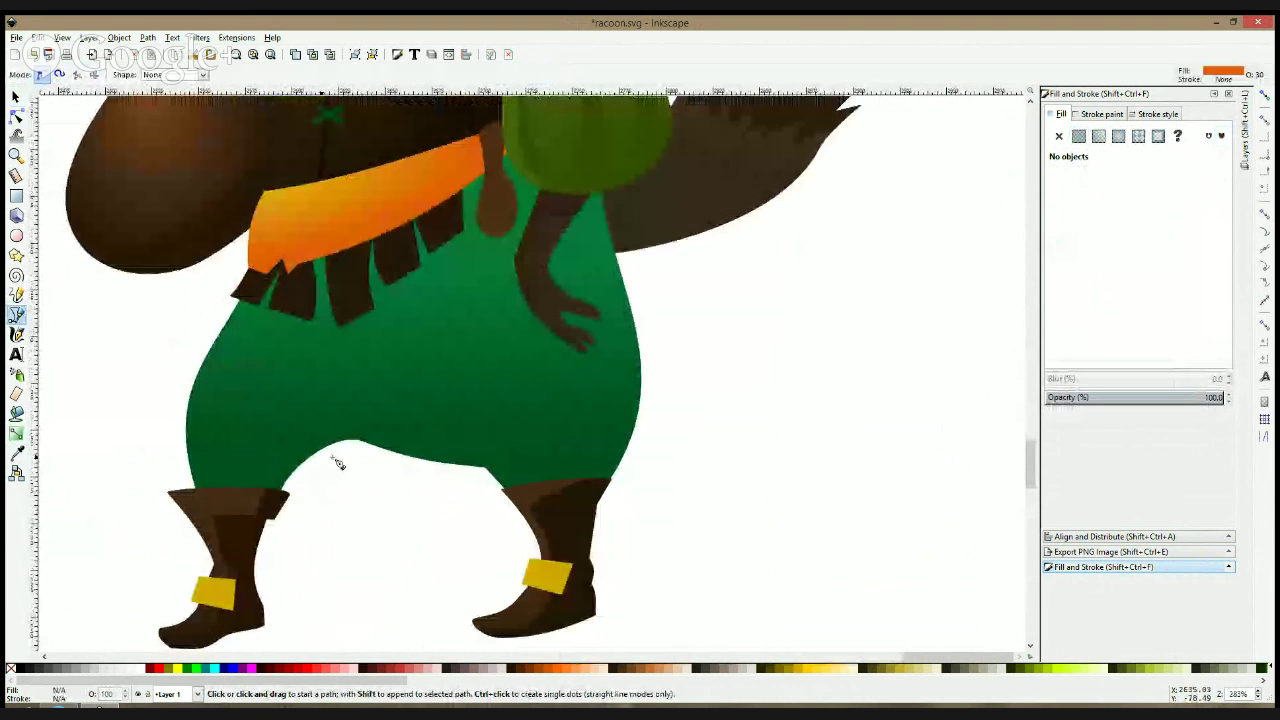
left_click(269, 263)
left_click(217, 356)
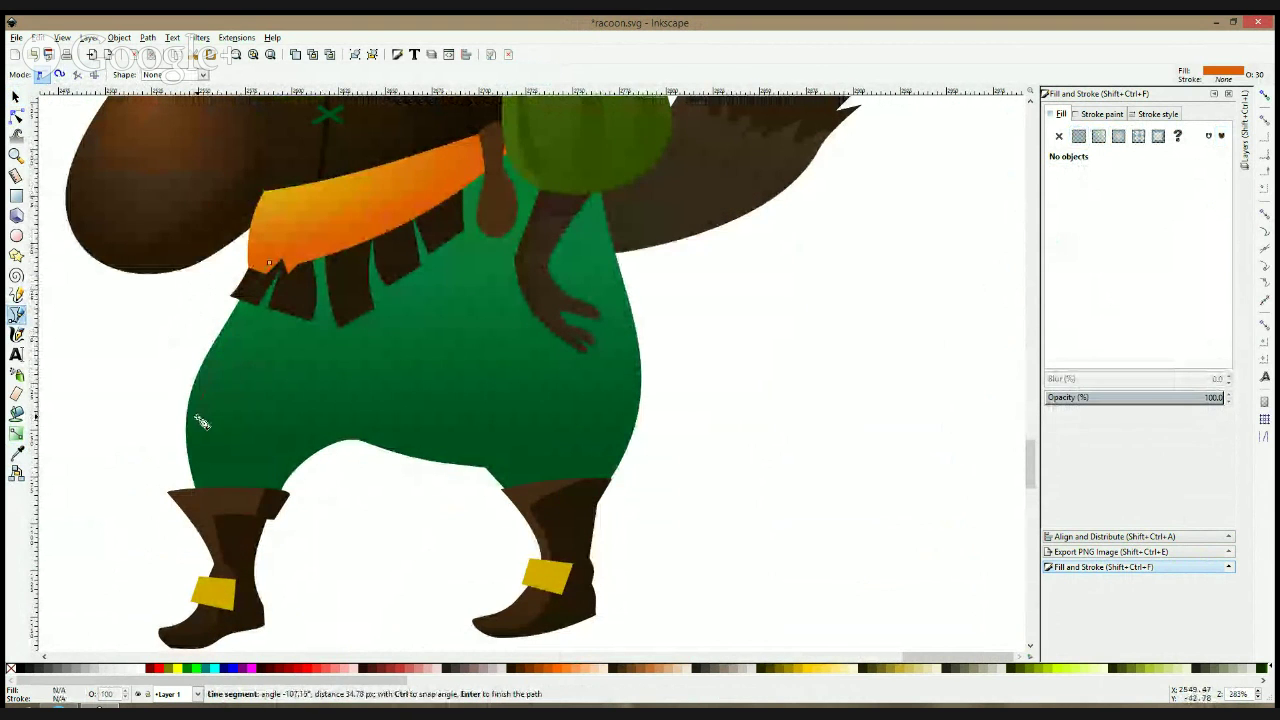
left_click(197, 420)
key("Escape")
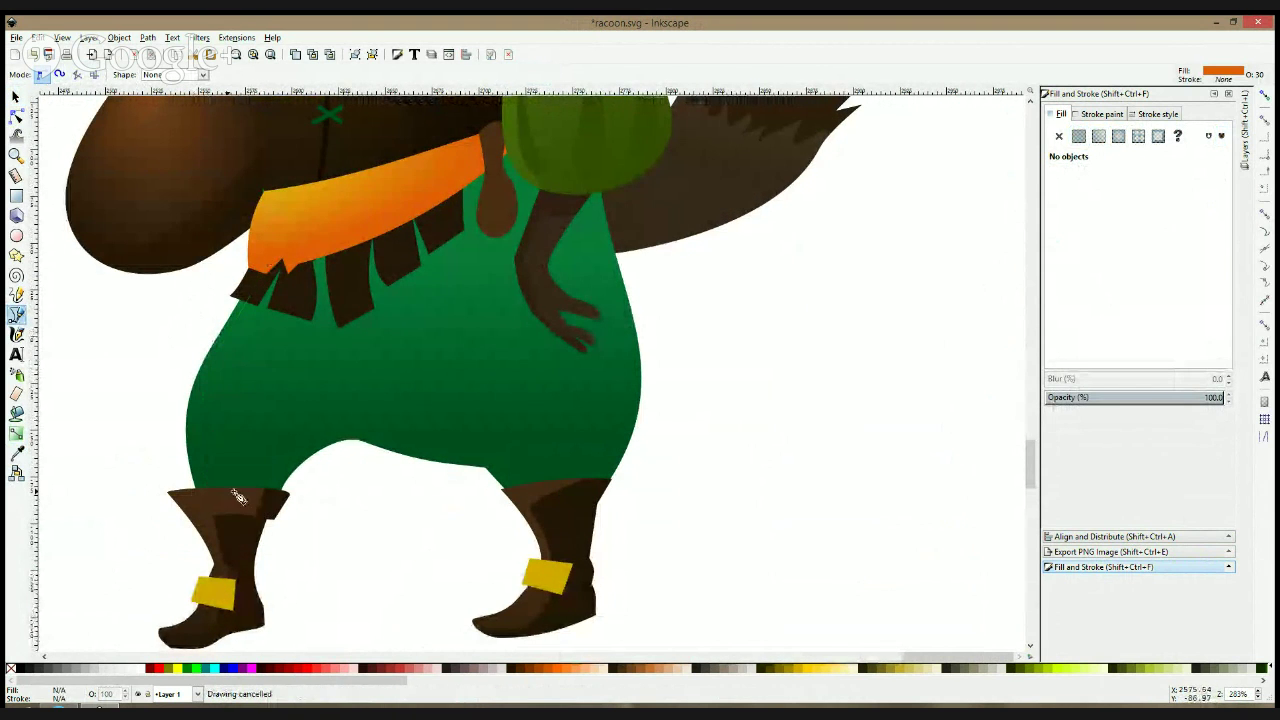
- Draw a closed angular fold shape down the trousers' outer edge, from the sash fringe to the boot beside the lute
left_click(263, 267)
left_click(205, 400)
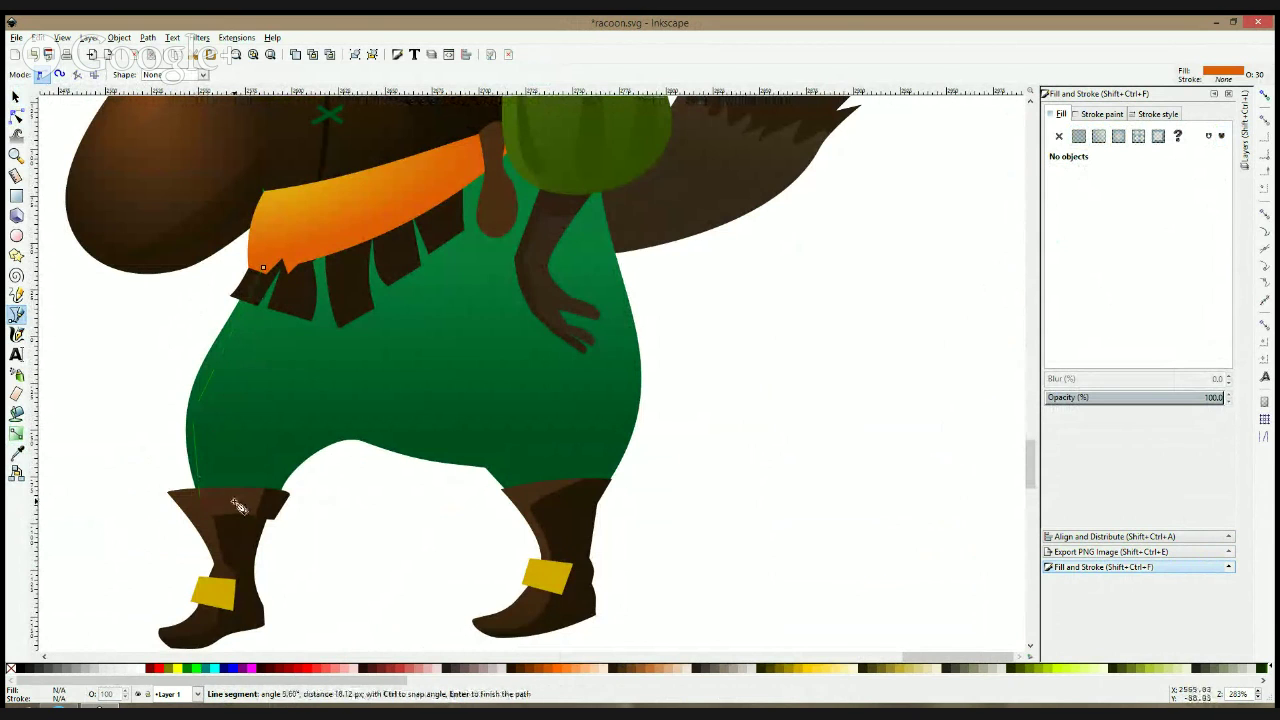
left_click(209, 436)
left_click(246, 416)
left_click(236, 398)
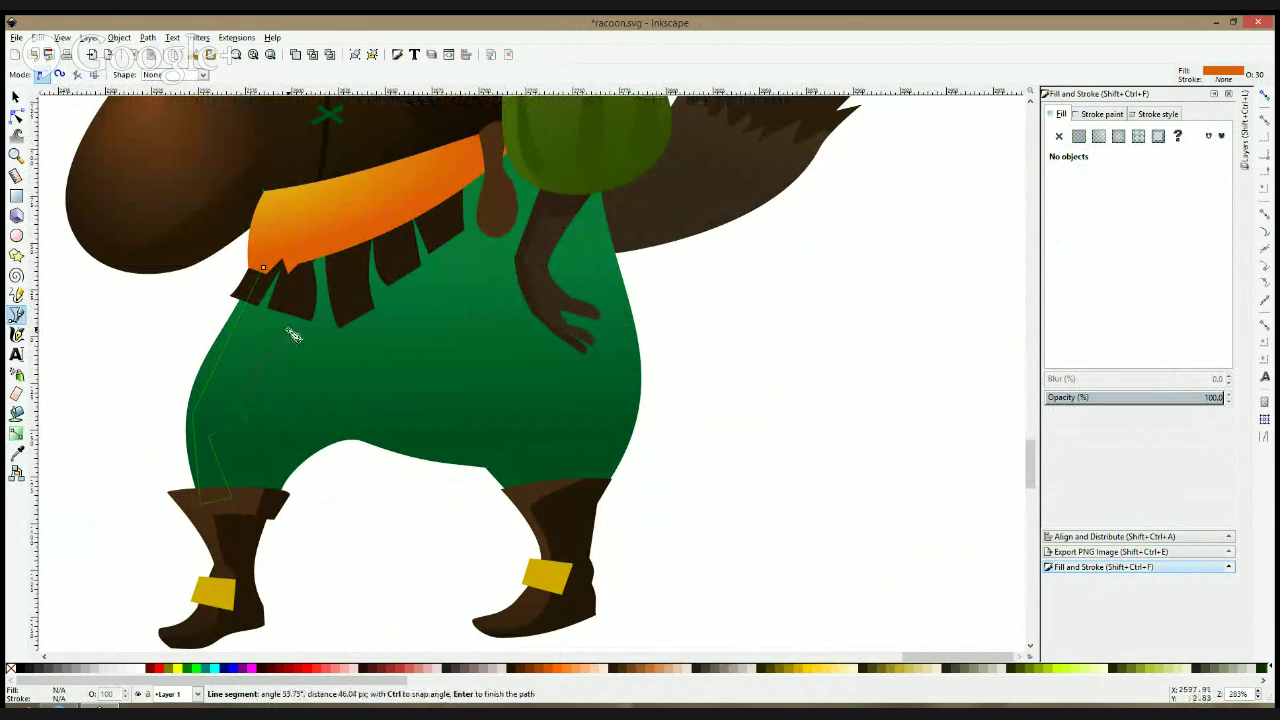
left_click(264, 268)
- Reshape the fold shape's nodes and segments into smooth curves that bulge at the knee and follow the trouser leg
key("n")
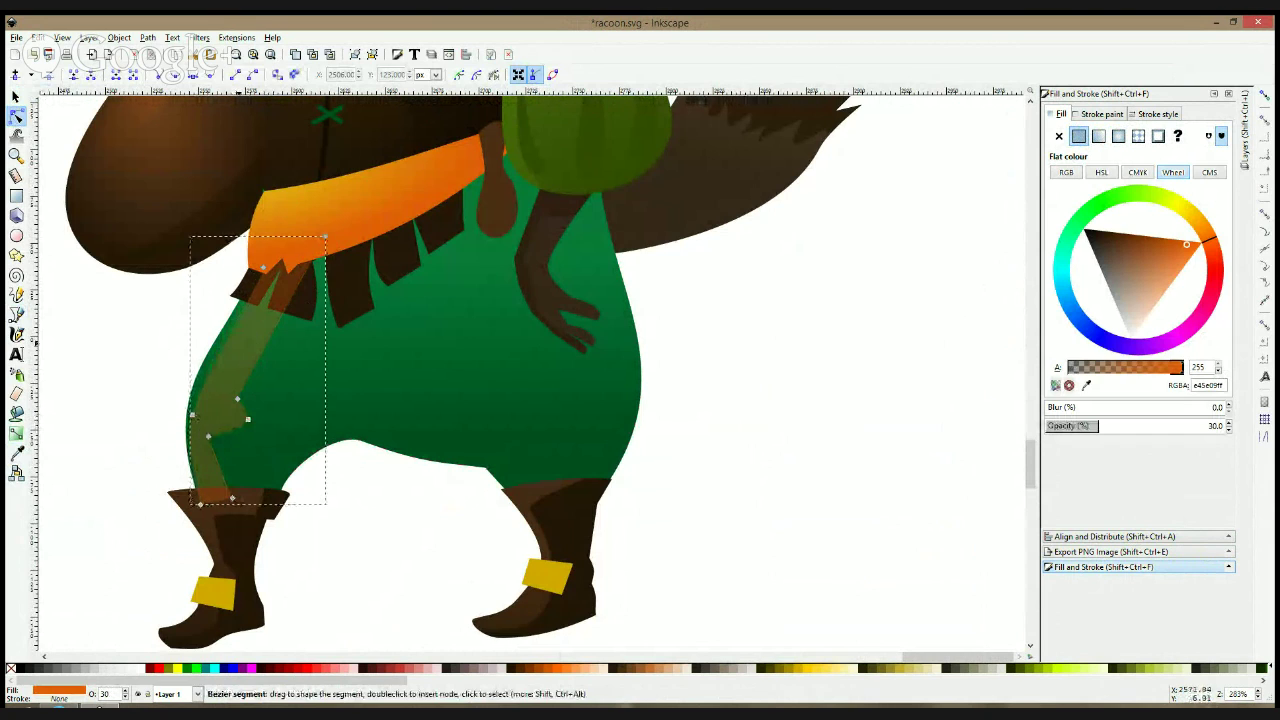
left_click_drag(201, 504, 212, 476)
left_click_drag(249, 419, 246, 424)
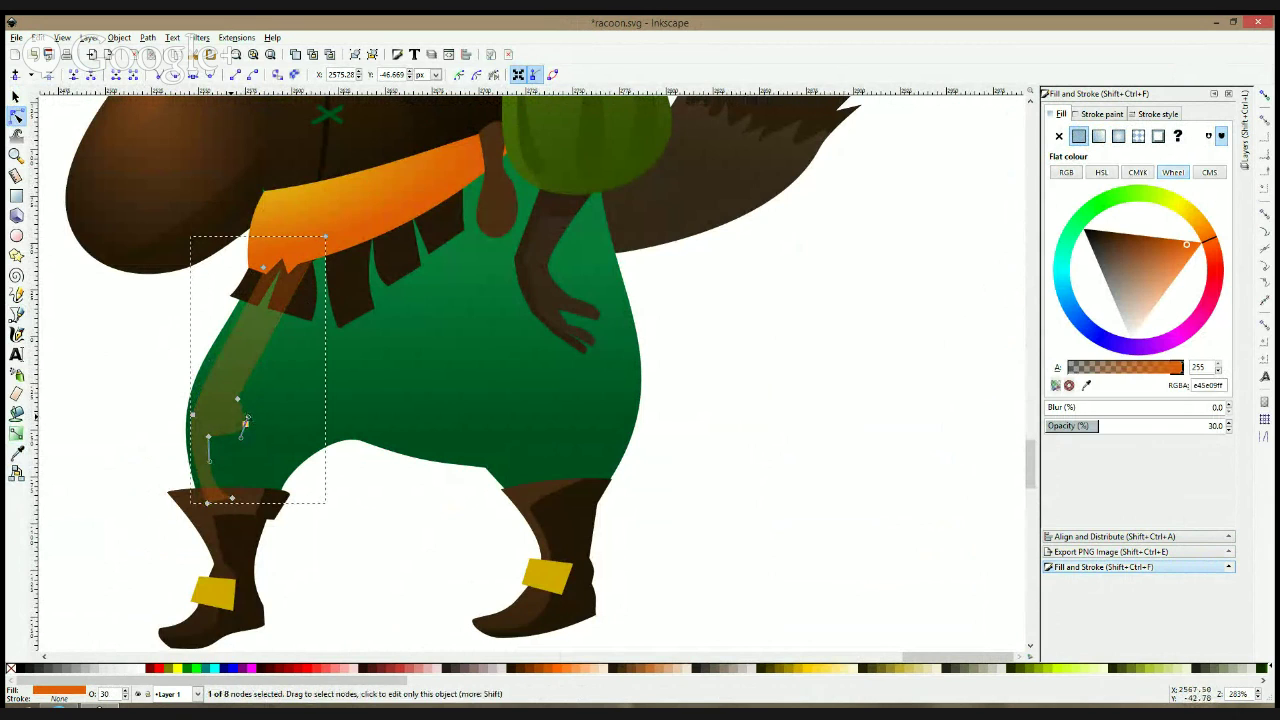
left_click_drag(272, 366, 235, 352)
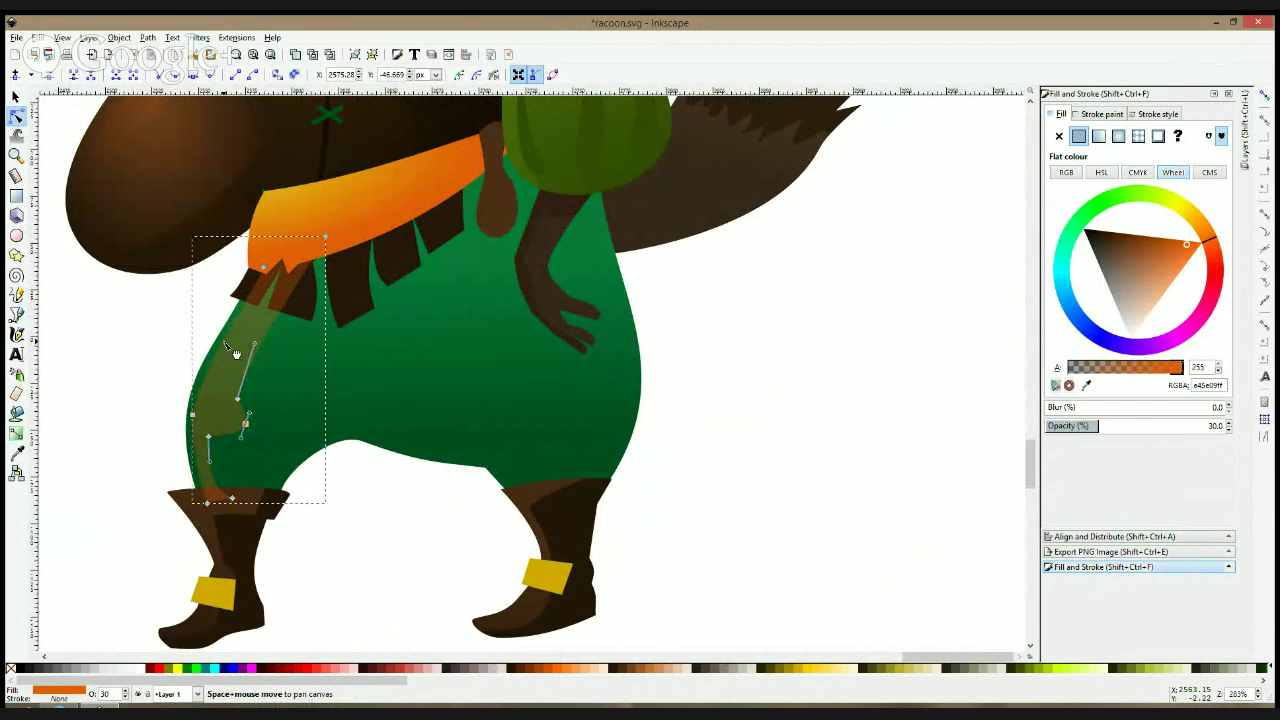
key("s")
- Set the fold shape's opacity to 100% and fill it with green 0a7a39 sampled from the upper trousers
left_click(17, 434)
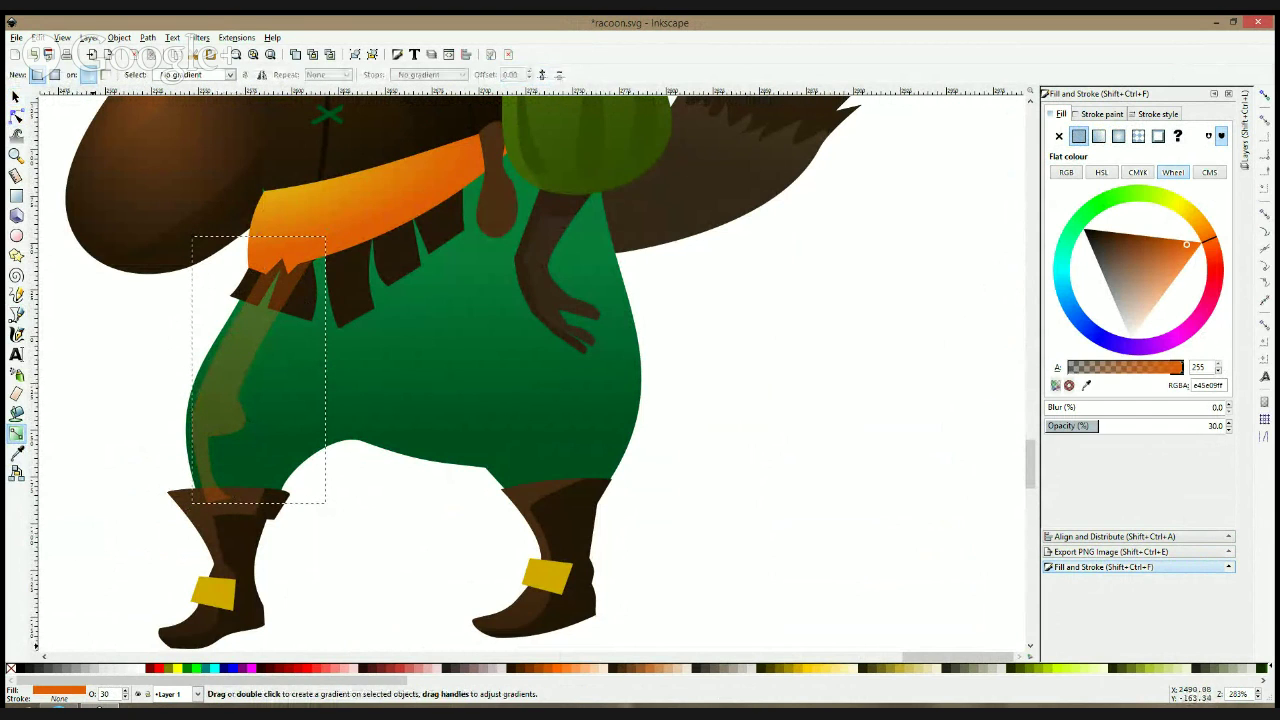
left_click(115, 692)
type("0")
key("Return")
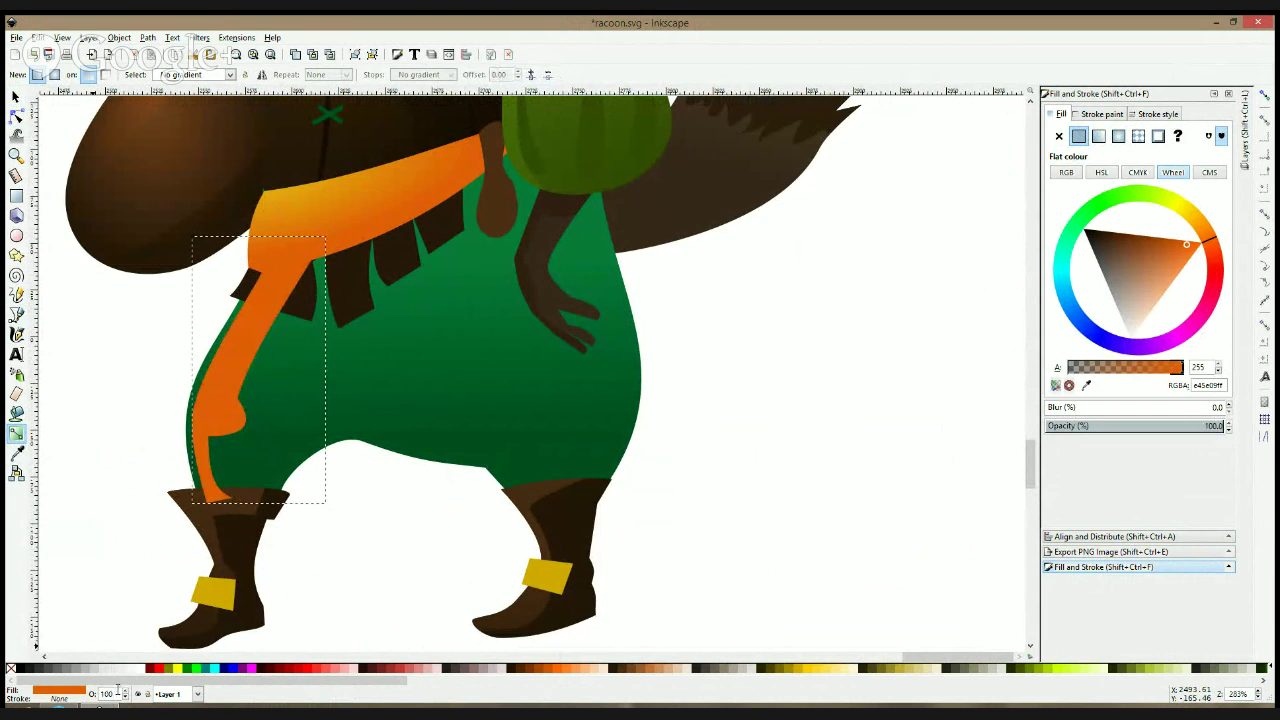
left_click(17, 453)
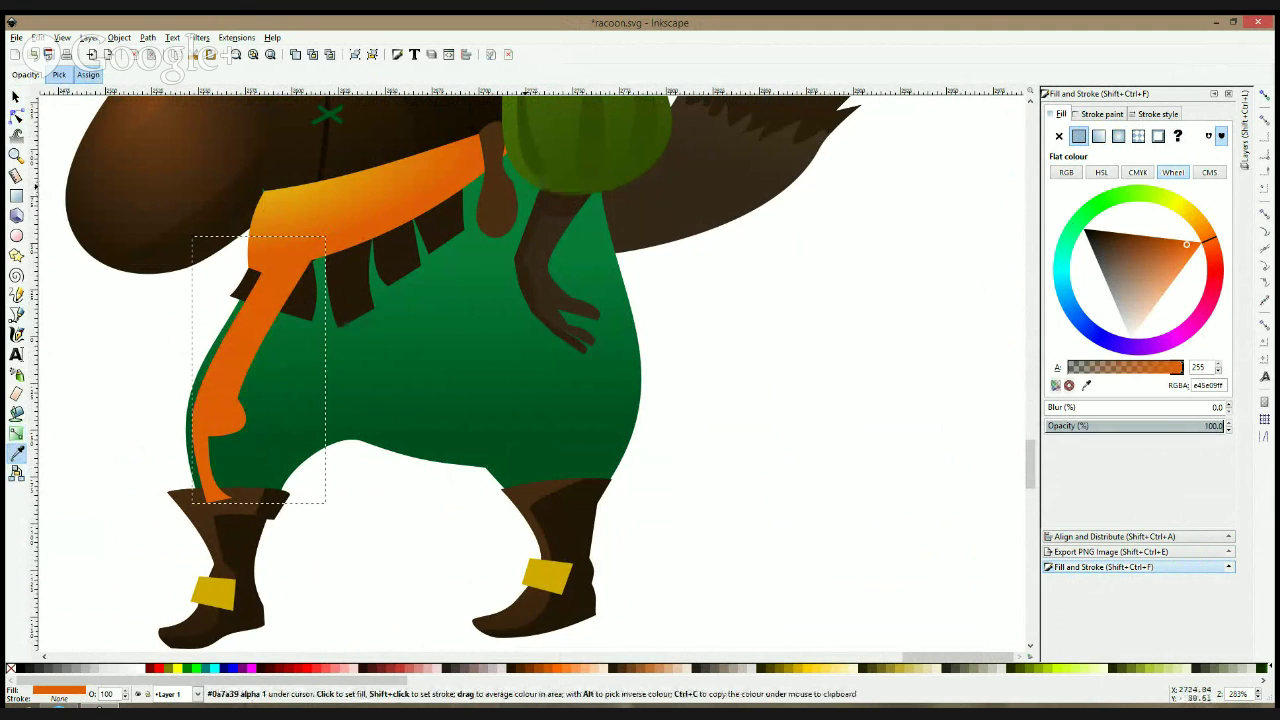
left_click(540, 192)
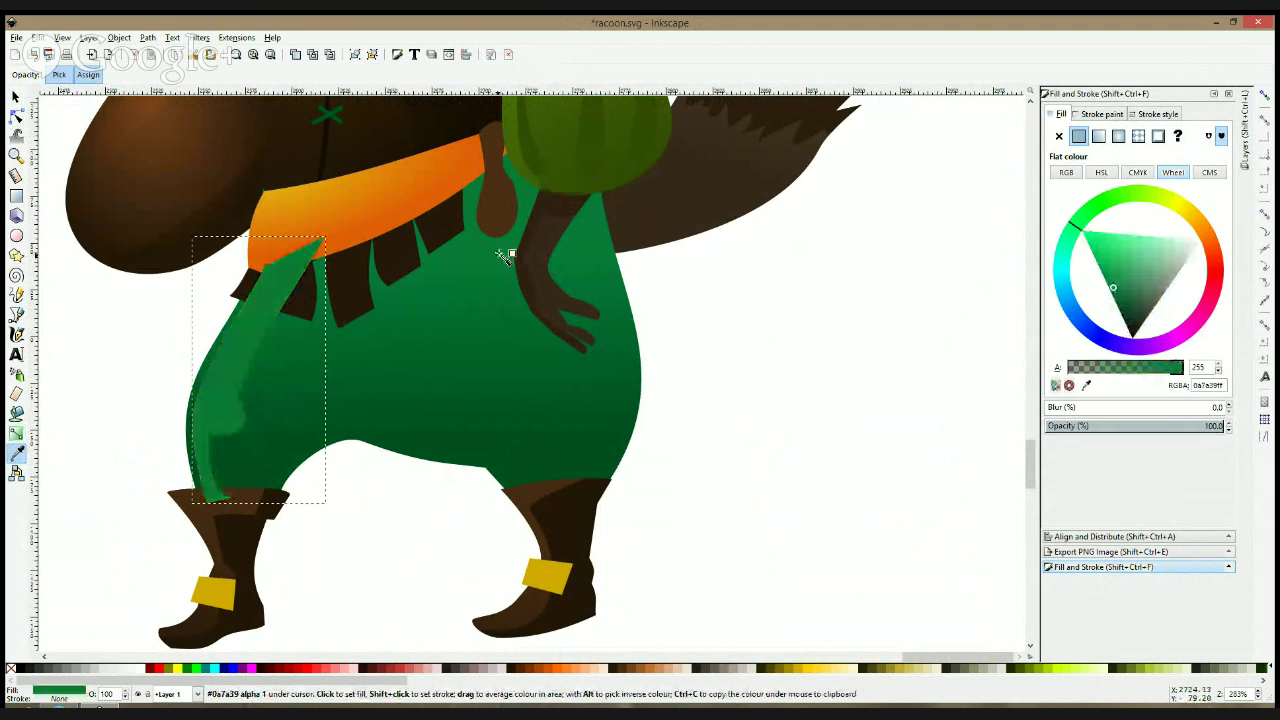
- Apply a linear gradient to the green fold so it fades to transparent towards the sash, starting near the knee
left_click(16, 433)
left_click_drag(215, 413, 269, 277)
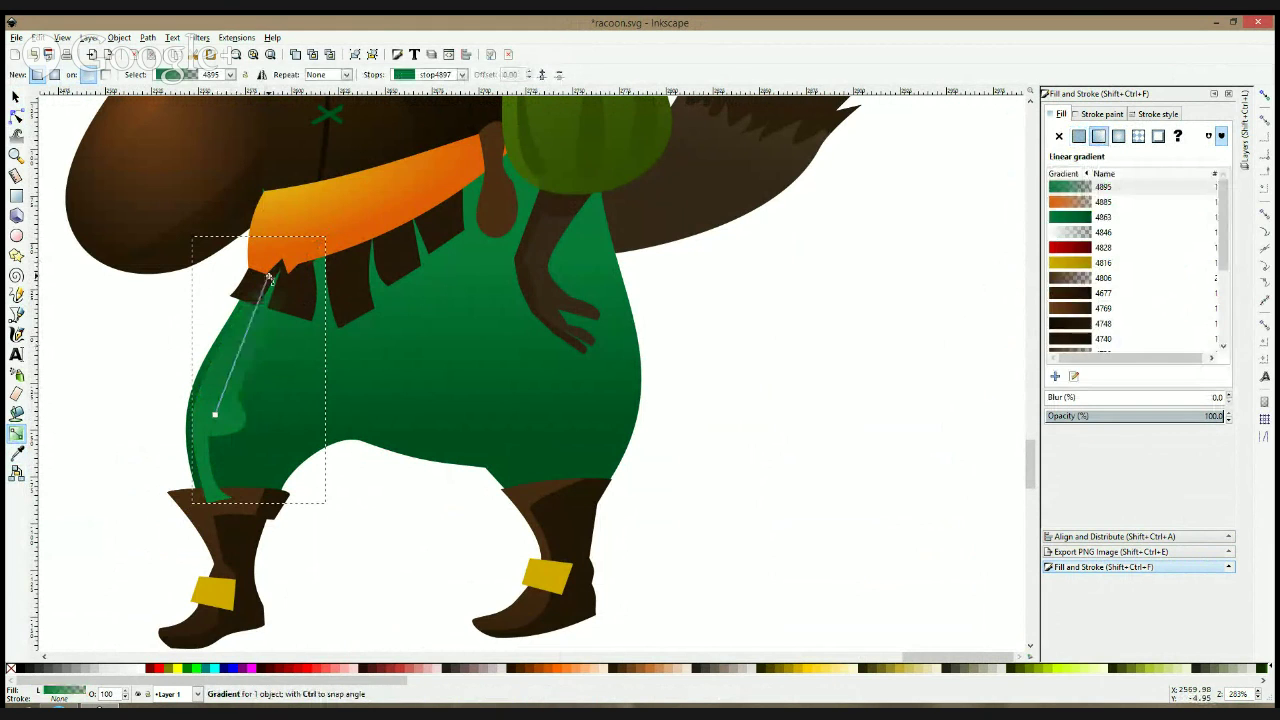
left_click_drag(216, 414, 215, 435)
key("space")
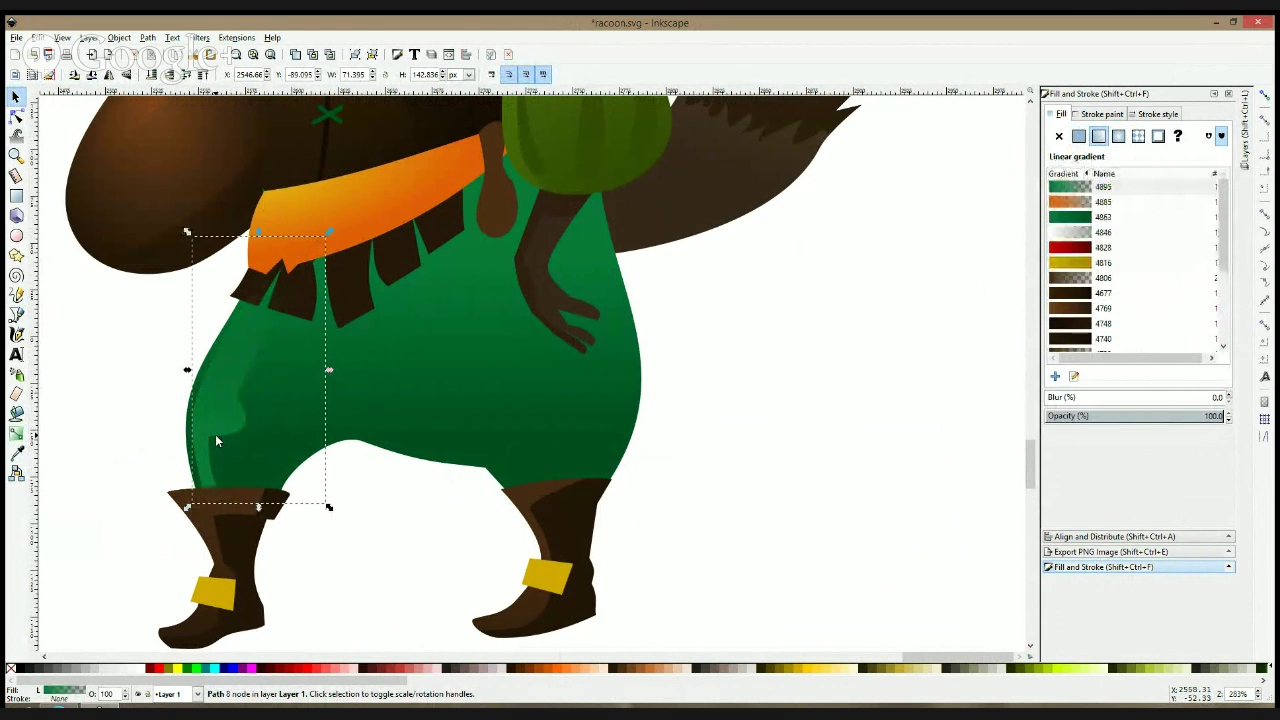
- Give the sash fringe a linear gradient from dark brown 28170b at its upper part to lighter brown 452712 at its tips
left_click(322, 305)
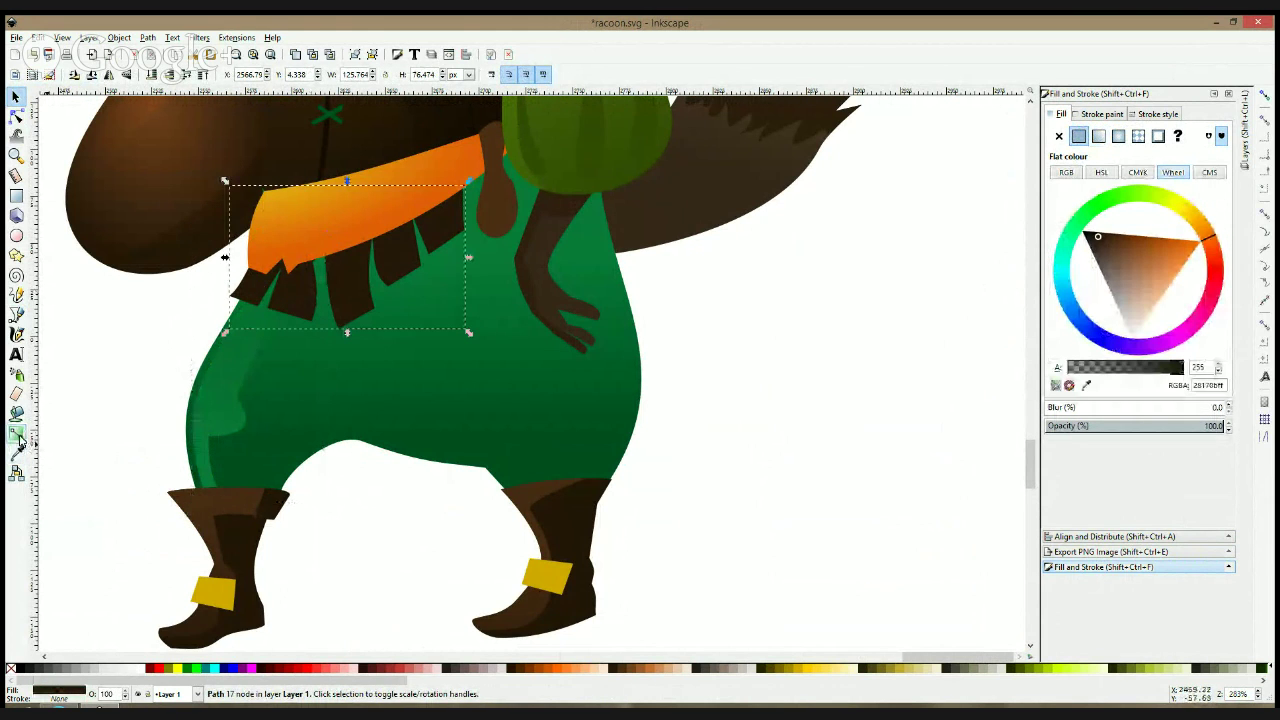
left_click(18, 437)
left_click_drag(346, 306, 346, 262)
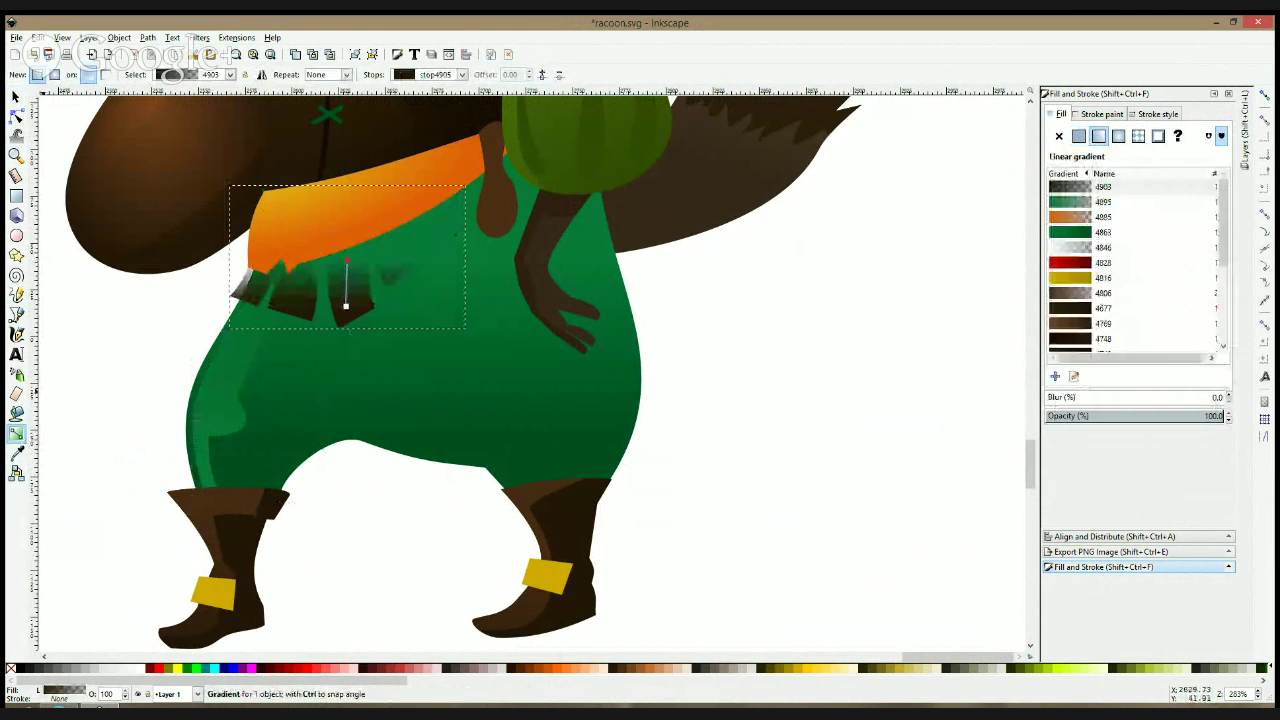
key("d")
left_click(346, 309)
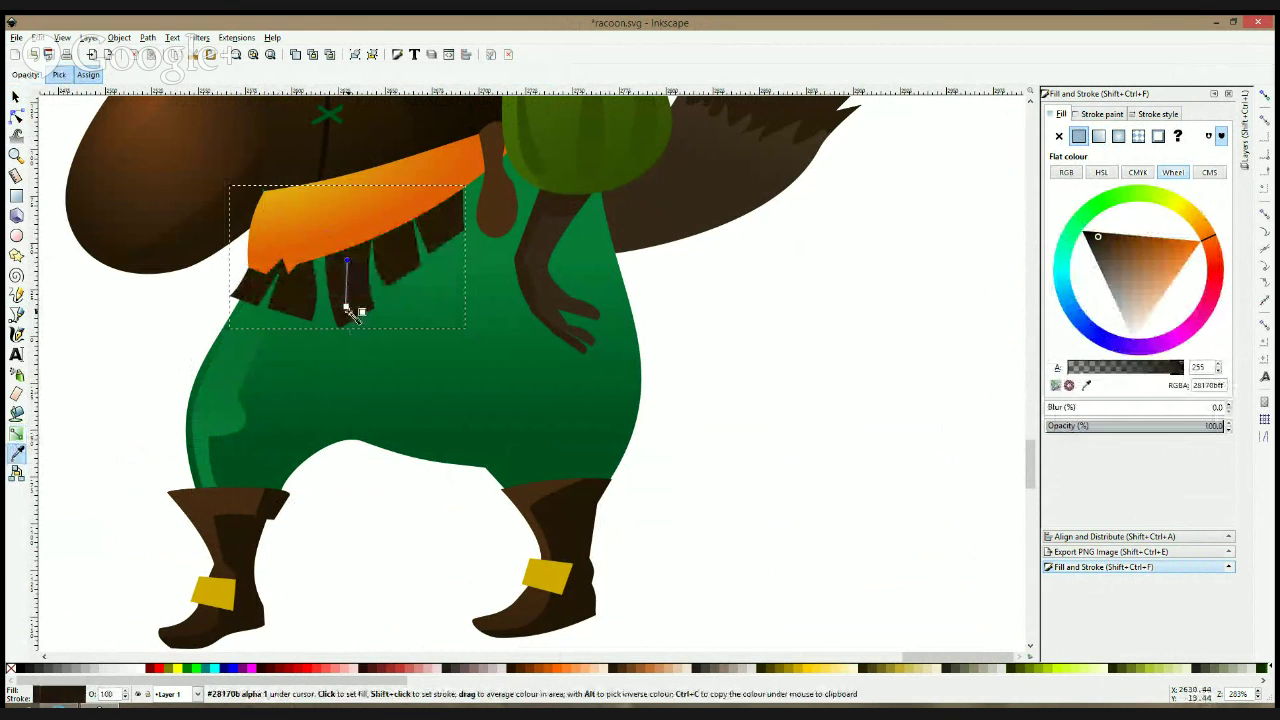
left_click(170, 201)
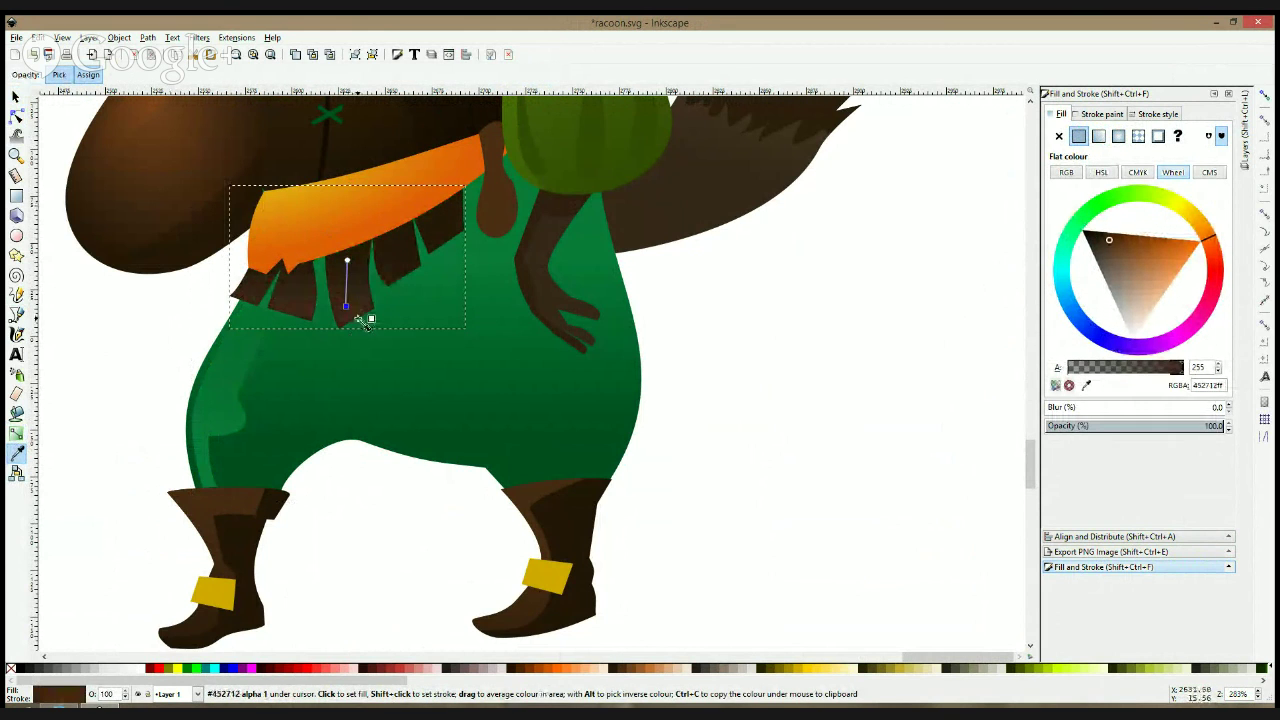
key("s")
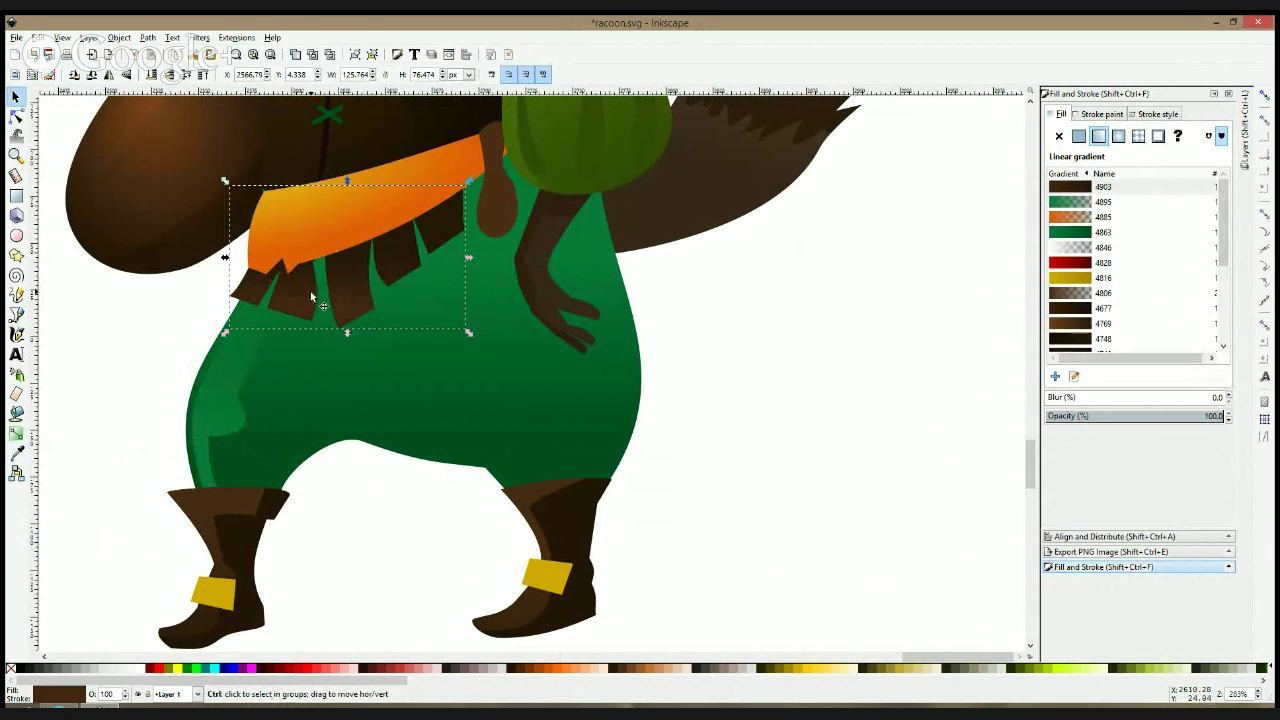
- Duplicate the sash fringe, shift the copy slightly right and down, and lower it behind the original
key("Page_Up")
left_click_drag(305, 292, 313, 296)
key("Page_Down")
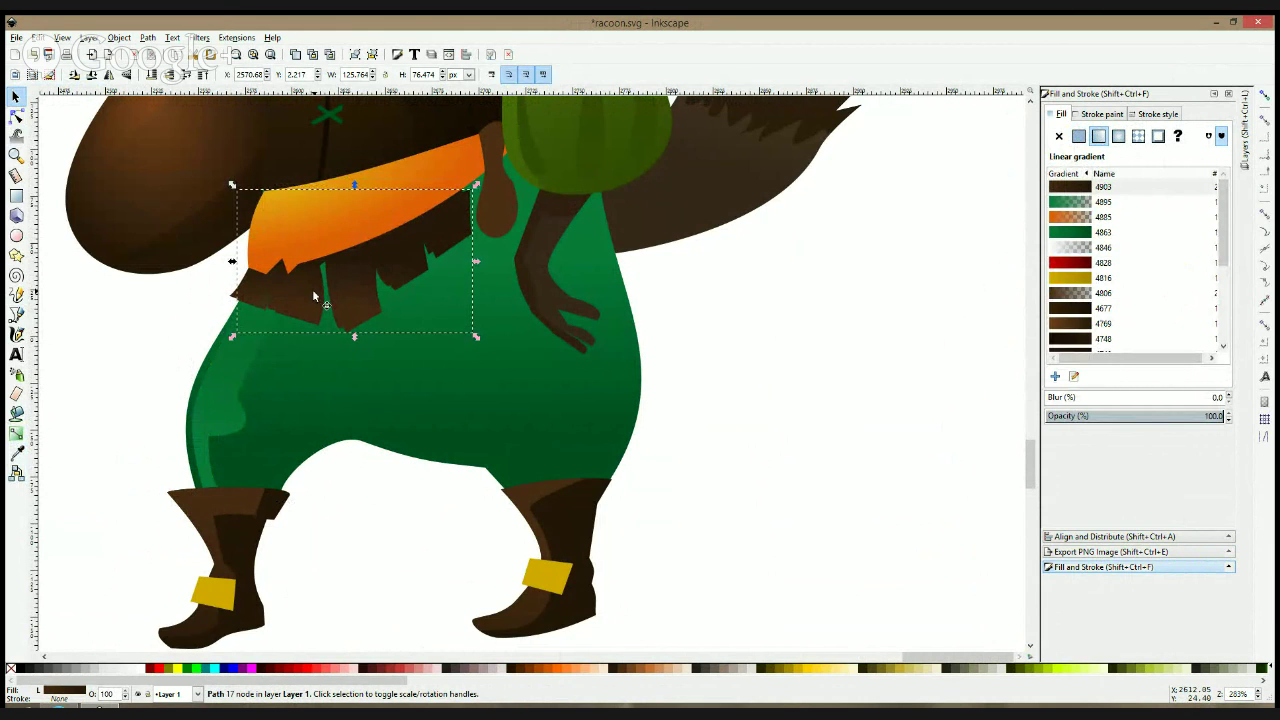
- Fill the fringe copy with dark green 004f21 sampled from the lower trousers, and extend its upper corner beside the pouch
left_click(16, 452)
left_click(250, 466)
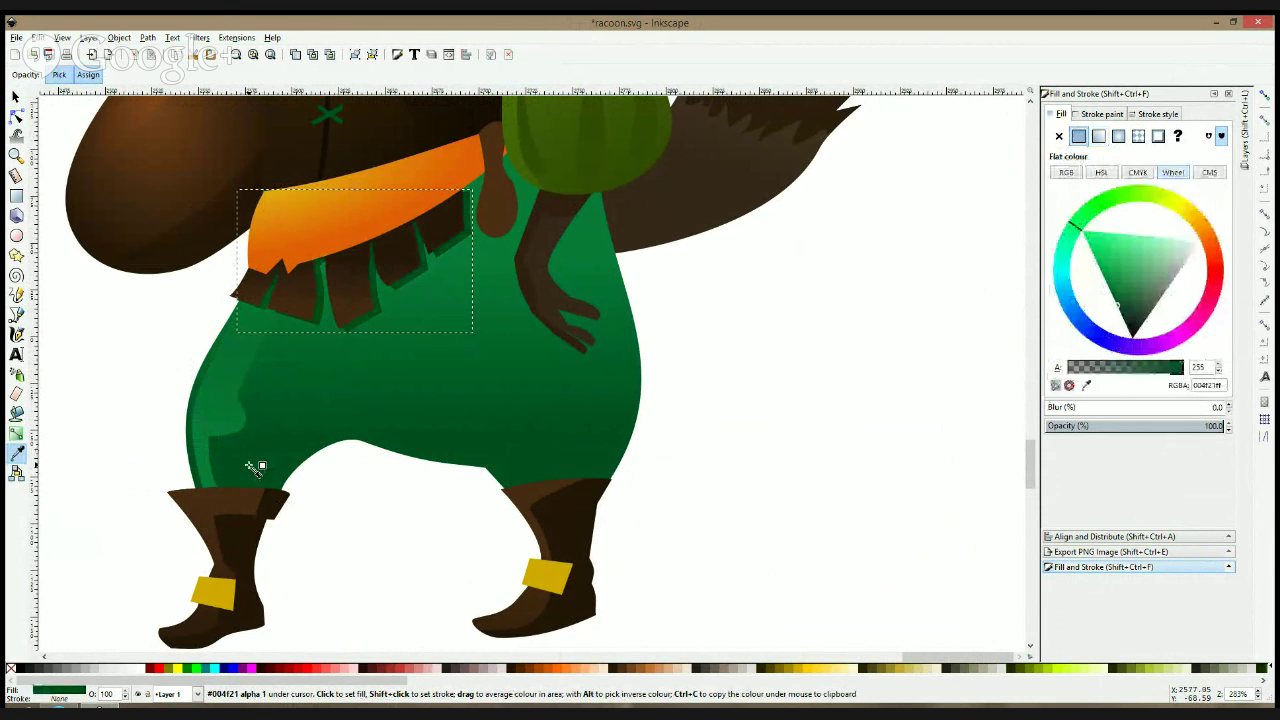
left_click(16, 116)
left_click_drag(472, 203, 476, 178)
- Fill the brown pouch hanging beside the sash with a radial gradient using the existing brown gradient 4769
left_click(493, 210)
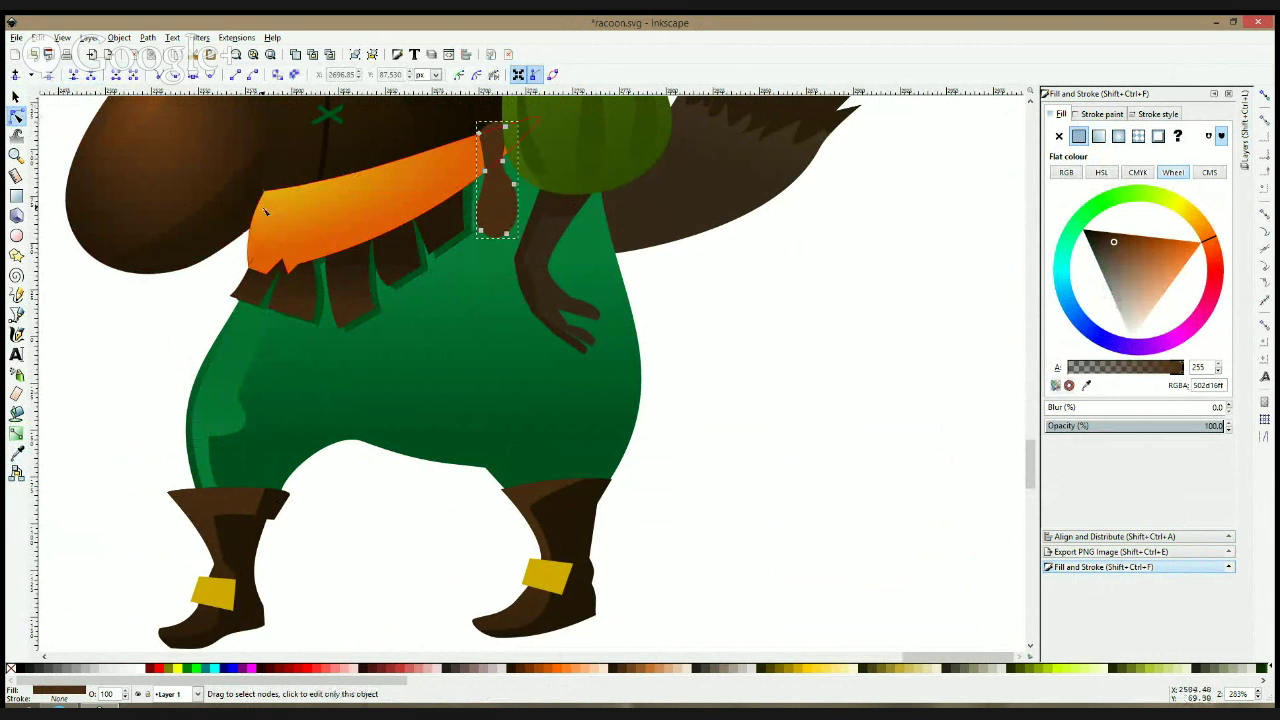
left_click(518, 215)
key("space")
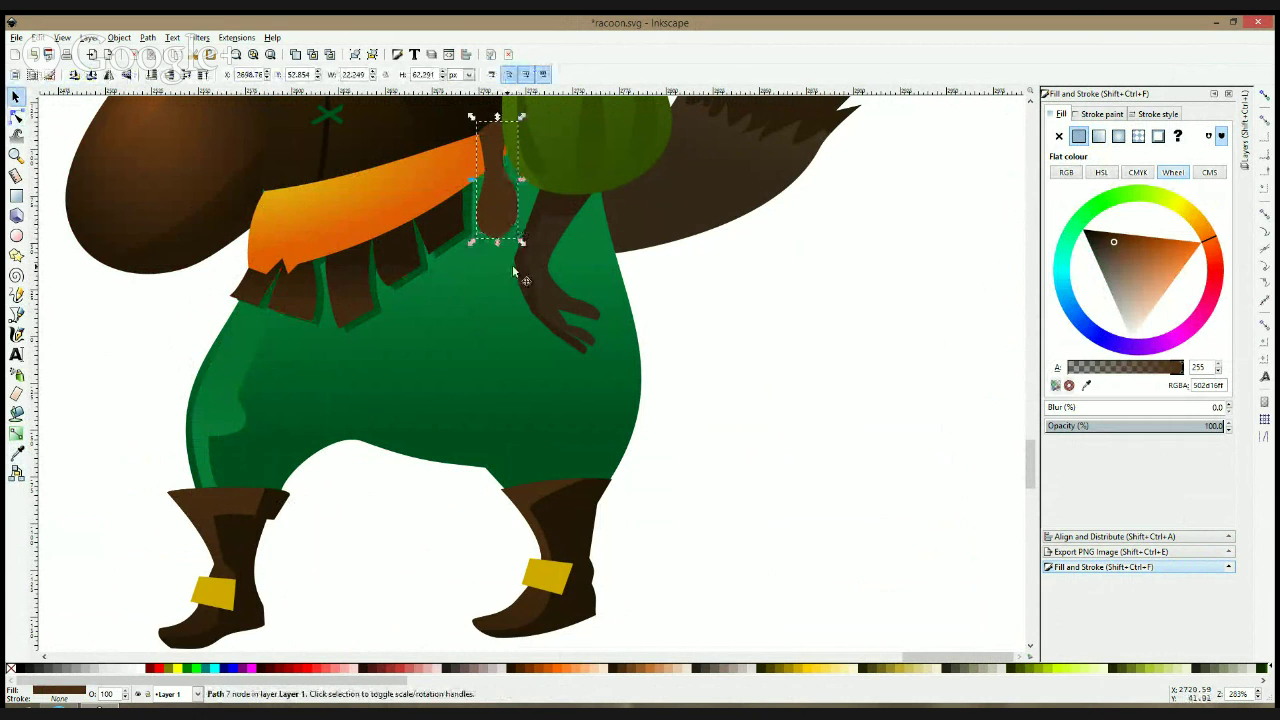
left_click(16, 435)
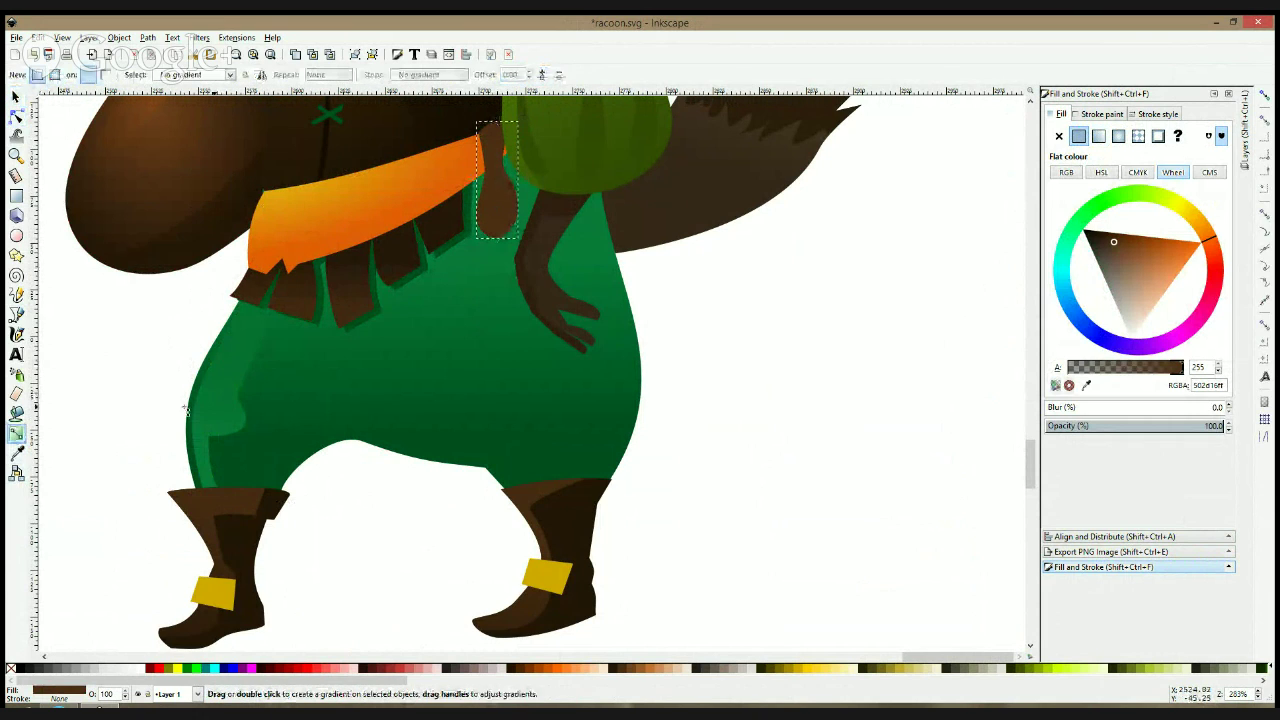
left_click(1118, 136)
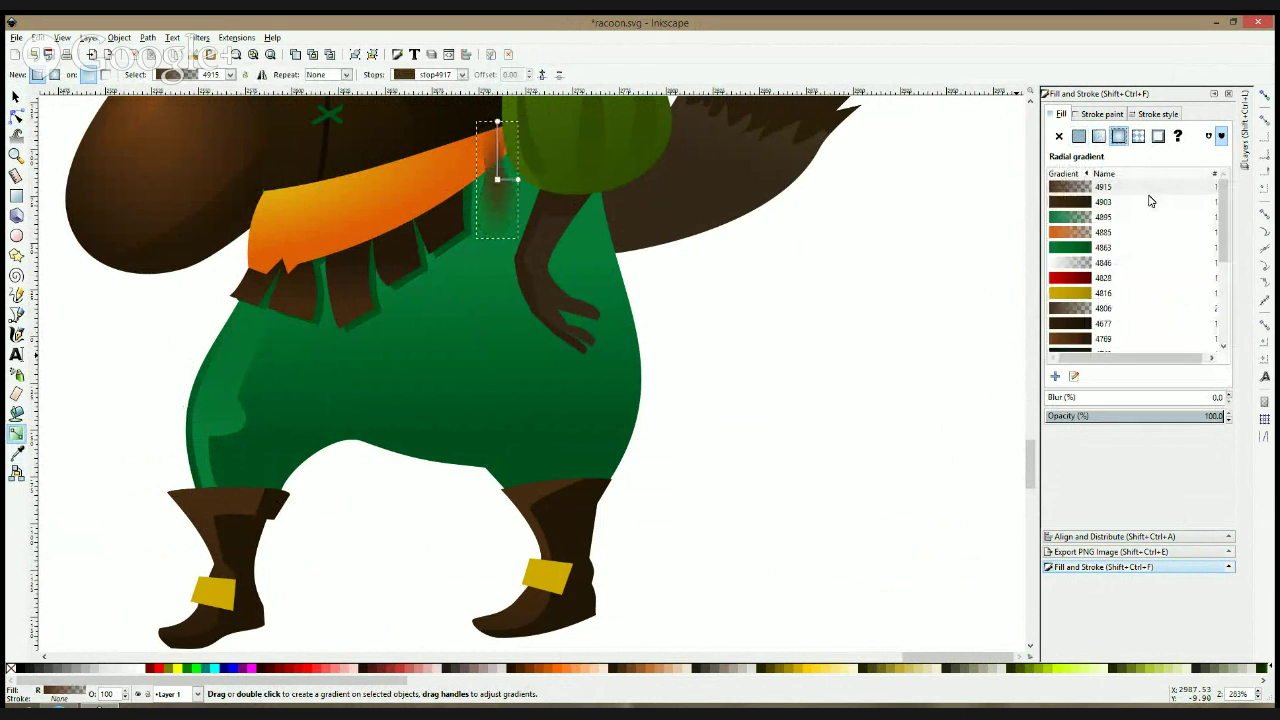
scroll(1080, 260, "down", 3)
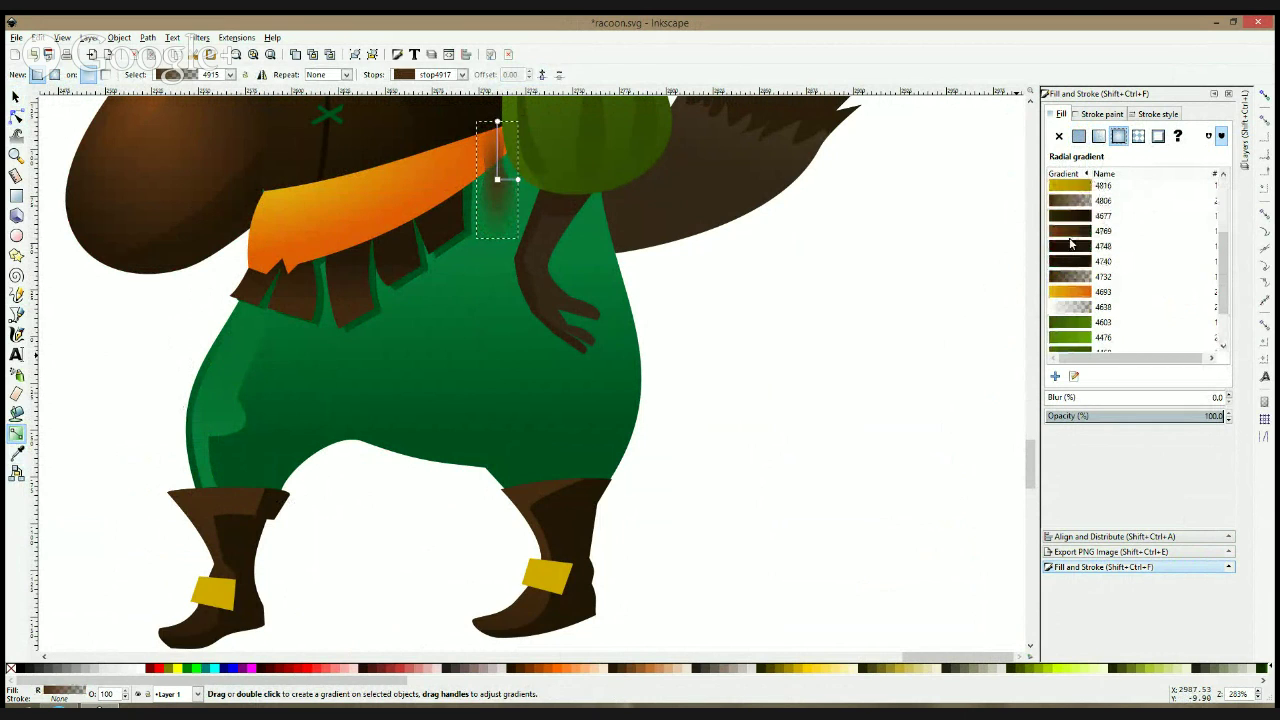
left_click(1070, 236)
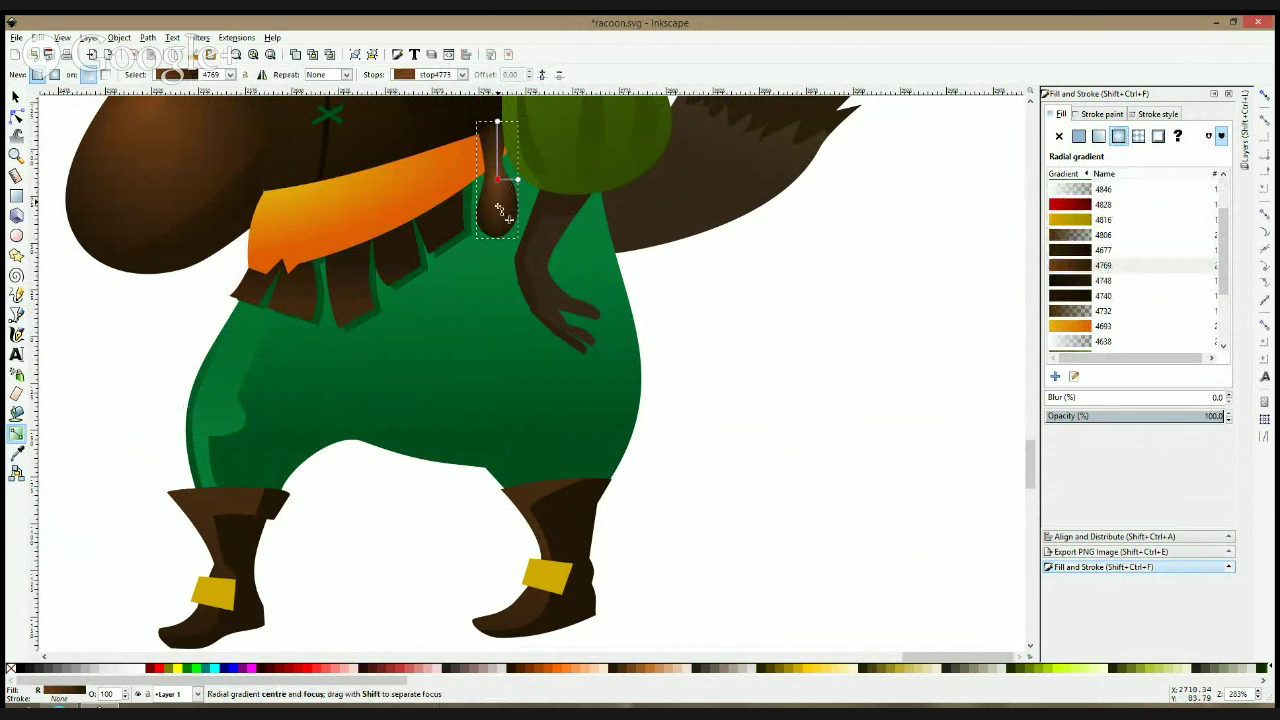
- Move the centre of the pouch's radial gradient down into its rounded lower part
left_click_drag(499, 180, 503, 207)
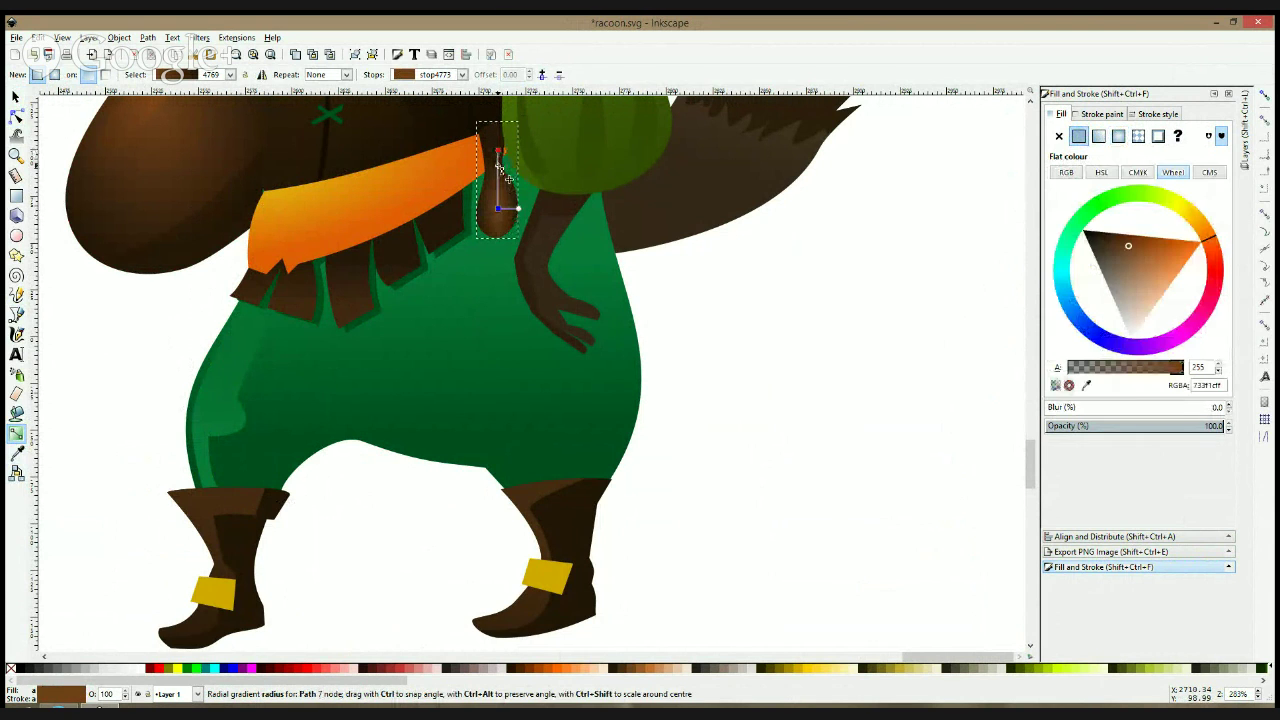
key("F1")
left_click(711, 318)
scroll(665, 292, "down", 4)
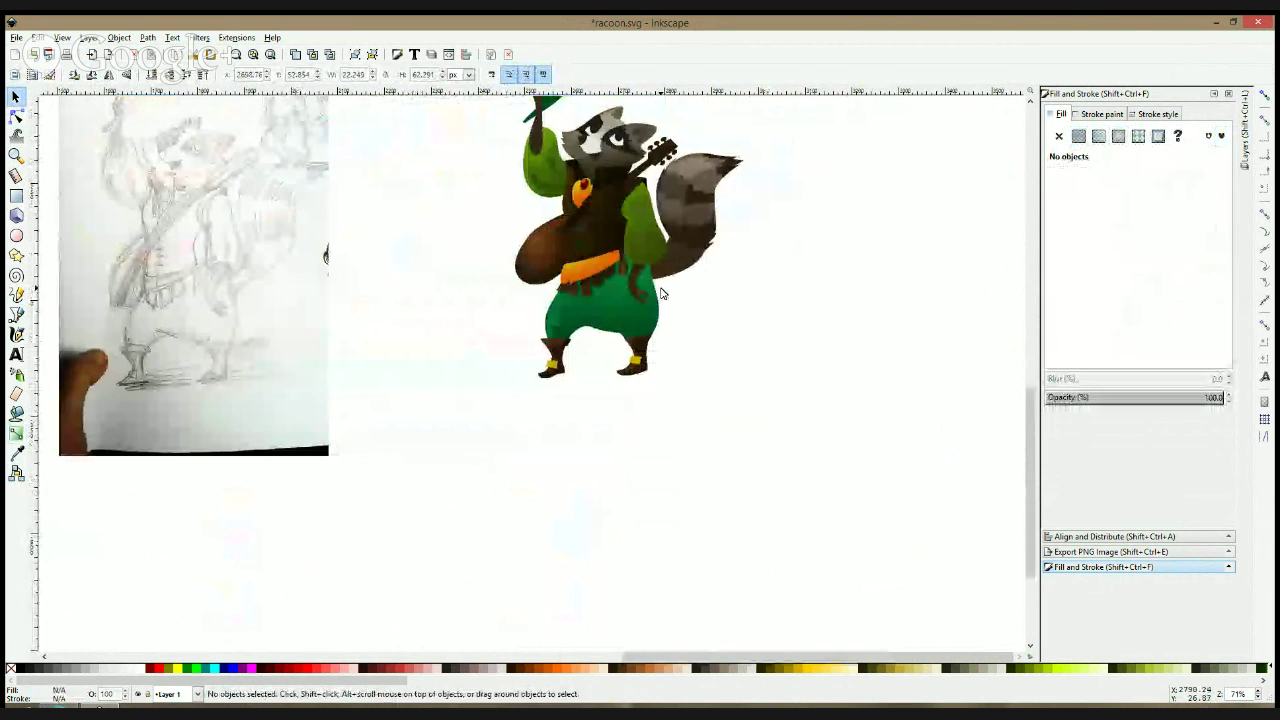
- Reapply a radial gradient to the pouch, trying the darker gradient 4748 before returning to brown gradient 4769
scroll(660, 289, "up", 3)
left_click(540, 232, "ctrl")
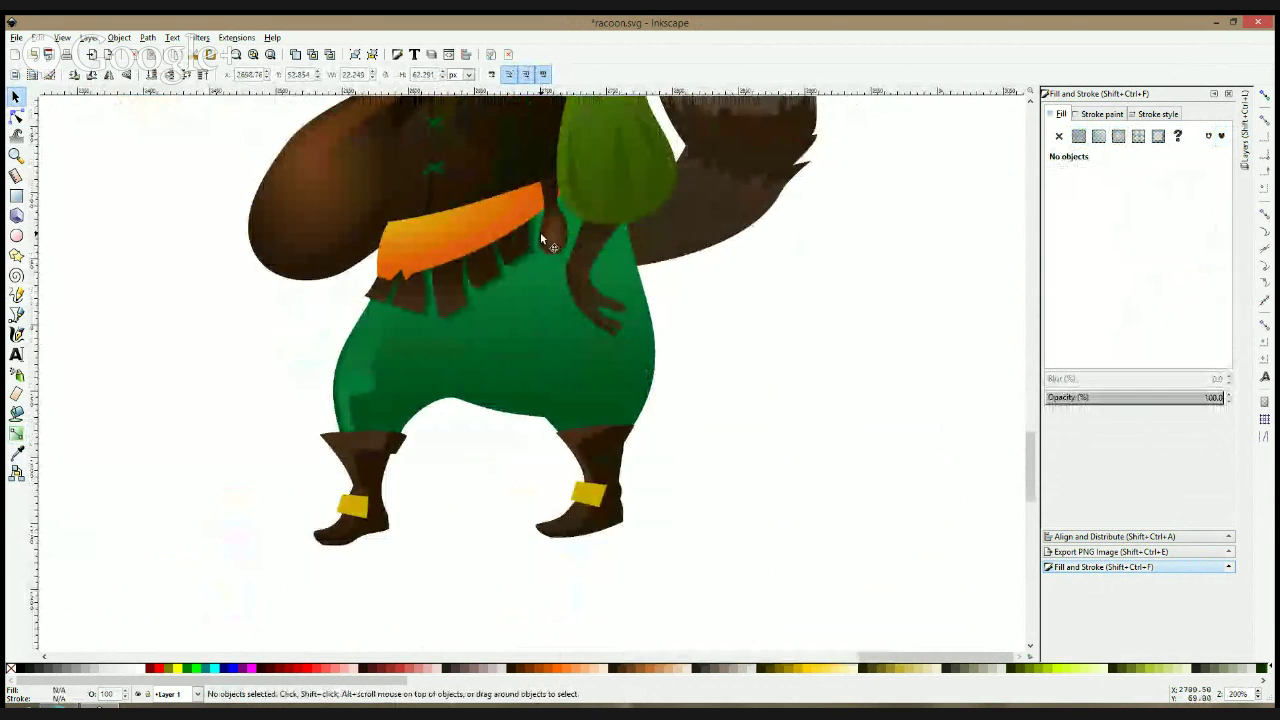
left_click(17, 433)
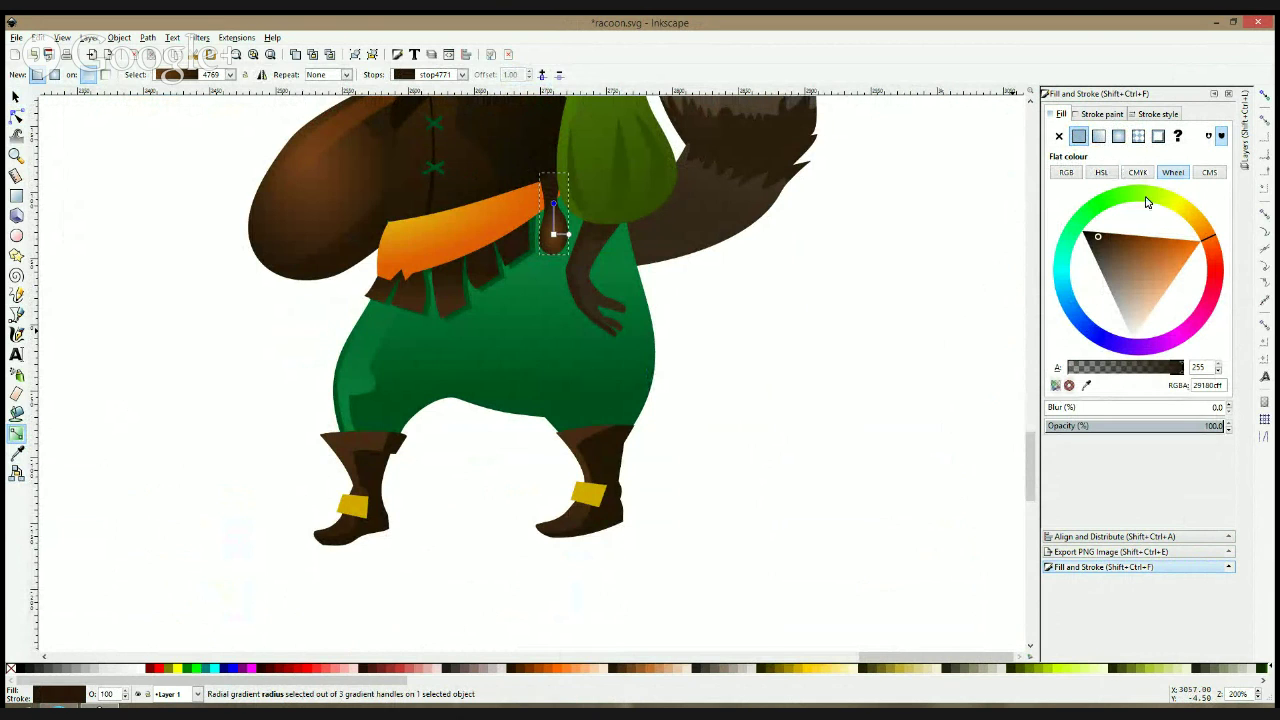
left_click(1098, 136)
left_click(1118, 137)
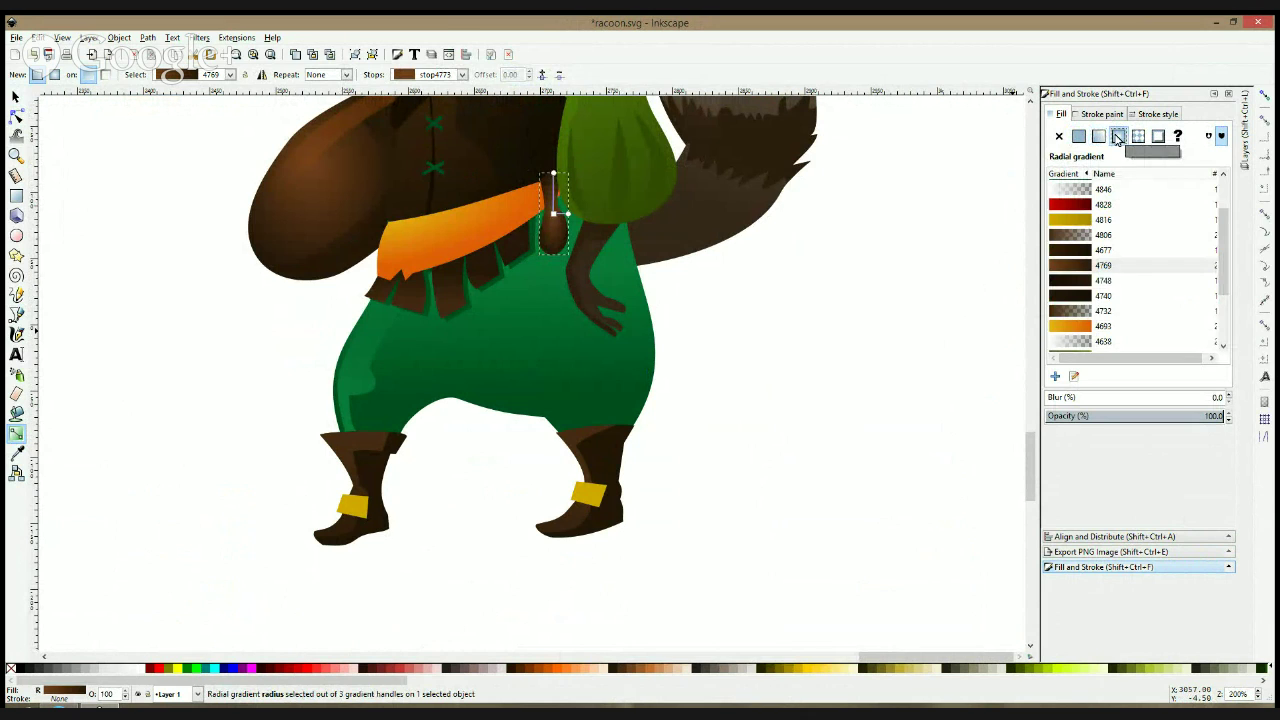
scroll(1087, 282, "down", 3)
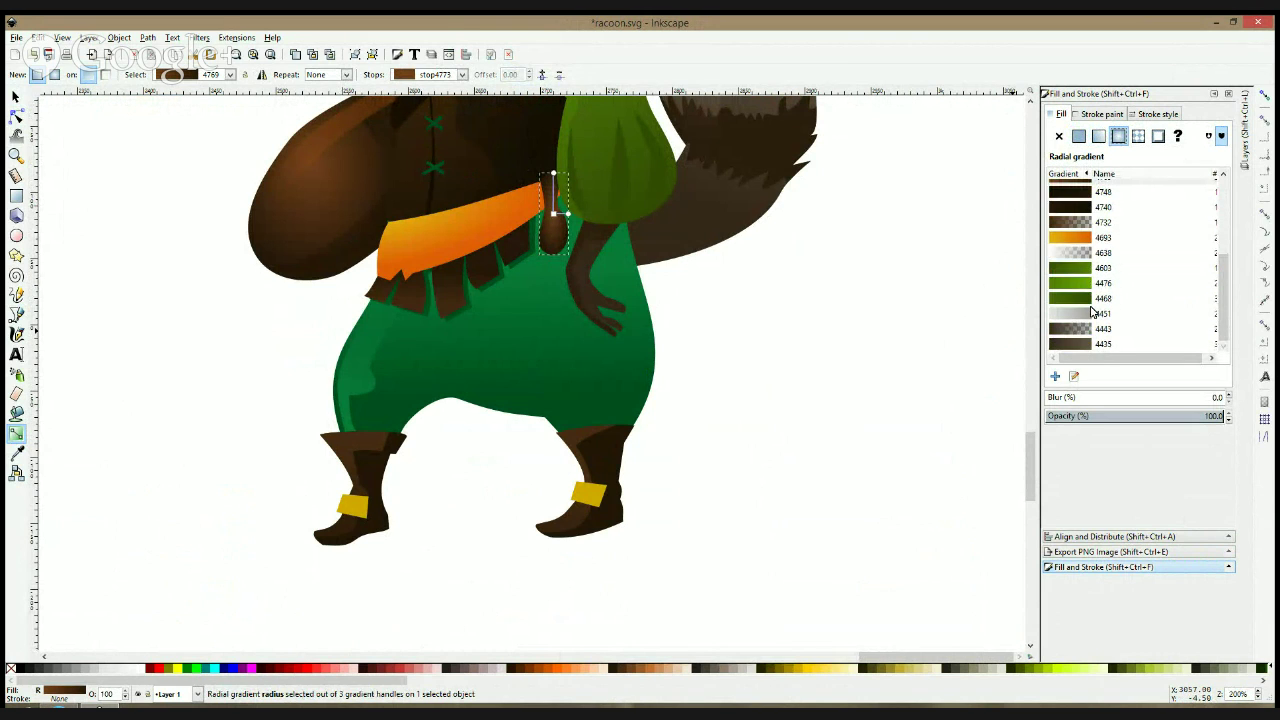
scroll(1092, 312, "up", 3)
scroll(1117, 282, "up", 1)
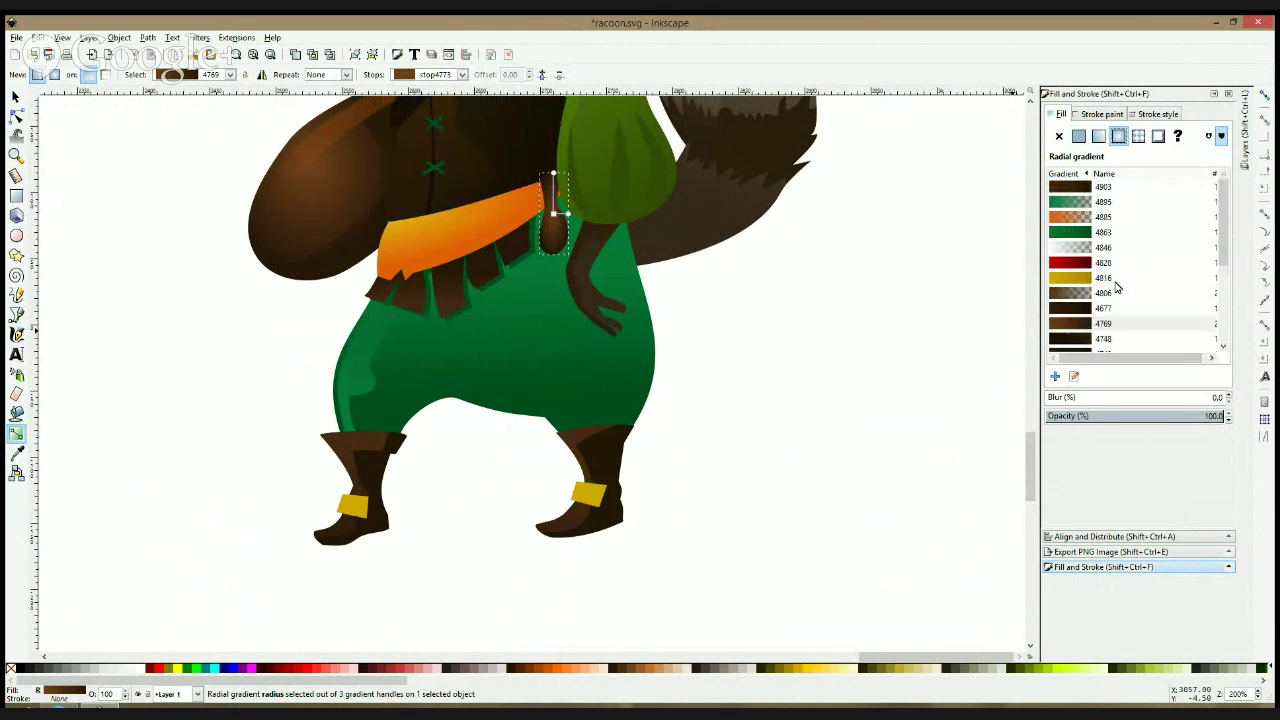
scroll(1127, 268, "down", 1)
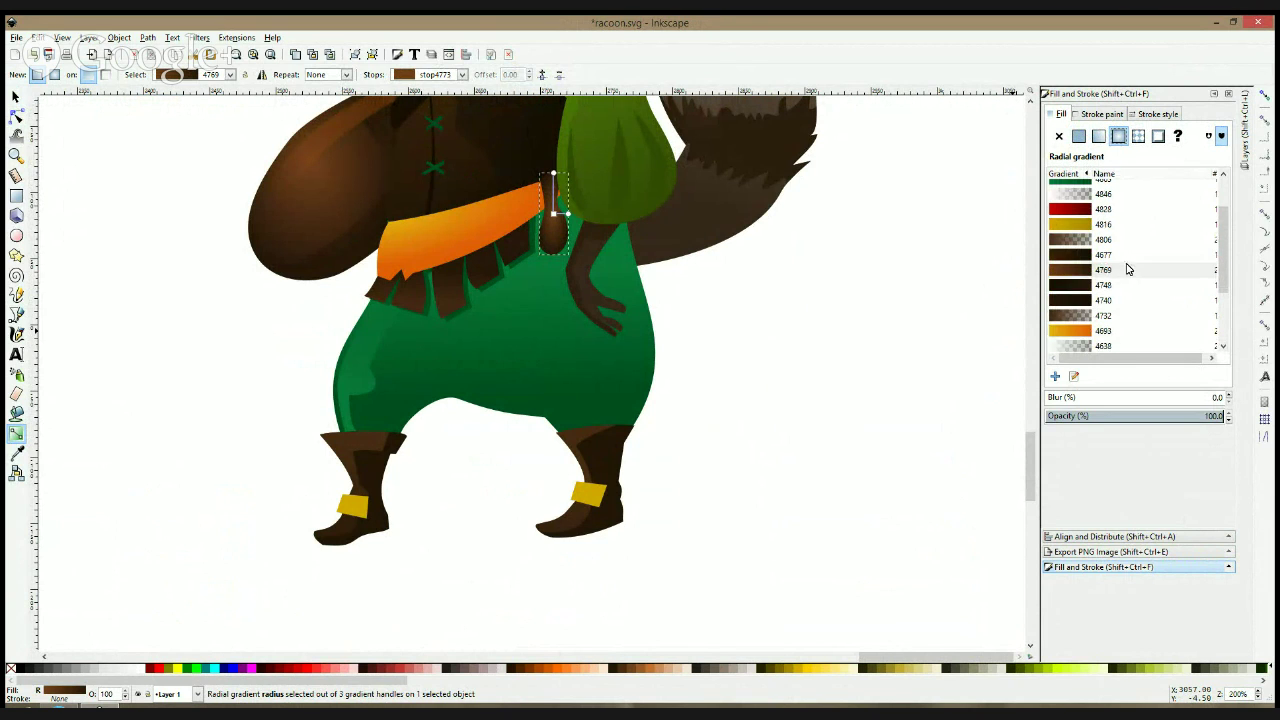
left_click(1079, 288)
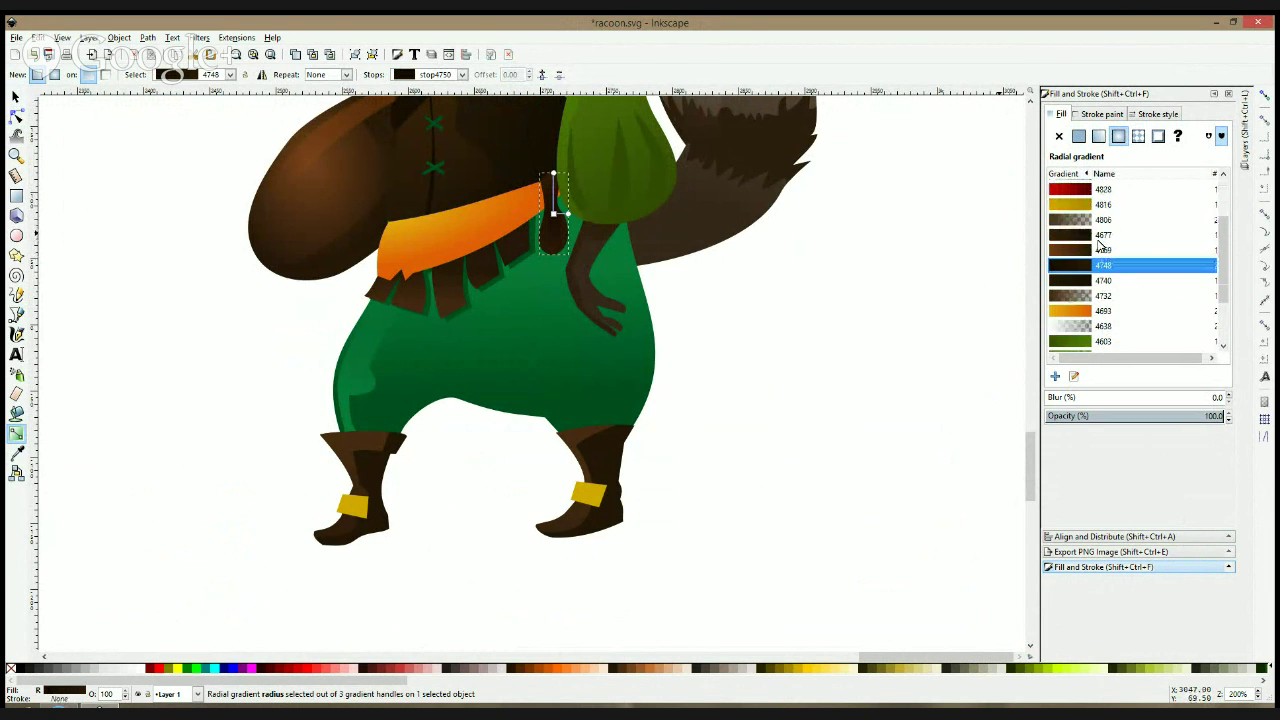
left_click(1088, 250)
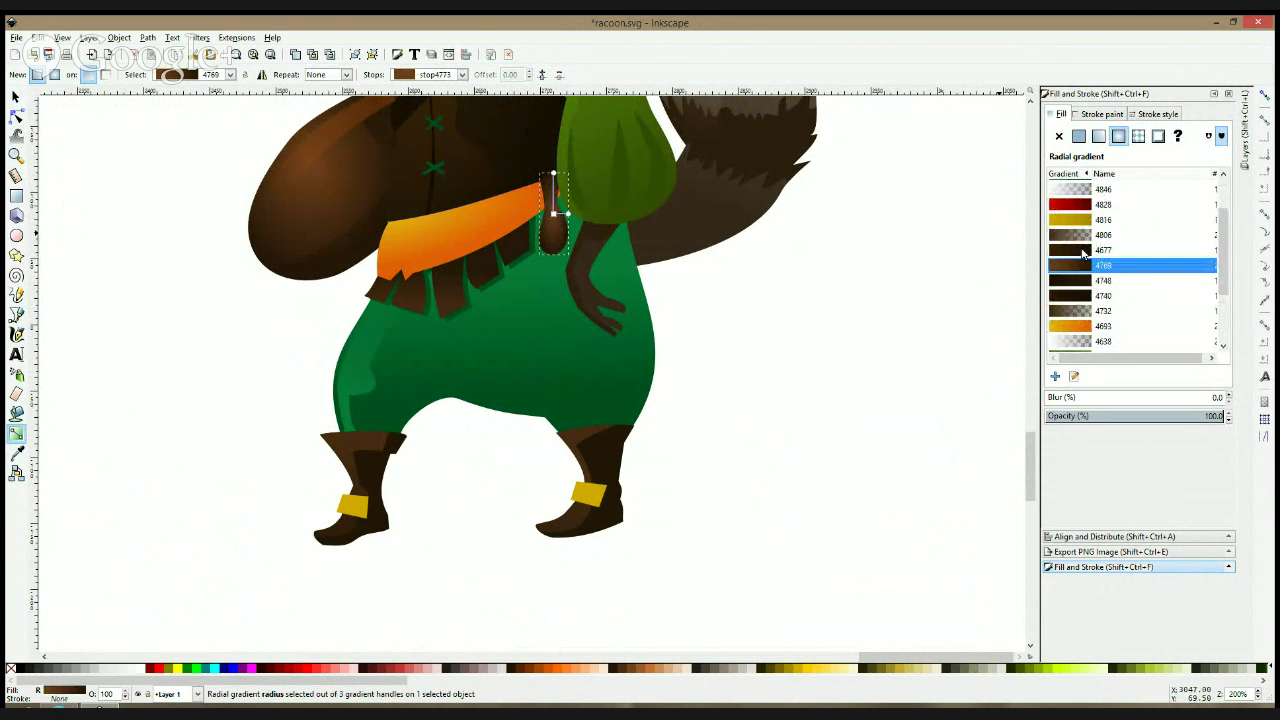
- Move the centre of the pouch's radial gradient to its bottom edge so the lighter brown sits there
left_click(549, 258)
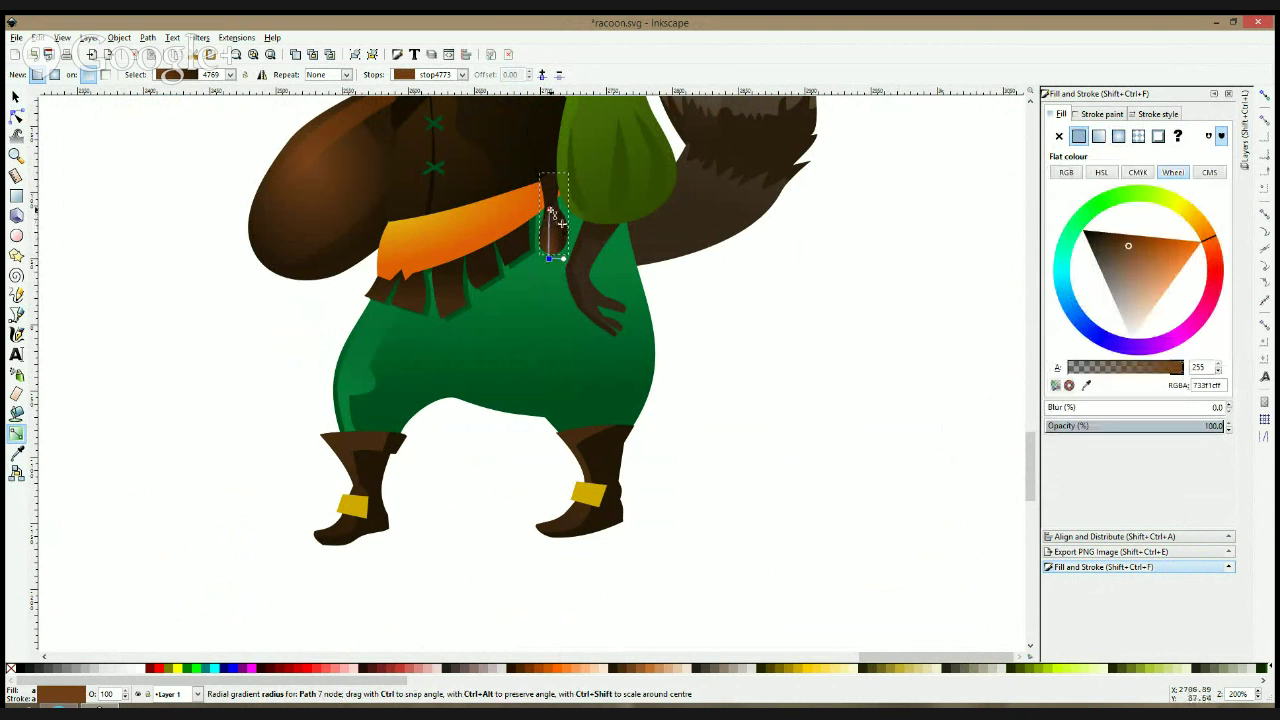
key("s")
key("Escape")
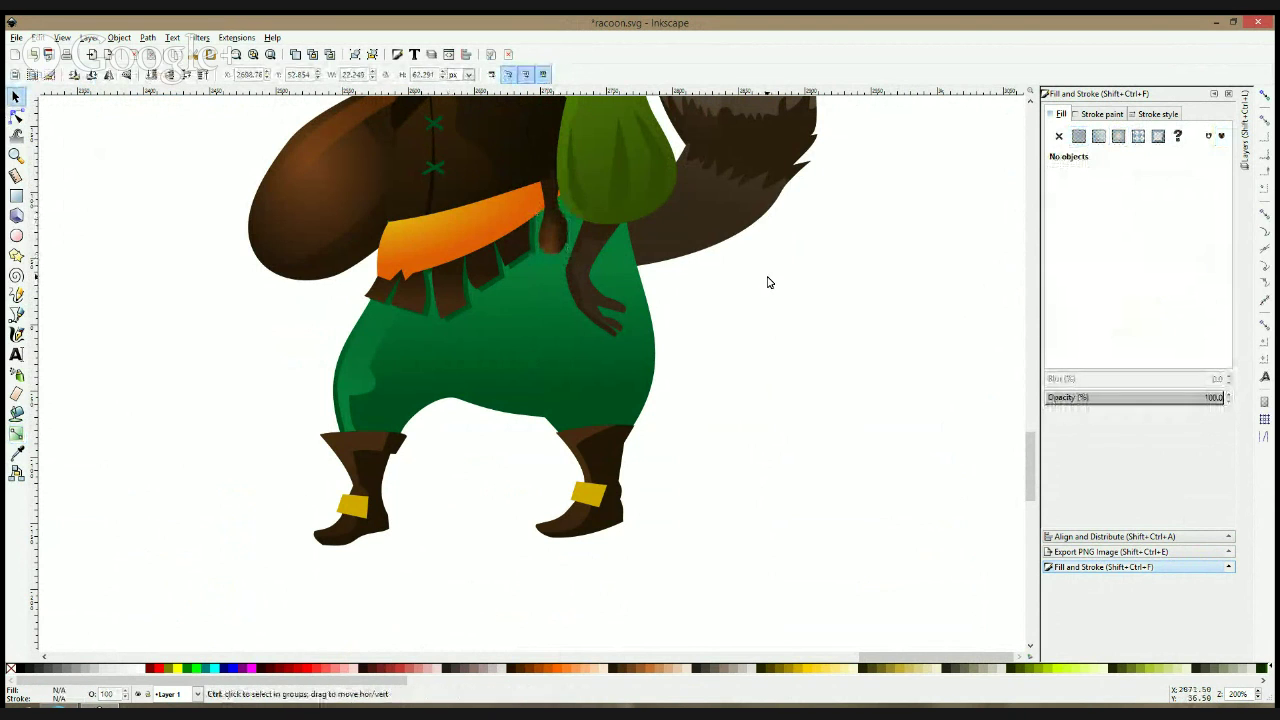
- Move a lower corner of the dark green fringe shadow slightly right to widen it beside the middle strip
scroll(768, 282, "down", 4)
scroll(767, 281, "up", 3)
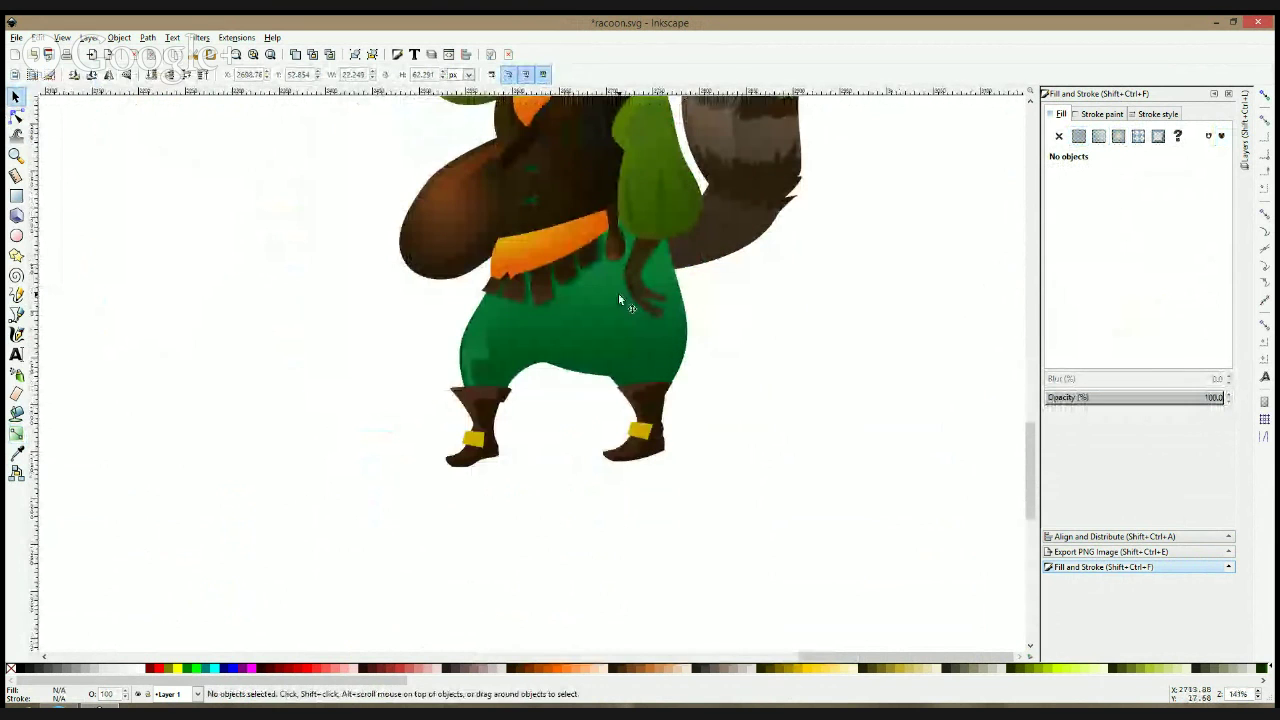
left_click(580, 278)
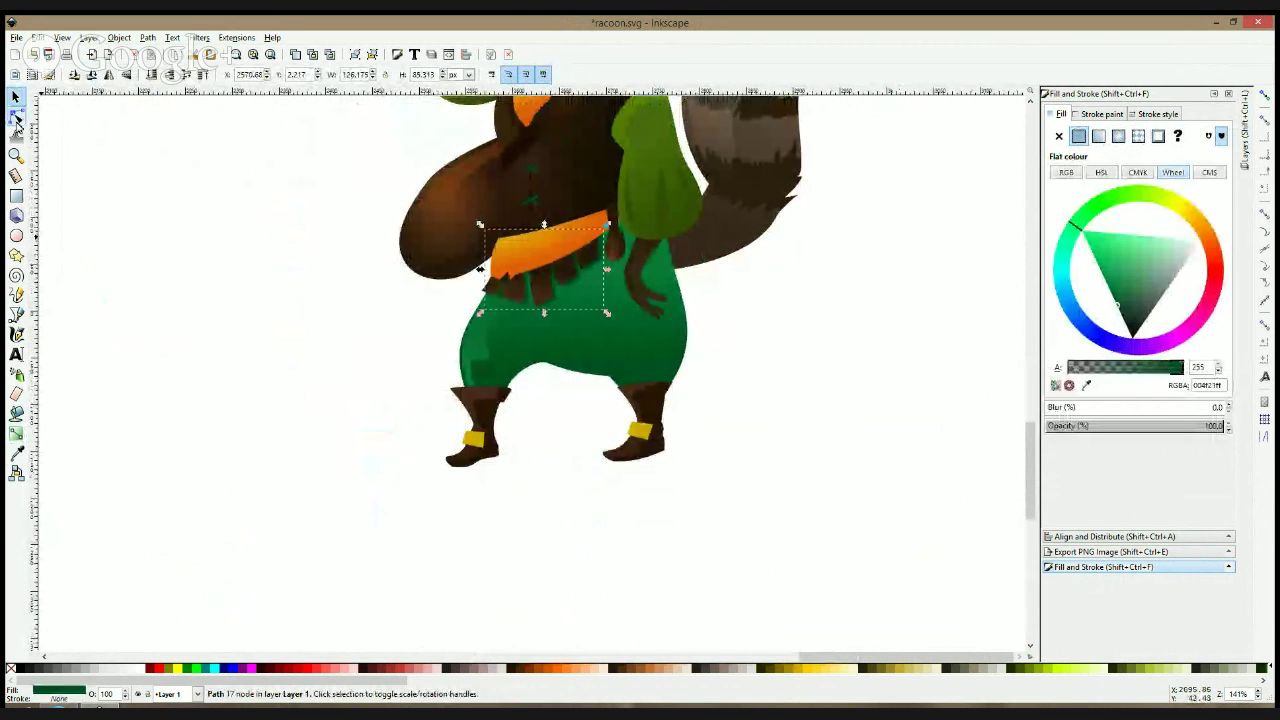
left_click(16, 117)
scroll(600, 258, "up", 2)
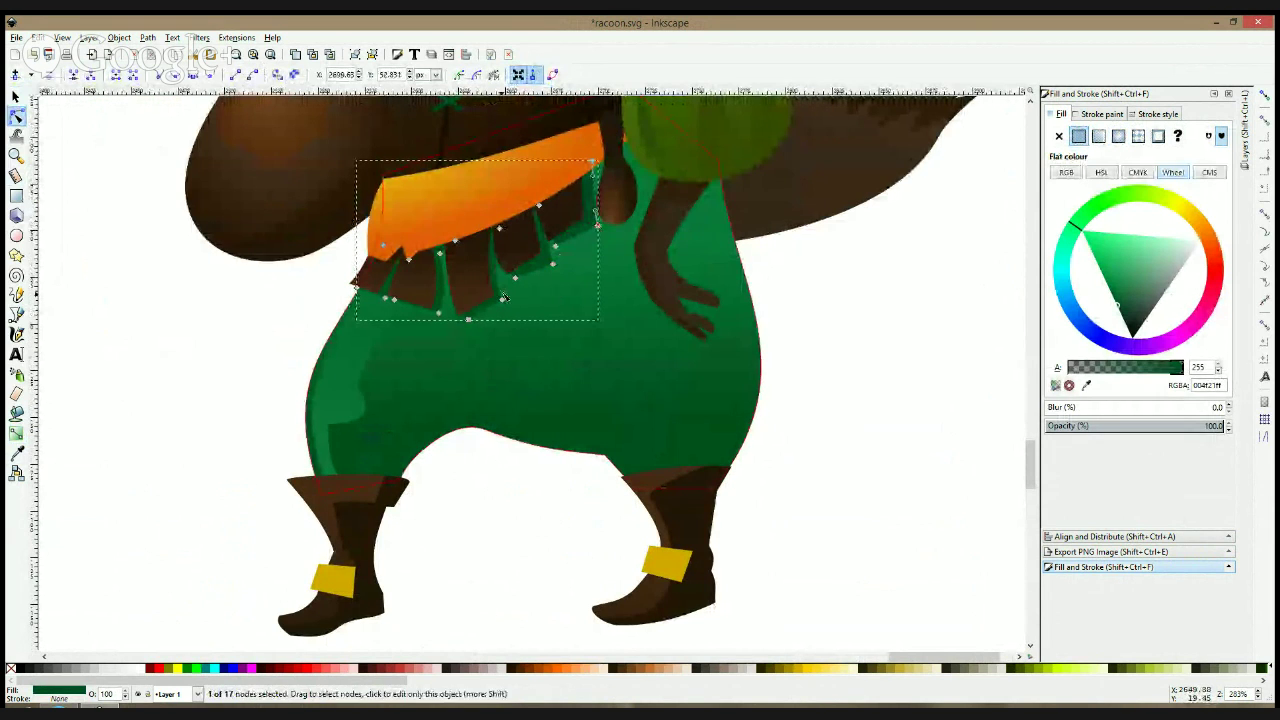
left_click_drag(501, 298, 509, 298)
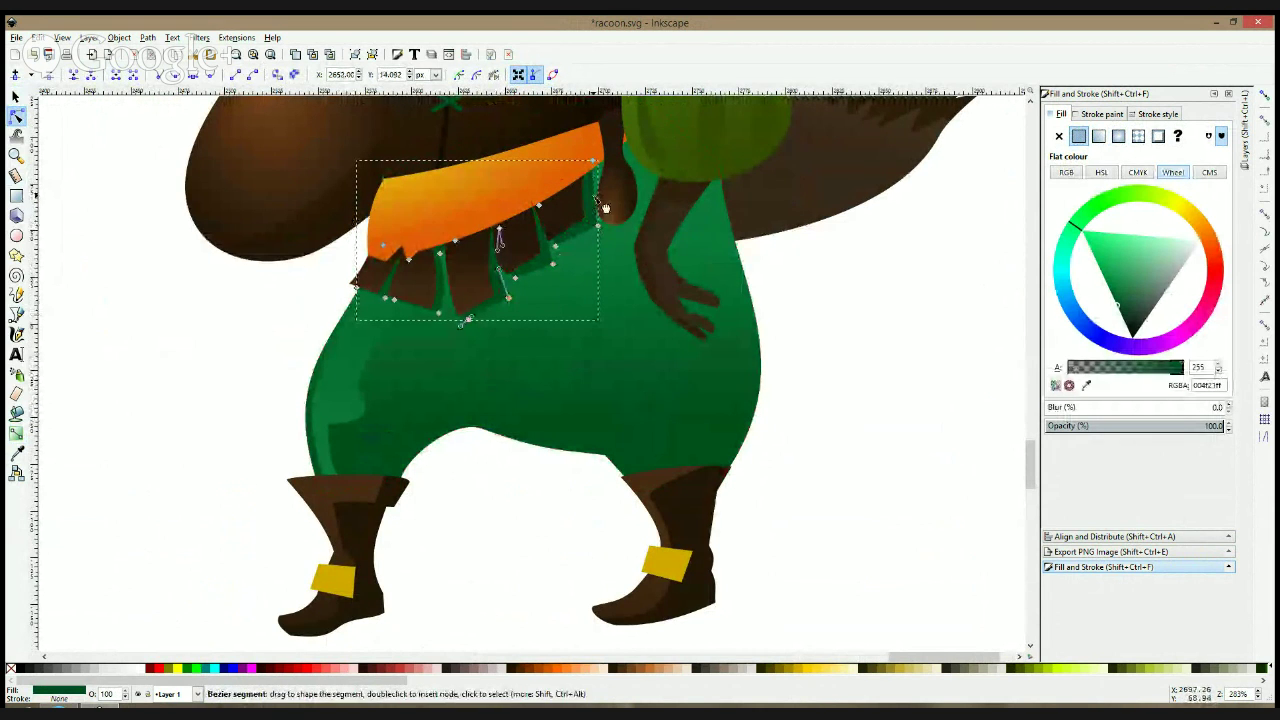
left_click(877, 374)
- Draw a small crescent-shaped fold shadow on the trousers above the right boot and fill it with dark green 0a3c1f
scroll(877, 374, "down", 3)
left_click_drag(887, 396, 687, 297)
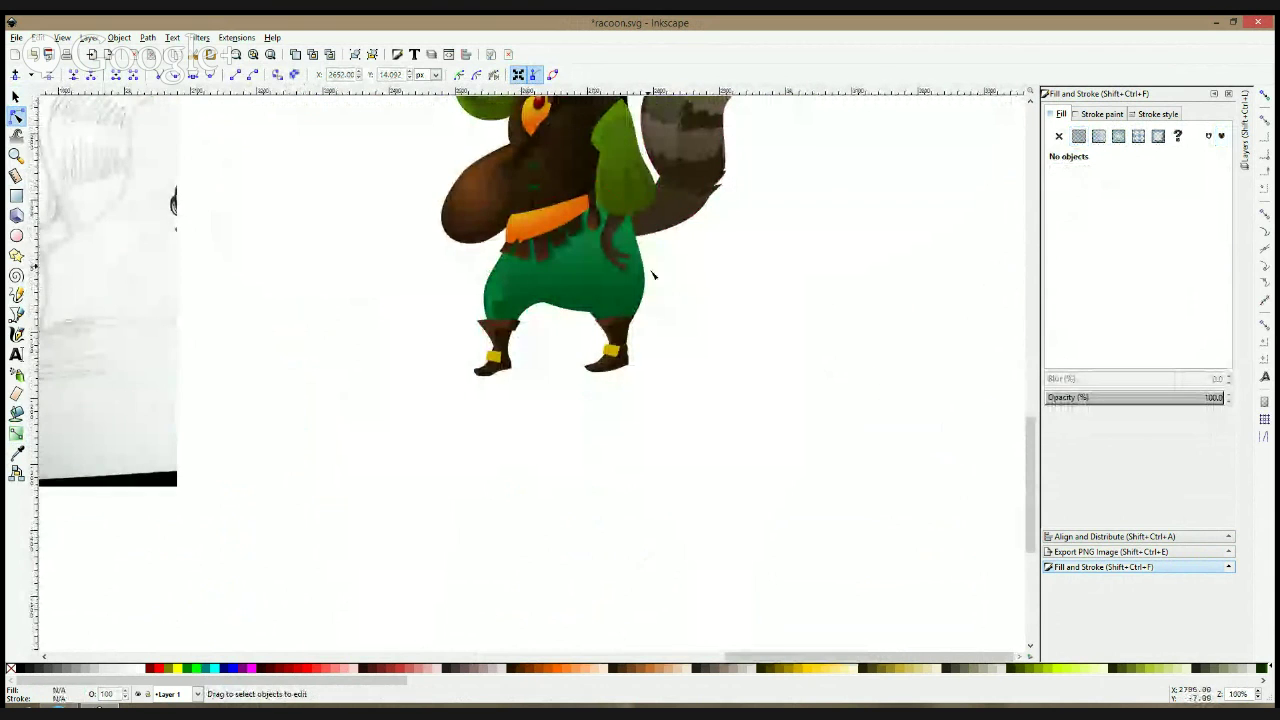
left_click(617, 295)
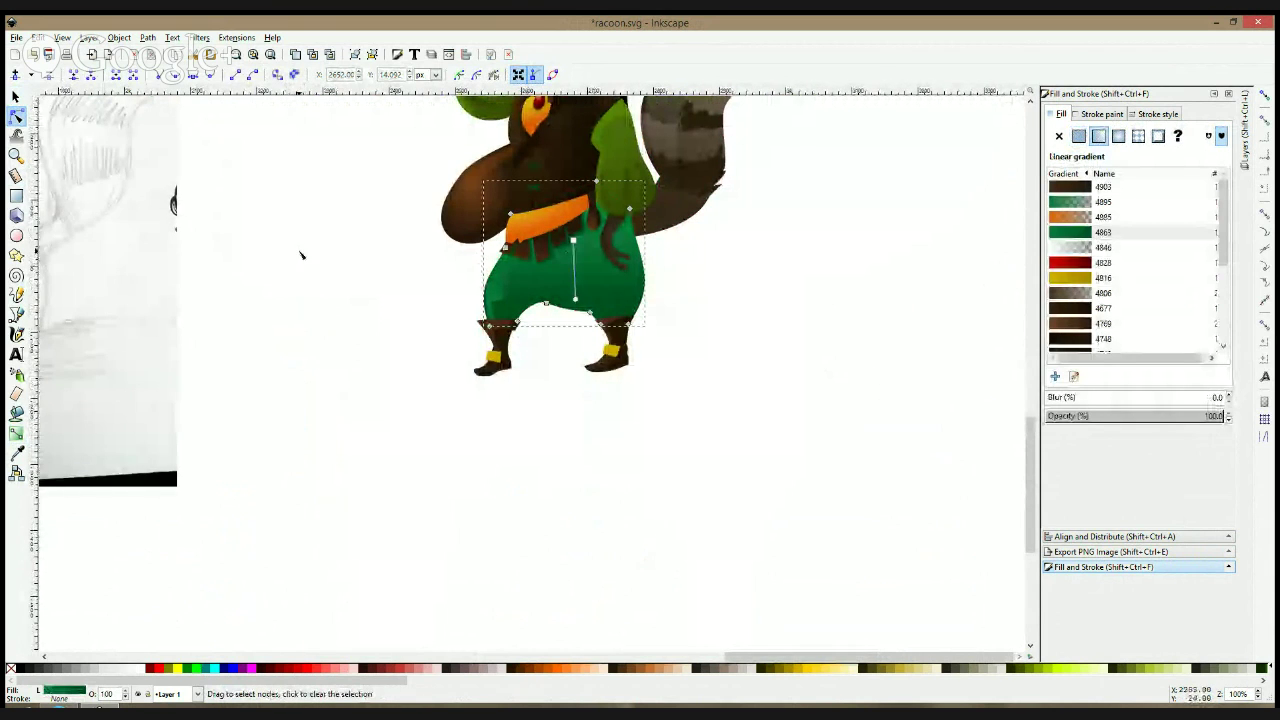
scroll(548, 308, "up", 2)
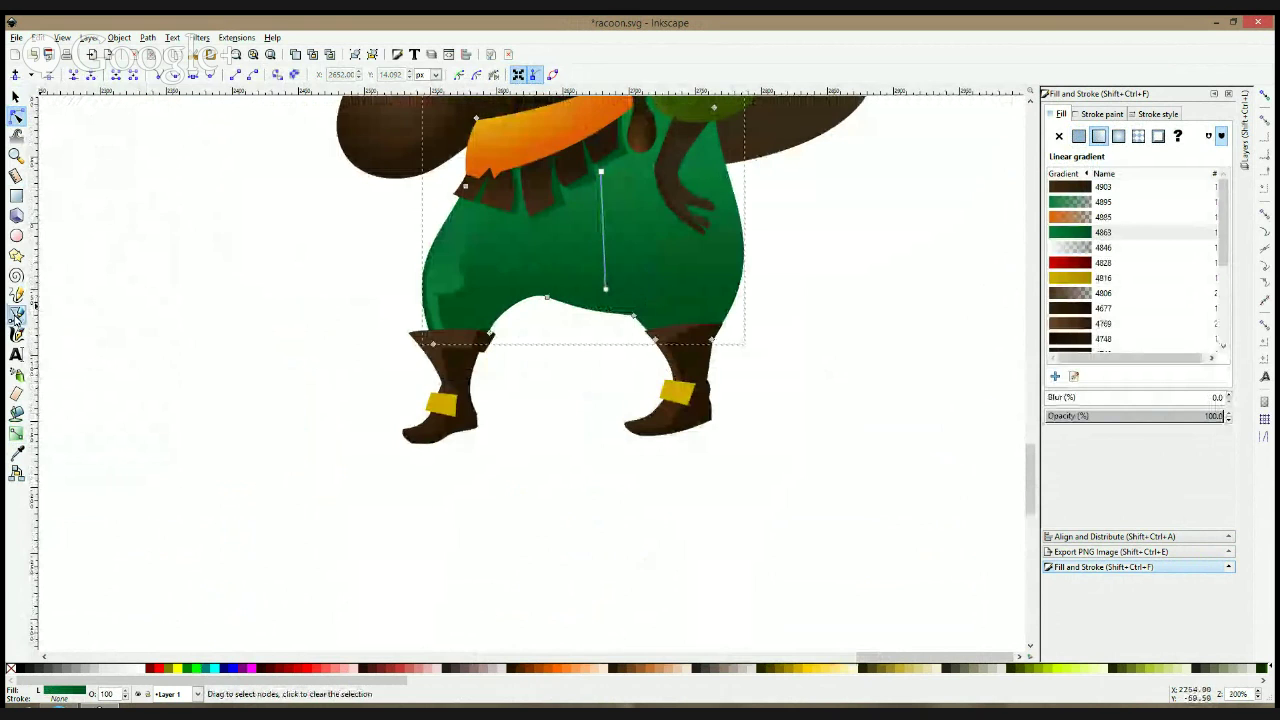
left_click(16, 313)
scroll(677, 284, "up", 2)
left_click(613, 248)
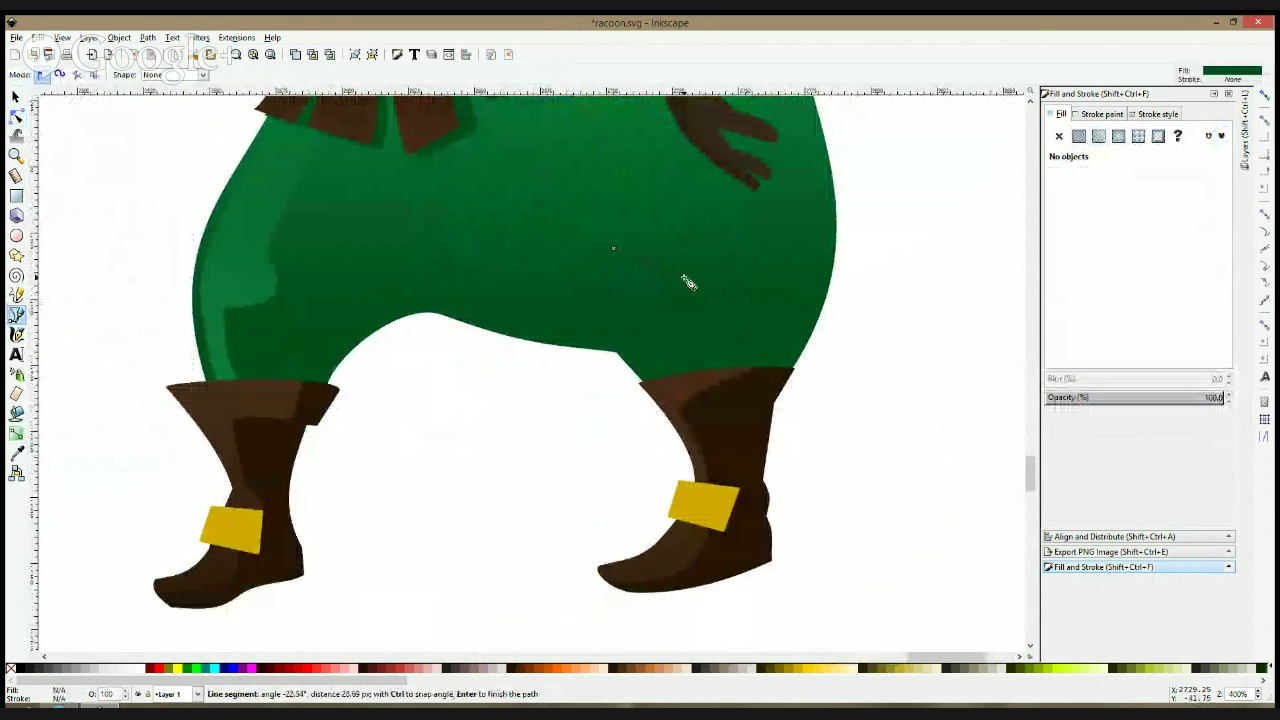
left_click(613, 248)
left_click(16, 453)
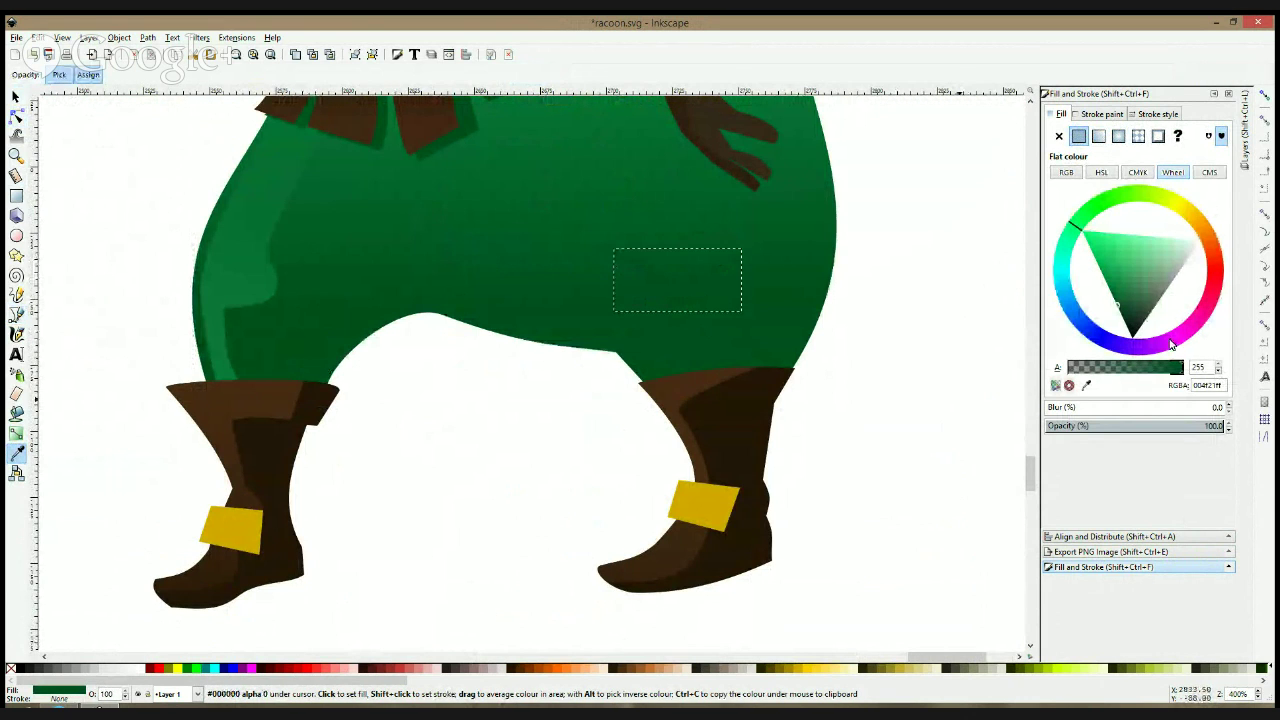
left_click(1126, 316)
- Try the small fold shadow slightly lower and further left on the trousers
key("n")
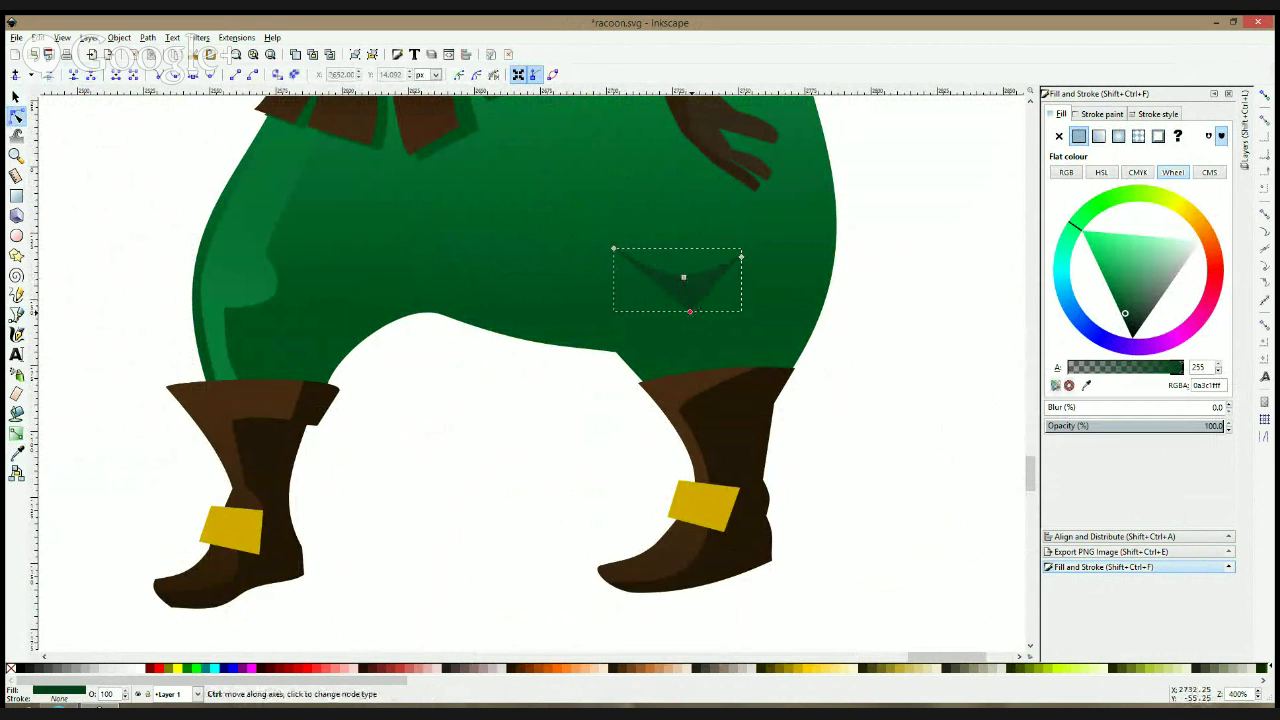
key("space")
left_click_drag(687, 294, 661, 307)
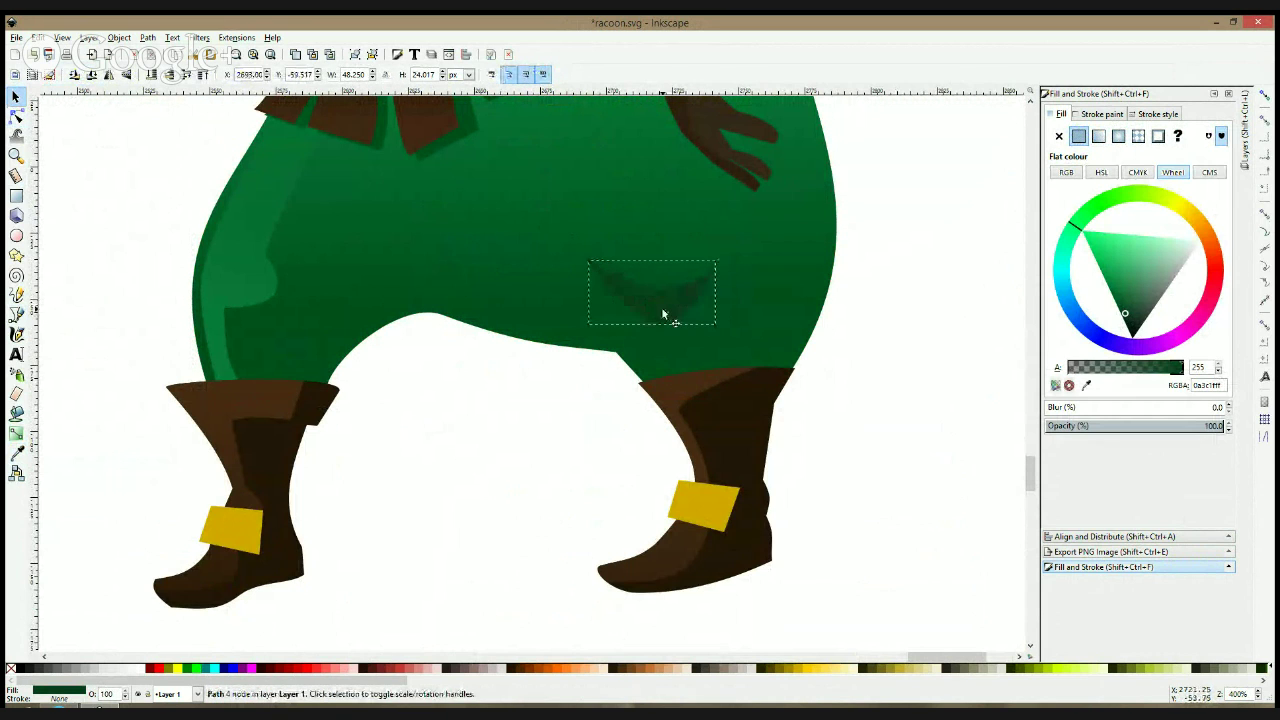
left_click(966, 309)
scroll(856, 308, "down", 4)
scroll(852, 300, "down", 2)
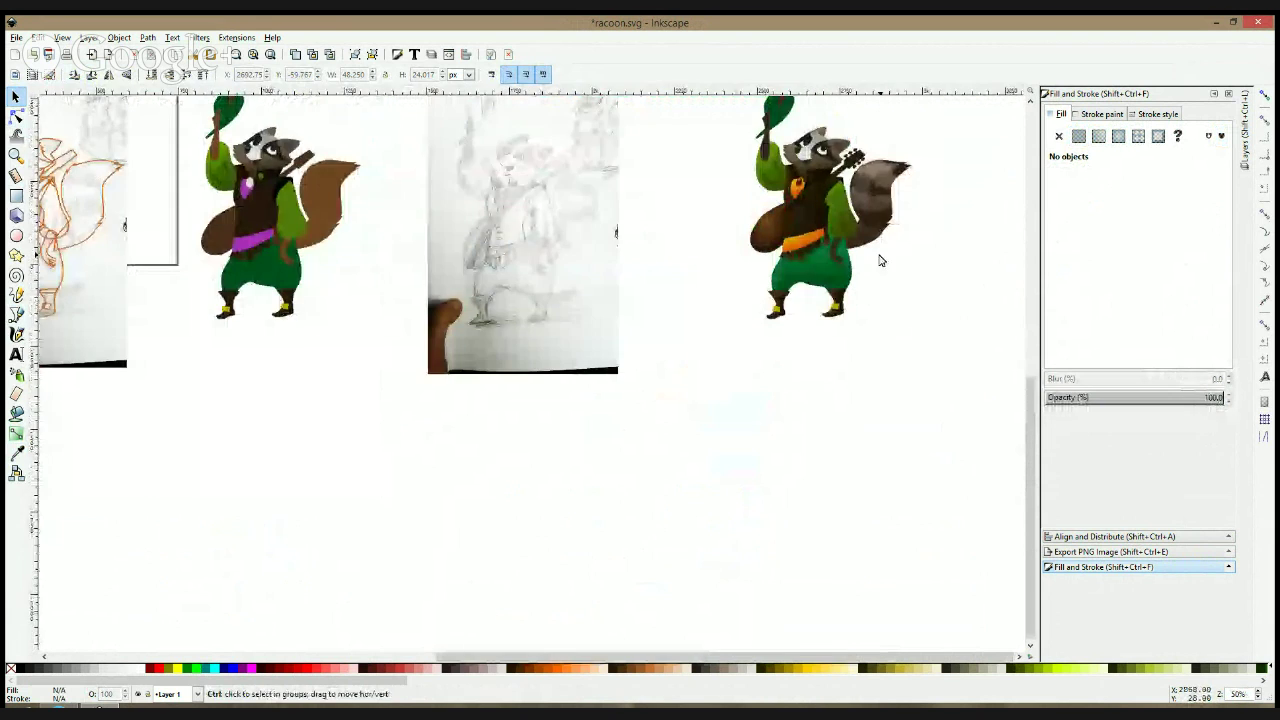
scroll(860, 280, "up", 4)
left_click(704, 356)
key("Escape")
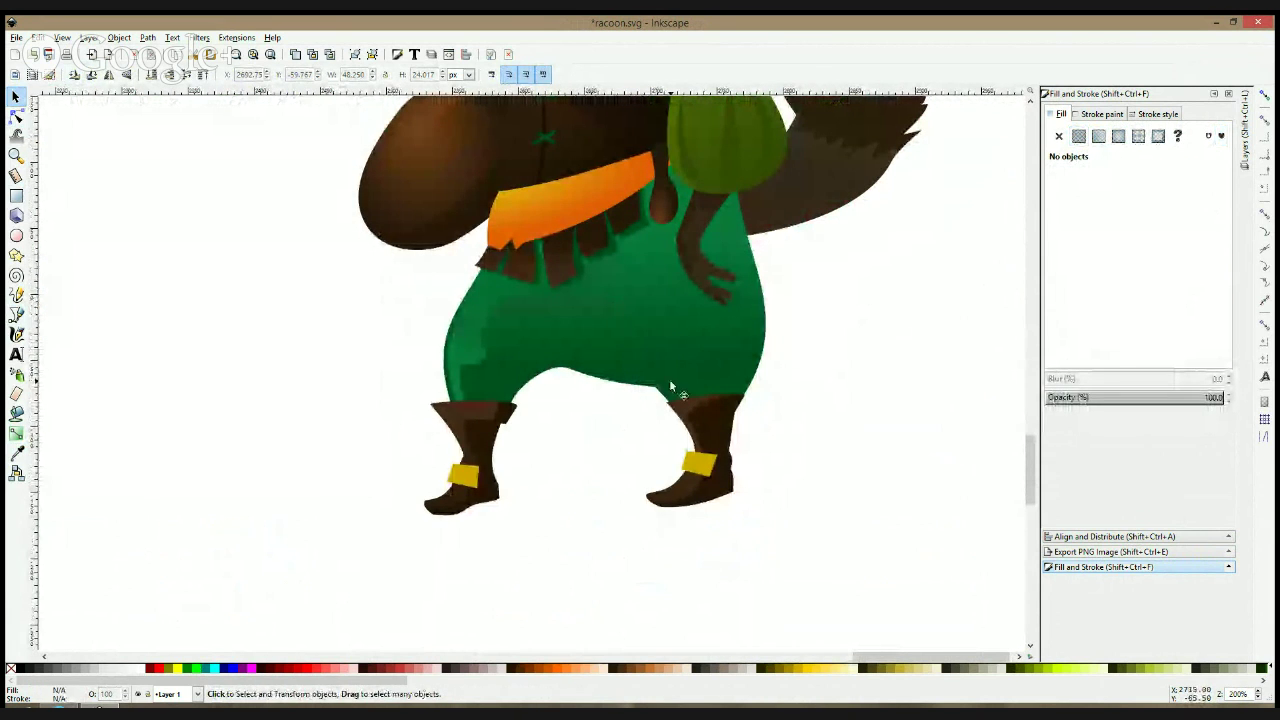
- Draw a large closed shadow shape from the sleeve down over the trousers' right side and lower edge, extending past their outline
left_click(17, 314)
left_click(703, 160)
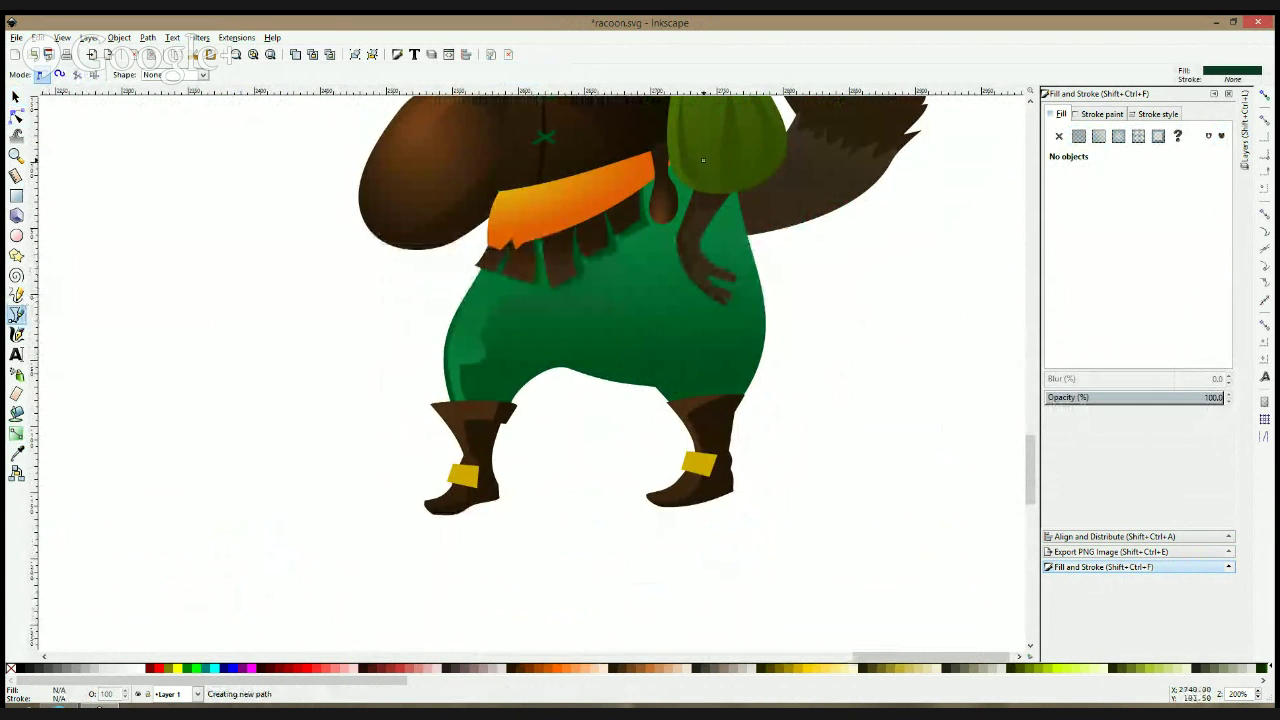
left_click(692, 378)
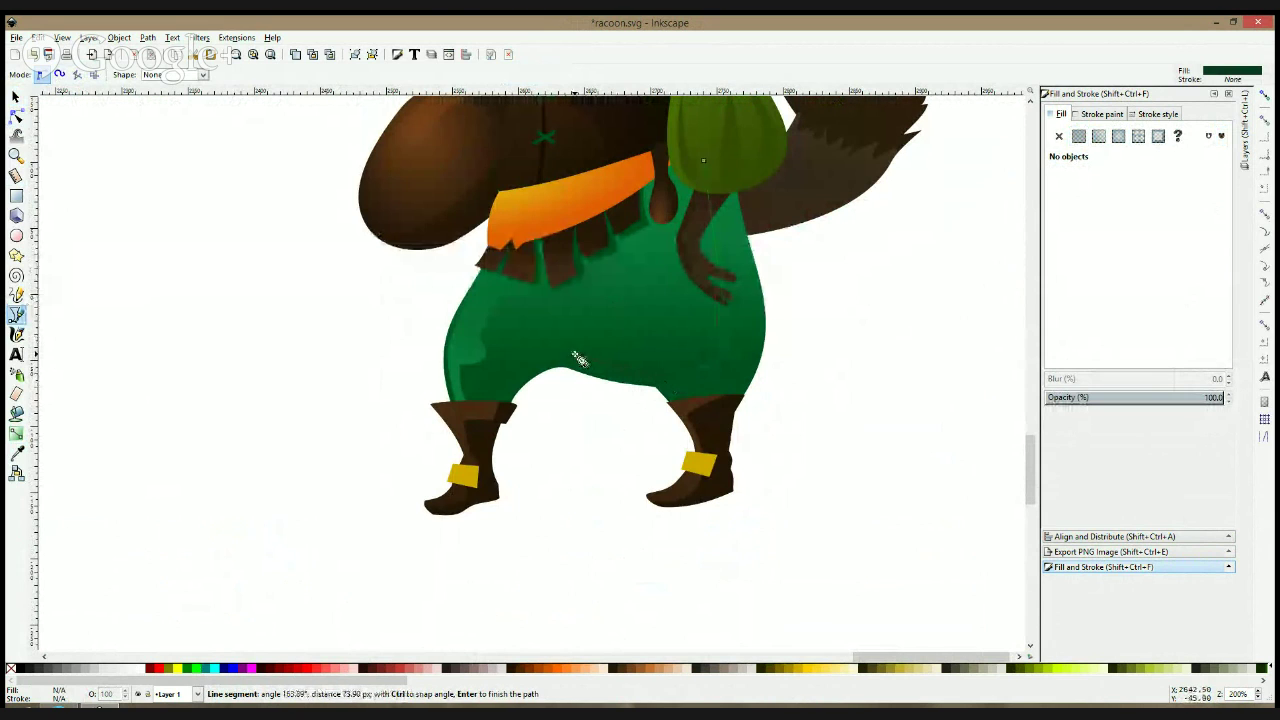
left_click(567, 354)
left_click(504, 412)
left_click(579, 453)
left_click(813, 461)
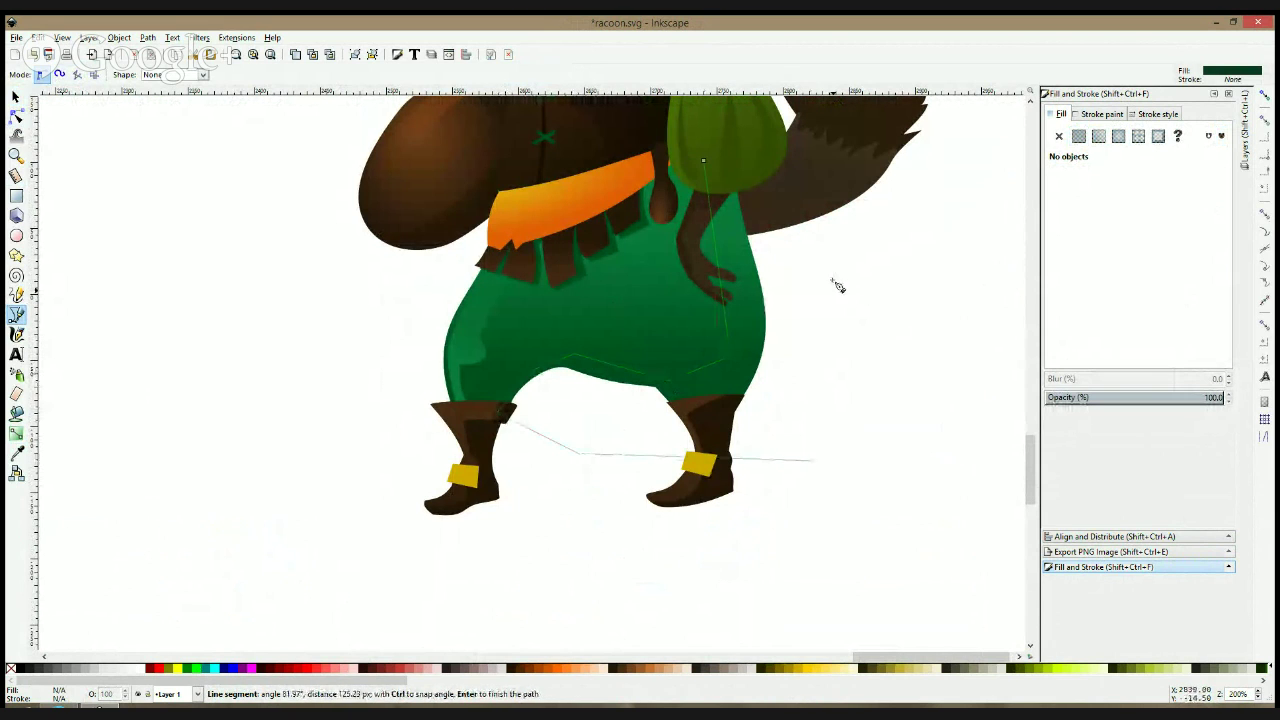
left_click(830, 268)
left_click(708, 164)
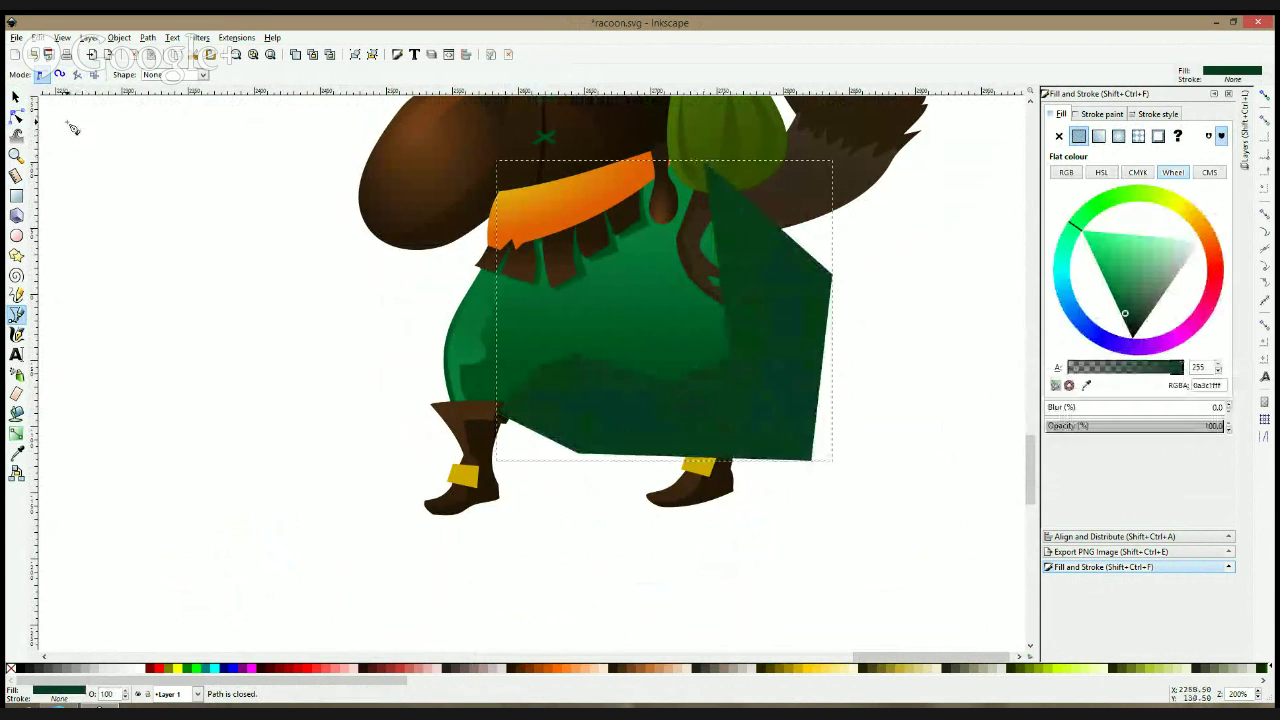
- Curve the shadow shape's inner edge to follow the trousers' contour, adjusting its node above the left boot in outline view
left_click(16, 115)
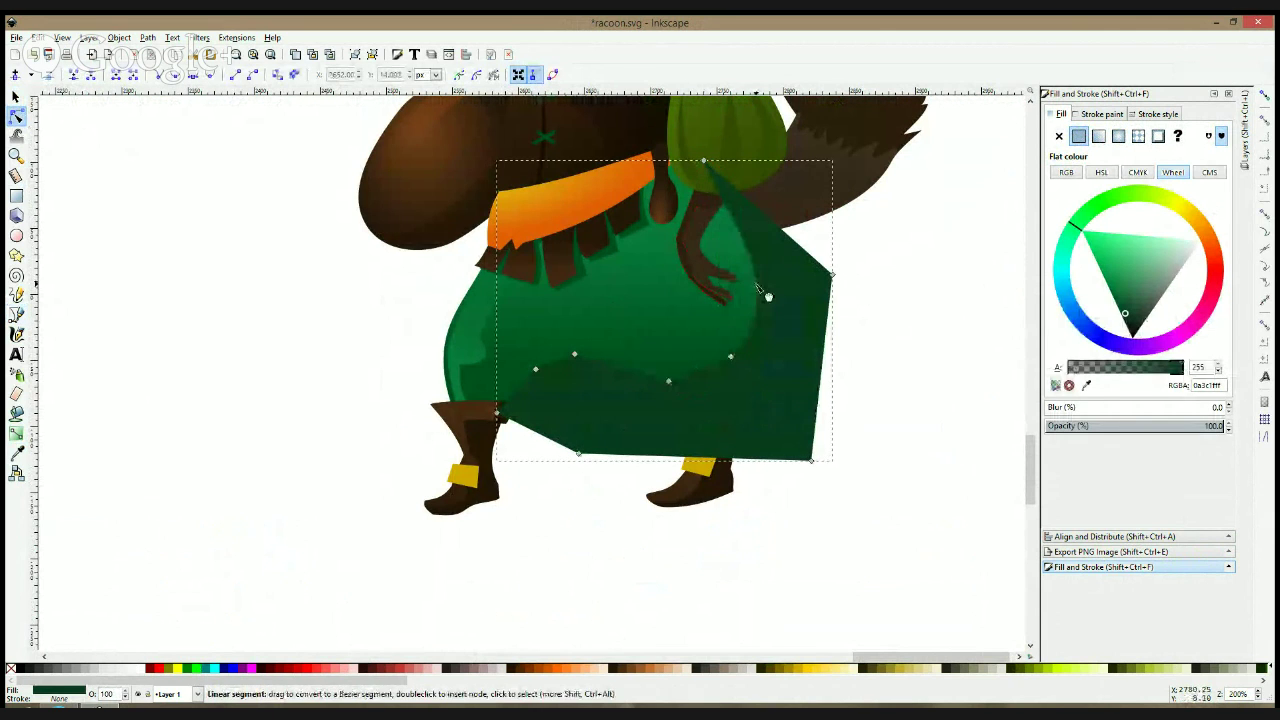
key("ctrl+KP_5")
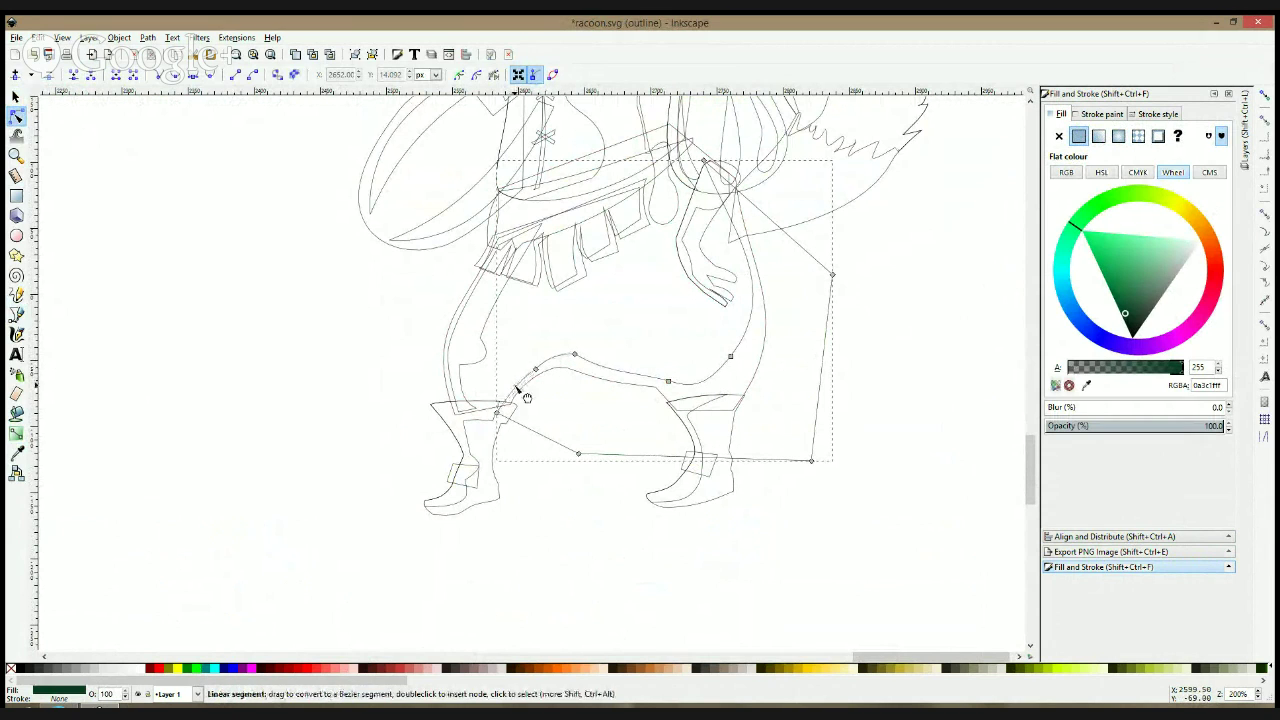
left_click(536, 369, "ctrl")
left_click_drag(536, 369, 558, 394)
key("ctrl+5")
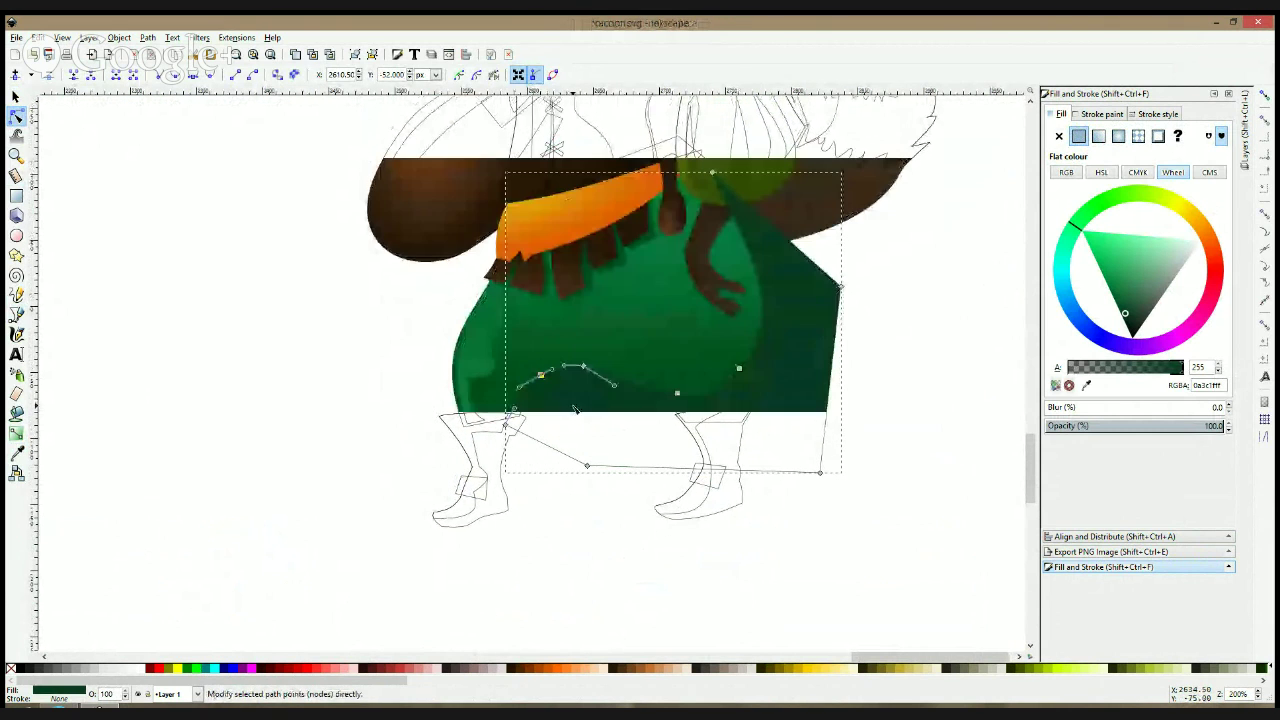
- Clip the dark green shadow shape to the trousers' outline by intersecting it with a copy of the trousers
left_click(652, 288)
key("F1")
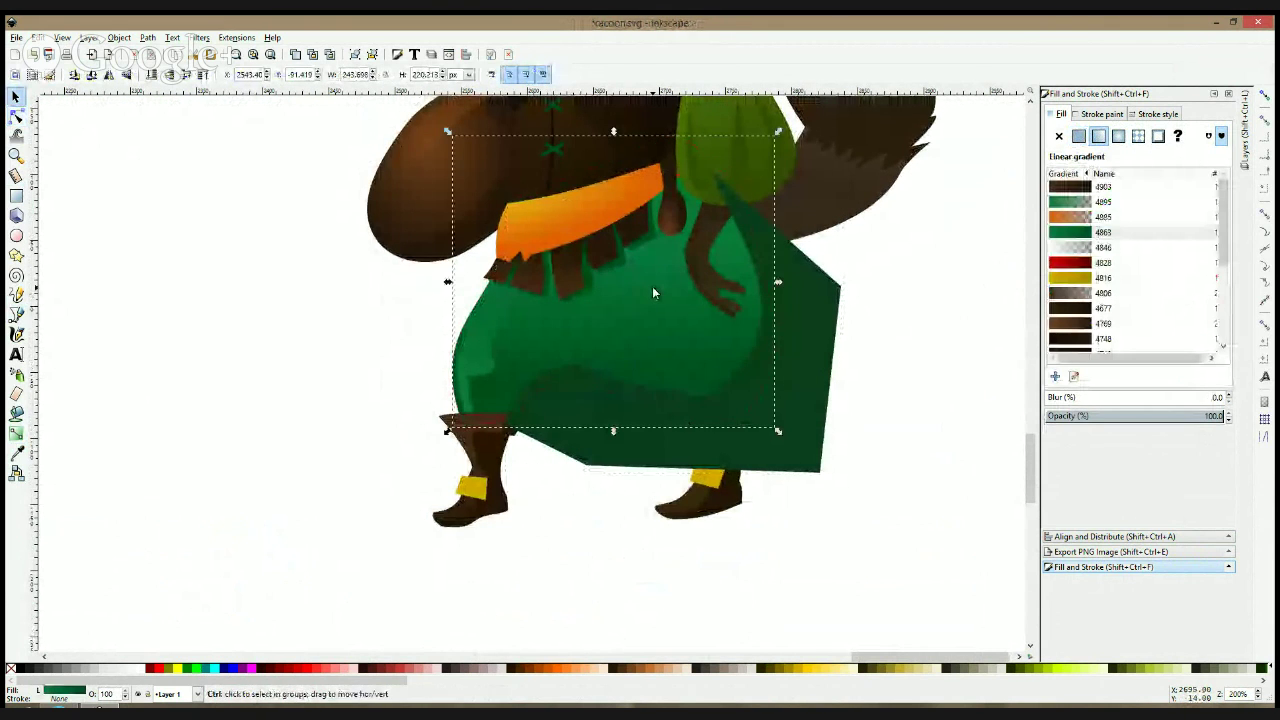
key("Page_Down")
left_click(806, 341, "shift")
key("ctrl+asterisk")
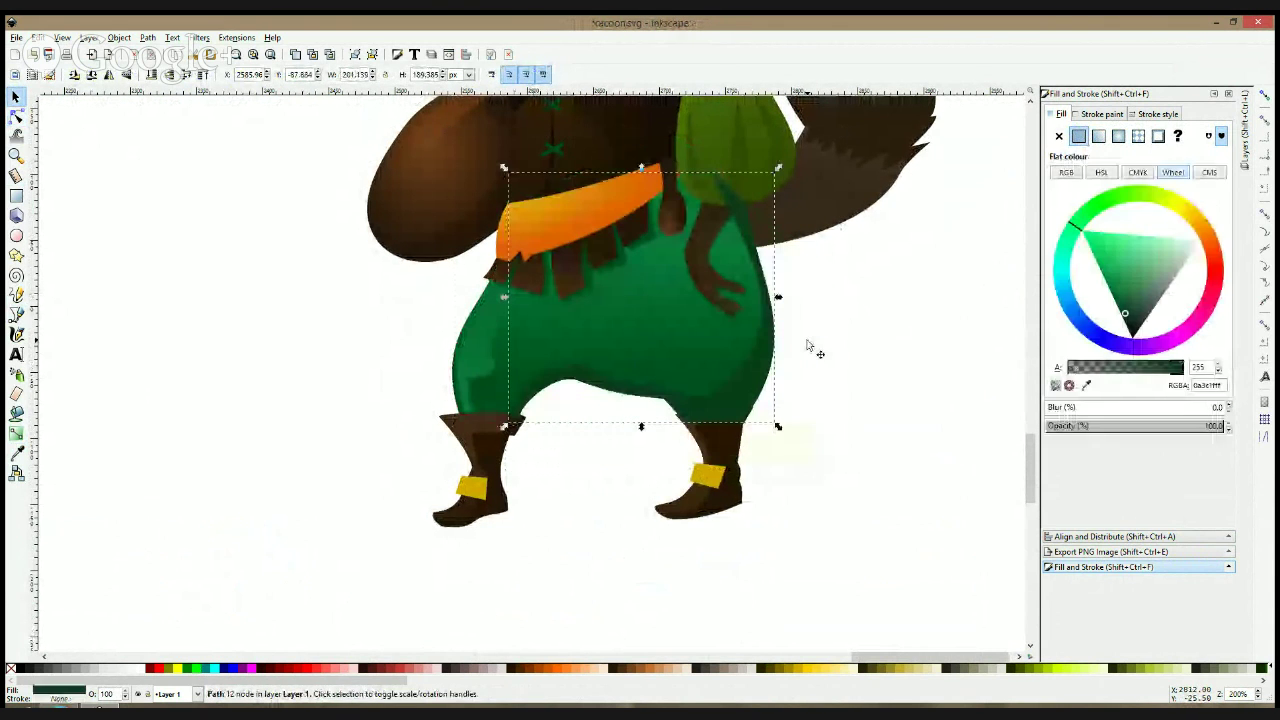
- Fade the trousers' dark green shadow with a linear gradient, opaque at the lower right edge and transparent toward the left trouser leg
left_click(16, 433)
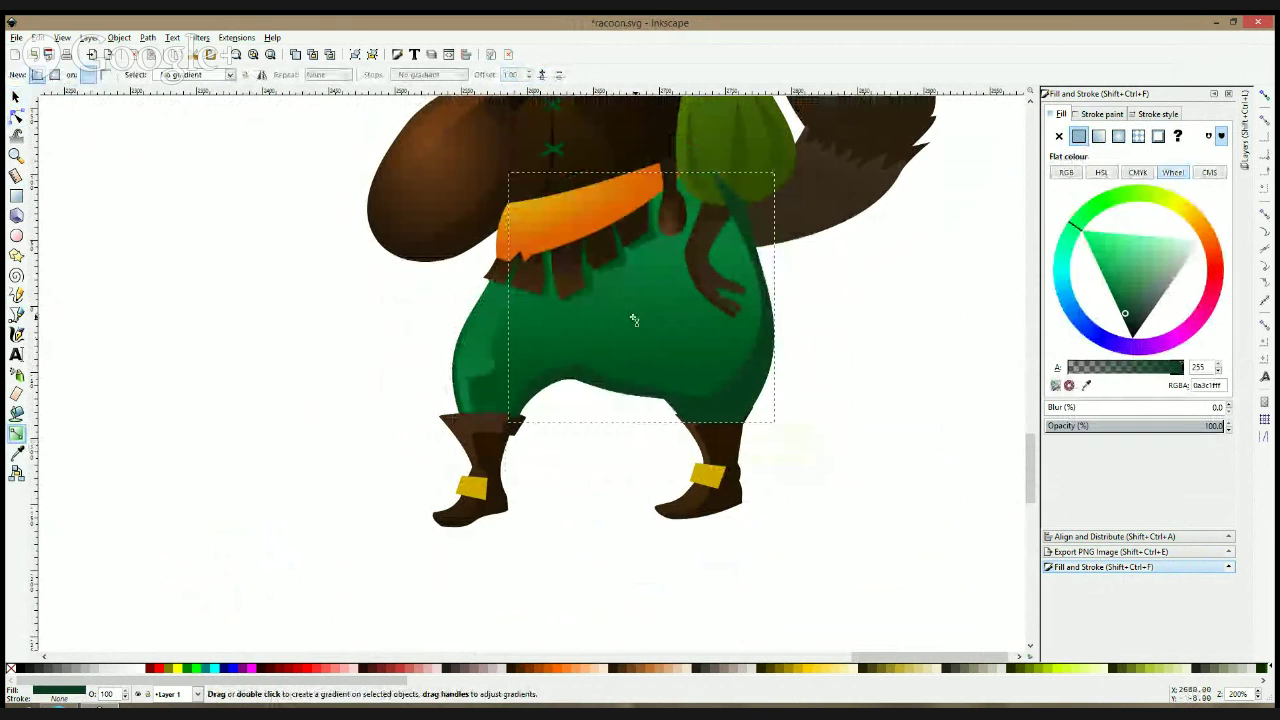
mouse_move(572, 374)
left_mouse_down()
mouse_move(647, 395)
mouse_move(563, 378)
left_mouse_up()
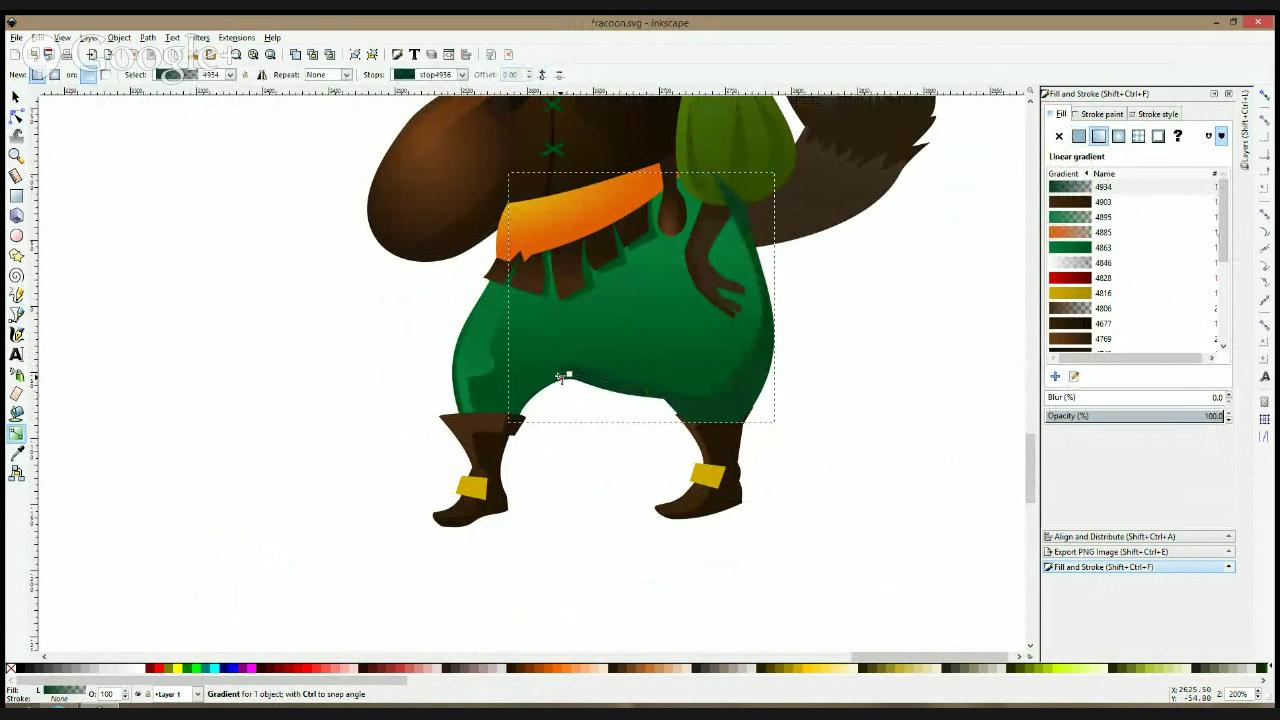
left_click(570, 378)
left_click_drag(732, 383, 754, 396)
left_click(558, 377)
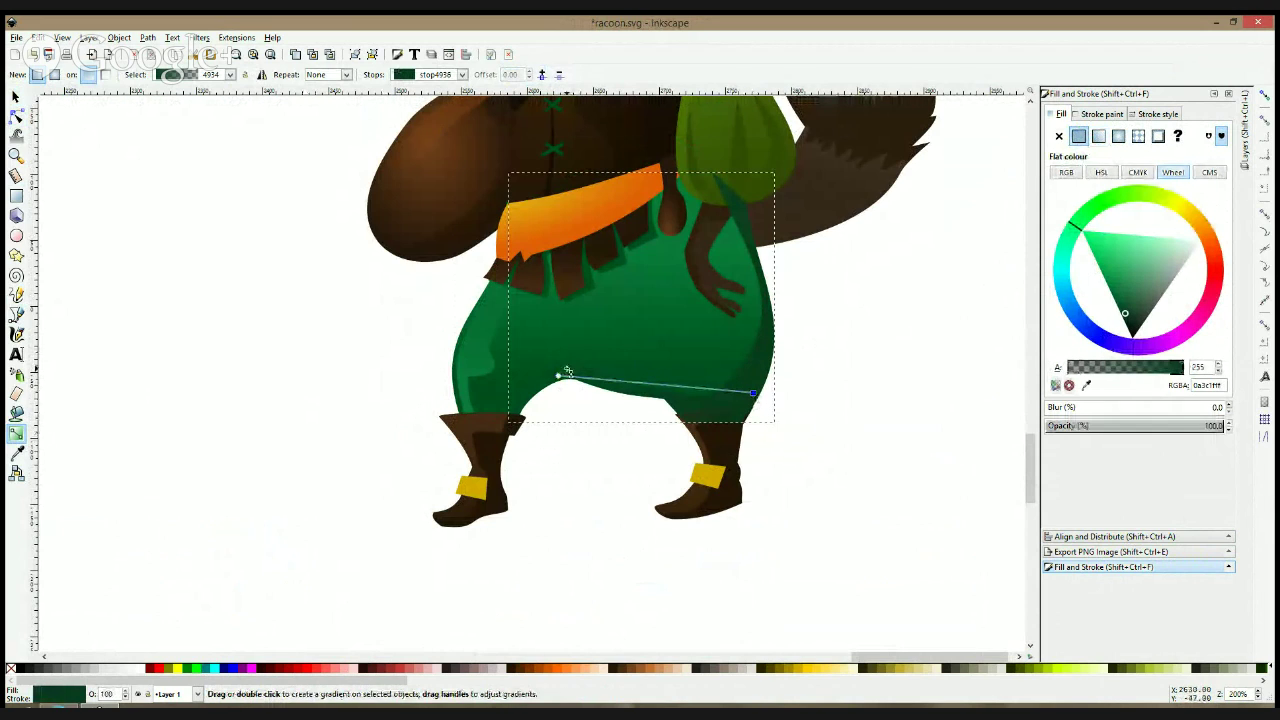
left_click_drag(477, 368, 477, 368)
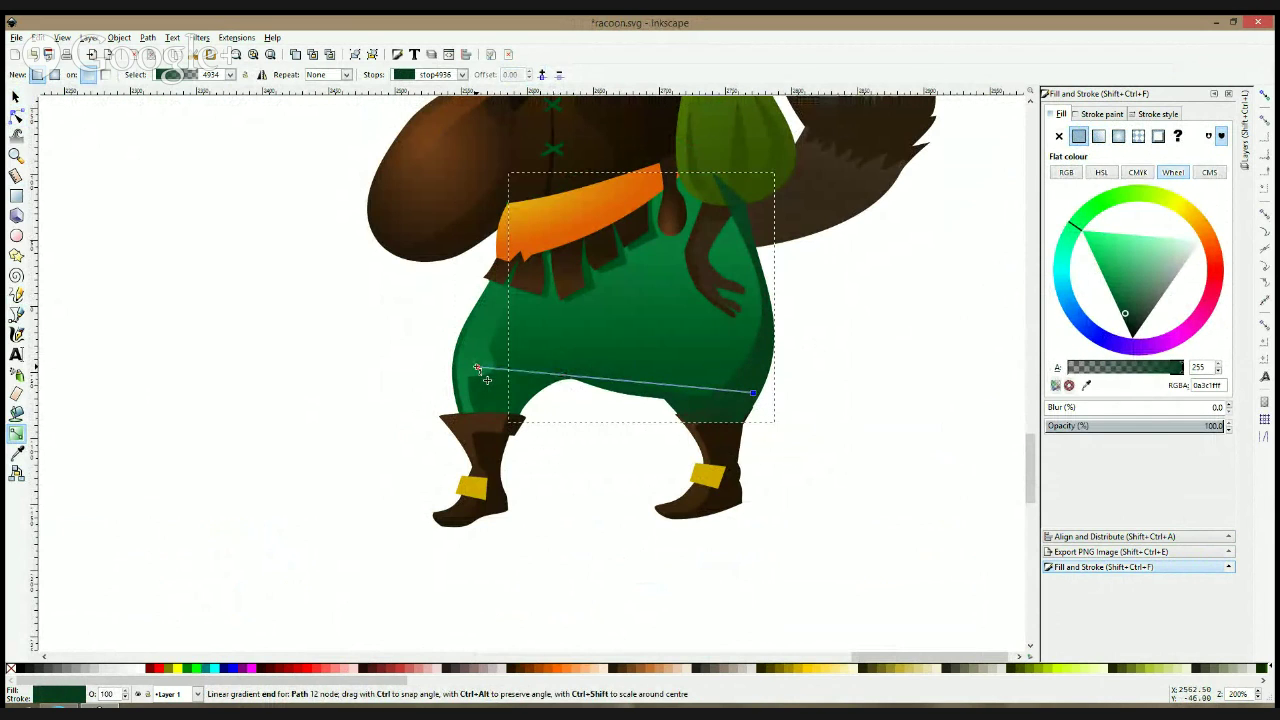
key("s")
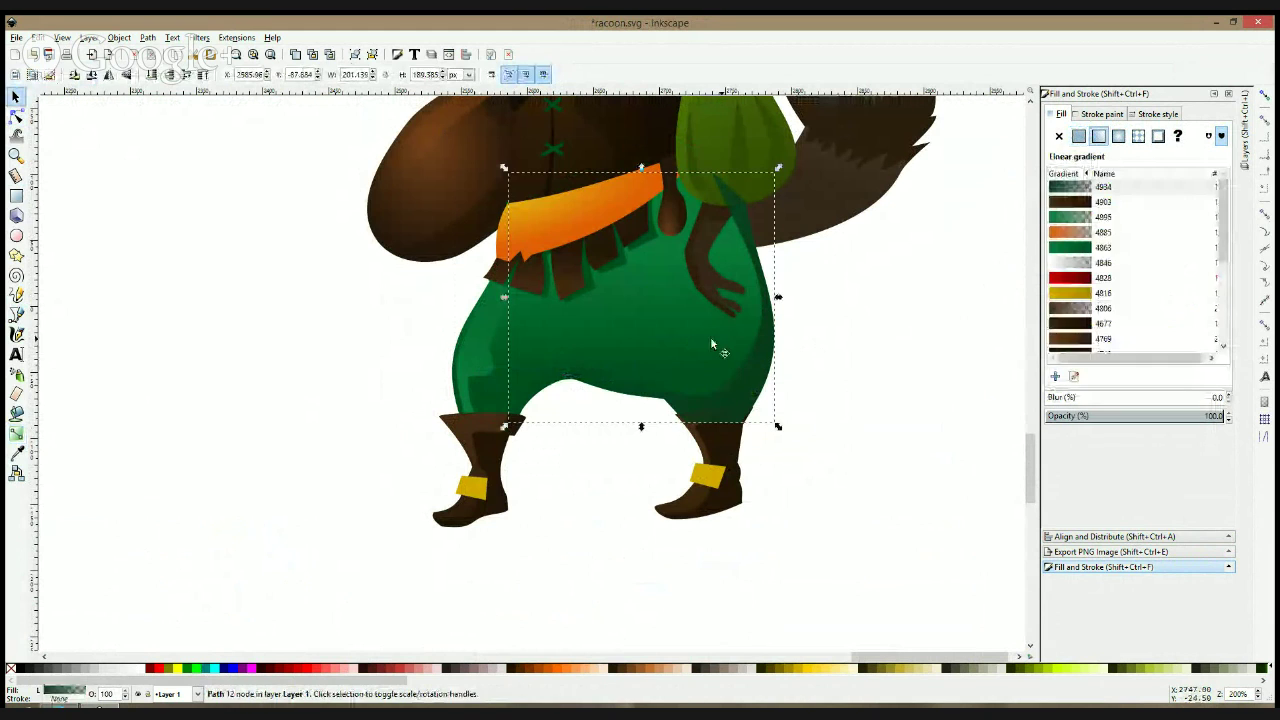
left_click(794, 357)
- Fill the left part of the hat with the existing green linear gradient 4863 and tilt it by raising its start point
scroll(794, 357, "down", 4)
scroll(831, 318, "up", 2)
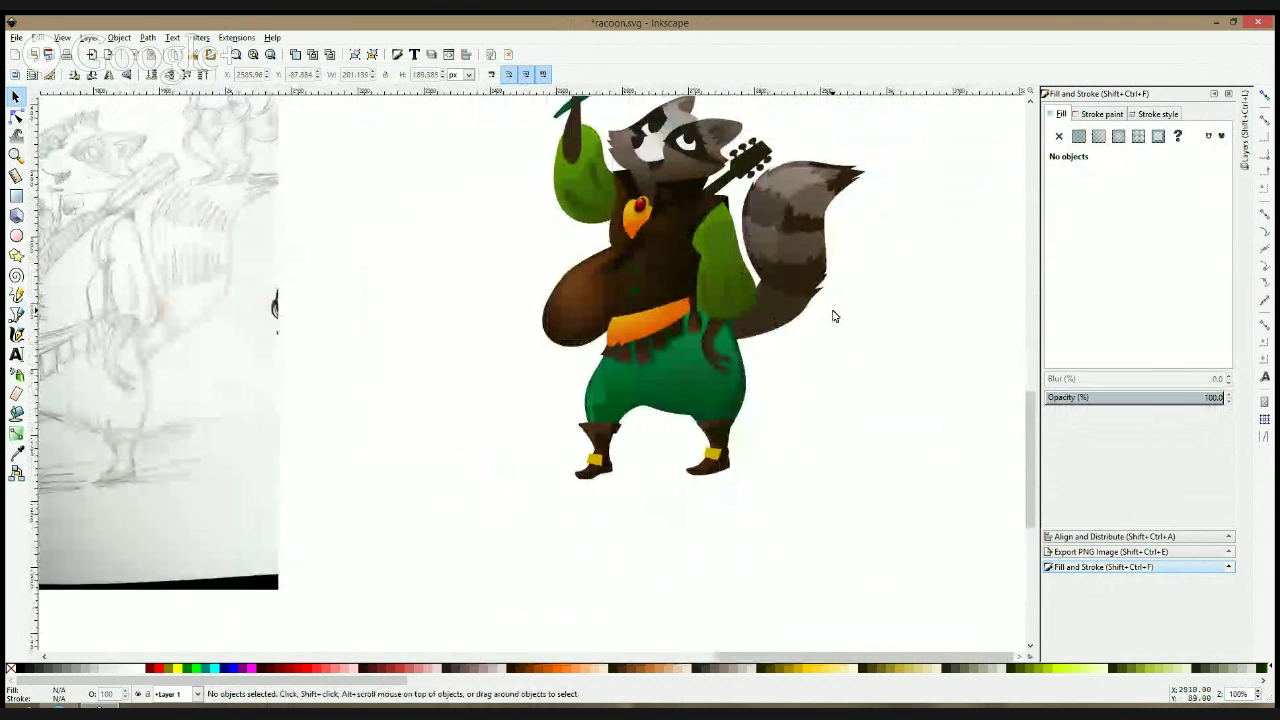
scroll(828, 307, "up", 1)
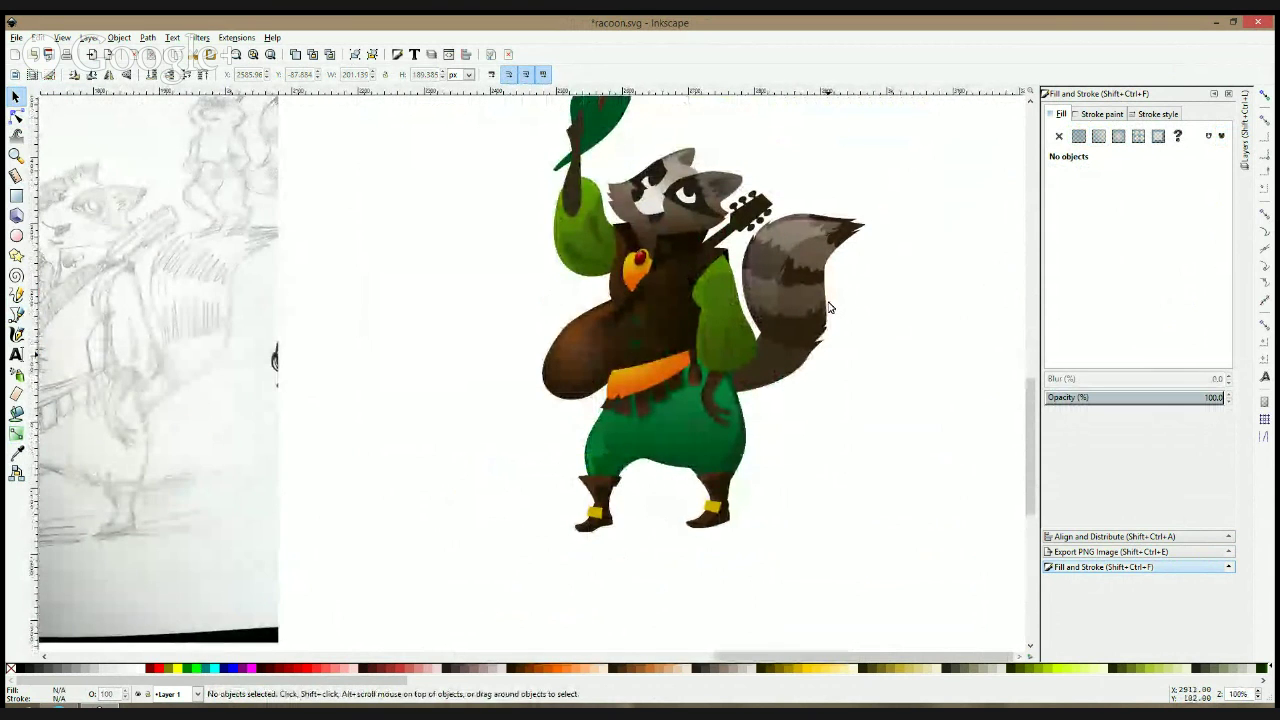
scroll(590, 209, "up", 3)
left_click(588, 209)
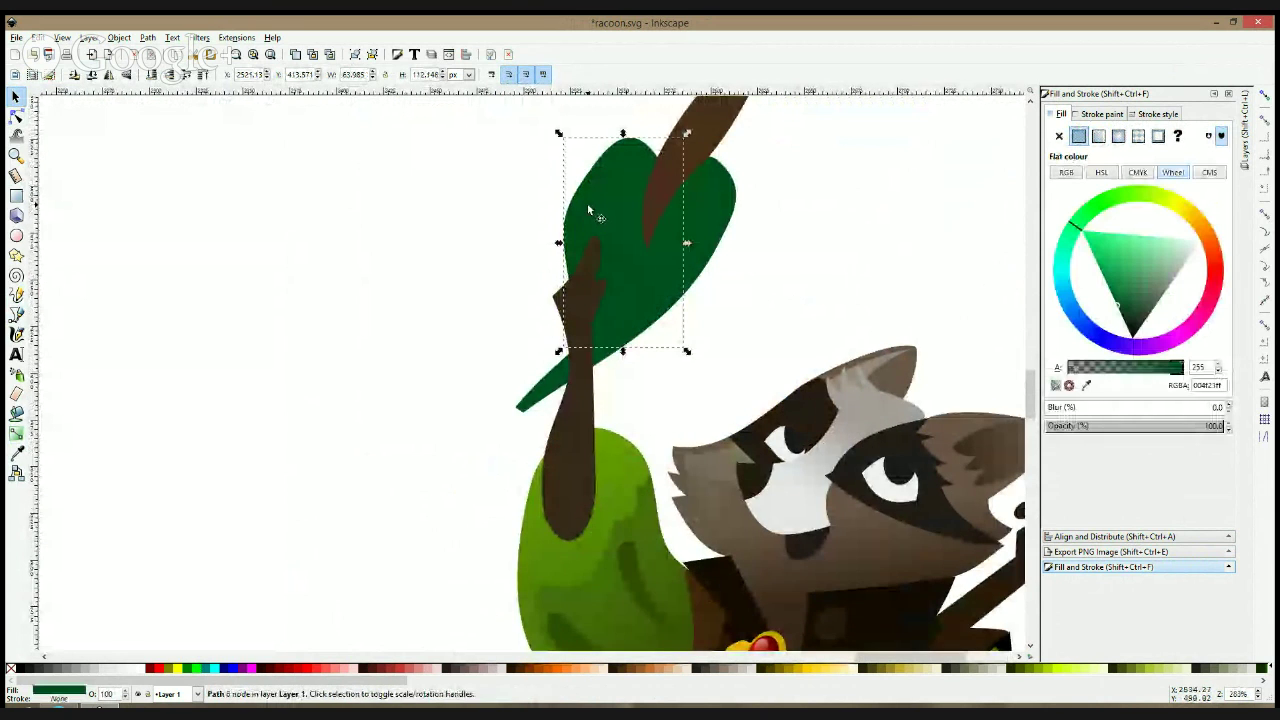
left_click(1098, 136)
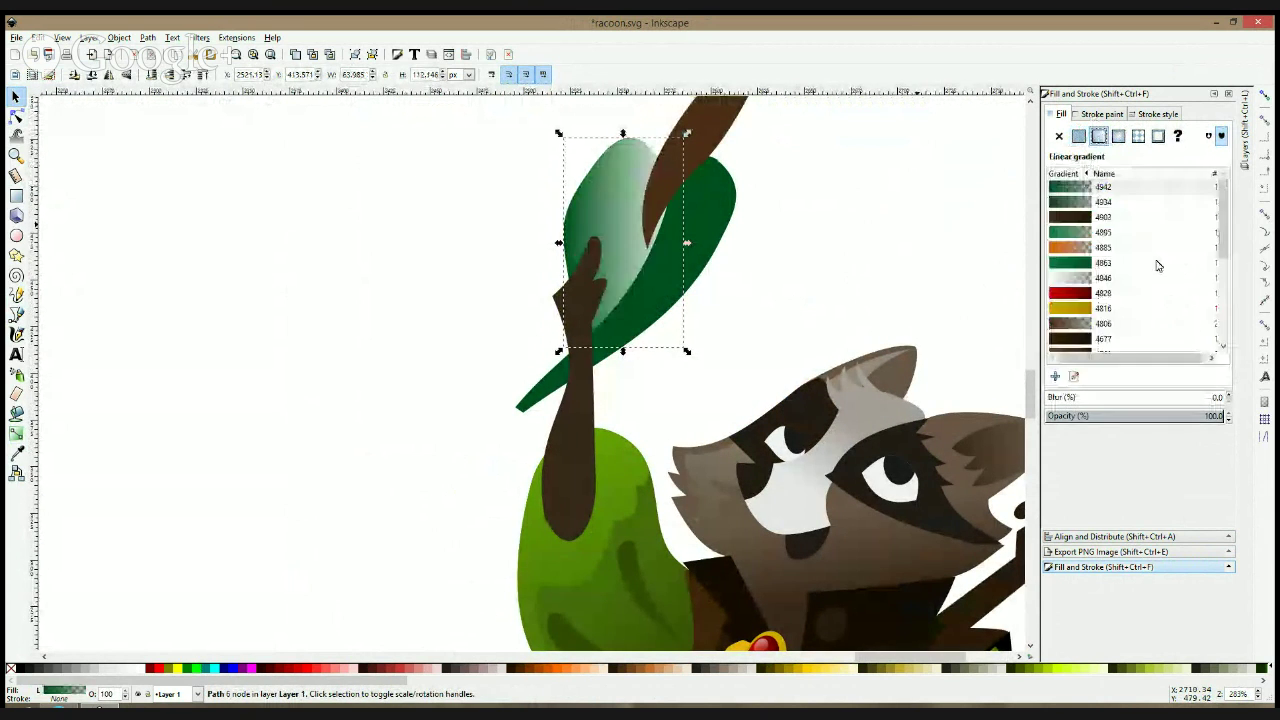
left_click(1070, 264)
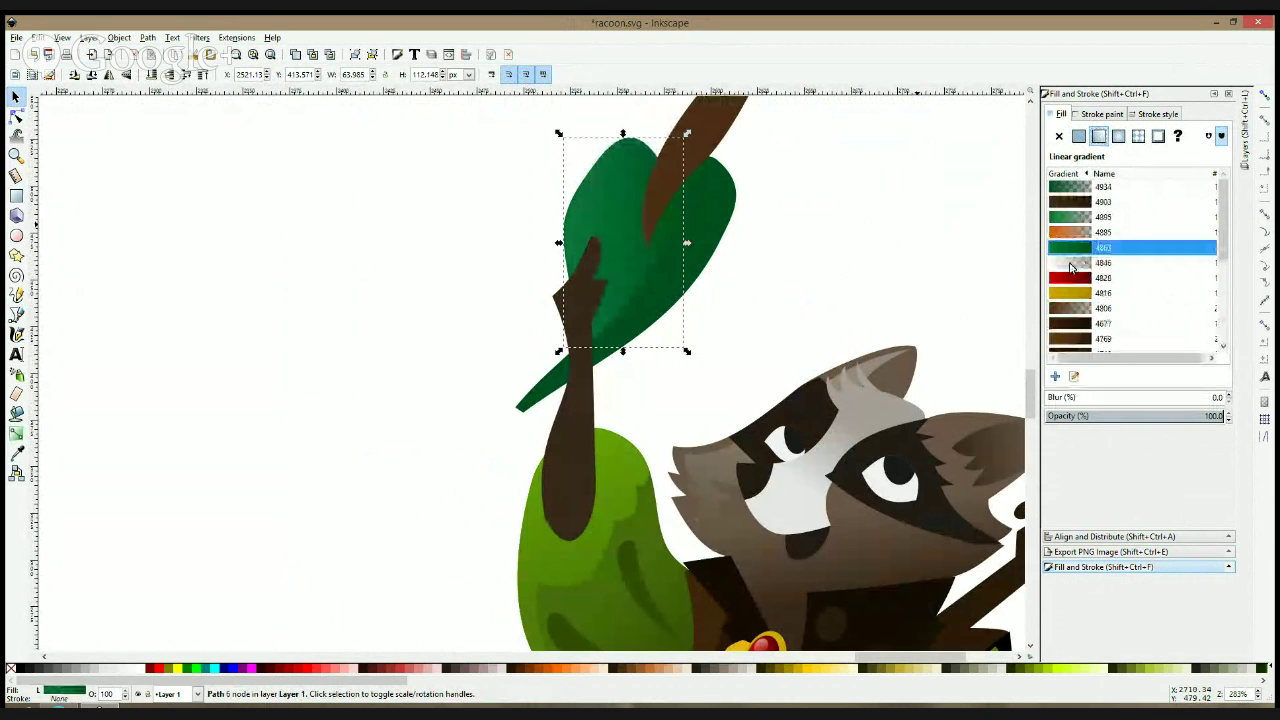
key("g")
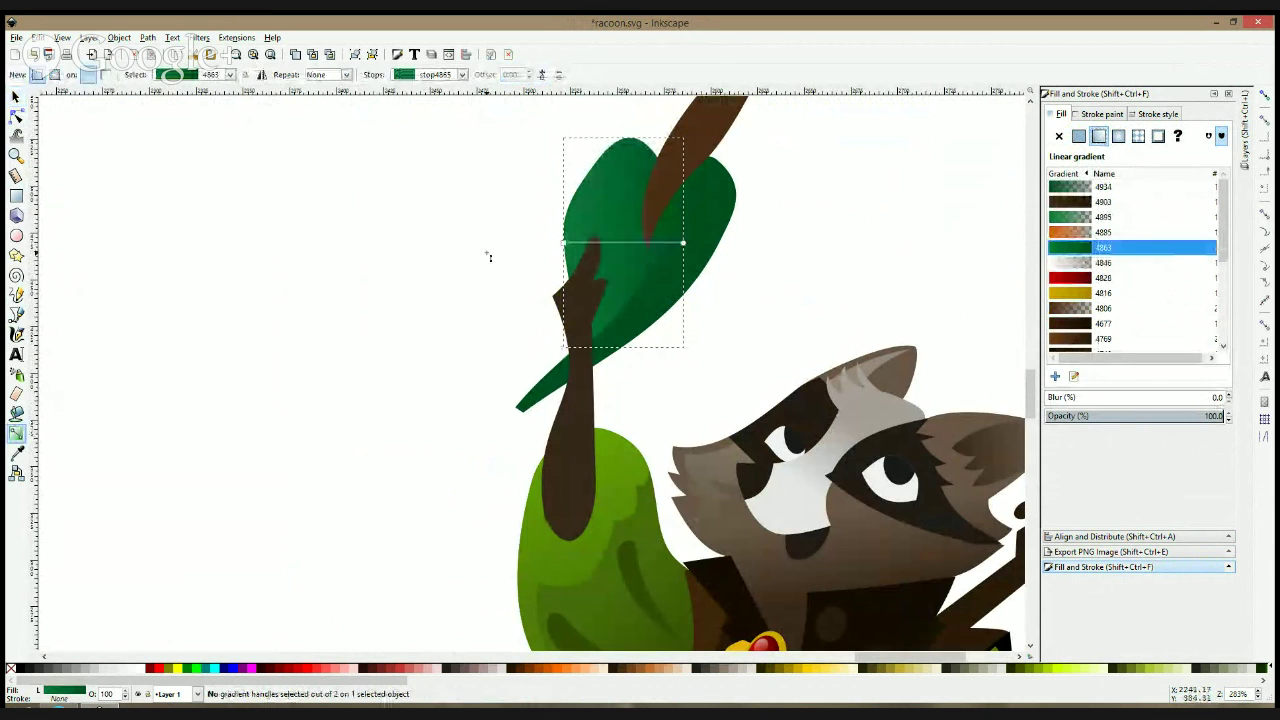
left_click_drag(566, 243, 560, 212)
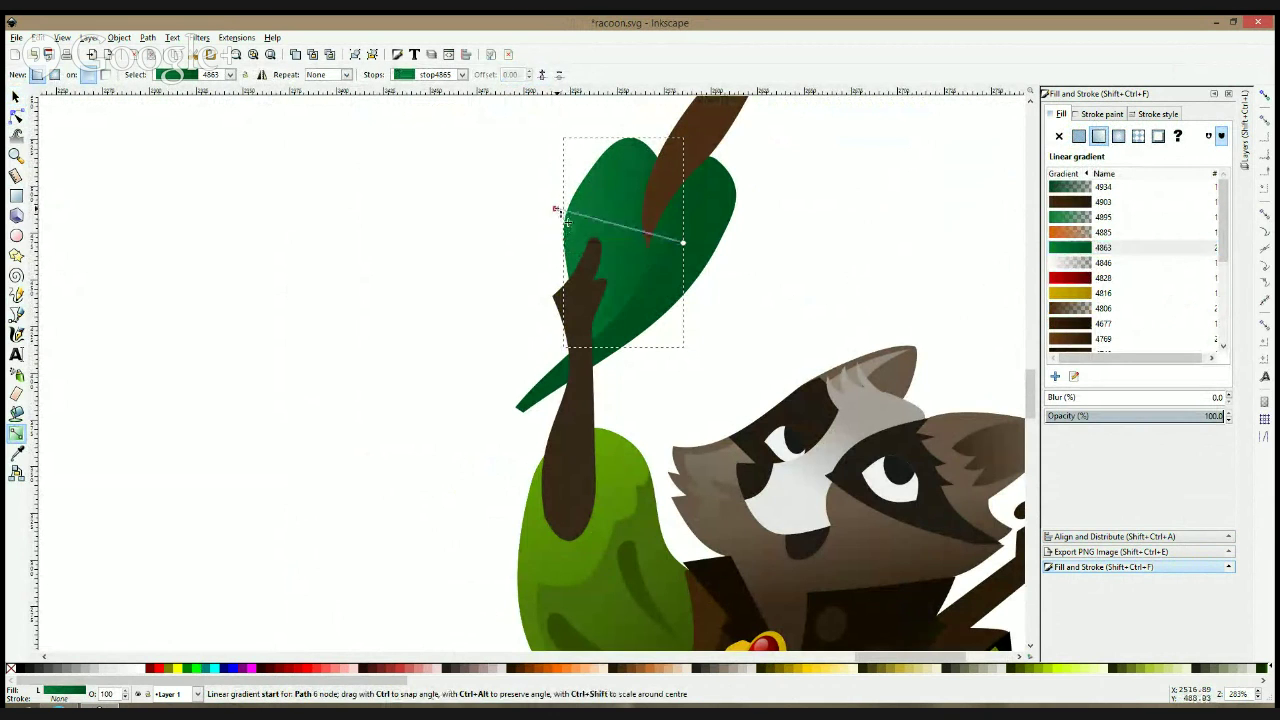
- Give the right part of the hat a diagonal linear gradient using green sampled from the left part, extended toward its upper edge
left_click(705, 279)
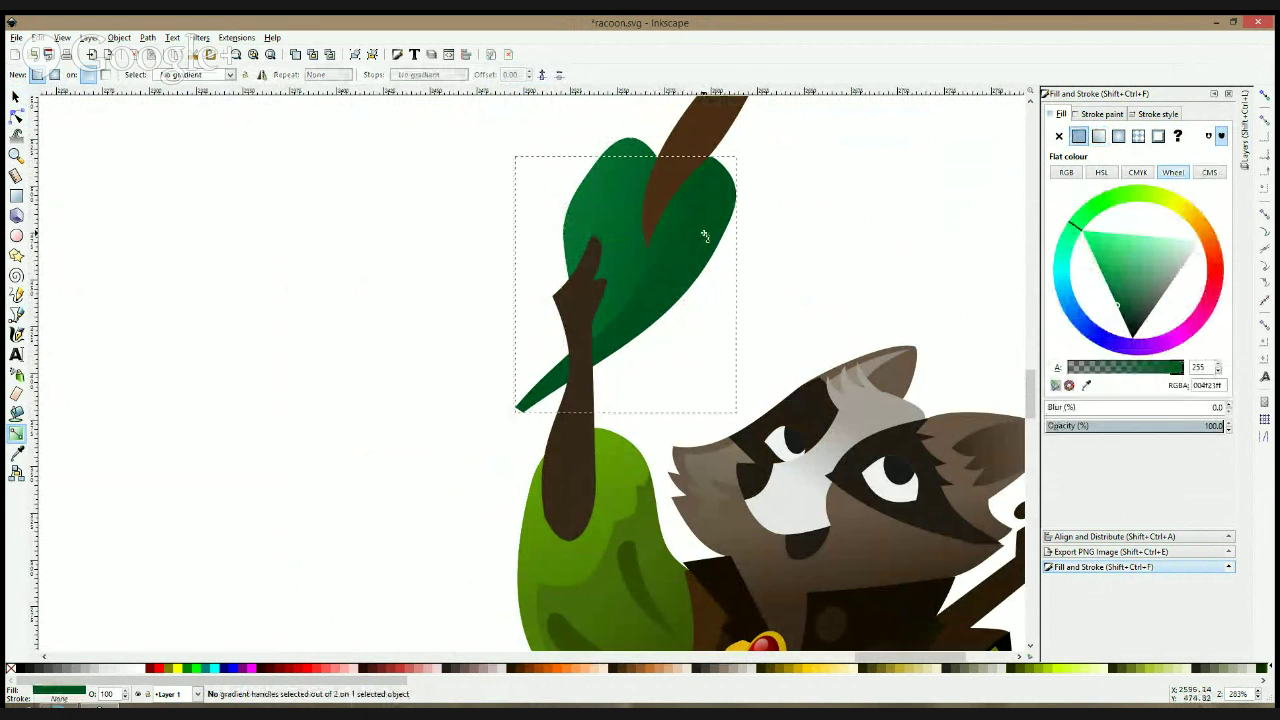
left_click_drag(704, 235, 656, 308)
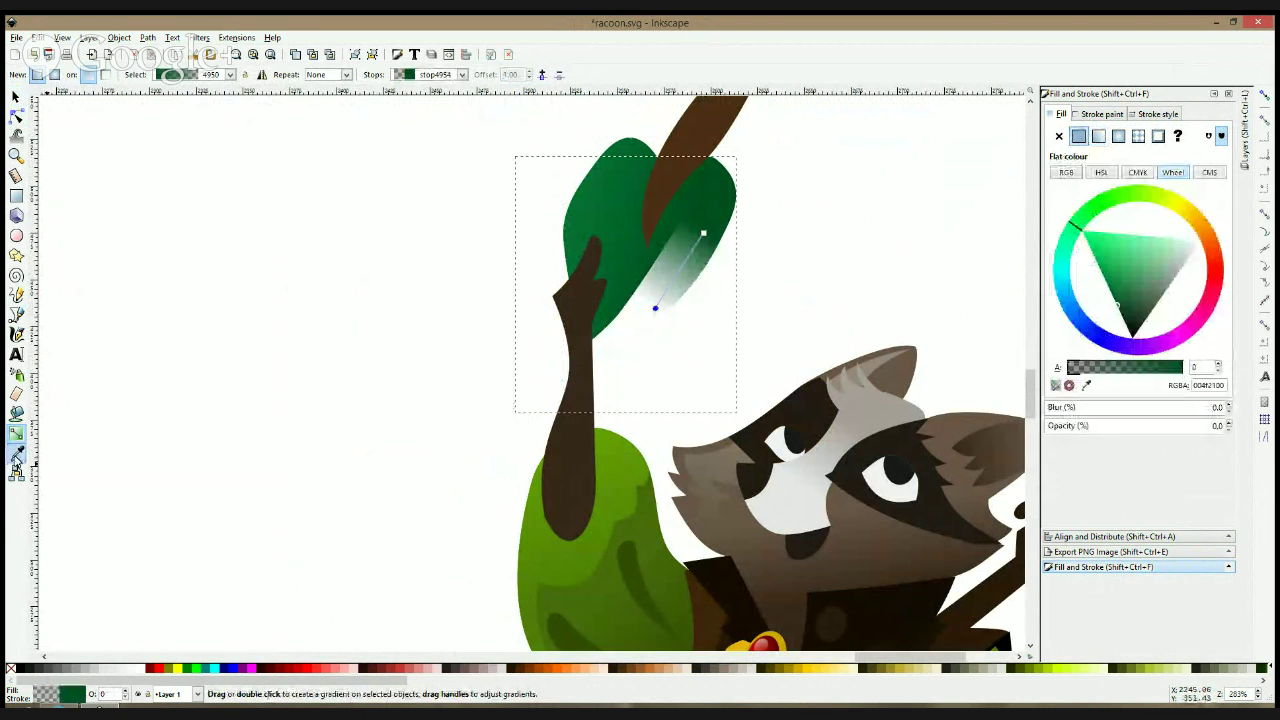
left_click(16, 452)
left_click(601, 224)
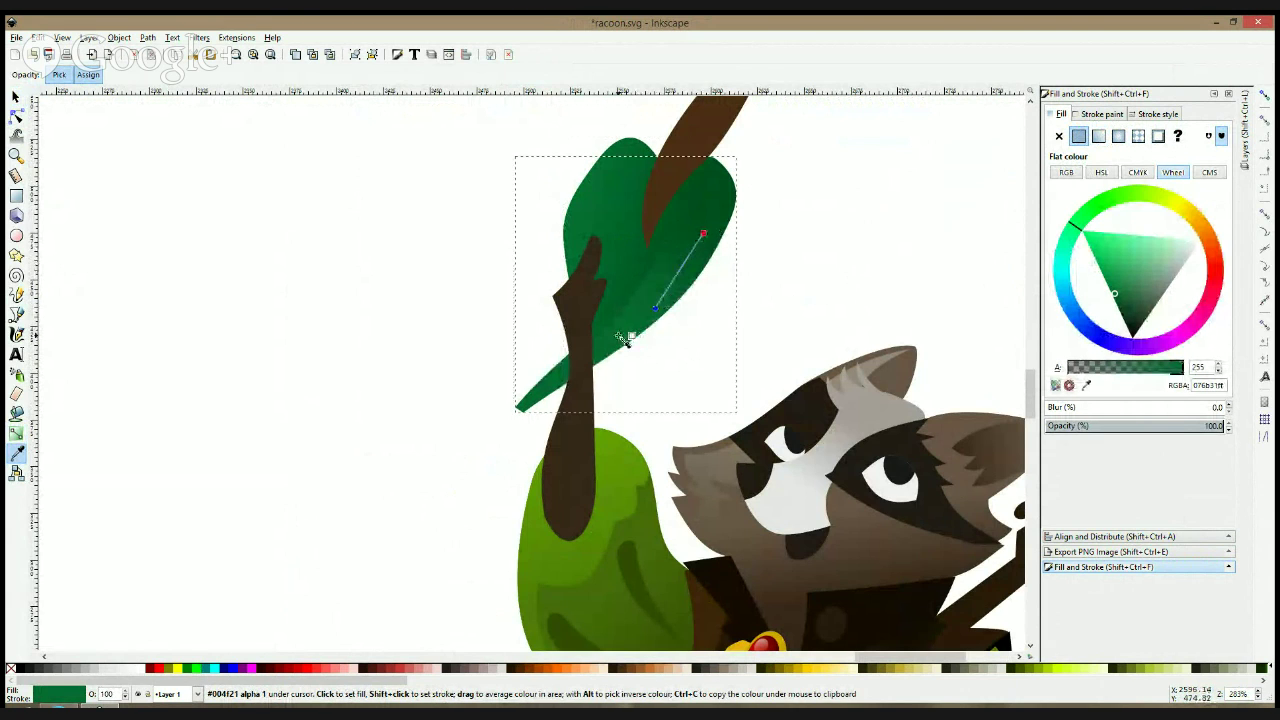
mouse_move(704, 234)
left_mouse_down()
mouse_move(618, 336)
mouse_move(727, 179)
left_mouse_up()
key("space")
left_click(801, 187)
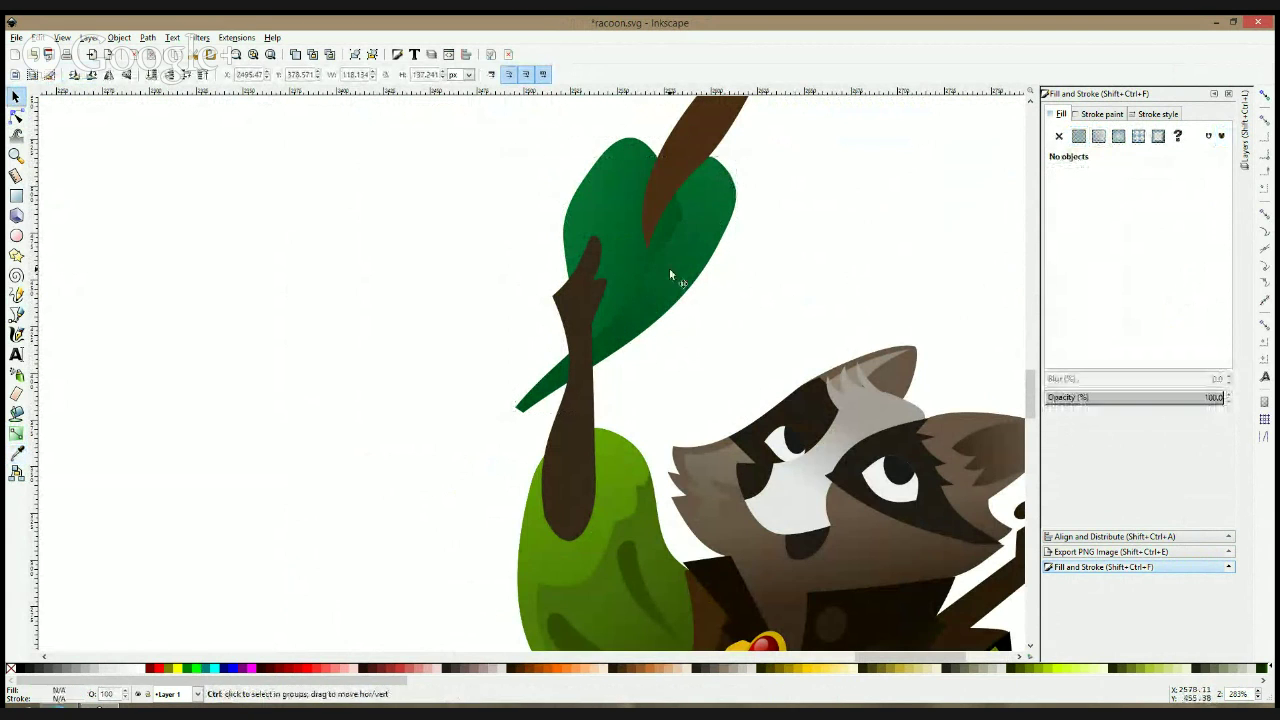
- Recolour the gradient on the hat's right part to run from green 076b31 at the upper end to dark green 004f21 at the lower end
key("1")
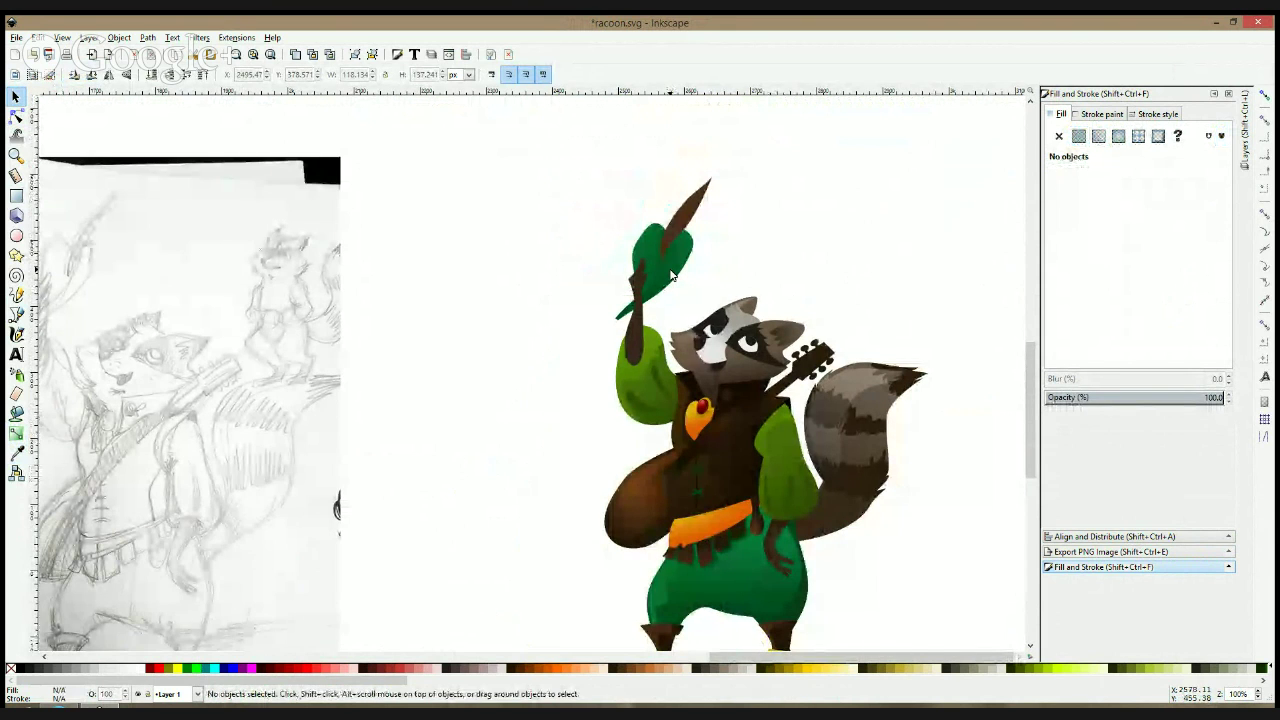
scroll(671, 271, "up", 2)
left_click(680, 290)
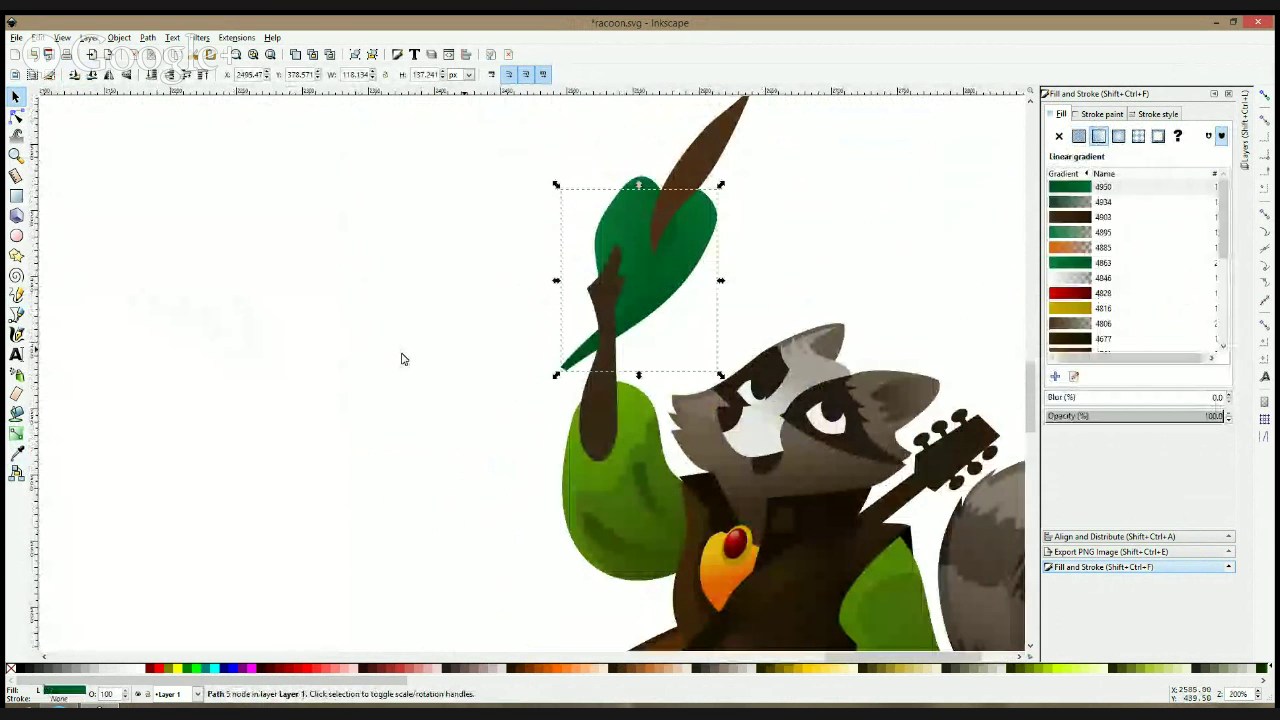
left_click(16, 453)
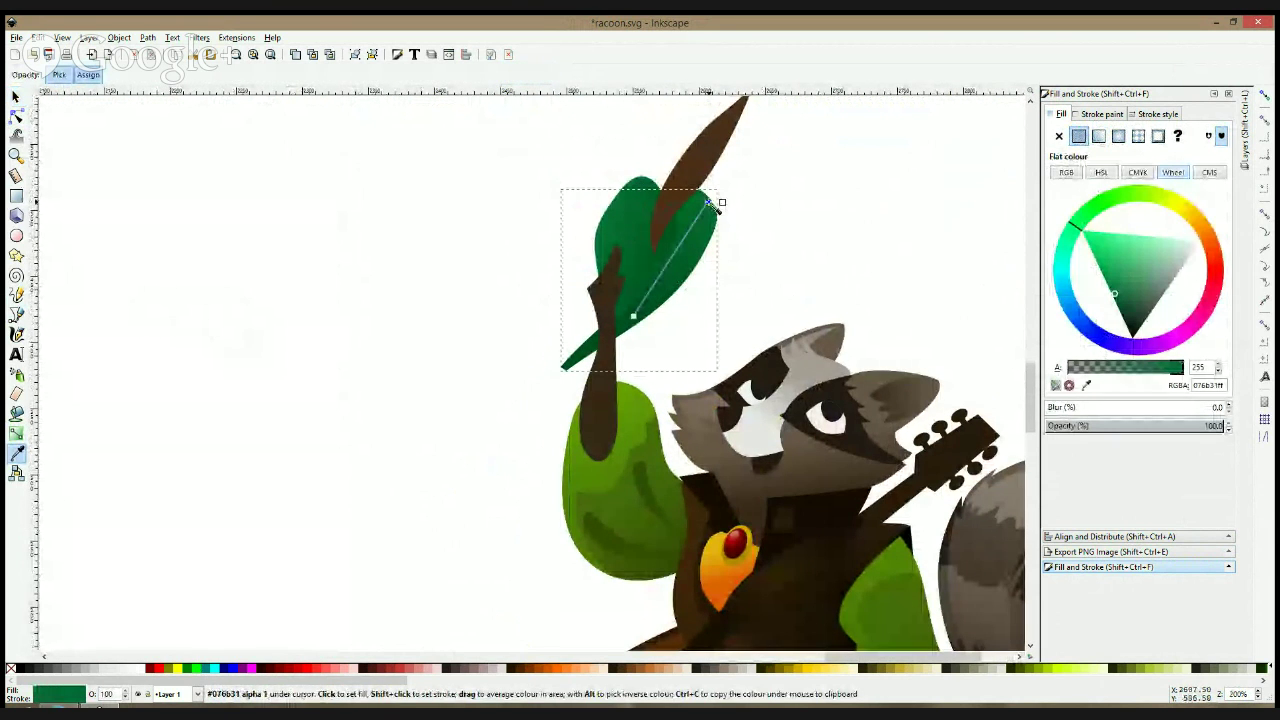
left_click(634, 317)
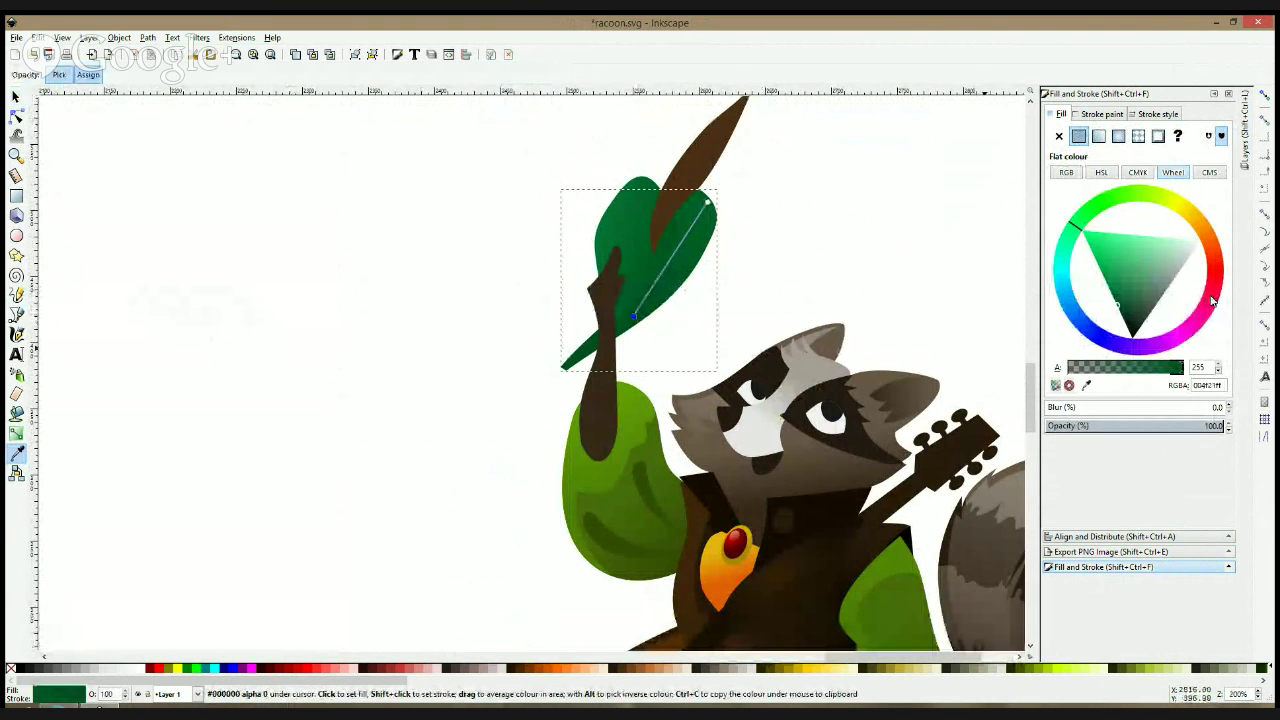
left_click(14, 95)
left_click(300, 223)
- Recolour the hat's feather with the orange sampled from the brooch on the chest
scroll(750, 205, "down", 3)
scroll(749, 206, "up", 2)
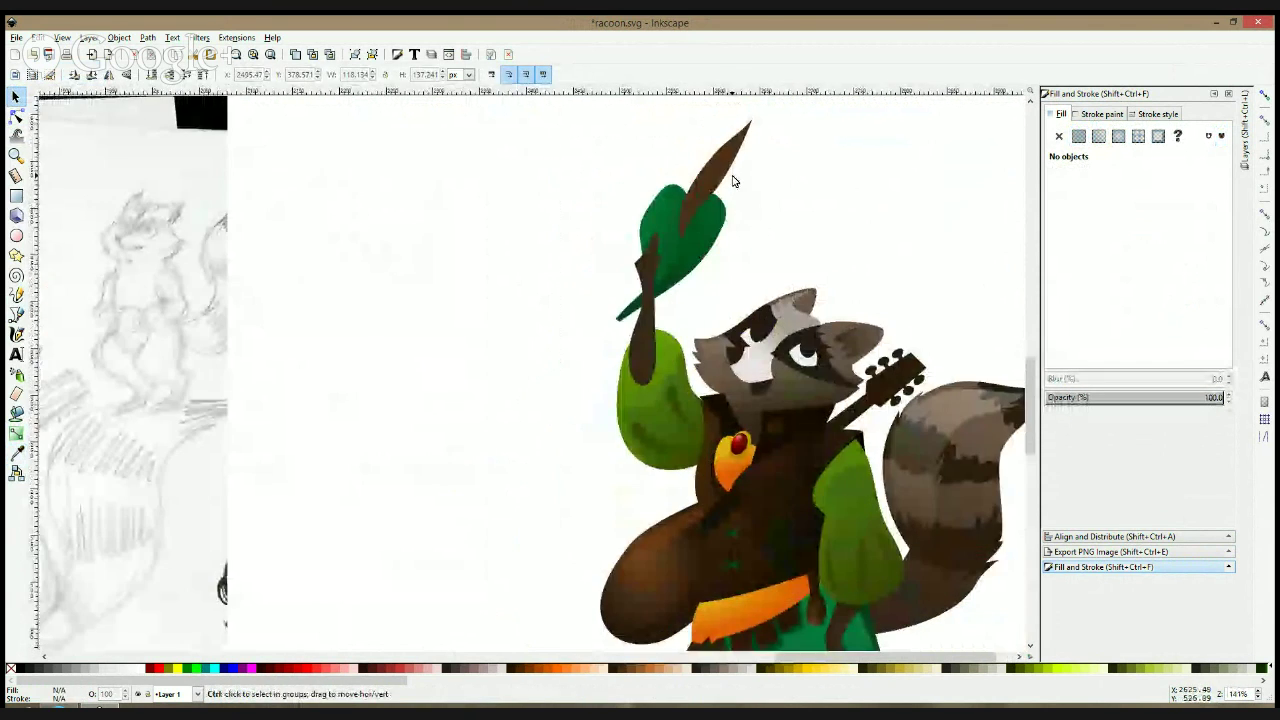
left_click(732, 181)
left_click(16, 452)
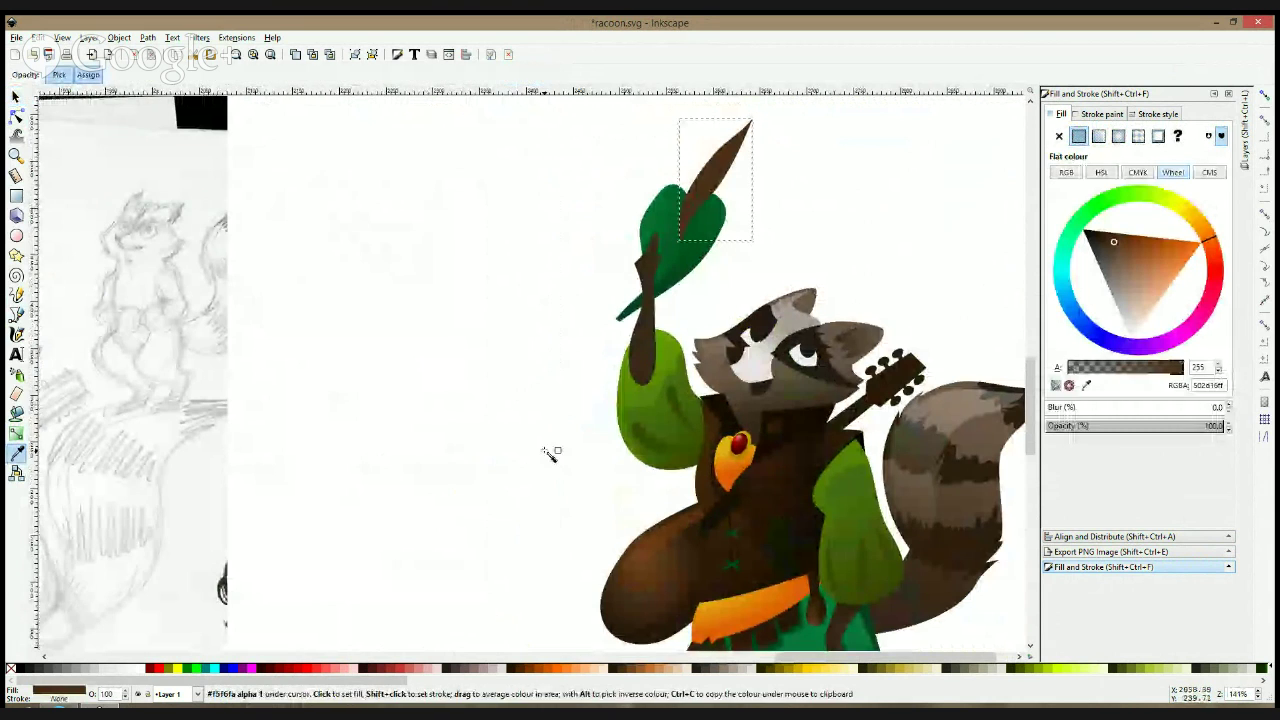
left_click(731, 451)
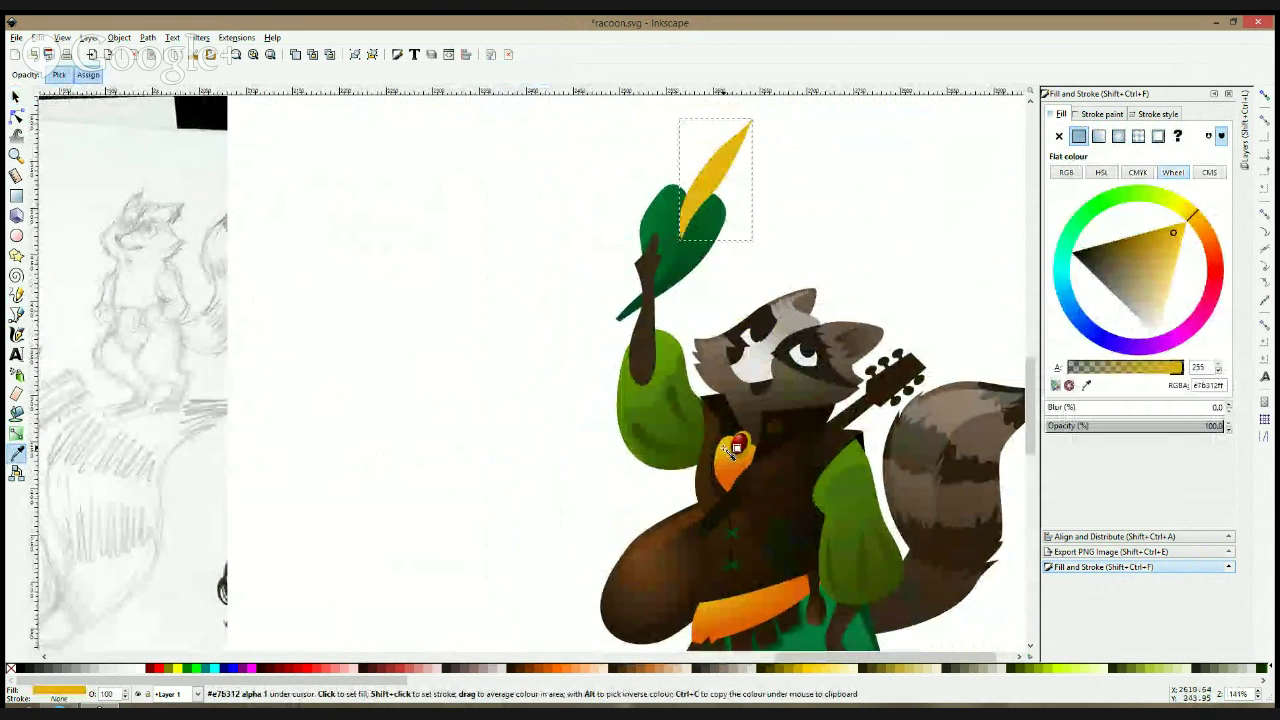
left_click(734, 464)
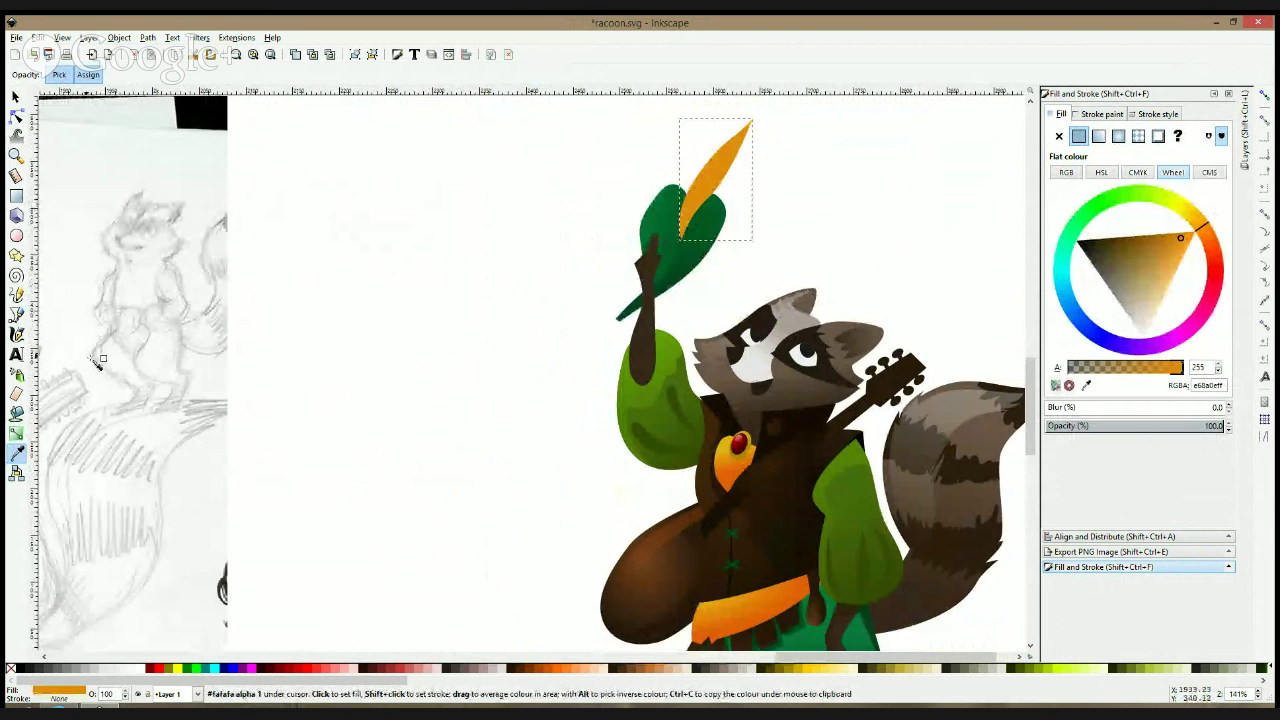
- Draw a closed shape in outline view from the feather's tip down its middle to its base, extending past its right side
left_click(16, 313)
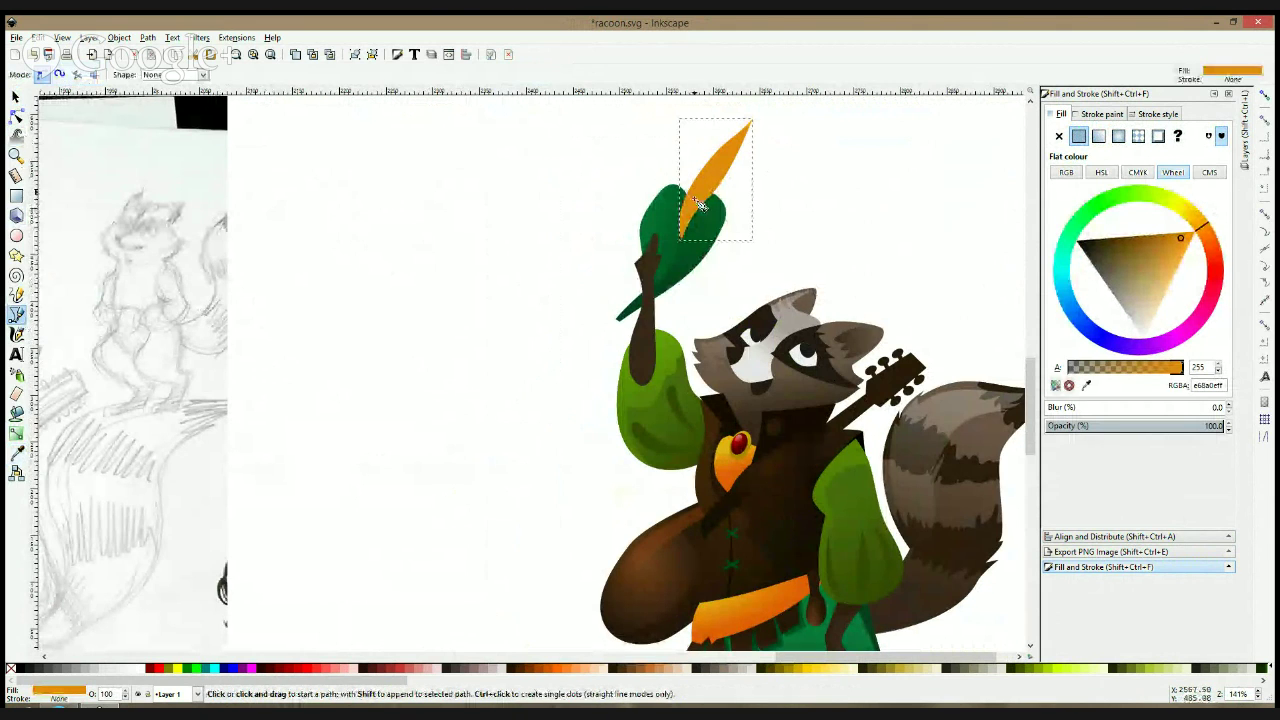
scroll(779, 177, "up", 2, "ctrl")
key("ctrl+KP_5")
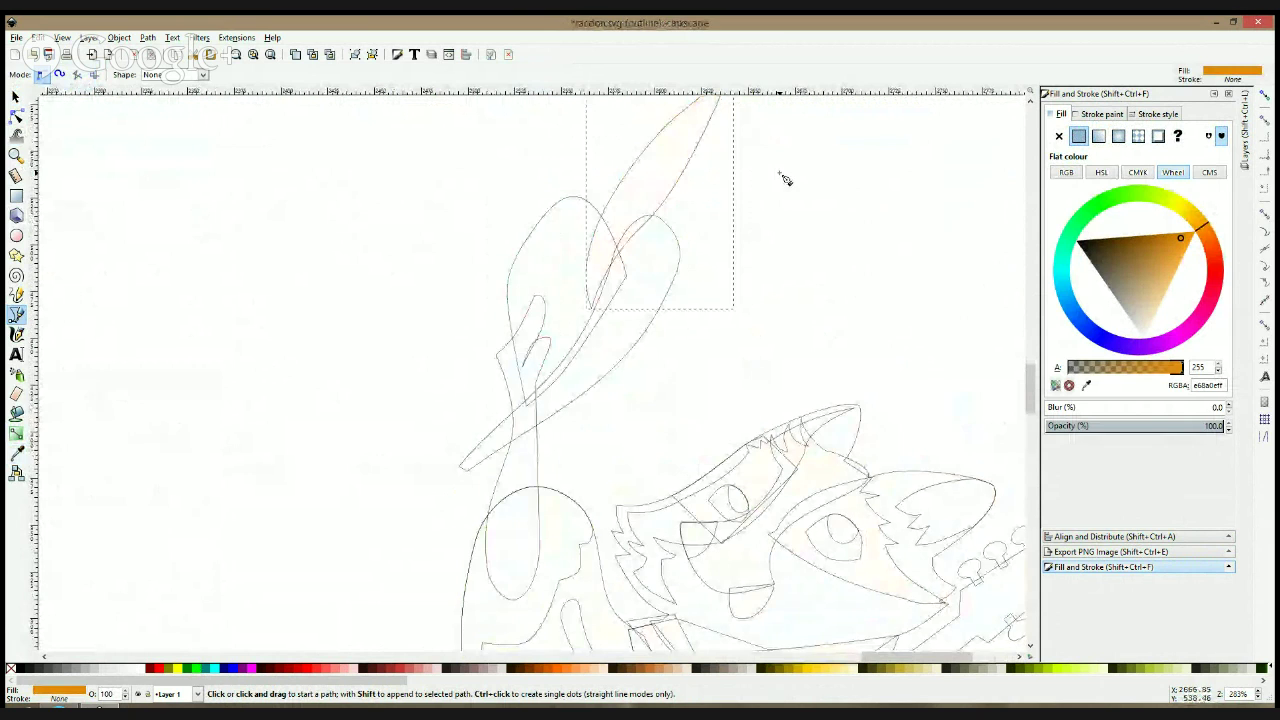
left_click_drag(785, 178, 710, 337)
left_click(664, 234)
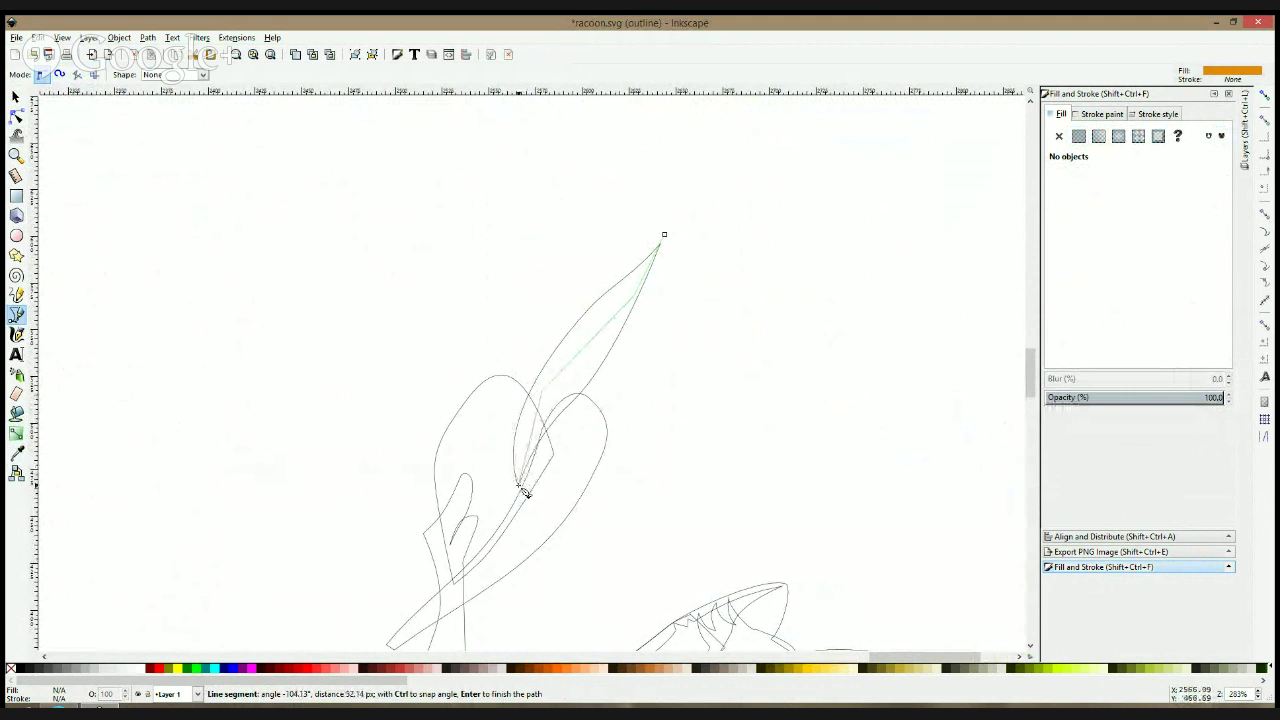
left_click(524, 491)
left_click(565, 598)
left_click(657, 434)
left_click(664, 234)
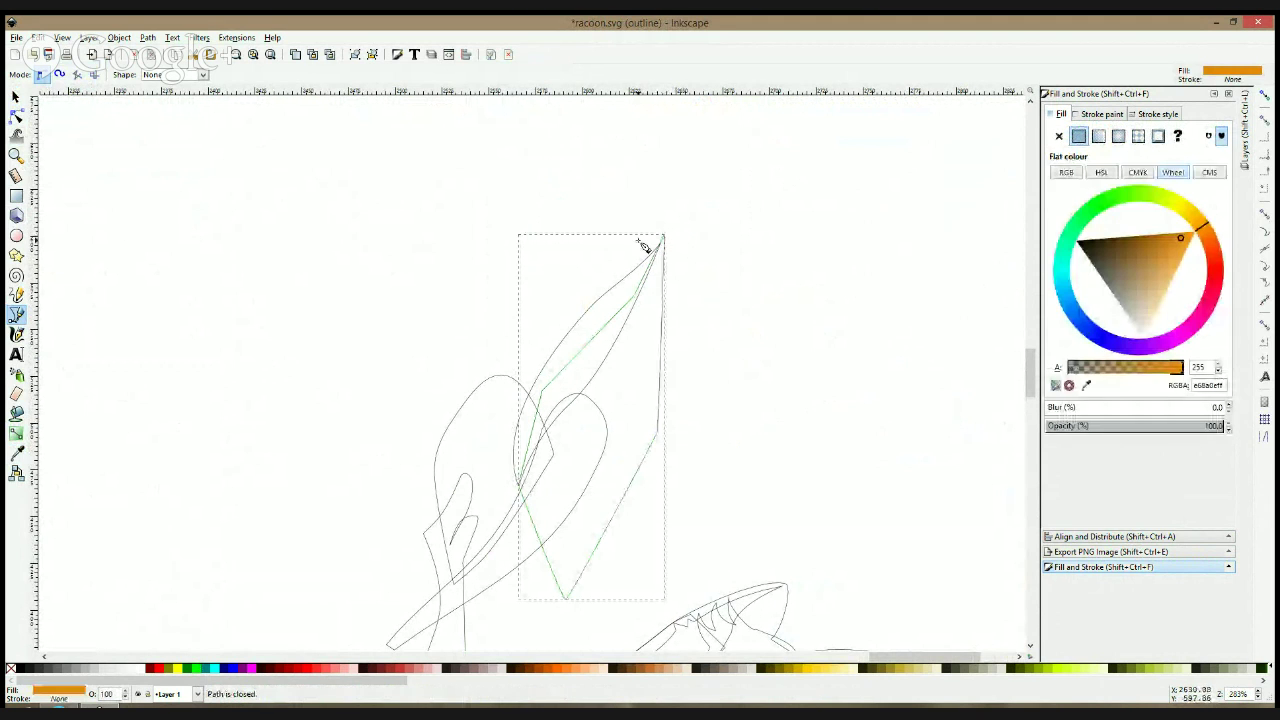
- Curve the new shape's inner edge along the feather by adjusting its two middle nodes and their segments
left_click(16, 116)
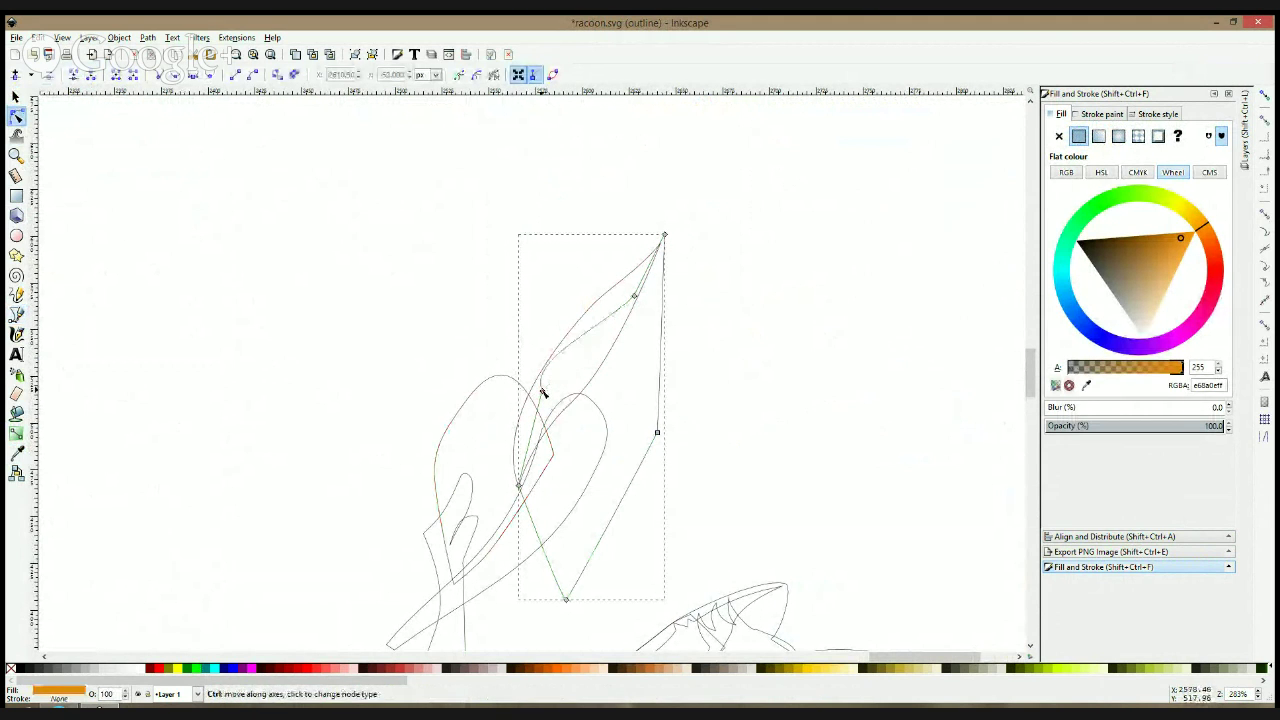
mouse_move(543, 393)
left_mouse_down()
mouse_move(532, 408)
mouse_move(538, 381)
left_mouse_up()
left_click_drag(530, 424, 528, 431)
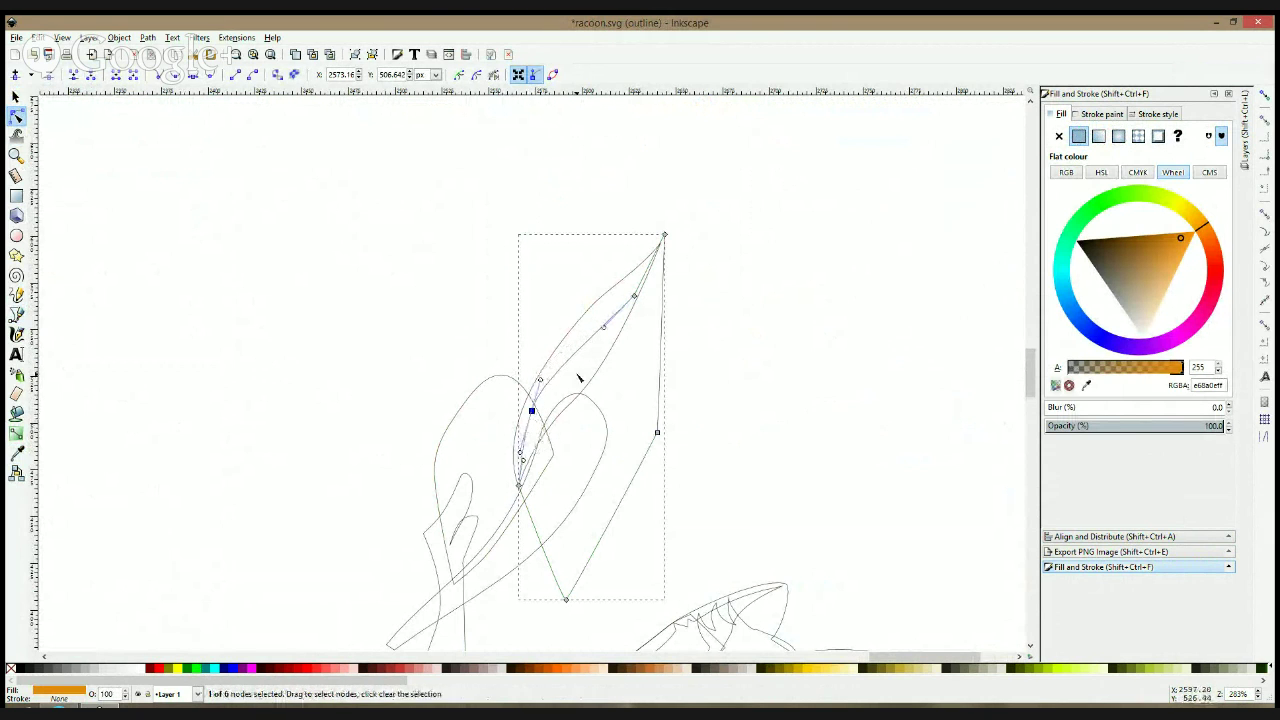
left_click_drag(634, 296, 626, 298)
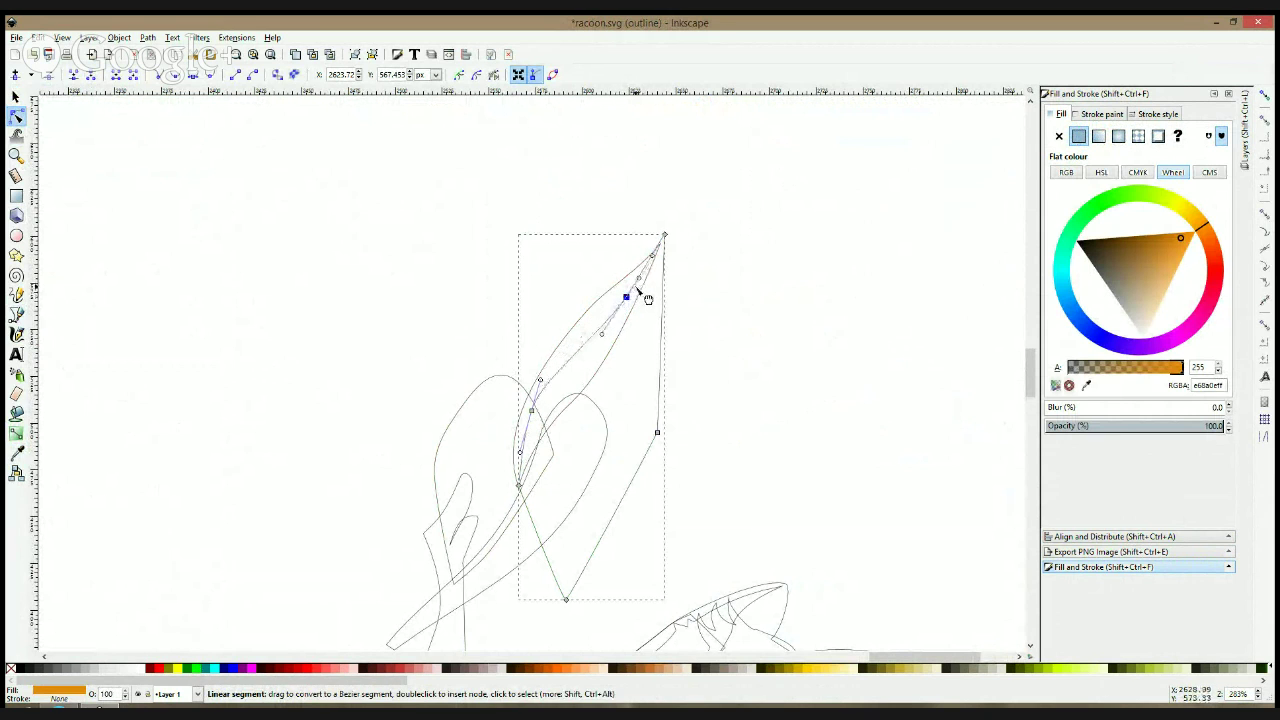
- Clip the new shape to the feather's outline by intersecting it with a copy of the feather
key("s")
key("ctrl+KP_5")
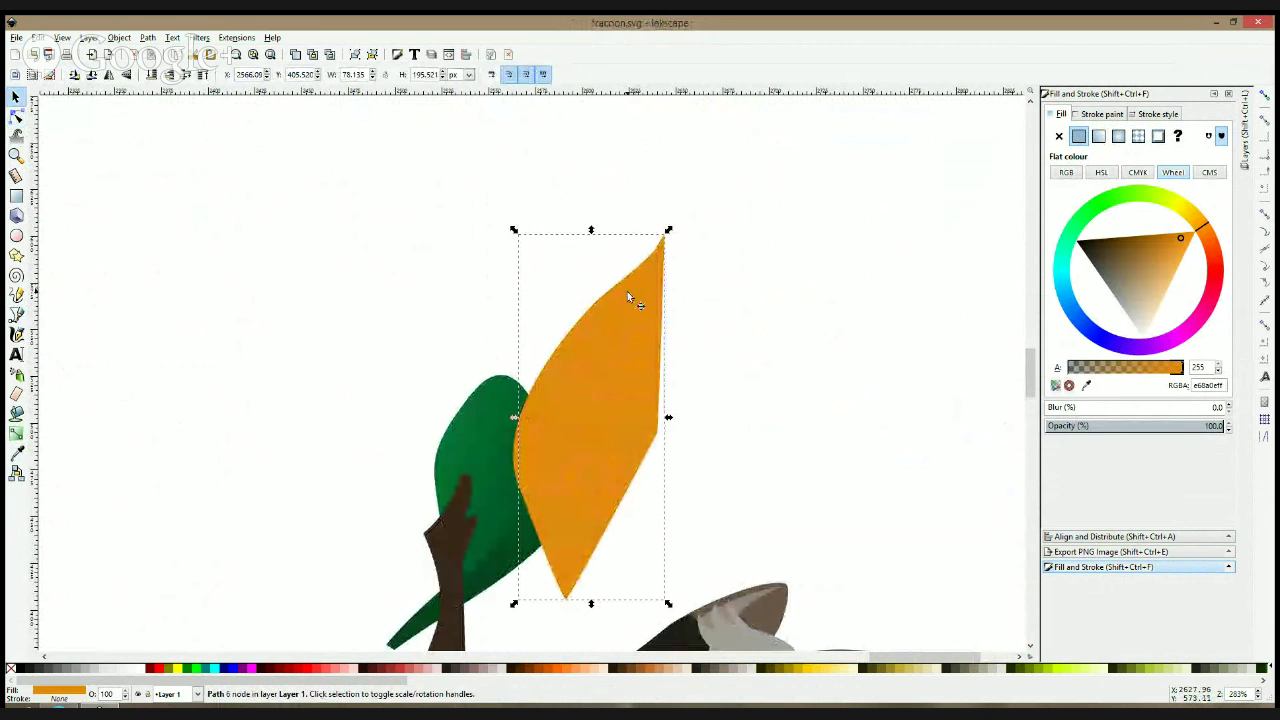
left_click(602, 295)
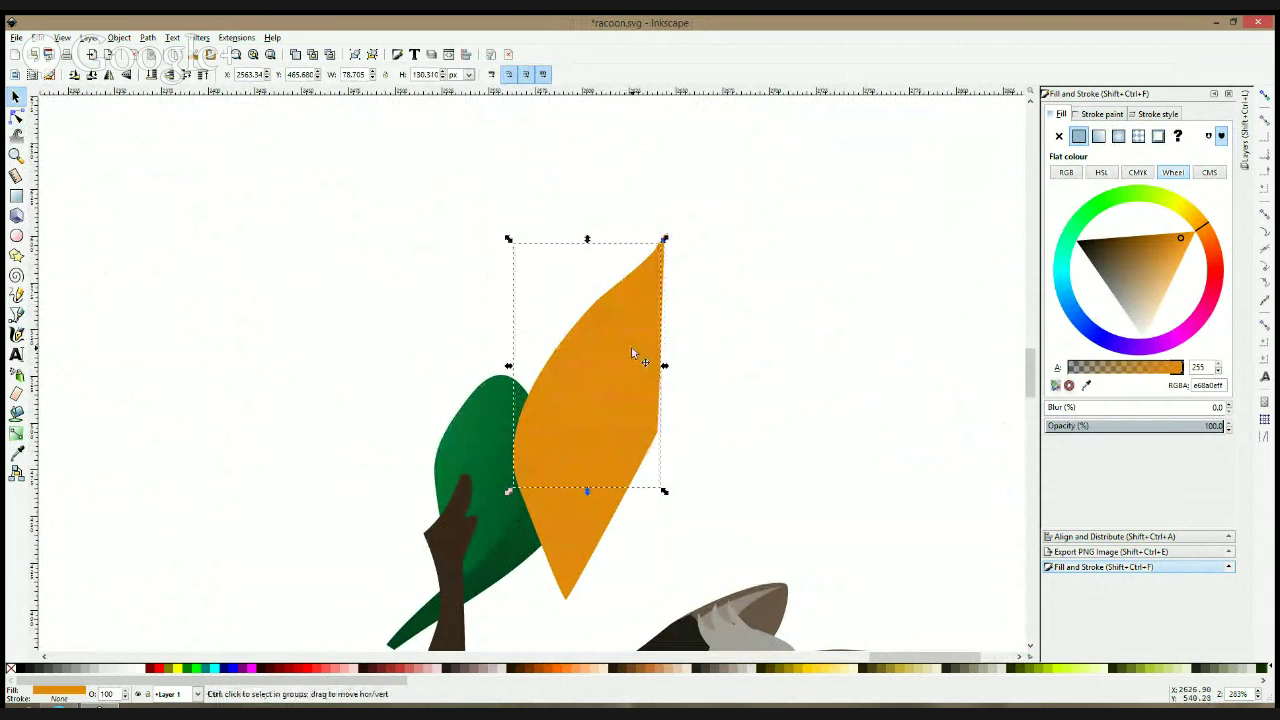
left_click(634, 441, "shift")
key("ctrl+minus")
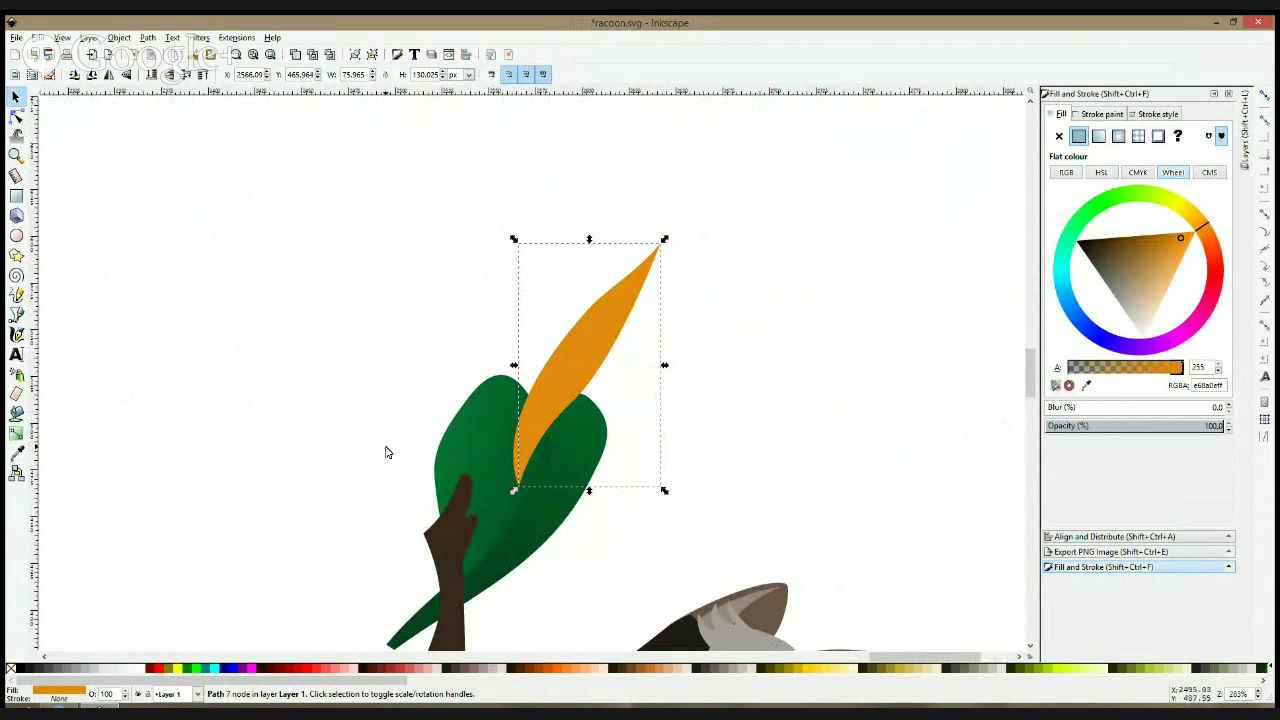
- Recolour the feather's clipped shade shape with the darker orange sampled from the lower tip of the chest brooch
left_click(16, 452)
scroll(551, 443, "down", 8)
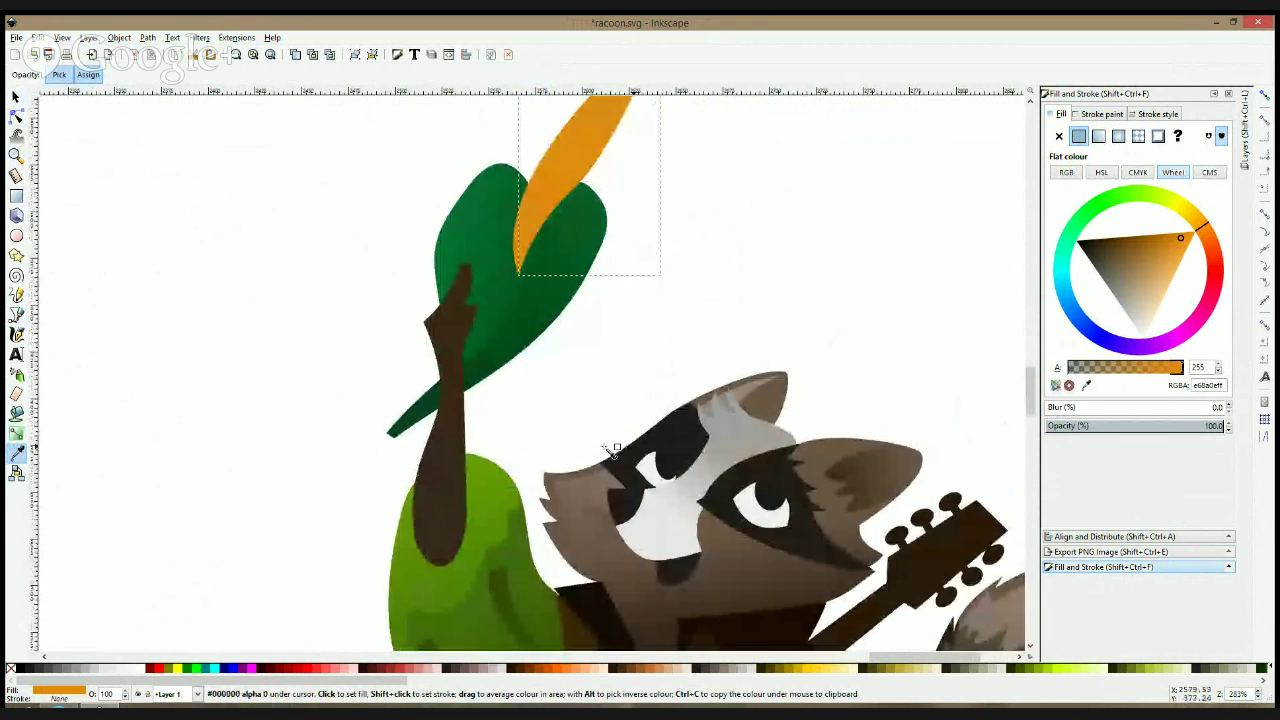
scroll(688, 548, "down", 4)
left_click(611, 492)
scroll(611, 491, "down", 2)
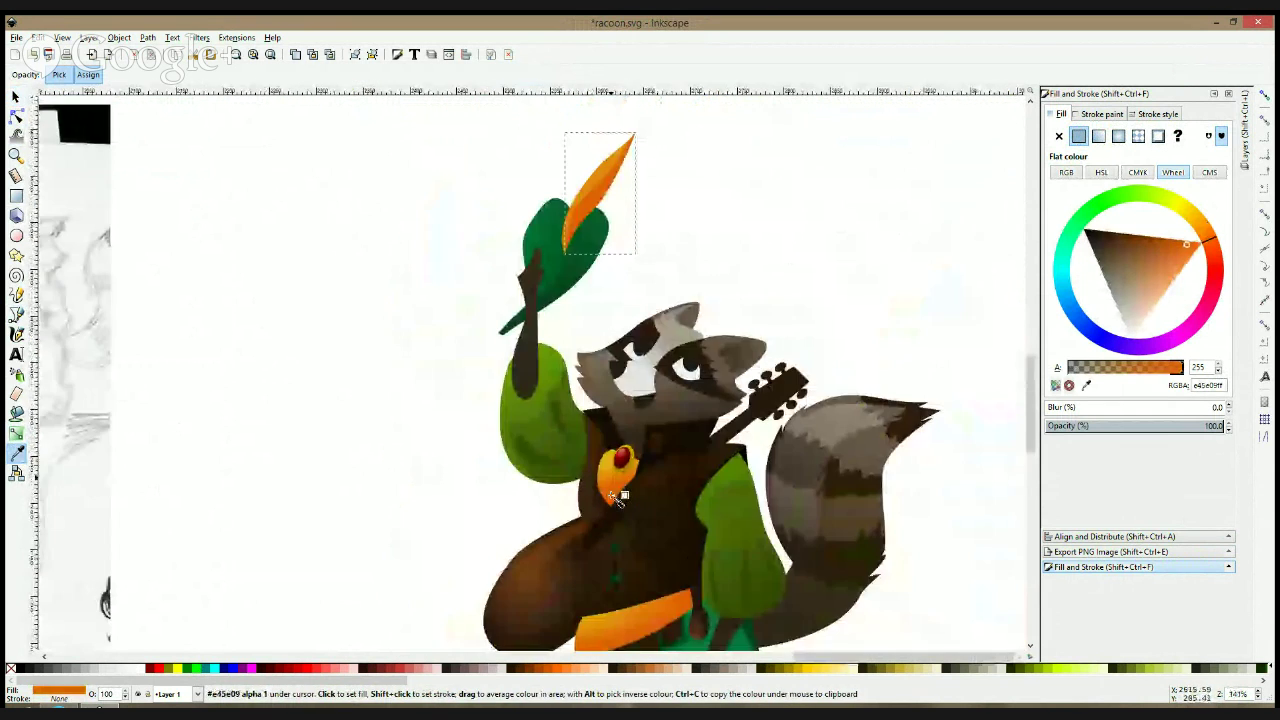
scroll(591, 242, "up", 2)
- Give the feather's shade a linear gradient running up its length, with the upper stop set to the lighter orange e5780d sampled on the feather
key("g")
scroll(610, 245, "up", 3)
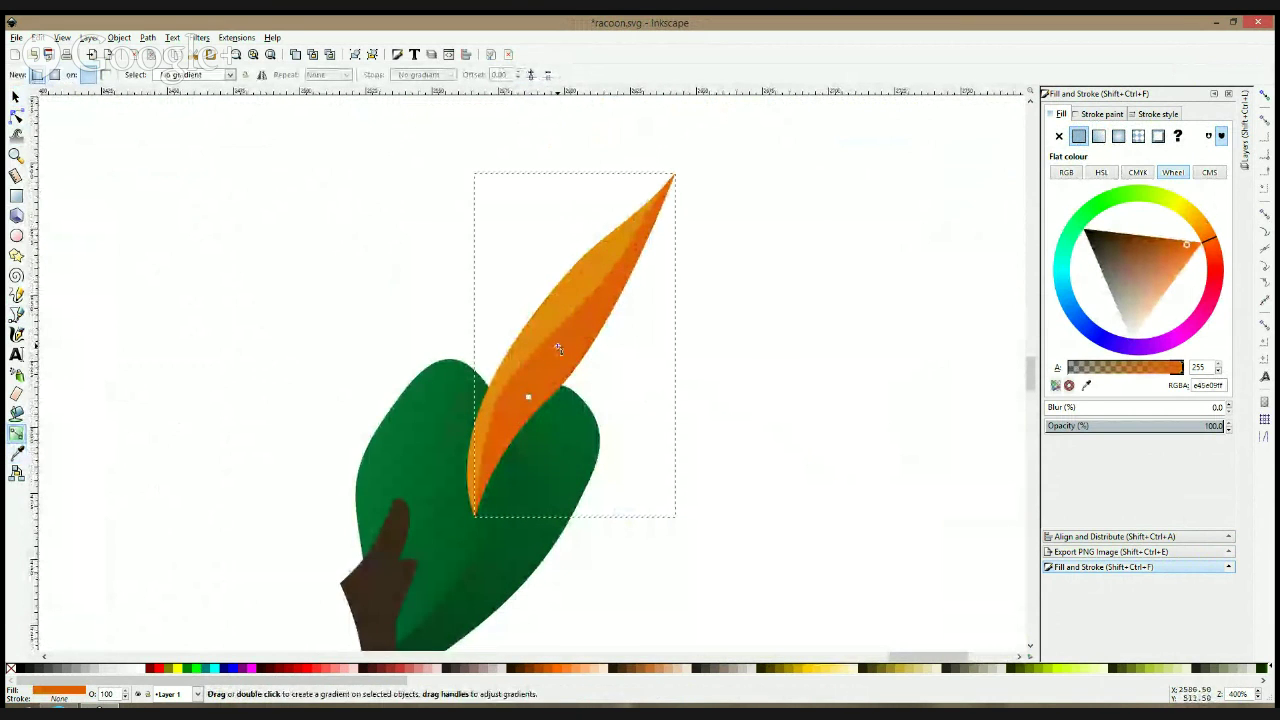
left_click_drag(558, 346, 590, 311)
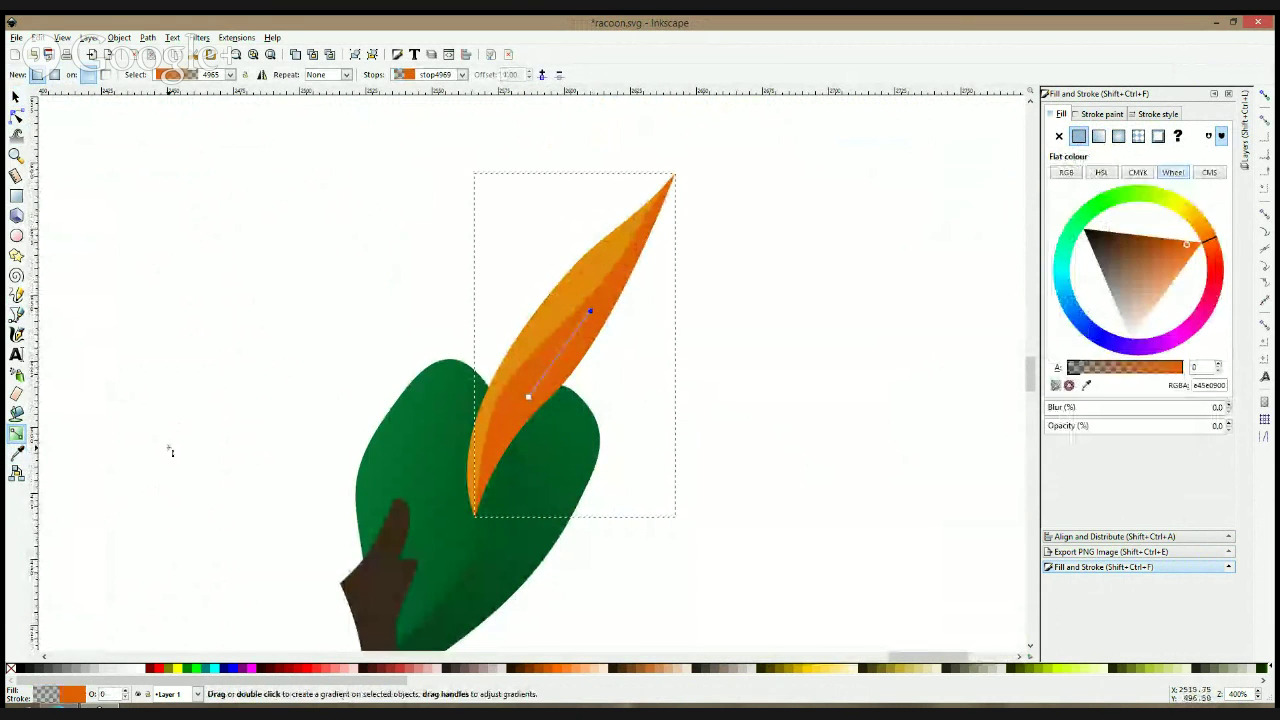
left_click(16, 453)
left_click(555, 313)
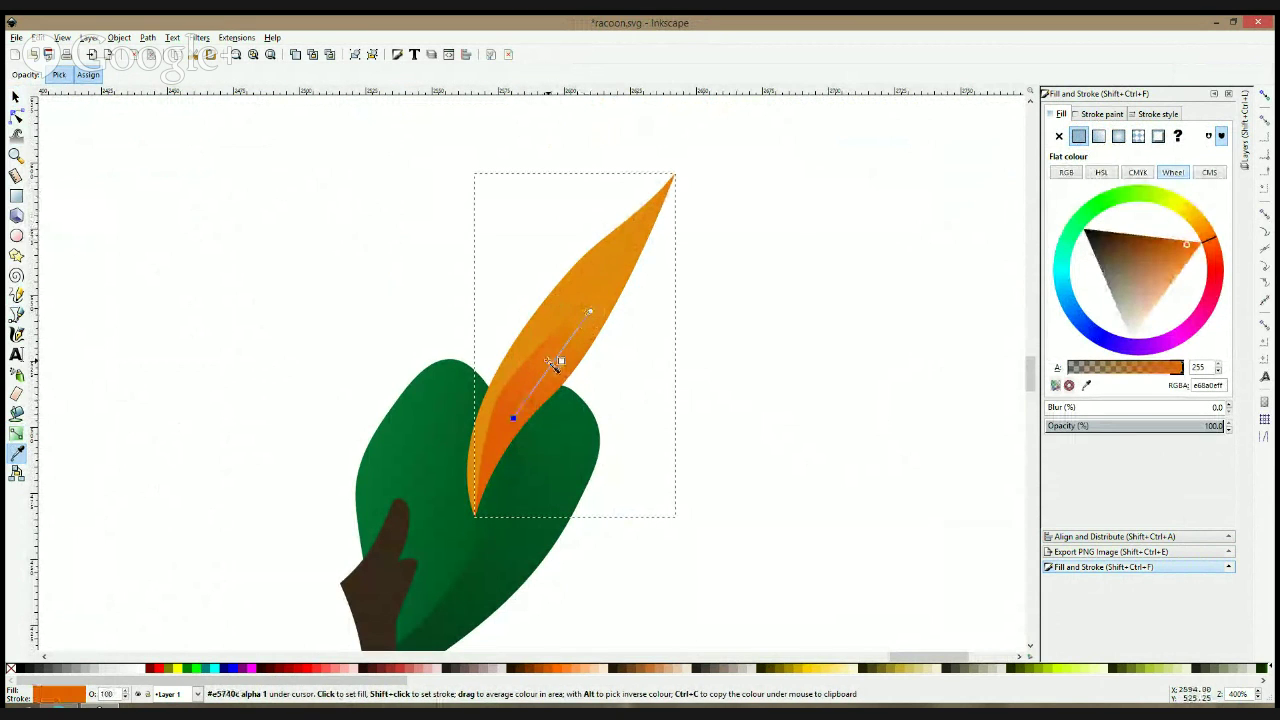
left_click(590, 311)
left_click(550, 352)
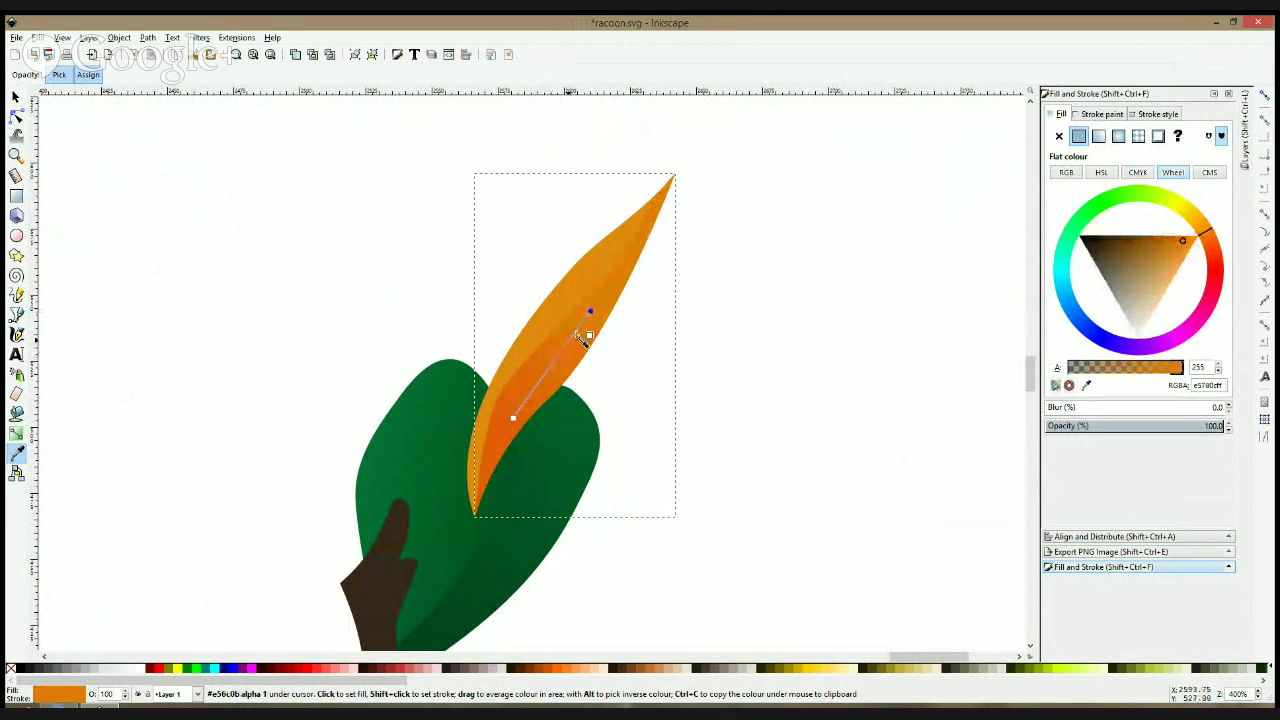
left_click(16, 97)
left_click(138, 155)
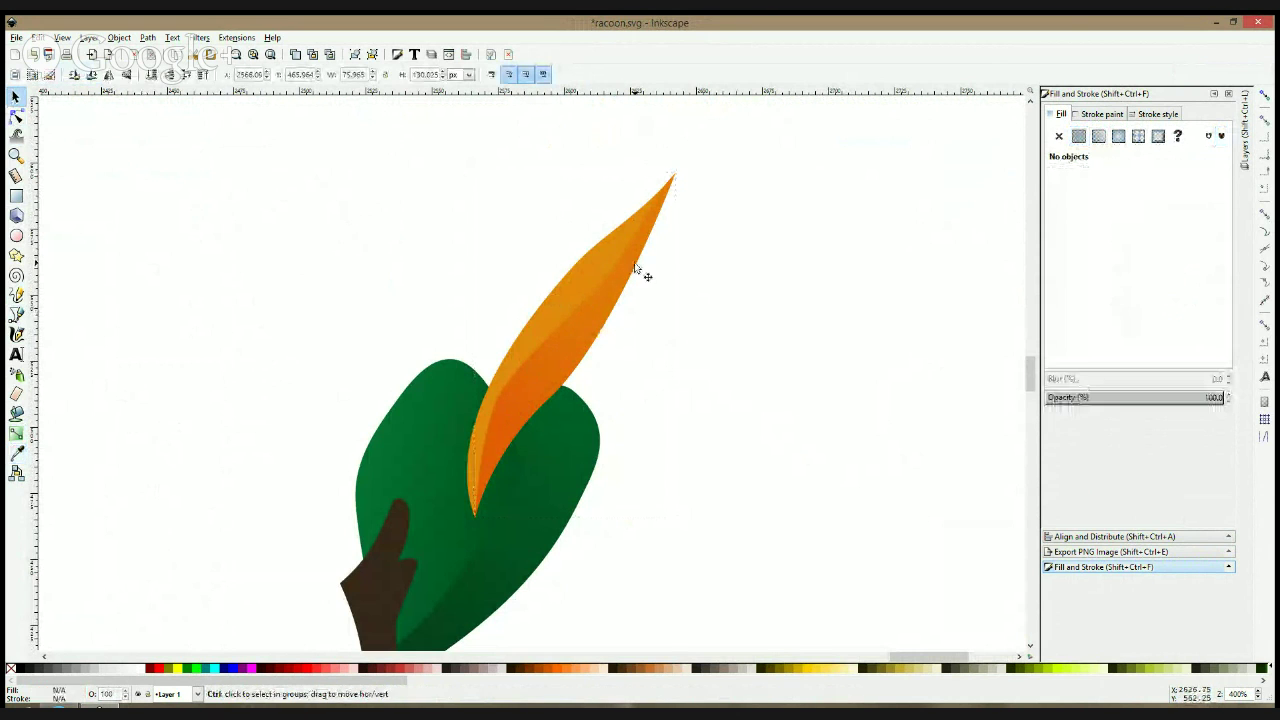
- Save the document with the finished feather shading
scroll(641, 269, "down", 5)
scroll(731, 249, "down", 1)
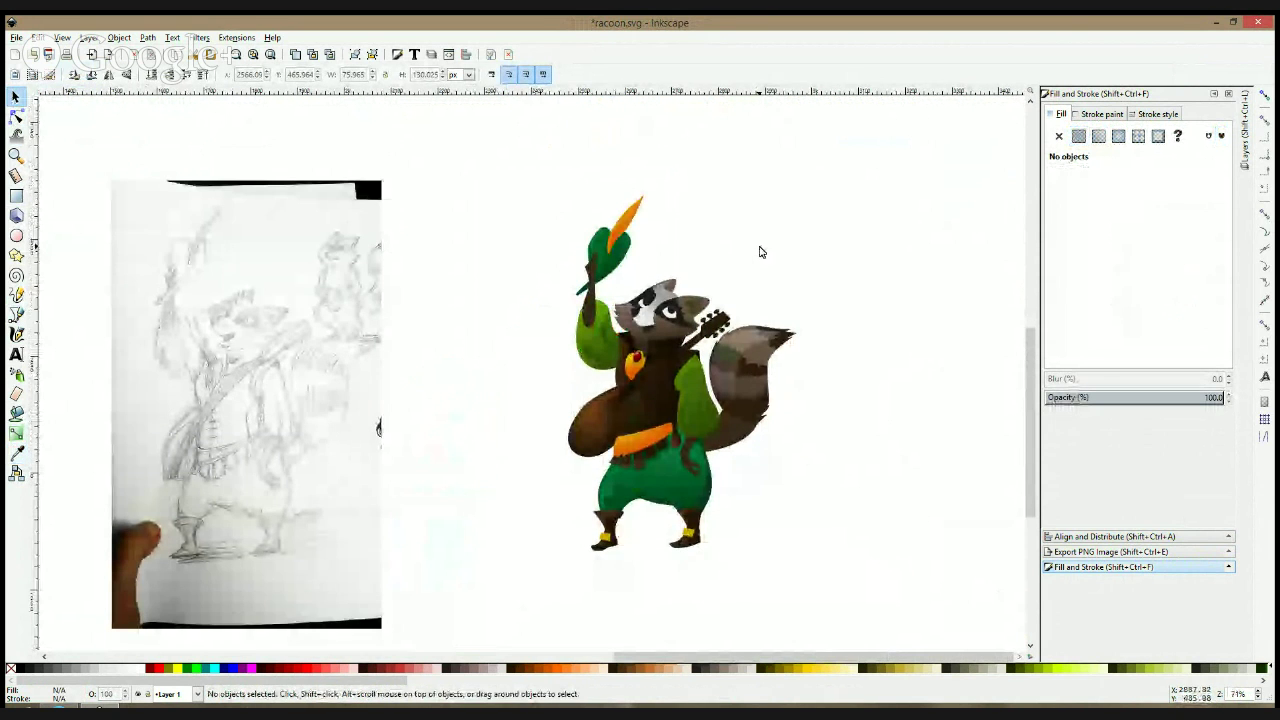
key("ctrl+s")
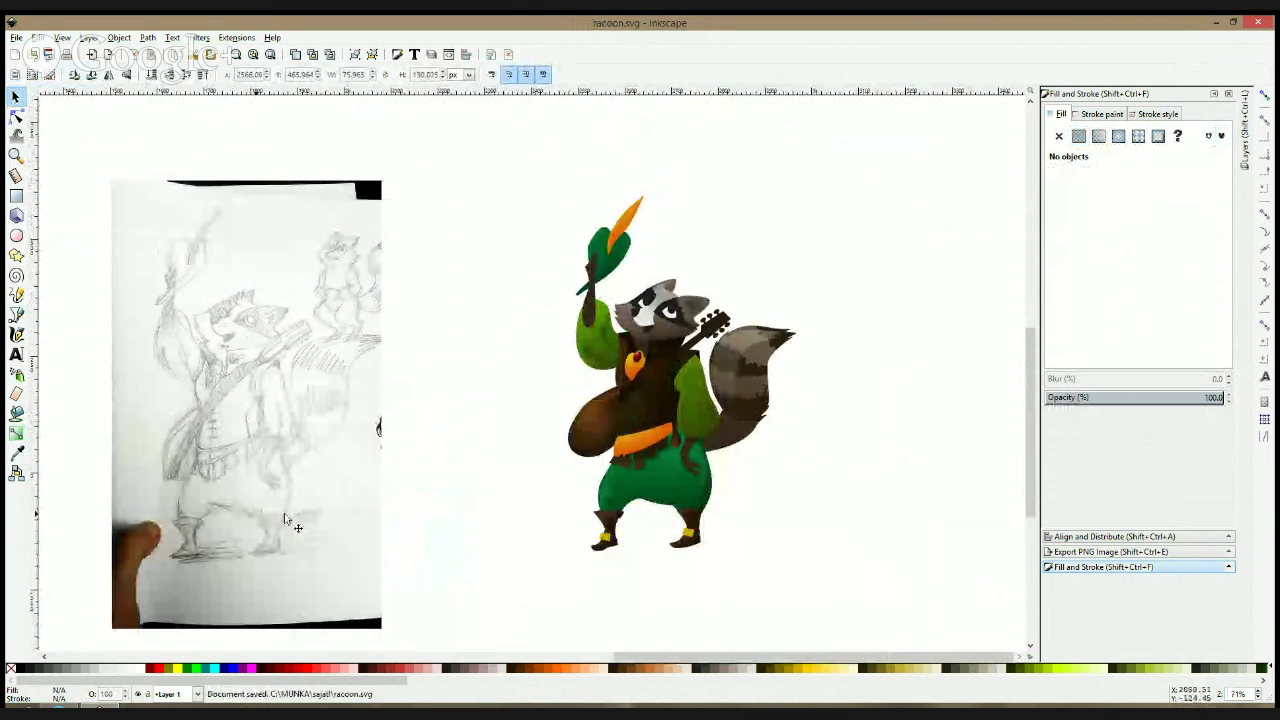
- Draw three overlapping flat ellipses in a row beneath the raccoon's boots as the base of a ground shadow
left_click(16, 235)
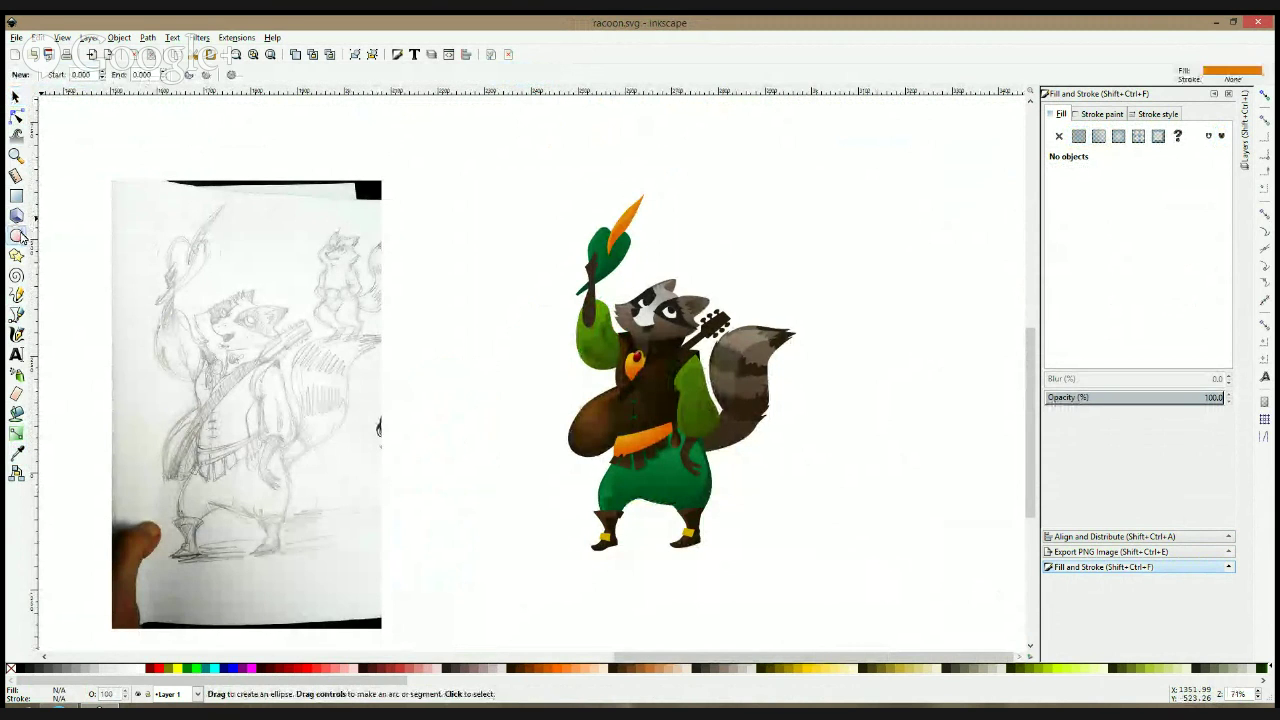
scroll(700, 535, "down", 1)
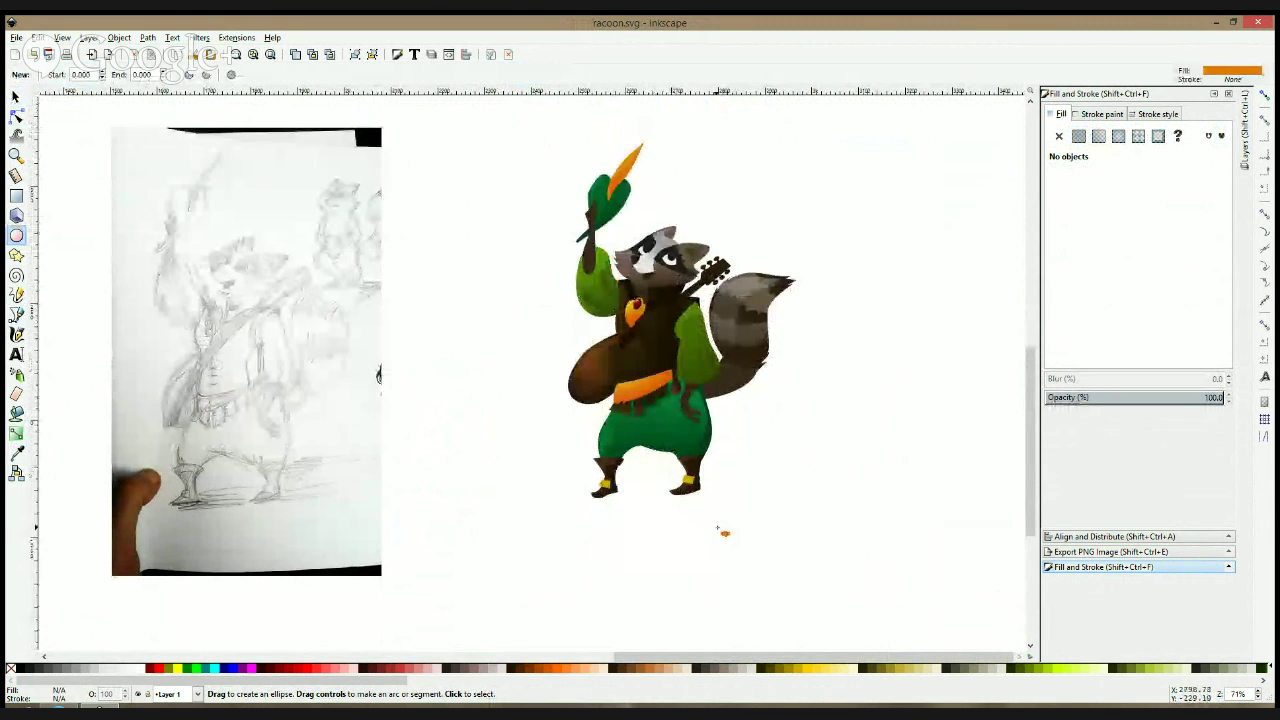
scroll(705, 522, "up", 1, "ctrl")
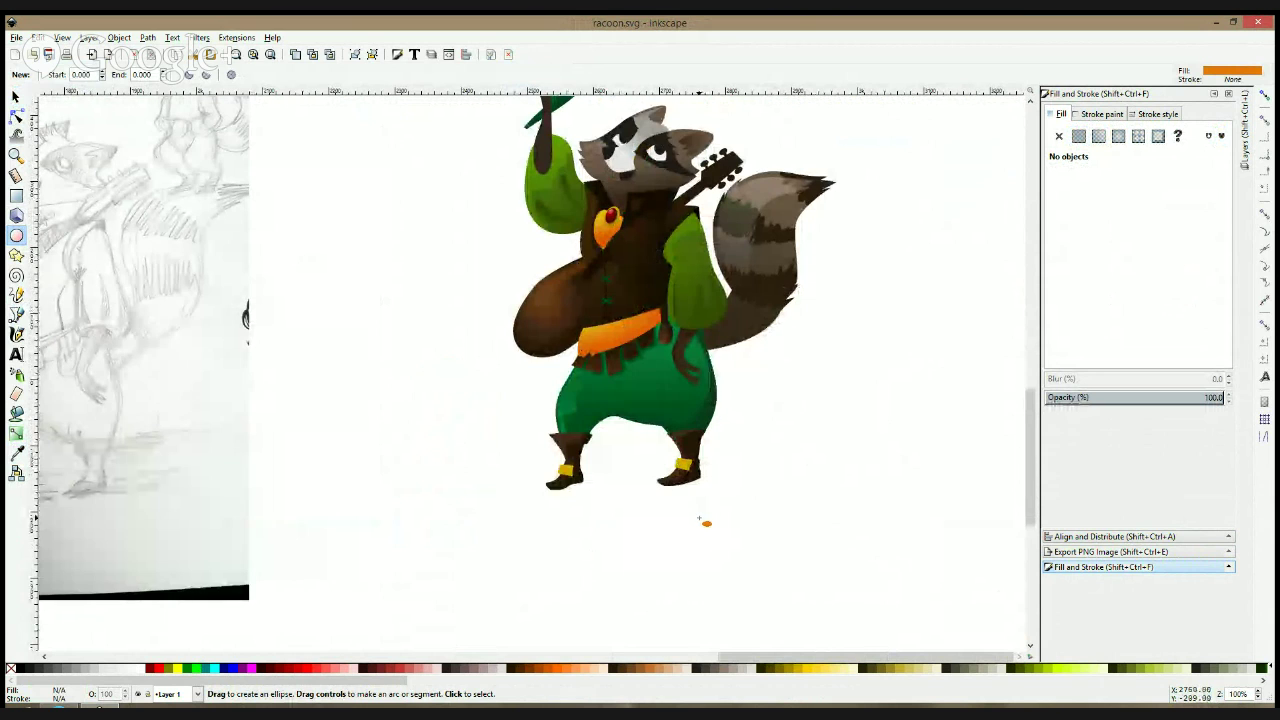
mouse_move(407, 265)
left_mouse_down()
mouse_move(556, 285)
mouse_move(435, 223)
left_mouse_up()
scroll(689, 160, "up", 2, "ctrl")
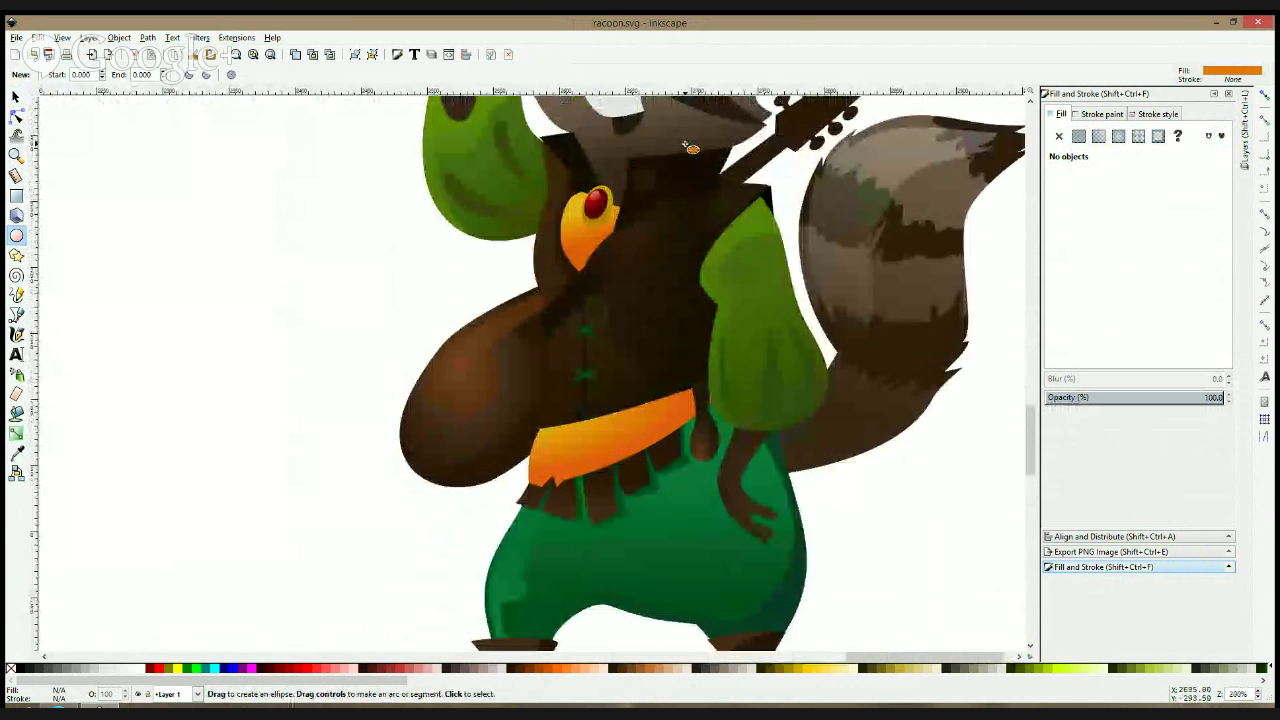
scroll(689, 154, "down", 3, "ctrl")
mouse_move(594, 351)
left_mouse_down()
mouse_move(652, 374)
mouse_move(770, 374)
left_mouse_up()
- Place a vertical guide at the tail's tip and extend the ground shadow toward it with a smaller copy of the largest ellipse
key("s")
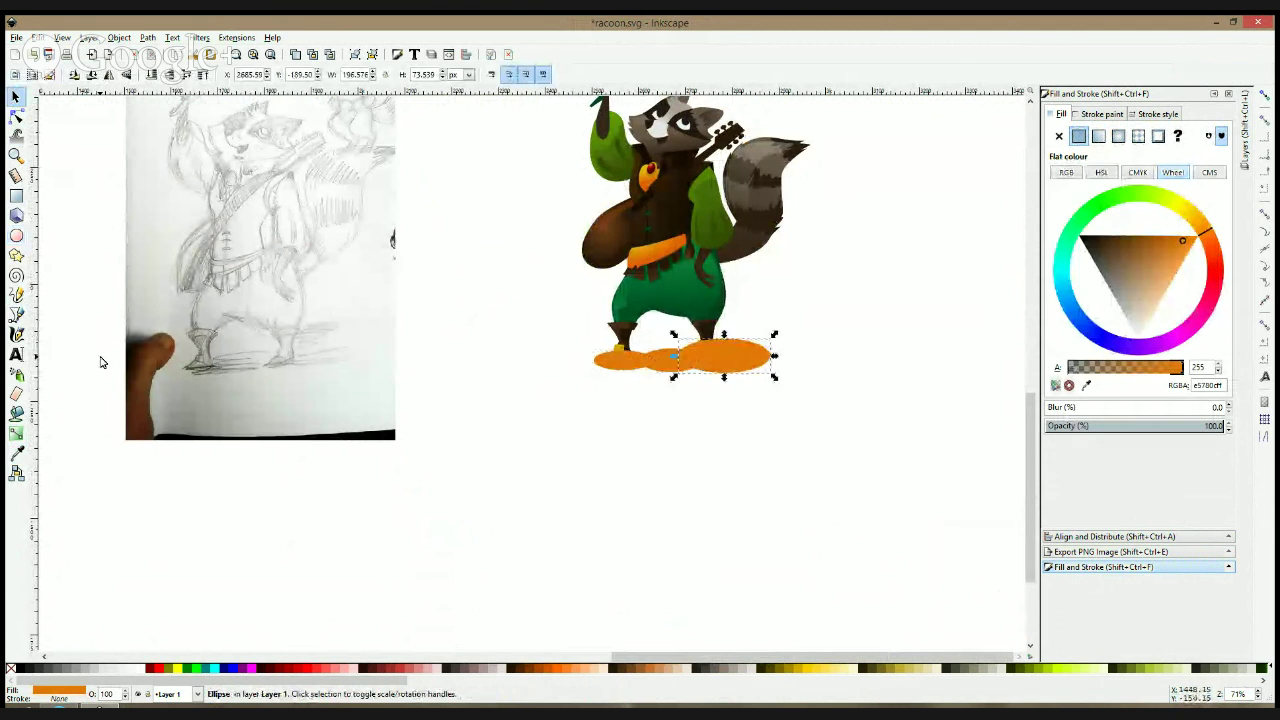
left_click_drag(37, 216, 812, 213)
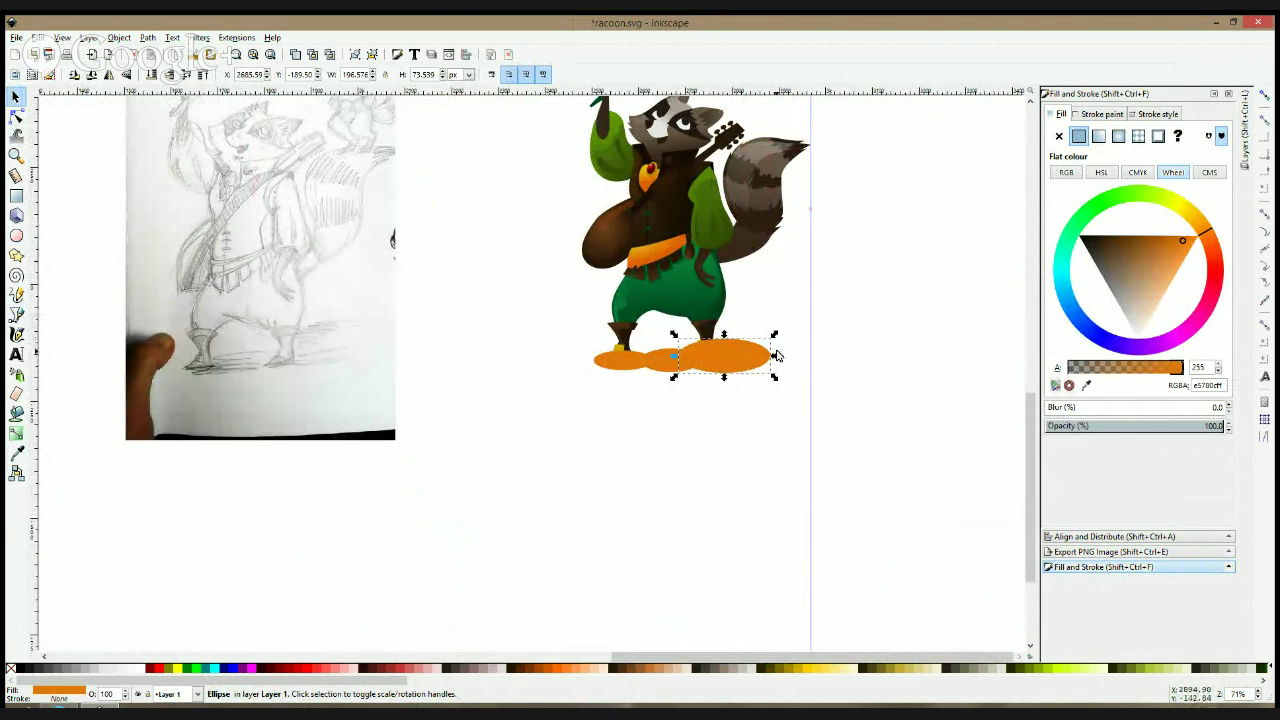
left_click_drag(776, 355, 765, 356)
key("ctrl+d")
left_click_drag(758, 356, 814, 366)
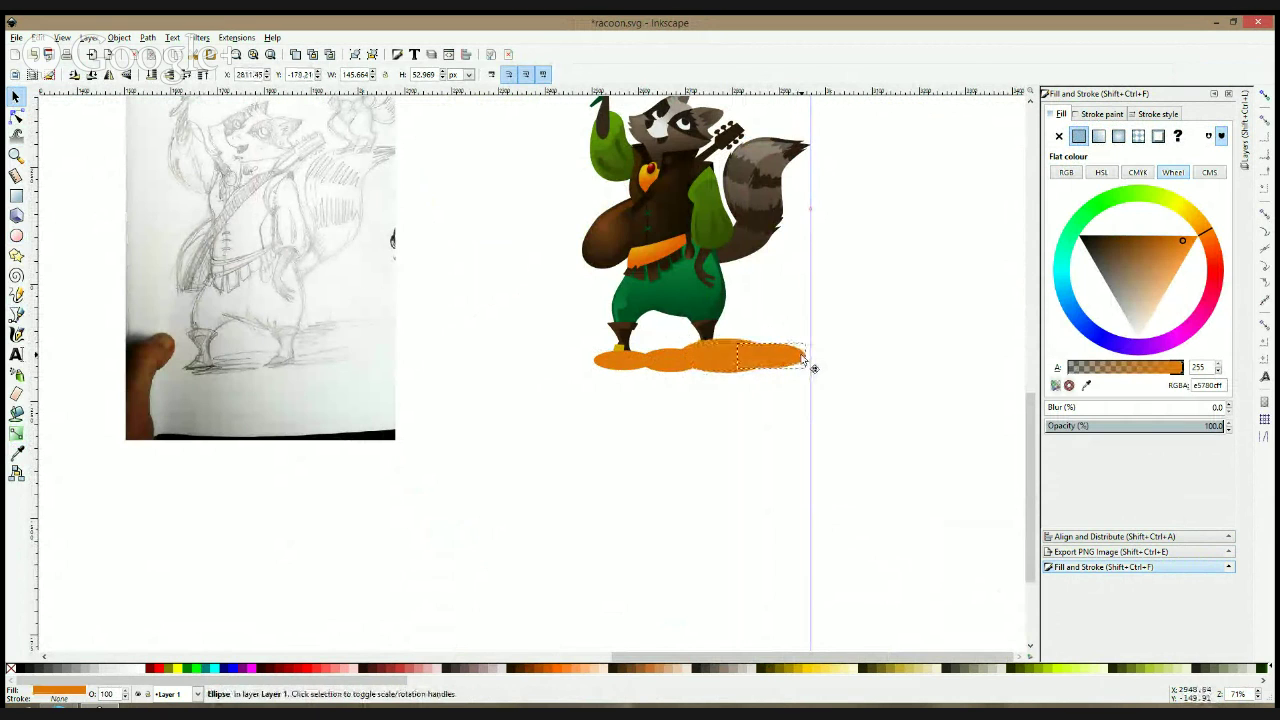
- Enlarge the middle shadow ellipse to about 161 by 74 px and shrink the one beneath the right boot to about 185 by 57 px
left_click(672, 346)
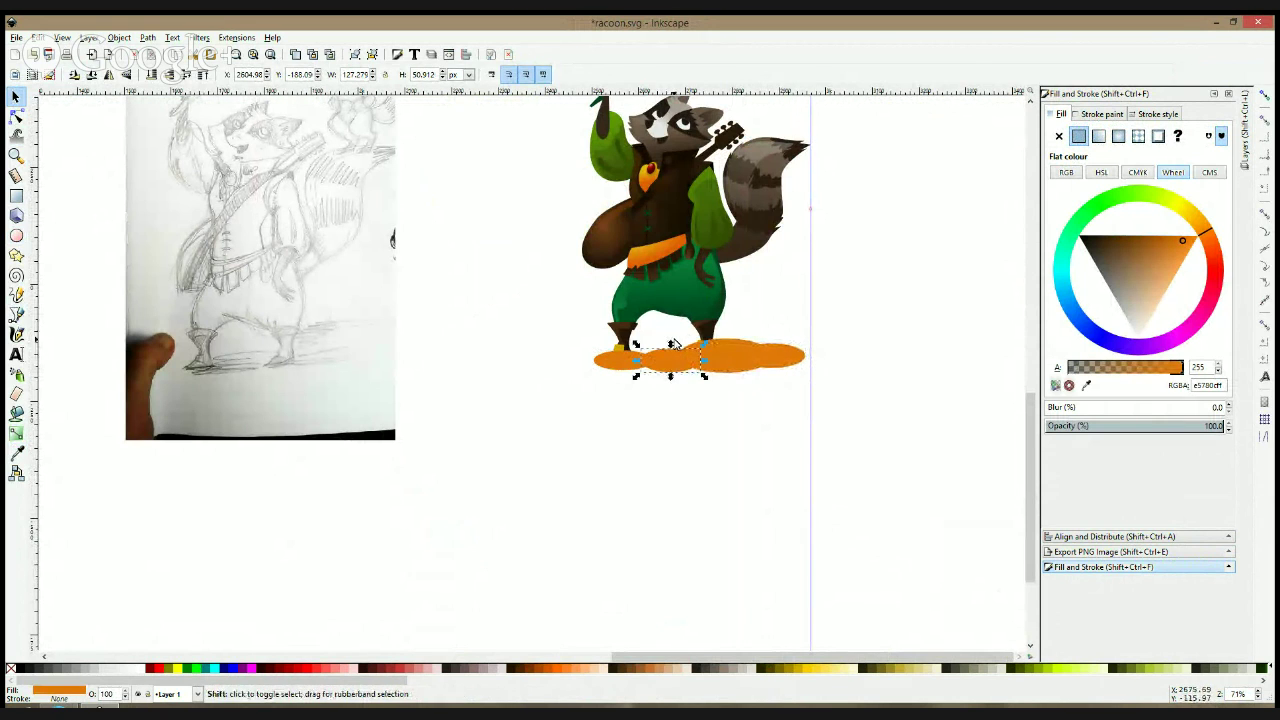
left_click_drag(672, 346, 712, 366)
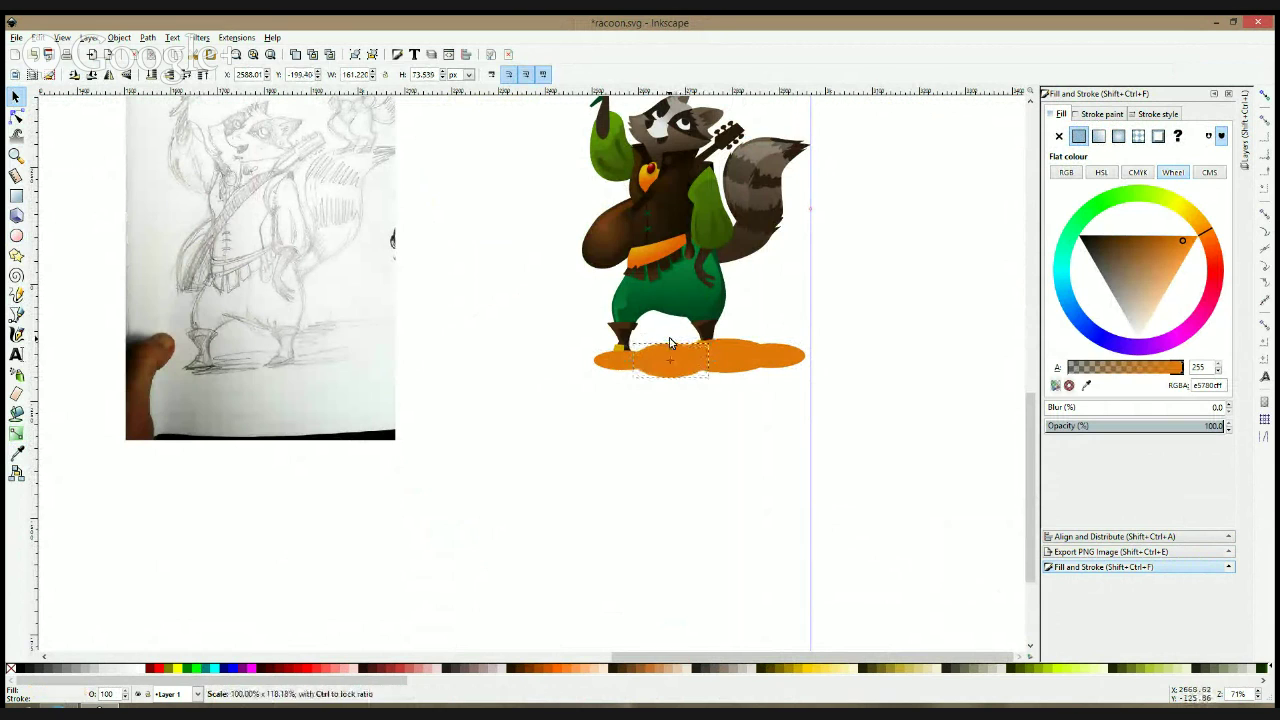
left_click(727, 350)
left_click(725, 347)
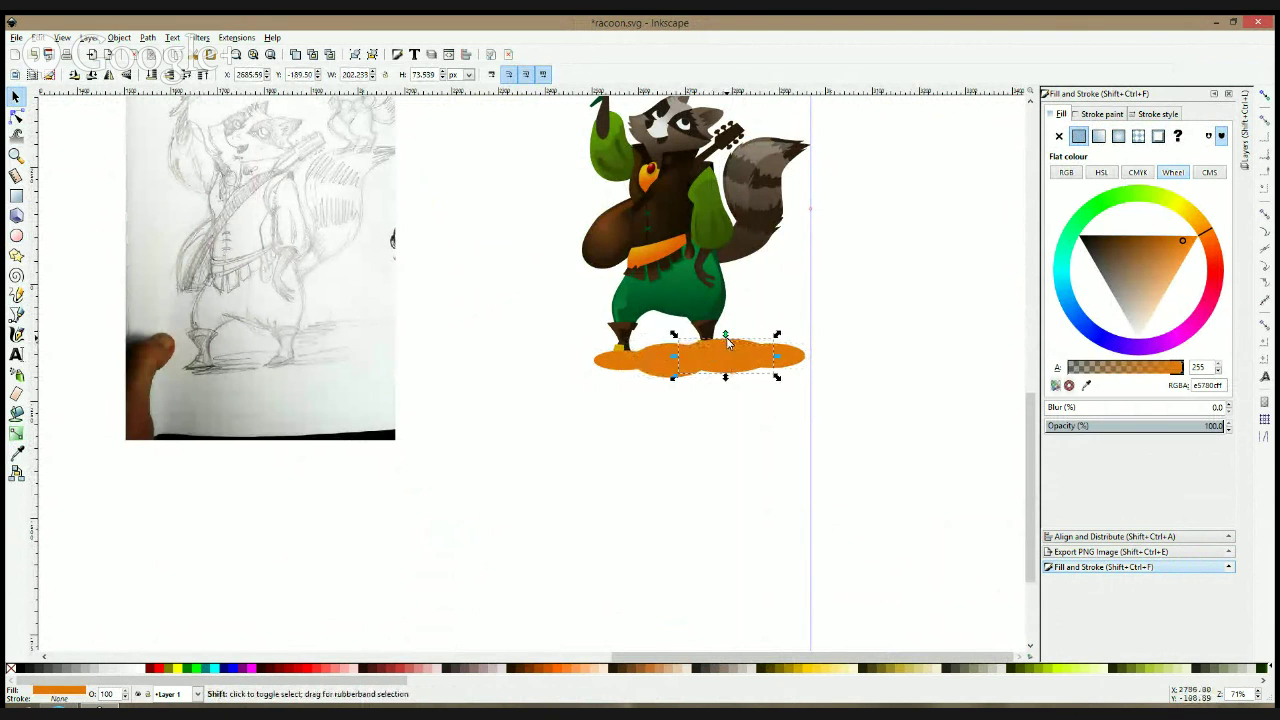
left_click_drag(726, 334, 769, 359)
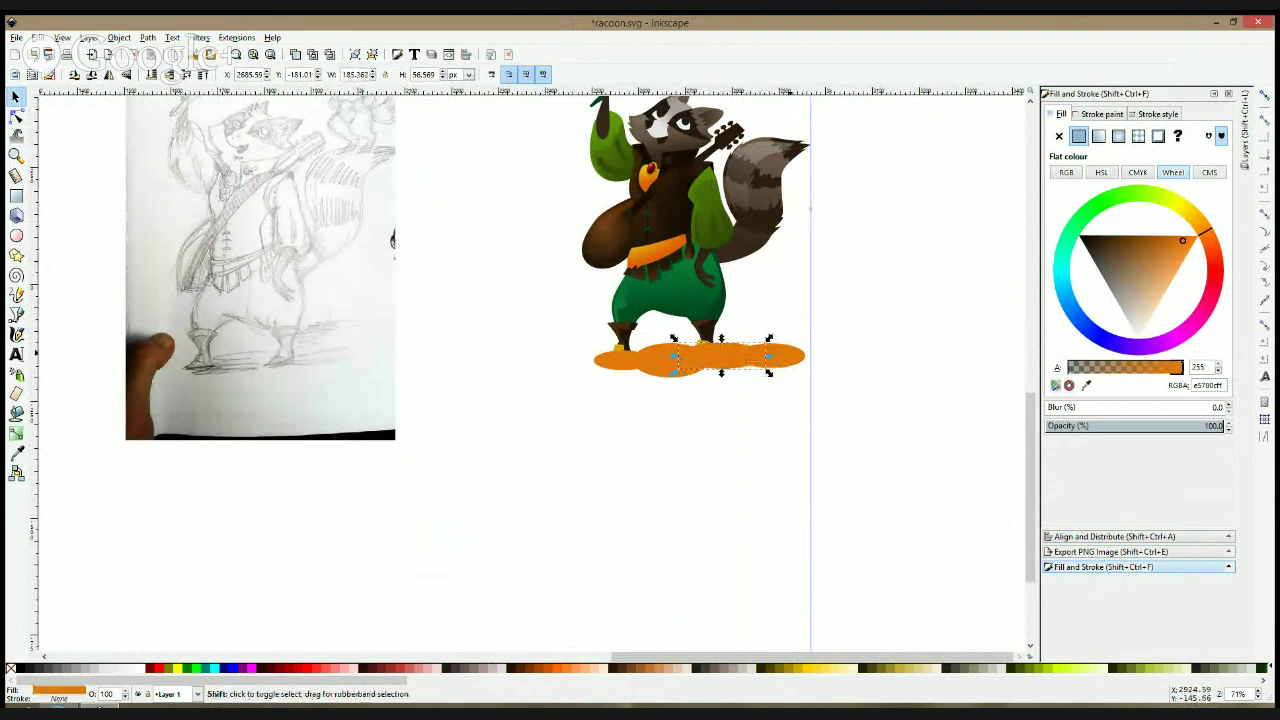
- Unite the four shadow ellipses into a single path and simplify its outline
left_click(784, 361, "shift")
left_click(686, 364, "shift")
left_click(620, 366, "shift")
key("ctrl+plus")
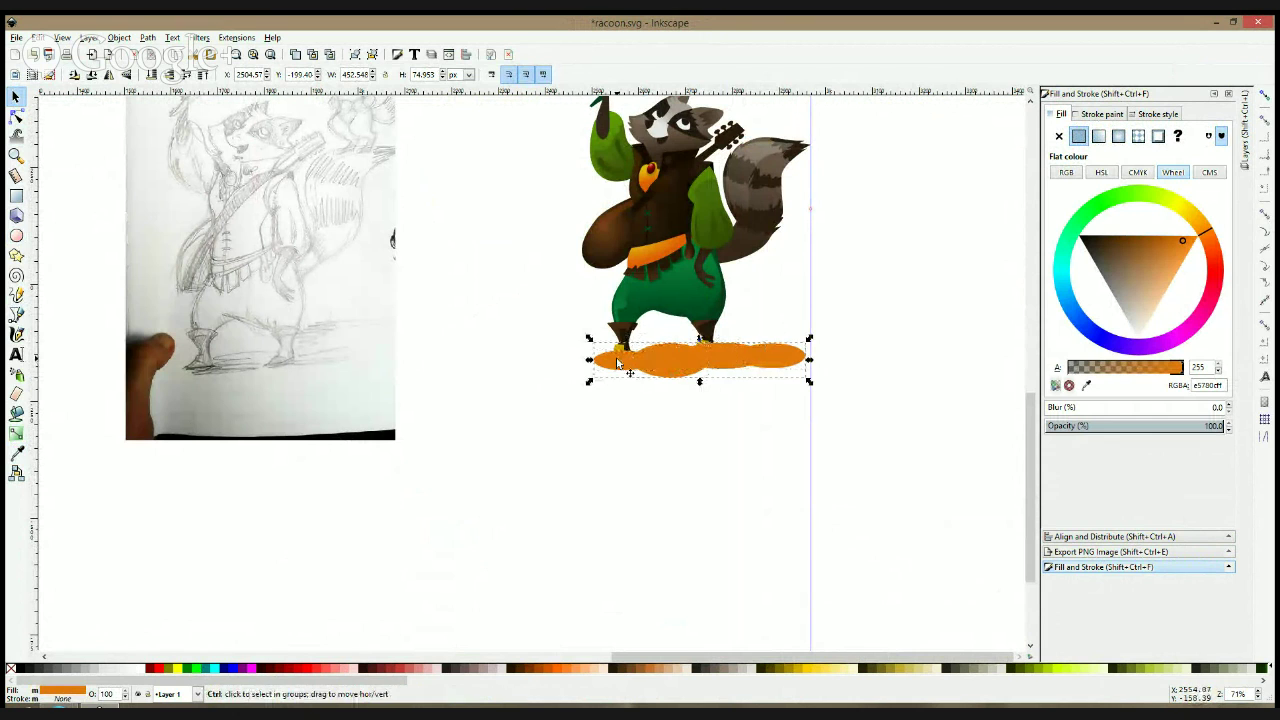
key("ctrl+l")
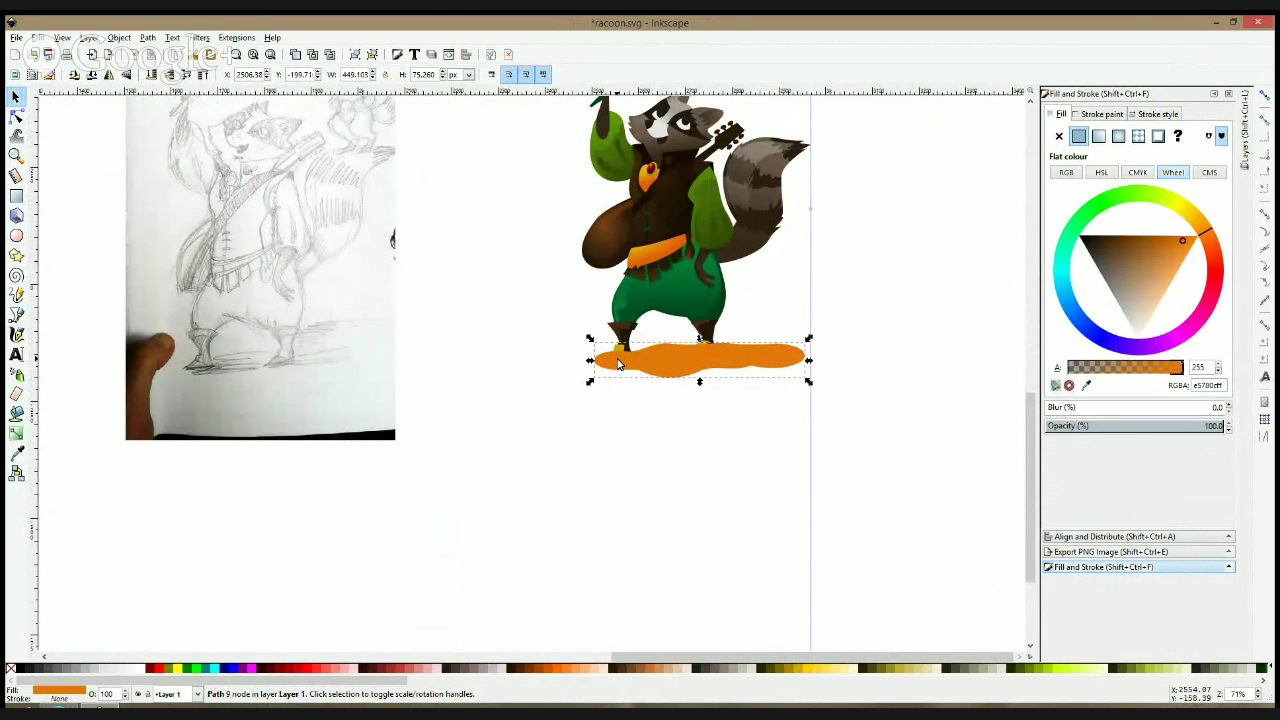
- Pull in the shadow outline just right of the right boot by adjusting its upper and lower nodes
left_click(17, 118)
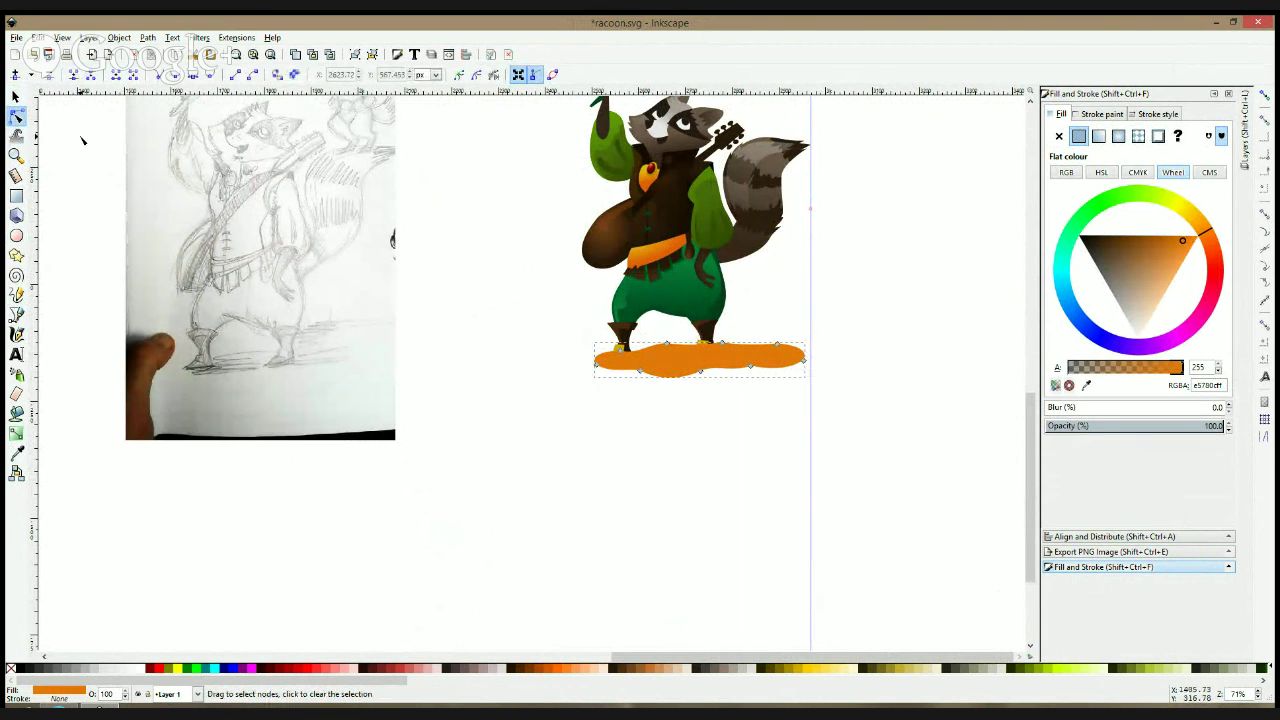
scroll(285, 238, "up", 2)
left_click_drag(891, 452, 517, 308)
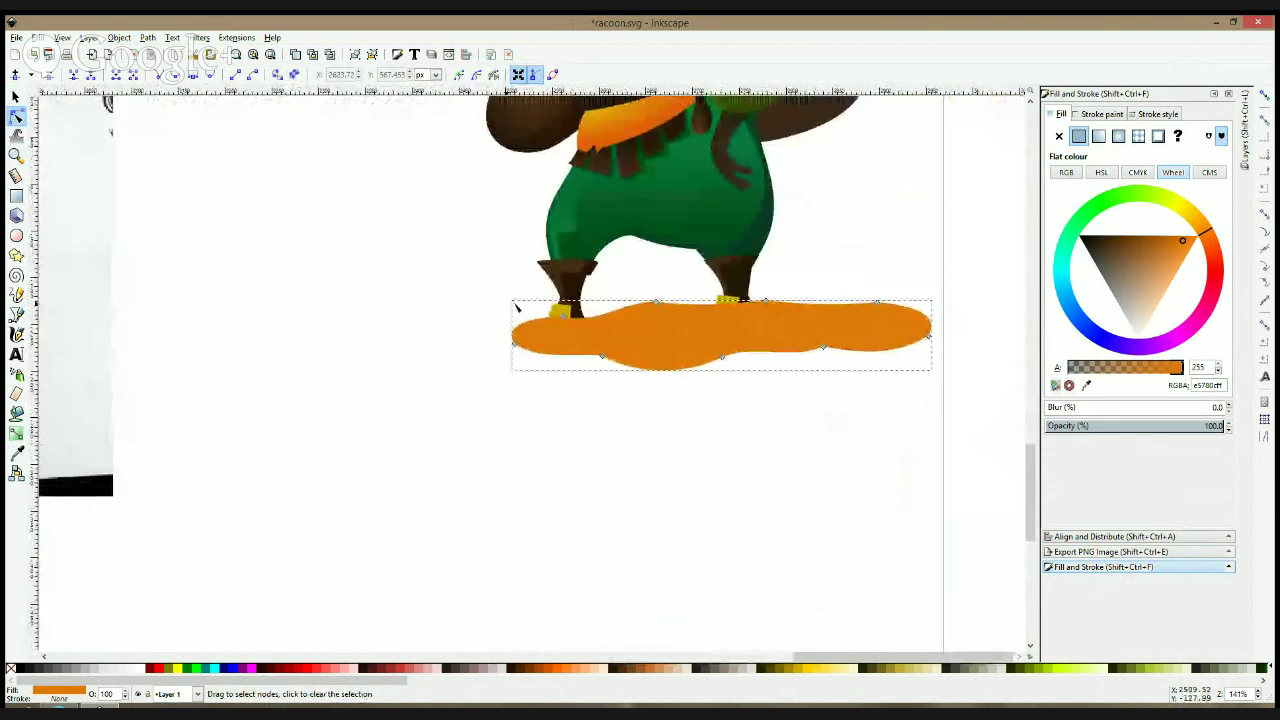
left_click(765, 303)
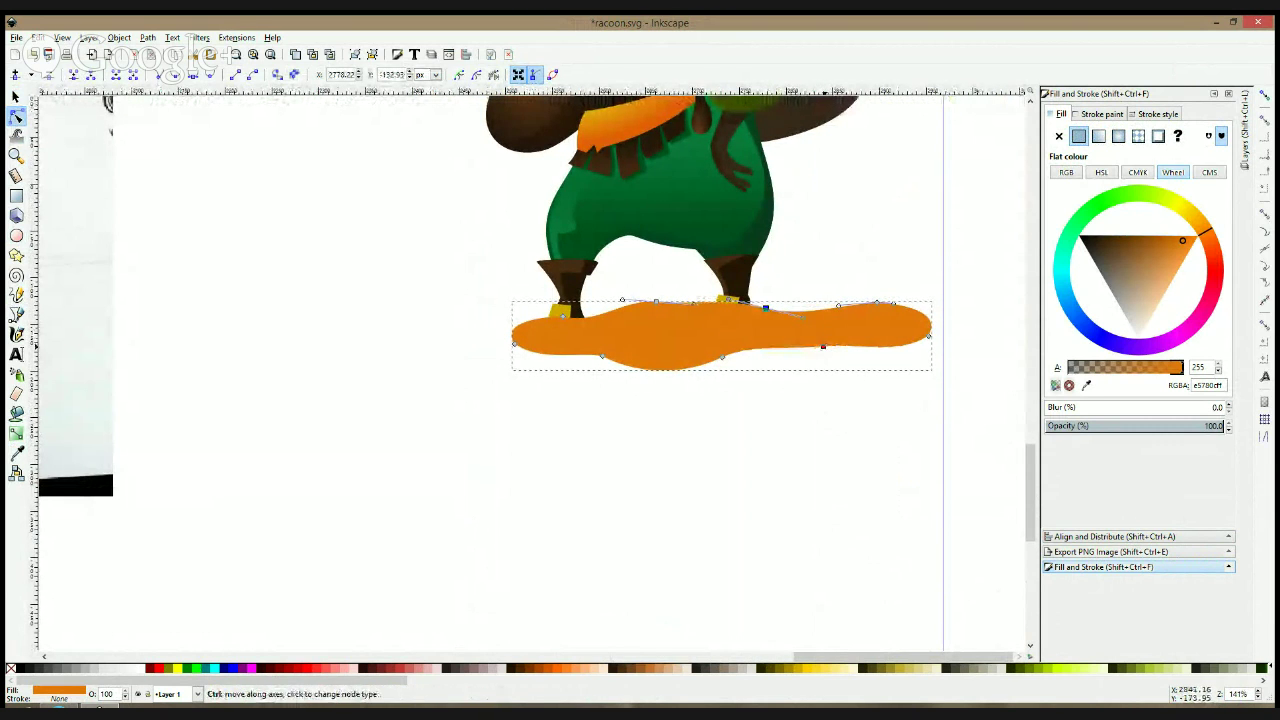
left_click(822, 346)
left_click_drag(791, 354, 784, 363)
- Send the shadow shape behind the raccoon and flatten it to about 67 px high, aligned under the boots
key("s")
key("End")
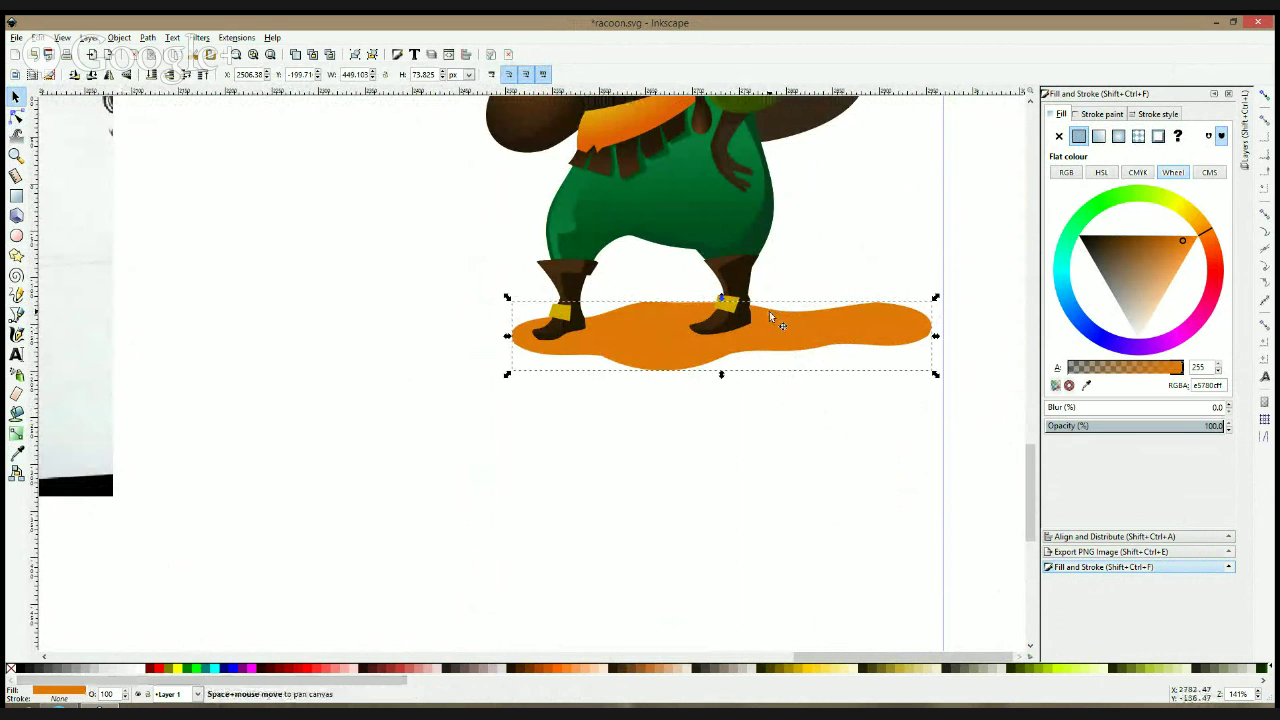
key("n")
key("s")
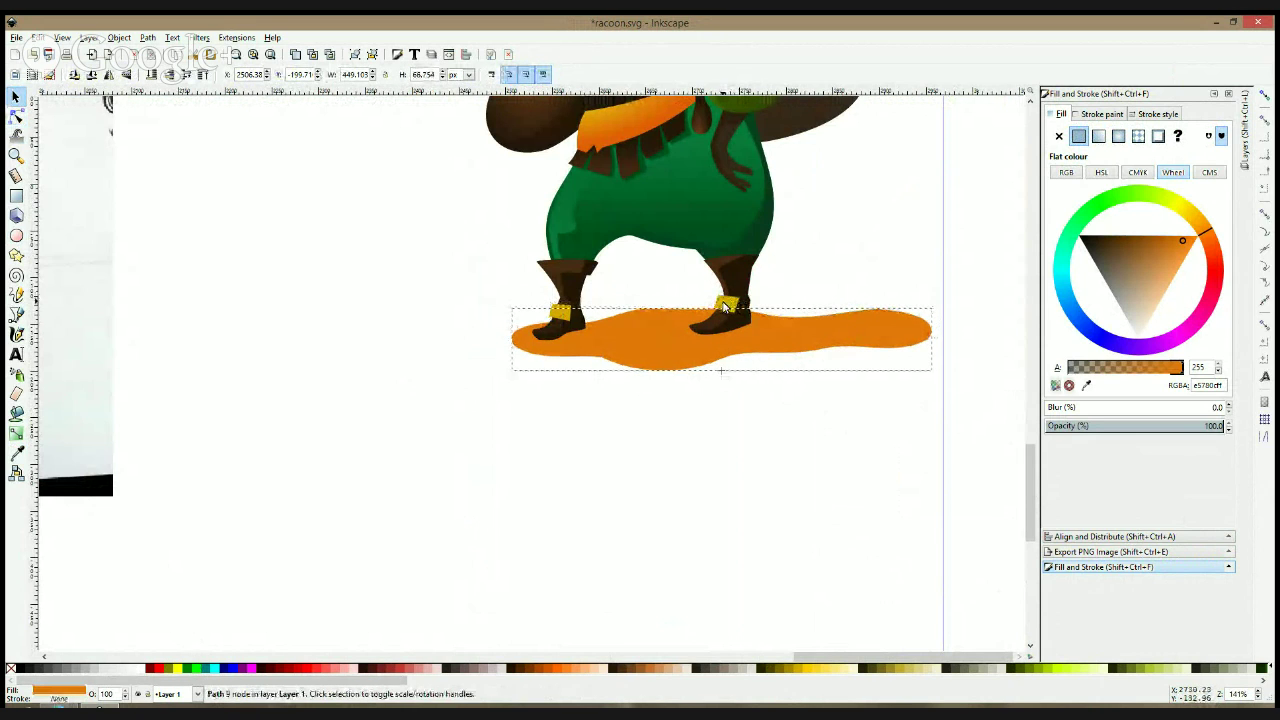
left_click_drag(651, 372, 655, 368)
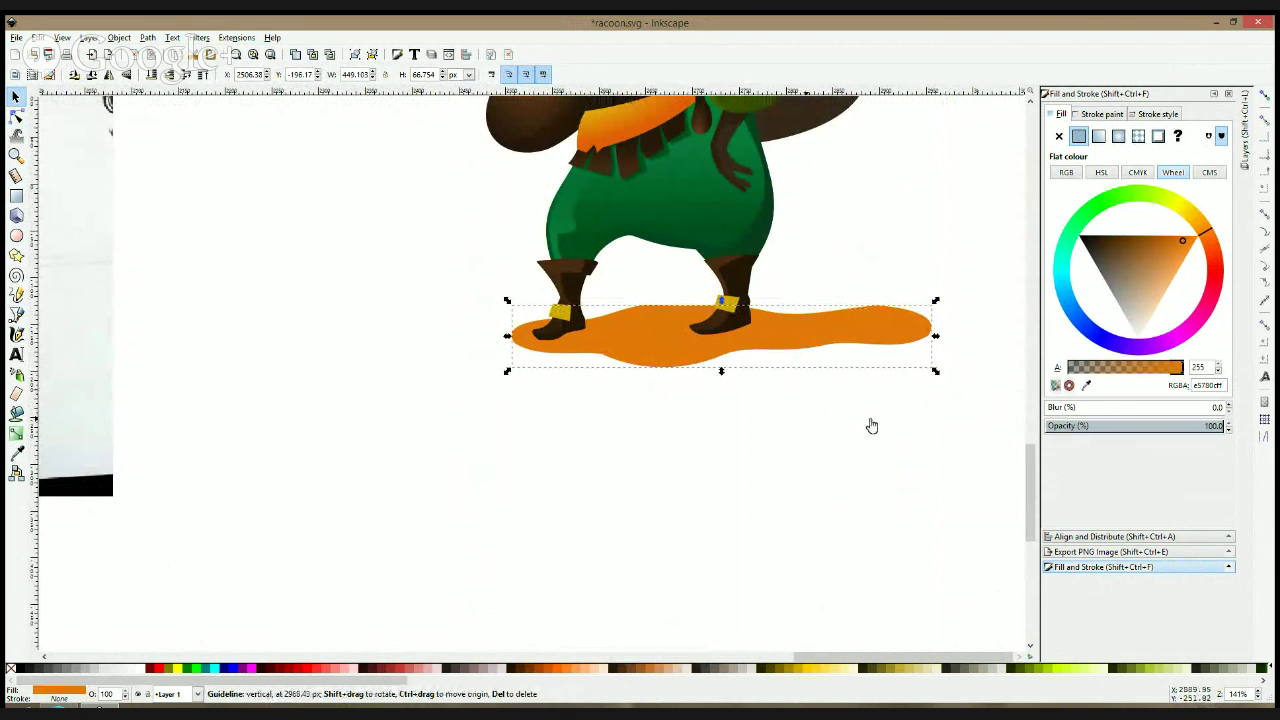
- Fill the ground shadow with the medium grey b3b3b3
left_click(100, 672)
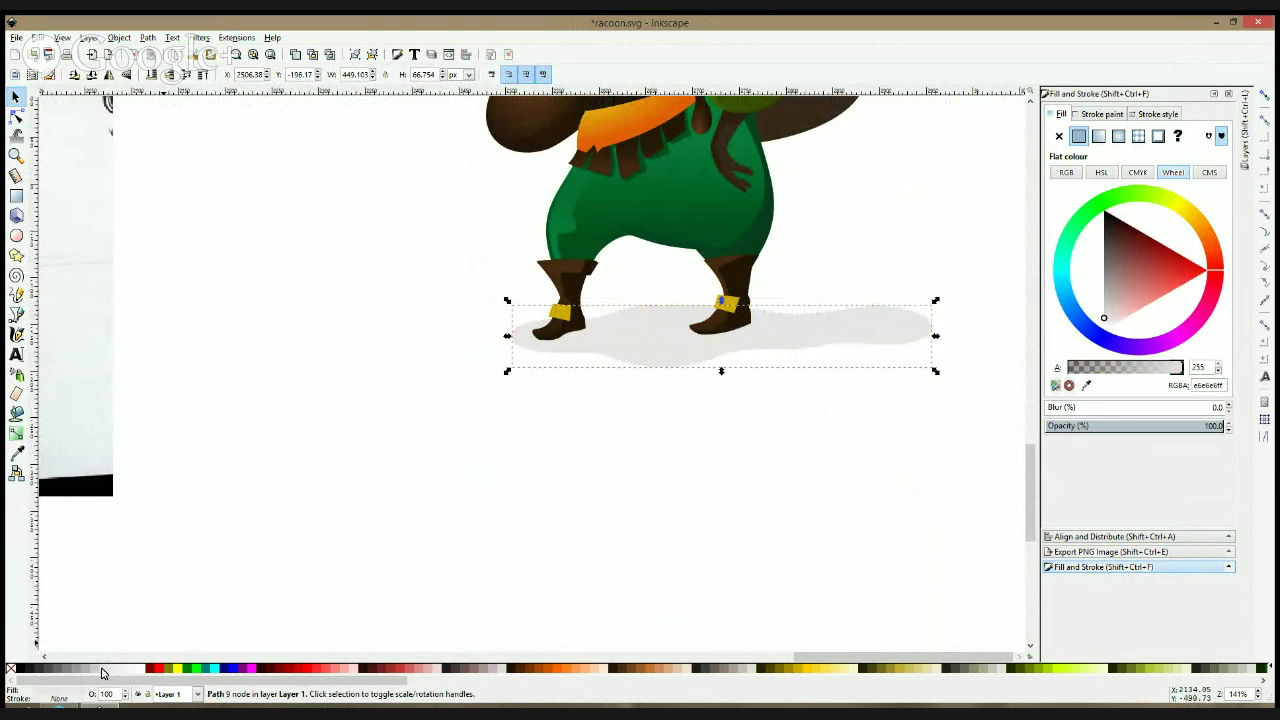
left_click(374, 540)
left_click(561, 408)
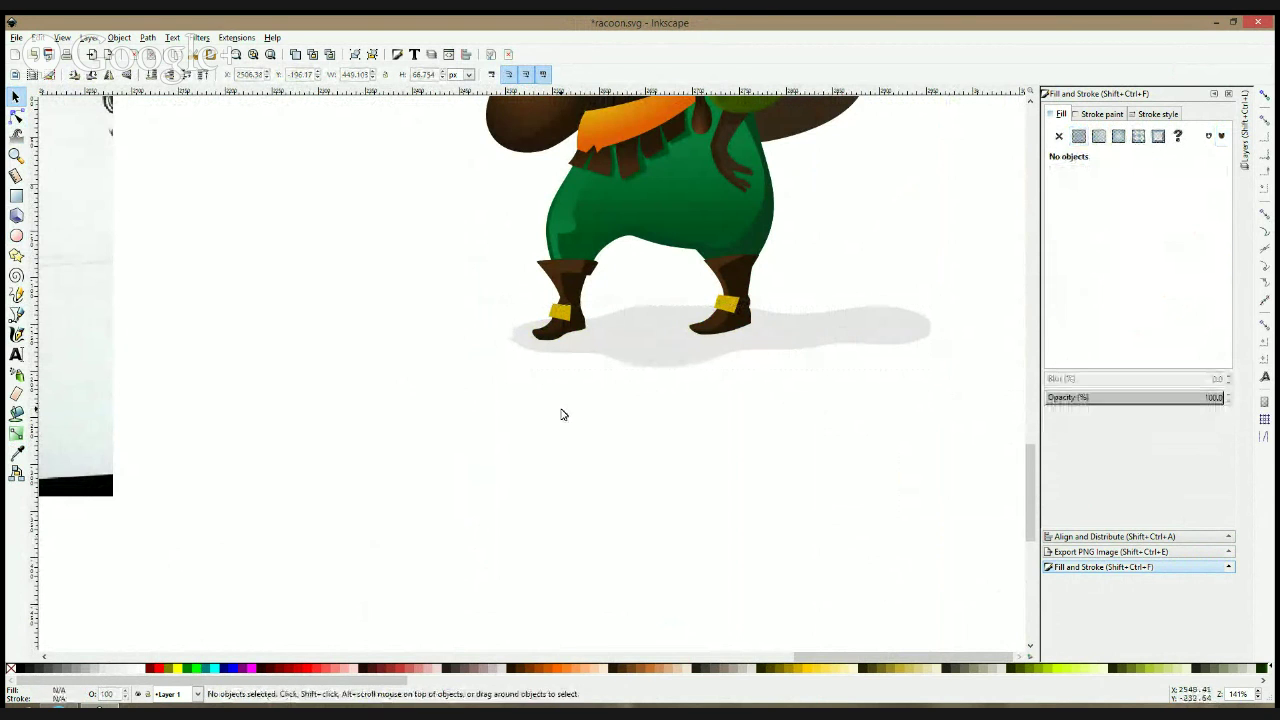
left_click(598, 346)
left_click(88, 668)
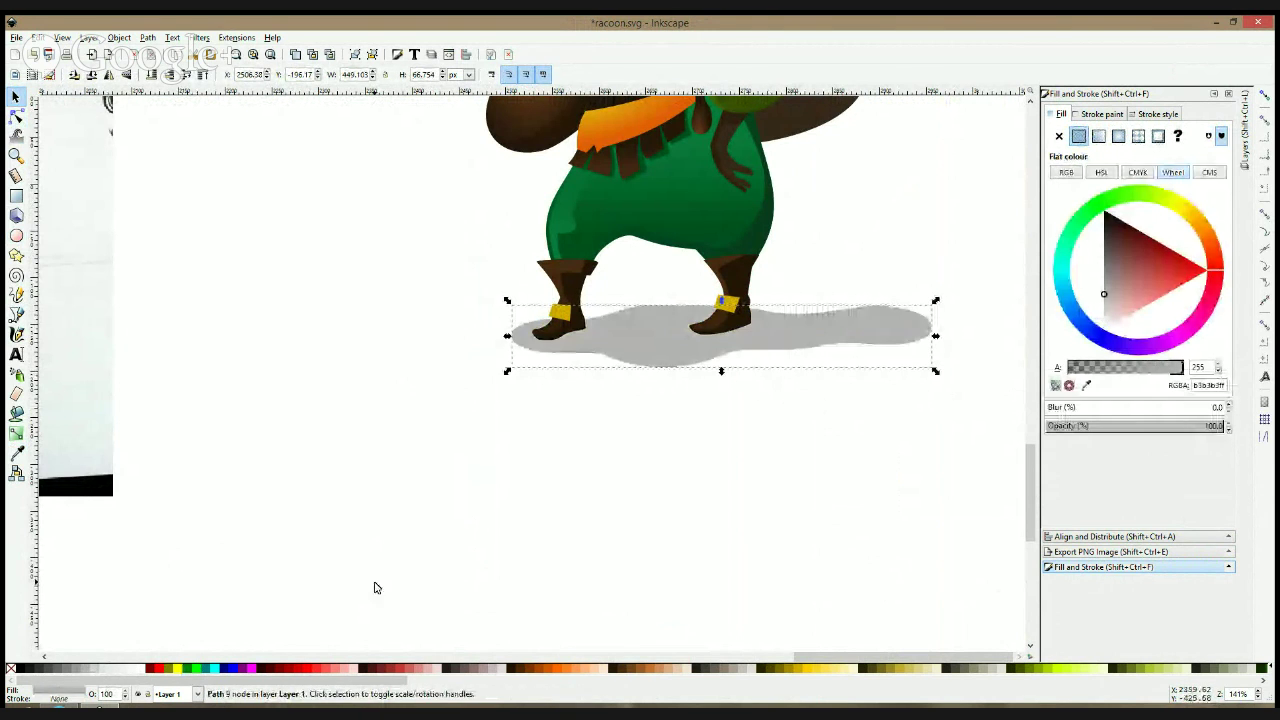
left_click(376, 586)
scroll(735, 422, "down", 5)
scroll(826, 376, "up", 3)
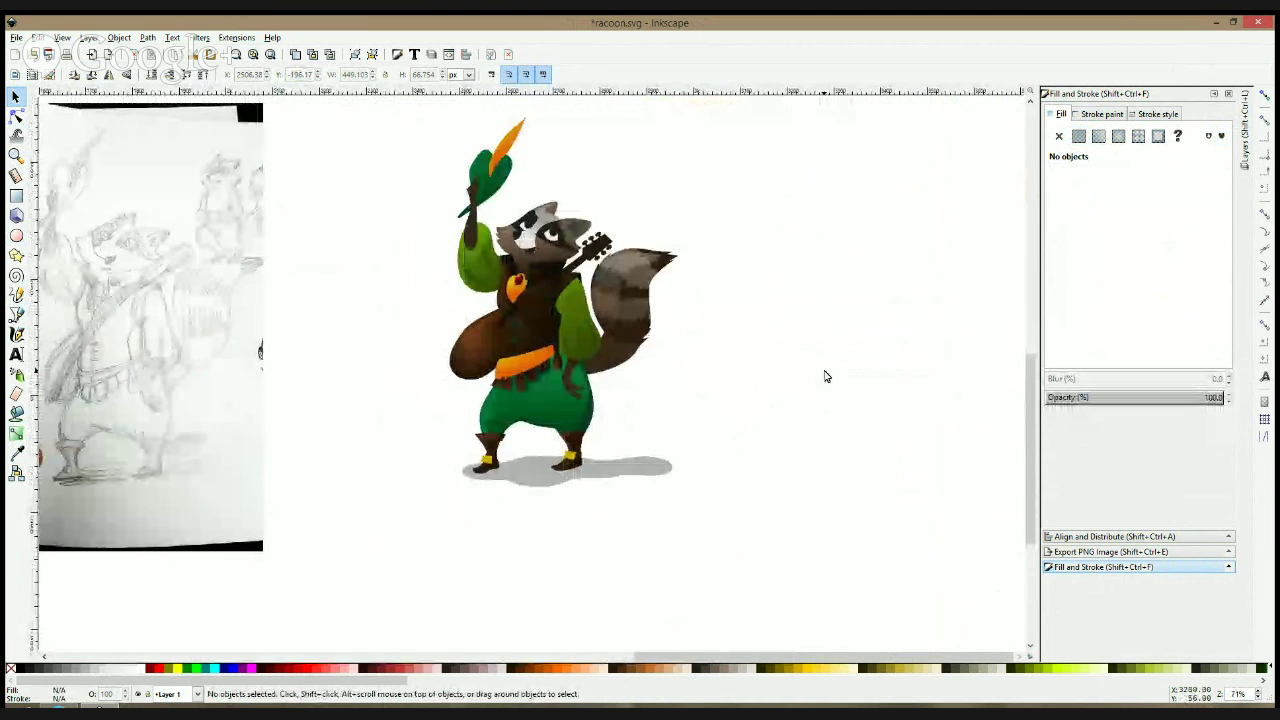
left_click(638, 484)
left_click(394, 517)
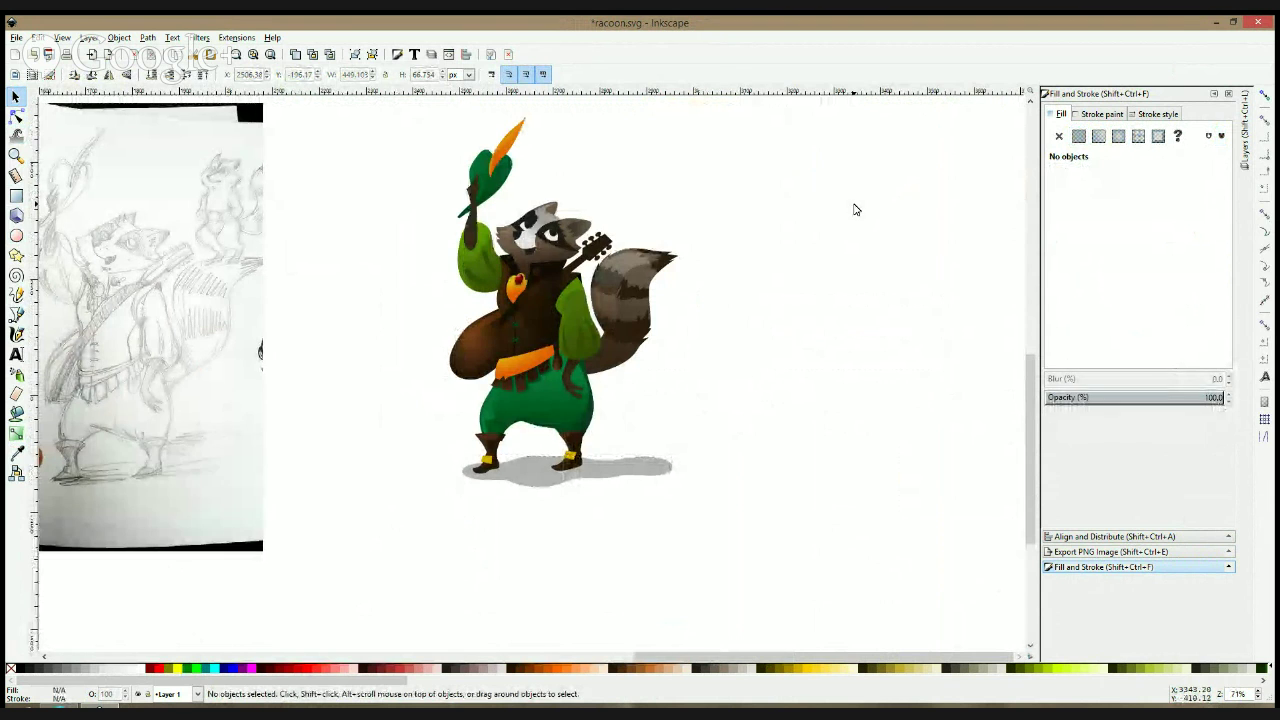
- Draw a thin tapered whisker across the edge of the white muzzle patch, just below the inner corner of the large eye
scroll(564, 263, "up", 4)
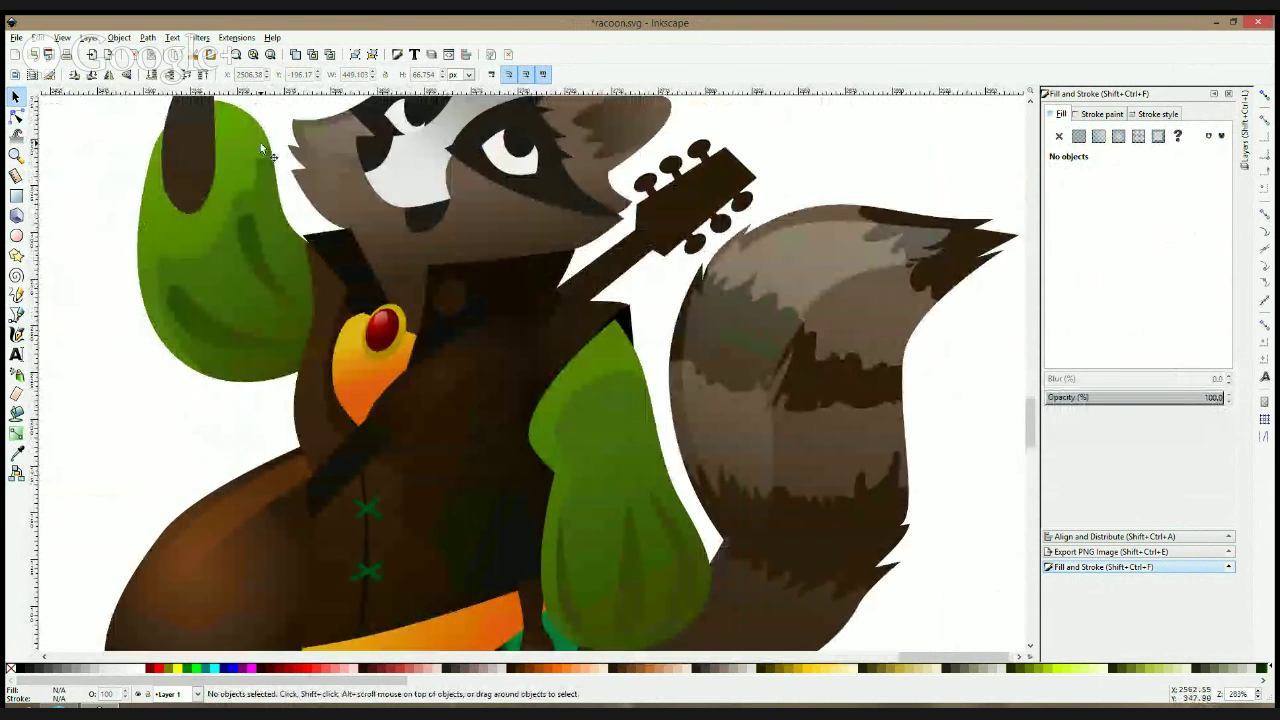
left_click(16, 315)
left_click_drag(234, 181, 688, 190)
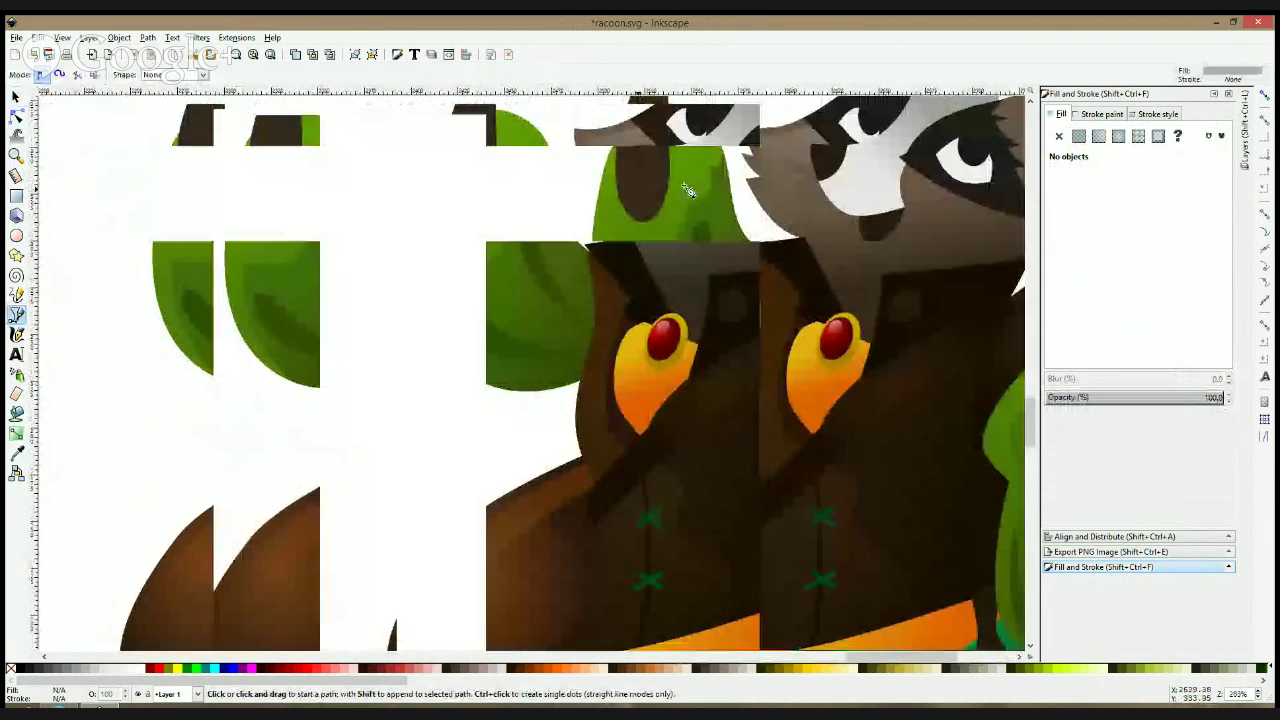
scroll(364, 218, "down", 2)
mouse_move(198, 214)
left_mouse_down()
mouse_move(686, 190)
mouse_move(625, 187)
mouse_move(534, 211)
mouse_move(360, 197)
left_mouse_up()
scroll(722, 176, "up", 2)
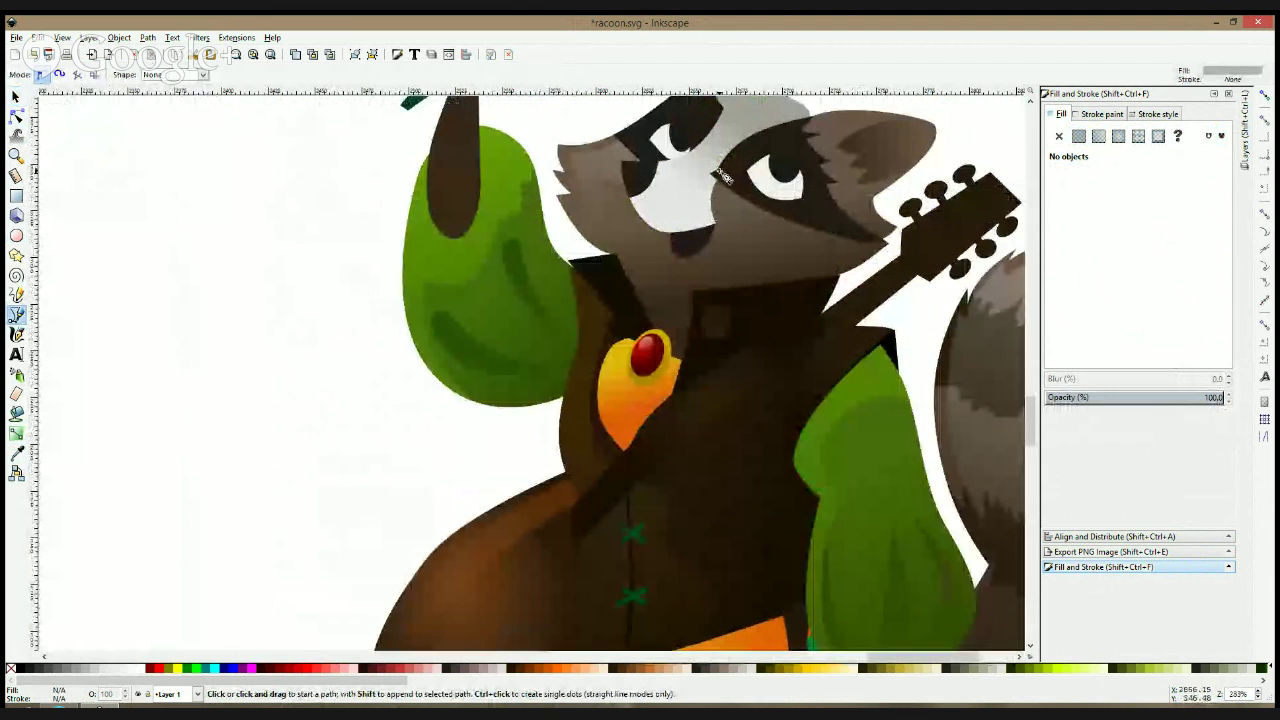
scroll(700, 185, "up", 2)
left_click(676, 200)
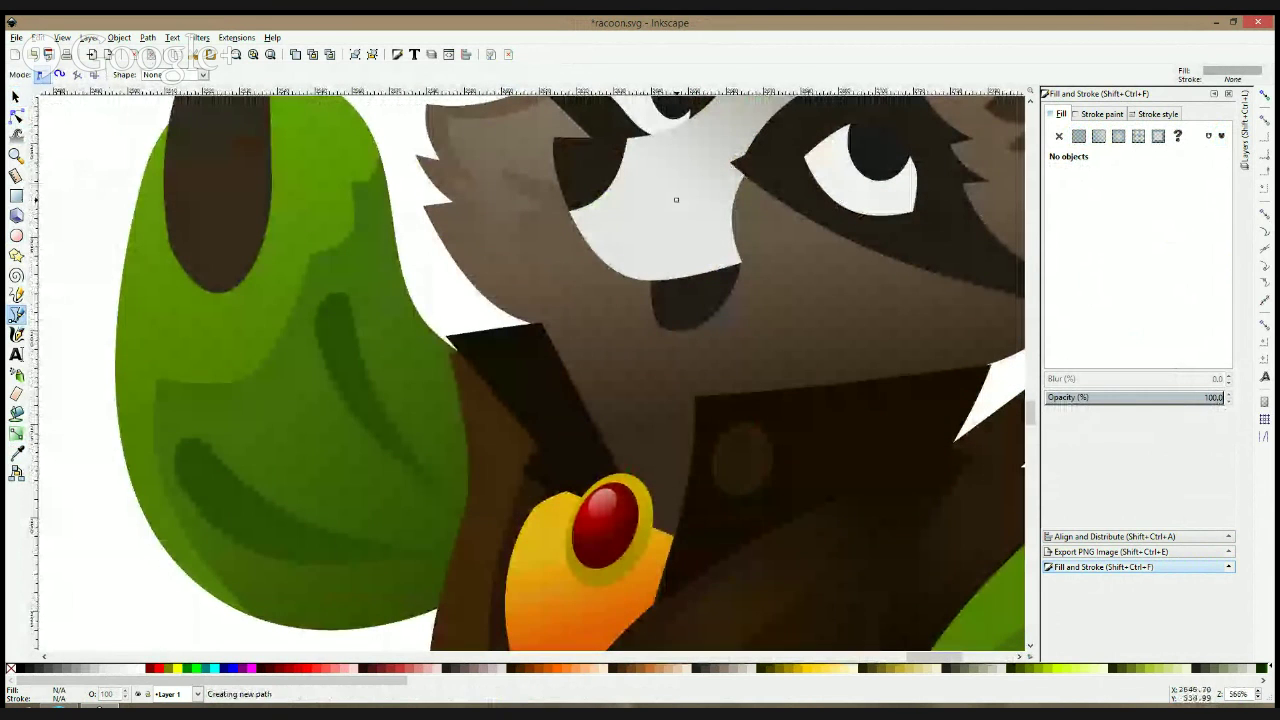
left_click(768, 209)
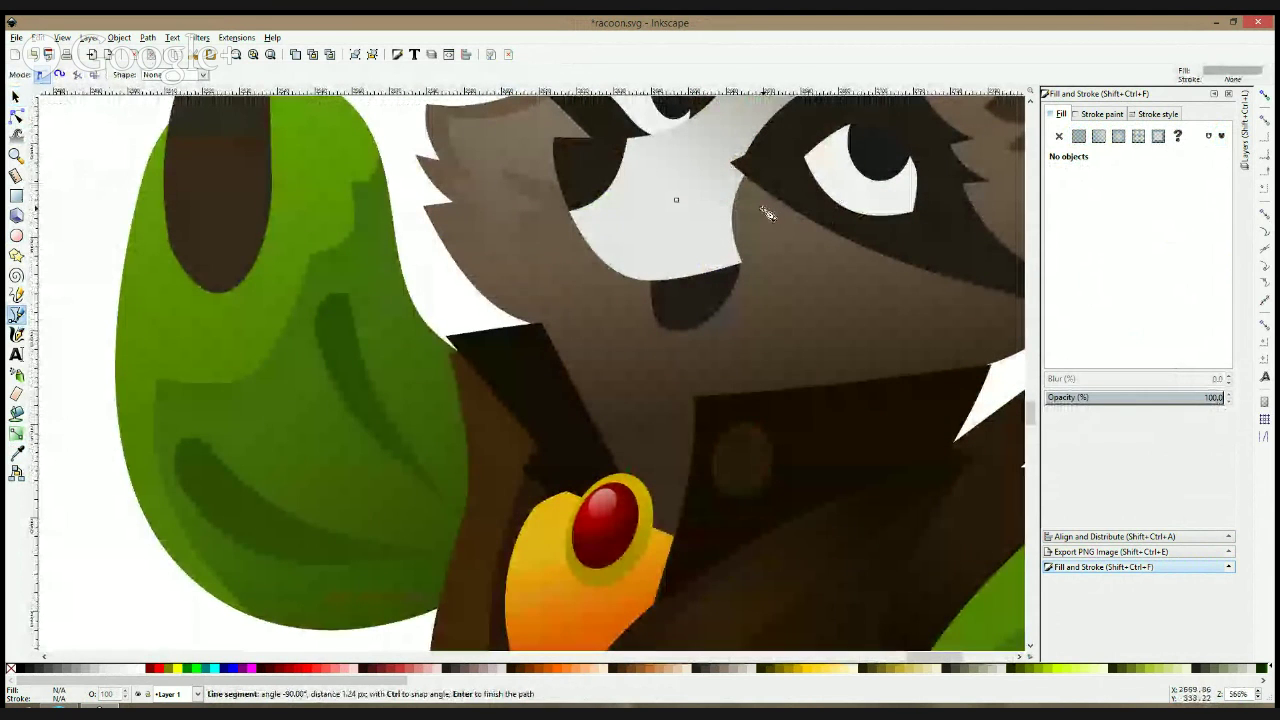
left_click(678, 201)
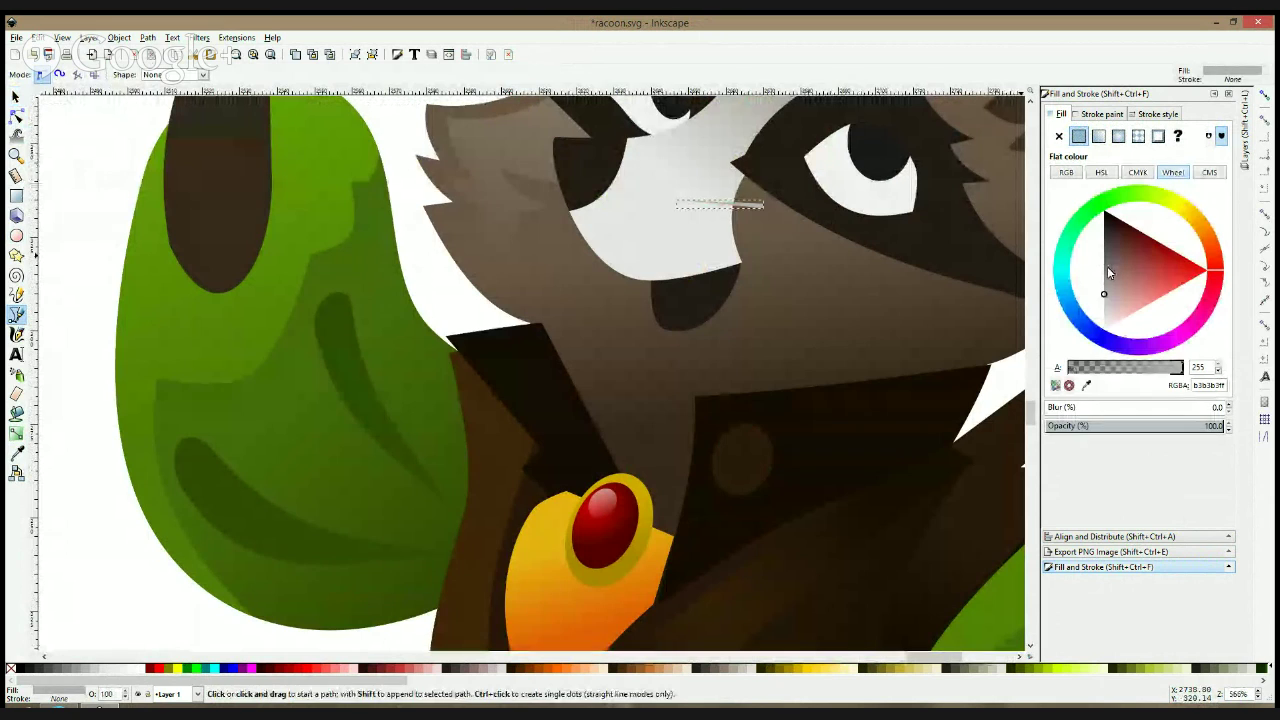
- Fill the whisker with the dark brown 241b15 sampled from the raccoon's face
left_click(1107, 268)
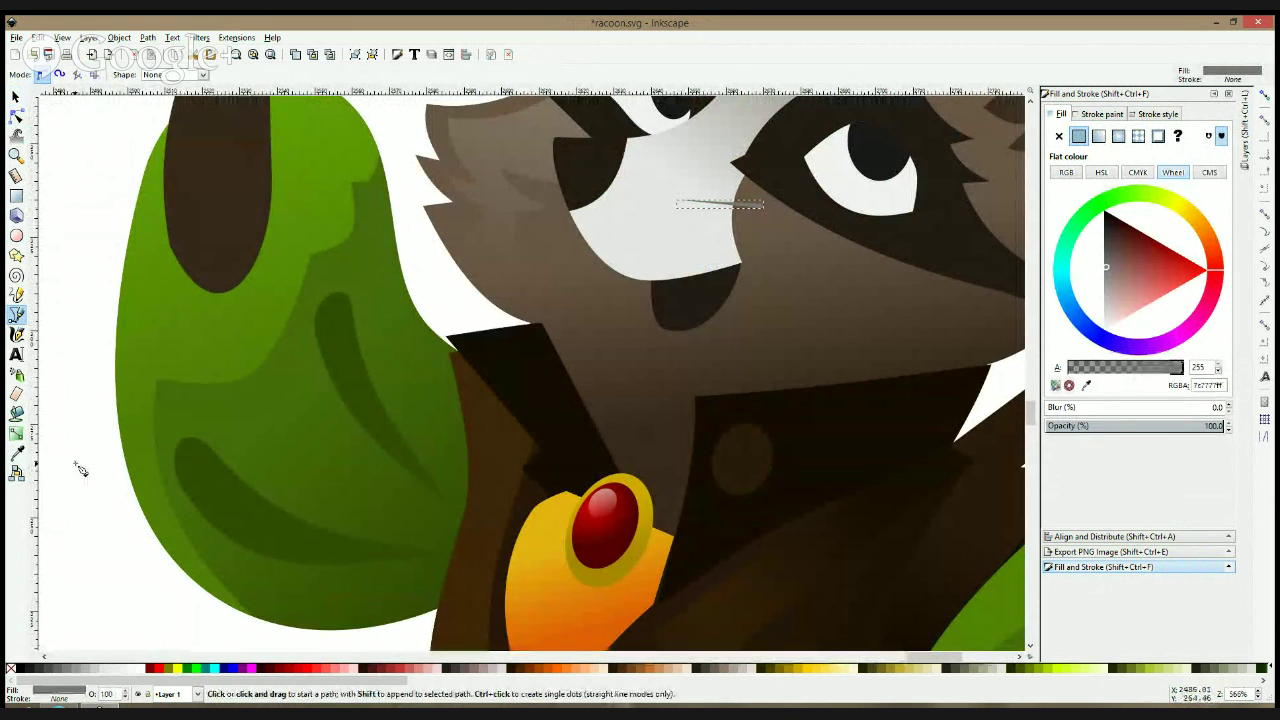
left_click(16, 453)
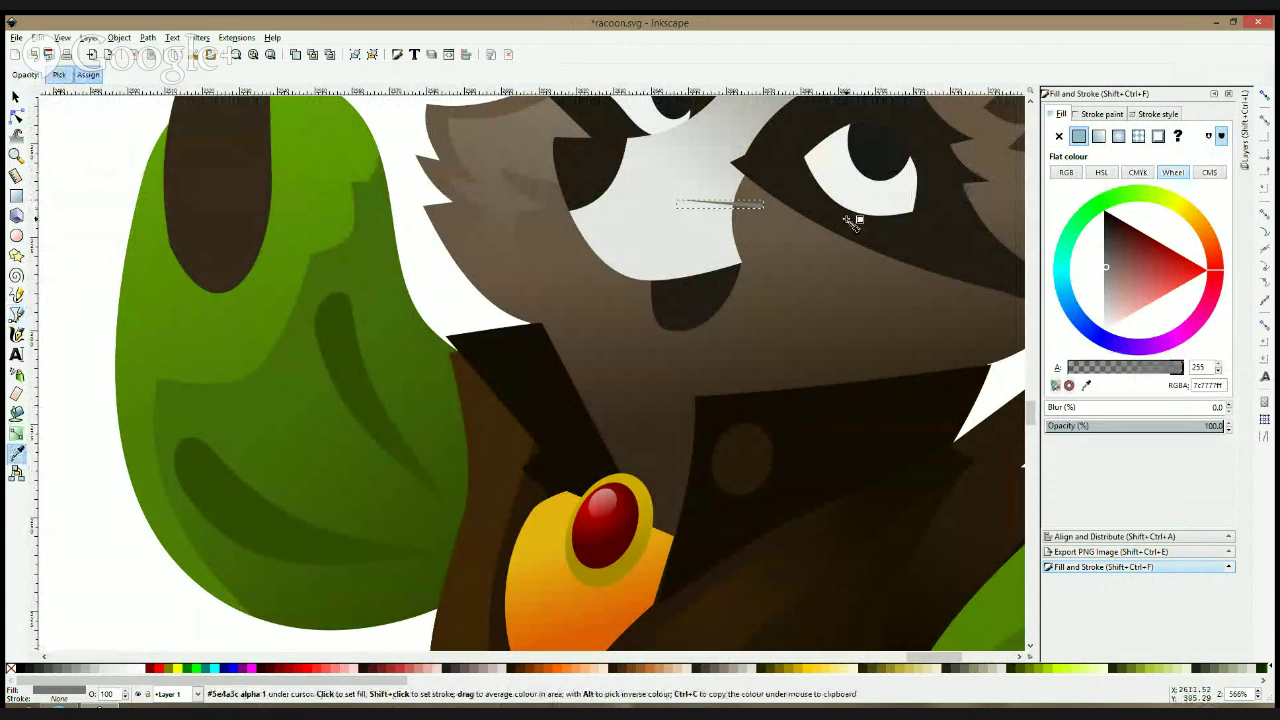
left_click(680, 300)
- Draw a second tapered whisker just below the first one, sloping down onto the brown cheek
left_click(16, 313)
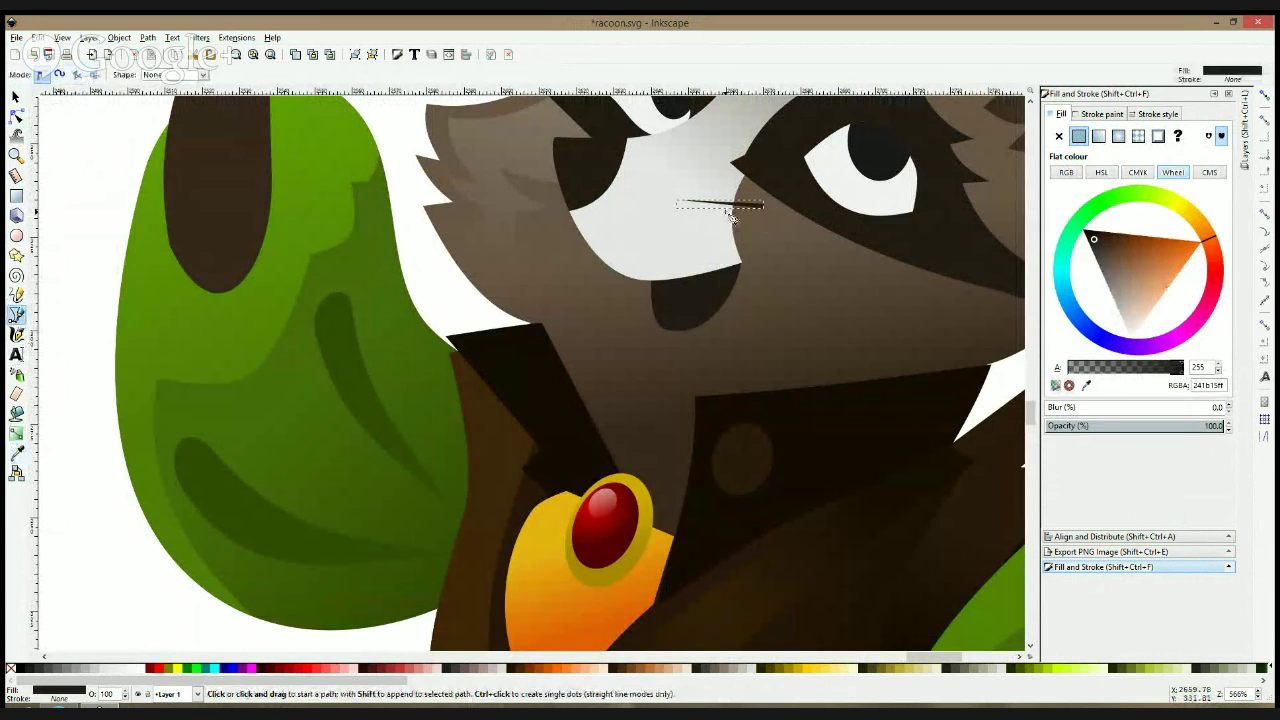
left_click(689, 211)
left_click(766, 238)
left_click(697, 228)
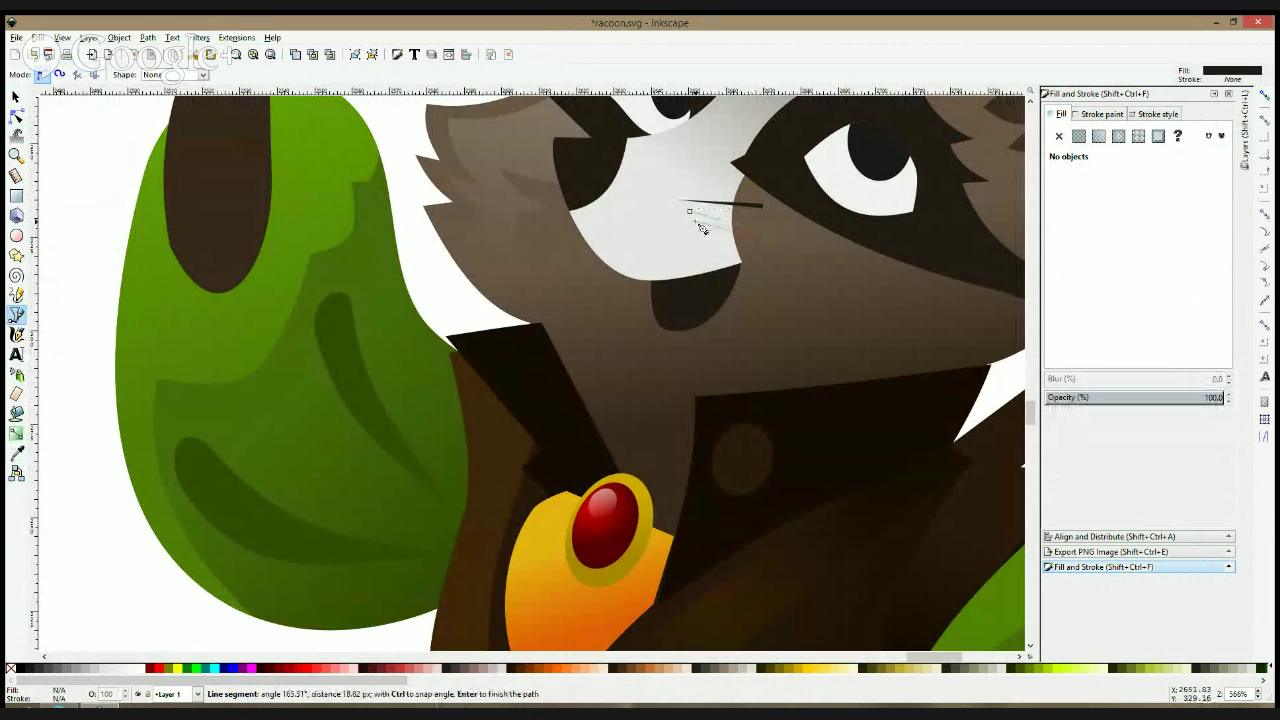
left_click(689, 211)
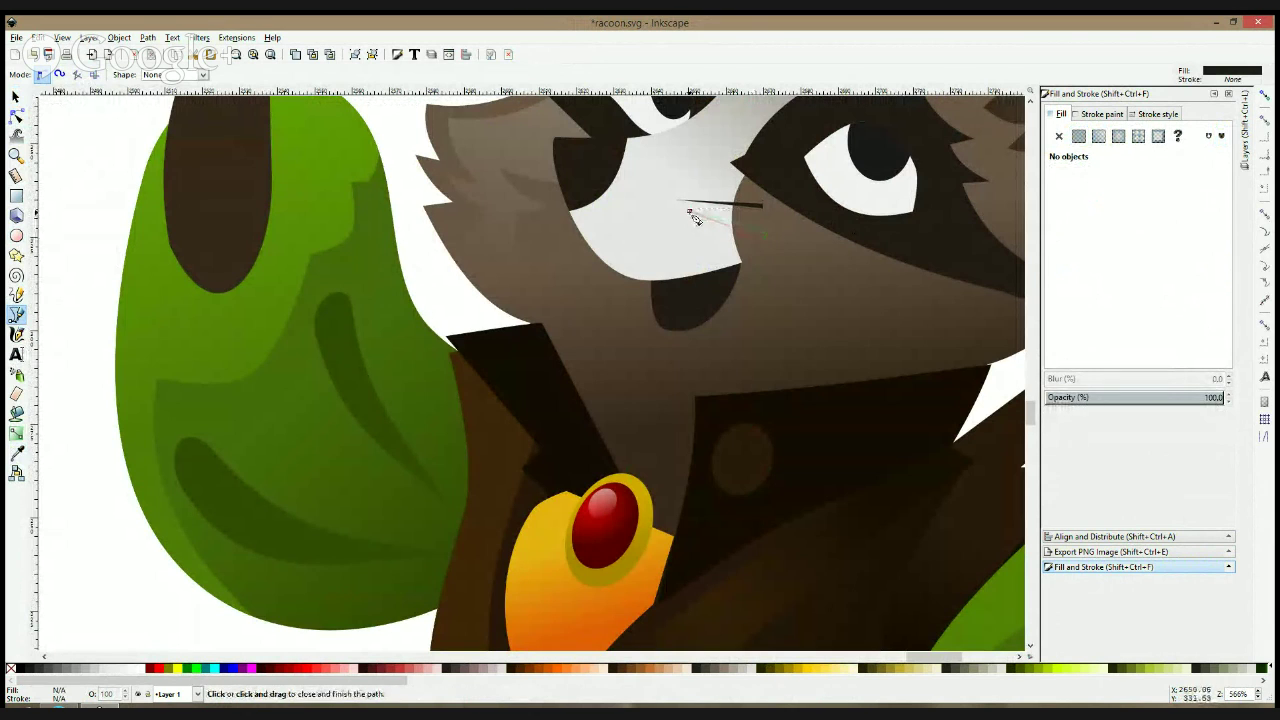
- Draw two thin tapered whiskers on the far cheek beside the nose, one above the other
left_click(550, 182)
left_click(489, 147)
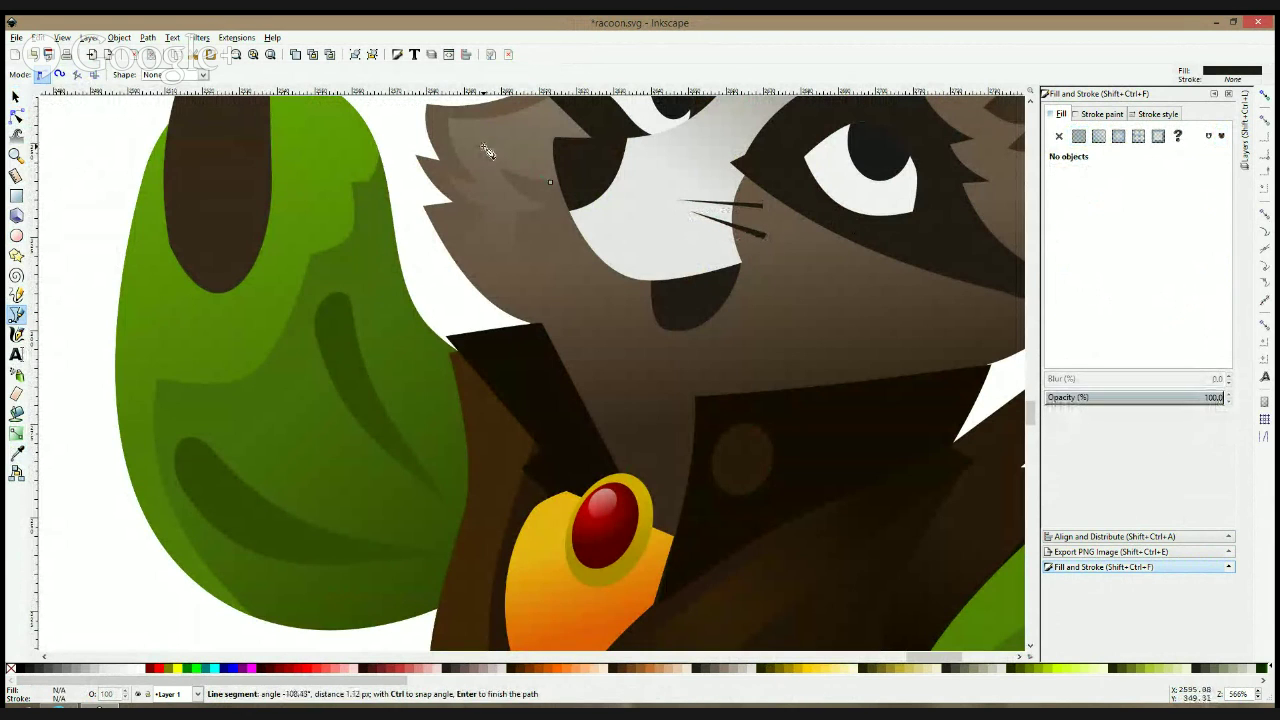
left_click(550, 182)
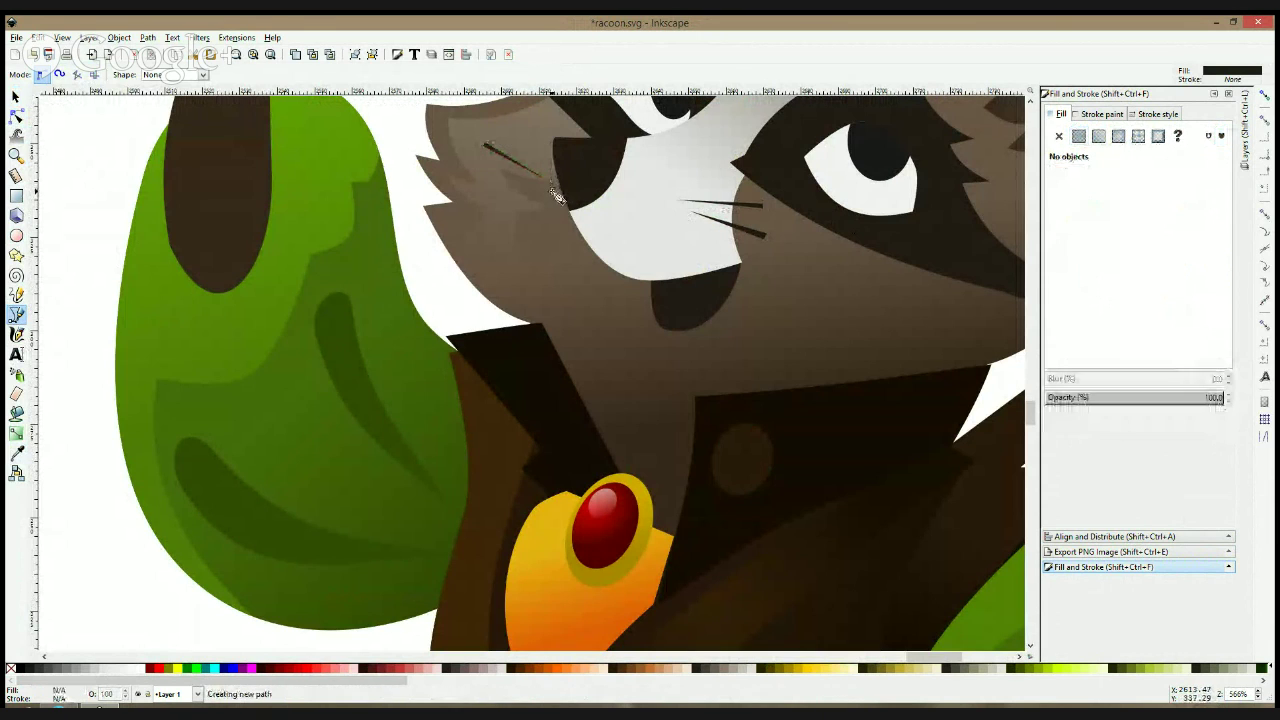
left_click(552, 190)
left_click(500, 178)
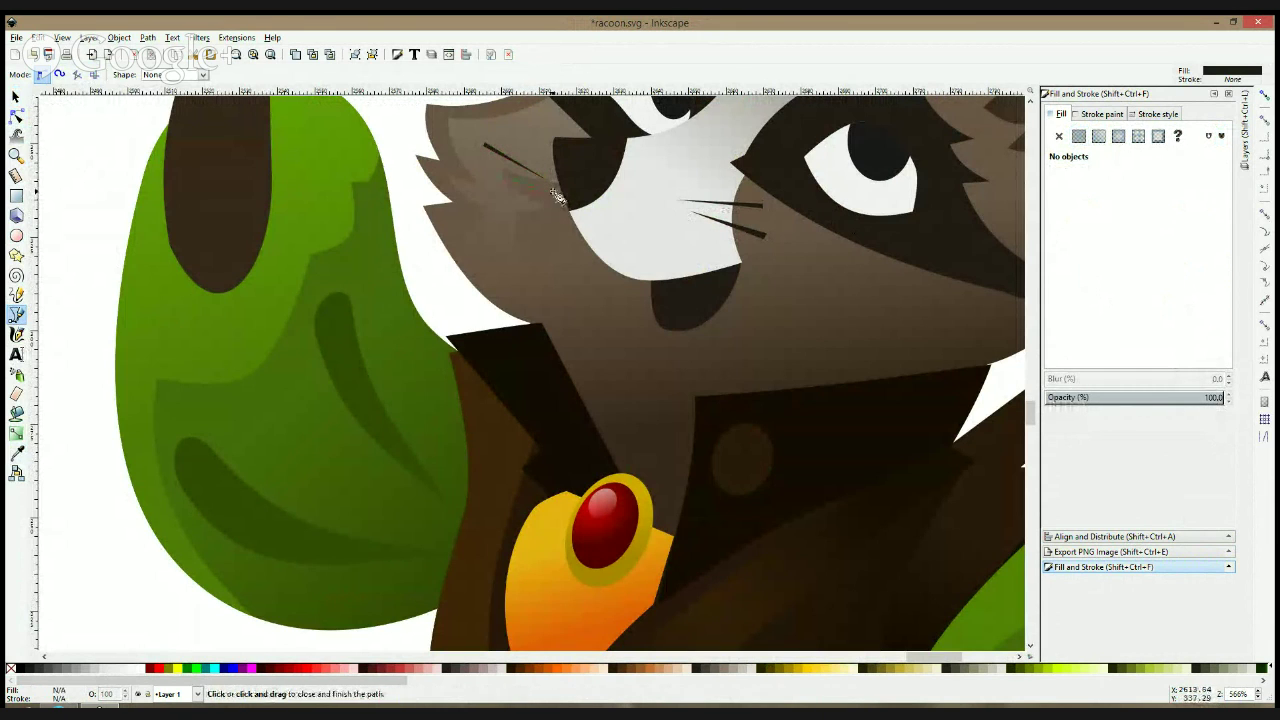
left_click(552, 190)
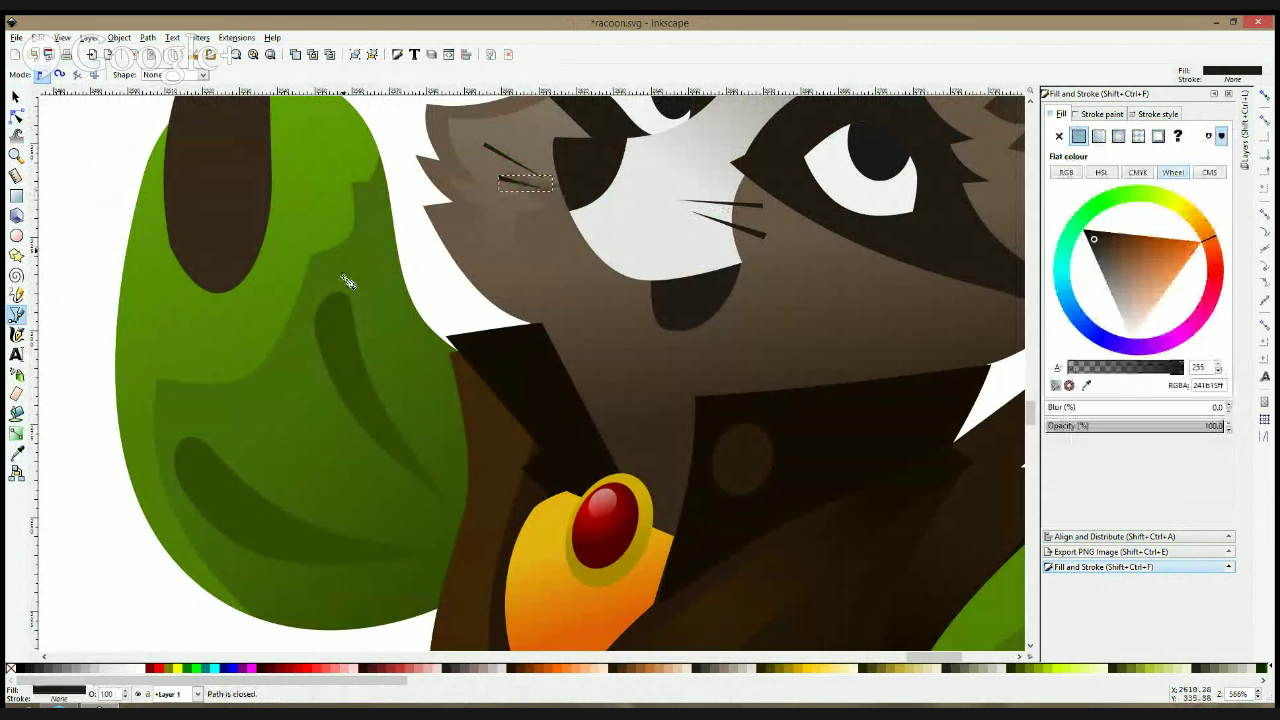
- Draw a small angular lip crease on the chin below the mouth and fill it with dark brown 39281d
left_click(660, 357)
left_click(748, 356)
left_click(710, 378)
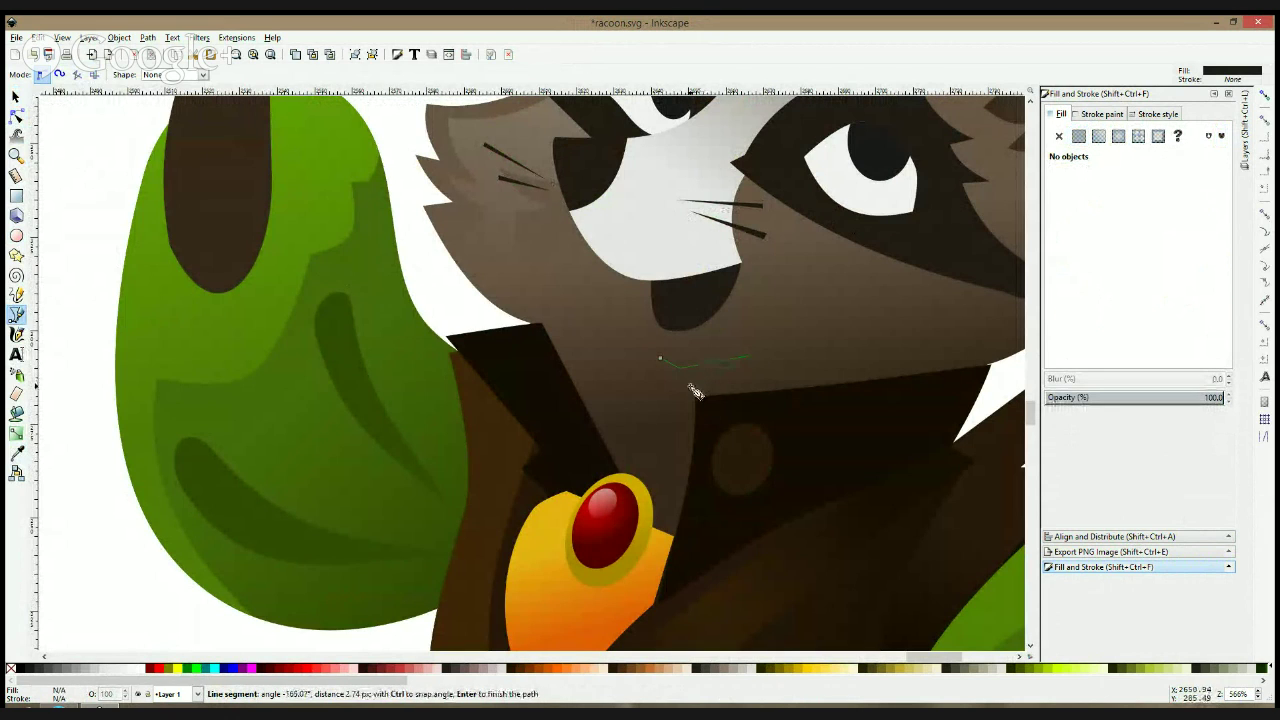
left_click(661, 358)
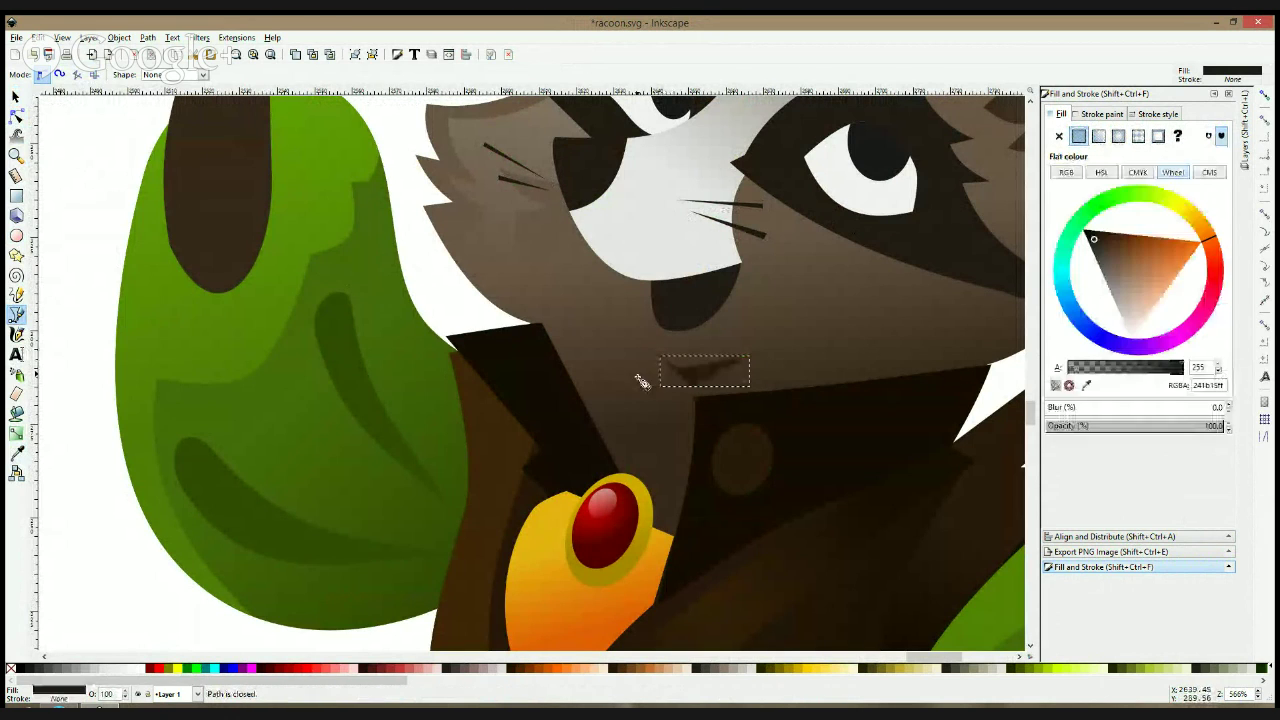
left_click(18, 454)
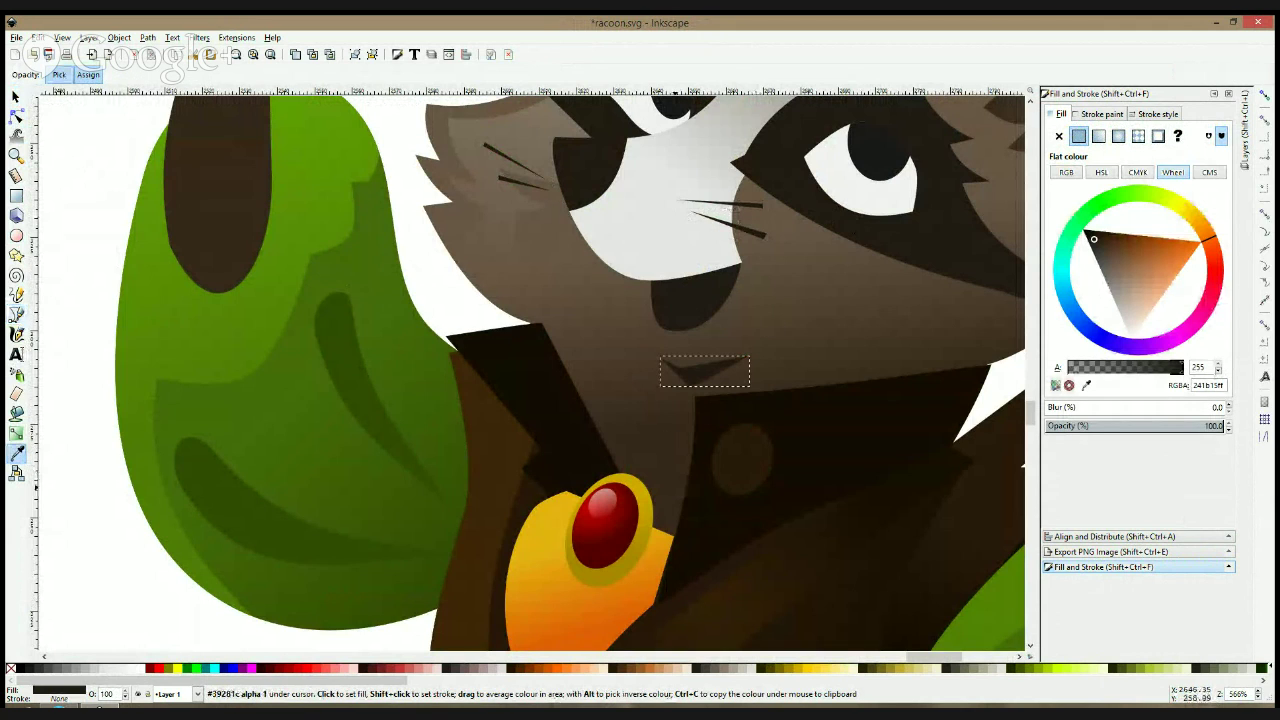
left_click(258, 264)
- Reshape the chin crease by raising its outer corner and curving its upper edge
key("n")
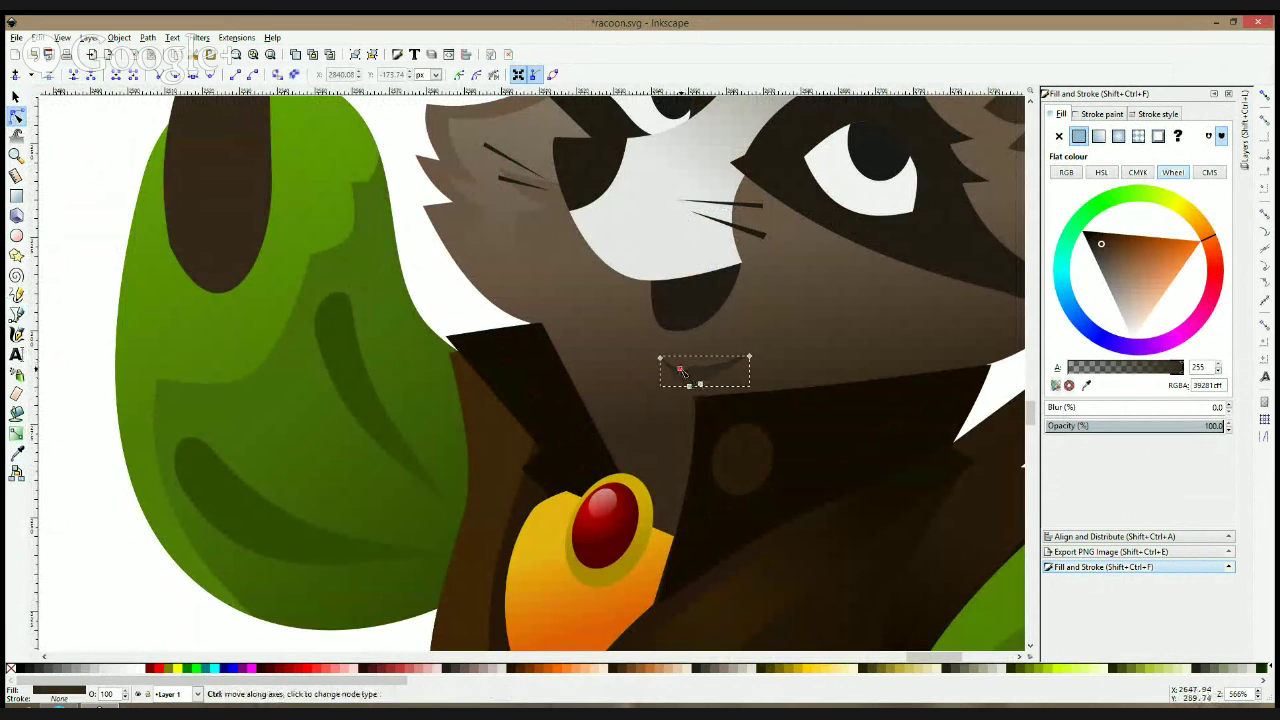
left_click_drag(748, 357, 750, 348)
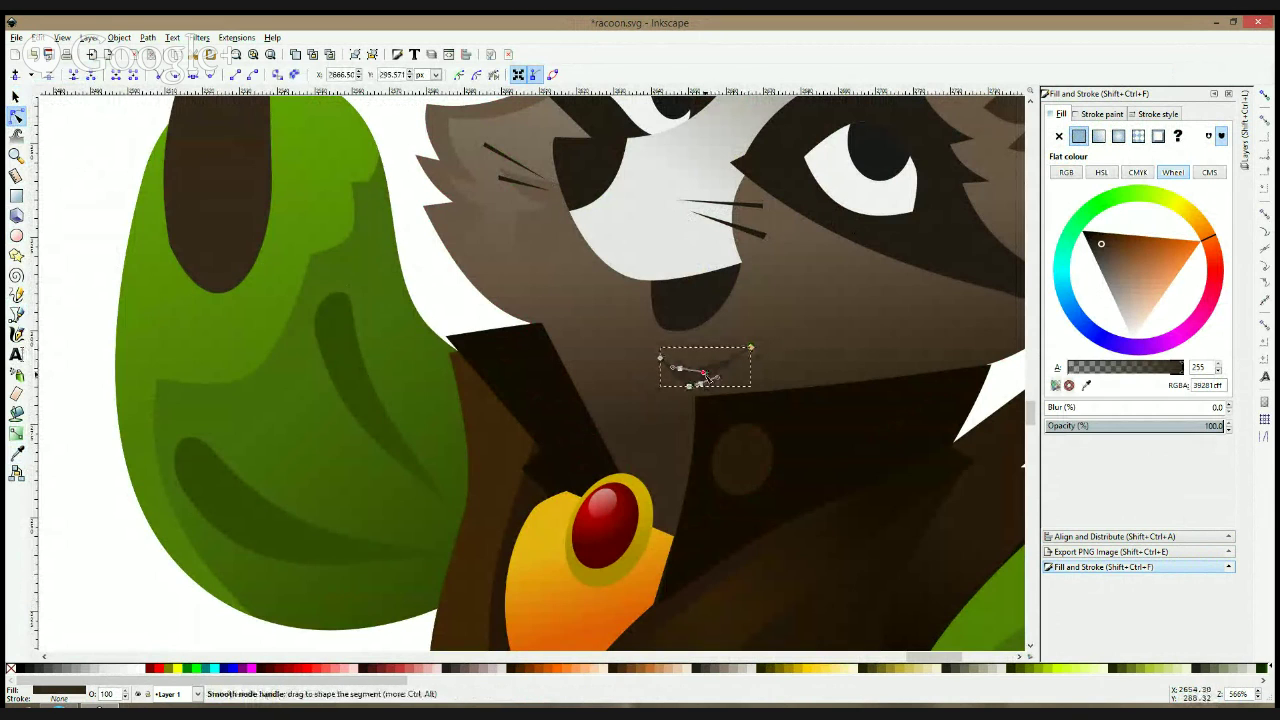
left_click(880, 333)
scroll(888, 330, "down", 3)
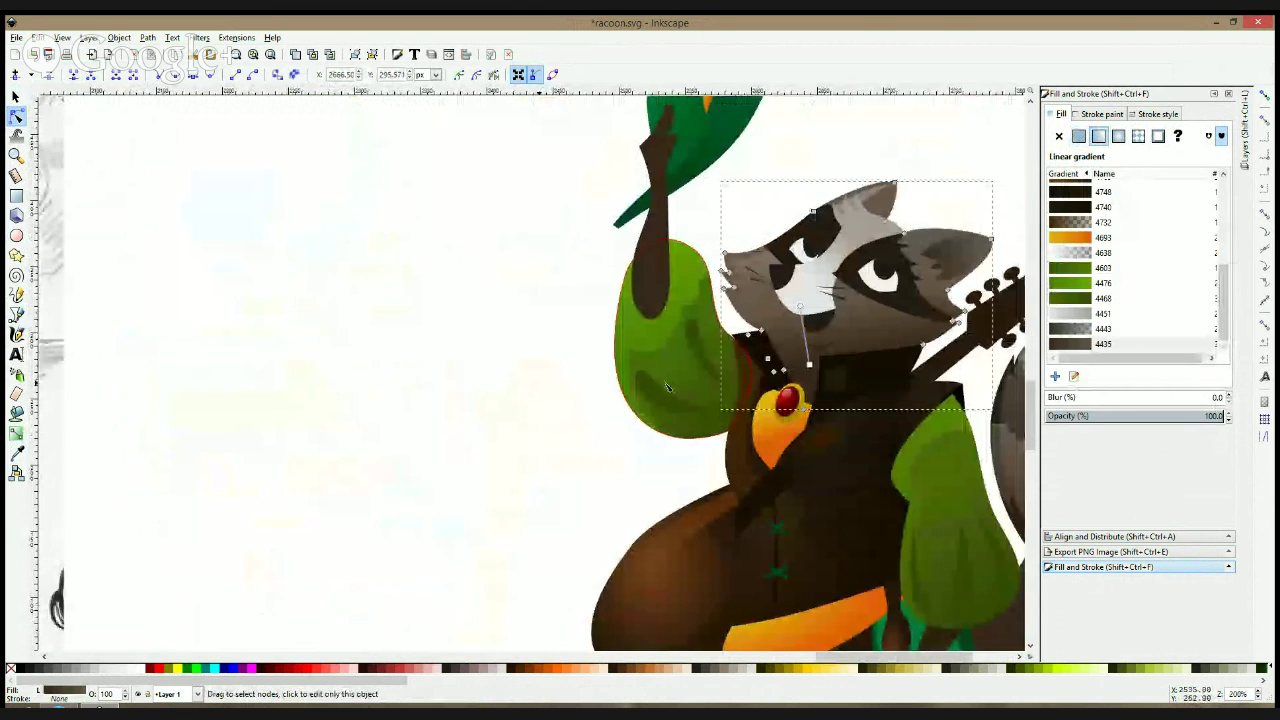
left_click(608, 340)
- Recolour both pupils with the dark brown 241b15 sampled from the eye mask
left_click_drag(615, 341, 335, 253)
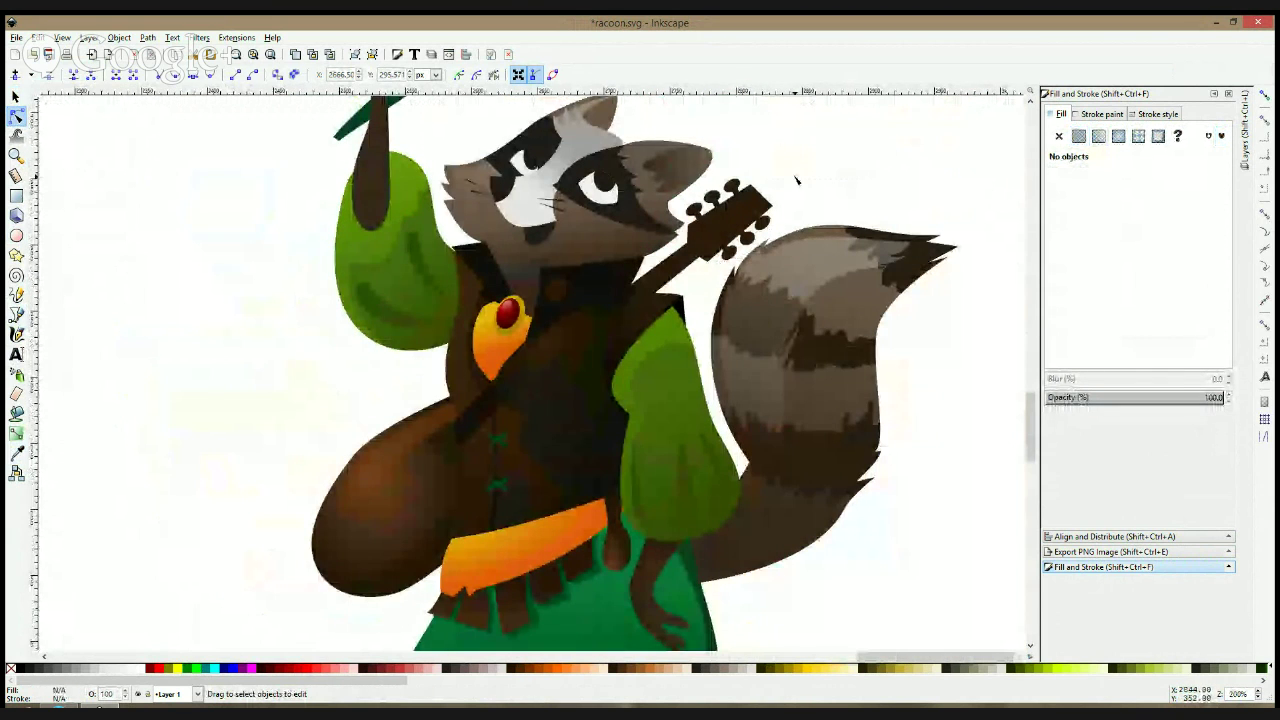
scroll(607, 171, "up", 3)
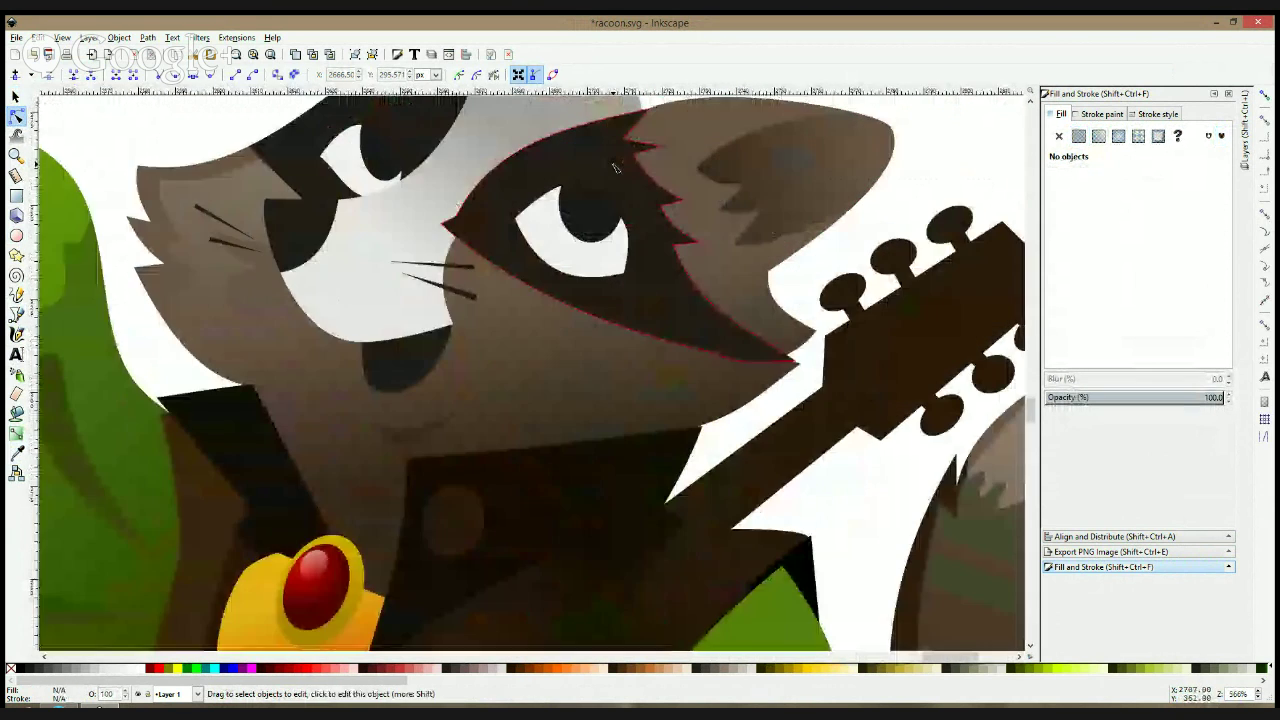
left_click(606, 214)
key("s")
scroll(592, 211, "up", 4)
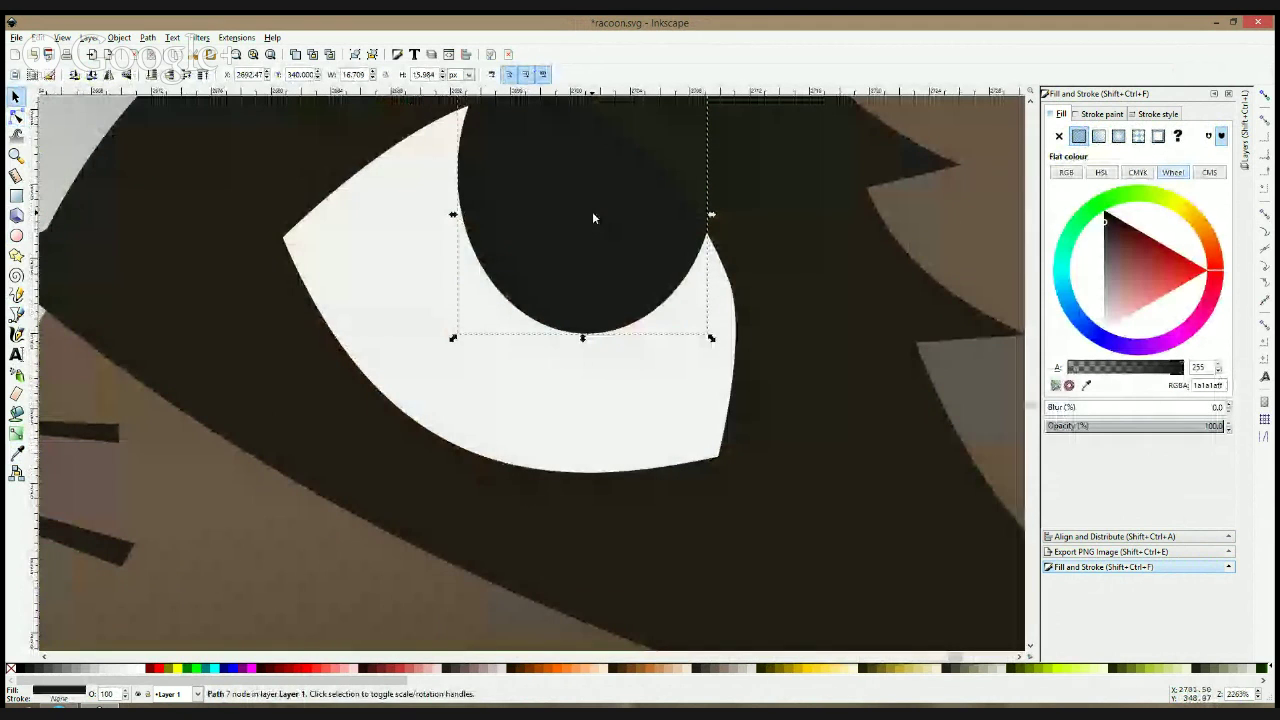
left_click_drag(592, 217, 592, 216)
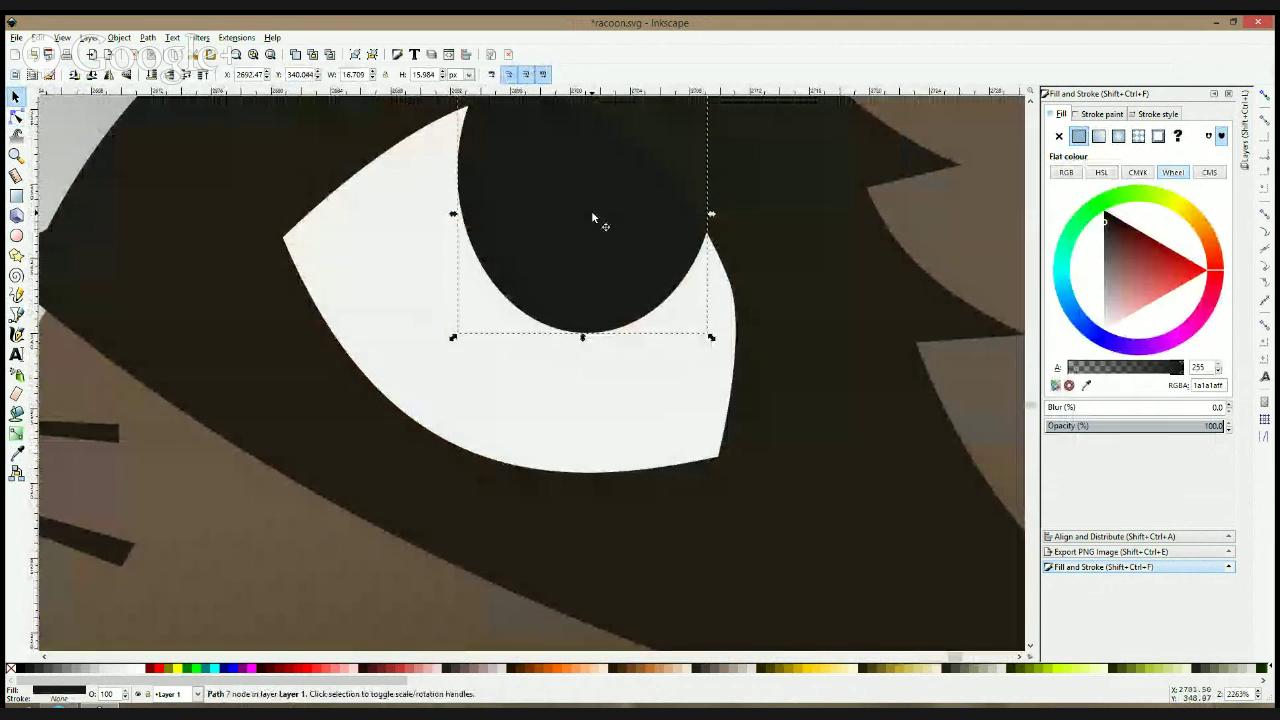
scroll(592, 217, "down", 4)
left_click(369, 220, "shift")
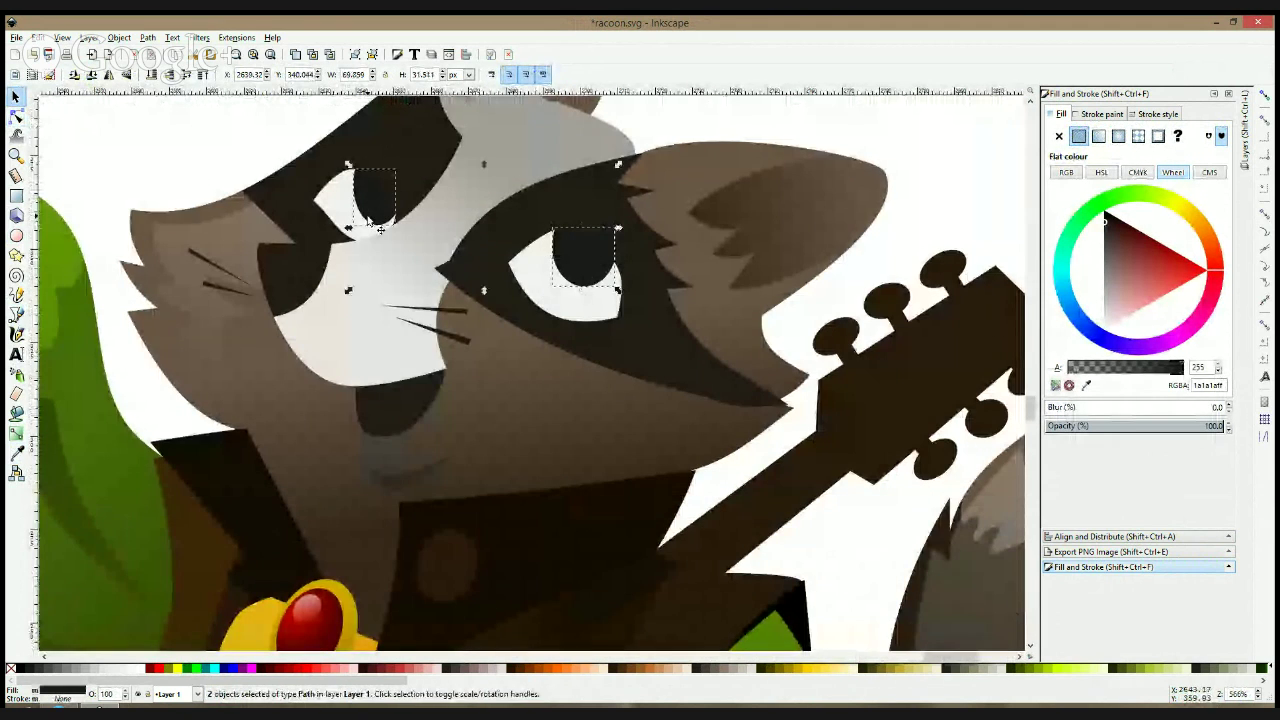
left_click(16, 452)
left_click(376, 158)
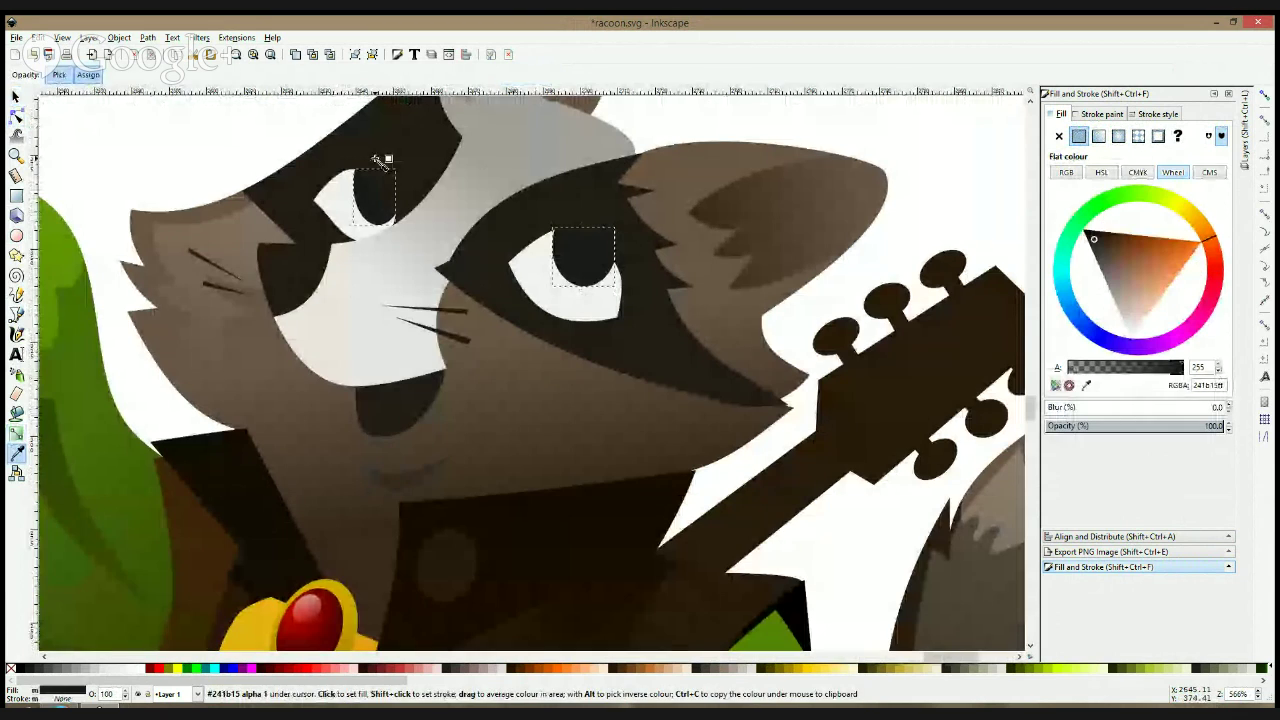
key("s")
scroll(376, 158, "down", 3)
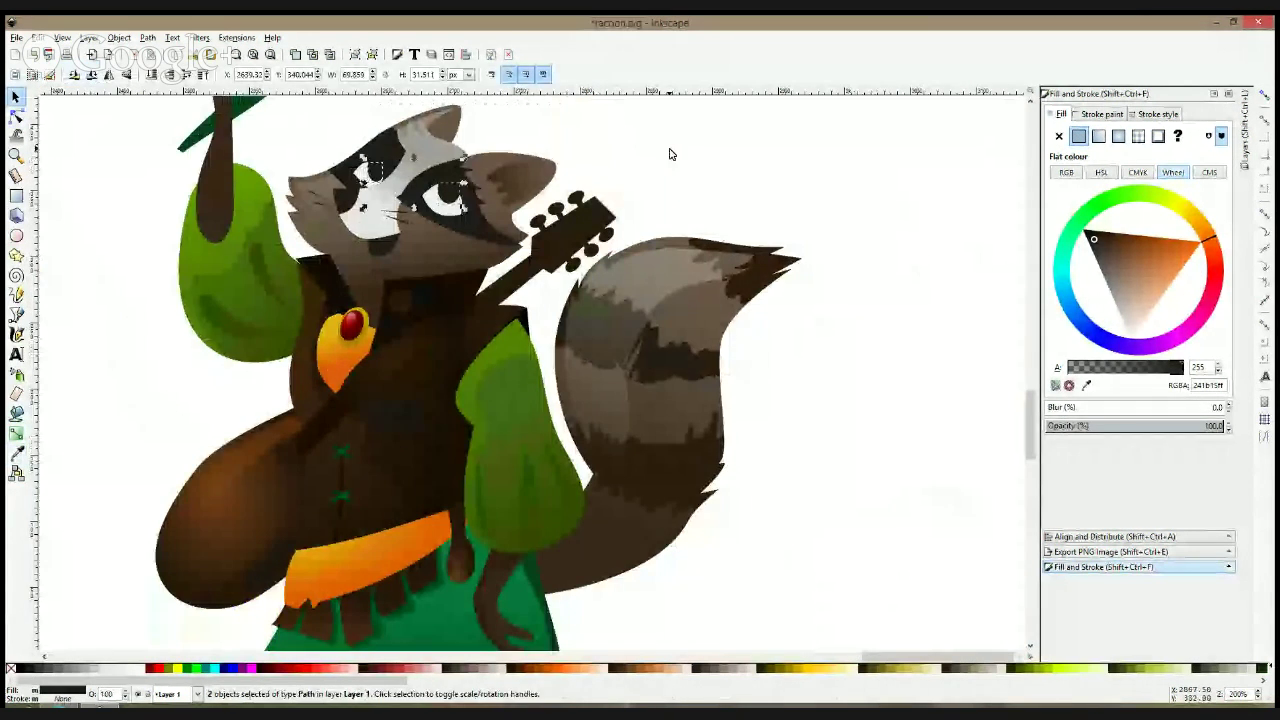
left_click(671, 154)
- Delete the reference sketch photo next to the shaded raccoon
scroll(537, 190, "down", 3)
left_click_drag(574, 163, 718, 247)
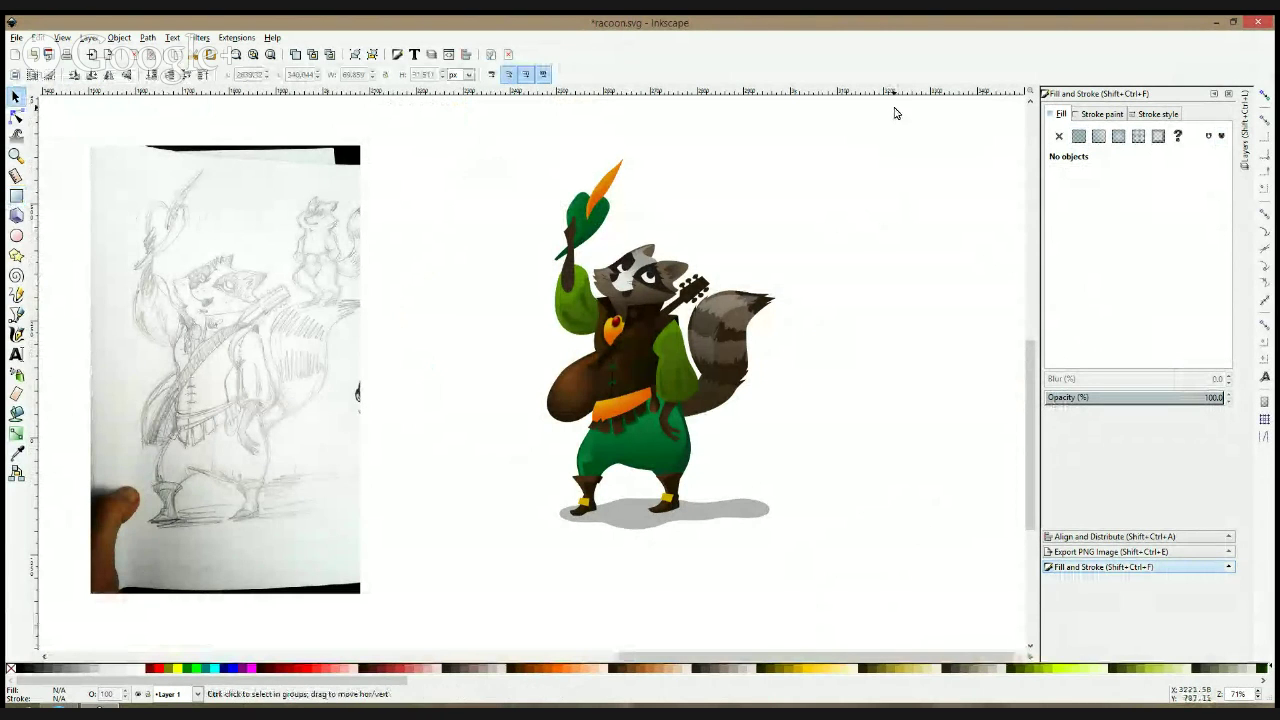
scroll(760, 260, "down", 2)
left_click(528, 266)
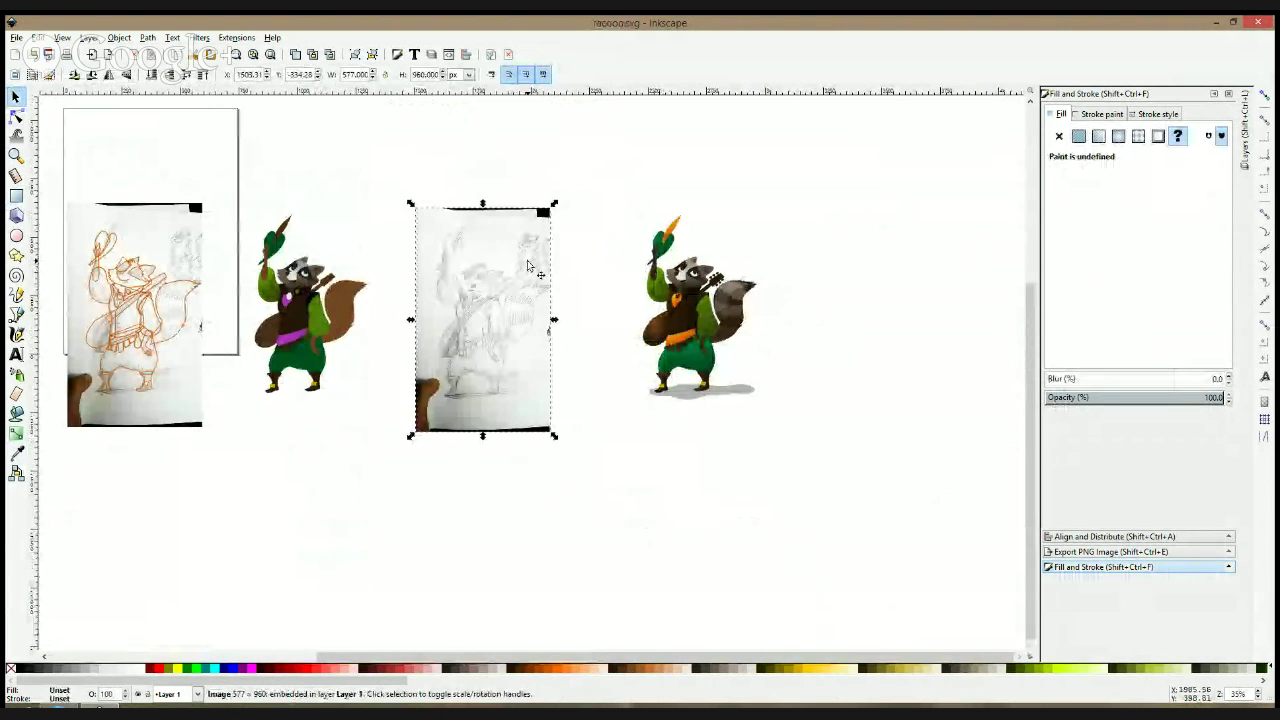
key("Delete")
- Move the whole shaded raccoon with its ground shadow beside the flat-coloured version and group its parts
left_click_drag(526, 211, 855, 510)
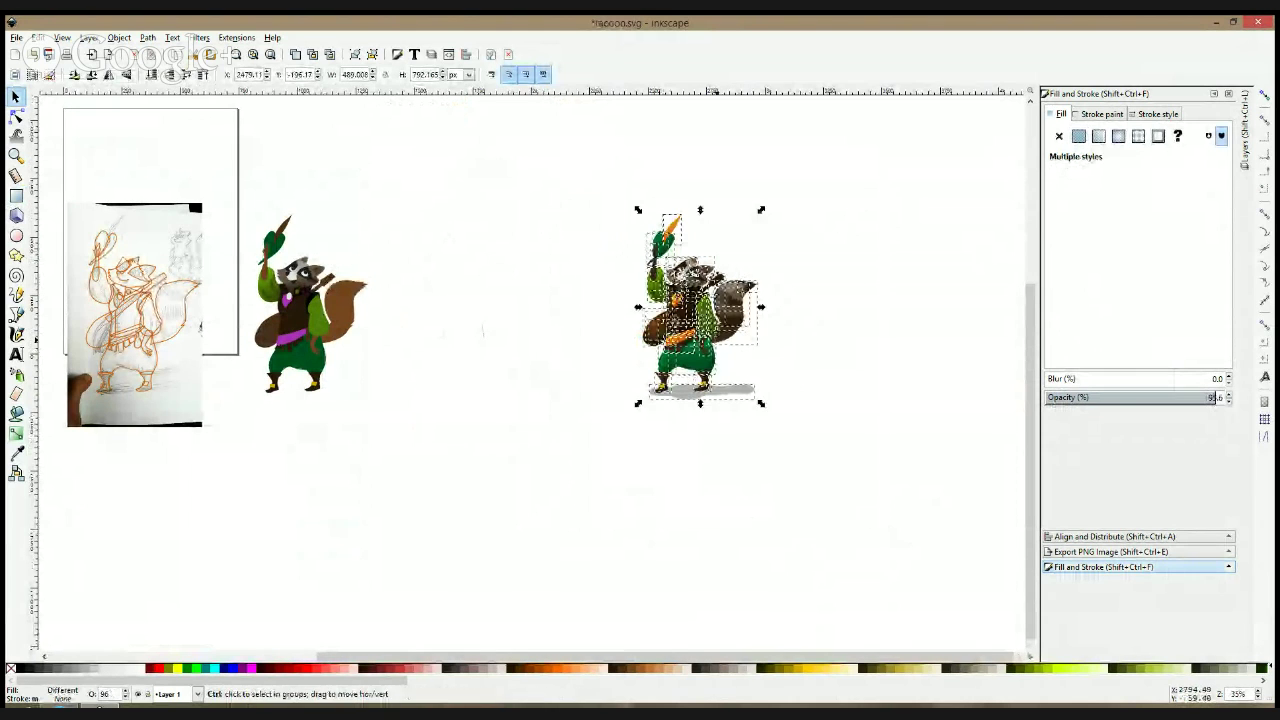
left_click_drag(713, 343, 467, 335)
key("ctrl+g")
left_click_drag(575, 289, 868, 303)
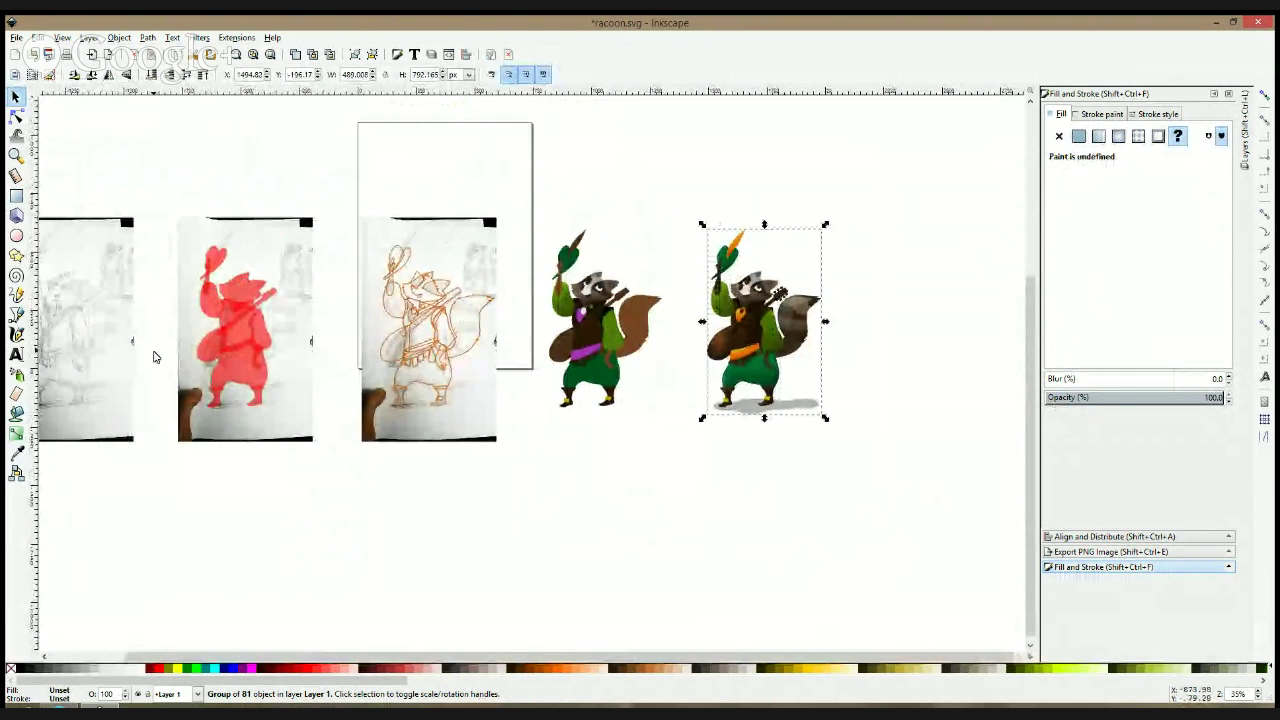
left_click_drag(151, 357, 234, 314)
scroll(222, 303, "up", 2)
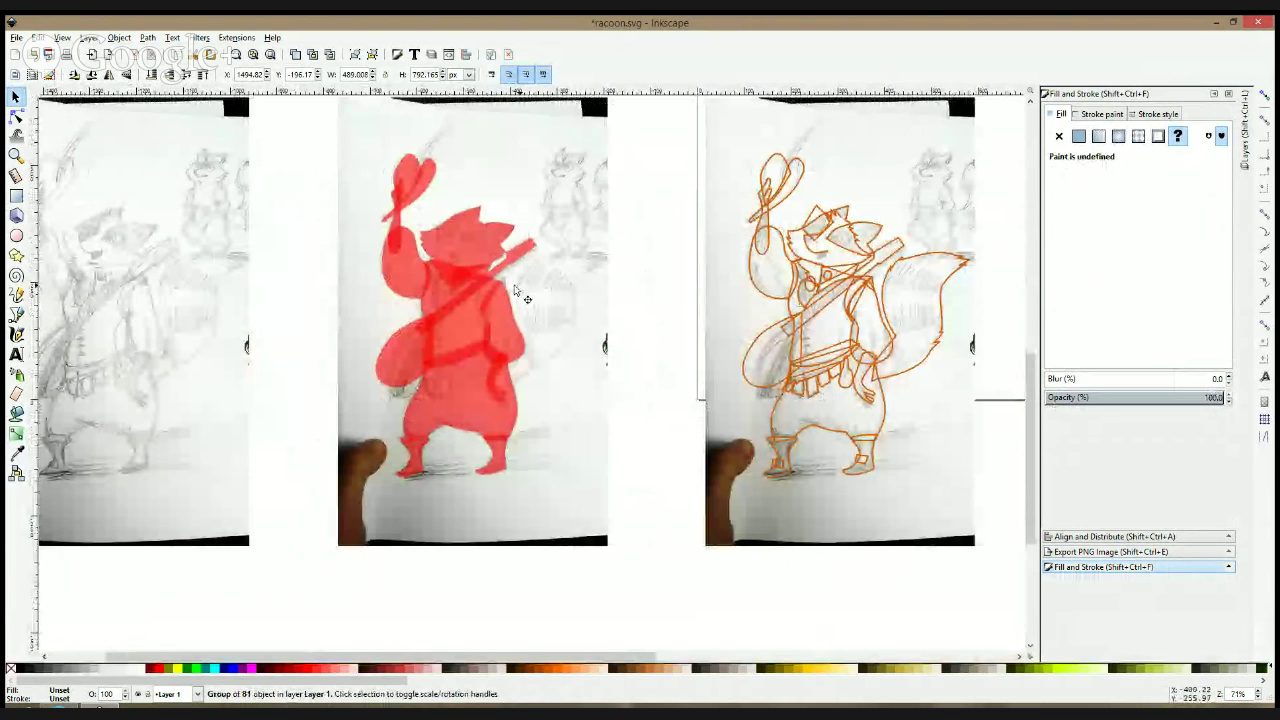
scroll(640, 320, "up", 1)
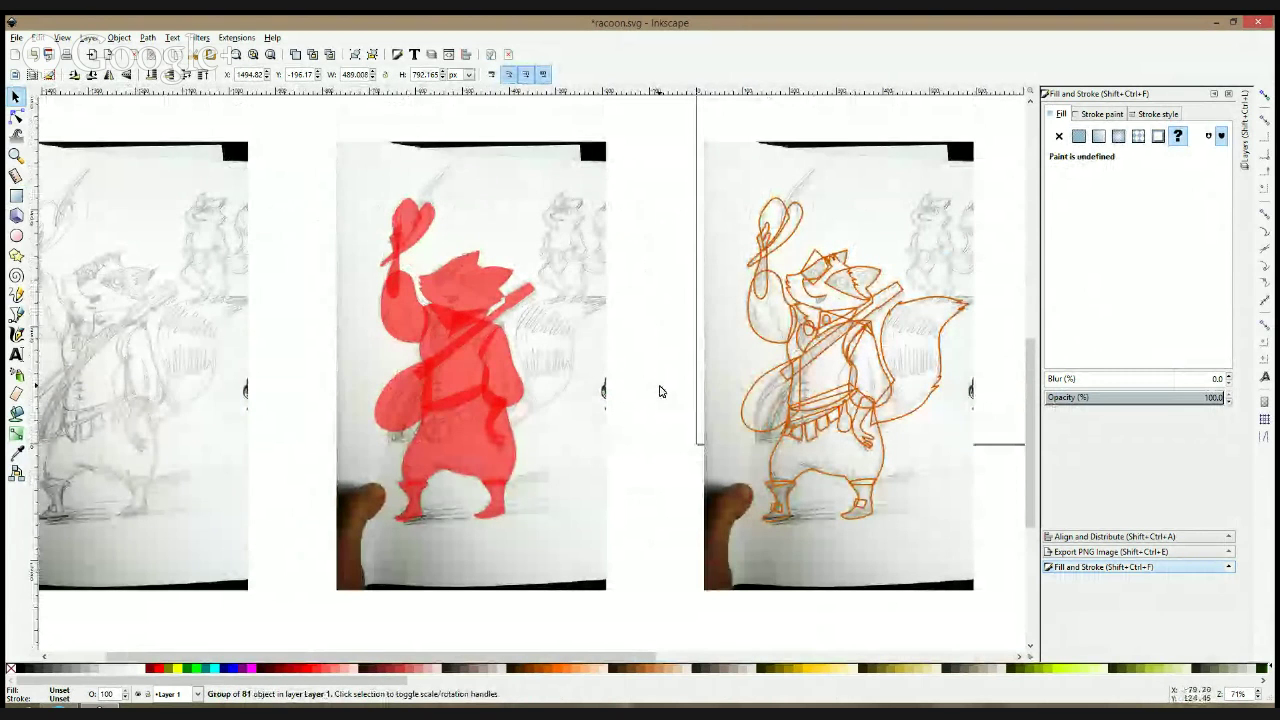
scroll(640, 390, "right", 6)
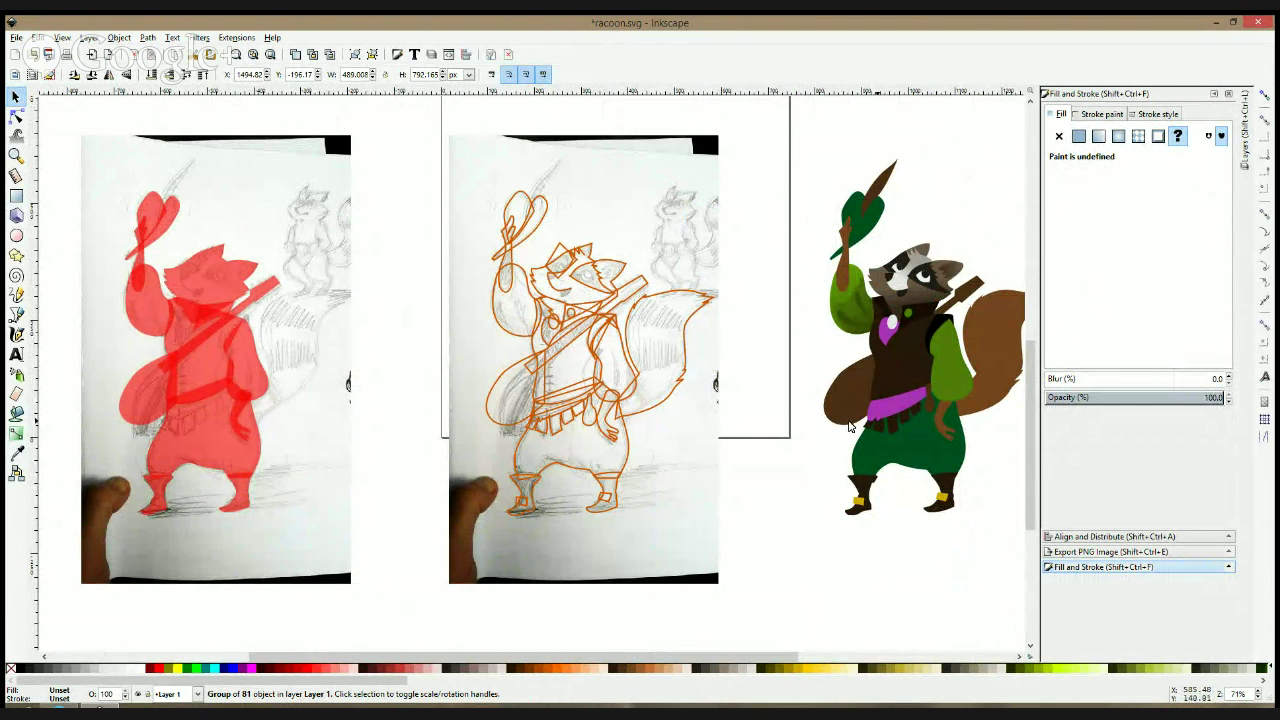
- Draw a rectangle around the shaded raccoon, fill it with 20% Grey and send it behind the artwork
scroll(848, 427, "right", 8)
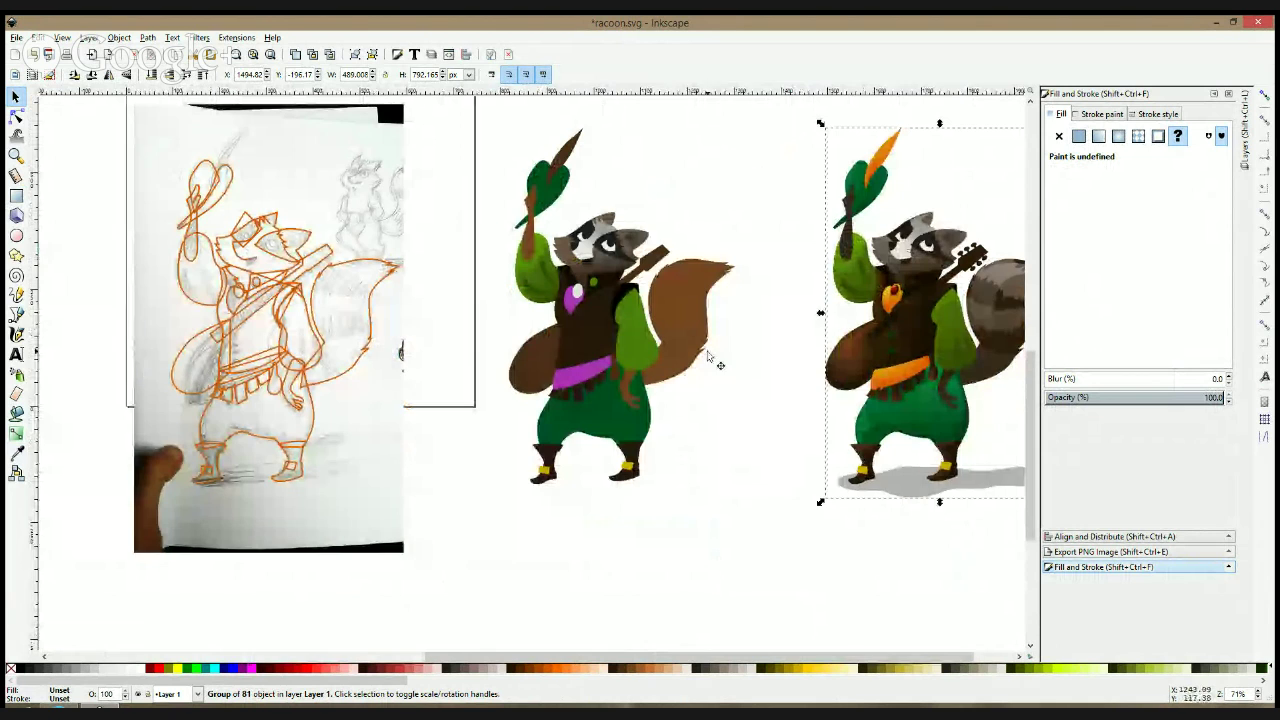
scroll(707, 355, "right", 7)
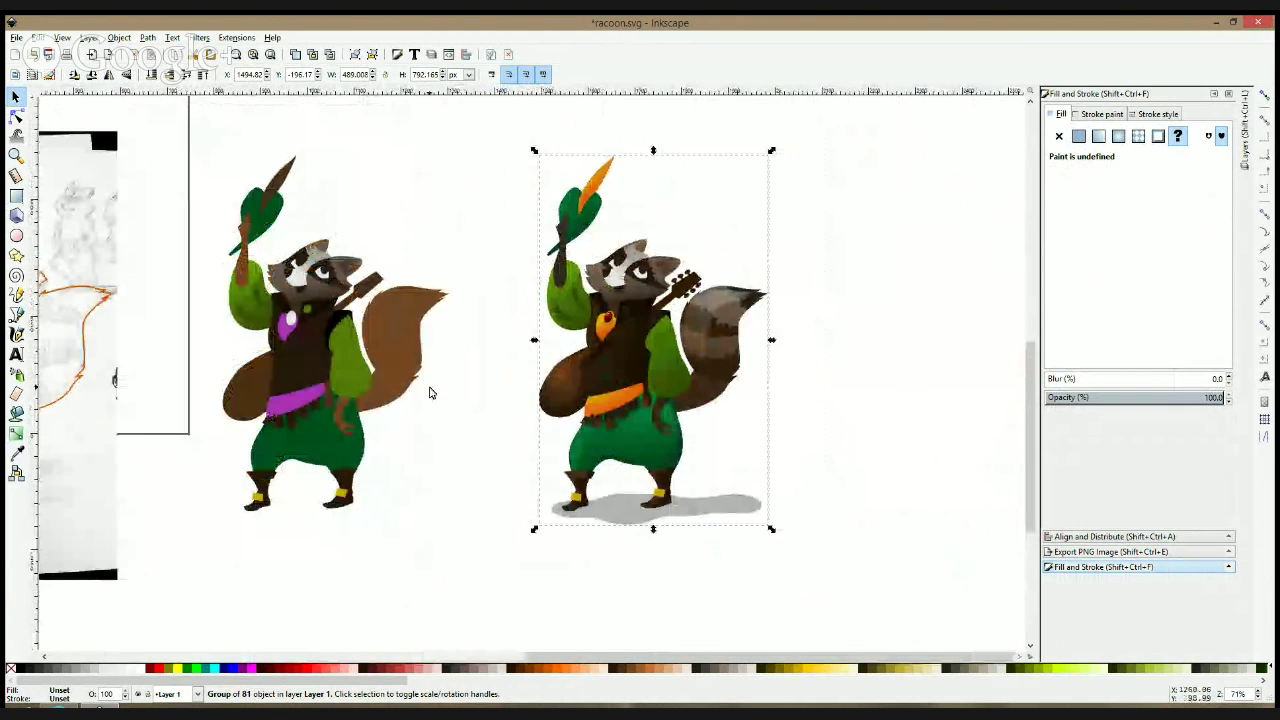
left_click(855, 330)
left_click(704, 350)
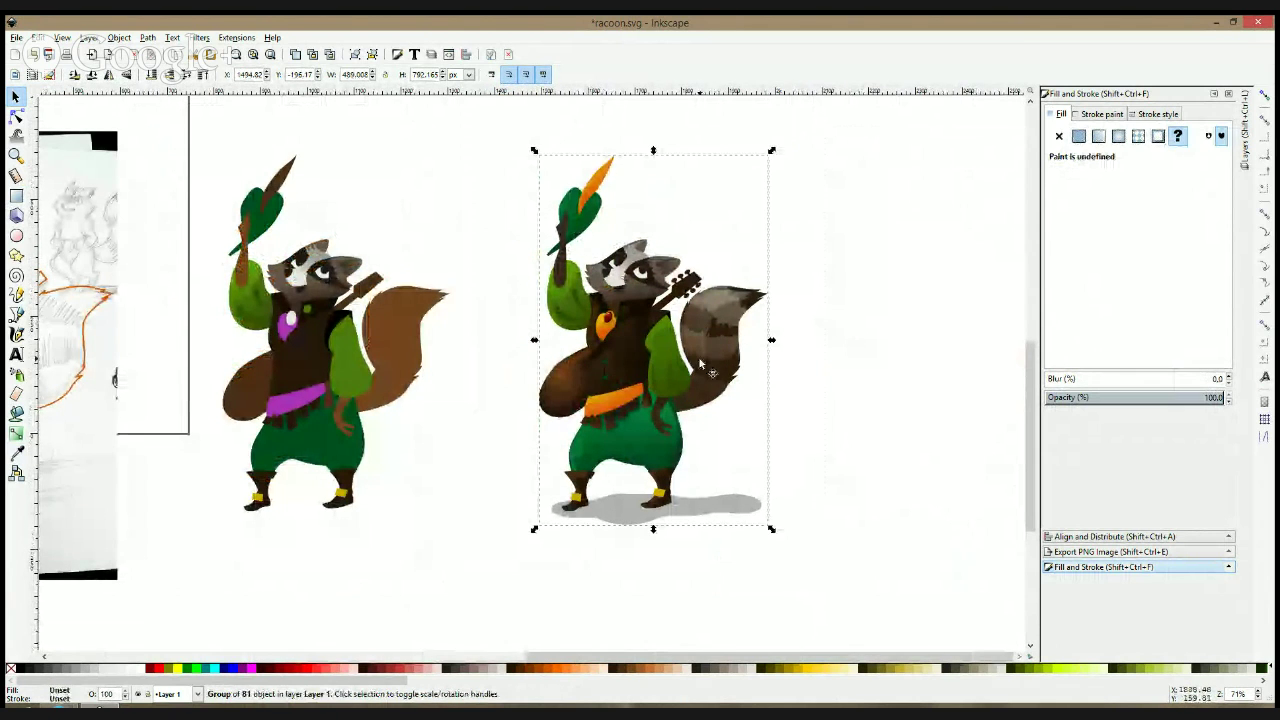
left_click(912, 376)
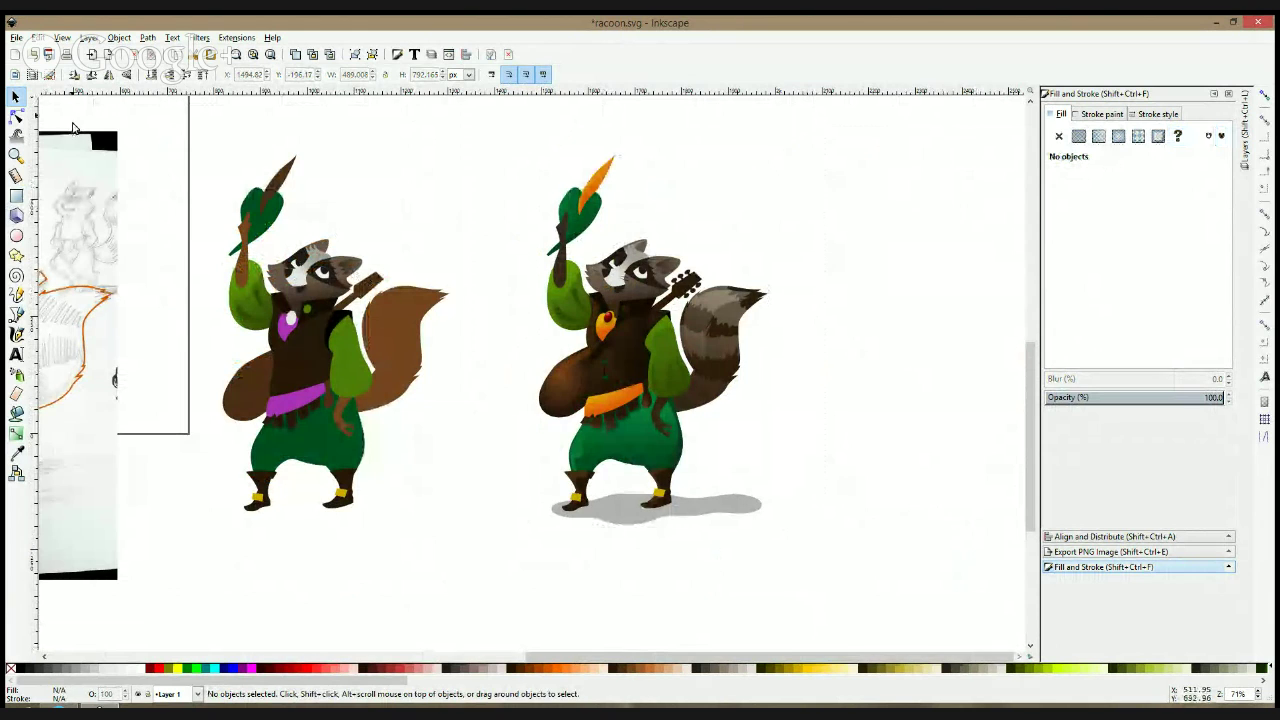
left_click(16, 196)
left_click_drag(477, 110, 870, 594)
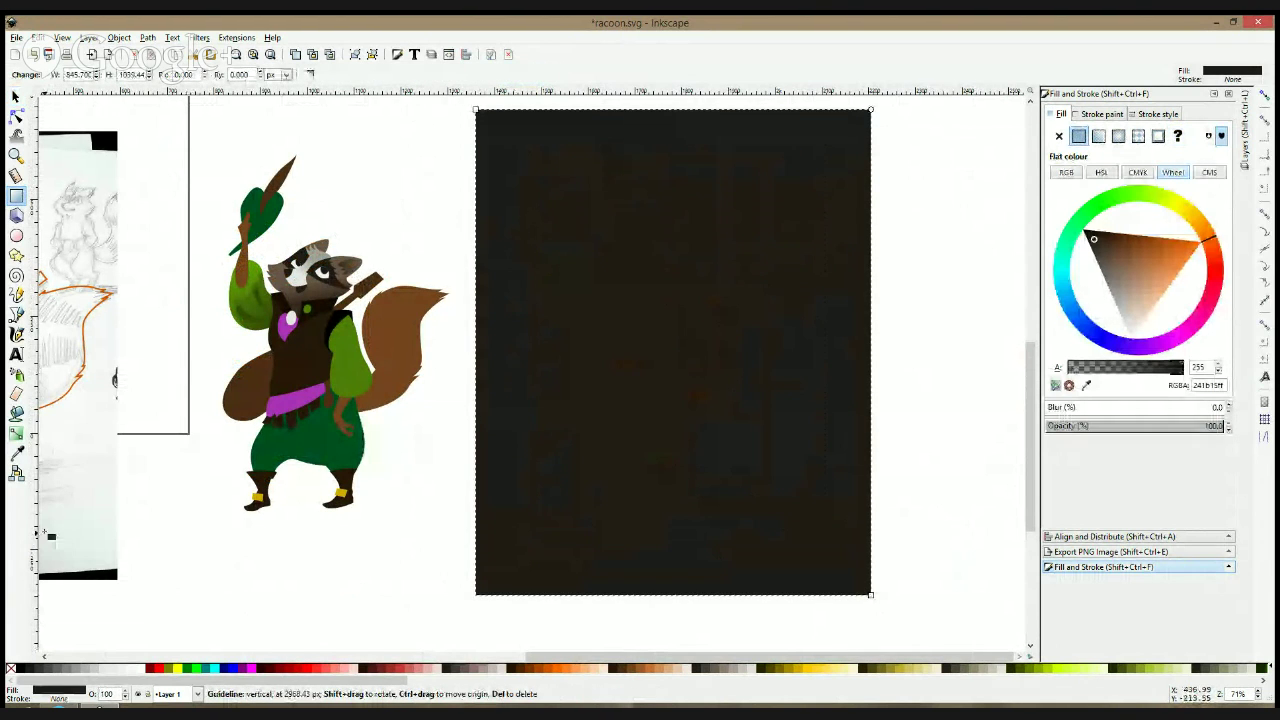
left_click(96, 670)
key("End")
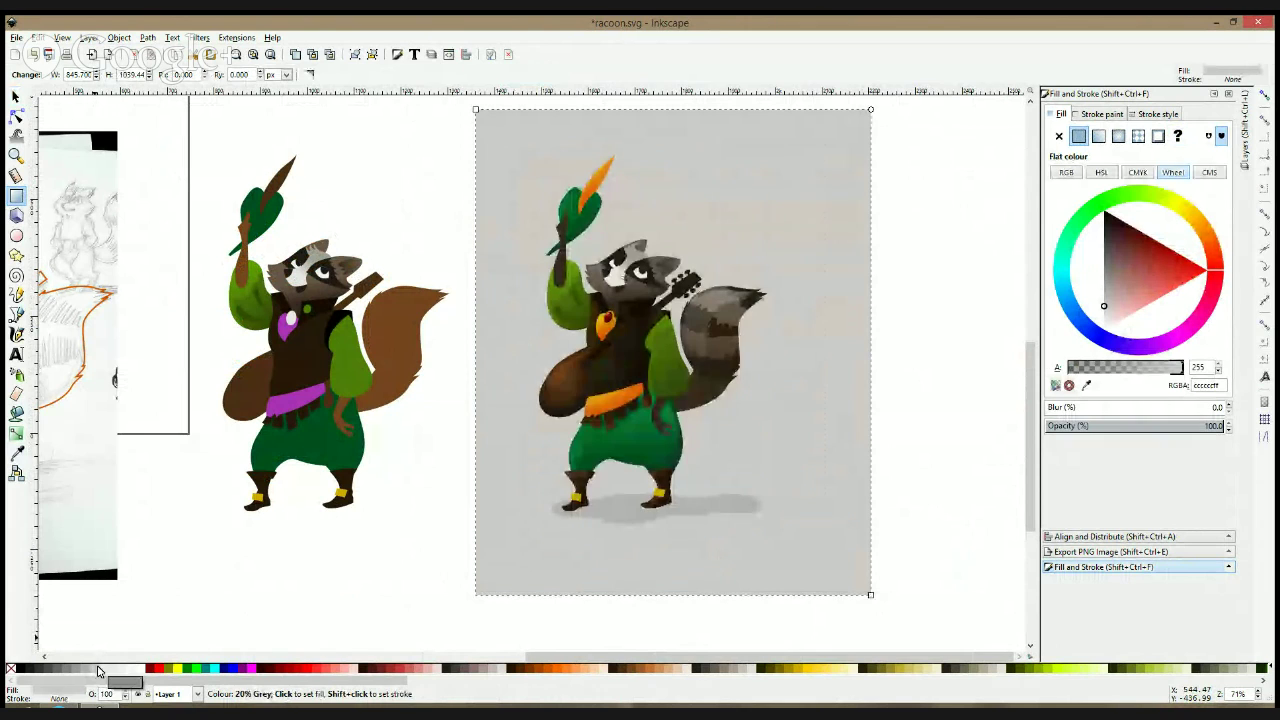
- Centre the raccoon on the grey backdrop and resize the backdrop to about 852 by 1079 px
key("s")
left_click_drag(875, 357, 804, 363)
scroll(883, 290, "down", 1)
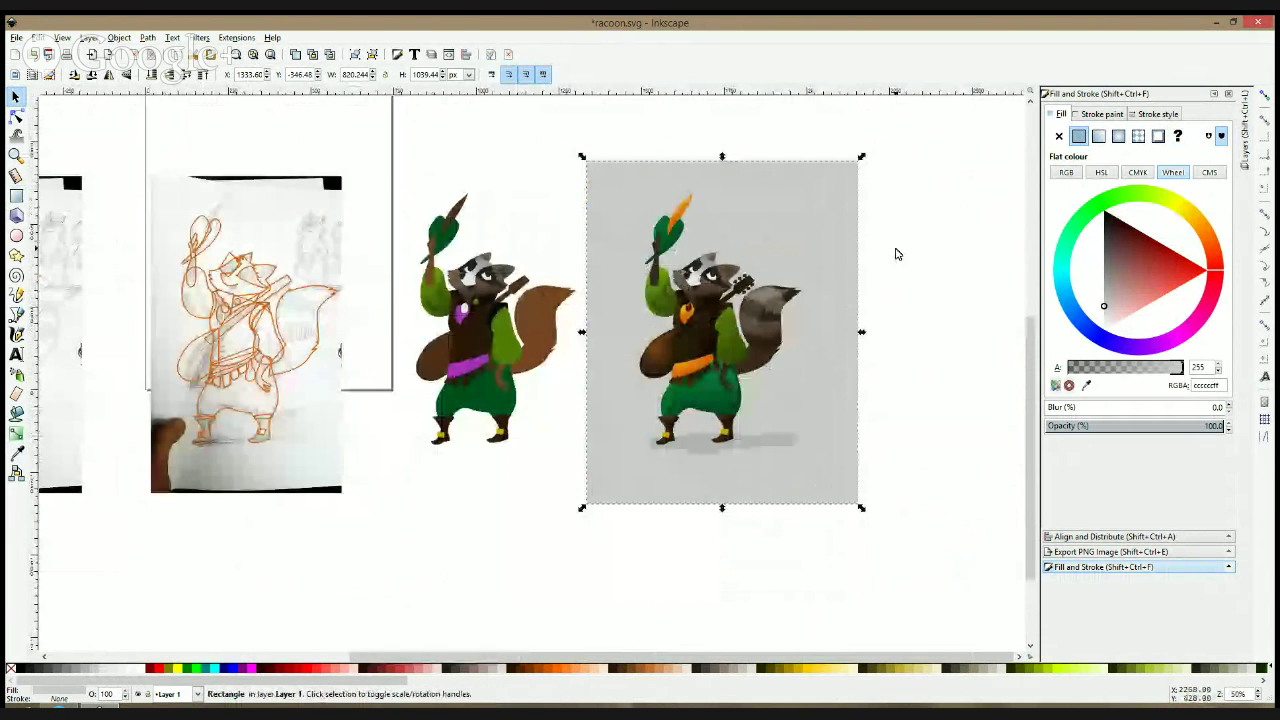
left_click(798, 252)
left_click(797, 236)
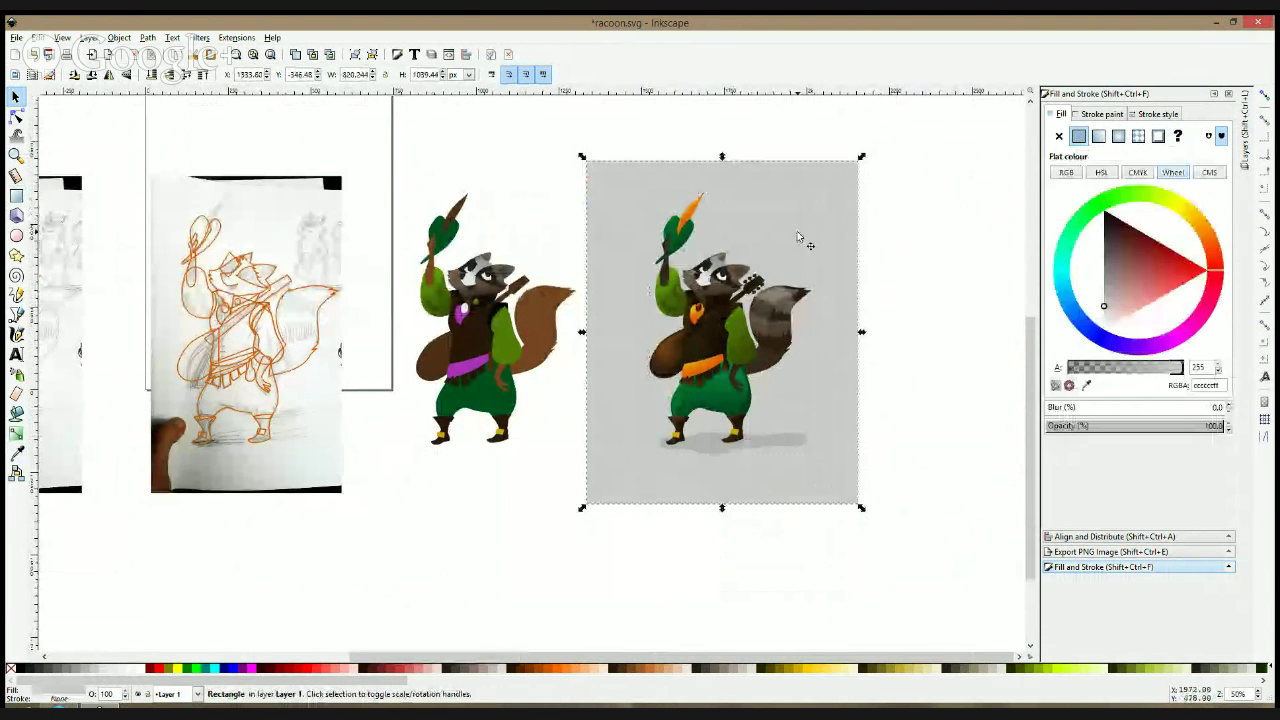
left_click_drag(722, 158, 722, 149)
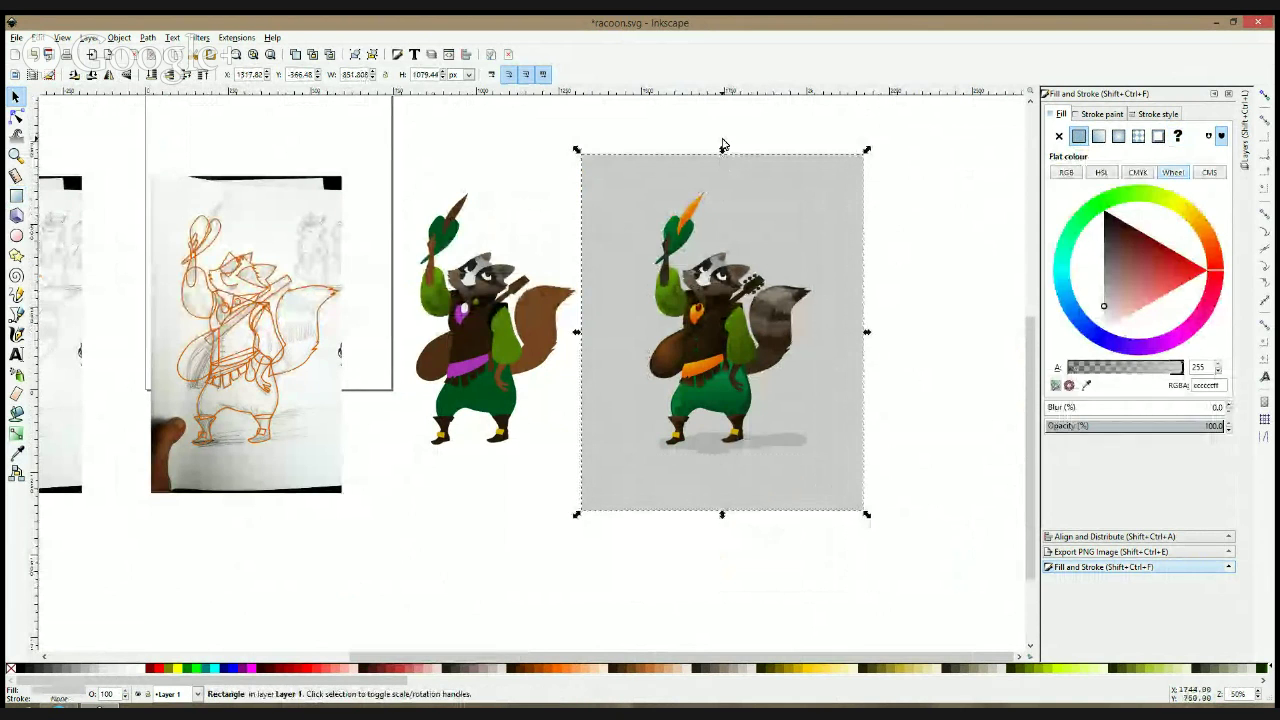
left_click(723, 139)
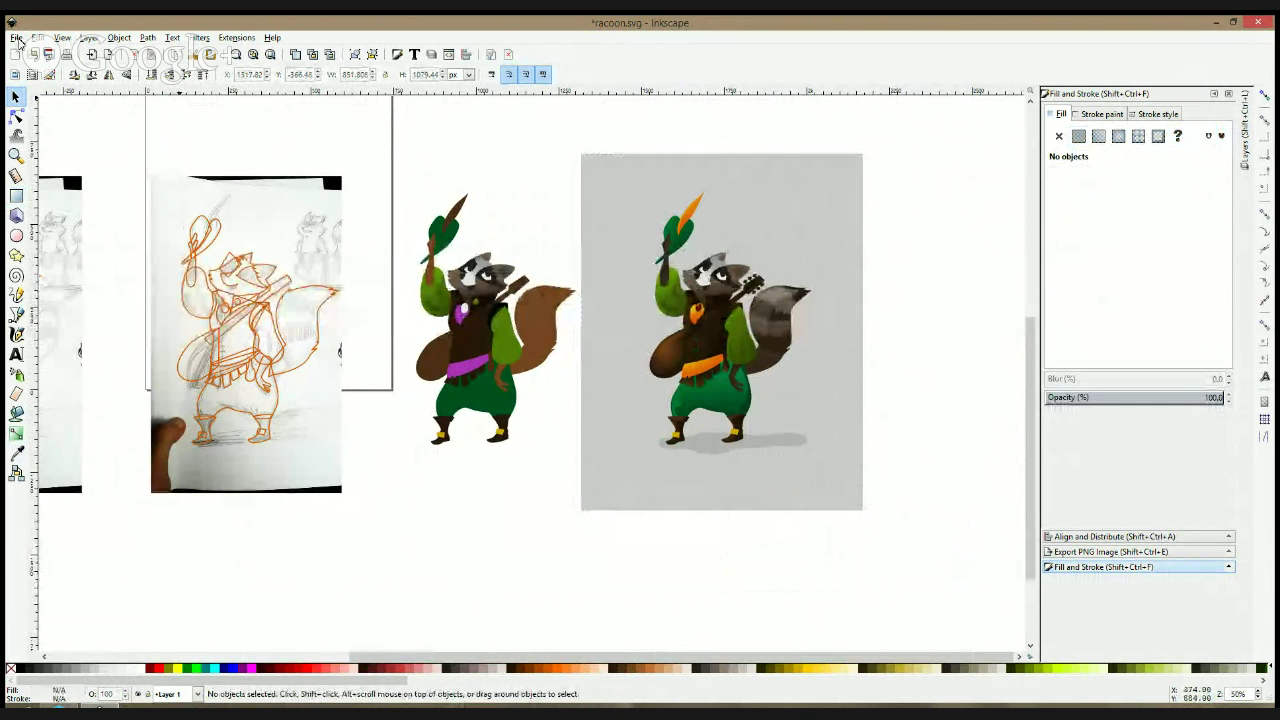
- Copy the Pesto Design logo from pesto-logo-final.svg into the raccoon drawing, scale it to about 132 px wide and place it beside the raccoon's leg
left_click(16, 37)
mouse_move(60, 94)
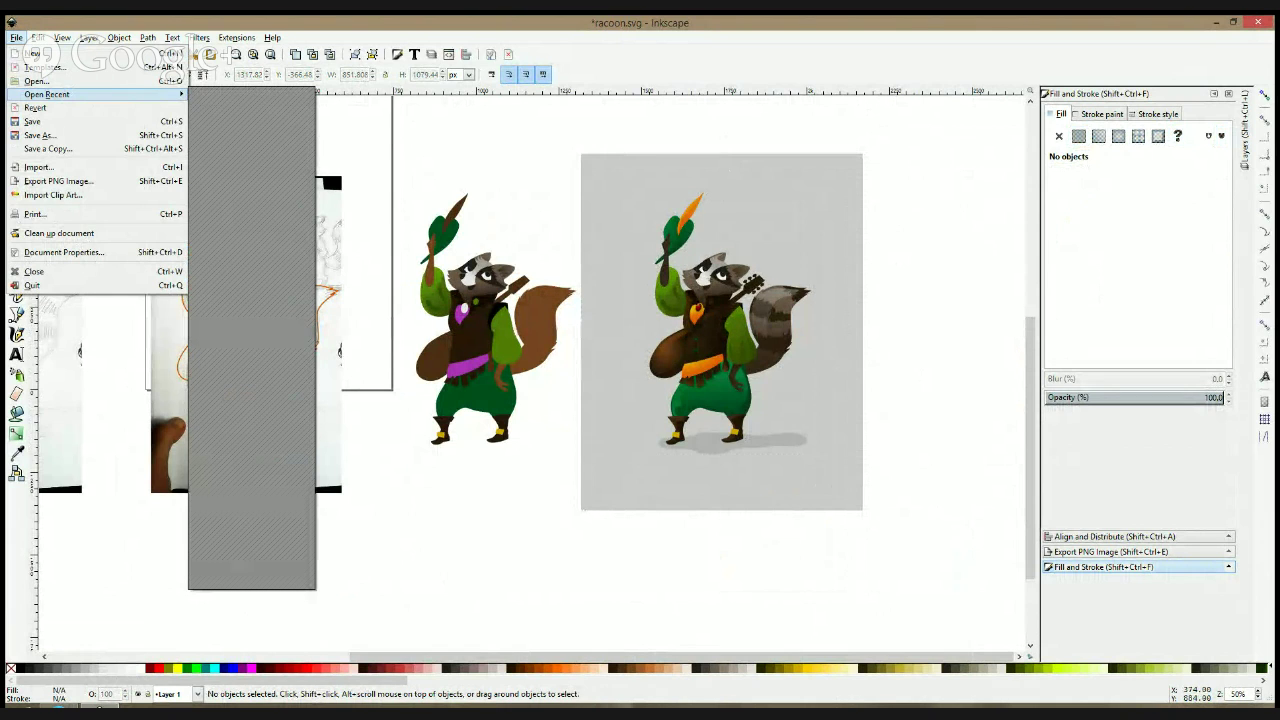
left_click(773, 262)
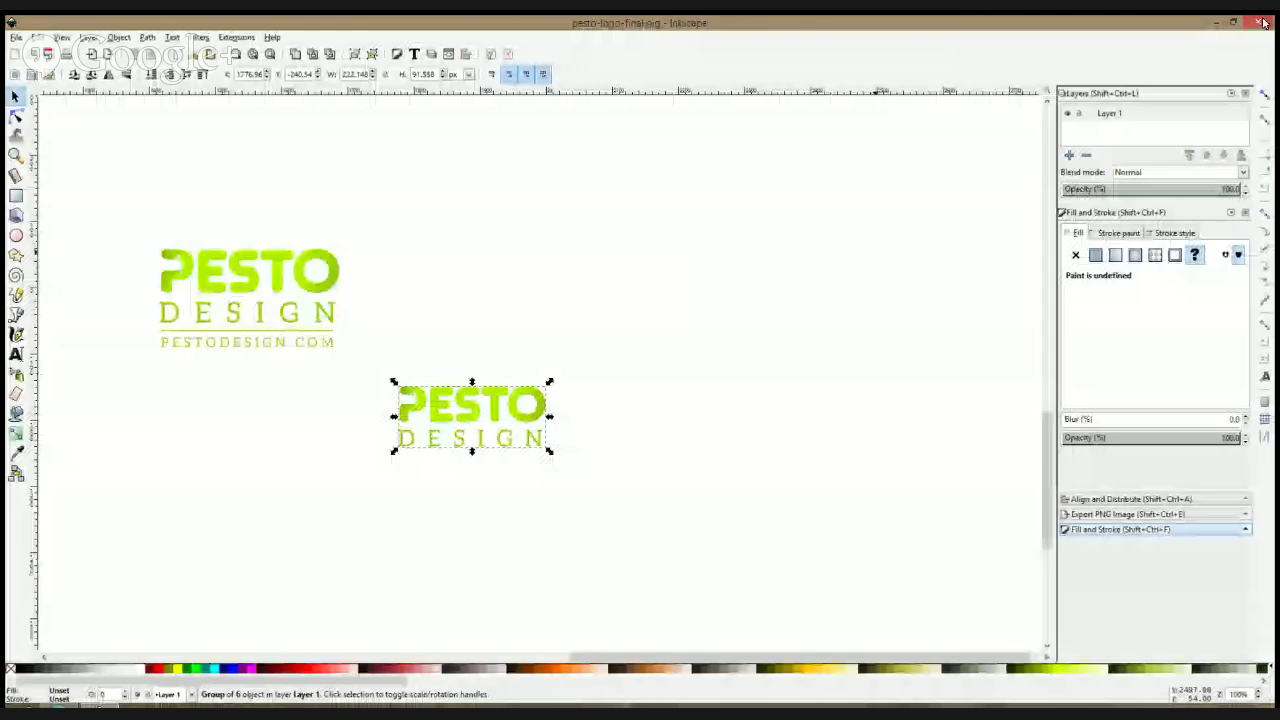
key("ctrl+w")
key("ctrl+v")
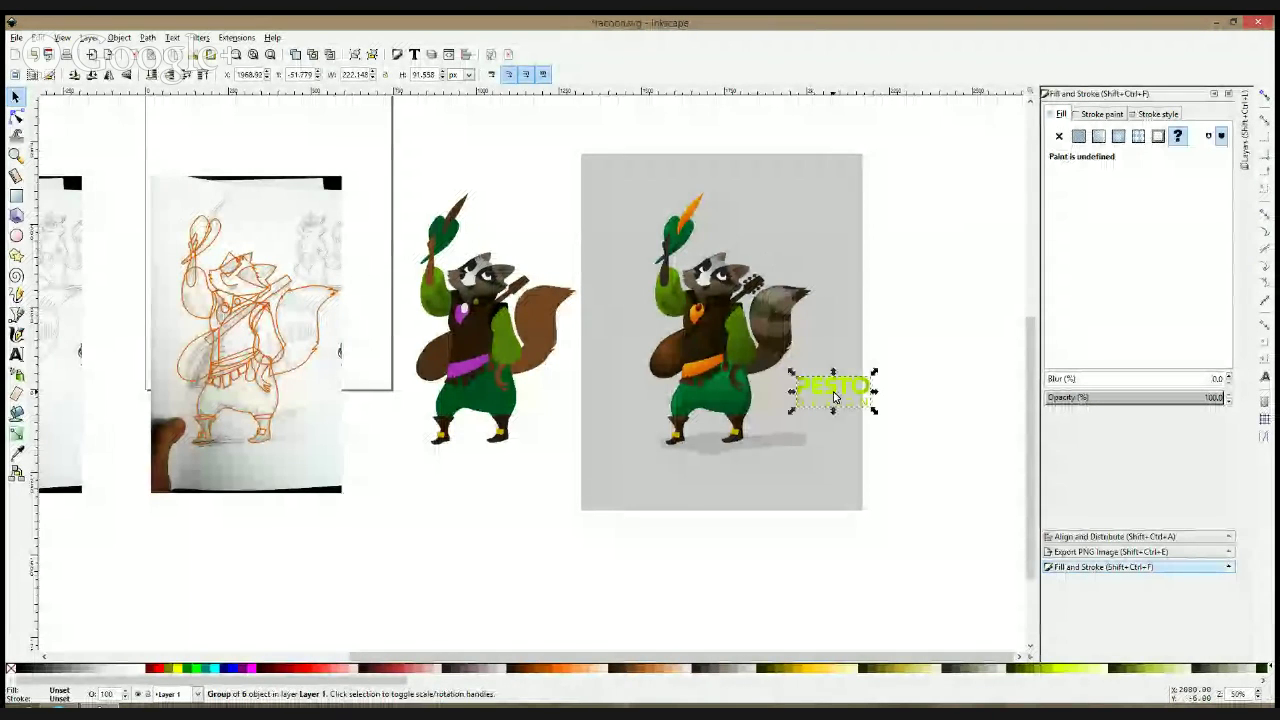
left_click_drag(840, 393, 800, 411)
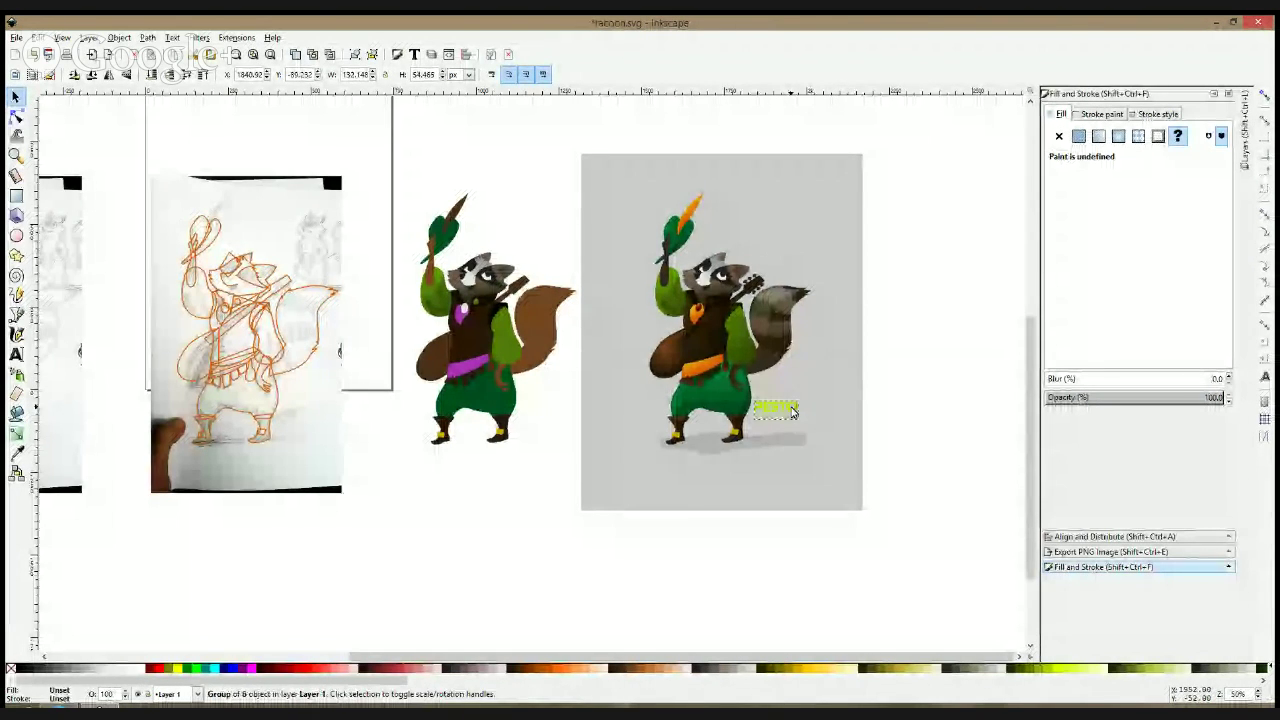
- Recolour the Pesto Design logo with the green sampled from the shaded raccoon's trousers
left_click(16, 452)
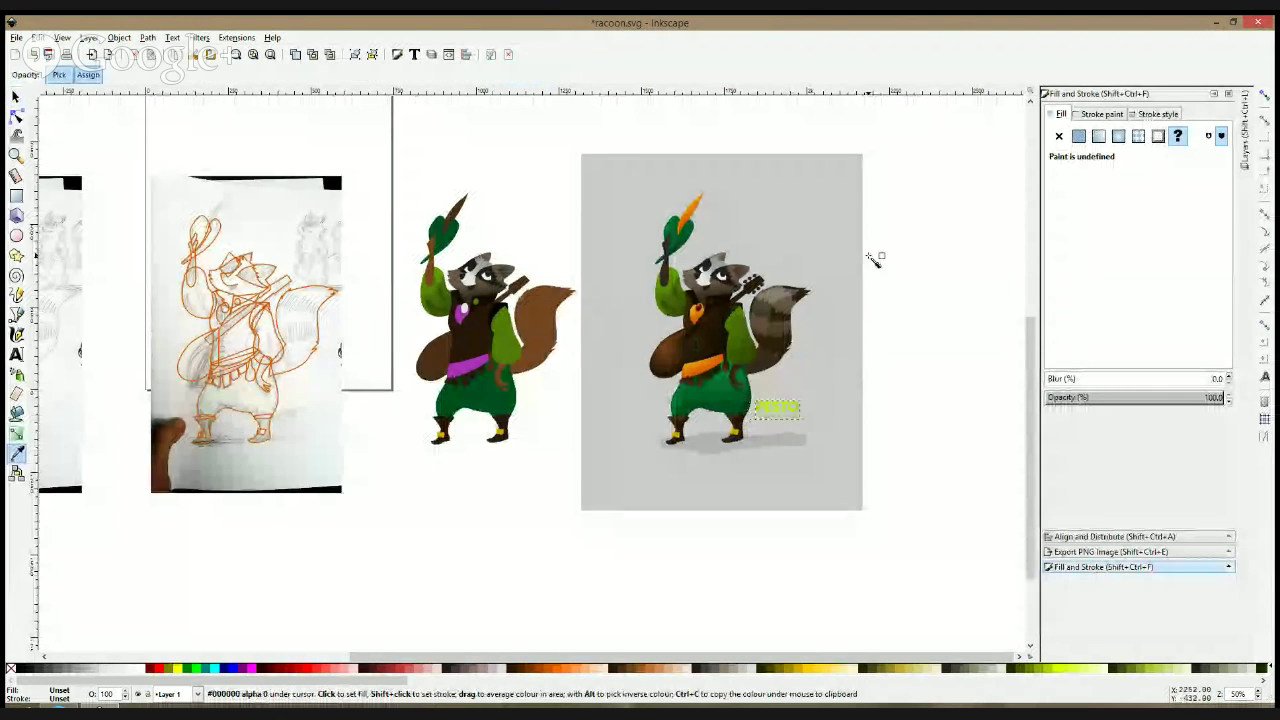
left_click(784, 302)
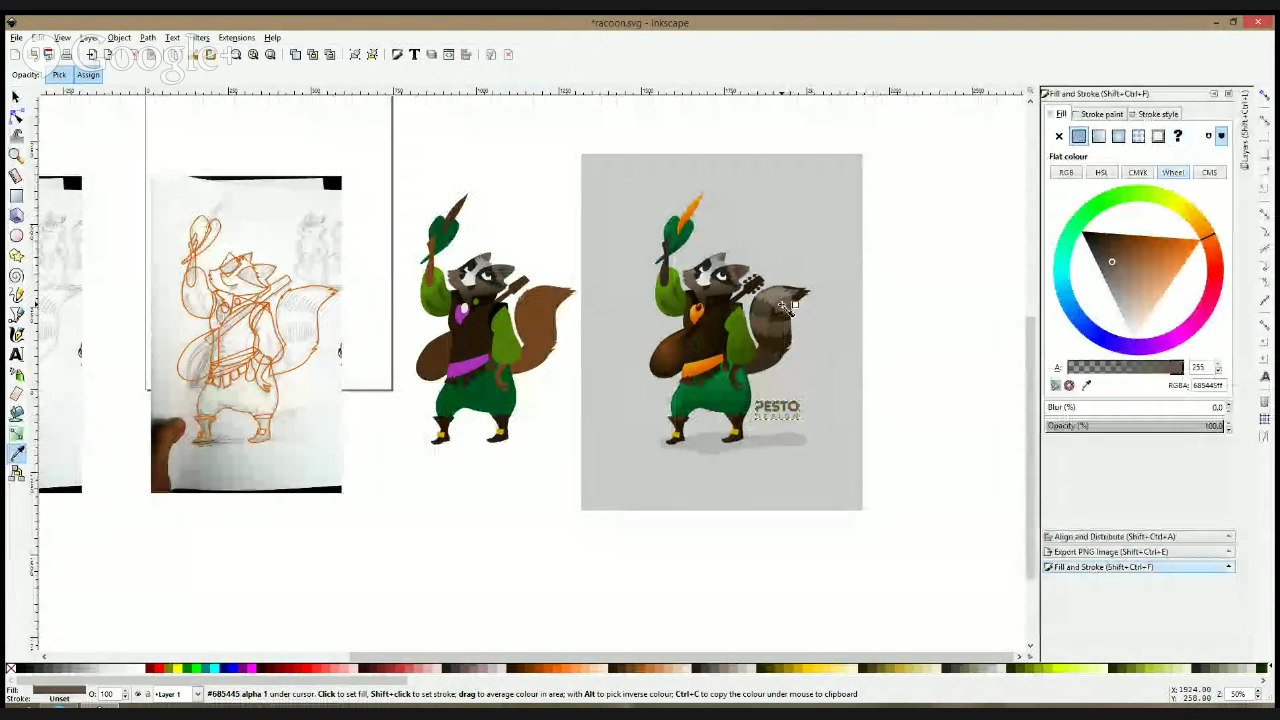
left_click(733, 393)
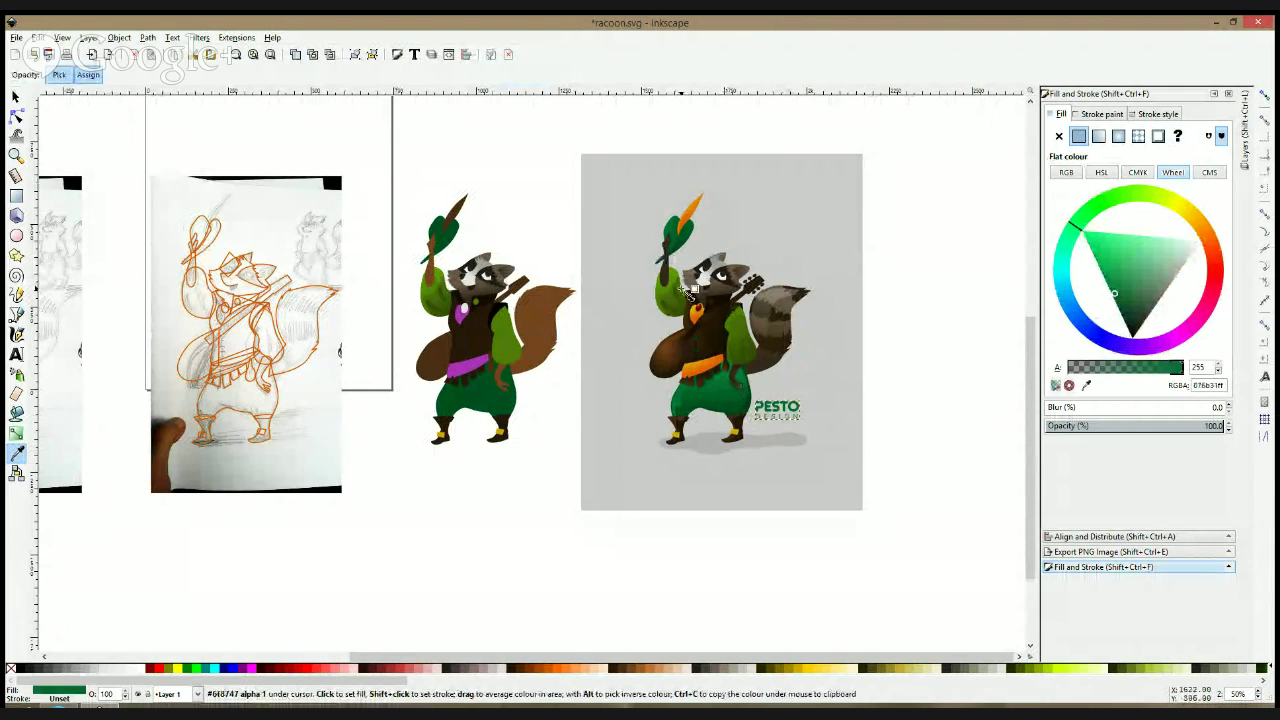
key("s")
left_click(868, 326)
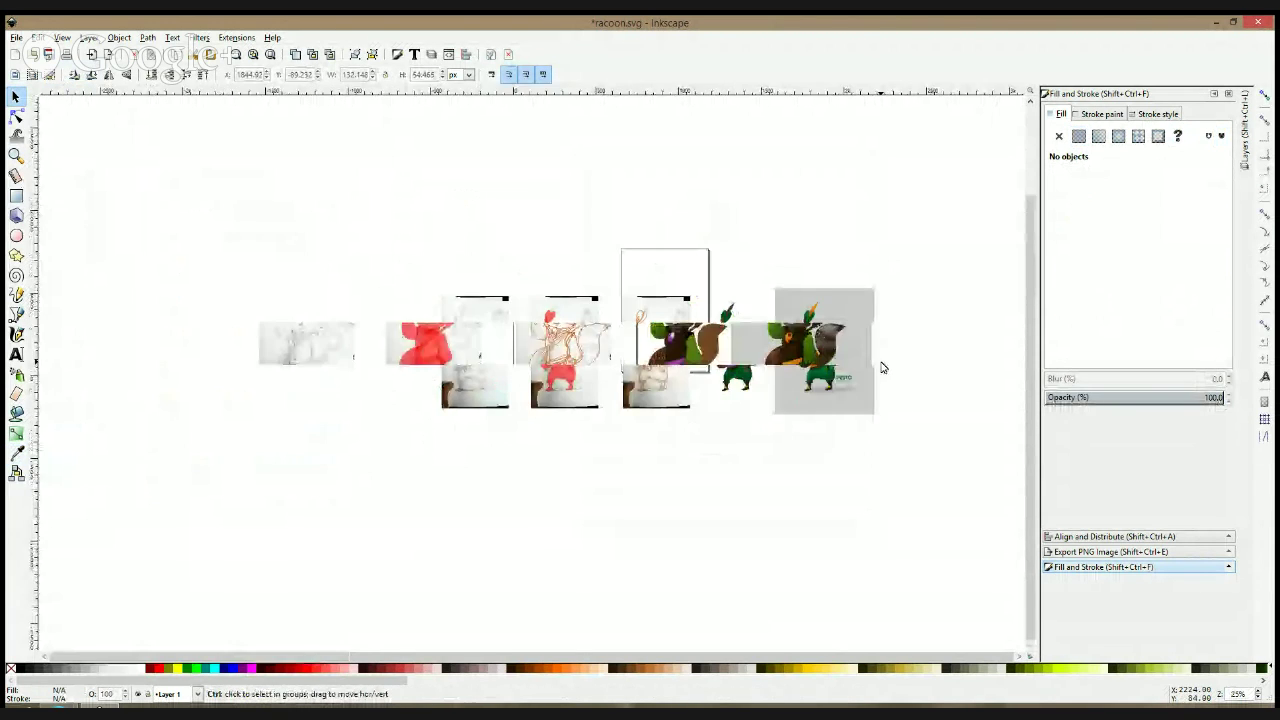
left_click(860, 358)
scroll(856, 351, "up", 3, "ctrl")
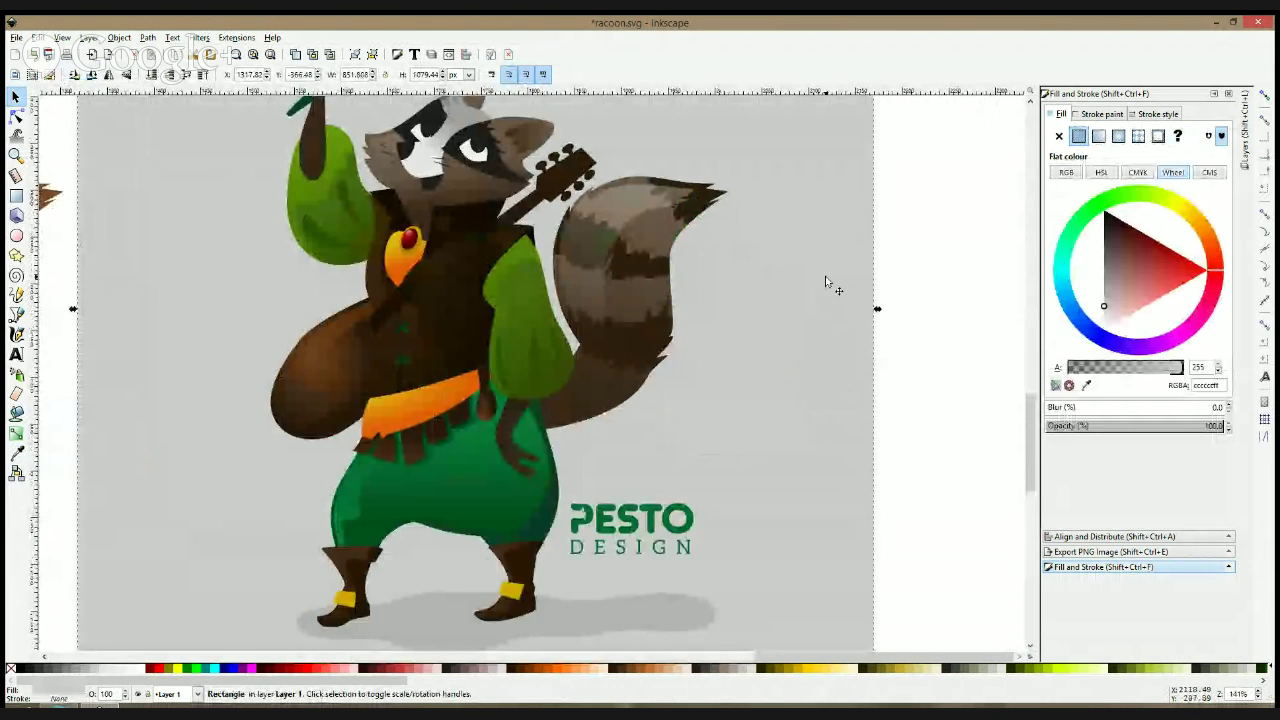
scroll(840, 300, "down", 1, "ctrl")
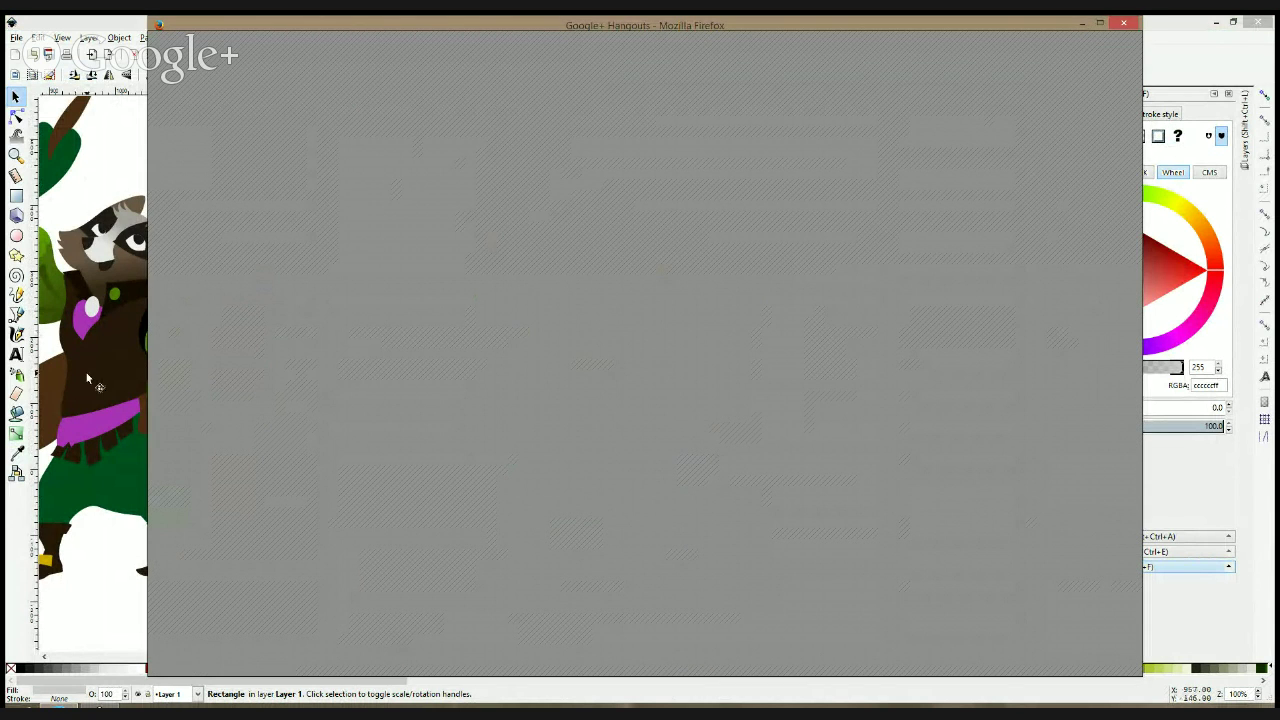
left_click(100, 706)
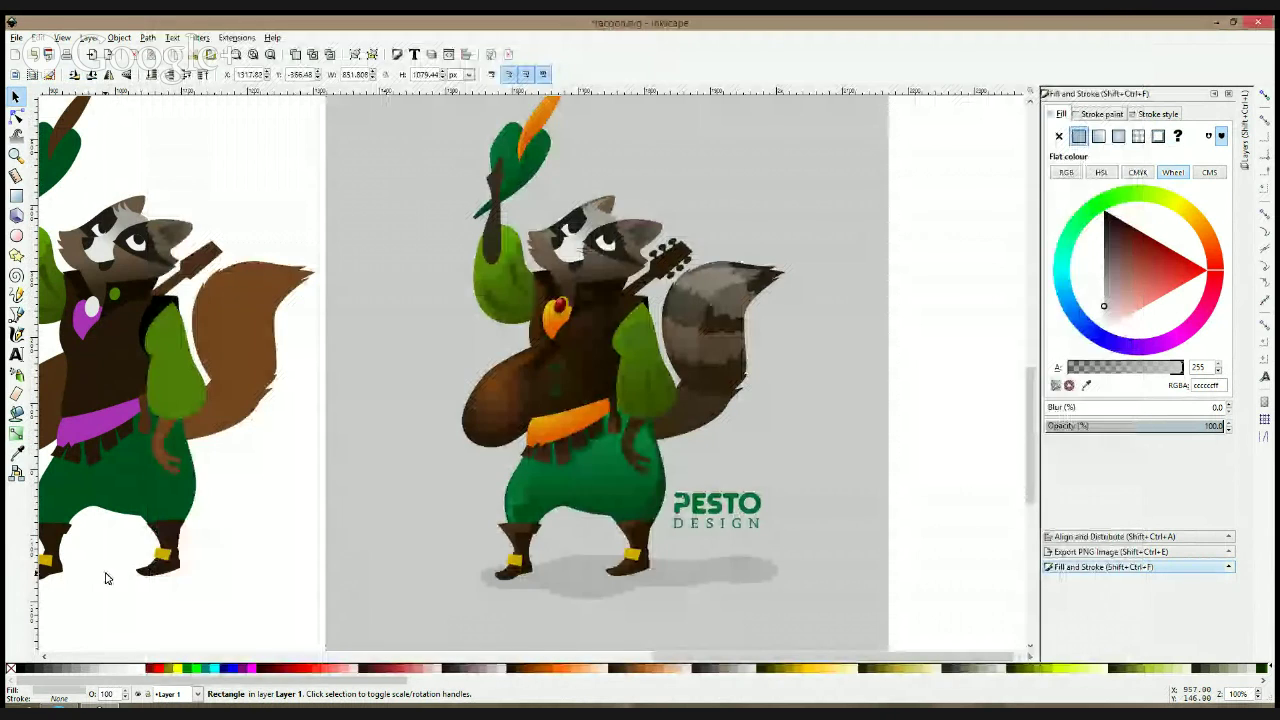
left_click(106, 577)
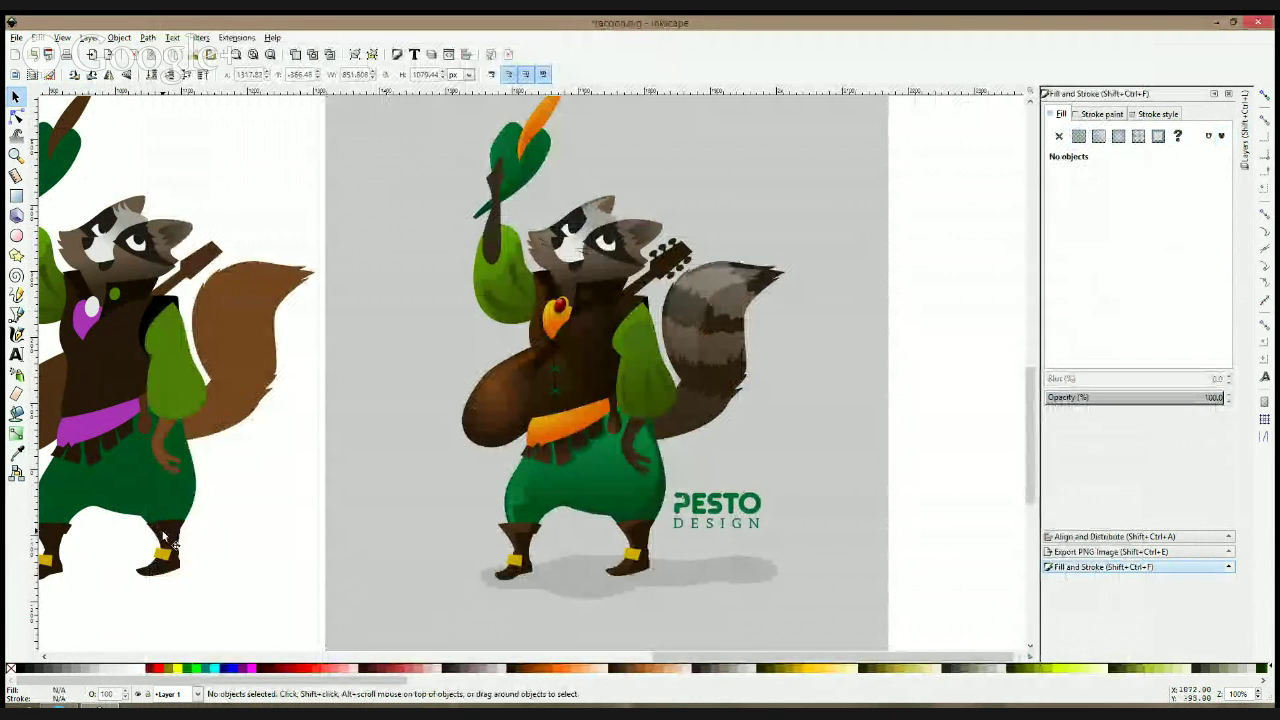